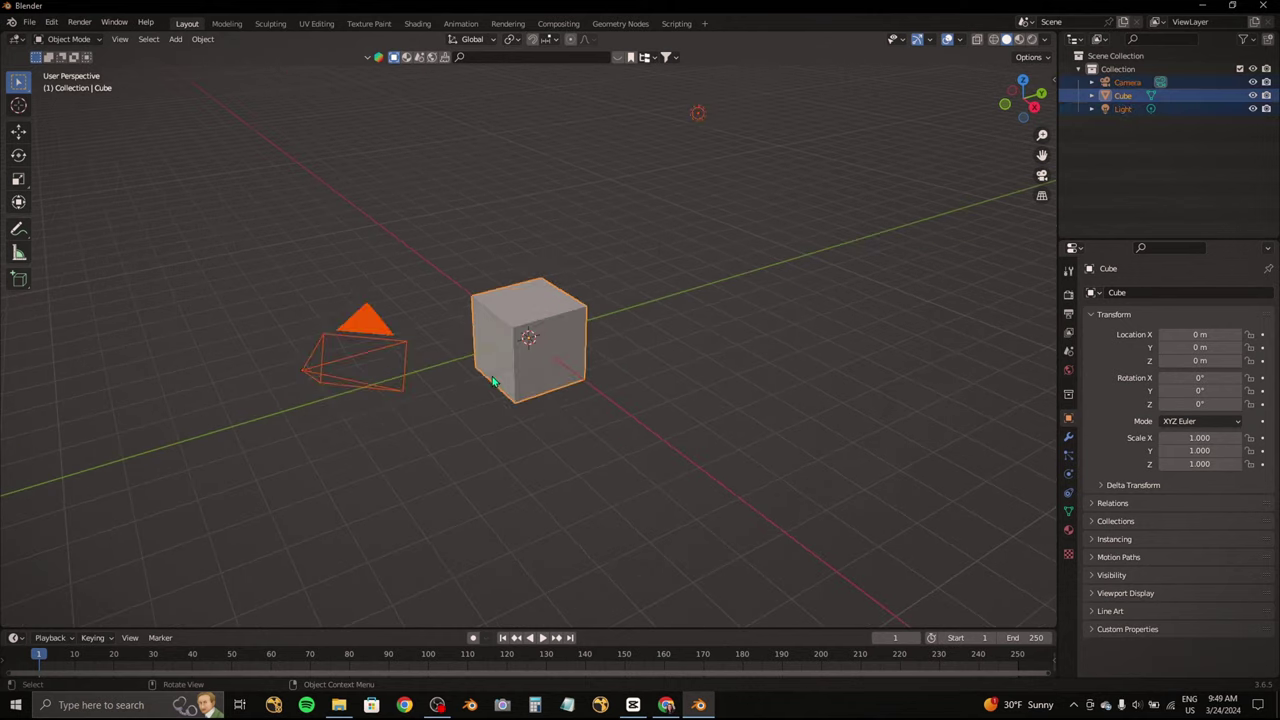
Step: Clear the default scene objects and add a single new cube
key(Delete)
key(shift+a)
click(332, 78)
Step: In front view, raise the cube onto the ground and stretch it into a tall, wide block
click(1003, 108)
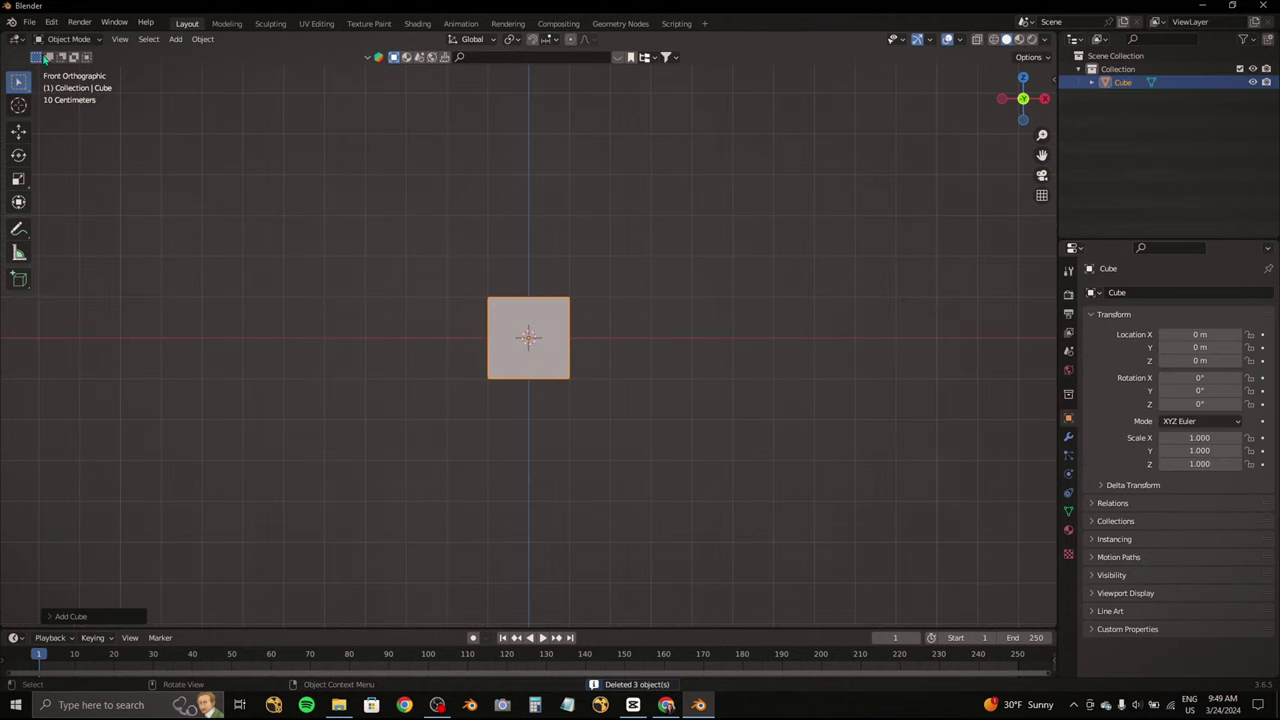
click(18, 201)
mouse_move(563, 315)
mouse_down()
mouse_move(563, 278)
mouse_move(843, 298)
mouse_up()
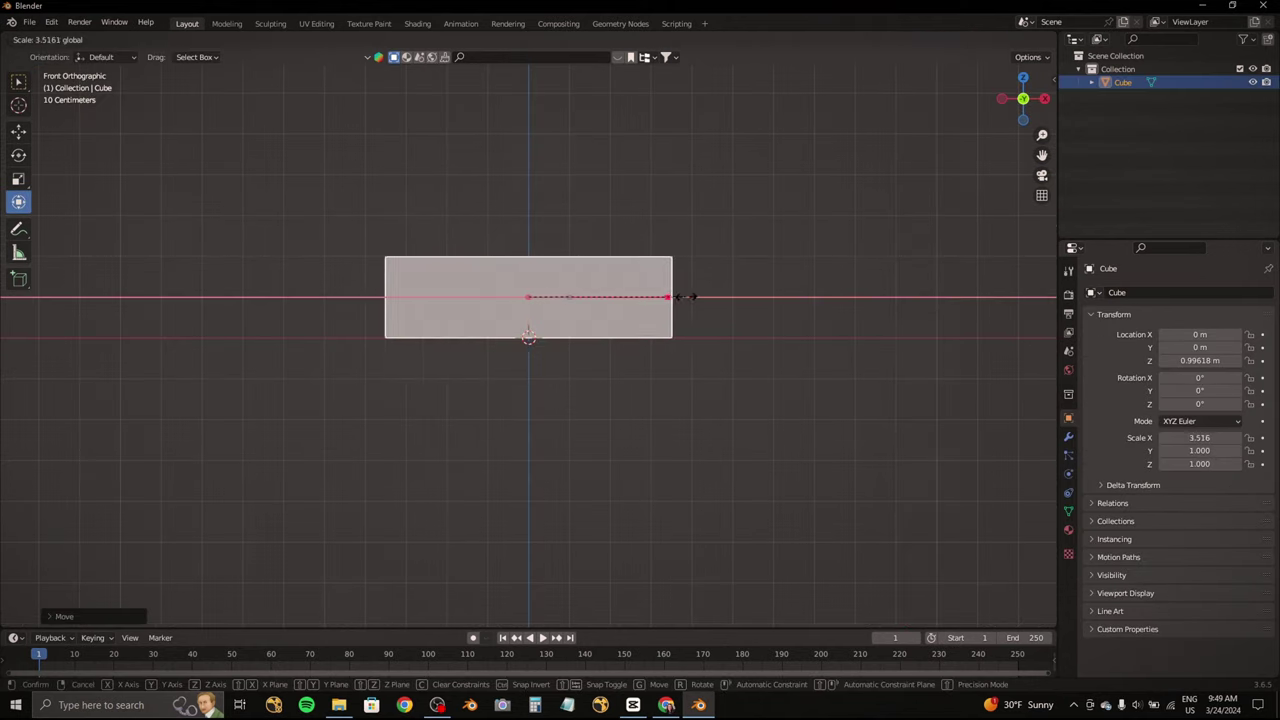
scroll(880, 307, down, 5)
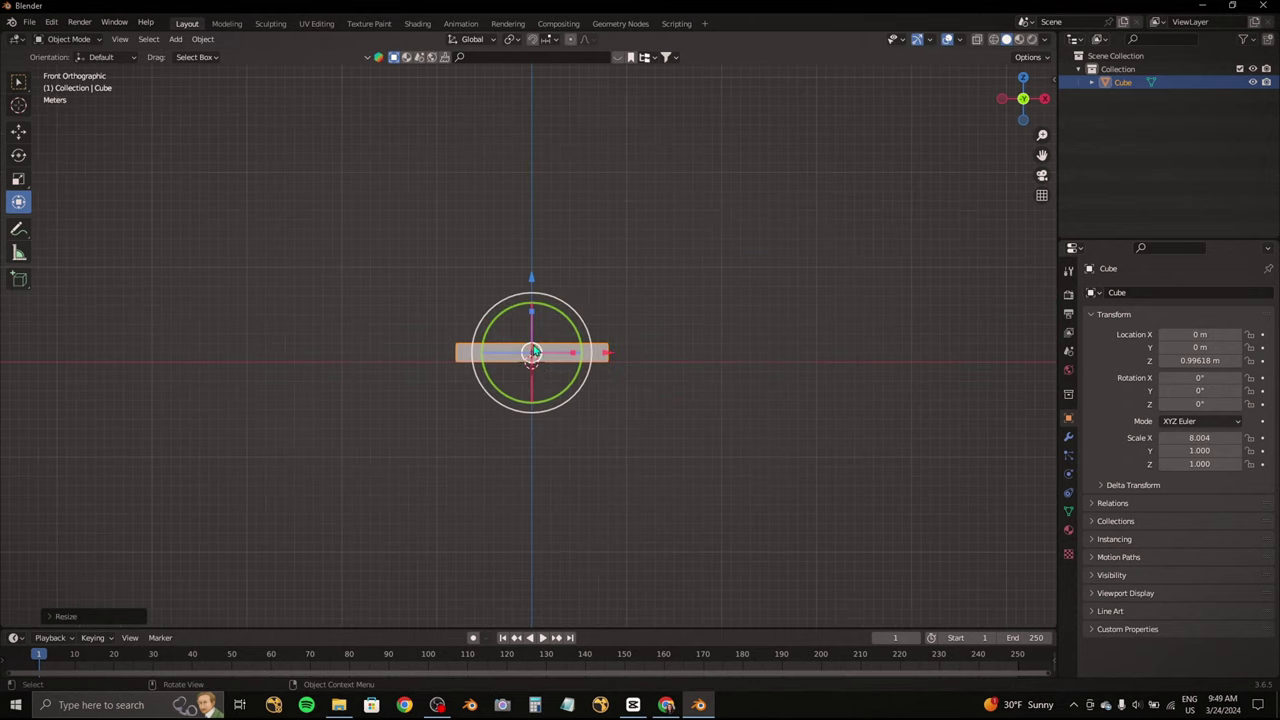
mouse_move(531, 290)
mouse_down()
mouse_move(549, 240)
mouse_move(549, 138)
mouse_move(534, 186)
mouse_up()
click(68, 39)
Step: In Edit Mode, loop-cut the block into eight vertical columns and several horizontal bands
click(68, 69)
scroll(506, 330, up, 2)
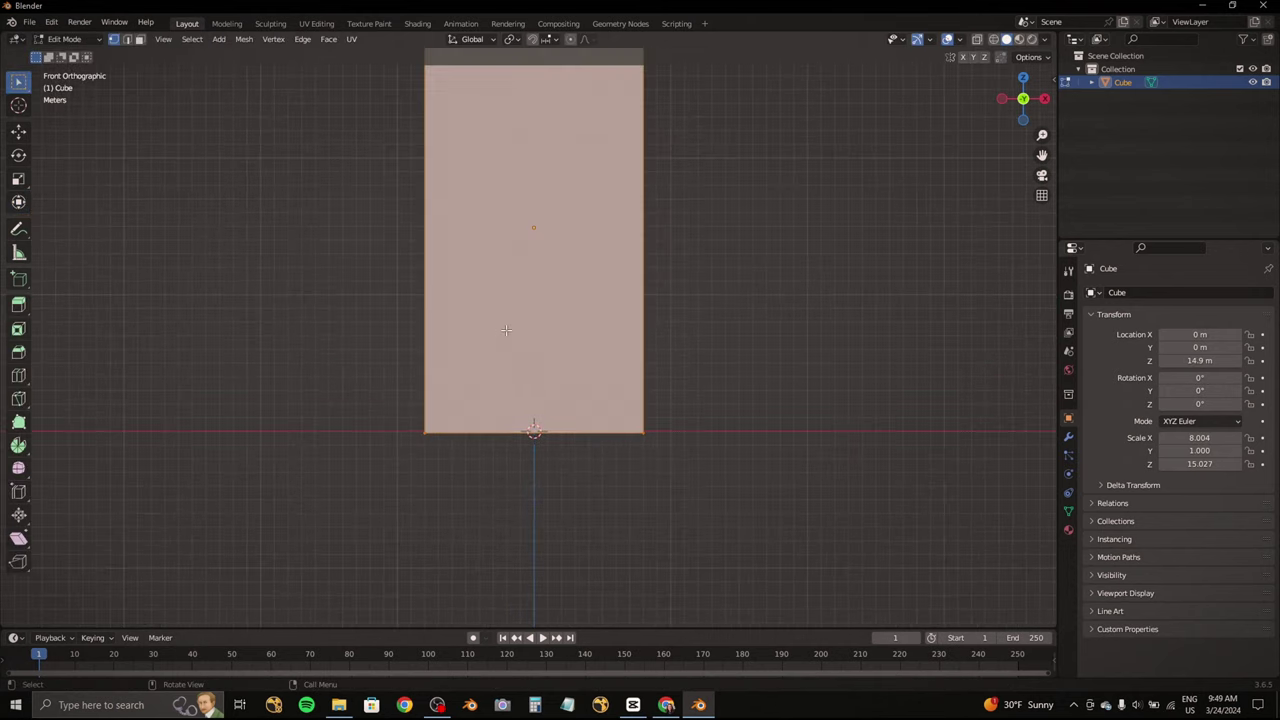
click(22, 372)
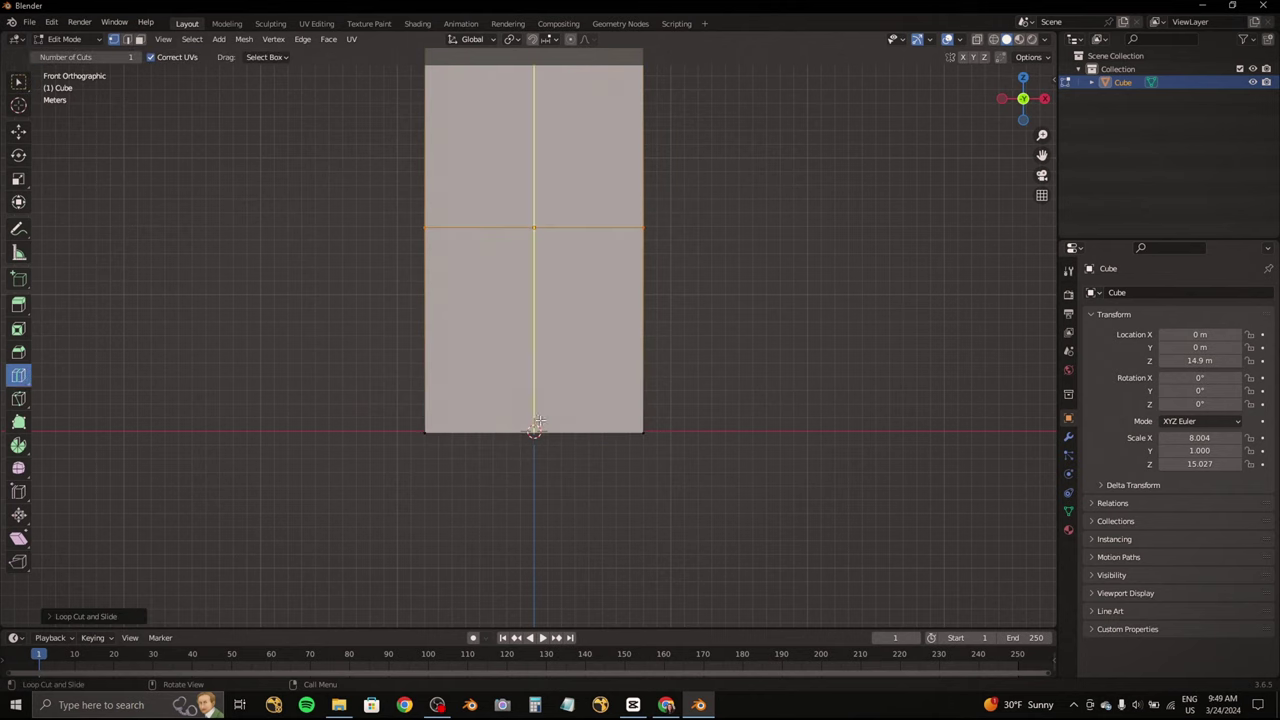
drag(420, 326, 421, 320)
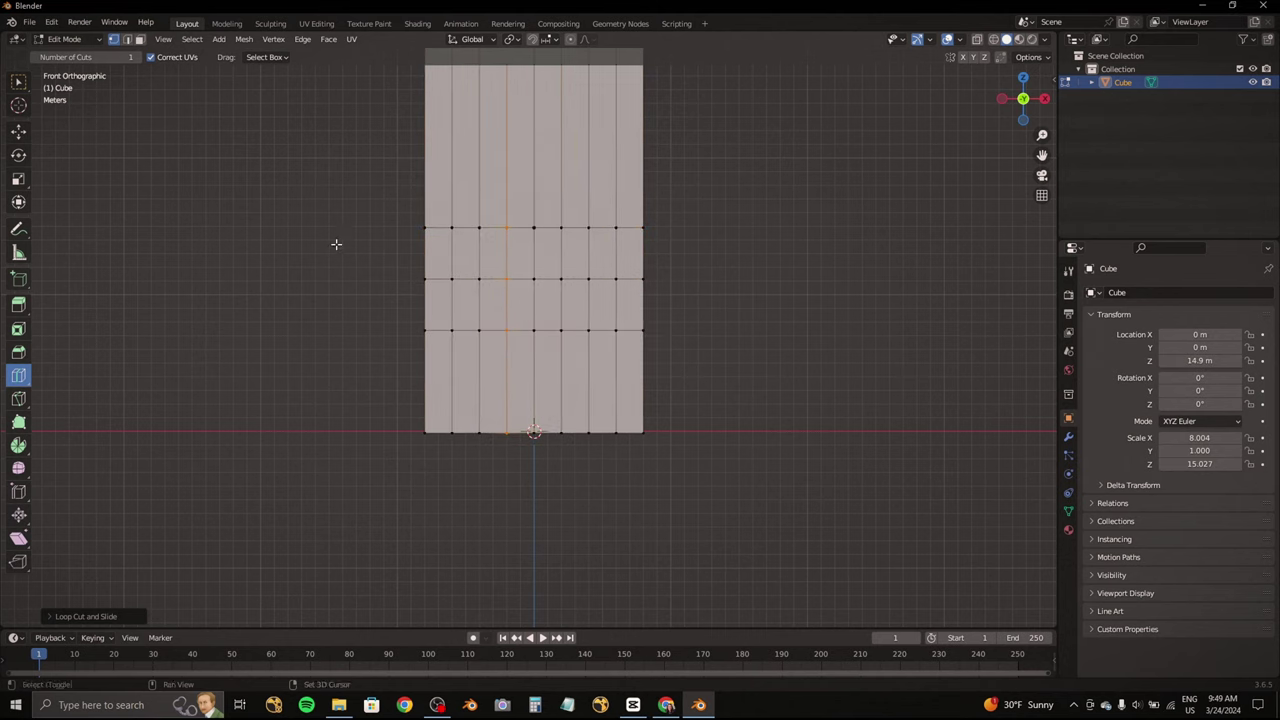
shift+middle_drag(336, 244, 344, 304)
Step: Switch to face select and select the lower front faces of the block
click(126, 39)
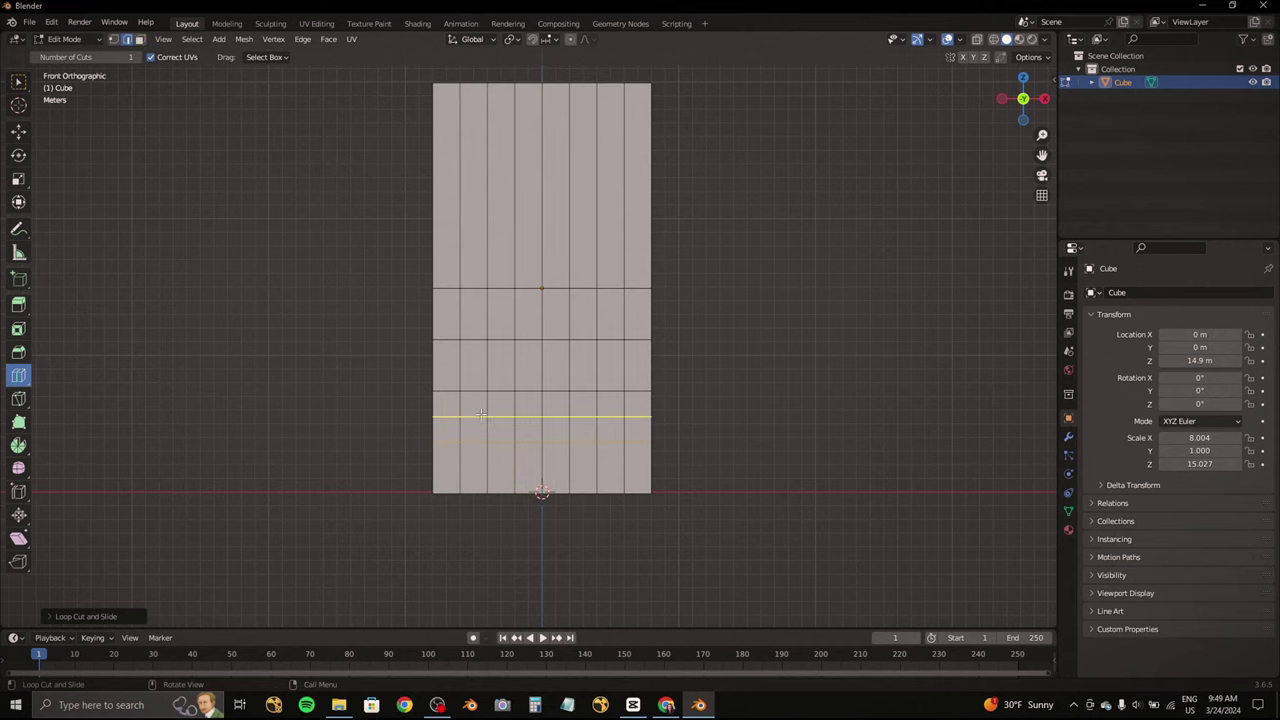
key(3)
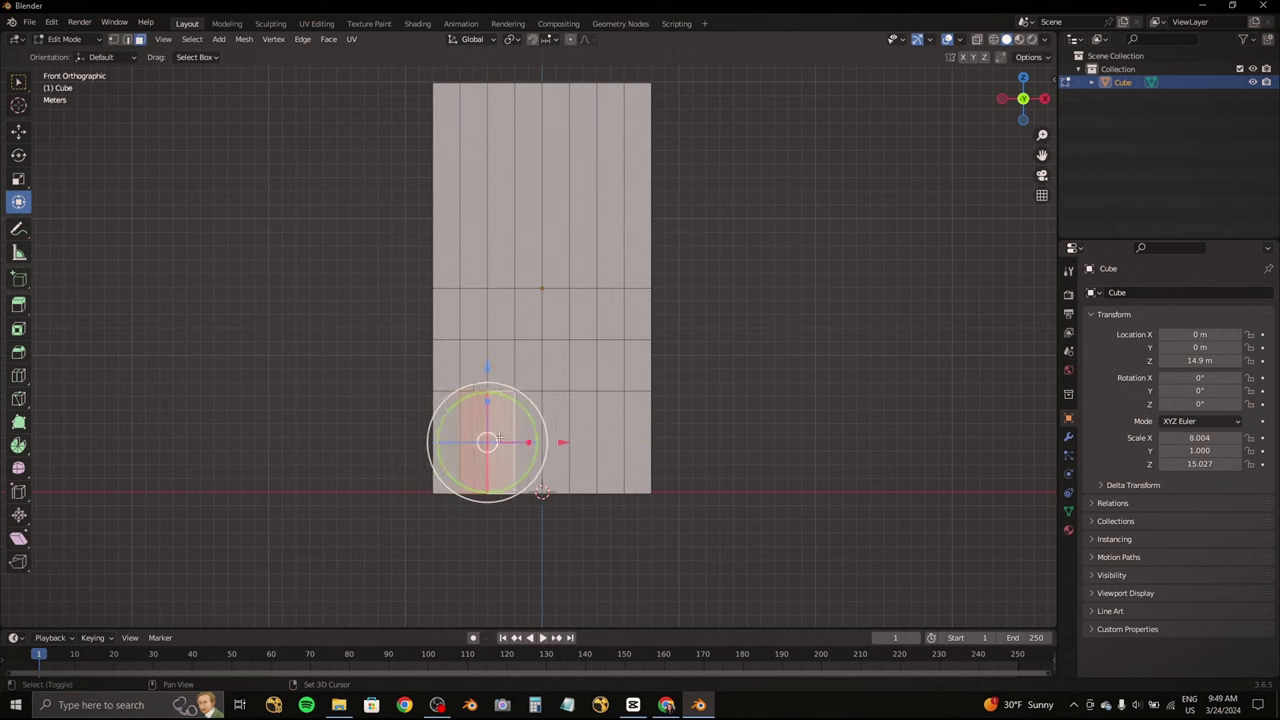
shift+click(598, 441)
shift+click(565, 374)
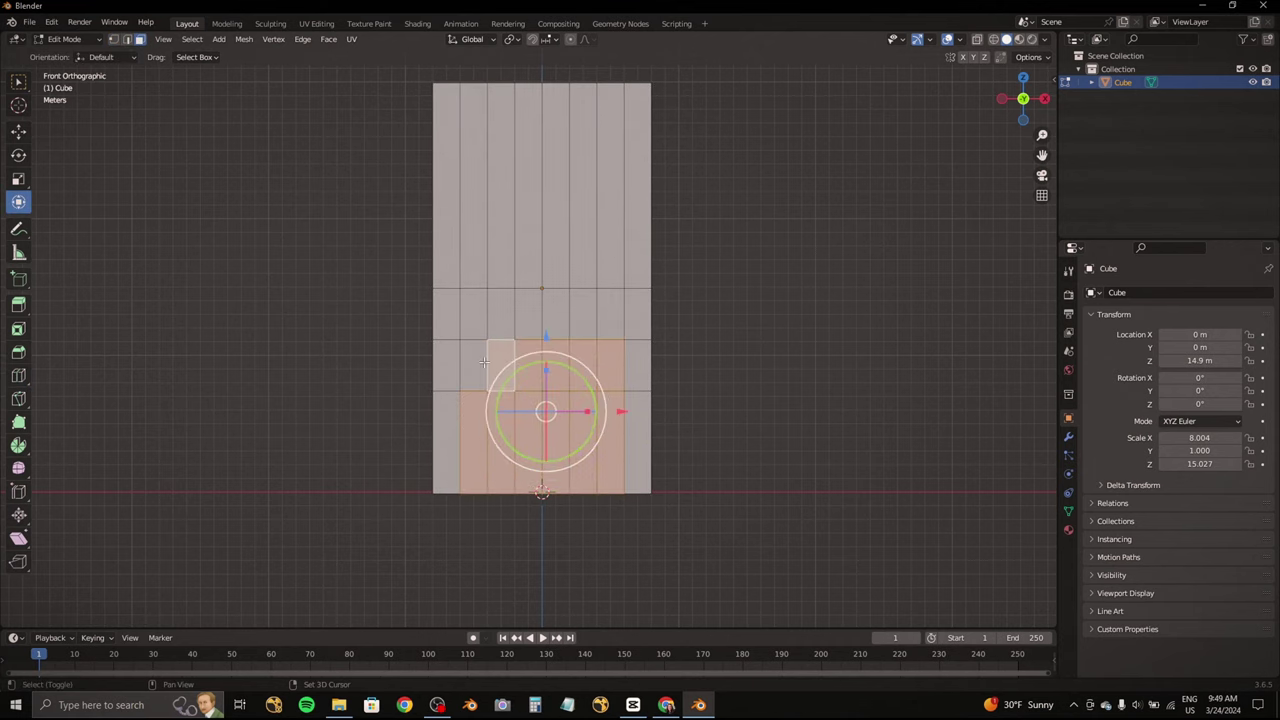
mouse_move(484, 361)
middle_down()
mouse_move(594, 380)
mouse_move(528, 314)
middle_up()
Step: Try a Y-axis scale on the whole mesh, then cancel and undo it
key(a)
key(s)
key(y)
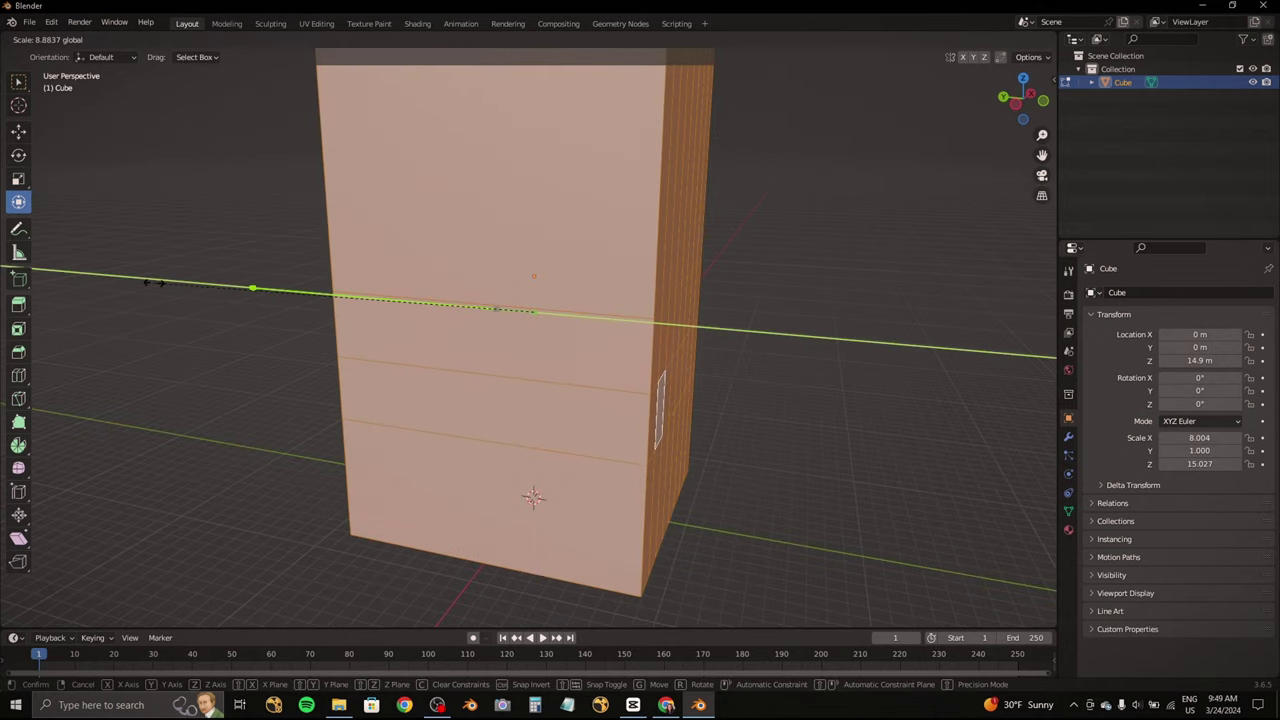
key(Escape)
middle_drag(292, 298, 499, 399)
key(ctrl+z)
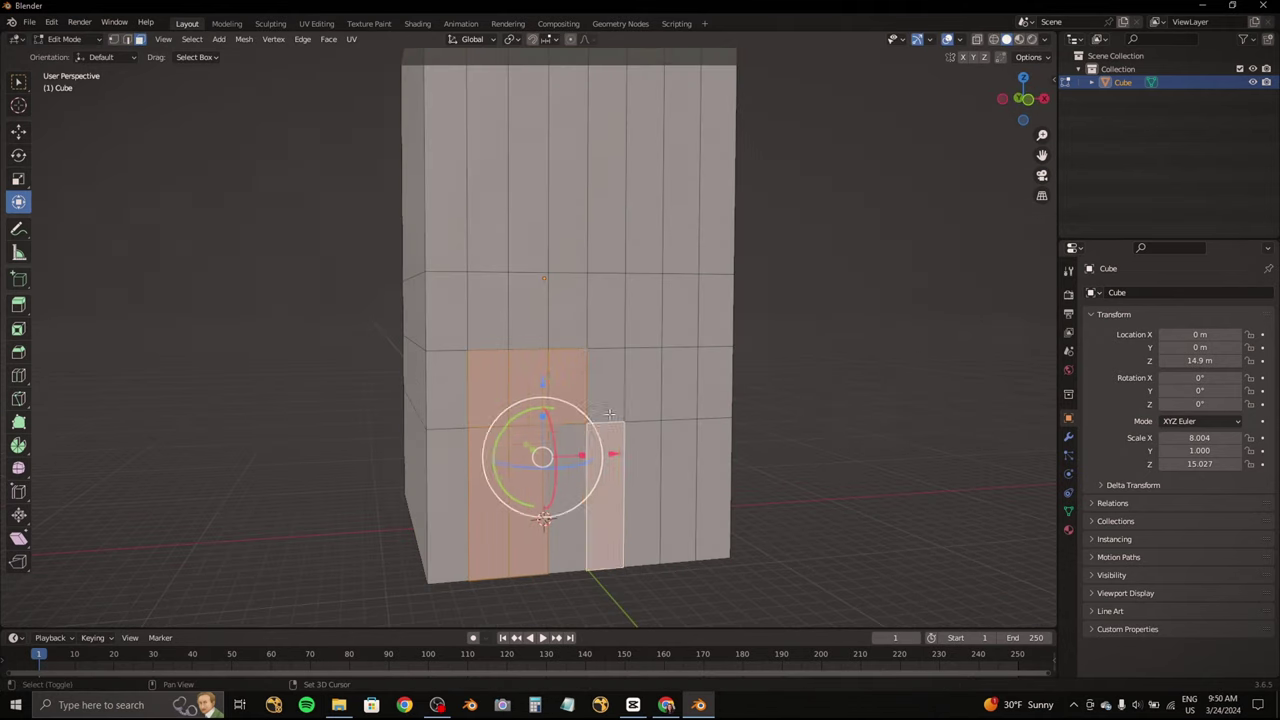
Step: Extrude the lower front faces and push them back along Y into a deep shop opening
mouse_move(609, 413)
middle_down()
mouse_move(520, 440)
mouse_move(675, 313)
middle_up()
key(e)
click(498, 429)
key(KP_Decimal)
key(g)
key(y)
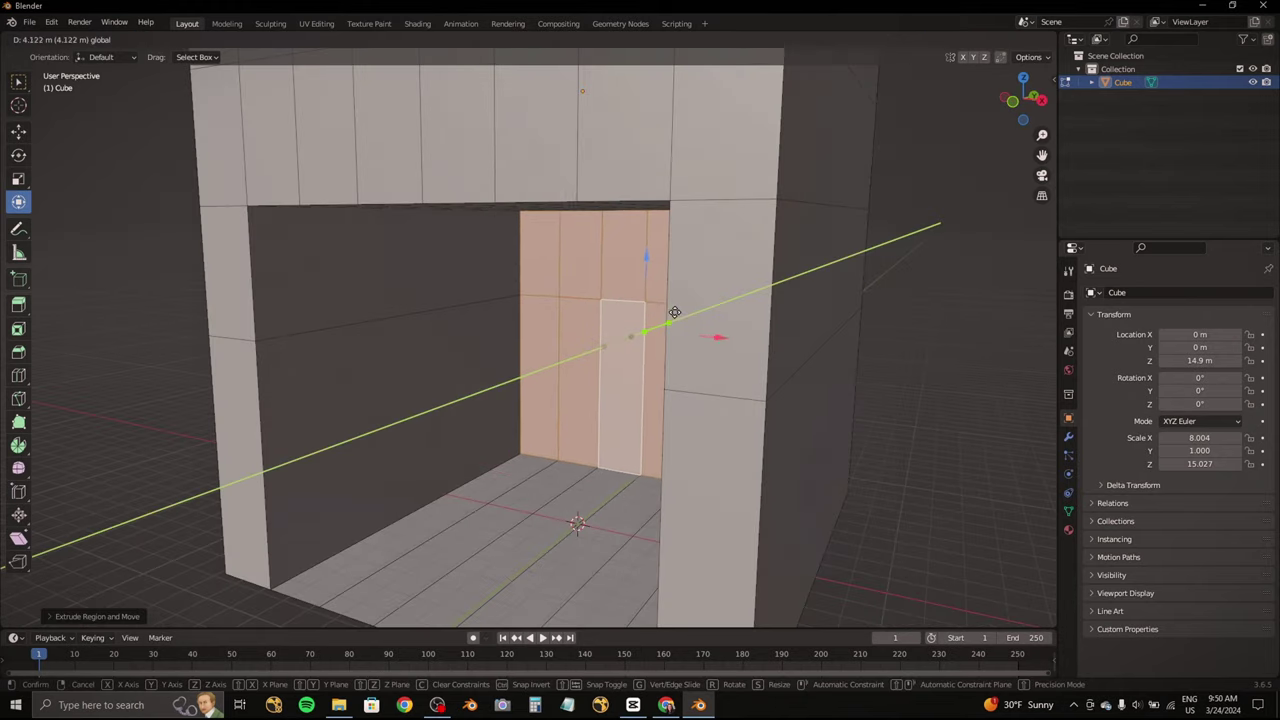
click(691, 309)
Step: Extrude and inset the roof faces, then lower them to leave a raised rim
key(KP_1)
scroll(697, 283, down, 5)
mouse_move(666, 403)
middle_down()
mouse_move(610, 392)
mouse_move(700, 330)
mouse_move(840, 380)
mouse_move(819, 357)
middle_up()
click(734, 300)
key(e)
key(s)
click(823, 378)
drag(583, 314, 575, 322)
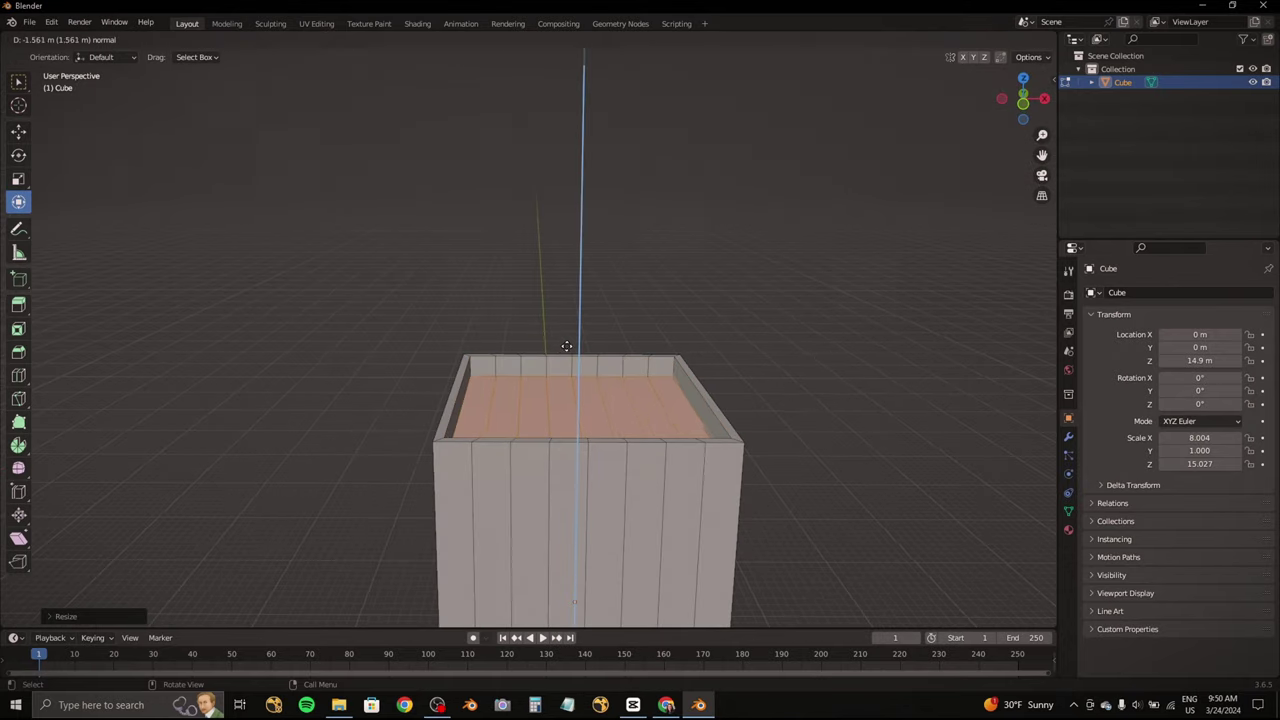
click(553, 350)
mouse_move(553, 350)
middle_down()
mouse_move(600, 300)
mouse_move(895, 156)
middle_up()
scroll(600, 300, down, 5)
click(1022, 99)
middle_drag(1022, 99, 560, 250)
scroll(509, 301, down, 2)
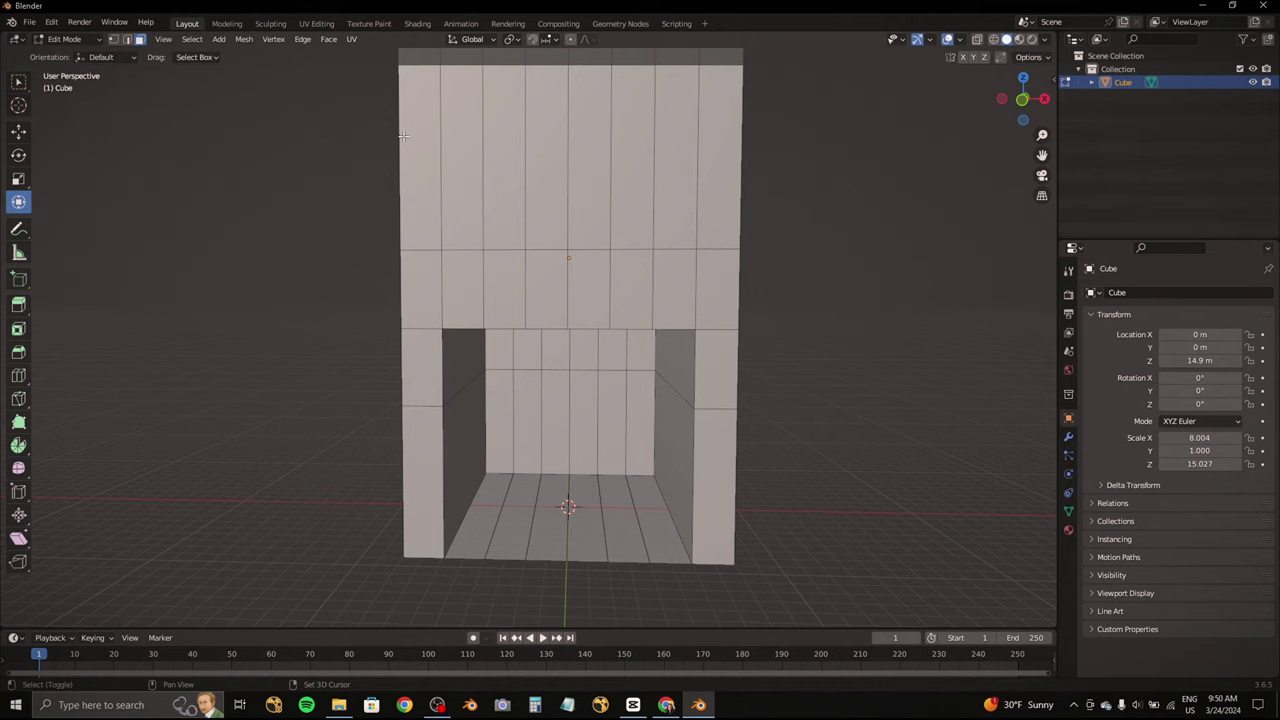
shift+middle_drag(403, 135, 413, 142)
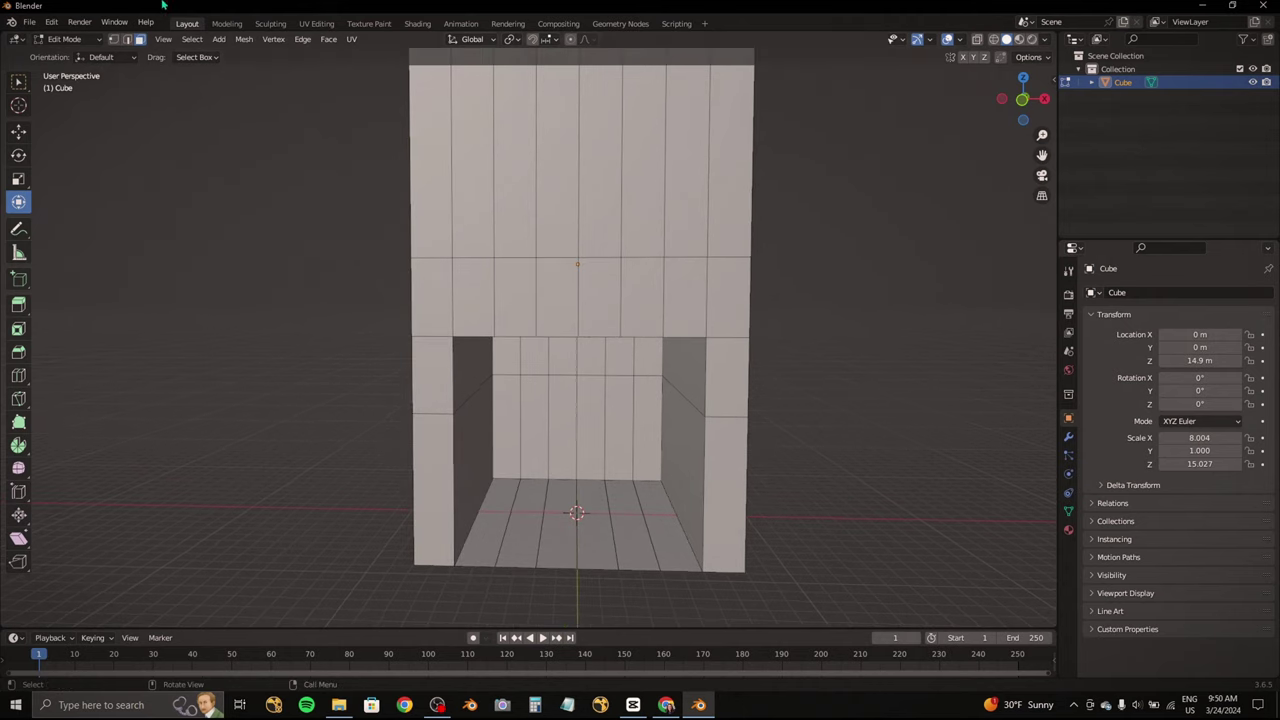
click(666, 705)
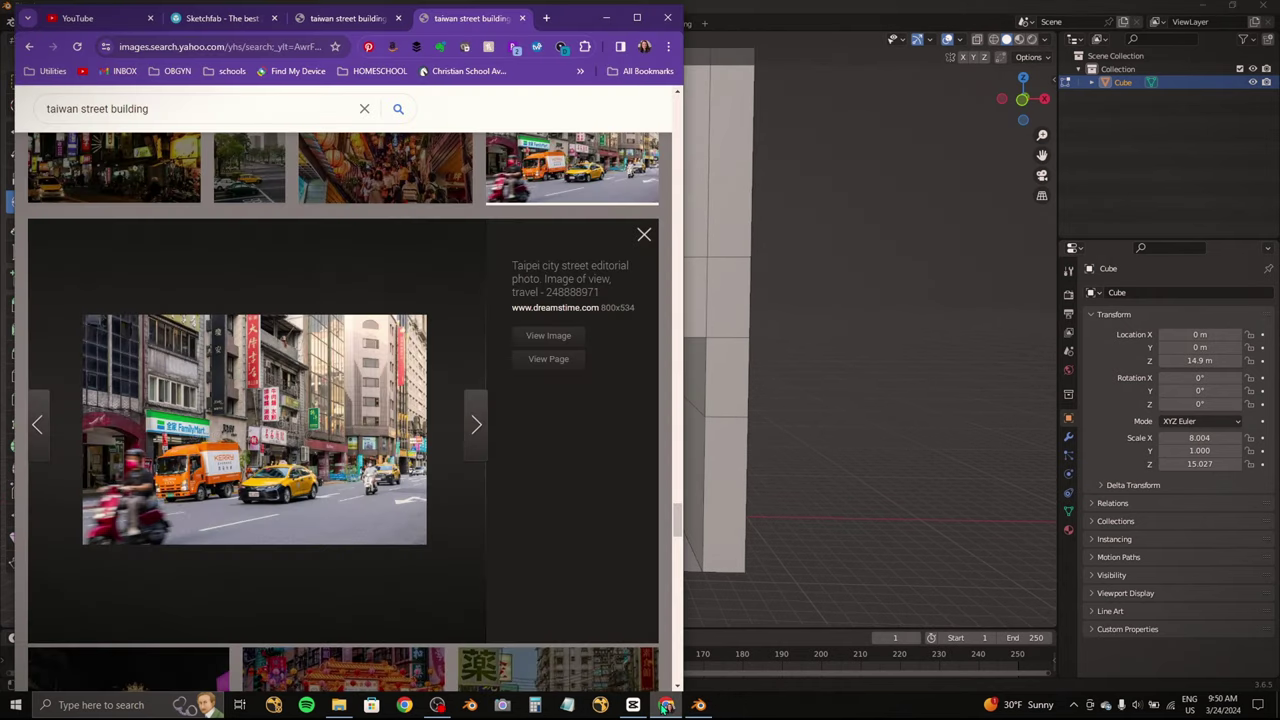
scroll(522, 525, down, 2)
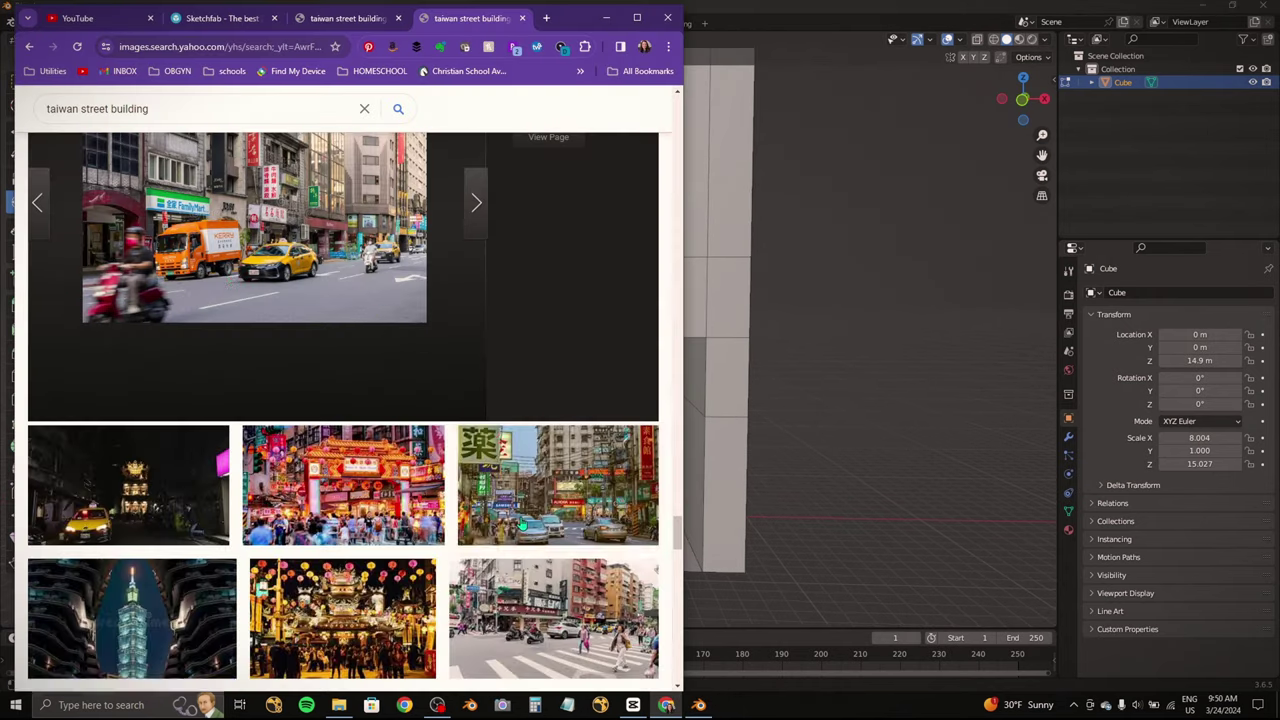
scroll(520, 525, down, 2)
scroll(520, 525, down, 3)
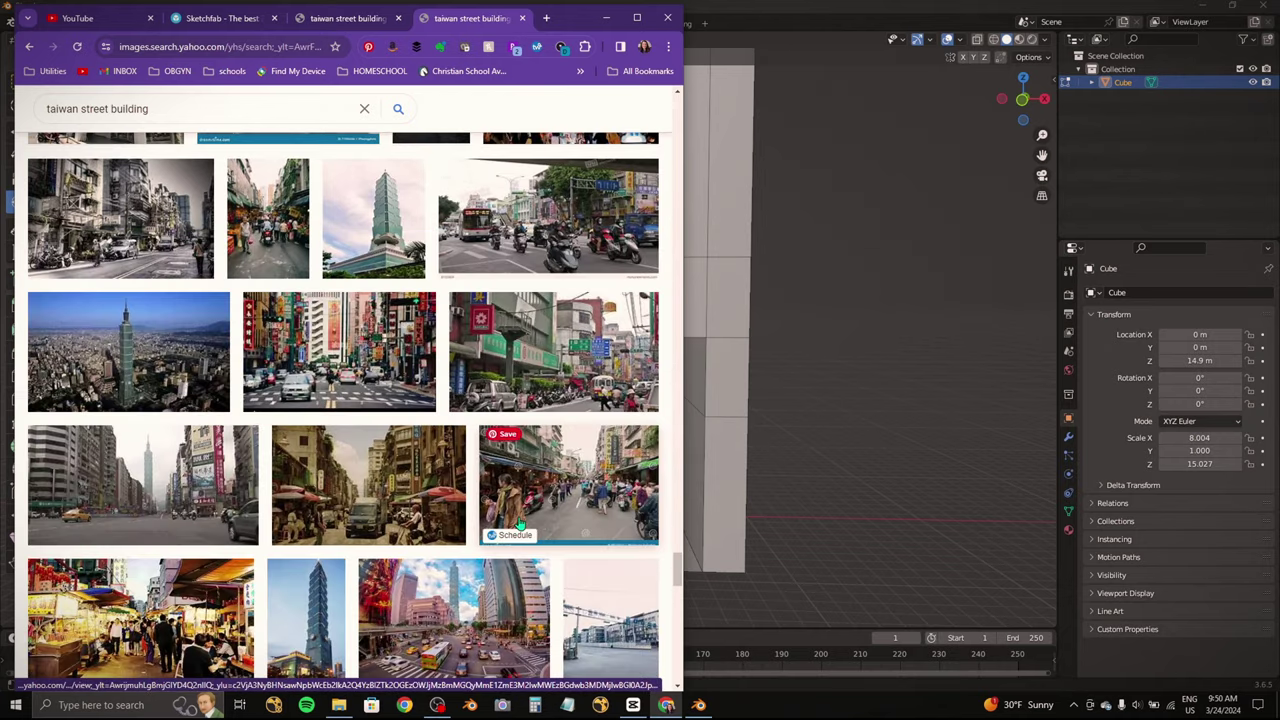
scroll(519, 525, down, 3)
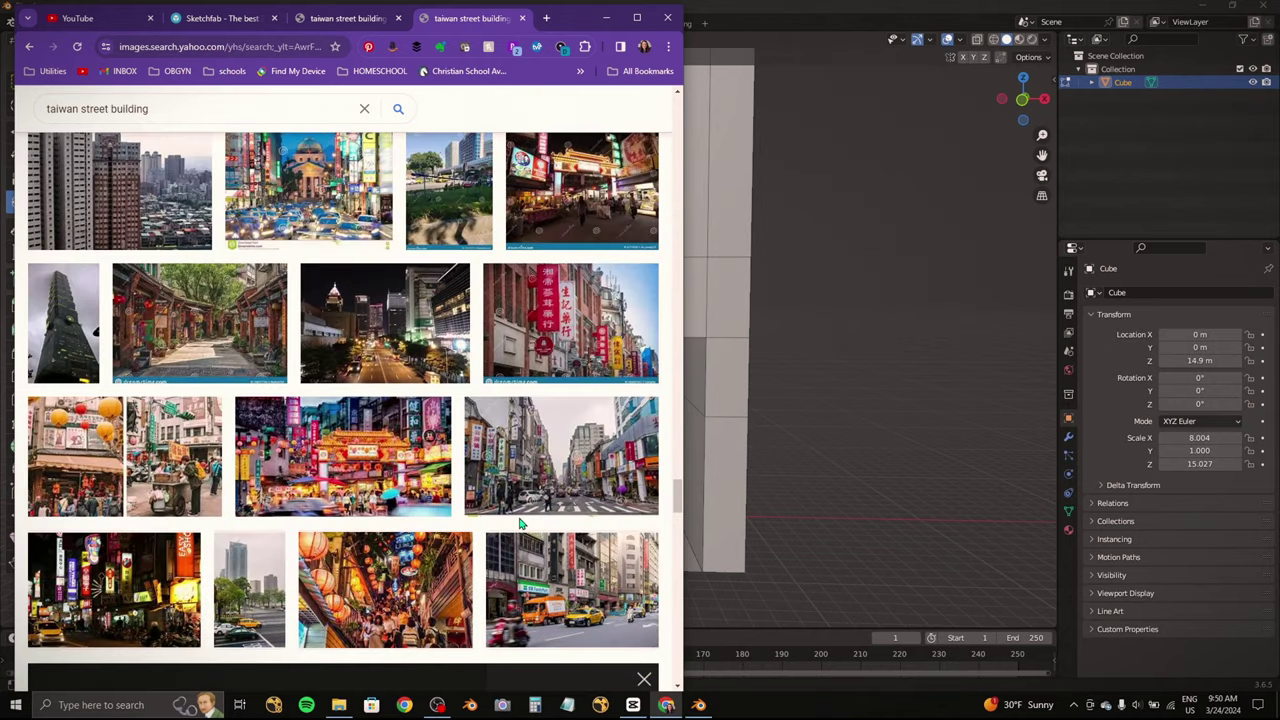
scroll(157, 461, up, 1)
click(209, 597)
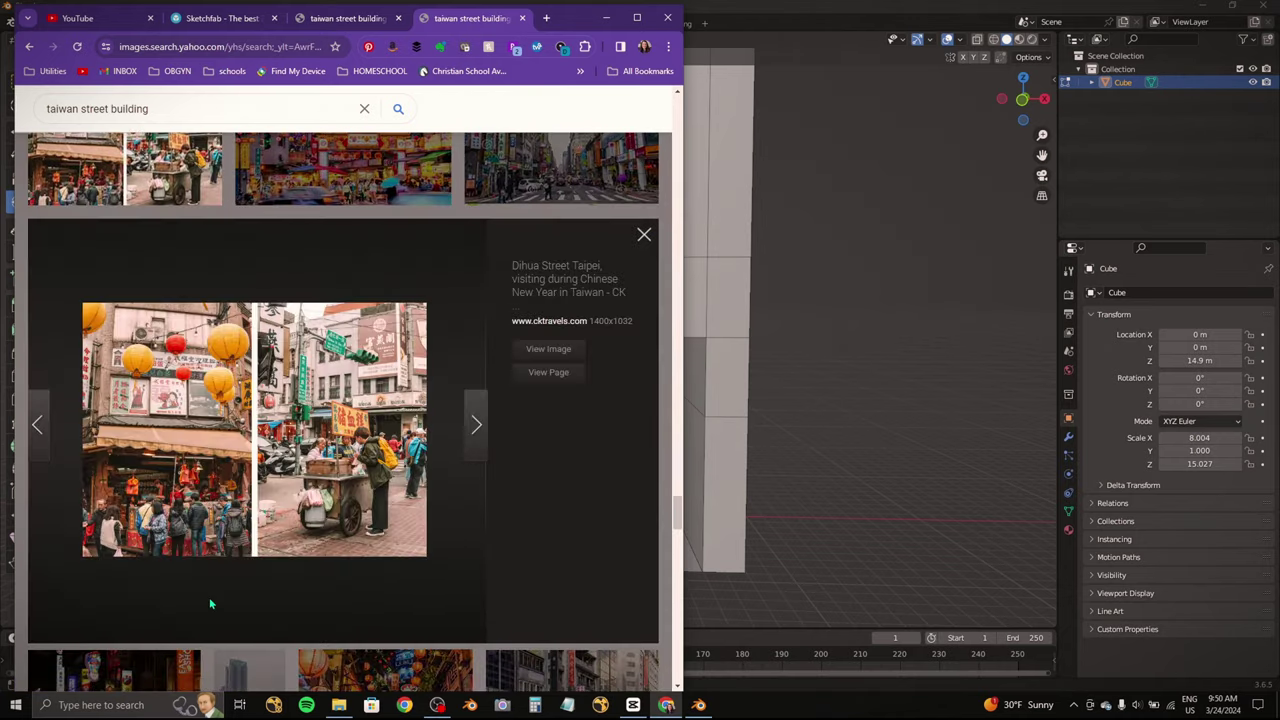
scroll(209, 597, up, 2)
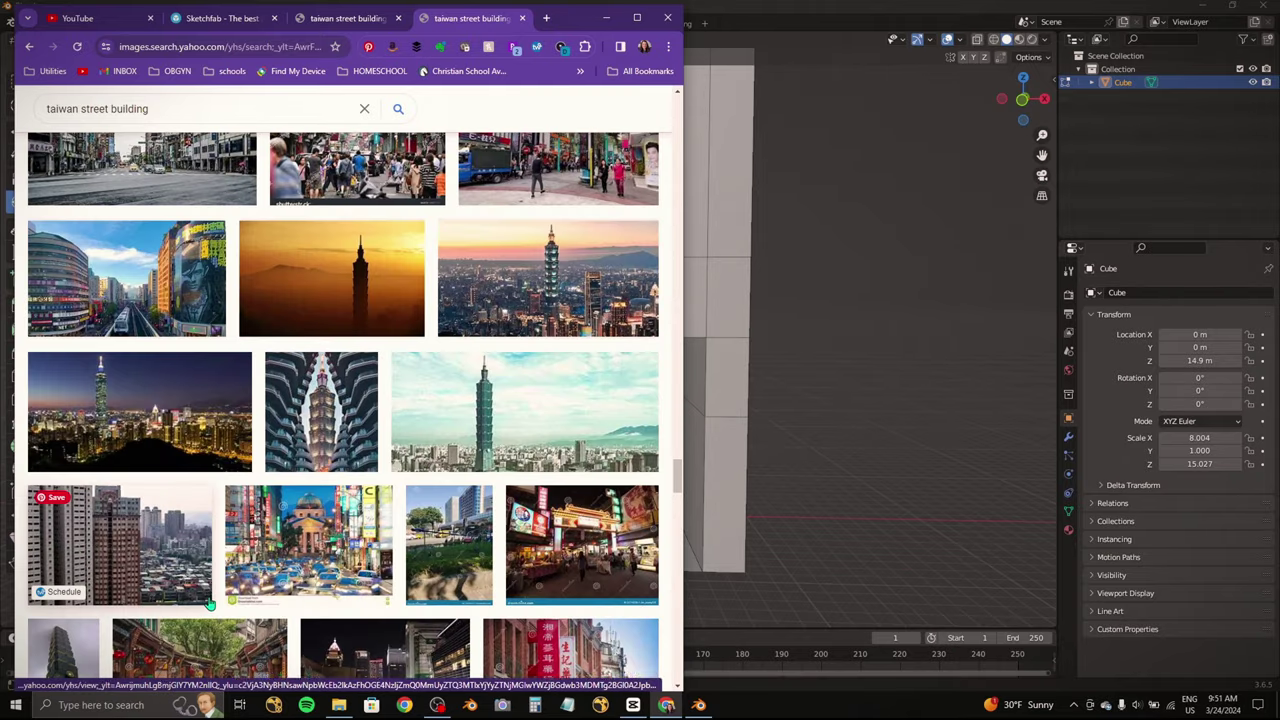
scroll(209, 604, up, 2)
scroll(225, 565, up, 1)
click(229, 545)
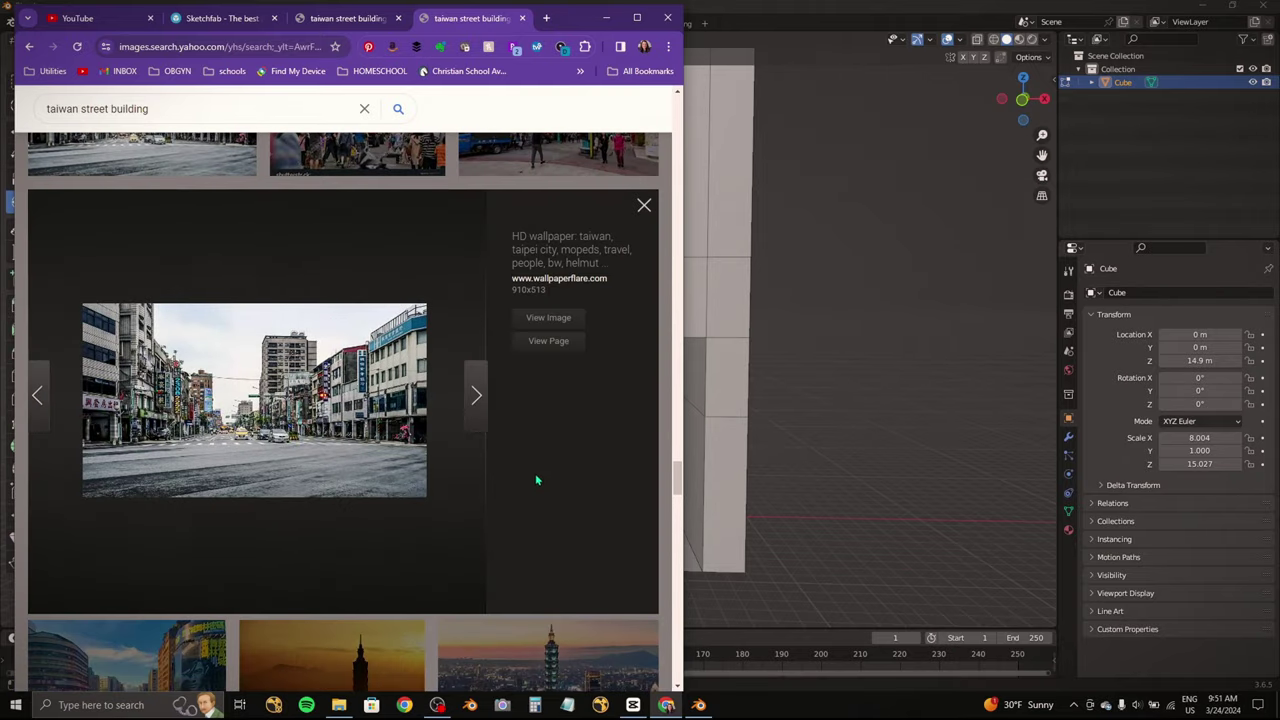
scroll(395, 415, up, 4)
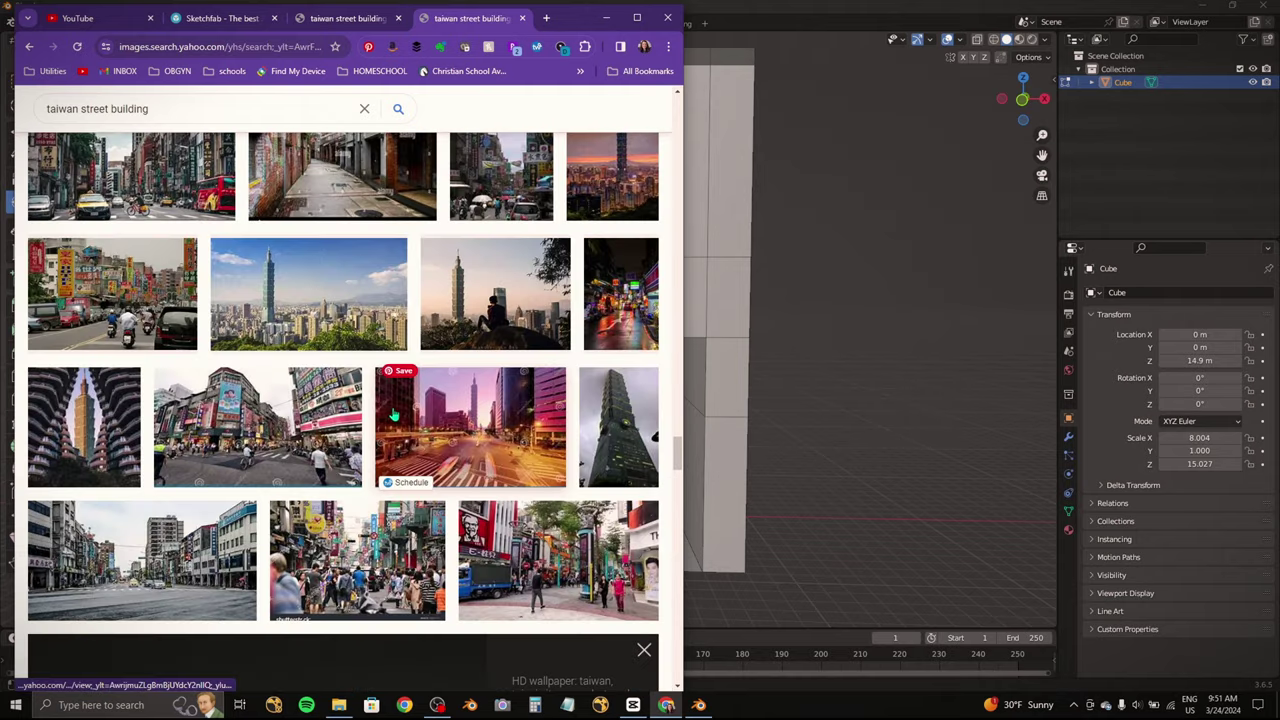
scroll(288, 447, up, 3)
scroll(288, 447, up, 2)
click(395, 345)
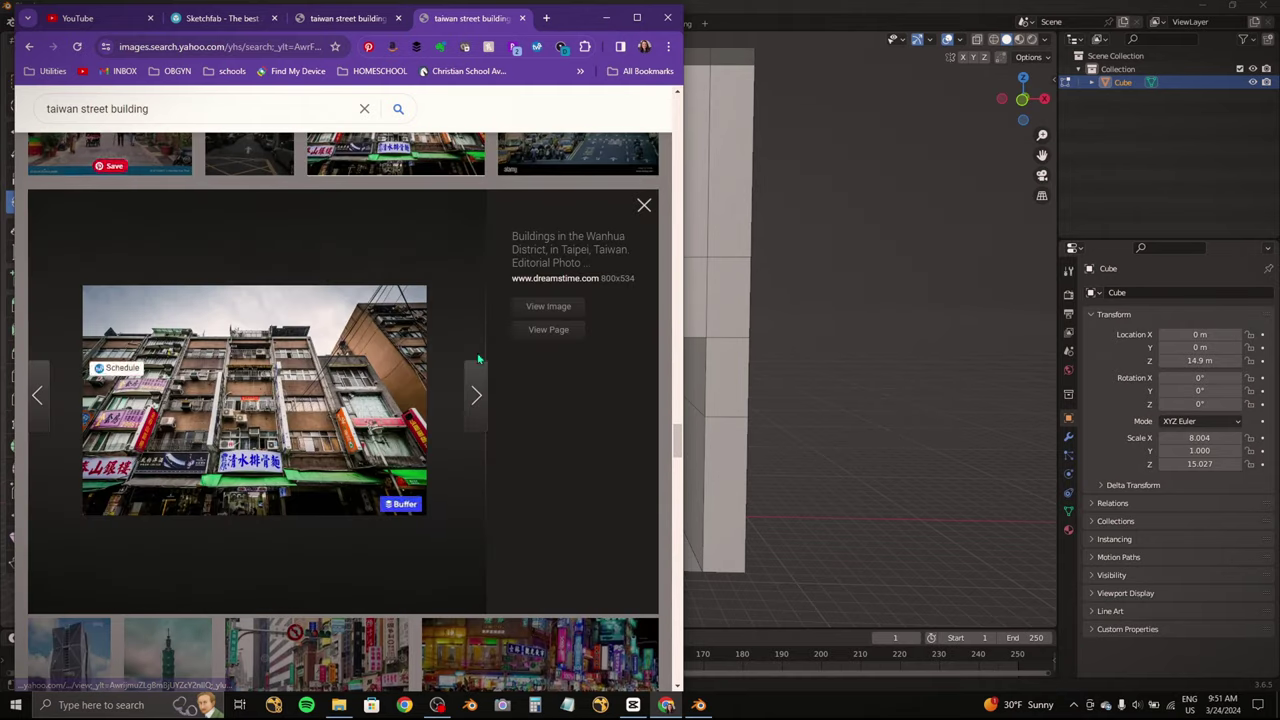
middle_drag(844, 400, 737, 409)
Step: Box-select a row of front faces above the doorway and extrude it out from the facade
middle_drag(634, 523, 594, 514)
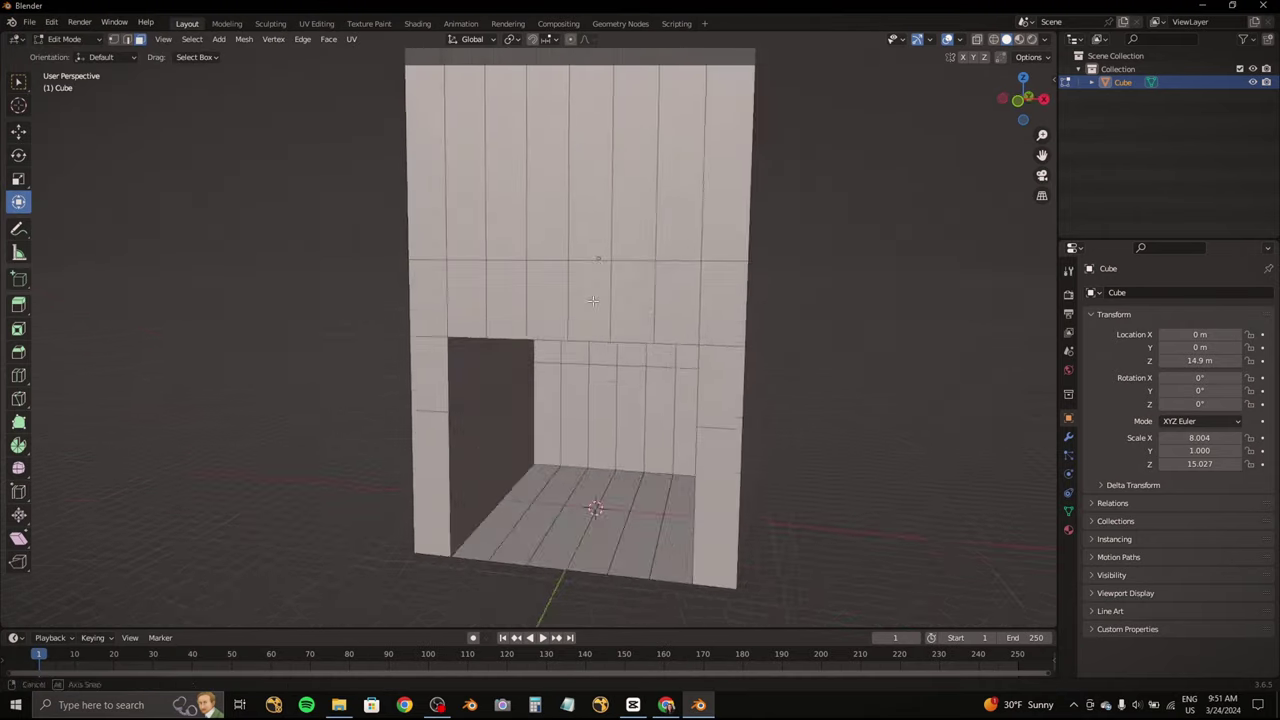
drag(717, 285, 391, 288)
click(1023, 98)
drag(1020, 105, 984, 104)
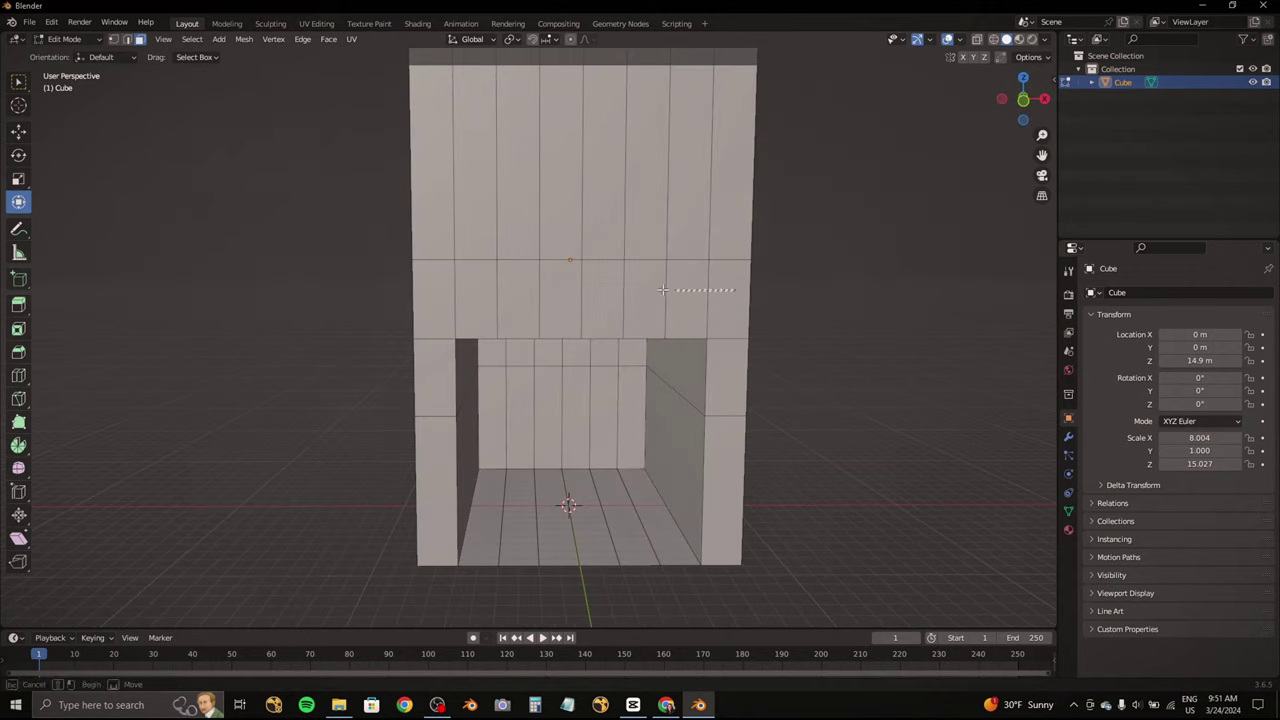
click(1001, 98)
key(e)
click(571, 290)
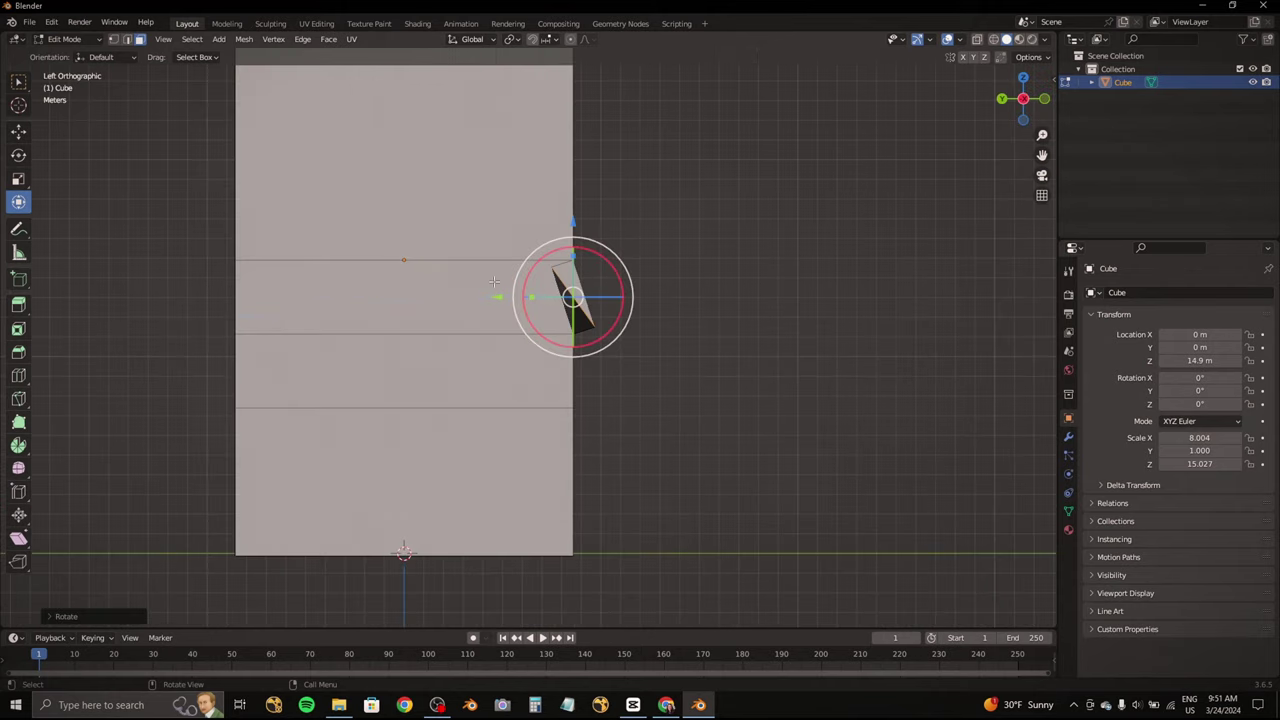
drag(571, 295, 530, 301)
Step: Angle the extruded flap like an awning, pulling its tip outward and sliding it along Y
middle_drag(560, 295, 620, 300)
click(1023, 98)
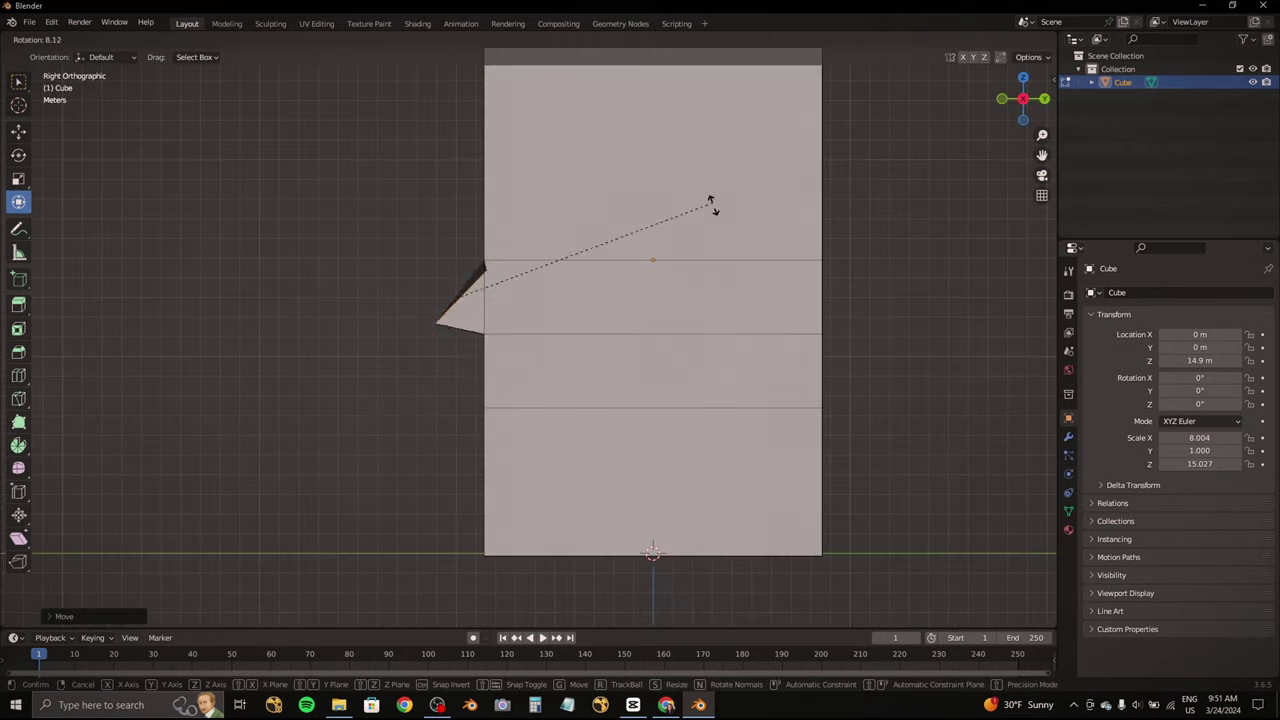
drag(717, 323, 695, 338)
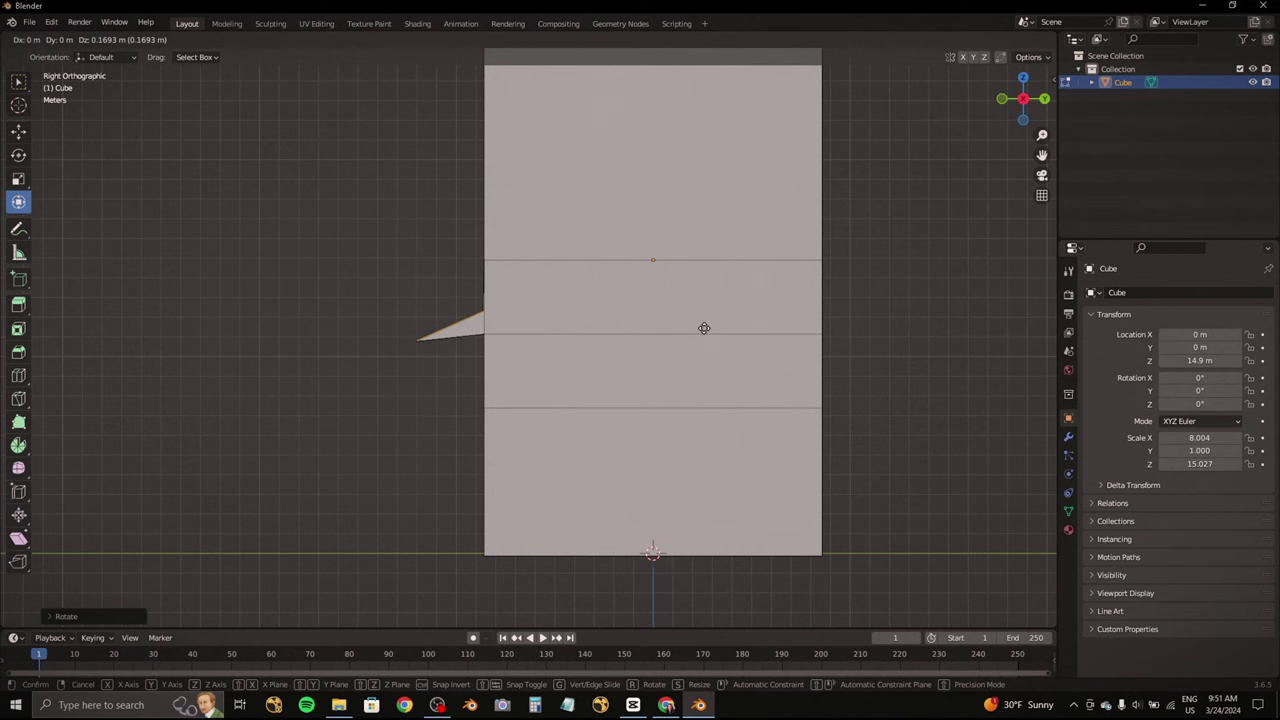
click(704, 328)
drag(443, 328, 497, 327)
click(497, 327)
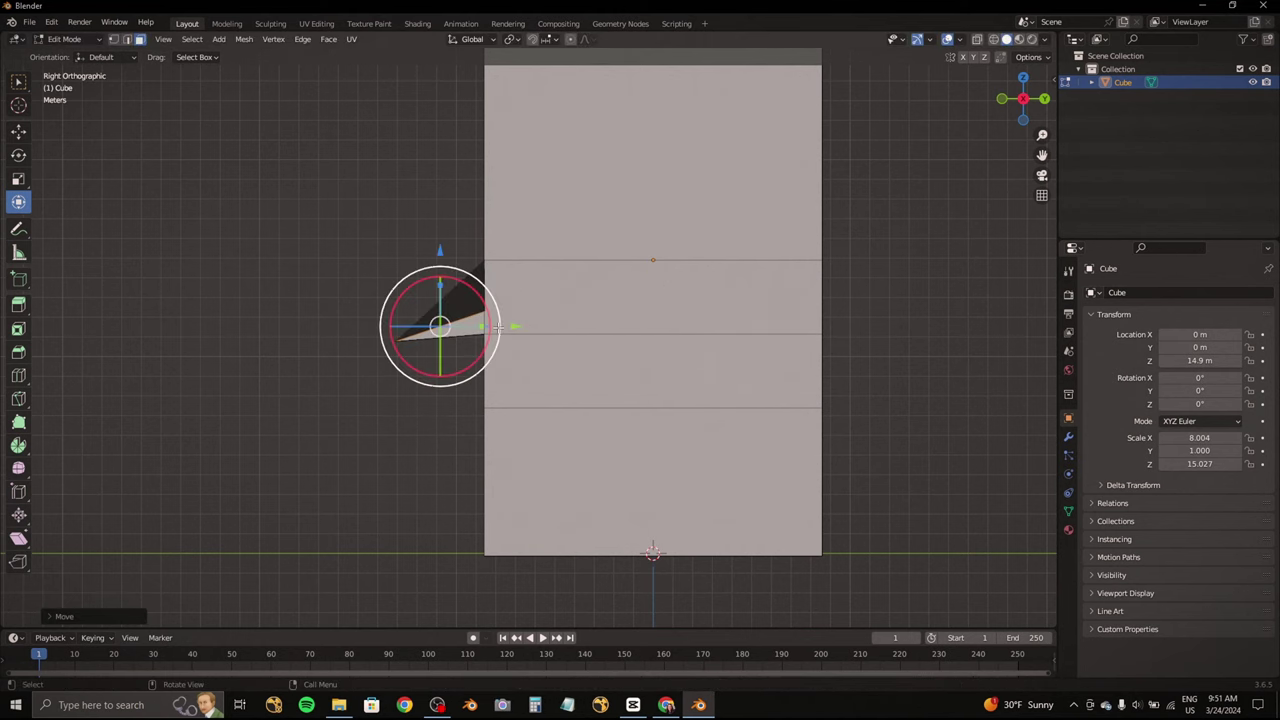
middle_drag(443, 329, 520, 336)
drag(555, 332, 551, 334)
click(551, 334)
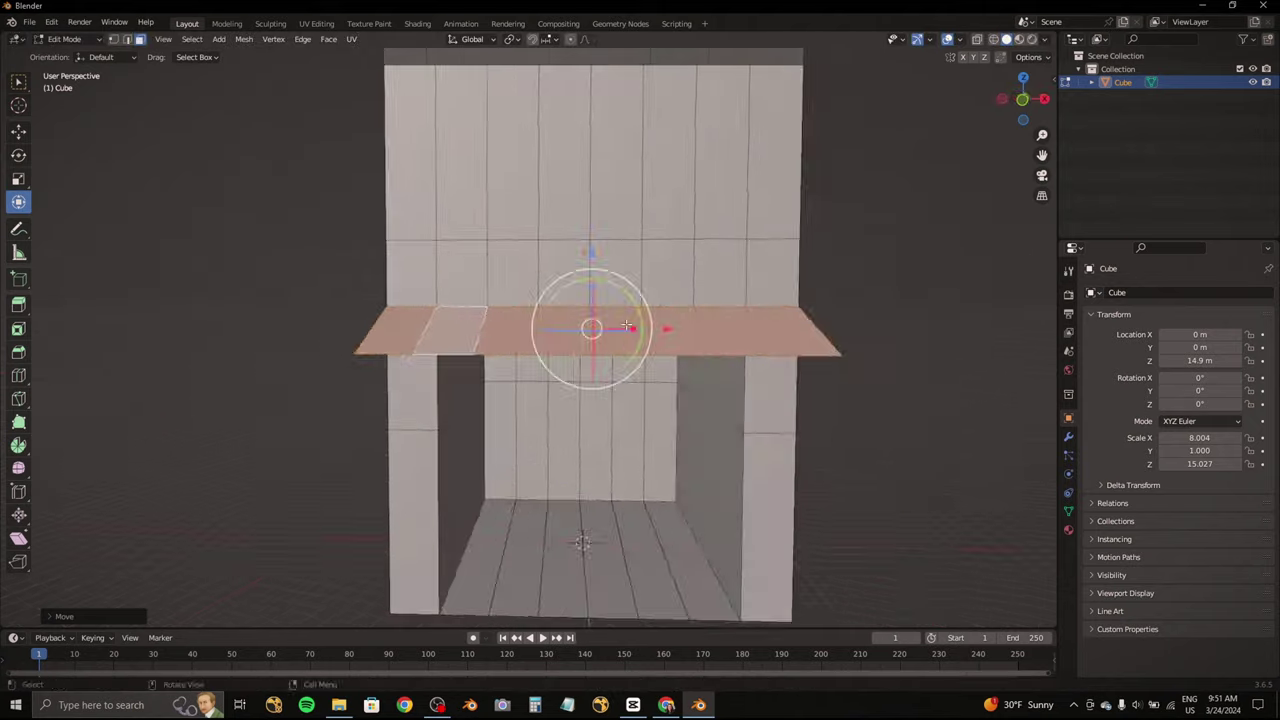
Step: Move the awning flap with G so it slopes down and outward over the doorway
mouse_move(591, 329)
middle_down()
mouse_move(649, 321)
mouse_move(645, 195)
middle_up()
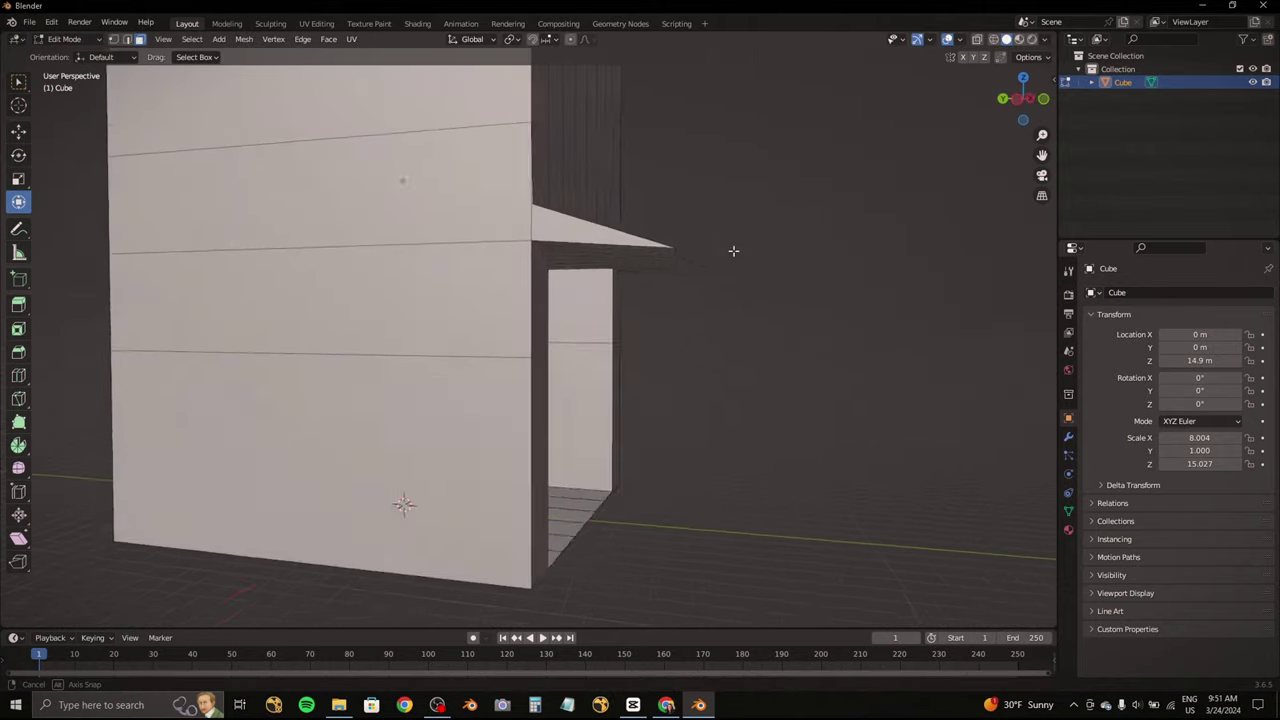
drag(645, 195, 709, 314)
mouse_move(709, 314)
middle_down()
mouse_move(622, 200)
mouse_move(560, 300)
mouse_move(560, 340)
mouse_move(422, 220)
mouse_move(872, 190)
middle_up()
click(560, 340)
key(g)
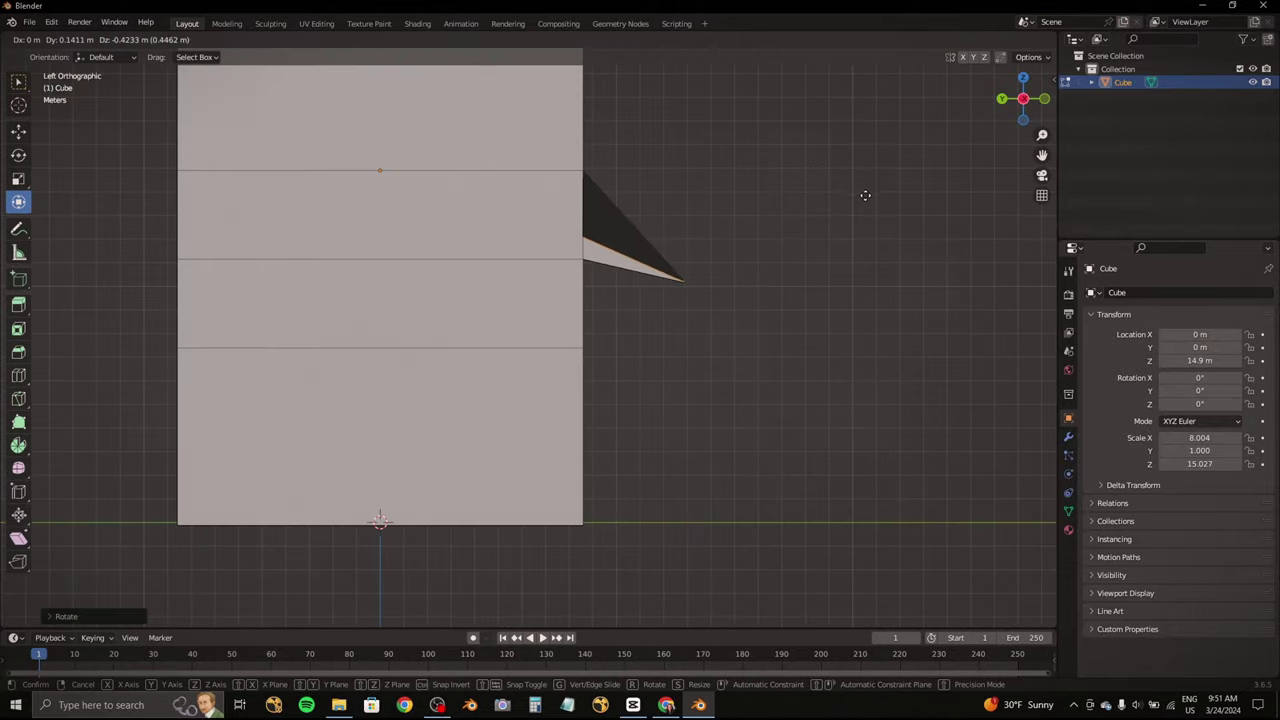
click(865, 195)
key(g)
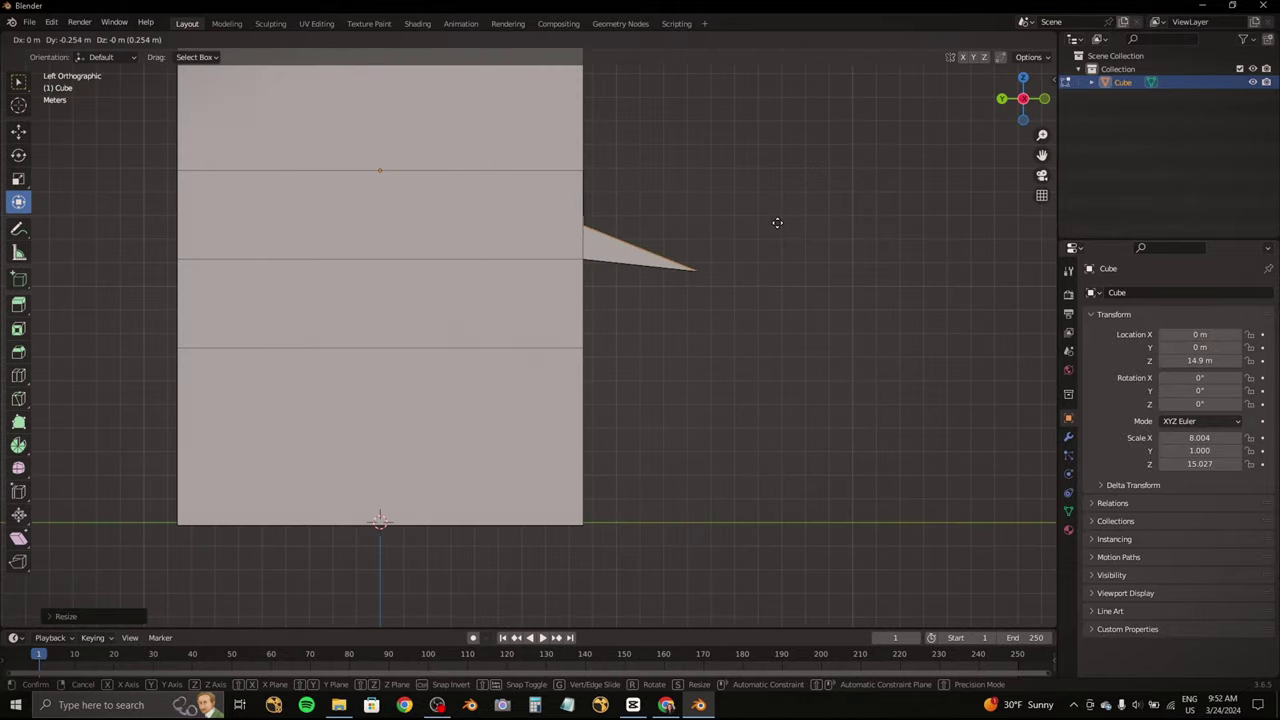
click(777, 222)
Step: Compare the awning against the street building reference photo and recentre the view
middle_drag(777, 222, 657, 606)
click(666, 706)
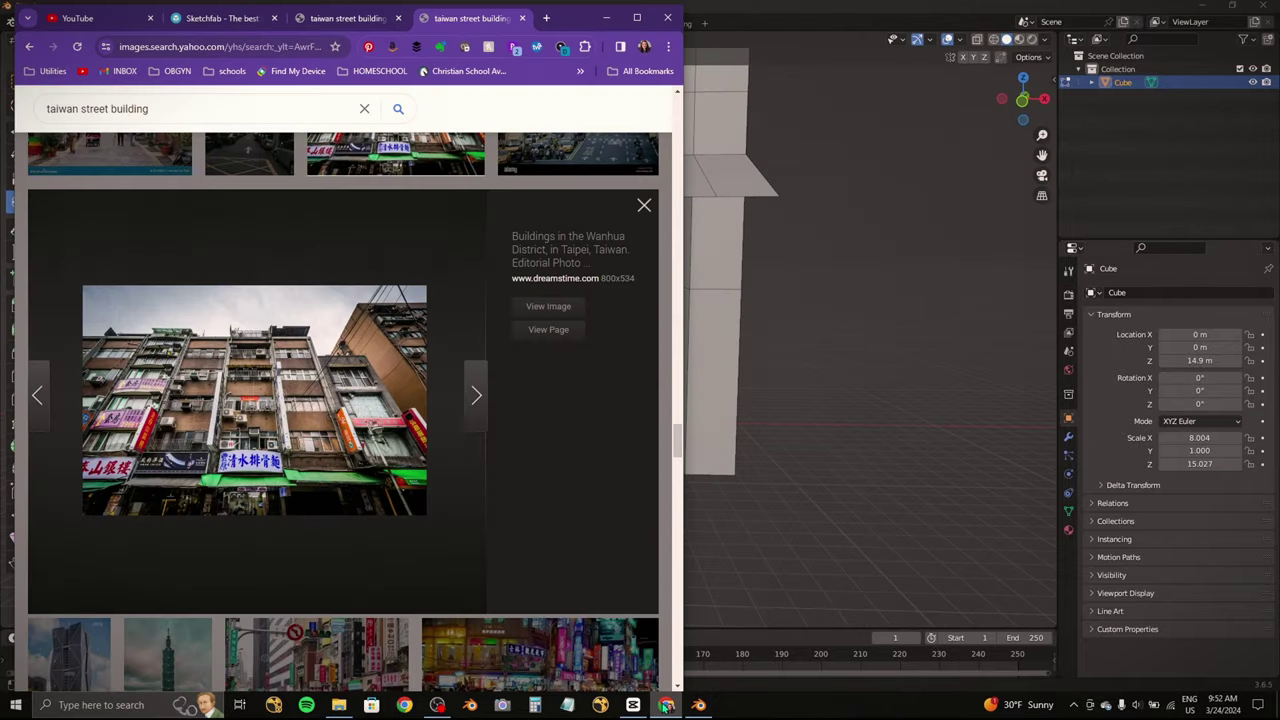
click(803, 478)
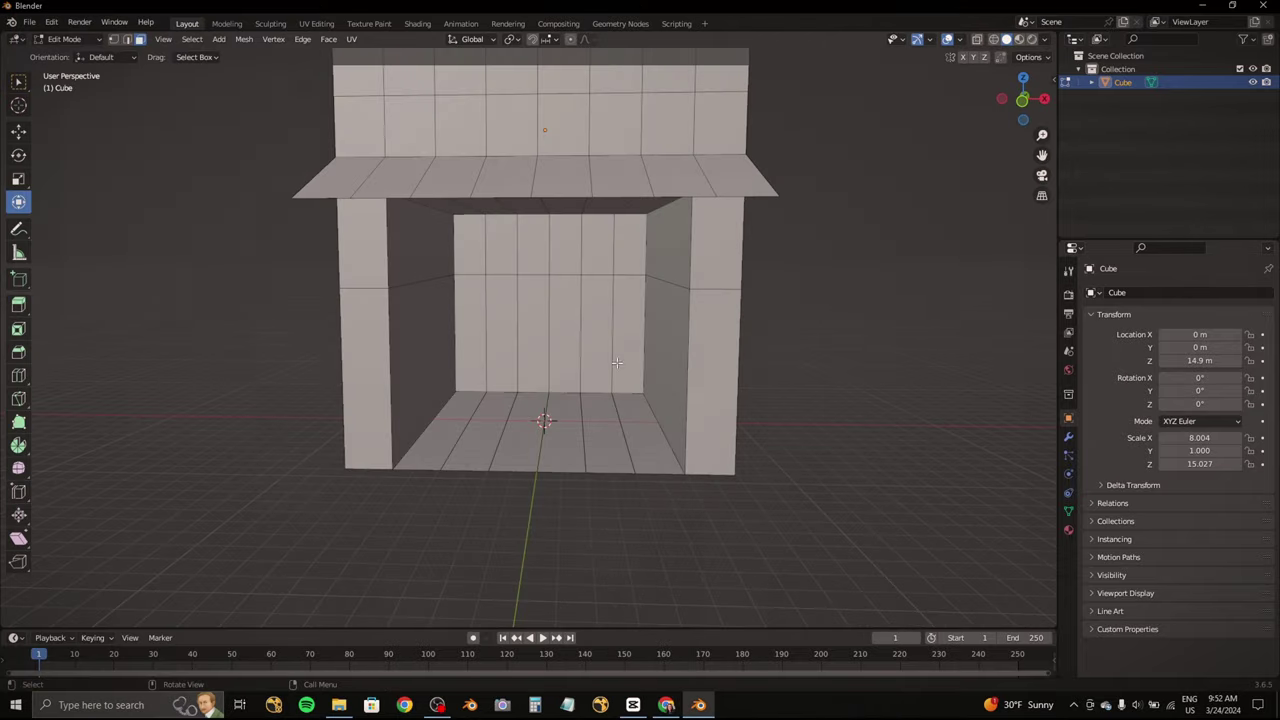
shift+middle_drag(417, 206, 447, 284)
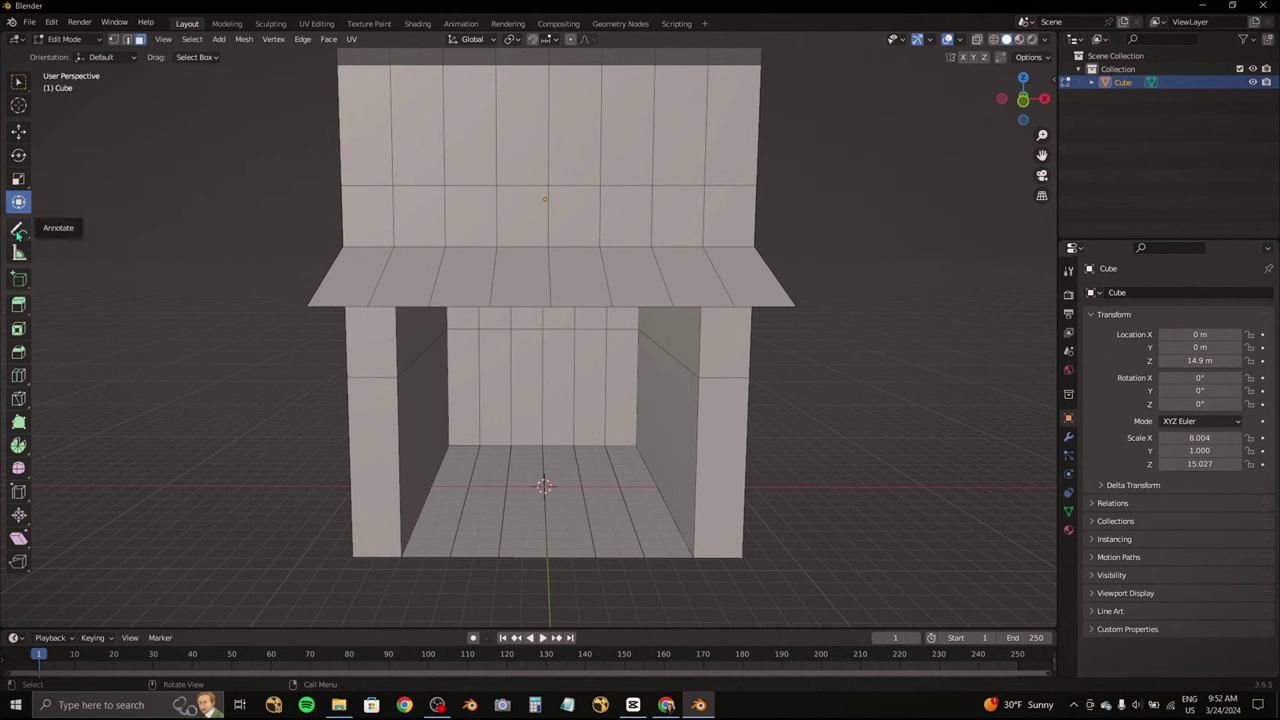
Step: Try placing a box beside the awning in side and front views, then undo it
click(538, 256)
middle_drag(538, 256, 247, 485)
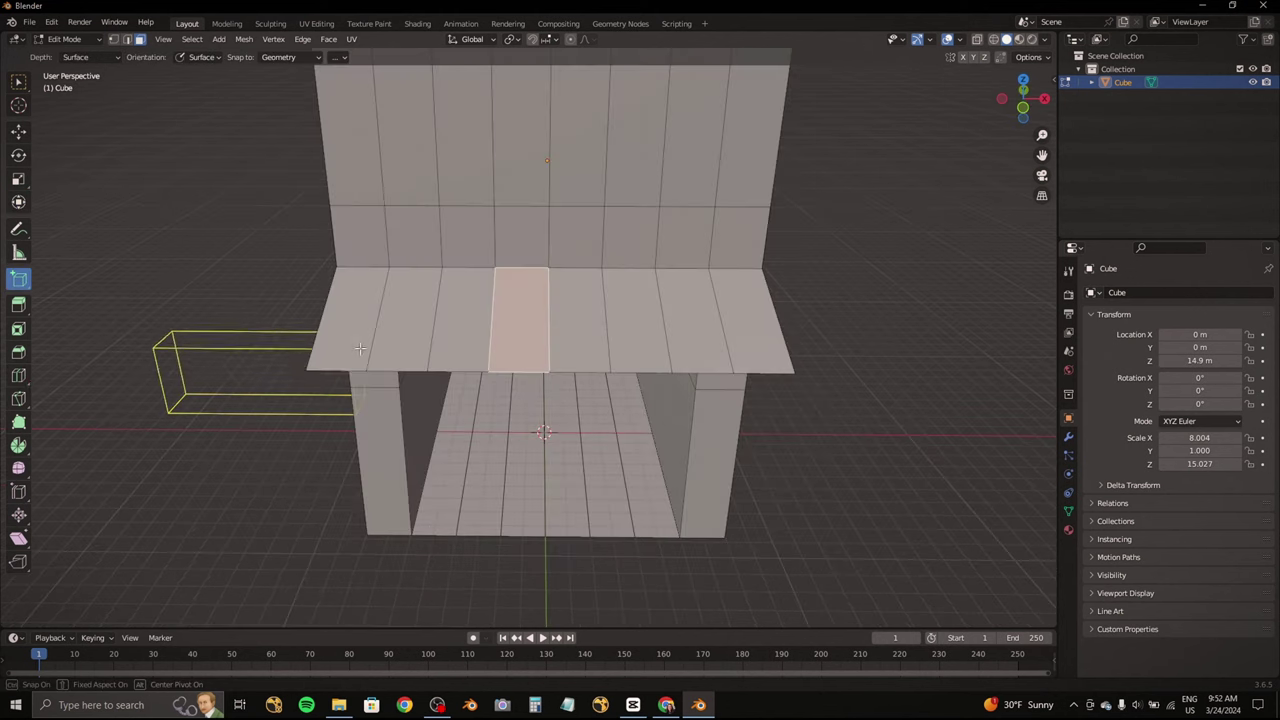
click(360, 348)
middle_drag(360, 348, 837, 174)
key(ctrl+KP_3)
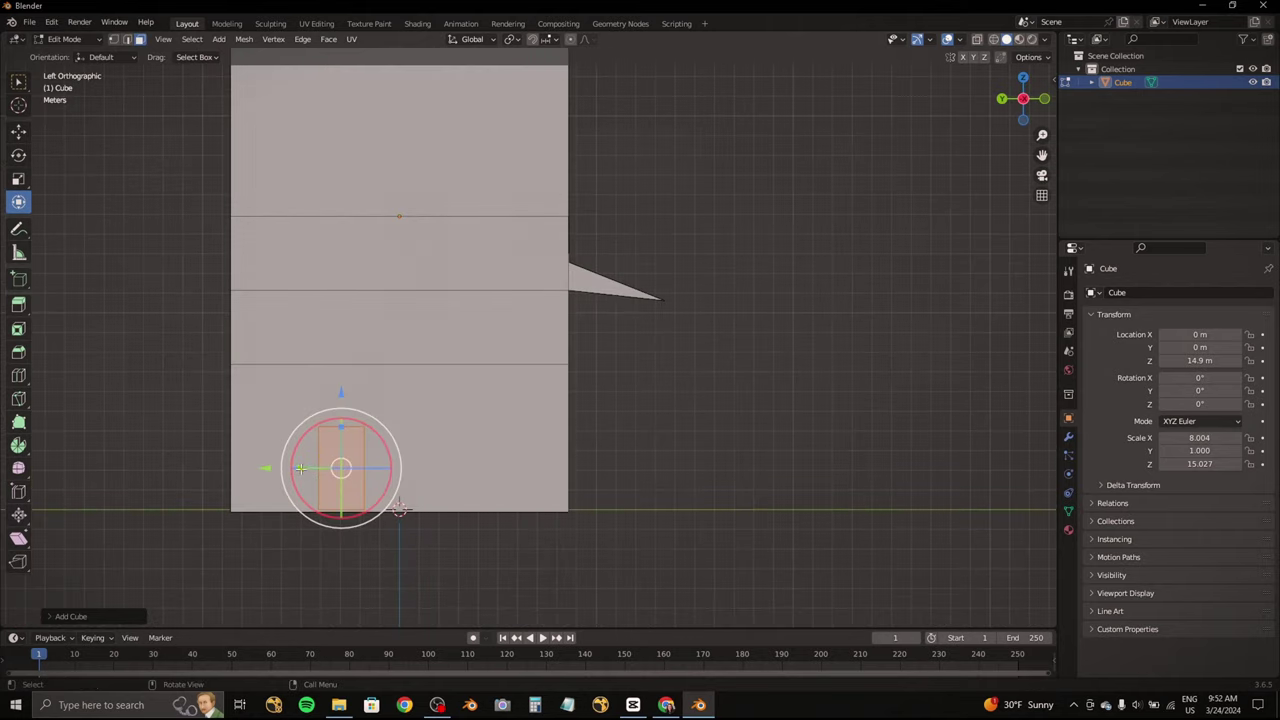
drag(302, 468, 532, 196)
key(KP_1)
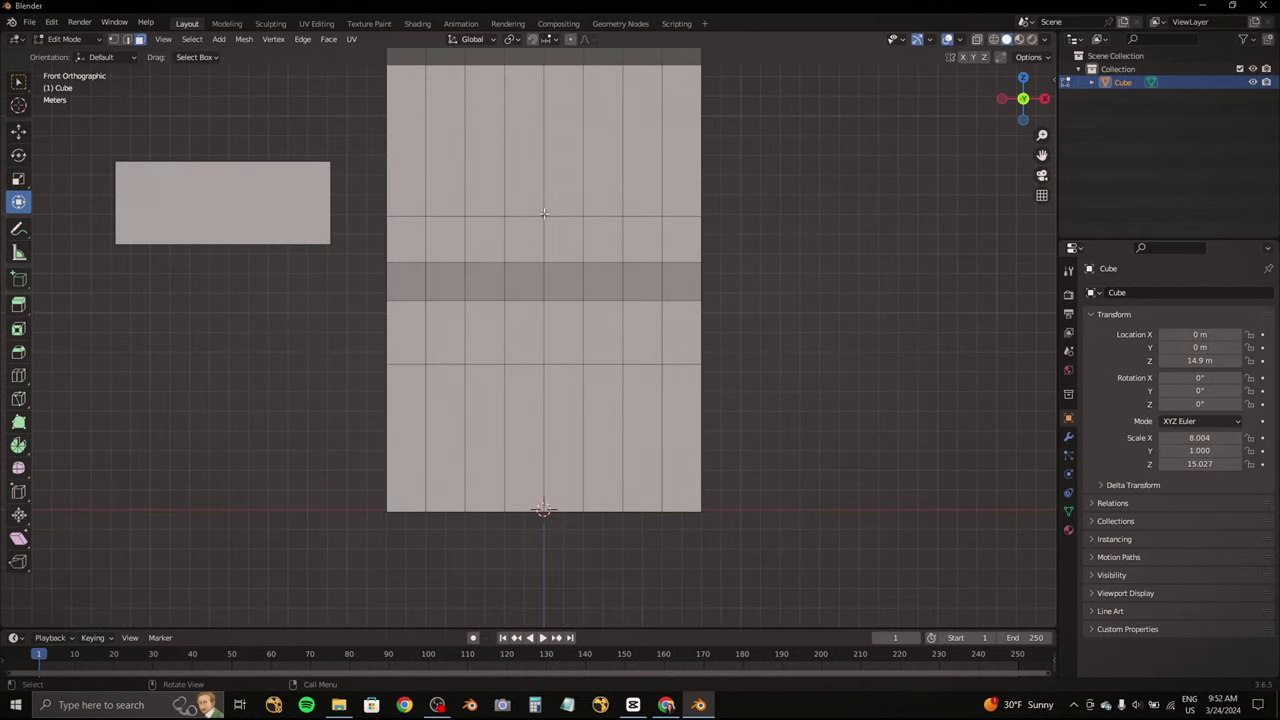
drag(110, 158, 340, 250)
middle_drag(586, 286, 156, 213)
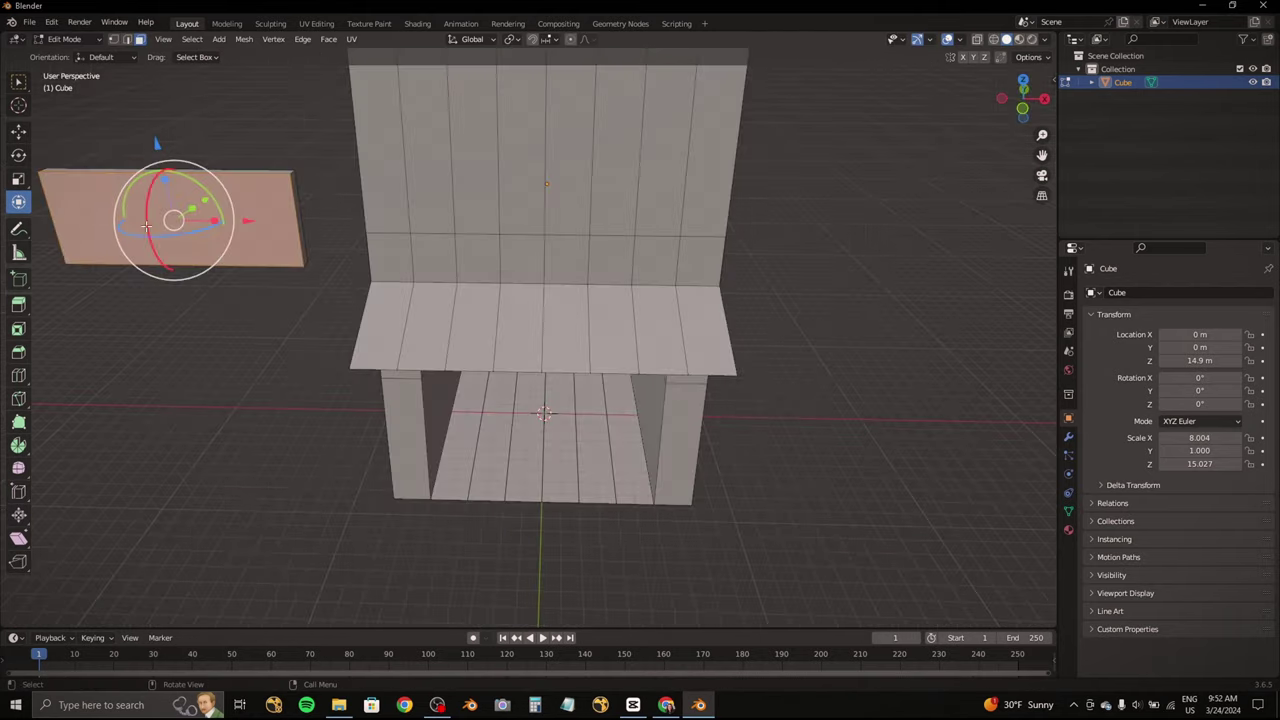
key(ctrl+z)
Step: Return to Object Mode and add a new cube, Cube.001, at the building
key(Tab)
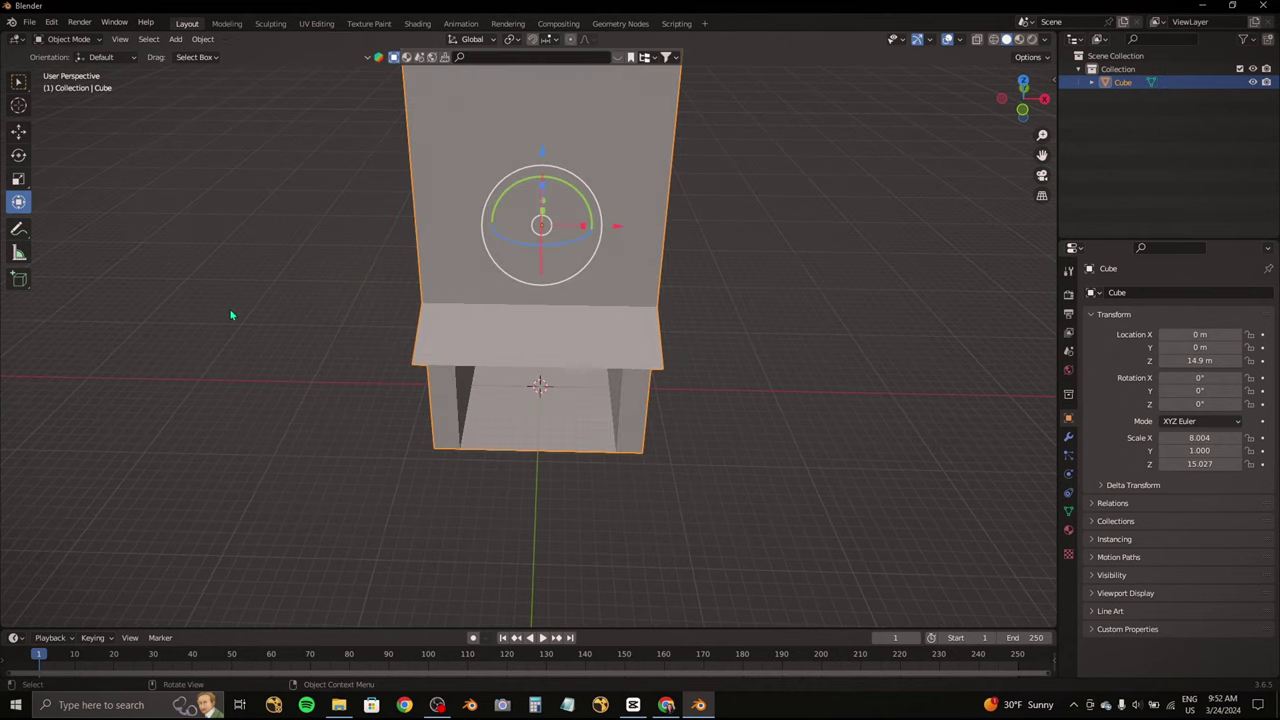
key(shift+a)
click(385, 413)
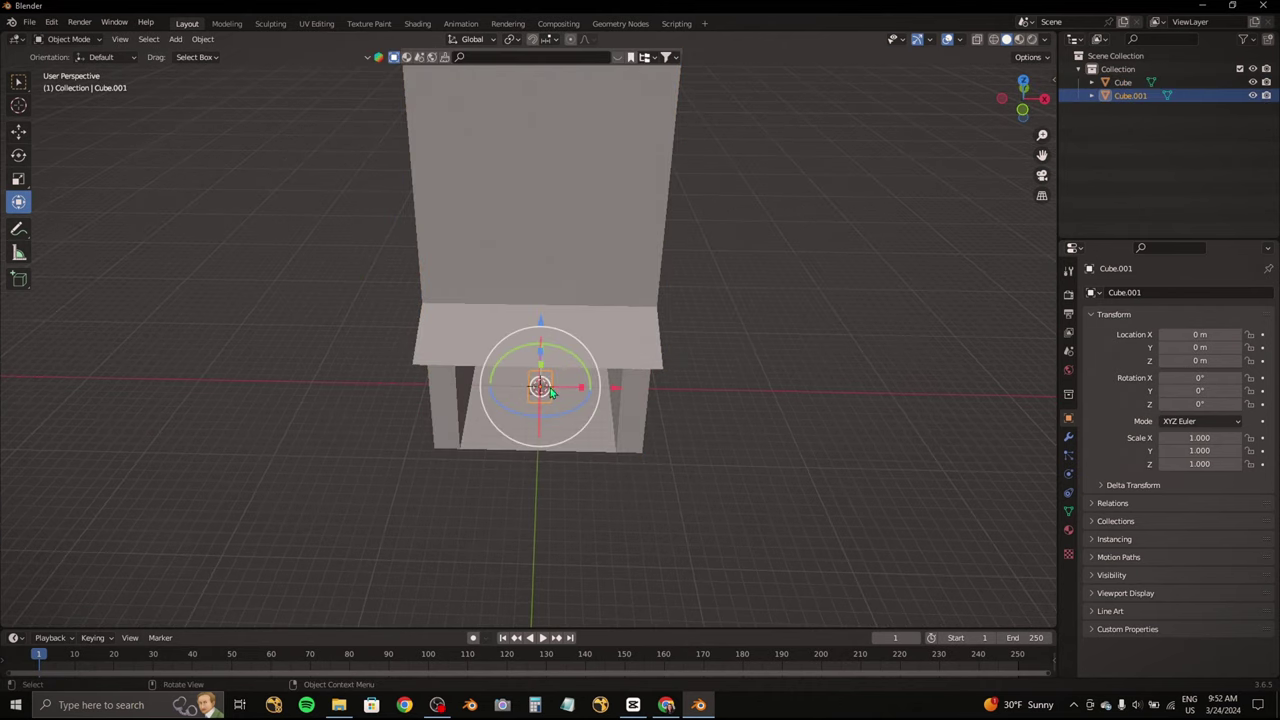
click(1002, 98)
click(1045, 101)
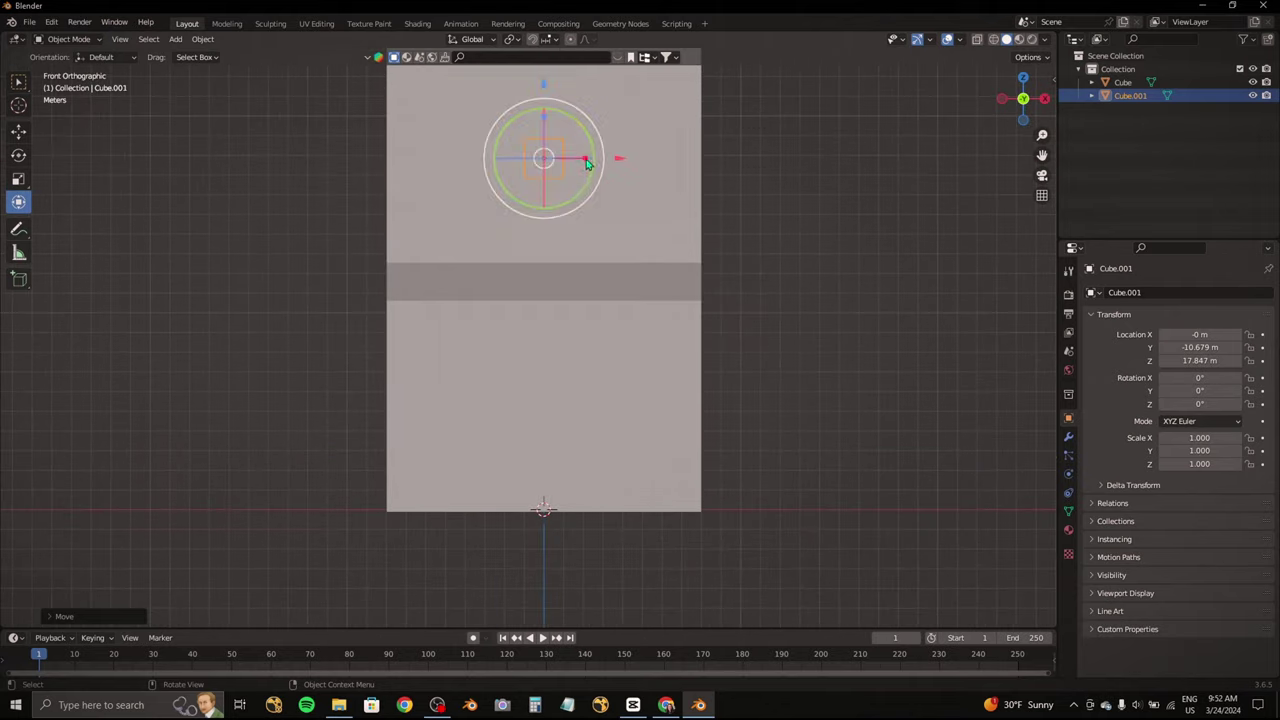
click(667, 705)
click(667, 705)
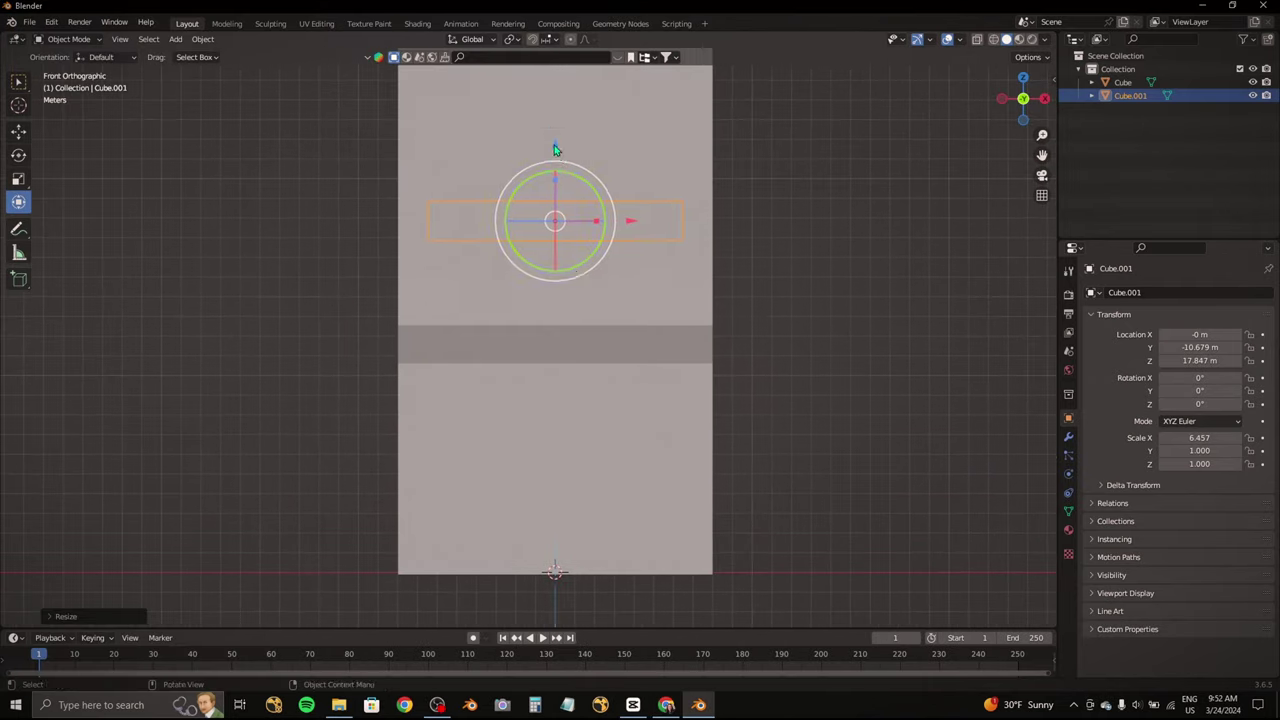
Step: Lower Cube.001 onto the upper facade above the awning and scale its height along Z
drag(556, 136, 555, 222)
click(667, 705)
click(667, 705)
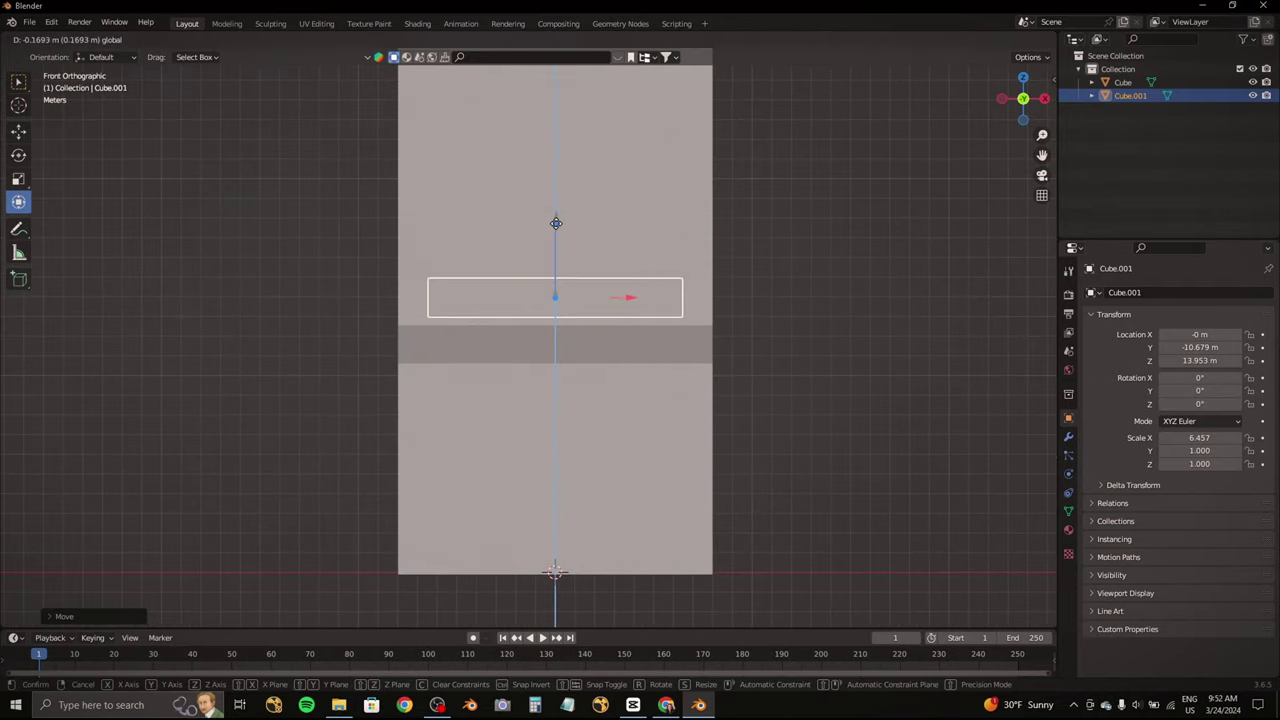
middle_drag(560, 300, 600, 260)
click(1023, 98)
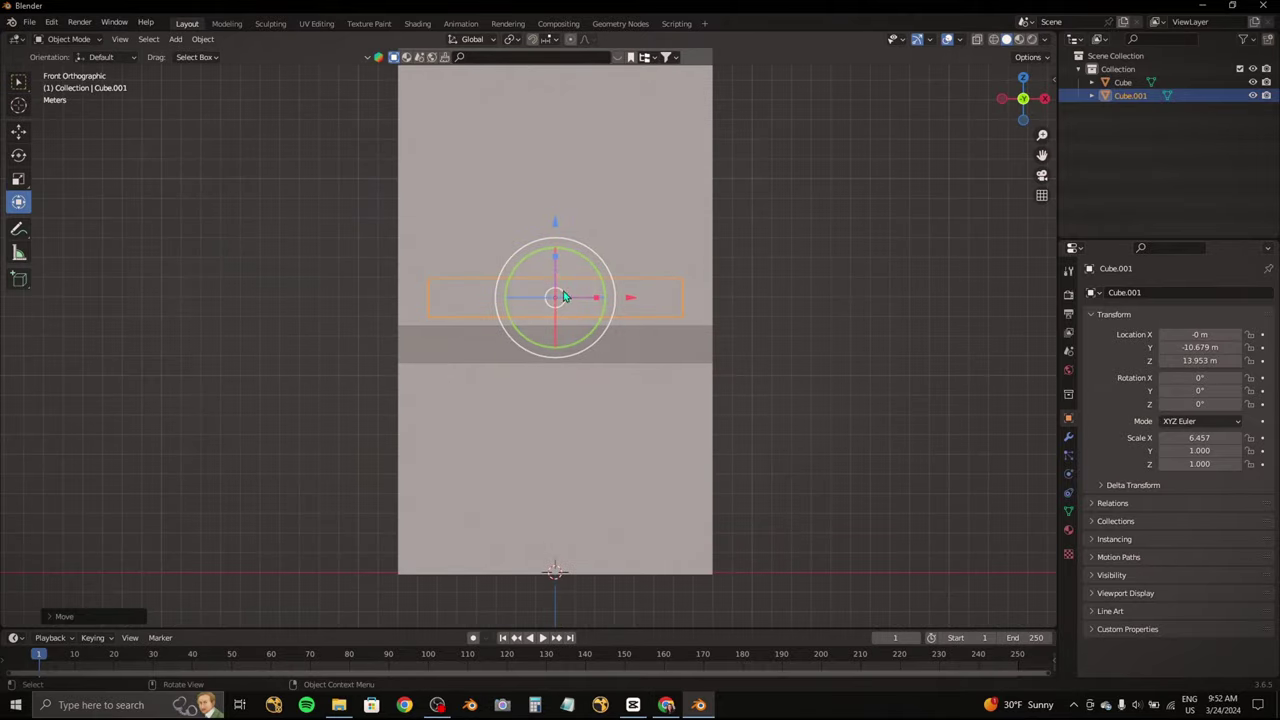
key(s)
key(z)
click(559, 225)
Step: Thin the panel along Y to 0.148 and slide it flush against the facade
mouse_move(559, 225)
middle_down()
mouse_move(625, 268)
mouse_move(481, 285)
mouse_move(213, 169)
middle_up()
key(s)
key(y)
click(657, 255)
key(g)
key(y)
click(620, 262)
Step: In Edit Mode, nudge the panel mesh along Y and subdivide it into a grid
click(69, 39)
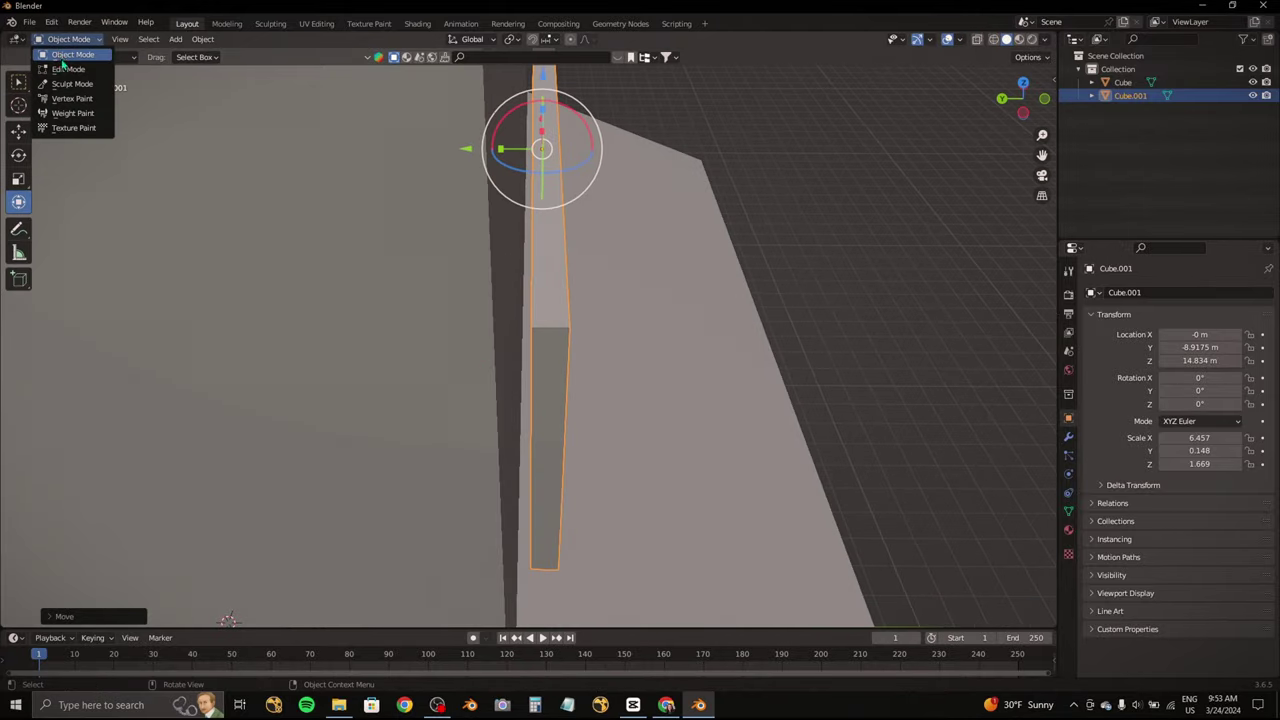
click(67, 71)
middle_drag(543, 309, 640, 250)
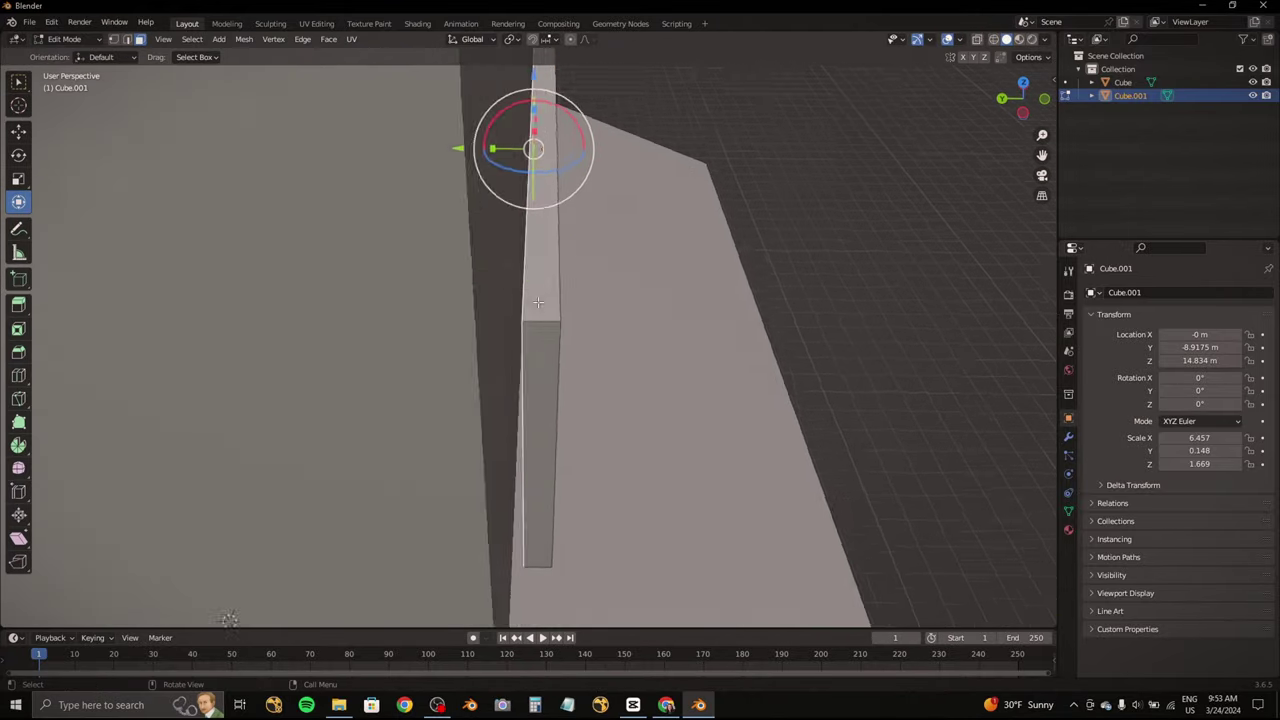
key(g)
key(y)
click(675, 231)
right_click(545, 278)
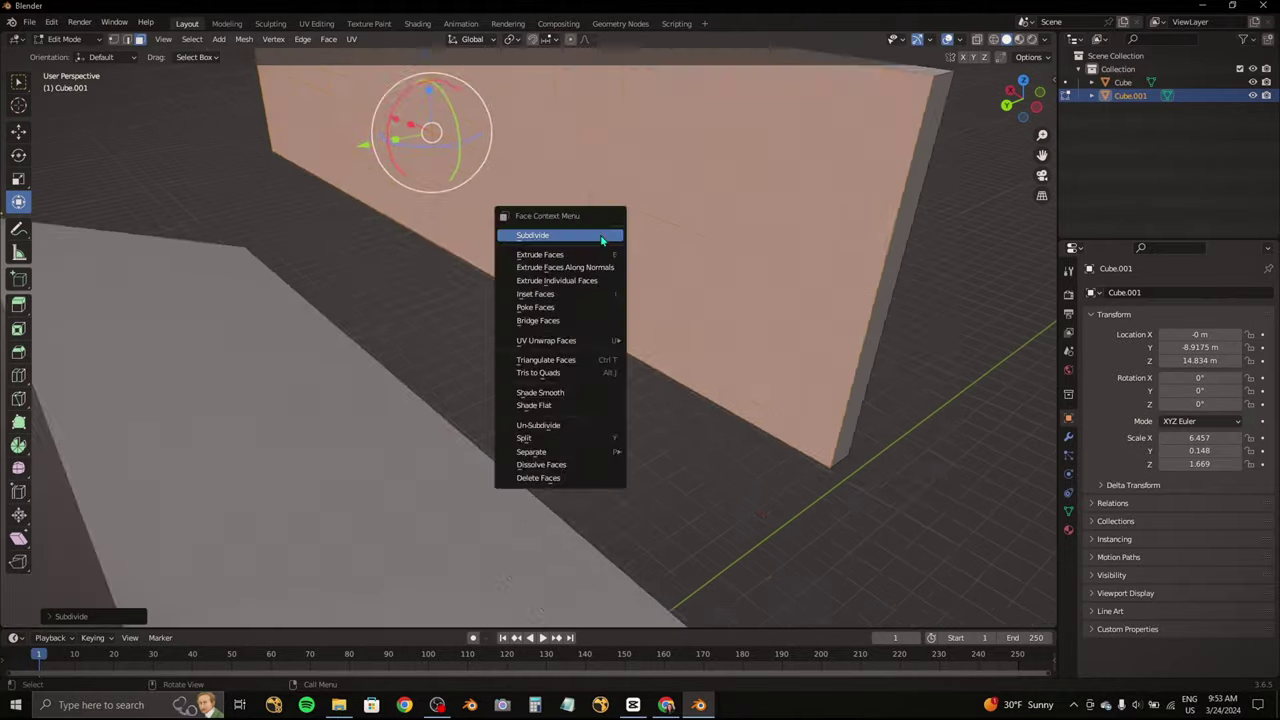
click(545, 277)
Step: Select faces along the panel's top and bottom edges and extrude them into ledges
click(613, 248)
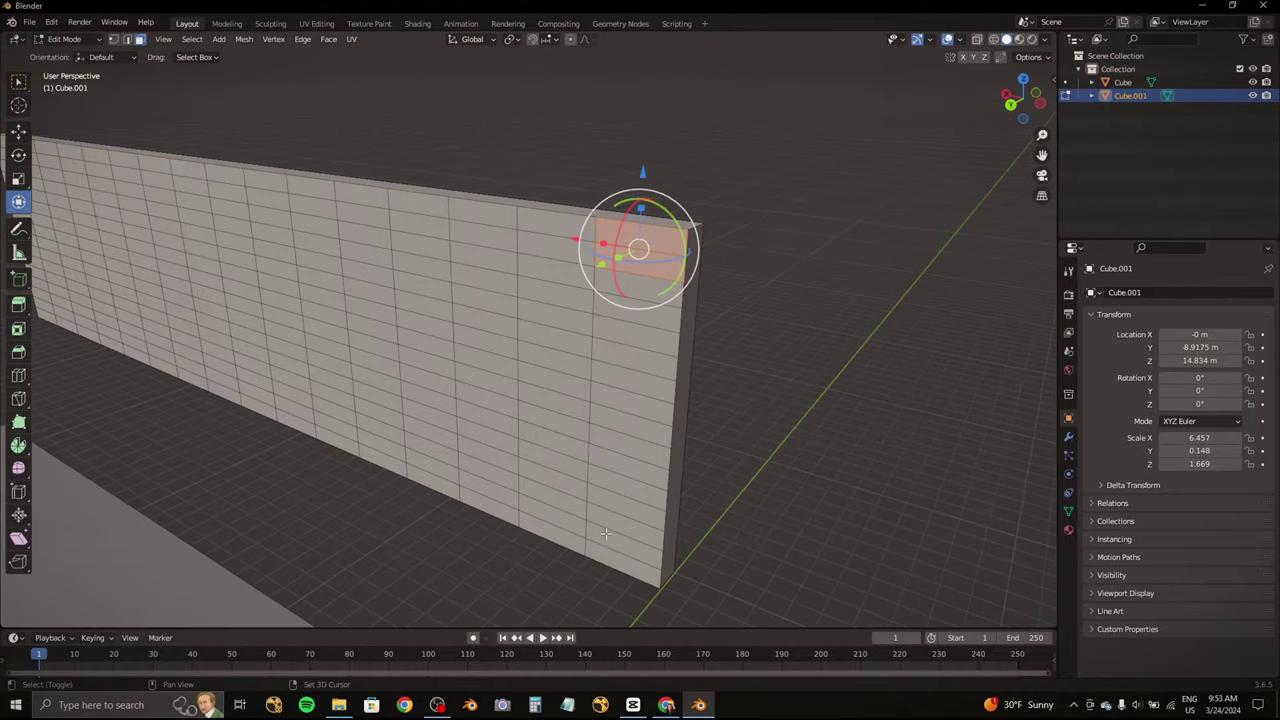
middle_drag(613, 248, 348, 208)
click(348, 210)
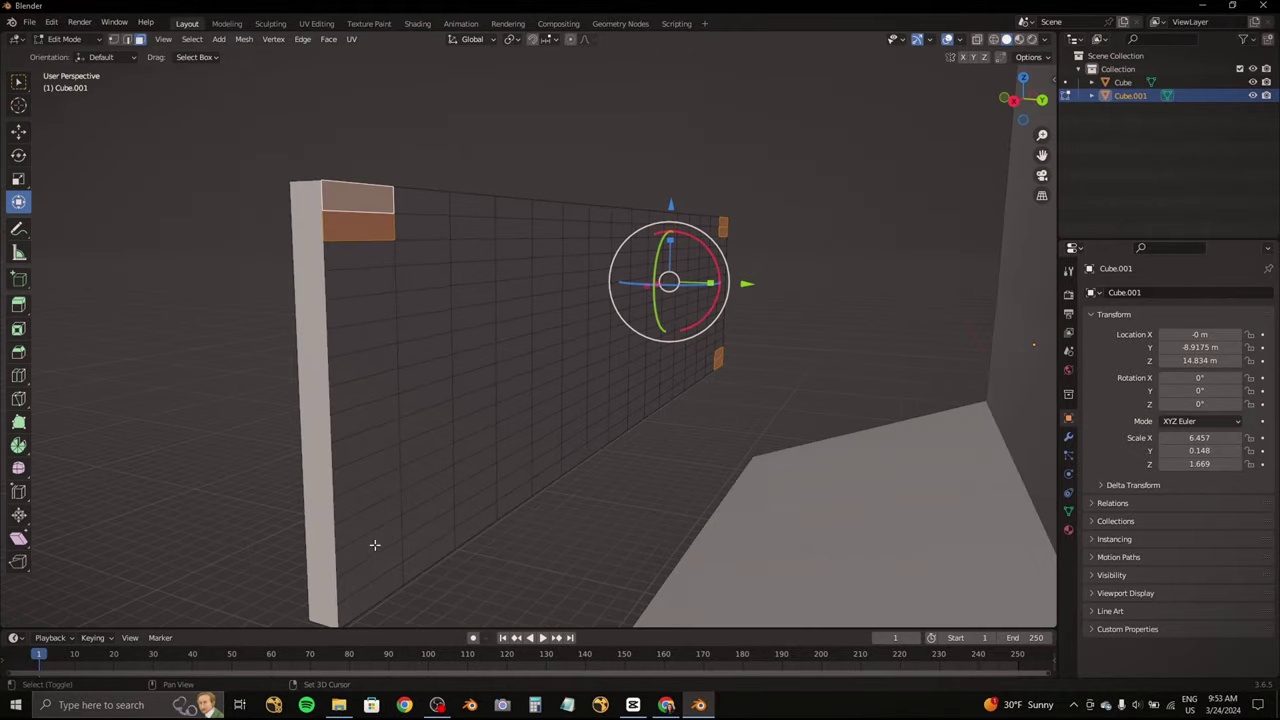
shift+click(370, 585)
middle_drag(449, 463, 640, 420)
key(e)
click(828, 390)
middle_drag(828, 390, 29, 358)
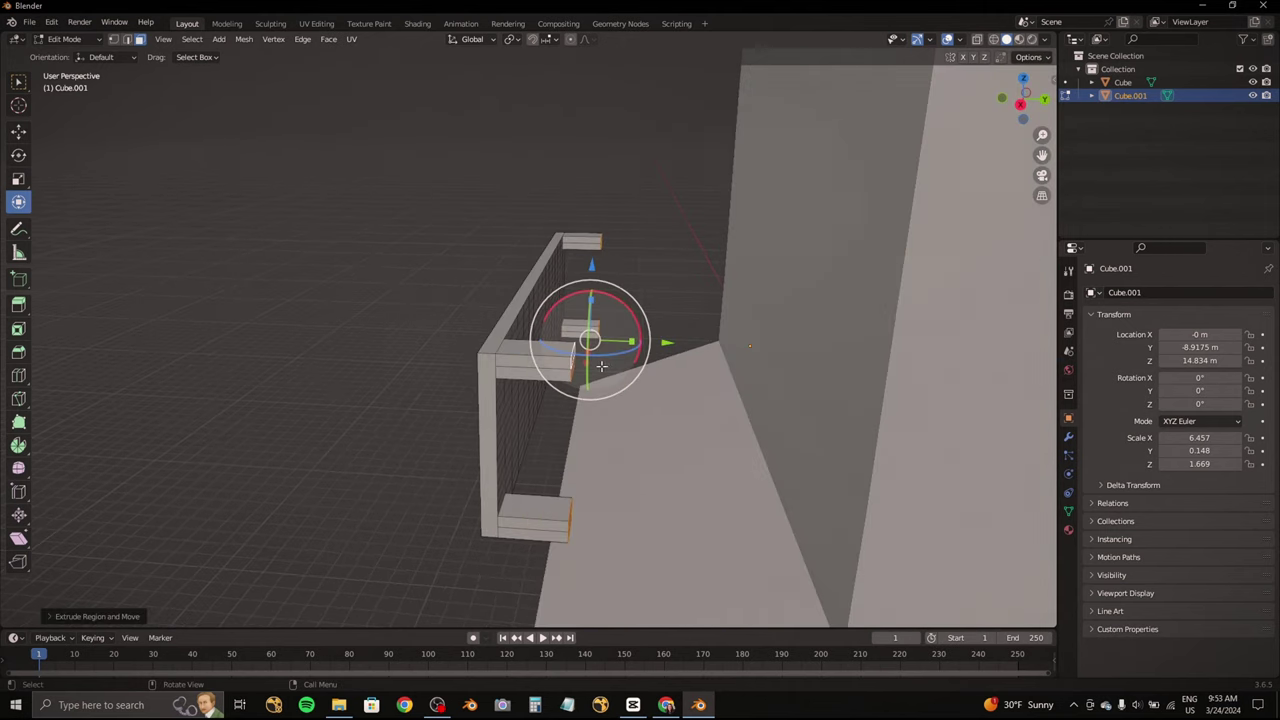
Step: Bevel the ledge edges into rounded corners, about 0.0187 m wide with 7 segments
click(18, 352)
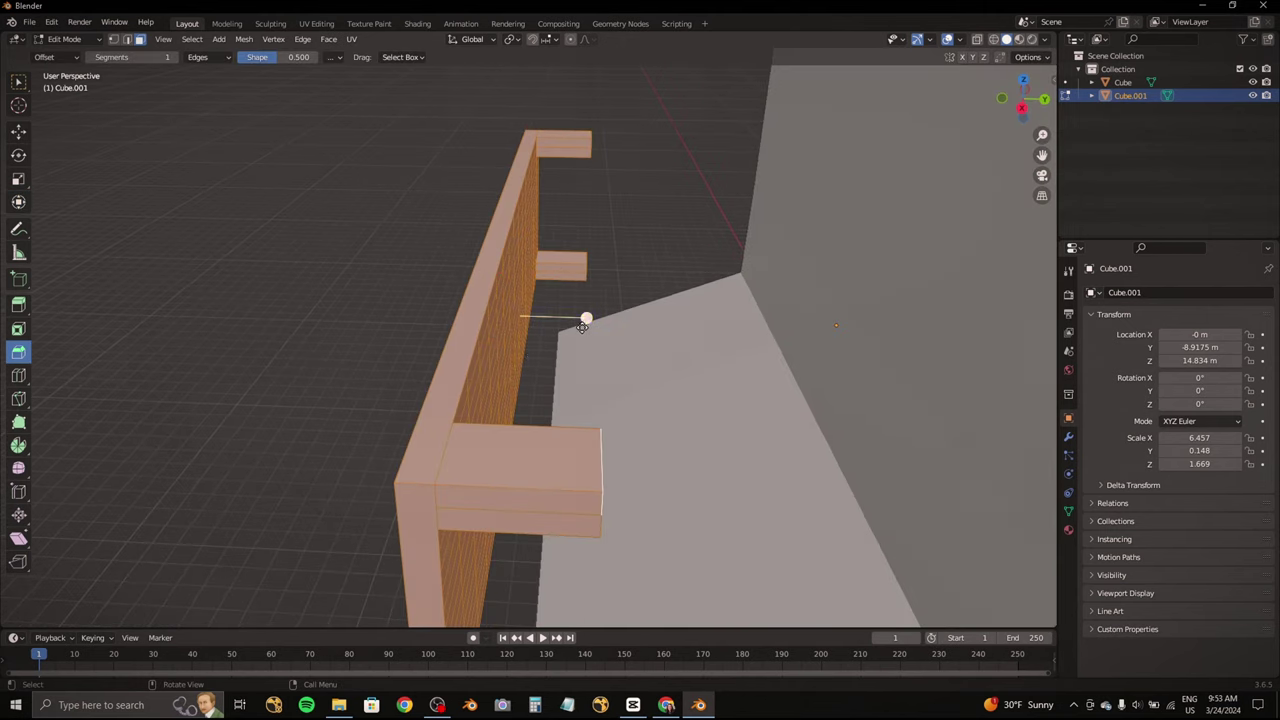
drag(585, 320, 597, 324)
click(597, 324)
mouse_move(597, 324)
middle_down()
mouse_move(466, 220)
mouse_move(451, 289)
mouse_move(343, 266)
mouse_move(600, 275)
middle_up()
drag(600, 275, 620, 277)
click(620, 277)
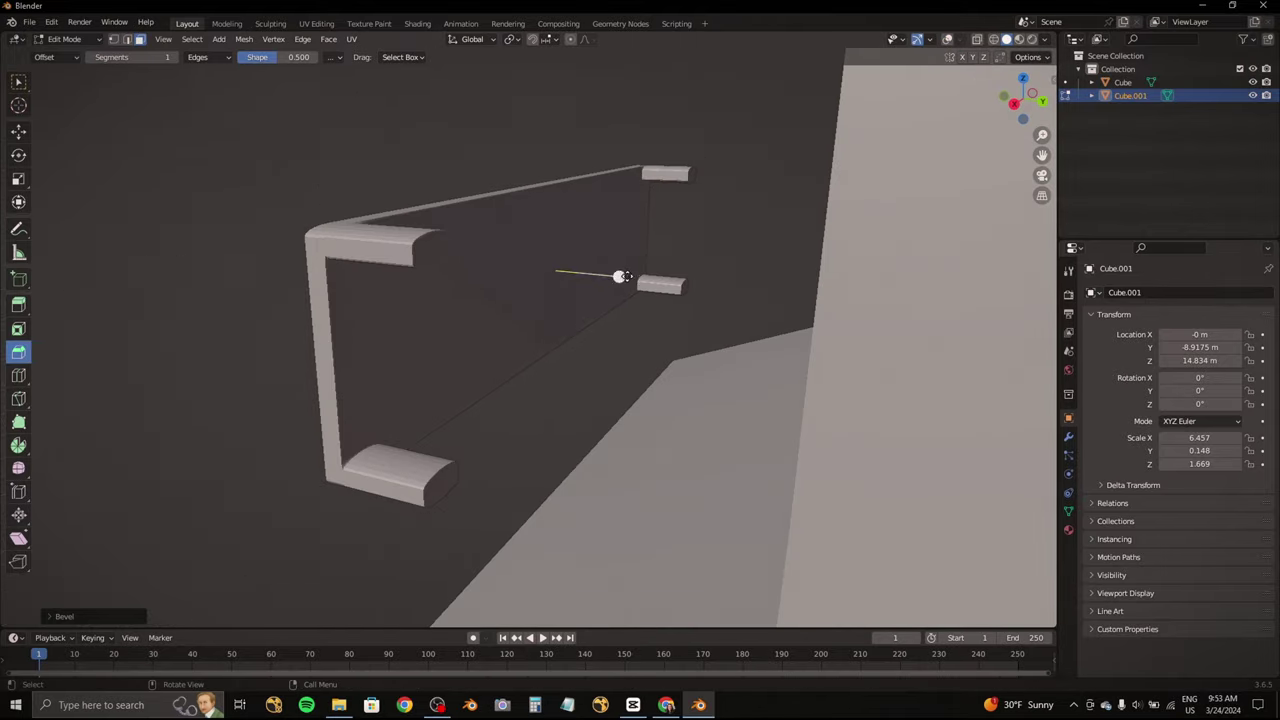
middle_drag(620, 277, 604, 269)
key(ctrl+b)
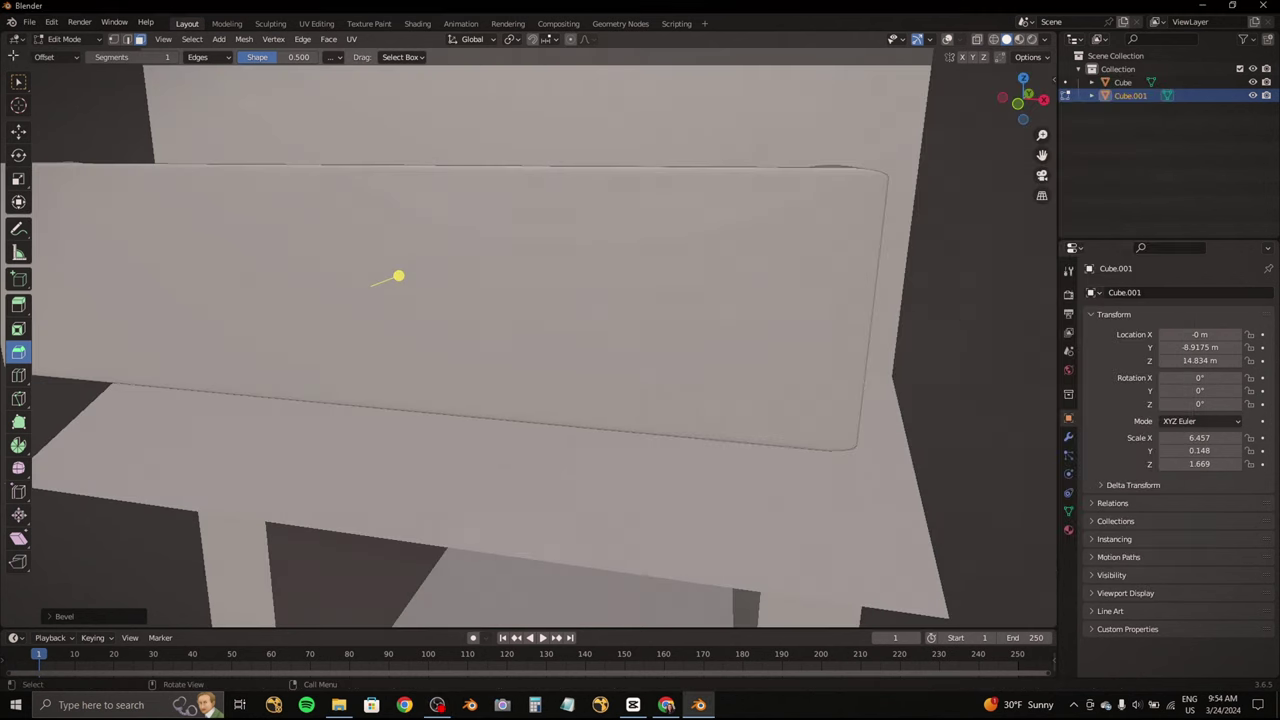
key(Tab)
Step: Slide the Cube.001 signboard back along Y to about −4.0334 m, flush against the upper facade
click(951, 35)
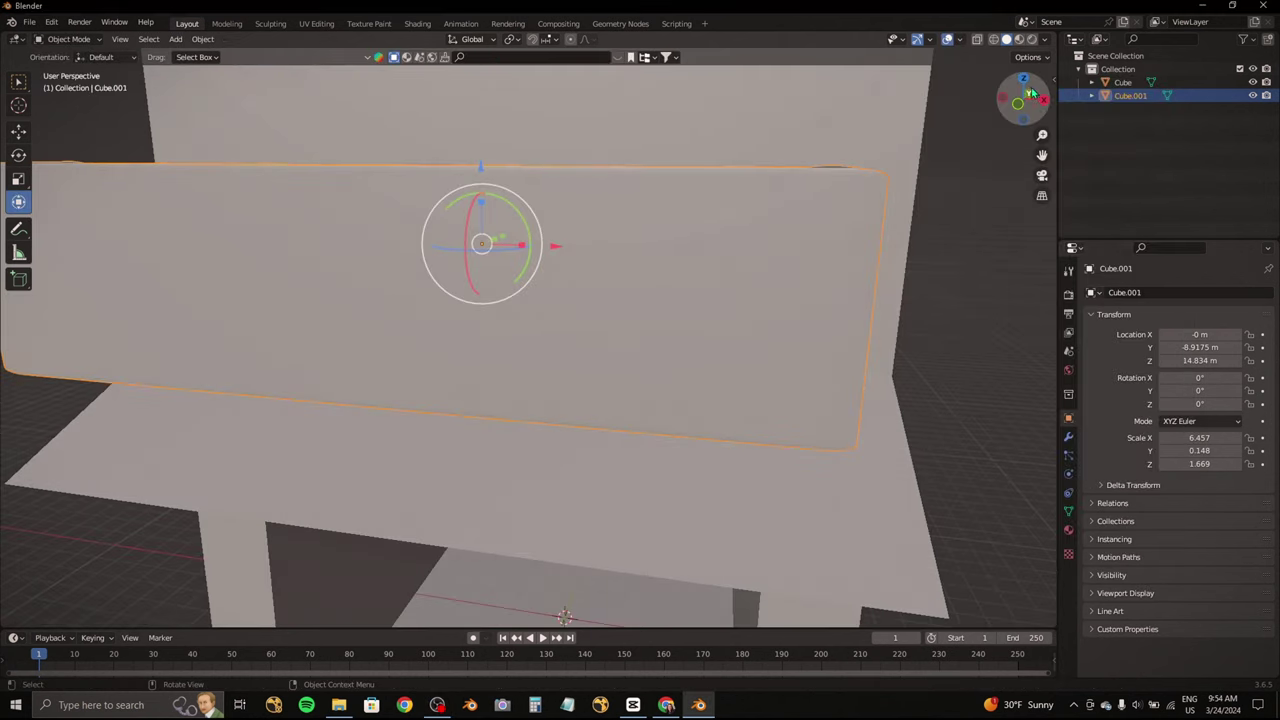
click(1031, 87)
mouse_move(900, 287)
mouse_down()
mouse_move(166, 293)
mouse_move(237, 291)
mouse_up()
mouse_move(237, 291)
middle_down()
mouse_move(494, 277)
mouse_move(363, 284)
mouse_move(351, 249)
middle_up()
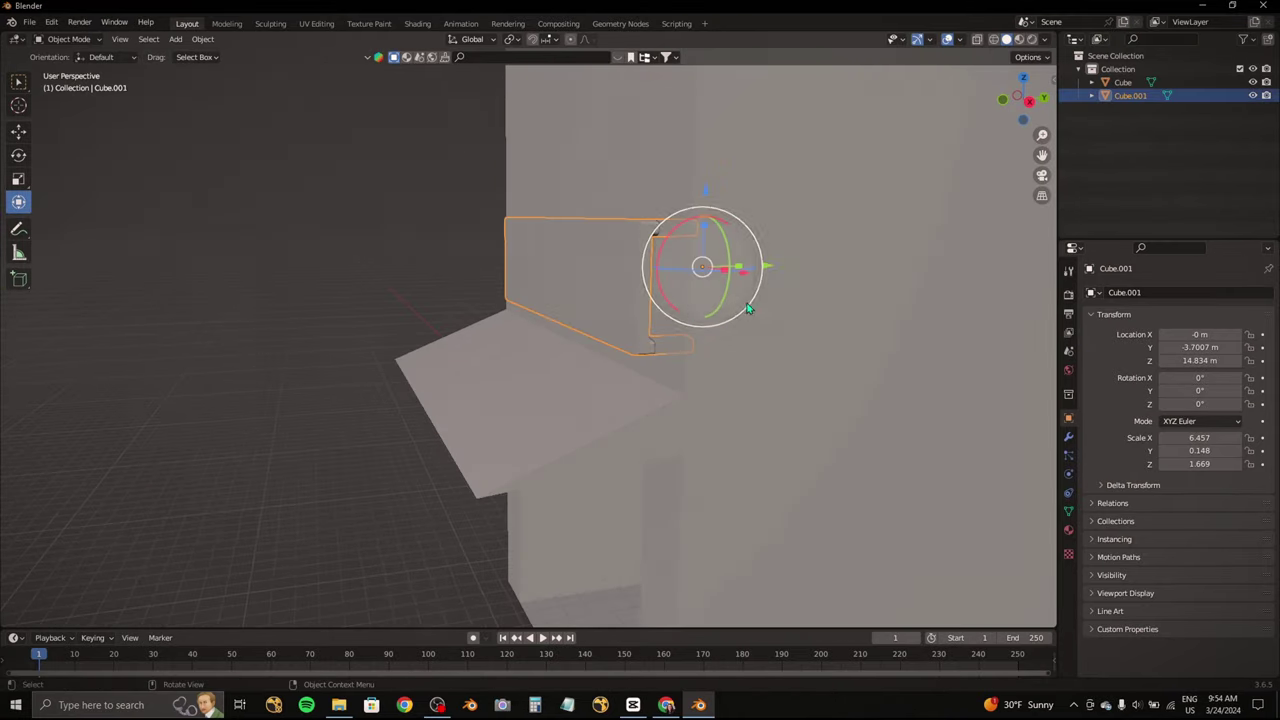
drag(737, 266, 757, 266)
middle_drag(757, 266, 640, 308)
scroll(641, 313, down, 3)
middle_drag(583, 260, 600, 309)
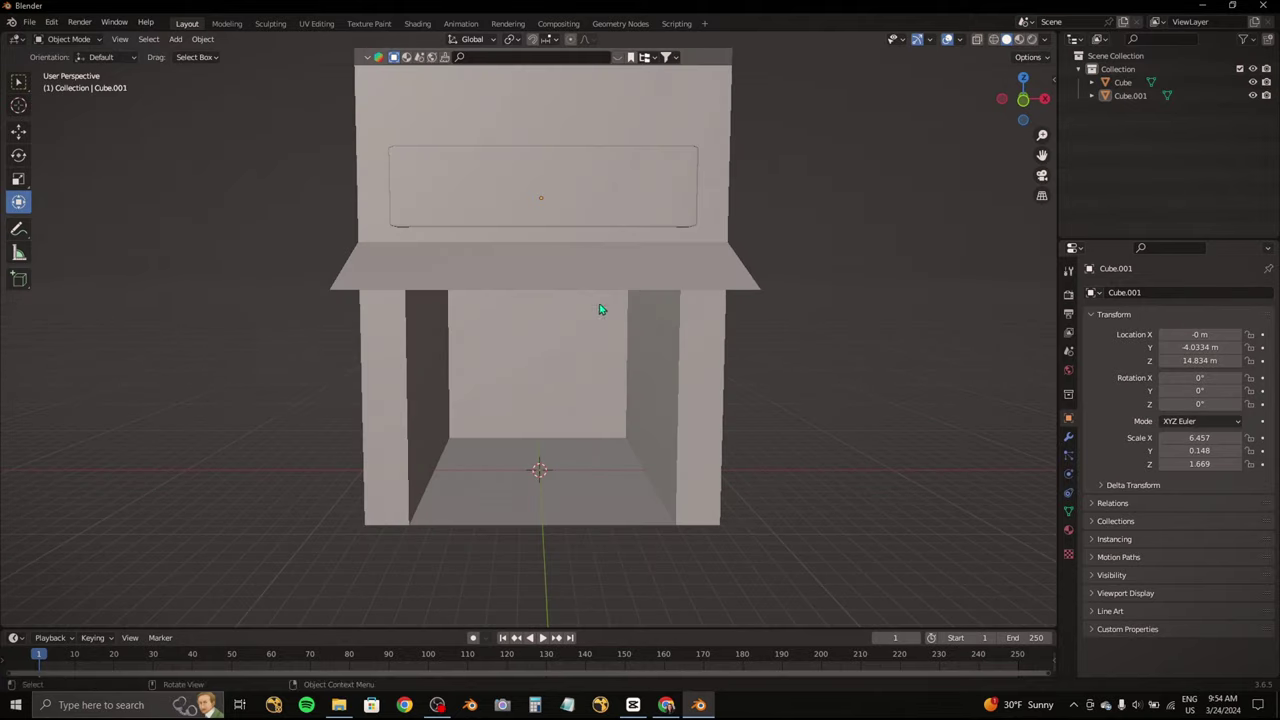
Step: Check the street reference photo in Chrome, then select the building Cube for mesh editing
click(666, 705)
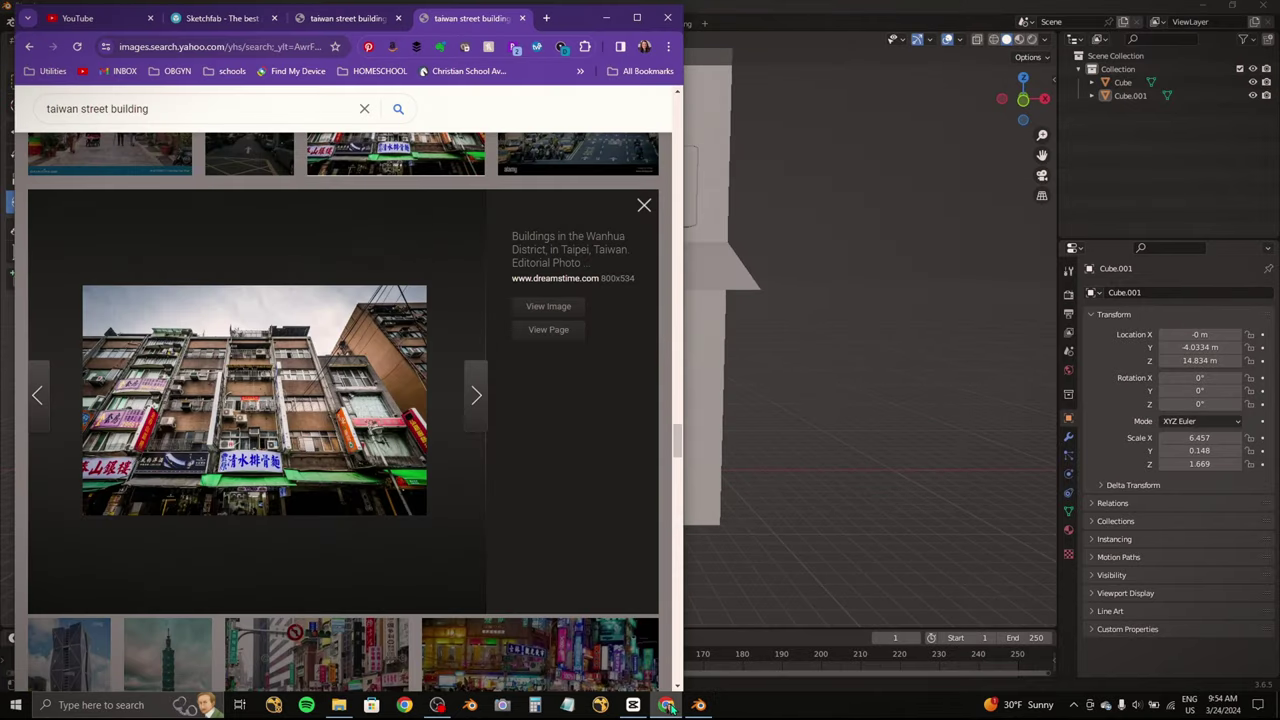
click(666, 705)
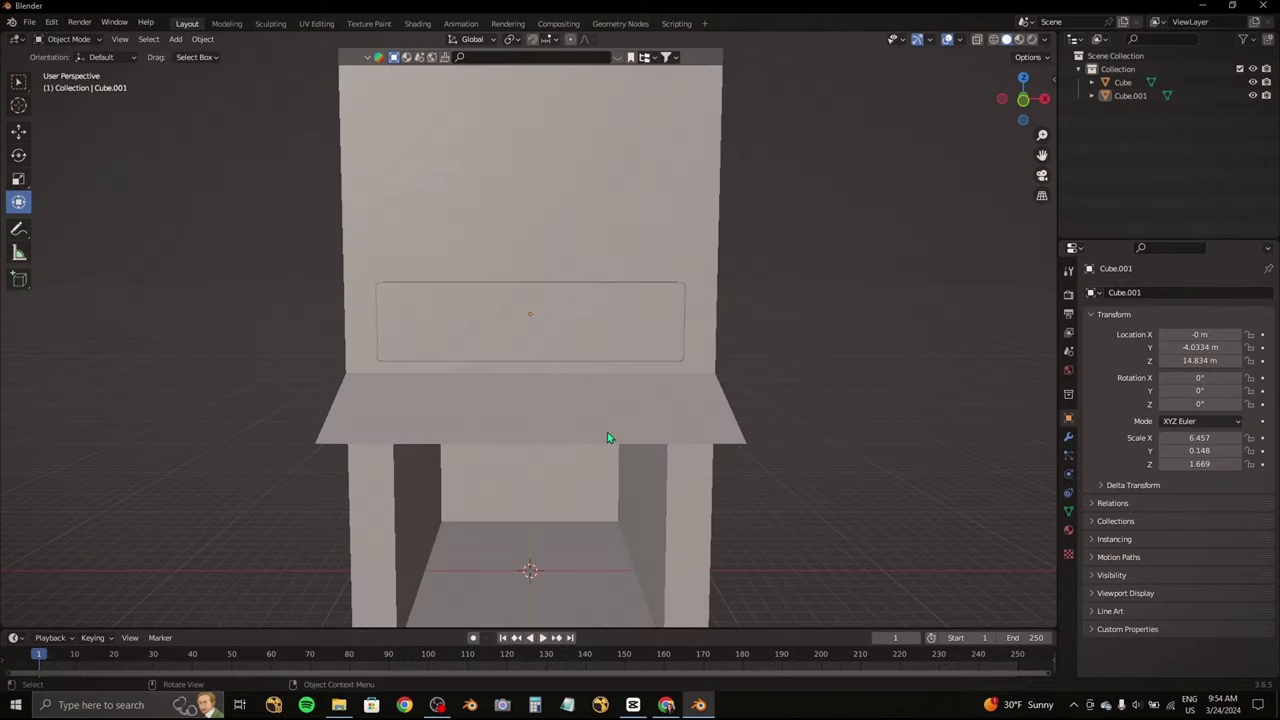
click(529, 314)
key(Tab)
Step: Cut a horizontal edge loop across the building's facade
scroll(374, 251, down, 3)
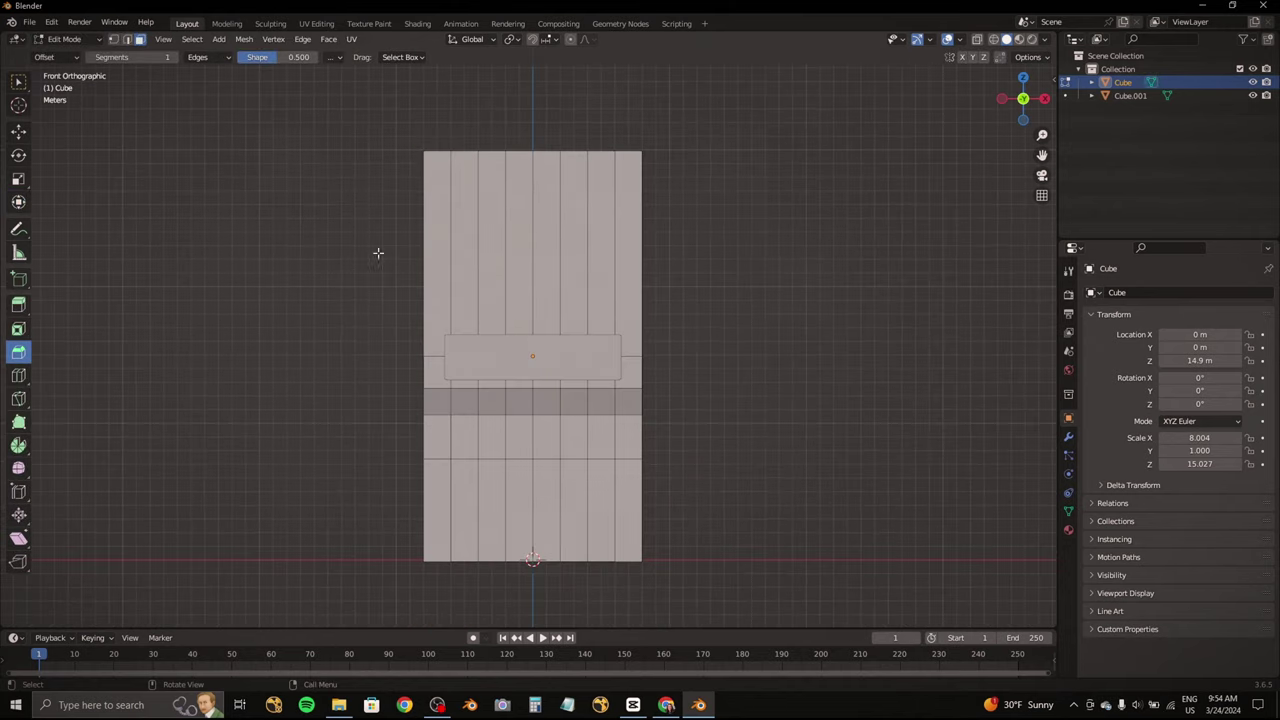
scroll(300, 262, up, 2)
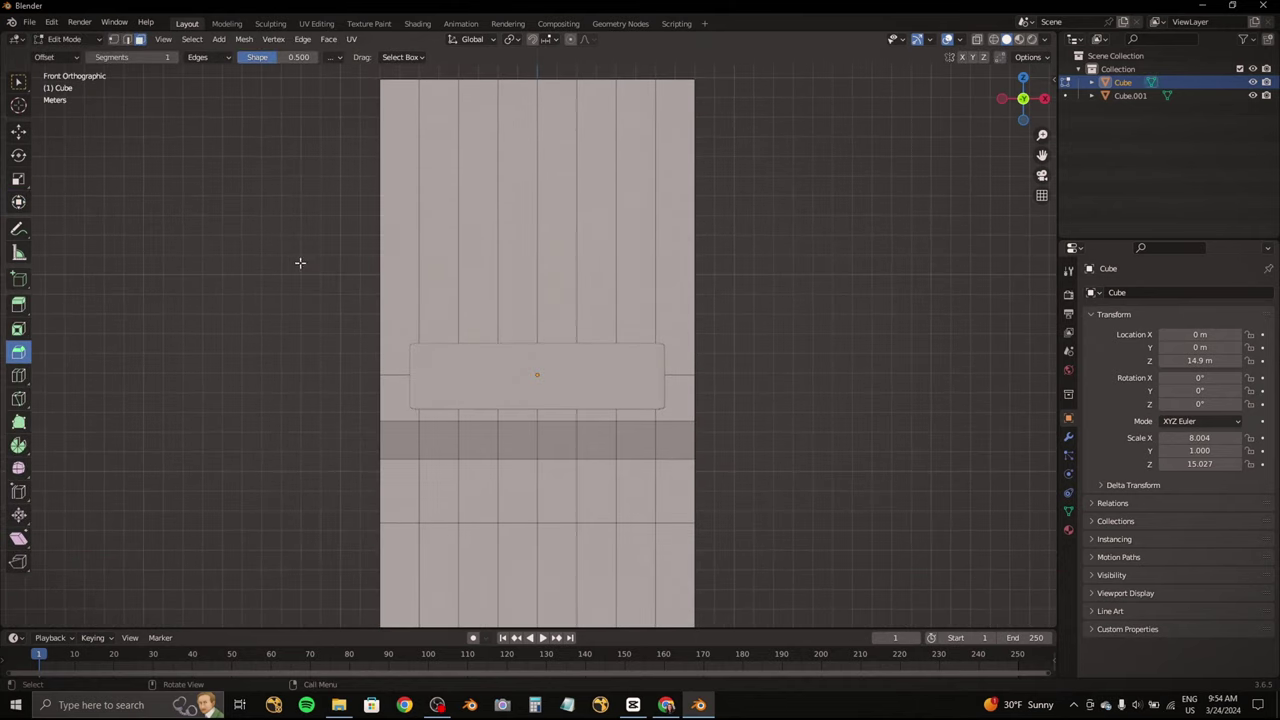
click(18, 375)
click(533, 300)
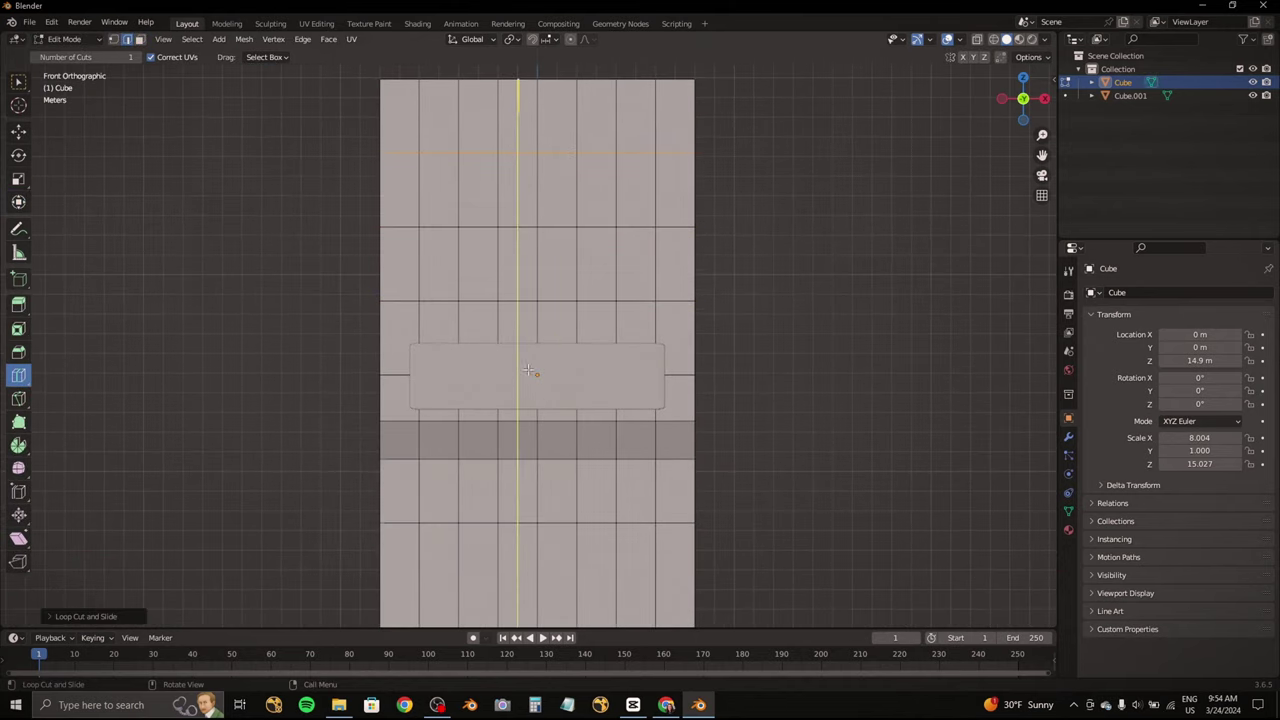
Step: Box-select the top rows of the building in front view and raise them along Z
middle_drag(100, 70, 300, 200)
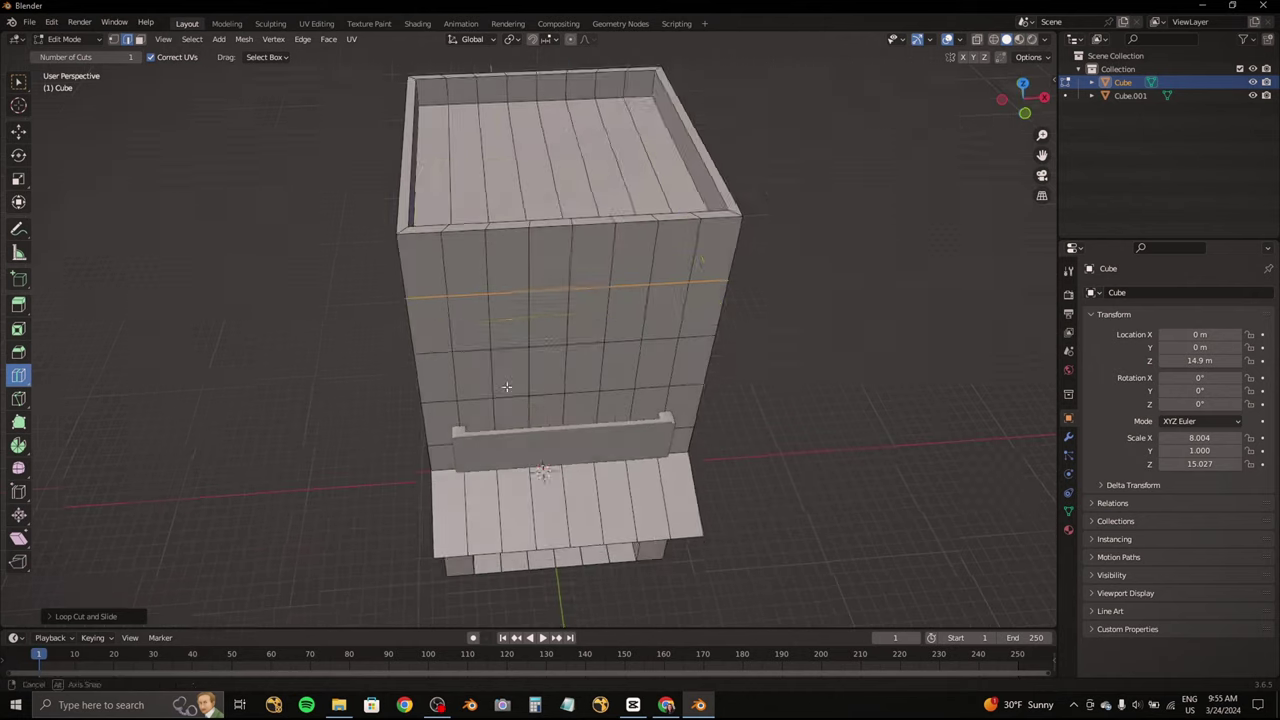
click(1023, 78)
click(18, 201)
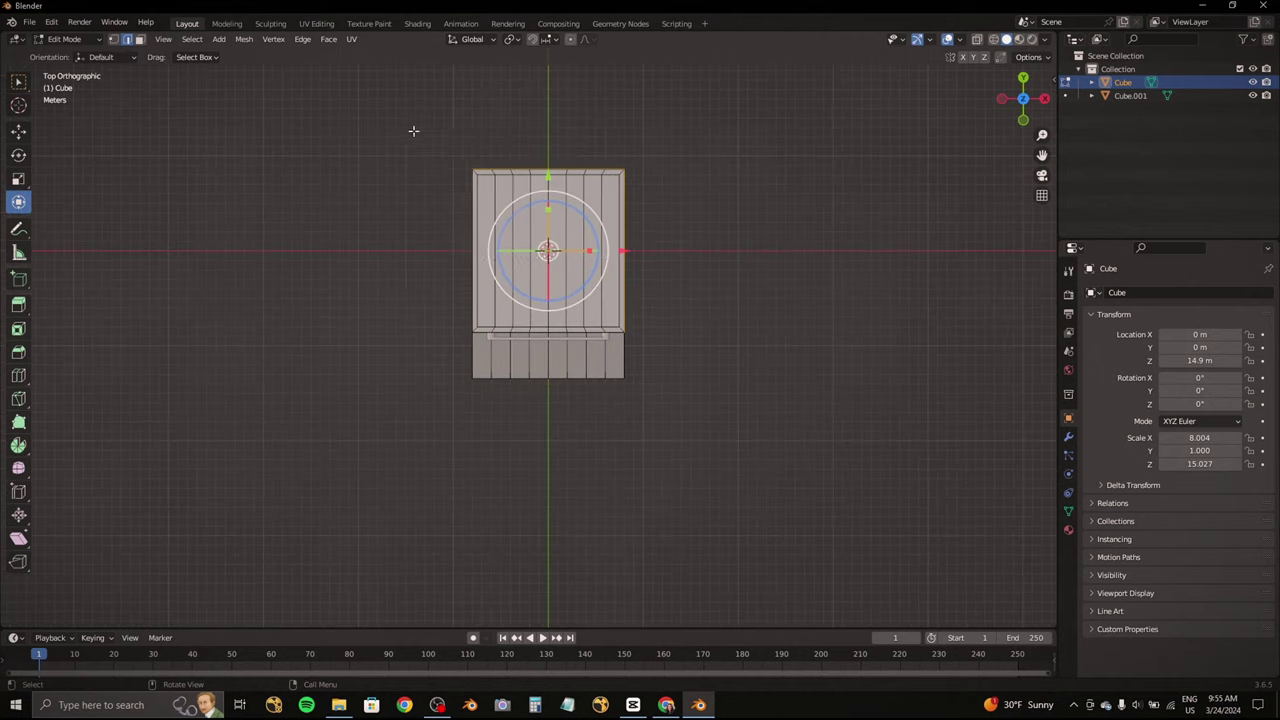
drag(414, 129, 660, 329)
middle_drag(660, 329, 660, 231)
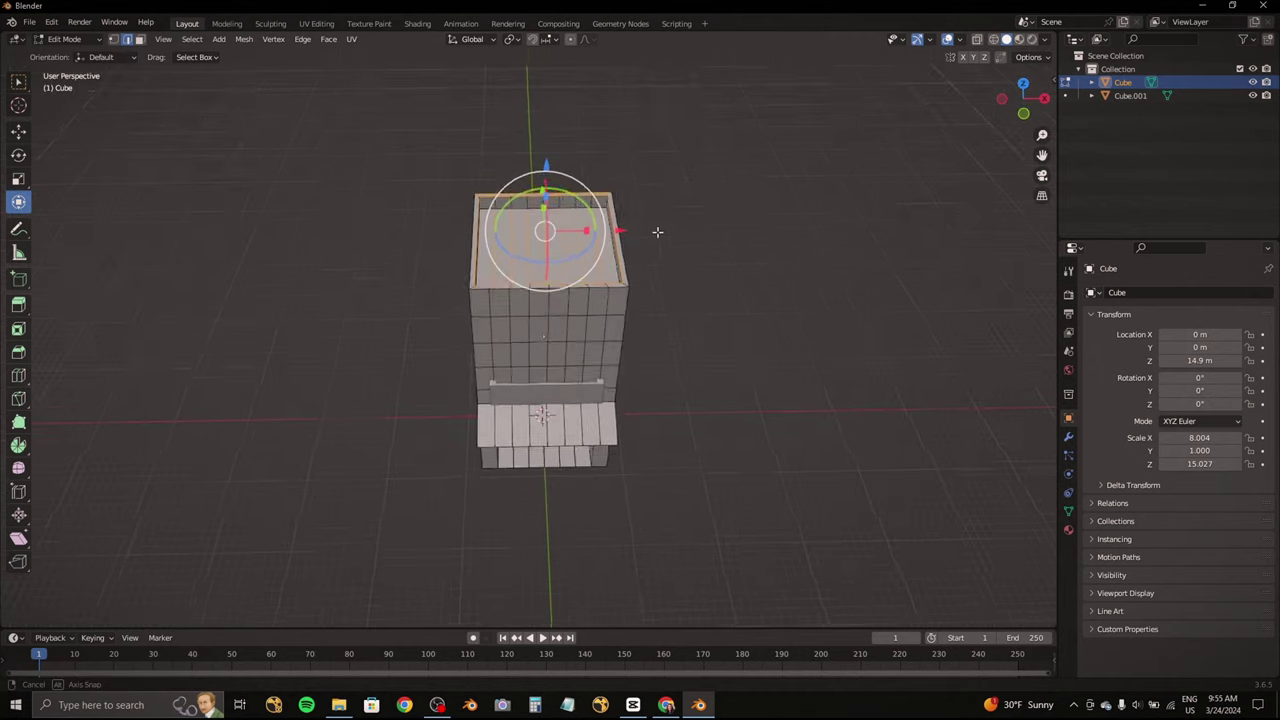
click(1023, 108)
drag(423, 114, 686, 329)
mouse_move(686, 329)
middle_down()
mouse_move(679, 191)
mouse_move(535, 174)
middle_up()
key(KP_1)
key(g)
key(z)
click(646, 163)
Step: Move the raised top vertically again to adjust the building height
scroll(535, 174, down, 3)
scroll(535, 174, up, 3)
key(g)
key(z)
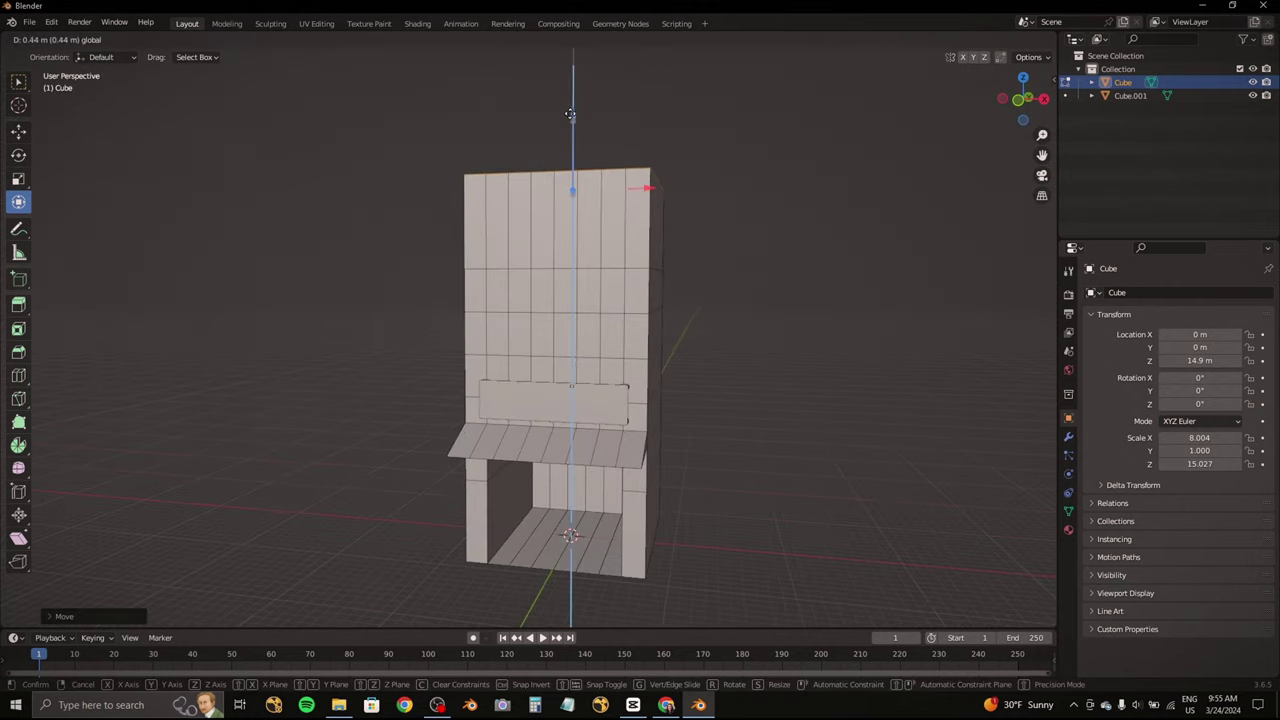
click(567, 108)
Step: Add a horizontal loop across the upper building and a vertical loop down the facade
middle_drag(567, 108, 540, 110)
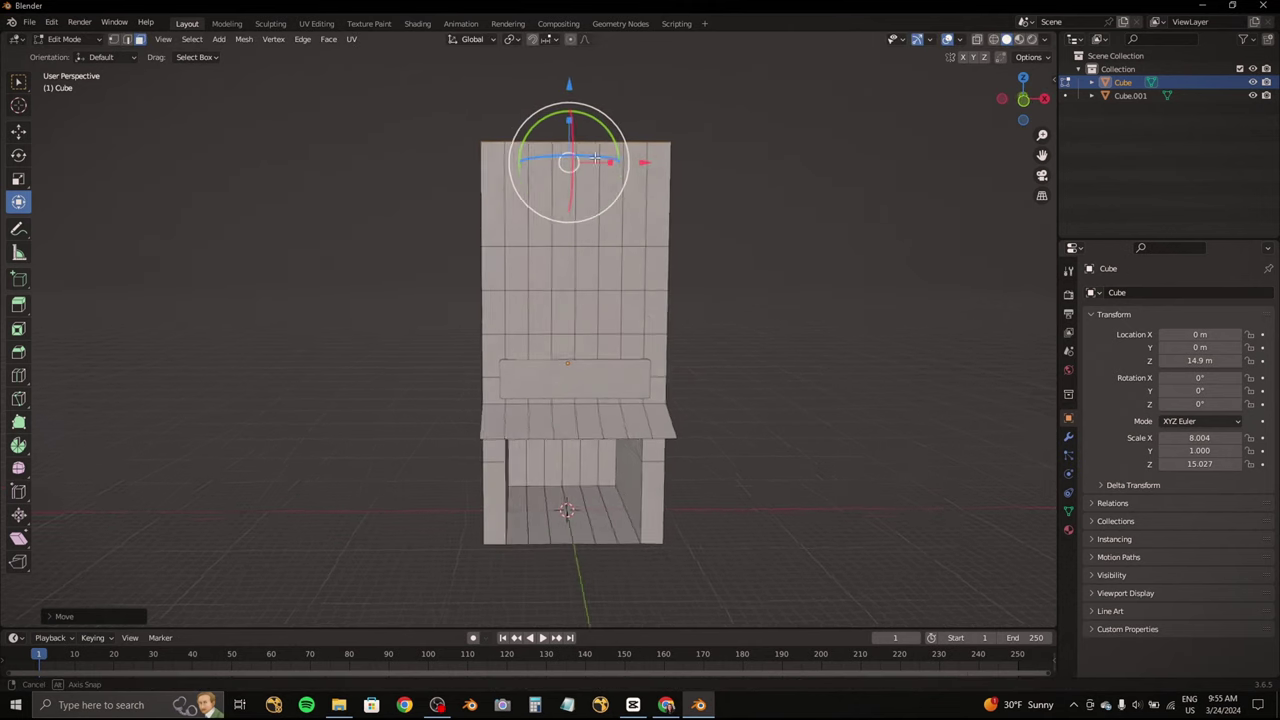
click(658, 203)
scroll(272, 220, up, 3)
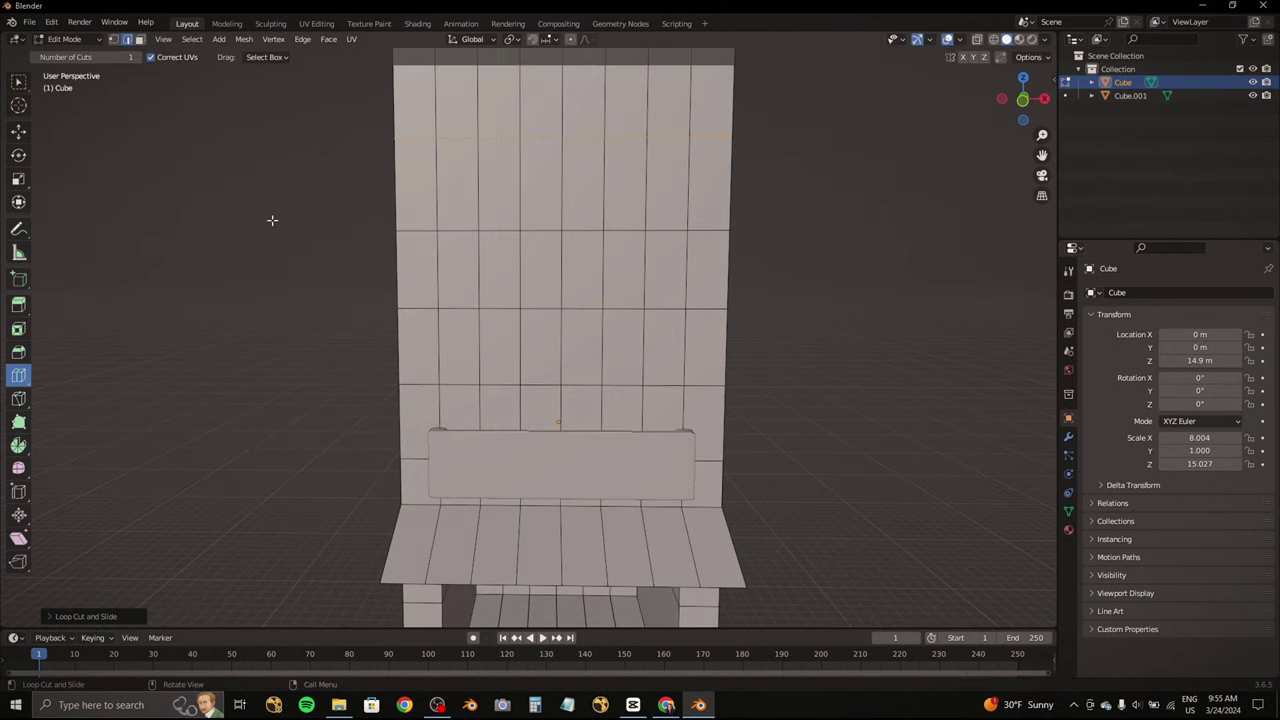
middle_drag(208, 238, 260, 230)
key(ctrl+r)
click(656, 300)
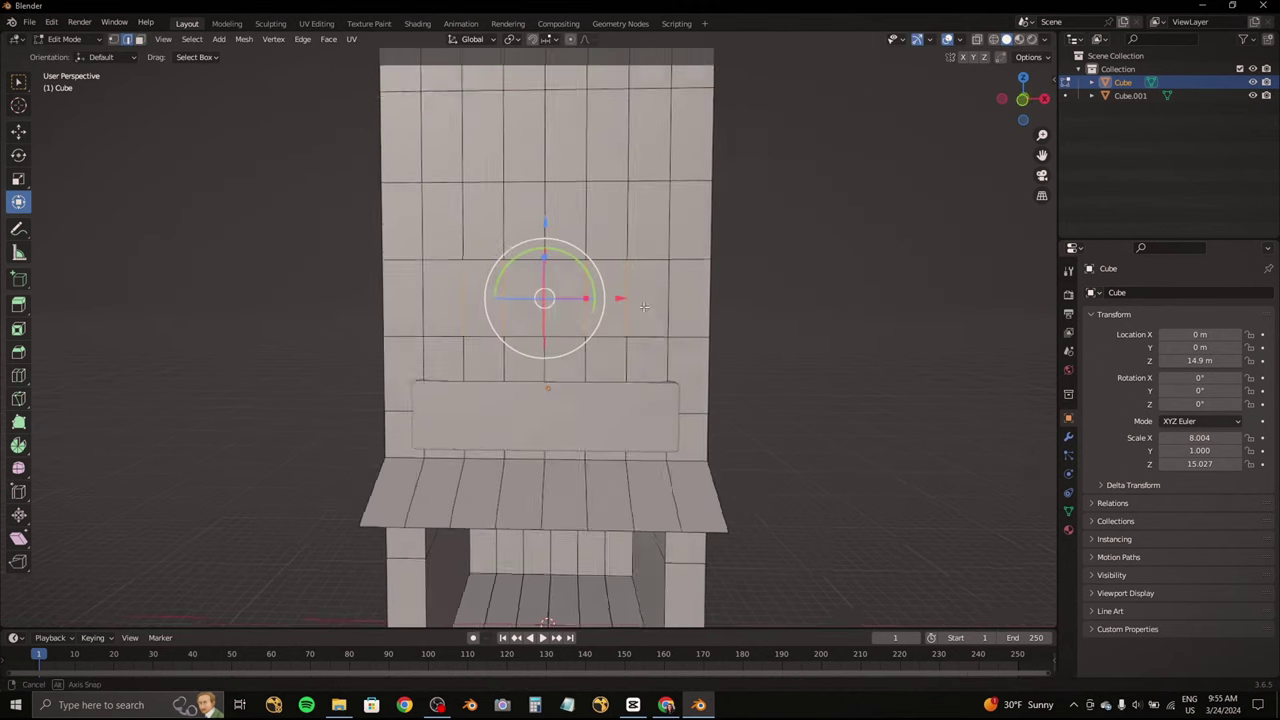
Step: Select a band of facade faces in face mode and extrude it as a window panel
click(139, 40)
middle_drag(370, 240, 407, 249)
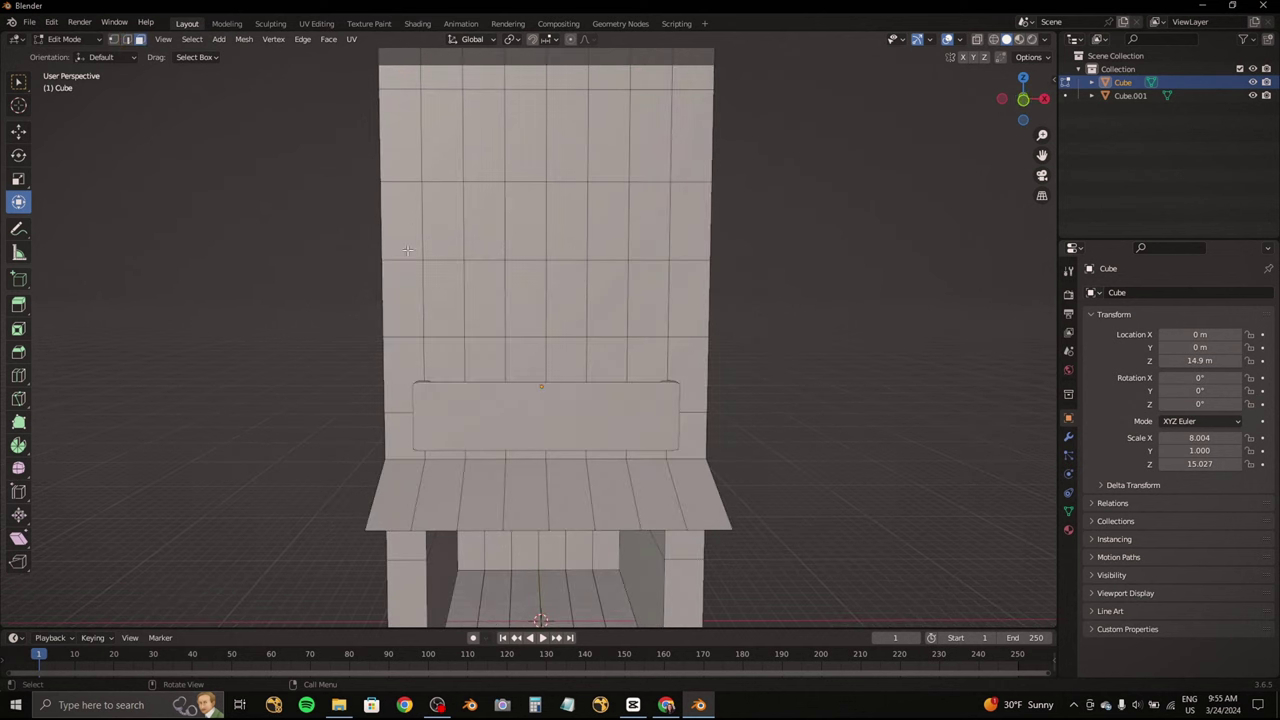
shift+click(636, 309)
mouse_move(636, 309)
middle_down()
mouse_move(540, 295)
mouse_move(560, 270)
mouse_move(661, 271)
middle_up()
key(e)
click(515, 281)
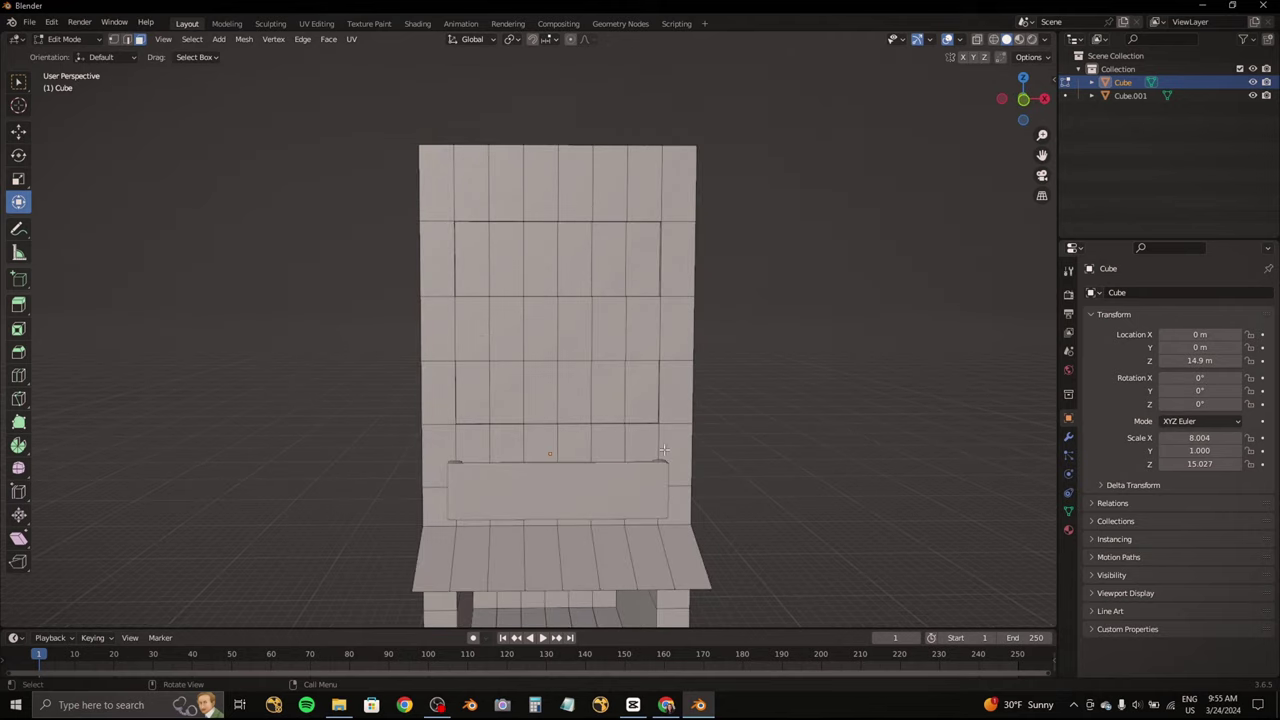
Step: Compare with the street building reference images, then start lifting the building's top face
click(666, 705)
click(668, 705)
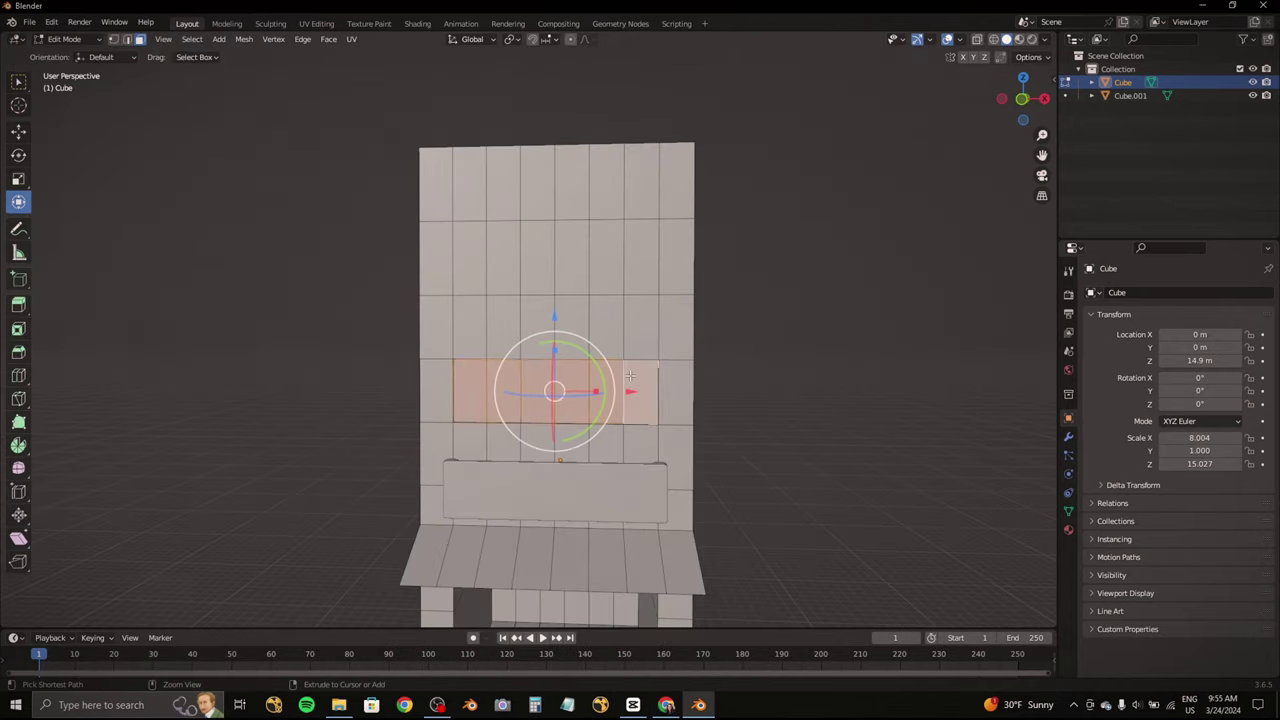
middle_drag(640, 395, 643, 420)
middle_drag(651, 356, 654, 326)
Step: Raise the top face along Z to make the building taller and frame its full height
scroll(654, 326, down, 3)
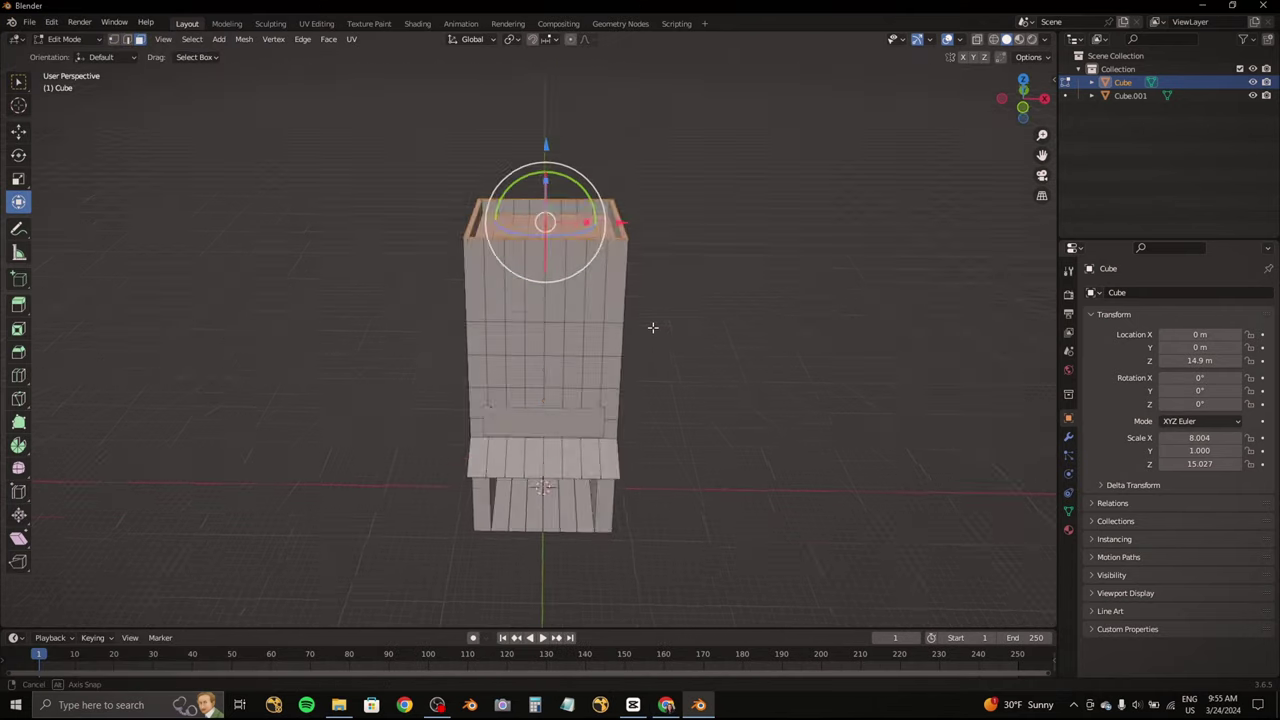
drag(547, 148, 549, 133)
click(549, 133)
key(r)
middle_drag(560, 150, 651, 246)
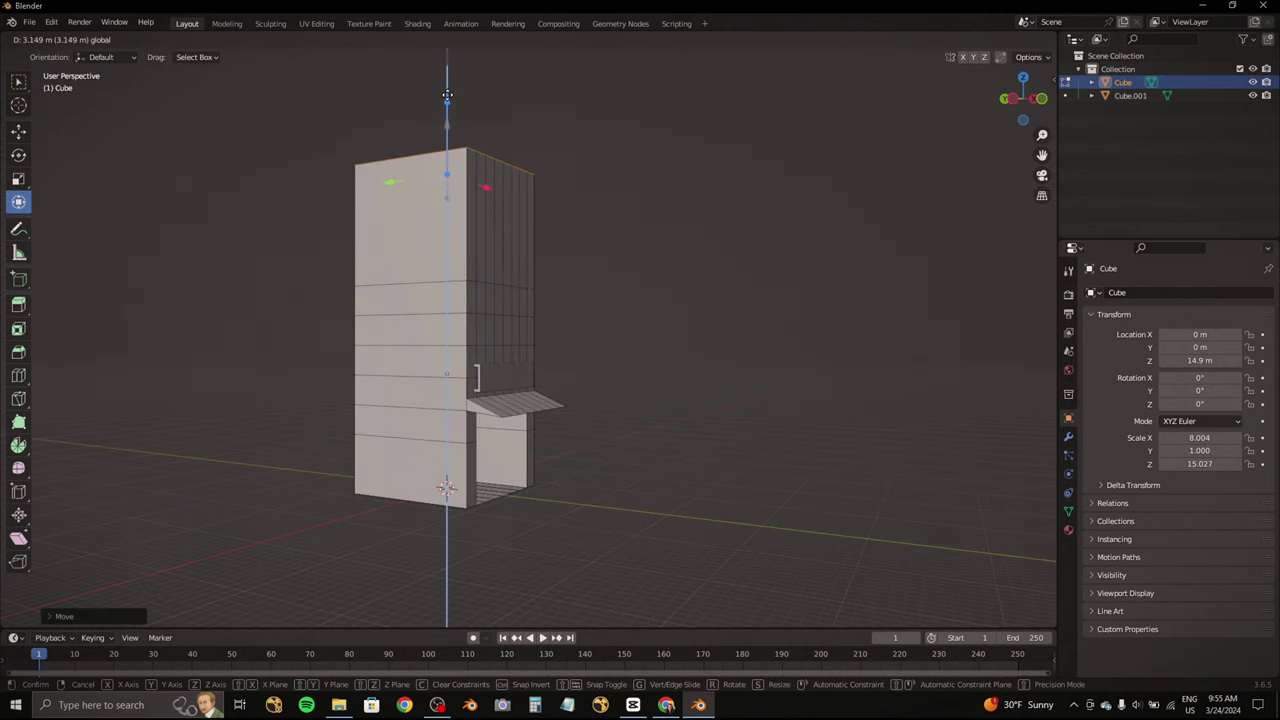
click(447, 95)
mouse_move(500, 240)
middle_down()
mouse_move(505, 255)
mouse_move(79, 310)
middle_up()
scroll(505, 255, up, 5)
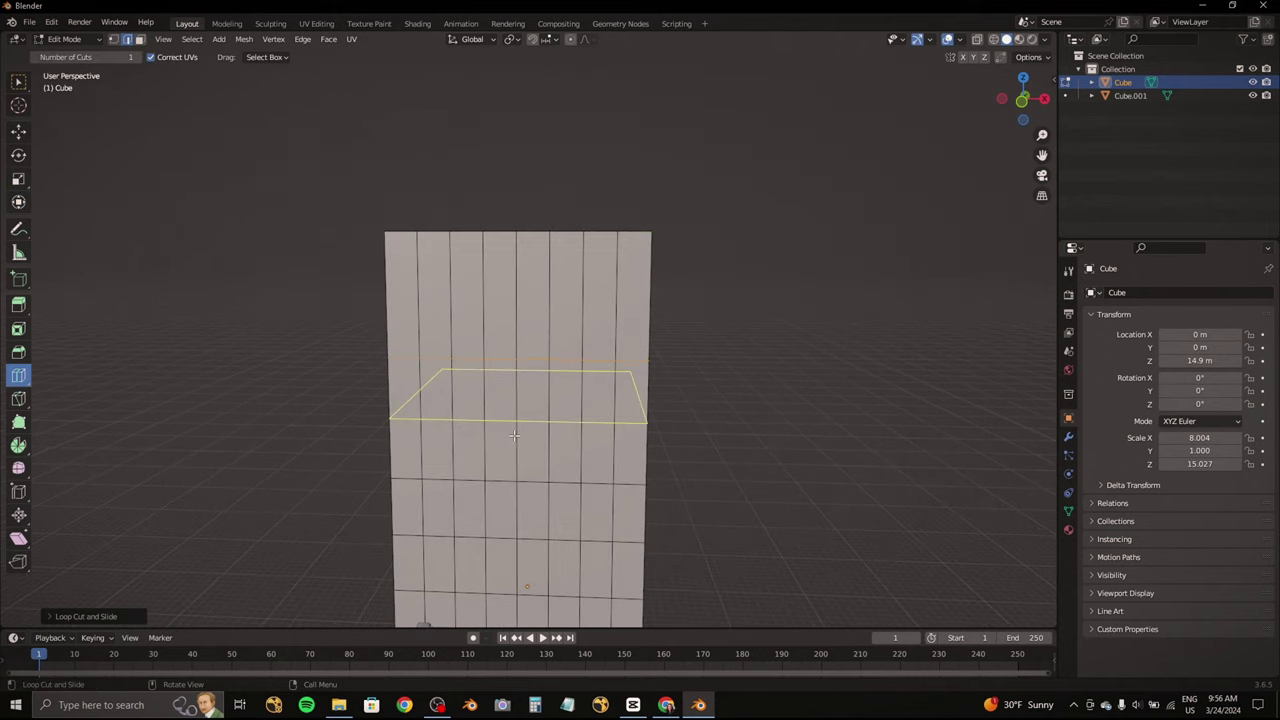
middle_drag(513, 435, 514, 166)
Step: Box-select upper facade face bands and extrude them inward as a recessed window strip
click(18, 202)
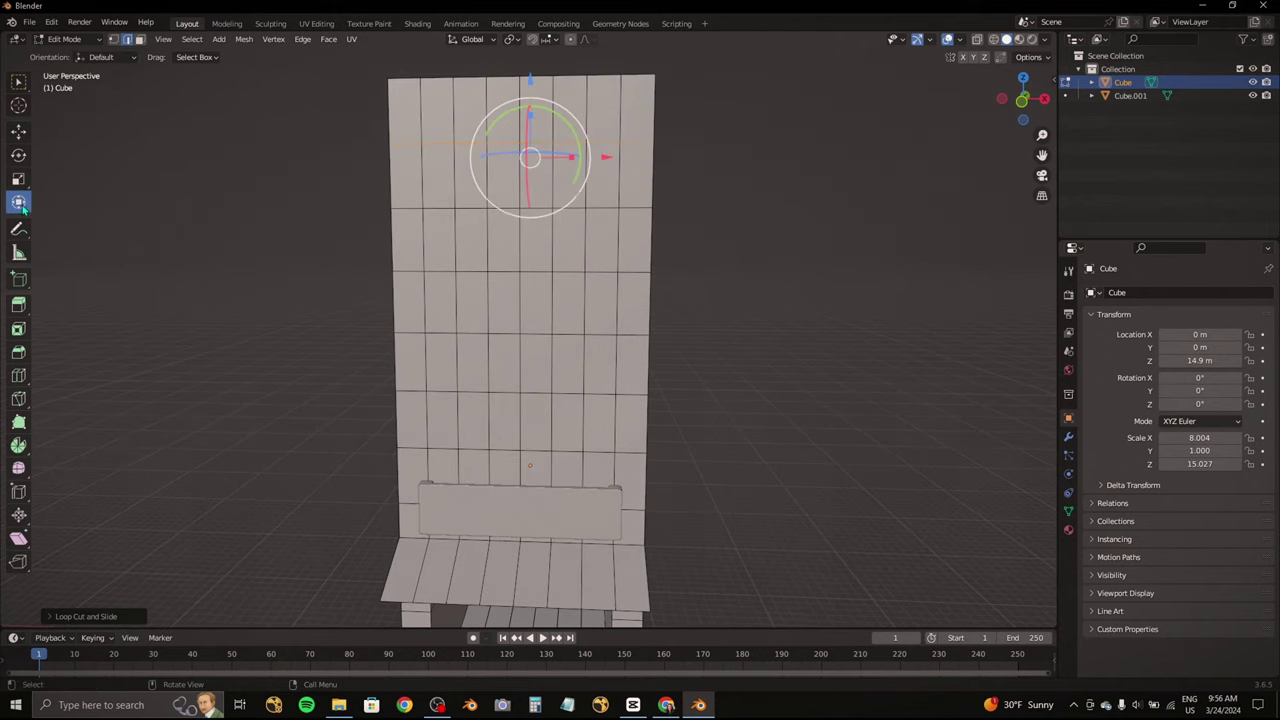
middle_drag(326, 324, 160, 72)
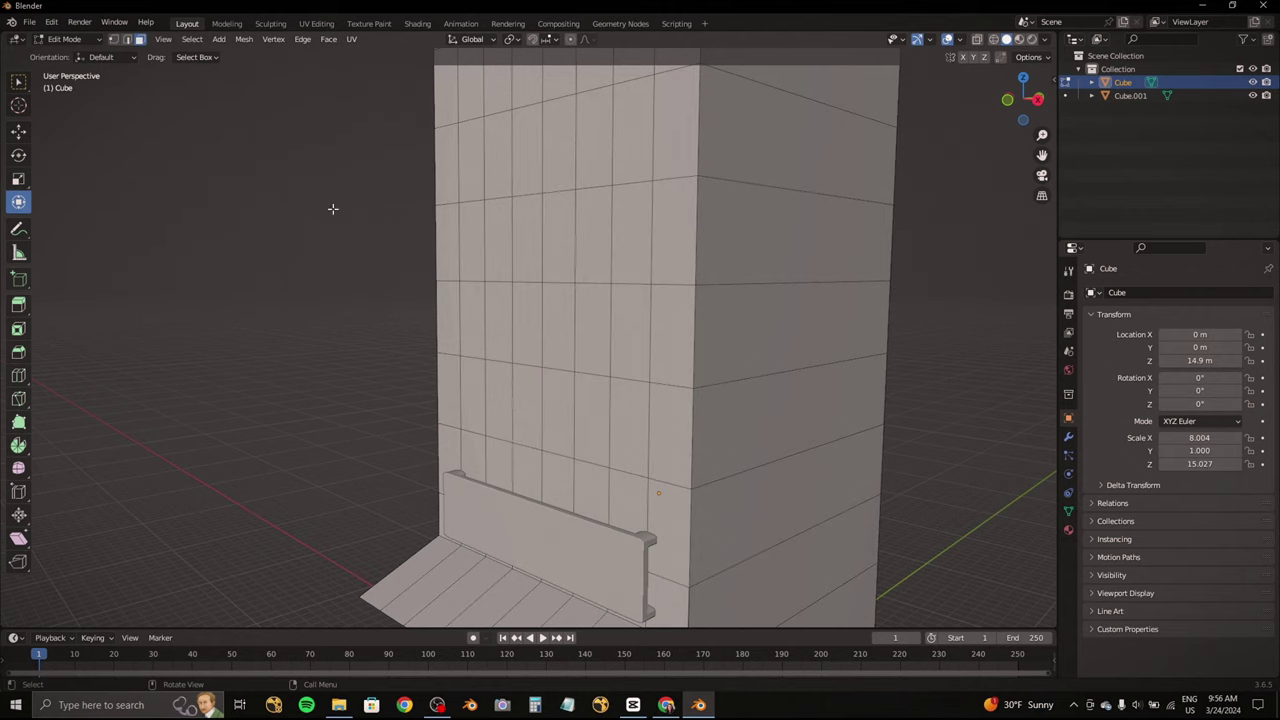
middle_drag(333, 208, 450, 300)
drag(445, 360, 577, 449)
key(e)
middle_drag(577, 449, 587, 262)
mouse_move(587, 262)
mouse_down()
mouse_move(353, 262)
mouse_move(353, 230)
mouse_up()
key(e)
mouse_move(353, 230)
middle_down()
mouse_move(450, 300)
mouse_move(500, 250)
middle_up()
click(450, 300)
Step: Compare with the Taiwan street building reference photo, then select the building's top face
key(e)
click(502, 262)
click(666, 704)
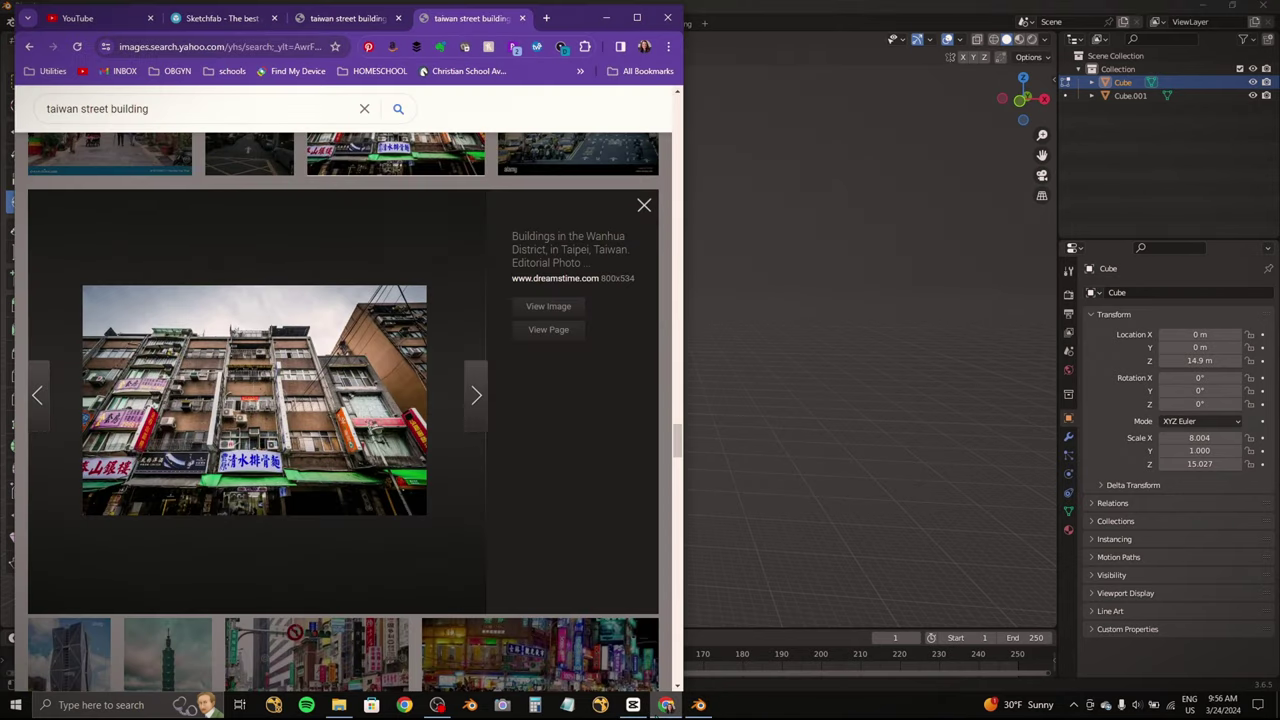
click(666, 704)
middle_drag(590, 420, 586, 406)
scroll(591, 424, up, 3)
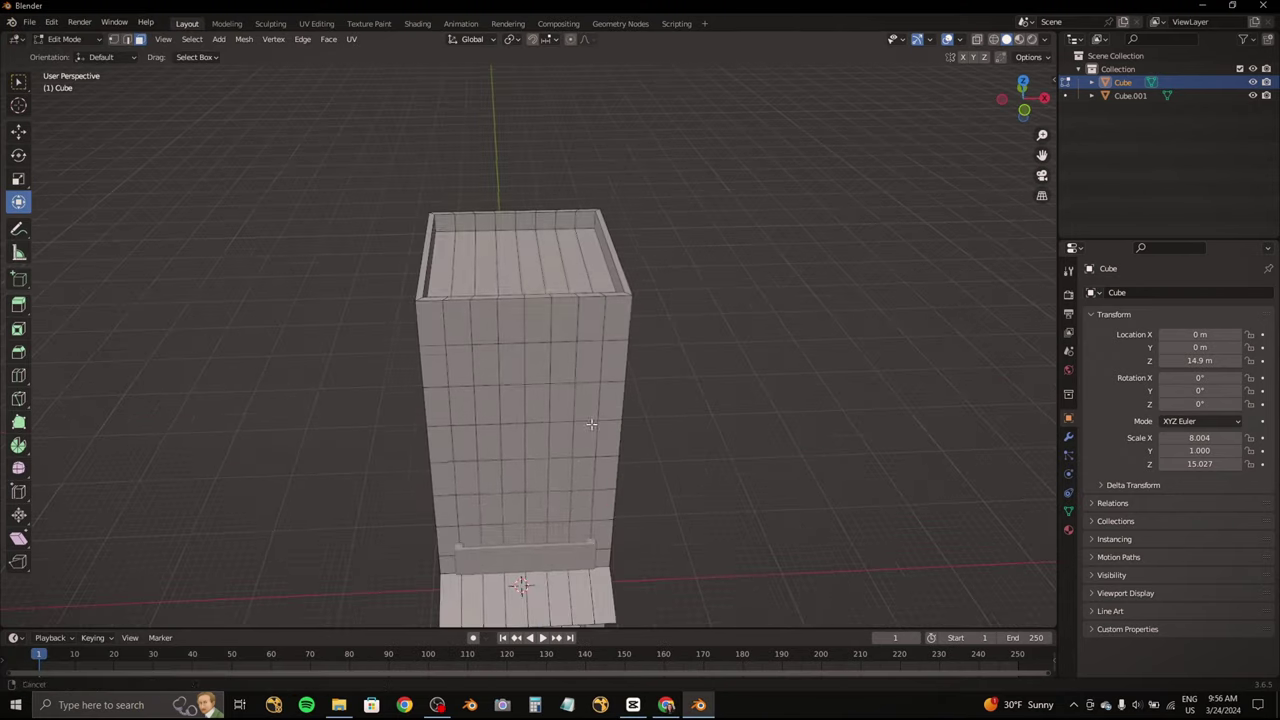
scroll(561, 388, down, 3)
click(520, 265)
Step: Lift the top face upward in two nudges to make the building taller
drag(522, 235, 522, 215)
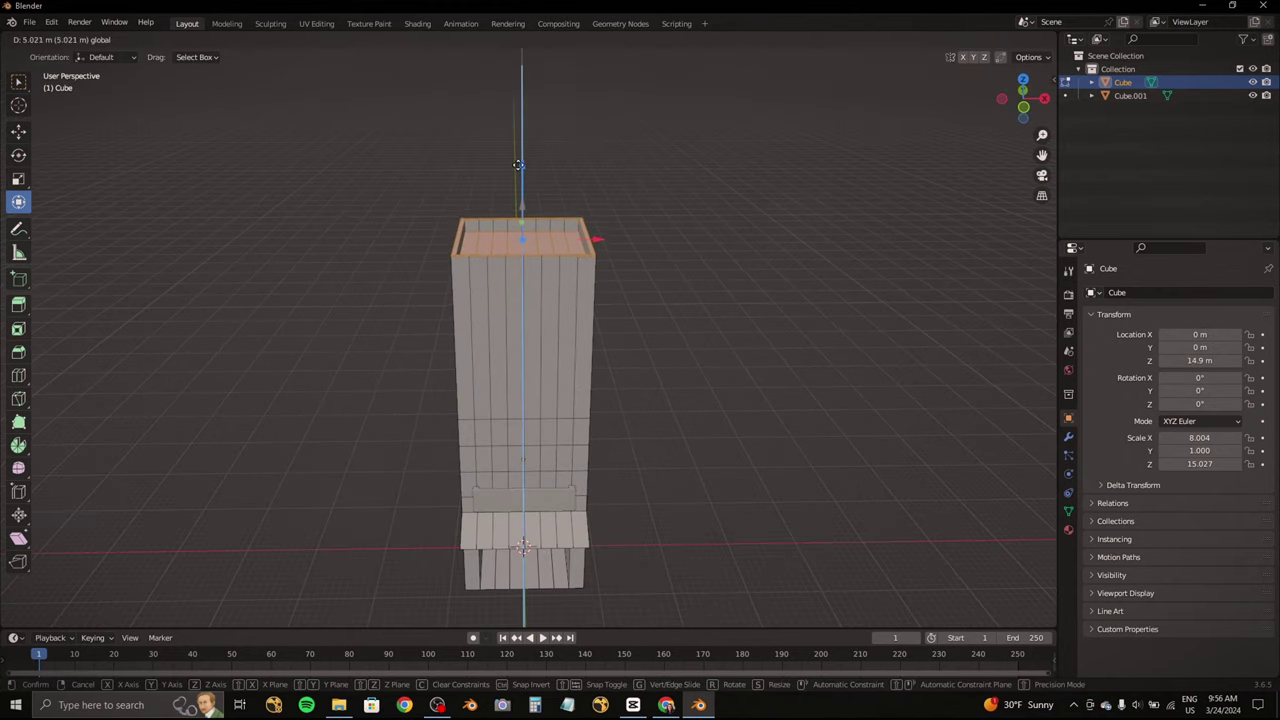
middle_drag(560, 300, 615, 270)
scroll(615, 270, down, 2)
drag(510, 171, 510, 165)
middle_drag(510, 165, 528, 186)
Step: Cut a horizontal edge loop across the facade and select another edge loop
click(18, 375)
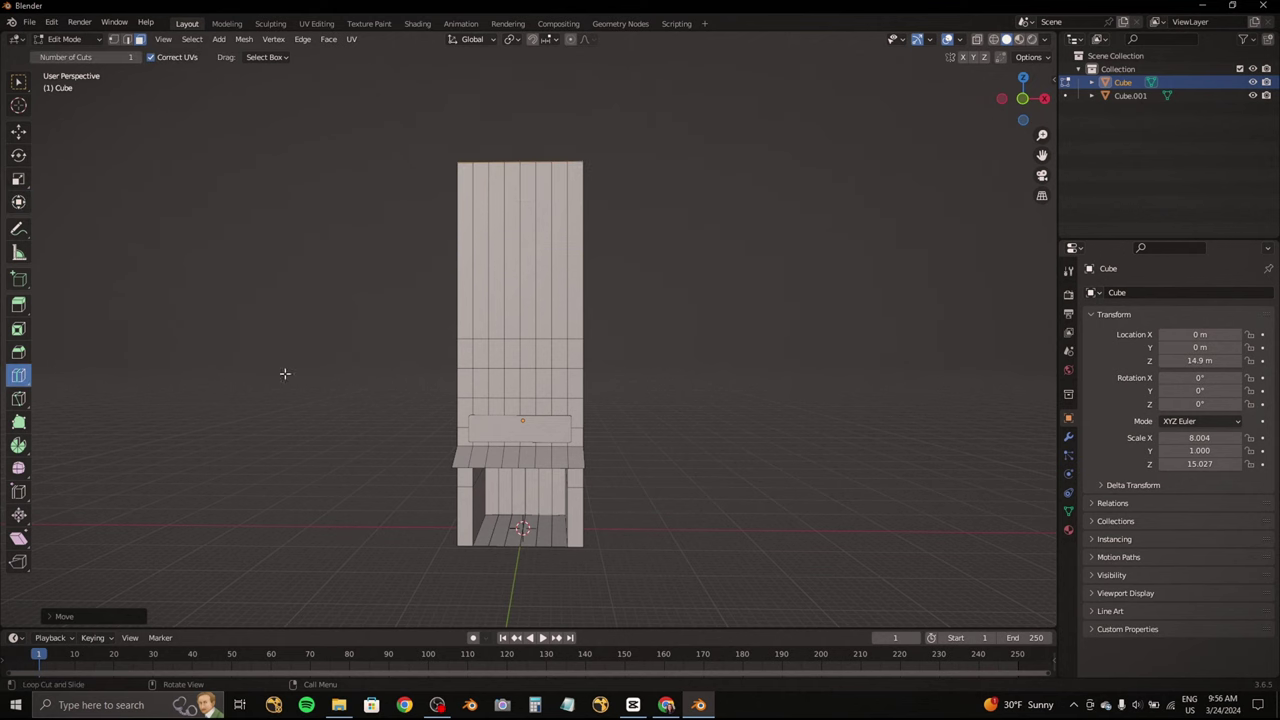
click(530, 250)
scroll(533, 285, up, 2)
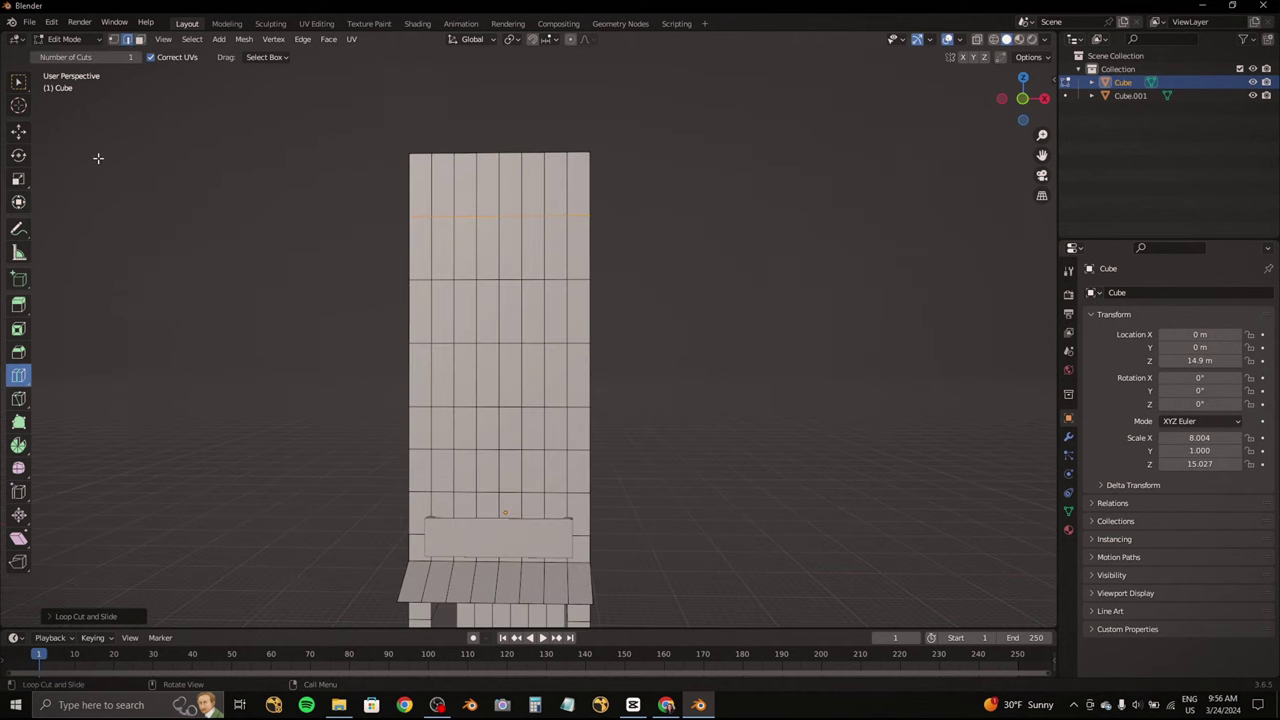
click(18, 201)
scroll(500, 380, up, 1)
scroll(500, 380, up, 2)
alt+click(536, 455)
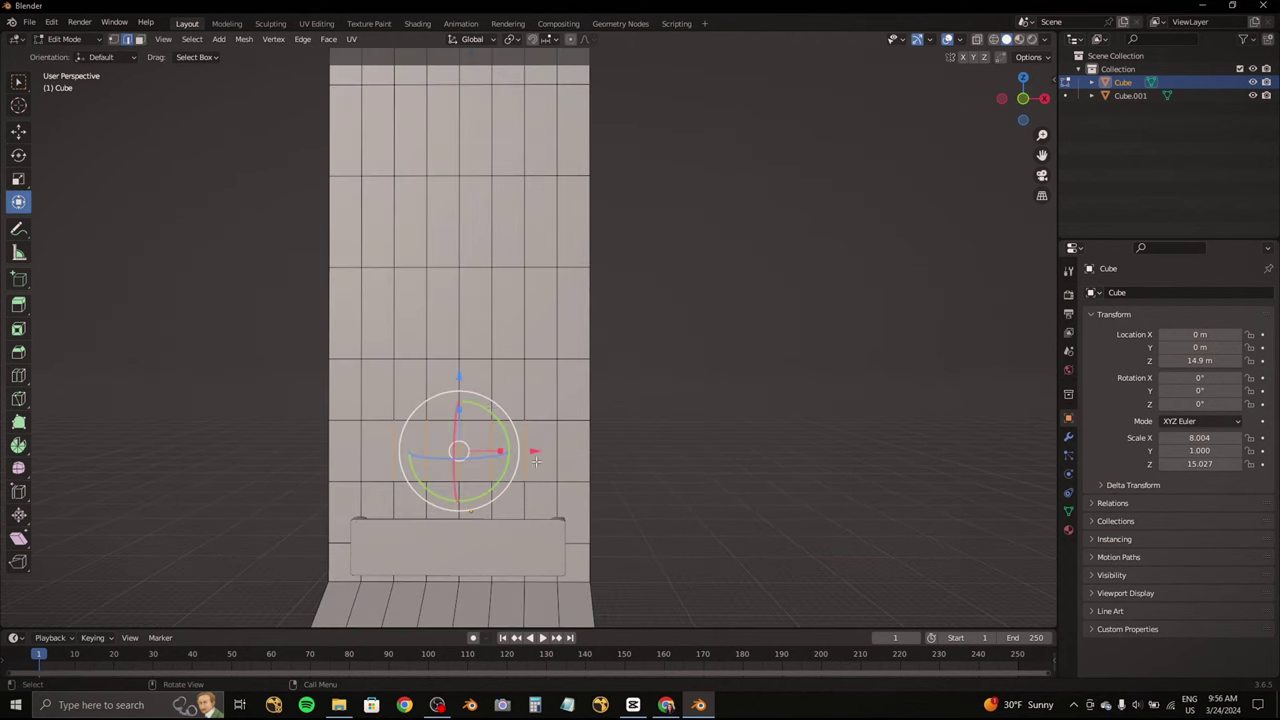
Step: Add another loop cut lower on the building and select a lower facade edge in Front view
click(20, 376)
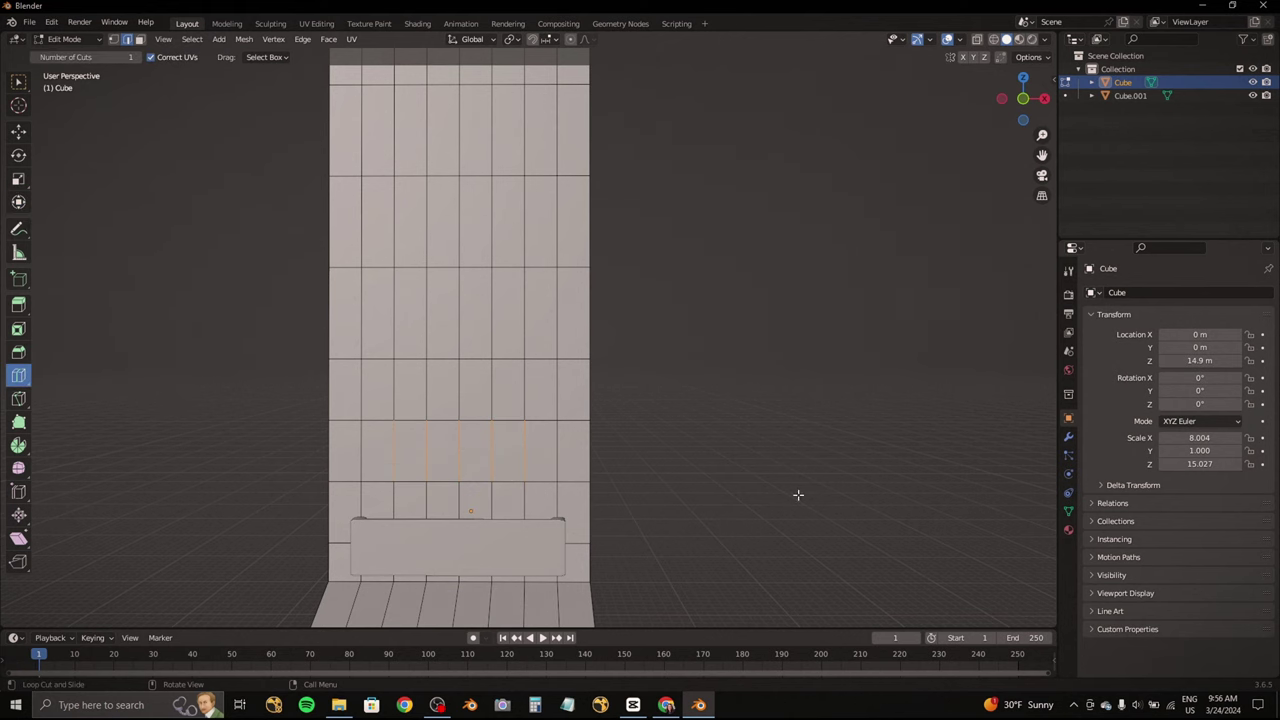
middle_drag(456, 327, 444, 242)
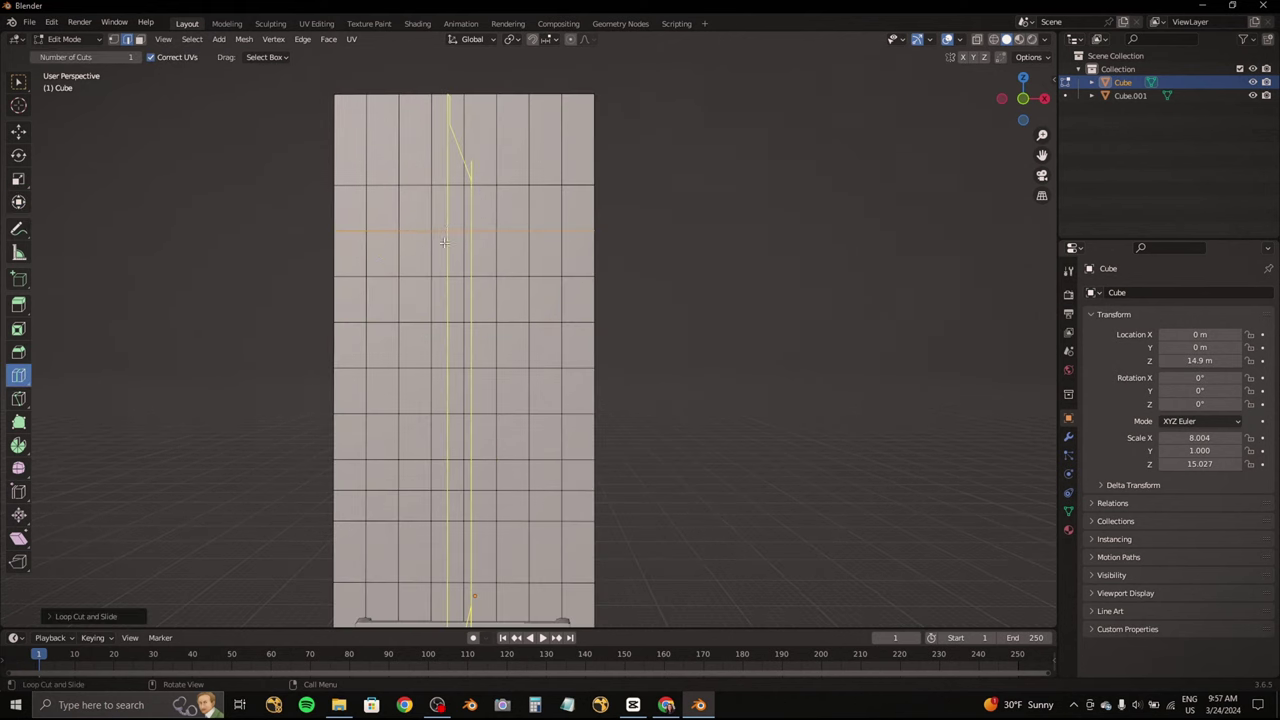
click(18, 201)
click(1024, 100)
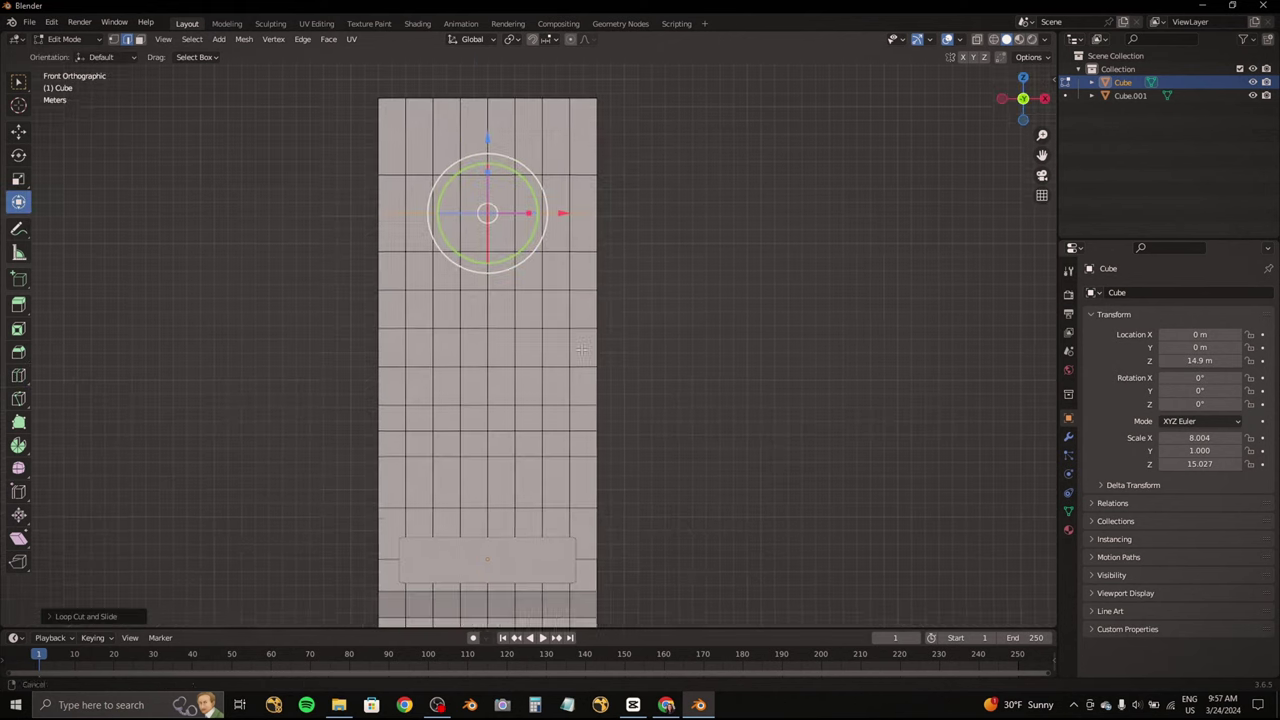
click(490, 400)
Step: Extrude a lower and a higher block of facade faces inward as window recesses
click(139, 39)
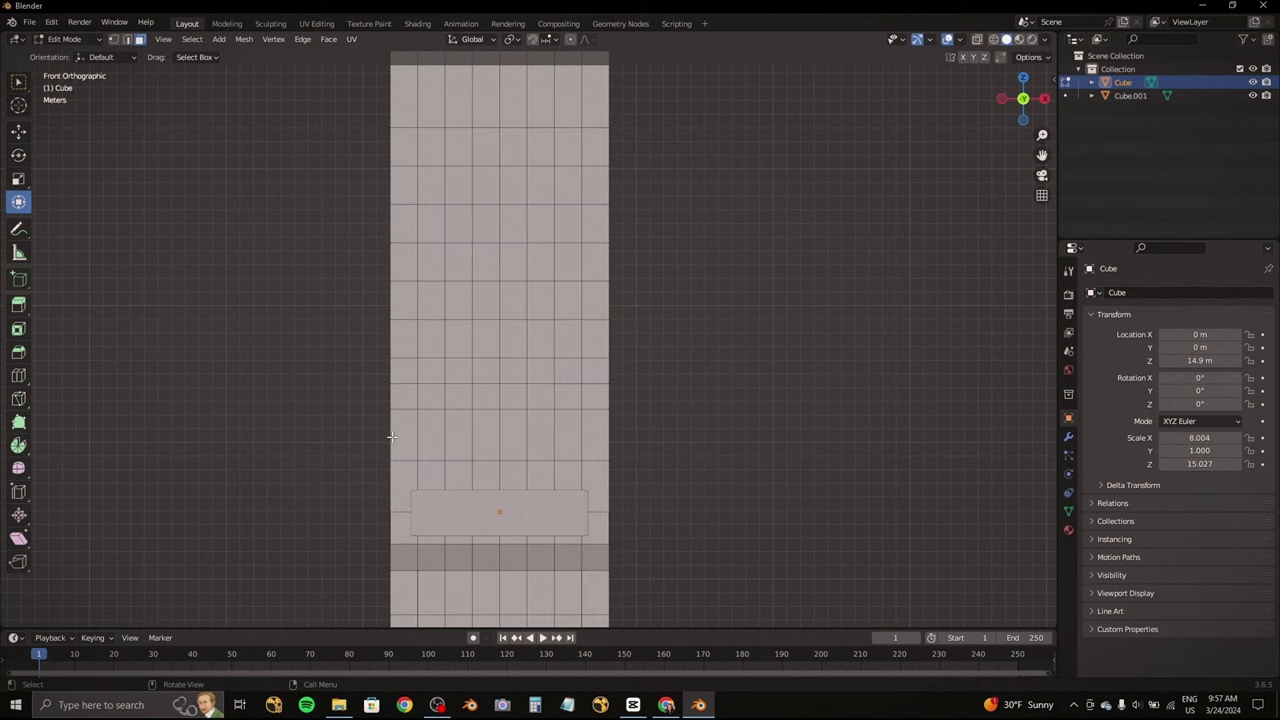
drag(560, 450, 560, 450)
middle_drag(560, 450, 497, 250)
key(e)
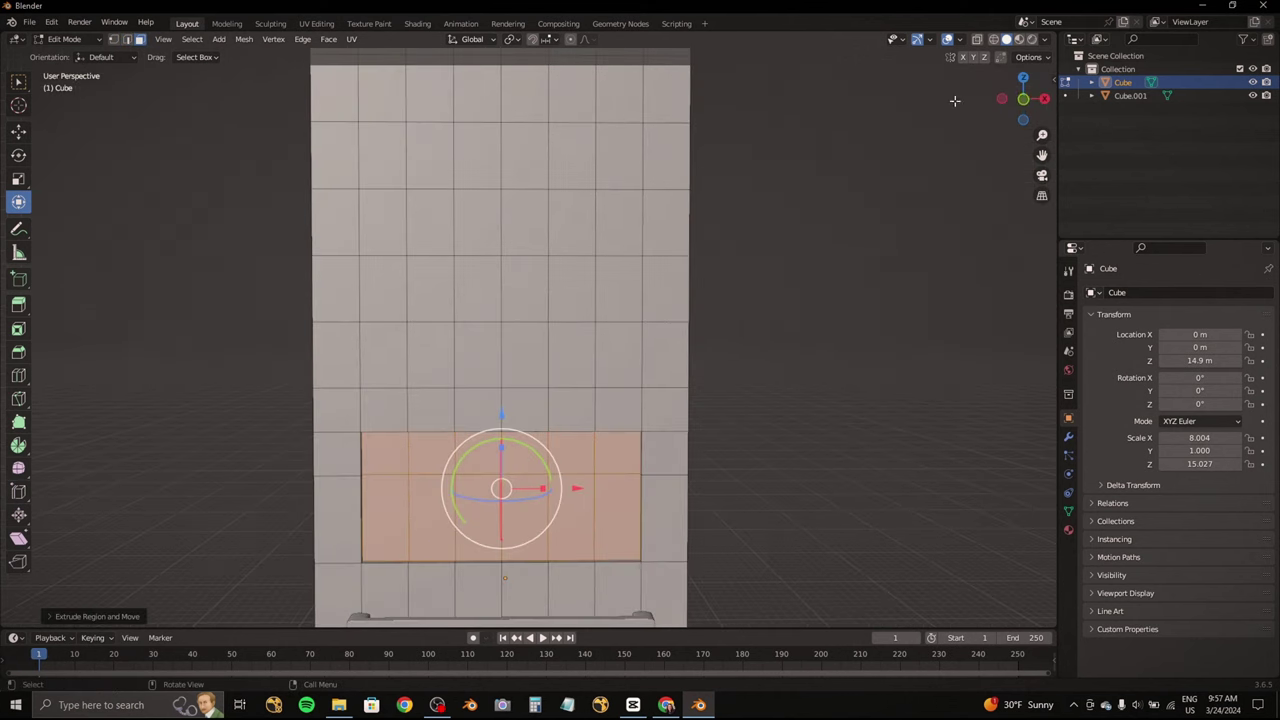
drag(440, 206, 572, 326)
mouse_move(572, 326)
middle_down()
mouse_move(540, 300)
mouse_move(560, 340)
middle_up()
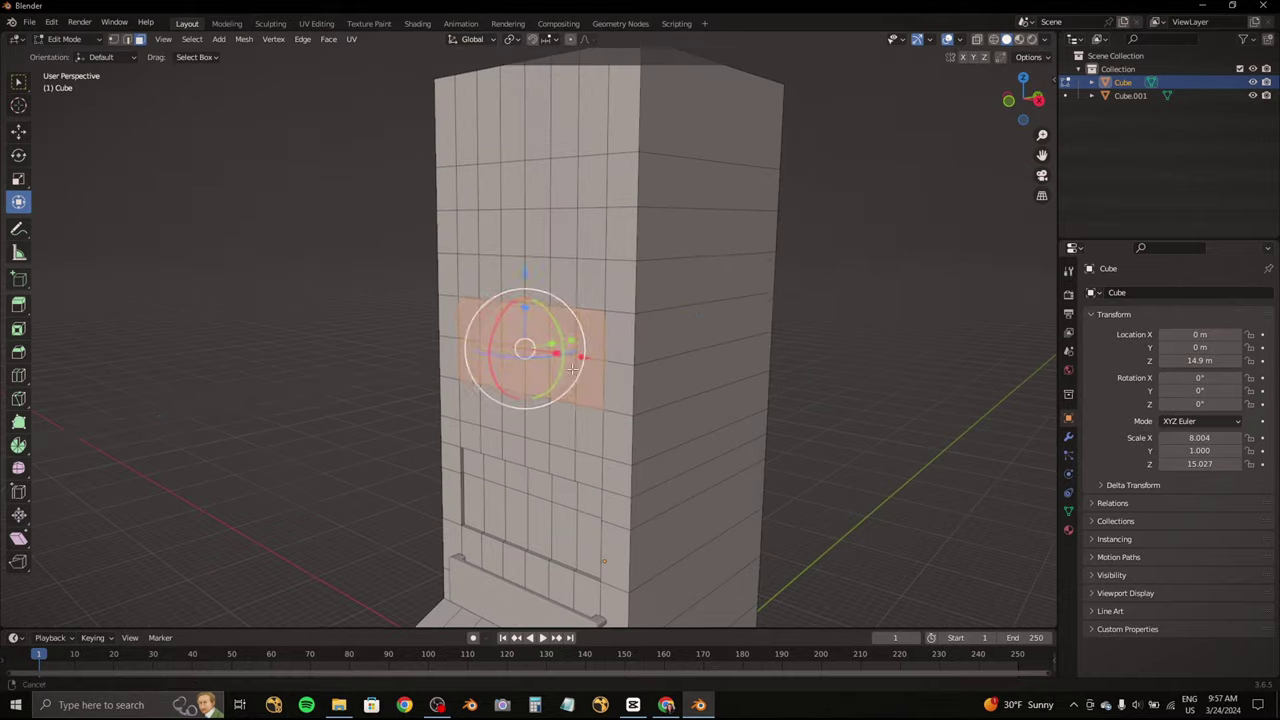
key(e)
click(583, 368)
Step: Select the face block above the recess, check the street reference photo, and reorient to the front
key(KP_1)
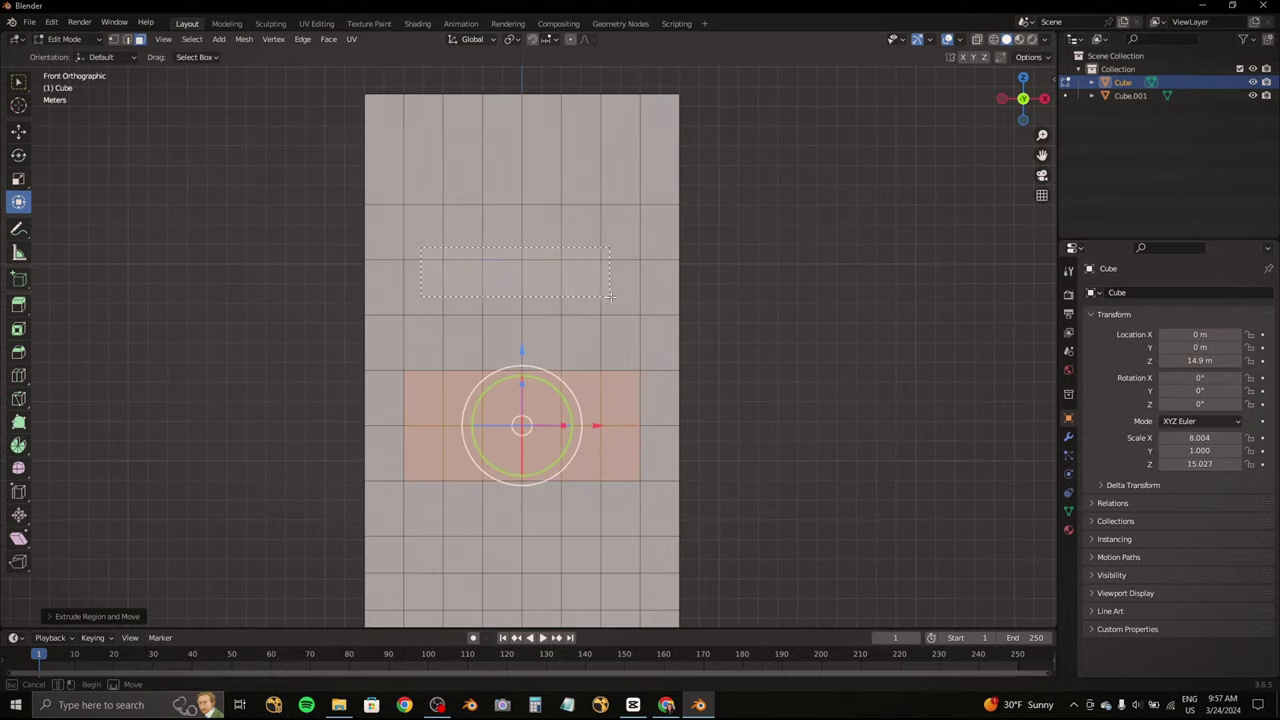
drag(610, 296, 610, 296)
mouse_move(610, 296)
middle_down()
mouse_move(517, 314)
mouse_move(540, 300)
middle_up()
click(666, 704)
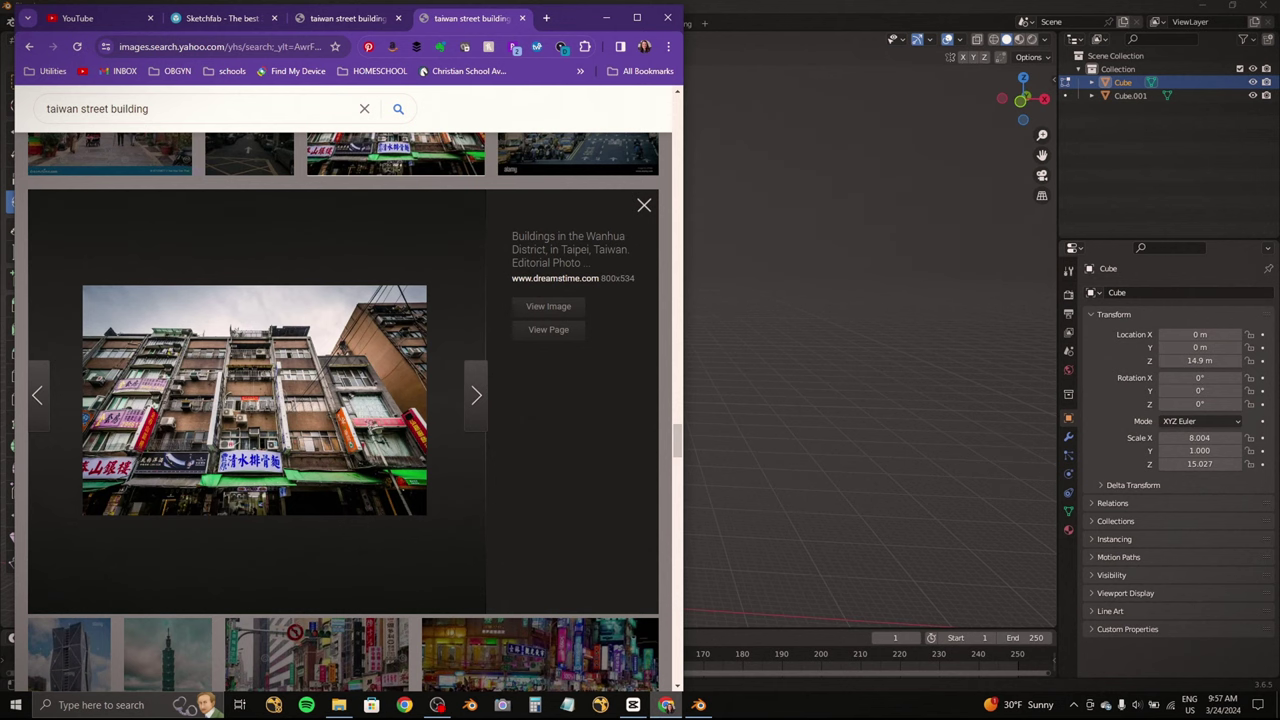
click(666, 704)
mouse_move(600, 340)
middle_down()
mouse_move(617, 291)
mouse_move(669, 271)
middle_up()
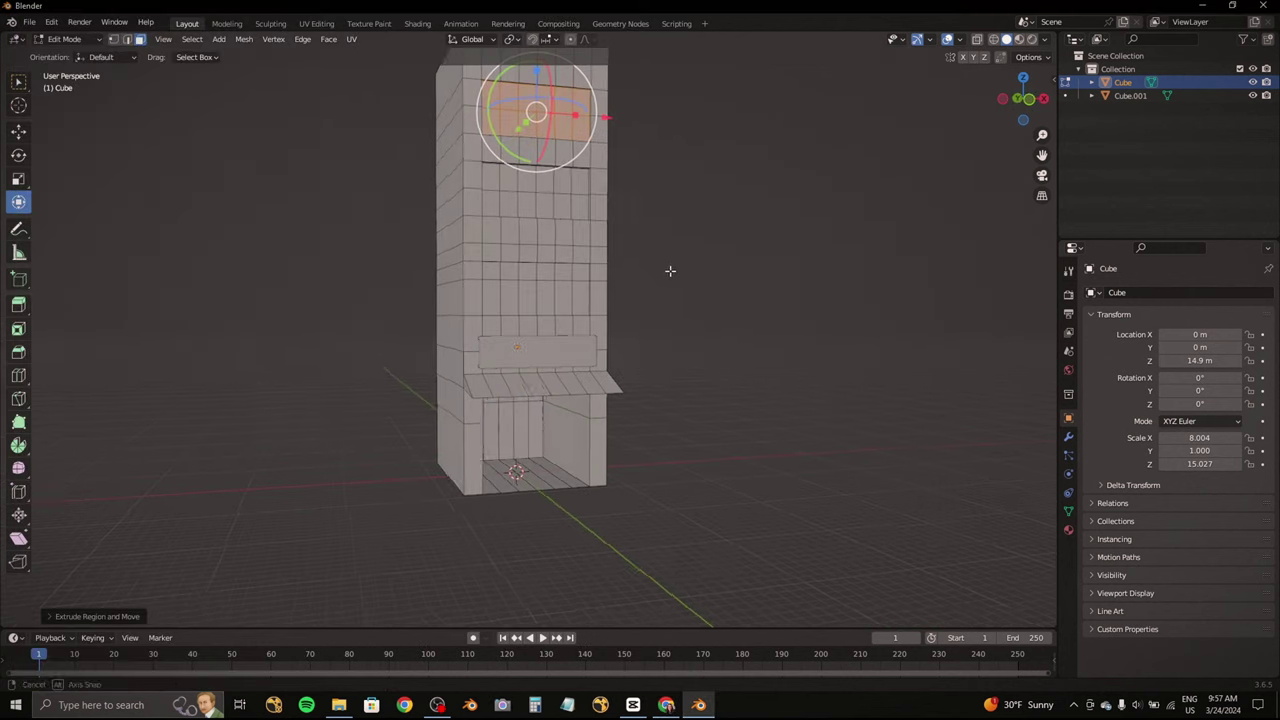
Step: Extrude the selected face strip on the front wall in Front view
key(KP_1)
mouse_move(932, 123)
shift+middle_down()
mouse_move(620, 357)
mouse_move(640, 380)
mouse_move(679, 382)
mouse_move(603, 290)
shift+middle_up()
scroll(640, 380, up, 3)
key(e)
click(660, 380)
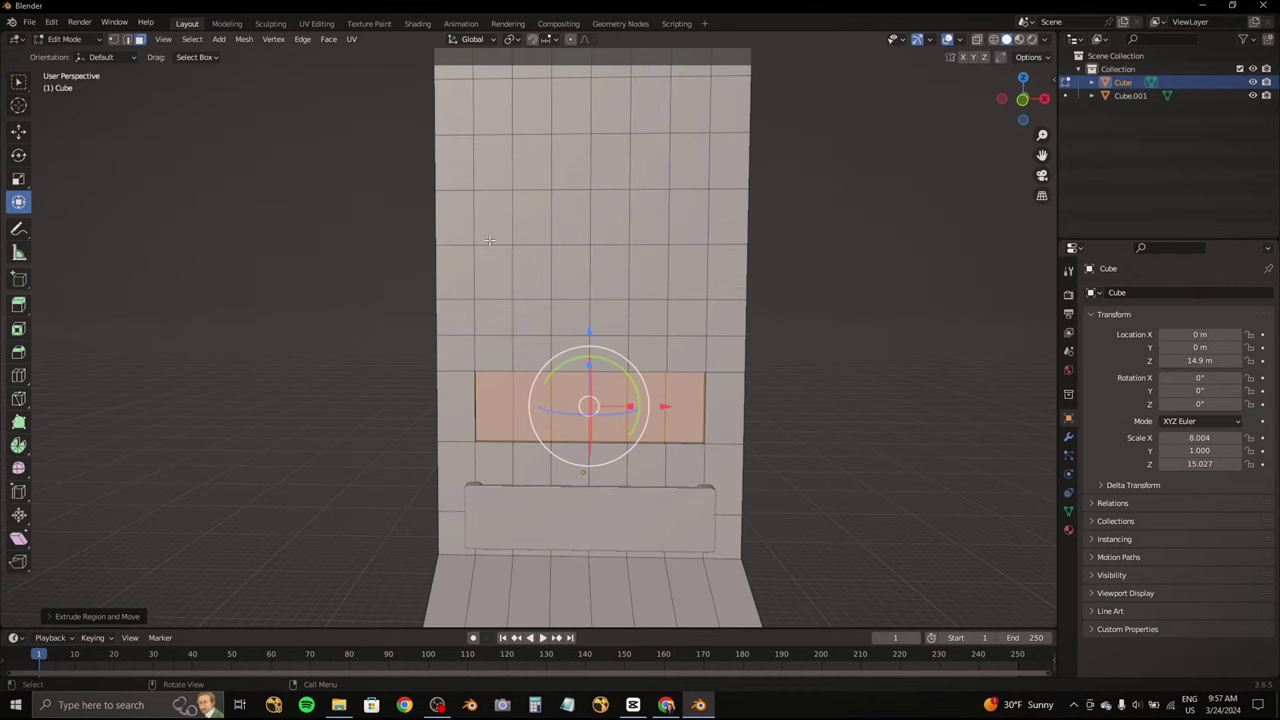
Step: Add a horizontal loop cut across the upper wall at its default position
key(ctrl+r)
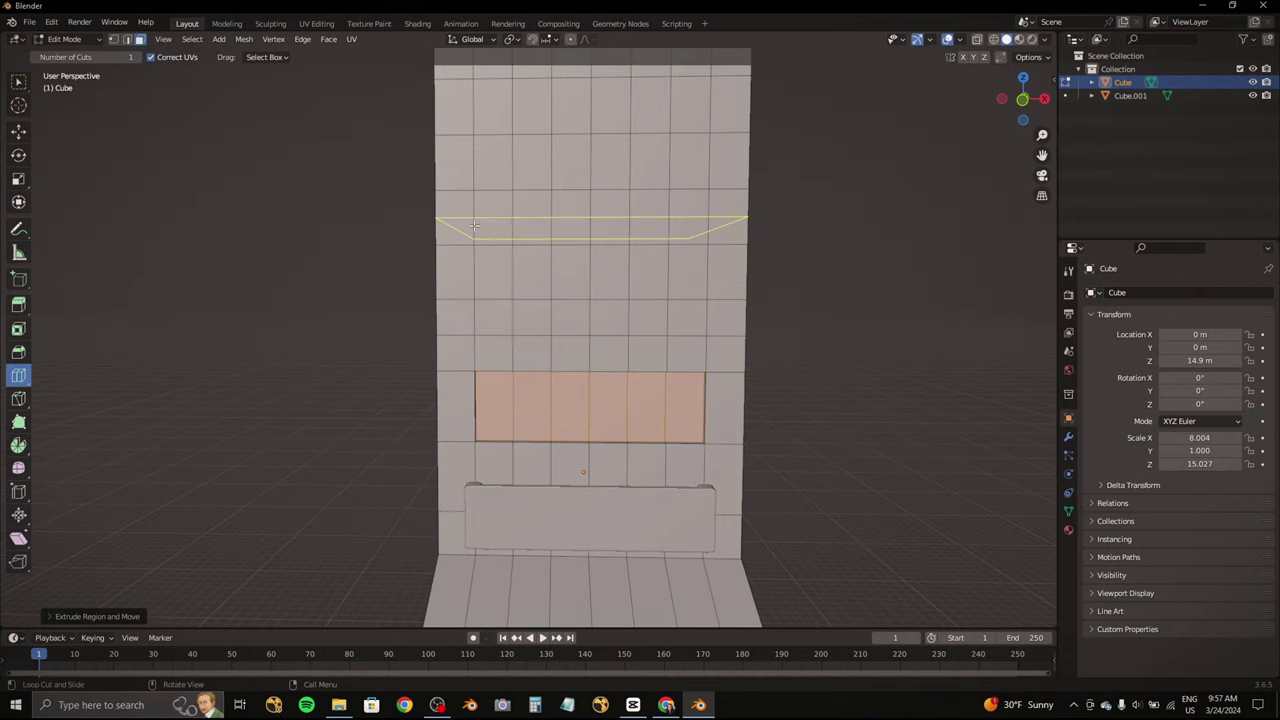
click(700, 228)
right_click(133, 209)
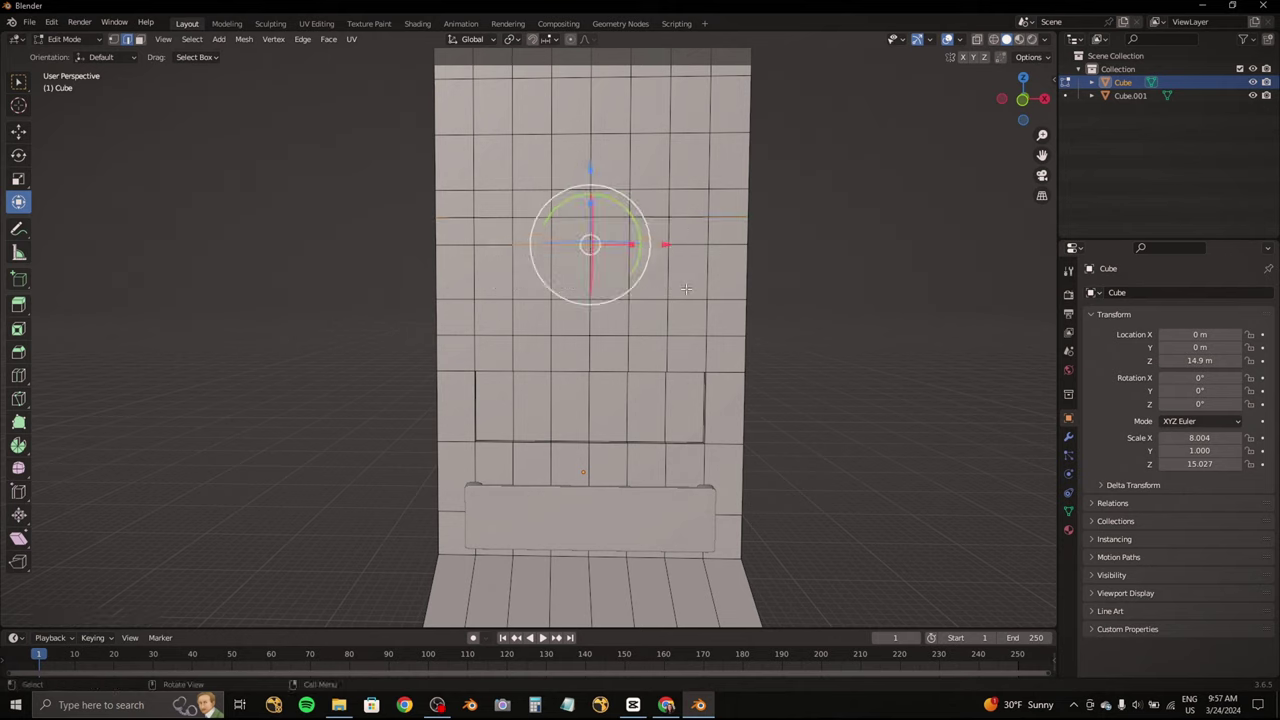
mouse_move(686, 289)
middle_down()
mouse_move(177, 126)
mouse_move(494, 272)
middle_up()
Step: Extrude another face strip to form the next window band
key(3)
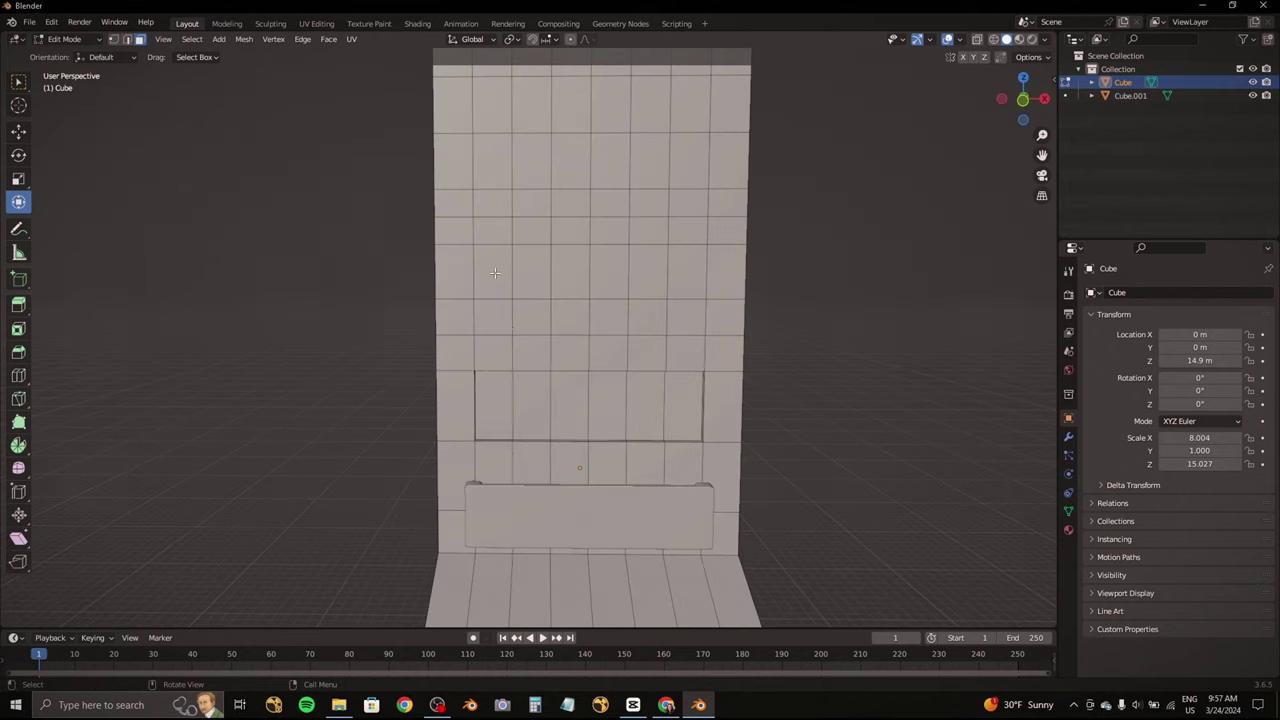
middle_drag(697, 289, 406, 322)
key(e)
click(606, 300)
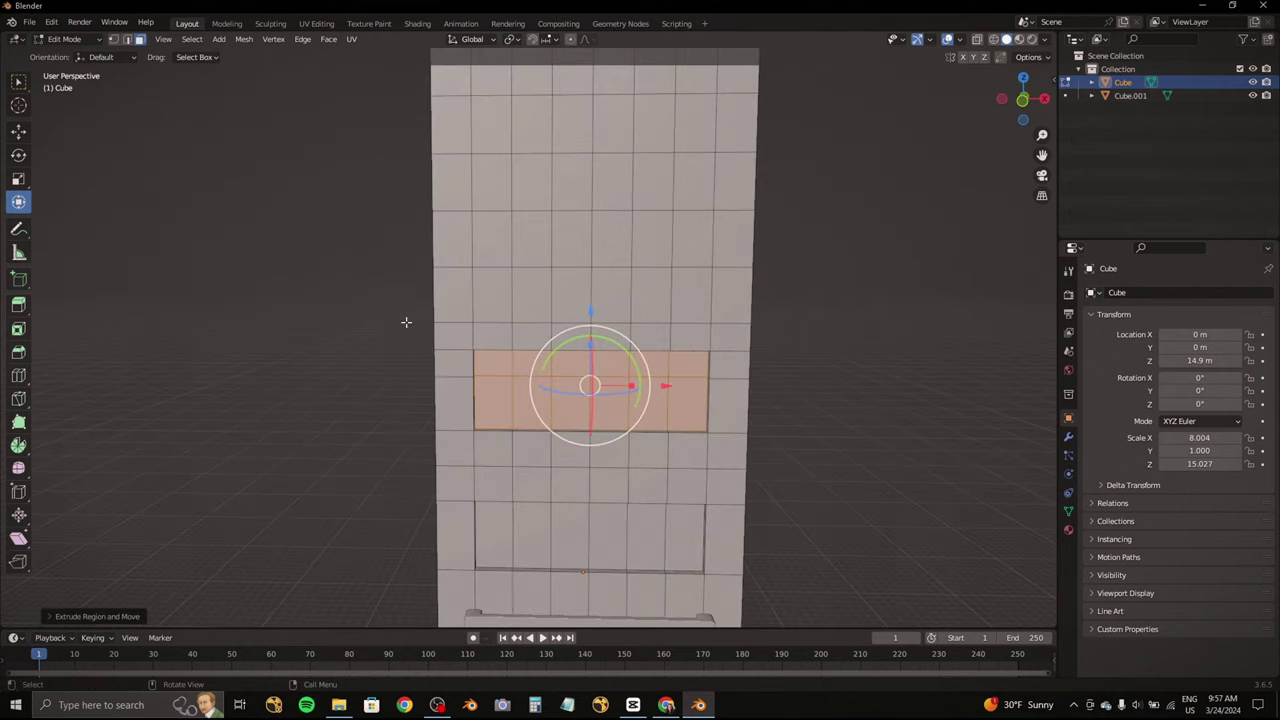
click(520, 183)
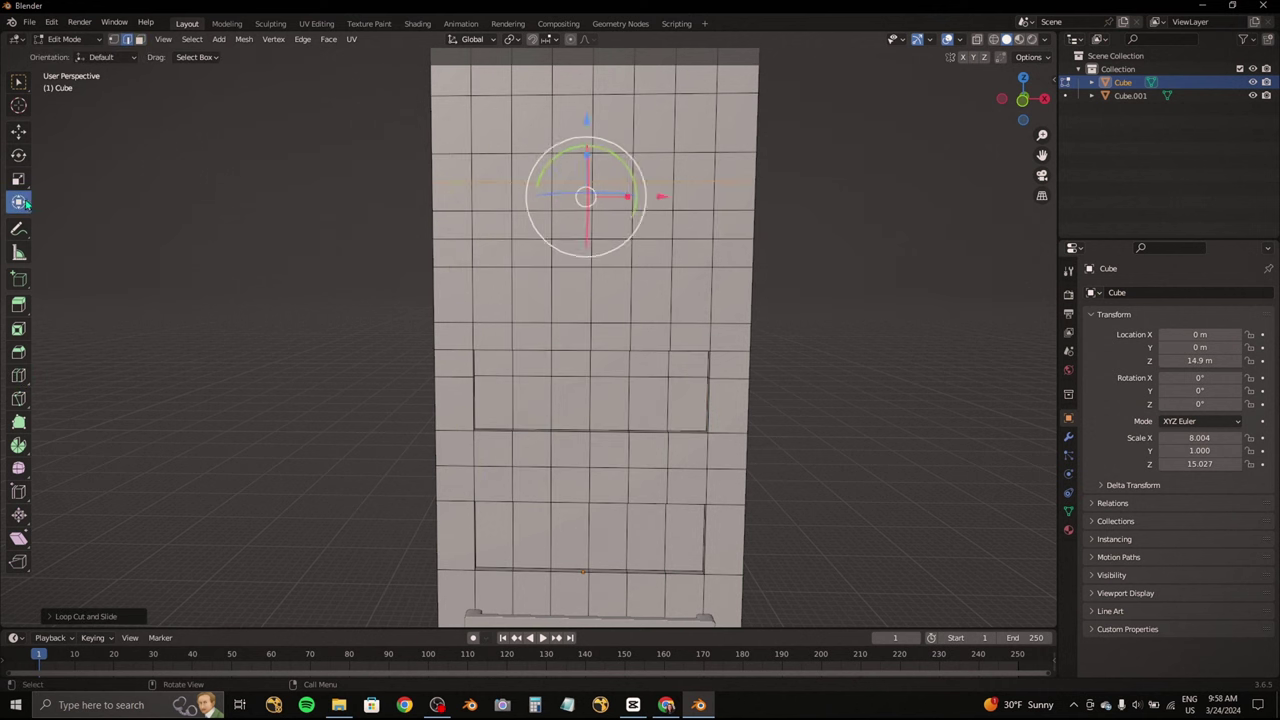
mouse_move(586, 197)
middle_down()
mouse_move(354, 242)
mouse_move(387, 235)
middle_up()
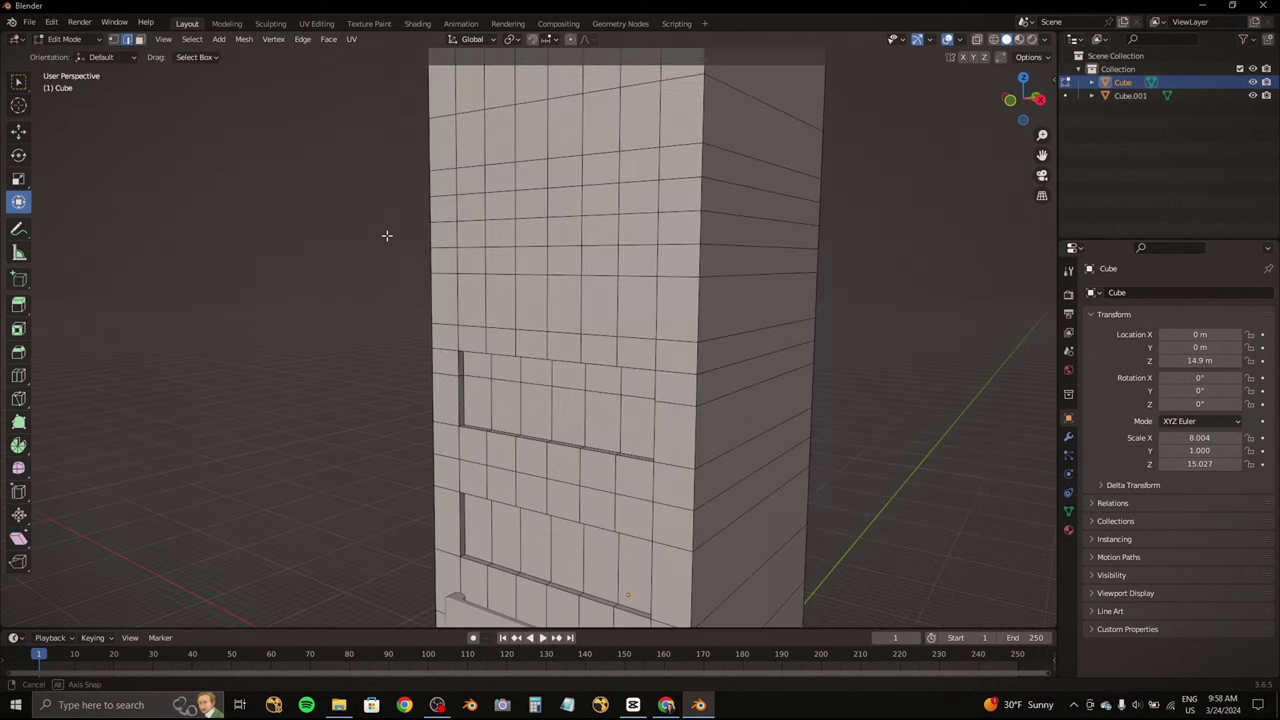
Step: Select a block of upper wall faces and extrude it about 0.24 m
drag(612, 259, 612, 259)
mouse_move(612, 259)
middle_down()
mouse_move(420, 250)
mouse_move(560, 240)
mouse_move(600, 380)
middle_up()
click(139, 39)
key(e)
click(613, 250)
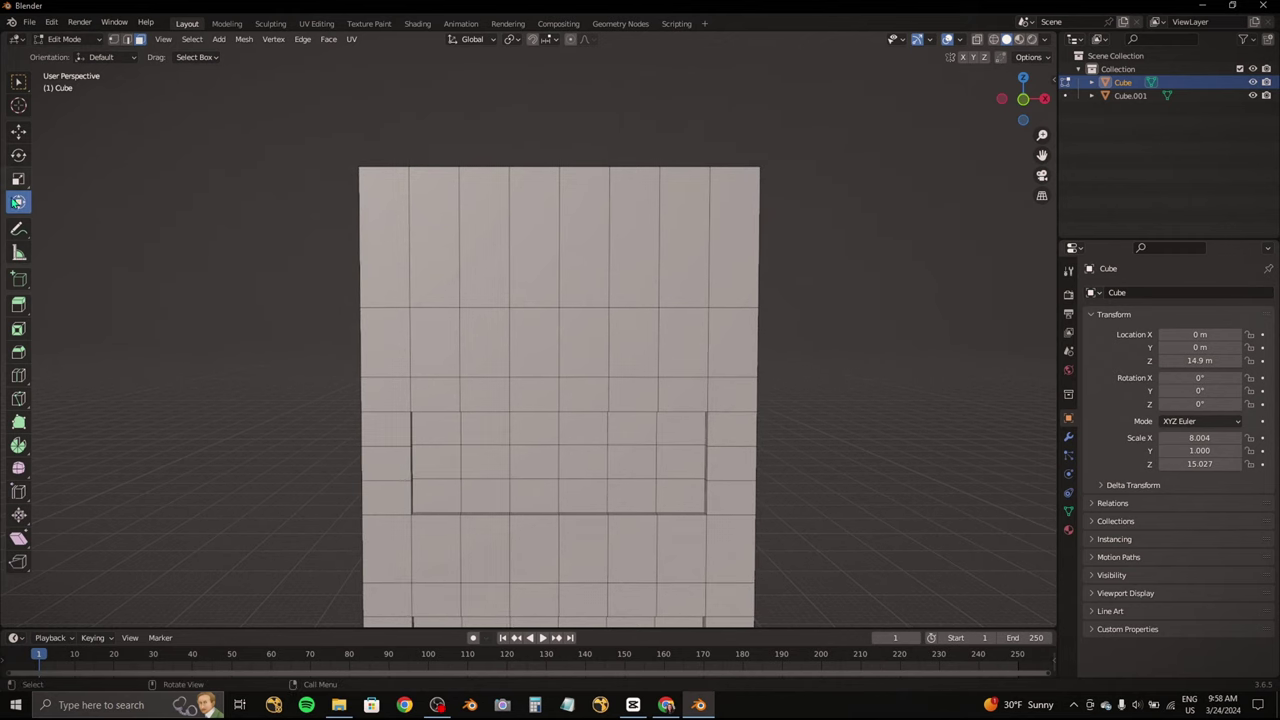
Step: Extrude one more selected face band on the facade
click(18, 374)
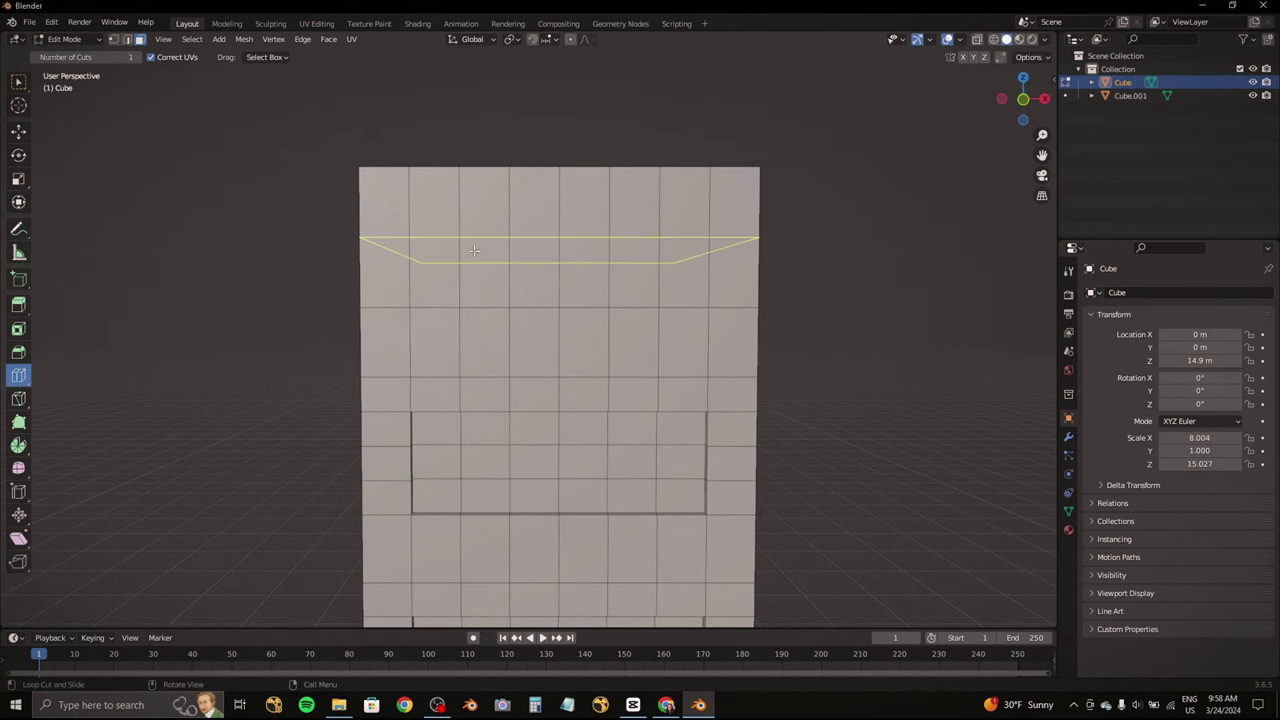
click(18, 201)
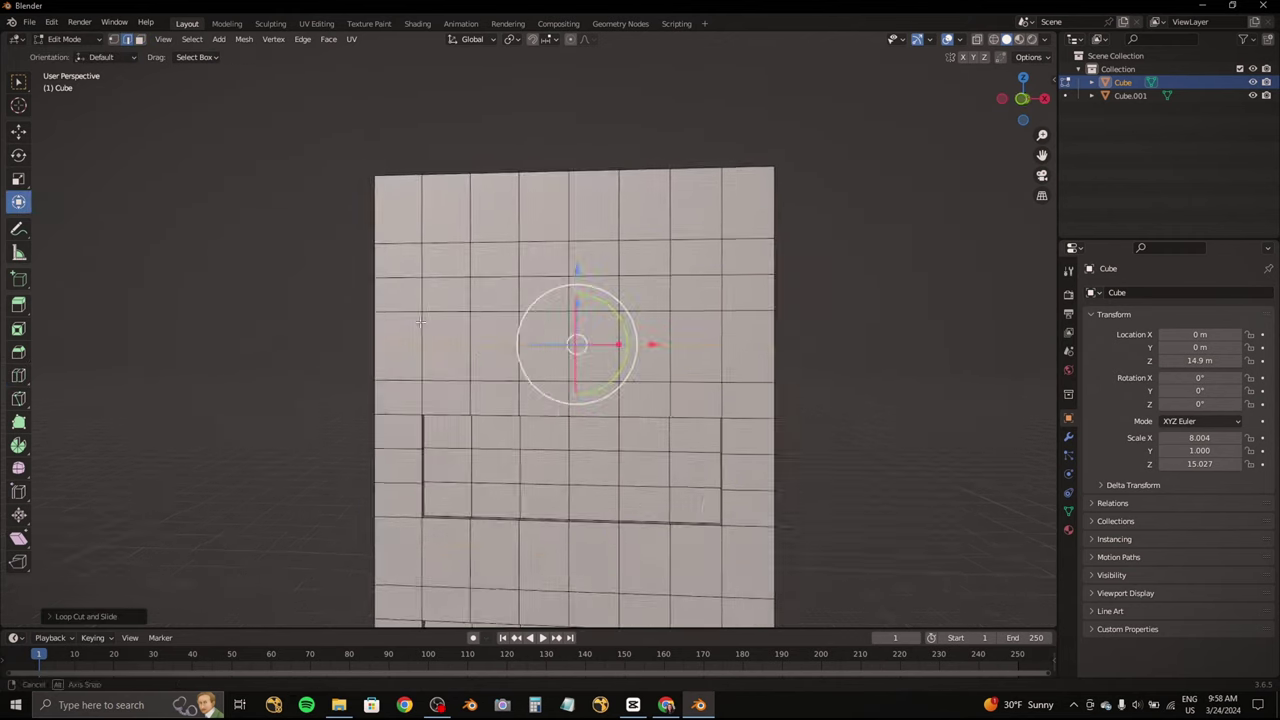
middle_drag(678, 328, 428, 242)
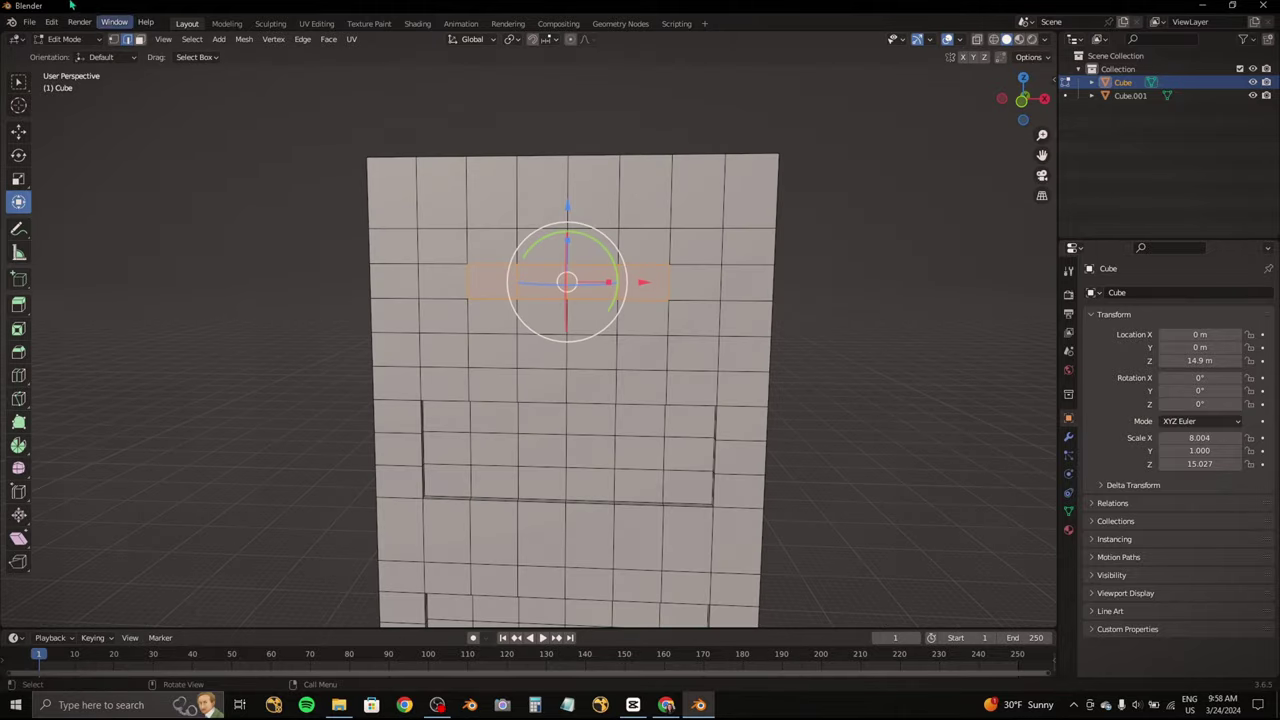
middle_drag(653, 317, 571, 337)
key(e)
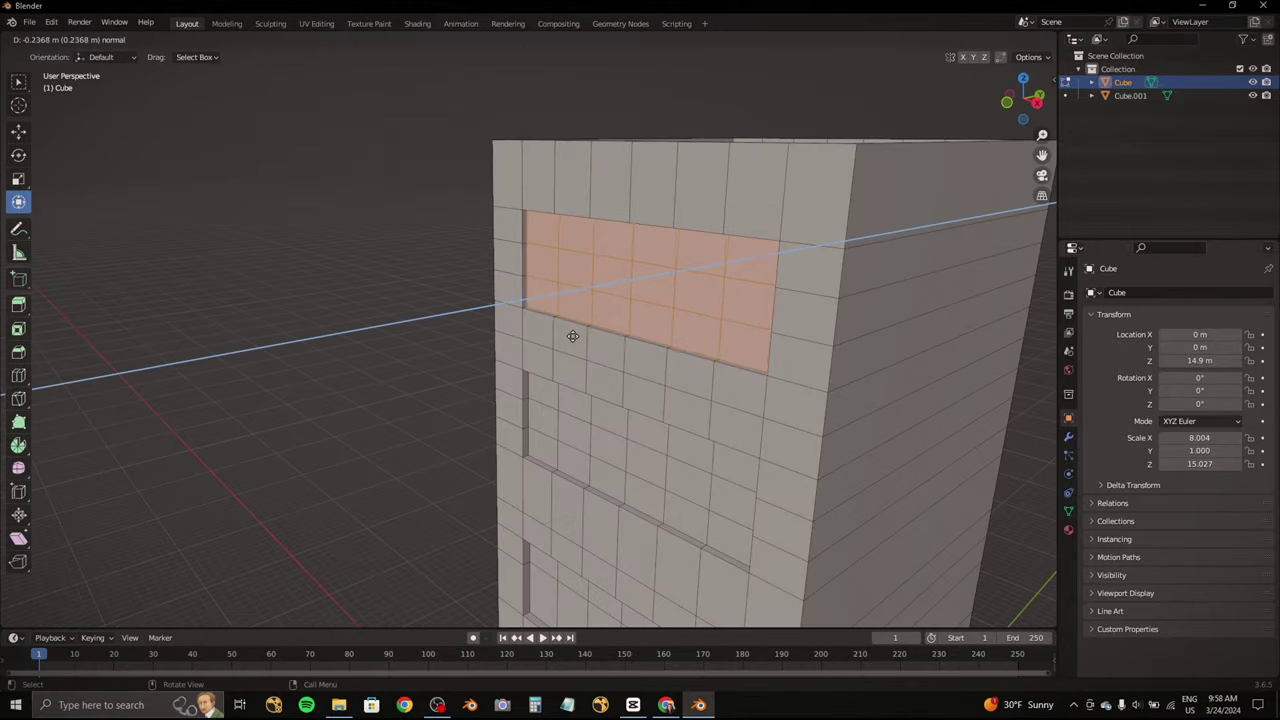
click(571, 337)
Step: Raise the selected window band faces about 2.2 m along Z and check the result
click(1027, 98)
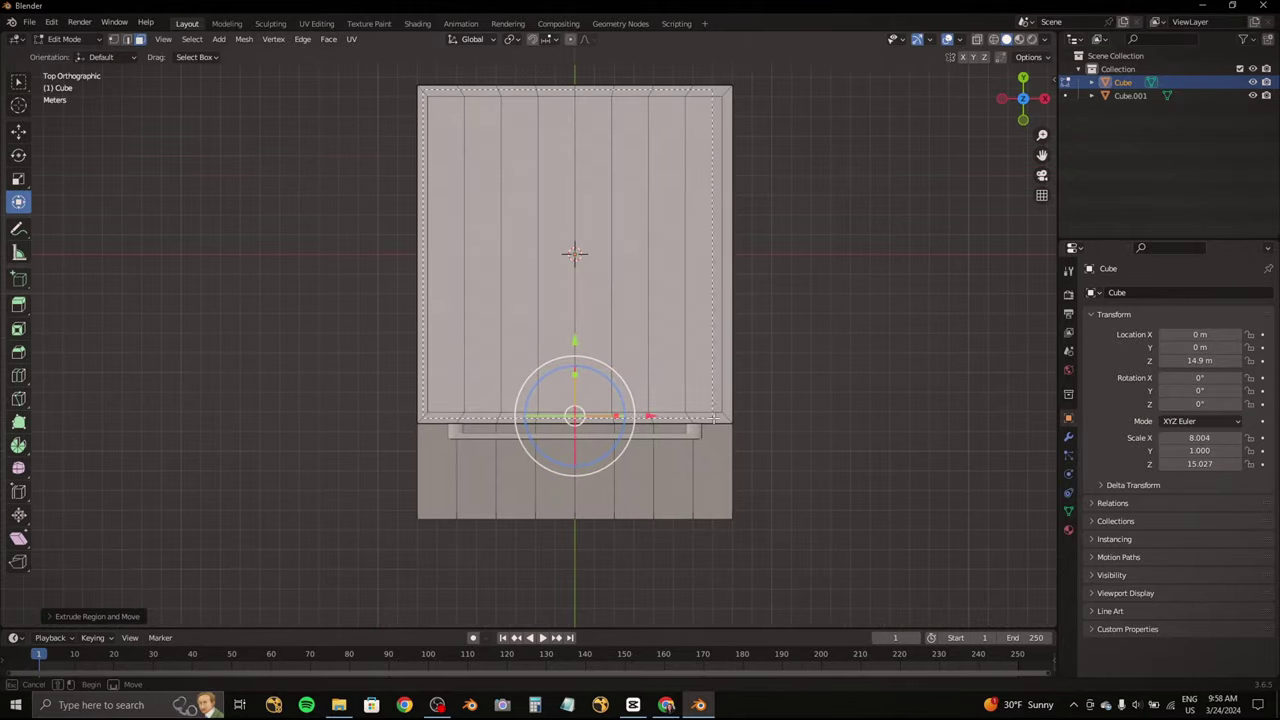
middle_drag(713, 418, 560, 300)
drag(557, 205, 552, 157)
mouse_move(552, 157)
middle_down()
mouse_move(449, 143)
mouse_move(490, 240)
middle_up()
scroll(482, 152, up, 3)
scroll(702, 157, up, 2)
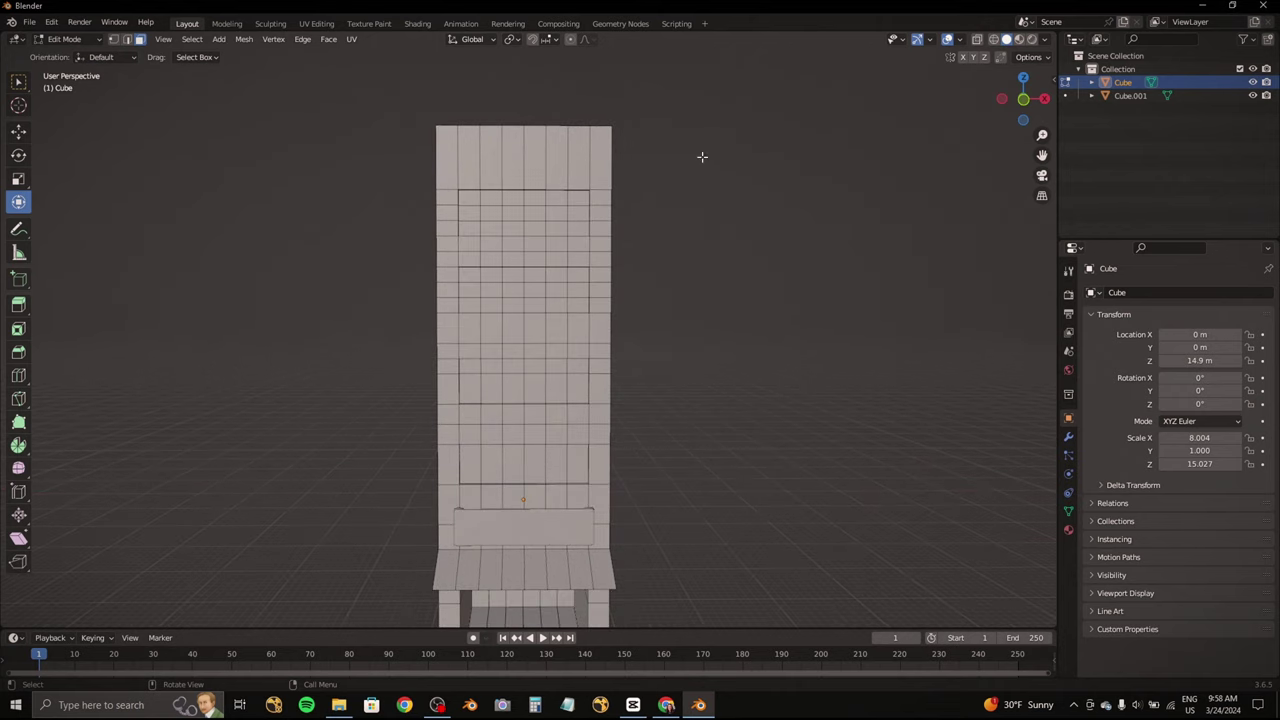
Step: Switch from Edit Mode to Object Mode and orbit to an angled view of the tower
click(1050, 57)
click(1046, 39)
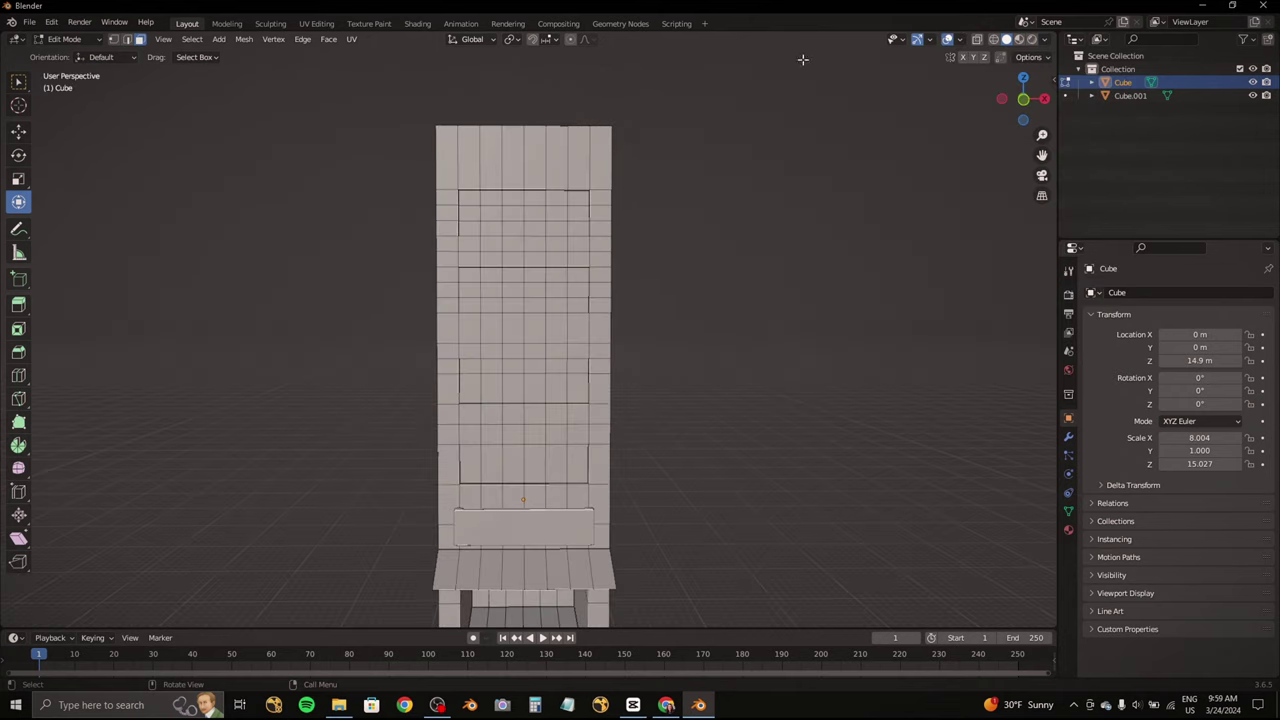
click(68, 39)
click(60, 50)
mouse_move(160, 120)
middle_down()
mouse_move(321, 197)
mouse_move(420, 155)
mouse_move(511, 183)
mouse_move(632, 251)
mouse_move(700, 250)
middle_up()
Step: Review the facade in Material Preview, Solid and Wireframe shading, ending in Solid, then save with Ctrl+S
click(1019, 39)
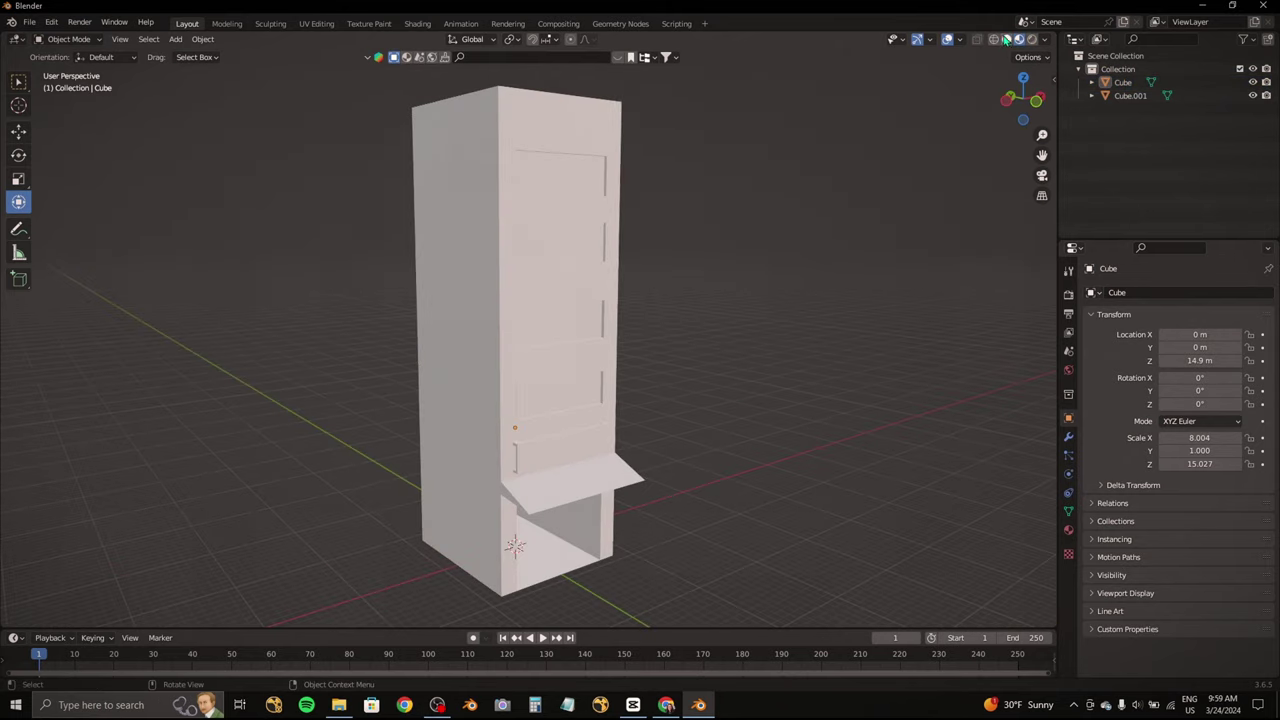
click(1006, 39)
click(994, 39)
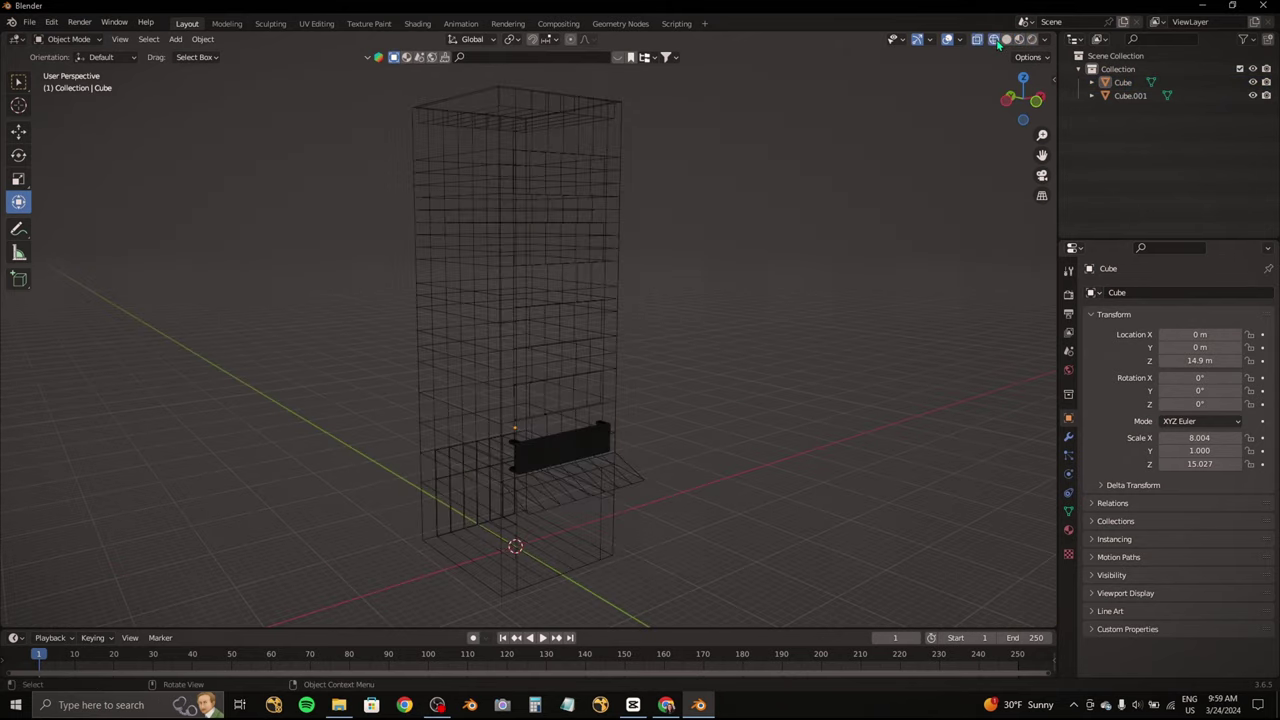
click(1006, 39)
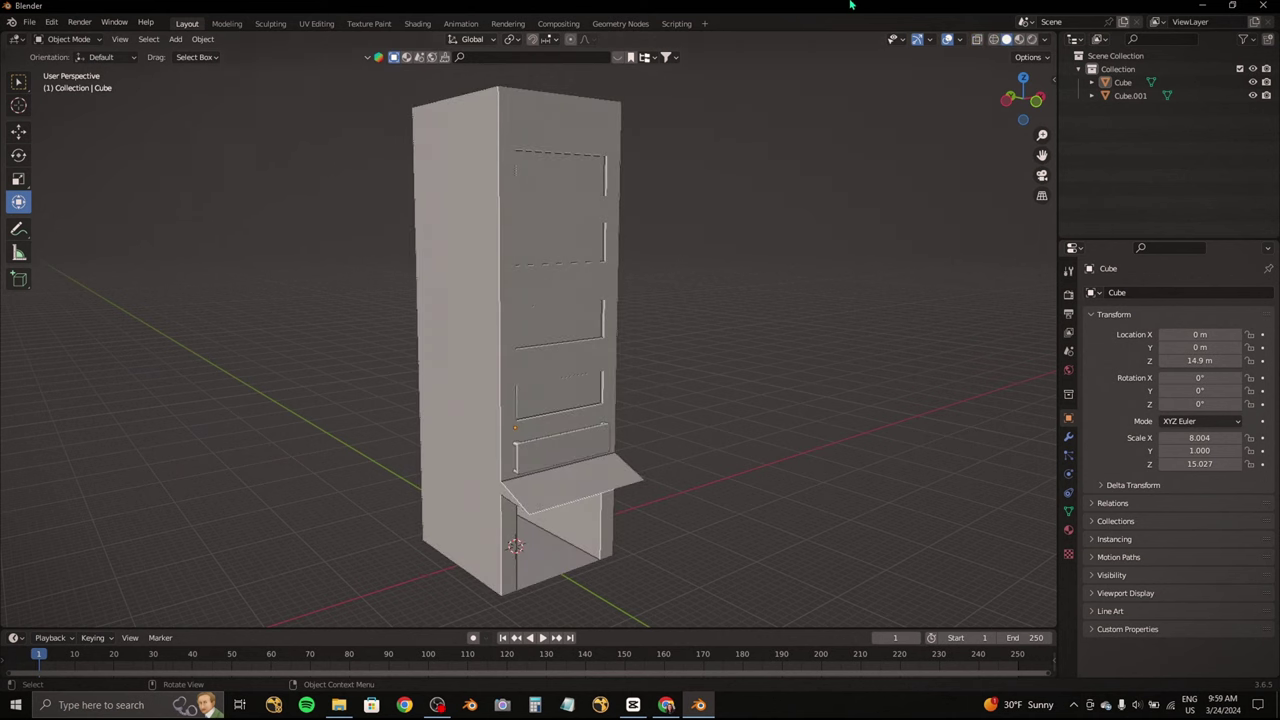
key(ctrl+s)
text(TAIWAN BUILDING)
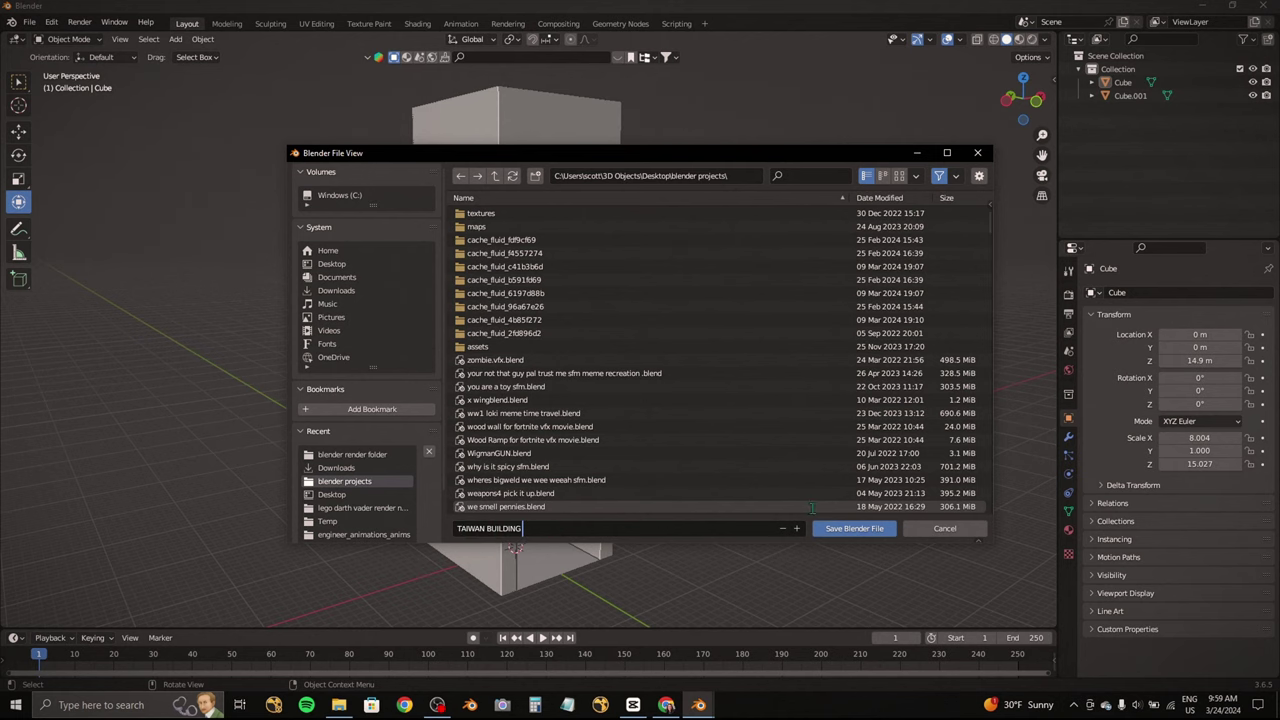
Step: Save the project, then compare Rendered, Wireframe and Solid shading on the building
click(855, 528)
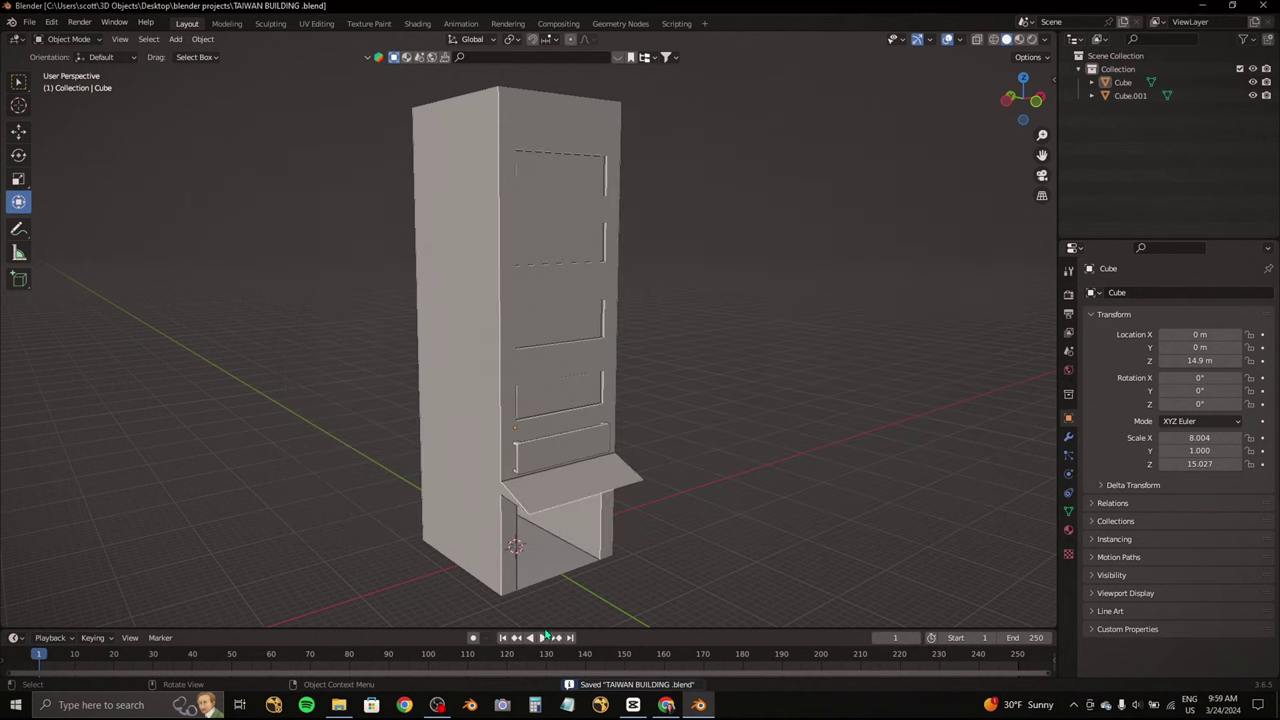
mouse_move(620, 380)
middle_down()
mouse_move(603, 361)
mouse_move(793, 244)
middle_up()
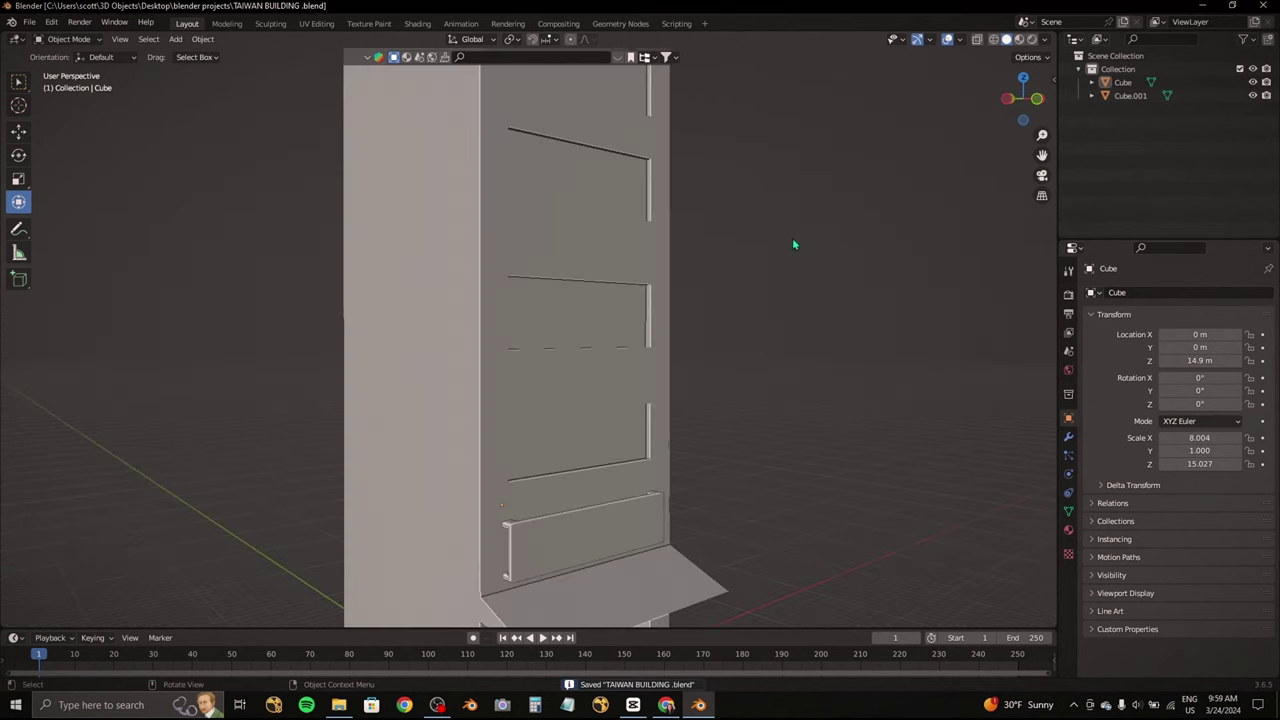
click(1032, 39)
click(1006, 39)
click(993, 39)
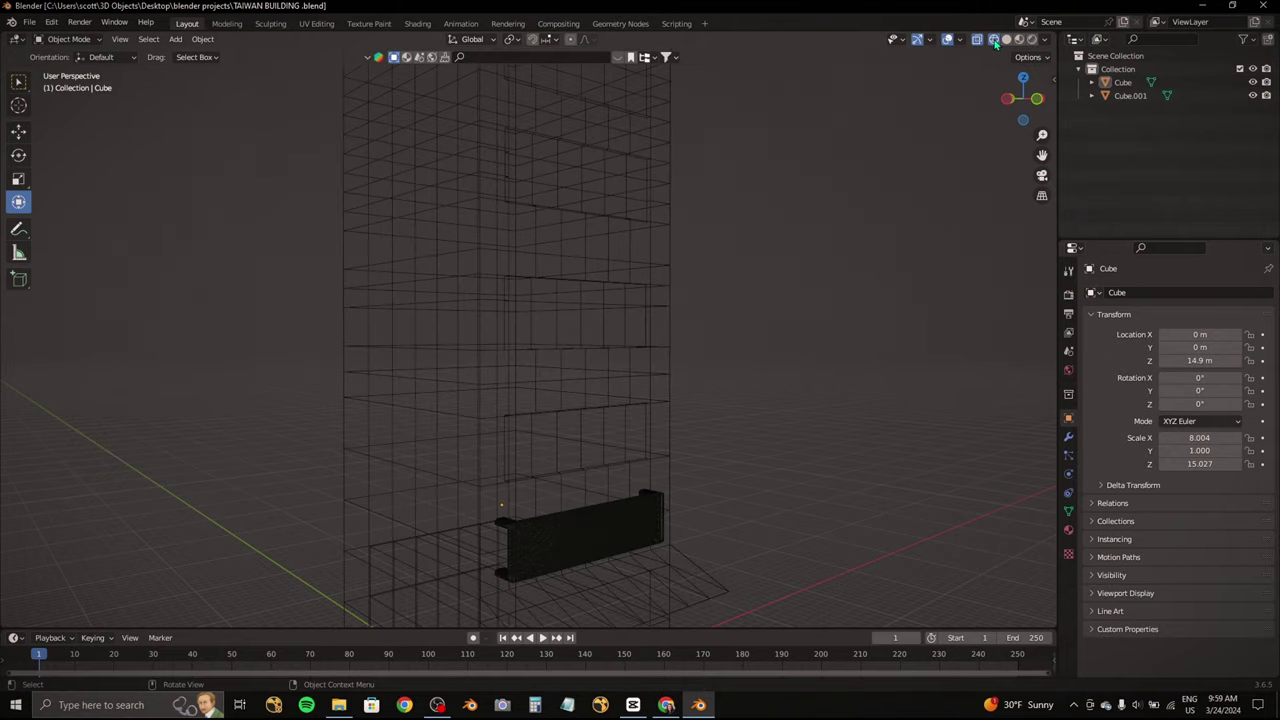
mouse_move(720, 160)
middle_down()
mouse_move(665, 156)
mouse_move(720, 170)
middle_up()
click(1006, 39)
Step: Enable viewport cavity shading with type Both, then briefly check the street building reference photo
click(1044, 39)
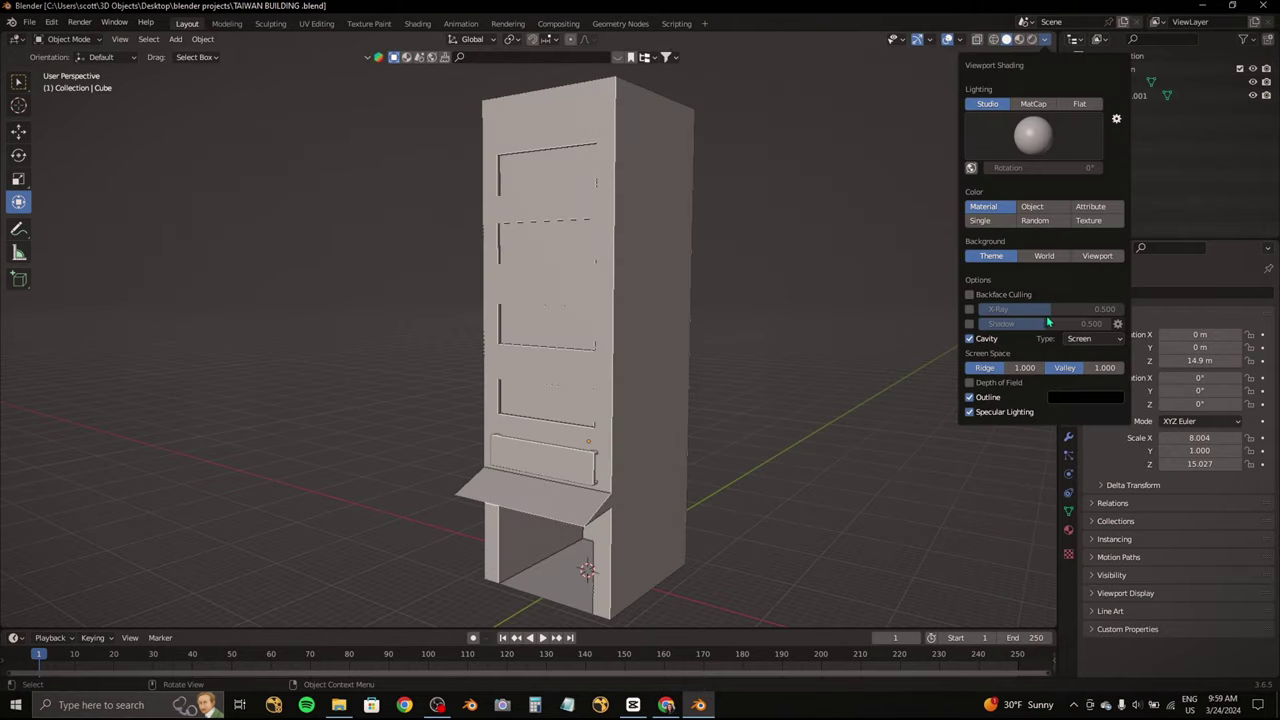
click(1085, 368)
click(1090, 340)
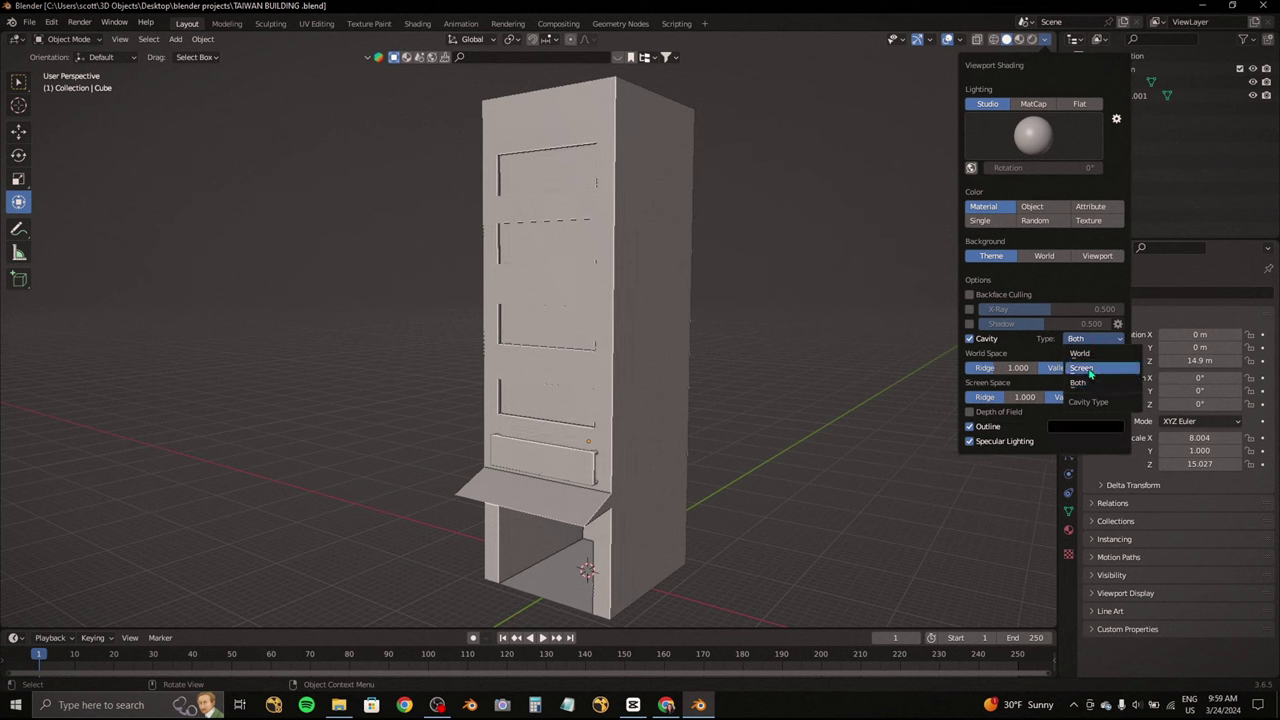
click(1078, 383)
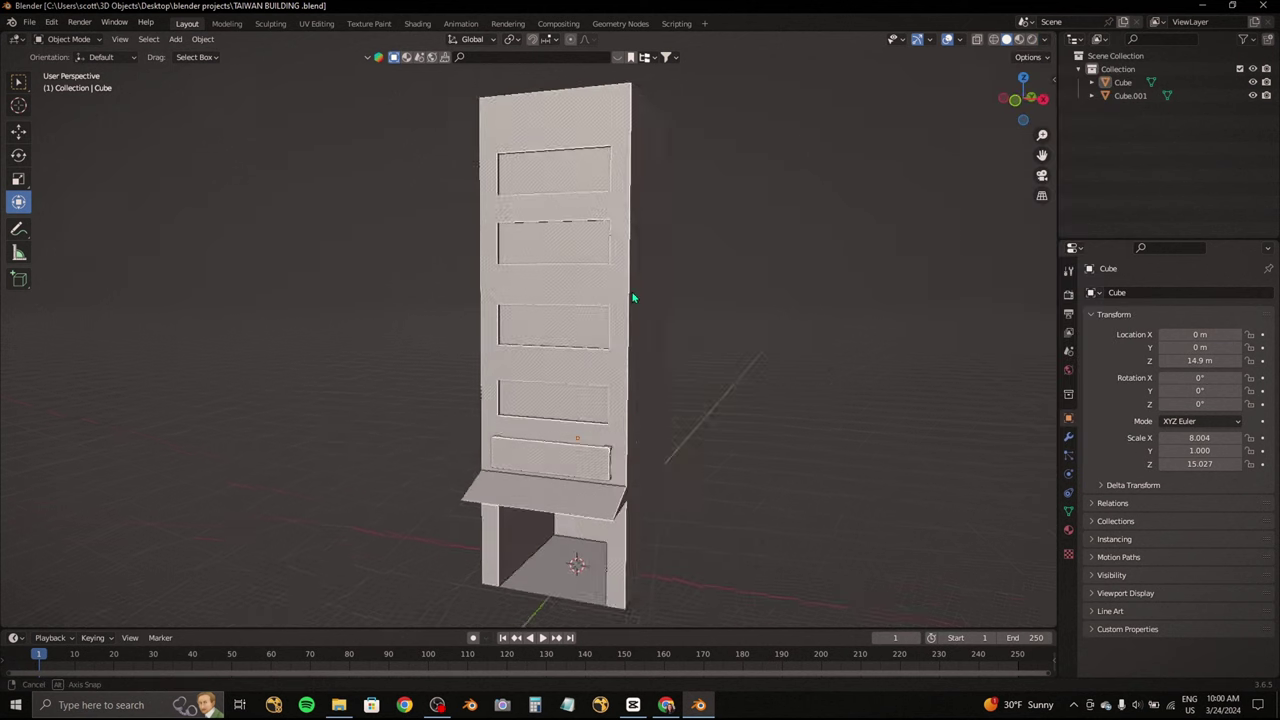
mouse_move(631, 291)
middle_down()
mouse_move(763, 291)
mouse_move(703, 289)
mouse_move(711, 277)
mouse_move(700, 300)
middle_up()
click(666, 704)
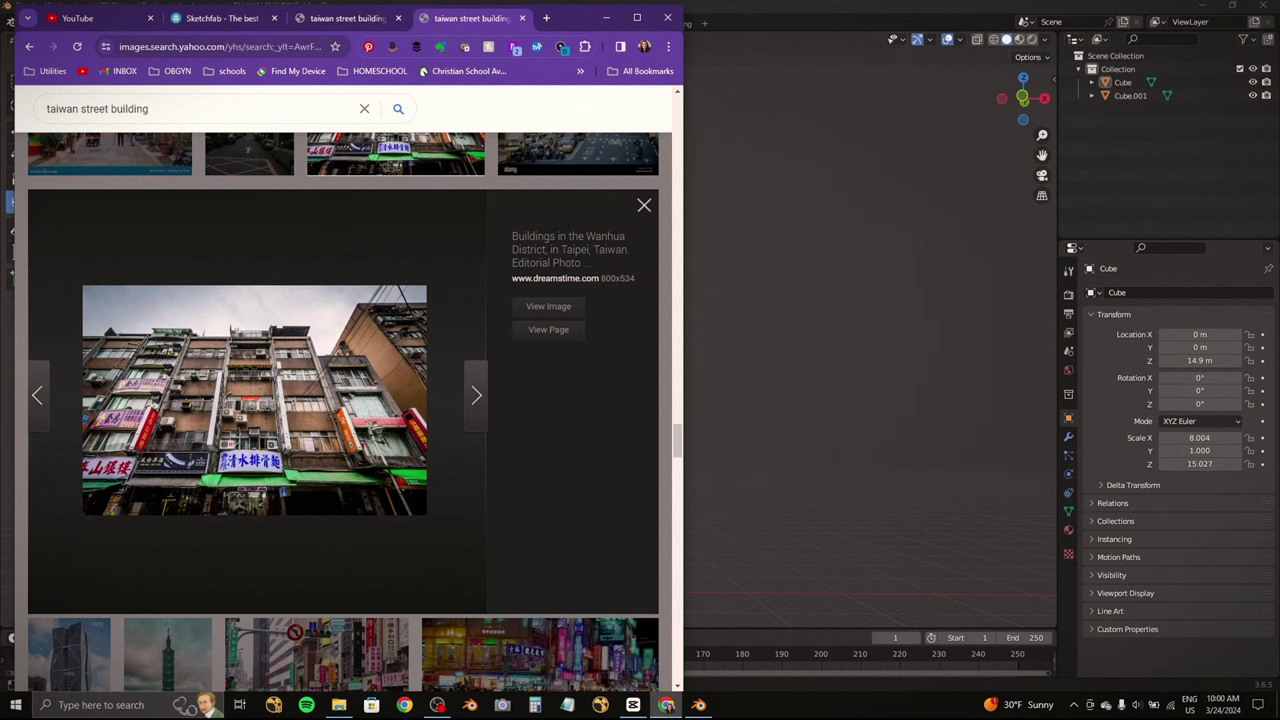
click(666, 704)
Step: Orbit to a three-quarter view, select the building Cube and enter Edit Mode
mouse_move(669, 598)
middle_down()
mouse_move(690, 422)
mouse_move(727, 359)
mouse_move(773, 378)
mouse_move(620, 377)
mouse_move(702, 377)
middle_up()
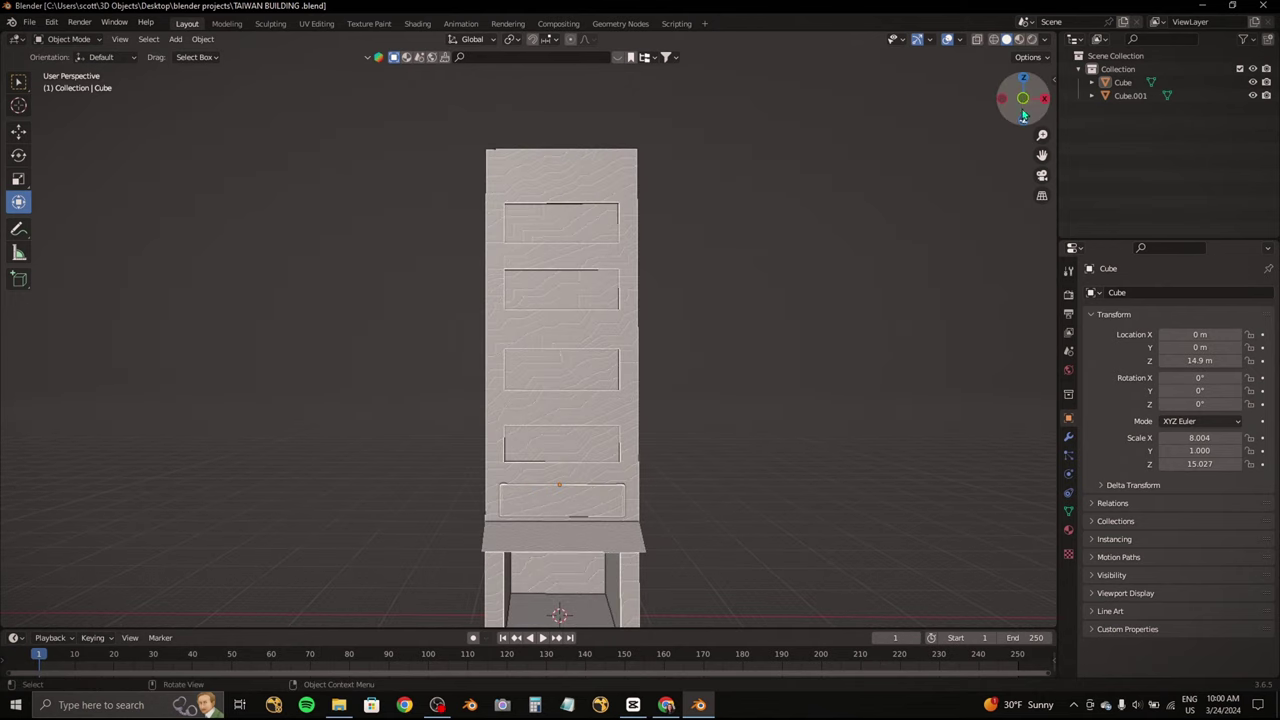
mouse_move(1023, 115)
mouse_down()
mouse_move(763, 226)
mouse_move(503, 262)
mouse_move(967, 35)
mouse_up()
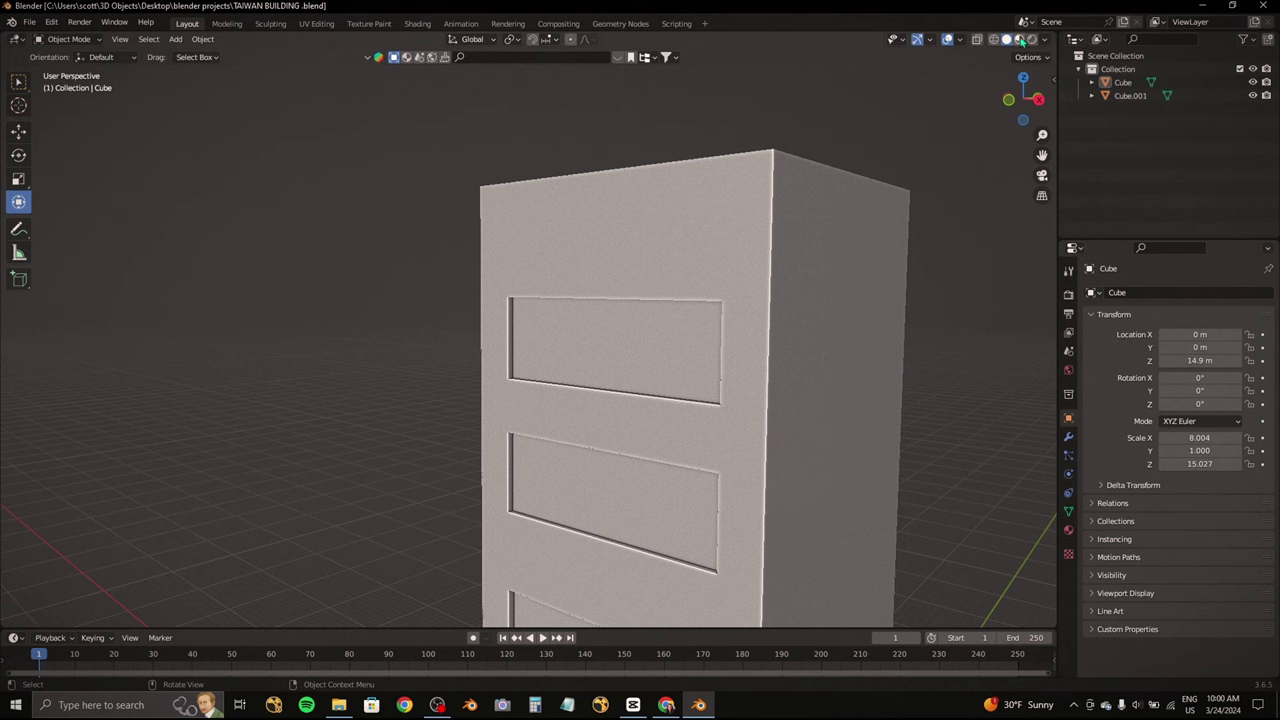
click(745, 170)
click(68, 39)
click(62, 71)
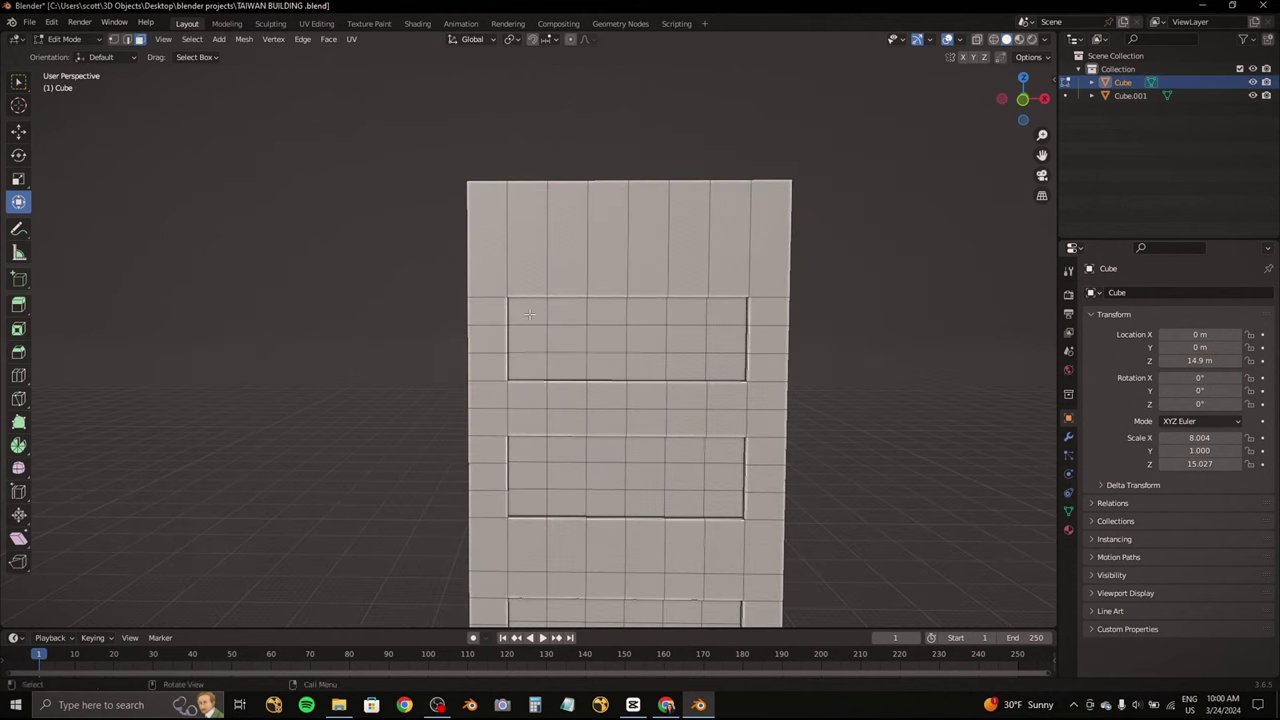
Step: Push the first window face back along Y into the wall and check its depth from the side
middle_drag(529, 314, 571, 357)
drag(571, 357, 620, 360)
key(g)
key(y)
middle_drag(648, 362, 563, 363)
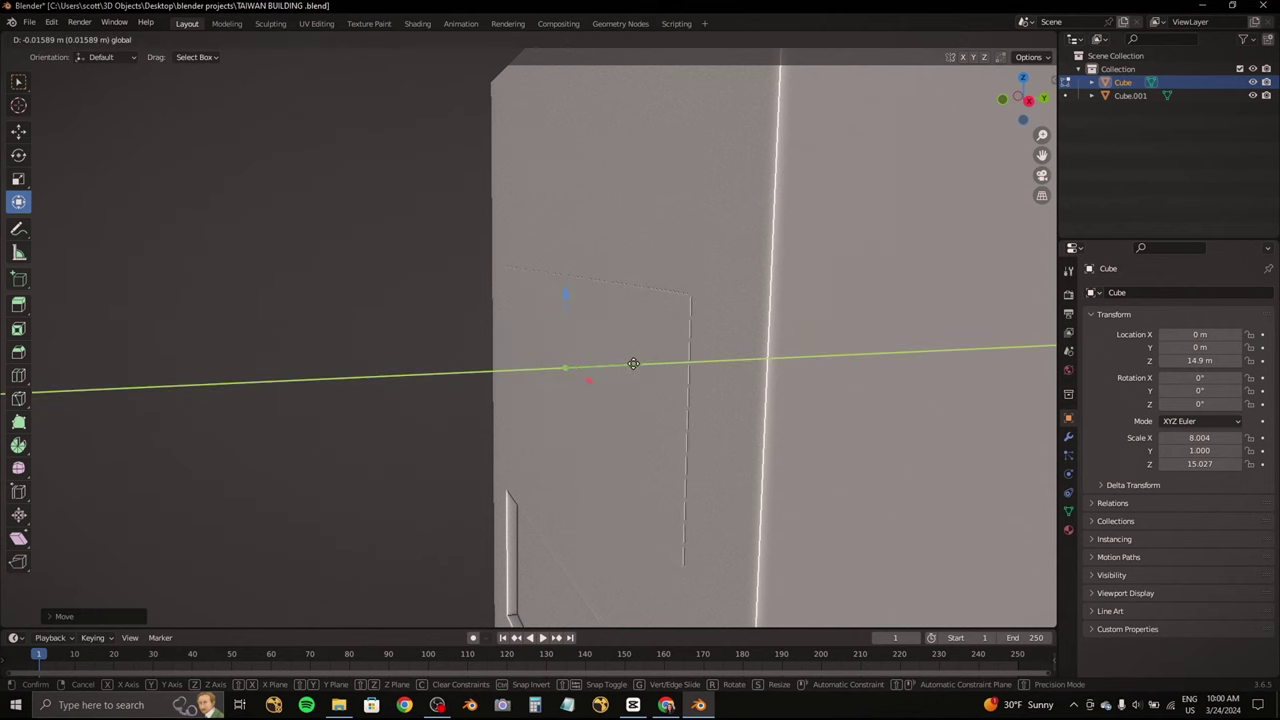
click(633, 363)
mouse_move(633, 363)
middle_down()
mouse_move(823, 349)
mouse_move(866, 309)
middle_up()
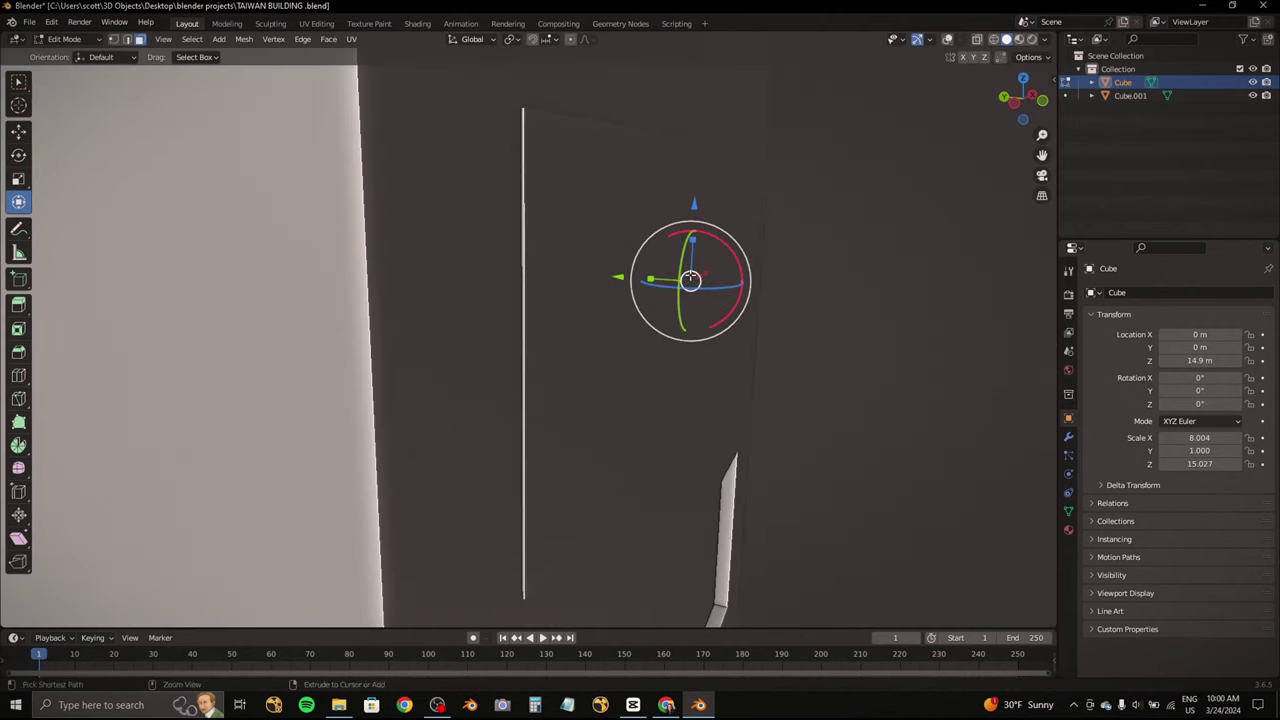
drag(618, 277, 616, 274)
click(616, 274)
Step: From the front view, select another window face and sink it back into the wall along Y
key(KP_1)
scroll(690, 282, down, 3)
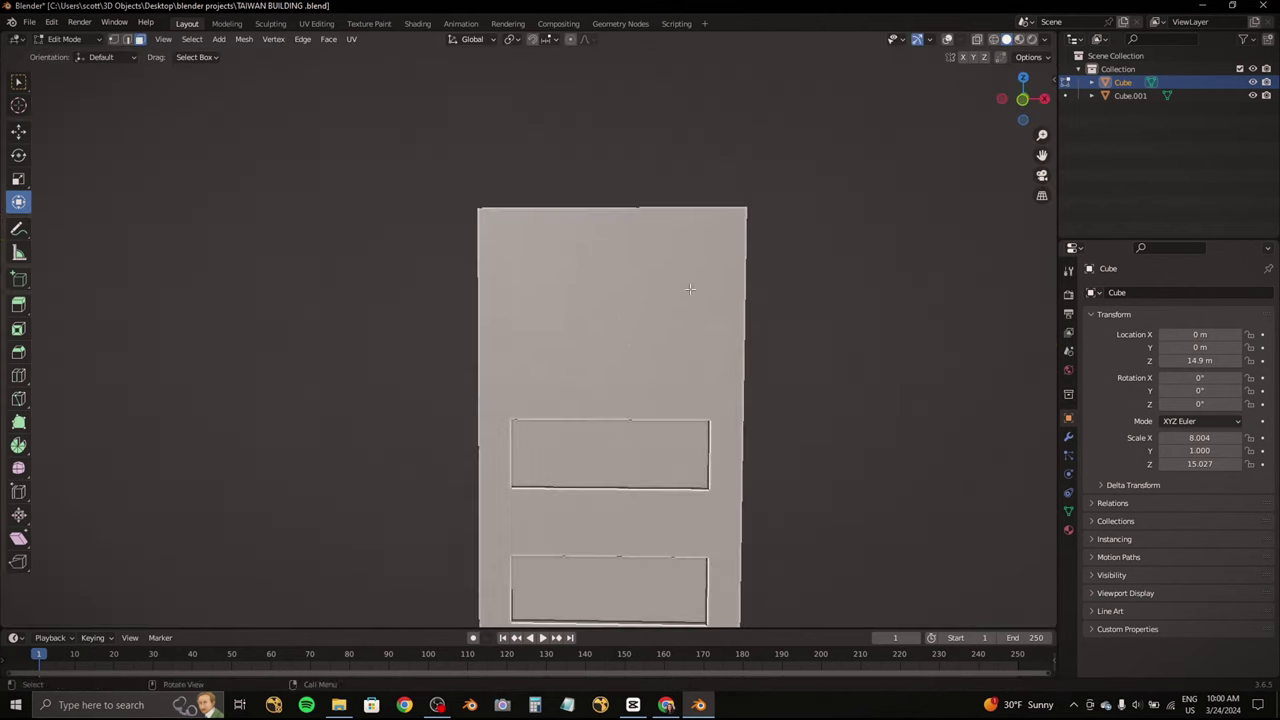
scroll(690, 282, down, 2)
scroll(690, 282, up, 4)
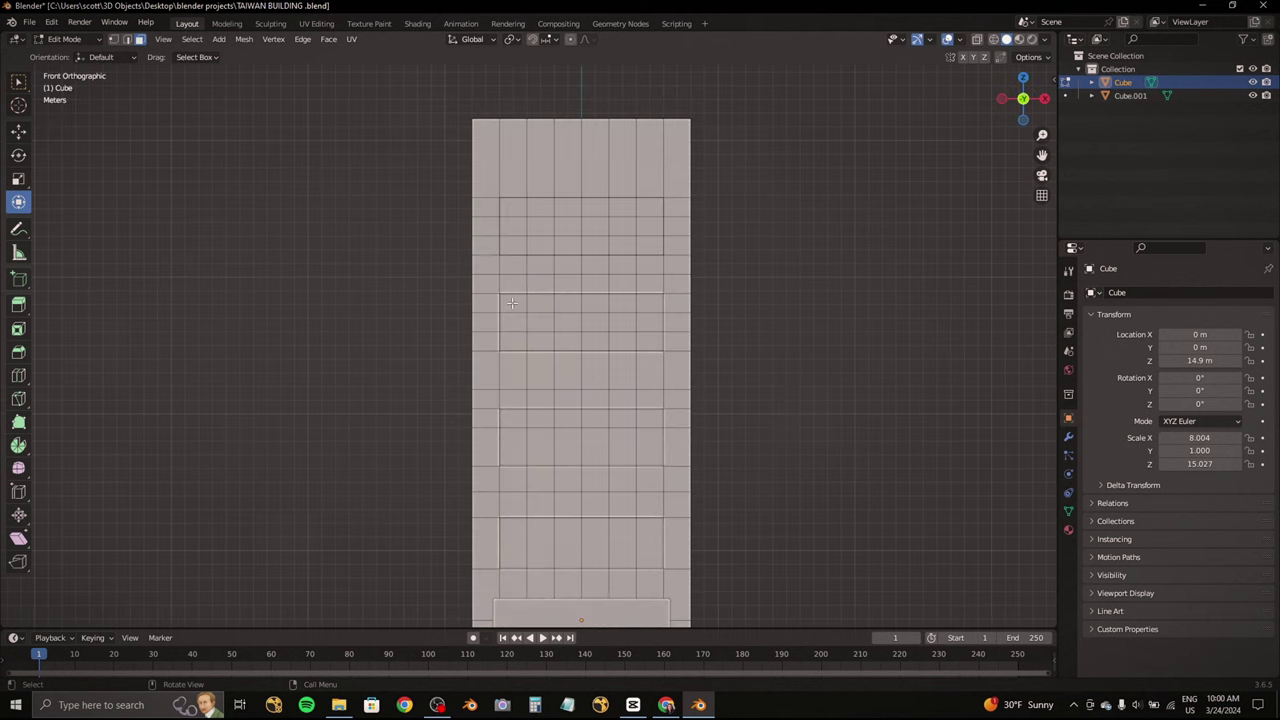
click(585, 325)
mouse_move(585, 325)
middle_down()
mouse_move(577, 346)
mouse_move(620, 325)
middle_up()
drag(619, 327, 675, 320)
click(671, 321)
key(g)
key(y)
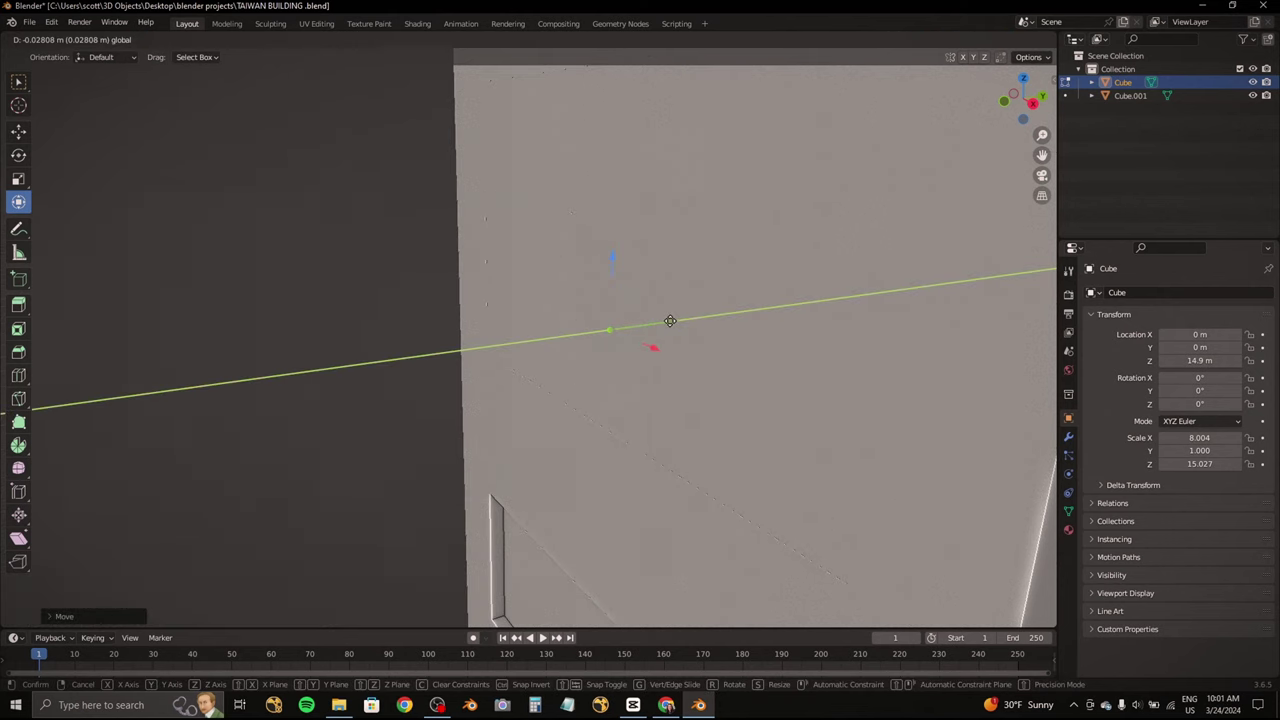
click(670, 320)
Step: Select the next window panel in front view and recess it along Y as well
middle_drag(670, 320, 610, 330)
mouse_move(560, 520)
shift+middle_down()
mouse_move(510, 255)
mouse_move(946, 42)
shift+middle_up()
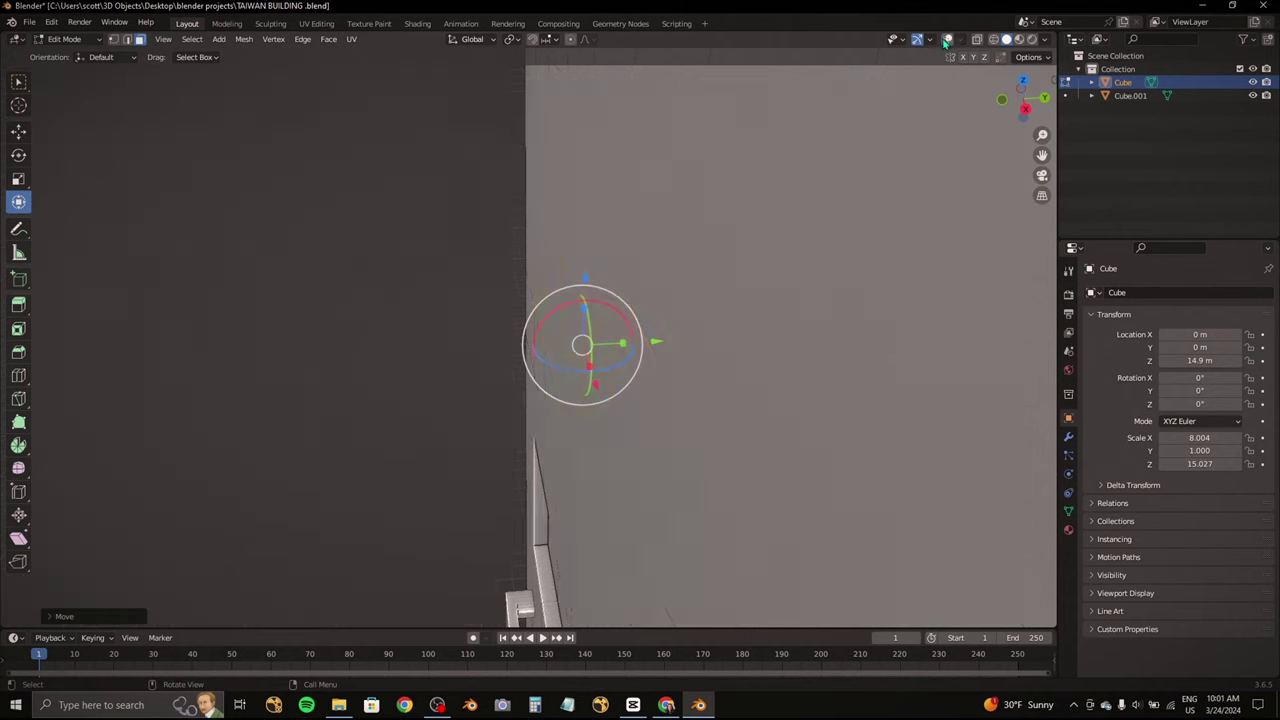
key(KP_1)
drag(718, 412, 719, 413)
middle_drag(719, 413, 650, 420)
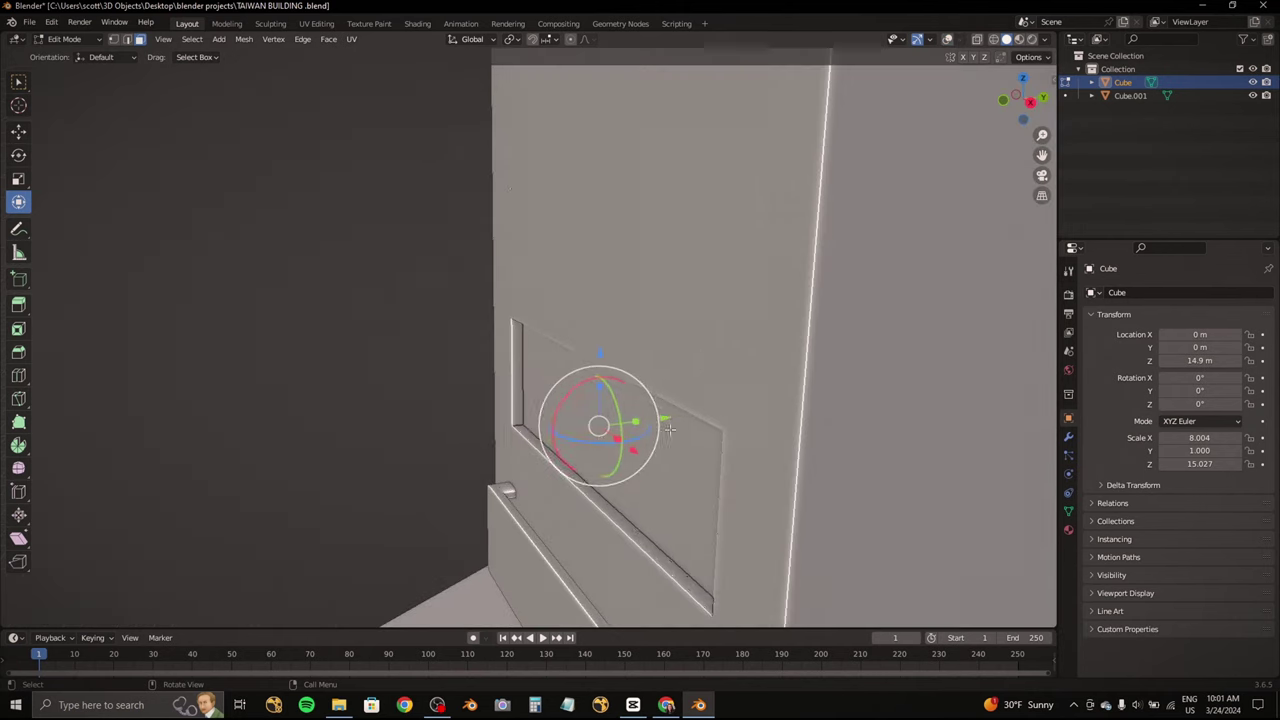
key(g)
key(y)
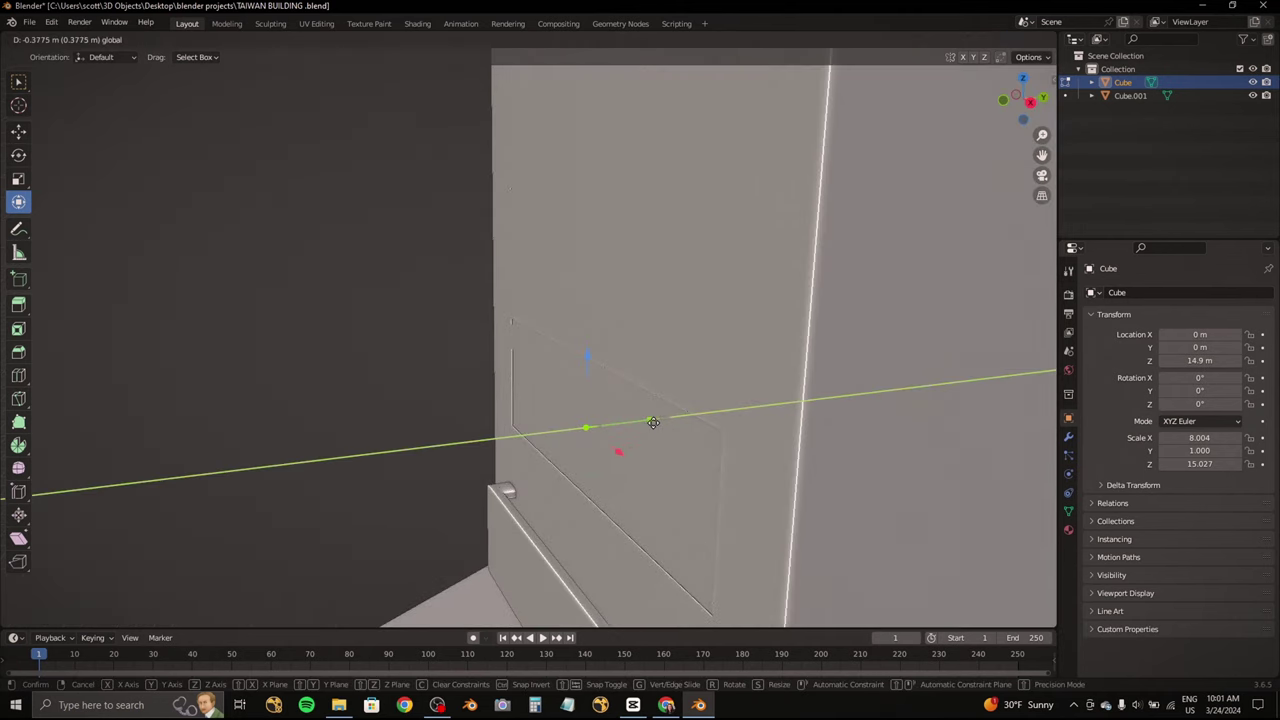
click(652, 421)
key(KP_1)
Step: Select the middle window band's faces, extrude them about half a metre, and inspect the recess up close
key(KP_5)
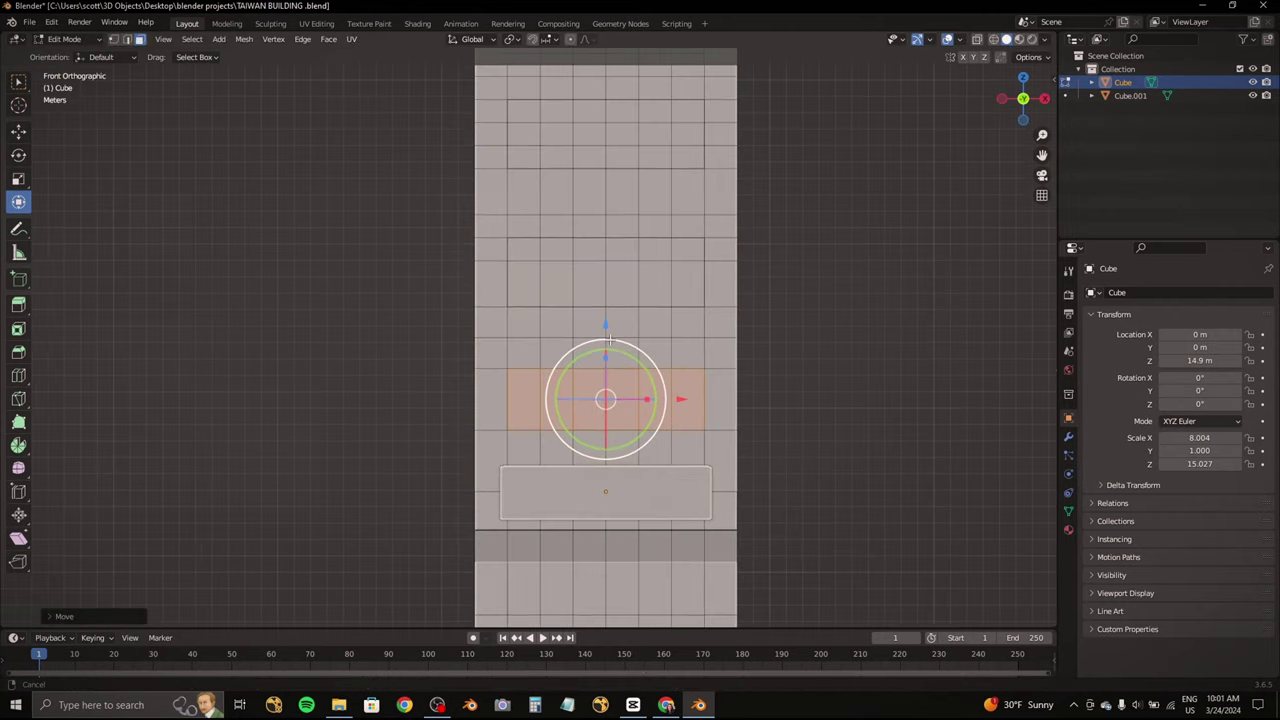
middle_drag(697, 370, 685, 369)
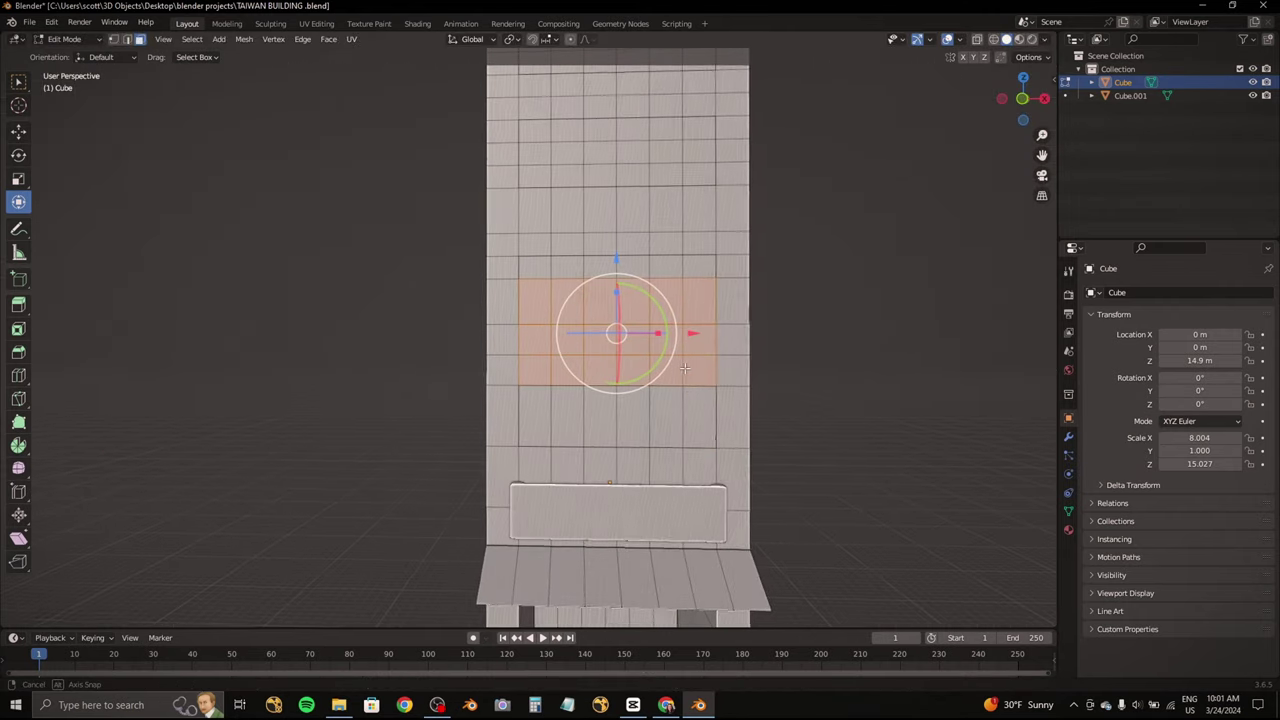
middle_drag(552, 370, 600, 395)
key(g)
key(z)
key(z)
mouse_move(634, 302)
middle_down()
mouse_move(571, 414)
mouse_move(586, 354)
mouse_move(628, 374)
mouse_move(447, 337)
mouse_move(520, 200)
middle_up()
click(447, 337)
scroll(520, 200, down, 5)
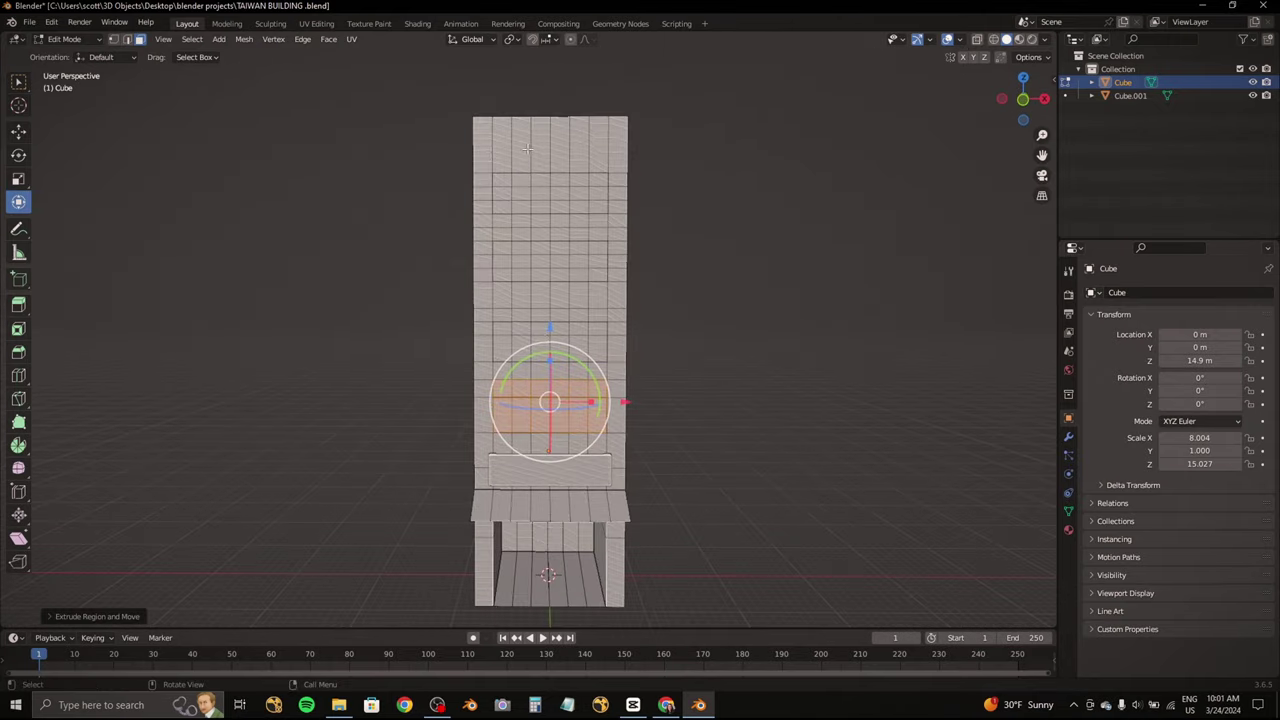
mouse_move(637, 300)
middle_down()
mouse_move(580, 330)
mouse_move(540, 263)
mouse_move(480, 330)
mouse_move(371, 194)
middle_up()
scroll(580, 330, up, 5)
scroll(480, 330, up, 4)
mouse_move(369, 287)
middle_down()
mouse_move(308, 267)
mouse_move(571, 253)
mouse_move(409, 266)
mouse_move(292, 215)
middle_up()
Step: Undo the last change and extrude the recessed window face again
key(ctrl+z)
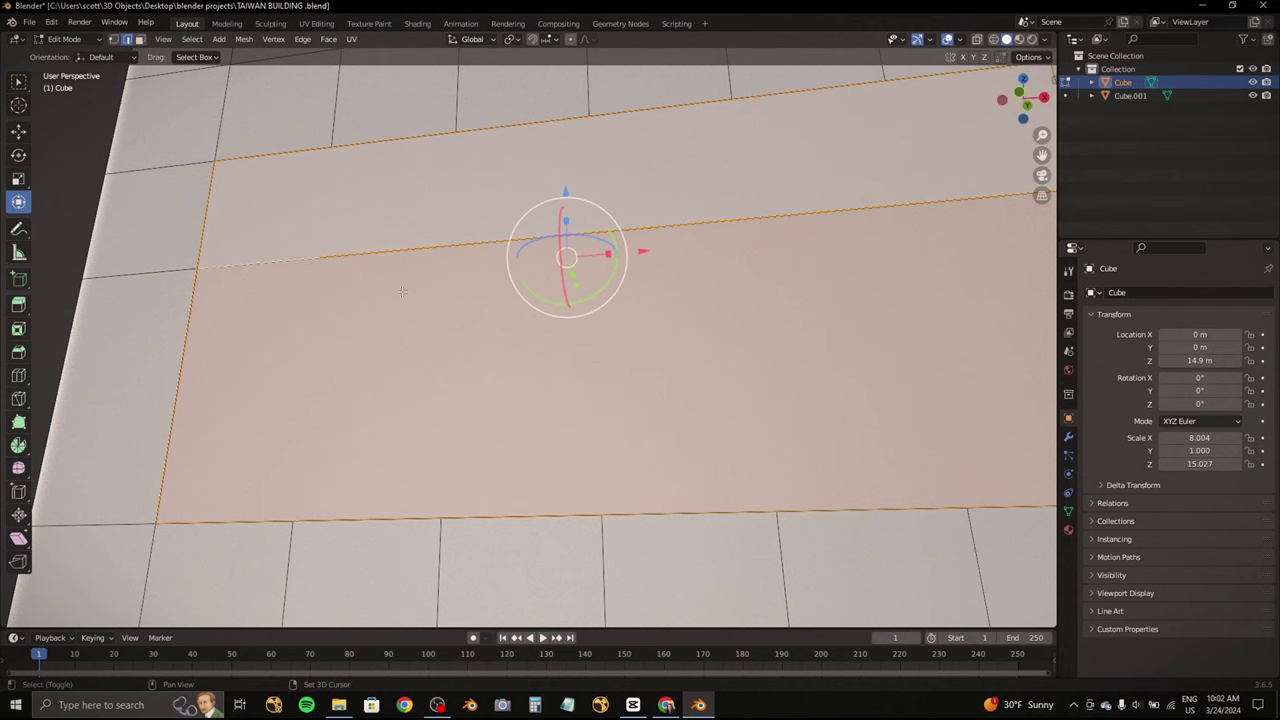
middle_drag(670, 226, 605, 294)
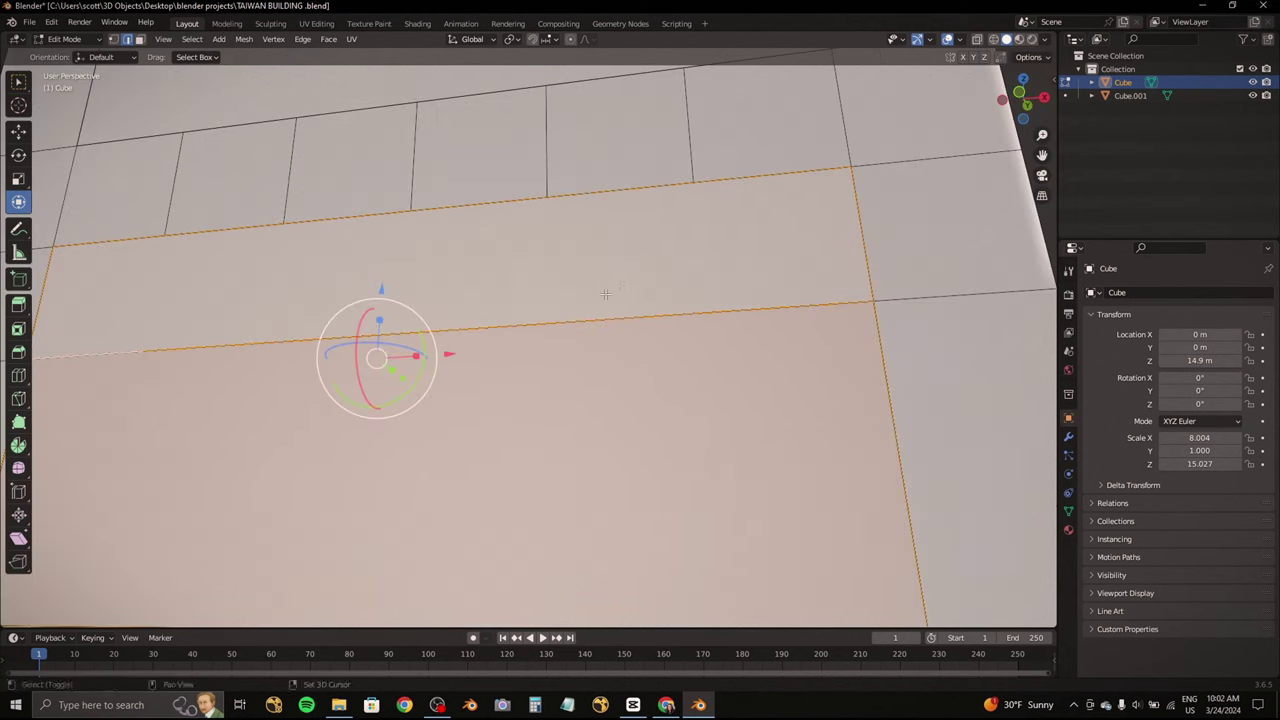
scroll(802, 381, down, 5)
key(e)
click(717, 400)
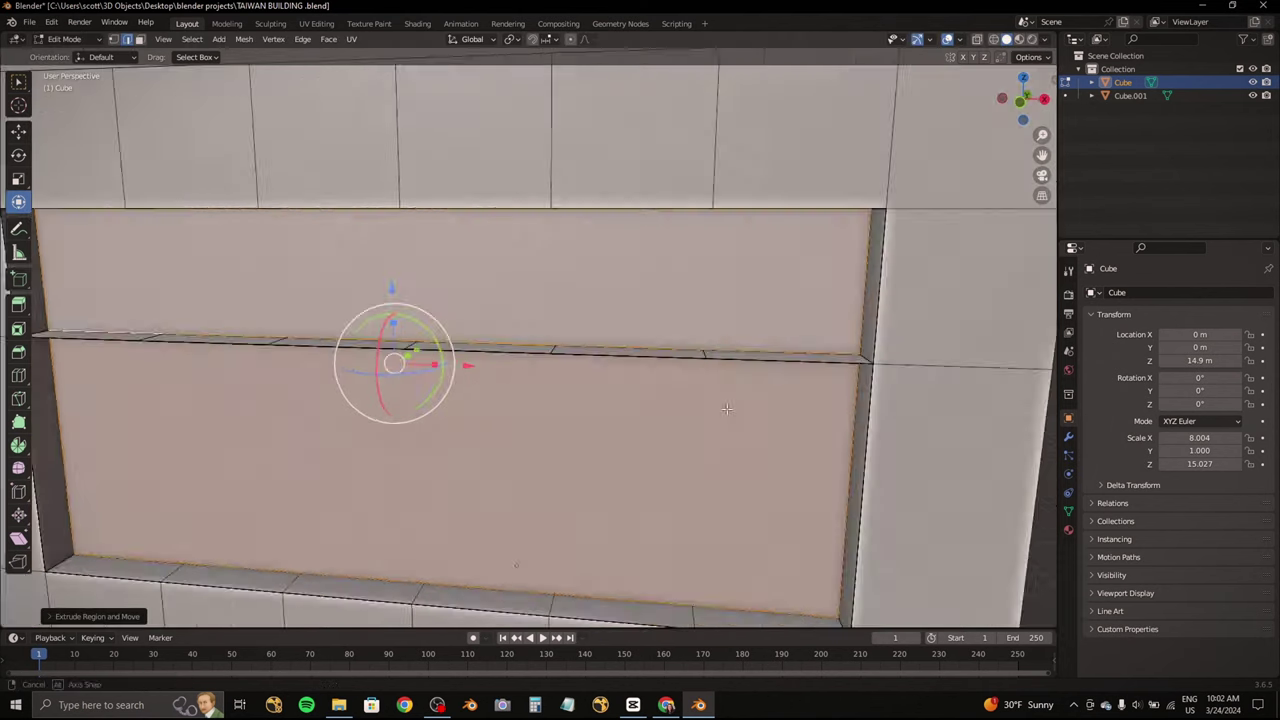
mouse_move(717, 400)
middle_down()
mouse_move(661, 378)
mouse_move(145, 342)
middle_up()
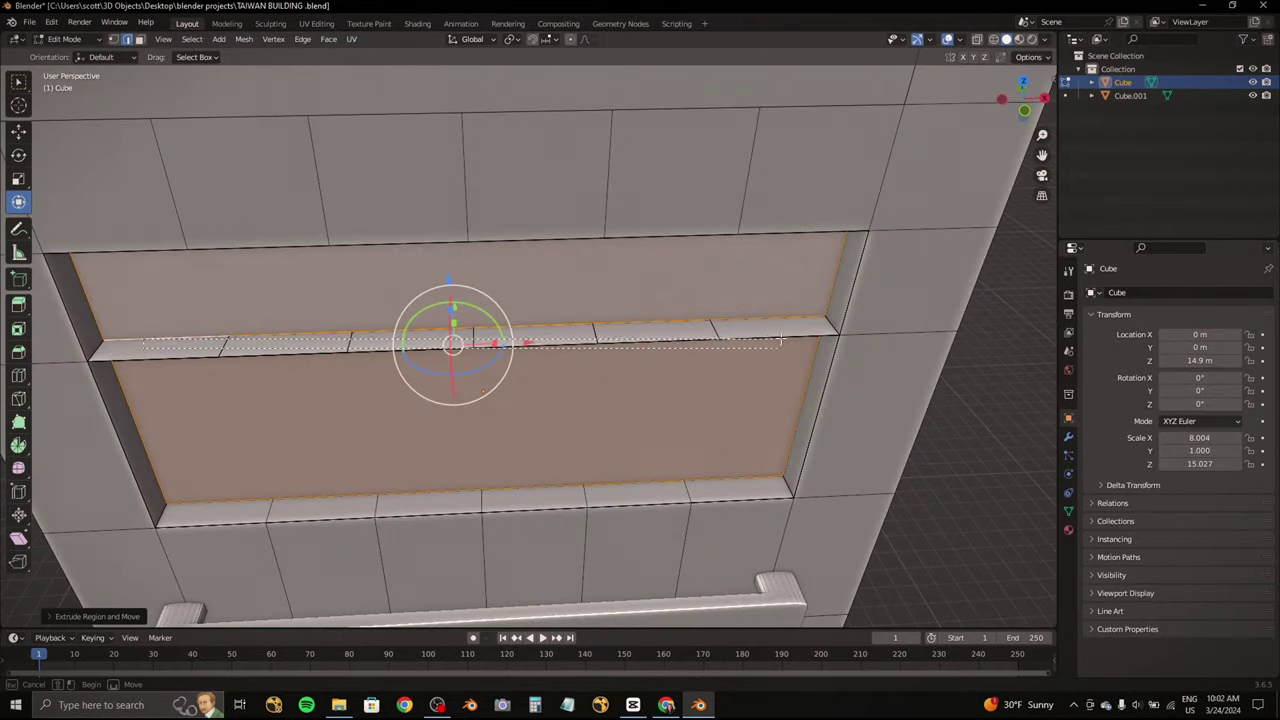
Step: Delete the thin middle strip's edges and fill the opening with New Face from Edges
drag(780, 340, 564, 346)
key(x)
click(643, 322)
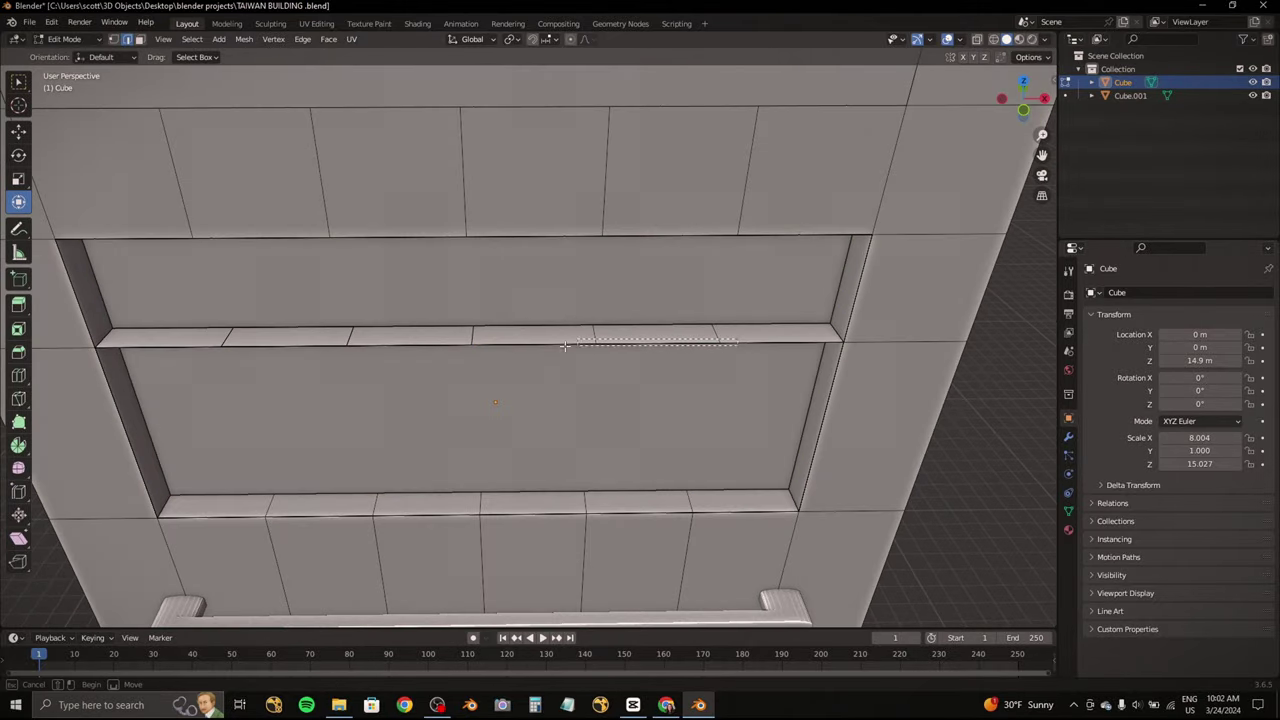
key(x)
click(506, 366)
middle_drag(506, 366, 497, 357)
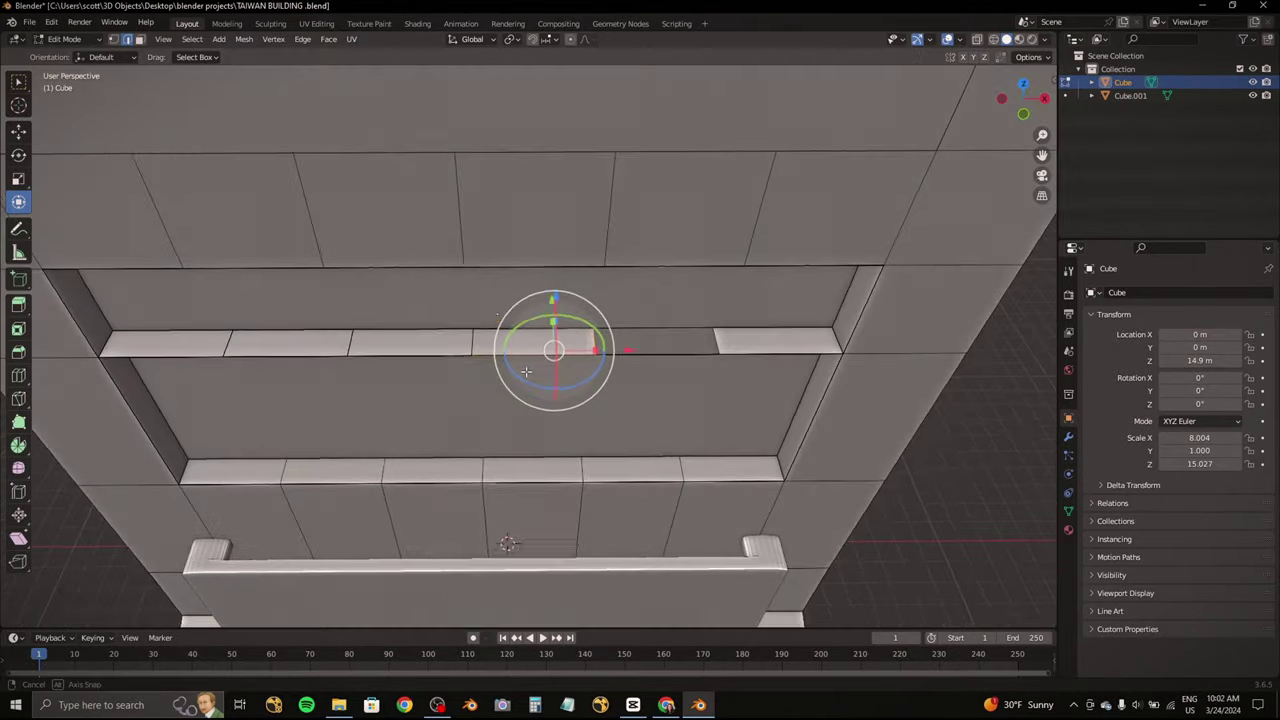
right_click(497, 357)
click(497, 354)
Step: Delete further ledge edges so the ledge remains only at its left and right ends
shift+click(427, 357)
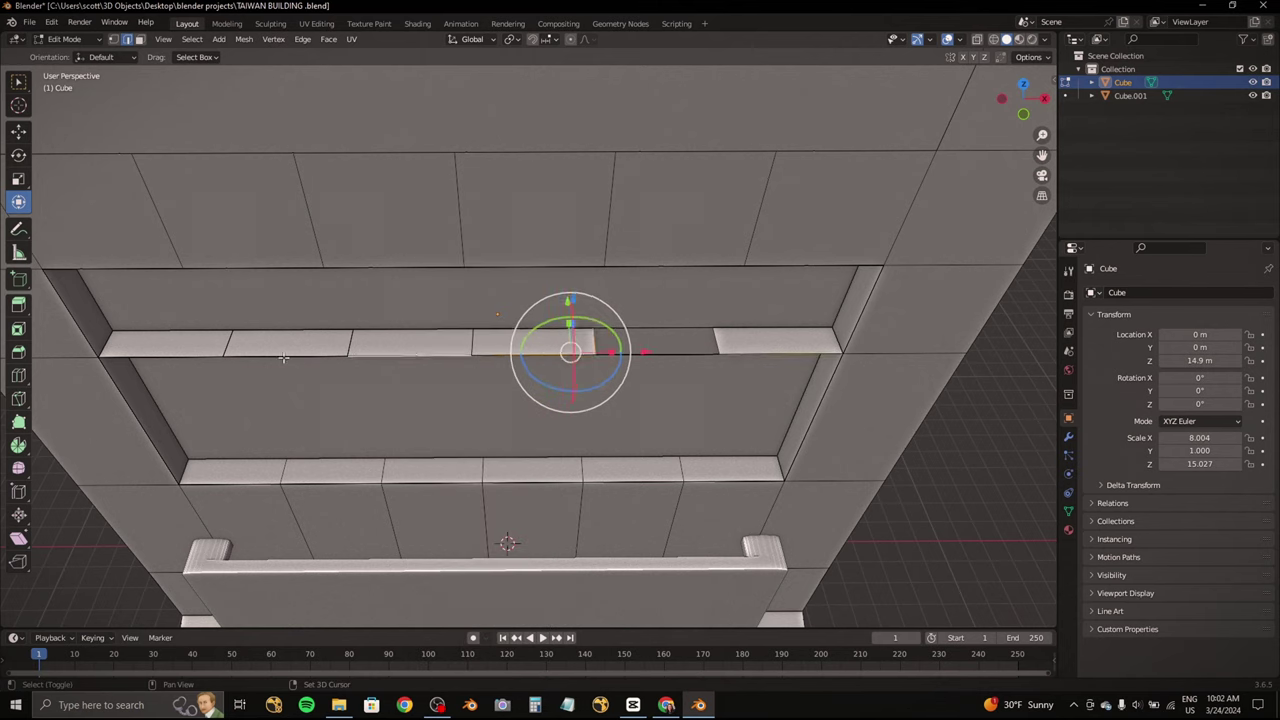
key(x)
click(188, 356)
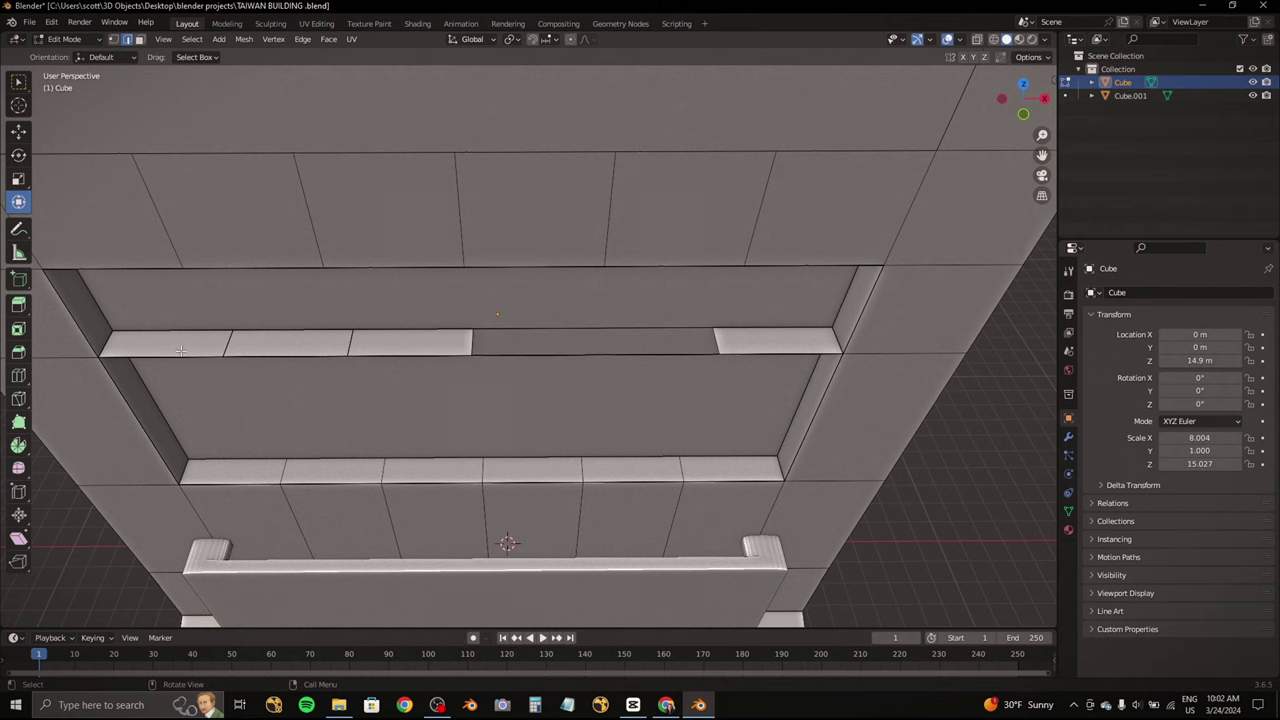
shift+click(413, 355)
key(x)
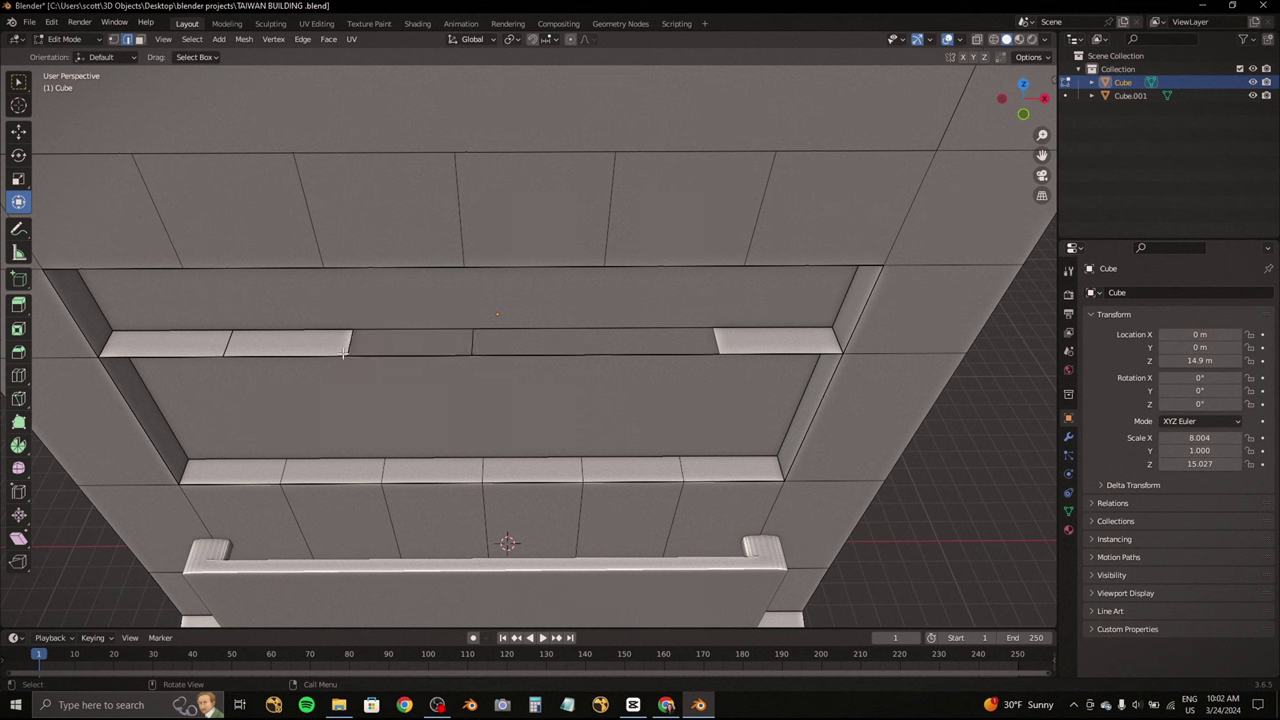
middle_drag(358, 354, 359, 353)
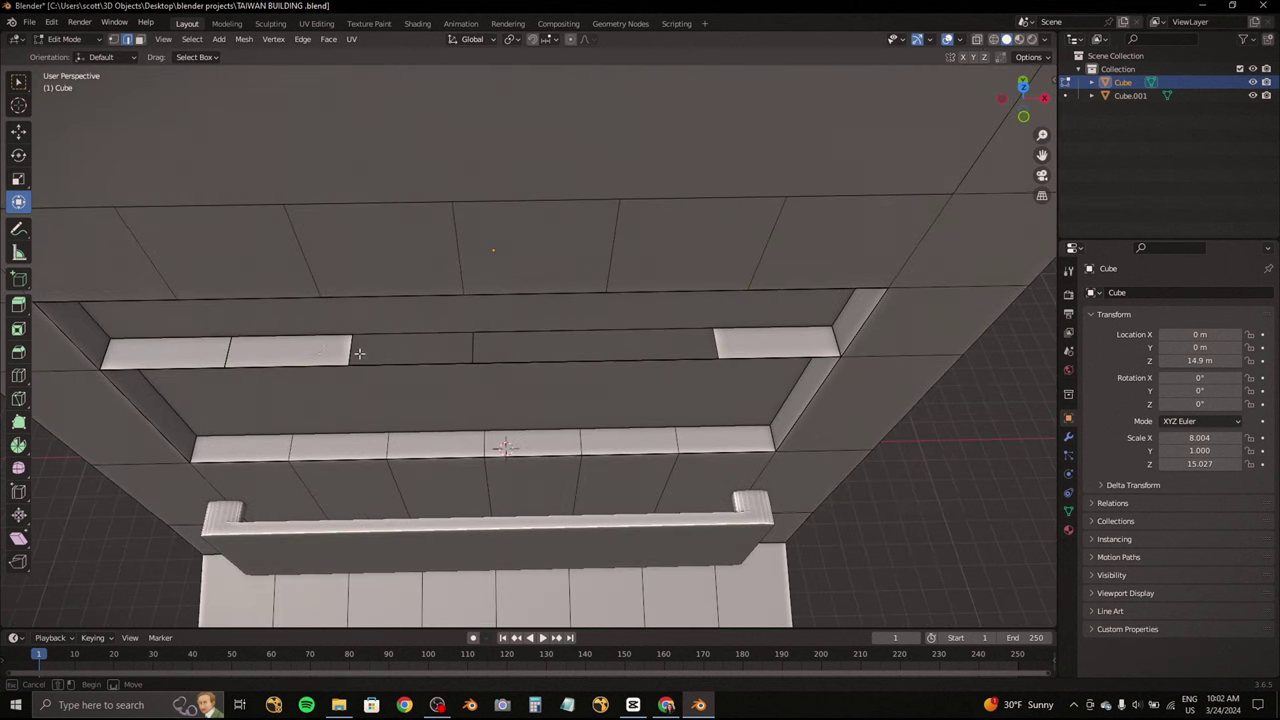
key(b)
mouse_move(632, 363)
middle_down()
mouse_move(388, 352)
mouse_move(548, 197)
mouse_move(629, 274)
mouse_move(611, 286)
middle_up()
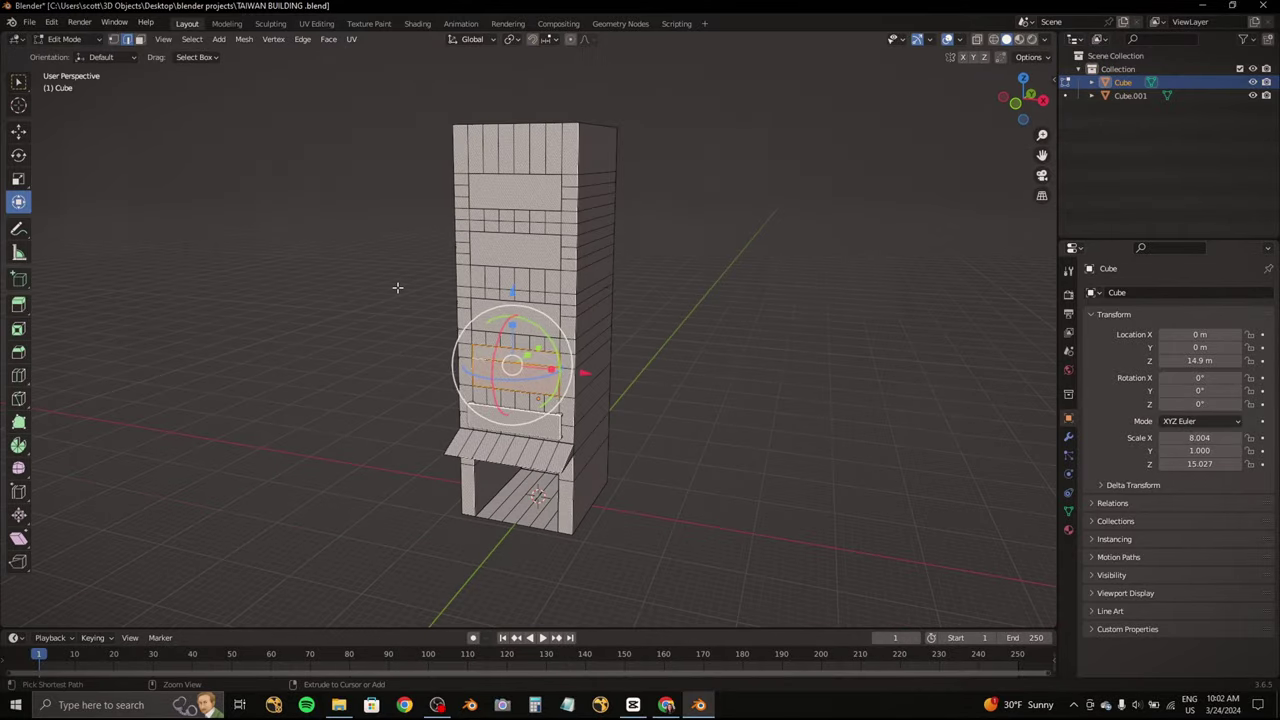
Step: Try extruding the upper window face, cancelling both attempts so it stays flush
mouse_move(397, 287)
middle_down()
mouse_move(506, 240)
mouse_move(522, 196)
mouse_move(251, 300)
mouse_move(422, 316)
middle_up()
scroll(251, 300, up, 5)
key(e)
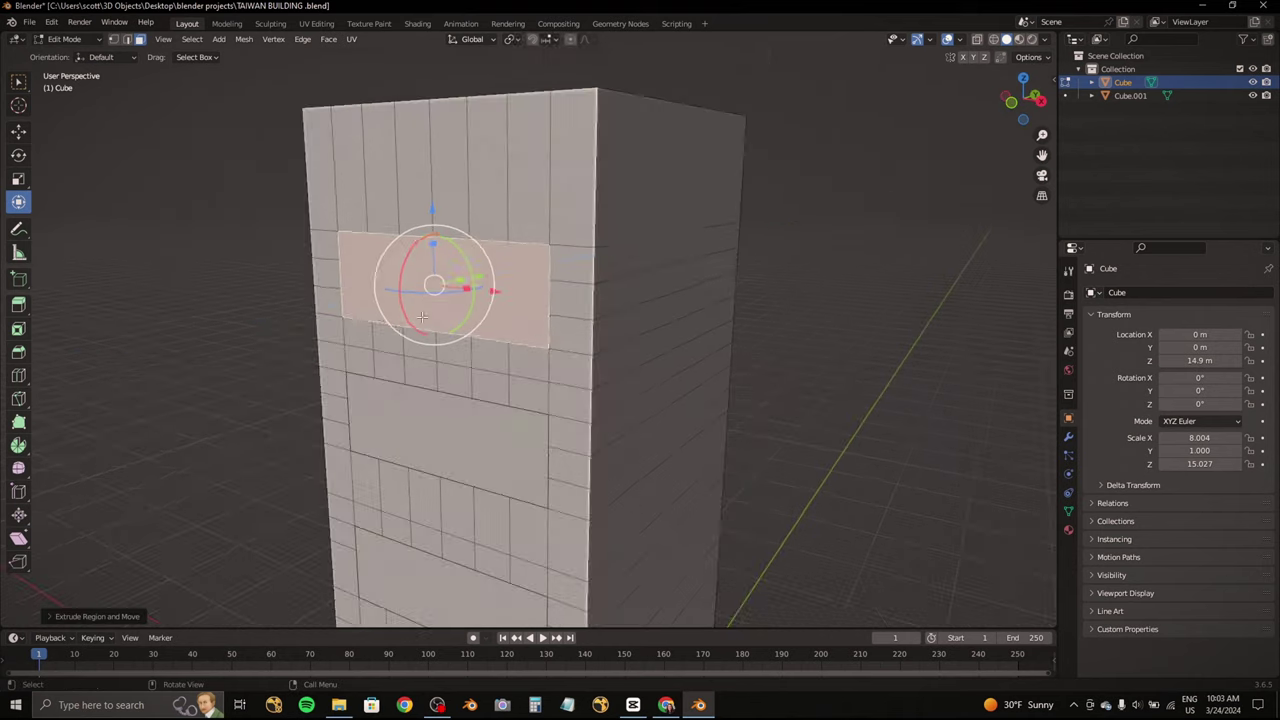
key(e)
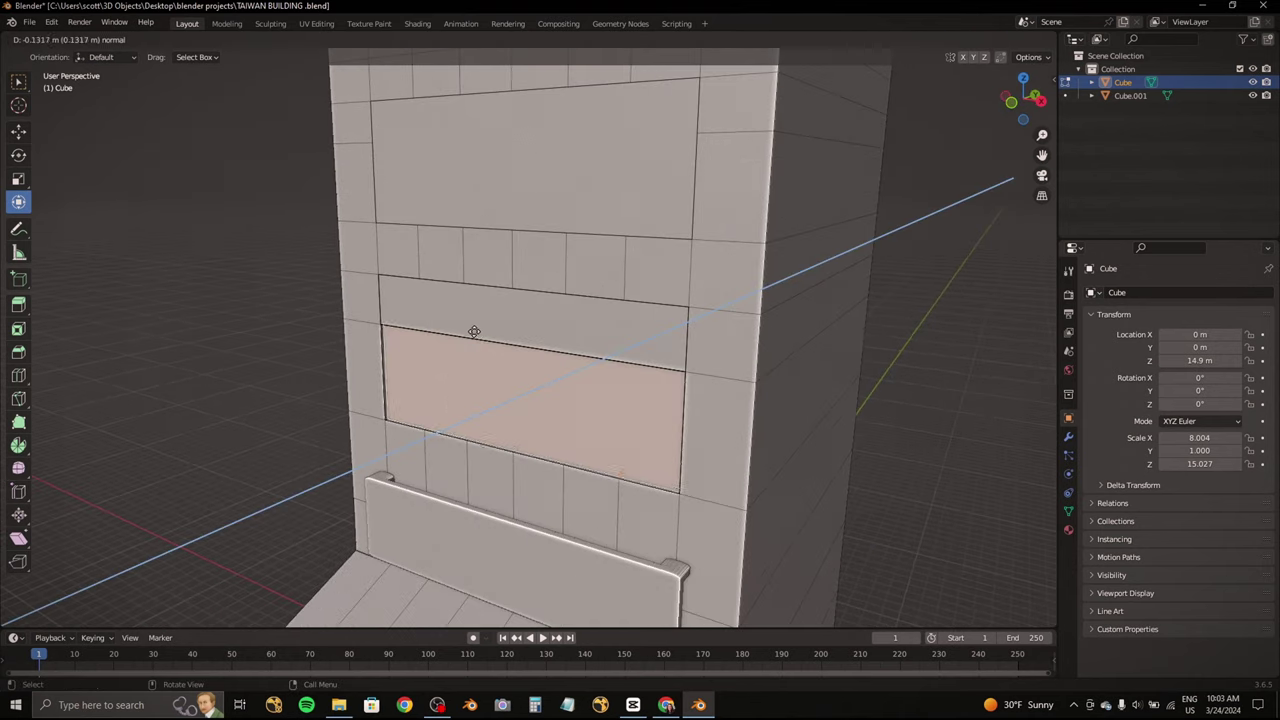
right_click(486, 331)
mouse_move(486, 331)
middle_down()
mouse_move(477, 223)
mouse_move(466, 303)
mouse_move(546, 325)
mouse_move(600, 300)
middle_up()
right_click(486, 221)
scroll(565, 318, down, 3)
middle_drag(773, 204, 634, 217)
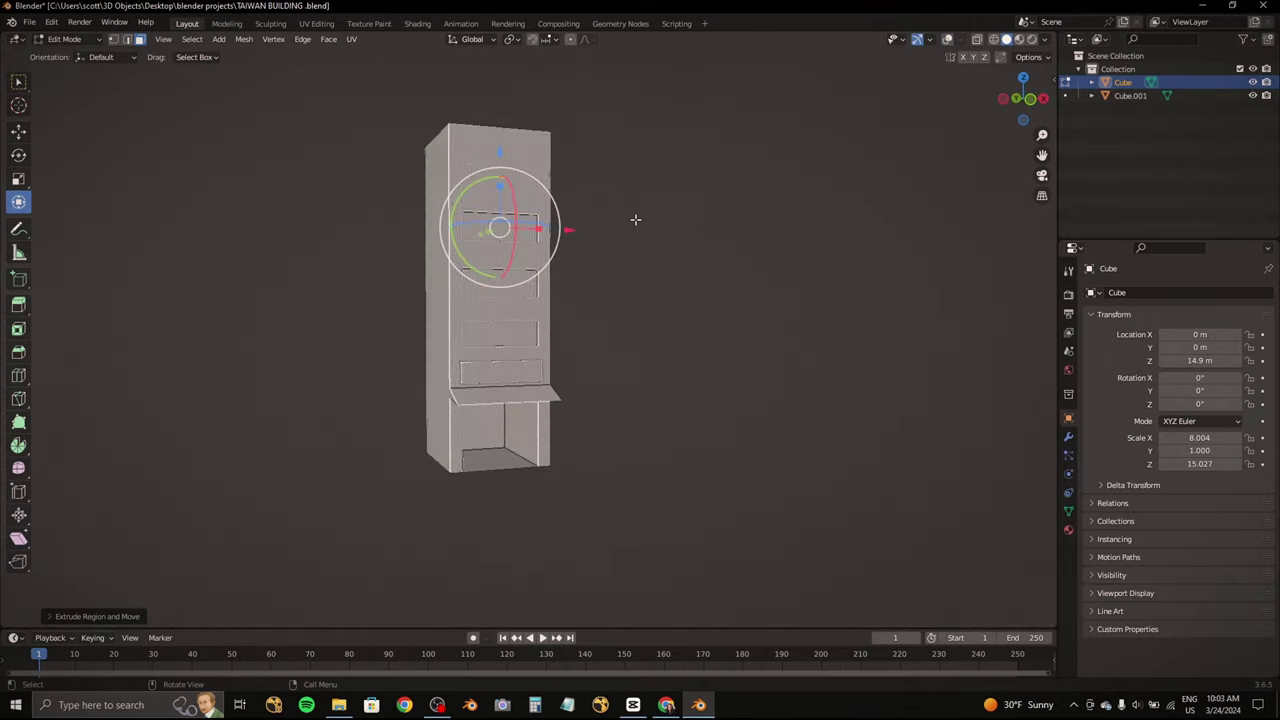
scroll(634, 217, up, 3)
scroll(641, 240, down, 2)
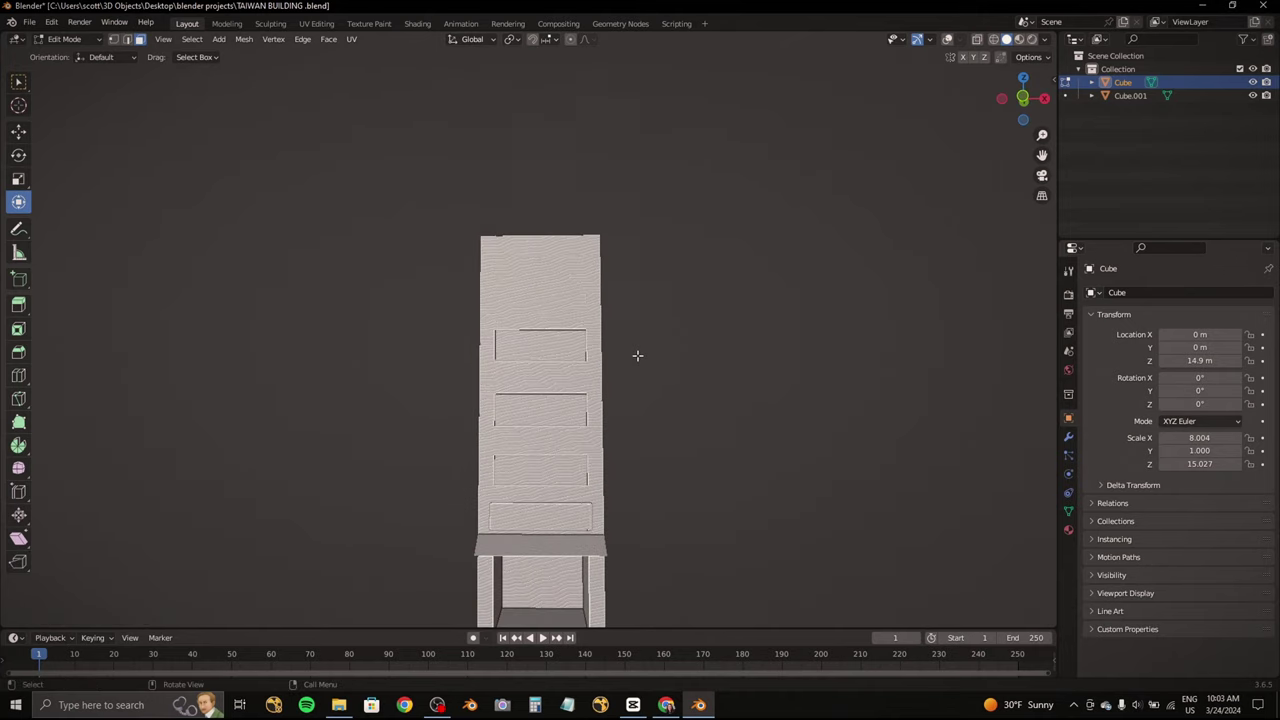
scroll(637, 355, up, 4)
Step: Add a loop cut across the upper window and adjust one of its faces
middle_drag(537, 360, 485, 330)
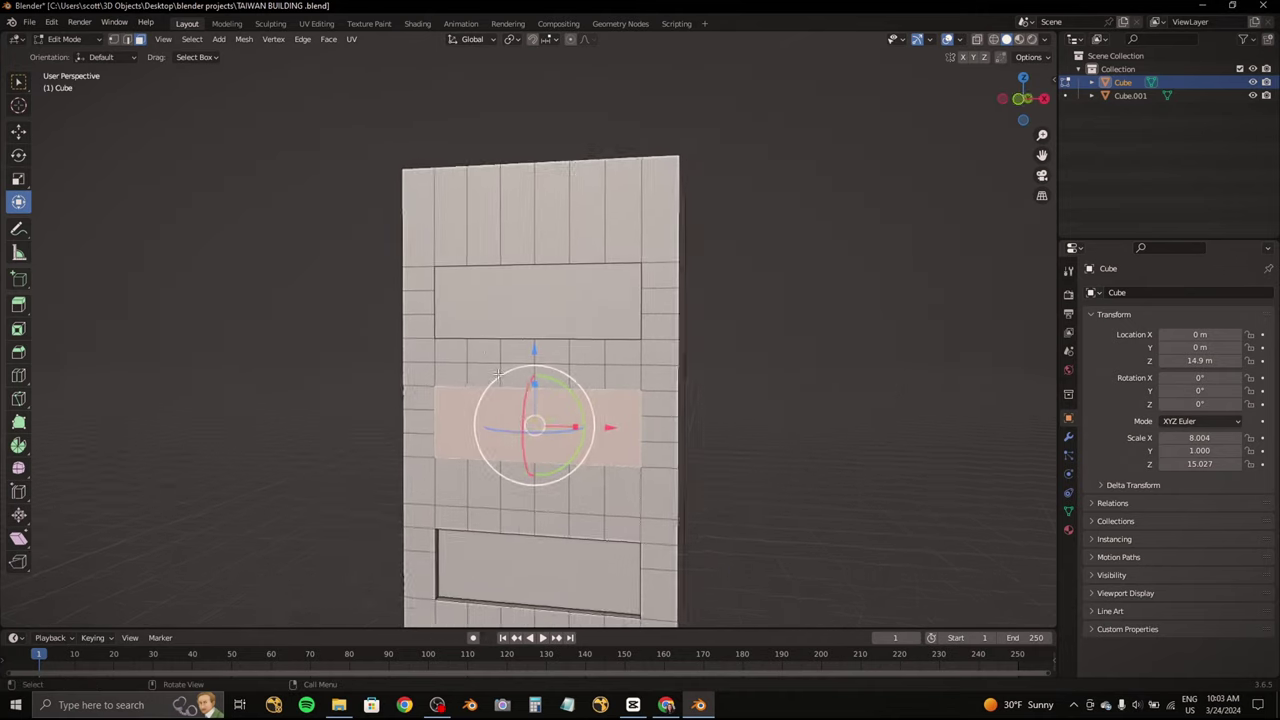
key(ctrl+z)
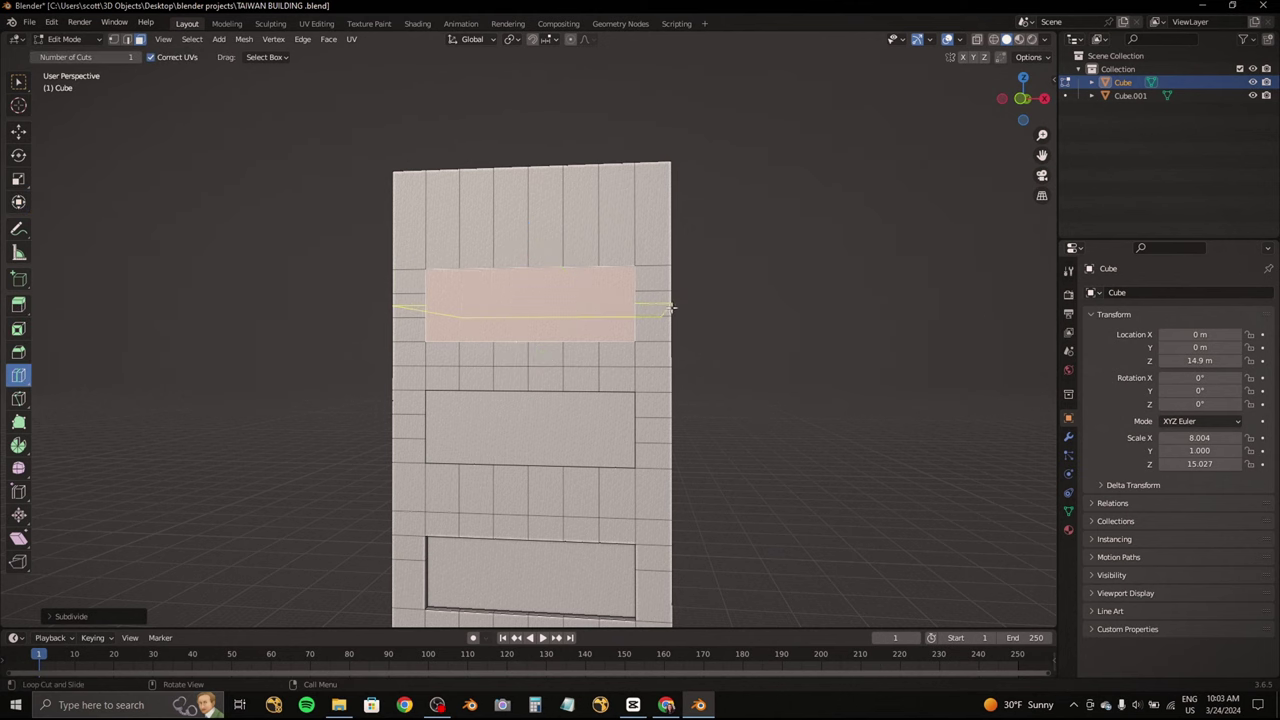
click(672, 308)
middle_drag(672, 308, 267, 262)
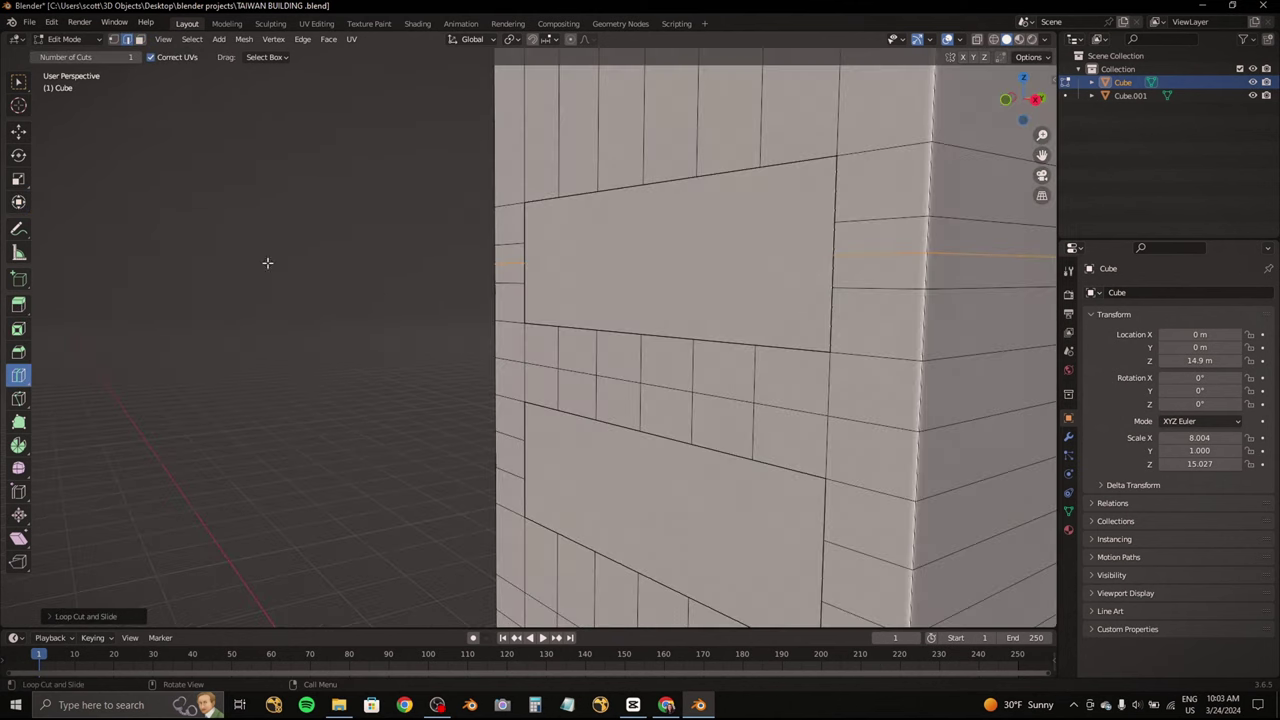
middle_drag(620, 266, 640, 250)
click(640, 250)
drag(651, 246, 700, 240)
mouse_move(700, 240)
middle_down()
mouse_move(594, 288)
mouse_move(743, 394)
mouse_move(670, 256)
mouse_move(769, 243)
middle_up()
Step: Subdivide the middle window face, return to Object Mode and bring up the reference photo in the browser
scroll(637, 206, down, 3)
scroll(597, 277, up, 5)
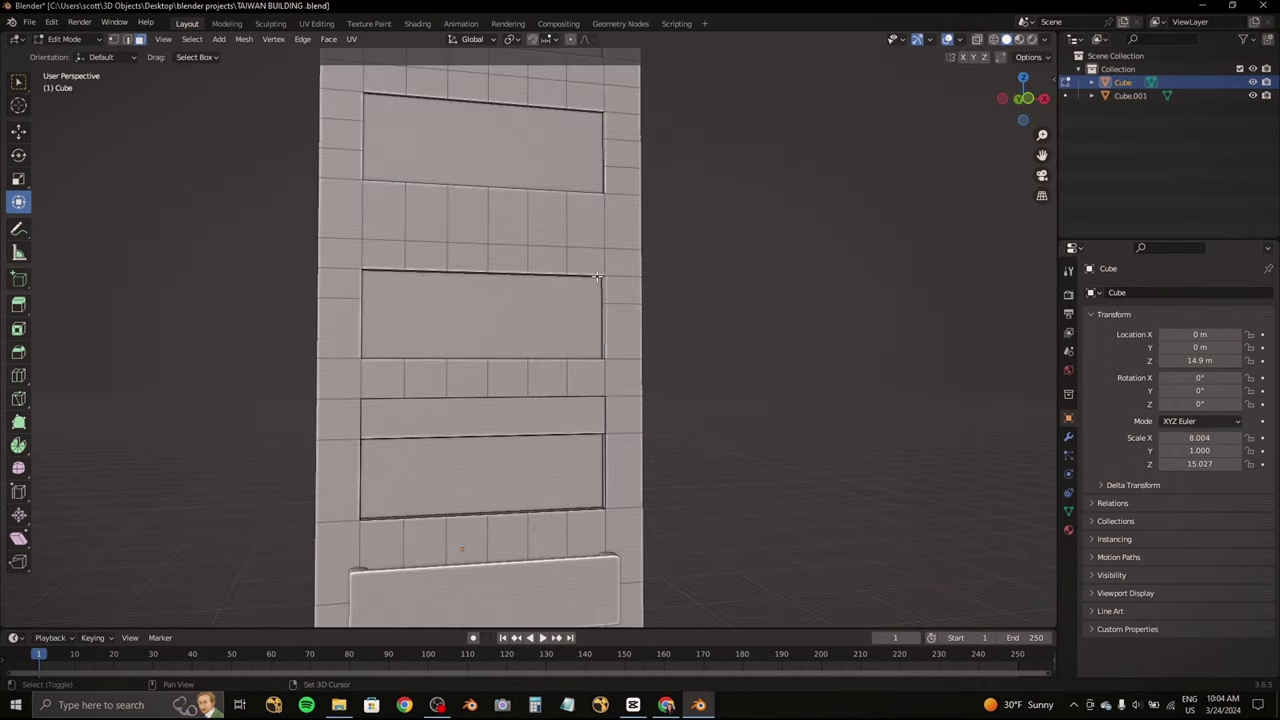
mouse_move(597, 277)
middle_down()
mouse_move(700, 290)
mouse_move(470, 380)
middle_up()
click(470, 380)
right_click(460, 375)
click(460, 375)
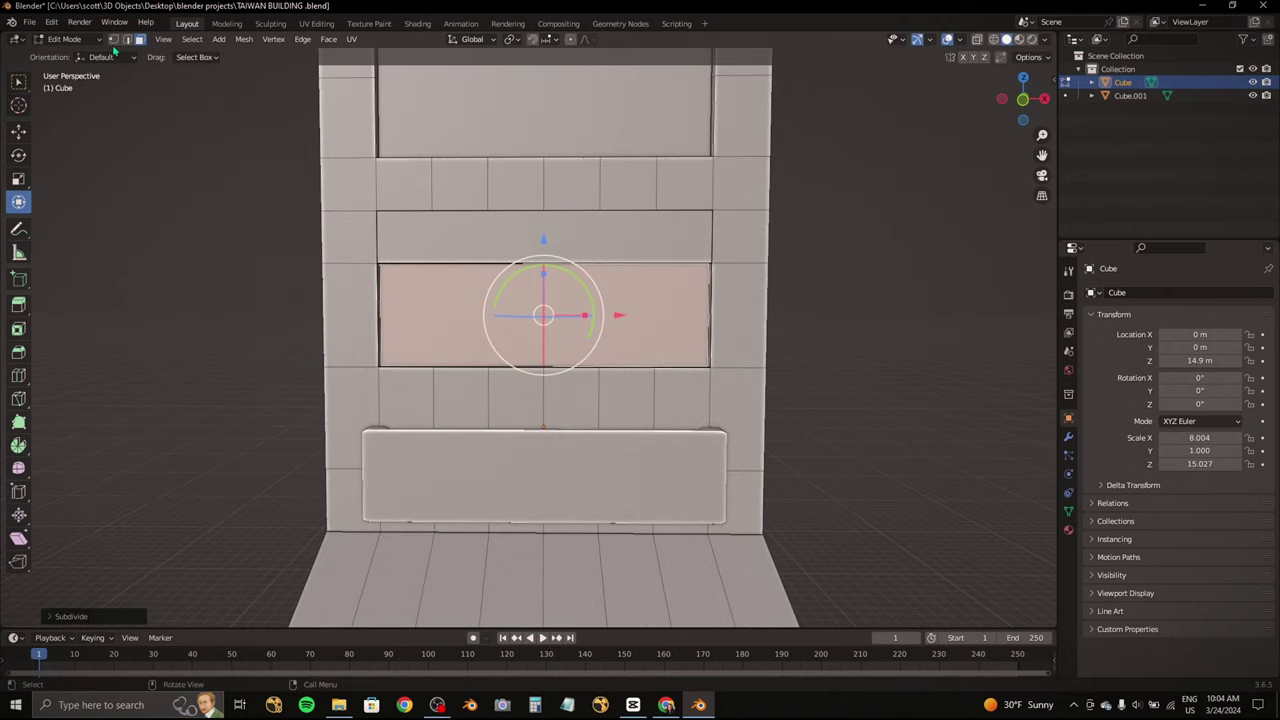
click(80, 56)
scroll(246, 163, down, 5)
click(666, 705)
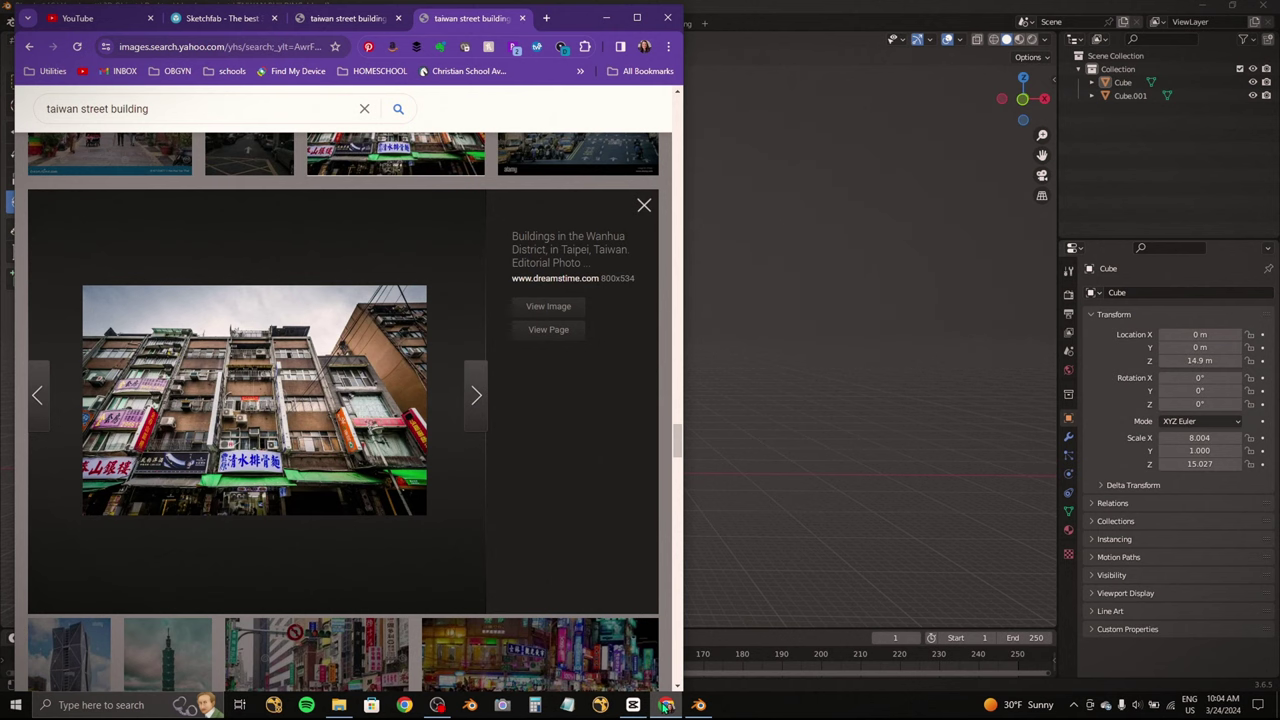
Step: Add a new cube and place it on the facade in front view
click(666, 705)
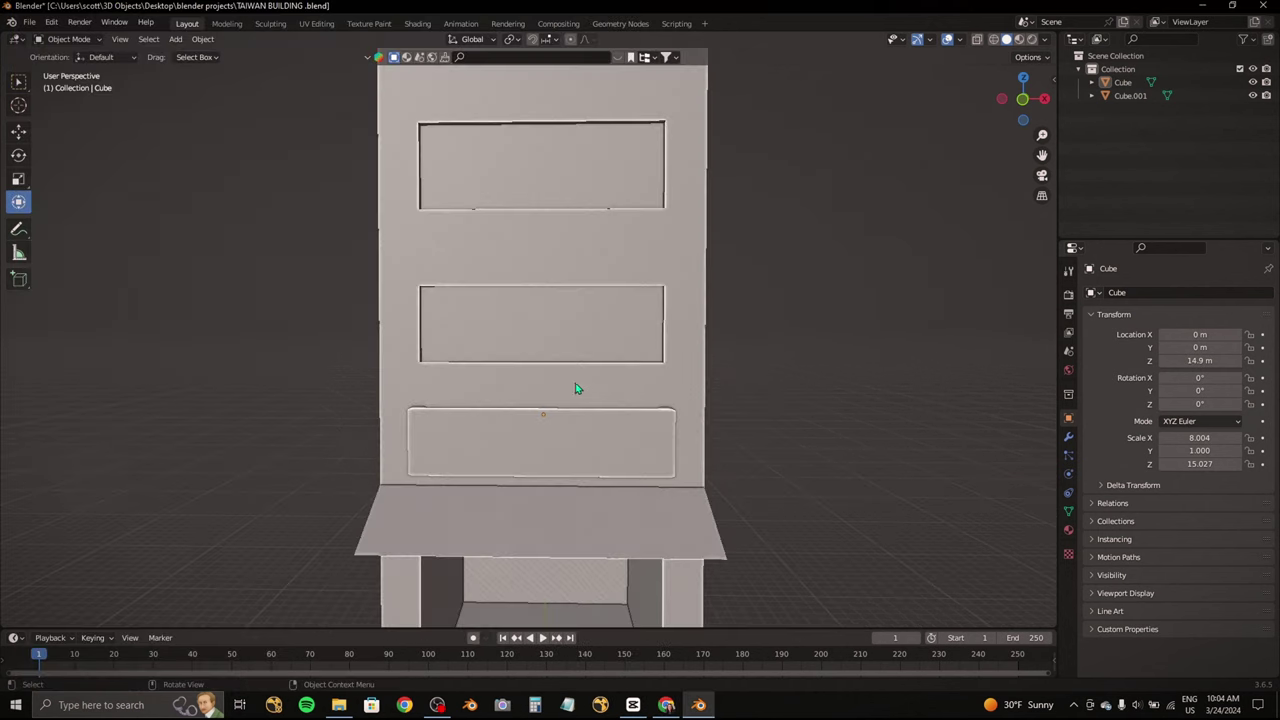
shift+middle_drag(574, 389, 574, 280)
click(175, 39)
click(300, 69)
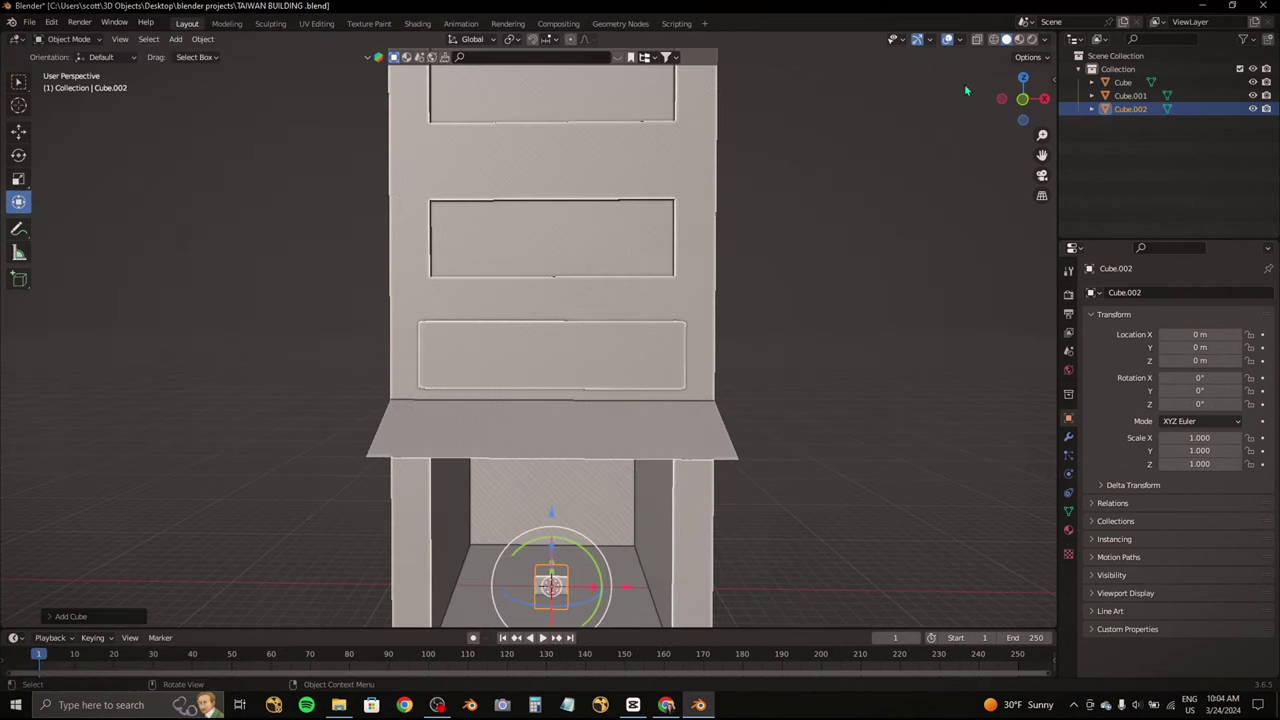
click(1022, 98)
key(g)
click(265, 383)
Step: Scale the cube thin along X and taller along Z into a vertical bar
key(s)
key(x)
click(299, 326)
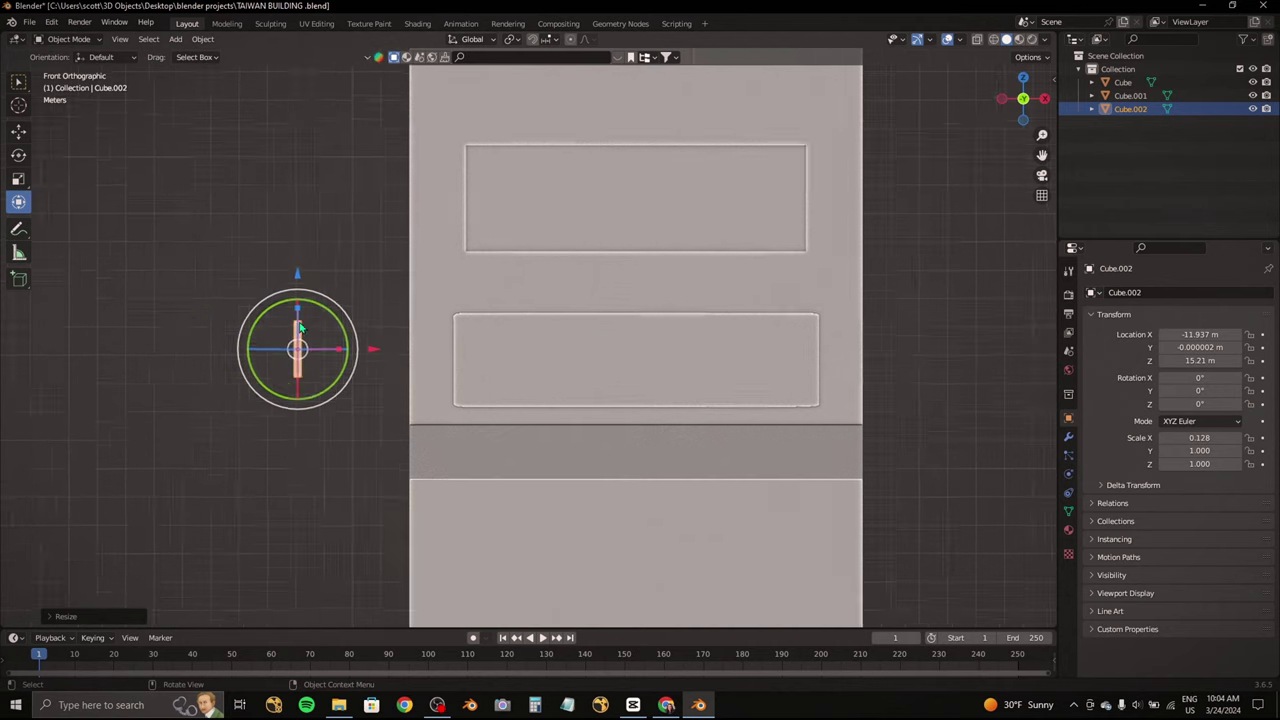
scroll(299, 326, up, 2)
key(s)
key(x)
key(Escape)
key(s)
key(z)
click(275, 350)
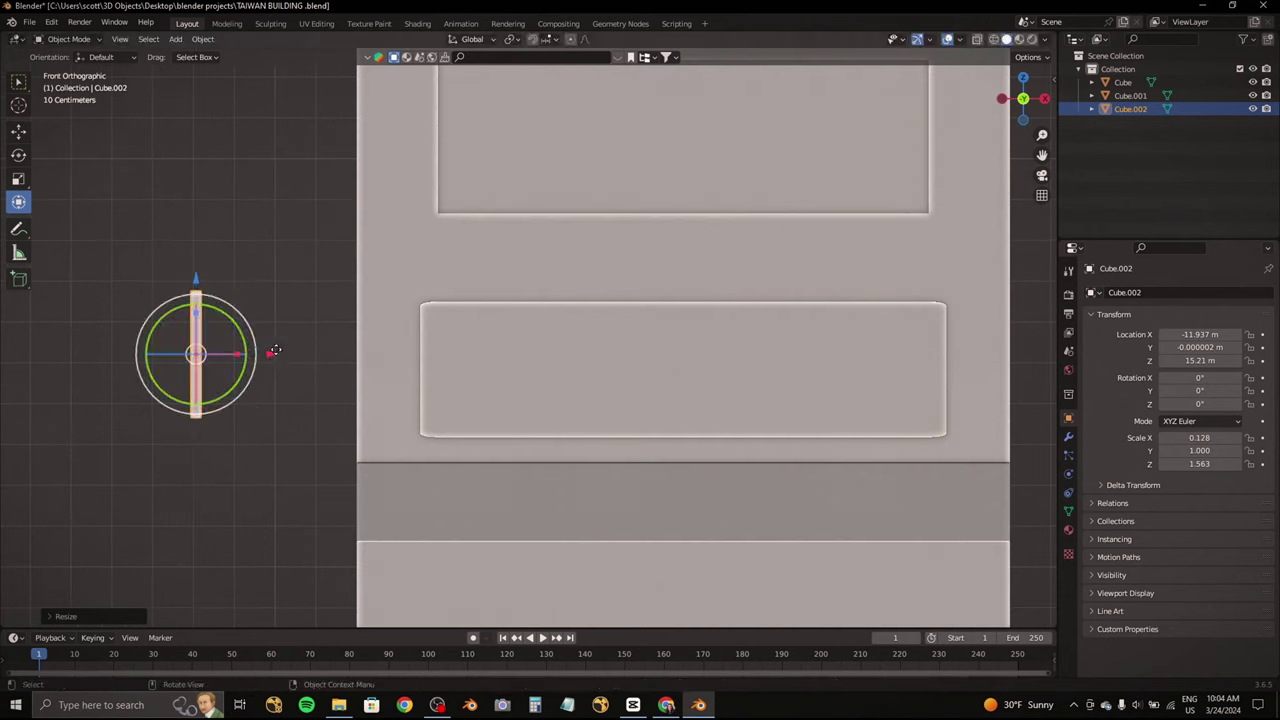
Step: Move the bar up to the facade front and thin its depth along Y
key(g)
key(x)
click(540, 352)
click(1002, 98)
shift+middle_drag(423, 380, 489, 380)
key(g)
key(y)
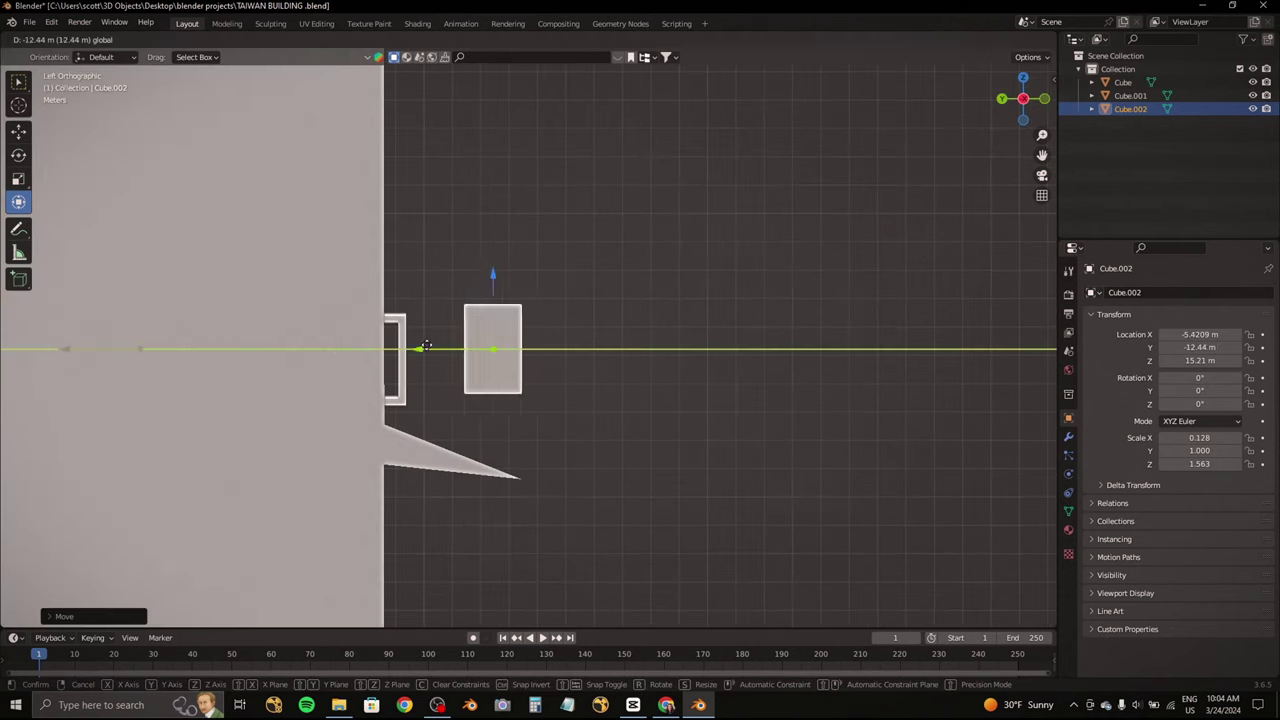
click(426, 346)
key(s)
key(y)
click(410, 387)
middle_drag(410, 387, 560, 200)
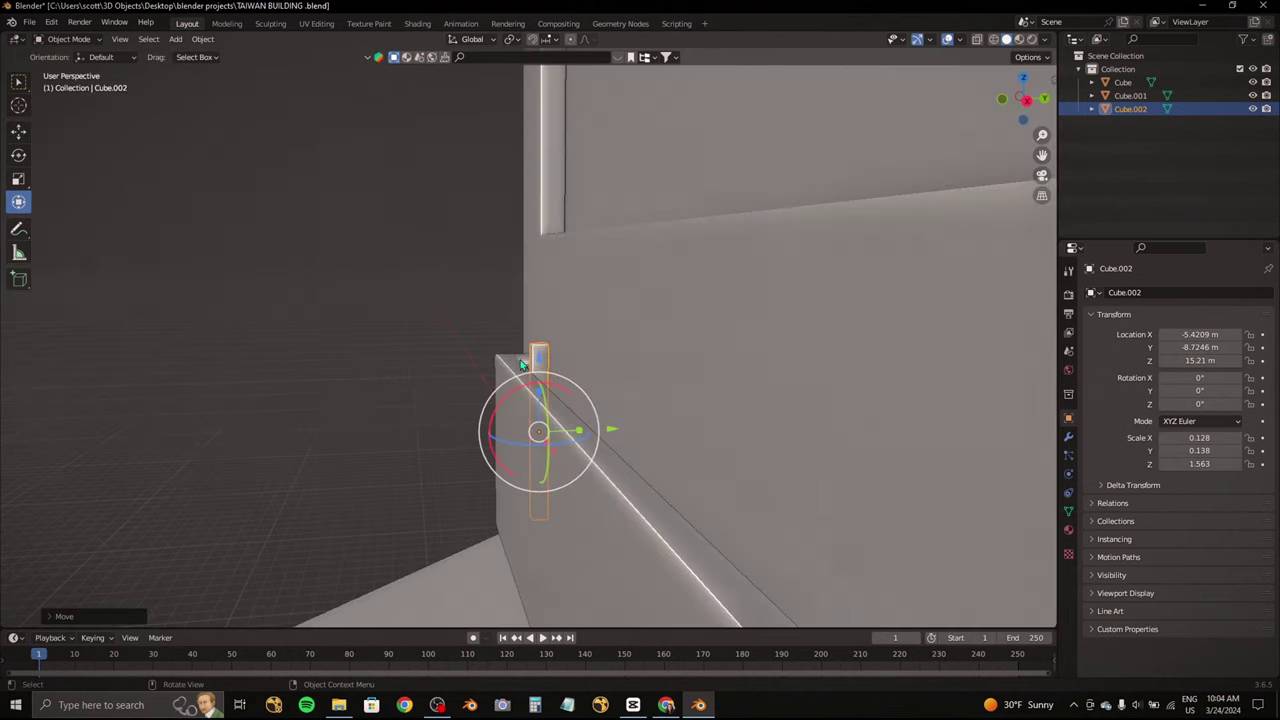
Step: Raise the bar to the middle window band, snug it to the wall, and stretch it to band height
key(g)
key(z)
click(591, 64)
middle_drag(591, 64, 574, 228)
drag(574, 228, 597, 235)
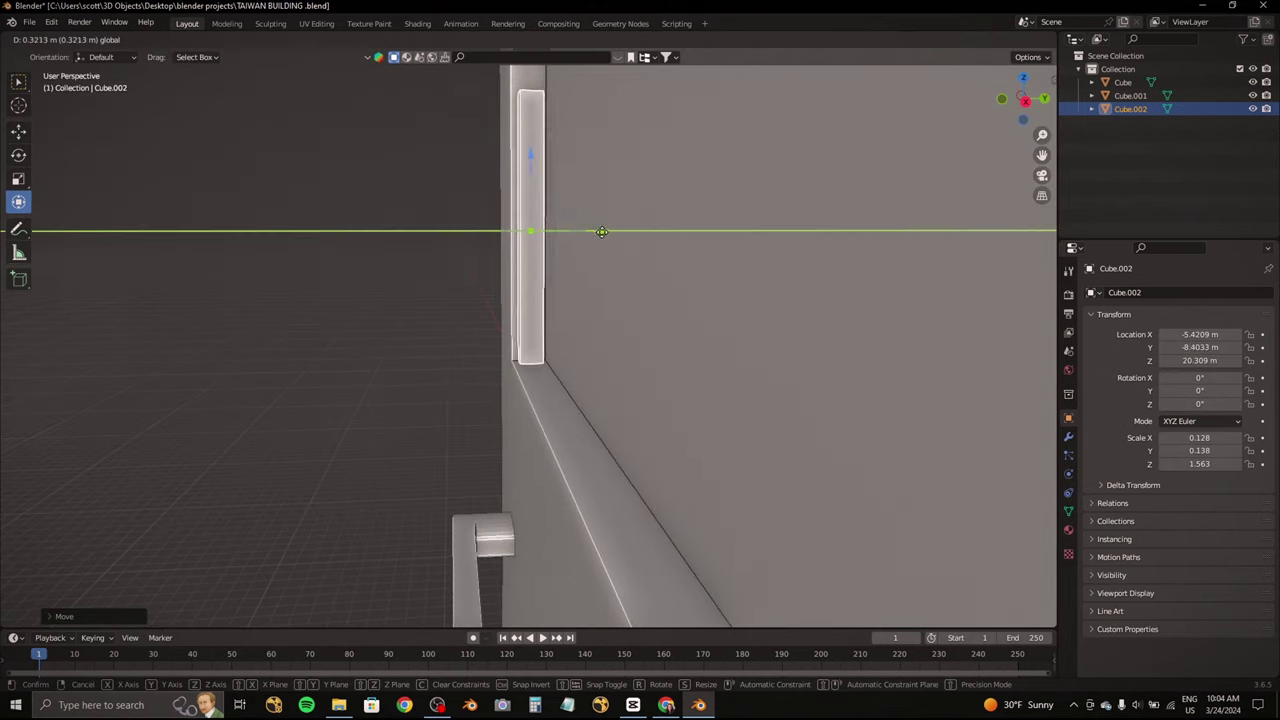
key(g)
key(y)
click(617, 234)
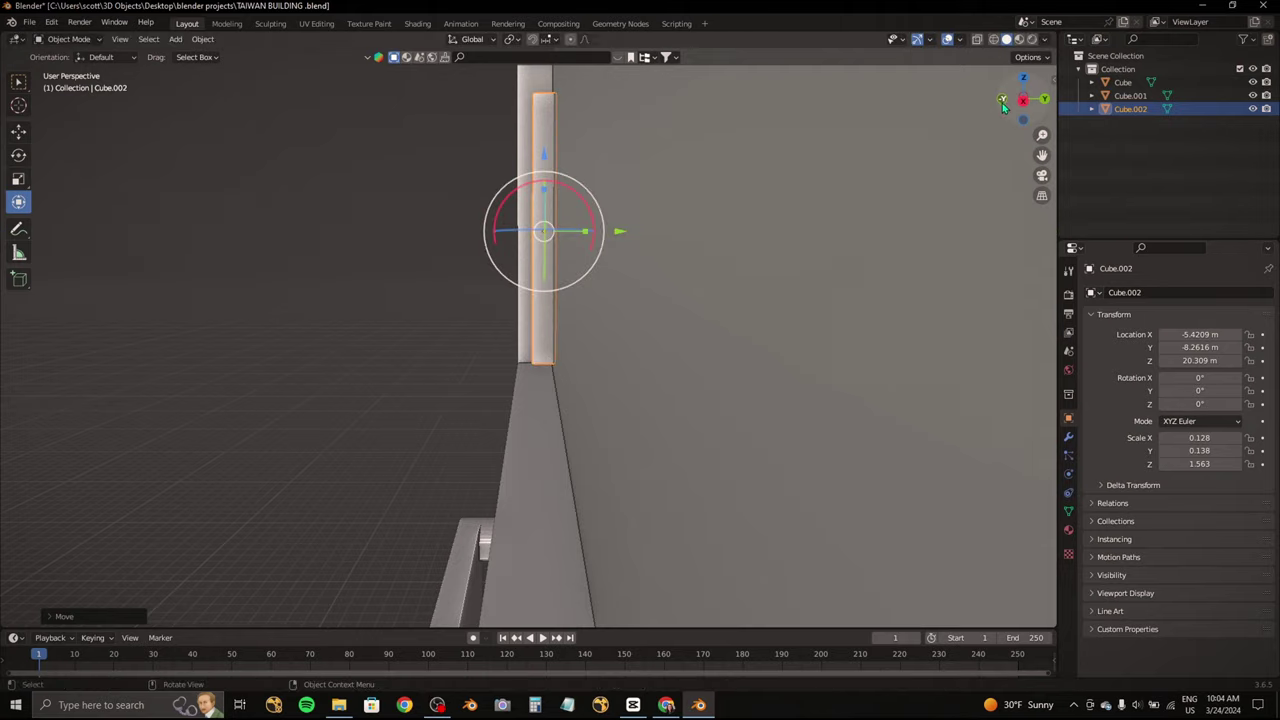
key(KP_1)
drag(518, 342, 518, 311)
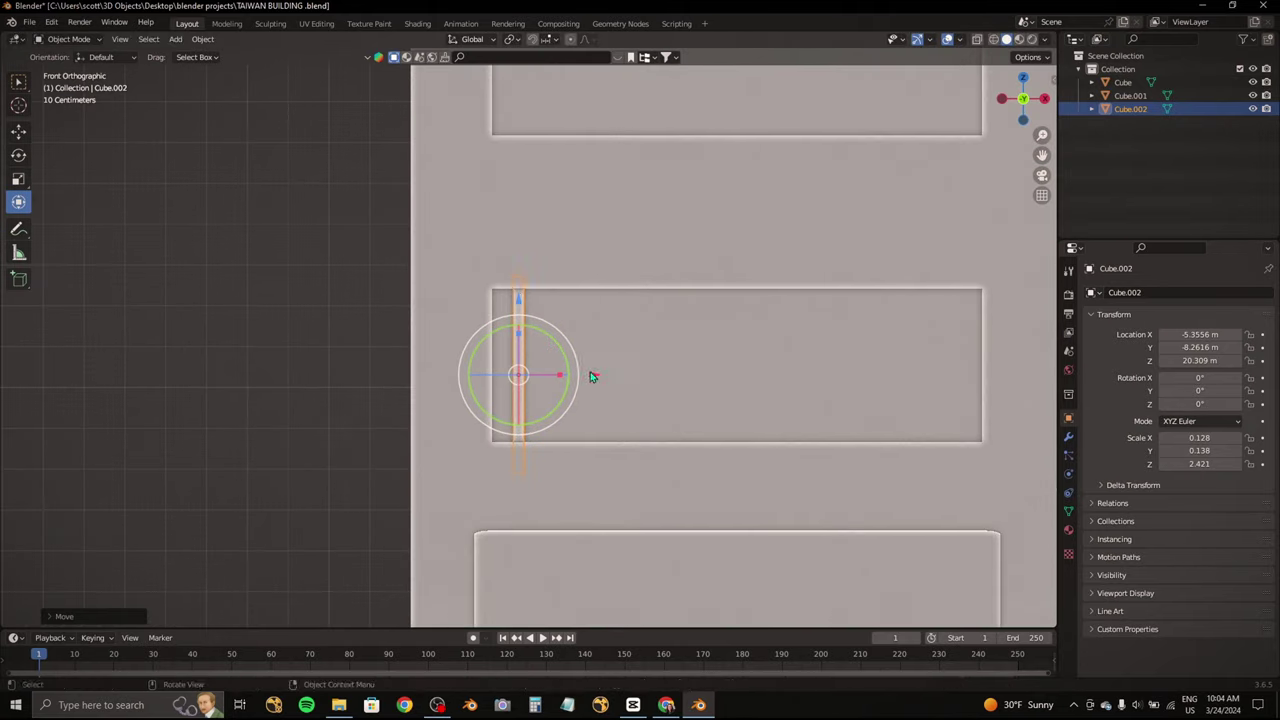
Step: Check the reference photo and slide the bar to the middle band's left end
click(666, 705)
click(698, 705)
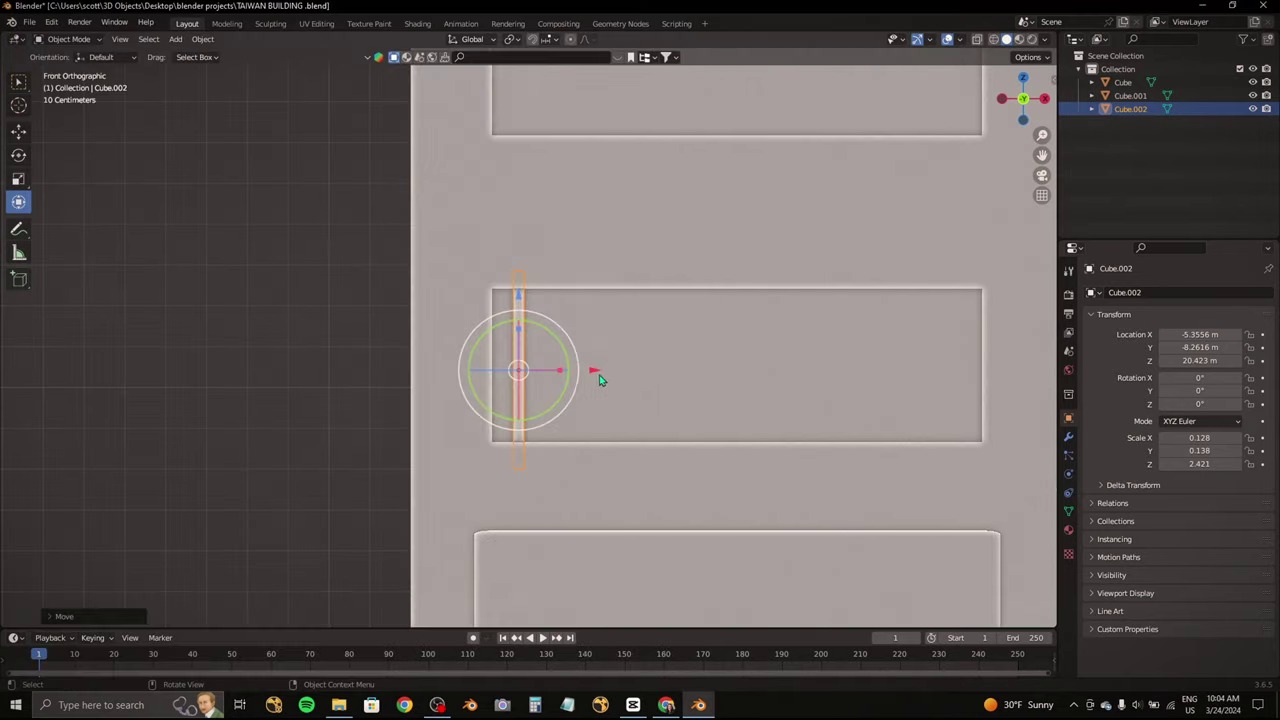
key(g)
key(x)
click(573, 371)
scroll(500, 400, down, 2)
scroll(500, 400, down, 1)
Step: Duplicate the bar to the middle band's right end and both ends of the upper band
key(shift+d)
key(x)
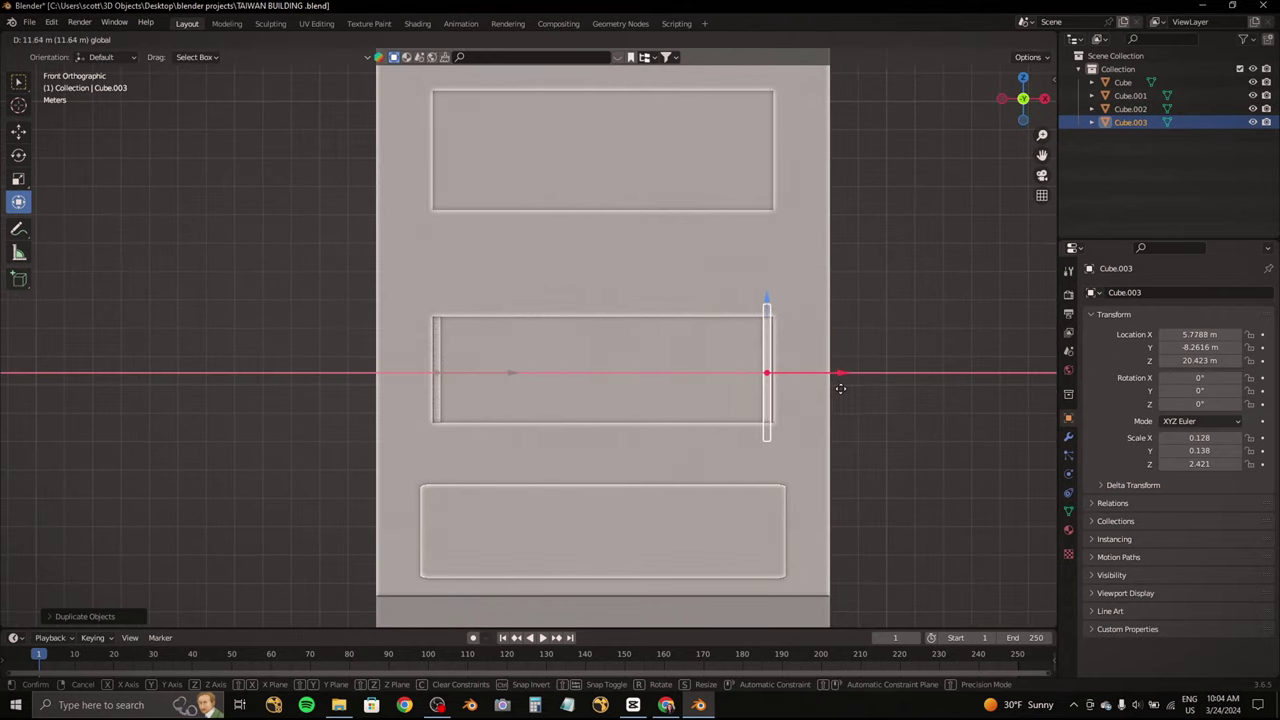
click(840, 388)
ctrl+scroll(840, 388, up, 2)
key(shift+d)
key(z)
click(792, 149)
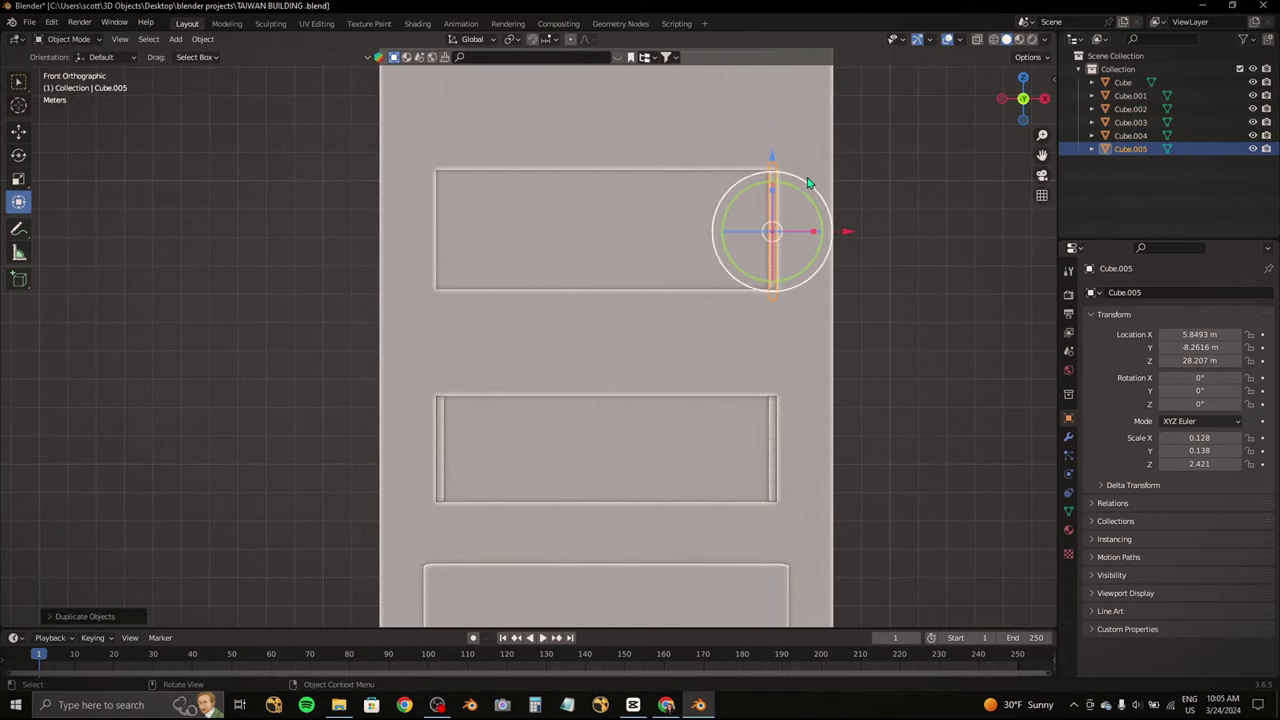
key(shift+d)
key(x)
click(517, 214)
key(shift+d)
key(z)
click(520, 261)
ctrl+scroll(452, 352, down, 2)
Step: Duplicate more bars to both ends of the top window band, then reselect the first bar
key(shift+d)
key(z)
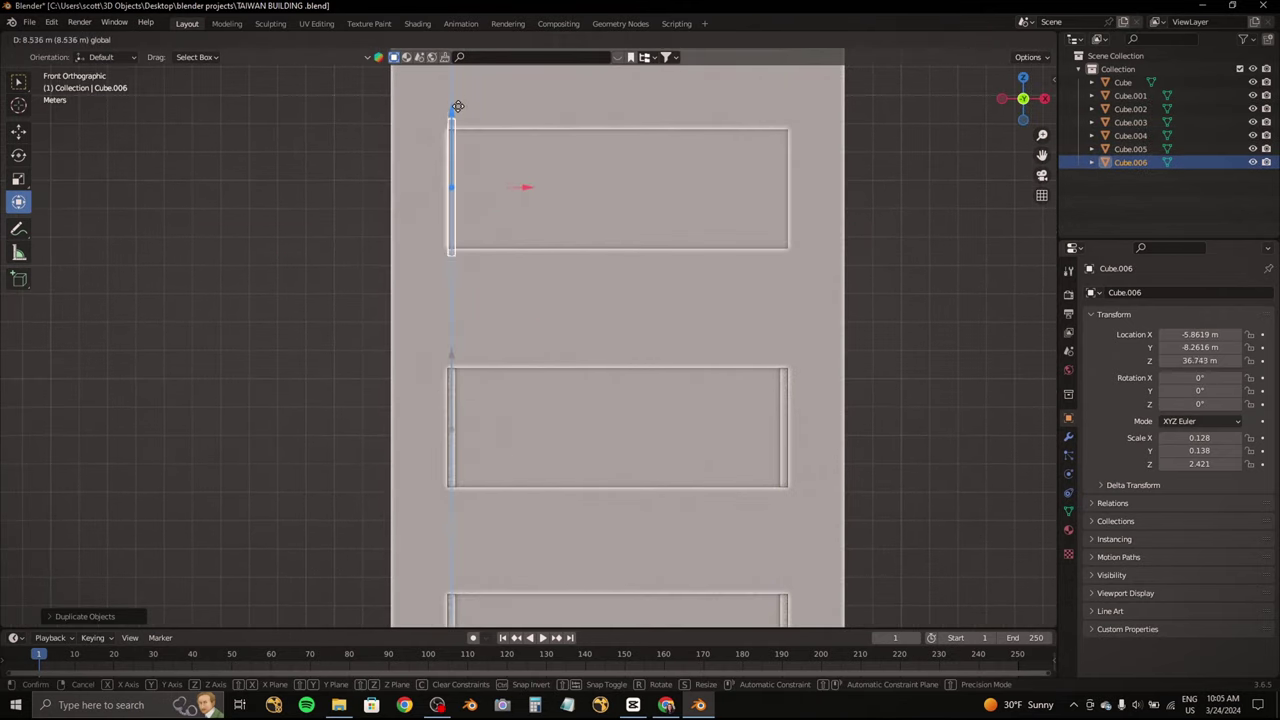
click(495, 150)
key(g)
key(x)
click(858, 234)
scroll(860, 236, down, 1)
ctrl+scroll(860, 236, up, 2)
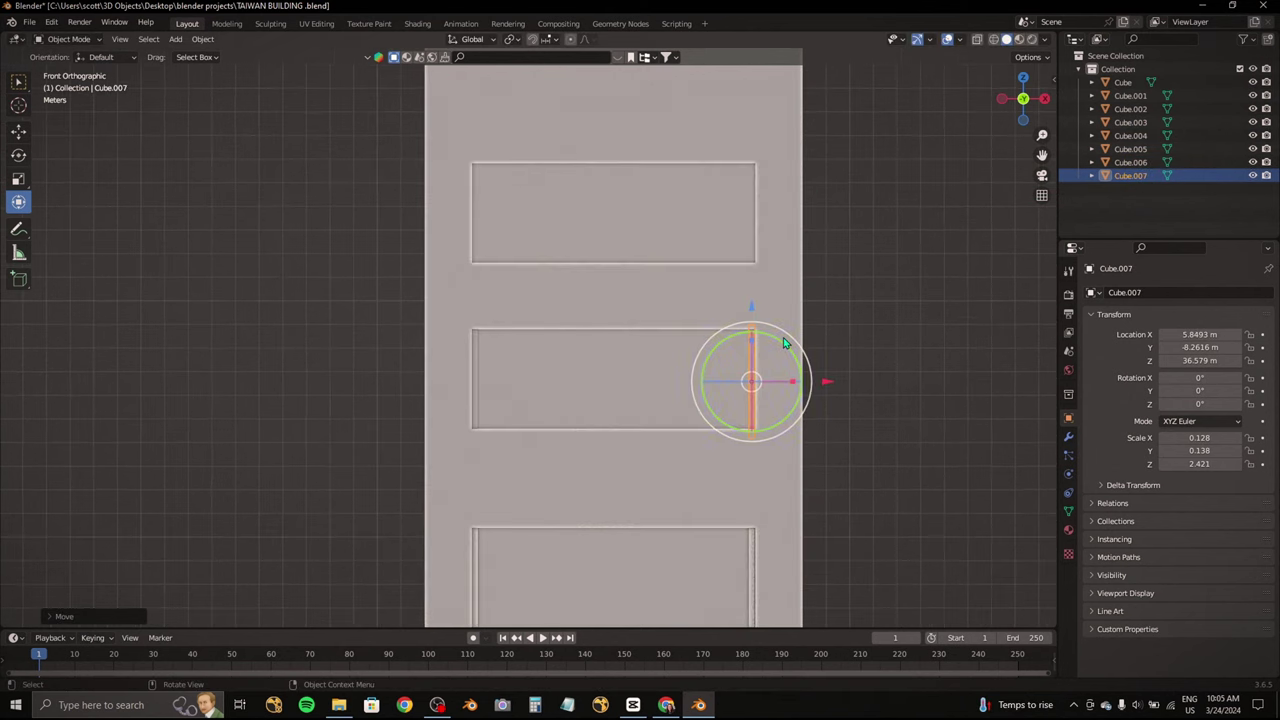
key(shift+d)
key(z)
click(746, 135)
key(shift+d)
key(x)
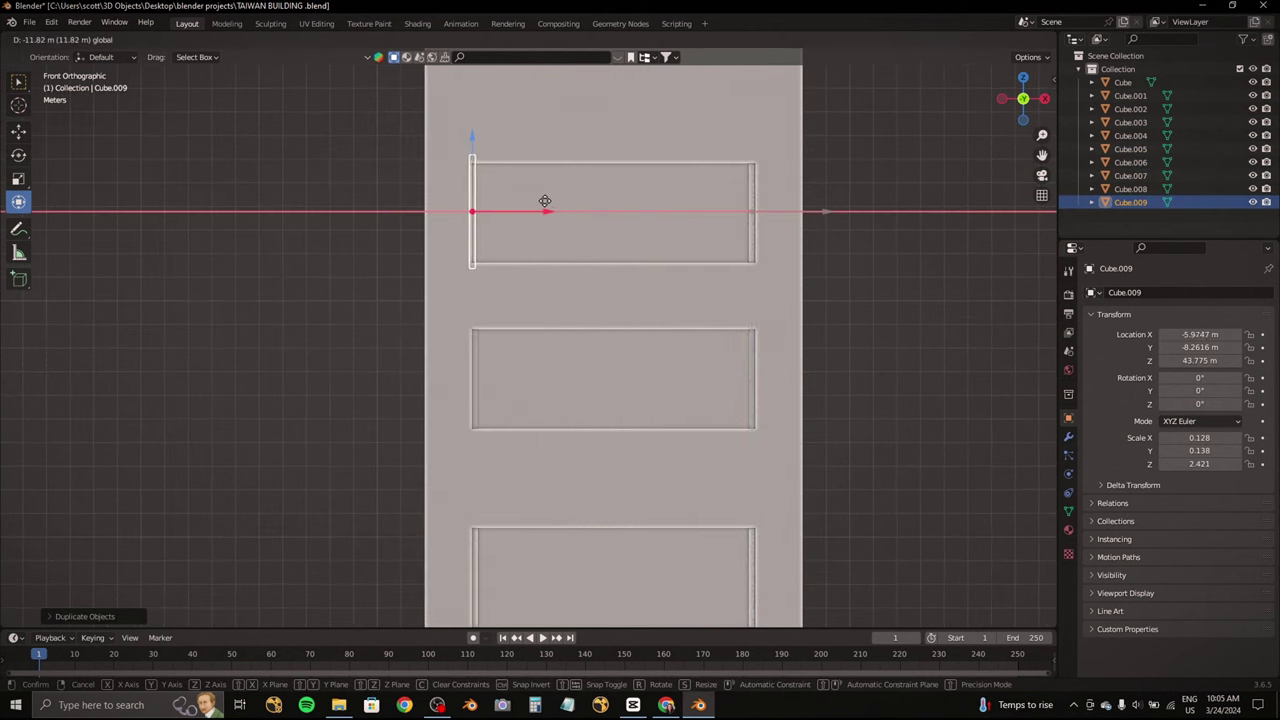
click(546, 203)
ctrl+scroll(580, 168, up, 2)
click(519, 441)
Step: Place two vertical dividers across the middle band, splitting it into three panes
click(666, 704)
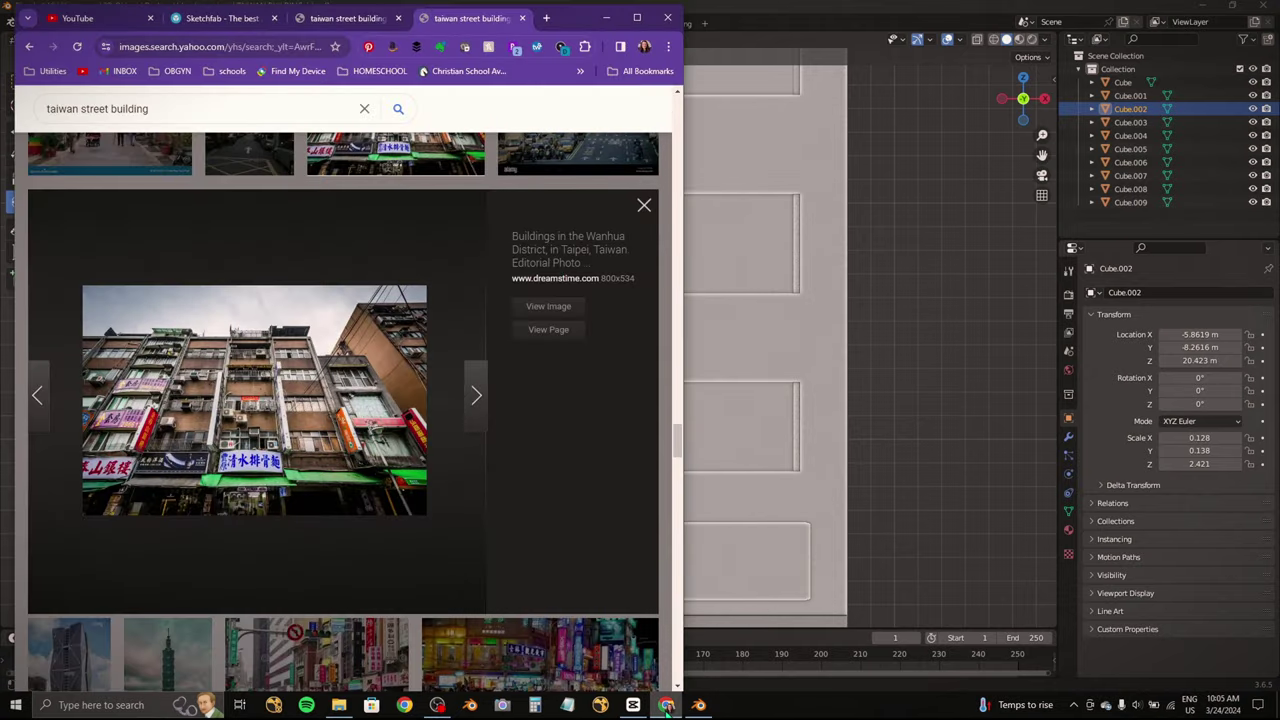
click(666, 704)
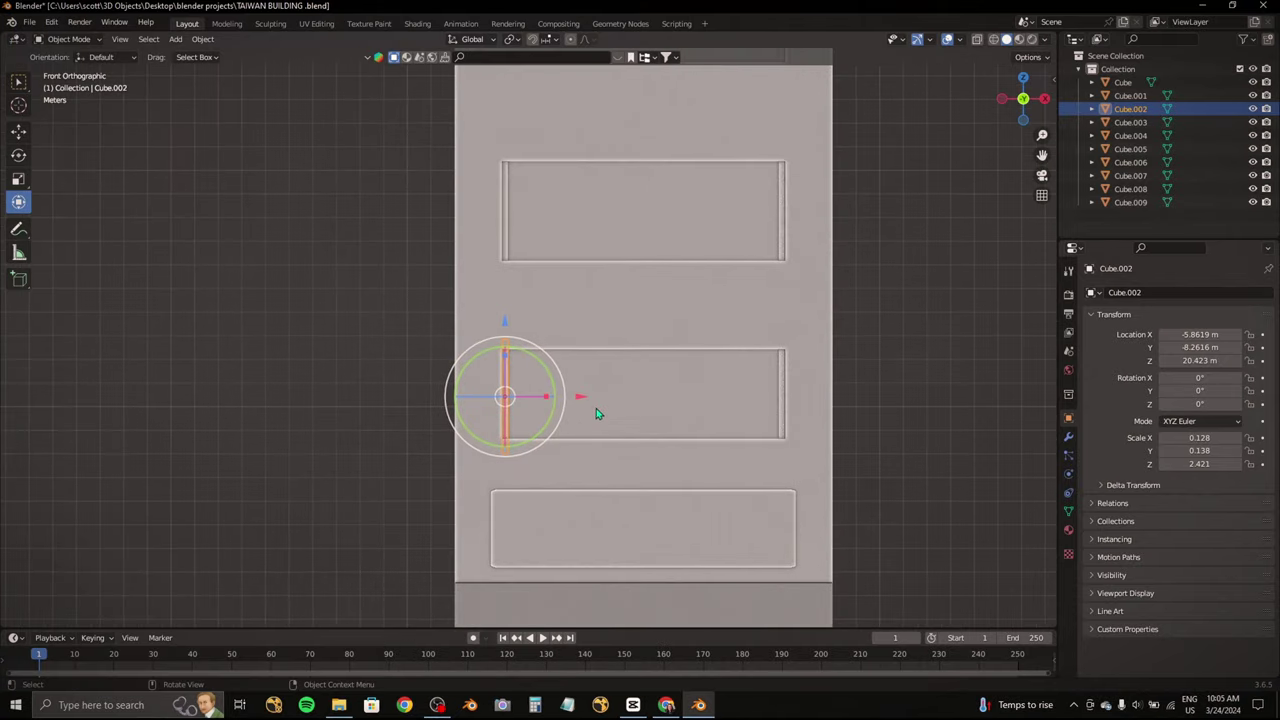
key(shift+d)
key(x)
click(676, 408)
key(shift+d)
key(x)
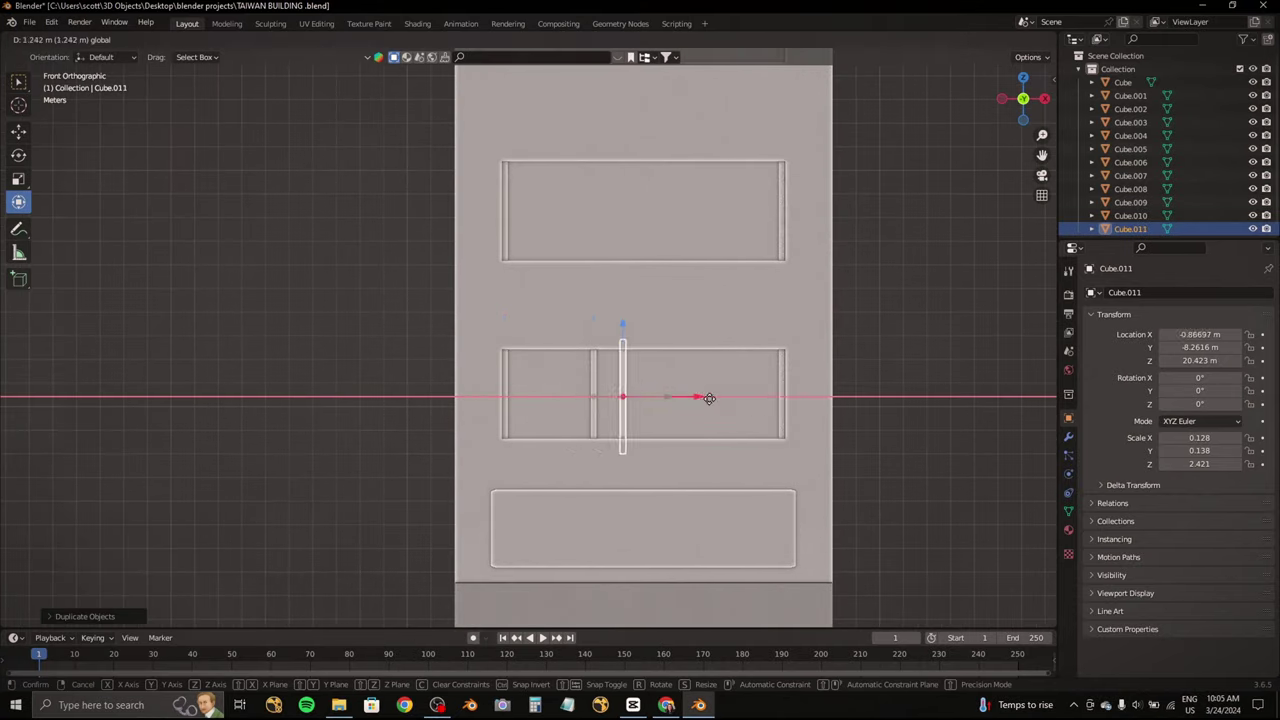
click(768, 402)
Step: Turn a divider copy on its side and stretch it across the window band
key(shift+d)
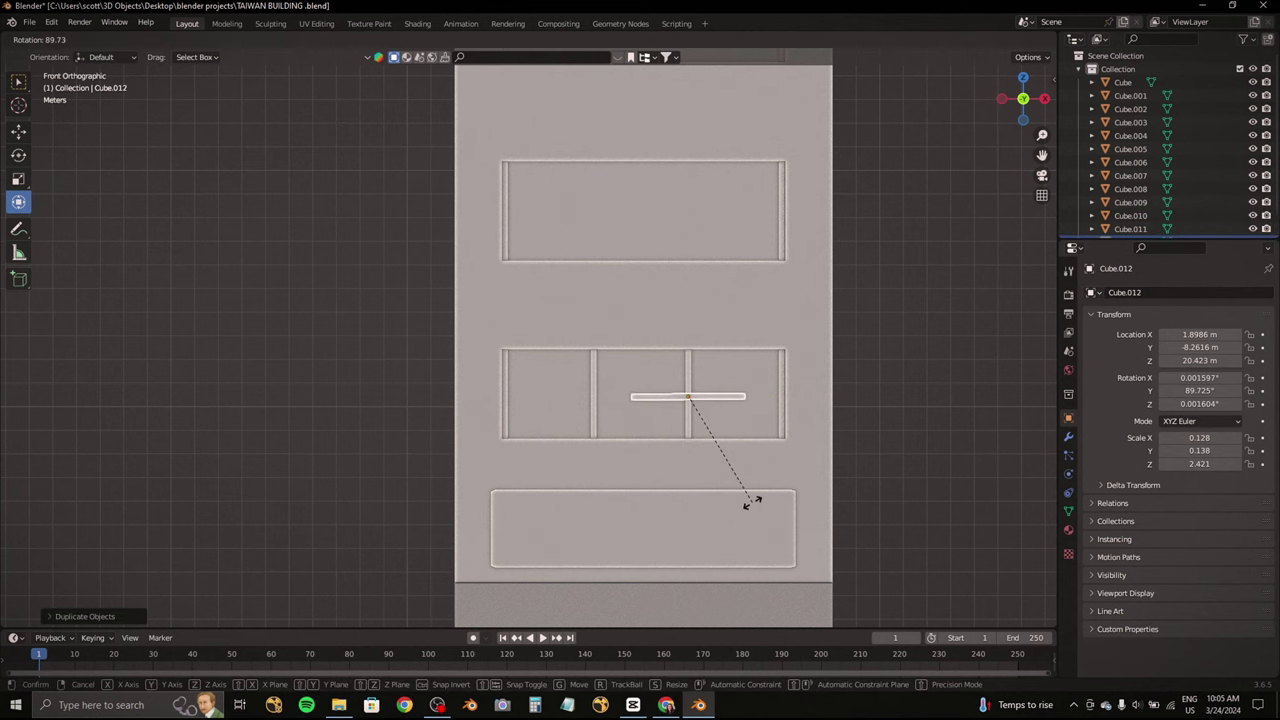
click(752, 502)
scroll(620, 373, up, 1)
key(s)
key(x)
click(720, 362)
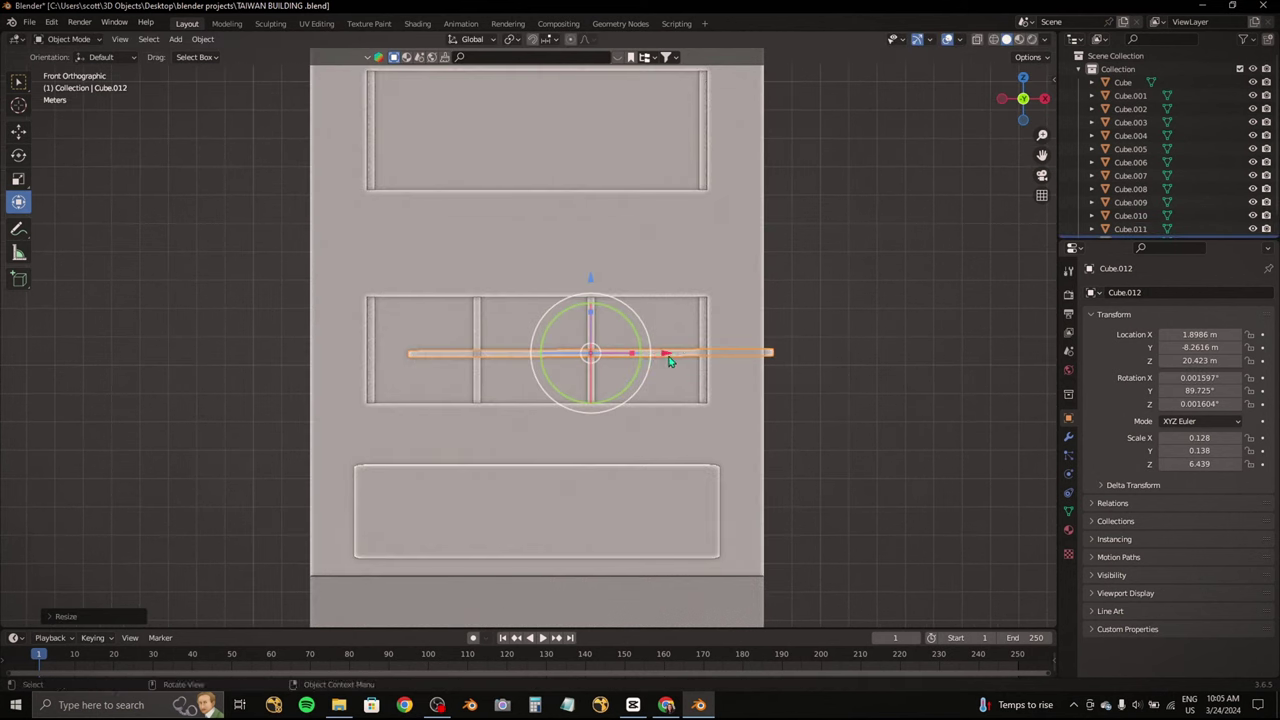
key(g)
key(x)
click(615, 358)
Step: Set the horizontal bar along the band's top edge and copy it to the bottom edge
key(g)
key(z)
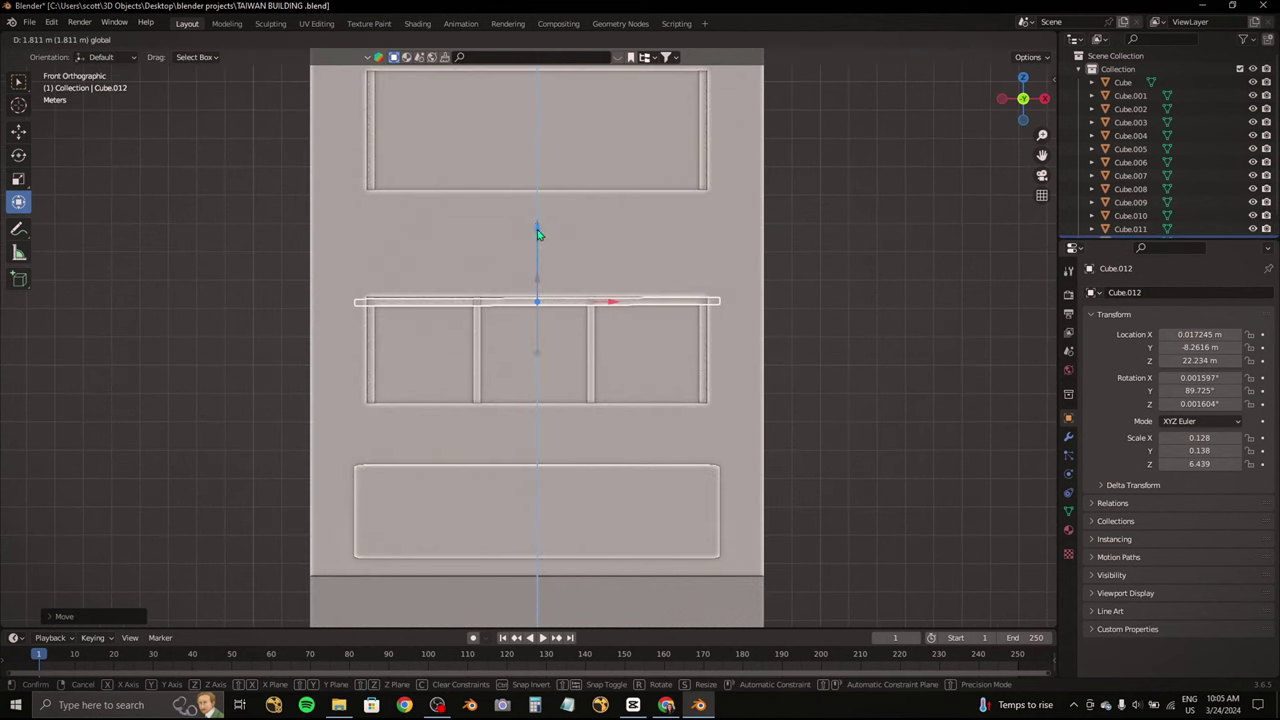
click(537, 234)
key(r)
click(548, 228)
key(shift+d)
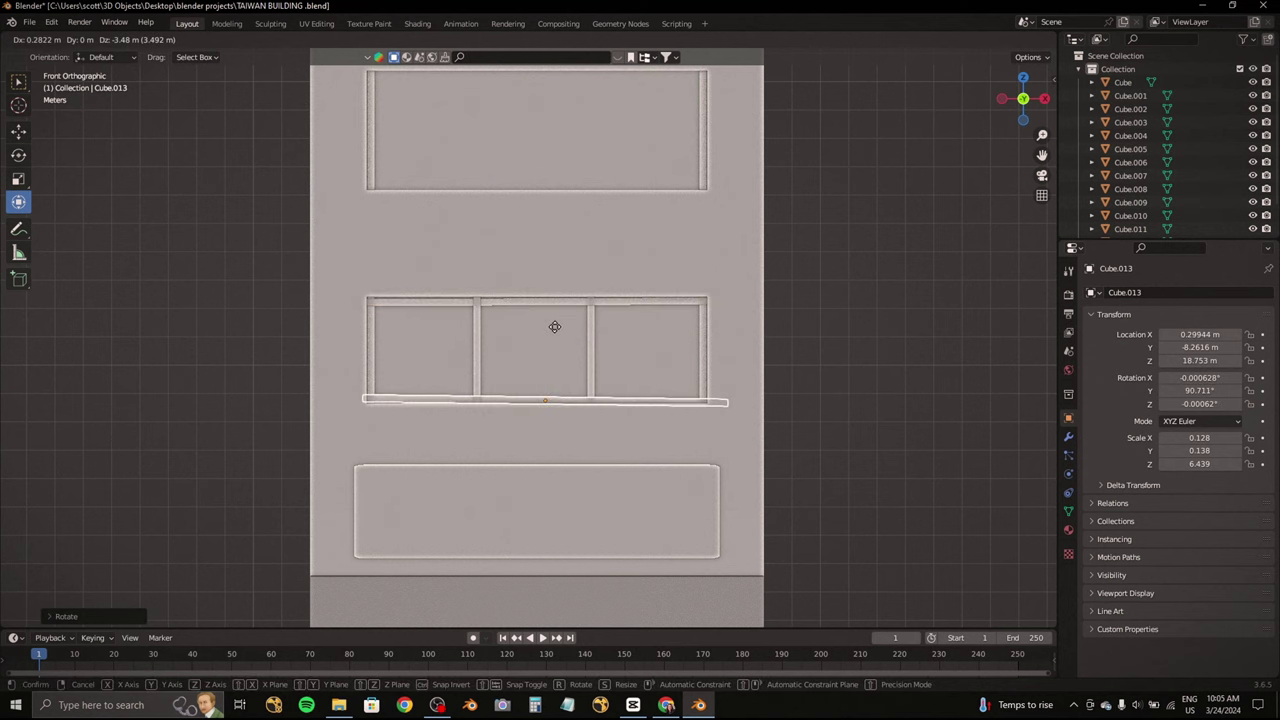
click(551, 327)
Step: Copy a vertical divider higher up the facade, then bring up the reference photo
mouse_move(510, 302)
shift+middle_down()
mouse_move(530, 350)
mouse_move(515, 451)
shift+middle_up()
click(500, 386)
key(shift+d)
key(z)
click(520, 168)
scroll(534, 320, down, 3)
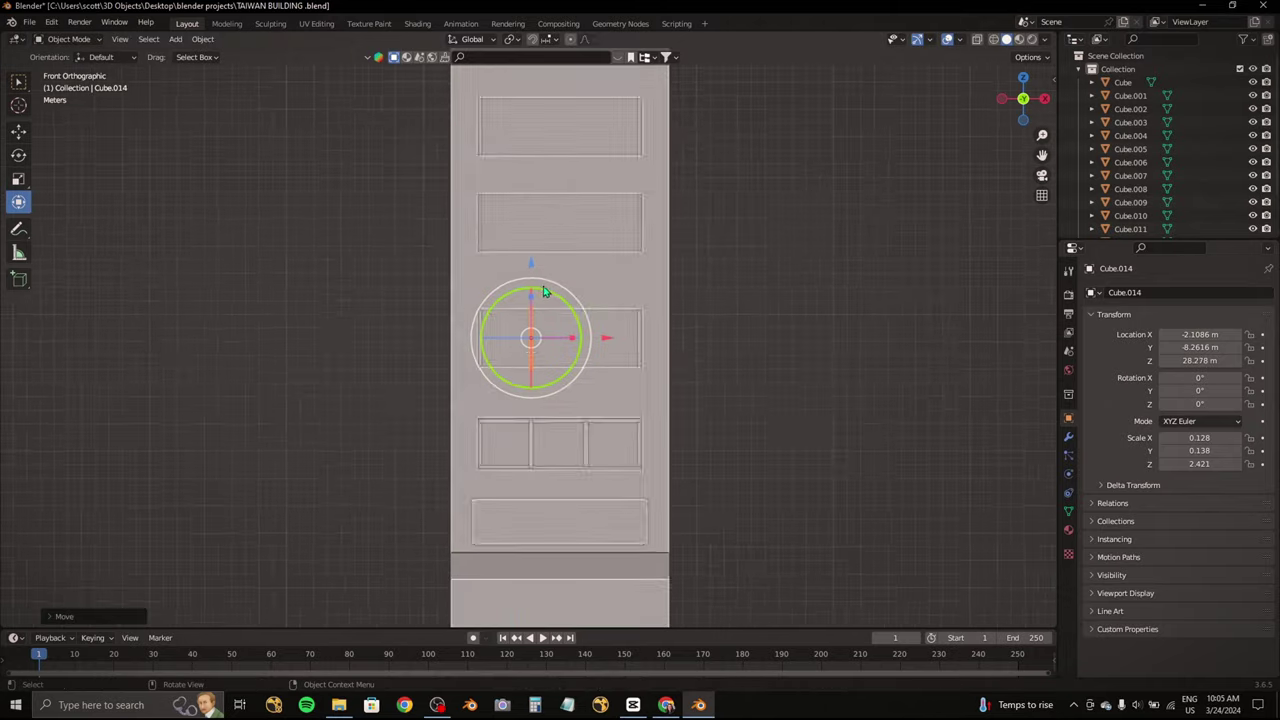
scroll(552, 314, up, 3)
click(666, 705)
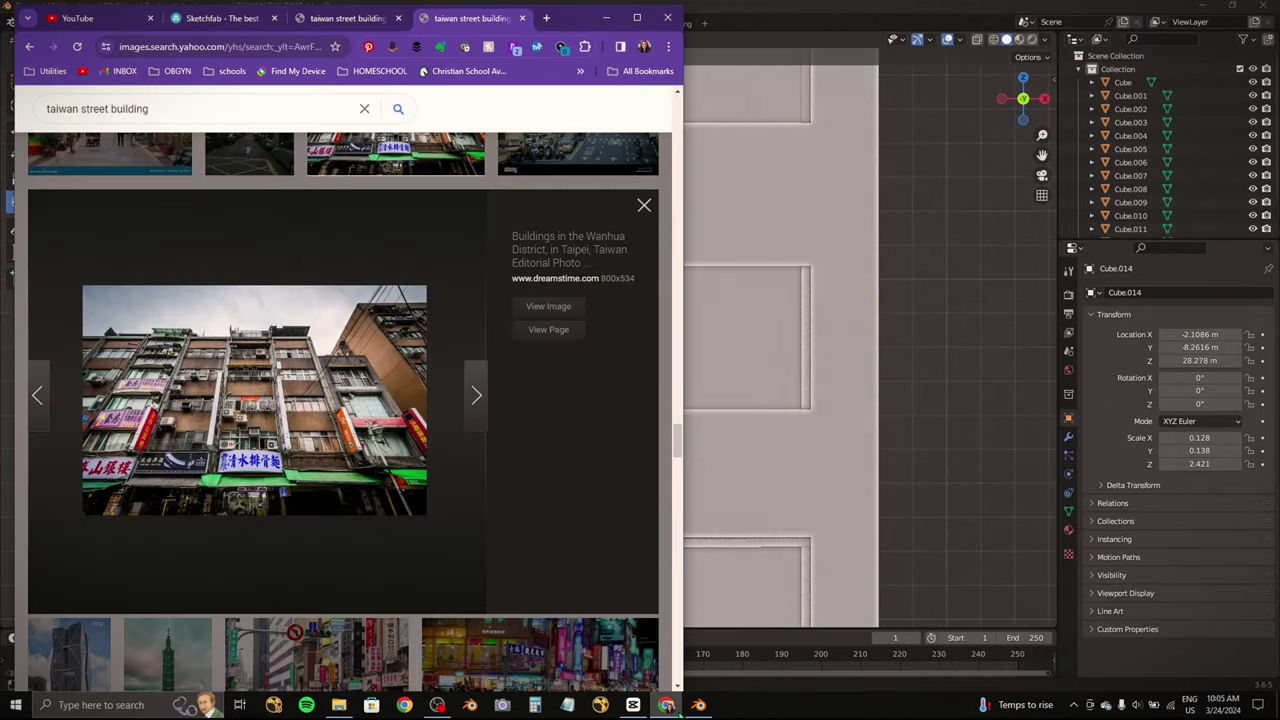
Step: Delete the extra Cube.014 divider bar
click(666, 705)
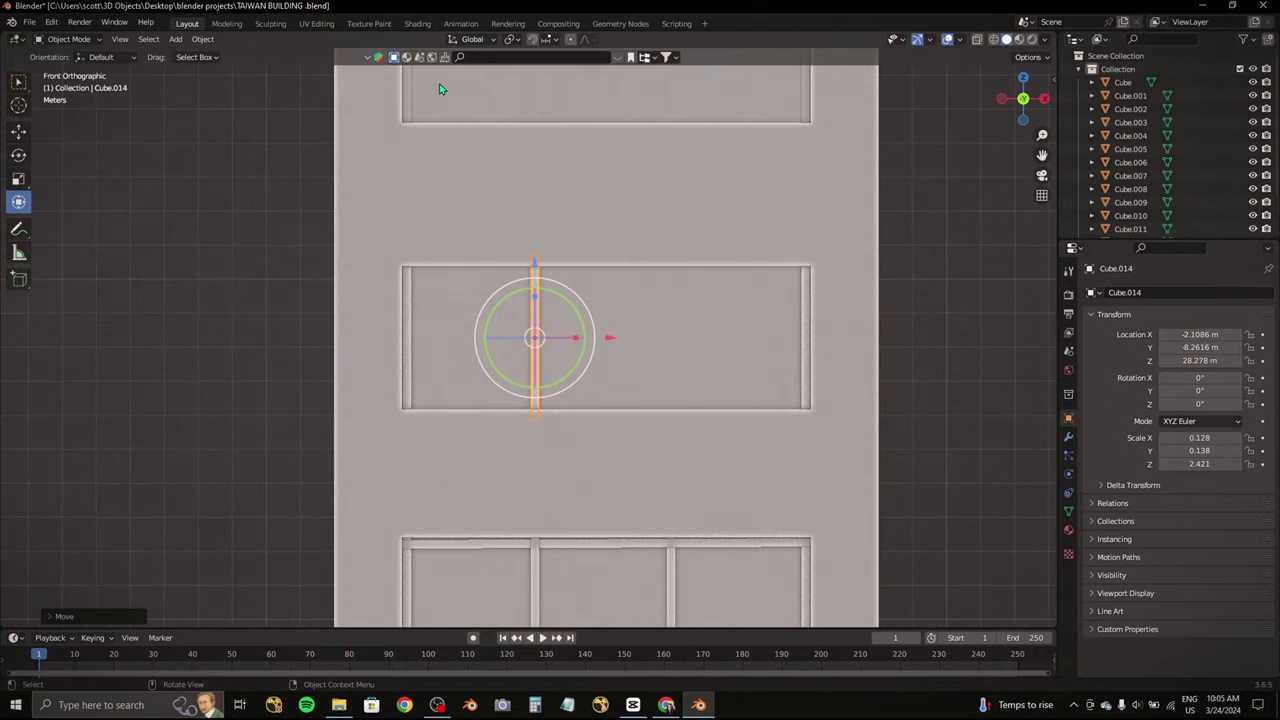
scroll(600, 391, down, 3)
scroll(600, 391, up, 3)
key(Delete)
Step: Switch the building block into Edit Mode and orbit around the facade
click(557, 503)
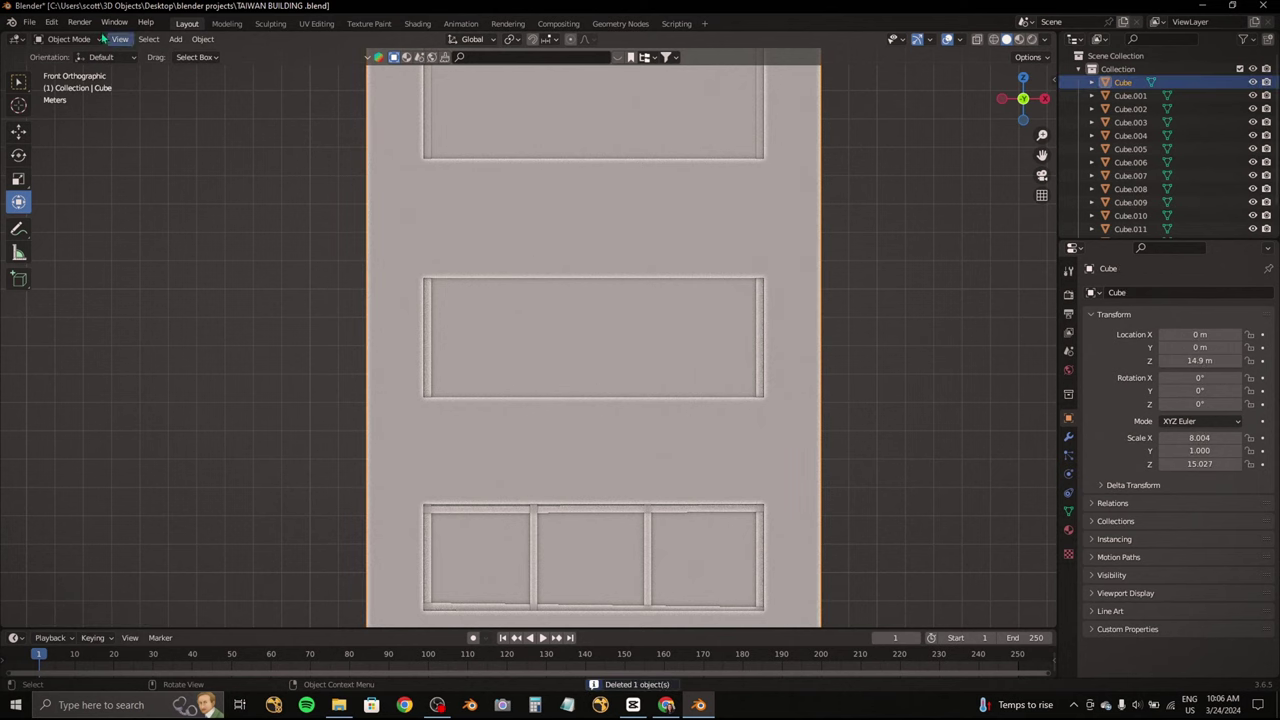
click(68, 69)
mouse_move(330, 420)
middle_down()
mouse_move(380, 314)
mouse_move(466, 283)
mouse_move(441, 229)
mouse_move(520, 260)
mouse_move(617, 333)
mouse_move(640, 306)
mouse_move(653, 348)
middle_up()
key(e)
right_click(614, 271)
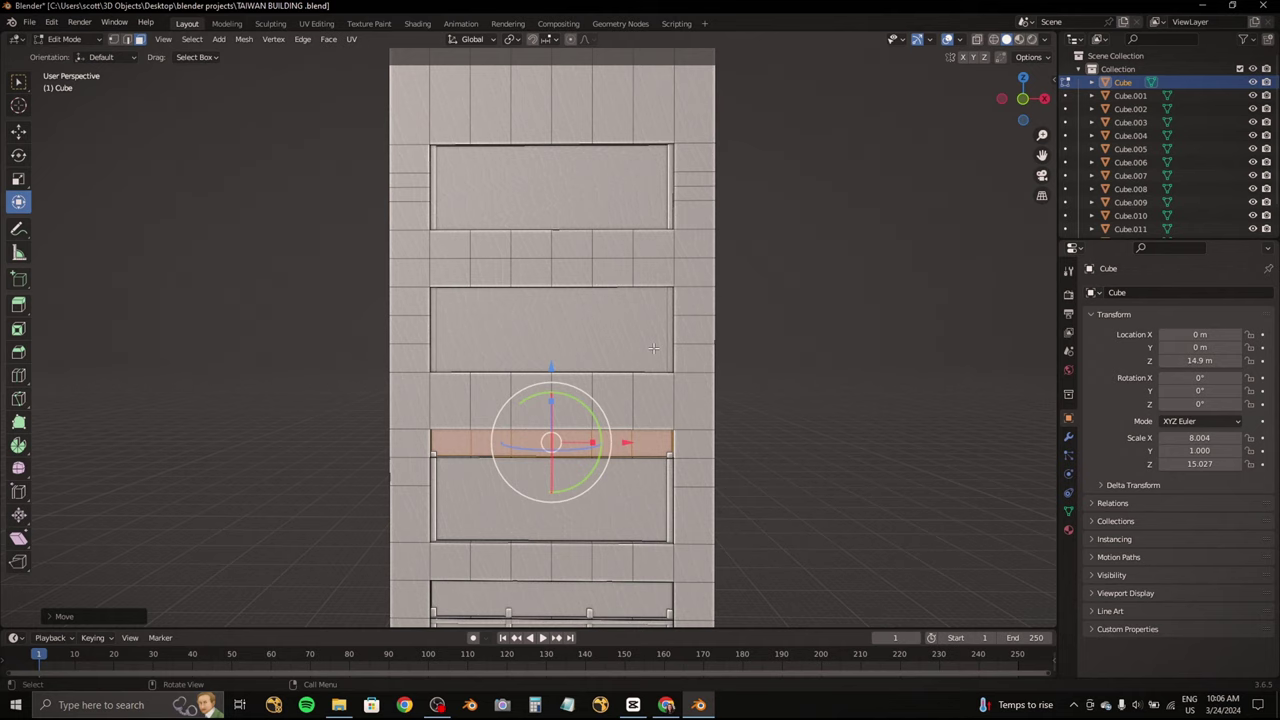
Step: In front view and Object Mode, raise the horizontal bar above the middle window band
click(1022, 98)
key(Tab)
scroll(505, 320, up, 3)
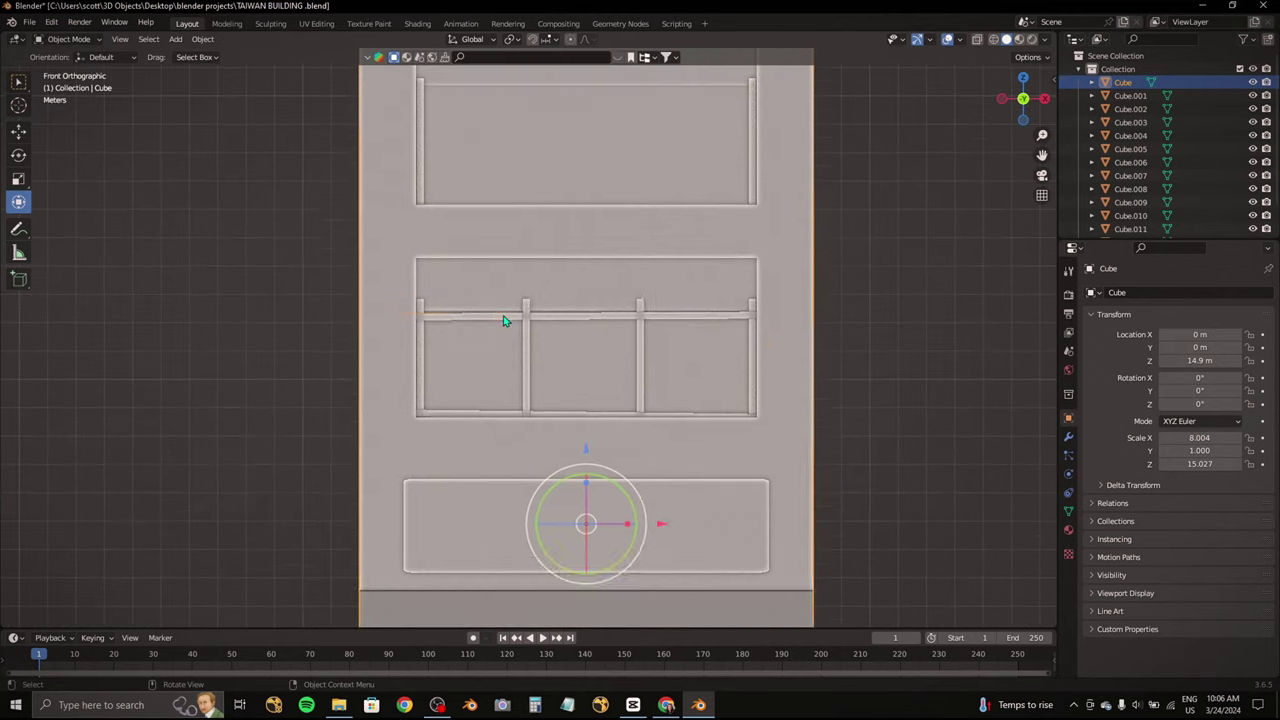
click(505, 320)
drag(586, 262, 584, 218)
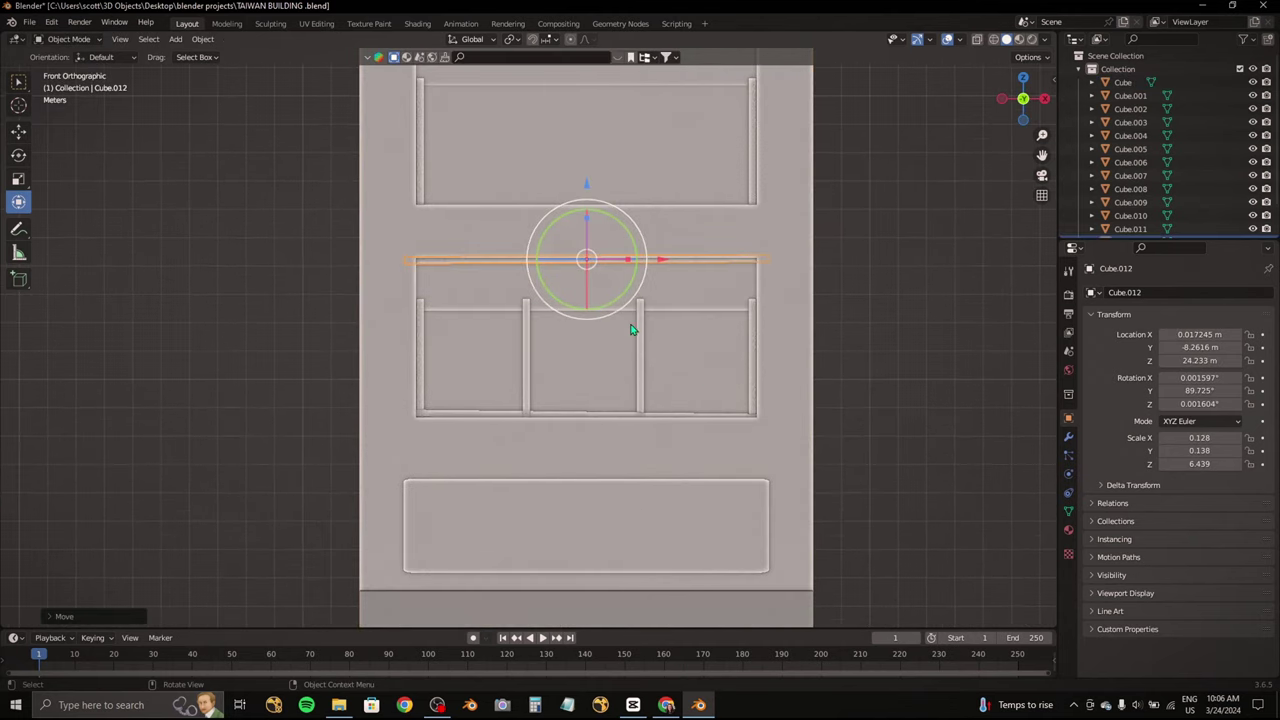
Step: Stretch the outer left and right window bars to the full height of the band
click(640, 340)
shift+click(527, 340)
shift+click(457, 339)
click(748, 345)
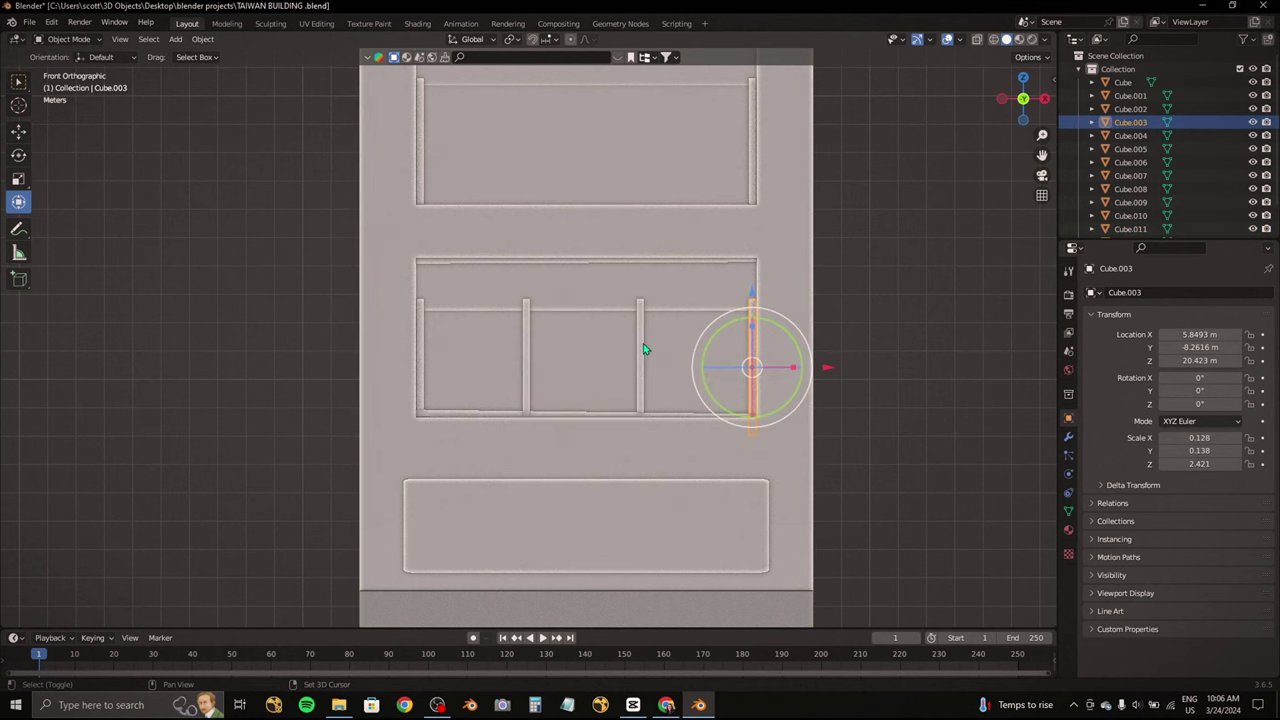
shift+click(640, 350)
shift+click(527, 351)
shift+click(421, 350)
scroll(600, 327, up, 1)
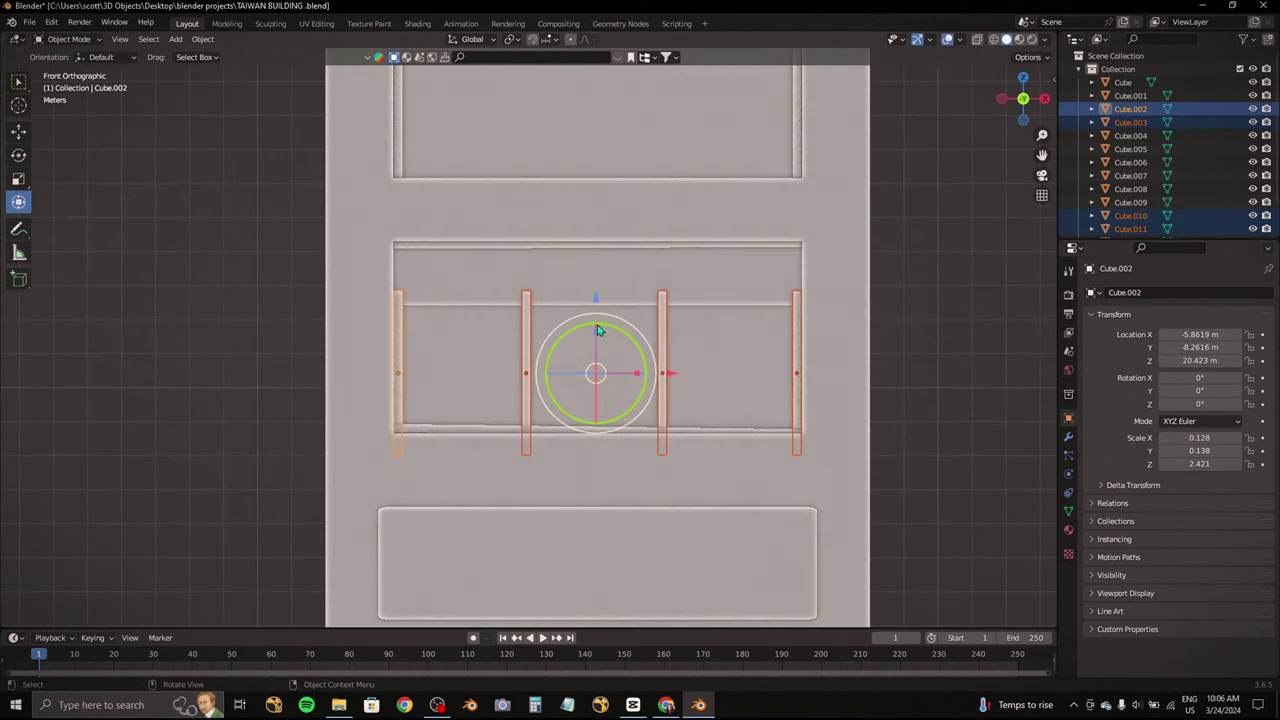
click(404, 327)
drag(394, 314, 391, 257)
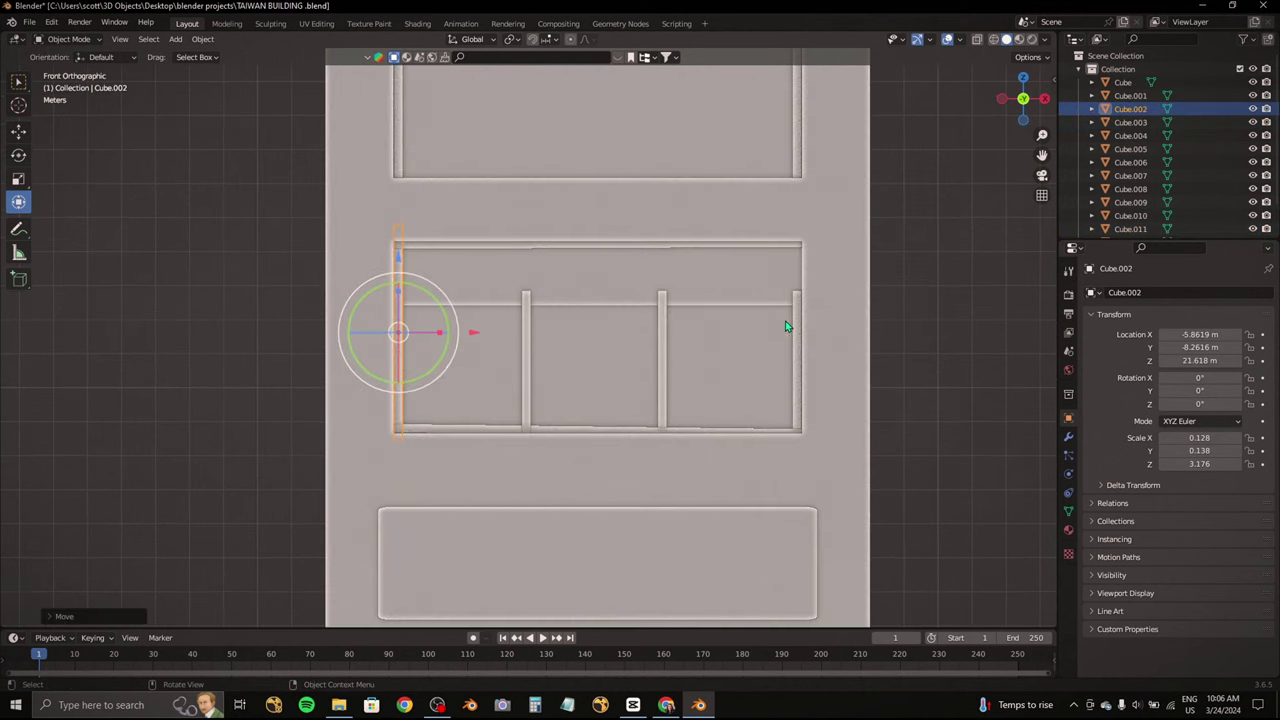
click(797, 337)
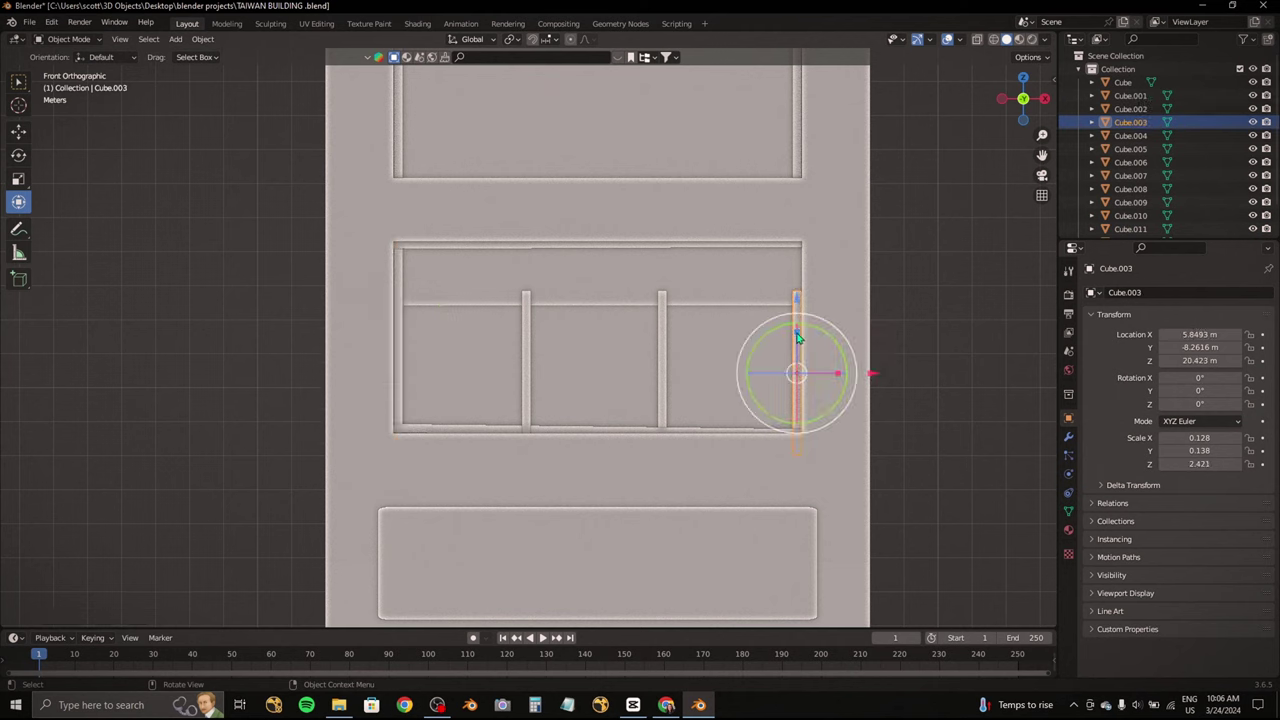
Step: Move the two inner vertical bars down on Z so they divide the lower panes
click(662, 320)
shift+click(525, 341)
key(g)
key(z)
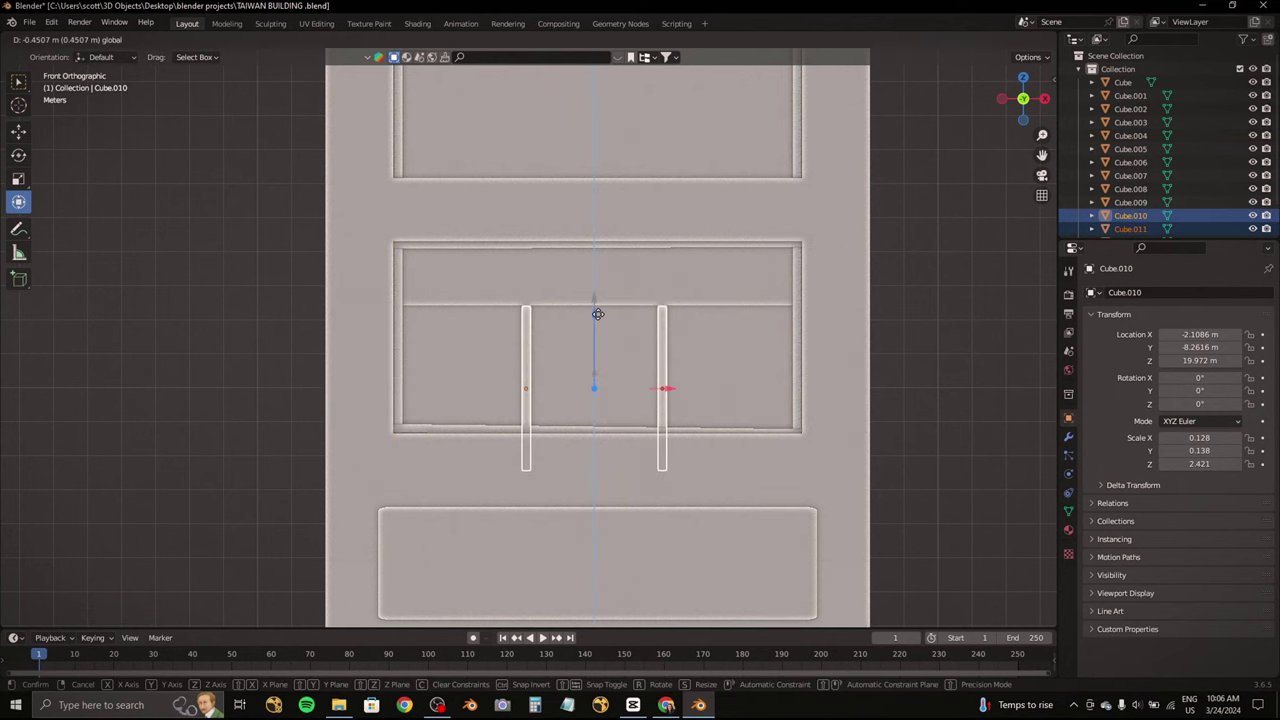
click(597, 314)
Step: Lower the horizontal crossbar on Z so it runs across the window's top
click(592, 249)
key(g)
key(z)
click(608, 233)
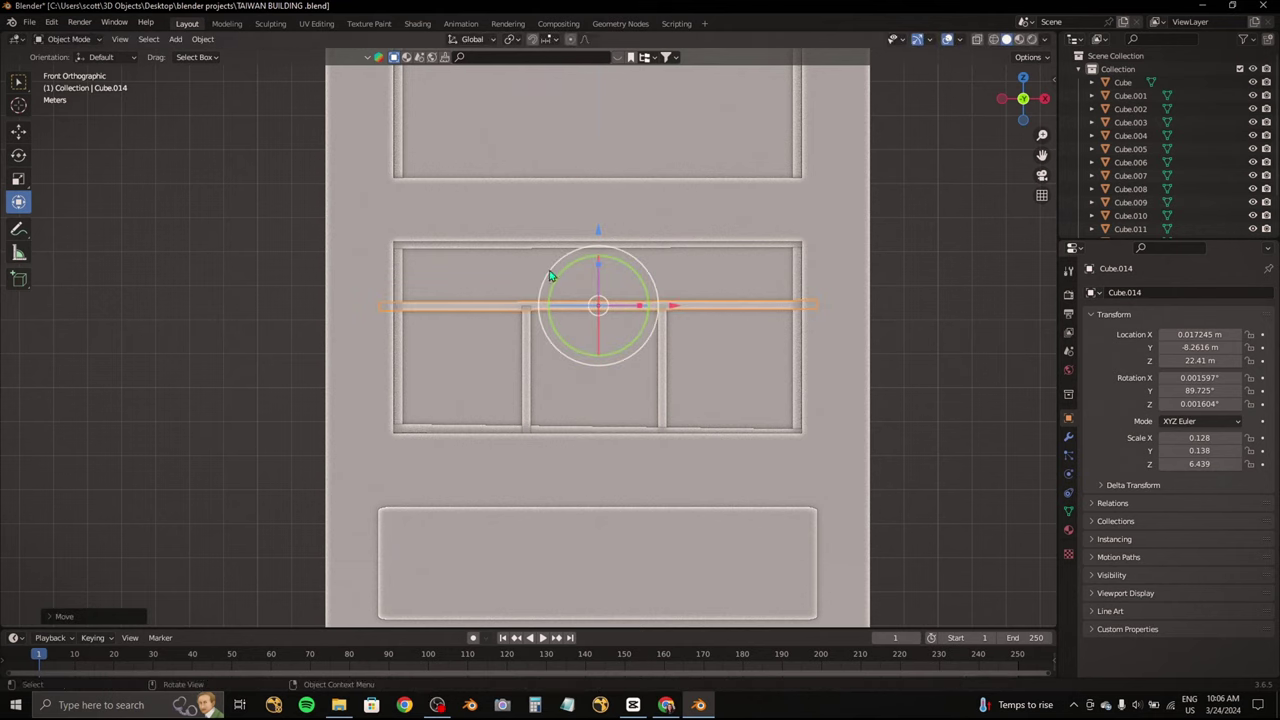
Step: Compare the facade with the reference photo, then return to the straight front view
click(666, 705)
click(666, 705)
middle_drag(734, 428, 700, 400)
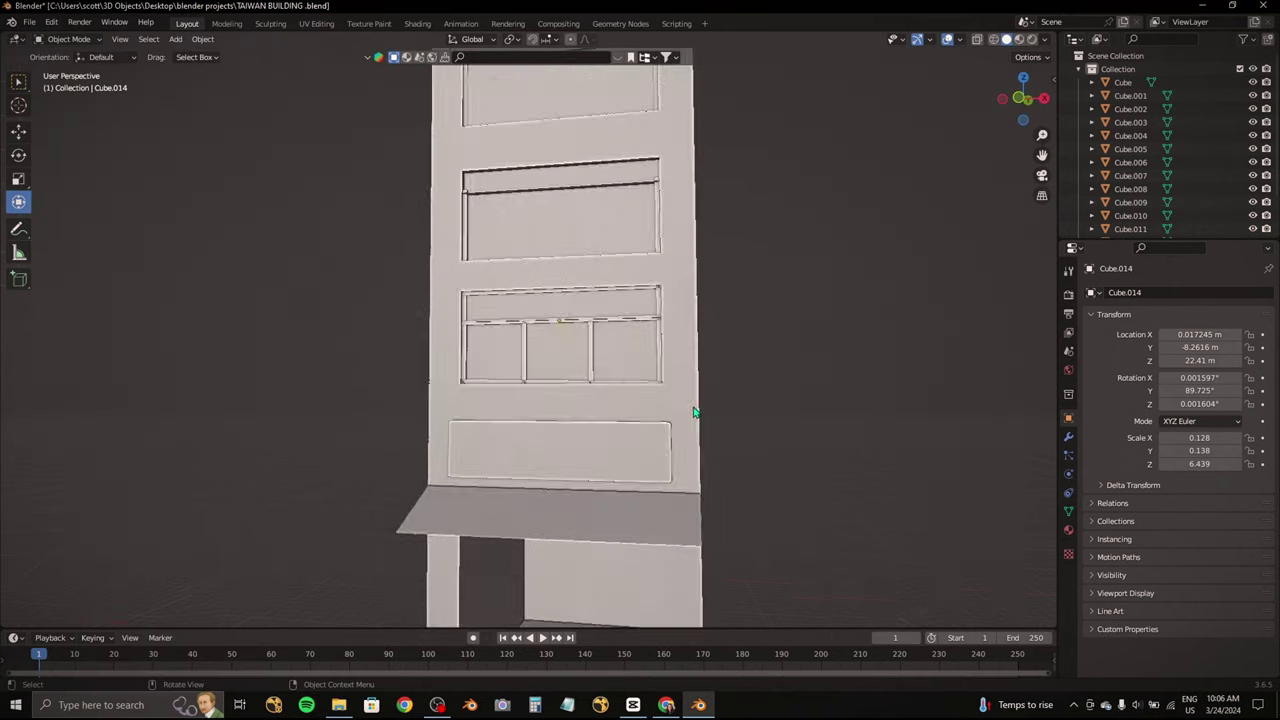
key(KP_1)
scroll(610, 417, up, 2)
click(790, 390)
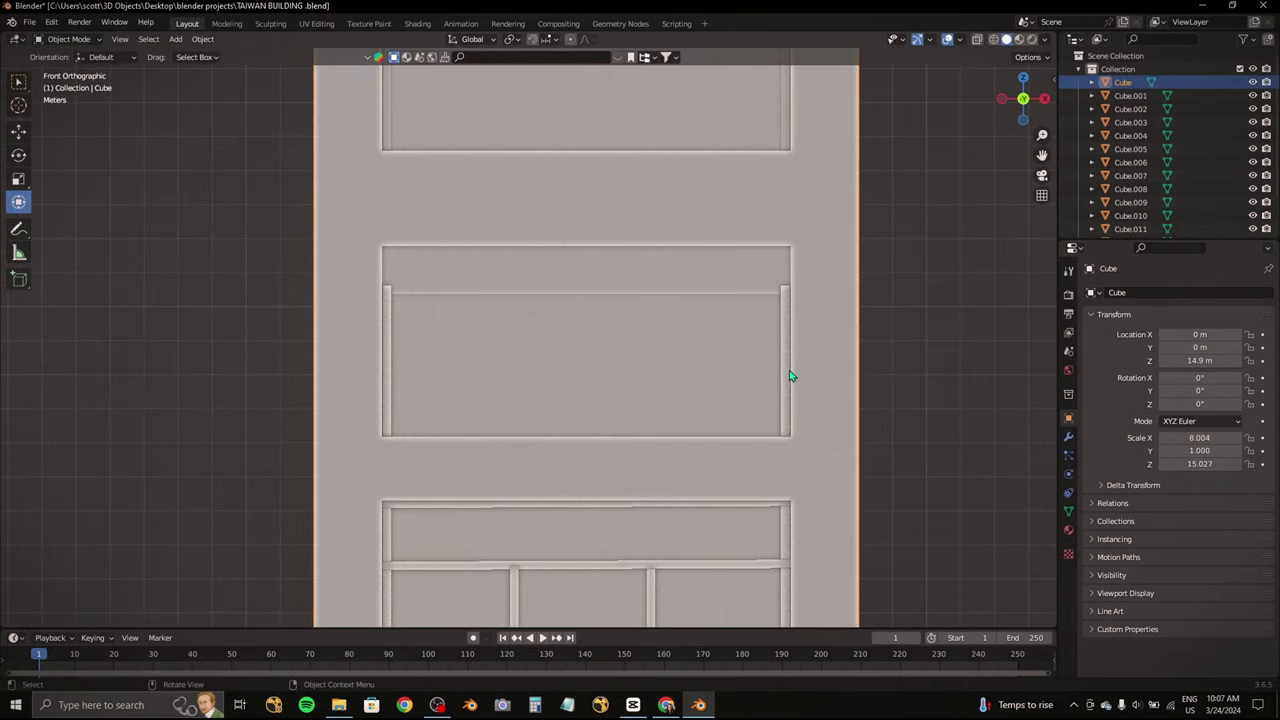
Step: Move a copied vertical bar into the upper band's left third and resize its height
click(786, 372)
drag(860, 378, 568, 370)
key(s)
key(z)
click(584, 331)
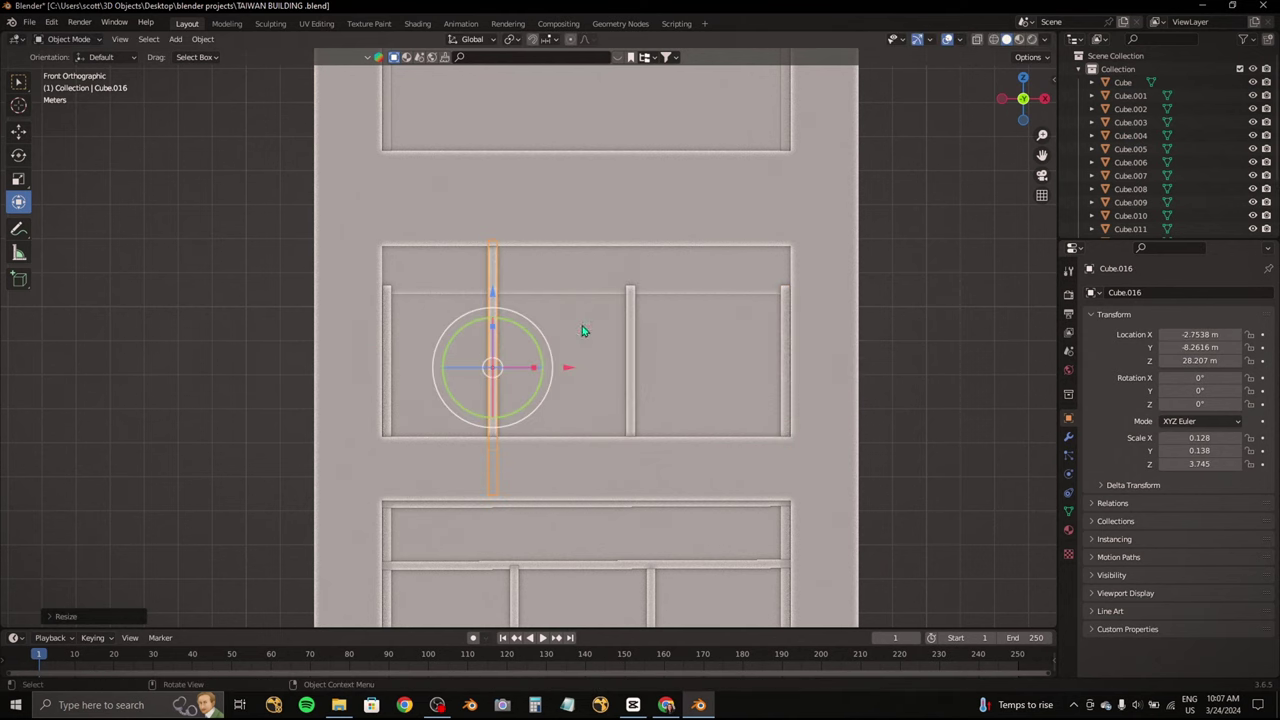
Step: Scale the divider and both side bars on Z to the full upper panel height
key(s)
key(z)
click(632, 290)
click(786, 330)
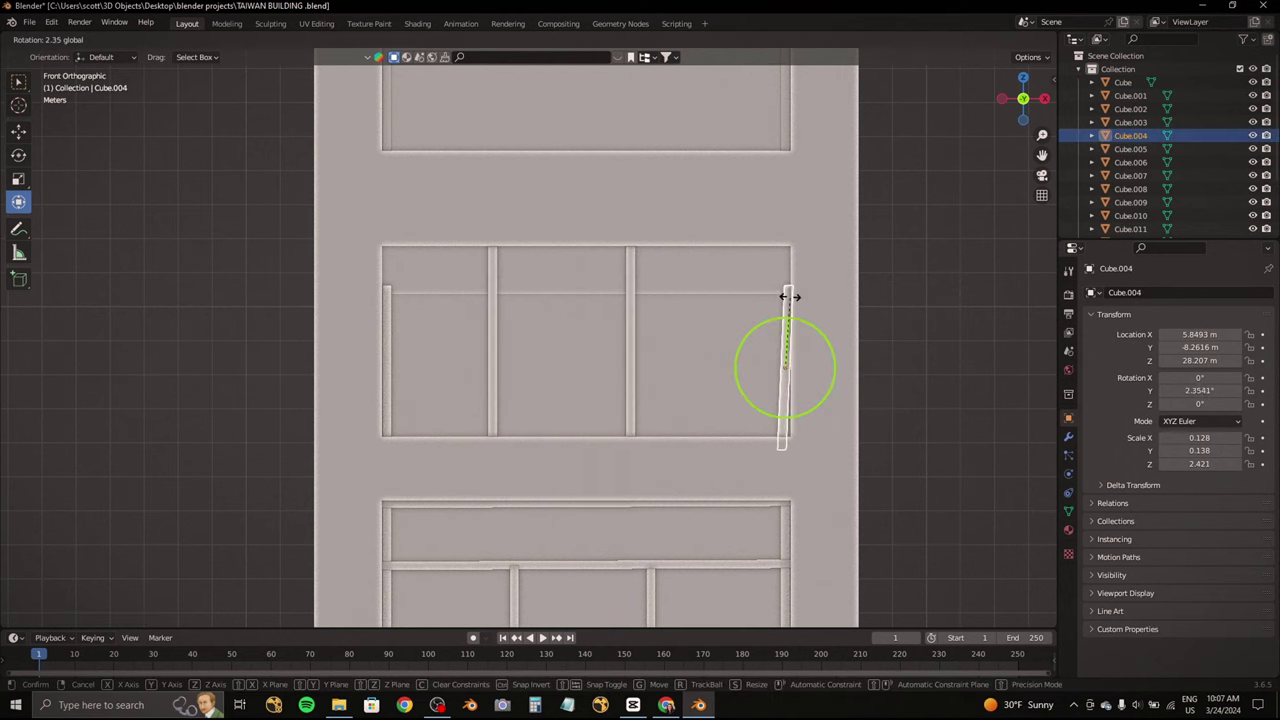
key(s)
key(z)
click(783, 305)
click(389, 350)
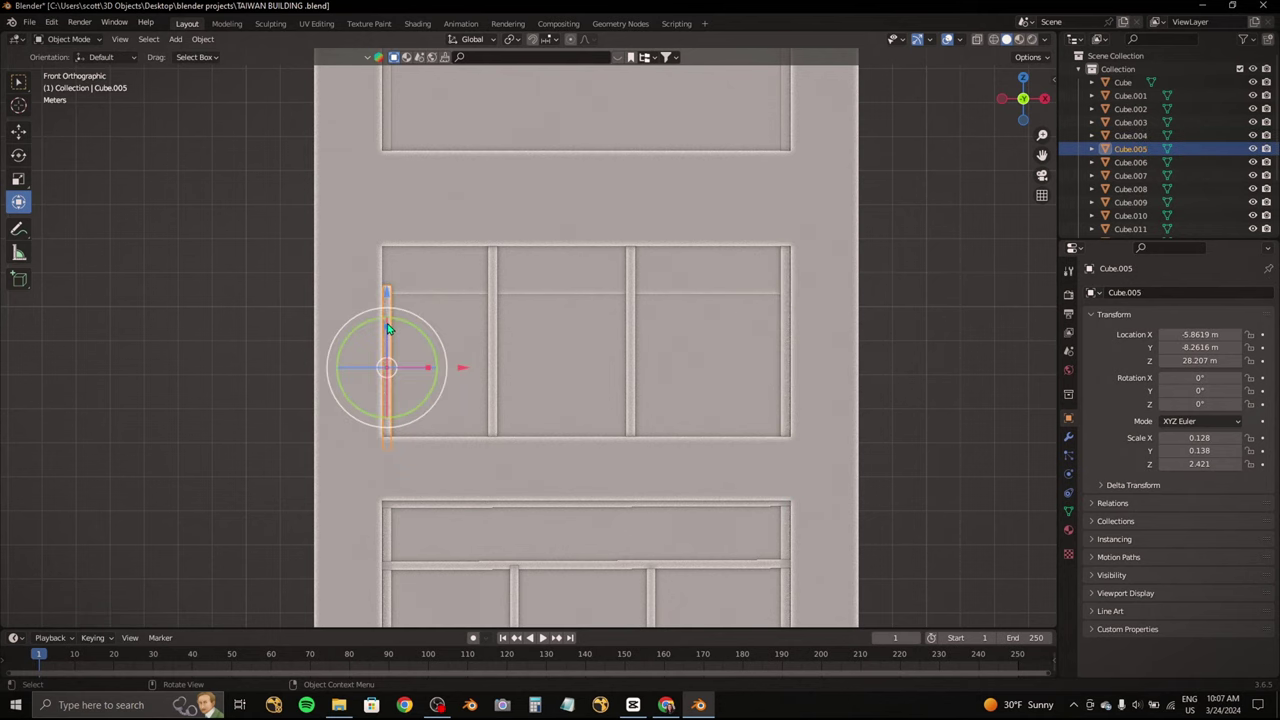
key(s)
key(z)
click(554, 368)
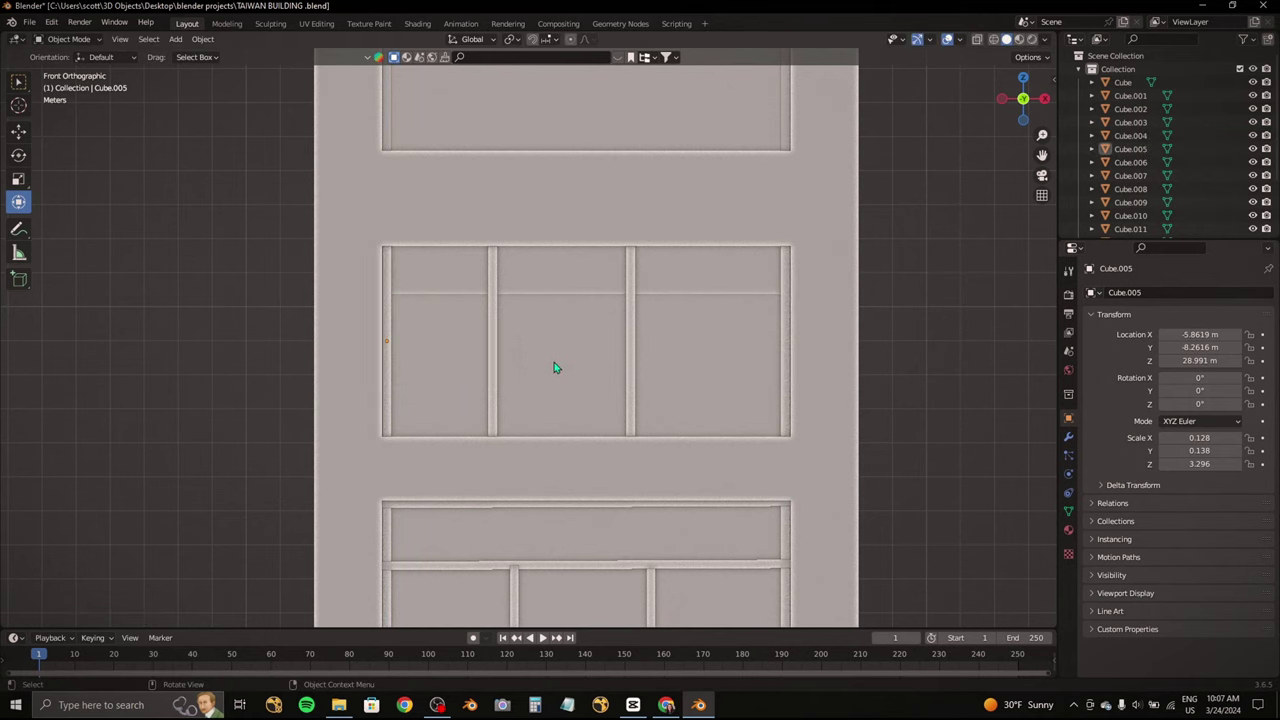
Step: Duplicate the lower band's horizontal crossbar and move the copy up to the upper band
click(593, 568)
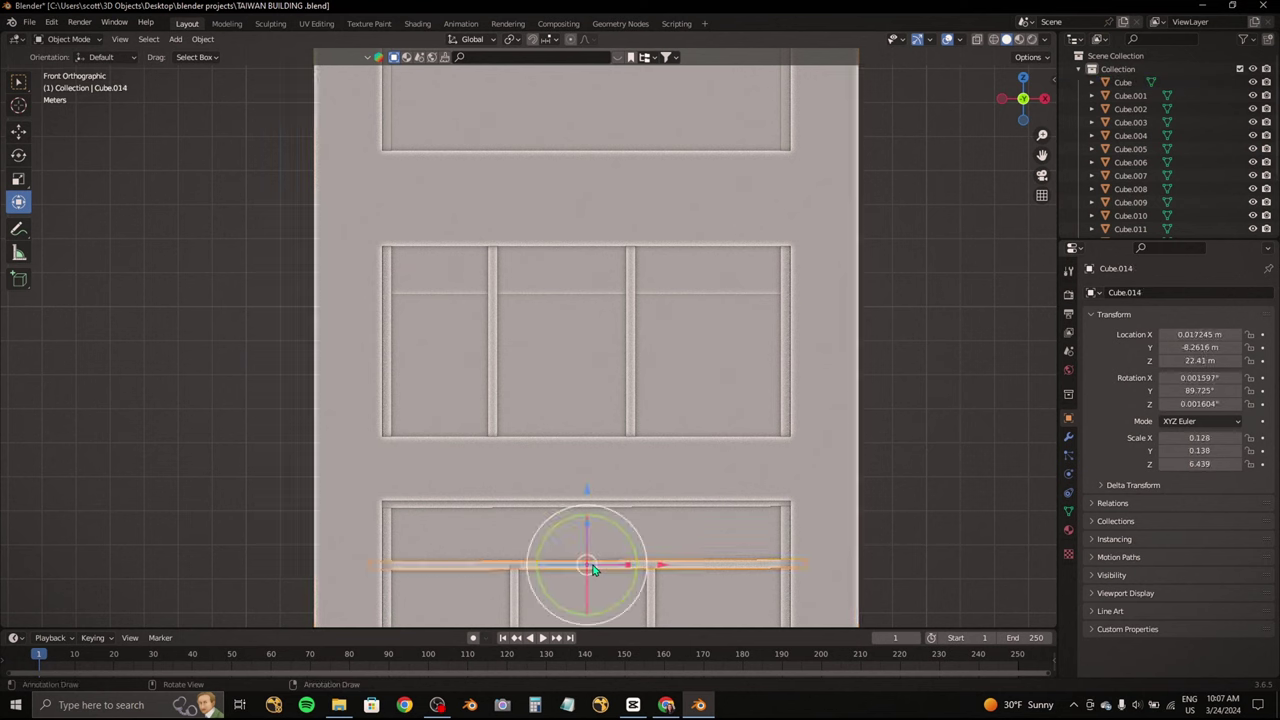
shift+middle_drag(637, 465, 471, 434)
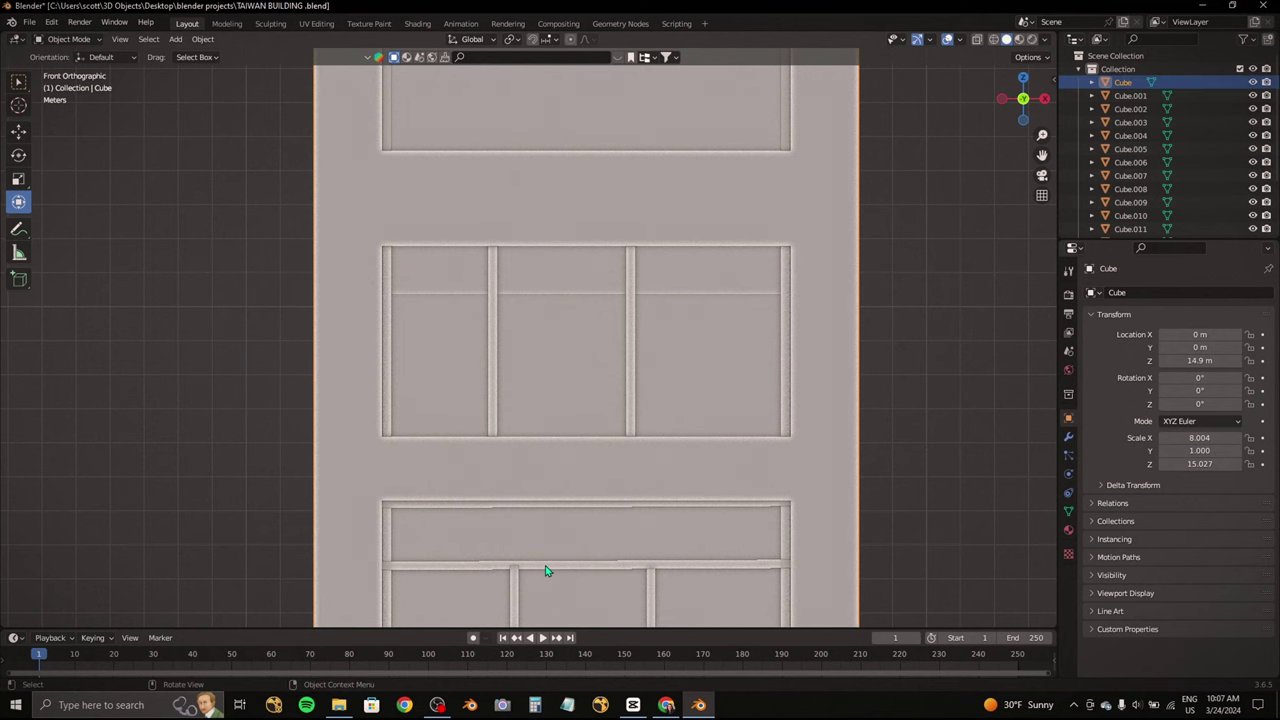
shift+middle_drag(543, 571, 565, 443)
click(566, 444)
key(shift+d)
right_click(566, 444)
mouse_move(595, 365)
mouse_down()
mouse_move(594, 228)
mouse_move(644, 210)
mouse_up()
scroll(935, 228, up, 3)
click(700, 248)
scroll(644, 210, down, 3)
mouse_move(600, 400)
shift+middle_down()
mouse_move(580, 330)
mouse_move(606, 289)
shift+middle_up()
Step: Make two more Z-constrained copies of the crossbar, then return to the front view
key(shift+d)
key(z)
click(563, 176)
key(shift+d)
key(z)
click(586, 318)
scroll(606, 289, down, 3)
click(1018, 106)
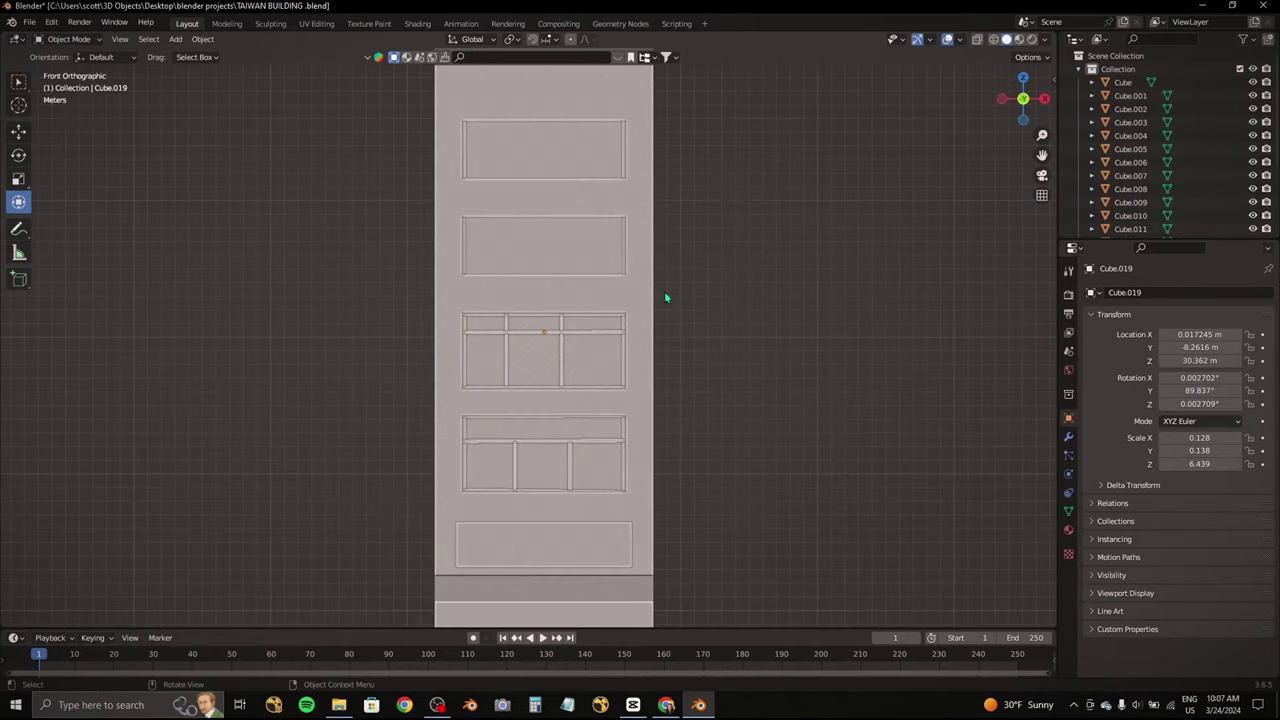
scroll(630, 385, up, 3)
Step: Select two vertical bars and check their layout against the Taiwan building reference photo
click(522, 411)
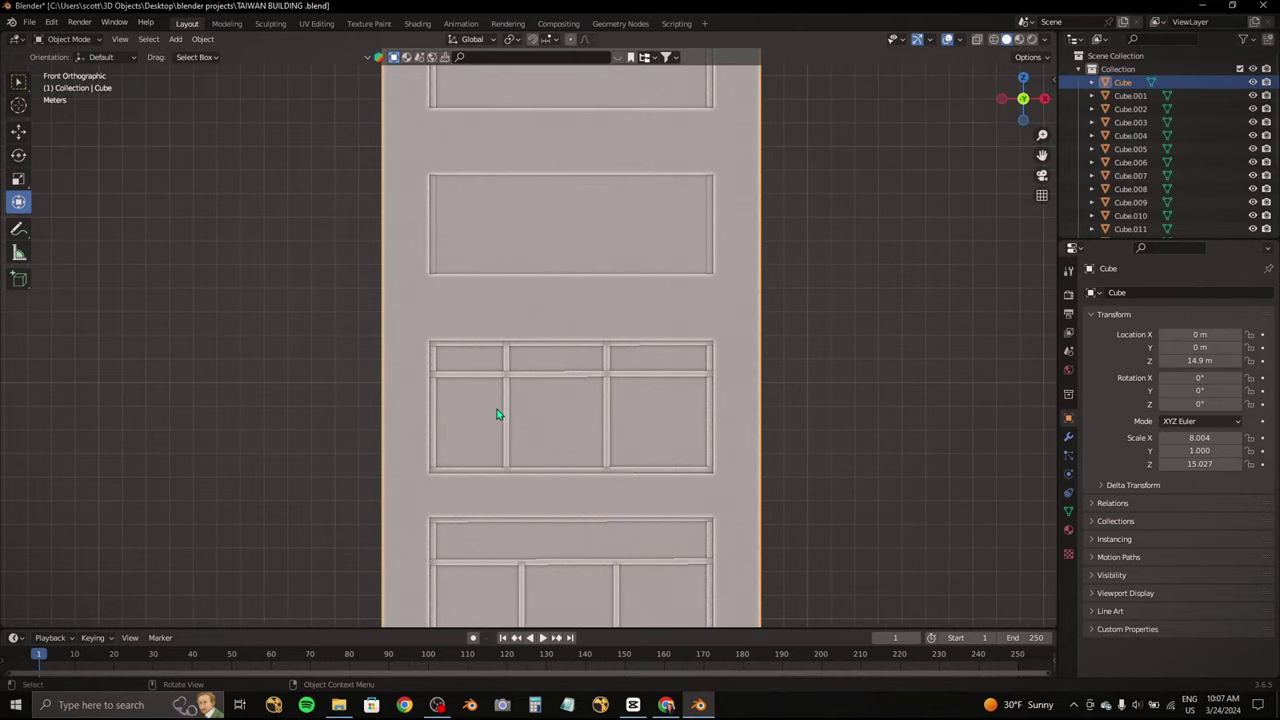
click(496, 414)
click(666, 704)
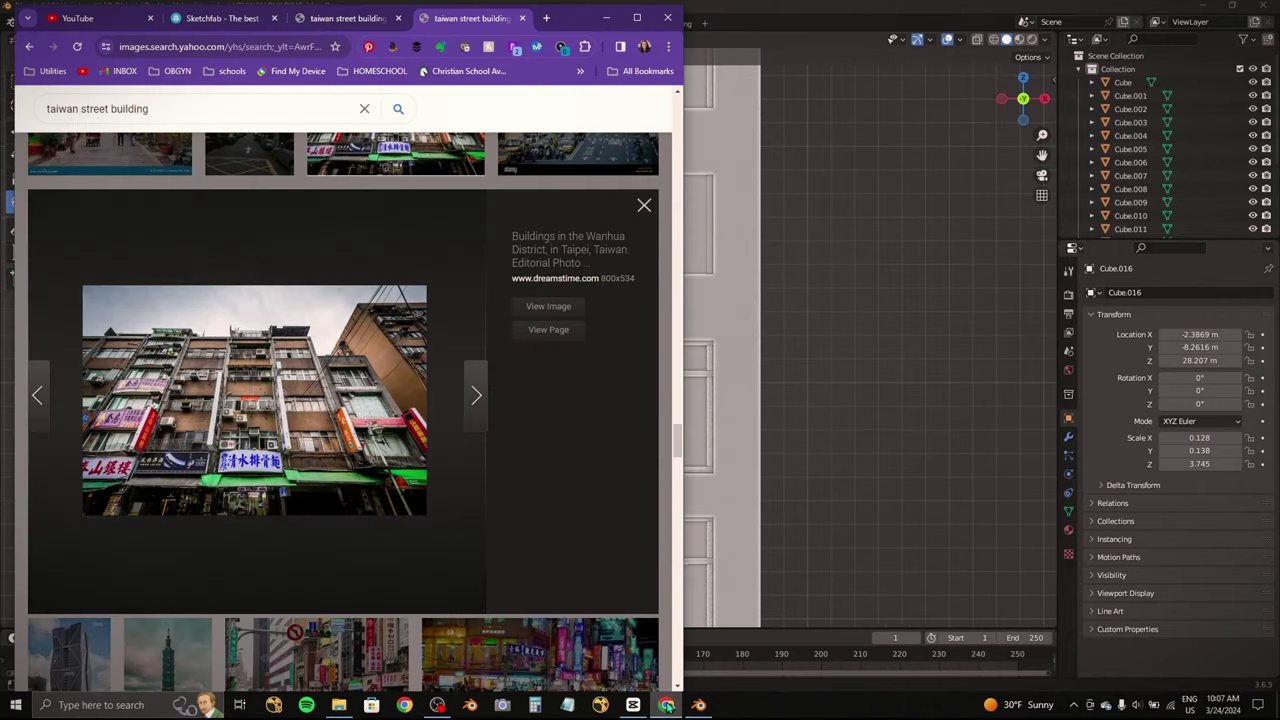
click(666, 704)
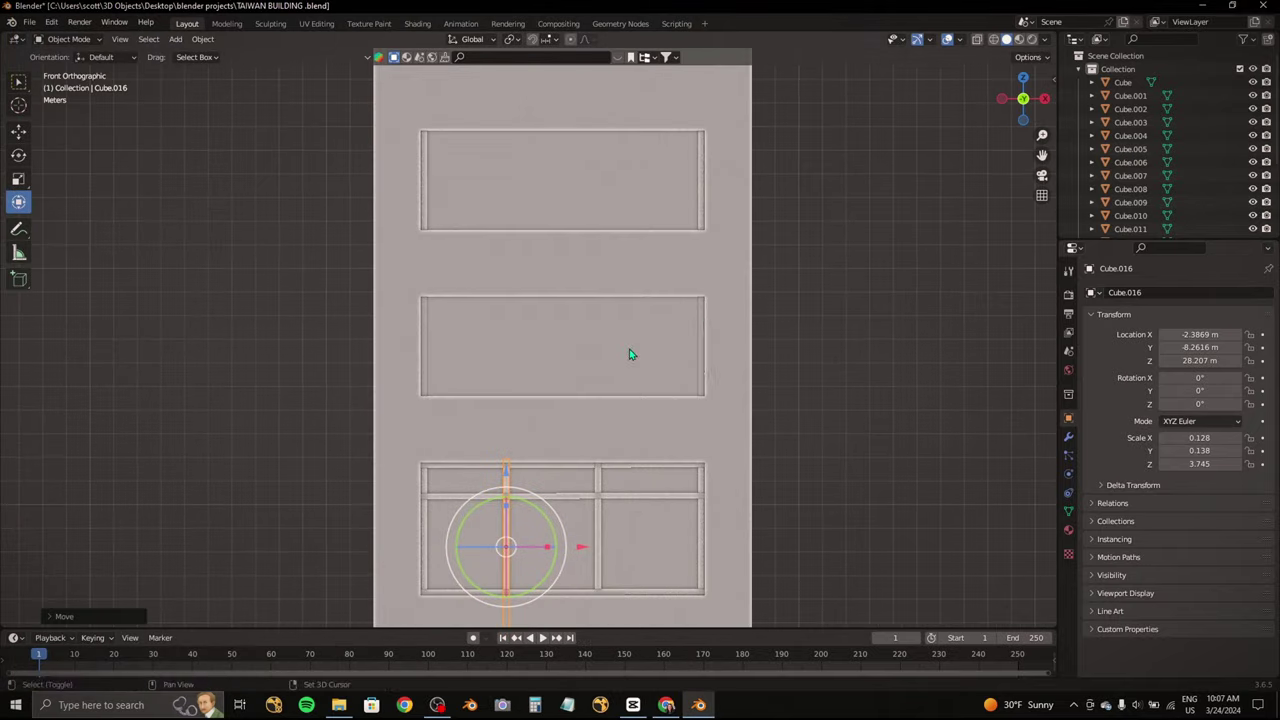
scroll(632, 354, up, 1)
Step: Duplicate vertical bars along X to place four dividers, splitting the band into five panes
click(735, 345)
key(shift+d)
key(x)
click(758, 345)
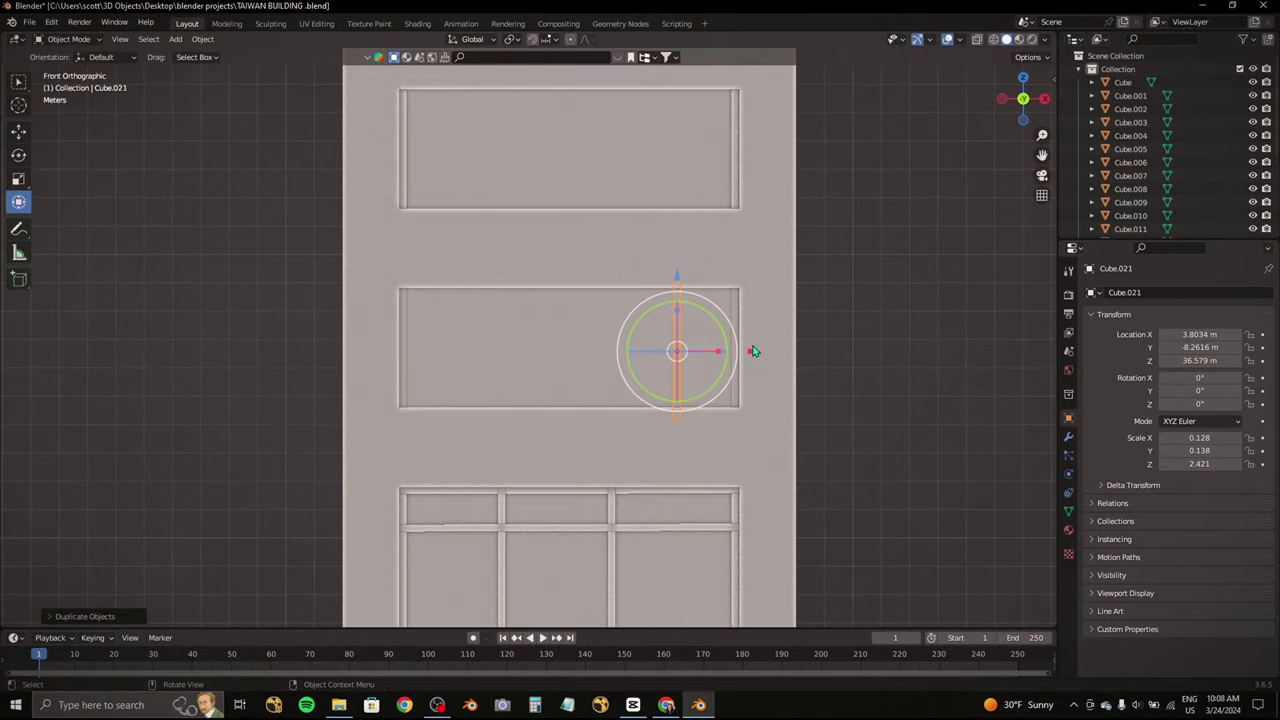
key(shift+d)
click(686, 350)
key(shift+d)
click(603, 352)
key(shift+d)
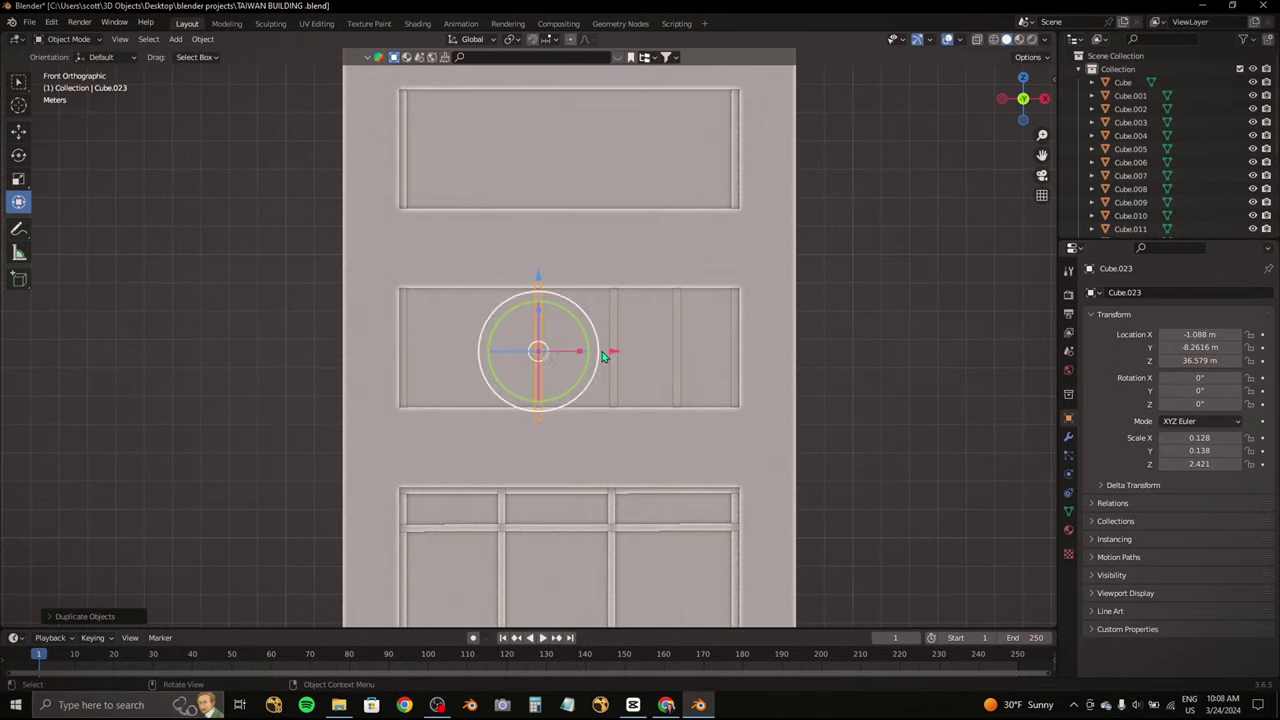
key(shift+d)
key(x)
click(531, 352)
Step: Move a copy of the horizontal crossbar up to the top of the new band
click(595, 492)
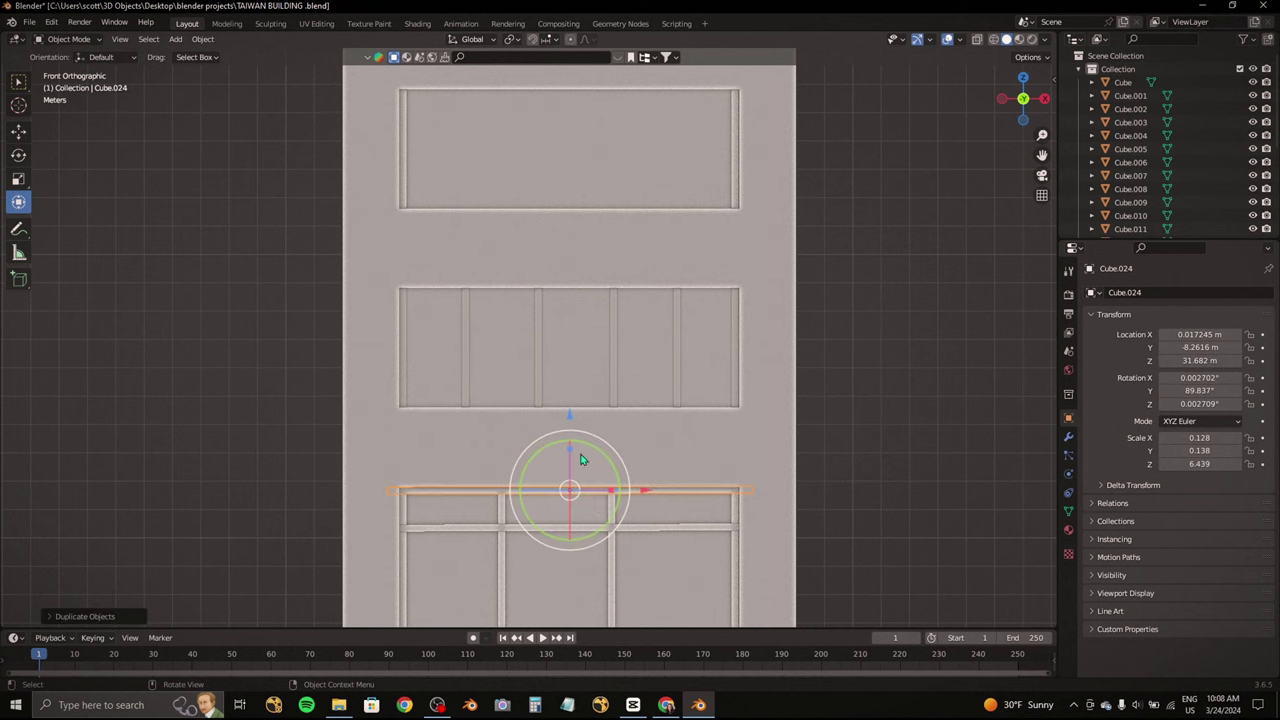
drag(569, 413, 572, 326)
key(shift+d)
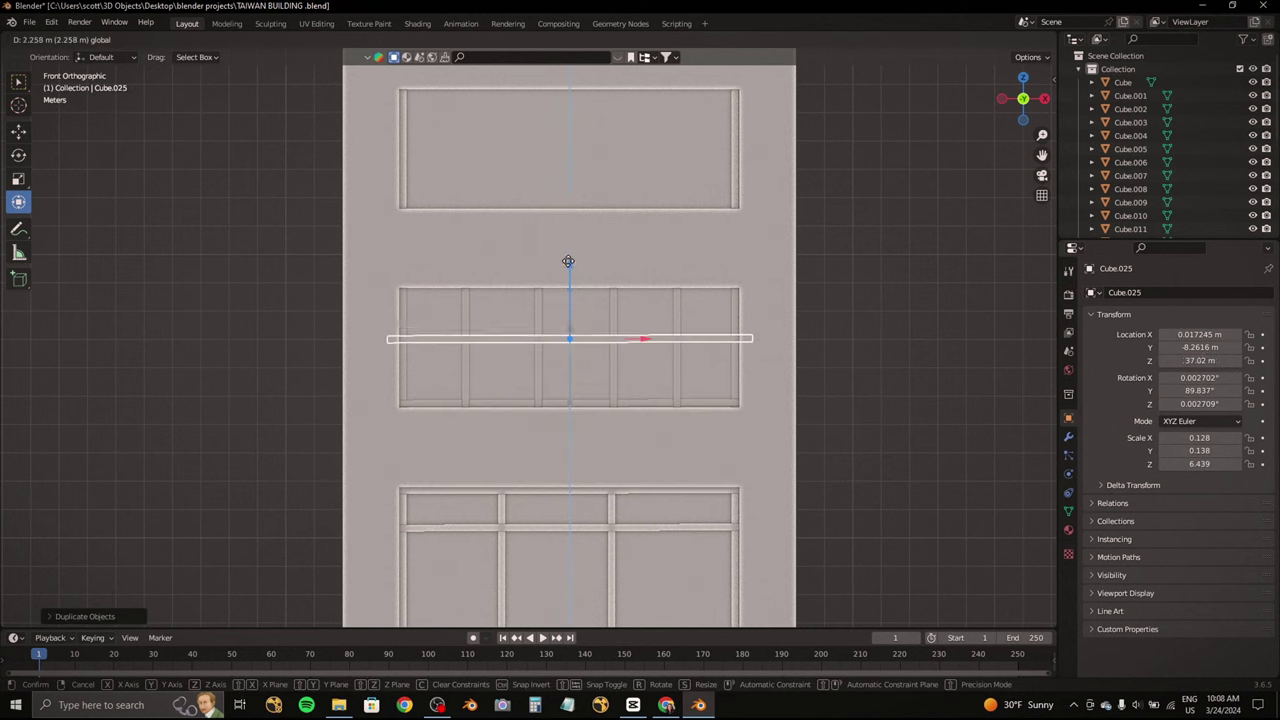
click(570, 220)
Step: Orbit around to inspect the facade bars, then bring the reference photo back up
middle_drag(570, 220, 640, 200)
scroll(723, 177, up, 5)
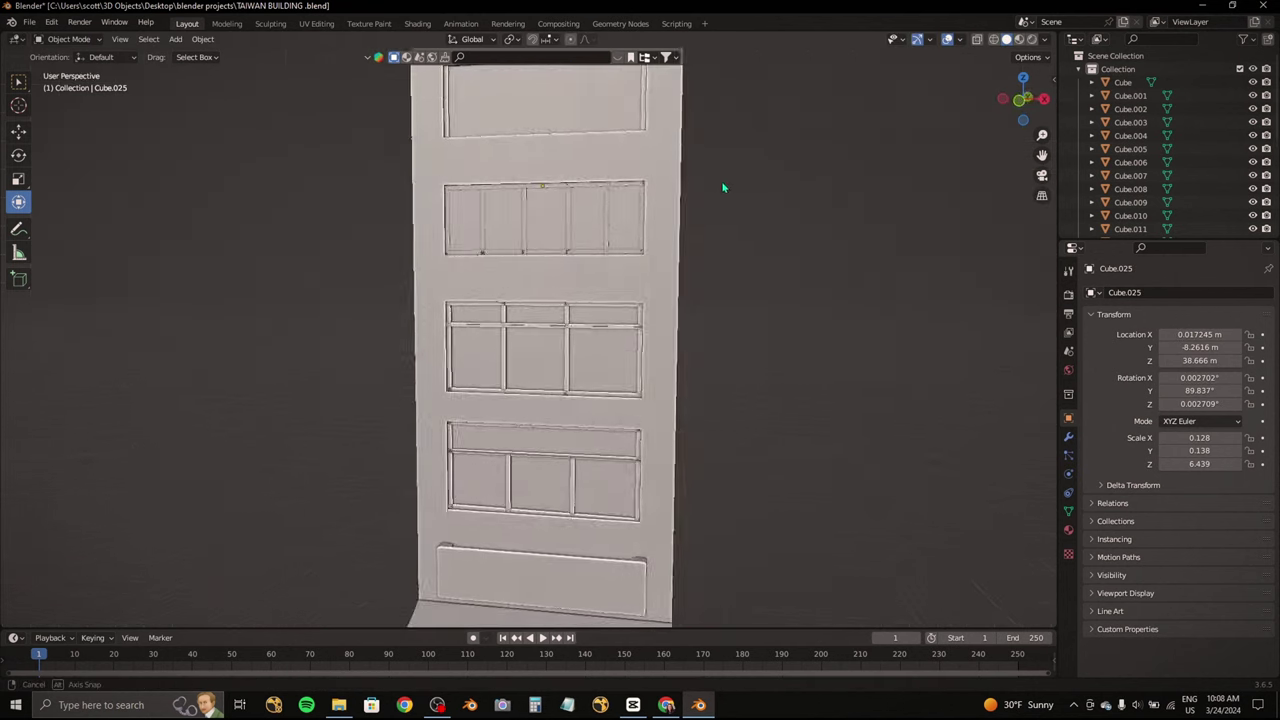
scroll(723, 177, down, 6)
mouse_move(723, 177)
middle_down()
mouse_move(683, 191)
mouse_move(688, 337)
mouse_move(663, 391)
middle_up()
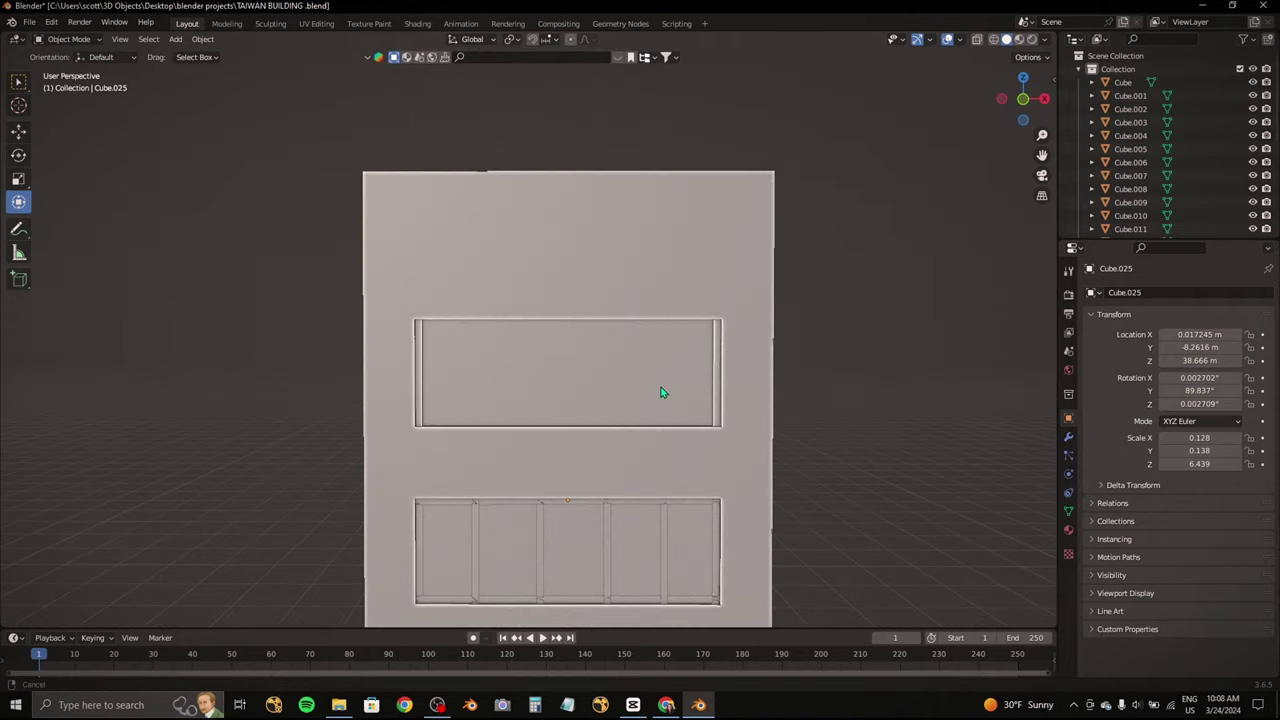
click(668, 705)
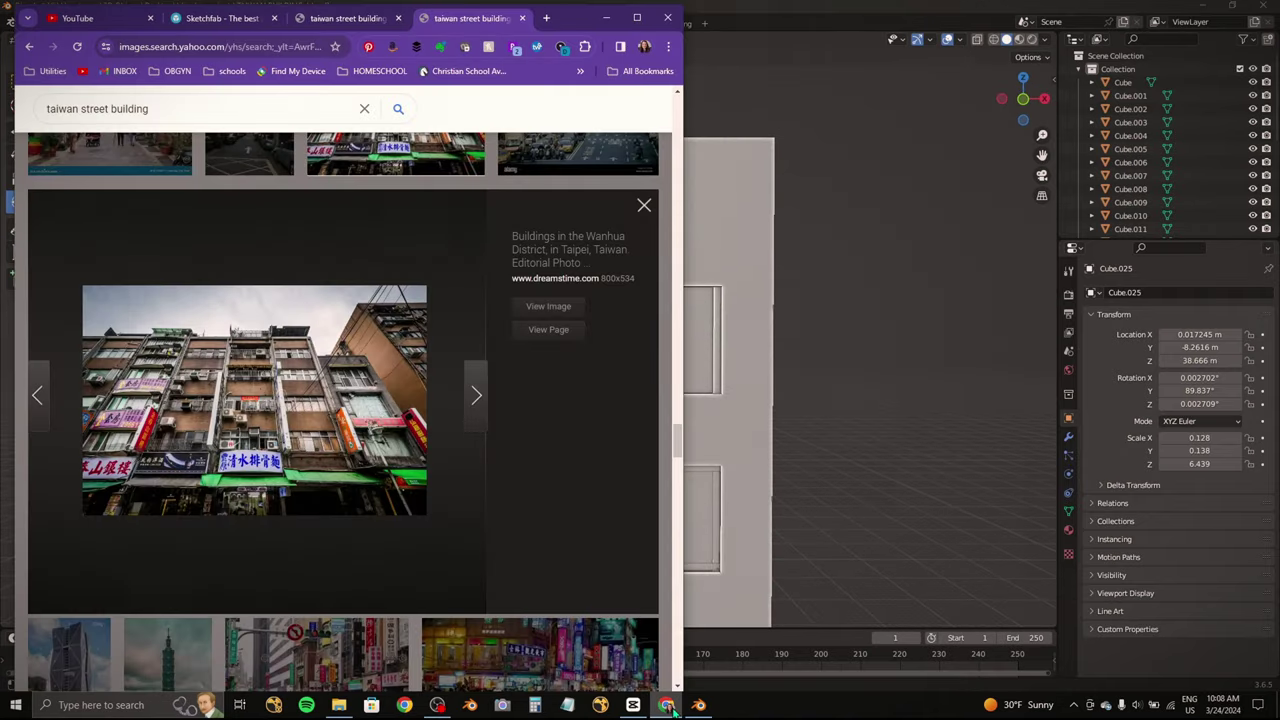
Step: In front view, duplicate a vertical window strip, turn it horizontal and stretch it along the top rail
click(668, 705)
scroll(795, 307, up, 2)
click(1019, 90)
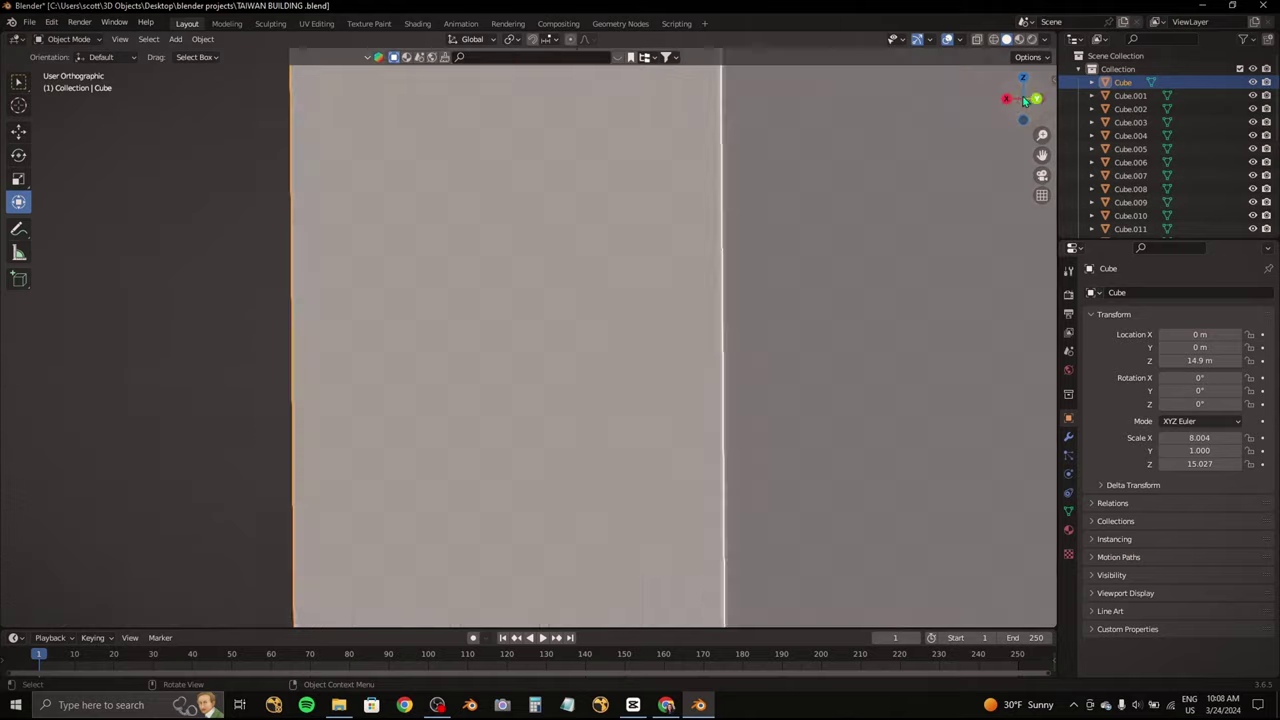
click(827, 316)
key(shift+d)
key(r)
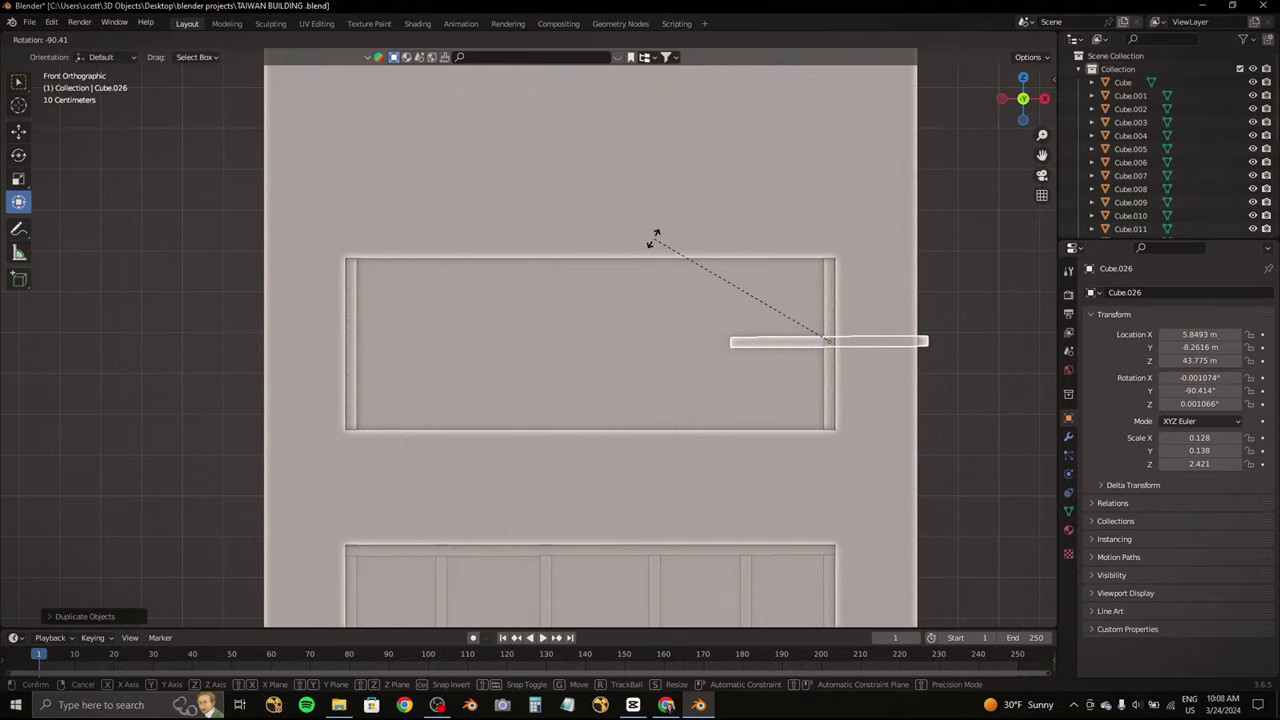
click(656, 236)
drag(908, 341, 1000, 341)
scroll(900, 340, down, 2)
drag(737, 340, 571, 340)
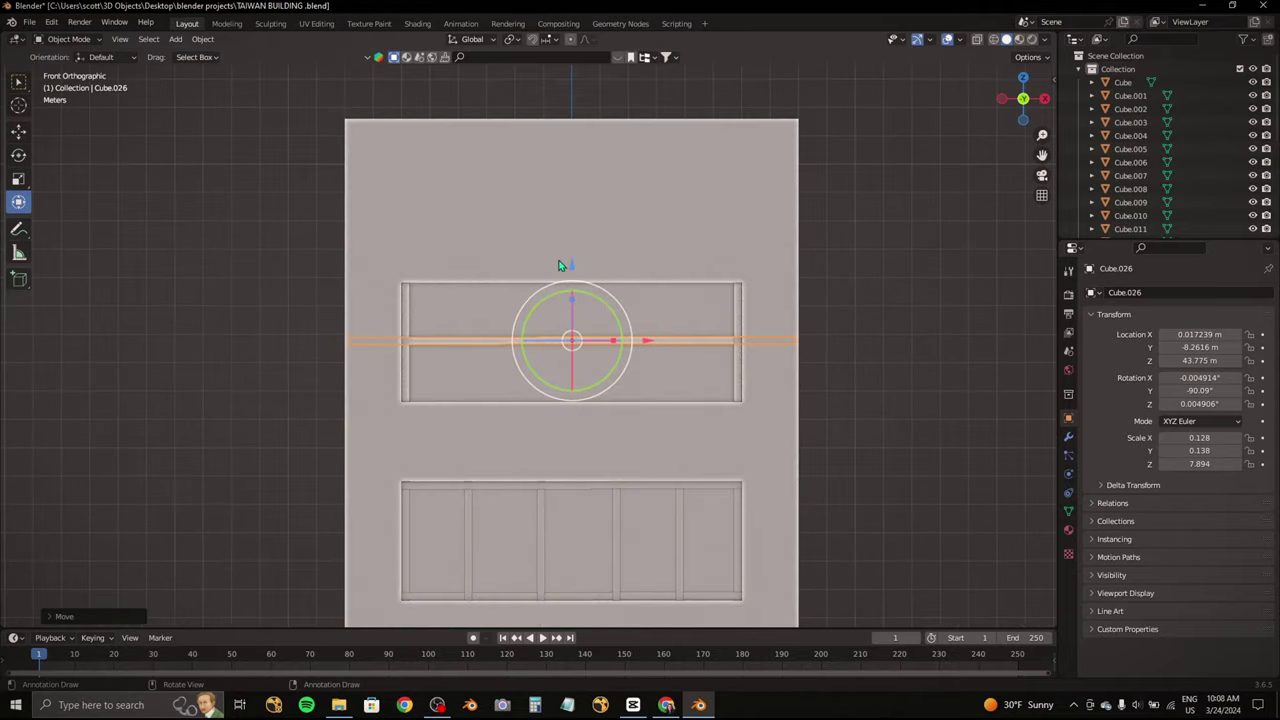
drag(572, 268, 572, 237)
scroll(572, 237, up, 2)
Step: Duplicate the right vertical strip twice to add new dividers across the upper window band
click(829, 345)
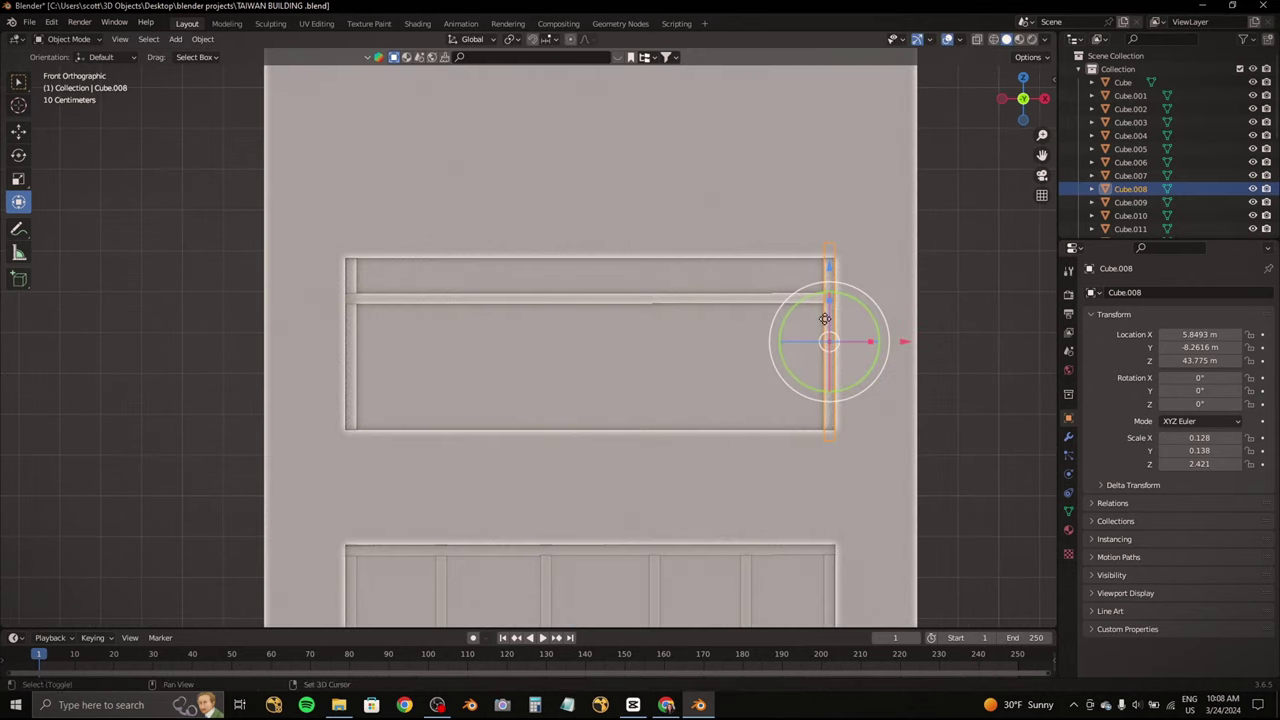
key(shift+d)
click(763, 331)
key(shift+d)
key(x)
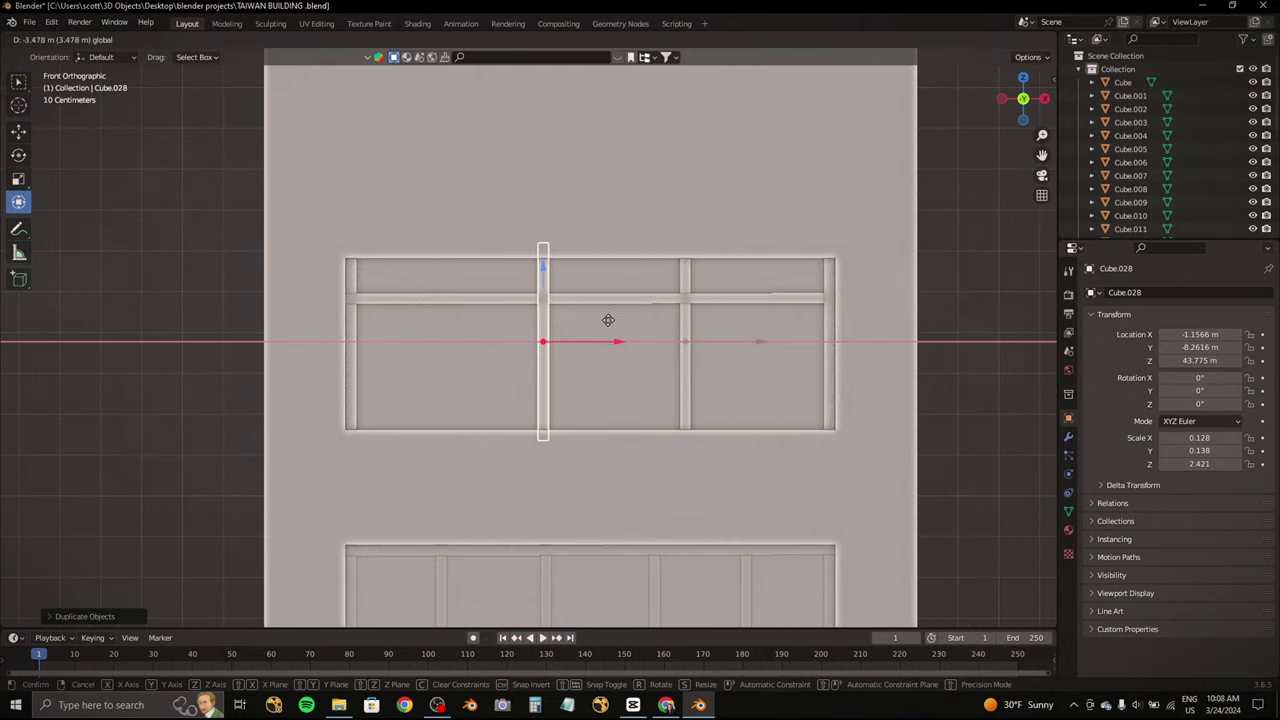
click(608, 320)
key(g)
key(x)
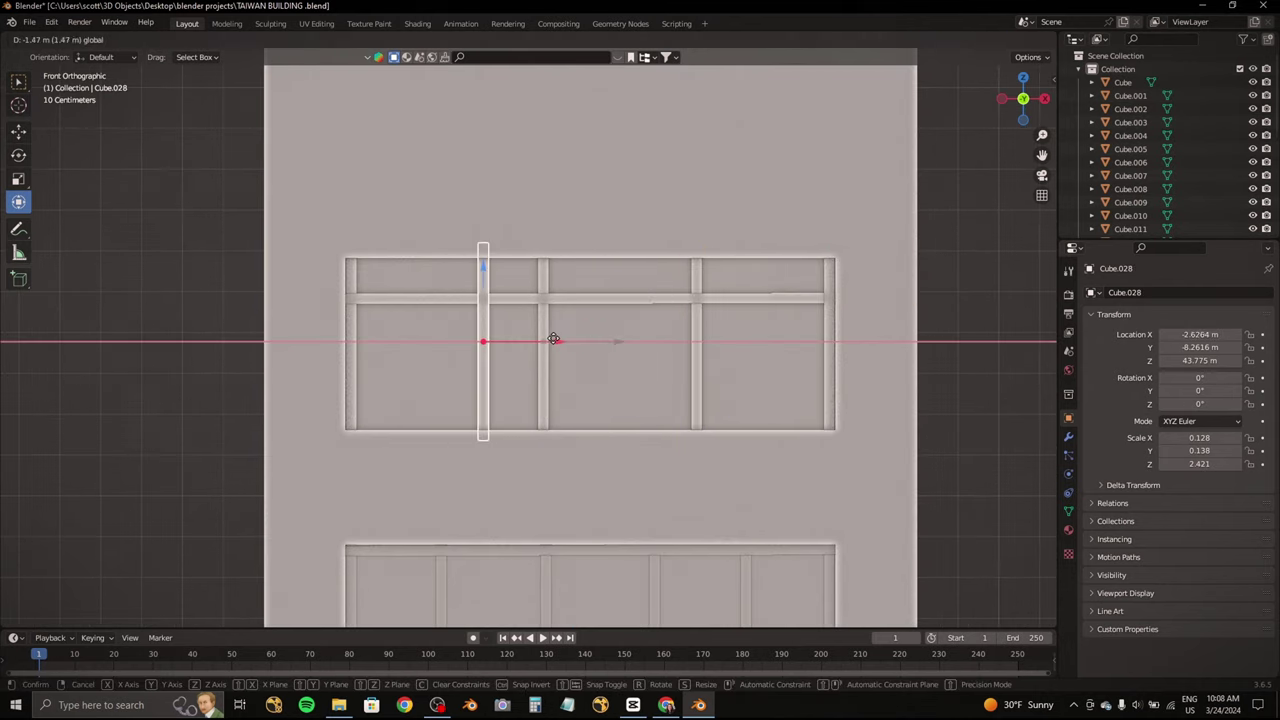
click(553, 339)
Step: Slide several dividers sideways along X to space them across the window band
click(545, 341)
key(g)
key(x)
click(646, 343)
click(697, 343)
key(g)
key(x)
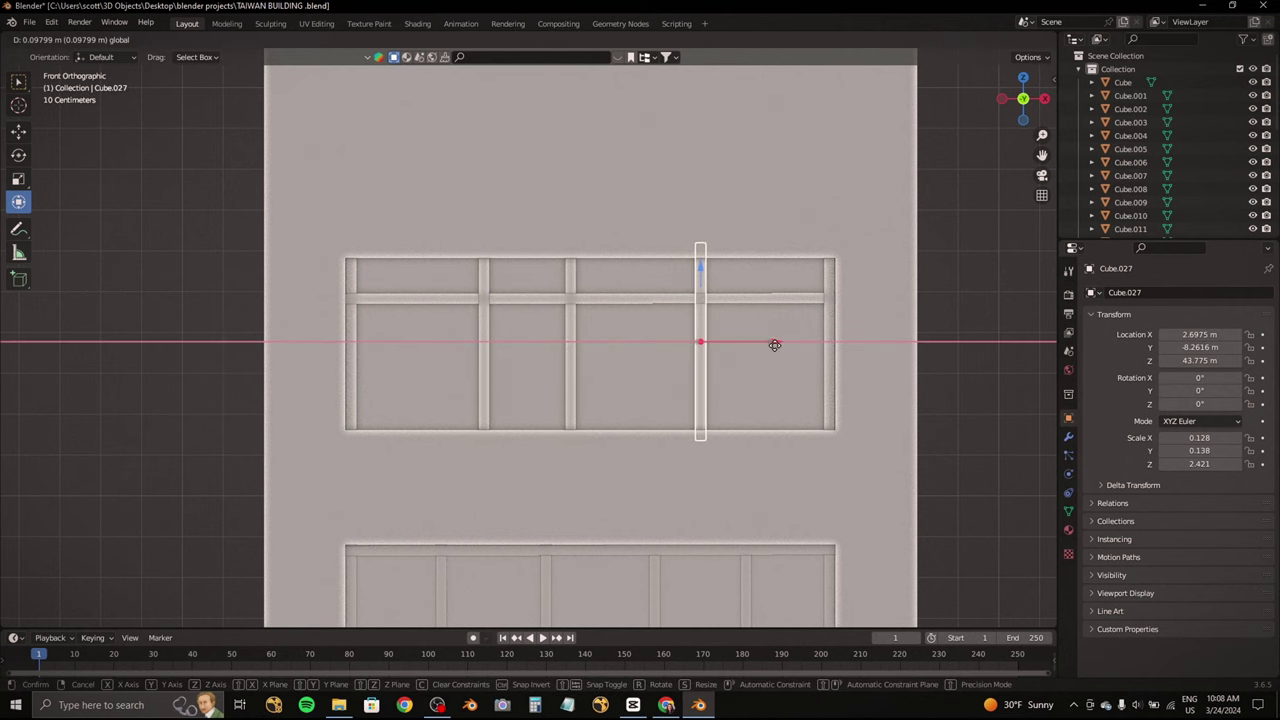
click(774, 345)
click(571, 343)
key(g)
key(x)
click(650, 343)
Step: Slide two more dividers along X, moving one toward the right side
click(480, 343)
key(g)
key(x)
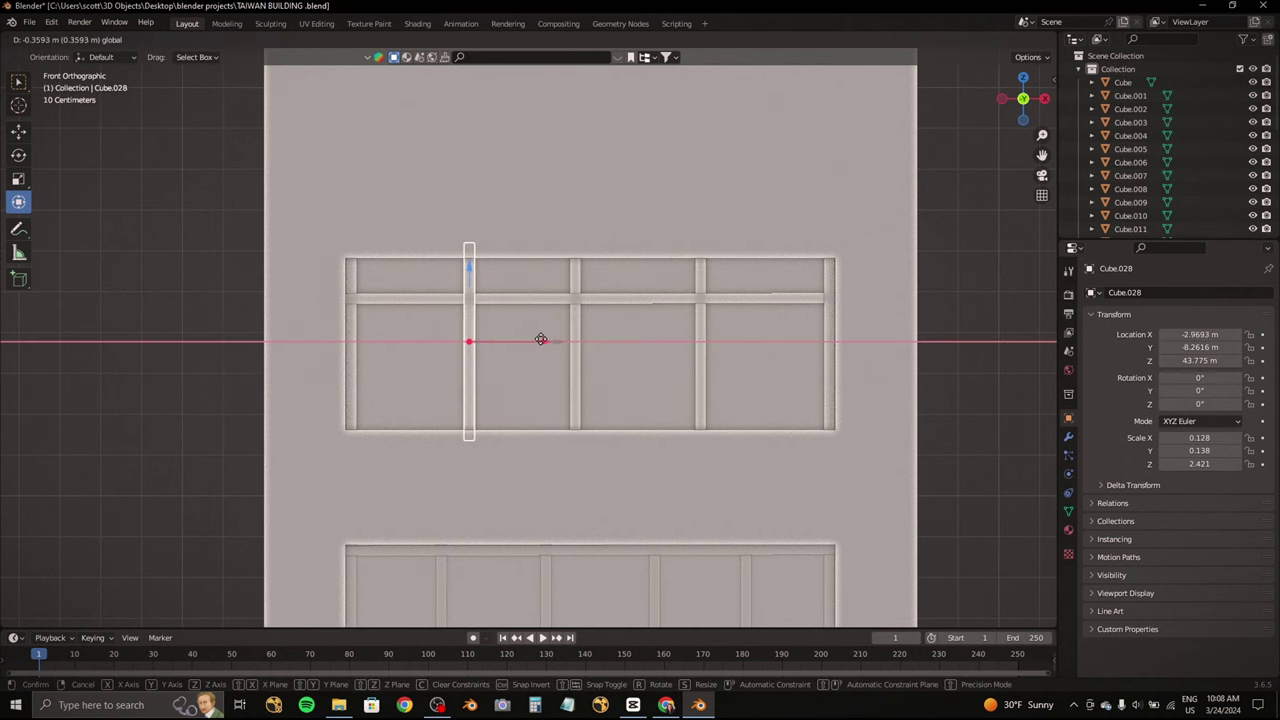
click(537, 340)
click(576, 345)
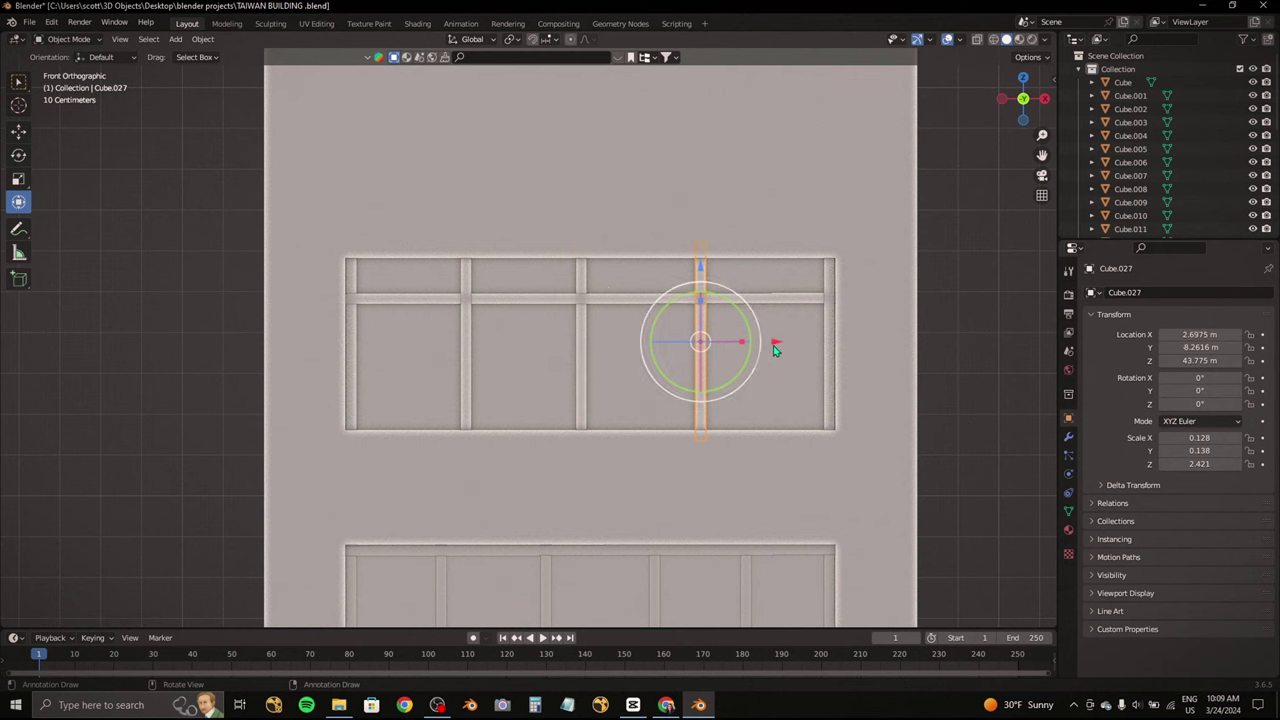
key(g)
key(x)
click(786, 346)
Step: Check the facade in perspective and nudge the left divider further left in the band
scroll(530, 341, down, 2)
click(565, 360)
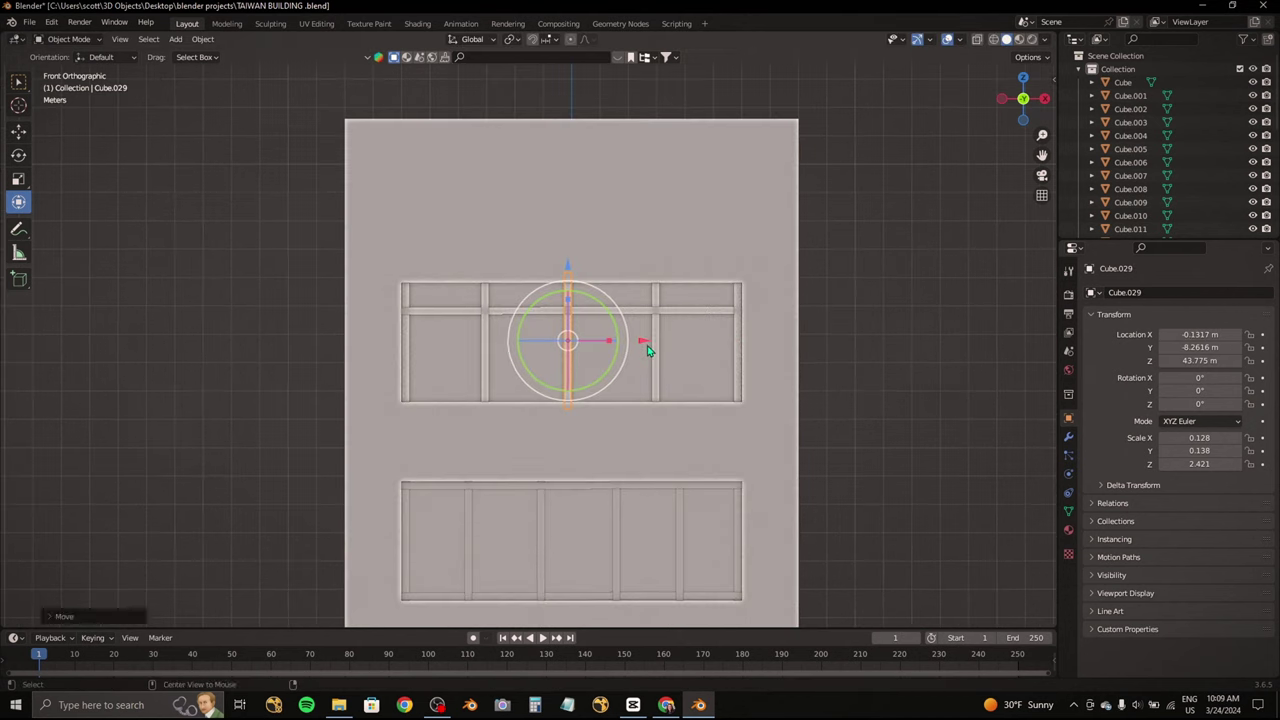
middle_drag(647, 349, 641, 304)
scroll(641, 304, down, 3)
scroll(608, 277, up, 3)
click(672, 370)
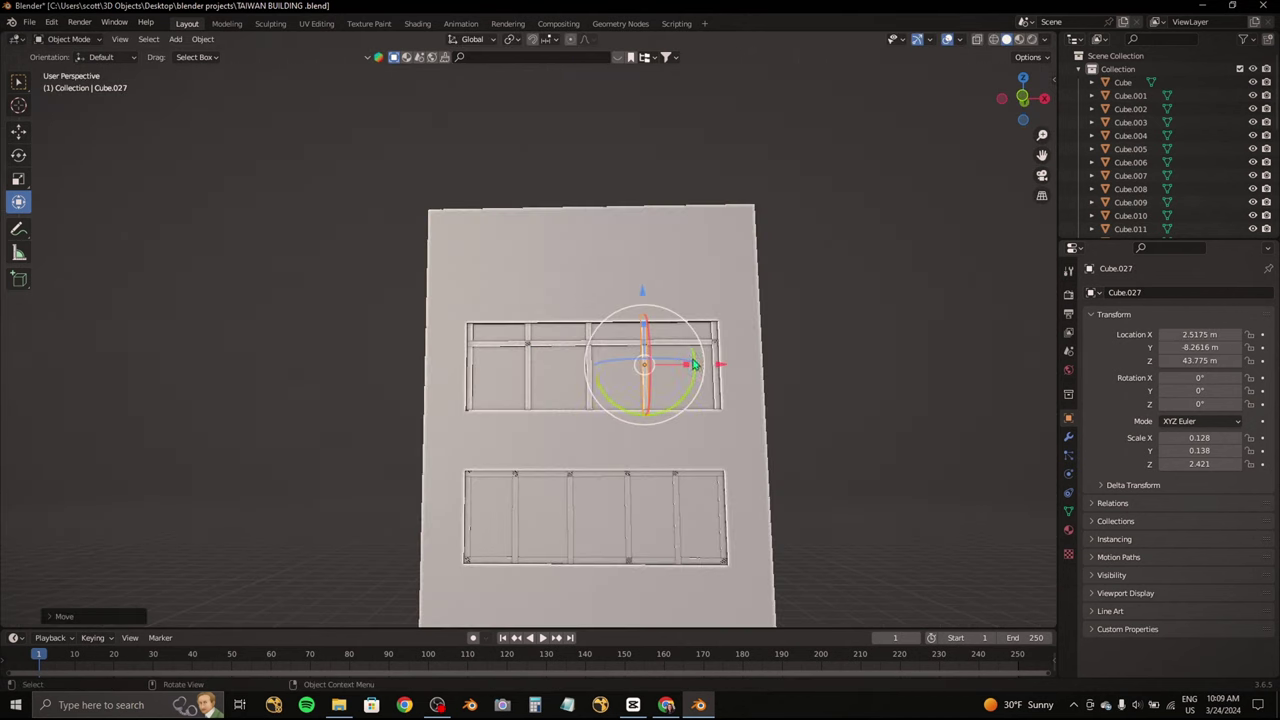
click(594, 374)
drag(563, 369, 552, 369)
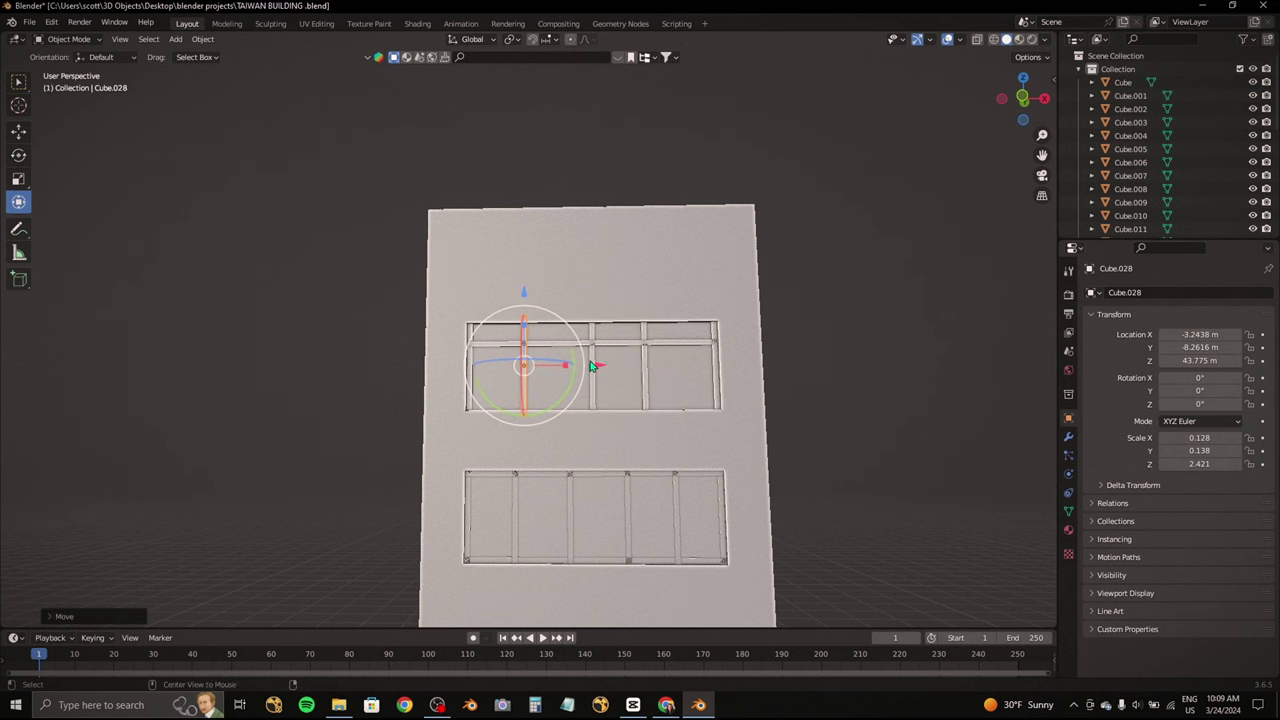
scroll(586, 289, down, 4)
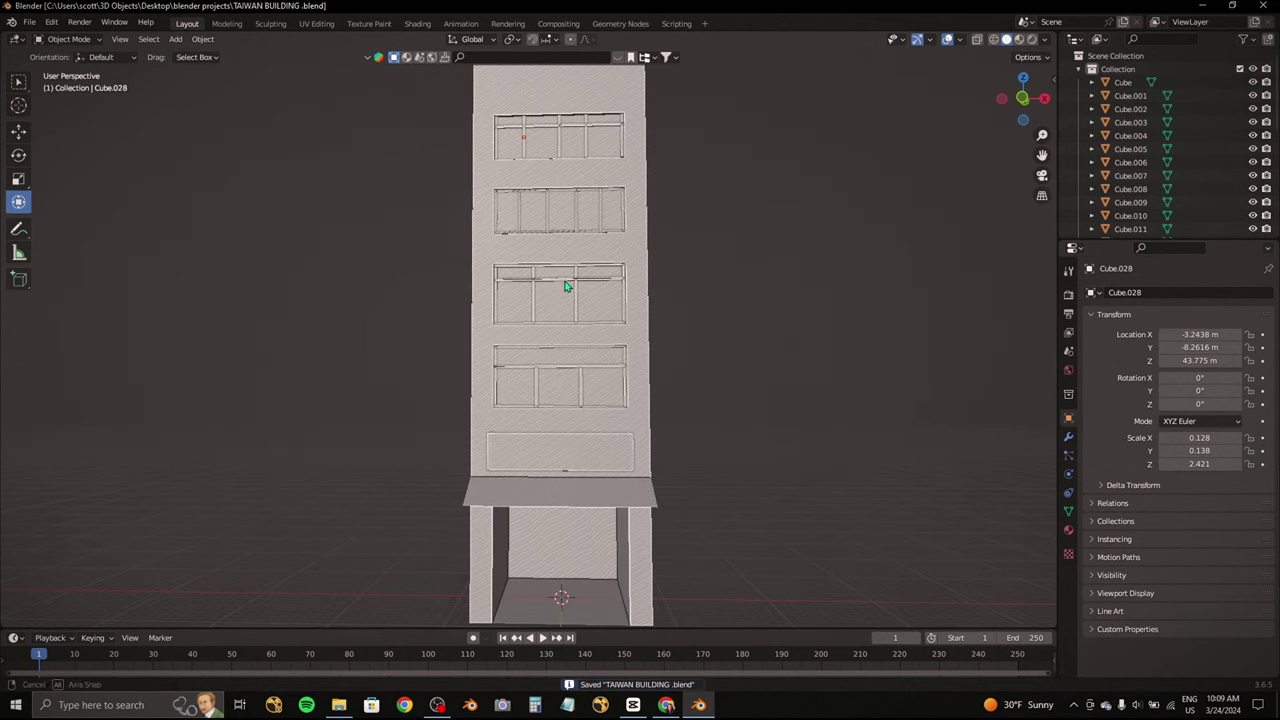
Step: Add a cube, enlarge and widen it, and place it beside the building
click(662, 706)
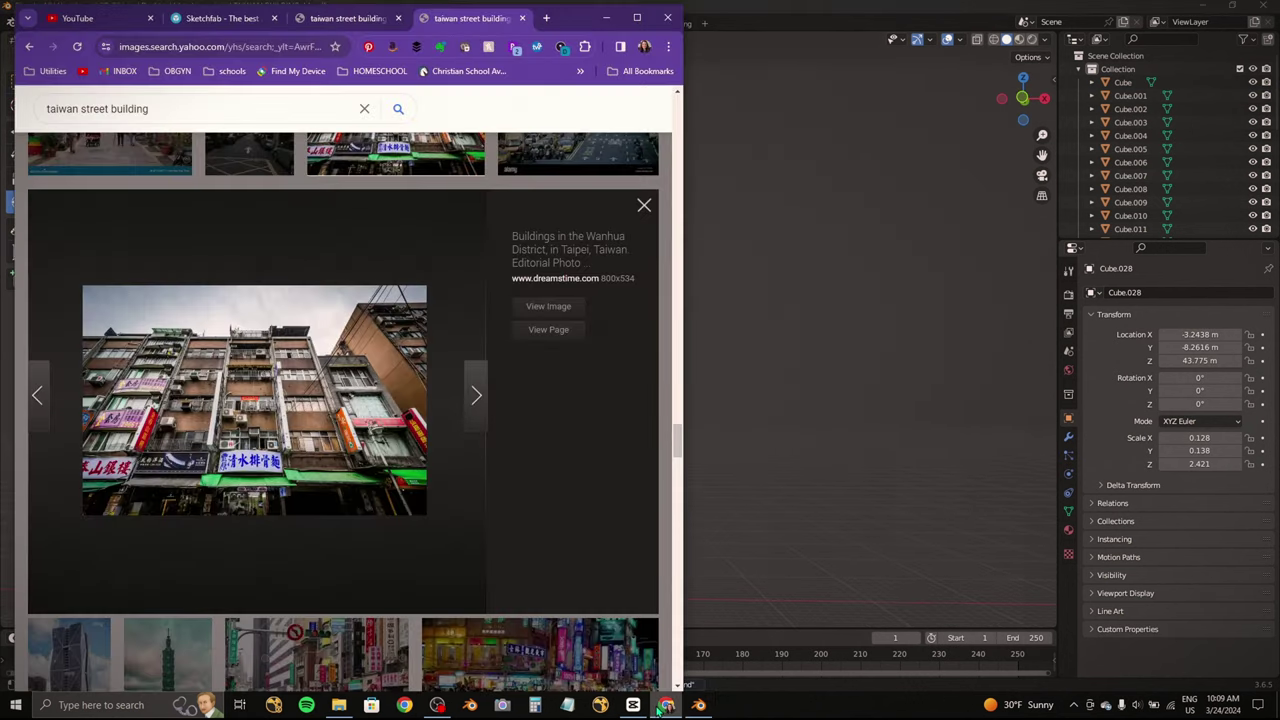
click(662, 706)
click(1023, 98)
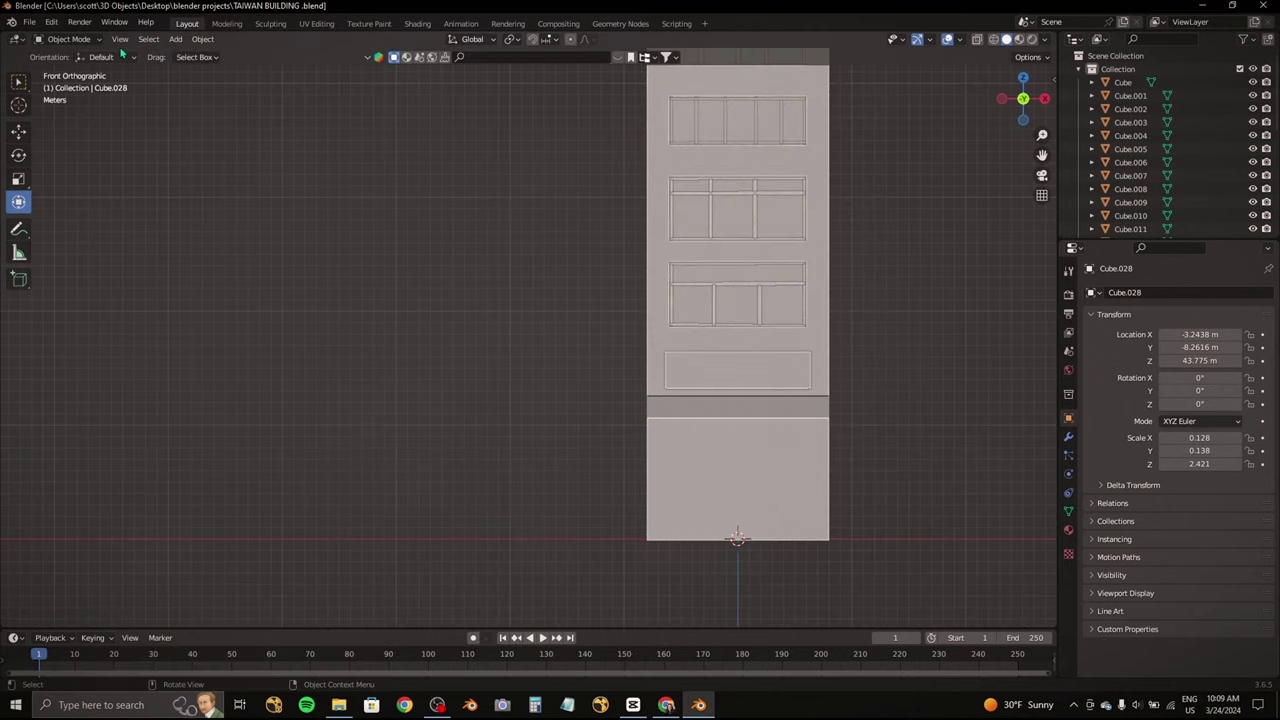
key(shift+a)
click(300, 204)
key(g)
scroll(494, 400, up, 3)
key(s)
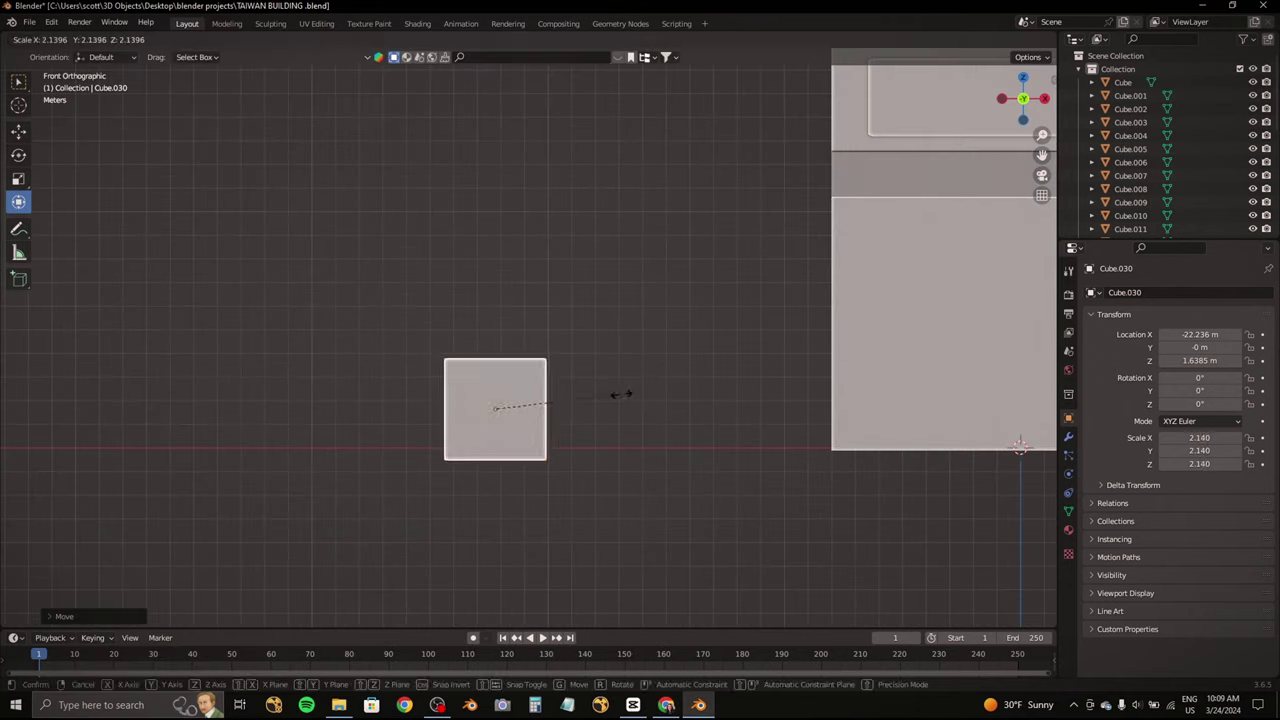
key(s)
key(x)
key(g)
click(562, 403)
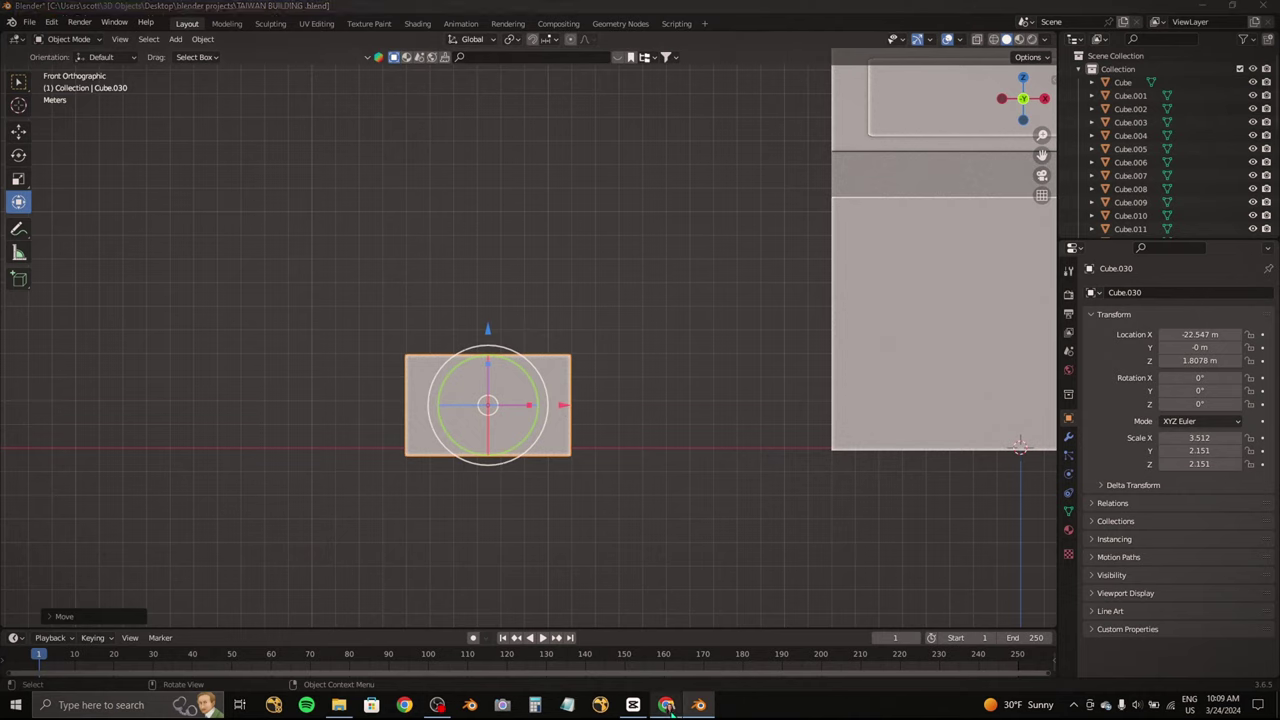
Step: Raise the box, make it shorter and narrower (about 2.749 × 2.151 × 2.017), then enter Edit Mode
click(666, 706)
click(666, 706)
mouse_move(487, 330)
mouse_down()
mouse_move(489, 358)
mouse_move(486, 323)
mouse_up()
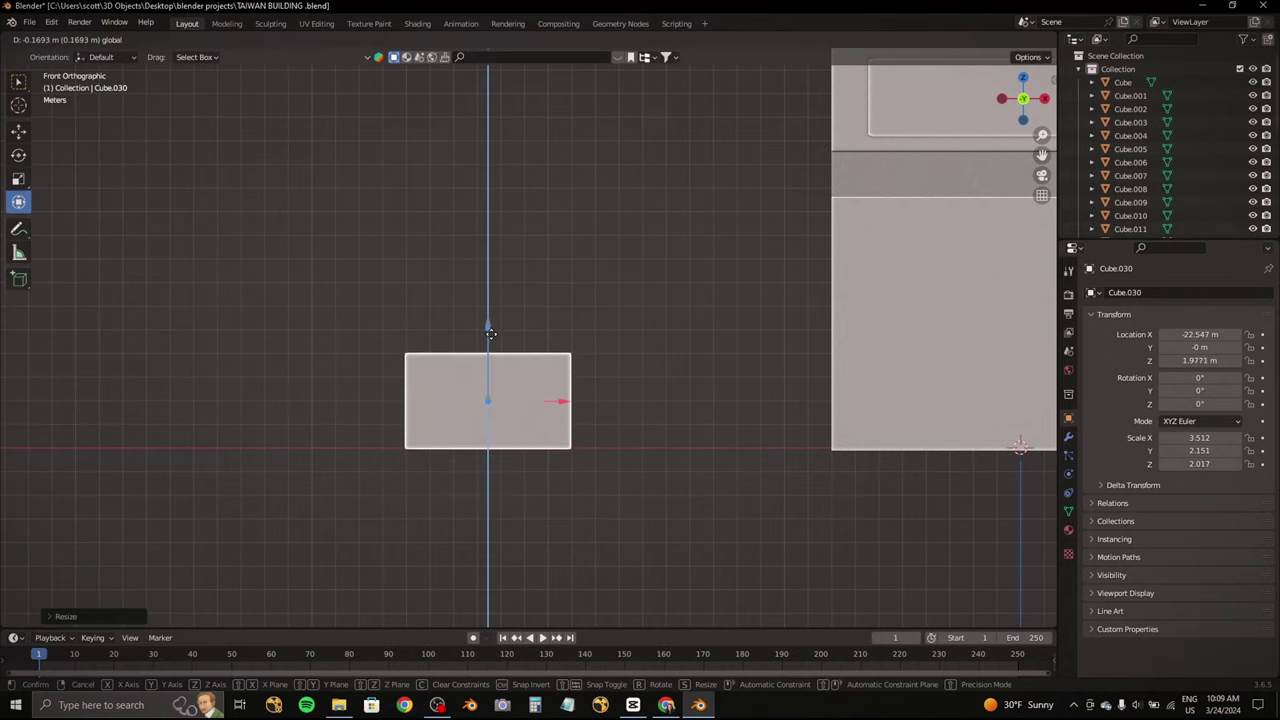
drag(512, 400, 510, 400)
click(666, 706)
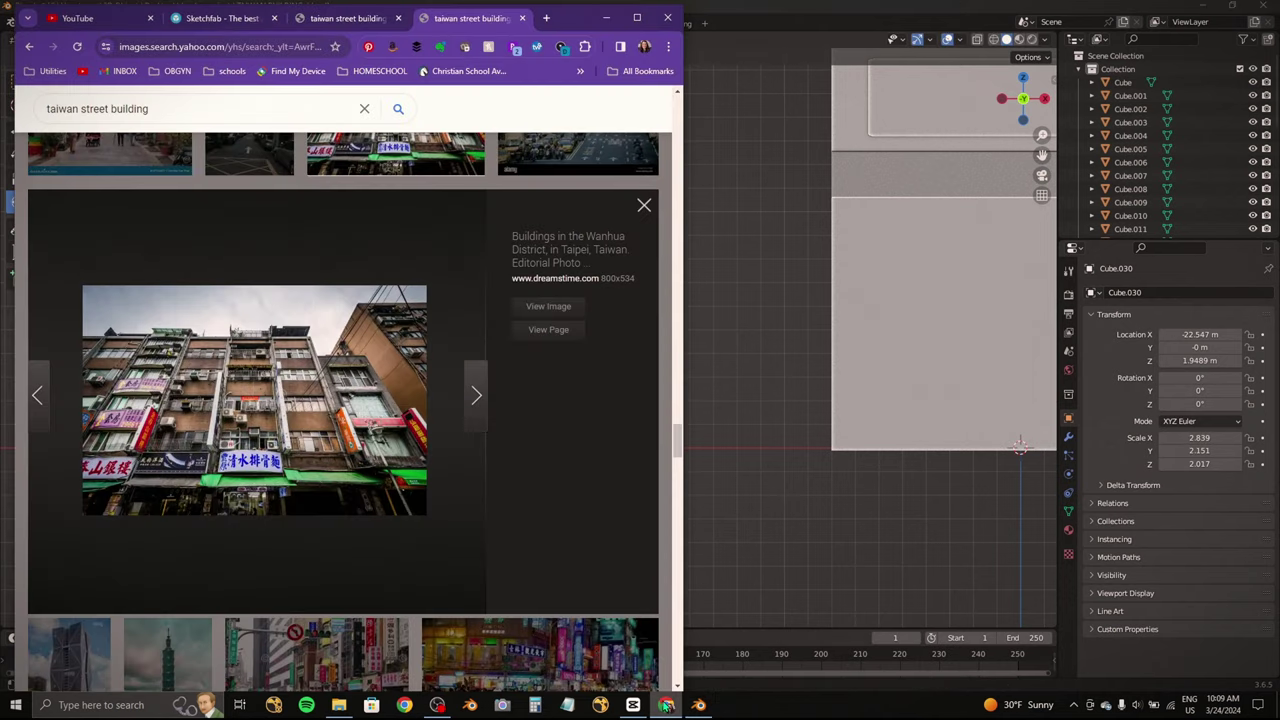
click(666, 706)
scroll(540, 410, up, 1)
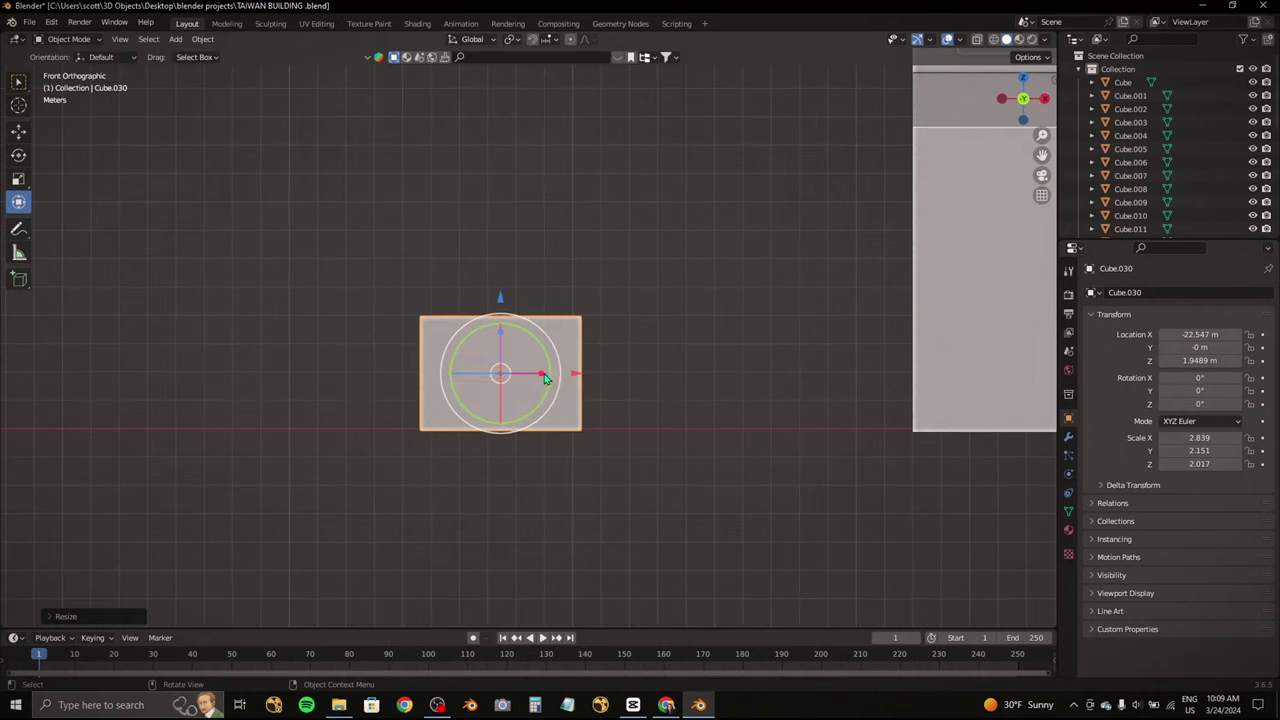
drag(545, 373, 538, 373)
click(68, 39)
click(70, 72)
Step: Try extruding and insetting the box's front face, then undo the inset
scroll(527, 318, up, 3)
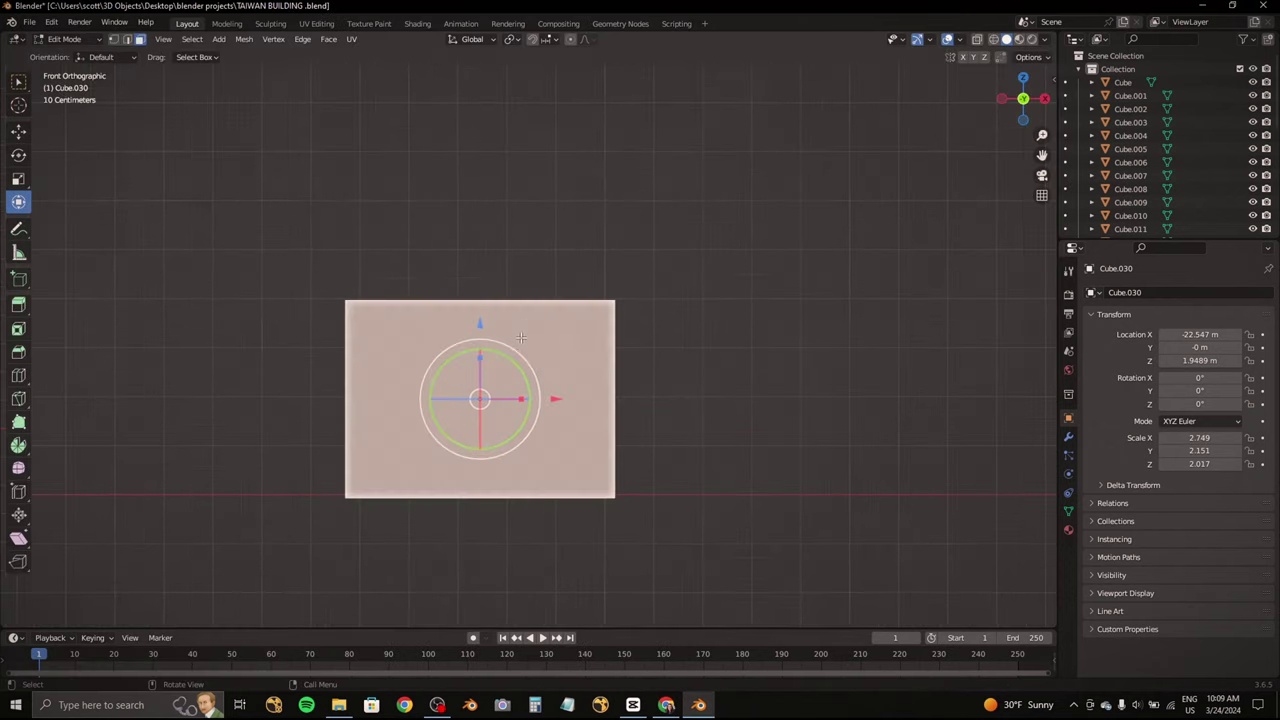
key(r)
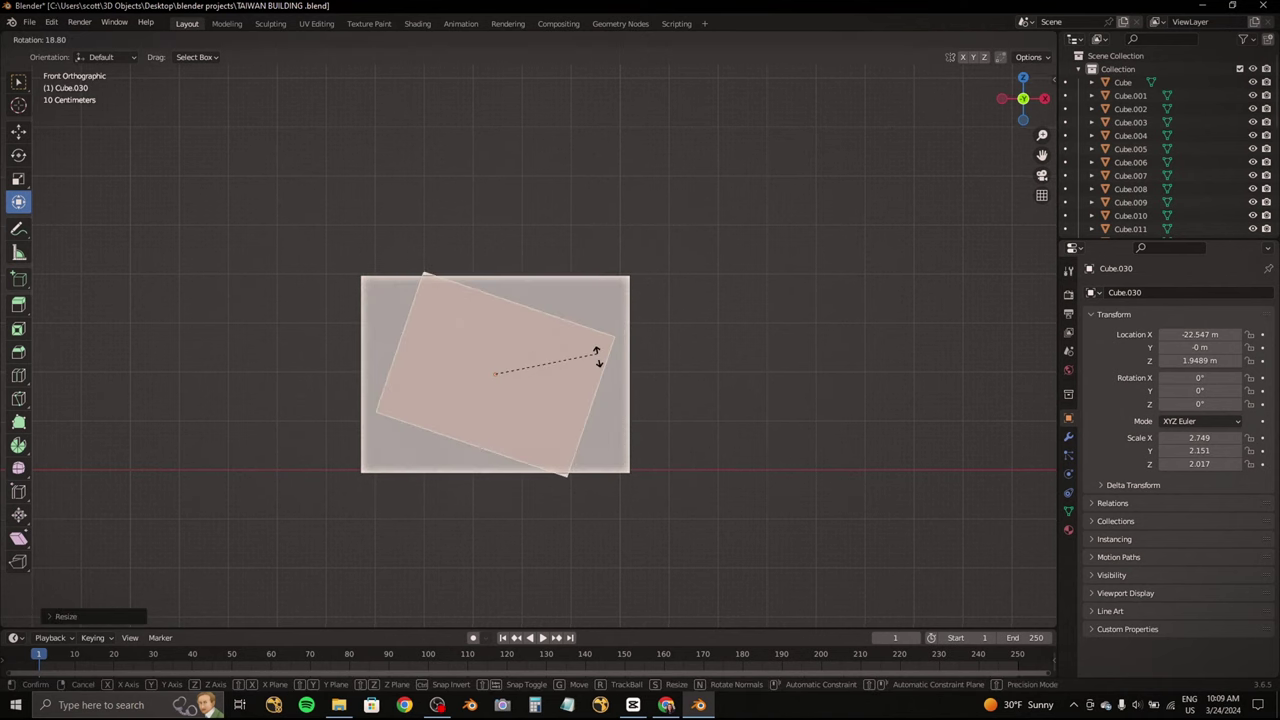
key(Escape)
key(e)
click(586, 363)
key(s)
click(643, 321)
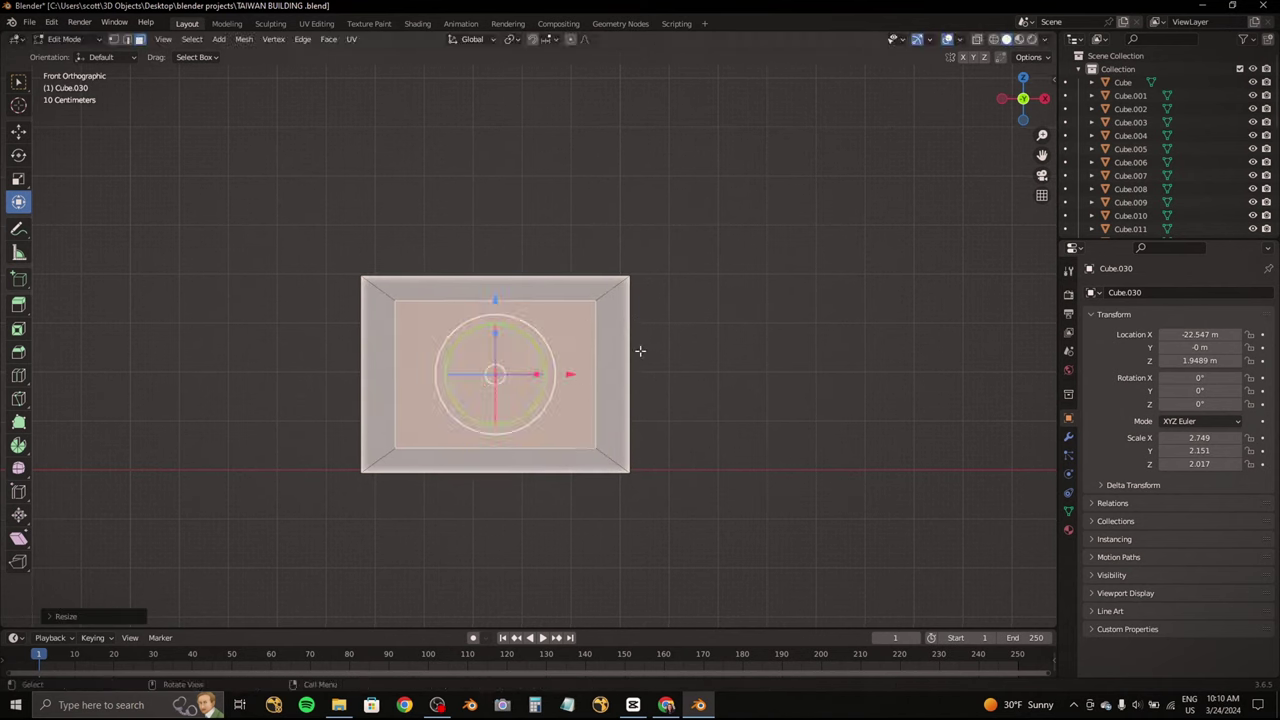
key(ctrl+z)
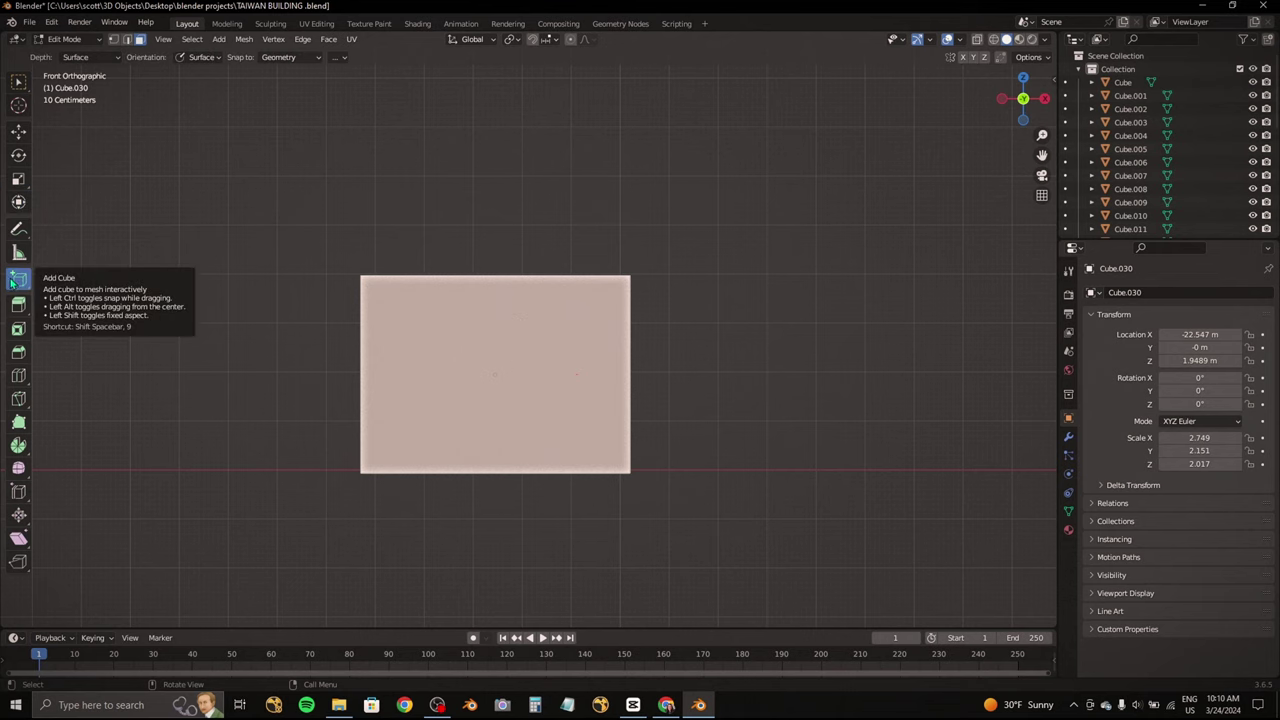
Step: Draw a cylinder disc on the front face, position it from the side and enlarge it
drag(20, 285, 80, 332)
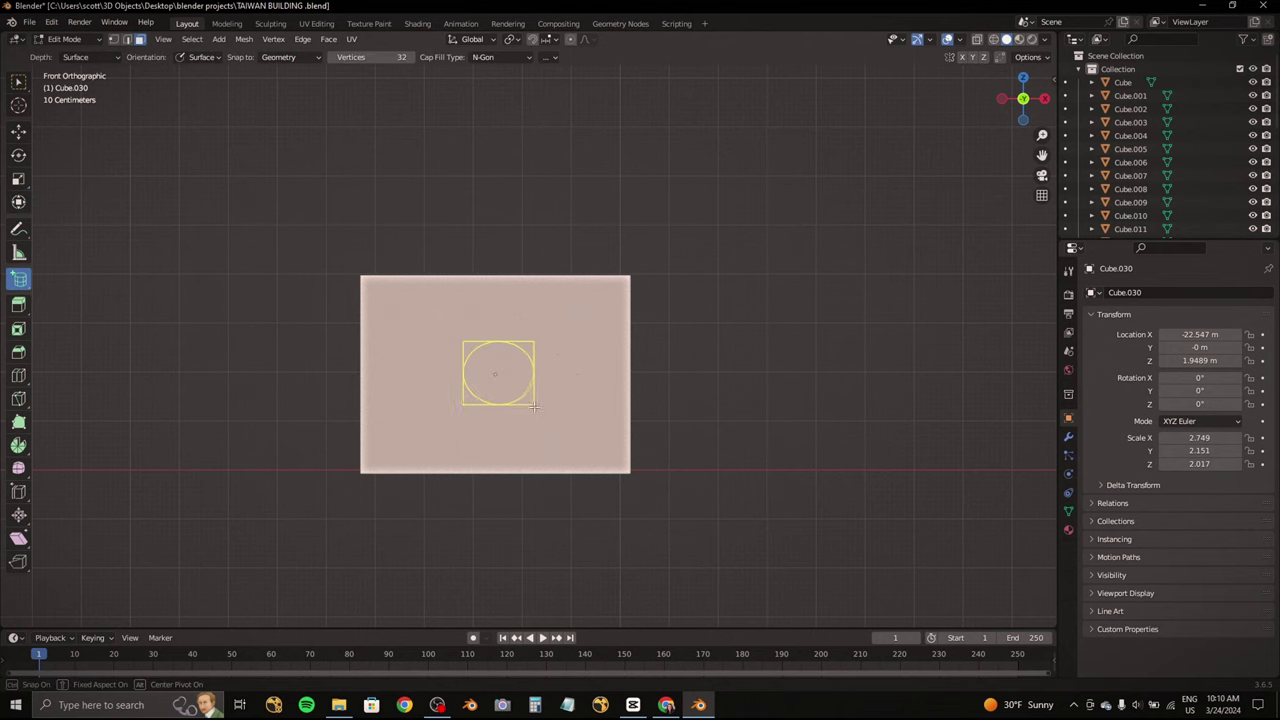
click(545, 437)
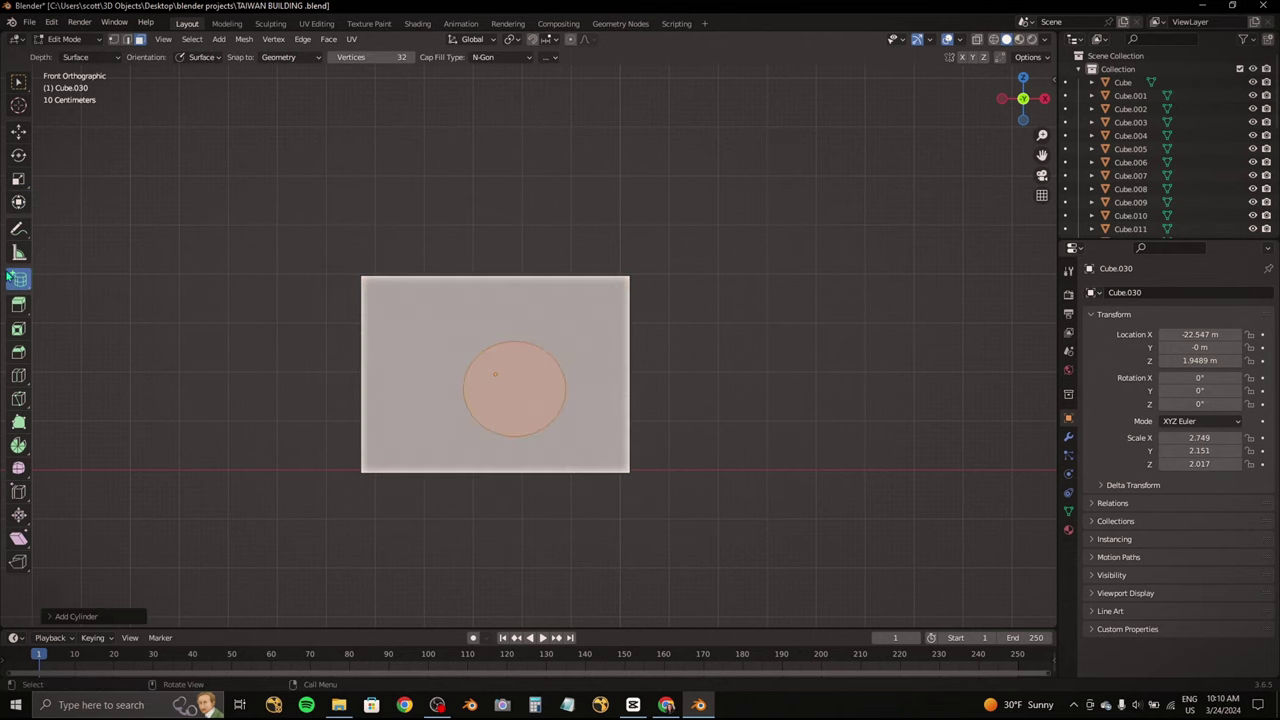
middle_drag(545, 437, 1005, 105)
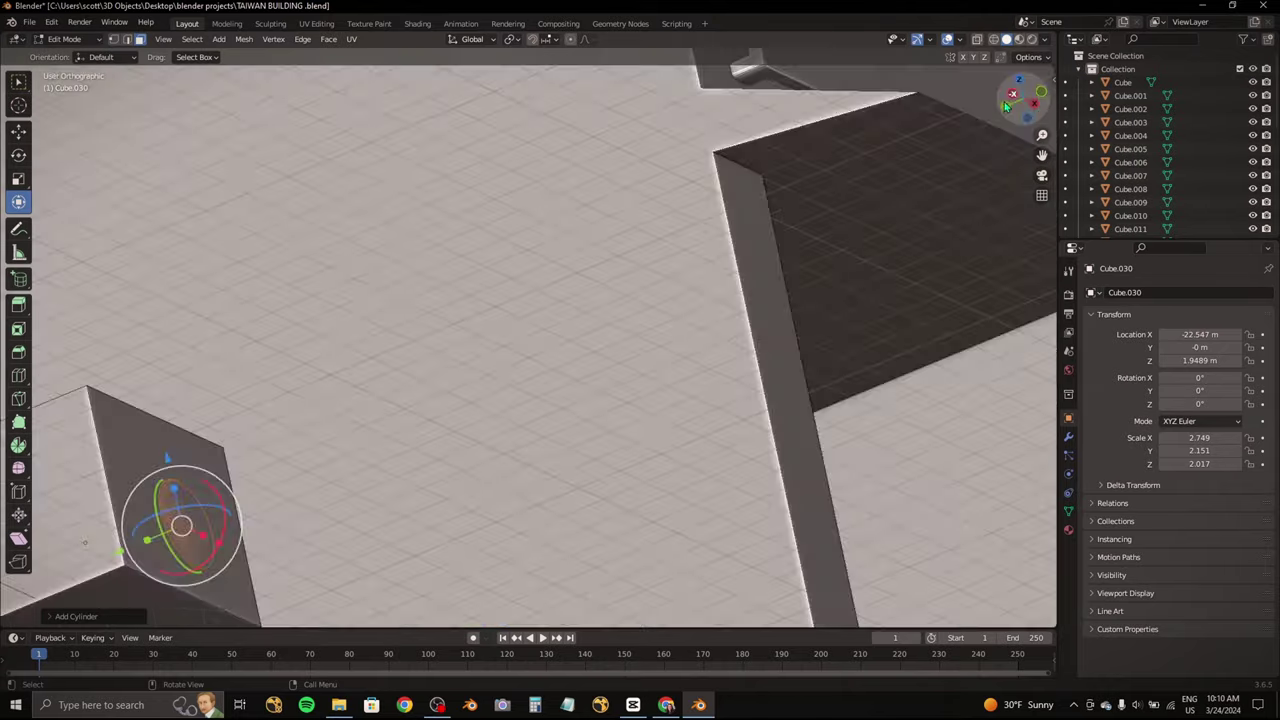
click(1012, 97)
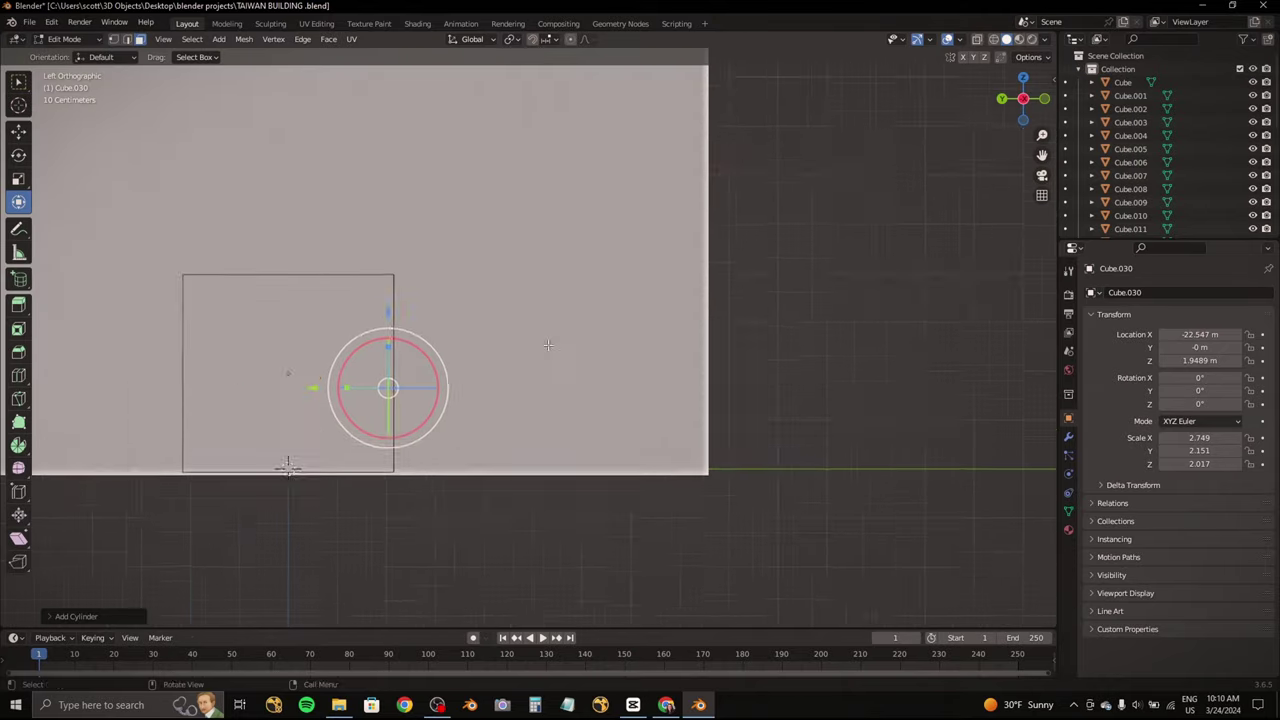
key(g)
click(364, 385)
click(1044, 98)
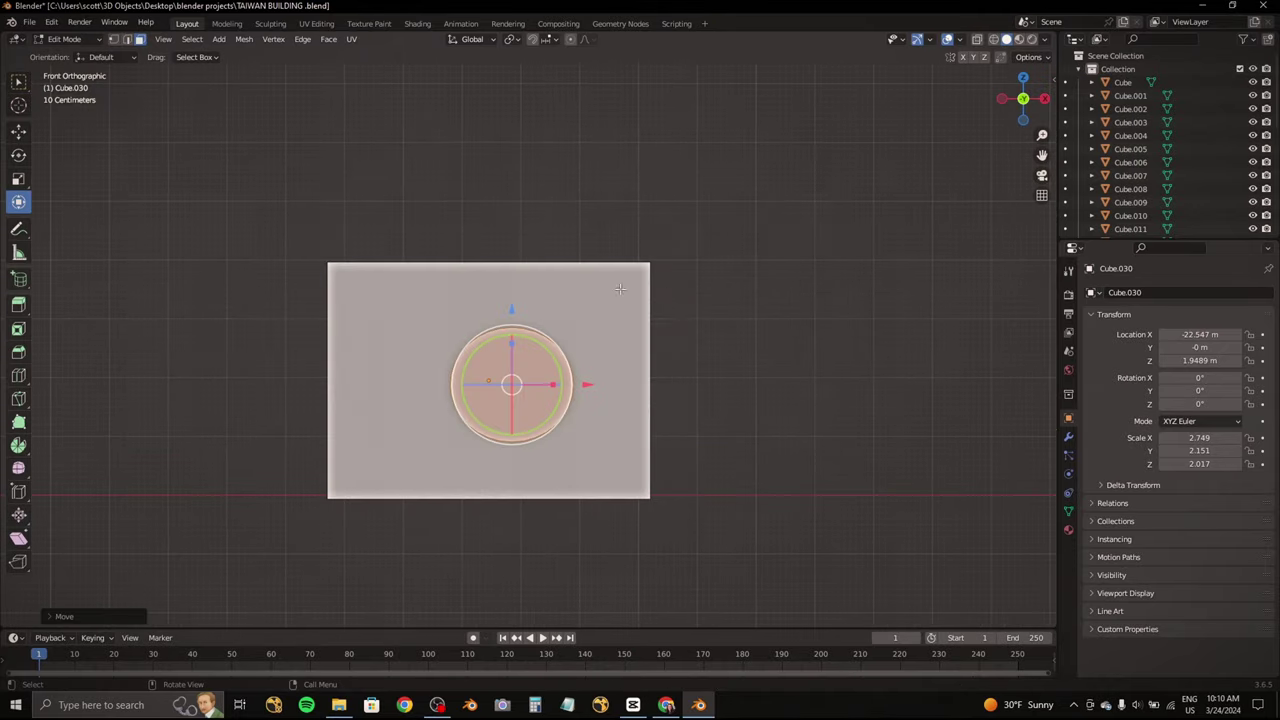
key(s)
click(880, 289)
Step: Shrink the inner fan ring to match the reference photo and loop-cut a horizontal line across the box
key(g)
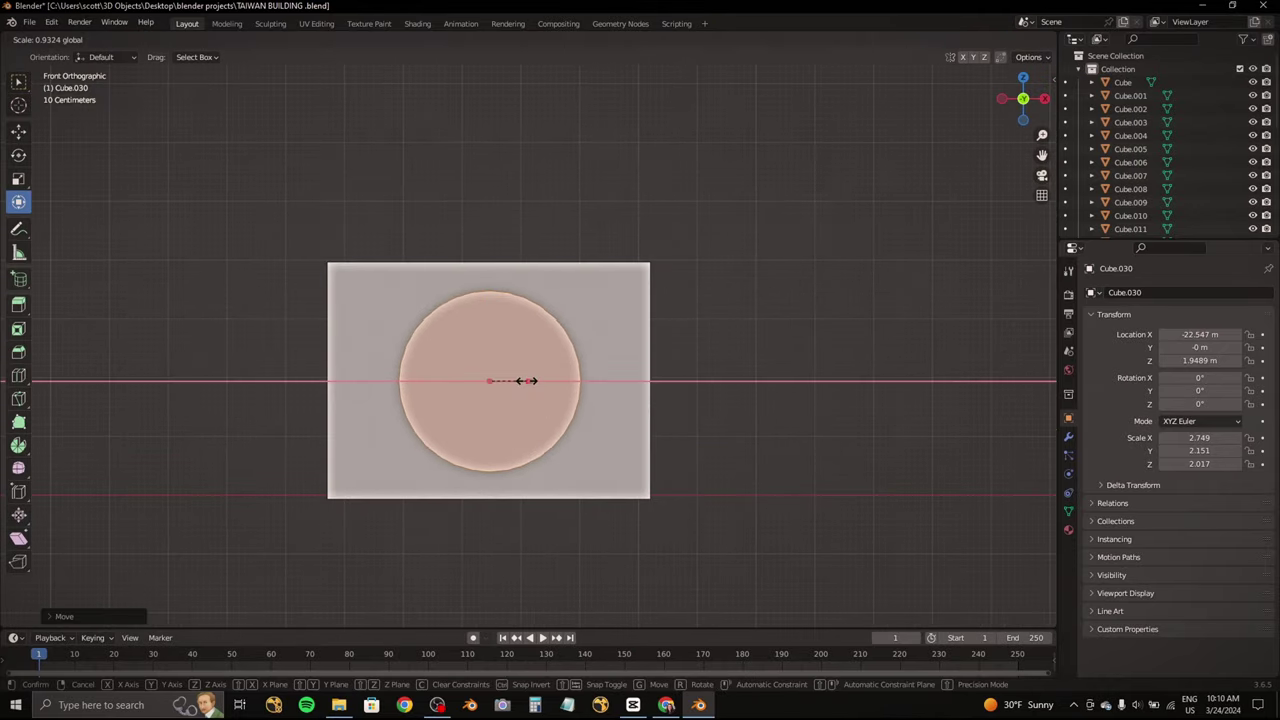
click(667, 705)
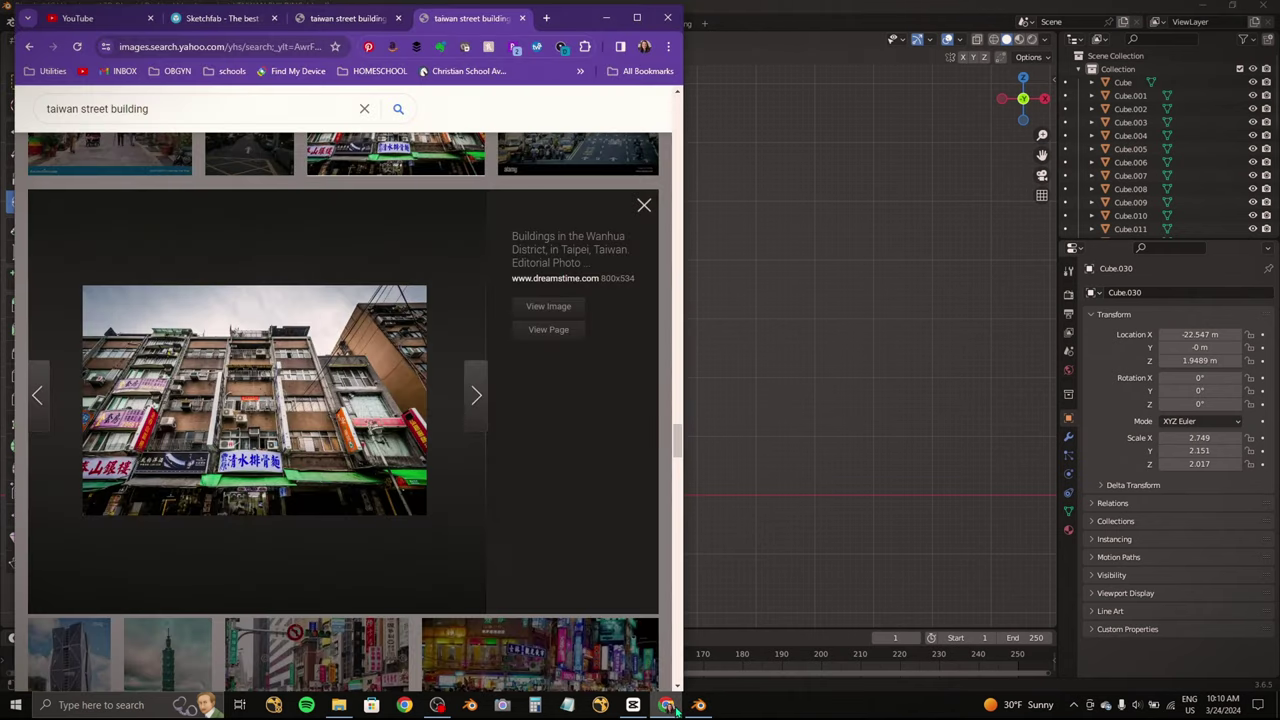
click(668, 705)
click(667, 705)
click(667, 705)
key(s)
click(540, 390)
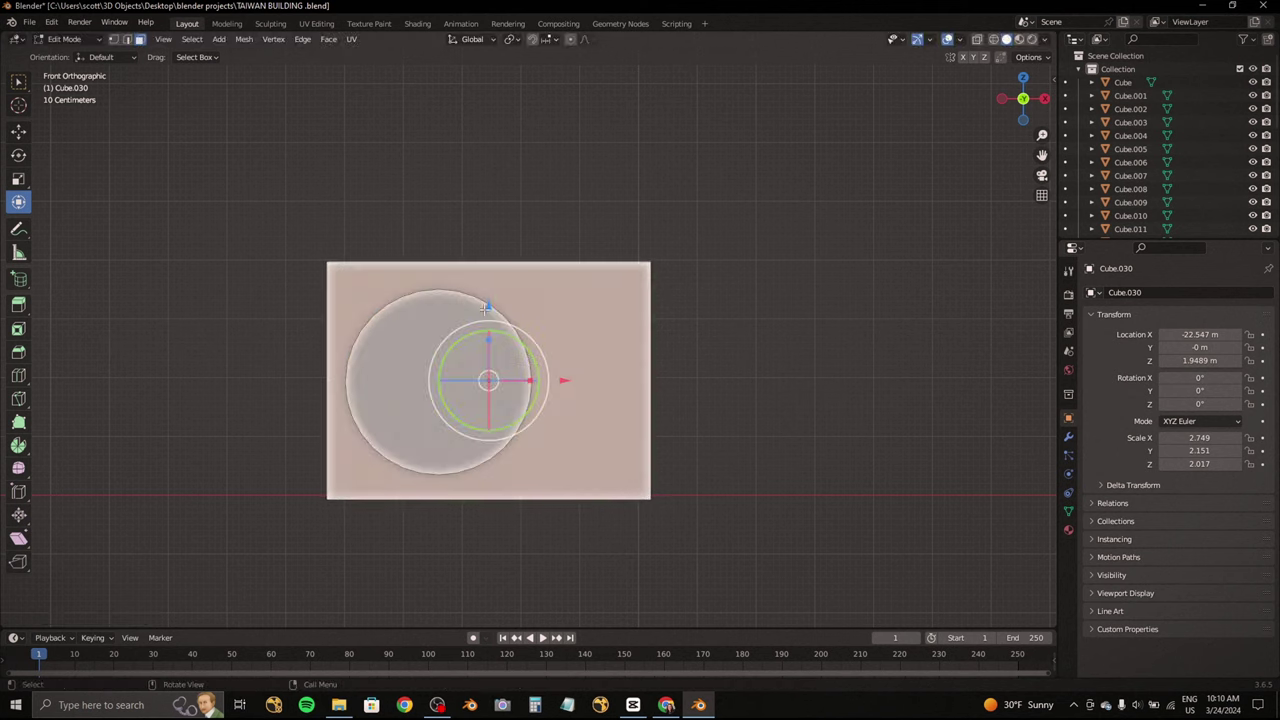
click(18, 375)
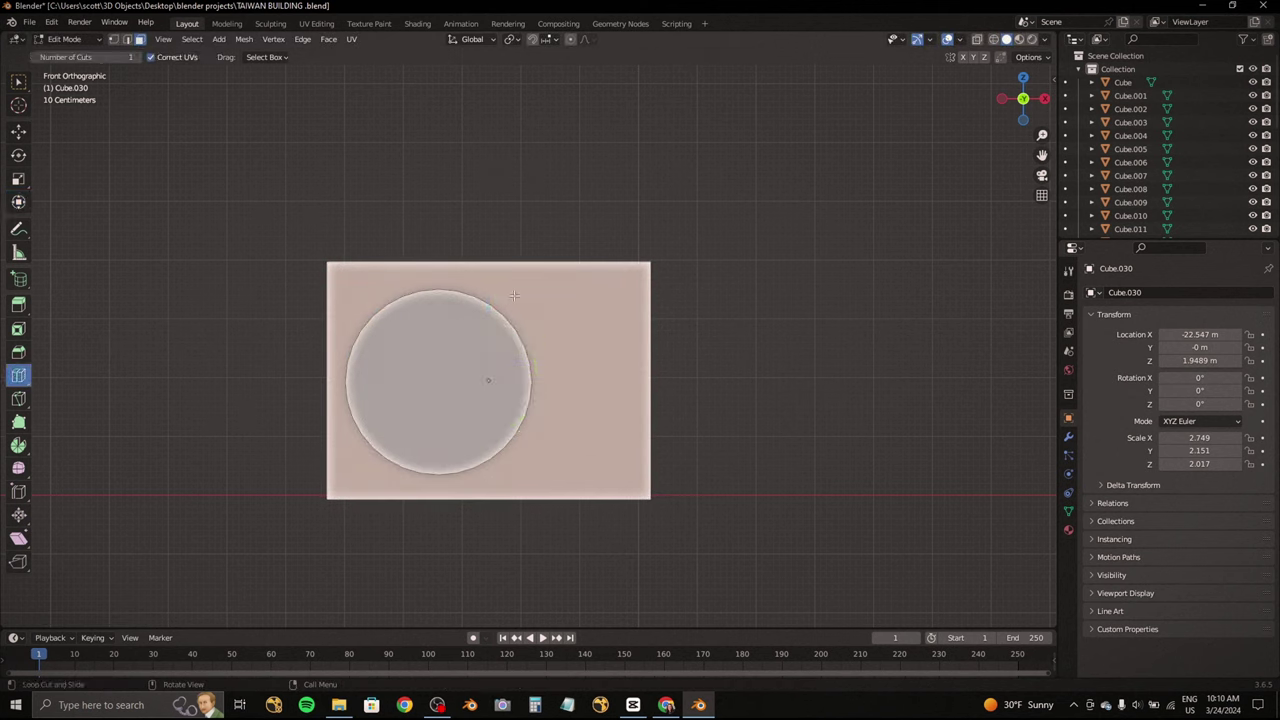
click(637, 380)
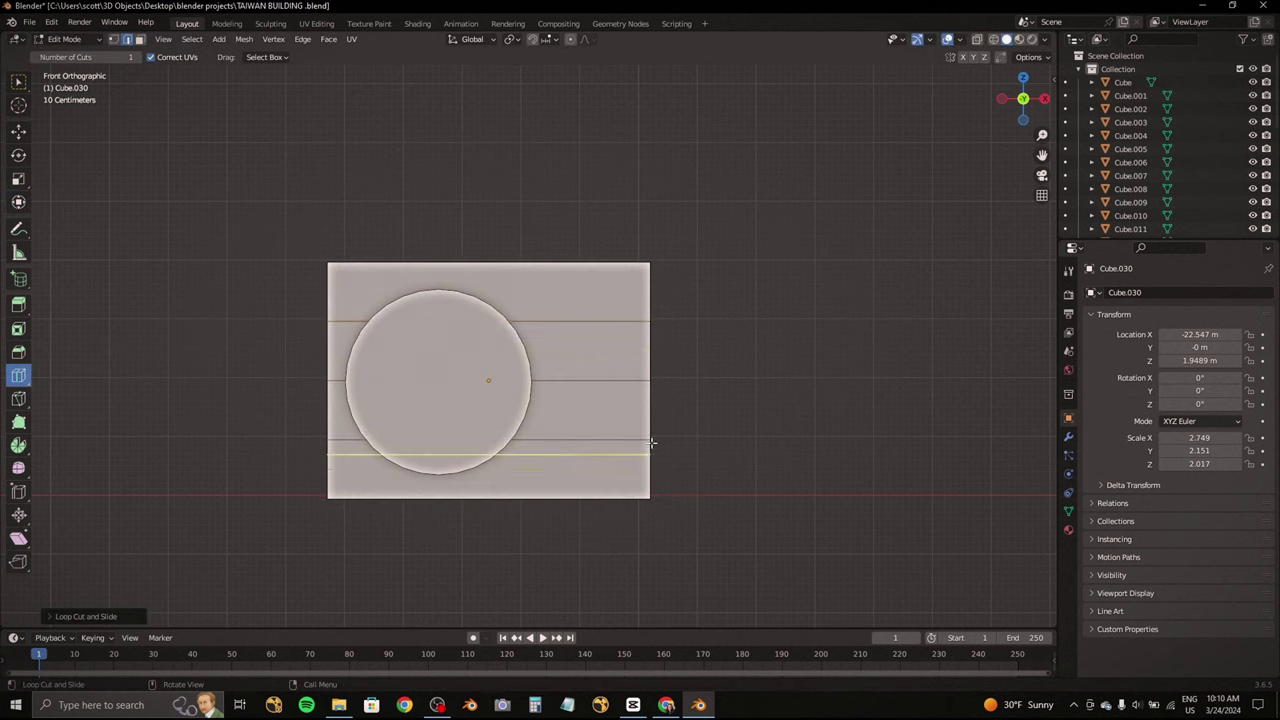
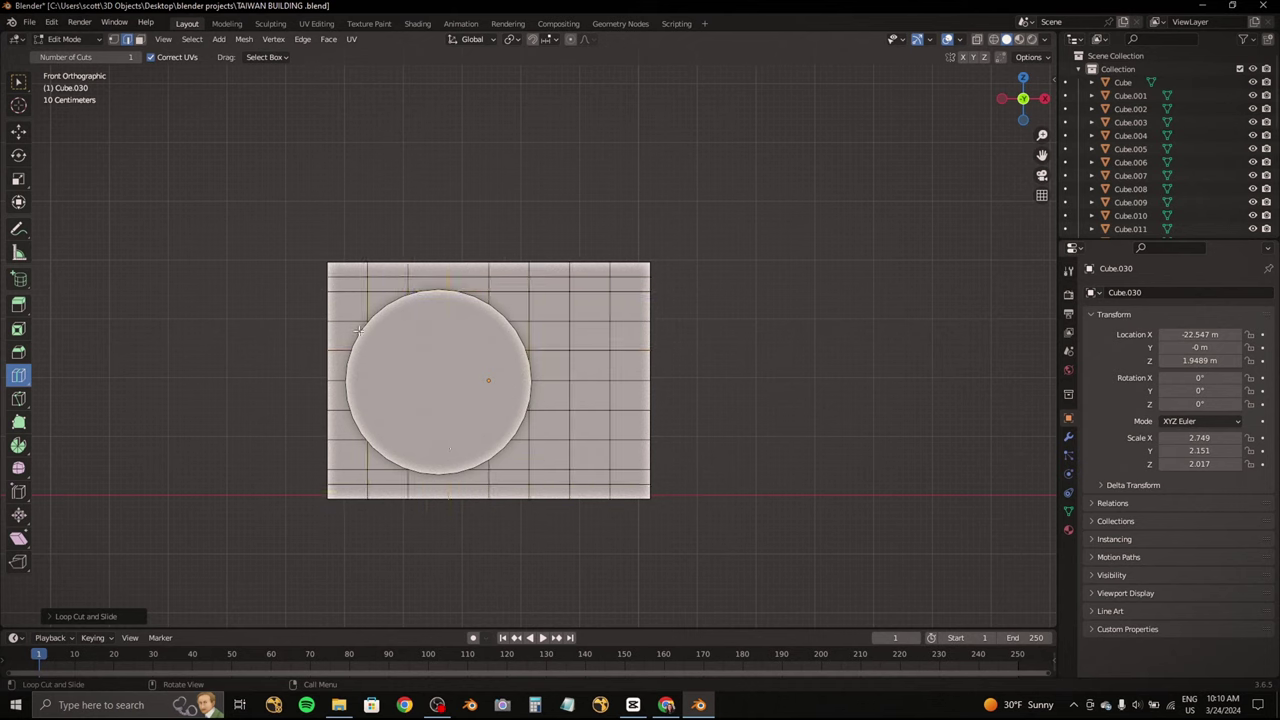
Step: Select the circular fan faces and surrounding panel faces, then extrude them
click(667, 705)
click(667, 705)
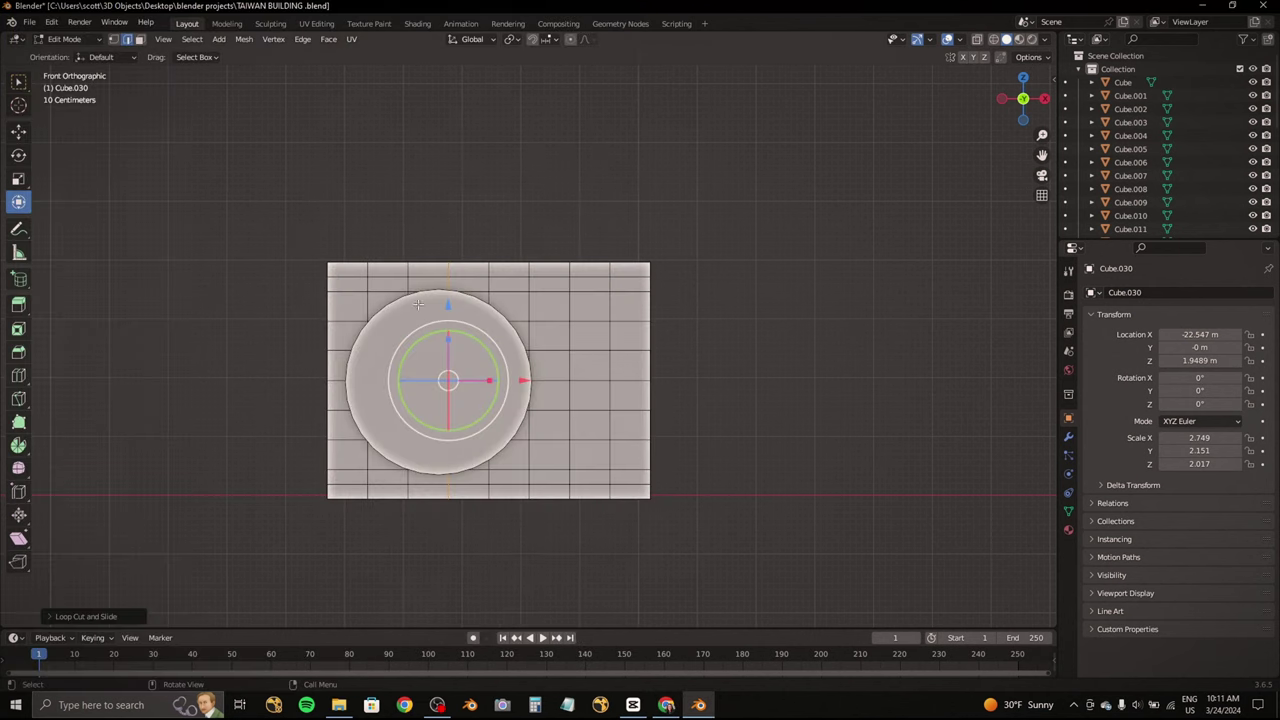
mouse_move(552, 477)
mouse_down()
mouse_move(548, 465)
mouse_move(548, 477)
mouse_up()
shift+click(338, 269)
mouse_move(548, 477)
middle_down()
mouse_move(534, 357)
mouse_move(900, 157)
mouse_move(633, 247)
middle_up()
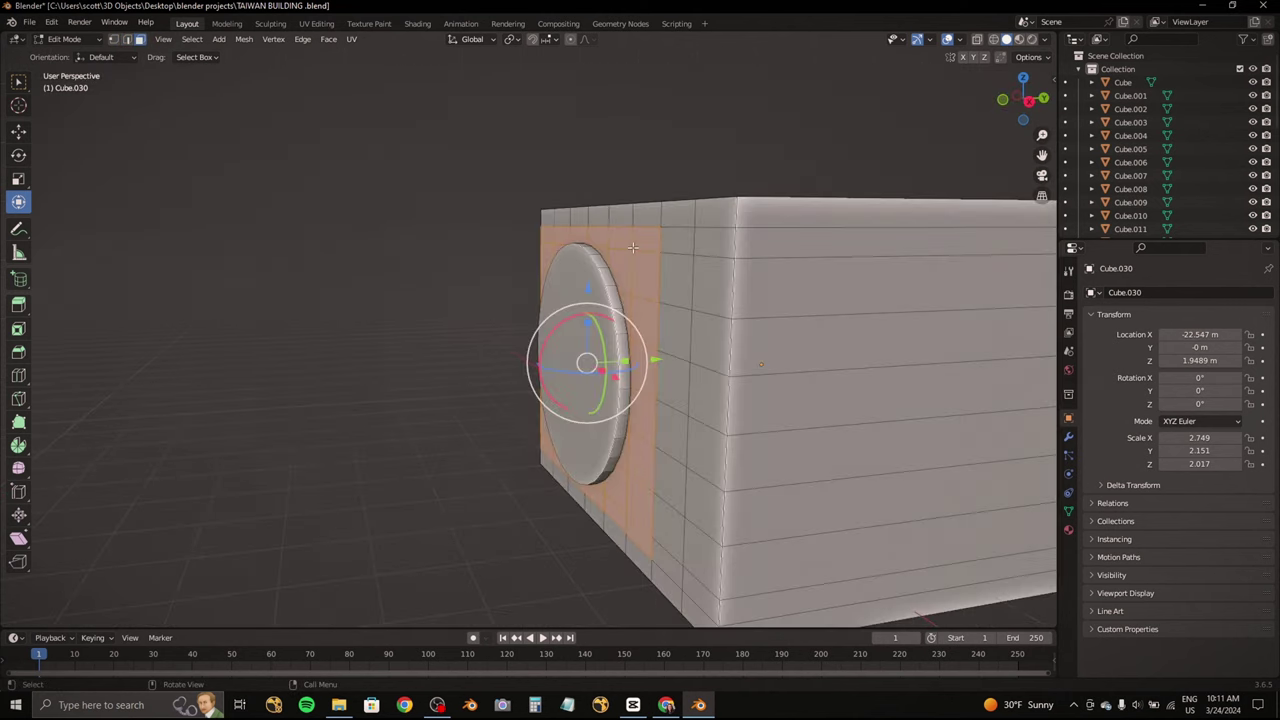
key(e)
click(737, 337)
middle_drag(737, 337, 737, 303)
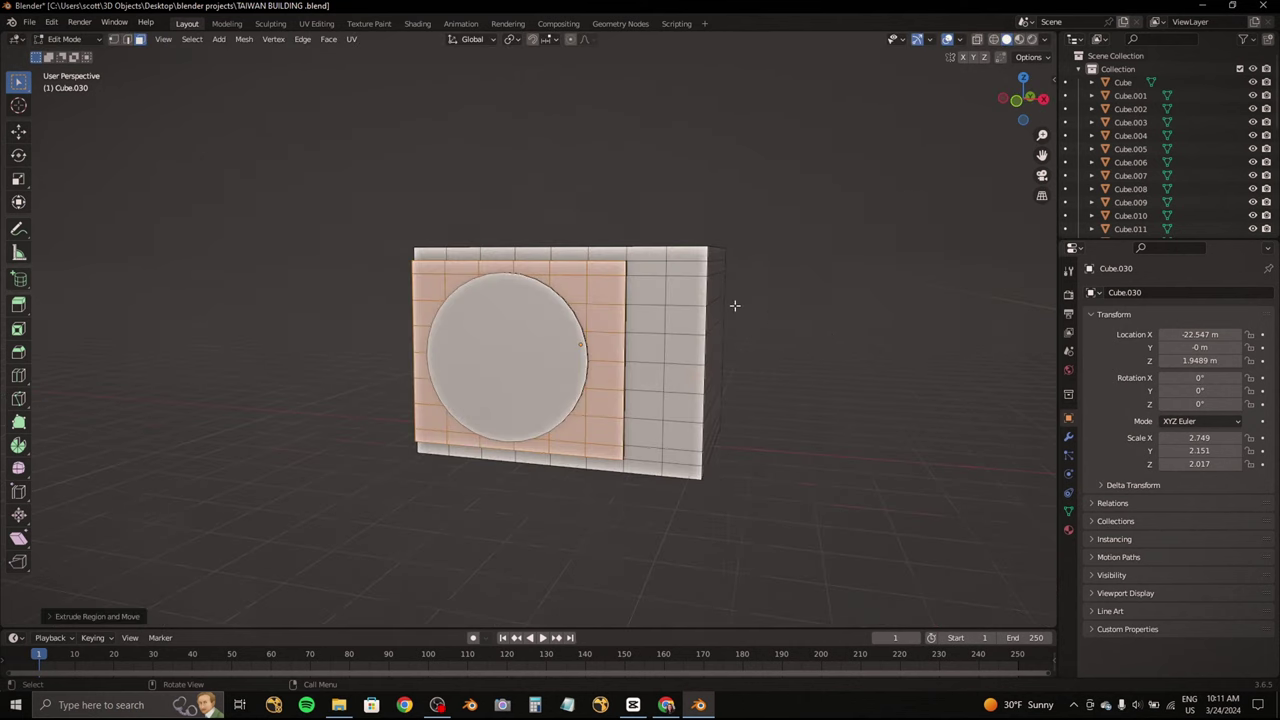
middle_drag(591, 209, 640, 215)
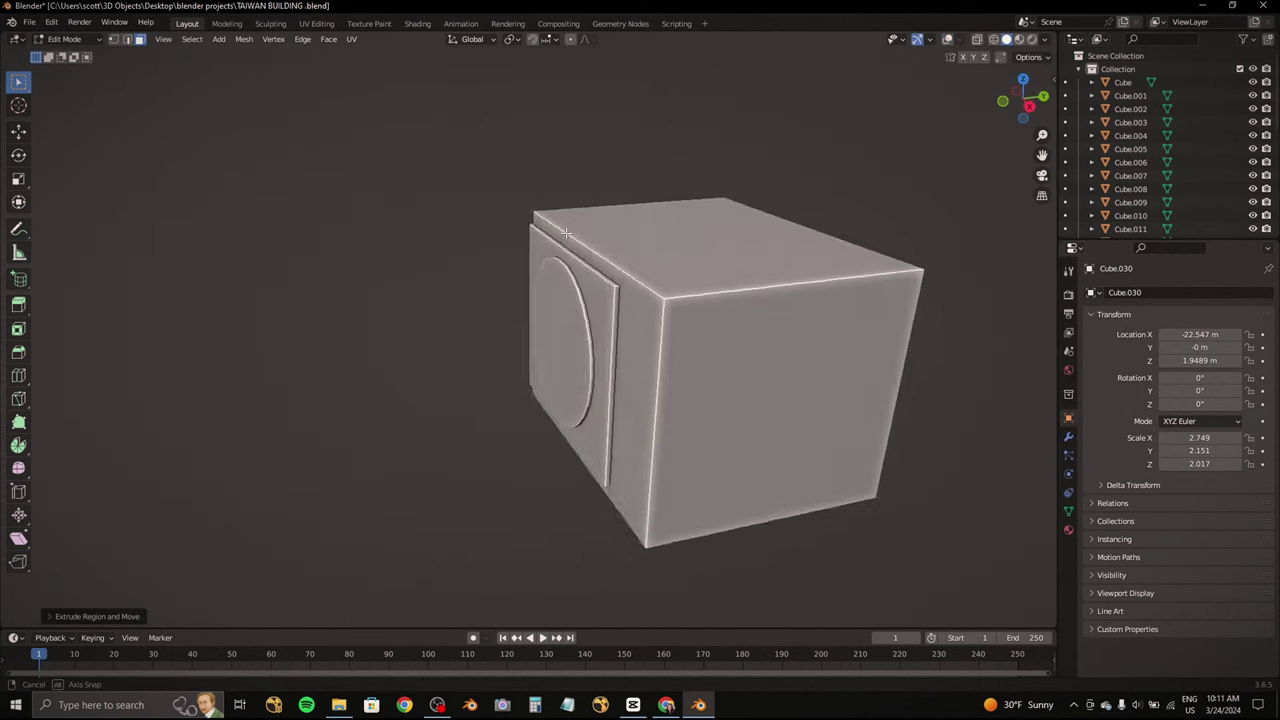
Step: Move the fan disc along Y to set its depth on the front panel
click(666, 705)
click(666, 705)
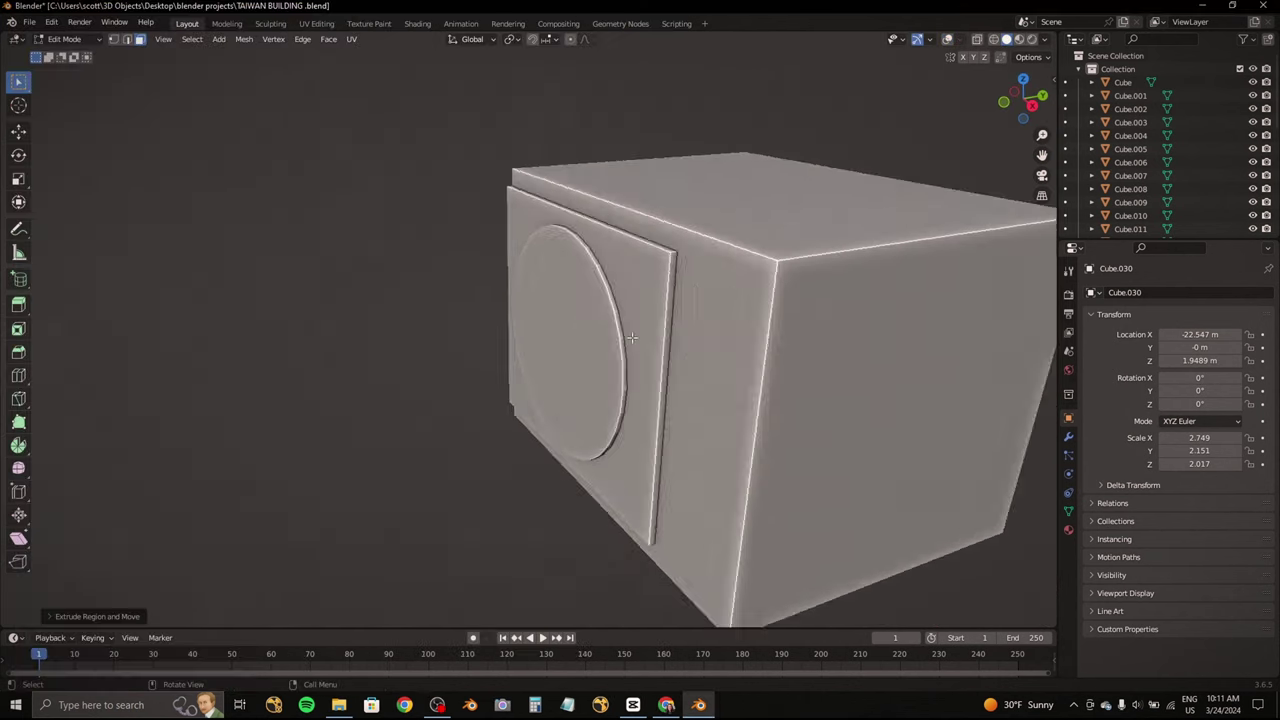
middle_drag(677, 357, 640, 355)
scroll(640, 355, down, 3)
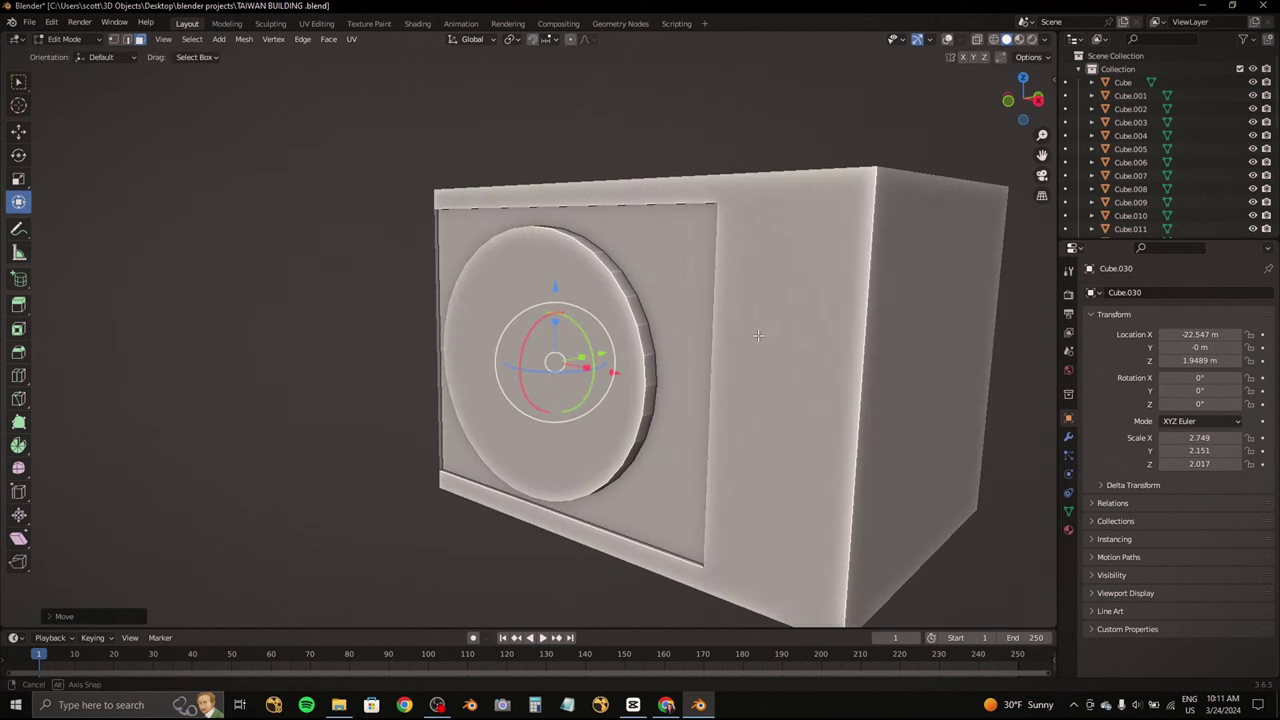
scroll(640, 355, up, 3)
key(g)
key(y)
click(634, 350)
Step: In Object Mode, duplicate the box along X and place the copy left at X -29.03 m
click(666, 705)
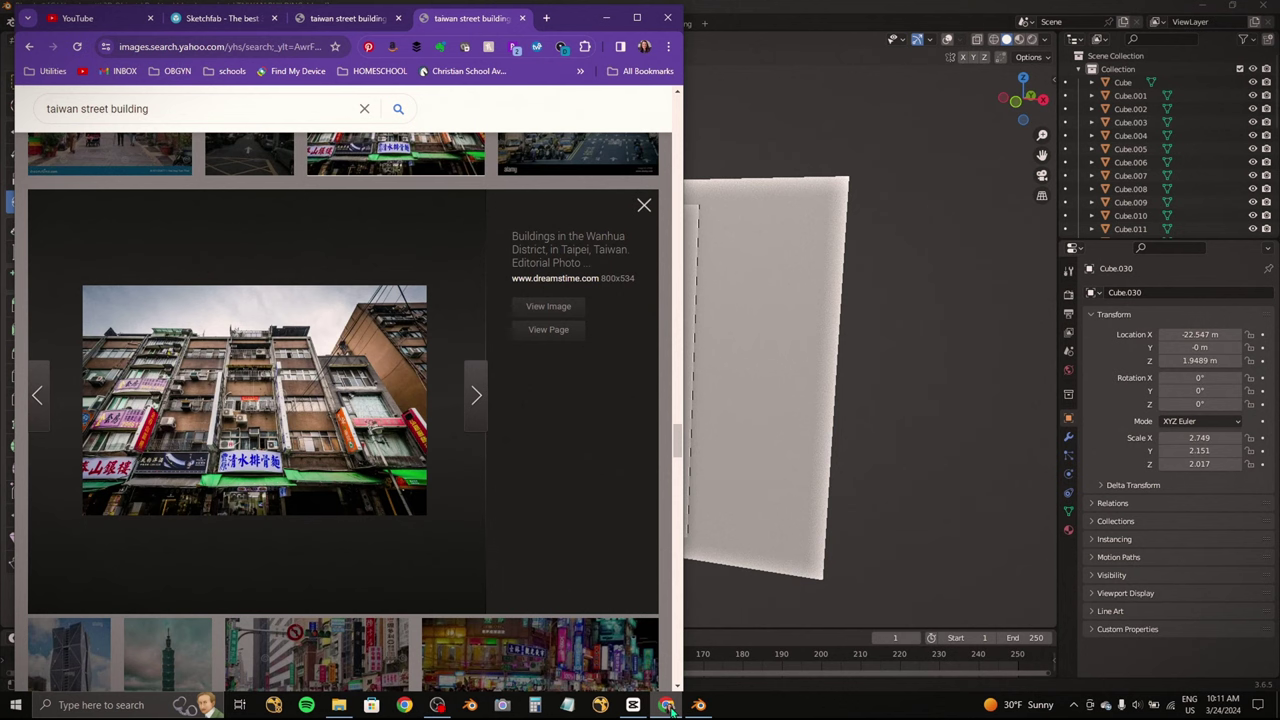
click(666, 705)
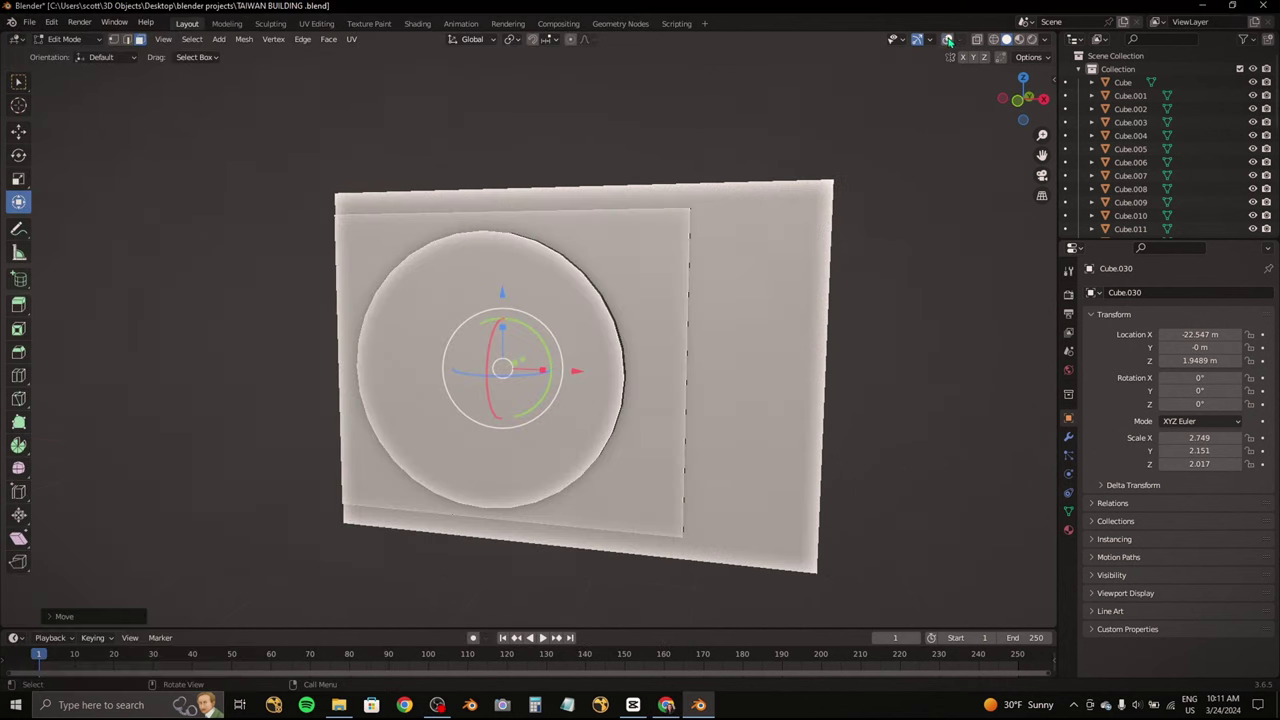
key(KP_1)
click(64, 39)
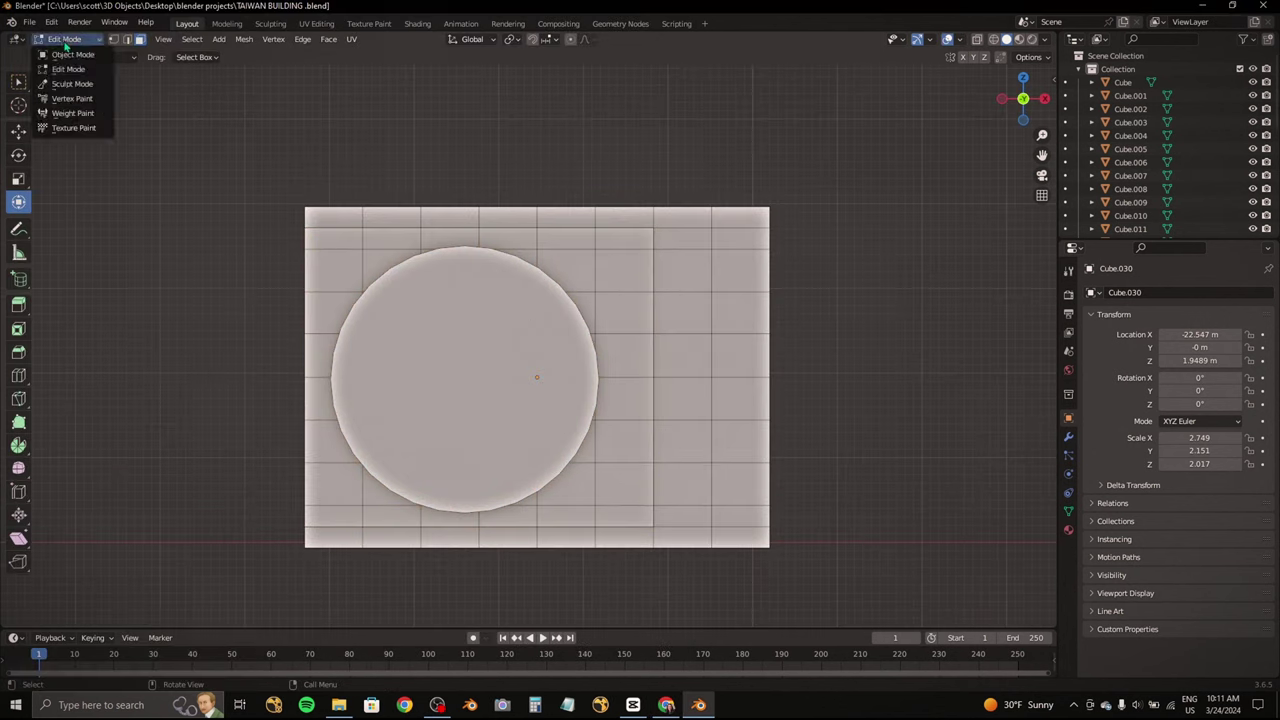
click(60, 49)
scroll(523, 394, down, 3)
key(shift+d)
key(x)
click(340, 345)
mouse_move(340, 345)
shift+middle_down()
mouse_move(490, 345)
mouse_move(531, 200)
shift+middle_up()
Step: In Edit Mode on Cube.031, move the fan disc outward along Y from the front face
key(Tab)
key(KP_1)
shift+middle_drag(275, 288, 413, 234)
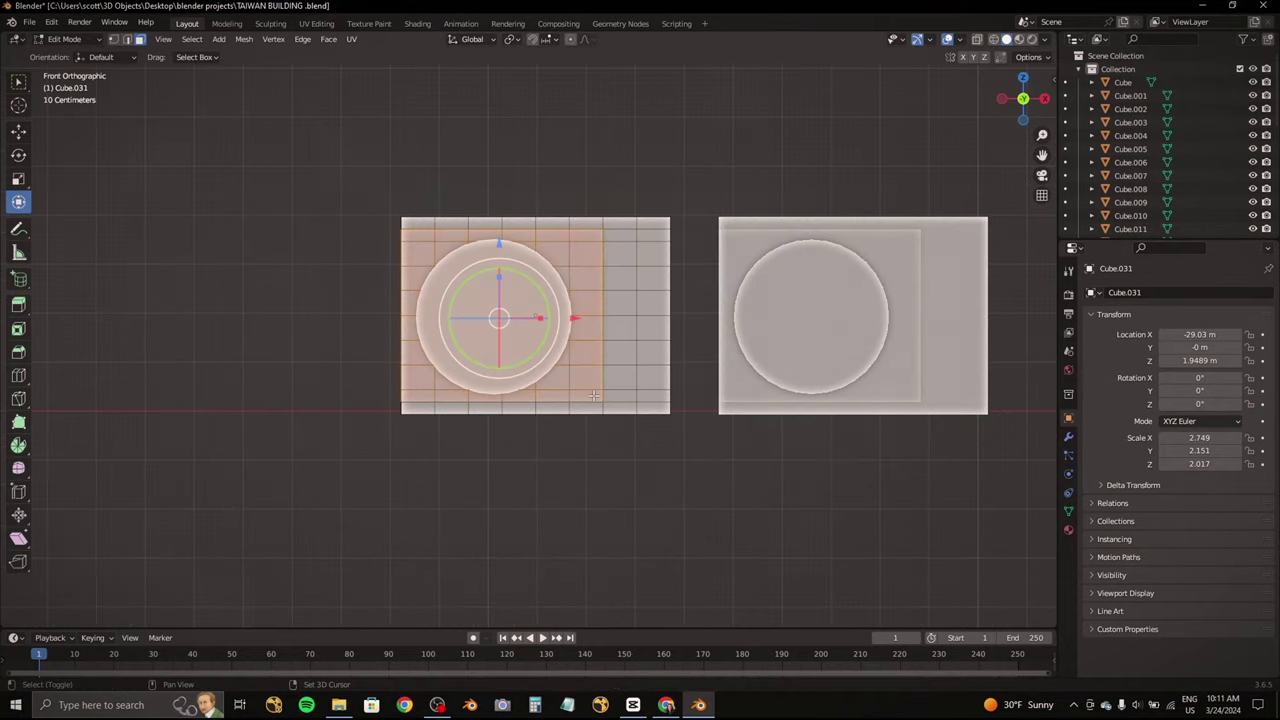
click(1001, 98)
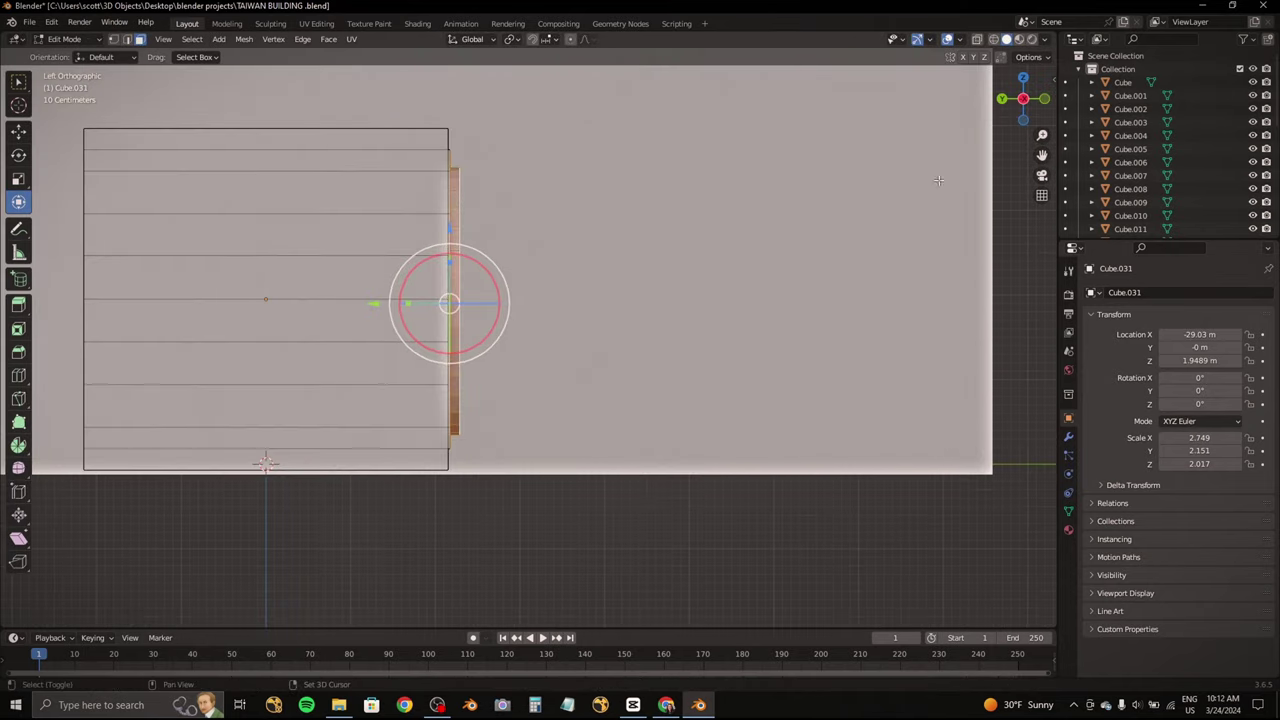
key(KP_1)
mouse_move(993, 125)
middle_down()
mouse_move(700, 250)
mouse_move(600, 272)
middle_up()
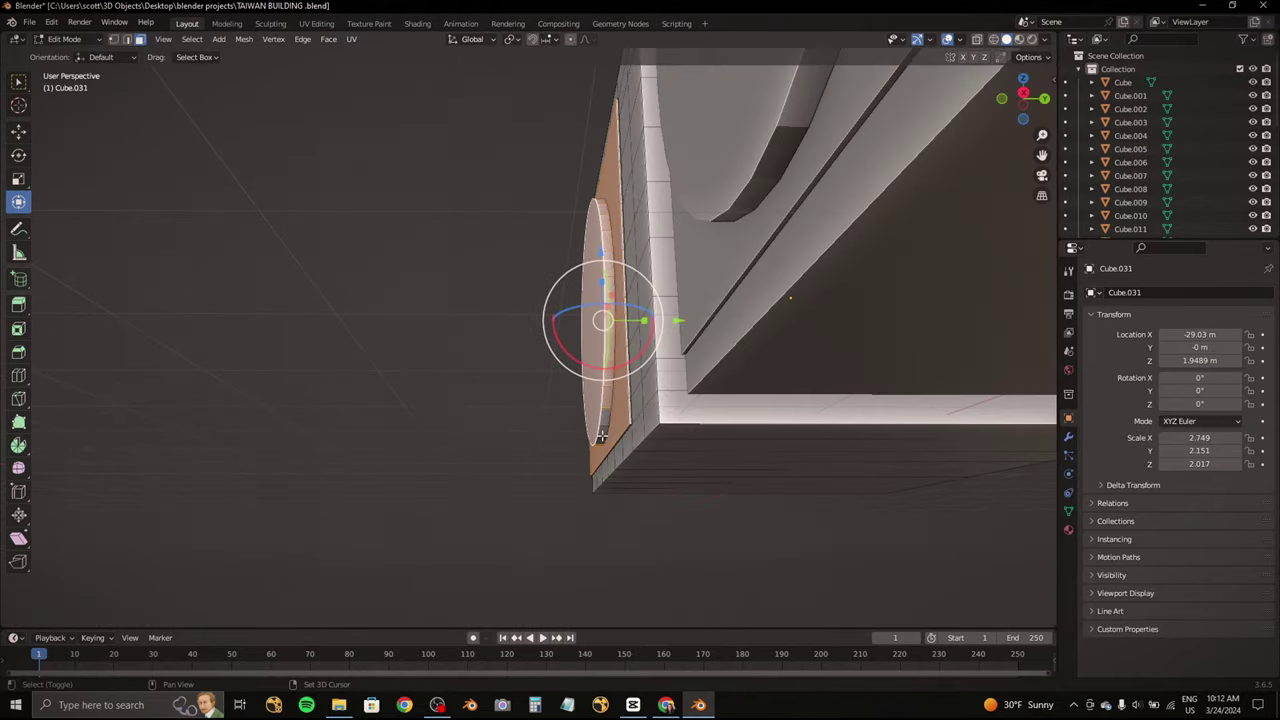
mouse_move(601, 436)
middle_down()
mouse_move(695, 396)
mouse_move(651, 400)
middle_up()
key(g)
key(y)
click(857, 33)
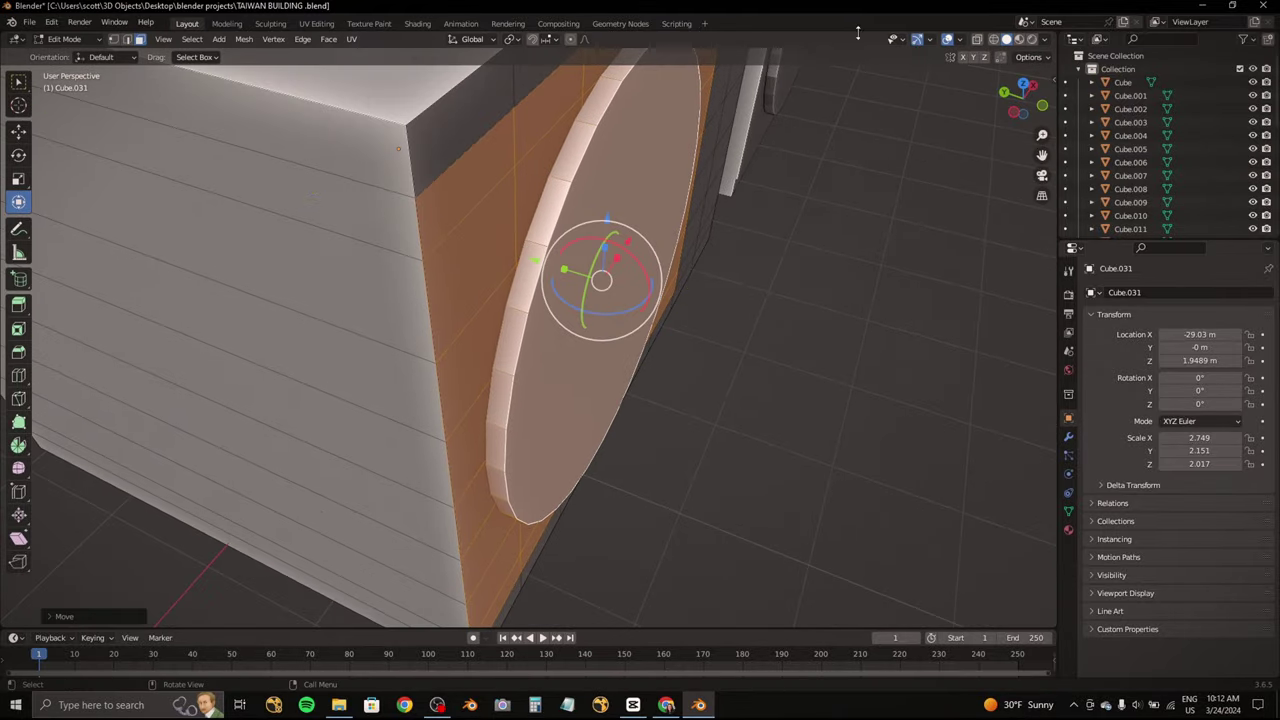
Step: Turn on wireframe overlays and select the faces around the copied box's disc
mouse_move(857, 33)
middle_down()
mouse_move(617, 117)
mouse_move(433, 155)
middle_up()
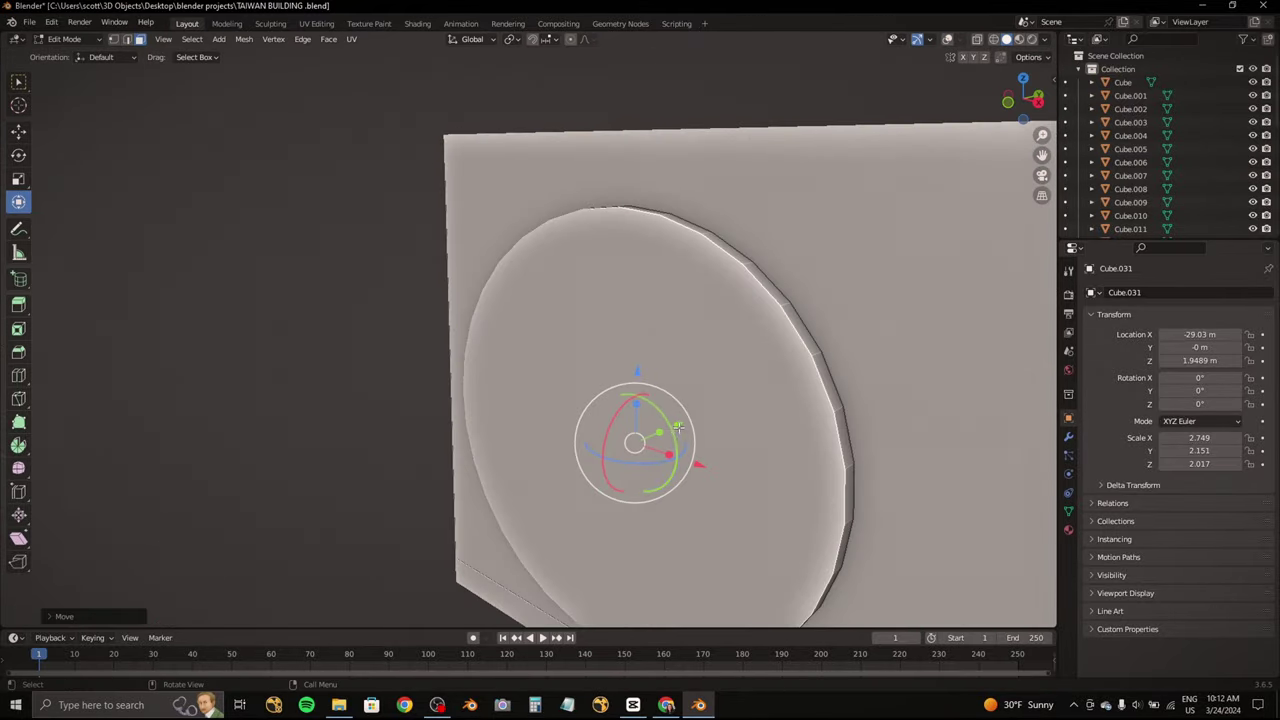
middle_drag(676, 427, 608, 237)
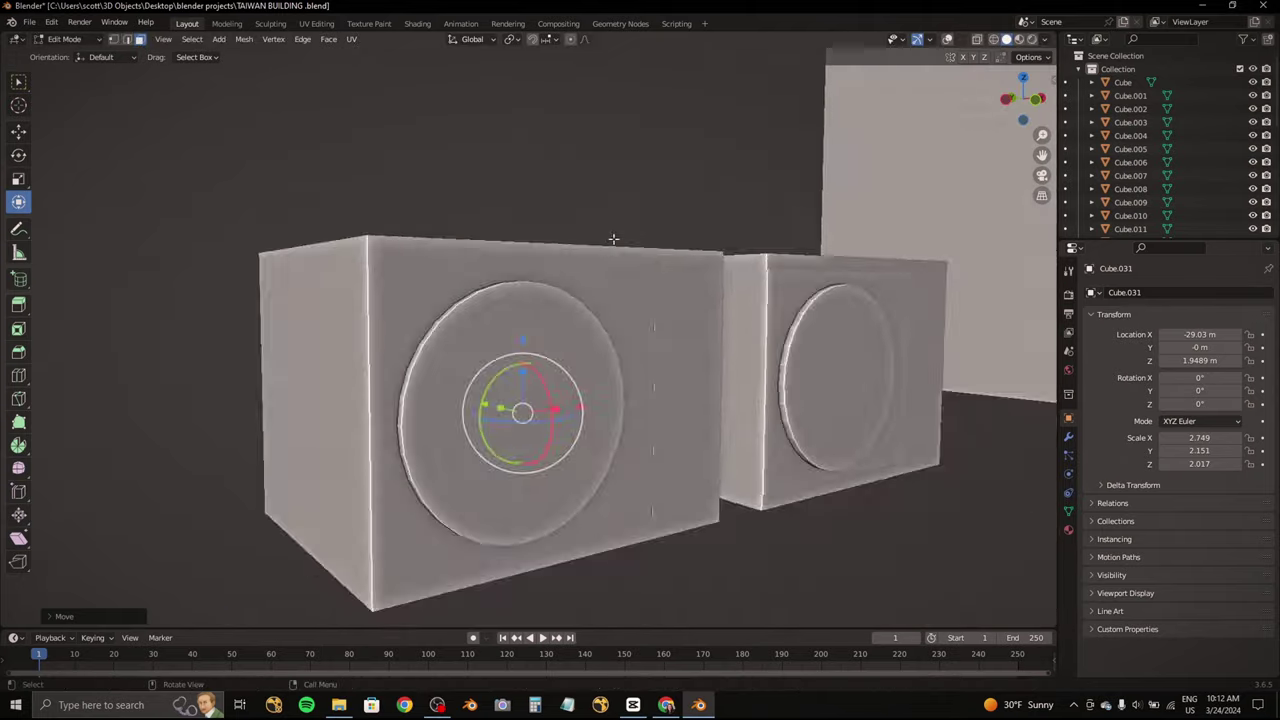
click(948, 39)
mouse_move(700, 230)
middle_down()
mouse_move(540, 292)
mouse_move(489, 214)
mouse_move(626, 203)
middle_up()
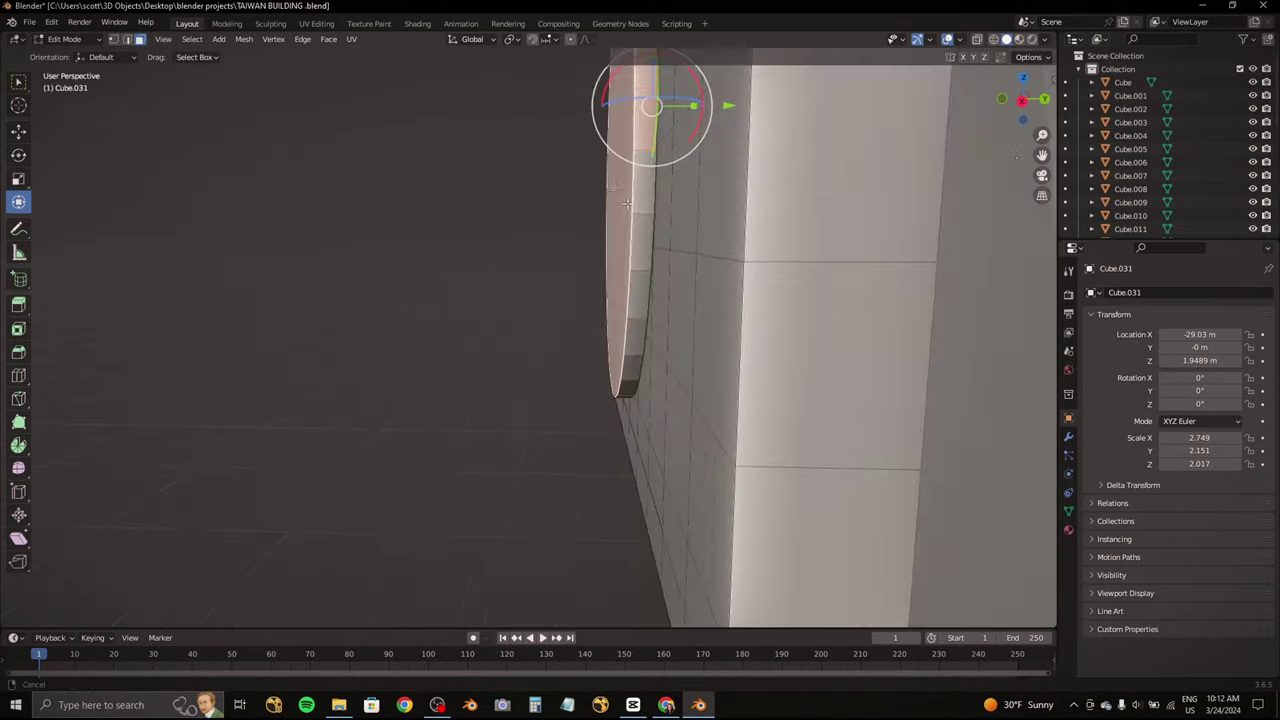
middle_drag(640, 338, 586, 240)
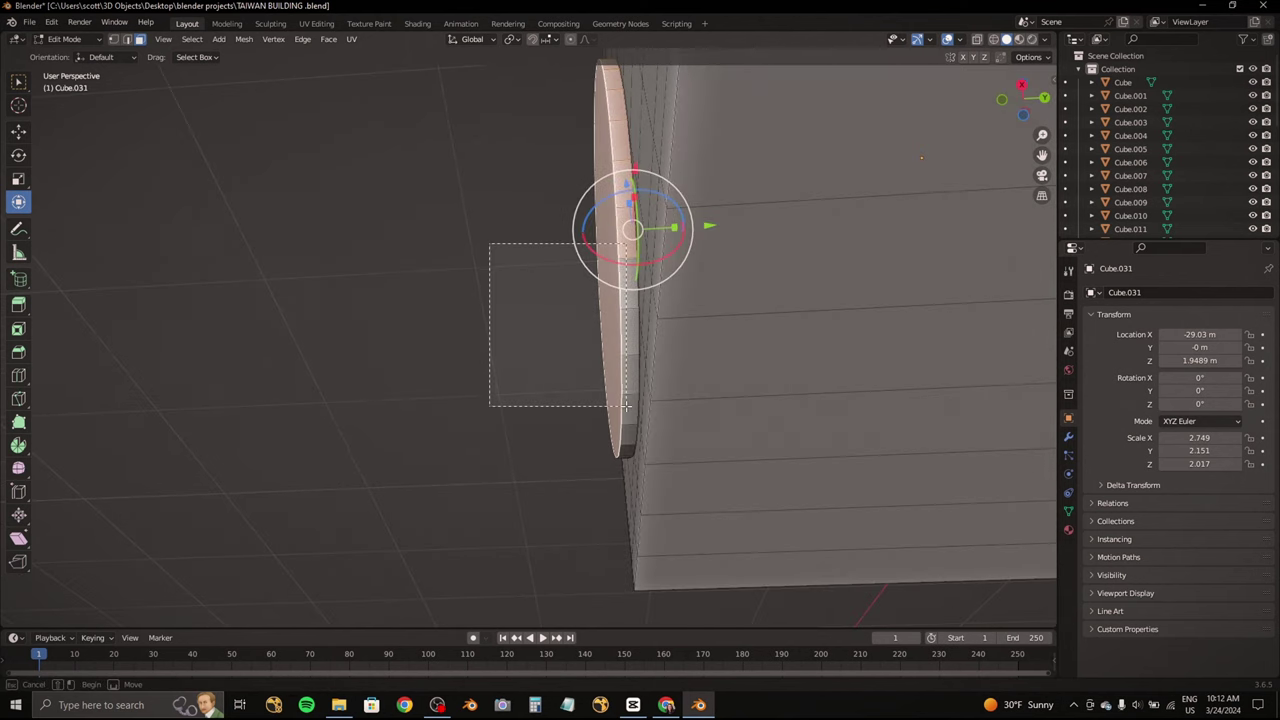
mouse_move(626, 405)
middle_down()
mouse_move(568, 318)
mouse_move(560, 340)
mouse_move(645, 280)
mouse_move(609, 252)
middle_up()
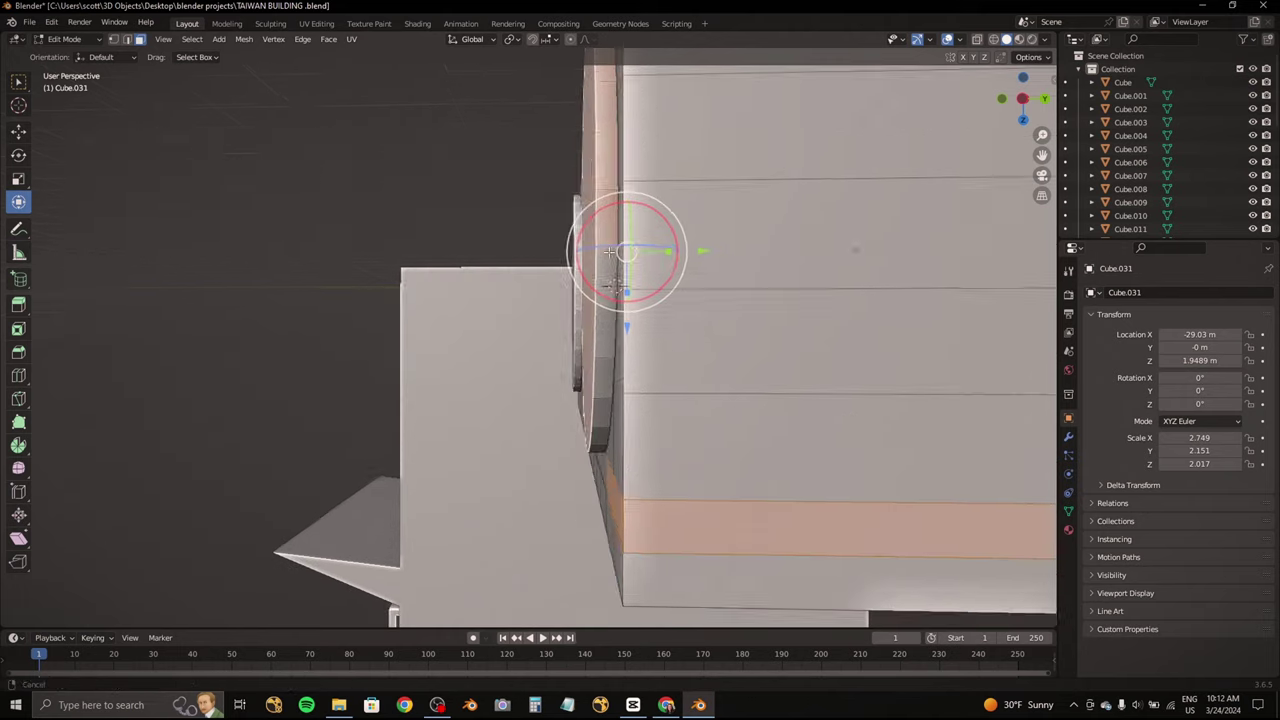
middle_drag(560, 166, 576, 126)
drag(576, 126, 604, 340)
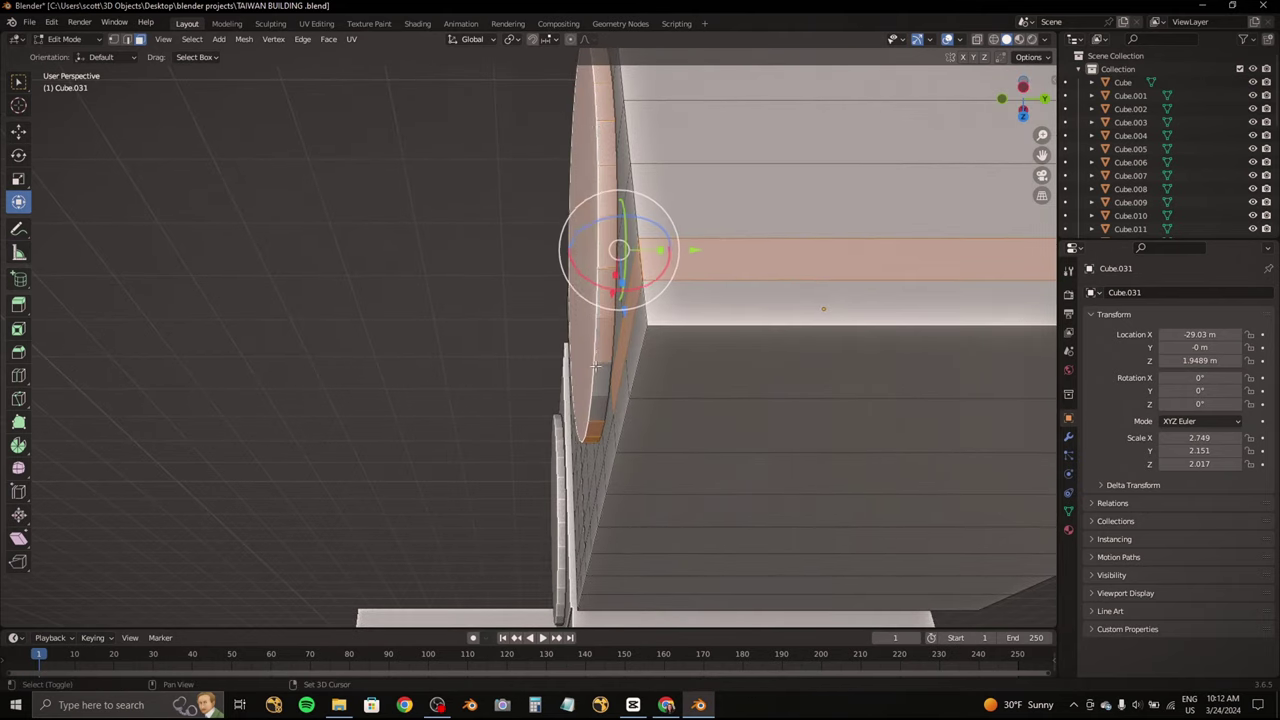
mouse_move(596, 366)
middle_down()
mouse_move(600, 300)
mouse_move(150, 372)
mouse_move(748, 246)
mouse_move(609, 134)
mouse_move(822, 272)
mouse_move(971, 148)
middle_up()
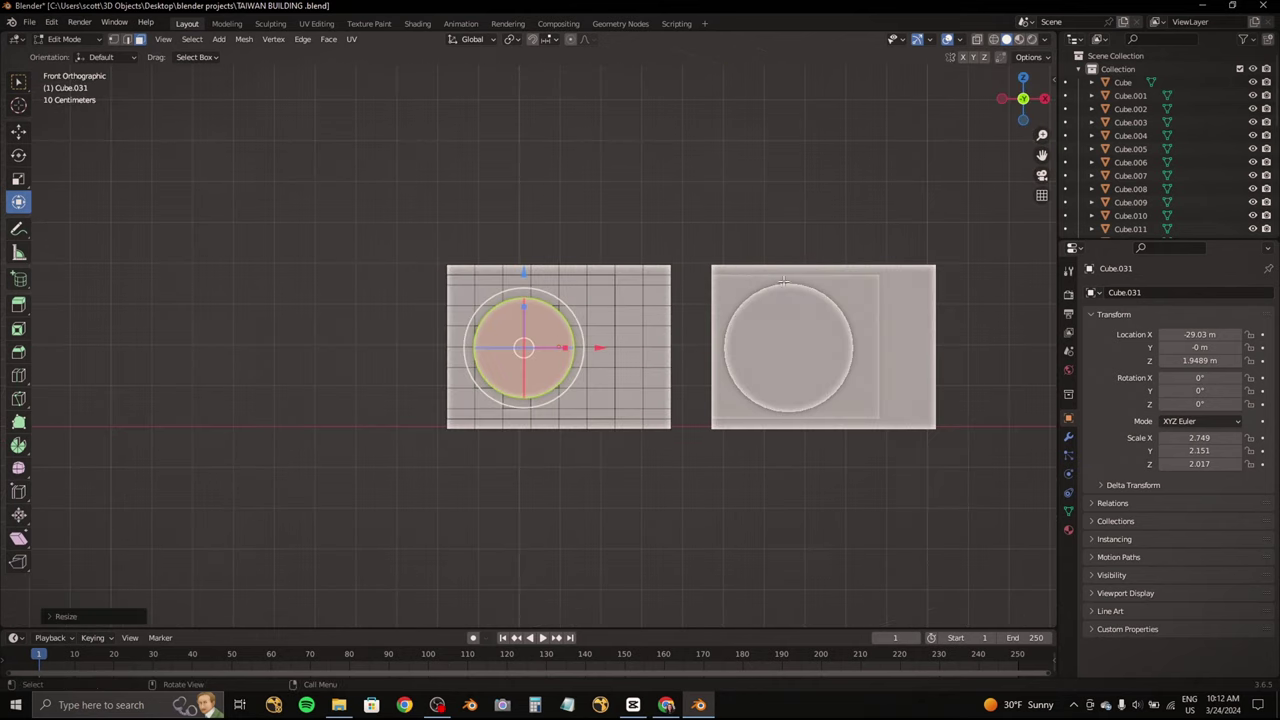
Step: Try resizing the fan disc, then cancel and undo the change
key(s)
key(Escape)
click(666, 704)
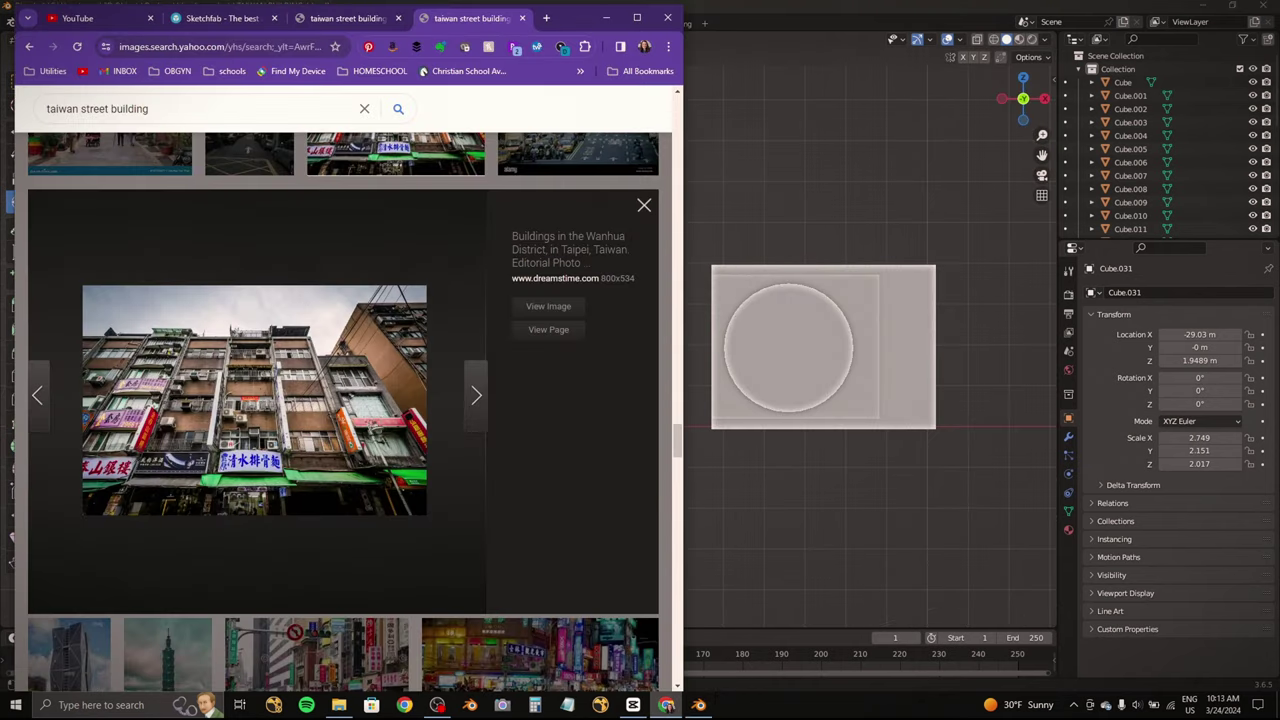
click(666, 704)
key(s)
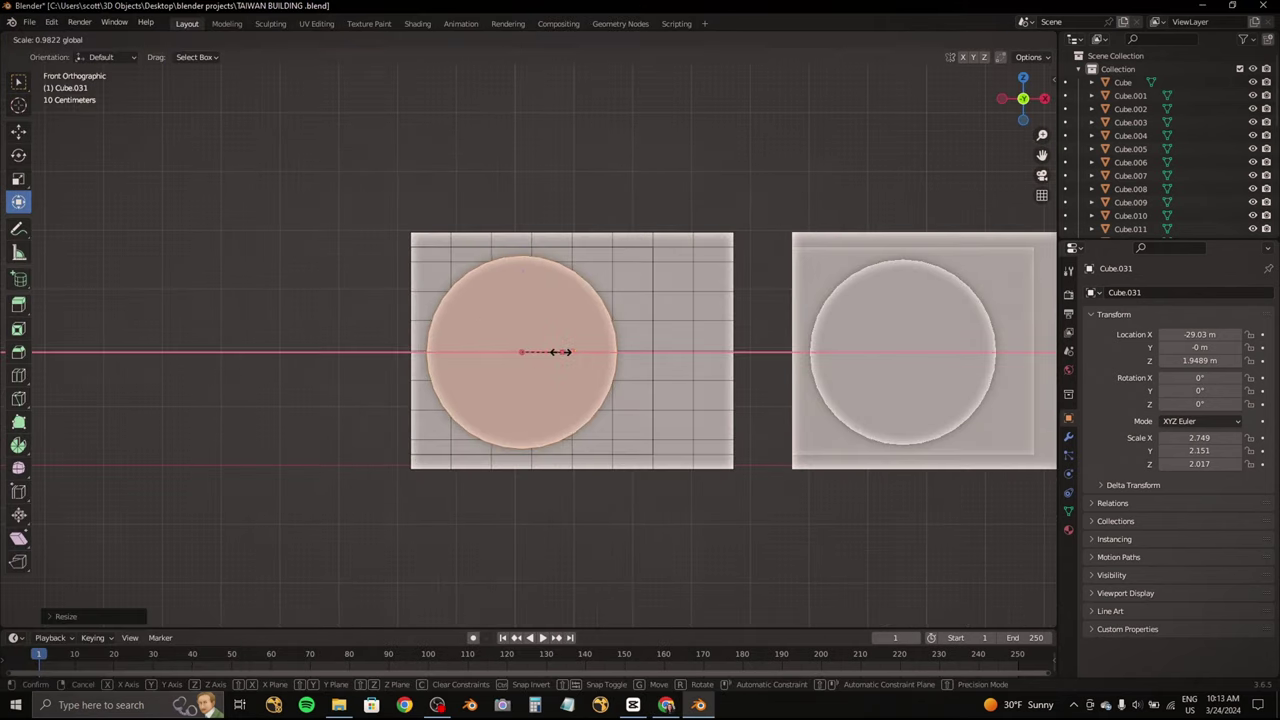
key(Escape)
key(ctrl+z)
Step: Edit the middle box, scale it and shift it slightly left
click(480, 300)
key(Tab)
mouse_move(480, 300)
middle_down()
mouse_move(497, 294)
mouse_move(580, 346)
middle_up()
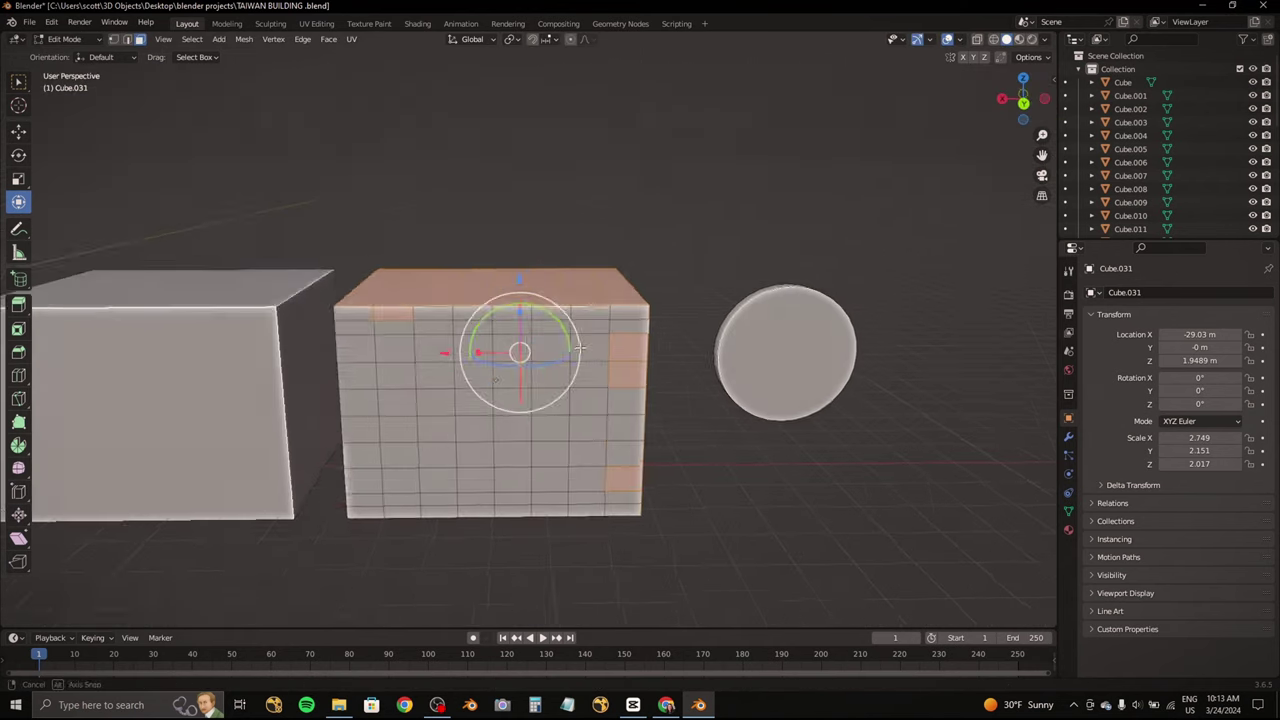
middle_drag(580, 346, 385, 484)
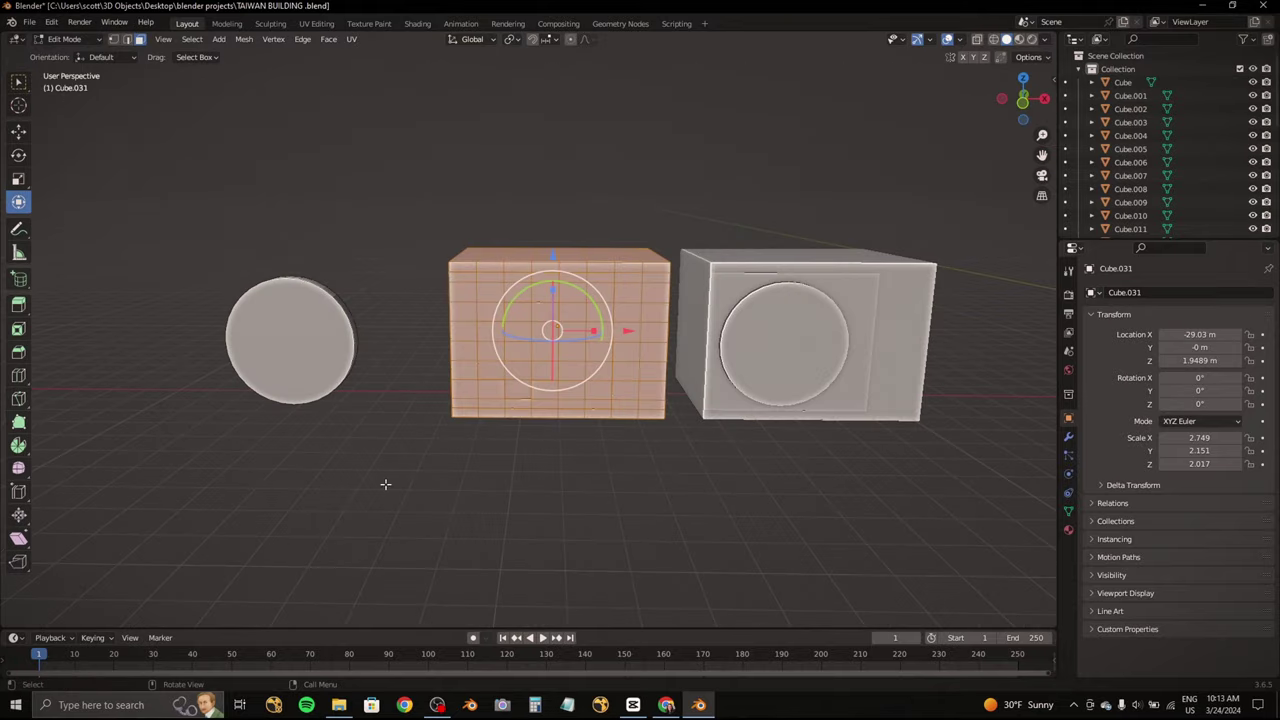
click(1023, 119)
click(666, 705)
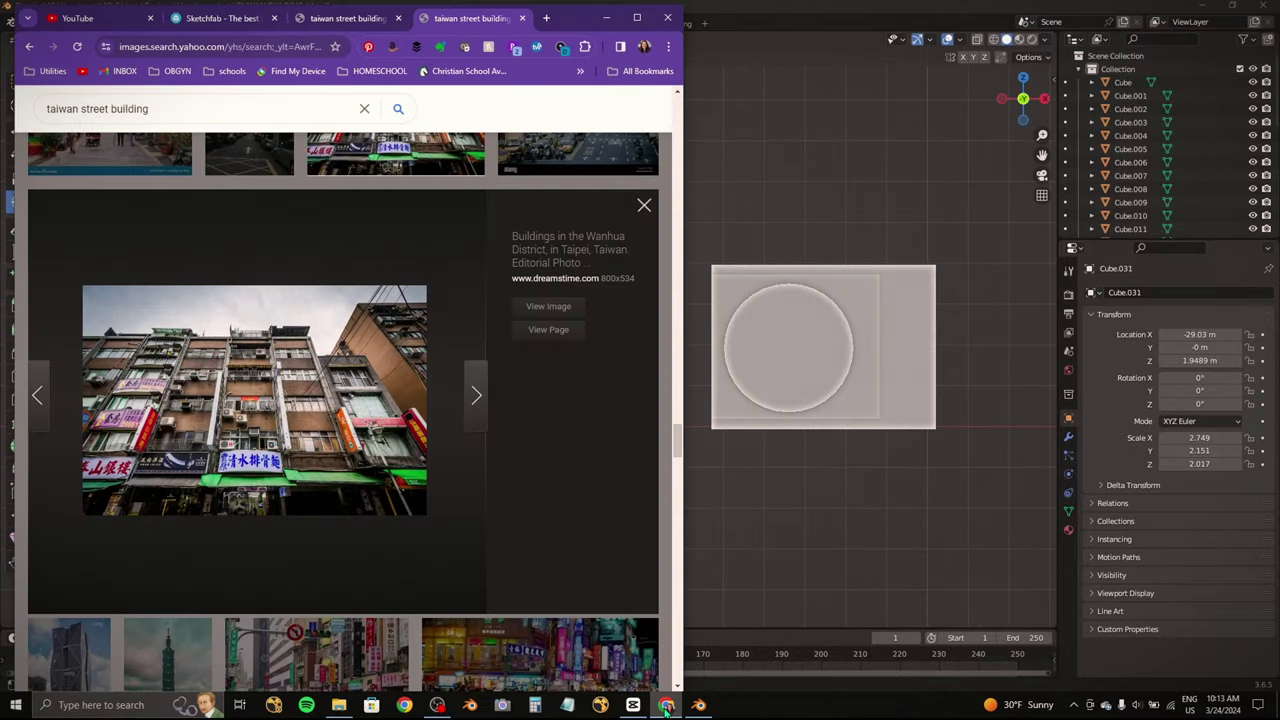
click(666, 705)
key(s)
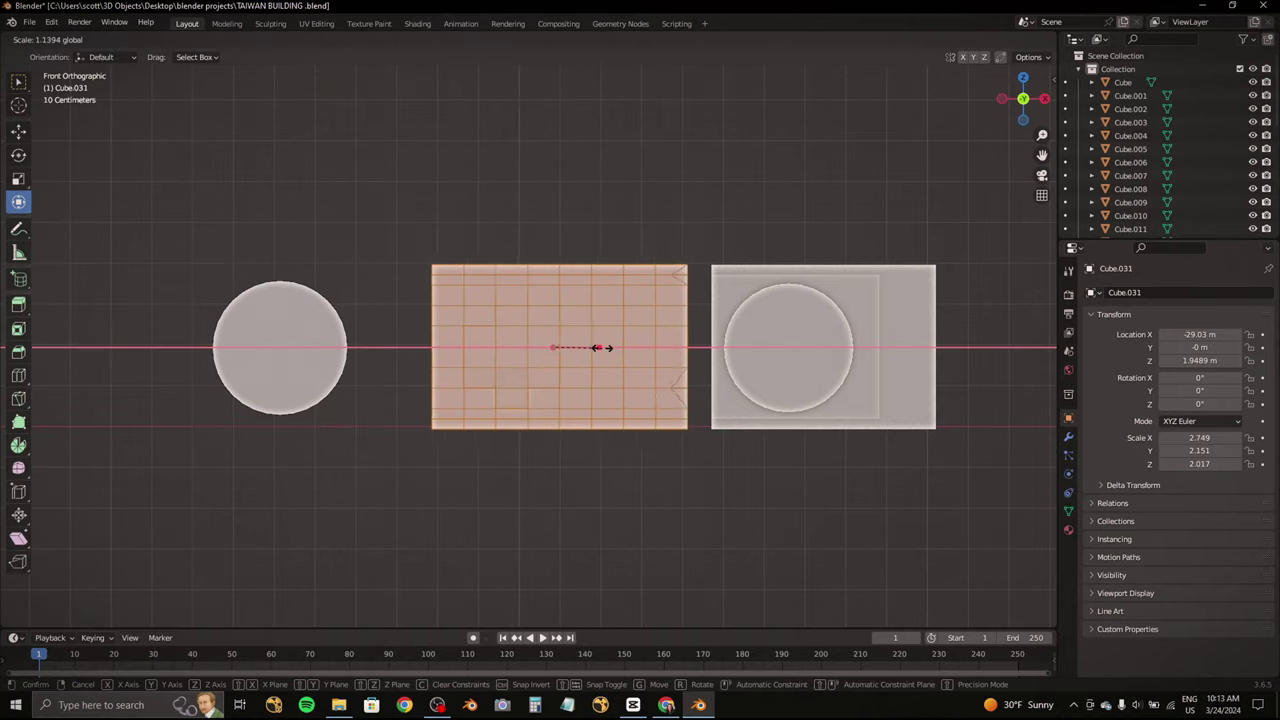
click(600, 347)
key(g)
click(608, 348)
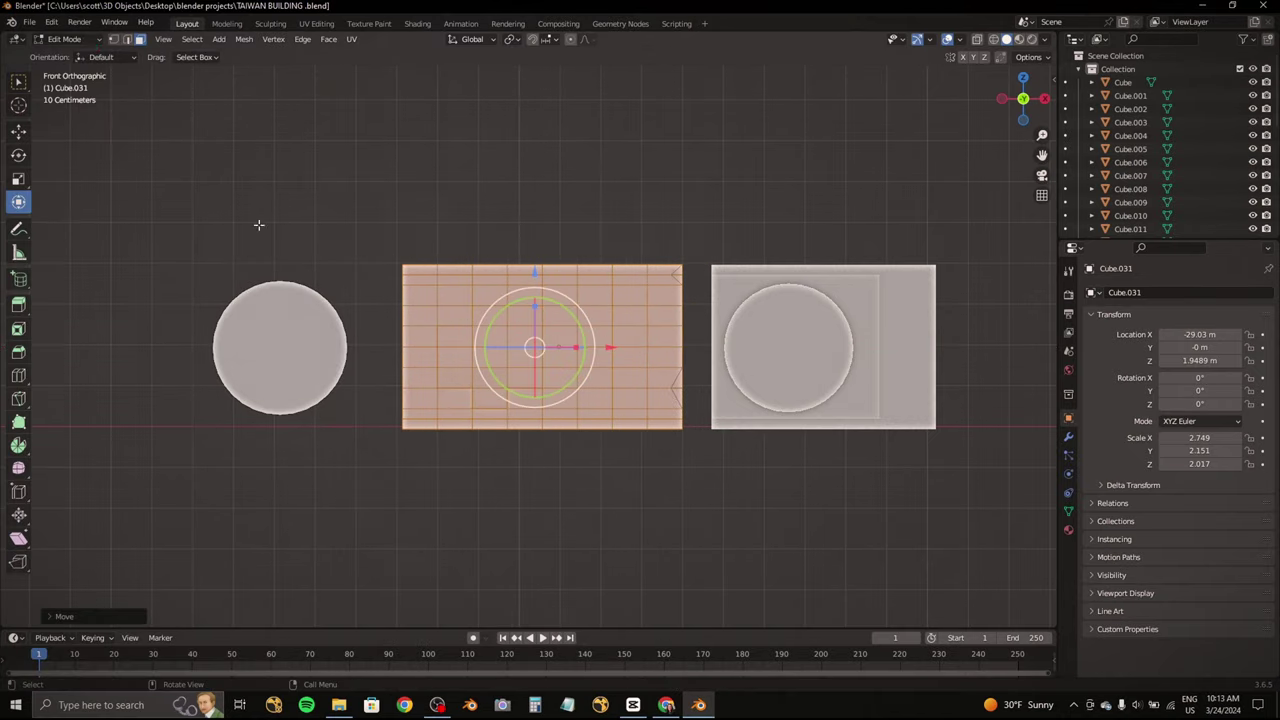
Step: Select the separate disc and move it along X onto the middle box, undoing a resize
drag(151, 225, 324, 437)
mouse_move(324, 437)
middle_down()
mouse_move(345, 425)
mouse_move(114, 297)
middle_up()
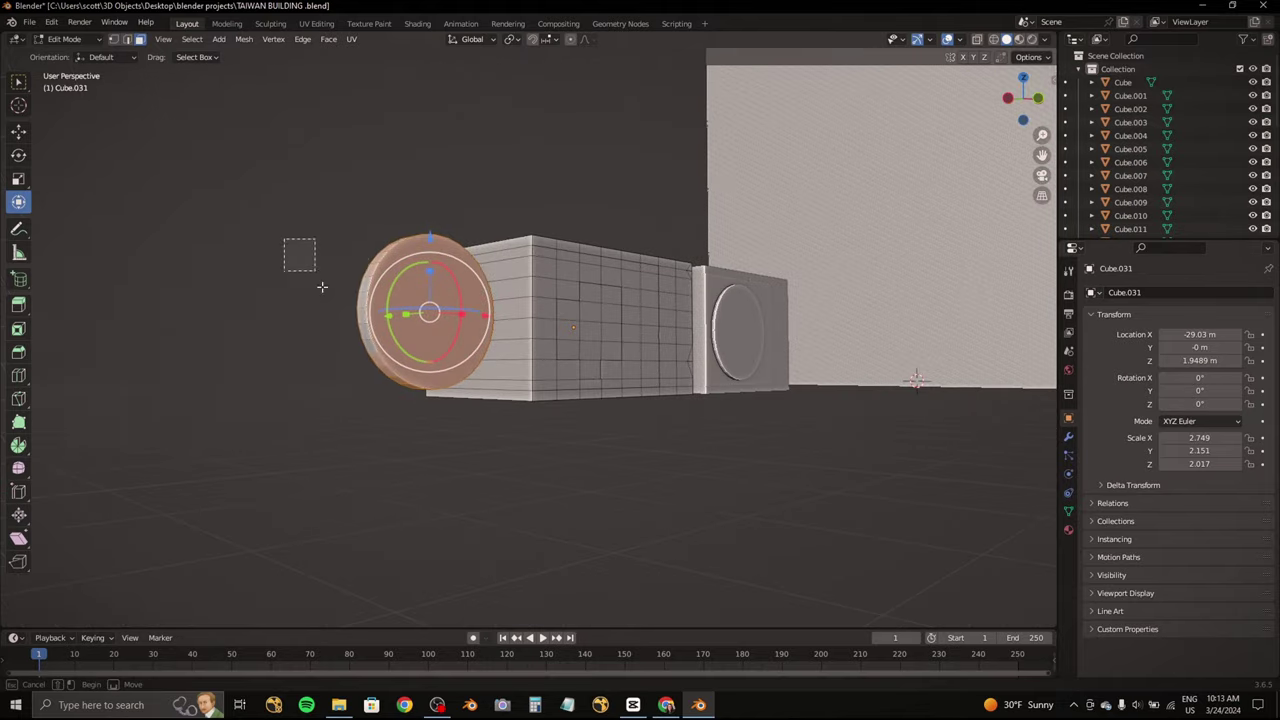
middle_drag(290, 449, 206, 400)
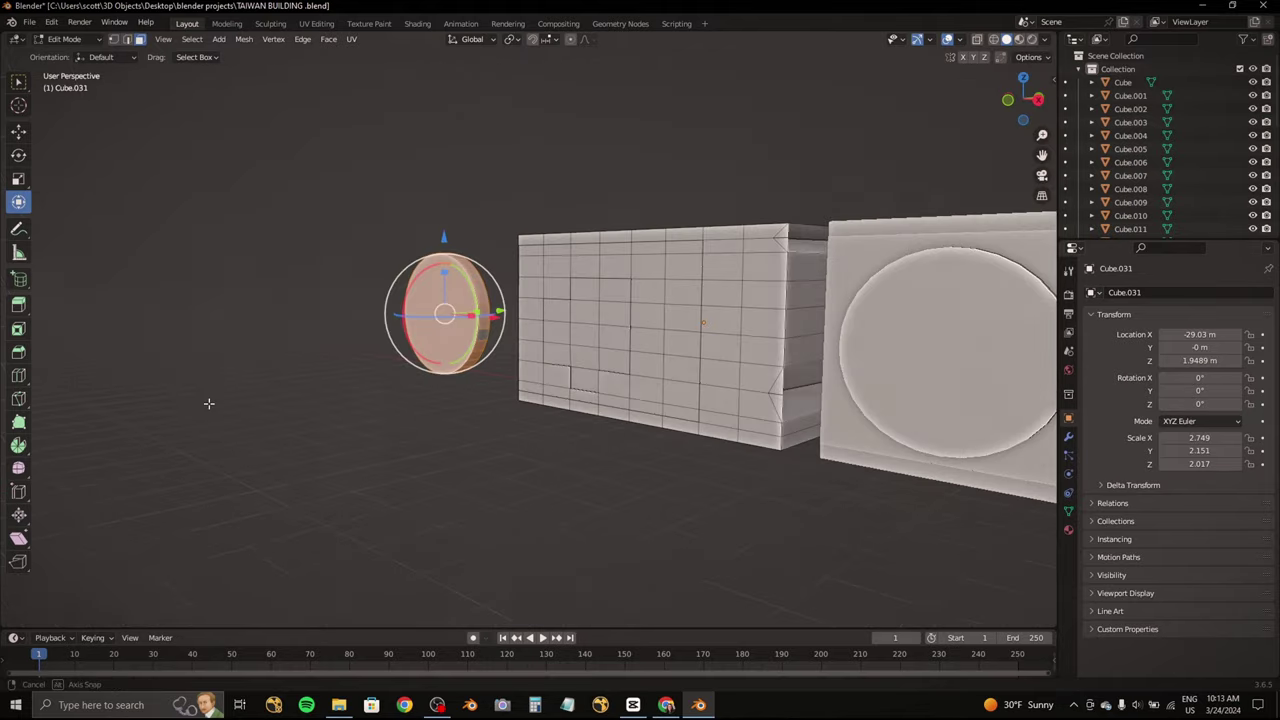
drag(322, 225, 487, 390)
mouse_move(487, 390)
middle_down()
mouse_move(731, 177)
mouse_move(746, 360)
mouse_move(733, 300)
middle_up()
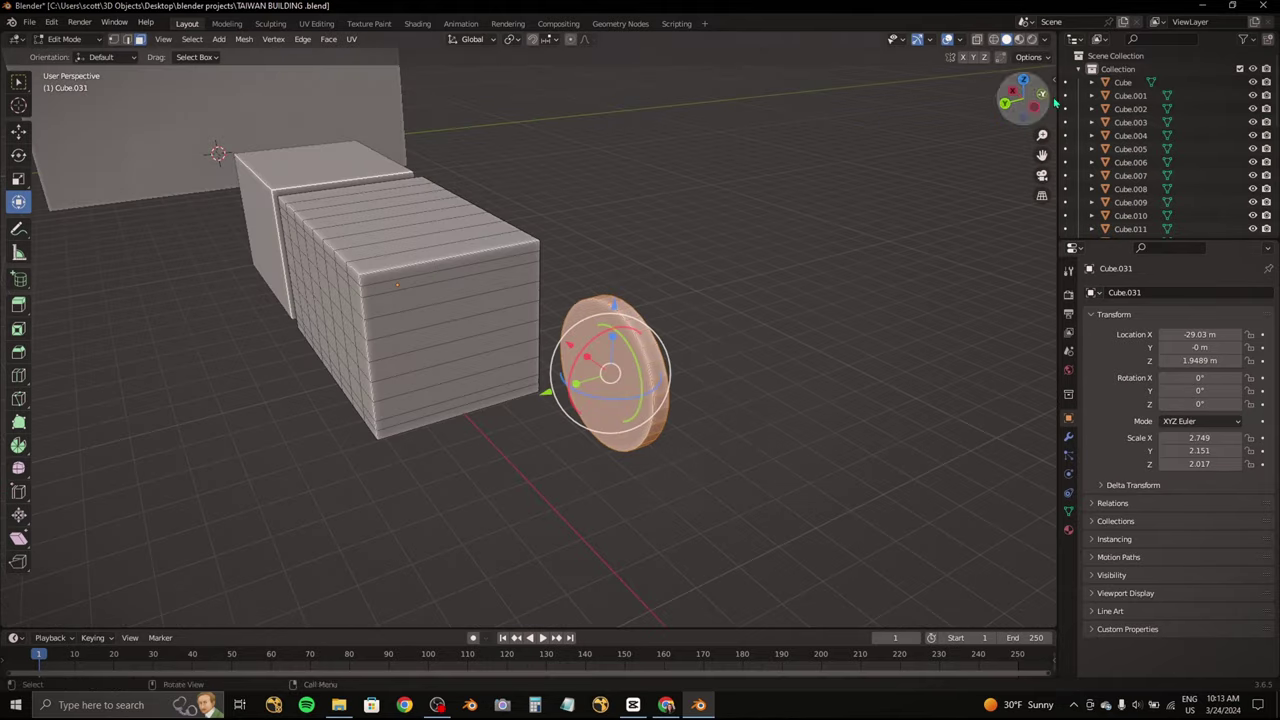
key(KP_1)
key(g)
key(x)
click(691, 318)
key(s)
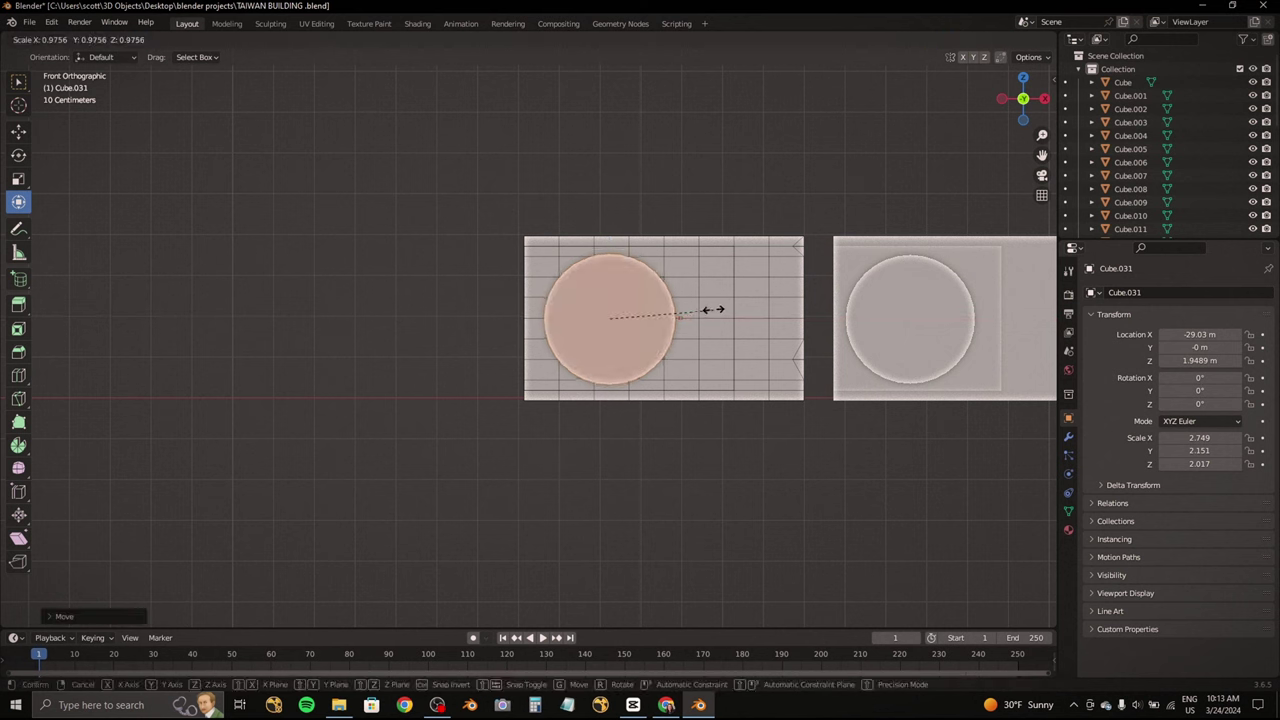
click(684, 320)
key(ctrl+z)
shift+middle_drag(684, 320, 570, 307)
Step: Compare the model against the Taiwan street building reference photo
click(665, 705)
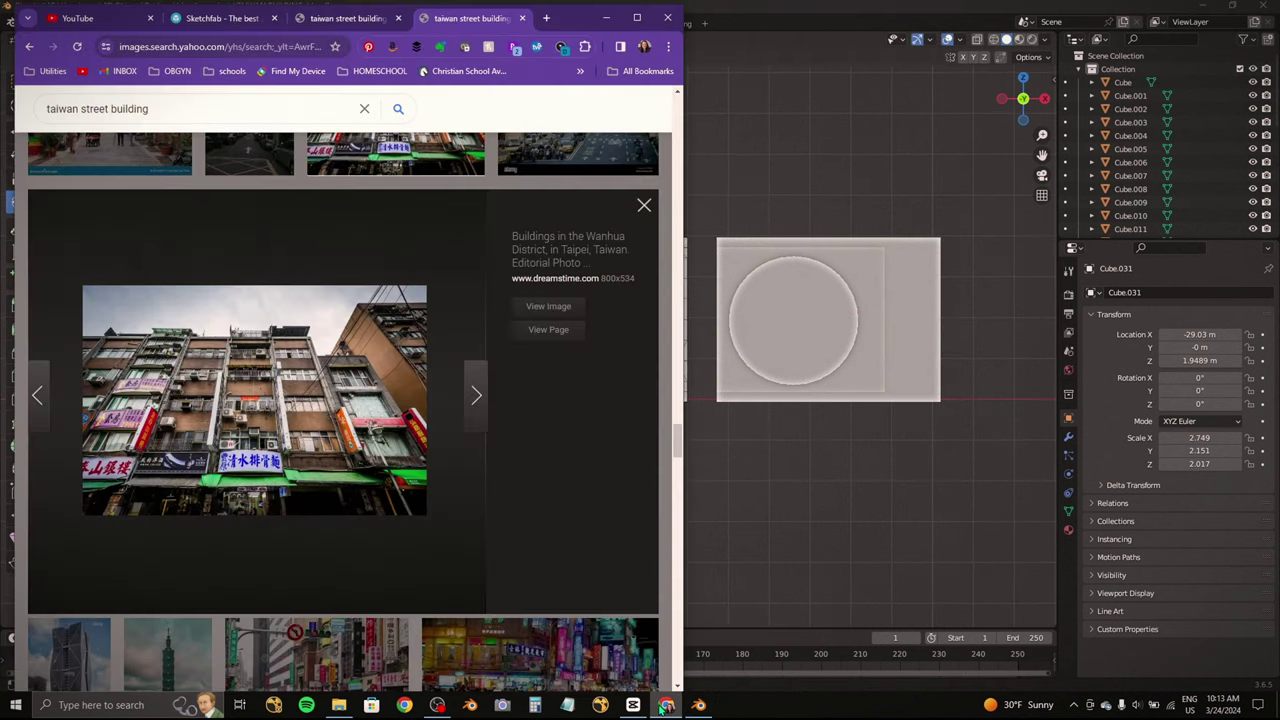
click(665, 705)
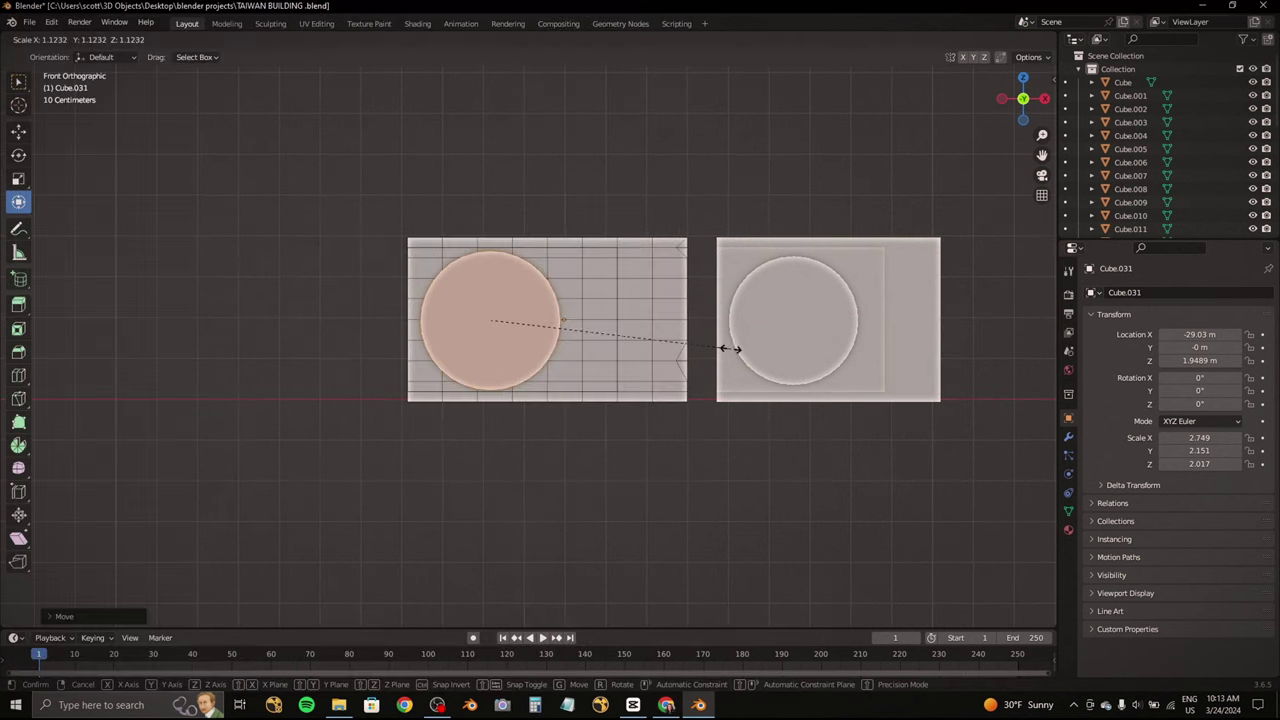
click(665, 705)
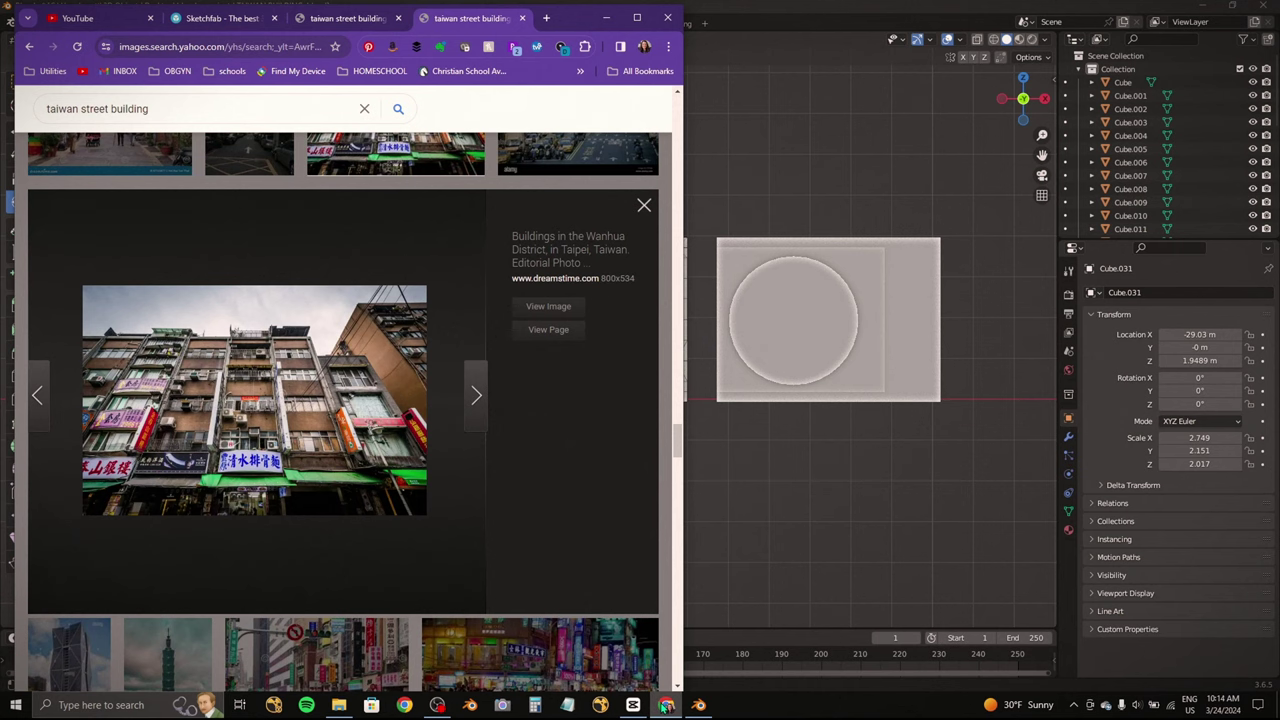
click(665, 705)
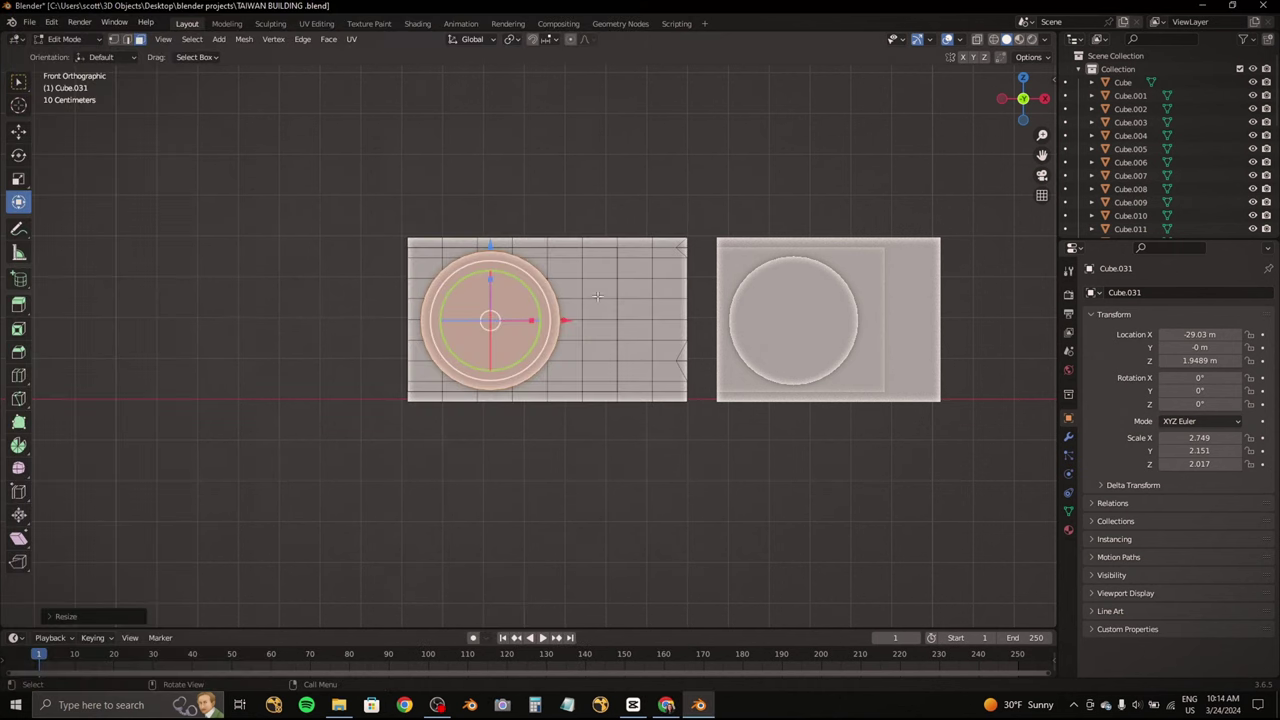
click(665, 705)
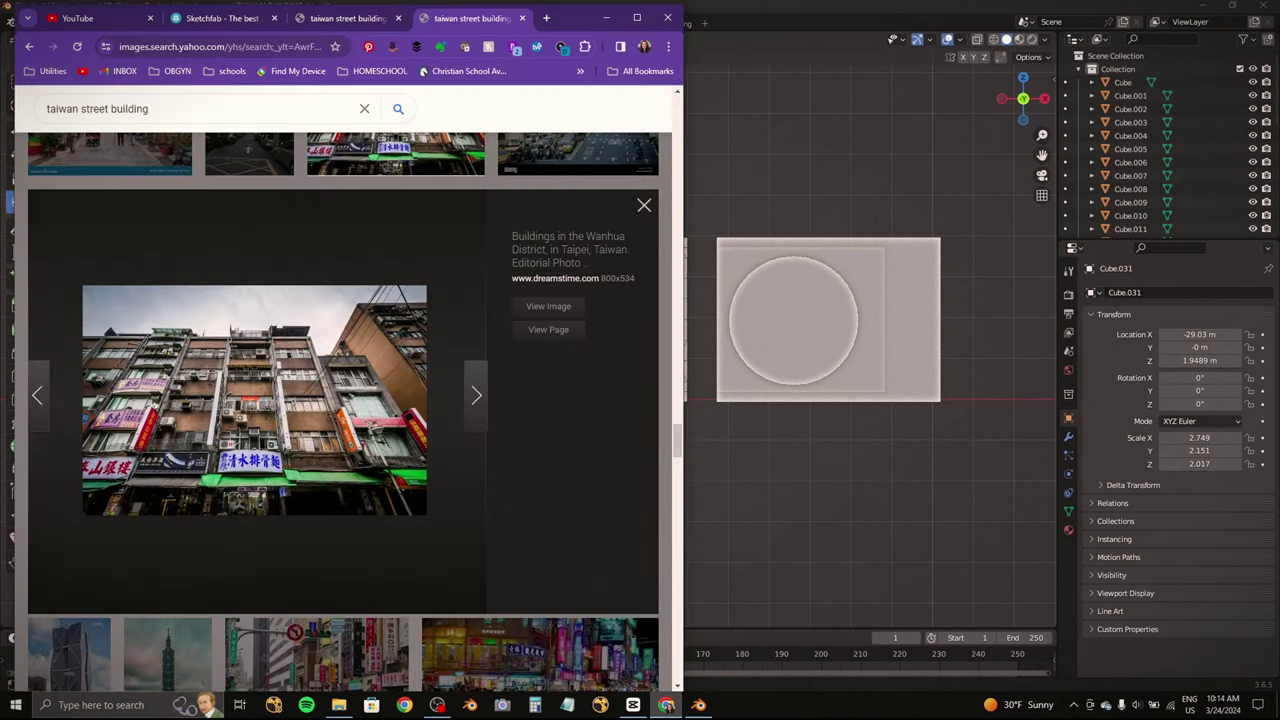
click(665, 705)
click(665, 705)
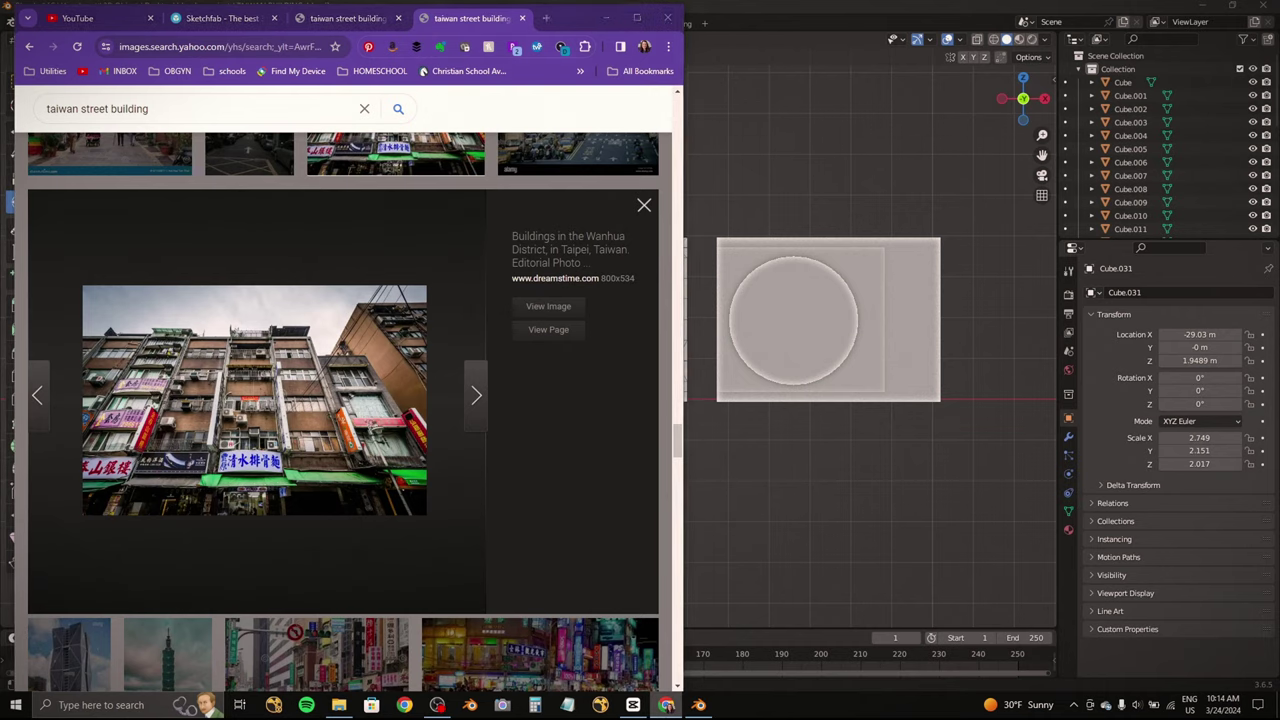
click(665, 705)
Step: Place the new box copy to the left of the others and enter Edit Mode on it
key(g)
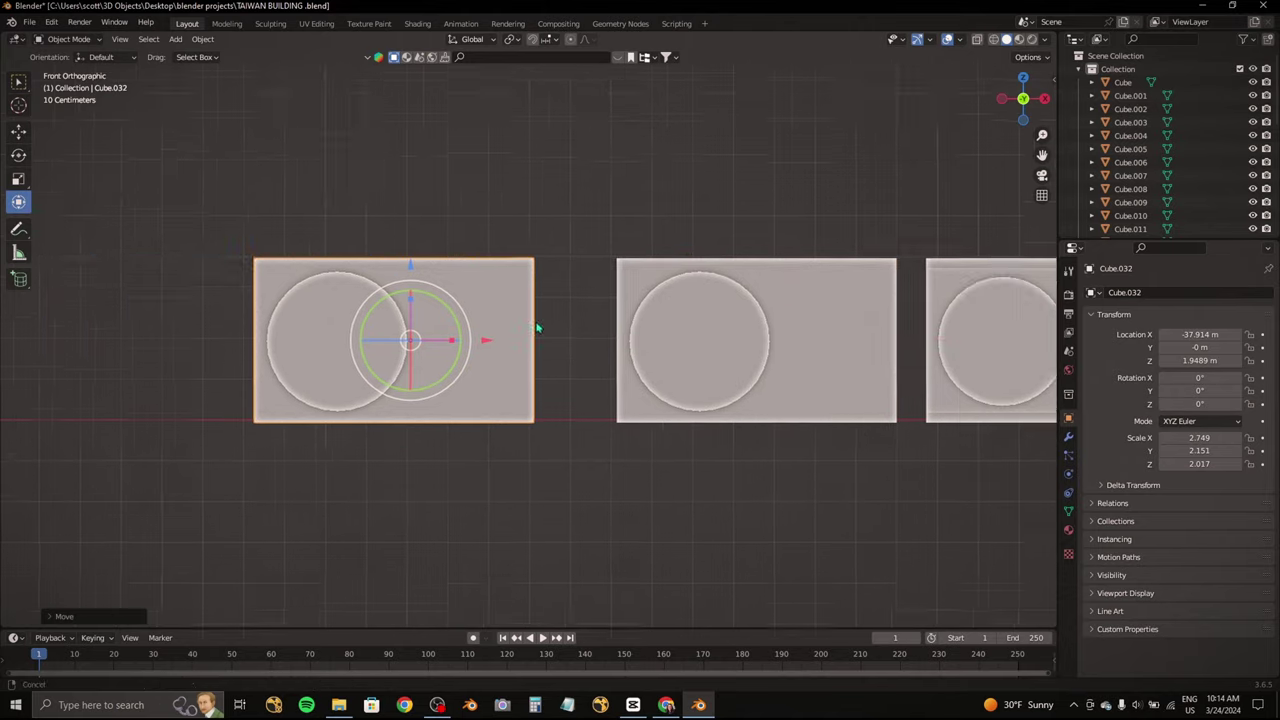
click(586, 313)
click(68, 39)
click(60, 62)
mouse_move(480, 320)
middle_down()
mouse_move(522, 340)
mouse_move(640, 300)
middle_up()
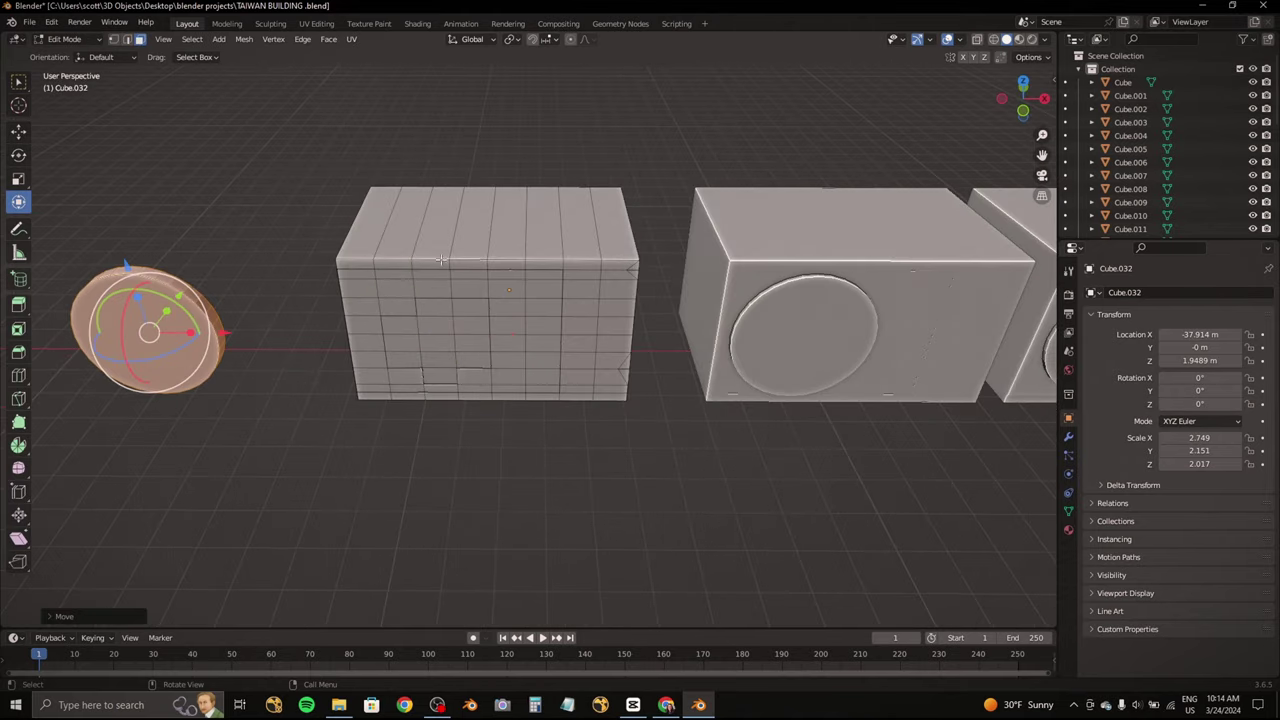
click(1012, 104)
Step: Select all of the new box's faces, checking from several angles and the front
drag(335, 235, 660, 451)
middle_drag(660, 451, 560, 300)
drag(318, 265, 656, 524)
middle_drag(656, 524, 449, 420)
drag(623, 357, 286, 143)
middle_drag(286, 143, 412, 219)
drag(412, 219, 660, 528)
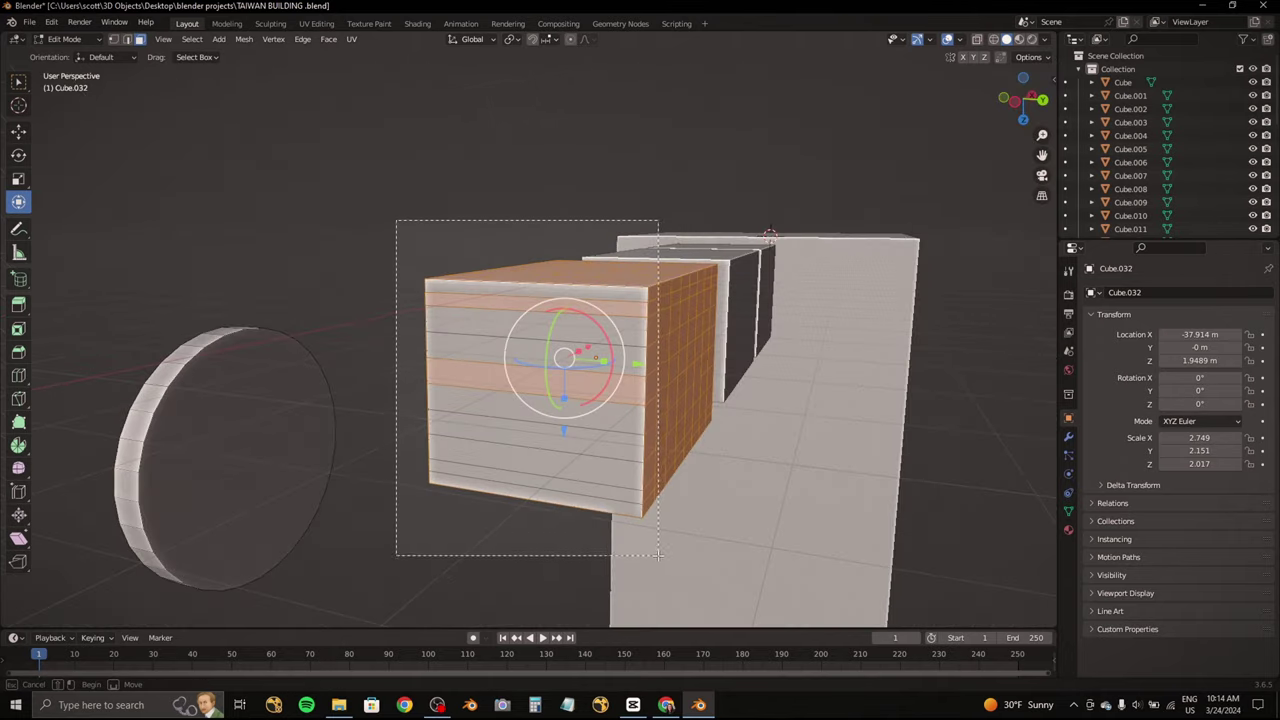
mouse_move(660, 528)
middle_down()
mouse_move(700, 318)
mouse_move(740, 300)
middle_up()
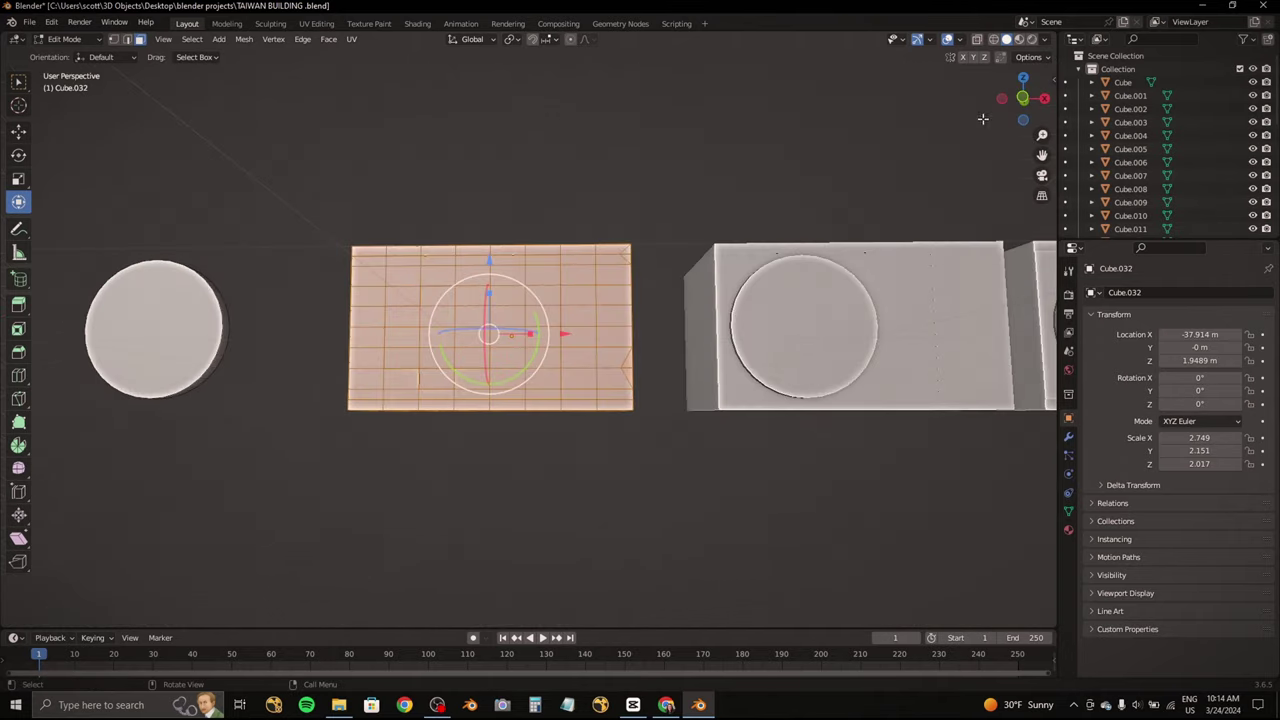
click(1022, 100)
Step: Narrow the box along X, shift it right, and fit the fan disc onto its front
drag(578, 328, 574, 331)
mouse_move(106, 160)
middle_down()
mouse_move(474, 289)
mouse_move(415, 295)
middle_up()
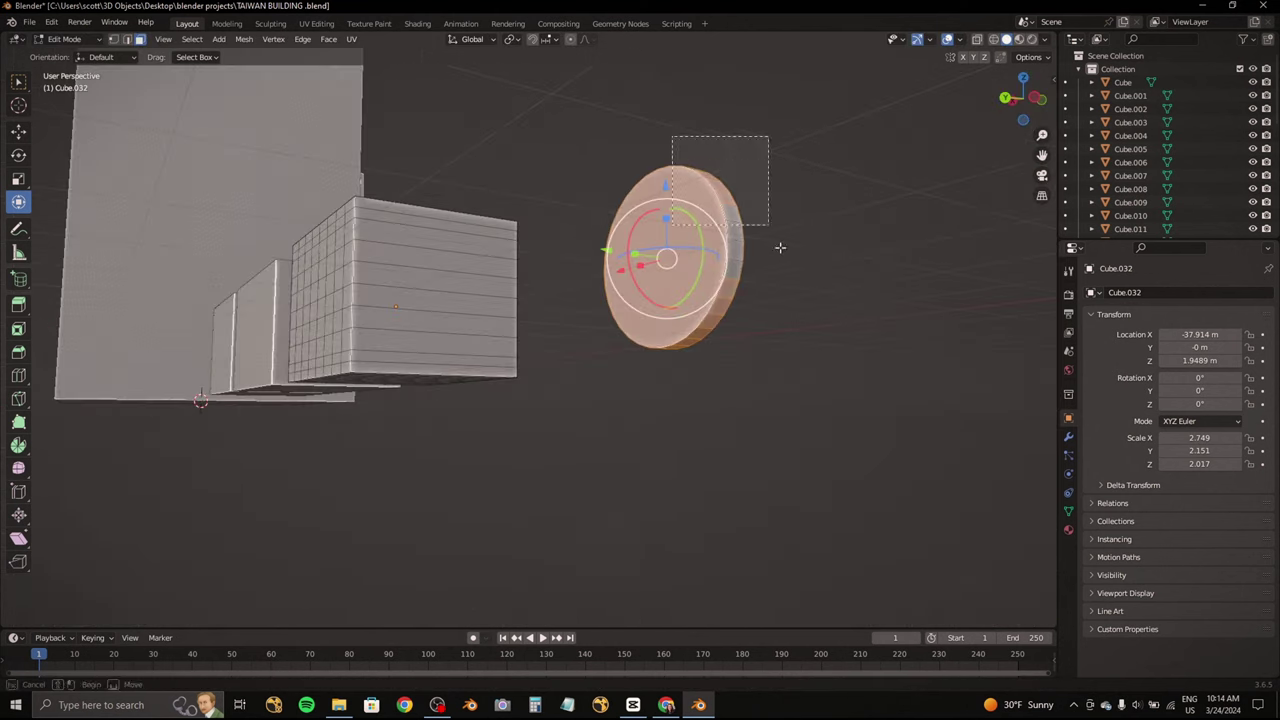
key(KP_1)
mouse_move(415, 295)
mouse_down()
mouse_move(728, 294)
mouse_move(711, 291)
mouse_up()
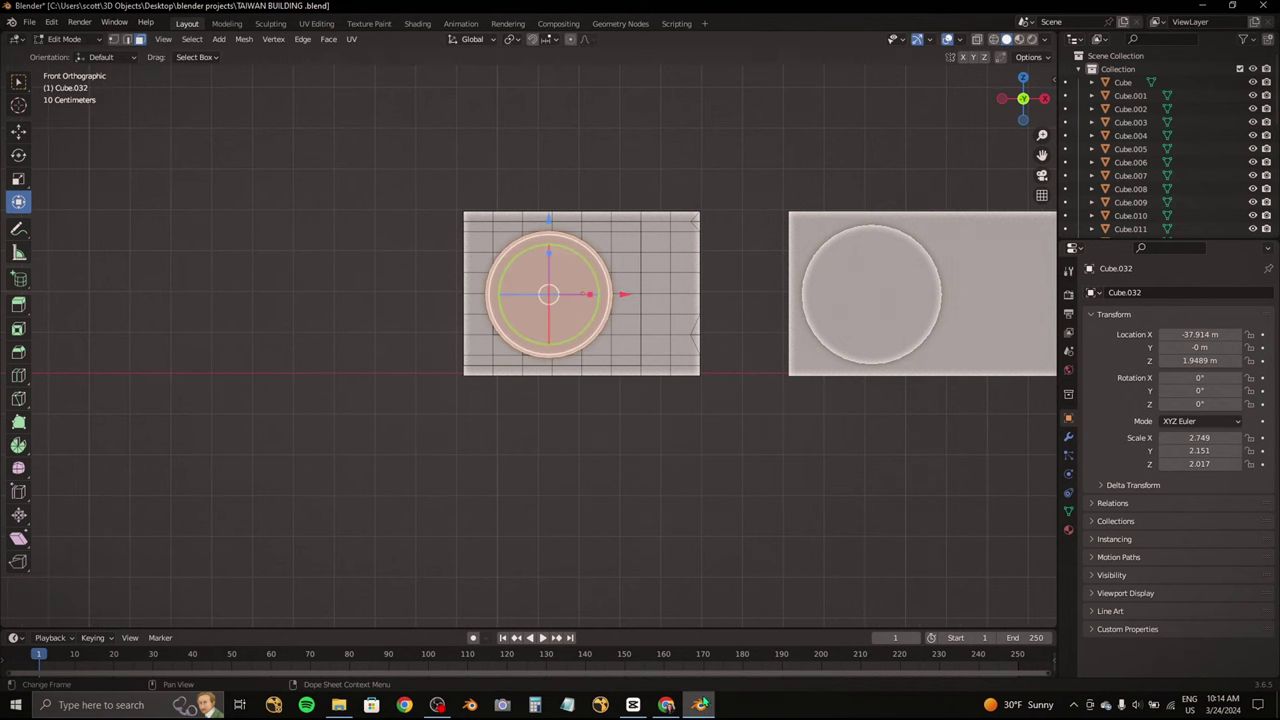
click(666, 704)
click(666, 704)
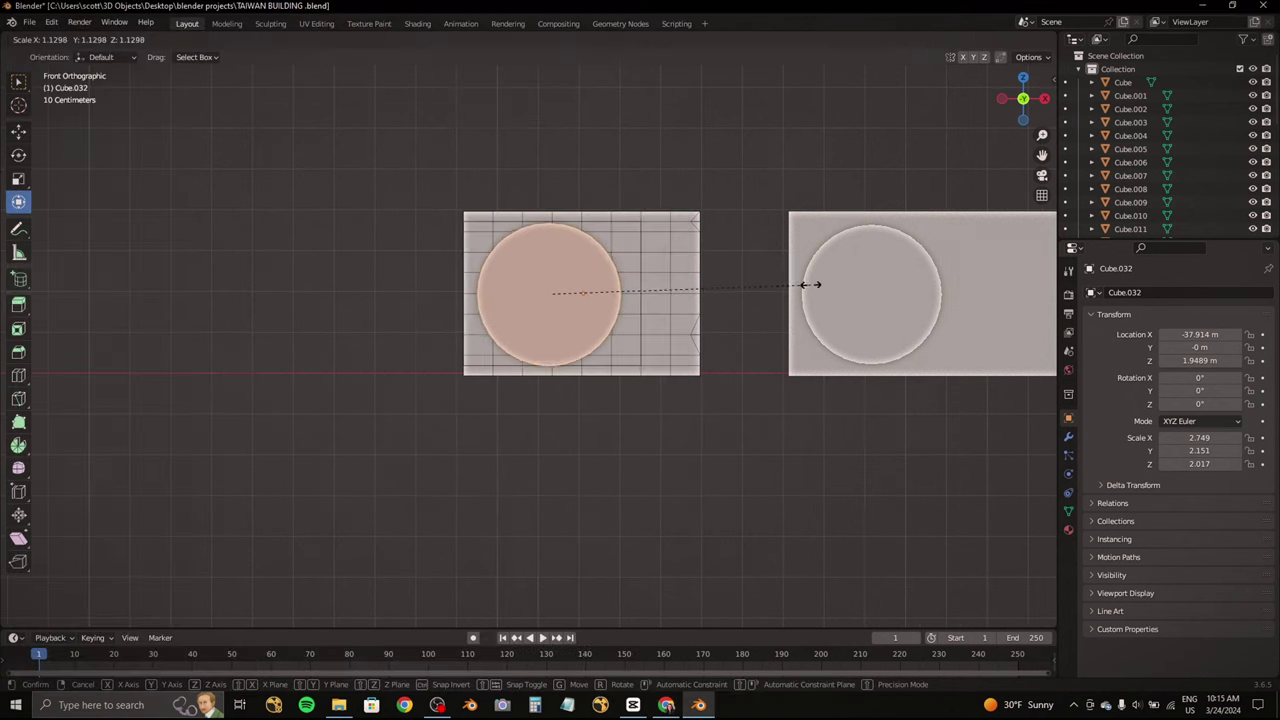
scroll(515, 275, down, 2)
mouse_move(515, 275)
middle_down()
mouse_move(350, 302)
mouse_move(300, 250)
middle_up()
Step: Add a cylinder, rotate it 90° and shrink it into a small fan hub
click(175, 39)
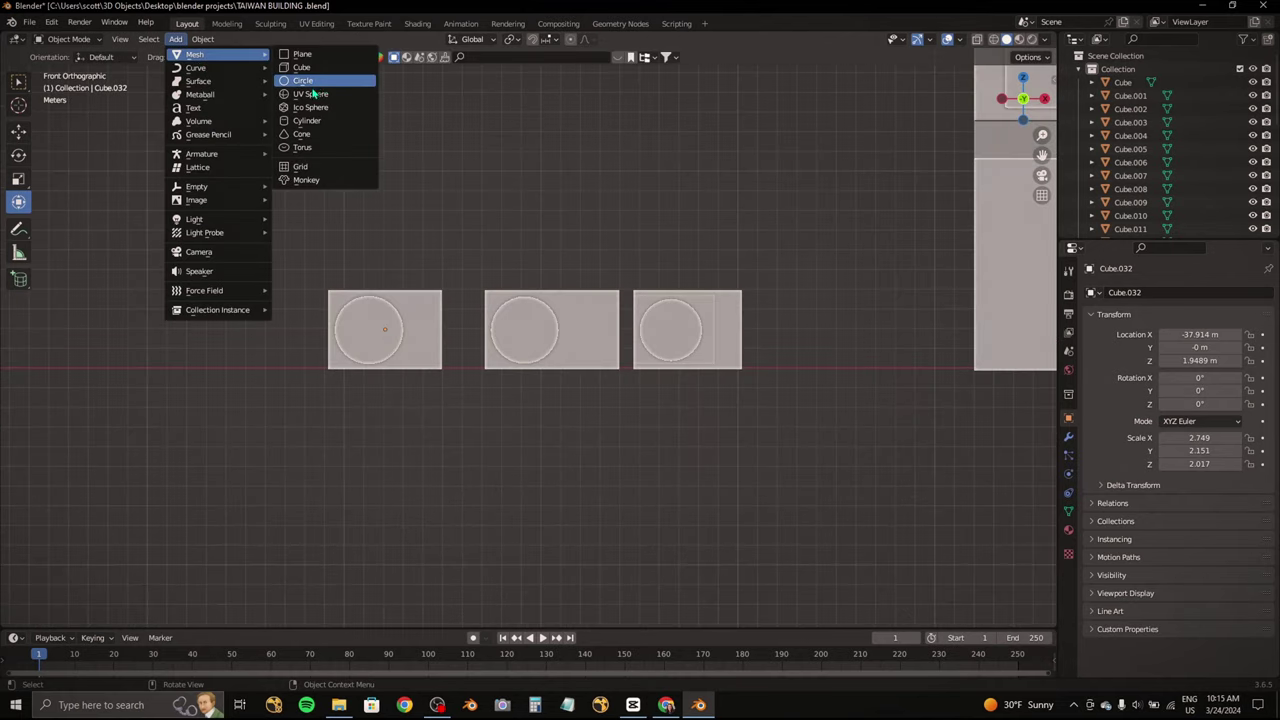
click(307, 120)
scroll(581, 247, down, 3)
alt+middle_drag(406, 300, 480, 330)
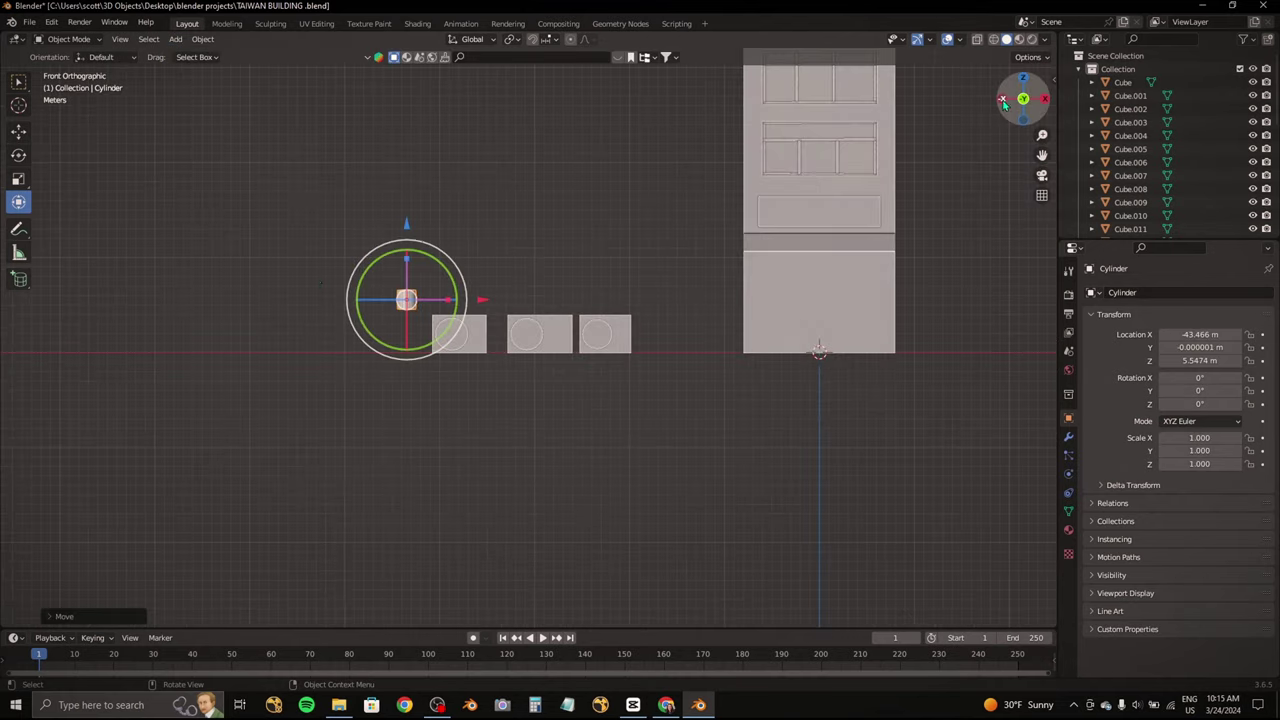
key(r)
click(583, 494)
scroll(583, 494, up, 3)
key(s)
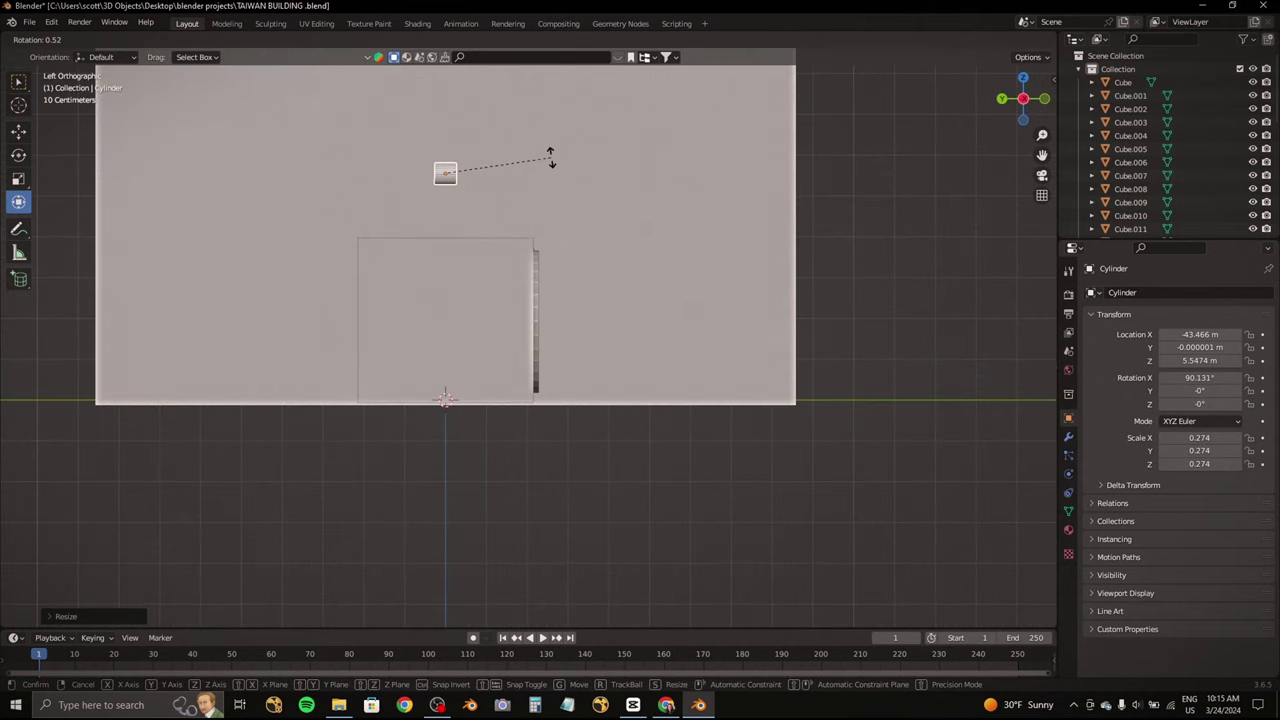
click(550, 157)
mouse_move(557, 169)
mouse_down()
mouse_move(506, 177)
mouse_move(706, 162)
mouse_up()
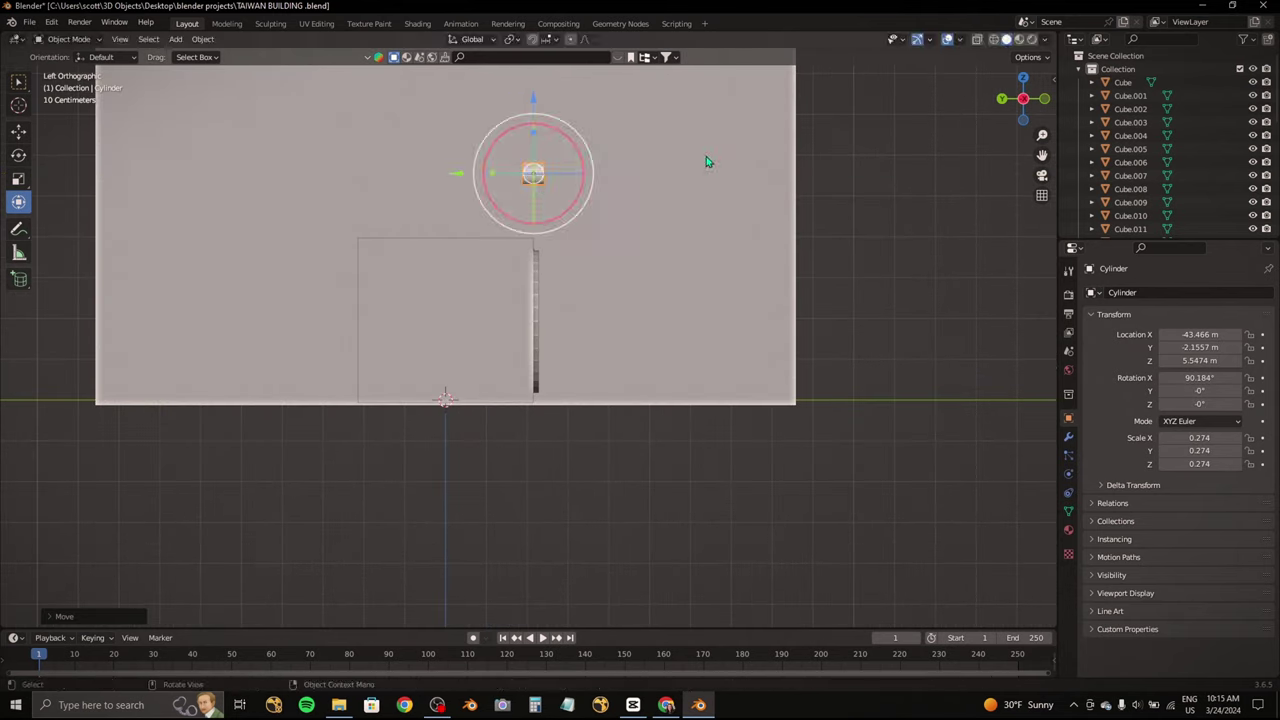
key(ctrl+z)
key(KP_7)
click(1023, 120)
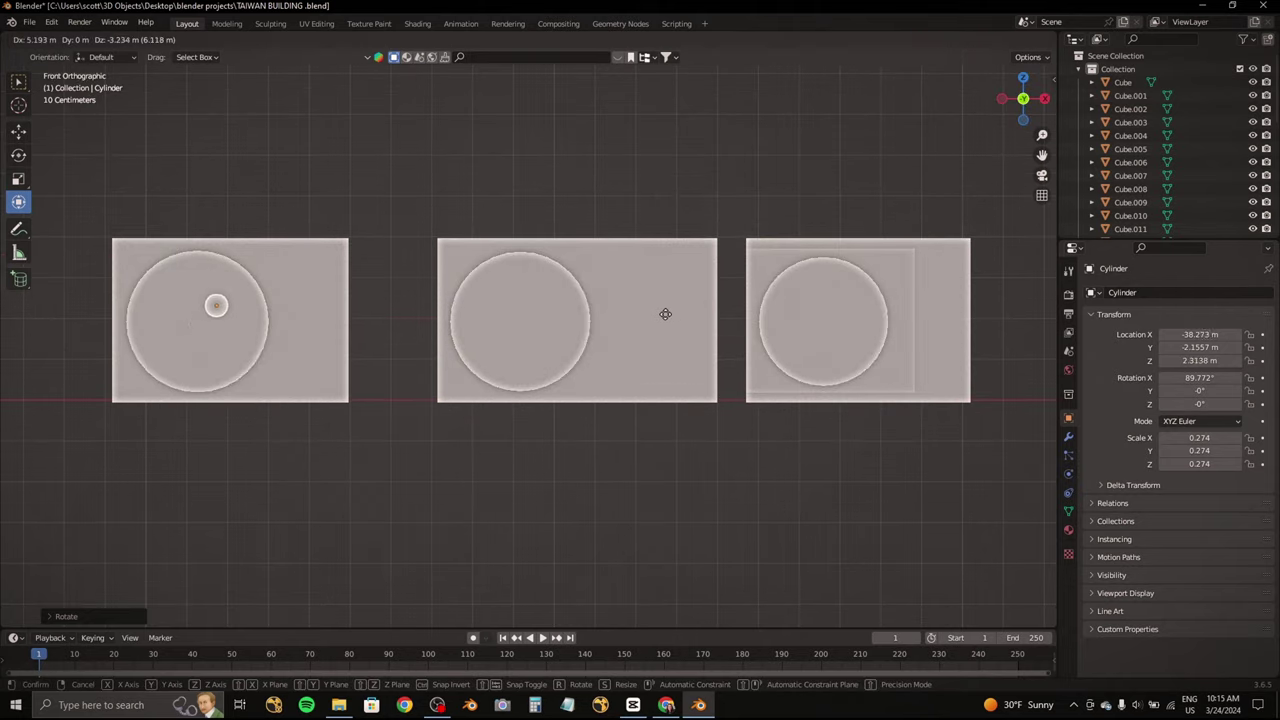
Step: Place the cylinder hub at the centre of the first unit's fan circle
key(g)
click(349, 263)
shift+middle_drag(349, 263, 634, 214)
click(666, 705)
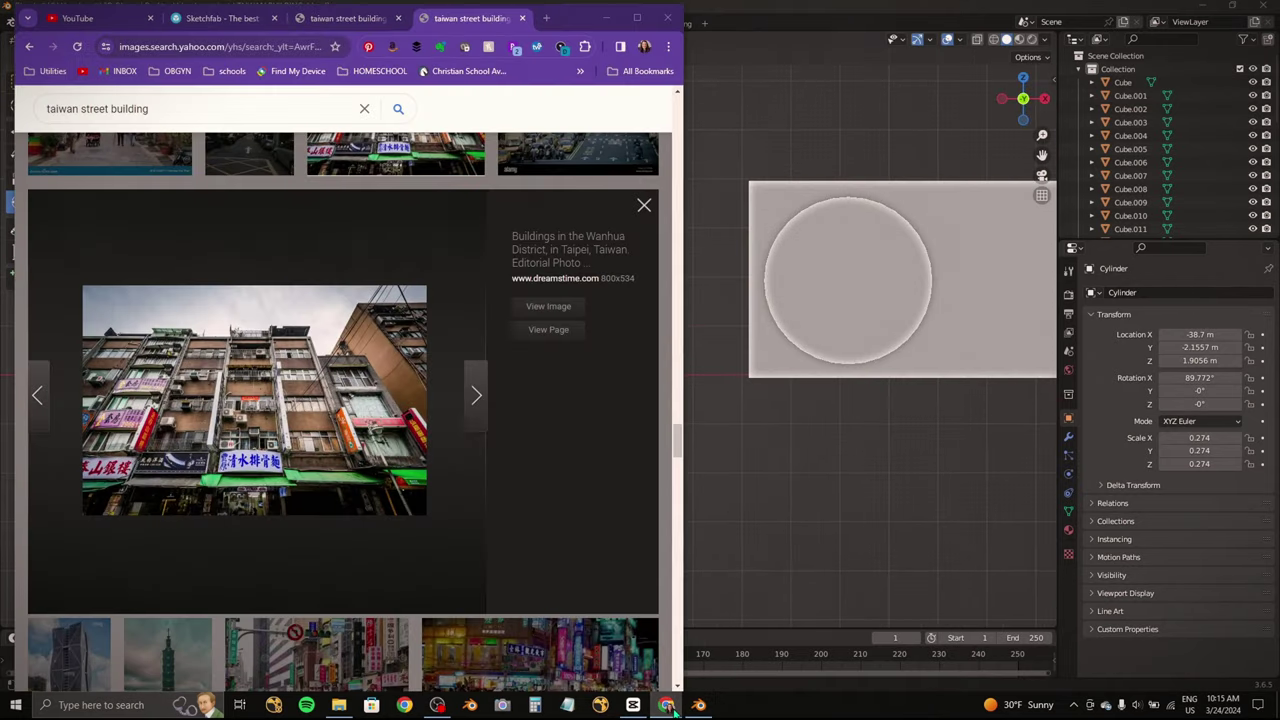
click(737, 171)
Step: Duplicate the hub onto the other two units and adjust its depth along Y
key(shift+d)
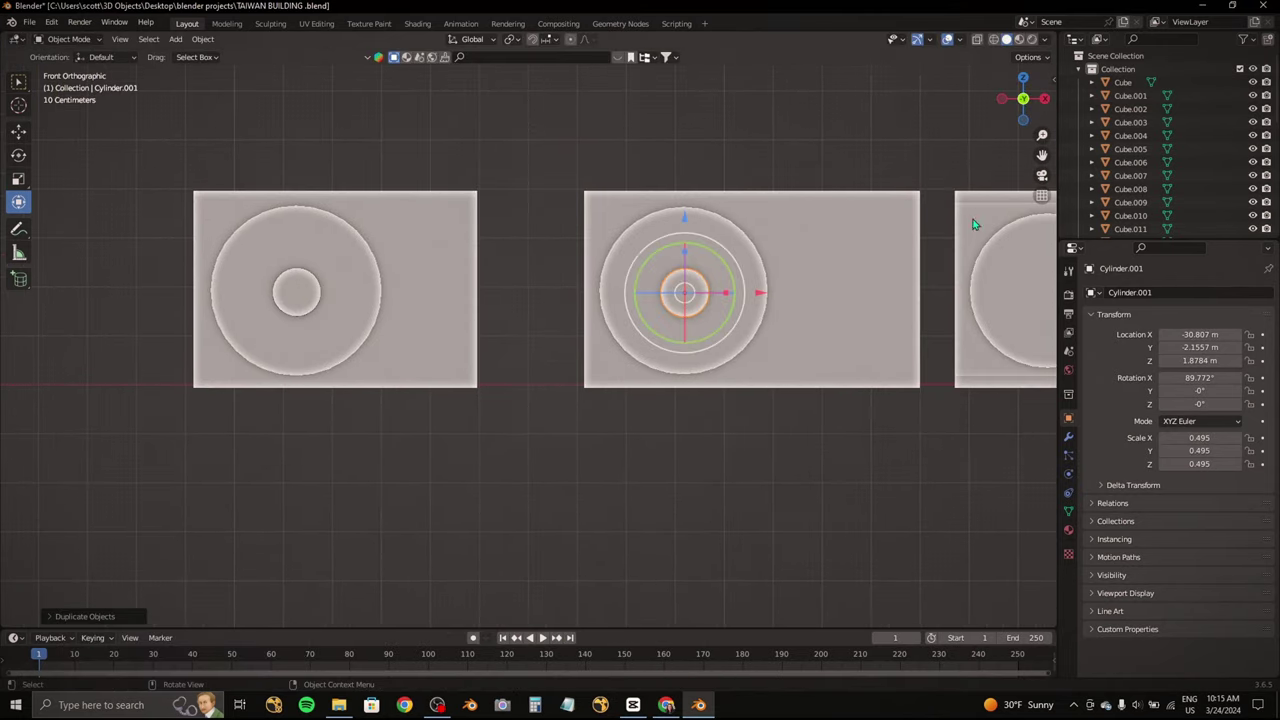
scroll(975, 224, down, 2)
key(shift+d)
click(840, 250)
mouse_move(840, 250)
middle_down()
mouse_move(766, 306)
mouse_move(743, 277)
mouse_move(645, 317)
mouse_move(489, 311)
middle_up()
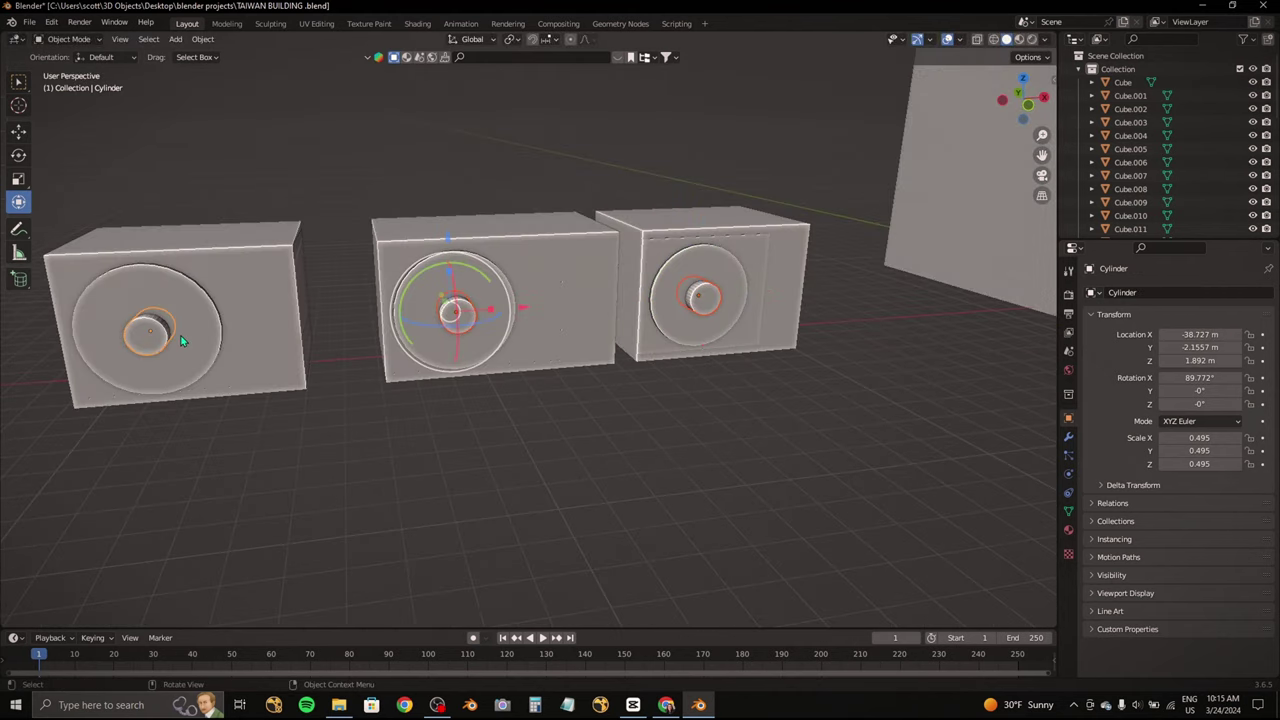
mouse_move(181, 341)
middle_down()
mouse_move(476, 282)
mouse_move(670, 577)
middle_up()
key(g)
key(y)
click(476, 282)
scroll(476, 282, down, 5)
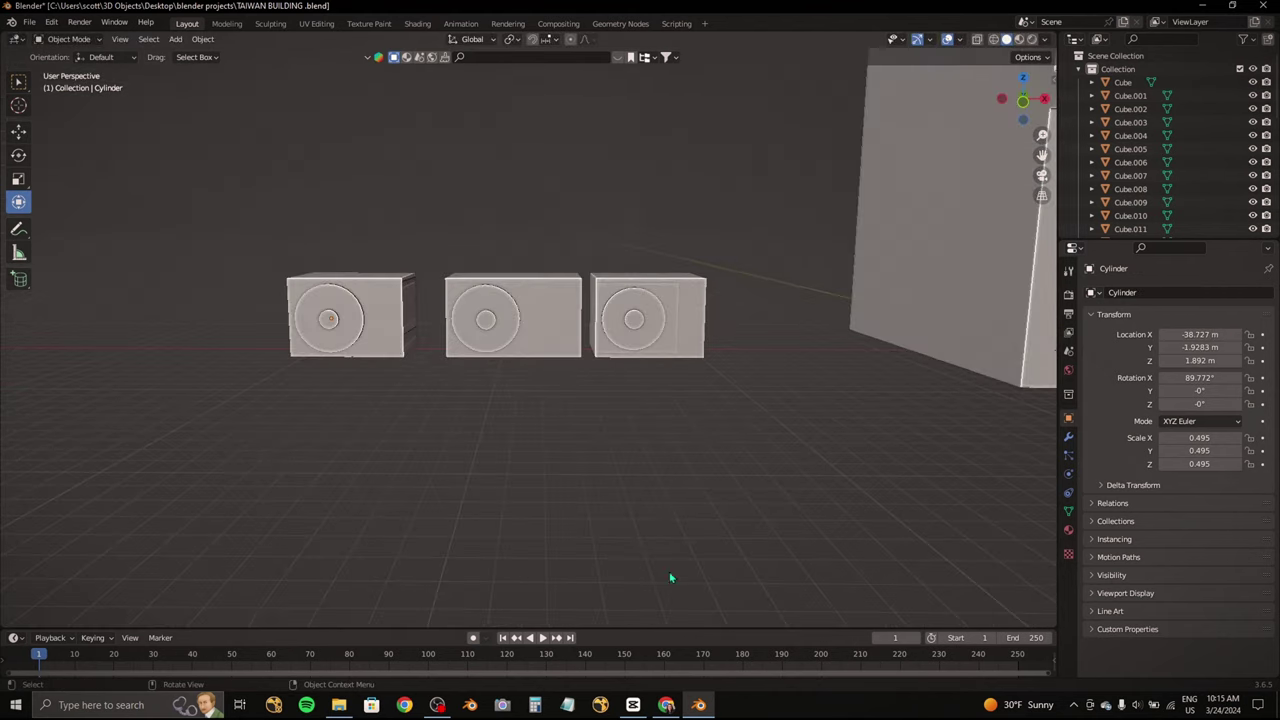
click(667, 706)
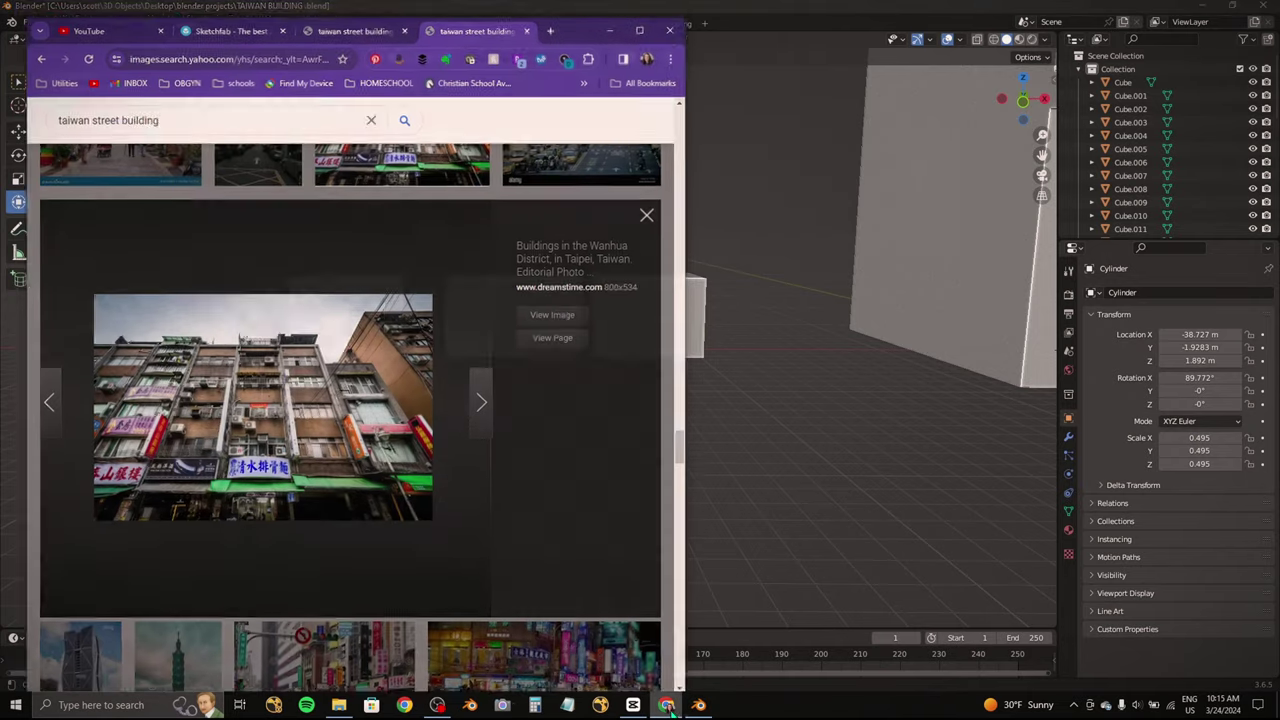
click(670, 706)
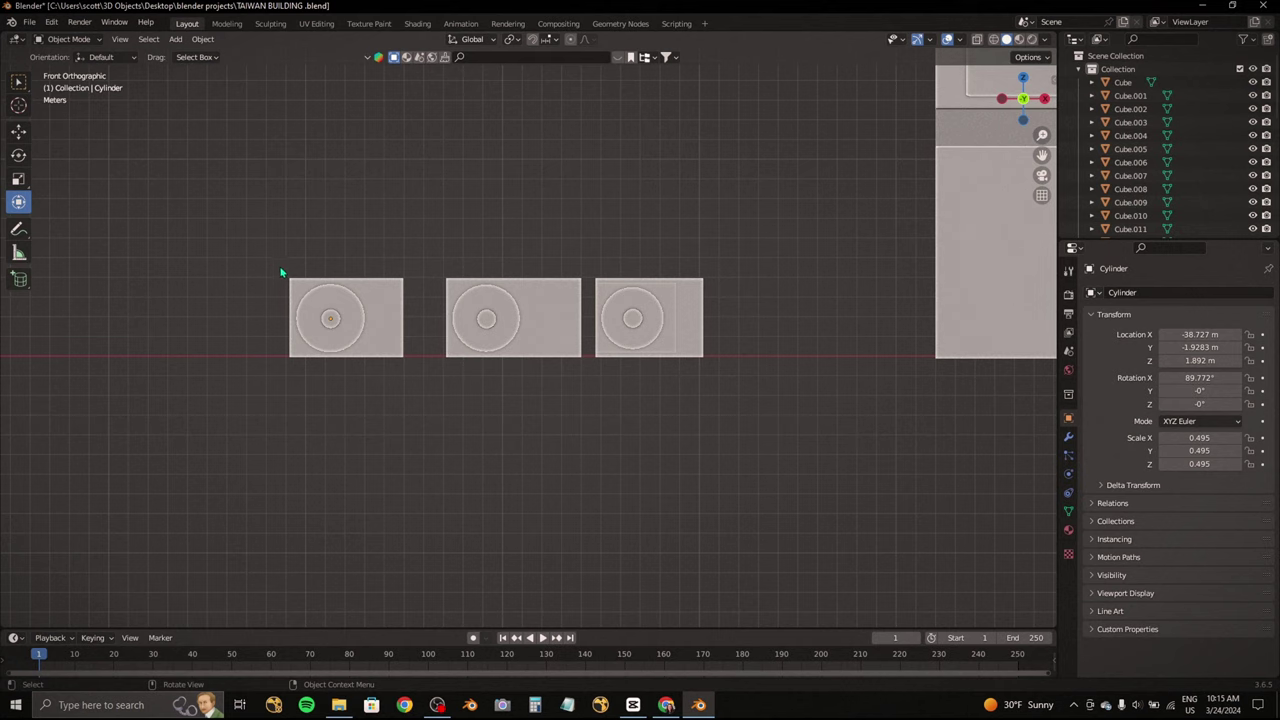
Step: Parent each cylinder hub to its air-conditioner box, then select all the unit boxes
click(376, 290)
middle_drag(376, 290, 378, 344)
key(ctrl+p)
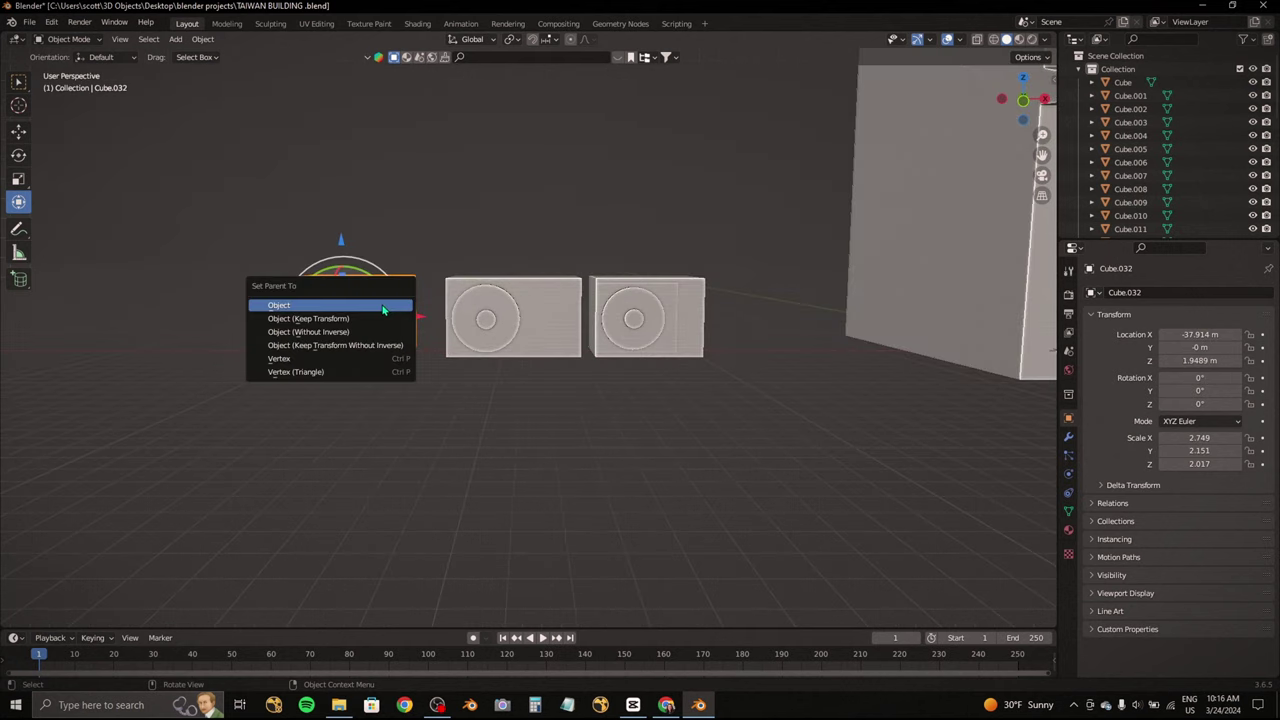
click(382, 308)
click(514, 323)
key(ctrl+p)
click(557, 344)
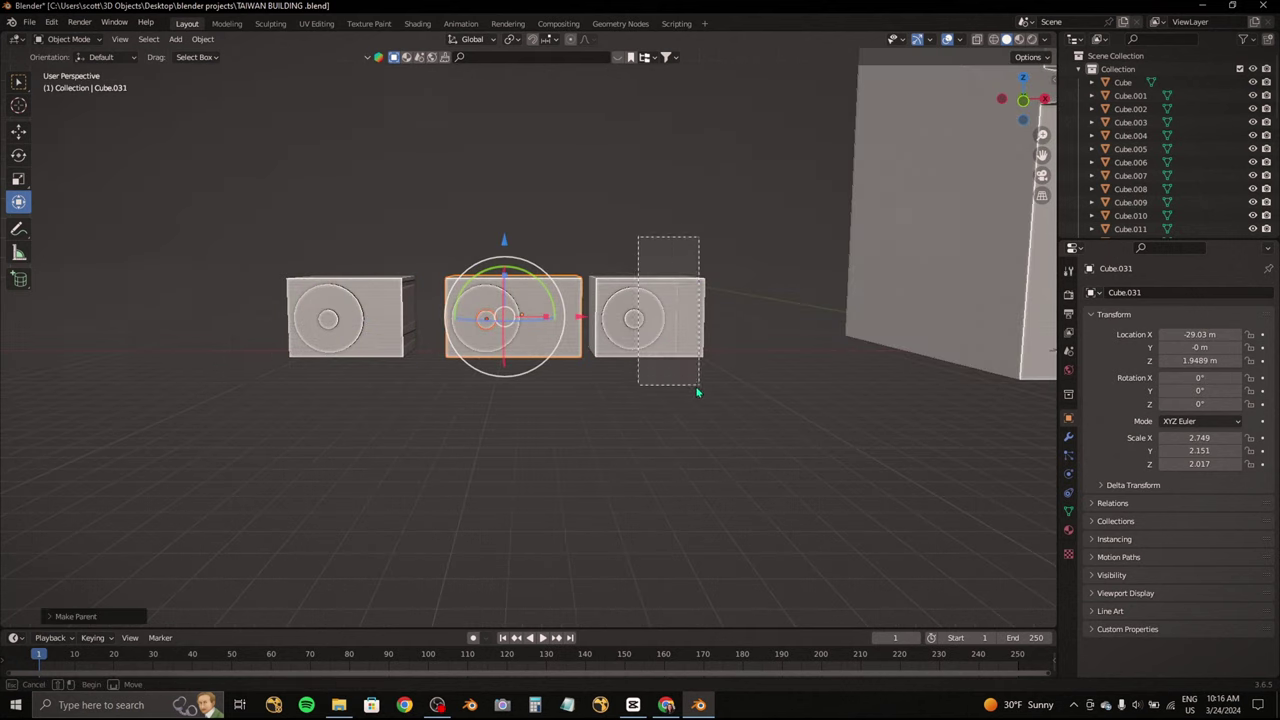
click(655, 340)
key(ctrl+p)
click(691, 349)
shift+click(548, 351)
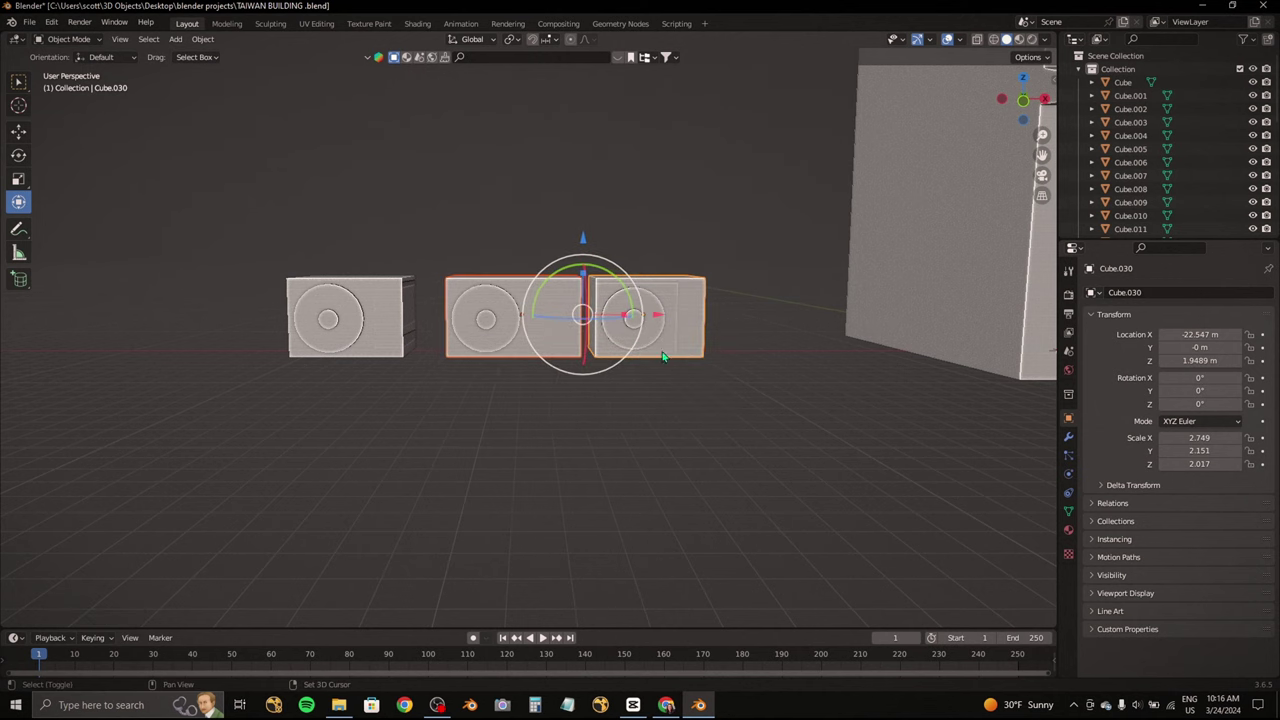
Step: Move the three AC units together onto the building's upper facade, checking front and side views
key(KP_1)
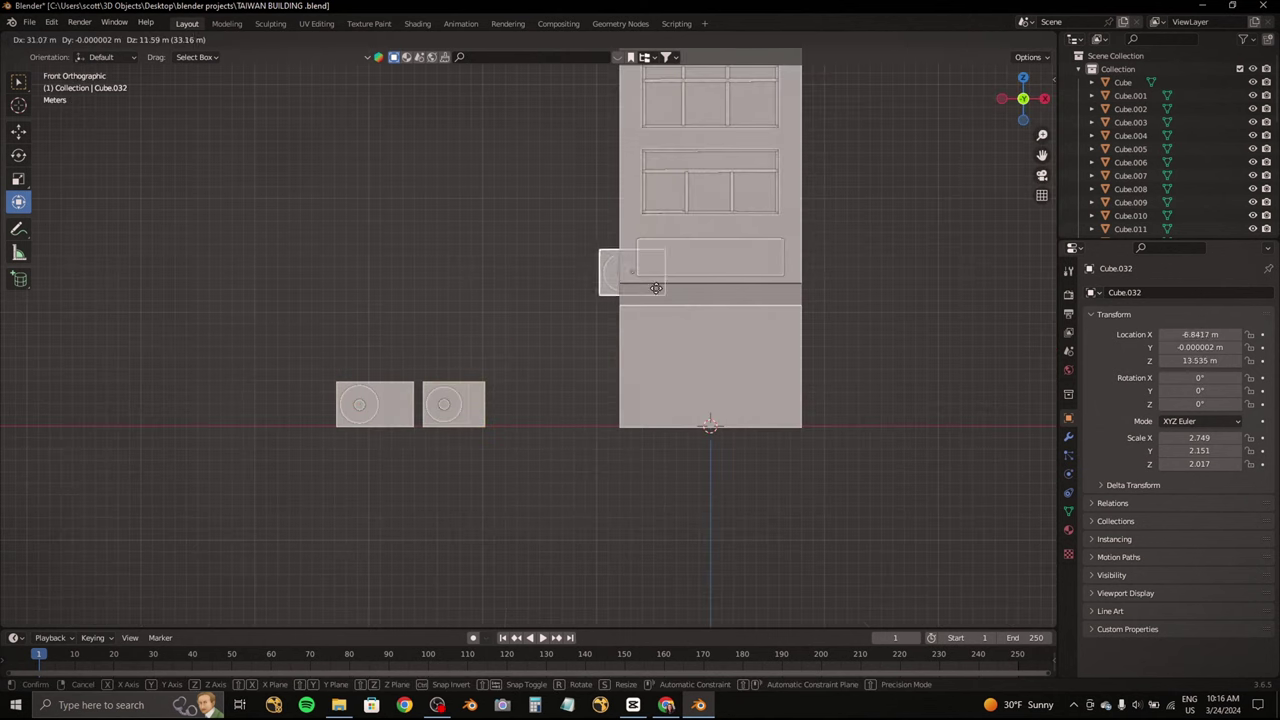
key(ctrl+z)
key(ctrl+shift+z)
key(ctrl+shift+z)
click(1001, 98)
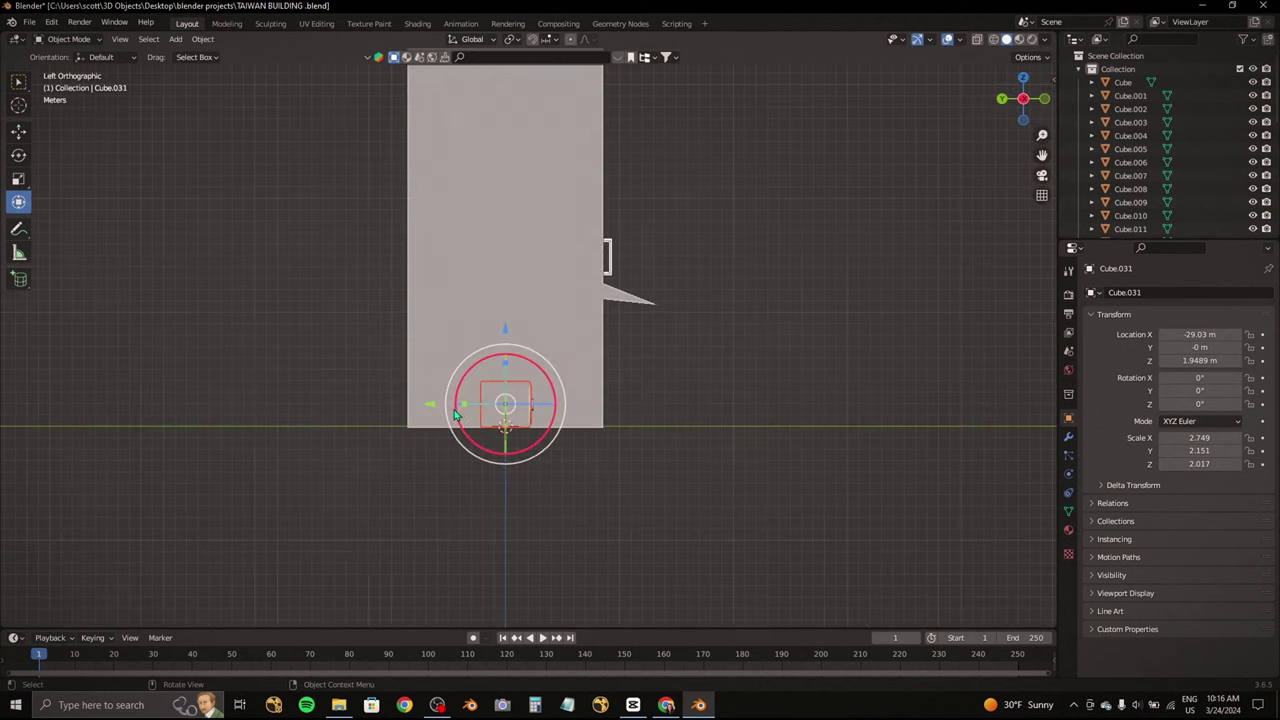
key(ctrl+z)
key(ctrl+z)
key(ctrl+z)
click(1000, 102)
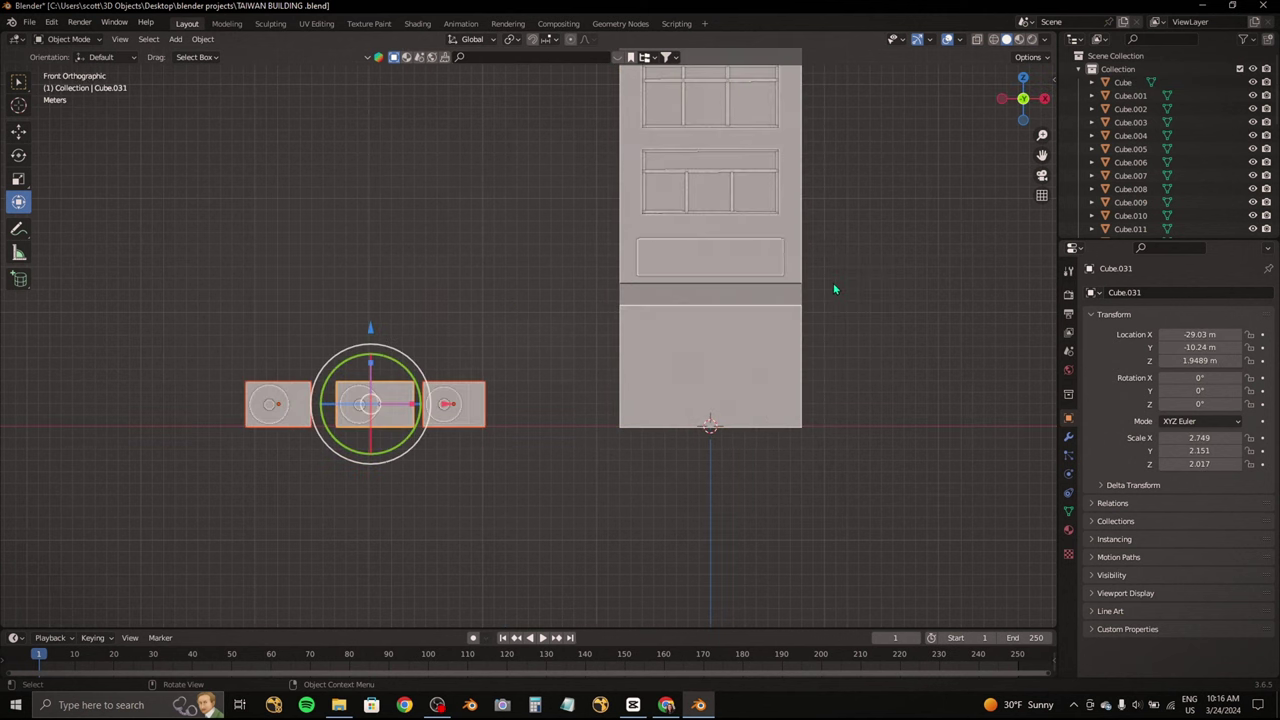
key(s)
key(Escape)
drag(373, 404, 714, 194)
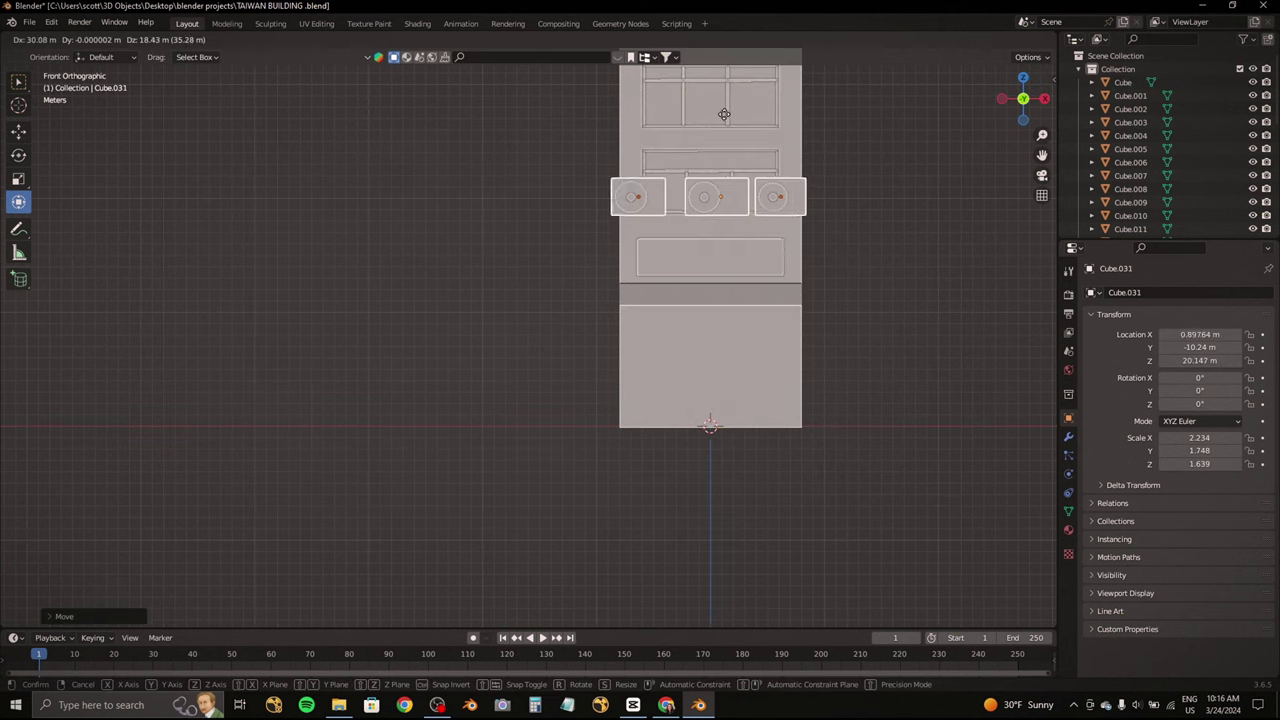
mouse_move(714, 194)
middle_down()
mouse_move(604, 298)
mouse_move(620, 301)
middle_up()
key(KP_1)
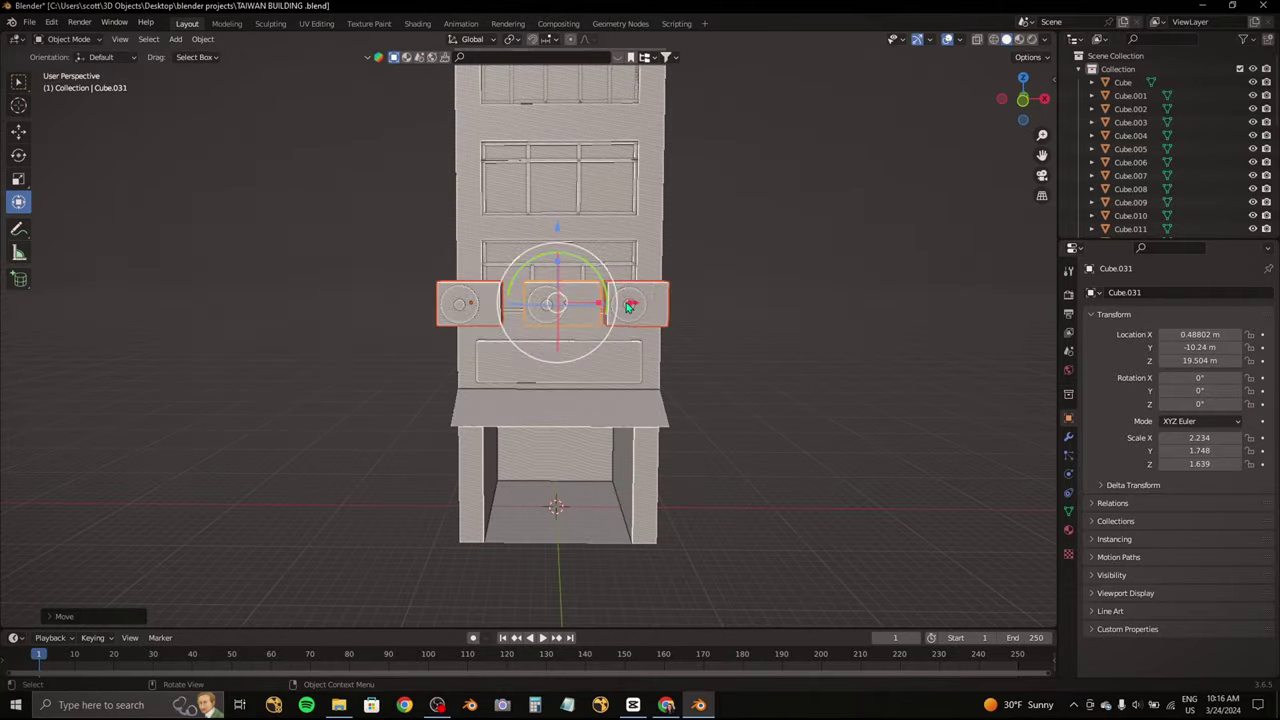
key(ctrl+z)
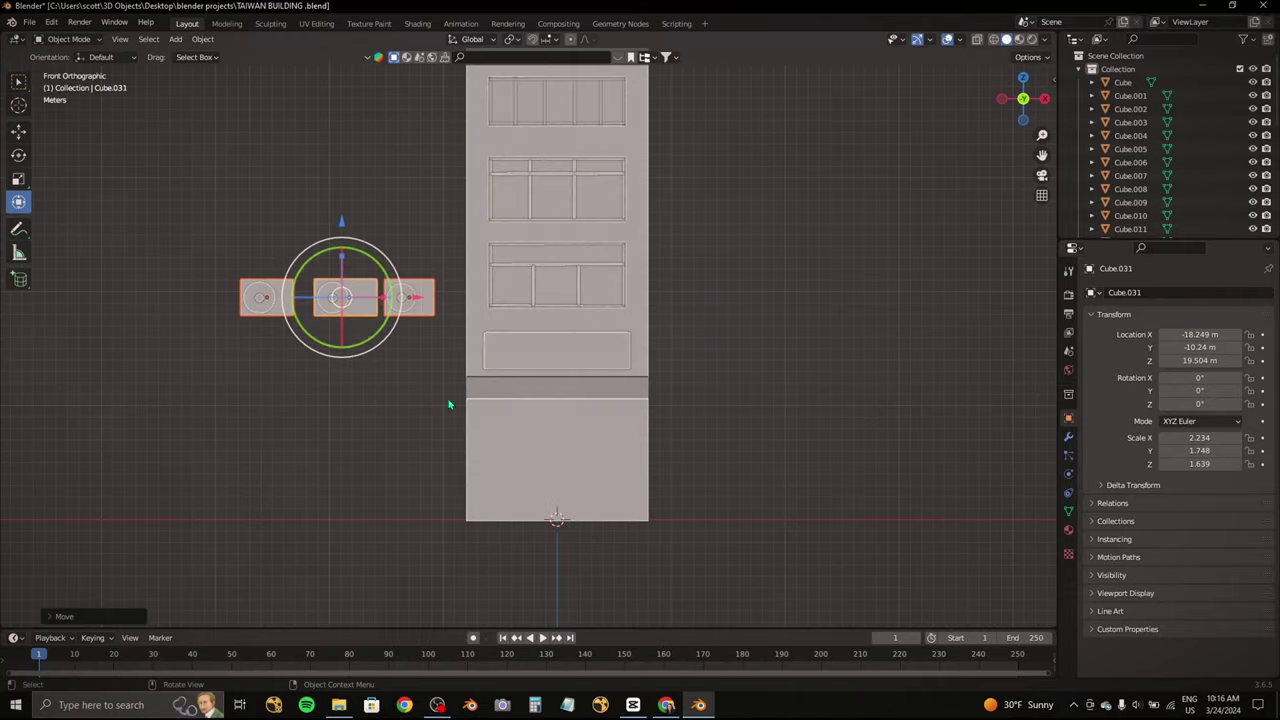
Step: Move only the middle unit to the facade's left side, beneath the middle window band
click(366, 312)
key(g)
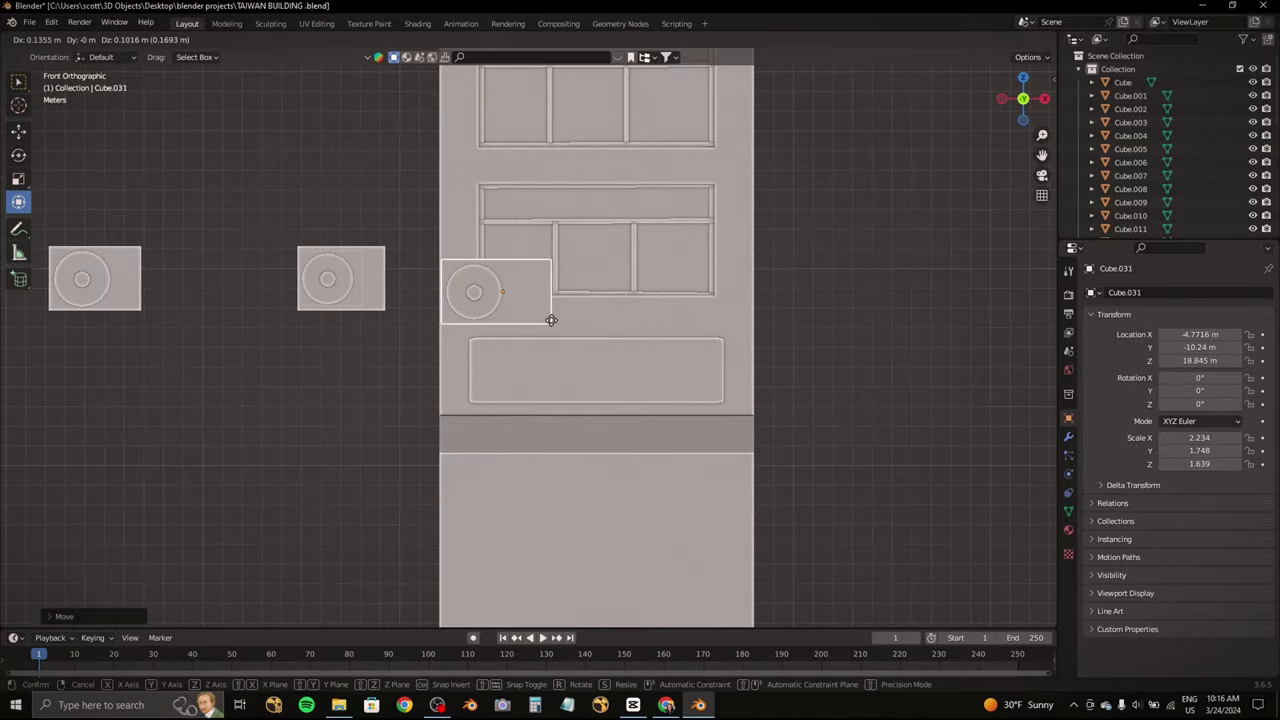
click(495, 300)
click(665, 705)
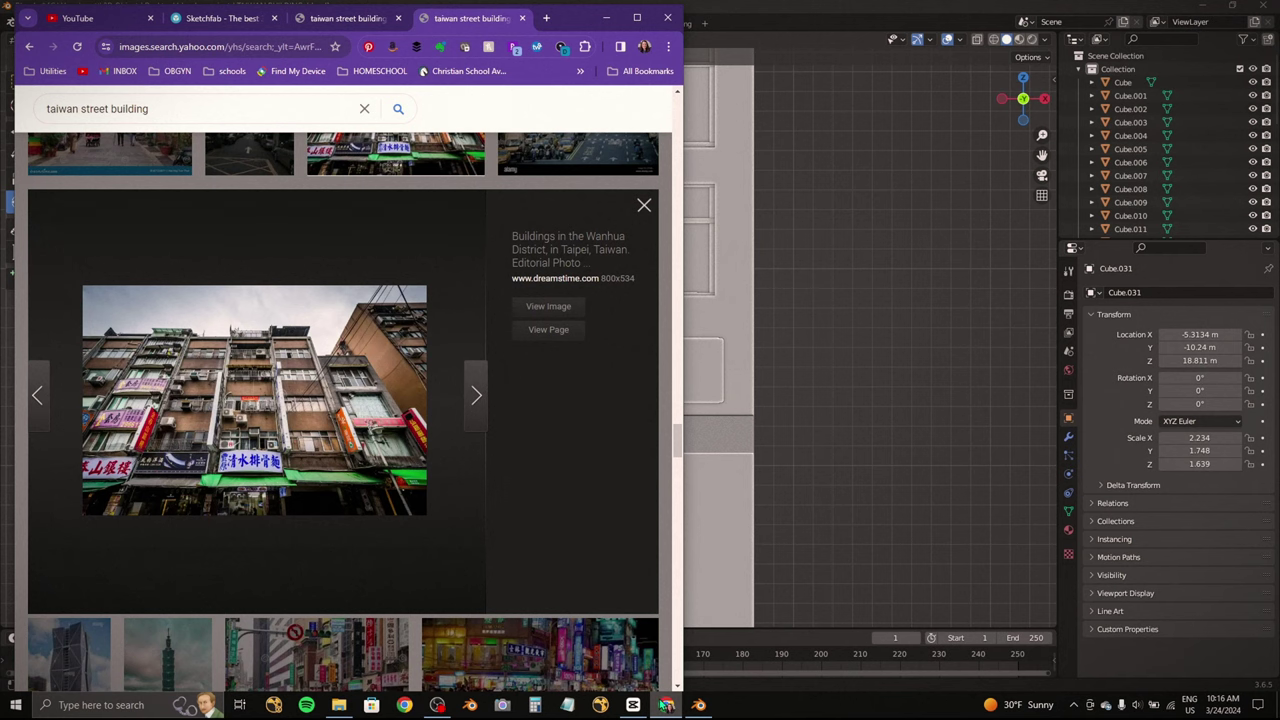
click(665, 705)
key(g)
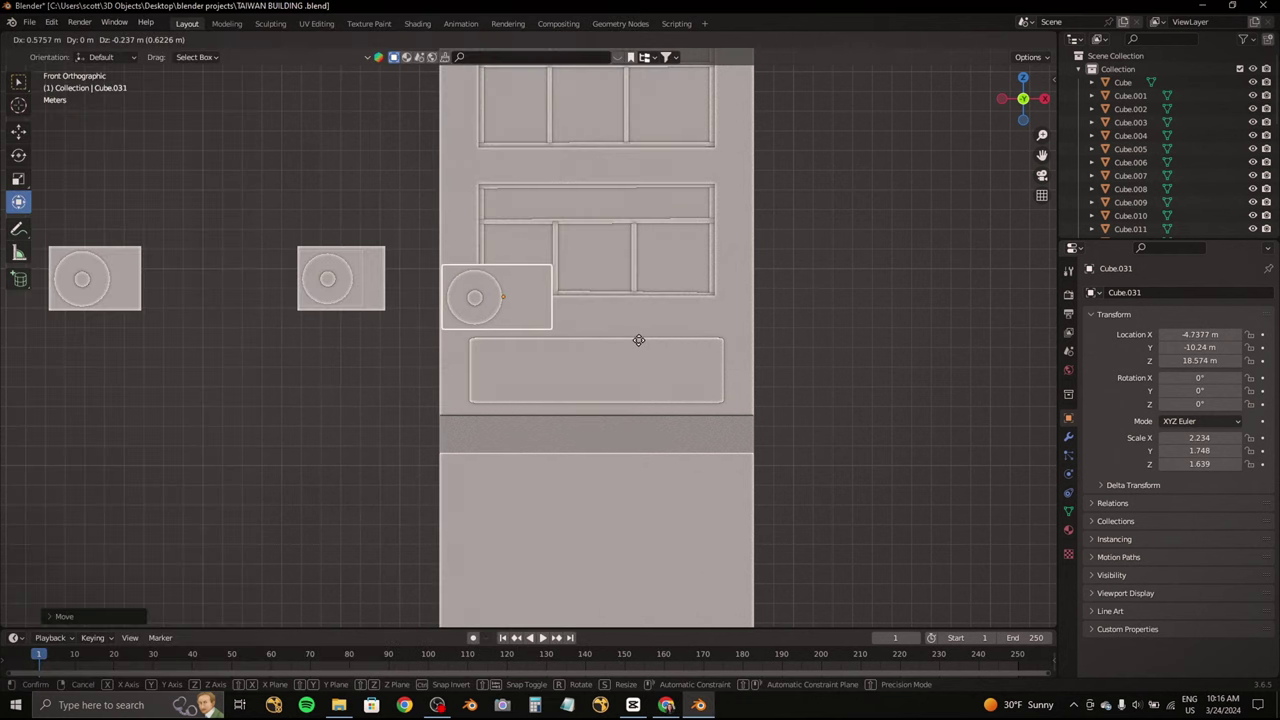
click(638, 341)
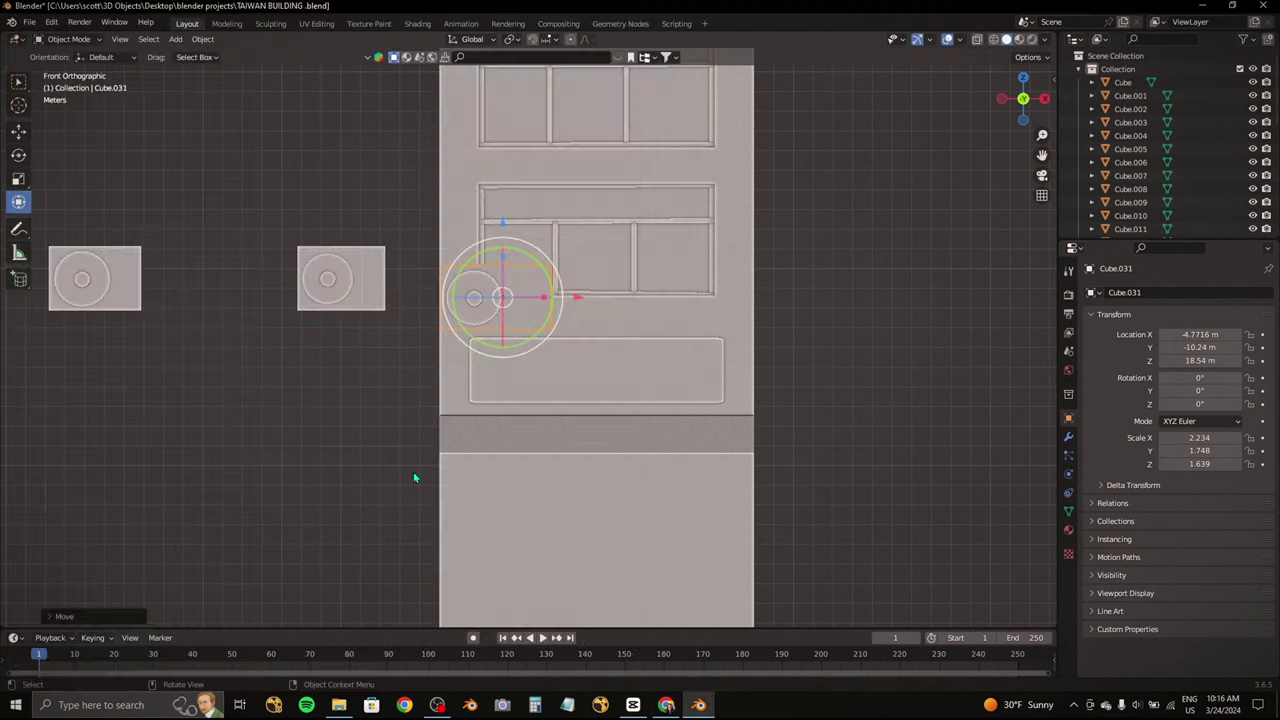
Step: Duplicate the AC unit with Shift+D and place the copy on the facade's right side
drag(373, 314, 373, 314)
key(shift+d)
click(740, 300)
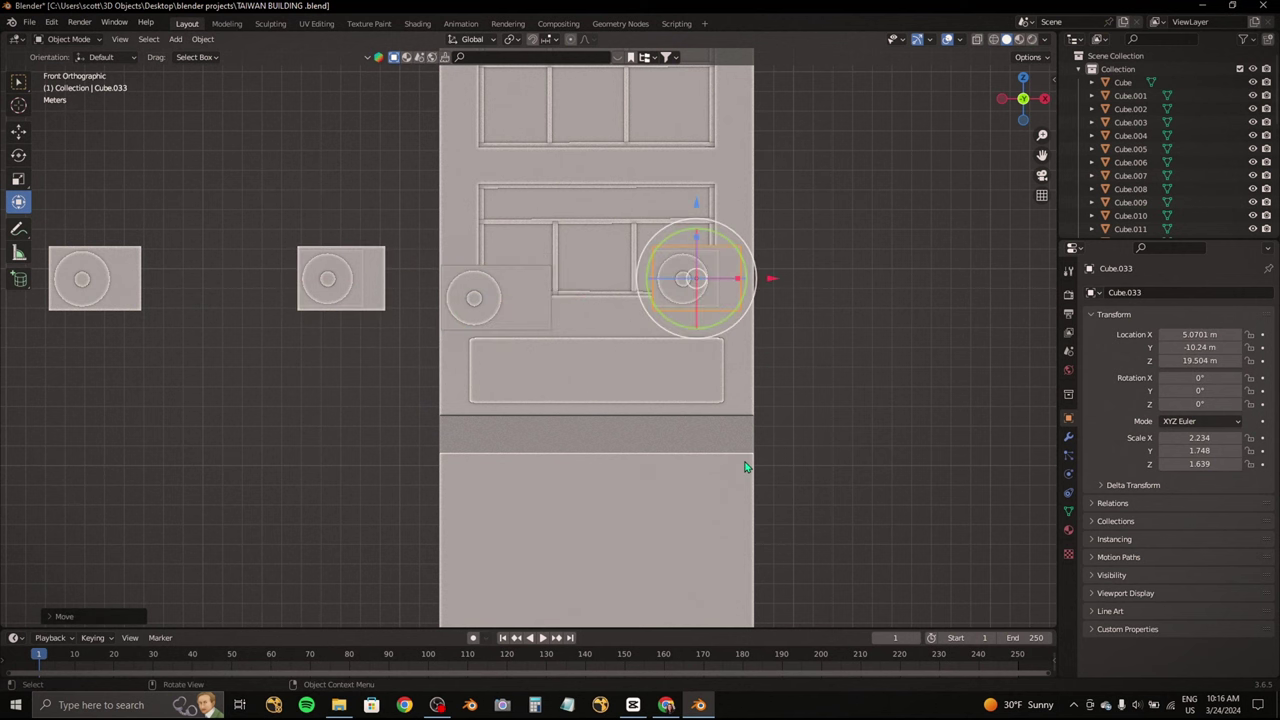
click(665, 705)
click(665, 705)
key(g)
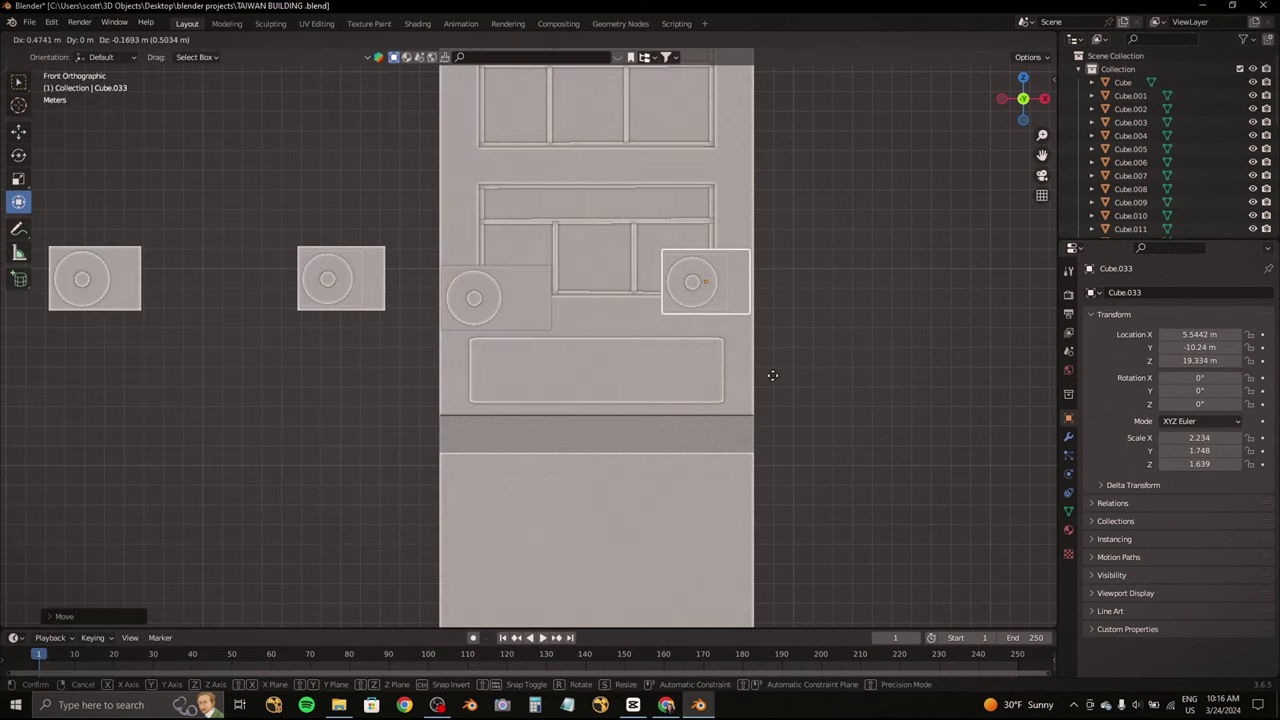
click(772, 375)
Step: Select both units and push them back against the wall along the Y axis
middle_drag(772, 375, 760, 340)
click(665, 705)
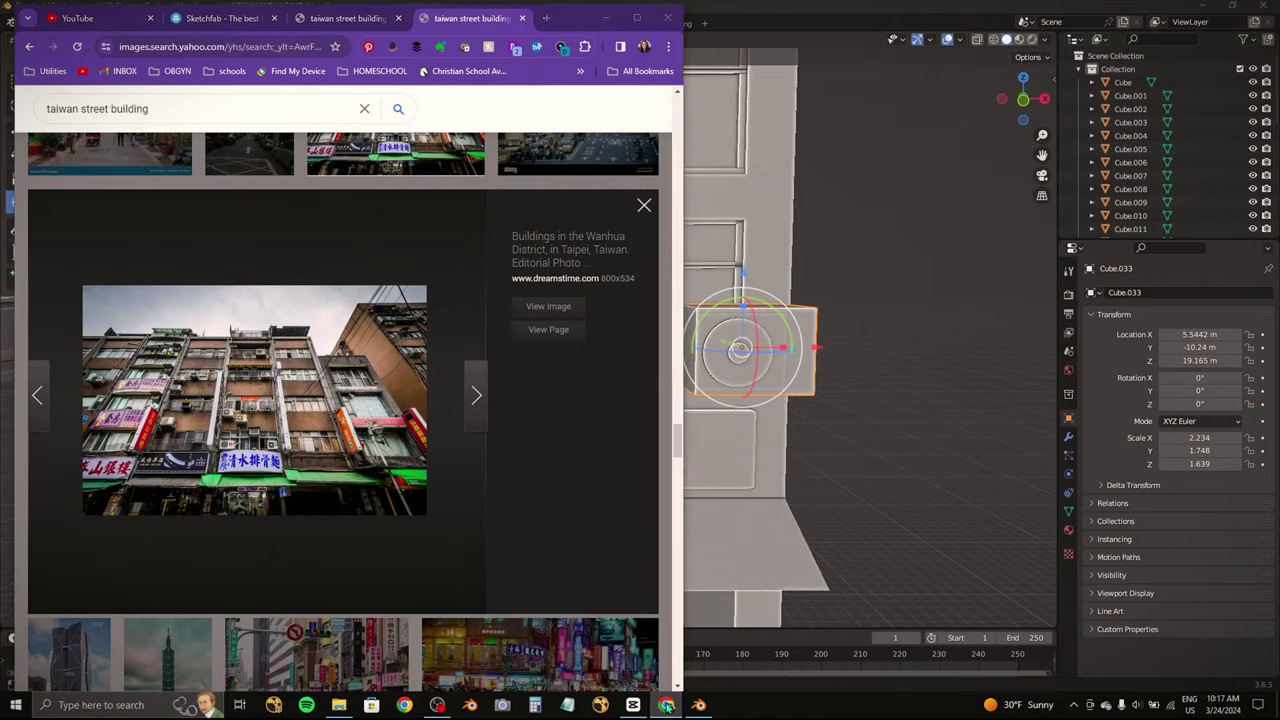
click(665, 705)
mouse_move(600, 460)
middle_down()
mouse_move(698, 429)
mouse_move(762, 431)
mouse_move(649, 428)
middle_up()
scroll(762, 437, up, 5)
shift+click(649, 430)
key(g)
key(y)
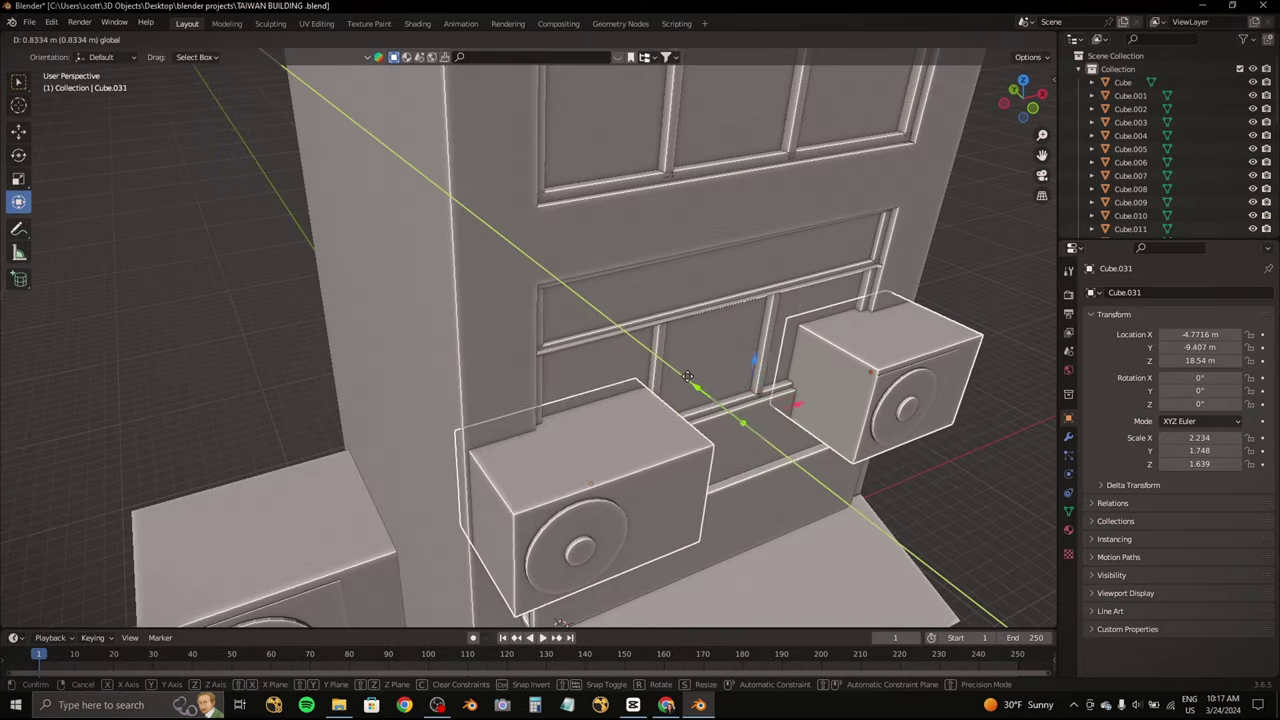
click(688, 376)
Step: Adjust the right-side unit's position, then return to the straight front view
mouse_move(688, 376)
middle_down()
mouse_move(646, 323)
mouse_move(460, 346)
mouse_move(600, 377)
middle_up()
scroll(600, 377, up, 4)
key(shift+d)
click(585, 420)
scroll(585, 420, down, 3)
middle_drag(585, 420, 760, 370)
click(792, 354)
click(1022, 100)
Step: Shift the left-side unit slightly and compare it with the reference photo
click(514, 346)
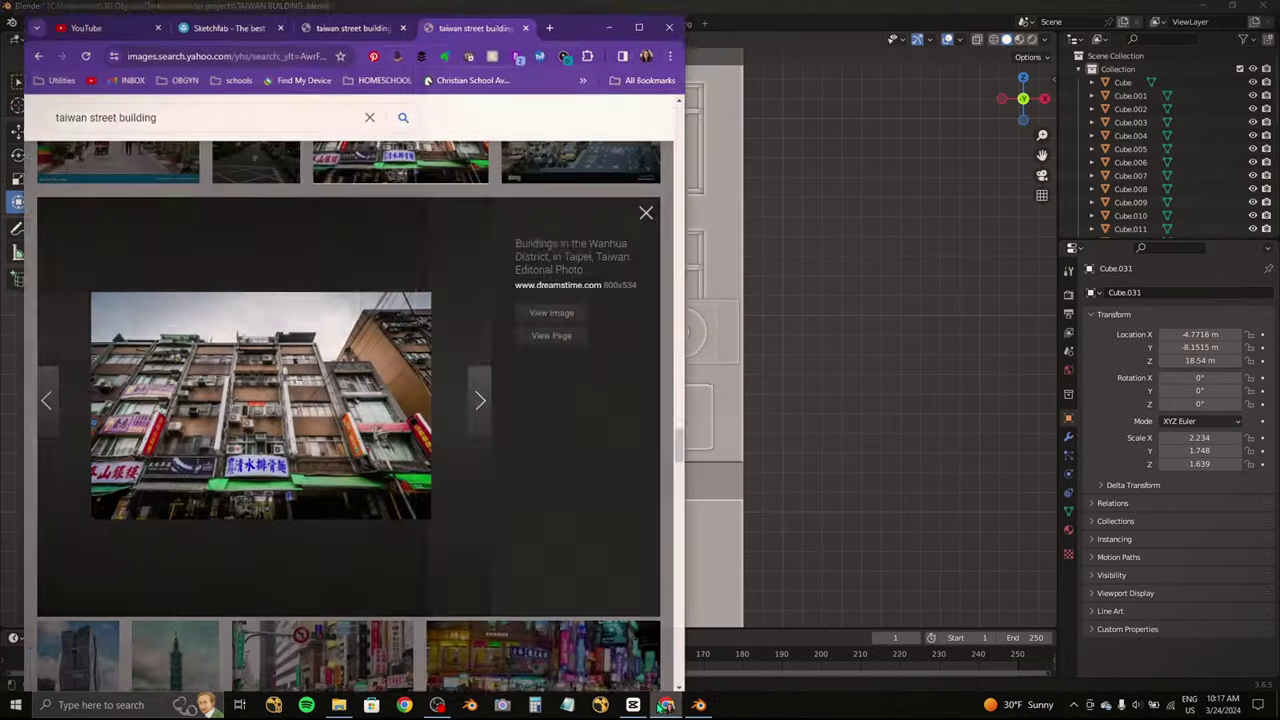
key(g)
click(539, 343)
middle_drag(539, 343, 600, 350)
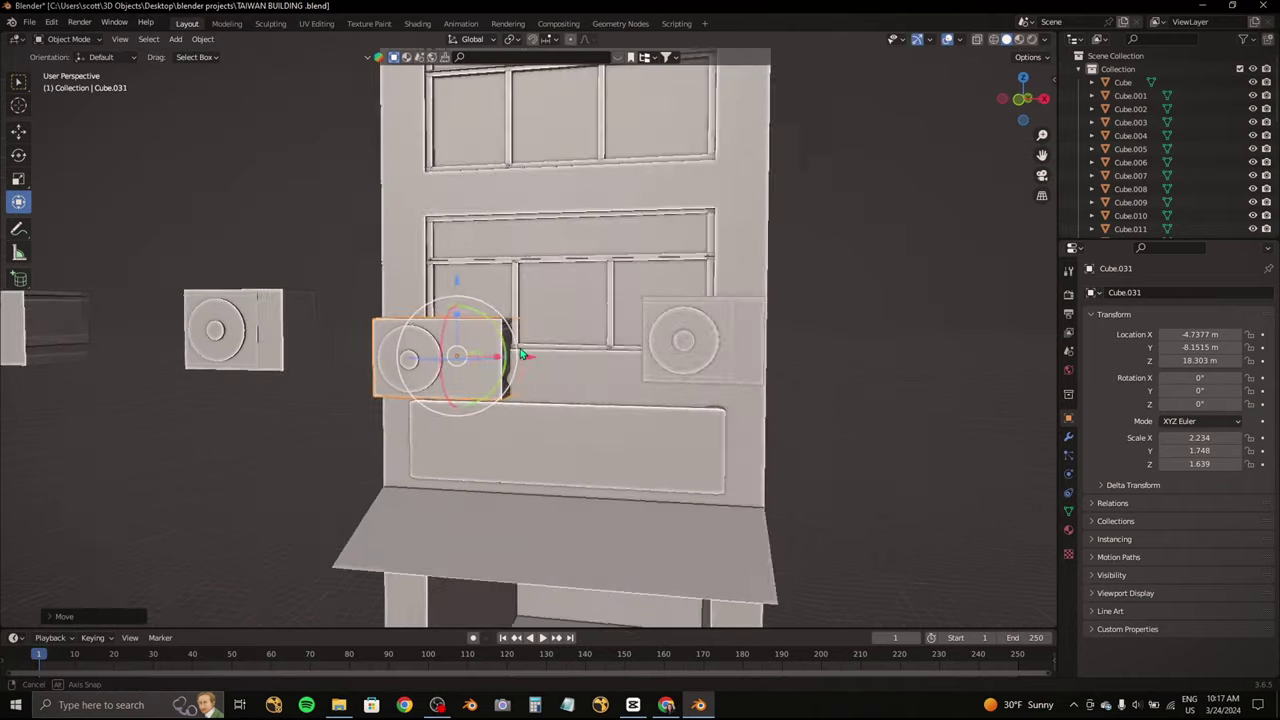
click(666, 704)
click(666, 704)
Step: Check the right-side unit, Cube.033, from the front against the reference photo
click(702, 335)
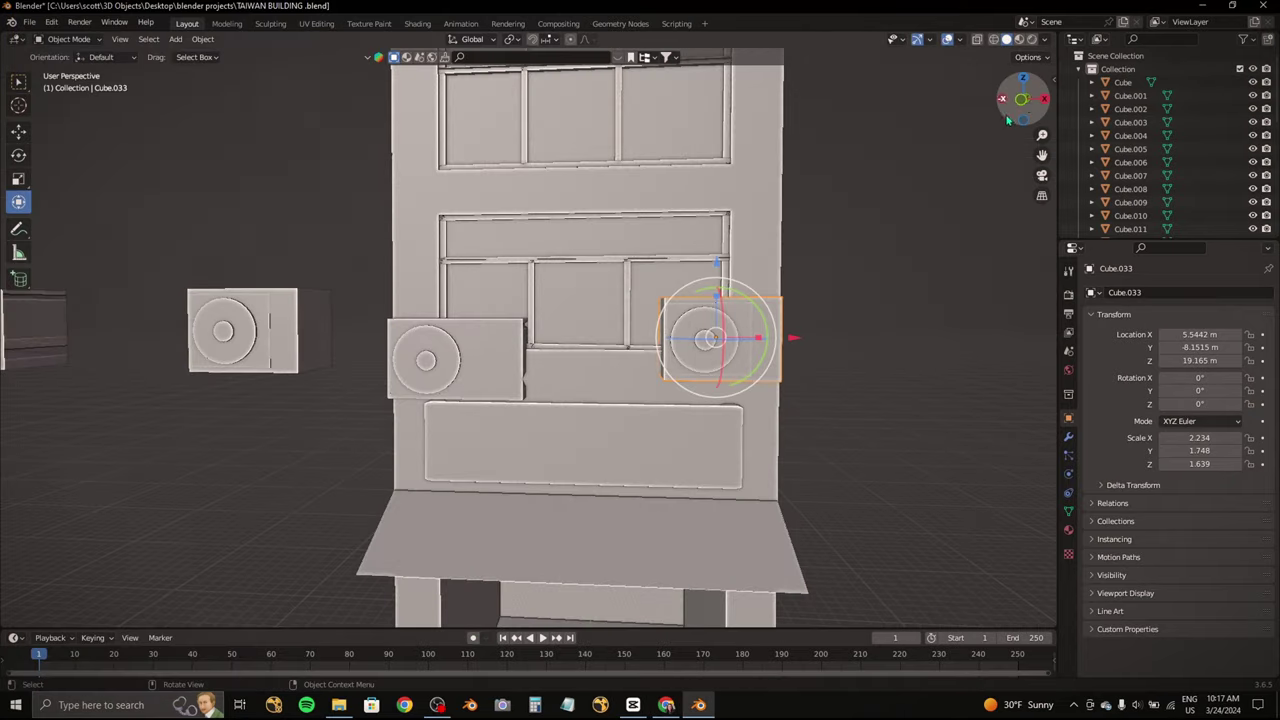
click(1022, 100)
click(666, 704)
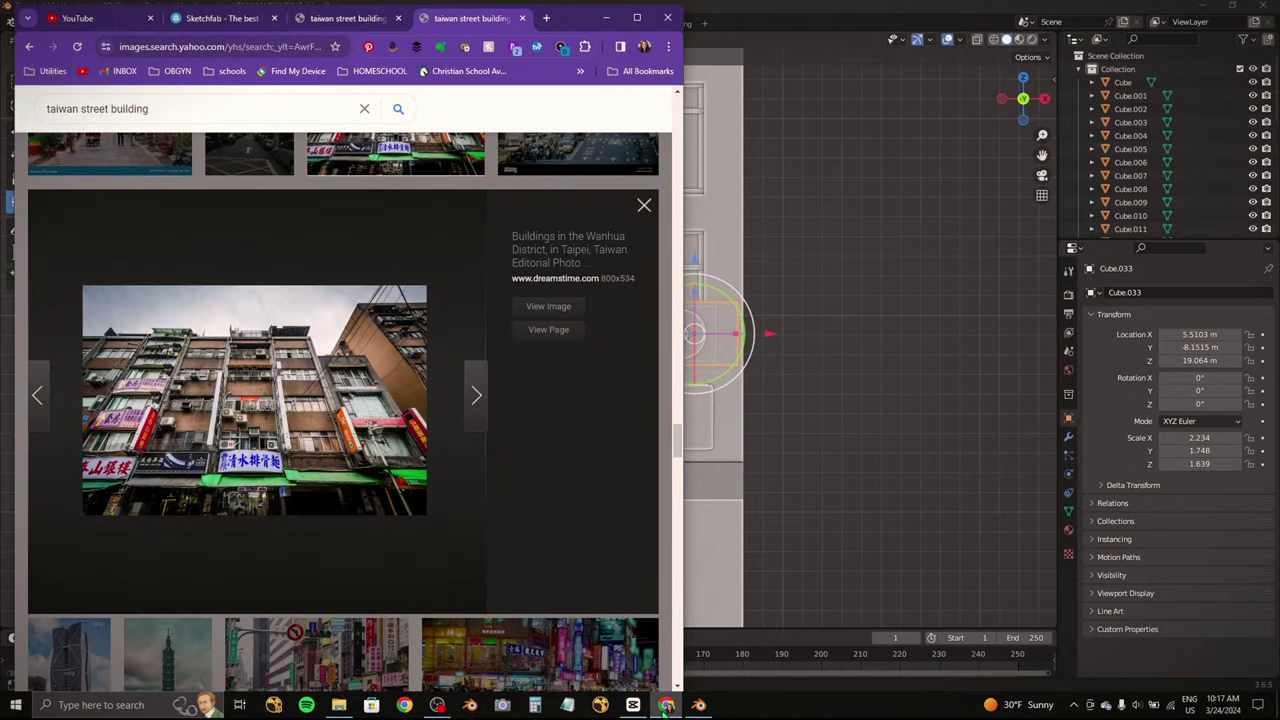
click(698, 704)
scroll(625, 428, up, 2)
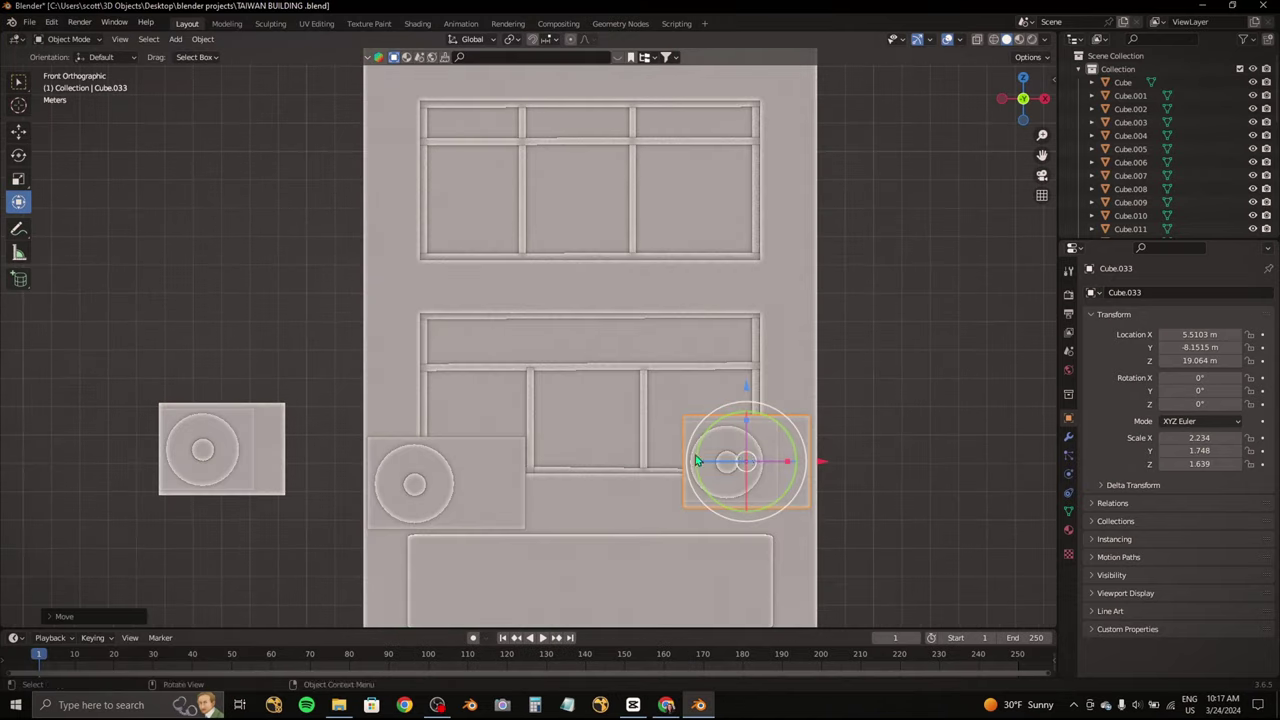
Step: Select the far-left spare unit box, nudging it slightly
click(414, 485)
click(221, 449)
scroll(238, 454, down, 4)
shift+middle_drag(228, 401, 262, 401)
shift+click(262, 401)
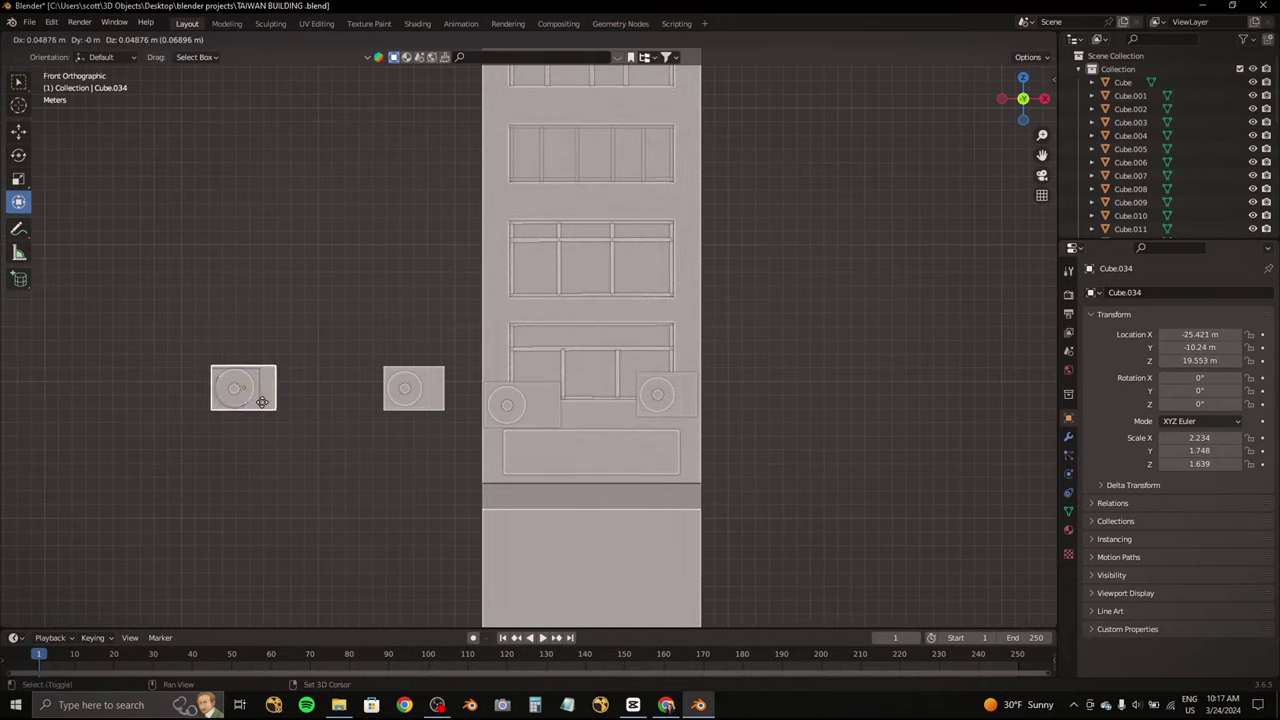
Step: Cancel the stray move, then add a new cube and scale it down twice
right_click(597, 337)
key(shift+a)
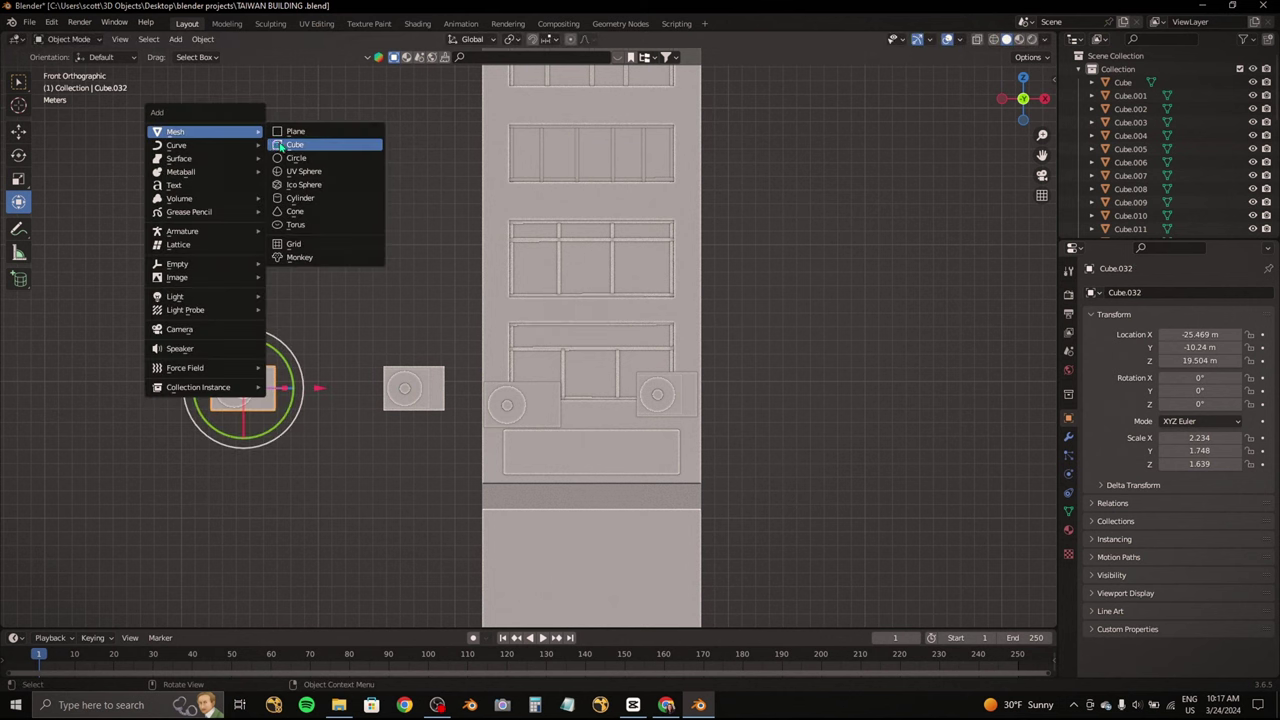
click(300, 138)
scroll(520, 340, down, 3)
scroll(438, 411, up, 4)
key(s)
click(575, 374)
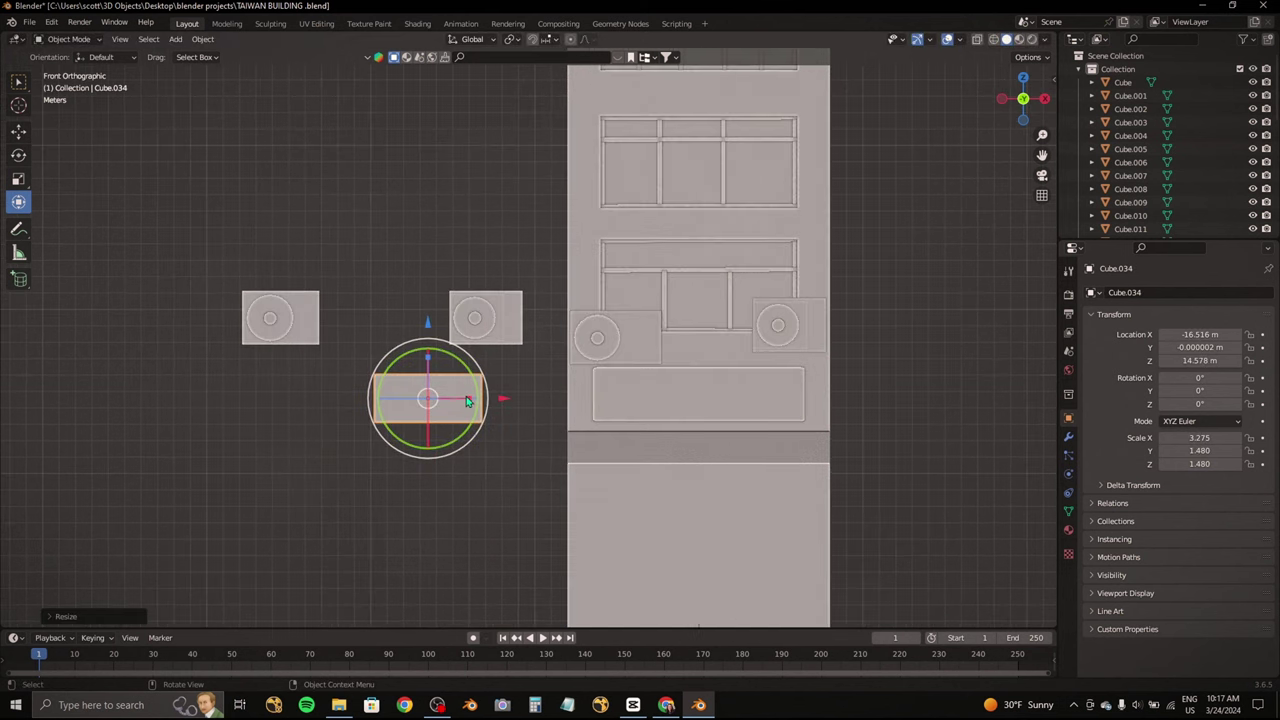
key(s)
click(513, 366)
Step: Enter Edit Mode on the new box and inset its front face to form a rim
click(666, 704)
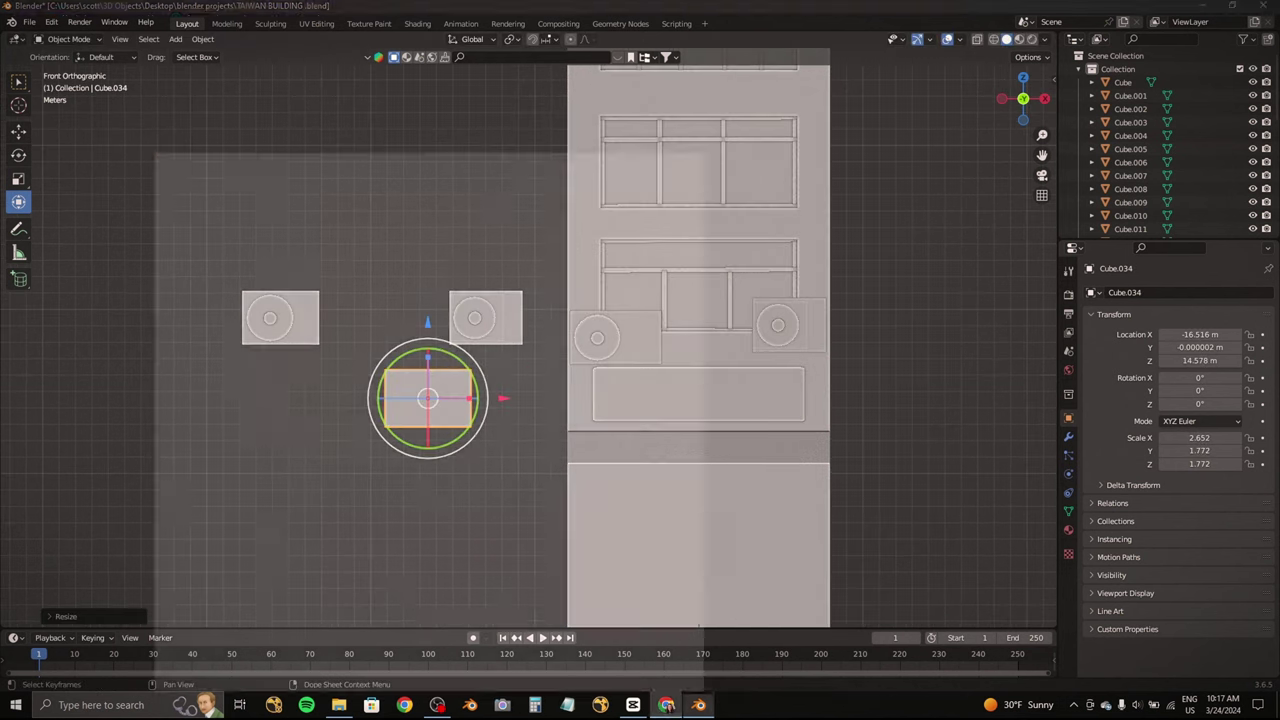
click(666, 704)
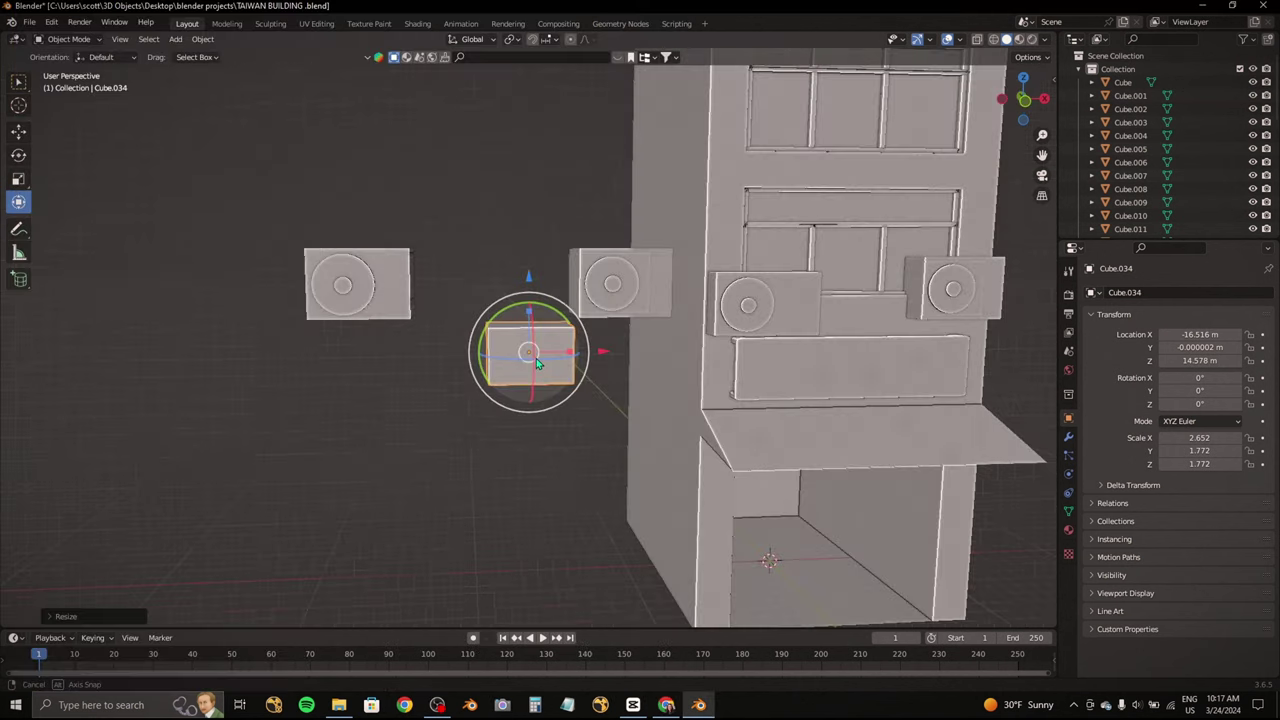
middle_drag(536, 358, 512, 343)
key(Tab)
mouse_move(623, 586)
middle_down()
mouse_move(560, 186)
mouse_move(450, 178)
mouse_move(488, 272)
middle_up()
right_click(450, 178)
key(Escape)
Step: Extrude the front face and push it back along Y to recess it
key(e)
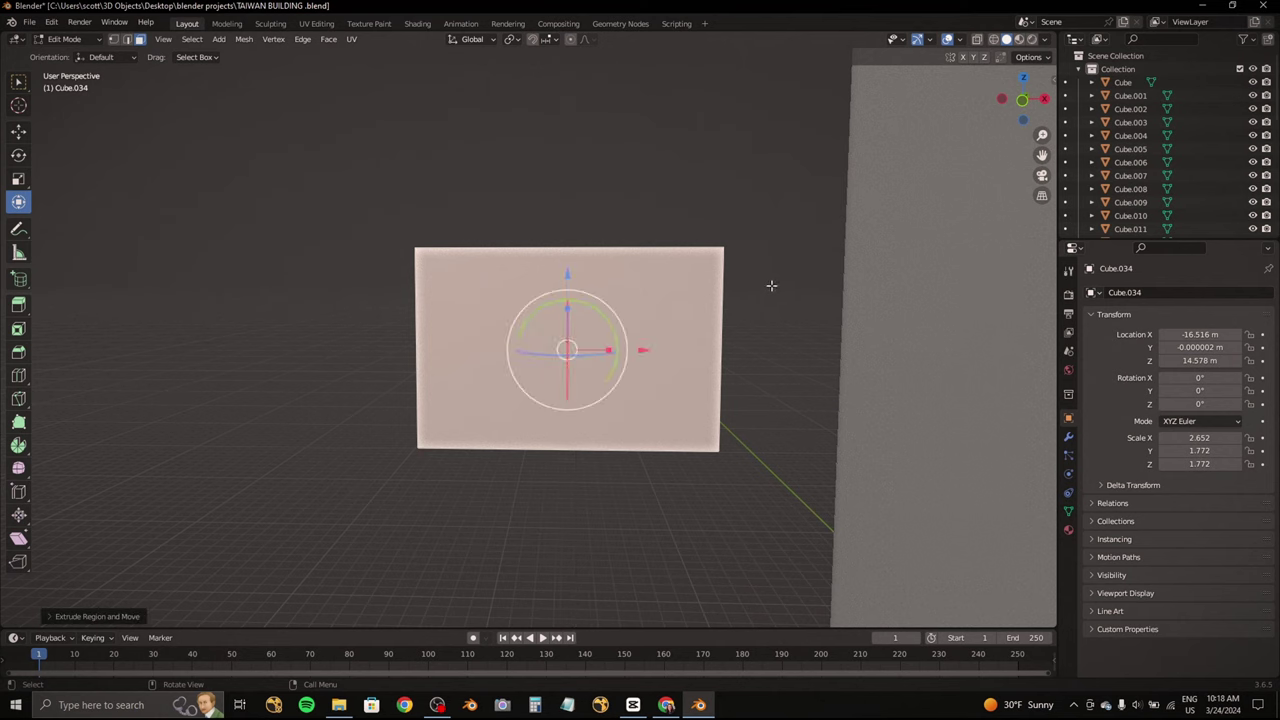
click(766, 281)
middle_drag(766, 281, 705, 290)
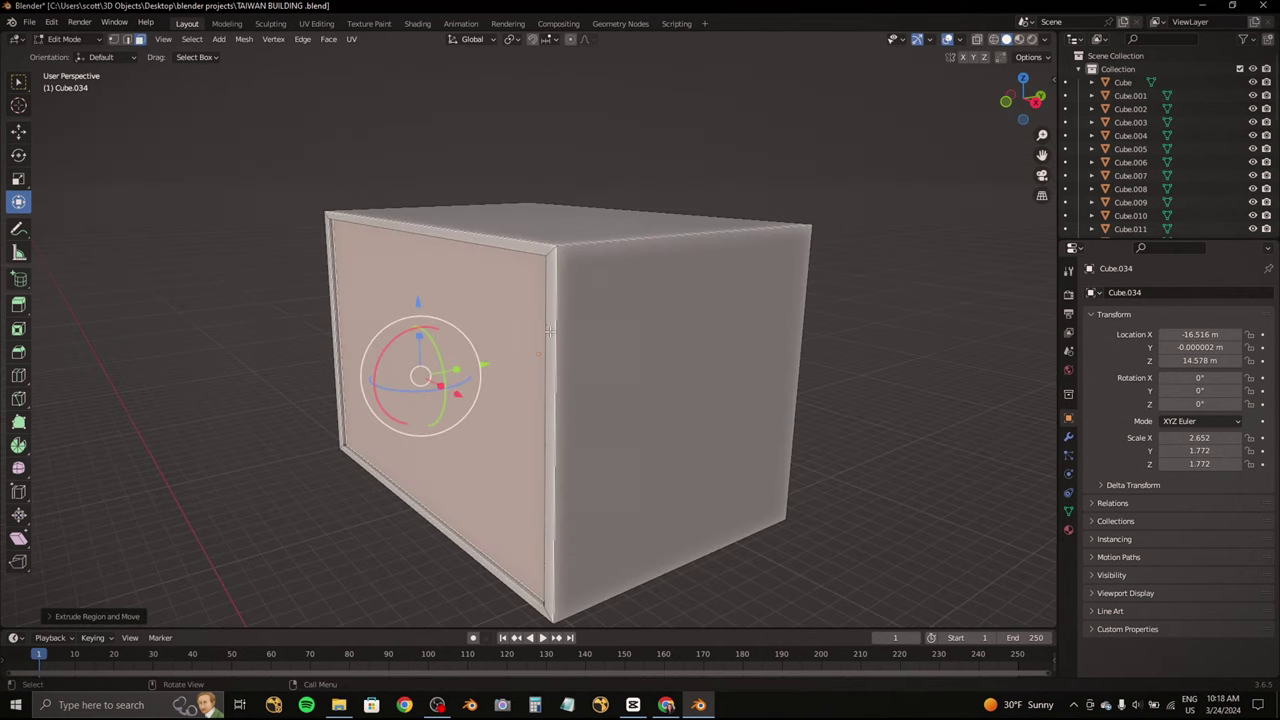
key(g)
key(y)
click(550, 332)
Step: In Object Mode, shrink the box to 2.068 × 1.382 × 1.382 and move it to Y -8.2543 m
scroll(553, 330, down, 5)
click(64, 39)
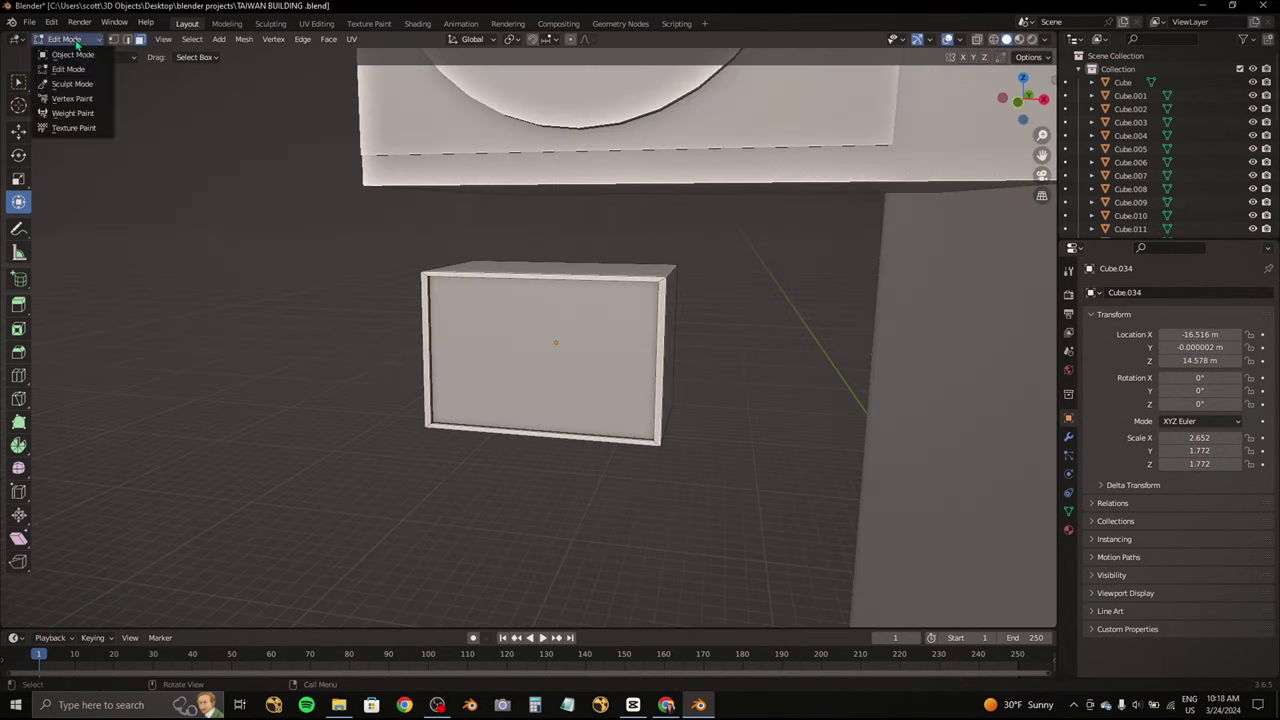
click(55, 52)
key(ctrl+KP_3)
key(g)
key(y)
click(778, 334)
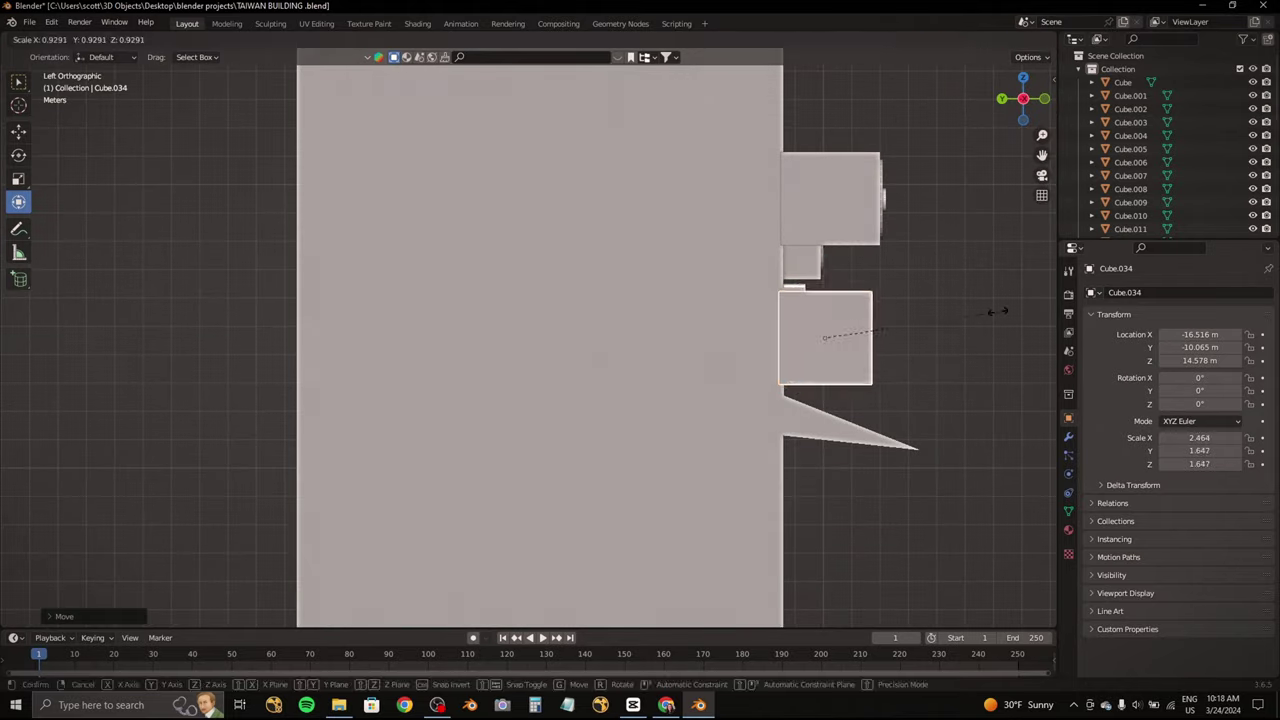
key(s)
click(754, 337)
key(g)
key(y)
click(691, 331)
Step: Move the new box onto the facade above the middle windows, checking it against the reference photo
click(1045, 100)
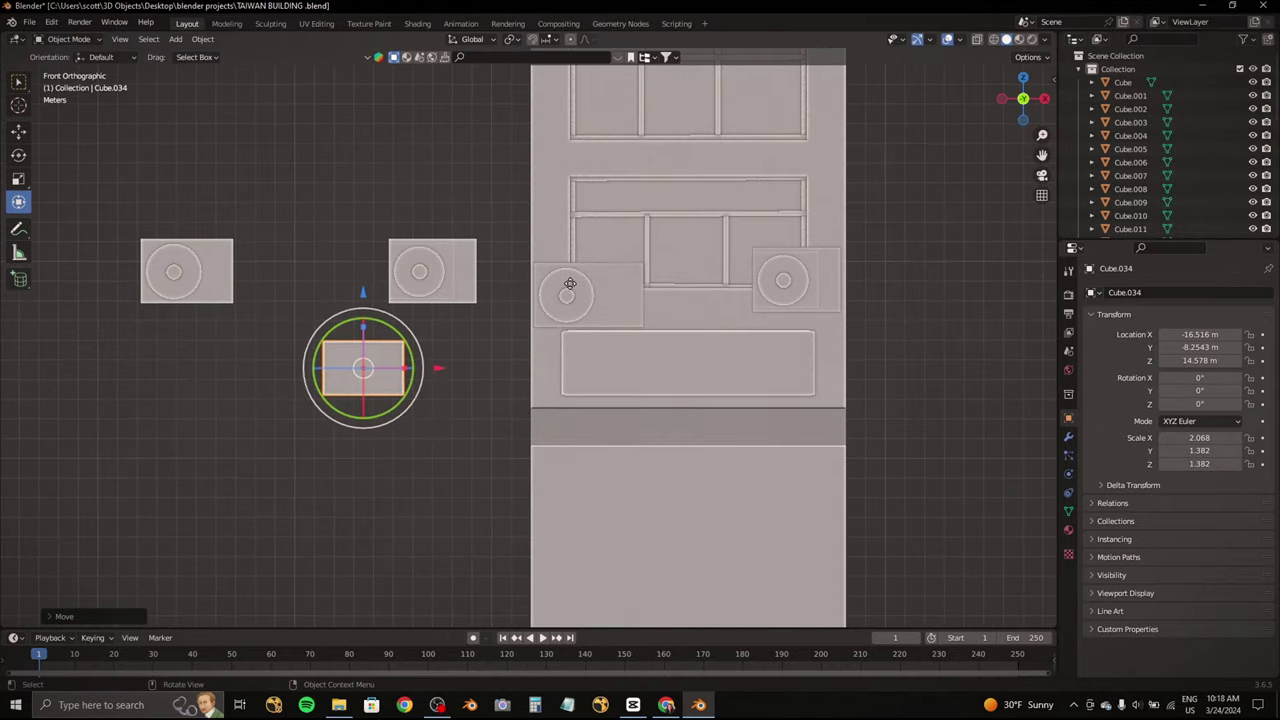
drag(363, 366, 715, 255)
click(666, 705)
click(666, 705)
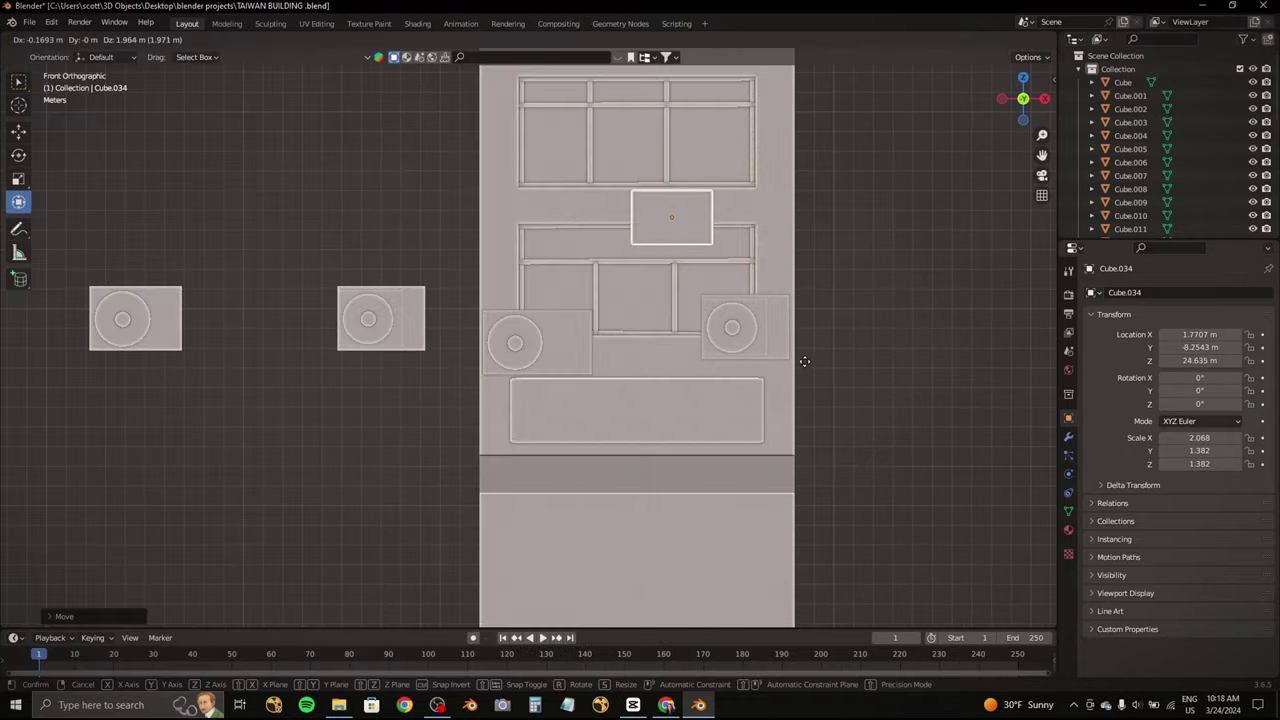
middle_drag(806, 360, 743, 371)
click(666, 705)
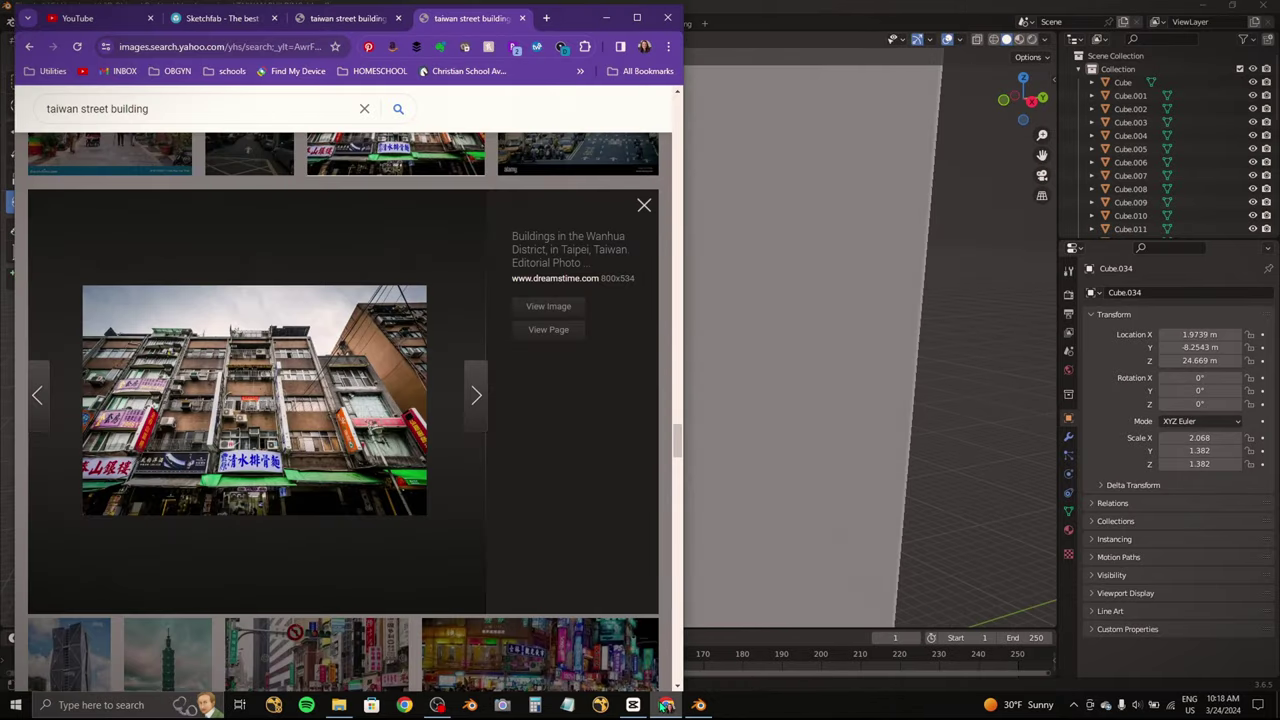
click(666, 705)
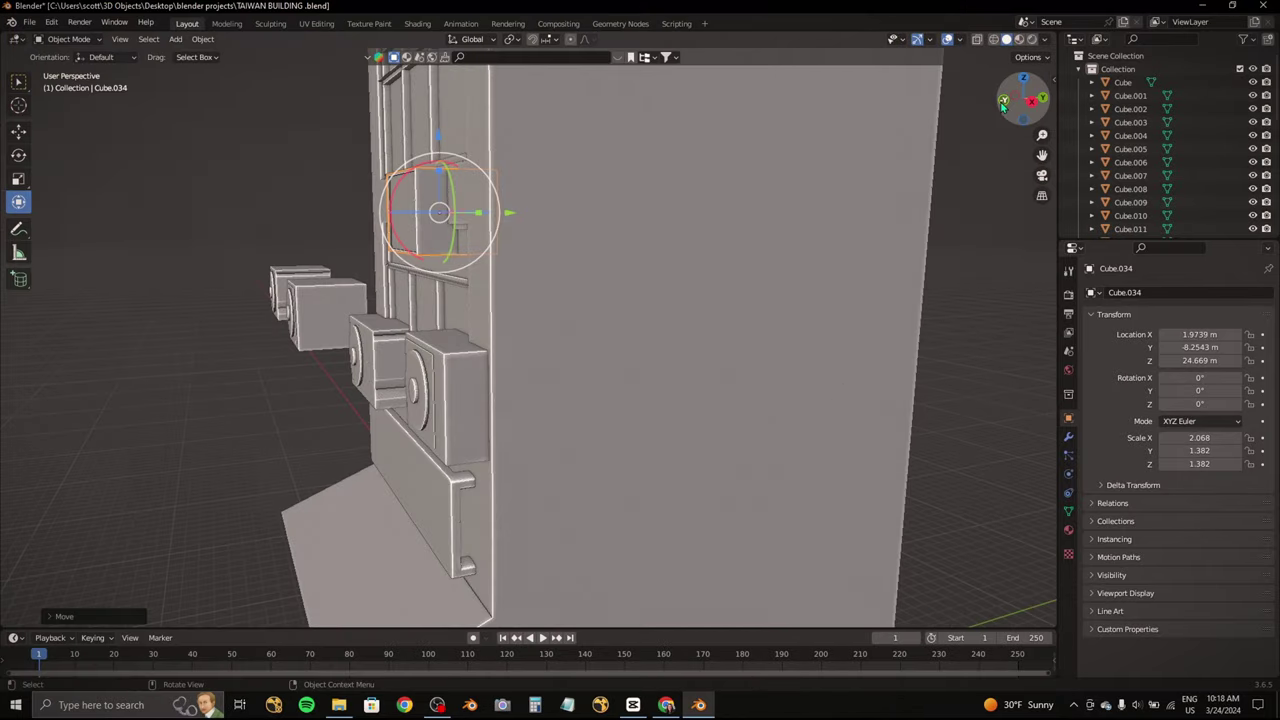
Step: Raise the box higher on the facade and shrink it slightly
key(KP_1)
scroll(800, 291, up, 2)
mouse_move(800, 291)
middle_down()
mouse_move(681, 281)
mouse_move(600, 250)
middle_up()
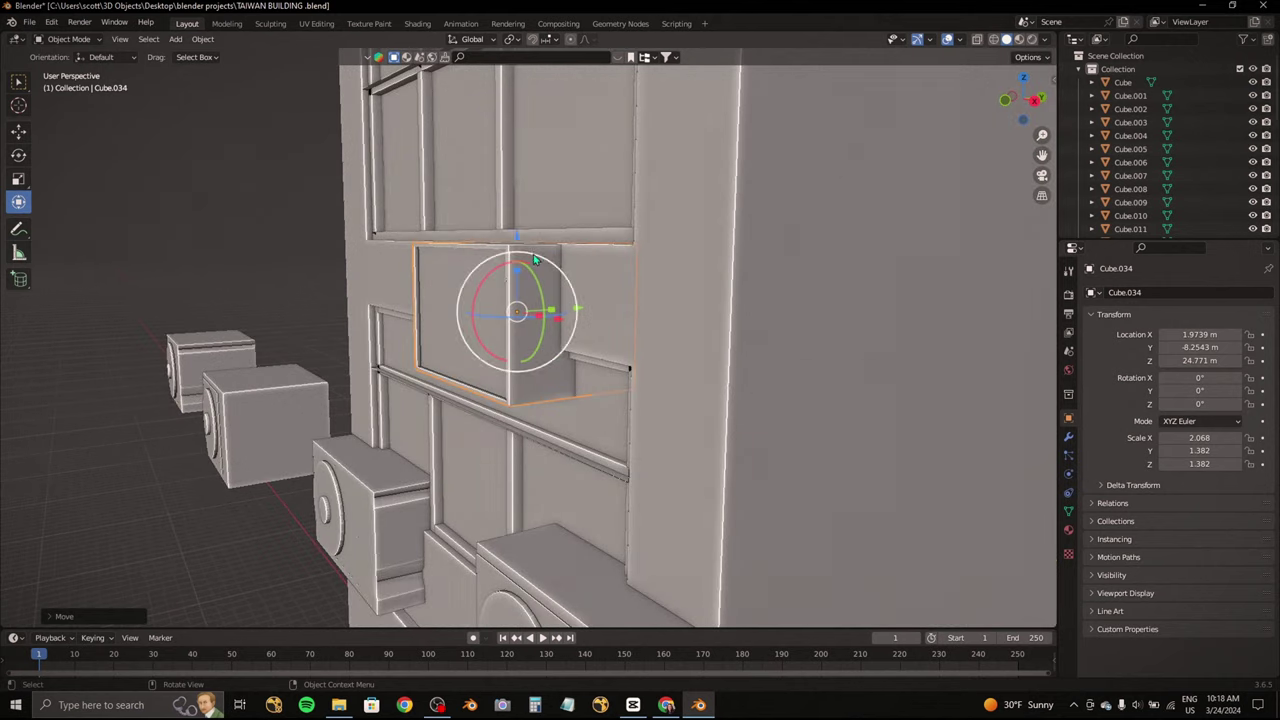
drag(514, 251, 514, 215)
mouse_move(514, 215)
middle_down()
mouse_move(593, 197)
mouse_move(648, 275)
middle_up()
key(s)
click(600, 205)
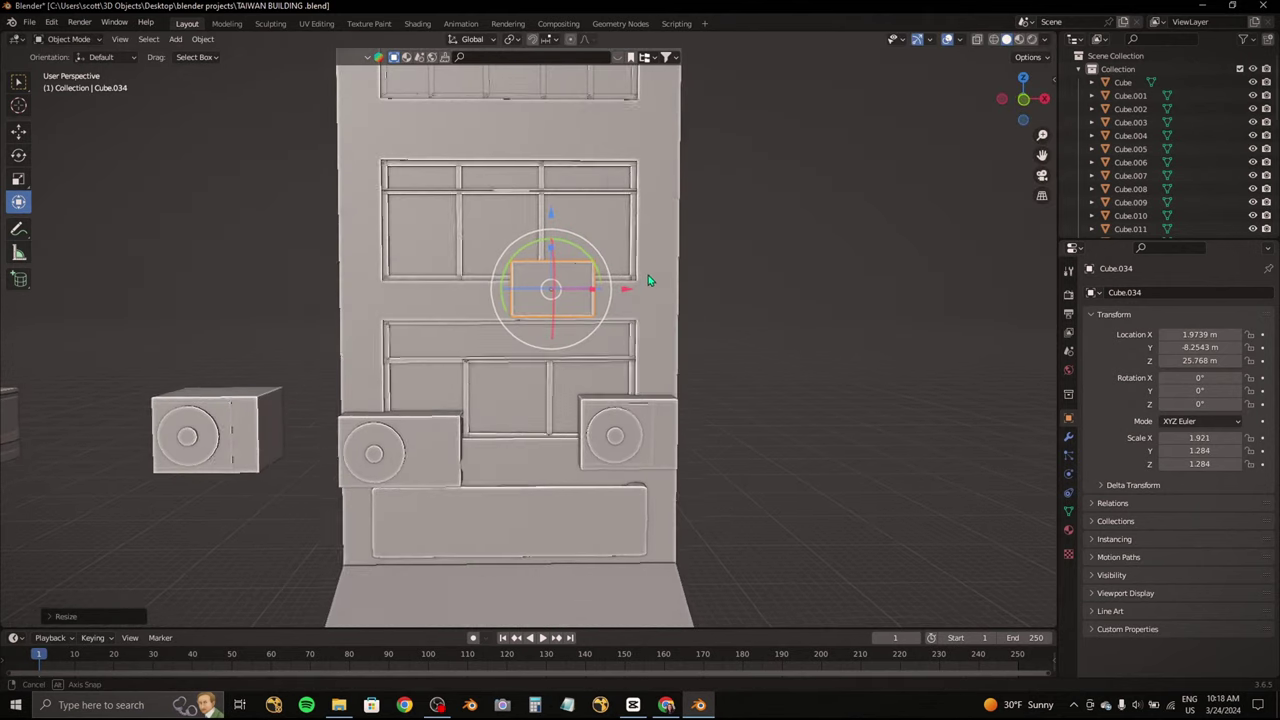
Step: Move two round-panel AC units onto the upper facade and push one back toward the wall
click(666, 705)
click(666, 705)
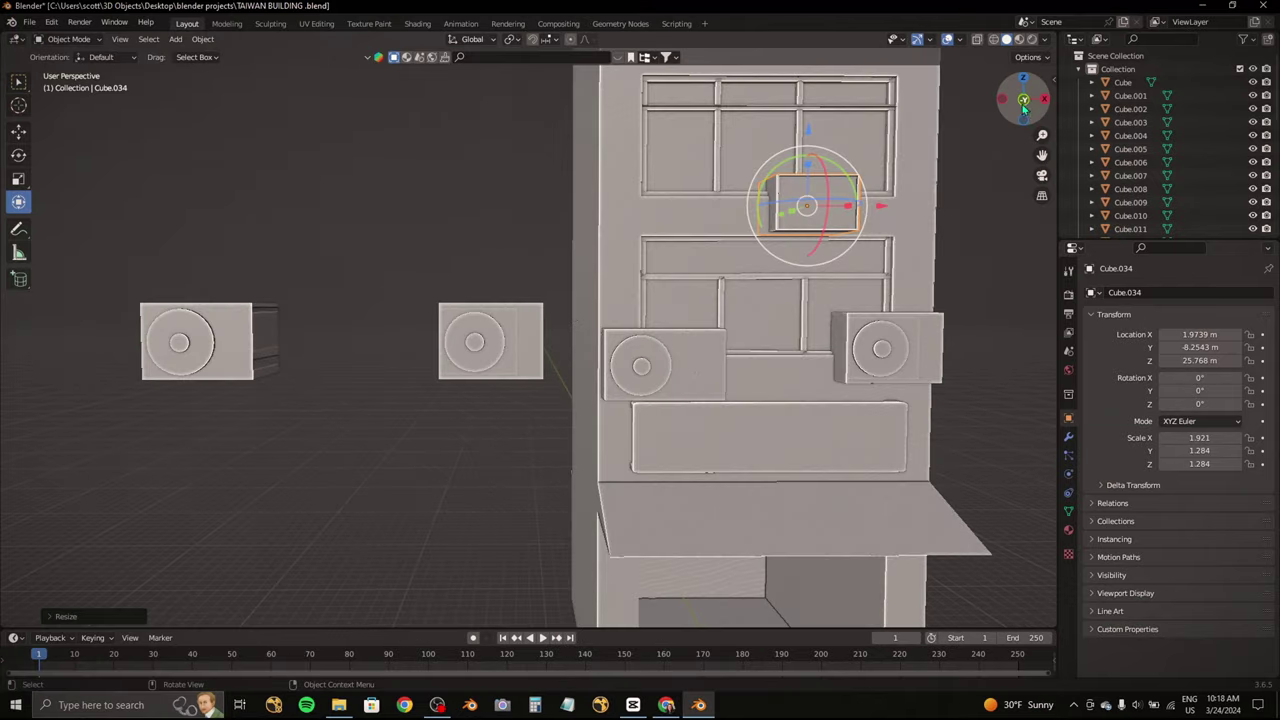
click(1023, 108)
drag(403, 523, 660, 245)
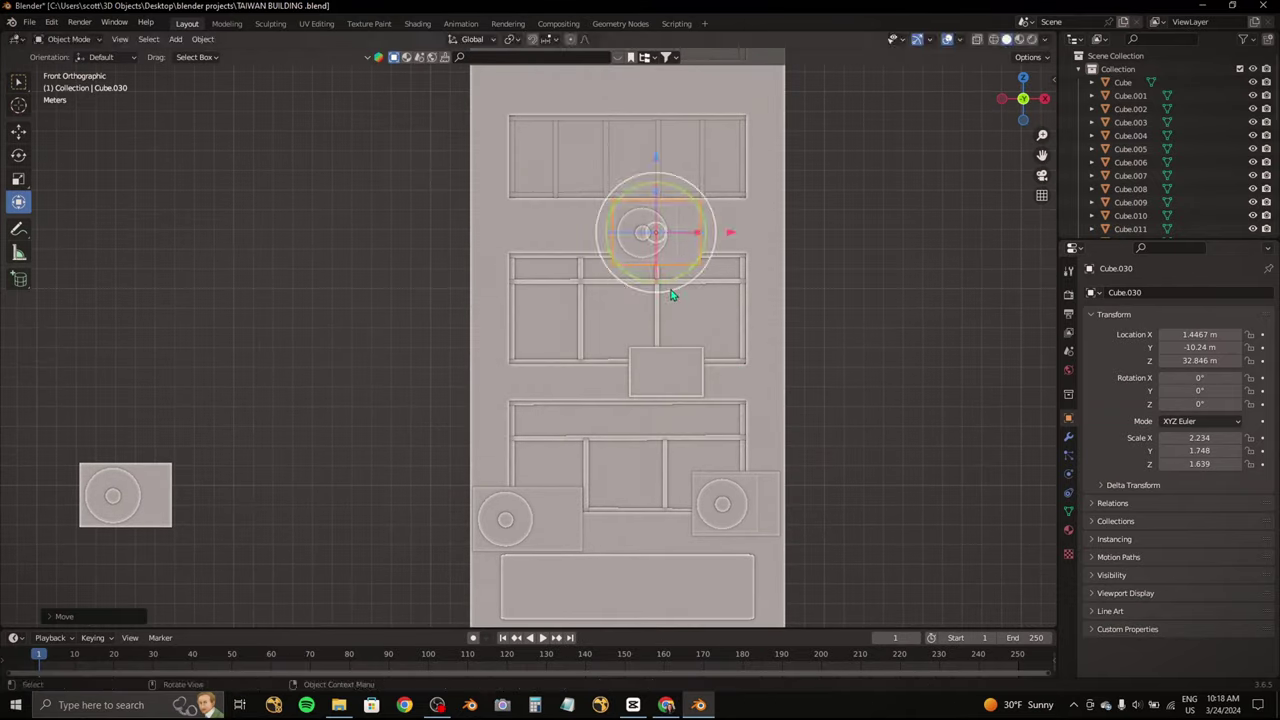
drag(672, 294, 680, 285)
drag(186, 495, 600, 190)
scroll(608, 198, down, 2)
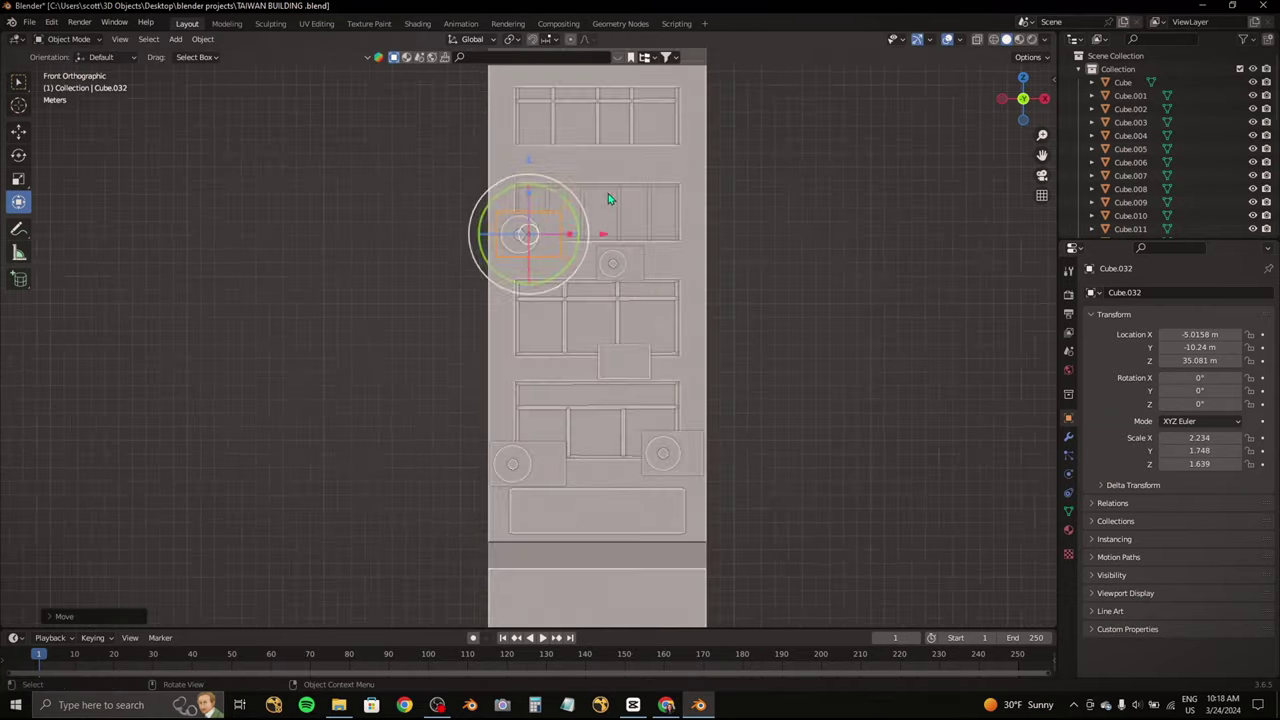
mouse_move(608, 198)
middle_down()
mouse_move(438, 253)
mouse_move(626, 229)
middle_up()
scroll(438, 253, up, 5)
drag(626, 229, 691, 206)
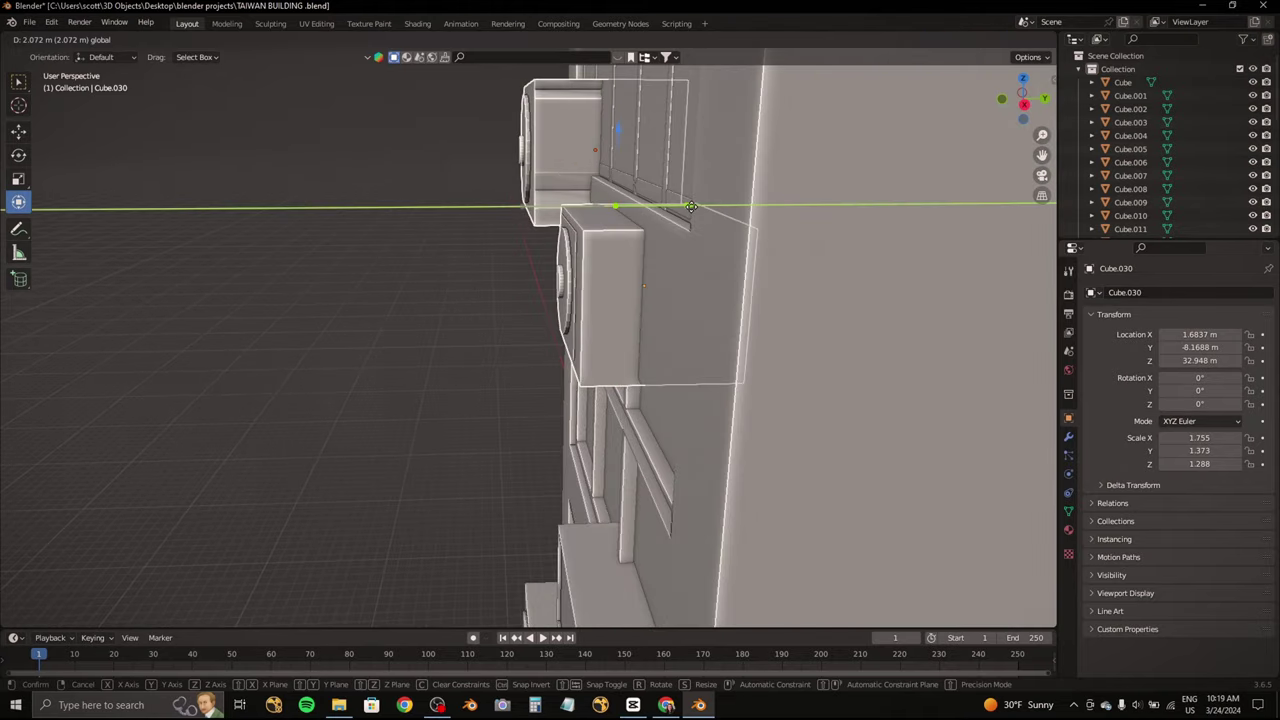
click(691, 206)
mouse_move(691, 206)
middle_down()
mouse_move(618, 322)
mouse_move(503, 206)
mouse_move(649, 343)
mouse_move(530, 305)
mouse_move(534, 243)
middle_up()
Step: Shift AC unit Cube.030 along Y to adjust how far it sticks out
key(g)
key(y)
click(534, 243)
click(666, 704)
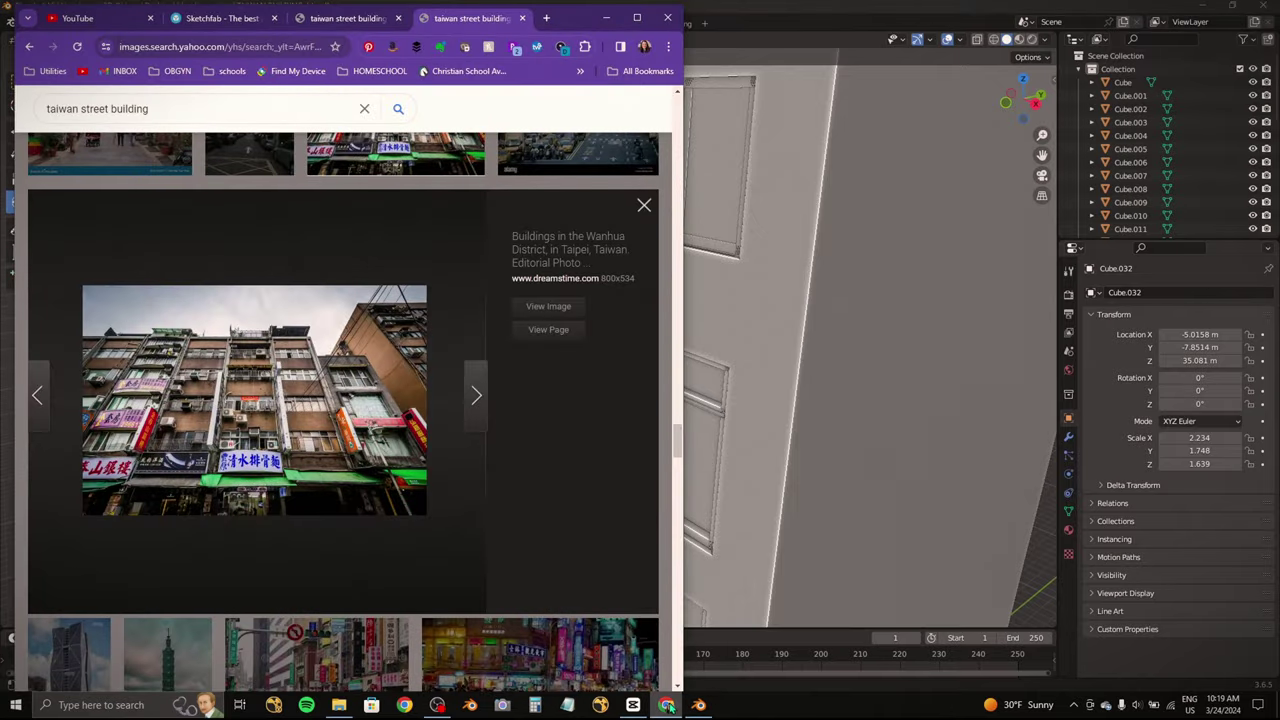
click(666, 704)
click(1004, 112)
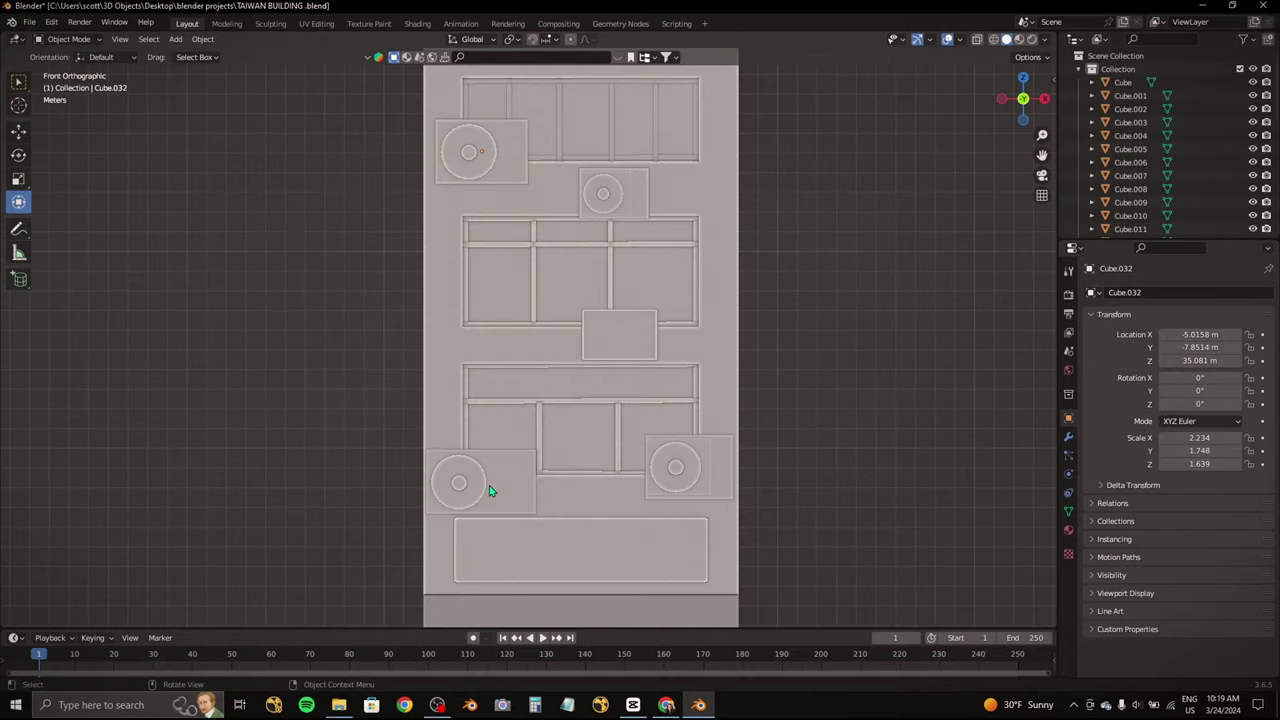
scroll(490, 490, down, 3)
scroll(523, 246, up, 3)
Step: Duplicate the AC unit and place copy Cube.035 beside the top-floor window at X 3.2402 m, Z 41.549 m
key(shift+d)
click(647, 171)
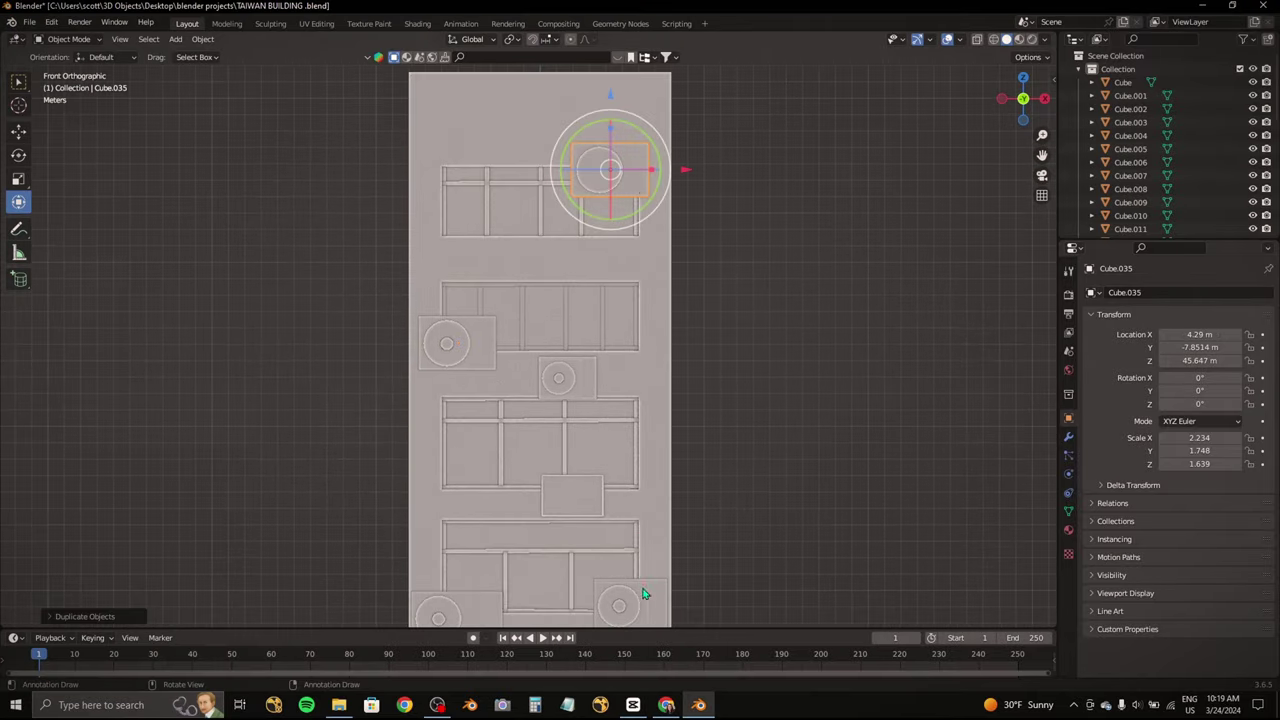
scroll(643, 594, up, 1)
click(666, 704)
click(666, 704)
key(g)
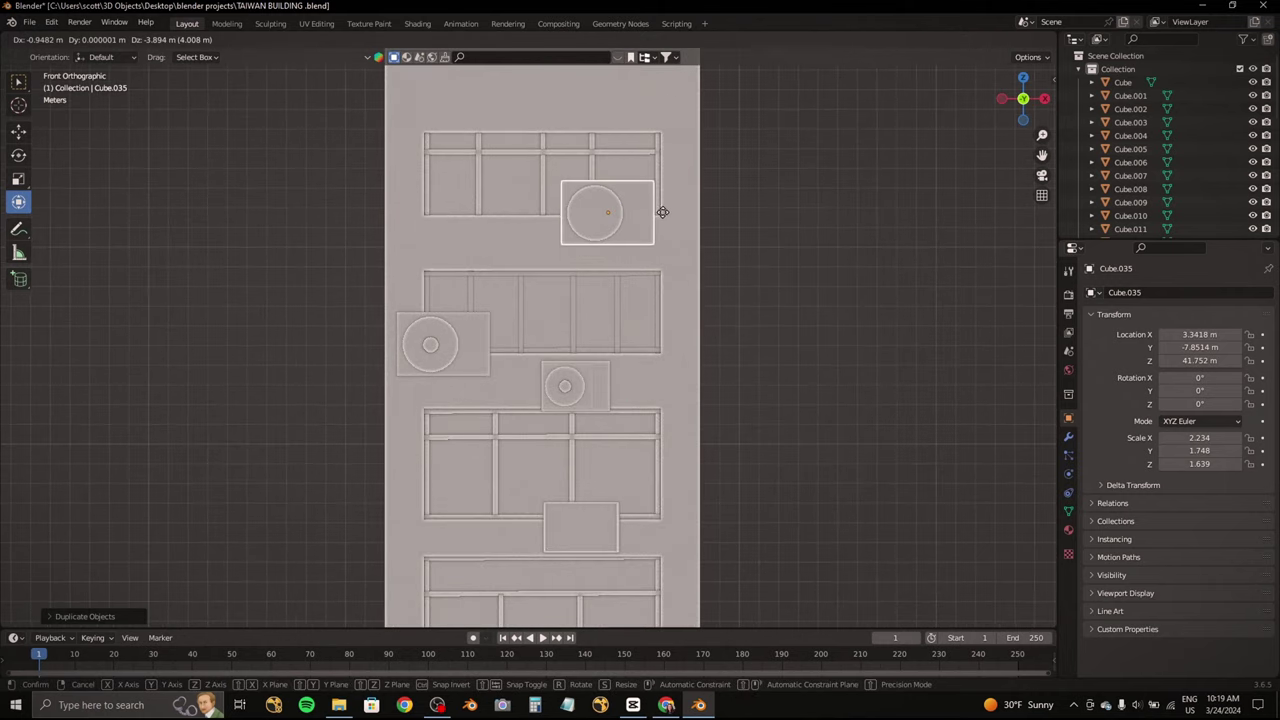
click(662, 212)
Step: Compare the building with the reference photo from front, side and top views
middle_drag(662, 212, 654, 193)
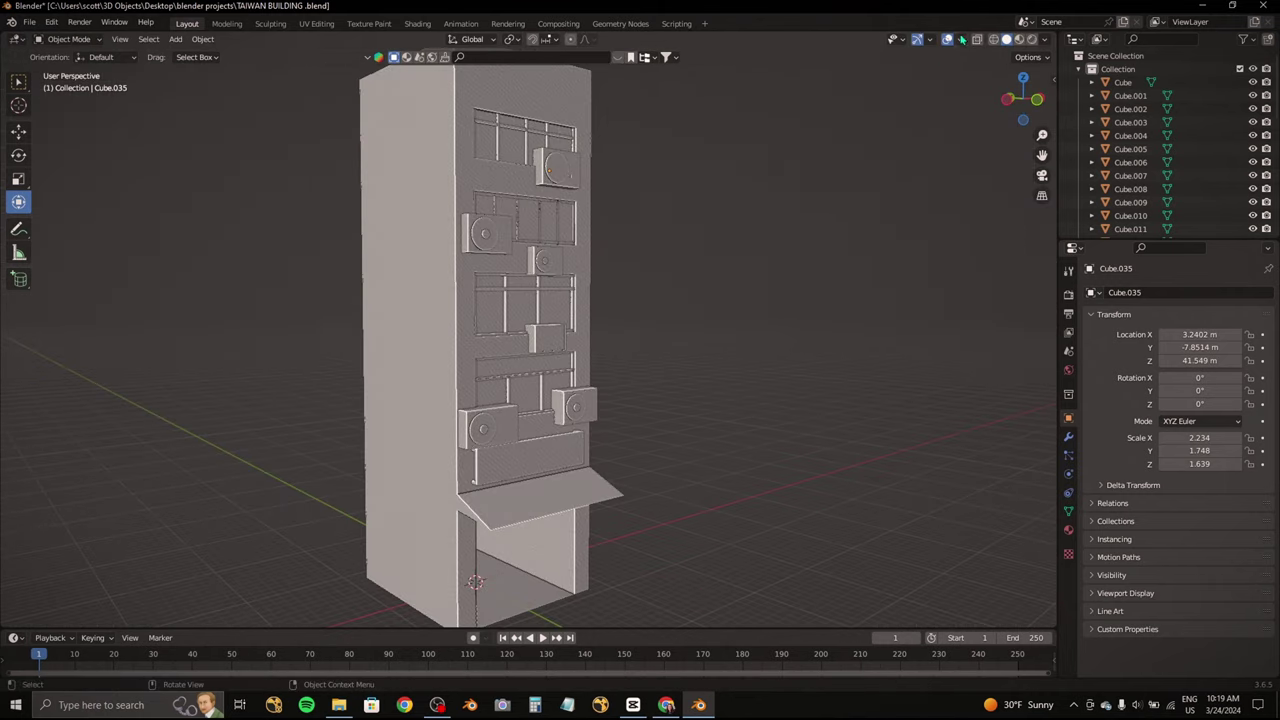
key(KP_1)
scroll(671, 160, up, 2)
scroll(674, 181, up, 2)
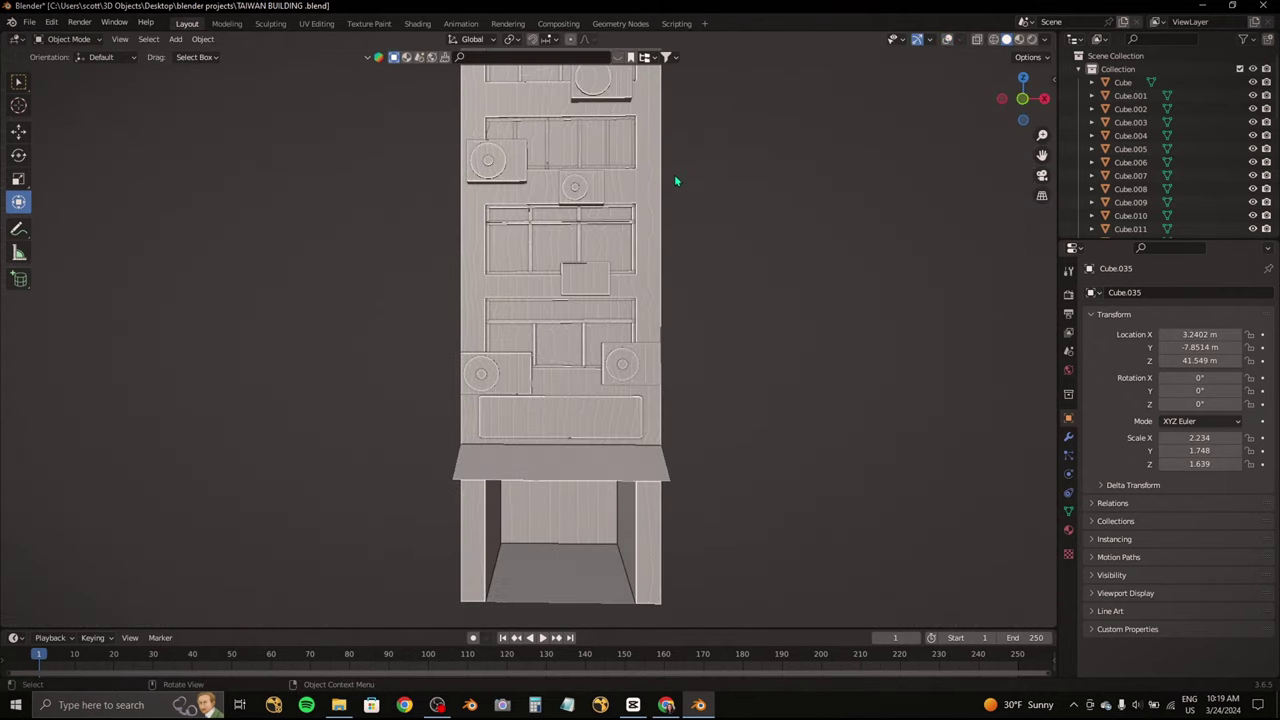
click(666, 704)
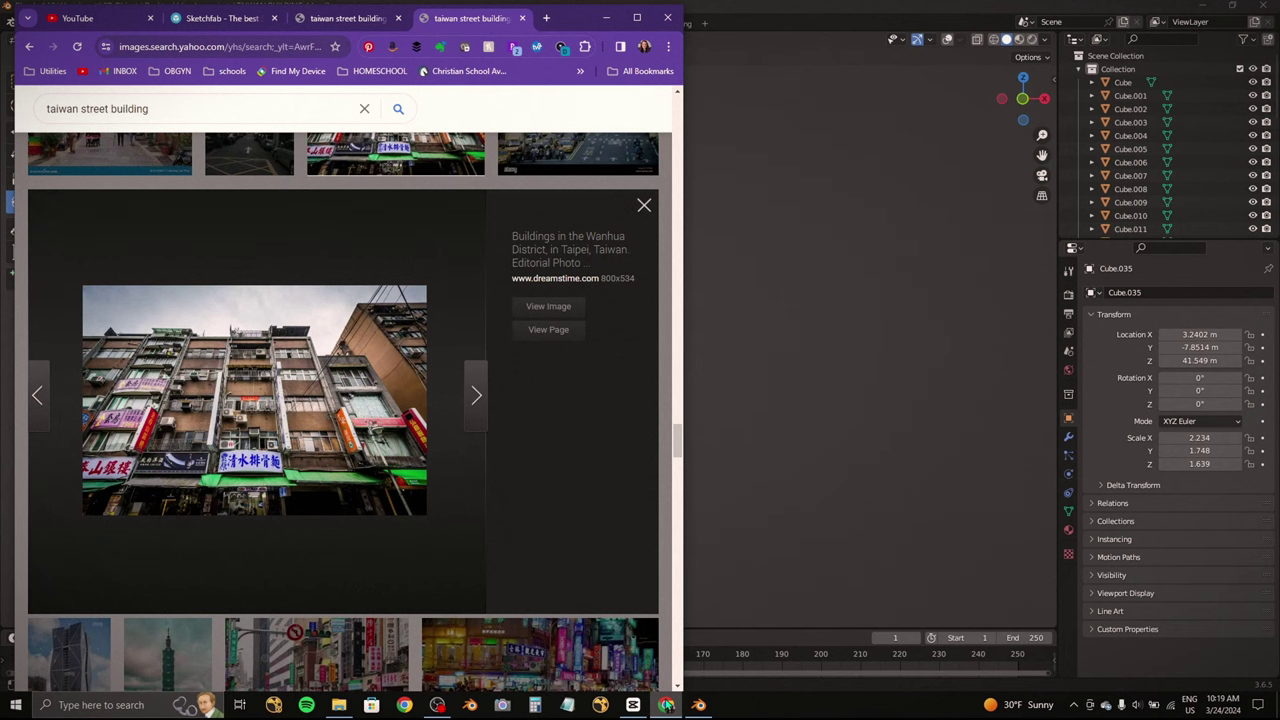
click(666, 705)
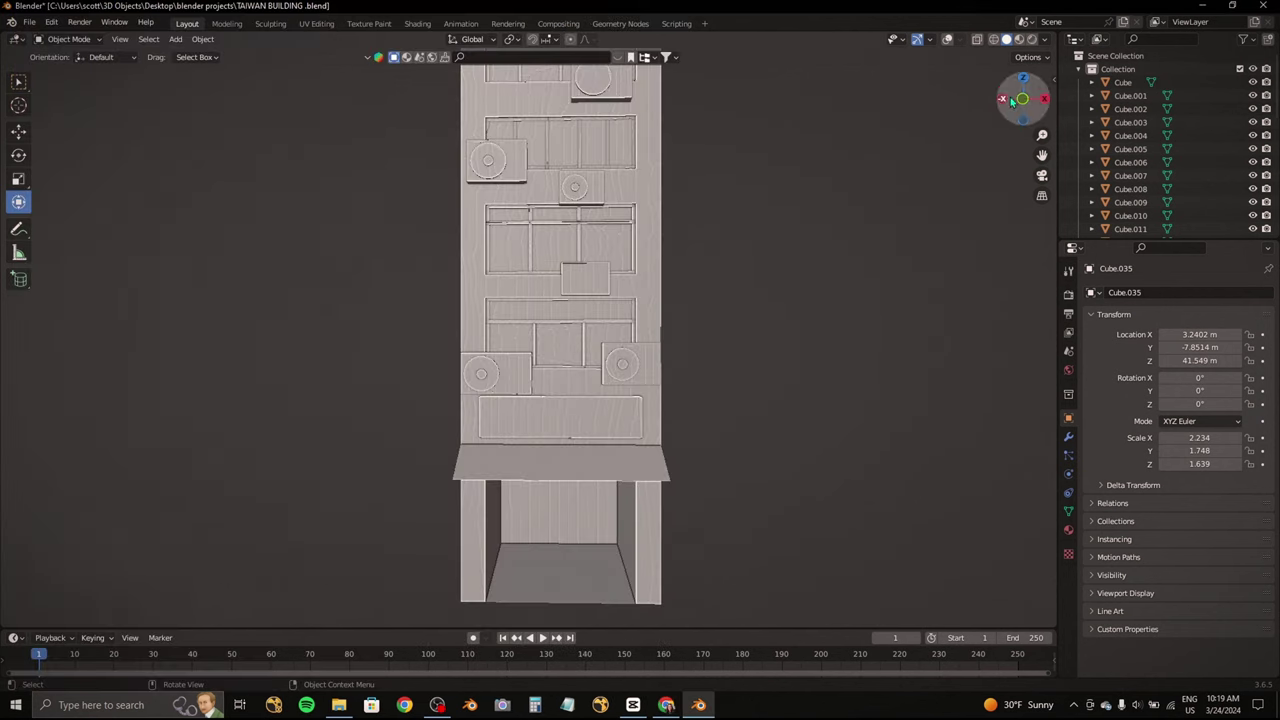
click(1000, 96)
click(1022, 78)
Step: Add a new cube, stretch it along X and move it beside the building
key(shift+a)
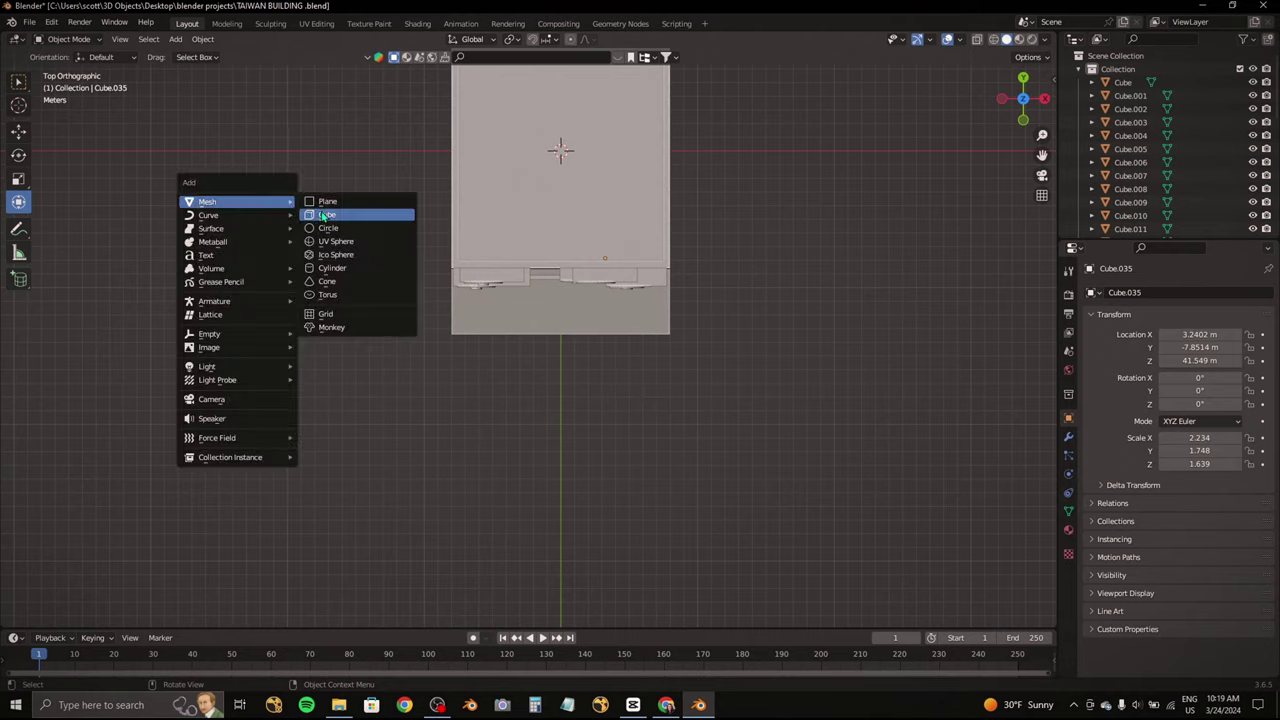
click(340, 214)
scroll(407, 300, up, 4)
key(s)
key(x)
click(591, 158)
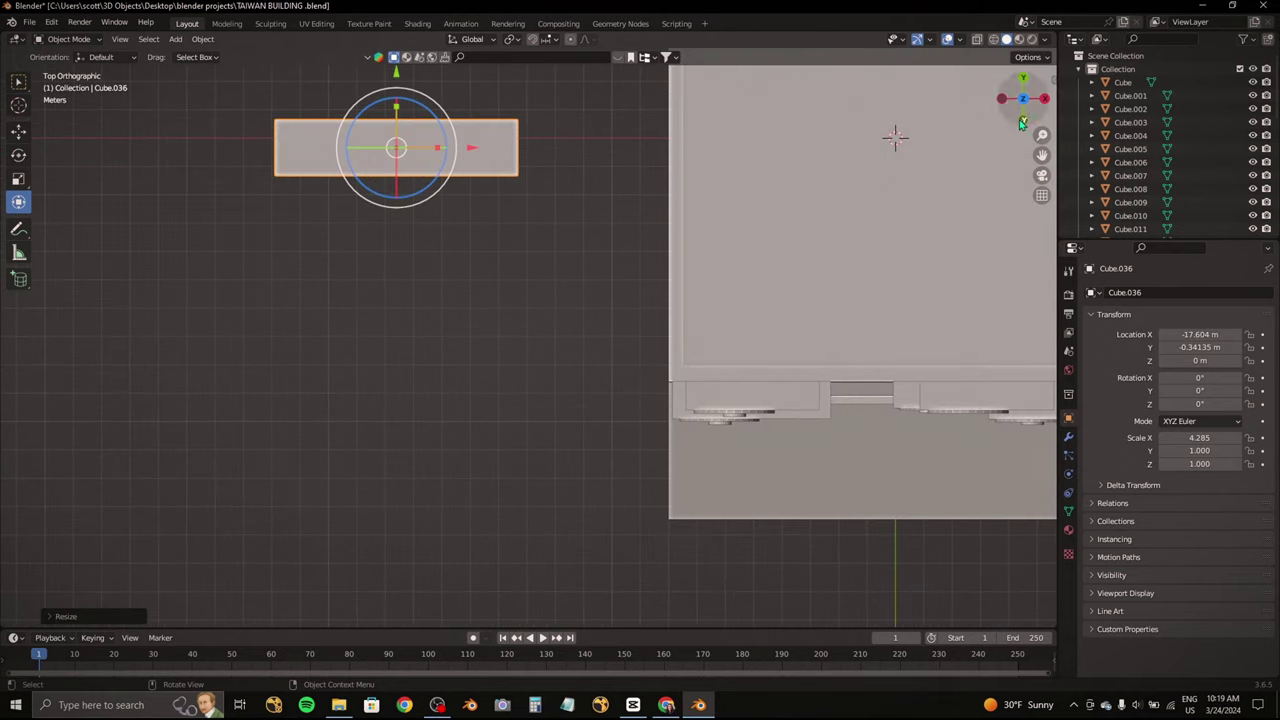
scroll(700, 300, down, 3)
key(g)
click(543, 357)
mouse_move(543, 357)
middle_down()
mouse_move(559, 351)
mouse_move(540, 330)
middle_up()
Step: Raise the board to mid height at Z 25.281 m and set its X length to 6.3
key(g)
key(z)
click(534, 194)
scroll(540, 300, up, 3)
key(s)
key(x)
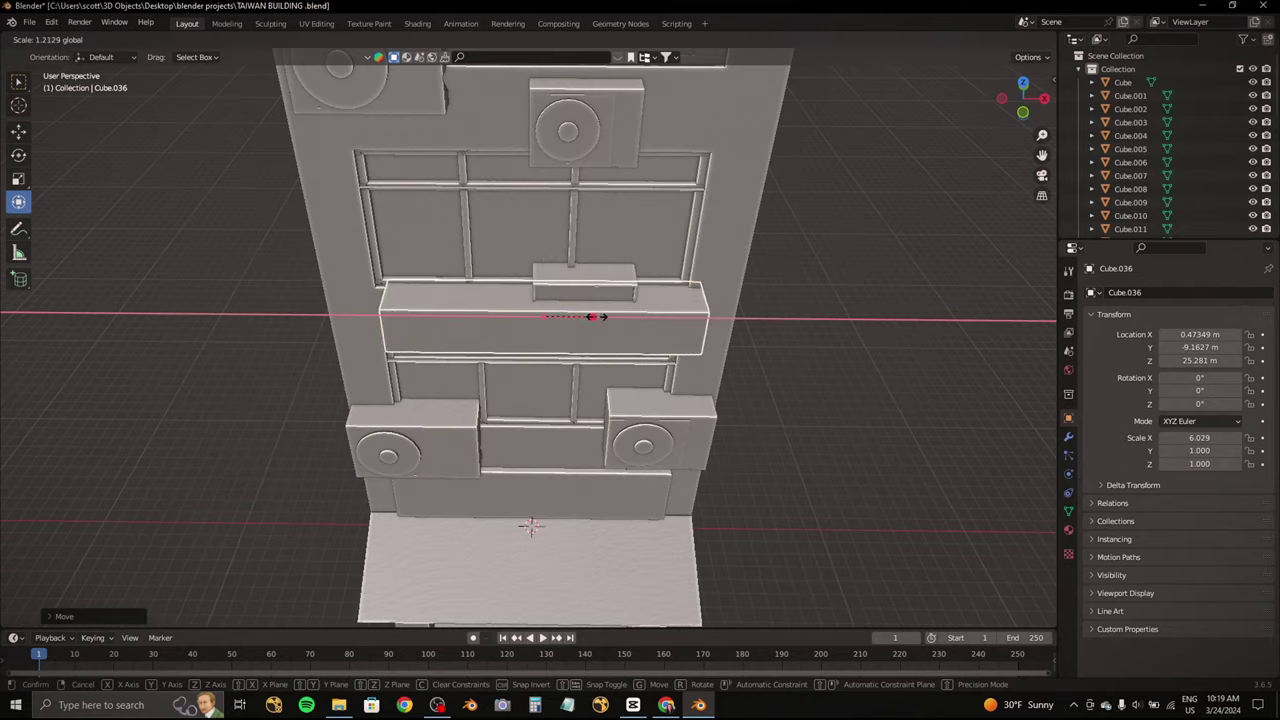
click(607, 318)
key(s)
key(x)
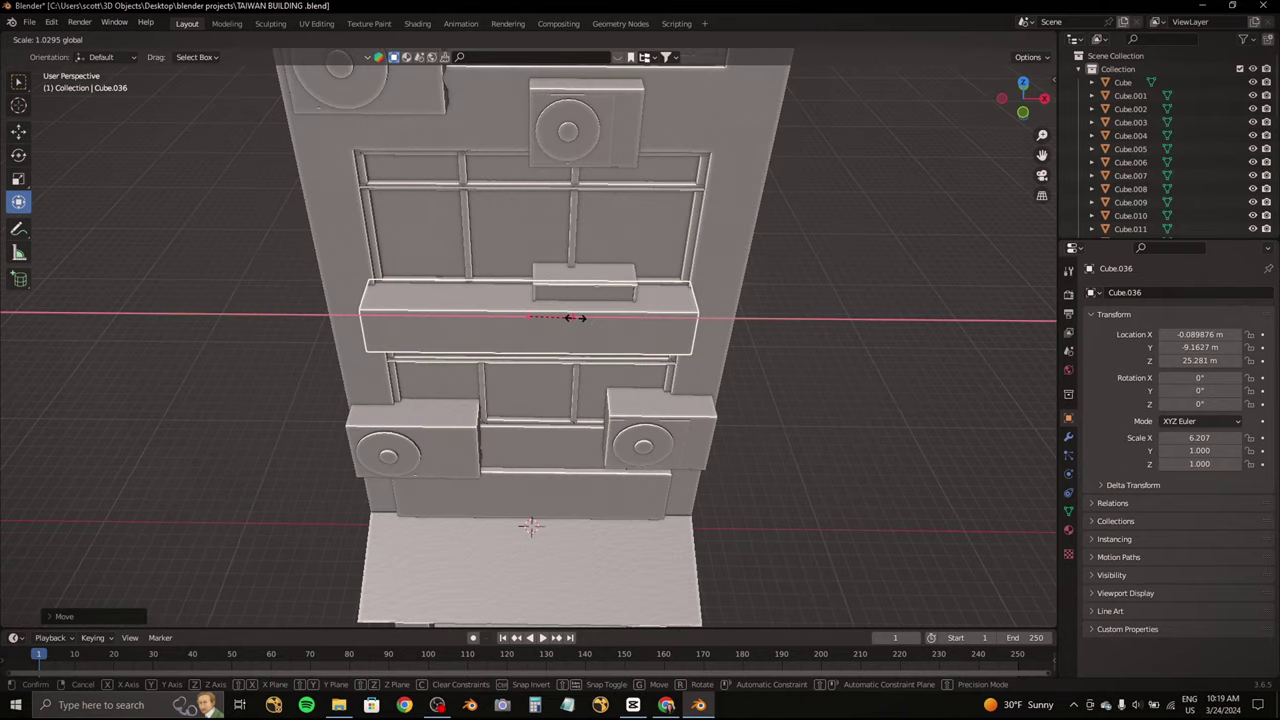
click(575, 317)
key(s)
key(x)
click(575, 317)
Step: From the top view, shift the board along X and scale its depth to 1.689
drag(1022, 98, 1007, 93)
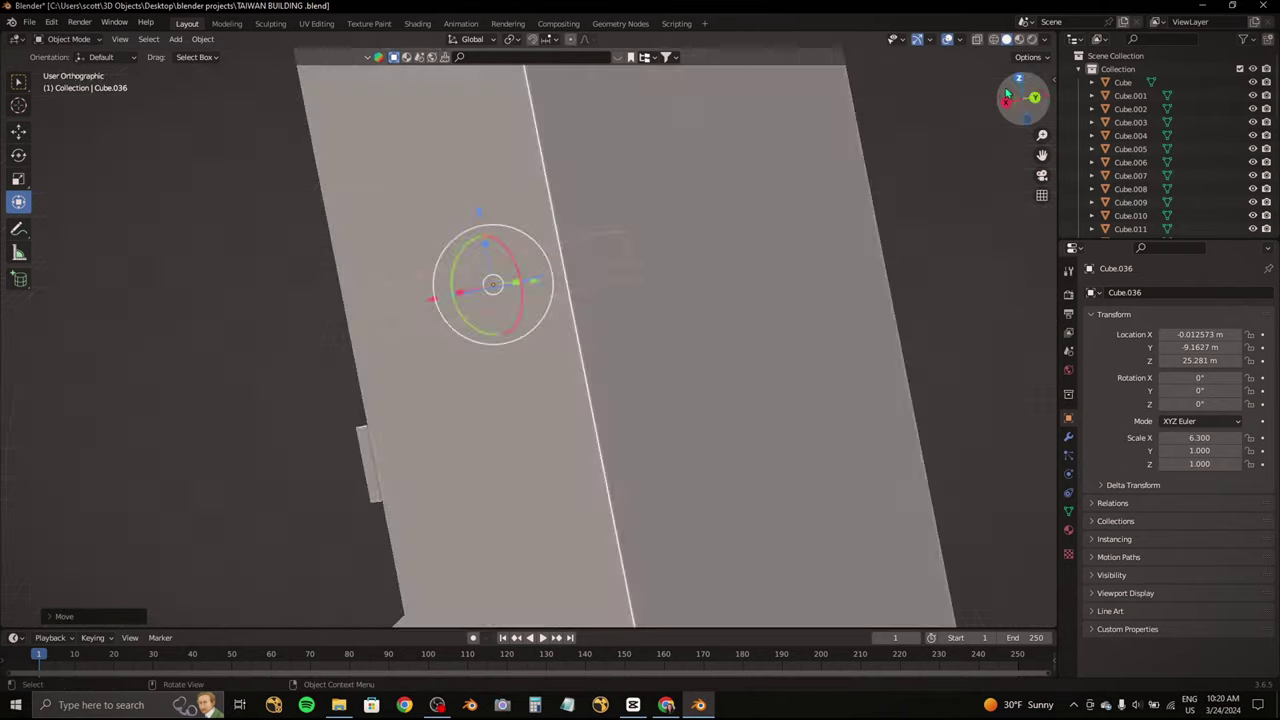
click(1019, 78)
key(g)
key(x)
click(363, 327)
key(s)
key(y)
click(363, 327)
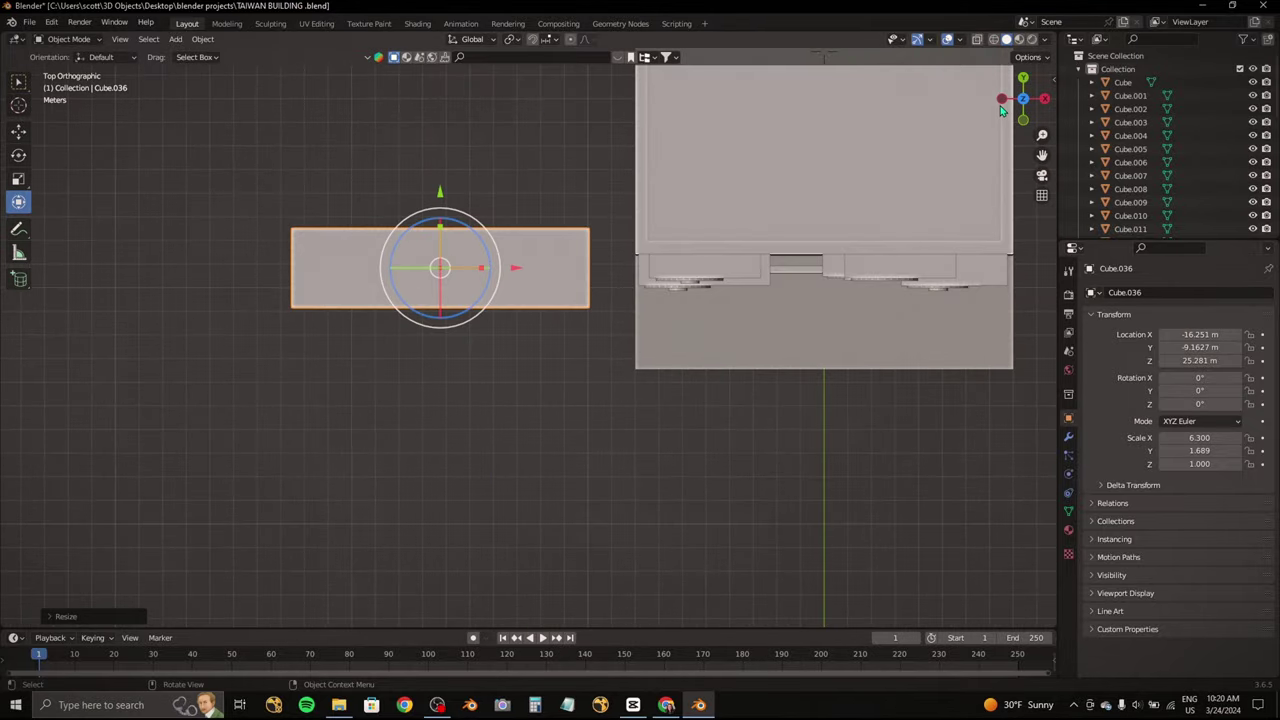
Step: Flatten the board vertically to a thin 0.151 slab in front view
click(1022, 119)
key(s)
key(z)
click(510, 270)
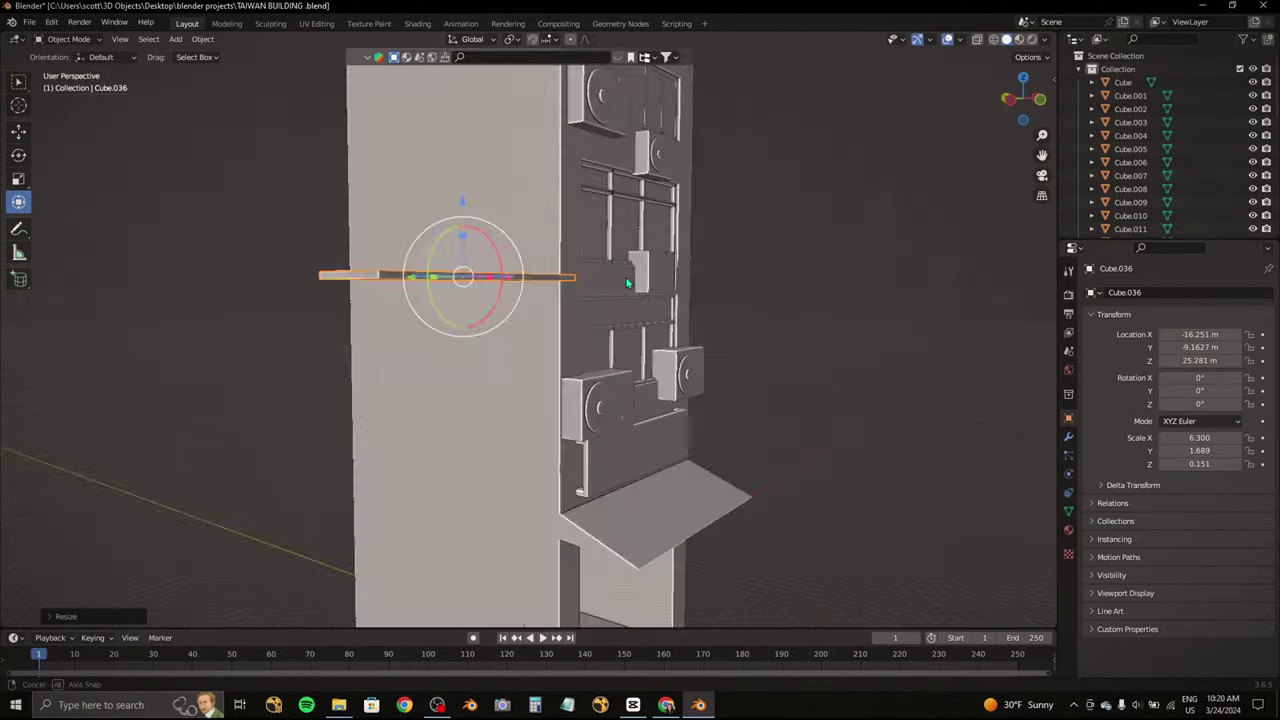
middle_drag(510, 270, 677, 260)
click(69, 38)
Step: Enter Edit Mode on slab Cube.036 and select all its geometry
click(66, 69)
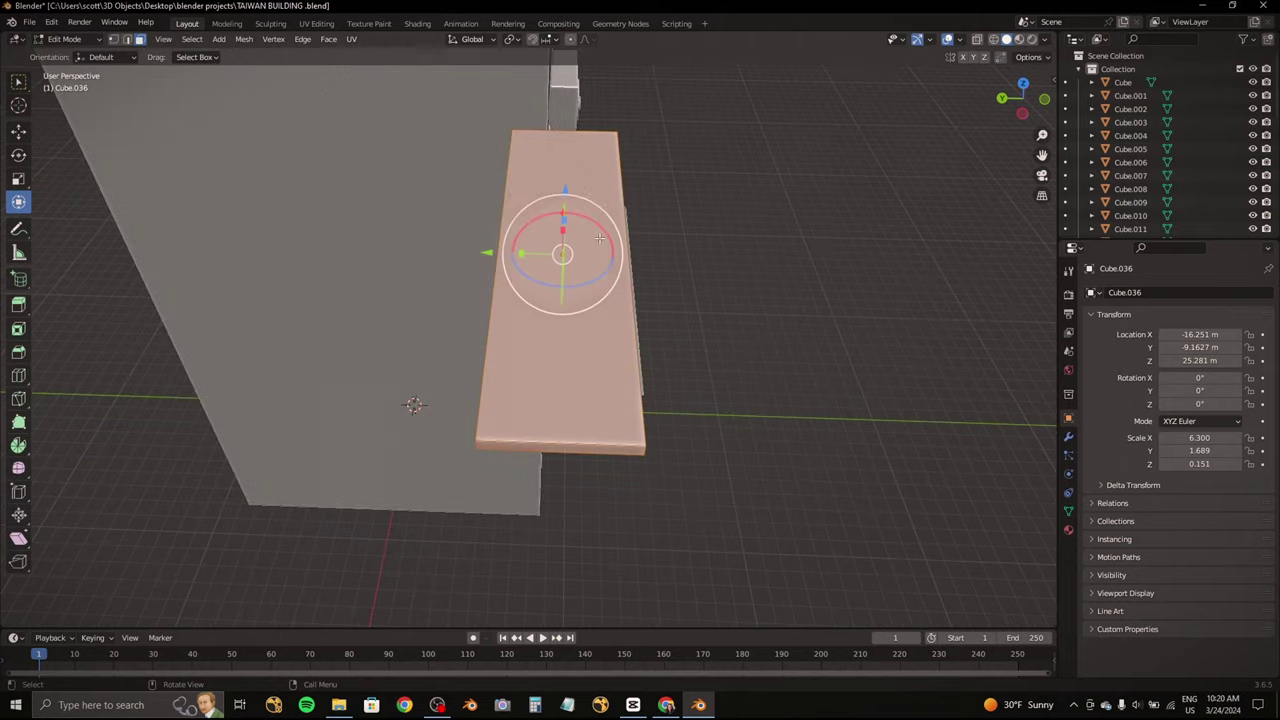
mouse_move(560, 300)
middle_down()
mouse_move(640, 280)
mouse_move(726, 175)
mouse_move(553, 245)
middle_up()
key(alt+a)
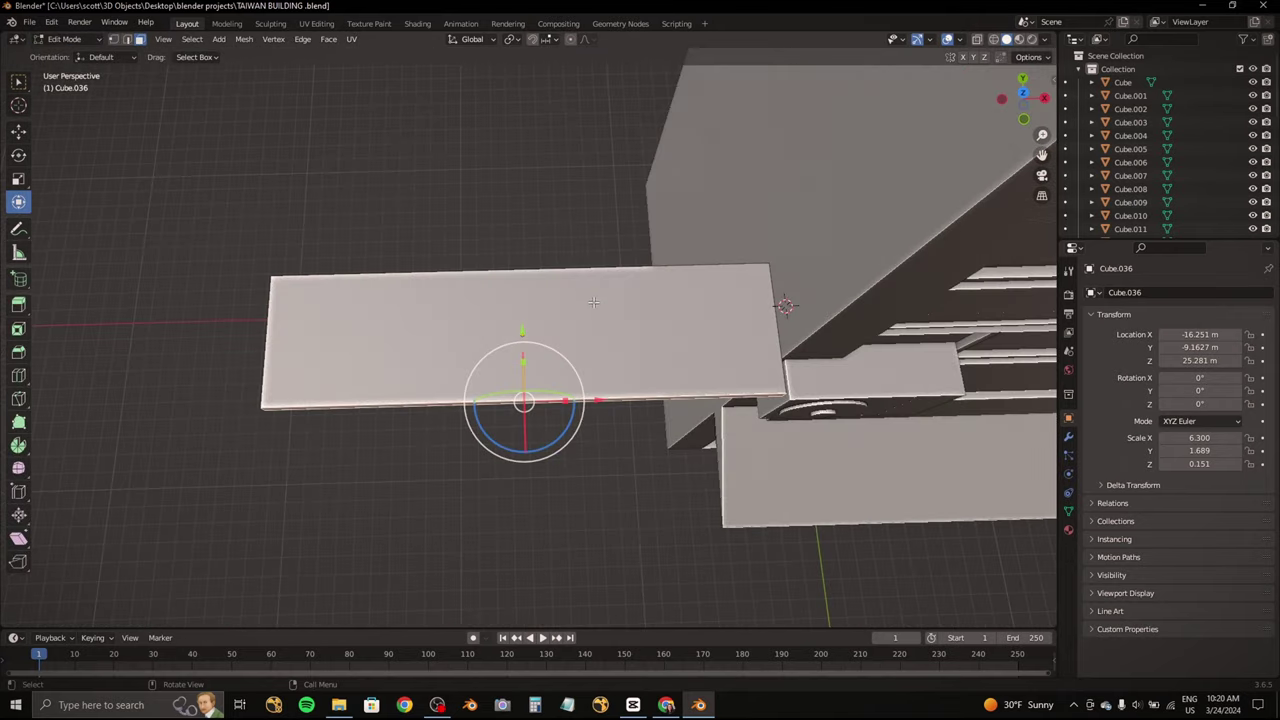
key(a)
right_click(553, 245)
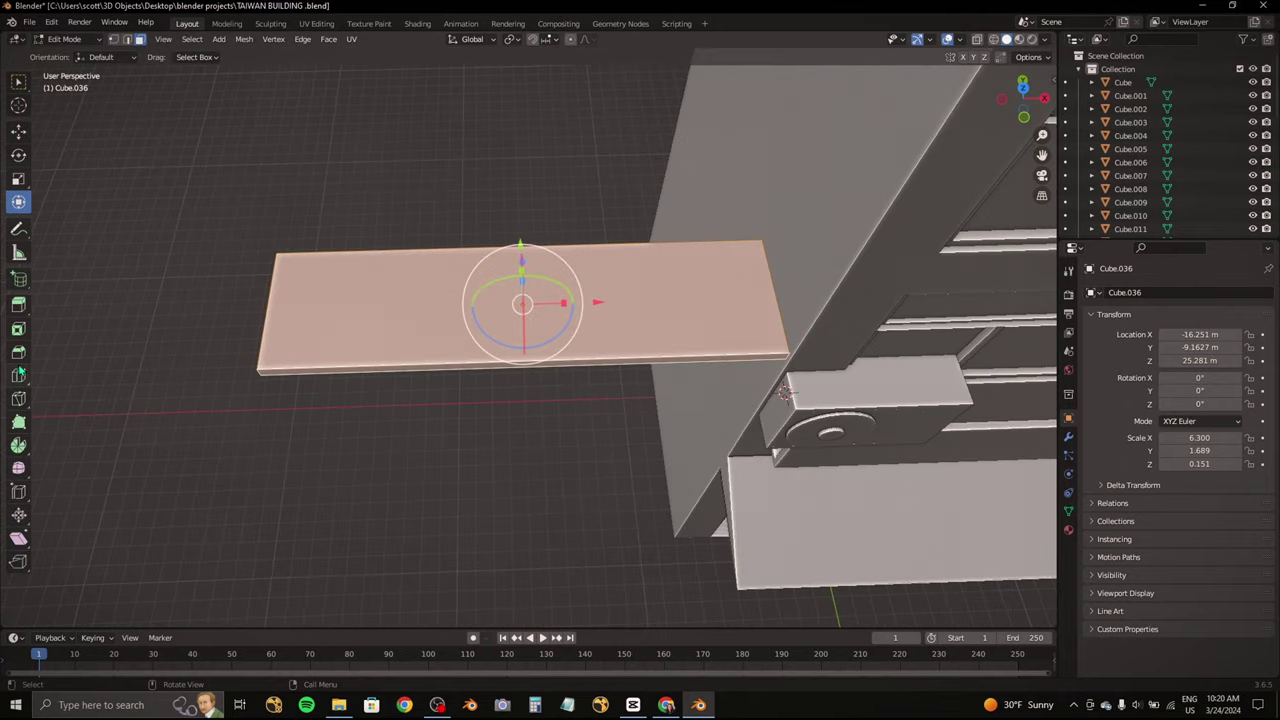
Step: Add evenly spaced loop cuts across the slab, checking spacing in Top Orthographic view
click(18, 374)
click(521, 268)
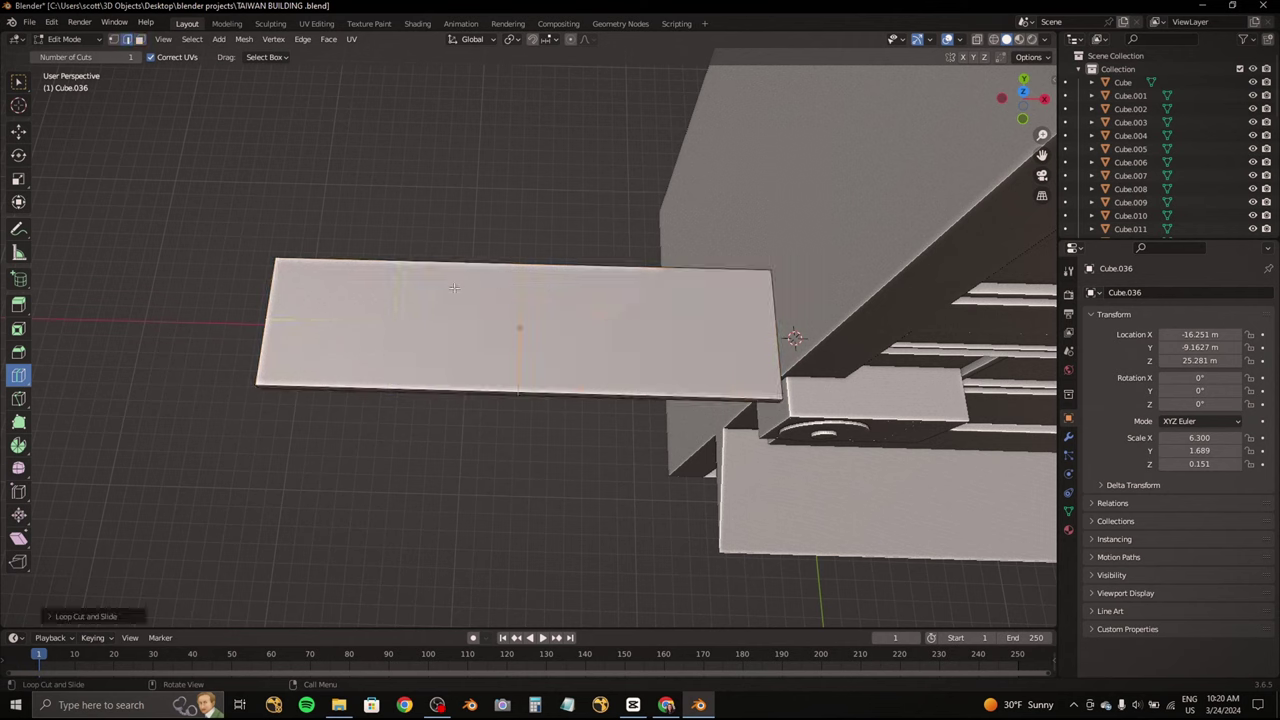
click(641, 283)
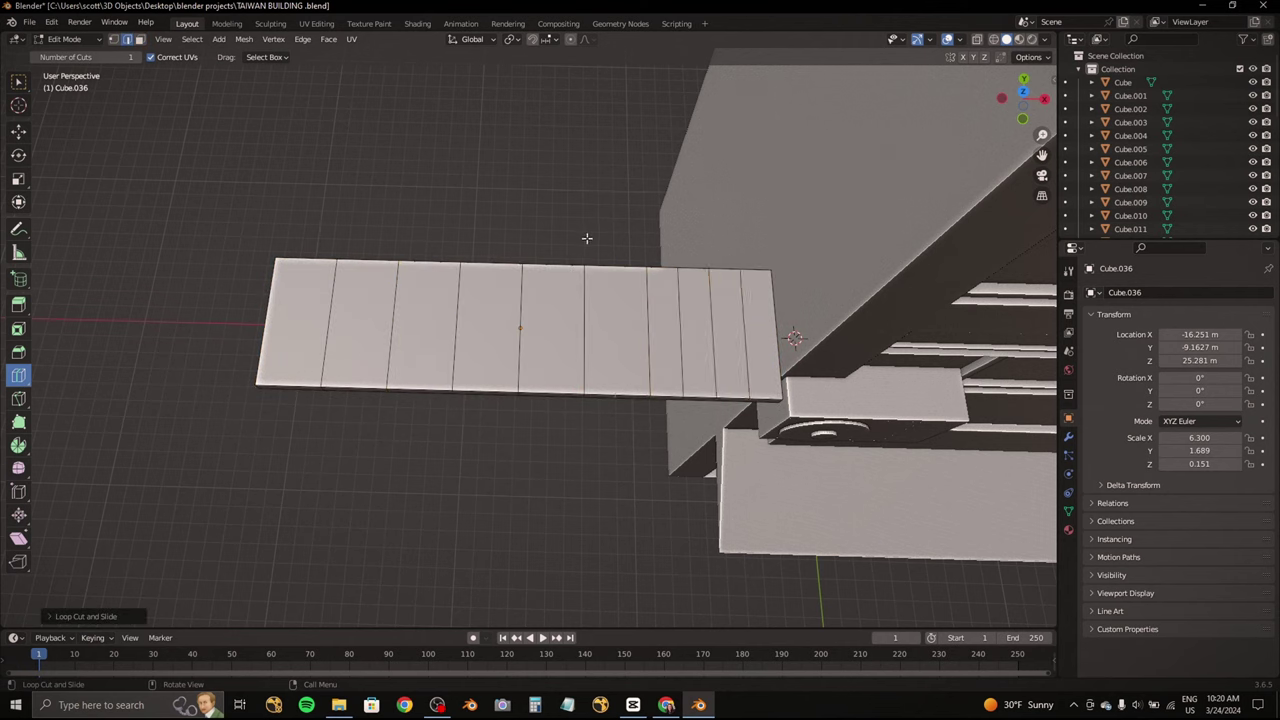
mouse_move(340, 252)
middle_down()
mouse_move(143, 62)
mouse_move(366, 251)
middle_up()
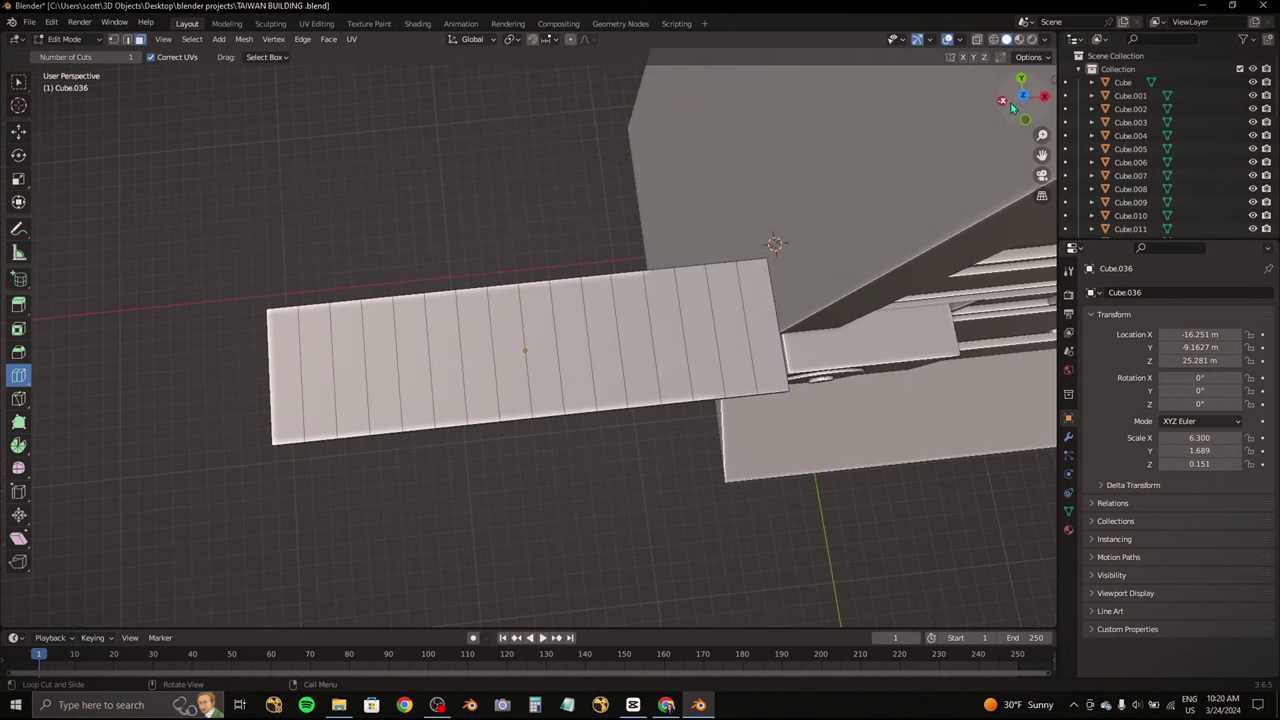
key(KP_7)
click(728, 408)
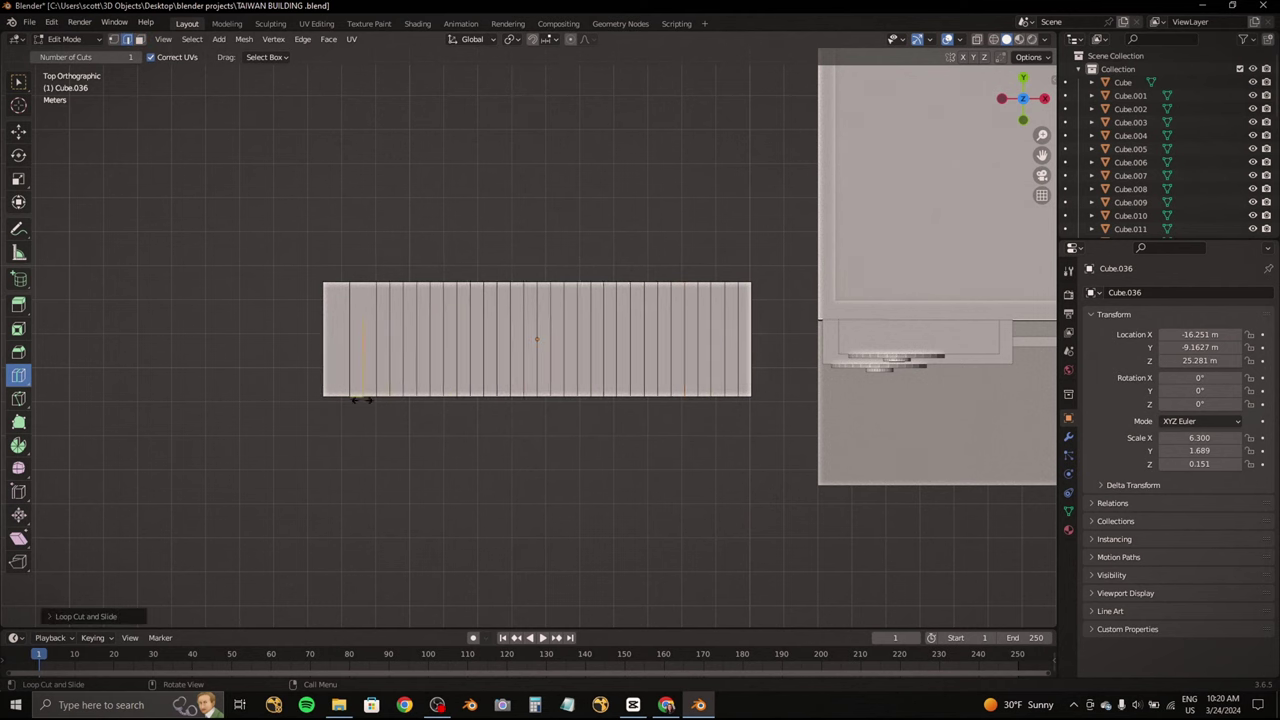
click(18, 201)
scroll(451, 157, up, 2)
scroll(451, 157, up, 2)
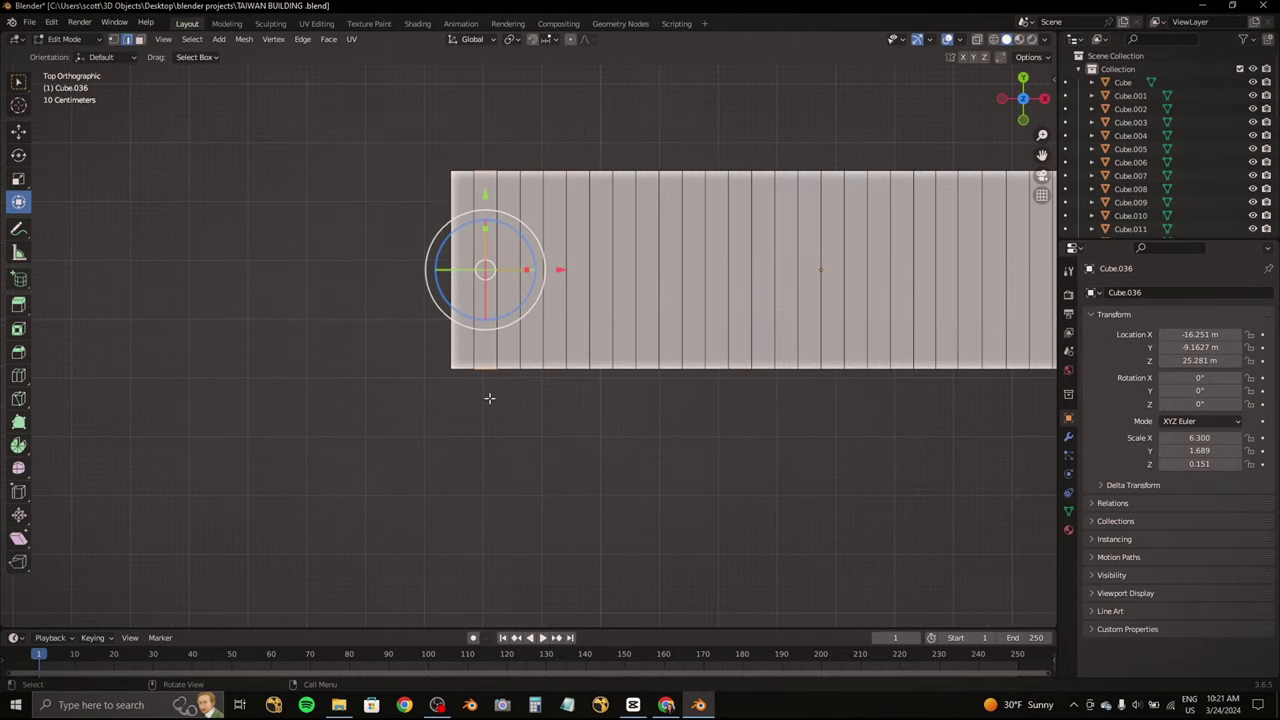
Step: Delete the connecting face columns along the slab's left half, opening the first gaps between slats
click(281, 72)
drag(487, 375, 487, 378)
key(x)
click(491, 388)
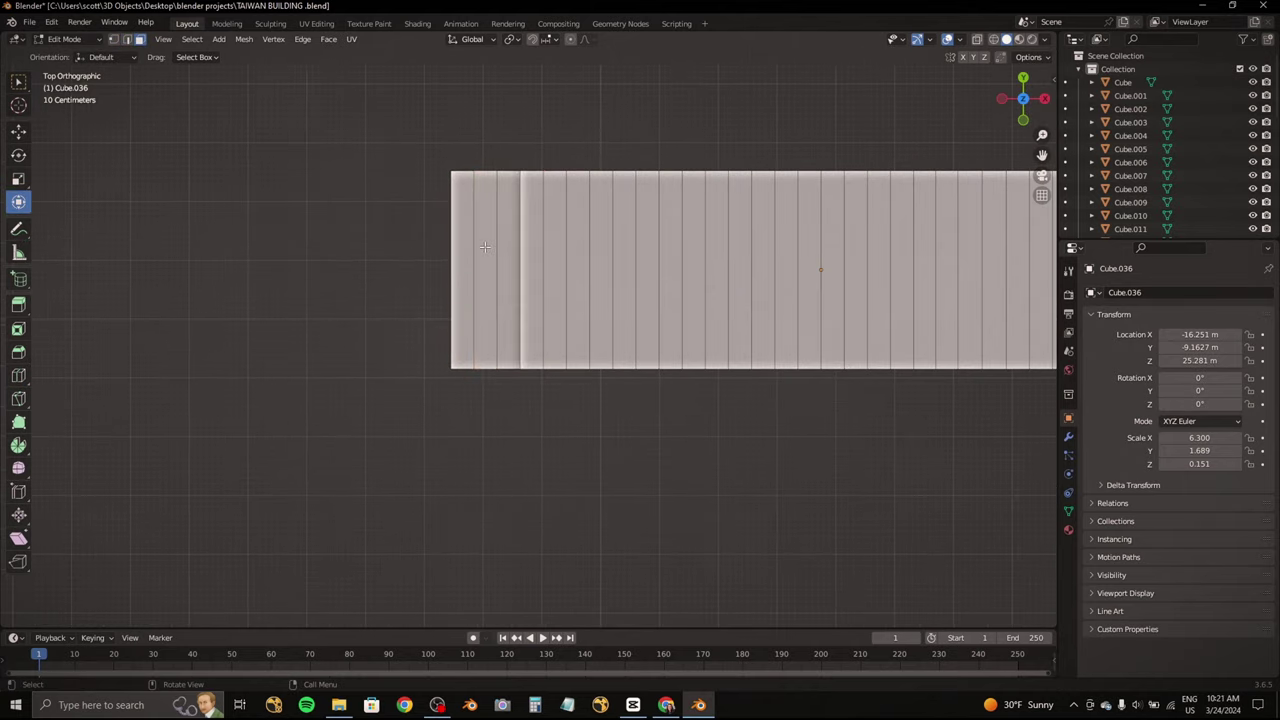
key(ctrl+z)
key(x)
click(483, 265)
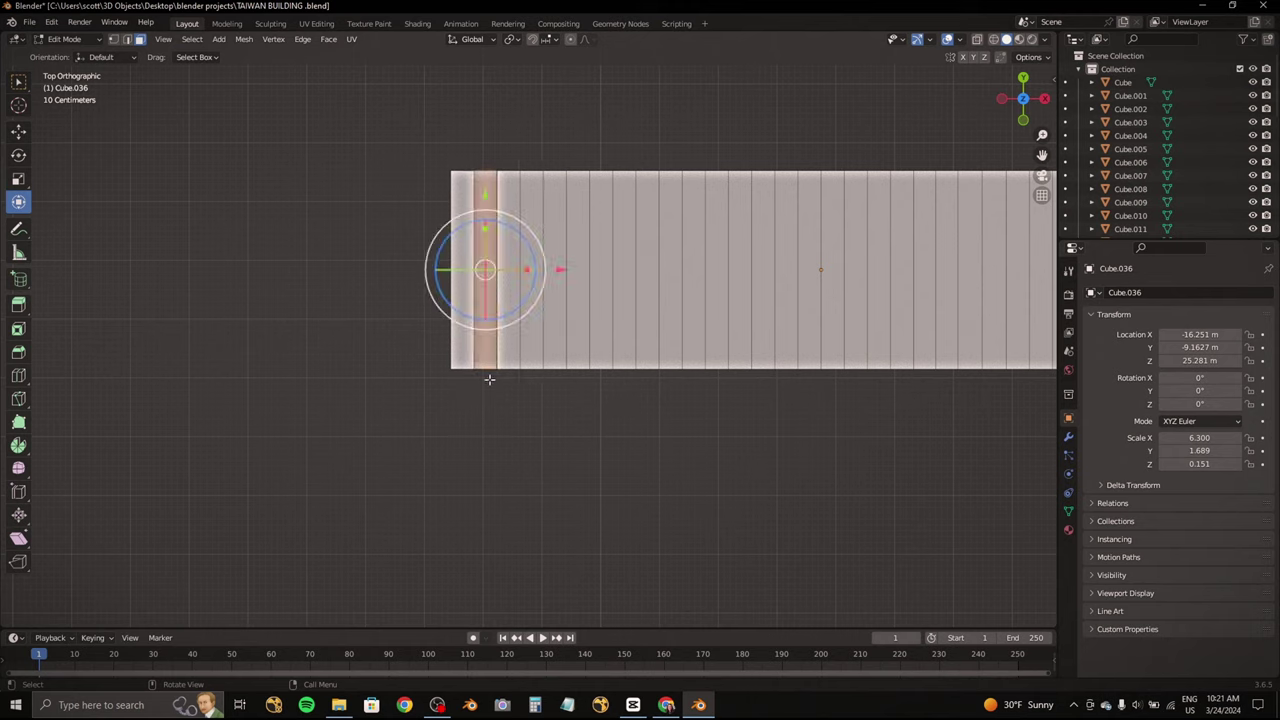
key(x)
click(490, 380)
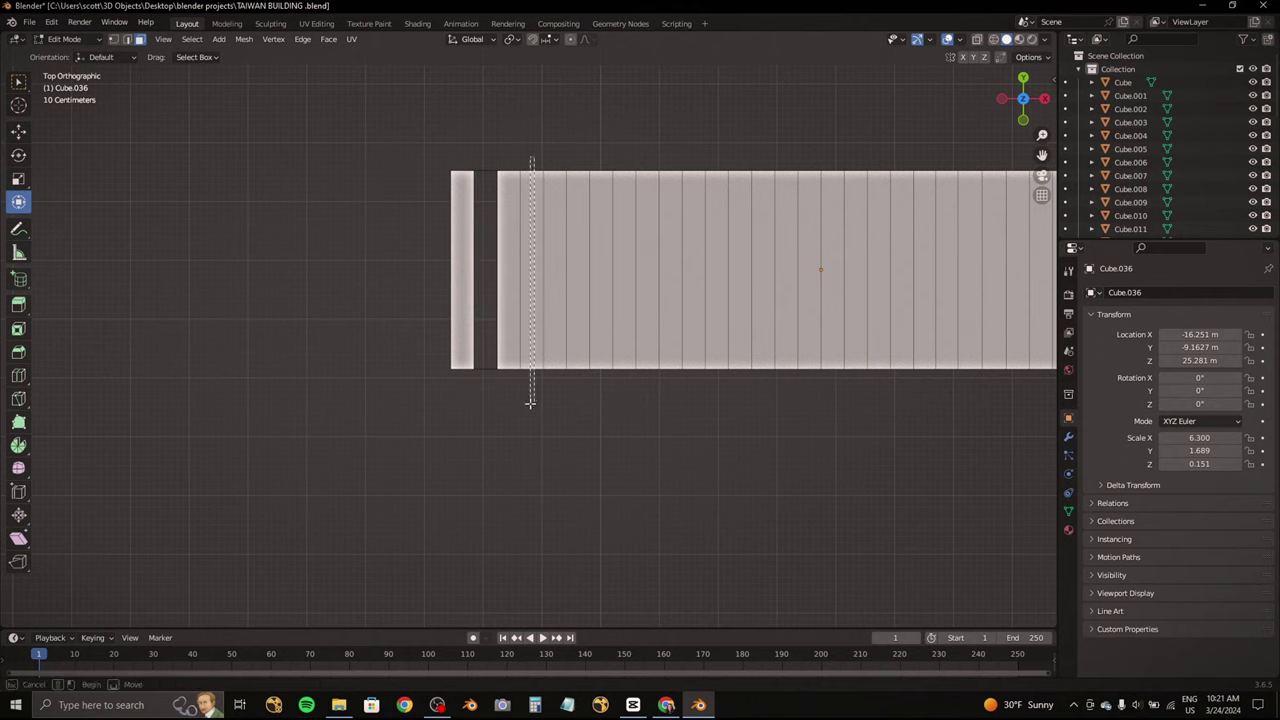
key(x)
mouse_move(530, 403)
mouse_down()
mouse_move(577, 418)
mouse_move(627, 389)
mouse_up()
click(530, 407)
key(x)
click(533, 397)
key(x)
click(577, 412)
key(x)
drag(628, 150, 628, 390)
key(x)
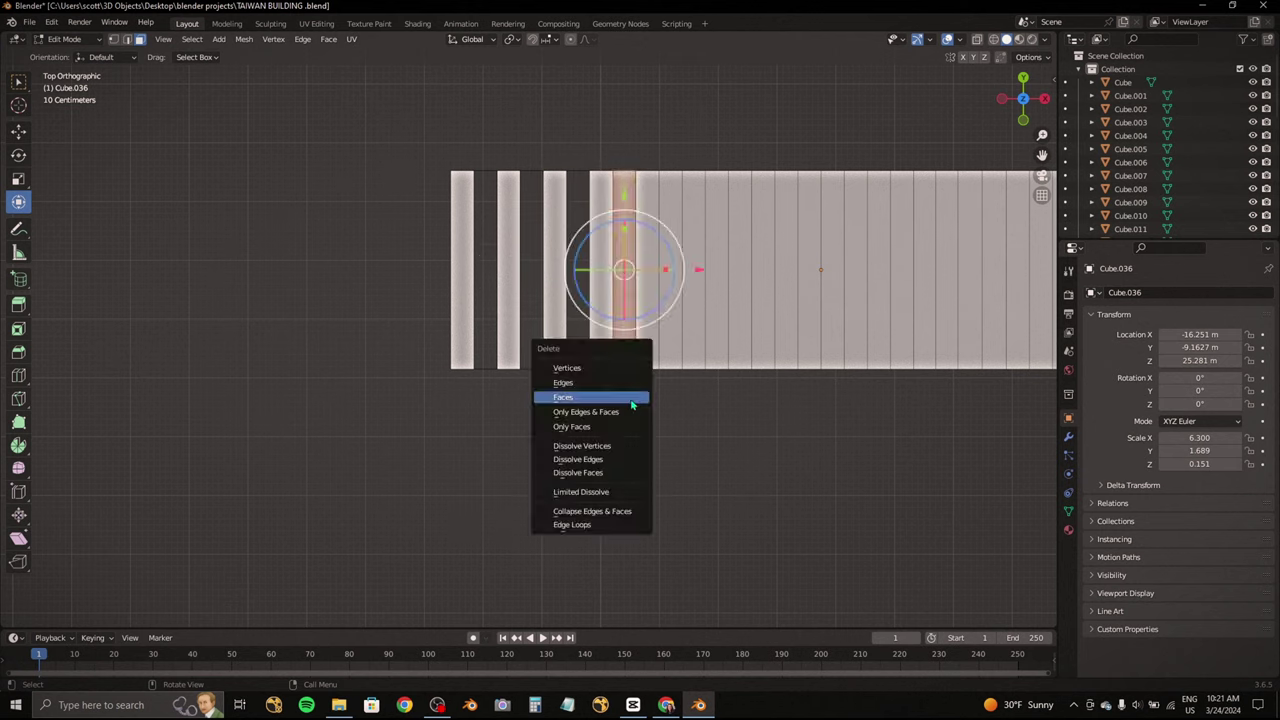
click(615, 398)
key(x)
mouse_move(674, 162)
mouse_down()
mouse_move(674, 395)
mouse_move(678, 245)
mouse_up()
click(628, 434)
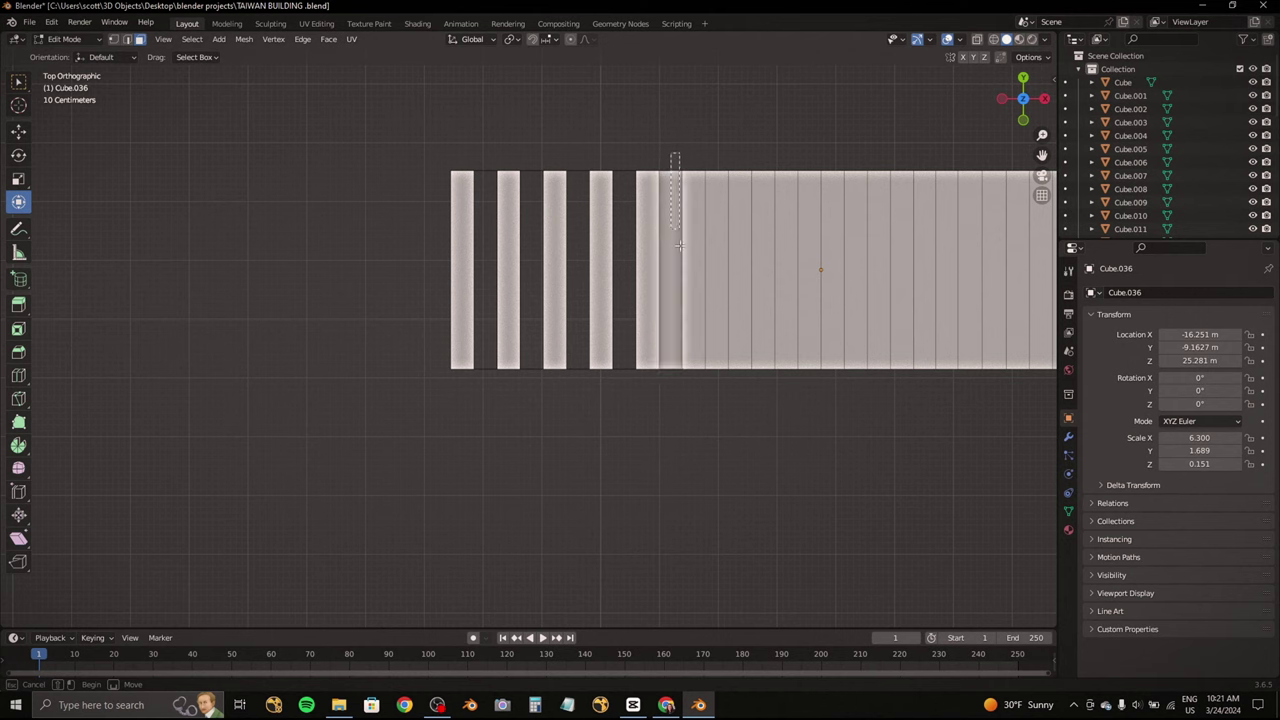
key(x)
click(667, 418)
drag(667, 418, 716, 418)
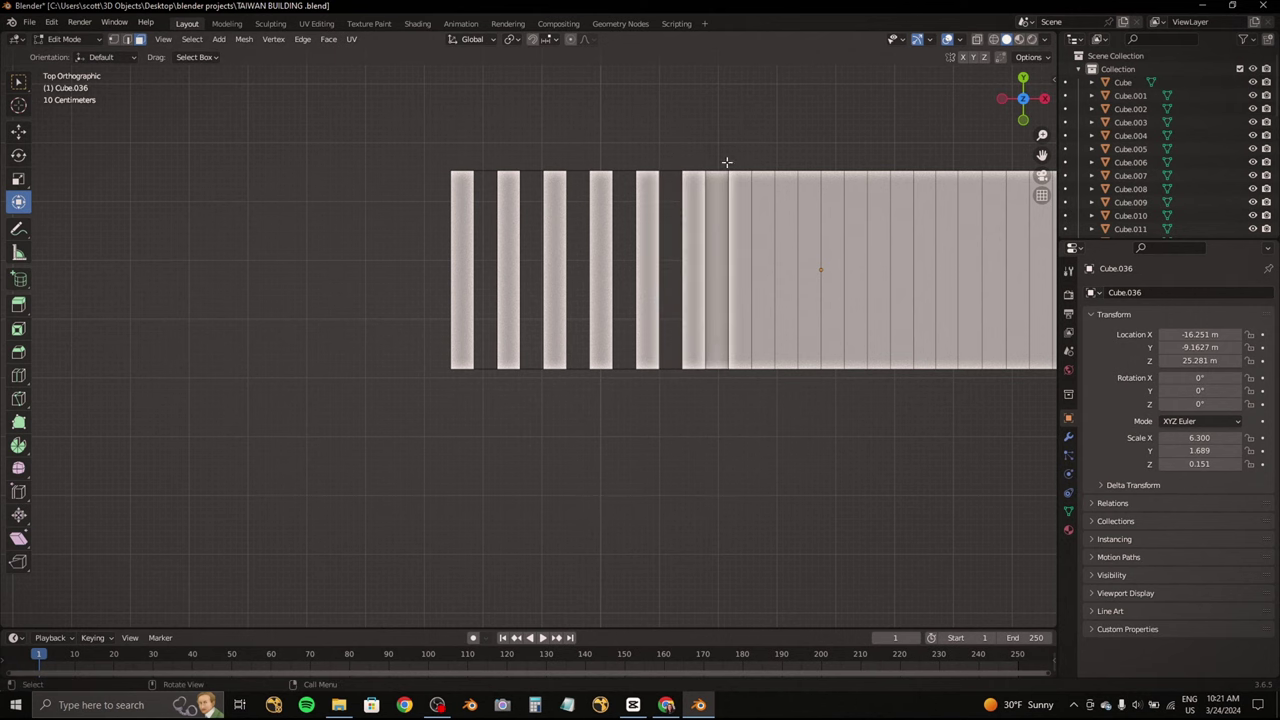
key(x)
click(710, 413)
Step: Delete the face columns across the rest of the slab, up to the last column
shift+middle_drag(761, 163, 589, 183)
mouse_move(592, 418)
mouse_down()
mouse_move(633, 421)
mouse_move(629, 441)
mouse_move(689, 428)
mouse_up()
key(x)
click(636, 188)
key(x)
click(665, 210)
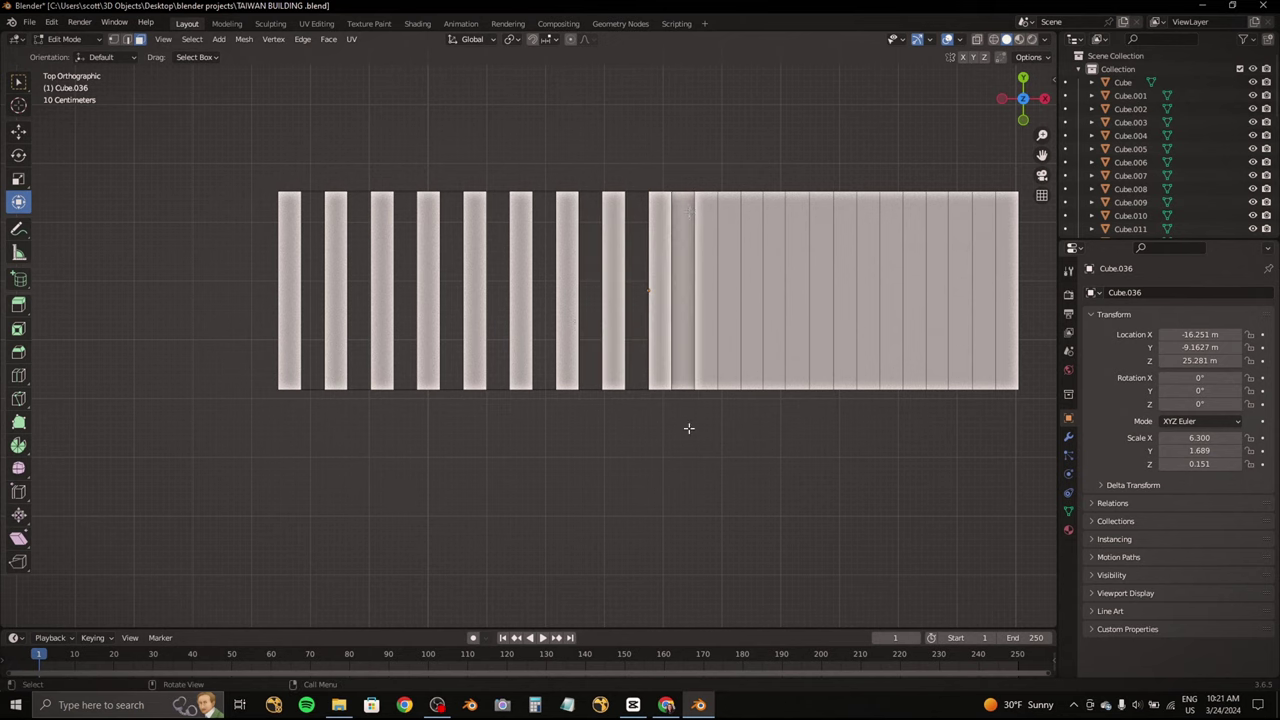
key(x)
click(660, 489)
drag(730, 172, 734, 436)
key(x)
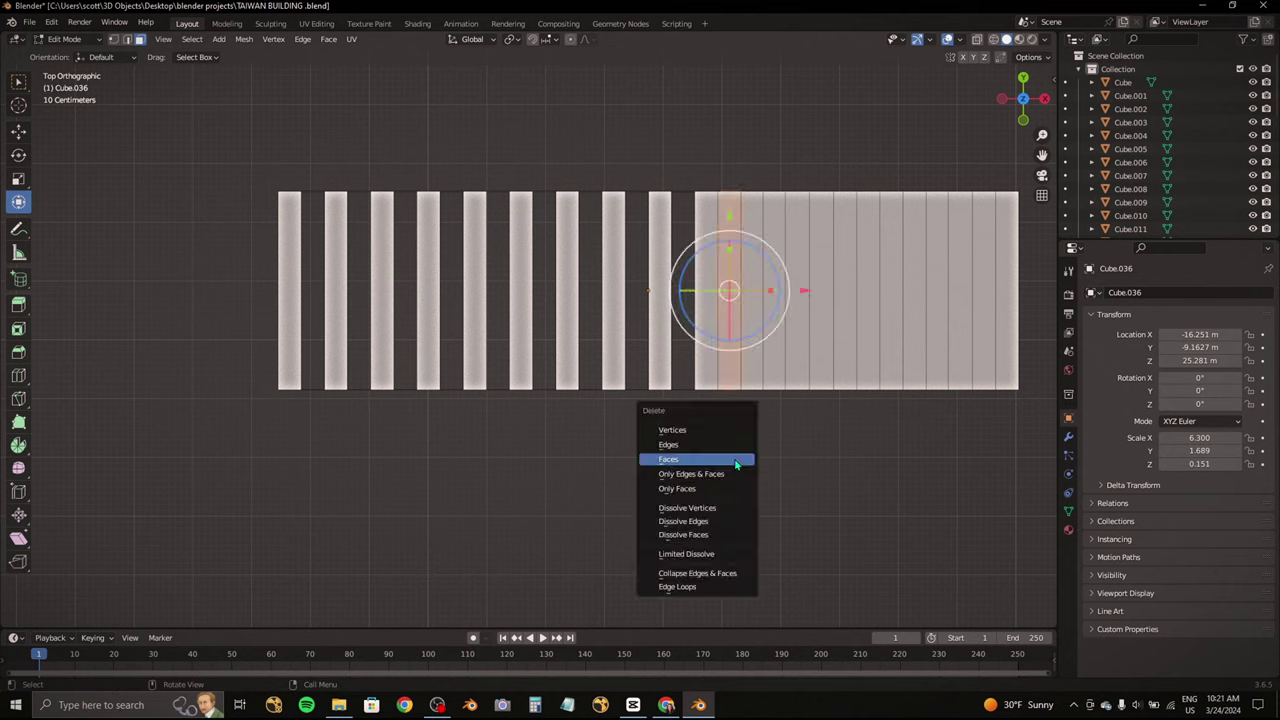
click(732, 440)
key(x)
click(734, 443)
key(x)
mouse_move(776, 172)
mouse_down()
mouse_move(780, 440)
mouse_move(787, 328)
mouse_up()
click(780, 449)
key(x)
click(779, 430)
drag(822, 431, 822, 404)
key(x)
click(822, 268)
drag(861, 166, 866, 320)
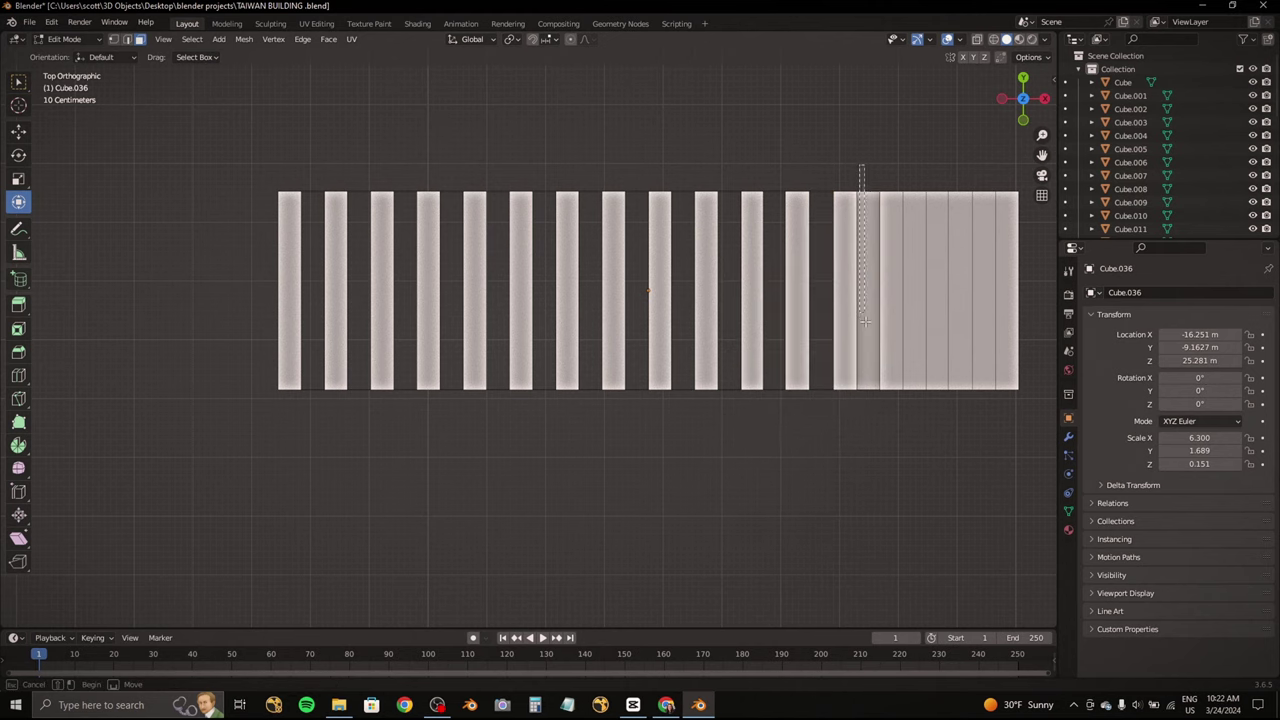
key(x)
drag(869, 425, 918, 424)
click(876, 307)
drag(918, 188, 921, 425)
key(x)
click(921, 425)
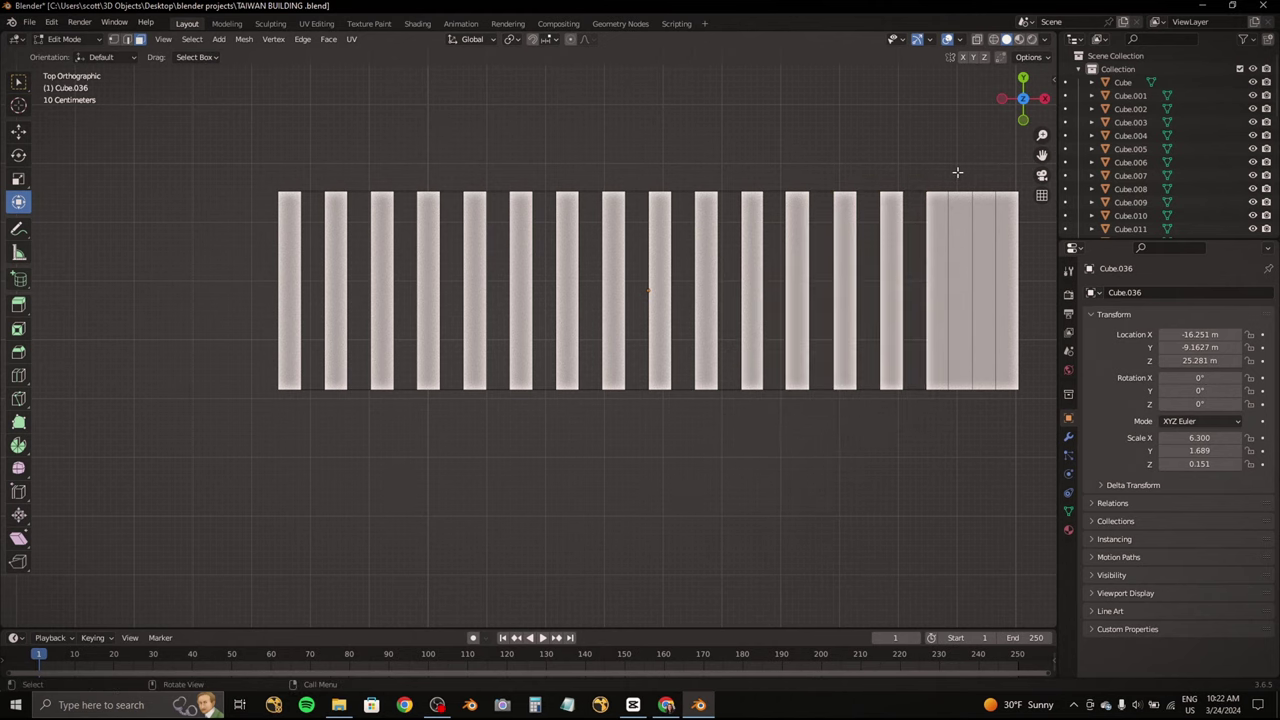
click(964, 458)
key(x)
click(957, 442)
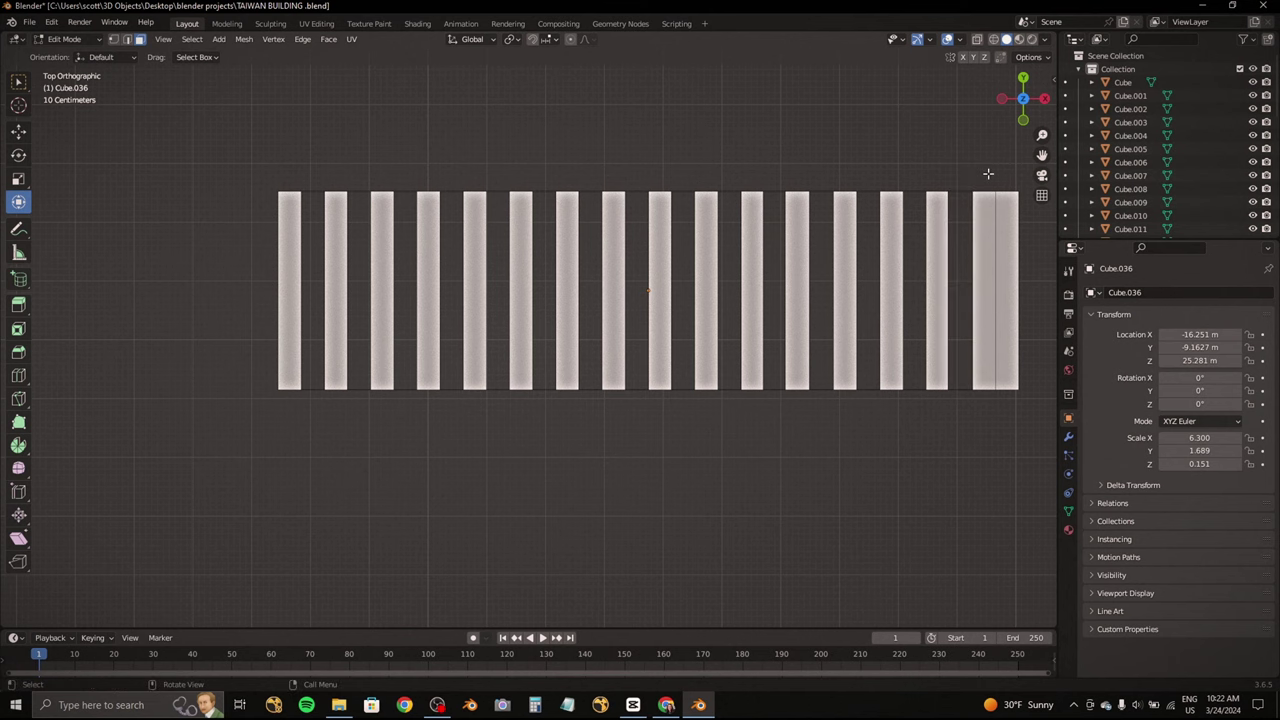
drag(987, 437, 988, 440)
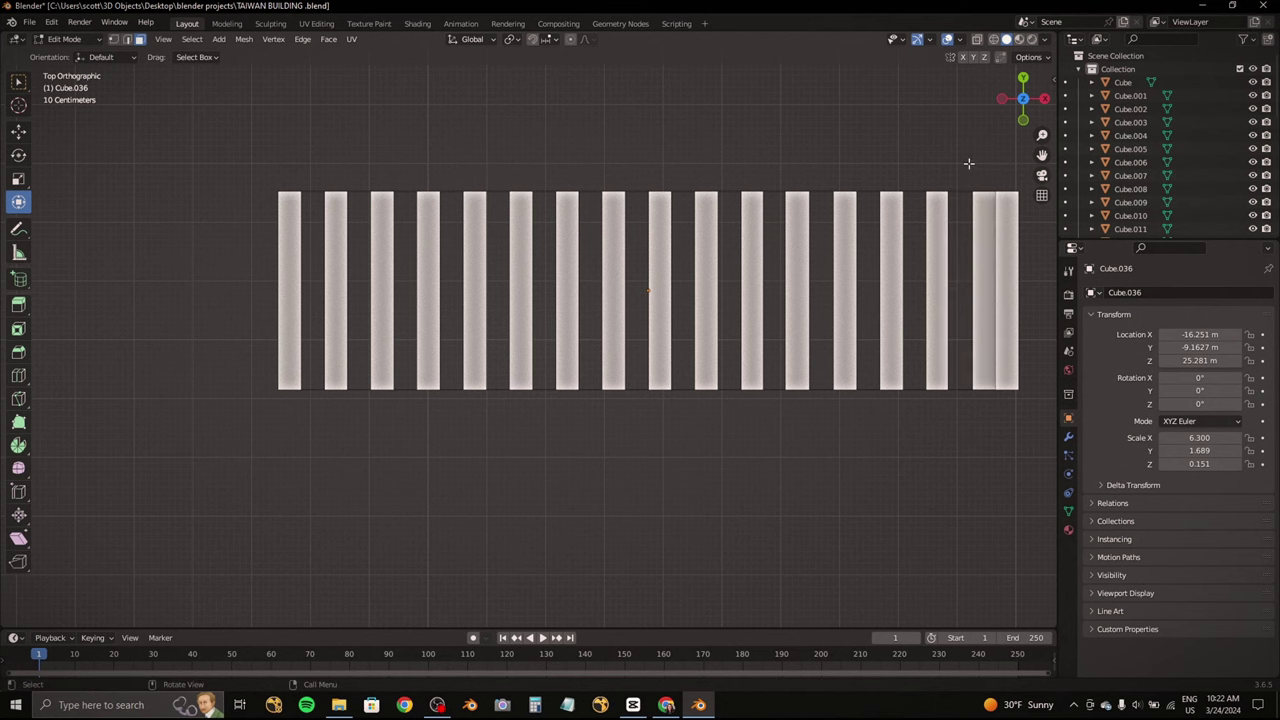
key(x)
click(943, 423)
Step: In a 3D view, delete the leftover faces still joining neighbouring slats
click(1022, 120)
drag(1007, 120, 980, 150)
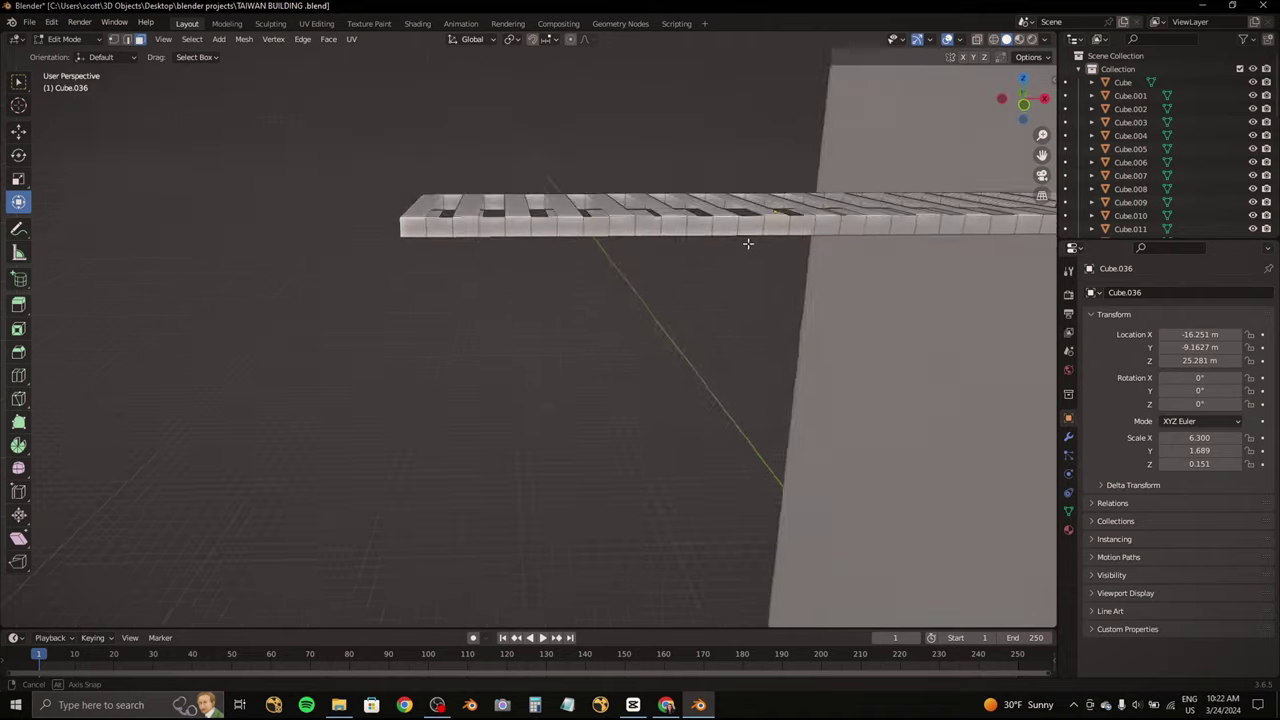
drag(558, 300, 556, 298)
key(x)
click(553, 295)
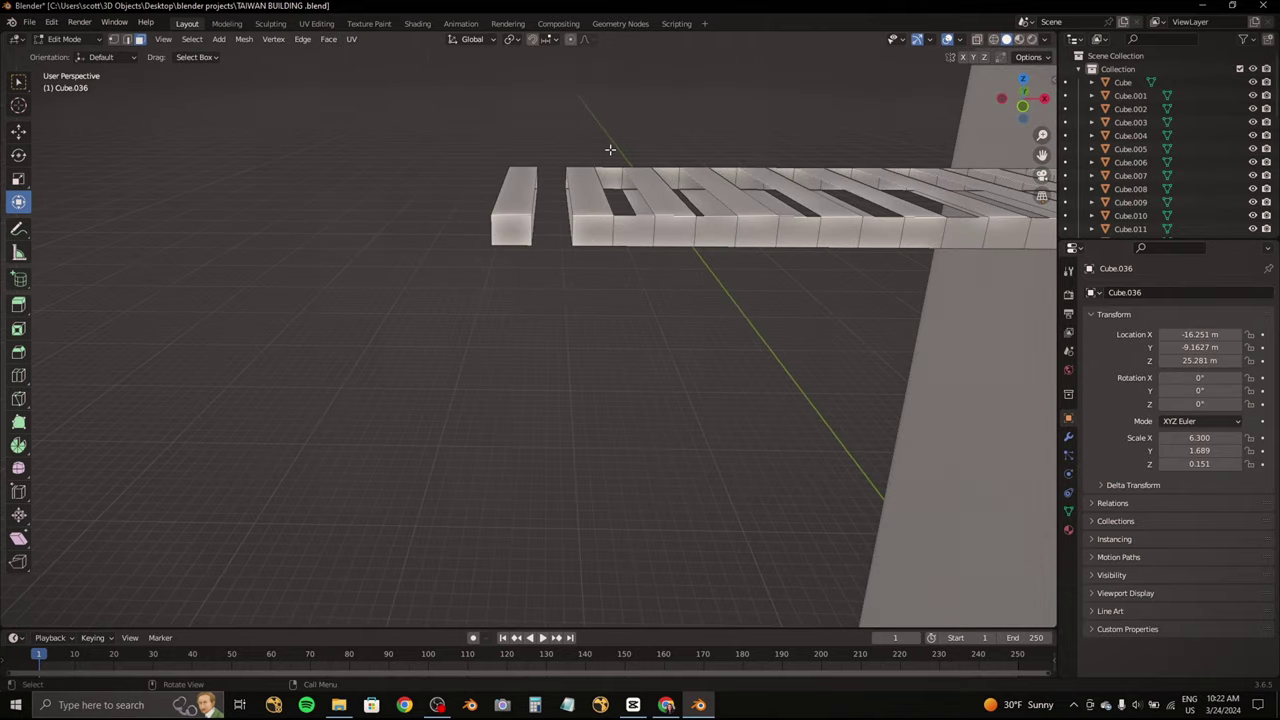
middle_drag(608, 149, 613, 177)
middle_drag(616, 276, 574, 187)
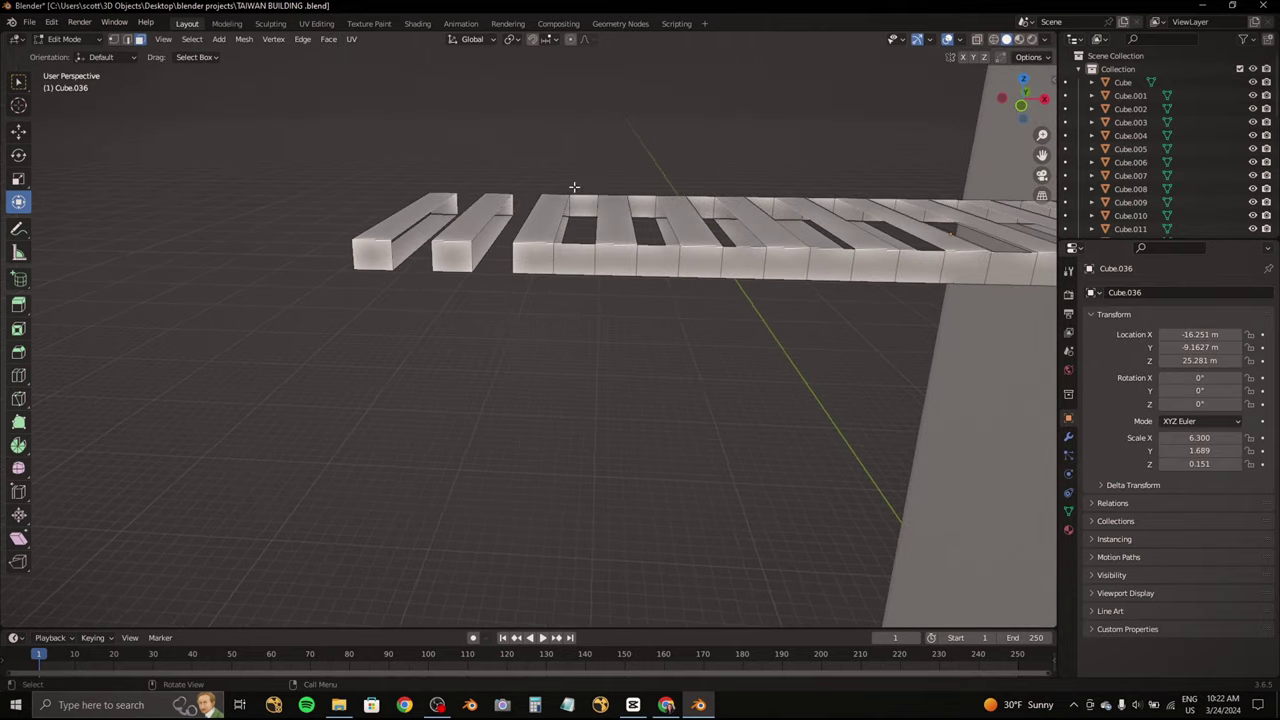
key(x)
click(571, 298)
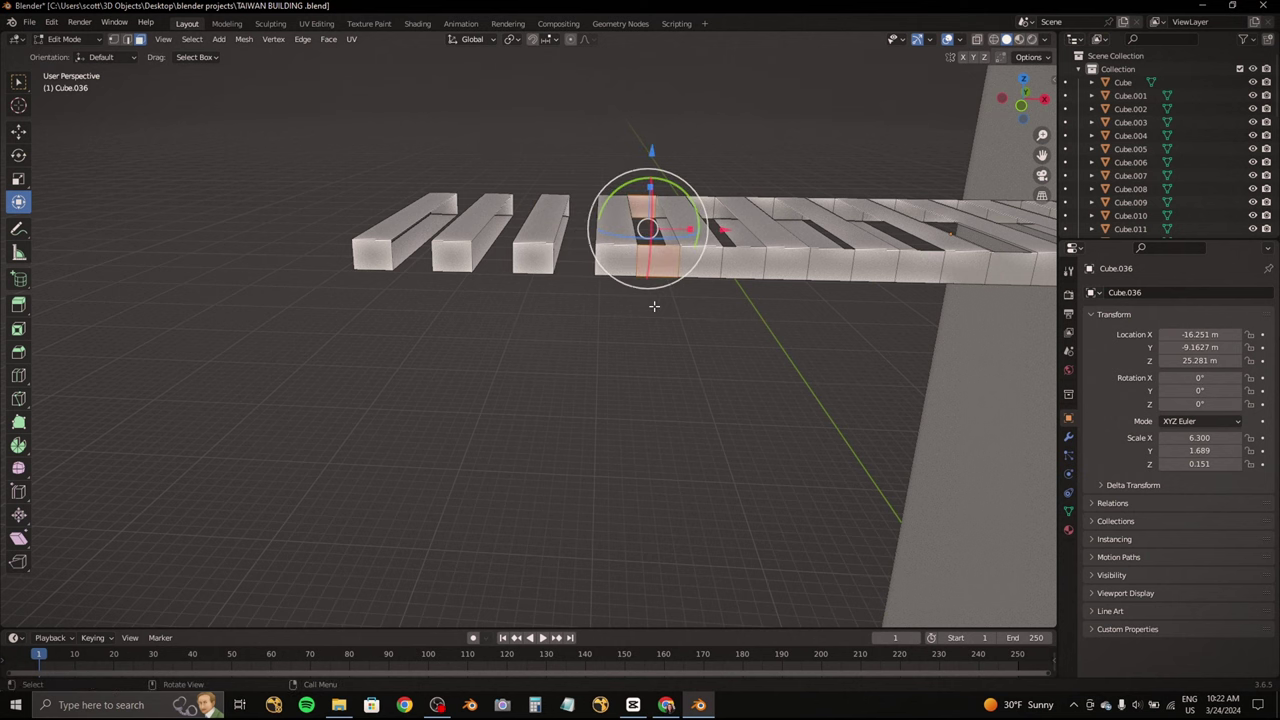
key(x)
click(654, 306)
middle_drag(660, 306, 721, 313)
key(b)
key(x)
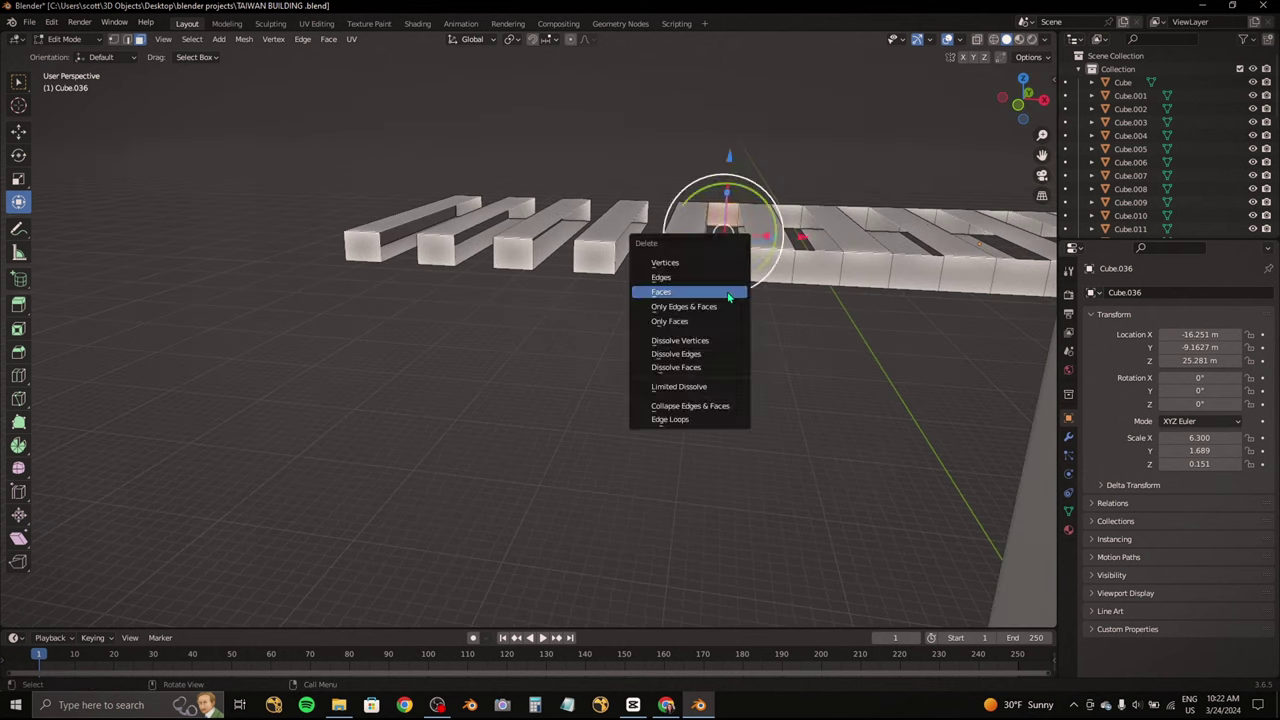
click(680, 289)
Step: Remove the final connecting faces so every slat is a separate bar
middle_drag(1041, 154, 719, 199)
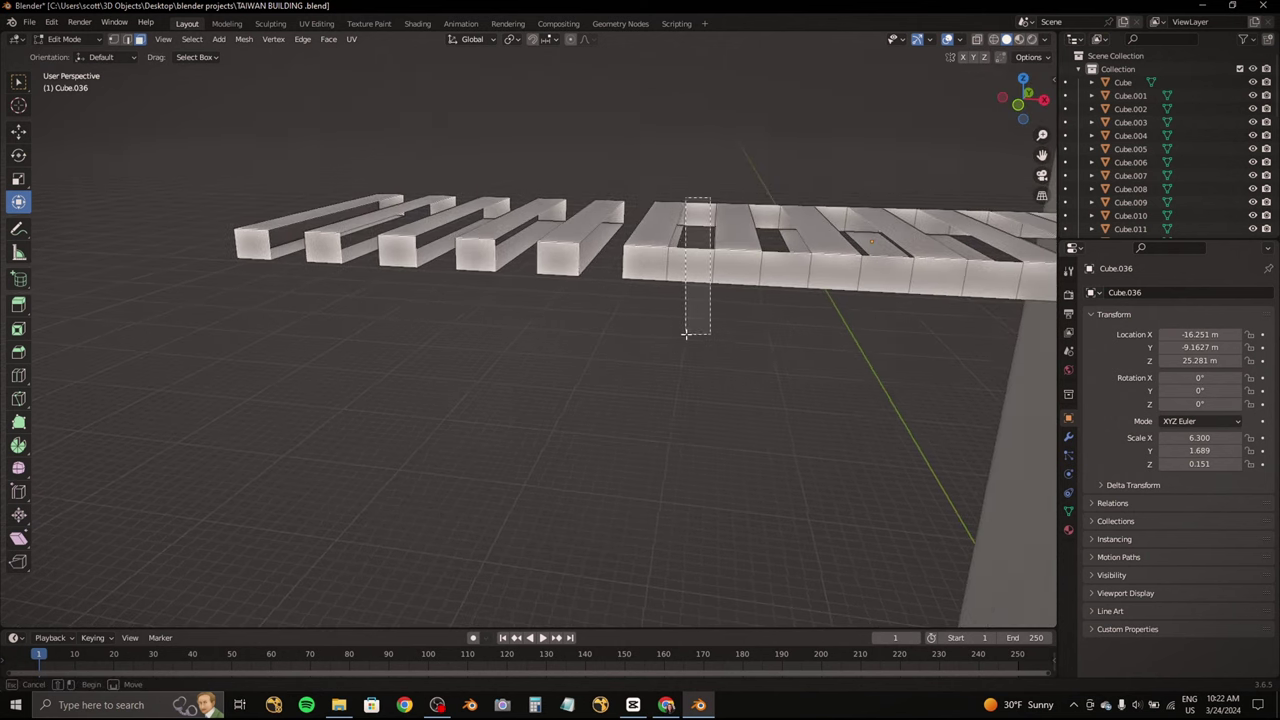
middle_drag(776, 305, 857, 206)
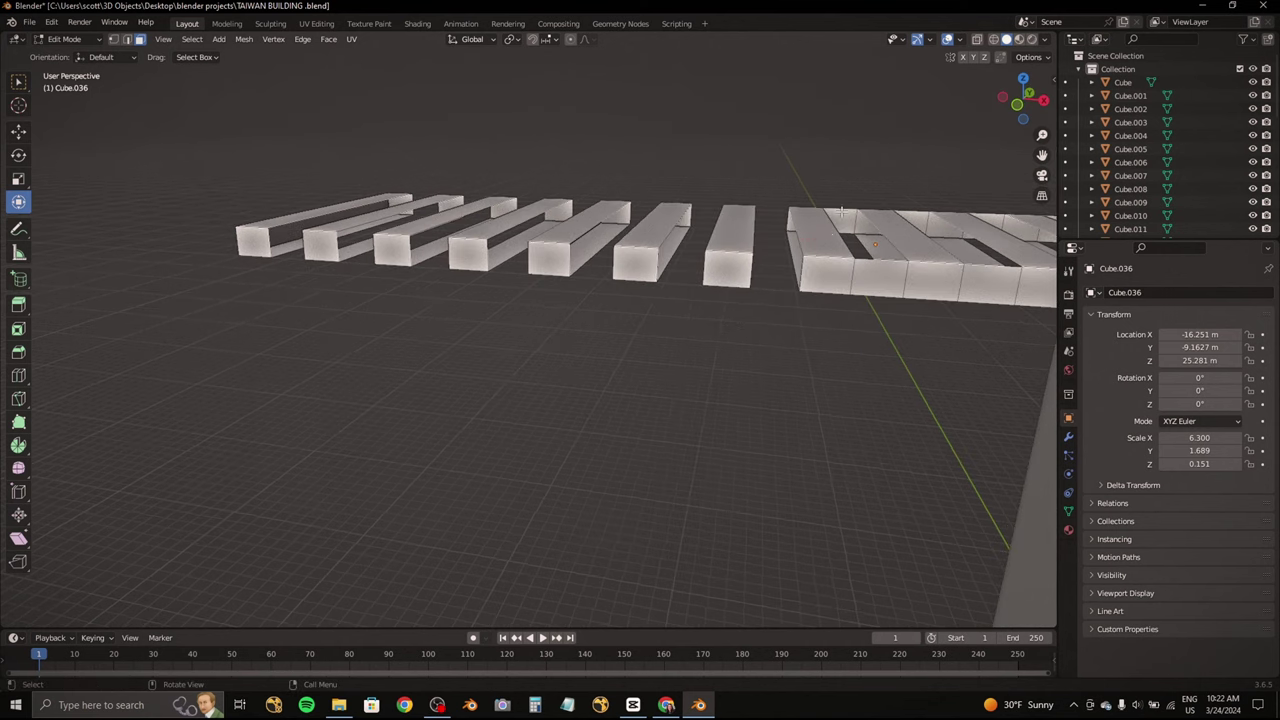
middle_drag(969, 193, 807, 206)
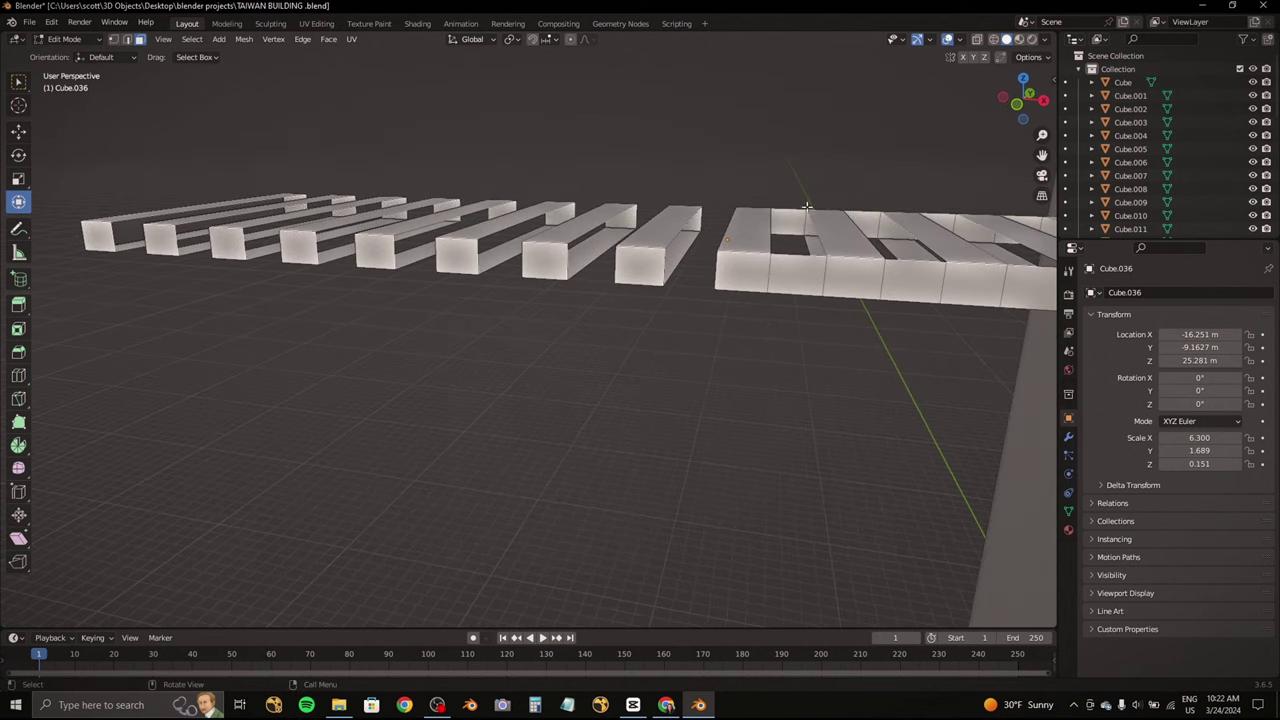
drag(1041, 155, 746, 203)
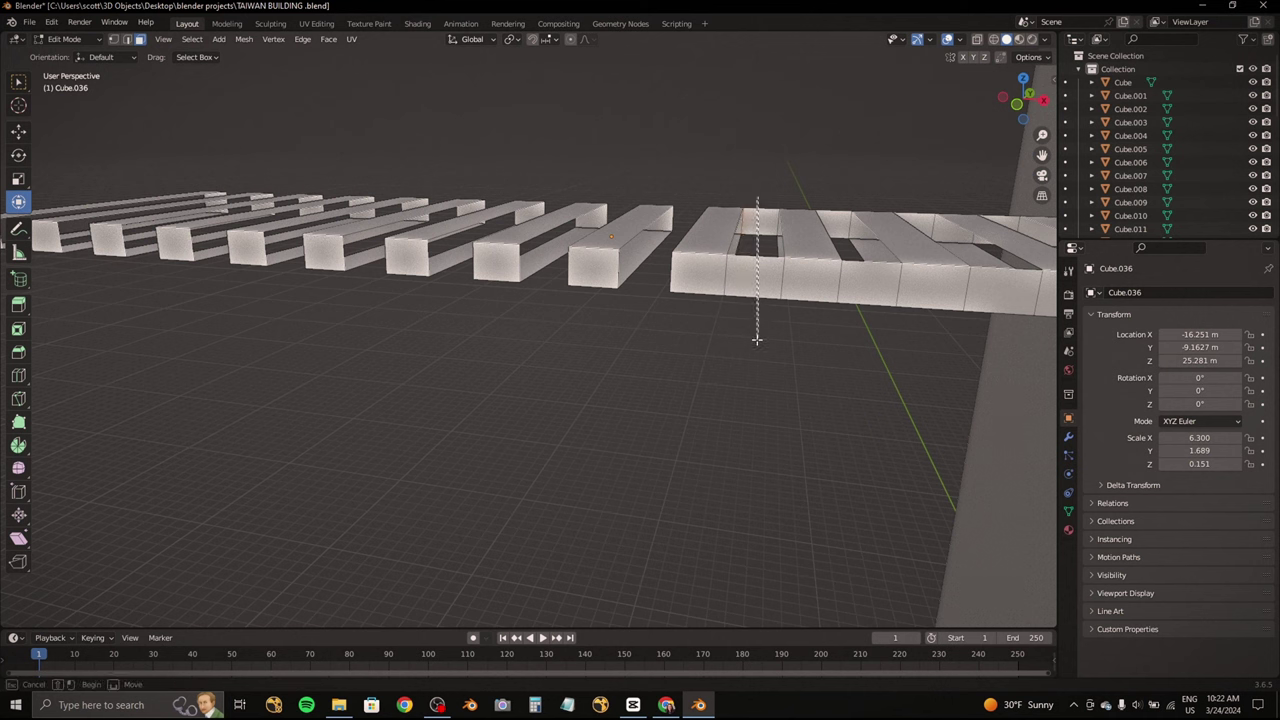
mouse_move(775, 319)
middle_down()
mouse_move(1050, 208)
mouse_move(820, 225)
middle_up()
key(x)
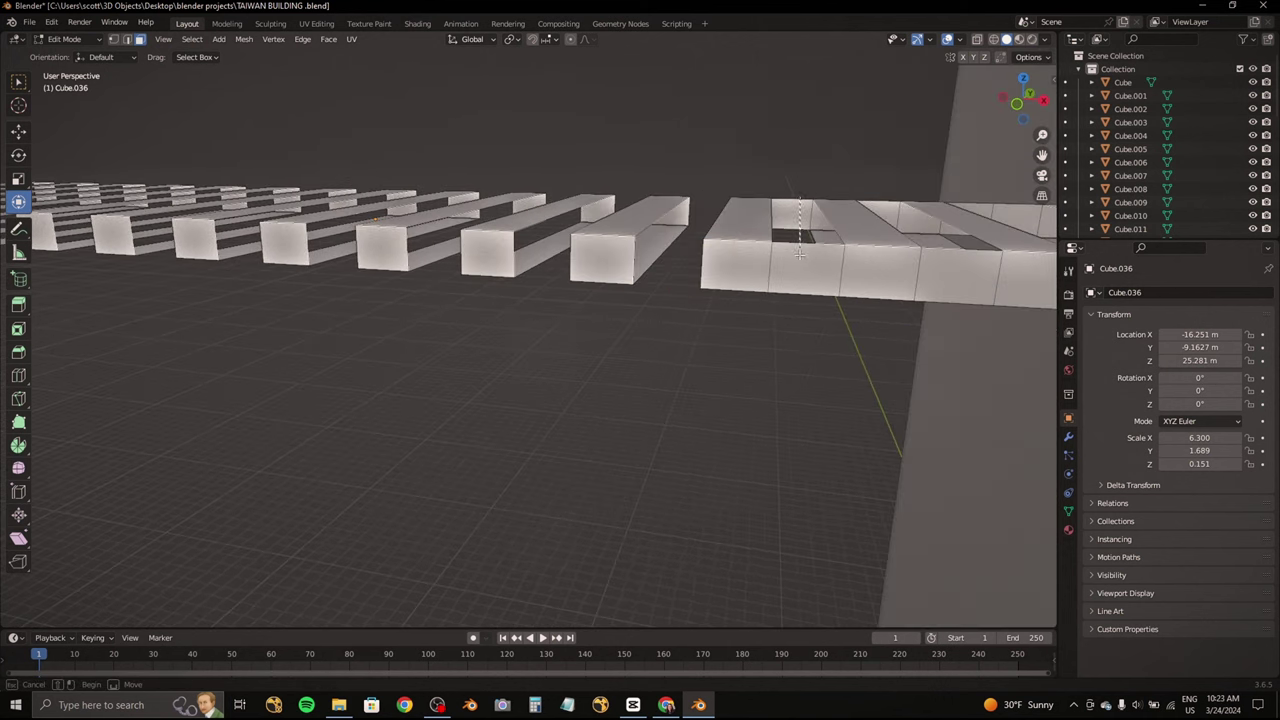
key(x)
mouse_move(792, 323)
middle_down()
mouse_move(750, 322)
mouse_move(862, 215)
middle_up()
key(x)
key(x)
click(878, 290)
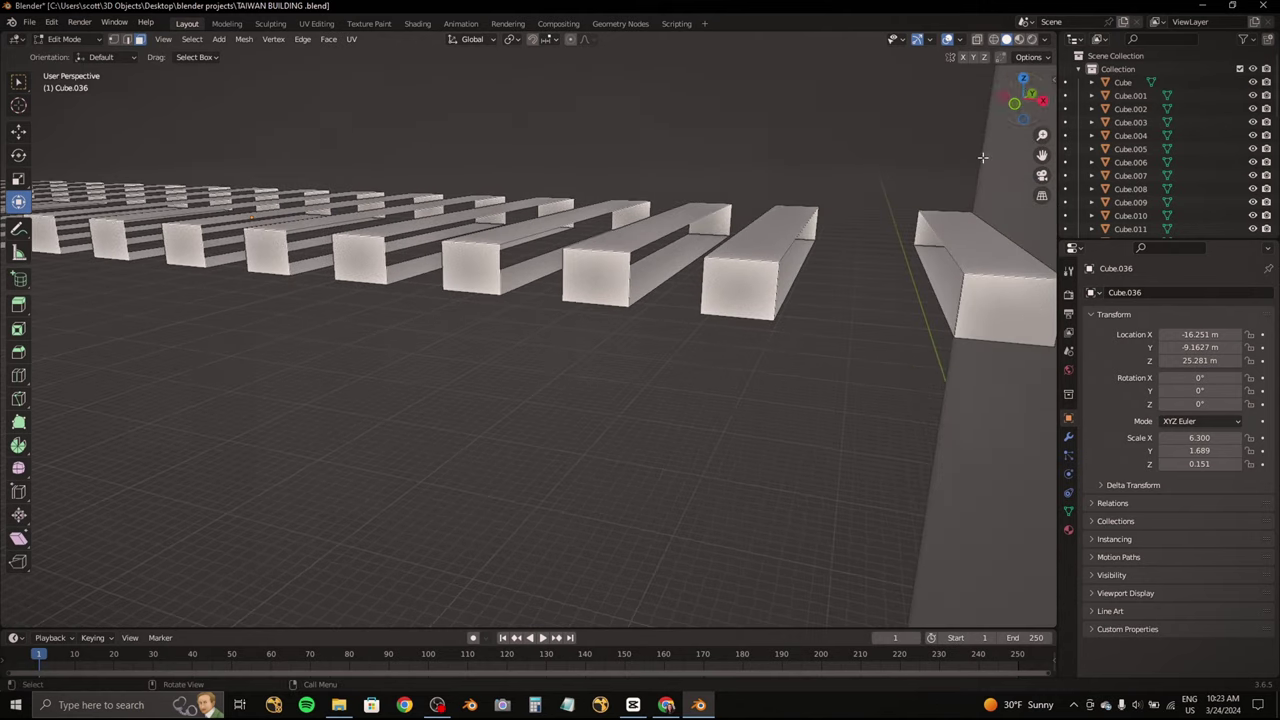
Step: Select the whole row of slats and view it from the side
click(1023, 78)
scroll(736, 336, down, 2)
drag(770, 330, 200, 232)
middle_drag(200, 232, 599, 212)
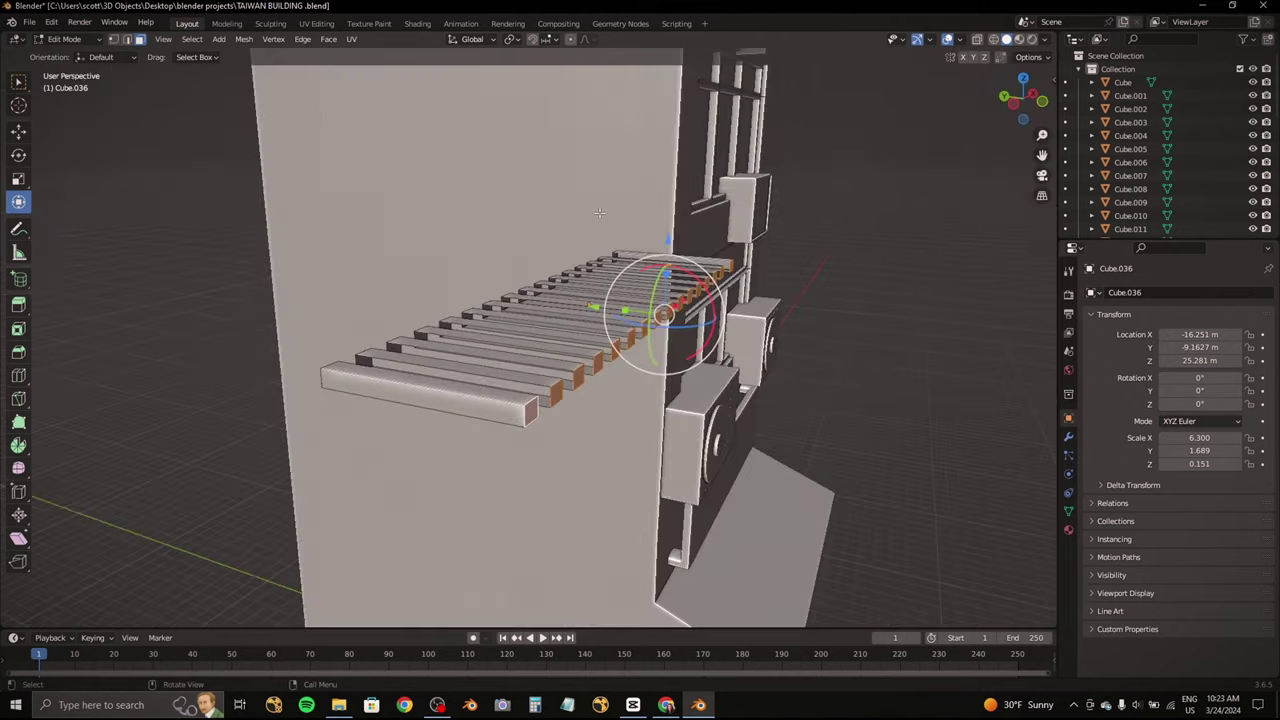
click(1012, 103)
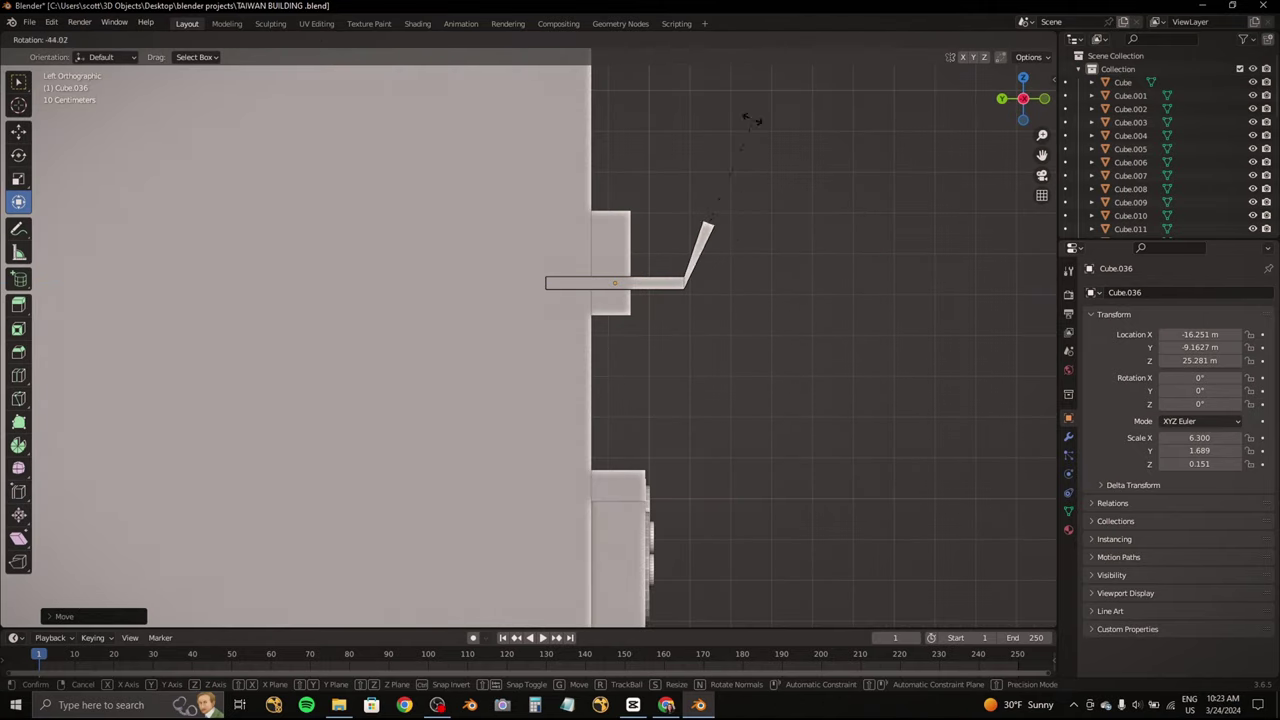
Step: Extrude and tilt the slat ends upward as the first part of the bend
click(703, 173)
scroll(857, 186, up, 4)
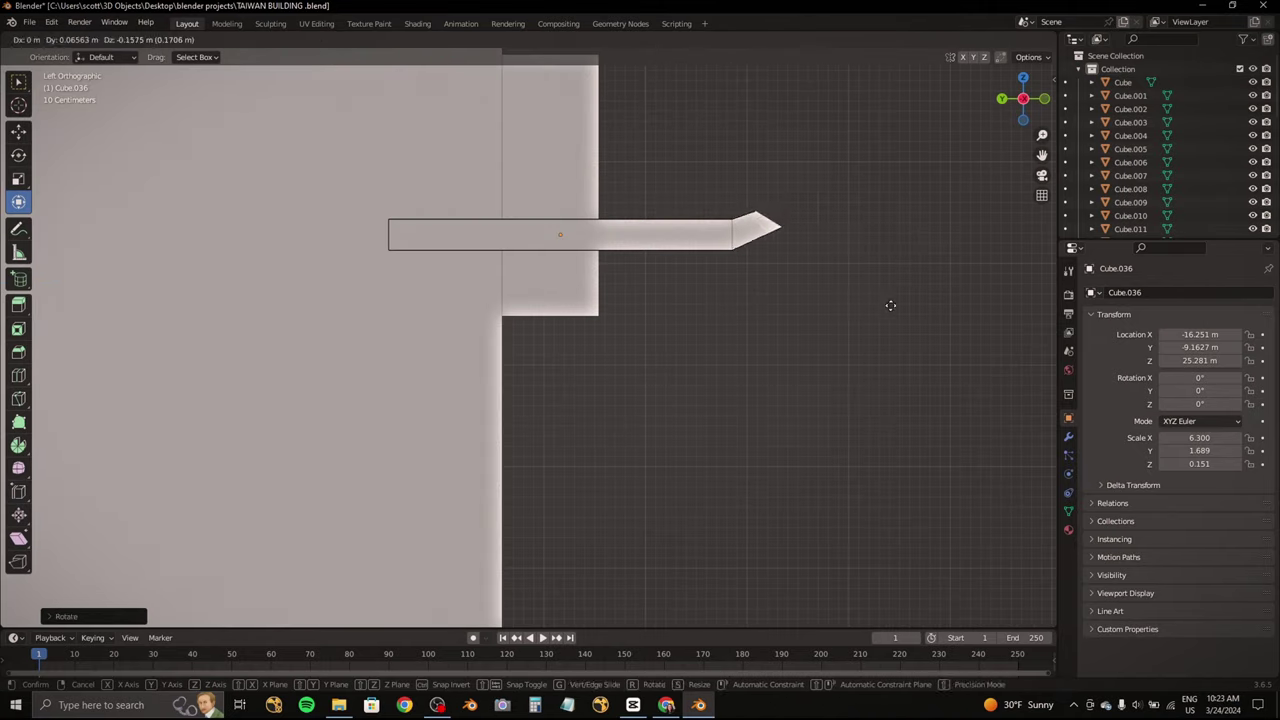
scroll(743, 263, up, 2)
scroll(900, 255, up, 1)
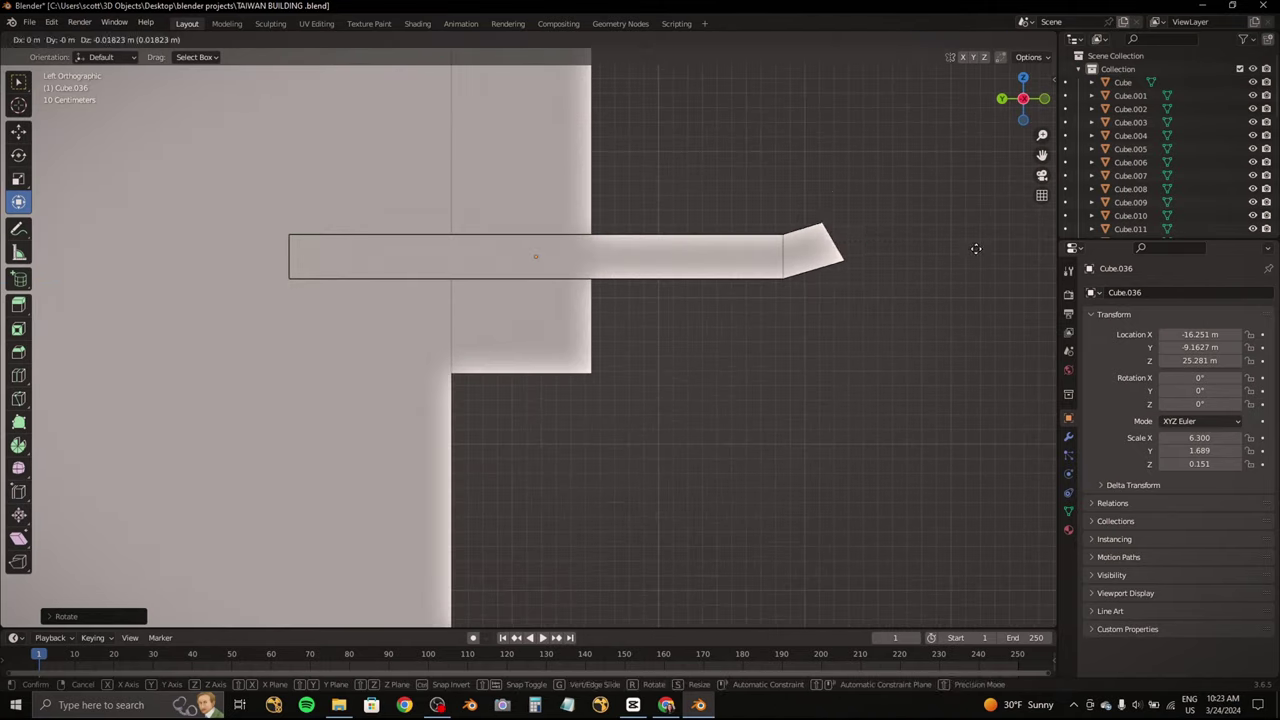
click(960, 175)
shift+middle_drag(960, 175, 854, 290)
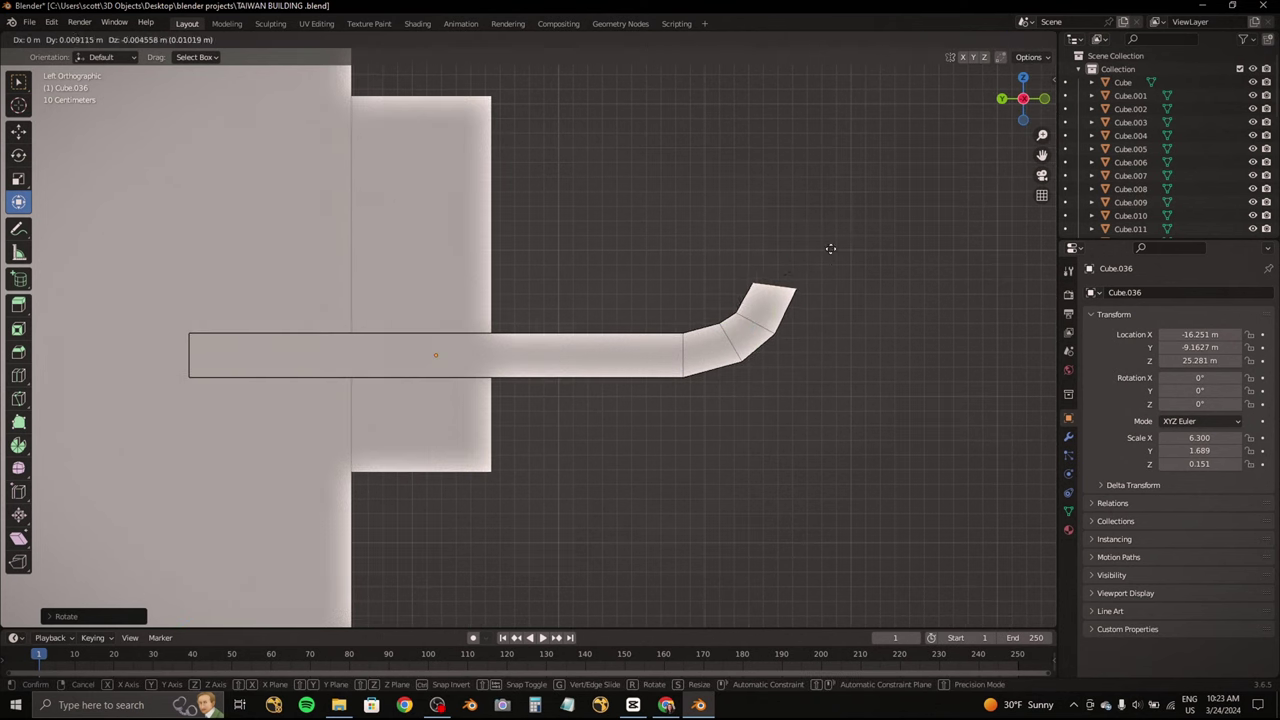
click(830, 248)
Step: Extrude further segments from the slat ends, curving them up into vertical risers
key(e)
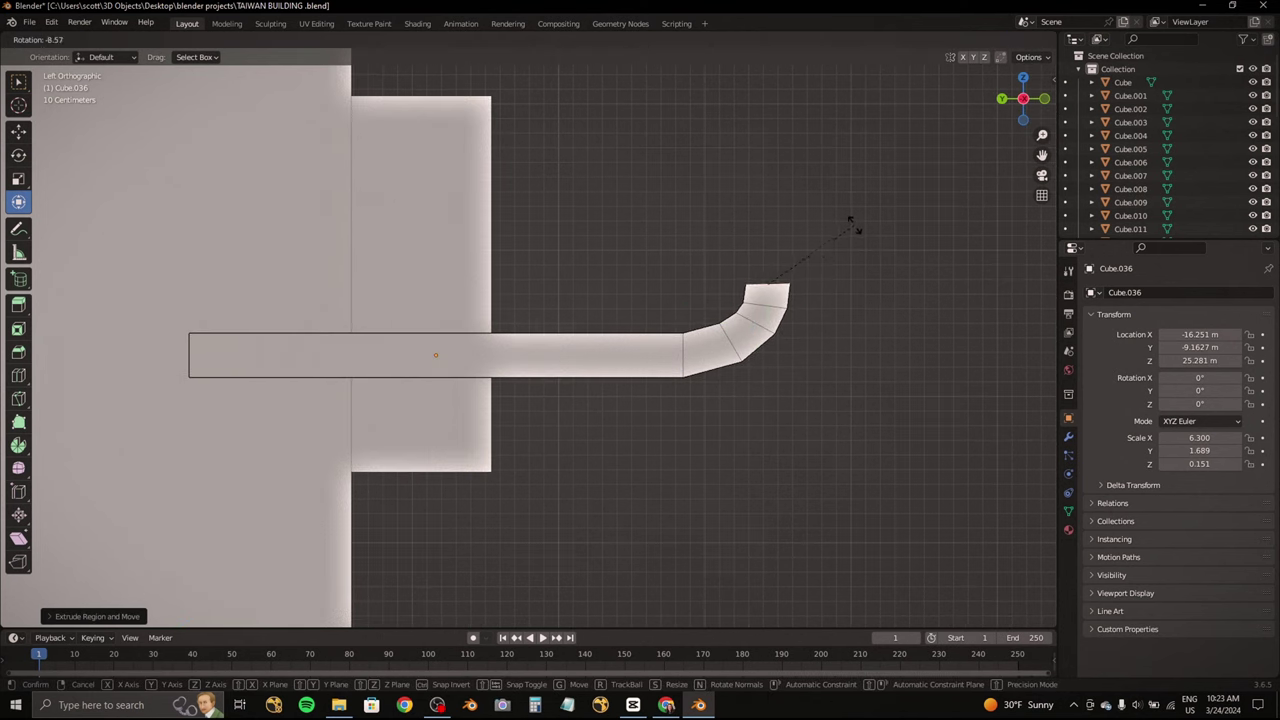
click(849, 229)
shift+middle_drag(849, 229, 826, 291)
key(e)
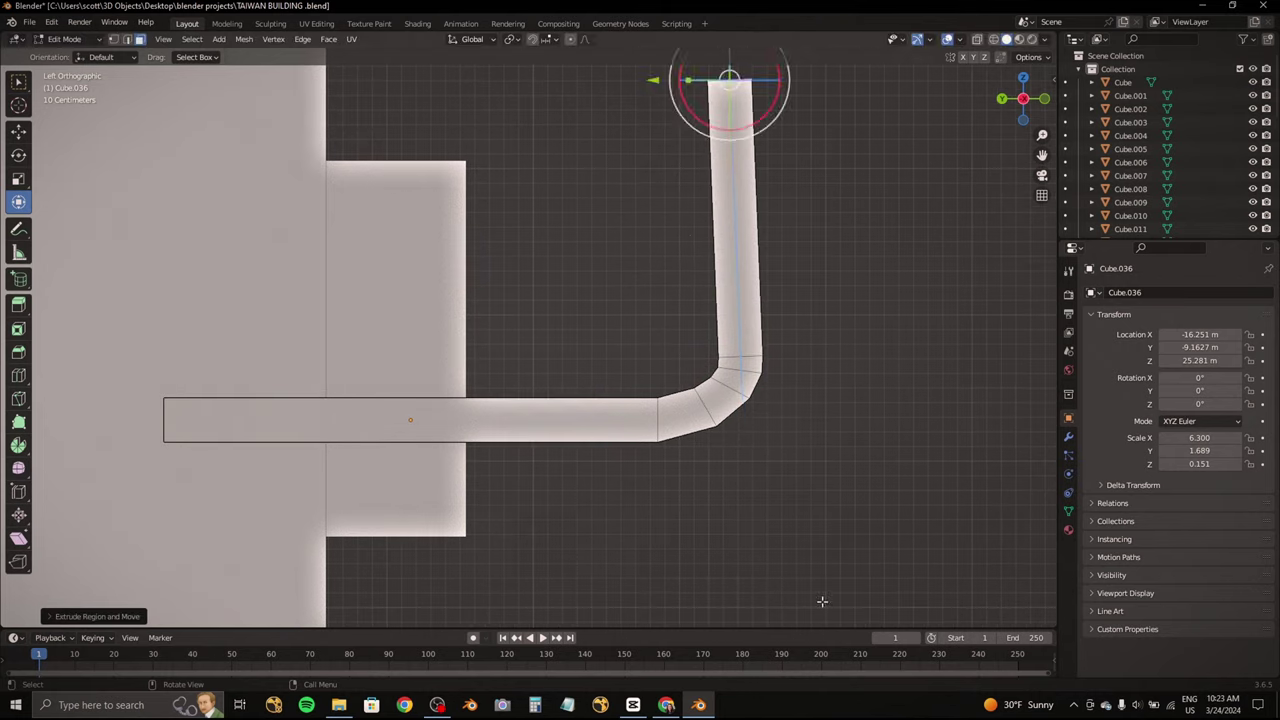
middle_drag(822, 601, 898, 142)
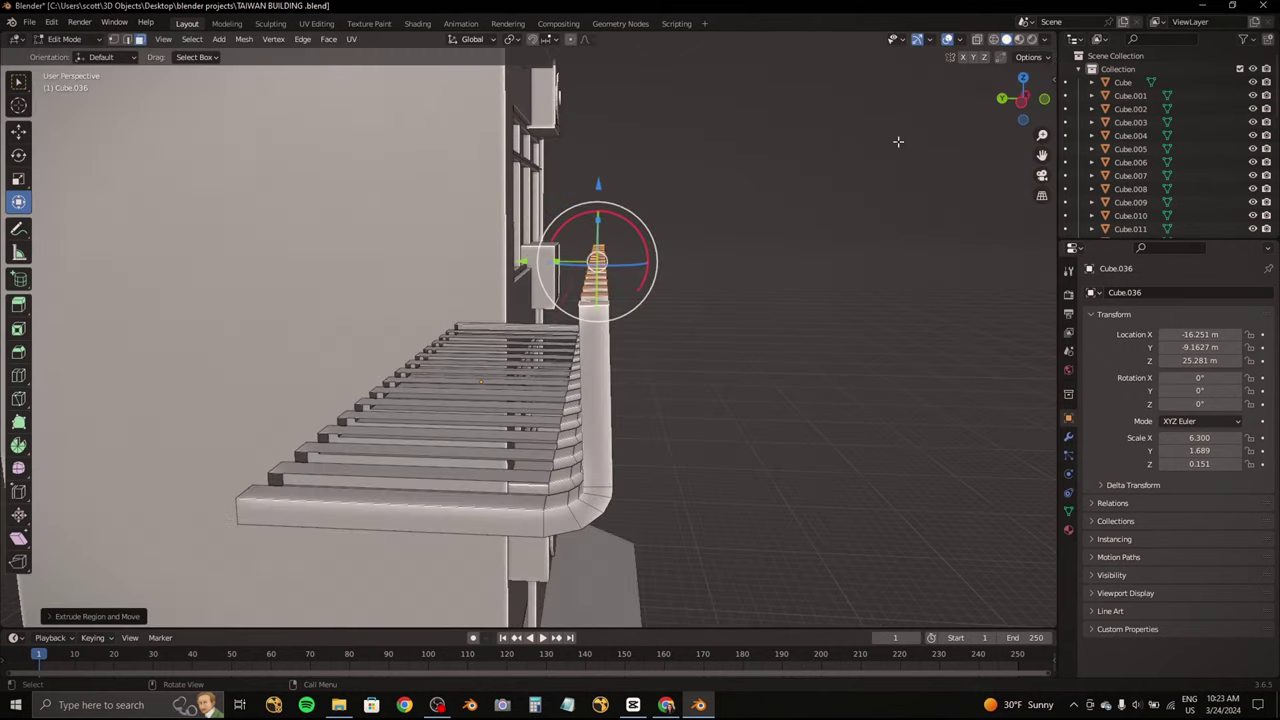
click(1022, 98)
shift+middle_drag(734, 277, 729, 406)
scroll(729, 406, up, 2)
Step: Check the reference photo, then add a new cube in Object Mode
click(666, 704)
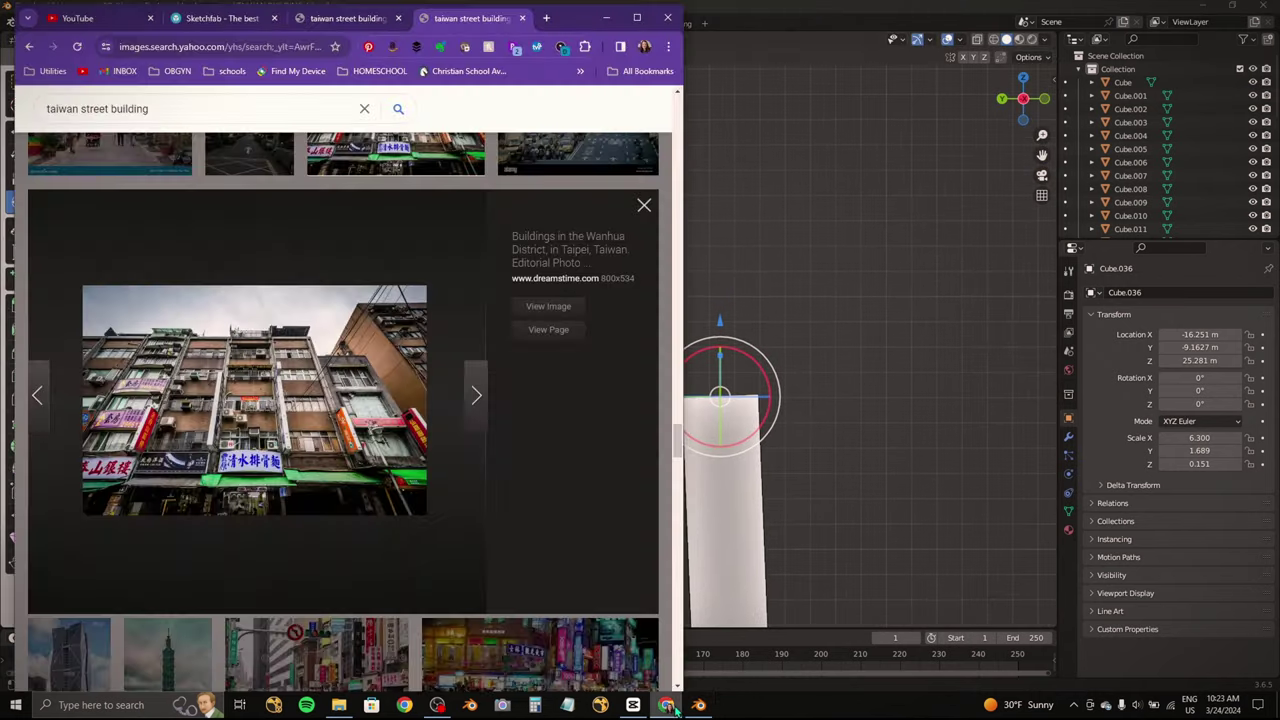
click(666, 704)
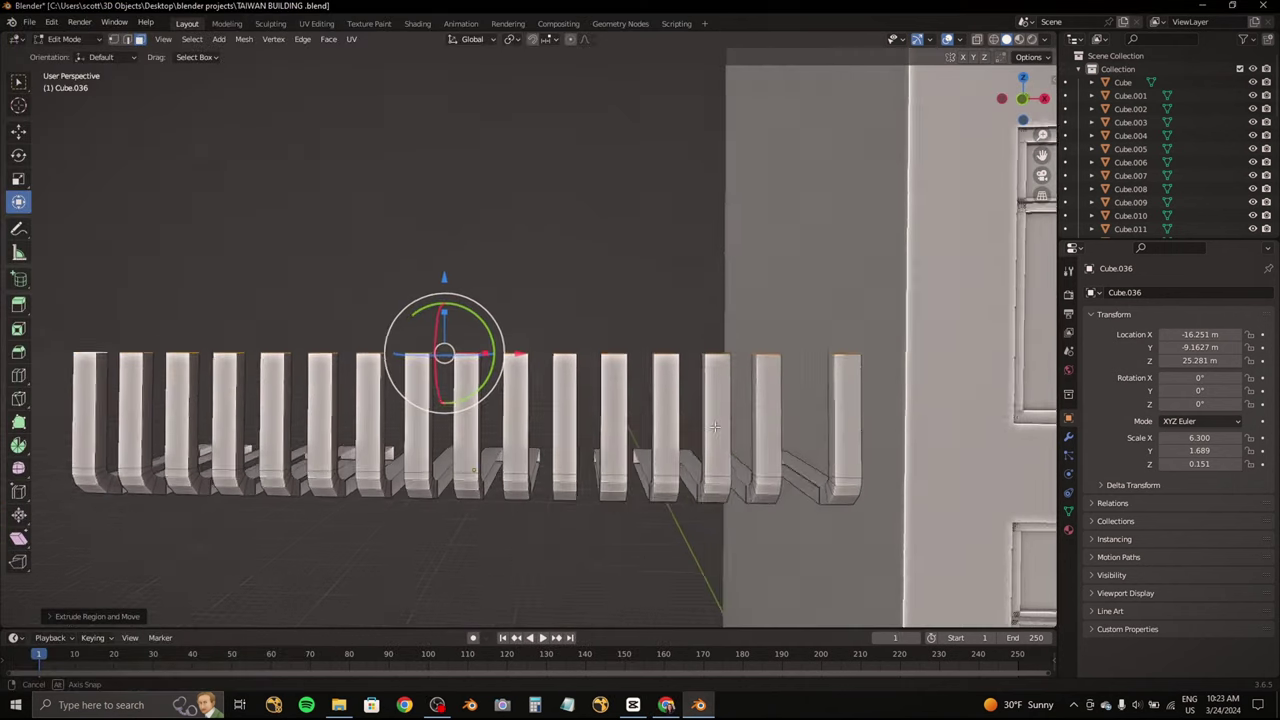
middle_drag(640, 400, 57, 44)
key(Tab)
middle_drag(150, 107, 393, 345)
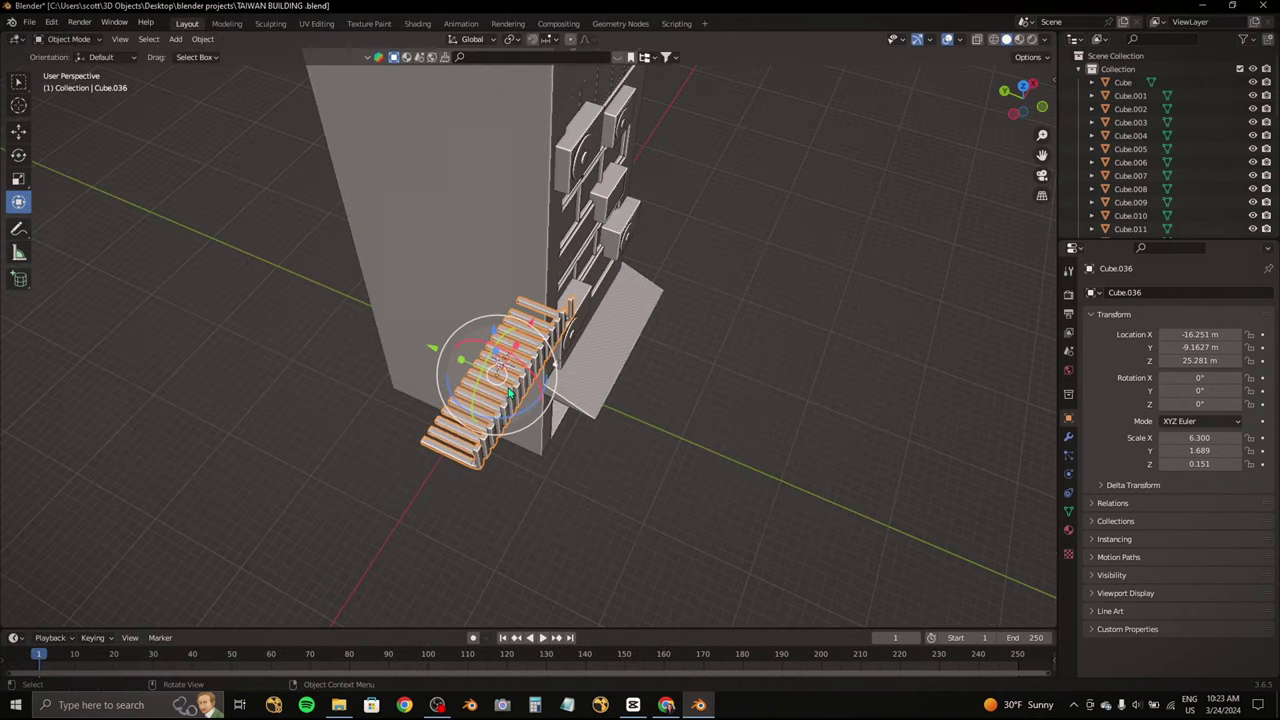
middle_drag(256, 90, 108, 252)
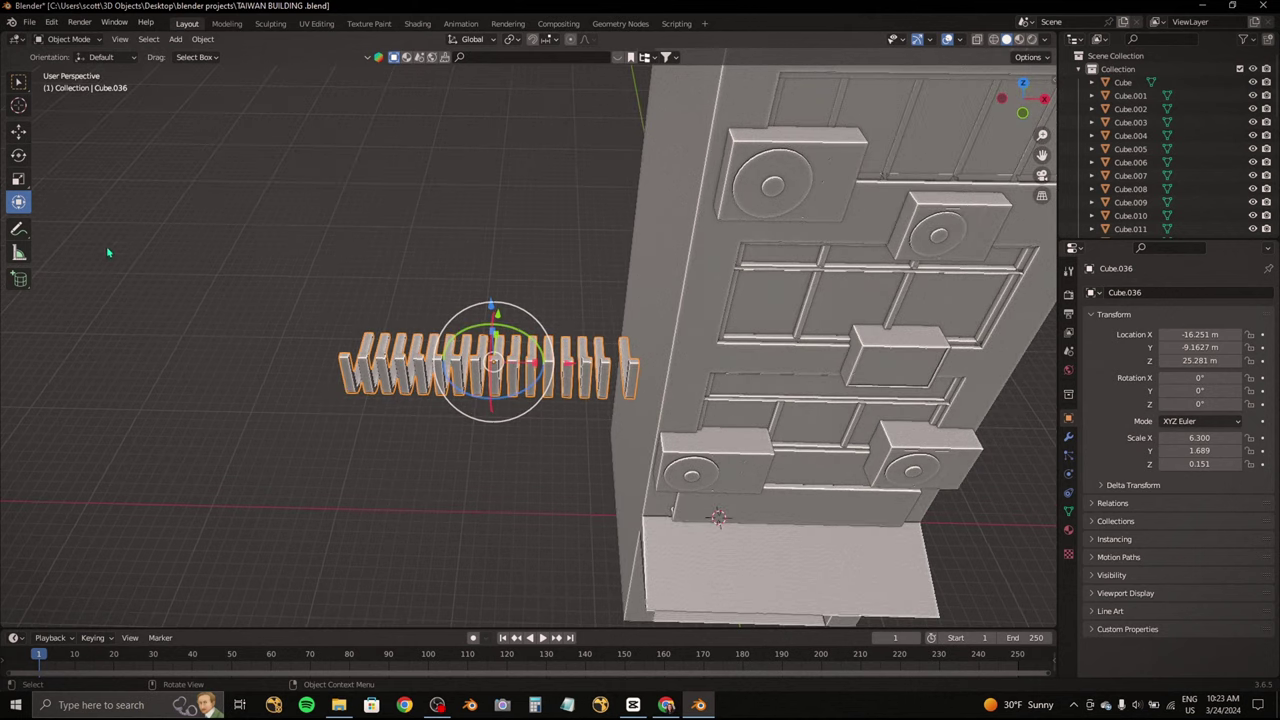
click(18, 201)
key(shift+a)
click(640, 360)
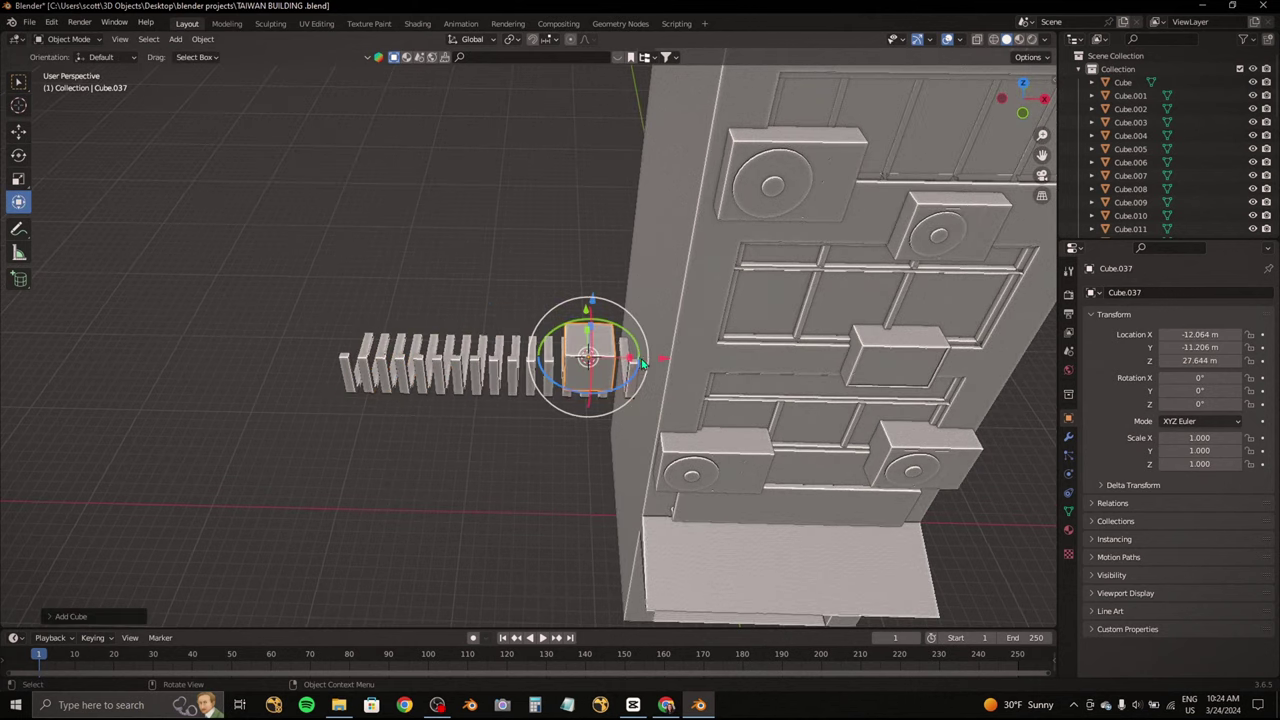
Step: In front view, shape the cube into a long bar spanning all the uprights
key(KP_1)
scroll(652, 322, up, 4)
mouse_move(652, 322)
mouse_down()
mouse_move(652, 354)
mouse_move(904, 353)
mouse_up()
key(g)
key(z)
key(x)
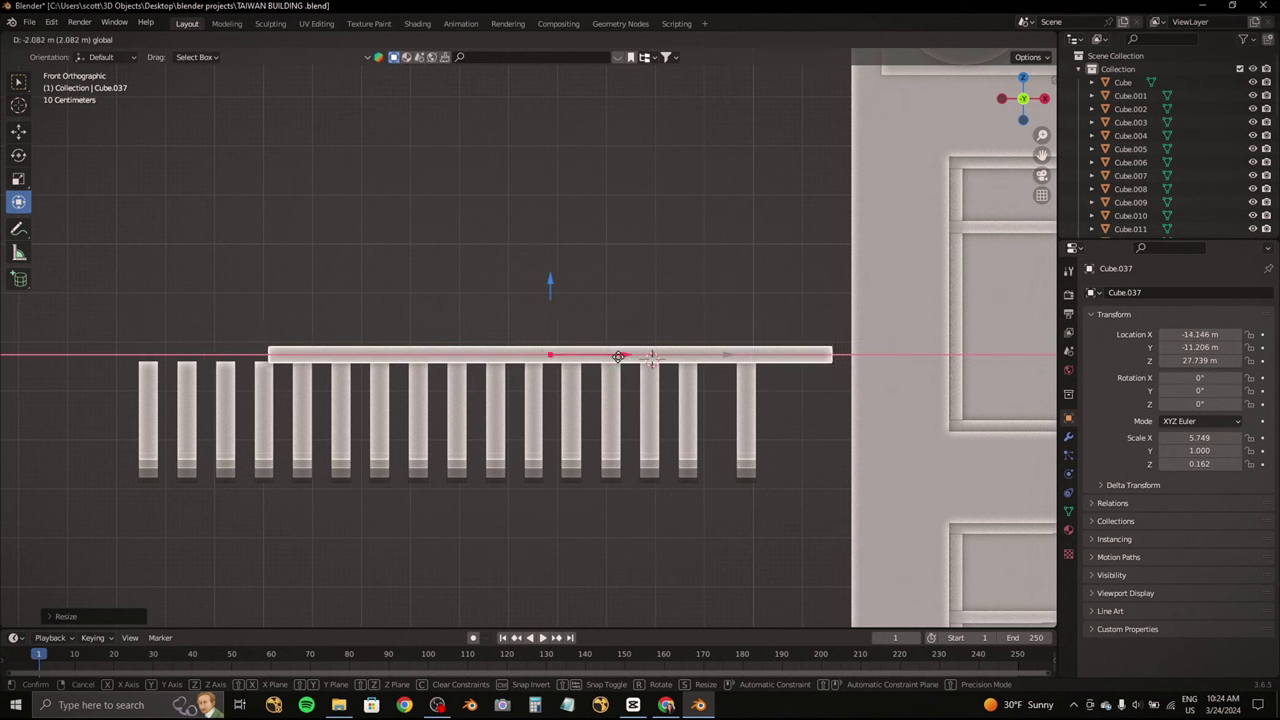
click(510, 354)
key(s)
key(x)
click(655, 356)
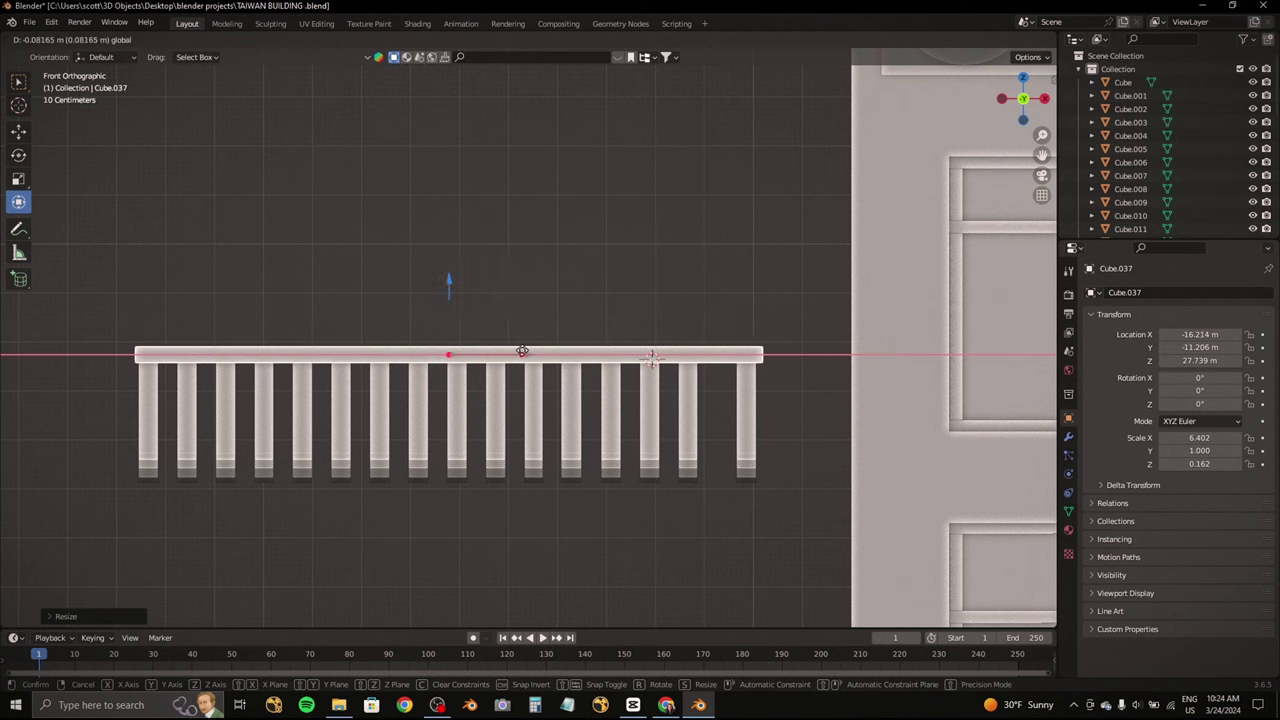
Step: Thin the bar's Y depth and move it onto the upright tops (6.402 × 0.178 × 0.162)
middle_drag(520, 354, 689, 342)
click(1020, 99)
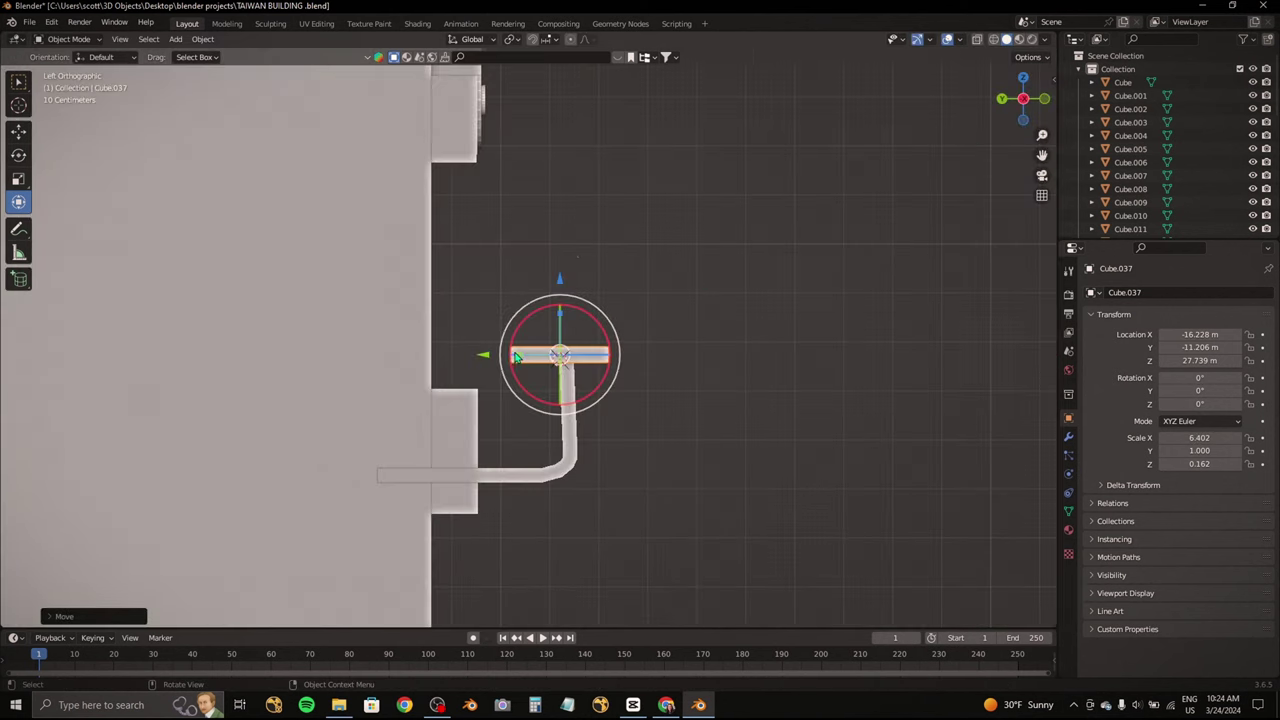
key(s)
key(y)
click(553, 357)
scroll(553, 357, up, 2)
key(g)
key(y)
click(523, 370)
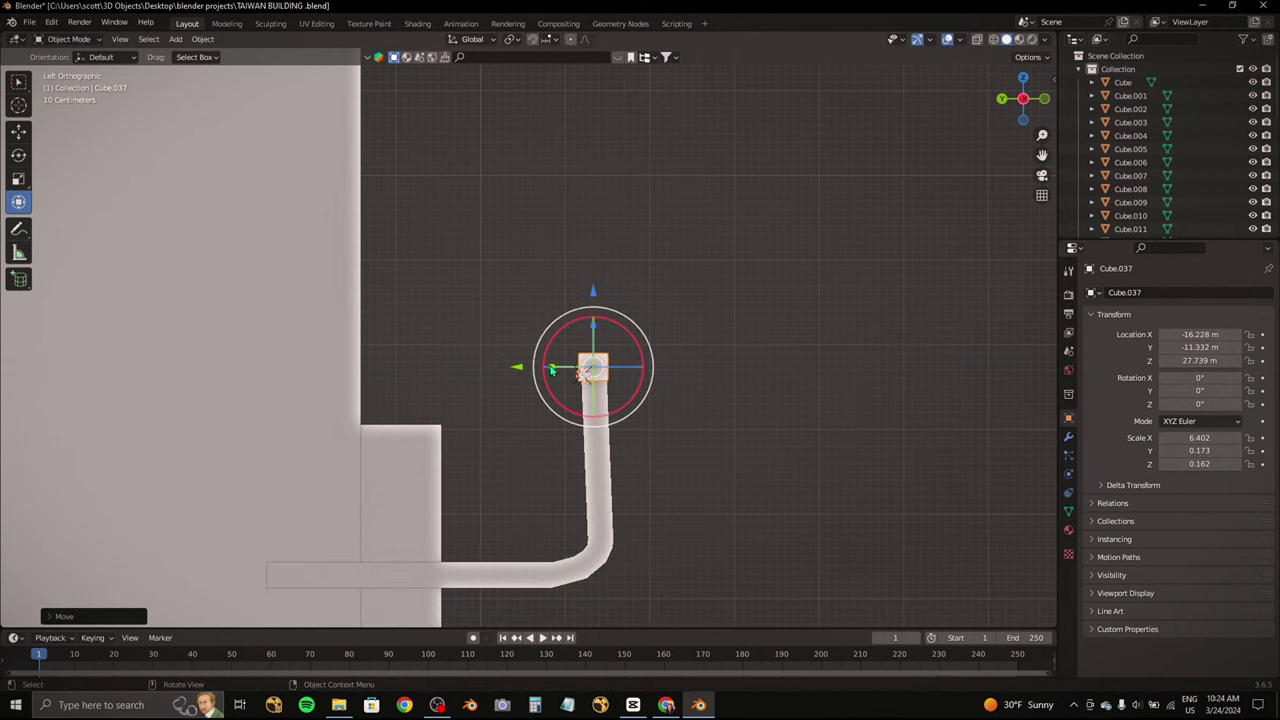
middle_drag(523, 370, 782, 164)
scroll(571, 260, down, 5)
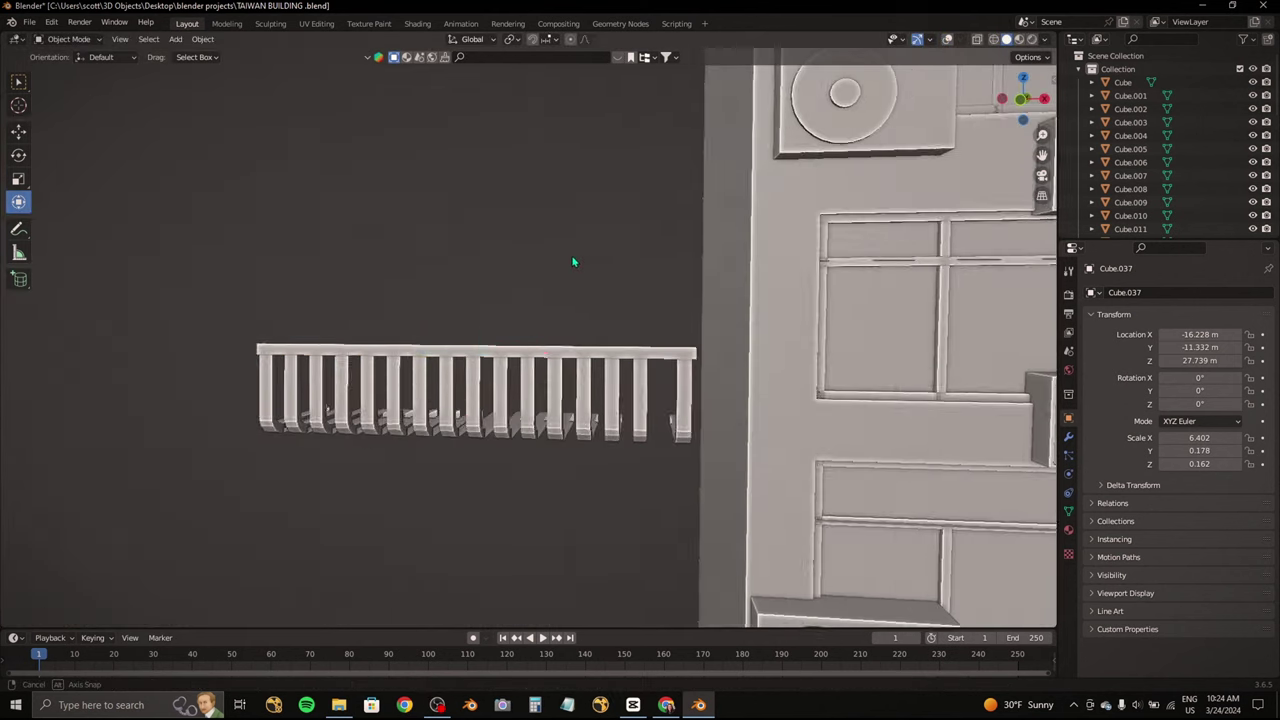
Step: Move the slatted railing onto the front facade, set its depth and raise it to the top floor
click(1020, 99)
key(g)
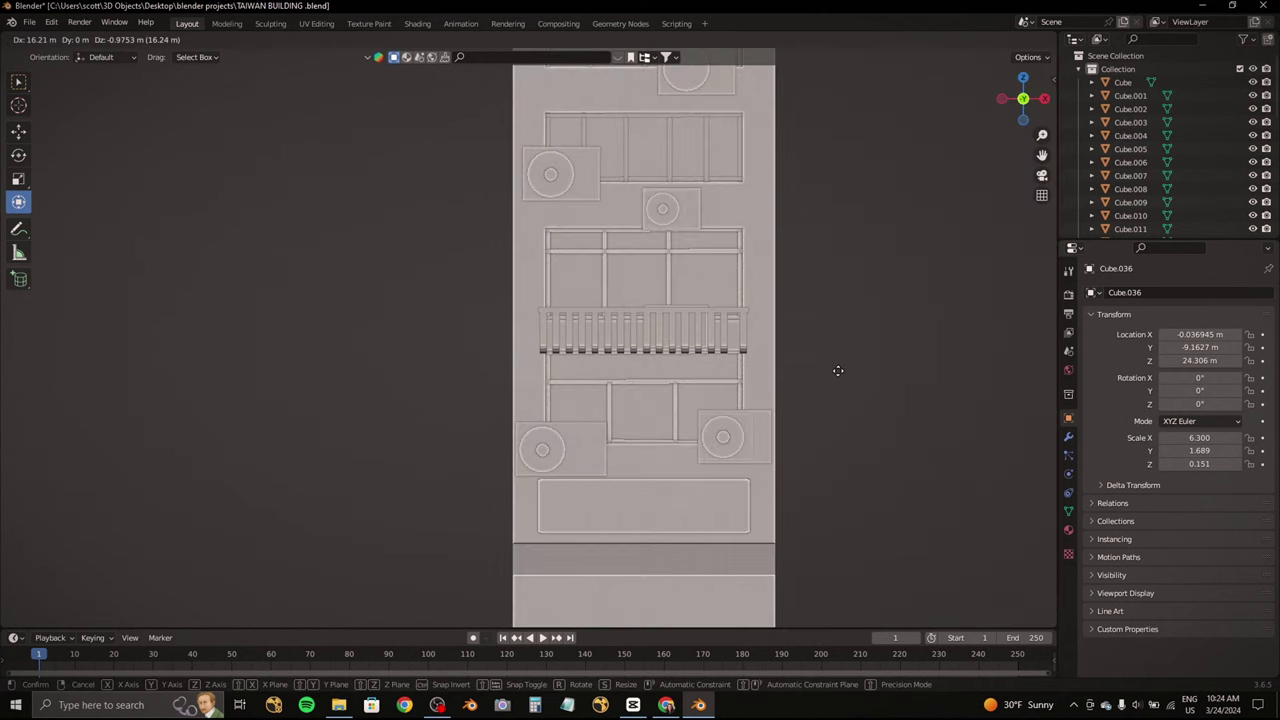
mouse_move(839, 376)
middle_down()
mouse_move(656, 386)
mouse_move(853, 371)
middle_up()
key(g)
key(y)
click(656, 386)
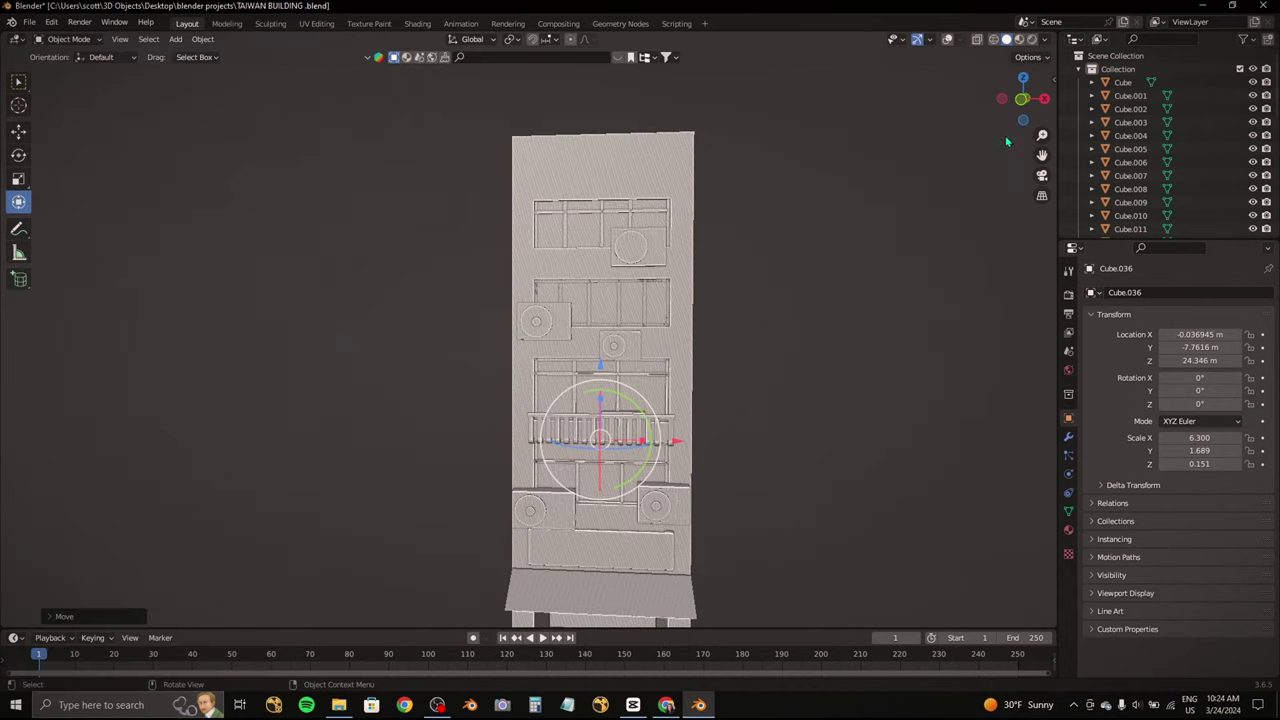
key(g)
key(z)
click(622, 168)
scroll(622, 168, up, 3)
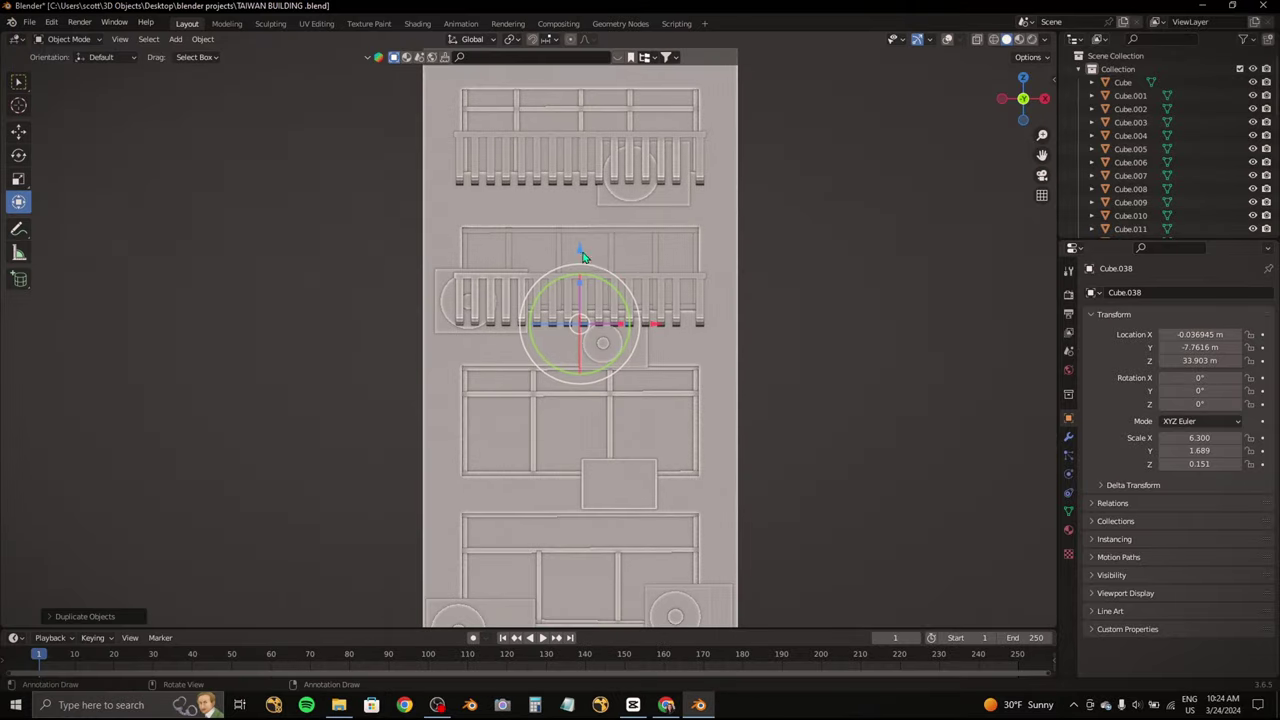
Step: Duplicate the railing down to the floor below, then start moving another copy vertically
key(shift+d)
key(z)
click(585, 290)
key(g)
key(z)
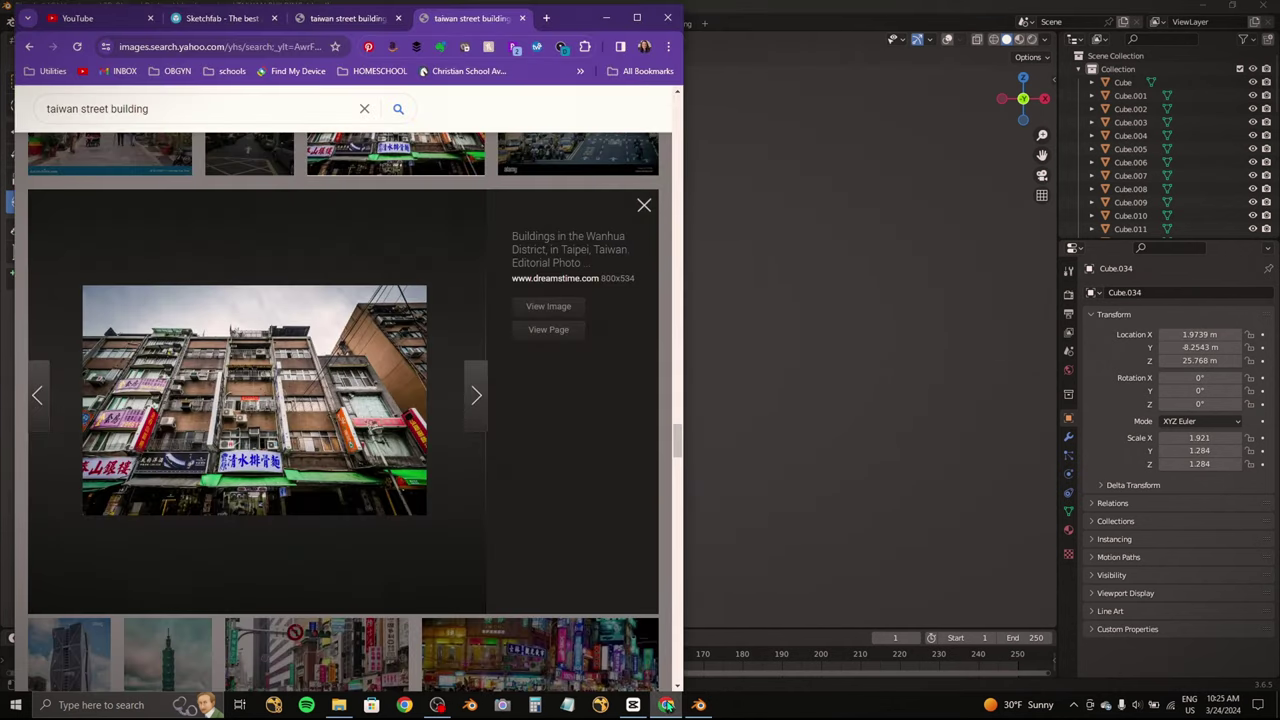
Step: Hide the reference photo, then make the lower AC unit shallower and slide it against the wall
click(666, 704)
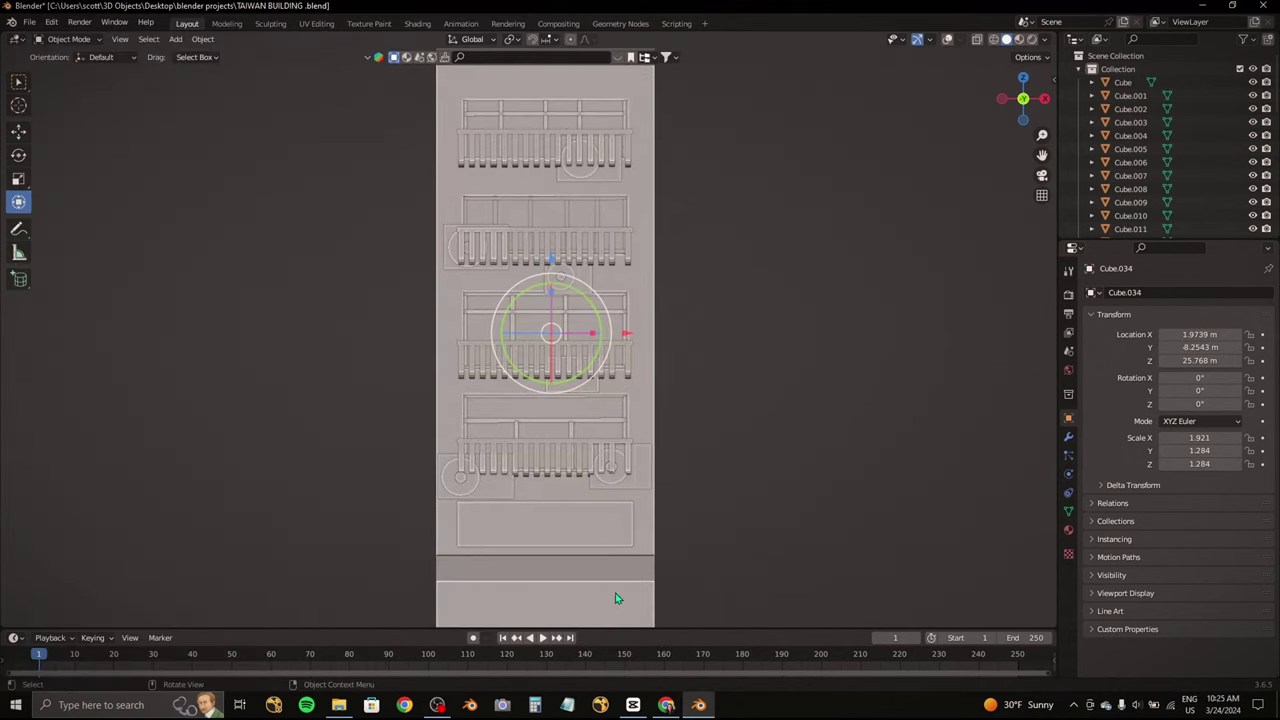
click(668, 705)
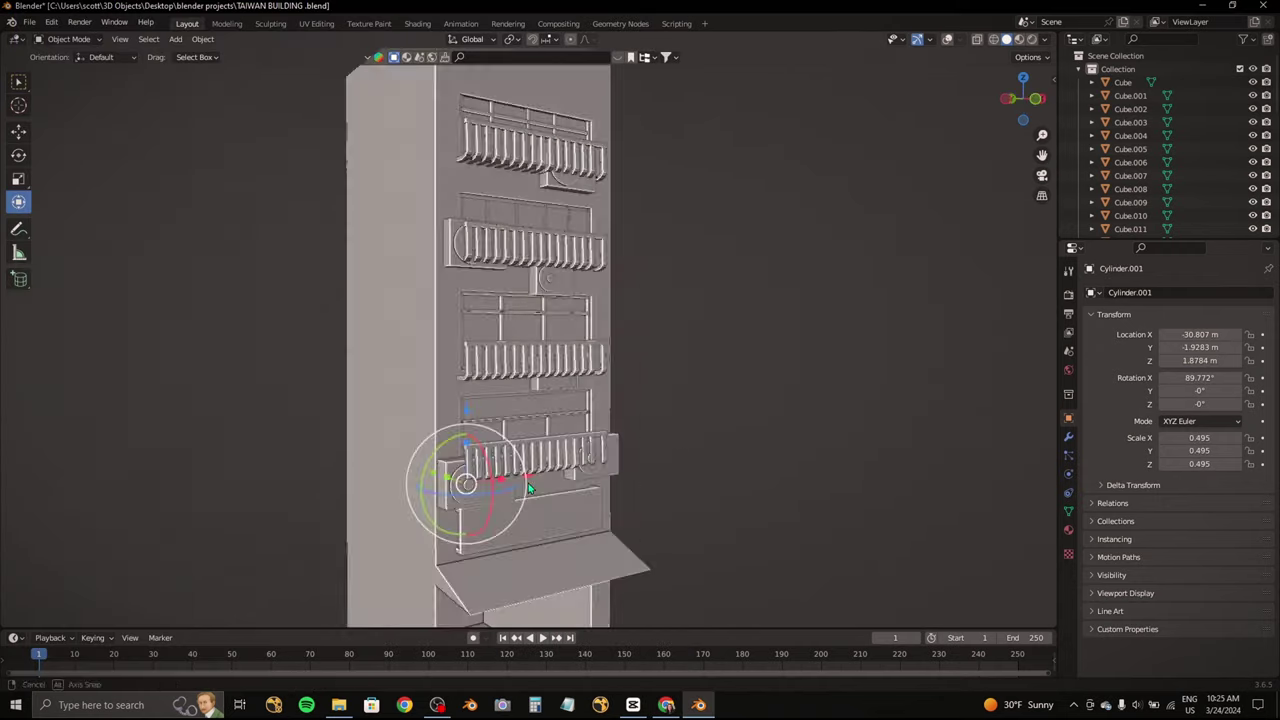
middle_drag(584, 357, 584, 411)
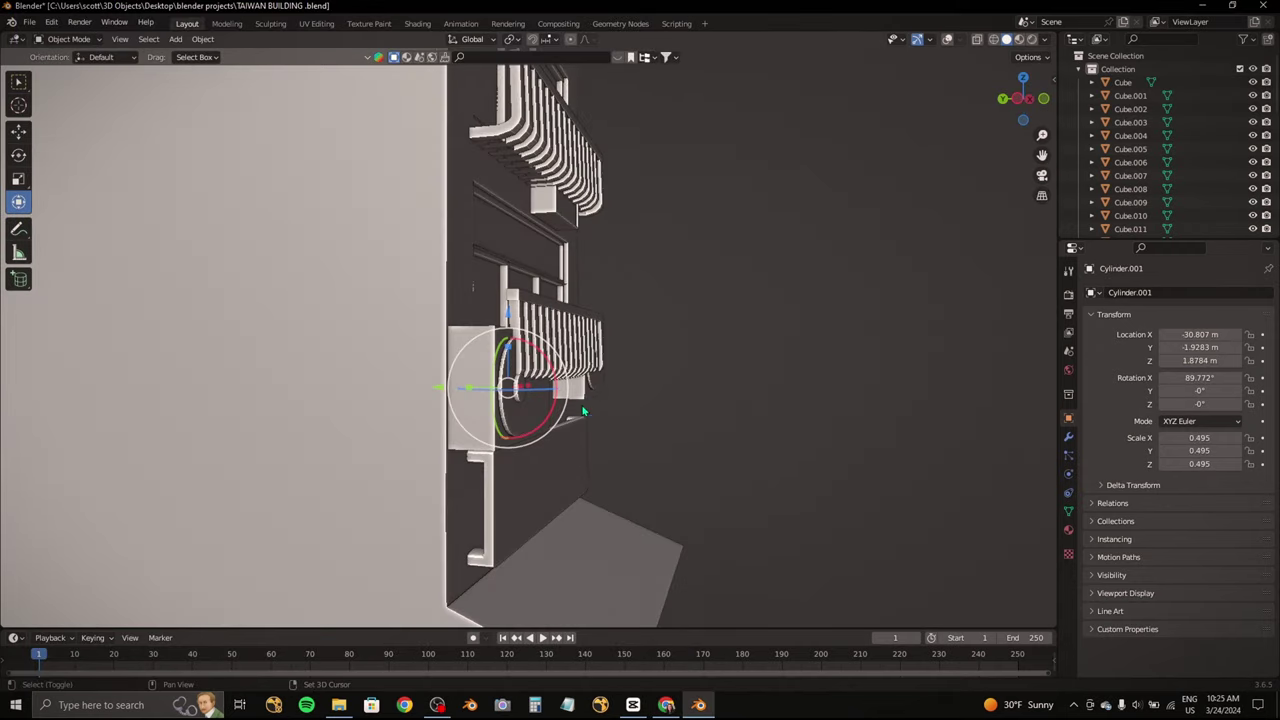
click(1002, 99)
click(527, 385)
key(g)
key(y)
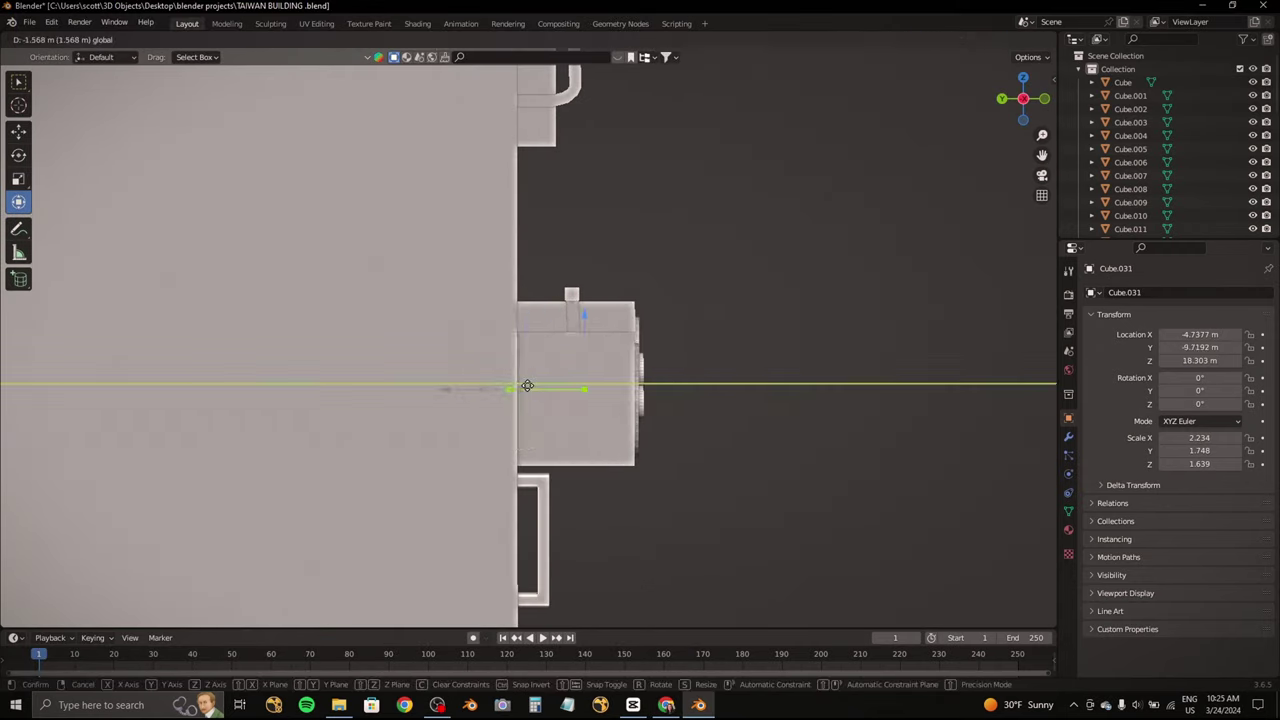
click(527, 385)
key(s)
mouse_move(560, 390)
shift+middle_down()
mouse_move(428, 408)
mouse_move(286, 400)
shift+middle_up()
key(y)
key(g)
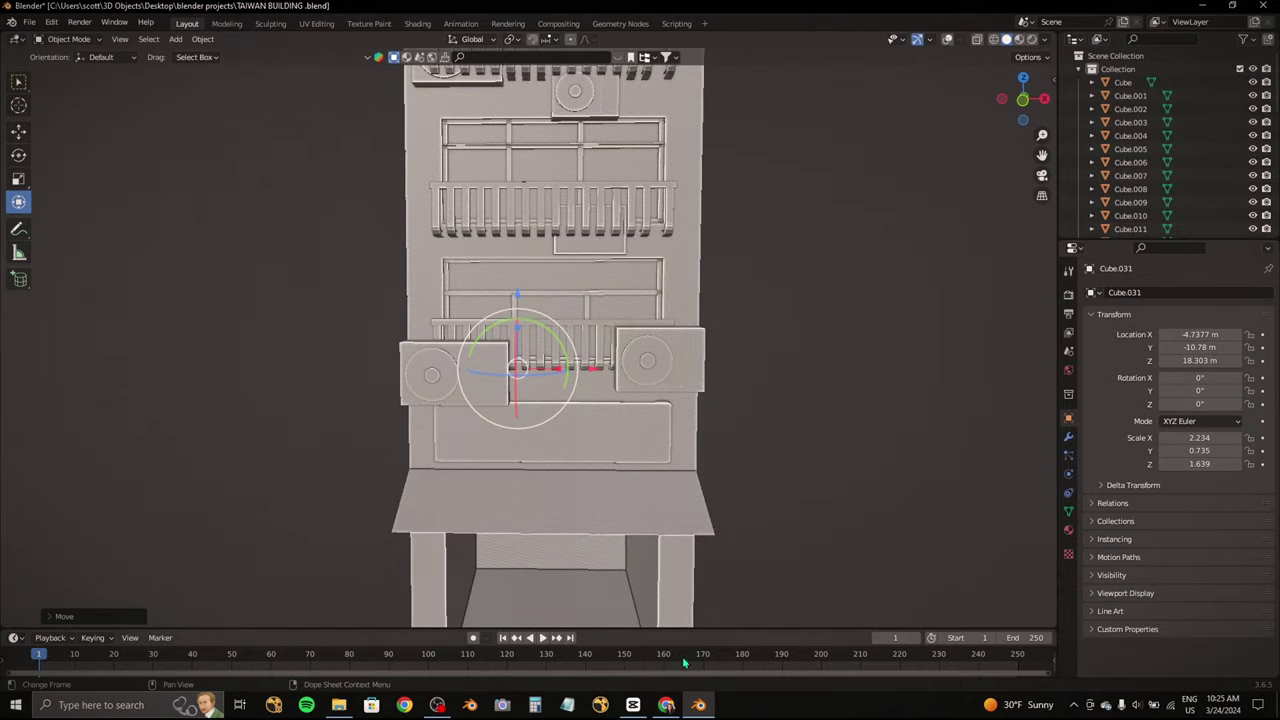
Step: Shift the right-hand lower AC unit sideways and set the depth of the unit beside the middle railing
key(alt+Tab)
key(alt+Tab)
click(652, 368)
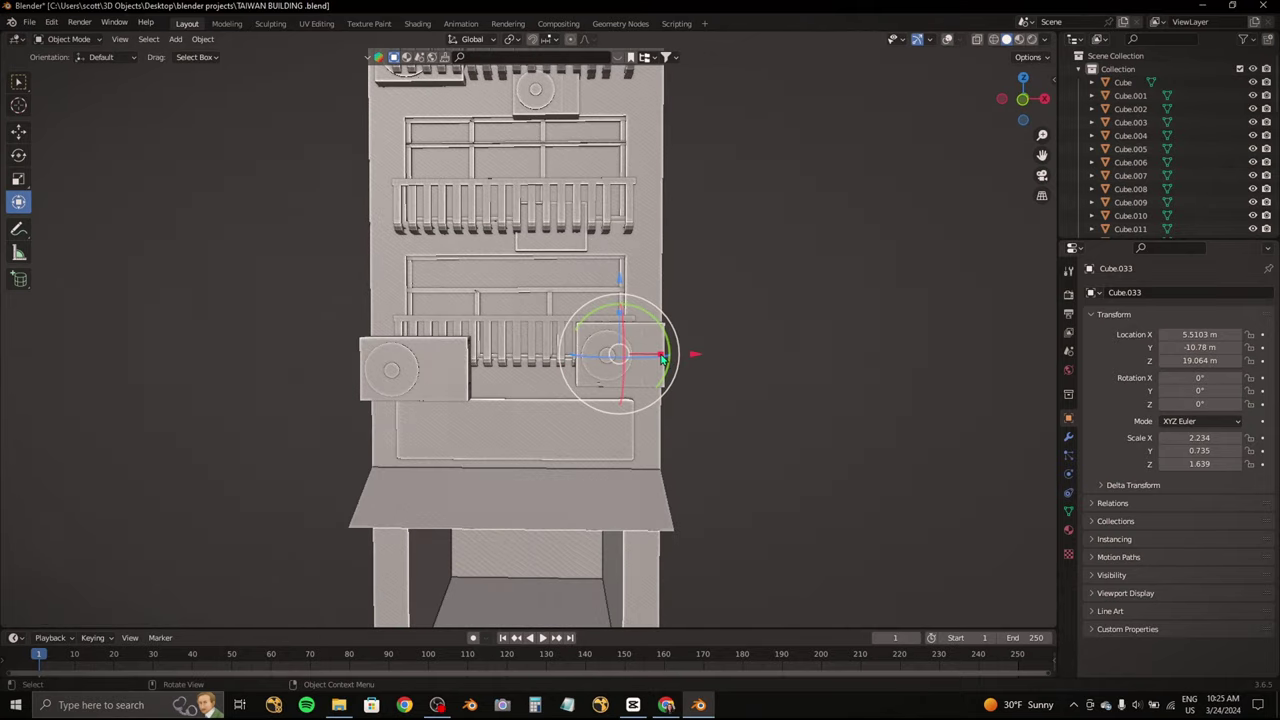
click(684, 348)
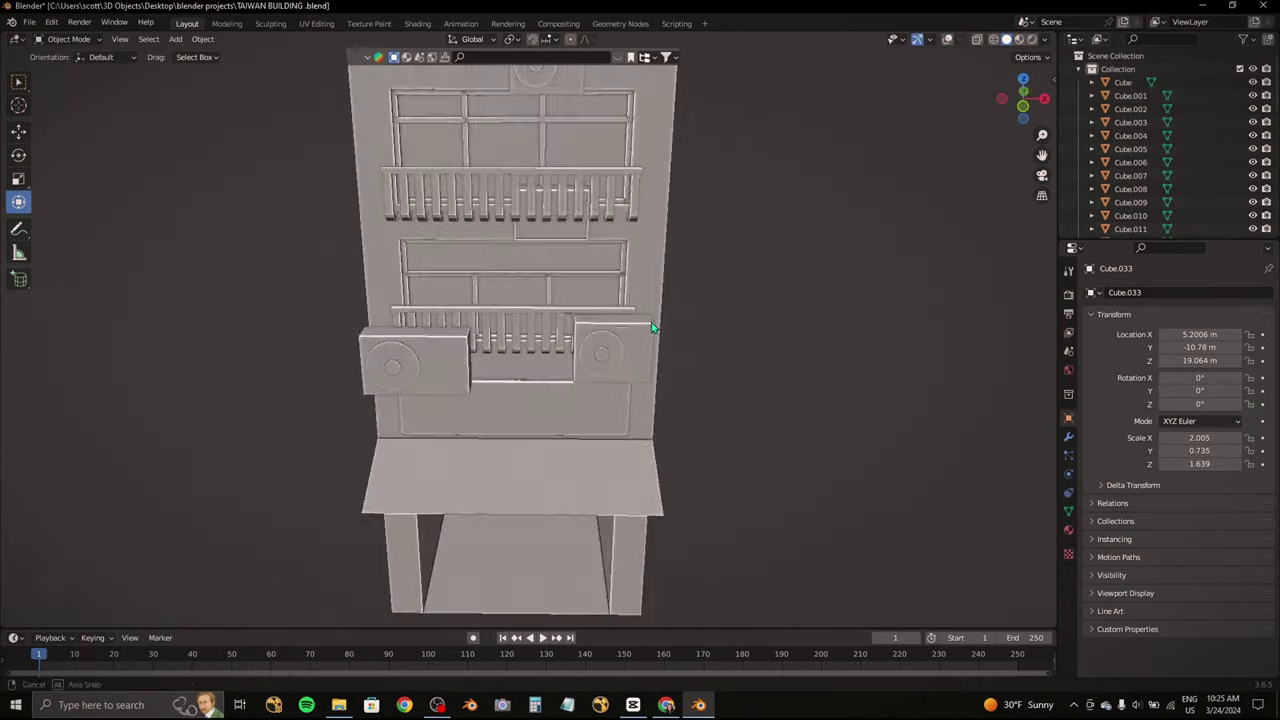
middle_drag(682, 341, 450, 295)
click(450, 295)
key(g)
key(y)
click(520, 320)
Step: Scale that AC unit thinner along Y, set it snug against the facade, and check from front view
middle_drag(520, 320, 480, 320)
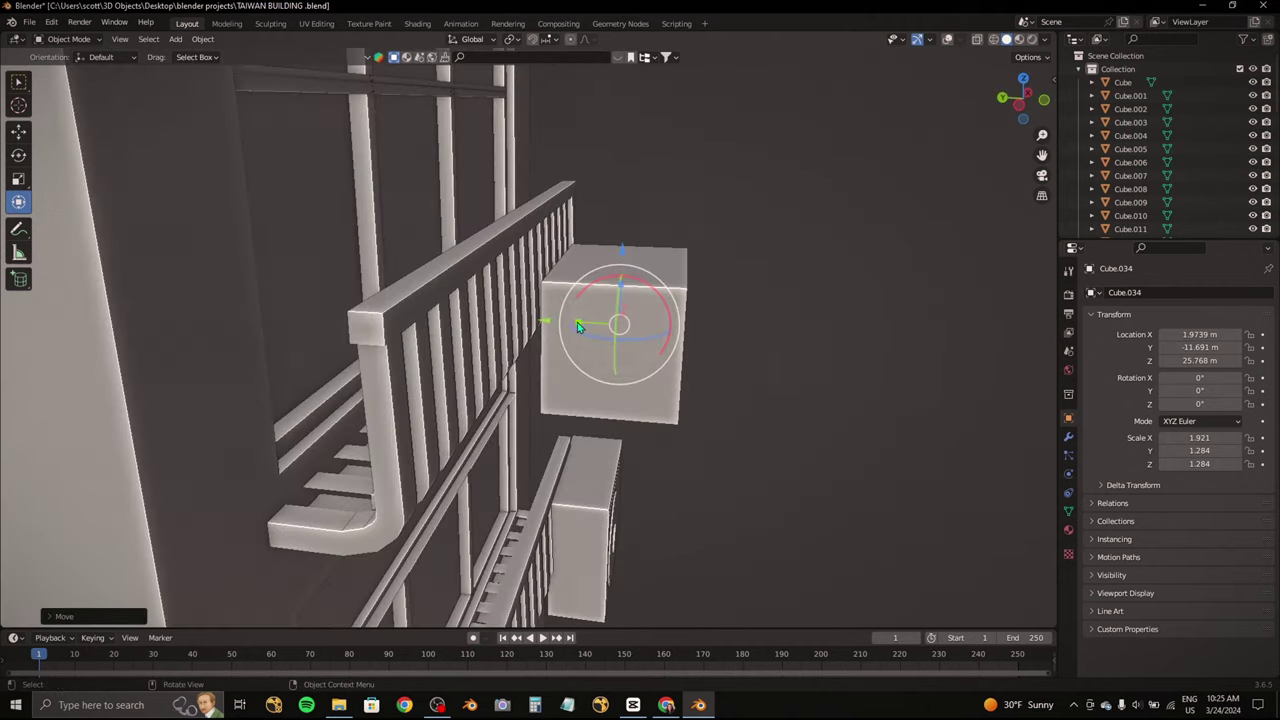
key(s)
key(y)
click(490, 316)
key(g)
key(y)
click(502, 318)
key(KP_1)
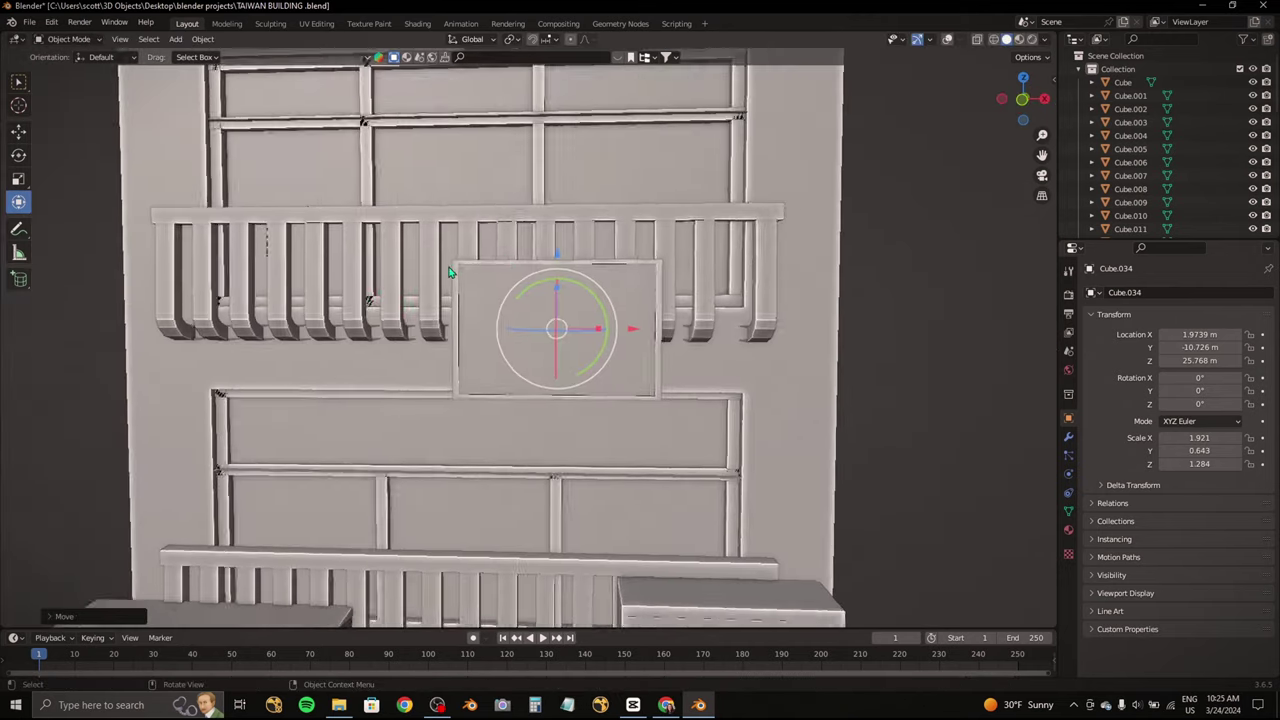
scroll(550, 300, down, 2)
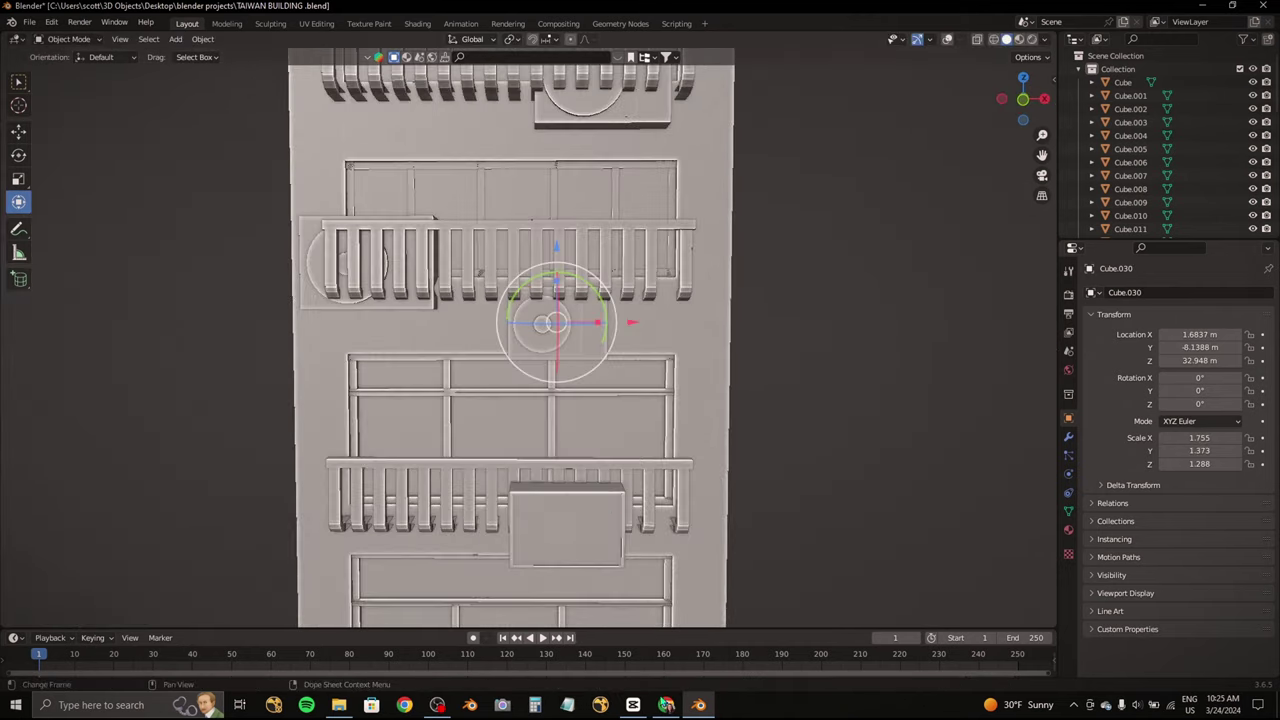
key(alt+Tab)
key(alt+Tab)
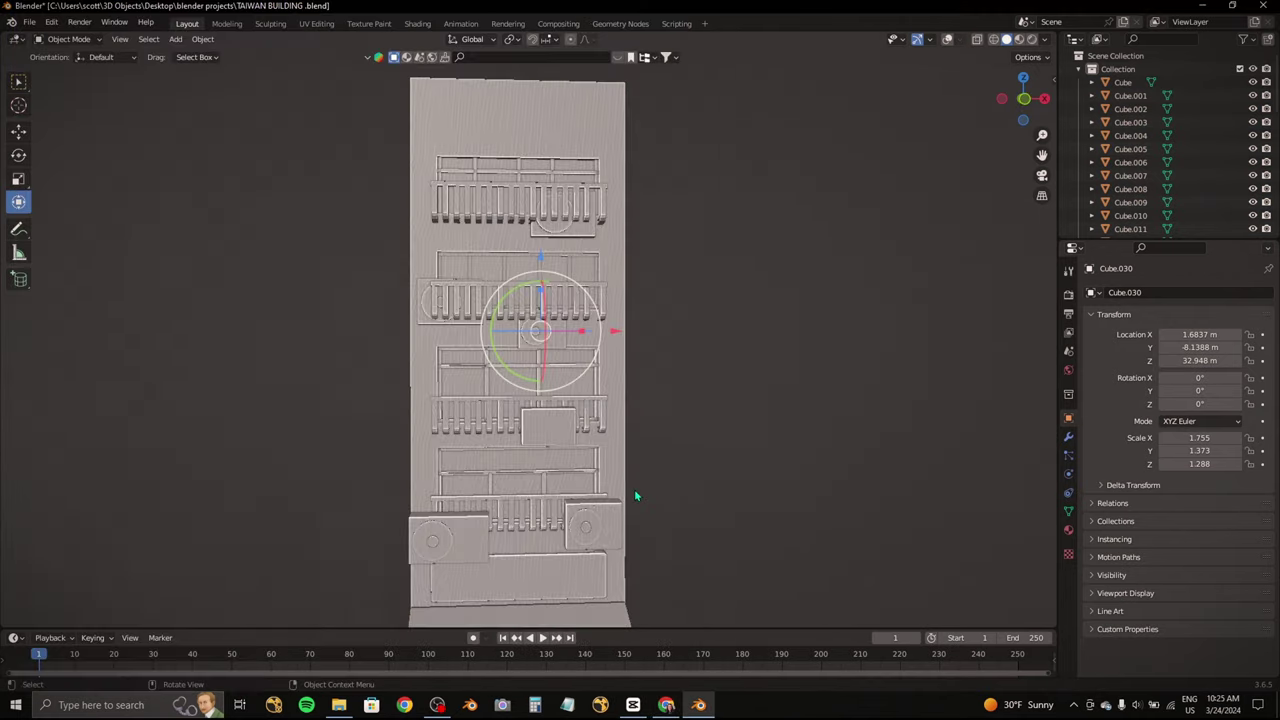
scroll(634, 489, up, 3)
Step: Select the upper AC box and scale it along Y to set its depth against the facade
scroll(634, 489, up, 3)
key(g)
click(352, 280)
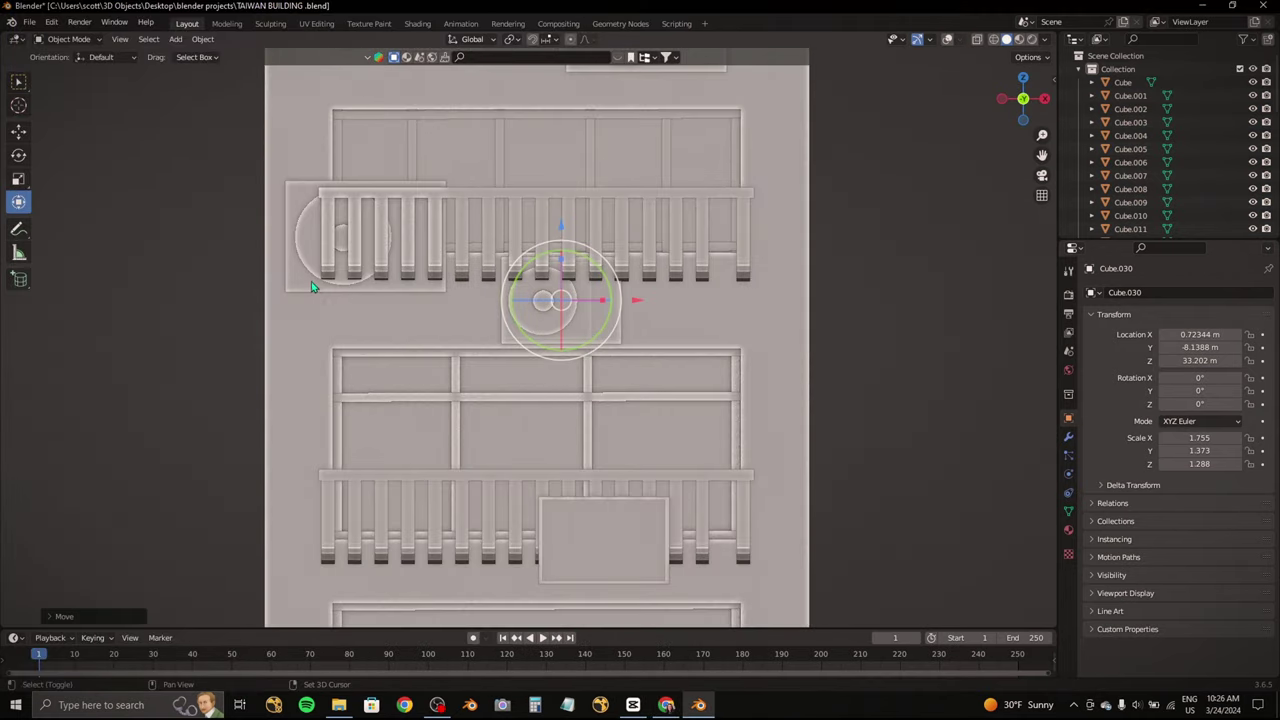
mouse_move(311, 287)
middle_down()
mouse_move(480, 320)
mouse_move(500, 371)
middle_up()
click(520, 340)
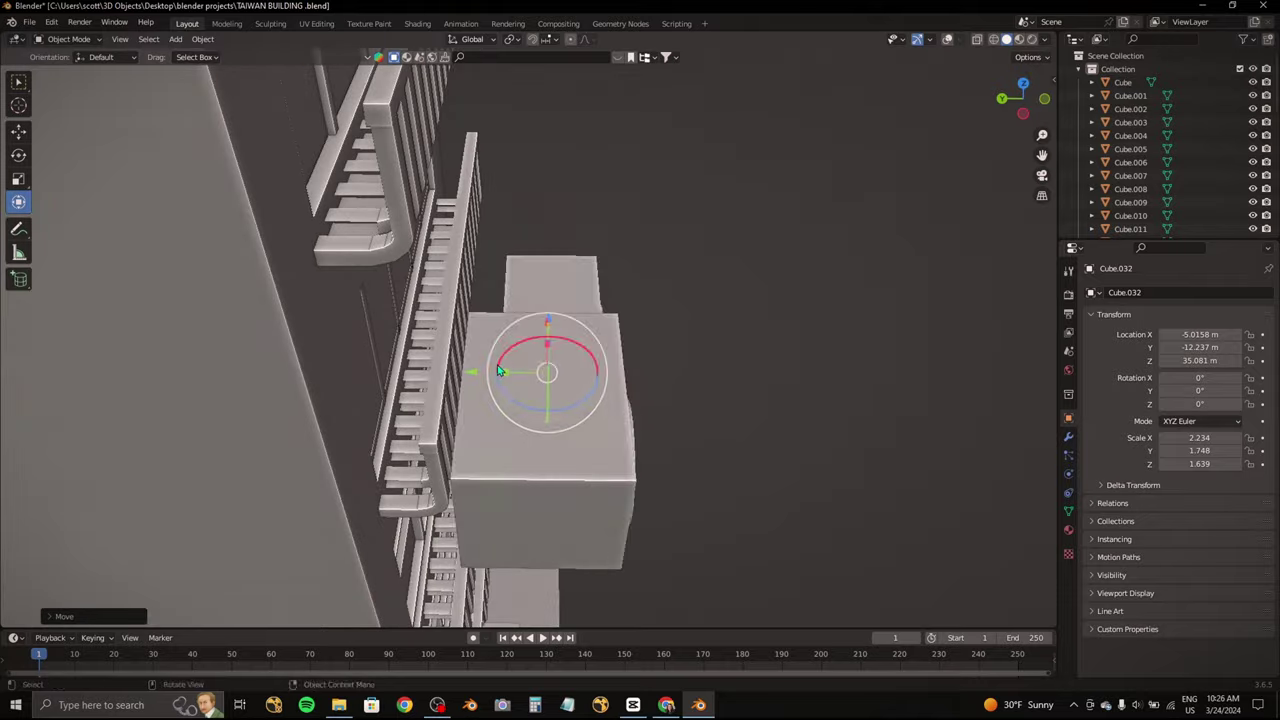
key(s)
key(y)
key(s)
key(y)
click(490, 375)
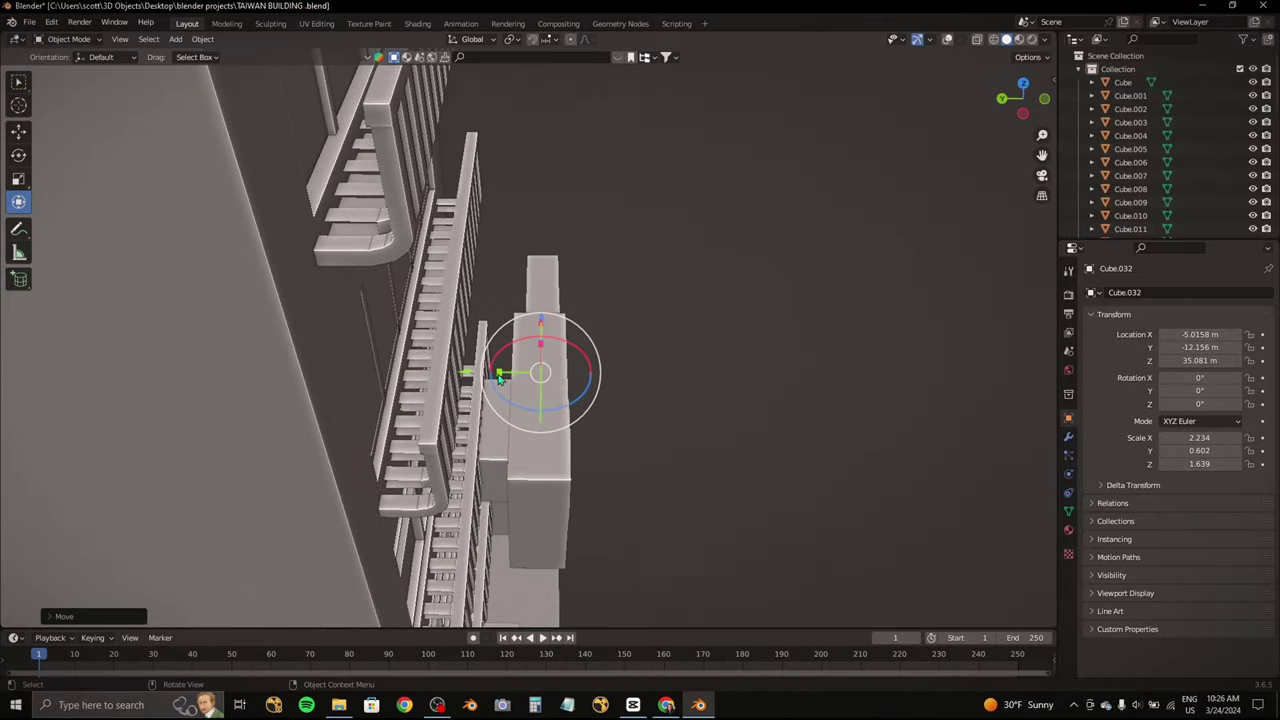
Step: Make the upper AC box shallower and push it back against the wall along Y
key(g)
key(y)
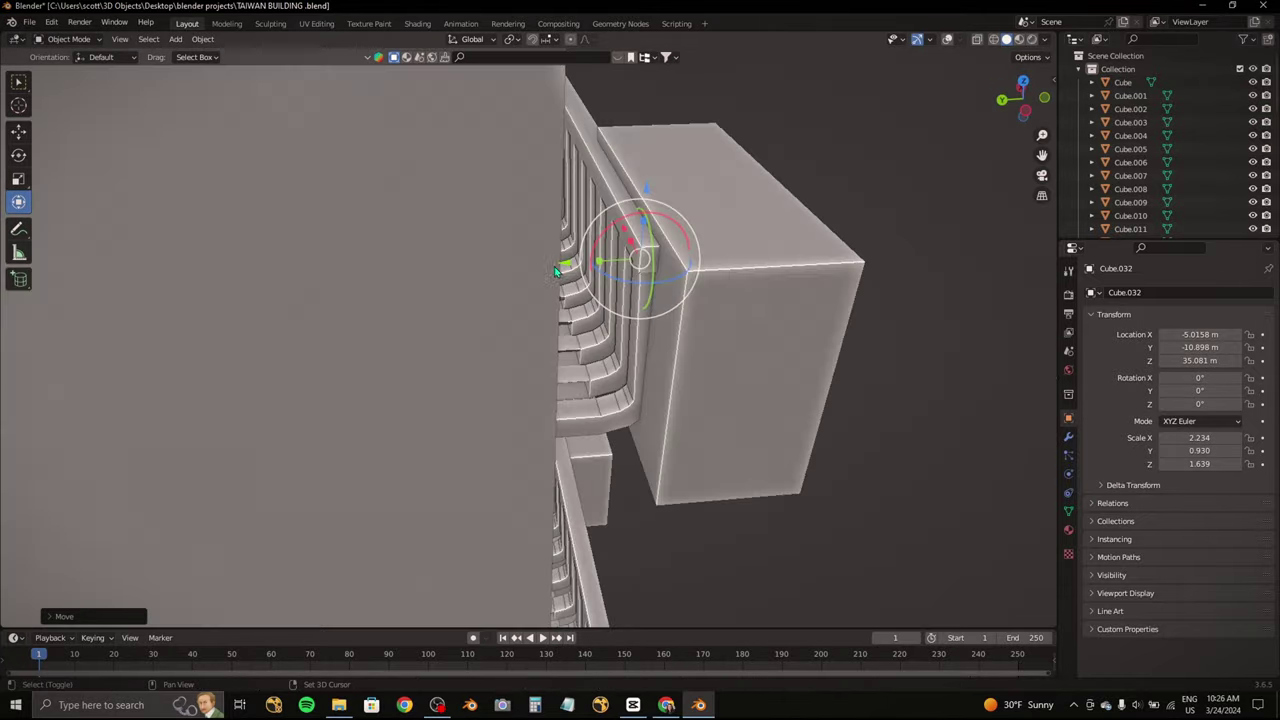
mouse_move(409, 373)
middle_down()
mouse_move(420, 330)
mouse_move(350, 308)
mouse_move(443, 337)
mouse_move(450, 380)
middle_up()
click(420, 330)
key(s)
key(y)
click(412, 330)
key(g)
key(y)
click(482, 311)
Step: Set the lower AC box's depth along Y and slide it sideways under the railing
click(520, 530)
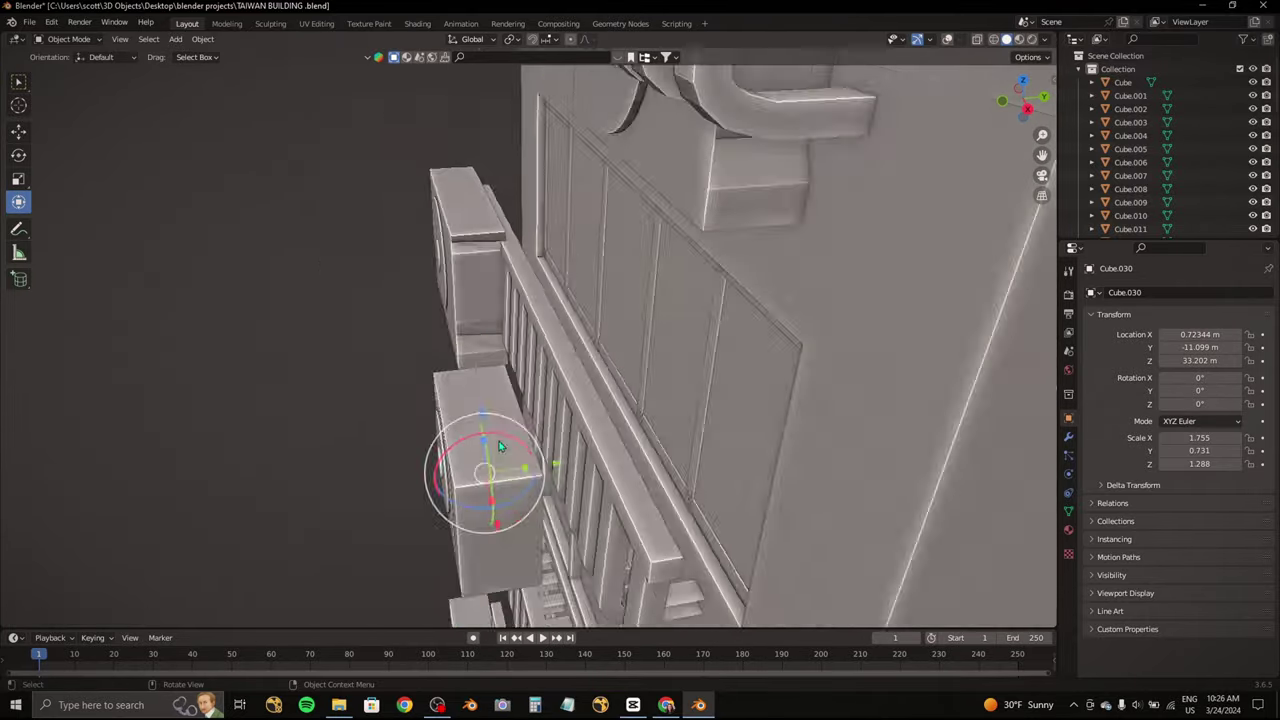
middle_drag(500, 480, 450, 460)
key(g)
key(y)
click(547, 451)
mouse_move(547, 451)
middle_down()
mouse_move(700, 357)
mouse_move(748, 380)
middle_up()
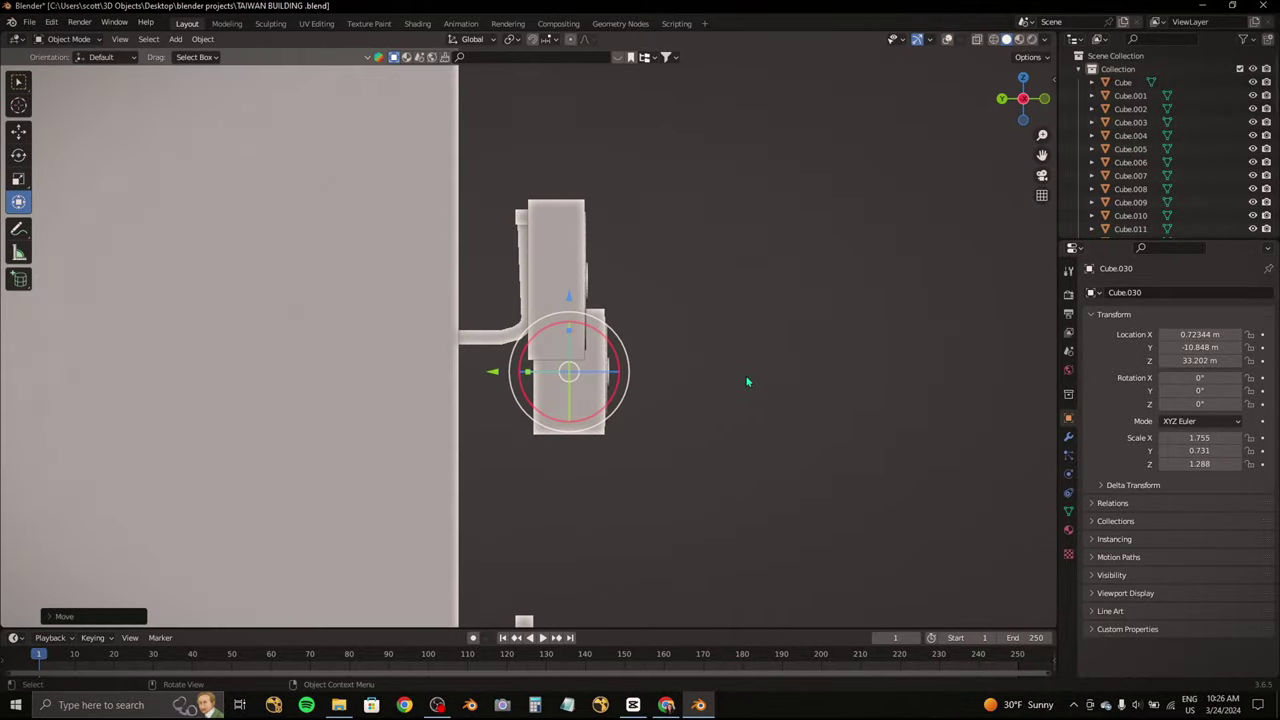
key(g)
click(657, 434)
middle_drag(657, 434, 497, 432)
drag(664, 424, 746, 434)
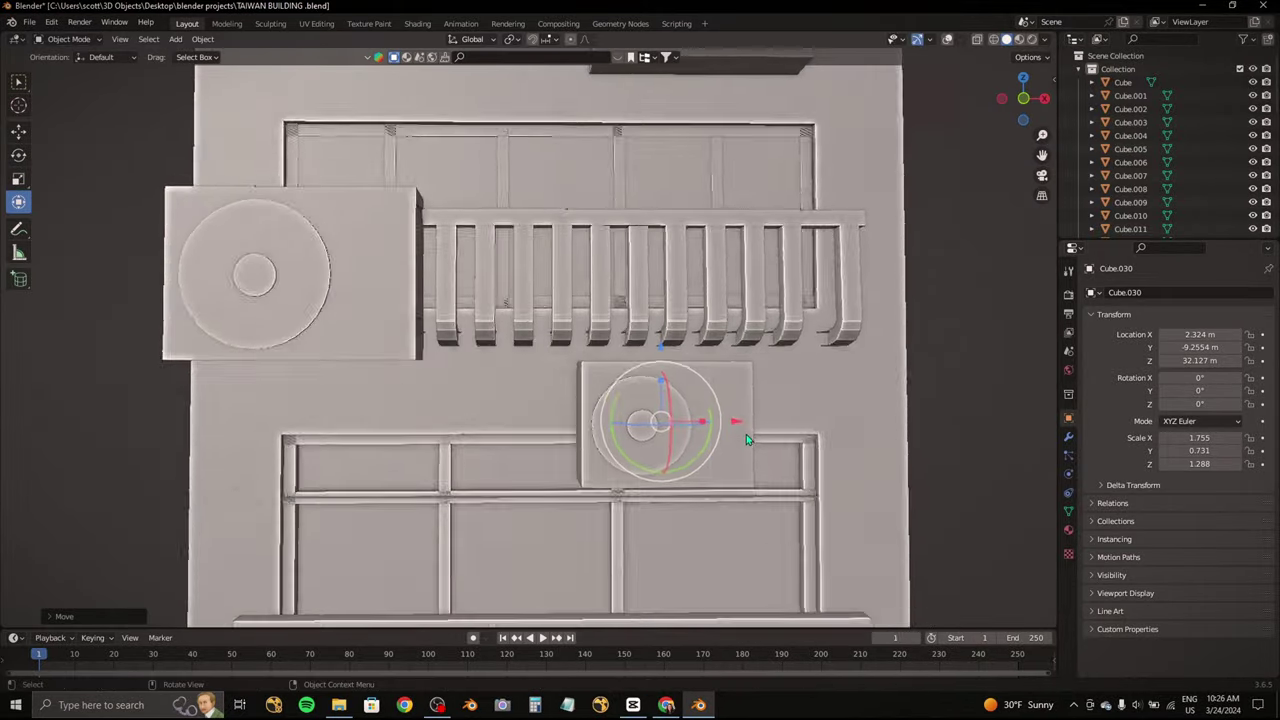
Step: Select the AC unit below the middle railing, then the topmost unit, in a straight-on view
scroll(746, 434, down, 6)
scroll(562, 368, up, 1)
click(562, 368)
middle_drag(562, 368, 543, 372)
scroll(574, 323, down, 3)
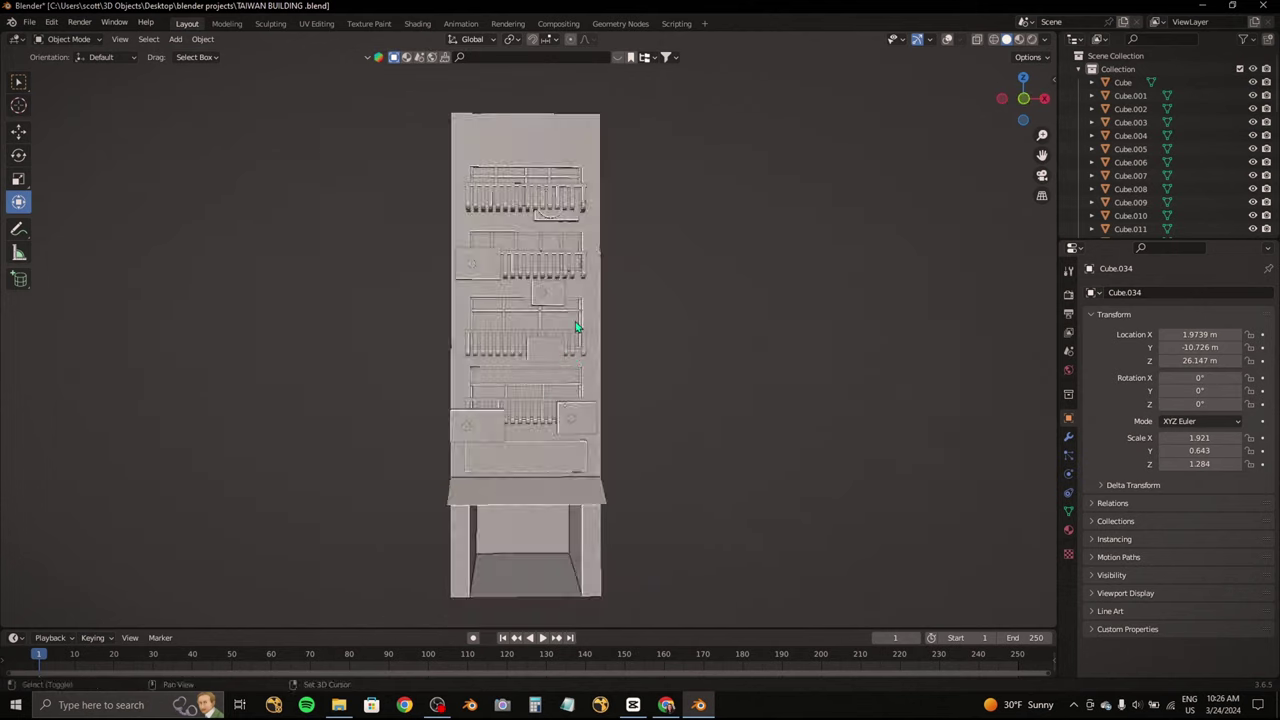
scroll(560, 329, up, 3)
click(560, 329)
mouse_move(560, 329)
middle_down()
mouse_move(507, 440)
mouse_move(470, 417)
middle_up()
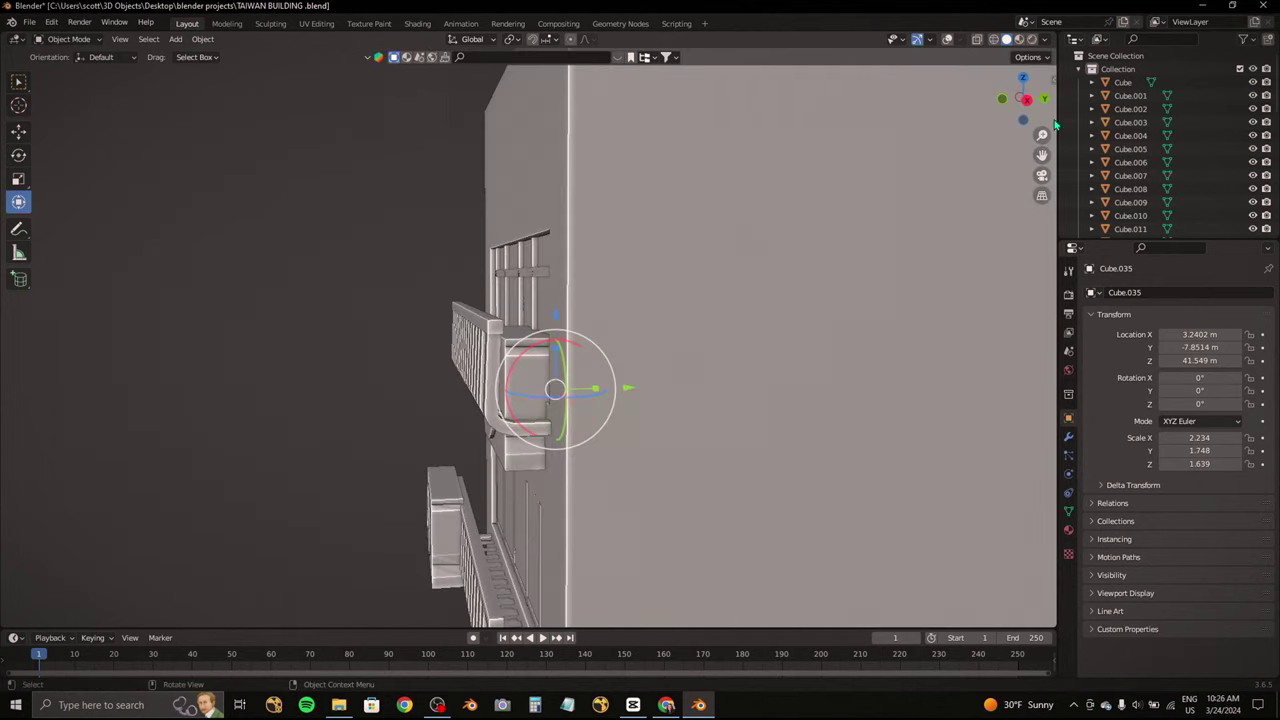
click(1002, 98)
Step: Make the topmost AC unit shallower in Y and push it toward the wall
key(s)
right_click(811, 316)
mouse_move(811, 316)
middle_down()
mouse_move(614, 343)
mouse_move(770, 277)
middle_up()
scroll(614, 343, up, 5)
drag(770, 277, 764, 292)
key(s)
key(y)
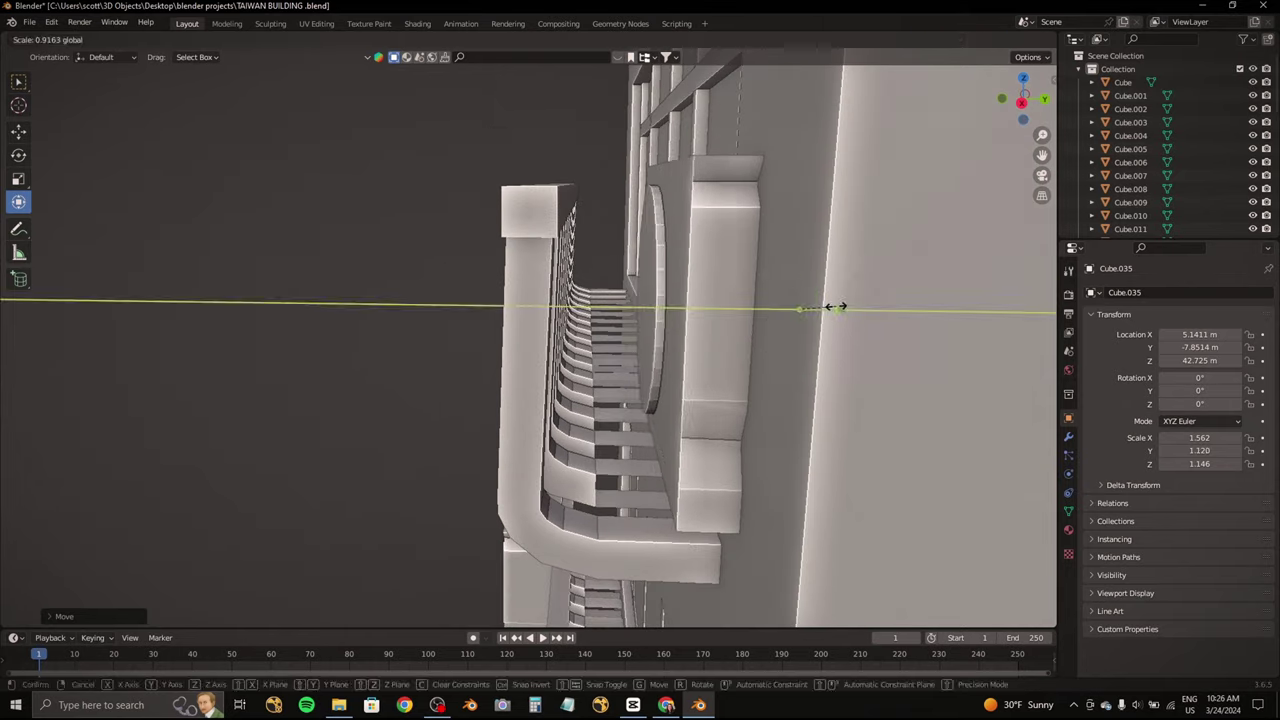
click(829, 306)
key(g)
key(y)
click(603, 309)
Step: Thin the topmost AC unit further in depth and lower it on the wall in front view
scroll(566, 311, up, 5)
middle_drag(566, 311, 614, 329)
scroll(614, 329, down, 4)
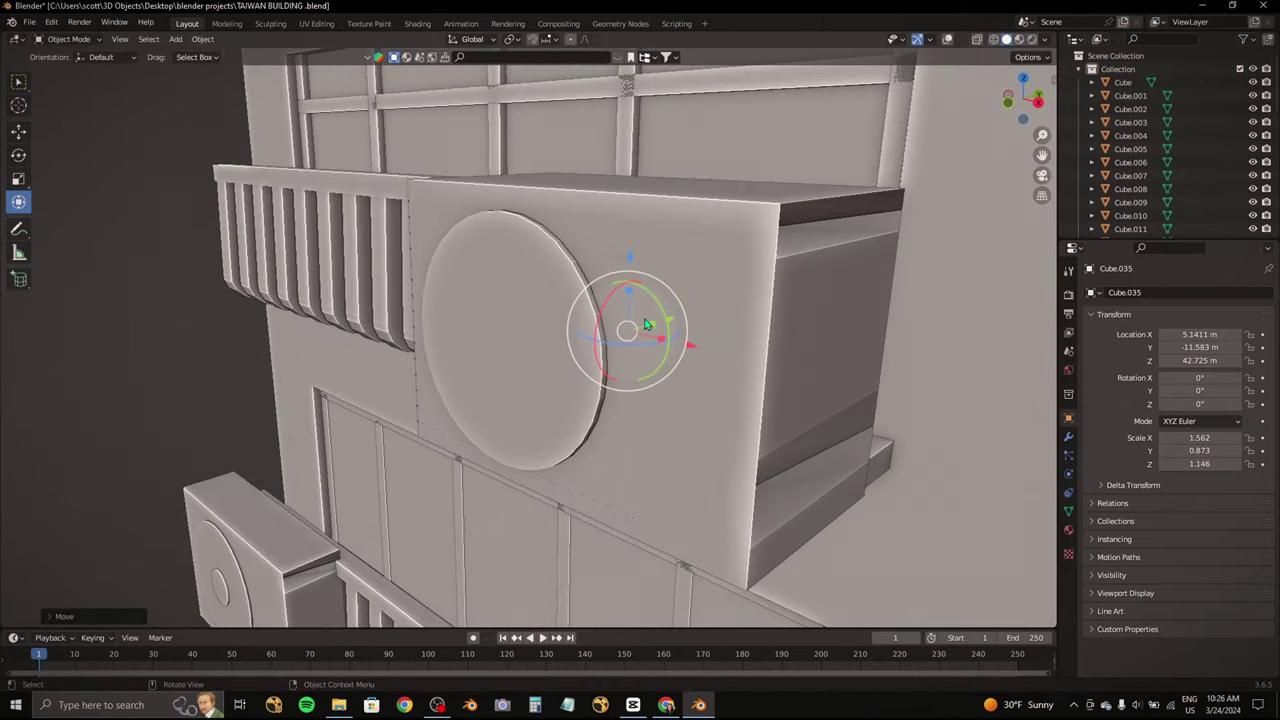
key(s)
key(y)
click(634, 329)
key(KP_1)
key(g)
mouse_move(727, 352)
middle_down()
mouse_move(588, 310)
mouse_move(807, 388)
mouse_move(731, 350)
middle_up()
click(743, 377)
key(g)
click(731, 350)
Step: Adjust the top railing's depth from the side, checking it against the reference photo
click(666, 704)
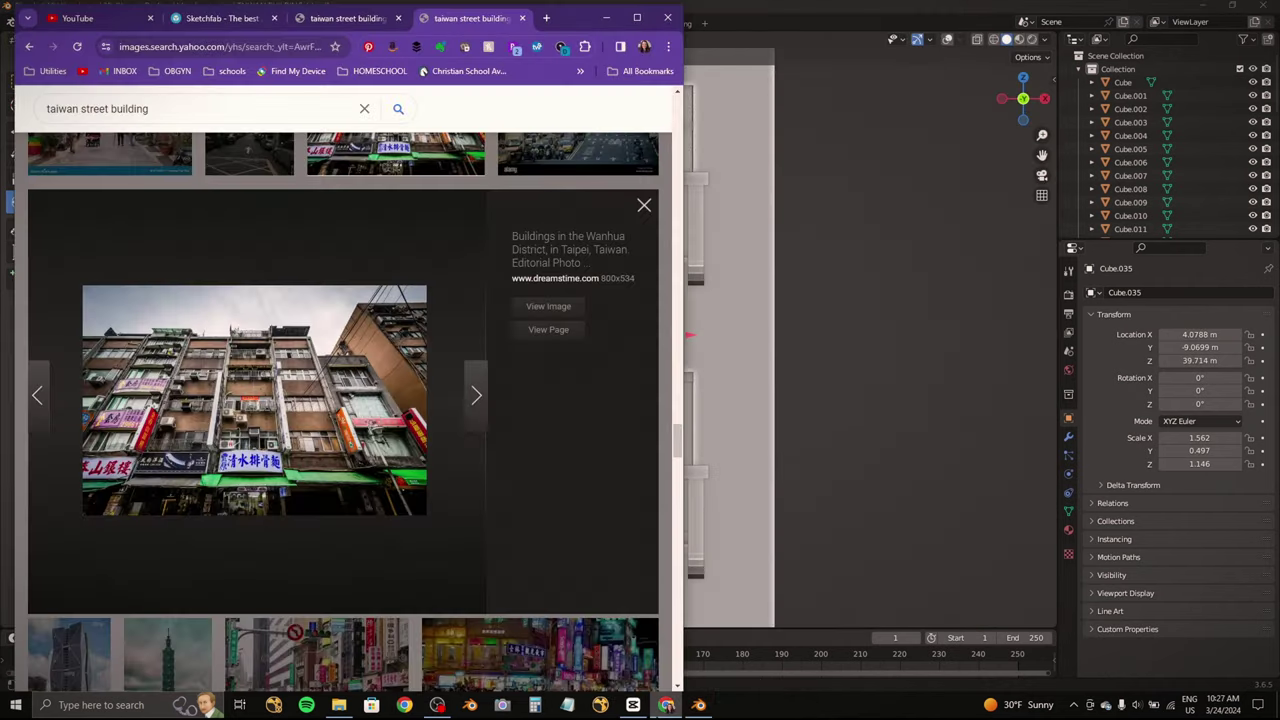
click(666, 704)
middle_drag(366, 360, 600, 330)
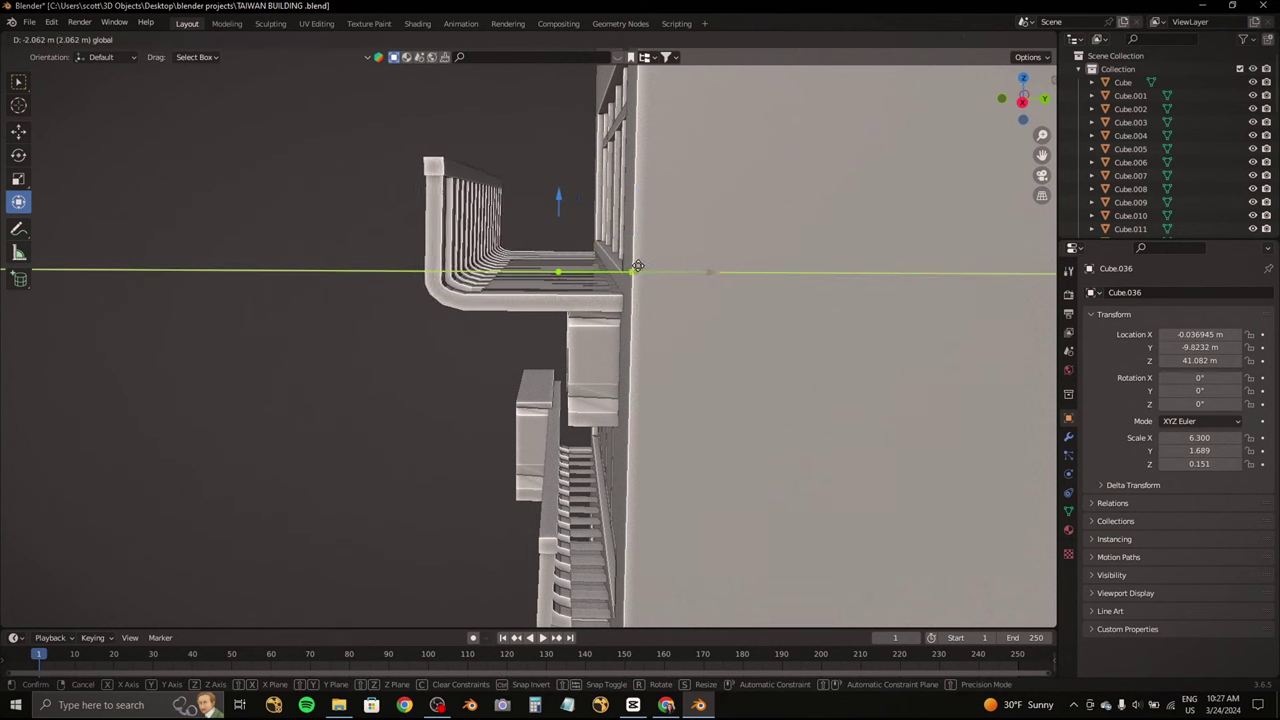
mouse_move(640, 330)
mouse_down()
mouse_move(677, 294)
mouse_move(673, 272)
mouse_up()
click(666, 704)
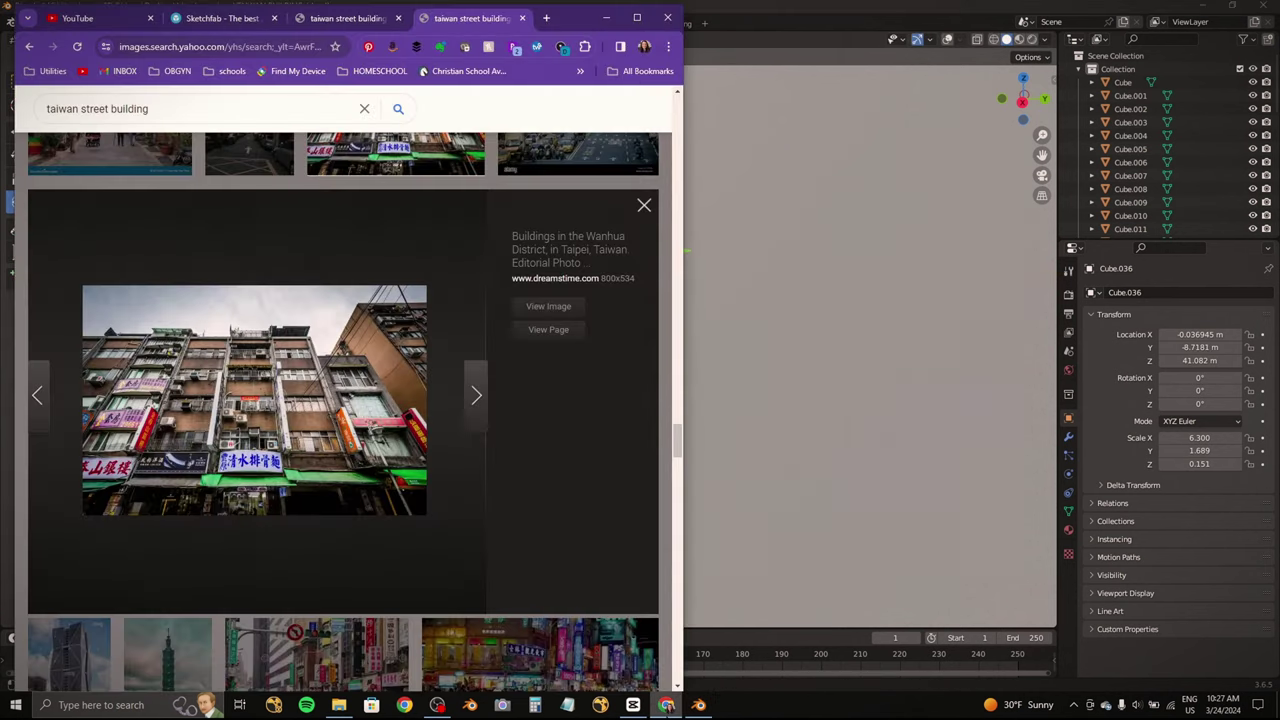
click(666, 704)
click(1021, 101)
key(s)
key(y)
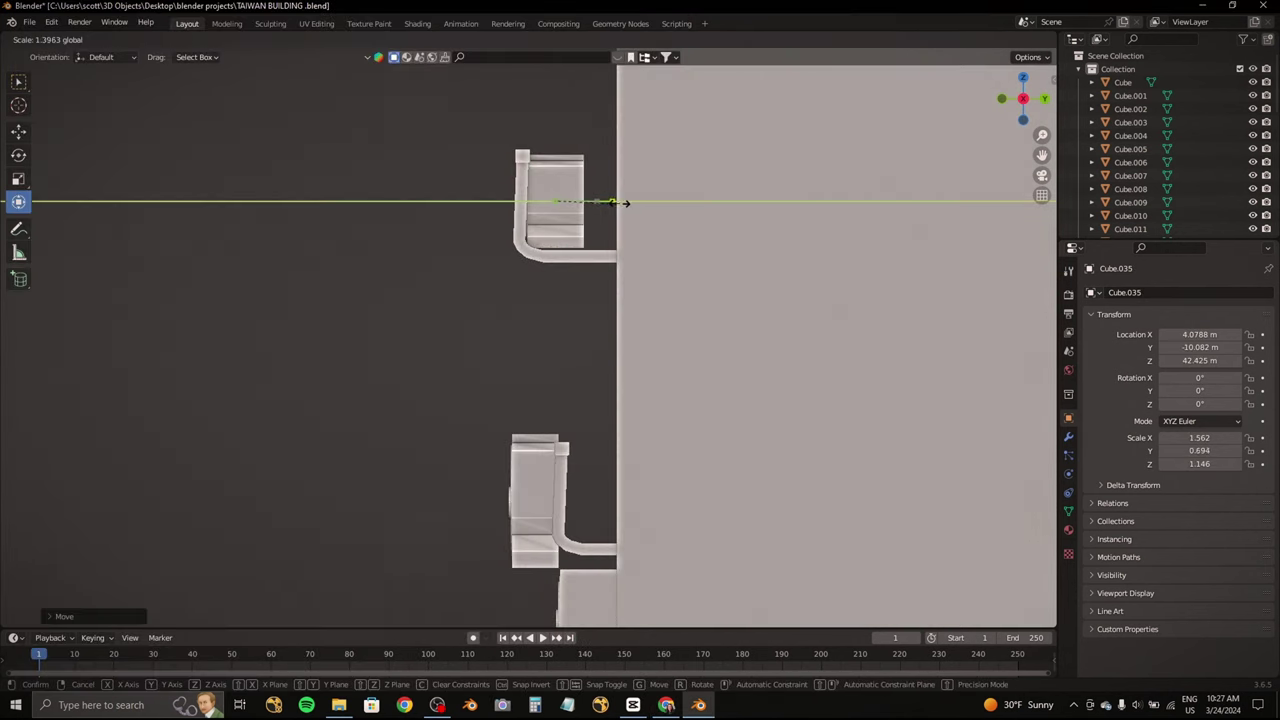
middle_drag(650, 215, 658, 300)
Step: Toggle the reference photo of the street building repeatedly to compare it with the model
click(666, 704)
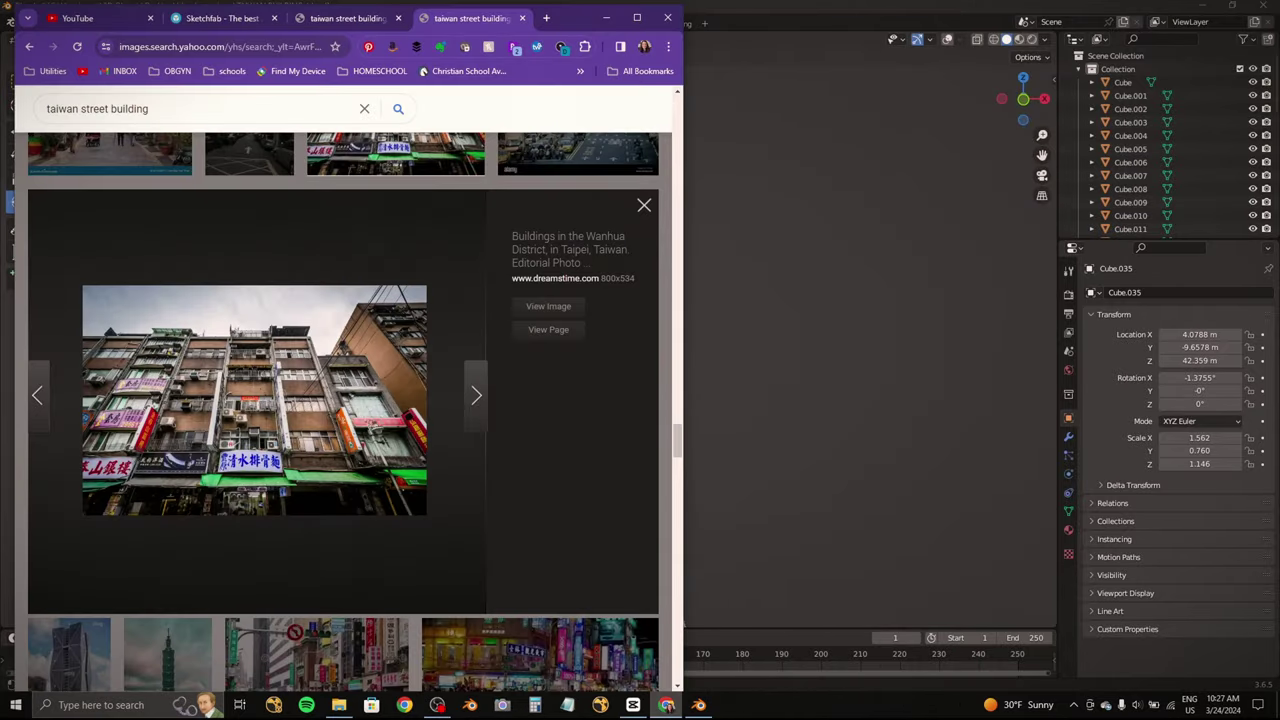
click(666, 704)
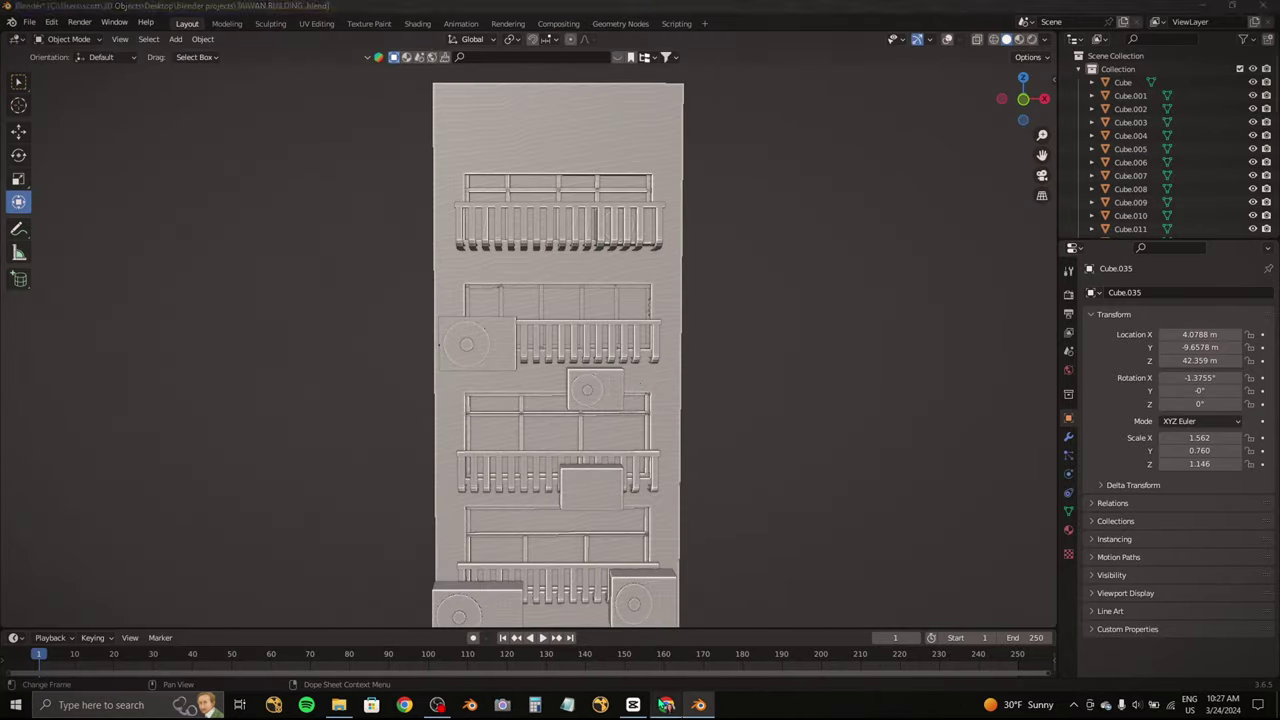
click(666, 704)
click(666, 704)
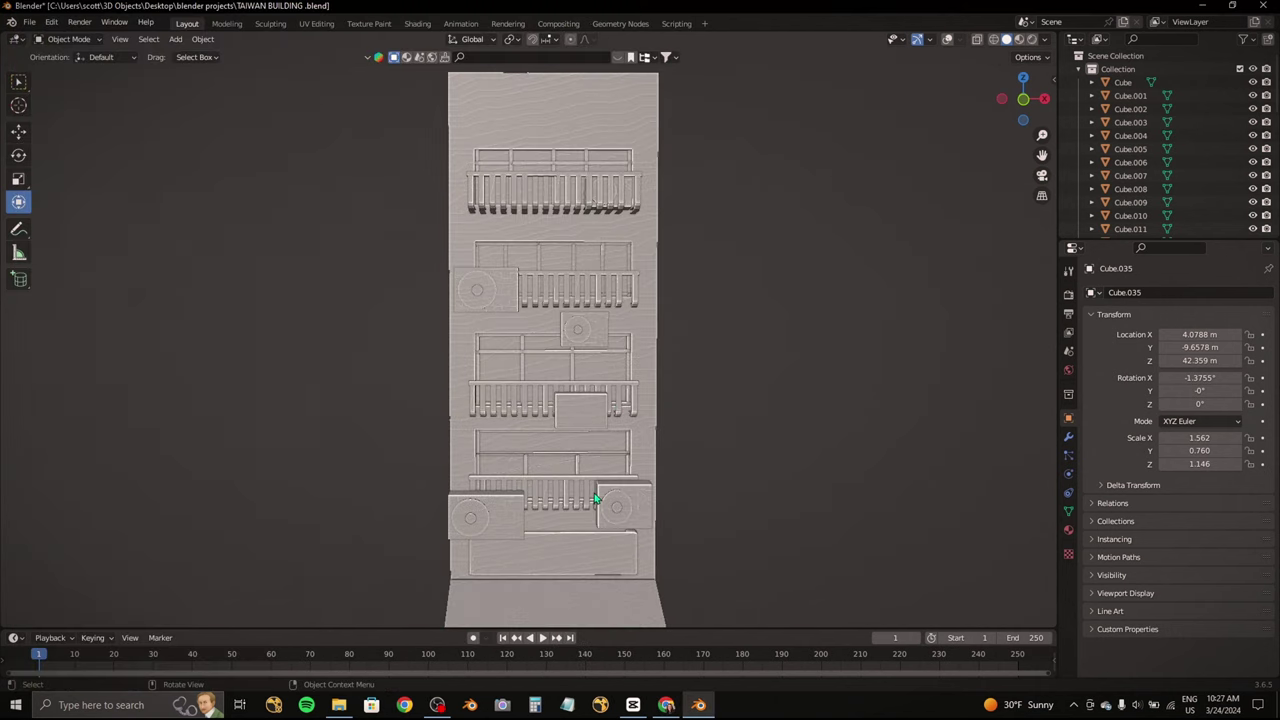
click(666, 704)
click(666, 704)
click(674, 705)
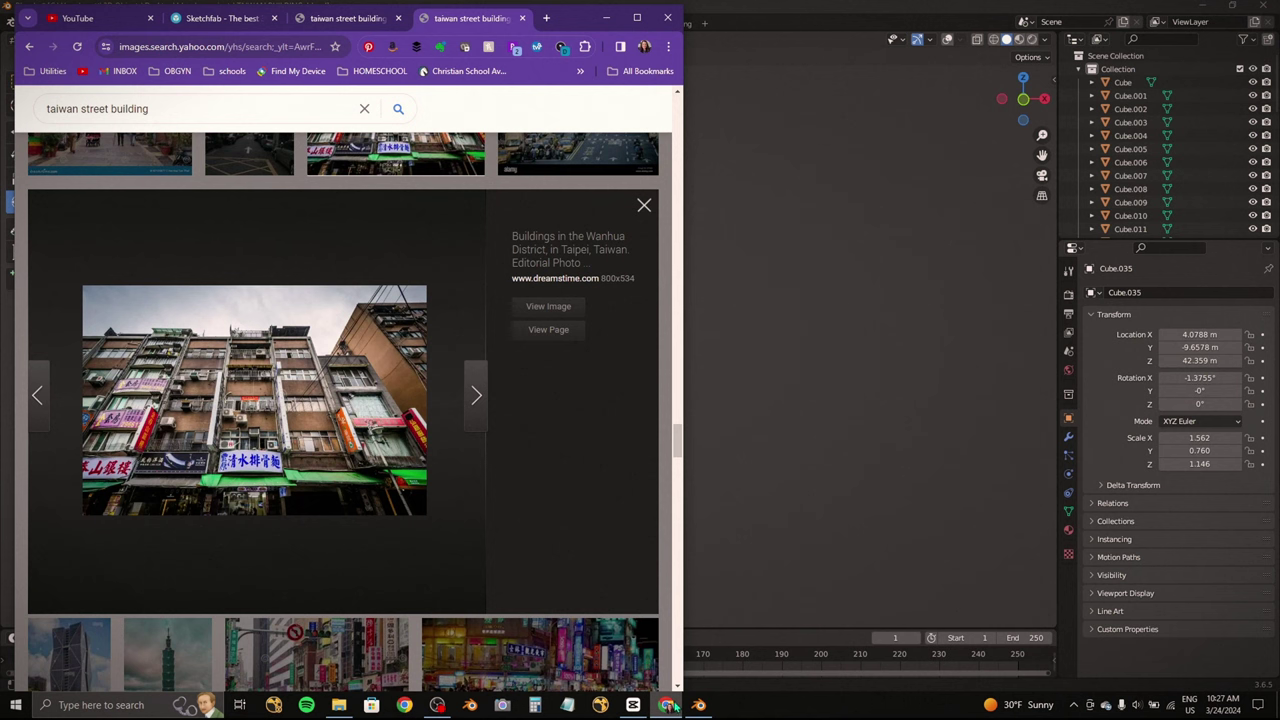
click(674, 705)
click(672, 705)
click(668, 705)
click(666, 705)
click(666, 705)
Step: Move the small AC unit further right and lower on the facade
click(577, 371)
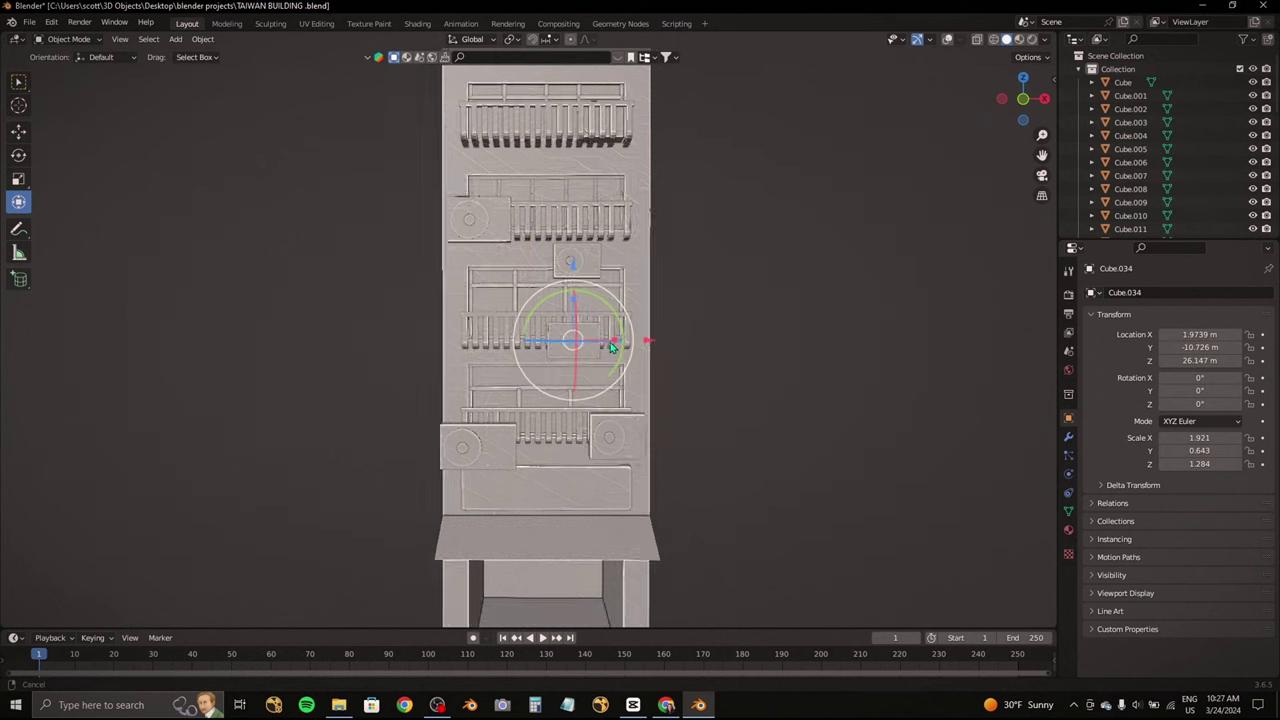
scroll(590, 372, up, 2)
key(g)
click(1024, 100)
key(g)
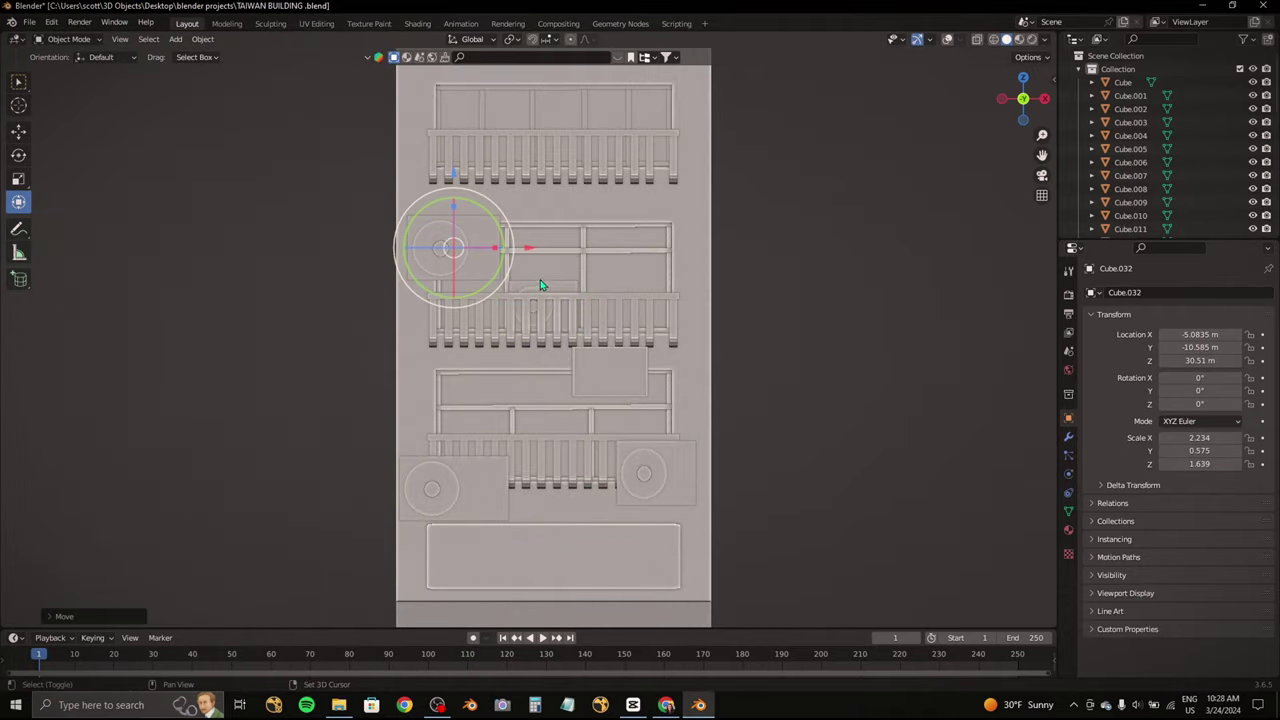
Step: Drop the other AC unit lower on the wall and set its depth flush against the wall
shift+click(540, 285)
key(g)
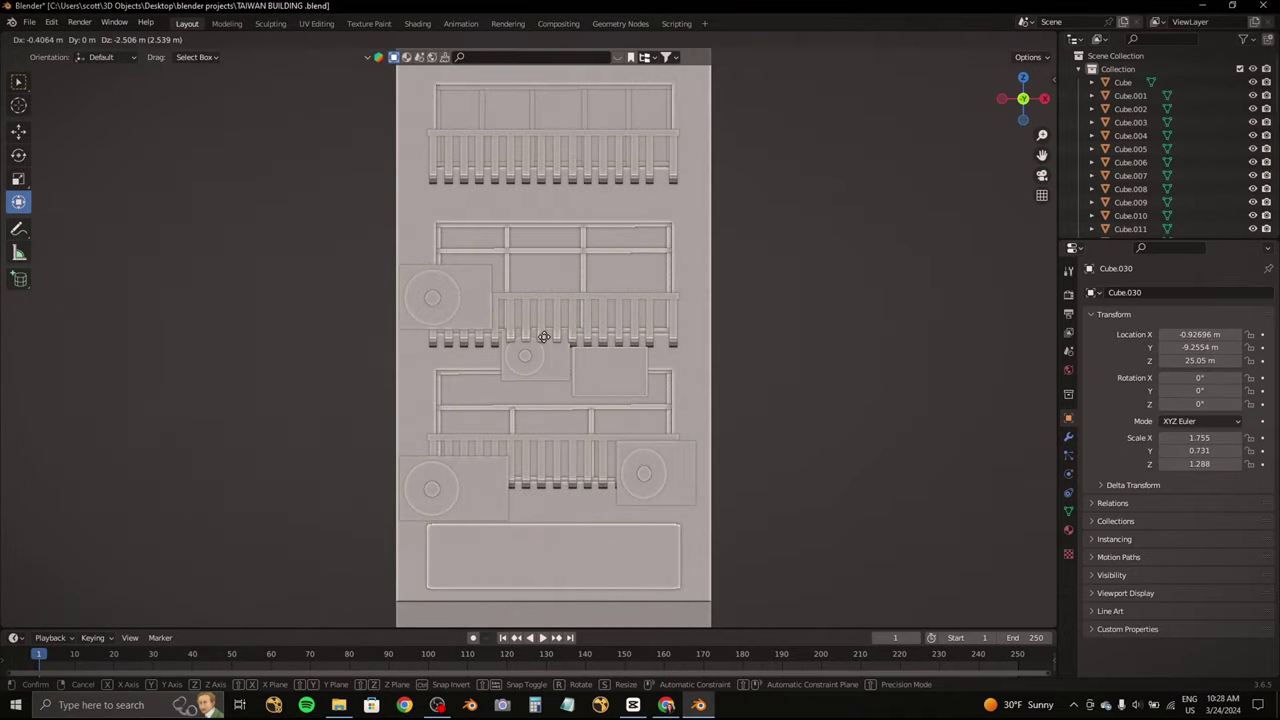
click(543, 318)
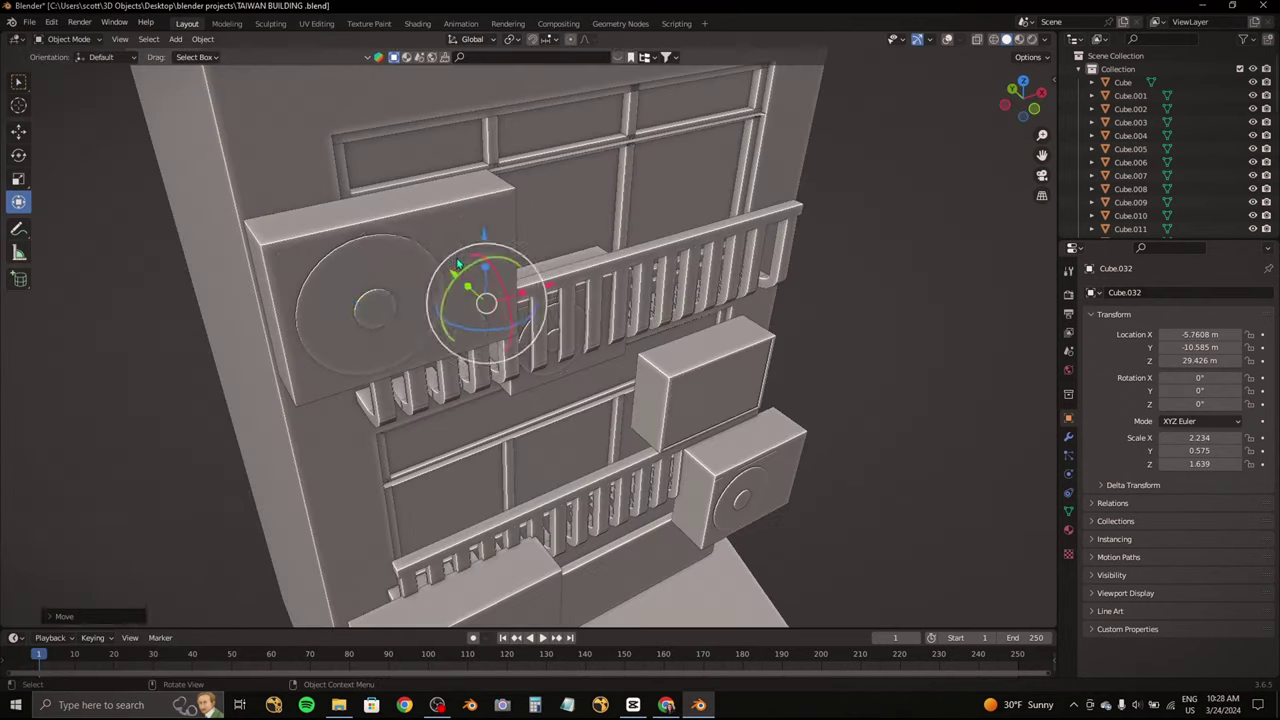
mouse_move(457, 263)
middle_down()
mouse_move(520, 300)
mouse_move(450, 307)
middle_up()
key(g)
key(y)
click(520, 300)
Step: Slide the AC unit sideways along X and shrink it slightly
key(g)
key(x)
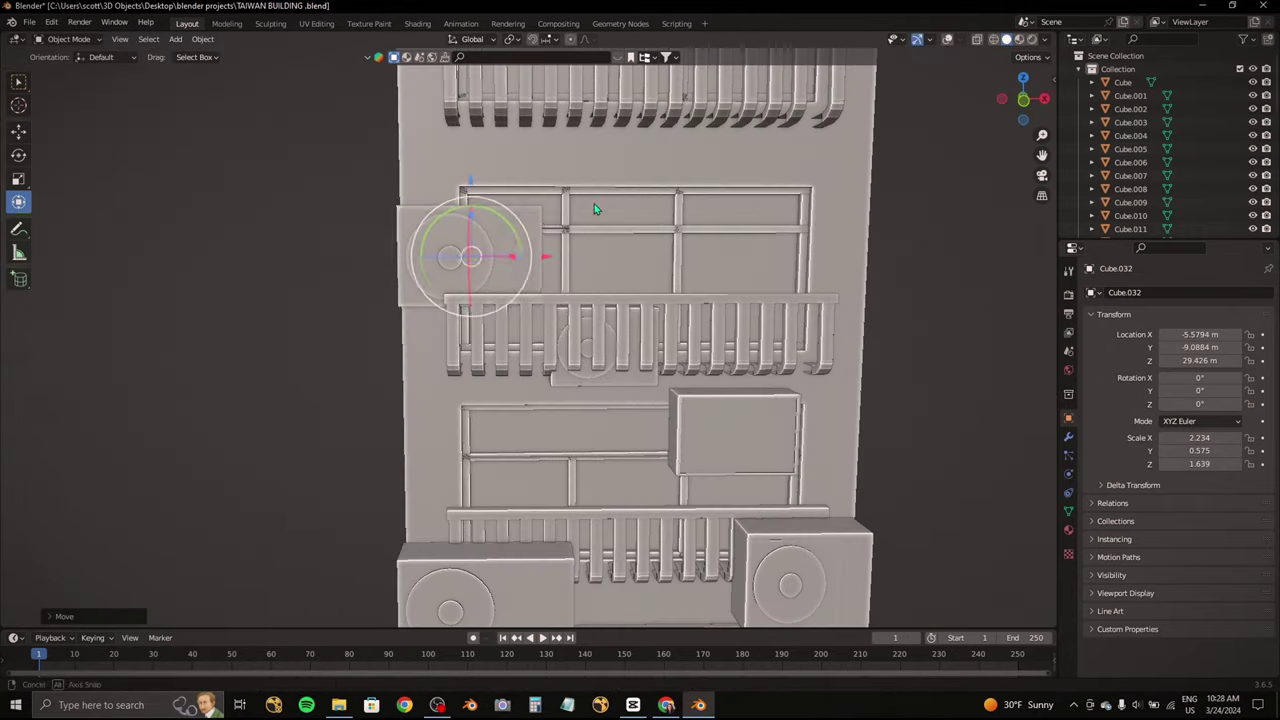
middle_drag(594, 209, 575, 230)
key(s)
click(565, 245)
key(g)
key(x)
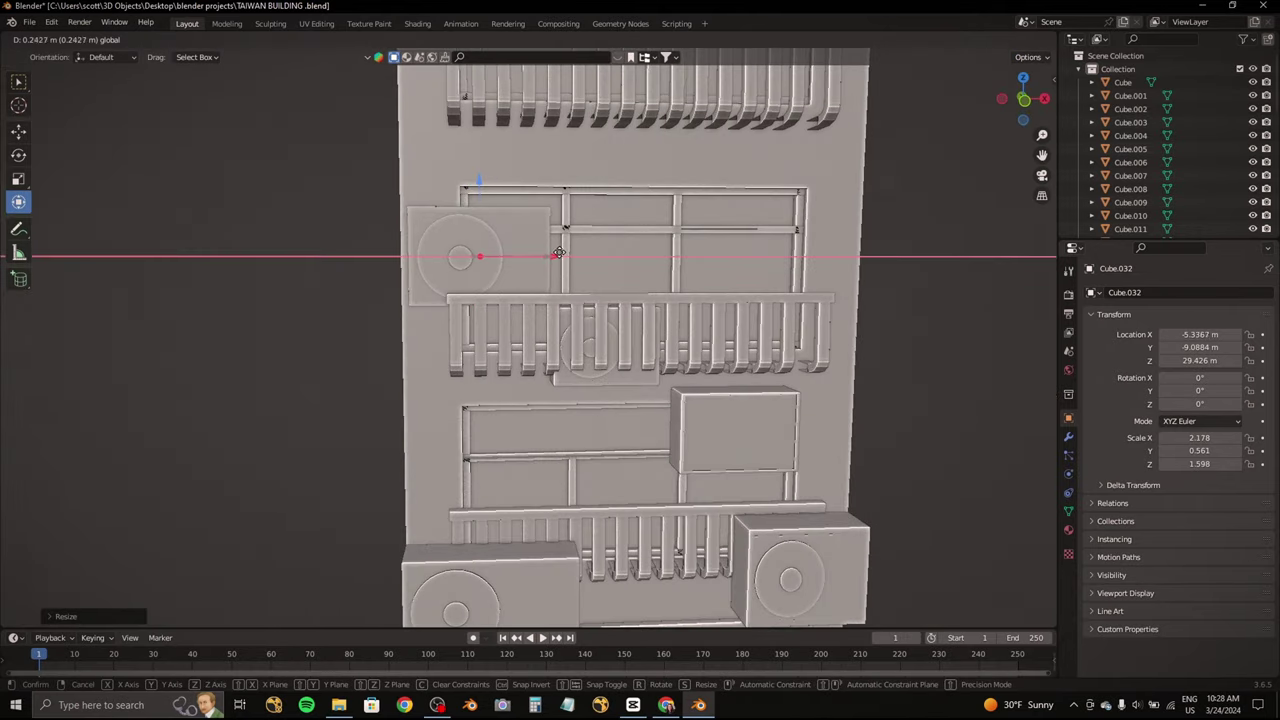
Step: Tilt the AC unit slightly, checking it from side and front views
click(1003, 101)
key(g)
key(y)
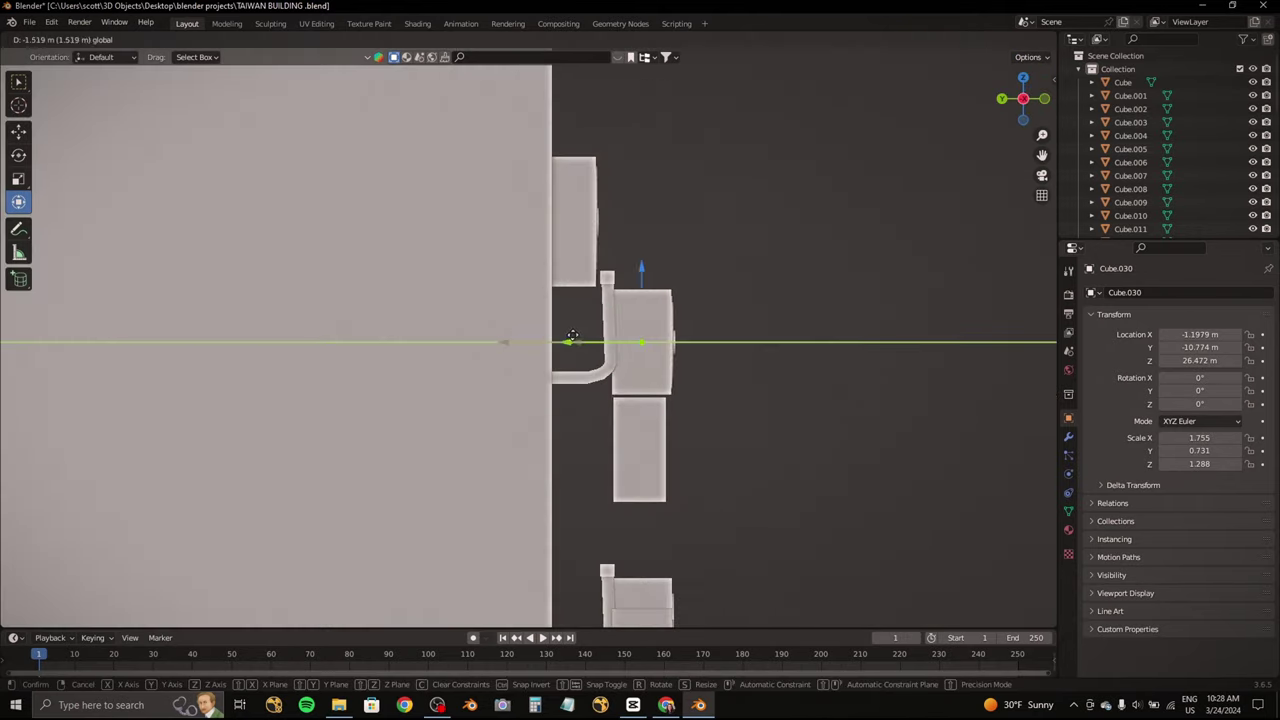
key(g)
key(y)
click(568, 345)
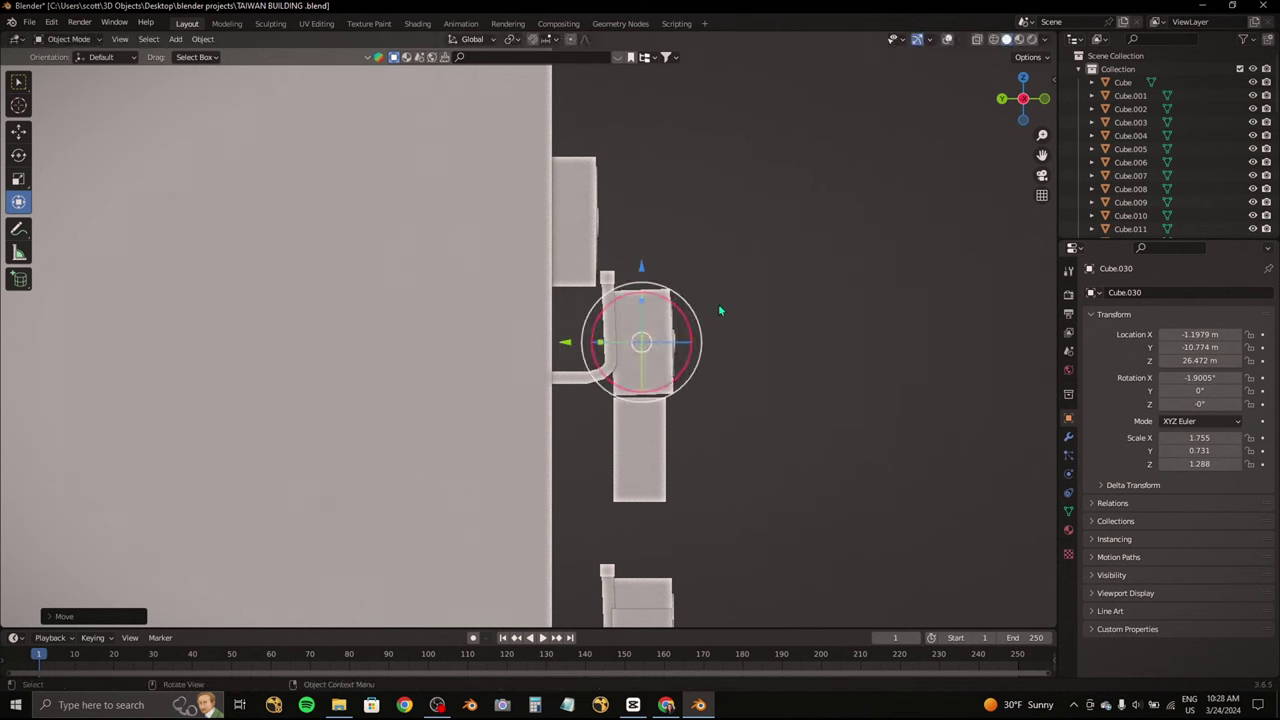
click(1044, 99)
Step: Drop the AC unit at its new spot on the facade and compare it with the reference photo
key(g)
click(731, 250)
scroll(704, 282, down, 2)
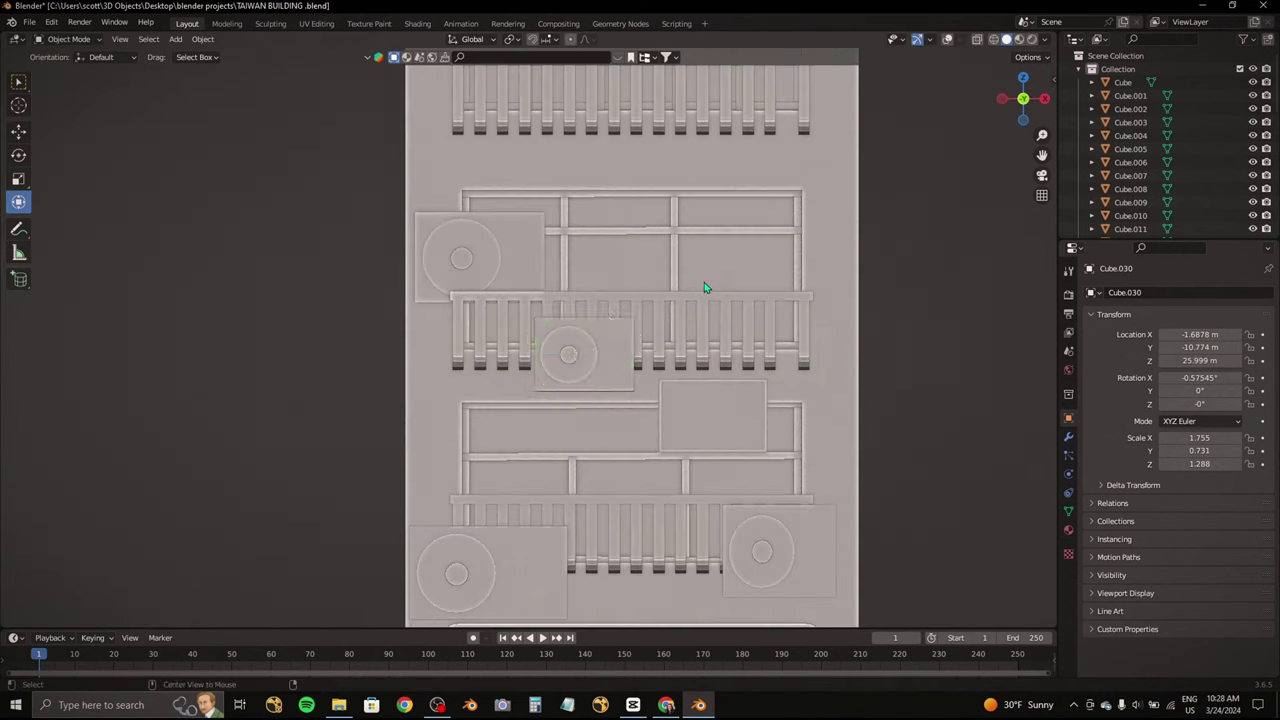
scroll(674, 339, down, 2)
scroll(715, 378, down, 3)
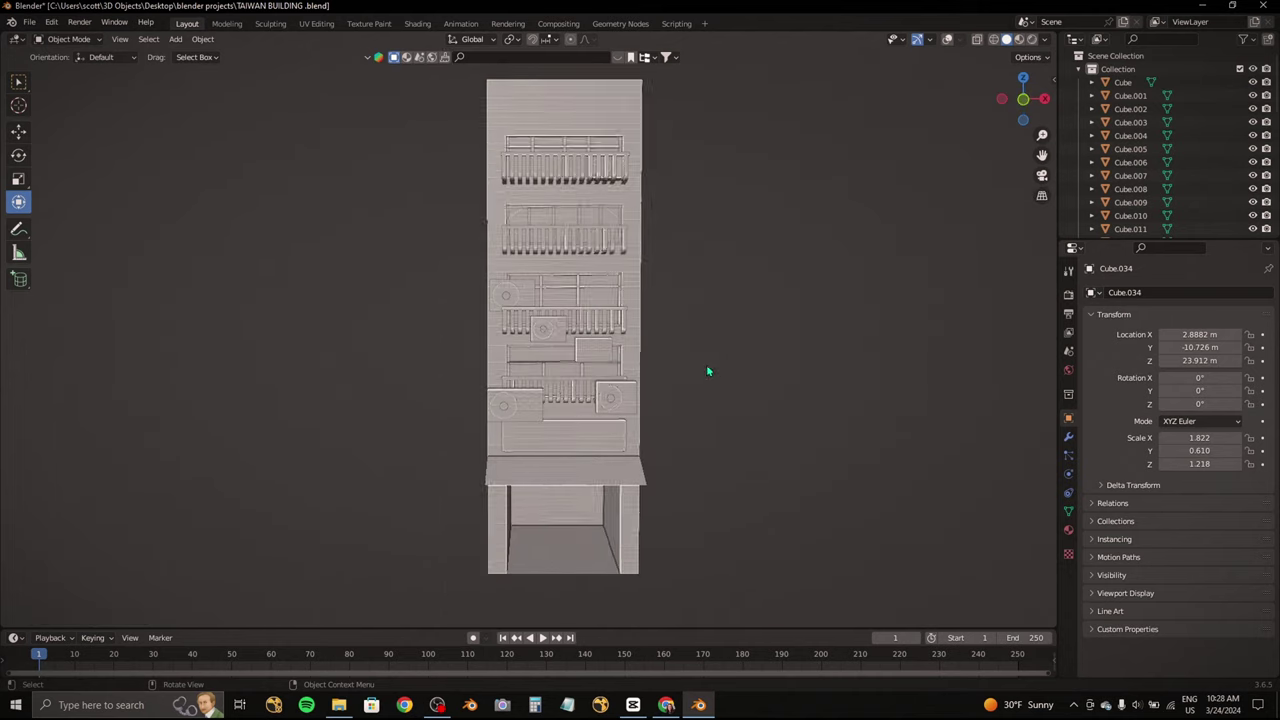
click(666, 705)
click(666, 705)
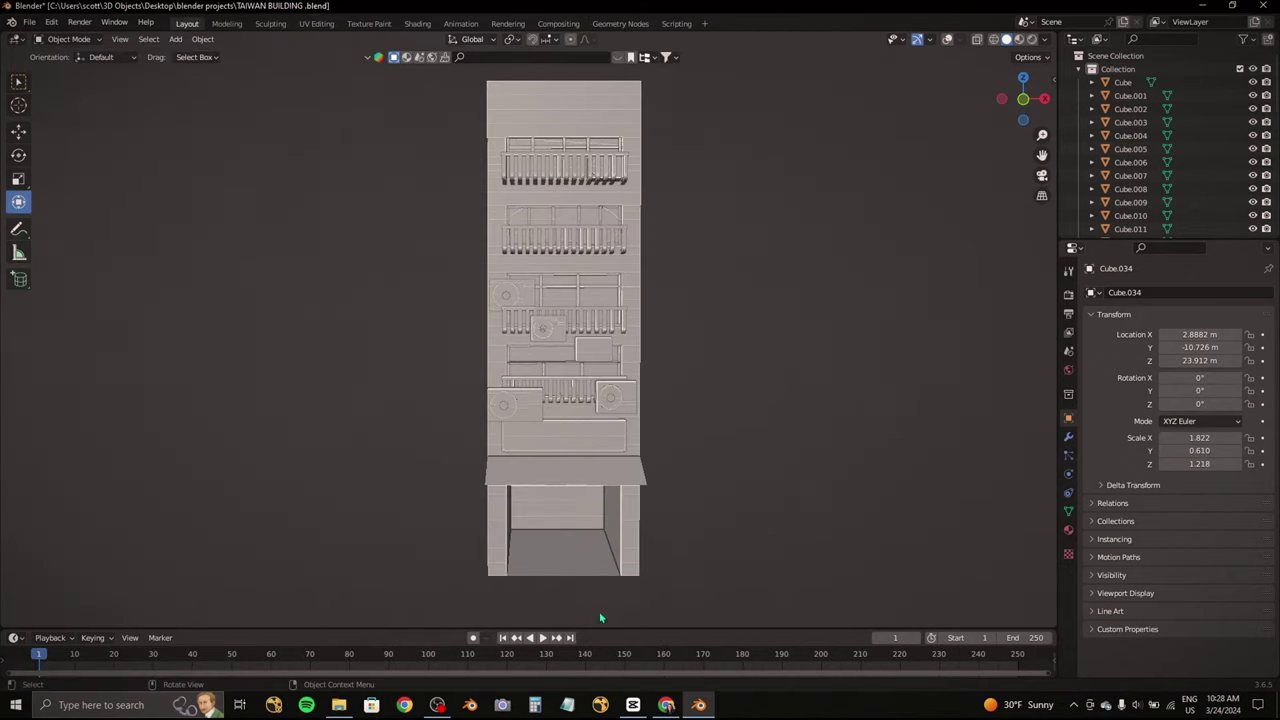
click(666, 705)
click(666, 705)
click(666, 705)
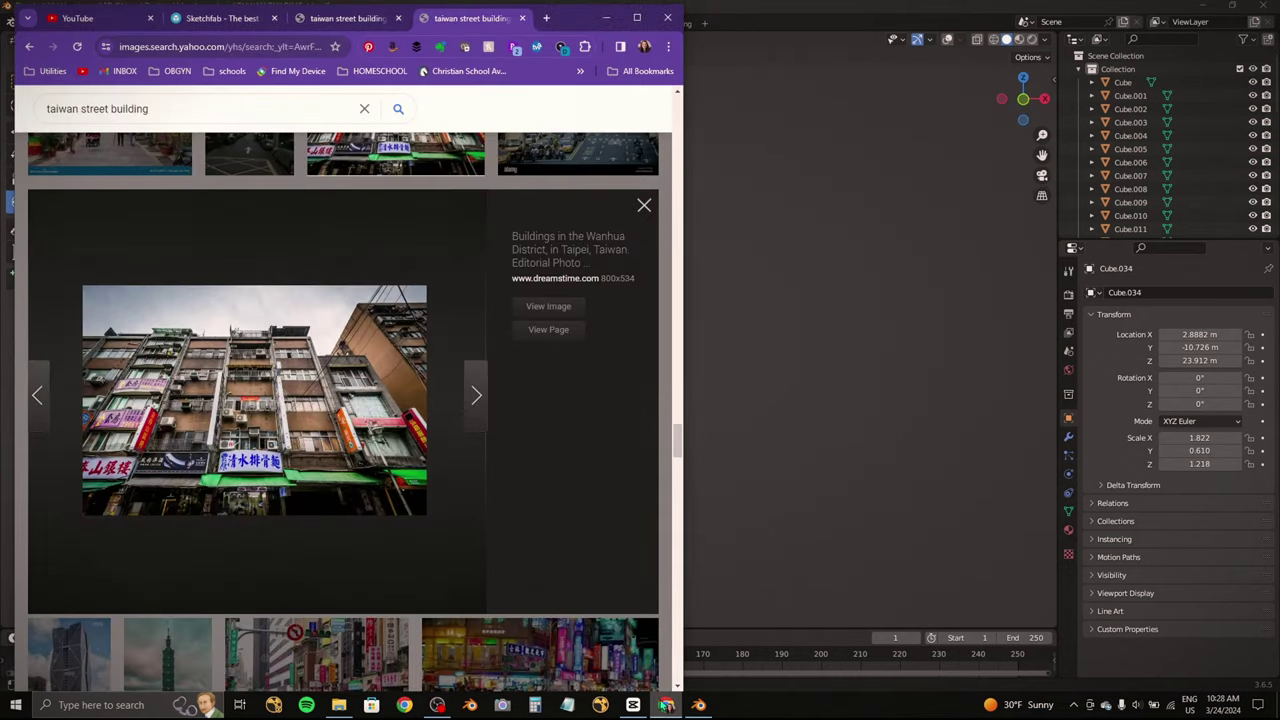
click(666, 705)
click(666, 705)
click(666, 705)
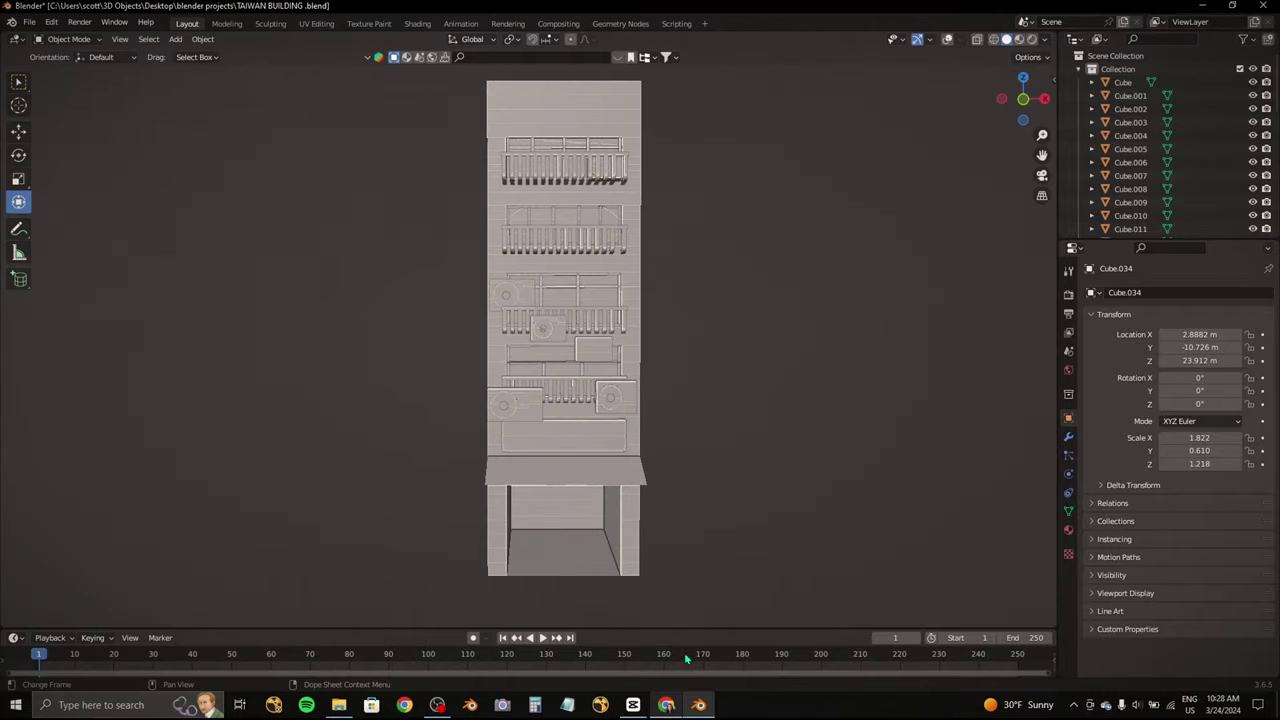
Step: In front view, narrow the lower middle AC unit along X and slide it toward the railing
click(1025, 100)
key(s)
key(x)
click(655, 356)
key(g)
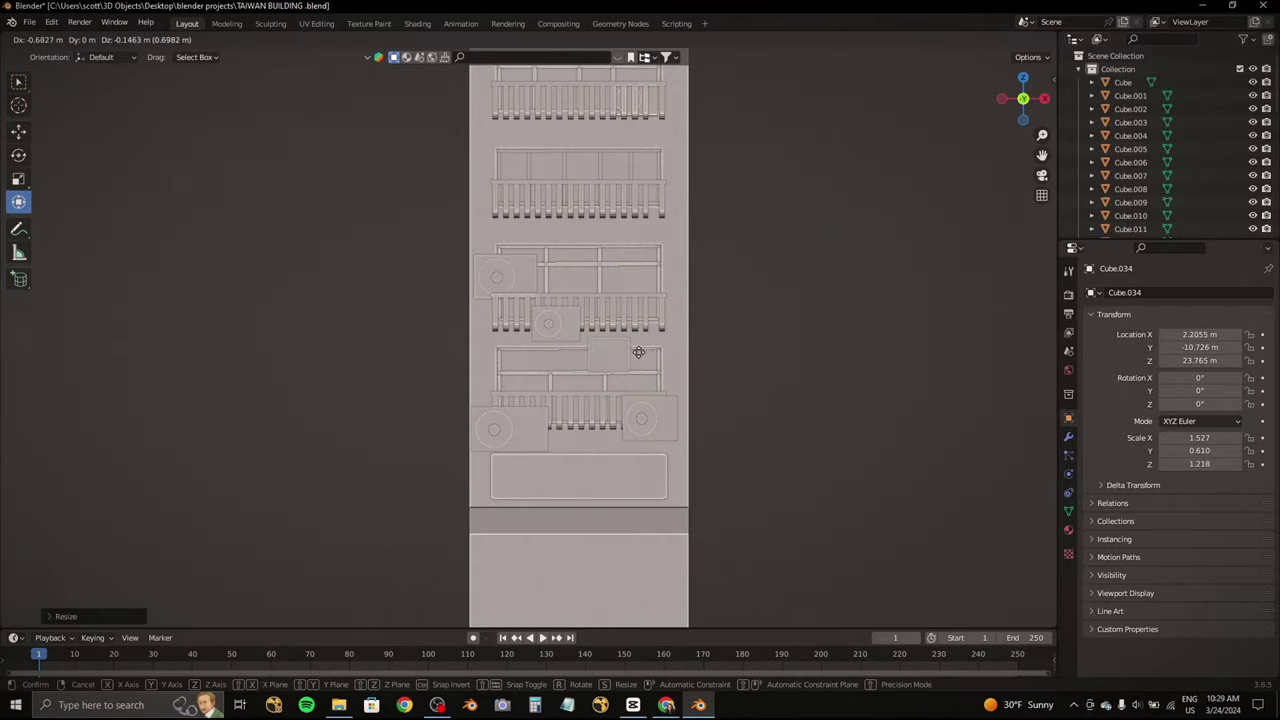
click(666, 705)
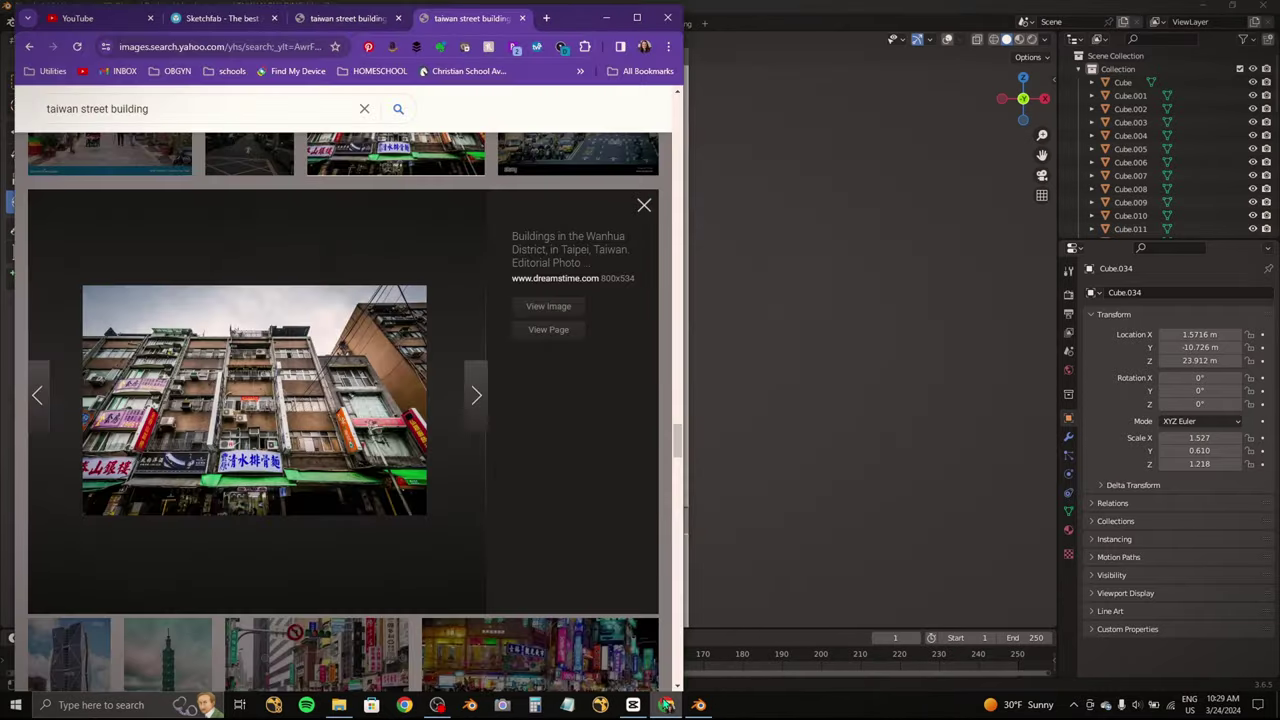
click(666, 705)
drag(586, 343, 575, 322)
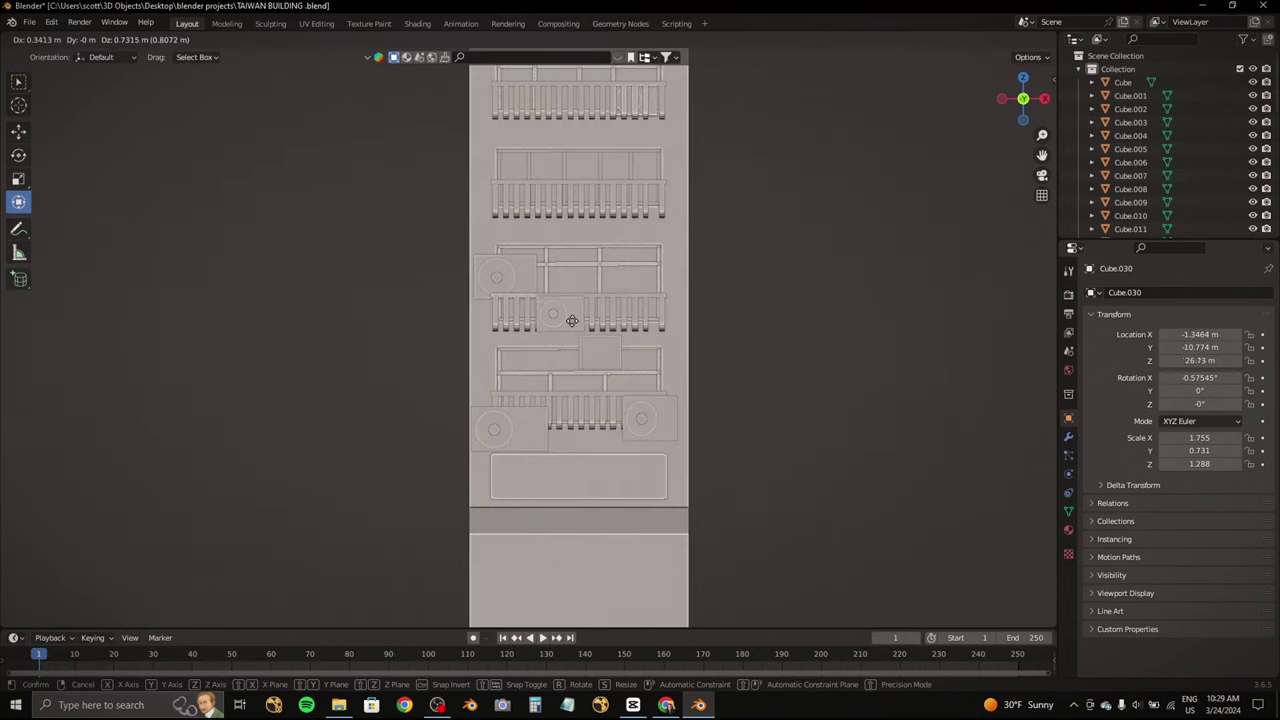
click(666, 705)
click(666, 705)
Step: Reposition the middle-floor AC unit over the railing and shift it horizontally along X
key(g)
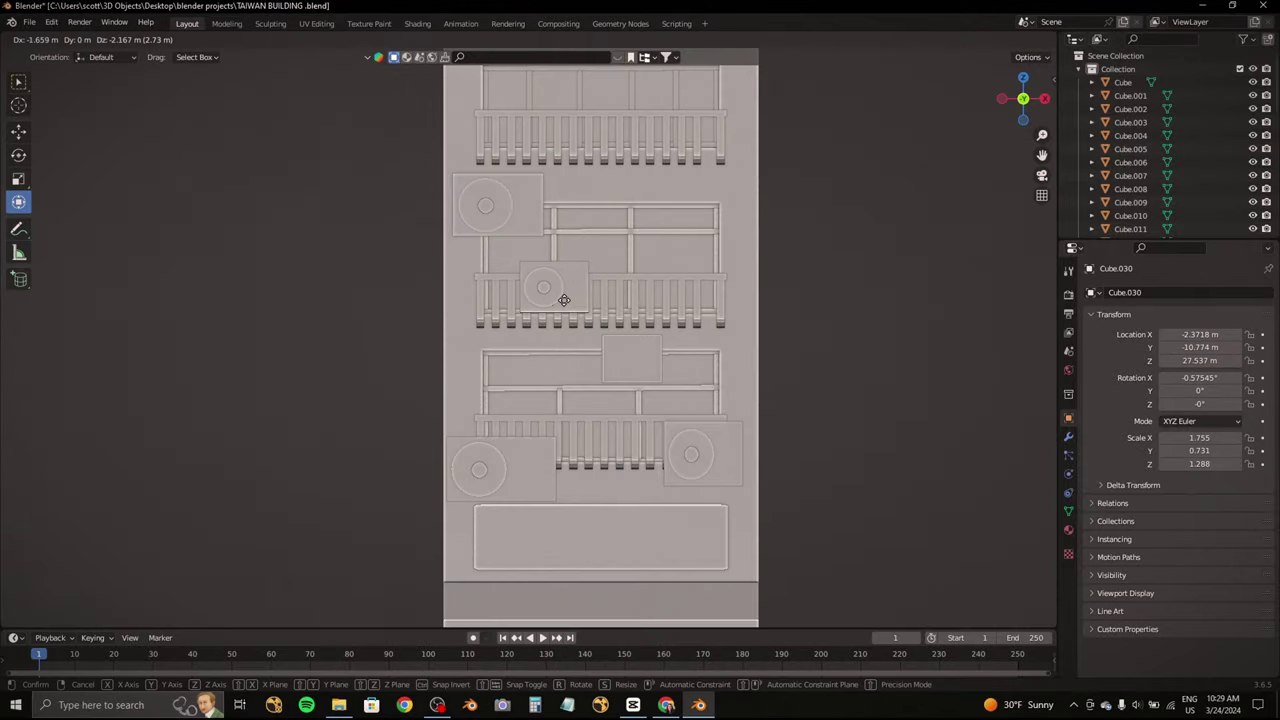
click(564, 300)
middle_drag(564, 300, 530, 298)
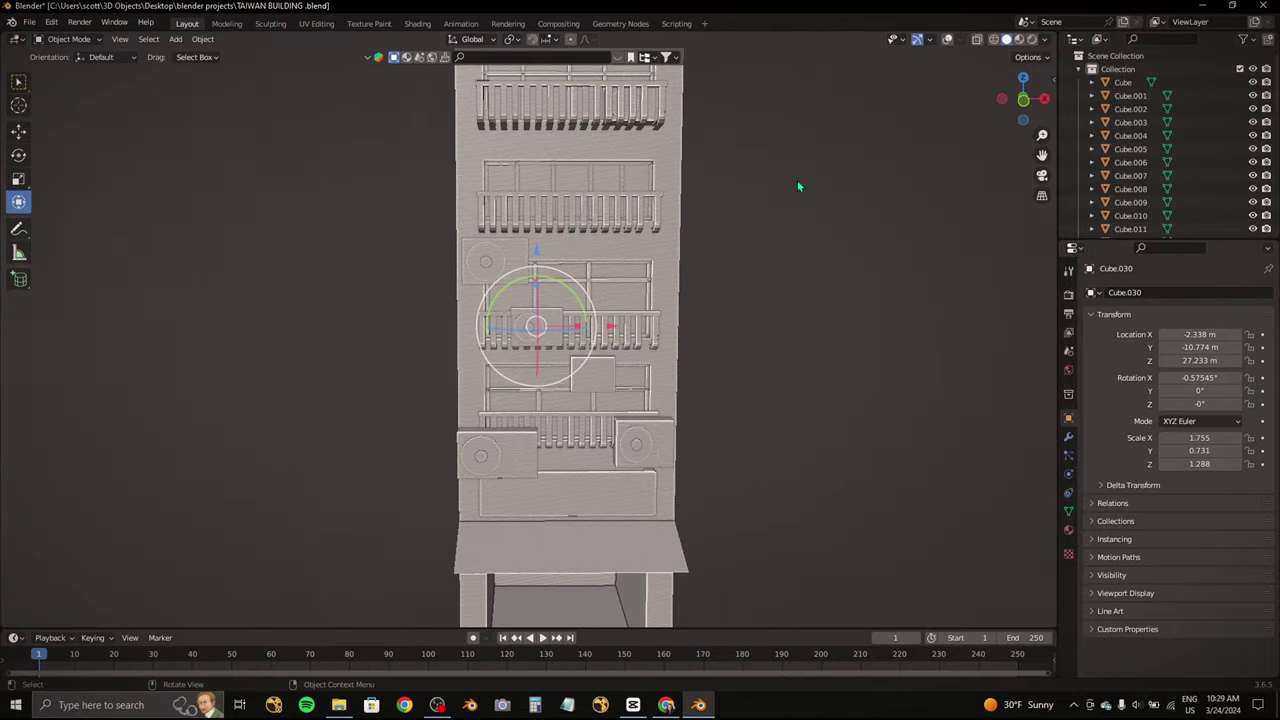
key(KP_5)
key(x)
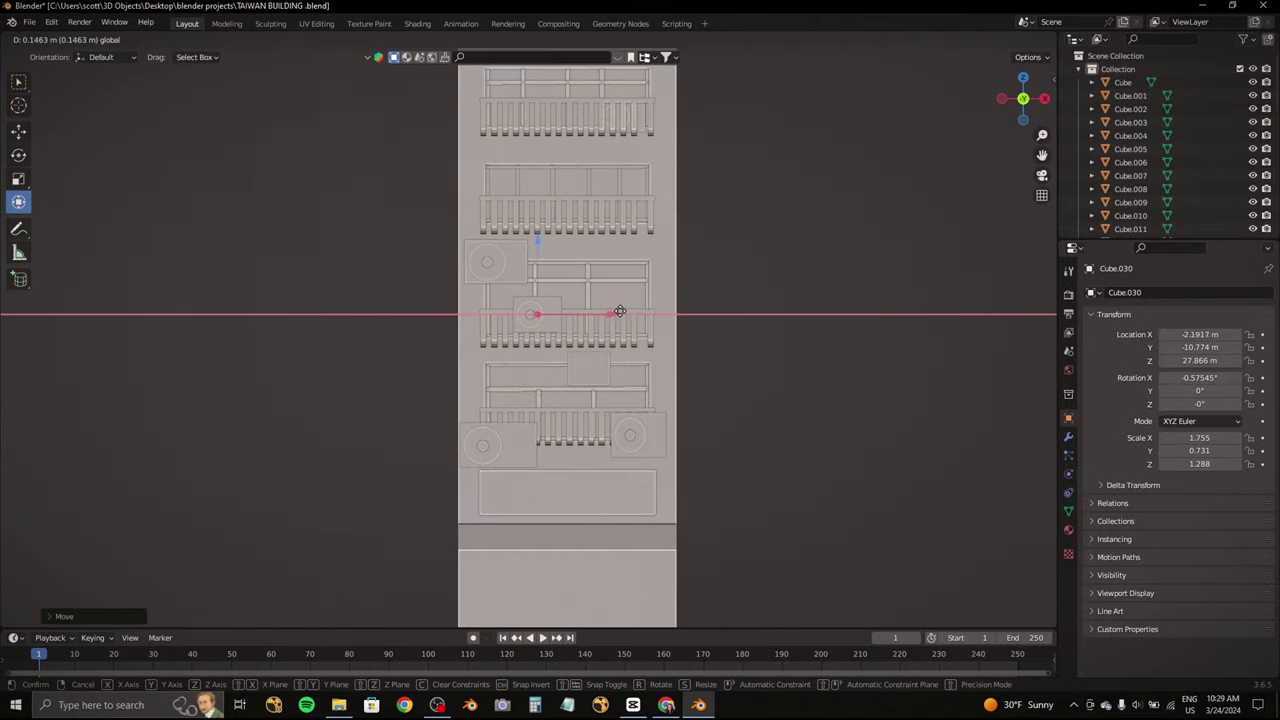
click(666, 705)
click(666, 705)
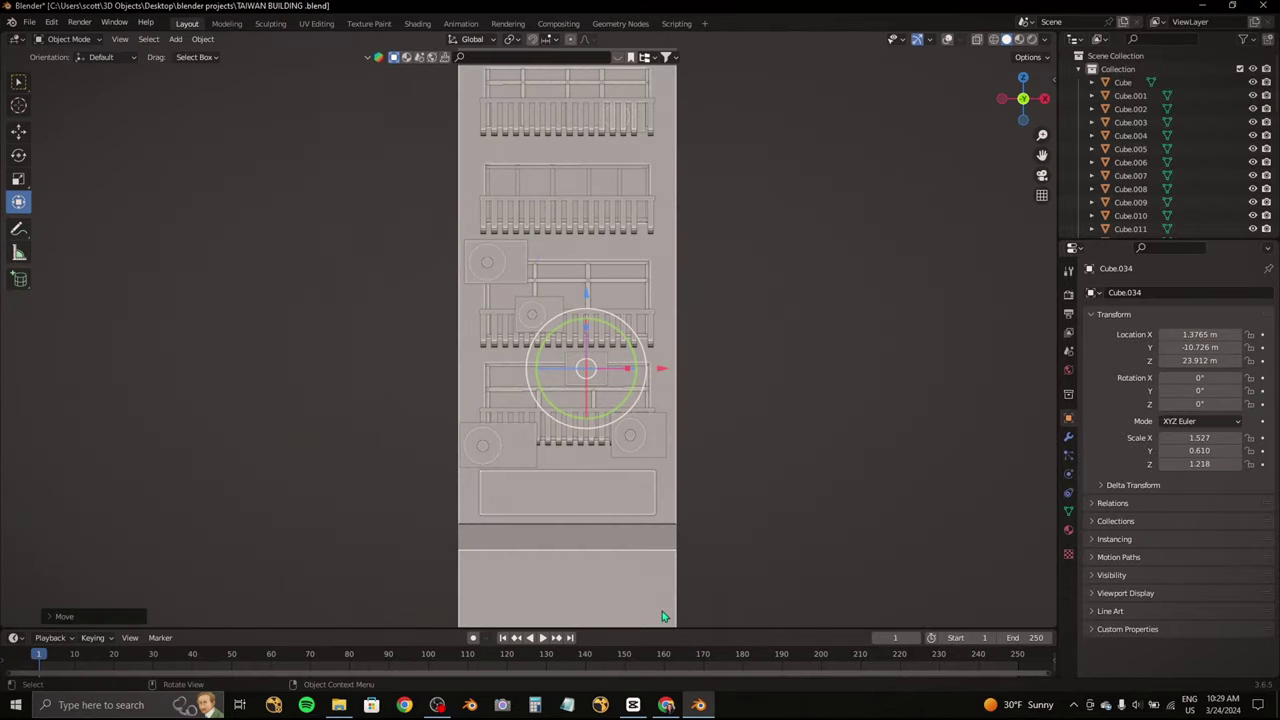
click(666, 705)
click(666, 705)
click(666, 705)
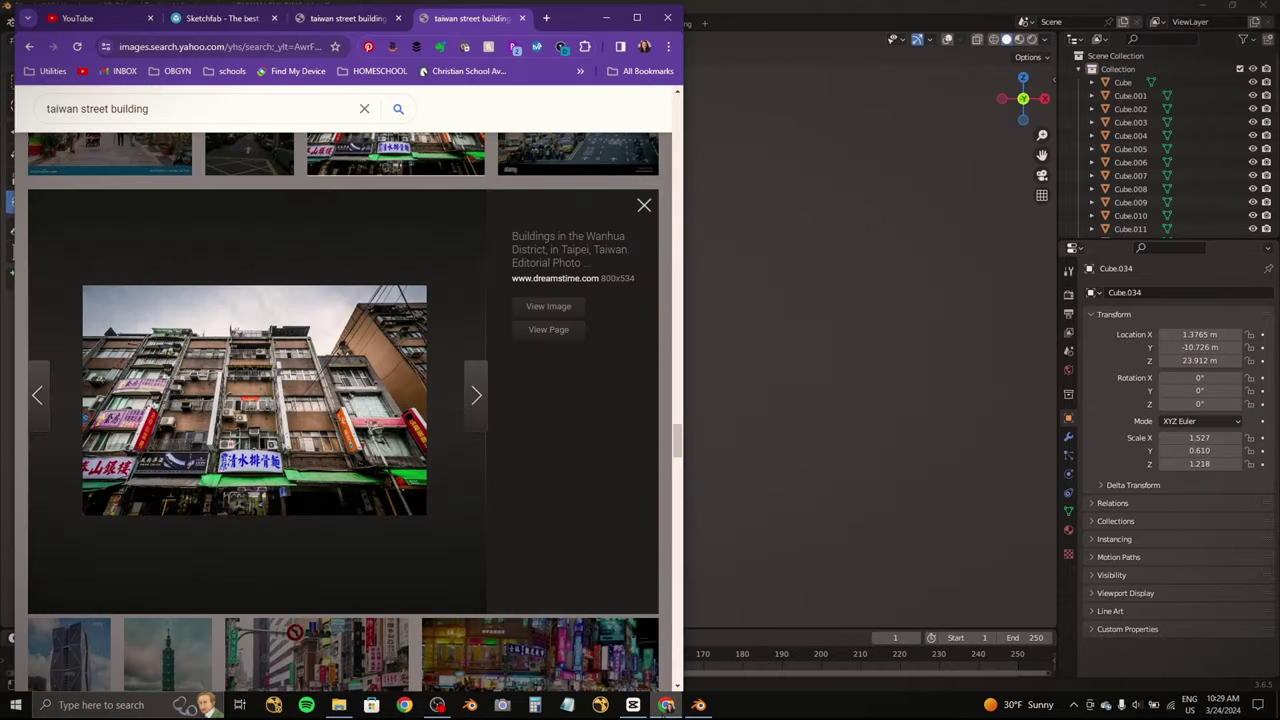
click(666, 705)
Step: Shift the lower AC unit along X toward the centre and check it against the photo
click(1044, 98)
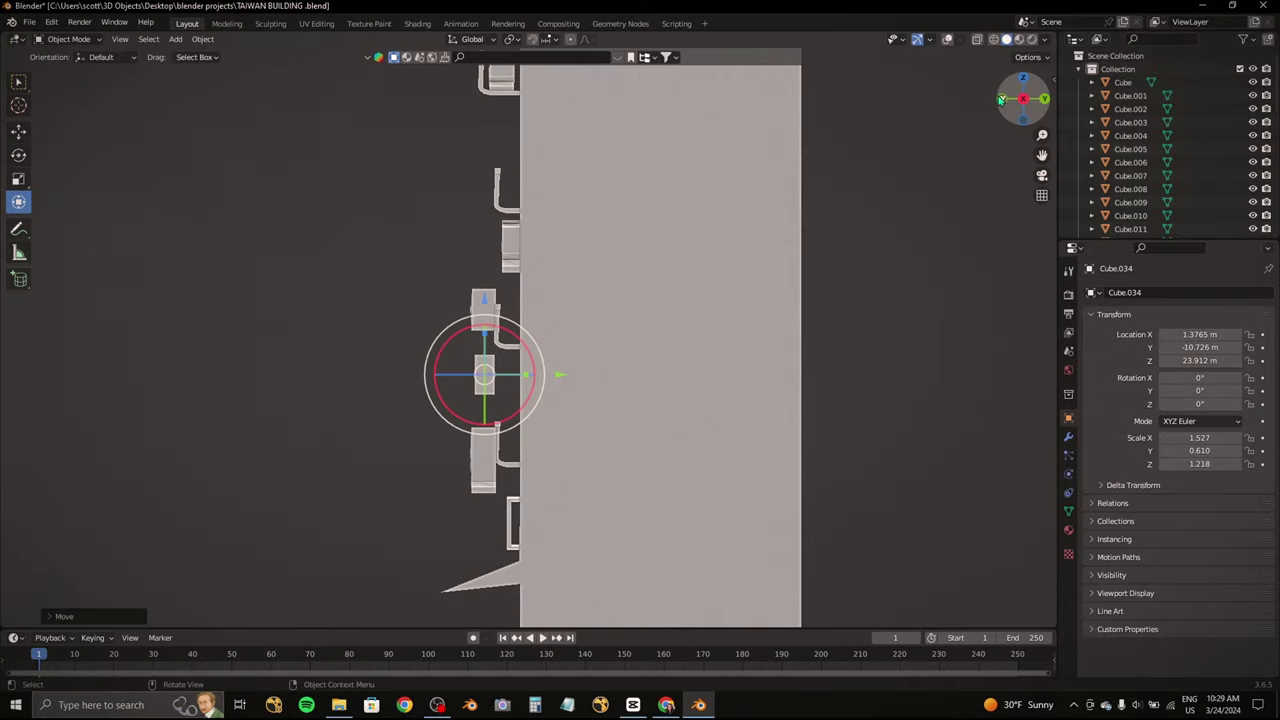
click(1001, 98)
key(g)
key(x)
click(662, 558)
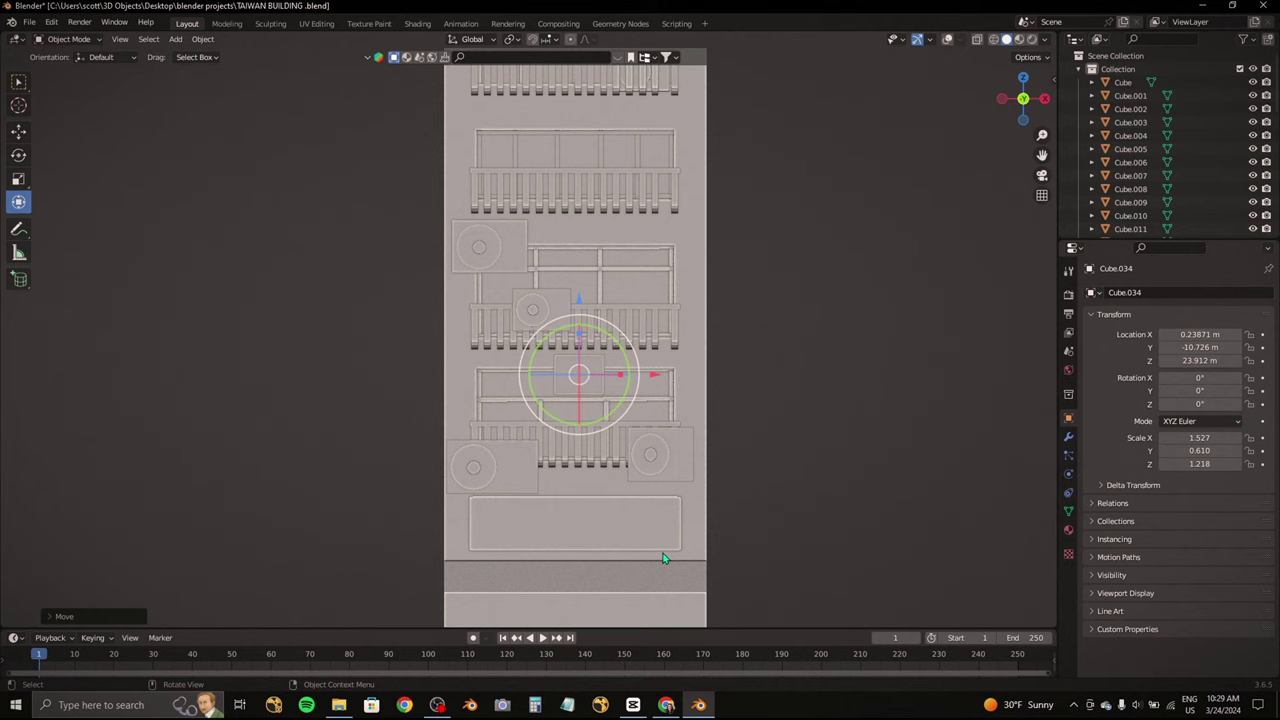
click(666, 705)
click(666, 705)
click(666, 705)
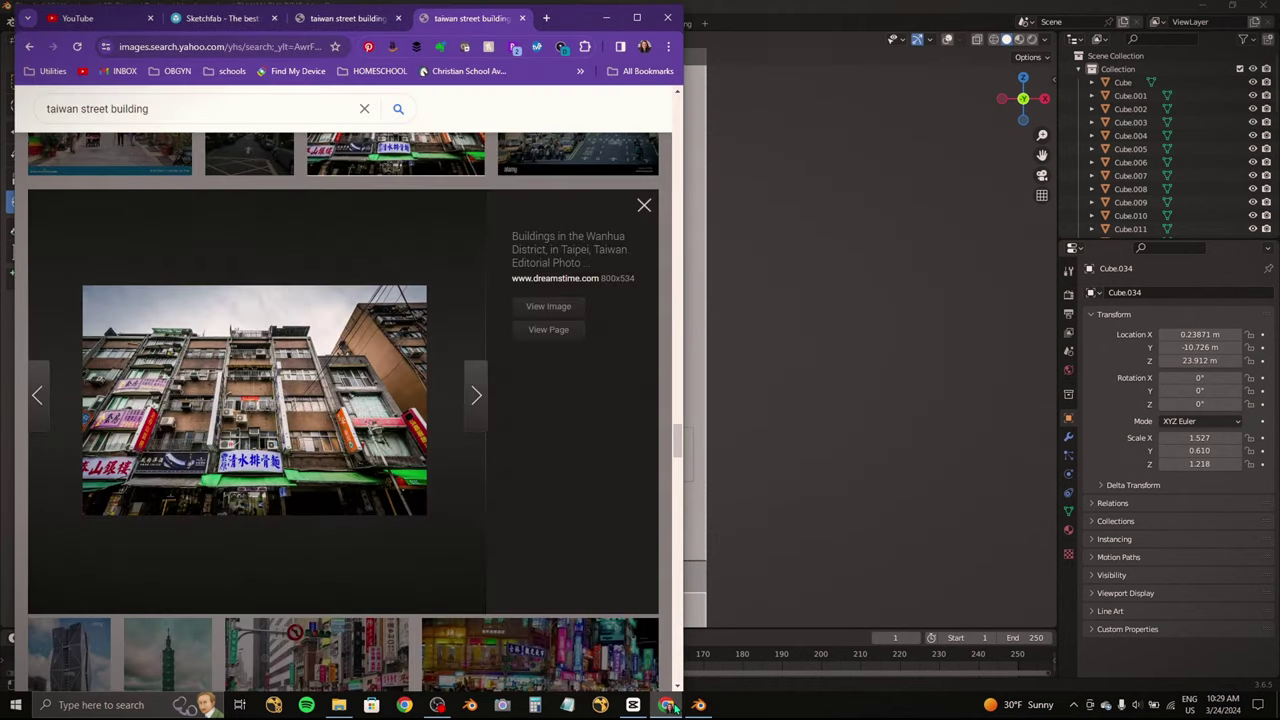
click(666, 705)
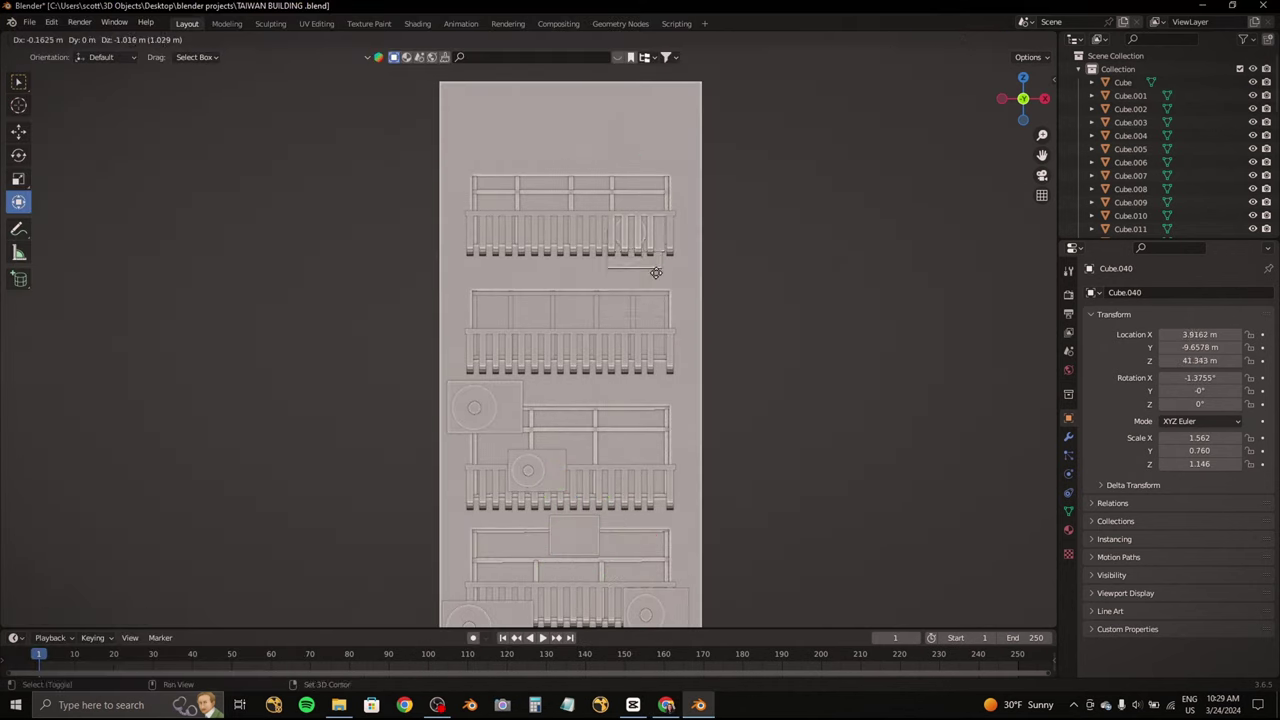
Step: From the side view, lower the upper AC unit slightly along Z, then check the reference photo
key(KP_3)
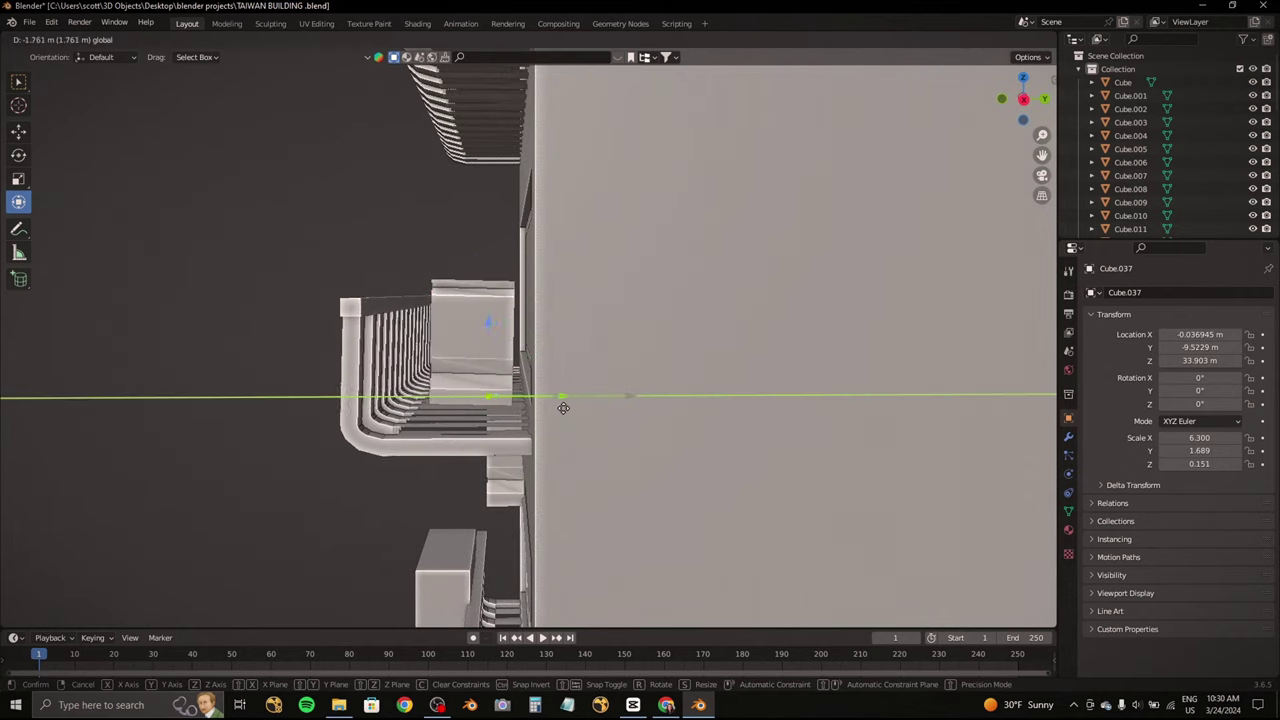
key(g)
key(z)
key(Return)
key(KP_1)
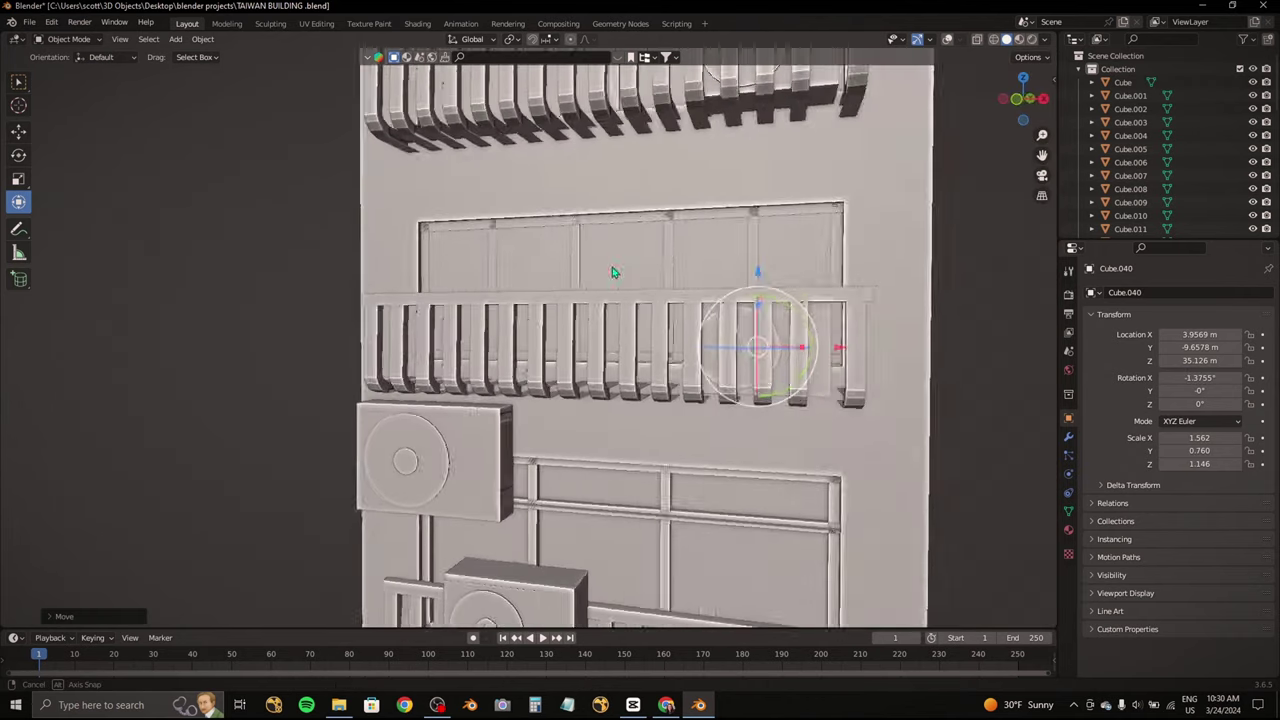
click(666, 705)
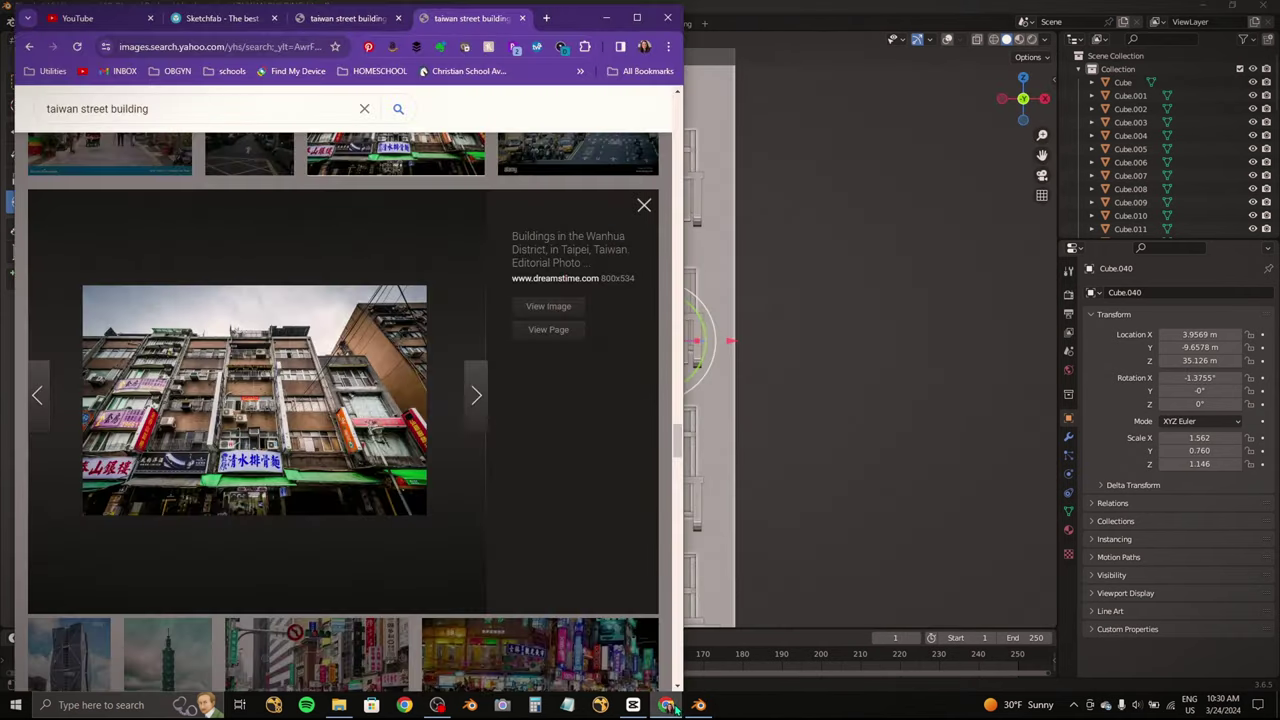
click(670, 706)
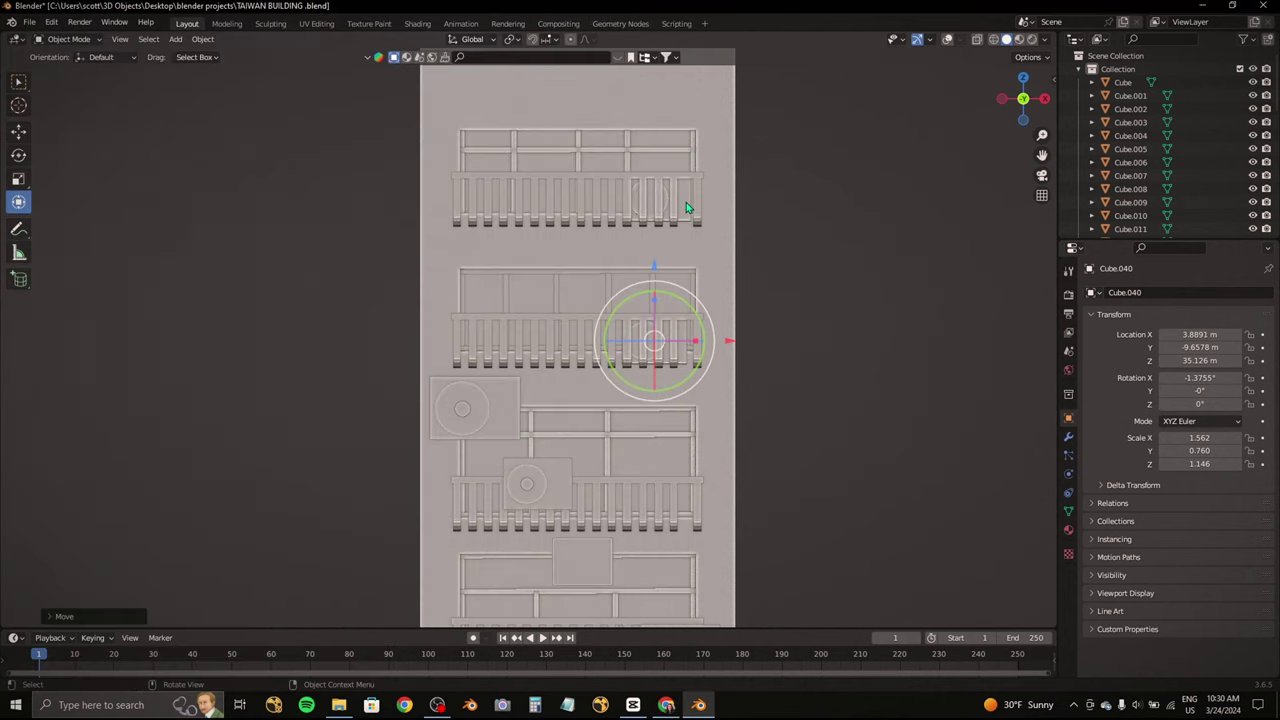
right_click(645, 247)
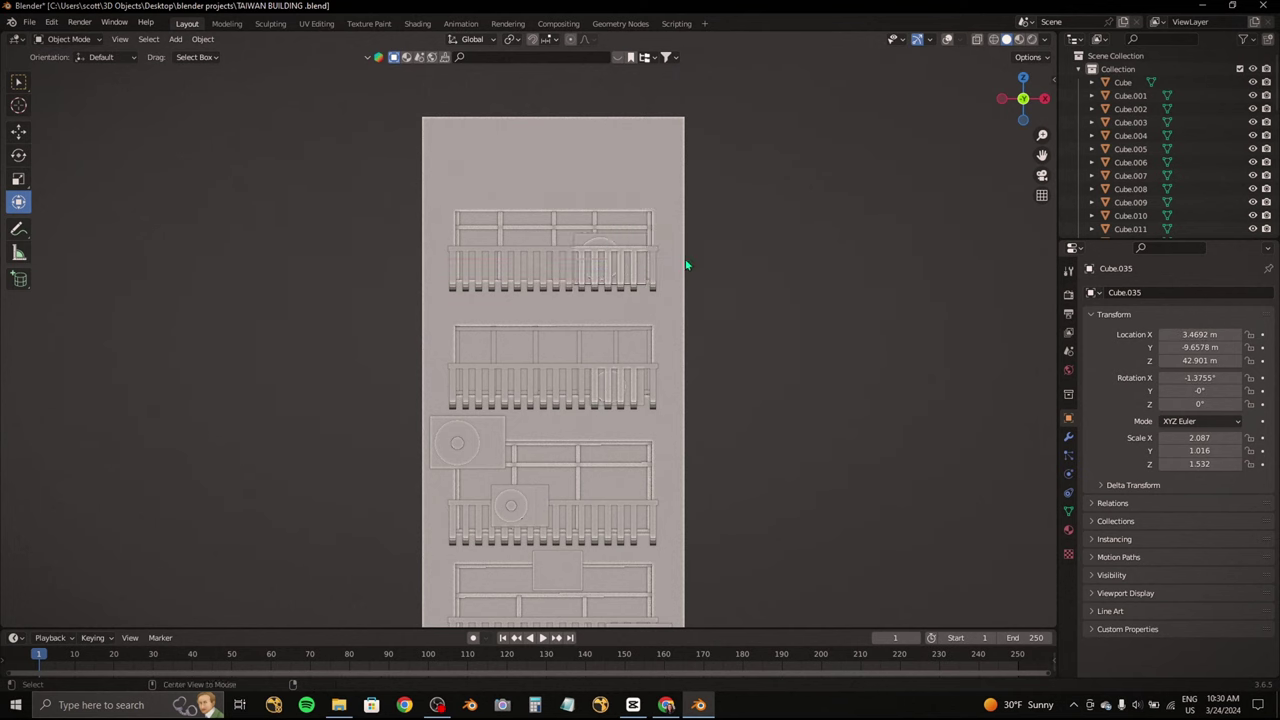
Step: Confirm the previous unit's position, leave the round unit in place, and move the blank AC panel
middle_drag(686, 266, 620, 249)
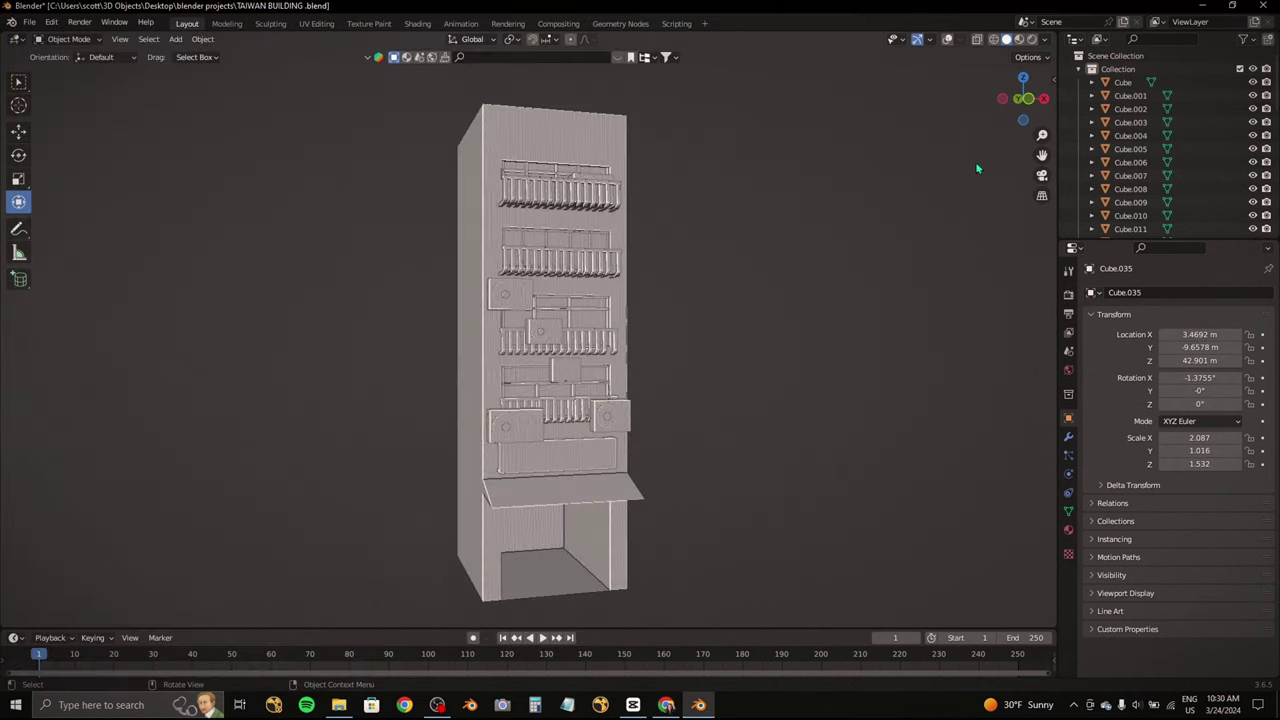
key(KP_1)
shift+middle_drag(577, 321, 531, 310)
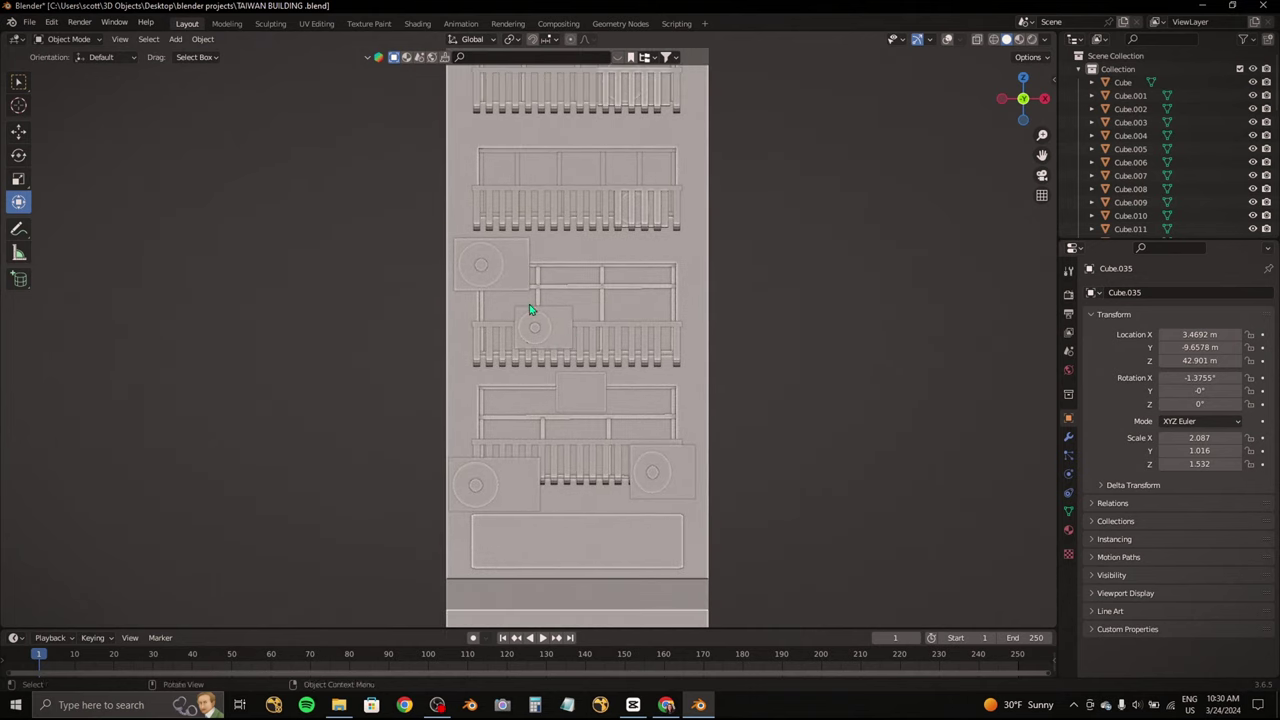
click(517, 272)
click(537, 322)
key(g)
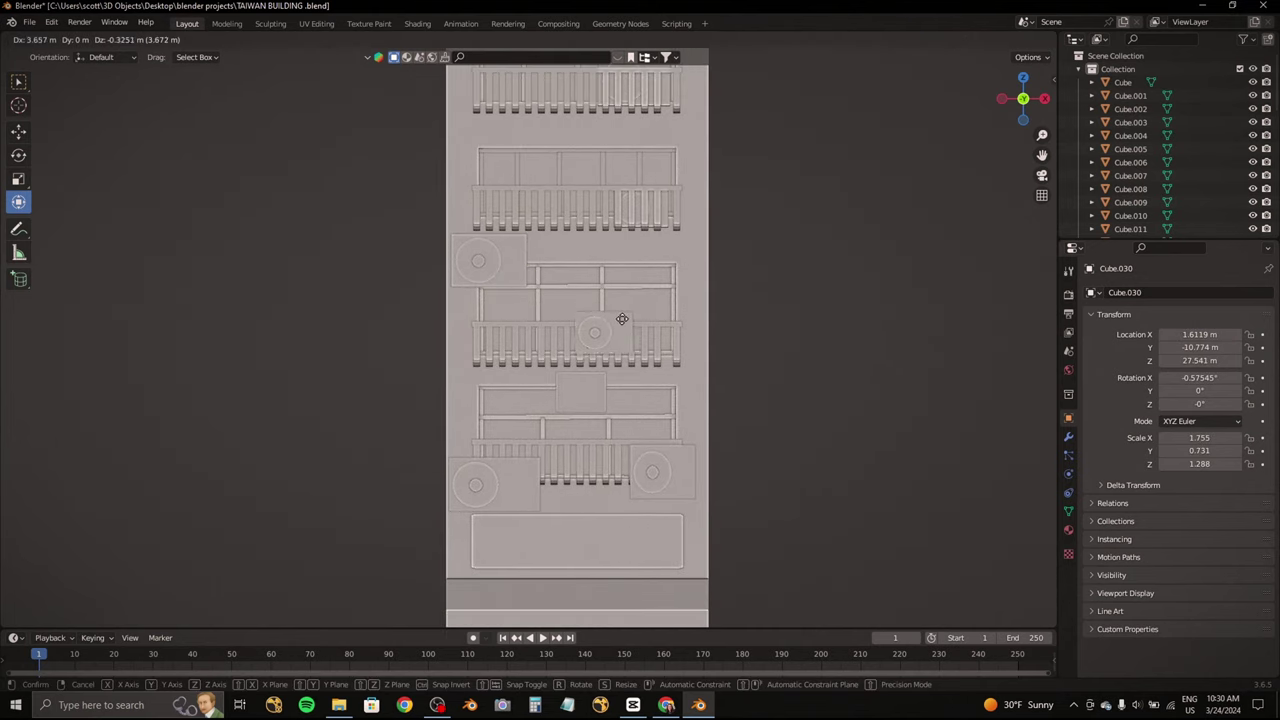
click(622, 318)
click(579, 395)
key(g)
click(577, 136)
key(g)
mouse_move(577, 136)
shift+middle_down()
mouse_move(524, 221)
mouse_move(646, 286)
shift+middle_up()
key(y)
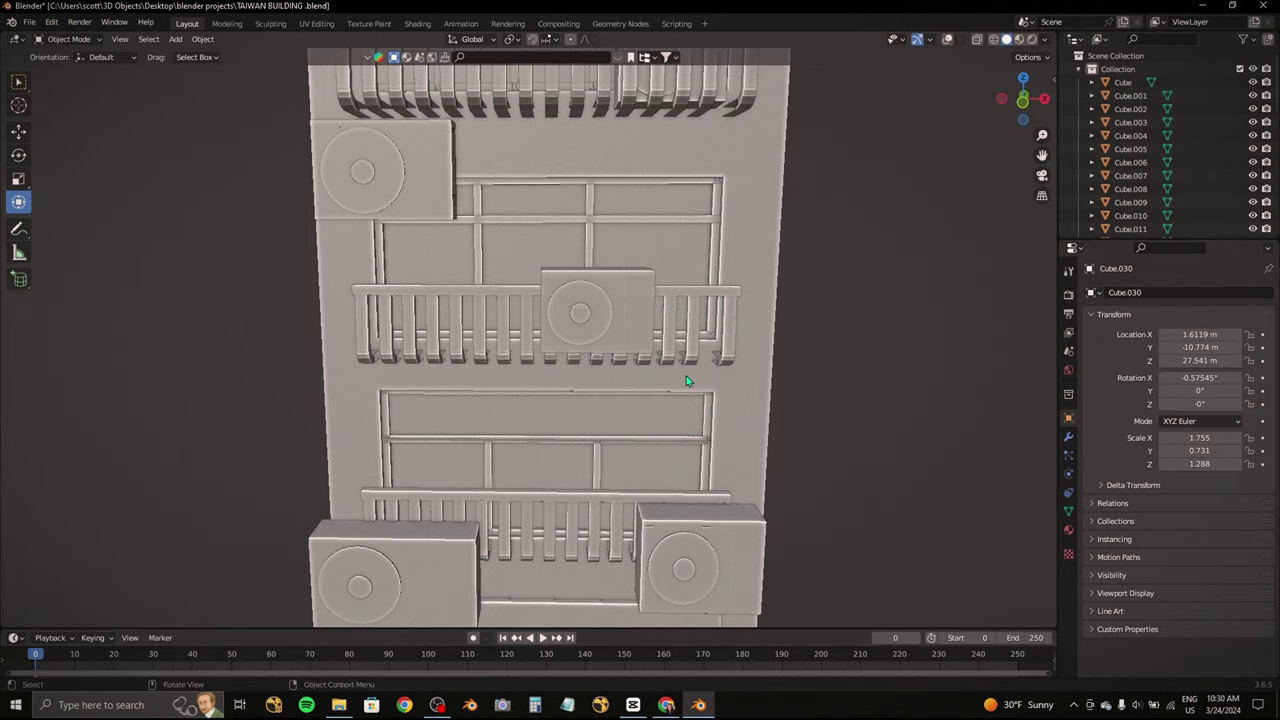
Step: Slide another AC unit and the blank panel sideways along X
mouse_move(686, 380)
middle_down()
mouse_move(608, 441)
mouse_move(597, 360)
mouse_move(725, 312)
mouse_move(602, 265)
middle_up()
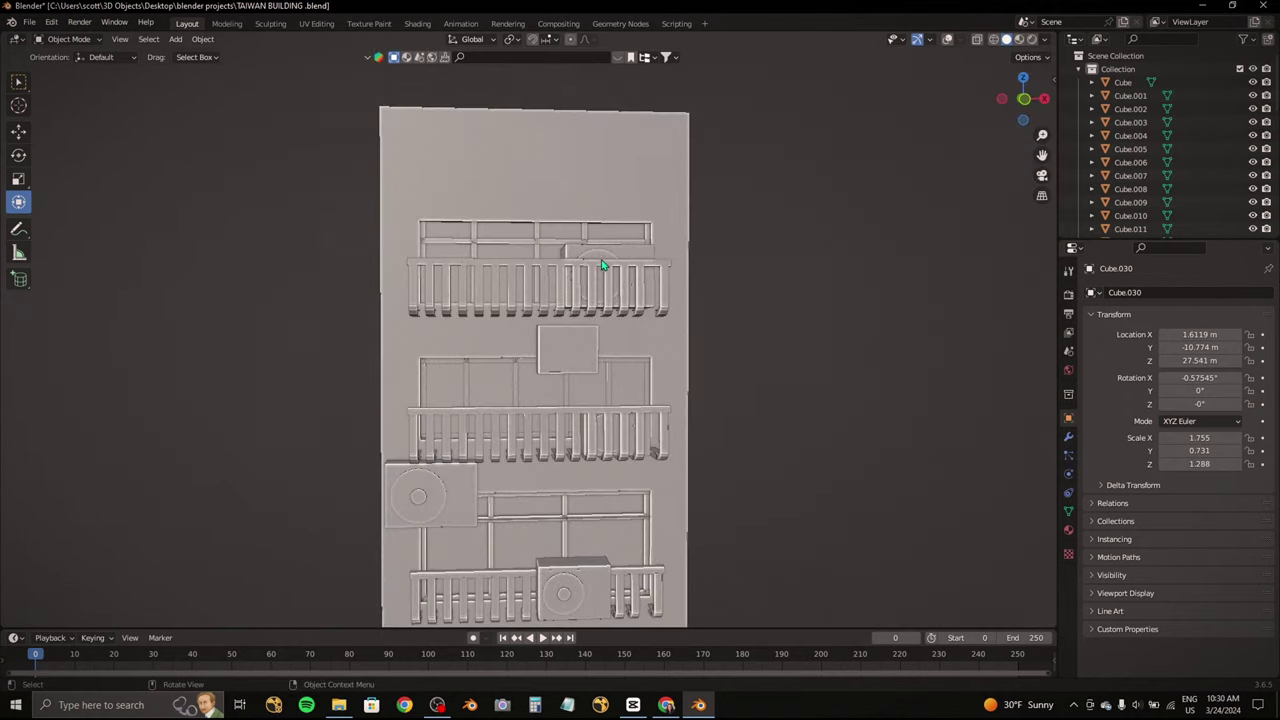
click(602, 265)
key(g)
key(x)
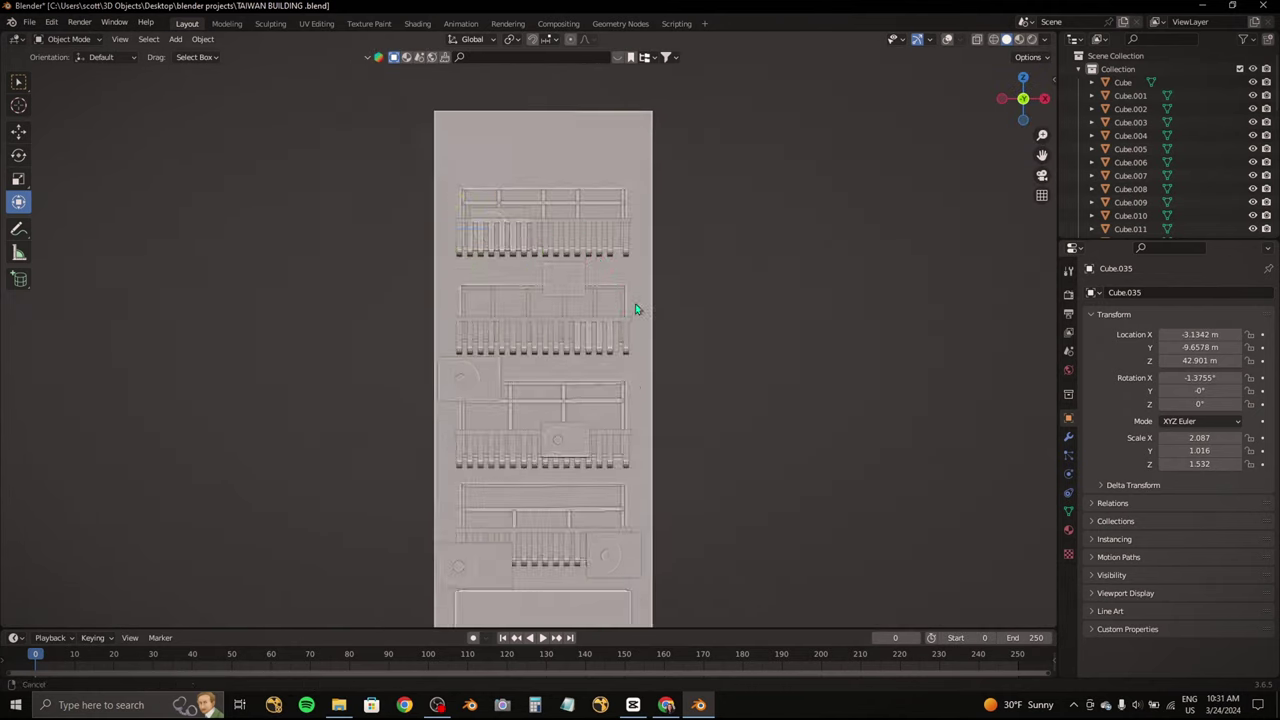
middle_drag(636, 309, 634, 282)
click(605, 192)
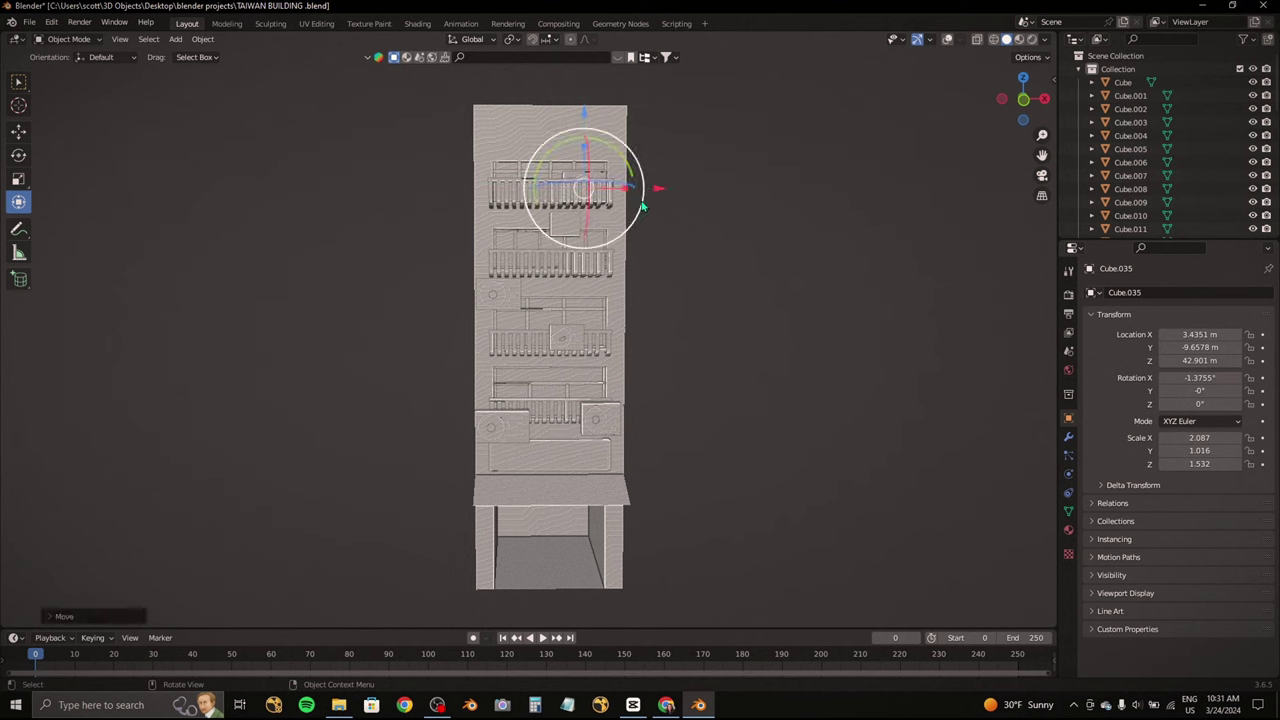
key(g)
key(x)
click(574, 333)
Step: Slide two more AC units sideways along X, then compare the facade with the reference photo
scroll(574, 333, up, 3)
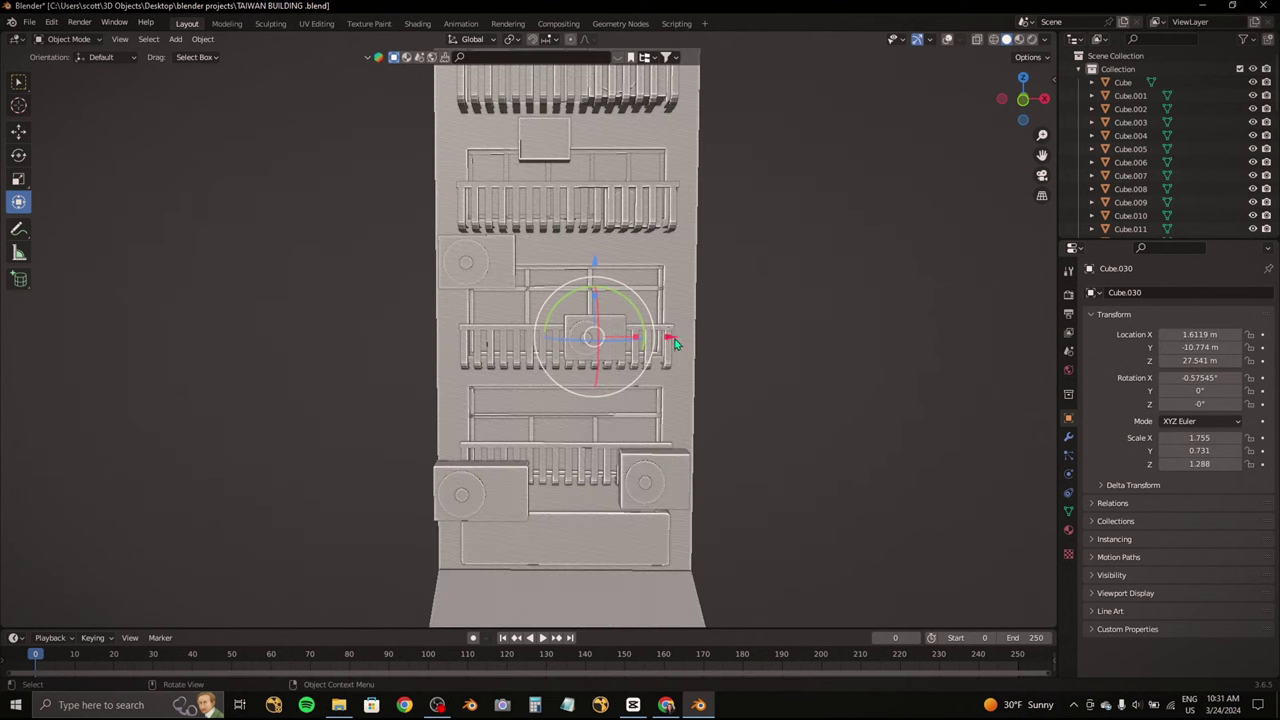
key(g)
key(x)
click(574, 336)
click(490, 262)
key(g)
key(x)
click(580, 262)
scroll(588, 275, down, 4)
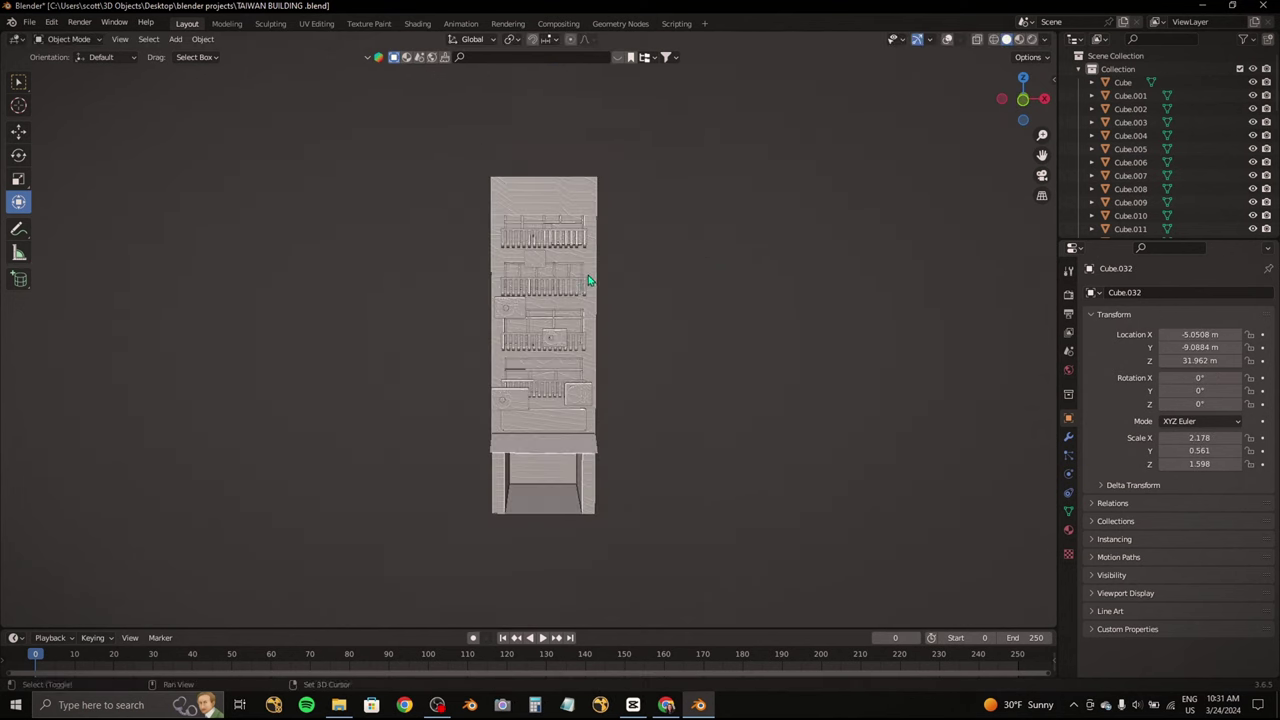
click(666, 705)
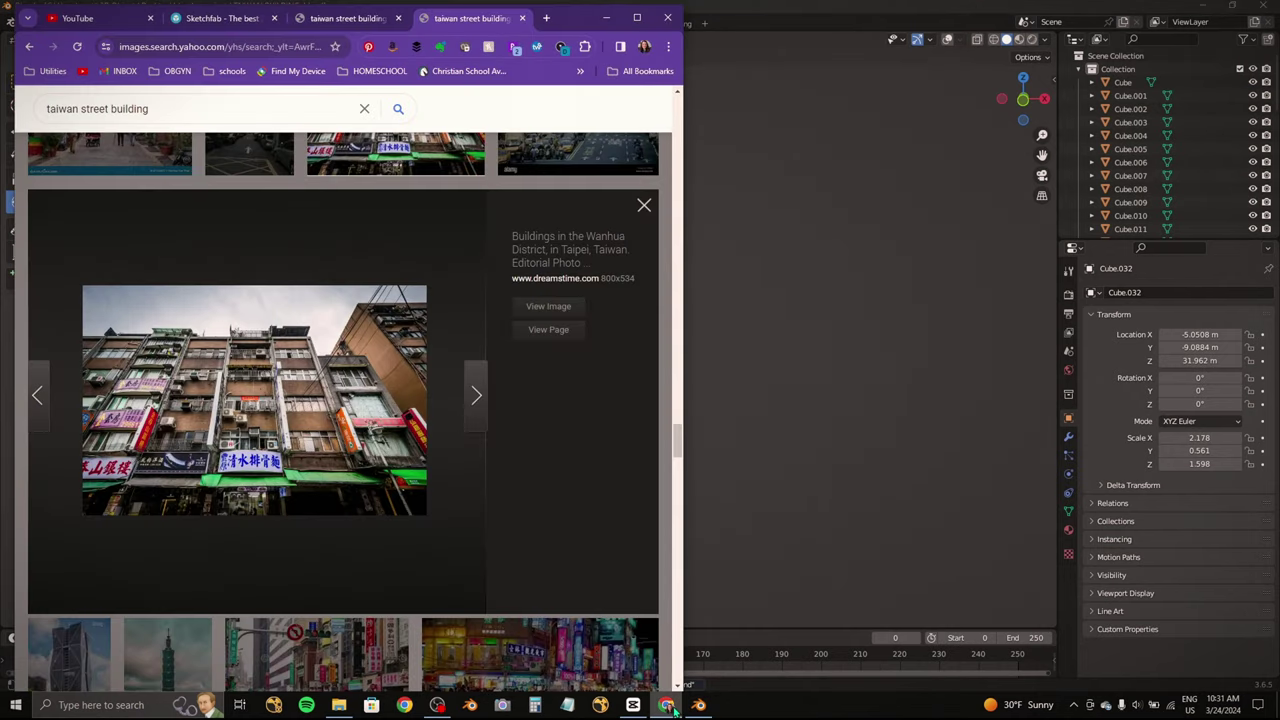
click(666, 705)
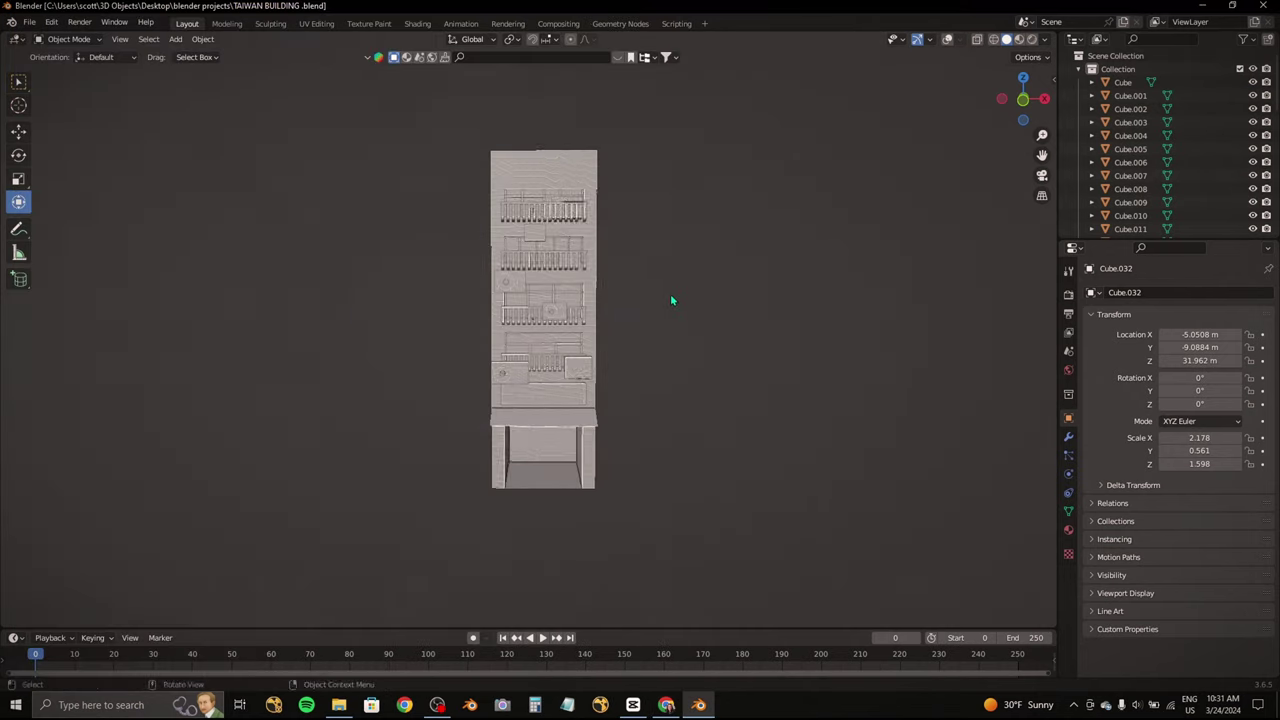
scroll(670, 293, up, 3)
scroll(686, 294, down, 2)
Step: Select the main building block in front view and compare it with the reference photo
scroll(703, 243, up, 1)
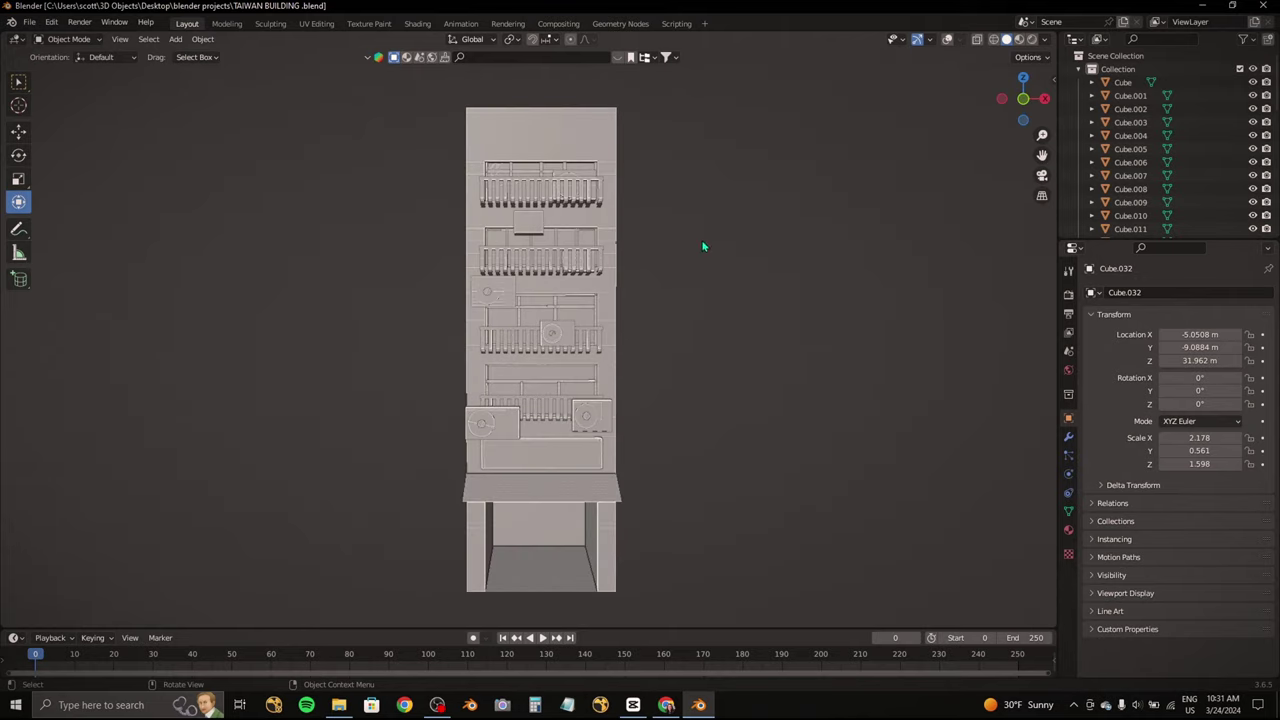
click(666, 705)
click(666, 705)
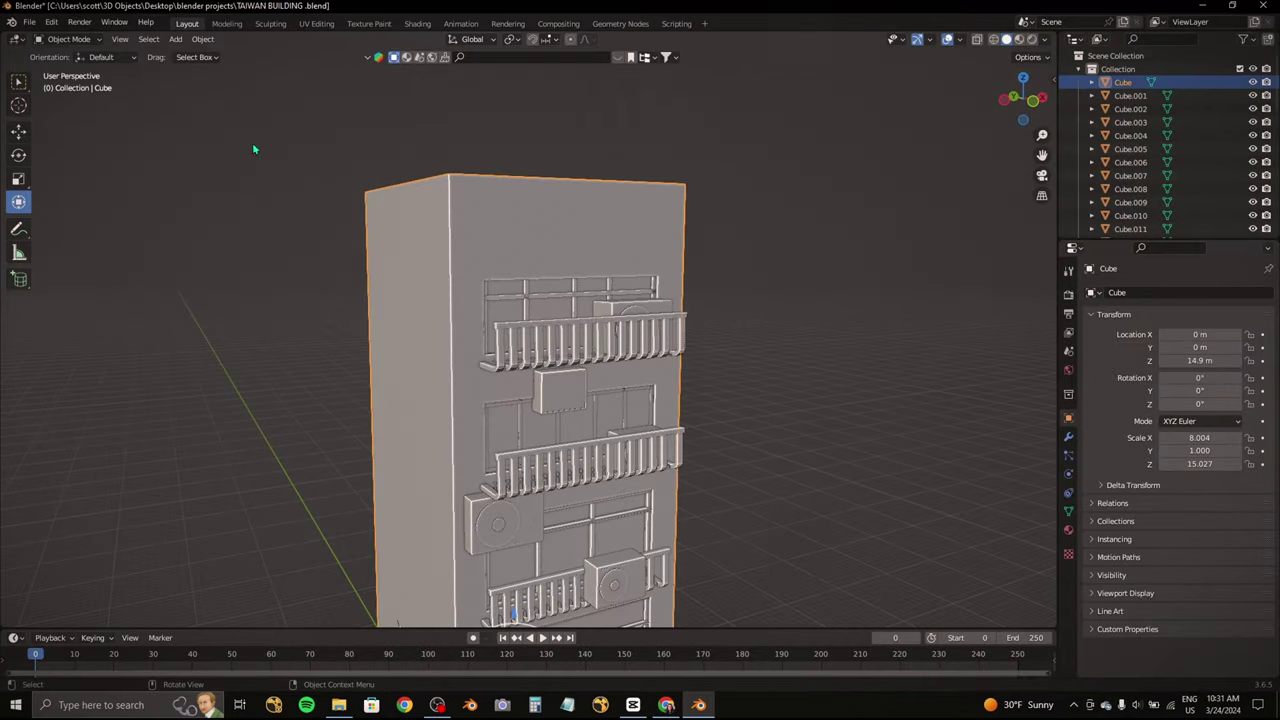
middle_drag(253, 148, 640, 317)
click(649, 220)
mouse_move(649, 220)
middle_down()
mouse_move(563, 375)
mouse_move(459, 264)
middle_up()
click(1030, 100)
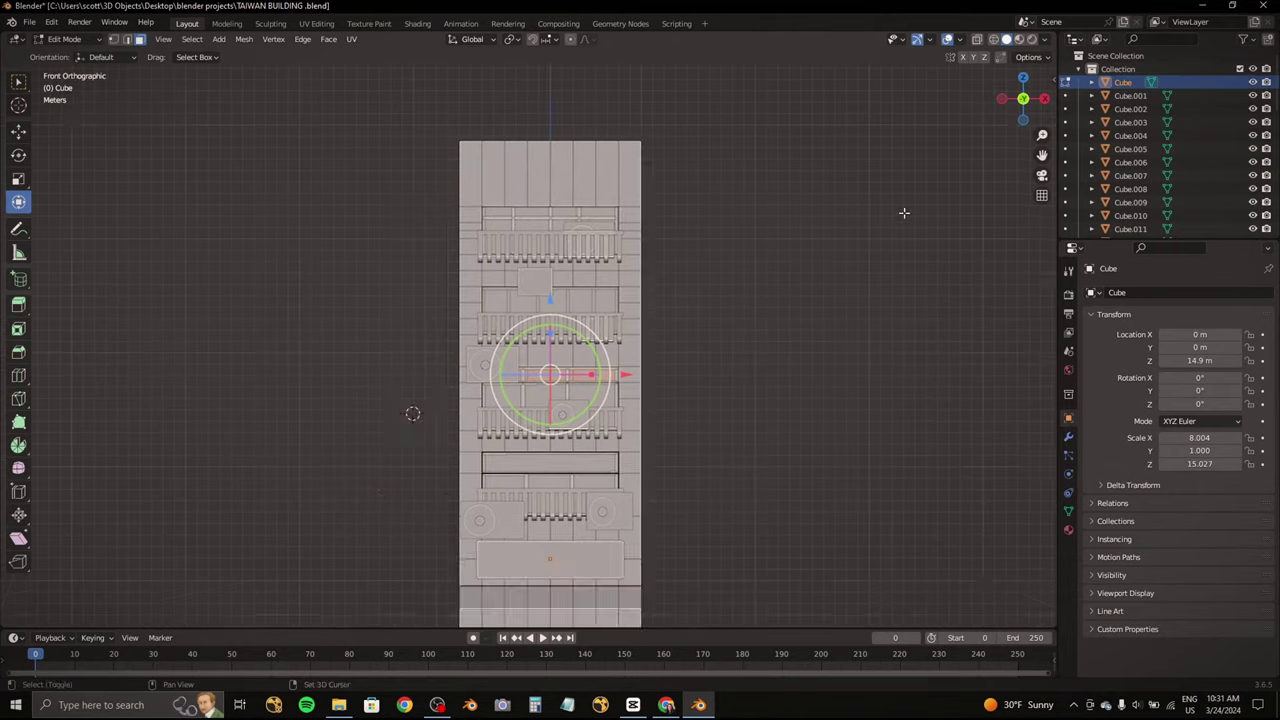
click(666, 705)
click(697, 706)
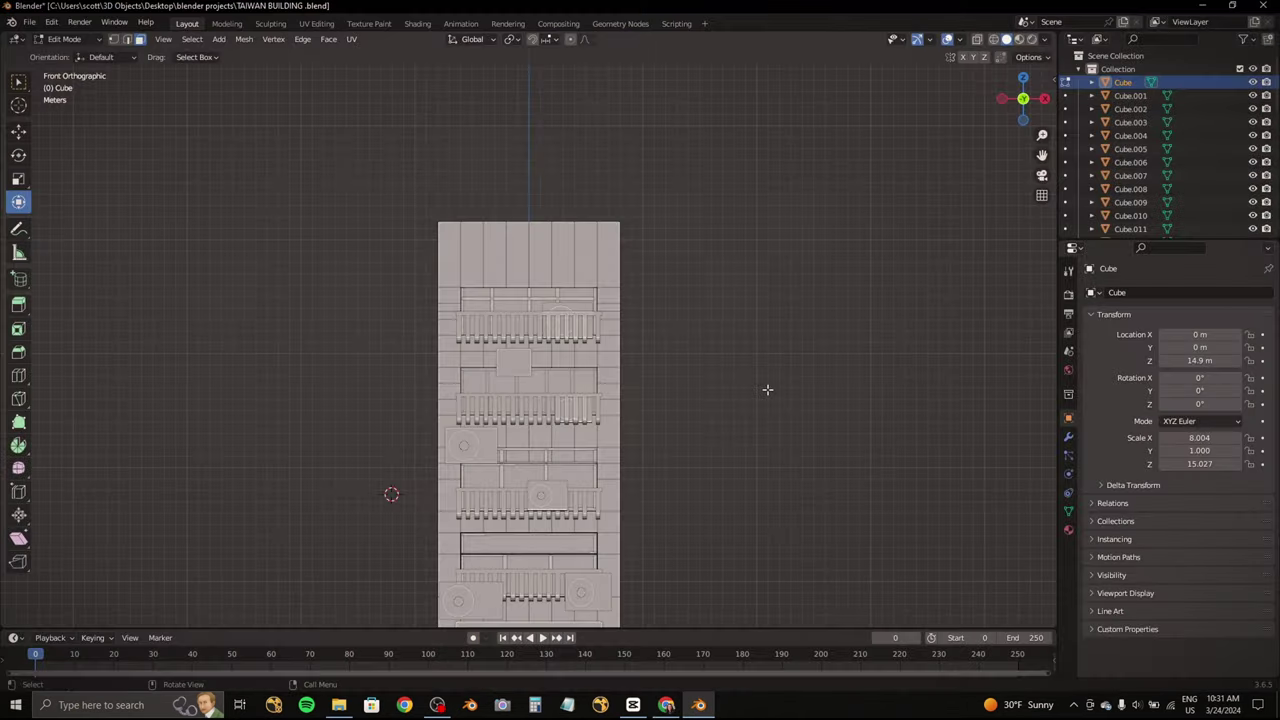
click(666, 705)
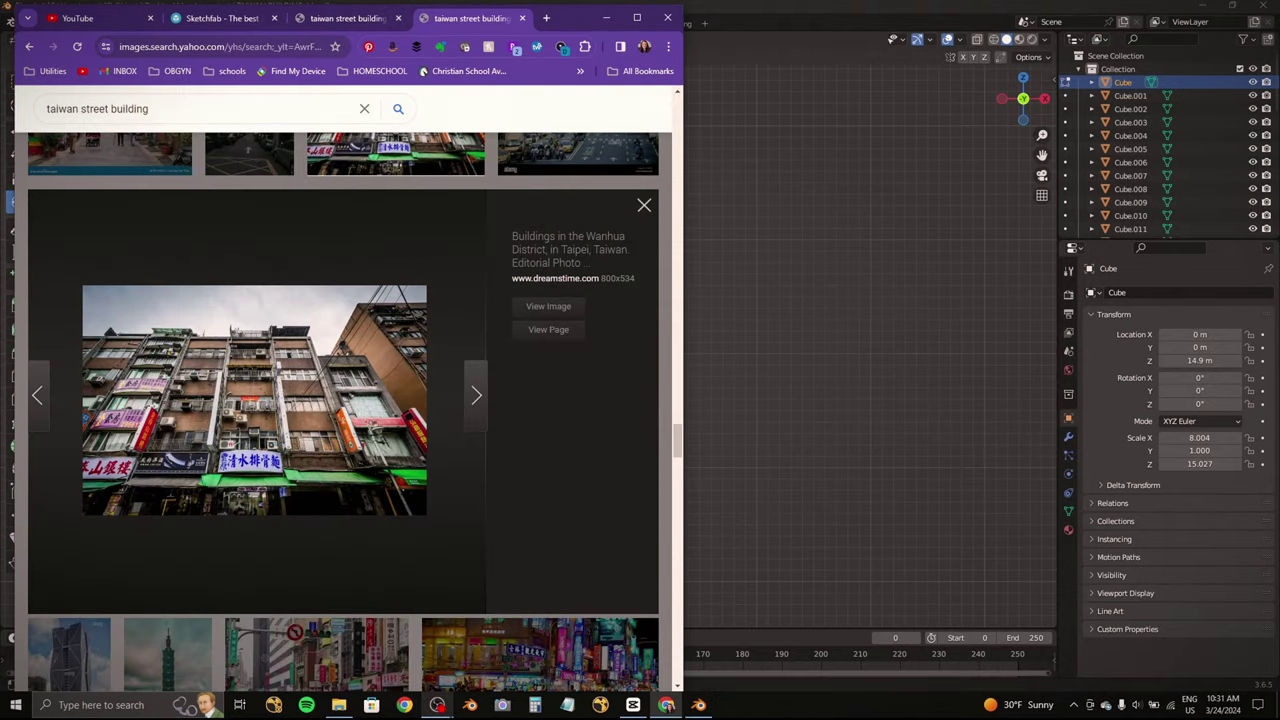
click(607, 19)
Step: Push the selected lower window faces back into the wall along Y
scroll(682, 338, up, 1)
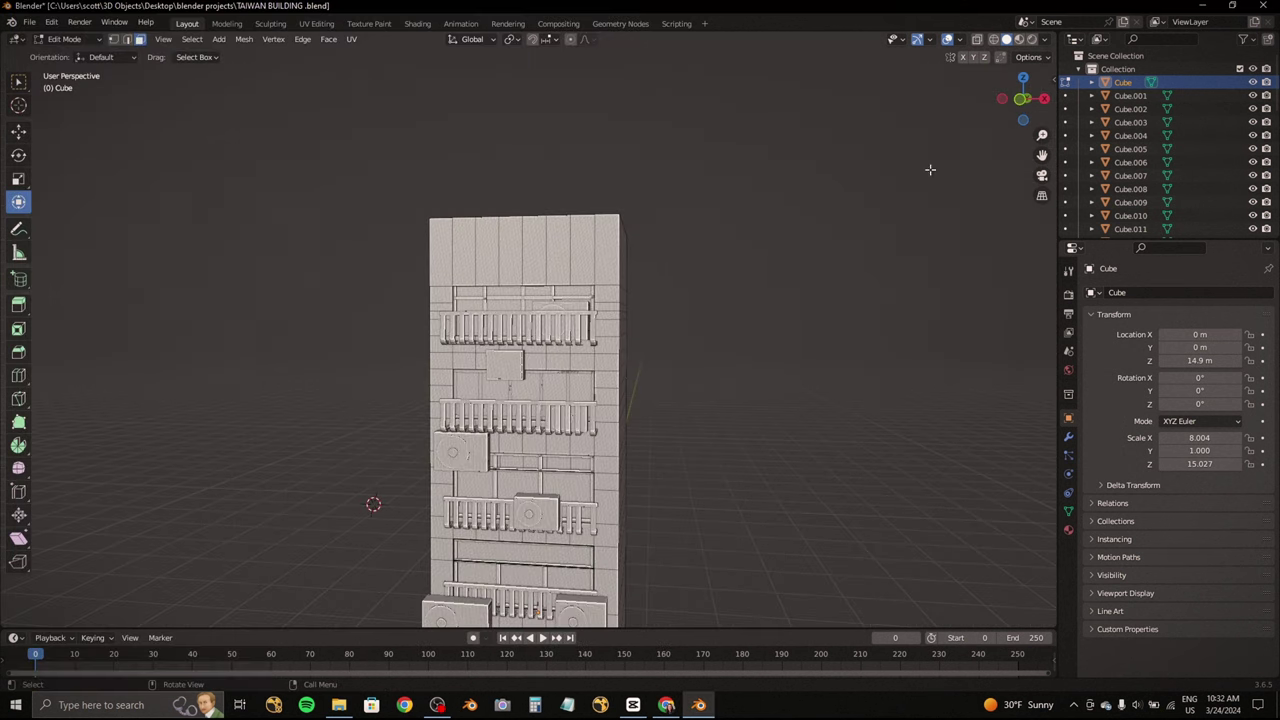
scroll(414, 362, up, 3)
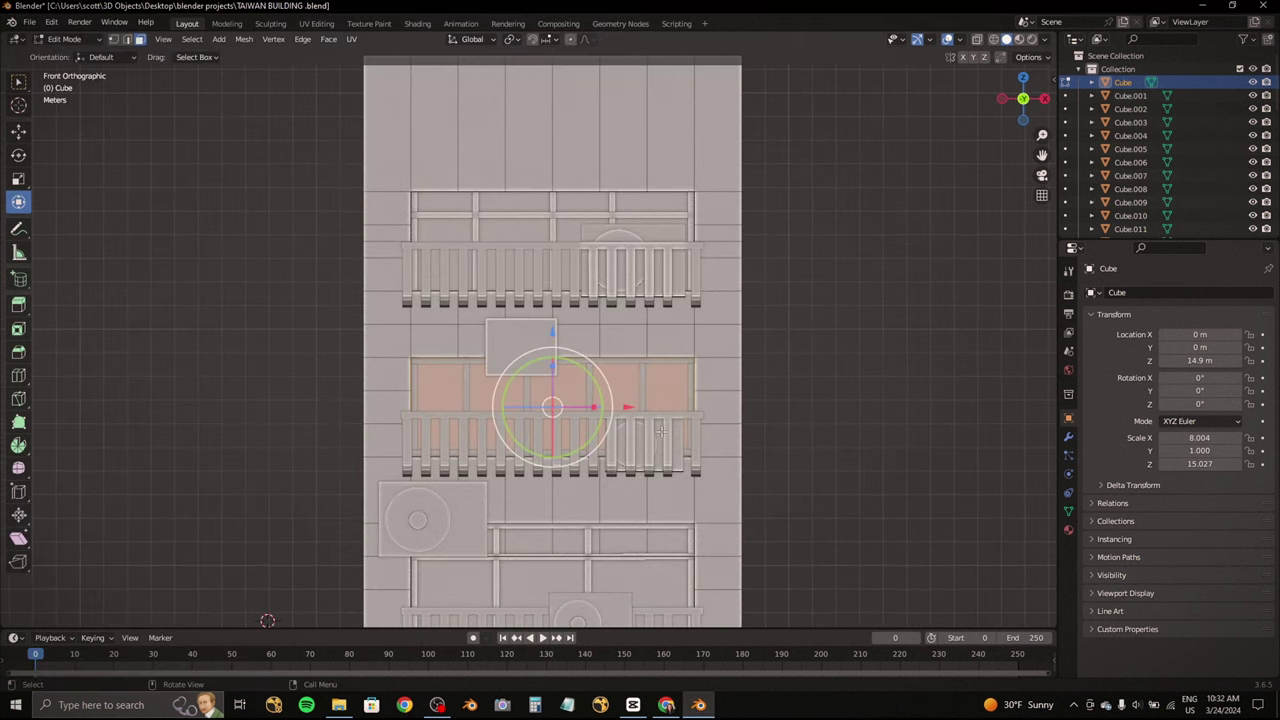
middle_drag(660, 430, 544, 395)
key(g)
key(y)
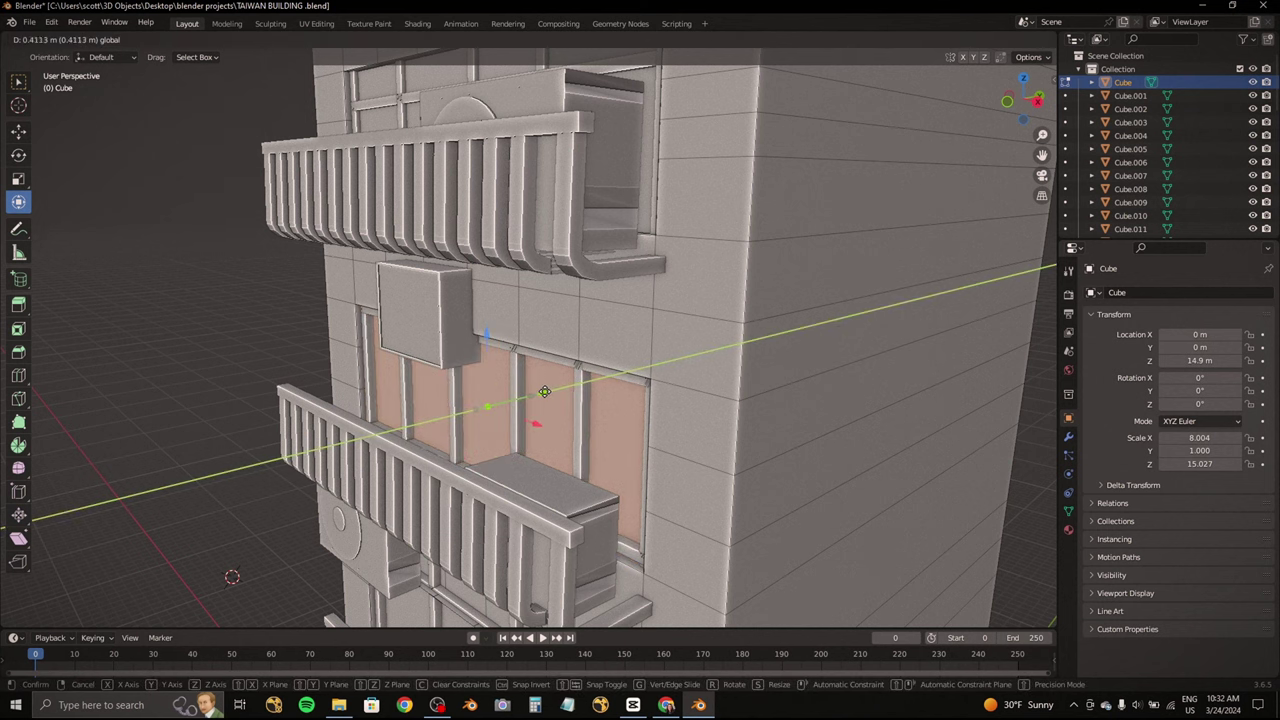
click(544, 391)
key(KP_1)
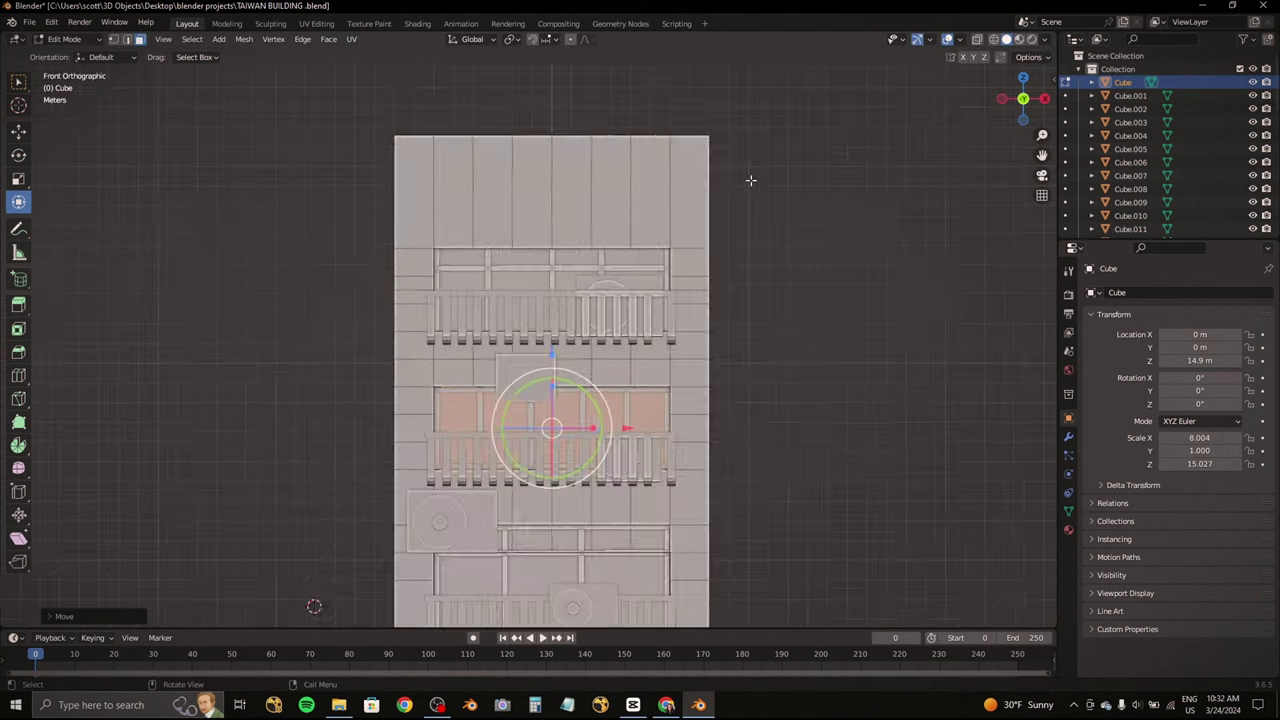
scroll(562, 274, up, 2)
Step: Box-select the upper window faces and recess them along Y, then check the photo
key(b)
mouse_move(414, 318)
middle_down()
mouse_move(528, 243)
mouse_move(574, 245)
mouse_move(634, 343)
middle_up()
key(g)
key(y)
click(528, 243)
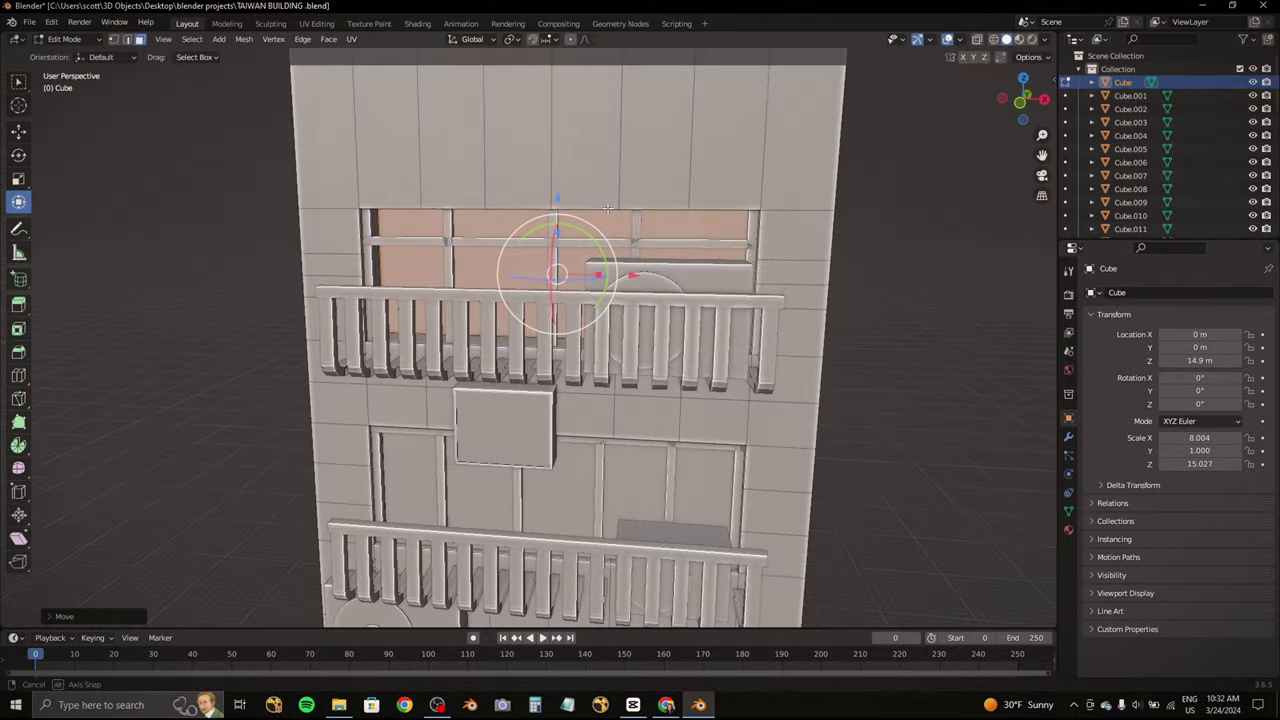
scroll(634, 343, down, 5)
click(666, 705)
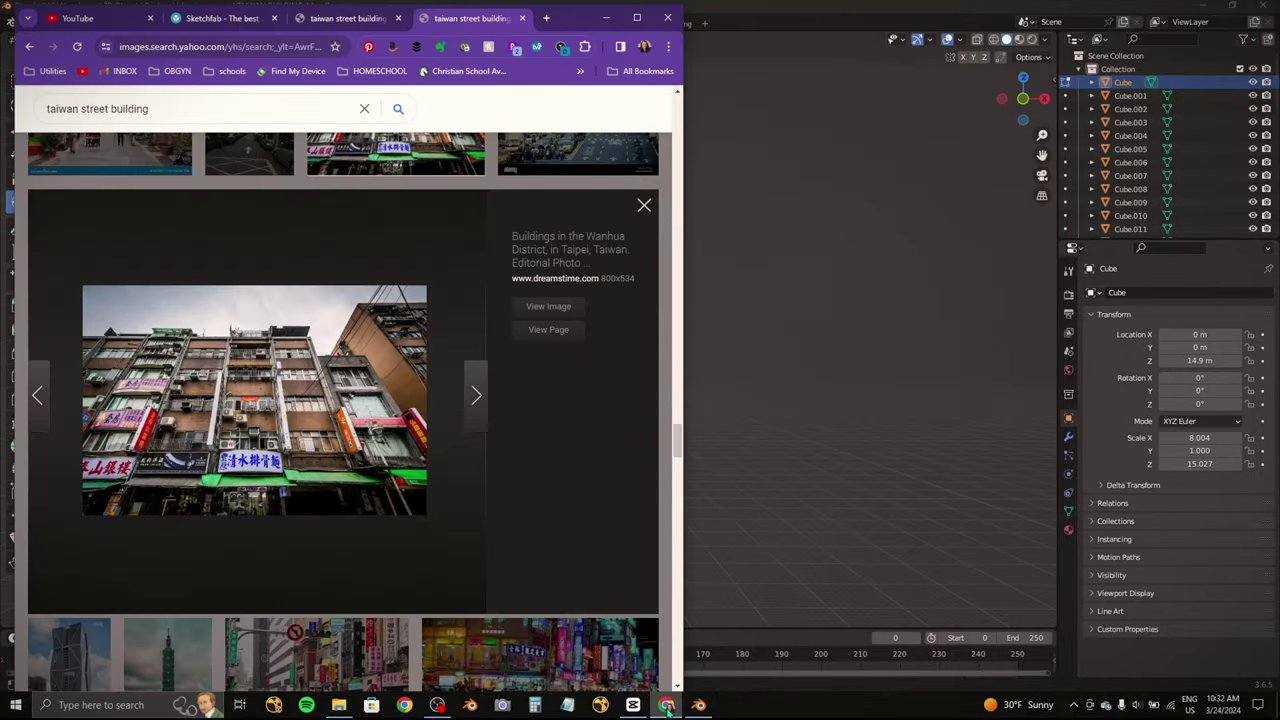
click(666, 705)
scroll(530, 300, up, 3)
mouse_move(530, 300)
middle_down()
mouse_move(463, 222)
mouse_move(3, 175)
middle_up()
Step: Add a horizontal edge loop near the wall top, checking it against the street-building reference photo
scroll(463, 222, down, 3)
middle_drag(88, 339, 398, 247)
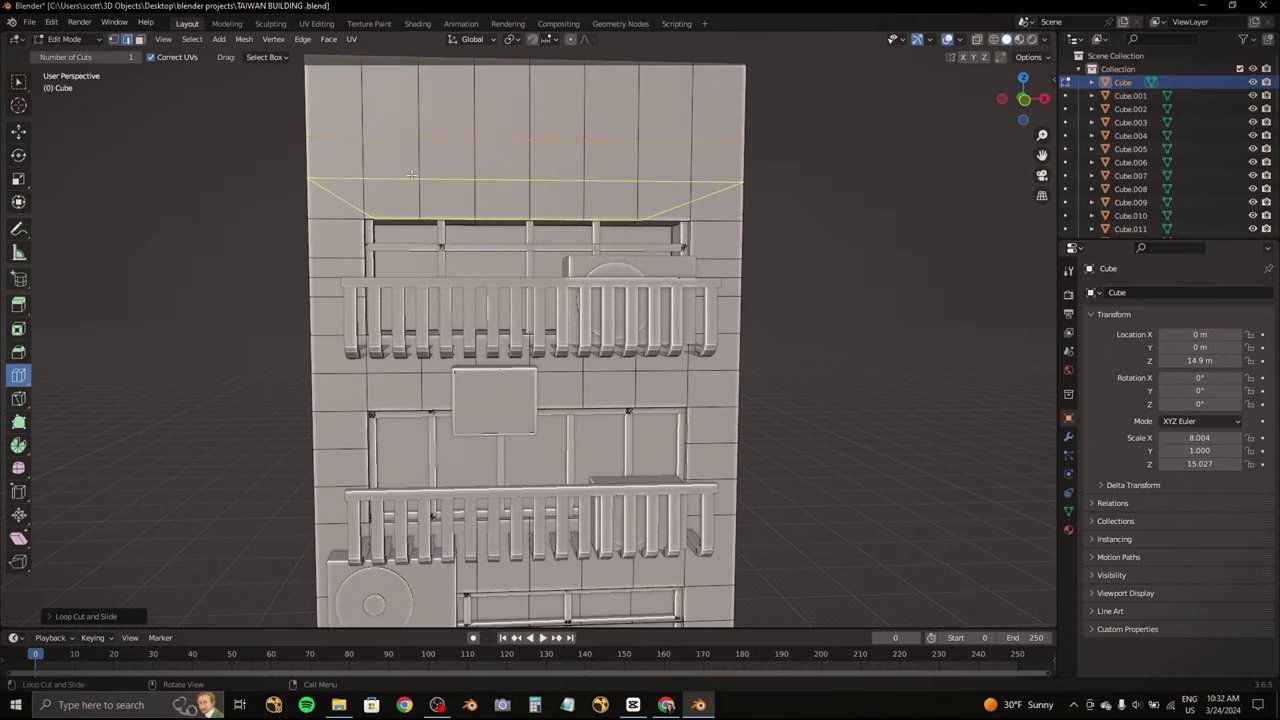
click(398, 247)
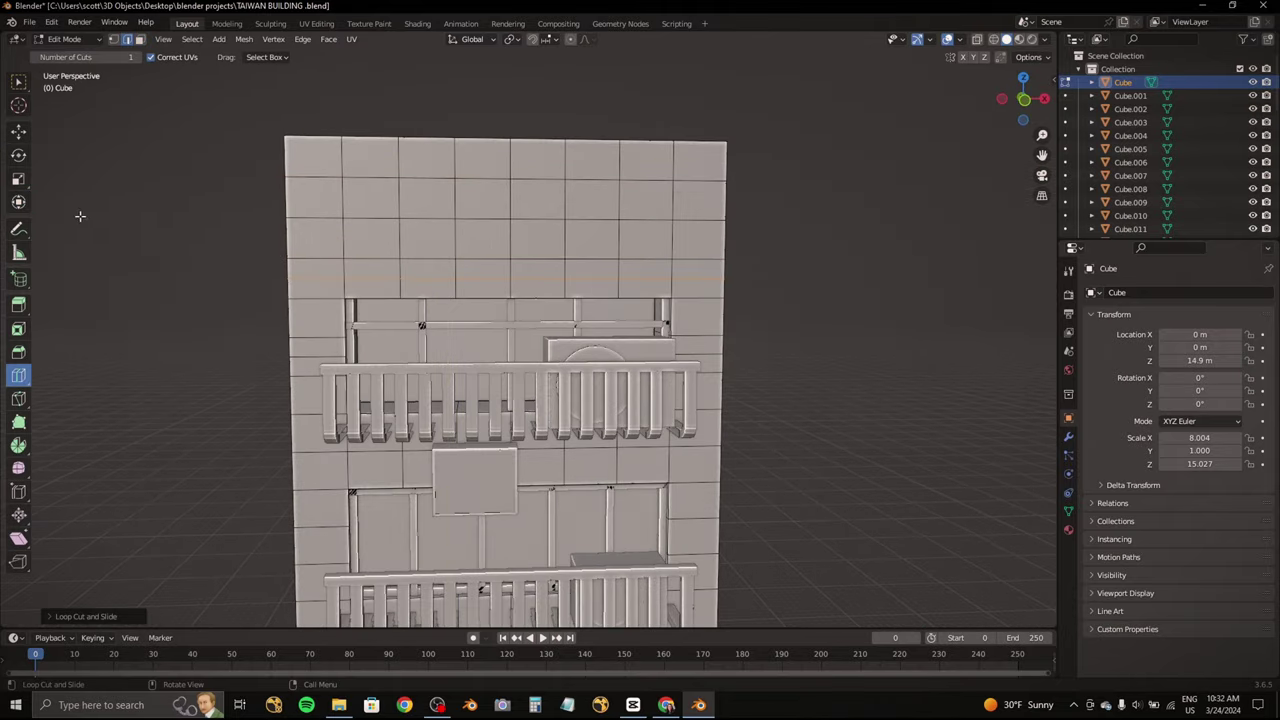
click(666, 705)
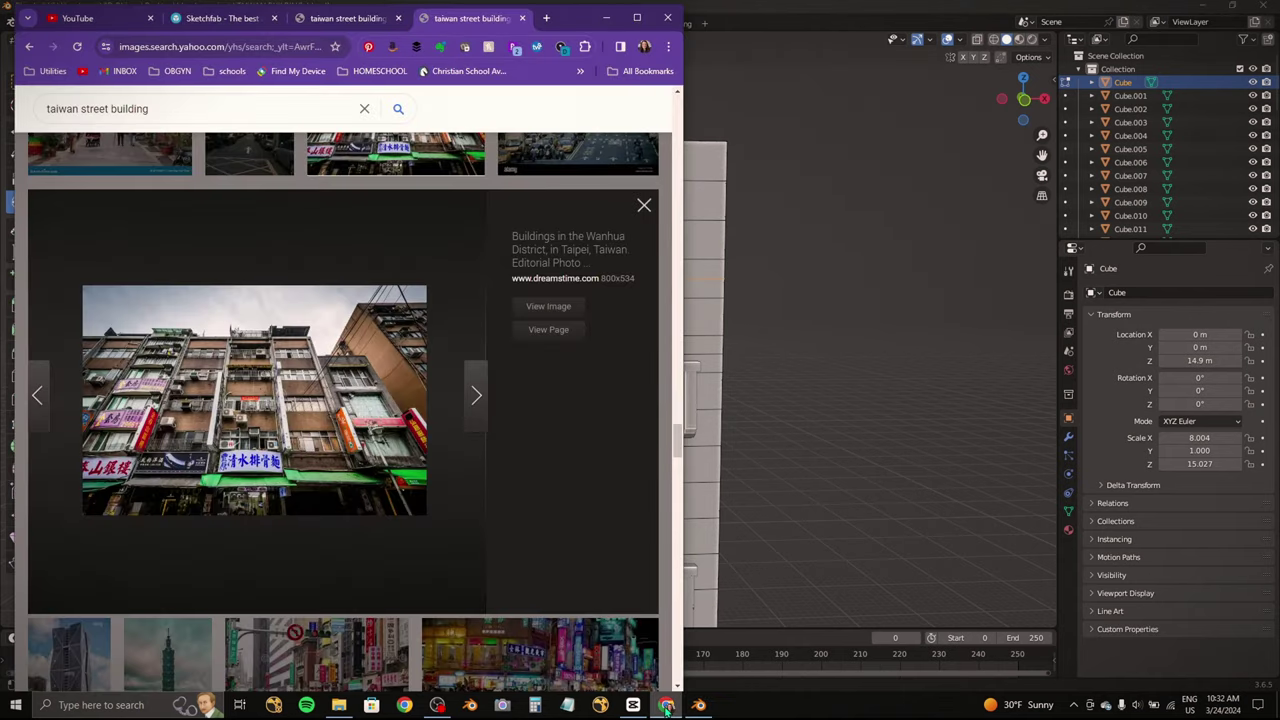
click(666, 705)
middle_drag(640, 300, 763, 277)
key(KP_1)
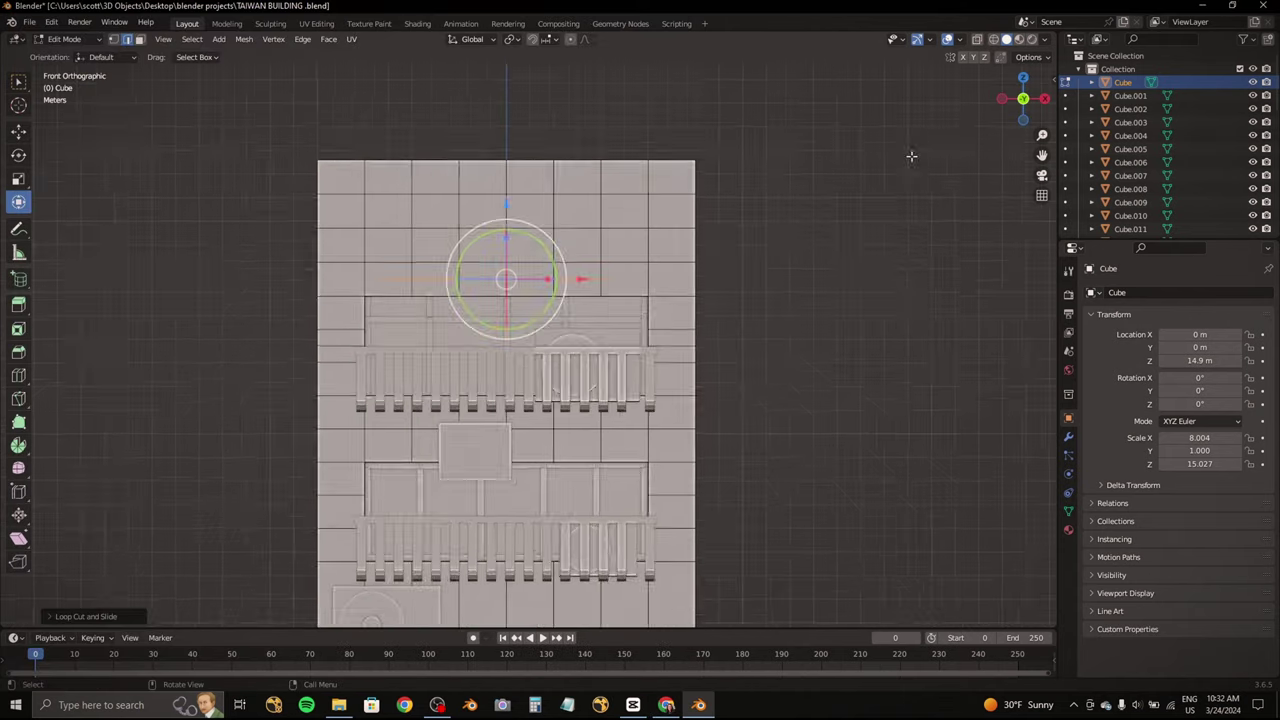
Step: Extrude the top band of faces along their normals to form the parapet rim
drag(709, 203, 340, 170)
middle_drag(340, 170, 257, 80)
key(KP_1)
drag(666, 206, 280, 157)
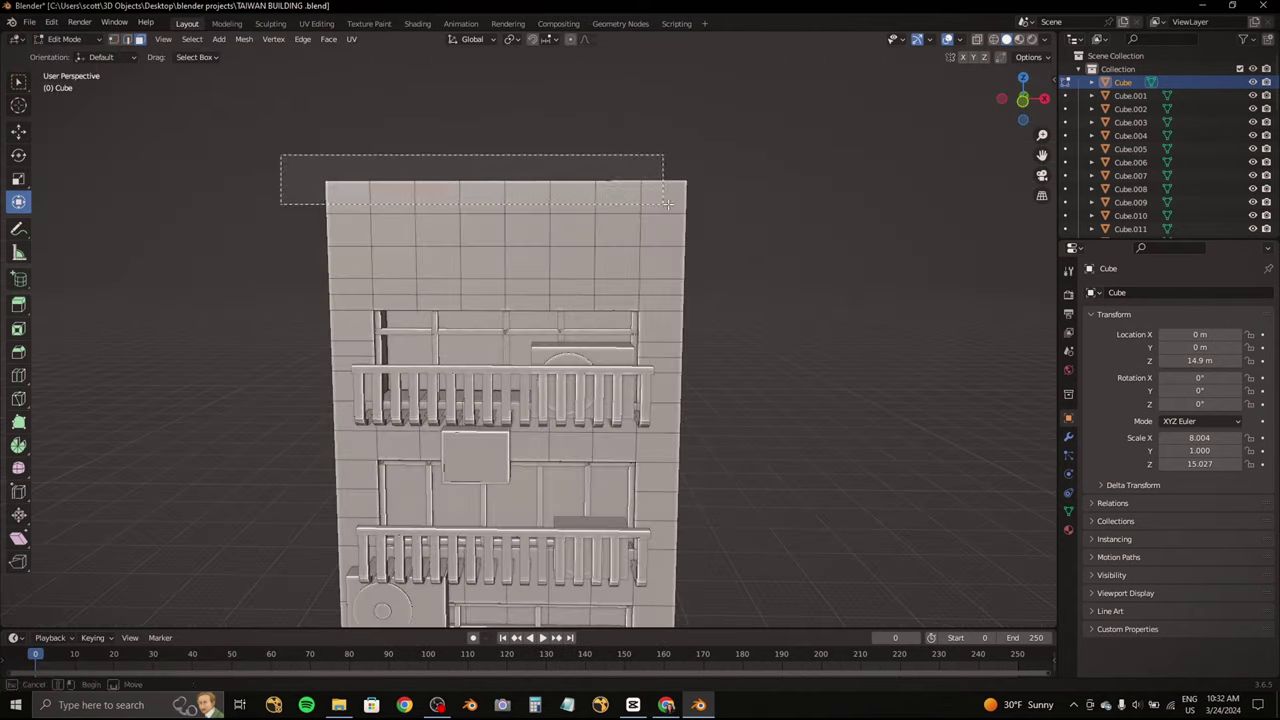
mouse_move(280, 157)
middle_down()
mouse_move(340, 143)
mouse_move(616, 189)
middle_up()
drag(848, 197, 848, 197)
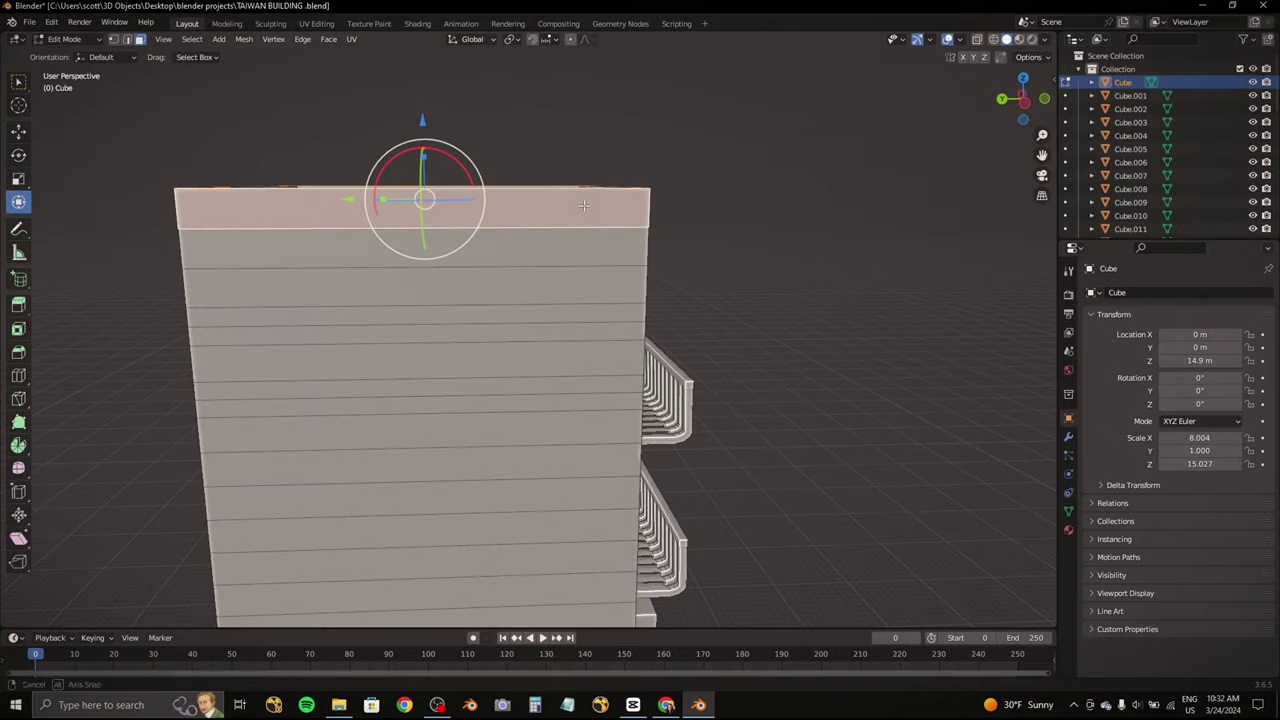
middle_drag(848, 197, 772, 197)
key(e)
right_click(772, 197)
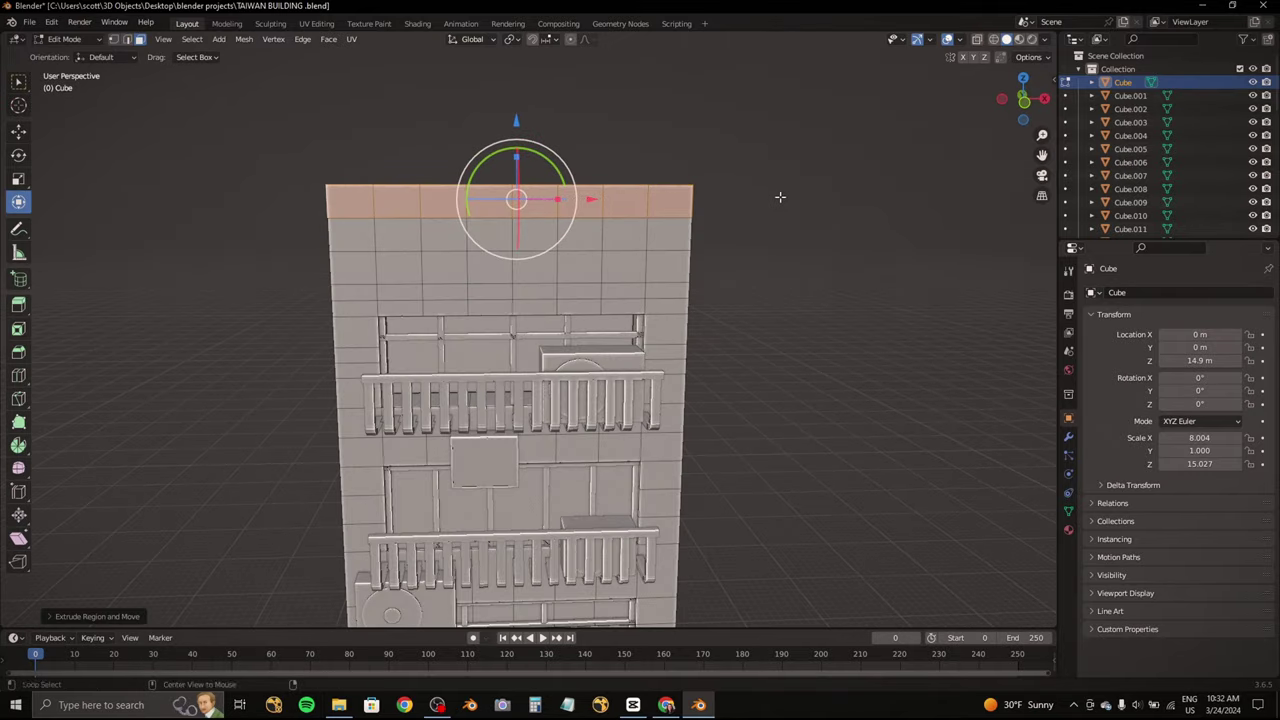
key(alt+e)
click(780, 208)
click(800, 205)
Step: Extrude the rim outward along normals again and scale it along Y so it overhangs the walls
mouse_move(800, 205)
middle_down()
mouse_move(797, 257)
mouse_move(749, 278)
middle_up()
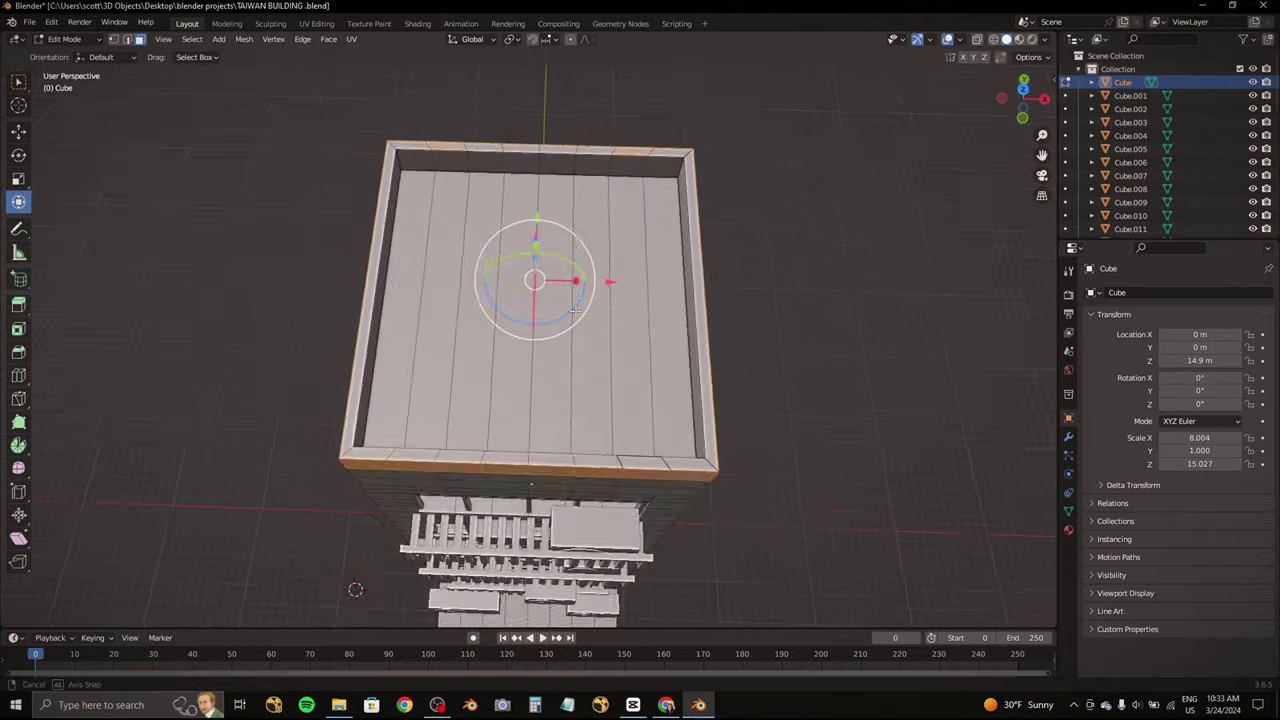
middle_drag(649, 396, 626, 310)
key(alt+e)
click(588, 304)
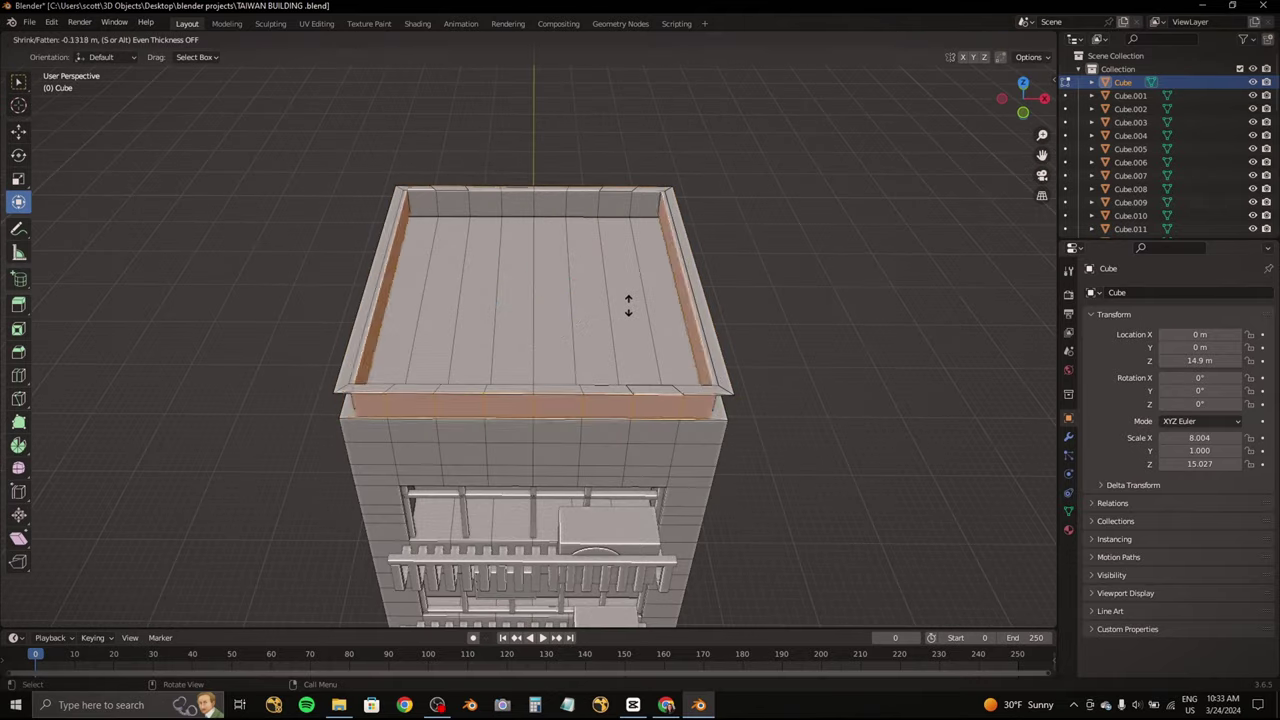
click(625, 312)
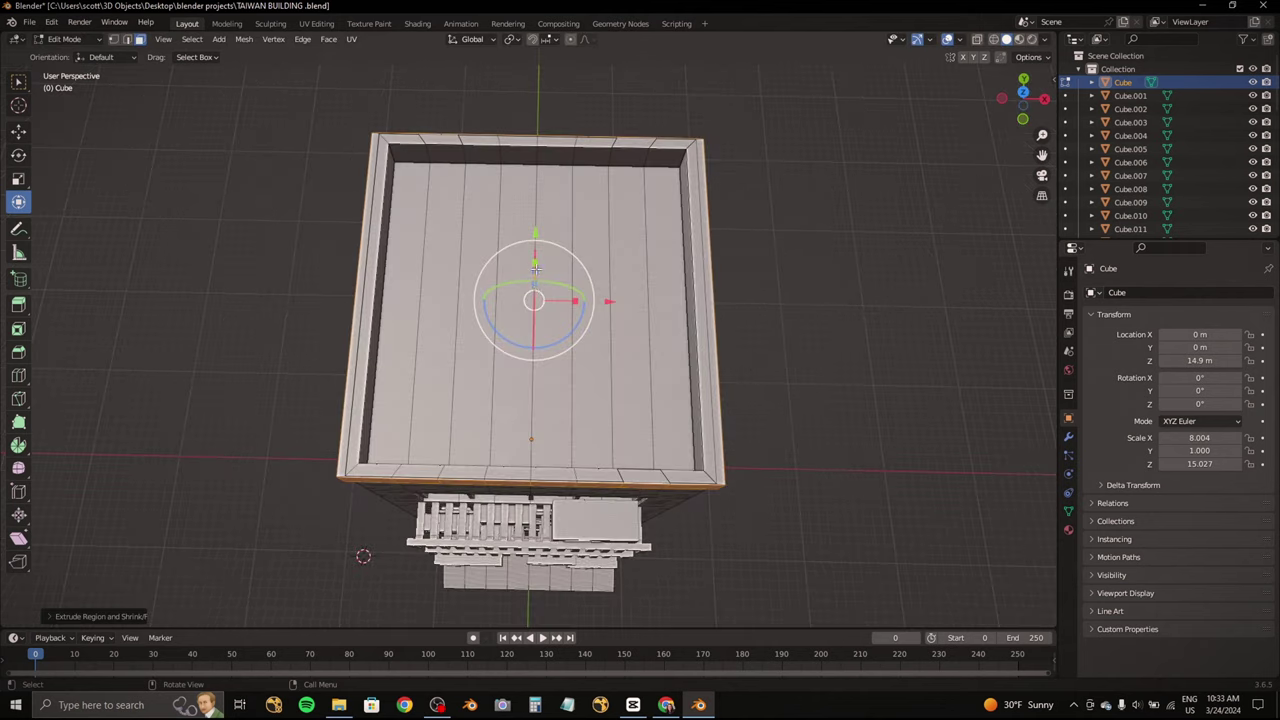
mouse_move(625, 312)
middle_down()
mouse_move(600, 300)
mouse_move(722, 216)
middle_up()
key(s)
key(y)
click(591, 289)
Step: Clear the selection and switch to Front Orthographic view with the navigation gizmo
click(710, 230)
scroll(689, 251, down, 3)
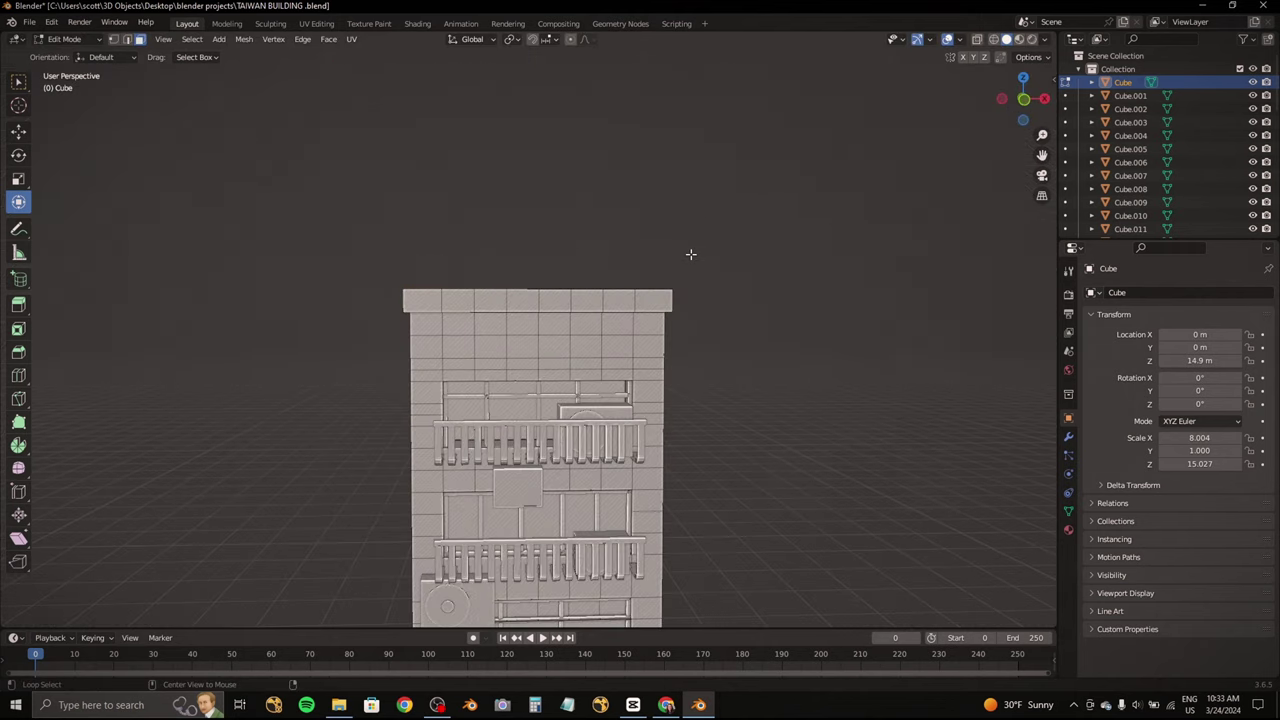
scroll(760, 200, down, 2)
click(1021, 96)
scroll(675, 268, up, 4)
Step: Push the top wall band below the roof outward along Y so it projects from the facade
shift+middle_drag(675, 268, 675, 299)
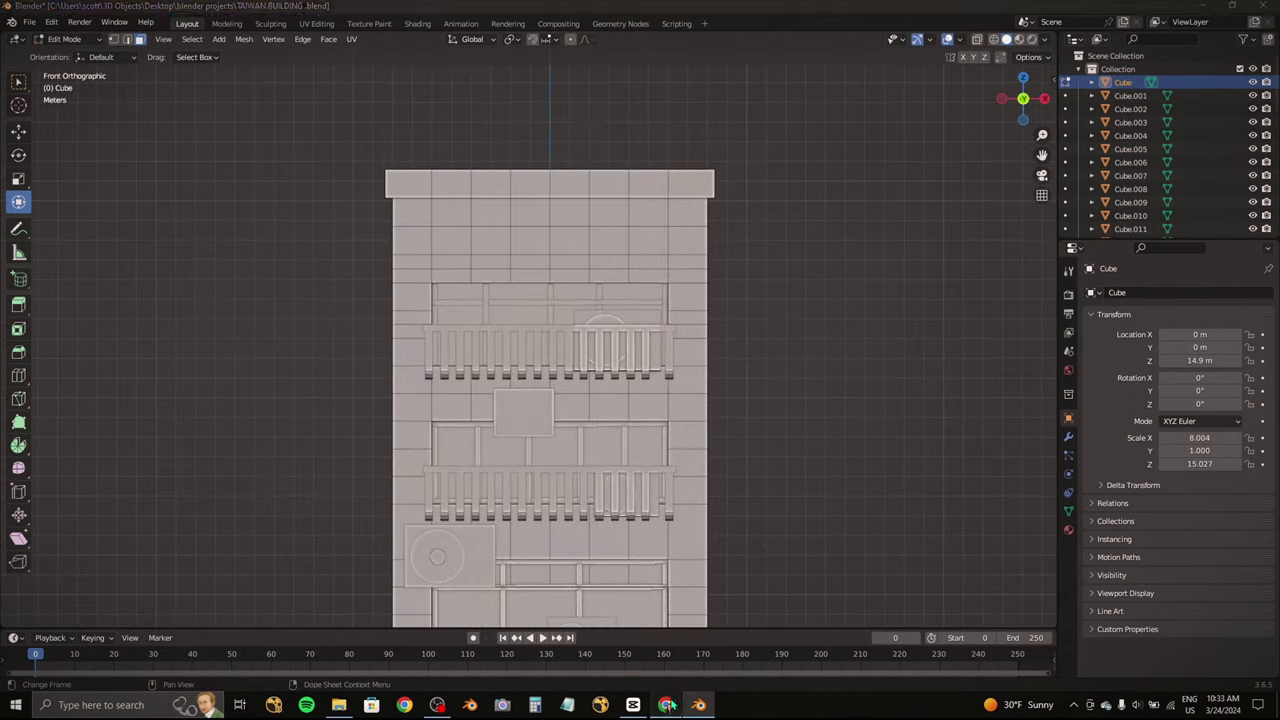
click(666, 704)
click(668, 702)
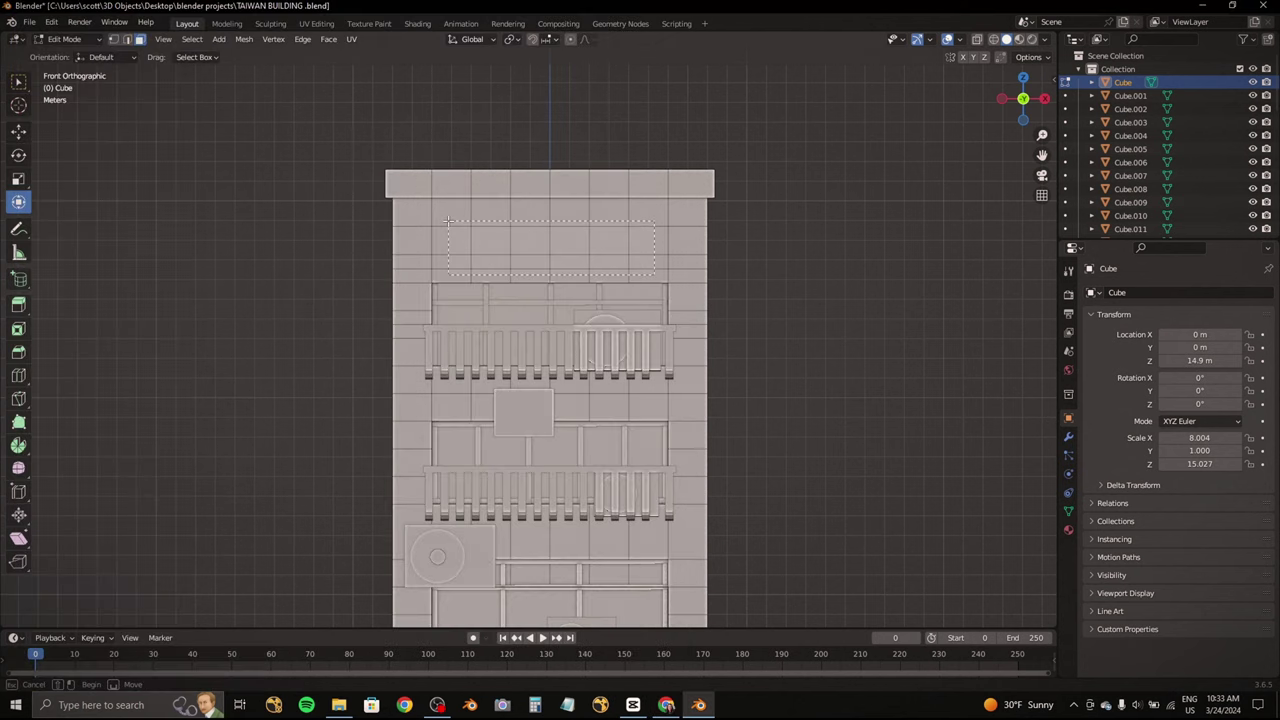
drag(448, 221, 448, 222)
middle_drag(448, 222, 731, 257)
shift+drag(402, 275, 402, 276)
middle_drag(402, 276, 655, 215)
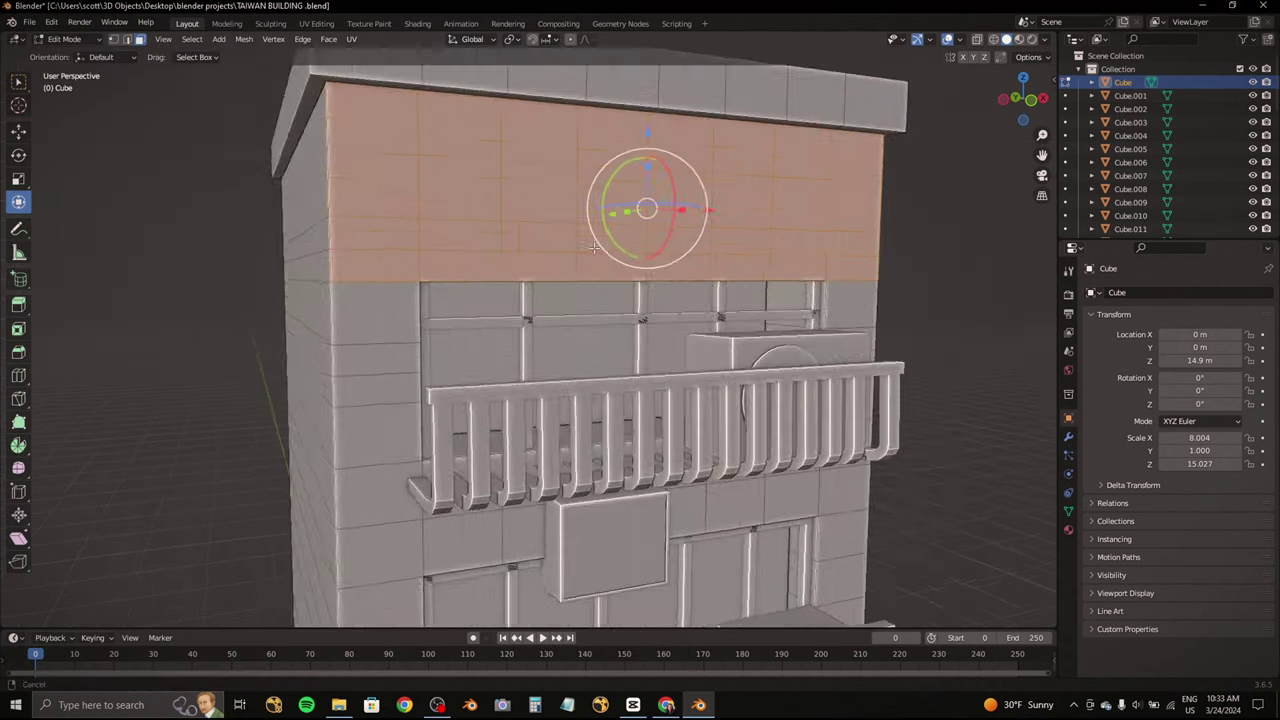
key(r)
key(g)
key(y)
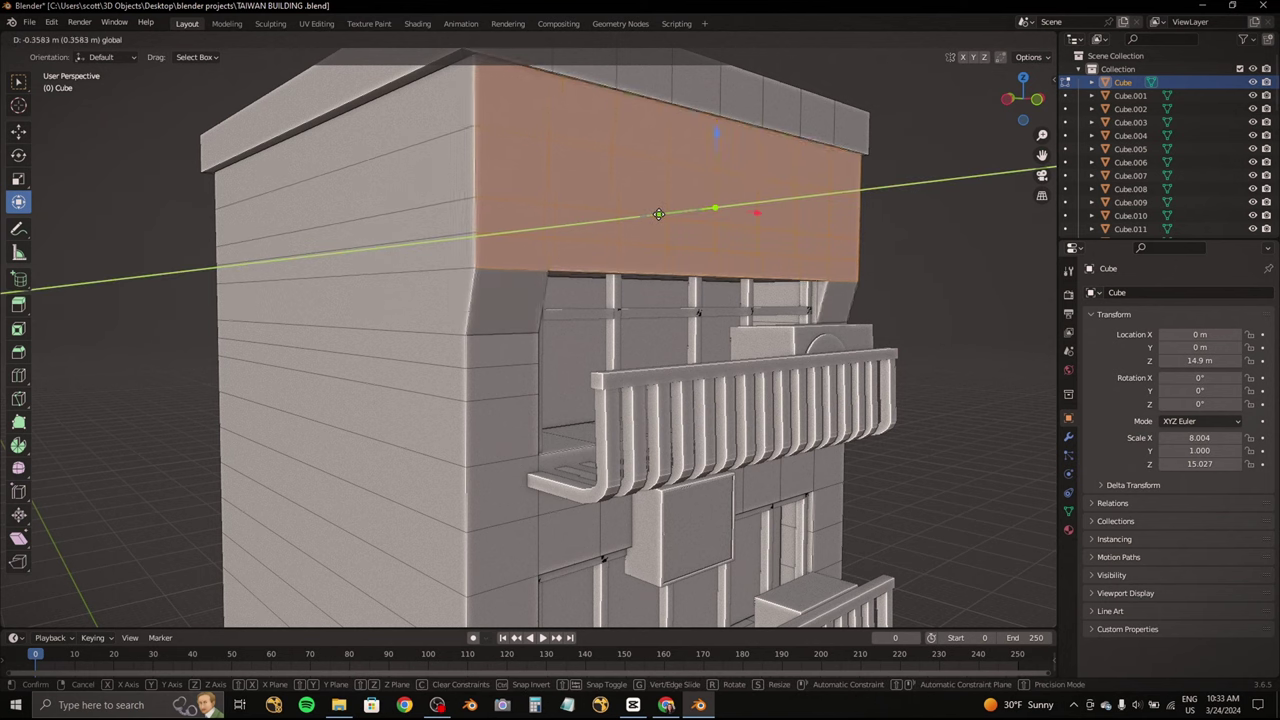
key(y)
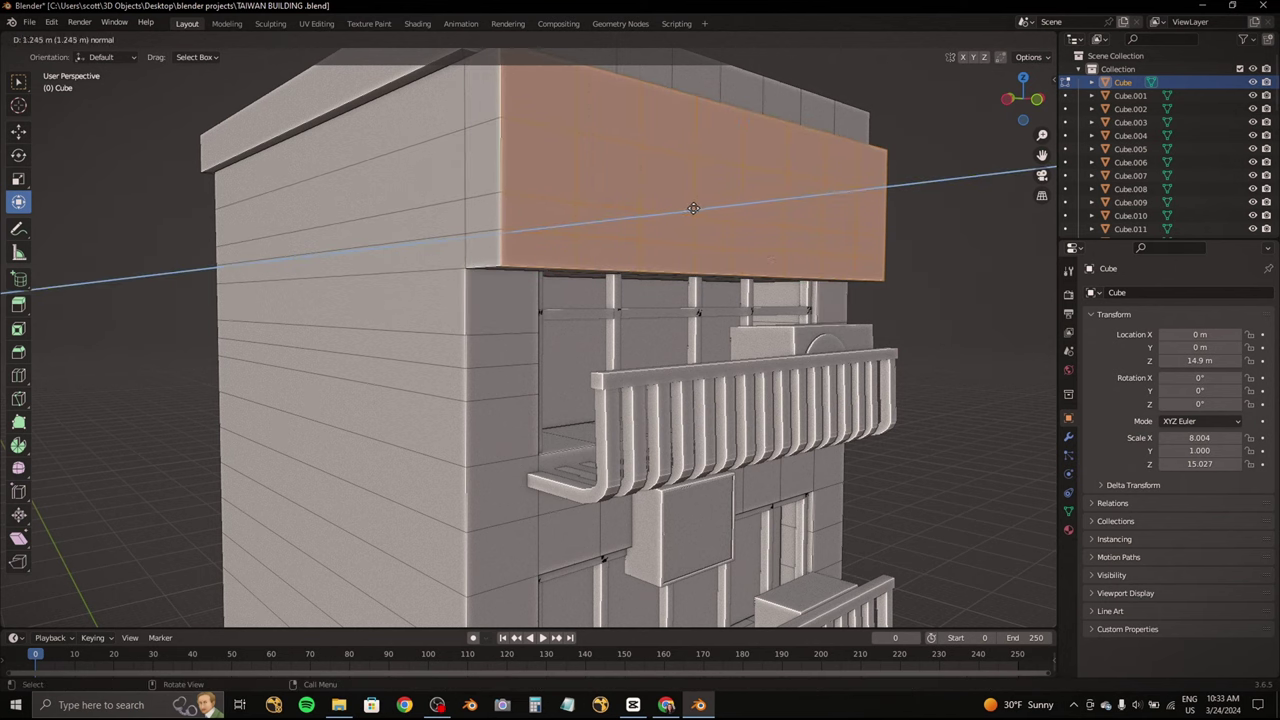
click(693, 208)
middle_drag(693, 208, 458, 224)
click(599, 230)
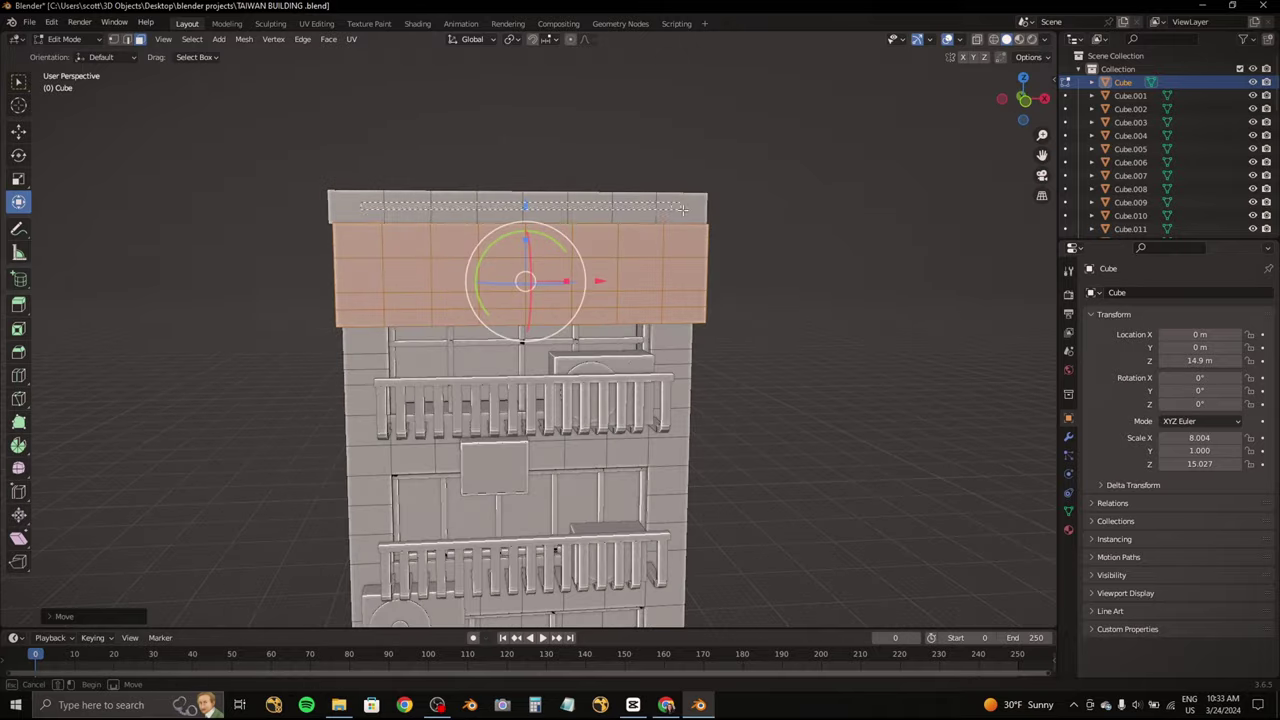
Step: Move the roof rim faces forward along Y to line up with the band
drag(361, 204, 682, 208)
mouse_move(682, 208)
middle_down()
mouse_move(570, 214)
mouse_move(525, 238)
middle_up()
key(g)
key(y)
click(576, 216)
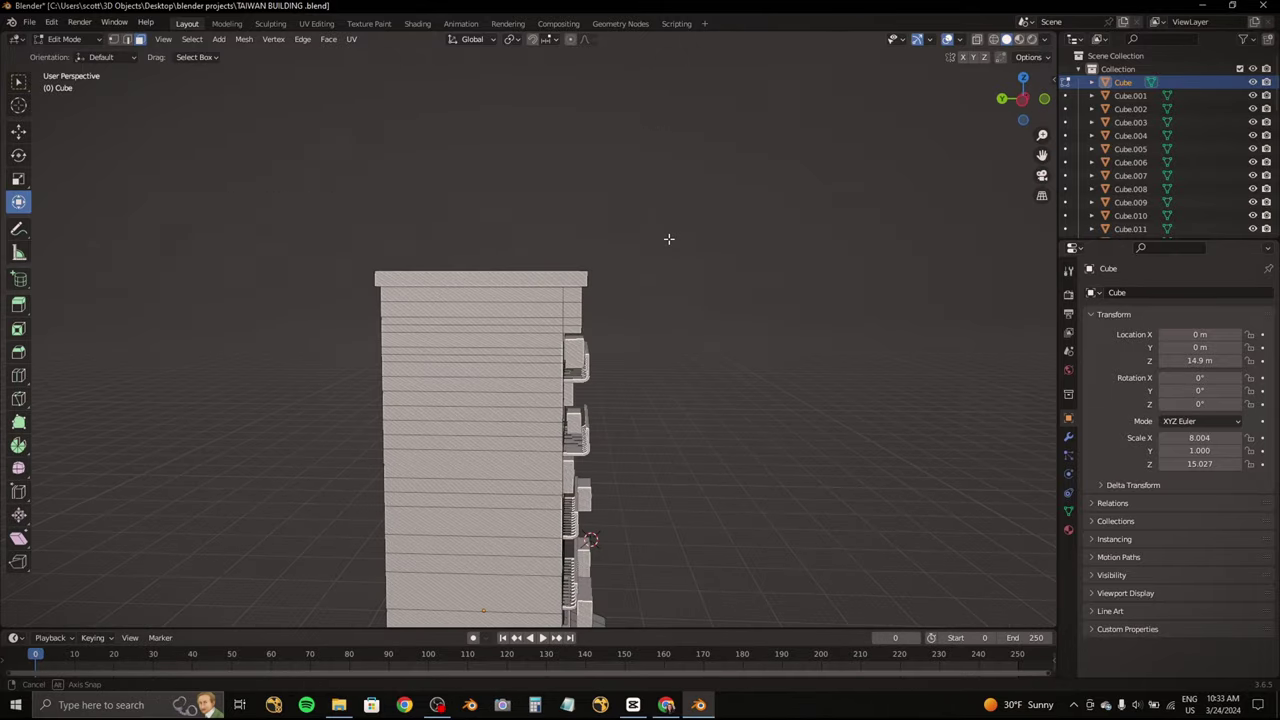
Step: Extrude the wall strip between the balconies and push it forward
scroll(553, 307, up, 3)
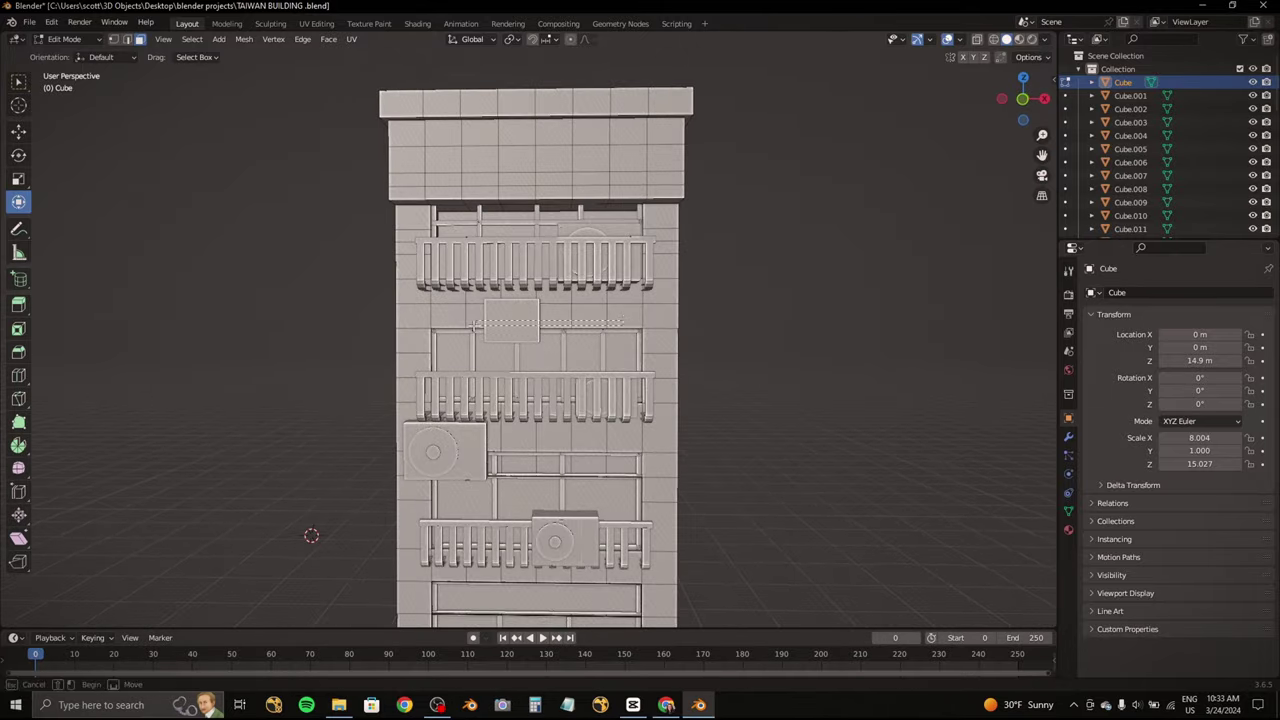
mouse_move(311, 536)
middle_down()
mouse_move(380, 255)
mouse_move(767, 282)
middle_up()
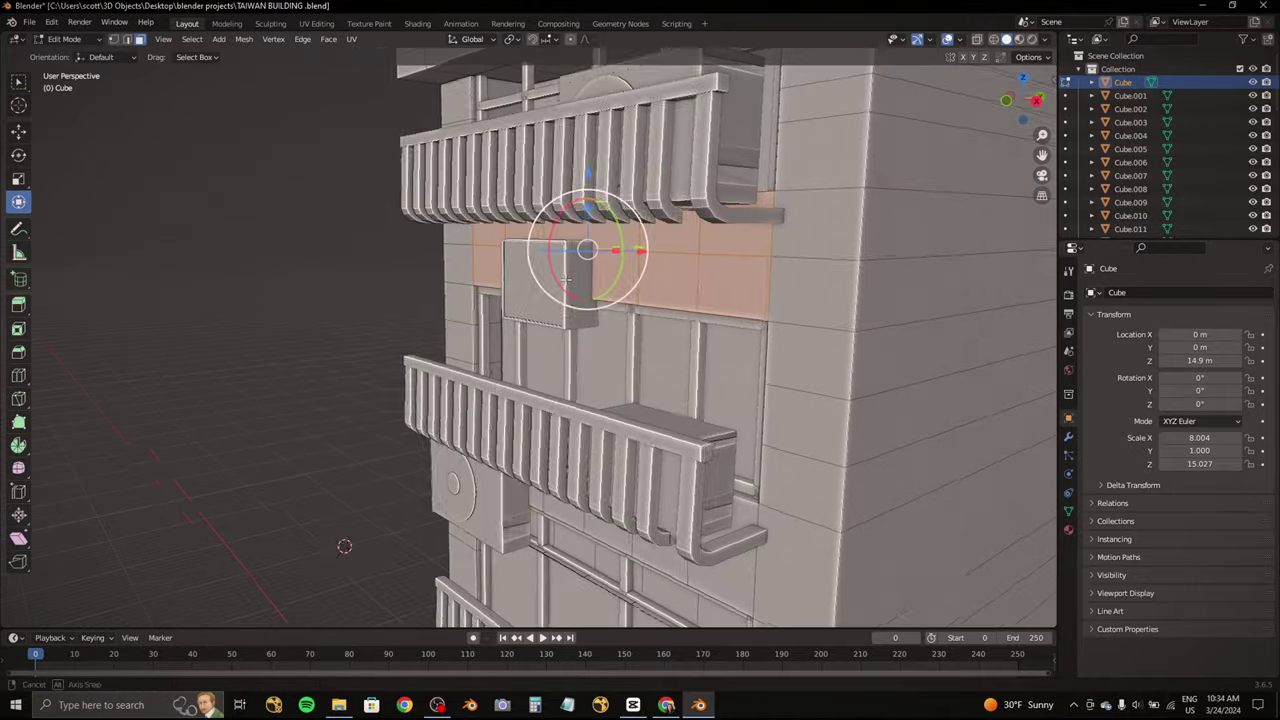
drag(767, 282, 498, 271)
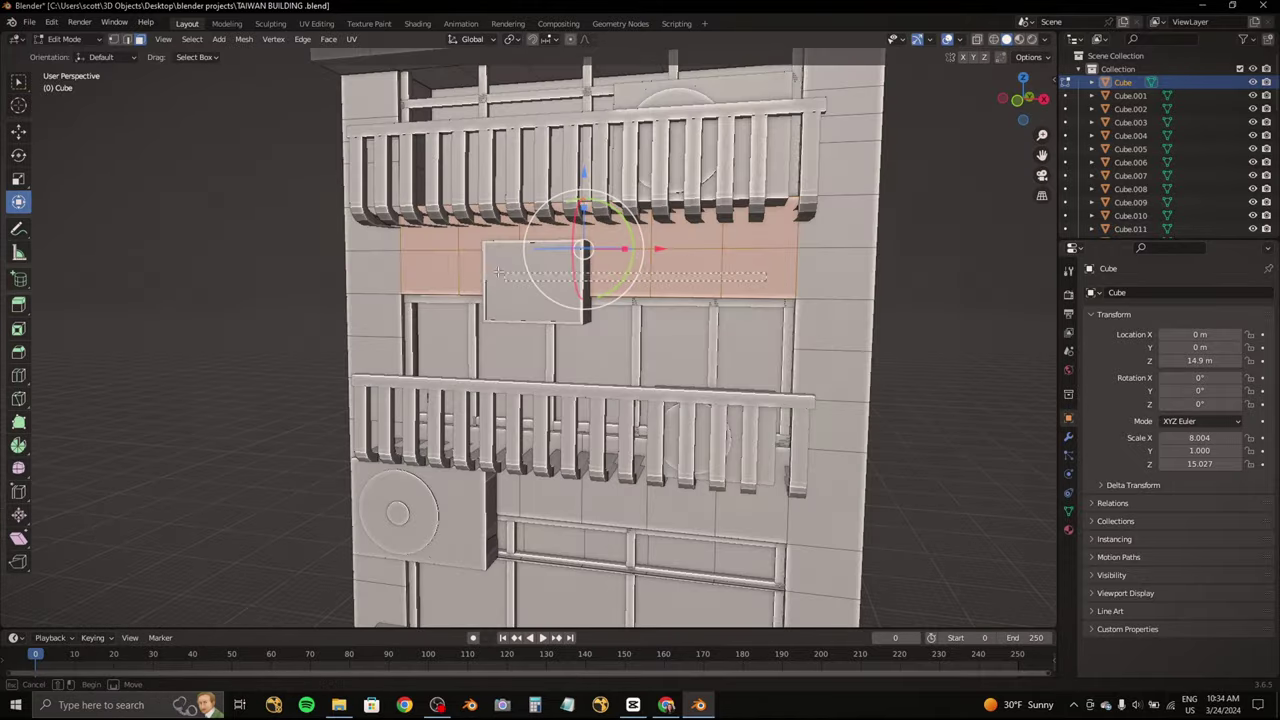
mouse_move(498, 271)
middle_down()
mouse_move(560, 300)
mouse_move(506, 306)
mouse_move(537, 237)
mouse_move(760, 265)
mouse_move(683, 206)
mouse_move(351, 394)
mouse_move(607, 201)
middle_up()
key(e)
click(585, 309)
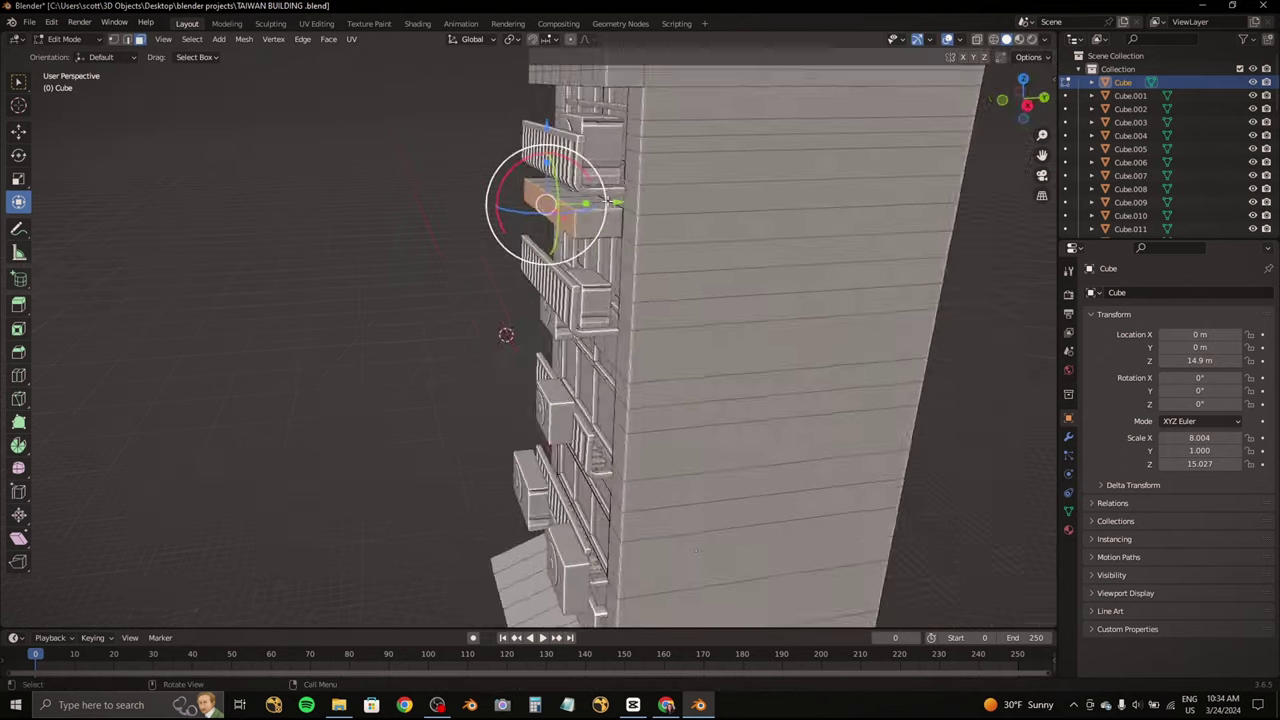
drag(607, 201, 590, 205)
mouse_move(590, 205)
middle_down()
mouse_move(648, 261)
mouse_move(448, 240)
mouse_move(470, 212)
mouse_move(520, 260)
mouse_move(560, 250)
middle_up()
key(e)
click(648, 261)
scroll(520, 260, down, 2)
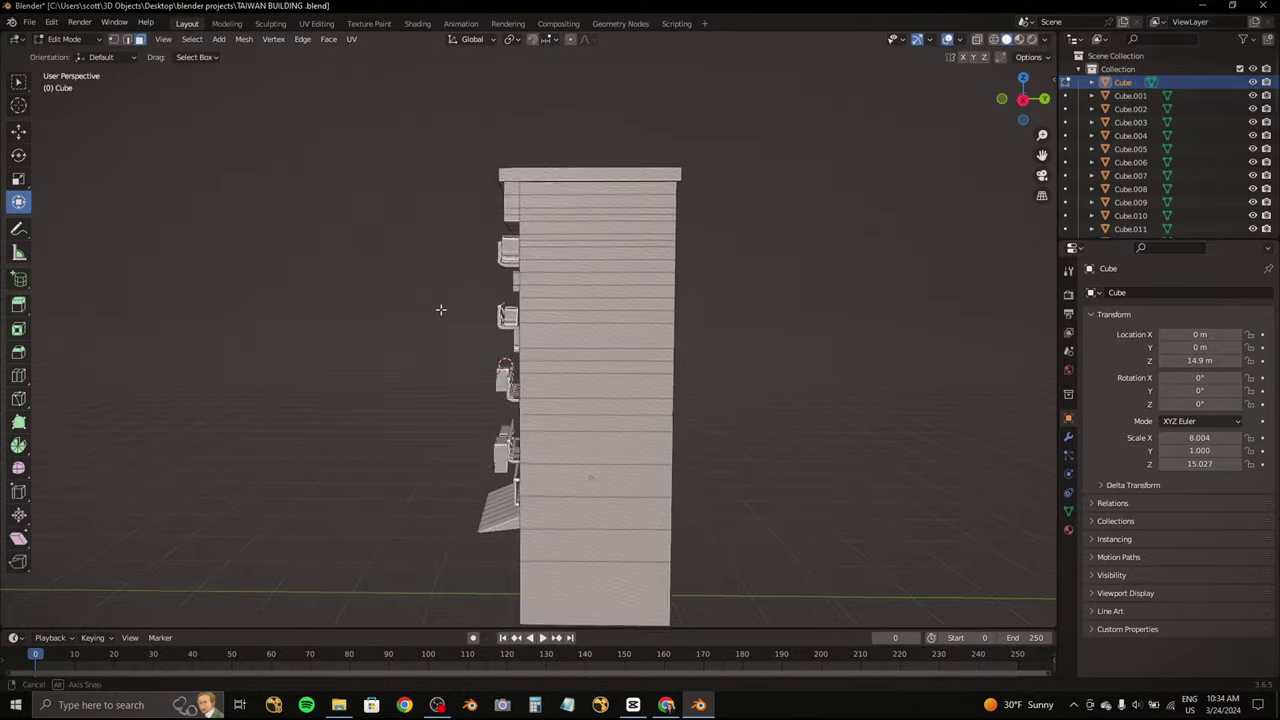
scroll(440, 309, up, 3)
Step: Select the upper band of faces on the side wall in a straight side view
click(1022, 98)
drag(832, 316, 708, 297)
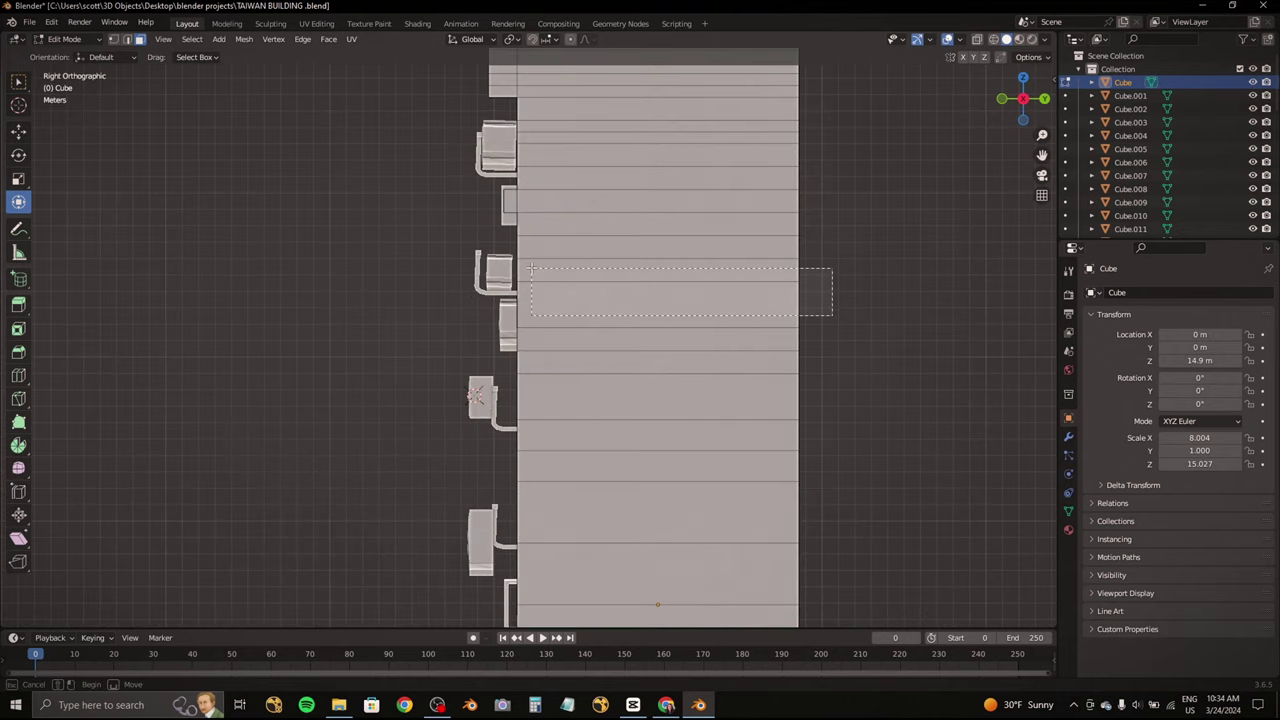
middle_drag(519, 232, 675, 240)
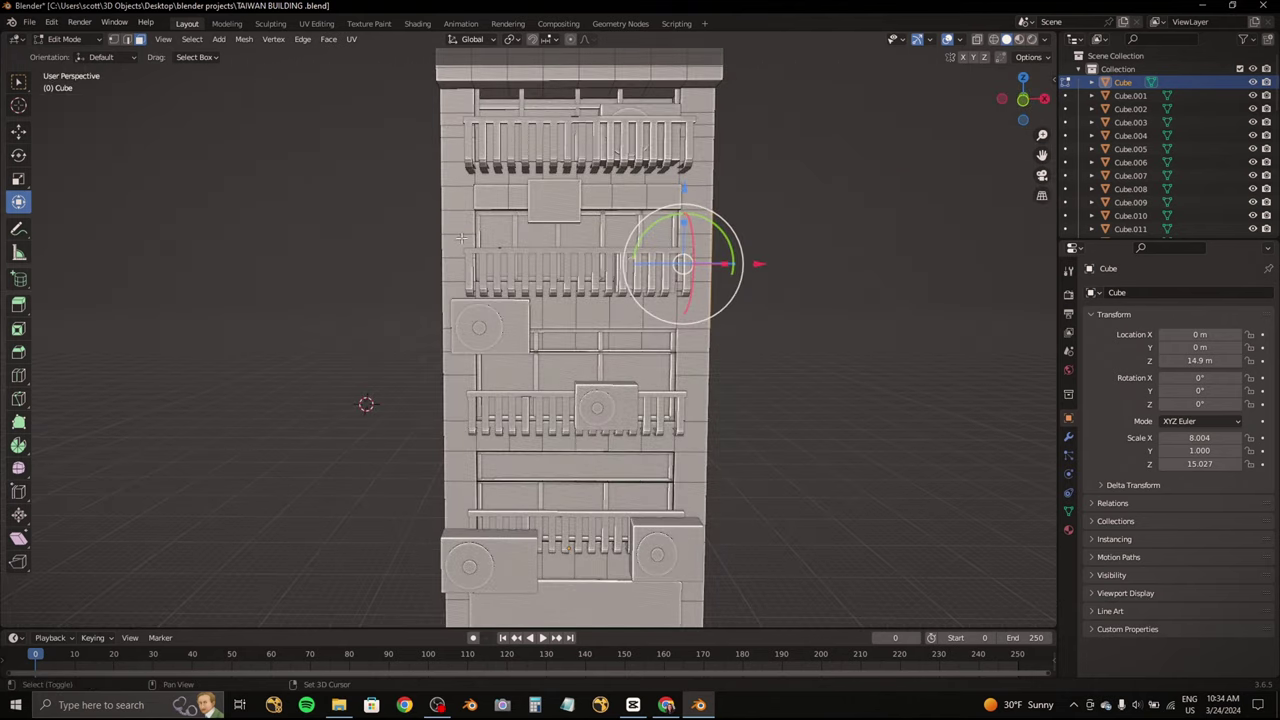
middle_drag(691, 311, 516, 228)
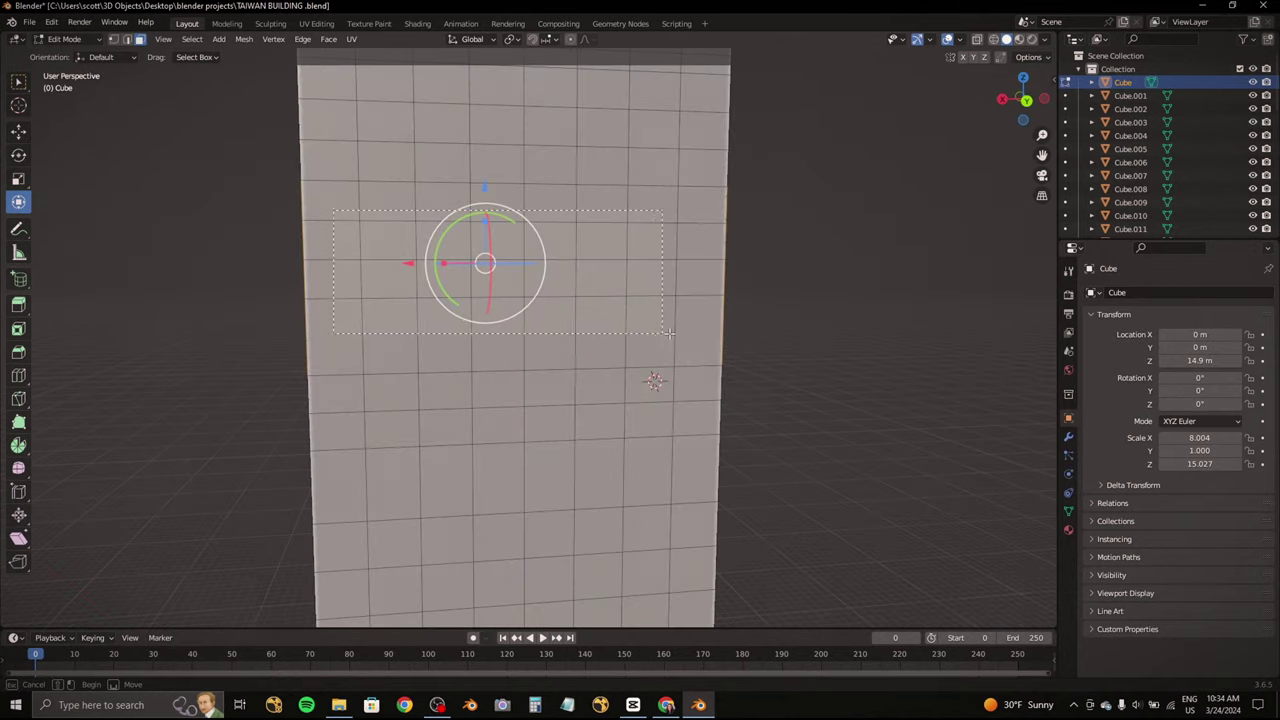
drag(669, 333, 669, 333)
middle_drag(669, 333, 760, 300)
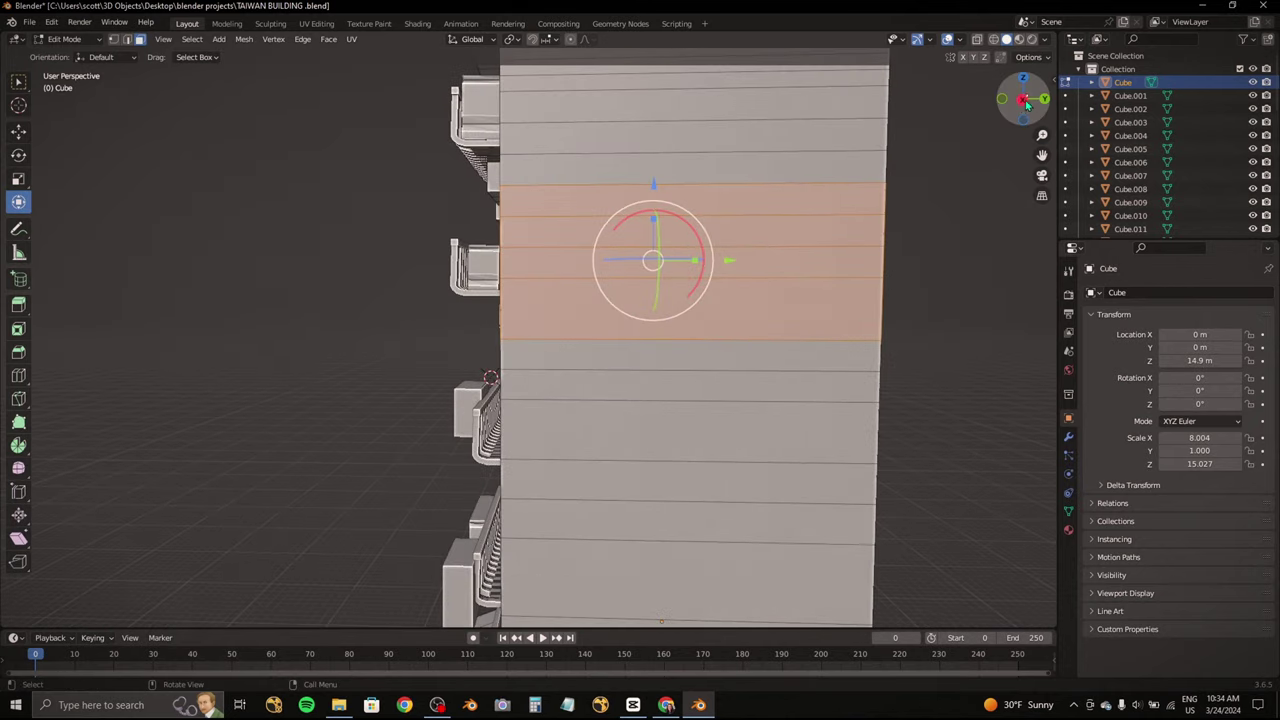
click(1022, 98)
Step: Extrude the side wall band outward along its normal, extending it past the front
key(g)
key(y)
right_click(759, 257)
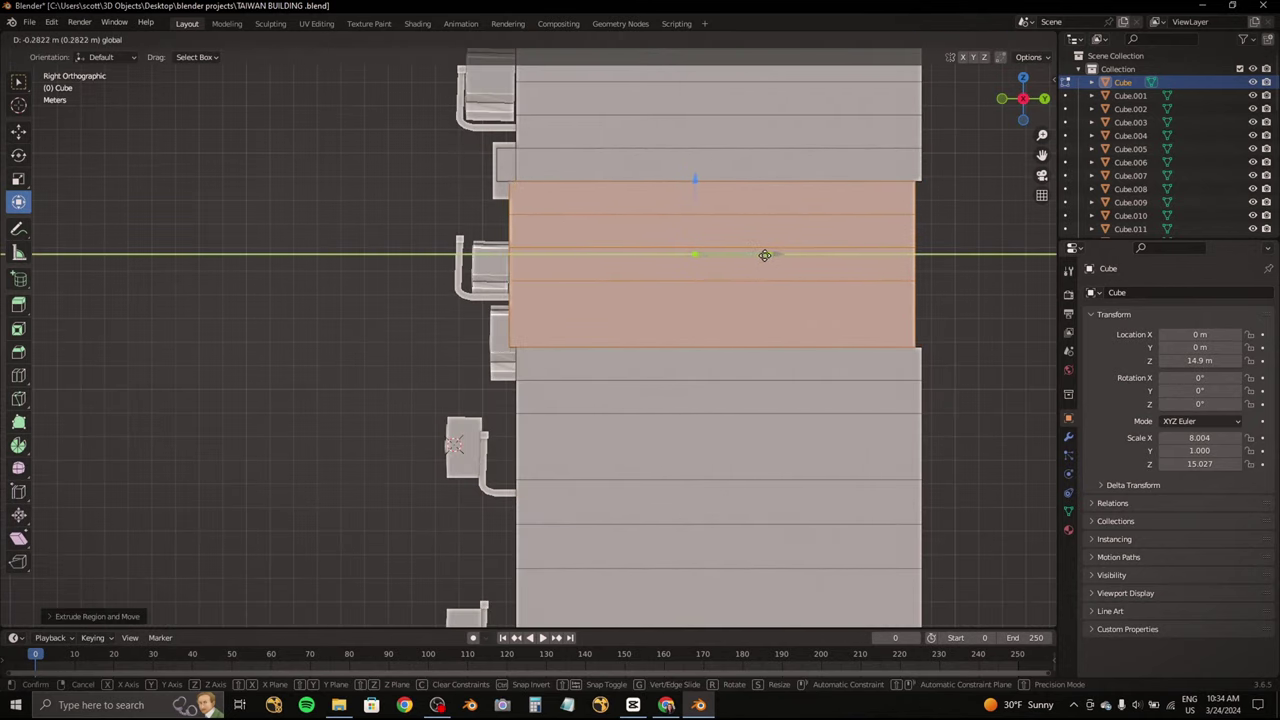
drag(777, 255, 759, 254)
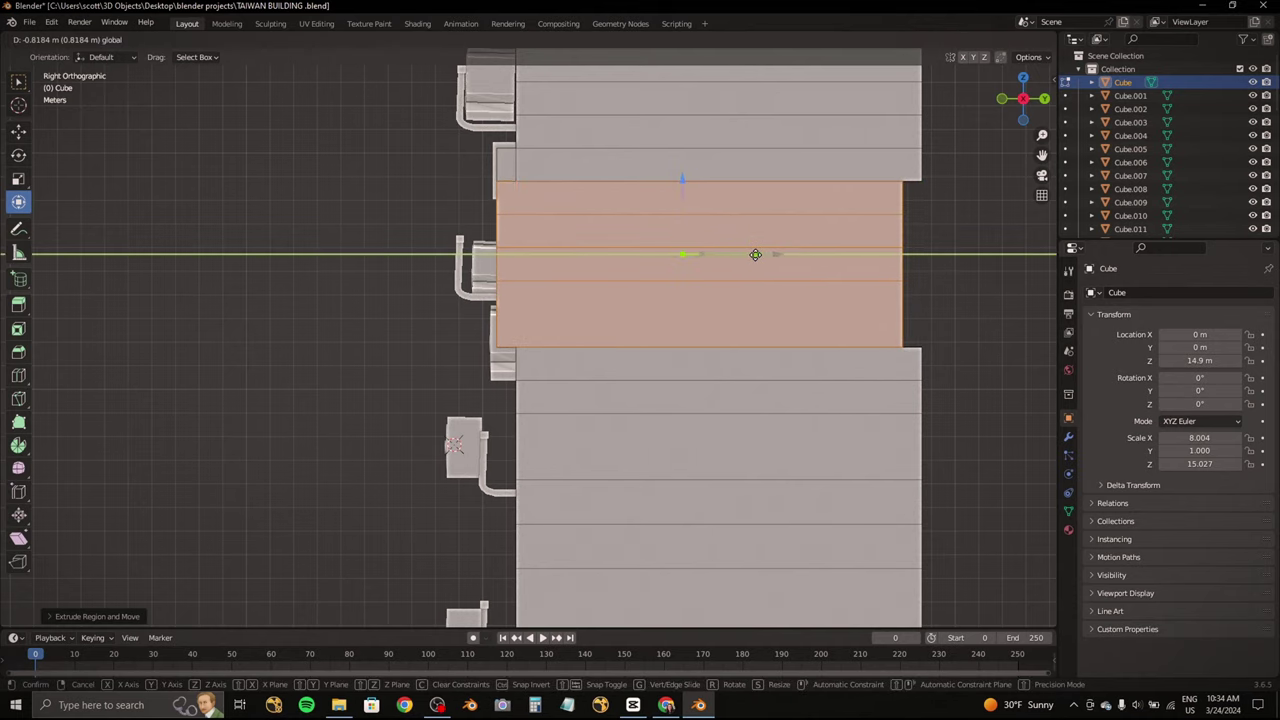
mouse_move(755, 254)
middle_down()
mouse_move(680, 251)
mouse_move(646, 229)
mouse_move(686, 246)
mouse_move(741, 244)
mouse_move(683, 243)
mouse_move(651, 280)
mouse_move(698, 216)
middle_up()
mouse_move(432, 216)
middle_down()
mouse_move(700, 230)
mouse_move(206, 600)
middle_up()
key(e)
scroll(443, 400, down, 8)
scroll(383, 393, up, 3)
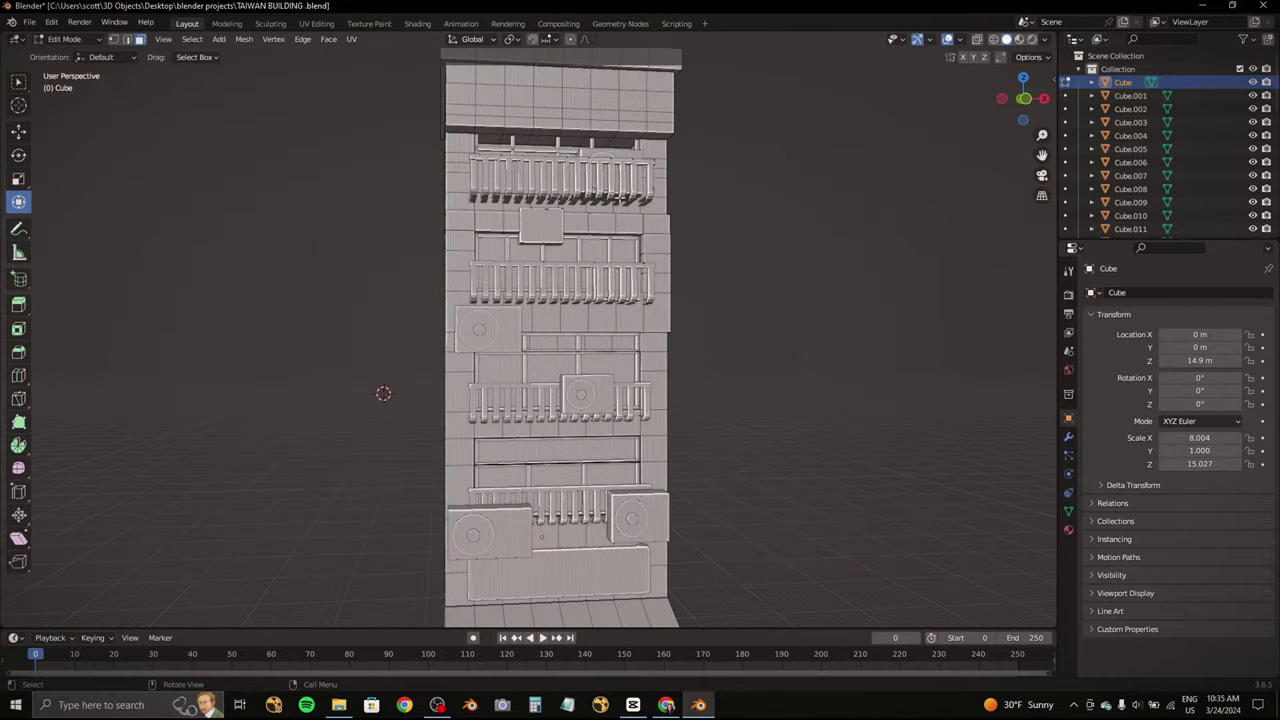
Step: In Object Mode, move the AC unit by the wall outward along Y
click(79, 50)
scroll(517, 160, up, 3)
mouse_move(493, 313)
middle_down()
mouse_move(560, 250)
mouse_move(530, 277)
mouse_move(646, 246)
middle_up()
key(g)
key(y)
click(560, 250)
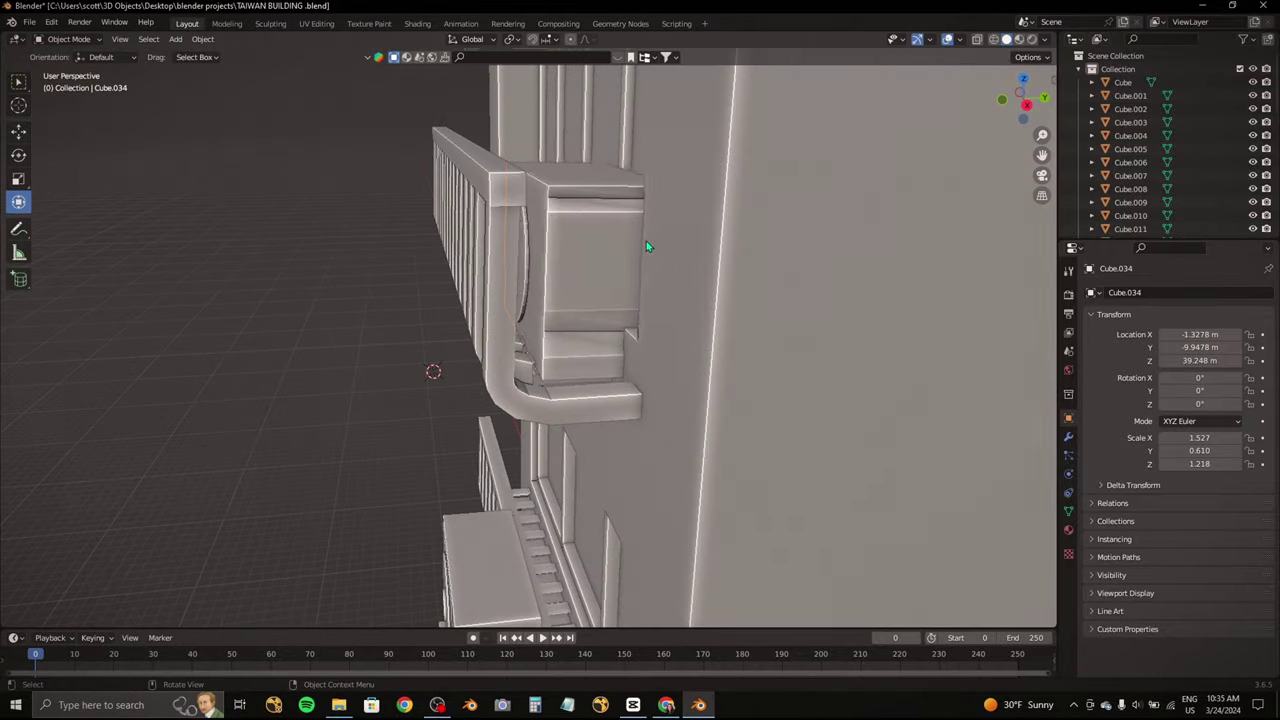
Step: Lower AC unit Cube.040 onto the balcony railing Cube.037
click(573, 296)
mouse_move(573, 296)
middle_down()
mouse_move(560, 293)
mouse_move(706, 260)
mouse_move(600, 200)
middle_up()
click(562, 215)
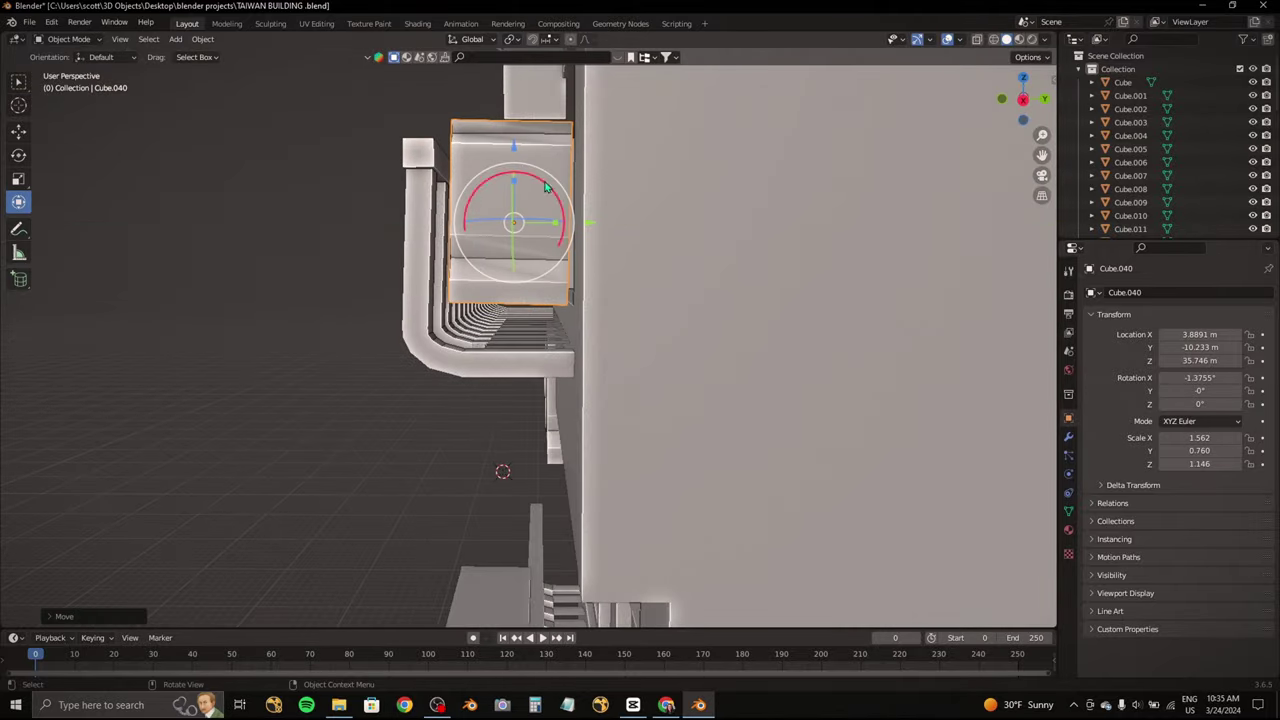
drag(518, 150, 524, 180)
Step: Move Cube.032 against the wall along Y and tilt it about X to 2.6571°
click(524, 180)
middle_drag(524, 180, 568, 304)
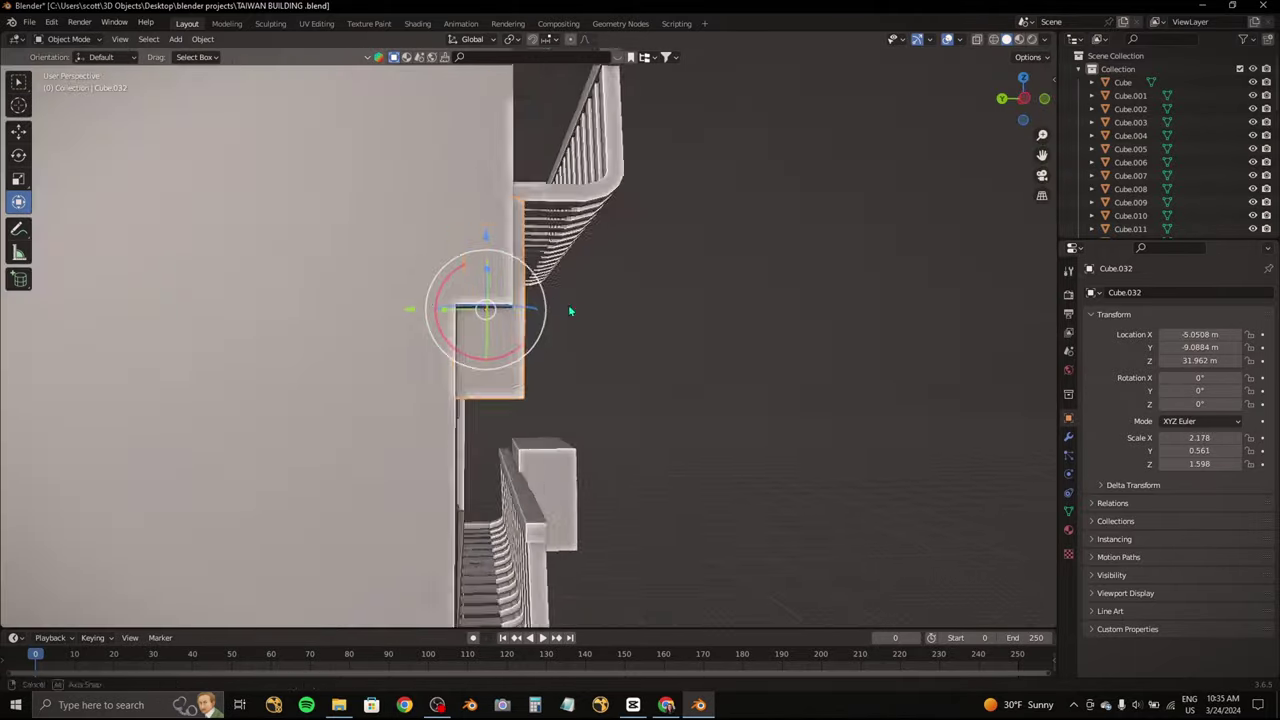
mouse_move(568, 304)
mouse_down()
mouse_move(460, 342)
mouse_move(490, 338)
mouse_up()
key(r)
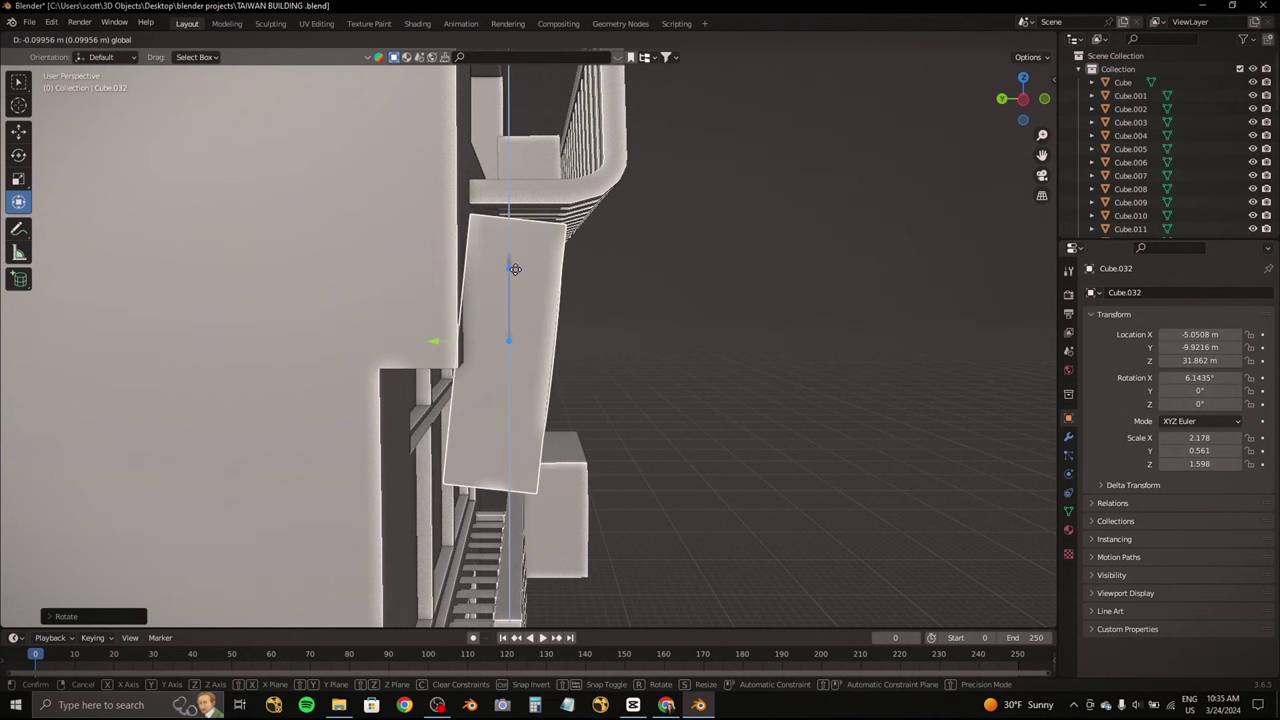
key(y)
click(510, 273)
key(r)
key(x)
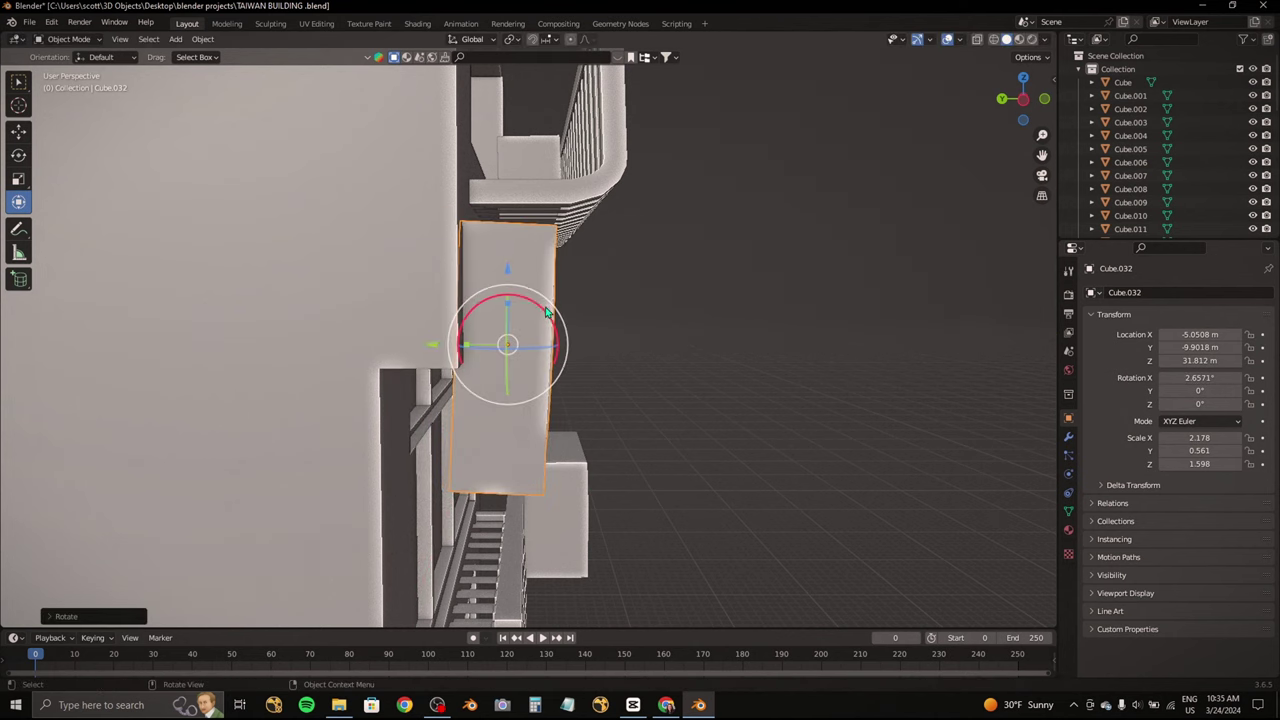
drag(432, 344, 441, 340)
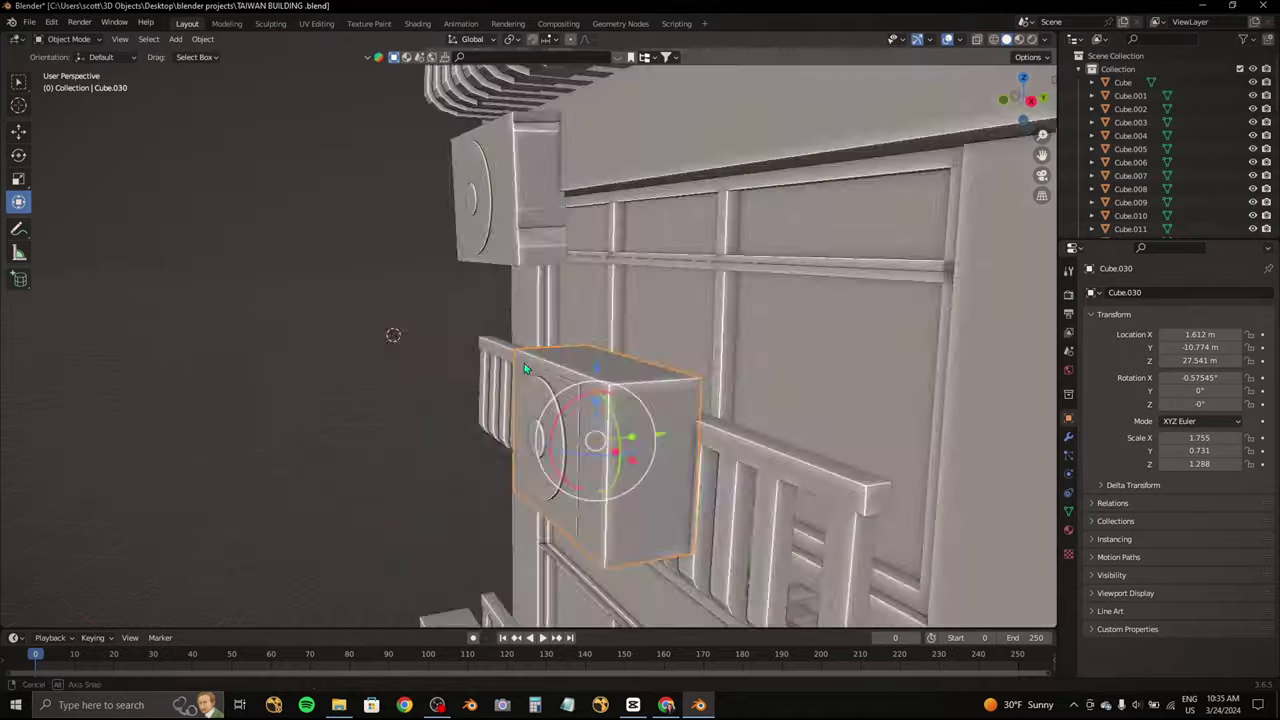
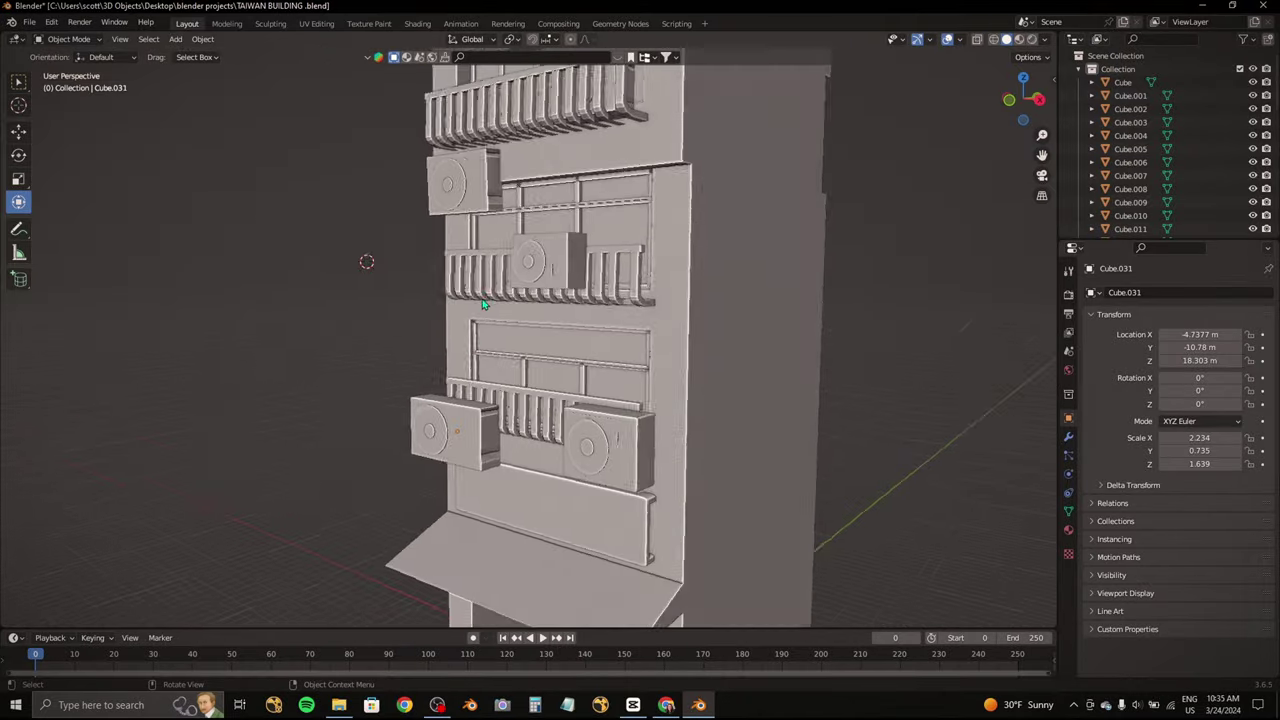
Step: Rotate a selected edge of the building mesh in Edit Mode from the left orthographic view
mouse_move(482, 304)
middle_down()
mouse_move(729, 294)
mouse_move(557, 300)
mouse_move(516, 280)
middle_up()
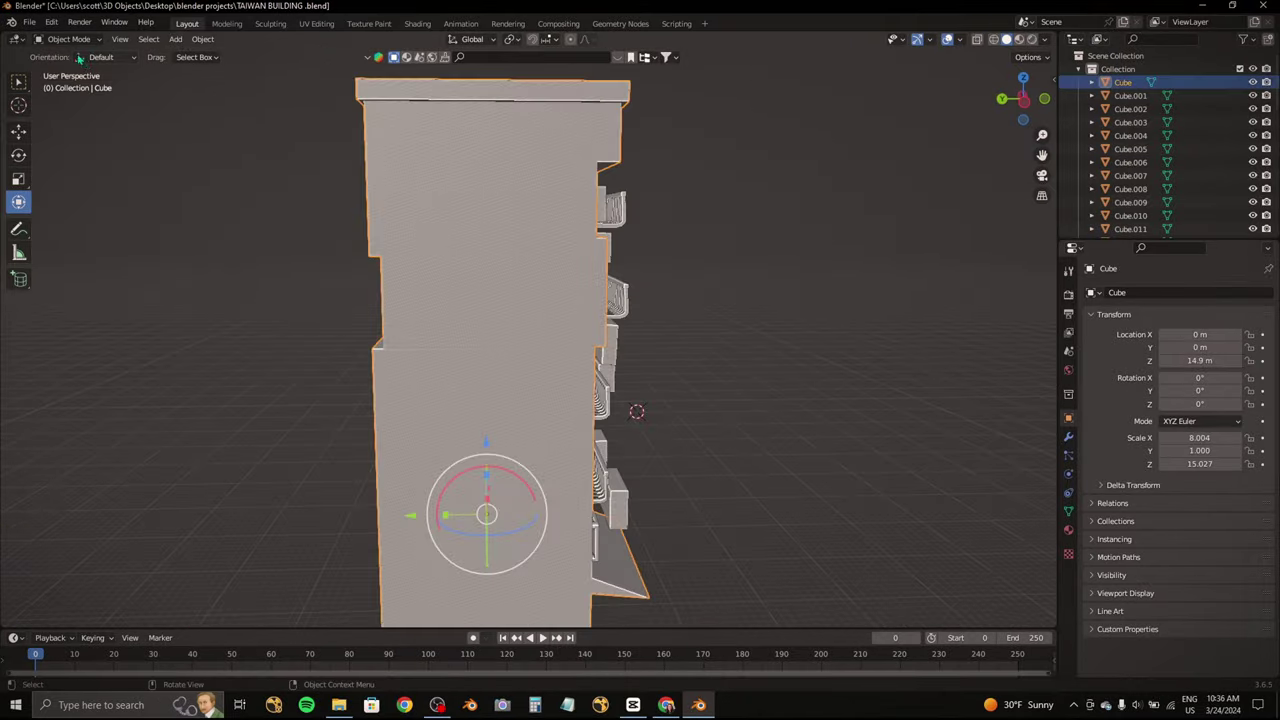
key(Tab)
middle_drag(300, 150, 438, 200)
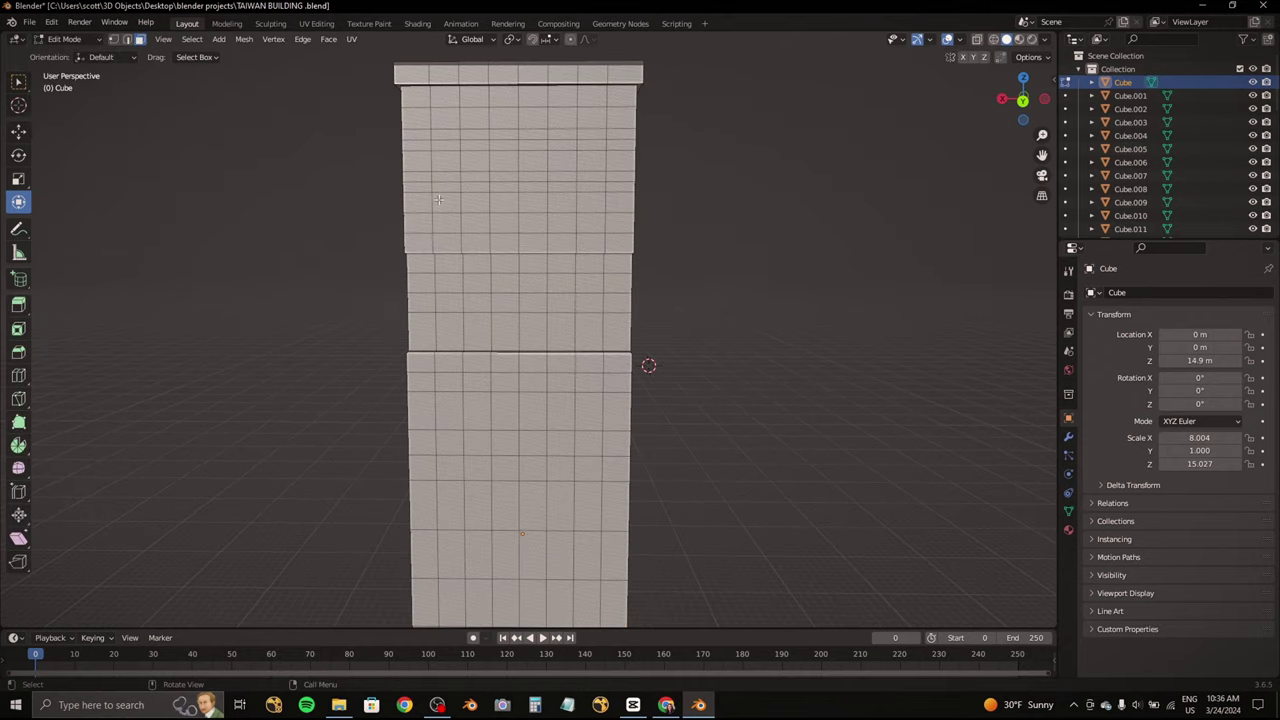
click(1044, 100)
key(r)
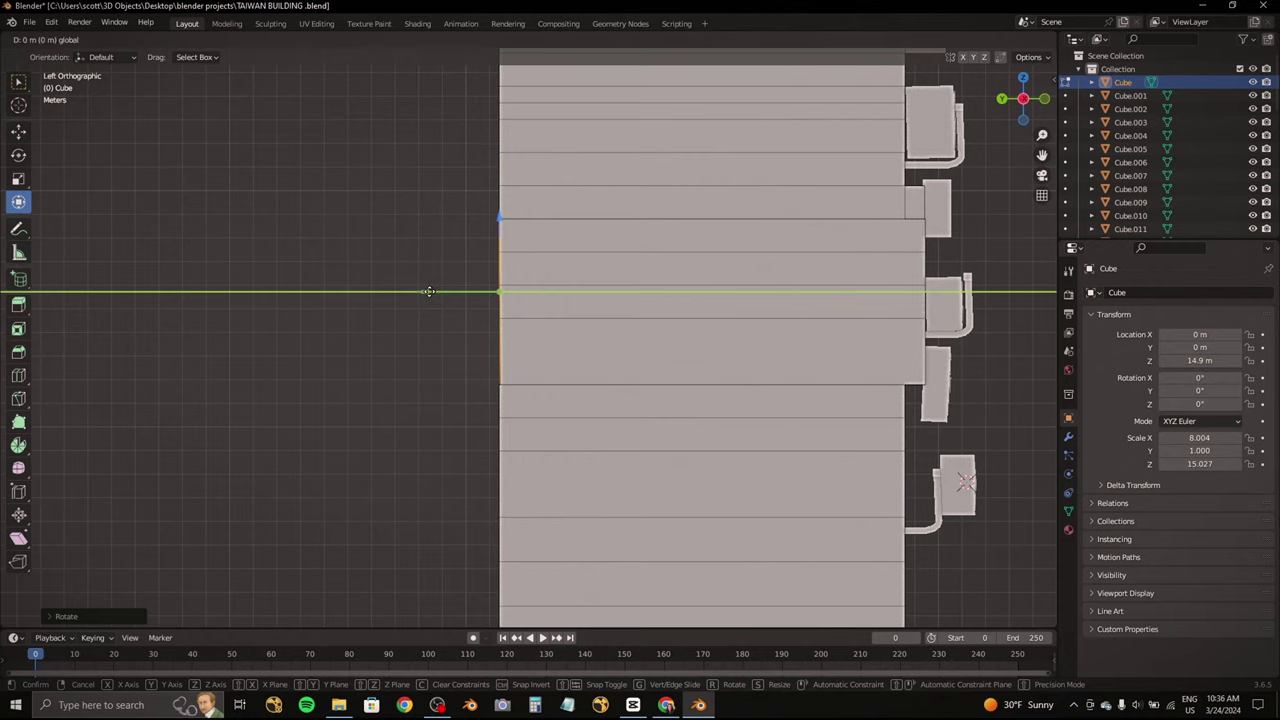
click(89, 55)
mouse_move(391, 189)
middle_down()
mouse_move(323, 200)
mouse_move(394, 249)
mouse_move(329, 258)
mouse_move(563, 246)
mouse_move(610, 290)
mouse_move(500, 282)
mouse_move(540, 290)
mouse_move(490, 305)
mouse_move(428, 265)
mouse_move(486, 257)
mouse_move(470, 240)
mouse_move(500, 218)
mouse_move(543, 251)
mouse_move(531, 249)
mouse_move(543, 227)
middle_up()
Step: Save the building file and compare it with the Taiwan street building reference photos in Chrome
key(ctrl+s)
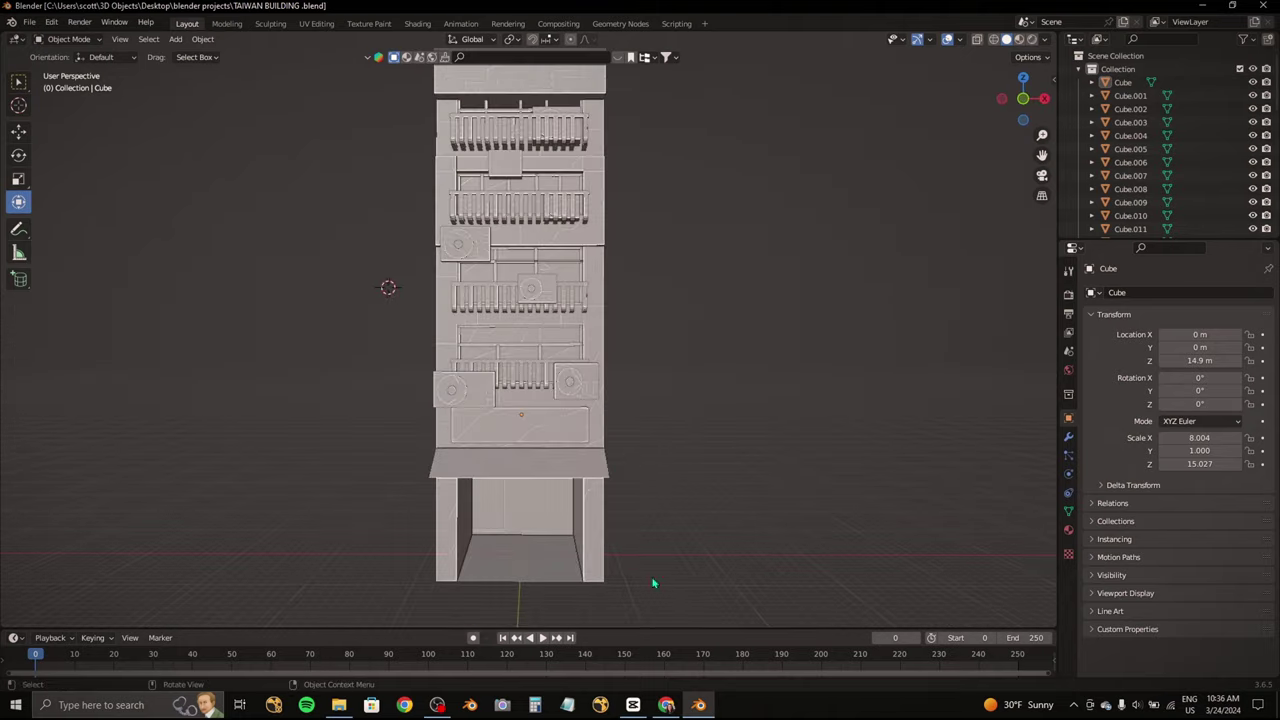
click(666, 705)
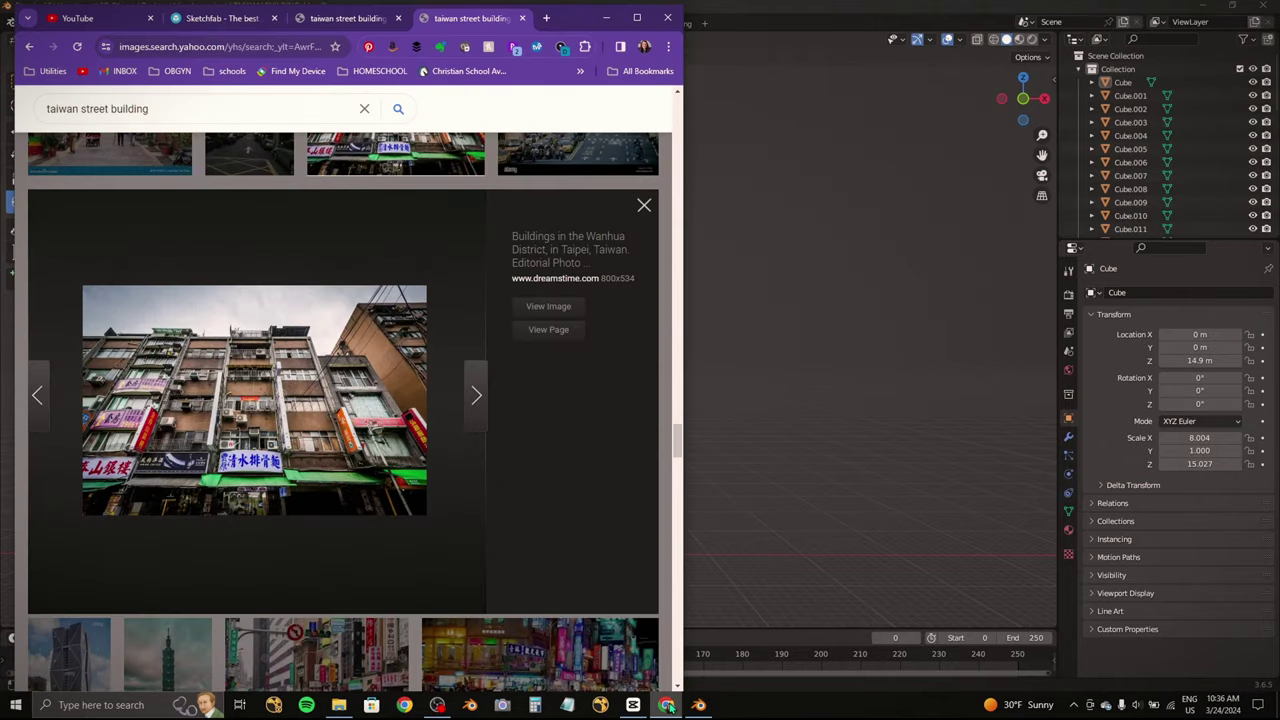
click(666, 705)
click(1022, 99)
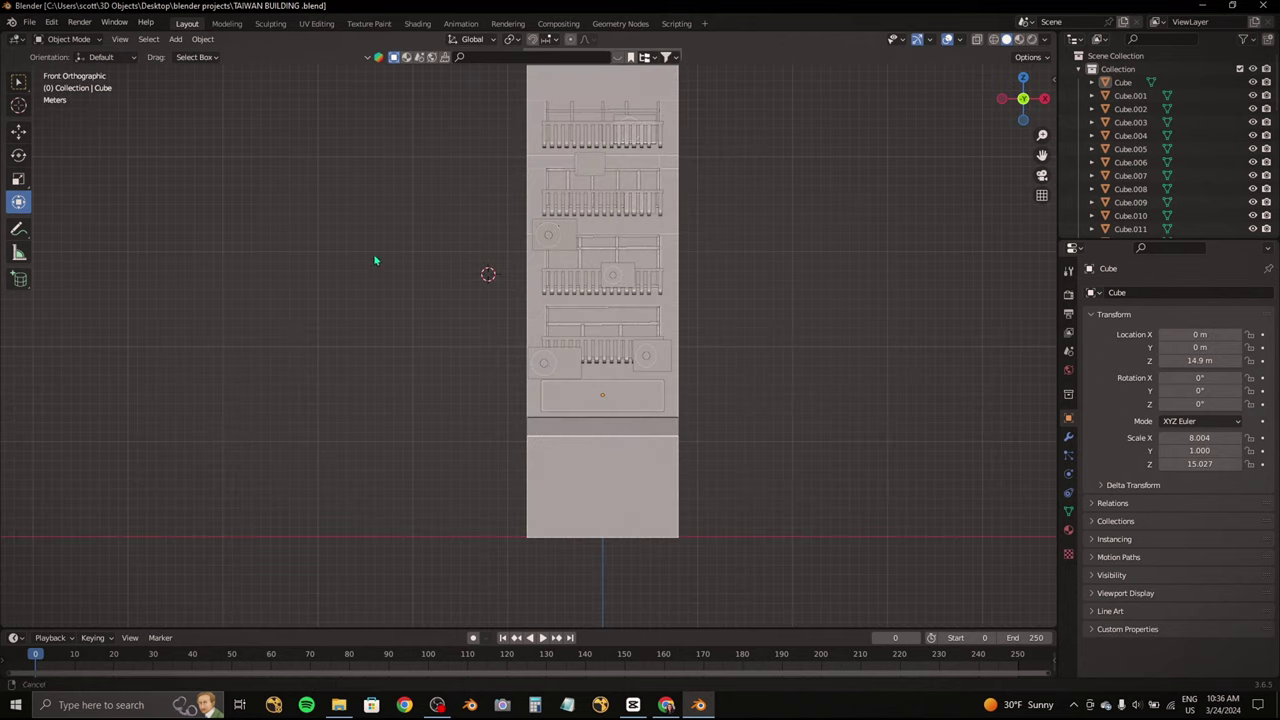
key(shift+a)
Step: Add a raised cylinder and scale its bottom face down to taper the pot
click(316, 485)
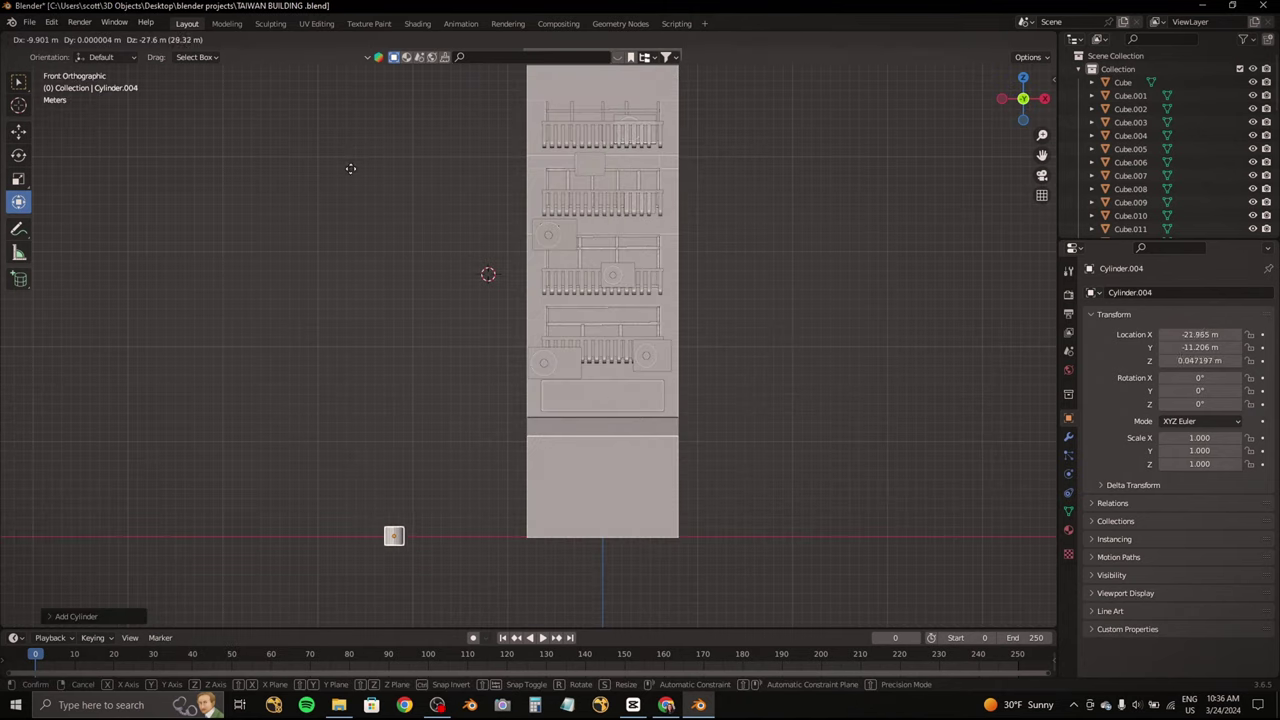
click(386, 196)
key(KP_Decimal)
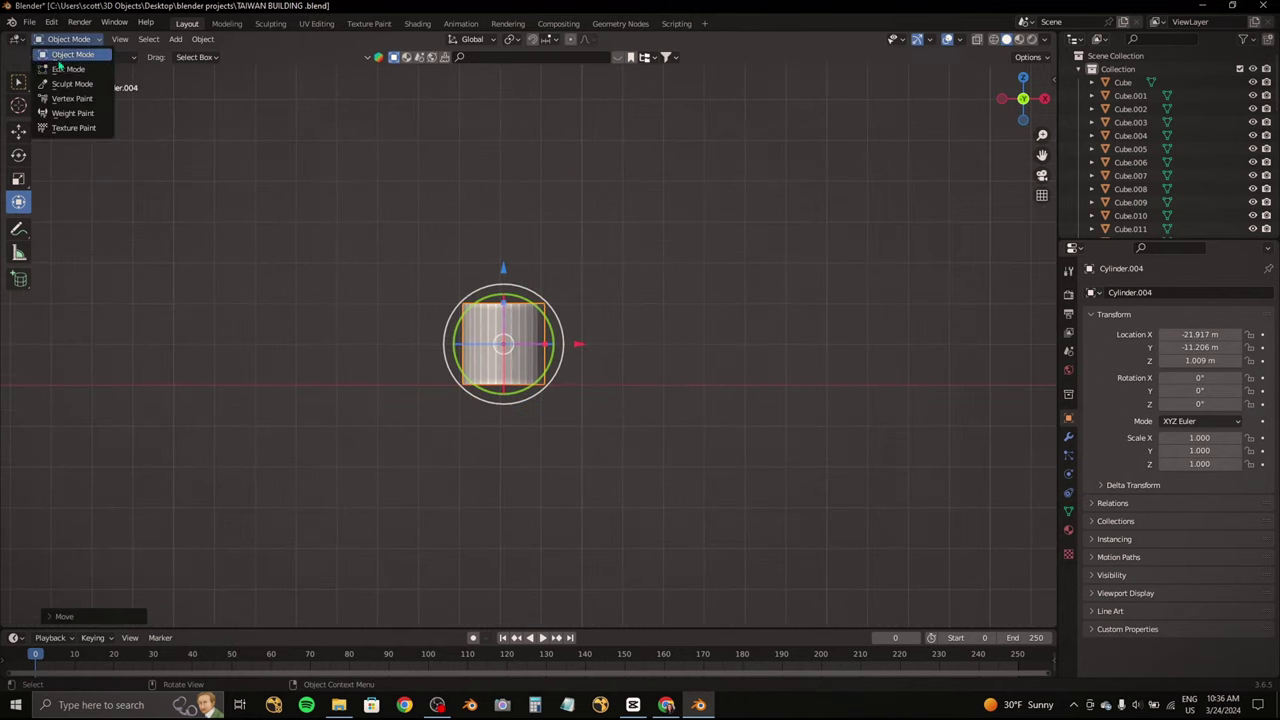
click(62, 68)
middle_drag(560, 200, 591, 187)
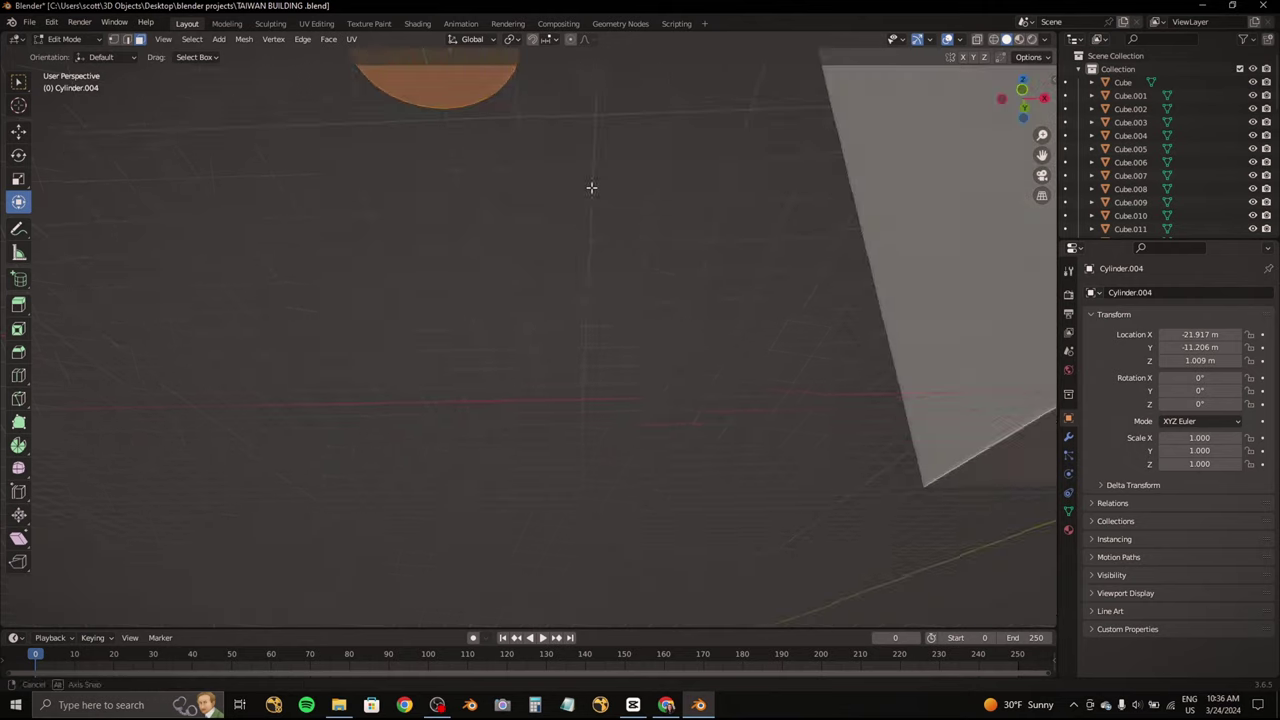
key(KP_Decimal)
key(KP_1)
key(s)
click(771, 220)
Step: Extrude the top face in place and shrink it inward to form a thick rim
mouse_move(771, 220)
middle_down()
mouse_move(622, 314)
mouse_move(700, 250)
middle_up()
click(700, 250)
key(KP_1)
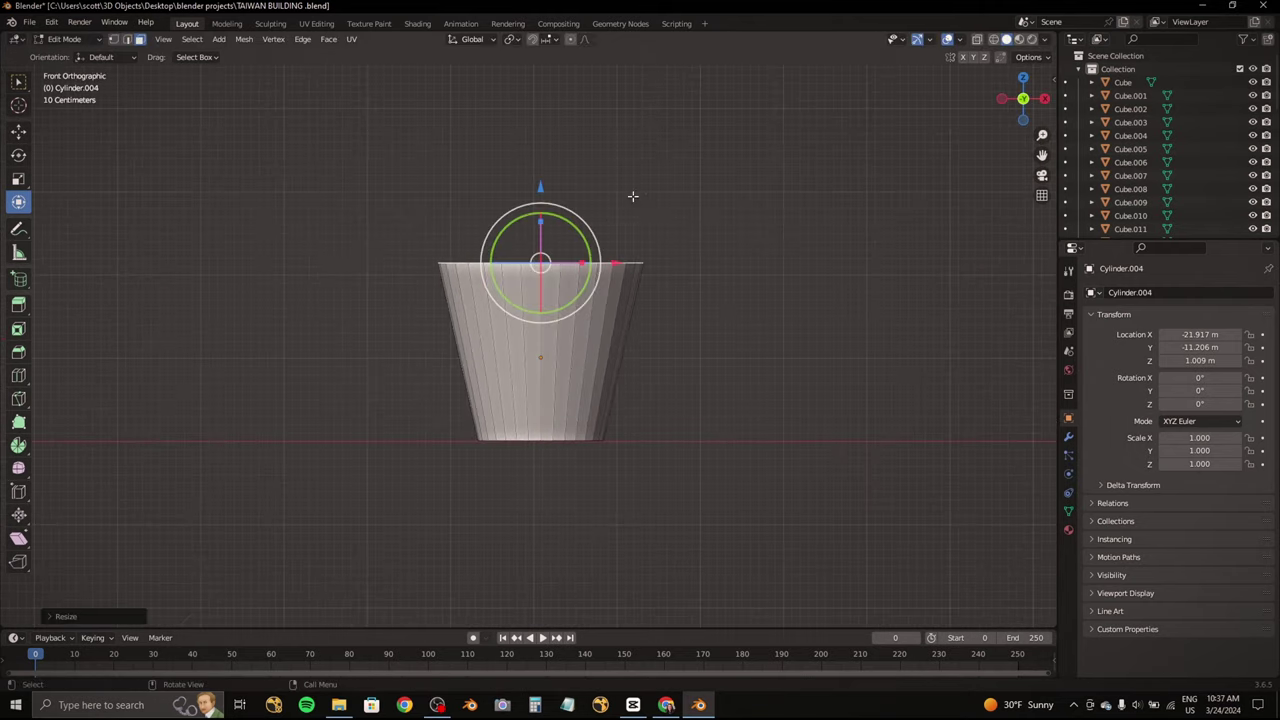
middle_drag(632, 196, 826, 276)
key(e)
right_click(826, 276)
key(e)
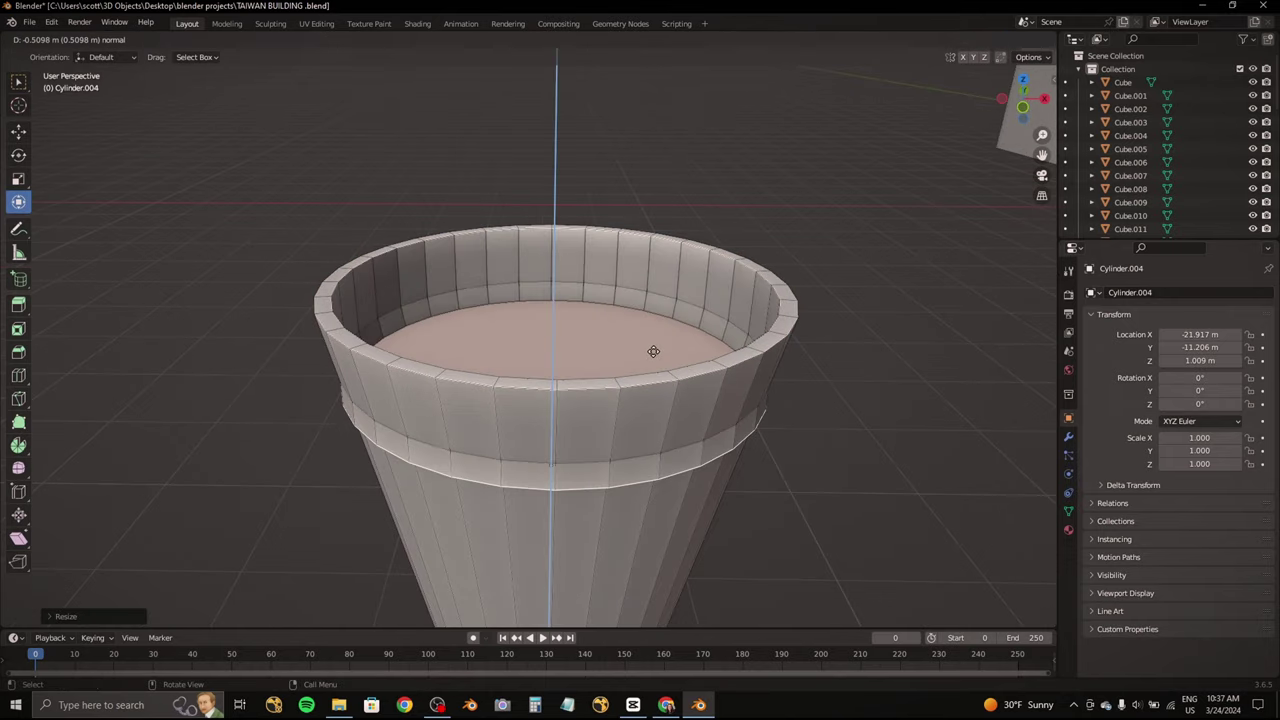
click(1028, 118)
click(715, 311)
Step: Lower the inner top face along Z to make the recessed soil surface
mouse_move(715, 311)
middle_down()
mouse_move(700, 250)
mouse_move(731, 201)
mouse_move(694, 151)
mouse_move(548, 295)
middle_up()
key(g)
key(z)
click(700, 250)
click(680, 158)
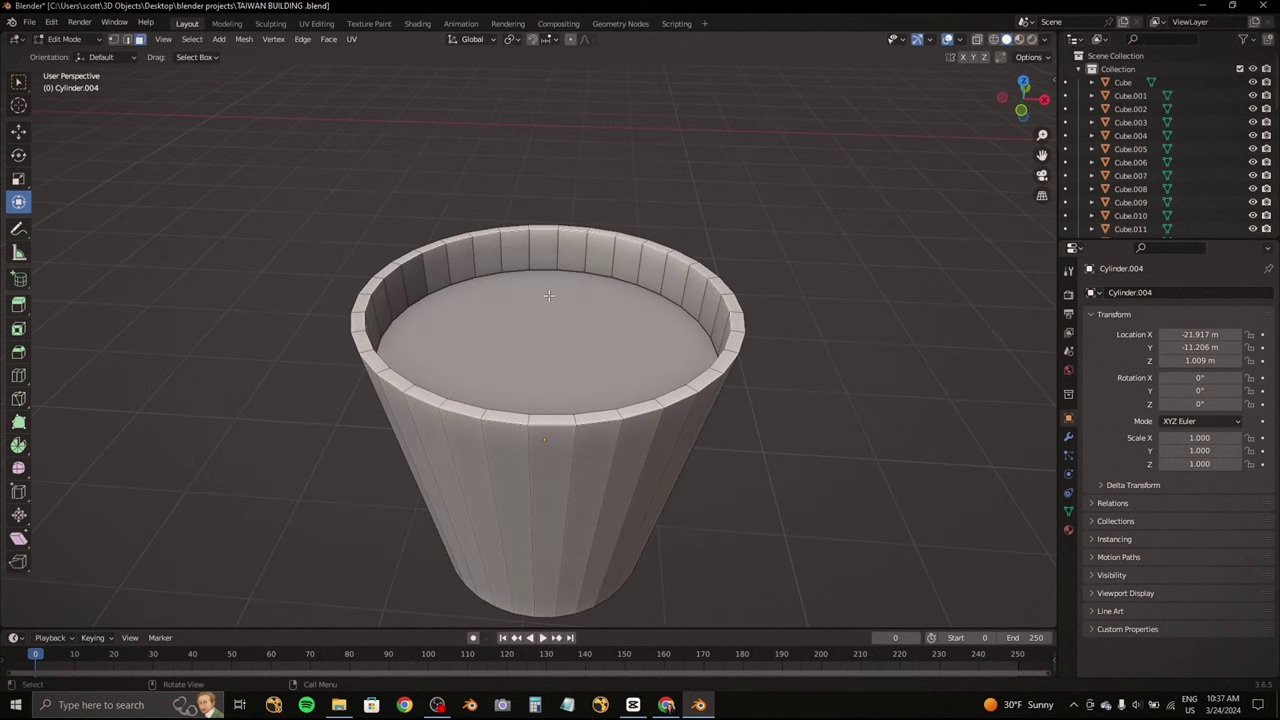
middle_drag(367, 267, 38, 293)
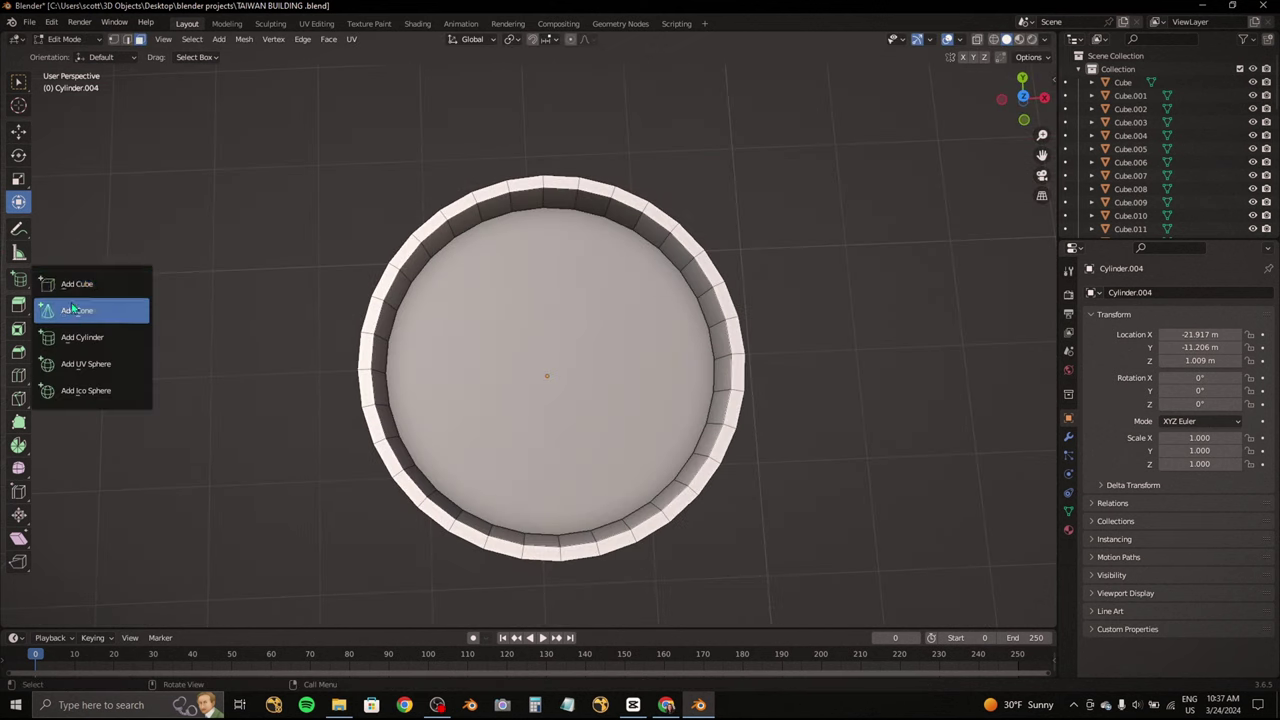
Step: Place a thin, flat cube on the pot's soil with the Add Cube tool
click(89, 289)
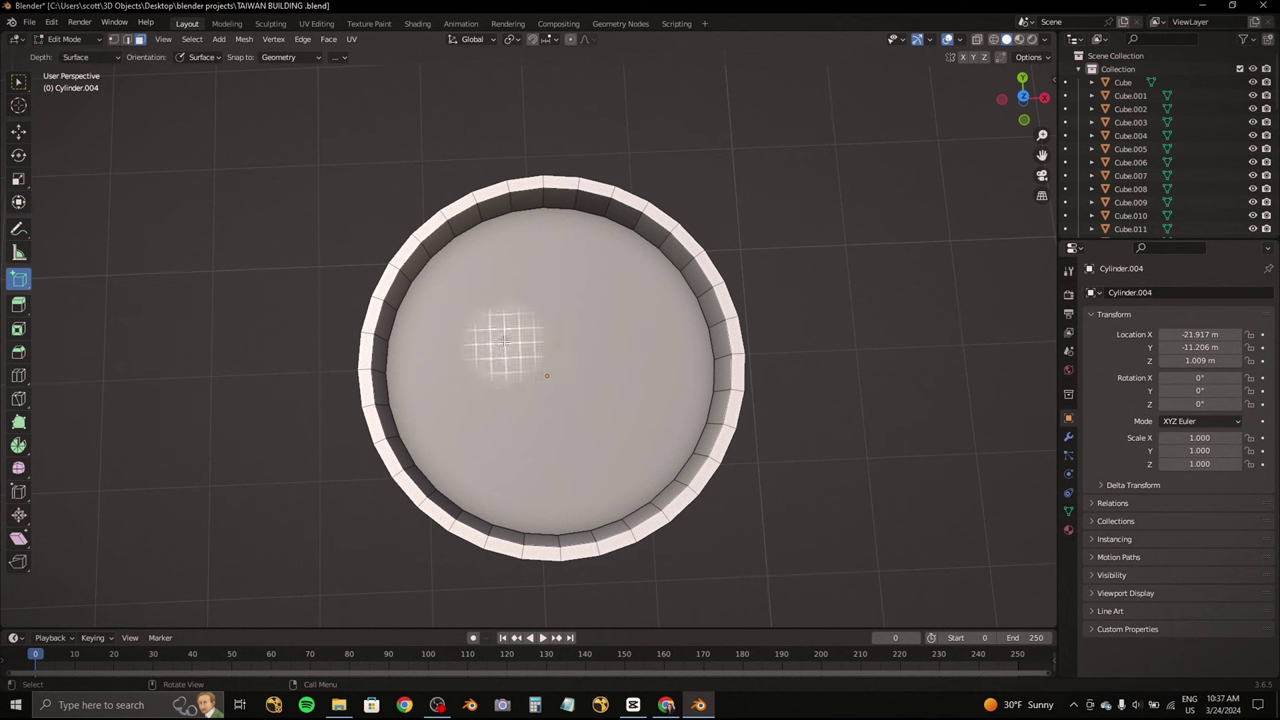
click(597, 320)
middle_drag(597, 320, 506, 215)
middle_drag(464, 285, 549, 275)
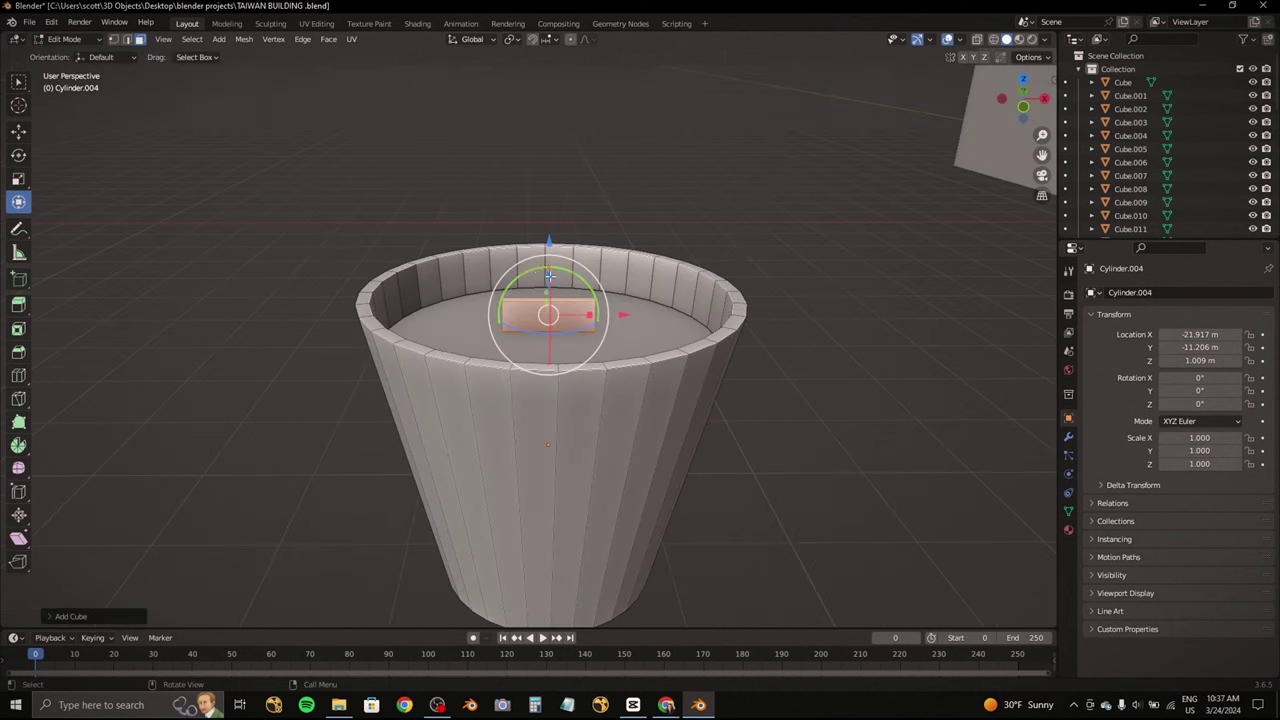
mouse_move(1015, 110)
middle_down()
mouse_move(709, 251)
mouse_move(586, 337)
mouse_move(587, 226)
mouse_move(685, 218)
mouse_move(658, 222)
mouse_move(757, 238)
middle_up()
click(609, 214)
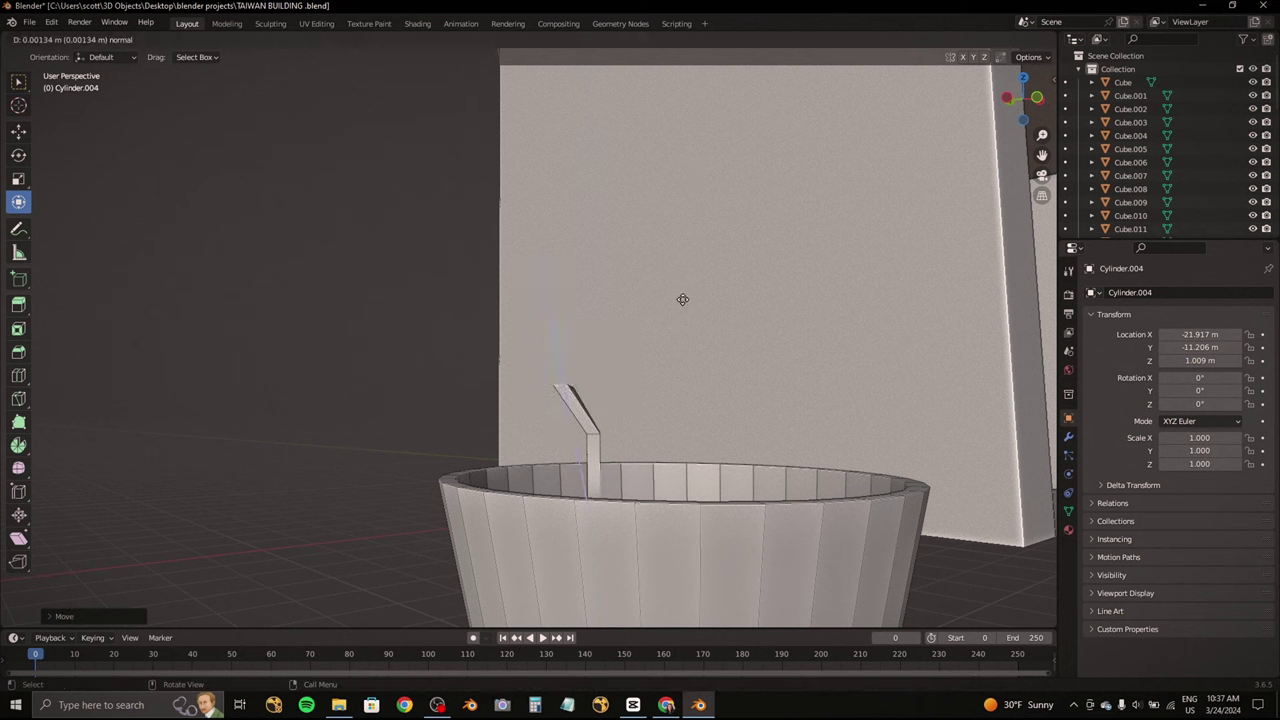
Step: Extrude the cube upward in bent sections so the leaf arches over the rim
click(386, 241)
middle_drag(386, 241, 470, 253)
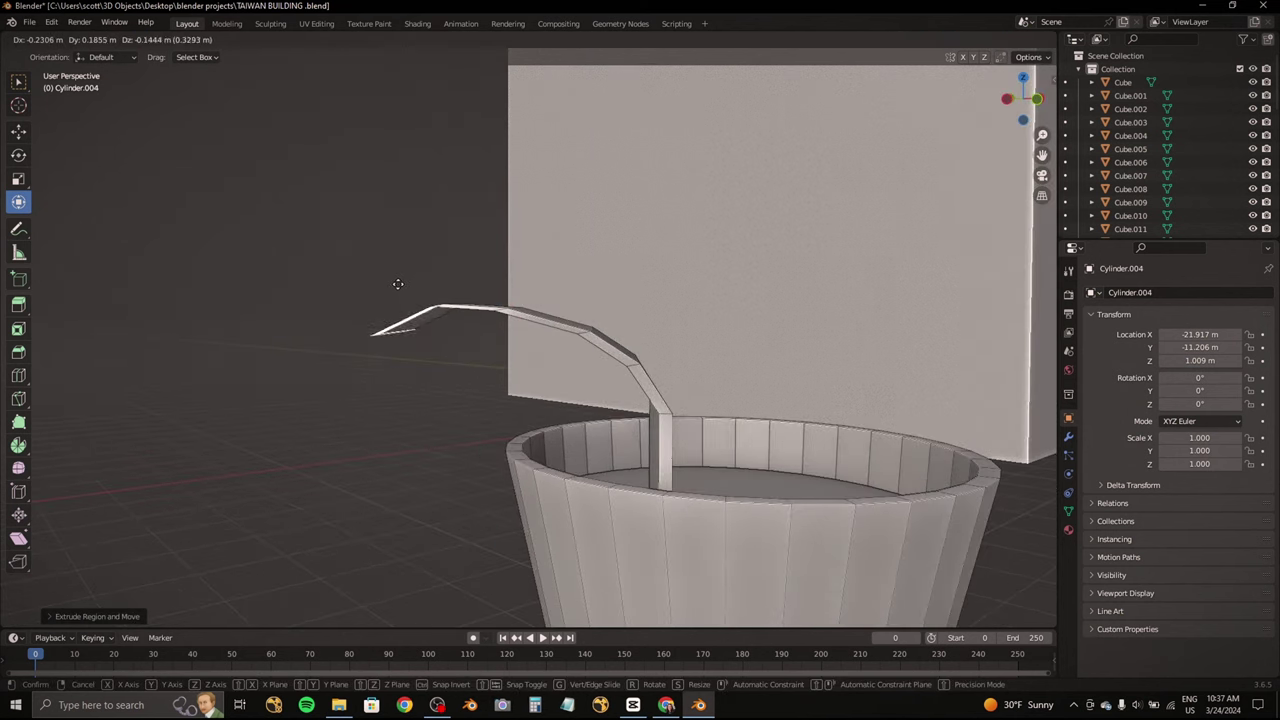
click(398, 284)
mouse_move(398, 284)
middle_down()
mouse_move(463, 306)
mouse_move(480, 290)
middle_up()
drag(330, 137, 506, 200)
mouse_move(506, 200)
middle_down()
mouse_move(528, 290)
mouse_move(486, 300)
mouse_move(500, 330)
mouse_move(343, 199)
middle_up()
Step: Select the curved leaf, duplicate it, and move the copy beside the original
drag(343, 199, 412, 322)
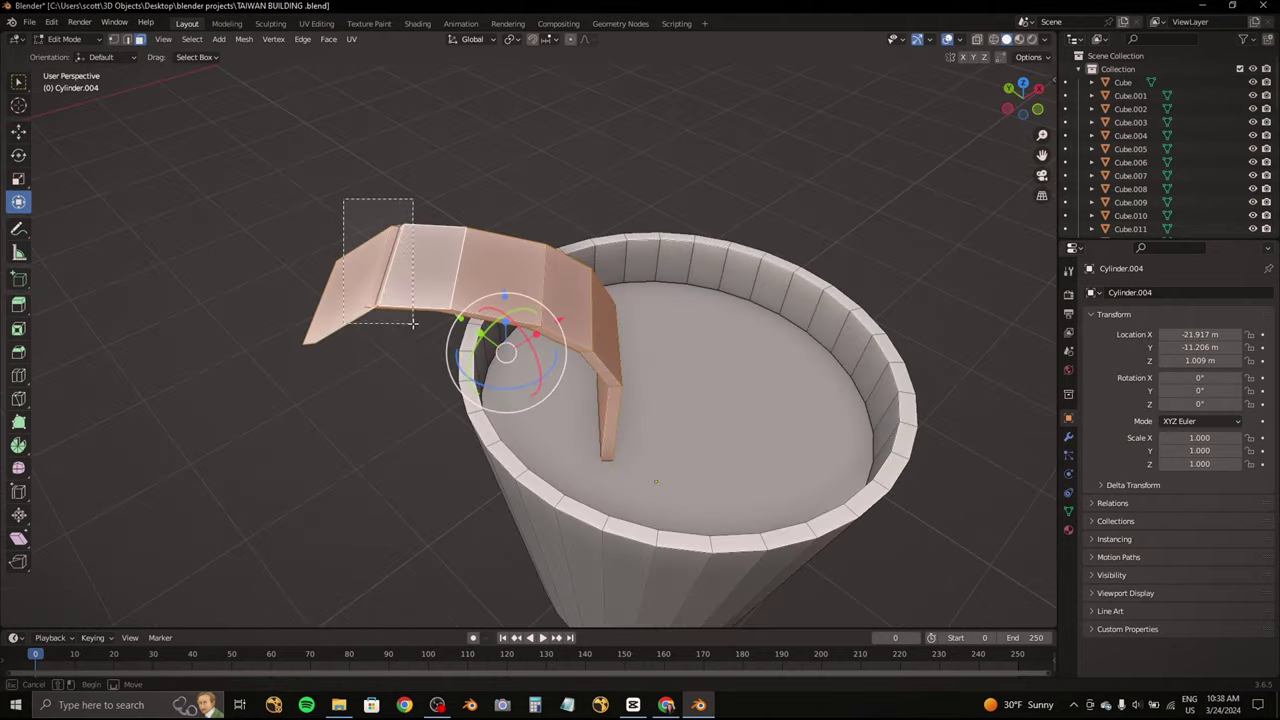
mouse_move(412, 322)
middle_down()
mouse_move(710, 274)
mouse_move(561, 310)
middle_up()
key(g)
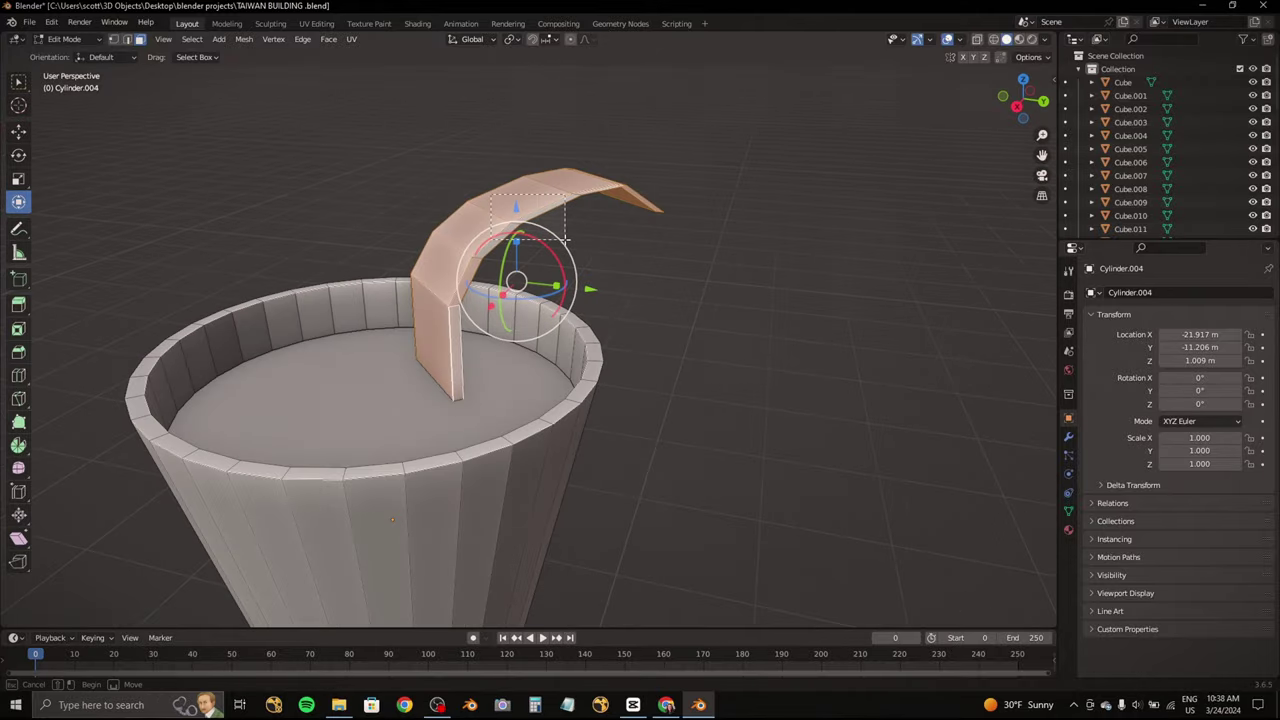
drag(565, 240, 566, 240)
mouse_move(566, 240)
middle_down()
mouse_move(600, 157)
mouse_move(491, 103)
mouse_move(677, 243)
middle_up()
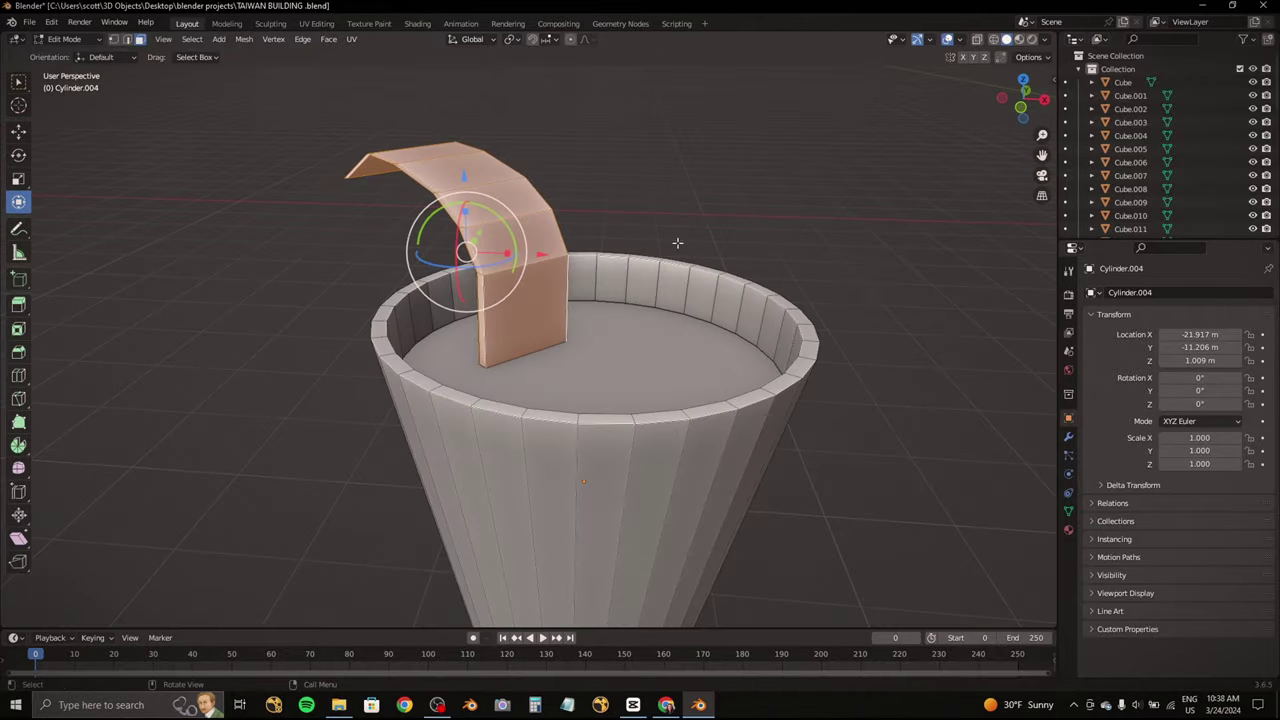
click(1023, 87)
key(g)
middle_drag(786, 231, 700, 240)
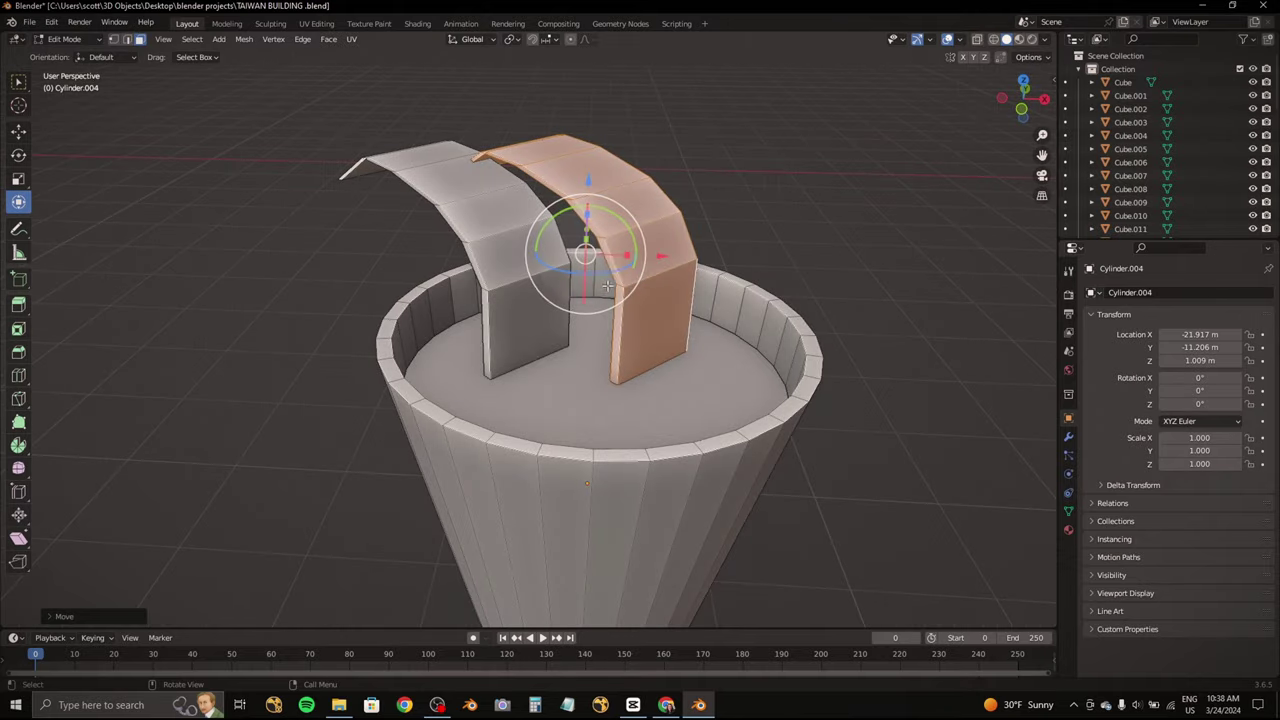
key(g)
Step: Scale the copied leaf taller and confirm its placement from several angles
key(s)
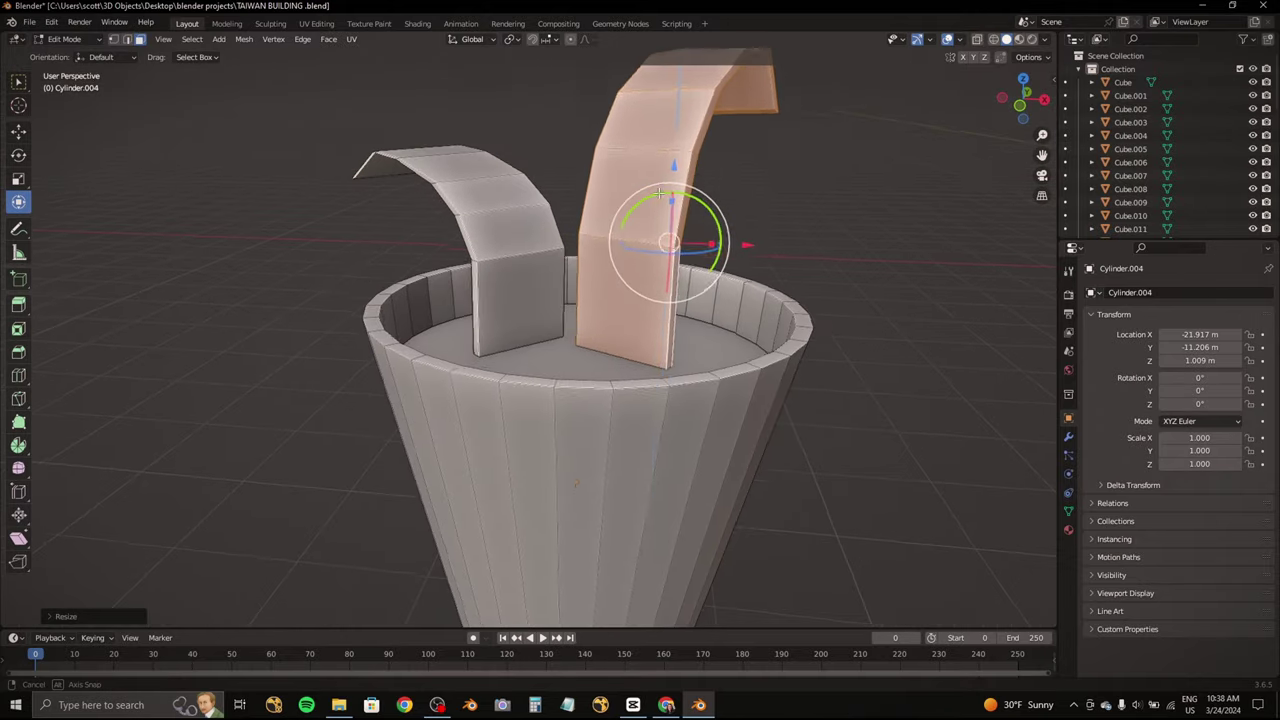
middle_drag(660, 283, 575, 321)
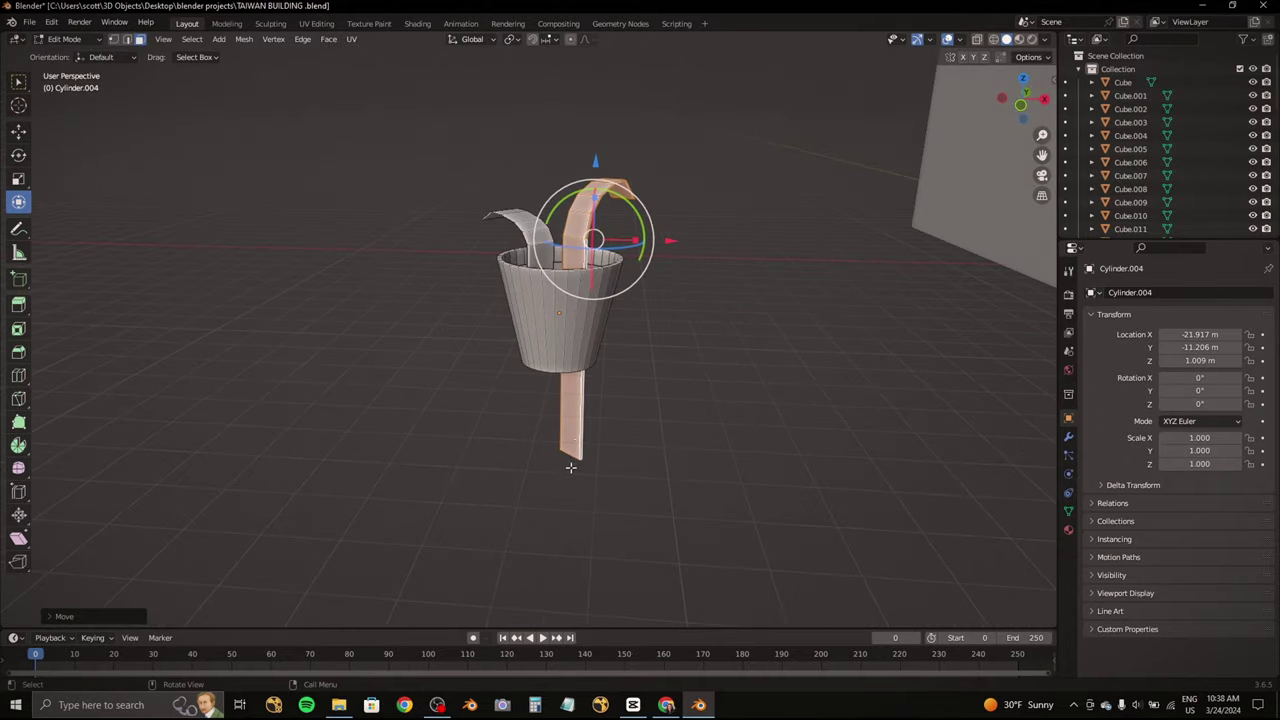
click(586, 185)
mouse_move(586, 185)
middle_down()
mouse_move(553, 418)
mouse_move(517, 428)
middle_up()
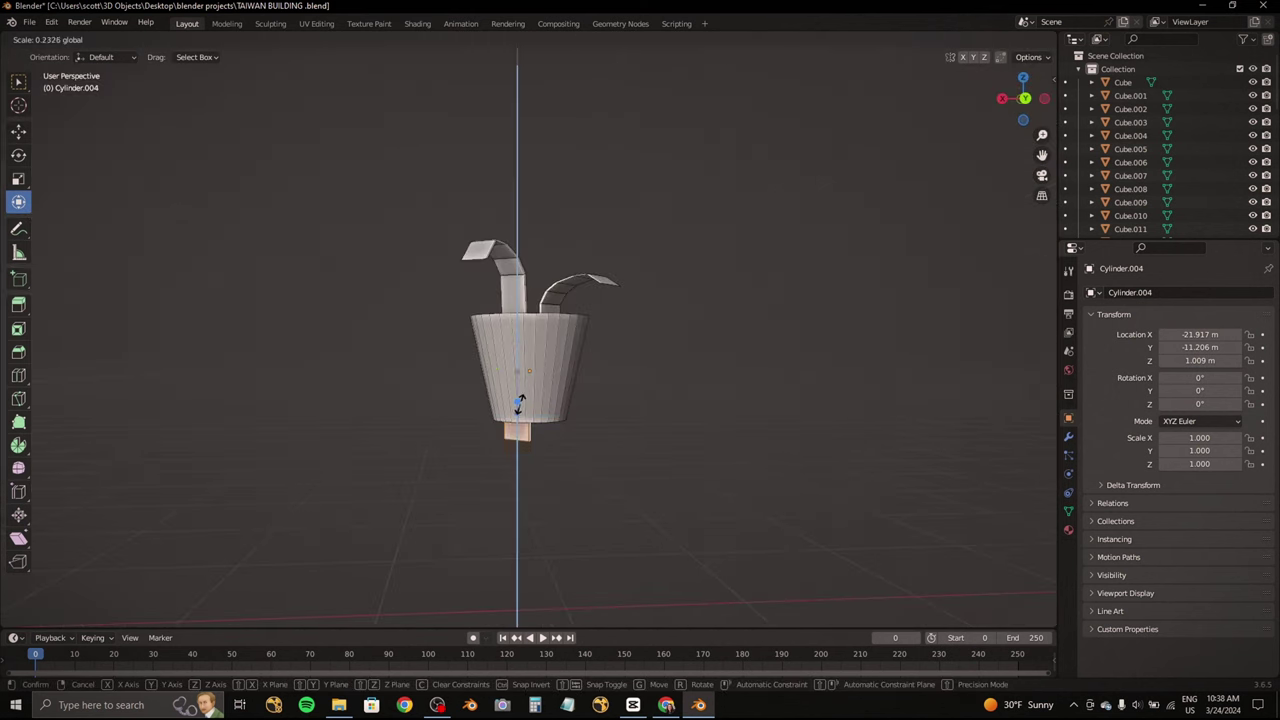
click(517, 268)
middle_drag(517, 268, 597, 347)
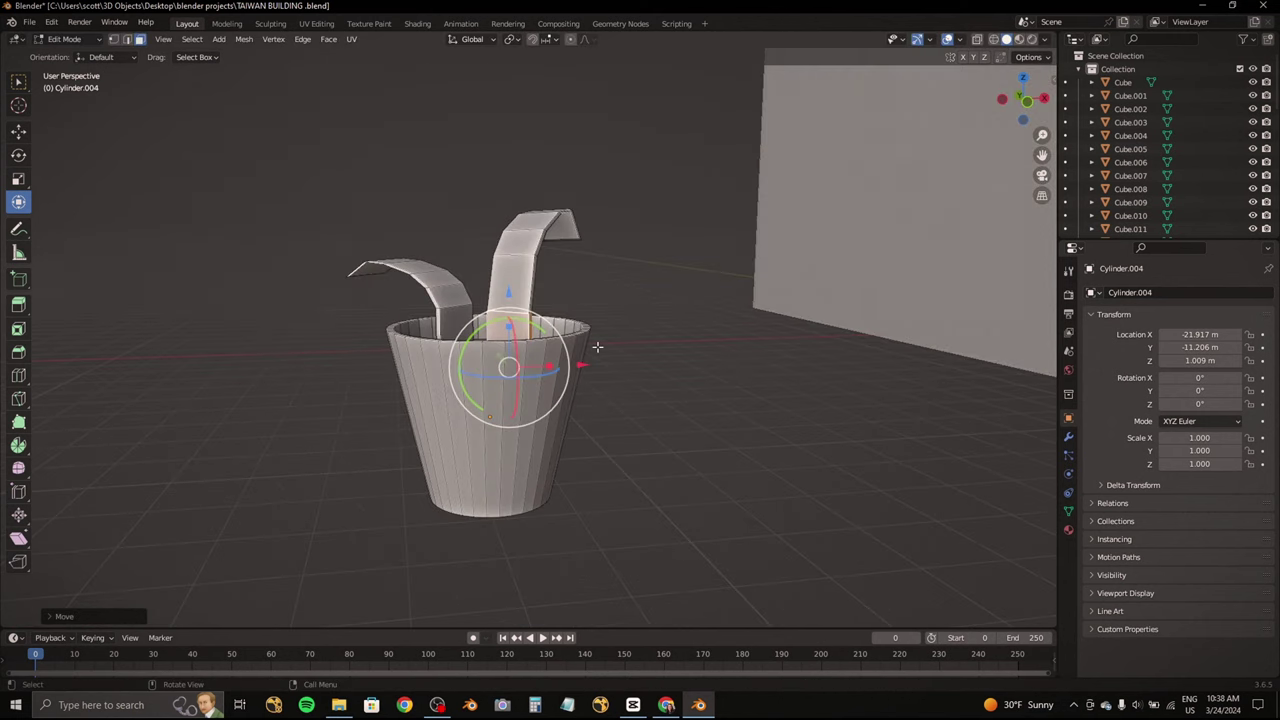
mouse_move(580, 274)
middle_down()
mouse_move(520, 200)
mouse_move(606, 263)
mouse_move(565, 378)
middle_up()
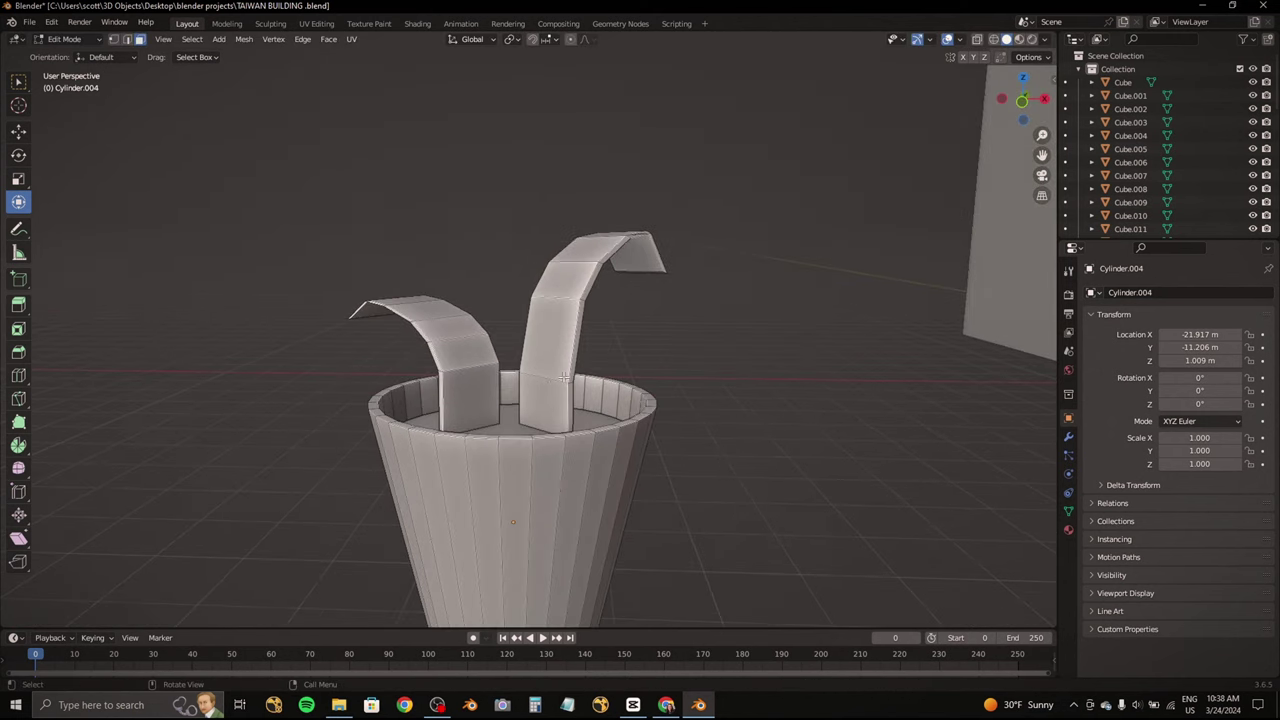
mouse_move(567, 206)
middle_down()
mouse_move(678, 240)
mouse_move(560, 330)
mouse_move(980, 132)
middle_up()
scroll(560, 330, up, 2)
scroll(541, 347, up, 4)
scroll(541, 347, down, 4)
middle_drag(643, 293, 754, 351)
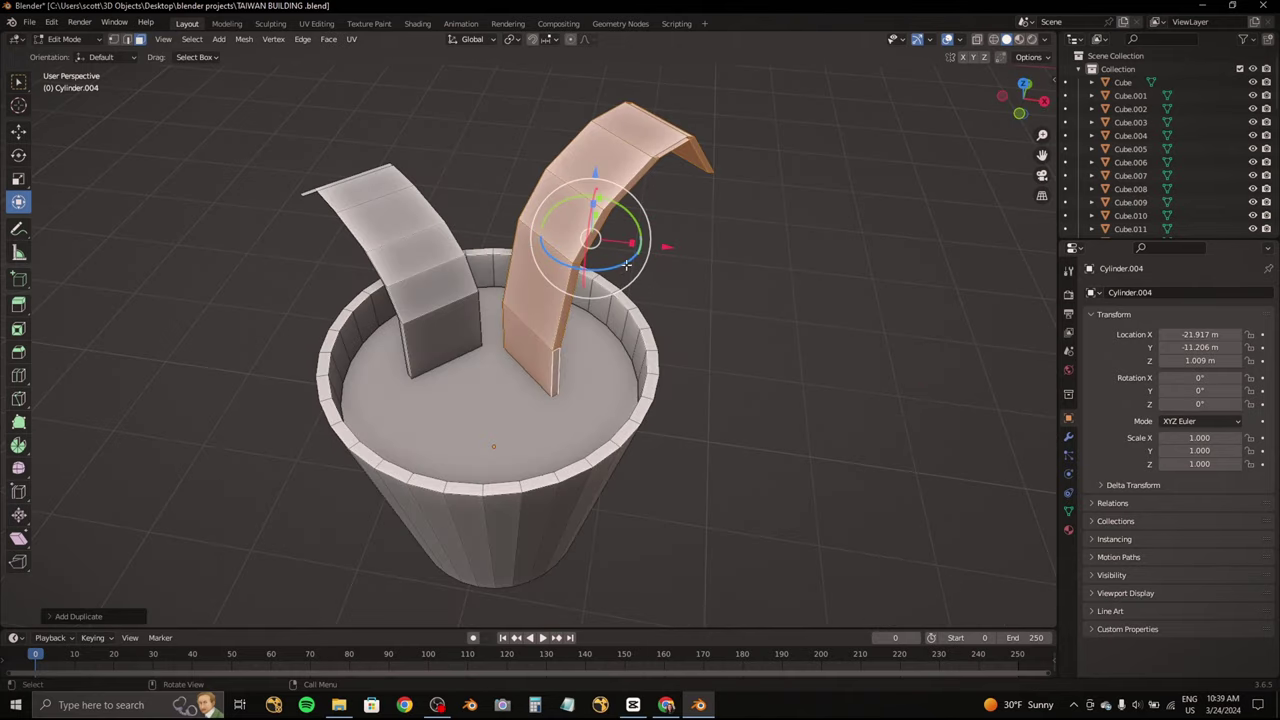
Step: Duplicate the taller leaf and move and rotate the third leaf around the pot
key(g)
key(z)
key(y)
key(x)
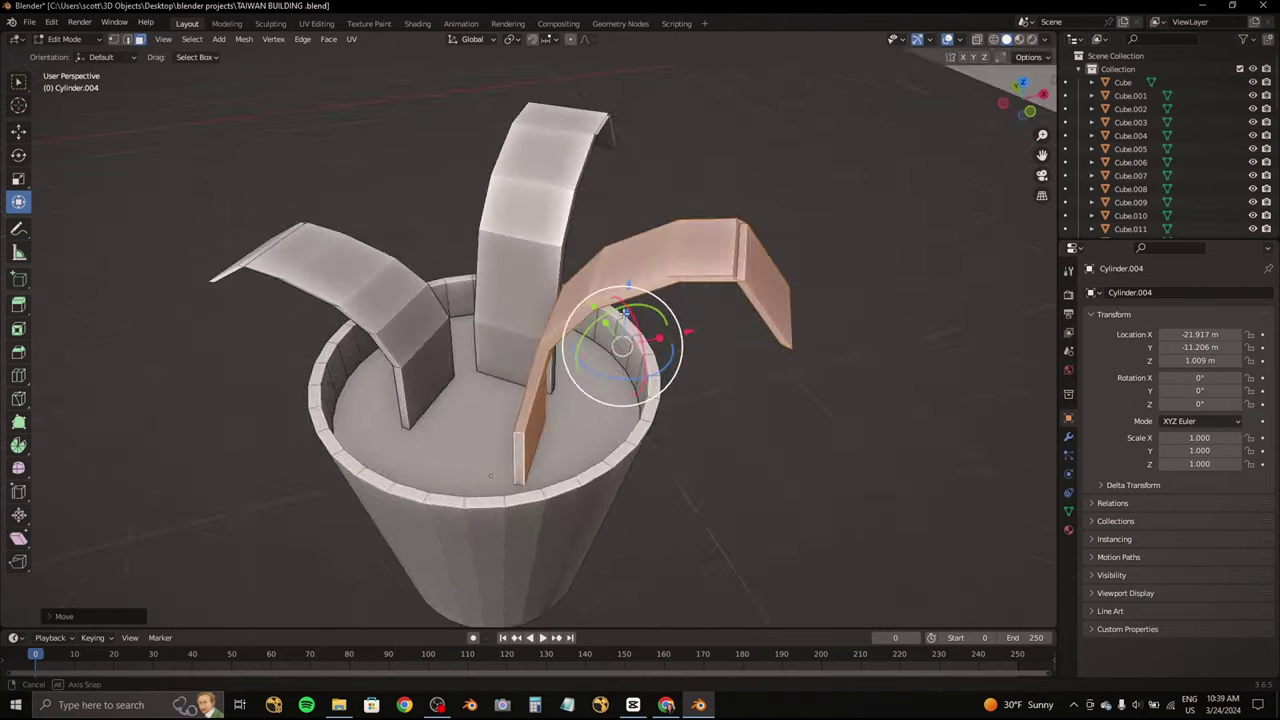
middle_drag(623, 313, 560, 320)
key(r)
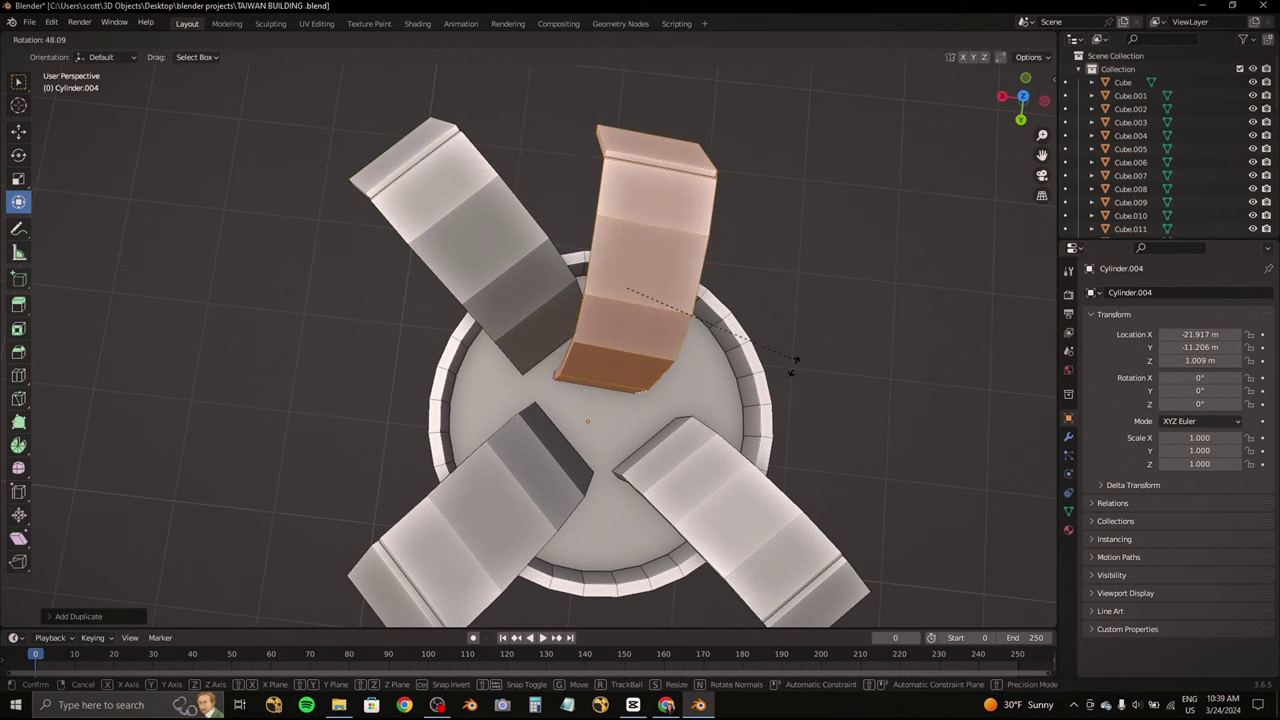
click(829, 443)
key(Tab)
Step: Raise a leaf strip higher, then duplicate another strip and tilt it into place
mouse_move(829, 443)
middle_down()
mouse_move(515, 257)
mouse_move(531, 194)
mouse_move(459, 197)
middle_up()
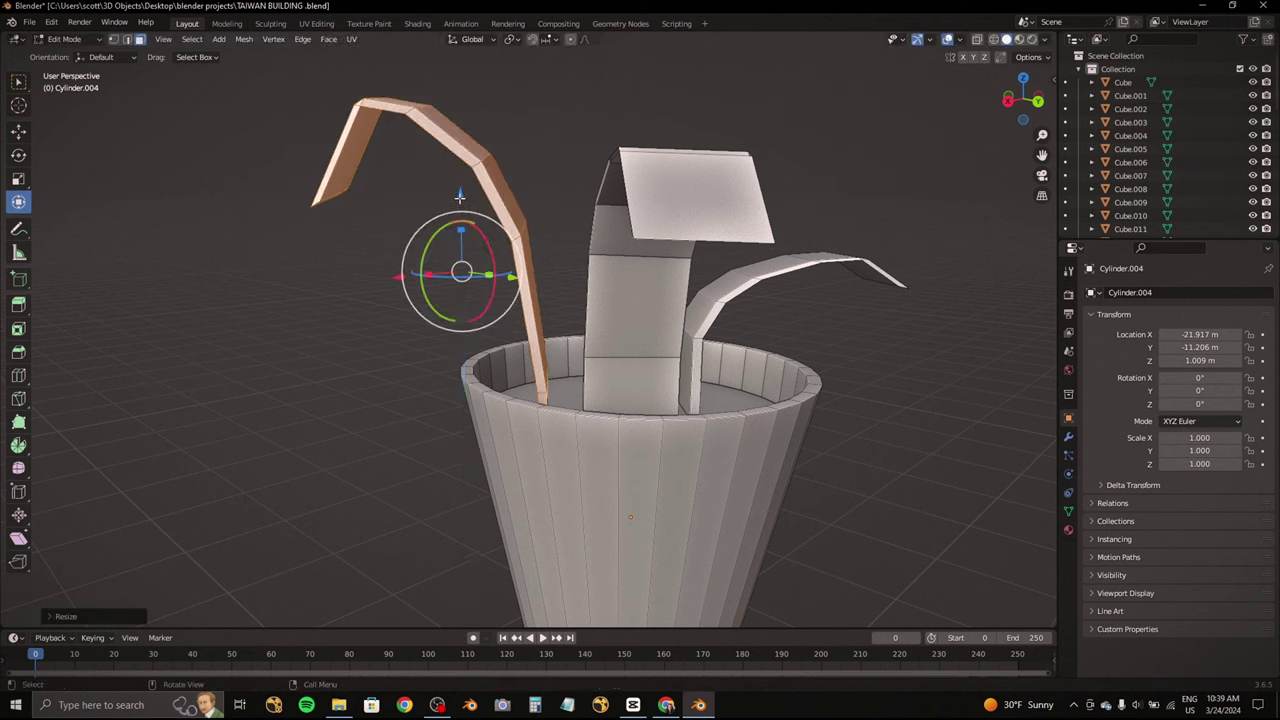
drag(459, 197, 497, 62)
click(550, 79)
scroll(550, 79, down, 5)
mouse_move(550, 79)
middle_down()
mouse_move(363, 160)
mouse_move(600, 218)
mouse_move(715, 264)
mouse_move(638, 350)
middle_up()
key(g)
click(725, 269)
click(557, 414)
mouse_move(557, 414)
middle_down()
mouse_move(638, 400)
mouse_move(600, 300)
mouse_move(620, 480)
mouse_move(620, 240)
middle_up()
click(676, 405)
Step: Adjust a leaf strip's height along Z, cancelling a trial rotation to keep it straight
key(g)
key(z)
click(620, 275)
key(r)
right_click(620, 515)
key(g)
Step: Duplicate one more leaf, rotate it upright in the pot's centre, and return to Object Mode
key(shift+d)
click(620, 228)
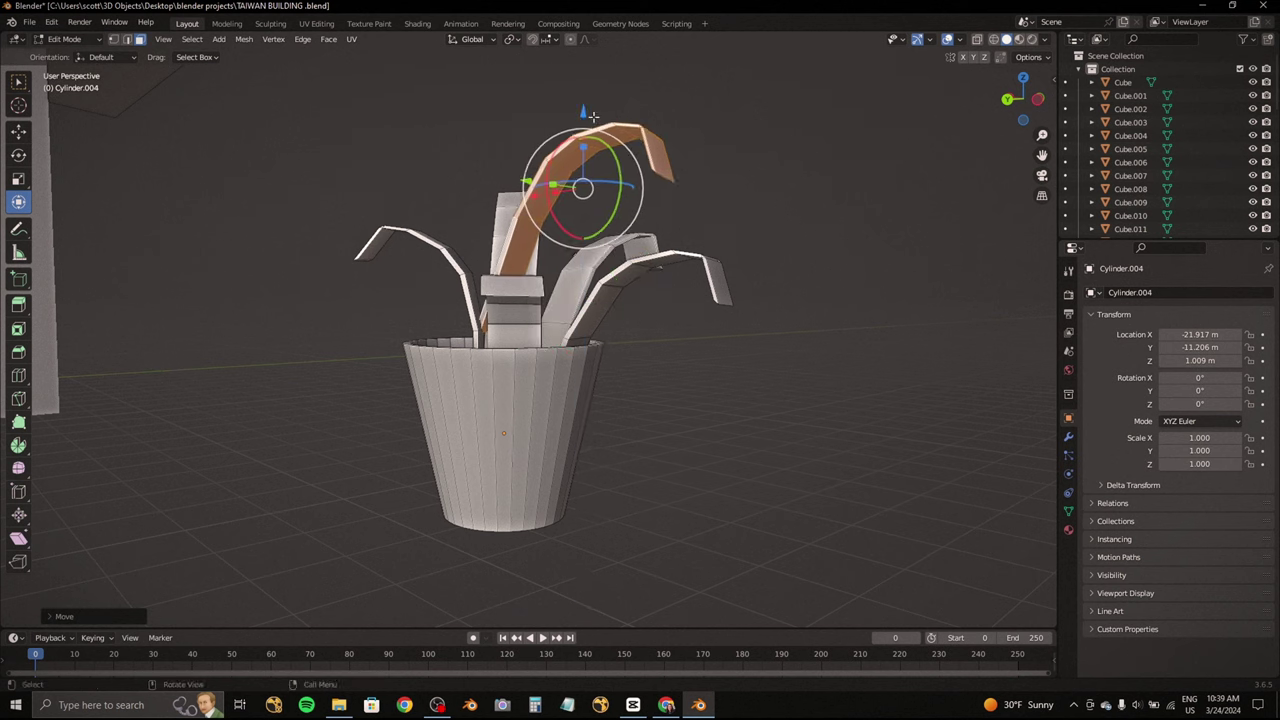
middle_drag(593, 116, 561, 182)
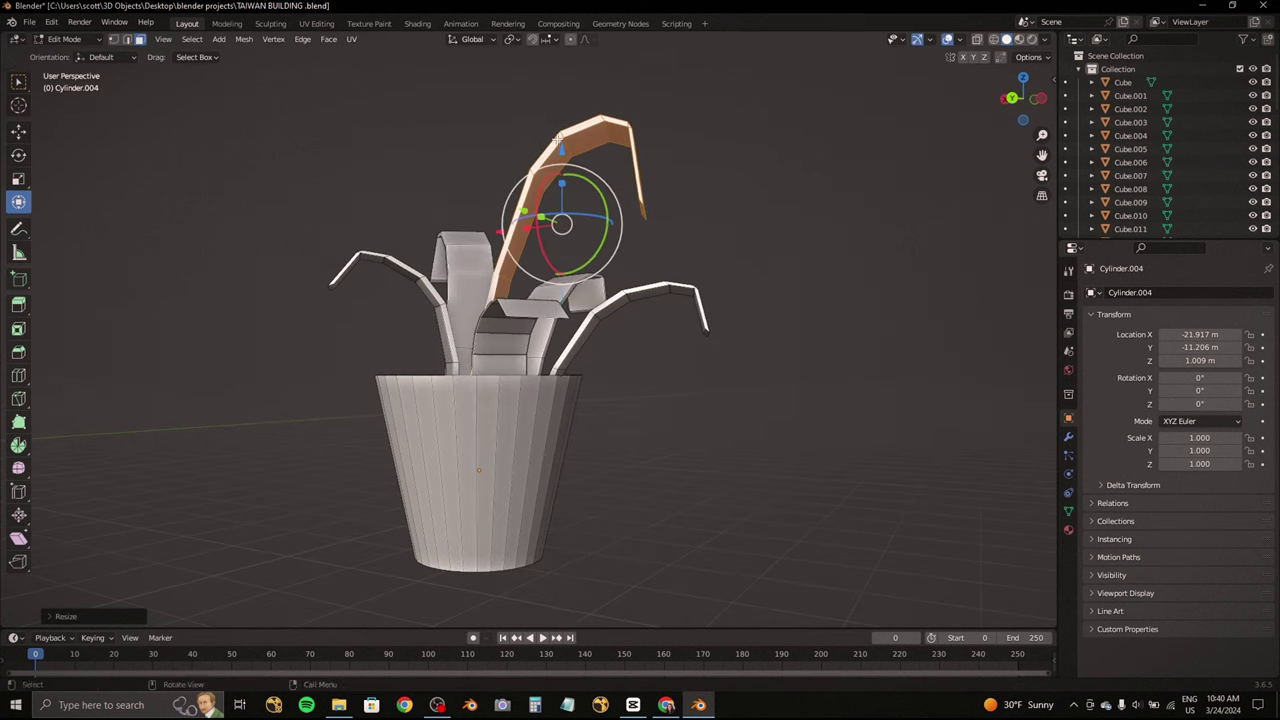
middle_drag(560, 138, 650, 230)
key(r)
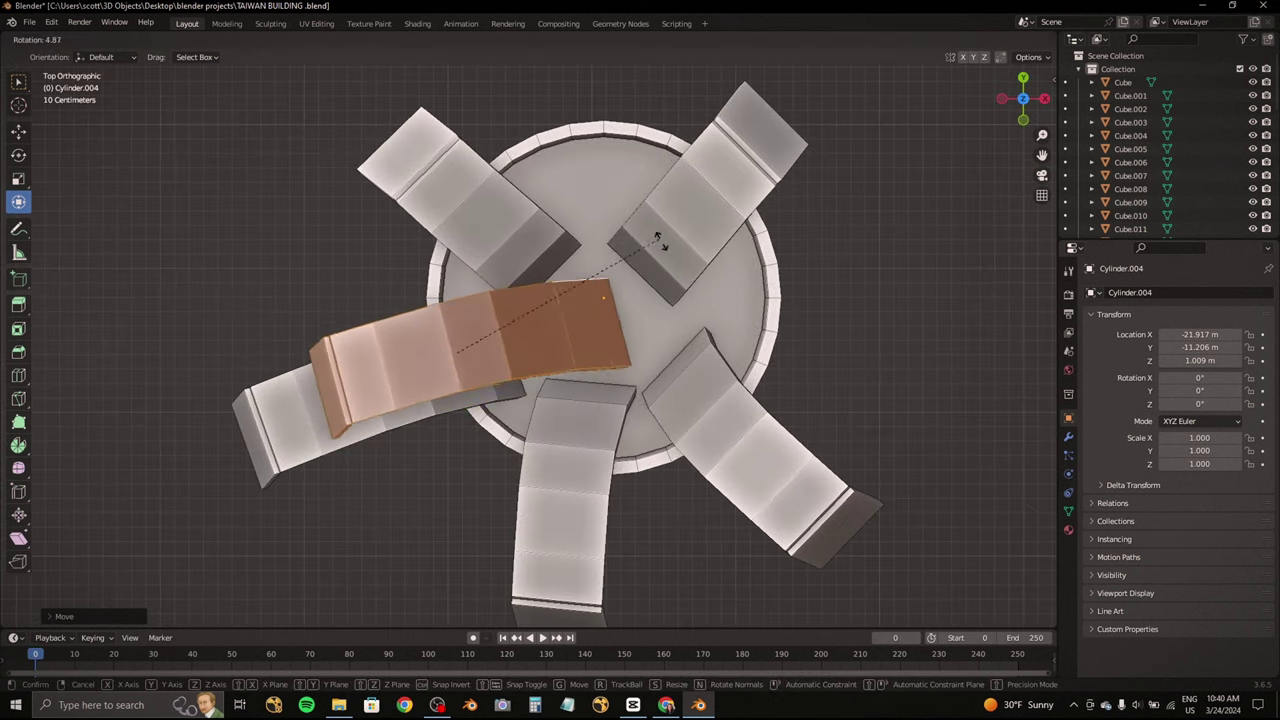
click(626, 208)
key(Tab)
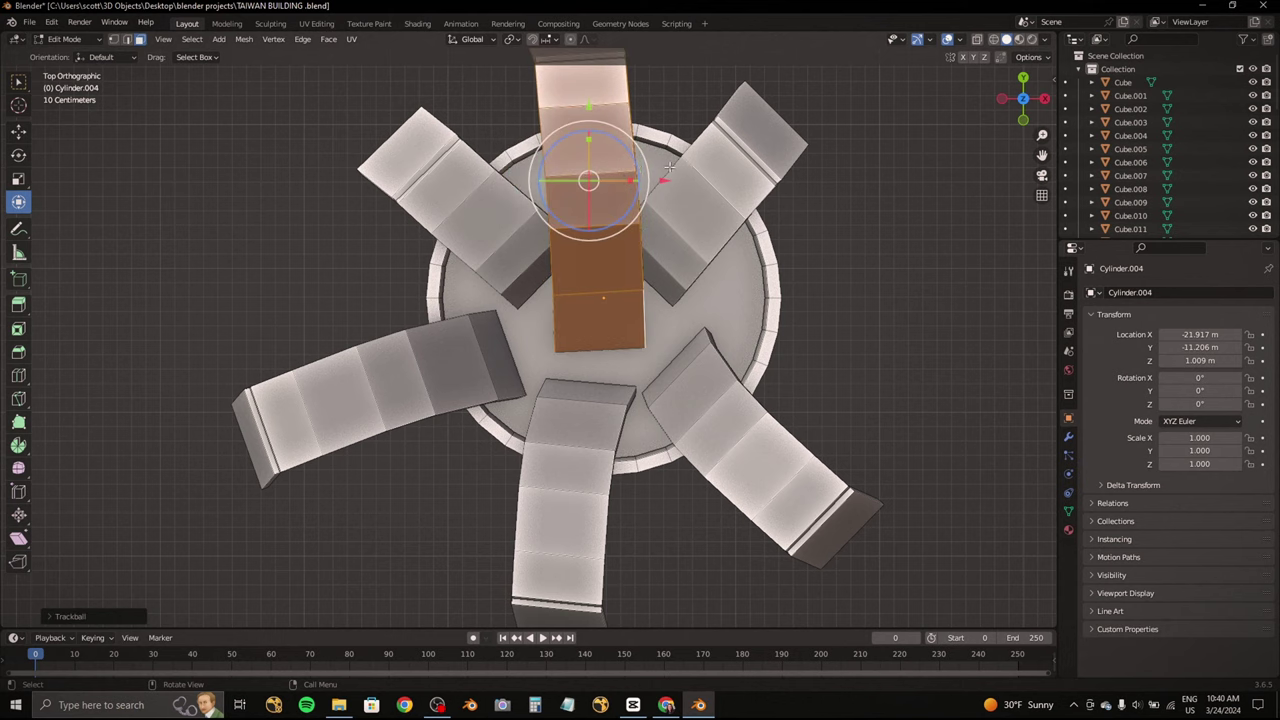
mouse_move(668, 170)
middle_down()
mouse_move(609, 263)
mouse_move(185, 128)
middle_up()
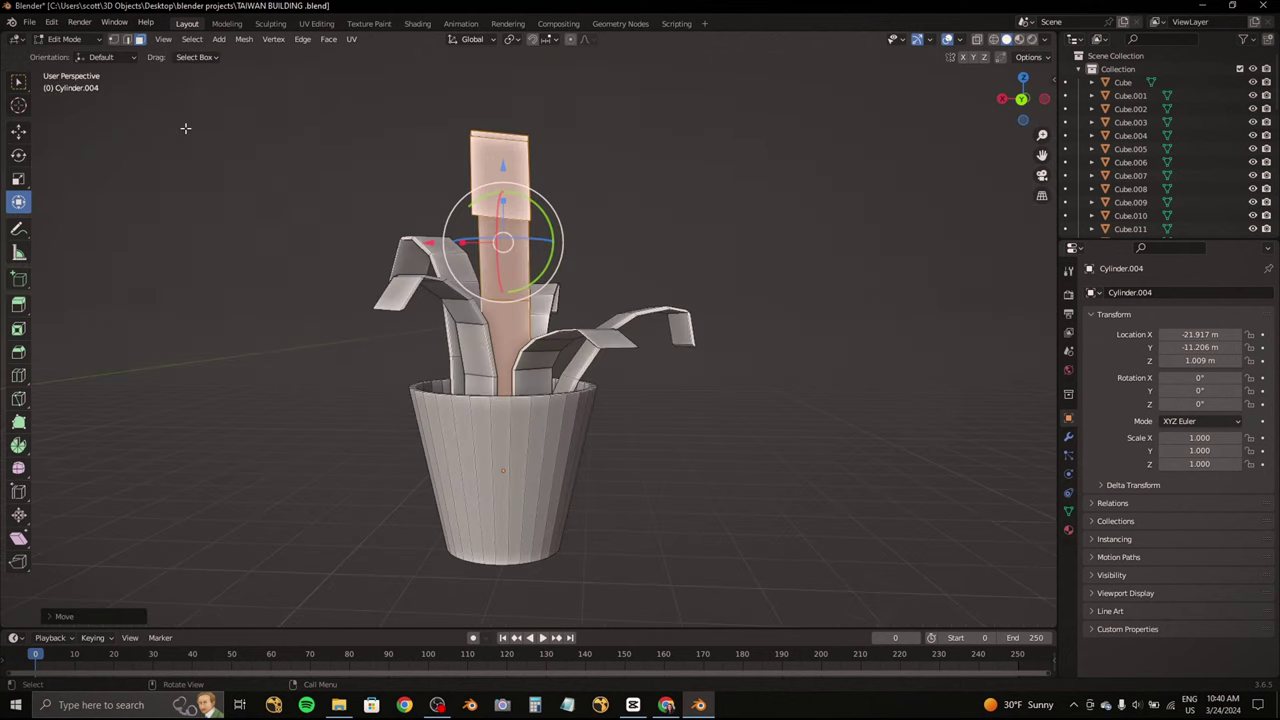
click(74, 53)
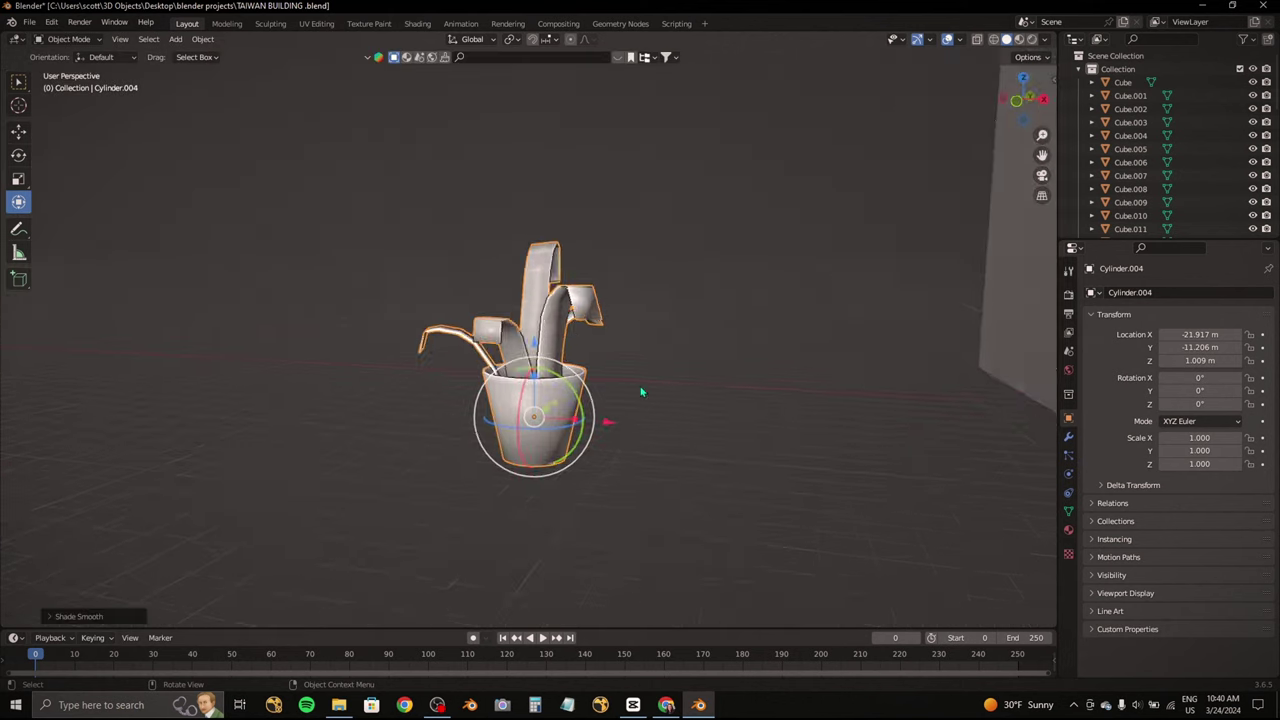
Step: Confirm the shrunken plant and check it against the Taiwan street reference photos
middle_drag(537, 399, 955, 172)
key(KP_7)
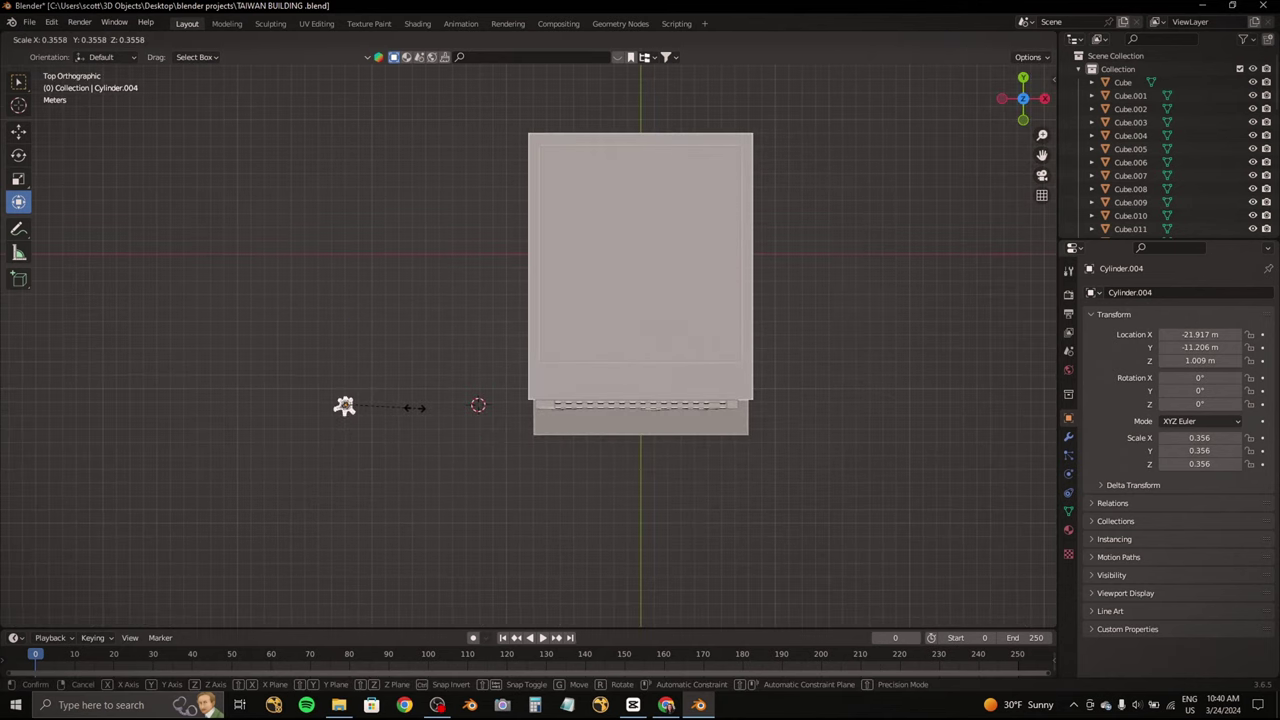
click(344, 405)
mouse_move(344, 405)
middle_down()
mouse_move(443, 337)
mouse_move(803, 203)
middle_up()
key(KP_1)
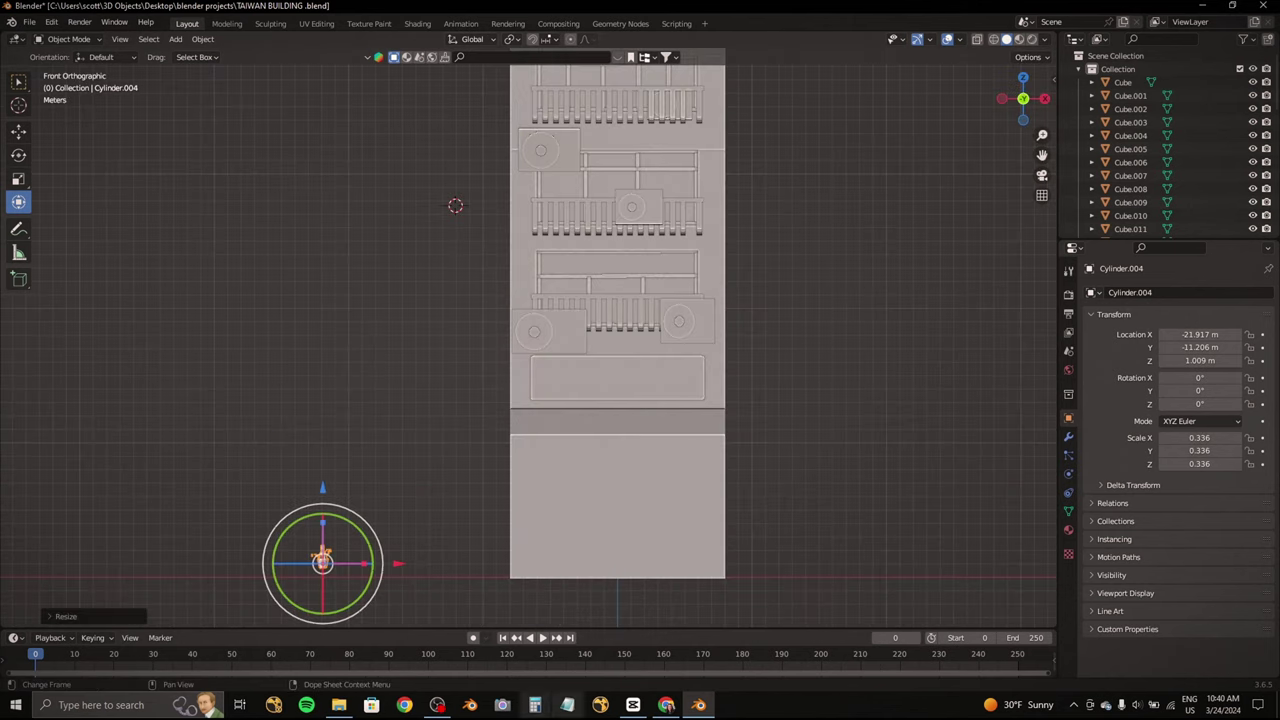
click(665, 705)
click(665, 705)
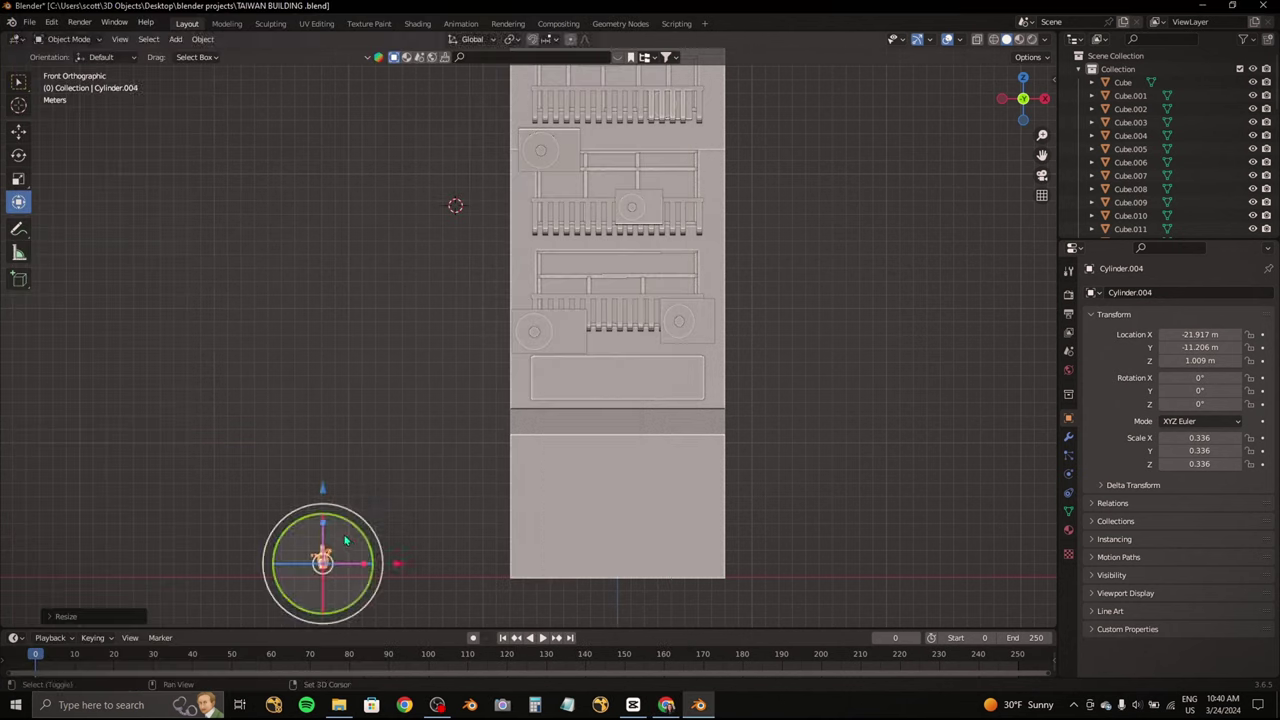
click(665, 705)
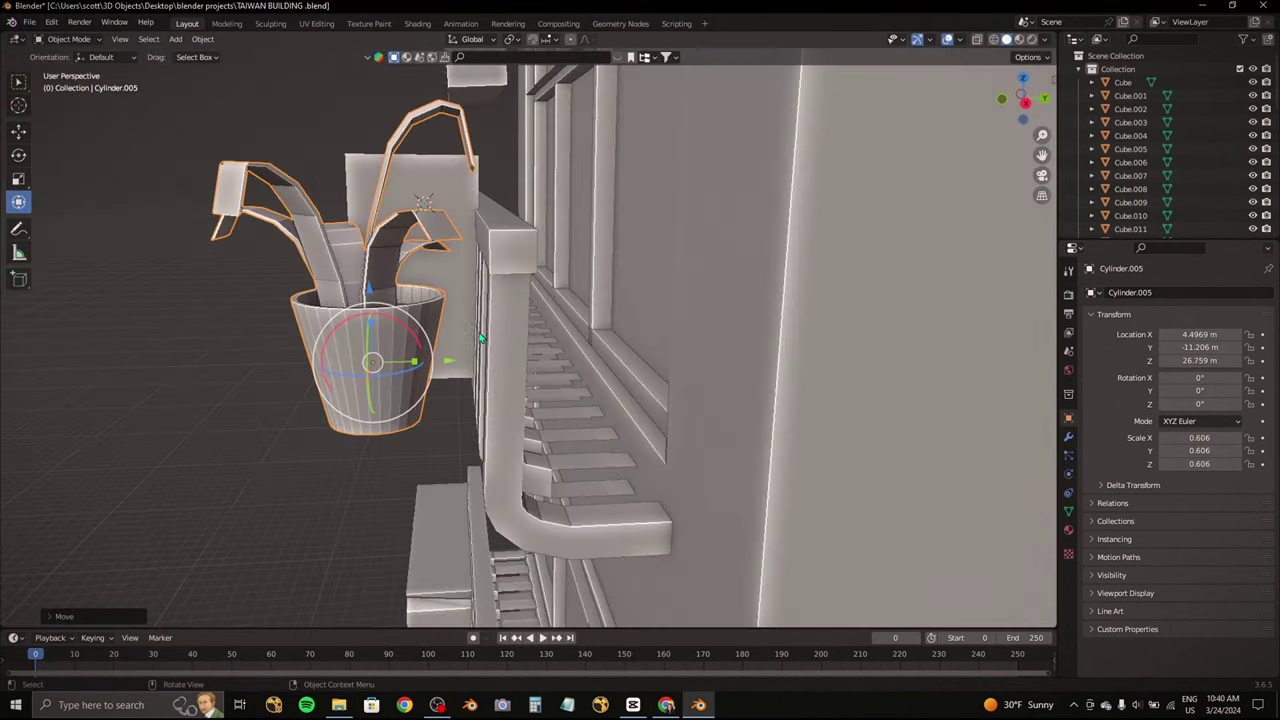
Step: Slide the pot sideways toward the balcony and lower it onto the railing
middle_drag(480, 338, 595, 333)
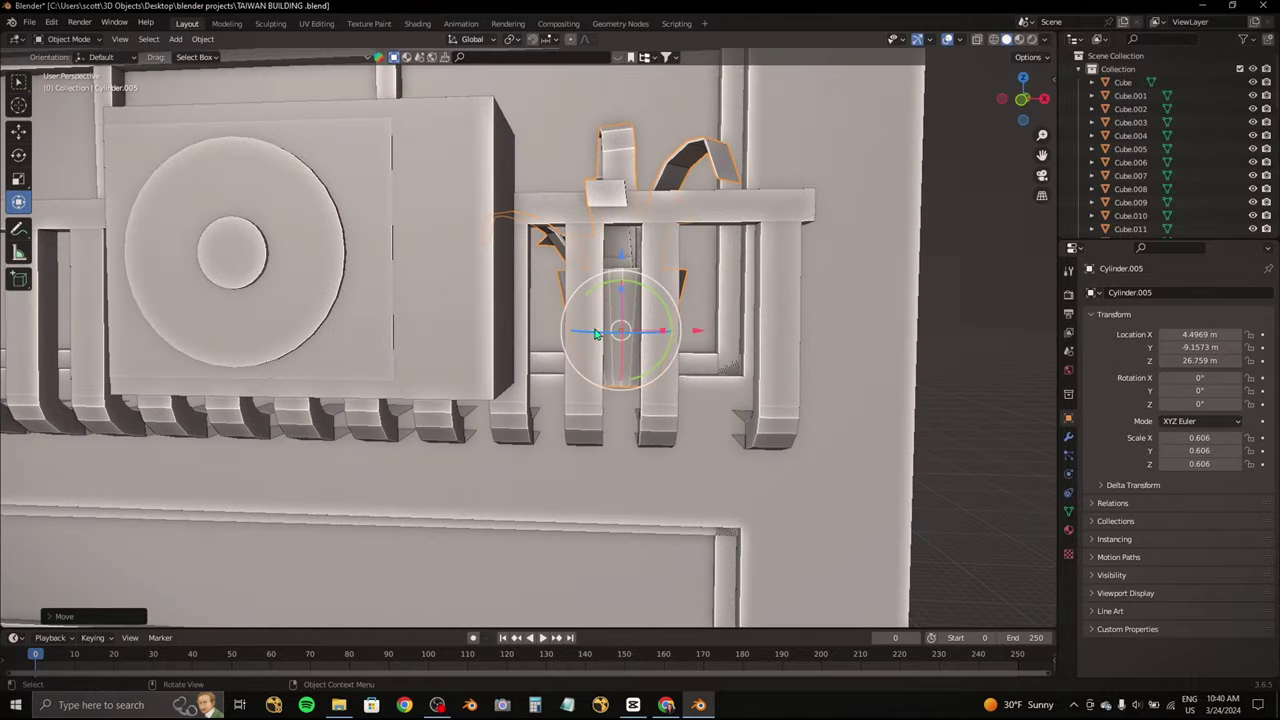
drag(595, 333, 640, 333)
middle_drag(640, 333, 700, 330)
scroll(740, 330, up, 3)
drag(757, 250, 757, 300)
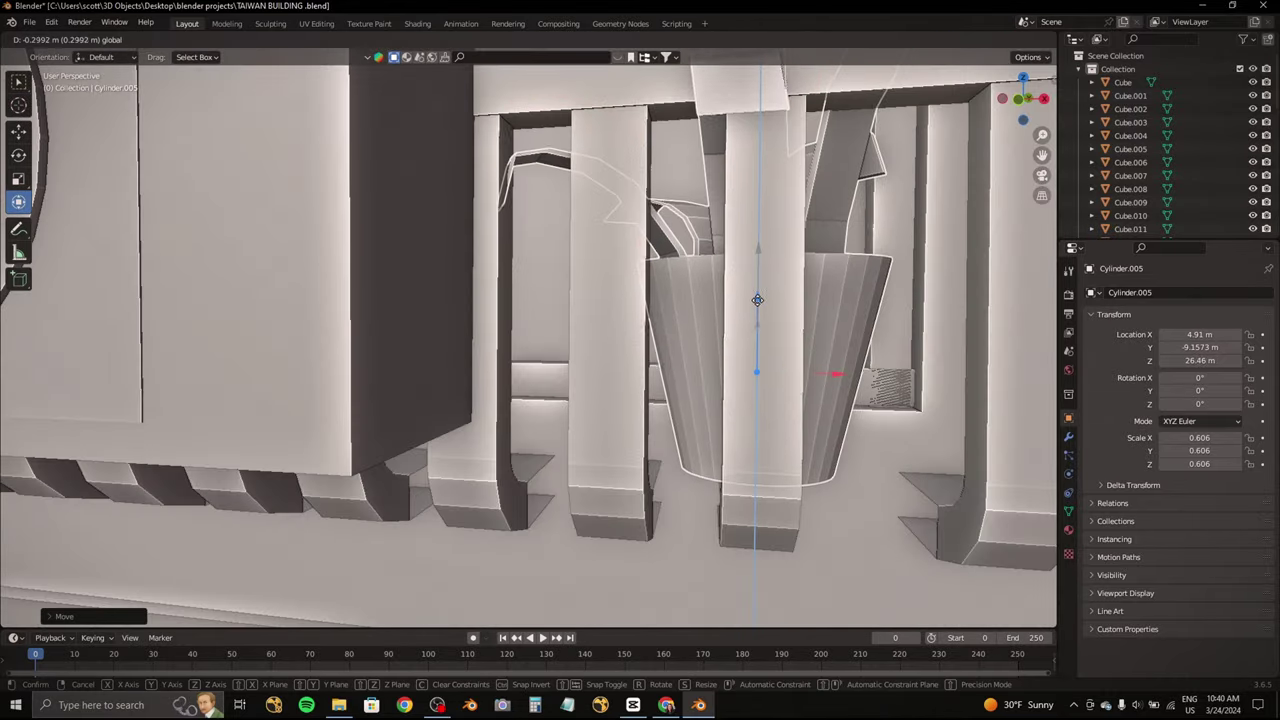
click(757, 300)
key(KP_Decimal)
Step: Nudge the pot lower, spin it about its vertical axis, and make it slightly taller
mouse_move(563, 330)
middle_down()
mouse_move(540, 335)
mouse_move(510, 303)
middle_up()
scroll(507, 333, up, 2)
drag(543, 338, 543, 345)
scroll(722, 340, down, 5)
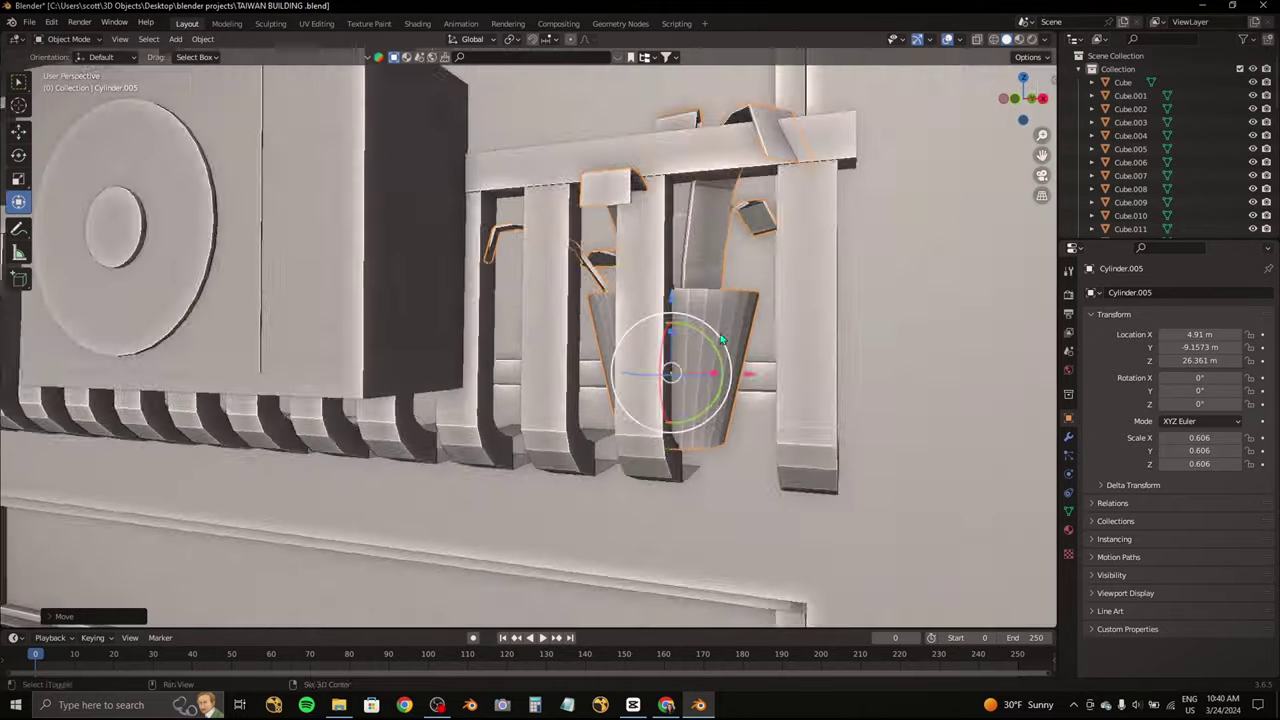
scroll(722, 340, up, 3)
mouse_move(646, 452)
mouse_down()
mouse_move(712, 410)
mouse_move(572, 290)
mouse_up()
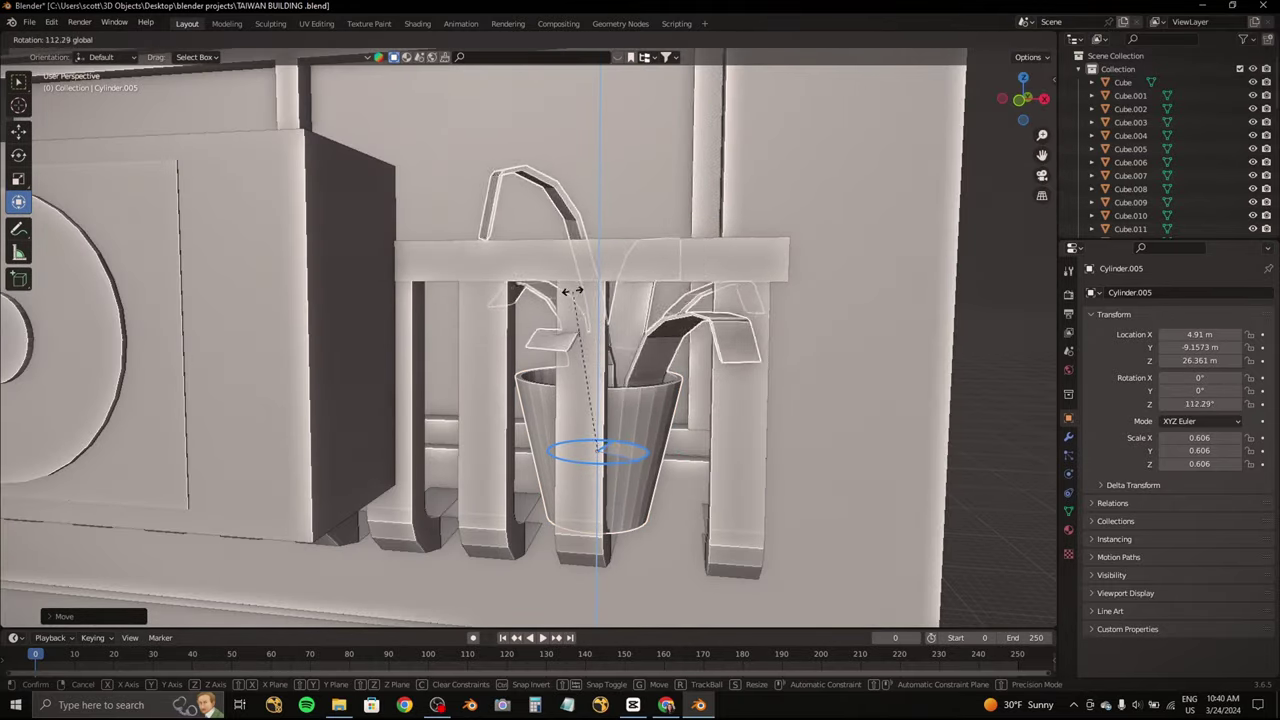
scroll(625, 300, down, 3)
mouse_move(625, 300)
middle_down()
mouse_move(625, 325)
mouse_move(700, 320)
middle_up()
click(615, 325)
Step: Make two copies of the potted plant, placing one further along the railing on X
key(shift+d)
right_click(735, 322)
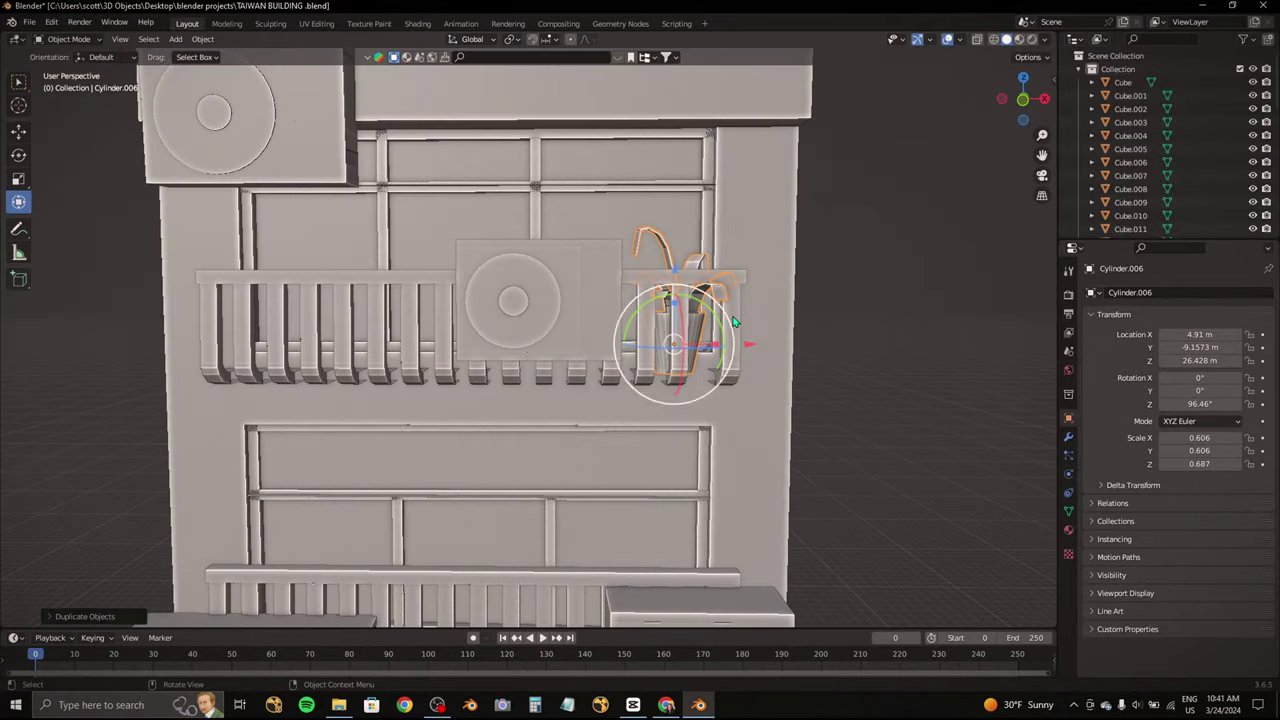
scroll(441, 364, up, 3)
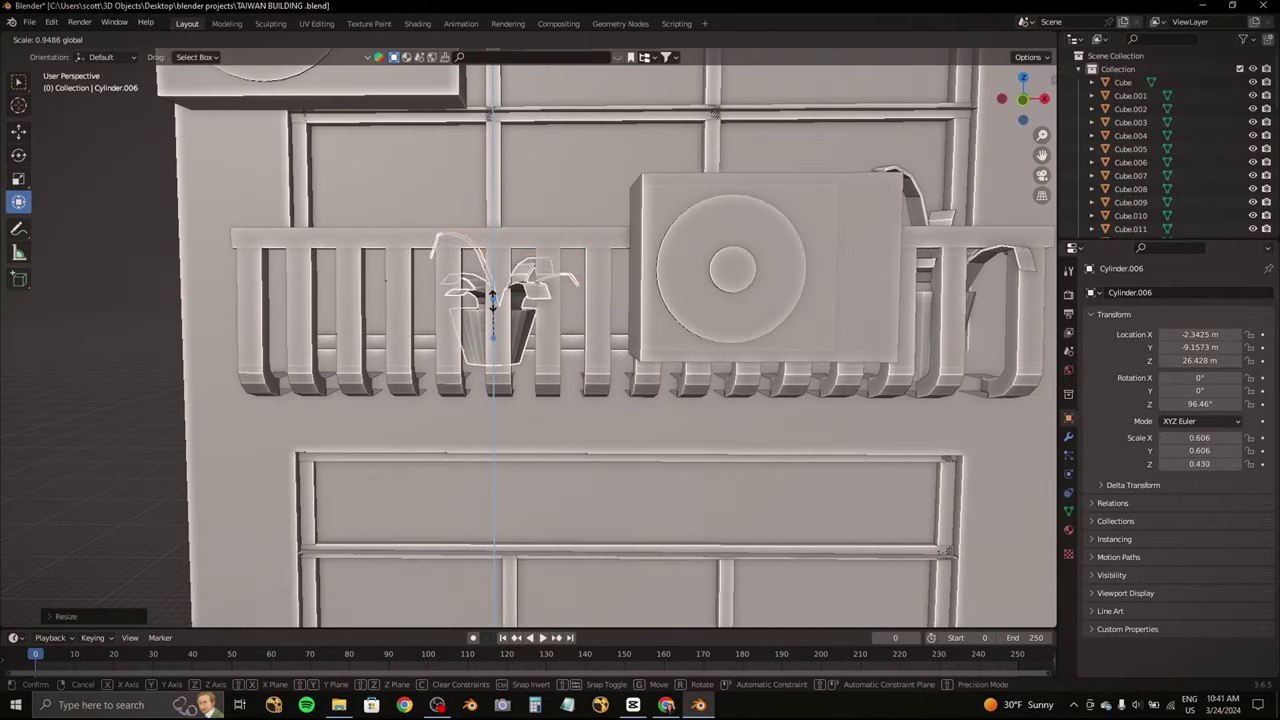
click(509, 278)
middle_drag(509, 278, 521, 360)
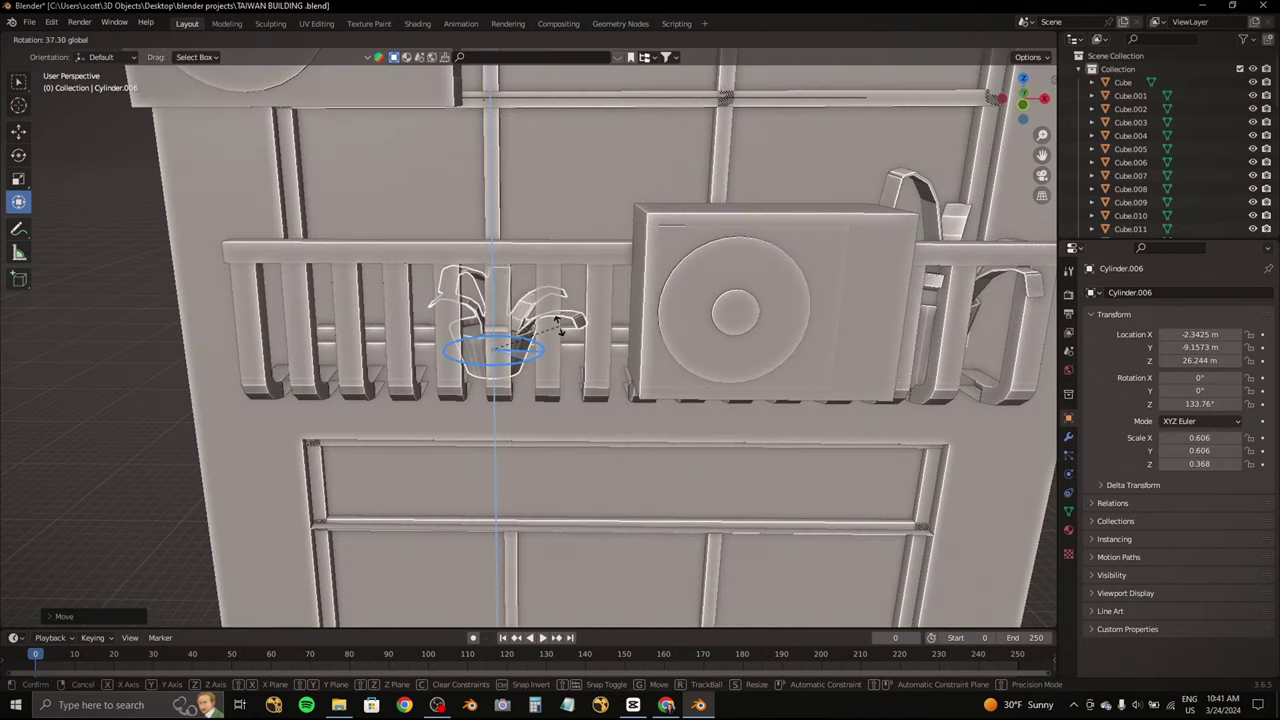
key(shift+d)
key(x)
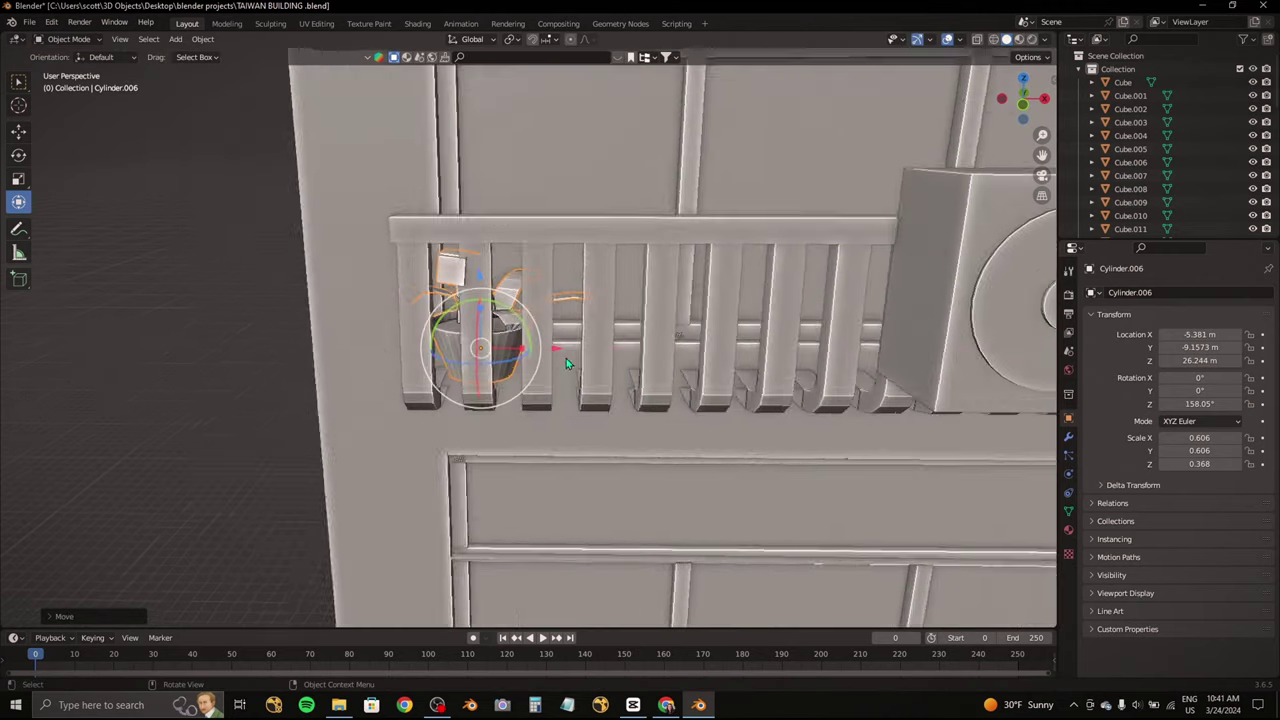
click(697, 351)
middle_drag(697, 351, 668, 373)
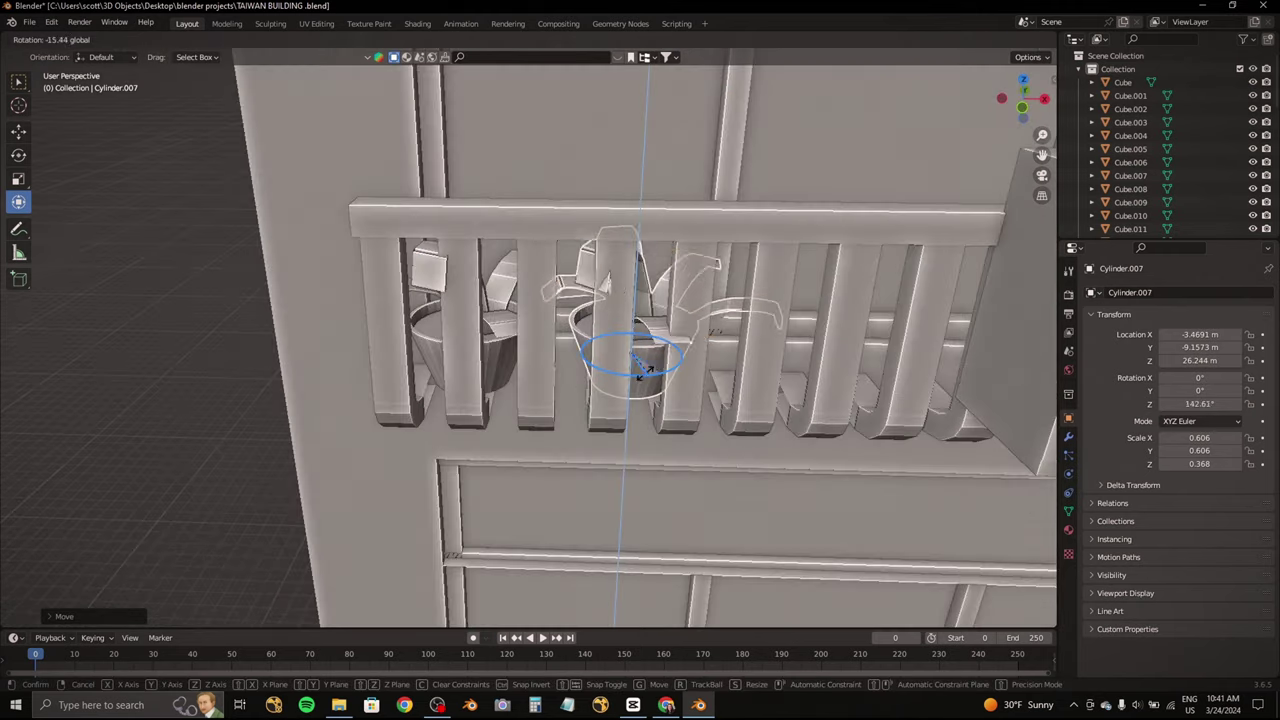
click(645, 370)
Step: Turn the copied pot around Z and slide it right along the railing
mouse_move(630, 327)
middle_down()
mouse_move(465, 279)
mouse_move(560, 380)
middle_up()
key(r)
key(z)
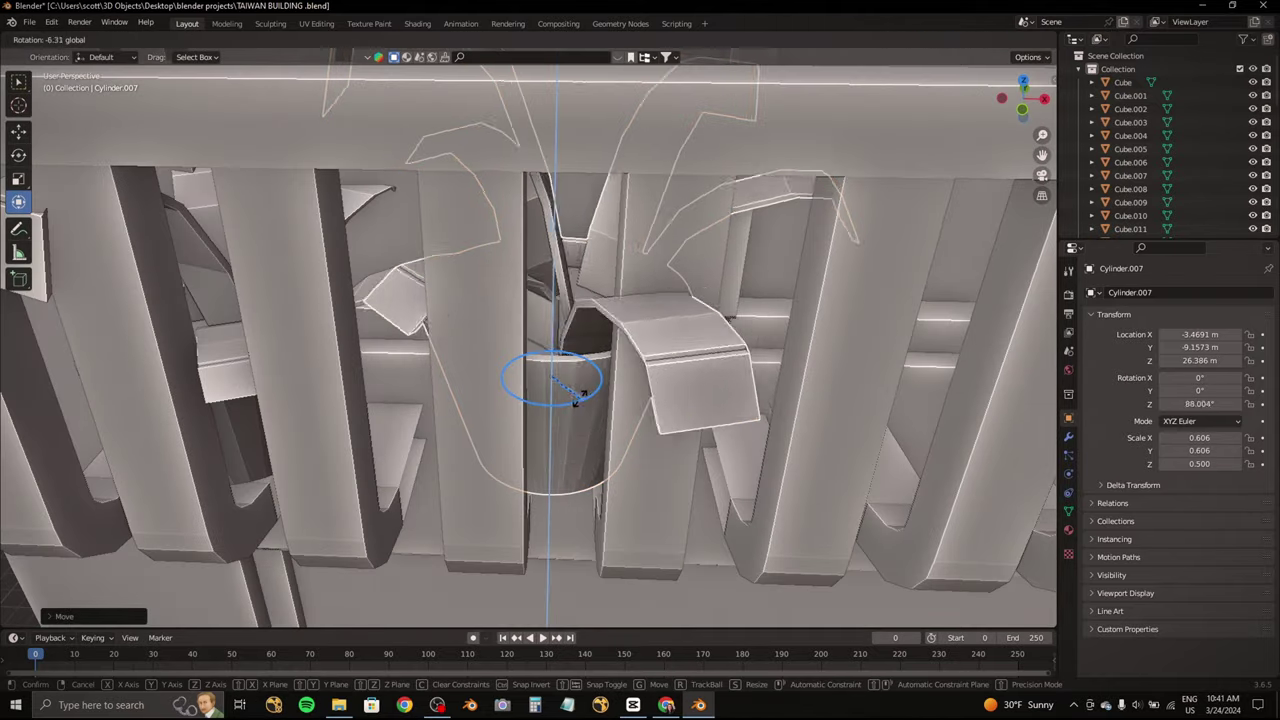
click(565, 388)
middle_drag(565, 388, 540, 360)
scroll(614, 351, up, 3)
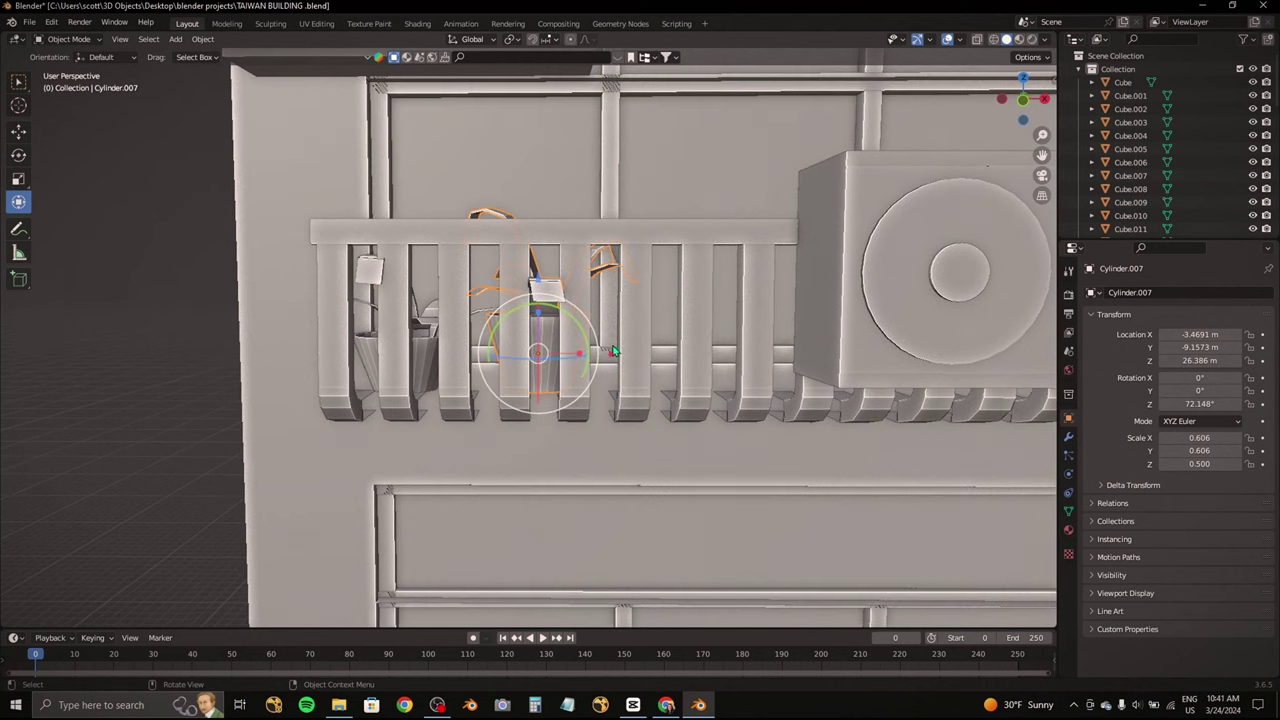
drag(614, 351, 668, 354)
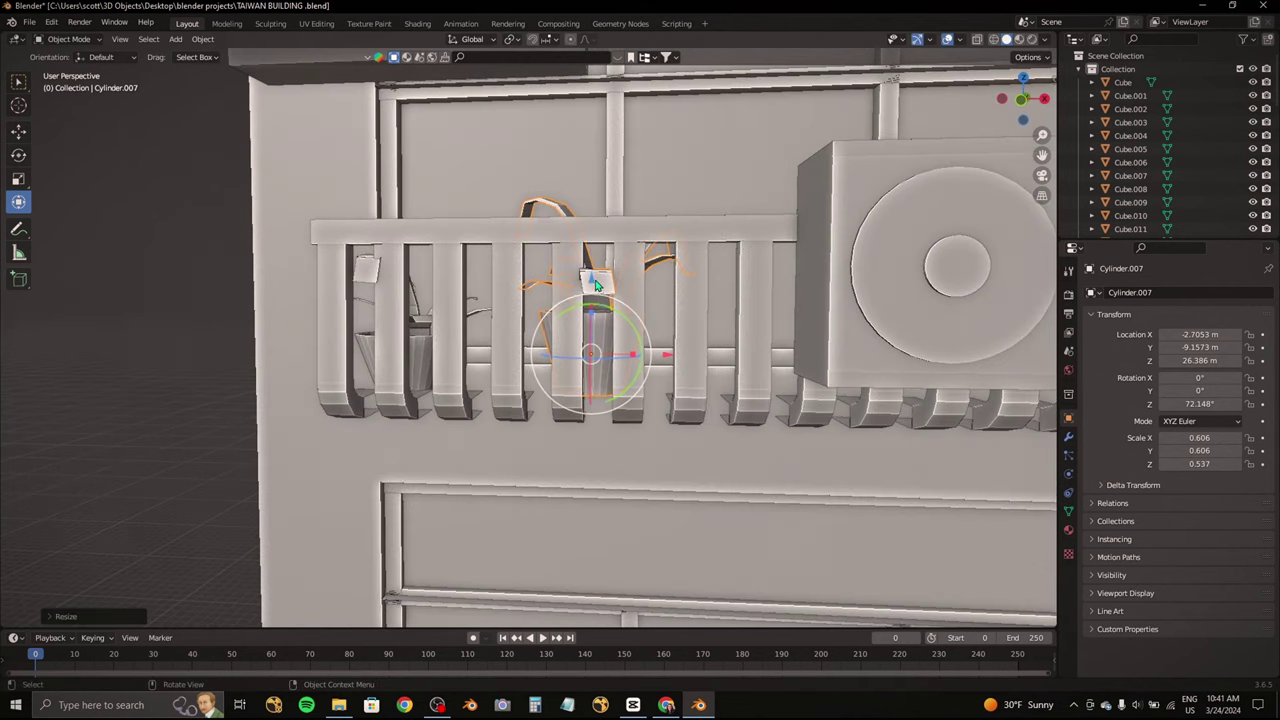
middle_drag(596, 285, 520, 310)
scroll(497, 322, down, 2)
Step: Select the first potted plant, shift it along X and turn it around Z
click(783, 336)
key(KP_Decimal)
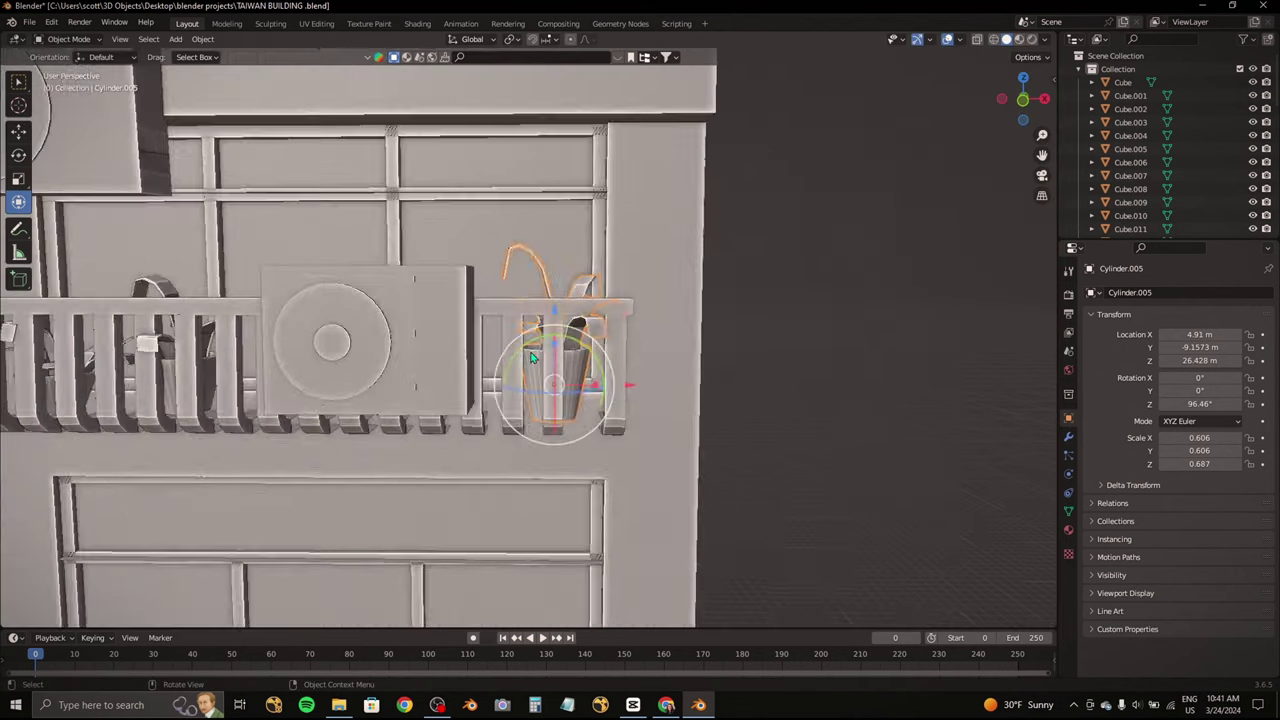
key(r)
key(z)
key(g)
key(x)
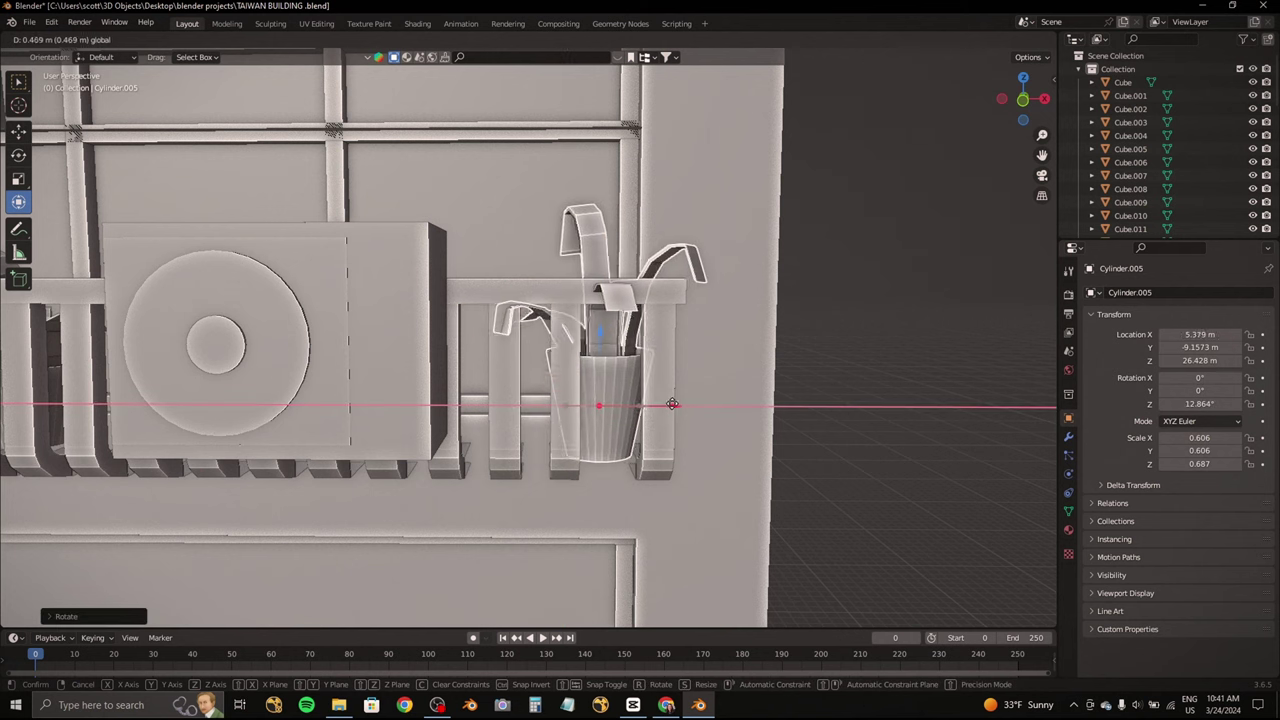
key(r)
key(z)
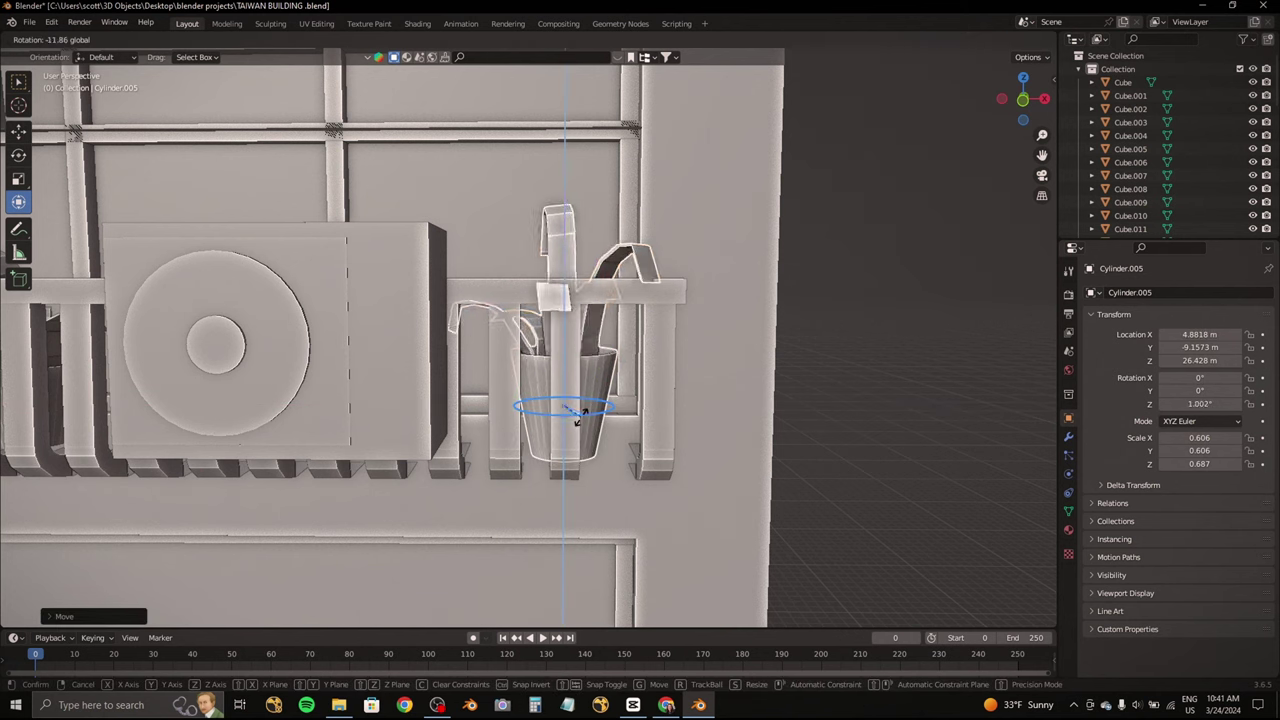
click(568, 413)
scroll(572, 400, up, 2)
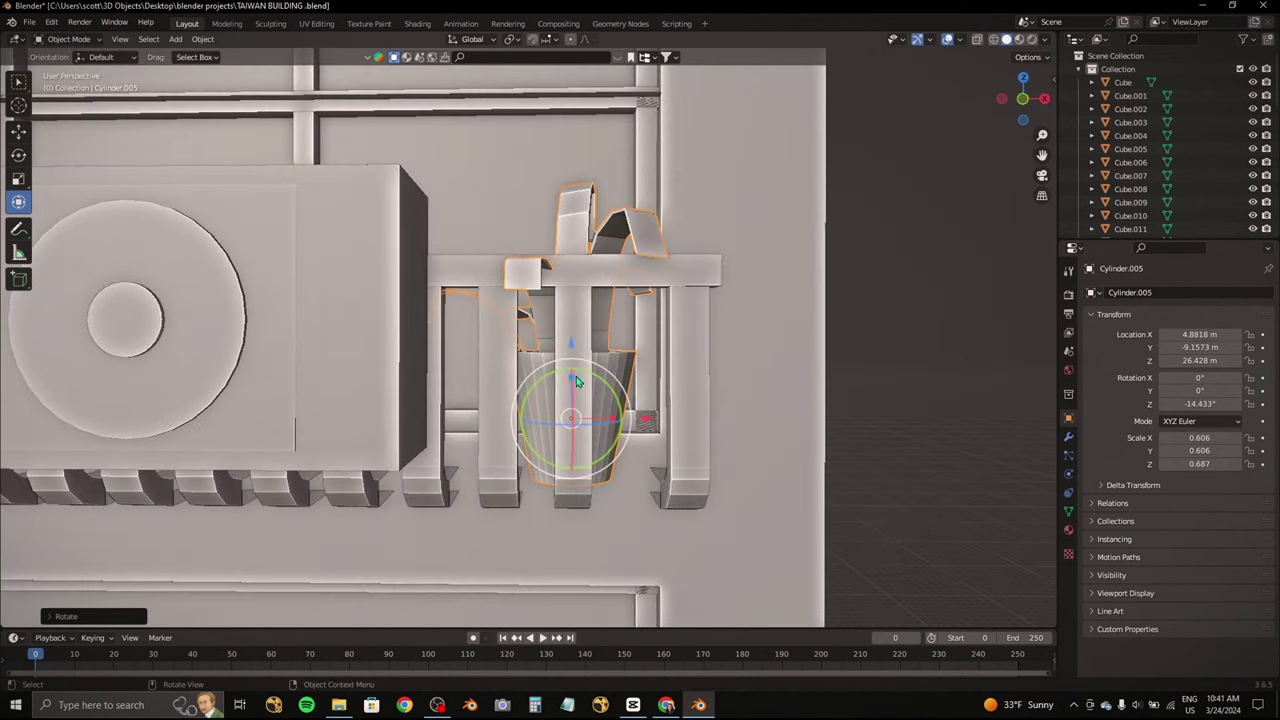
drag(600, 430, 590, 428)
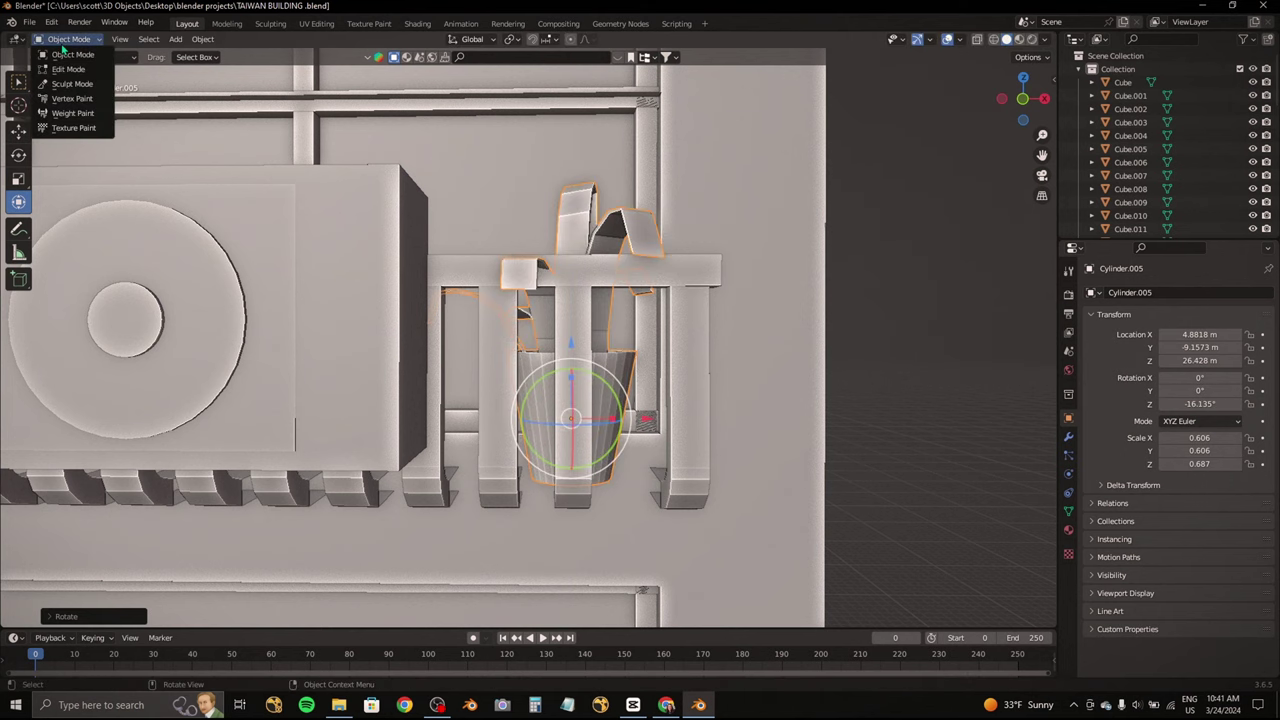
Step: In Edit Mode, select one leaf strip of the plant and move it along Y
click(68, 69)
middle_drag(400, 250, 433, 243)
middle_drag(525, 340, 420, 186)
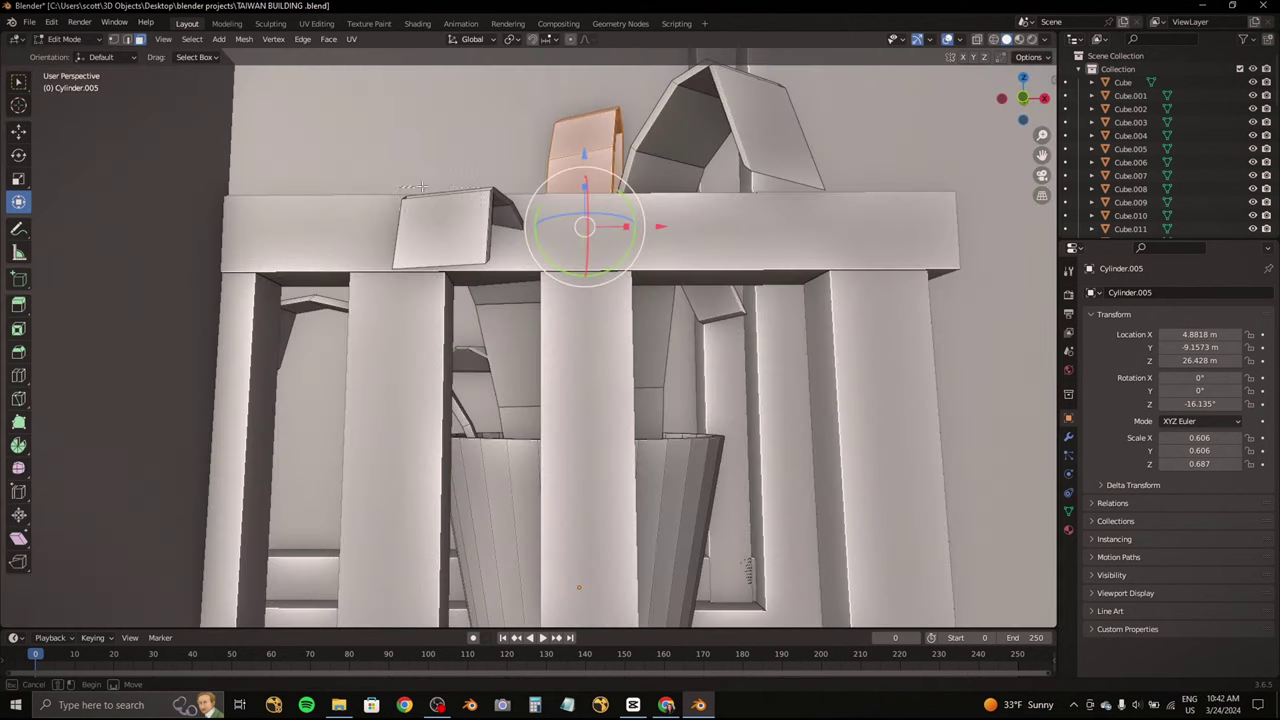
mouse_move(510, 224)
middle_down()
mouse_move(580, 227)
mouse_move(560, 250)
mouse_move(565, 274)
mouse_move(575, 257)
mouse_move(503, 326)
mouse_move(627, 388)
mouse_move(573, 324)
mouse_move(648, 360)
mouse_move(561, 336)
middle_up()
key(g)
key(y)
click(565, 274)
key(Tab)
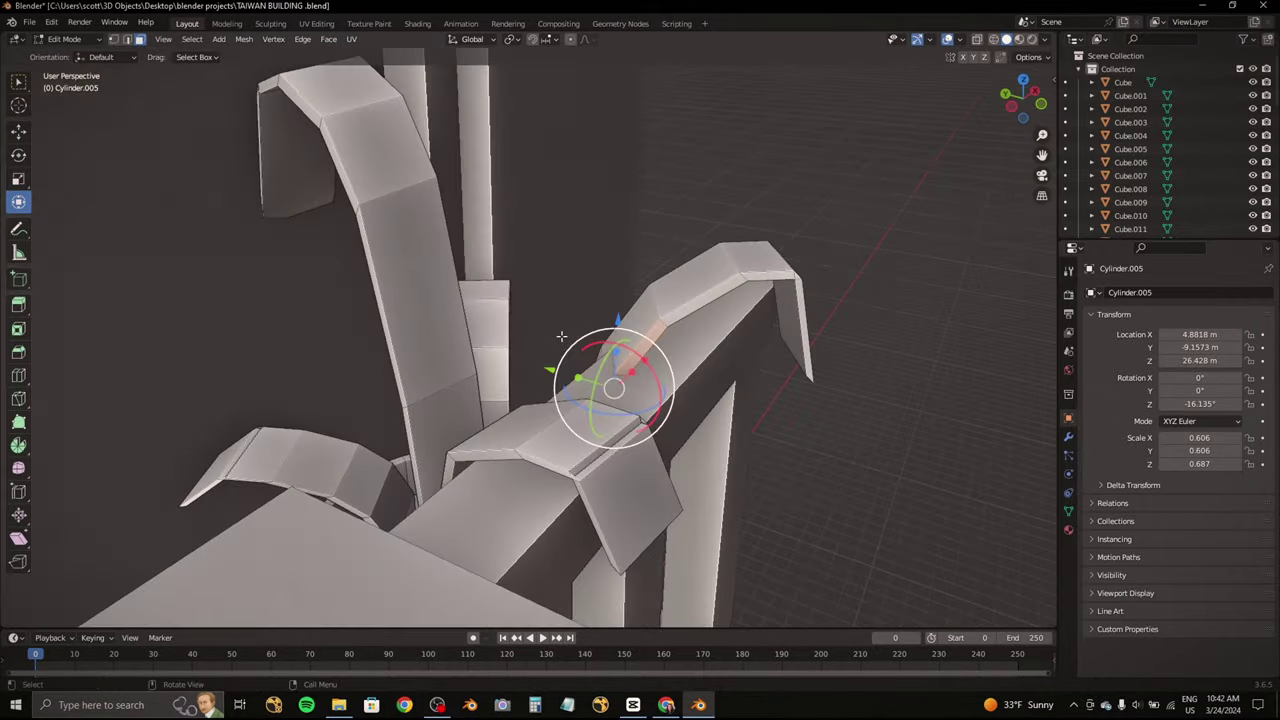
Step: Rotate the chosen leaf to tilt it, then return to Object Mode
middle_drag(722, 352, 614, 381)
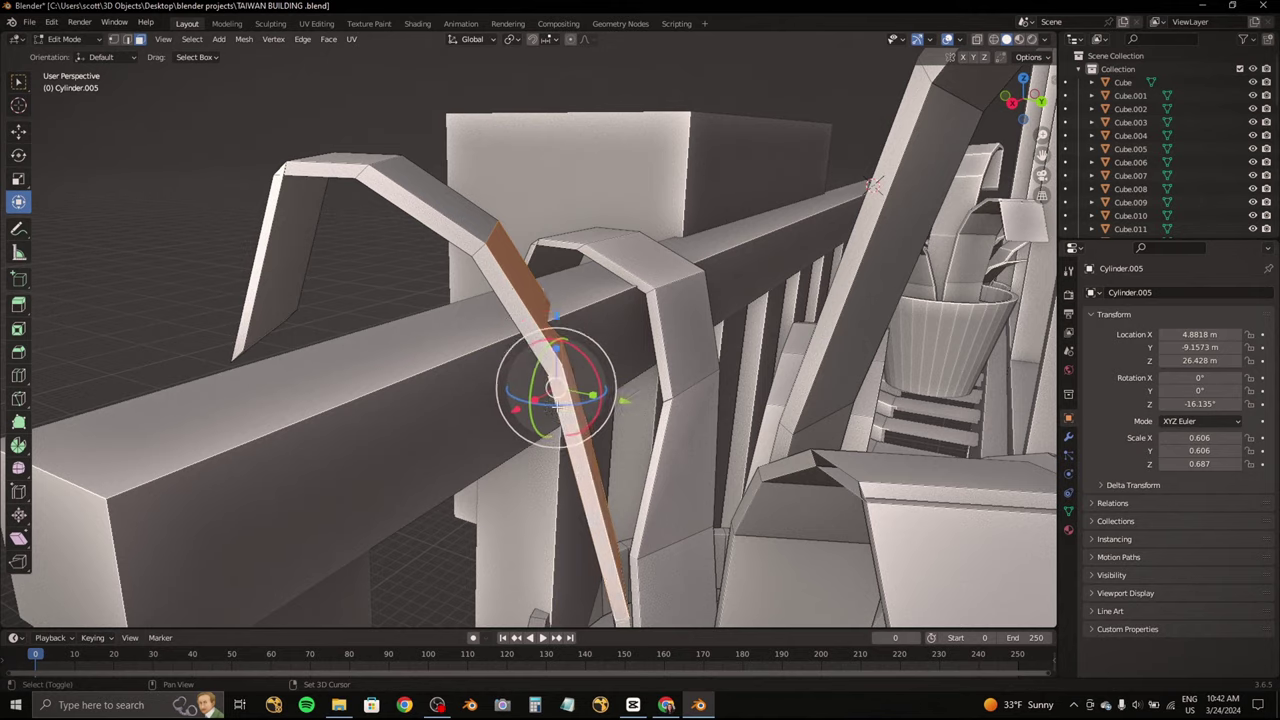
mouse_move(558, 404)
middle_down()
mouse_move(563, 357)
mouse_move(526, 266)
mouse_move(506, 283)
mouse_move(500, 330)
mouse_move(600, 380)
mouse_move(292, 227)
mouse_move(690, 308)
mouse_move(650, 320)
middle_up()
key(r)
click(617, 397)
key(Tab)
key(Tab)
Step: Stretch Cylinder.005 along Z to 0.787 and compare it with the reference photos from the front
scroll(292, 227, down, 5)
key(s)
key(z)
click(719, 305)
scroll(650, 320, up, 3)
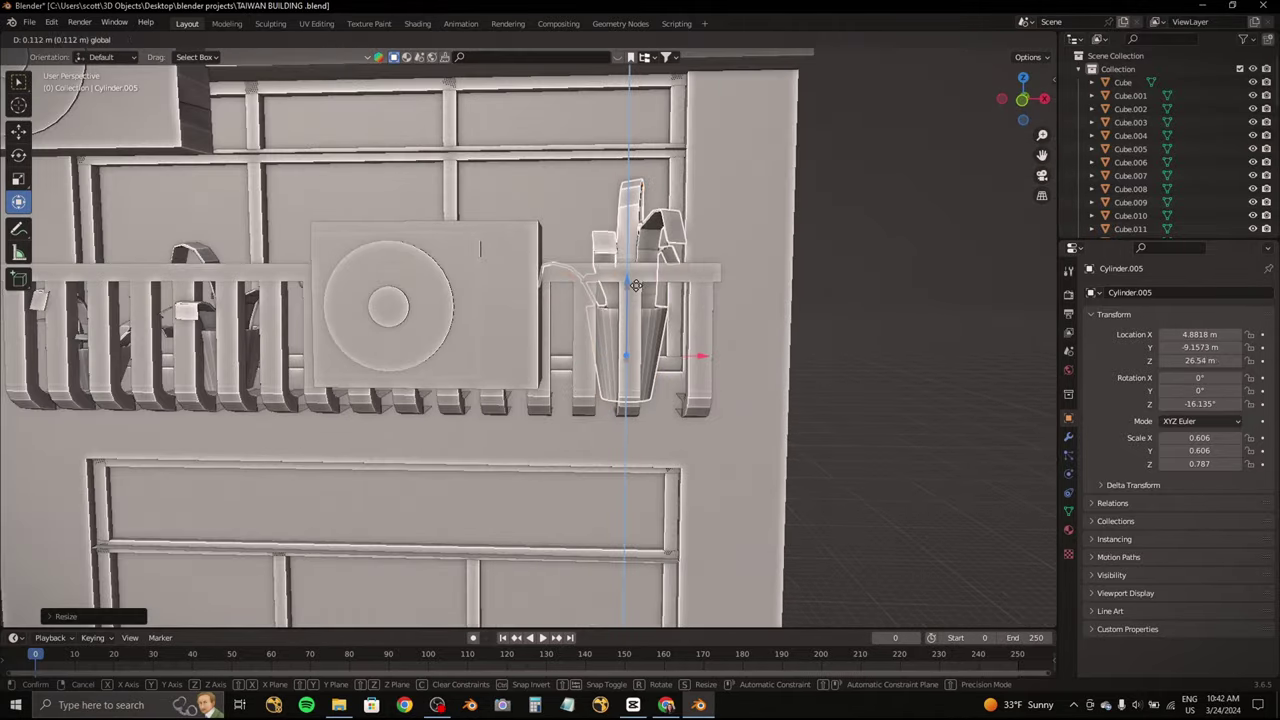
click(1022, 100)
scroll(640, 318, down, 5)
click(668, 705)
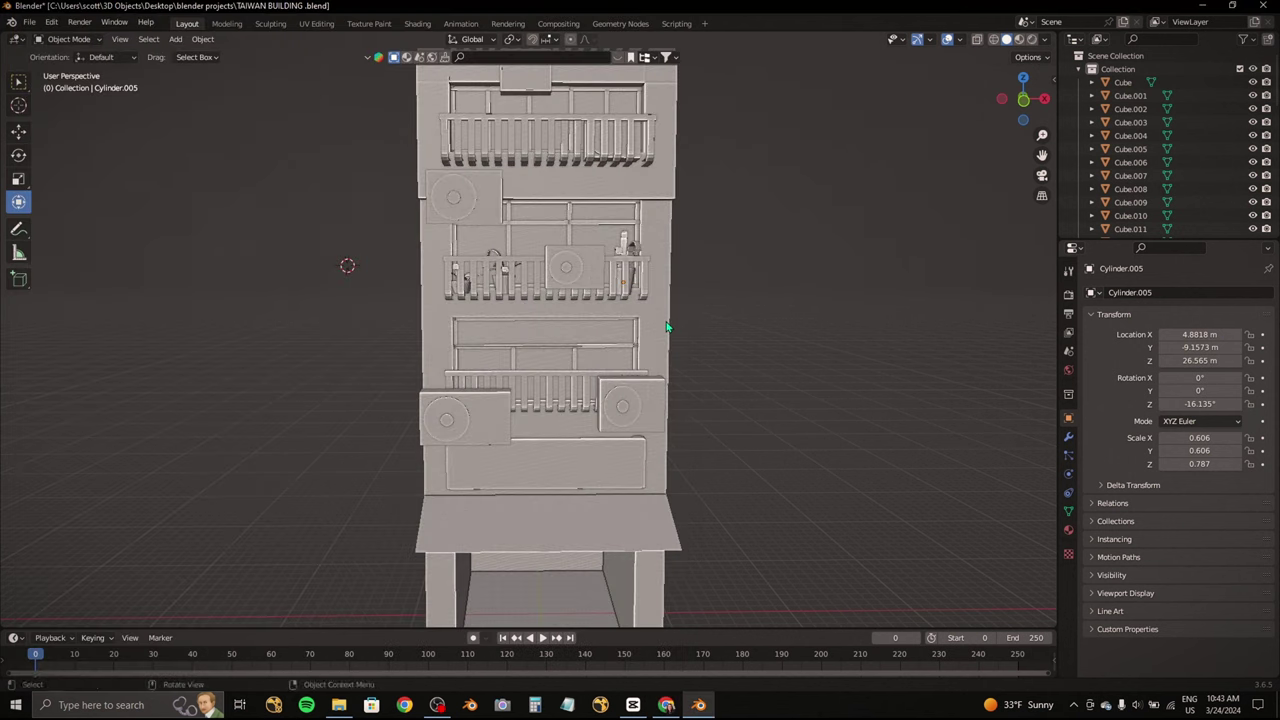
Step: Make the lower railing Cube.039 much shorter along Z and seat it toward the wall
scroll(590, 480, up, 1)
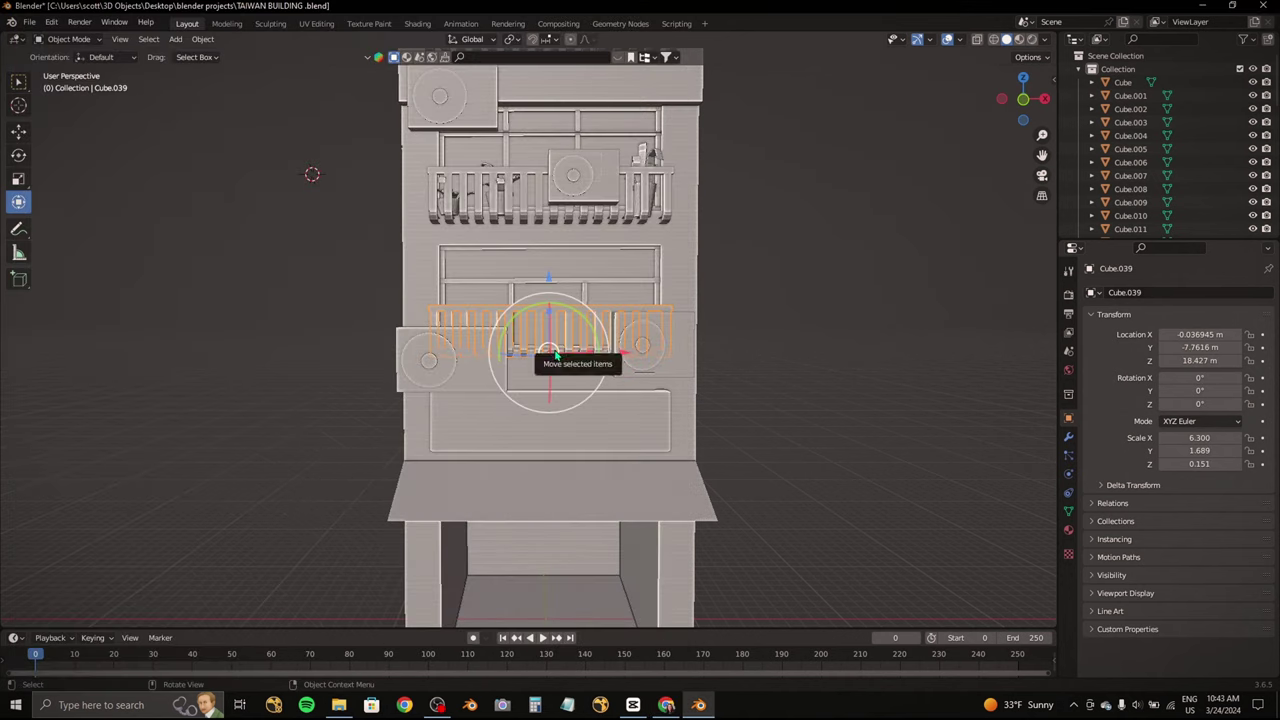
key(Delete)
middle_drag(571, 360, 614, 530)
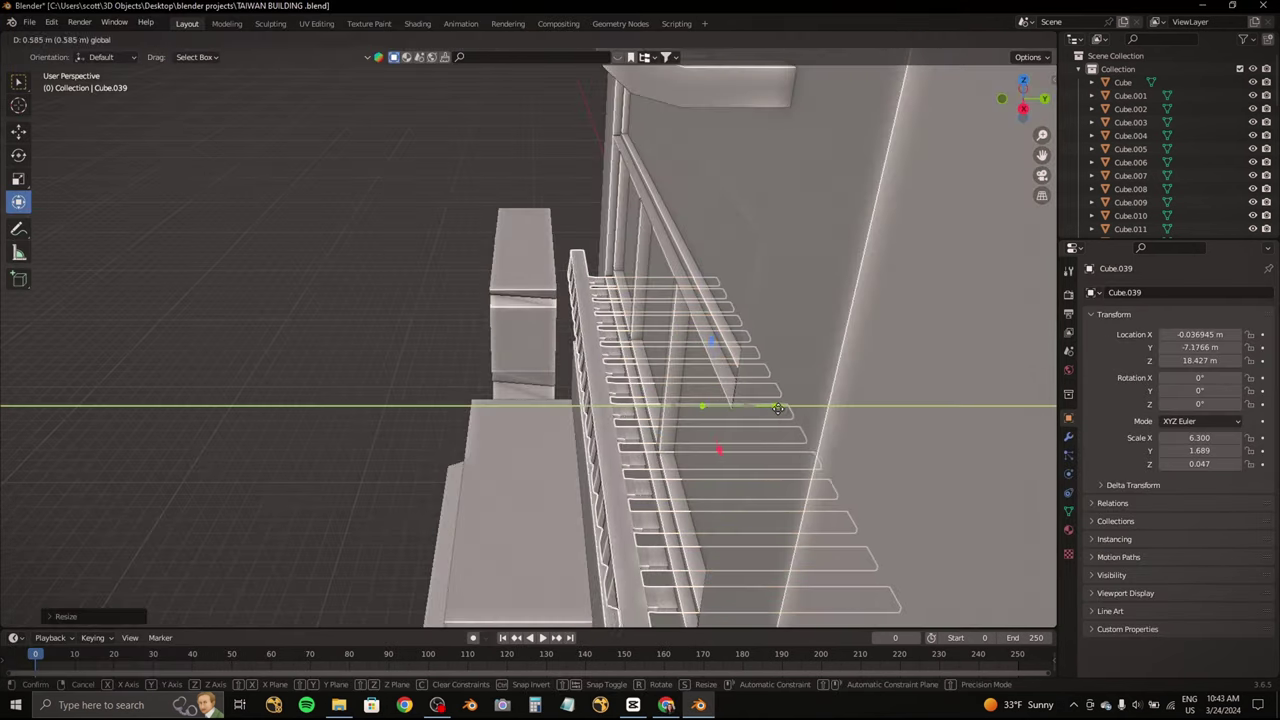
click(777, 408)
mouse_move(777, 408)
middle_down()
mouse_move(570, 303)
mouse_move(665, 228)
middle_up()
Step: Duplicate the potted plant sideways along X and scale the copy down
key(g)
key(x)
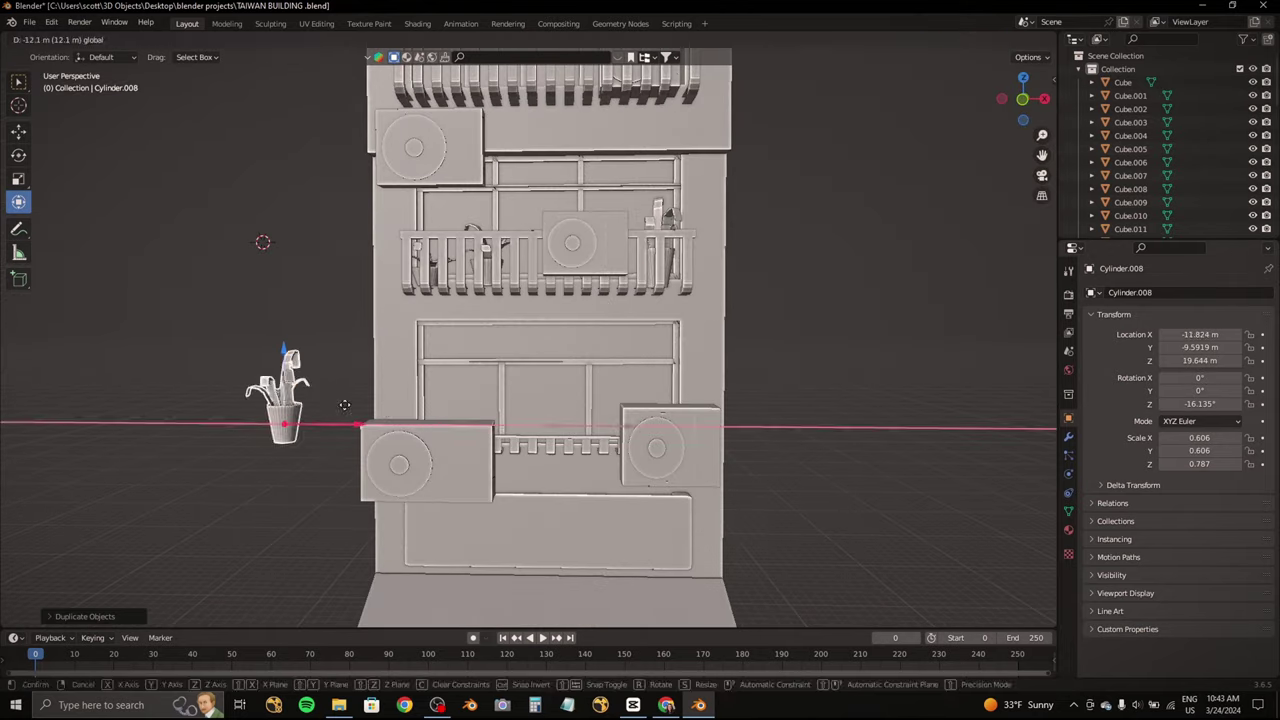
key(Return)
key(KP_1)
scroll(413, 300, up, 3)
key(s)
key(Return)
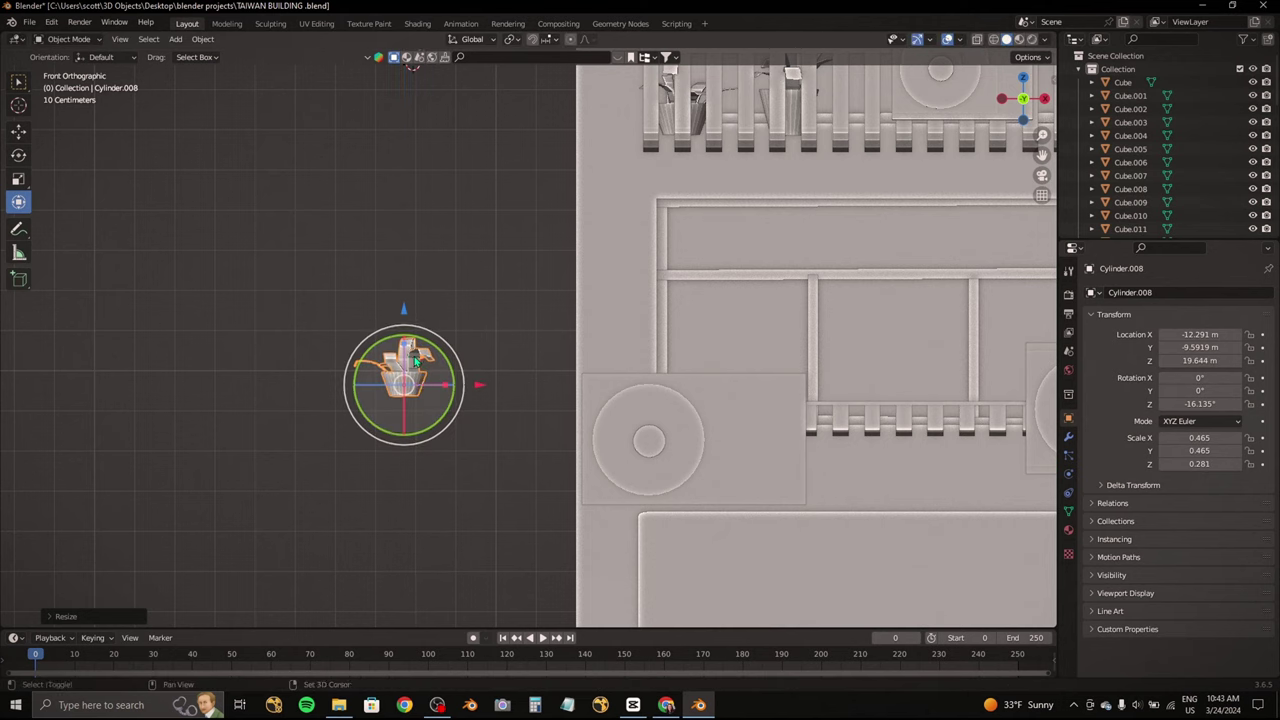
Step: Turn the copied plant about Z and slide it along X onto the lower rail
key(r)
key(z)
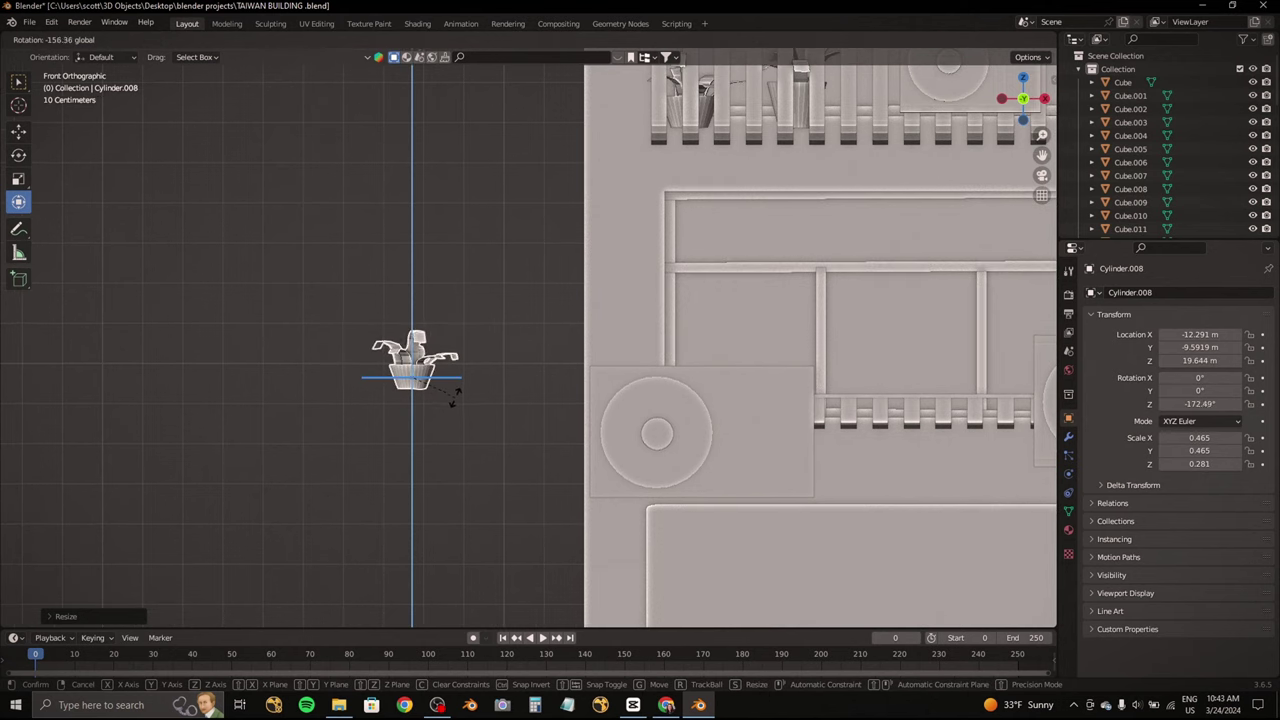
key(Return)
key(g)
key(x)
key(Return)
shift+middle_drag(875, 357, 560, 357)
Step: Slide the second plant along X and give it a different turn
key(g)
key(x)
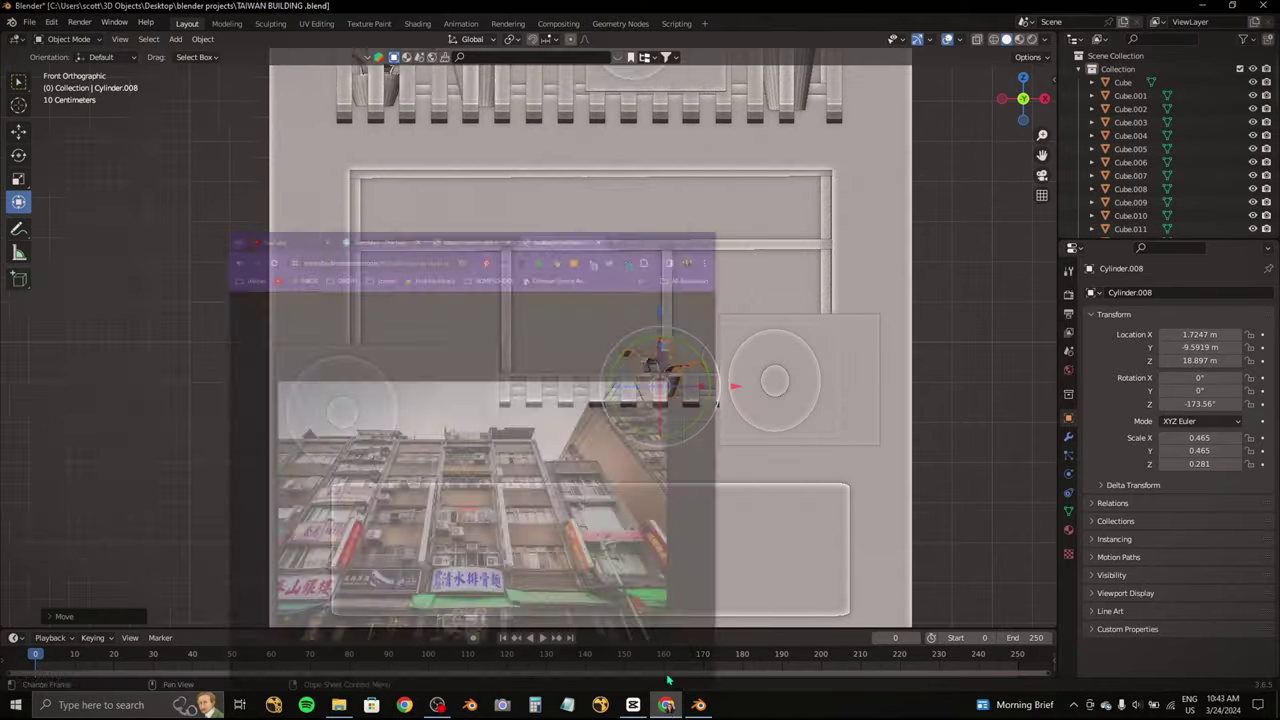
shift+middle_drag(723, 501, 663, 477)
key(g)
key(x)
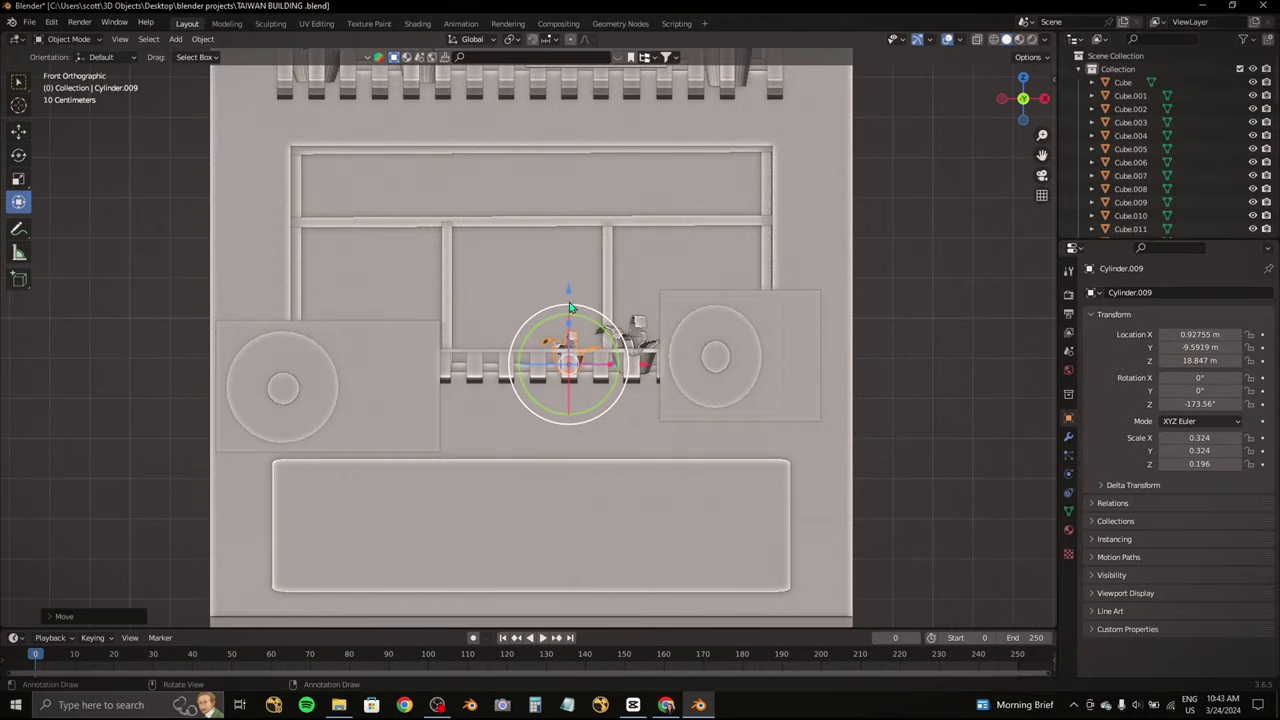
mouse_move(569, 307)
middle_down()
mouse_move(617, 381)
mouse_move(130, 515)
middle_up()
click(590, 378)
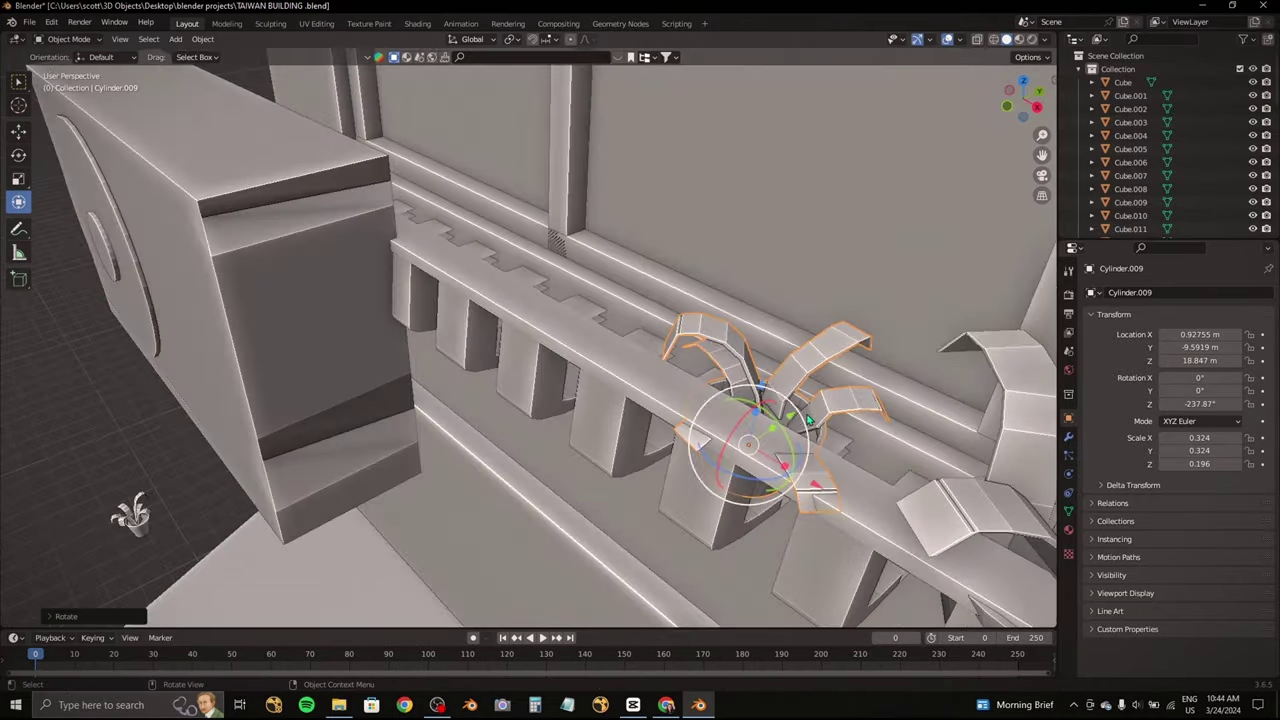
click(1010, 110)
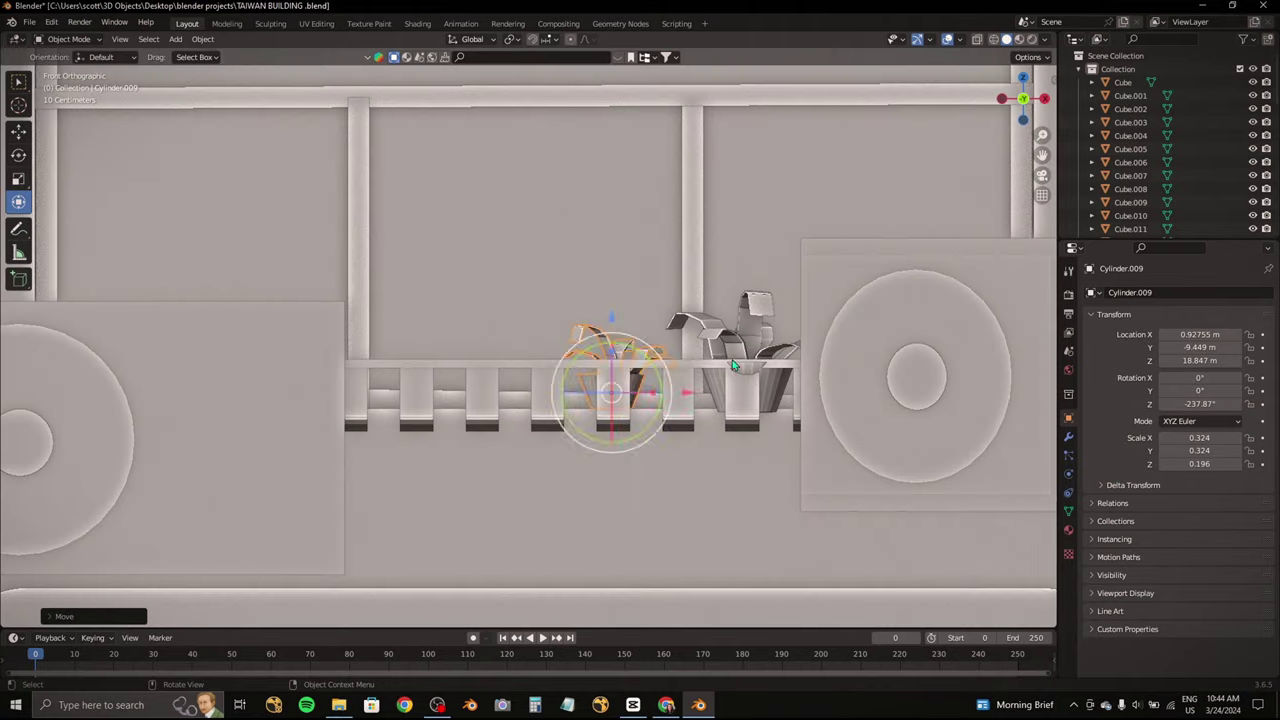
mouse_move(513, 317)
middle_down()
mouse_move(495, 365)
mouse_move(560, 300)
mouse_move(660, 260)
middle_up()
Step: Turn the third plant about Z and move it along Y onto the rail
key(r)
key(z)
click(484, 371)
key(g)
key(y)
click(600, 290)
key(KP_1)
Step: Give the first copied plant a new rotation about Z
click(627, 317)
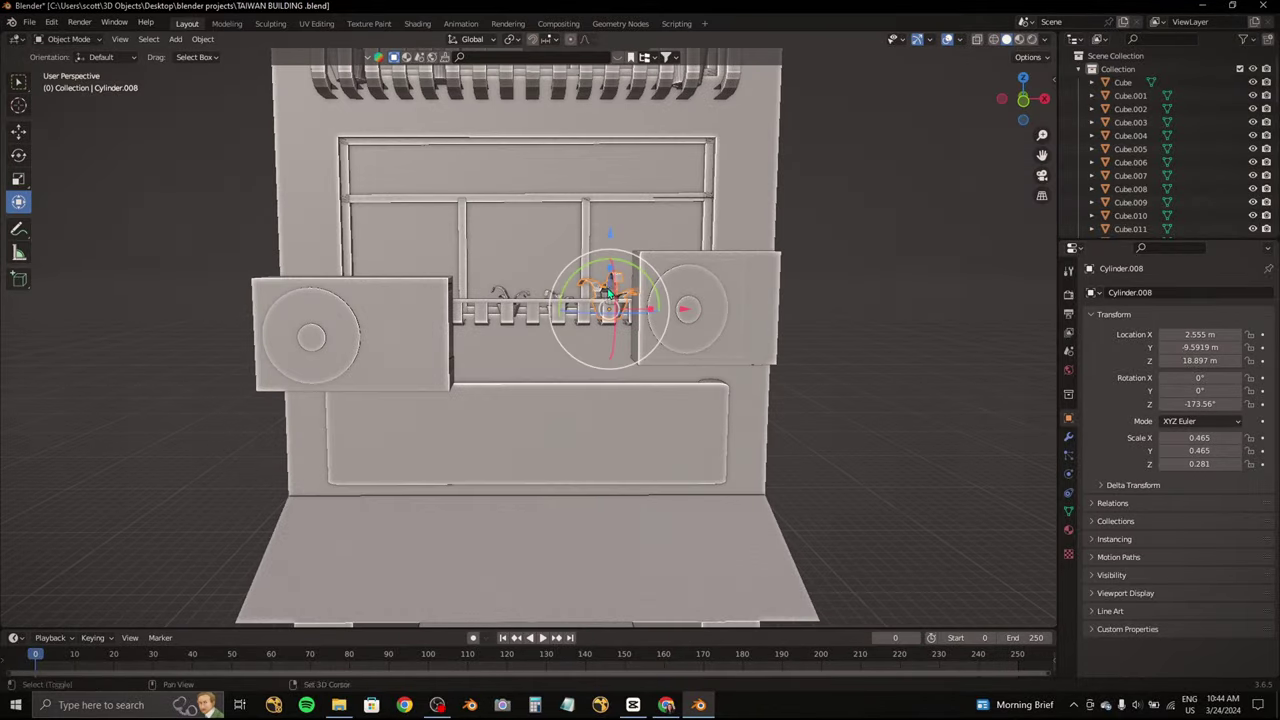
middle_drag(627, 317, 570, 330)
key(r)
key(z)
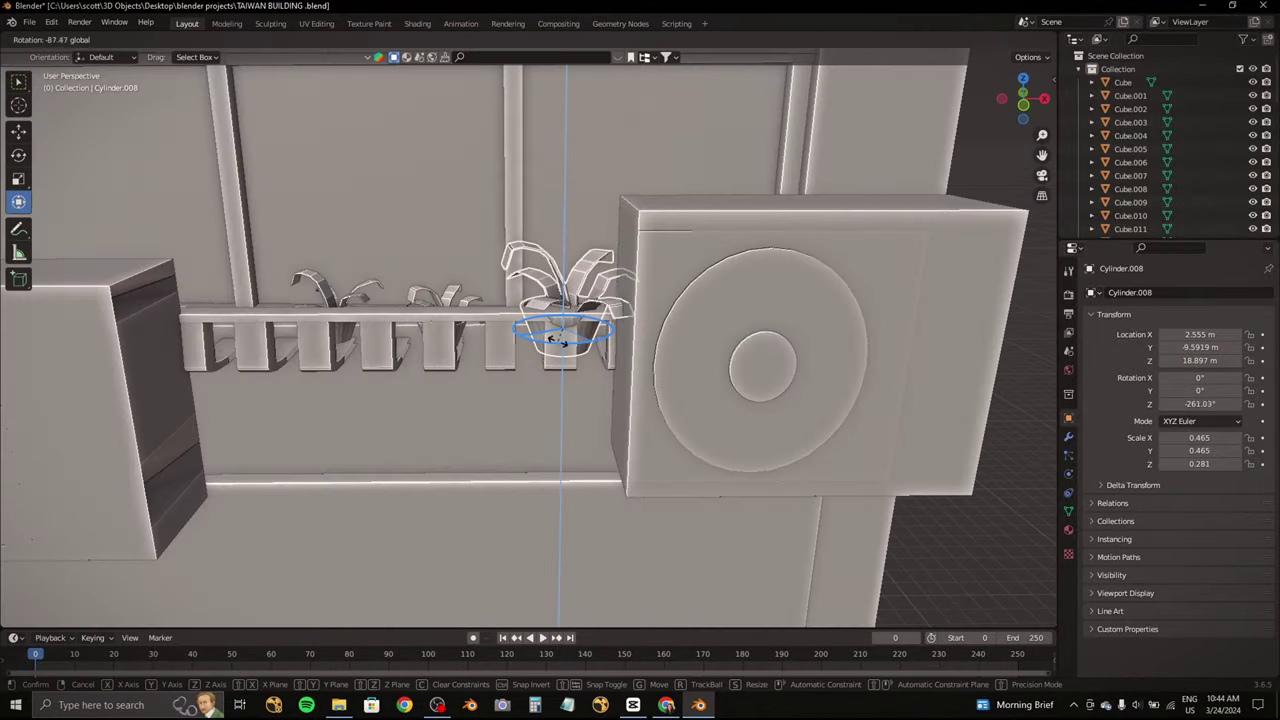
click(508, 318)
scroll(508, 318, down, 4)
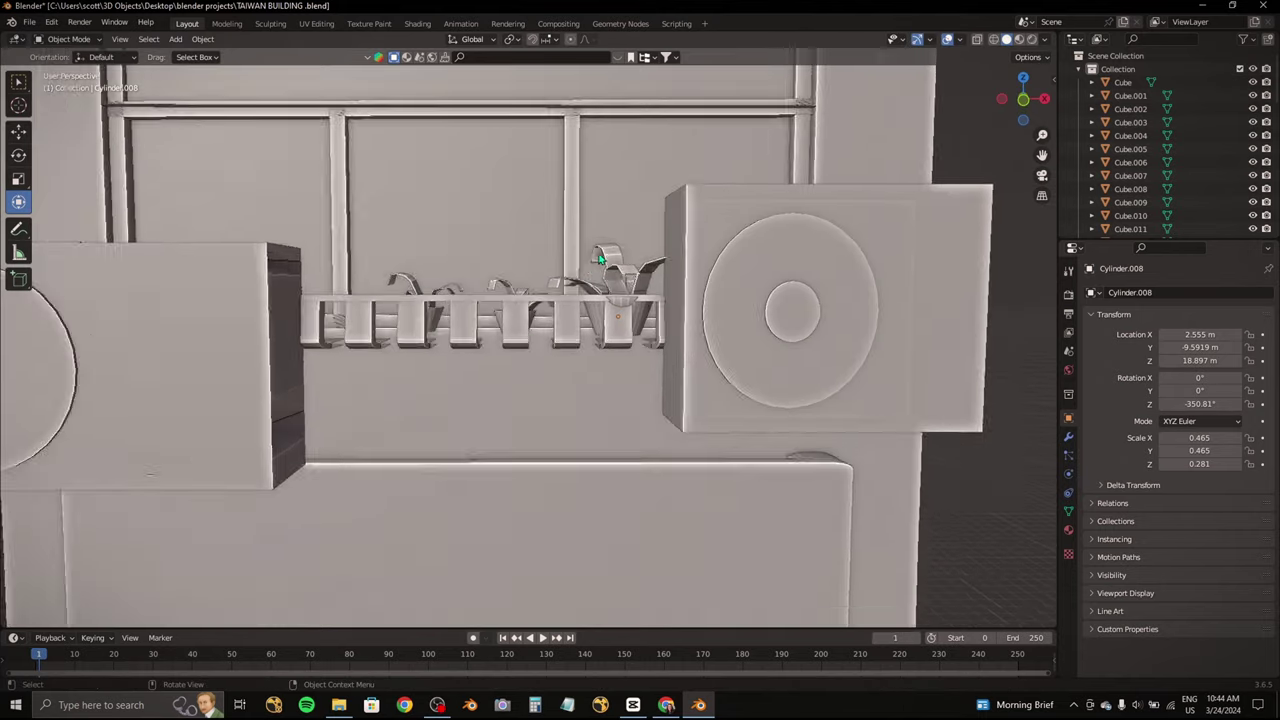
scroll(508, 318, down, 4)
scroll(615, 450, up, 4)
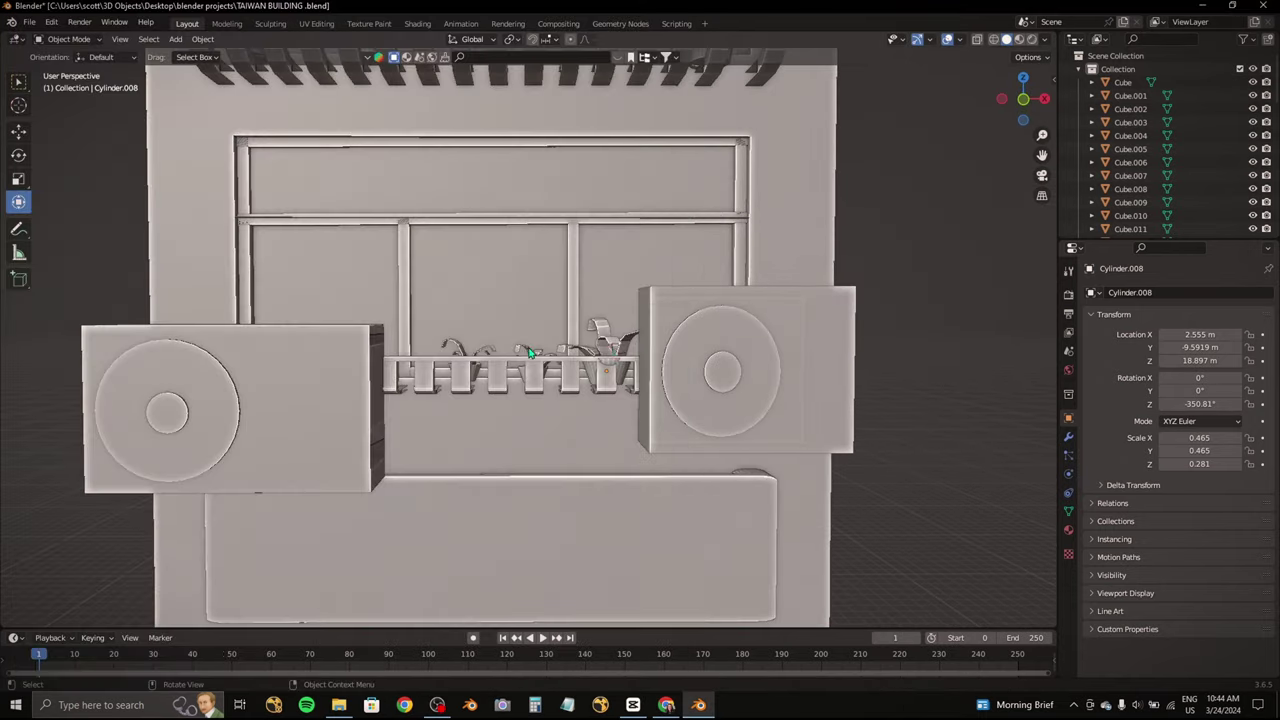
Step: Nudge the plant near the right AC unit sideways and reposition the smallest plant
click(492, 354)
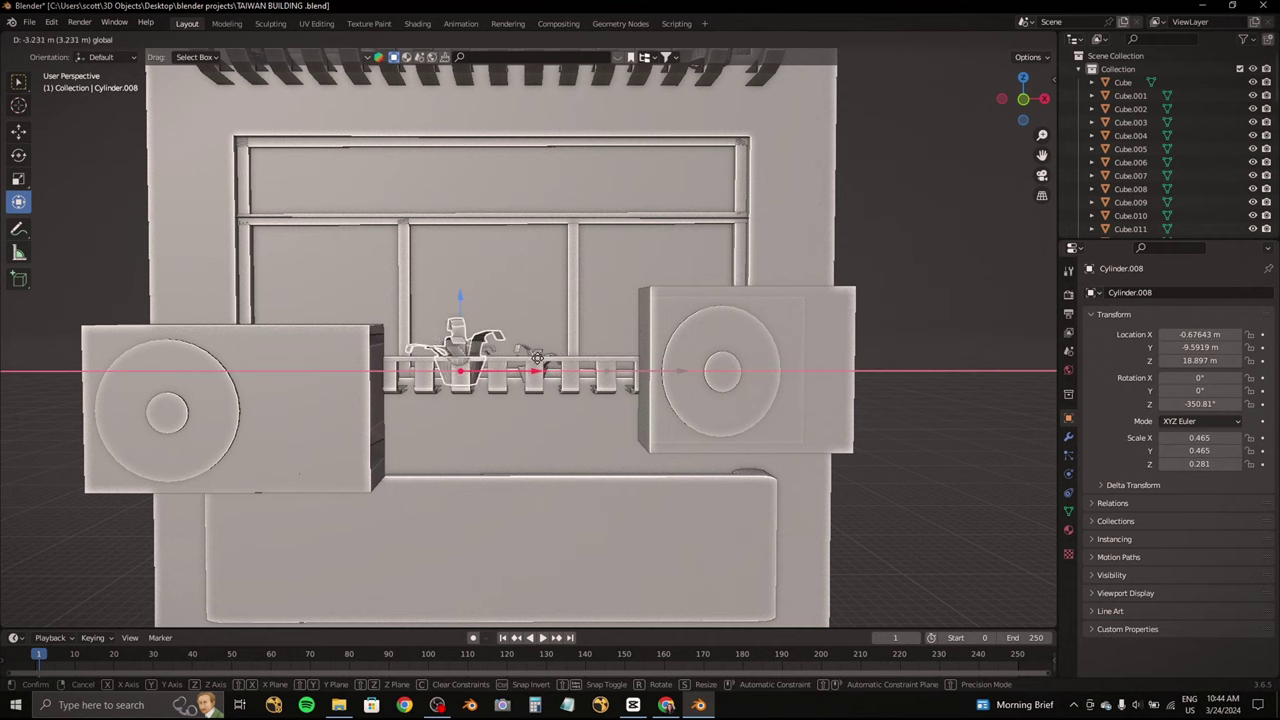
click(683, 374)
scroll(600, 371, up, 2)
middle_drag(600, 371, 476, 193)
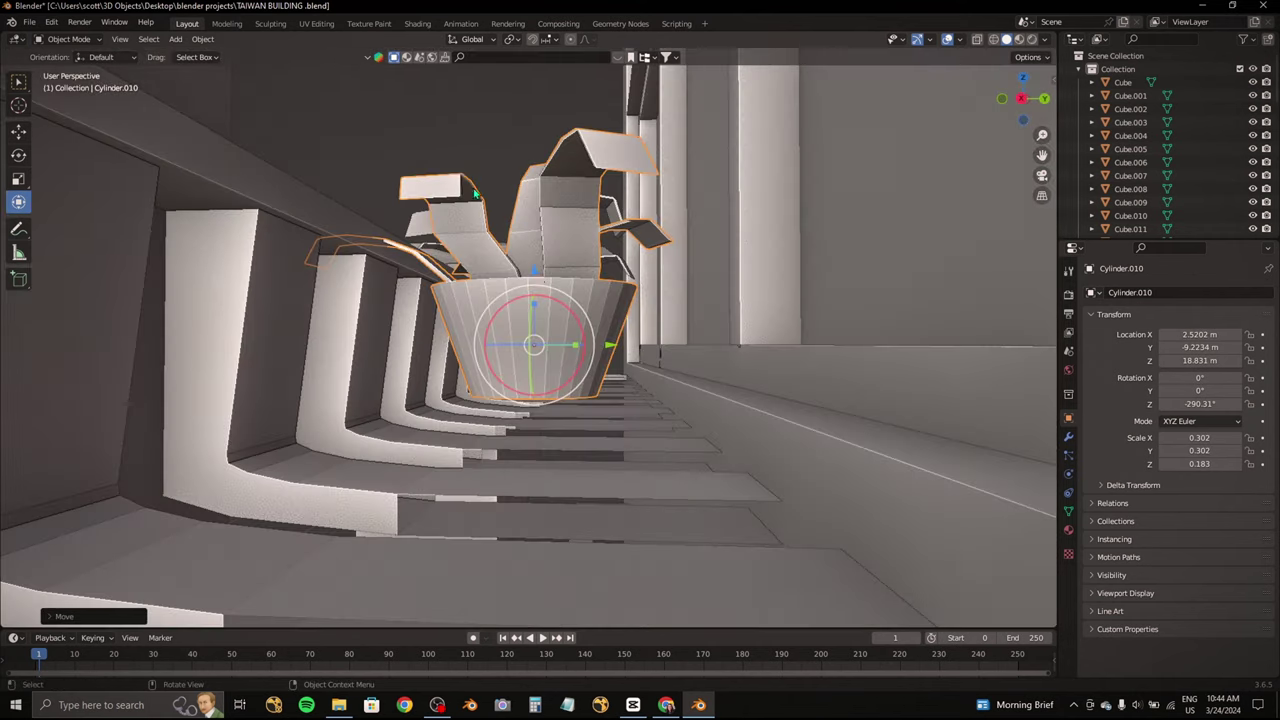
key(r)
key(z)
key(Escape)
mouse_move(551, 321)
middle_down()
mouse_move(451, 454)
mouse_move(470, 320)
middle_up()
click(466, 323)
key(g)
key(z)
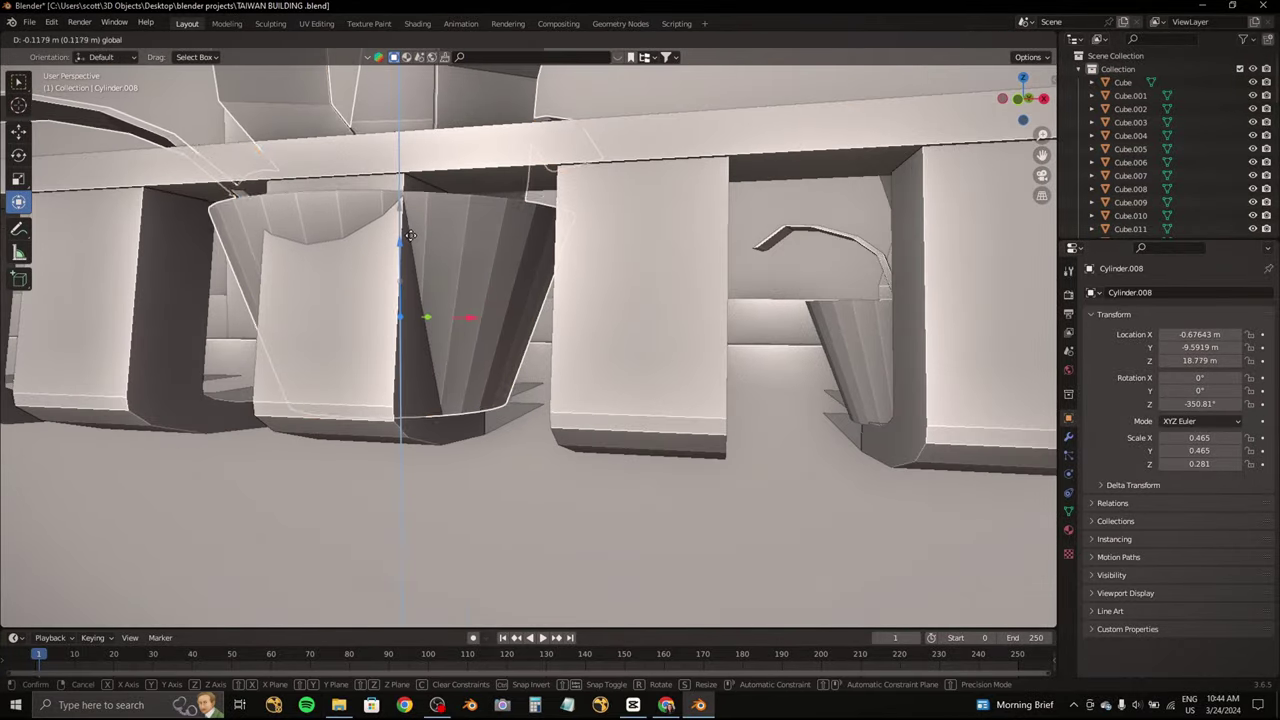
Step: Move the left copied plant along Y to seat it in the rail
middle_drag(474, 262, 387, 353)
click(387, 353)
key(g)
key(y)
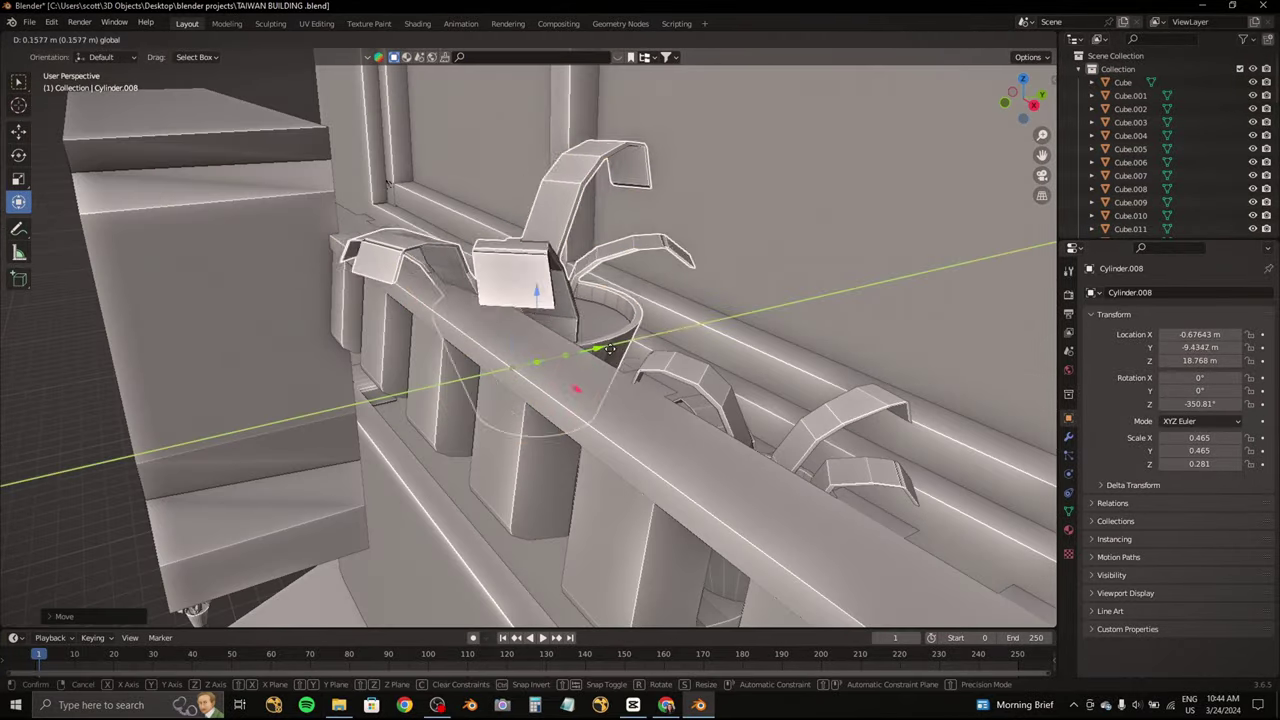
click(609, 345)
mouse_move(608, 342)
middle_down()
mouse_move(838, 358)
mouse_move(545, 355)
middle_up()
scroll(545, 355, up, 2)
scroll(545, 355, down, 1)
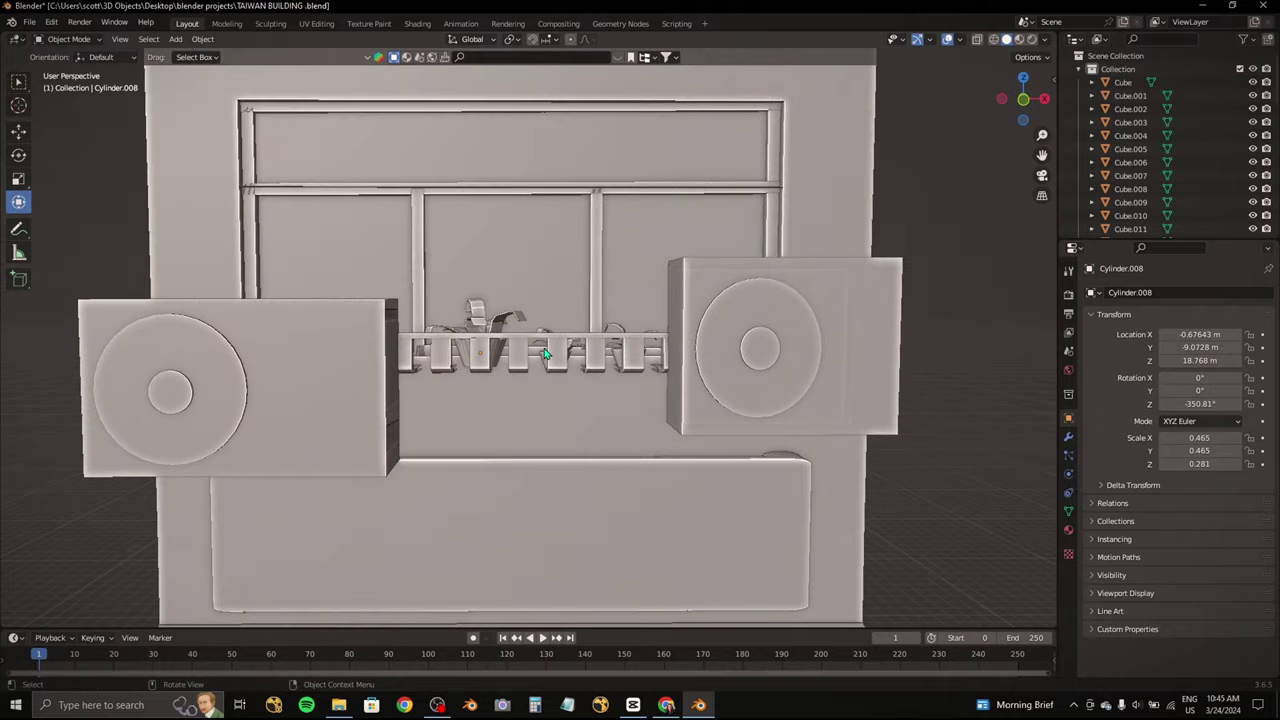
click(620, 355)
Step: Select the plant beside the right AC unit and check it against the reference photo
middle_drag(620, 355, 480, 296)
scroll(480, 296, down, 2)
click(480, 296)
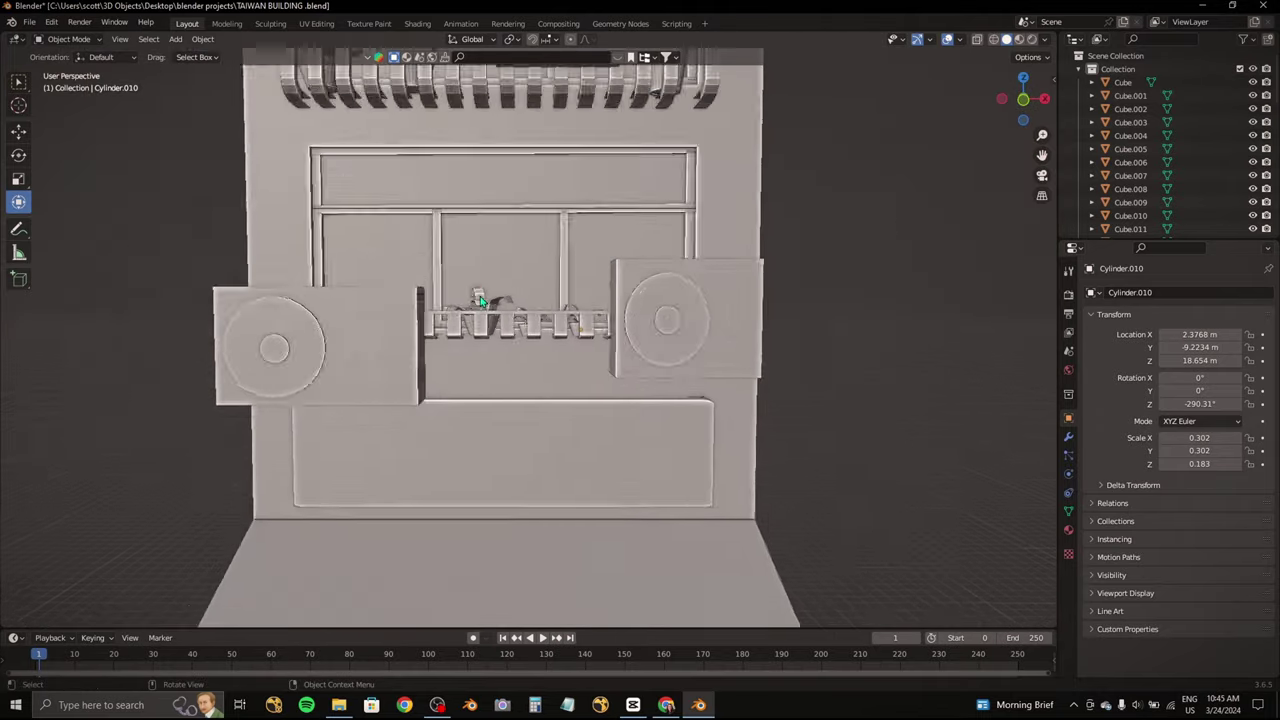
scroll(480, 296, down, 3)
click(666, 704)
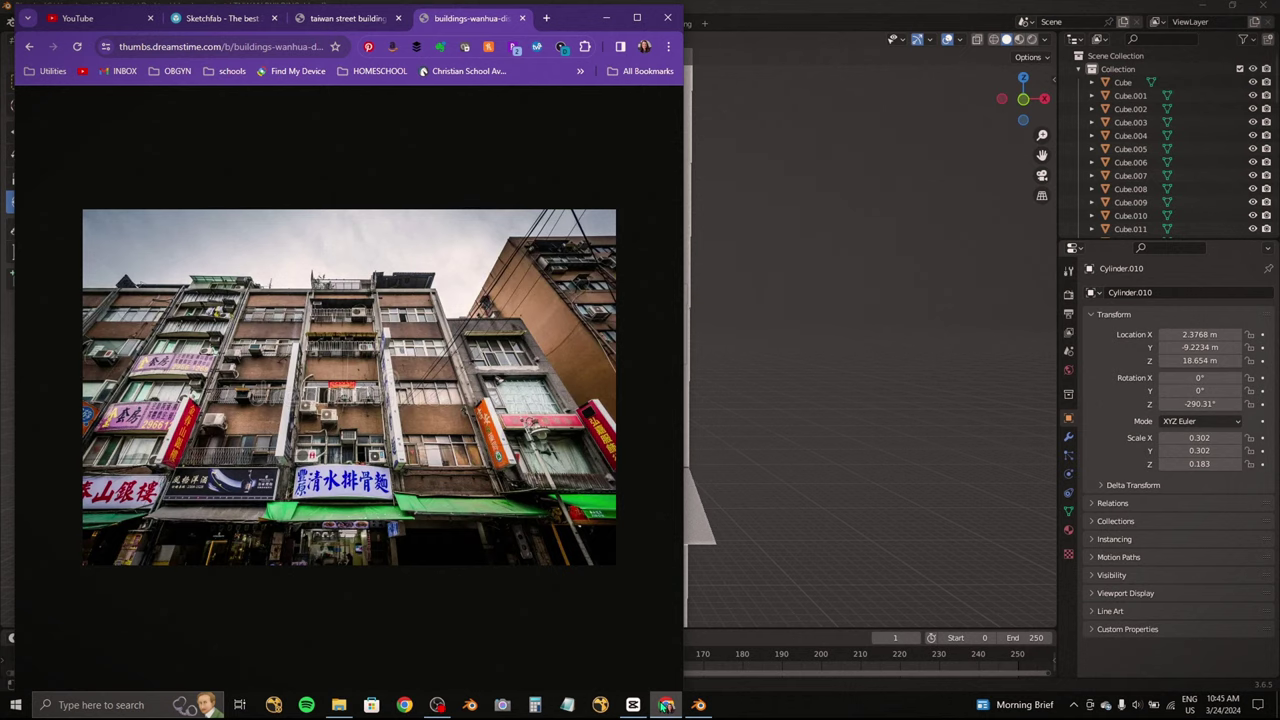
click(666, 704)
scroll(608, 419, up, 2)
Step: Add a cube near the top floor, widen it along X and thin it along Y
scroll(484, 464, up, 1)
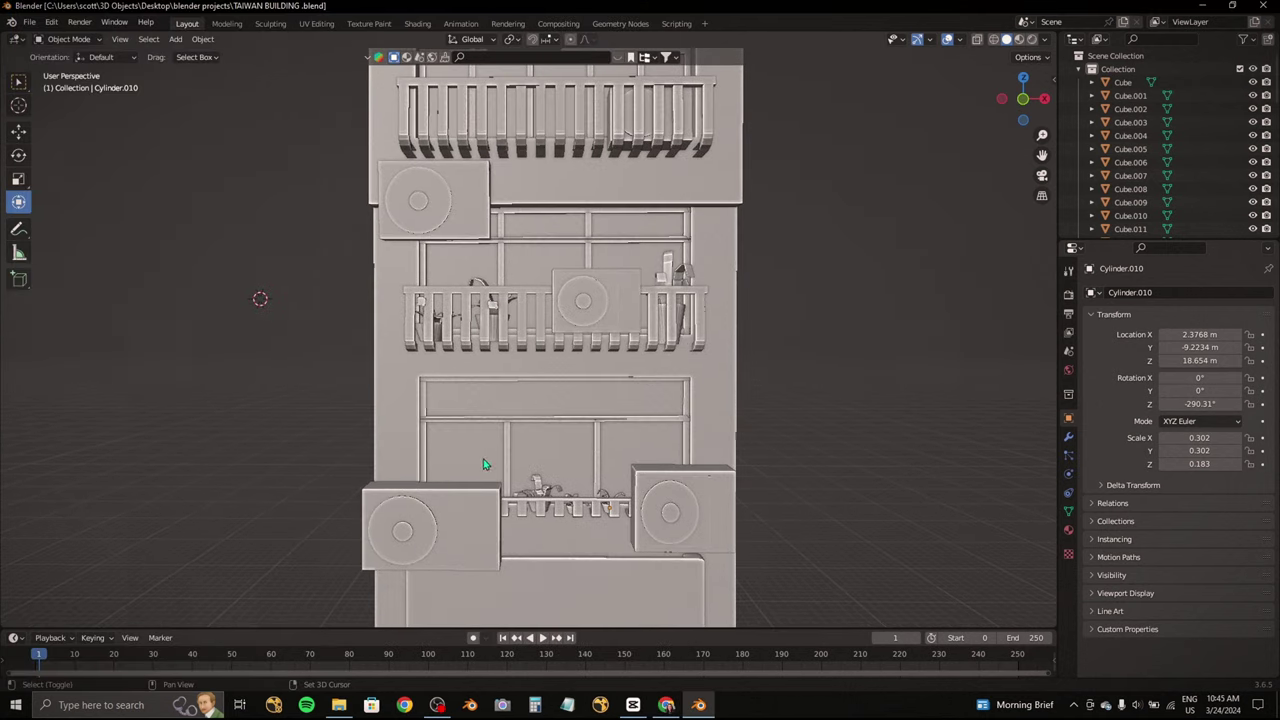
shift+middle_drag(484, 464, 472, 550)
key(shift+a)
click(630, 322)
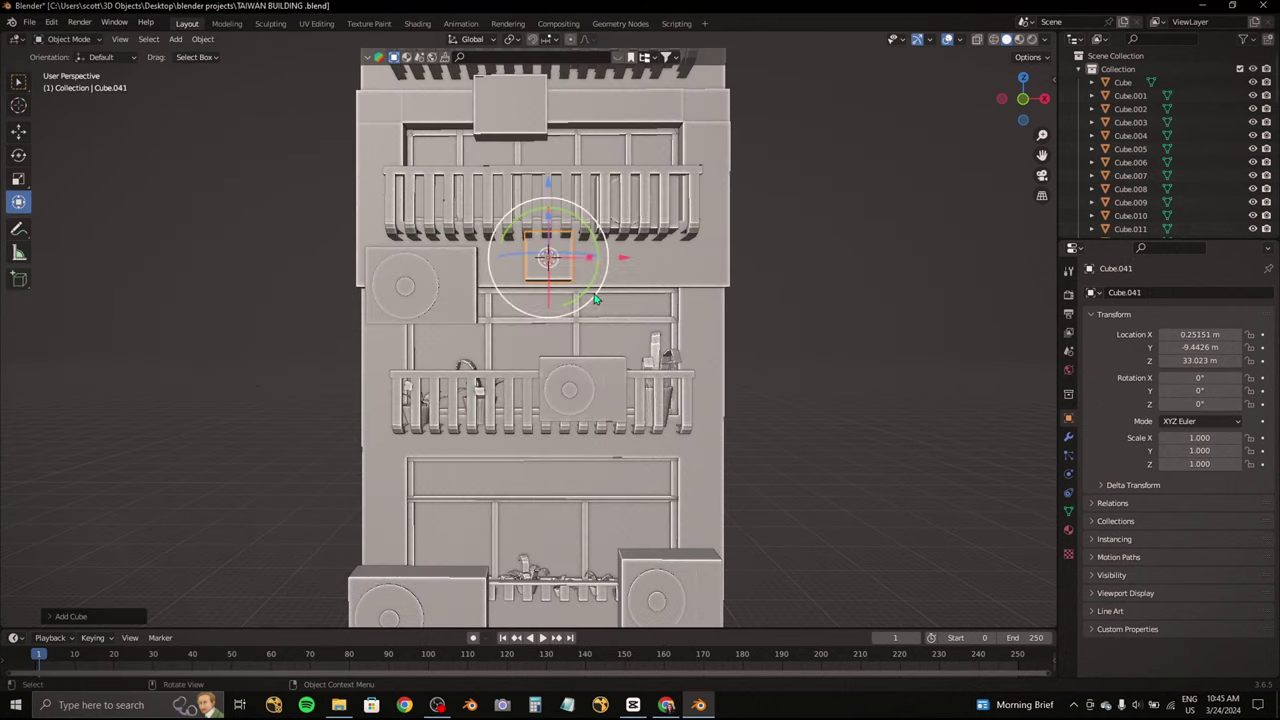
key(s)
key(x)
click(644, 292)
middle_drag(644, 292, 760, 300)
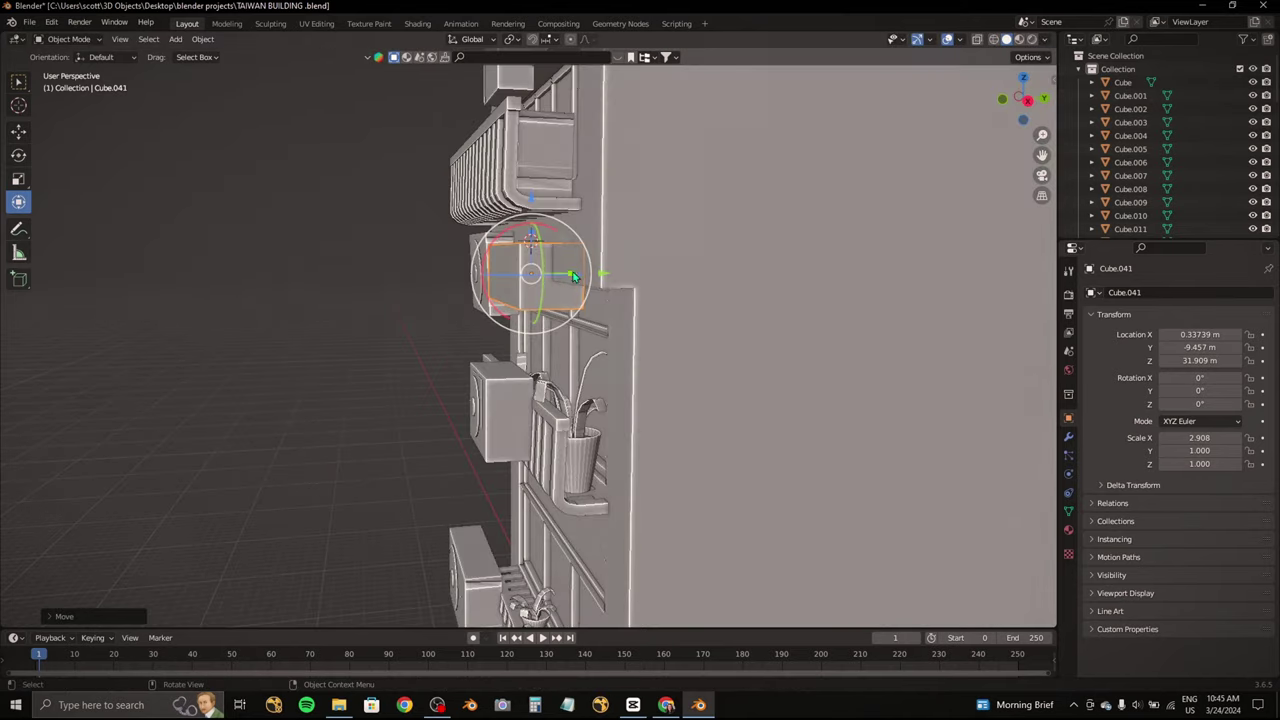
key(s)
key(y)
click(700, 280)
Step: Move the cube into place and make it shallower along Y
middle_drag(900, 200, 1008, 115)
key(KP_1)
key(g)
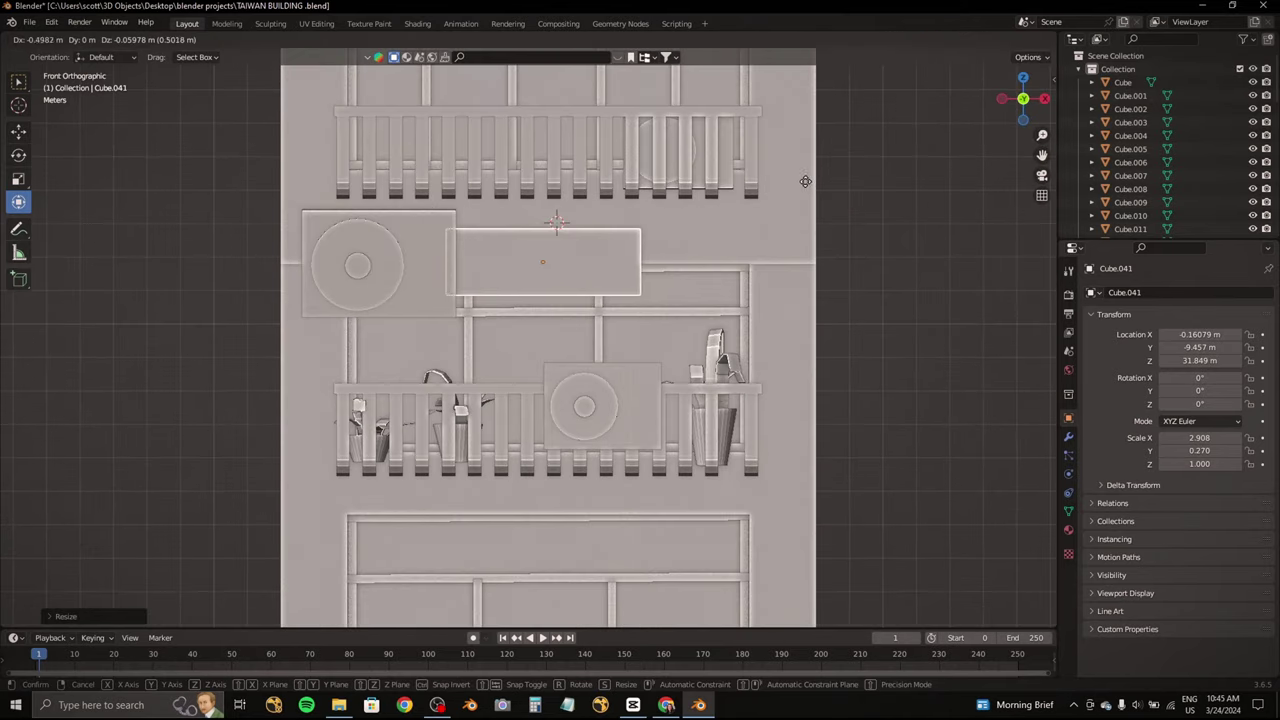
drag(587, 265, 578, 261)
click(577, 260)
middle_drag(577, 260, 590, 235)
key(s)
key(y)
click(598, 230)
Step: Thin the cube further in Y and push it back against the wall
key(s)
key(y)
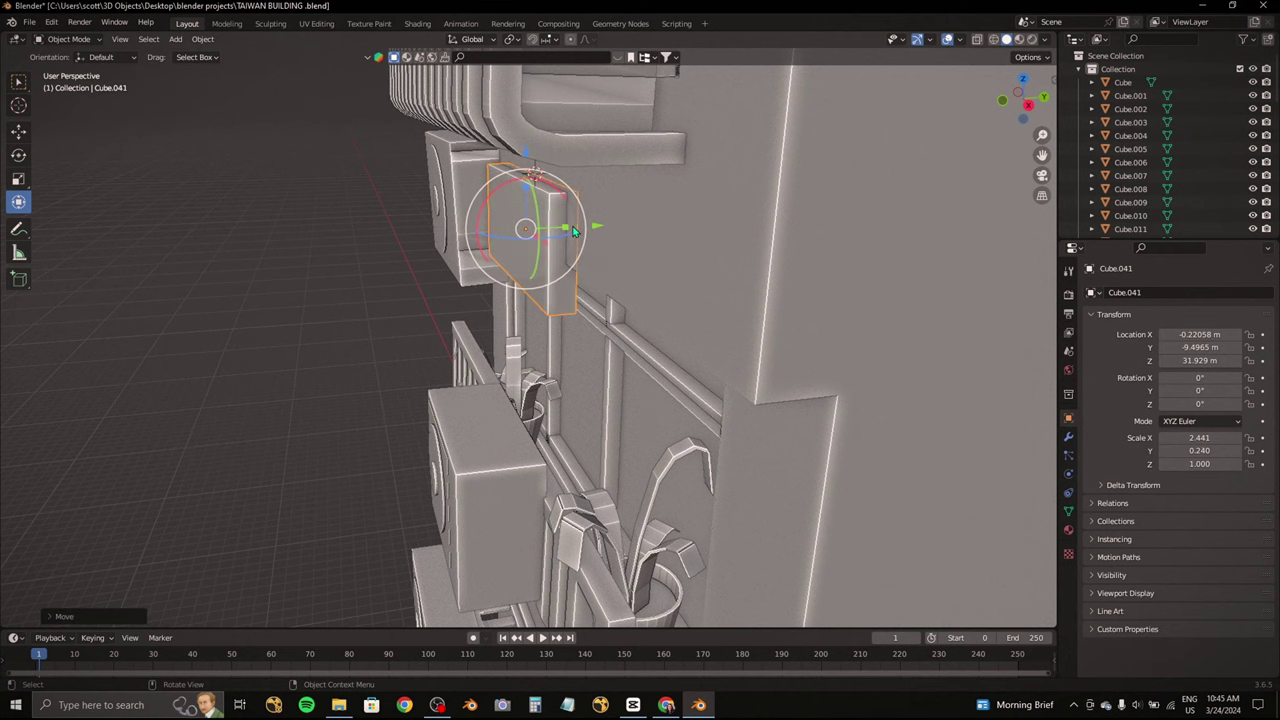
click(666, 189)
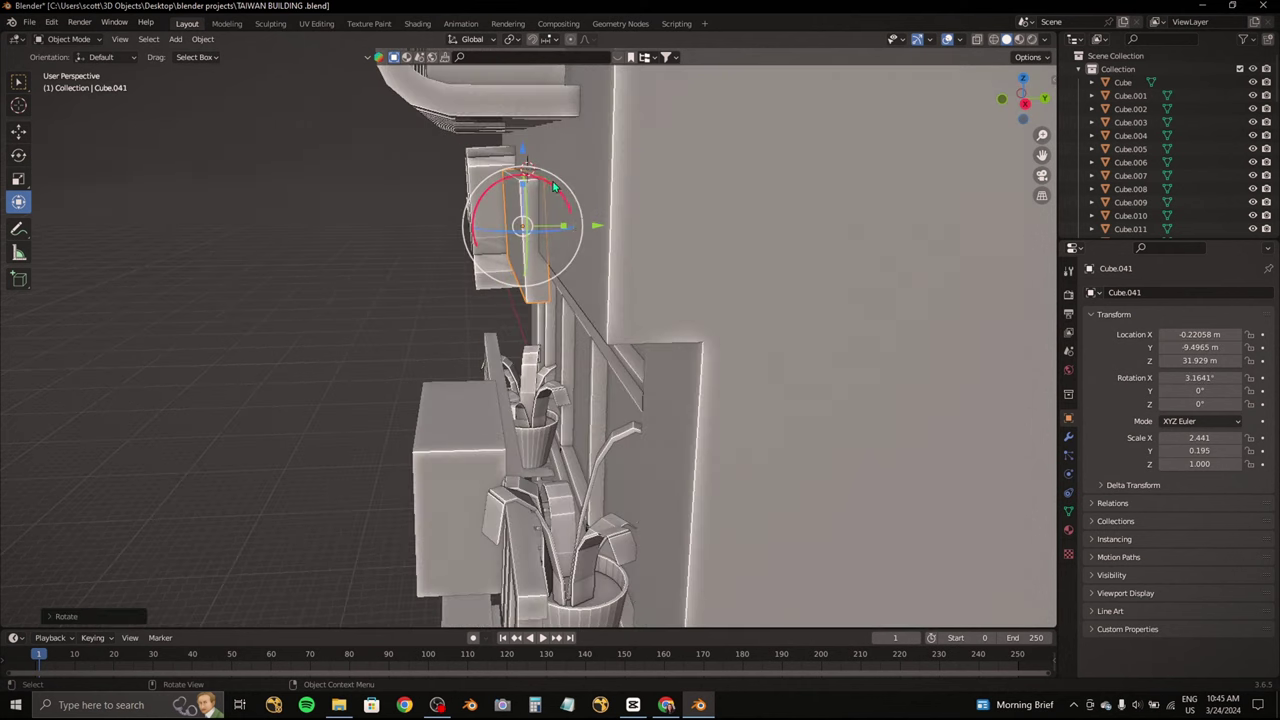
key(g)
key(y)
click(558, 190)
key(KP_1)
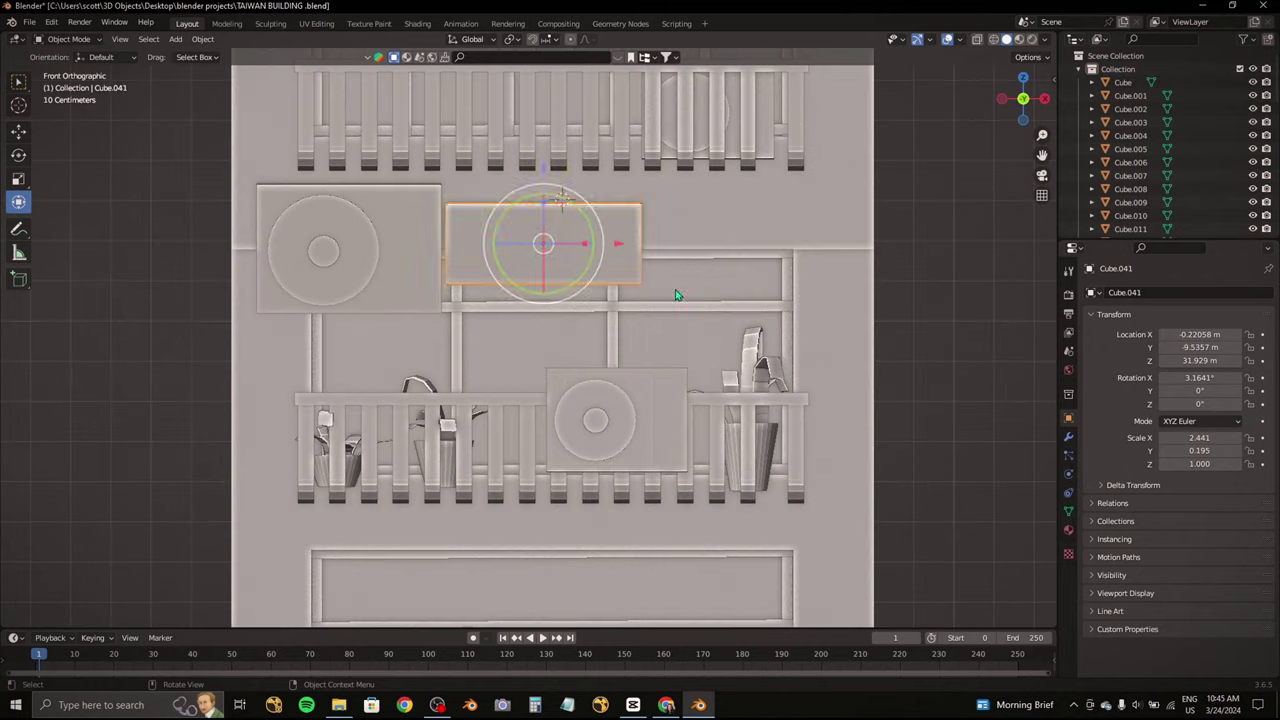
scroll(632, 502, down, 3)
click(646, 700)
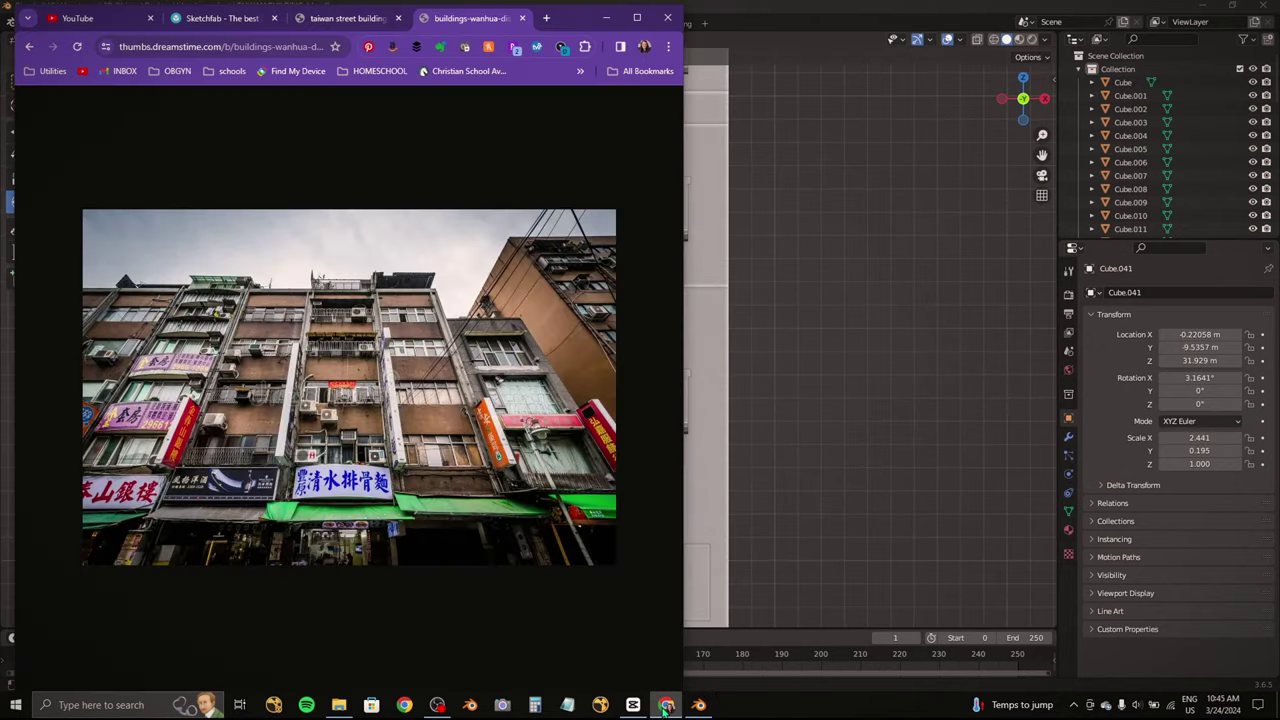
Step: Resize the box between the upper balconies to 2.367 × 0.117 × 0.804 with the gizmo
click(660, 705)
scroll(540, 285, up, 2)
drag(572, 280, 592, 298)
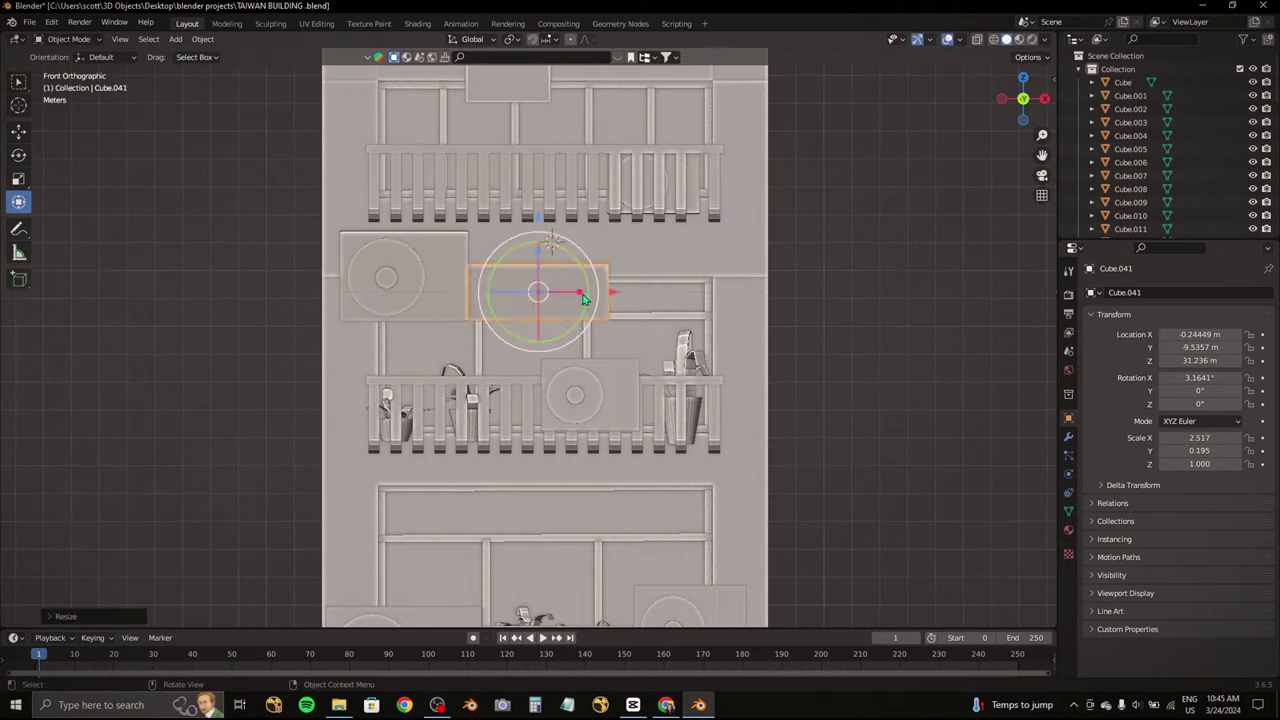
drag(1023, 98, 1005, 103)
drag(564, 262, 560, 250)
drag(1020, 100, 1005, 103)
click(1005, 103)
mouse_move(562, 204)
mouse_down()
mouse_move(565, 227)
mouse_move(548, 234)
mouse_up()
scroll(623, 240, down, 2)
mouse_move(623, 240)
middle_down()
mouse_move(634, 305)
mouse_move(636, 240)
middle_up()
scroll(636, 240, down, 2)
scroll(621, 240, up, 2)
Step: Compare the building with the reference photo, then add a new cube, Cube.042
click(666, 704)
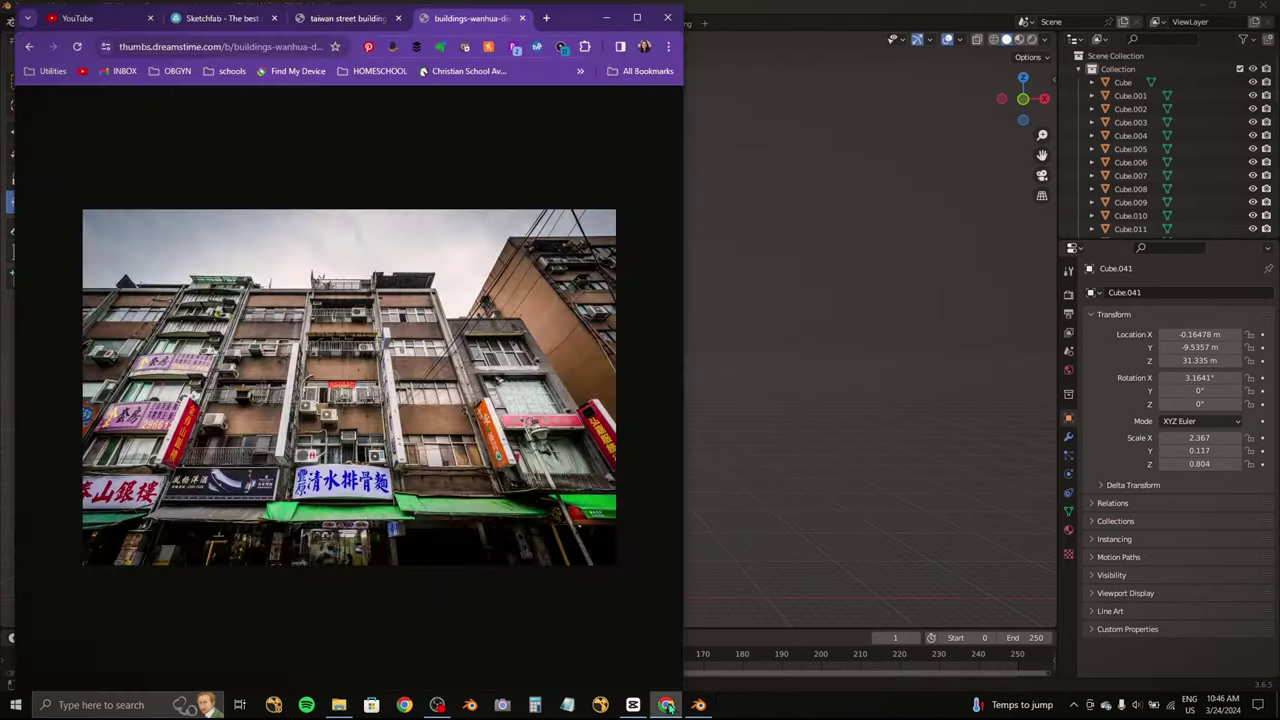
click(666, 704)
middle_drag(560, 380, 630, 392)
click(666, 704)
click(666, 704)
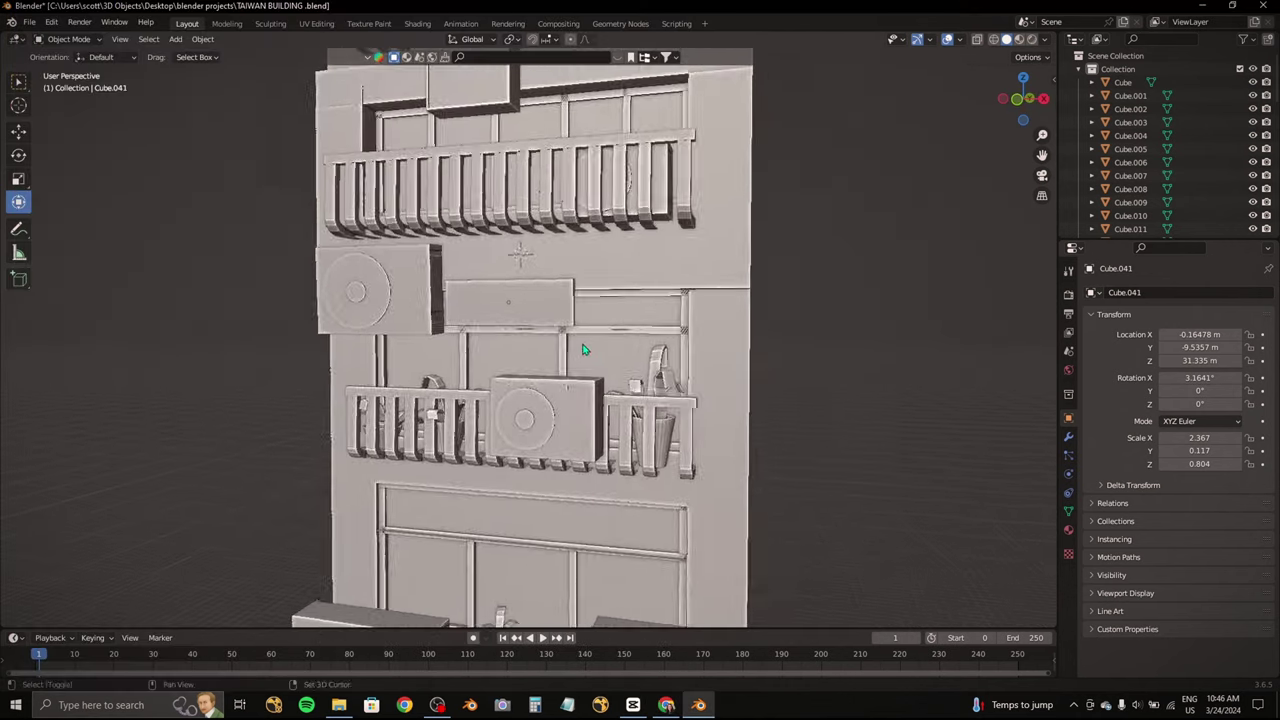
scroll(580, 346, up, 4)
key(shift+a)
click(598, 331)
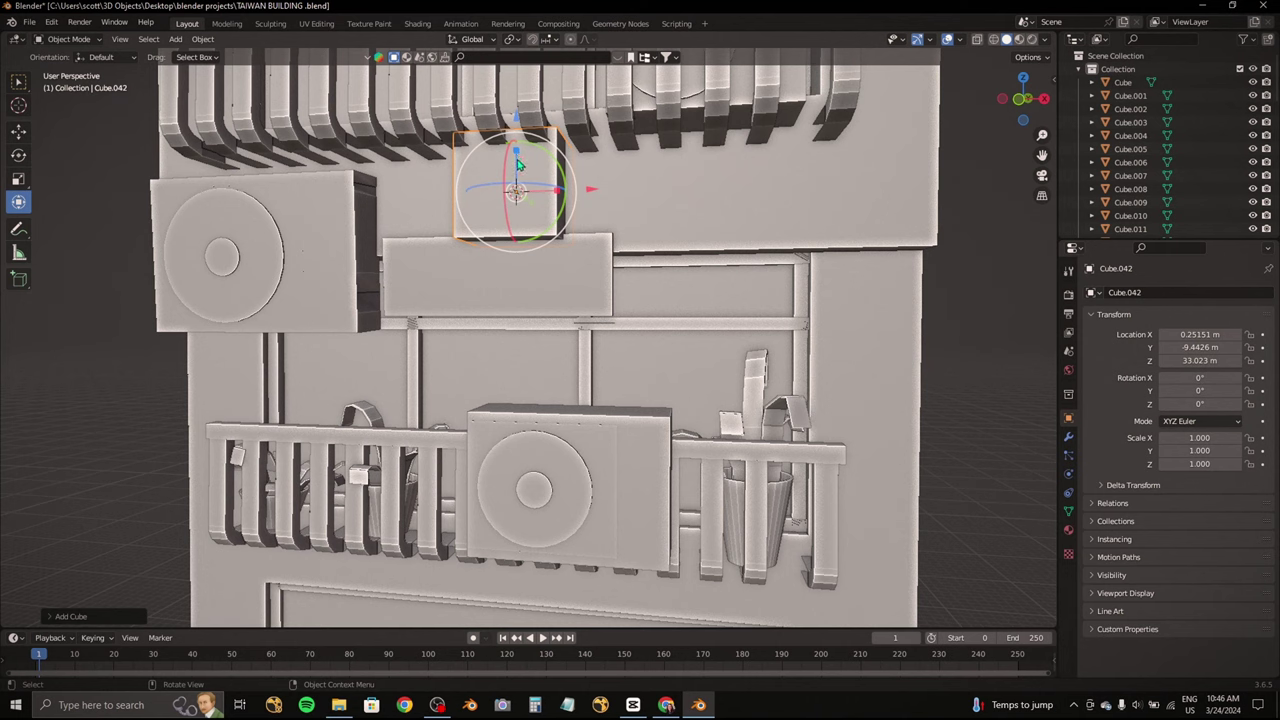
Step: Flatten Cube.042 to a 0.075 Z thickness and lower it toward the AC unit
drag(517, 163, 517, 190)
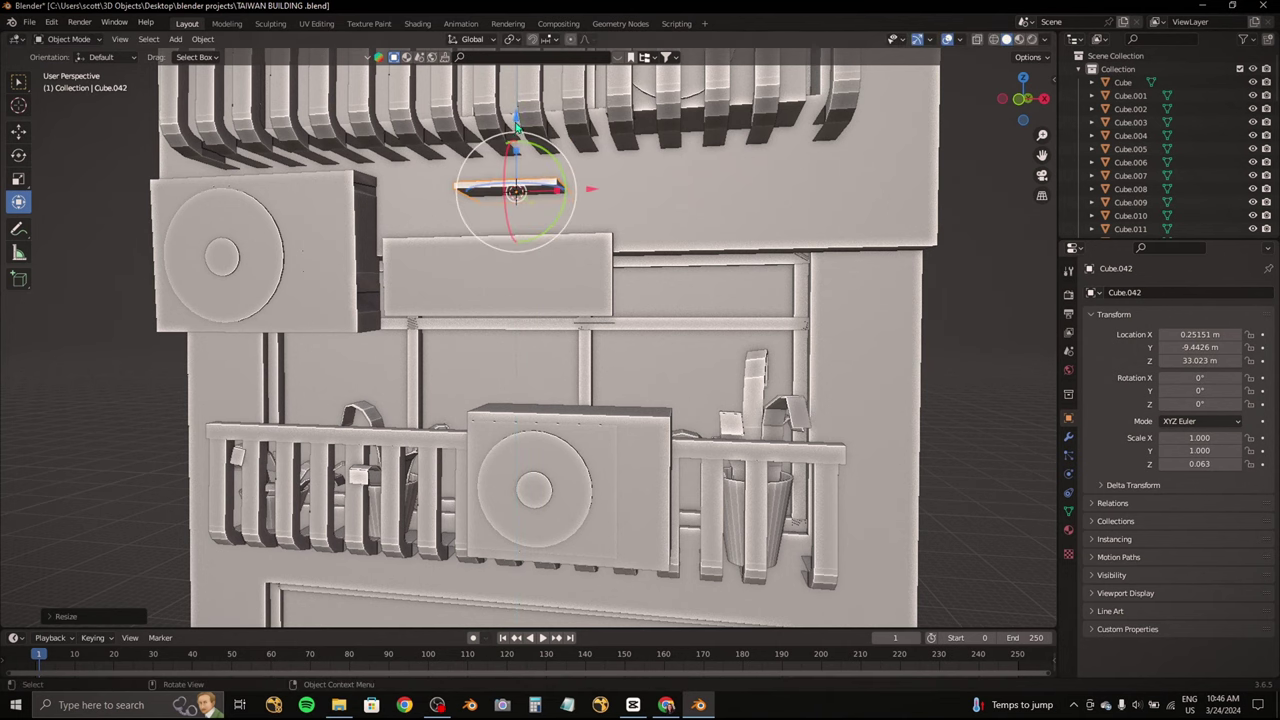
click(566, 325)
middle_drag(566, 325, 640, 330)
key(g)
key(y)
click(560, 330)
Step: Centre the slab over the AC unit along X and widen it to 1.825 in X
middle_drag(560, 330, 500, 340)
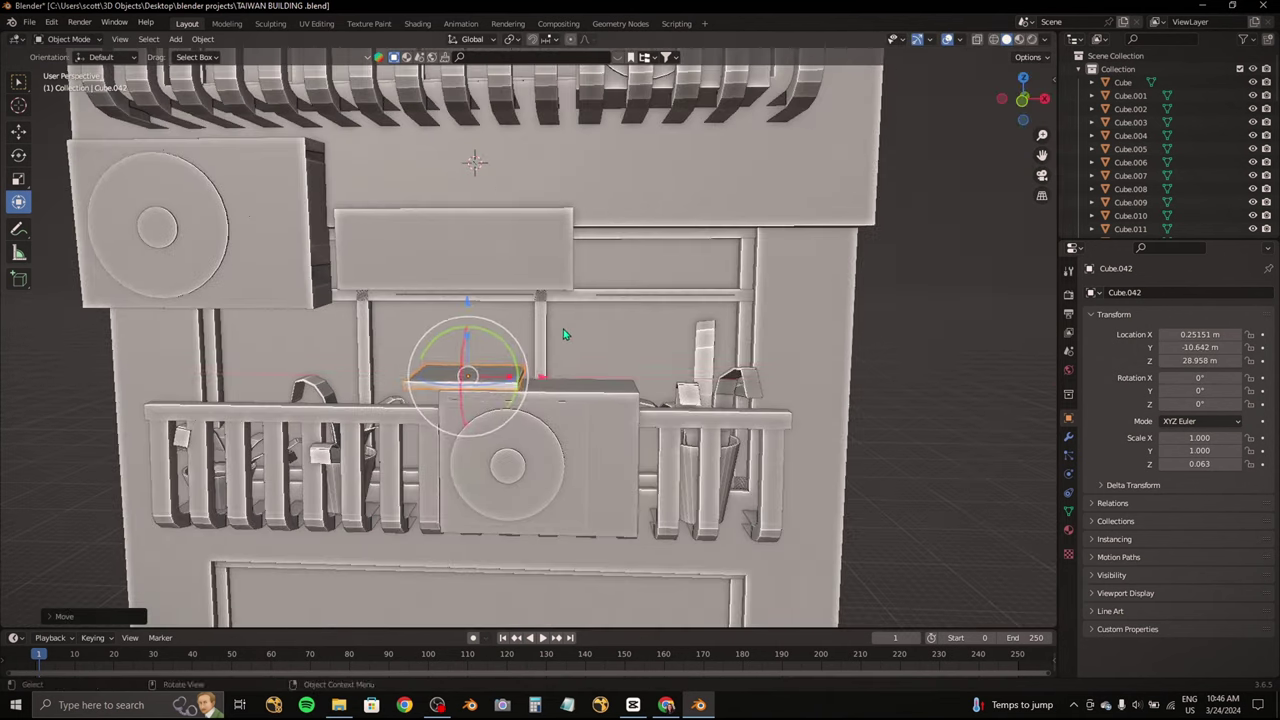
key(g)
key(x)
click(613, 378)
middle_drag(613, 378, 589, 372)
key(s)
key(x)
click(617, 373)
scroll(617, 373, up, 1)
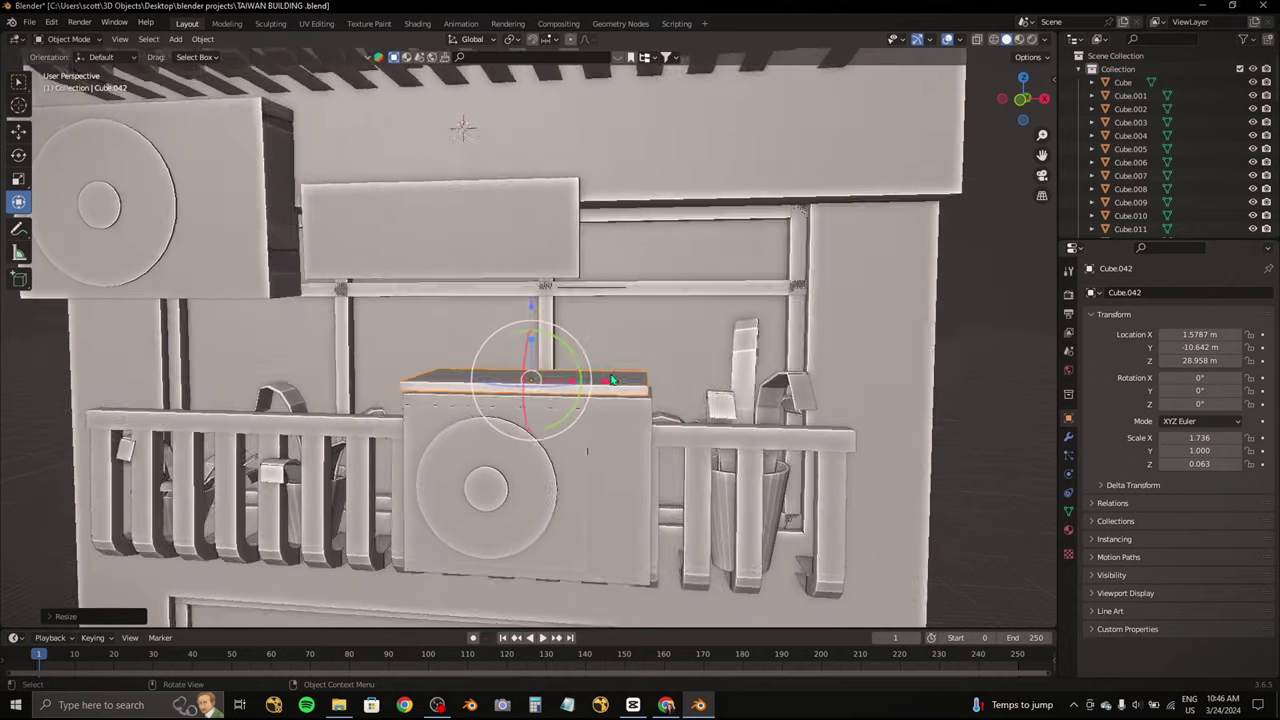
Step: In front view, nudge the slab down onto the unit and push it out from the wall
key(KP_1)
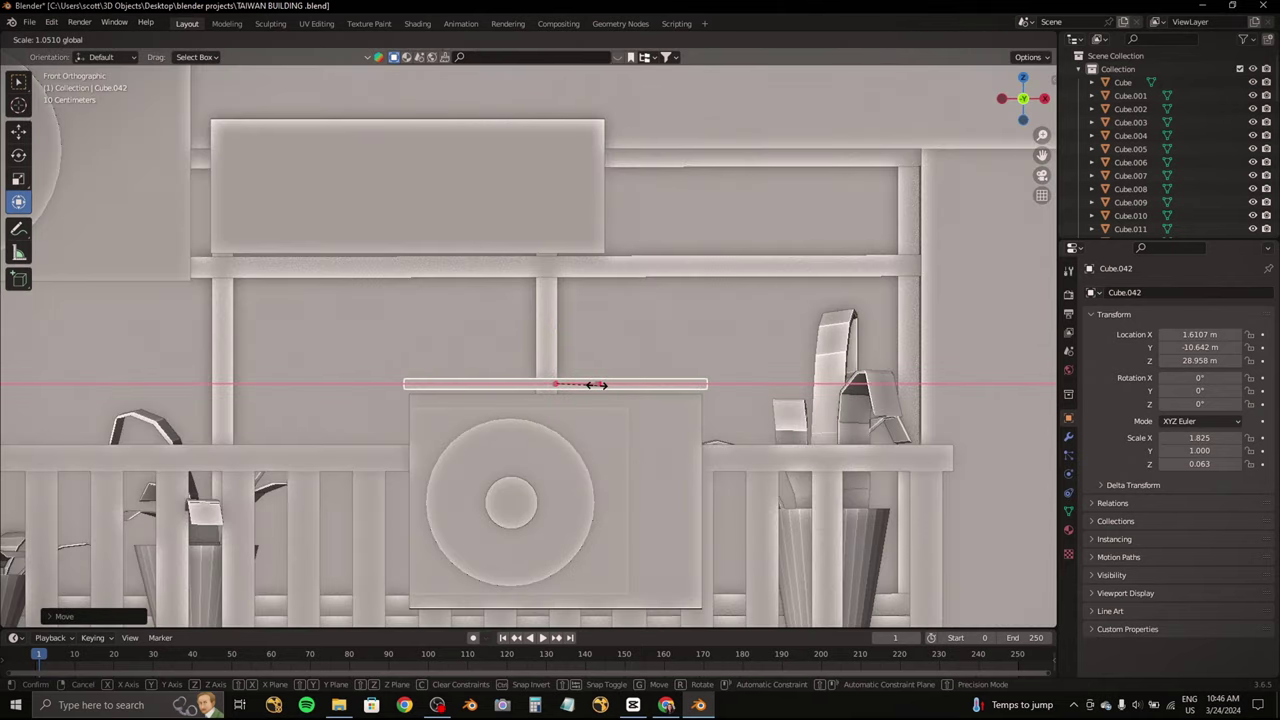
drag(558, 306, 557, 310)
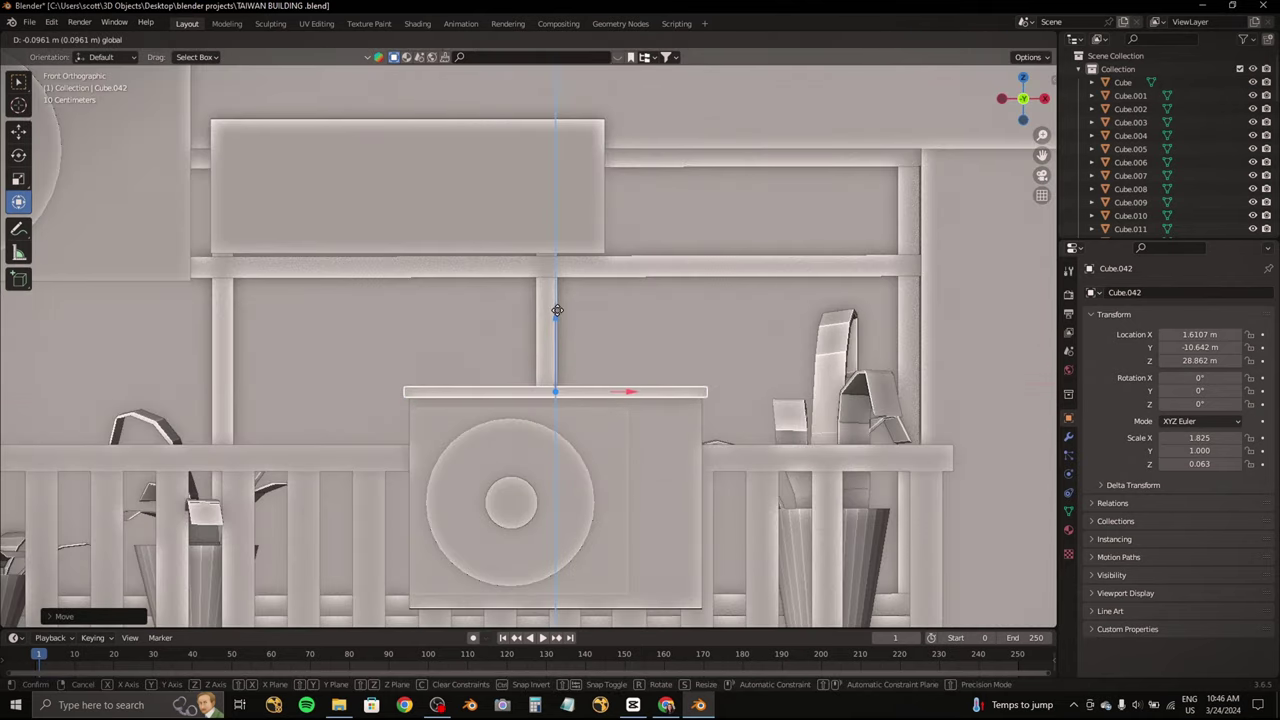
click(667, 705)
click(667, 705)
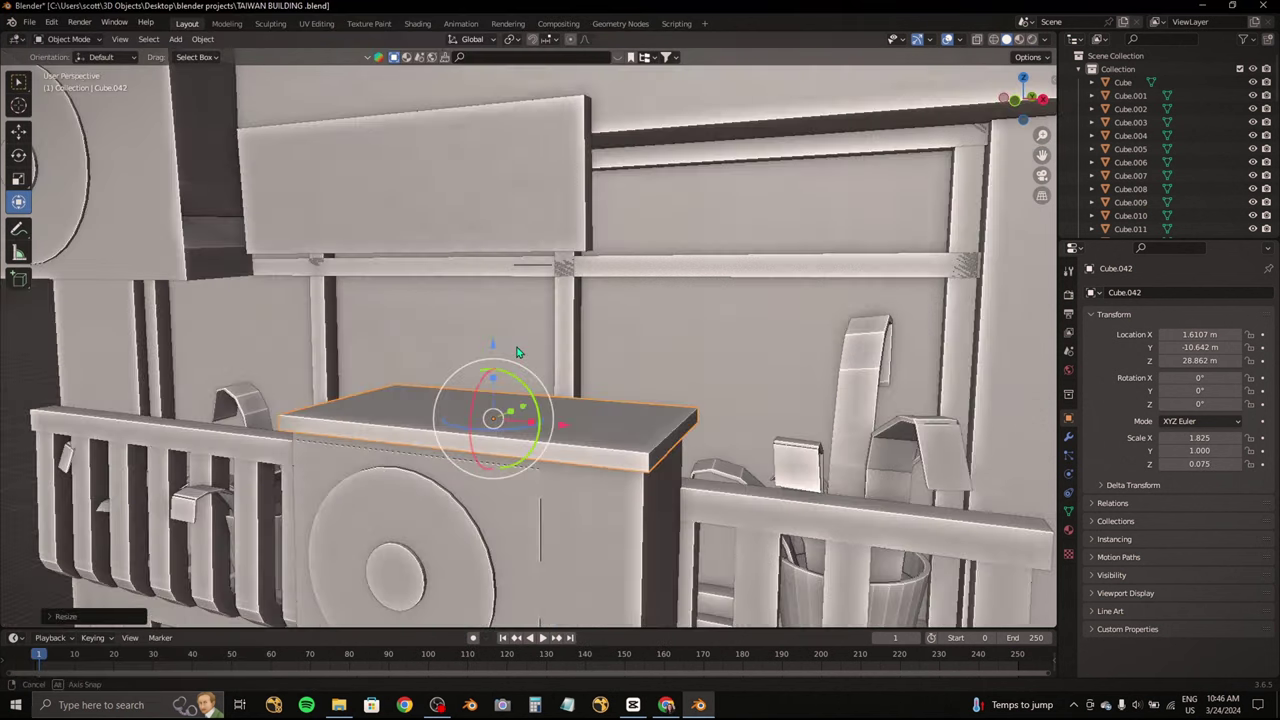
middle_drag(540, 480, 466, 342)
drag(466, 342, 473, 341)
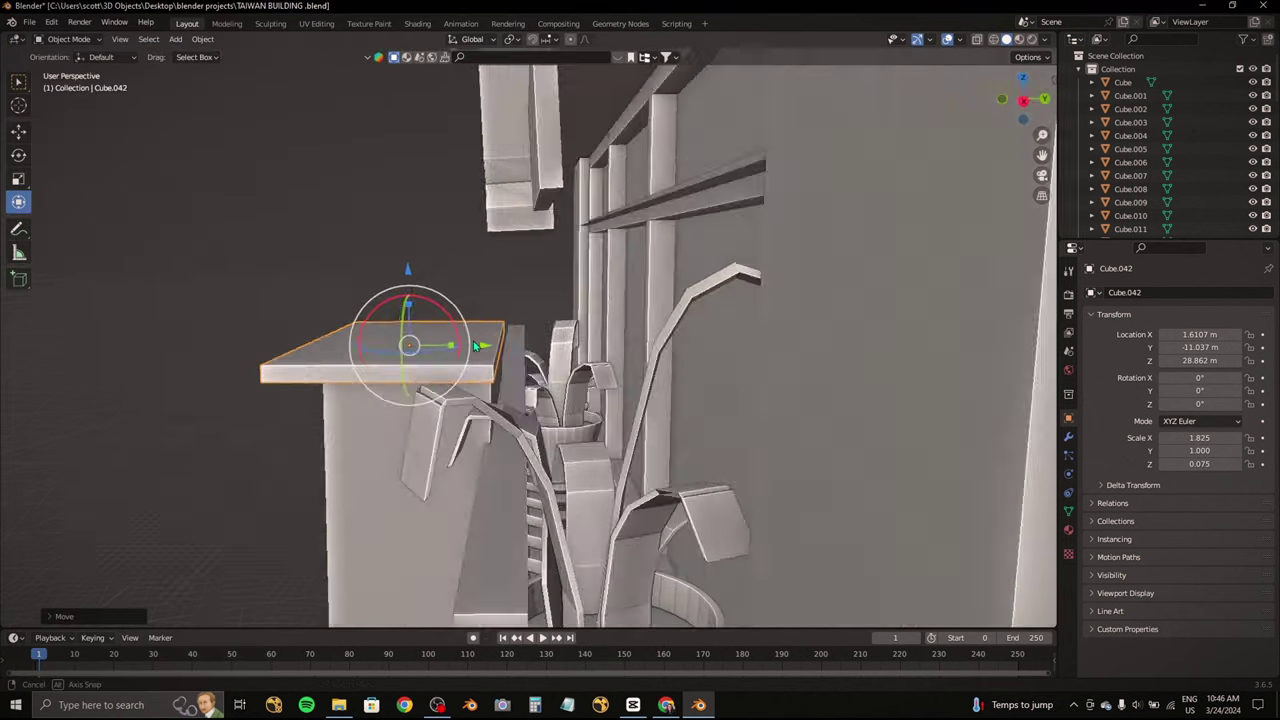
middle_drag(473, 341, 579, 357)
Step: Compare the capped AC unit with the Chrome street reference photo and zoom out to the whole building
scroll(579, 357, down, 5)
click(665, 705)
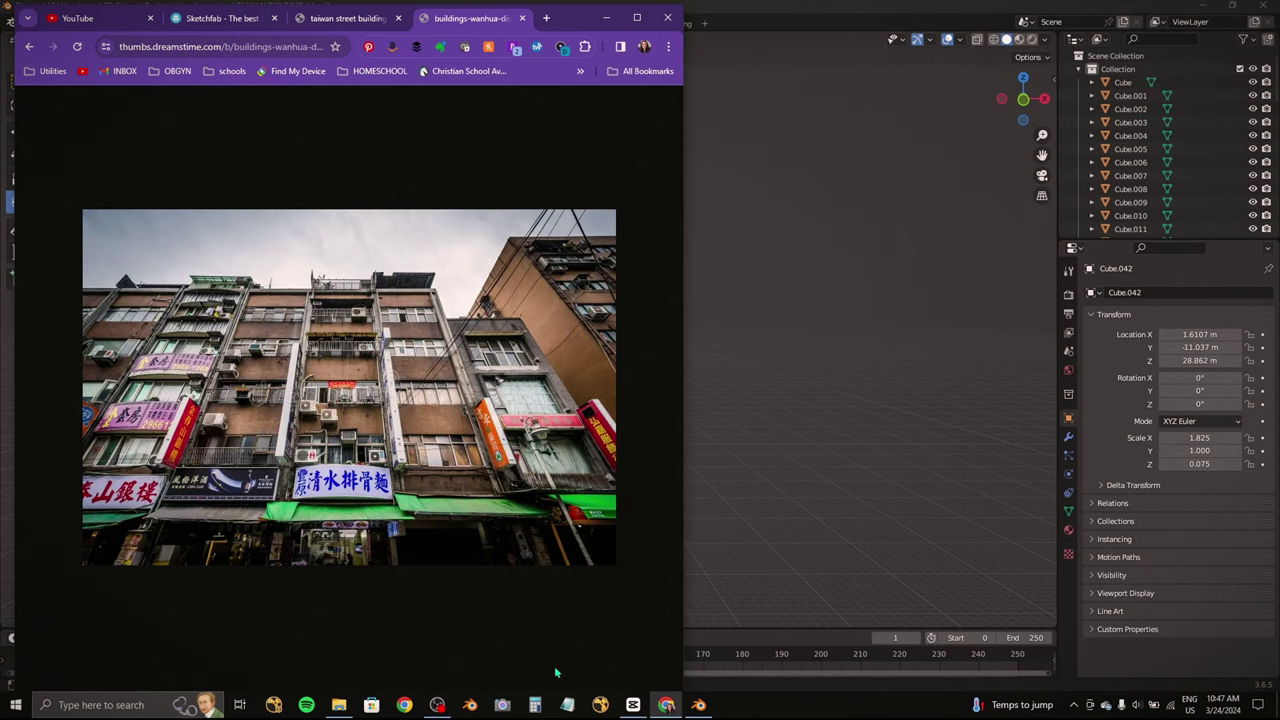
click(698, 705)
middle_drag(586, 449, 586, 289)
scroll(598, 265, down, 2)
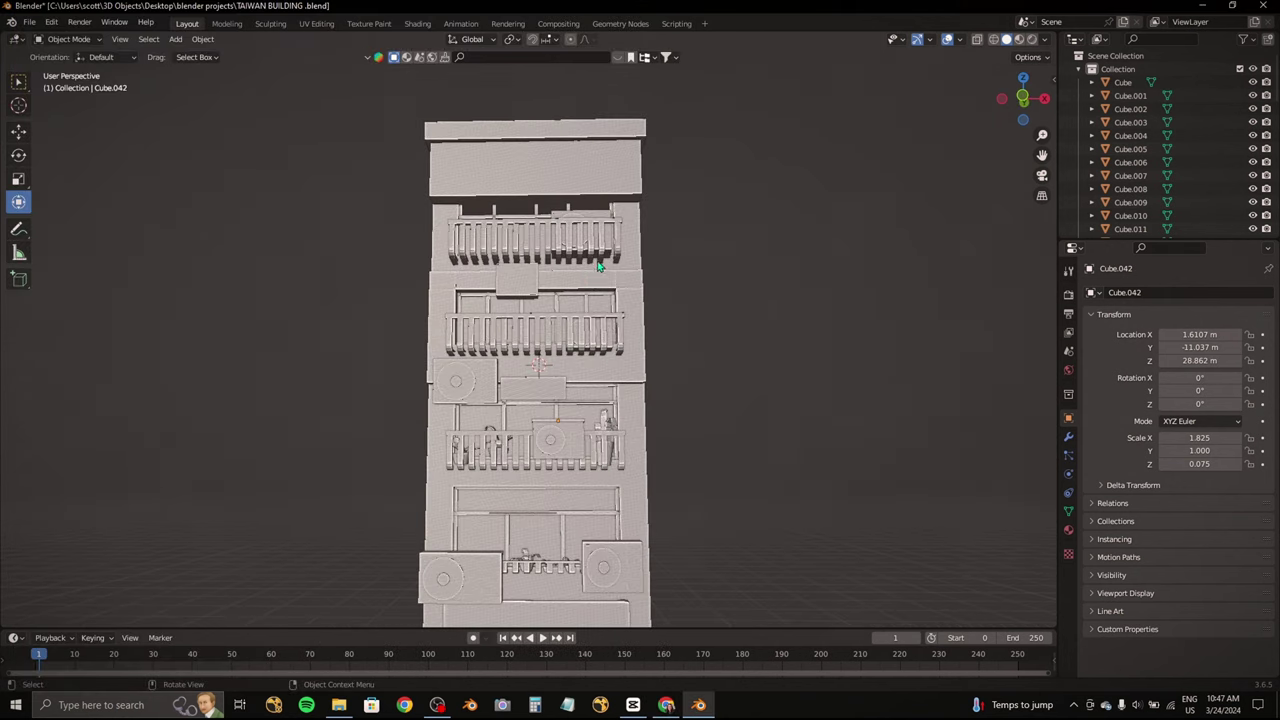
Step: In Edit Mode on the building, push the wall strip outward and tilt it in Right view
scroll(590, 285, up, 2)
click(590, 285)
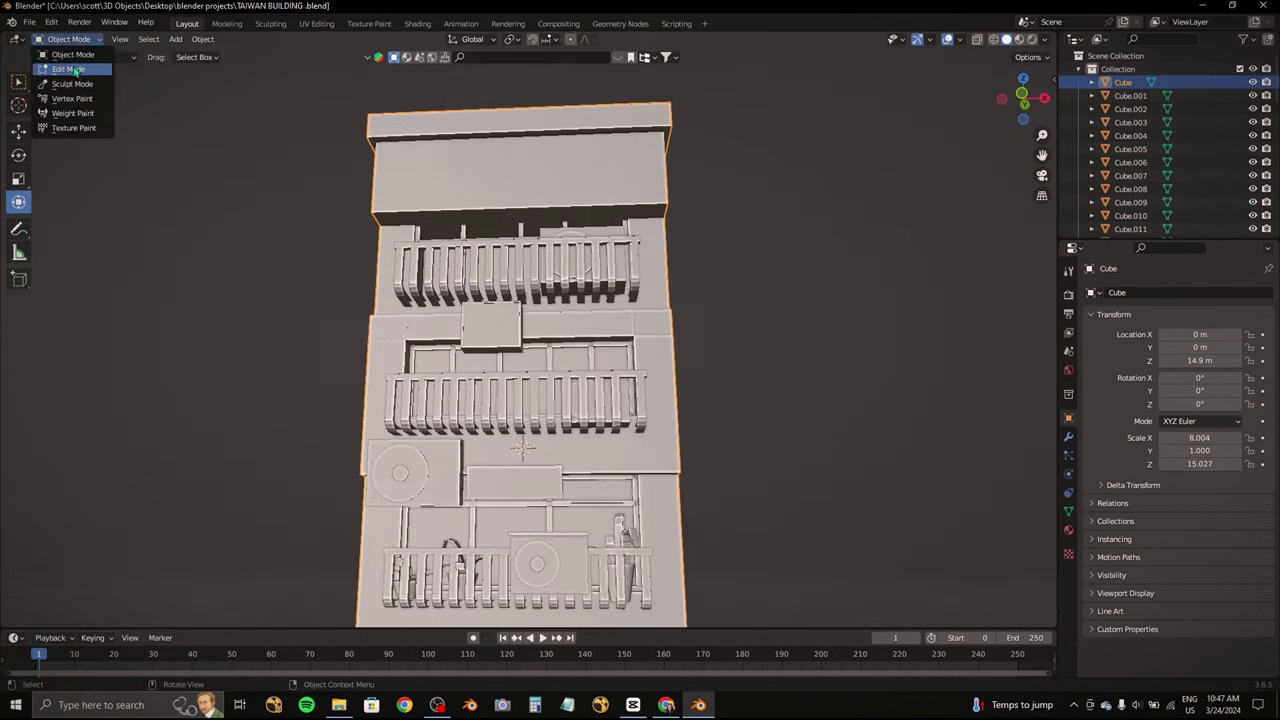
click(74, 70)
middle_drag(549, 310, 531, 303)
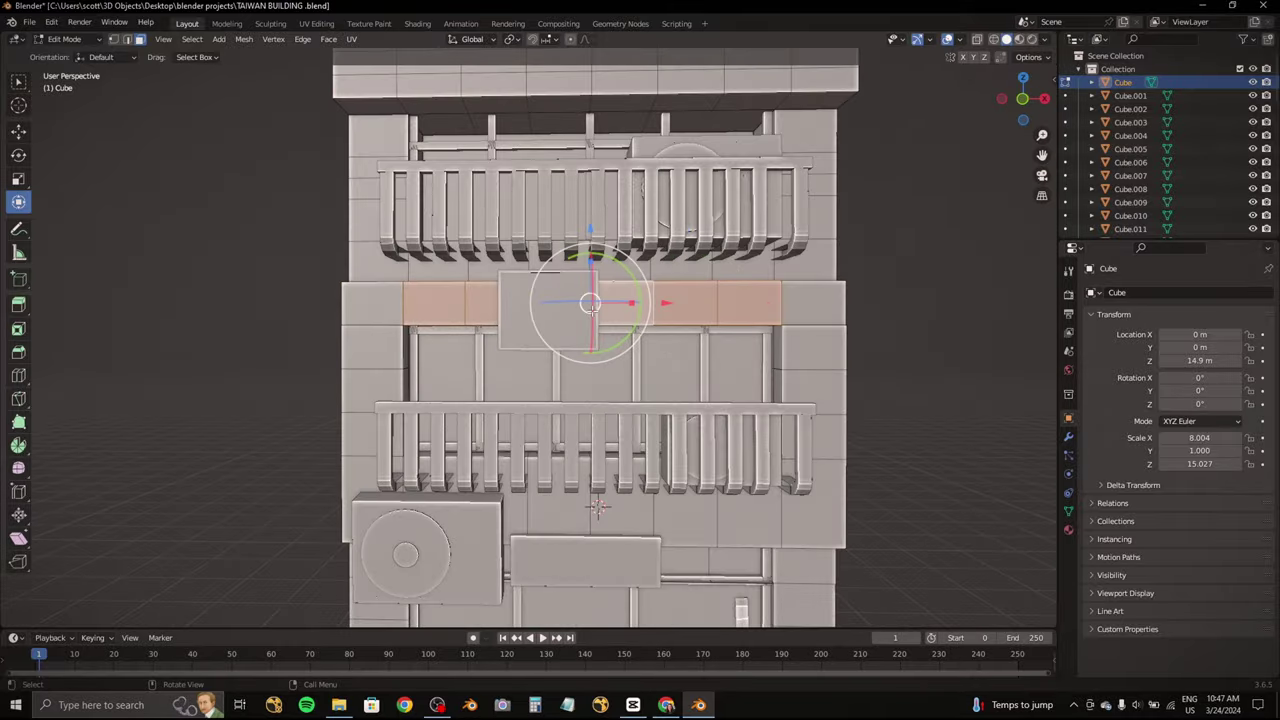
key(KP_3)
key(g)
click(698, 360)
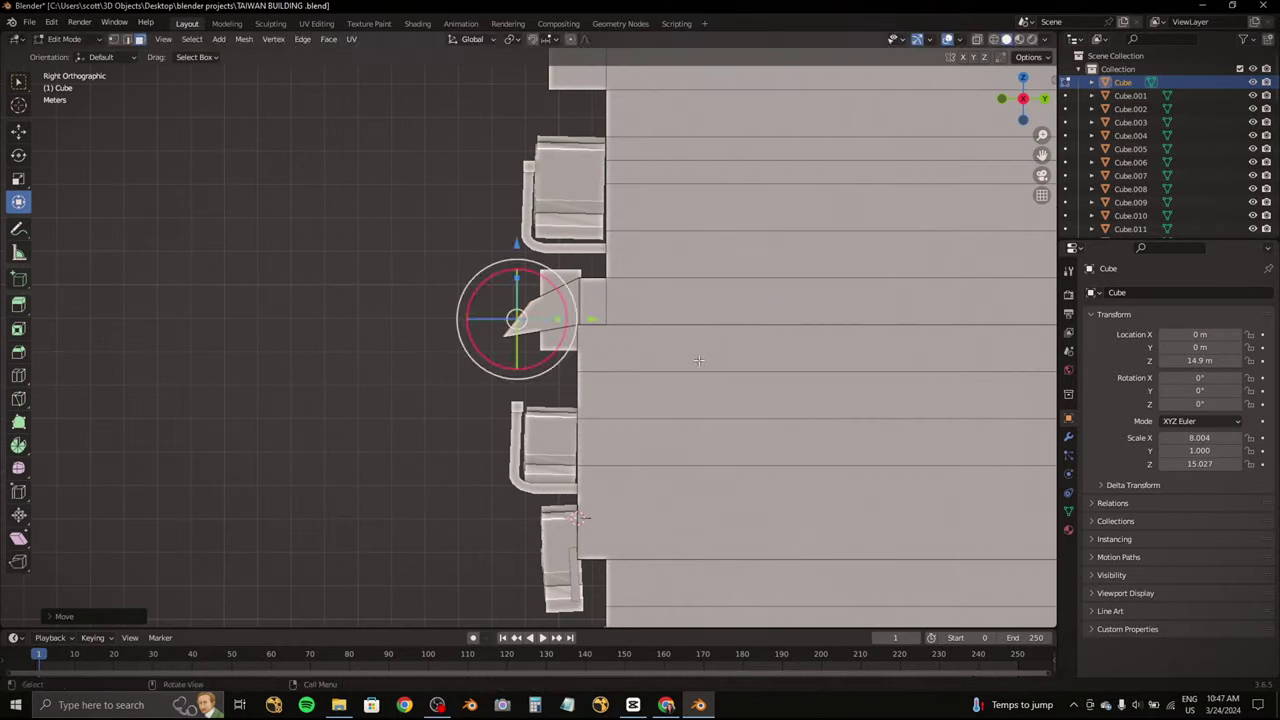
key(r)
click(745, 393)
click(743, 256)
Step: Reposition the strip and tilt it into a steeper awning slope above the central window
scroll(743, 256, up, 4)
key(g)
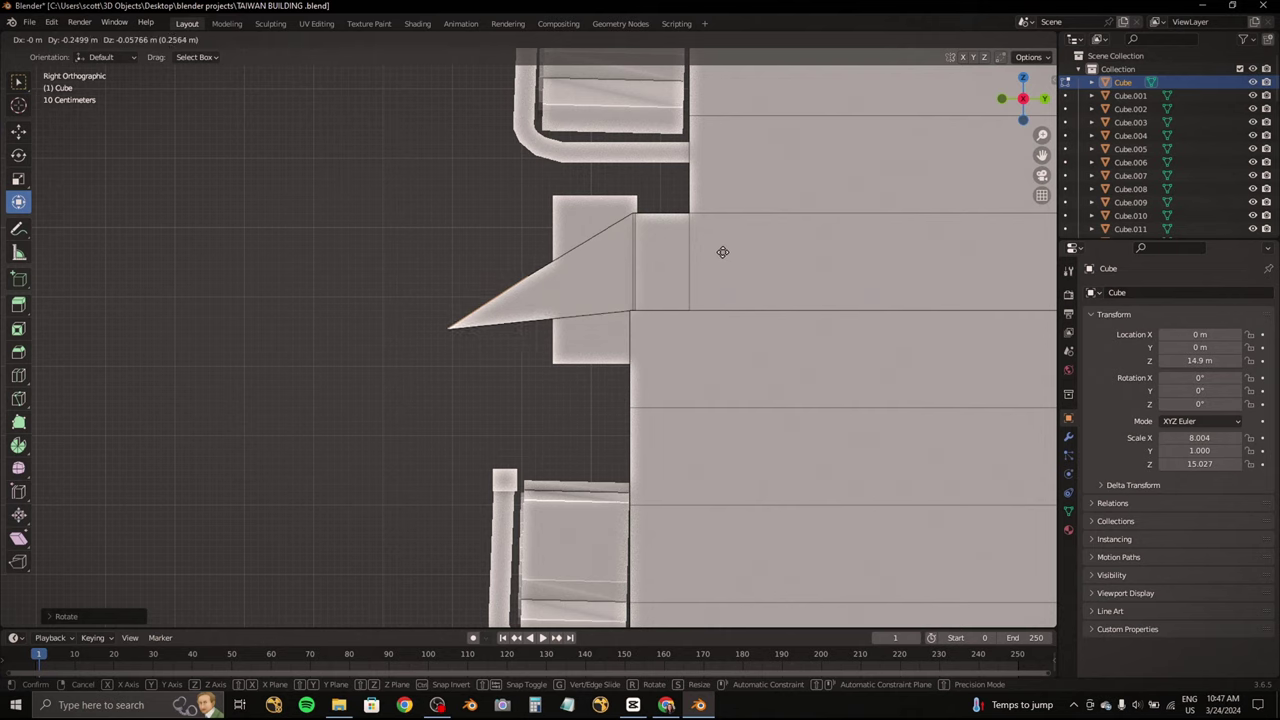
click(722, 252)
key(r)
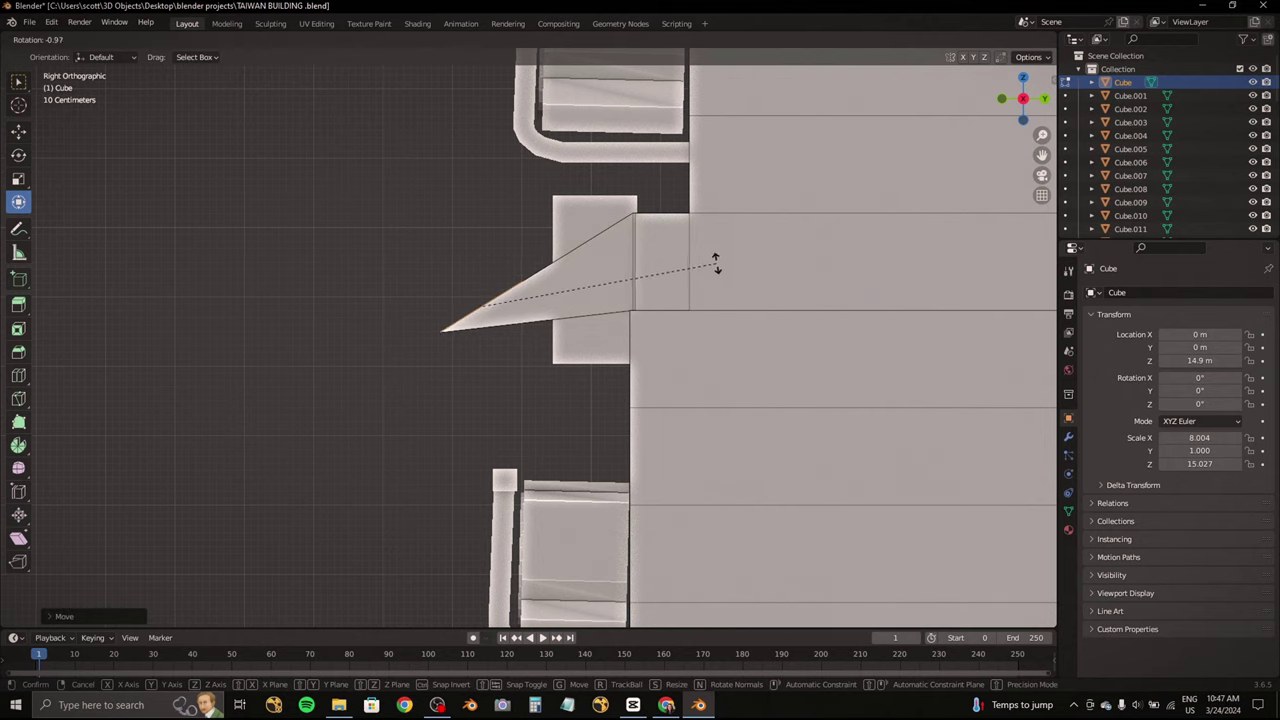
scroll(719, 266, down, 5)
middle_drag(719, 266, 84, 48)
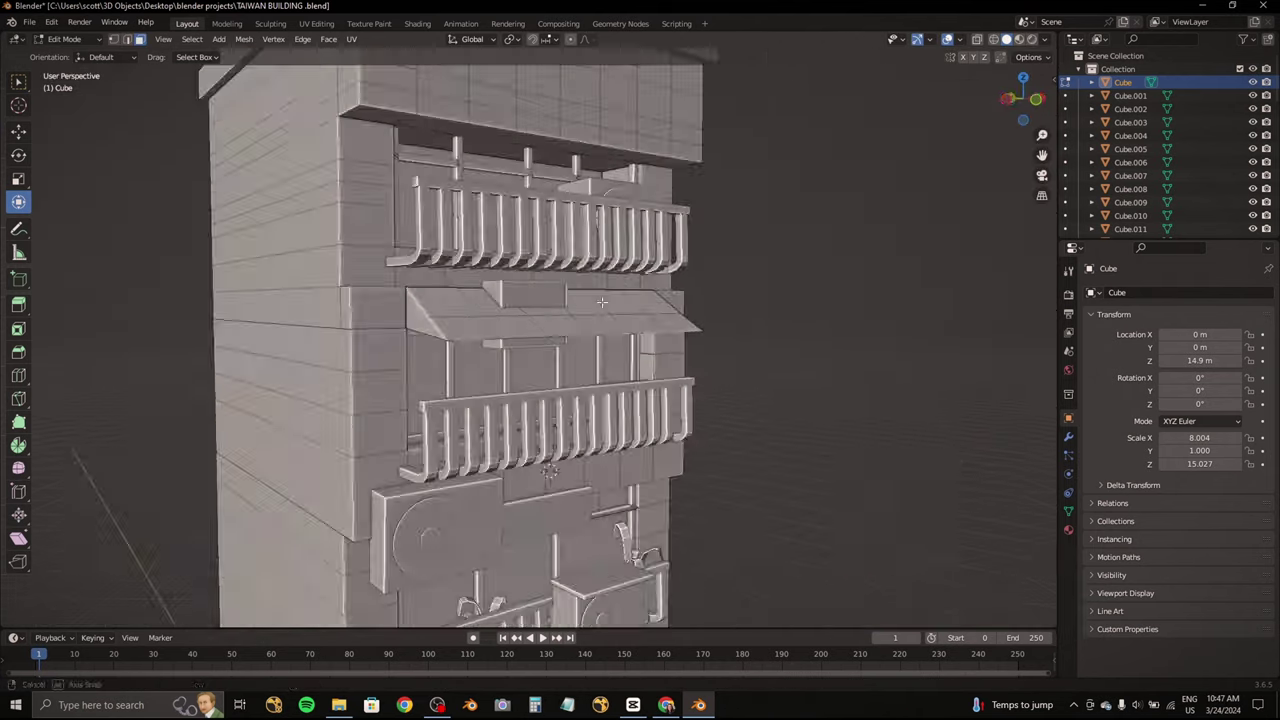
Step: Return to Object Mode, then select and frame the box beneath the new awning
key(Tab)
click(580, 315)
key(KP_Decimal)
mouse_move(677, 296)
middle_down()
mouse_move(735, 185)
mouse_move(483, 280)
middle_up()
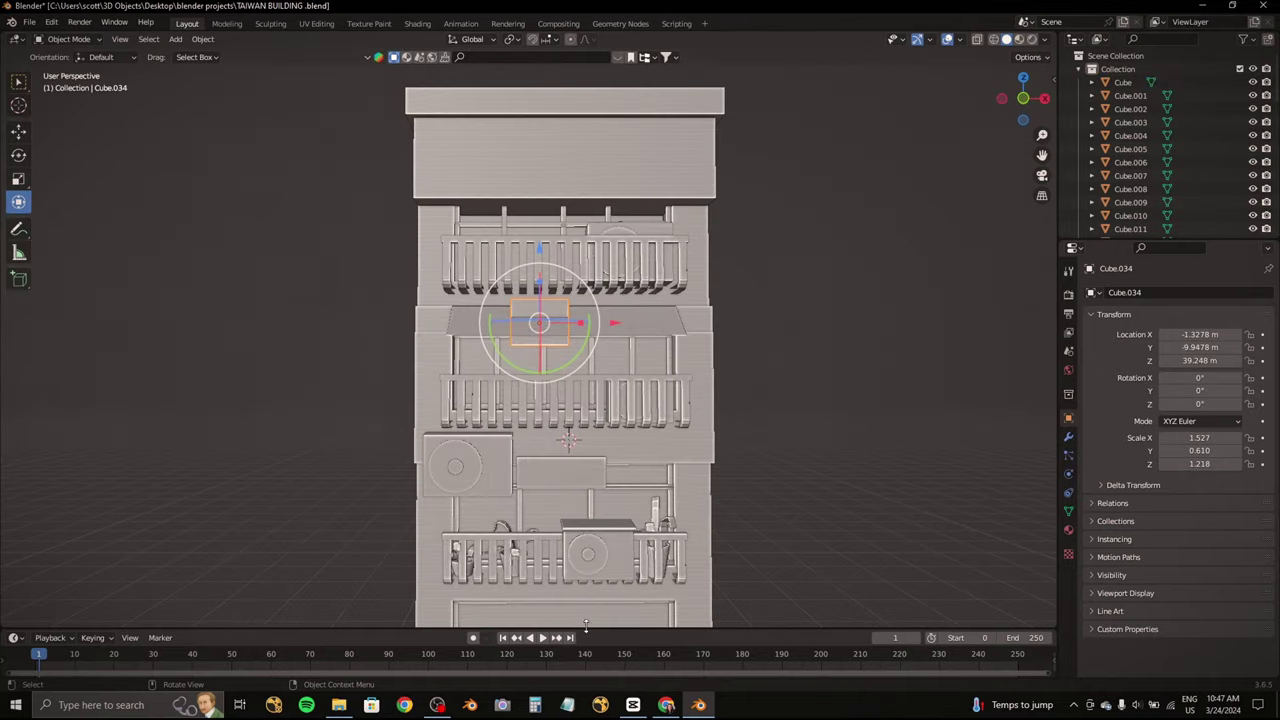
Step: Check the Chrome street reference photo twice, then zoom in on the box
click(666, 704)
click(606, 17)
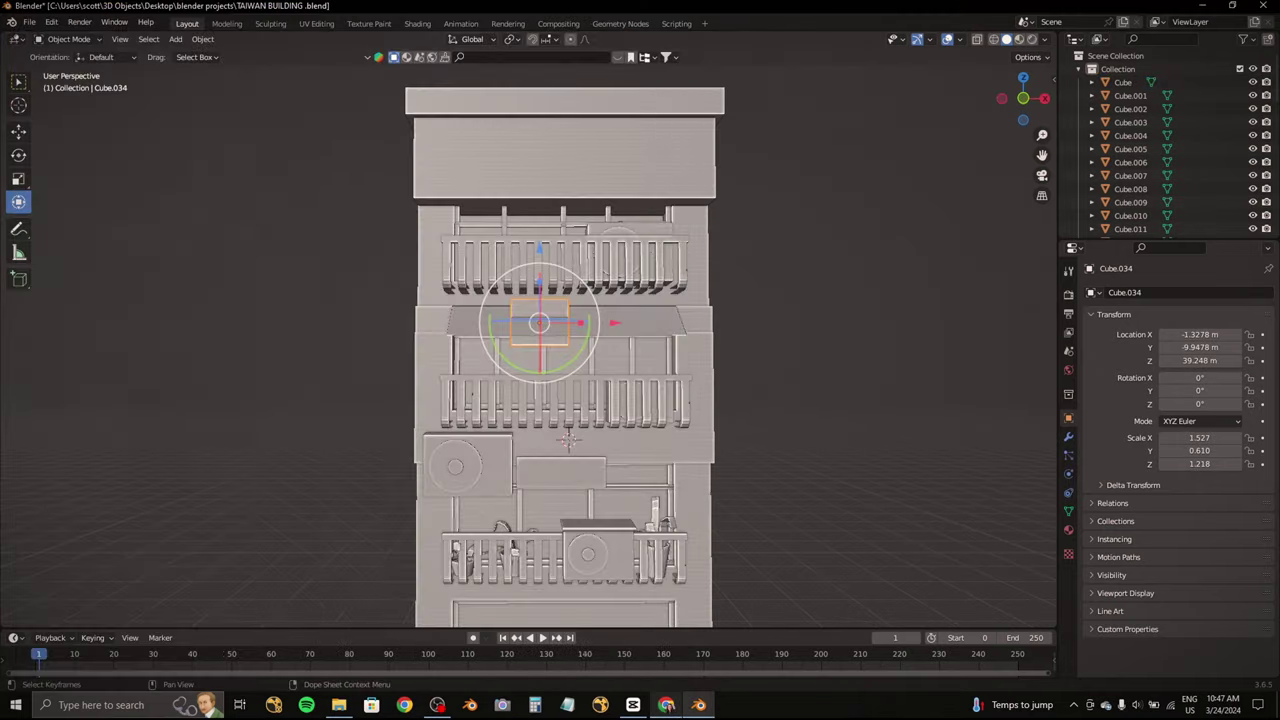
click(666, 704)
click(606, 17)
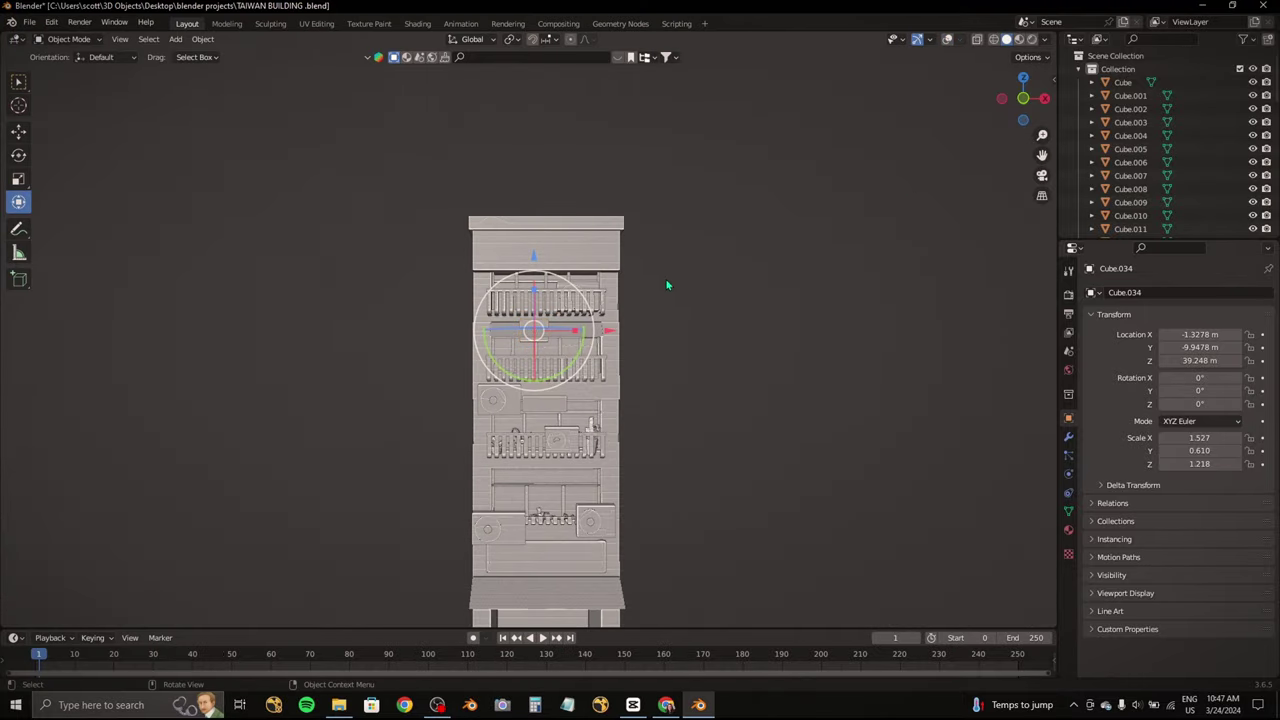
scroll(640, 330, up, 1)
scroll(620, 368, up, 2)
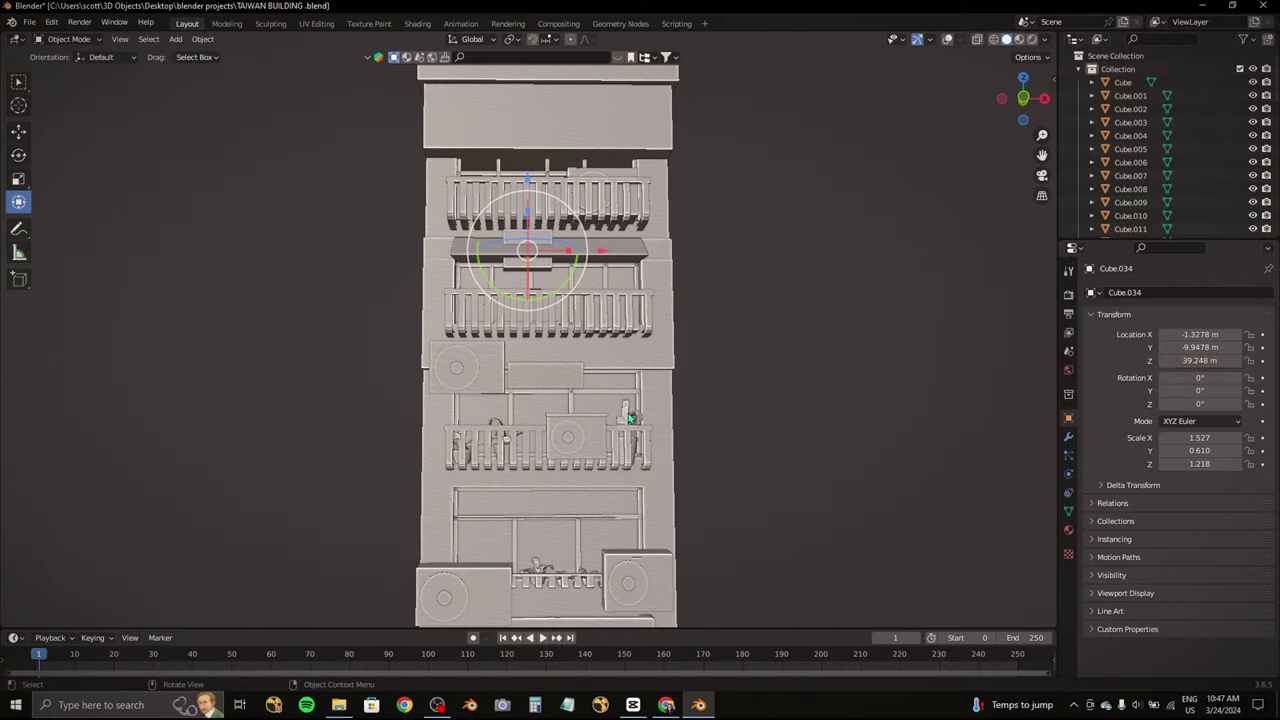
Step: Lower box Cube.034 down the facade, slide it across and push it out from the wall
middle_drag(659, 425, 606, 275)
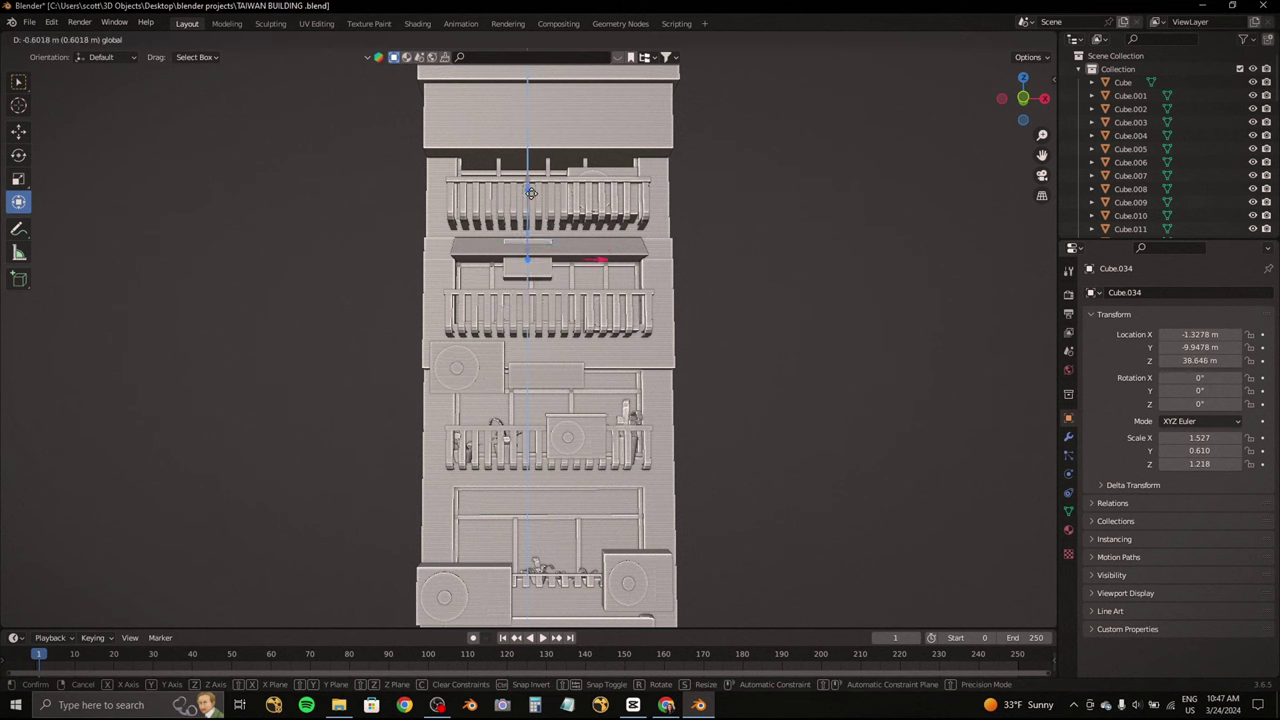
click(551, 222)
click(540, 267)
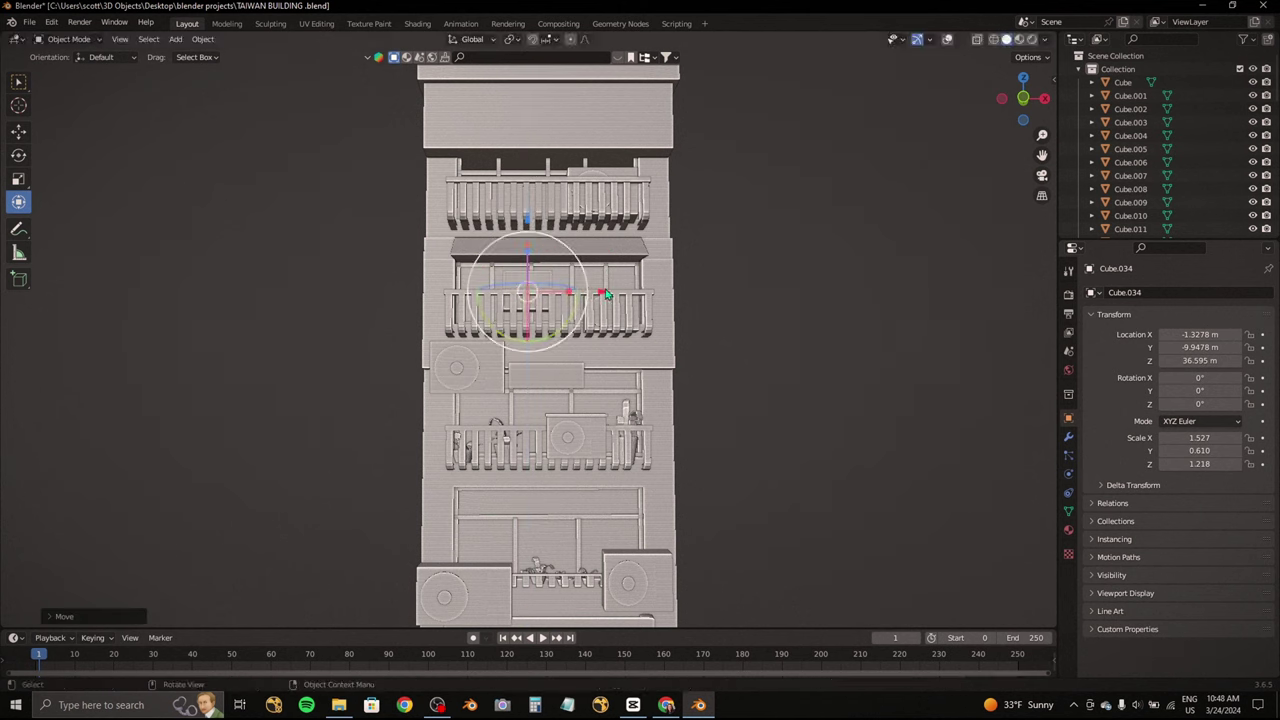
drag(606, 293, 660, 295)
middle_drag(660, 295, 600, 215)
mouse_move(615, 230)
mouse_down()
mouse_move(610, 262)
mouse_move(764, 211)
mouse_up()
key(KP_1)
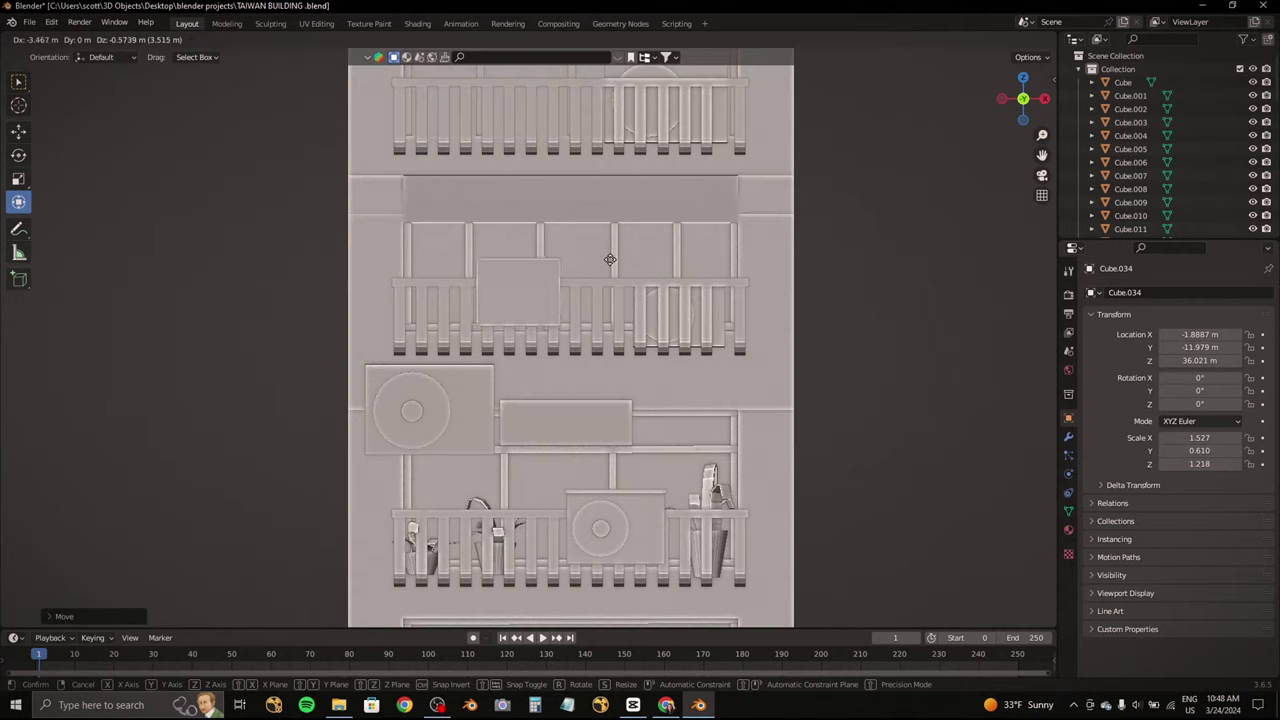
click(610, 260)
scroll(600, 290, down, 4)
scroll(588, 315, up, 2)
scroll(592, 291, down, 2)
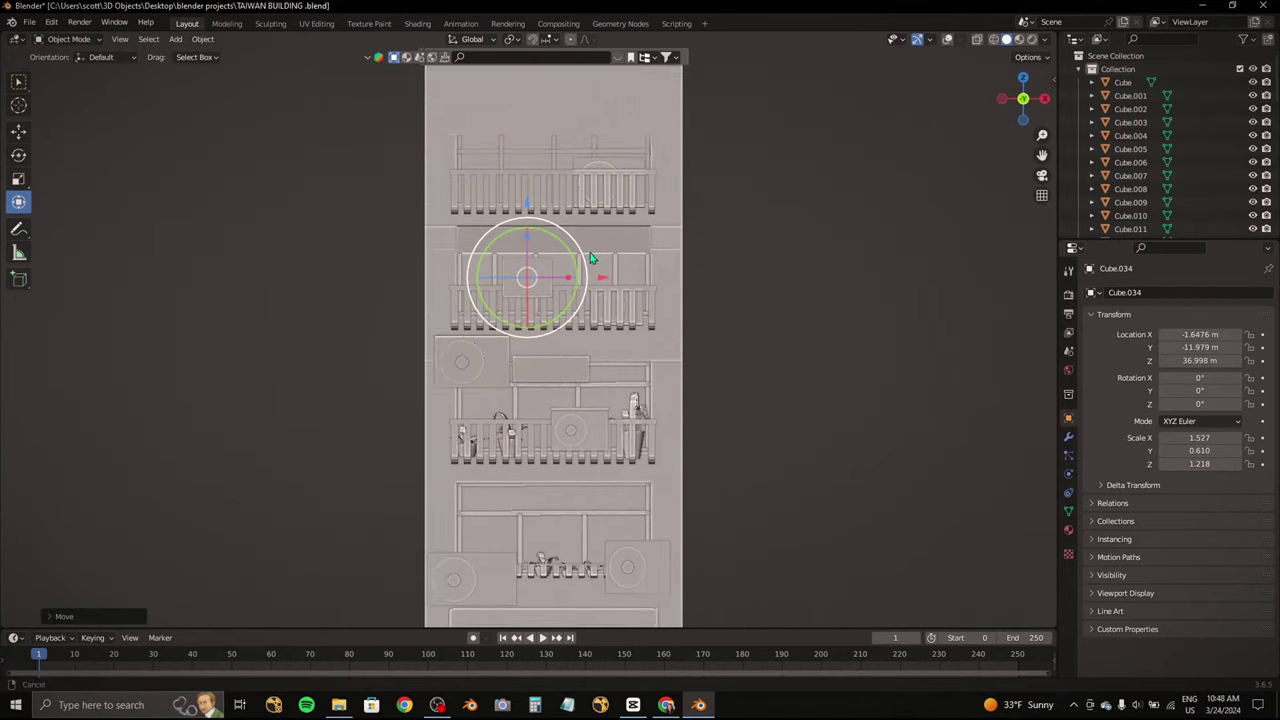
Step: Slide Cube.034 along X to X -1.108, against the upper balcony railing under the awning
key(g)
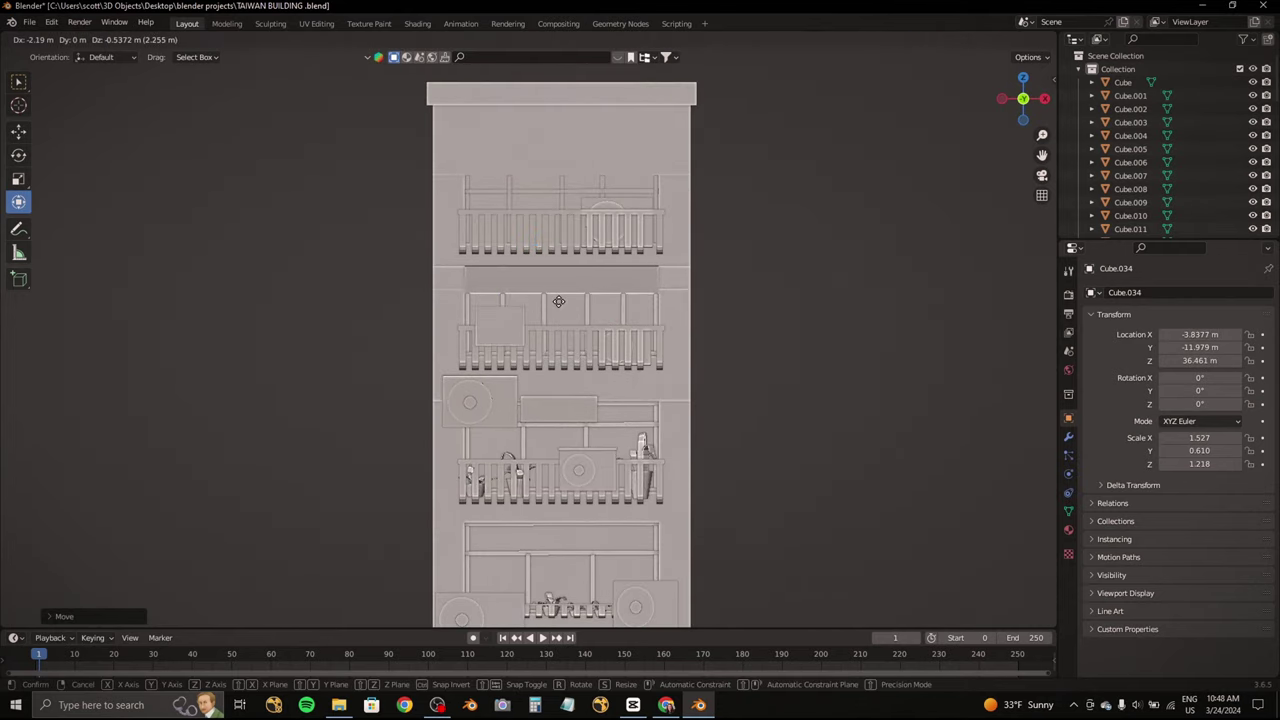
middle_drag(593, 311, 514, 334)
scroll(514, 334, up, 5)
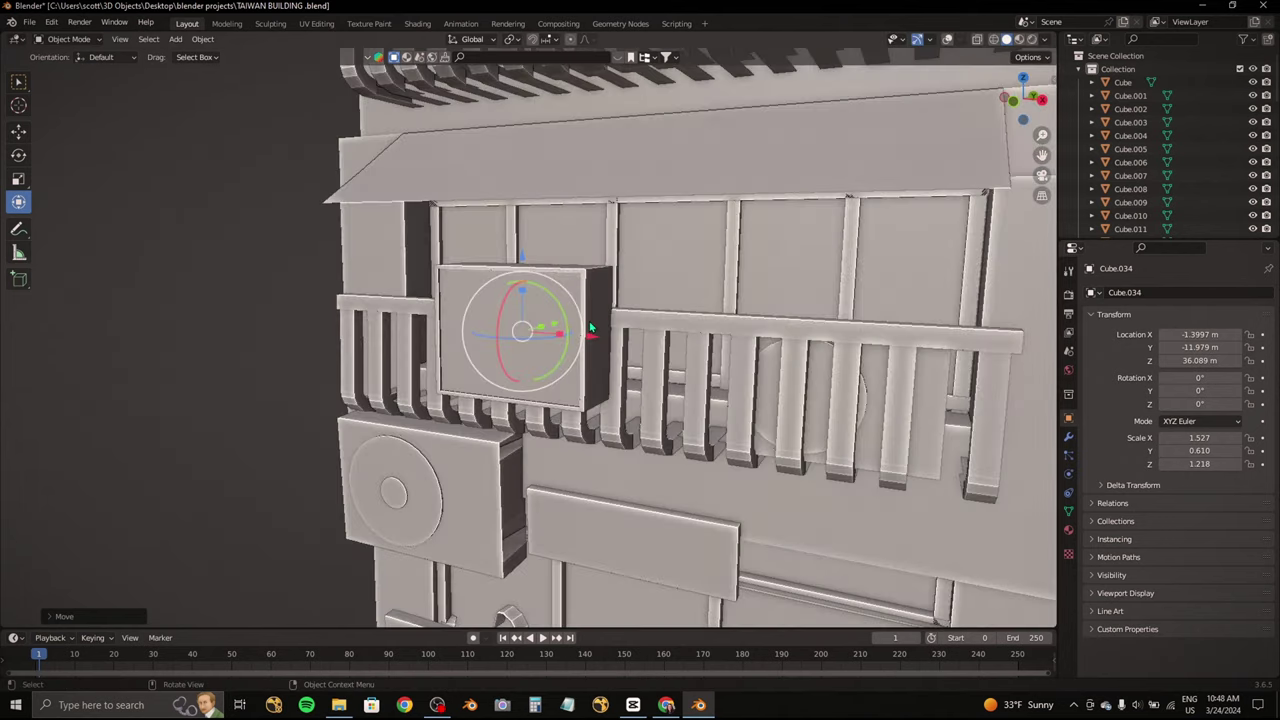
key(x)
click(607, 335)
Step: View the building front-on and compare it with the Chrome reference photo
key(KP_1)
scroll(646, 334, down, 2)
scroll(646, 334, down, 4)
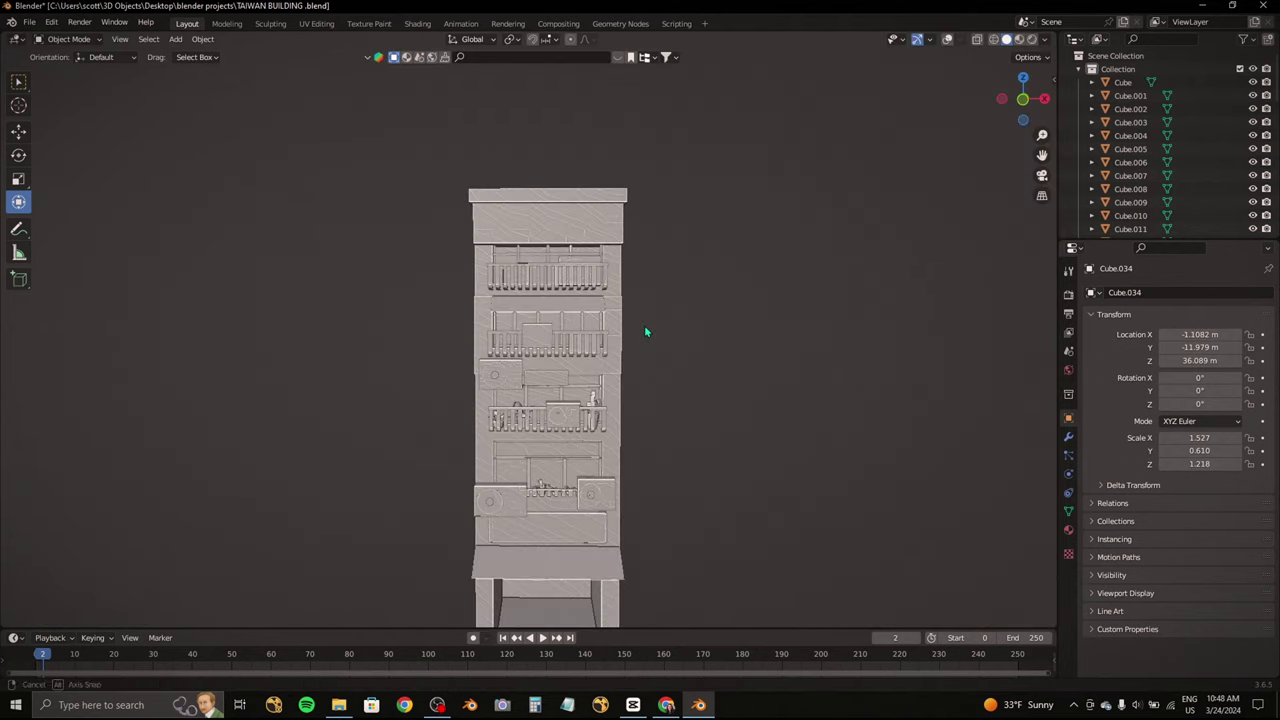
scroll(620, 348, up, 2)
click(666, 705)
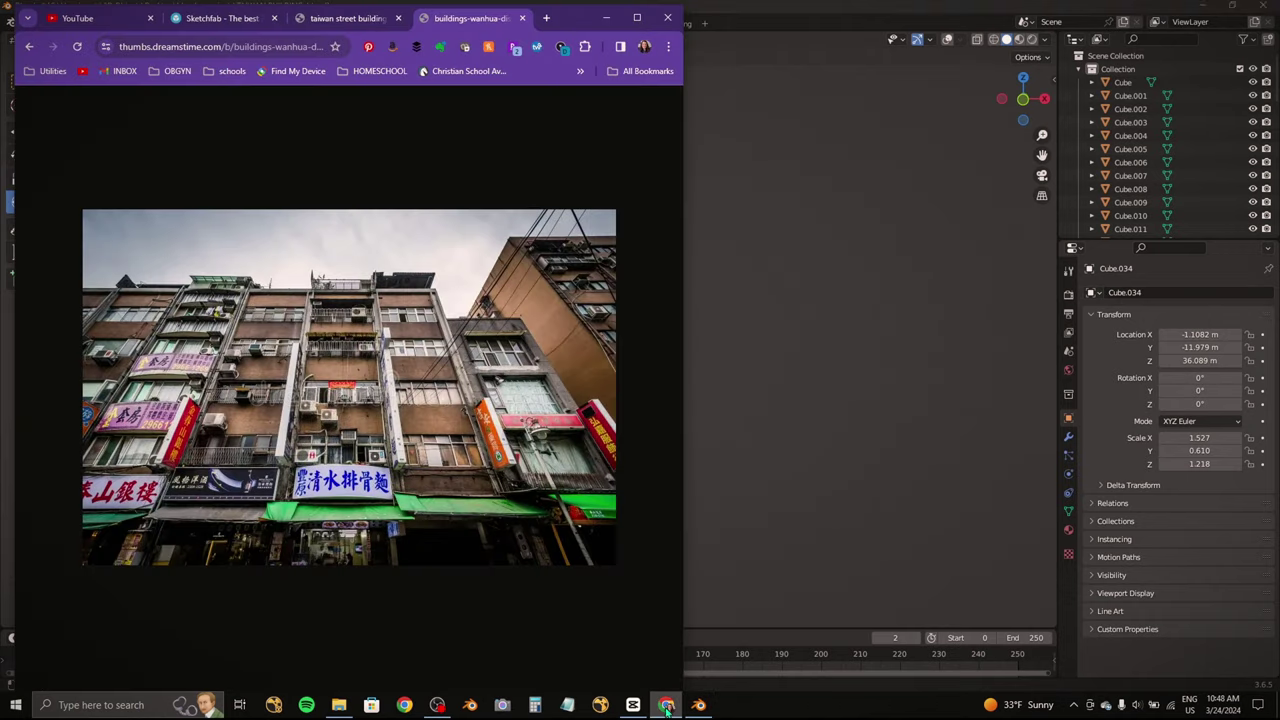
click(607, 18)
Step: Add a new cube below the roof eave and flatten it along Y into a thin panel
scroll(192, 202, up, 1)
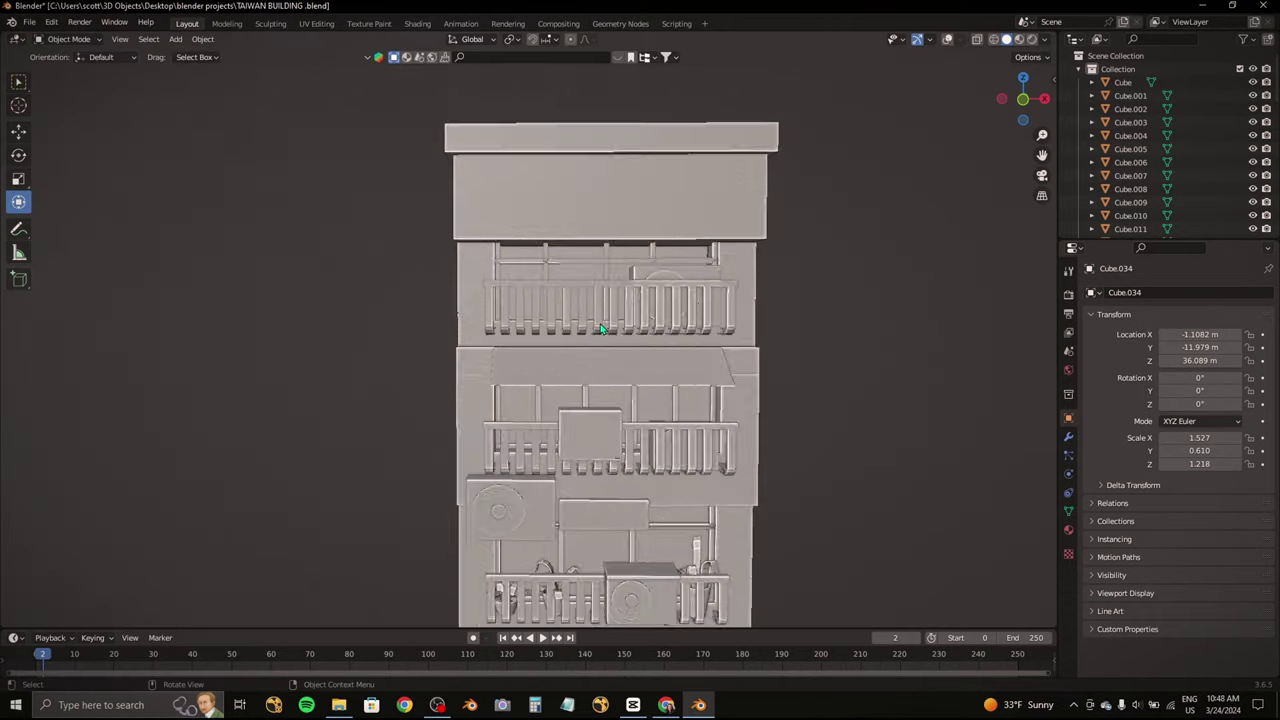
scroll(192, 202, up, 1)
scroll(192, 202, up, 2)
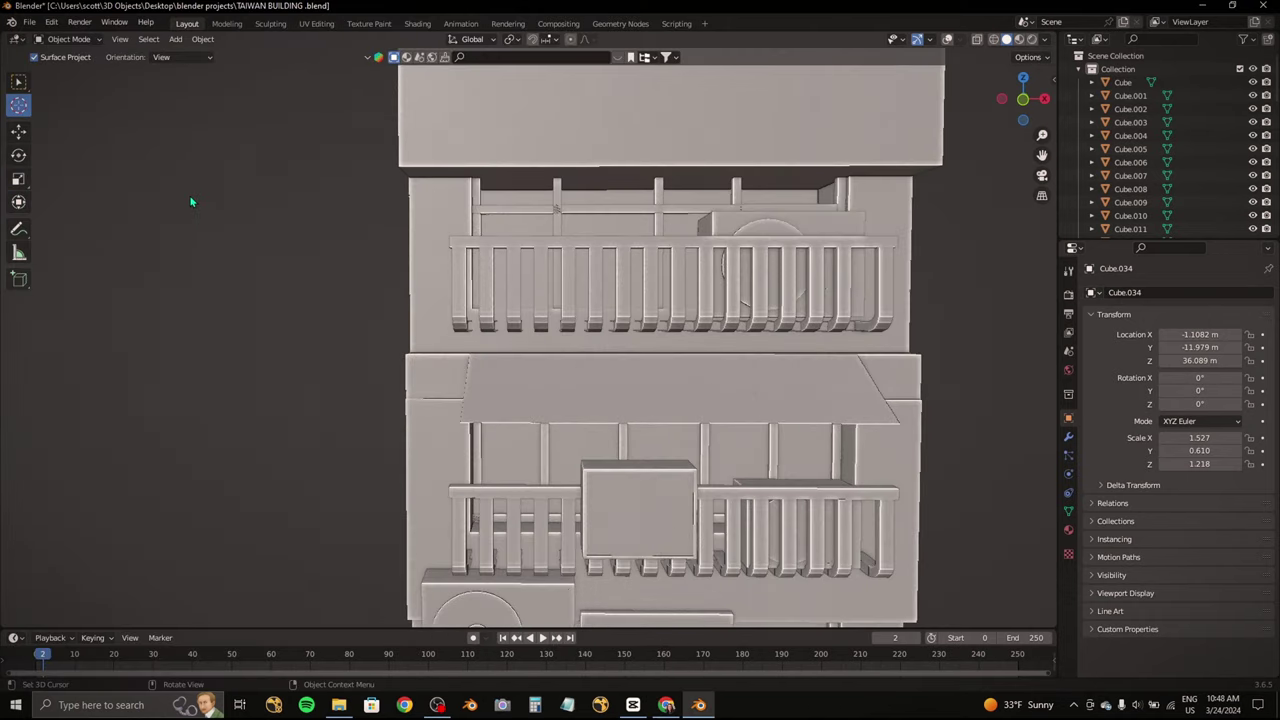
click(18, 201)
key(shift+a)
click(420, 230)
mouse_move(420, 230)
middle_down()
mouse_move(560, 200)
mouse_move(658, 238)
mouse_move(560, 200)
middle_up()
key(s)
key(y)
key(Return)
Step: Set the panel against the wall and slide it along X left of the top balcony
key(g)
key(y)
key(Return)
middle_drag(371, 194, 534, 266)
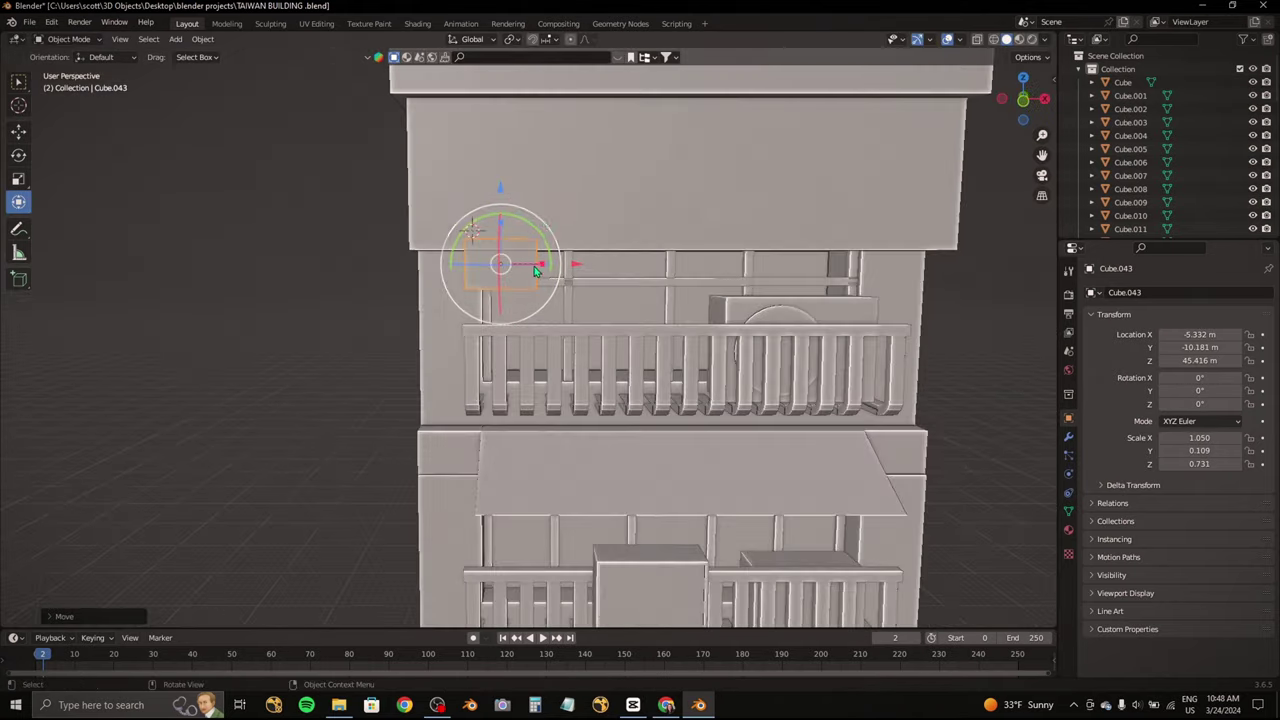
drag(534, 266, 502, 198)
key(g)
key(x)
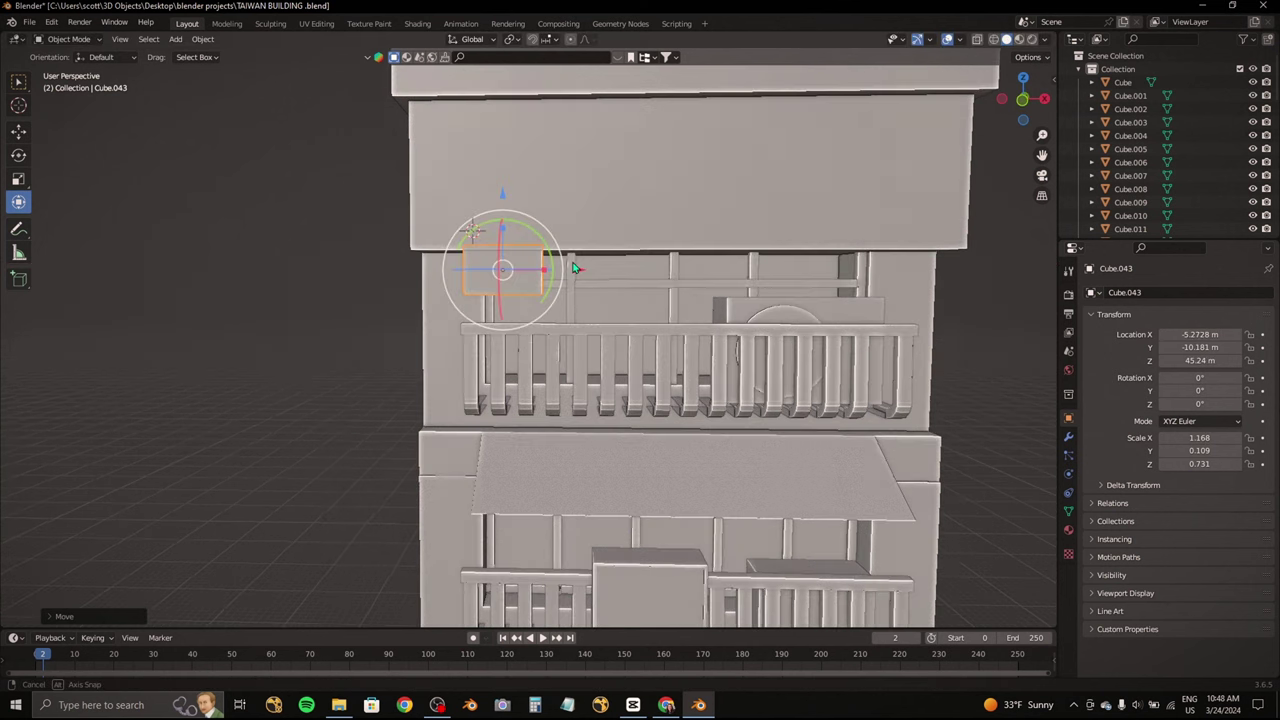
click(553, 266)
scroll(553, 266, up, 3)
scroll(540, 270, up, 3)
Step: Extrude the panel's front face outward in Edit Mode, then return to Object Mode
key(Tab)
click(600, 300)
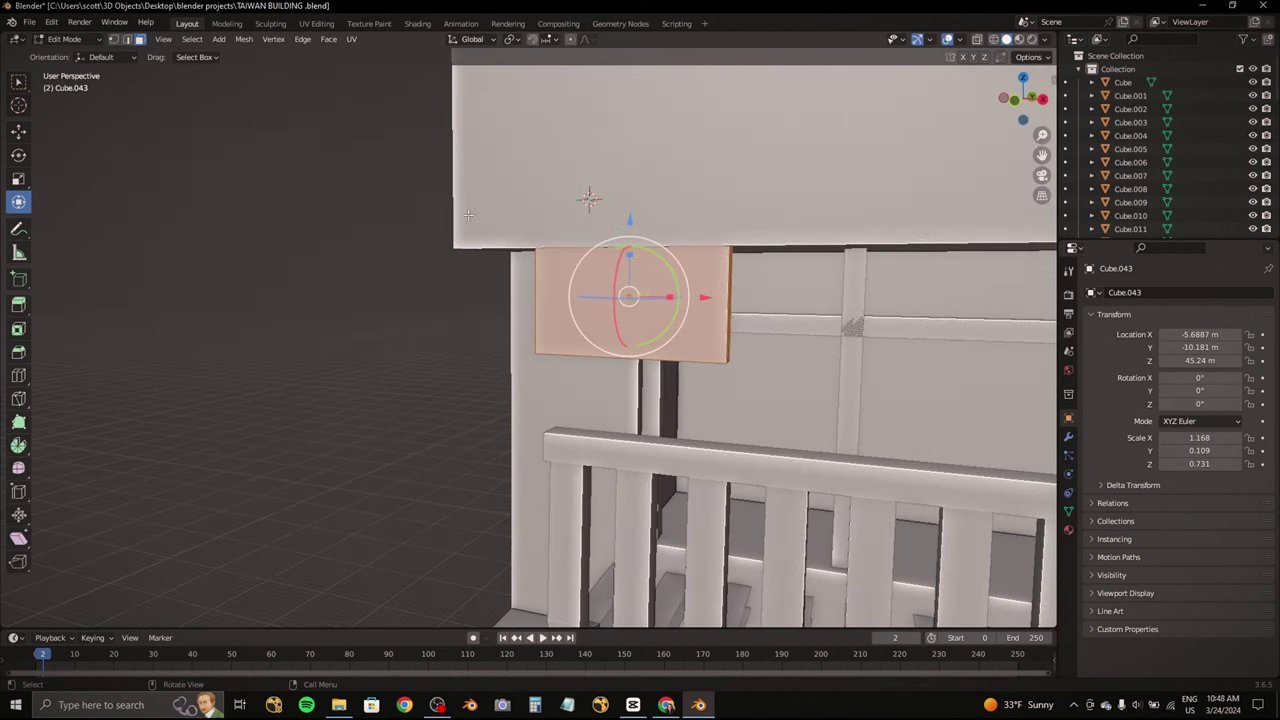
middle_drag(600, 300, 498, 244)
key(e)
click(665, 241)
click(684, 240)
scroll(684, 240, down, 3)
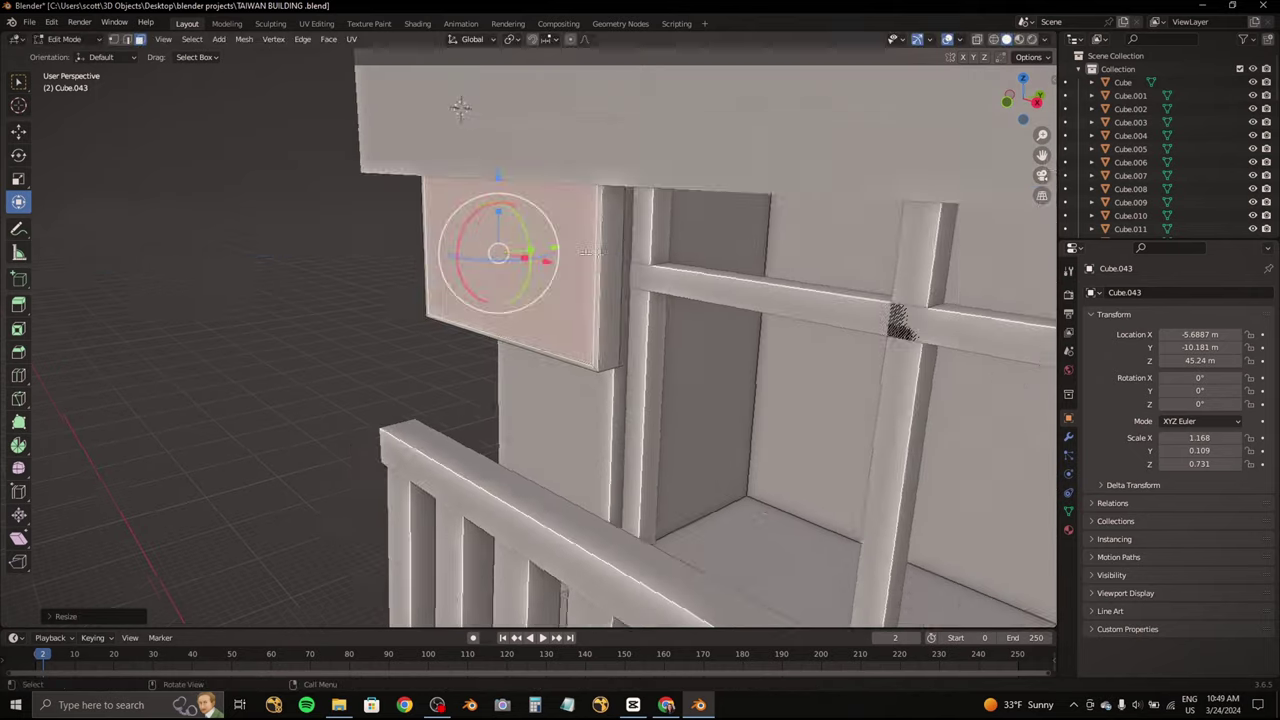
middle_drag(684, 240, 520, 260)
key(Tab)
Step: Change the viewport shading and orbit around to the balcony side to inspect panel Cube.043
scroll(657, 157, down, 3)
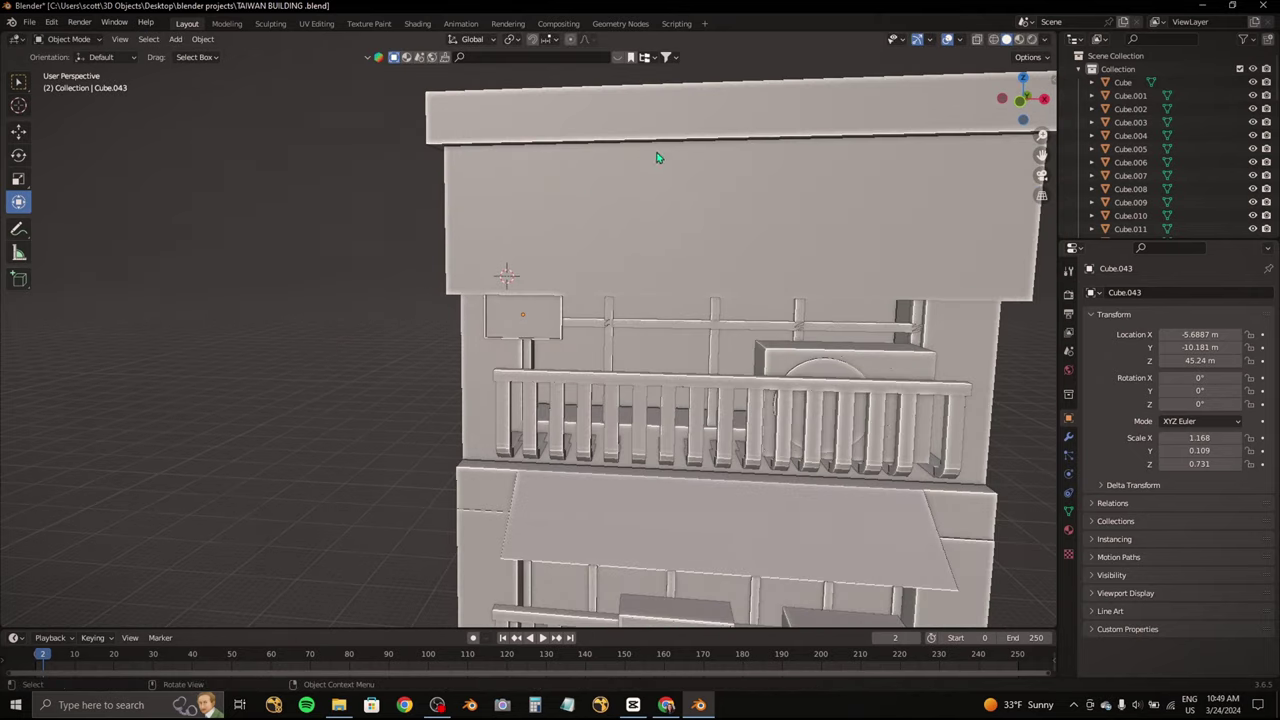
middle_drag(657, 157, 535, 190)
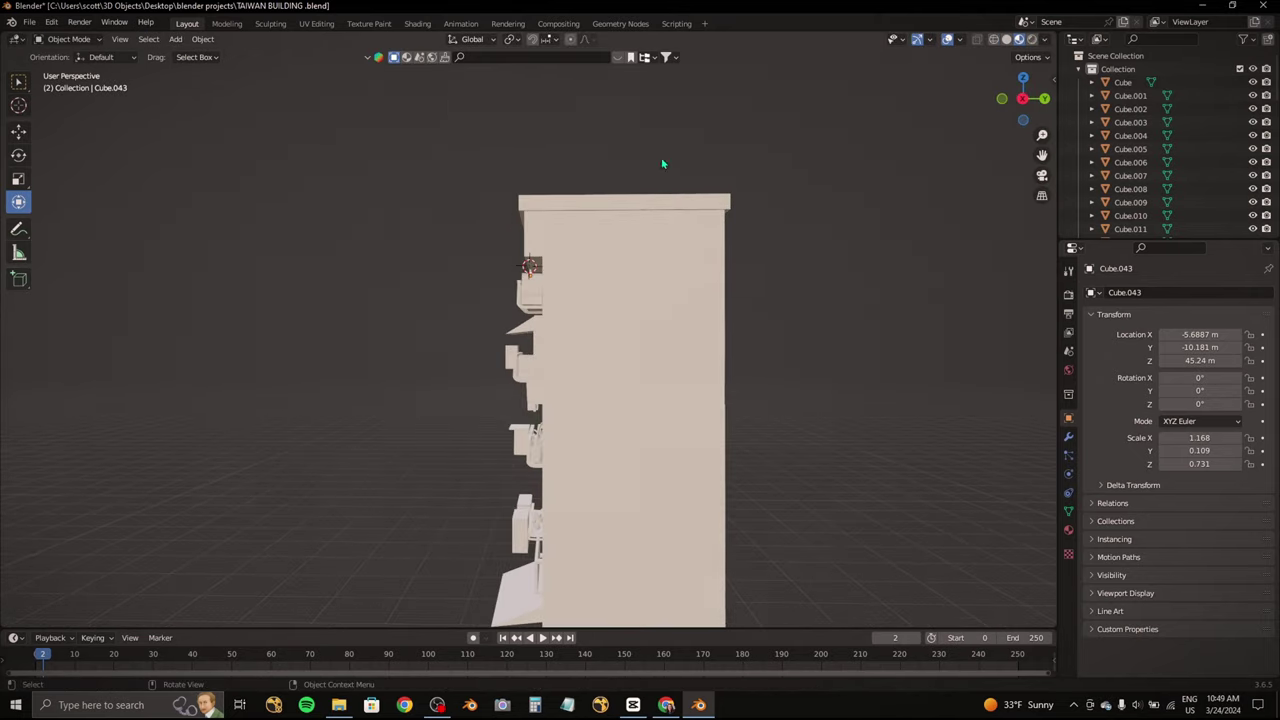
key(shift+z)
middle_drag(560, 278, 693, 279)
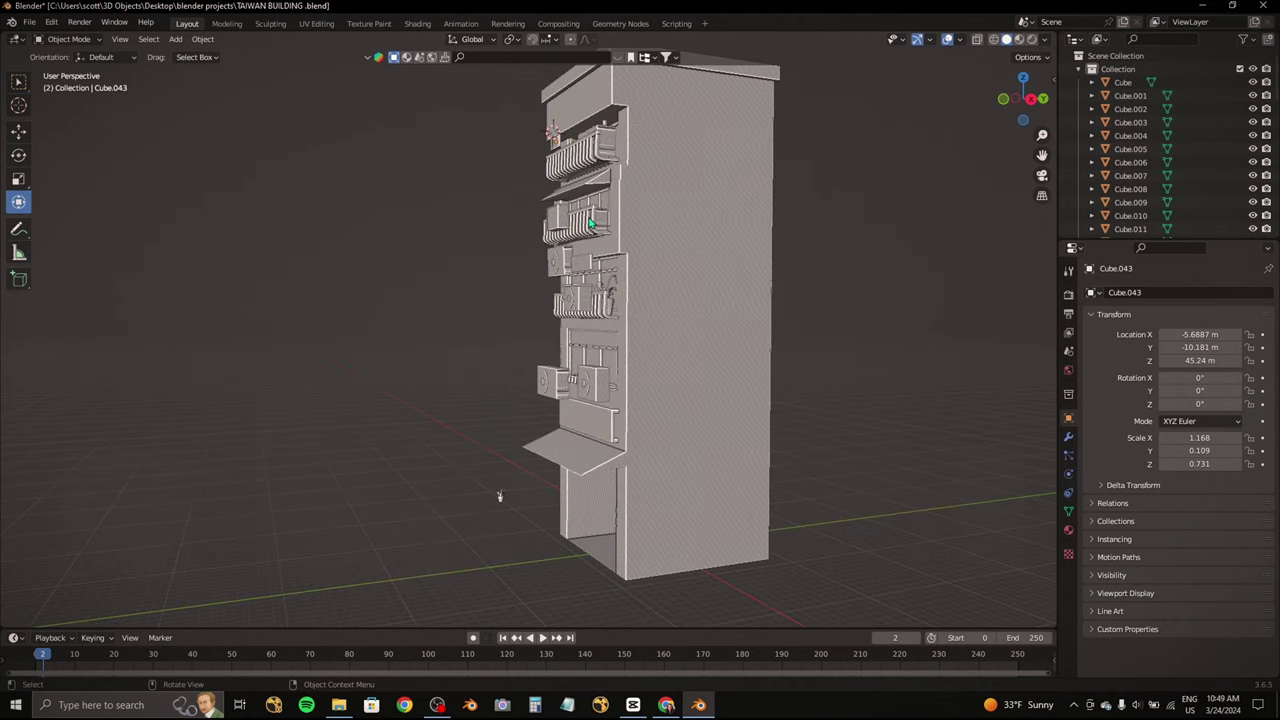
Step: Flip repeatedly between the Chrome street reference photo and the Blender facade to compare them
click(665, 705)
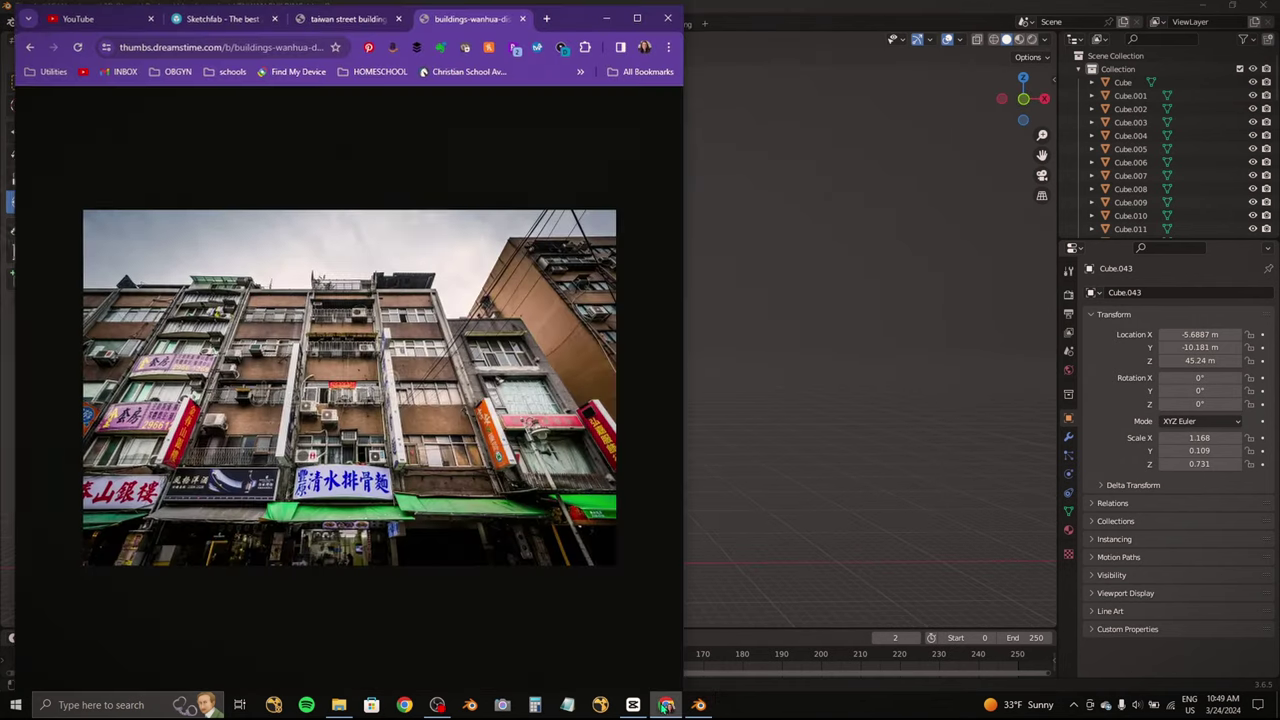
click(665, 705)
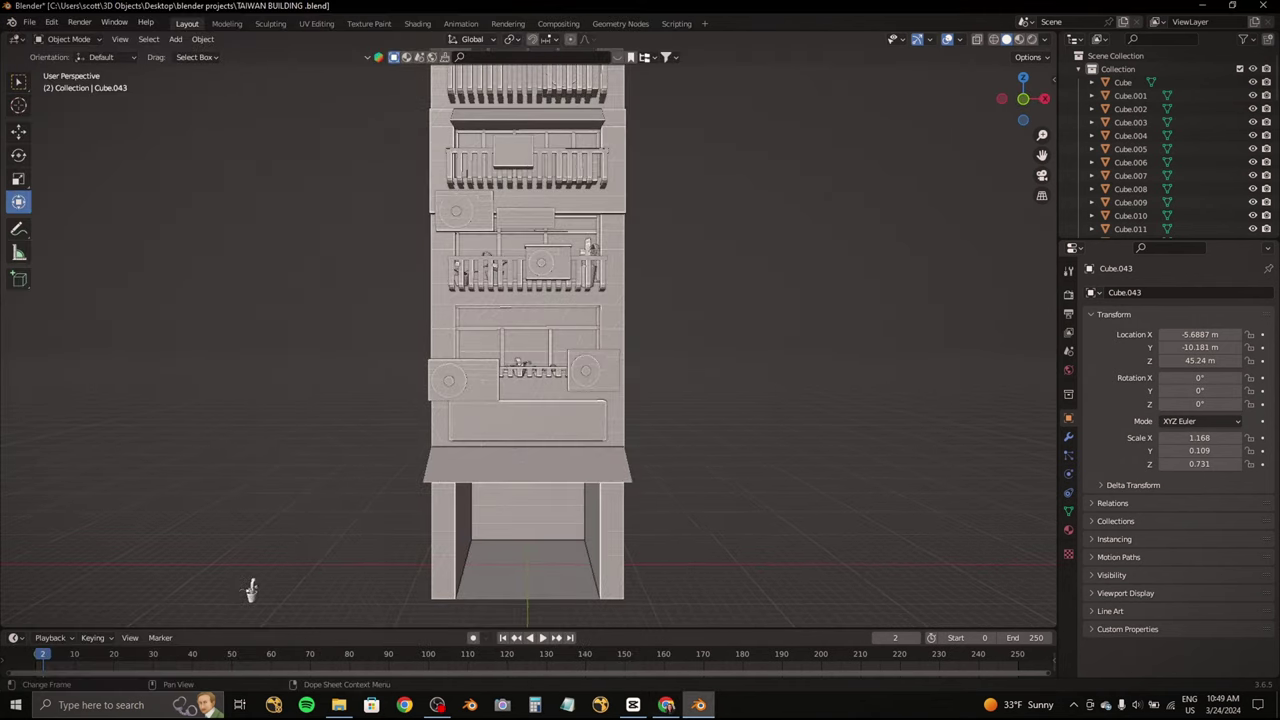
click(667, 708)
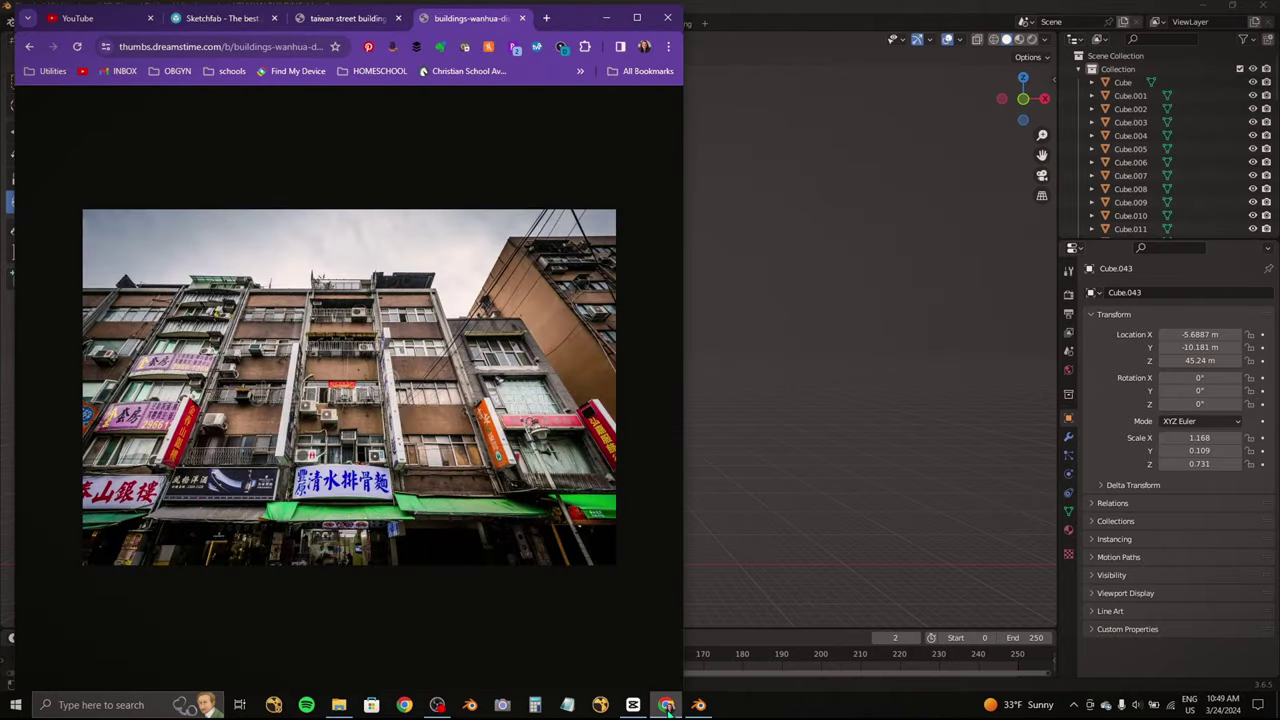
click(667, 708)
click(670, 709)
click(674, 708)
click(674, 708)
click(674, 708)
click(667, 706)
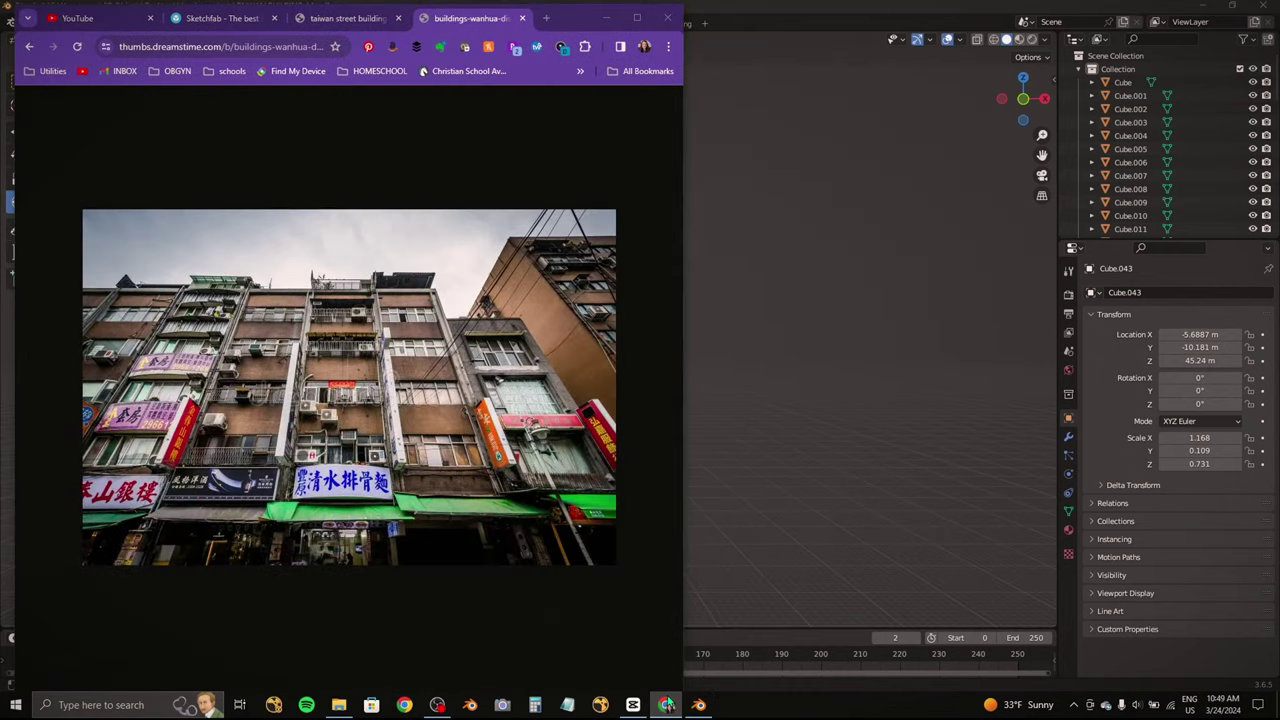
click(666, 705)
click(666, 705)
Step: Duplicate the slatted balcony railing and place the copy at the roof edge
click(666, 705)
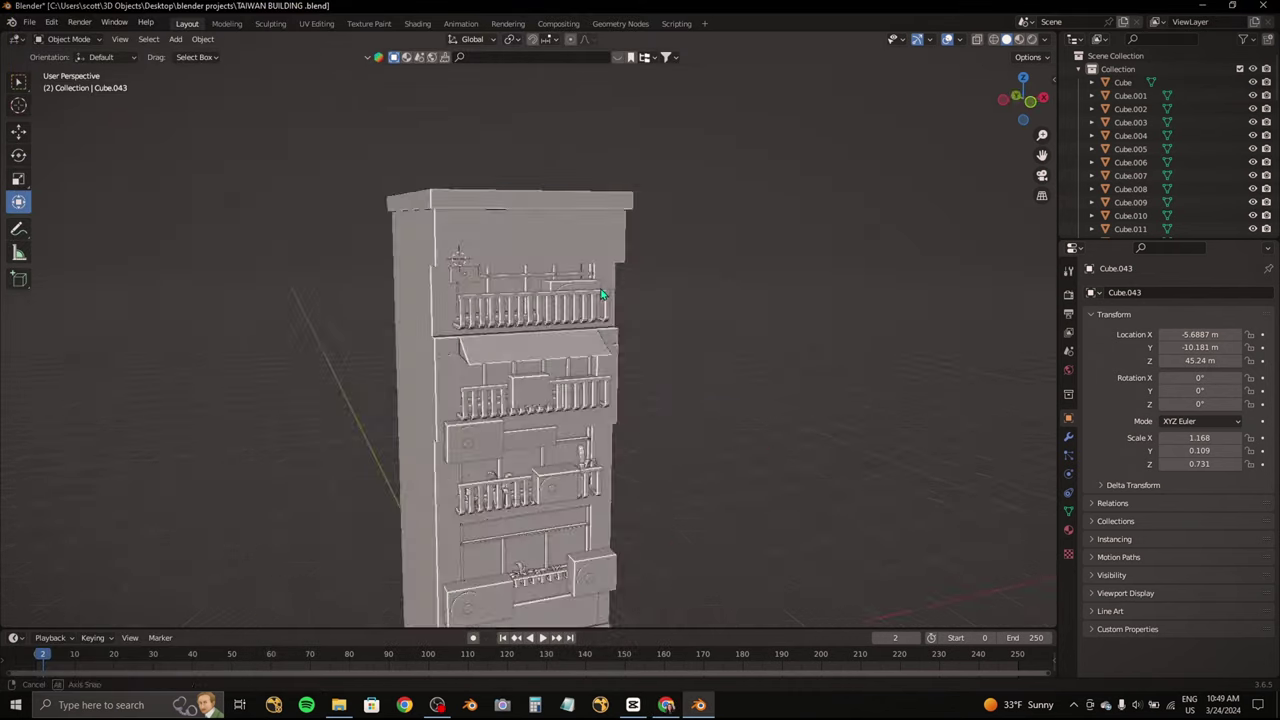
middle_drag(602, 294, 565, 298)
click(565, 298)
click(666, 705)
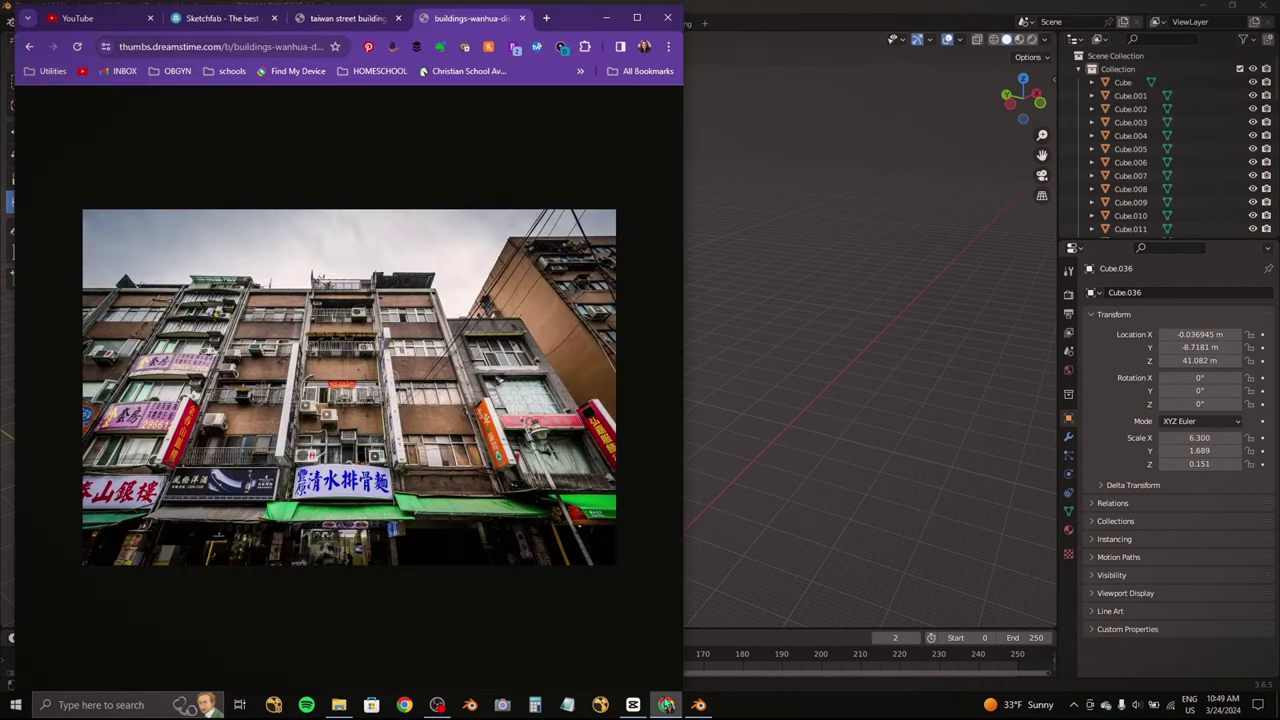
click(666, 705)
key(ctrl+KP_3)
key(shift+d)
click(575, 231)
scroll(574, 232, up, 3)
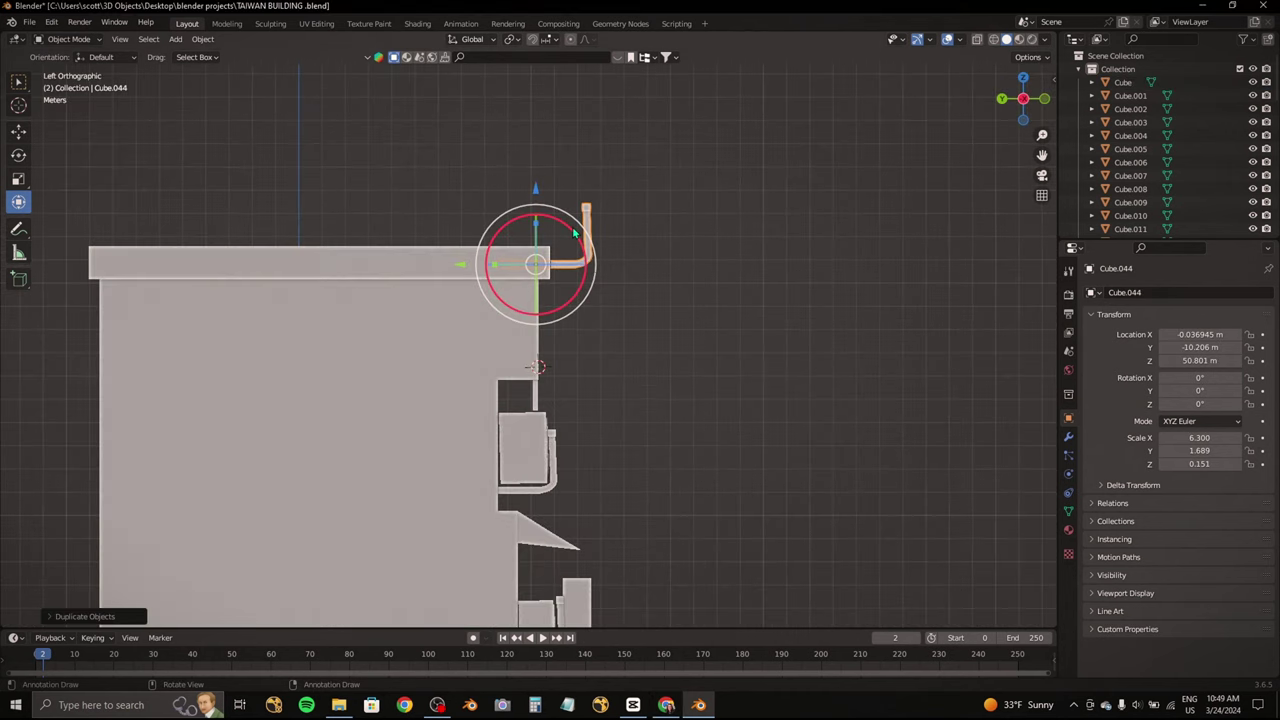
Step: Flip and lengthen the copy with a negative Y scale, then push it outward along Y
key(s)
key(y)
click(604, 263)
middle_drag(604, 263, 600, 280)
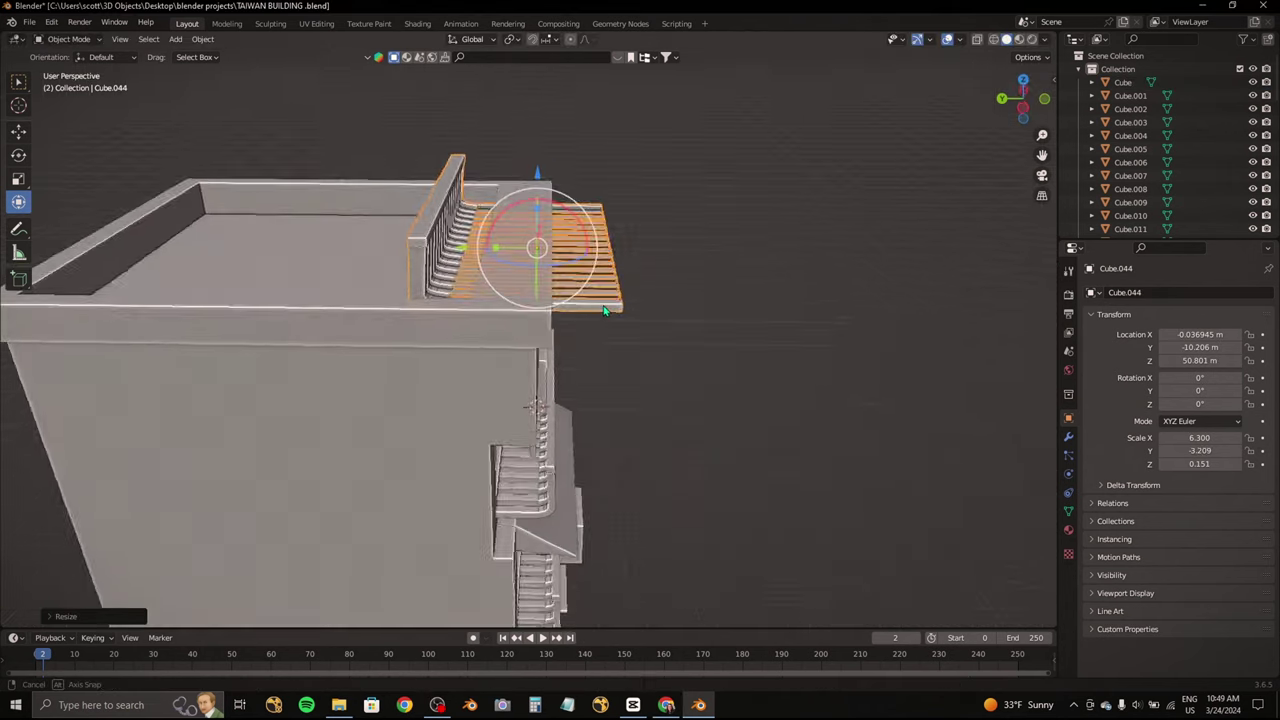
key(g)
key(y)
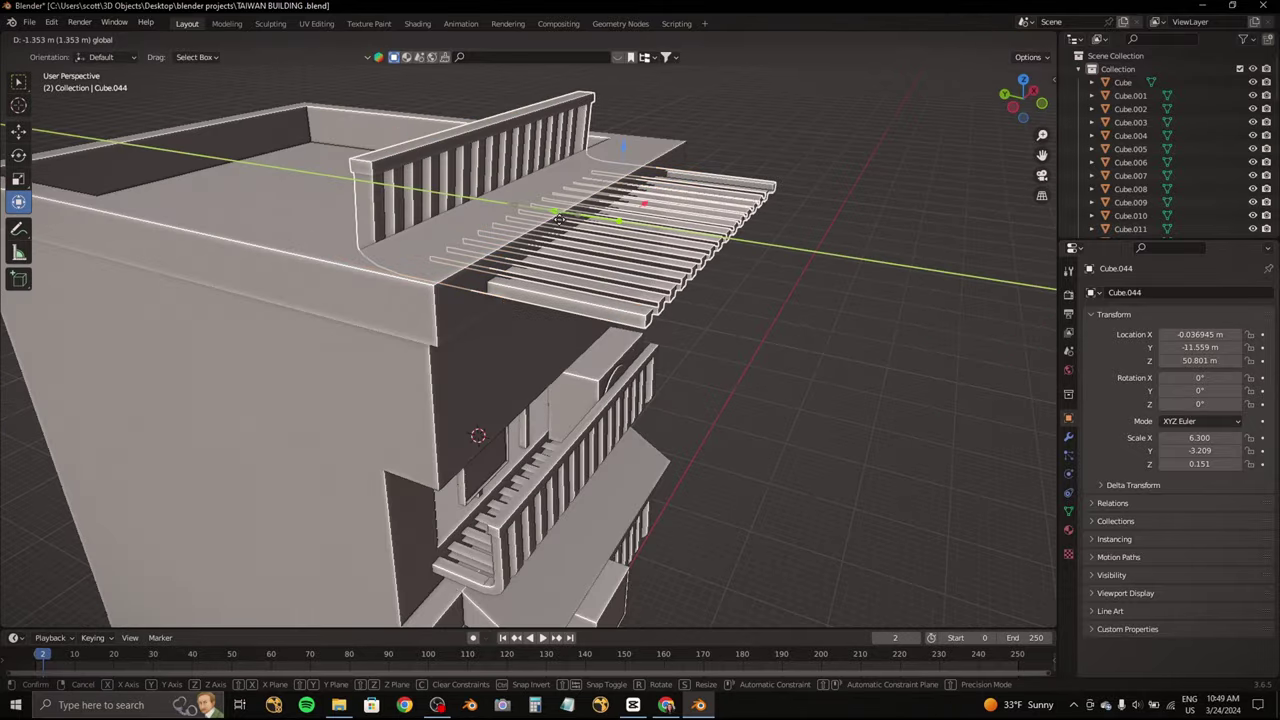
click(600, 279)
Step: Slide the awning sideways along X into position over the front
middle_drag(600, 279, 444, 189)
click(666, 704)
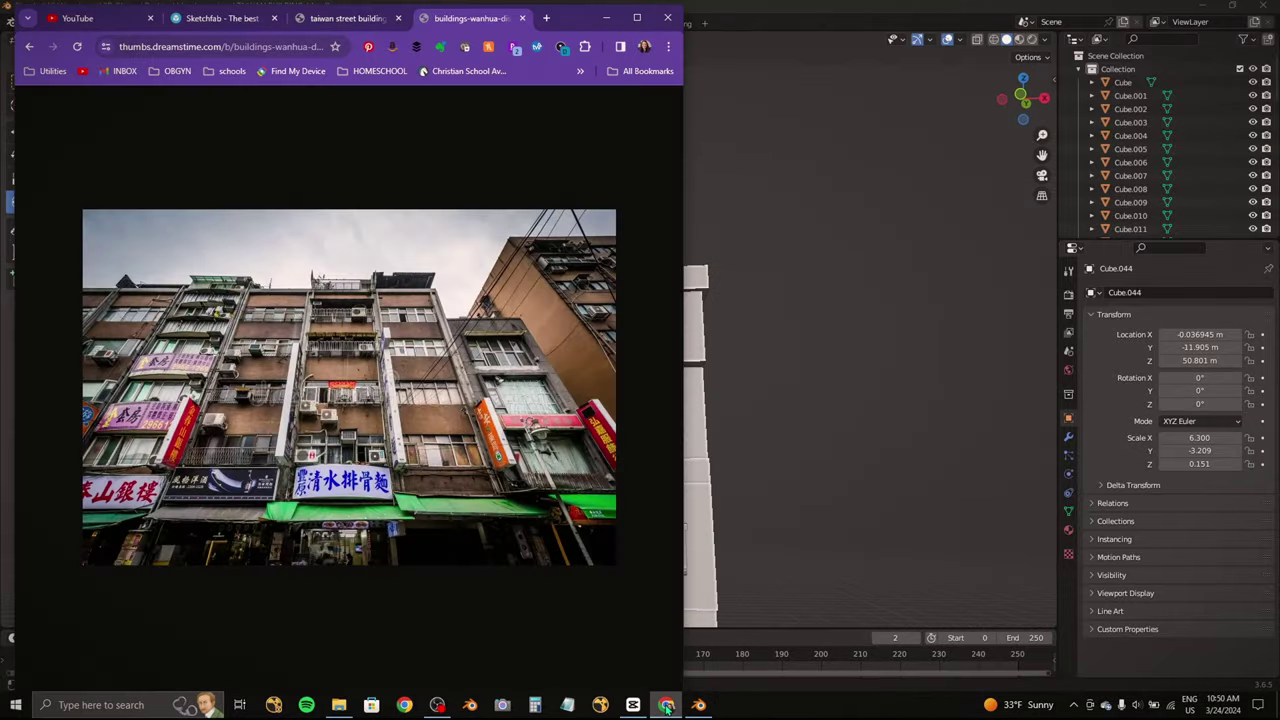
click(666, 704)
mouse_move(600, 300)
middle_down()
mouse_move(598, 355)
mouse_move(617, 333)
mouse_move(560, 320)
middle_up()
key(g)
key(x)
click(617, 331)
Step: Widen the awning along X and raise it along Z to about 51.768 m
key(s)
key(x)
click(640, 330)
click(666, 704)
click(666, 704)
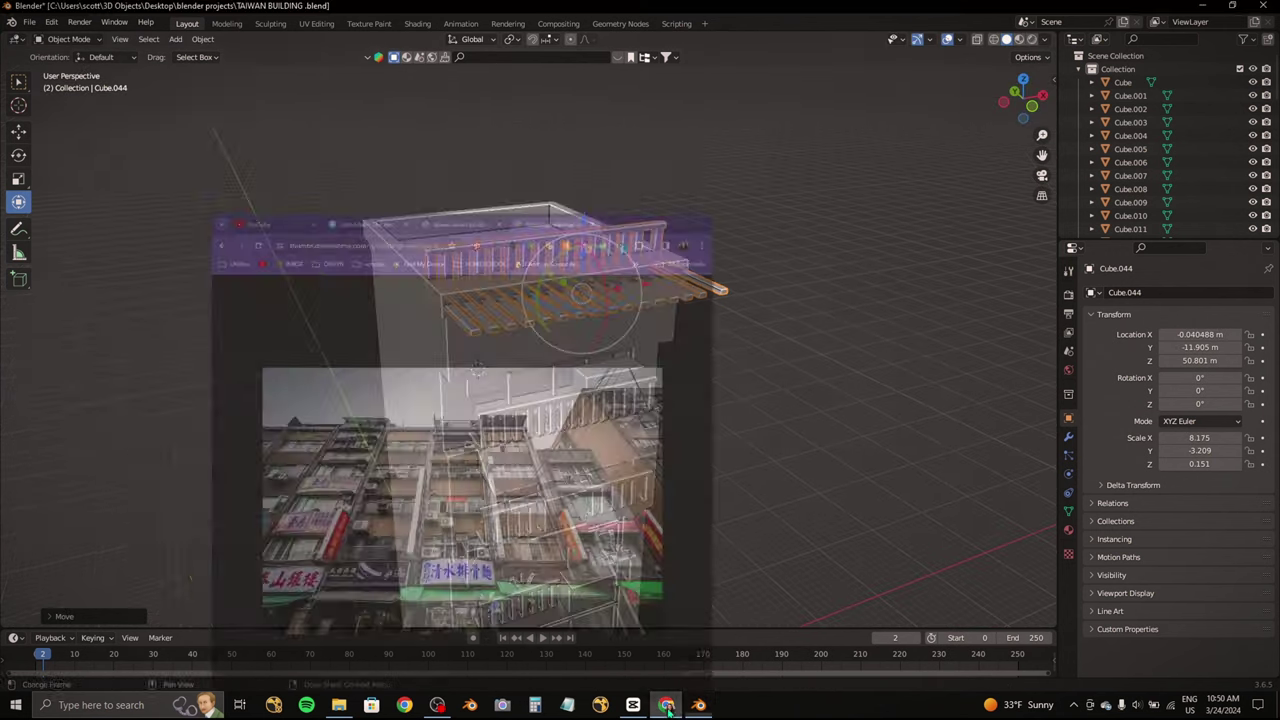
middle_drag(640, 330, 670, 300)
scroll(670, 300, up, 2)
key(g)
key(z)
click(670, 230)
Step: Switch the awning to Edit Mode and box-select the upright pipe end from the side view
middle_drag(670, 230, 113, 90)
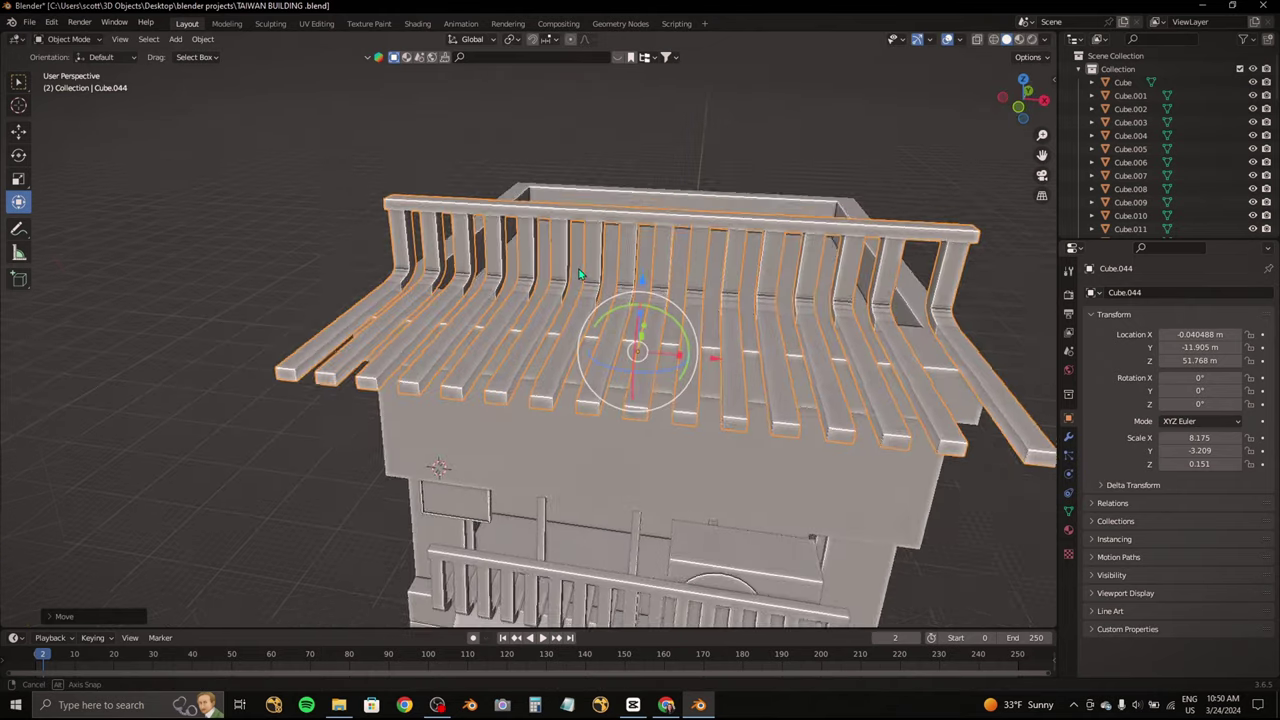
click(68, 70)
middle_drag(420, 400, 495, 451)
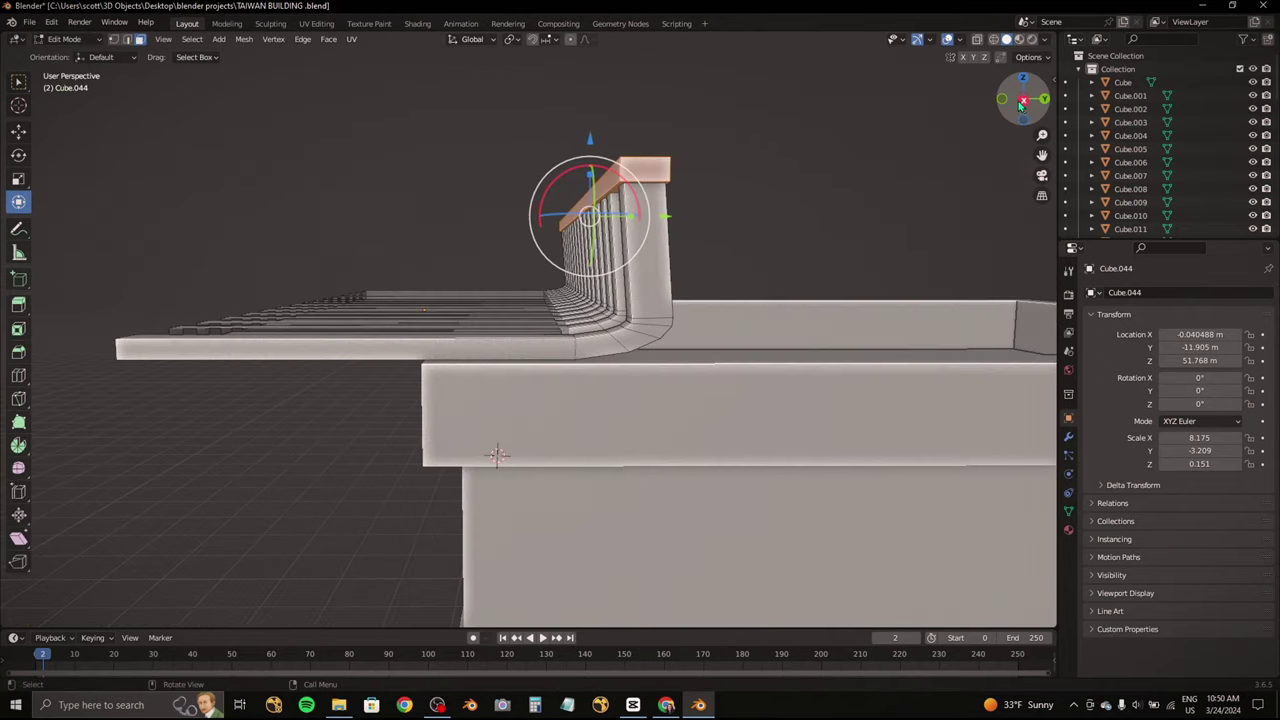
key(KP_3)
drag(480, 194, 669, 320)
scroll(600, 290, up, 2)
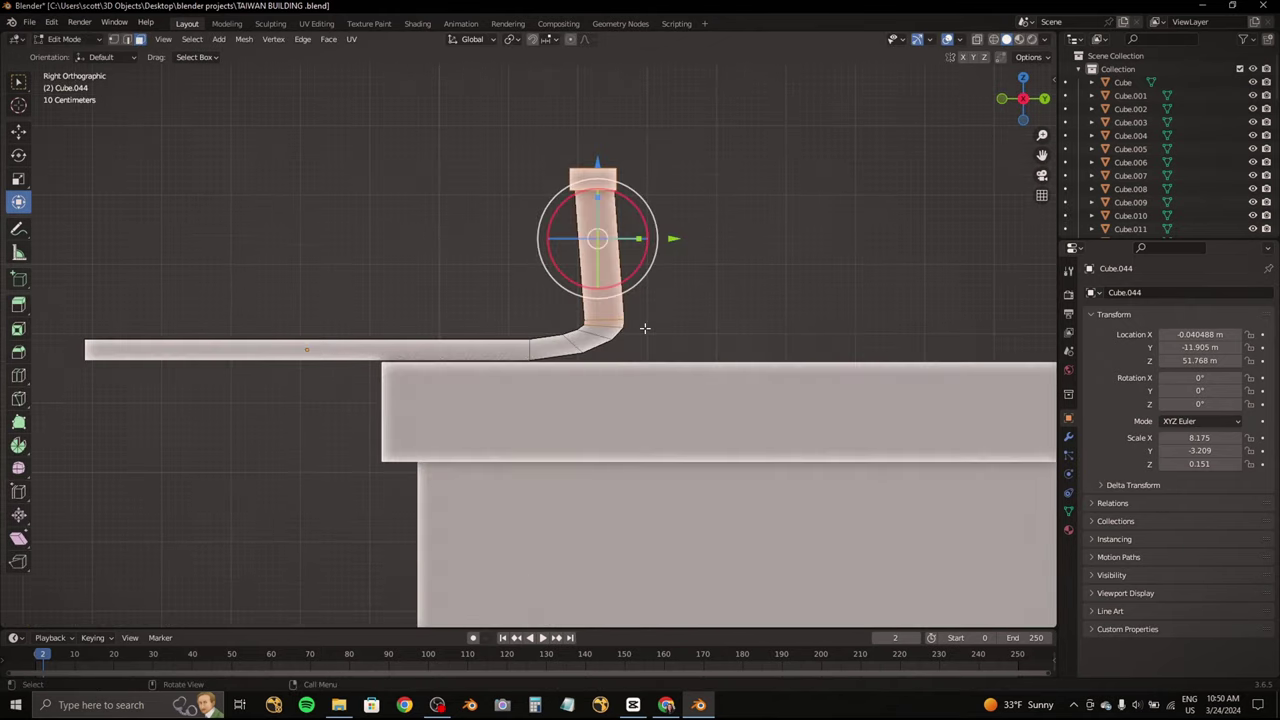
right_click(605, 320)
key(Escape)
drag(485, 130, 665, 315)
right_click(560, 297)
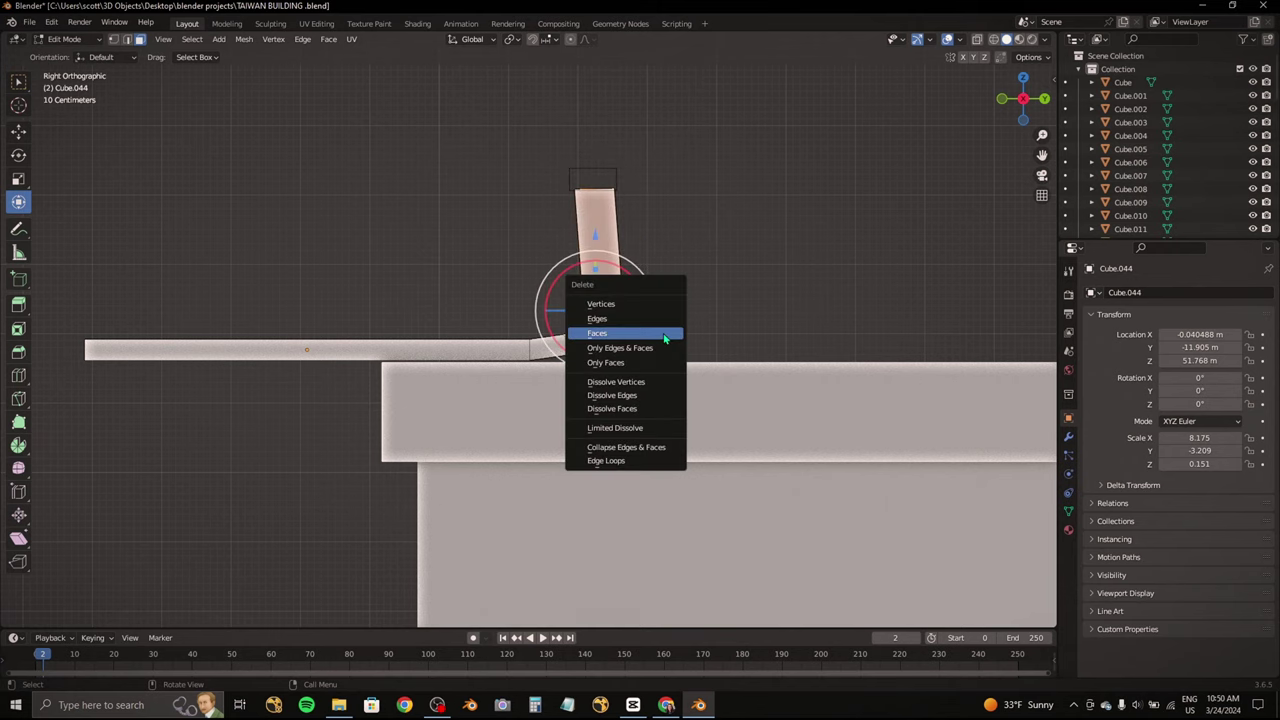
key(Escape)
drag(476, 162, 591, 230)
Step: Reselect the upper pipe faces from a side view, holding off on deleting
key(x)
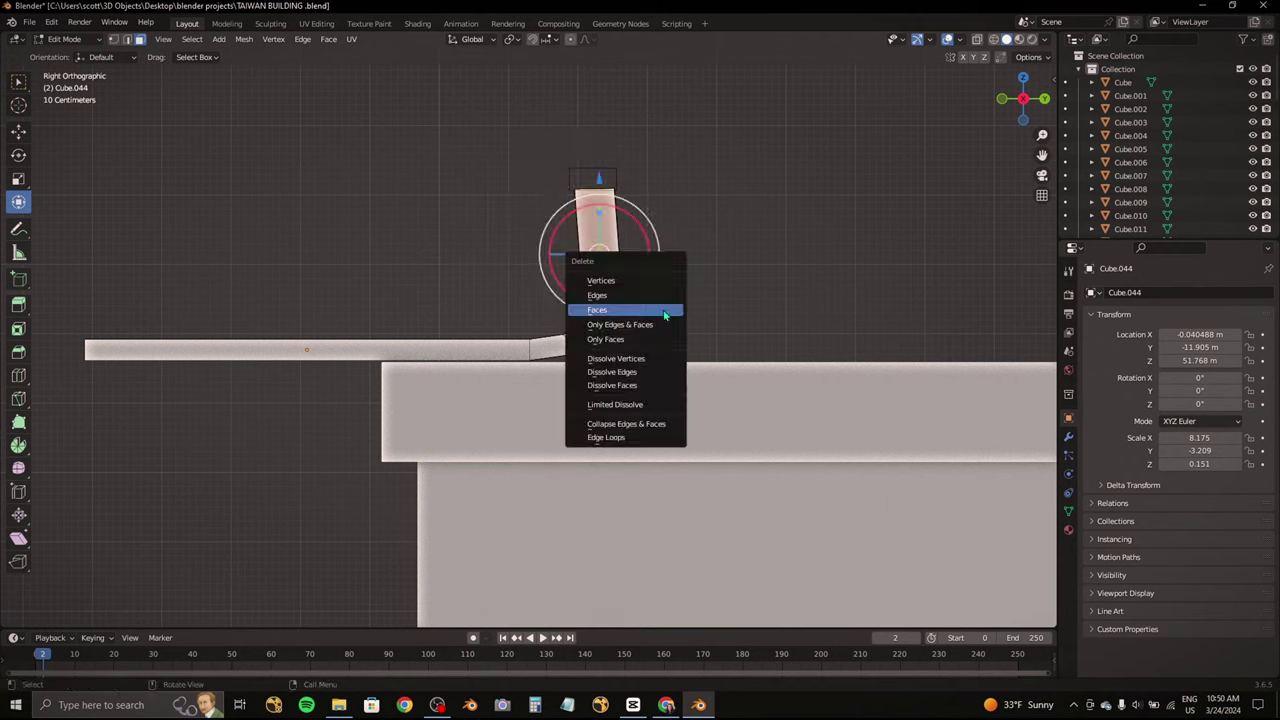
click(675, 327)
key(x)
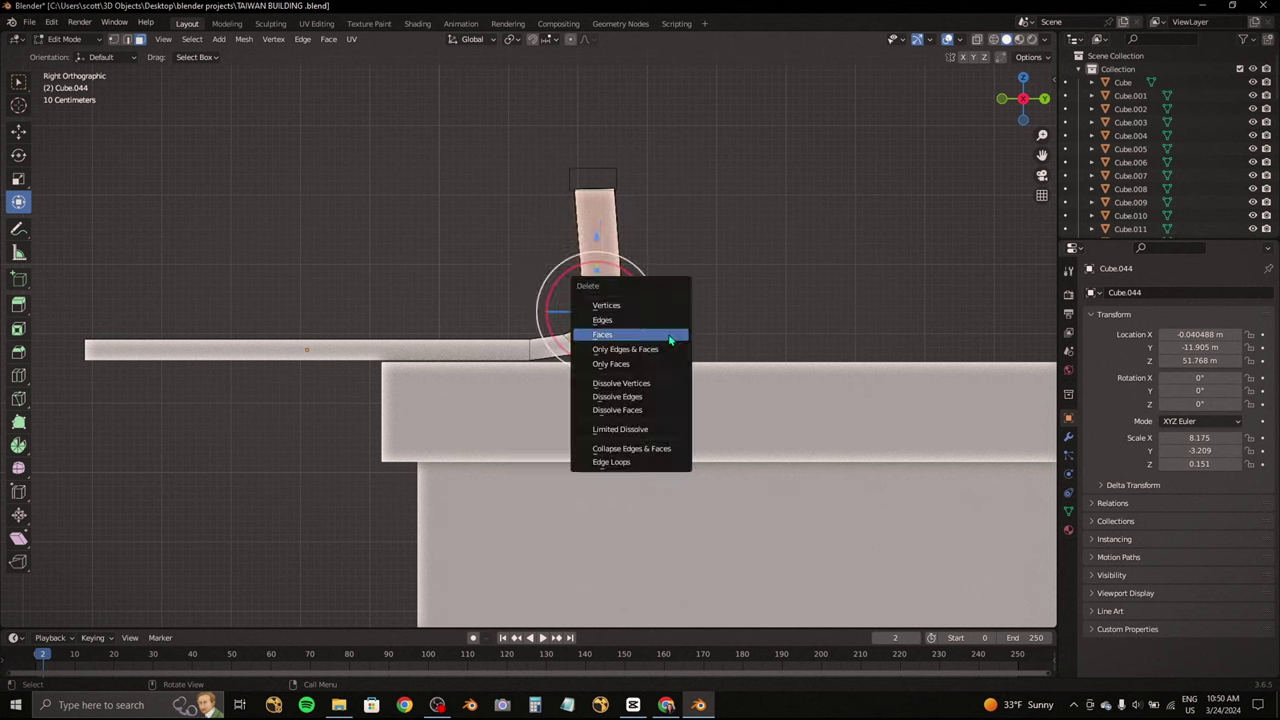
key(Escape)
drag(471, 163, 700, 314)
middle_drag(627, 243, 880, 196)
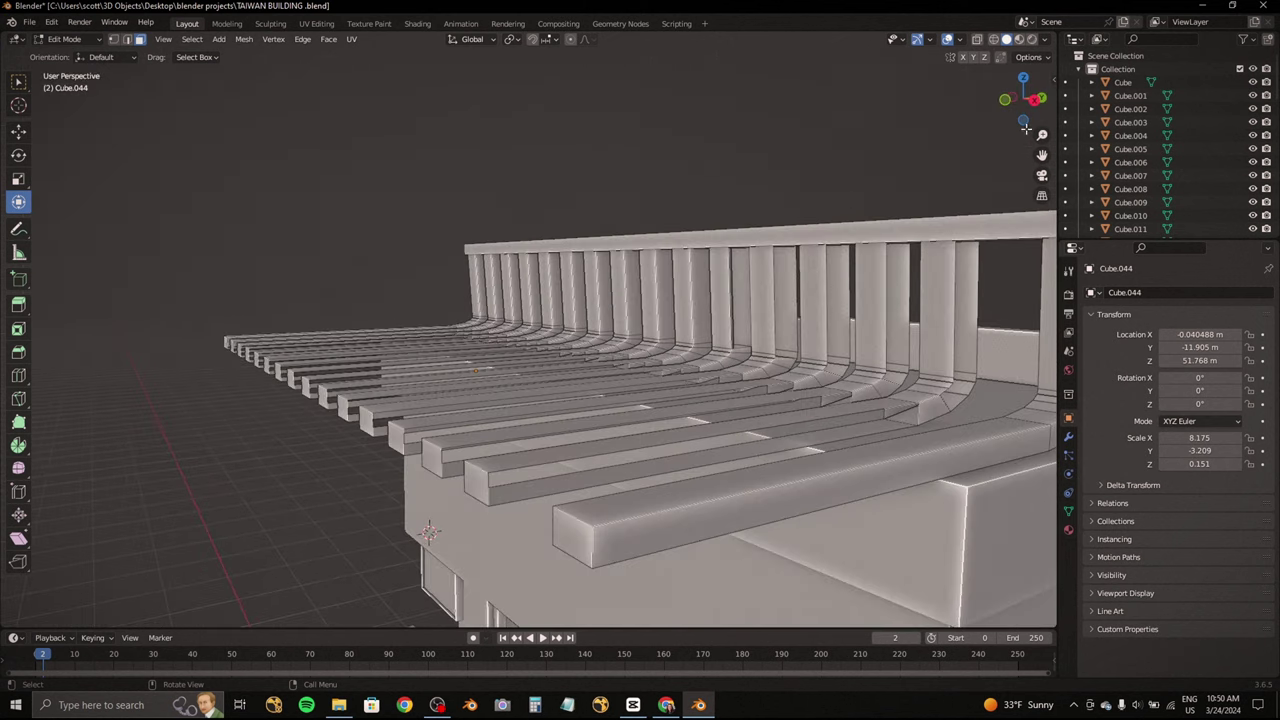
key(KP_3)
scroll(613, 297, up, 3)
mouse_move(505, 196)
mouse_down()
mouse_move(650, 285)
mouse_move(623, 266)
mouse_up()
key(x)
key(x)
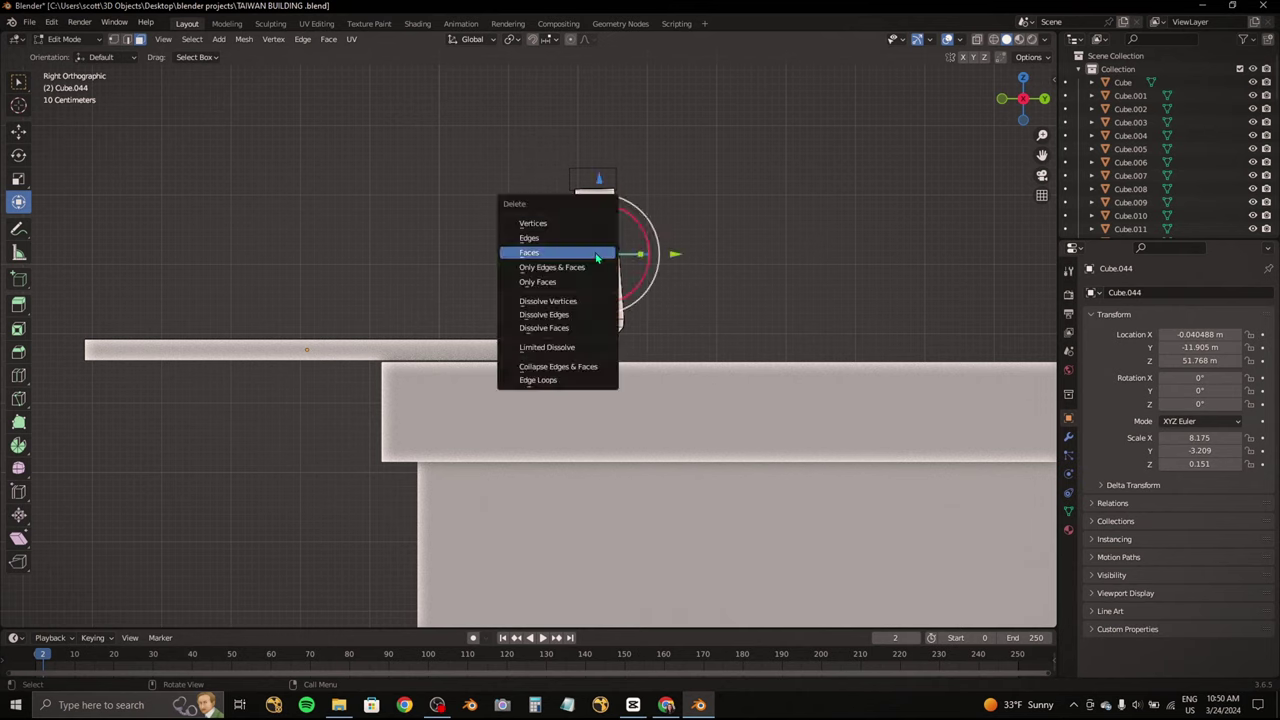
key(Escape)
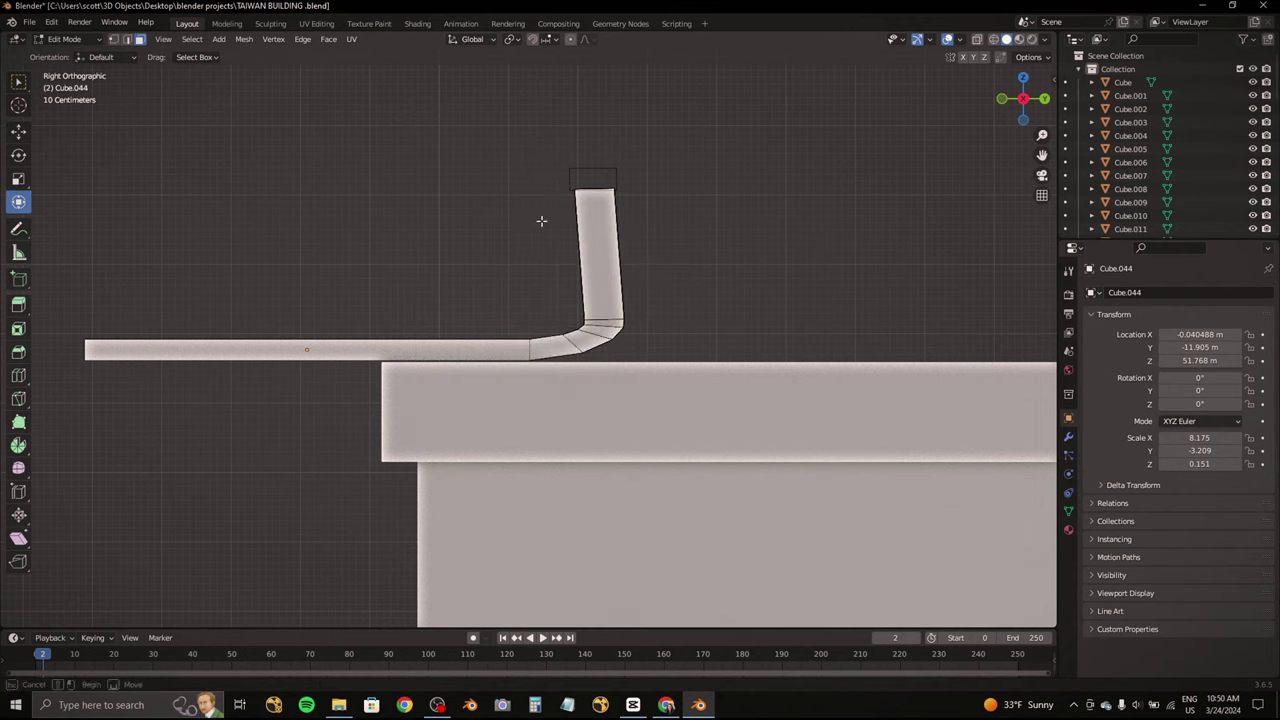
Step: Delete the bent curved end faces of the slats
drag(544, 235, 666, 297)
middle_drag(666, 297, 673, 258)
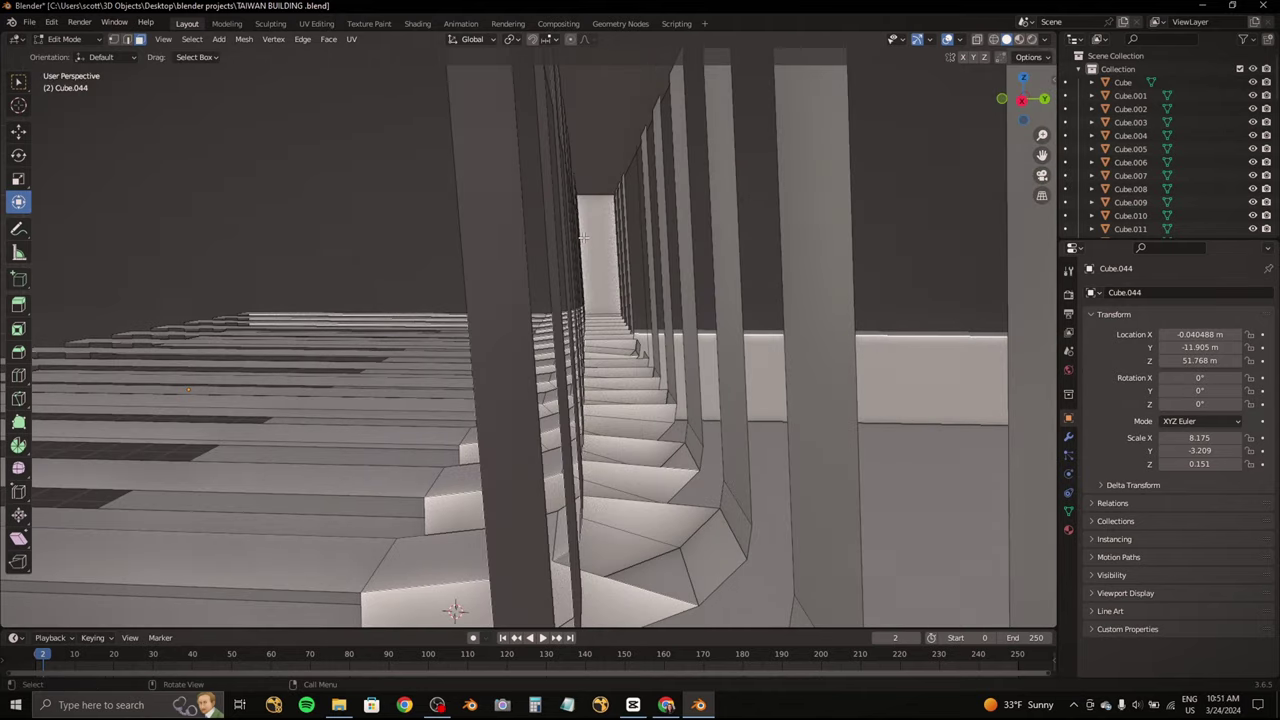
key(x)
click(673, 258)
key(x)
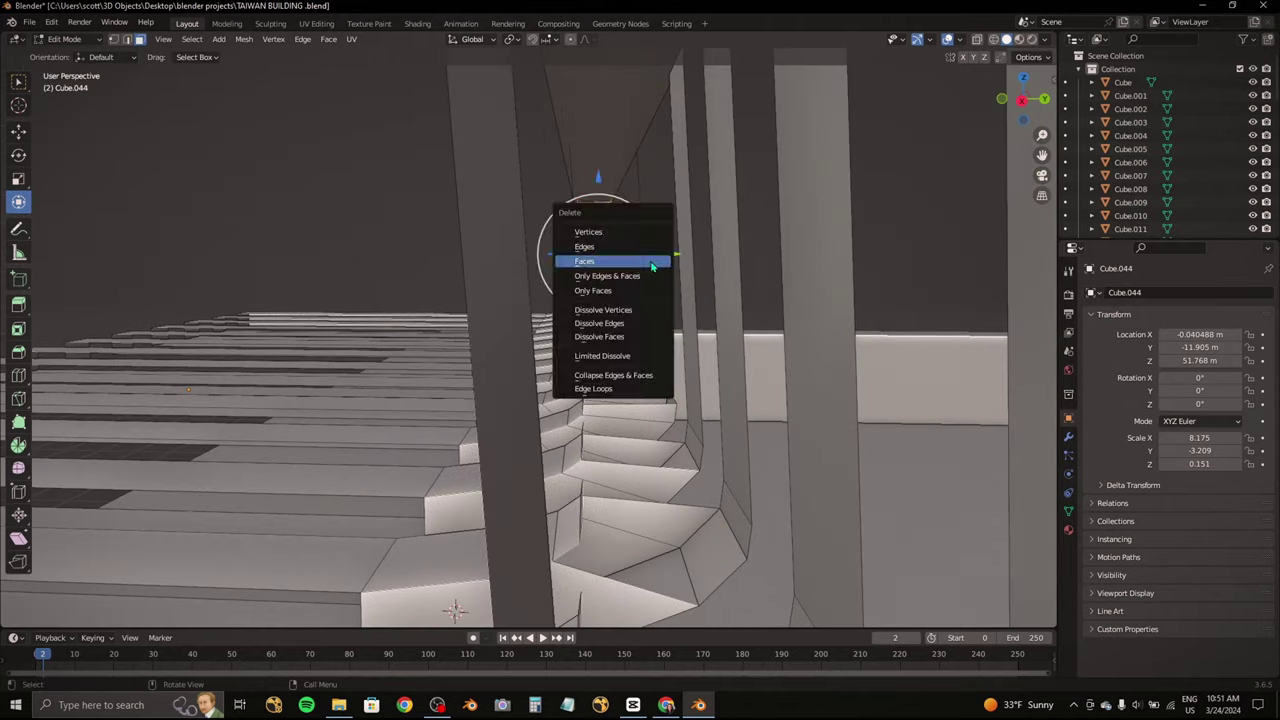
key(Escape)
middle_drag(656, 258, 480, 214)
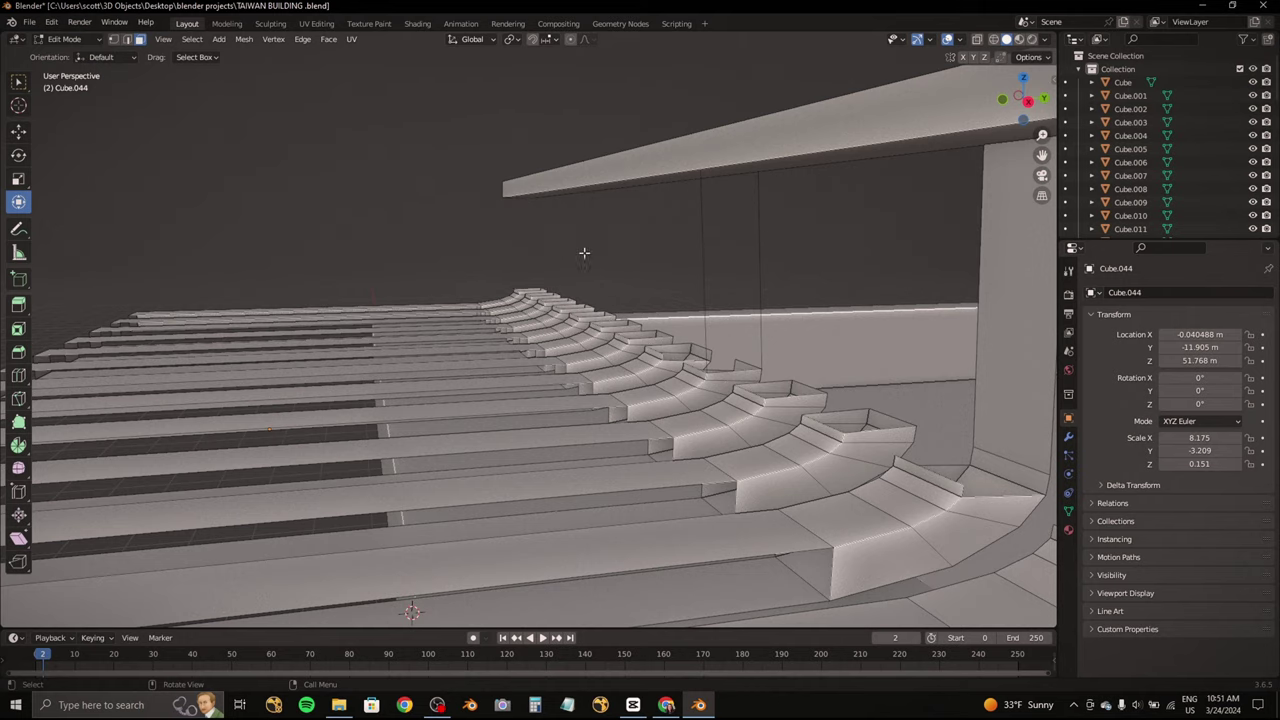
Step: Delete the upright column faces so only the flat slats remain
mouse_move(584, 253)
middle_down()
mouse_move(860, 277)
mouse_move(648, 273)
middle_up()
key(x)
key(Escape)
key(x)
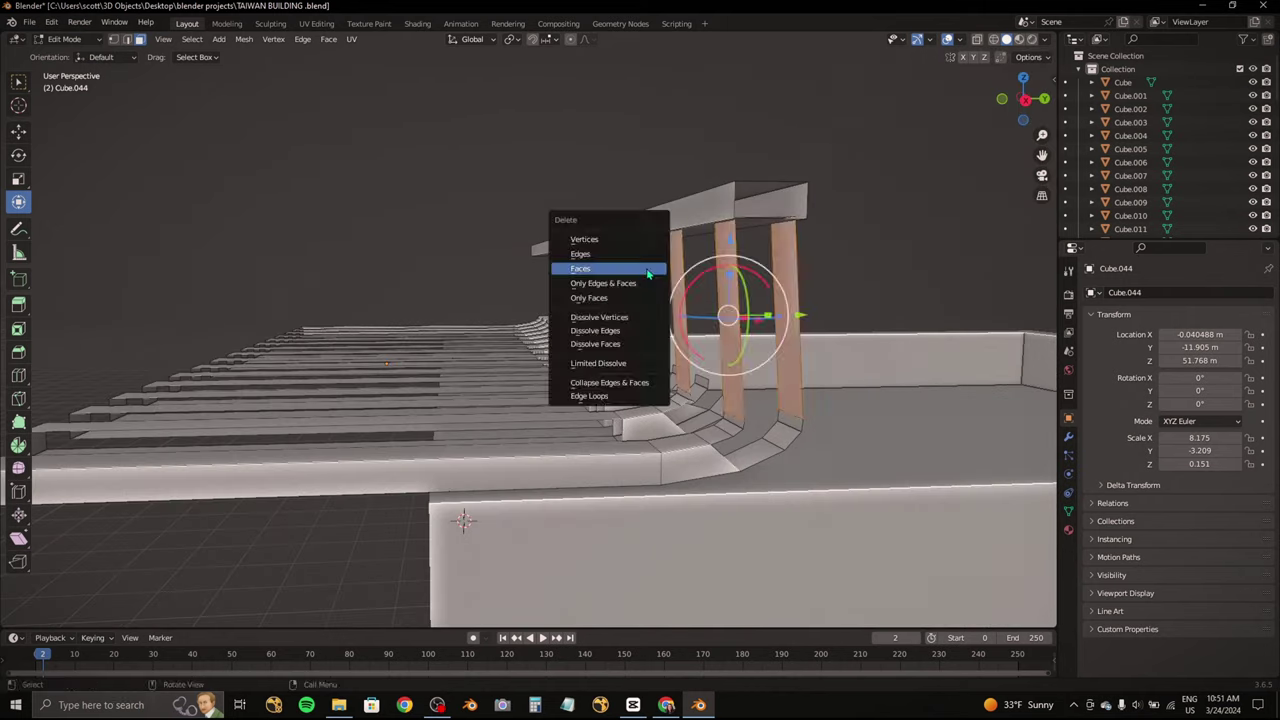
click(648, 268)
key(x)
key(Escape)
mouse_move(790, 250)
middle_down()
mouse_move(557, 240)
mouse_move(683, 289)
mouse_move(791, 380)
mouse_move(87, 90)
middle_up()
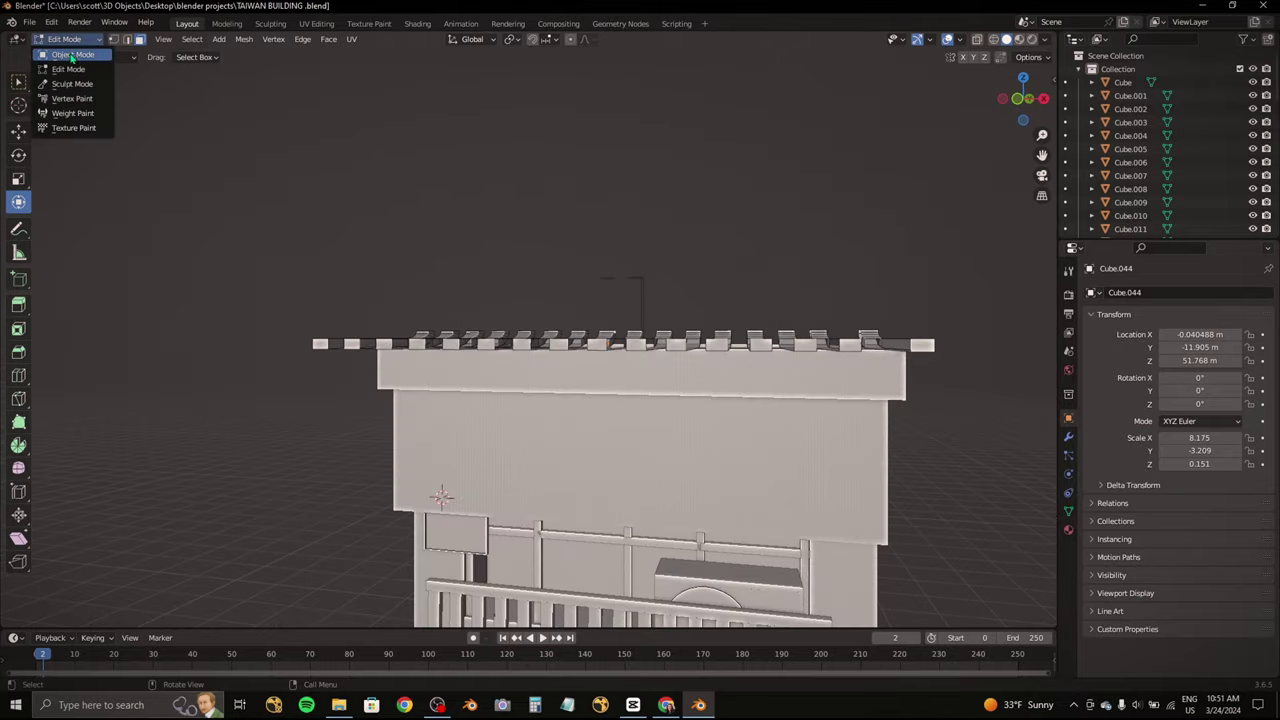
click(71, 55)
Step: Return to Object Mode and lower the slatted awning along Z
mouse_move(400, 300)
middle_down()
mouse_move(734, 463)
mouse_move(620, 500)
middle_up()
click(600, 500)
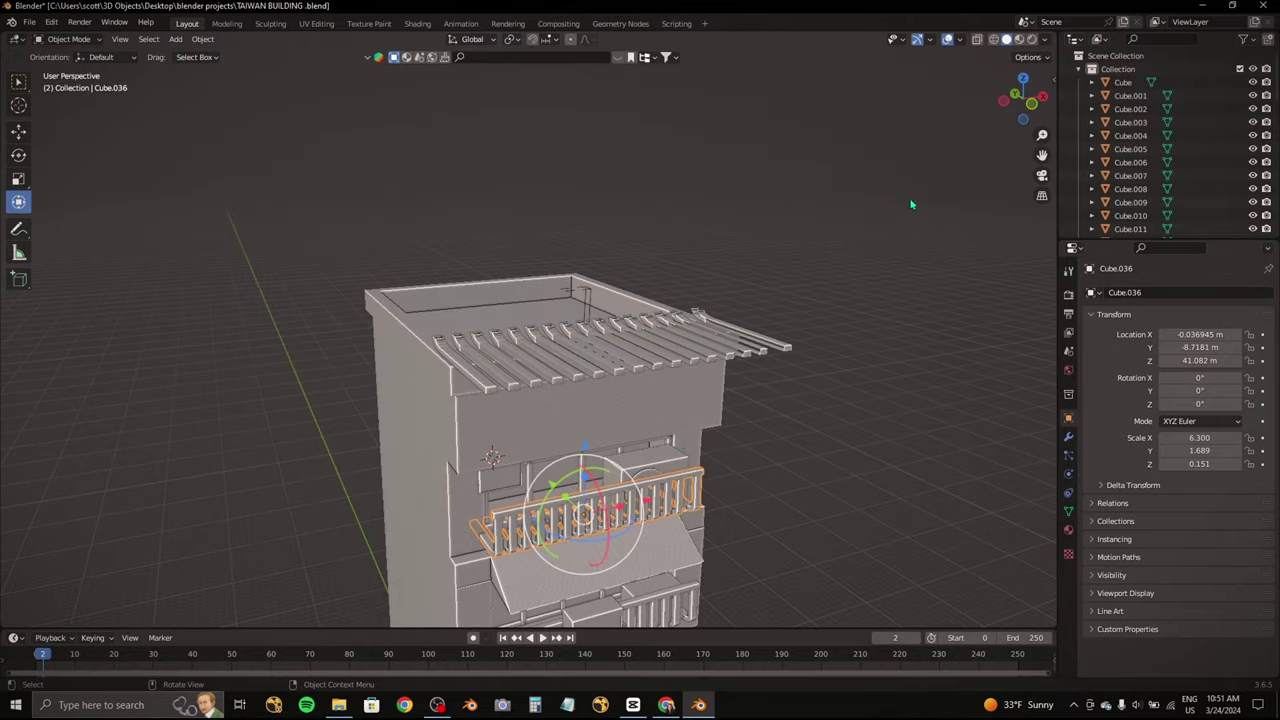
click(1024, 79)
middle_drag(371, 371, 531, 306)
click(494, 312)
key(g)
key(z)
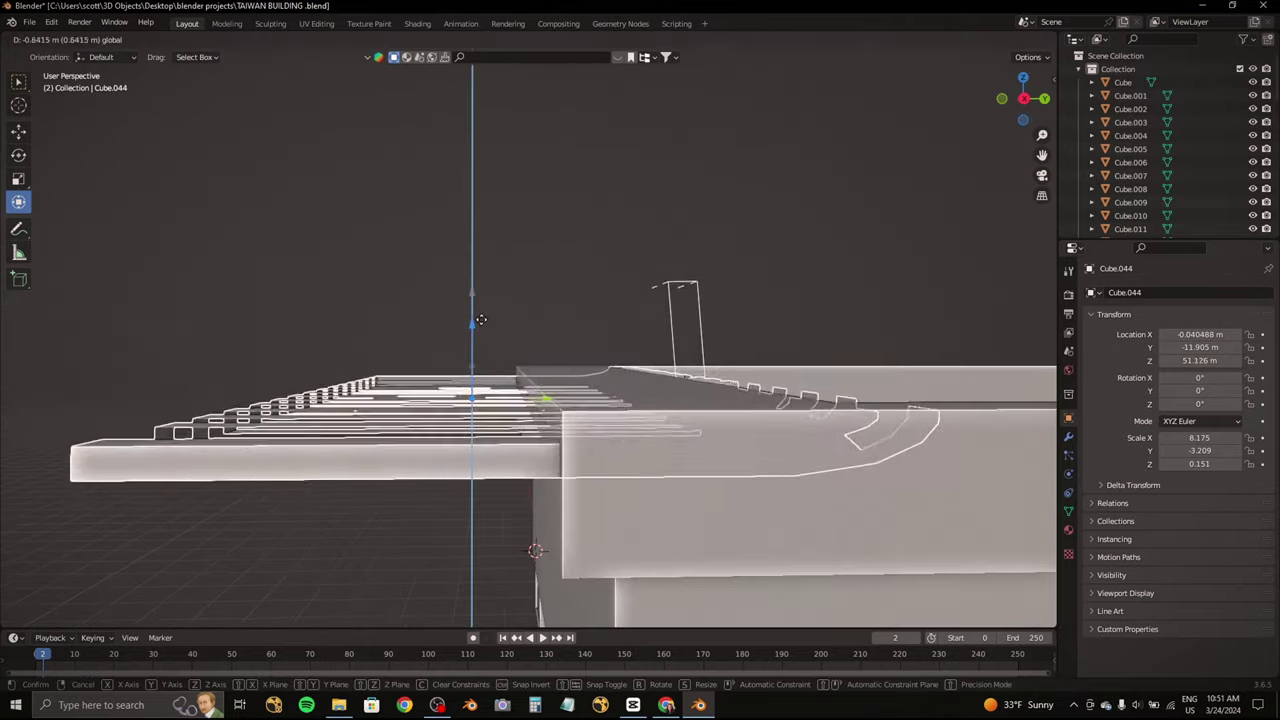
click(481, 319)
Step: Turn off X-ray and slide the awning outward past the roof edge, checking the reference photo
click(929, 39)
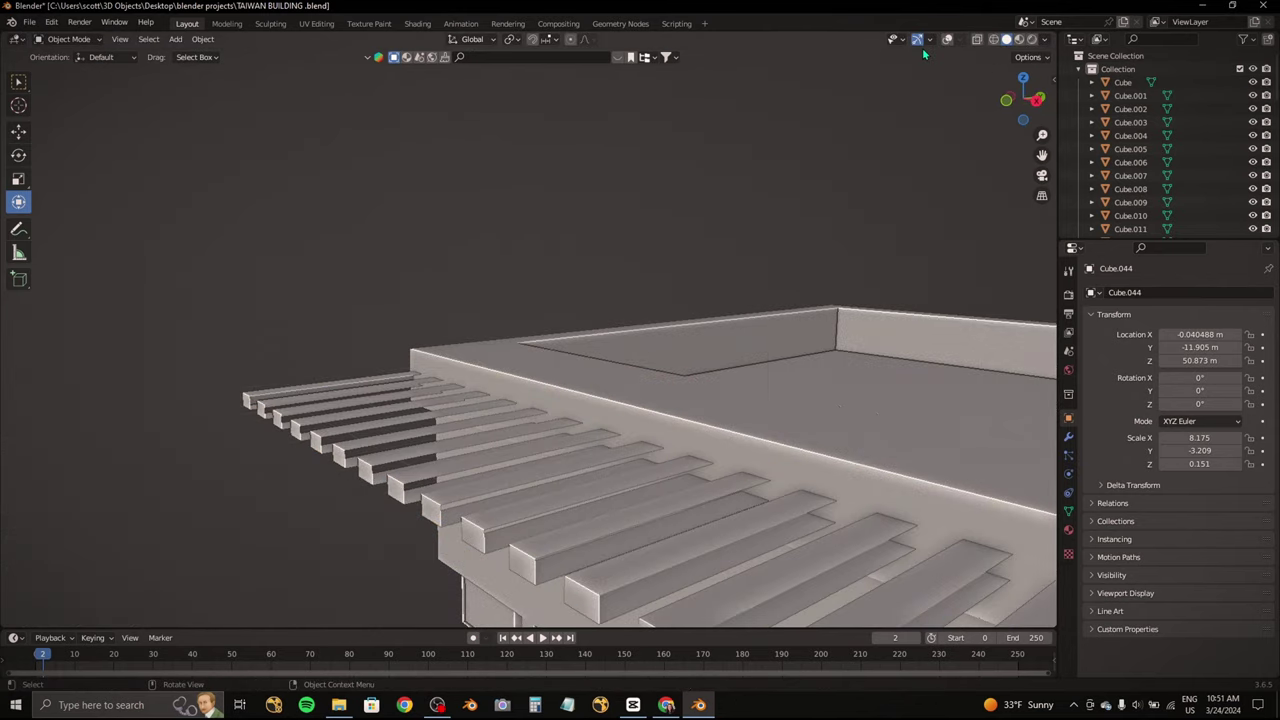
middle_drag(700, 400, 560, 430)
click(480, 440)
drag(520, 432, 477, 447)
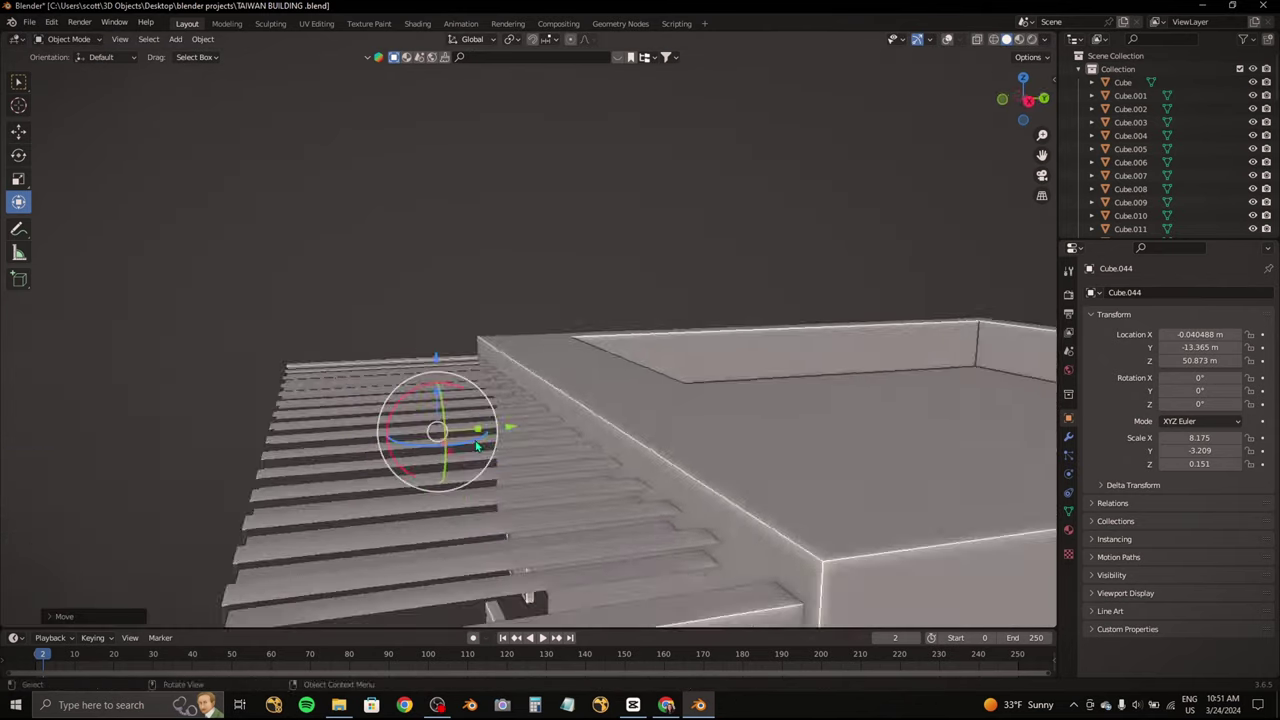
middle_drag(477, 447, 580, 302)
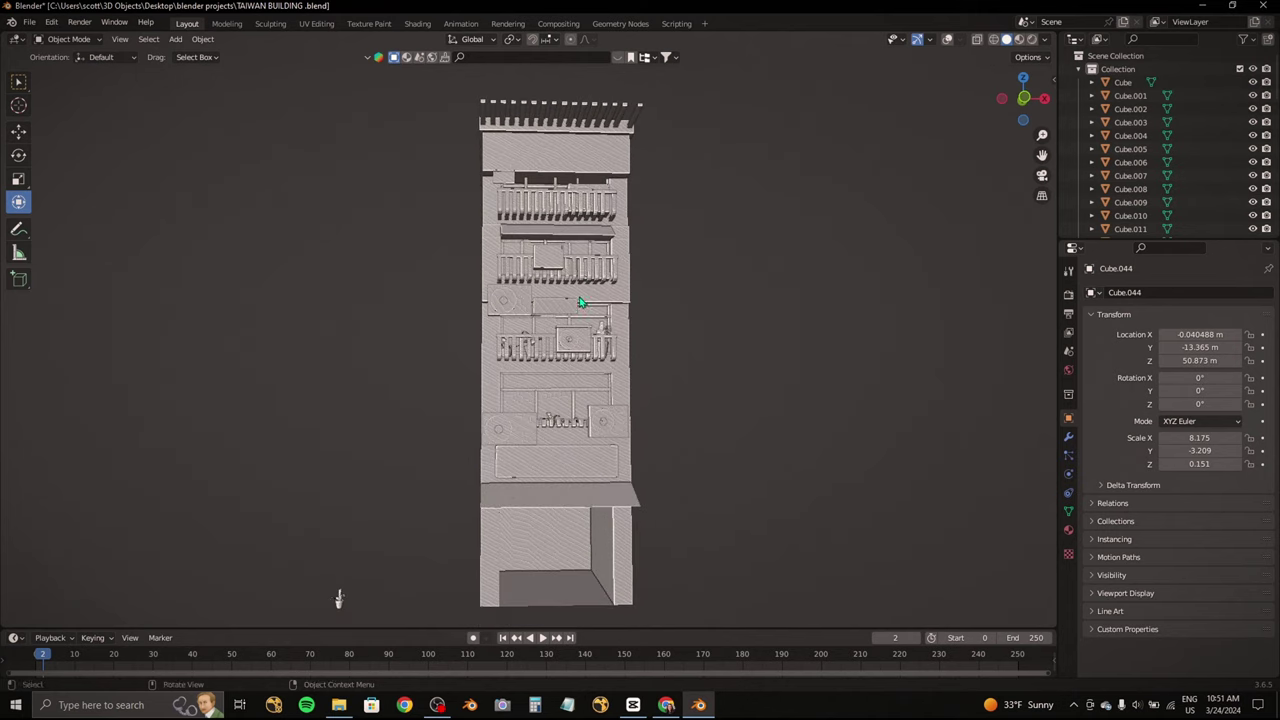
click(666, 704)
click(666, 704)
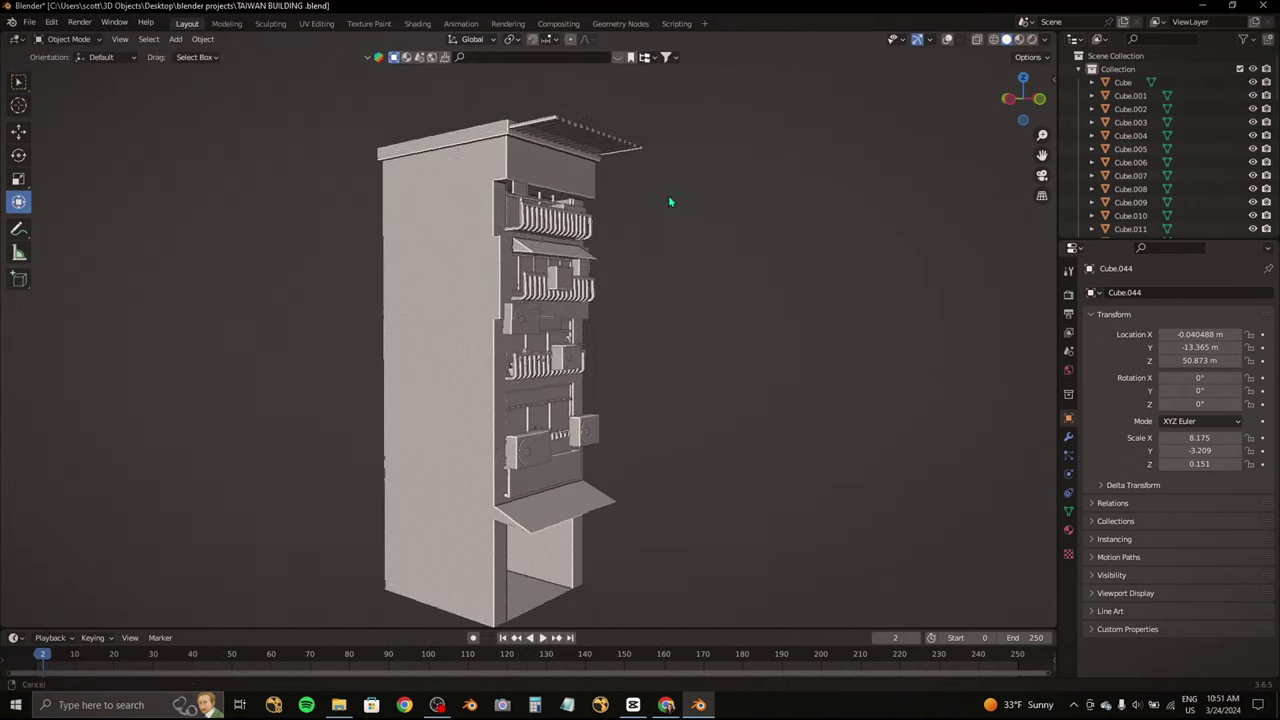
scroll(671, 200, up, 5)
middle_drag(603, 251, 590, 365)
mouse_move(590, 365)
mouse_down()
mouse_move(512, 356)
mouse_move(528, 358)
mouse_up()
Step: Add a new cube at the roof edge and flatten it along Z
click(175, 39)
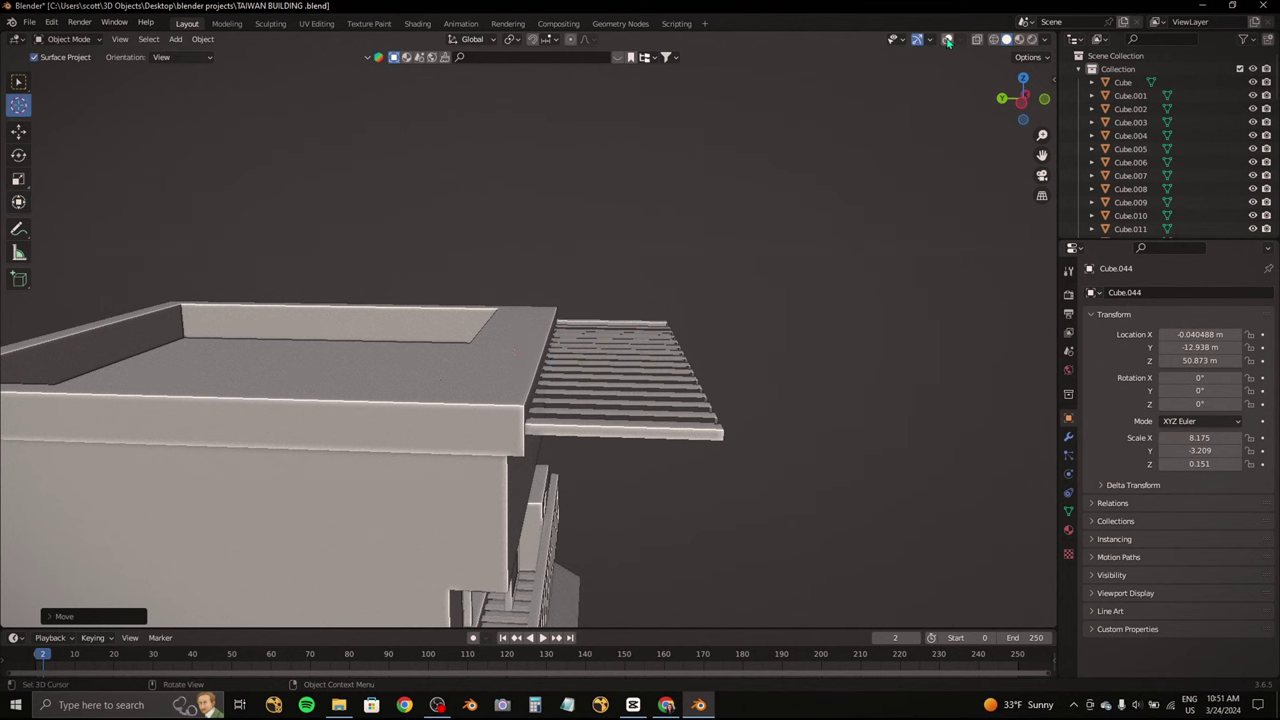
key(shift+a)
click(500, 289)
middle_drag(500, 289, 500, 330)
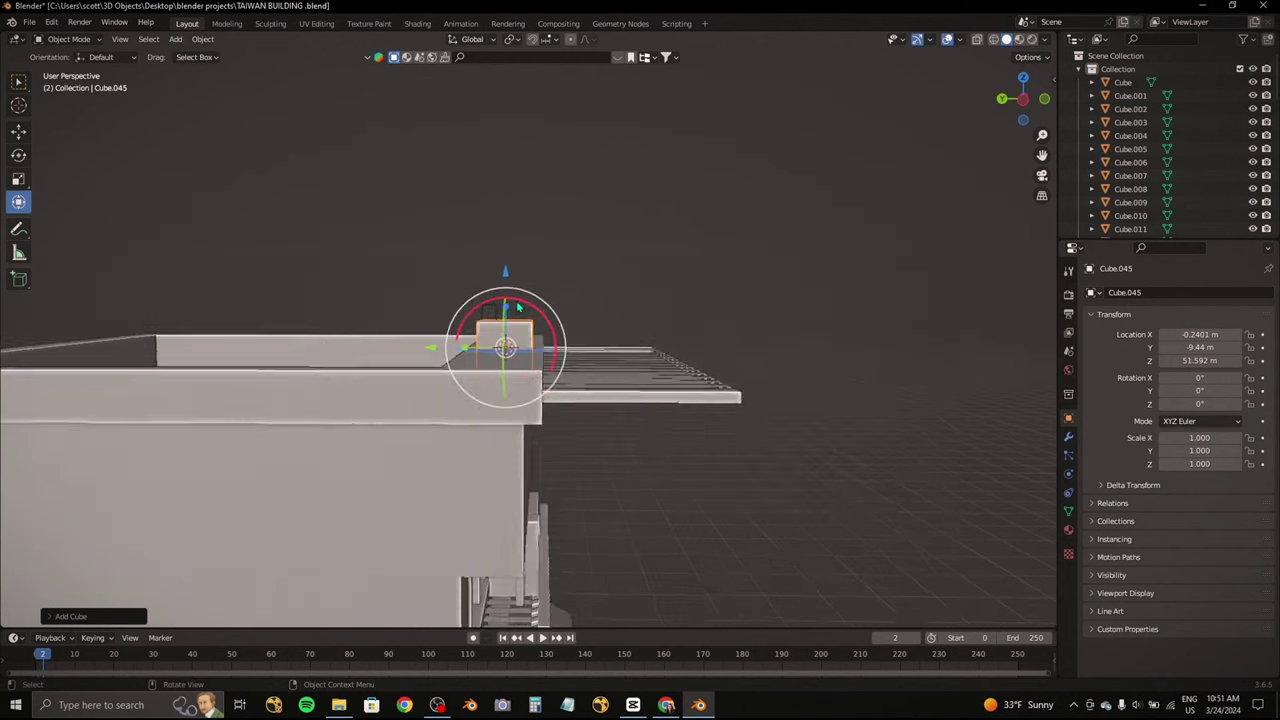
key(s)
key(z)
click(496, 345)
Step: Tilt the awning about 7.5° around X and lower it slightly
click(620, 380)
key(r)
key(x)
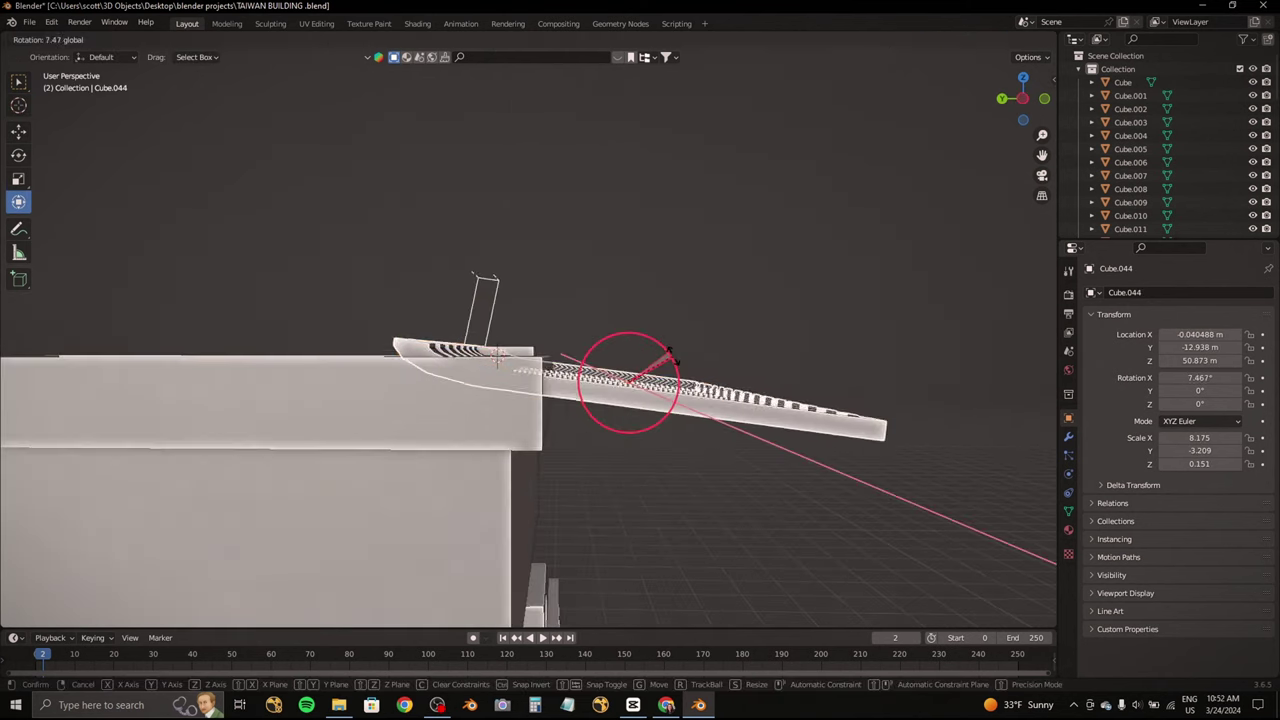
key(Return)
key(g)
key(z)
click(625, 340)
Step: In top view, stretch the flat cube along X across the roof width
middle_drag(625, 340, 623, 338)
click(623, 338)
scroll(455, 356, down, 8)
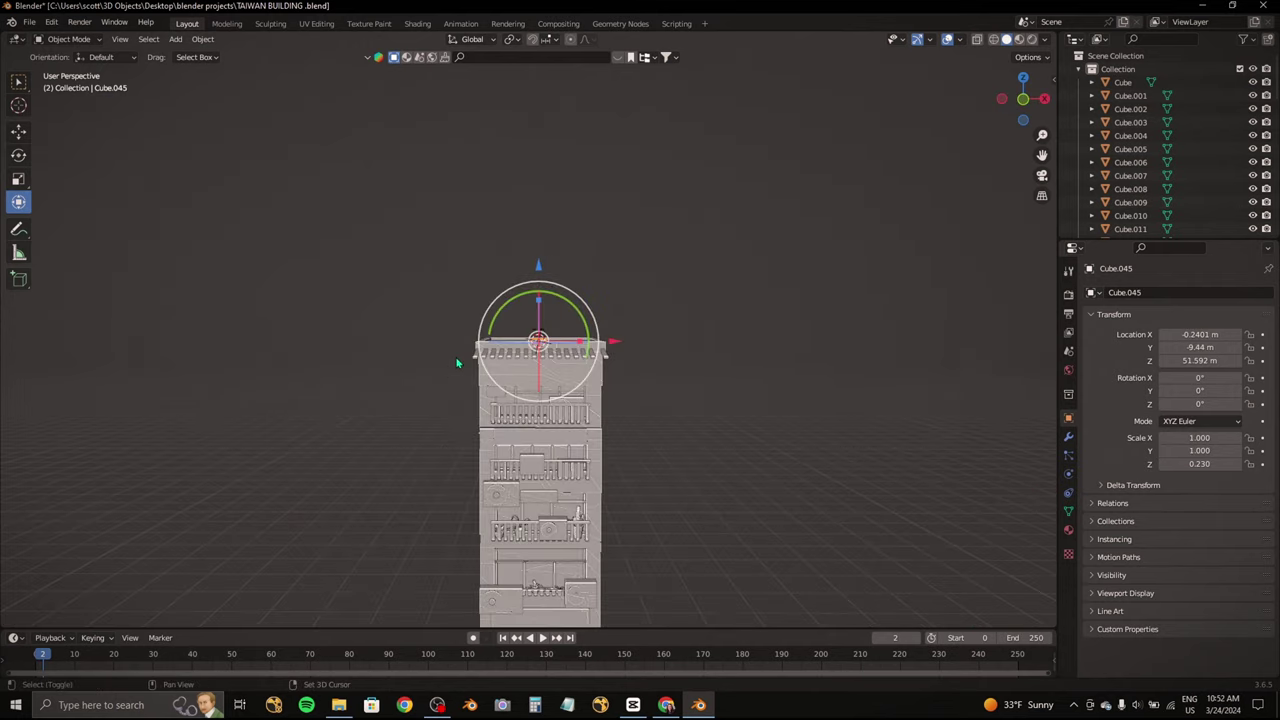
mouse_move(455, 356)
middle_down()
mouse_move(301, 268)
mouse_move(625, 342)
middle_up()
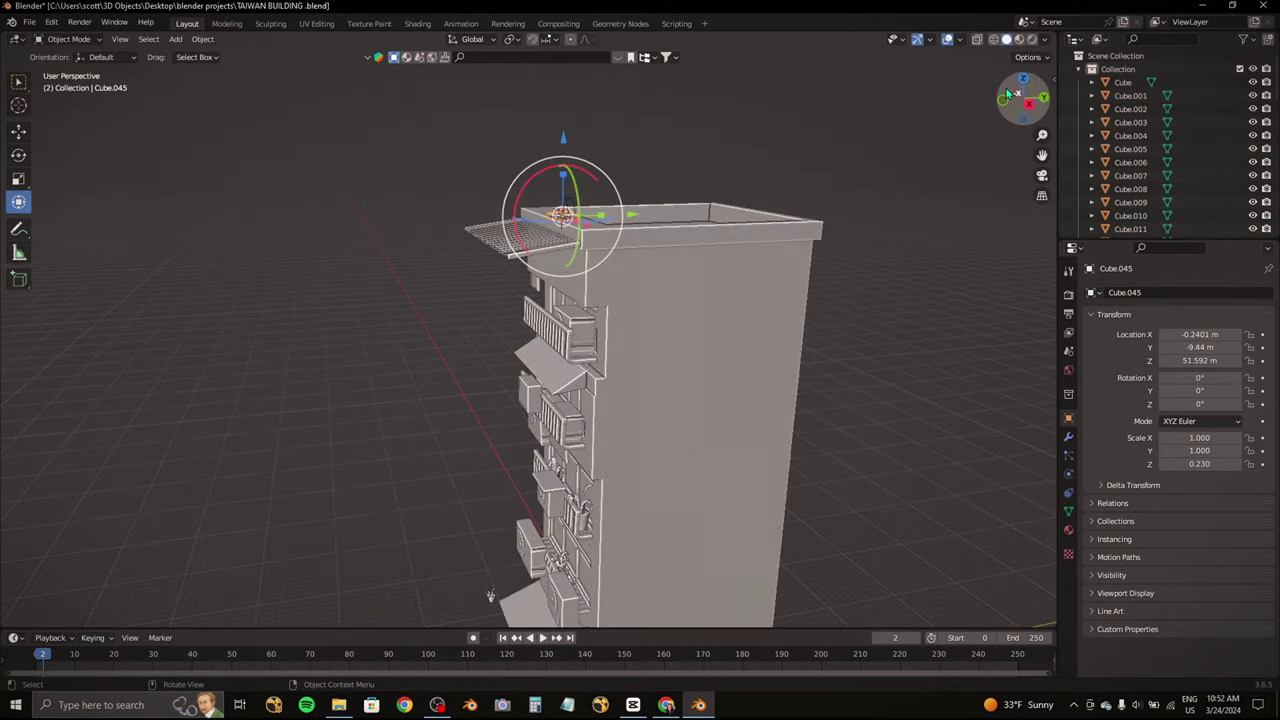
key(KP_7)
key(s)
key(x)
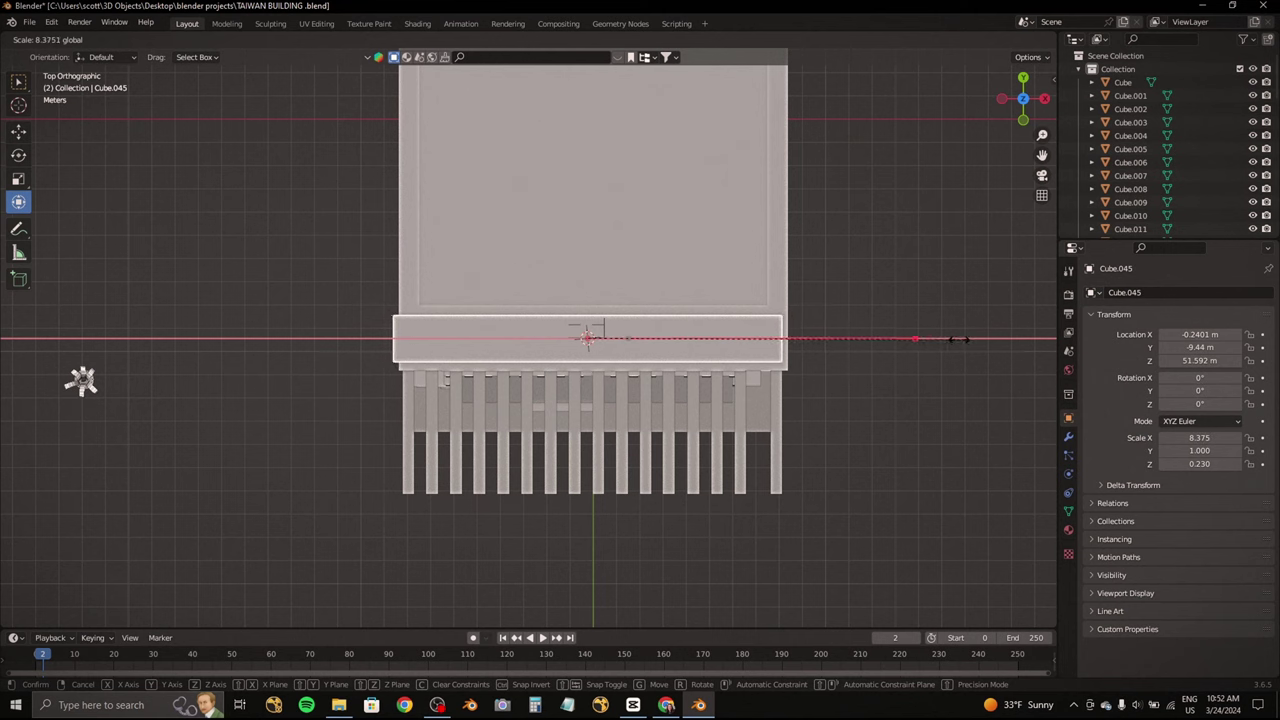
Step: Deepen the slab along Y and move it out over the awning
key(s)
key(y)
click(607, 250)
key(g)
key(y)
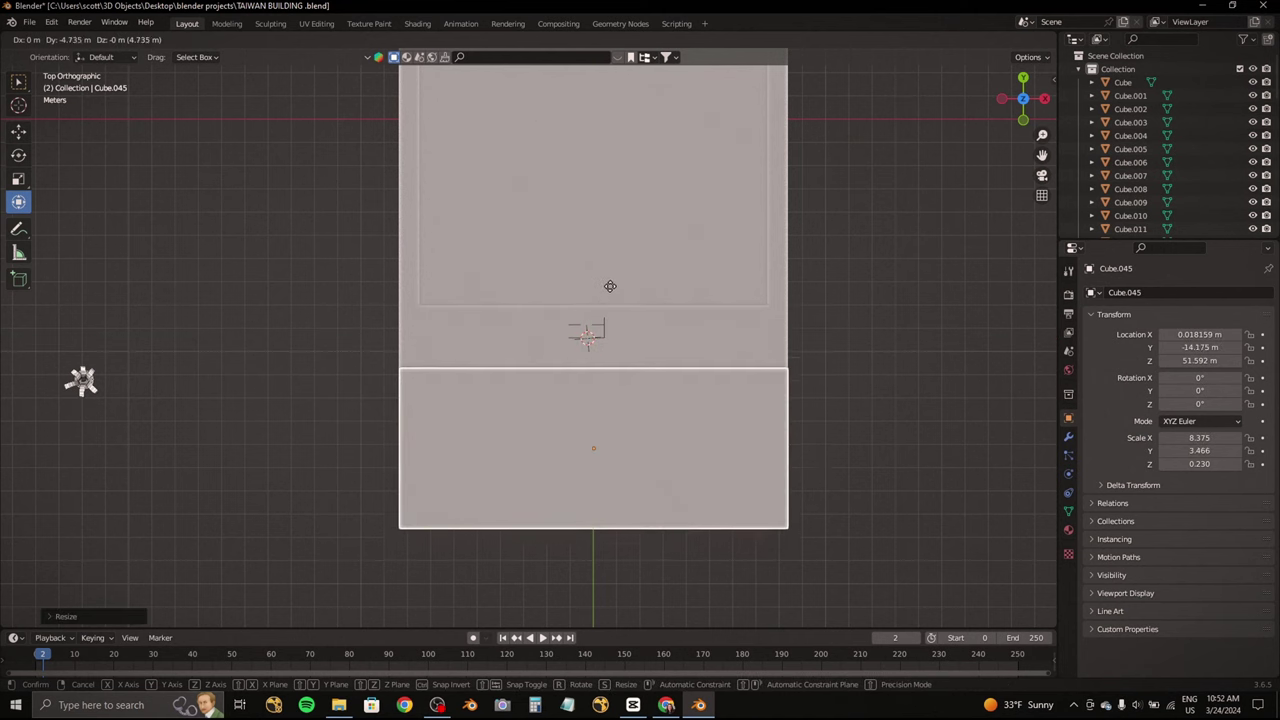
click(606, 286)
mouse_move(606, 286)
middle_down()
mouse_move(749, 166)
mouse_move(640, 200)
middle_up()
Step: Thin the slab, tilt it around X, and reposition it along Y
key(s)
key(z)
click(600, 200)
key(r)
key(x)
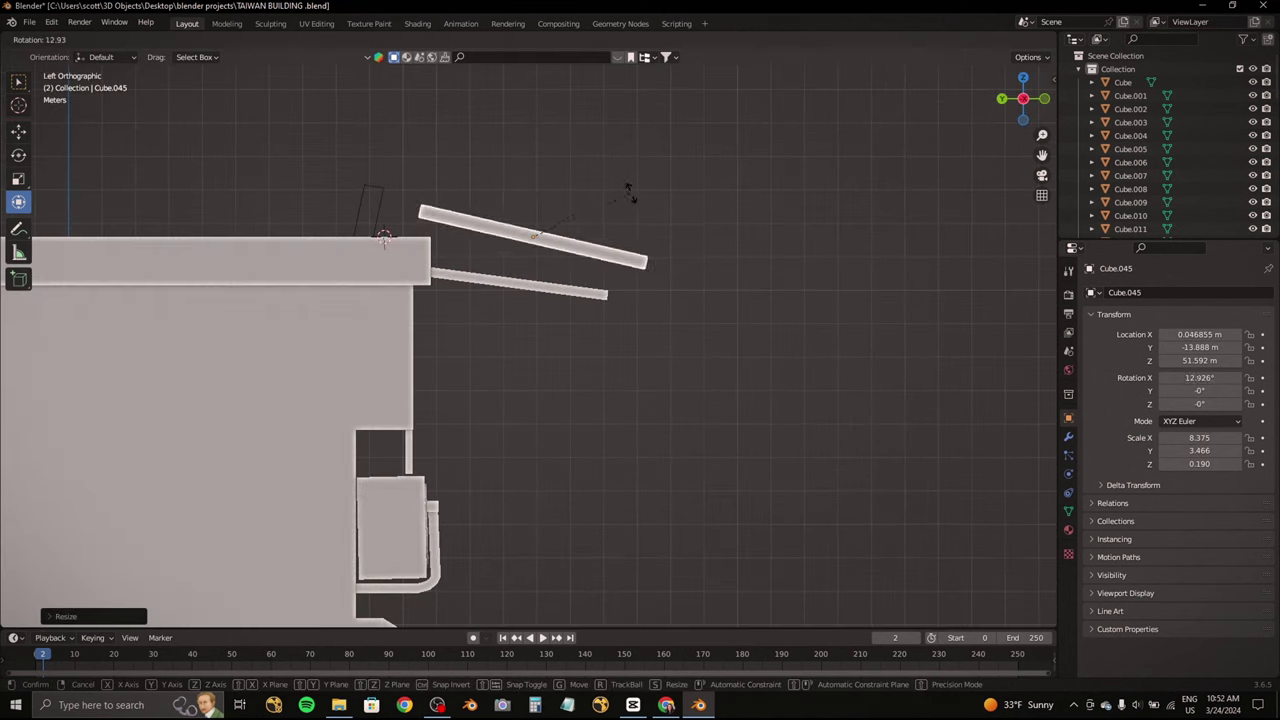
scroll(631, 201, up, 2)
key(g)
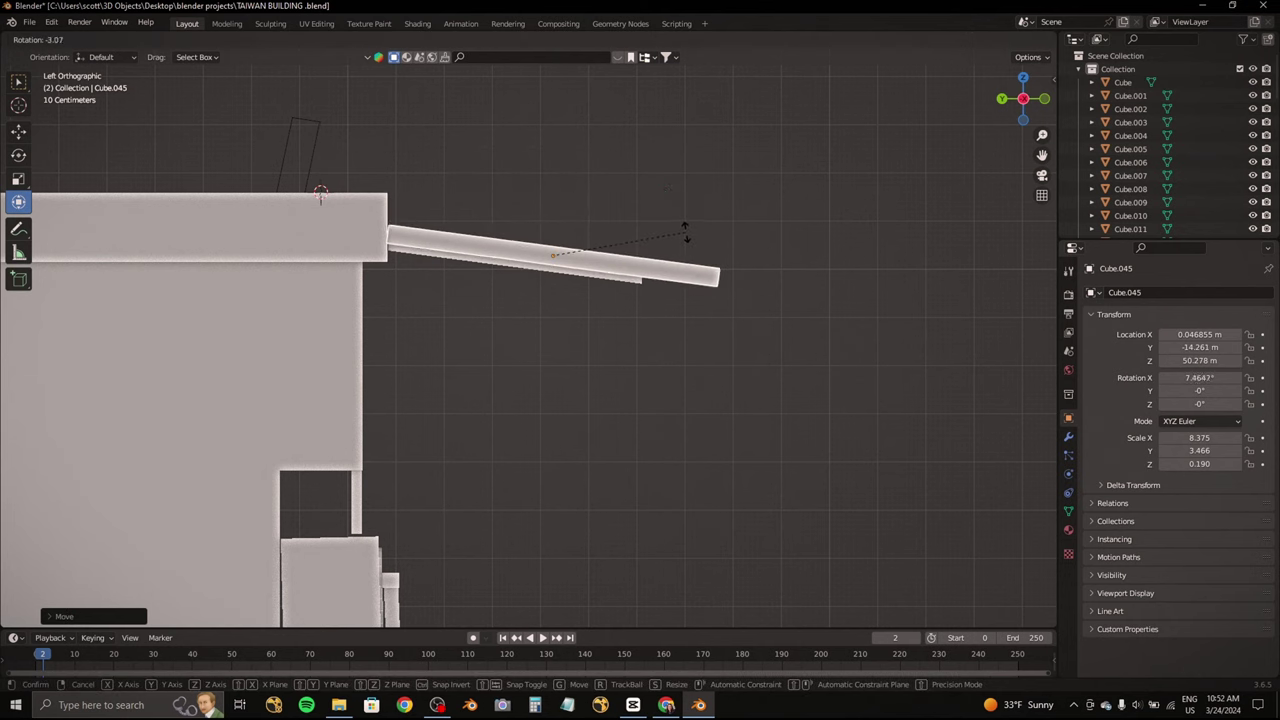
click(686, 225)
key(r)
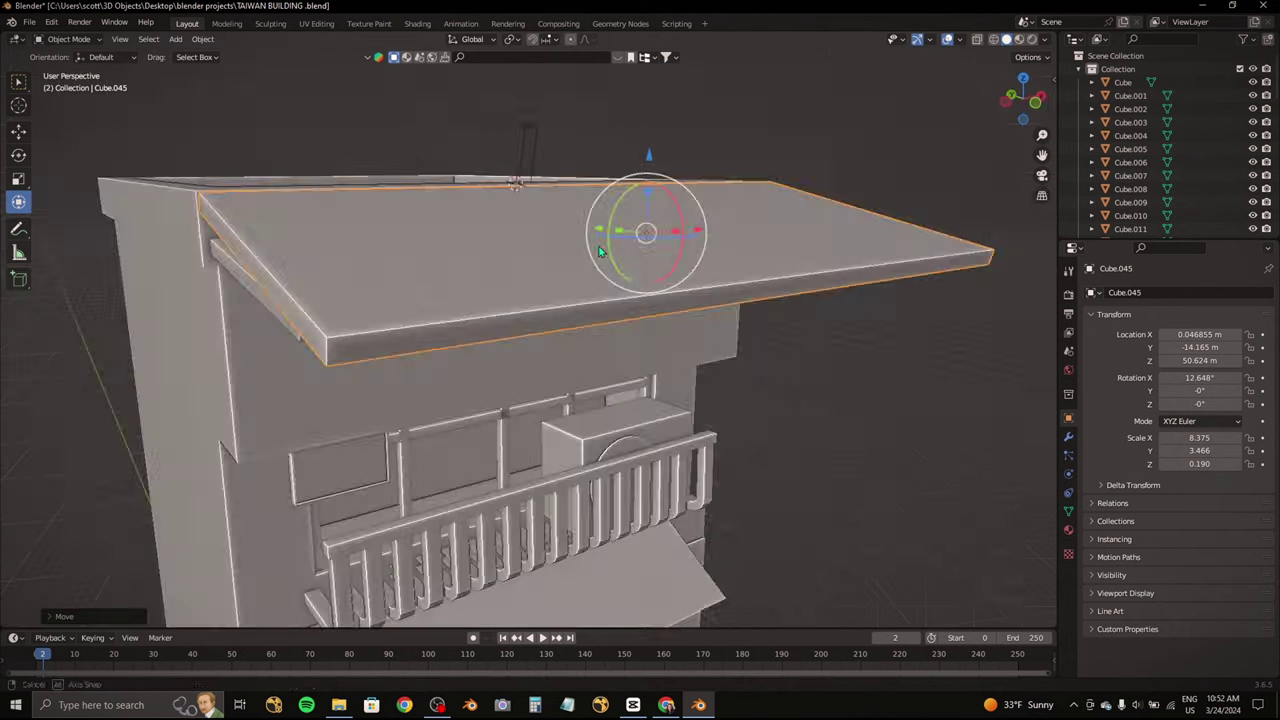
middle_drag(689, 225, 568, 244)
scroll(600, 200, up, 3)
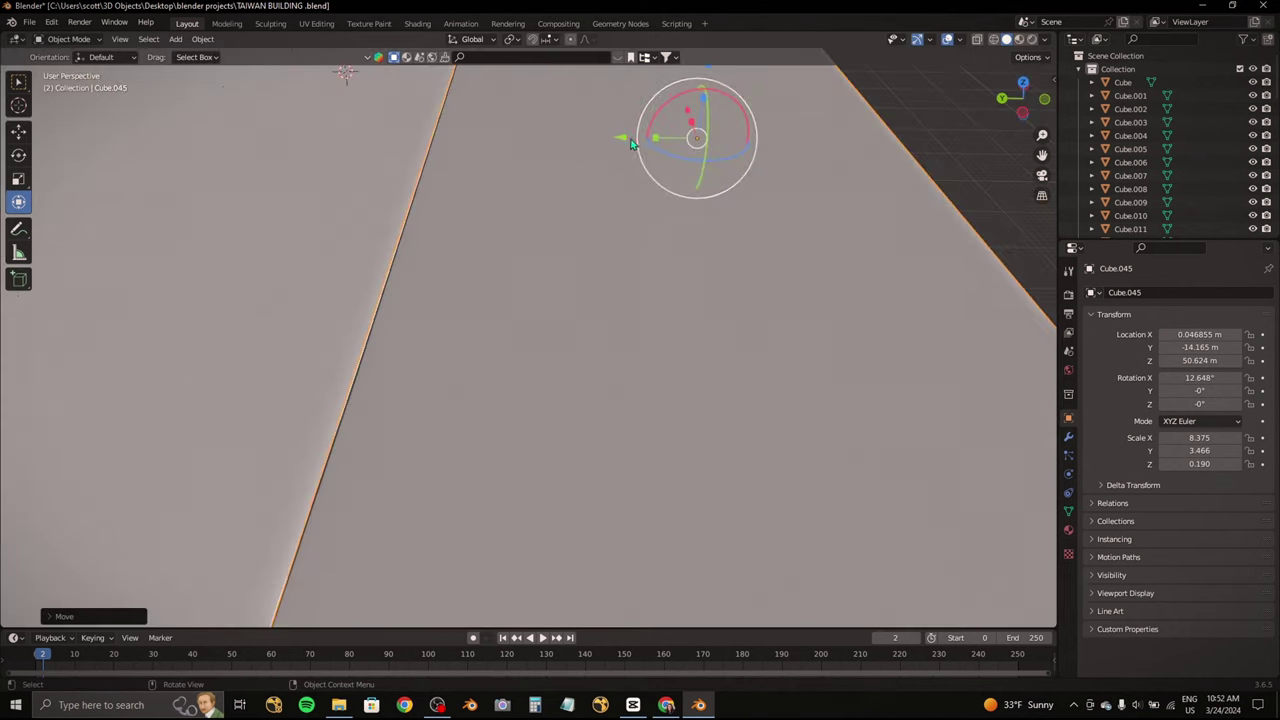
key(y)
scroll(626, 143, down, 5)
middle_drag(626, 143, 633, 140)
Step: Shorten the slab's depth, ease its tilt, and raise it along Z
key(s)
key(y)
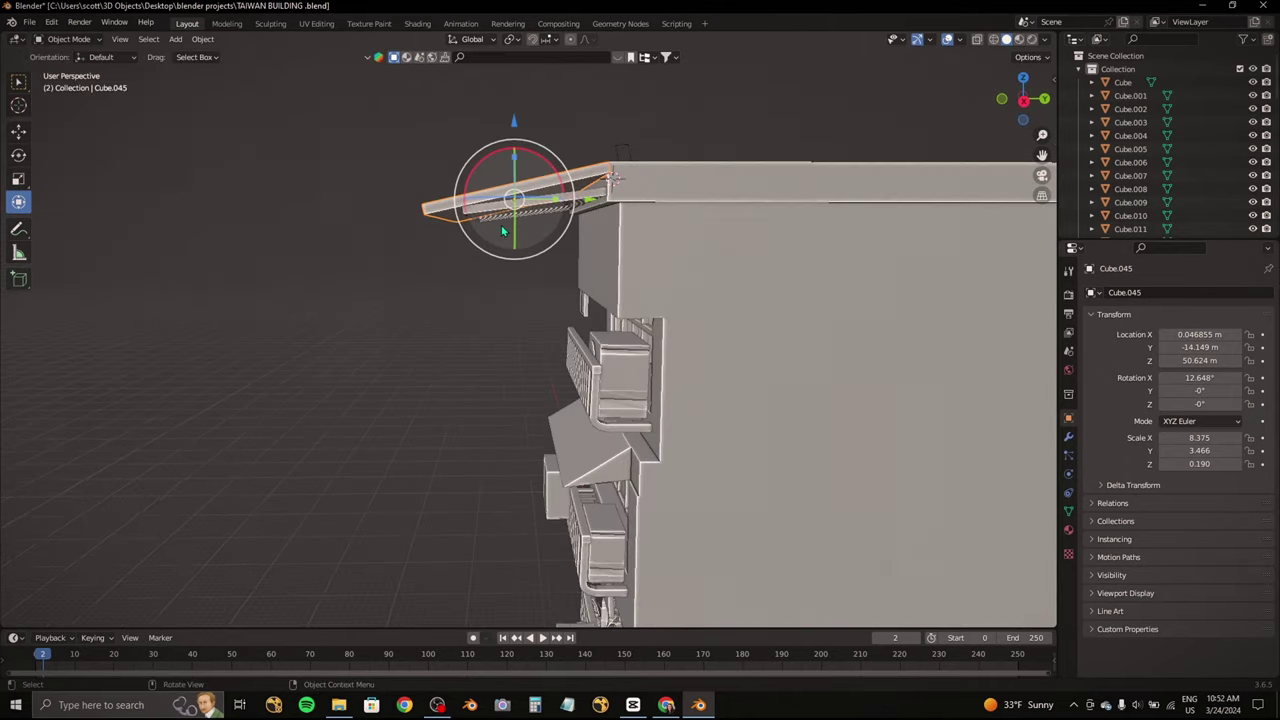
scroll(633, 140, up, 4)
click(633, 140)
scroll(600, 200, up, 3)
key(g)
key(y)
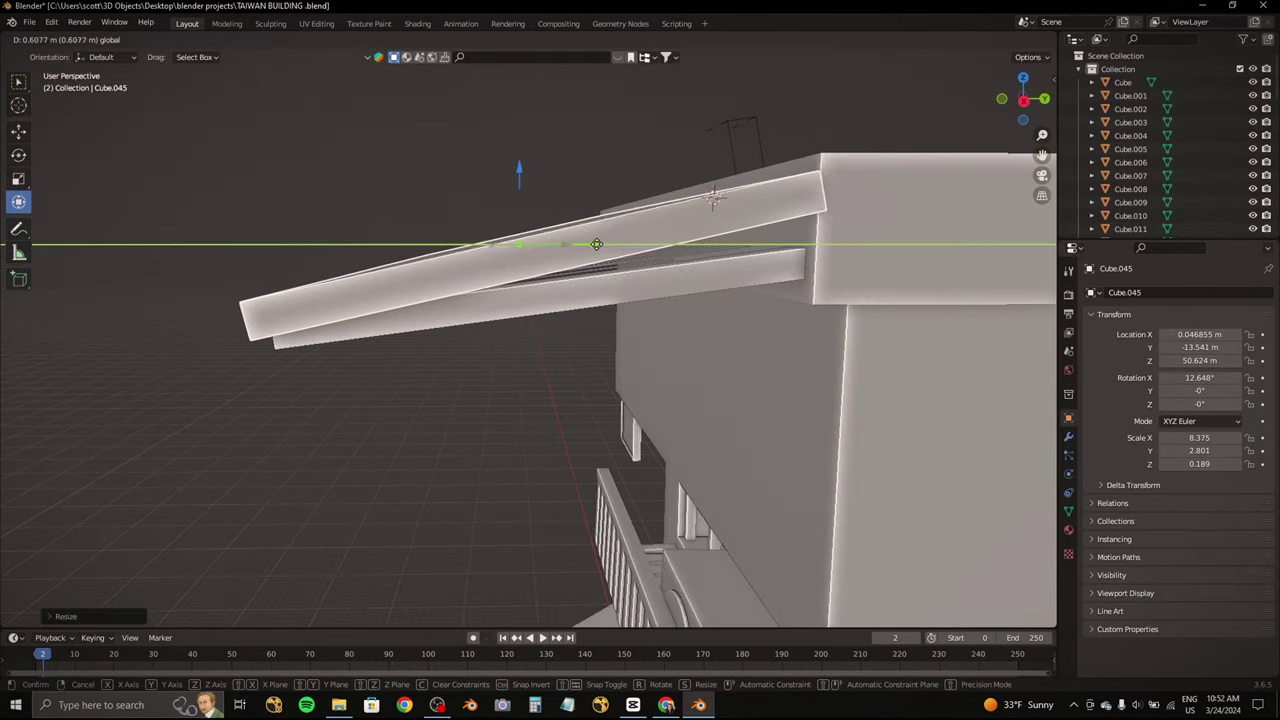
scroll(596, 244, up, 4)
mouse_move(603, 271)
middle_down()
mouse_move(532, 276)
mouse_move(598, 254)
middle_up()
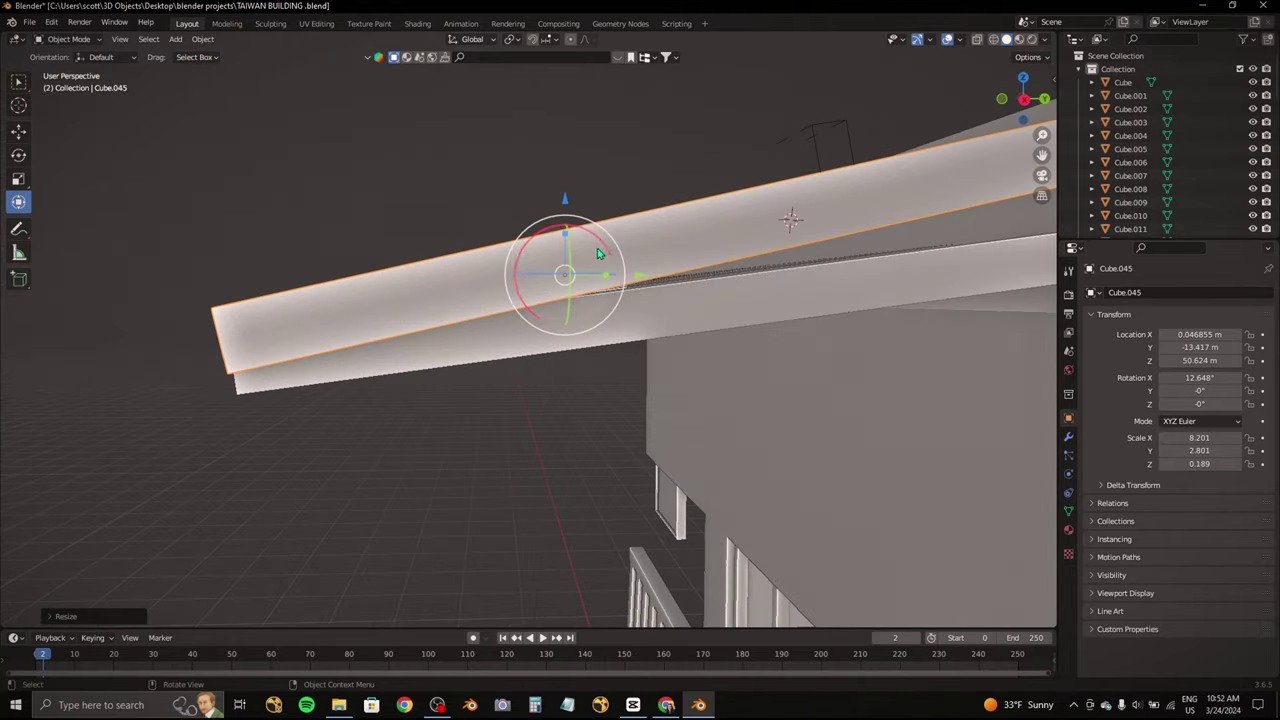
drag(598, 254, 590, 262)
mouse_move(590, 262)
middle_down()
mouse_move(500, 230)
mouse_move(571, 215)
mouse_move(577, 289)
mouse_move(485, 320)
middle_up()
key(g)
key(z)
click(490, 207)
Step: Fine-tune the slab's depth and Y position to 8.201 × 2.913 × 0.189 at Z 50.713 m
key(g)
key(y)
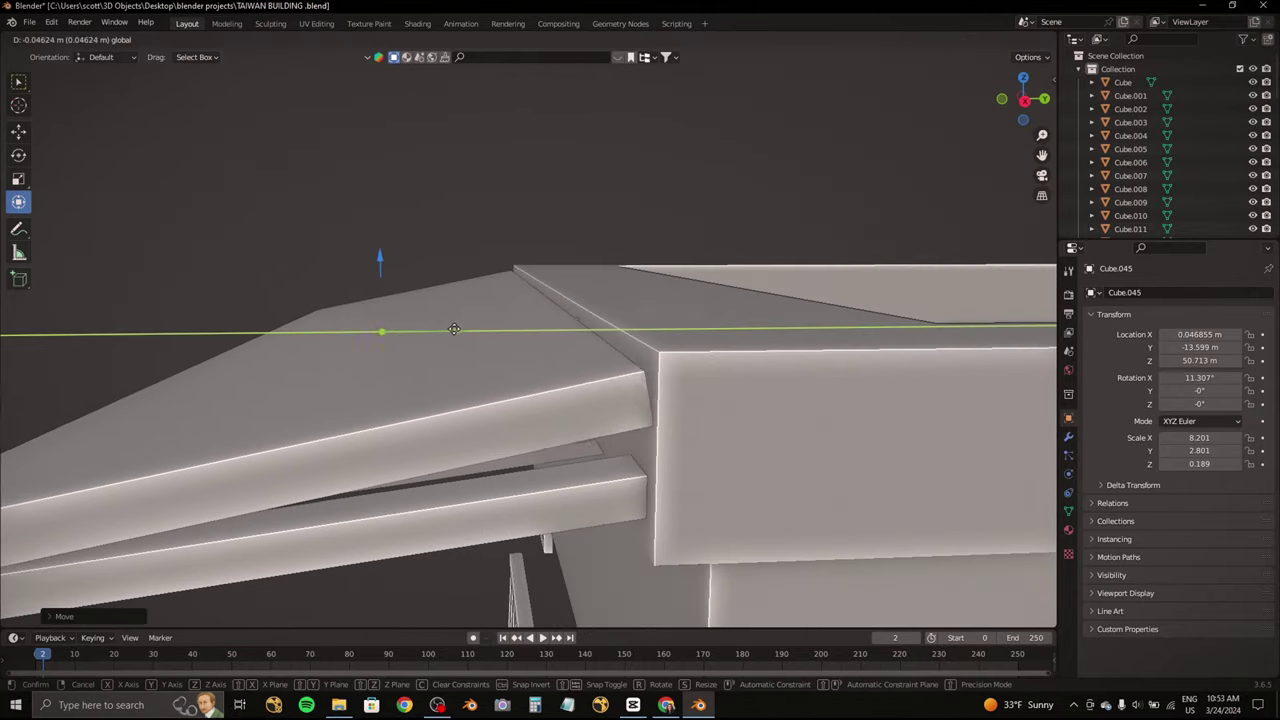
click(454, 329)
key(s)
key(y)
click(451, 329)
key(g)
key(y)
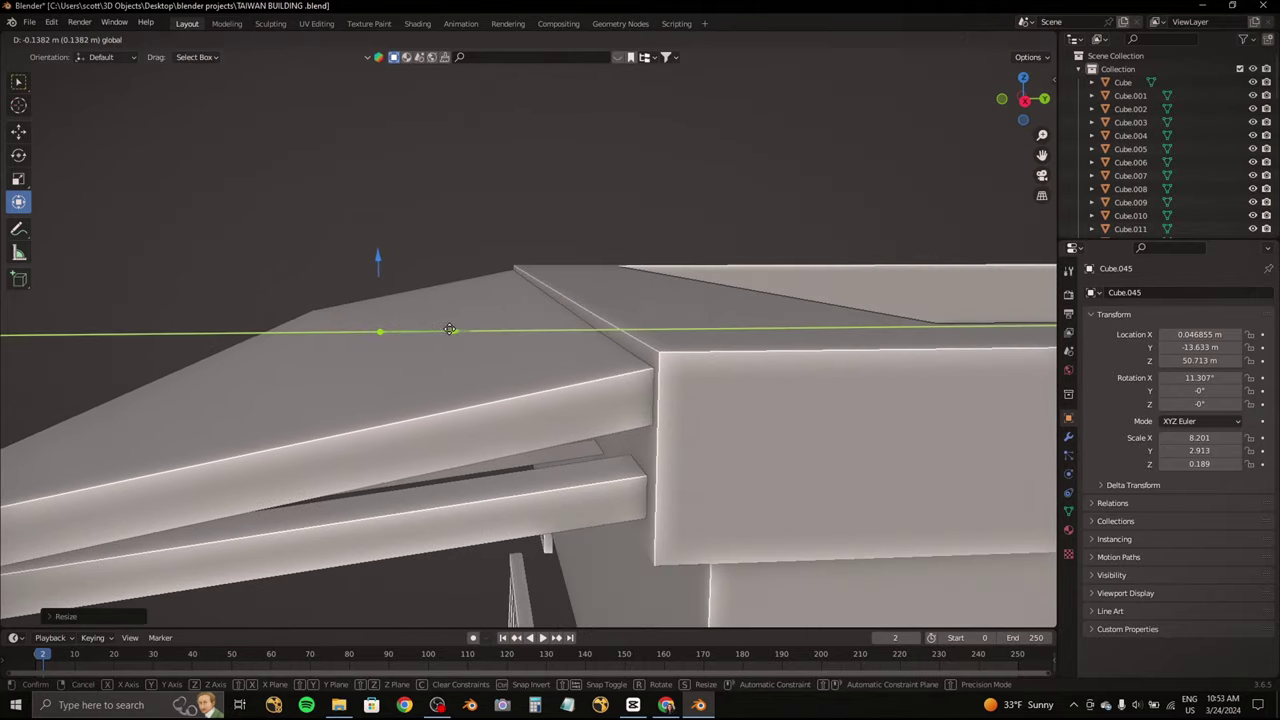
click(449, 329)
scroll(449, 329, down, 5)
mouse_move(449, 329)
middle_down()
mouse_move(496, 302)
mouse_move(506, 232)
mouse_move(530, 228)
middle_up()
scroll(496, 302, down, 3)
mouse_move(550, 338)
middle_down()
mouse_move(451, 357)
mouse_move(534, 349)
mouse_move(553, 479)
middle_up()
scroll(494, 354, up, 2)
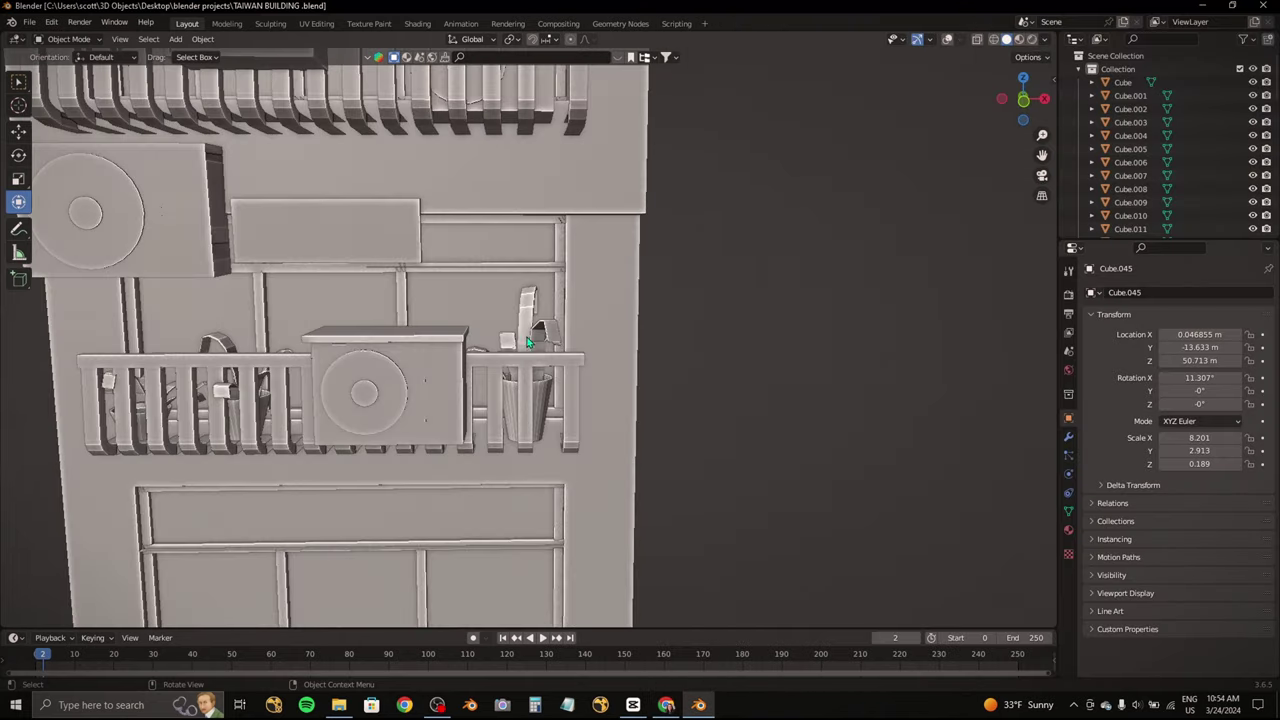
Step: Move the potted plant up onto the building's roof
click(1015, 77)
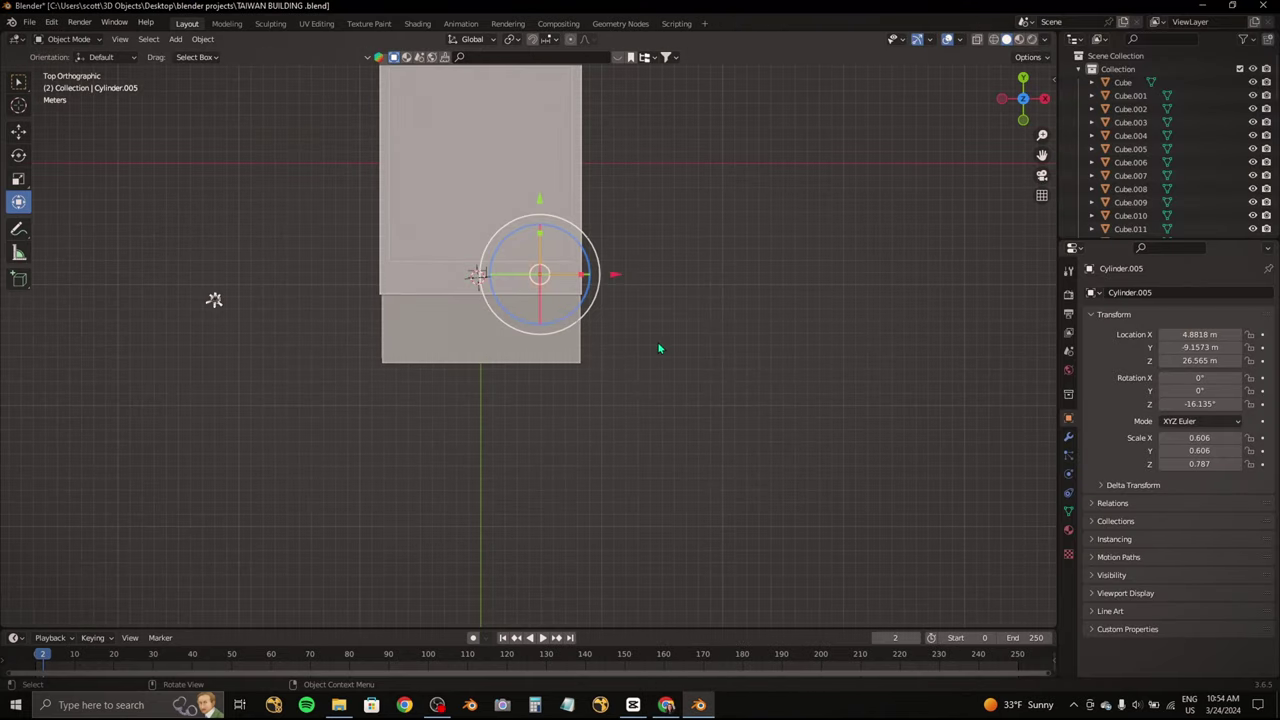
click(1026, 120)
key(g)
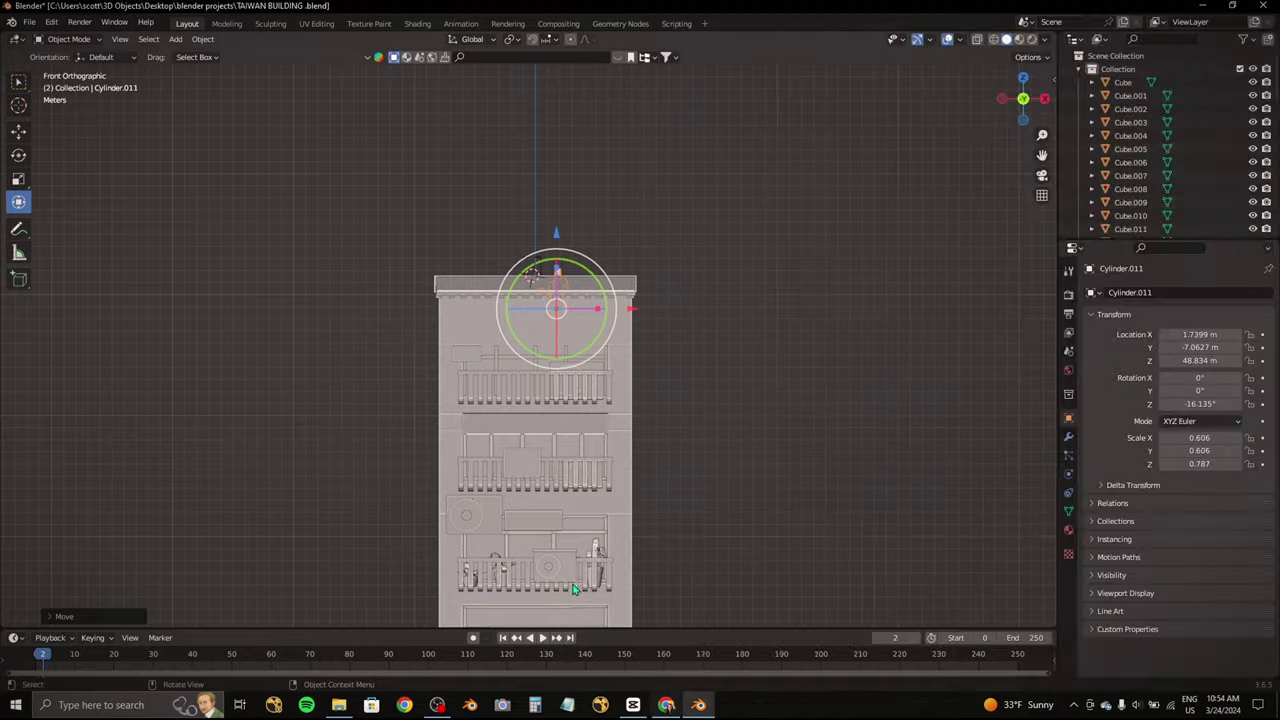
middle_drag(614, 379, 600, 420)
click(666, 704)
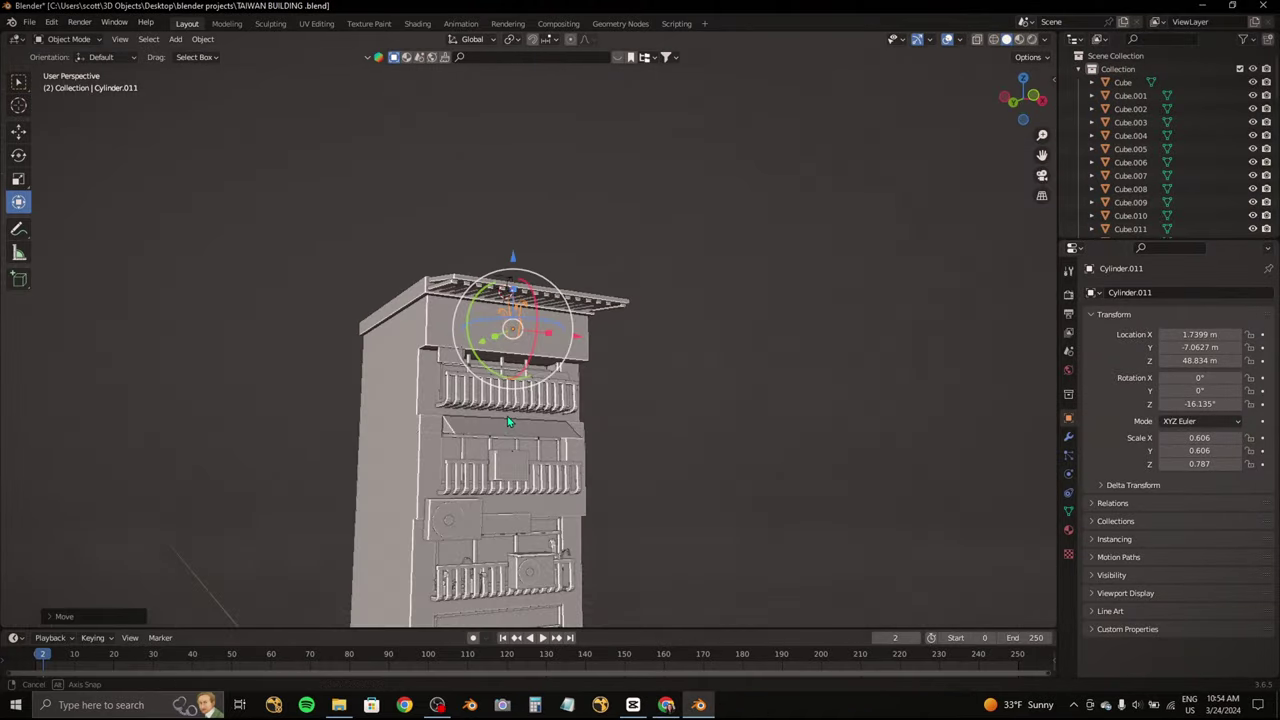
middle_drag(507, 416, 520, 500)
scroll(600, 400, up, 5)
Step: Place the pot in the roof corner along X and scale it to about double size
key(g)
key(x)
click(788, 431)
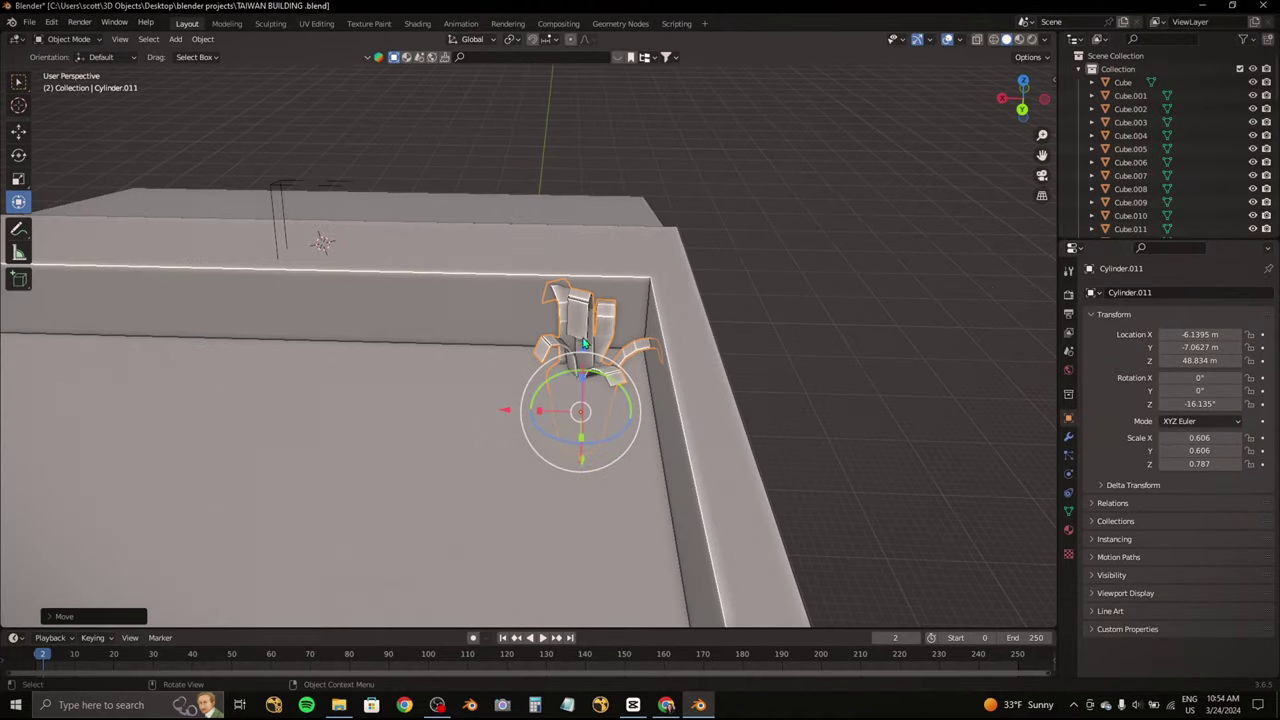
key(s)
click(573, 270)
mouse_move(573, 270)
middle_down()
mouse_move(655, 269)
mouse_move(614, 284)
middle_up()
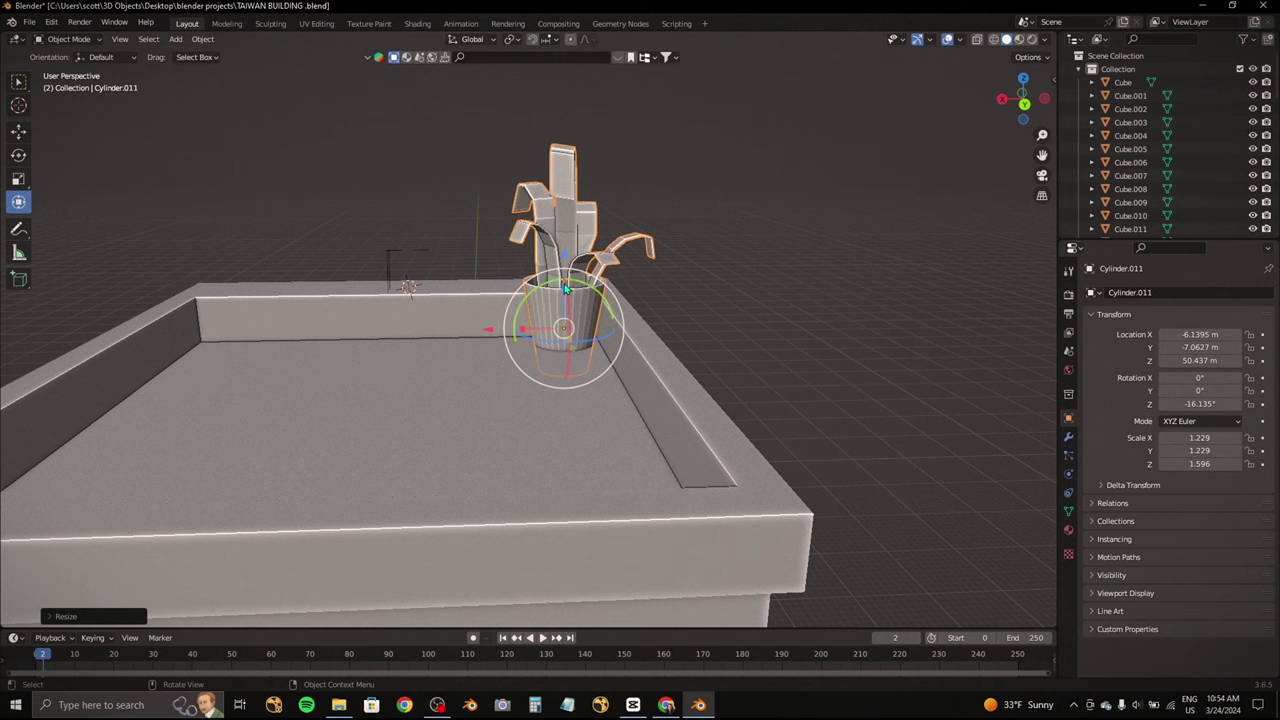
Step: Duplicate the plant onto the roof and rotate the copy in top view
key(shift+d)
click(749, 180)
key(KP_7)
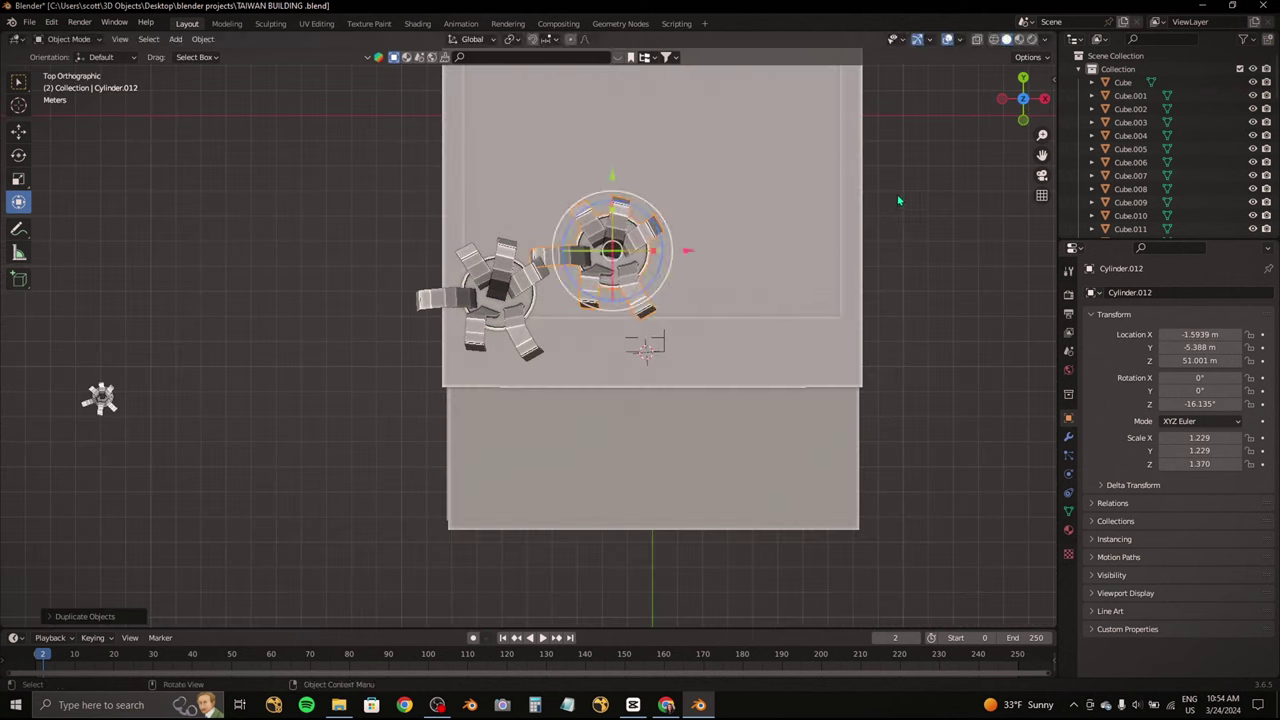
key(g)
click(745, 200)
key(r)
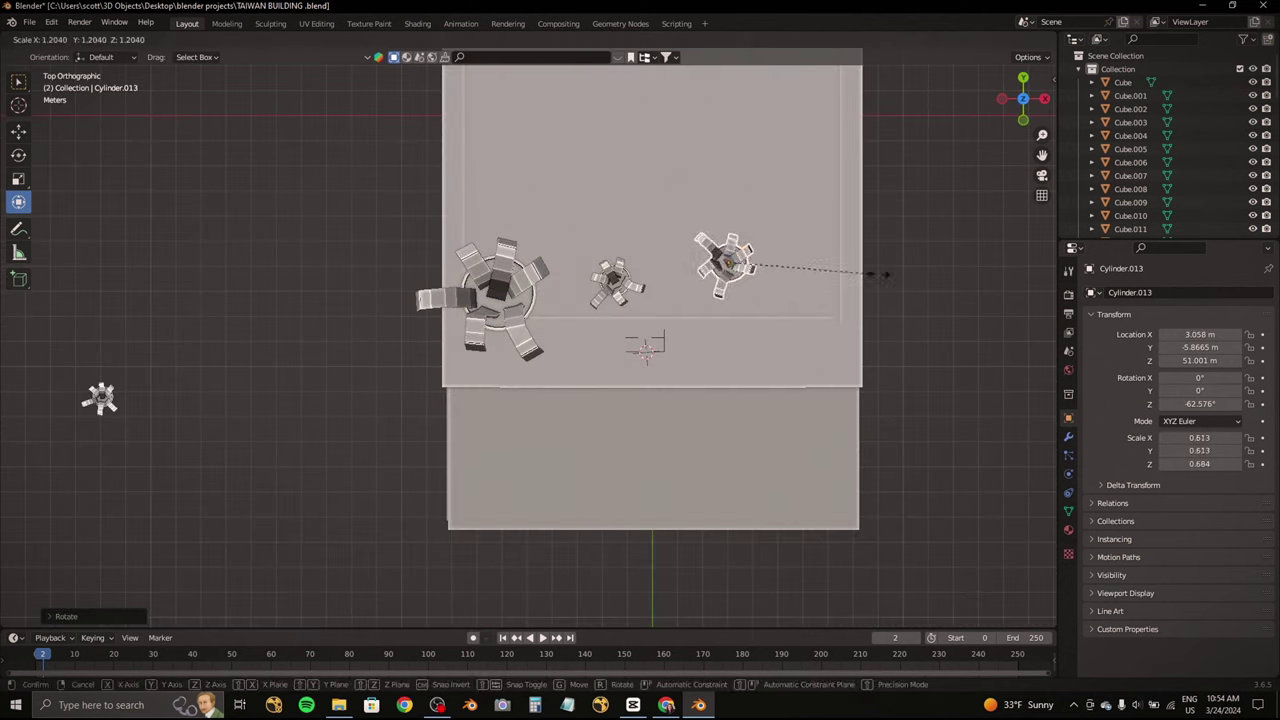
click(881, 277)
Step: Add more plant copies and move them along the roof edges
key(shift+d)
click(810, 324)
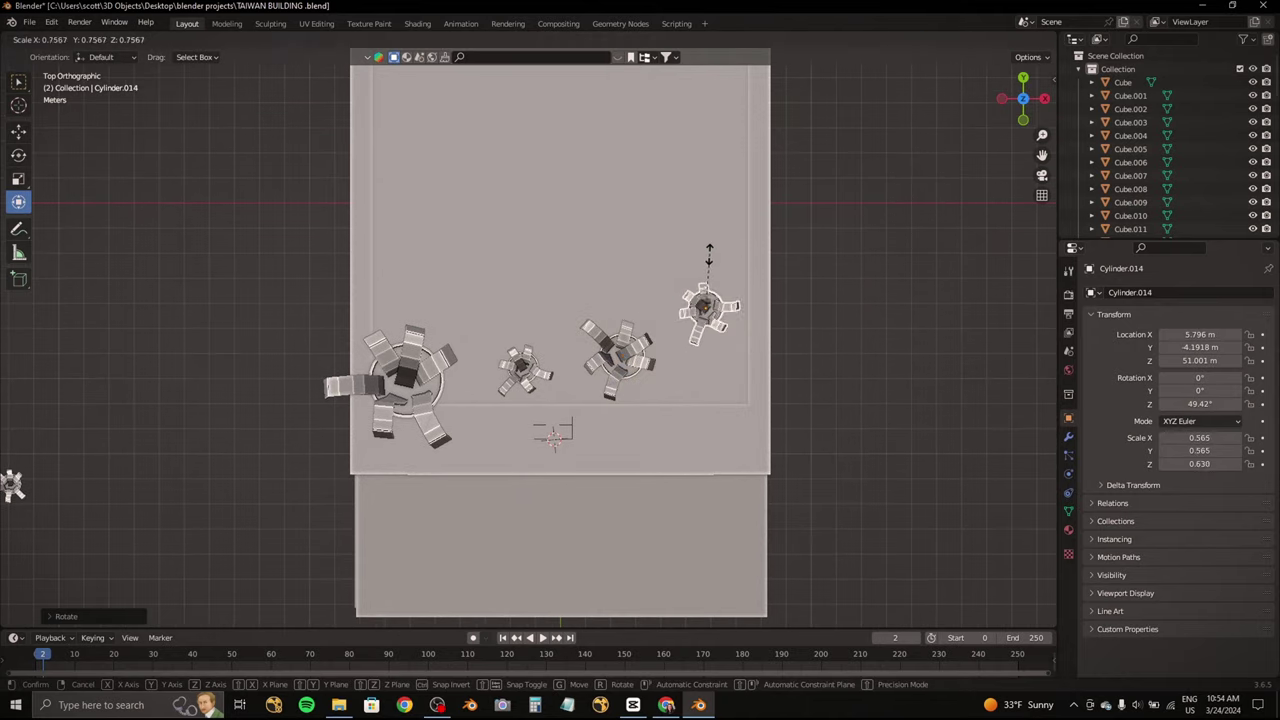
click(910, 134)
shift+middle_drag(728, 227, 650, 405)
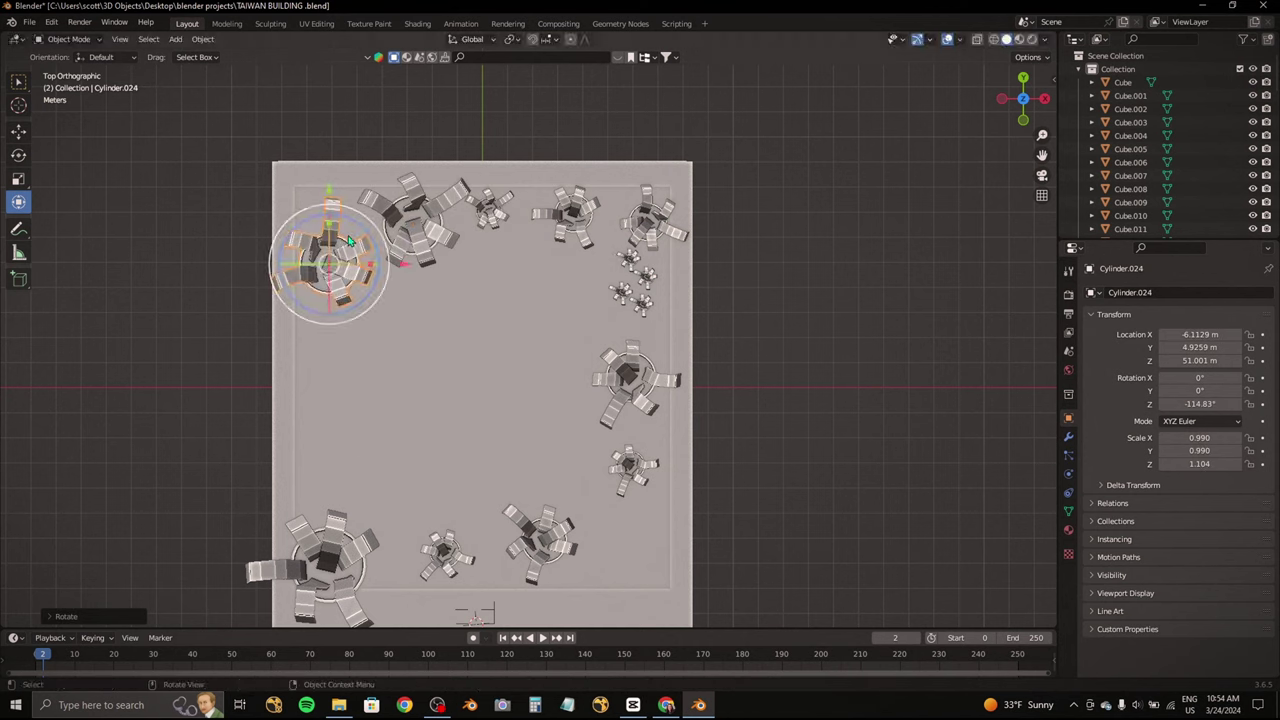
key(g)
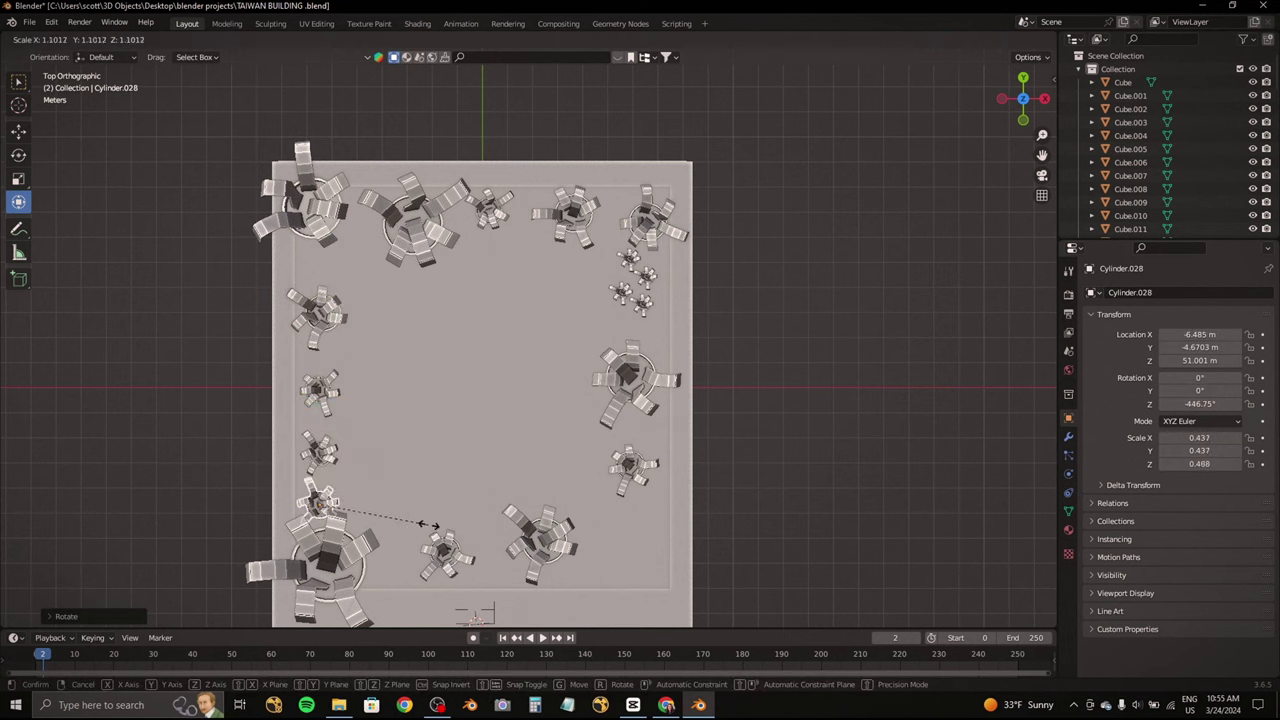
Step: Inspect the rooftop plants, then select the building body and switch to face editing
middle_drag(461, 521, 623, 315)
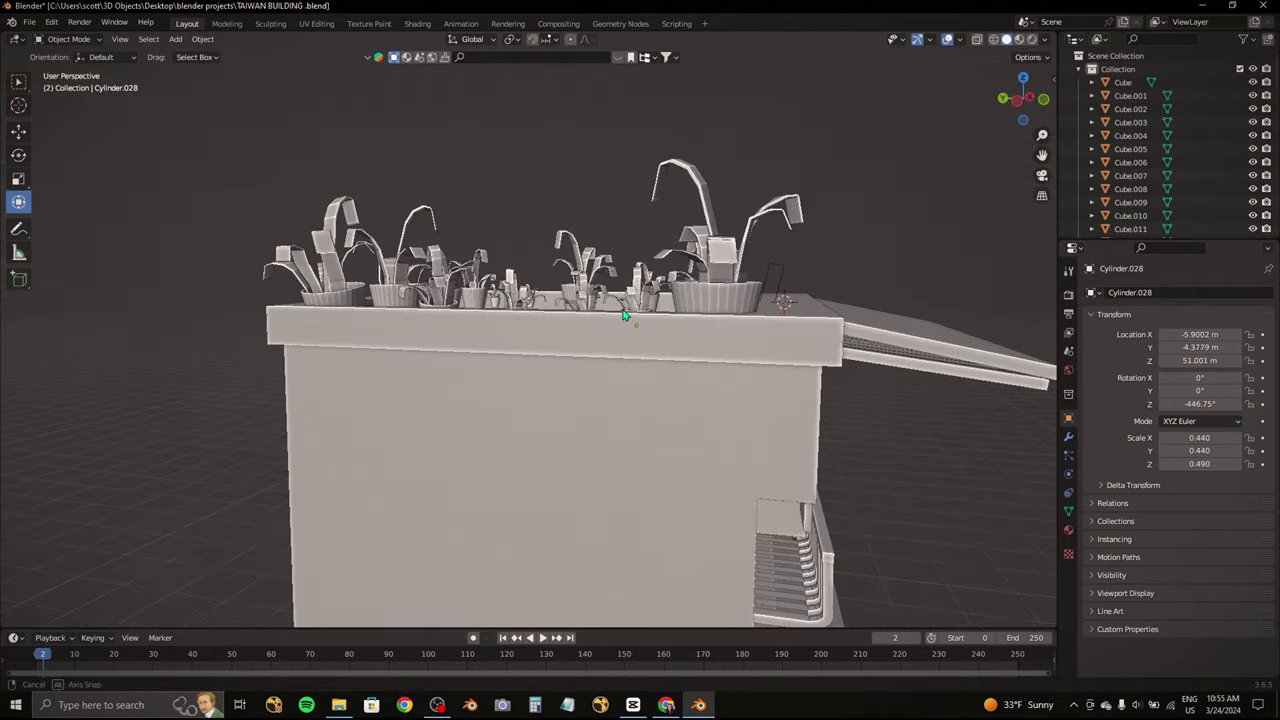
middle_drag(947, 42, 580, 205)
click(536, 216)
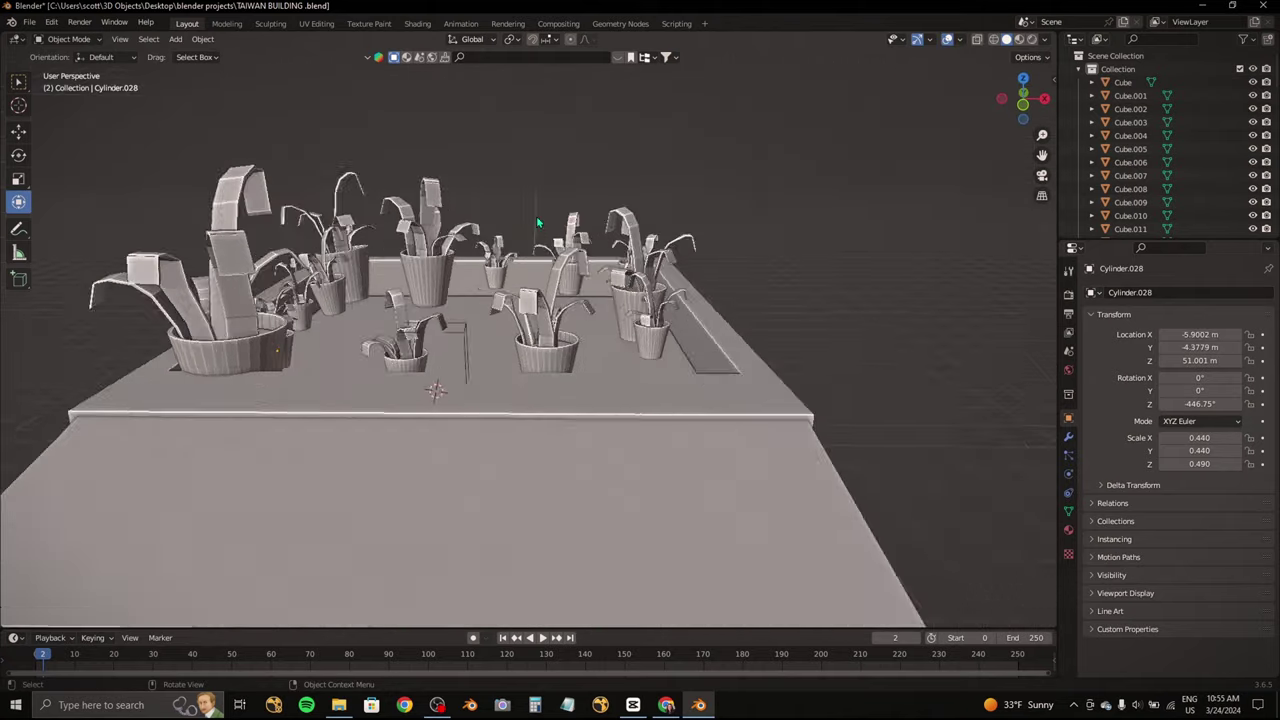
scroll(536, 216, up, 3)
click(74, 70)
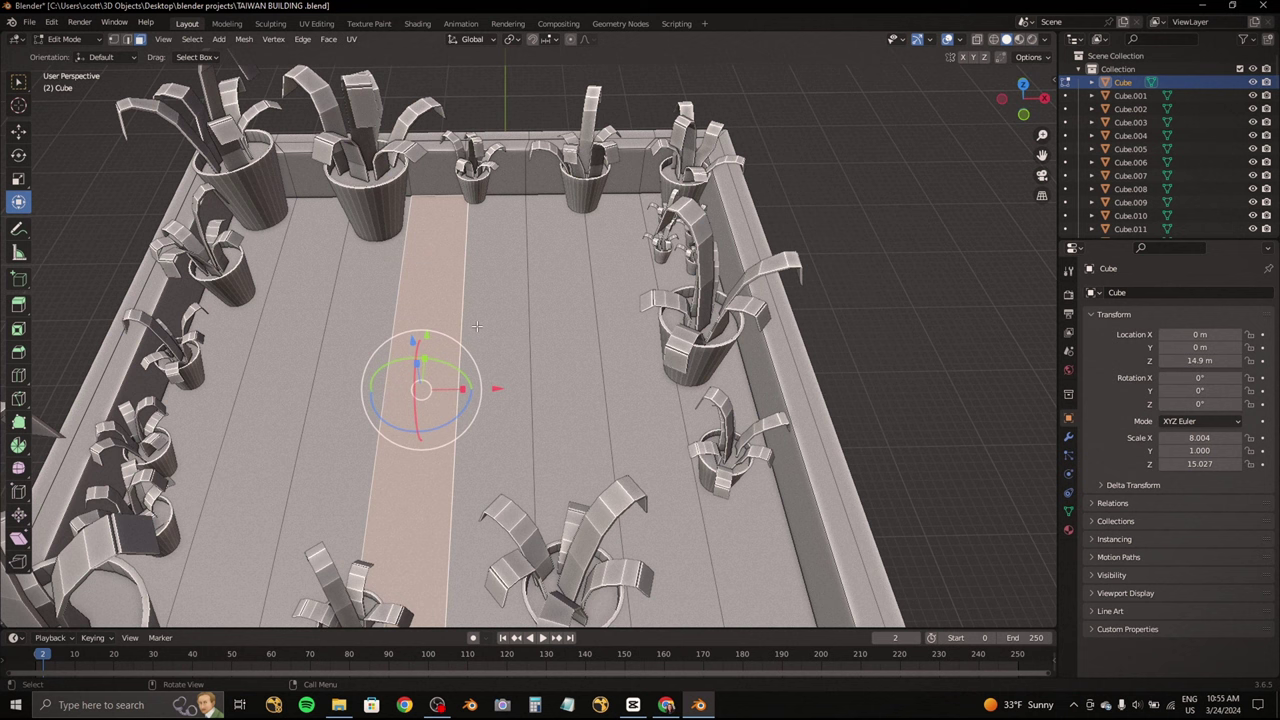
Step: Subdivide the rooftop floor twice and extrude a patch of faces upward into a box
right_click(584, 317)
click(584, 317)
key(shift+r)
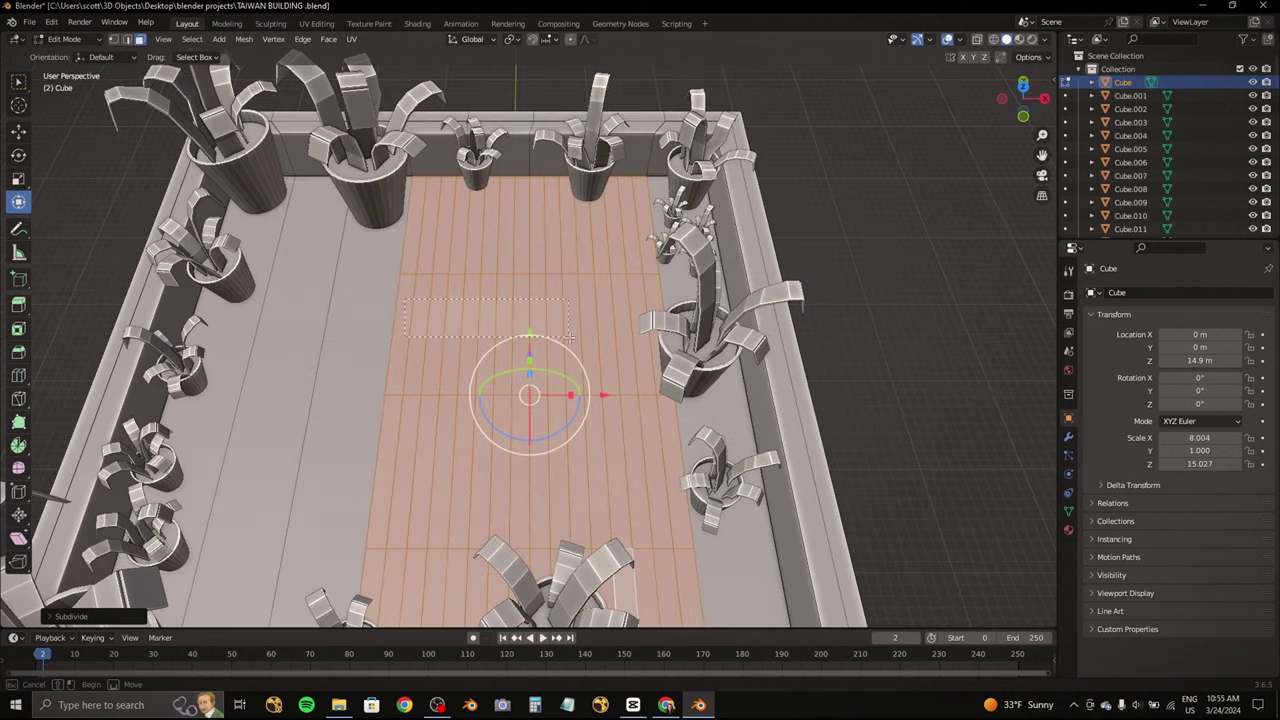
middle_drag(568, 338, 540, 300)
key(e)
click(566, 197)
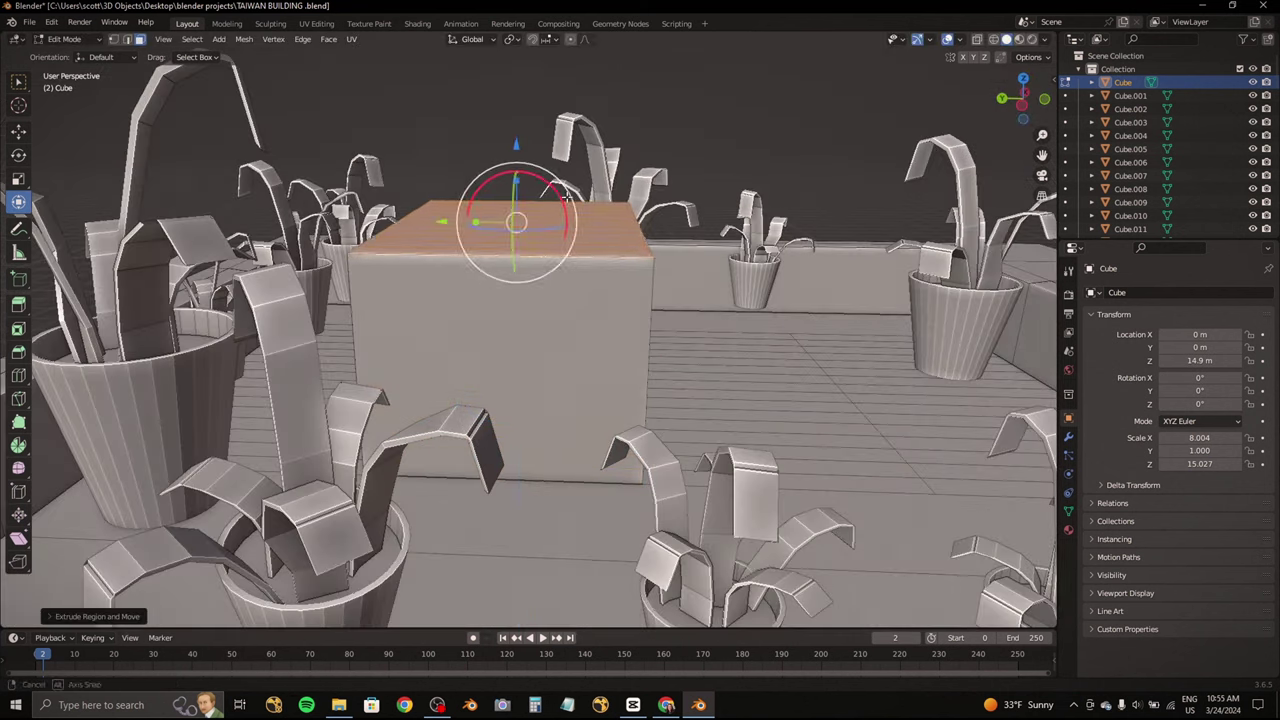
Step: Try a sloped top on the box, then flatten it back level with S Z 0
drag(566, 197, 520, 240)
middle_drag(520, 240, 450, 250)
drag(443, 205, 440, 266)
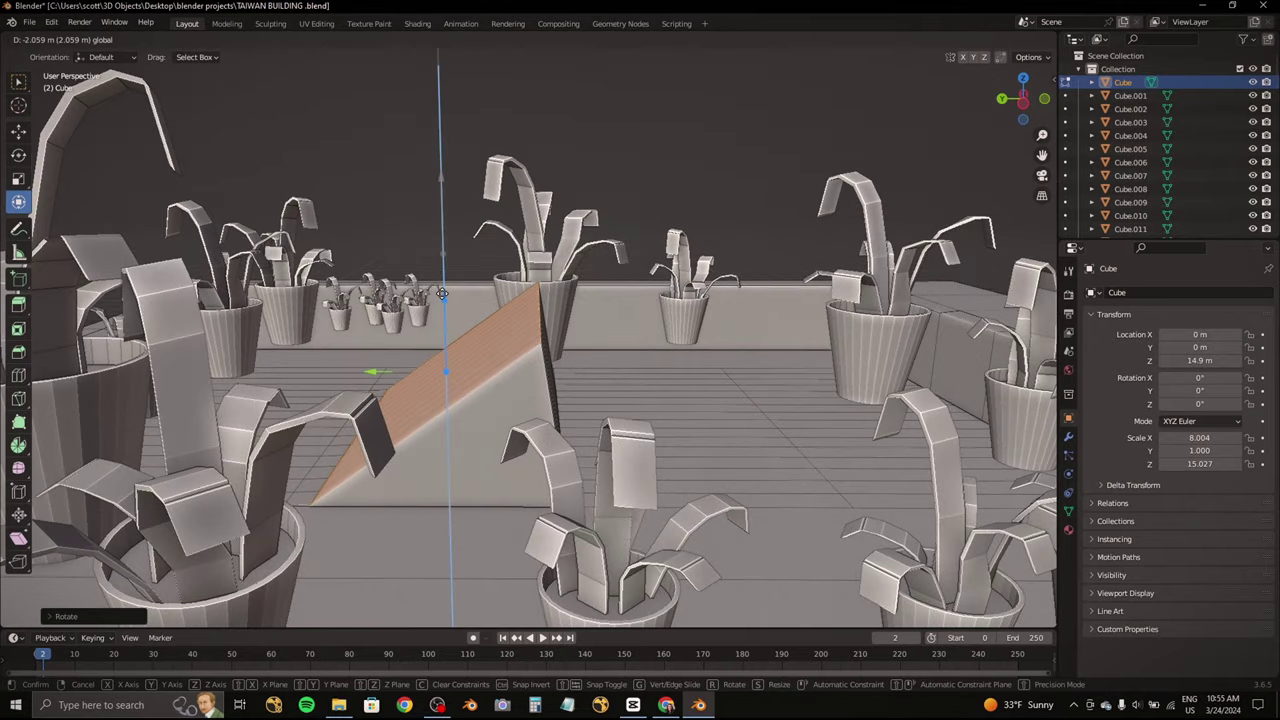
mouse_move(445, 372)
middle_down()
mouse_move(453, 389)
mouse_move(480, 300)
mouse_move(440, 335)
middle_up()
key(ctrl+z)
key(ctrl+shift+z)
key(s)
key(z)
key(0)
key(Return)
Step: Scale a front-wall strip inward to inset a framed door panel, then select handle faces
drag(440, 335, 585, 505)
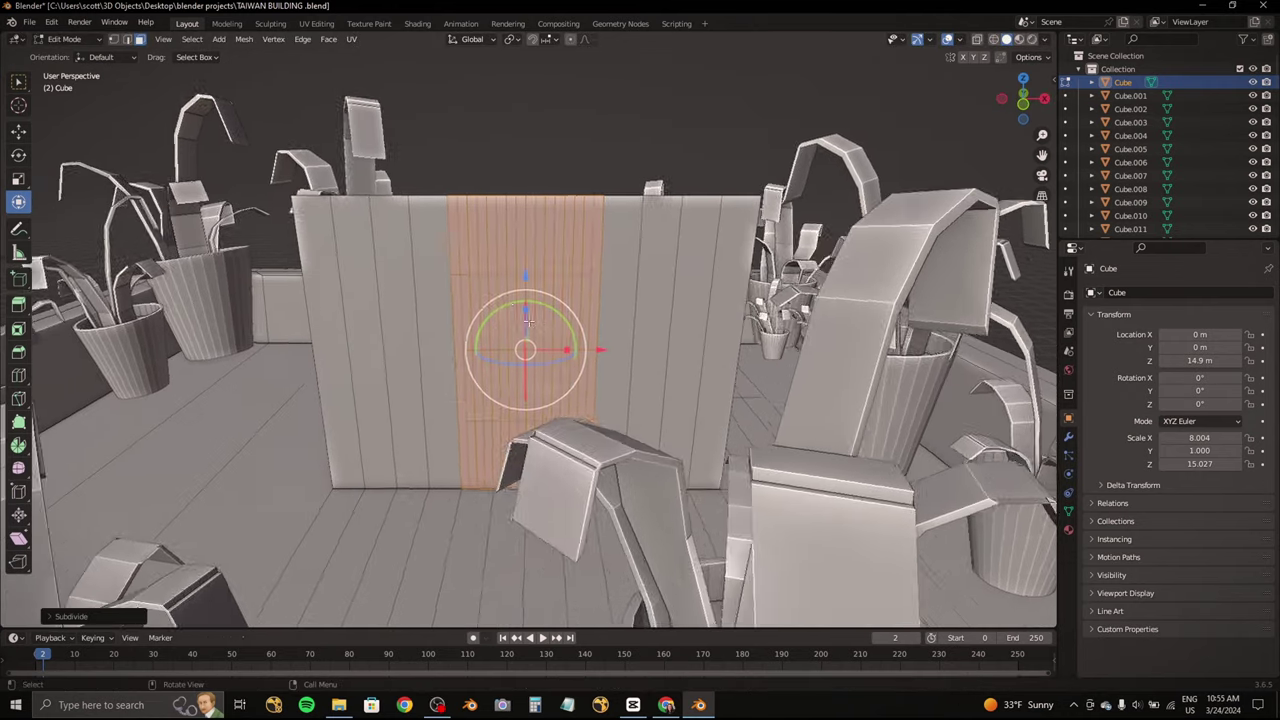
scroll(413, 258, up, 3)
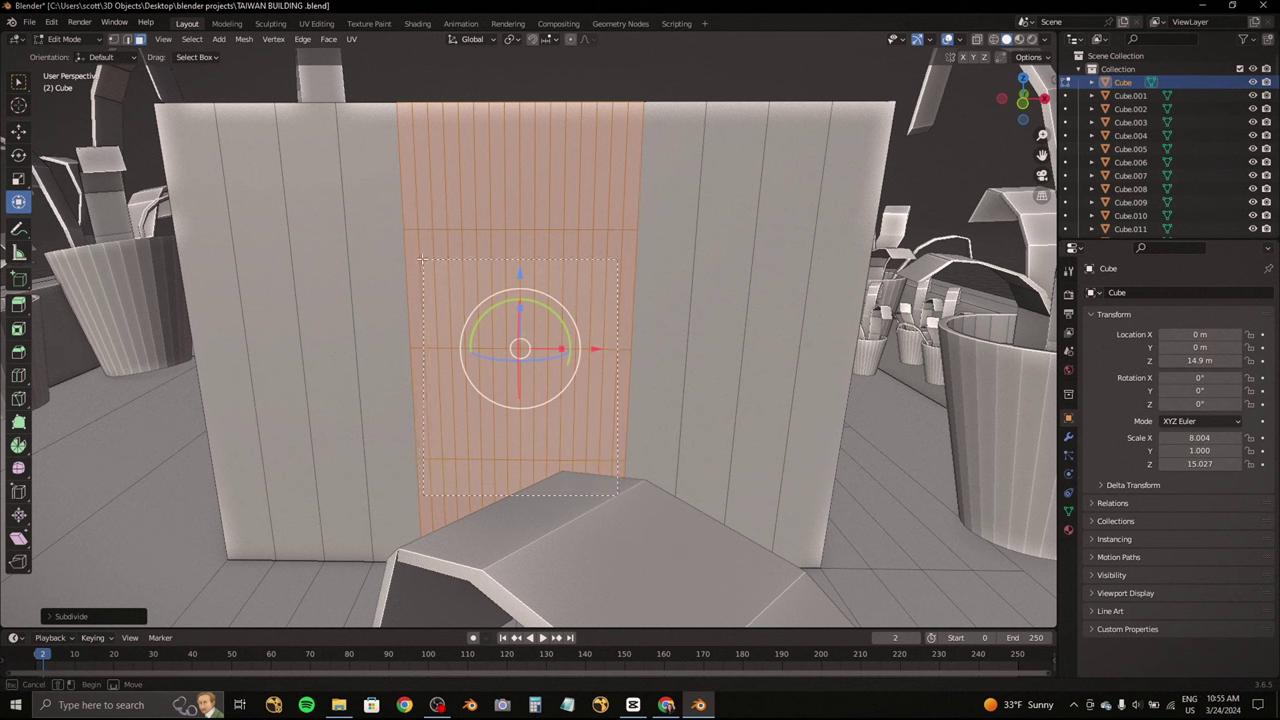
mouse_move(421, 250)
middle_down()
mouse_move(486, 271)
mouse_move(657, 260)
mouse_move(789, 223)
mouse_move(646, 268)
middle_up()
scroll(486, 271, up, 2)
key(s)
click(774, 220)
drag(672, 346, 715, 385)
scroll(661, 342, up, 1)
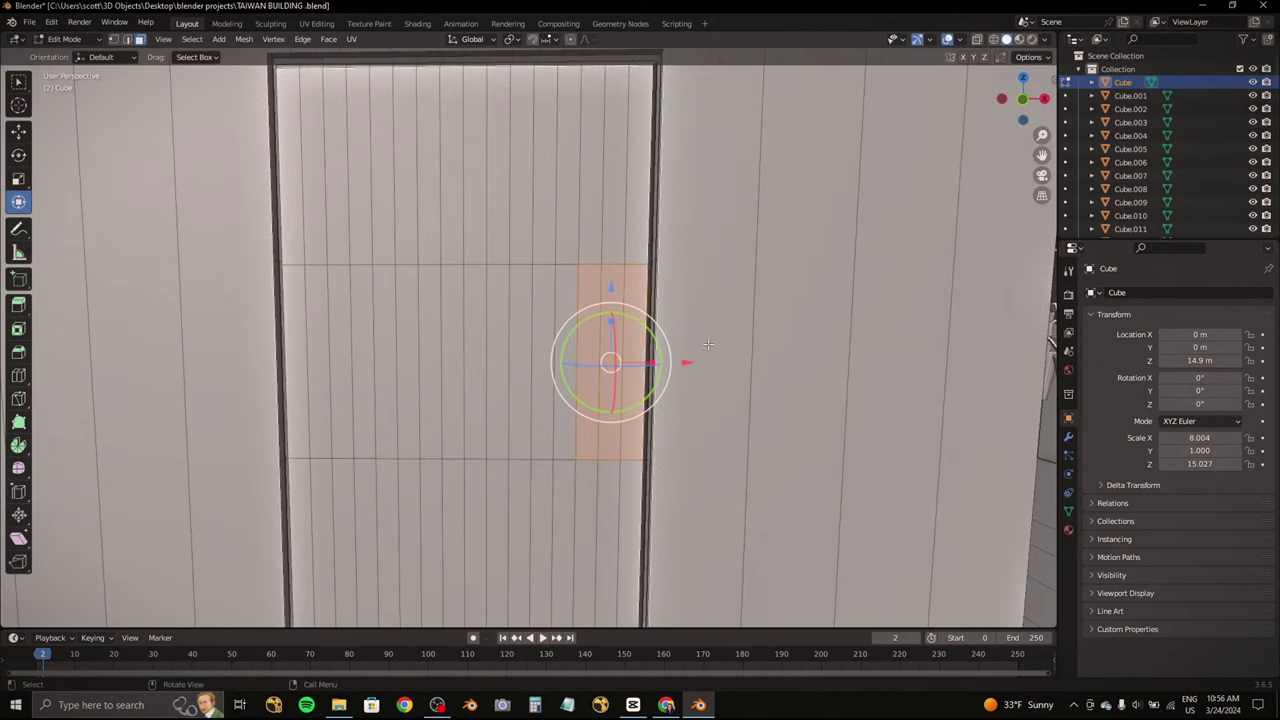
Step: Subdivide the handle faces and extrude the top and bottom strips out from the door
mouse_move(708, 344)
middle_down()
mouse_move(603, 366)
mouse_move(531, 288)
mouse_move(517, 492)
middle_up()
right_click(590, 347)
click(545, 346)
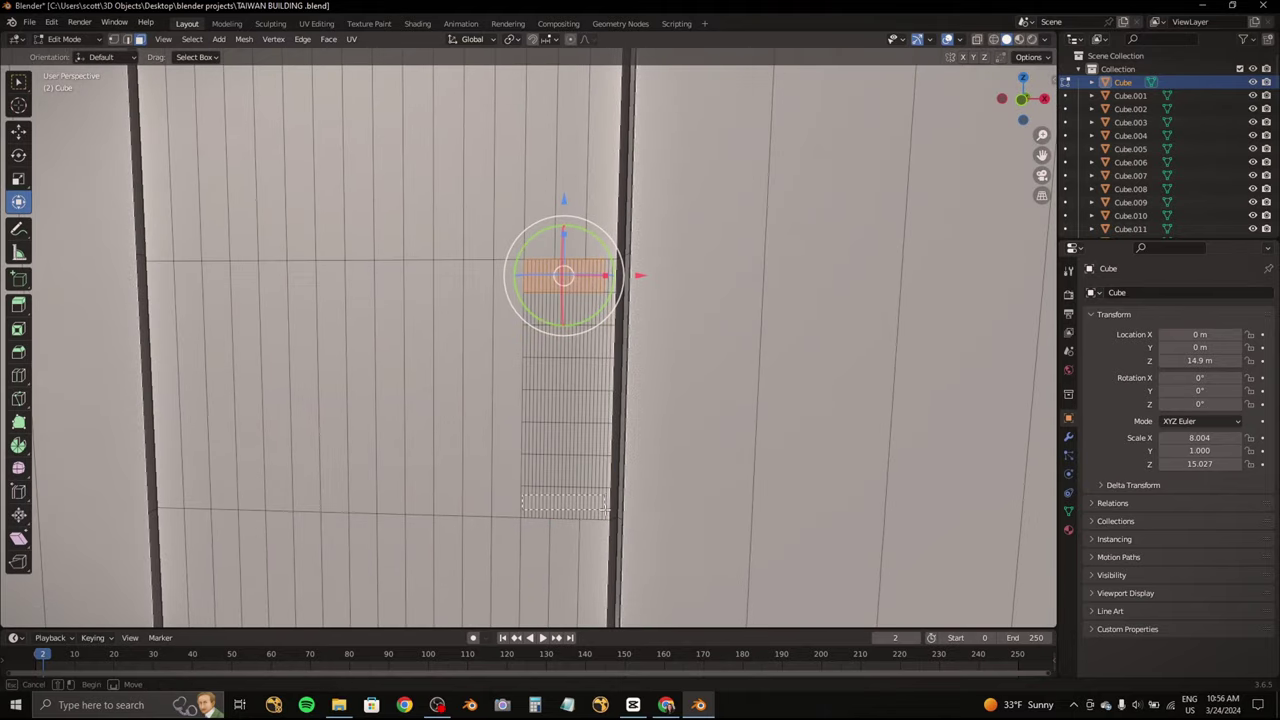
drag(524, 283, 524, 284)
shift+middle_drag(524, 284, 597, 447)
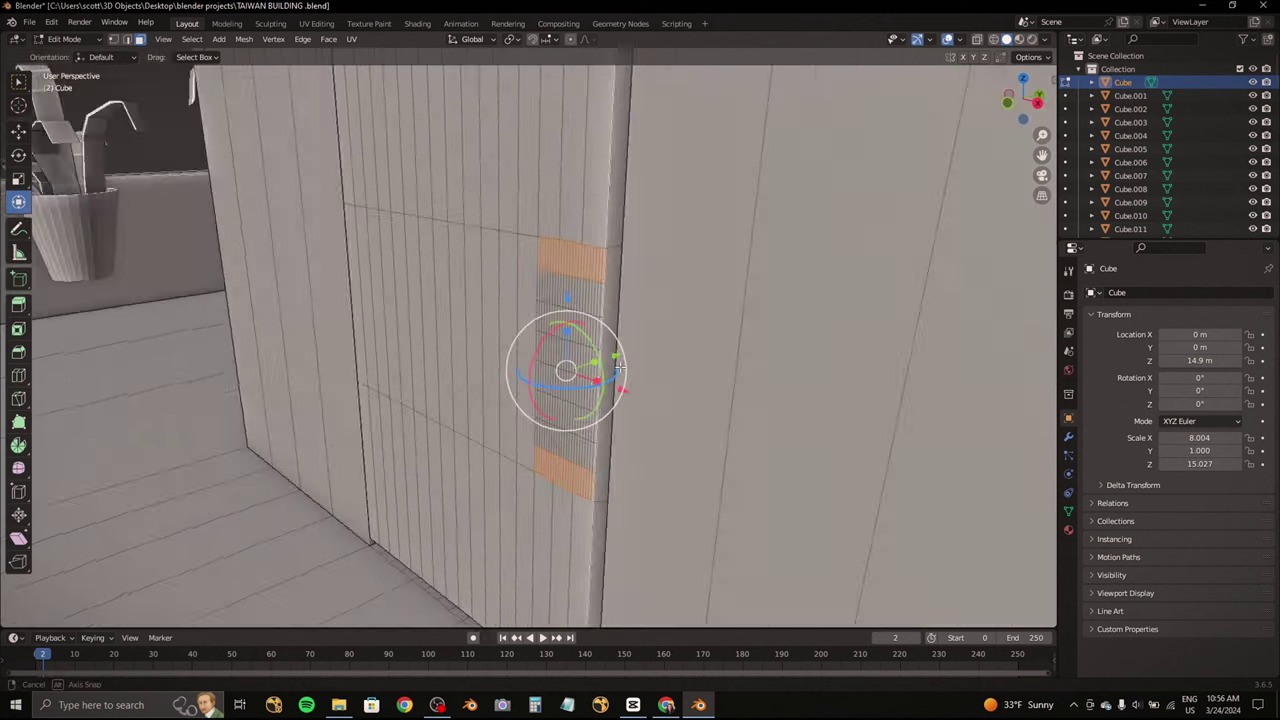
mouse_move(511, 486)
middle_down()
mouse_move(541, 327)
mouse_move(570, 285)
mouse_move(543, 277)
middle_up()
key(e)
click(541, 327)
Step: Scale the extruded handle blocks smaller and extrude them outward again
key(s)
click(570, 285)
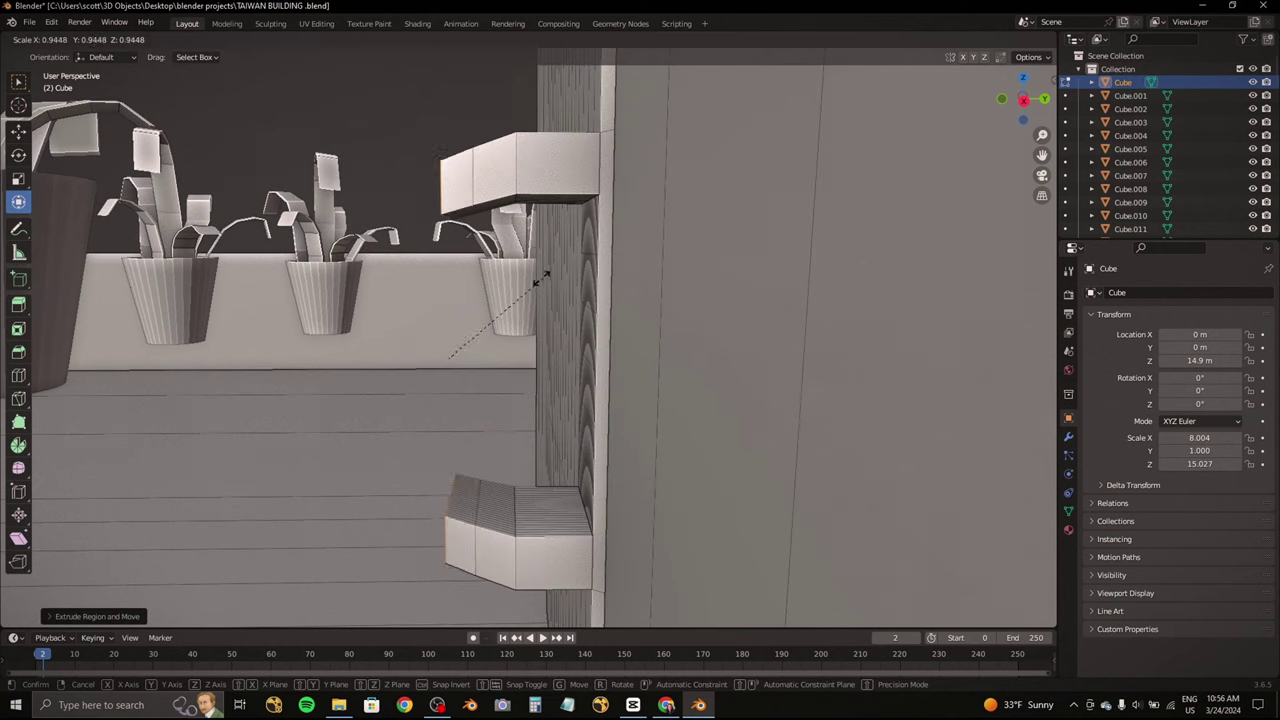
mouse_move(524, 359)
middle_down()
mouse_move(571, 357)
mouse_move(618, 307)
middle_up()
key(s)
click(590, 355)
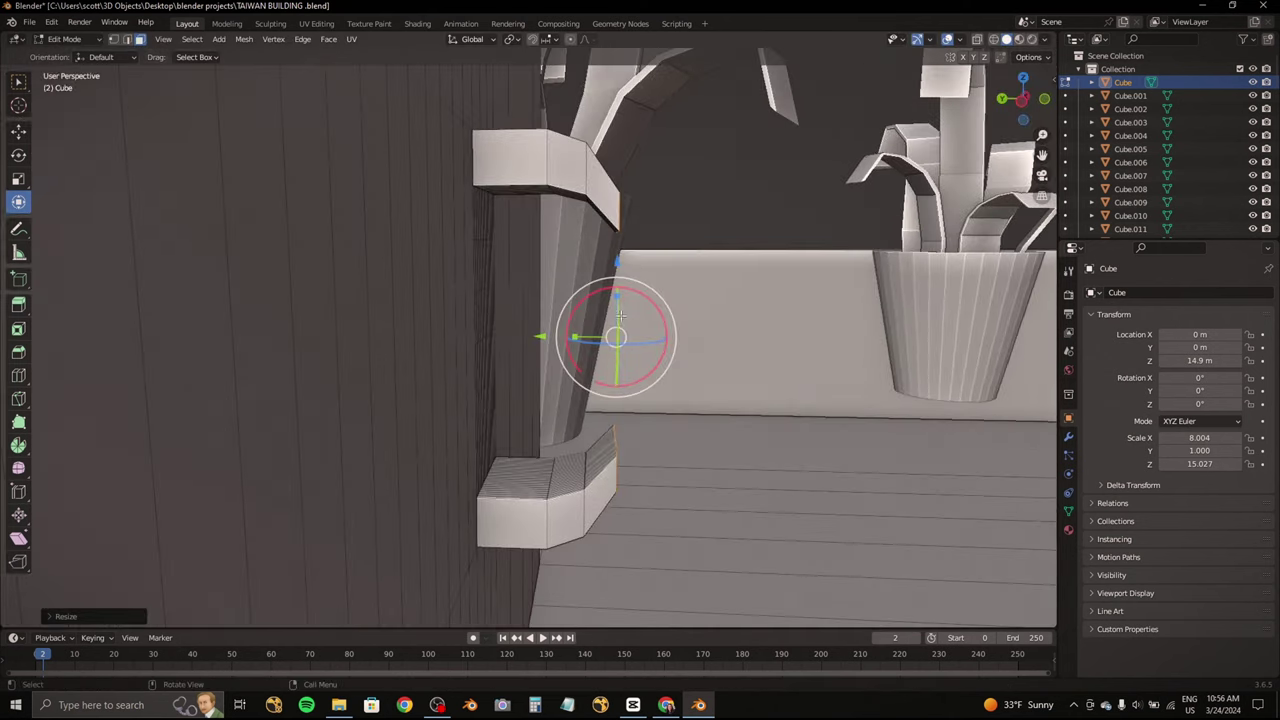
key(e)
key(s)
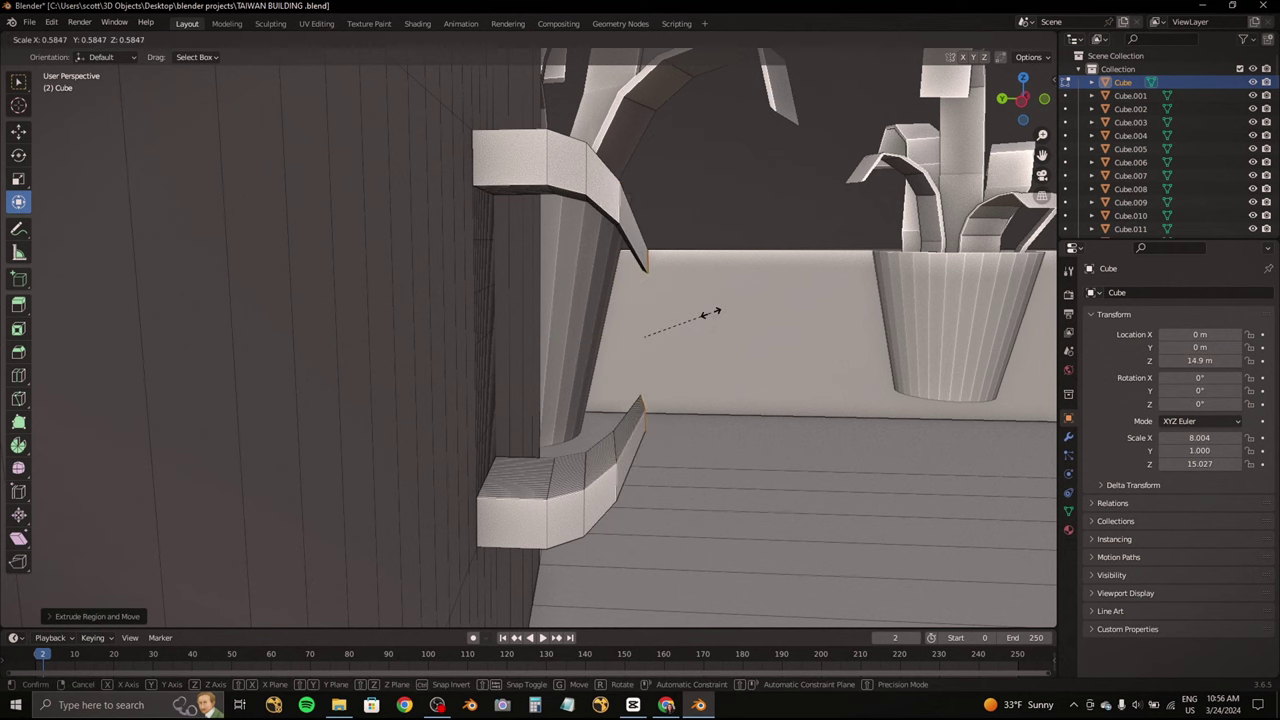
click(714, 309)
Step: Taper the handle ends along X and extrude once more, pinching them together
mouse_move(714, 309)
middle_down()
mouse_move(640, 340)
mouse_move(729, 350)
mouse_move(739, 329)
middle_up()
key(s)
key(x)
click(600, 360)
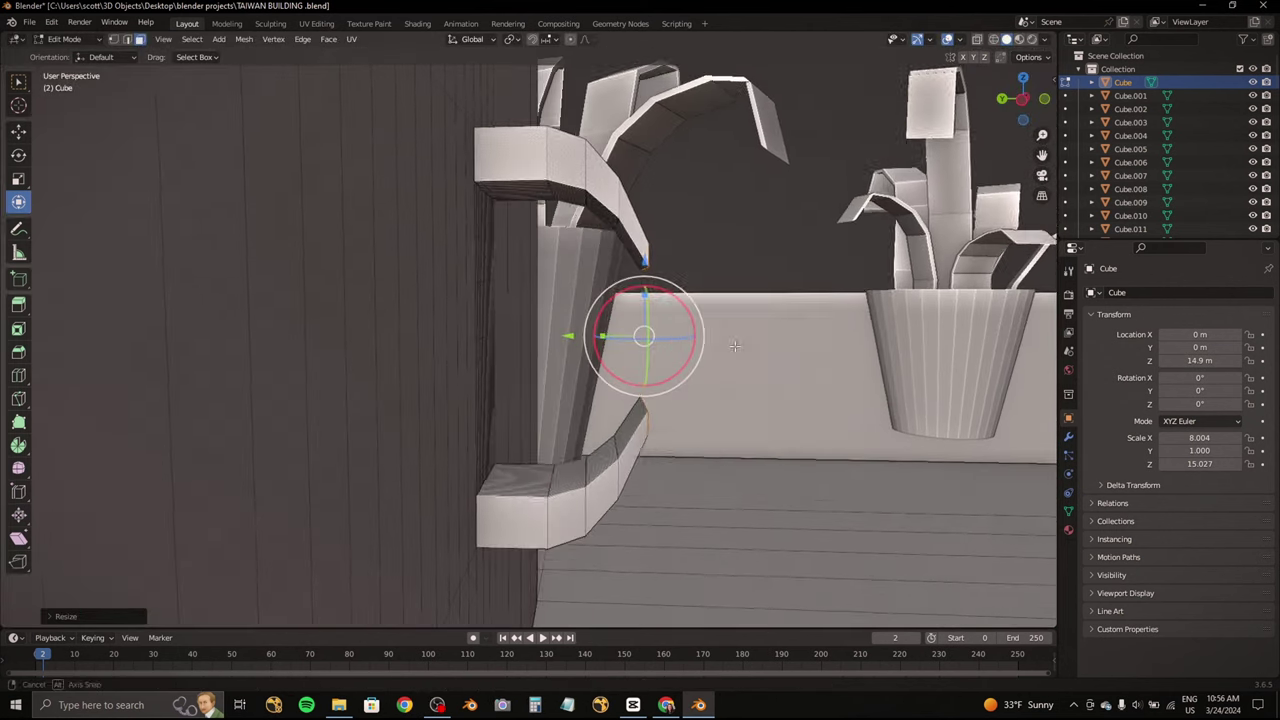
key(e)
key(s)
click(645, 319)
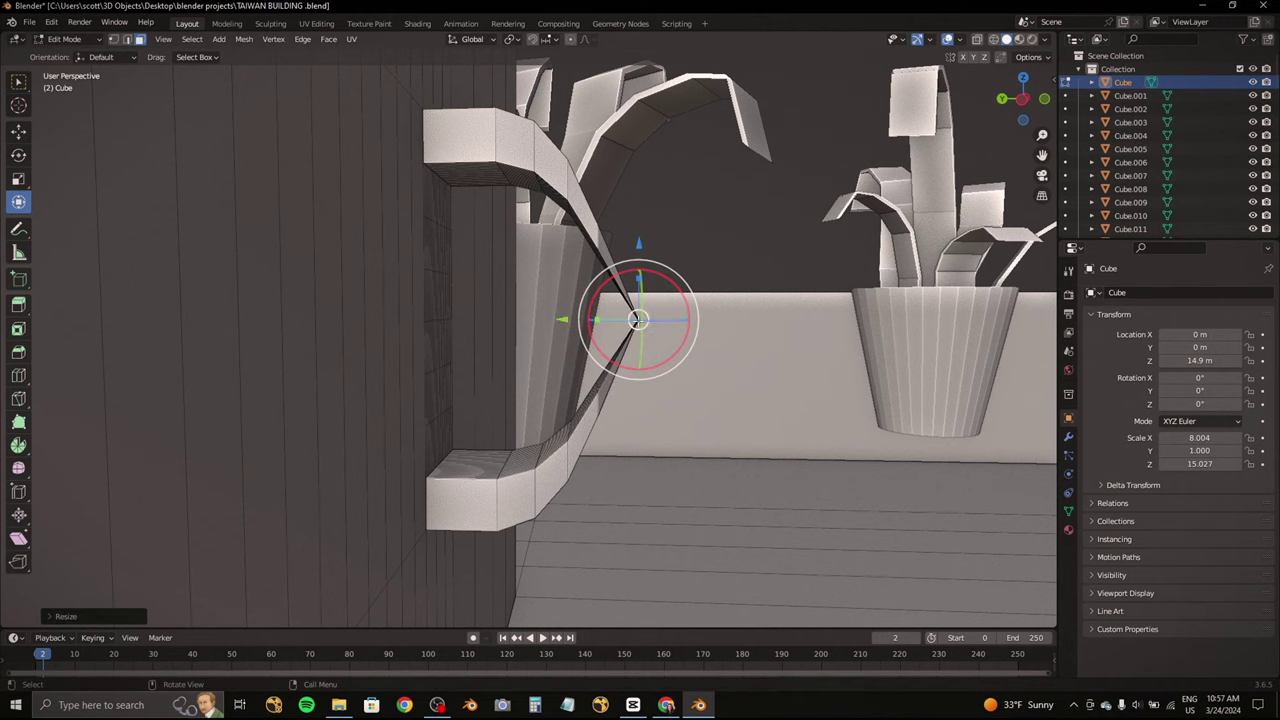
Step: Move the handle along Y and widen it along X, cancelling a Z scale
key(g)
key(y)
click(648, 330)
middle_drag(648, 330, 470, 302)
key(s)
key(x)
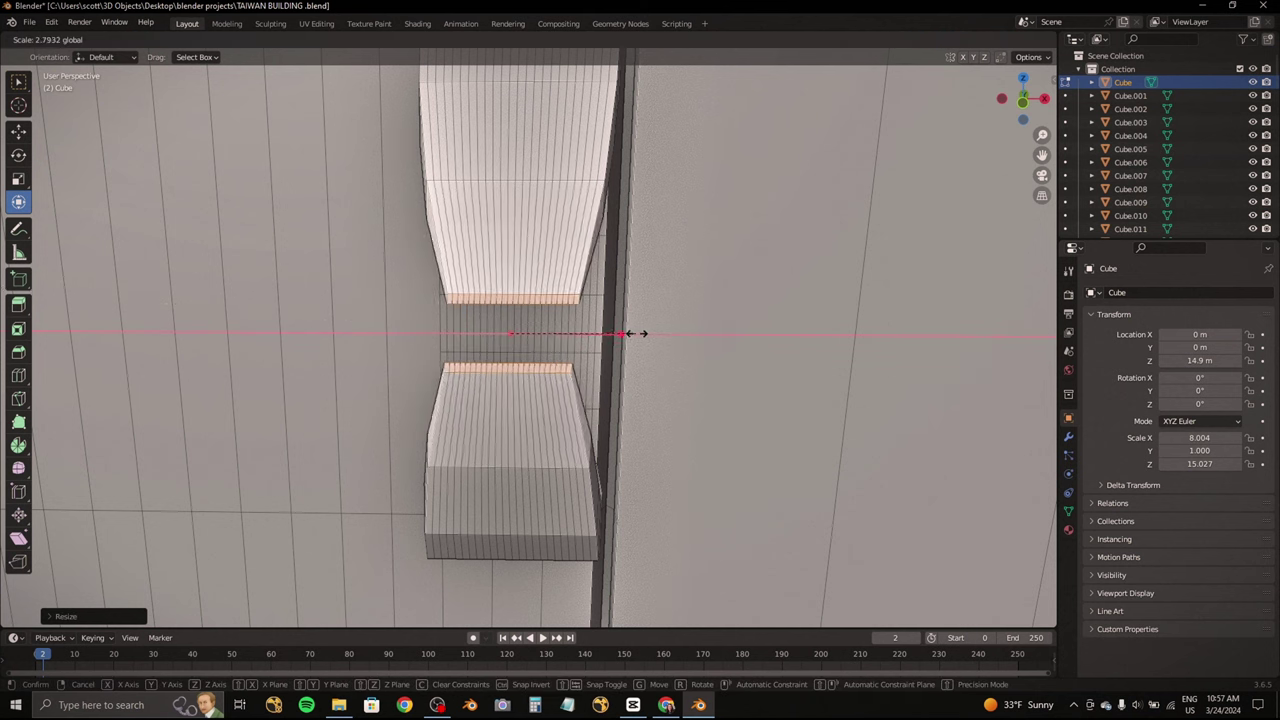
click(700, 333)
key(s)
key(z)
mouse_move(731, 323)
middle_down()
mouse_move(414, 309)
mouse_move(471, 314)
mouse_move(493, 285)
mouse_move(514, 329)
middle_up()
scroll(514, 329, down, 3)
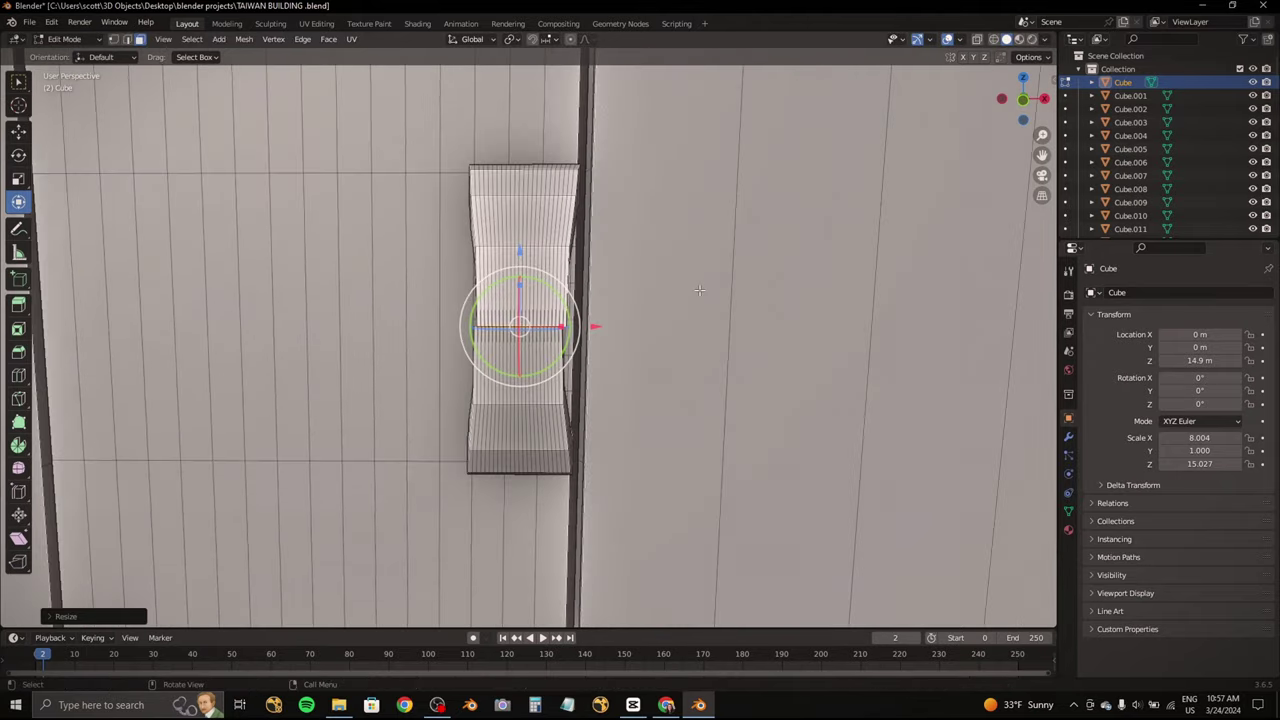
right_click(715, 289)
Step: Select the handle and the whole connected door mesh with Ctrl+L
mouse_move(715, 289)
middle_down()
mouse_move(352, 300)
mouse_move(410, 335)
mouse_move(400, 340)
mouse_move(480, 320)
mouse_move(568, 271)
mouse_move(645, 274)
middle_up()
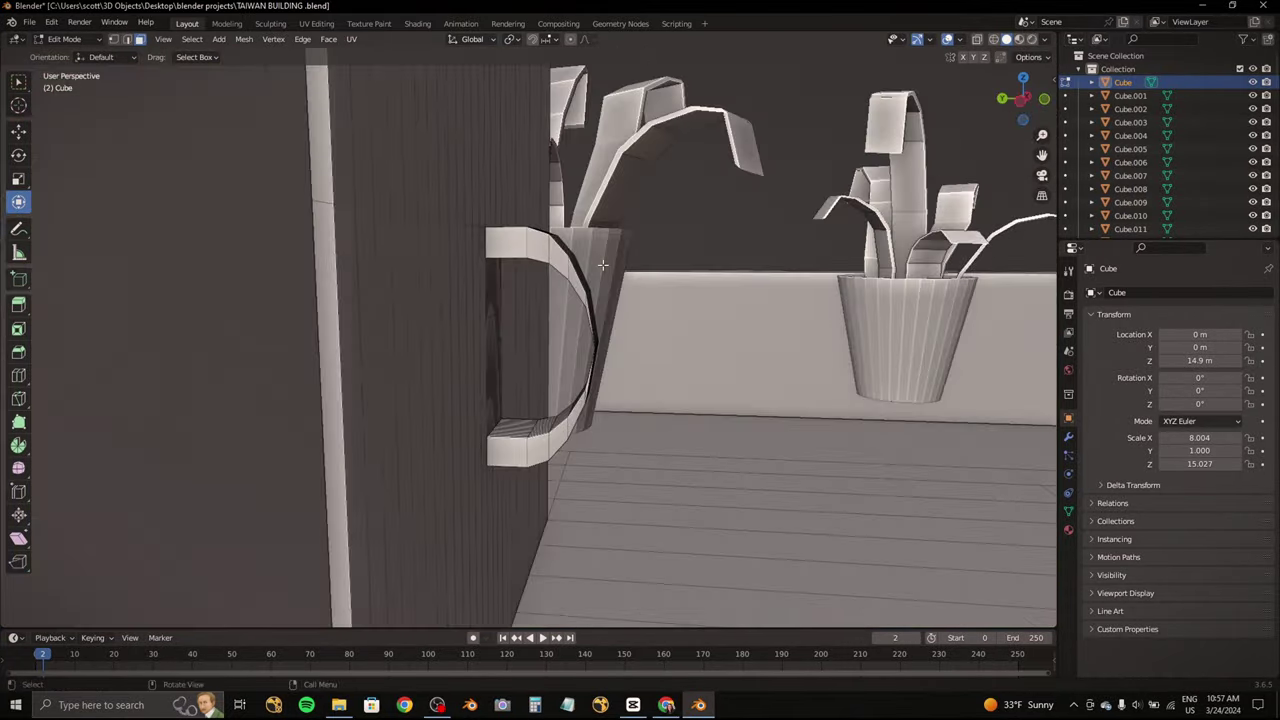
middle_drag(645, 274, 551, 275)
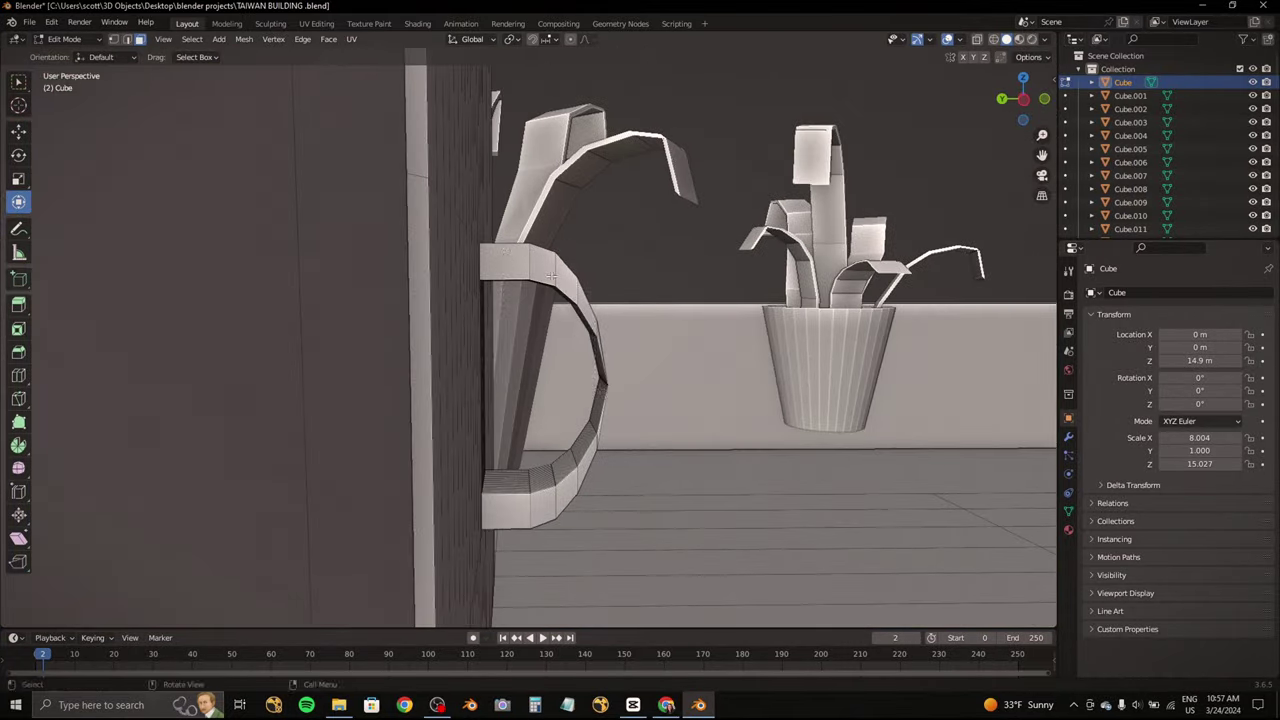
middle_drag(634, 512, 630, 536)
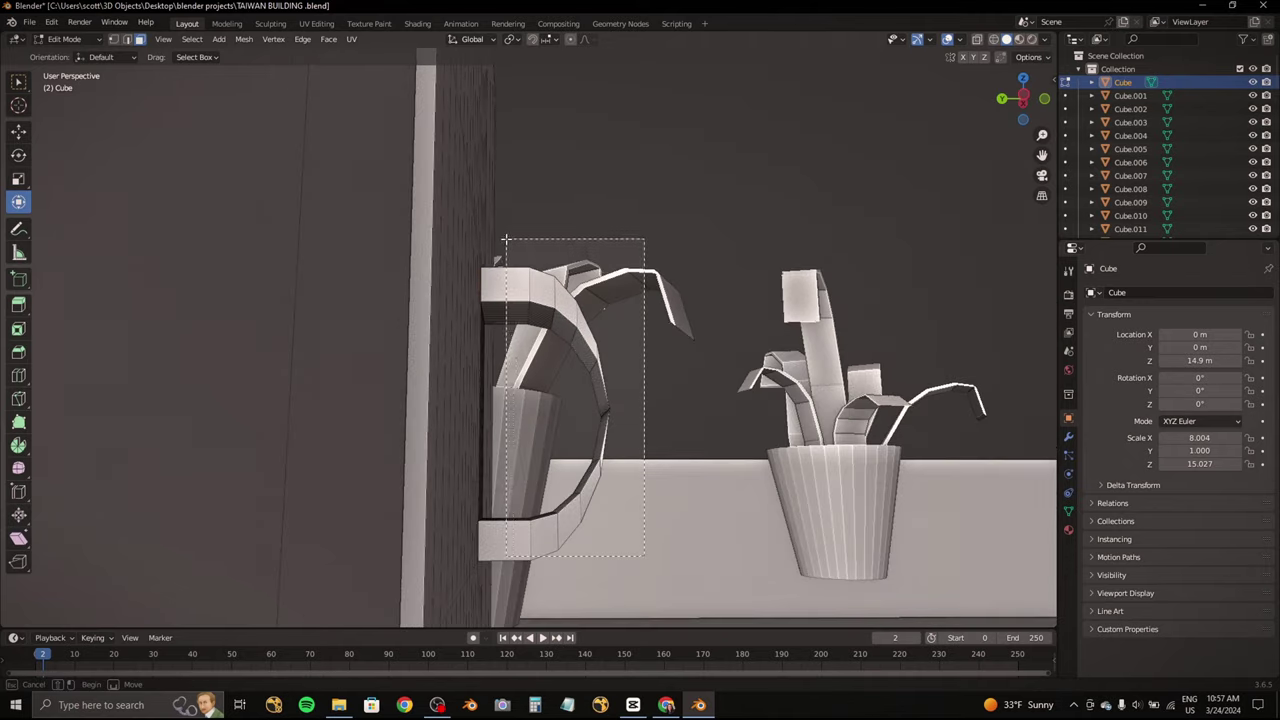
drag(505, 240, 505, 242)
middle_drag(505, 245, 526, 417)
mouse_move(513, 463)
middle_down()
mouse_move(540, 395)
mouse_move(531, 356)
middle_up()
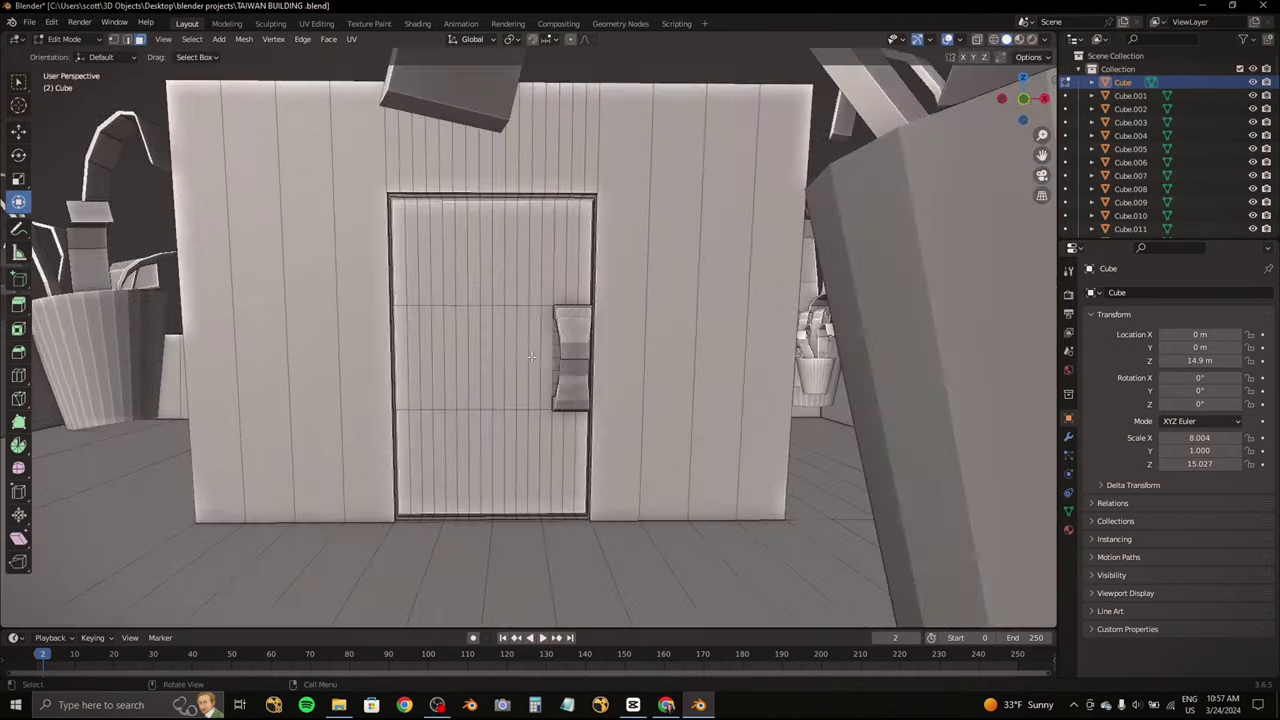
key(ctrl+l)
scroll(587, 343, up, 2)
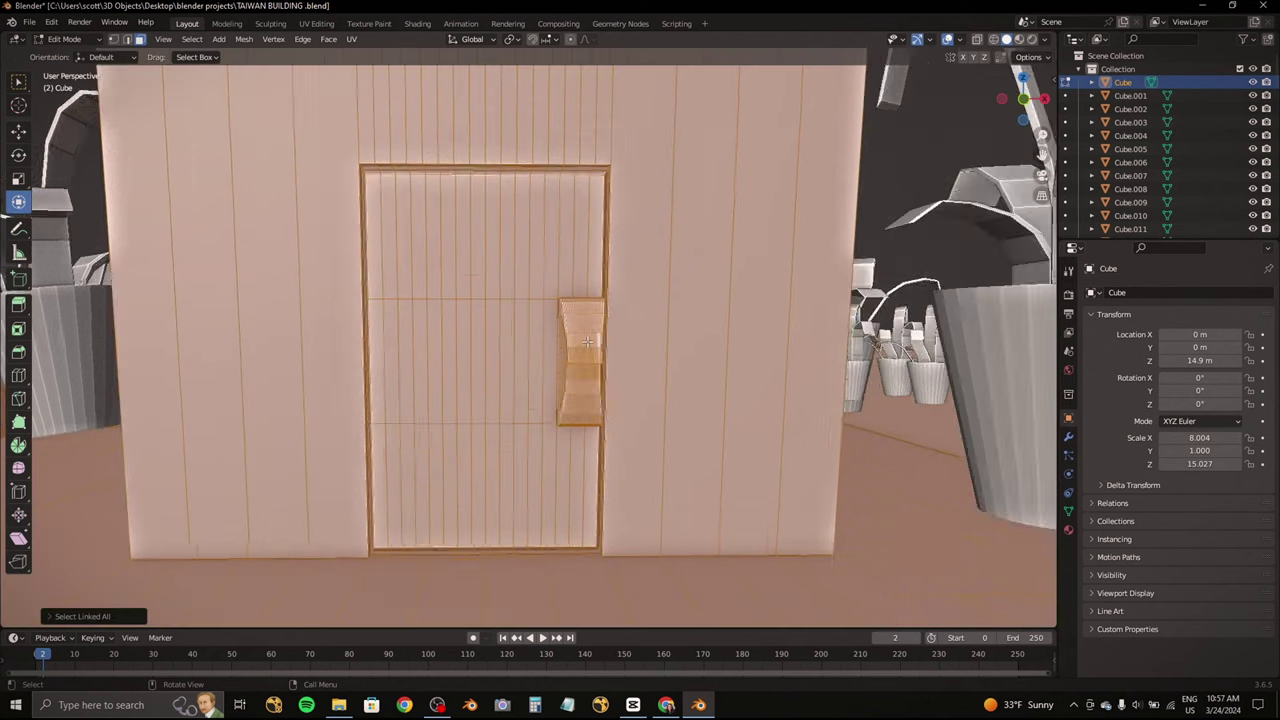
scroll(593, 347, up, 2)
Step: Cancel the Alt+L point-normals operation and switch back to Object Mode
key(alt+l)
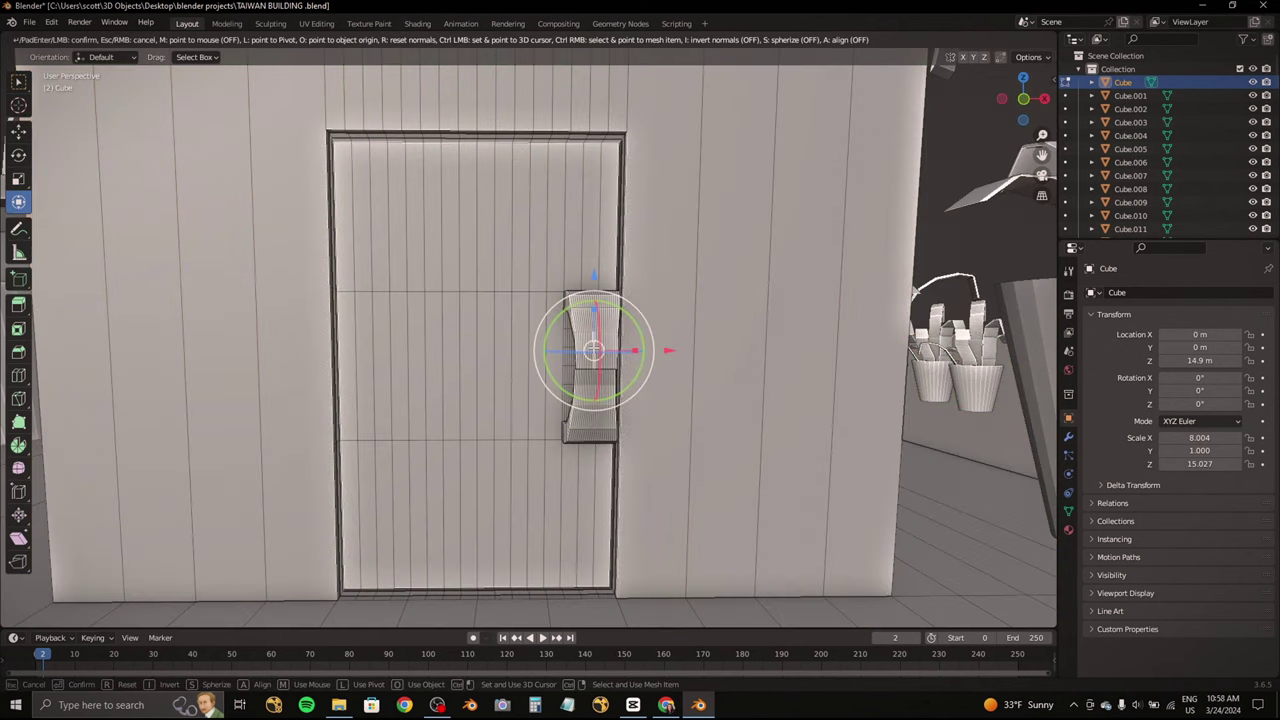
scroll(594, 349, down, 5)
scroll(560, 345, up, 8)
middle_drag(560, 345, 543, 339)
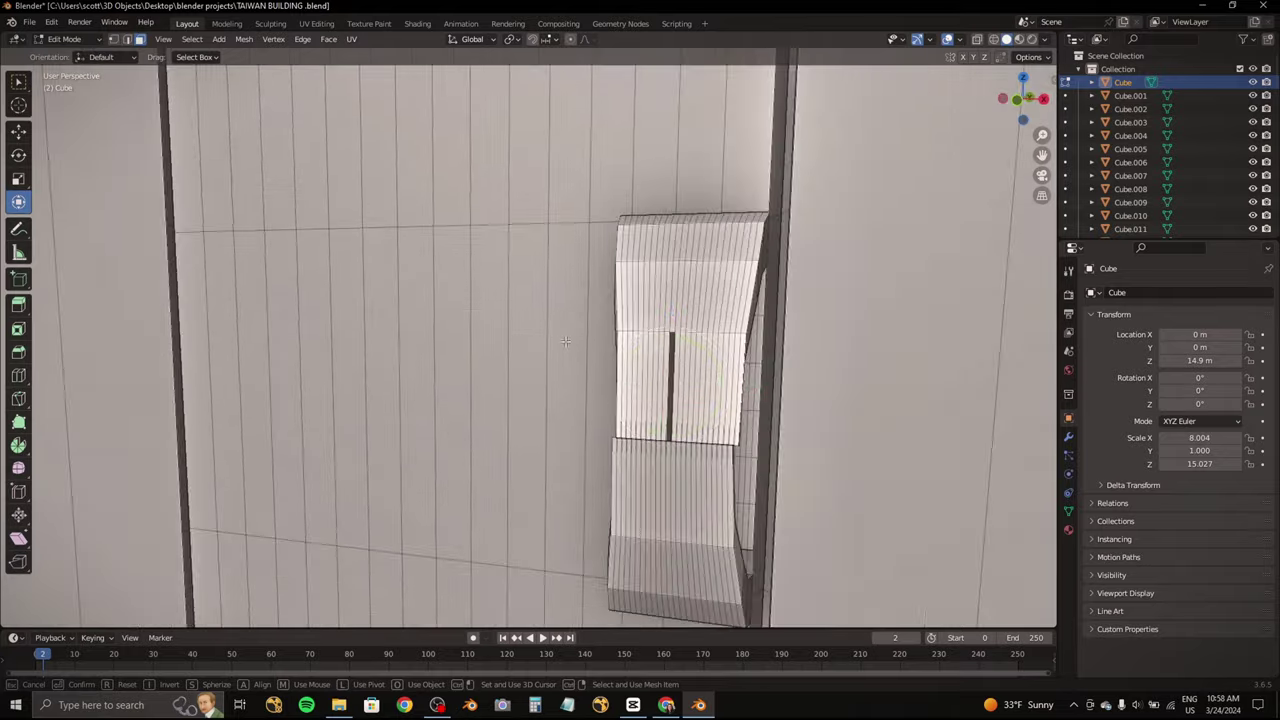
scroll(543, 339, down, 4)
scroll(543, 339, down, 5)
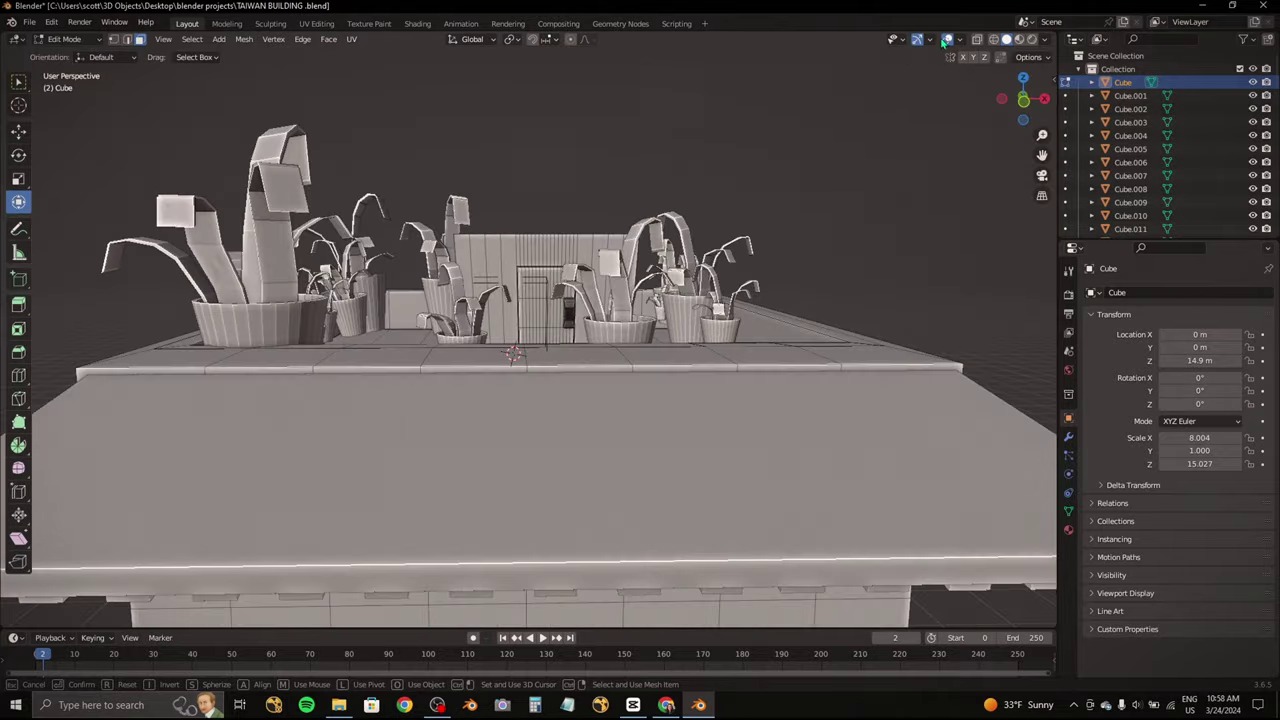
click(652, 160)
middle_drag(652, 160, 714, 200)
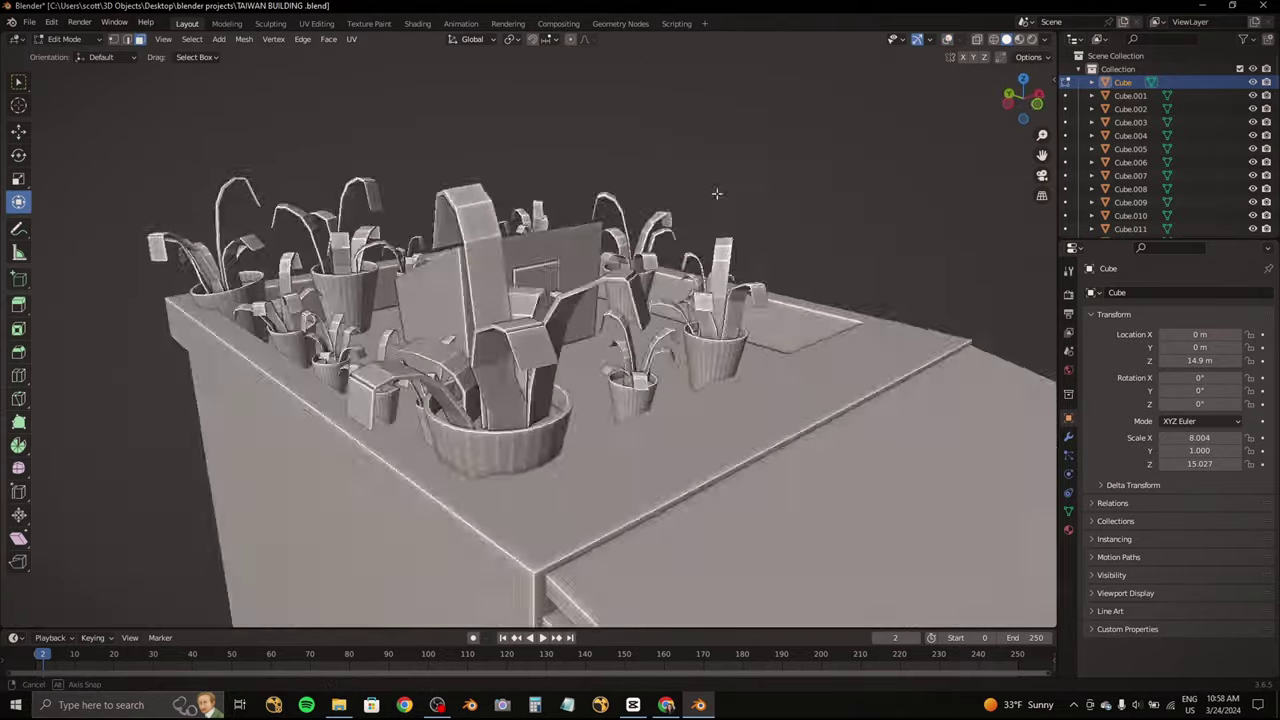
scroll(771, 211, down, 3)
scroll(771, 211, up, 6)
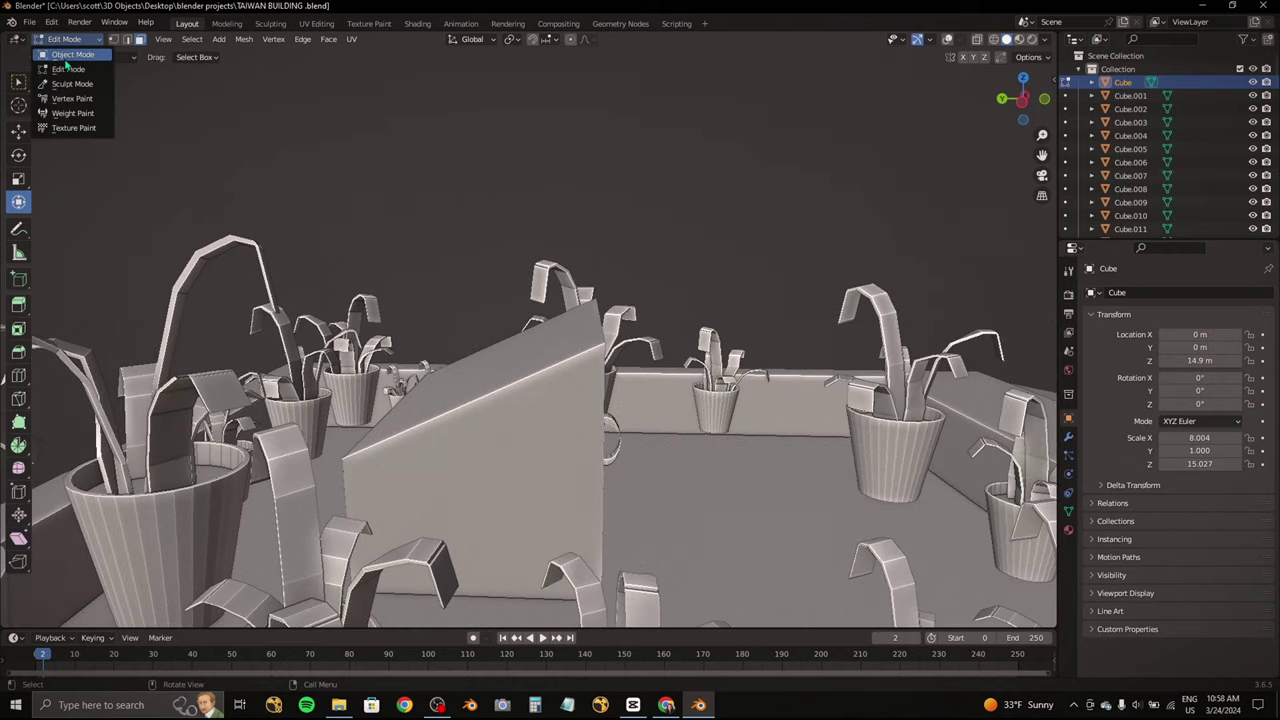
click(66, 58)
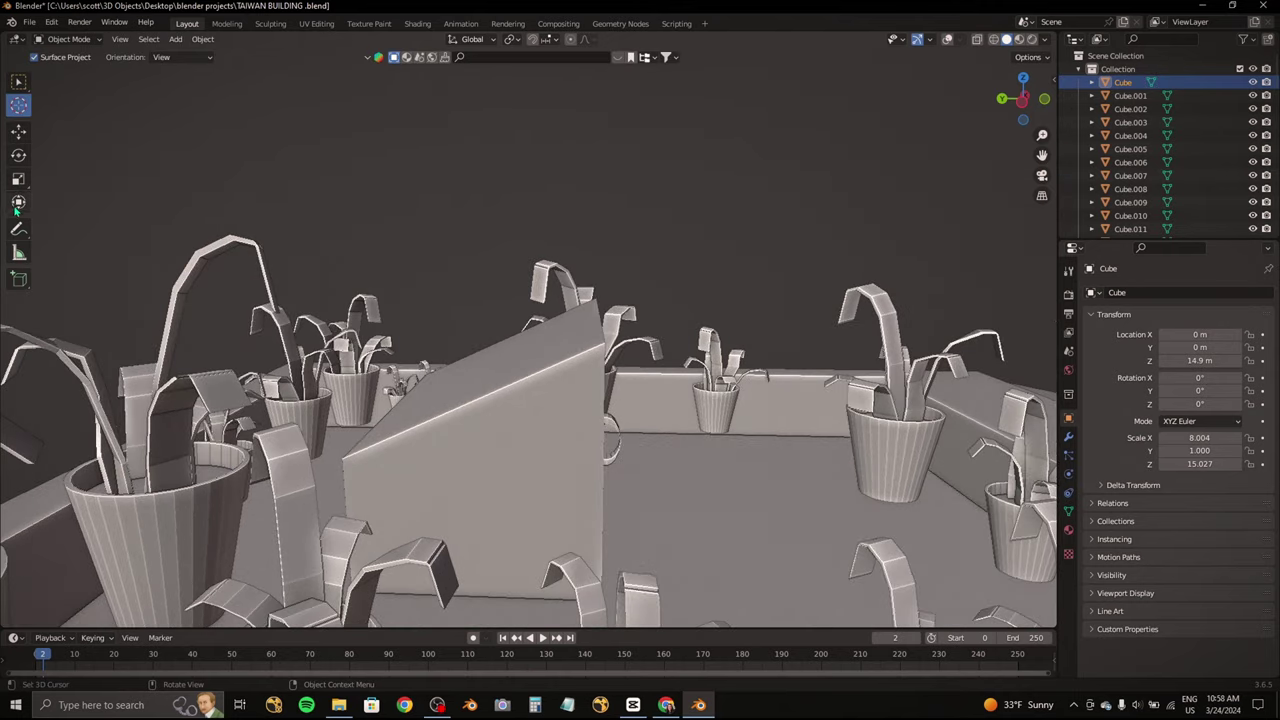
Step: Add a cube above the hut, stretch it along Y and flatten it into a thin slab
middle_drag(480, 300, 523, 263)
key(shift+a)
click(567, 290)
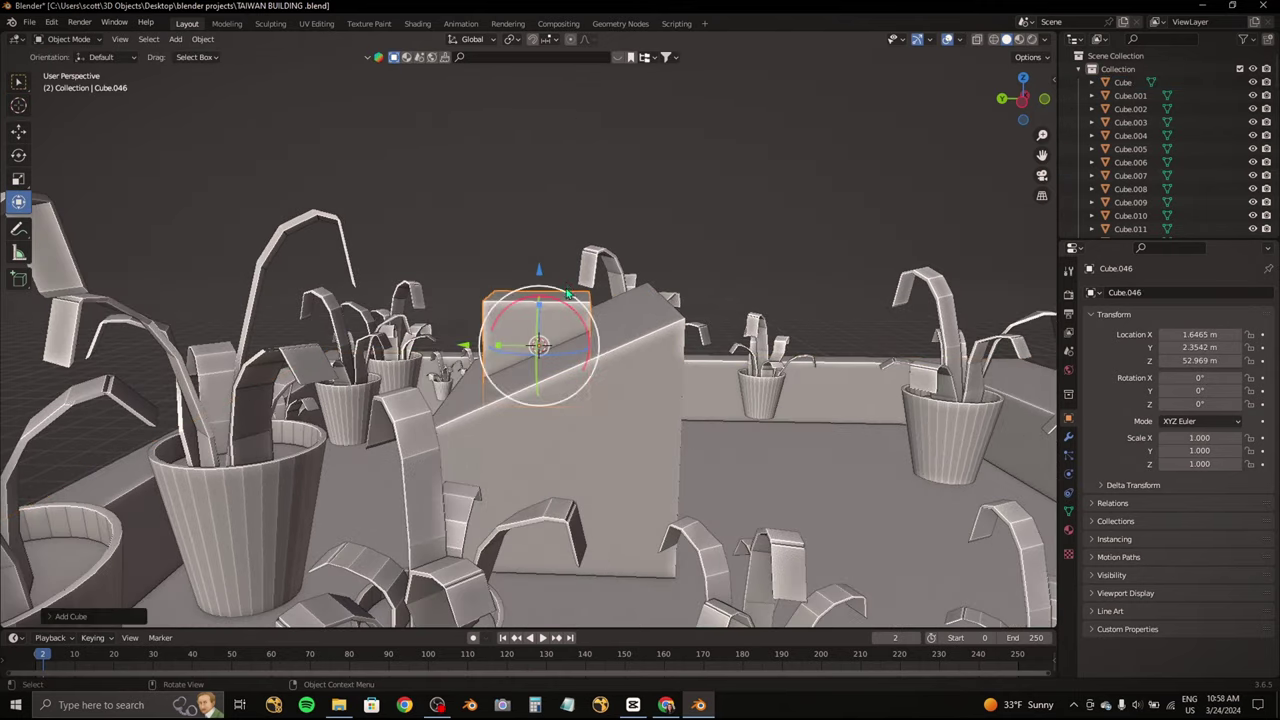
click(1030, 113)
key(s)
key(y)
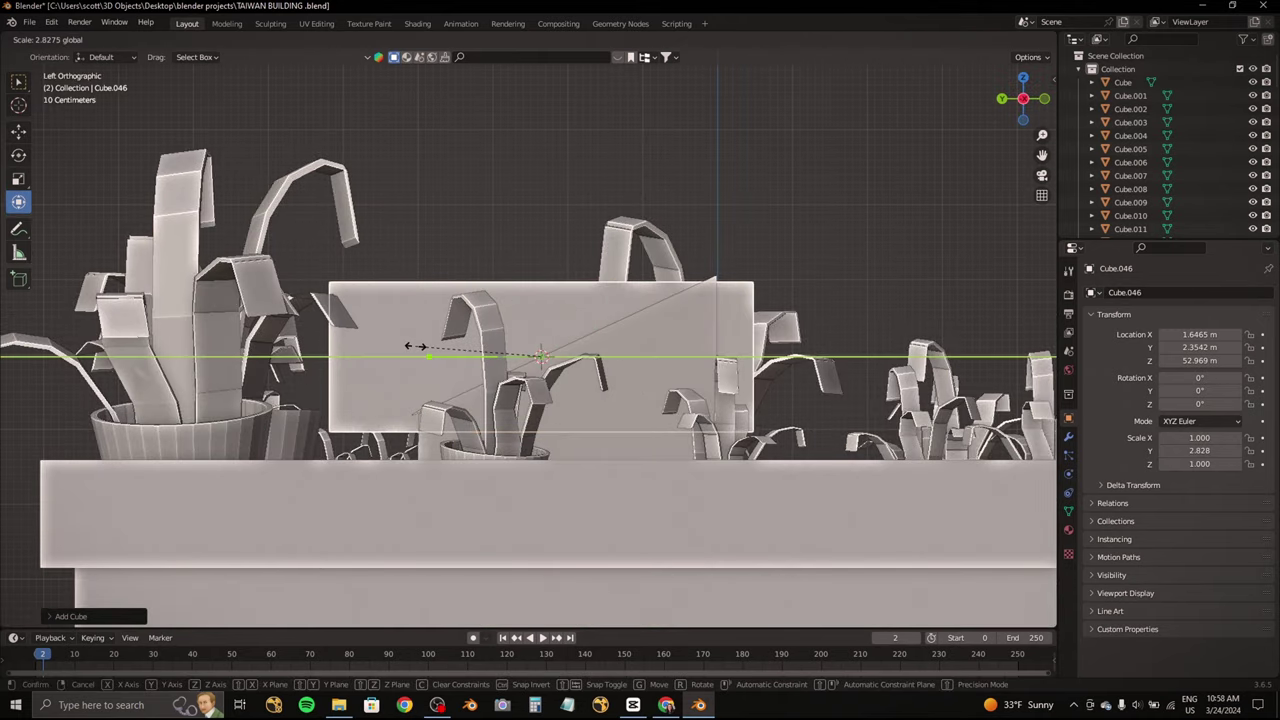
click(540, 318)
key(s)
key(z)
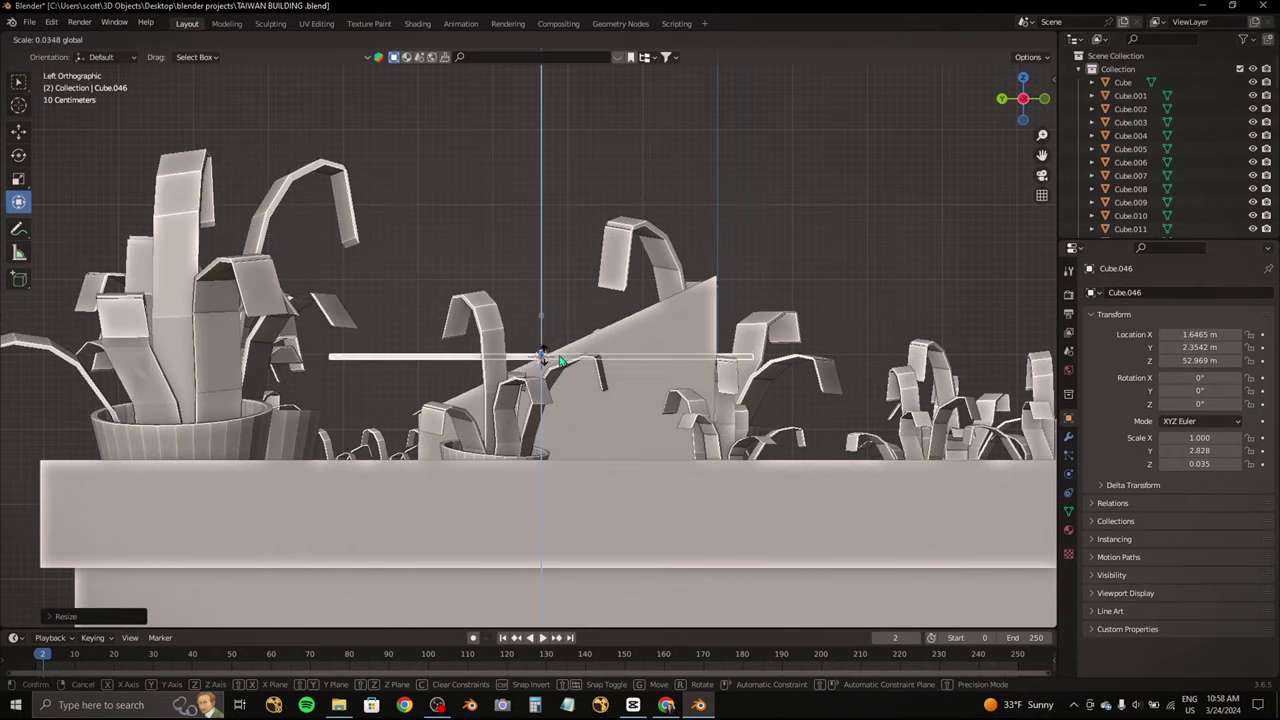
click(560, 360)
Step: Rotate the slab to match the hut's sloped top
drag(500, 362, 510, 361)
key(r)
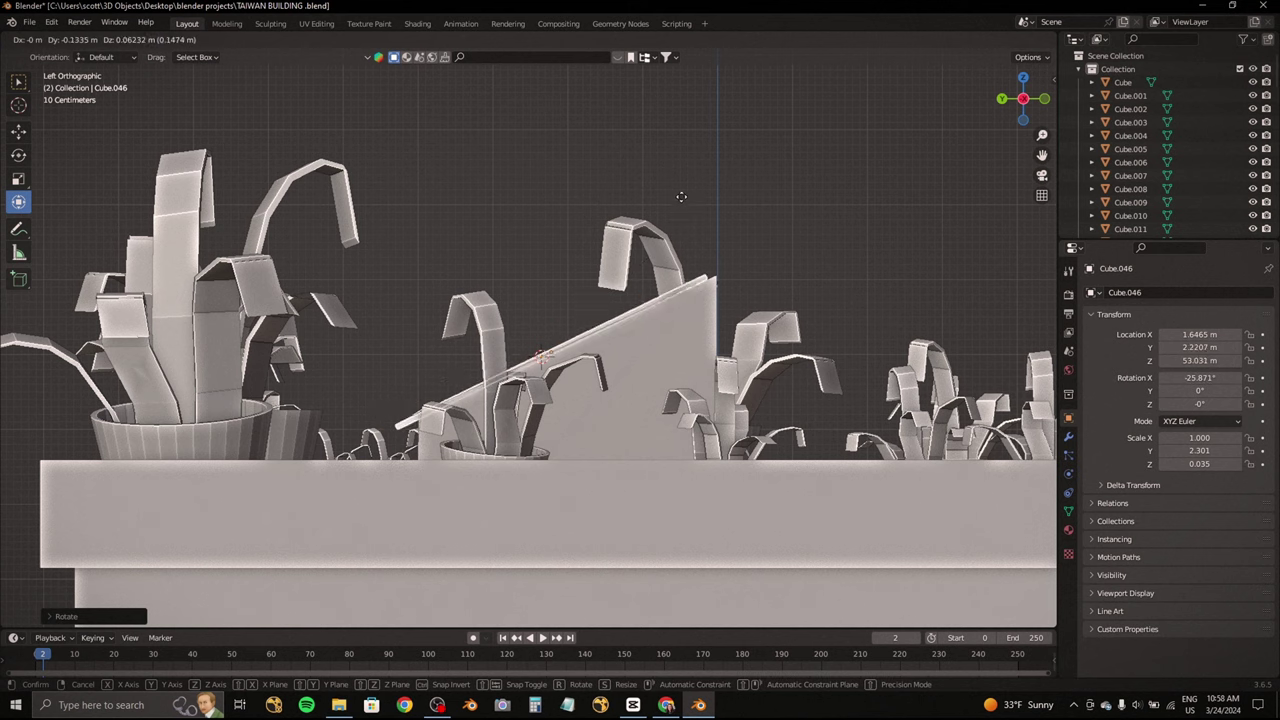
click(681, 197)
scroll(720, 200, up, 2)
scroll(720, 200, up, 2)
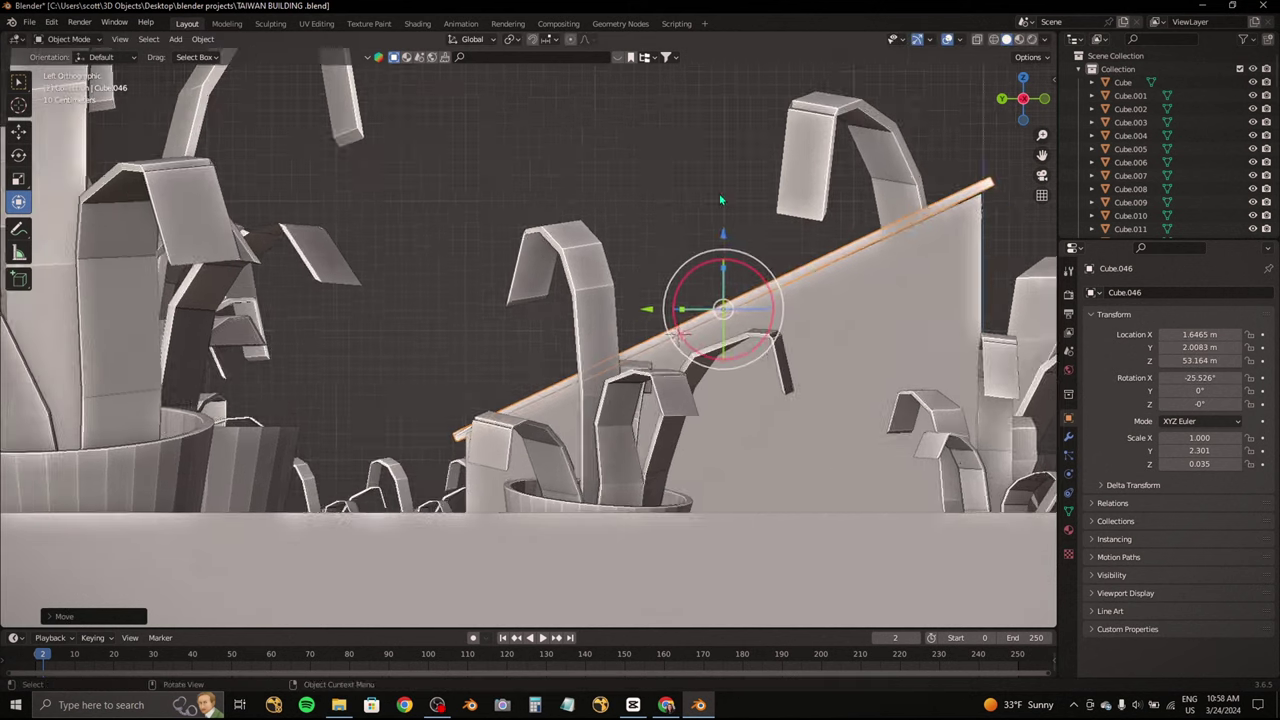
scroll(720, 200, up, 3)
key(r)
click(827, 165)
Step: Move the slab onto the sloped top and fine-tune its tilt to about -25°
shift+middle_drag(827, 165, 500, 363)
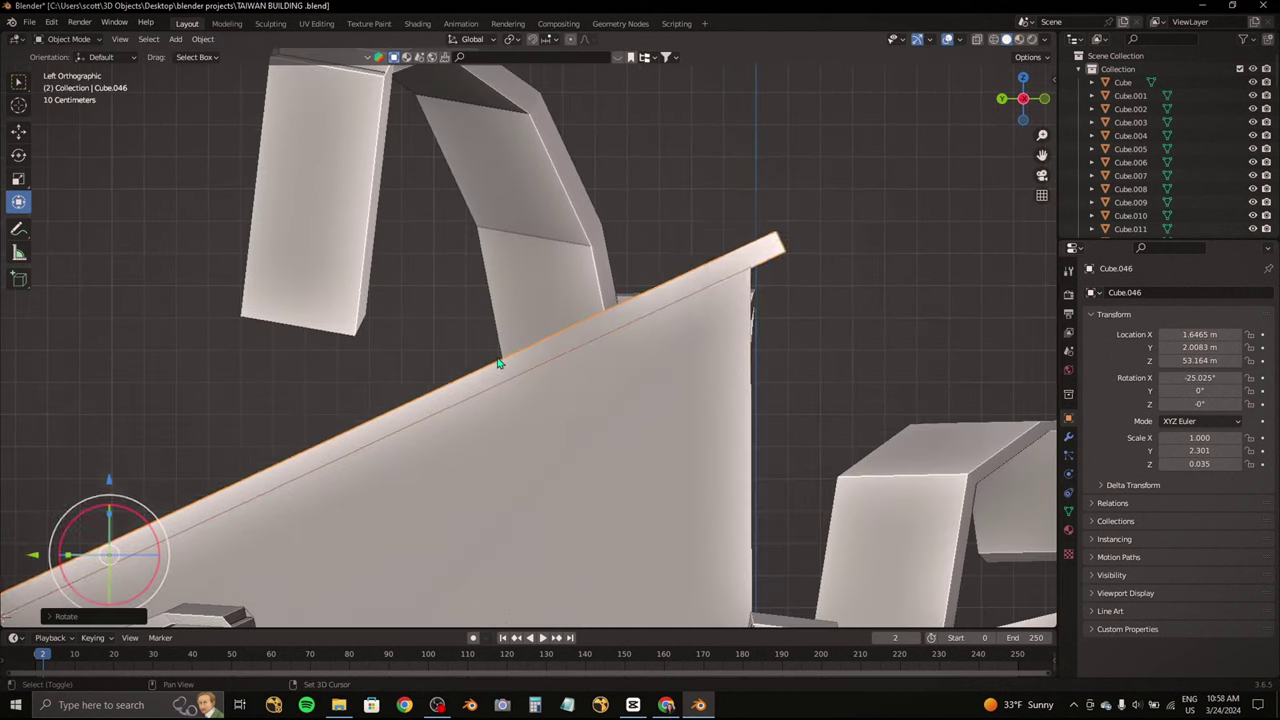
key(g)
click(500, 363)
scroll(288, 366, up, 3)
scroll(614, 197, up, 2)
key(r)
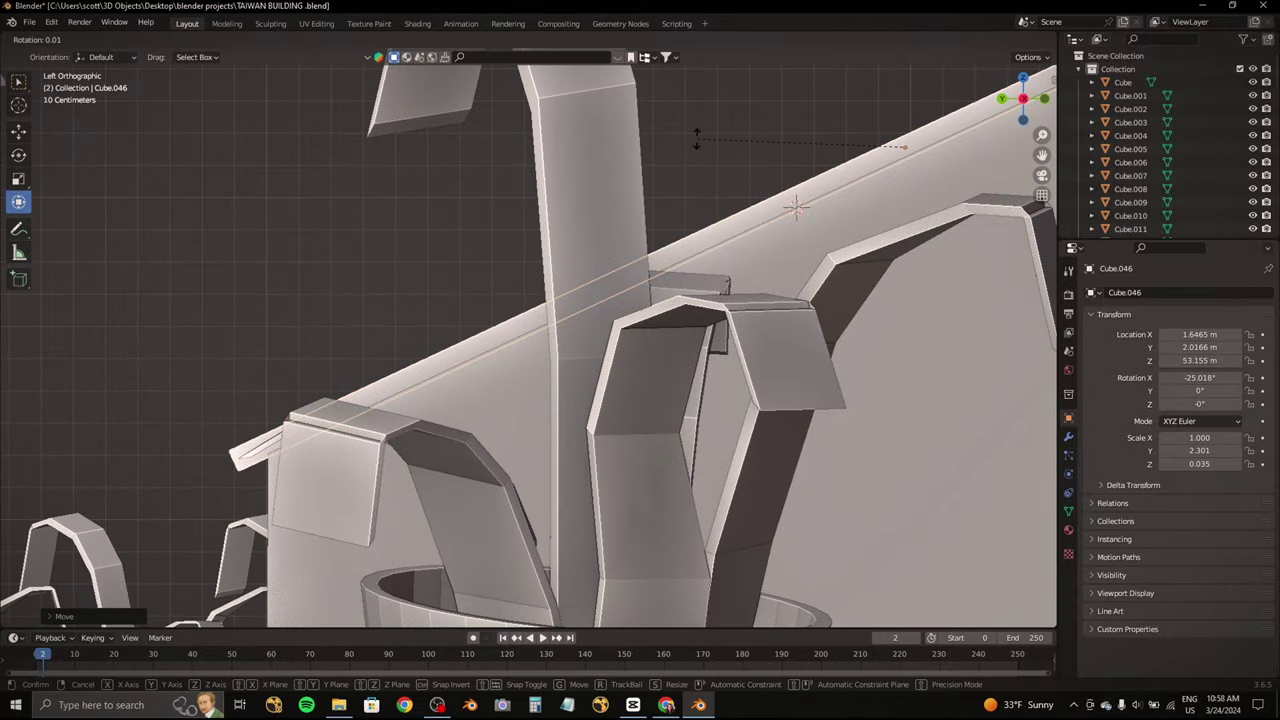
mouse_move(697, 140)
shift+middle_down()
mouse_move(972, 200)
mouse_move(664, 161)
shift+middle_up()
click(972, 197)
Step: From the top view, widen the roof slab along X until it covers the hut
scroll(779, 187, up, 3)
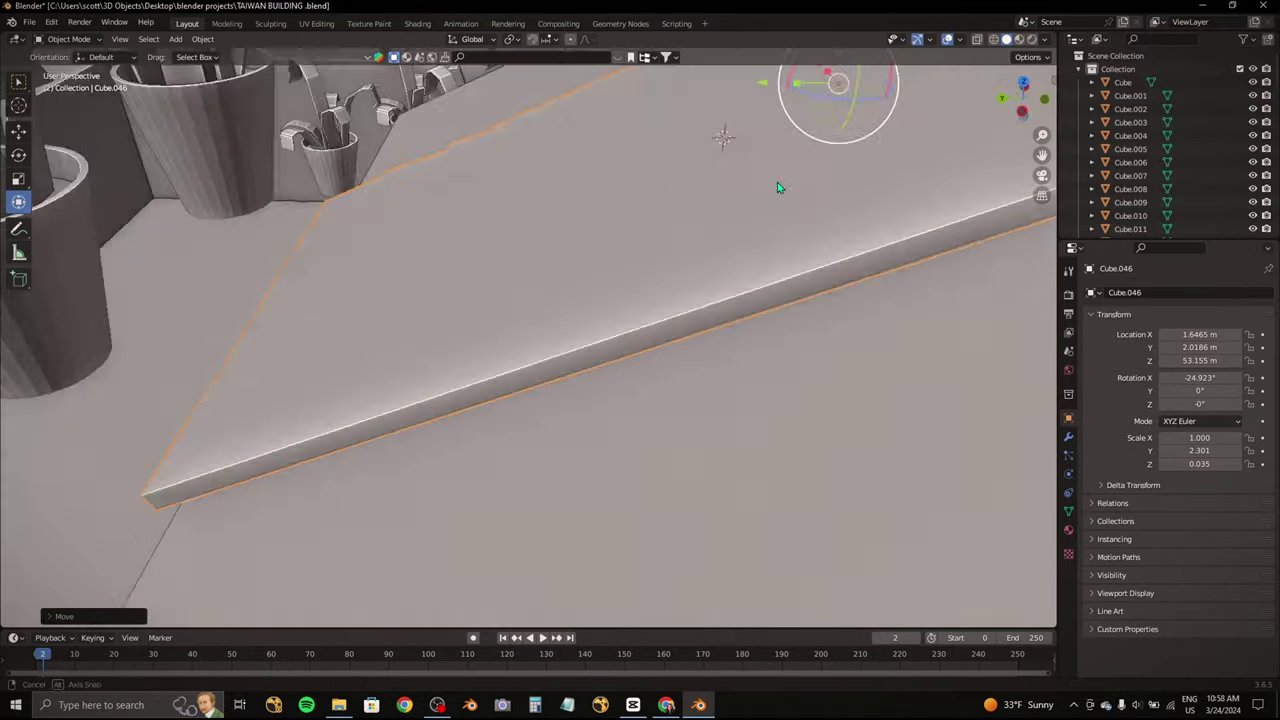
middle_drag(777, 187, 618, 165)
key(KP_Decimal)
click(1024, 85)
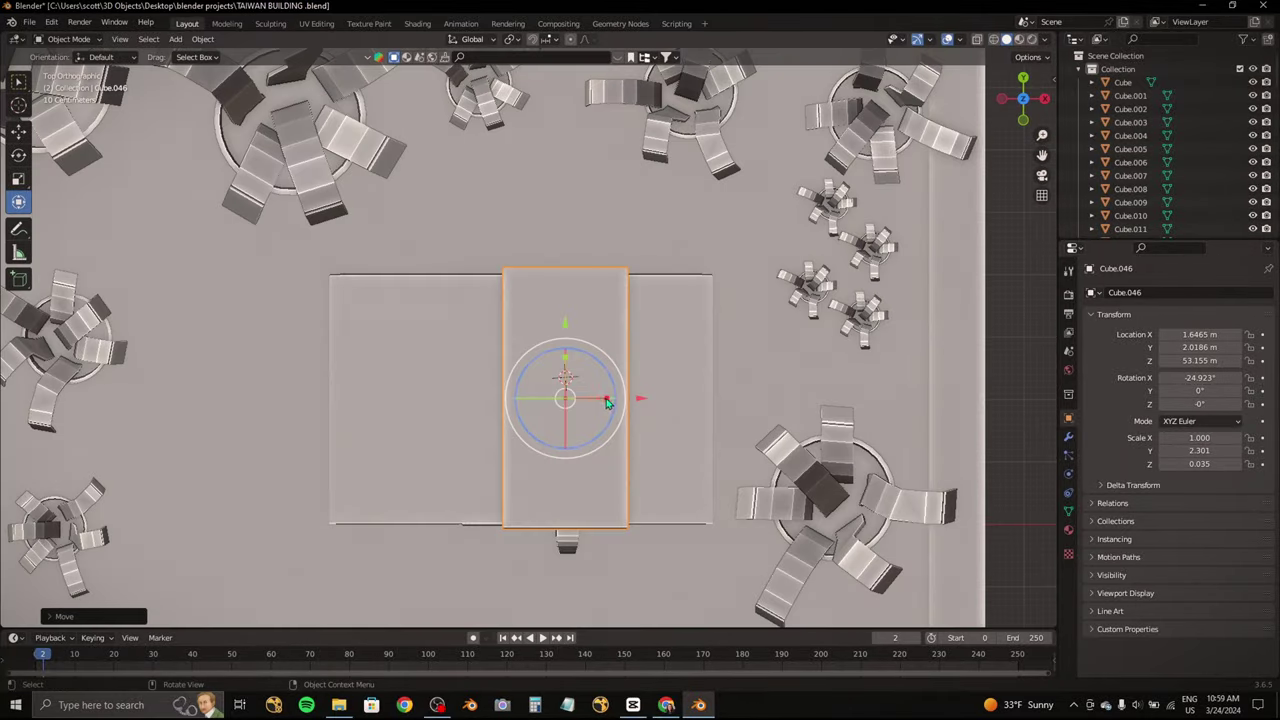
key(s)
key(x)
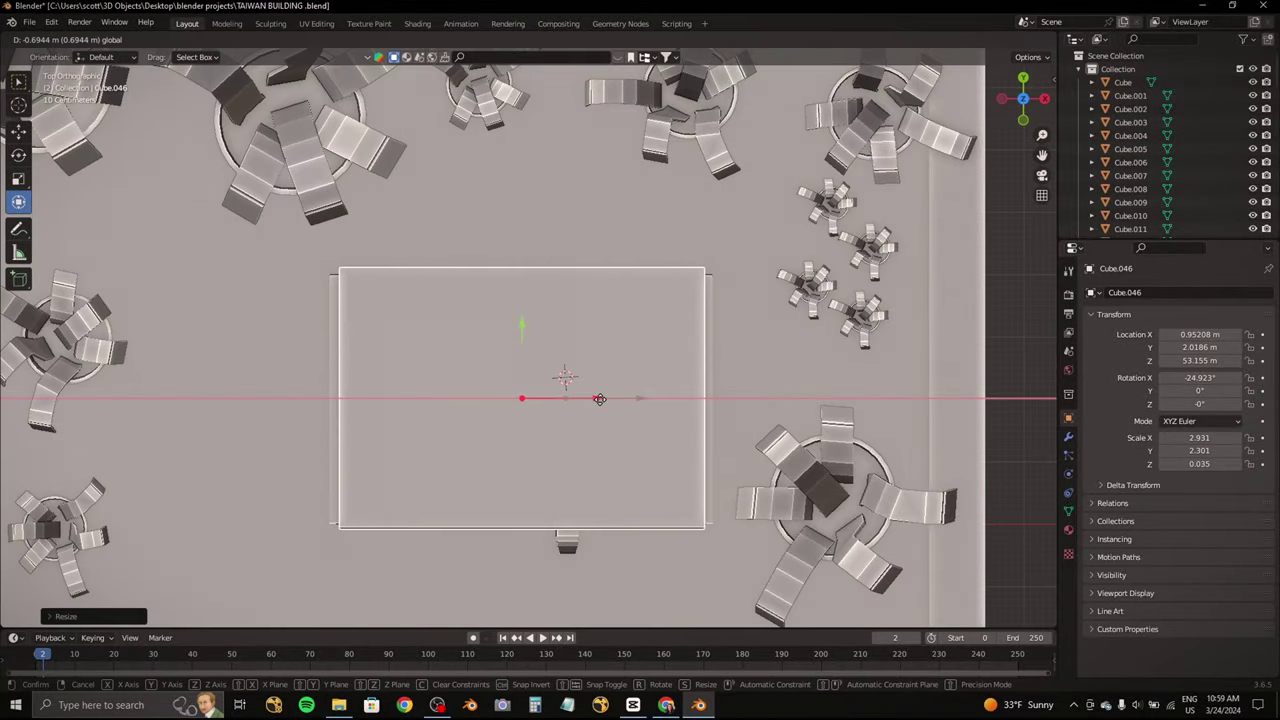
click(602, 399)
mouse_move(602, 399)
middle_down()
mouse_move(496, 311)
mouse_move(586, 300)
middle_up()
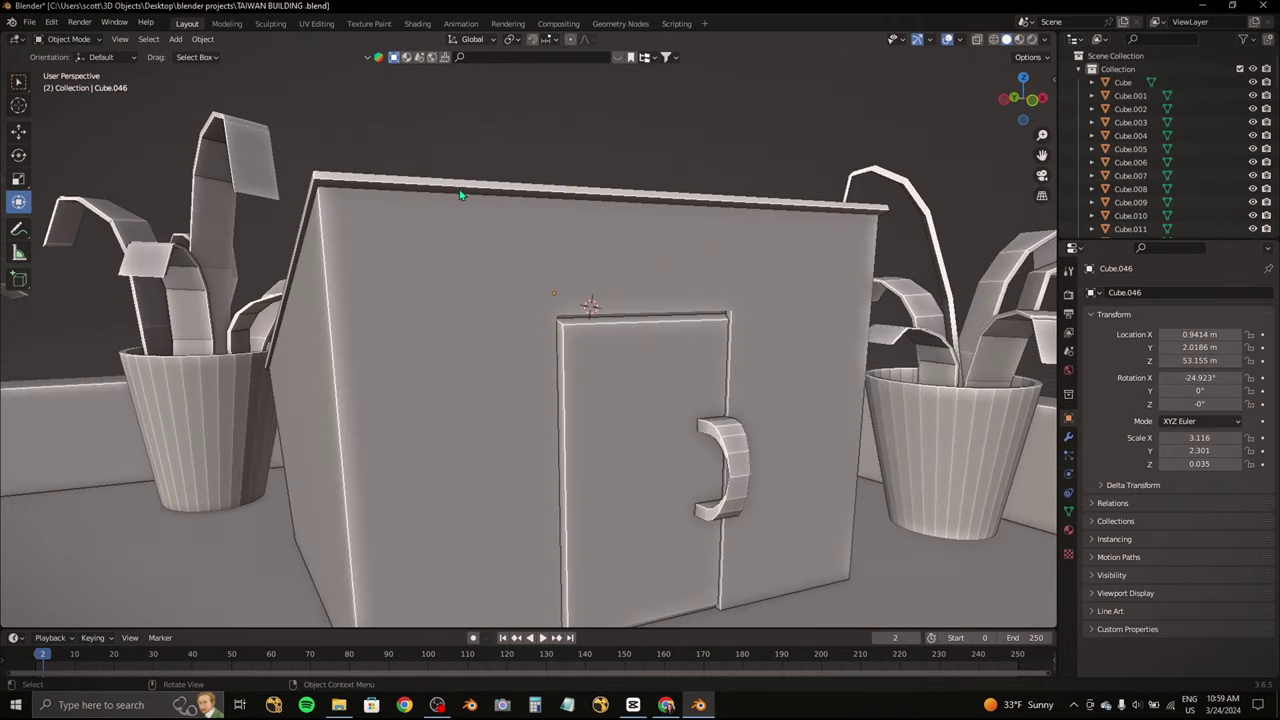
key(s)
key(x)
click(583, 303)
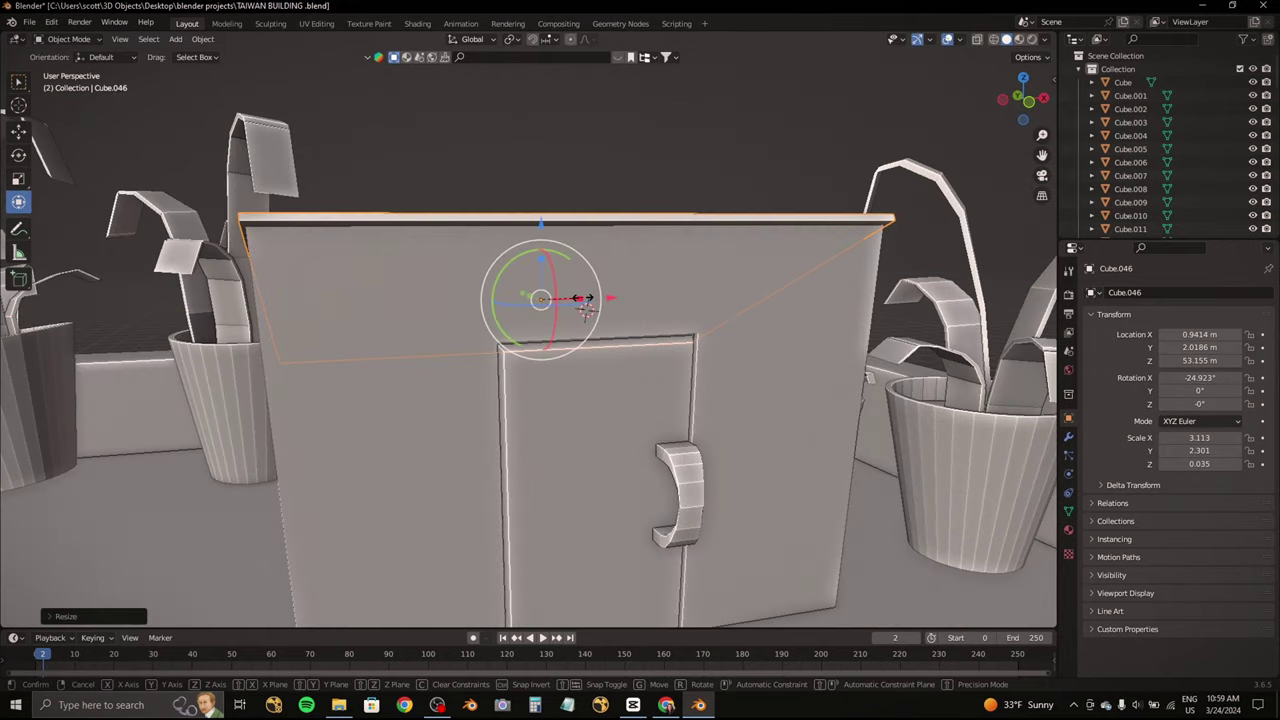
click(626, 471)
scroll(589, 396, down, 4)
middle_drag(589, 396, 682, 377)
Step: Save the file, orbit to the building's front, and bring the Chrome reference photo alongside
scroll(515, 322, down, 3)
key(ctrl+s)
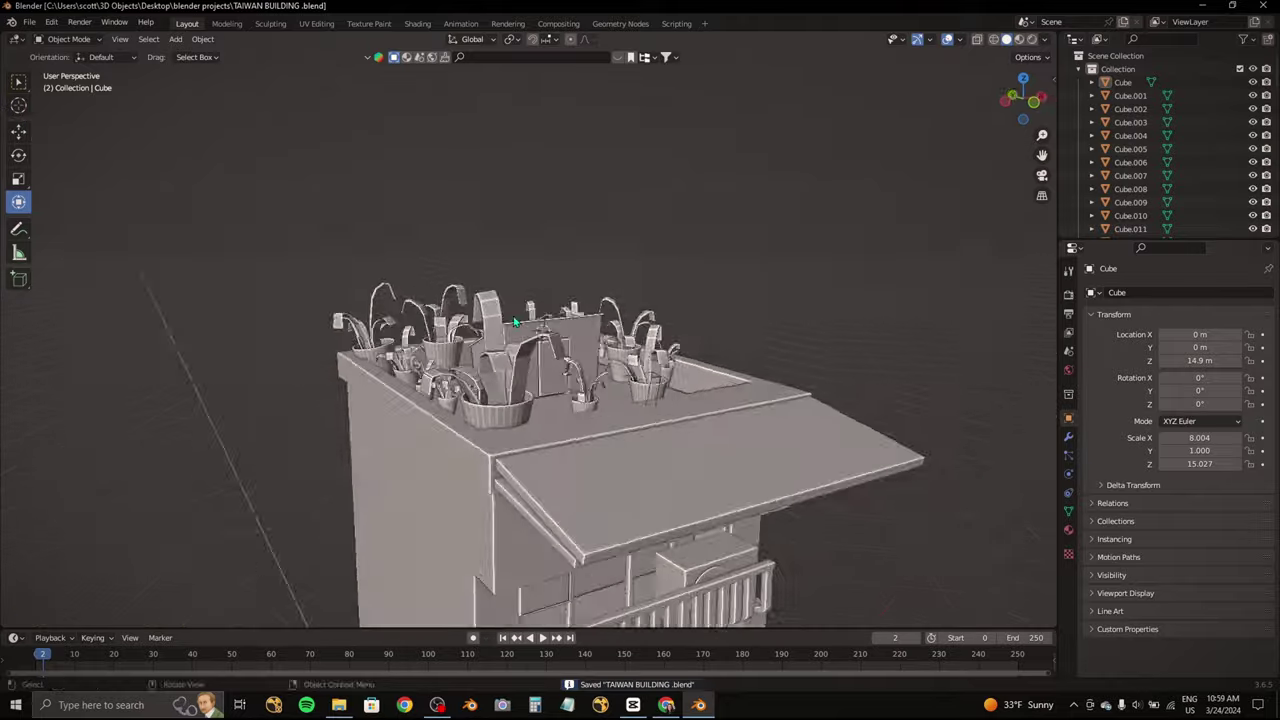
mouse_move(515, 322)
middle_down()
mouse_move(600, 294)
mouse_move(609, 309)
middle_up()
click(668, 705)
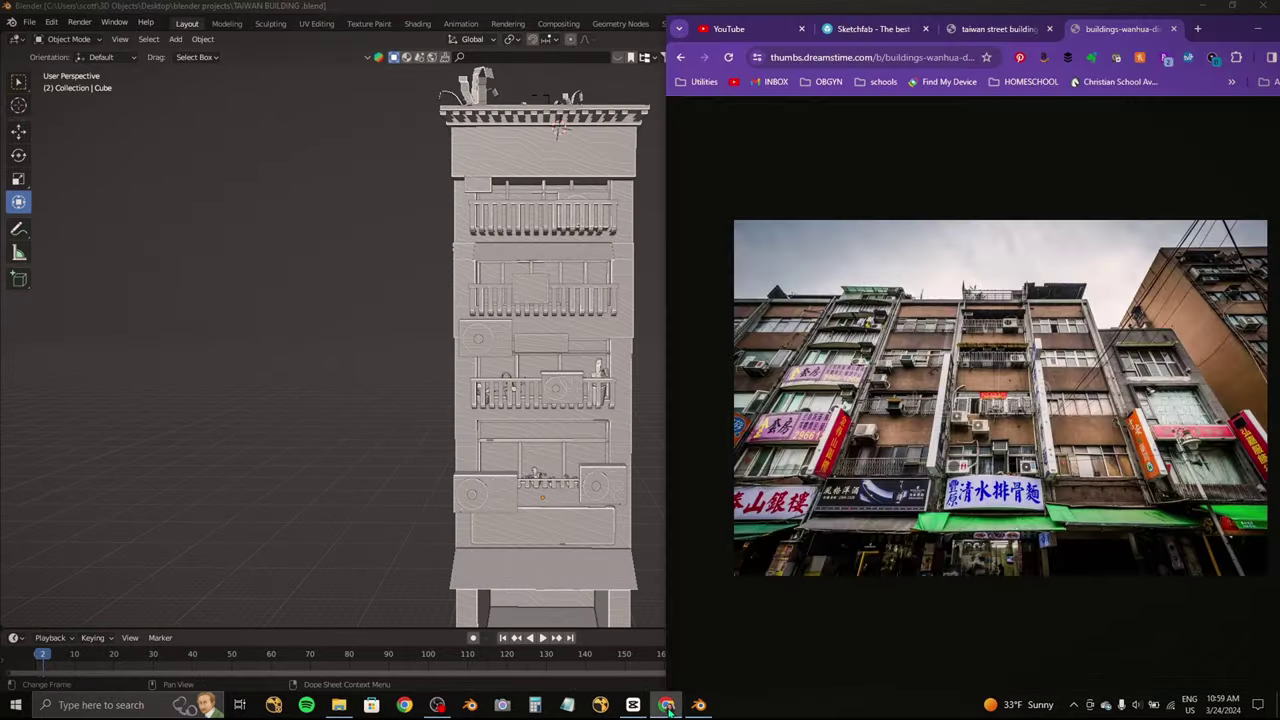
click(668, 705)
scroll(363, 491, down, 2)
scroll(331, 543, down, 1)
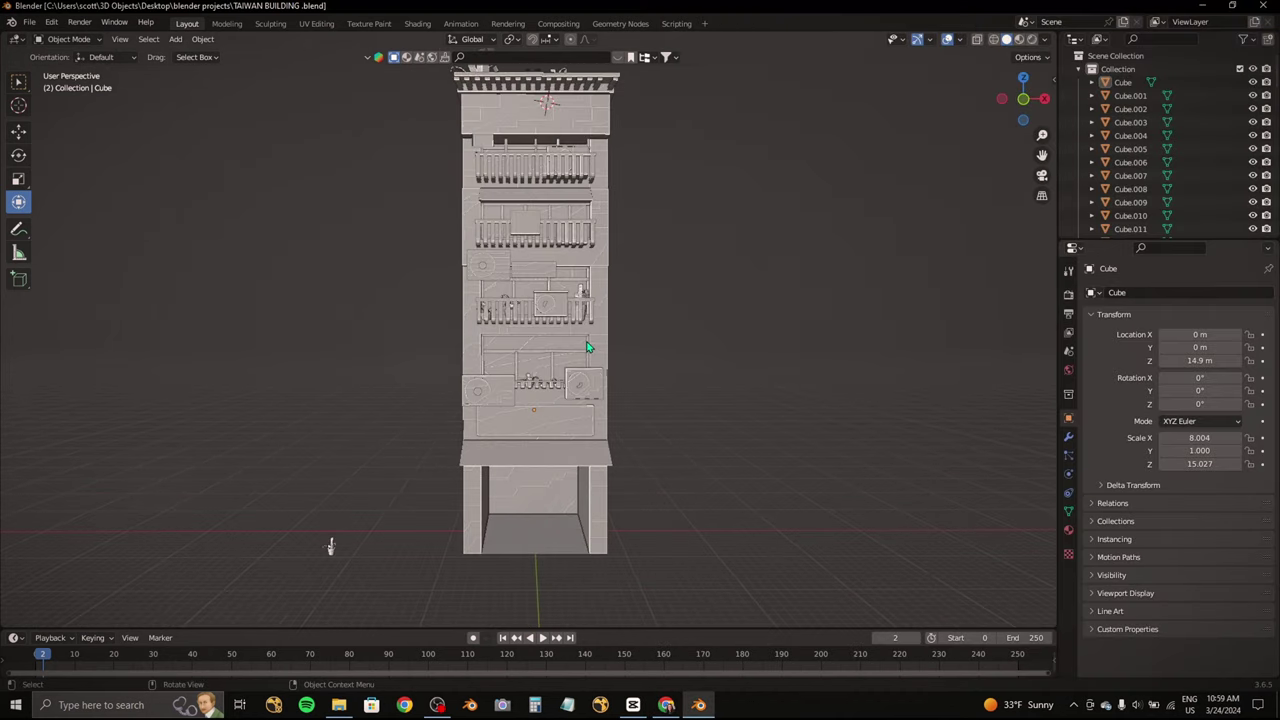
key(alt+Tab)
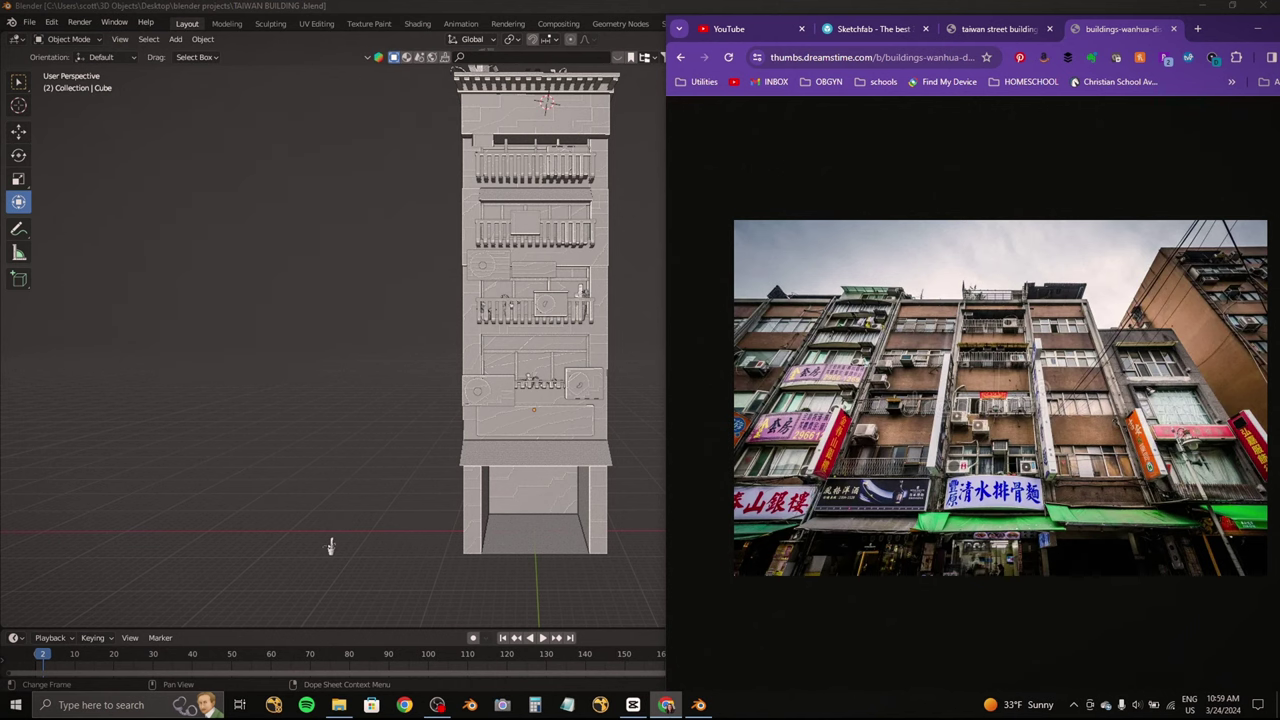
Step: Scale the thin balcony posts (Cube.011) along Z to 3.948
scroll(551, 565, up, 3)
click(491, 400)
scroll(553, 407, up, 2)
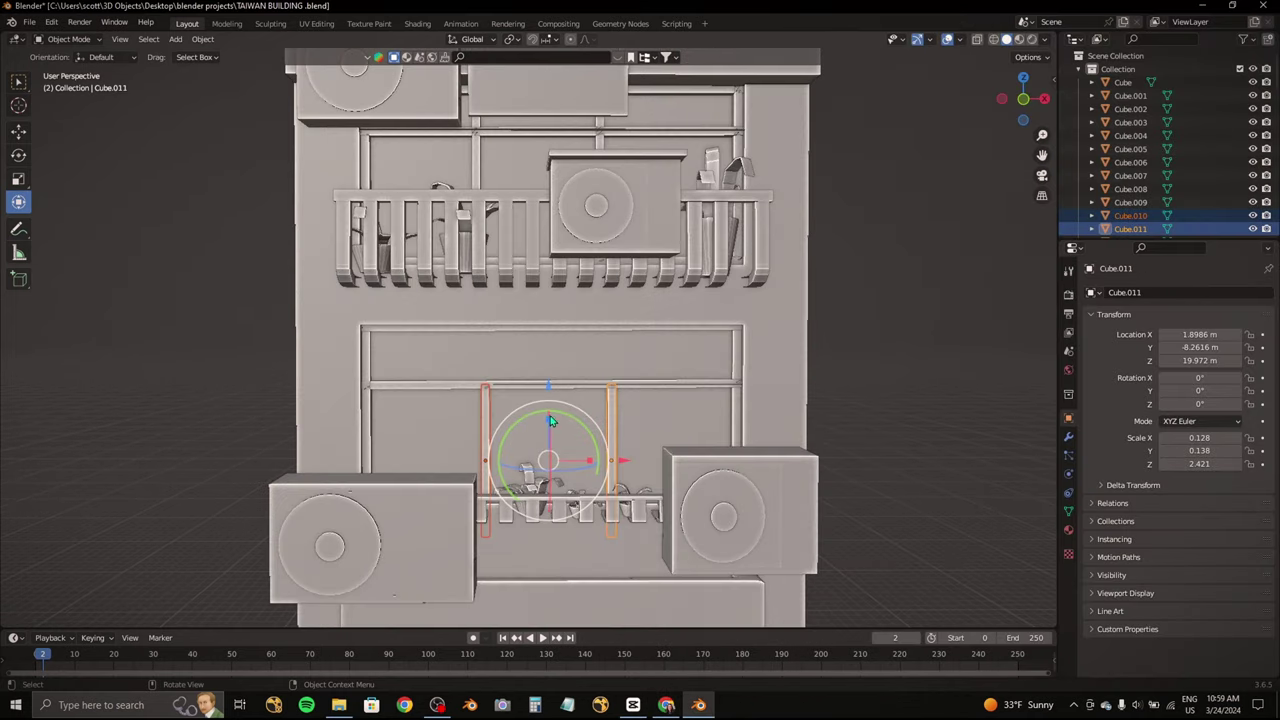
key(s)
key(z)
click(632, 392)
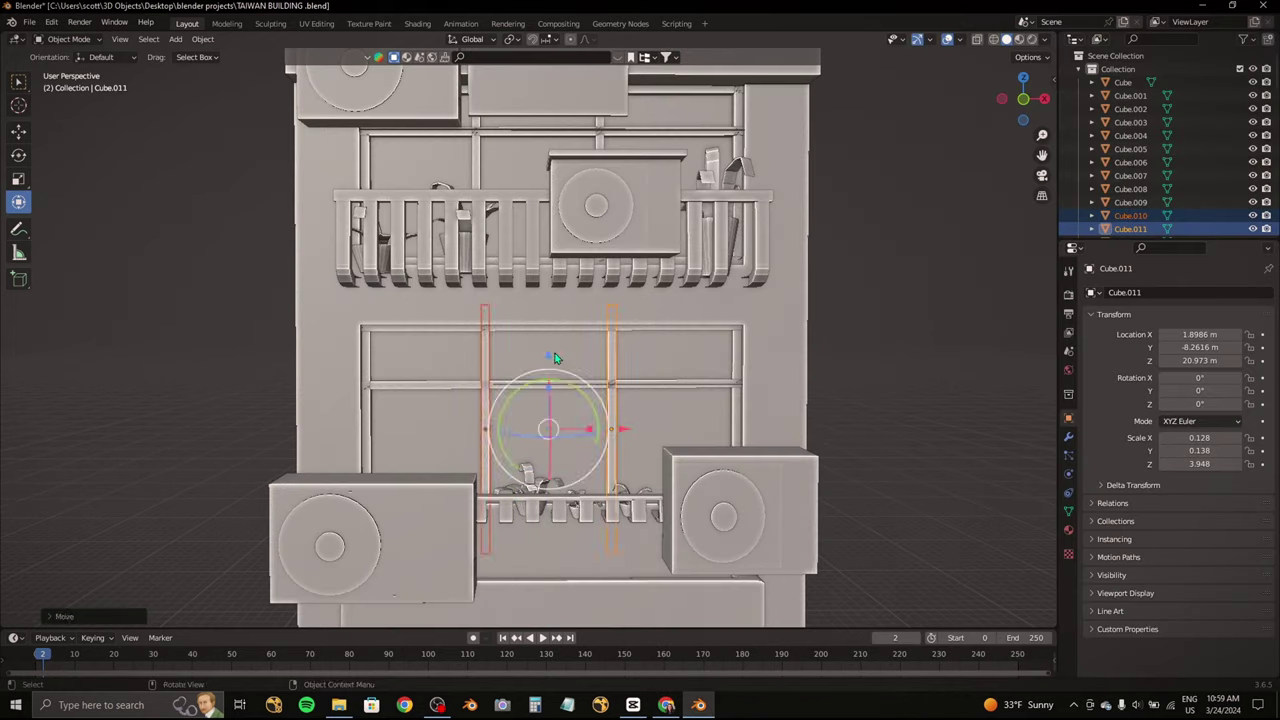
Step: Compare with the street reference photo, then orbit to view the whole building and floor
scroll(632, 392, down, 4)
shift+middle_drag(632, 392, 617, 451)
click(666, 704)
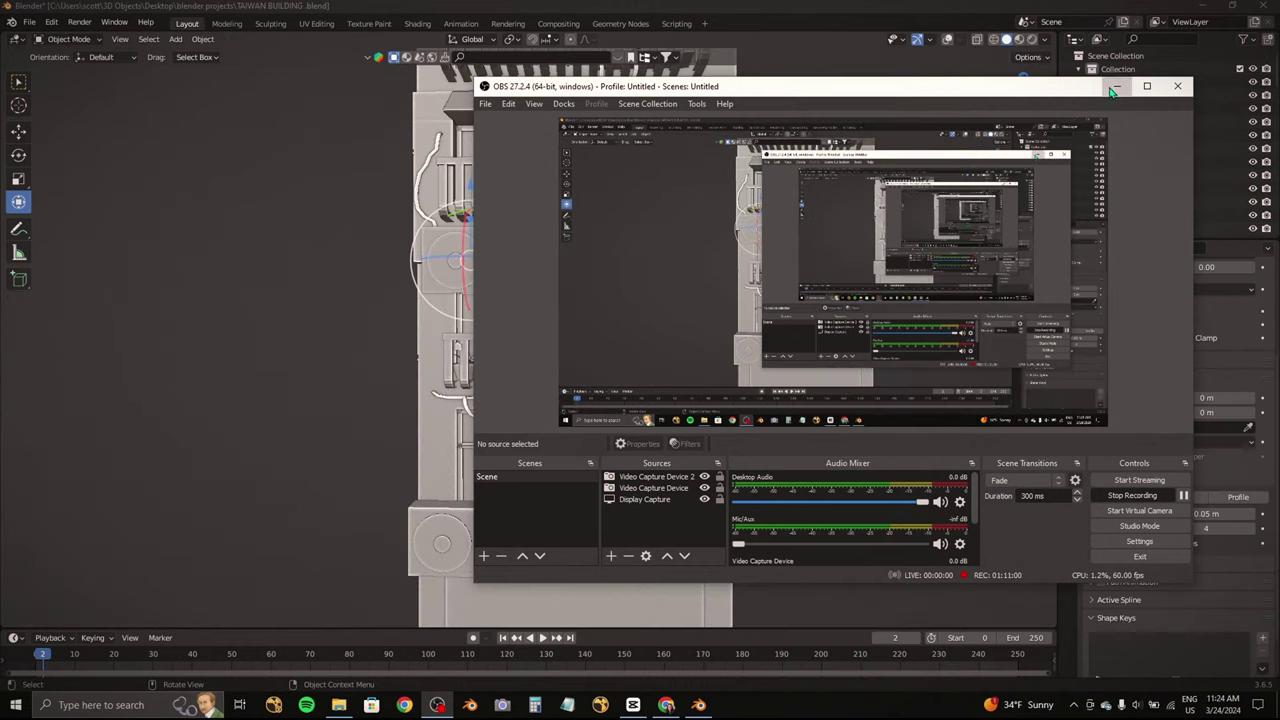
click(1113, 91)
middle_drag(600, 318, 592, 311)
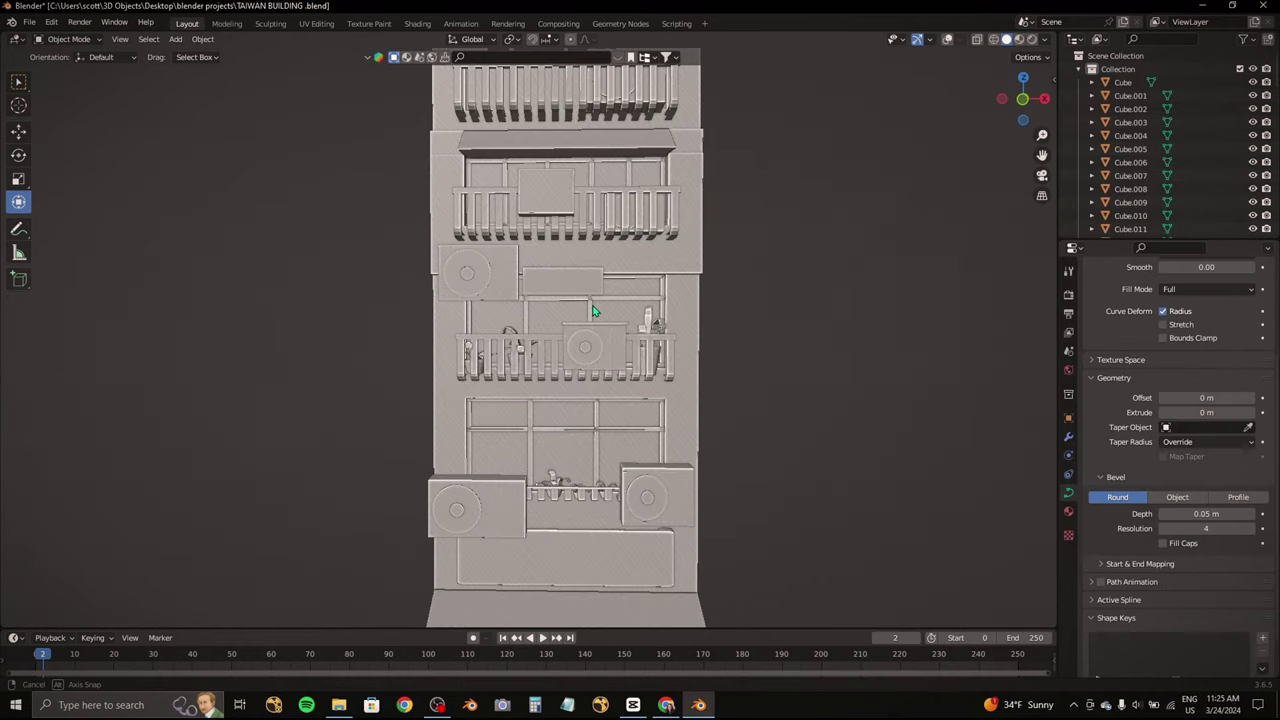
middle_drag(743, 322, 667, 283)
Step: Unhide the wire curves and enter Edit Mode on one facade wire
key(alt+h)
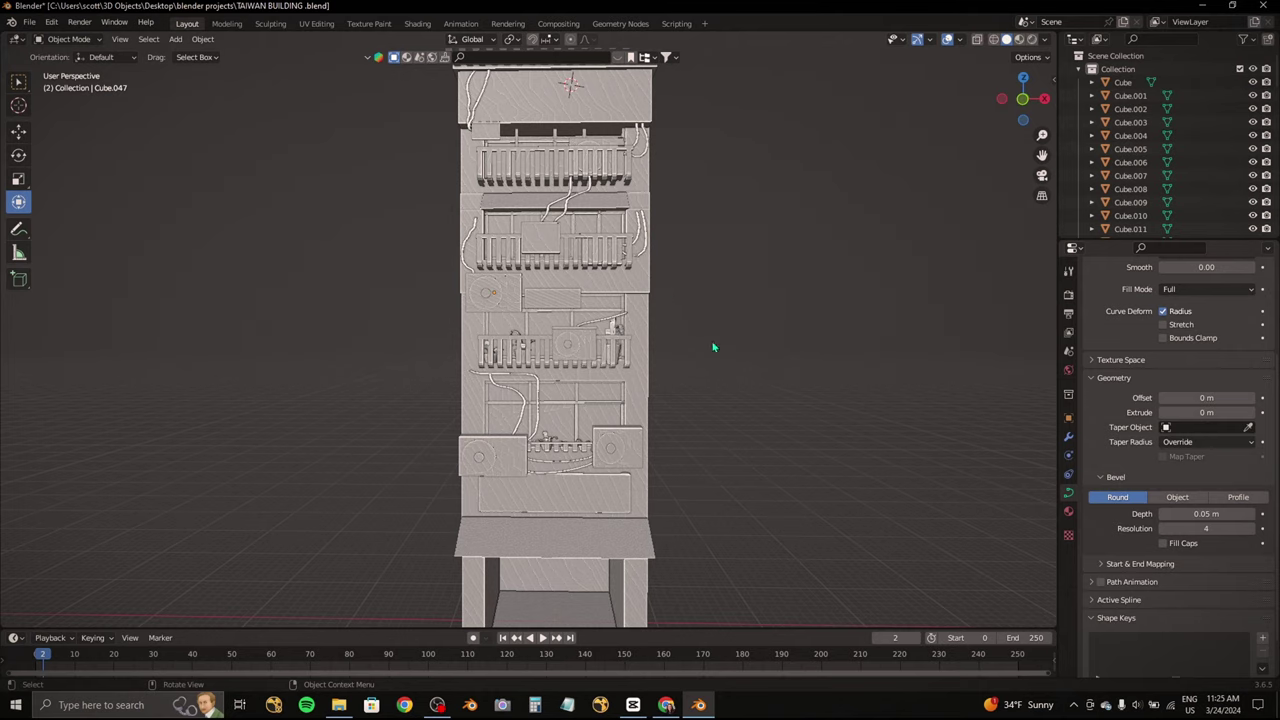
click(616, 322)
scroll(514, 333, up, 6)
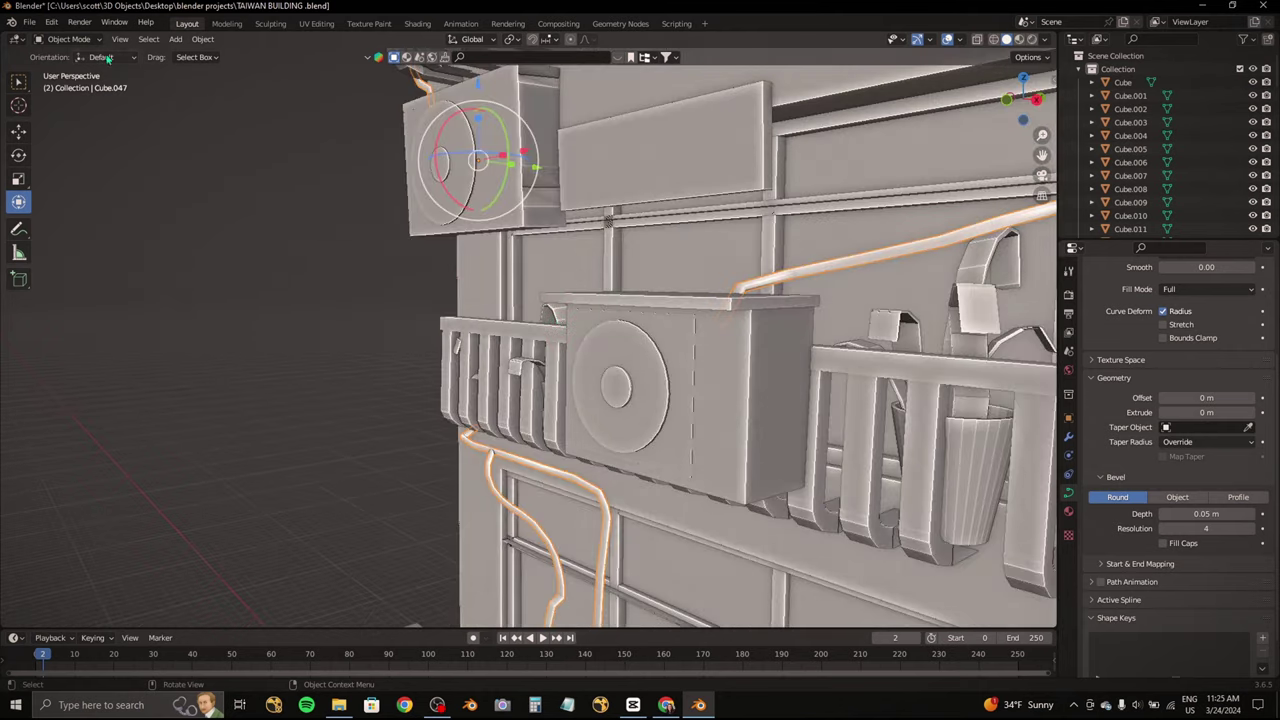
key(Tab)
Step: Move the wire's end point so it leads into the left air-conditioner box
mouse_move(560, 330)
middle_down()
mouse_move(602, 309)
mouse_move(420, 260)
middle_up()
scroll(601, 310, up, 3)
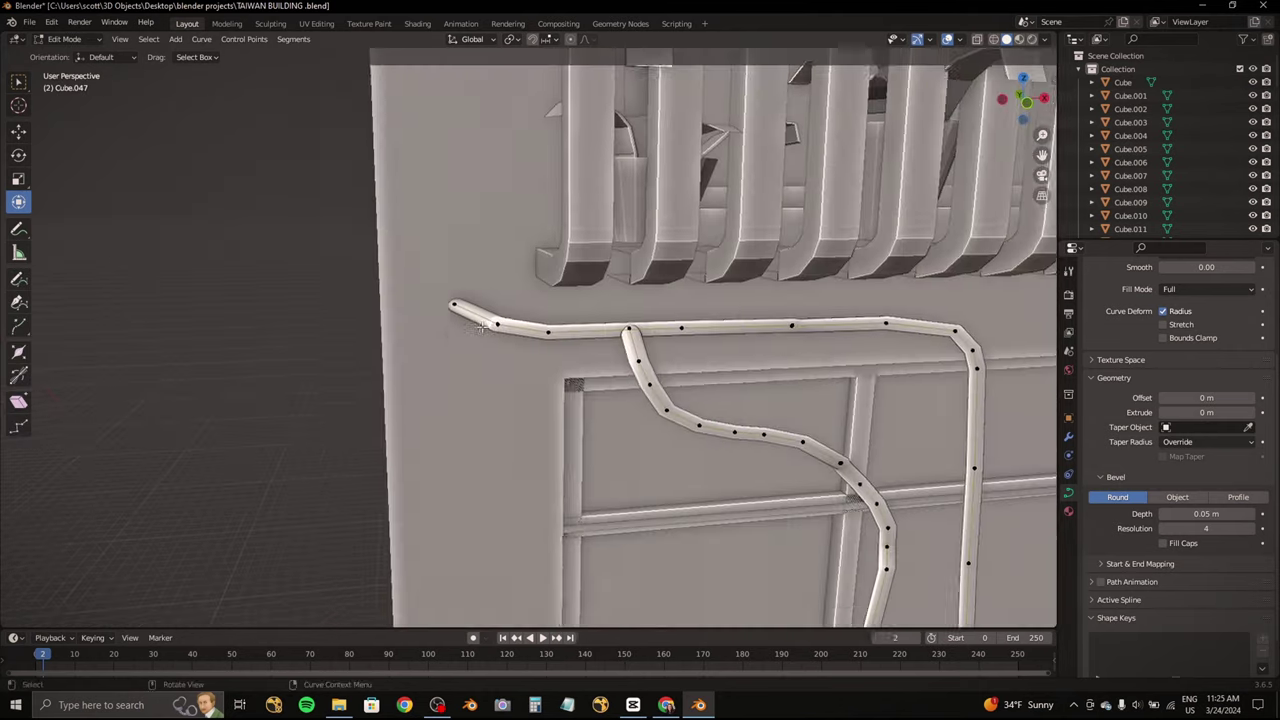
scroll(380, 265, up, 3)
click(371, 263)
scroll(410, 220, down, 5)
scroll(520, 300, down, 2)
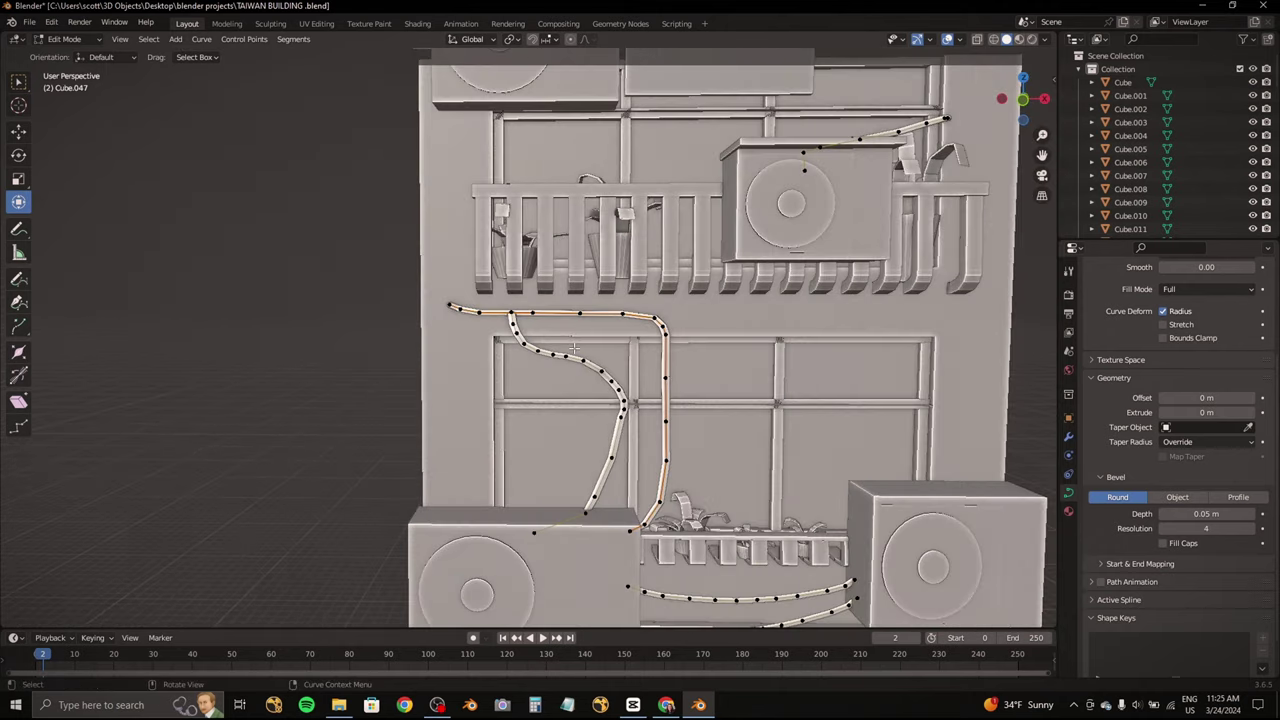
scroll(520, 300, up, 3)
scroll(600, 300, up, 3)
key(g)
click(615, 304)
scroll(560, 330, down, 2)
scroll(490, 345, down, 4)
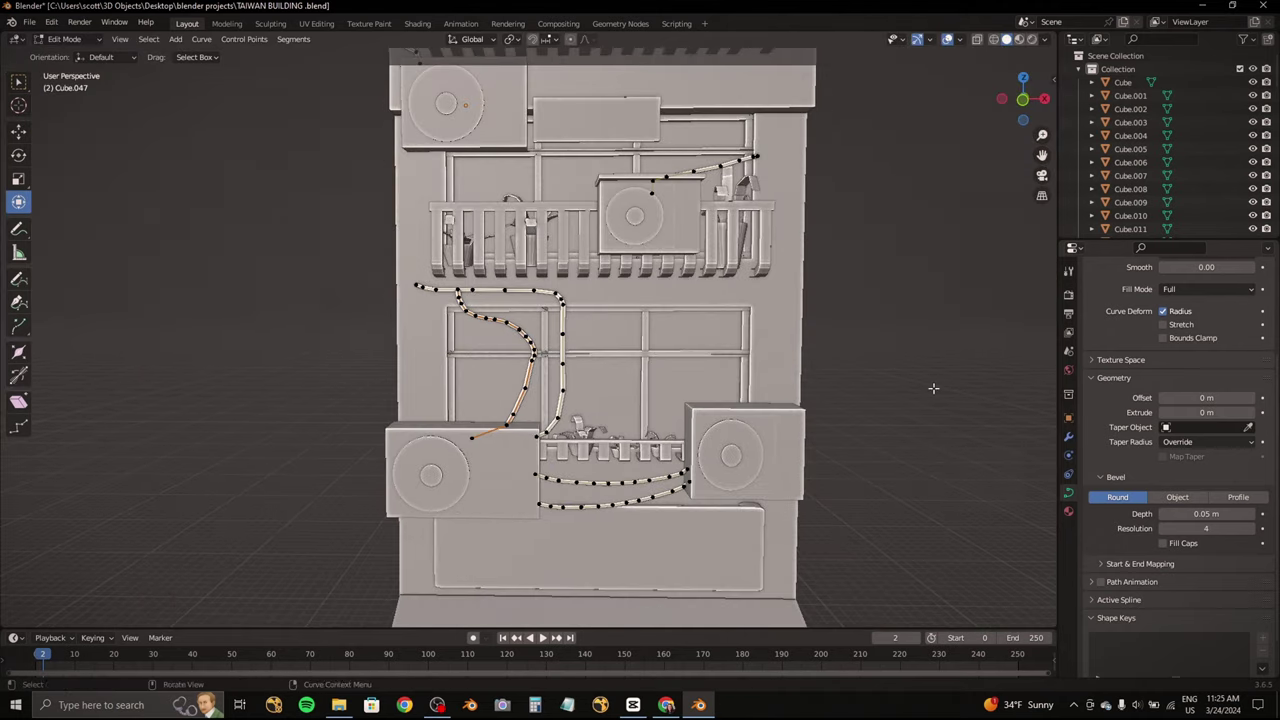
Step: Return to Object Mode and review the curve's modifier and bevel settings
click(1068, 437)
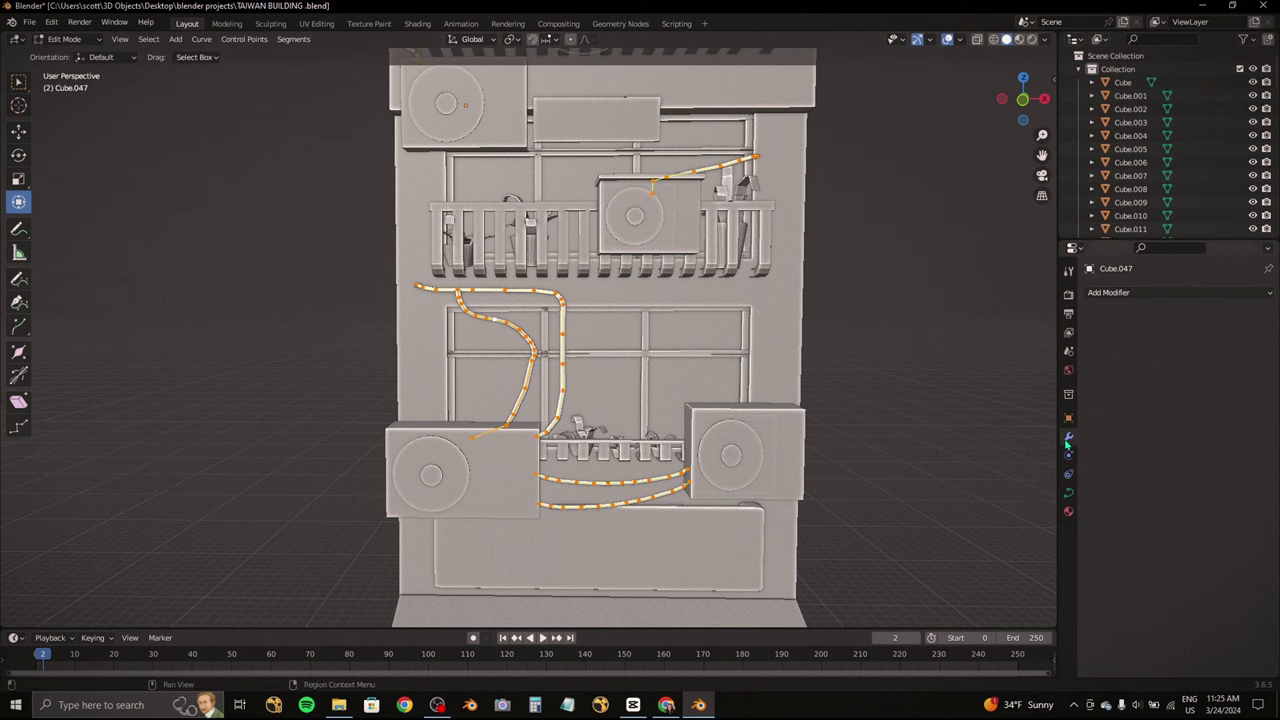
key(Tab)
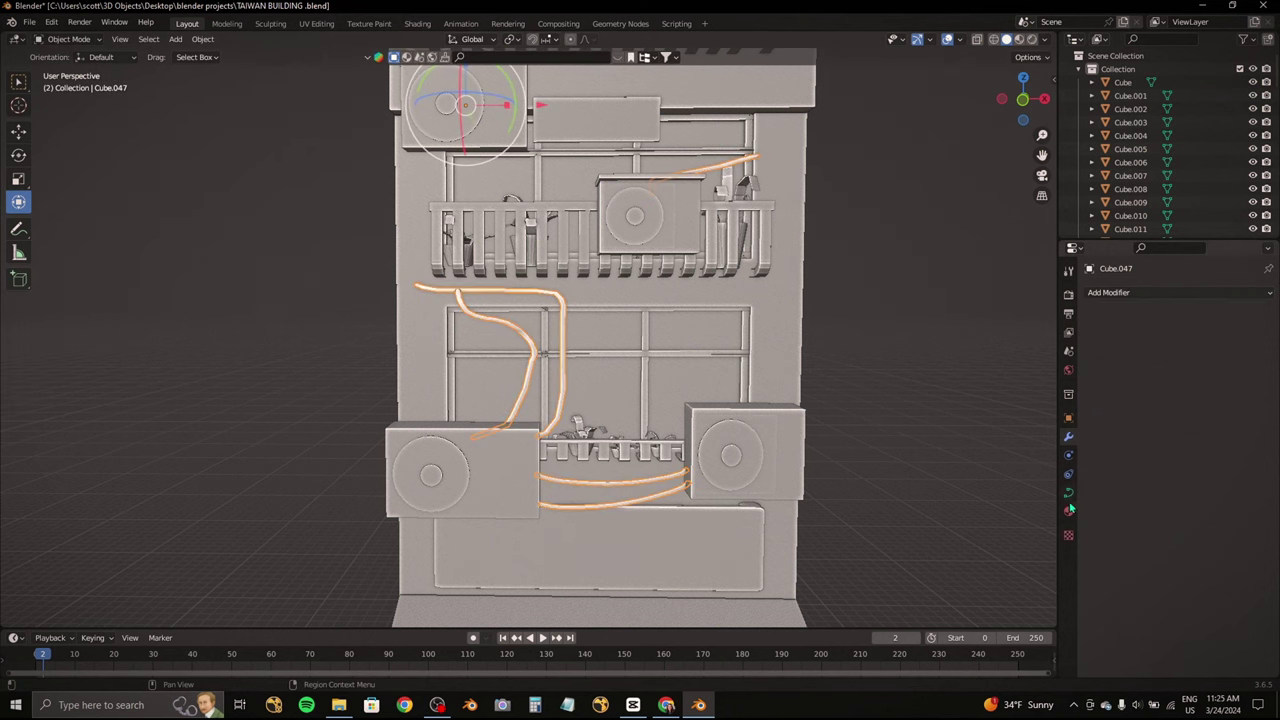
click(1068, 493)
mouse_move(932, 451)
middle_down()
mouse_move(872, 418)
mouse_move(740, 381)
middle_up()
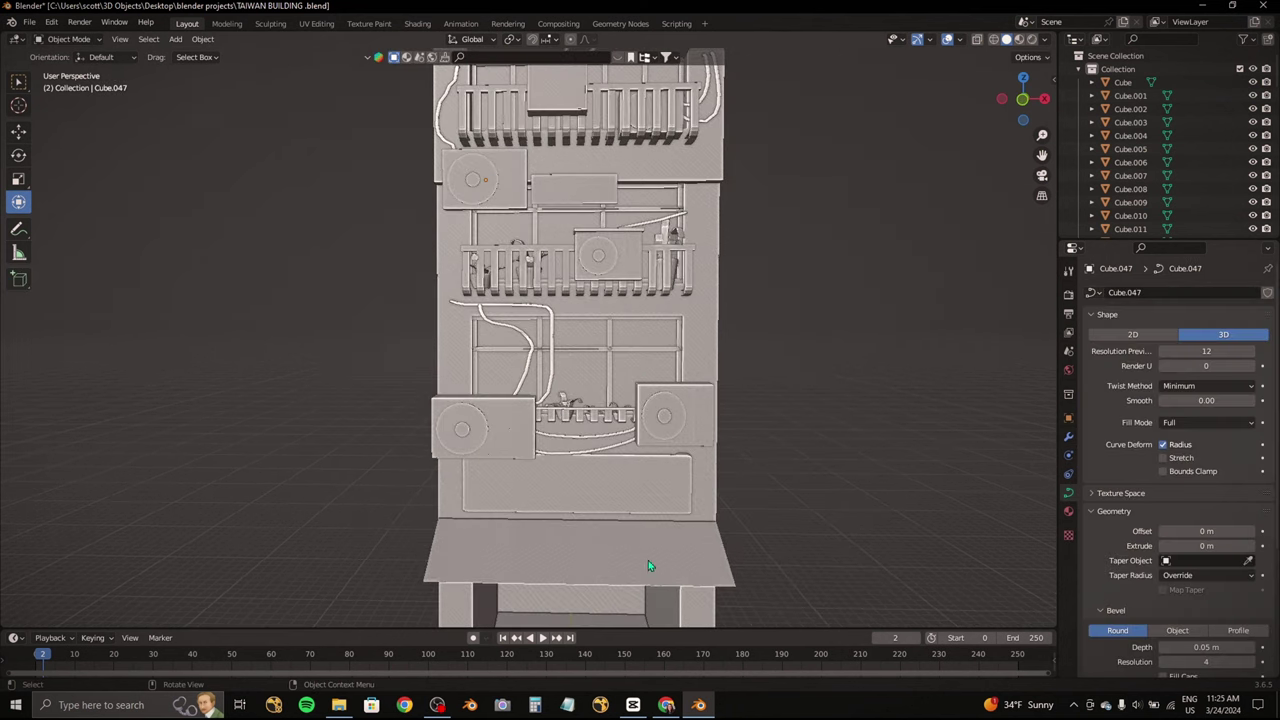
Step: Check the Taiwan building reference photo in the browser, then return to the model
click(666, 705)
click(709, 68)
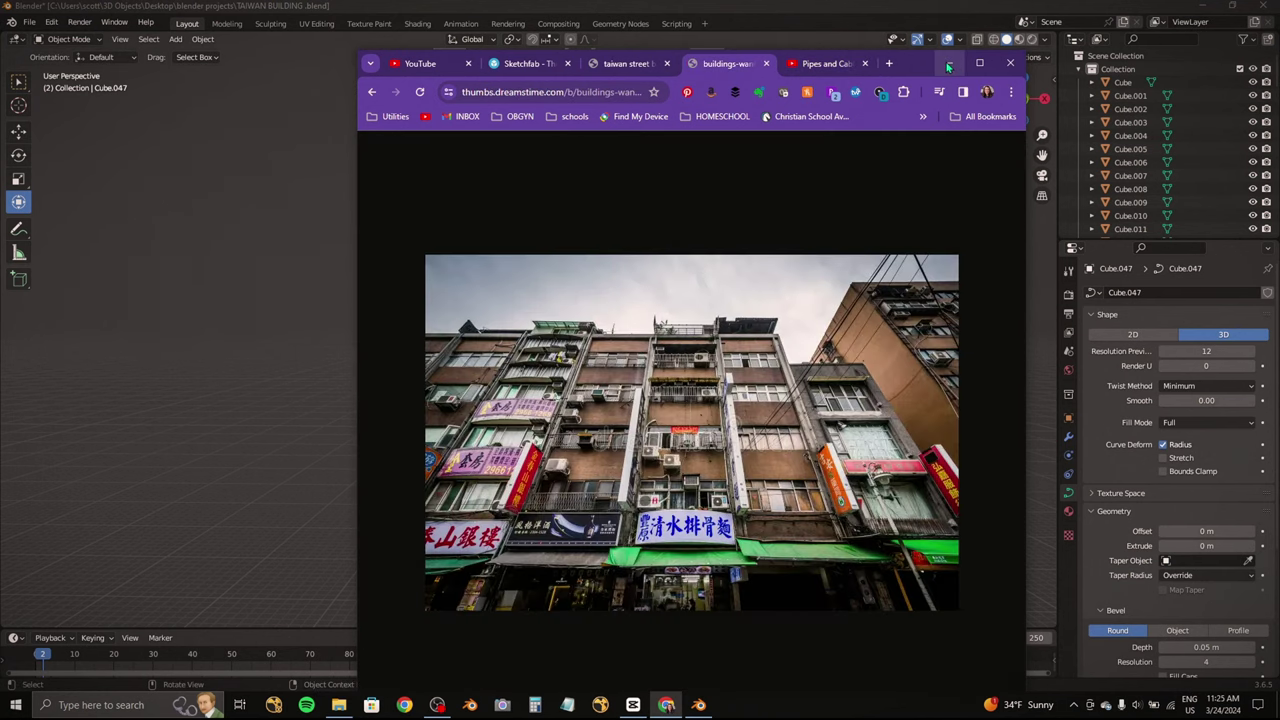
click(948, 66)
scroll(322, 603, down, 3)
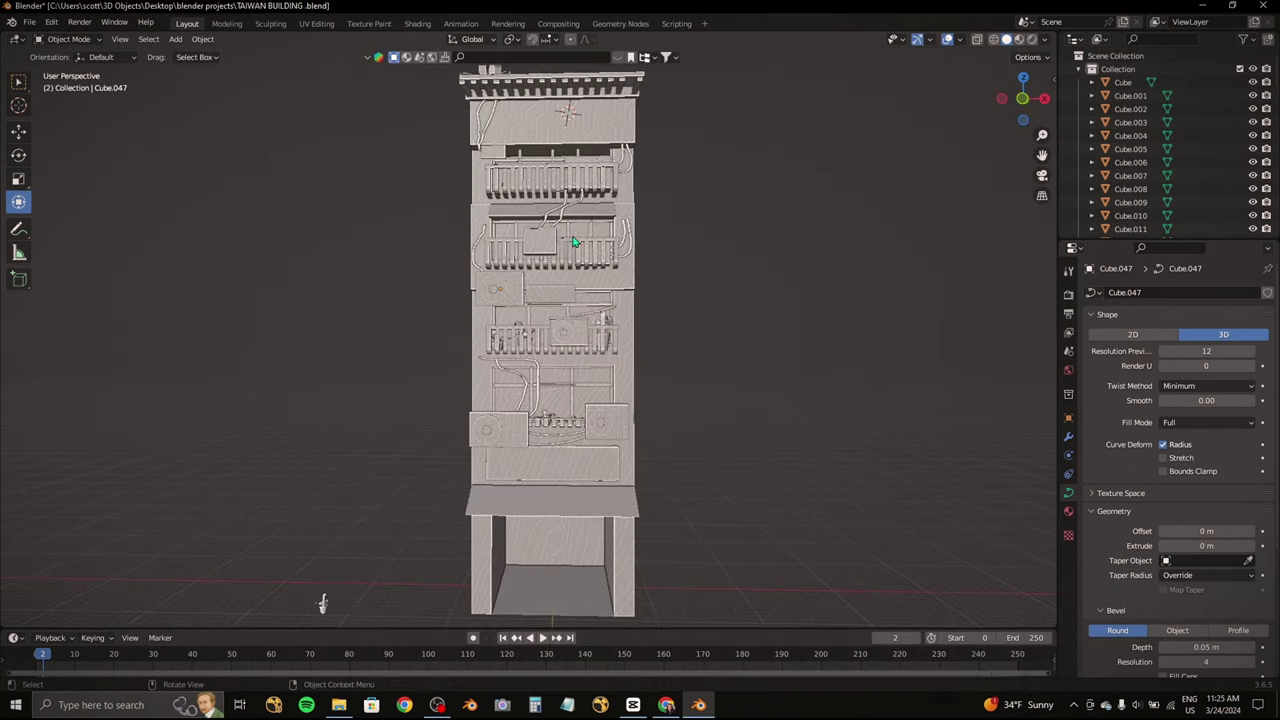
Step: Add a cube and stretch it vertically into a tall column from the side view
click(182, 41)
click(305, 70)
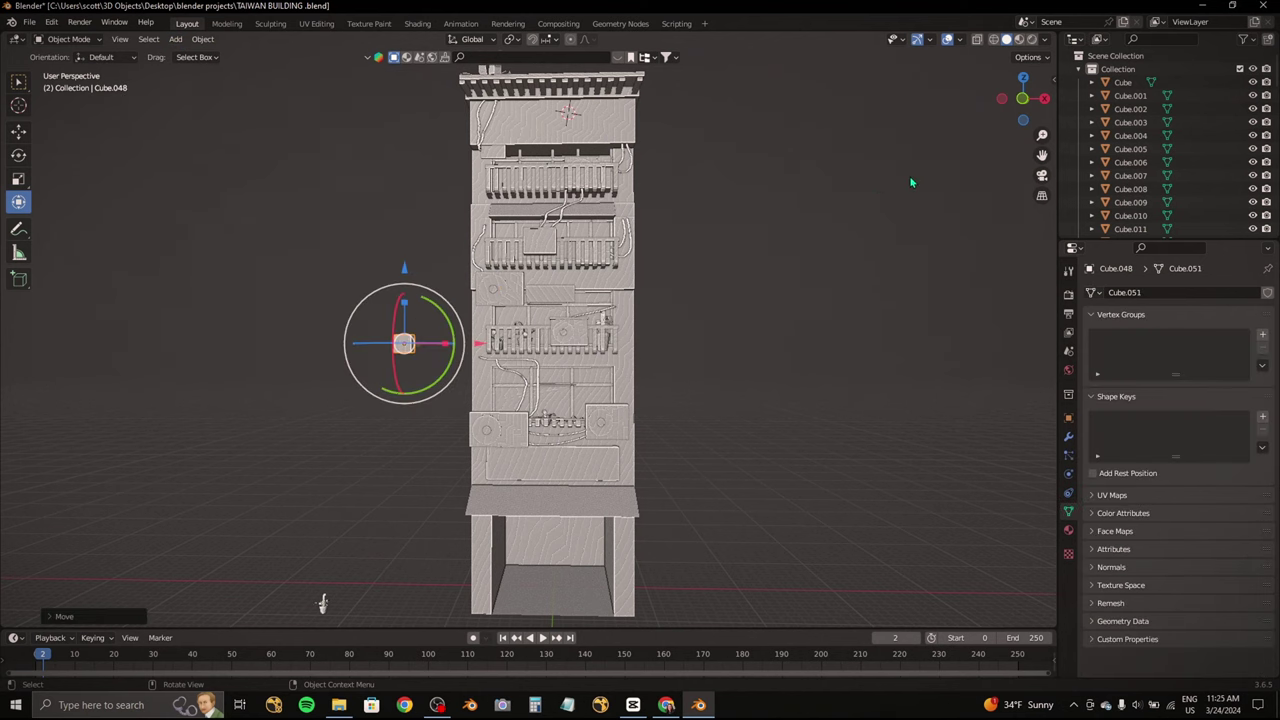
key(ctrl+KP_3)
scroll(662, 289, up, 2)
key(s)
key(y)
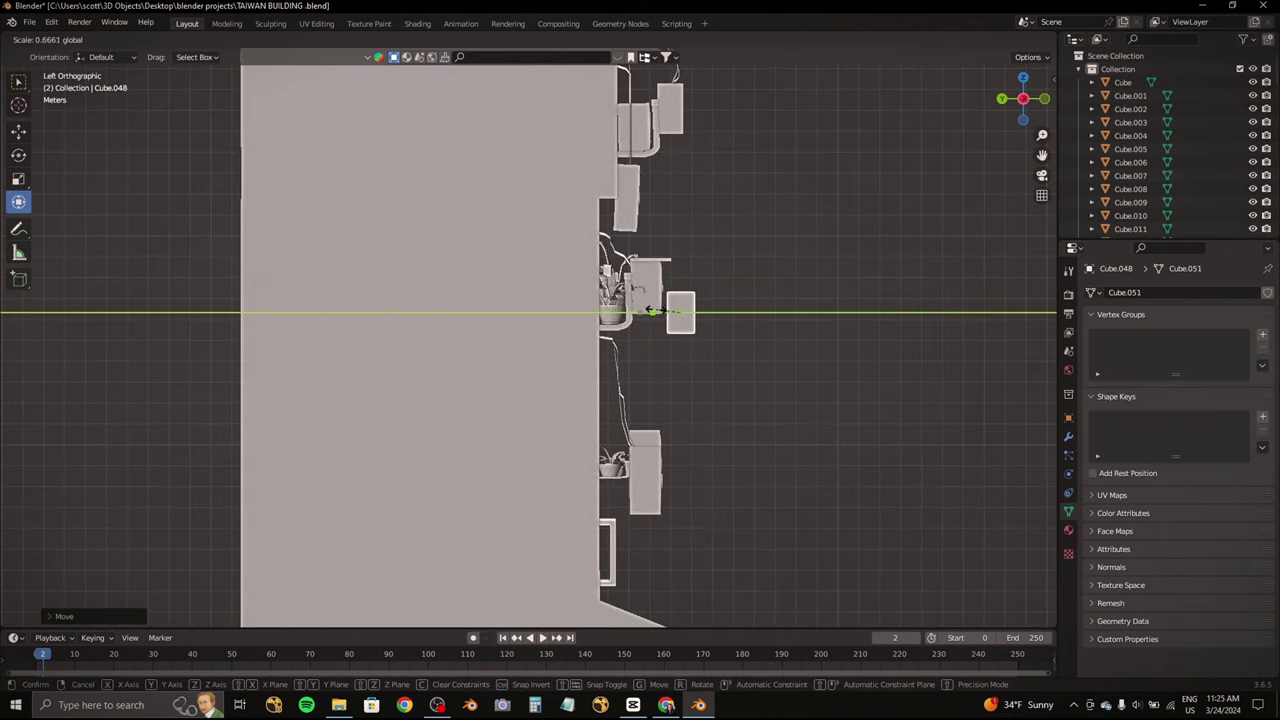
key(z)
click(673, 566)
Step: Widen the tall column along X in the front view beside the facade
middle_drag(673, 566, 573, 270)
key(KP_1)
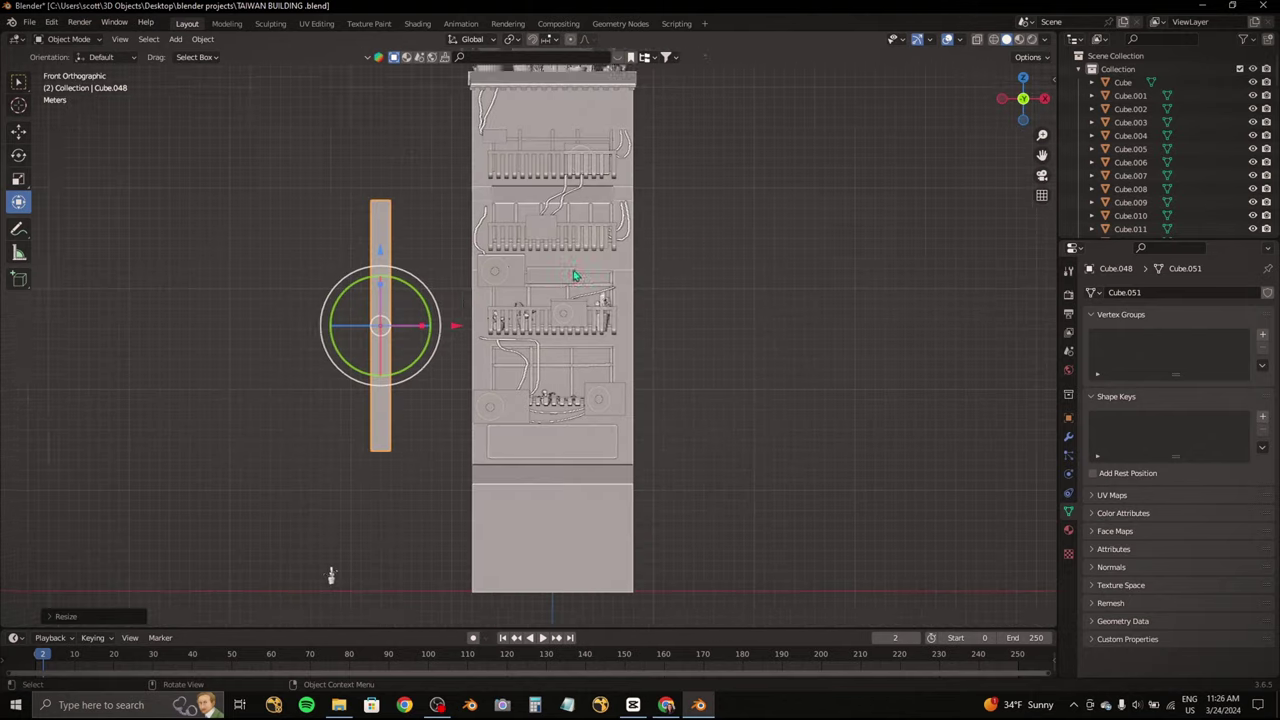
key(s)
key(x)
click(600, 265)
shift+middle_drag(345, 112, 411, 151)
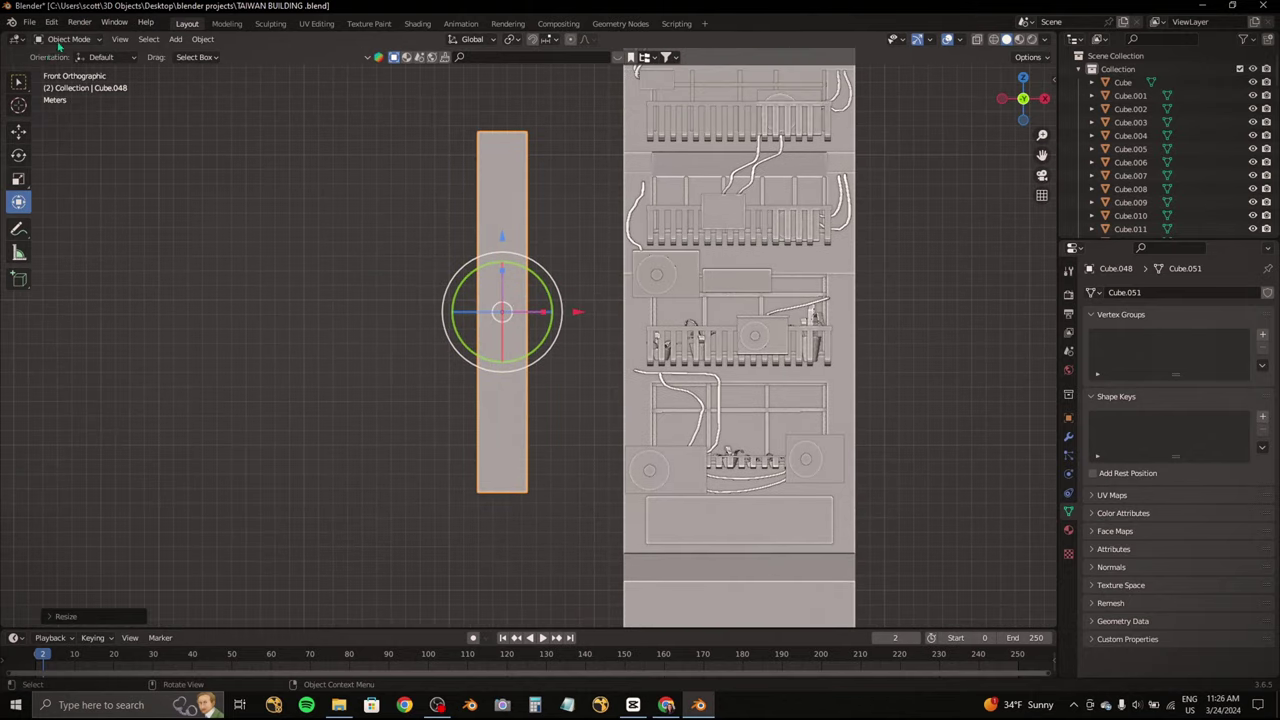
Step: In Edit Mode, select the column's edges and bevel them for a rounded profile
key(Tab)
scroll(411, 151, up, 2)
scroll(491, 243, up, 2)
middle_drag(491, 243, 655, 300)
scroll(655, 300, down, 3)
middle_drag(534, 283, 603, 478)
drag(603, 478, 619, 500)
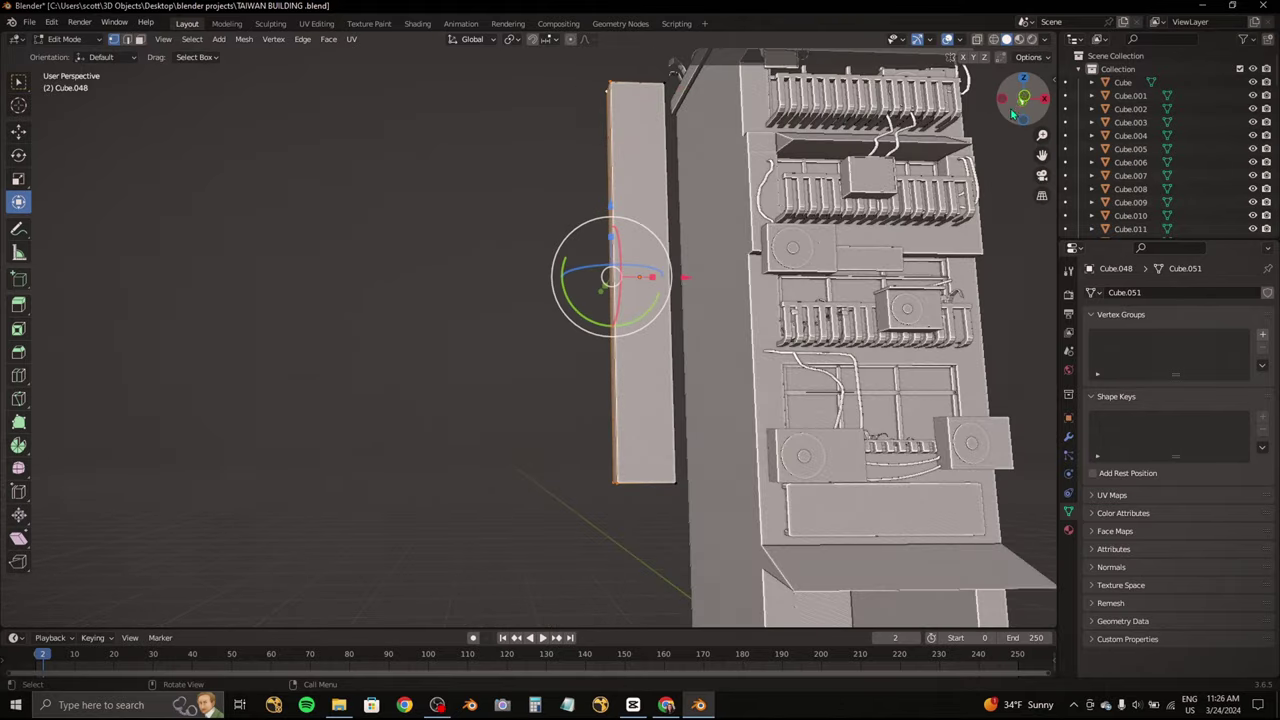
click(1013, 113)
click(70, 54)
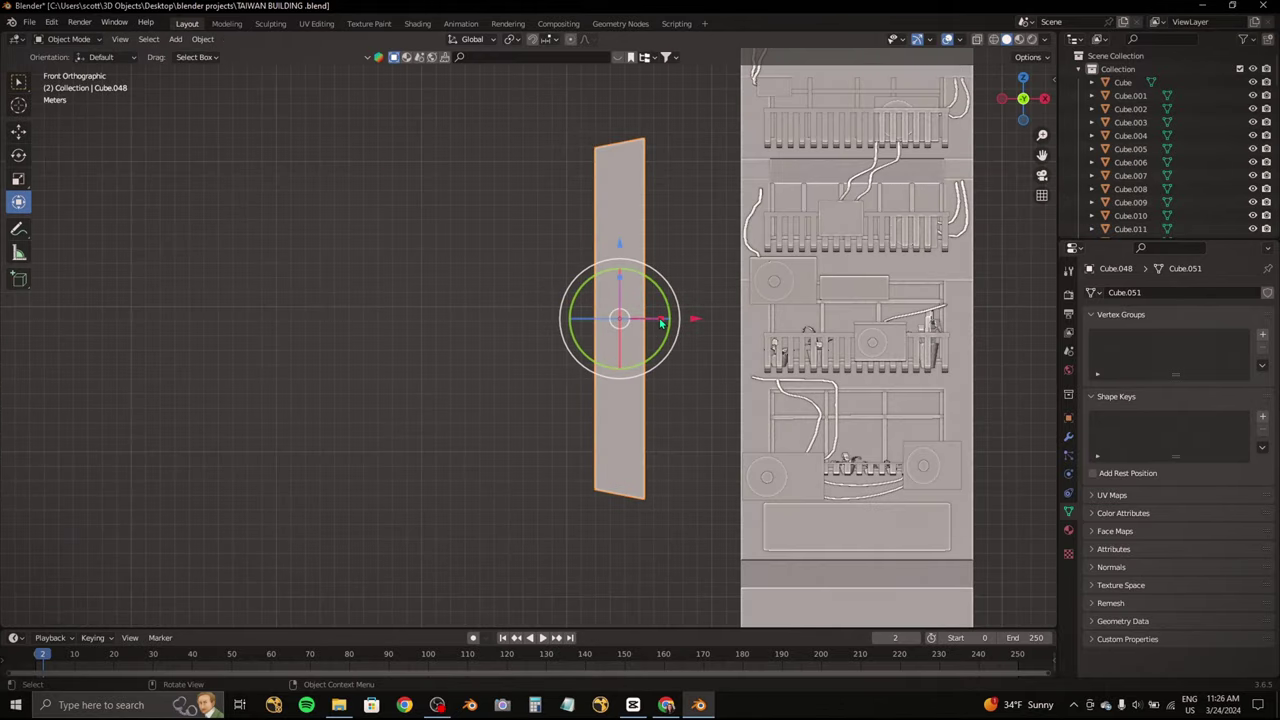
click(70, 69)
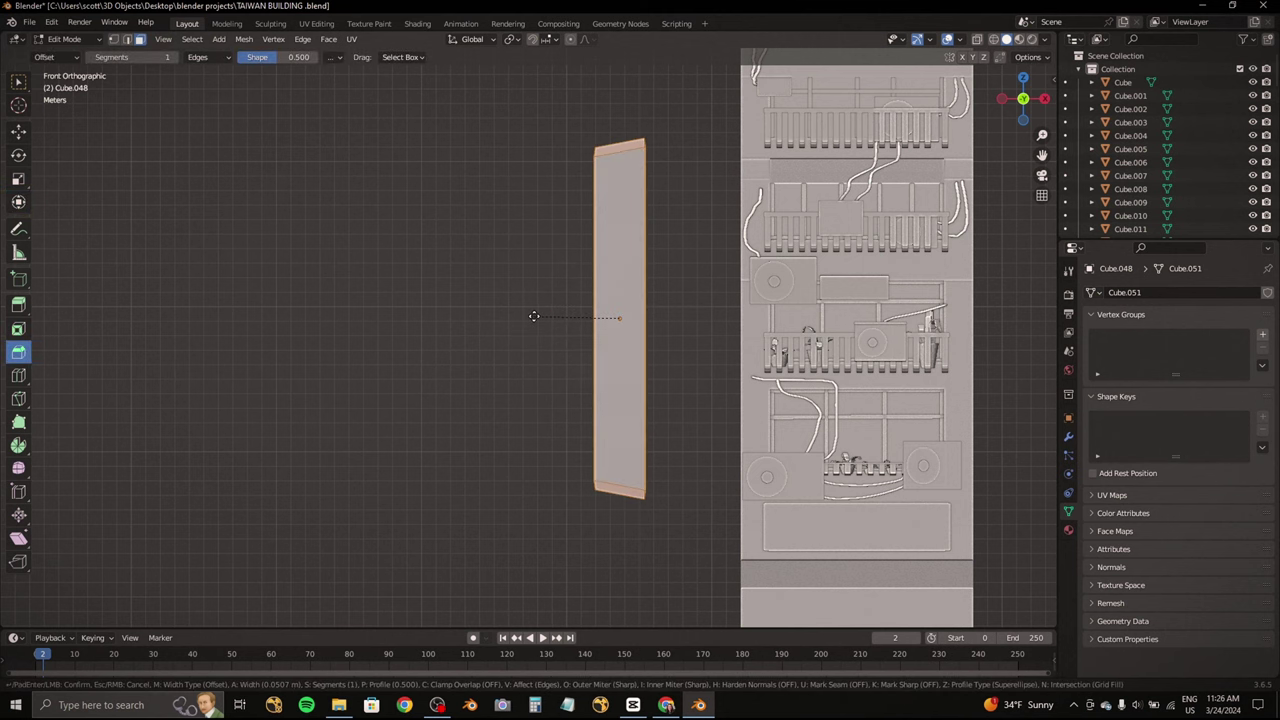
middle_drag(440, 400, 444, 428)
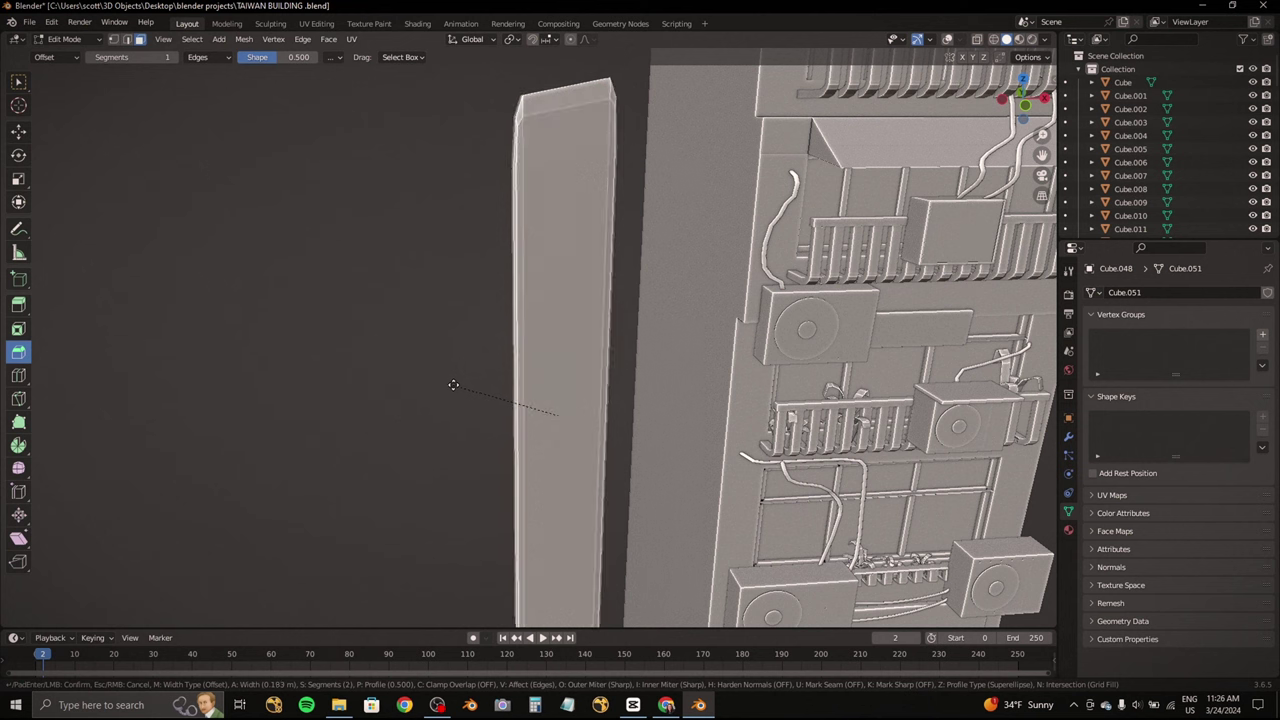
click(414, 357)
middle_drag(414, 357, 474, 380)
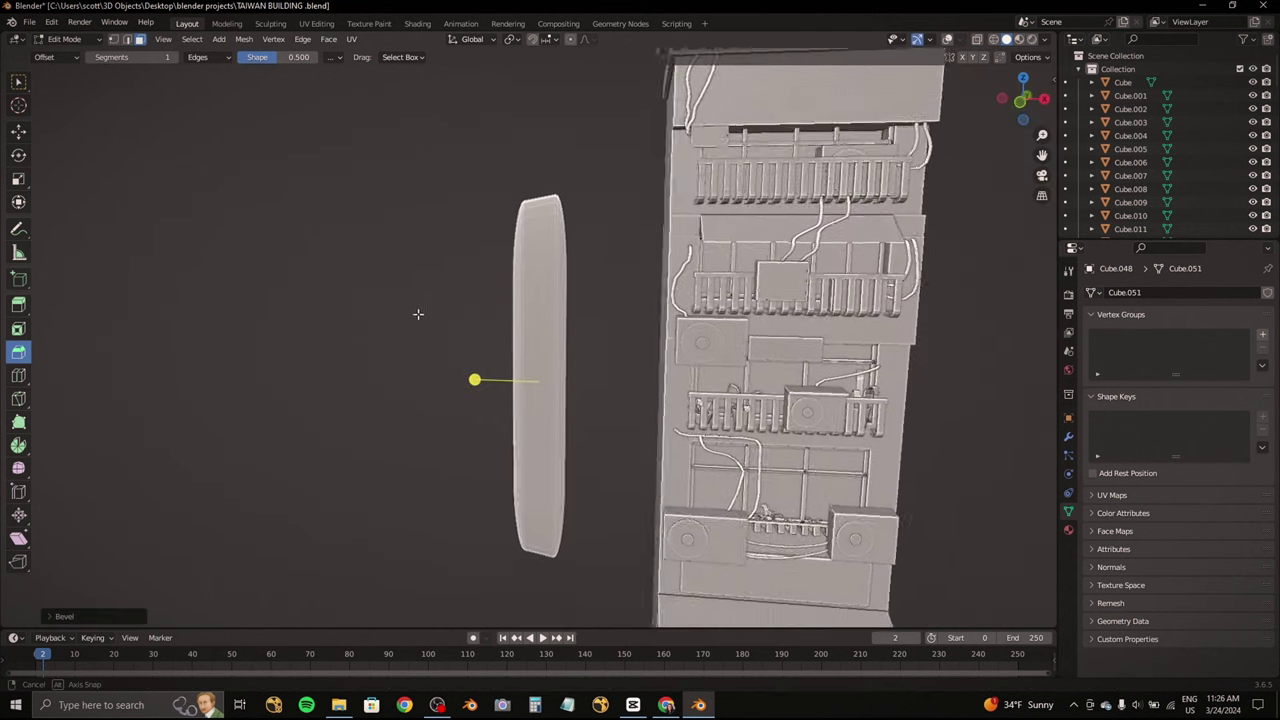
Step: Compare the column with the street reference photo and re-enter its Edit Mode in front view
click(666, 704)
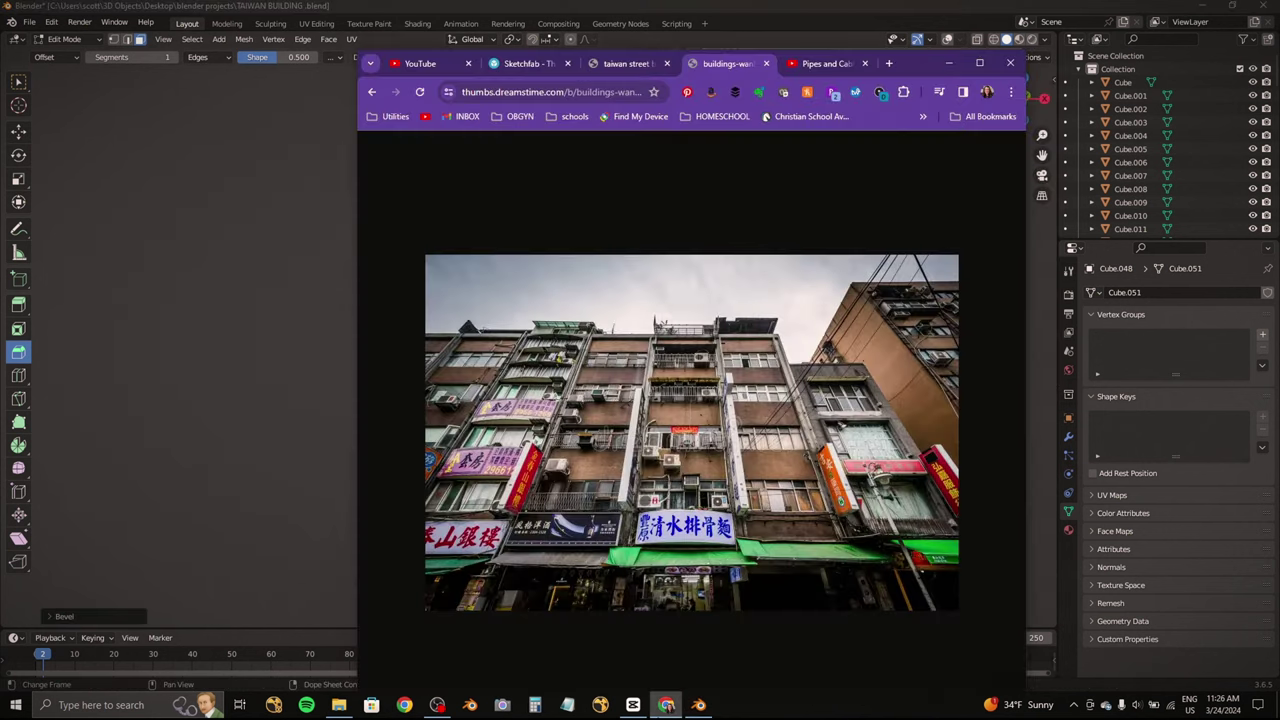
click(666, 704)
middle_drag(489, 326, 356, 204)
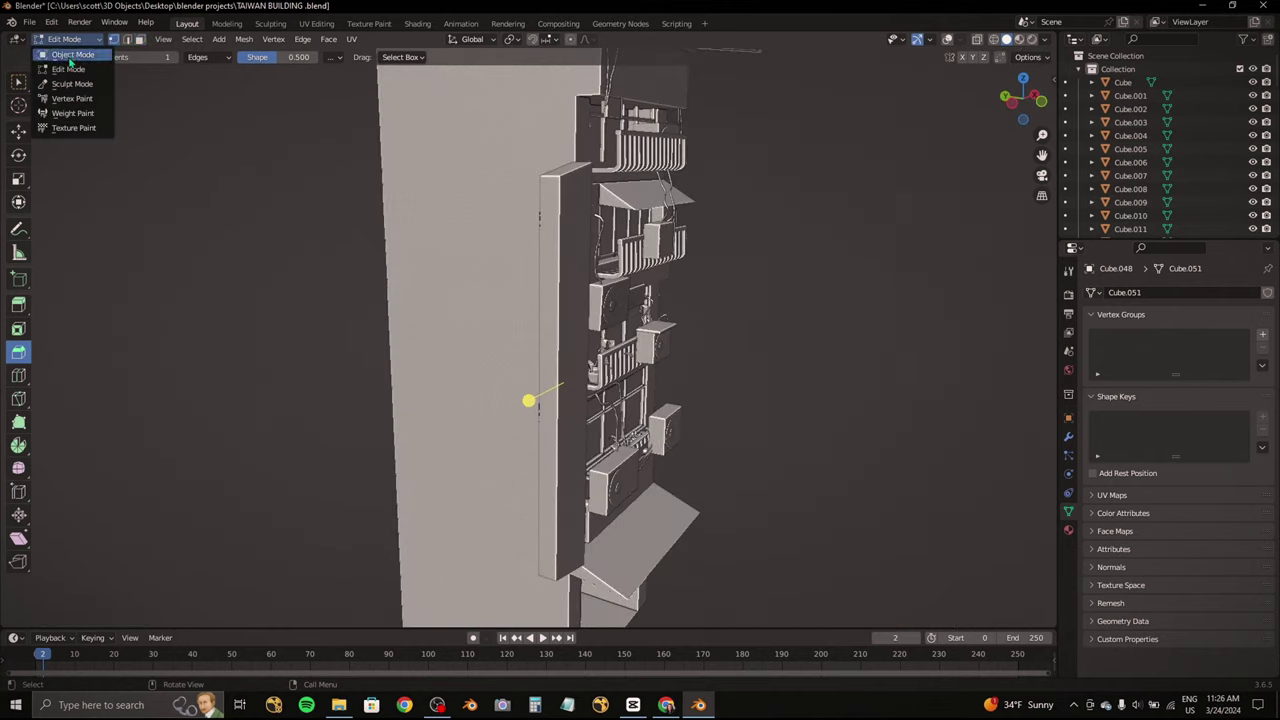
click(72, 55)
middle_drag(420, 130, 629, 168)
click(1023, 101)
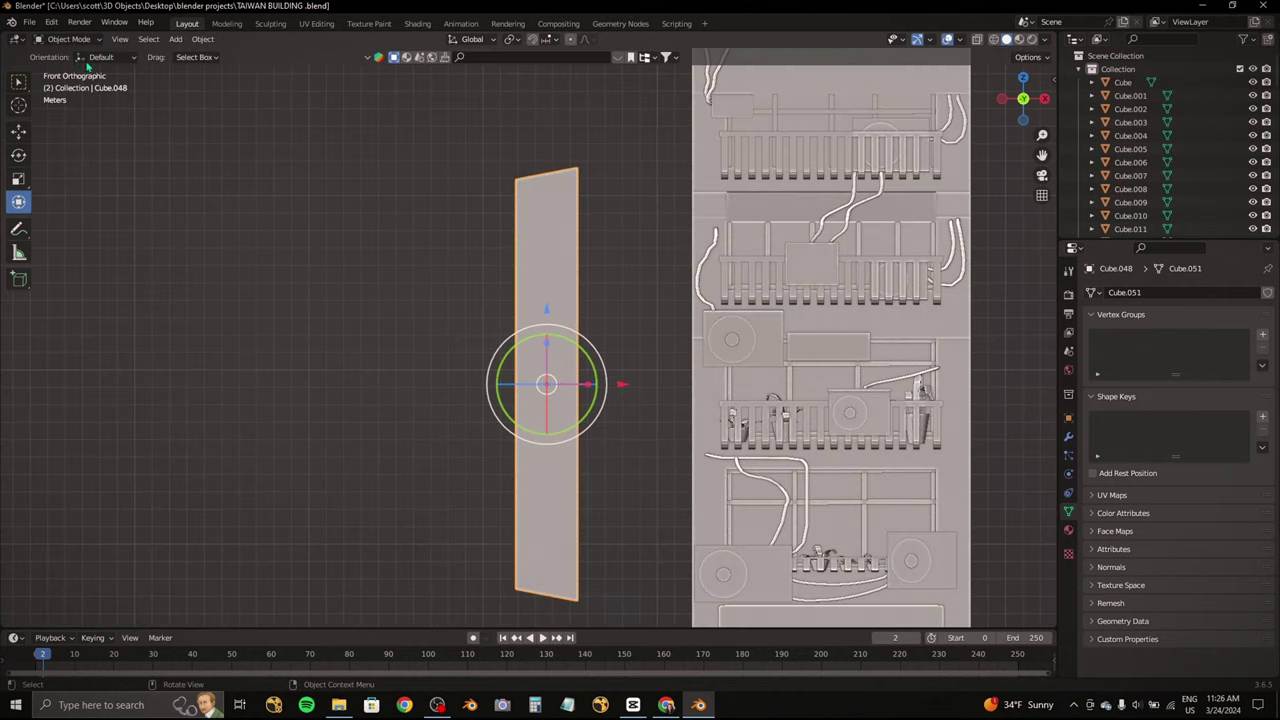
click(77, 70)
middle_drag(560, 200, 498, 173)
click(1017, 100)
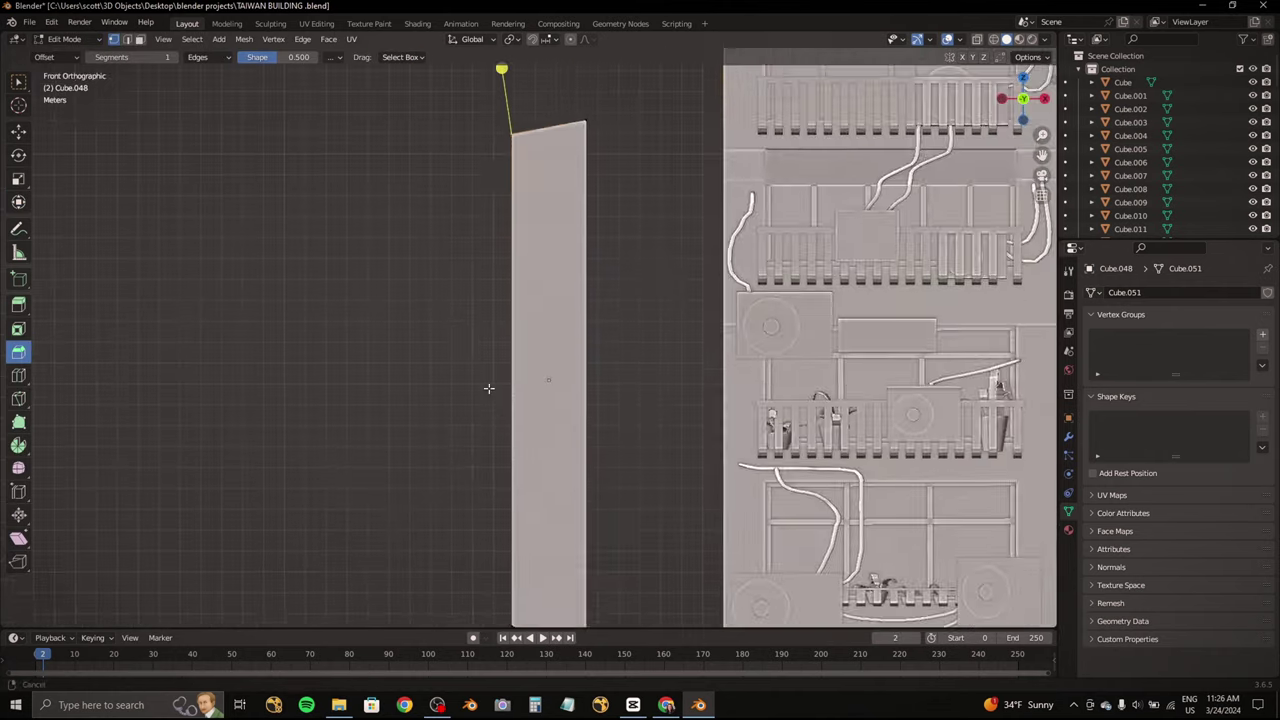
middle_drag(1017, 100, 508, 410)
click(1024, 103)
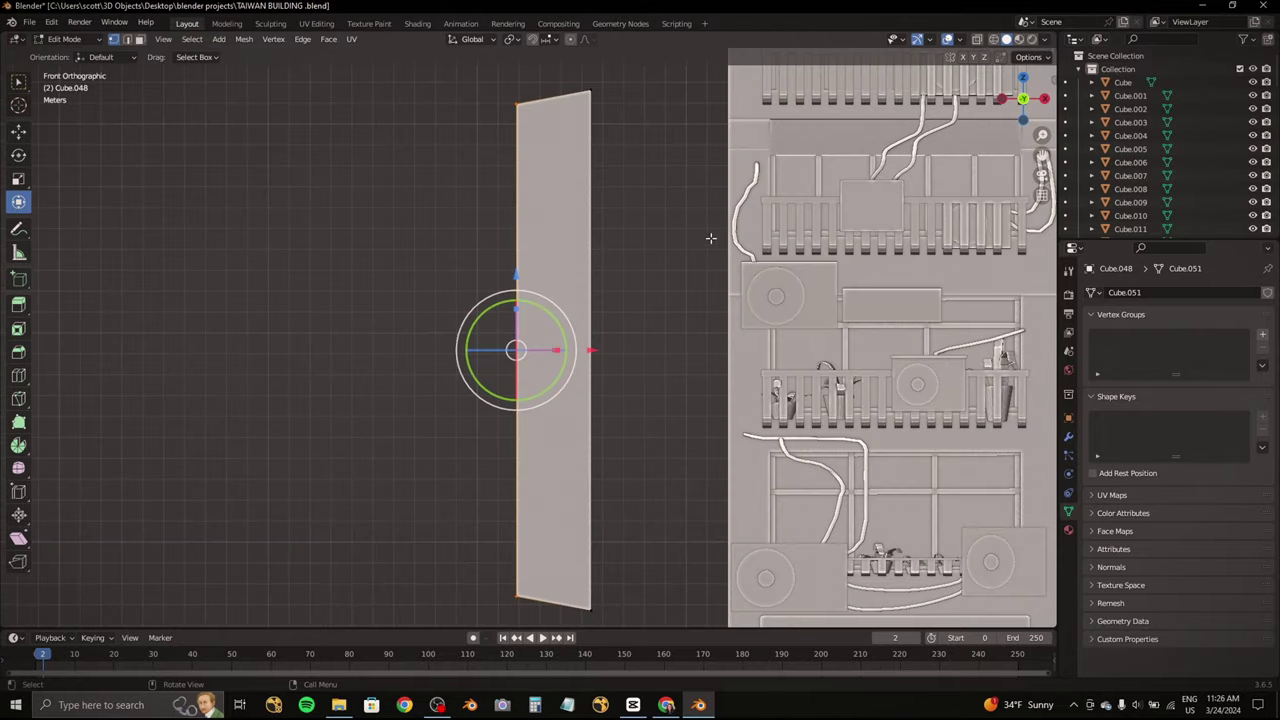
Step: Attempt to rescale the column mesh, cancel both tries, and return to Object Mode
key(s)
right_click(727, 230)
key(s)
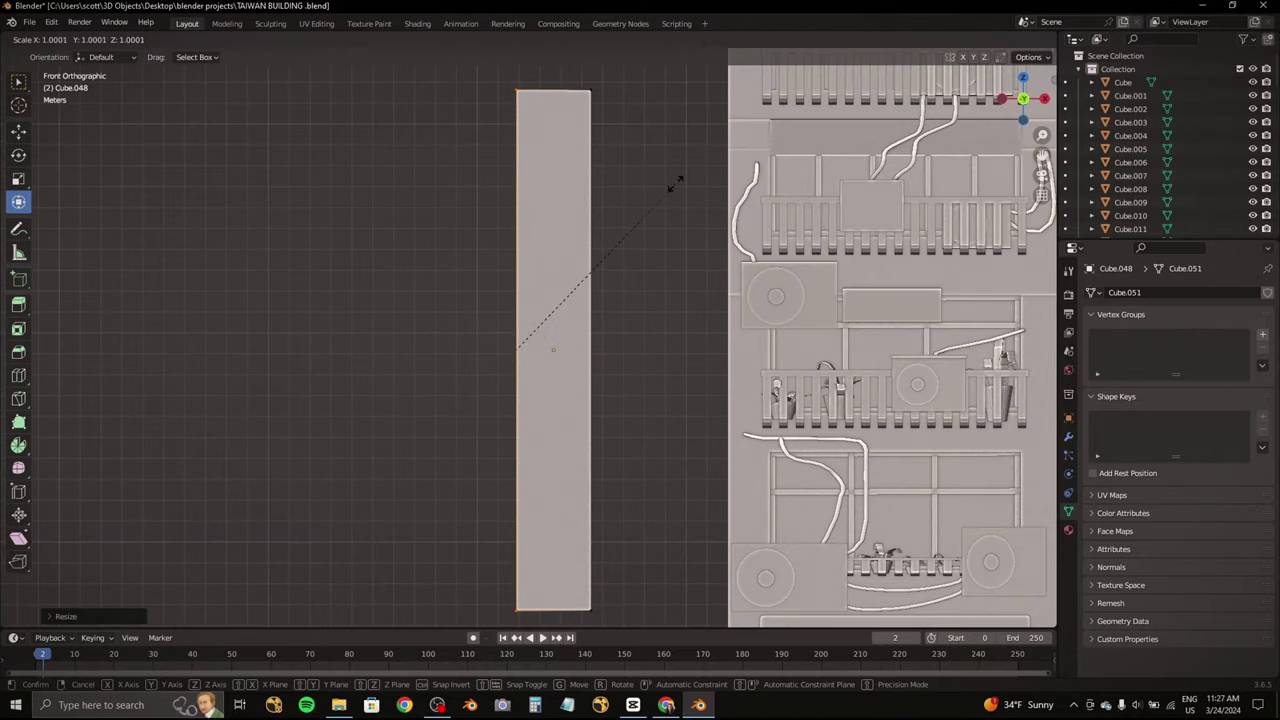
right_click(350, 126)
key(Tab)
Step: Rotate the side strip while viewing the building from the top
scroll(520, 232, down, 2)
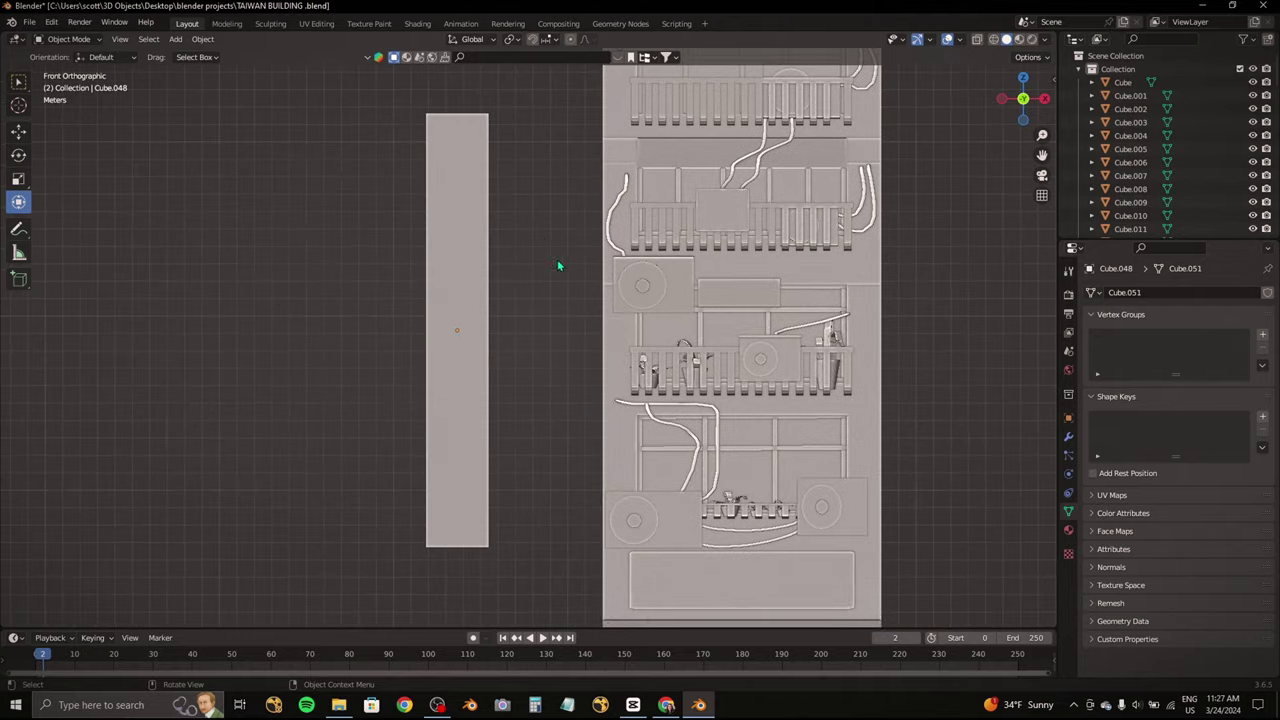
scroll(557, 259, down, 2)
mouse_move(560, 262)
middle_down()
mouse_move(634, 292)
mouse_move(636, 330)
middle_up()
key(KP_7)
key(r)
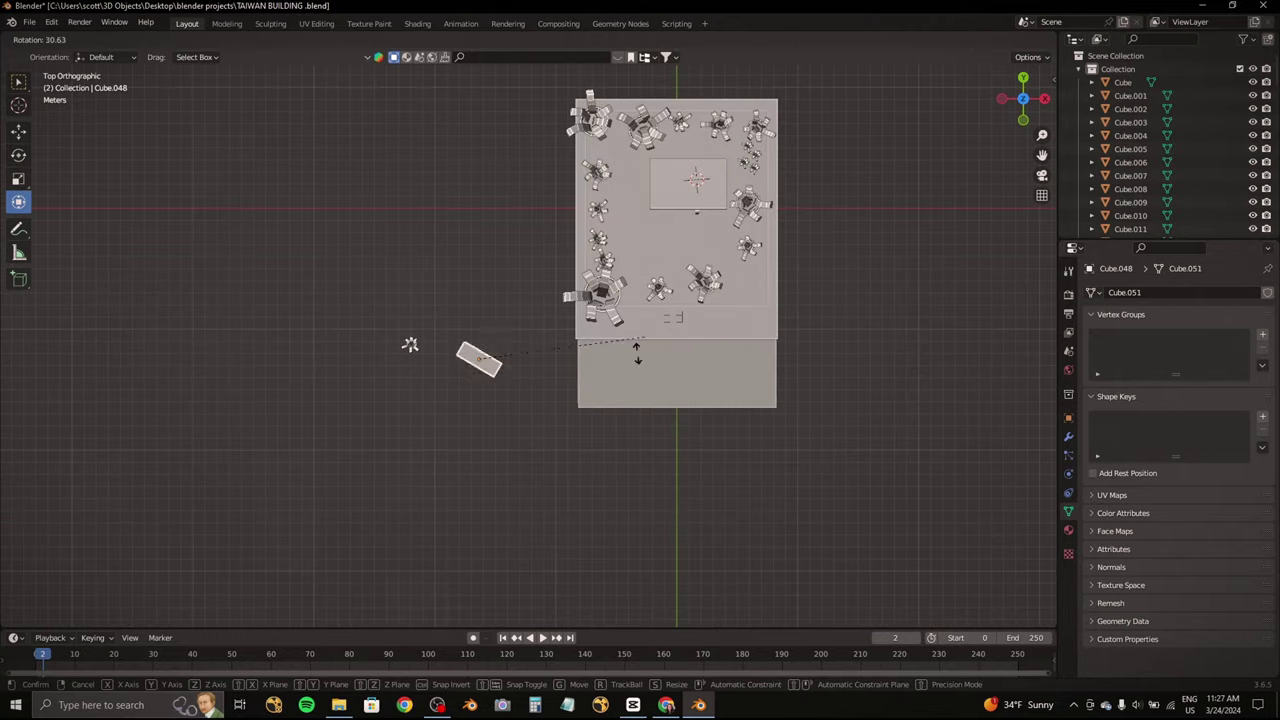
click(539, 440)
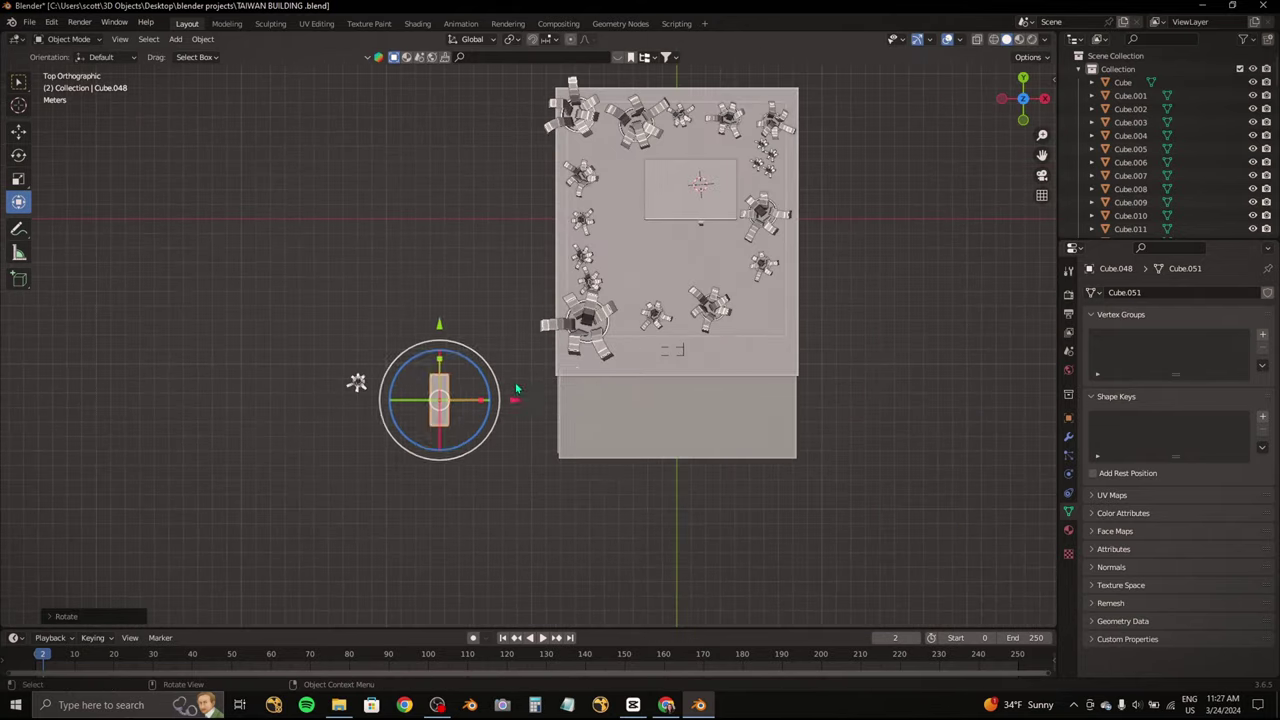
Step: Raise the side strip along the cabinet and shift it sideways along X
mouse_move(700, 237)
middle_down()
mouse_move(650, 302)
mouse_move(690, 290)
middle_up()
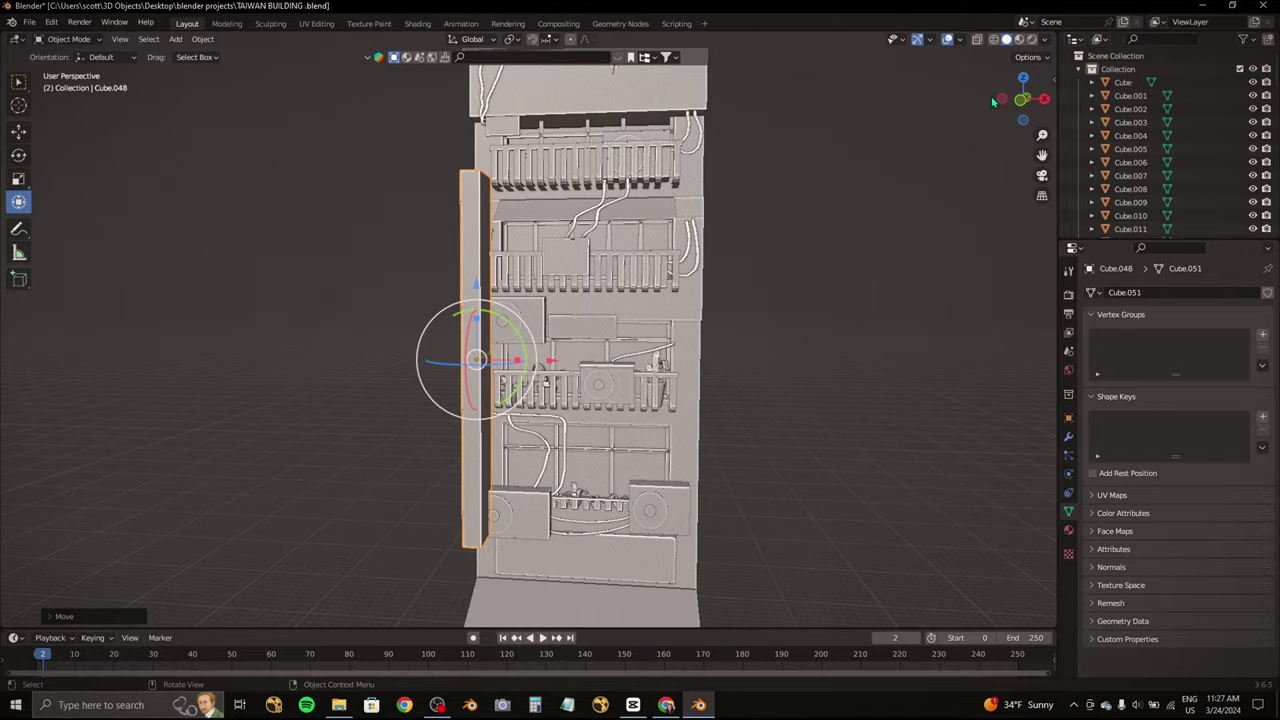
scroll(516, 368, up, 2)
scroll(493, 368, down, 3)
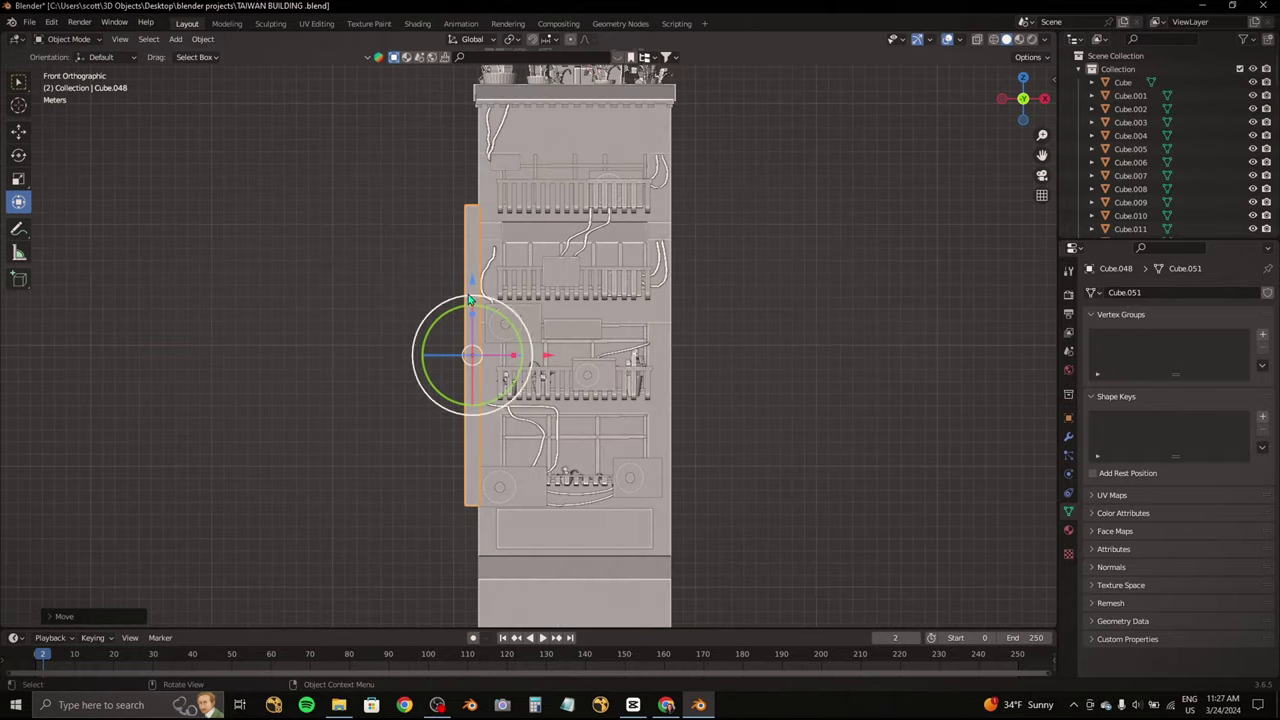
drag(471, 349, 473, 247)
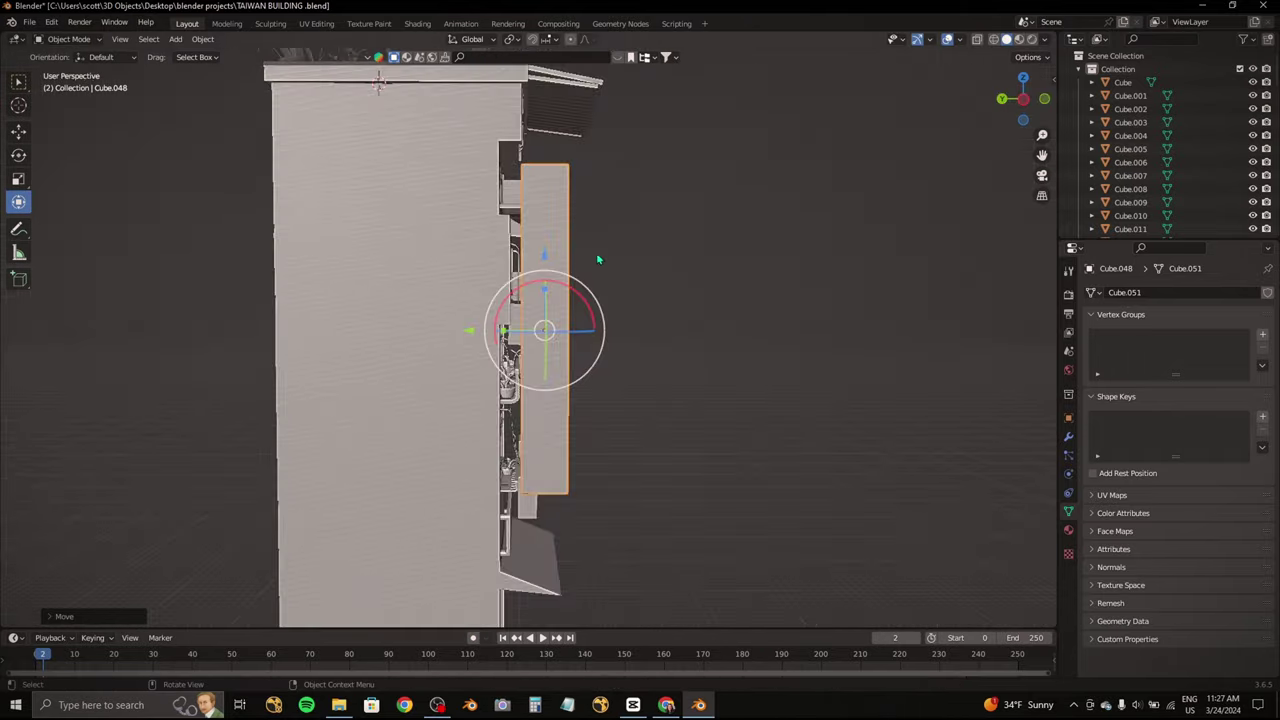
middle_drag(473, 247, 650, 269)
scroll(433, 400, up, 3)
key(g)
key(x)
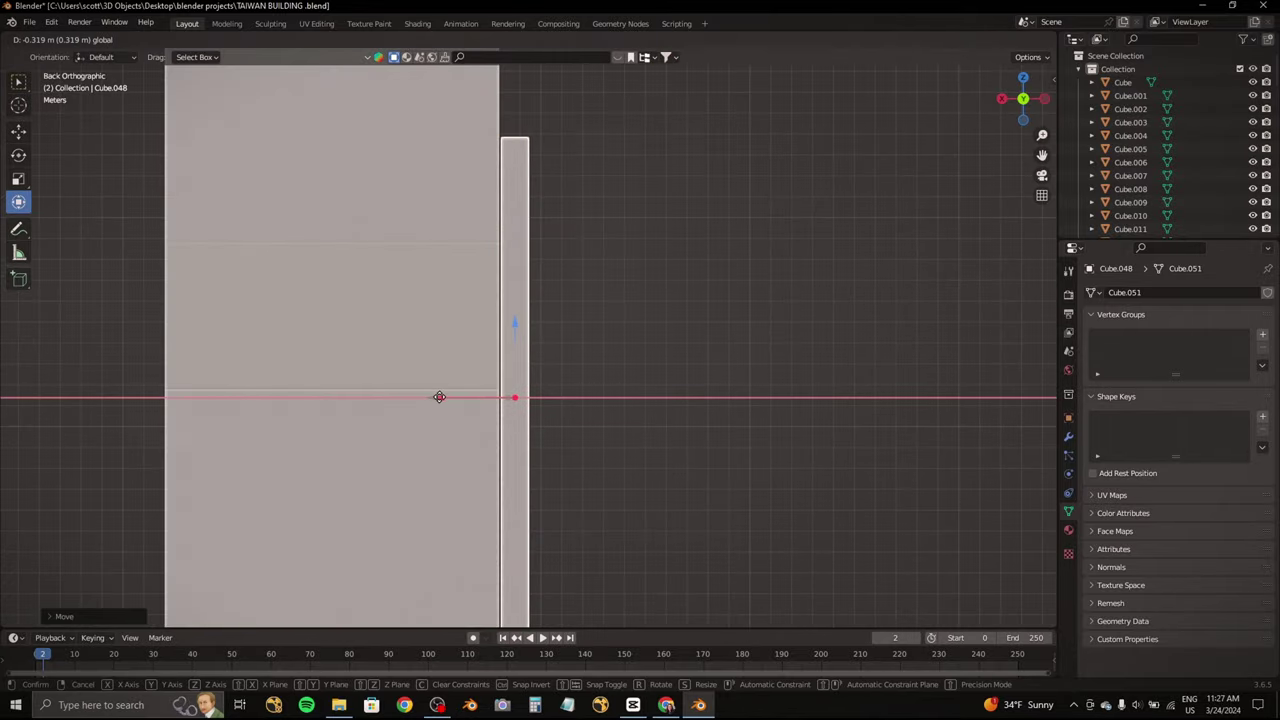
click(434, 396)
Step: Orbit around the cabinet and compare it against the Taiwan building reference photo
mouse_move(434, 396)
middle_down()
mouse_move(437, 371)
mouse_move(263, 400)
middle_up()
scroll(357, 370, down, 5)
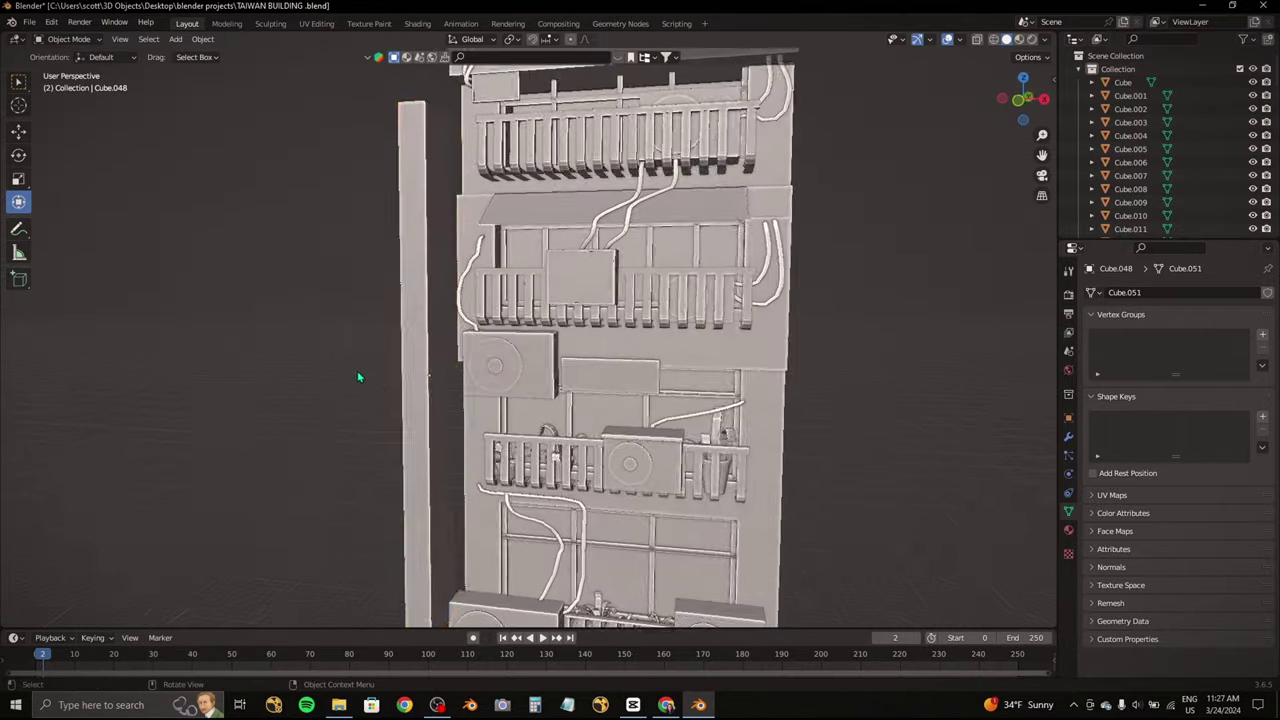
middle_drag(437, 362, 394, 321)
scroll(394, 321, up, 4)
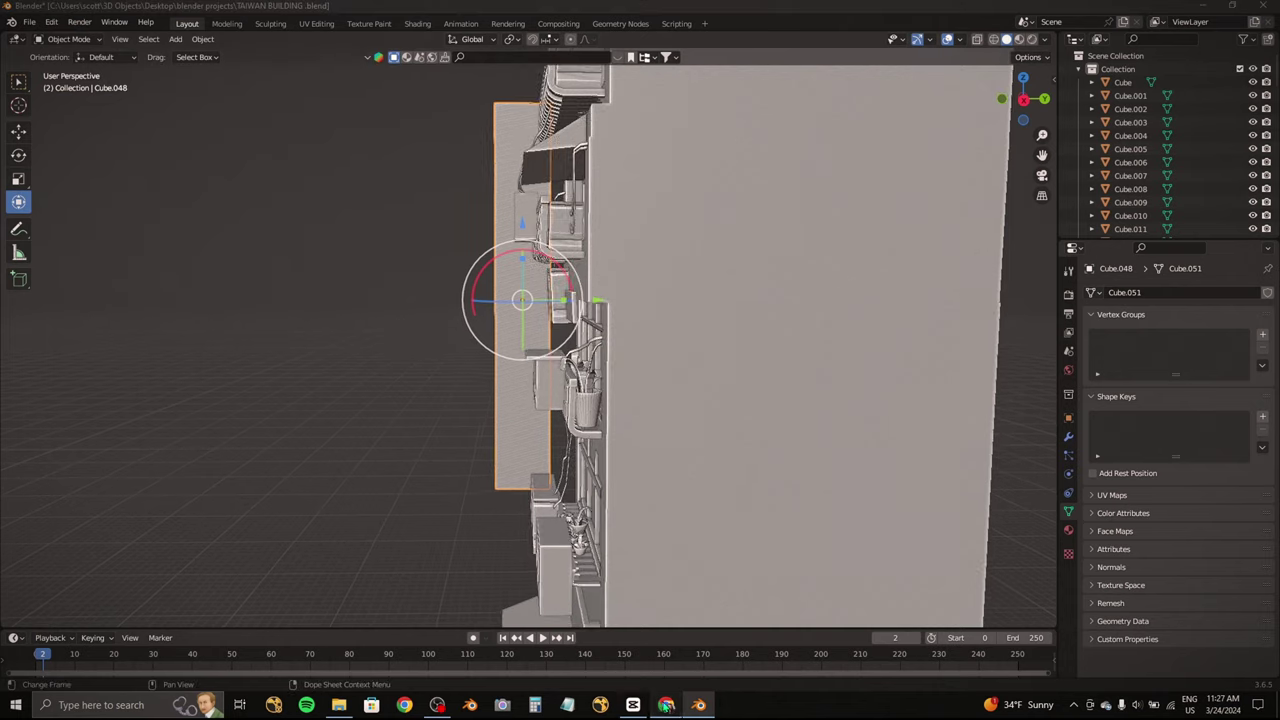
click(666, 704)
click(666, 704)
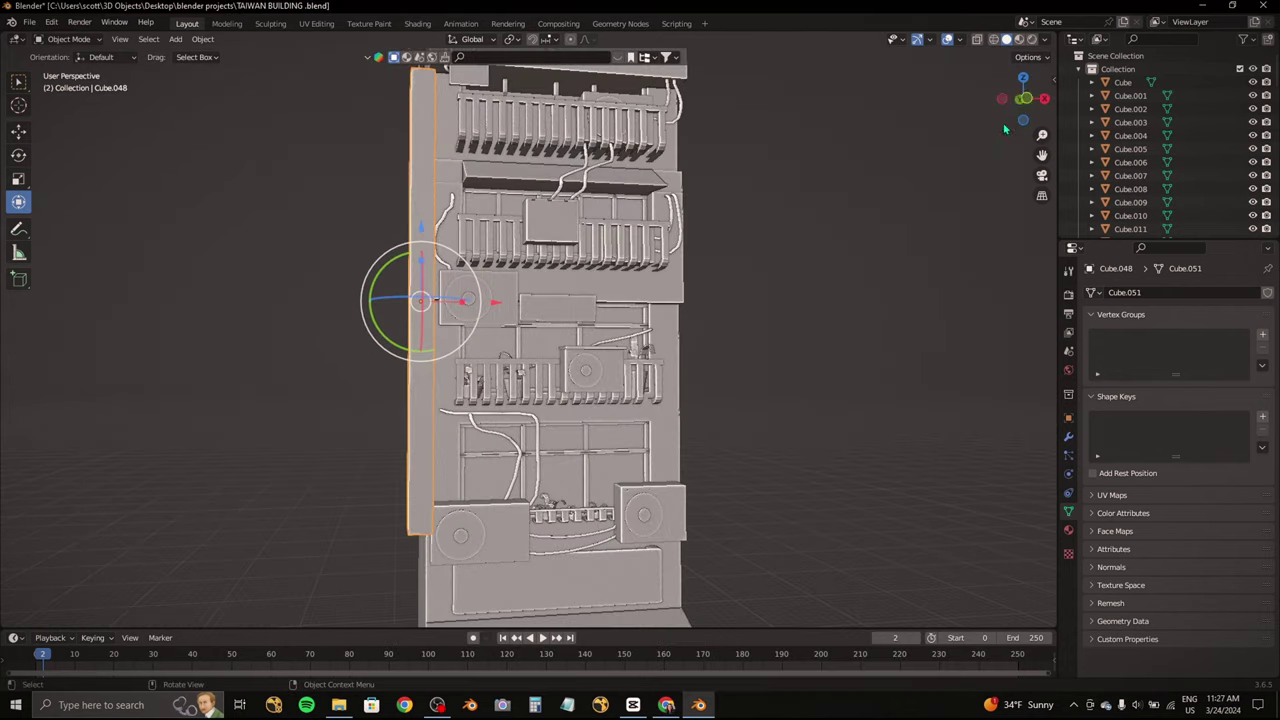
Step: Place a copy of the side strip on the cabinet's right, adjusting its height and vertical position
click(1023, 98)
key(x)
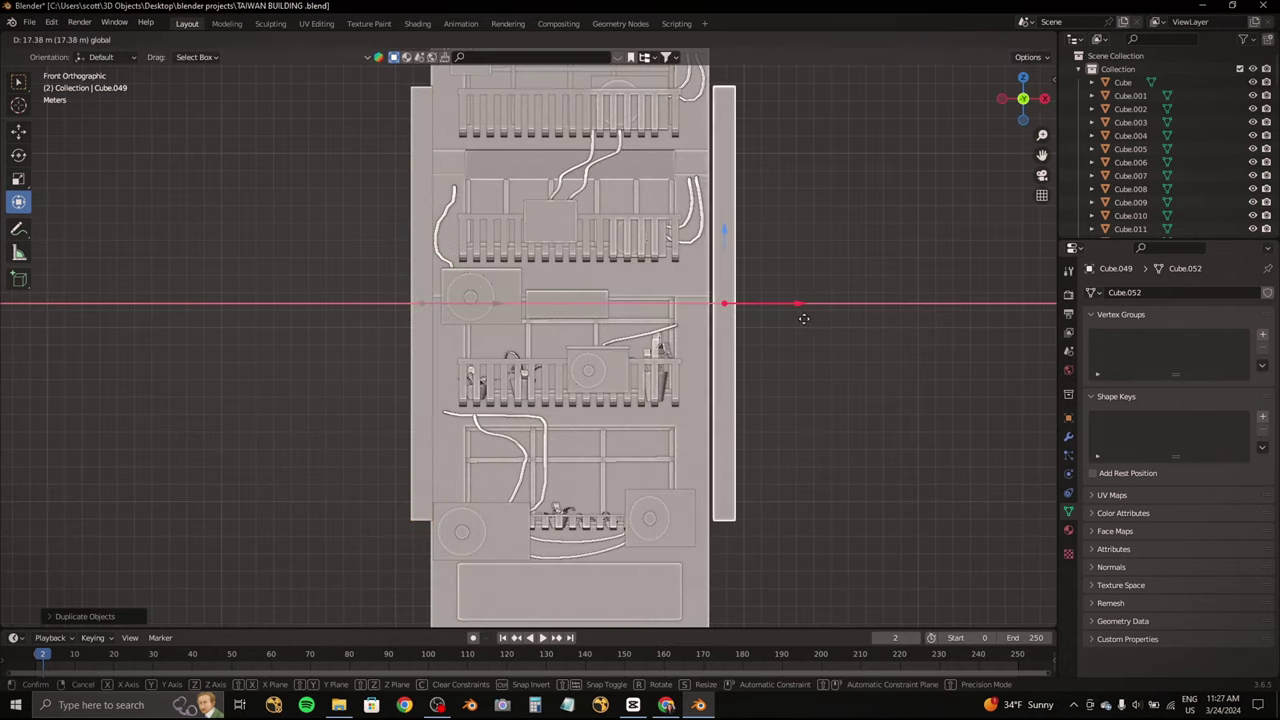
click(804, 318)
key(s)
key(z)
click(714, 371)
key(g)
key(z)
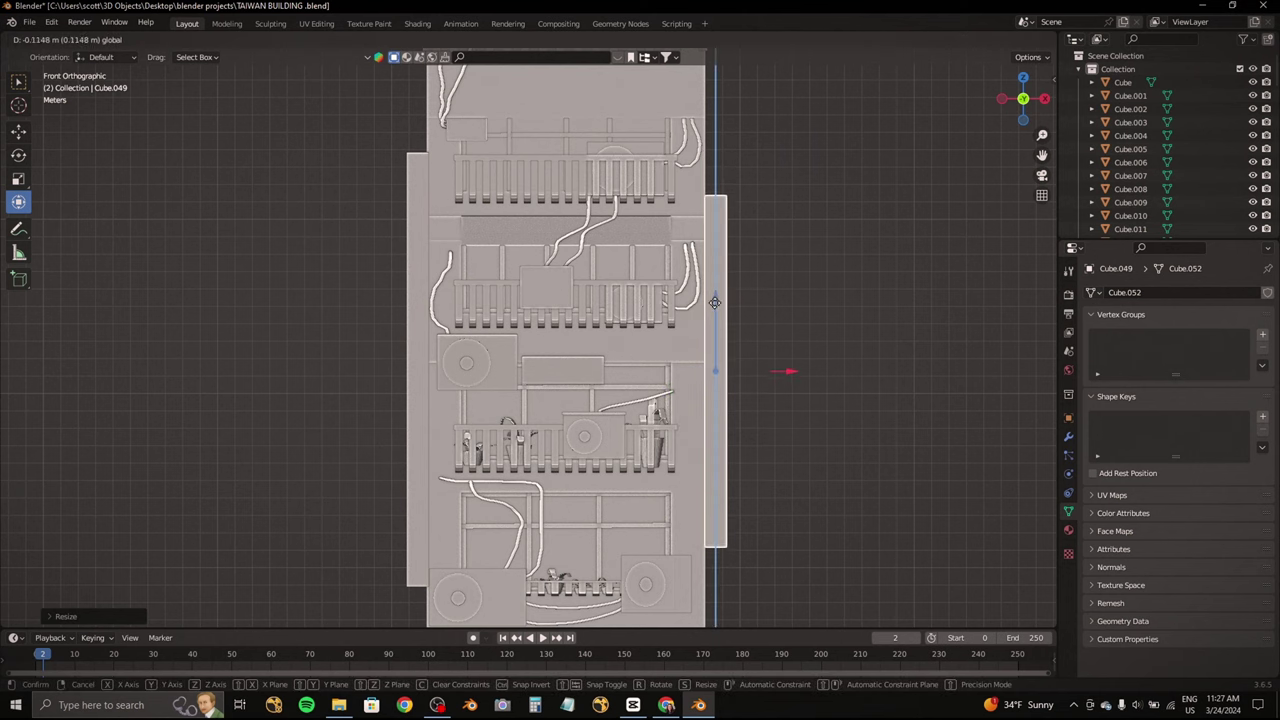
scroll(706, 350, down, 2)
scroll(686, 329, down, 1)
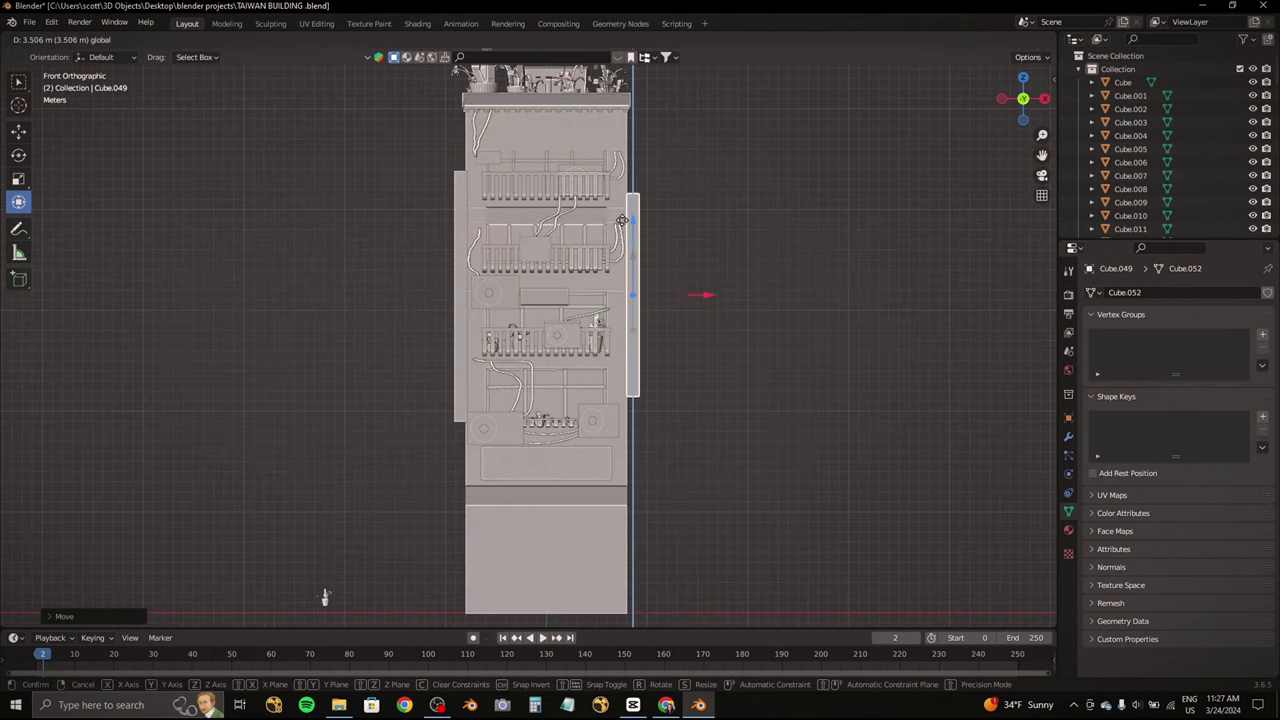
click(631, 255)
Step: Duplicate the right strip in place and scale it along Z into a small block on top
scroll(706, 294, up, 1)
key(shift+d)
right_click(566, 290)
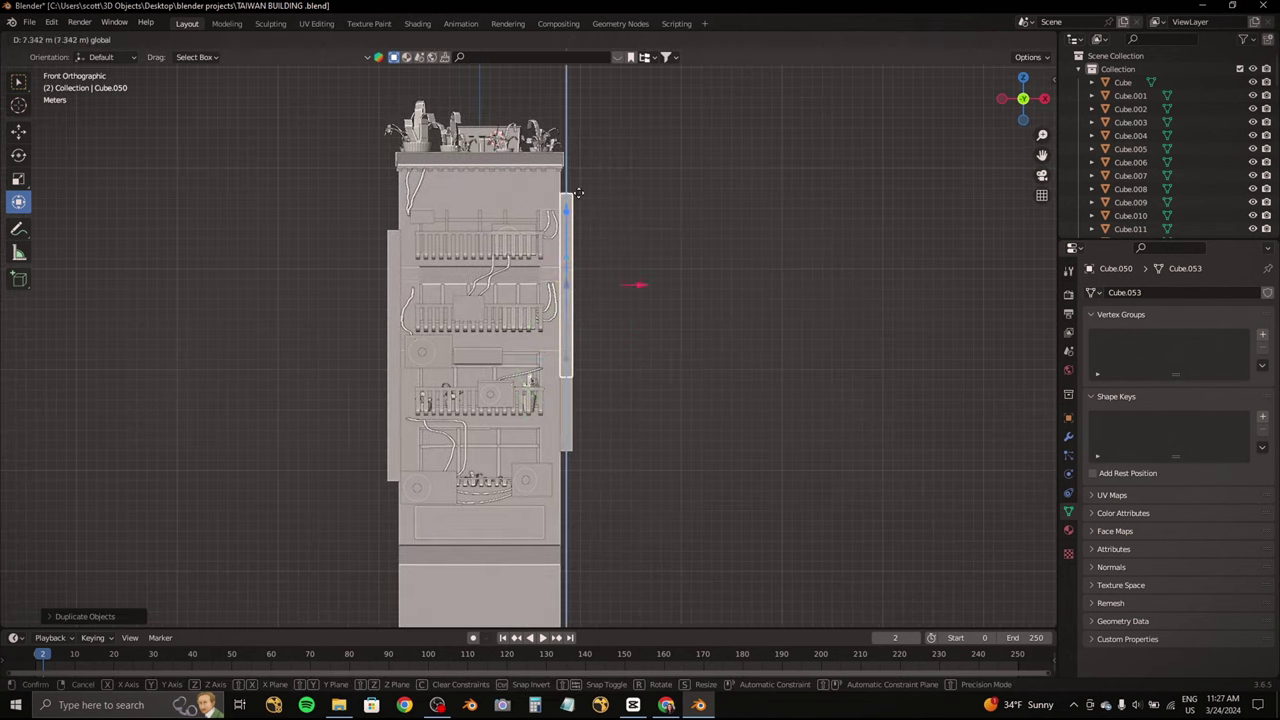
key(s)
key(z)
click(562, 170)
middle_drag(562, 170, 620, 240)
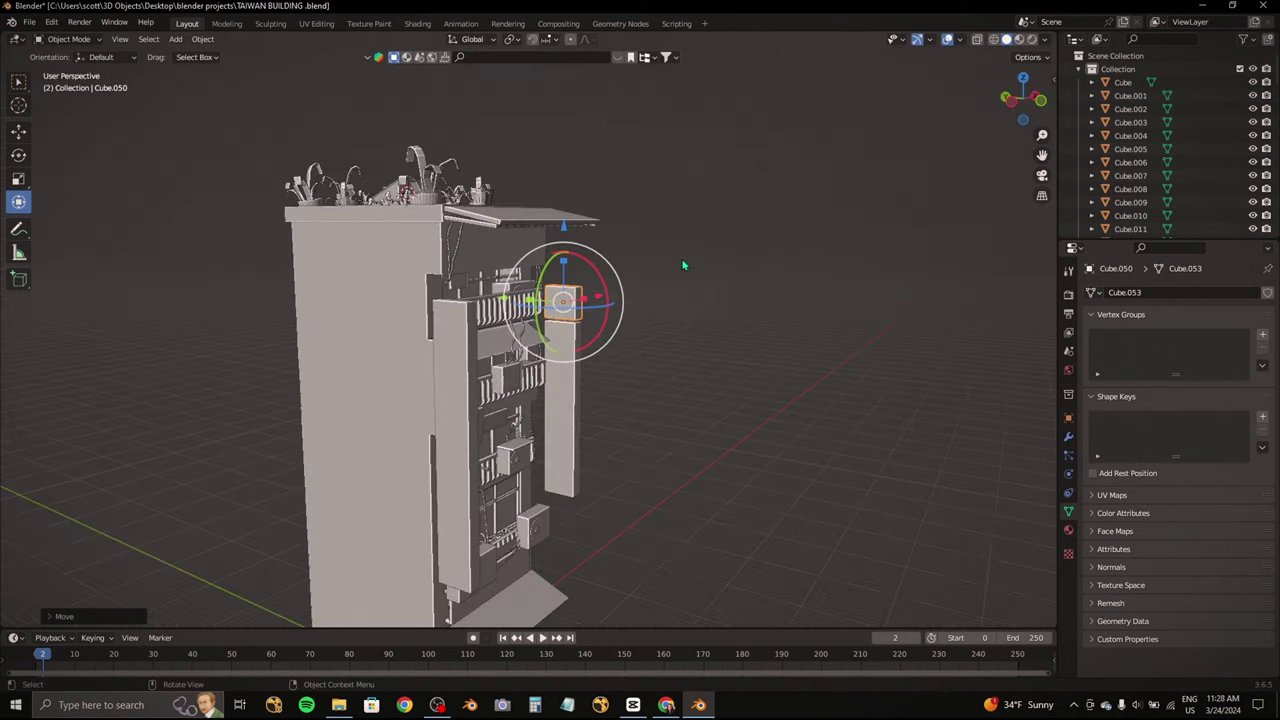
scroll(540, 230, up, 4)
scroll(522, 230, down, 5)
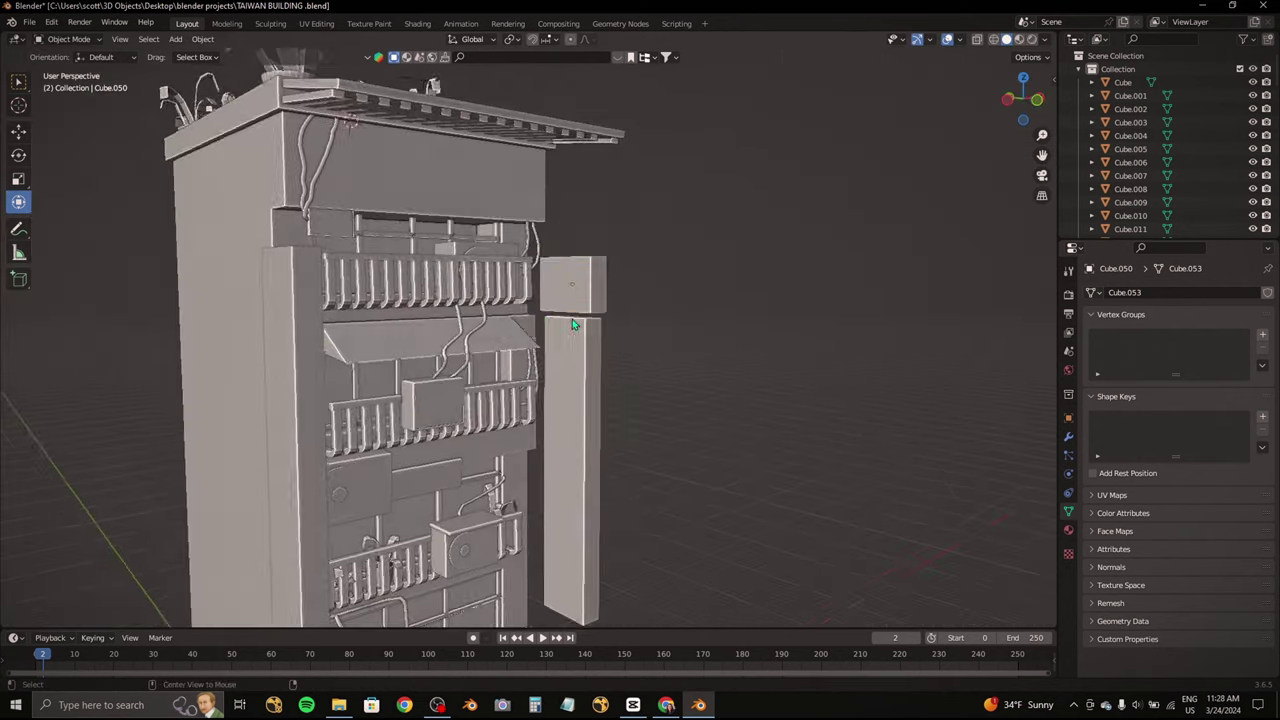
scroll(594, 323, up, 8)
mouse_move(594, 323)
middle_down()
mouse_move(589, 285)
mouse_move(600, 300)
mouse_move(620, 240)
mouse_move(650, 260)
middle_up()
scroll(589, 285, down, 6)
Step: Check the reference photo and narrow the small block along X
click(666, 704)
click(666, 704)
scroll(600, 300, up, 4)
key(s)
key(x)
click(632, 238)
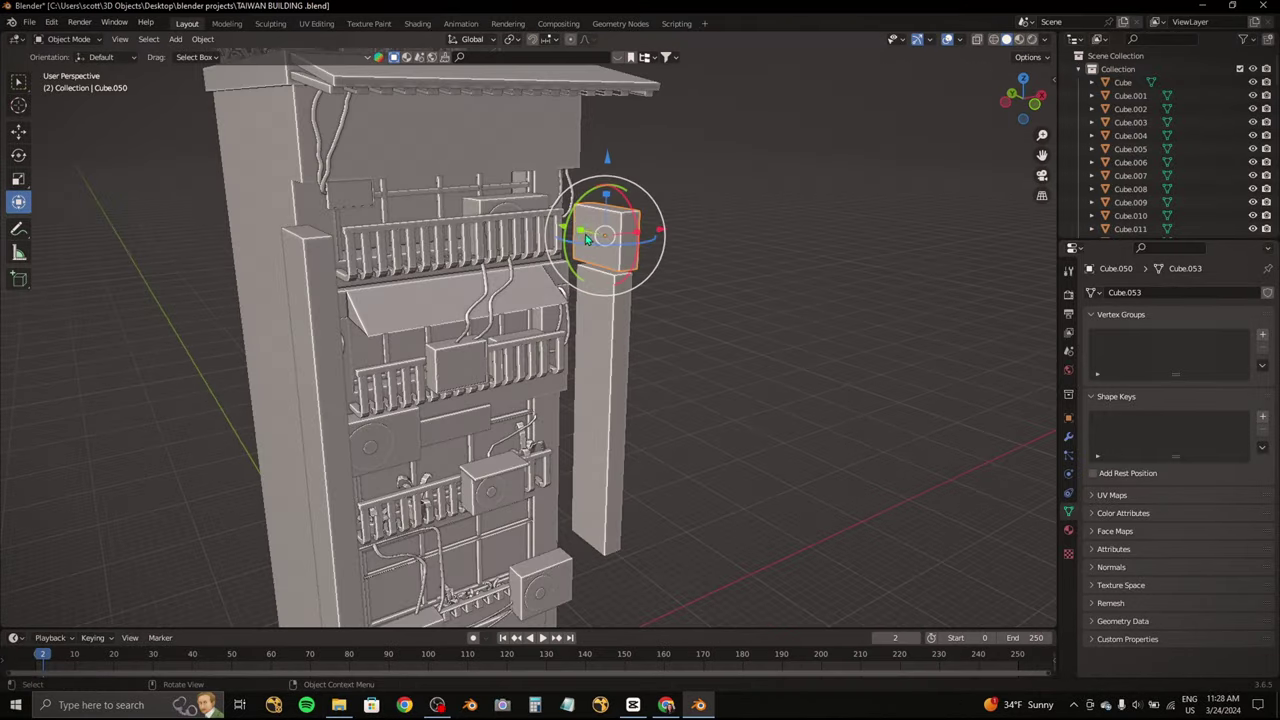
Step: Select the side strips in front view and orbit around the cabinet
click(1020, 105)
click(620, 200)
click(620, 200)
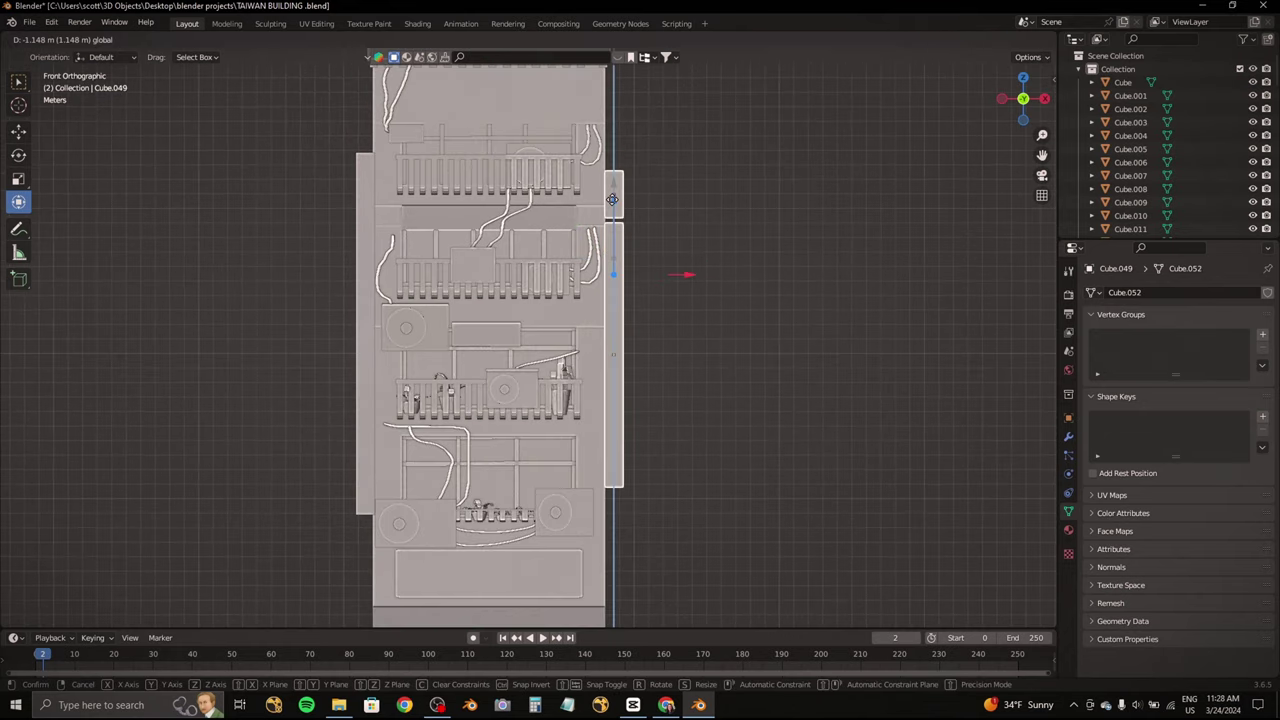
click(620, 200)
middle_drag(620, 200, 385, 297)
mouse_move(948, 42)
middle_down()
mouse_move(621, 178)
mouse_move(626, 294)
middle_up()
scroll(546, 291, up, 3)
scroll(546, 291, up, 3)
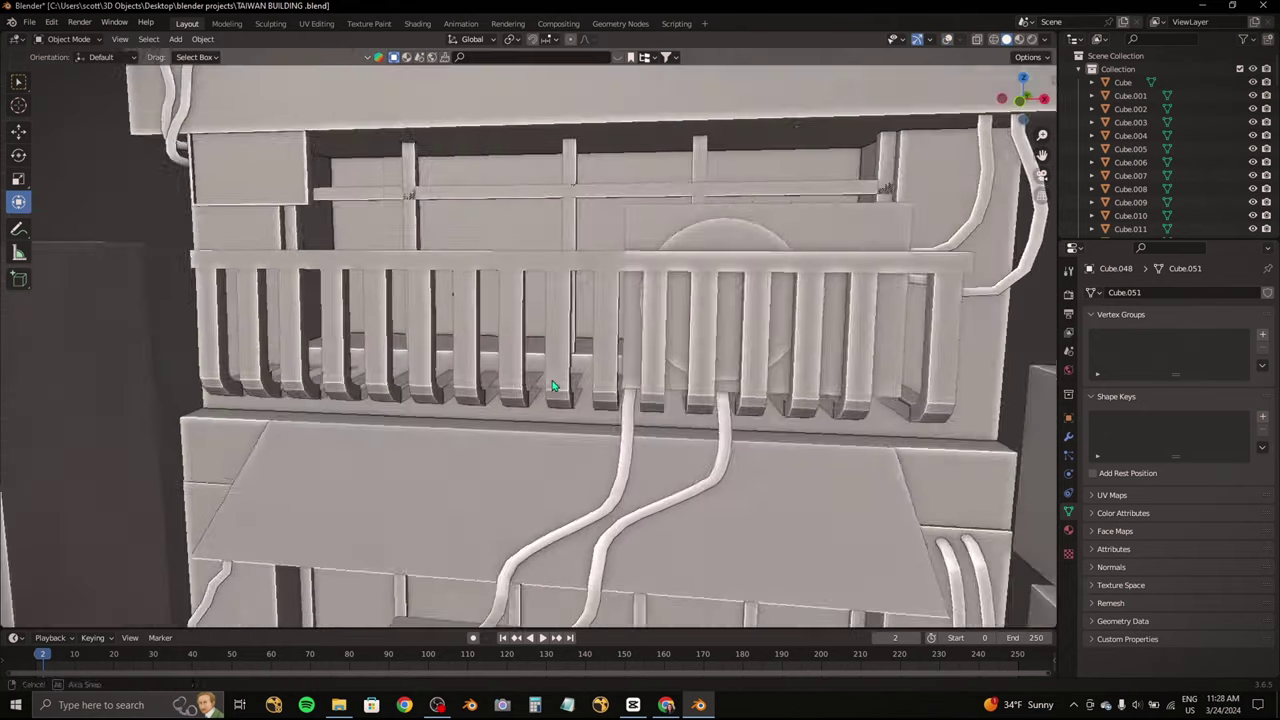
Step: Inspect the upper grille and lower compartments up close, then bring up the street reference photo
mouse_move(552, 380)
middle_down()
mouse_move(566, 386)
mouse_move(728, 277)
mouse_move(390, 332)
middle_up()
scroll(390, 332, down, 3)
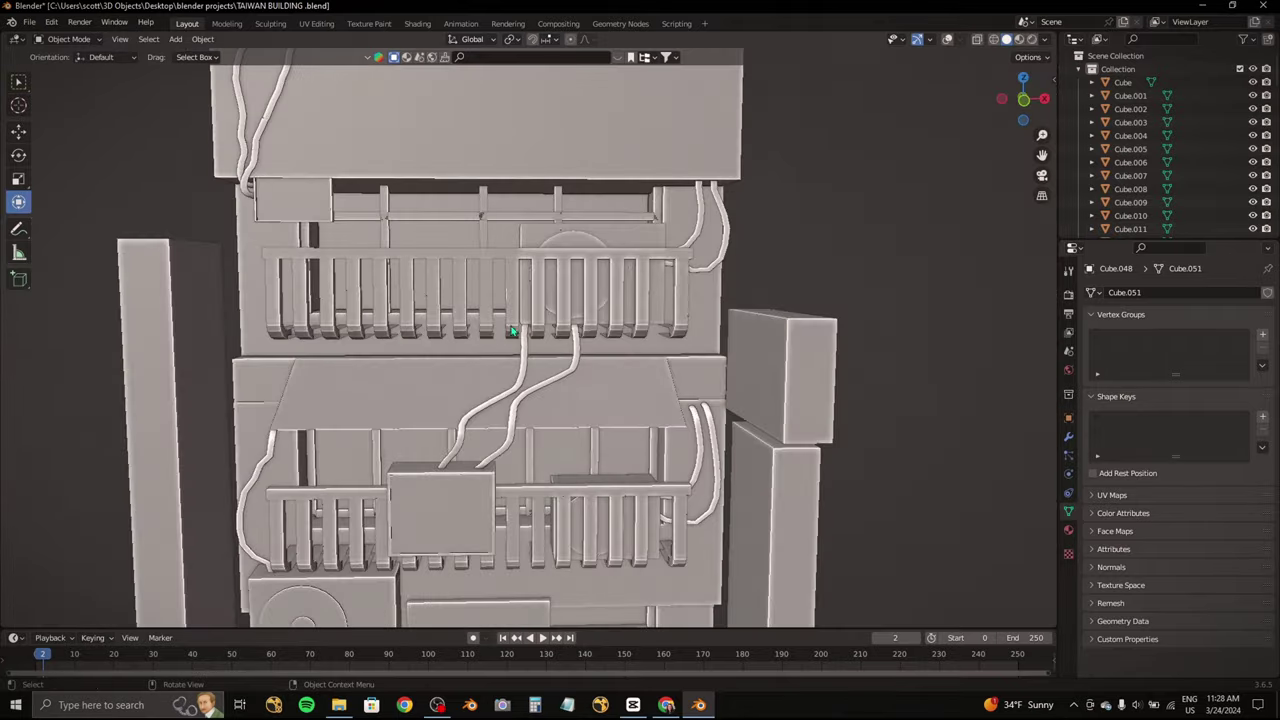
mouse_move(514, 323)
middle_down()
mouse_move(586, 277)
mouse_move(581, 345)
mouse_move(651, 380)
mouse_move(523, 380)
mouse_move(806, 190)
middle_up()
scroll(586, 277, down, 2)
scroll(581, 345, up, 4)
scroll(581, 345, down, 5)
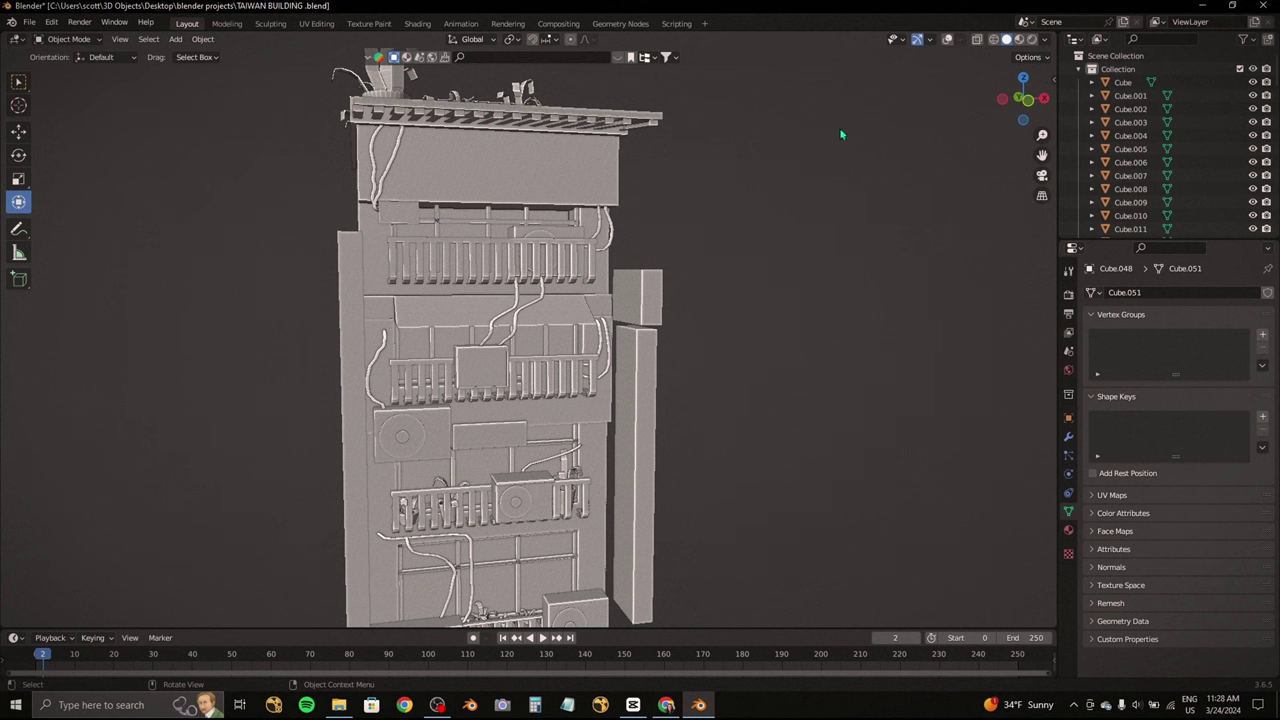
middle_drag(727, 243, 690, 300)
click(666, 704)
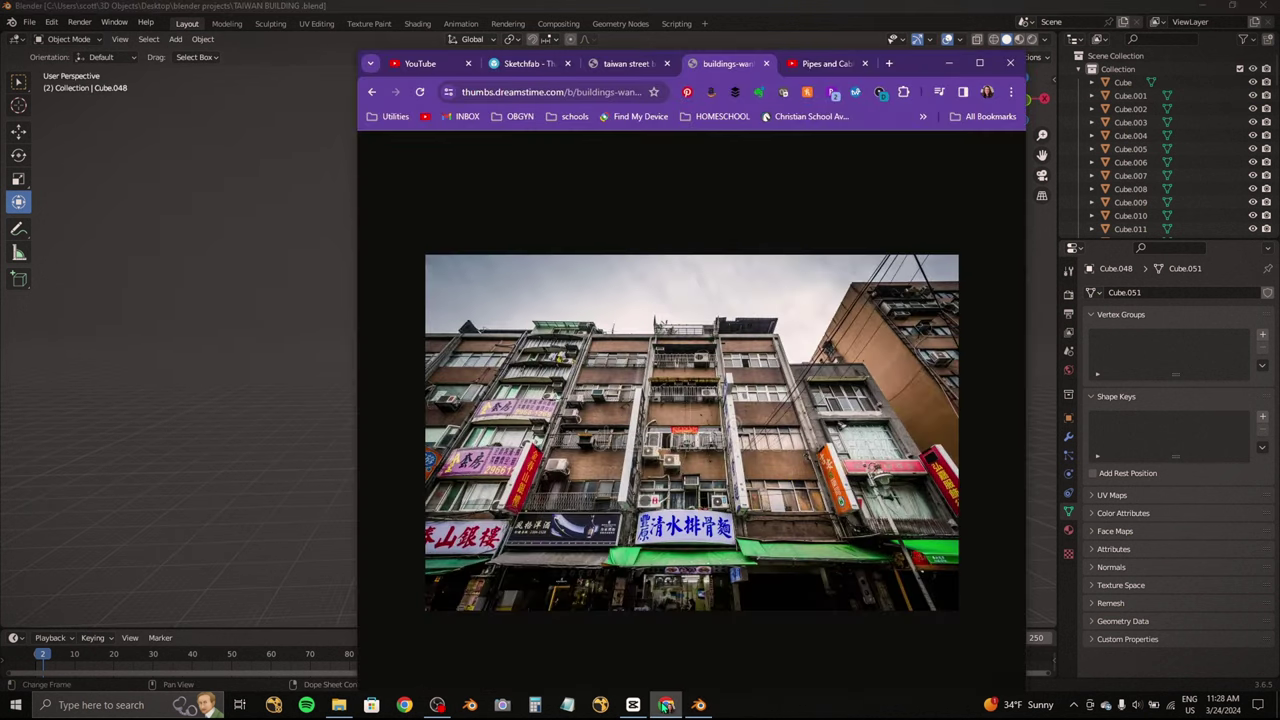
Step: Save TAIWAN BUILDING.blend and return to a front view of the cabinet
click(666, 704)
key(ctrl+s)
mouse_move(453, 411)
middle_down()
mouse_move(300, 415)
mouse_move(700, 380)
middle_up()
scroll(300, 415, up, 3)
click(1022, 80)
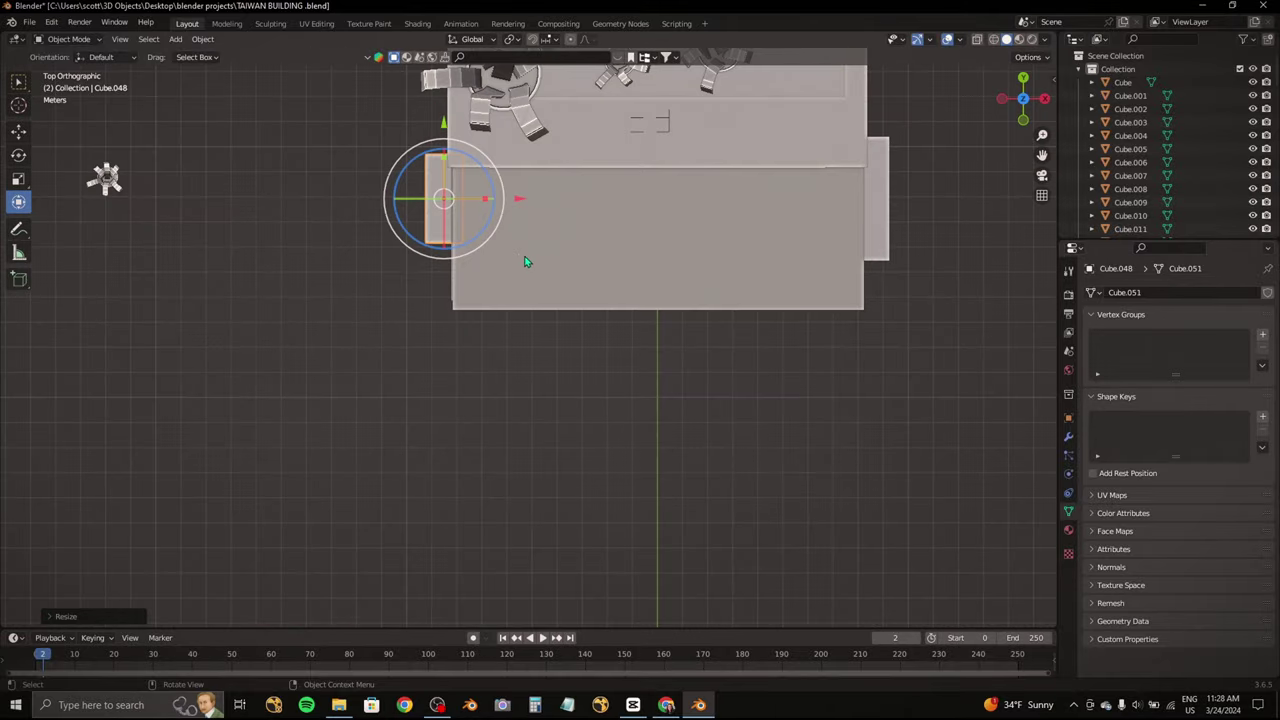
click(993, 98)
scroll(566, 260, up, 3)
Step: Reposition the left side strip and move the small block above the right strip, then save
key(s)
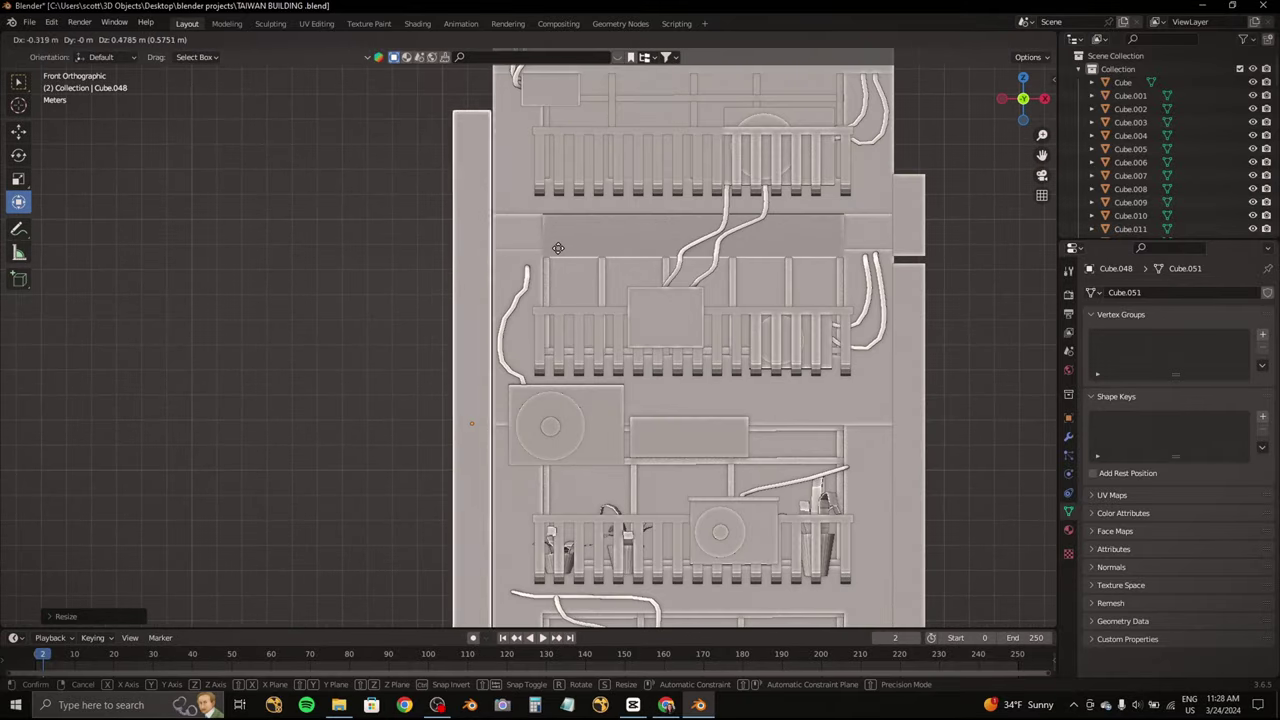
click(471, 414)
shift+middle_drag(471, 414, 291, 387)
click(729, 457)
key(g)
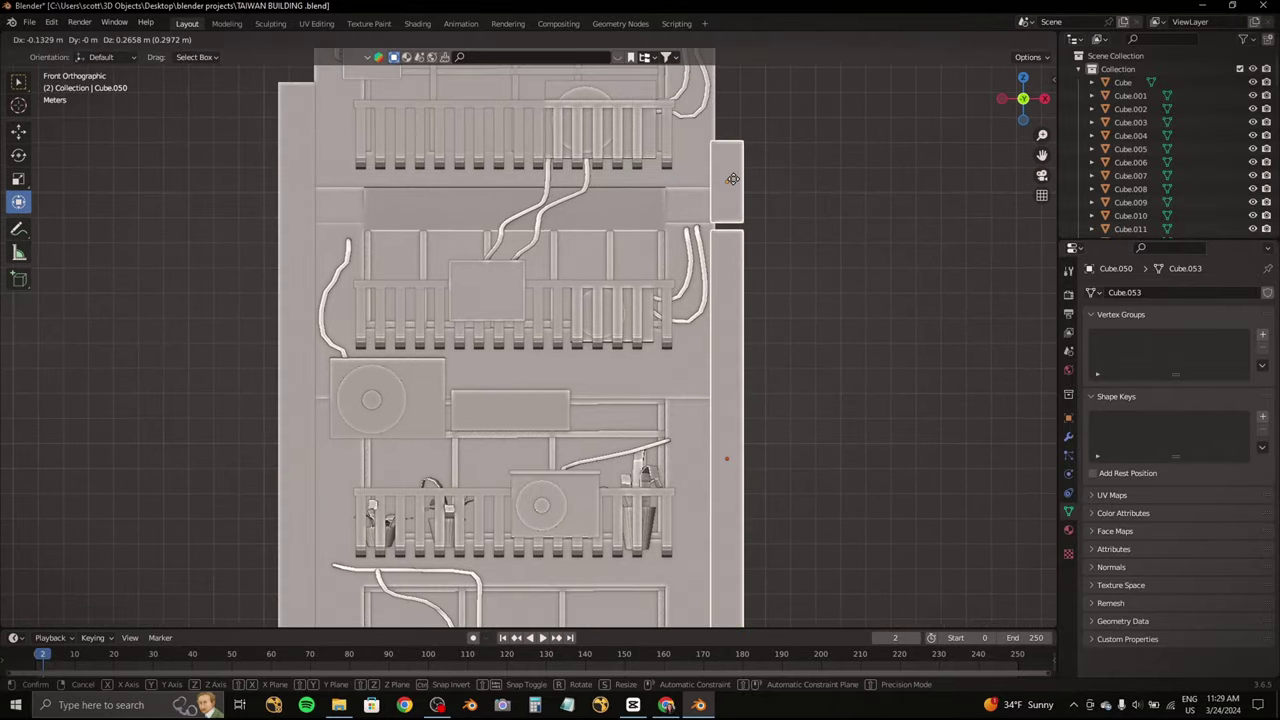
click(732, 181)
key(ctrl+s)
Step: Select the cable curve and add a new cube mesh to the scene
mouse_move(706, 214)
middle_down()
mouse_move(707, 235)
mouse_move(509, 242)
mouse_move(651, 241)
middle_up()
key(shift+a)
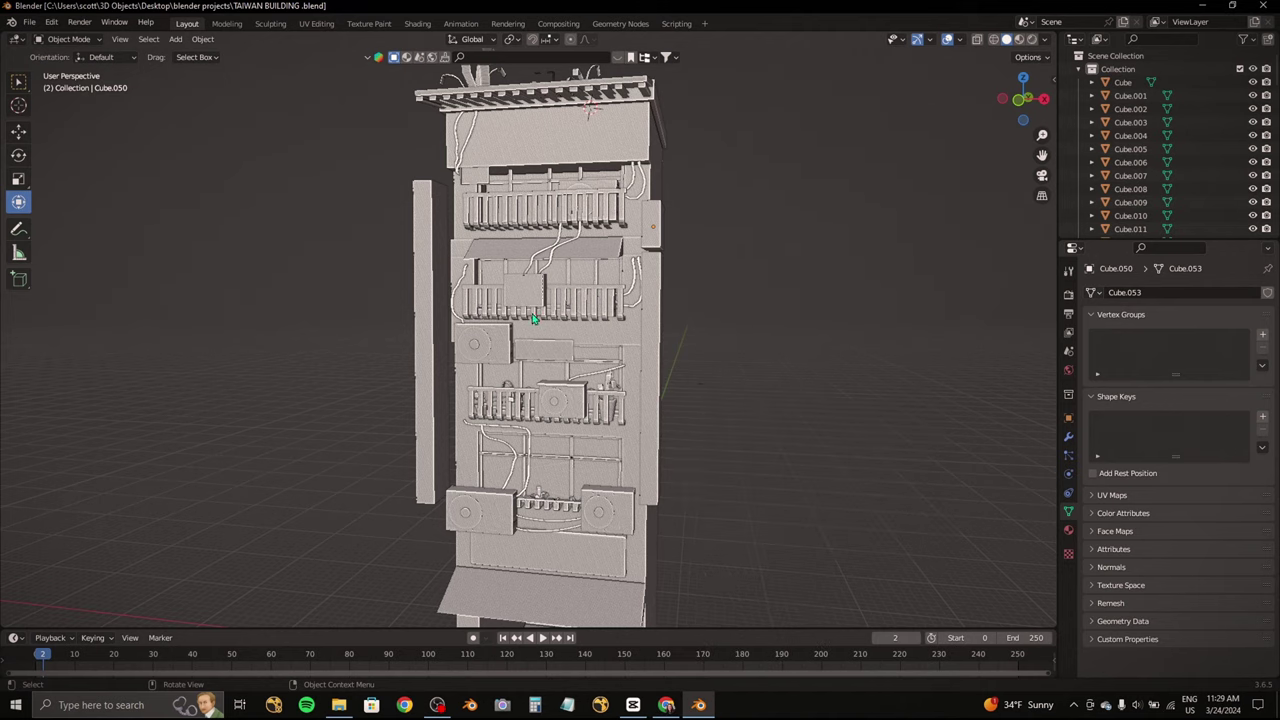
scroll(500, 300, up, 2)
click(432, 233)
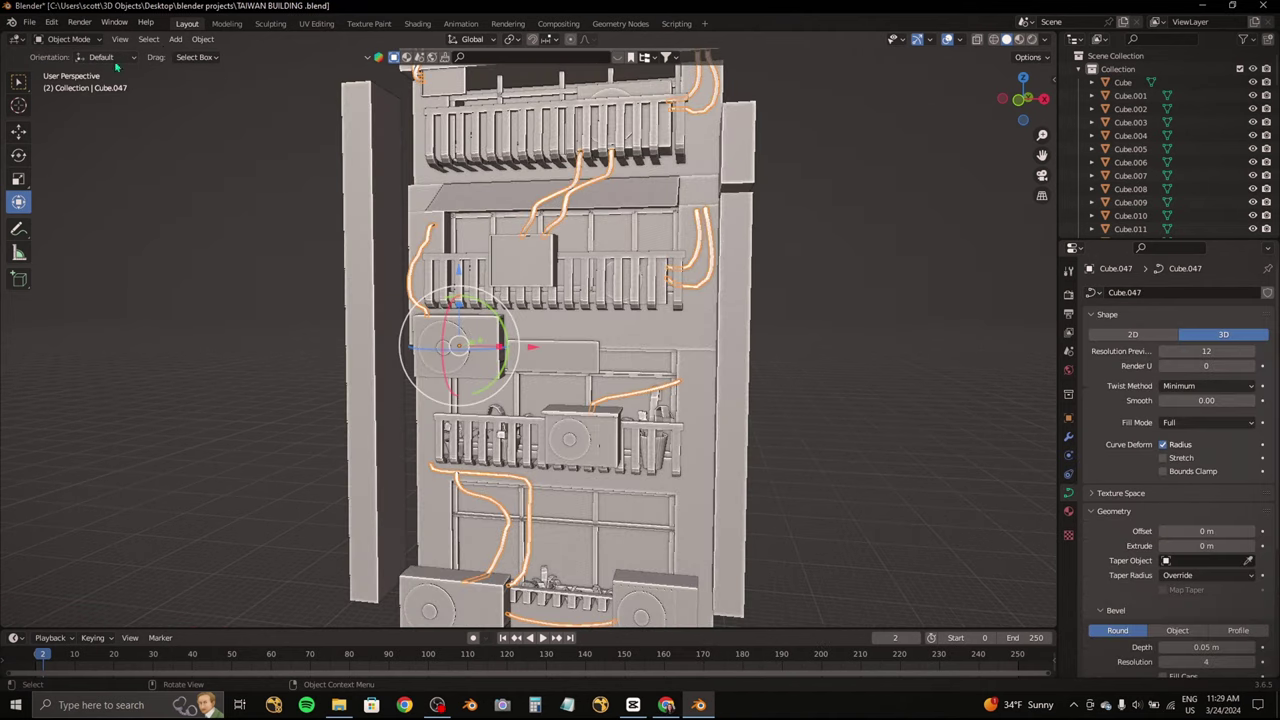
key(shift+a)
click(322, 332)
Step: From top view, stretch the new cube along Y into a tall bar
key(KP_7)
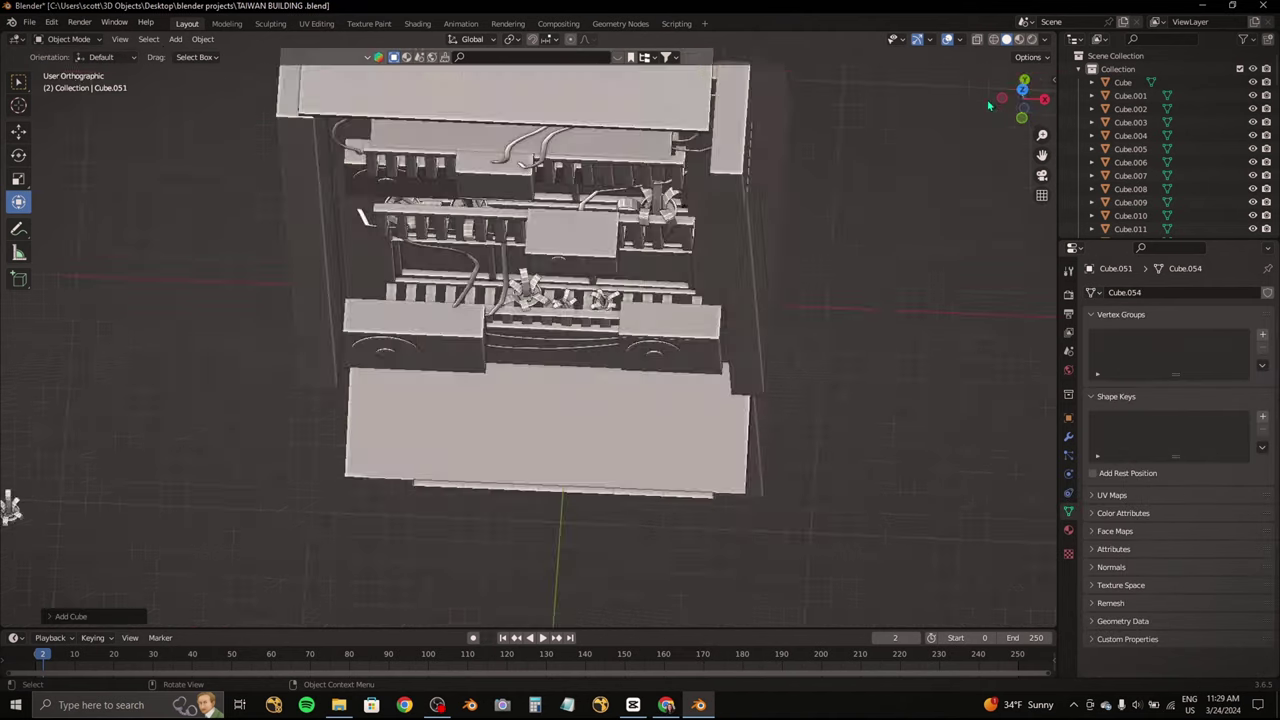
click(305, 489)
key(KP_Decimal)
key(s)
key(y)
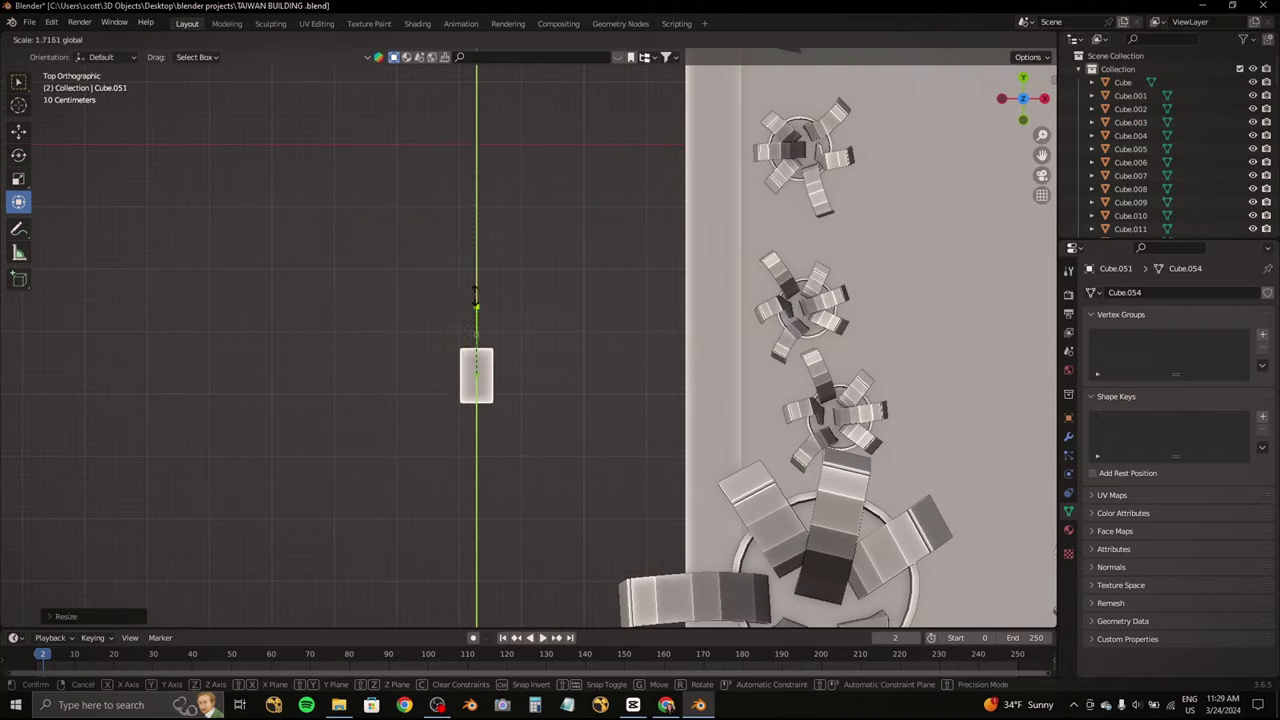
click(299, 72)
Step: In Edit Mode, extrude two more sections from the bar's end face
click(68, 68)
mouse_move(651, 306)
middle_down()
mouse_move(720, 209)
mouse_move(757, 306)
mouse_move(717, 251)
mouse_move(556, 287)
middle_up()
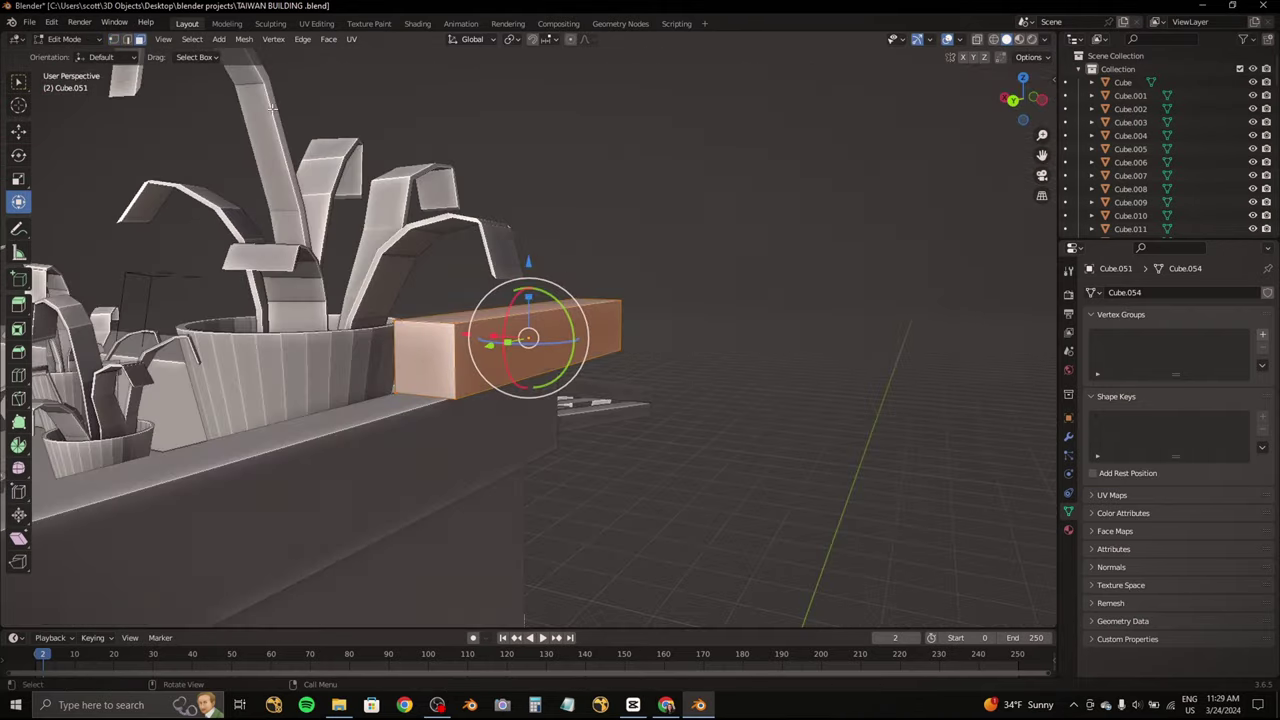
key(ctrl+KP_3)
key(e)
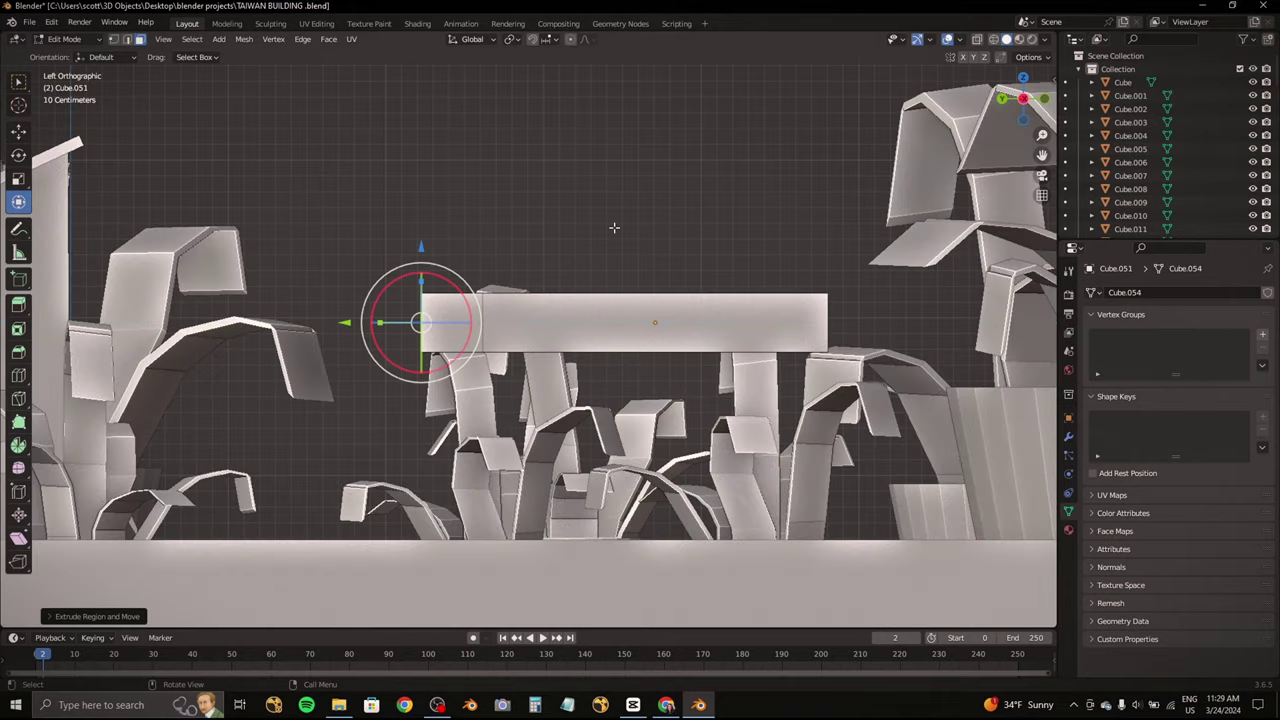
scroll(614, 228, down, 5)
key(e)
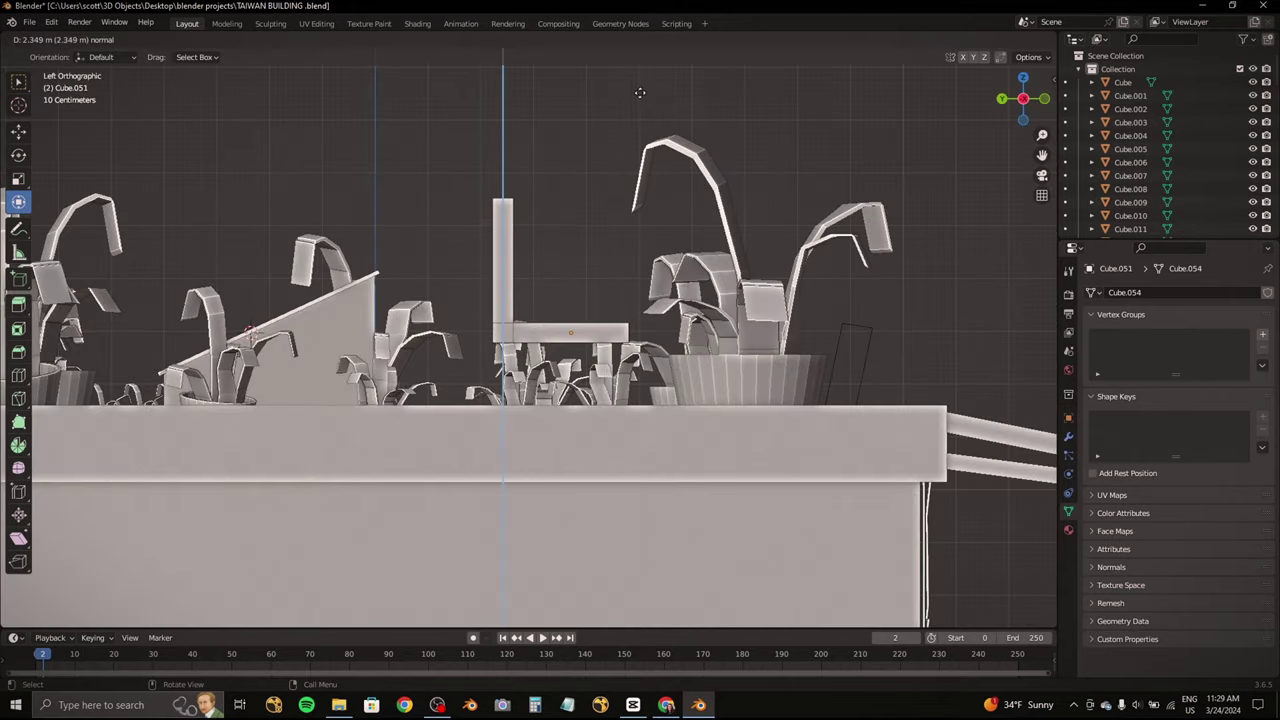
Step: Back in Object Mode, rotate the bar to its new orientation in back view
click(72, 54)
middle_drag(654, 248, 931, 99)
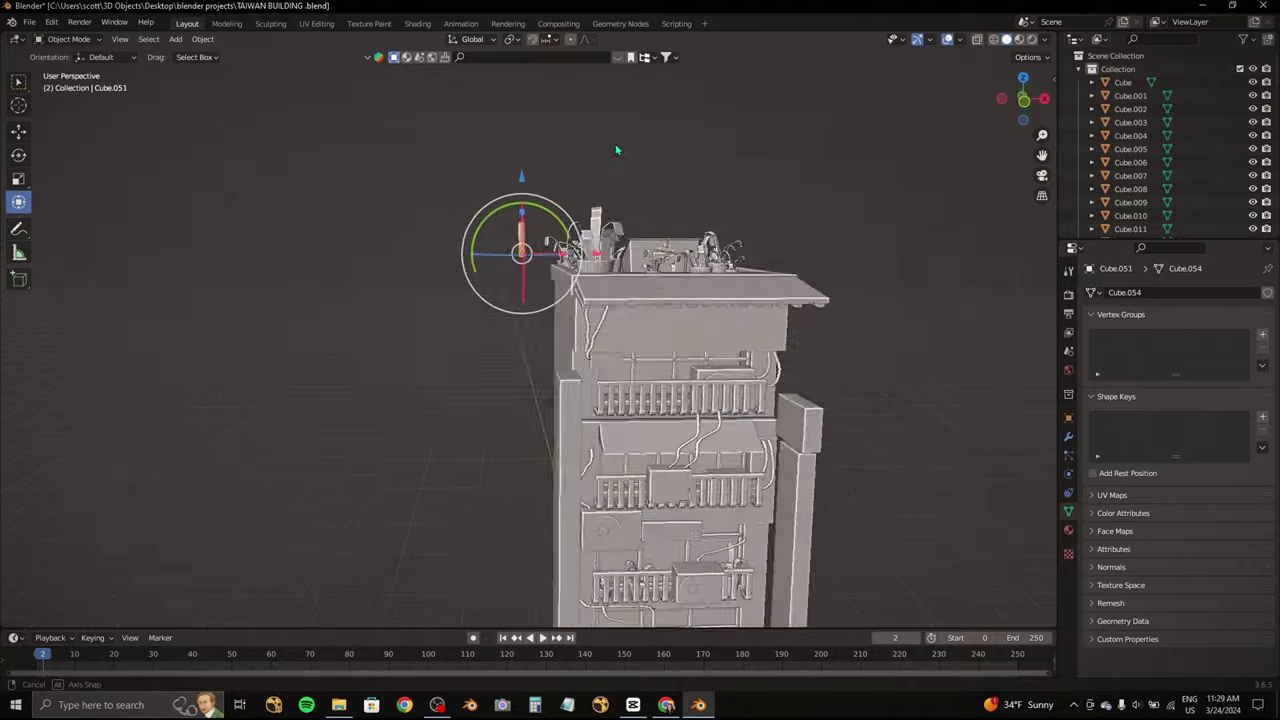
key(ctrl+KP_1)
scroll(799, 335, up, 3)
scroll(799, 335, up, 2)
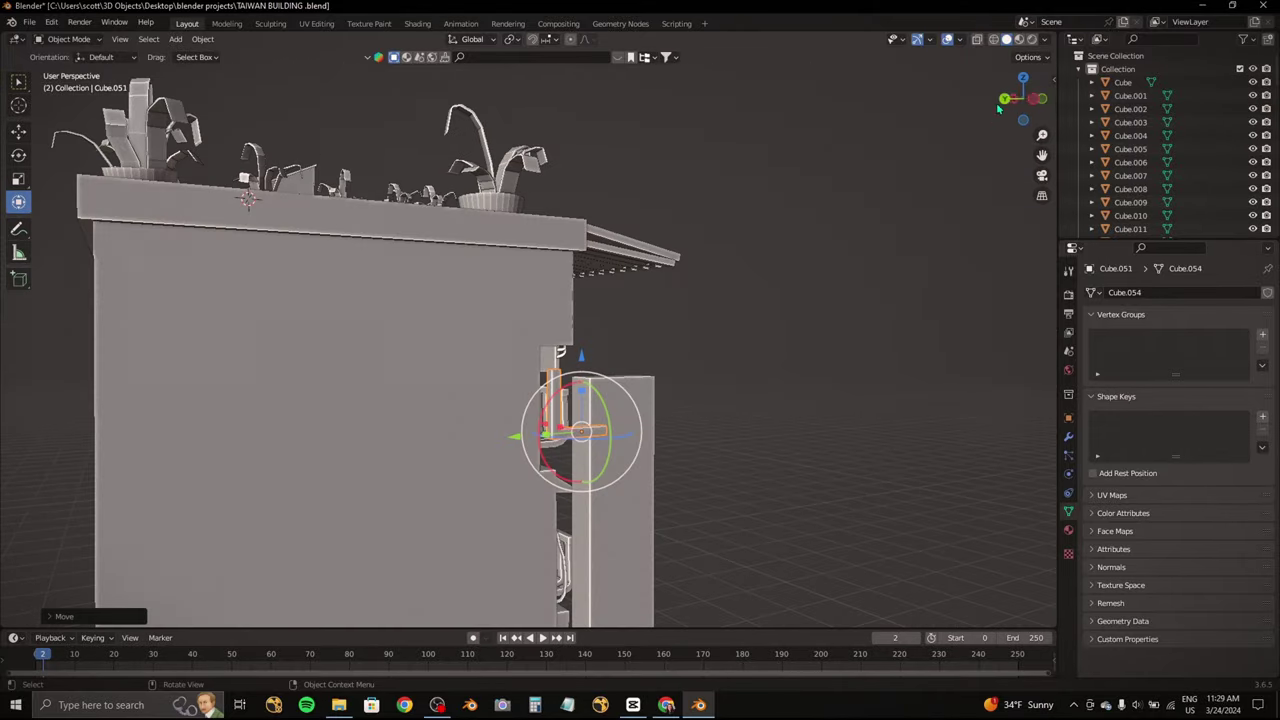
key(r)
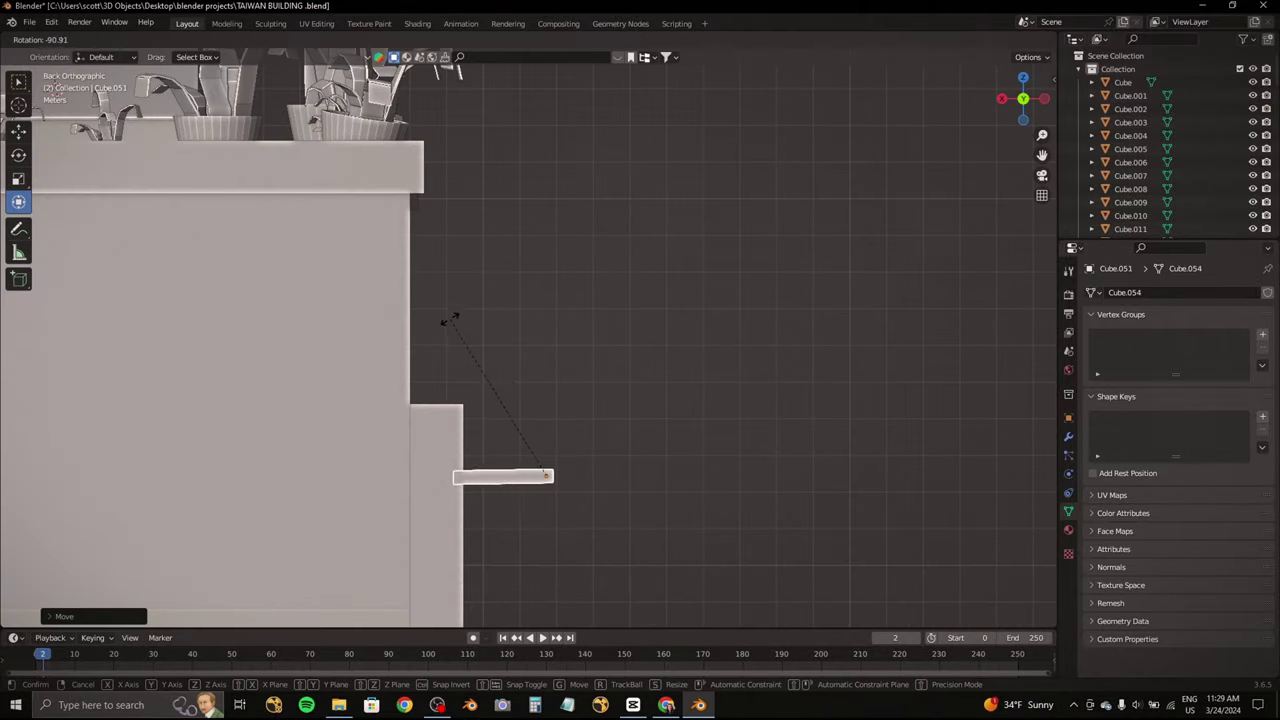
click(345, 274)
Step: Slide the bar along Y until it sits against the building's side wall
mouse_move(345, 274)
middle_down()
mouse_move(388, 337)
mouse_move(443, 274)
middle_up()
key(g)
key(y)
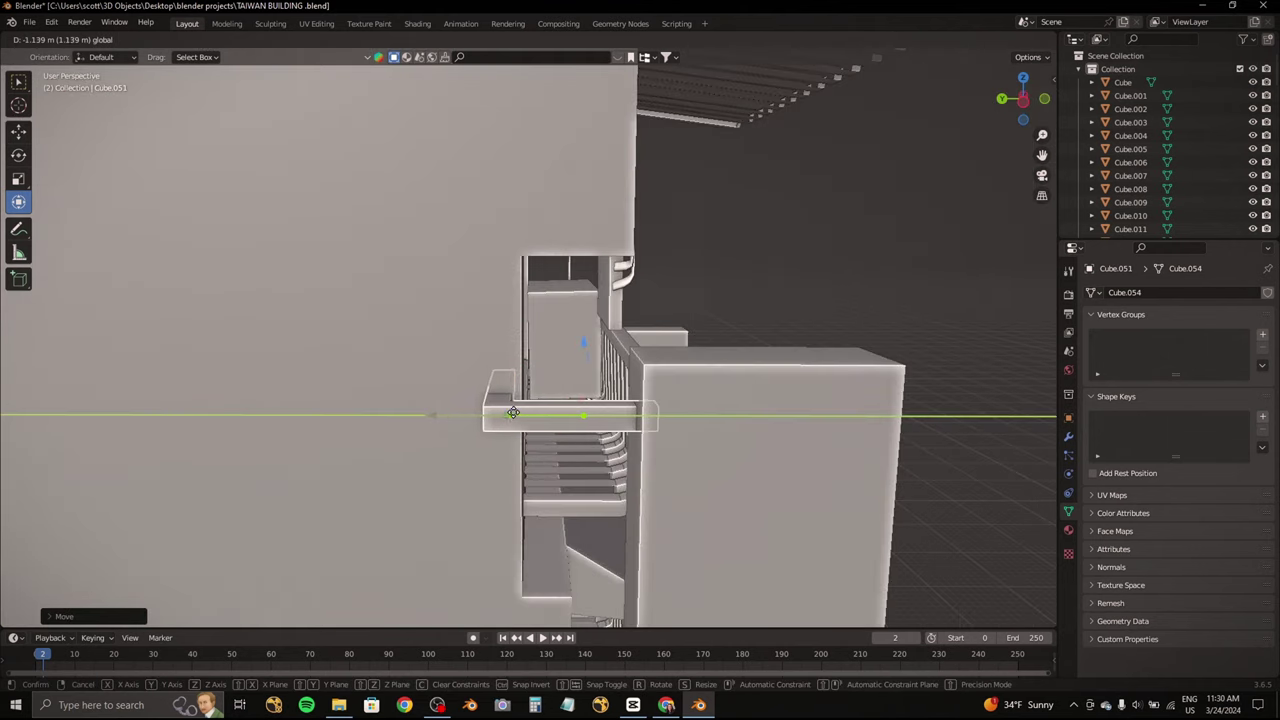
click(512, 412)
mouse_move(512, 412)
middle_down()
mouse_move(332, 391)
mouse_move(624, 372)
mouse_move(703, 260)
middle_up()
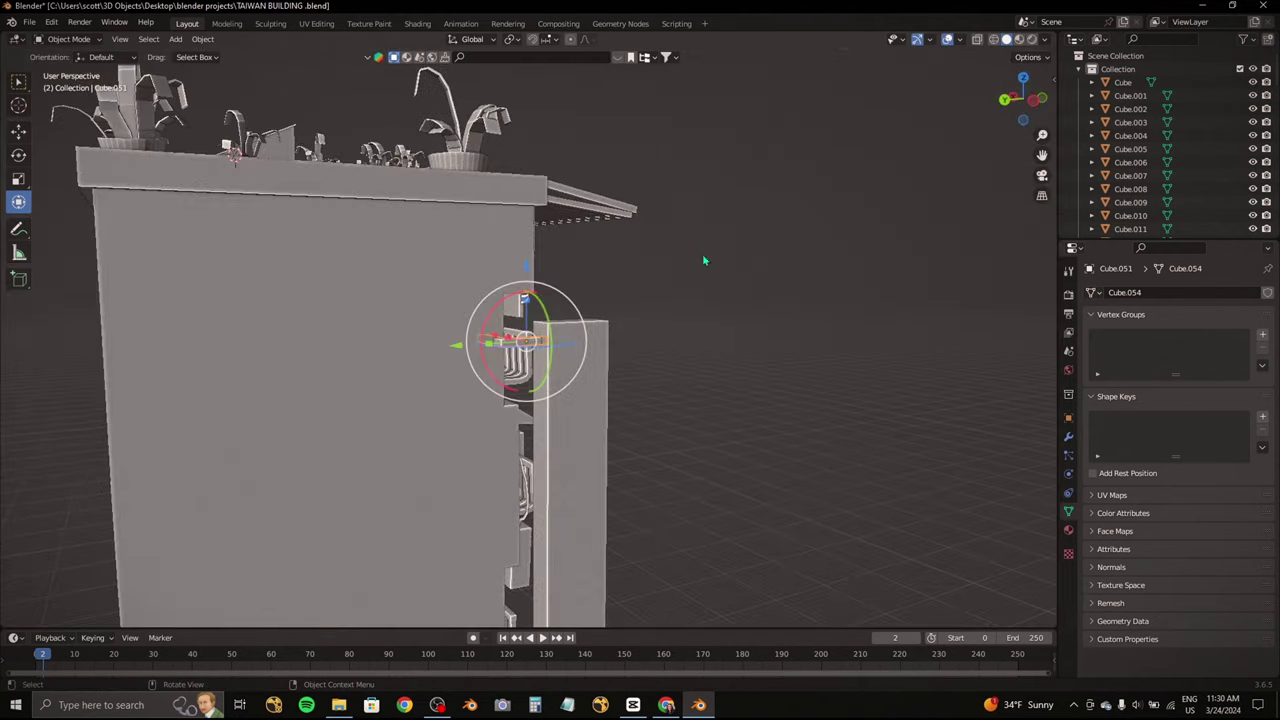
key(ctrl+KP_3)
Step: Slide the copied bar along the wall and zoom in closer
scroll(556, 361, down, 3)
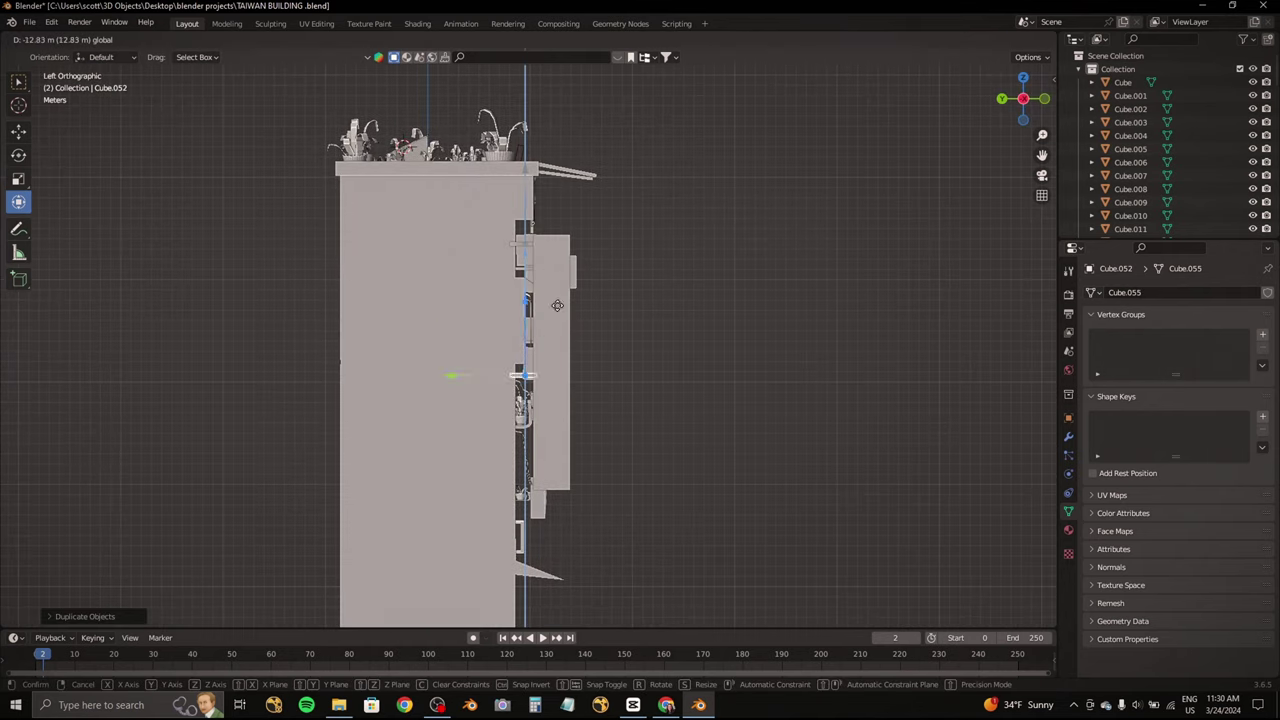
drag(548, 372, 556, 361)
scroll(556, 361, up, 4)
mouse_move(556, 361)
middle_down()
mouse_move(385, 327)
mouse_move(625, 380)
middle_up()
Step: Duplicate a bar, rotate the copy, and move it along X into position
click(1013, 103)
key(shift+d)
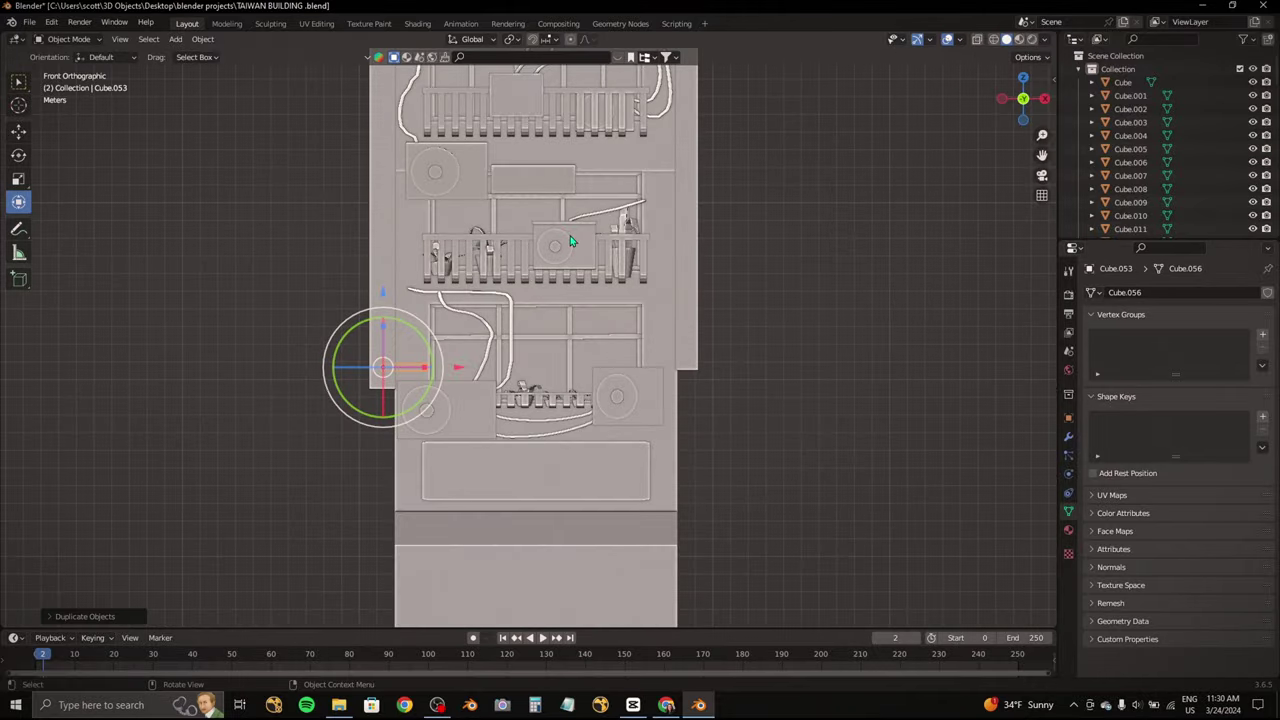
scroll(756, 367, up, 3)
click(592, 346)
scroll(592, 346, up, 2)
key(r)
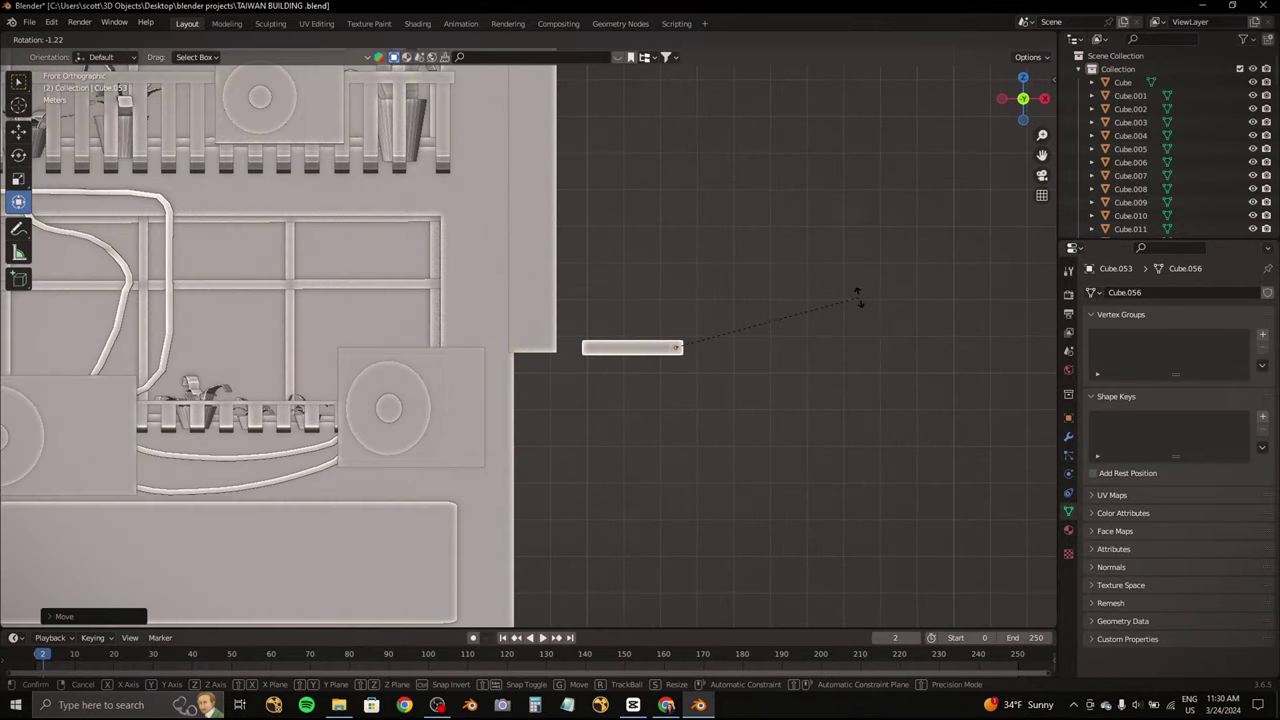
key(g)
key(x)
click(541, 302)
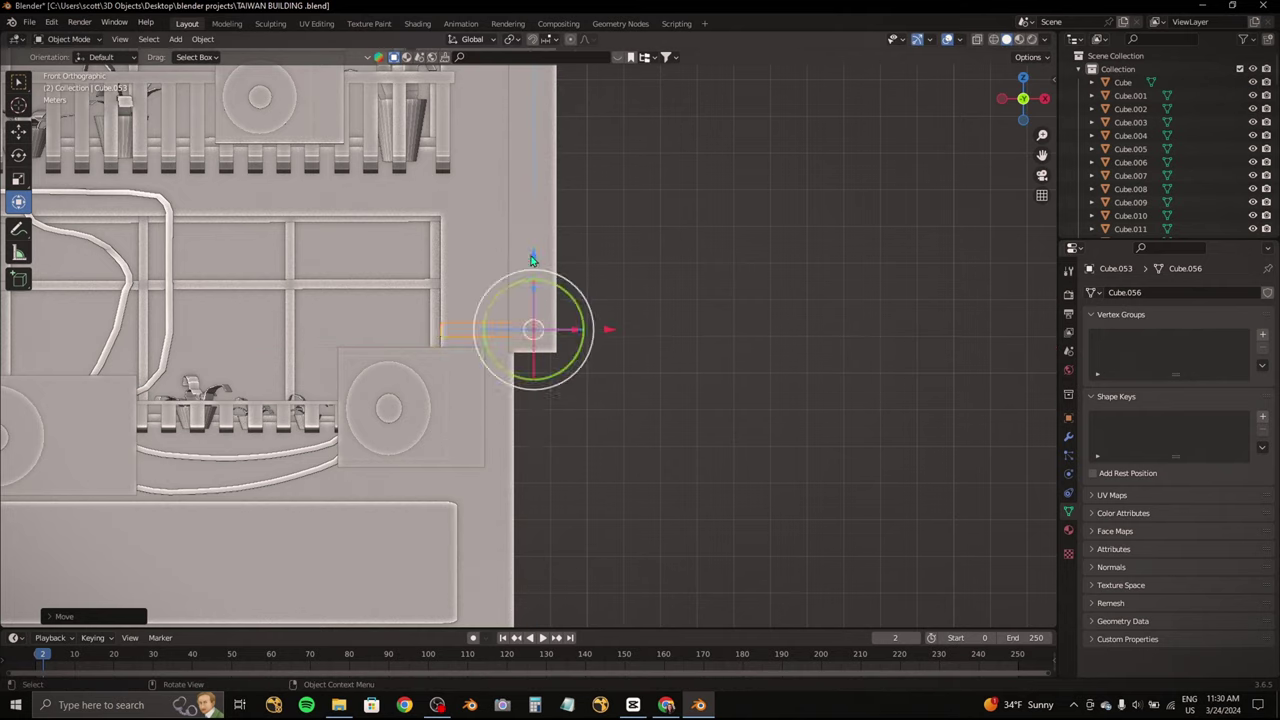
Step: Check the bar against the wall from the side and frame the view on it
middle_drag(531, 260, 871, 320)
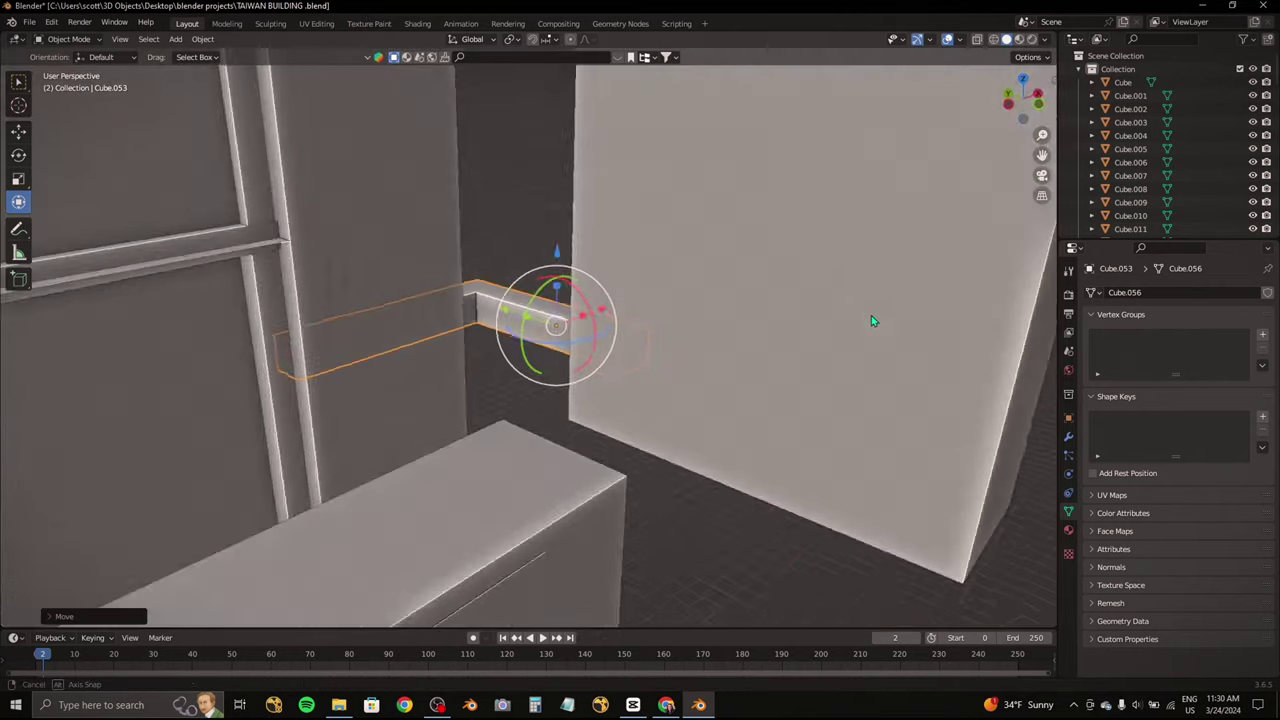
mouse_move(871, 320)
middle_down()
mouse_move(619, 371)
mouse_move(624, 461)
middle_up()
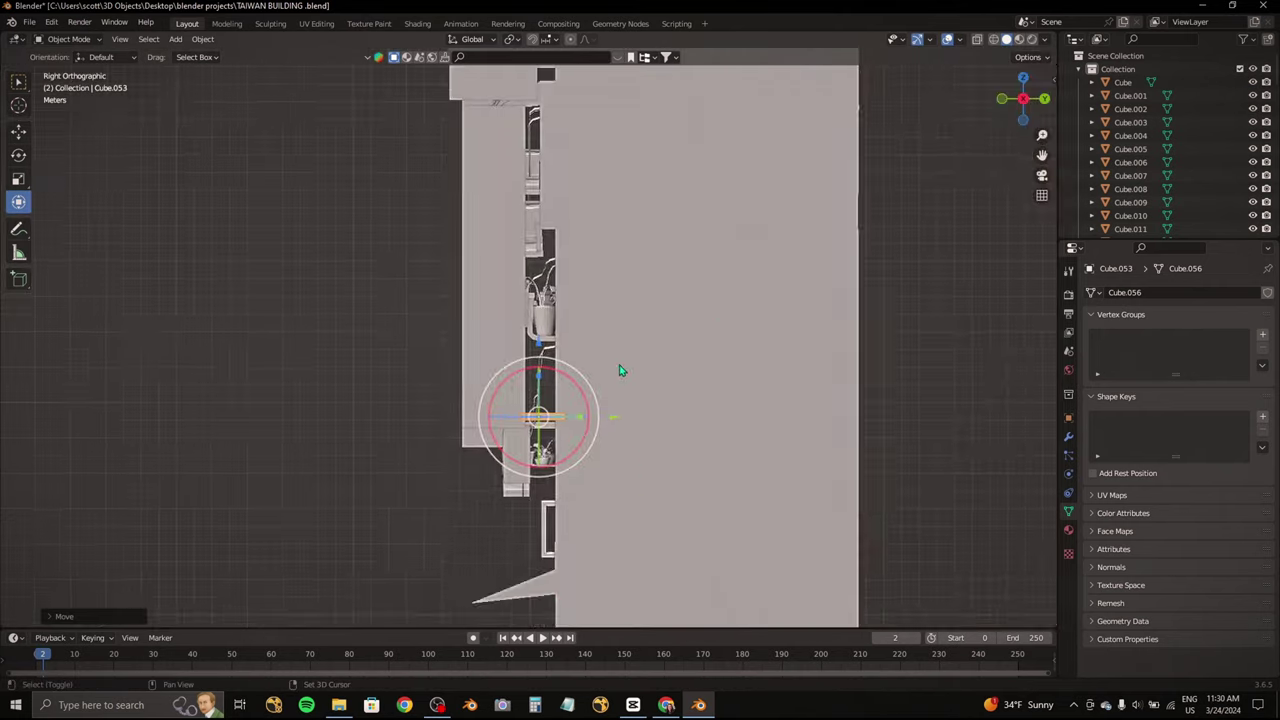
click(573, 220)
key(KP_Decimal)
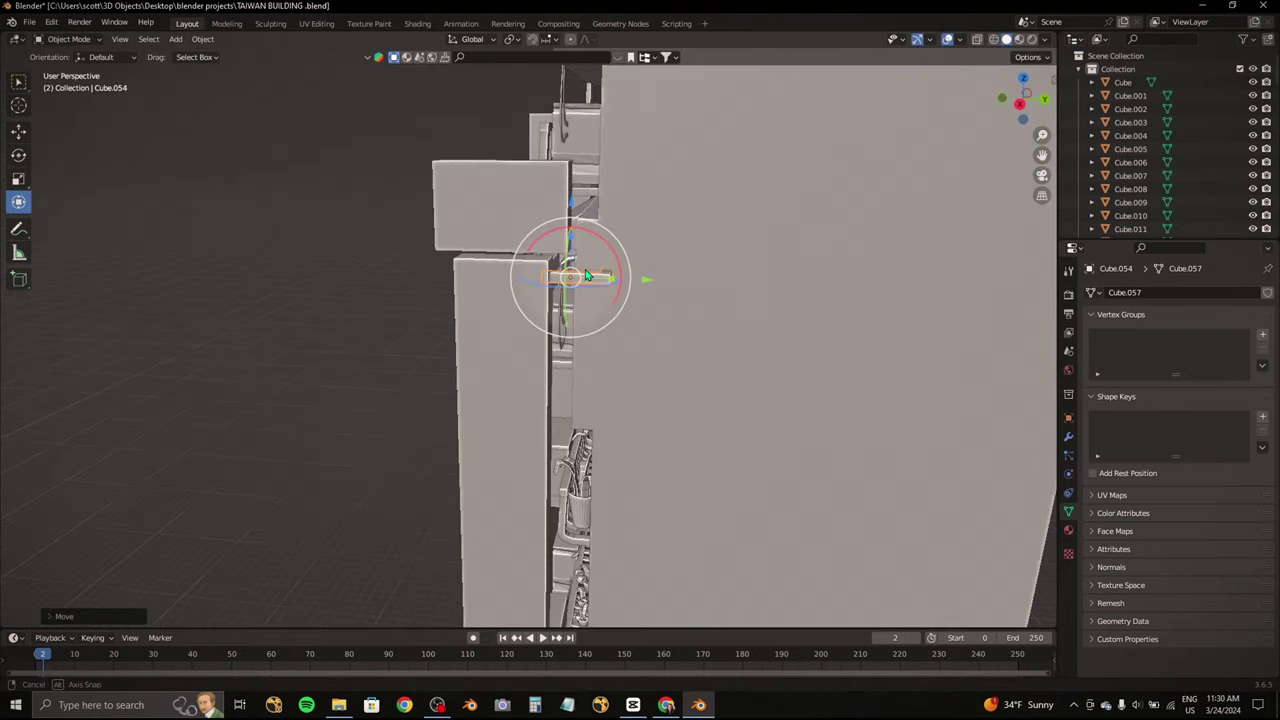
middle_drag(600, 300, 720, 267)
scroll(720, 267, up, 2)
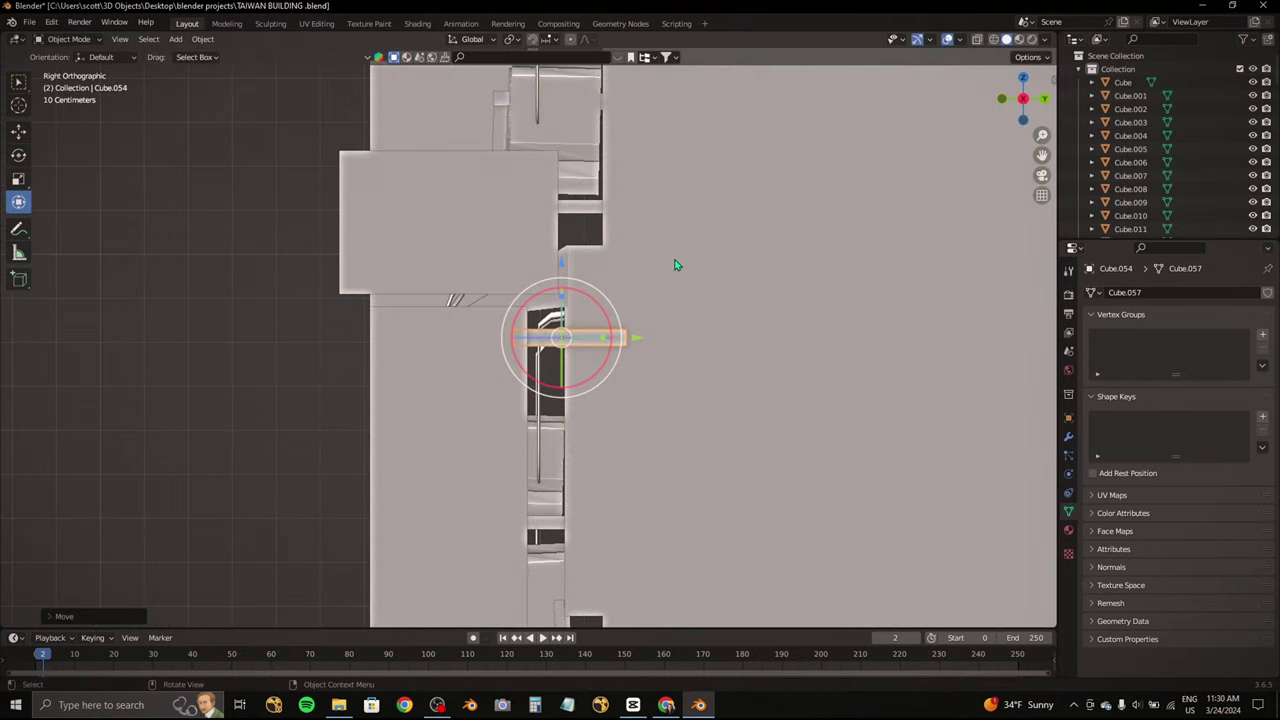
Step: Compare with the street reference photo, then place another copy of the handle bar
click(666, 704)
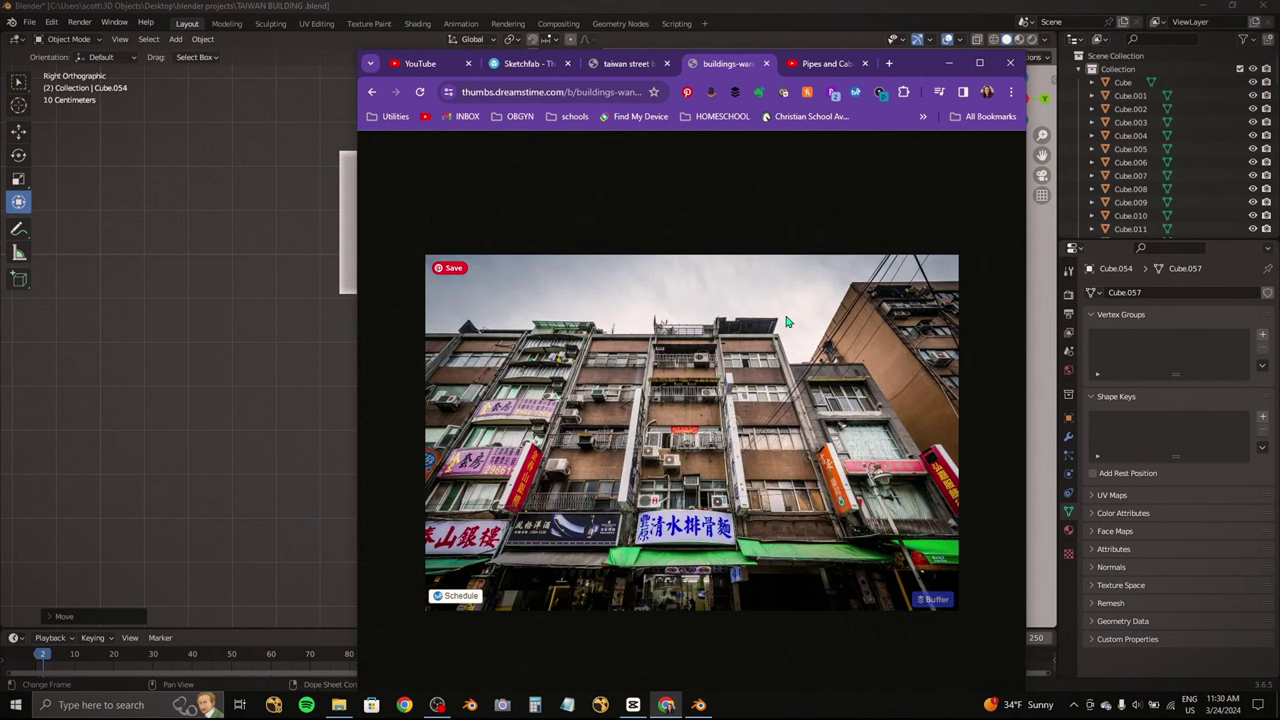
click(951, 63)
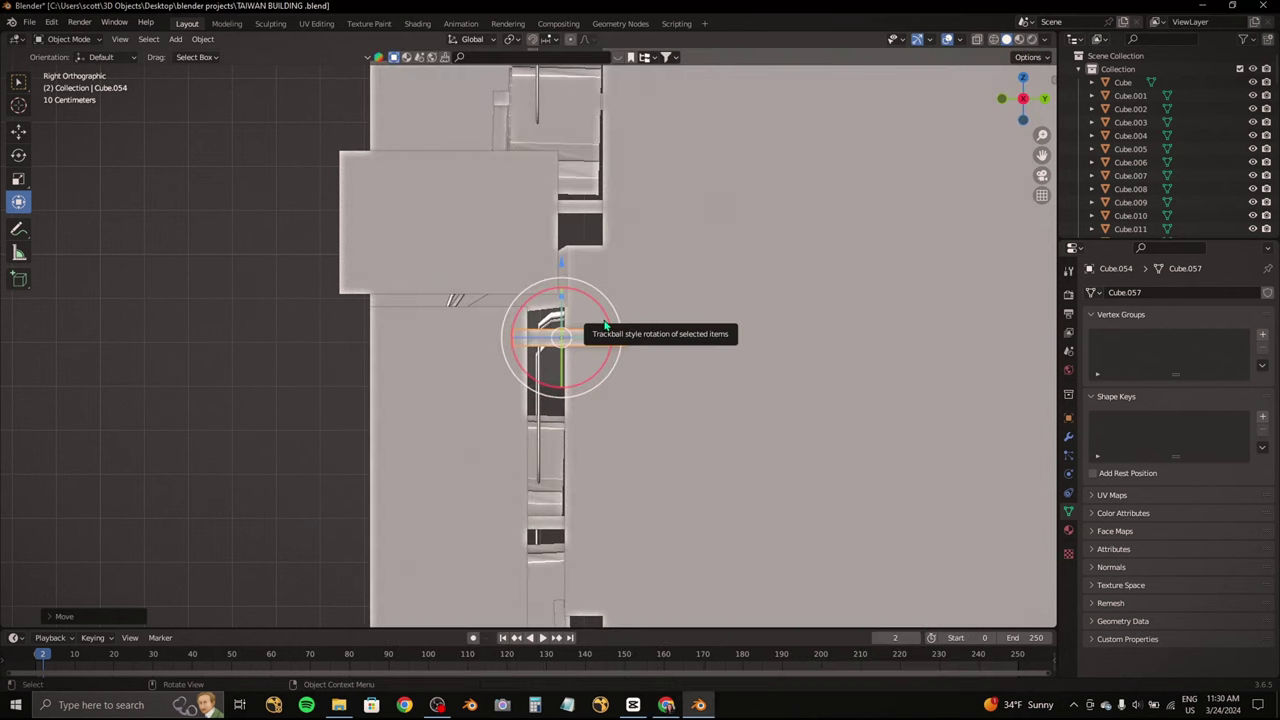
middle_drag(604, 325, 530, 357)
key(shift+d)
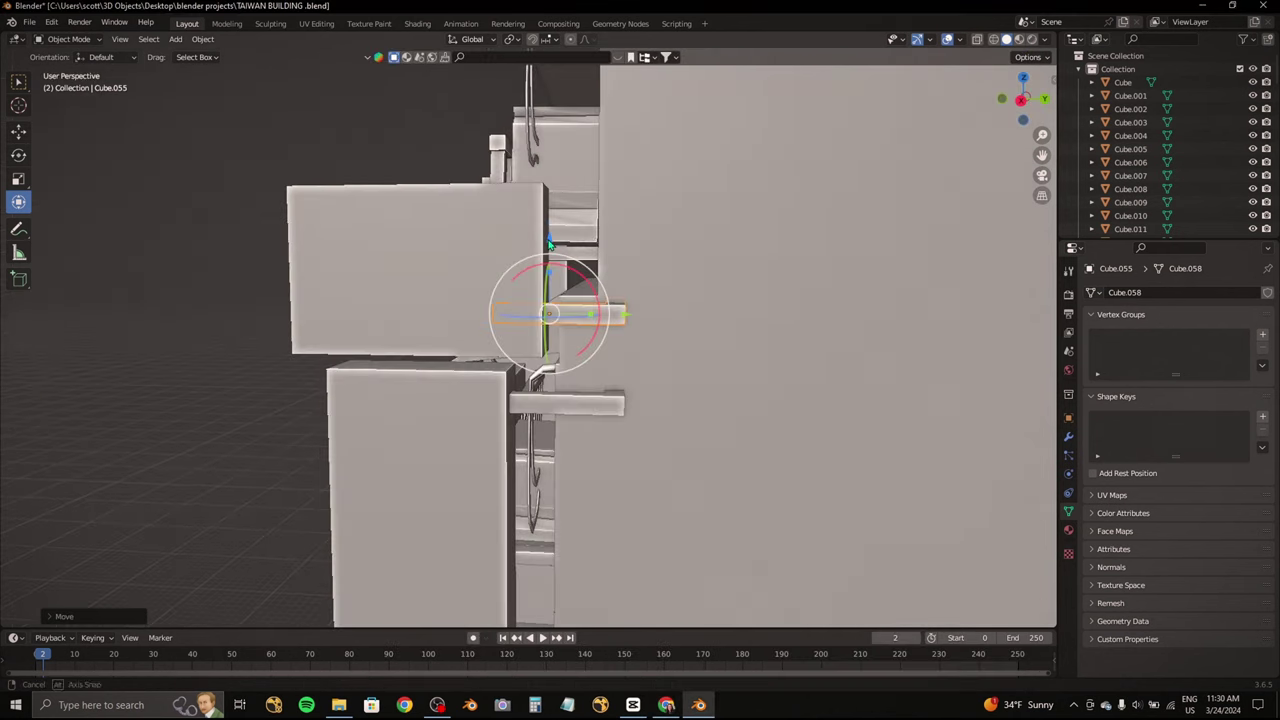
click(559, 178)
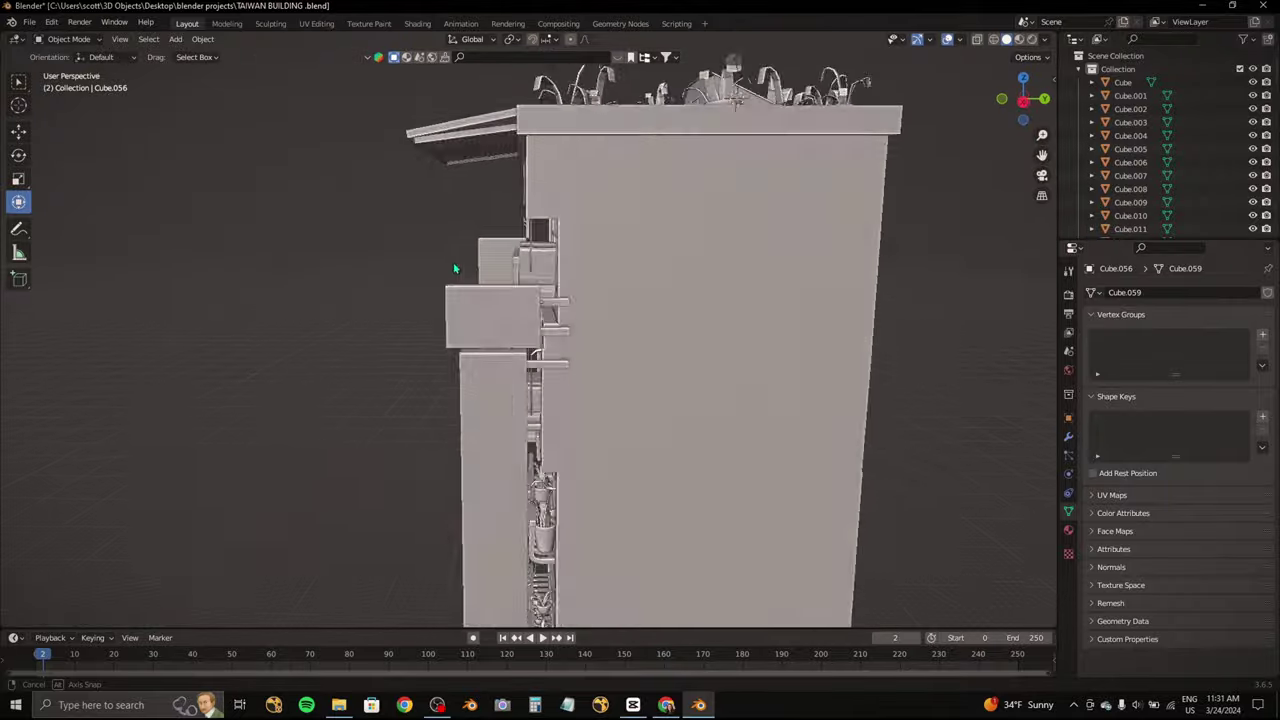
middle_drag(559, 178, 529, 218)
scroll(529, 218, up, 5)
mouse_move(766, 296)
middle_down()
mouse_move(735, 267)
mouse_move(651, 286)
middle_up()
Step: Narrow the small plate on the wall by scaling it along Y
click(735, 267)
key(shift+space)
middle_drag(356, 185, 441, 195)
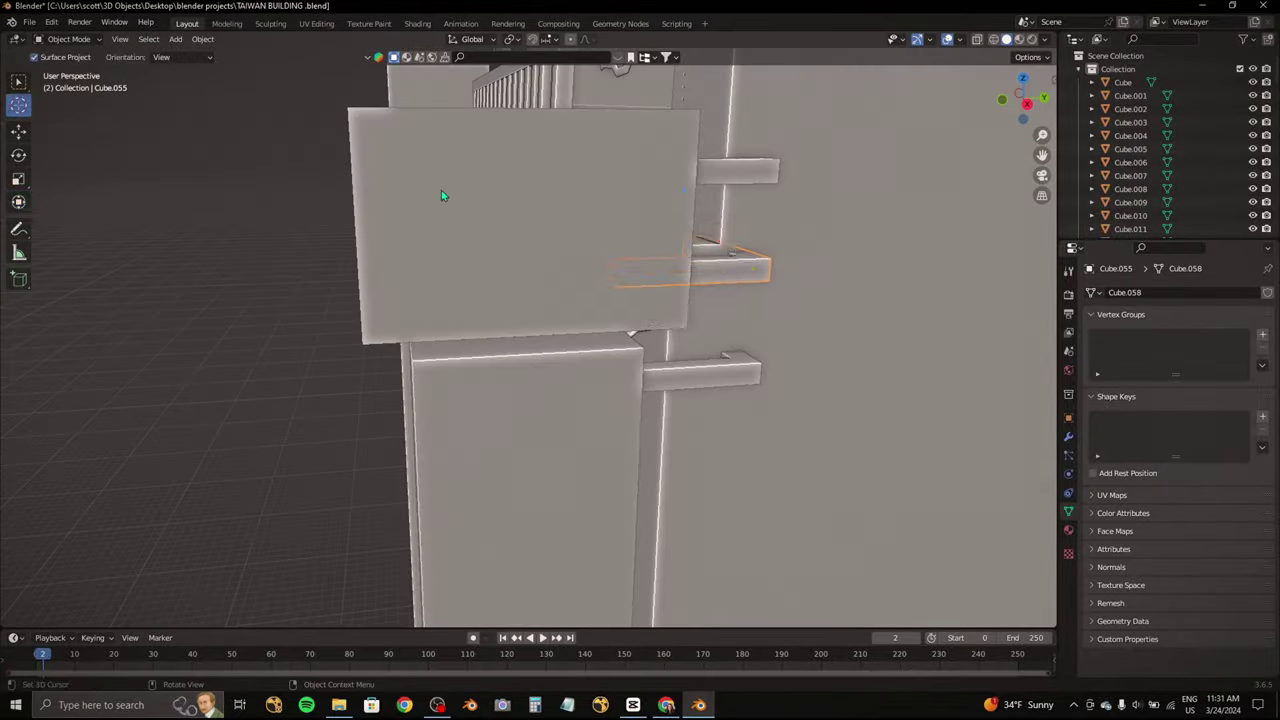
click(683, 311)
mouse_move(683, 311)
middle_down()
mouse_move(737, 263)
mouse_move(606, 276)
mouse_move(664, 250)
middle_up()
key(s)
key(y)
click(737, 263)
Step: Scale the plate down evenly, checking it from the right-side view
key(s)
key(KP_3)
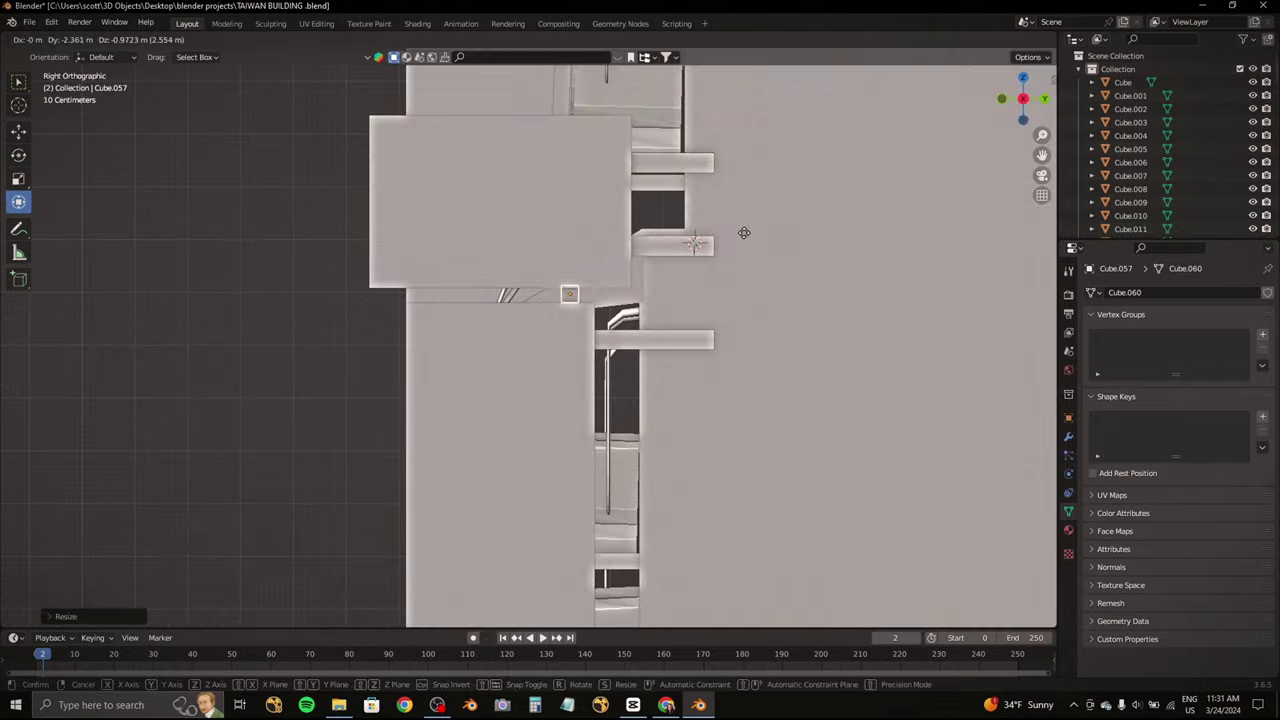
scroll(745, 230, up, 2)
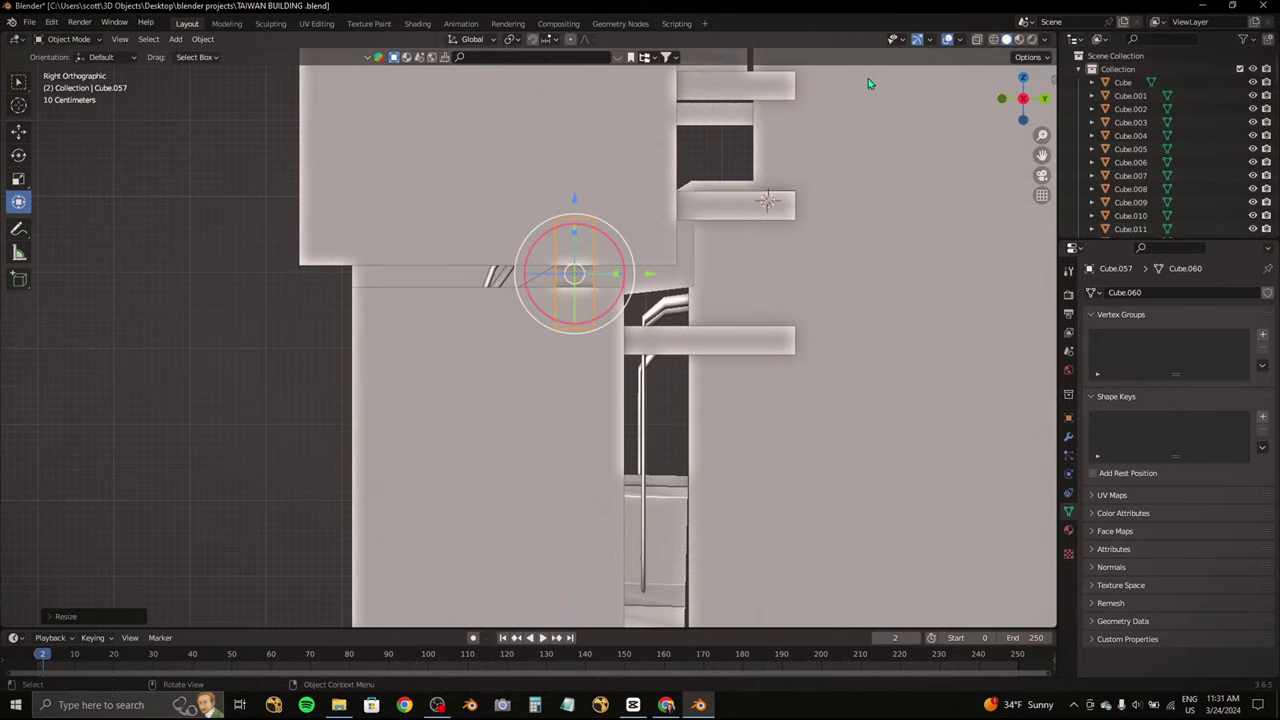
click(731, 178)
scroll(800, 200, down, 3)
key(KP_1)
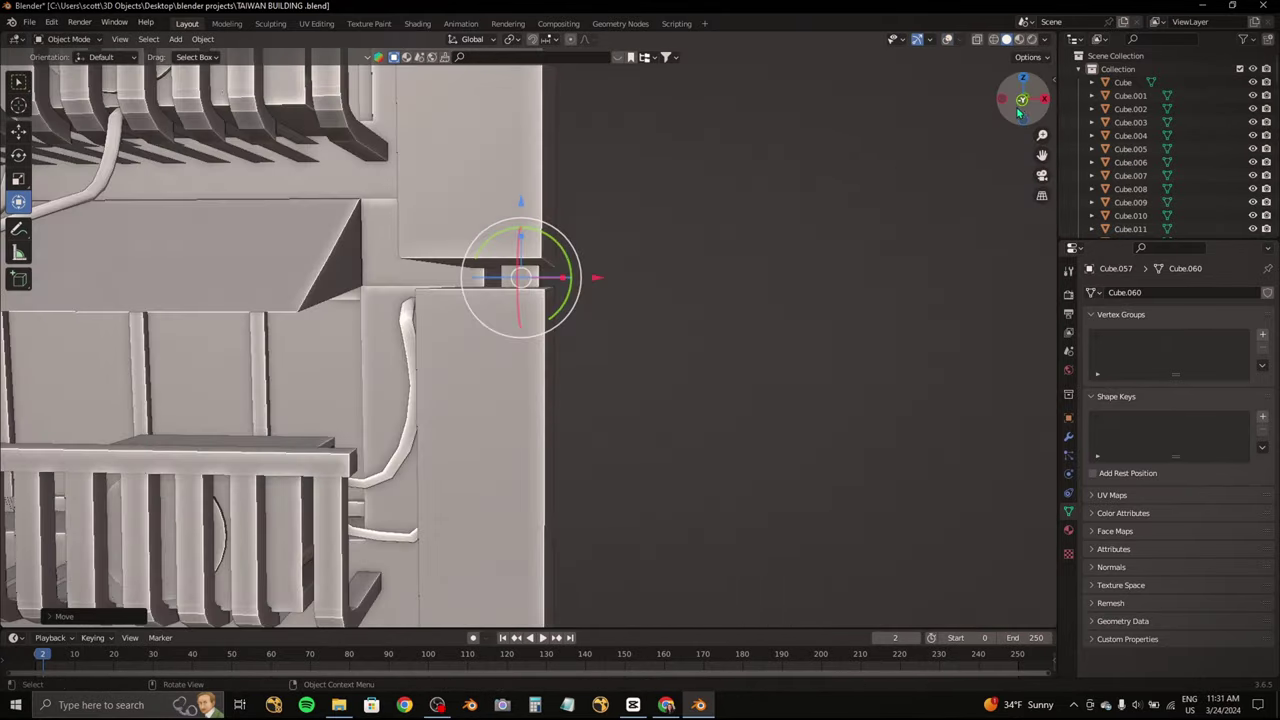
scroll(768, 240, up, 3)
Step: Move the plate into position along the wall in side view
key(g)
key(KP_3)
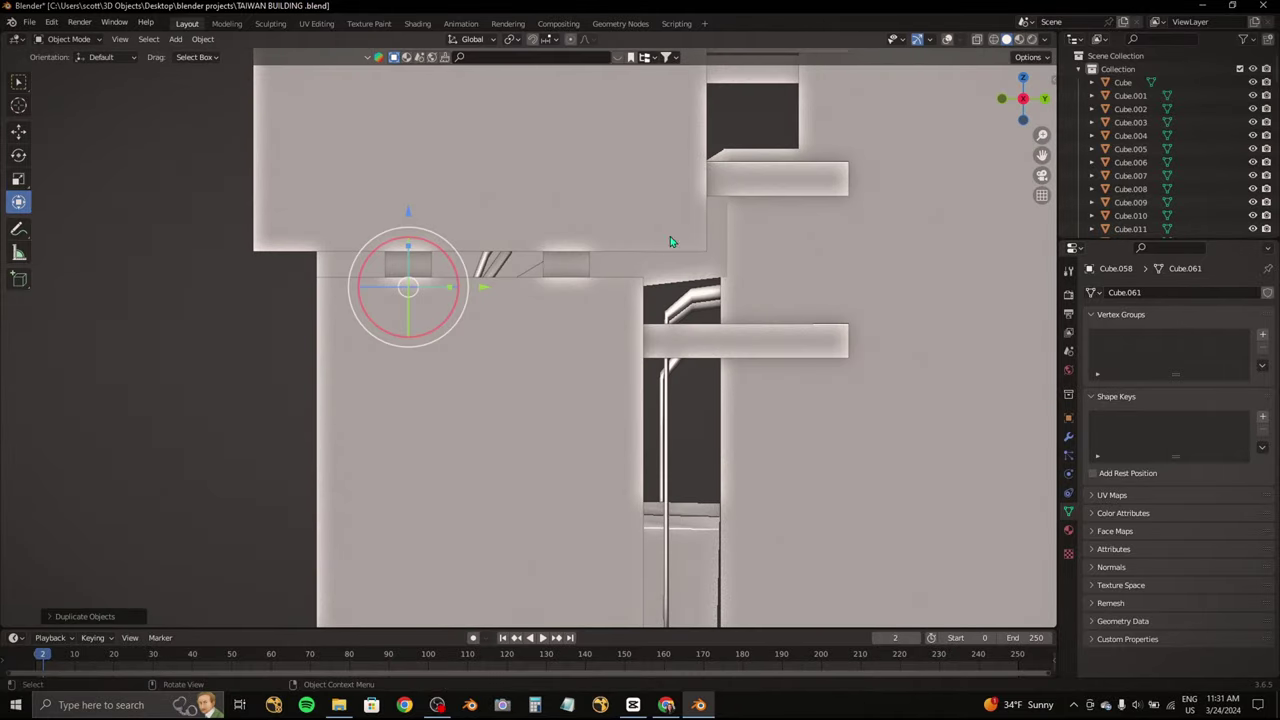
shift+middle_drag(423, 268, 666, 277)
click(1023, 101)
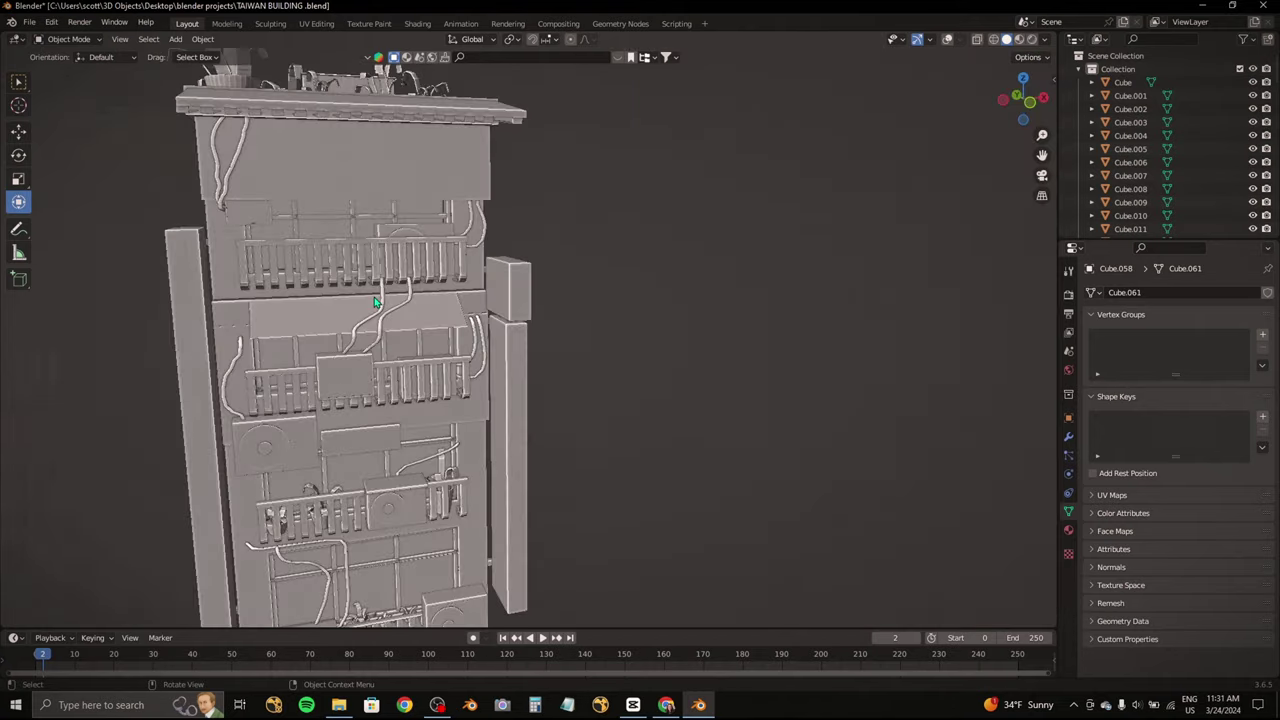
drag(1023, 101, 670, 472)
Step: Save TAIWAN BUILDING.blend and bring the lower box into a front view
key(ctrl+s)
key(KP_1)
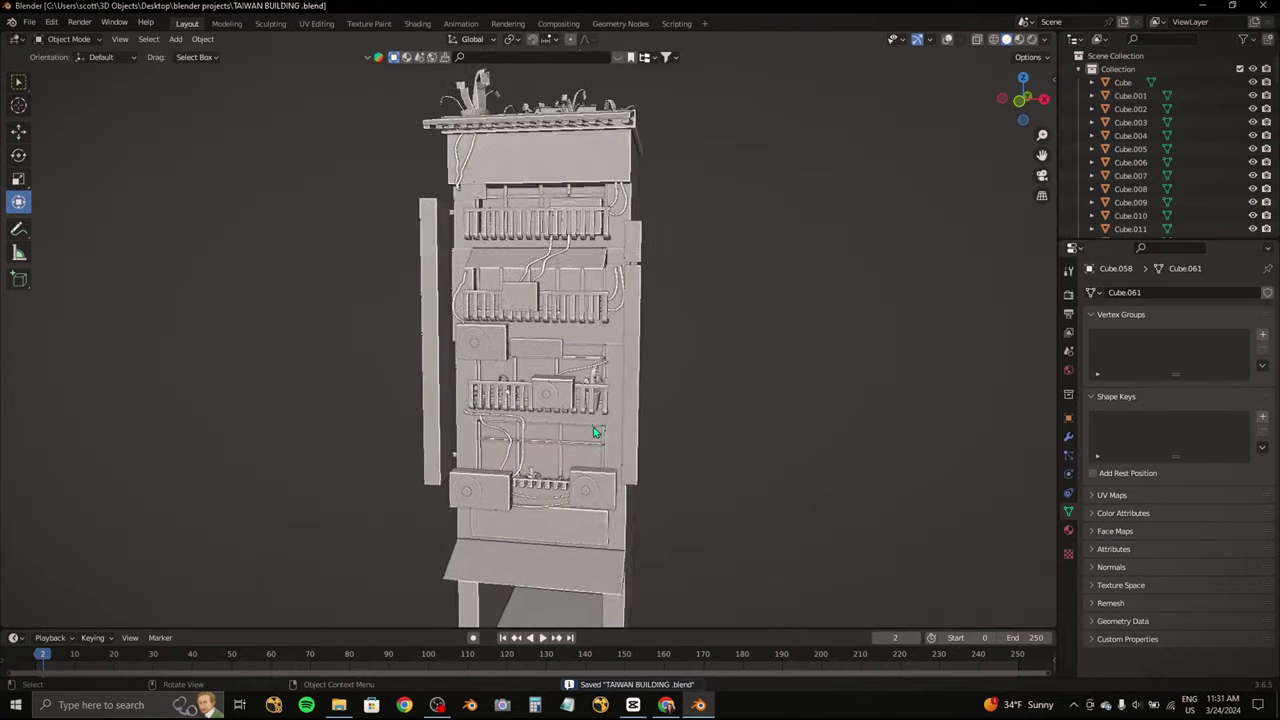
shift+middle_drag(600, 449, 569, 386)
scroll(614, 284, up, 2)
Step: Select the open box and, in Edit Mode, pick its bottom floor faces
scroll(614, 284, up, 2)
click(614, 284)
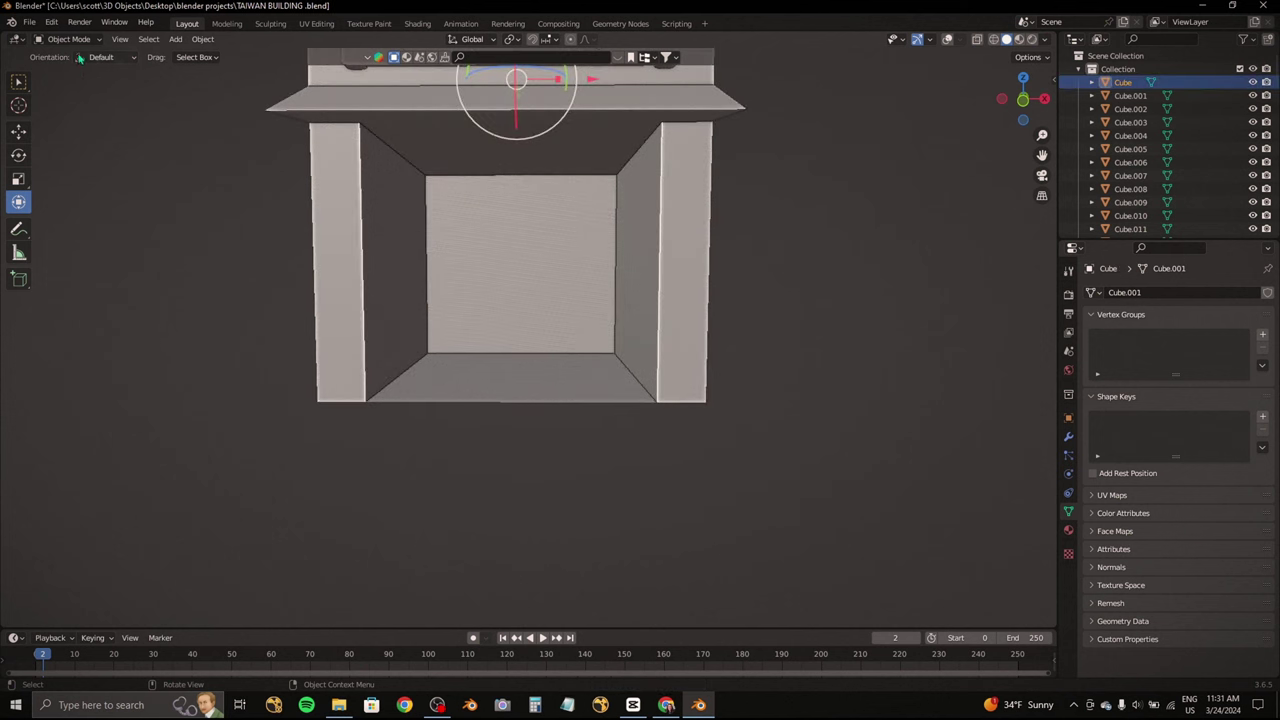
key(Tab)
middle_drag(621, 255, 663, 414)
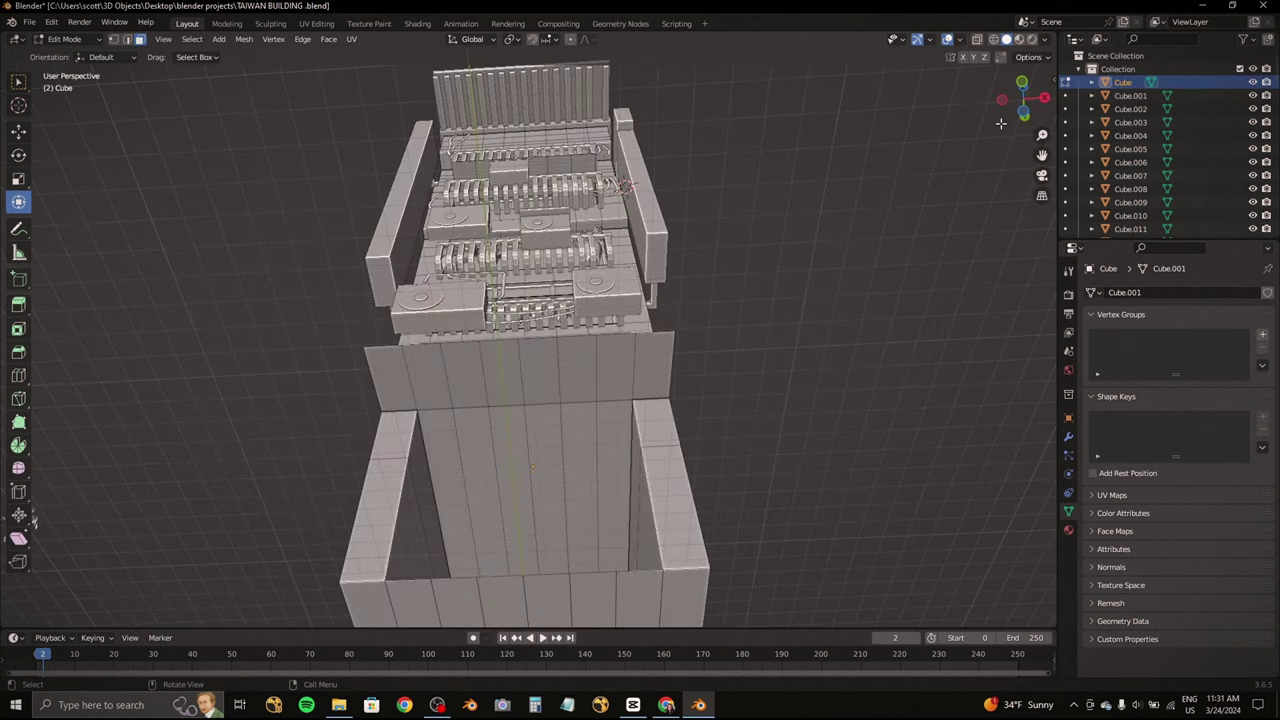
scroll(663, 414, down, 5)
drag(484, 476, 486, 476)
middle_drag(486, 476, 620, 415)
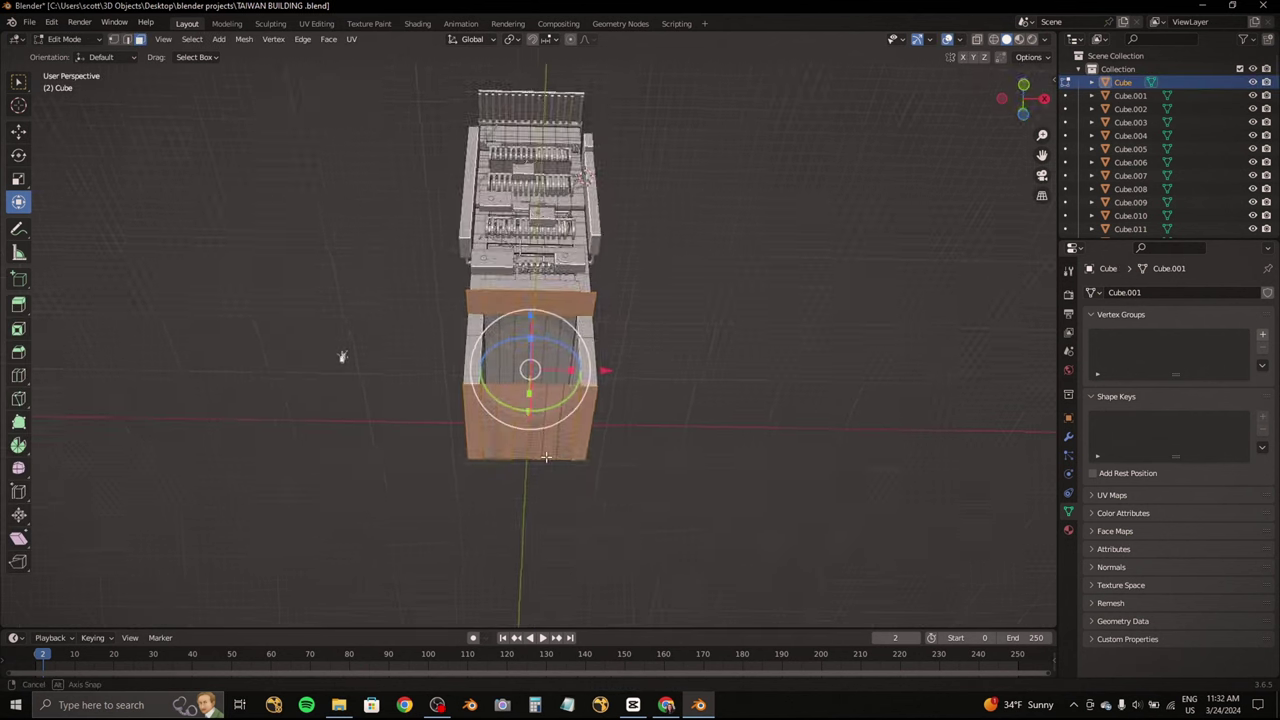
drag(598, 425, 511, 440)
scroll(511, 440, up, 4)
middle_drag(391, 277, 590, 351)
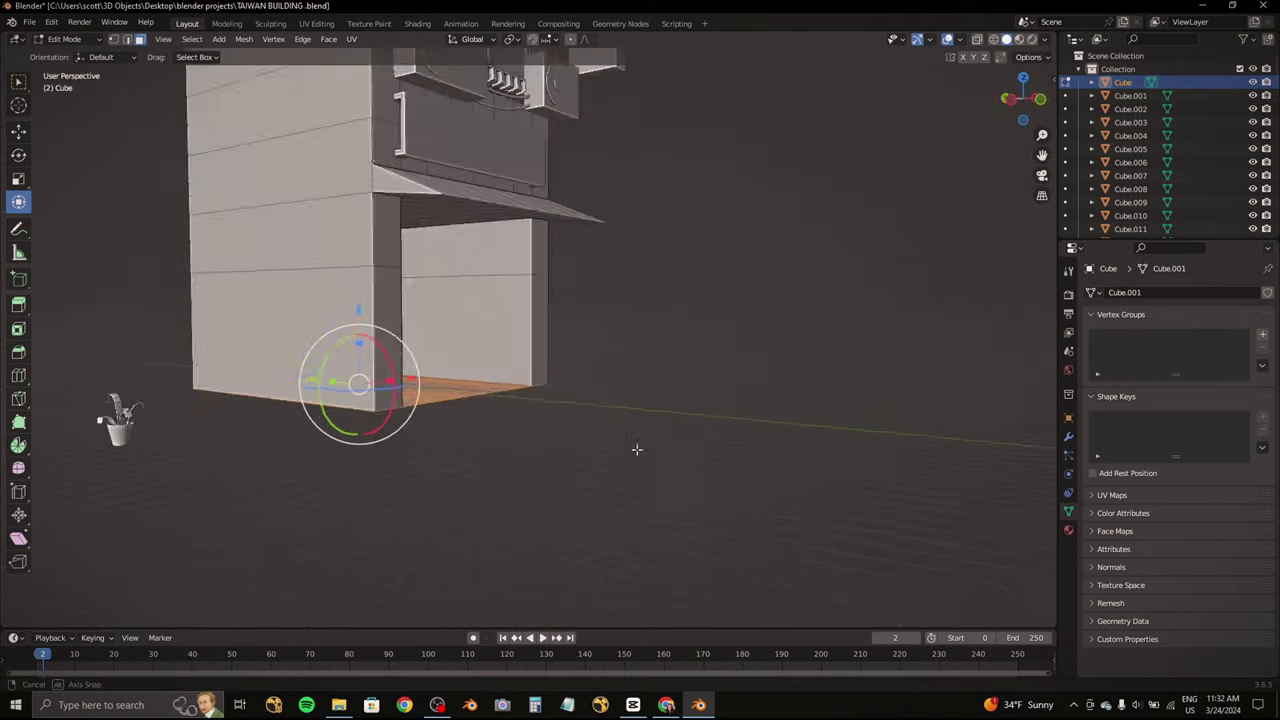
scroll(590, 352, up, 3)
Step: Add the middle floor strip to the selection, abandoning two trial extrusions
key(e)
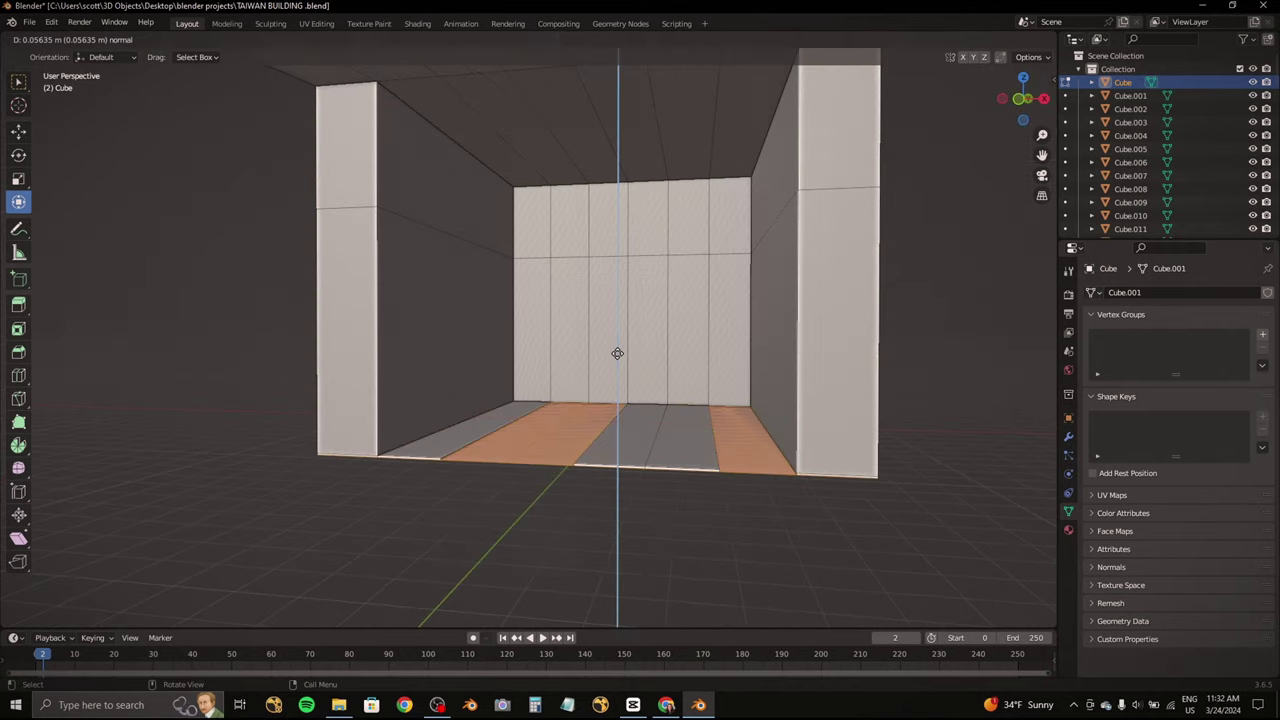
key(Escape)
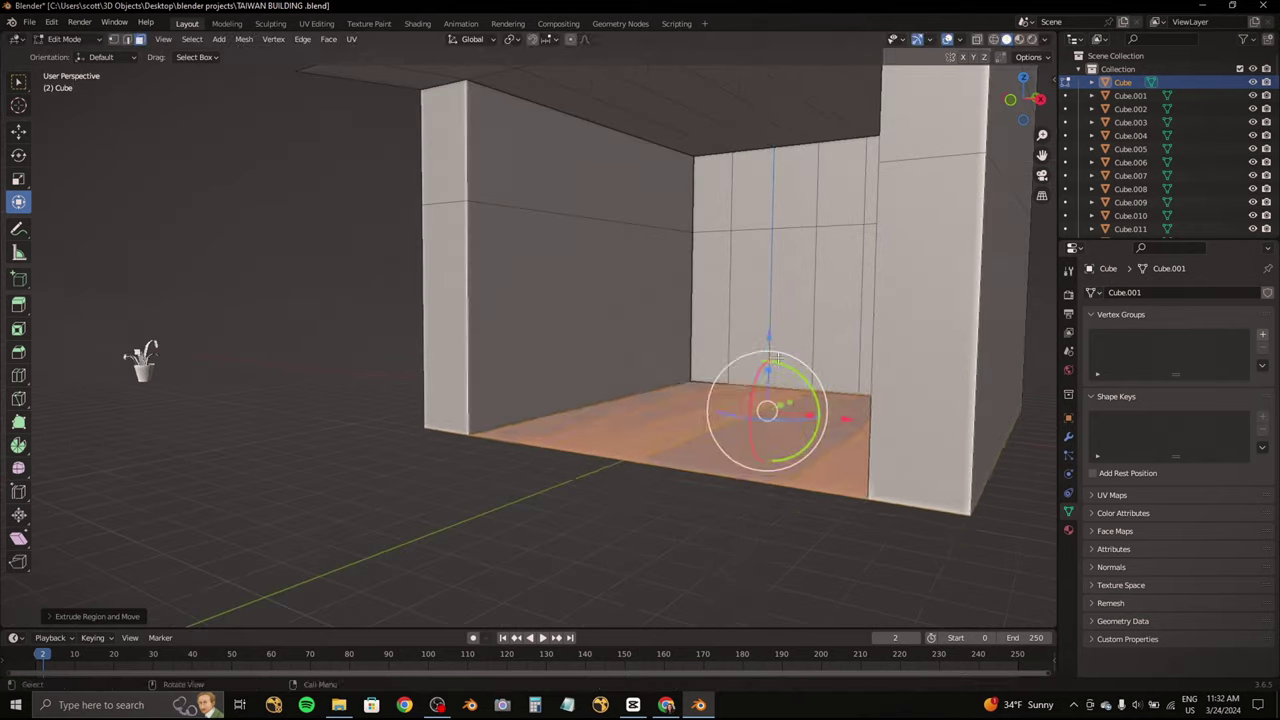
middle_drag(640, 380, 728, 413)
shift+click(595, 412)
middle_drag(595, 412, 480, 350)
key(e)
key(Escape)
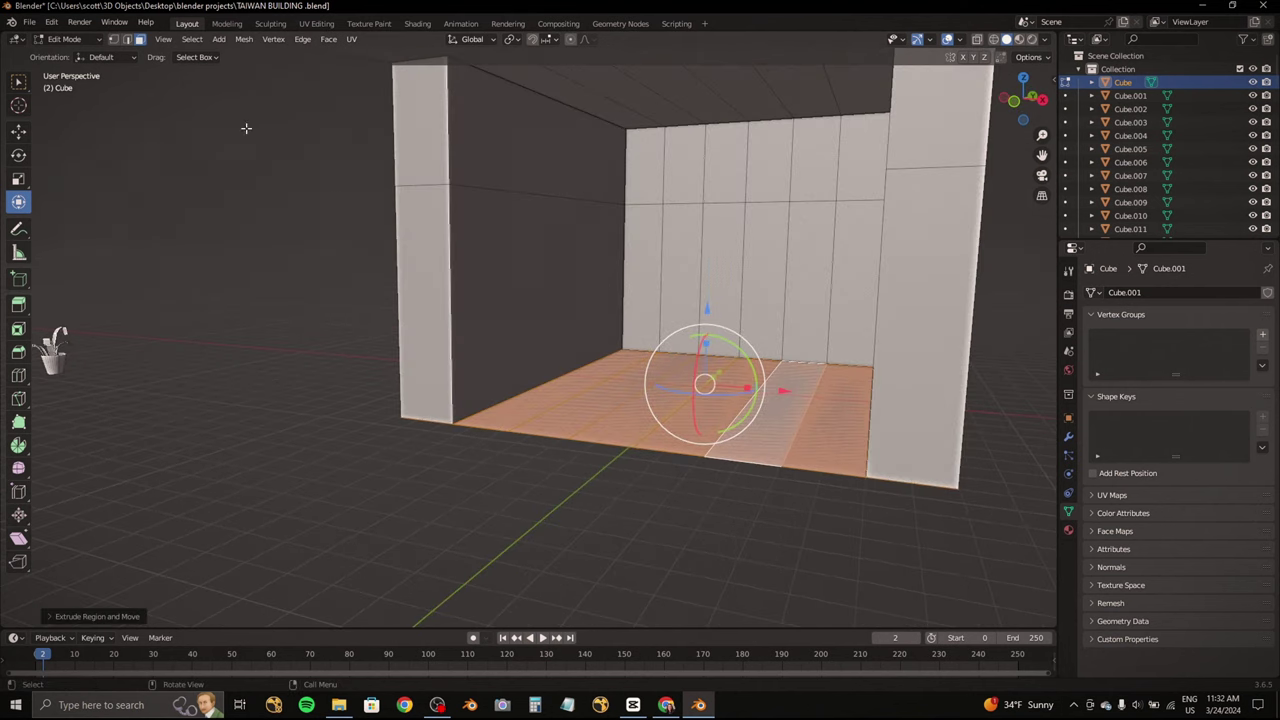
Step: In edge mode, duplicate the floor edges and move them downward
click(126, 40)
key(e)
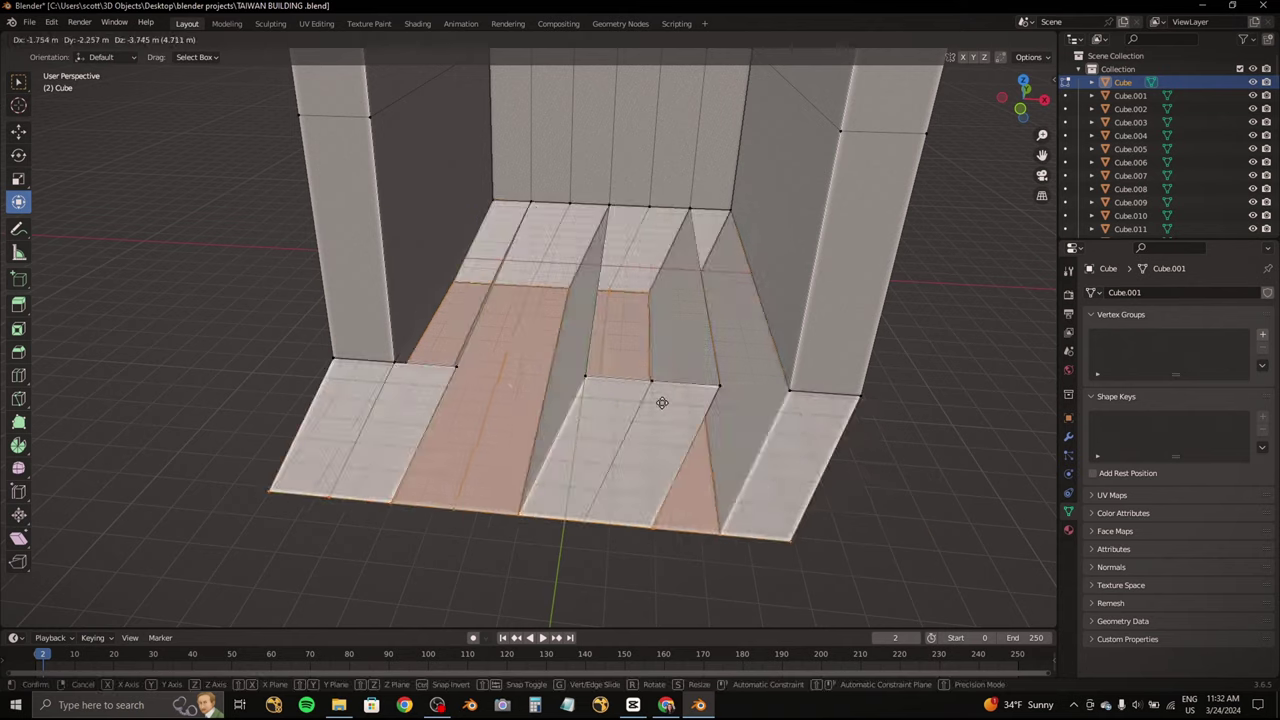
key(Escape)
key(shift+d)
key(z)
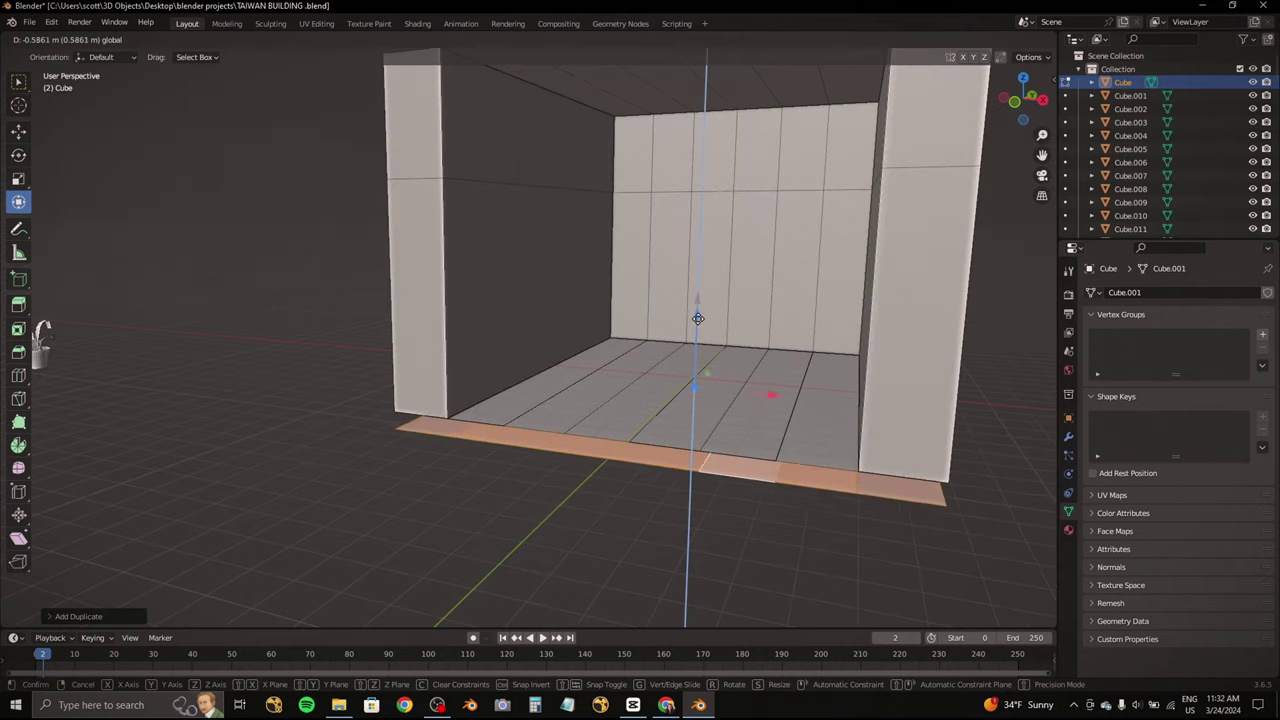
key(z)
click(698, 312)
middle_drag(698, 312, 736, 290)
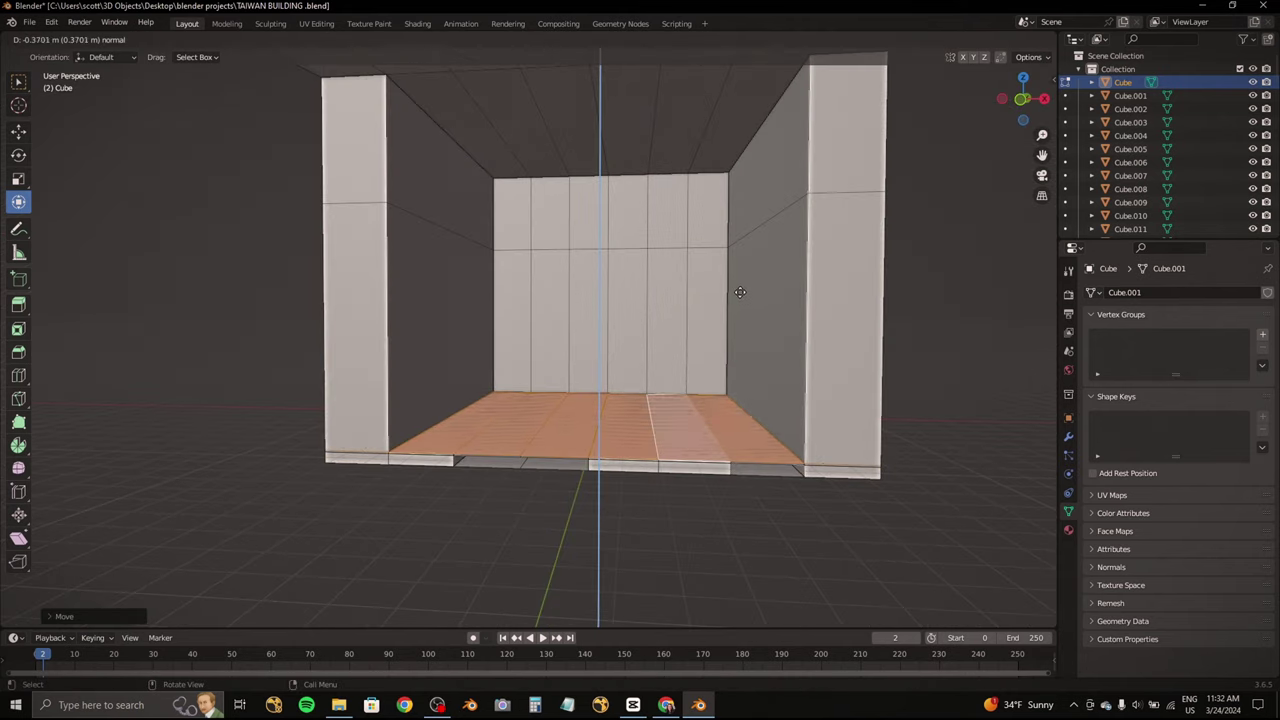
Step: Sink two floor strips along their normal, then return to Object Mode
click(750, 431)
shift+click(553, 428)
key(e)
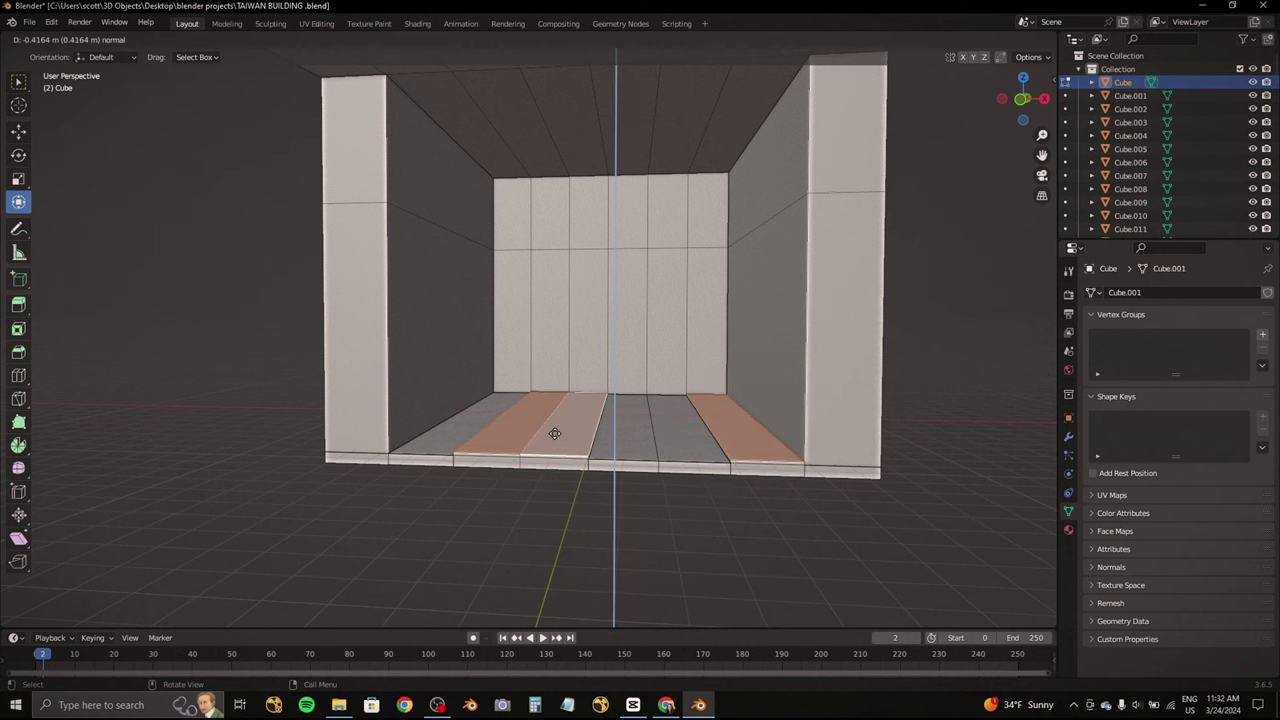
click(556, 435)
mouse_move(556, 435)
middle_down()
mouse_move(647, 205)
mouse_move(285, 252)
middle_up()
key(Tab)
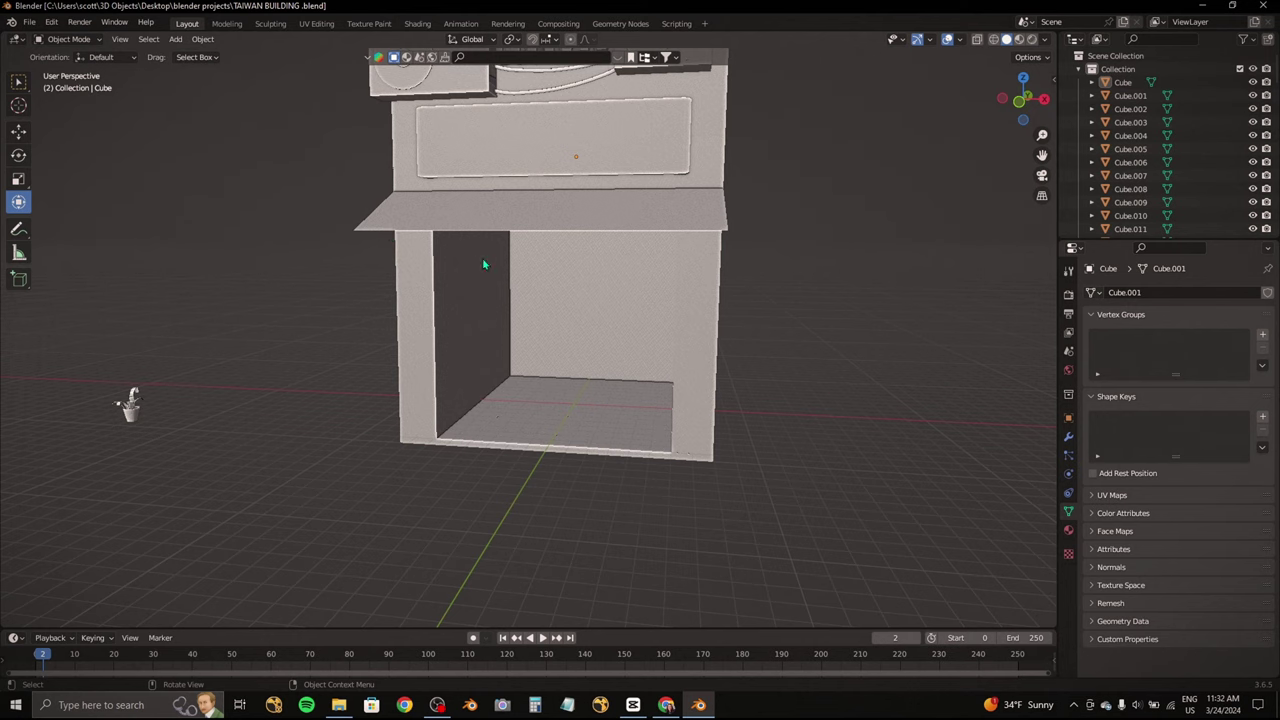
Step: Check the street reference photo and delete the selected object
middle_drag(482, 260, 577, 437)
key(alt+Tab)
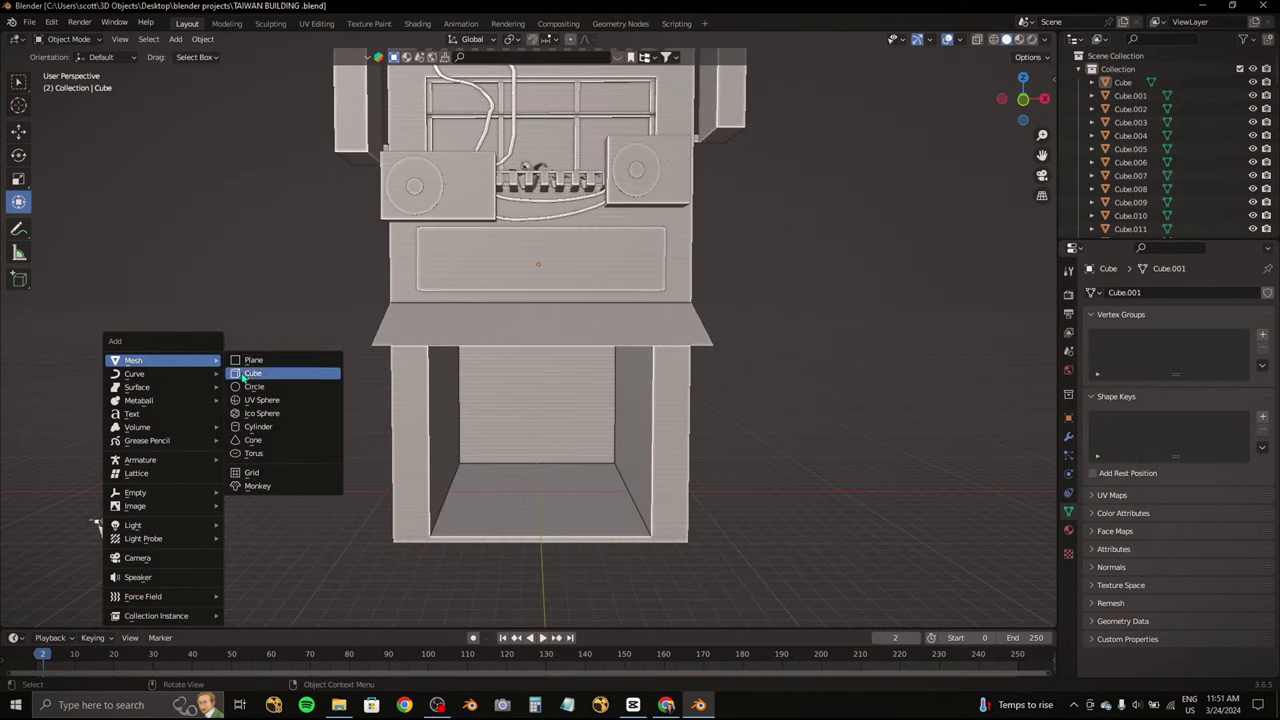
click(256, 374)
middle_drag(294, 380, 420, 218)
key(Delete)
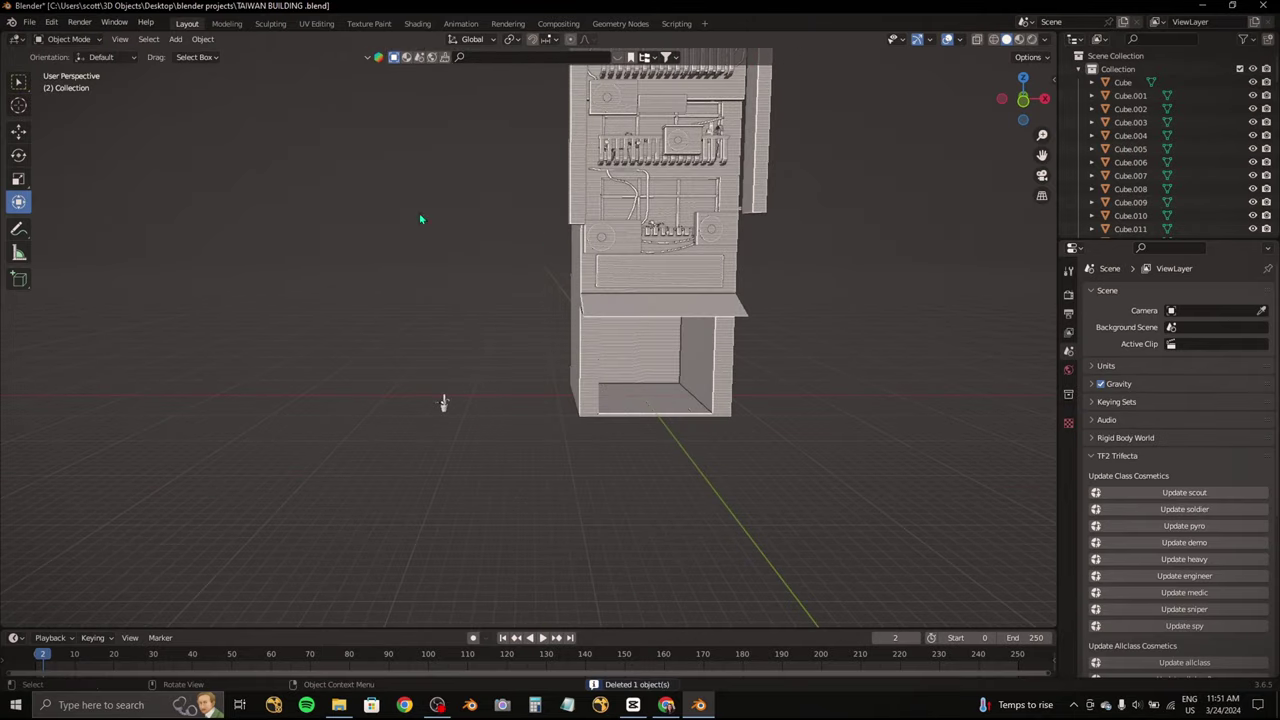
Step: Add a new cube and reposition it in the side orthographic view
click(18, 202)
key(shift+a)
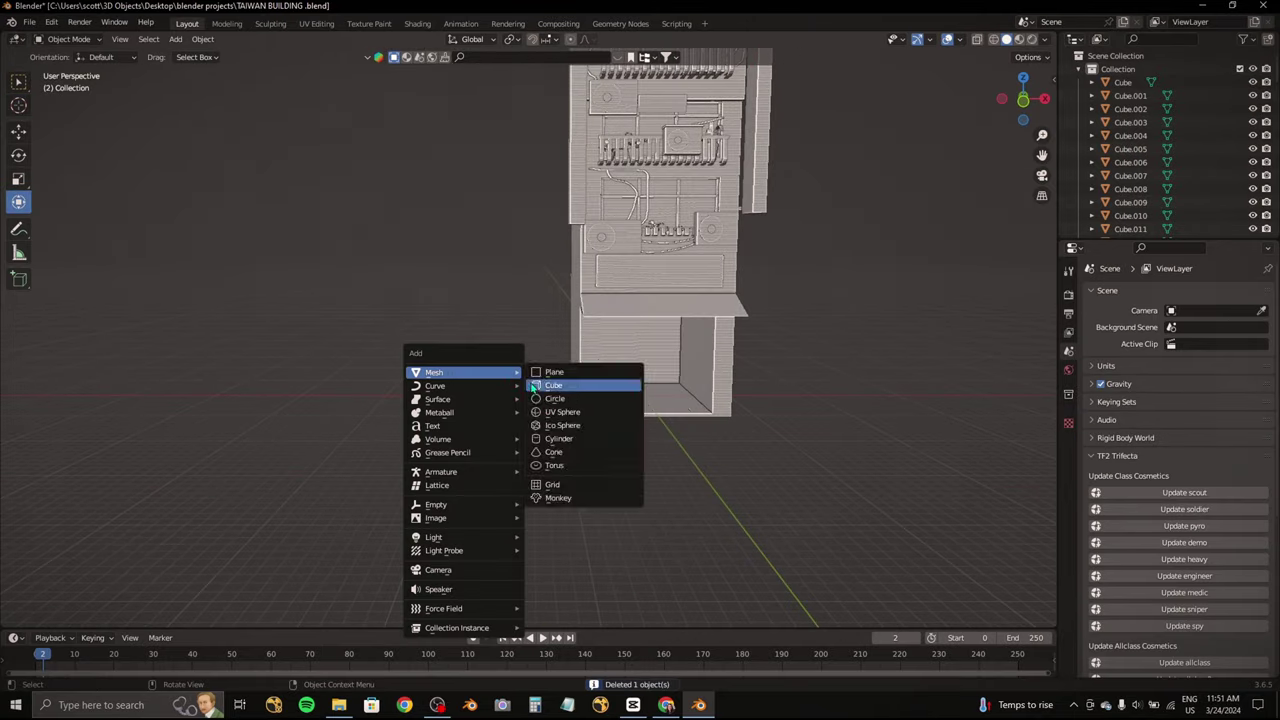
click(530, 380)
key(ctrl+KP_3)
key(g)
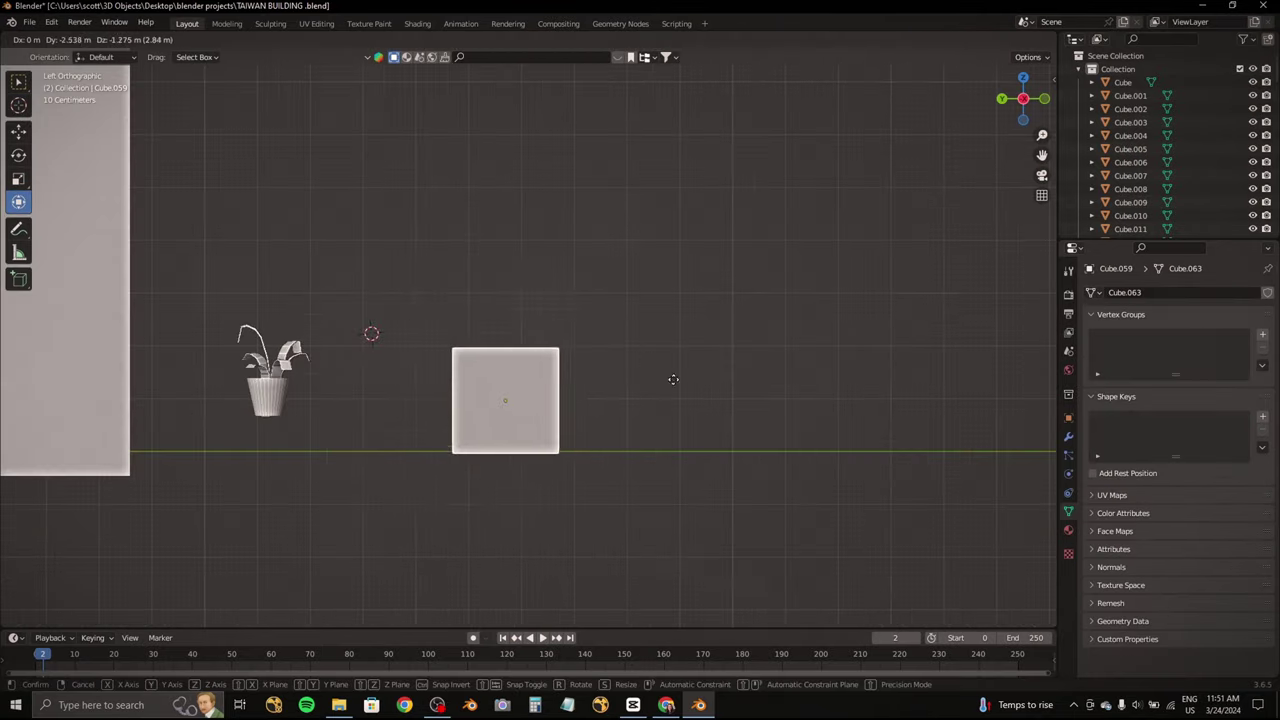
click(668, 398)
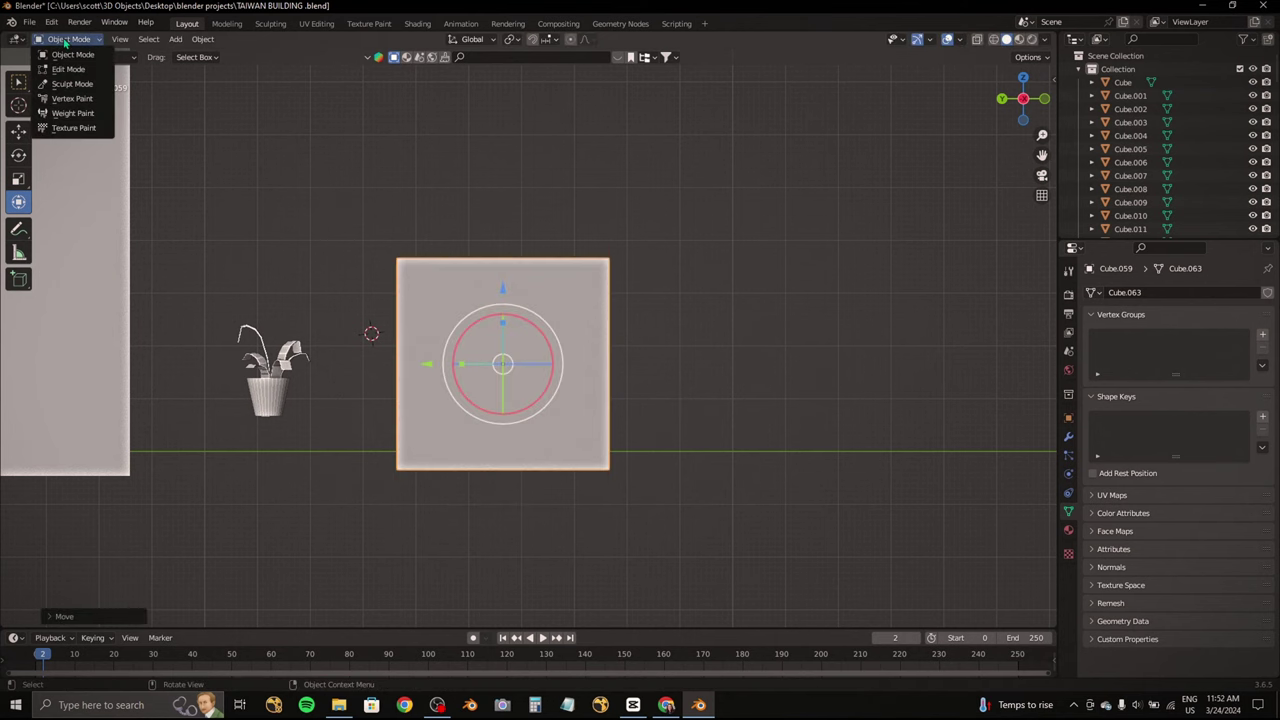
Step: Bevel the cube's top edge into a smooth multi-segment curve, then exit Edit Mode
click(68, 69)
middle_drag(300, 340, 150, 340)
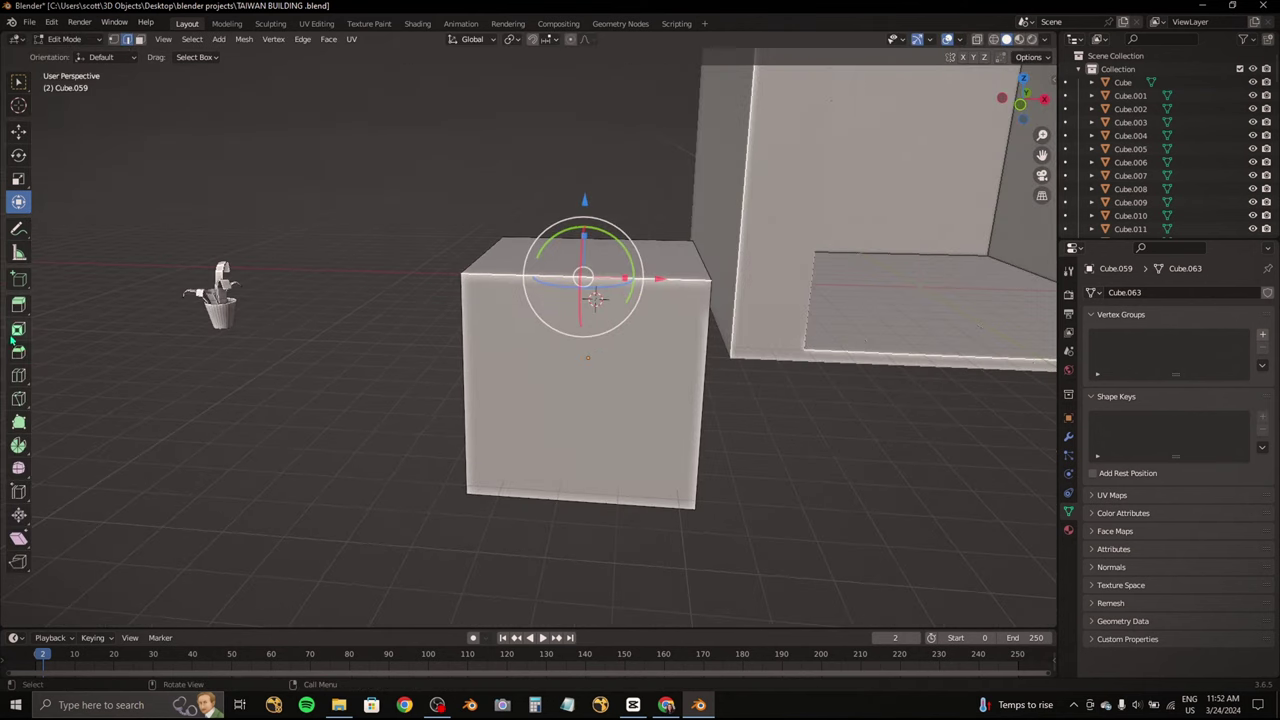
middle_drag(284, 310, 443, 220)
key(ctrl+b)
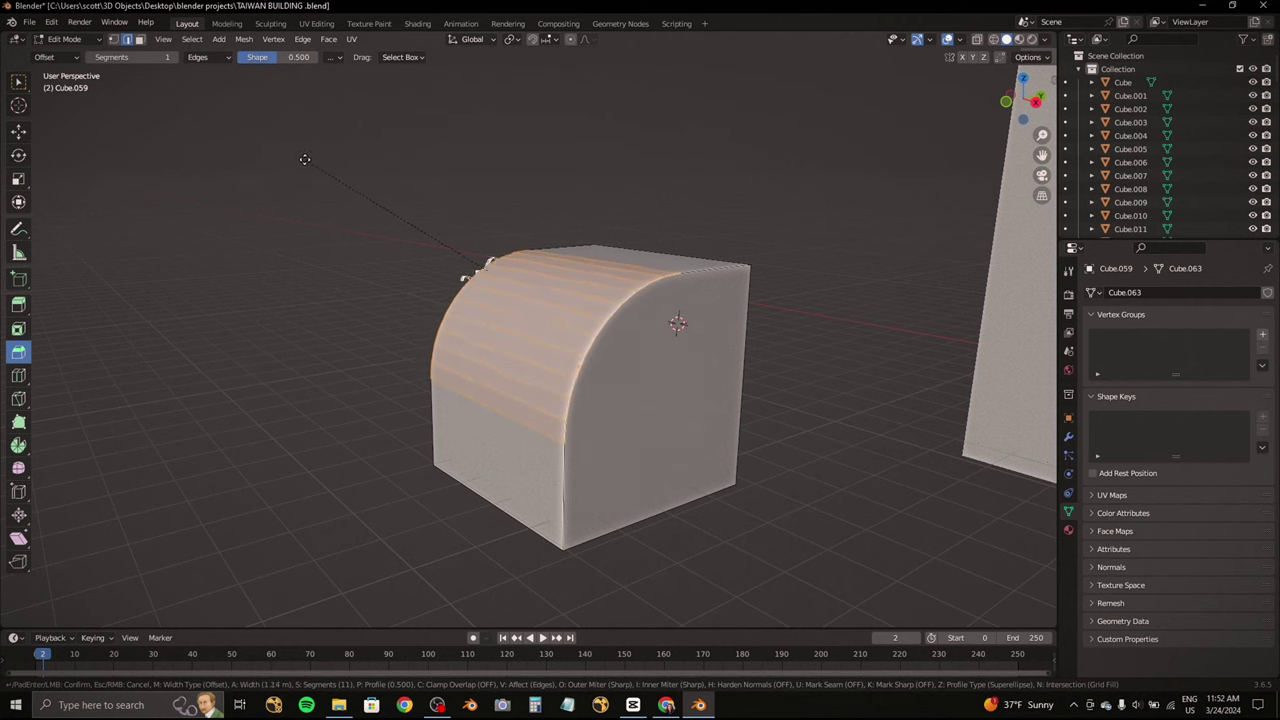
click(284, 155)
middle_drag(284, 155, 213, 157)
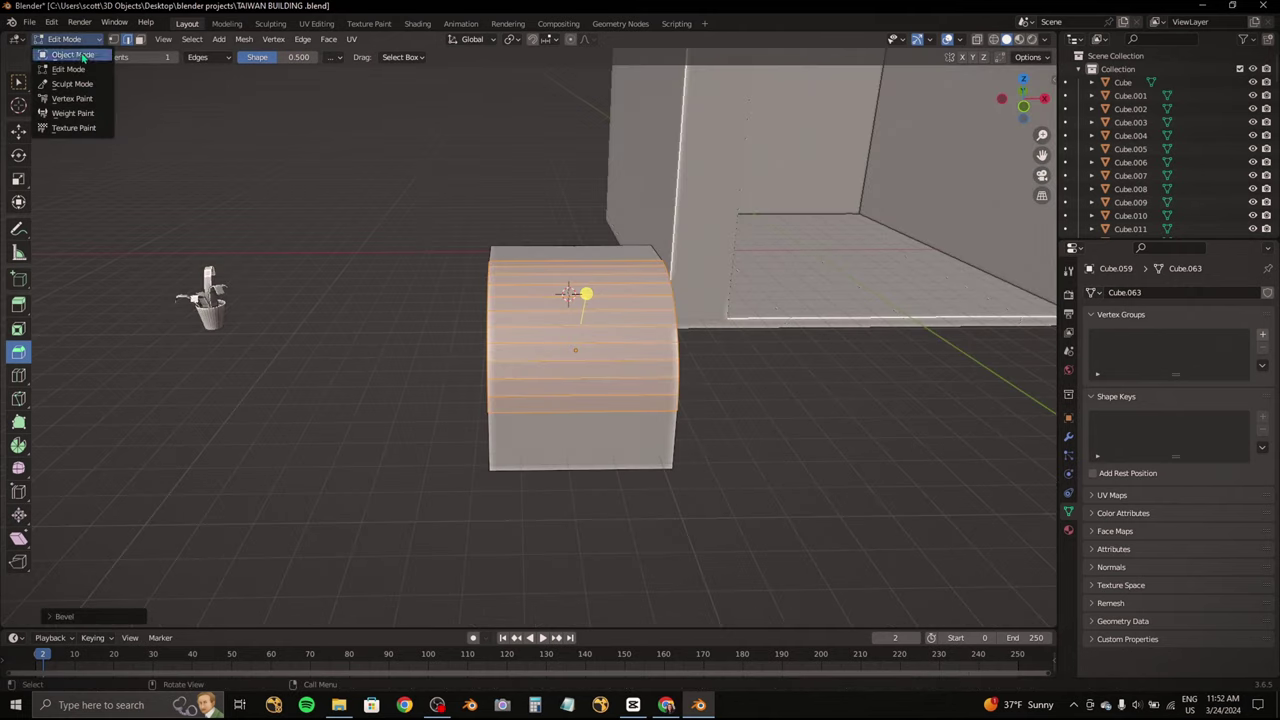
click(72, 55)
mouse_move(540, 310)
middle_down()
mouse_move(620, 330)
mouse_move(448, 383)
middle_up()
Step: Move the rounded block along X and Y toward the building's back wall
key(g)
key(x)
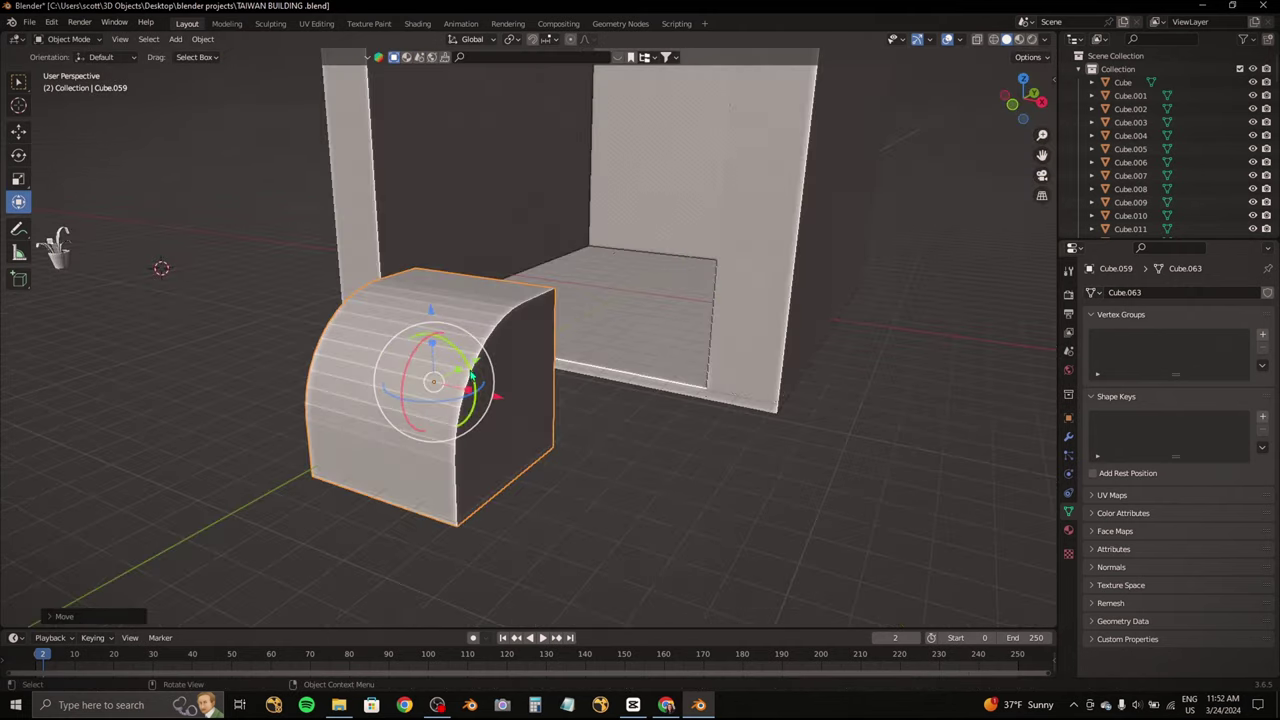
key(g)
key(y)
click(650, 259)
middle_drag(650, 259, 548, 266)
scroll(456, 242, up, 3)
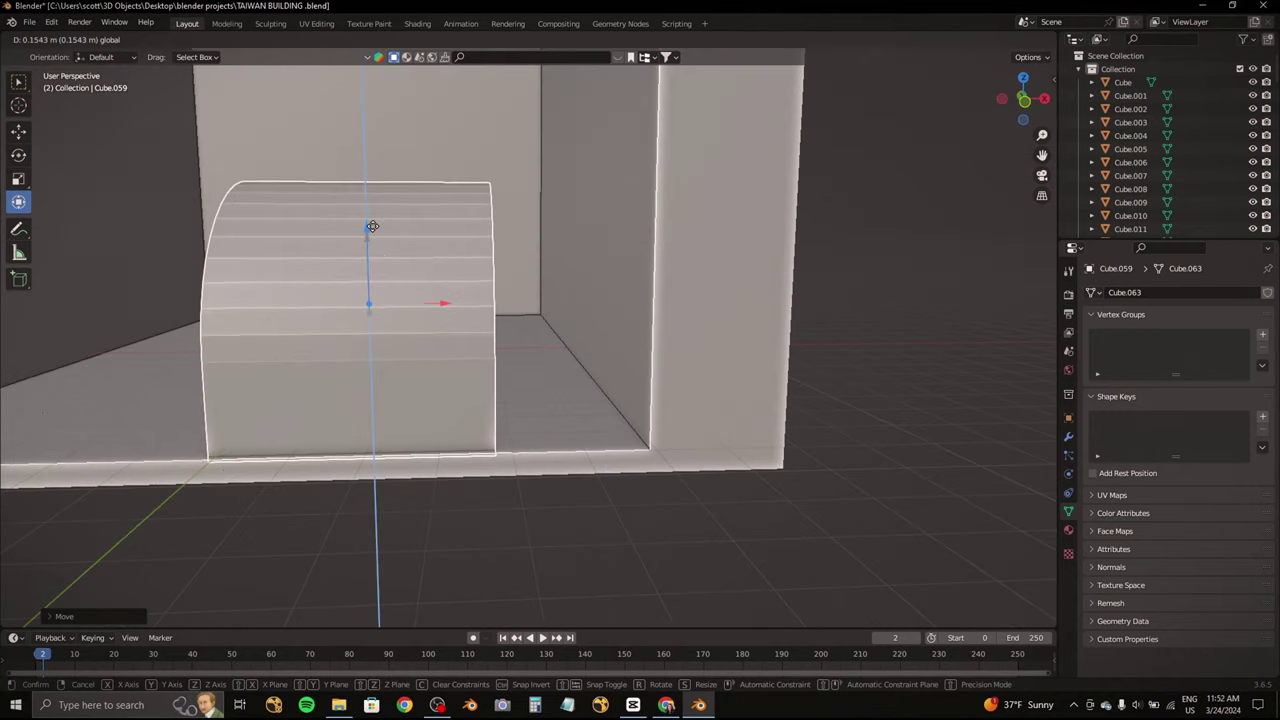
middle_drag(408, 250, 600, 260)
Step: Scale the block down and lower it onto the storefront floor
key(s)
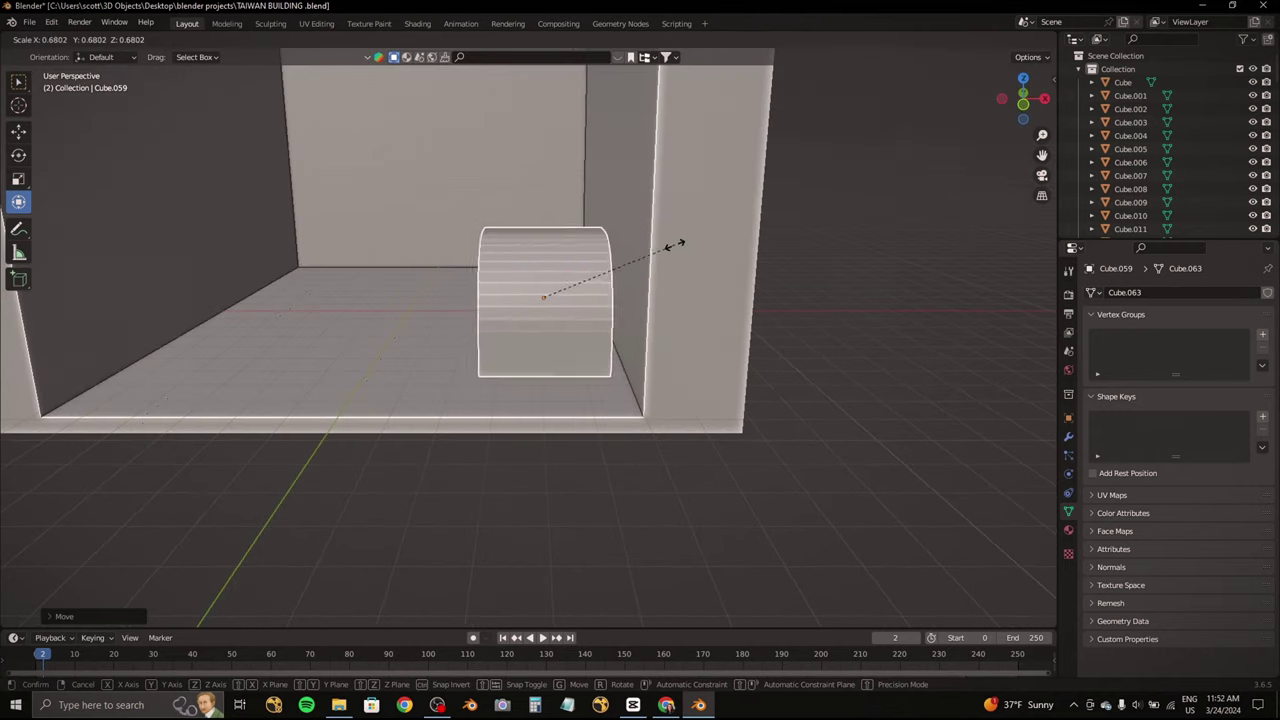
click(573, 262)
drag(573, 262, 576, 298)
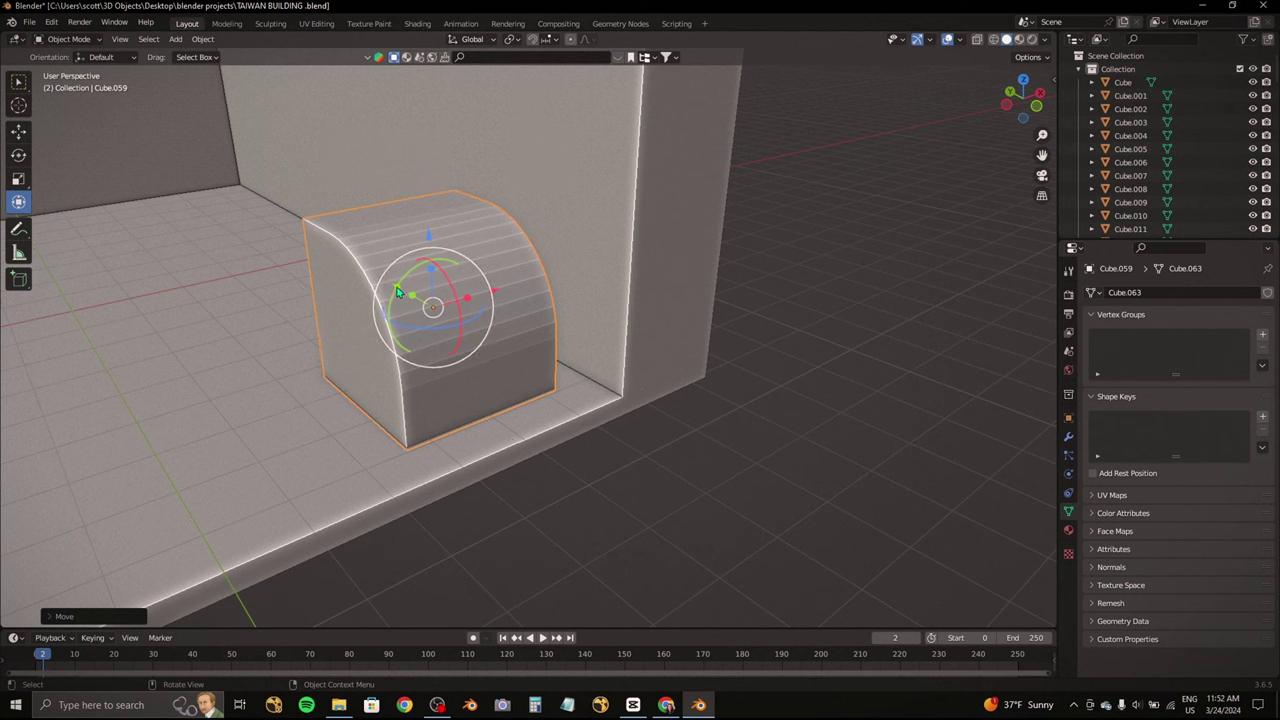
middle_drag(397, 290, 416, 305)
Step: Slide the block along X against the cabinet's right wall
key(g)
key(x)
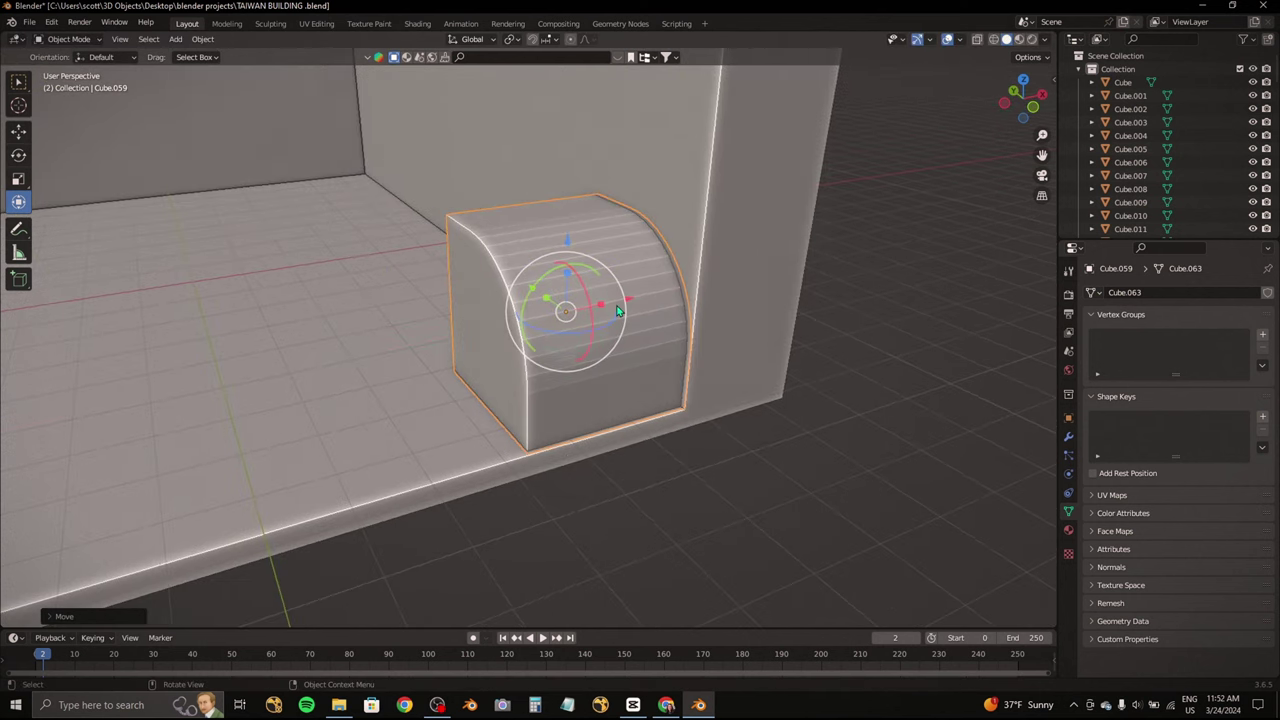
middle_drag(617, 311, 643, 328)
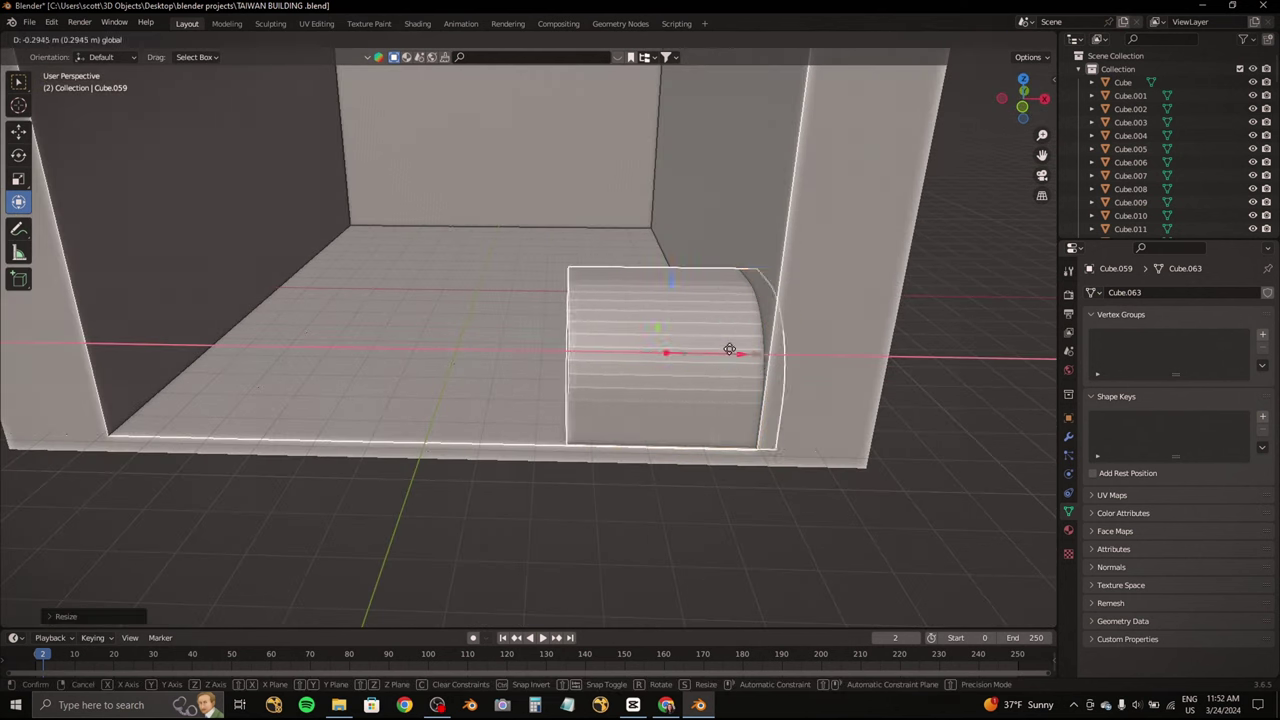
drag(652, 351, 707, 357)
click(675, 349)
scroll(650, 296, down, 4)
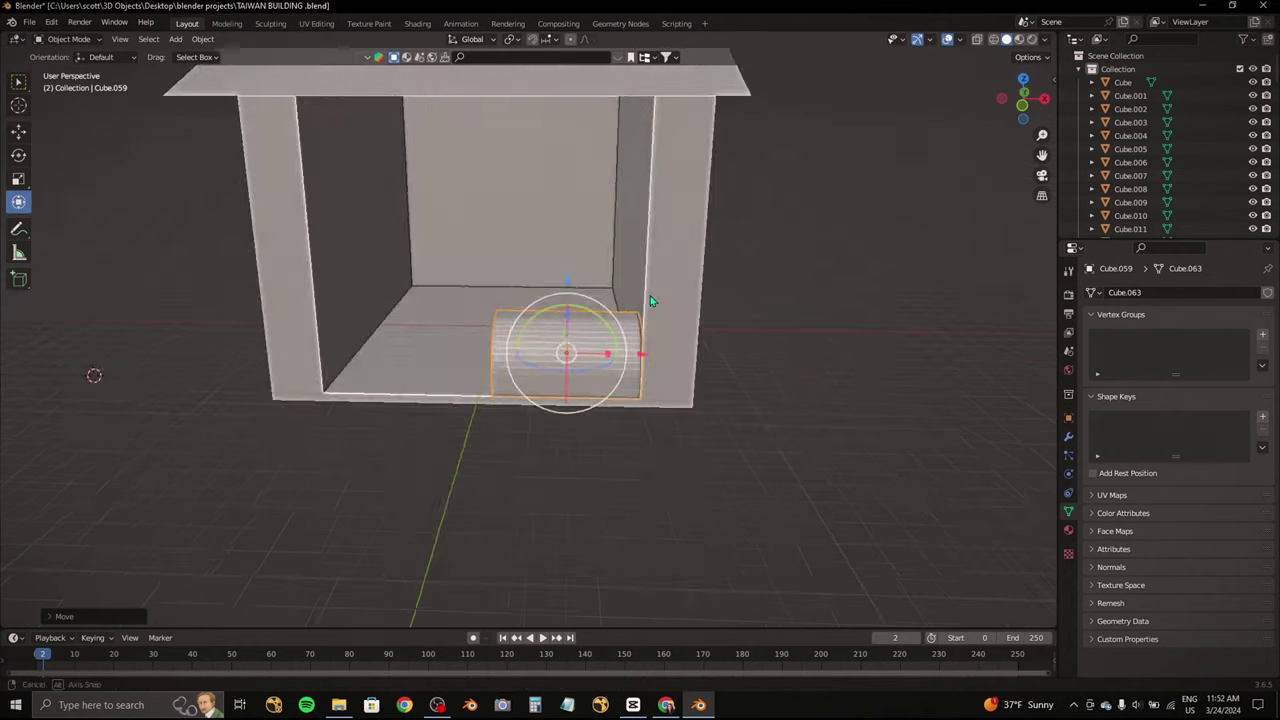
scroll(611, 283, down, 3)
scroll(600, 300, up, 5)
middle_drag(600, 300, 587, 293)
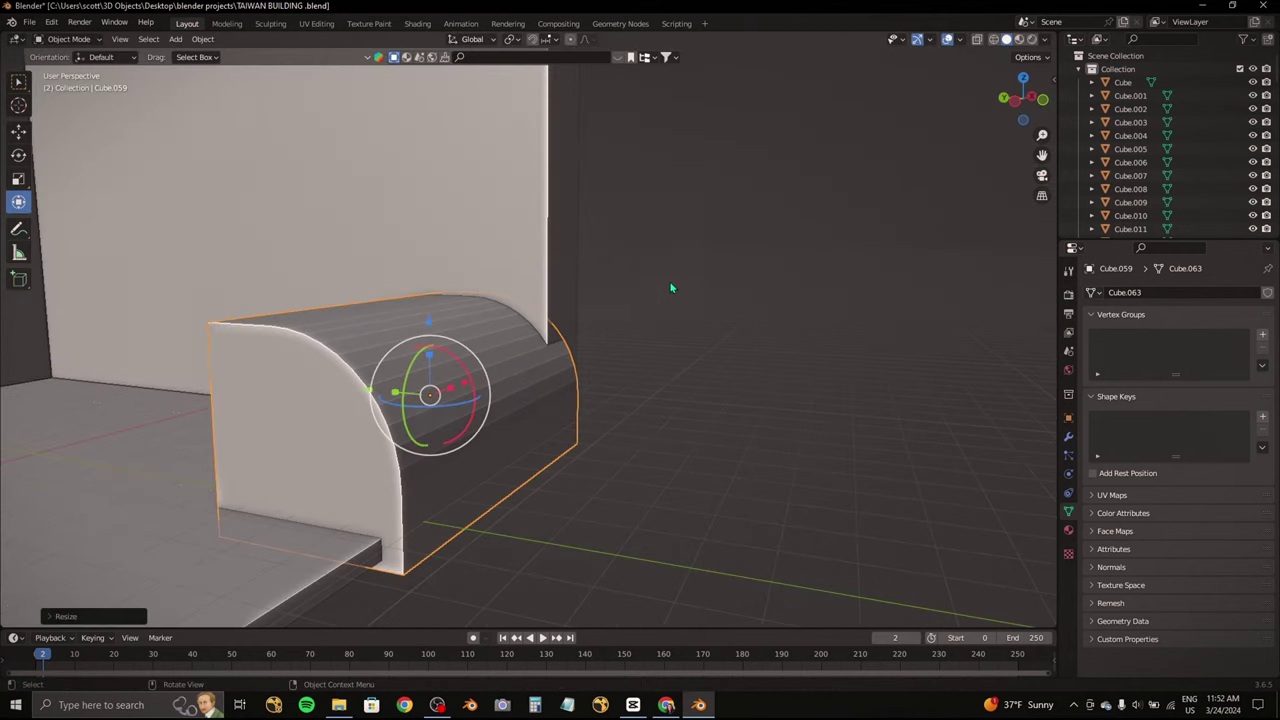
Step: Reposition the block along Y and Z so it rests inside the opening
key(g)
key(y)
key(z)
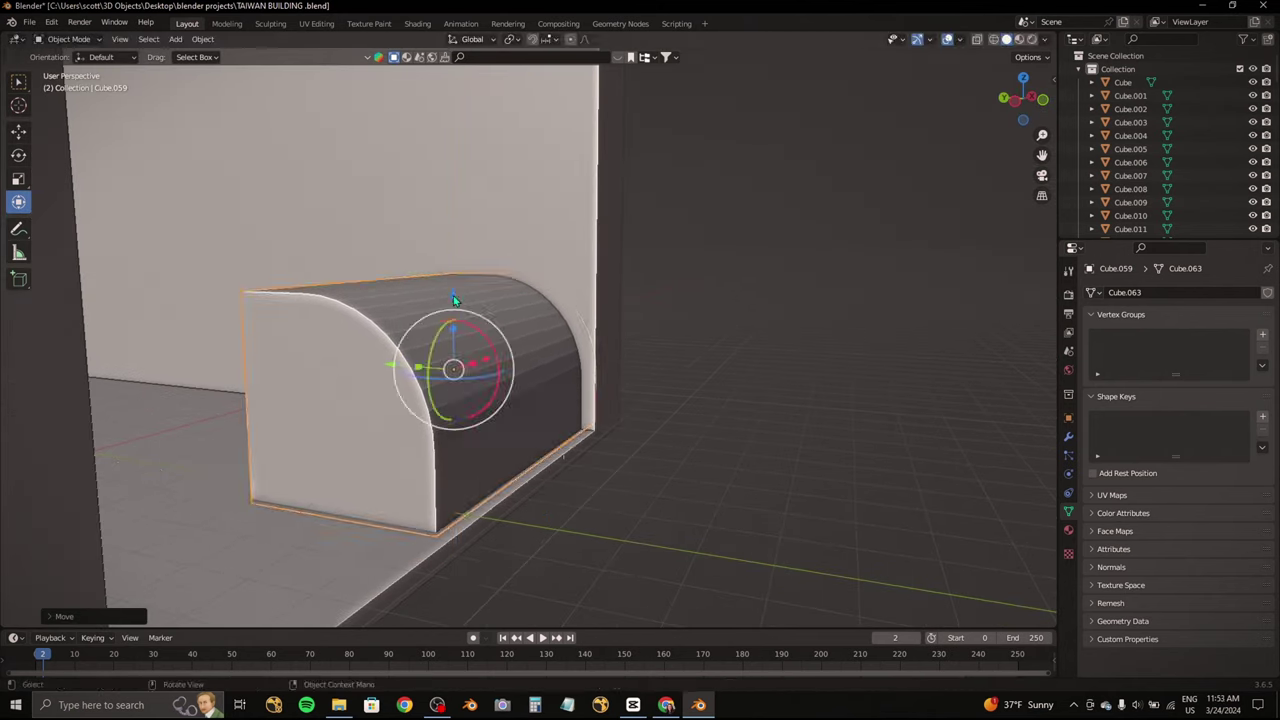
scroll(453, 297, down, 3)
click(401, 294)
scroll(401, 294, up, 4)
middle_drag(401, 294, 561, 401)
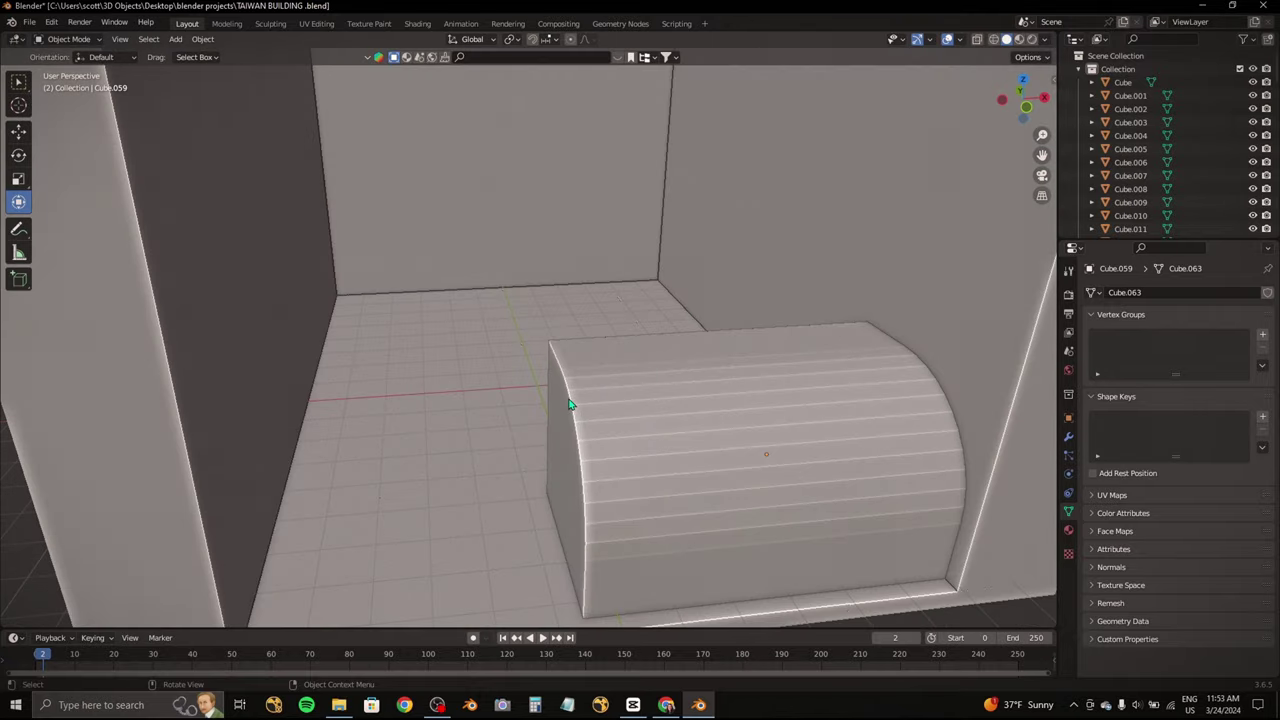
scroll(623, 421, down, 3)
Step: Shorten the block along X to fit the available space
key(s)
key(x)
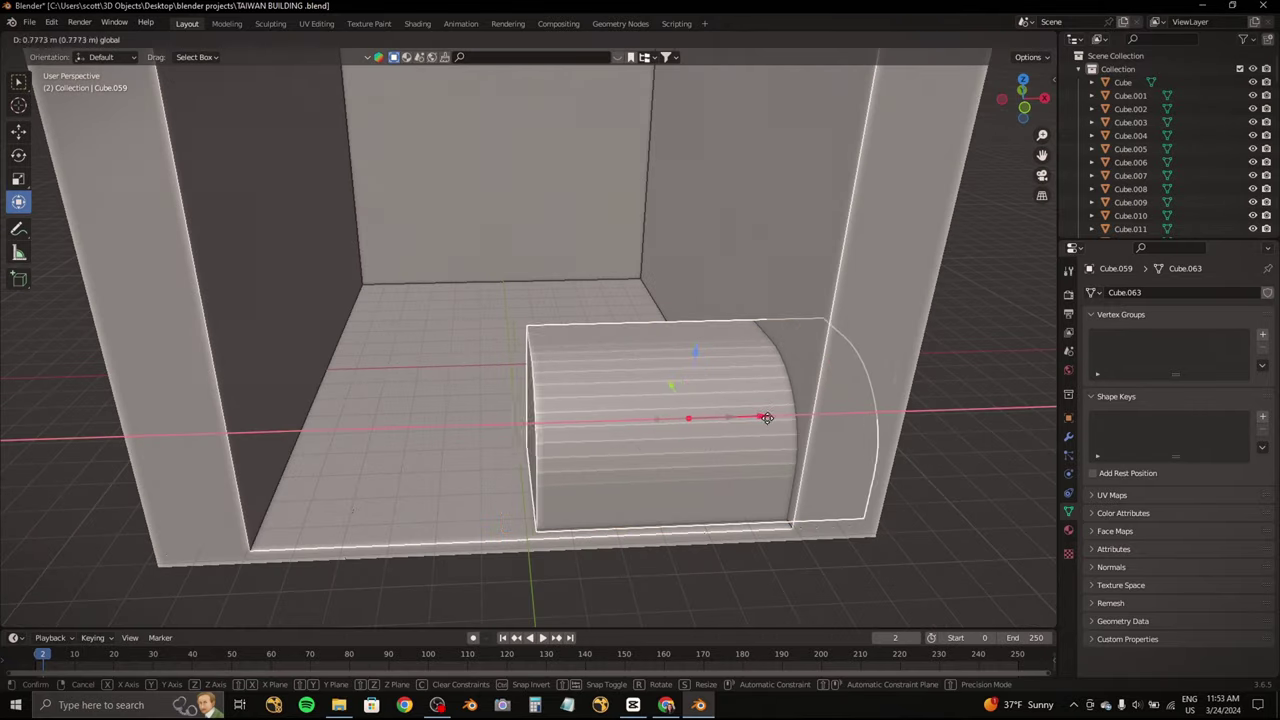
click(727, 421)
Step: Enter Edit Mode on the block, cancel an accidental spin, and frame it in view
key(Tab)
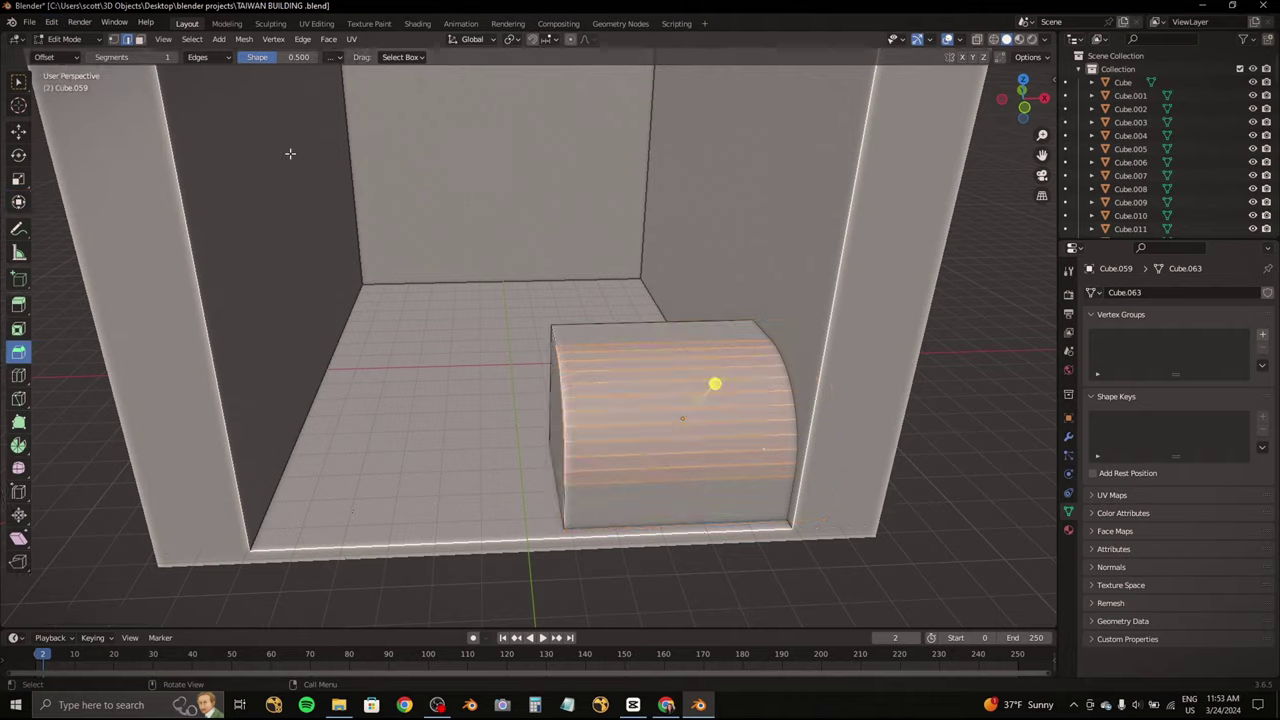
middle_drag(286, 149, 461, 431)
key(alt+a)
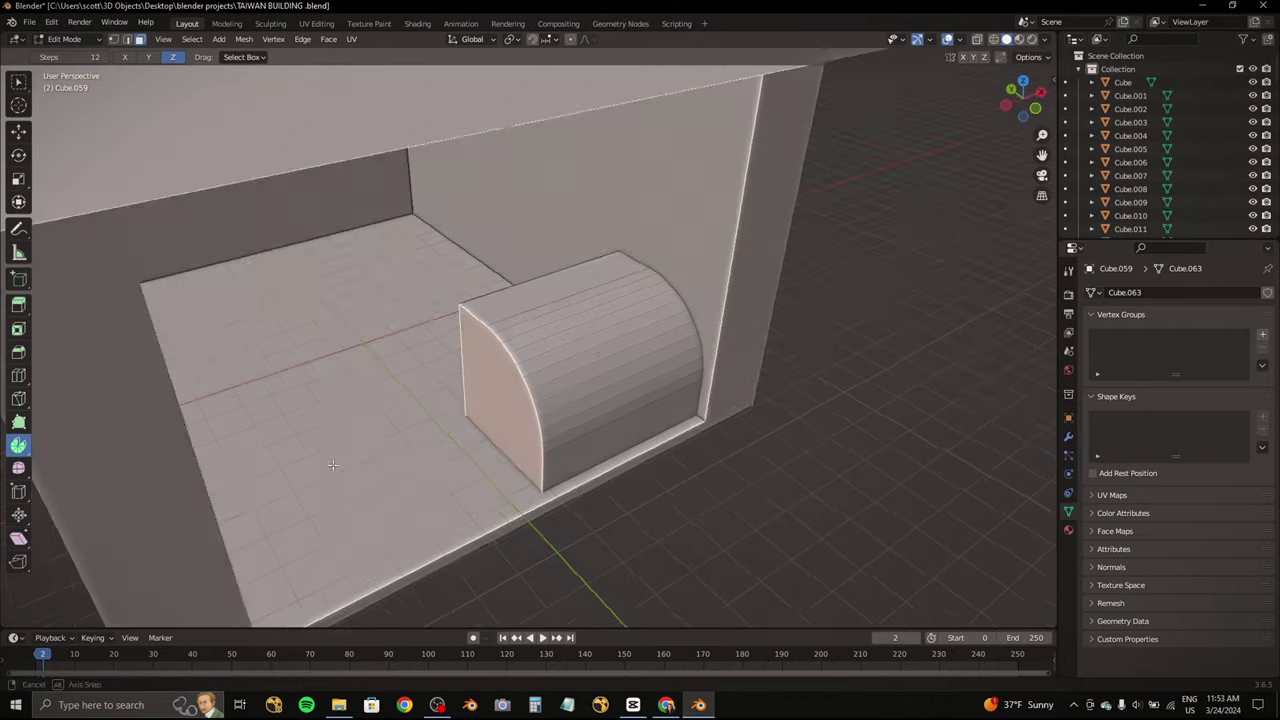
click(18, 447)
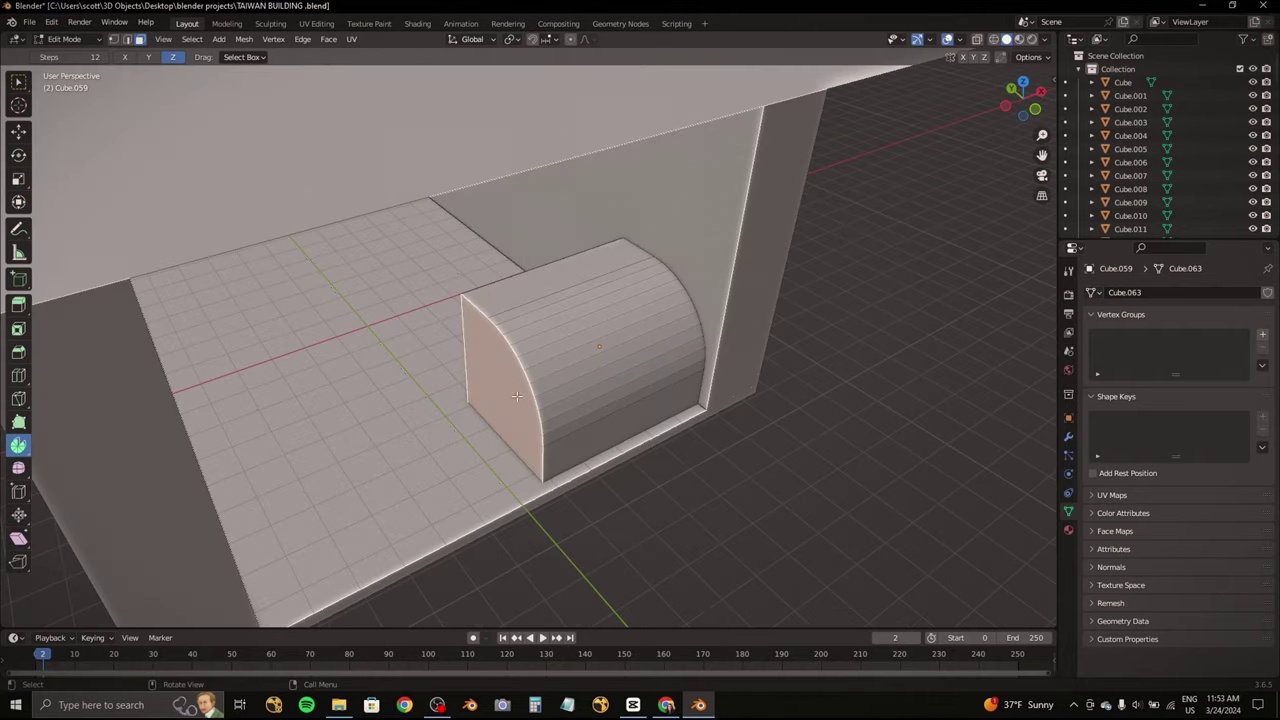
right_click(566, 403)
scroll(509, 385, down, 5)
key(KP_Decimal)
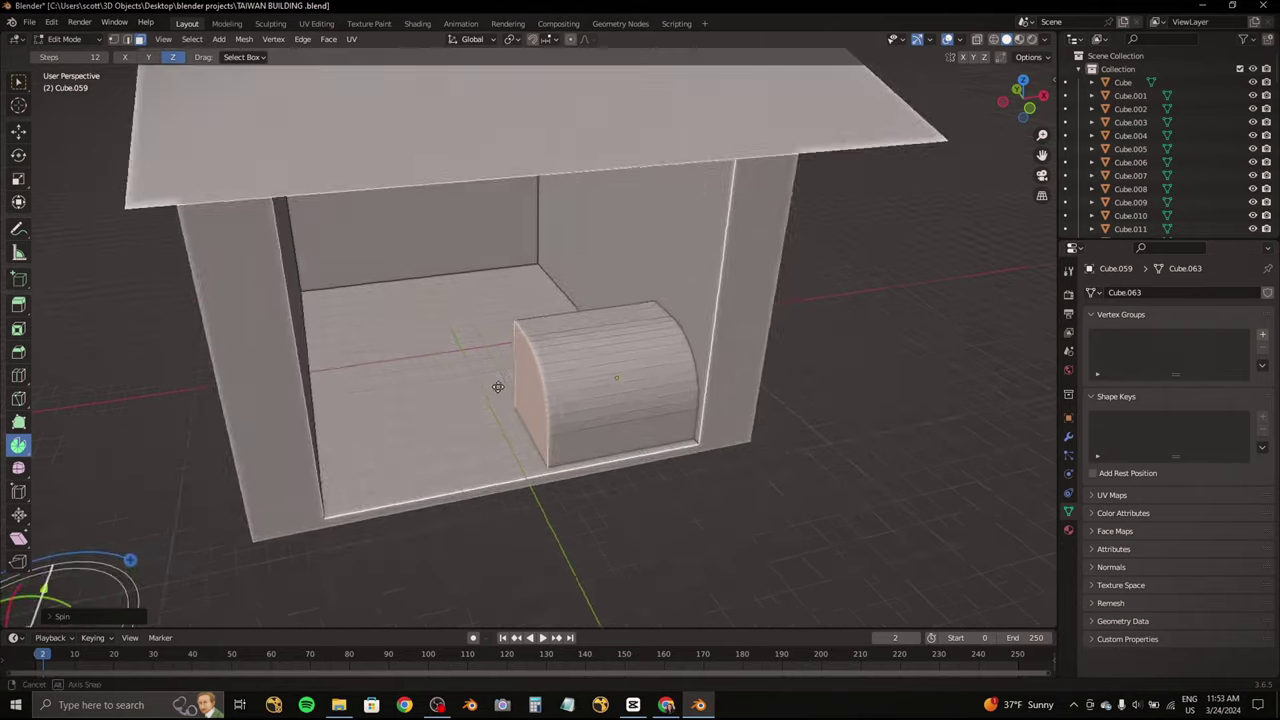
click(18, 201)
Step: Set the block's origin to its surface center of mass
right_click(528, 325)
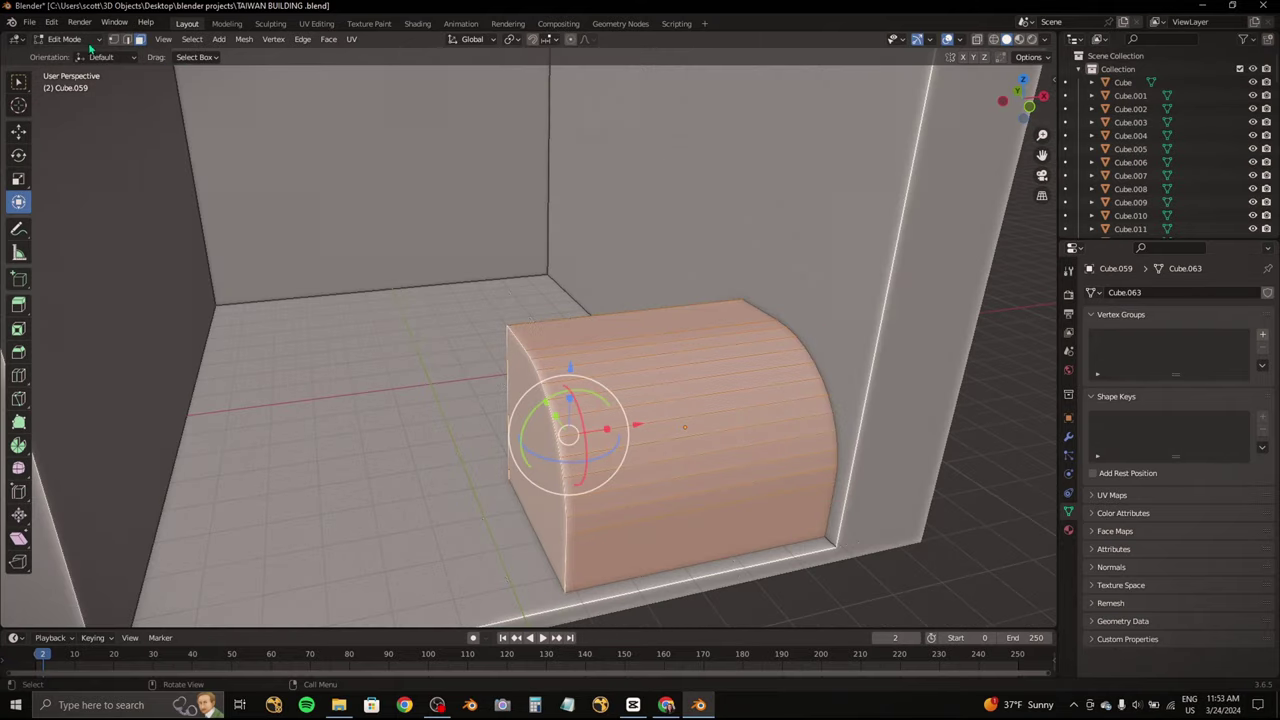
key(Tab)
scroll(528, 400, down, 5)
key(KP_Decimal)
right_click(540, 386)
click(650, 461)
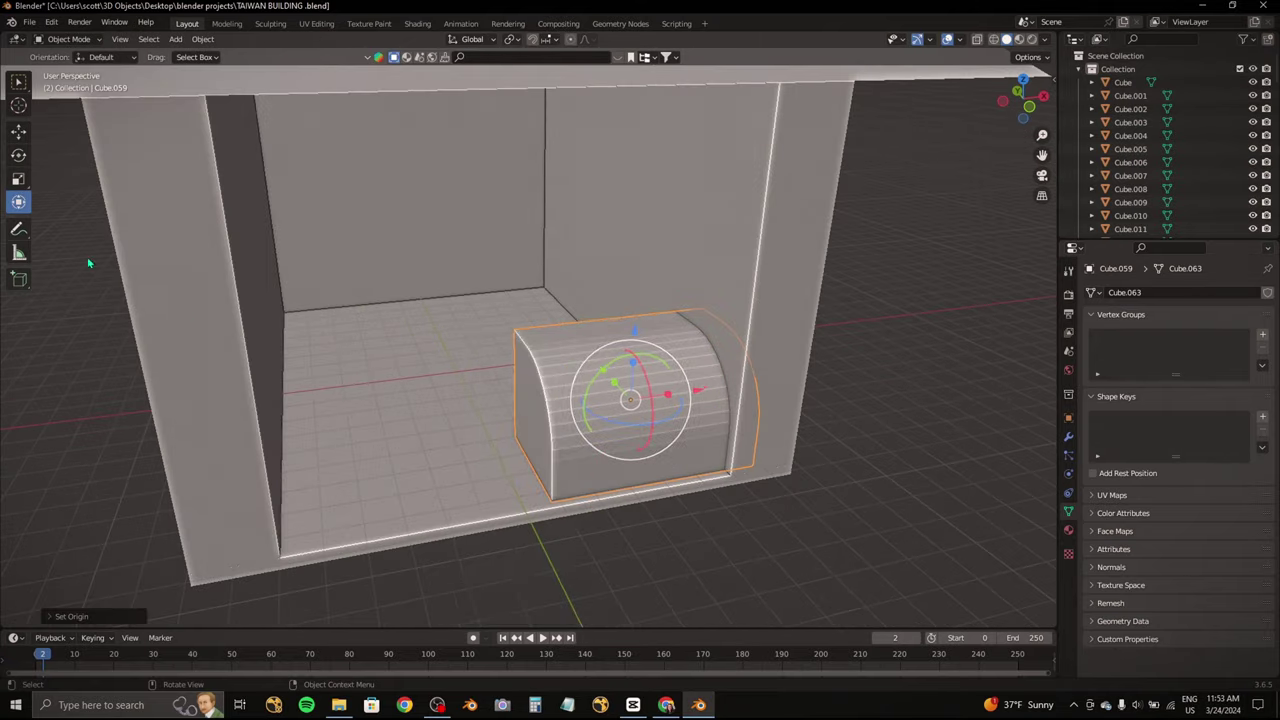
click(18, 104)
scroll(329, 409, up, 5)
scroll(611, 457, up, 3)
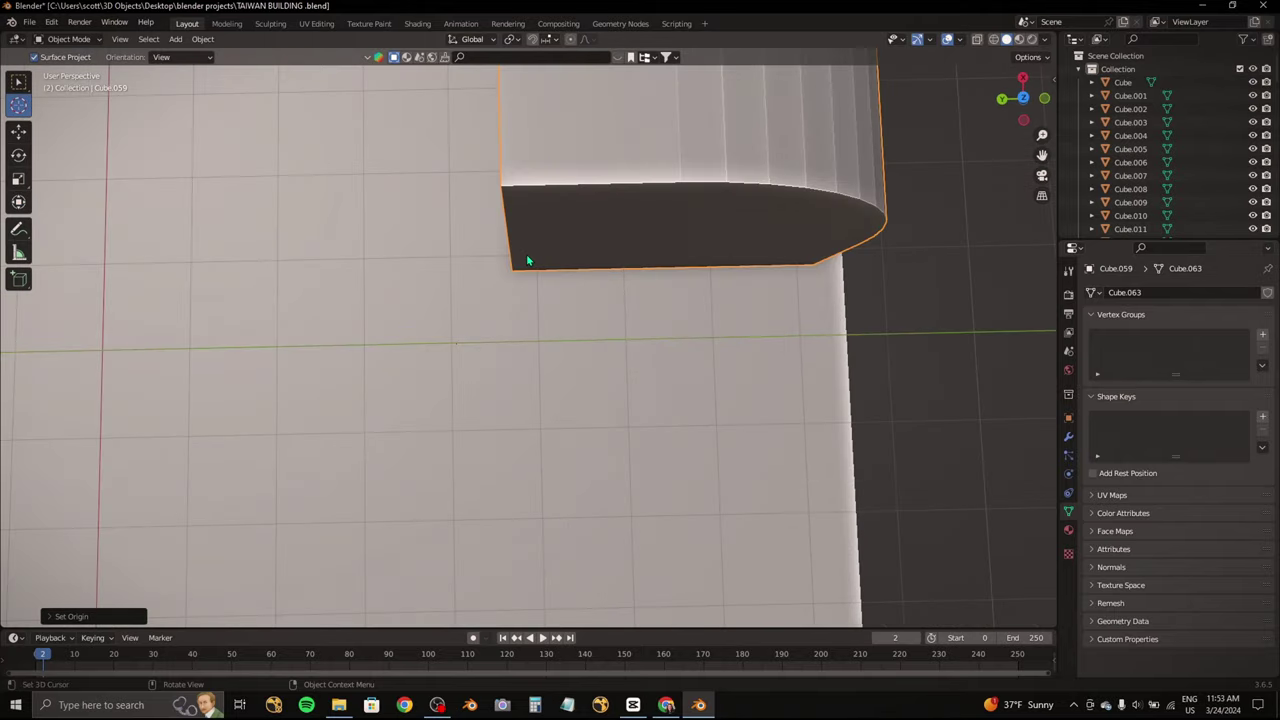
scroll(563, 268, down, 5)
click(18, 201)
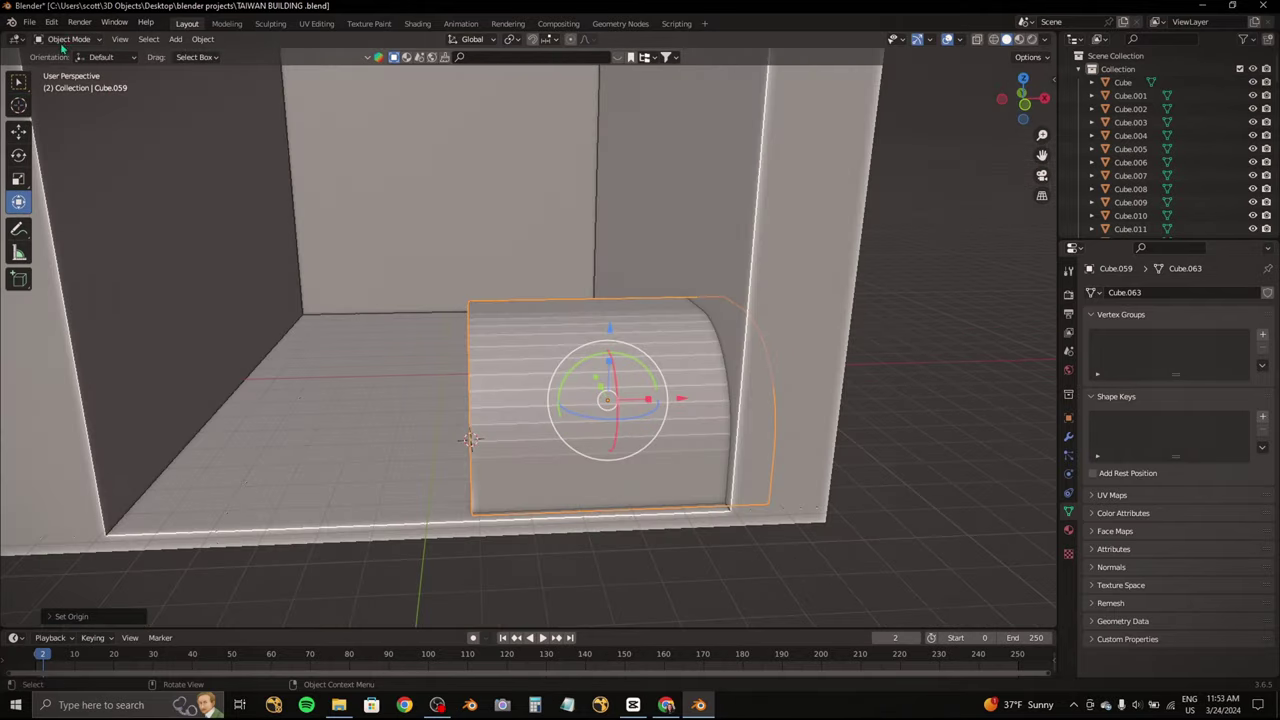
Step: Bevel the block's top edge into a multi-segment curve
click(61, 45)
click(62, 60)
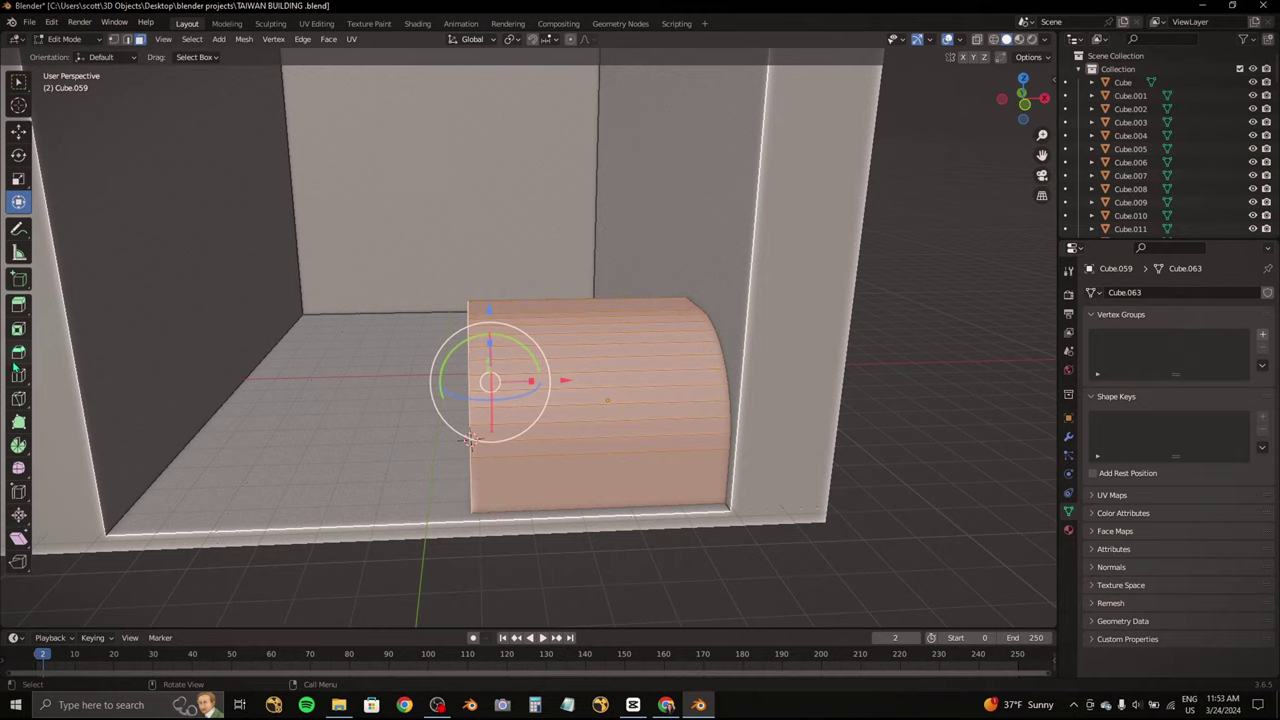
click(18, 352)
middle_drag(520, 400, 617, 372)
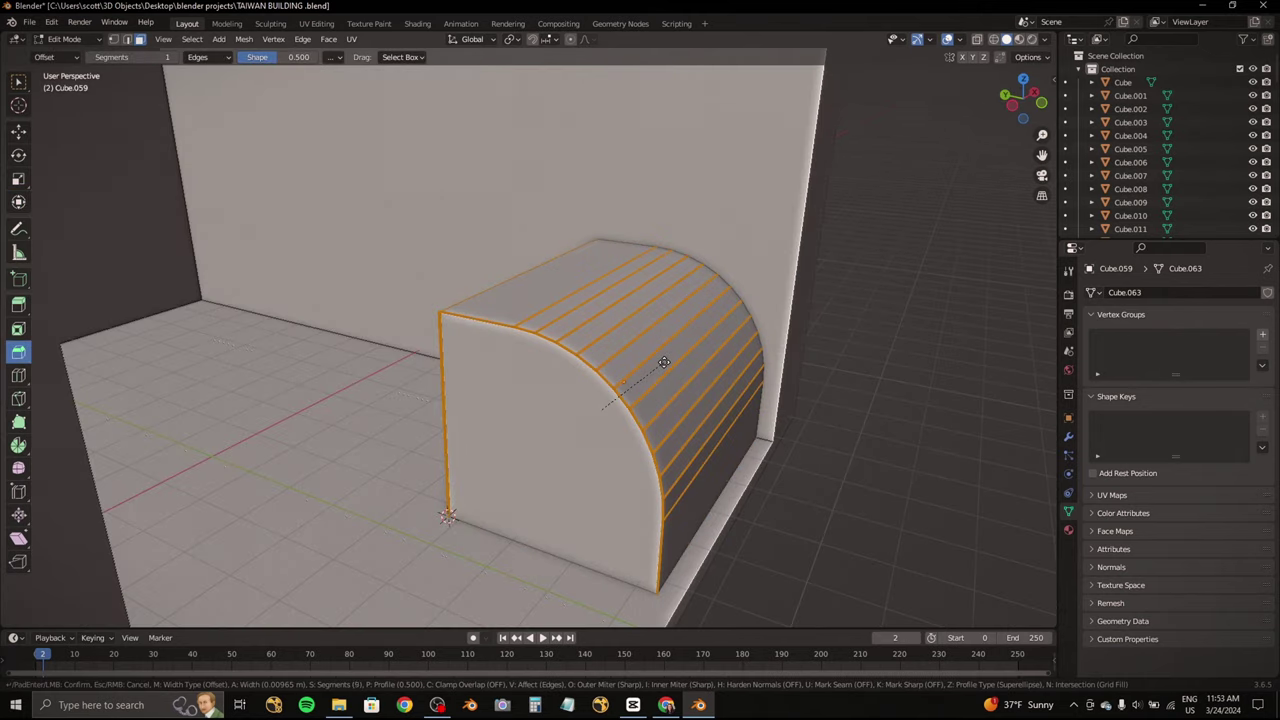
drag(664, 362, 668, 354)
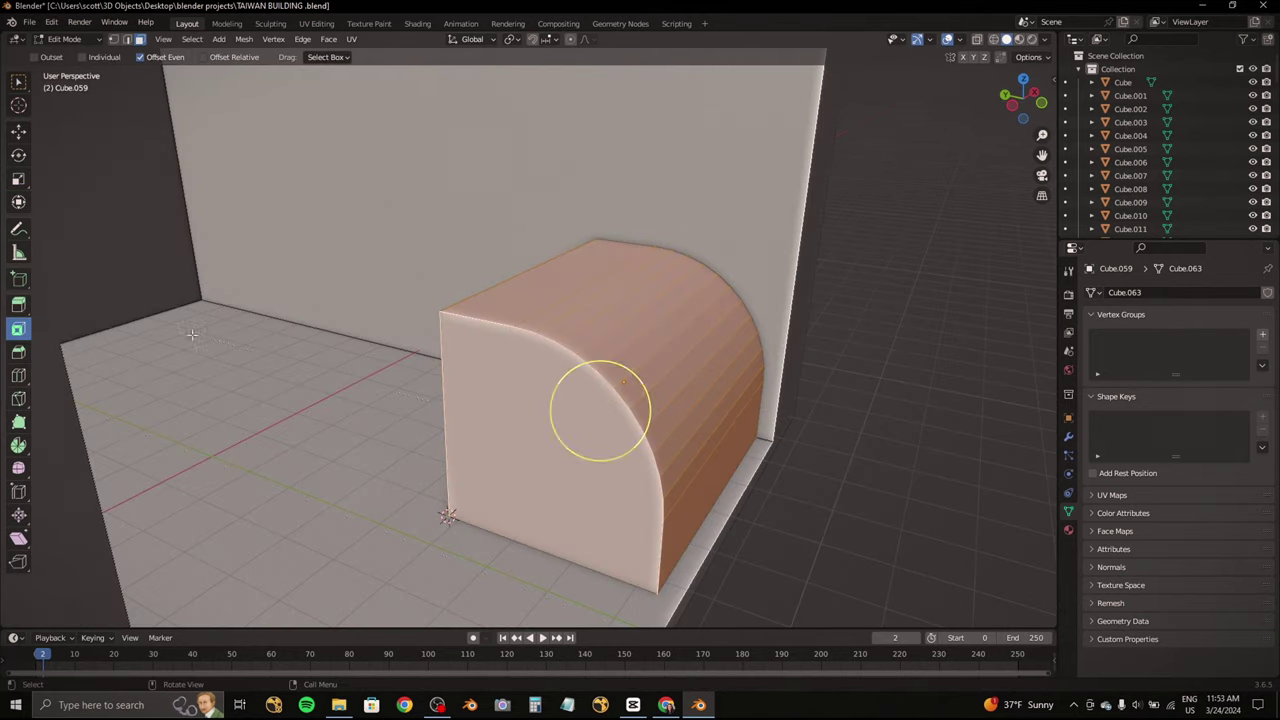
click(15, 313)
mouse_move(440, 420)
middle_down()
mouse_move(494, 400)
mouse_move(468, 396)
middle_up()
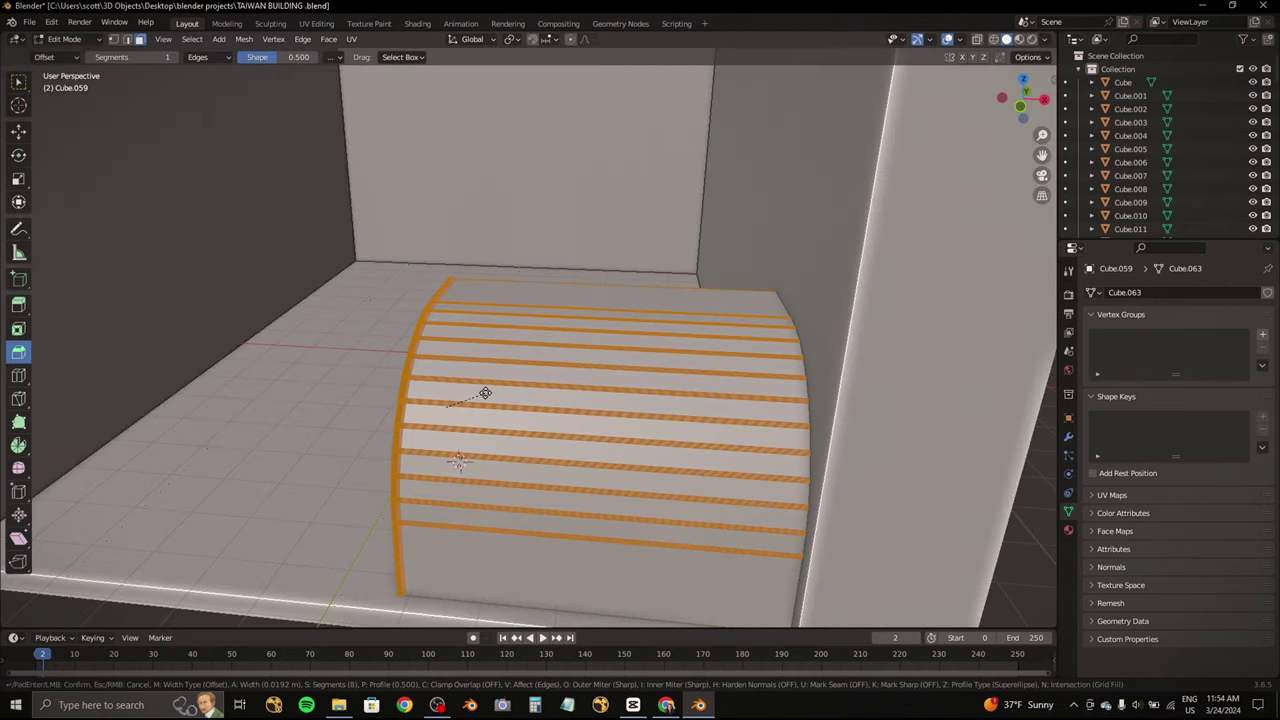
scroll(483, 394, up, 5)
scroll(520, 377, down, 4)
click(489, 389)
scroll(494, 368, down, 4)
Step: Undo back to the bevel and redo it with Ctrl+B as a smooth rounded curve
key(Tab)
mouse_move(494, 368)
middle_down()
mouse_move(470, 375)
mouse_move(520, 342)
mouse_move(457, 375)
mouse_move(704, 388)
middle_up()
key(ctrl+z)
key(ctrl+z)
key(ctrl+z)
key(ctrl+z)
scroll(701, 382, up, 2)
key(ctrl+b)
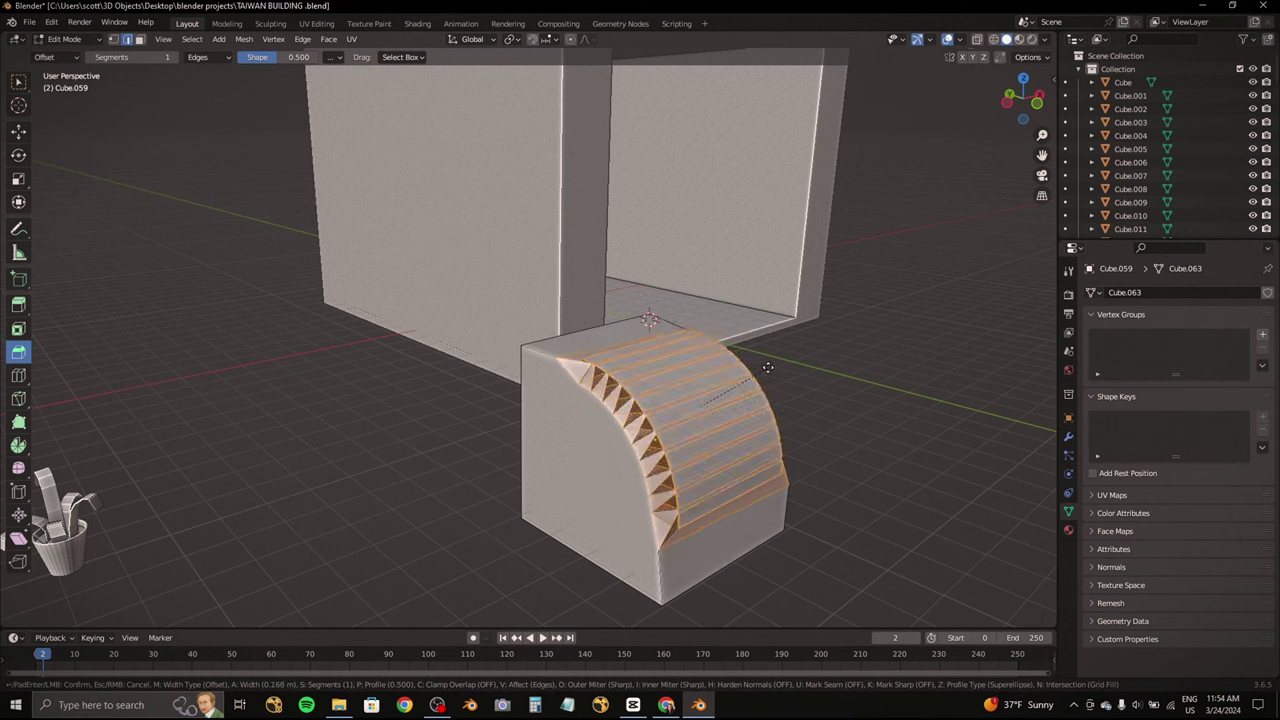
click(770, 366)
scroll(784, 368, up, 3)
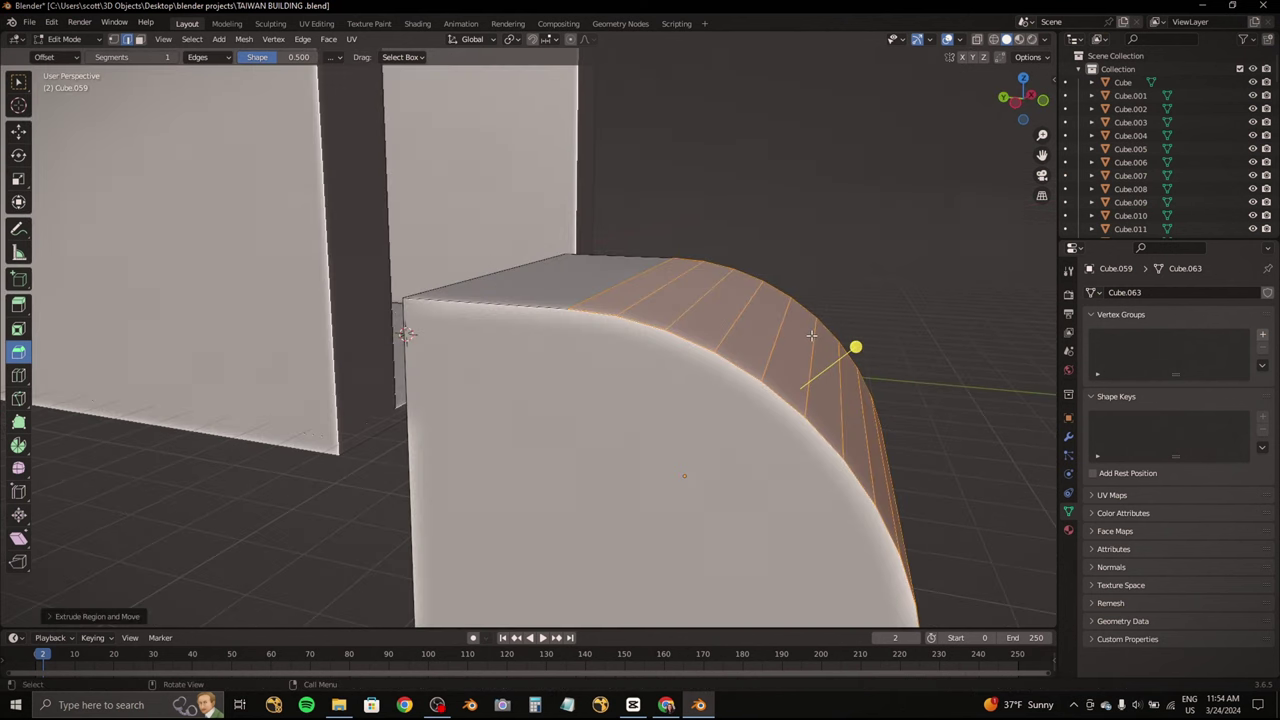
click(98, 616)
middle_drag(152, 563, 437, 383)
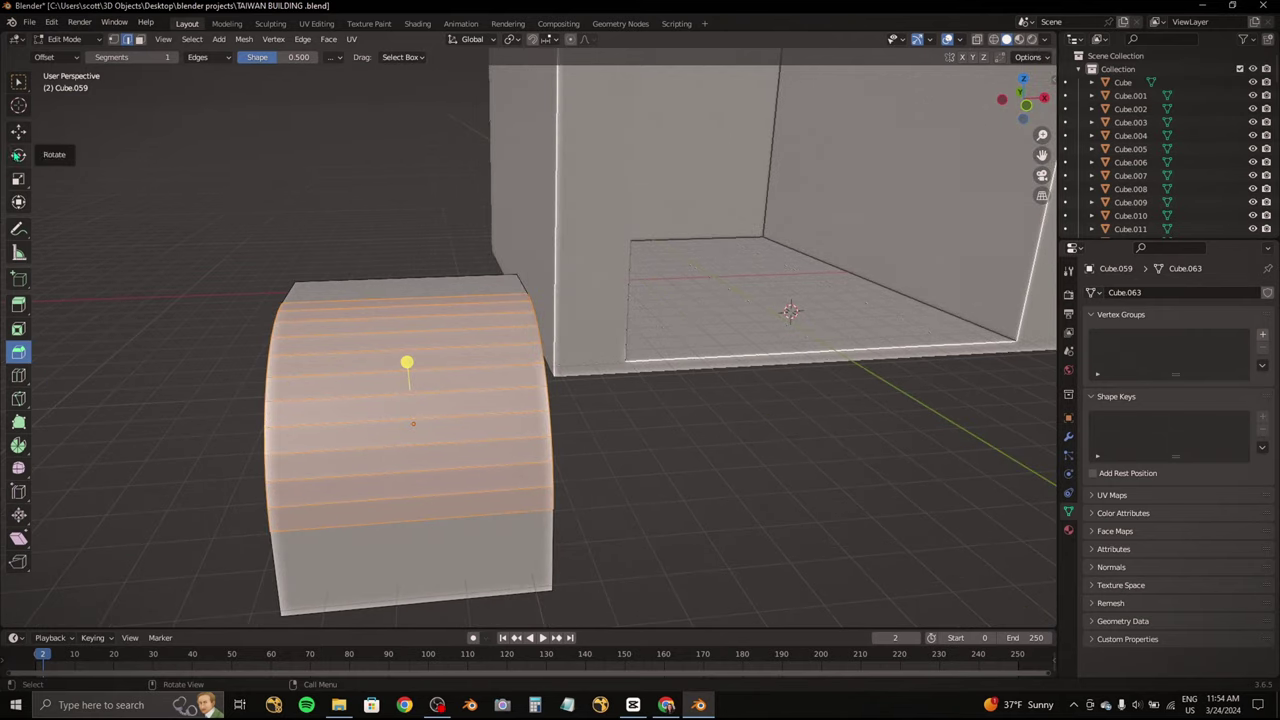
Step: Look through the File and Edit menus and switch to the Transform tool
click(30, 22)
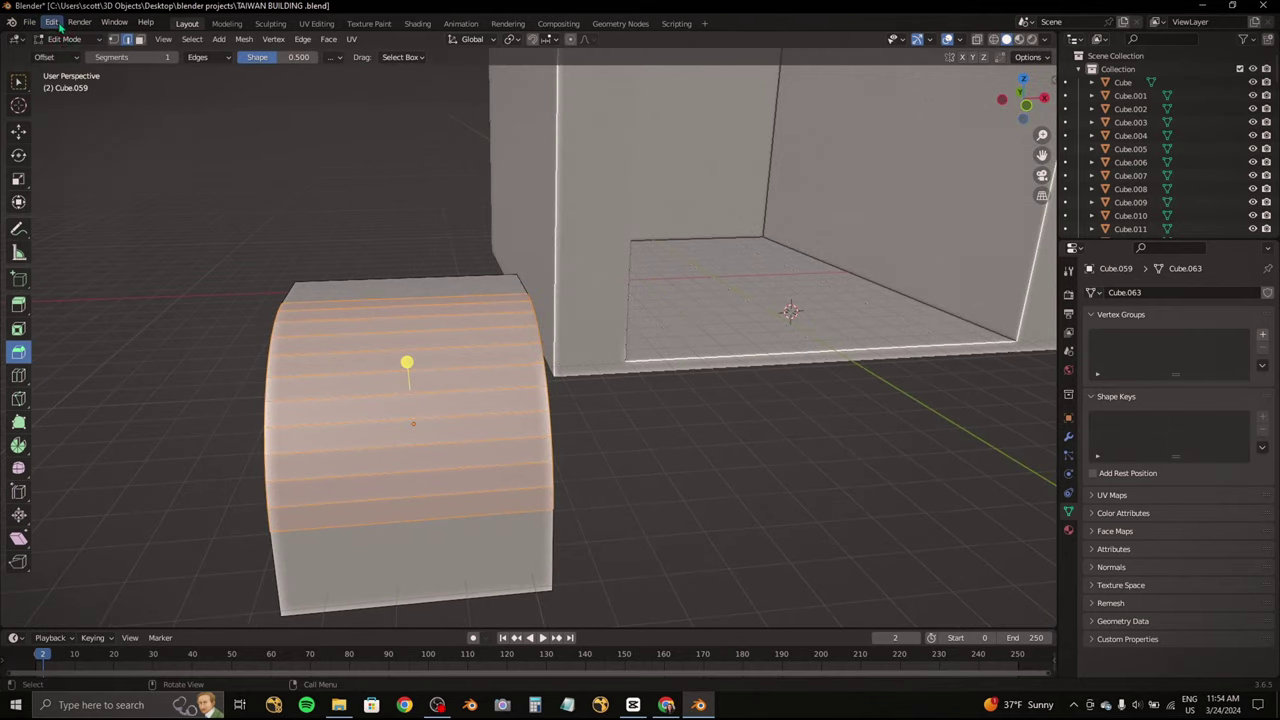
click(51, 22)
click(18, 201)
mouse_move(150, 250)
middle_down()
mouse_move(447, 346)
mouse_move(14, 385)
middle_up()
Step: Select all faces and place the 3D cursor on the block's corner
click(139, 39)
key(a)
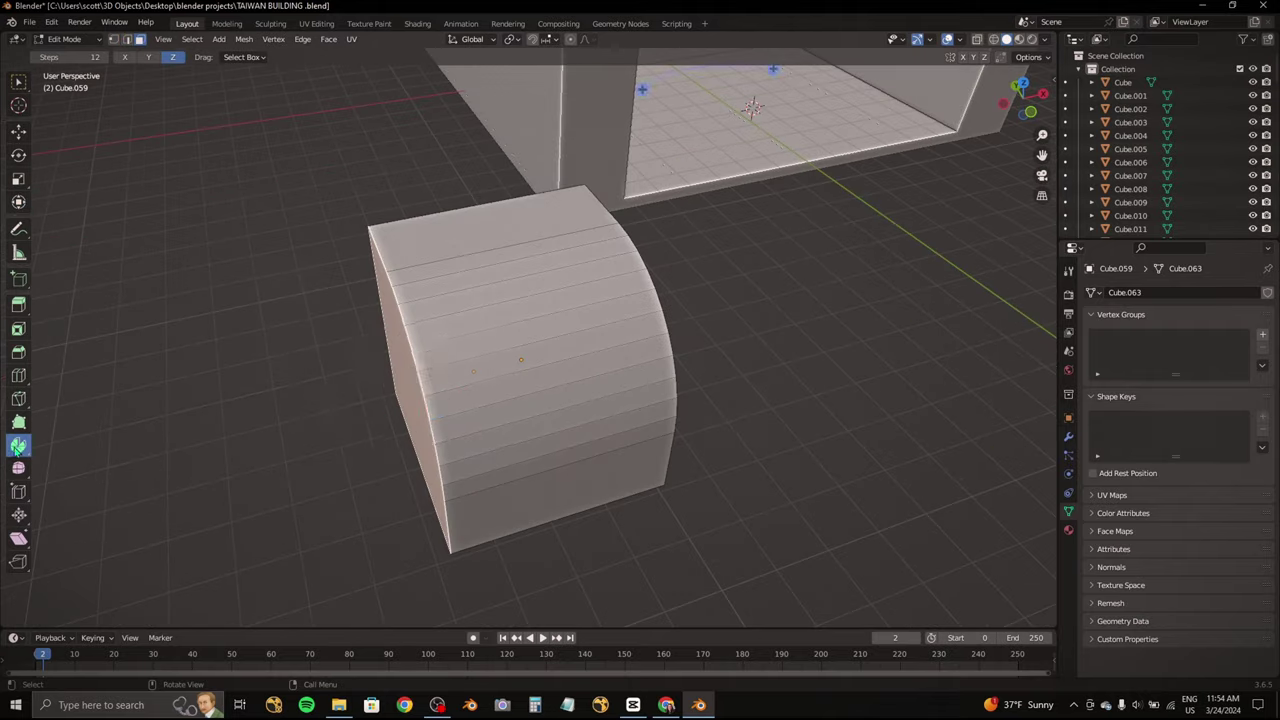
middle_drag(300, 420, 462, 352)
key(shift+space)
scroll(440, 522, up, 5)
middle_drag(440, 522, 550, 506)
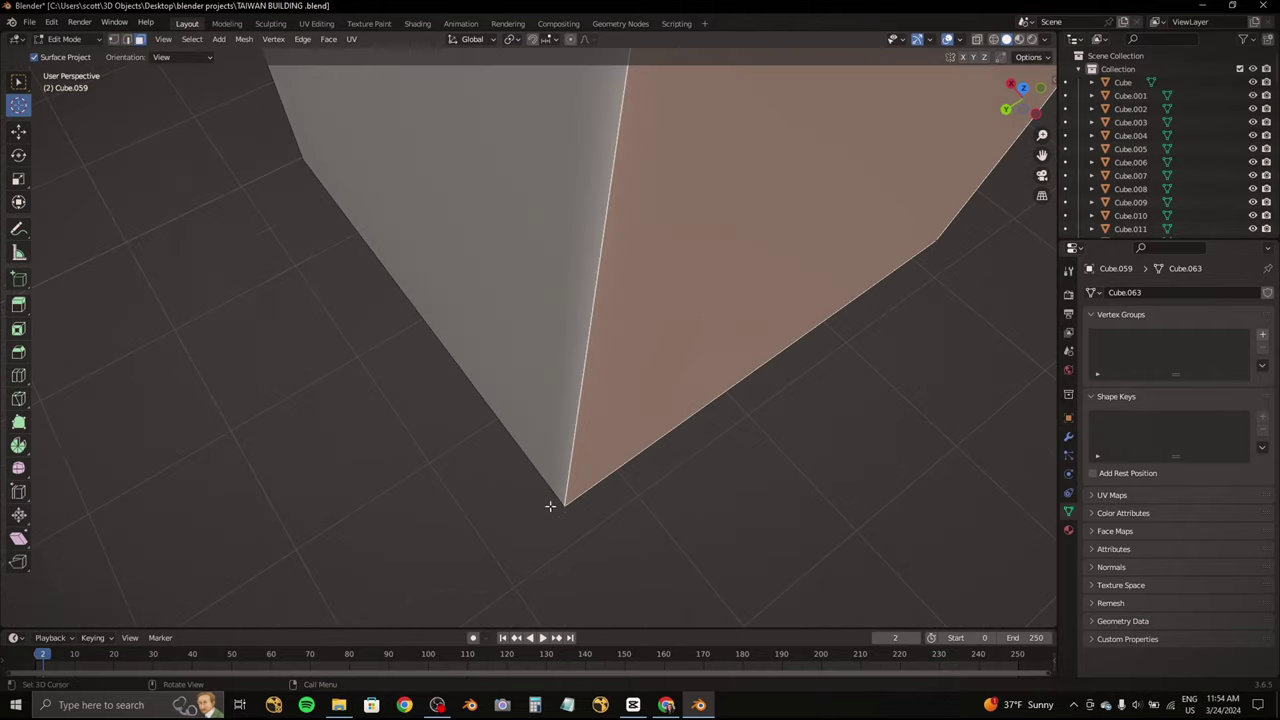
Step: Spin the profile about 99° around the 3D cursor
scroll(350, 330, down, 6)
scroll(120, 400, up, 1)
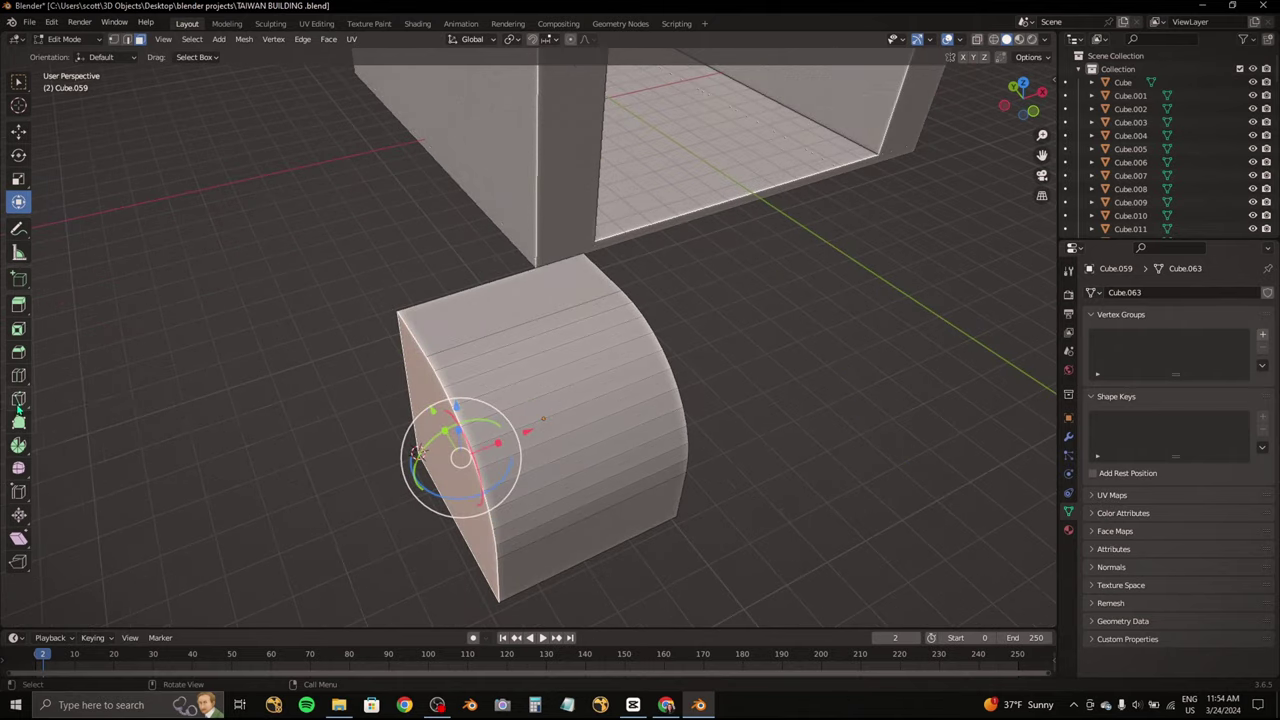
middle_drag(222, 439, 478, 397)
drag(478, 397, 647, 334)
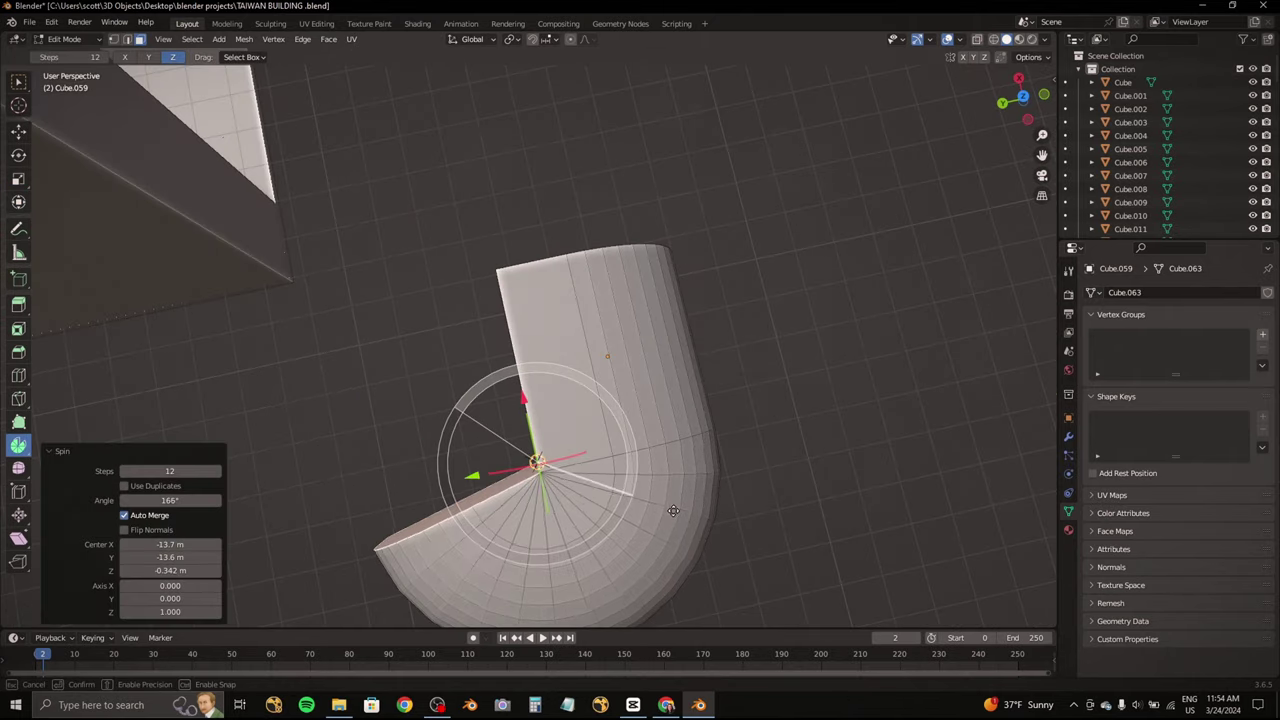
mouse_move(681, 413)
middle_down()
mouse_move(655, 453)
mouse_move(171, 520)
middle_up()
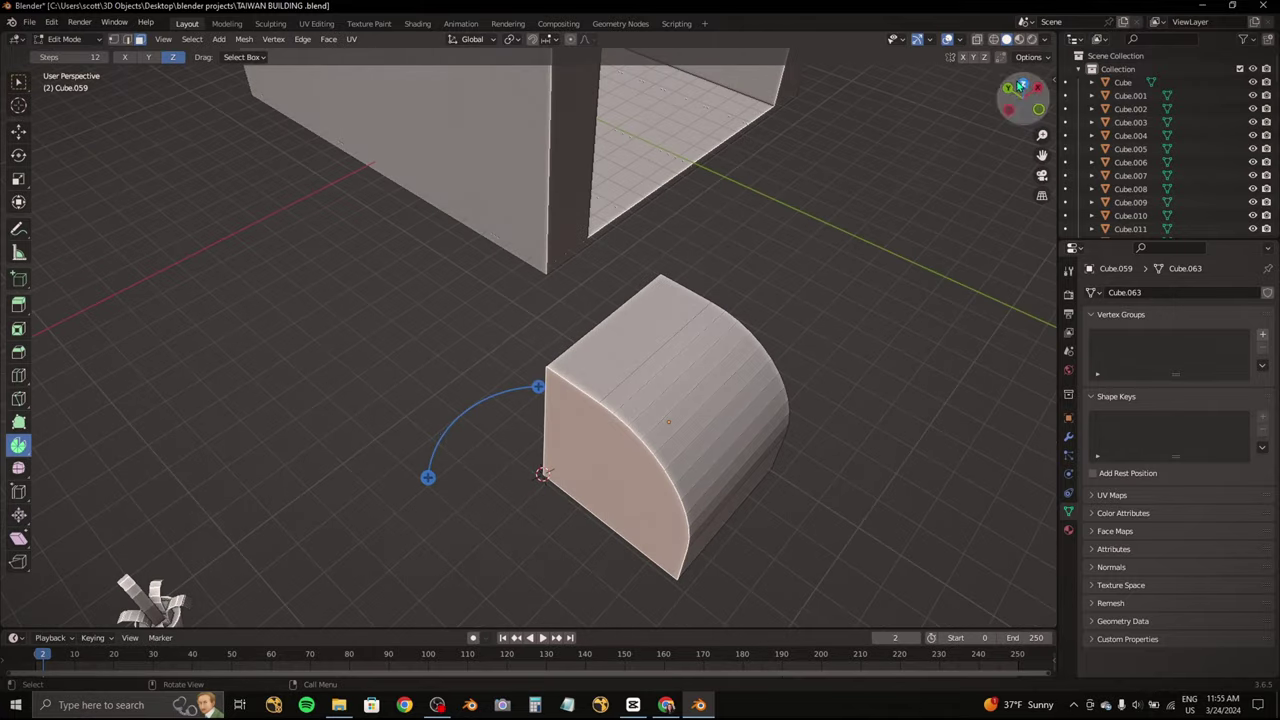
Step: In Top view, redo the spin as a quarter turn around the pivot
key(KP_7)
drag(583, 311, 650, 523)
drag(566, 458, 864, 579)
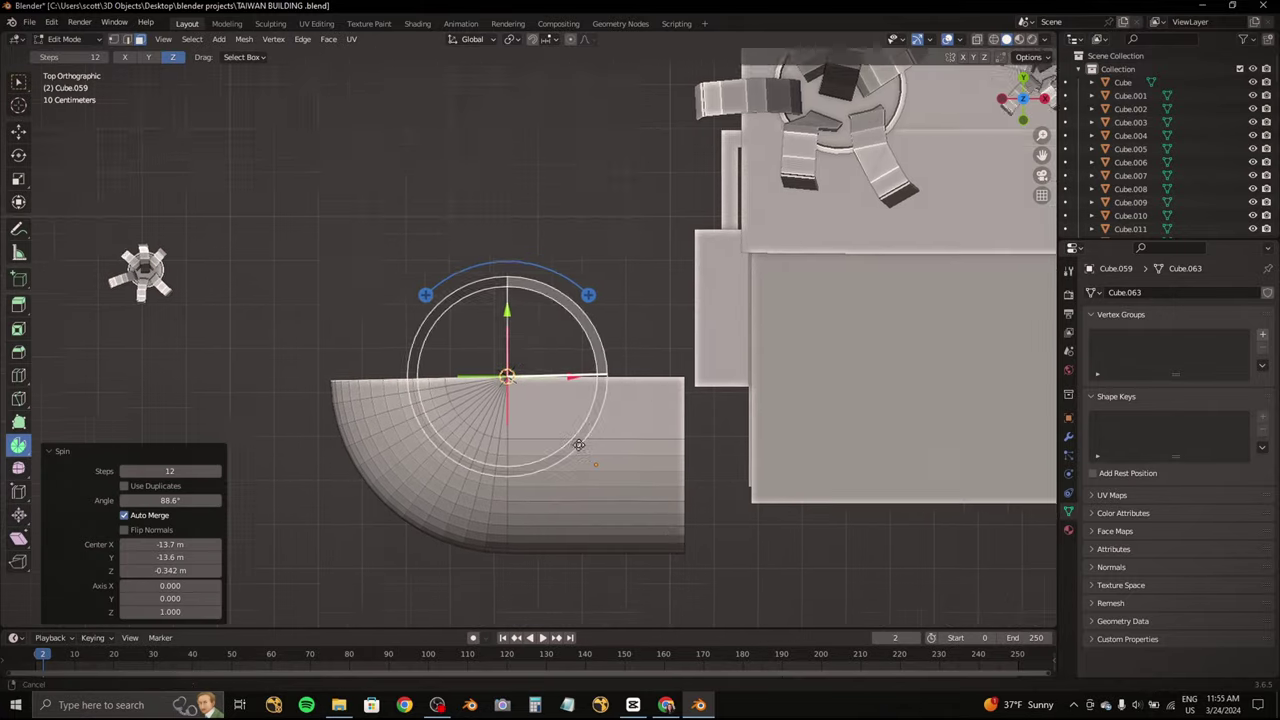
scroll(425, 447, up, 3)
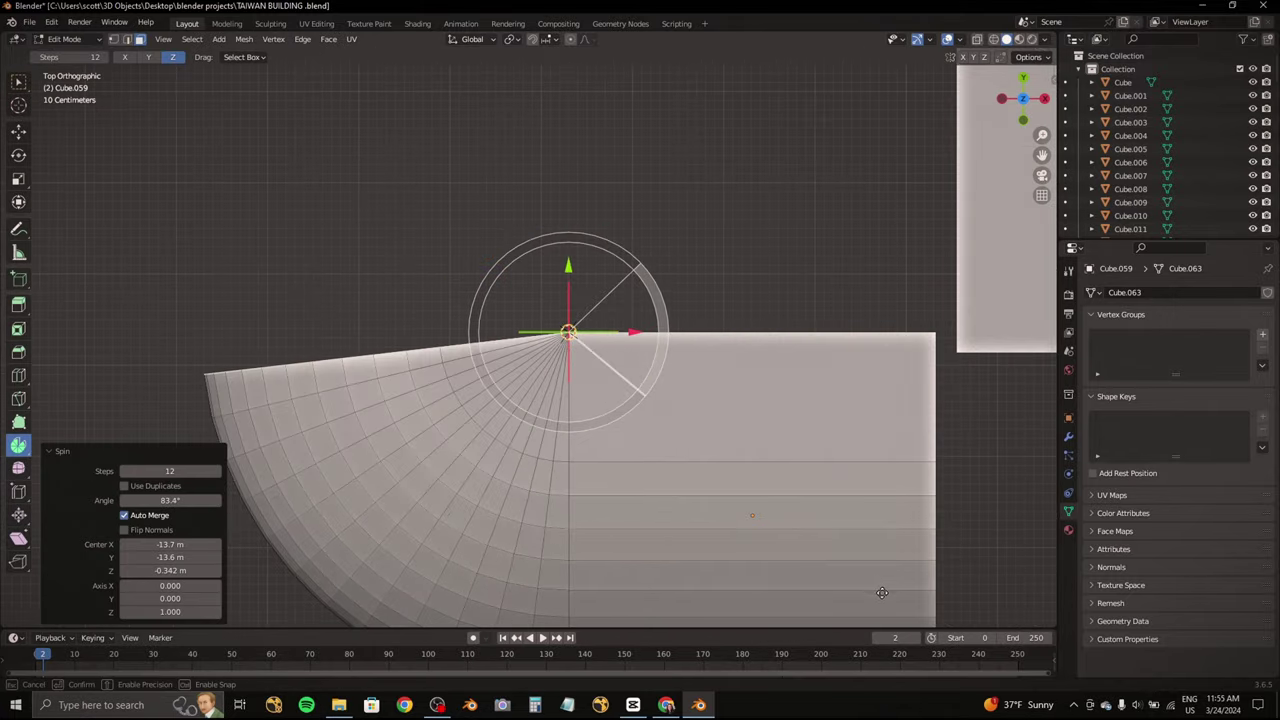
key(Escape)
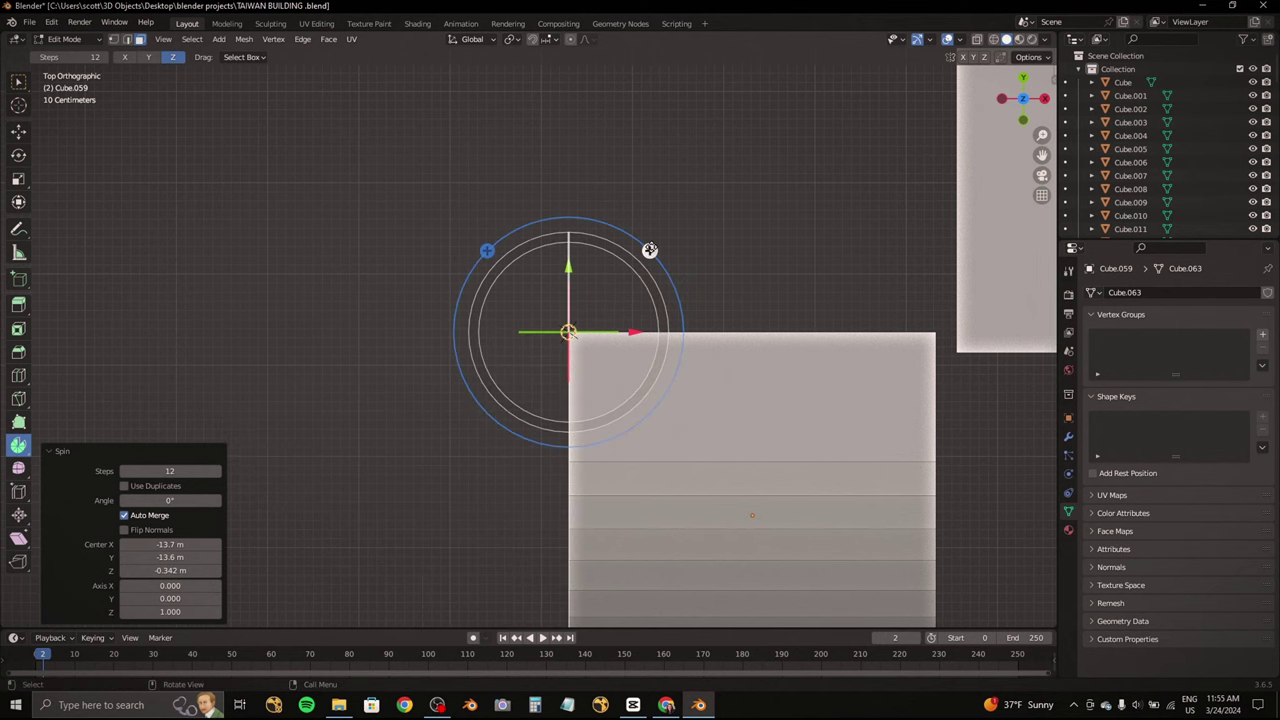
scroll(740, 293, down, 2)
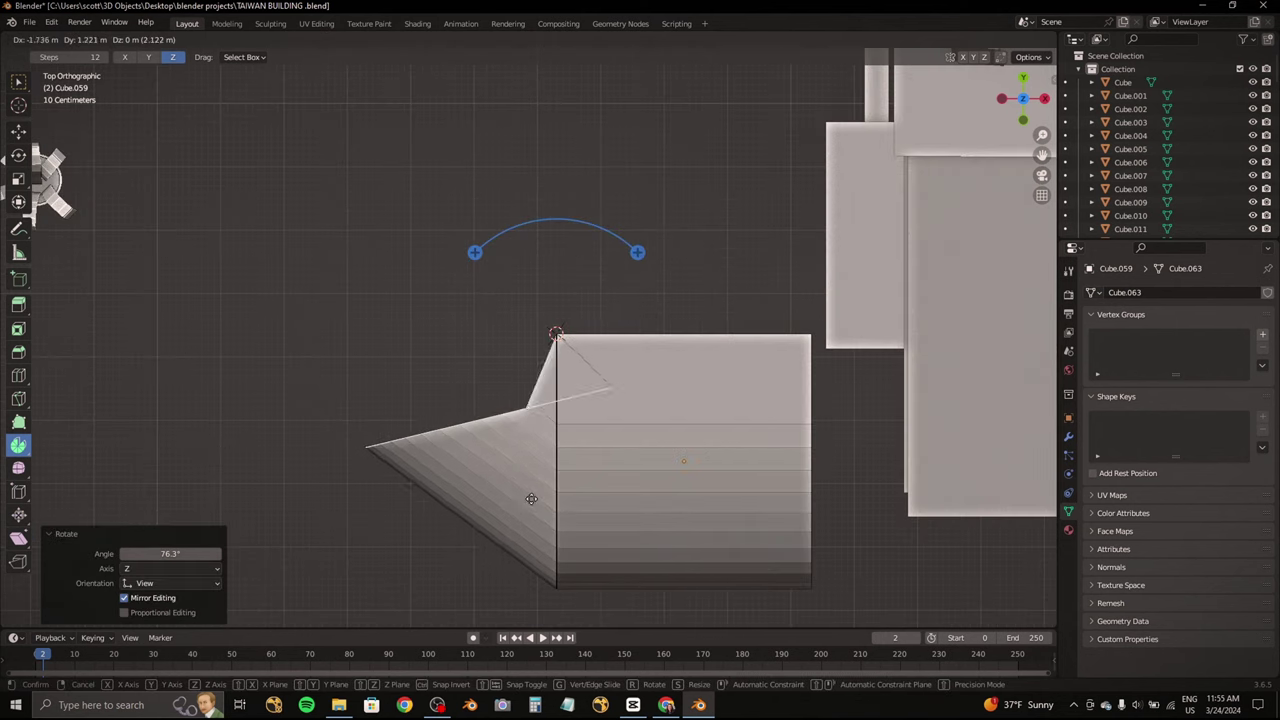
drag(648, 295, 674, 279)
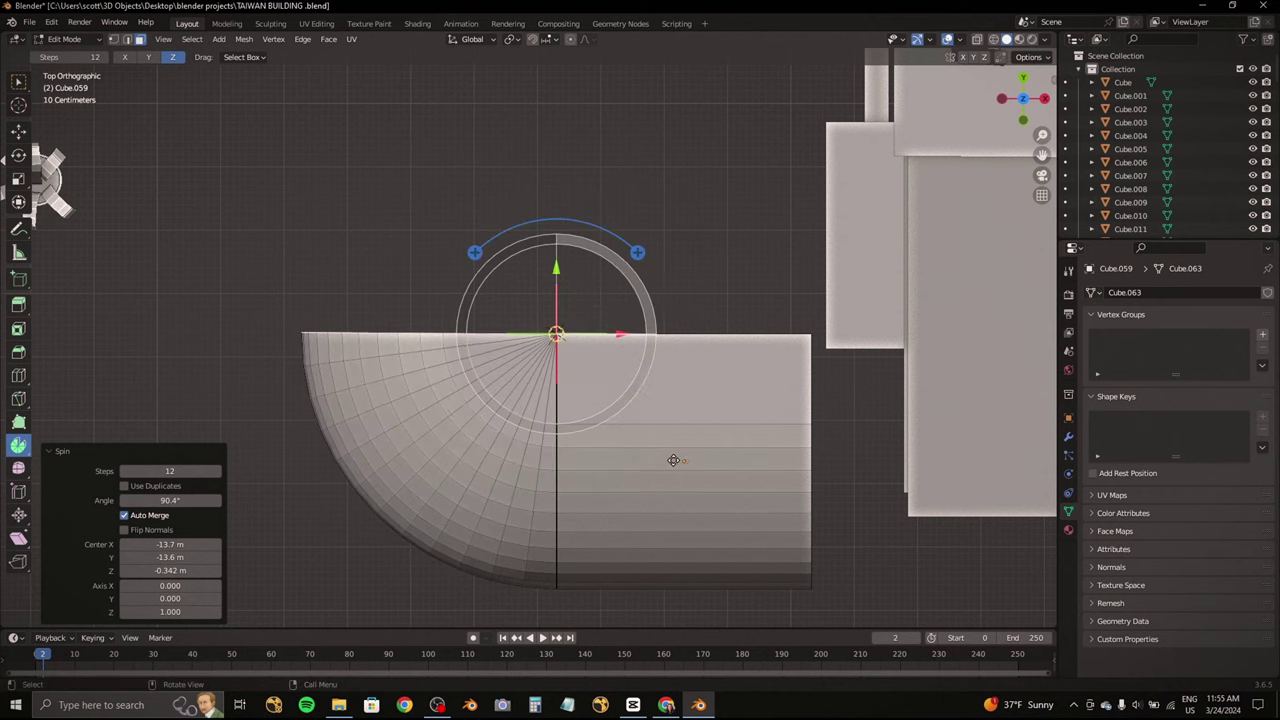
Step: Return to Object Mode and shade the domed object smooth
click(70, 54)
scroll(400, 300, down, 3)
right_click(357, 288)
click(400, 312)
mouse_move(400, 312)
middle_down()
mouse_move(494, 274)
mouse_move(543, 318)
mouse_move(620, 300)
middle_up()
Step: Move the dome along X in front orthographic view
key(g)
click(865, 206)
key(KP_1)
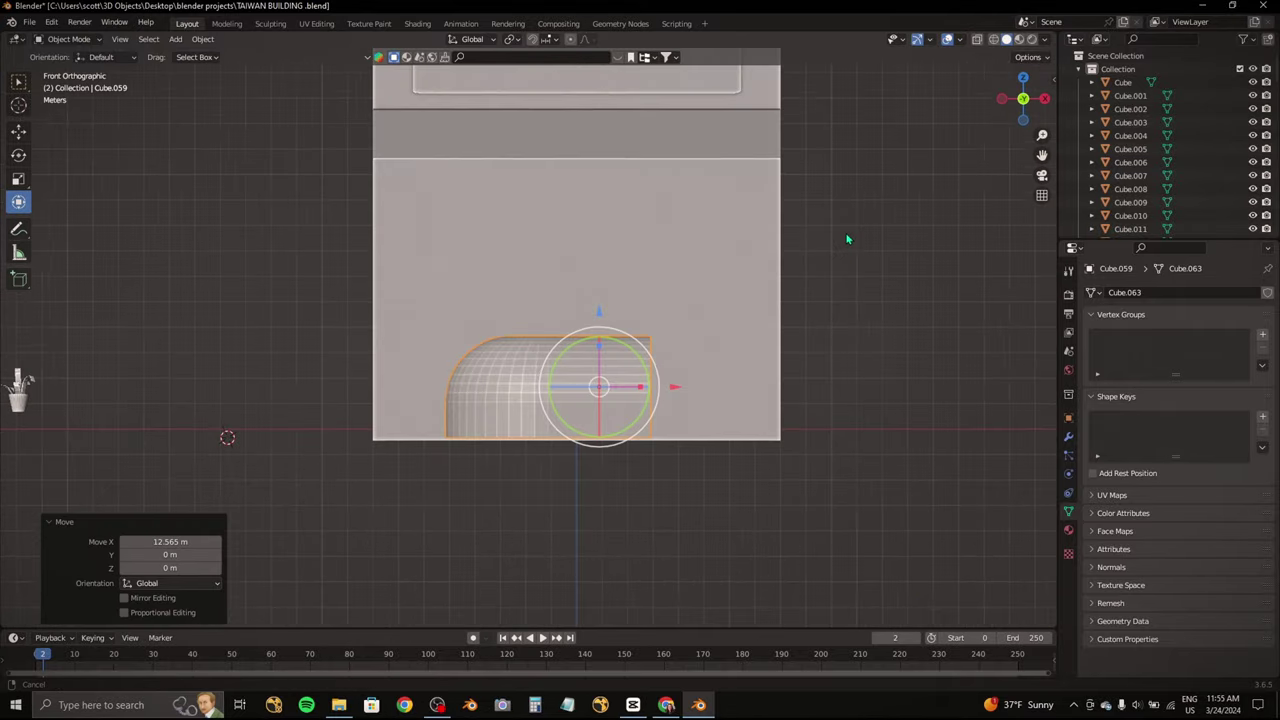
scroll(811, 304, down, 2)
scroll(811, 304, up, 5)
mouse_move(811, 304)
middle_down()
mouse_move(803, 347)
mouse_move(548, 342)
mouse_move(314, 220)
mouse_move(508, 254)
mouse_move(613, 327)
mouse_move(520, 300)
mouse_move(590, 340)
middle_up()
click(629, 346)
Step: Move the dome along Y, then down along Z into the shelf recess
key(g)
key(y)
click(560, 328)
key(g)
key(z)
click(597, 354)
click(1020, 104)
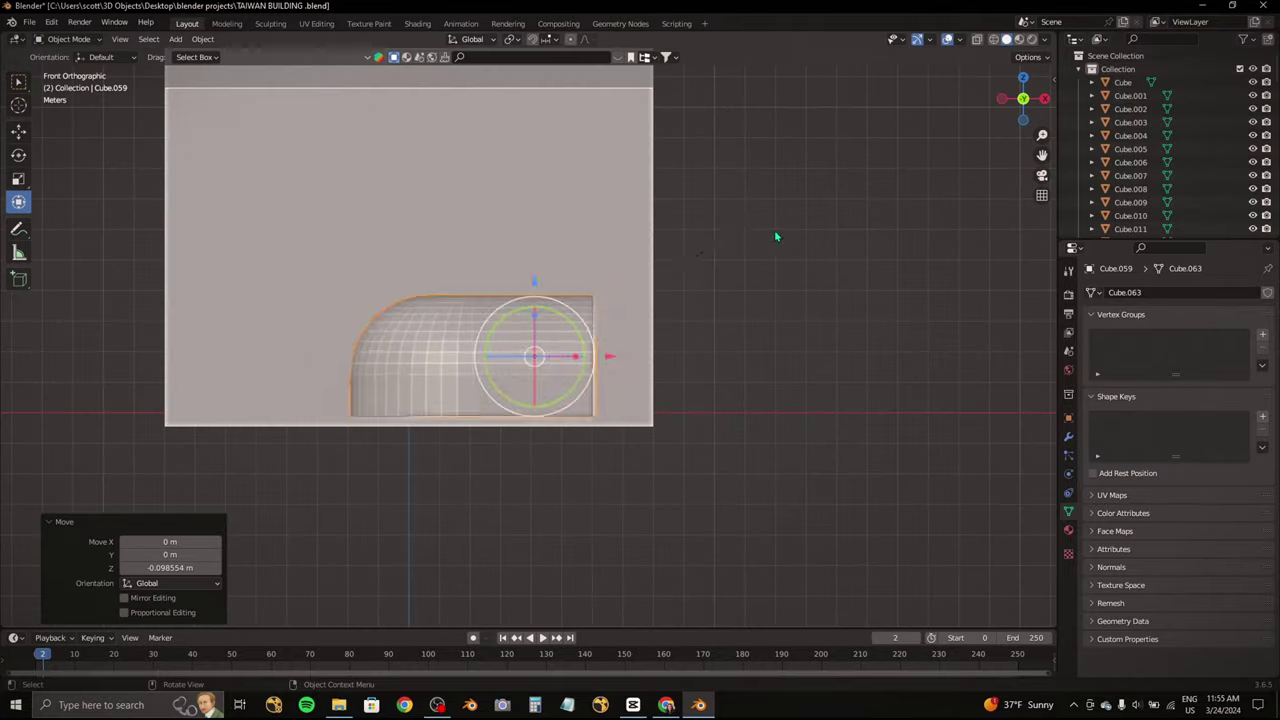
scroll(736, 233, up, 3)
Step: Inspect the dome's fit in the shelf, then select it and enter Edit Mode
middle_drag(600, 300, 460, 280)
scroll(460, 280, up, 2)
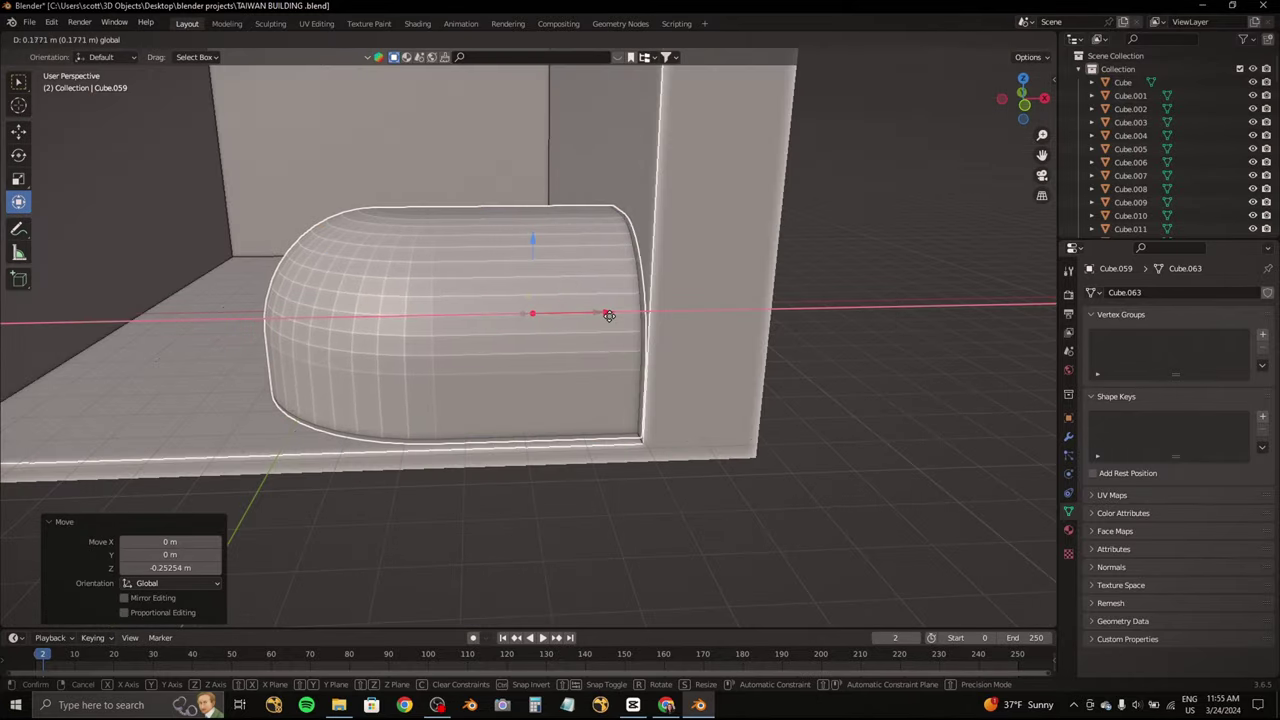
scroll(440, 273, down, 4)
middle_drag(651, 409, 583, 291)
scroll(583, 291, down, 2)
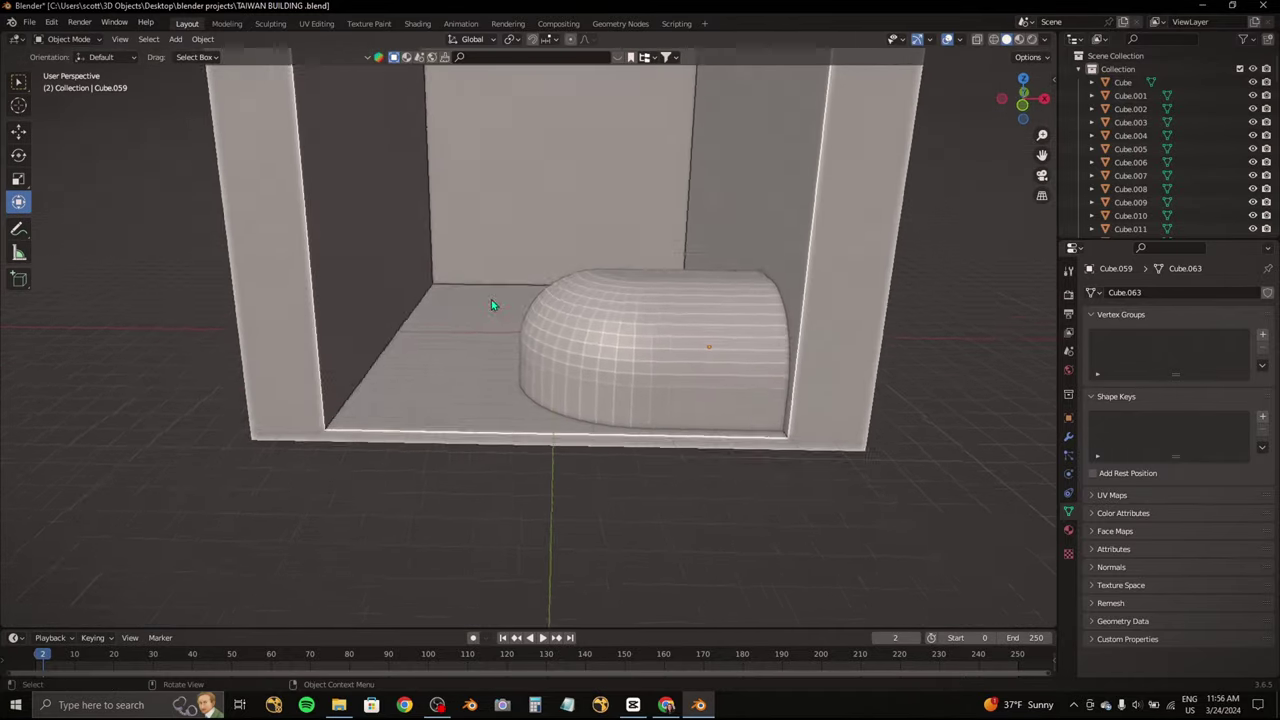
scroll(491, 306, up, 4)
mouse_move(491, 306)
middle_down()
mouse_move(557, 348)
mouse_move(429, 291)
mouse_move(514, 377)
middle_up()
scroll(429, 291, up, 3)
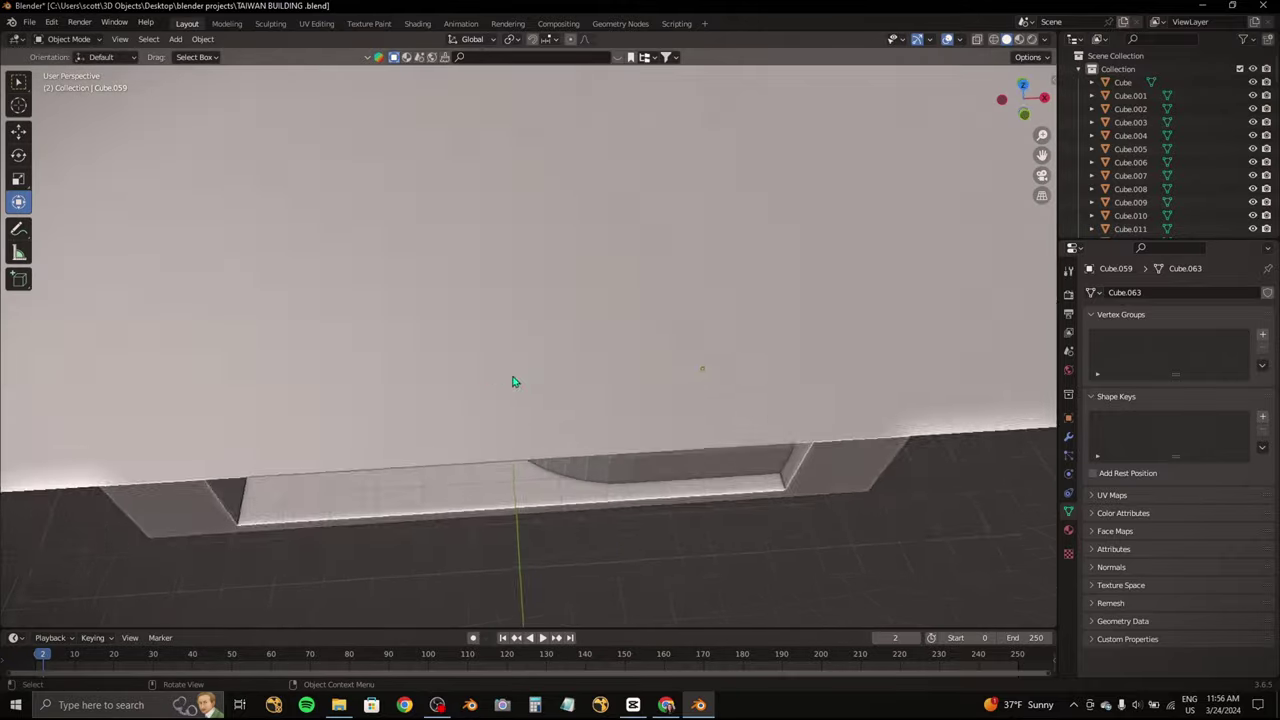
scroll(514, 377, down, 3)
click(590, 355)
click(68, 69)
scroll(608, 229, up, 3)
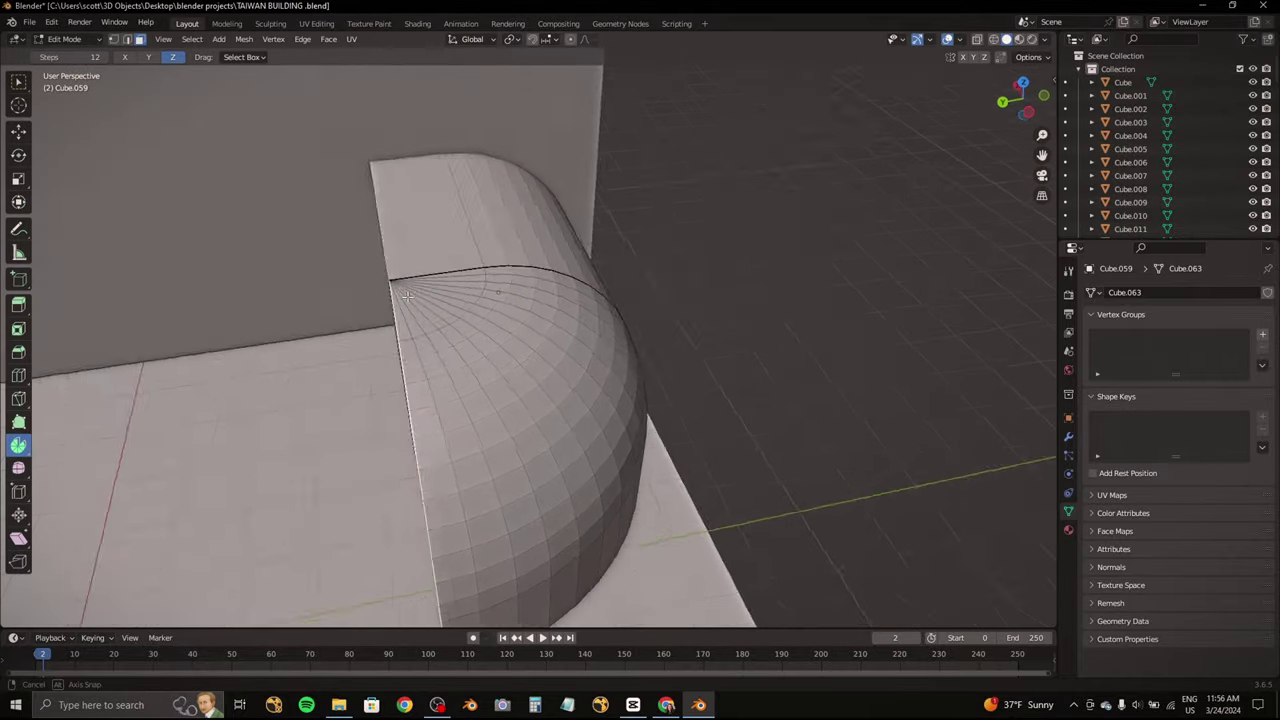
Step: Push the flat end face out along Y to lengthen the slab, then exit Edit Mode
middle_drag(608, 229, 304, 268)
scroll(304, 268, up, 2)
click(18, 201)
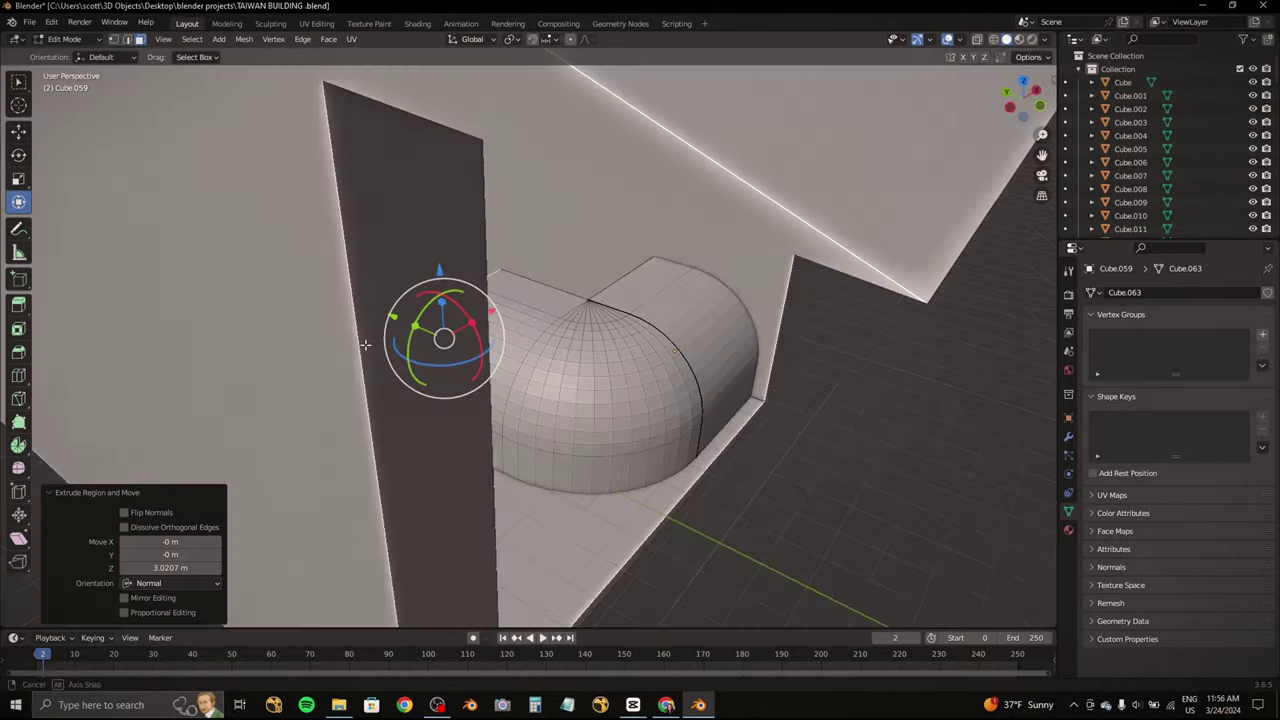
middle_drag(560, 360, 400, 330)
drag(385, 318, 329, 206)
scroll(428, 377, up, 2)
mouse_move(428, 377)
middle_down()
mouse_move(394, 380)
mouse_move(471, 243)
middle_up()
drag(471, 243, 814, 210)
middle_drag(814, 210, 593, 265)
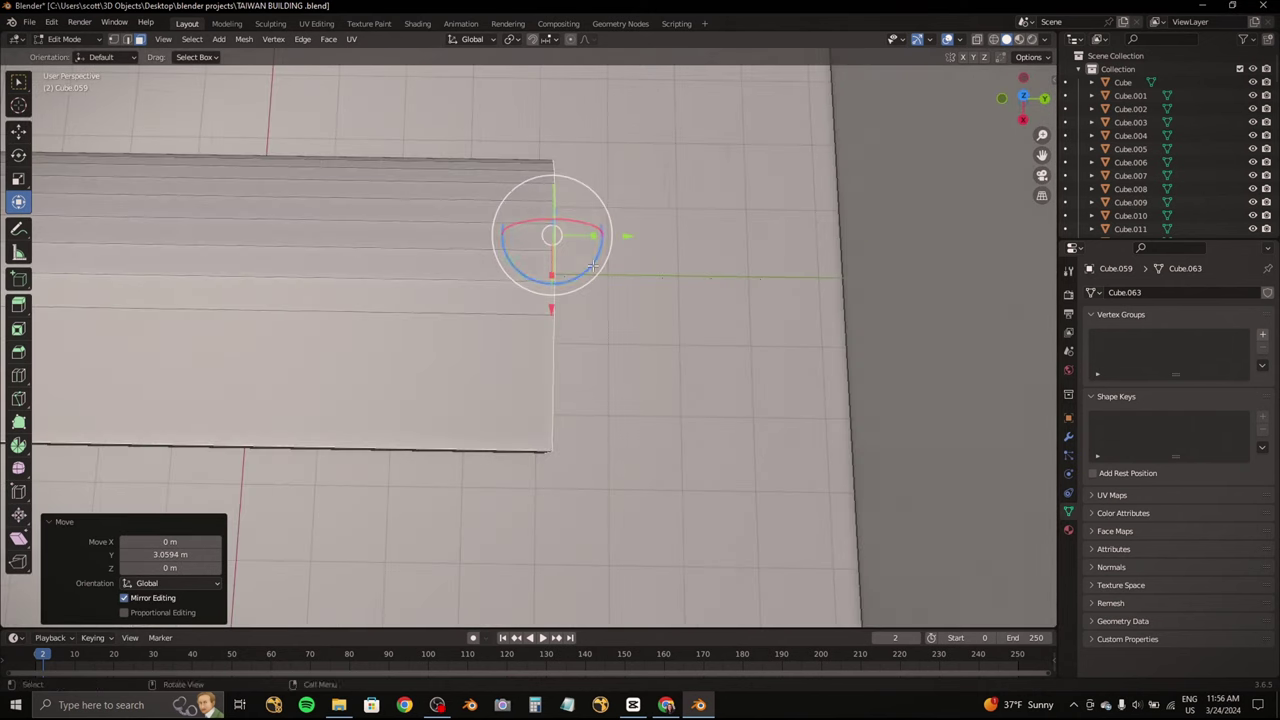
click(617, 237)
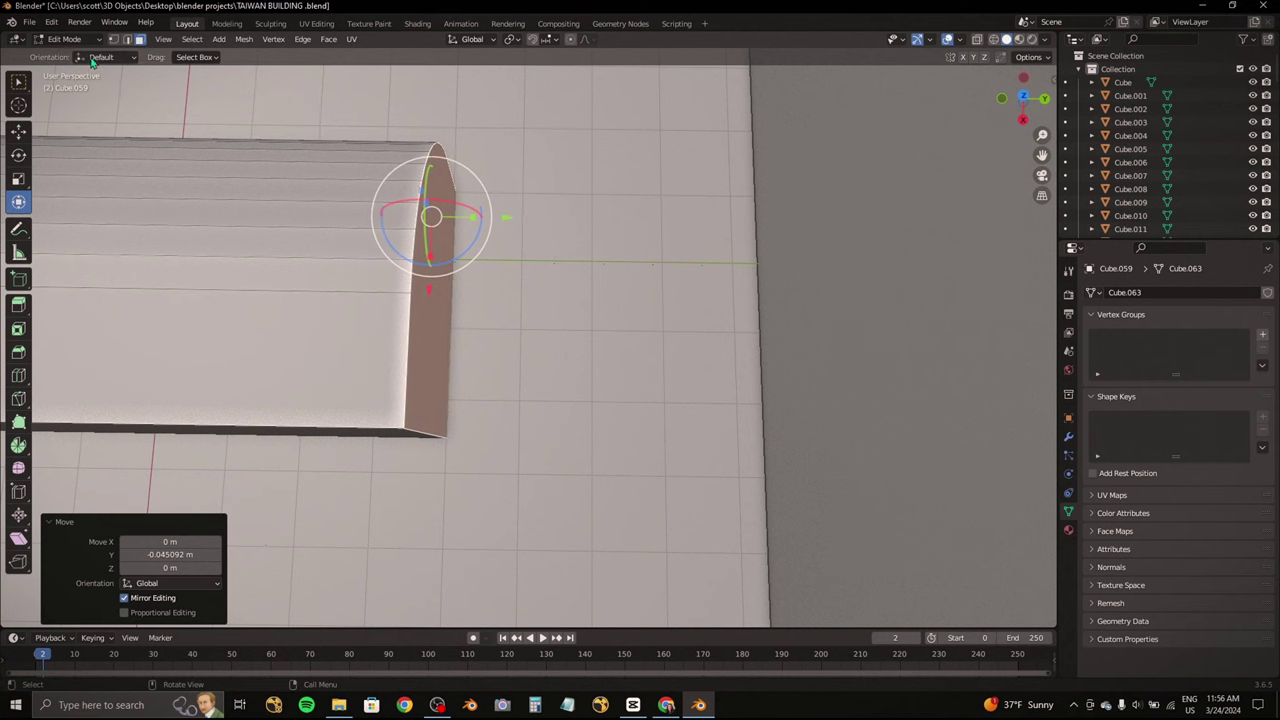
key(Tab)
Step: Add a new cube, raise it along Z and flatten it into a thin board
key(shift+a)
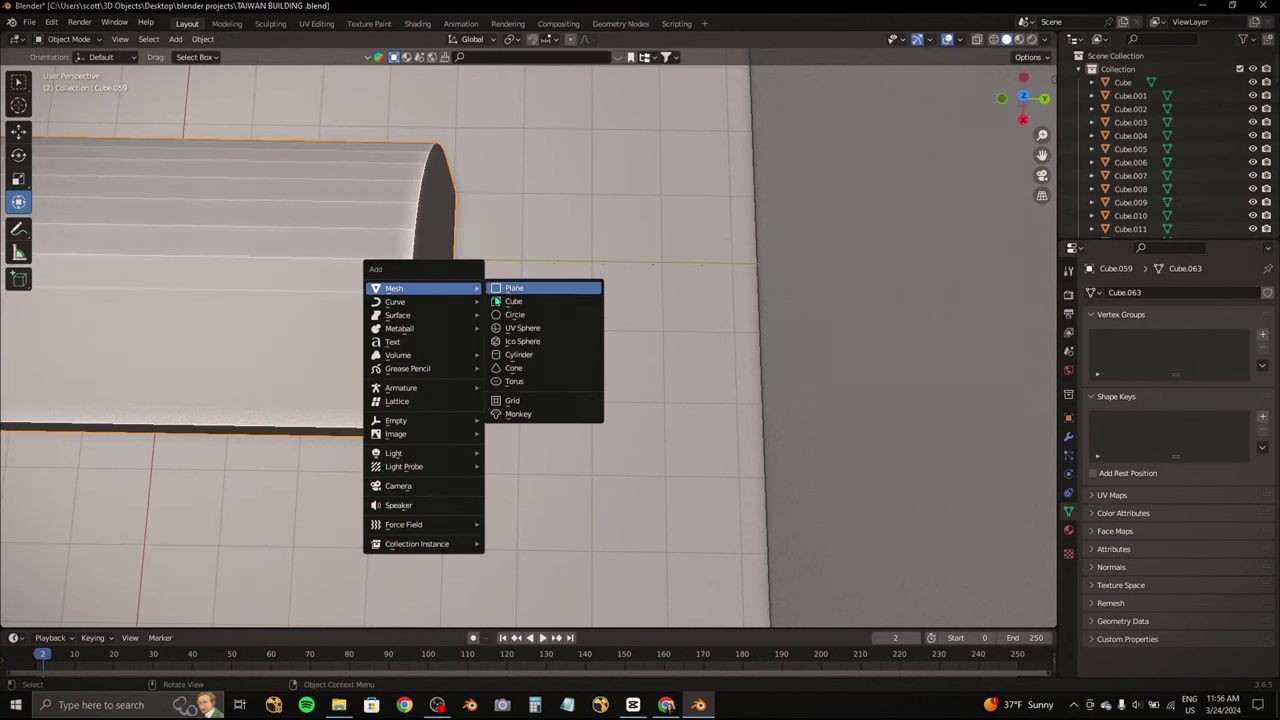
click(514, 300)
middle_drag(514, 300, 483, 220)
key(g)
key(z)
click(470, 225)
key(s)
key(z)
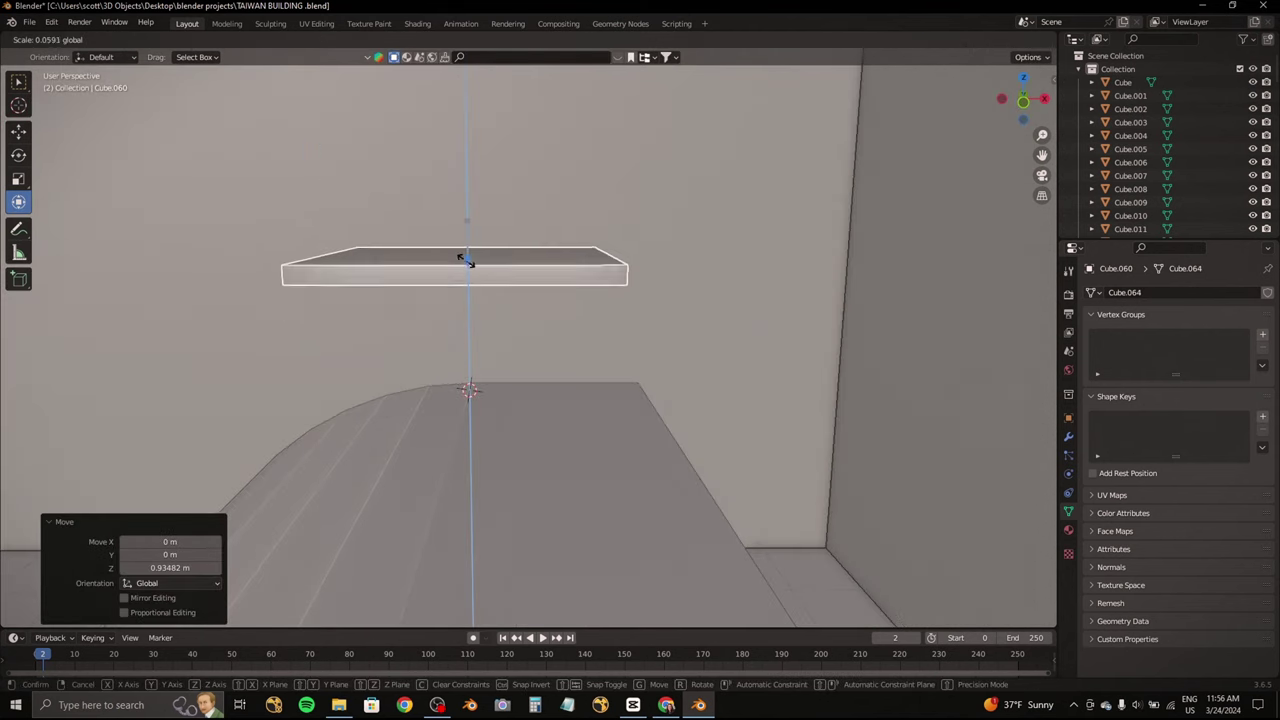
click(466, 257)
Step: Slide the board along Y, then lower the flat slab in a side orthographic view
middle_drag(474, 409, 409, 253)
key(g)
key(y)
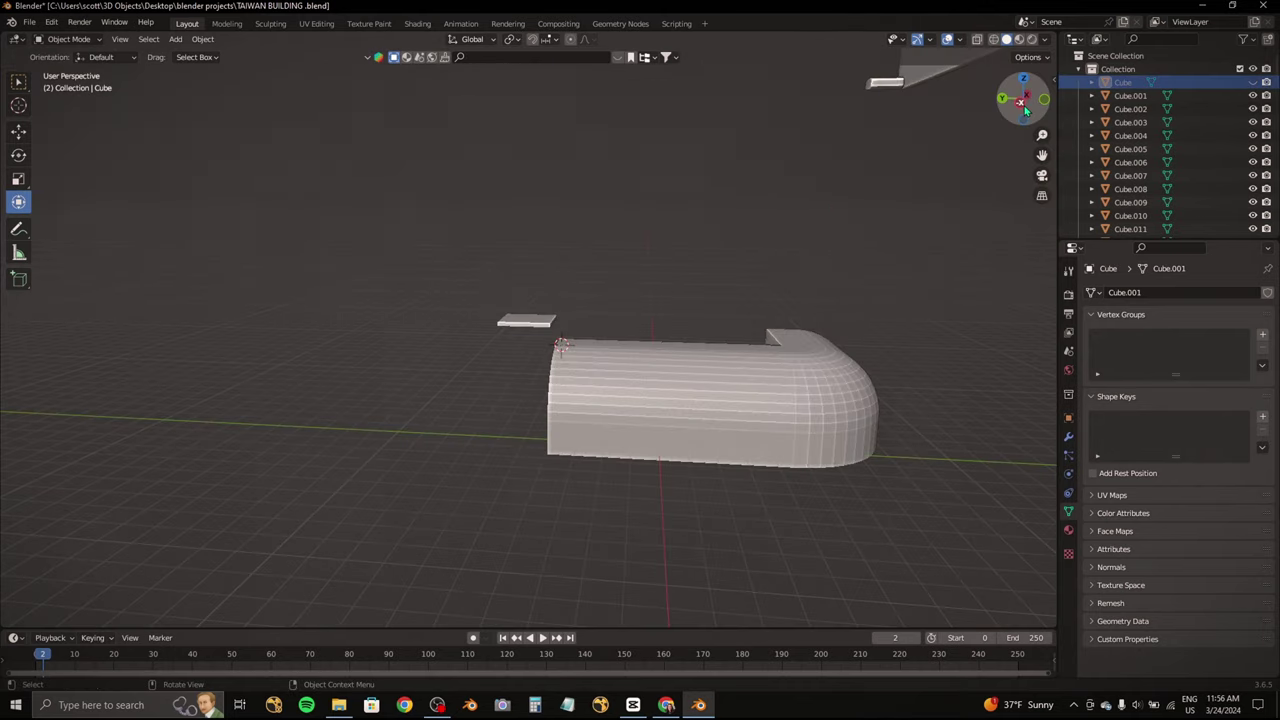
click(1022, 103)
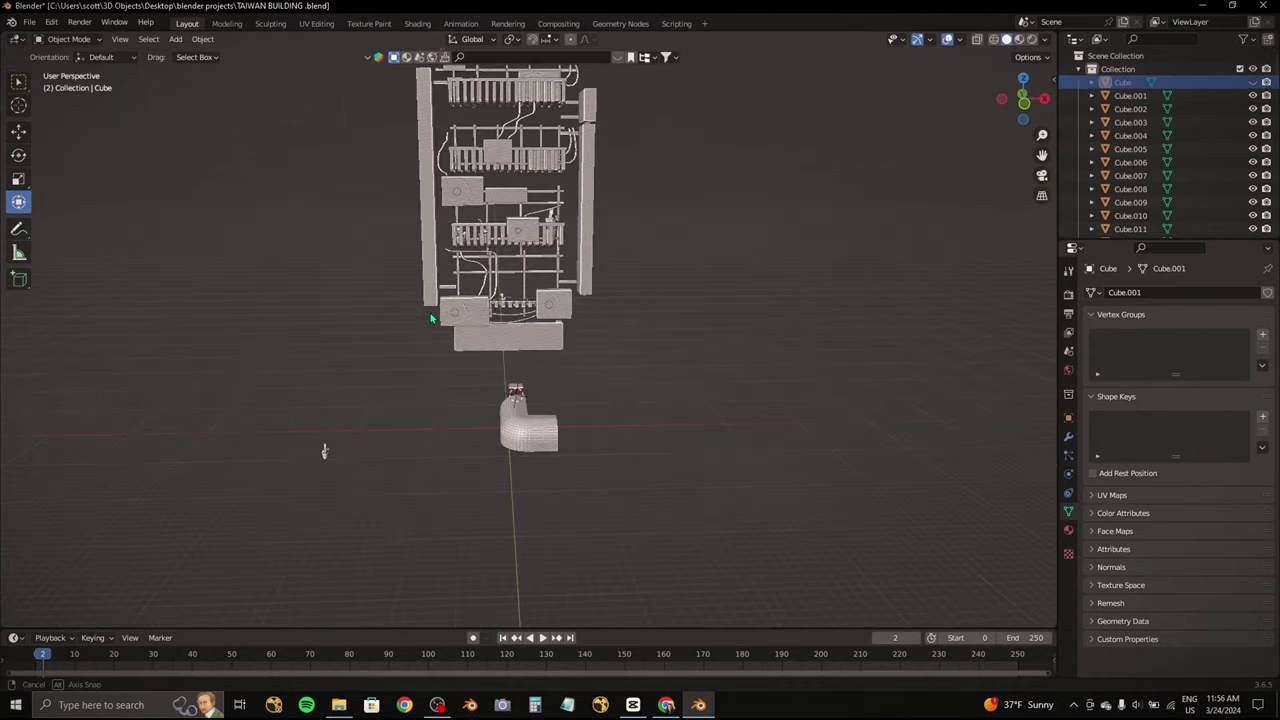
middle_drag(729, 363, 374, 486)
key(ctrl+KP_3)
click(553, 455)
scroll(565, 470, up, 8)
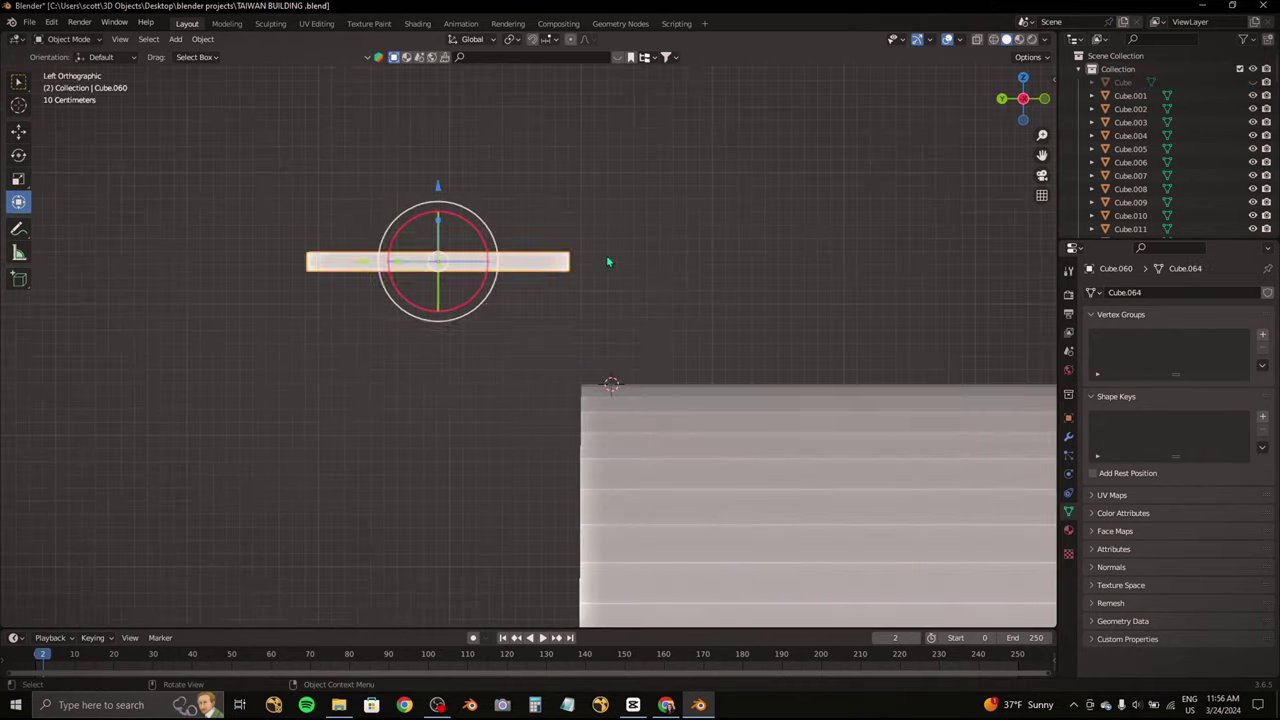
key(g)
click(608, 382)
mouse_move(608, 382)
middle_down()
mouse_move(521, 450)
mouse_move(543, 306)
middle_up()
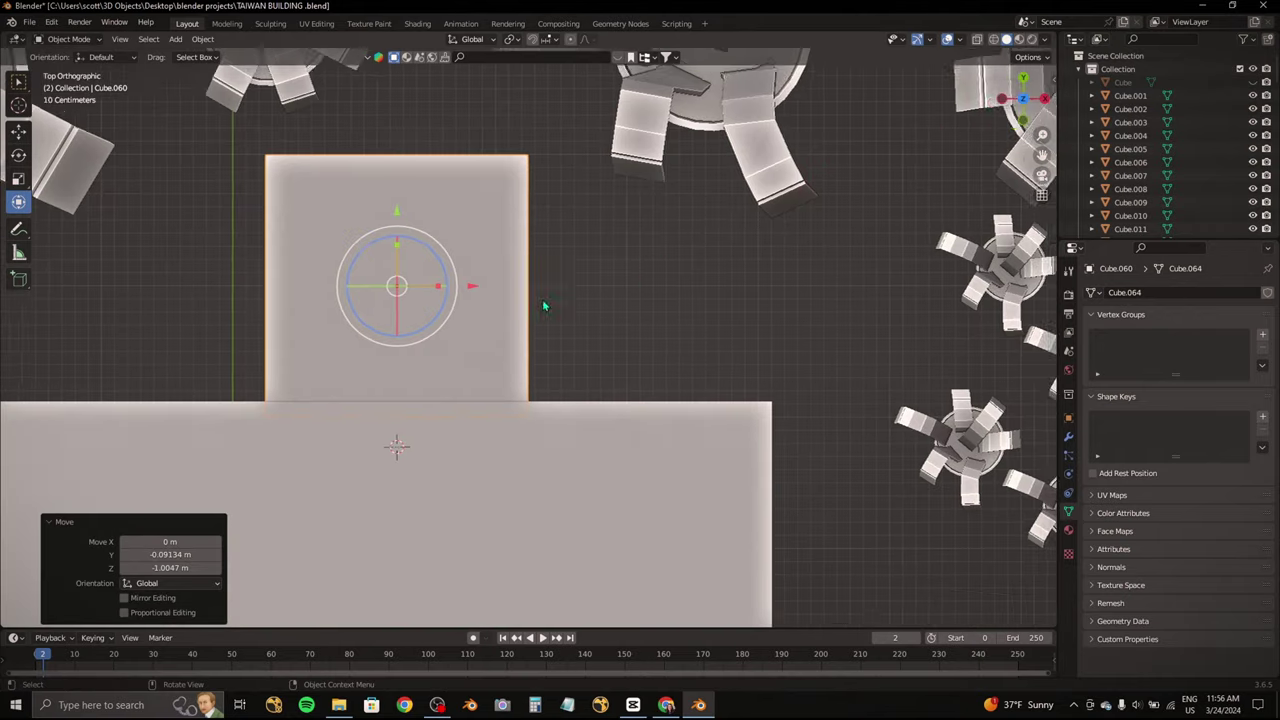
Step: Slide the slab along the X axis toward the counter's end and nudge it into place
drag(1023, 121, 697, 258)
scroll(697, 258, up, 3)
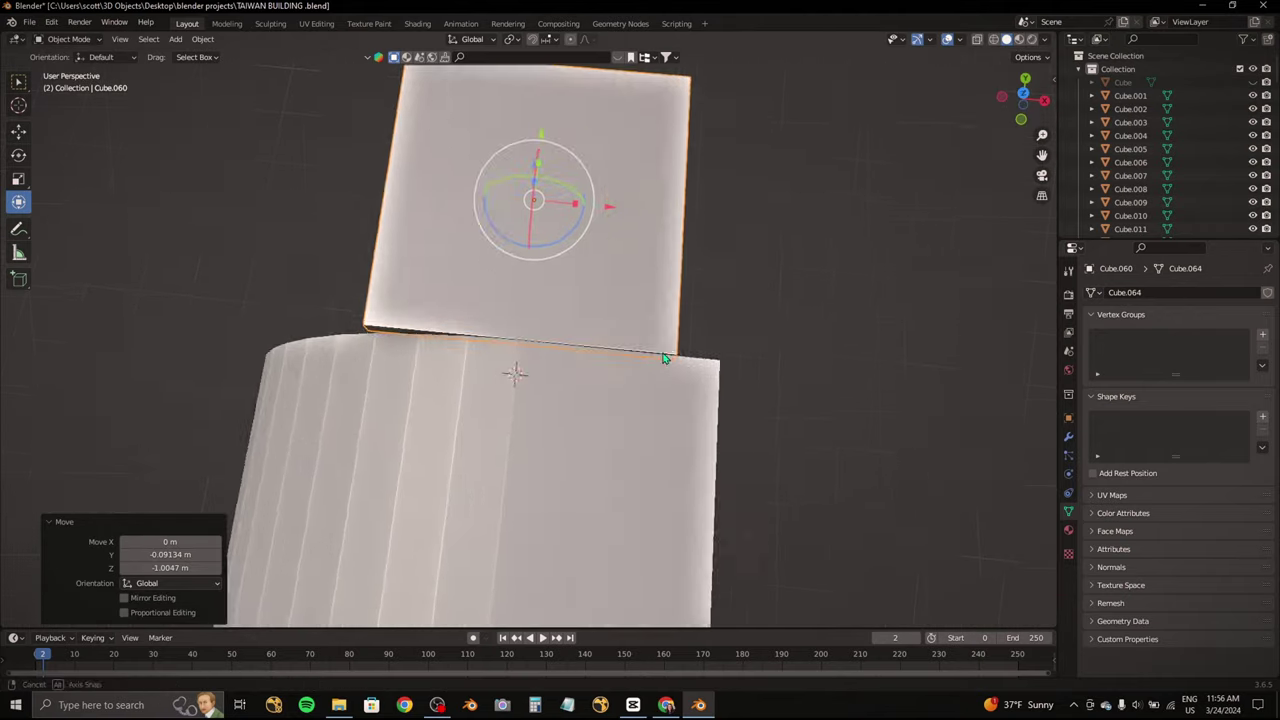
middle_drag(697, 258, 641, 271)
key(g)
key(x)
click(569, 213)
scroll(590, 252, up, 3)
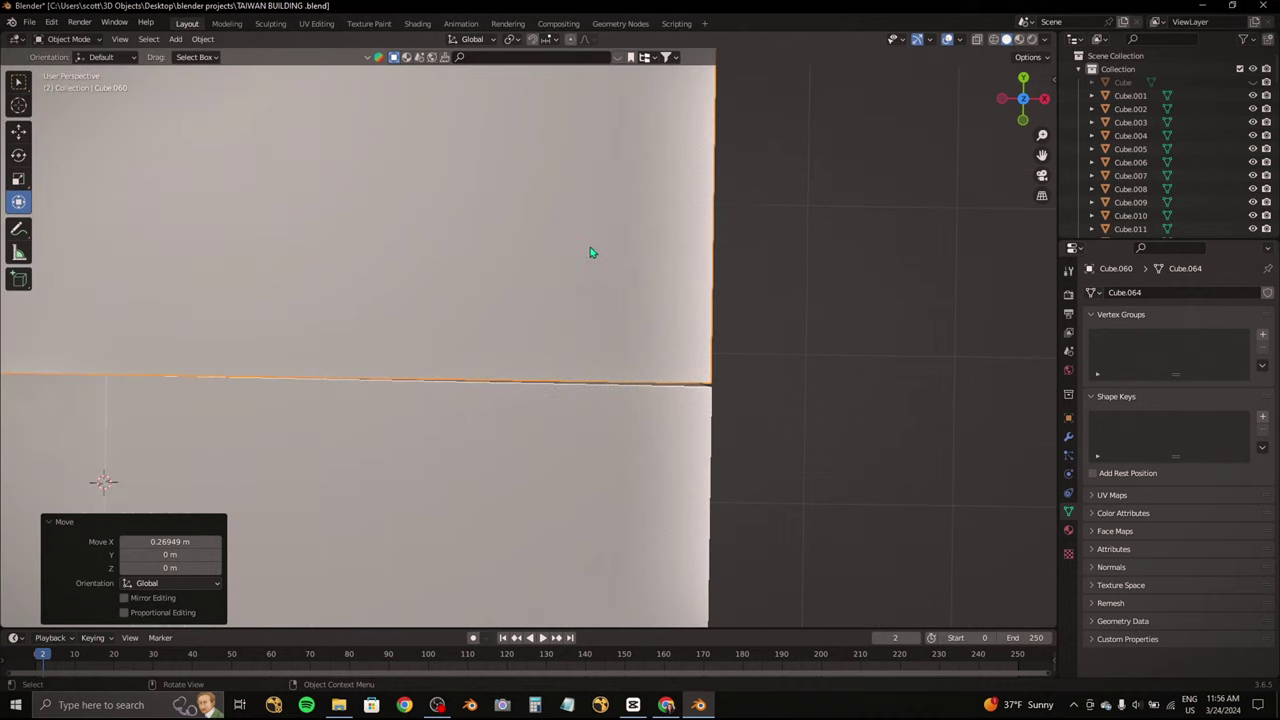
middle_drag(781, 212, 538, 205)
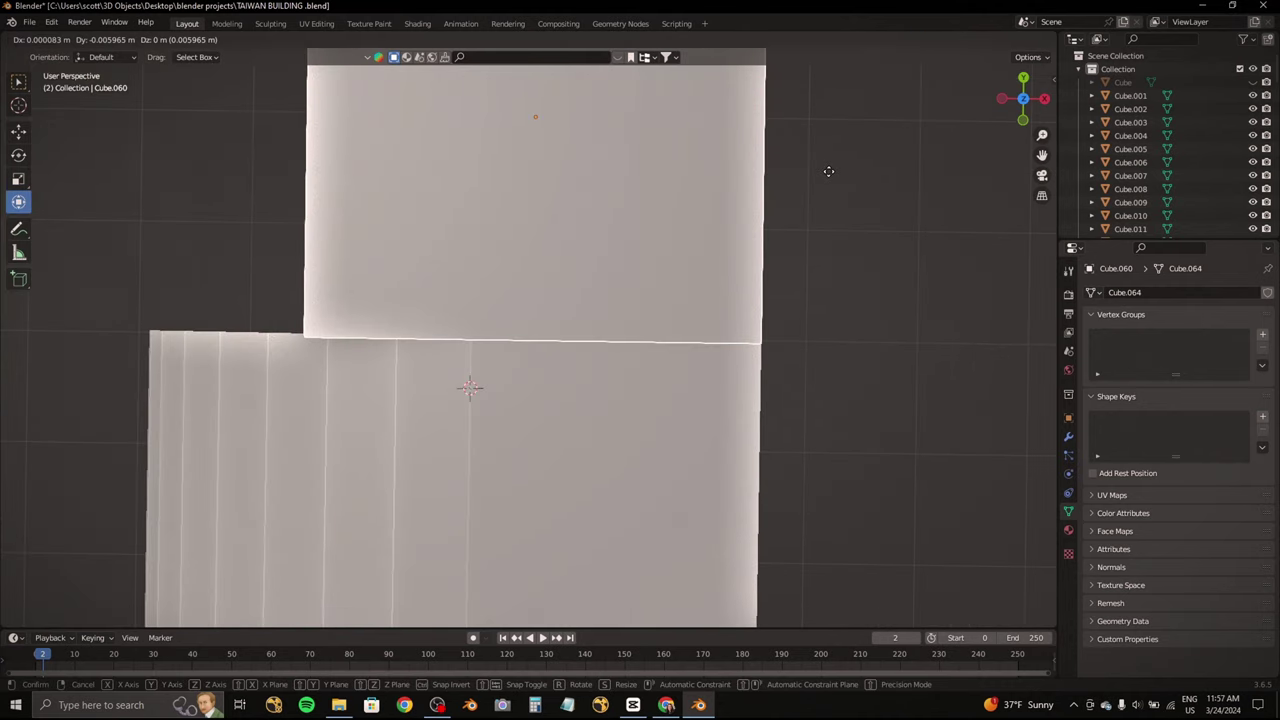
click(829, 171)
middle_drag(829, 171, 95, 90)
mouse_move(501, 253)
middle_down()
mouse_move(434, 214)
mouse_move(580, 283)
mouse_move(557, 389)
mouse_move(409, 274)
middle_up()
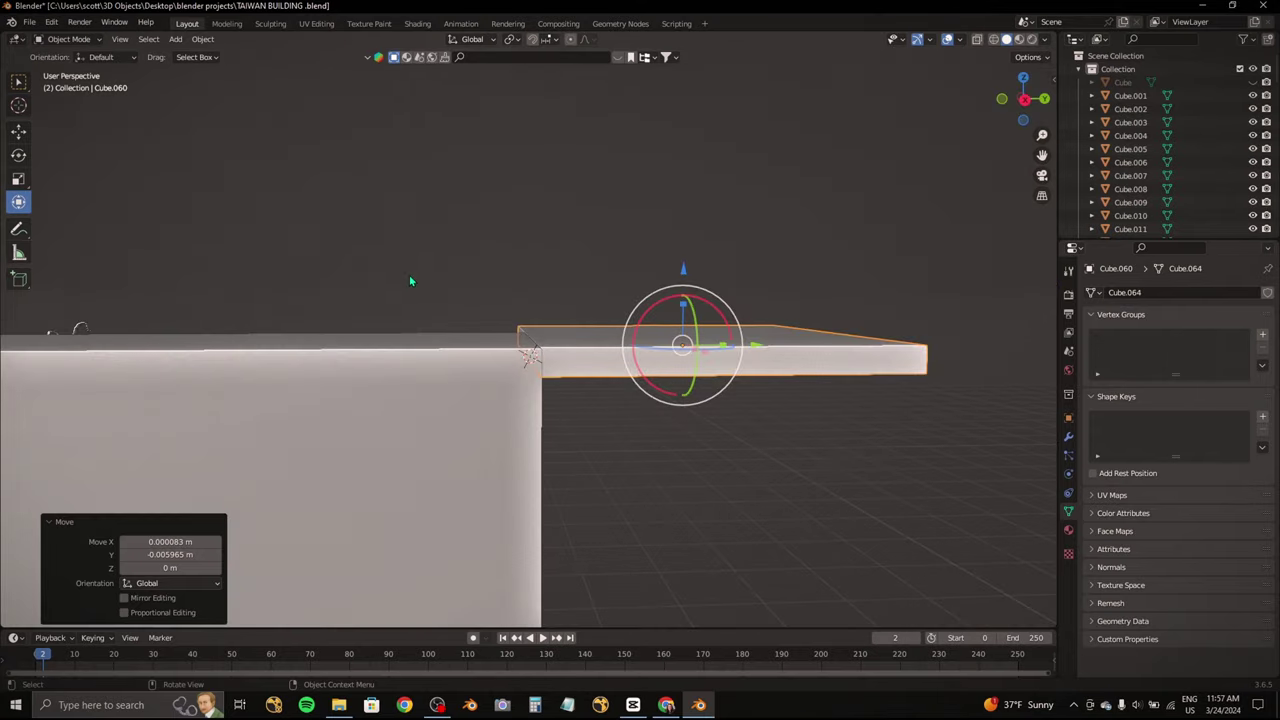
Step: Set the slab's origin to the 3D cursor and stretch it along Y
right_click(386, 340)
click(480, 364)
mouse_move(576, 332)
middle_down()
mouse_move(641, 306)
mouse_move(658, 253)
mouse_move(547, 306)
mouse_move(540, 330)
mouse_move(490, 333)
mouse_move(543, 337)
mouse_move(550, 350)
middle_up()
key(s)
key(y)
click(500, 340)
Step: Shift the curved counter's selected geometry along Y in Edit Mode
click(550, 360)
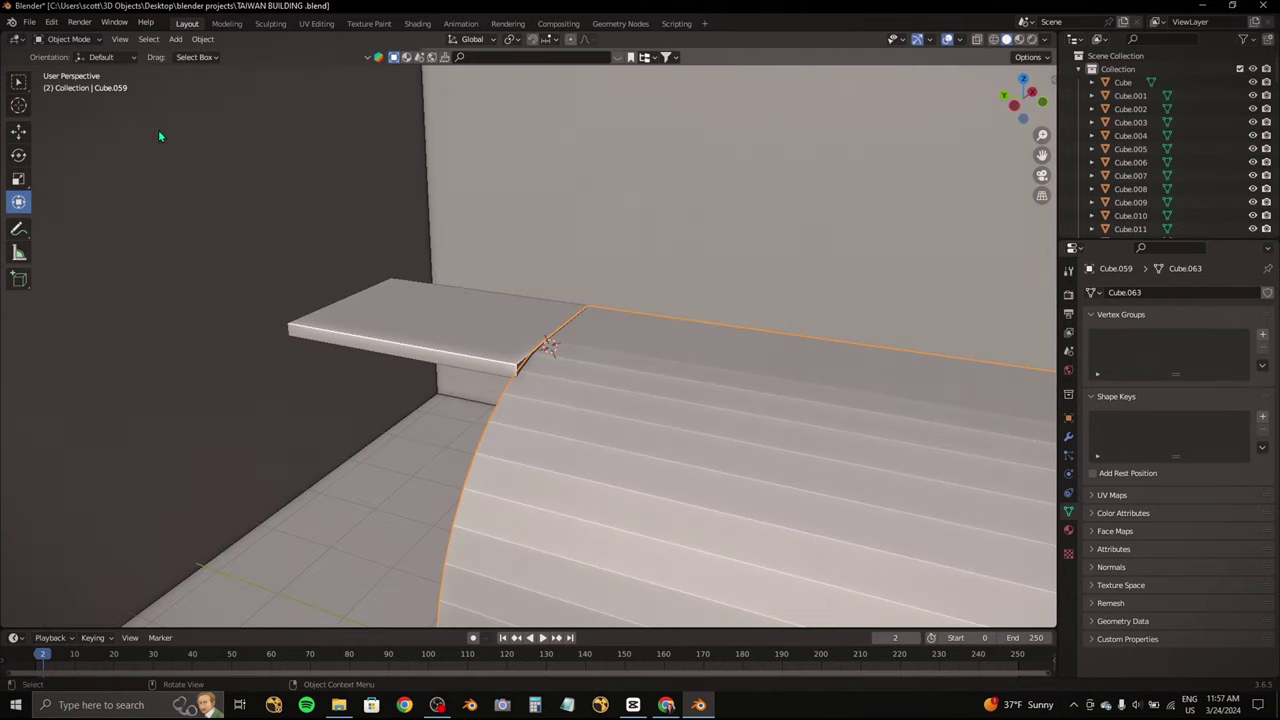
click(68, 69)
scroll(500, 330, down, 5)
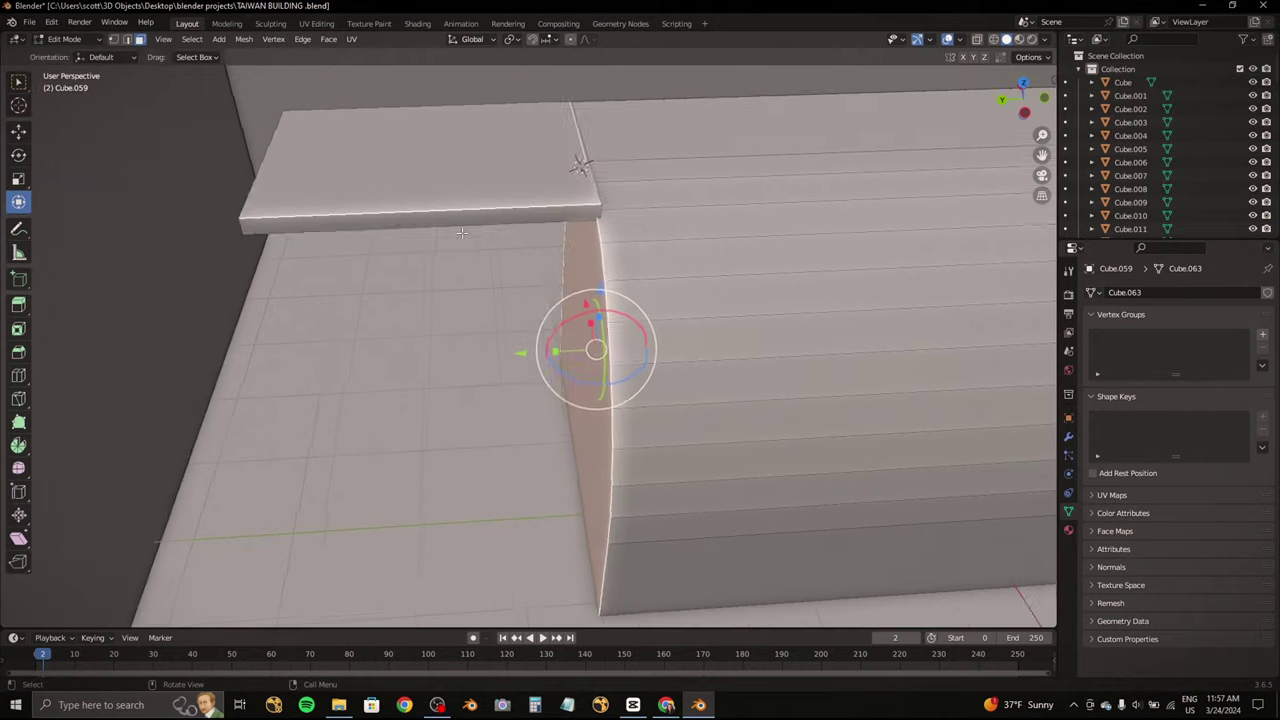
key(g)
key(y)
click(514, 349)
key(Tab)
Step: Move the slab along Y to meet the curved counter's end
click(629, 171)
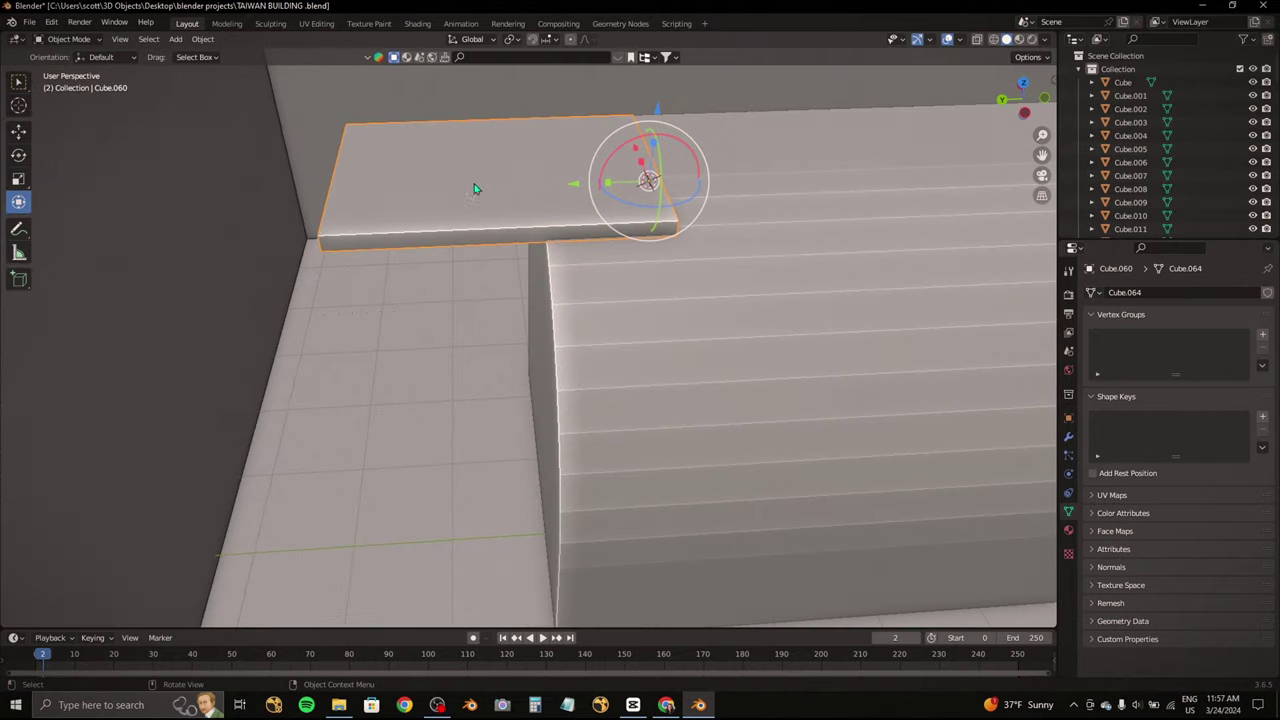
key(g)
key(y)
click(439, 172)
mouse_move(460, 180)
middle_down()
mouse_move(489, 190)
mouse_move(415, 234)
middle_up()
scroll(328, 220, up, 3)
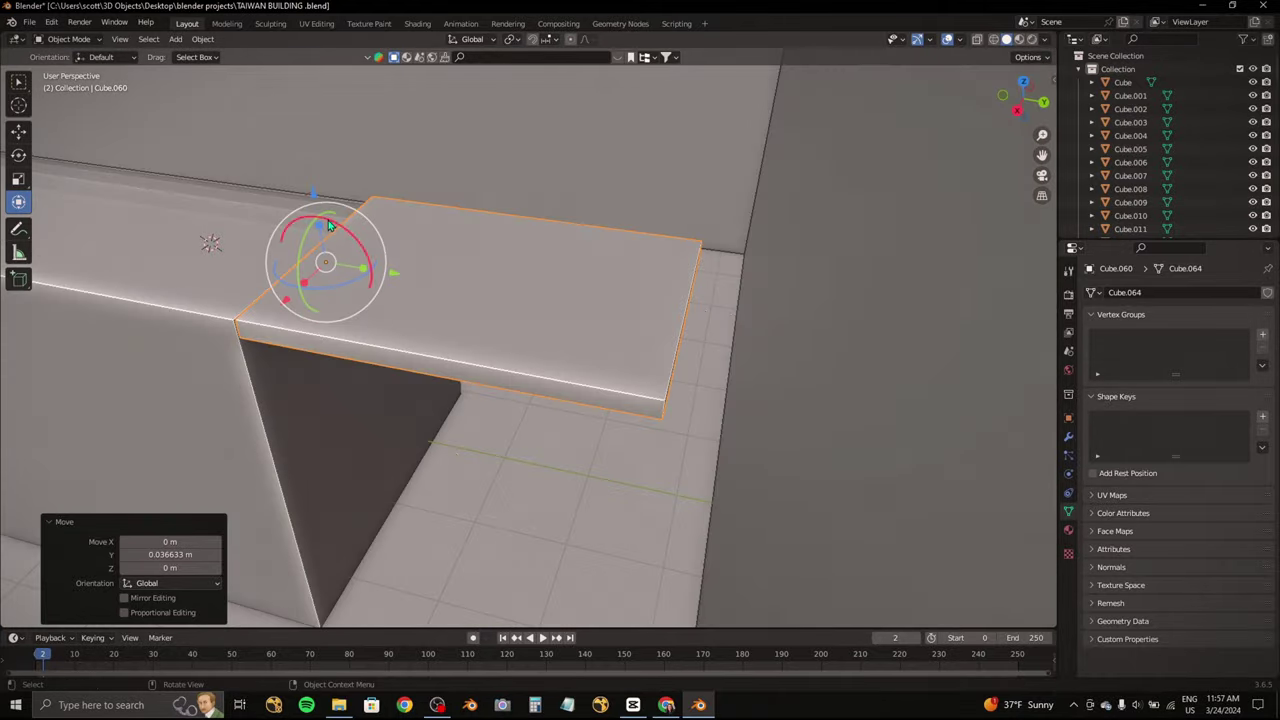
Step: Lengthen the slab along Y and rotate it -92.2° on X to stand upright
key(s)
key(y)
click(365, 268)
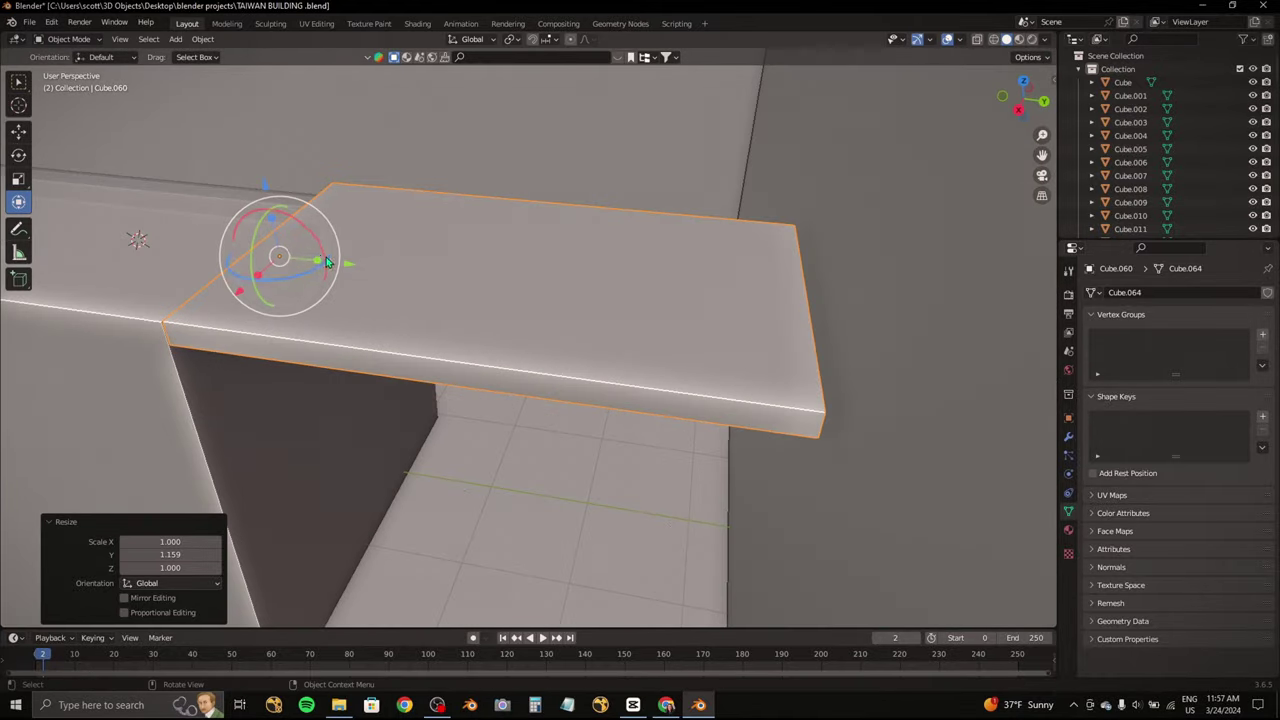
key(r)
key(x)
click(340, 360)
mouse_move(494, 263)
middle_down()
mouse_move(518, 187)
mouse_move(615, 199)
mouse_move(536, 151)
mouse_move(509, 197)
middle_up()
scroll(536, 151, down, 8)
Step: Enter Edit Mode on the curved counter
click(509, 391)
scroll(509, 391, up, 3)
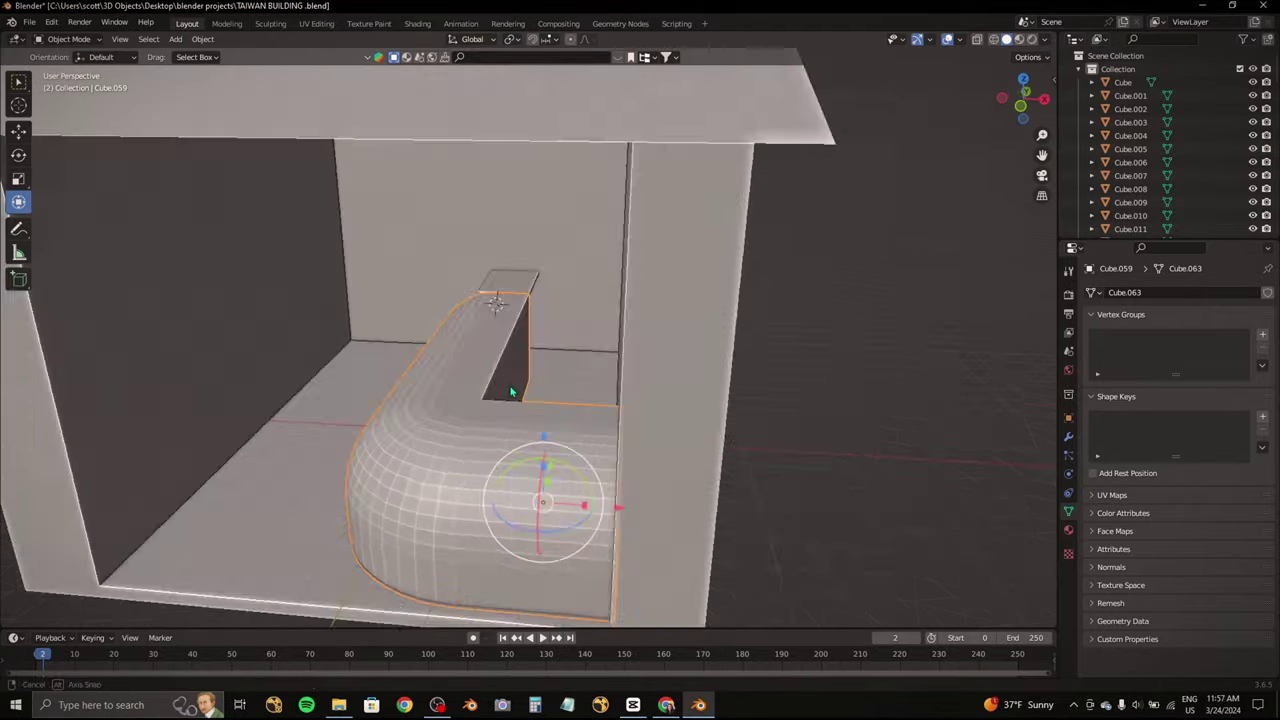
middle_drag(509, 391, 122, 66)
click(68, 39)
click(68, 71)
scroll(637, 327, up, 5)
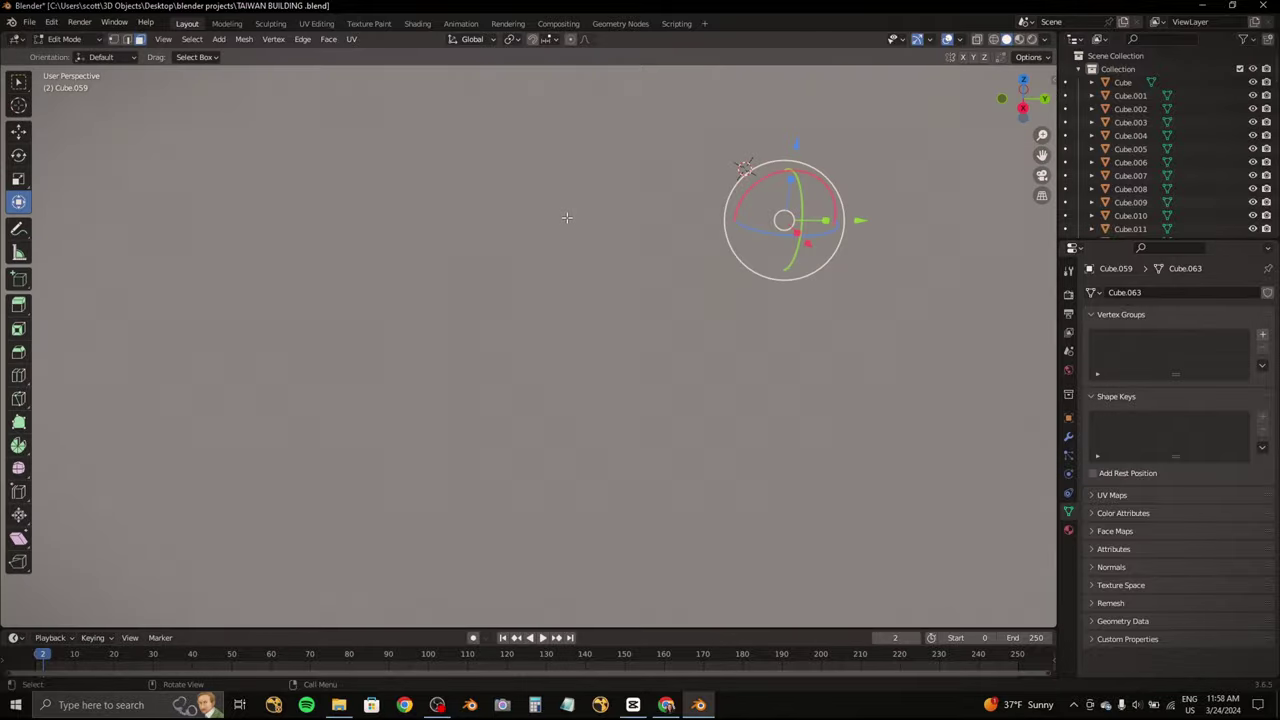
middle_drag(637, 327, 940, 294)
scroll(637, 327, down, 5)
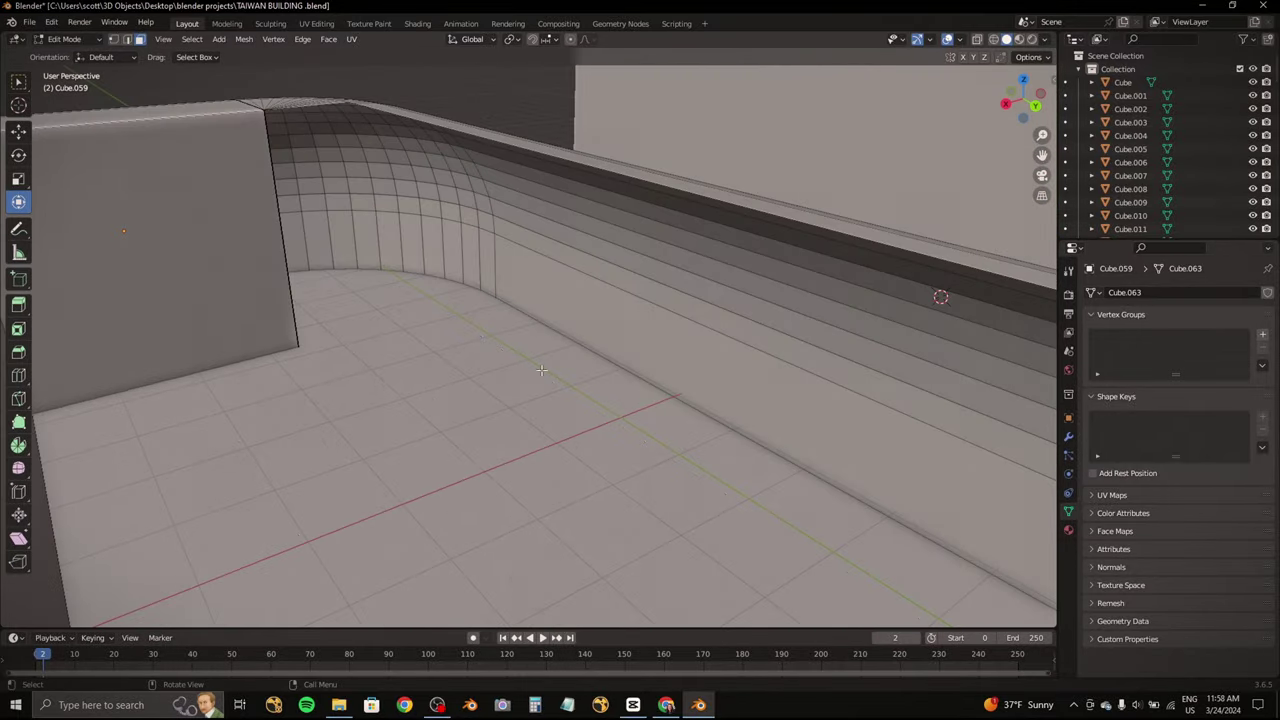
Step: Delete the counter's large slanted face and the left wall face
click(171, 249)
click(502, 325)
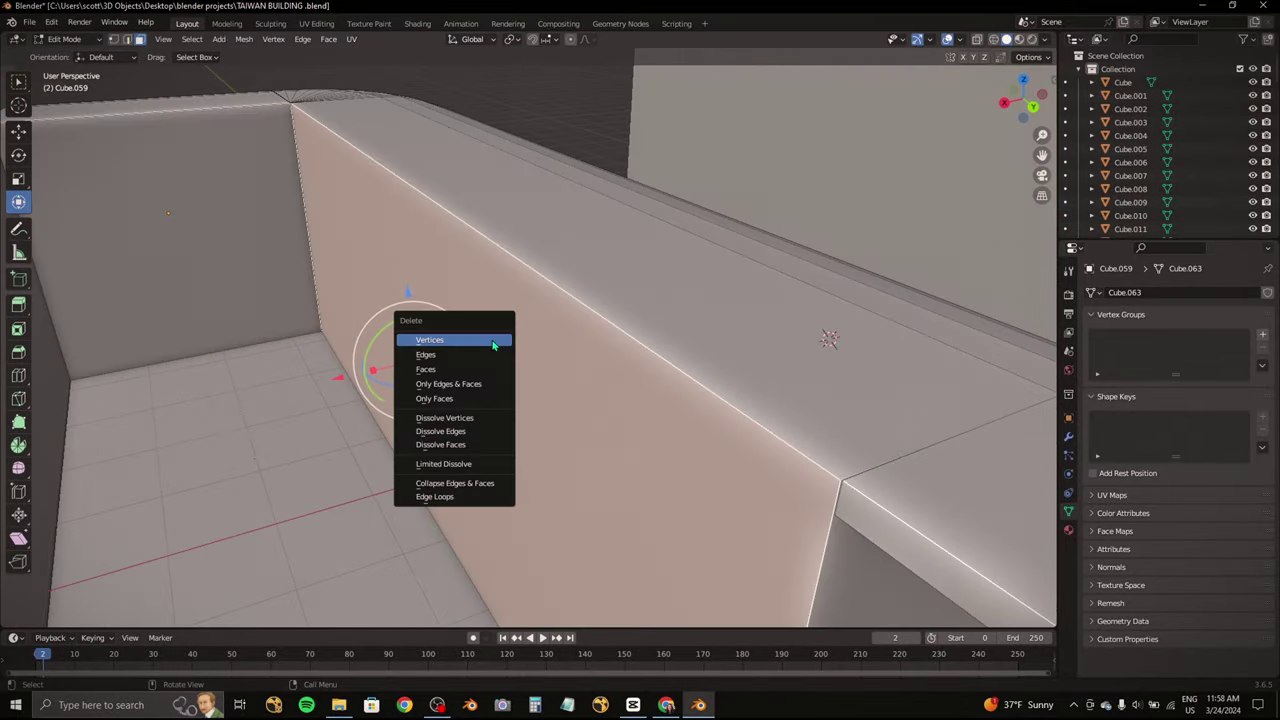
click(493, 344)
click(172, 238)
key(x)
click(182, 283)
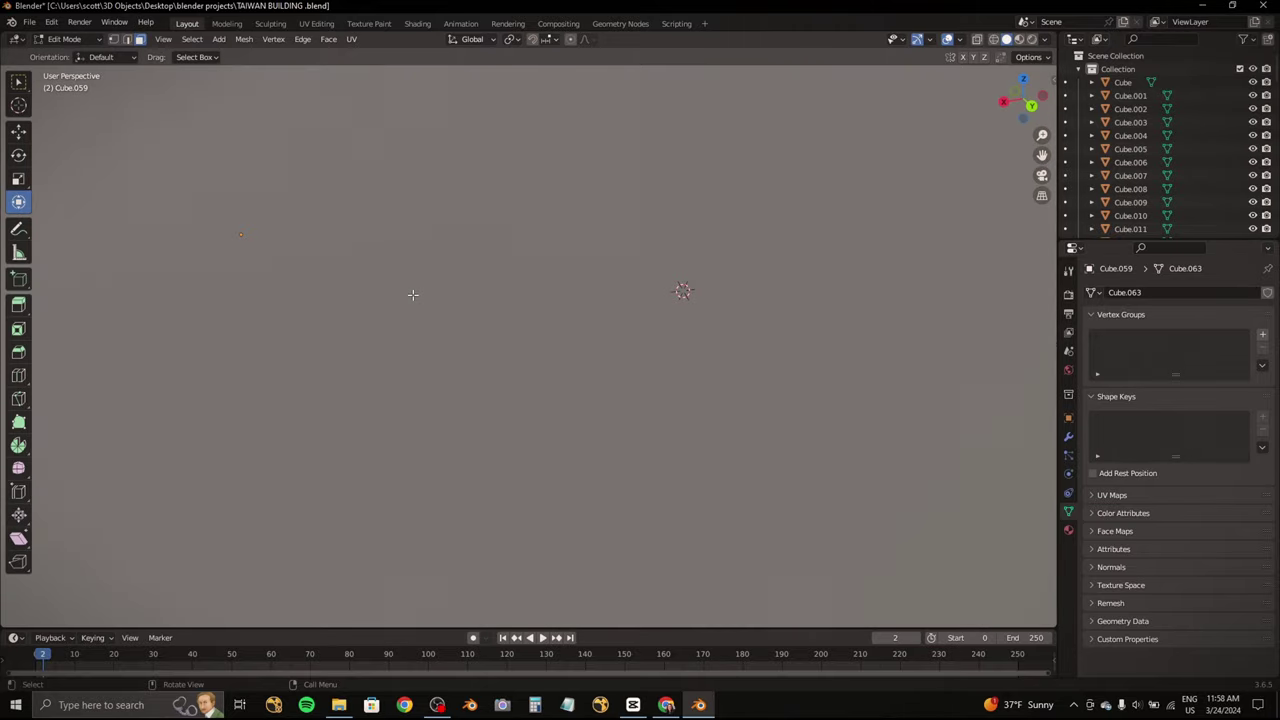
Step: Delete a stray vertical edge and reposition the selected wall geometry
scroll(412, 294, up, 3)
middle_drag(412, 294, 425, 236)
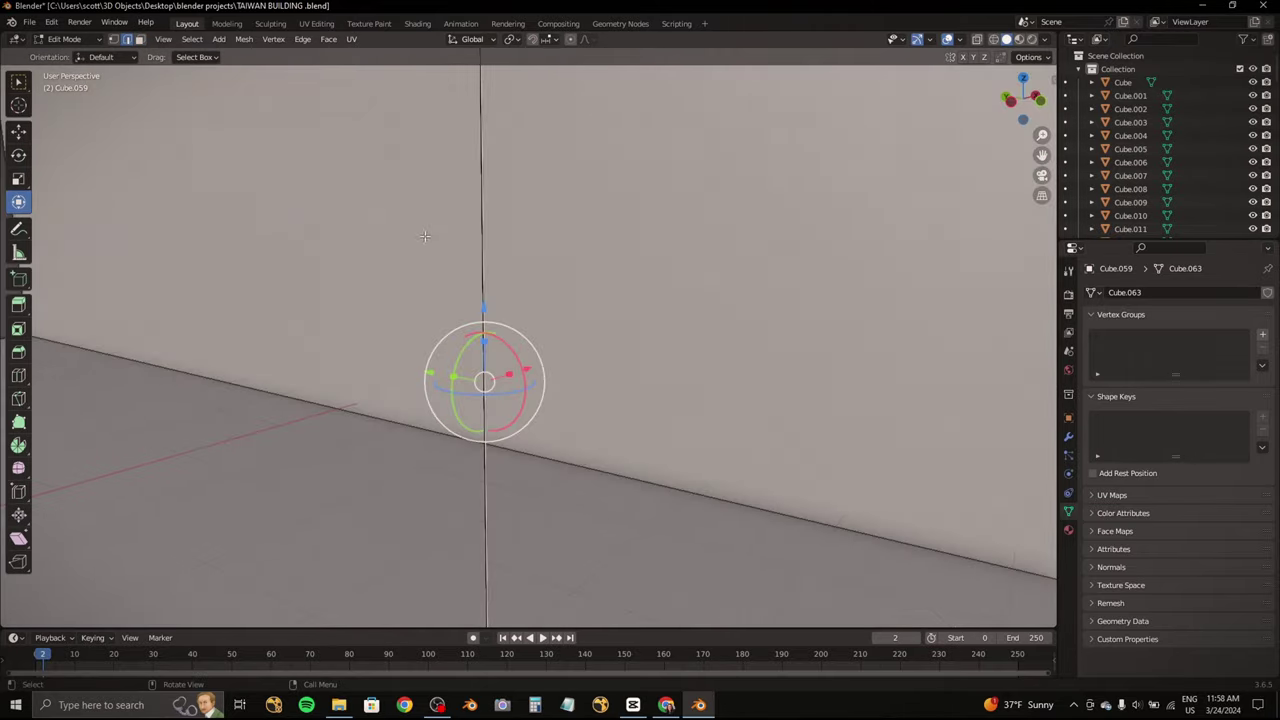
mouse_move(495, 260)
middle_down()
mouse_move(526, 254)
mouse_move(469, 230)
middle_up()
click(507, 244)
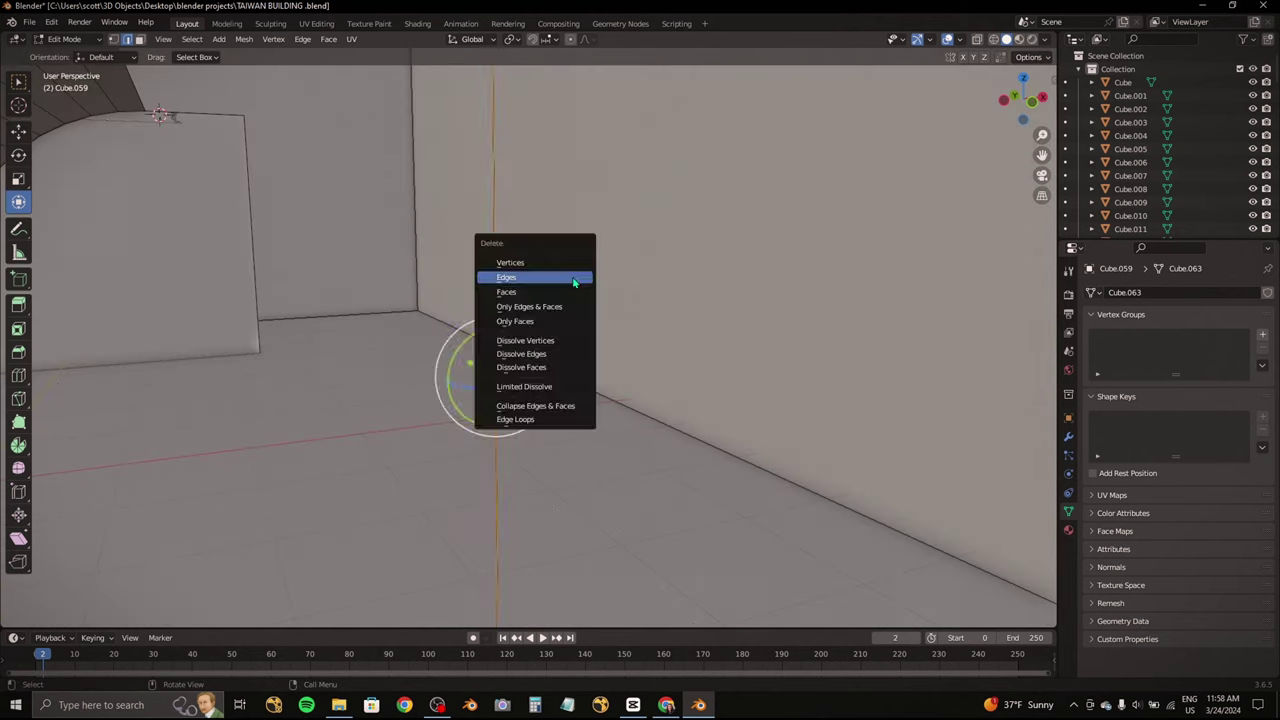
click(574, 283)
mouse_move(574, 283)
middle_down()
mouse_move(530, 330)
mouse_move(541, 287)
mouse_move(446, 266)
mouse_move(530, 322)
middle_up()
key(g)
click(541, 287)
scroll(541, 287, up, 5)
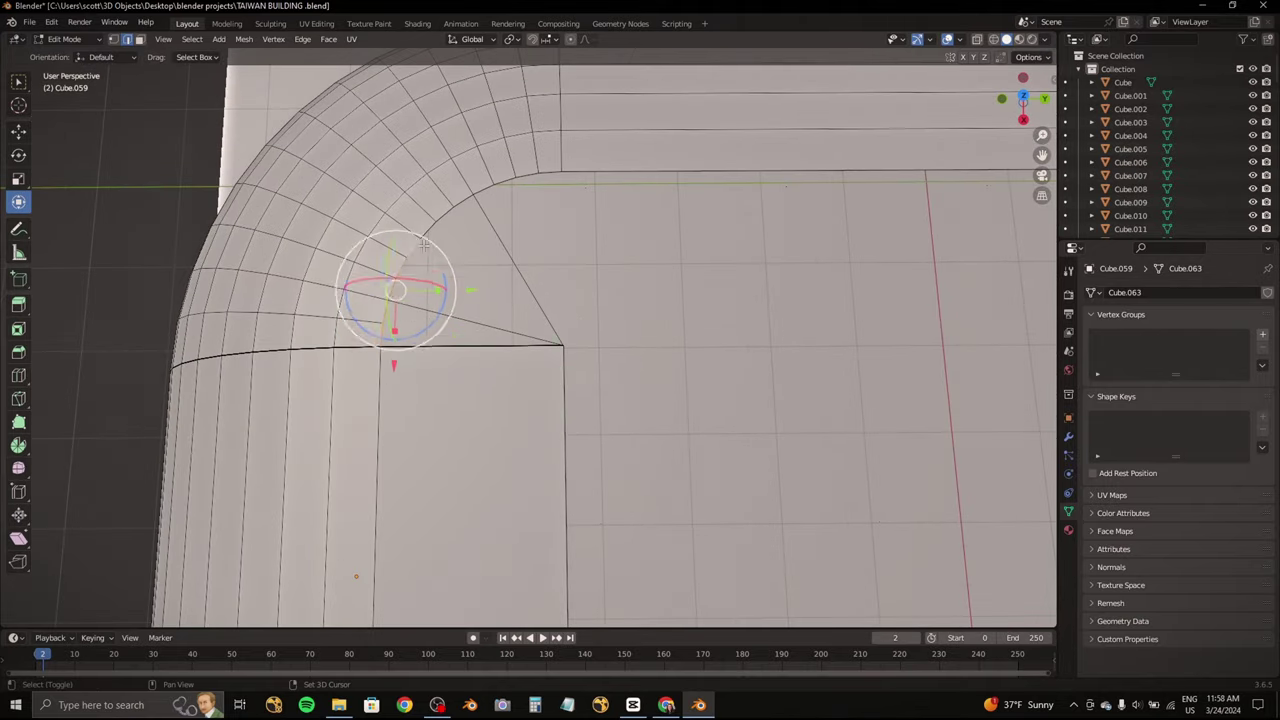
Step: Extrude the corner and collapse its fan of vertices into one point, then move it
shift+middle_drag(459, 203, 607, 242)
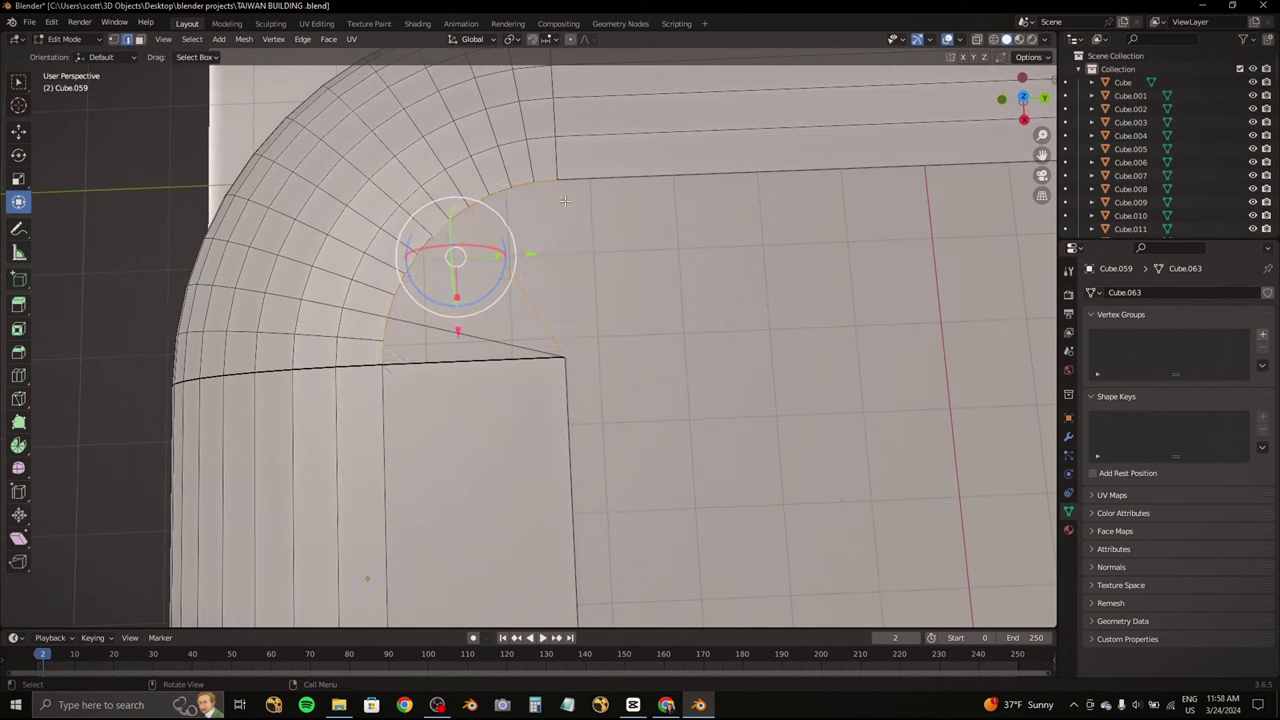
key(e)
right_click(607, 242)
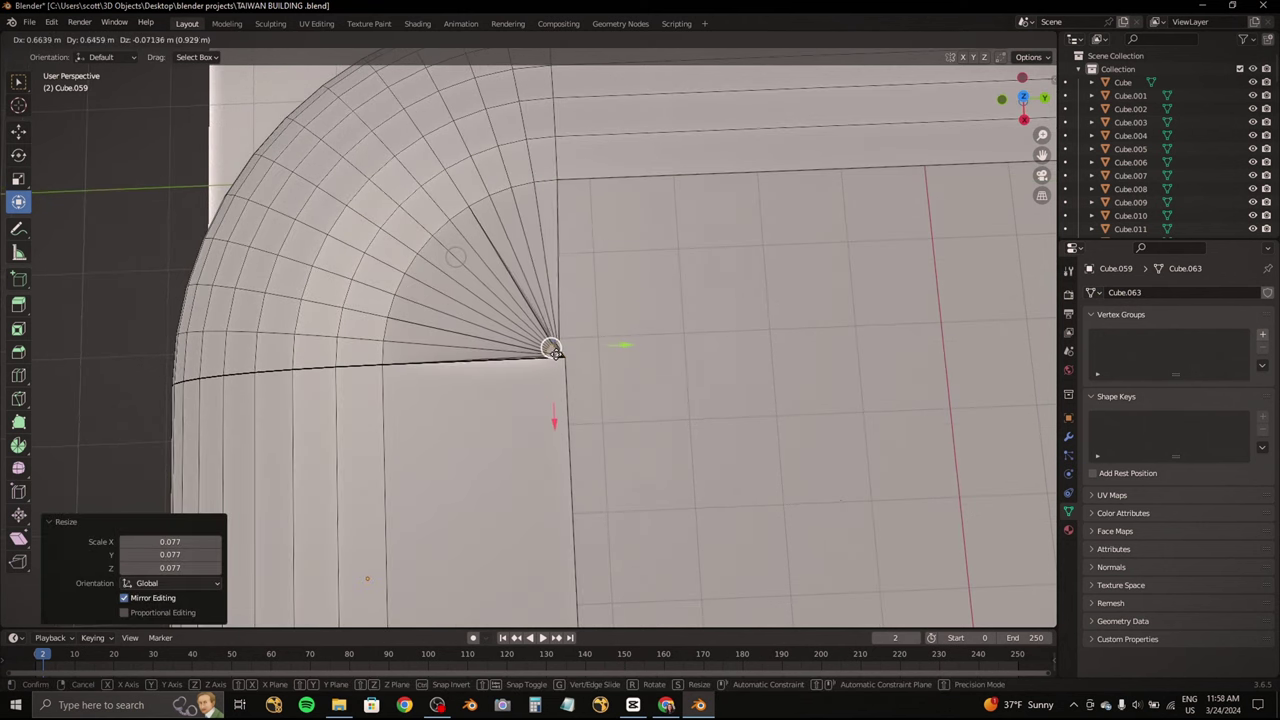
scroll(560, 355, up, 3)
key(s)
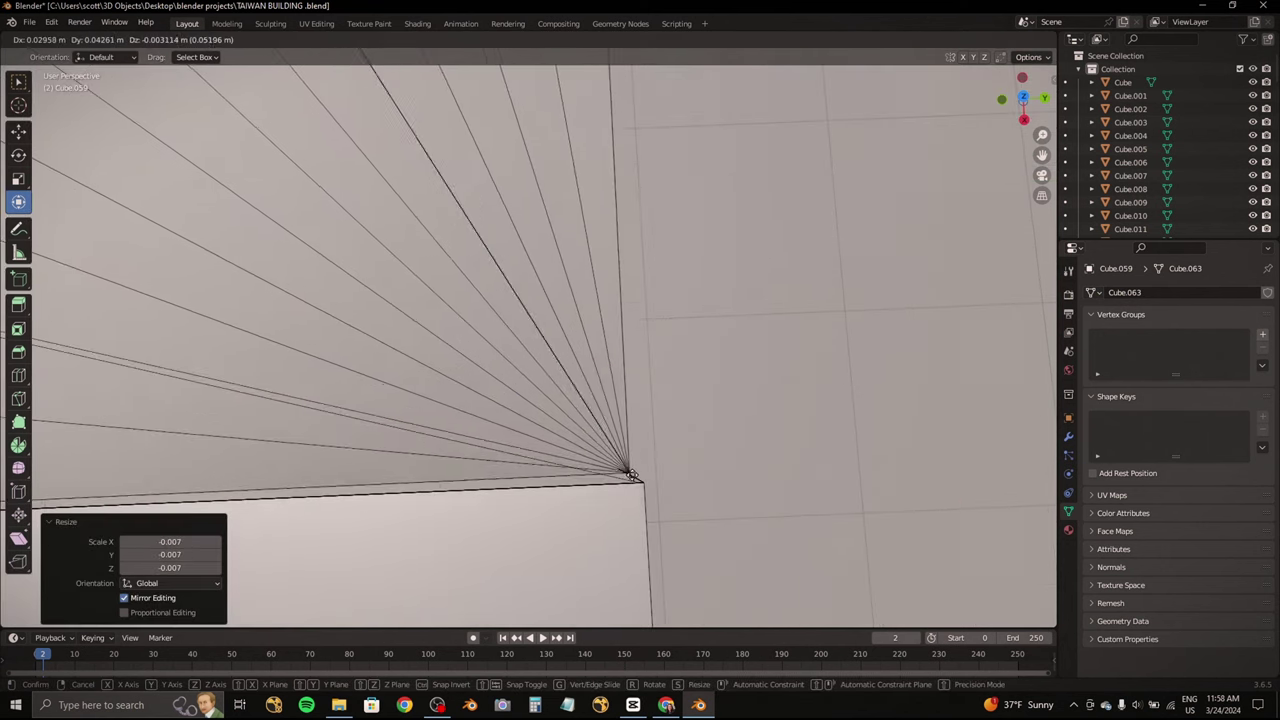
click(614, 457)
key(g)
click(735, 385)
scroll(735, 385, down, 3)
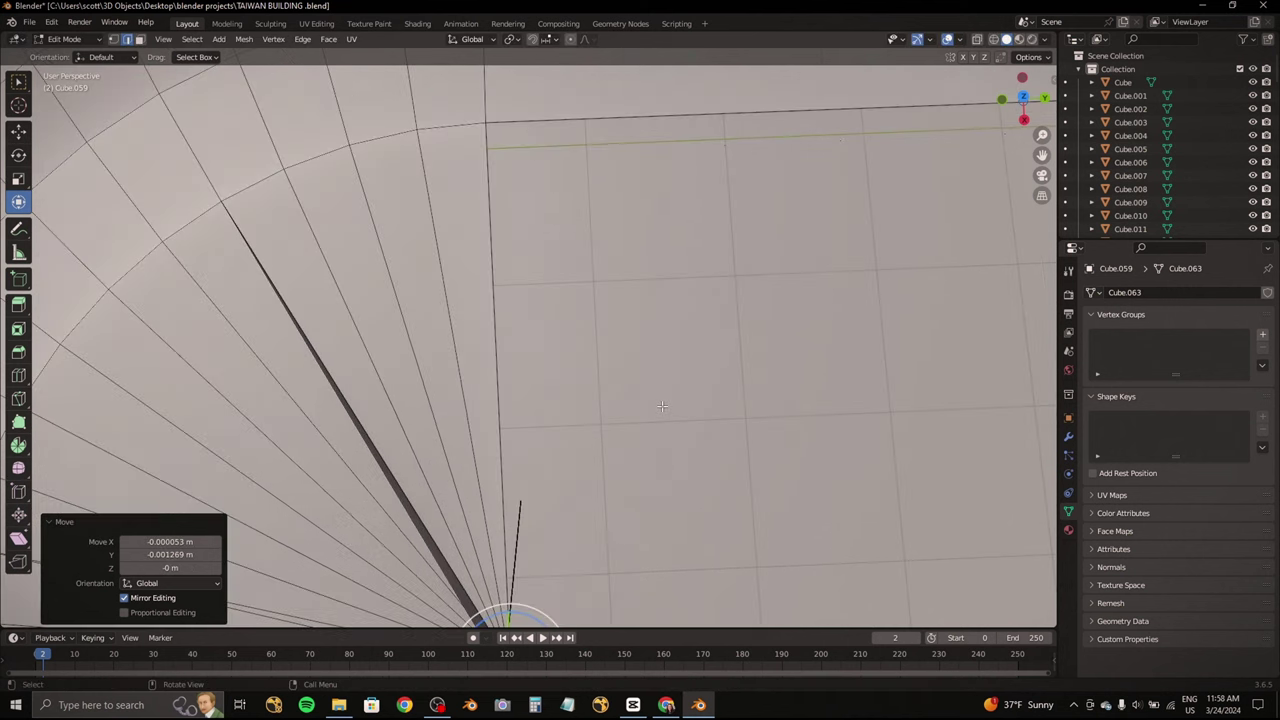
Step: Rotate the corner selection and extrude the edge along the wall
key(r)
click(667, 309)
scroll(667, 309, down, 5)
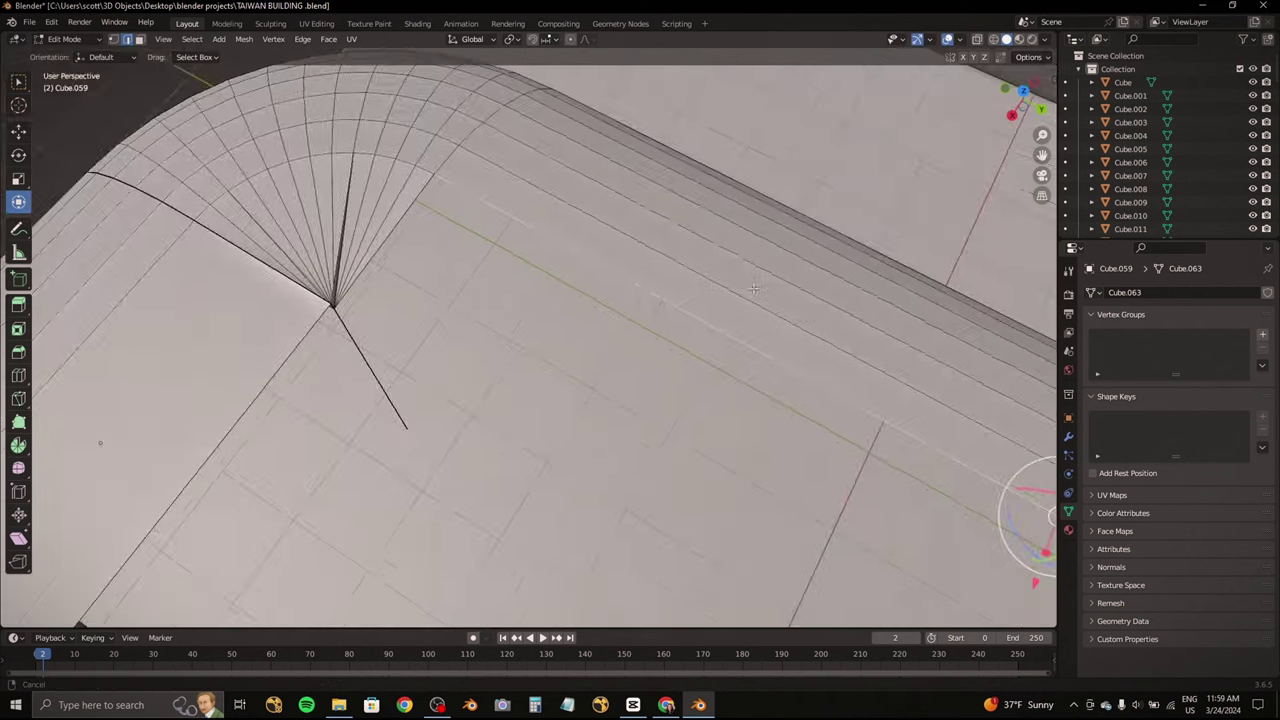
middle_drag(667, 309, 662, 217)
key(e)
right_click(493, 210)
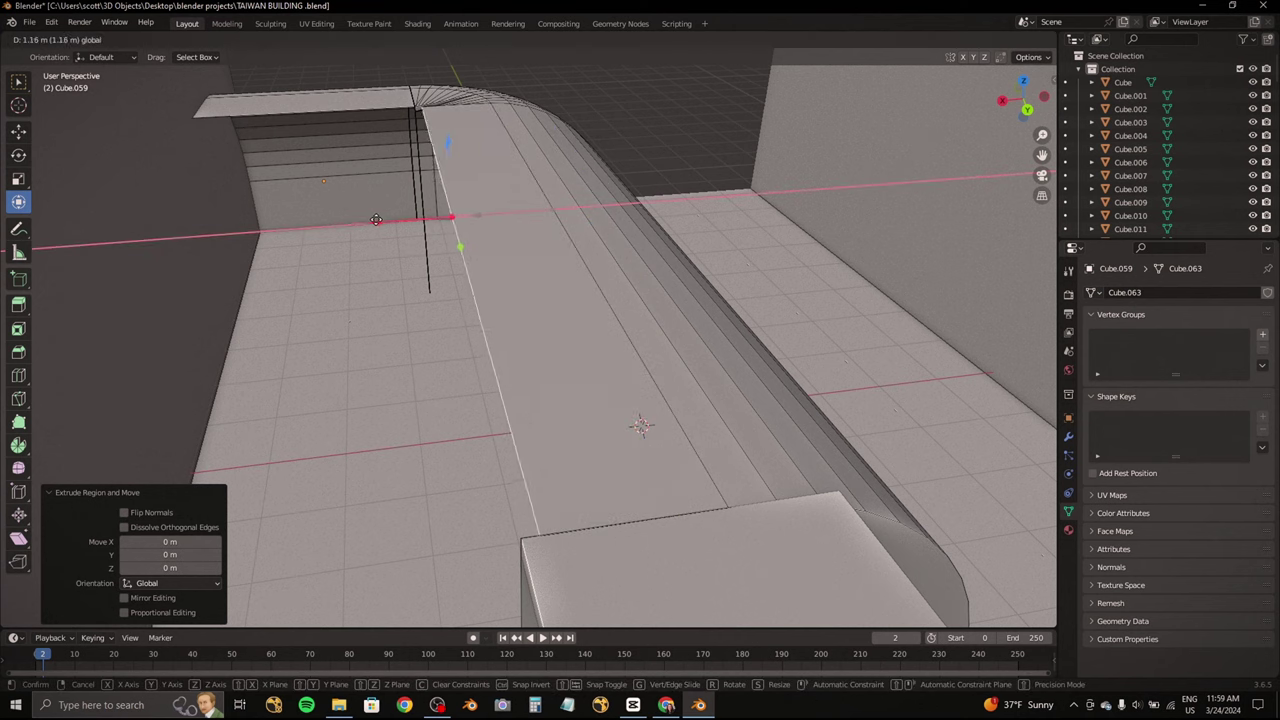
Step: Finish the extrusion and box-select the faces around the counter's corner
click(366, 219)
middle_drag(366, 219, 429, 251)
scroll(429, 251, up, 5)
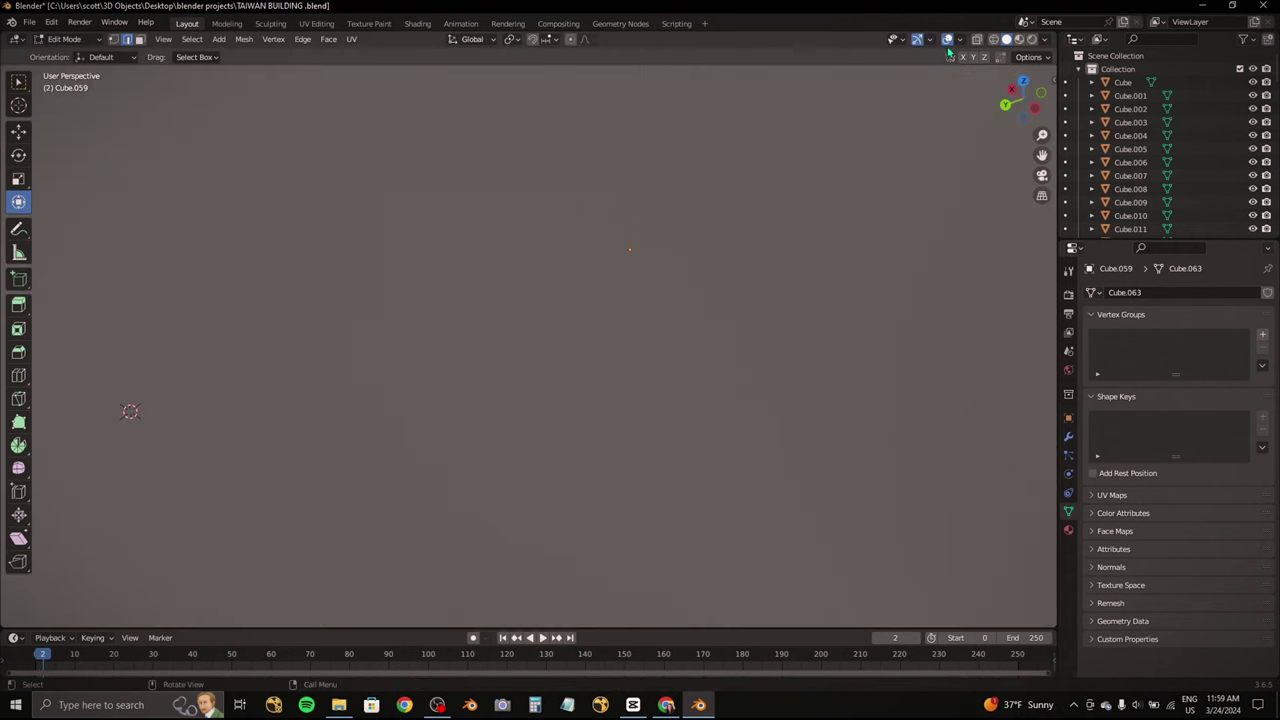
mouse_move(126, 409)
middle_down()
mouse_move(647, 143)
mouse_move(920, 102)
middle_up()
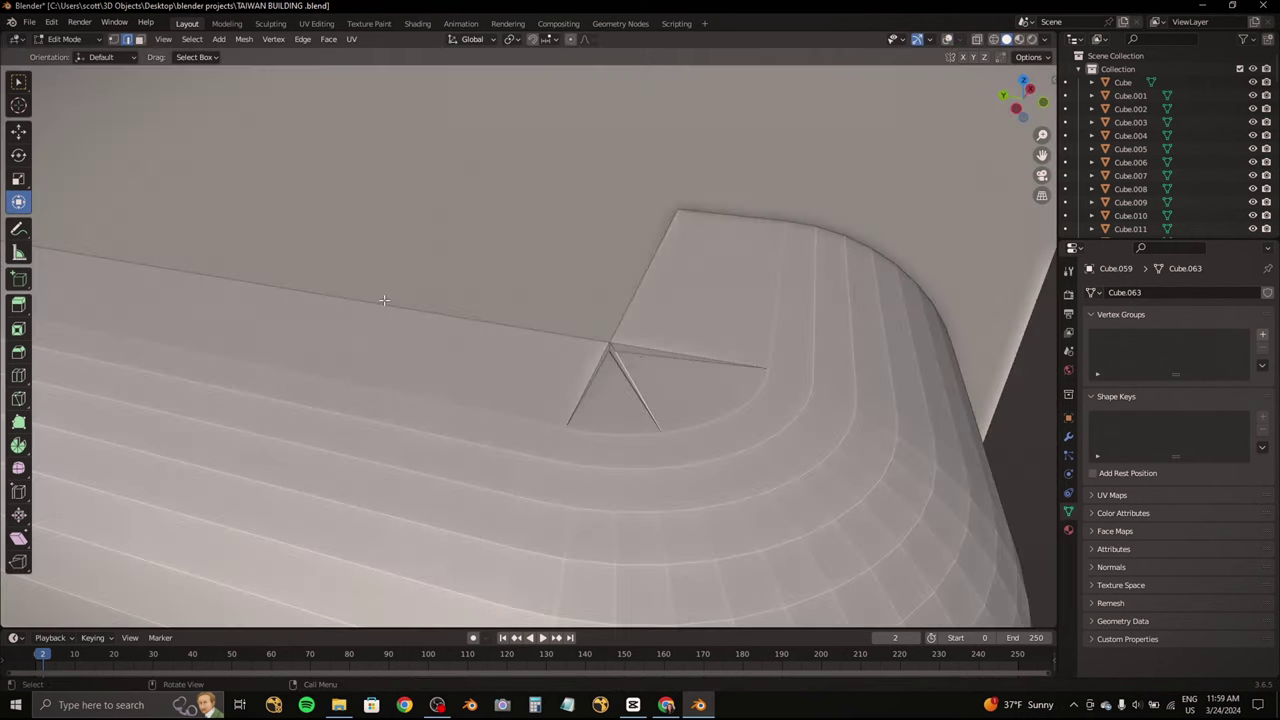
middle_drag(673, 354, 108, 47)
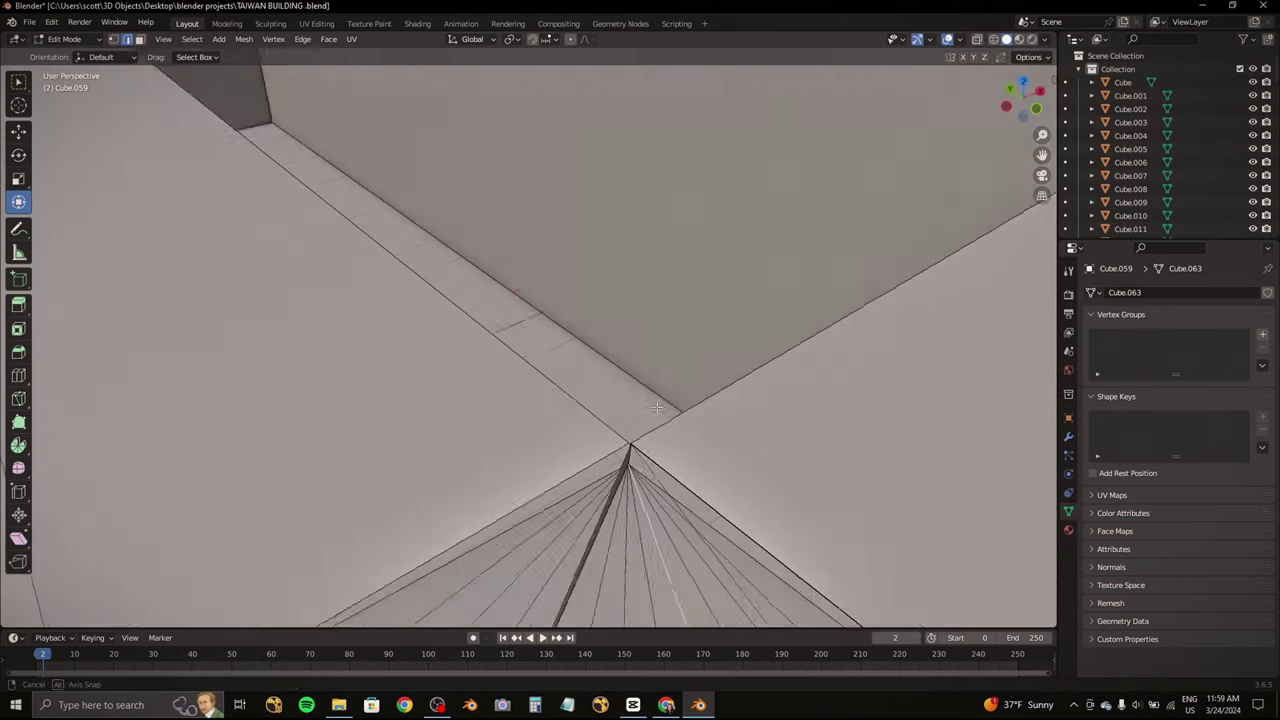
mouse_move(445, 404)
middle_down()
mouse_move(580, 388)
mouse_move(594, 455)
middle_up()
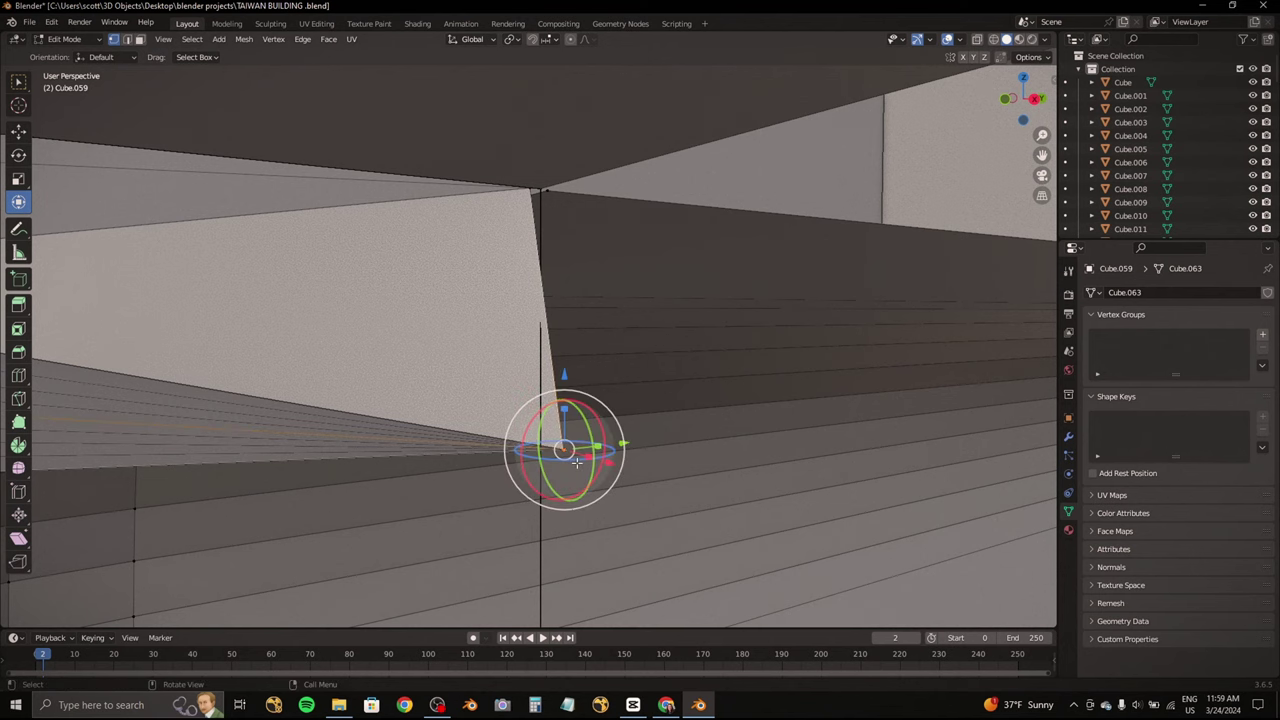
scroll(577, 462, up, 1)
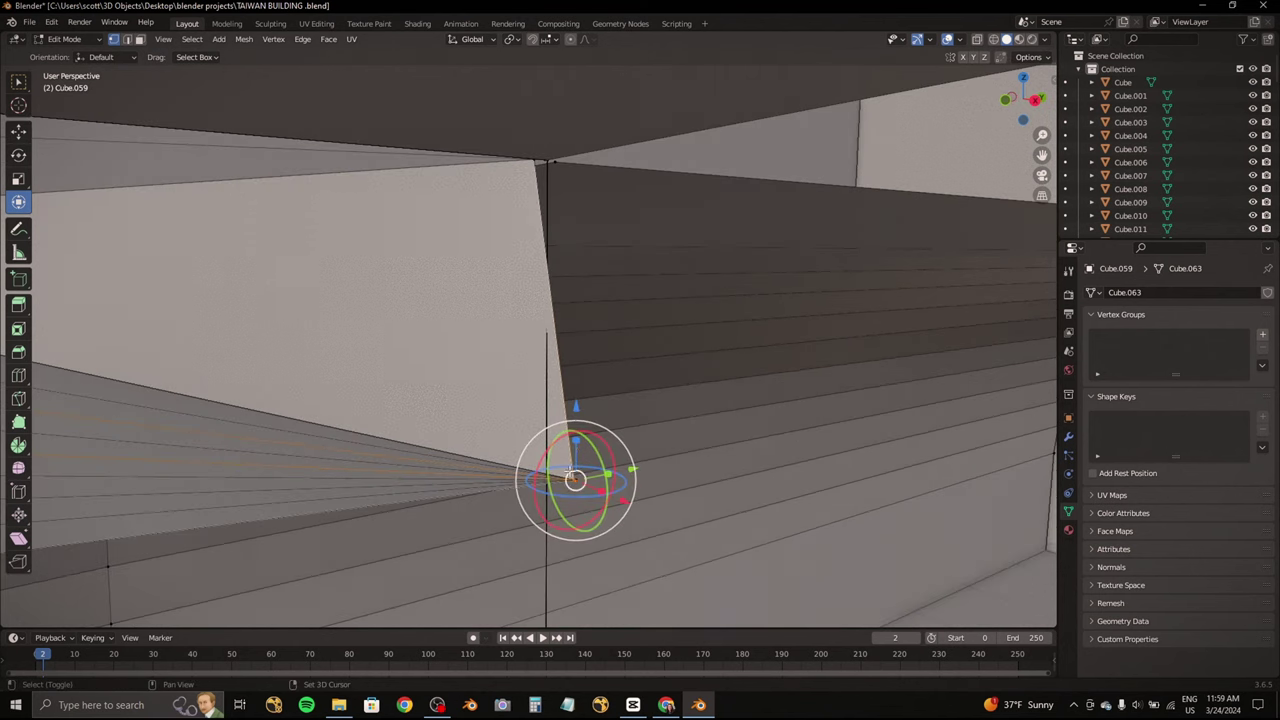
drag(224, 510, 224, 512)
middle_drag(224, 512, 484, 401)
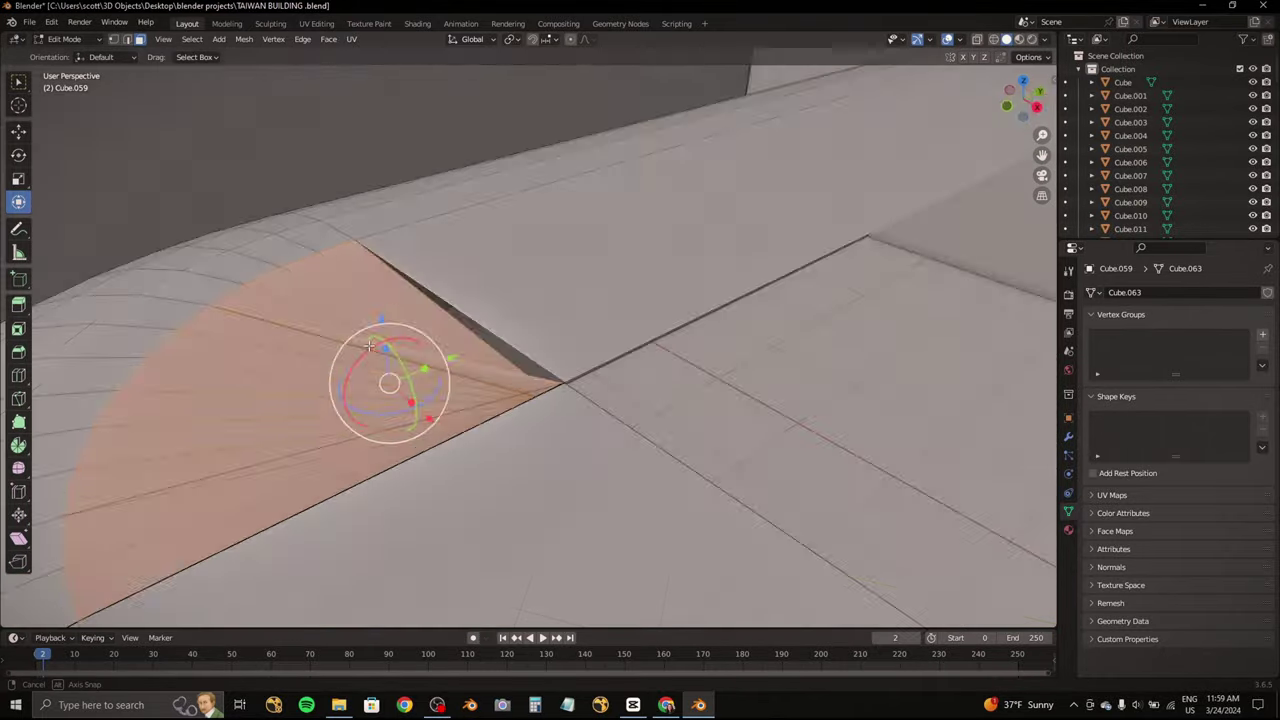
mouse_move(484, 401)
middle_down()
mouse_move(474, 290)
mouse_move(630, 273)
mouse_move(890, 148)
mouse_move(700, 220)
mouse_move(540, 240)
mouse_move(580, 366)
mouse_move(601, 364)
mouse_move(641, 308)
mouse_move(500, 329)
mouse_move(910, 72)
middle_up()
Step: Rotate and shift the corner faces vertically so they sit flush at the seam
key(r)
key(r)
click(474, 286)
key(g)
key(z)
click(640, 262)
key(r)
key(r)
click(601, 364)
key(g)
key(z)
click(648, 314)
Step: Delete the two leftover strip faces and return to Object Mode
click(664, 336)
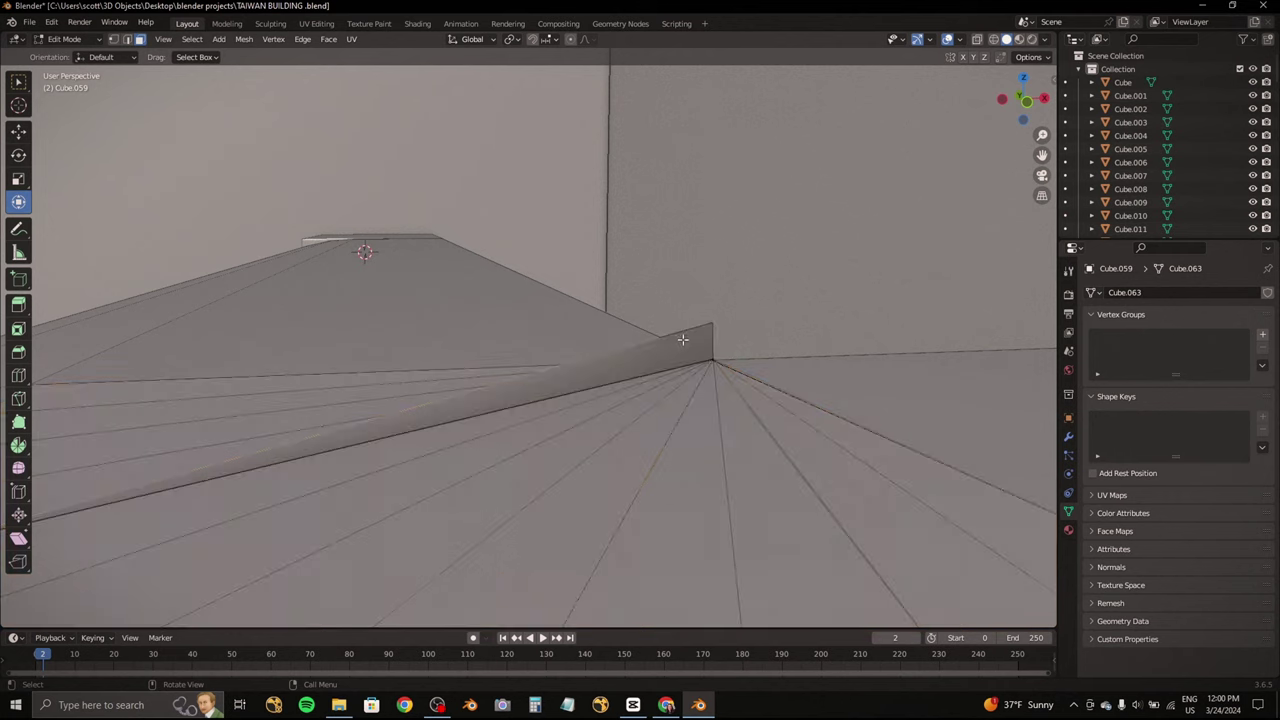
click(697, 342)
key(x)
click(697, 364)
scroll(586, 320, down, 3)
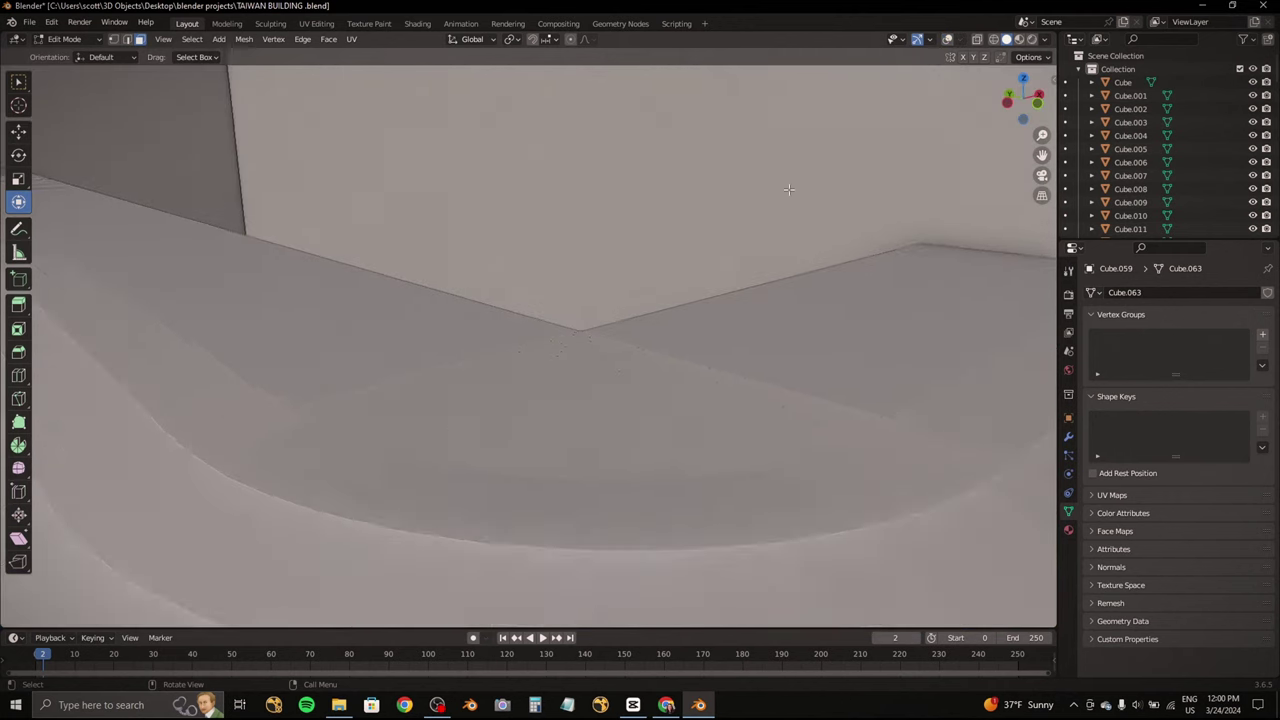
scroll(586, 310, down, 3)
scroll(585, 301, down, 3)
scroll(585, 301, up, 4)
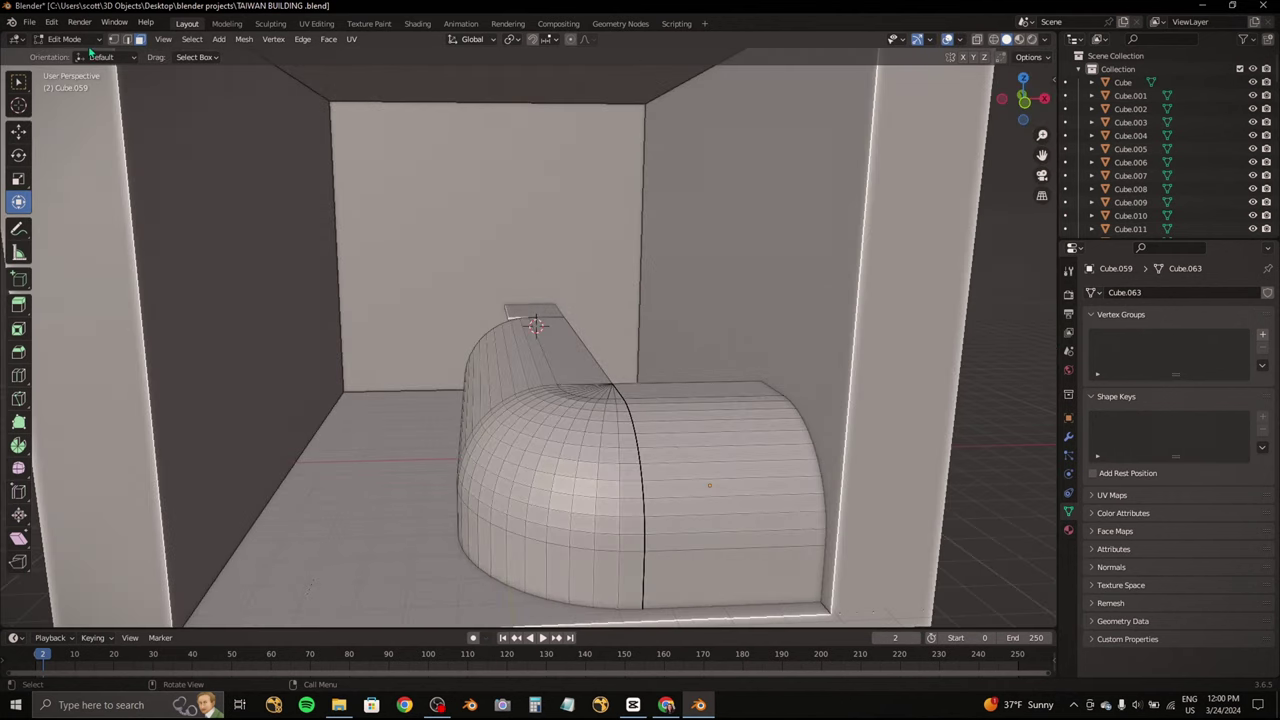
key(Tab)
Step: Add a new cube and move it to the right side of the building
scroll(446, 310, down, 10)
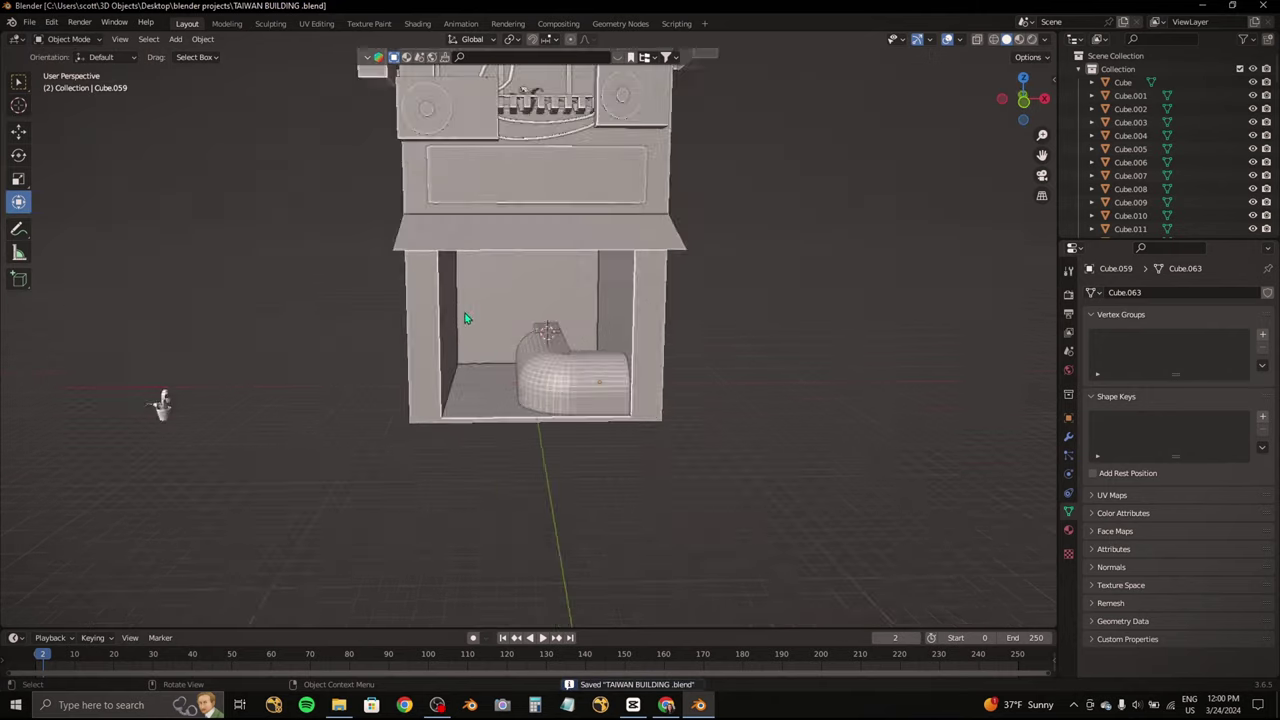
middle_drag(446, 310, 499, 337)
scroll(499, 337, up, 2)
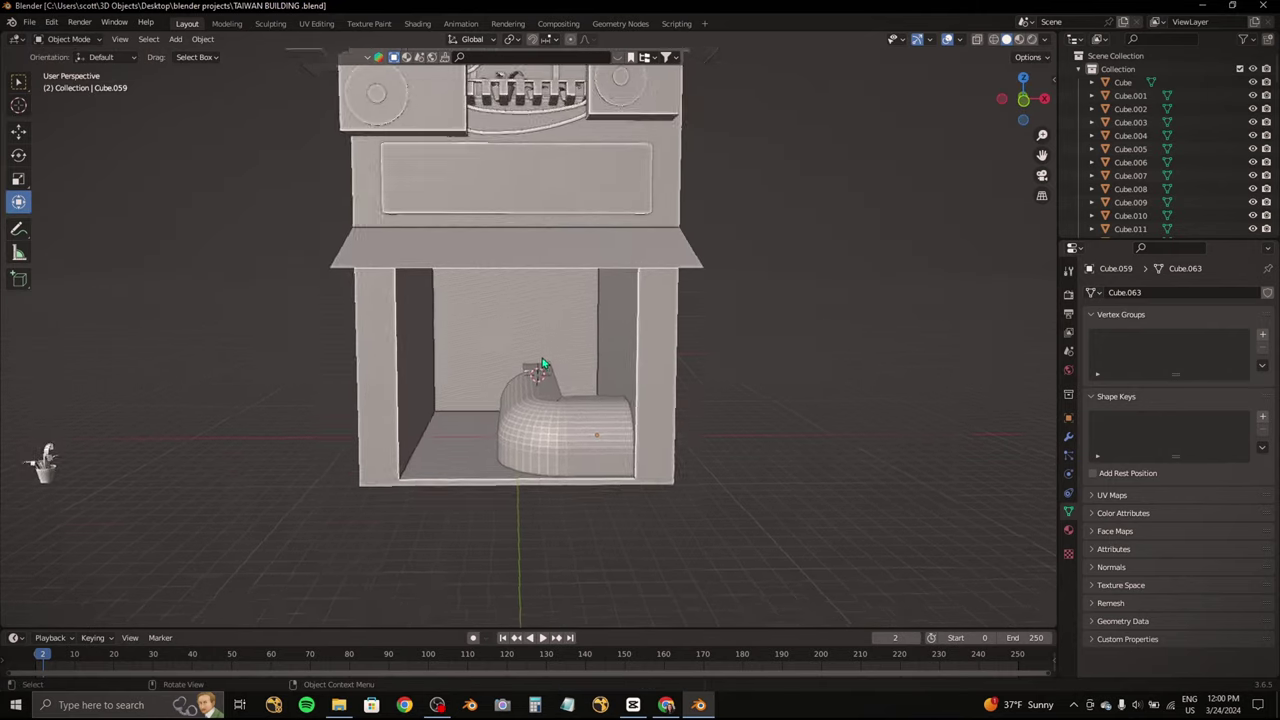
scroll(499, 337, up, 3)
key(shift+a)
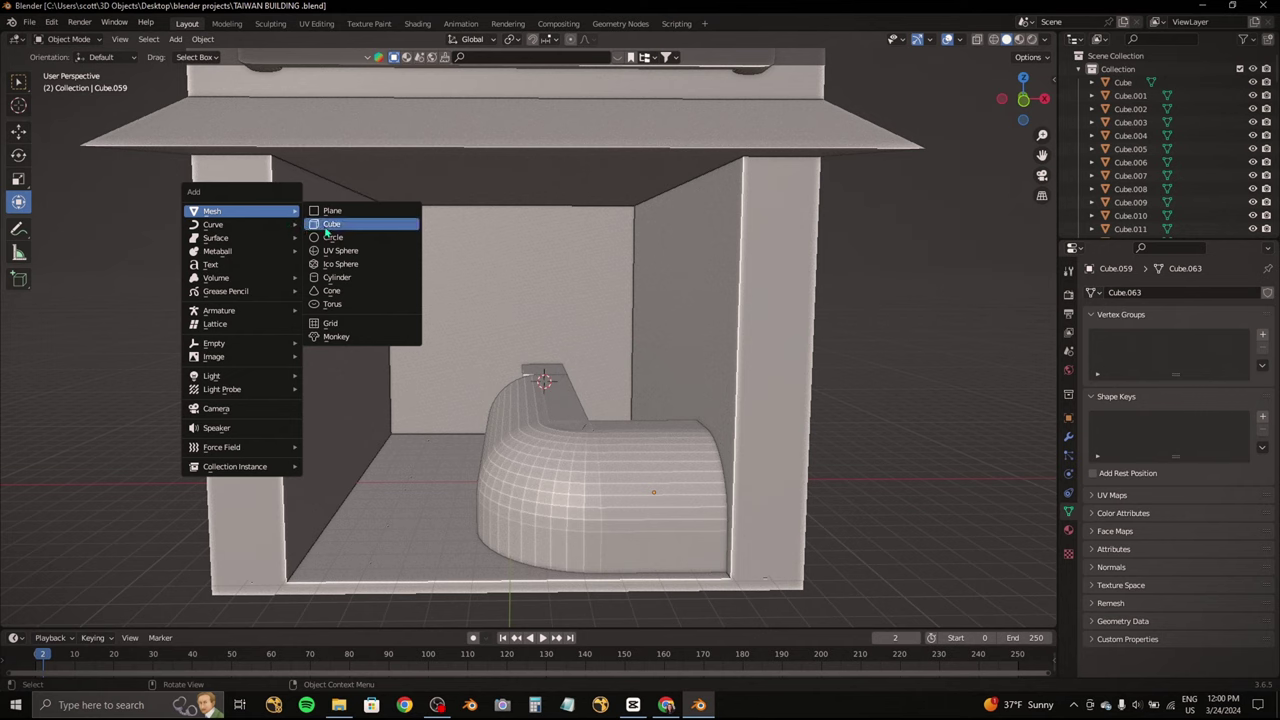
click(328, 229)
key(ctrl+KP_1)
key(g)
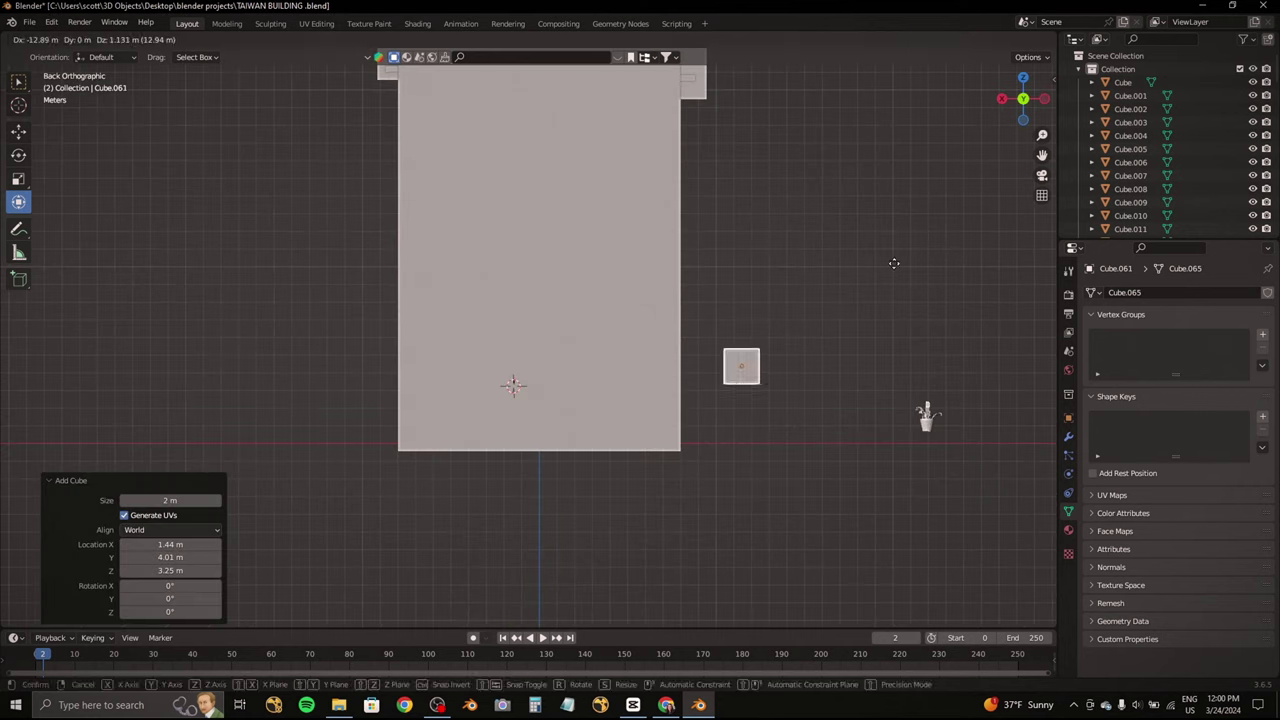
key(Return)
key(KP_Decimal)
drag(551, 323, 654, 417)
Step: Scale the cube thin along the X axis, to about 0.122
key(s)
key(x)
click(650, 419)
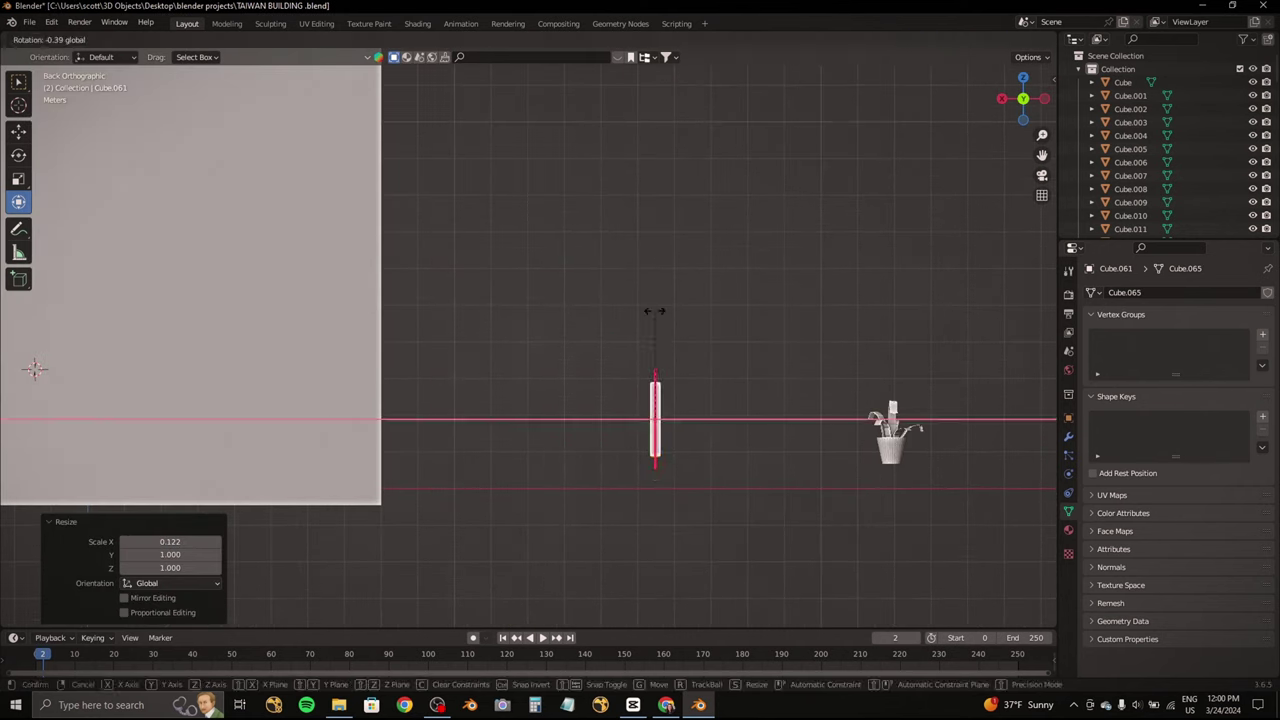
middle_drag(650, 419, 775, 168)
key(KP_1)
key(KP_Decimal)
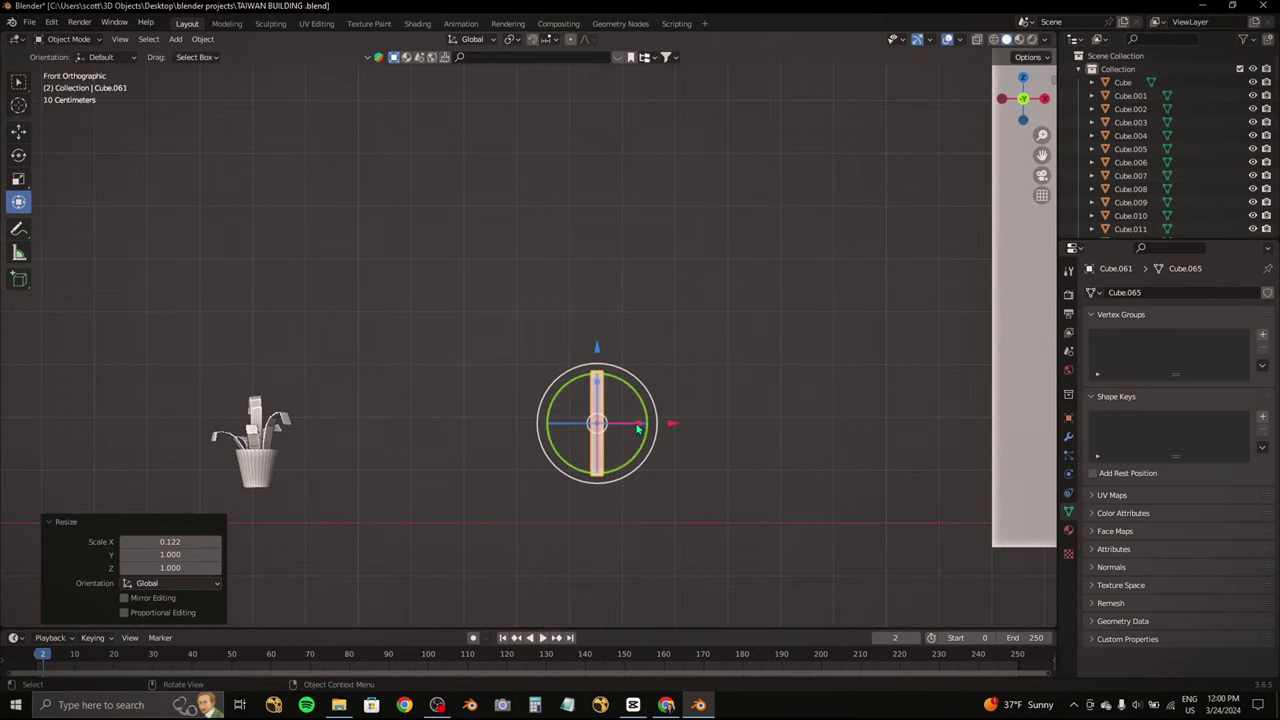
key(s)
key(x)
click(943, 400)
Step: Scale the panel along Y, then along Z by about 0.720
key(ctrl+KP_3)
scroll(278, 437, up, 5)
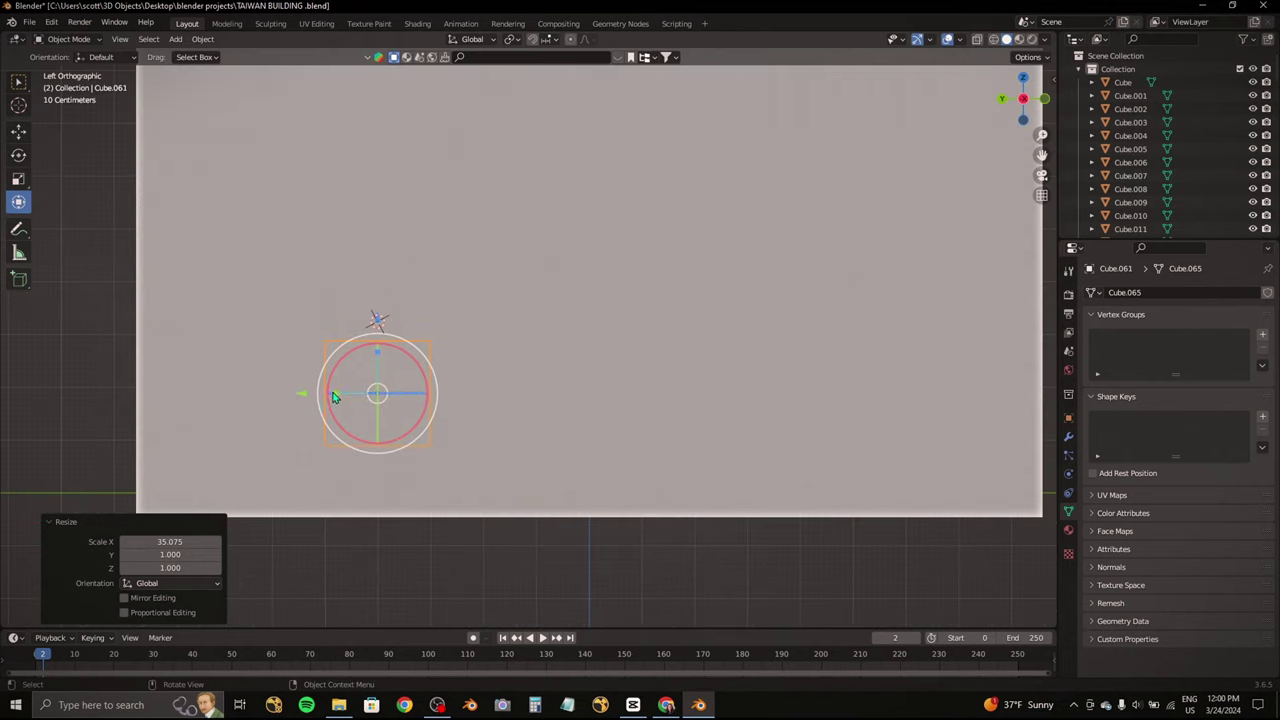
key(s)
key(y)
click(810, 183)
mouse_move(810, 183)
middle_down()
mouse_move(609, 232)
mouse_move(783, 174)
middle_up()
key(KP_1)
key(s)
key(z)
Step: Lower the panel, narrow it along X to 0.856, and drop it 0.1571 m more
key(z)
key(z)
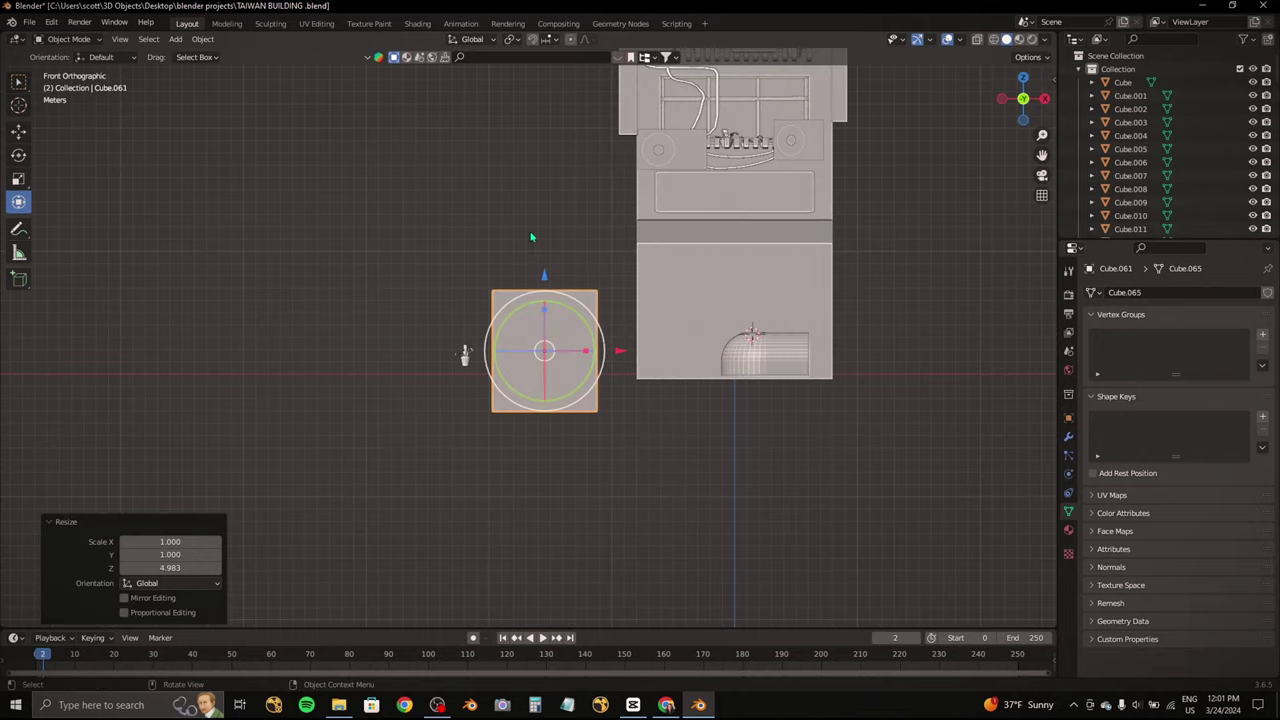
click(465, 357)
scroll(465, 357, up, 2)
key(g)
key(z)
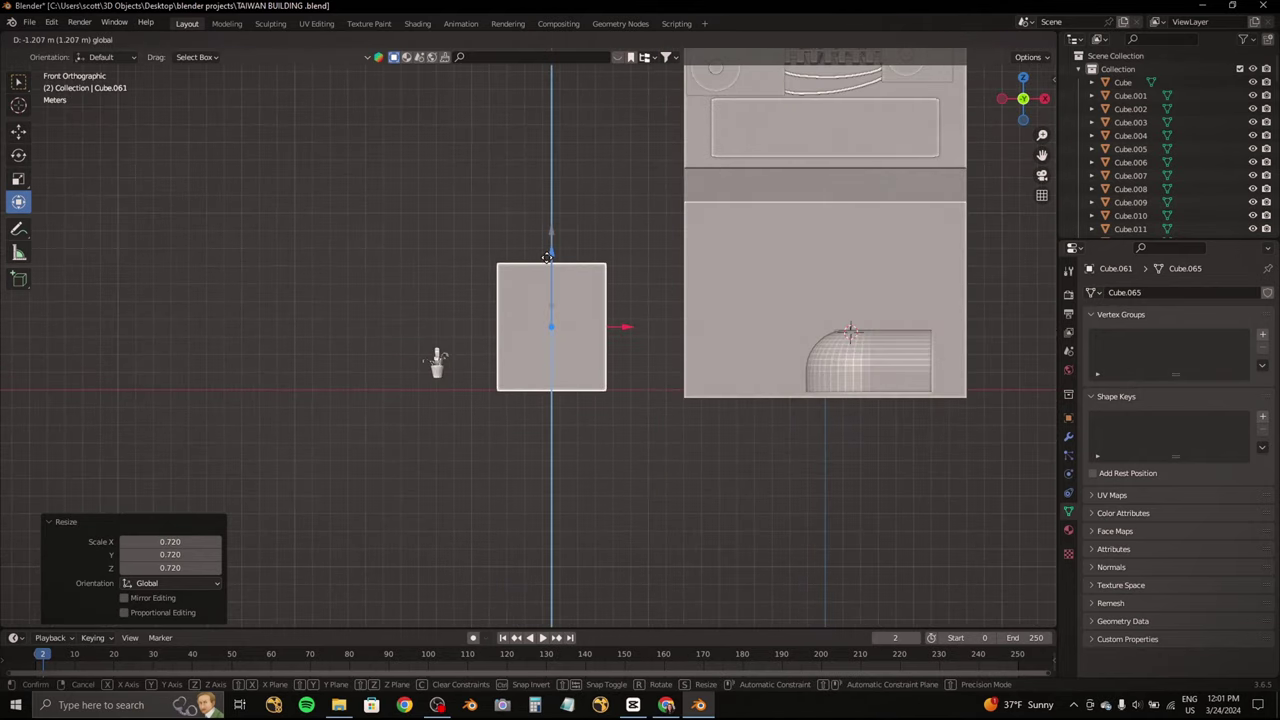
click(547, 257)
scroll(547, 257, up, 1)
key(s)
key(x)
click(586, 320)
key(s)
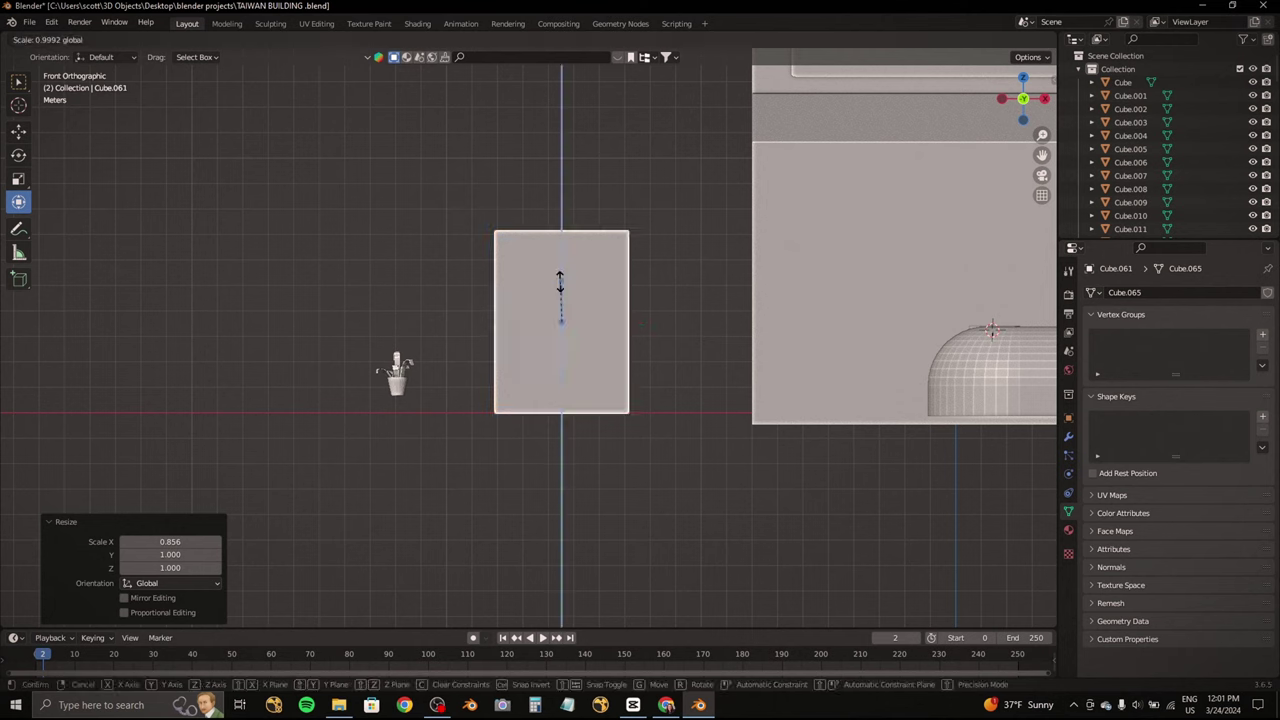
key(g)
key(z)
click(560, 290)
middle_drag(560, 290, 300, 200)
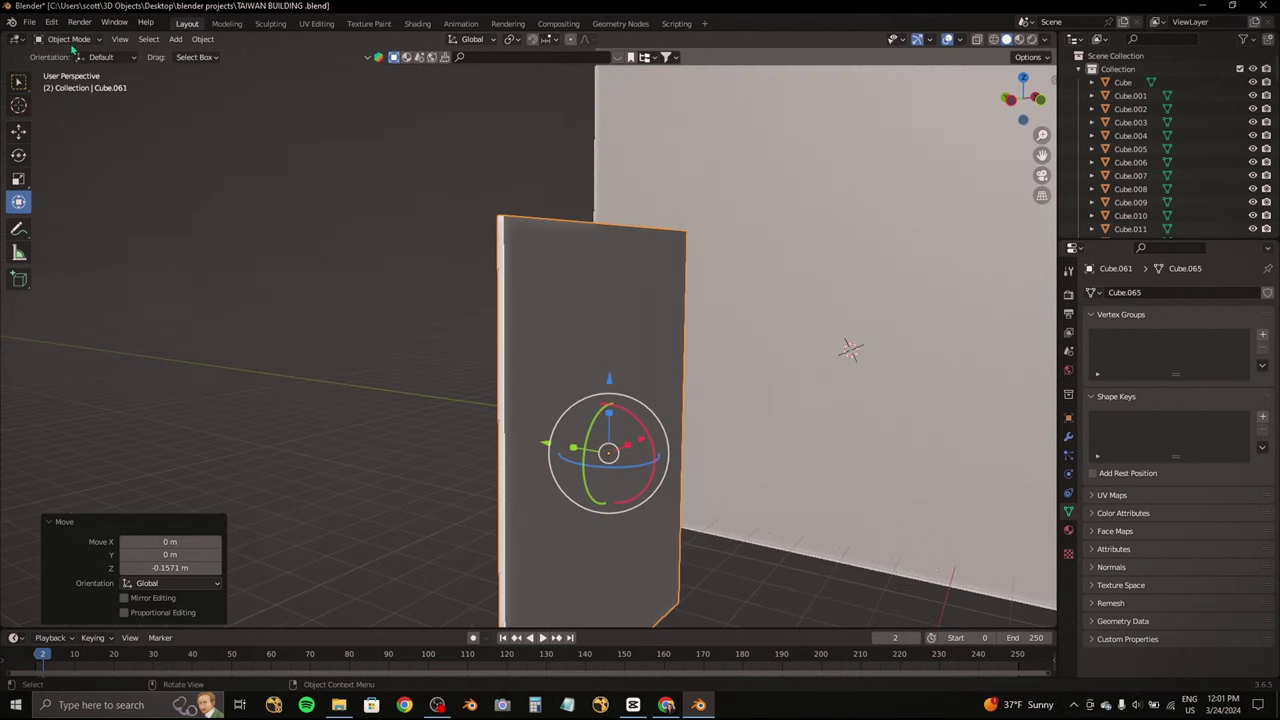
key(Tab)
Step: Add several horizontal loop cuts across the panel, including one near the top
middle_drag(110, 140, 30, 340)
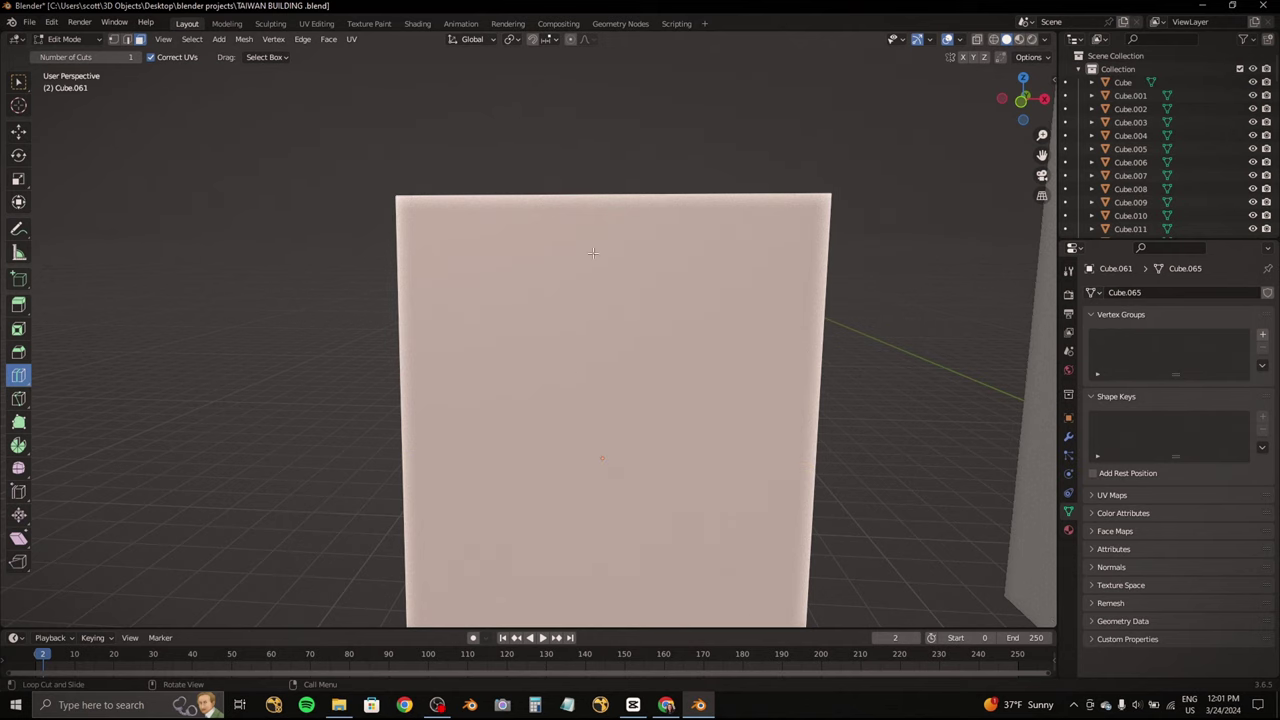
click(782, 463)
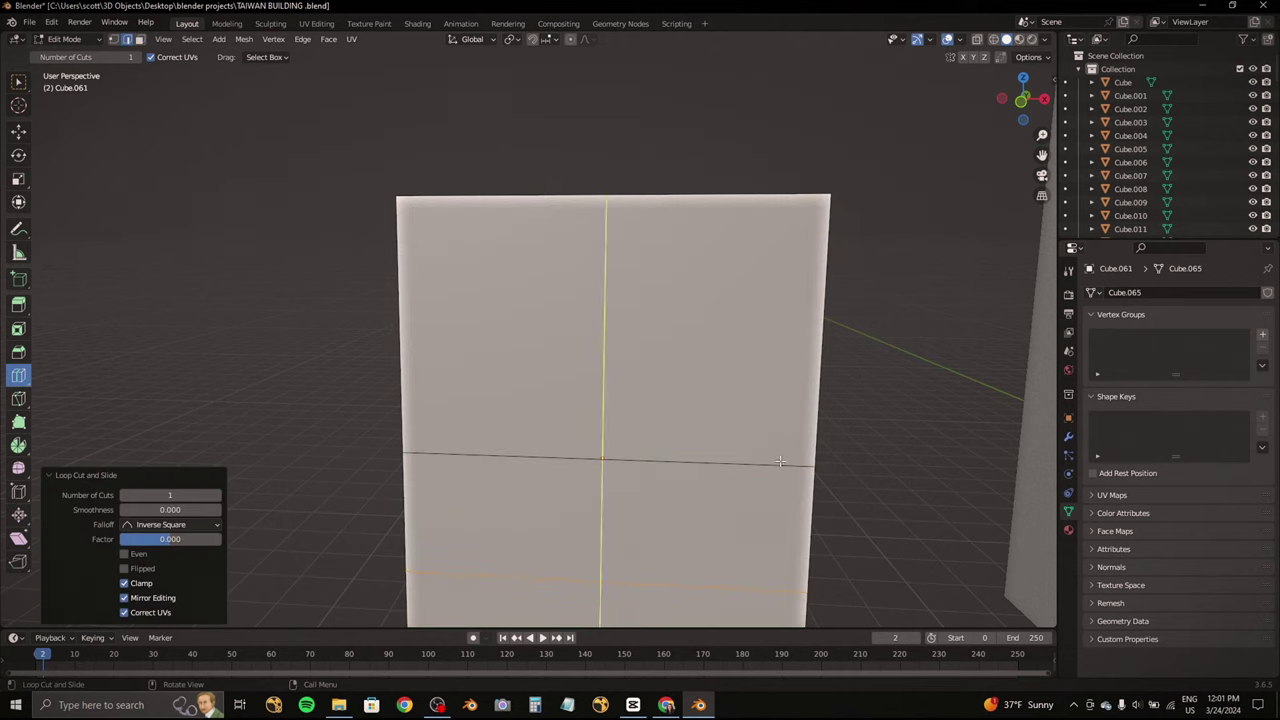
scroll(767, 398, down, 1)
click(780, 426)
scroll(720, 420, down, 2)
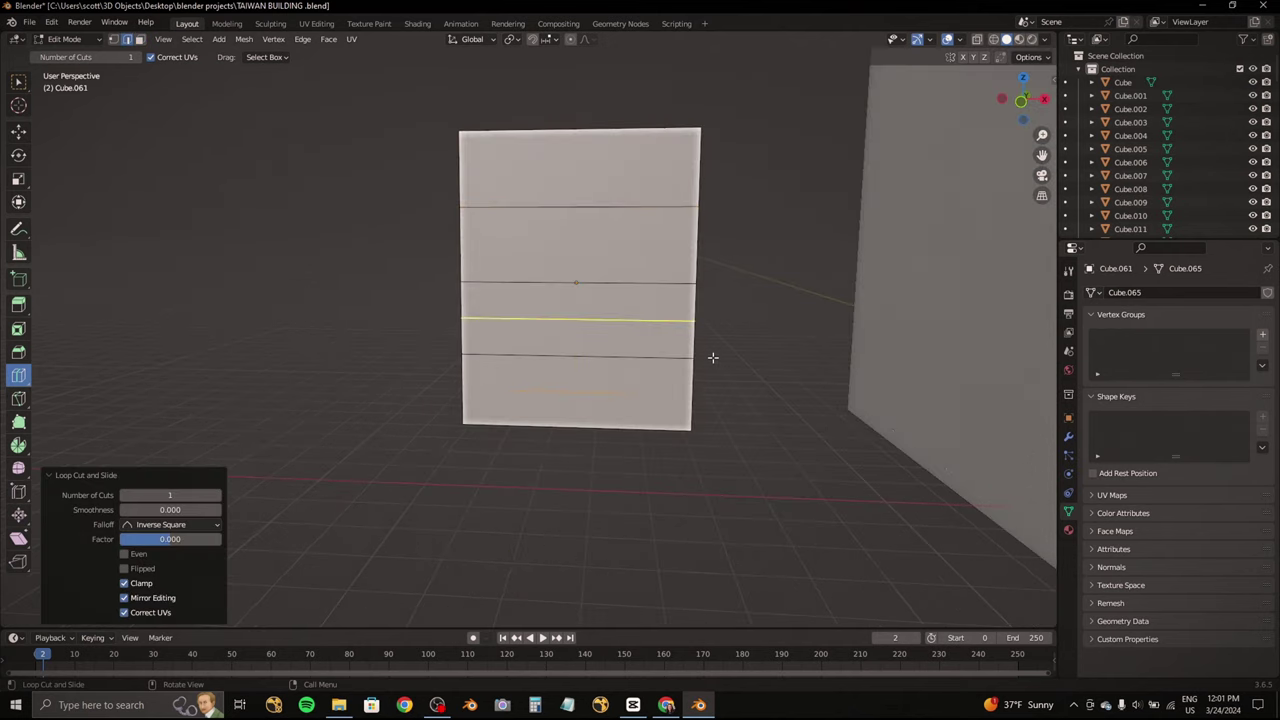
click(710, 149)
shift+middle_drag(710, 149, 678, 324)
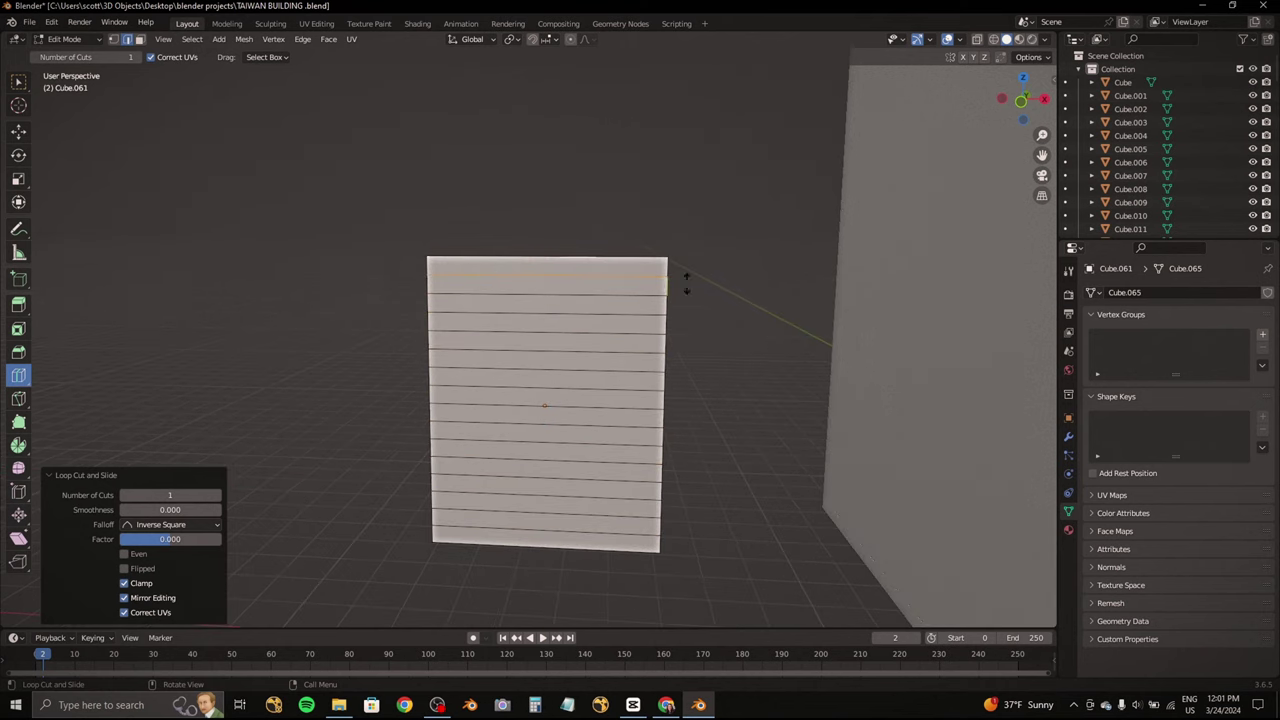
Step: Select the panel's bottom face and extrude it outward
click(18, 201)
mouse_move(250, 420)
middle_down()
mouse_move(409, 478)
mouse_move(520, 280)
middle_up()
click(409, 478)
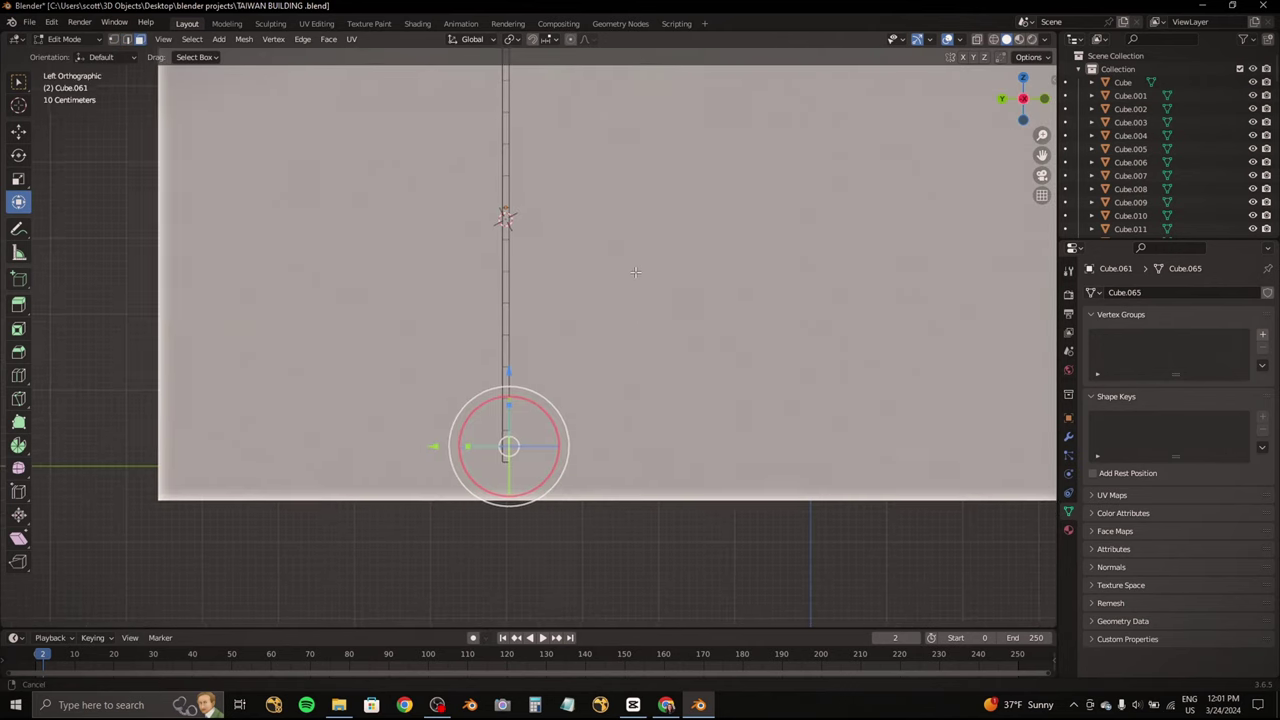
key(e)
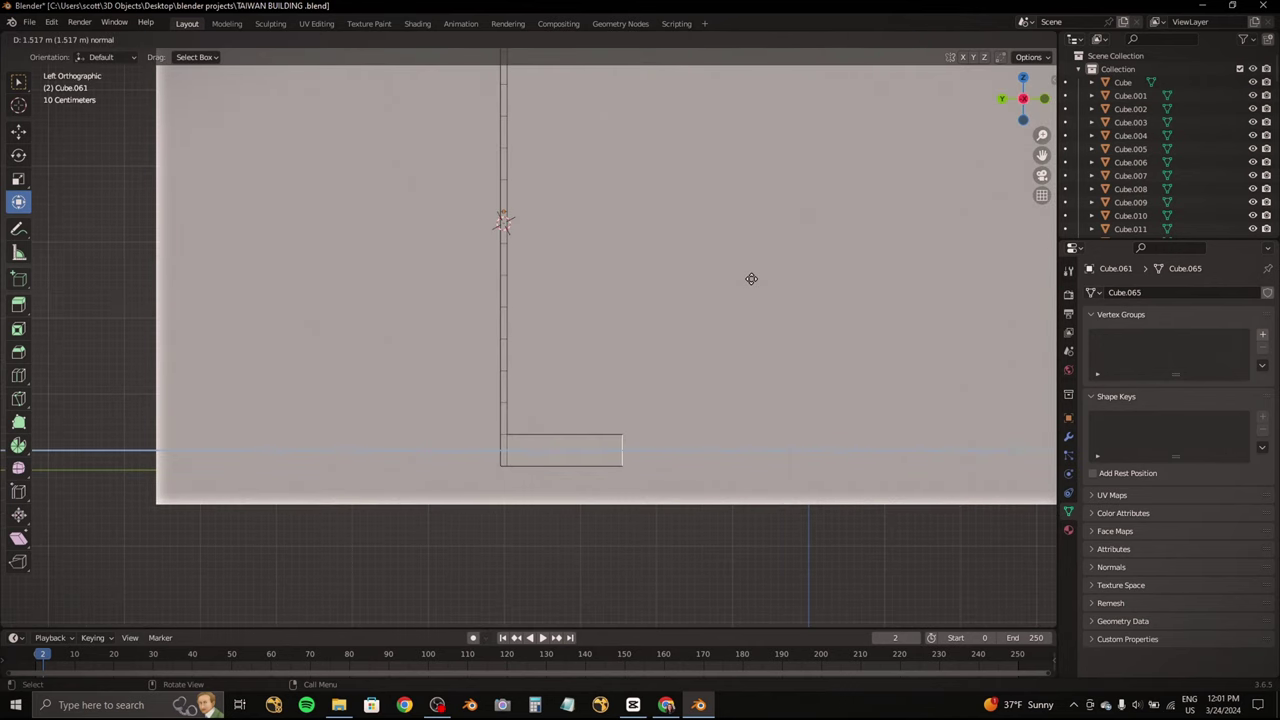
Step: Finish extruding the base outward and move the selection along Z
click(751, 279)
mouse_move(751, 279)
middle_down()
mouse_move(571, 396)
mouse_move(520, 350)
mouse_move(451, 357)
mouse_move(667, 240)
mouse_move(520, 298)
middle_up()
key(g)
key(z)
click(571, 396)
scroll(520, 350, down, 2)
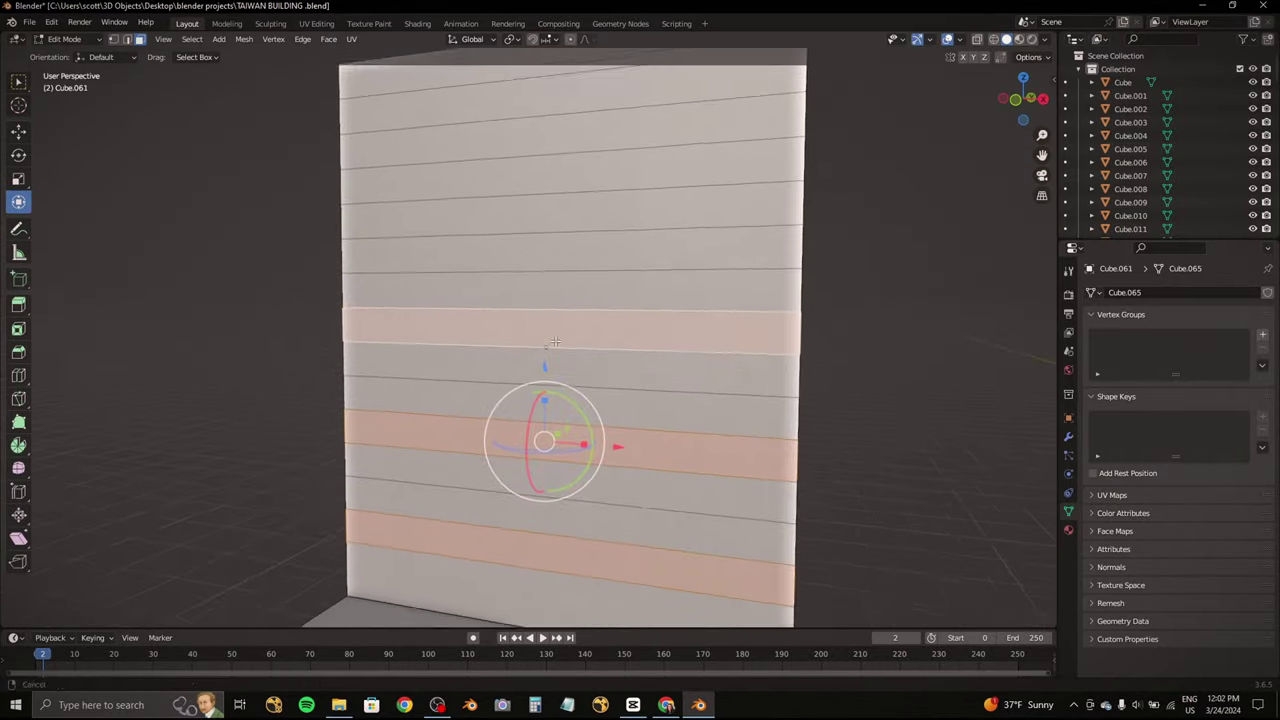
scroll(520, 298, down, 2)
scroll(520, 298, down, 2)
Step: Extrude the selected strips along Y to form jutting shelves
middle_drag(520, 298, 949, 161)
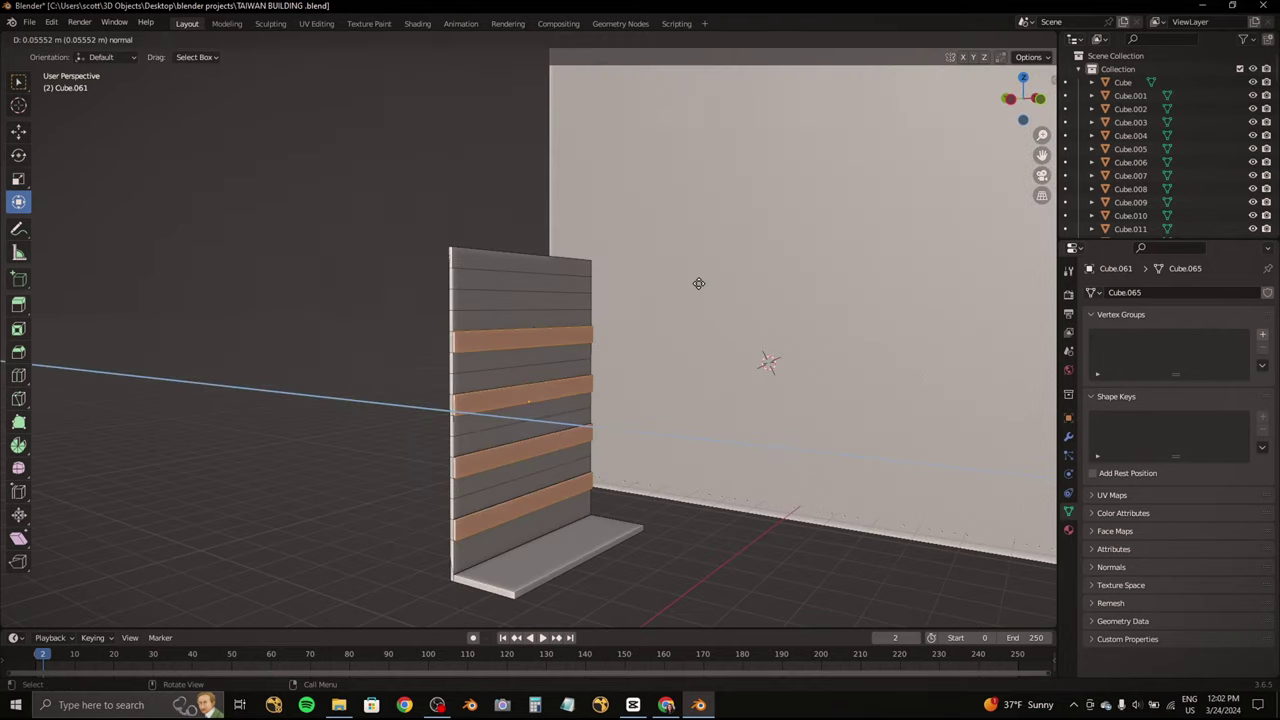
click(1010, 98)
key(e)
scroll(694, 326, down, 2)
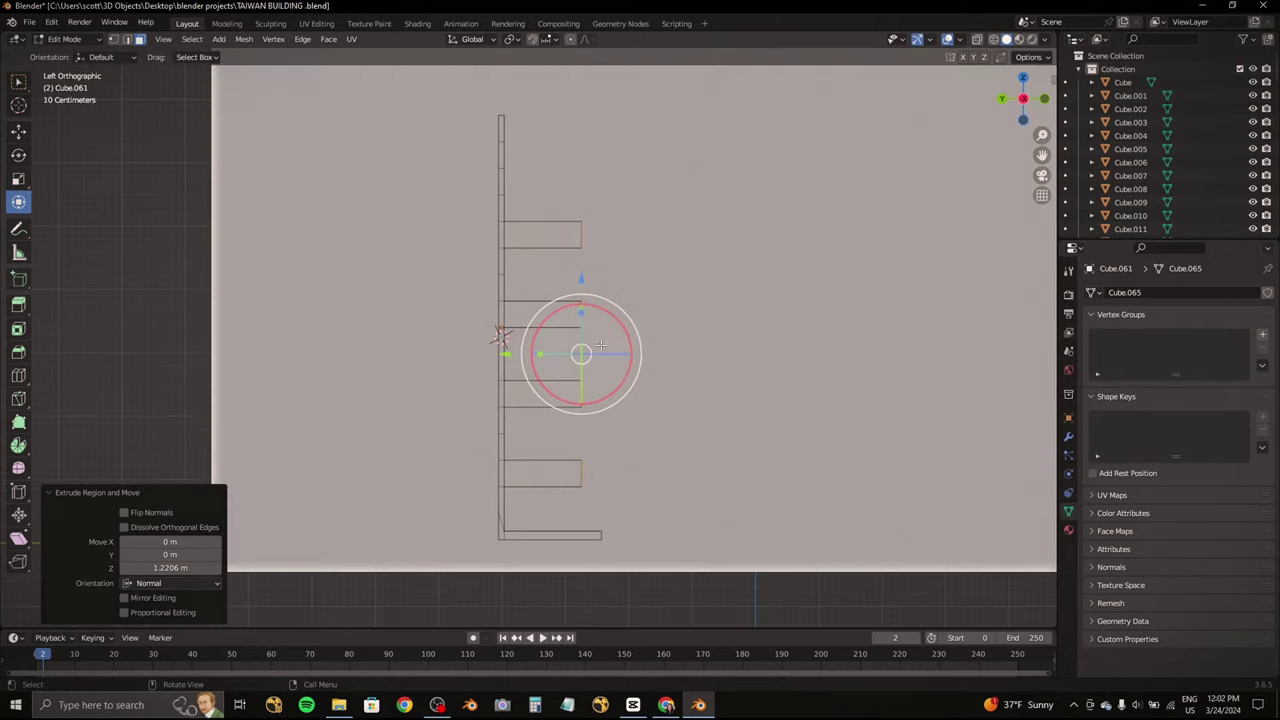
key(y)
click(523, 356)
middle_drag(523, 356, 923, 223)
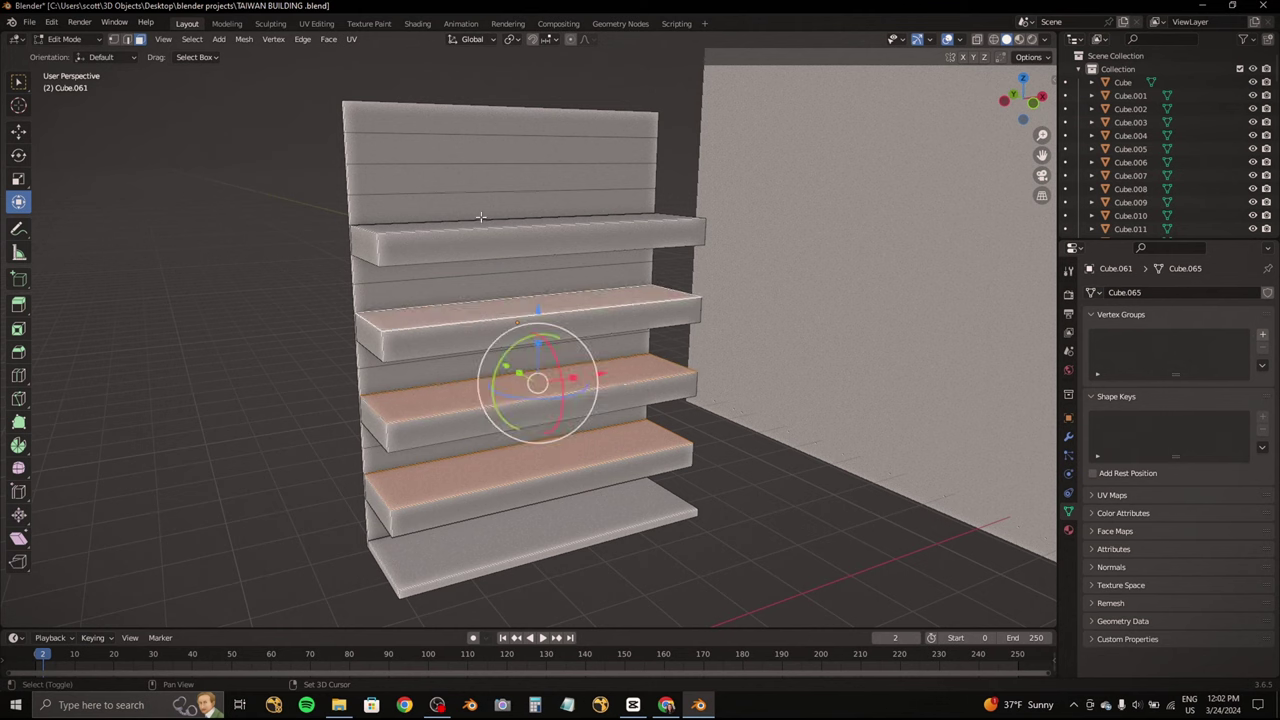
Step: Lower the shelf faces along Z to adjust their heights, then return to Object Mode
click(1004, 100)
key(g)
key(z)
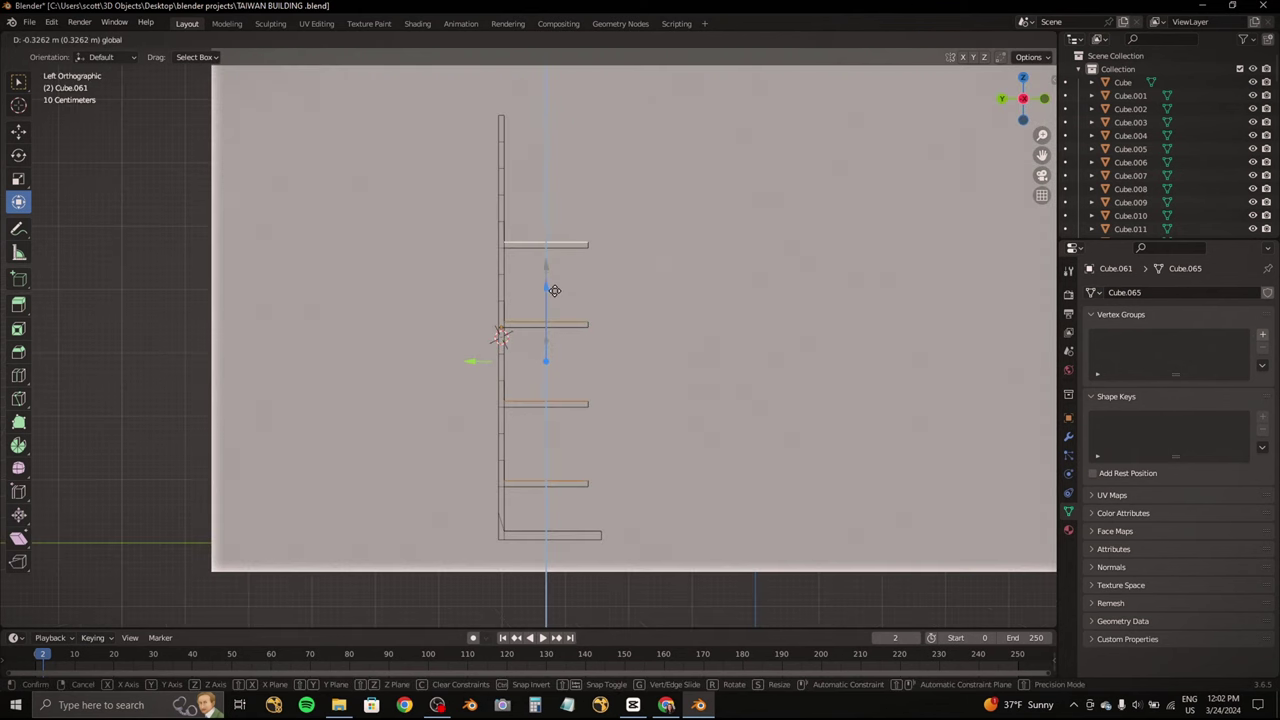
click(554, 290)
mouse_move(554, 290)
middle_down()
mouse_move(570, 190)
mouse_move(491, 224)
middle_up()
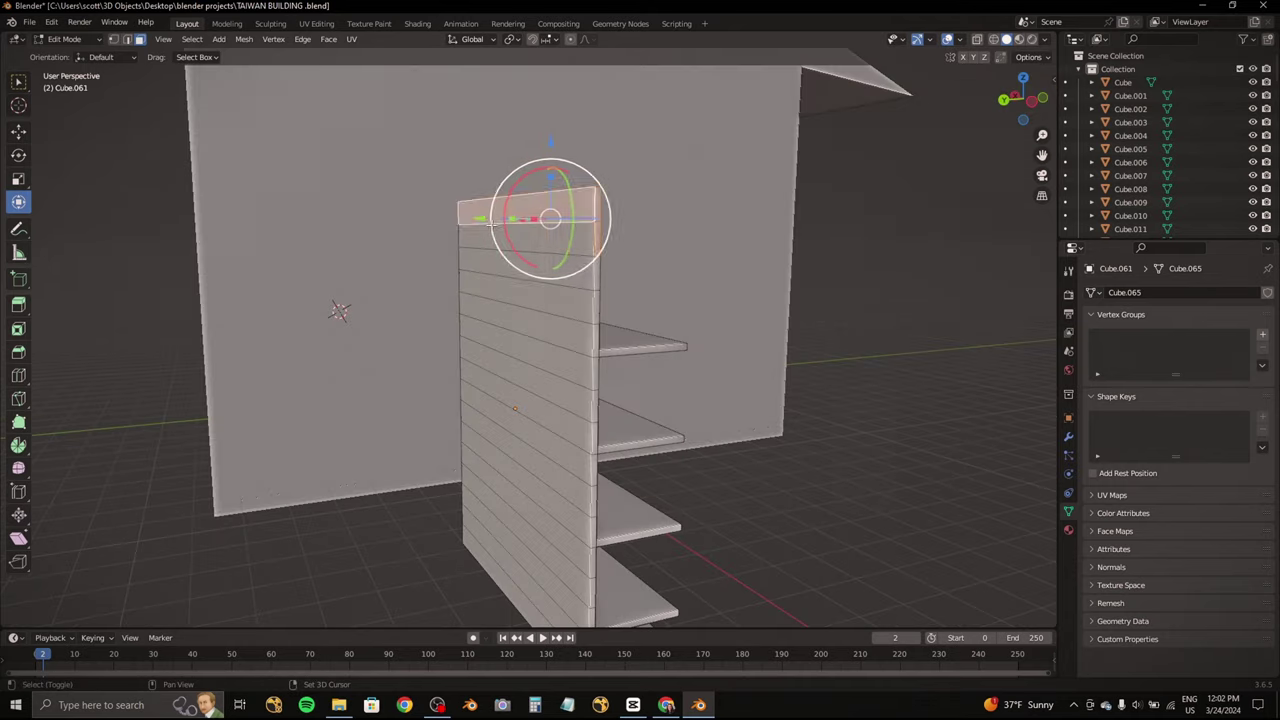
mouse_move(491, 223)
middle_down()
mouse_move(540, 200)
mouse_move(614, 200)
mouse_move(505, 222)
mouse_move(448, 196)
middle_up()
key(g)
key(z)
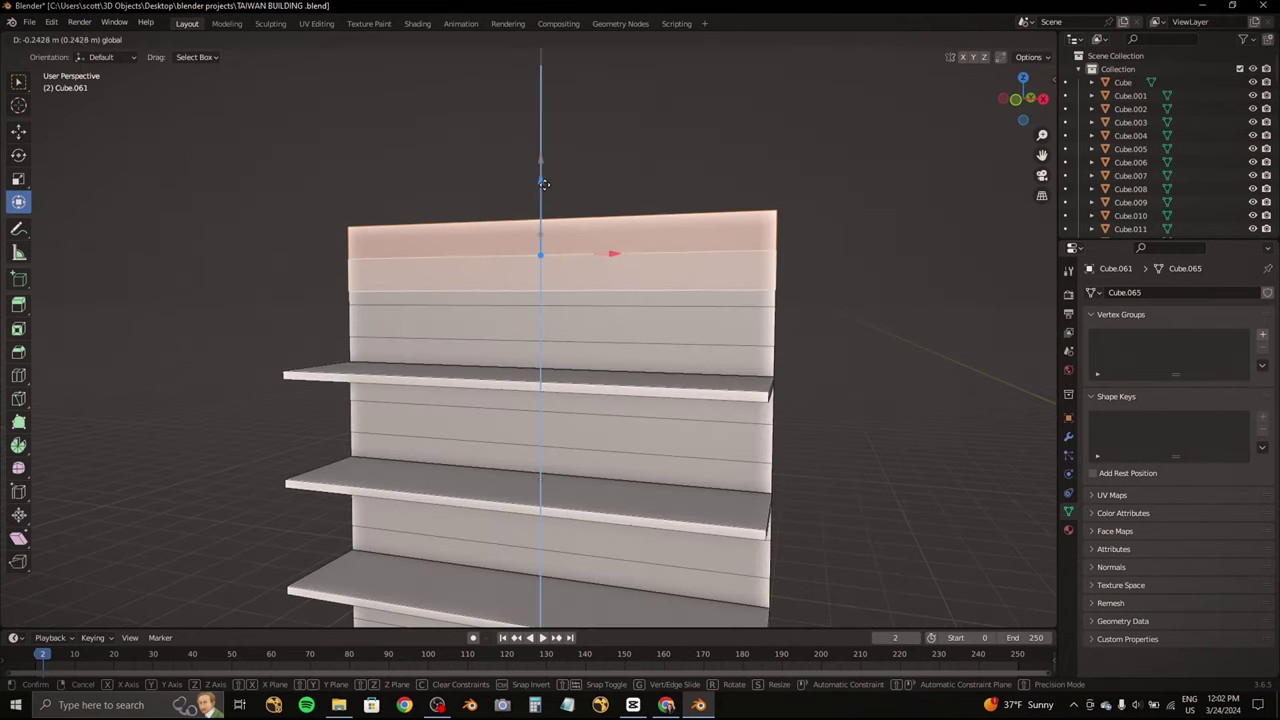
click(557, 200)
key(Tab)
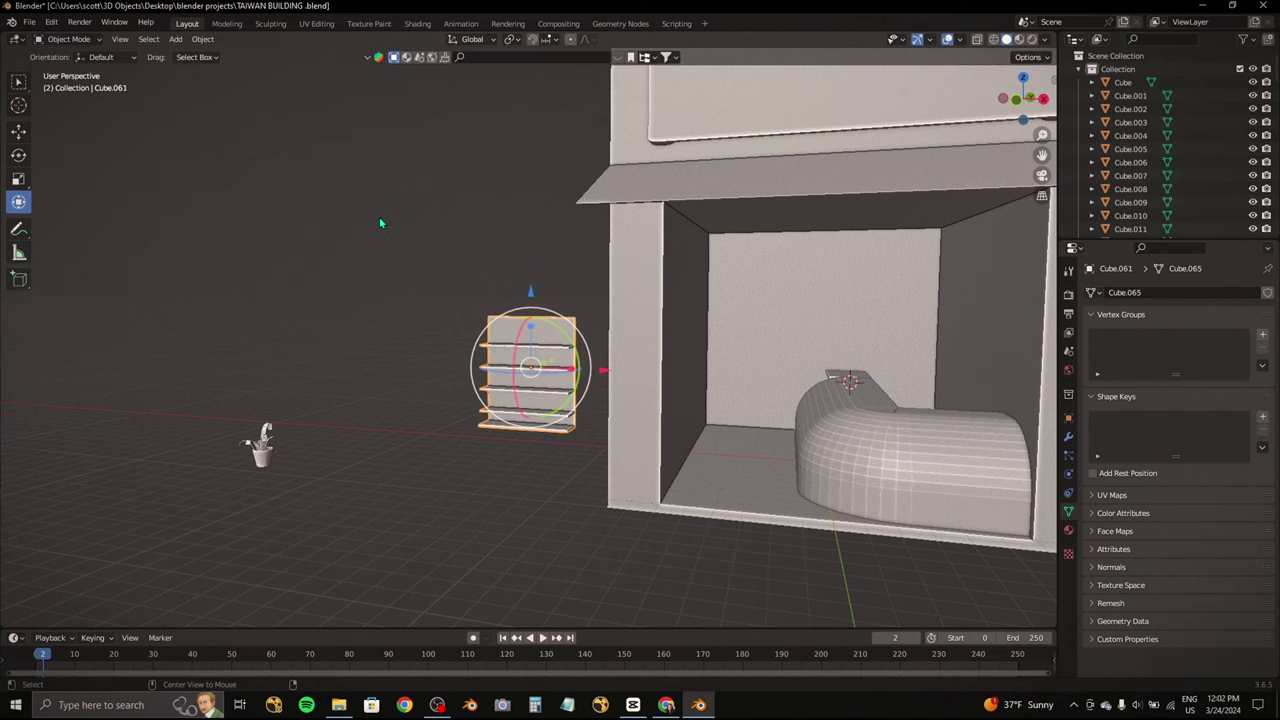
Step: Add a new cube and position it near the shelves from the top view
click(380, 222)
scroll(437, 294, up, 5)
click(176, 39)
mouse_move(195, 54)
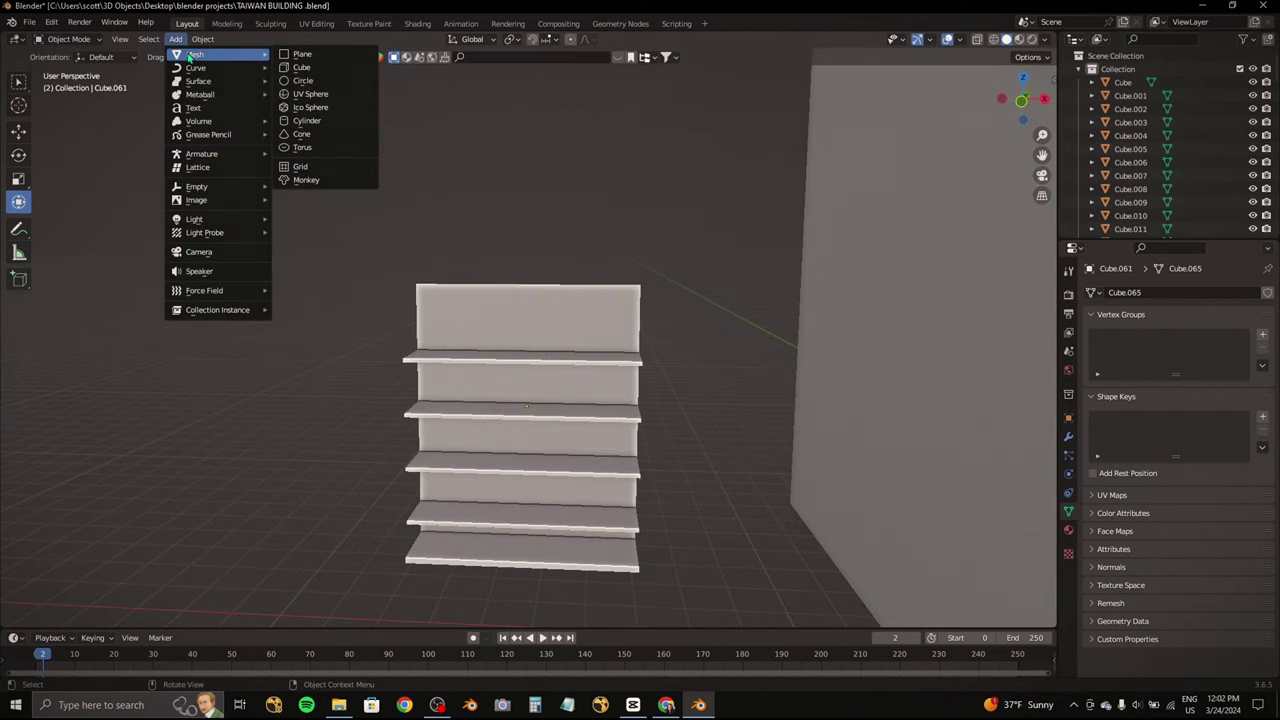
click(301, 67)
scroll(386, 506, down, 5)
key(KP_7)
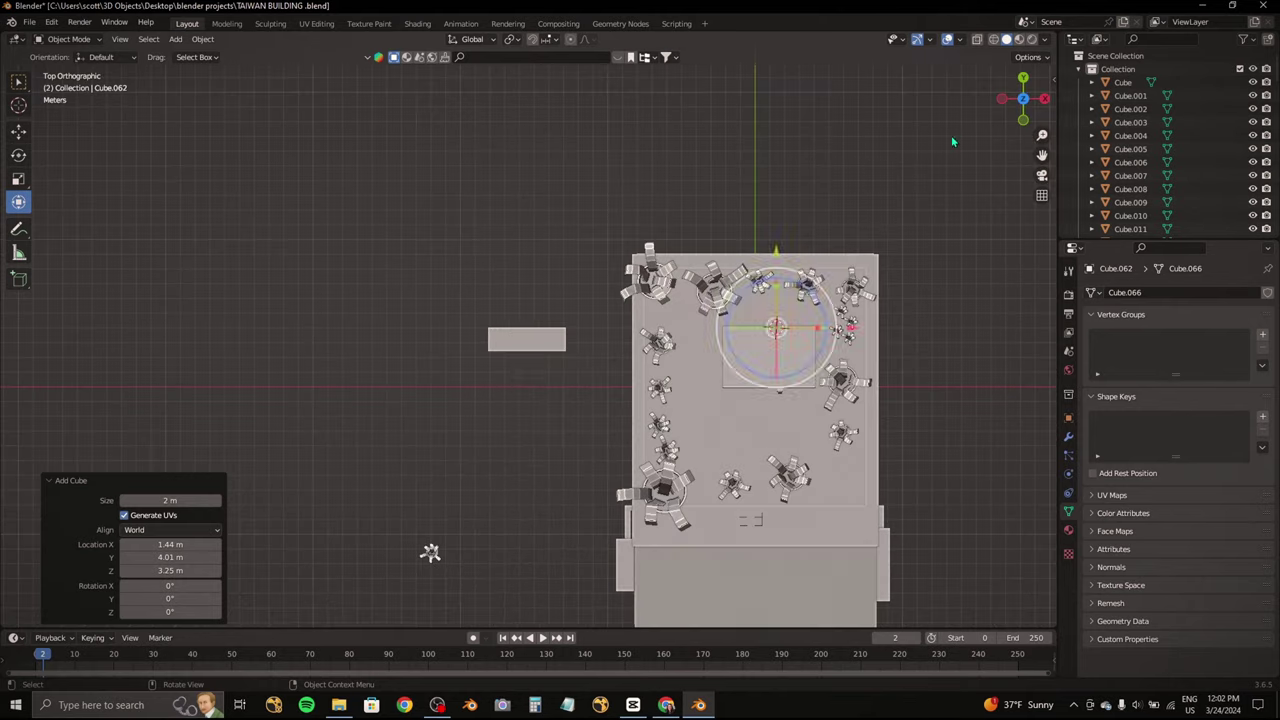
key(g)
click(401, 343)
scroll(401, 343, up, 3)
Step: Try beveling the cube's edges, then cancel and return to Object Mode
click(68, 39)
click(65, 64)
scroll(205, 323, up, 4)
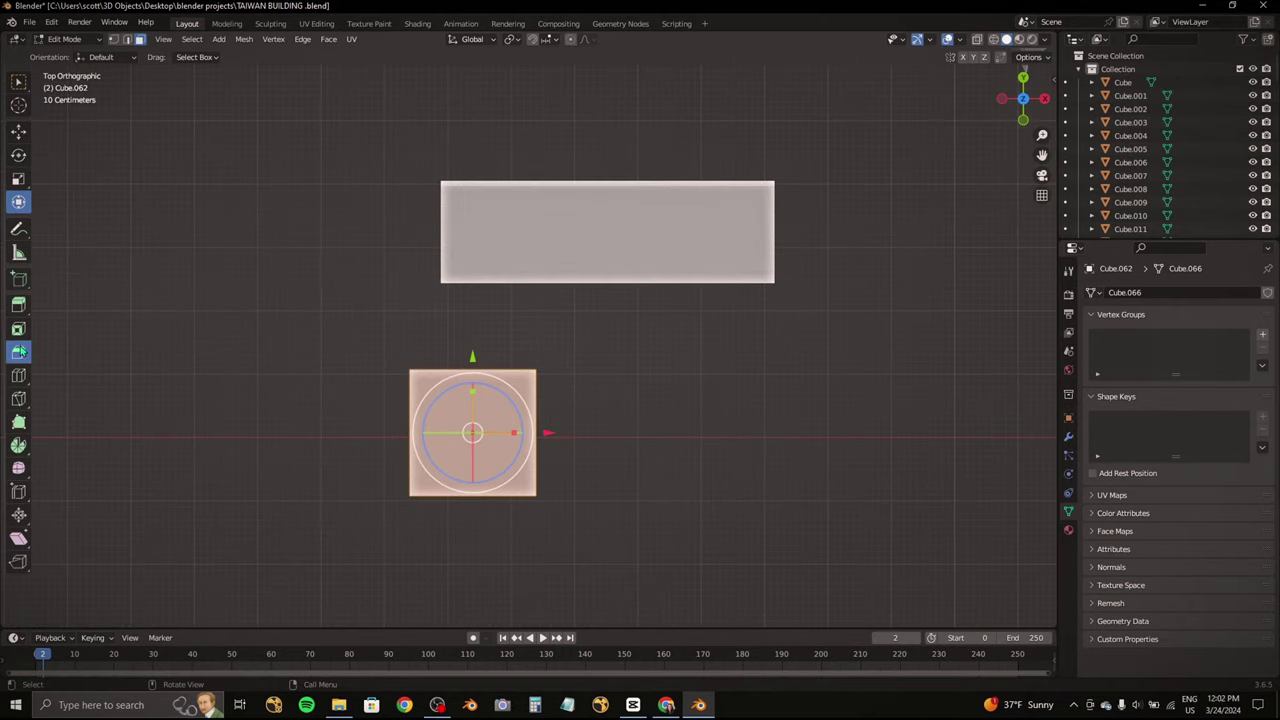
middle_drag(456, 427, 22, 365)
key(ctrl+b)
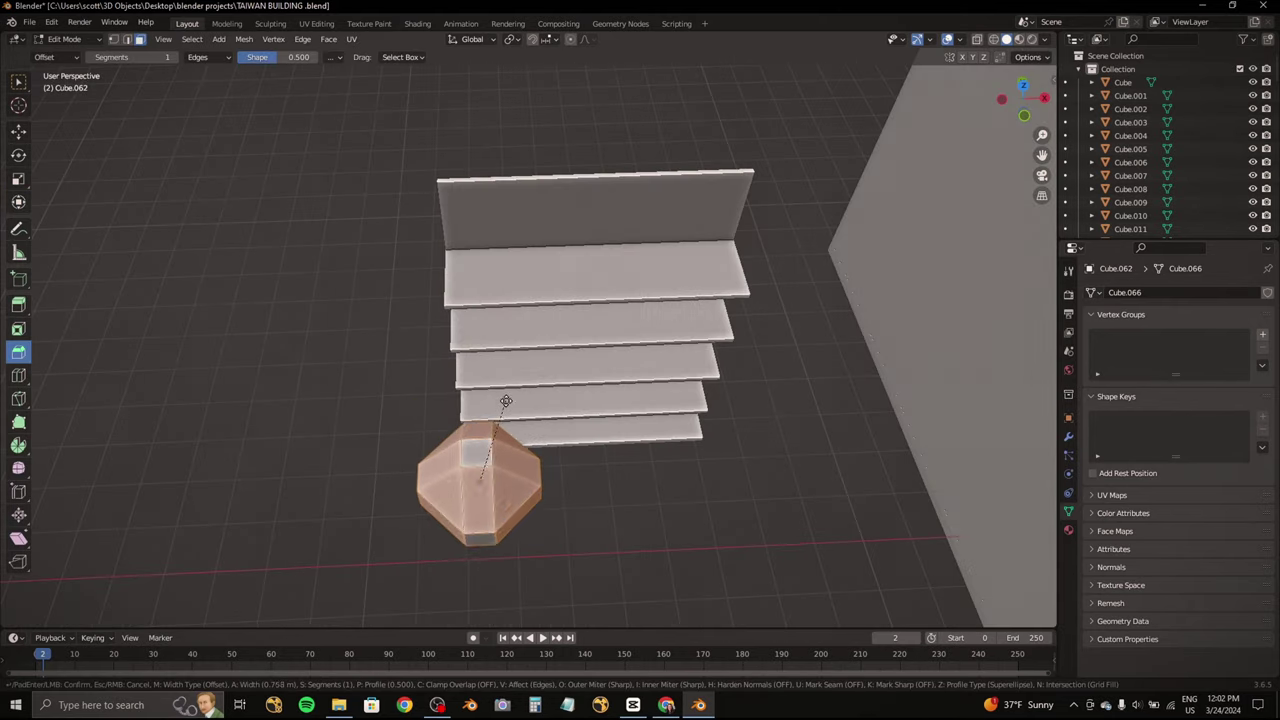
middle_drag(471, 449, 566, 257)
scroll(575, 245, up, 5)
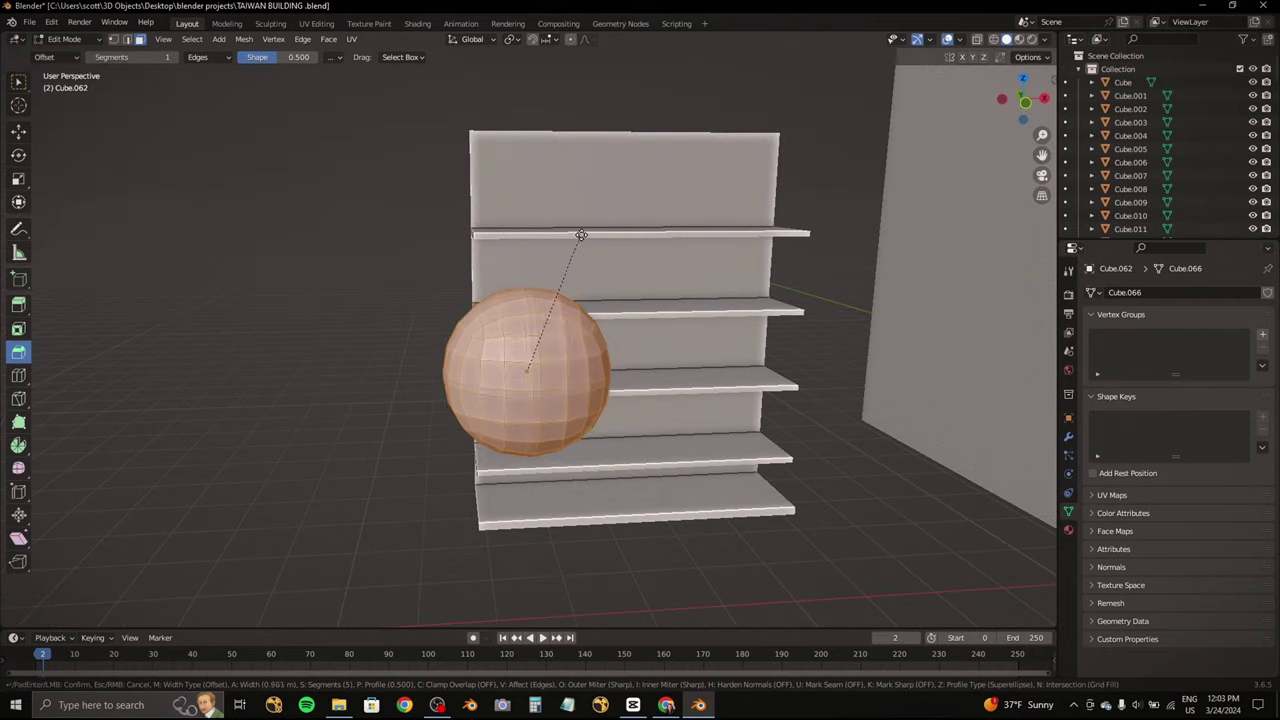
key(Escape)
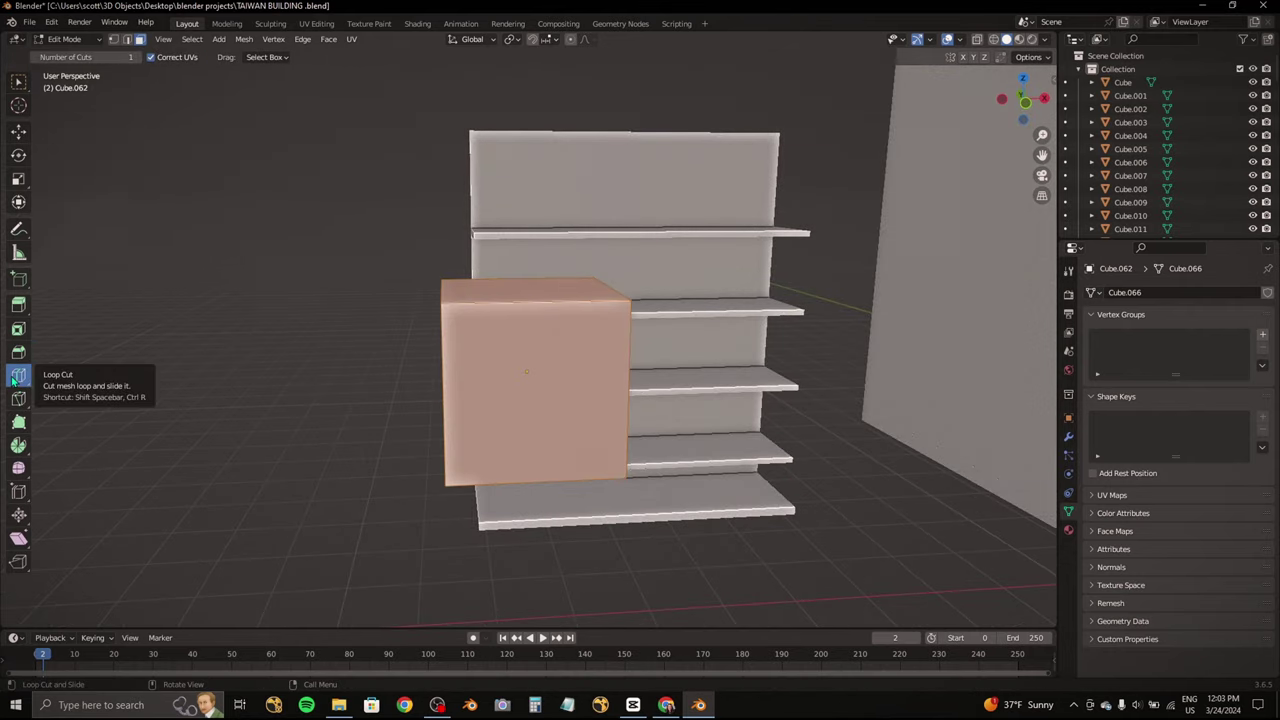
click(65, 39)
click(58, 55)
Step: Give the cube a new material
scroll(328, 170, down, 1)
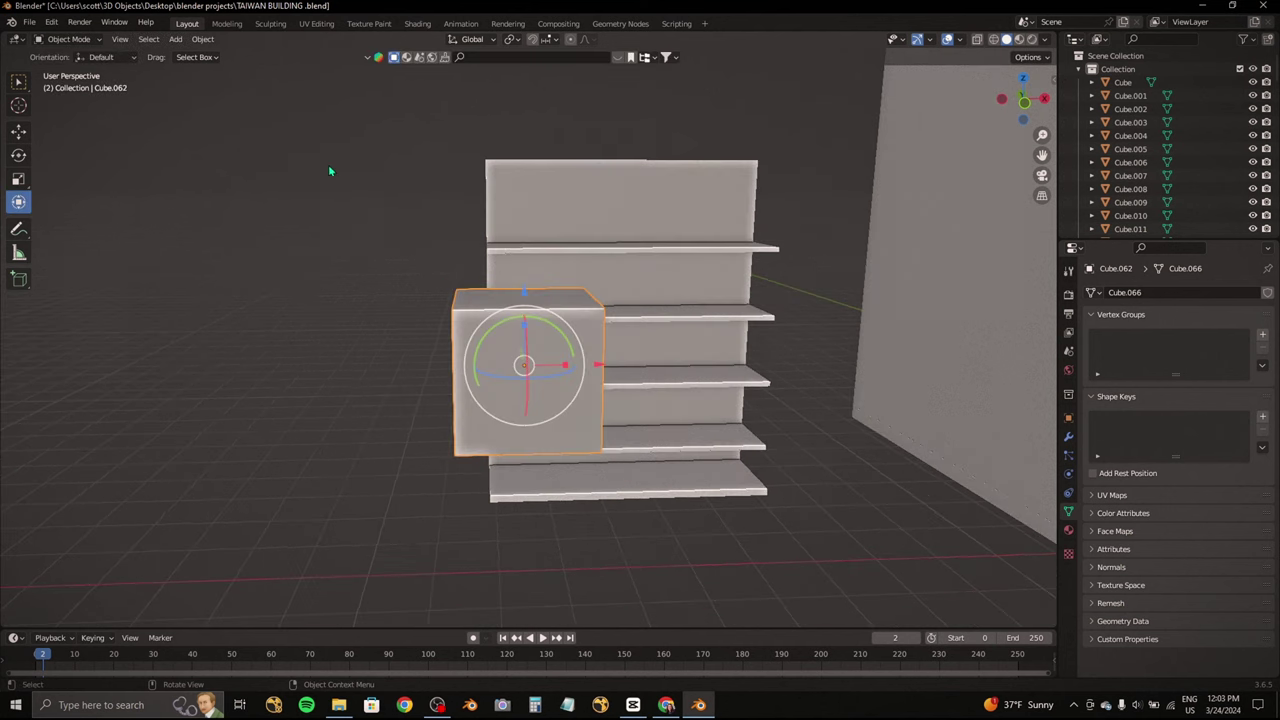
click(1068, 530)
click(1156, 351)
Step: Subdivide the cube's mesh in Edit Mode
key(Tab)
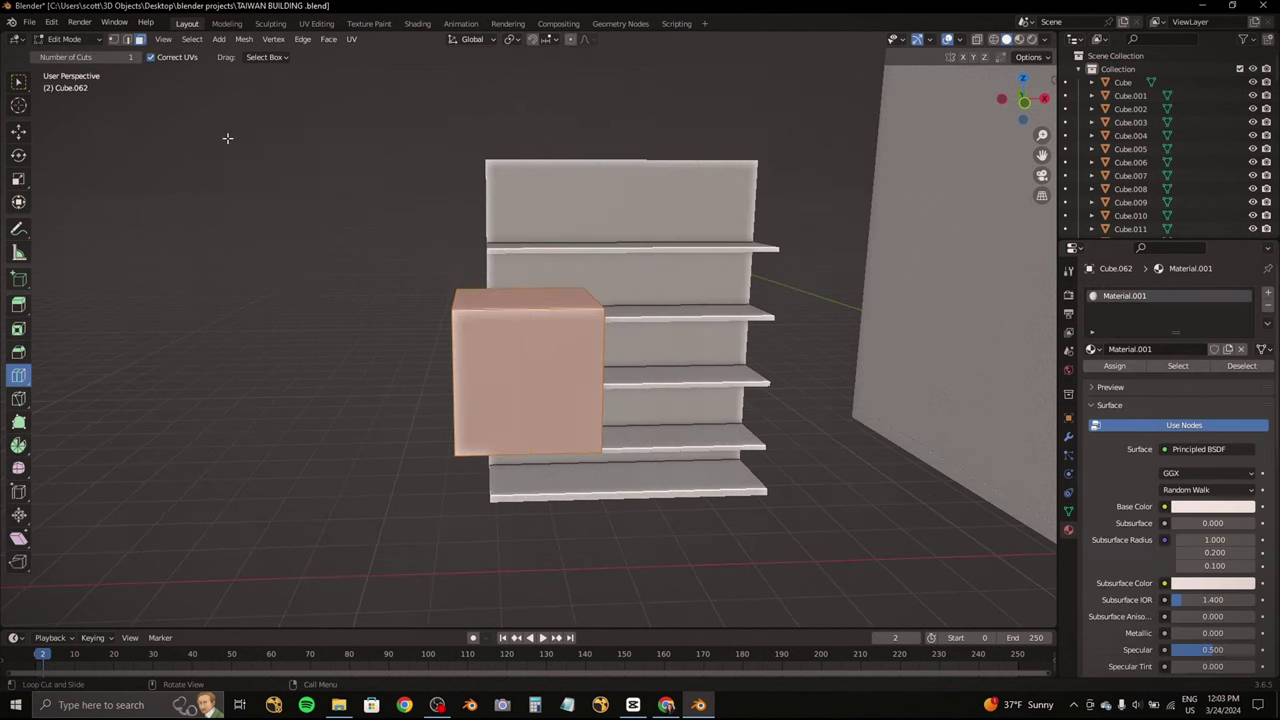
right_click(490, 283)
click(490, 278)
middle_drag(490, 283, 362, 355)
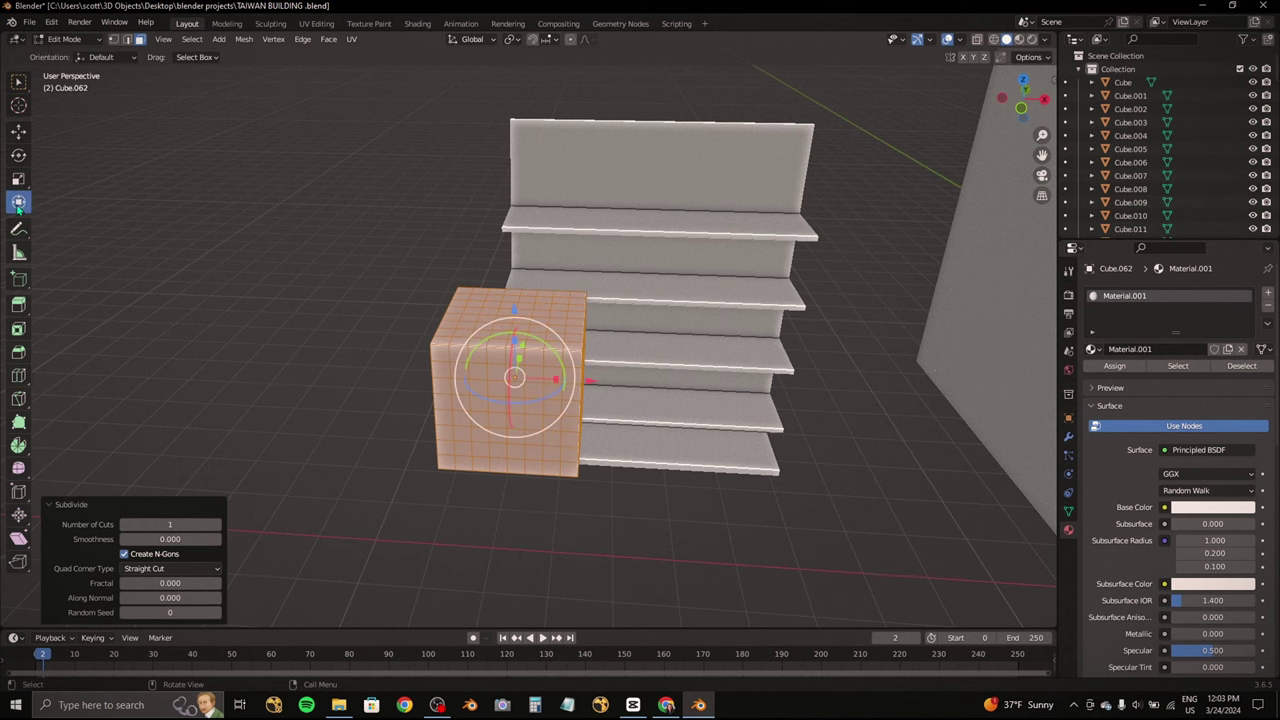
Step: Add a Cloth modifier to the cube, preview the simulation, and check its physics settings
click(1068, 436)
click(1147, 292)
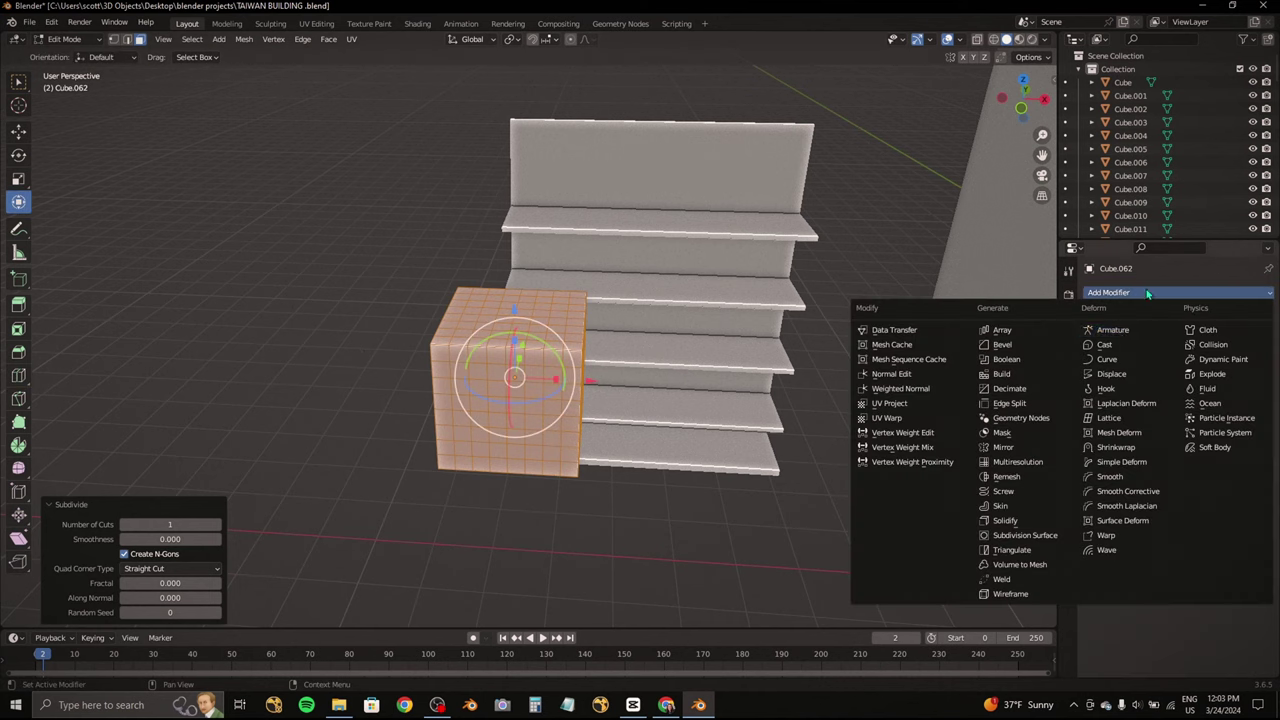
click(1213, 333)
middle_drag(880, 260, 836, 214)
key(space)
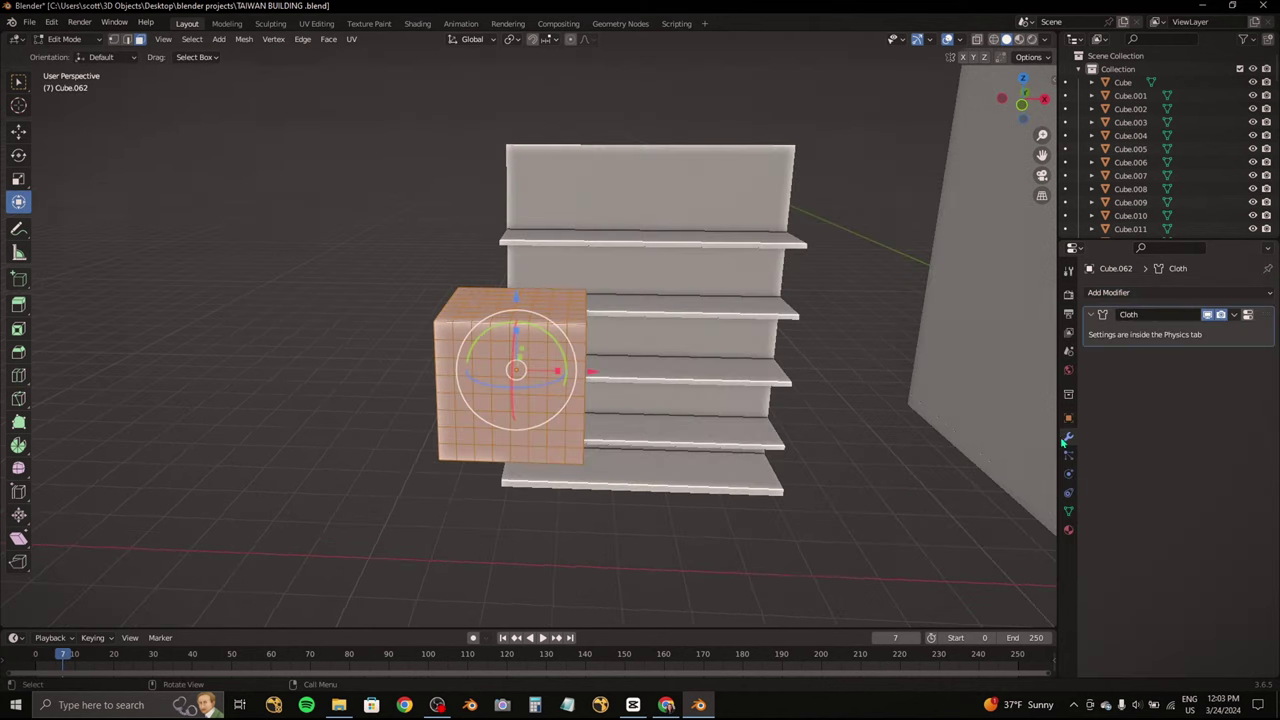
click(1068, 473)
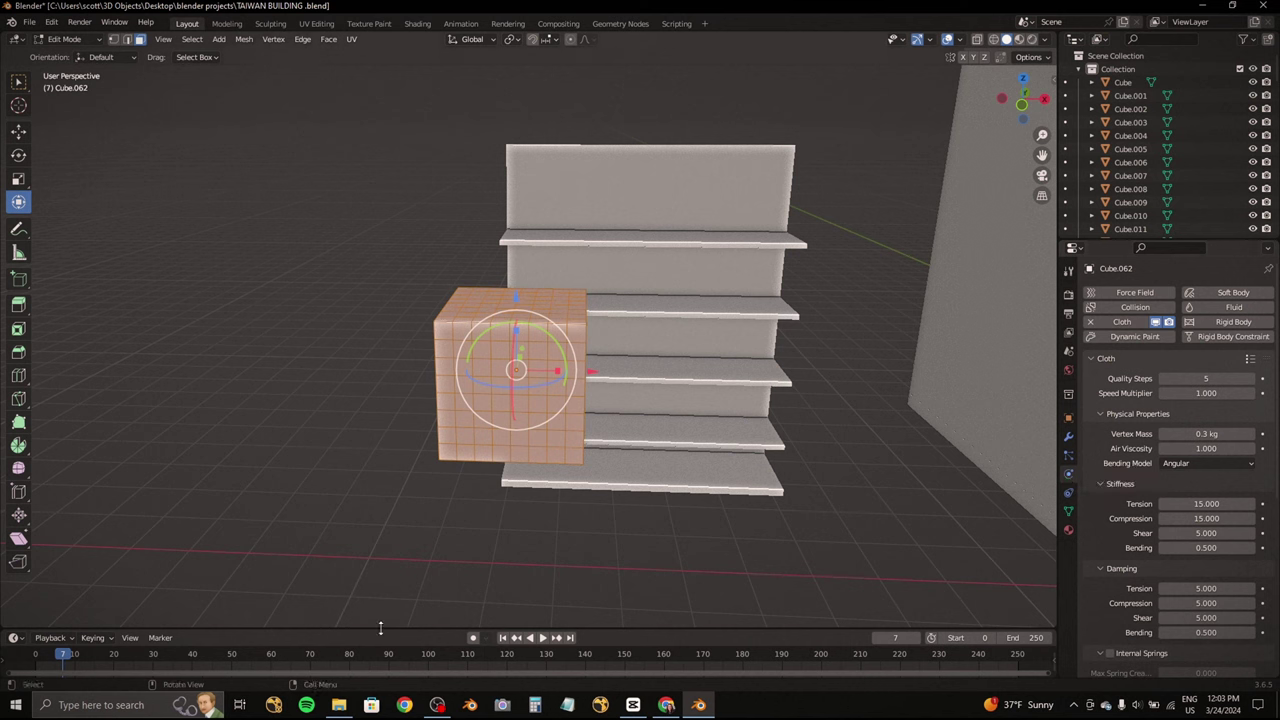
click(65, 39)
click(60, 48)
middle_drag(487, 386, 560, 380)
Step: Reselect the cloth box, move it in front of the back wall and test-play the simulation
click(640, 240)
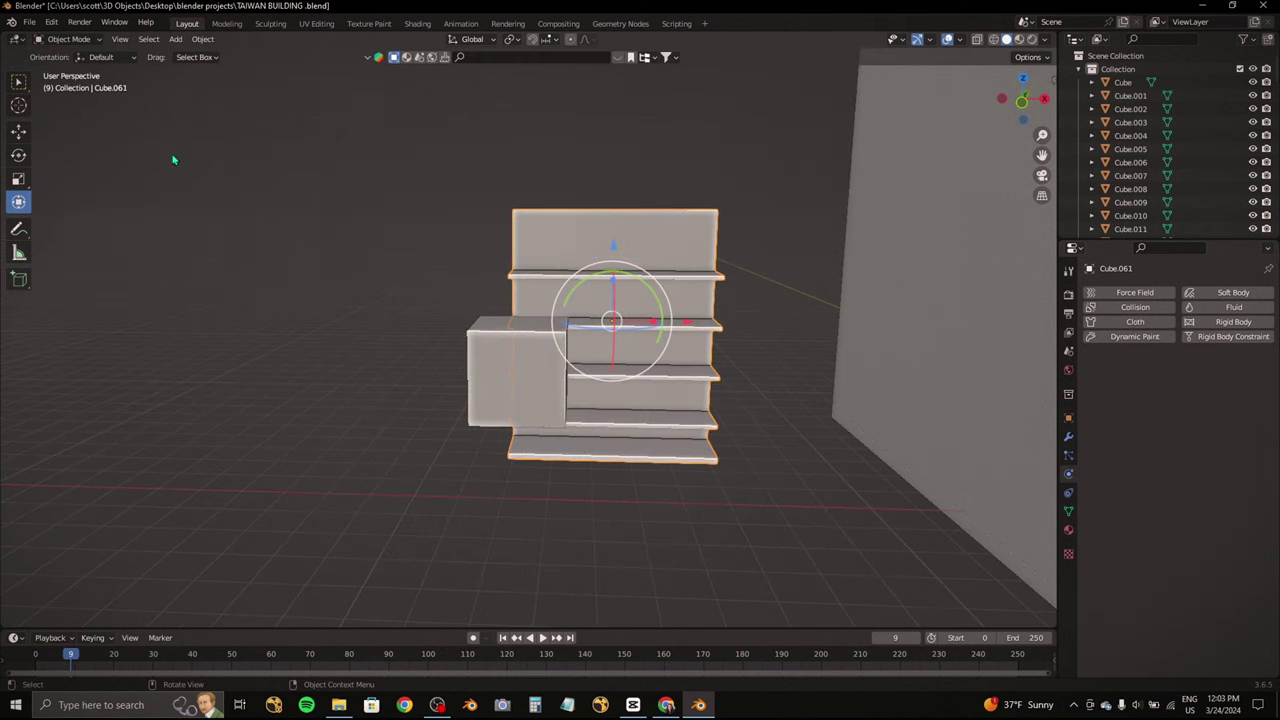
click(1132, 321)
click(515, 375)
middle_drag(676, 371, 560, 370)
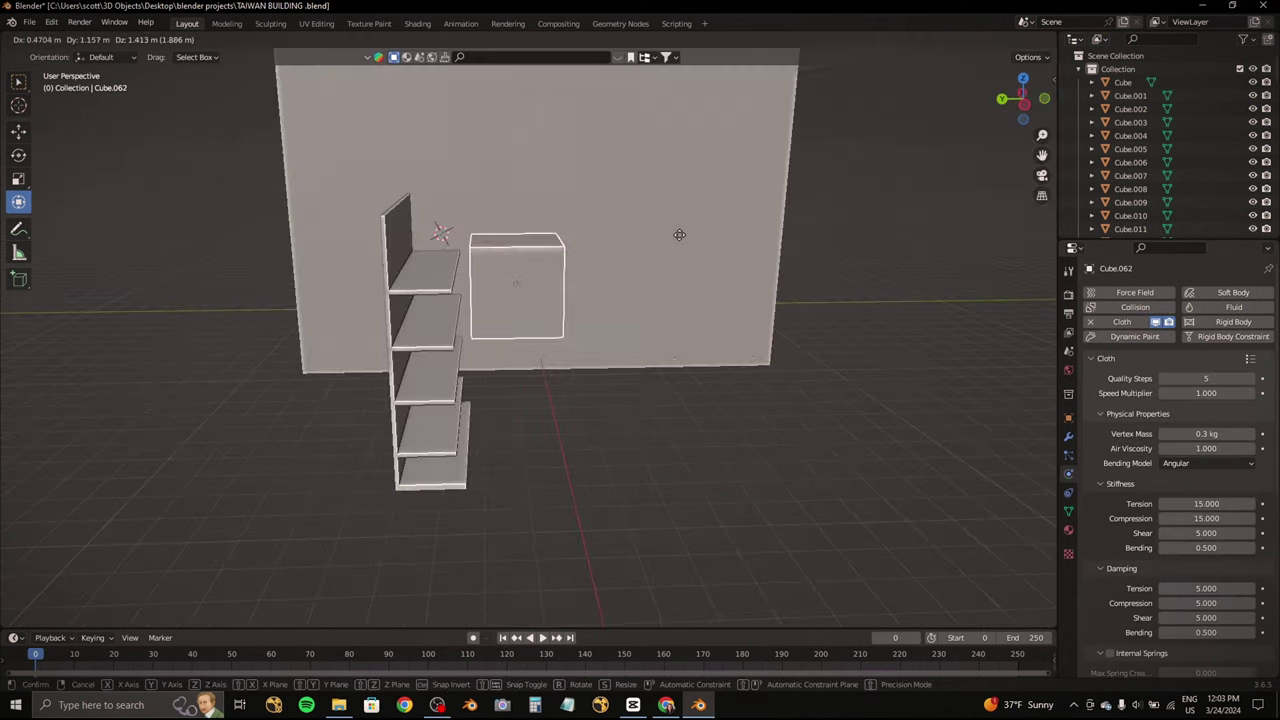
drag(600, 257, 610, 250)
key(space)
key(Escape)
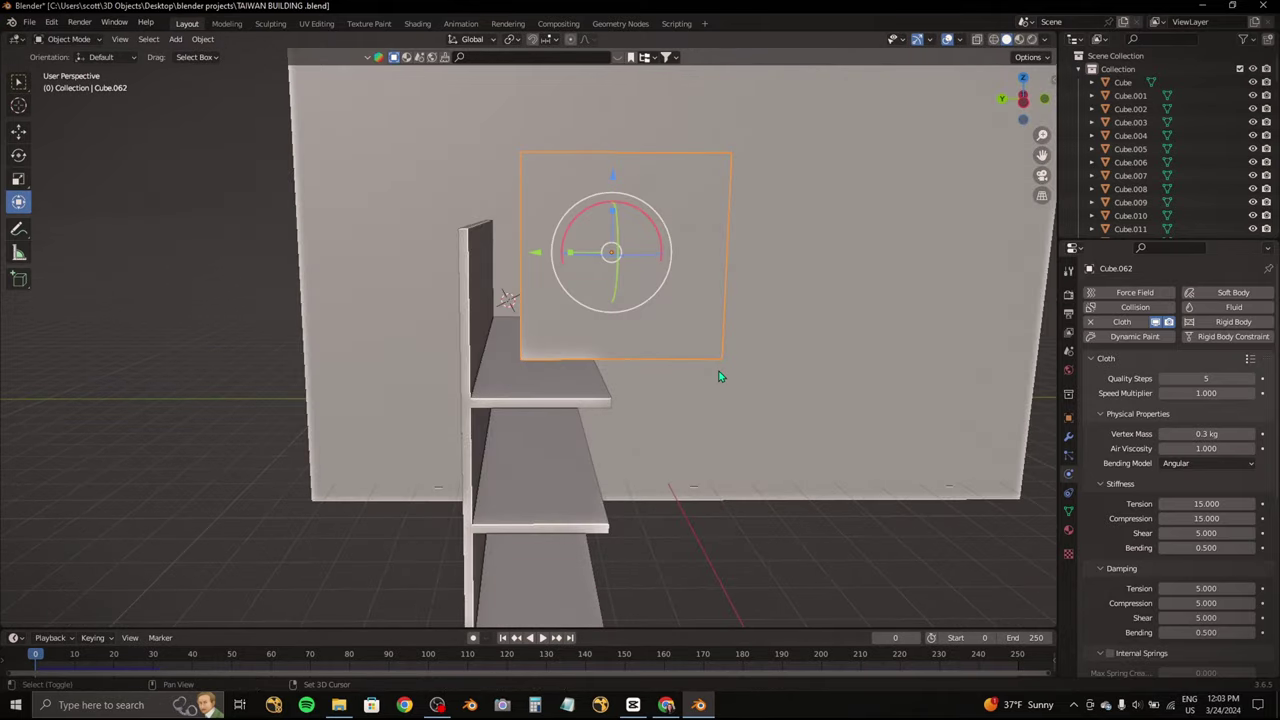
middle_drag(720, 367, 471, 134)
Step: Flatten the box along Y into a thin board, tilt it and lift it above the top shelf
key(s)
key(y)
click(551, 291)
middle_drag(551, 291, 657, 210)
key(KP_3)
key(r)
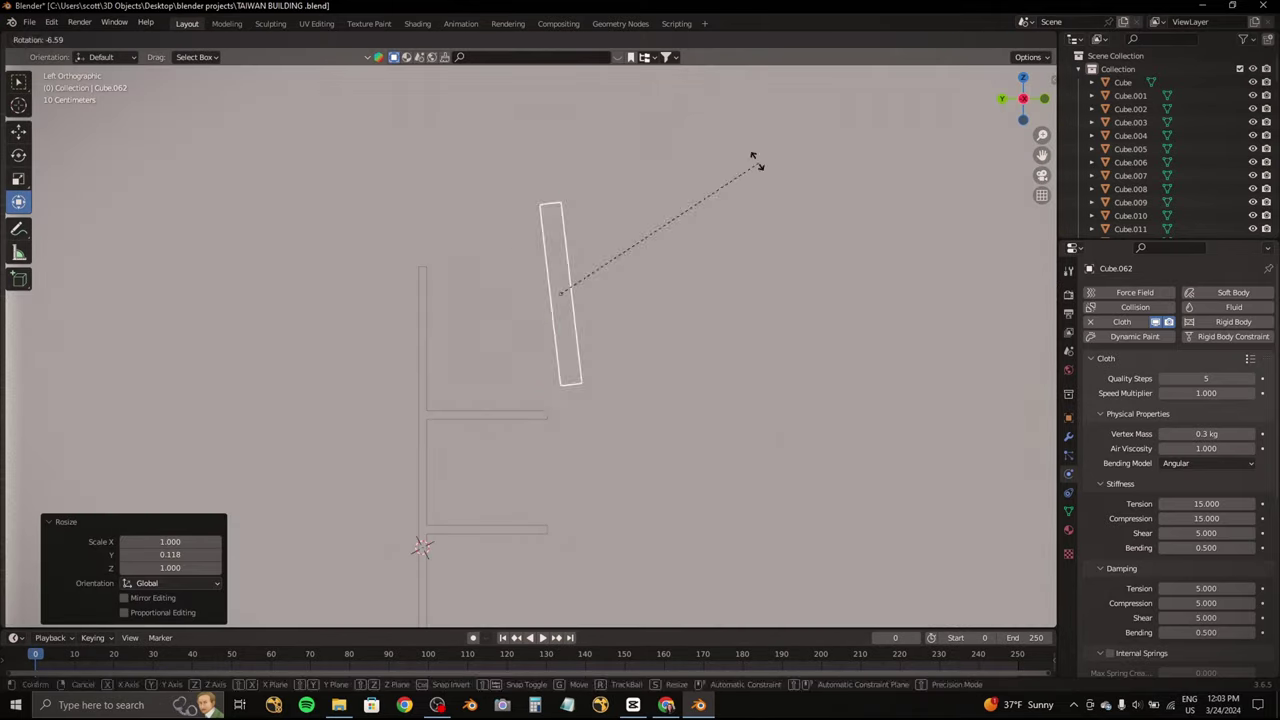
click(606, 180)
key(KP_1)
key(g)
click(863, 215)
Step: Narrow the board along X, rotate it about Z and place it at the shelf's left end
key(KP_1)
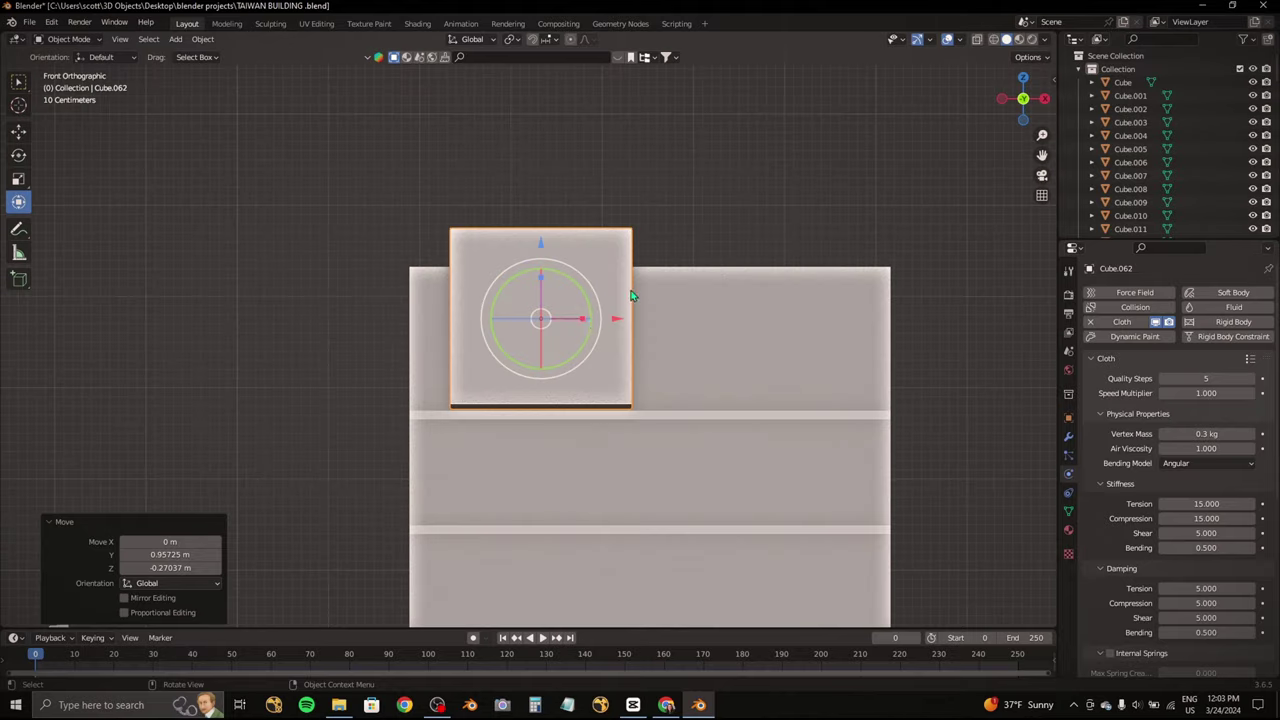
key(s)
key(x)
click(558, 318)
key(r)
key(z)
click(546, 289)
key(g)
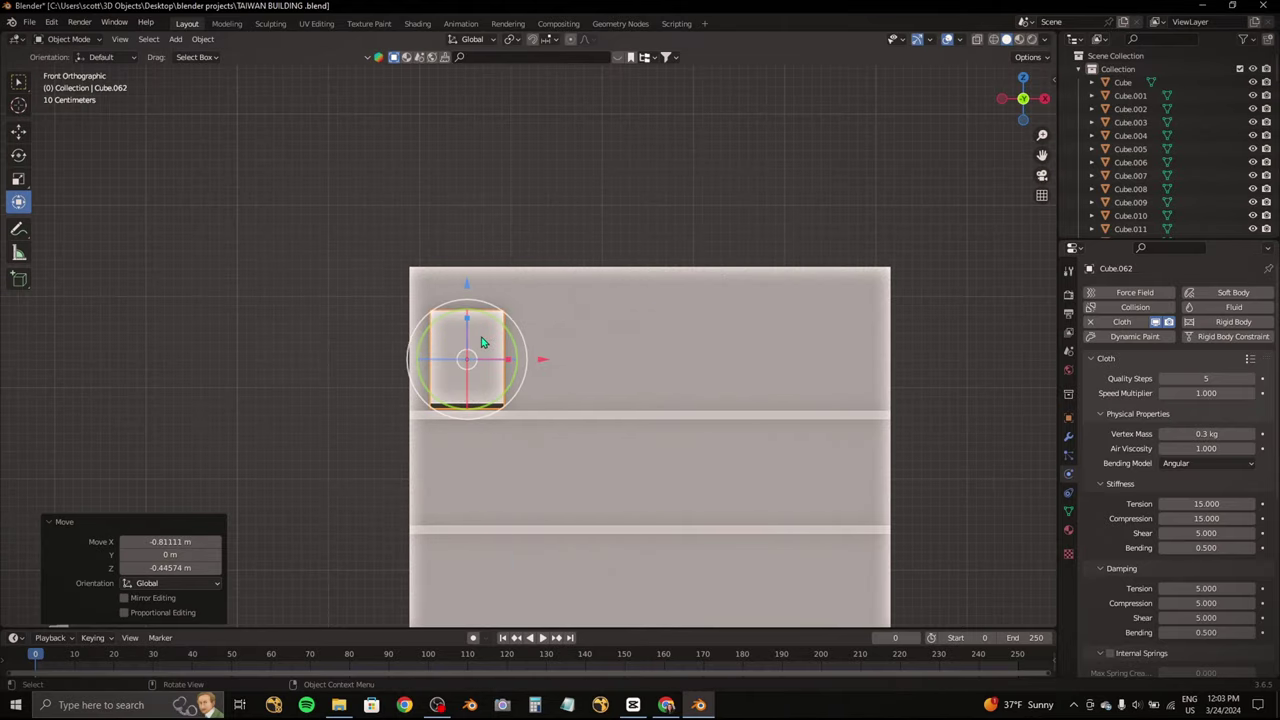
click(530, 300)
Step: Lower the board onto the top shelf along Z and readjust its X width
mouse_move(530, 300)
middle_down()
mouse_move(610, 301)
mouse_move(562, 236)
mouse_move(514, 331)
middle_up()
key(g)
key(z)
click(561, 240)
key(s)
key(x)
click(528, 334)
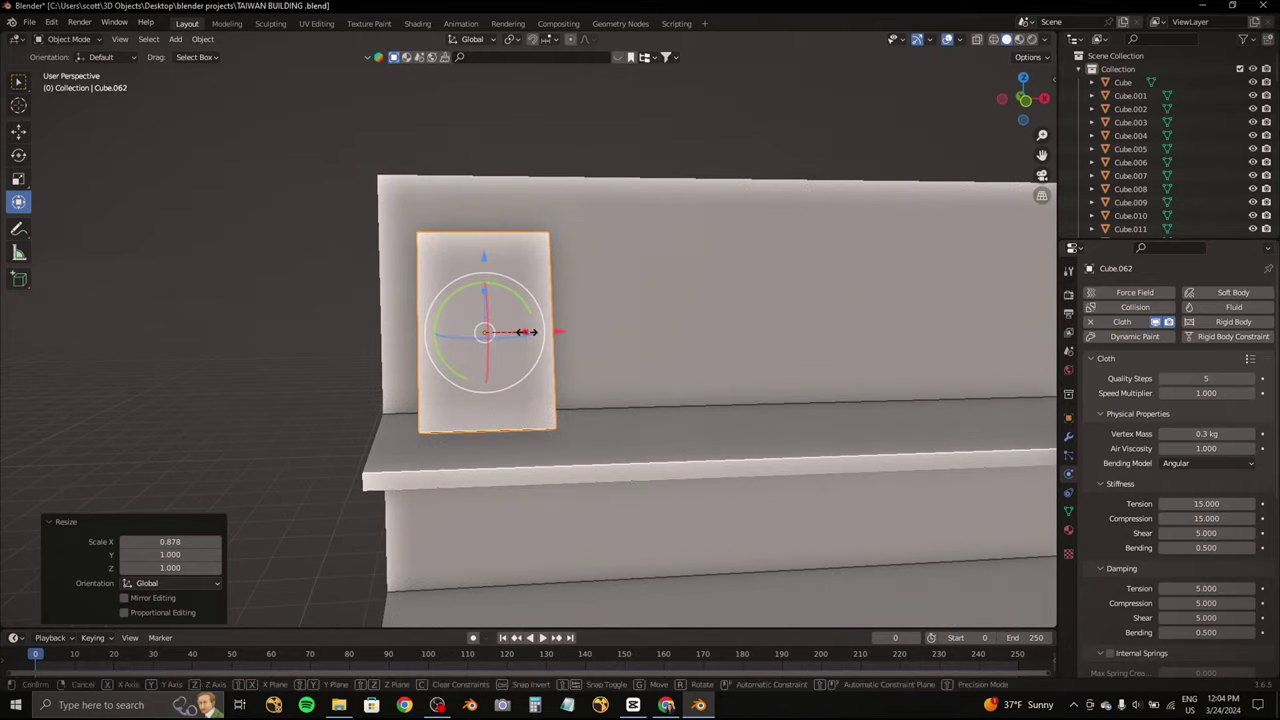
Step: Bevel the board's edges into rounded corners in Edit Mode, then return to Object Mode
click(70, 40)
click(68, 69)
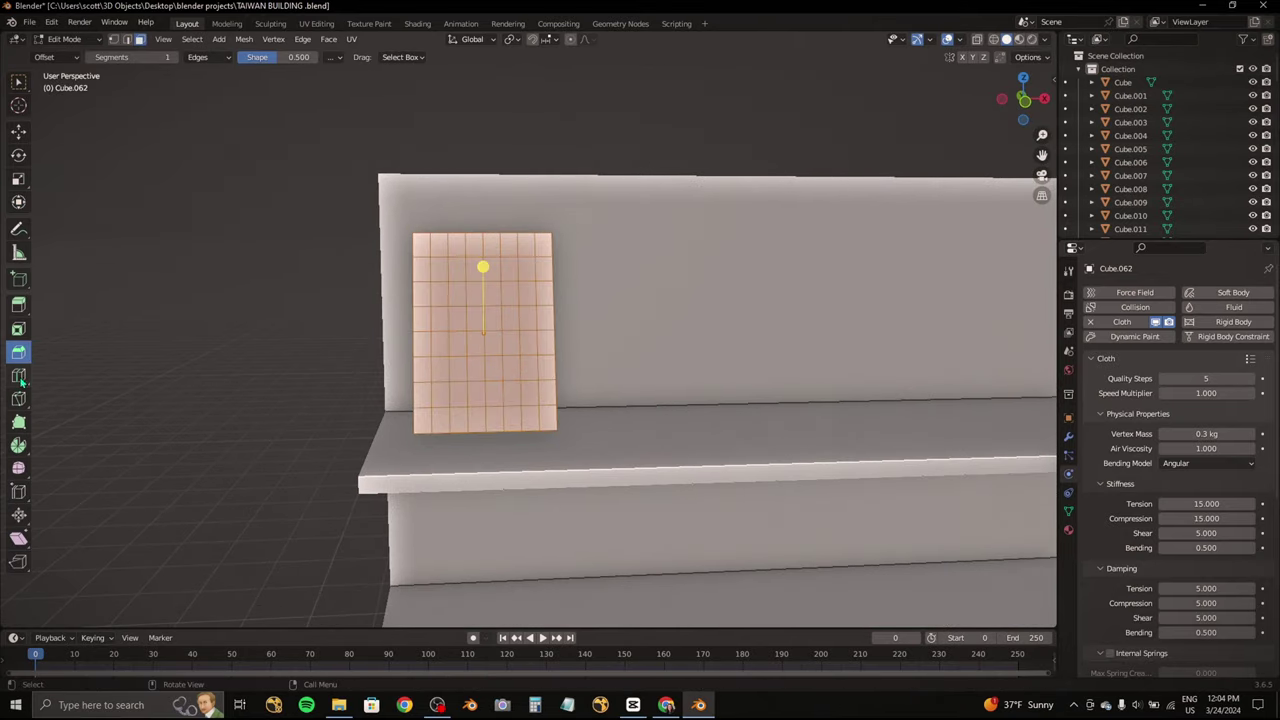
drag(483, 267, 480, 300)
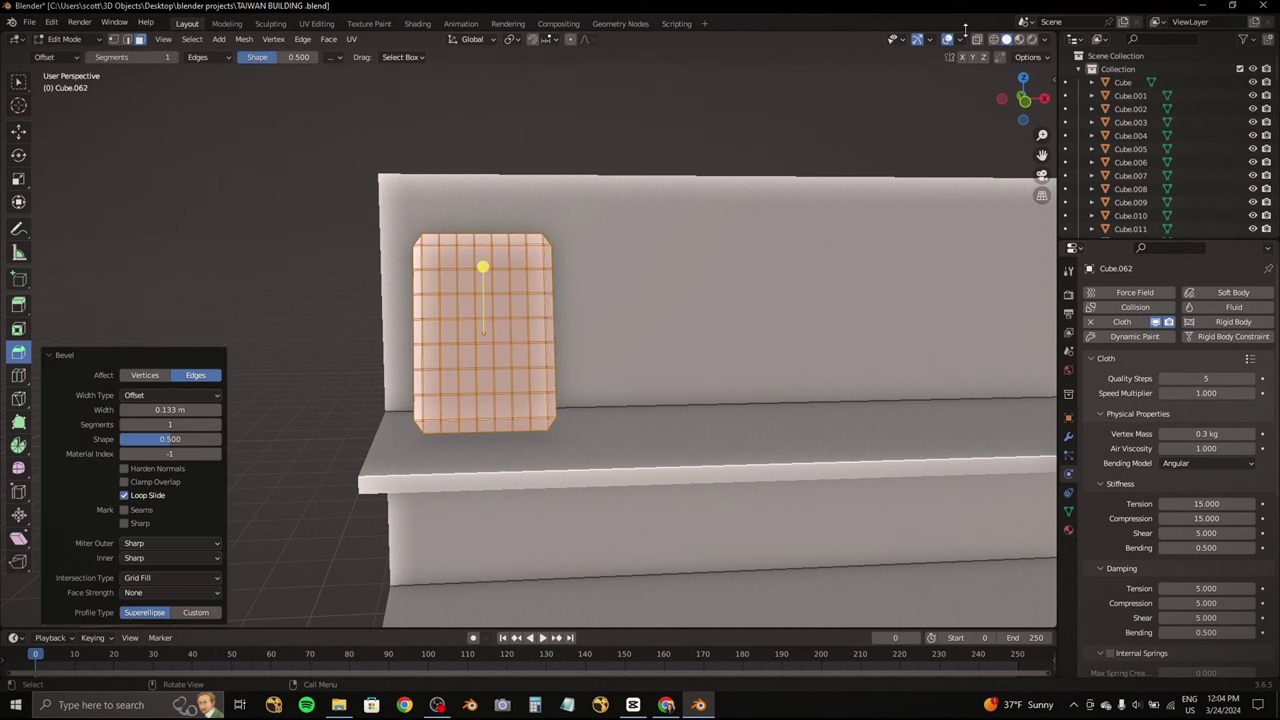
mouse_move(480, 300)
middle_down()
mouse_move(589, 261)
mouse_move(538, 273)
middle_up()
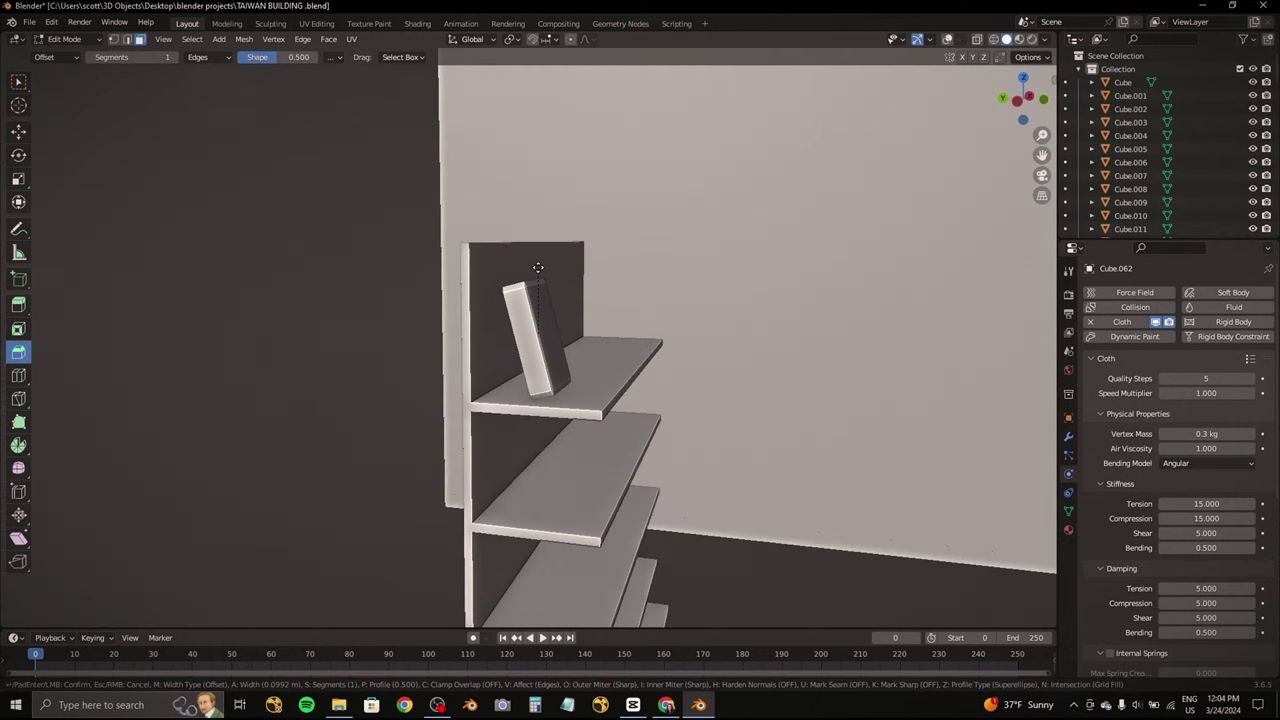
click(538, 267)
click(62, 39)
click(70, 52)
Step: Raise the cloth Vertex Mass to 2 kg and replay the simulation from the start
key(space)
key(Escape)
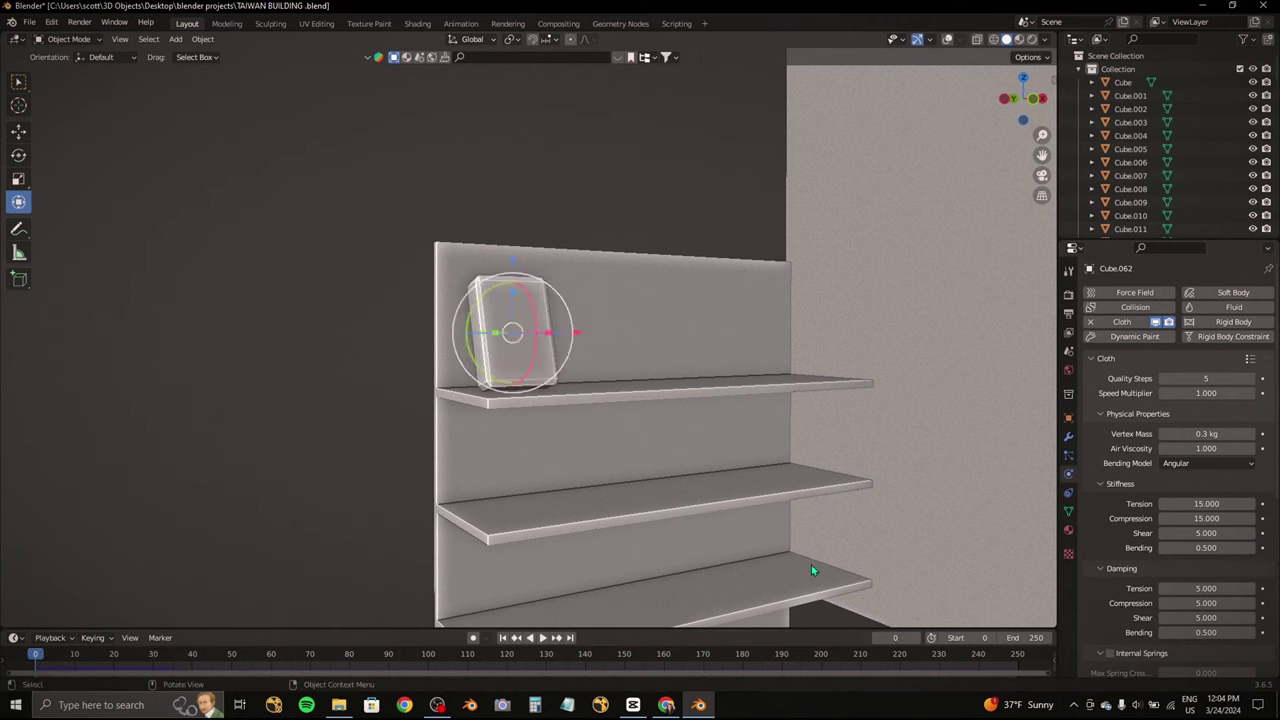
scroll(812, 570, up, 3)
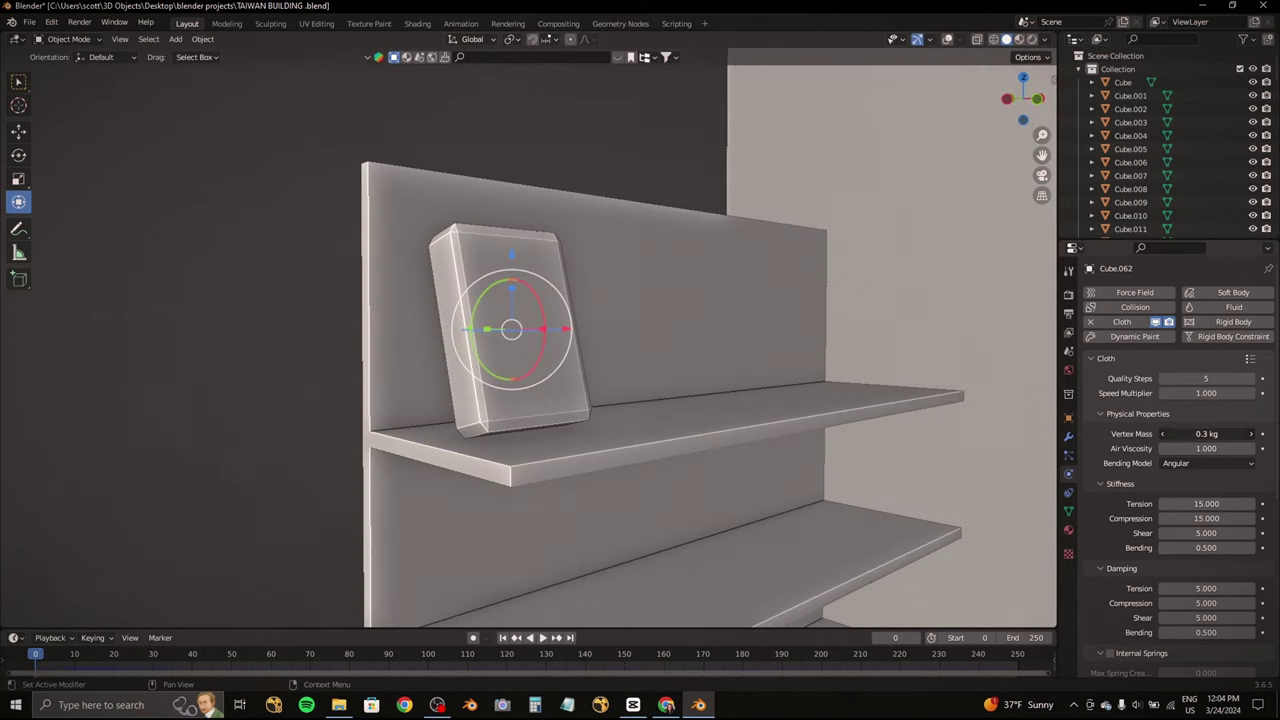
key(space)
key(shift+Left)
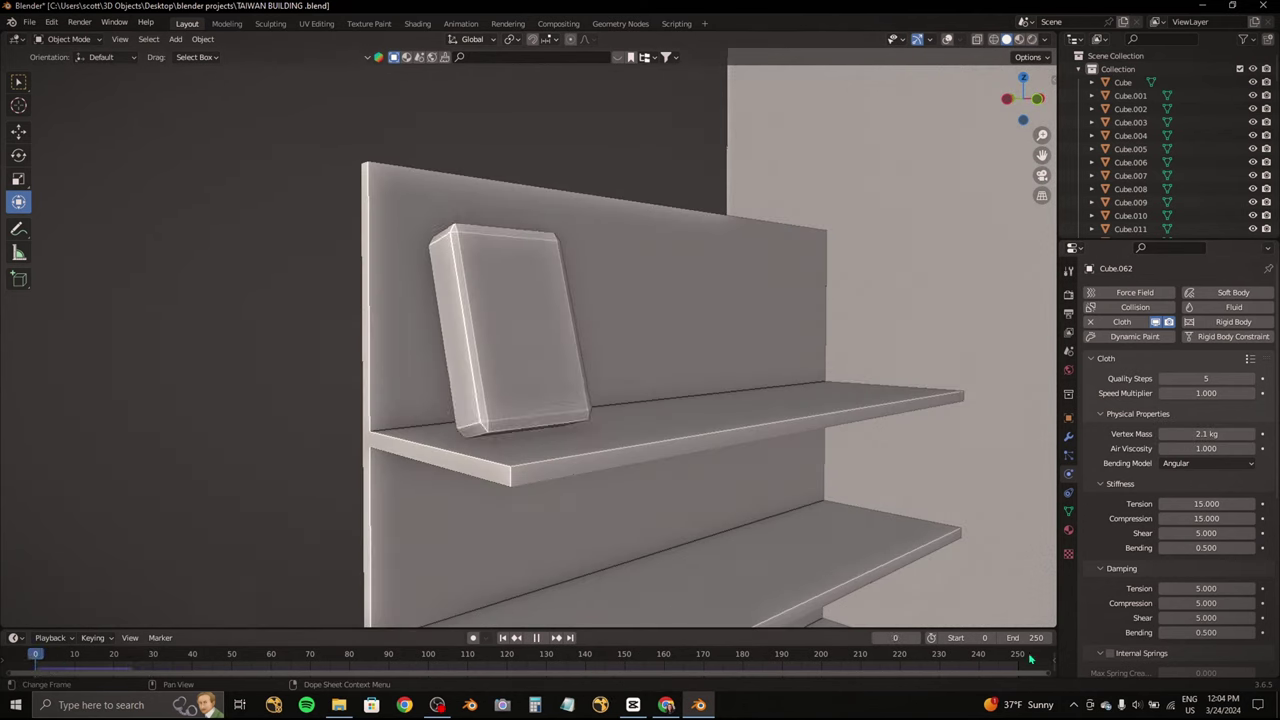
key(space)
key(shift+Left)
key(space)
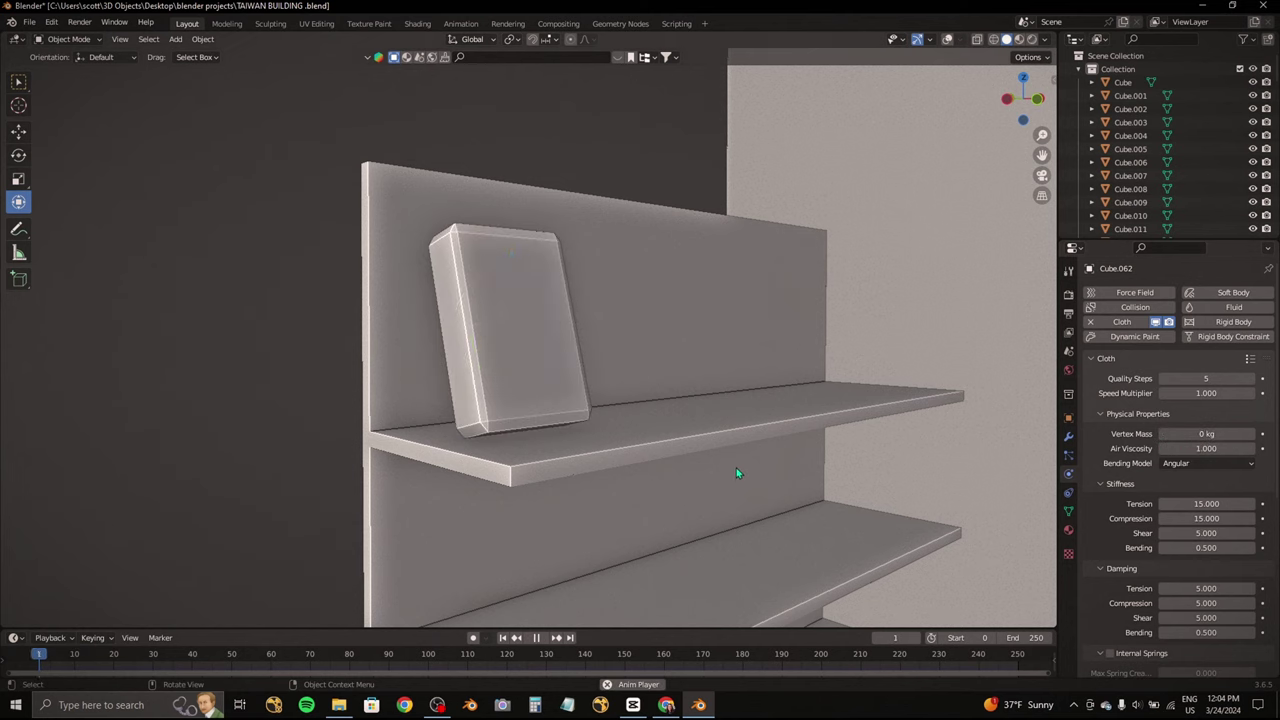
Step: Inspect the cloth book close up from the front, then rewind to the first frame
middle_drag(704, 447, 600, 410)
scroll(572, 401, up, 3)
key(space)
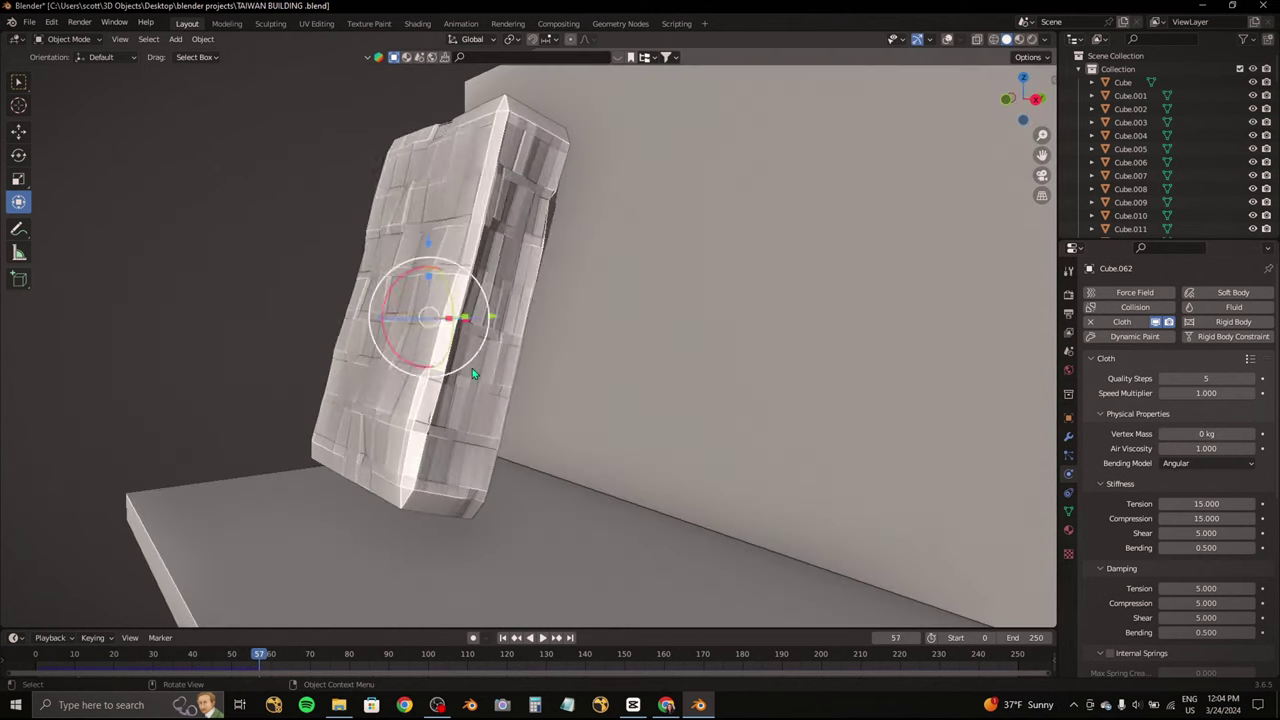
middle_drag(472, 368, 612, 554)
key(shift+Left)
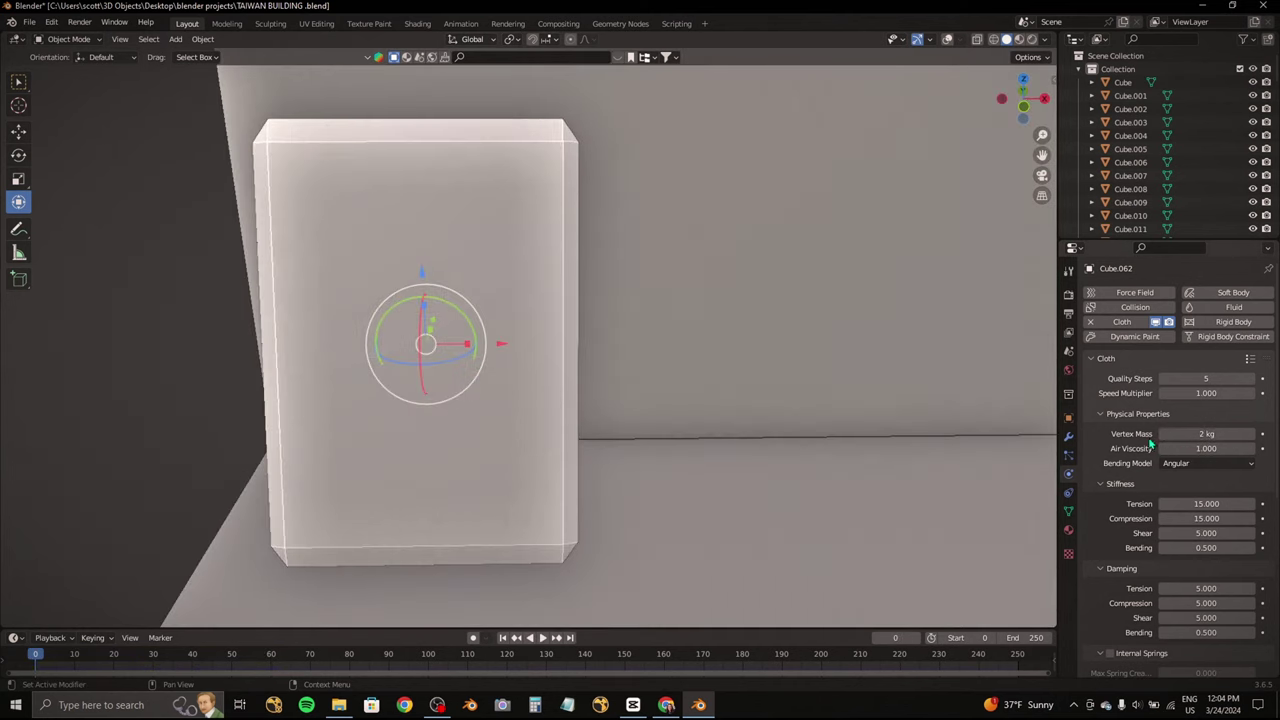
scroll(1151, 442, down, 2)
scroll(1153, 470, down, 3)
scroll(1155, 500, up, 2)
scroll(1157, 513, down, 2)
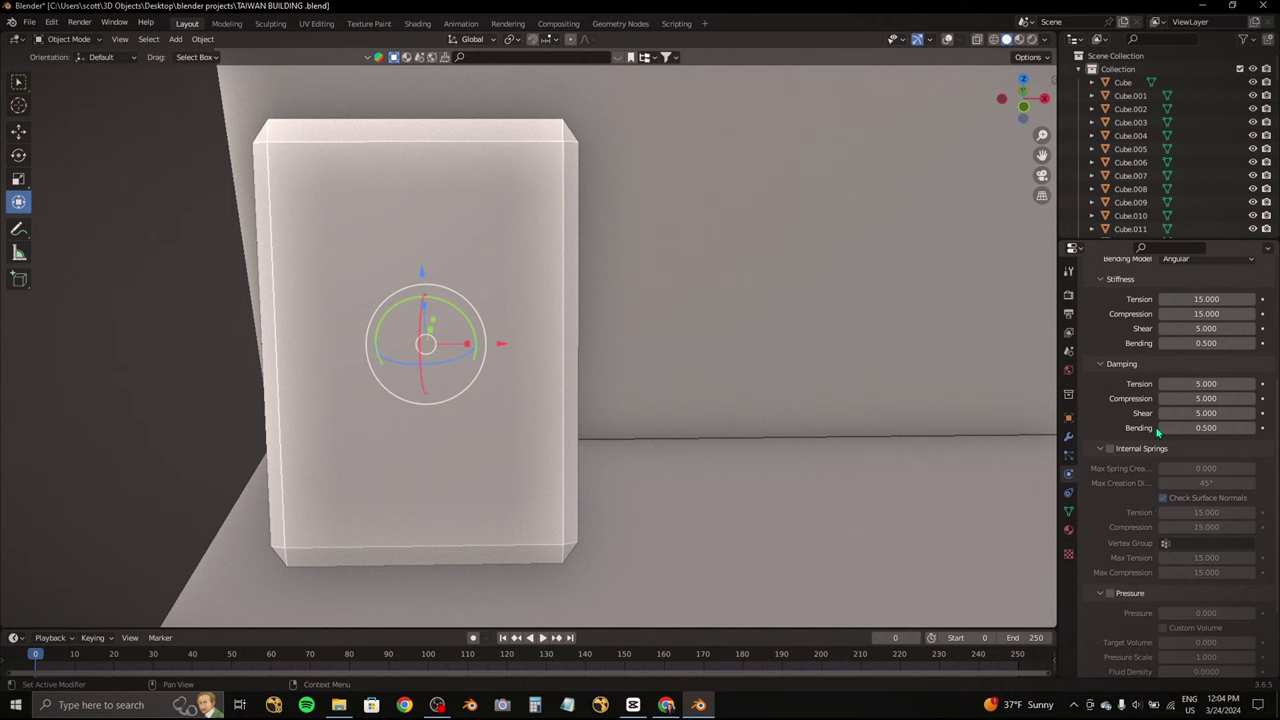
Step: Replay the cloth simulation with Shear and Compression stiffness at zero, and inspect the settled cloth
scroll(1175, 426, up, 1)
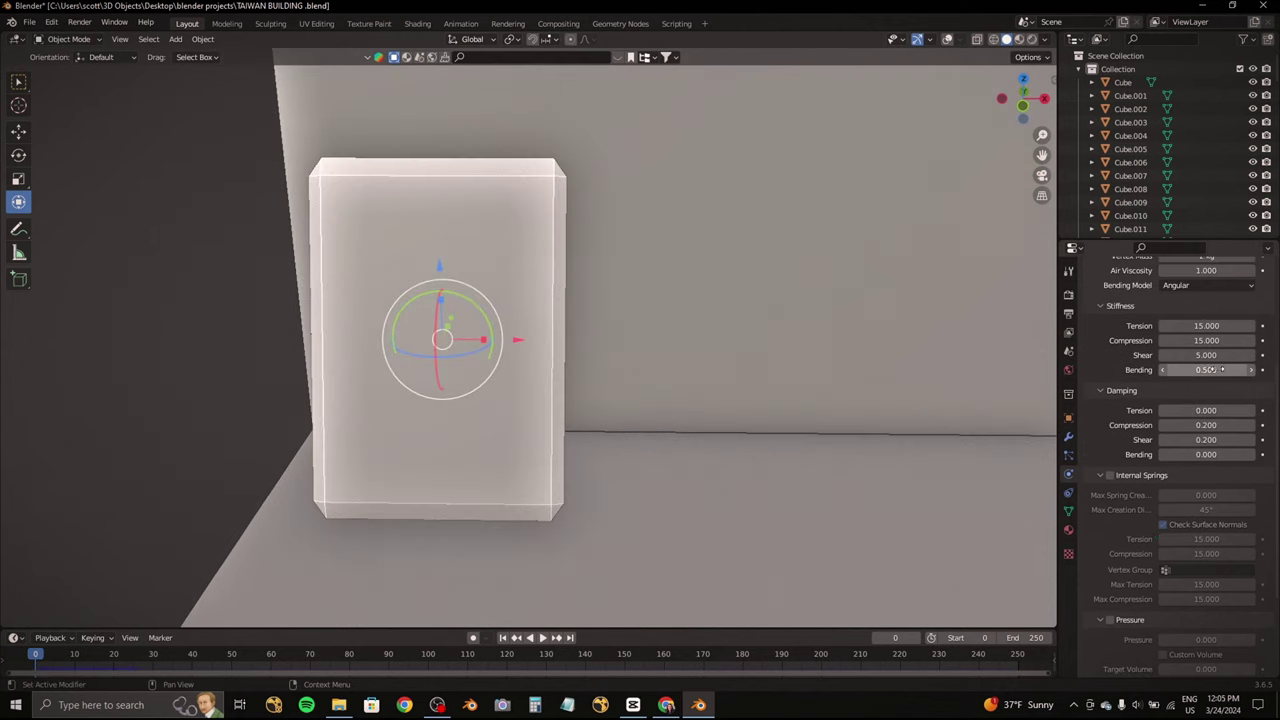
key(space)
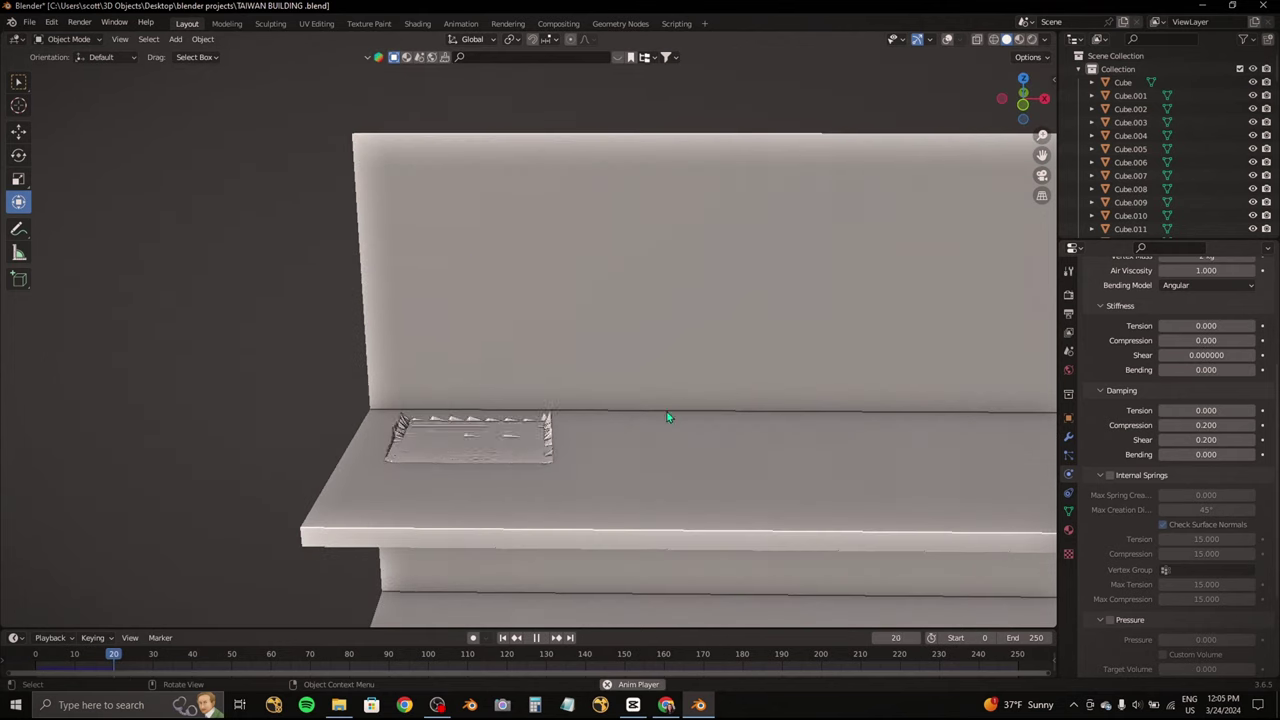
key(Escape)
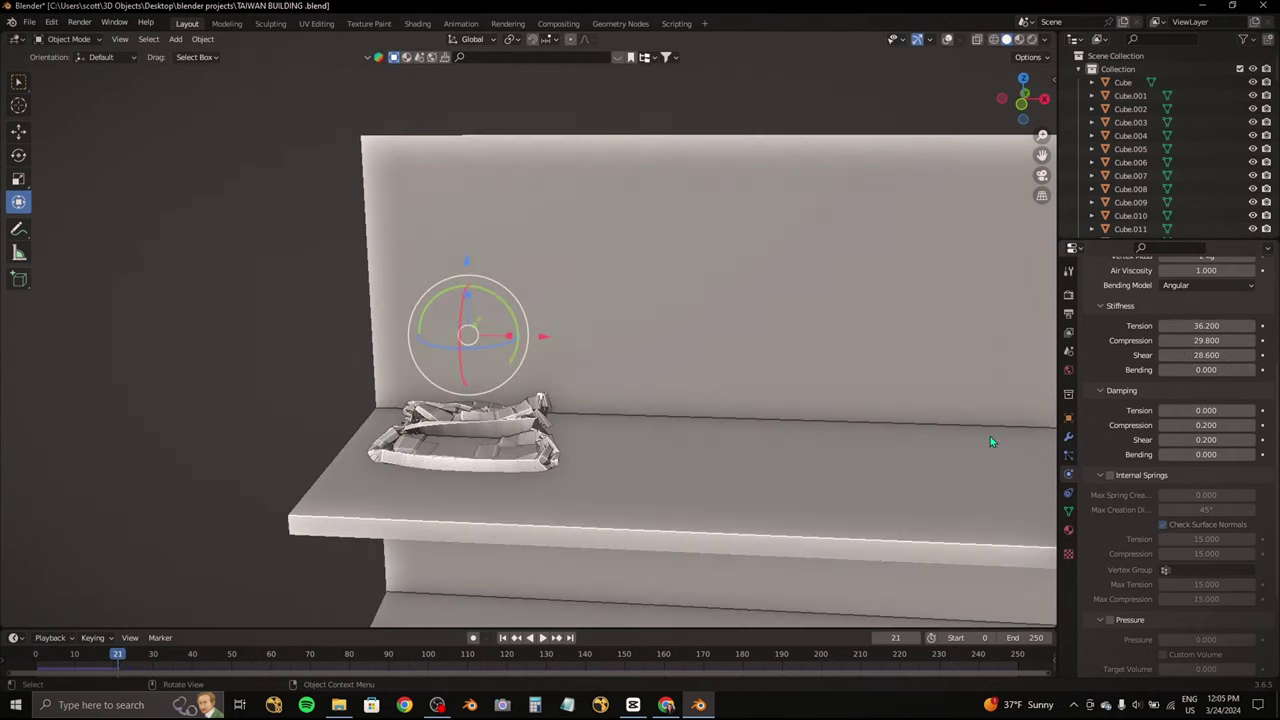
key(shift+Left)
mouse_move(1206, 355)
mouse_down()
mouse_move(1160, 355)
mouse_move(1160, 325)
mouse_up()
click(46, 663)
mouse_move(163, 571)
middle_down()
mouse_move(526, 360)
mouse_move(582, 377)
mouse_move(700, 293)
middle_up()
key(space)
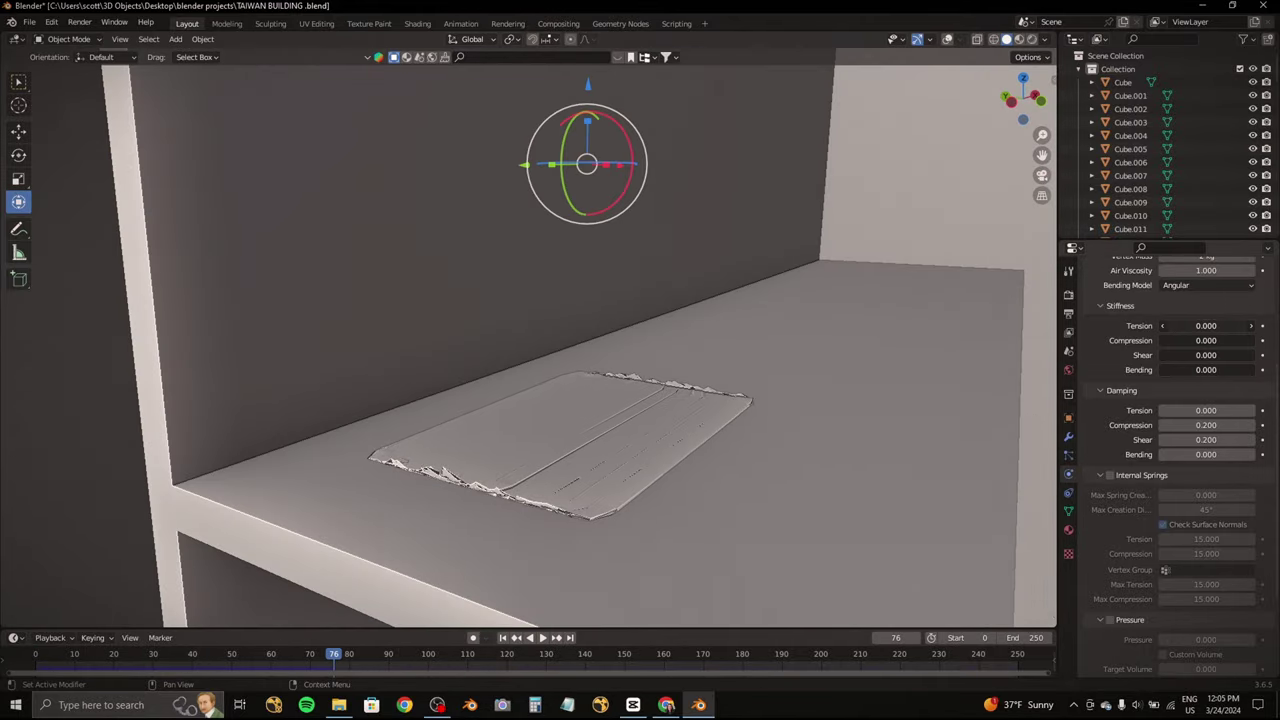
Step: Reset Tension (15), Compression, Shear and Bending stiffness to their default values
right_click(1183, 326)
click(1140, 394)
right_click(1190, 341)
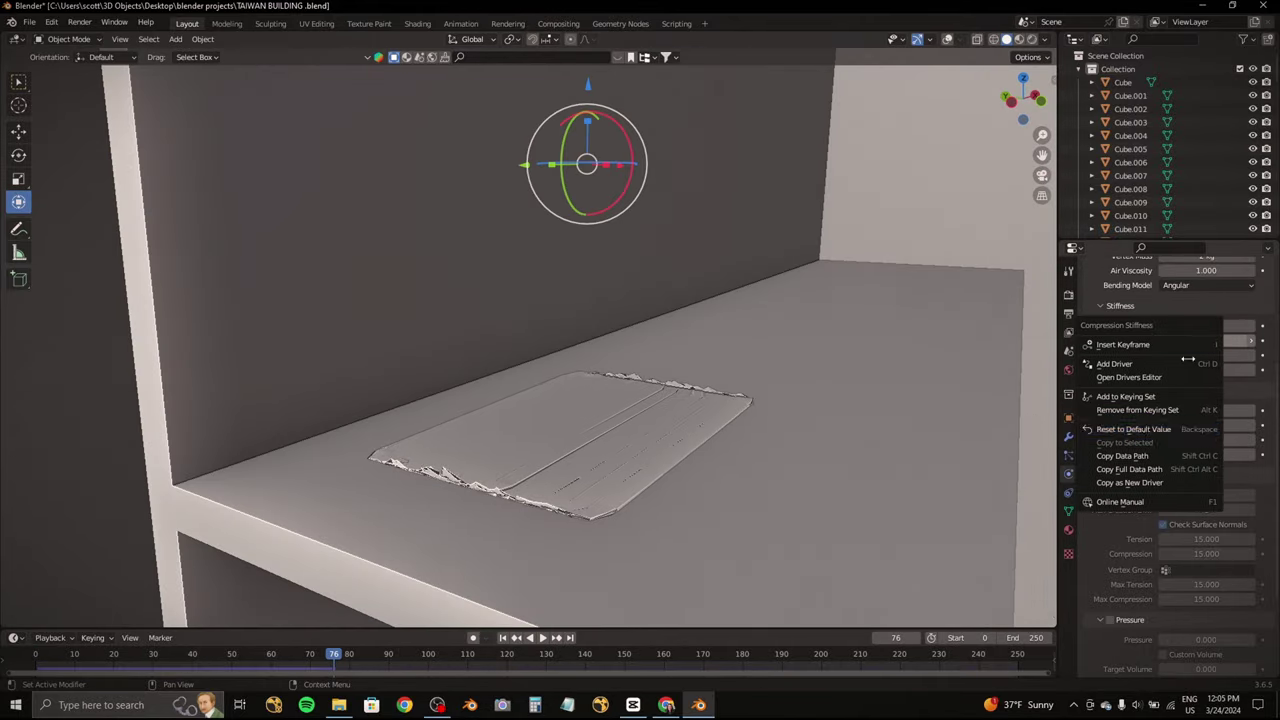
click(1150, 428)
right_click(1190, 355)
click(1160, 440)
right_click(1195, 440)
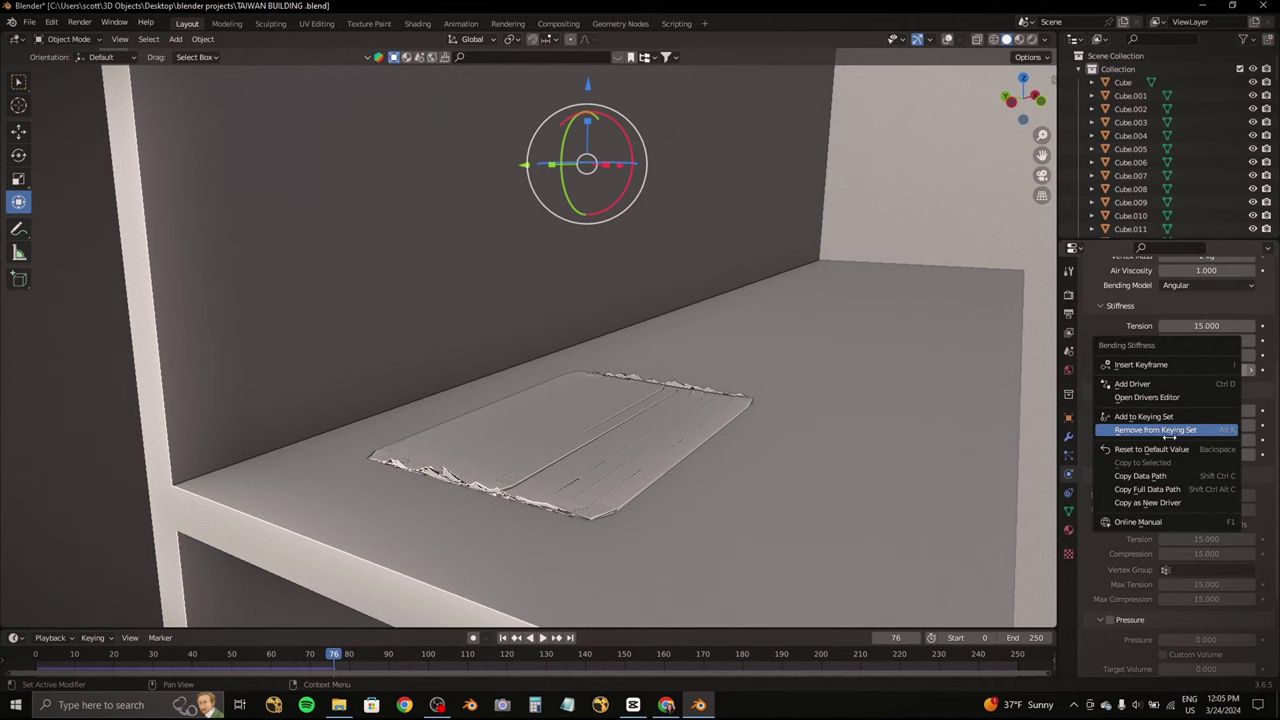
click(1197, 440)
Step: Reset Damping Tension, Compression and Shear to their default 5
right_click(1210, 410)
click(1150, 510)
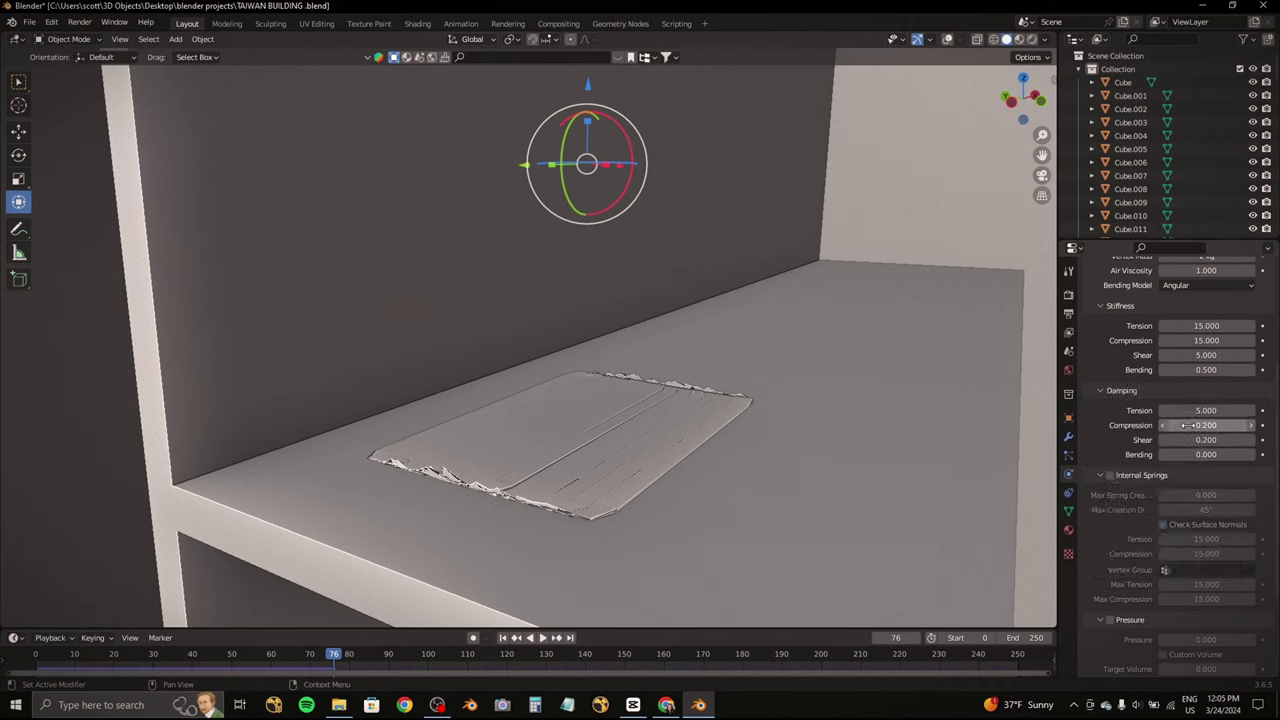
right_click(1185, 425)
click(1140, 520)
right_click(1197, 440)
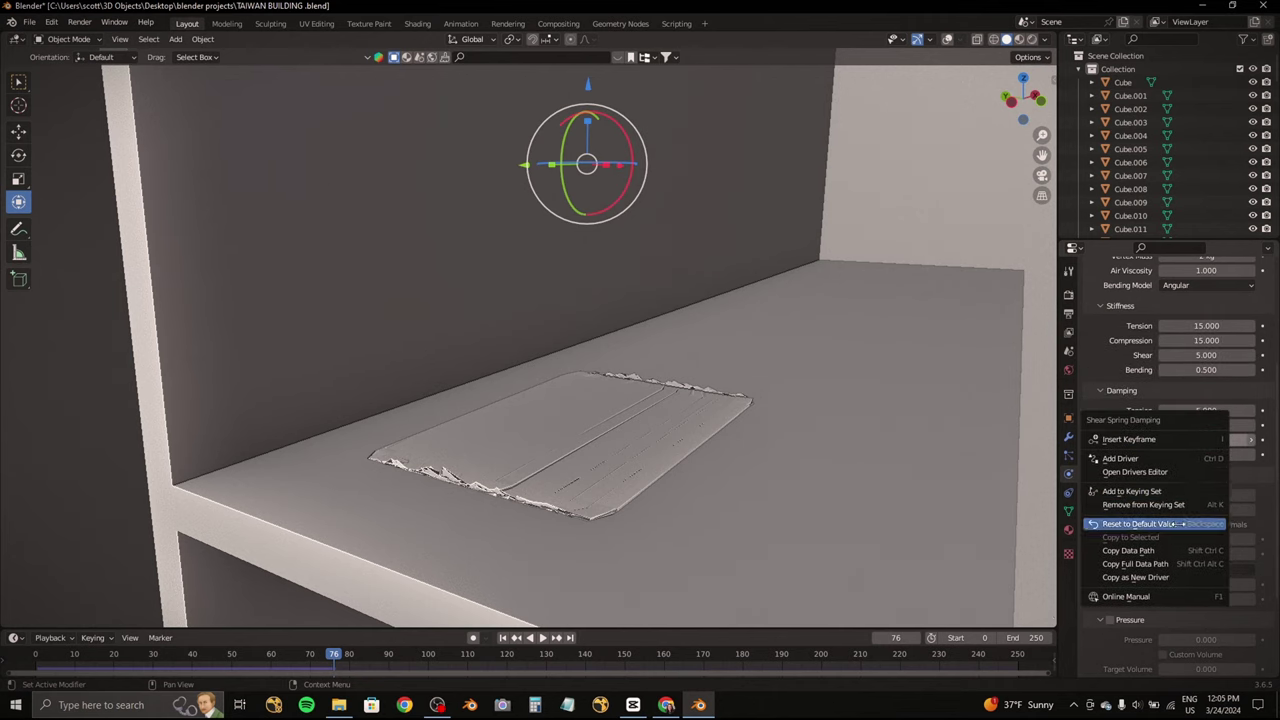
click(1150, 524)
Step: Expand the cloth Collisions settings and look over the panel
scroll(1152, 500, down, 3)
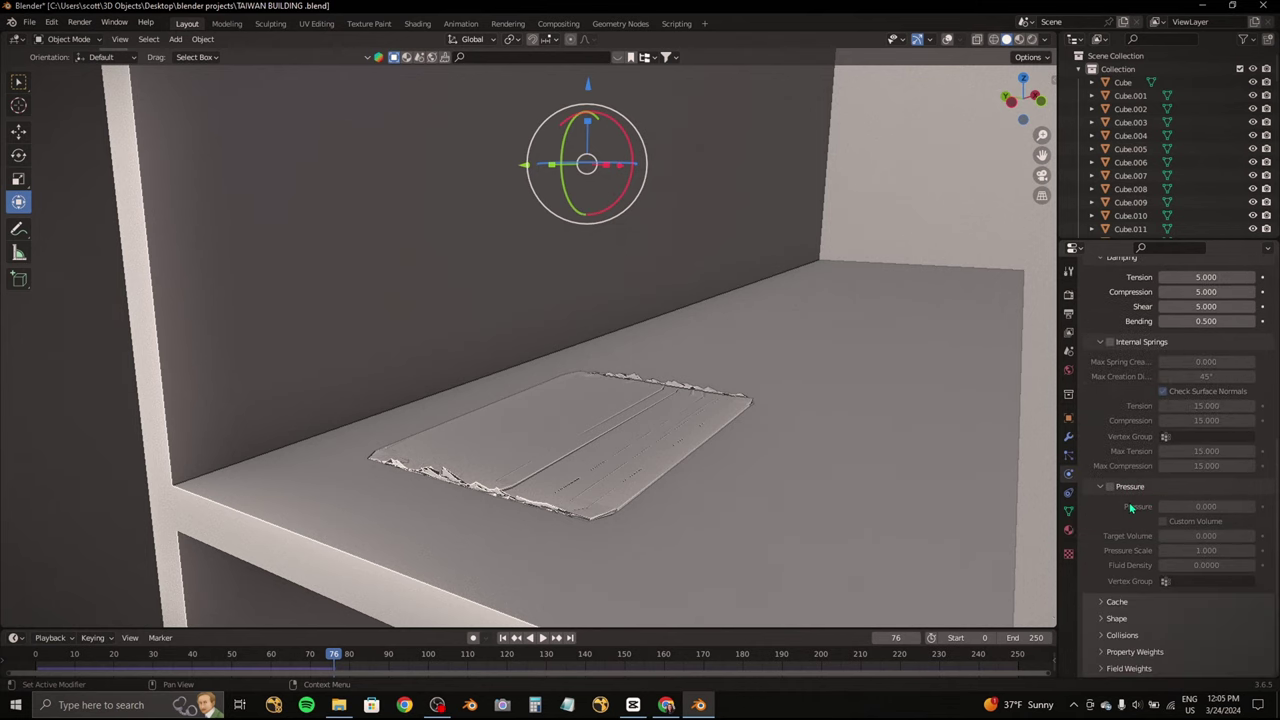
click(1113, 635)
scroll(1136, 614, down, 2)
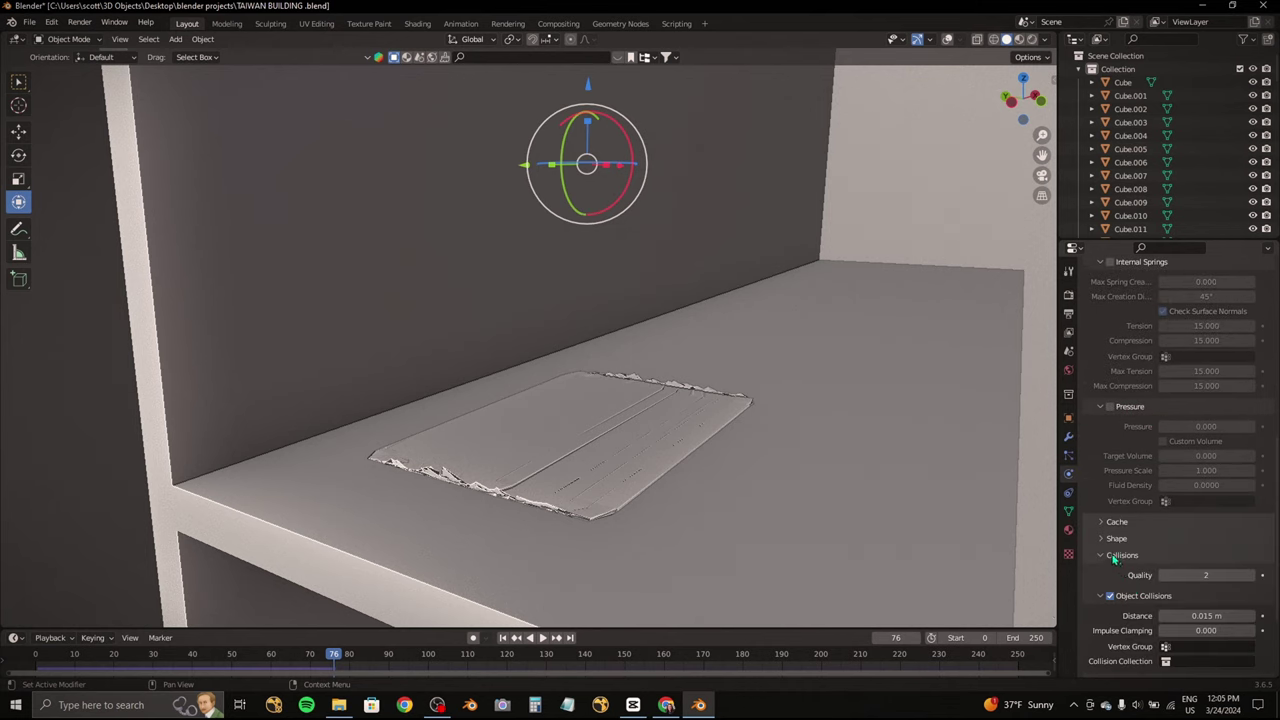
scroll(1114, 560, up, 3)
scroll(1117, 498, up, 3)
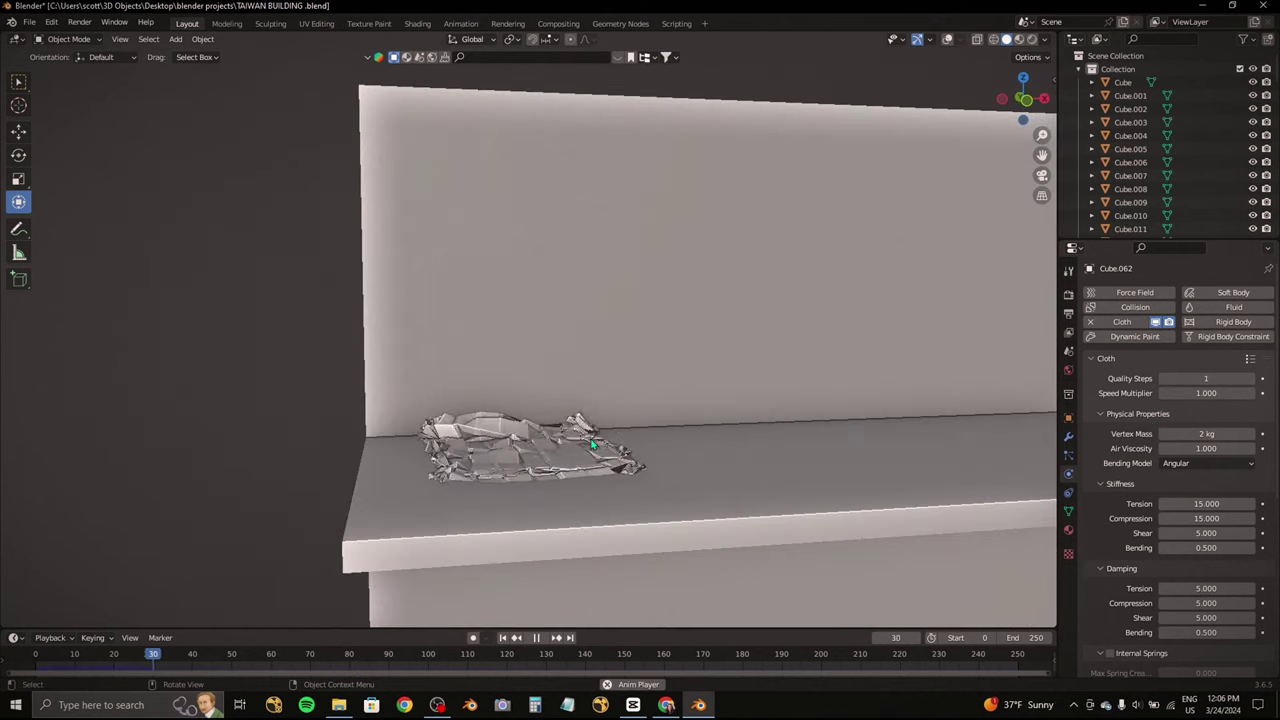
Step: Replay the cloth simulation from the start a few times while orbiting around the shelf
key(Escape)
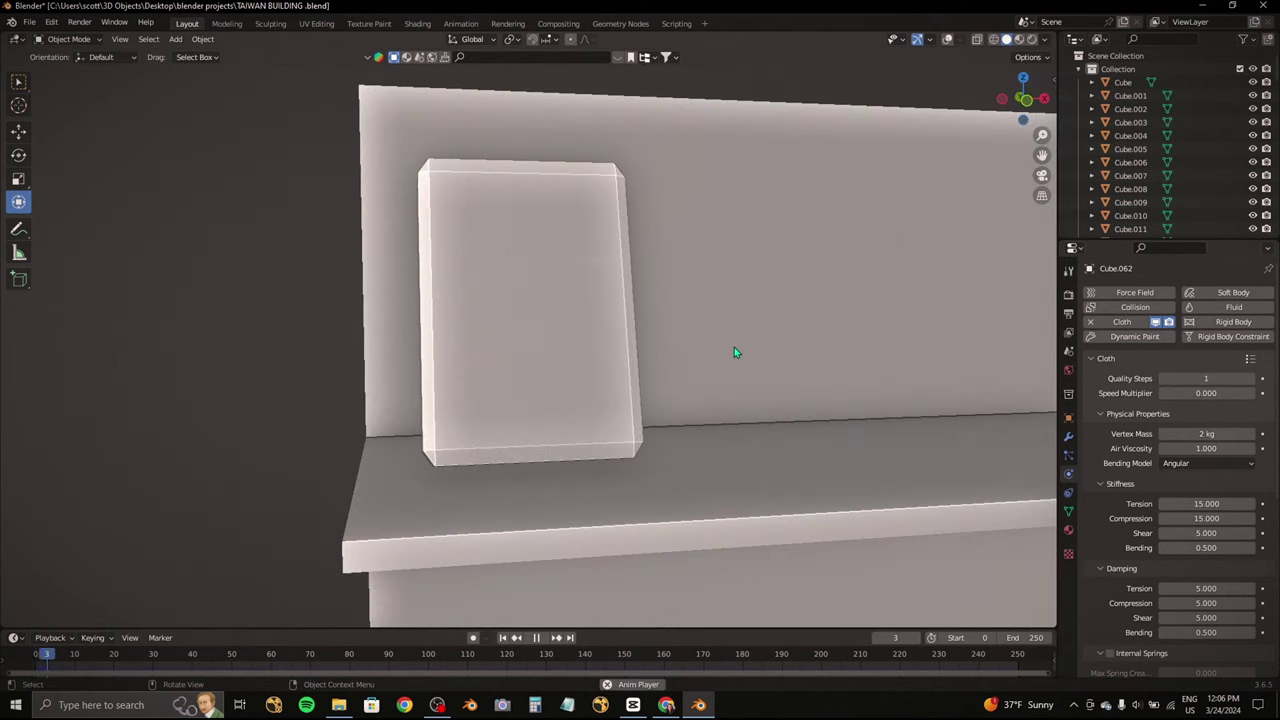
key(space)
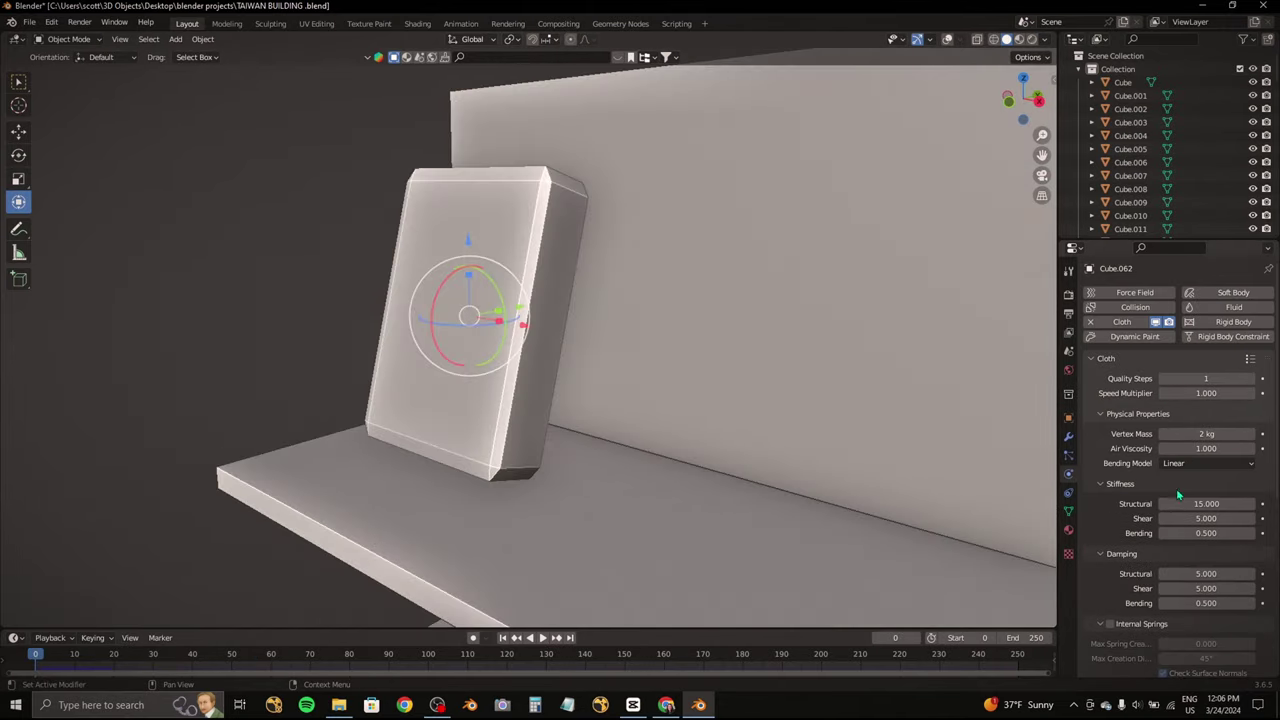
key(space)
key(Escape)
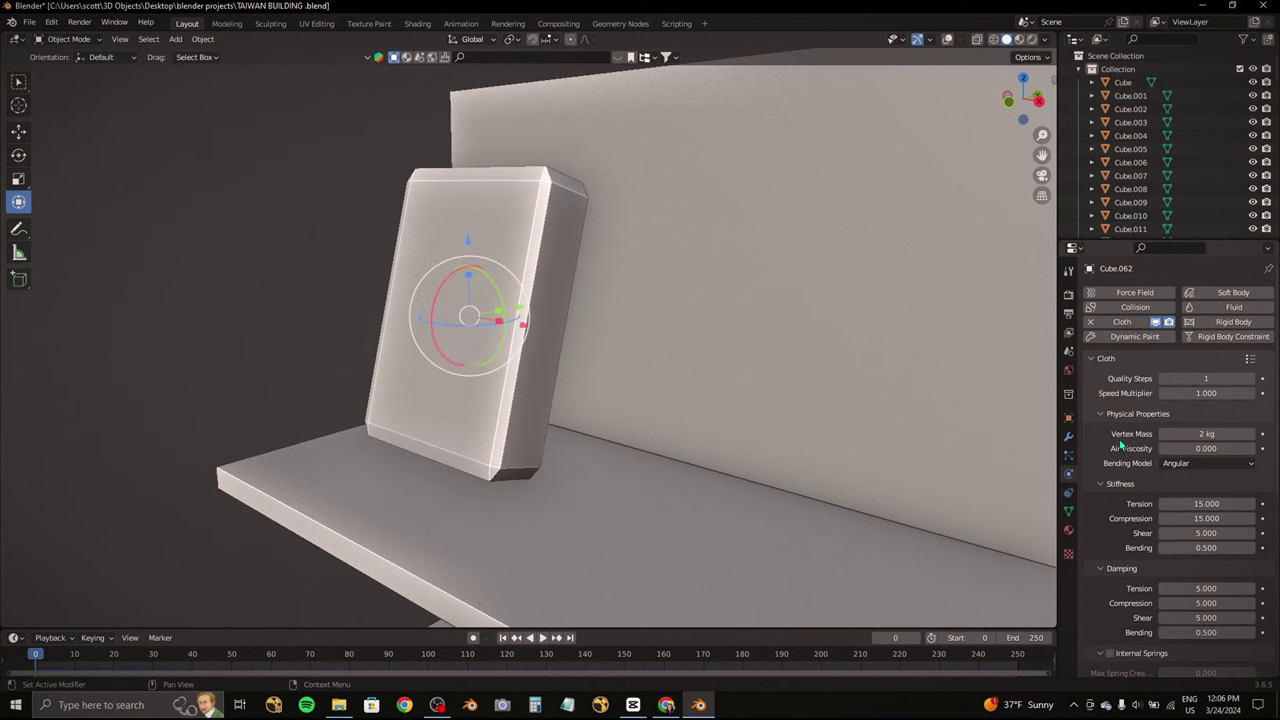
key(space)
key(space)
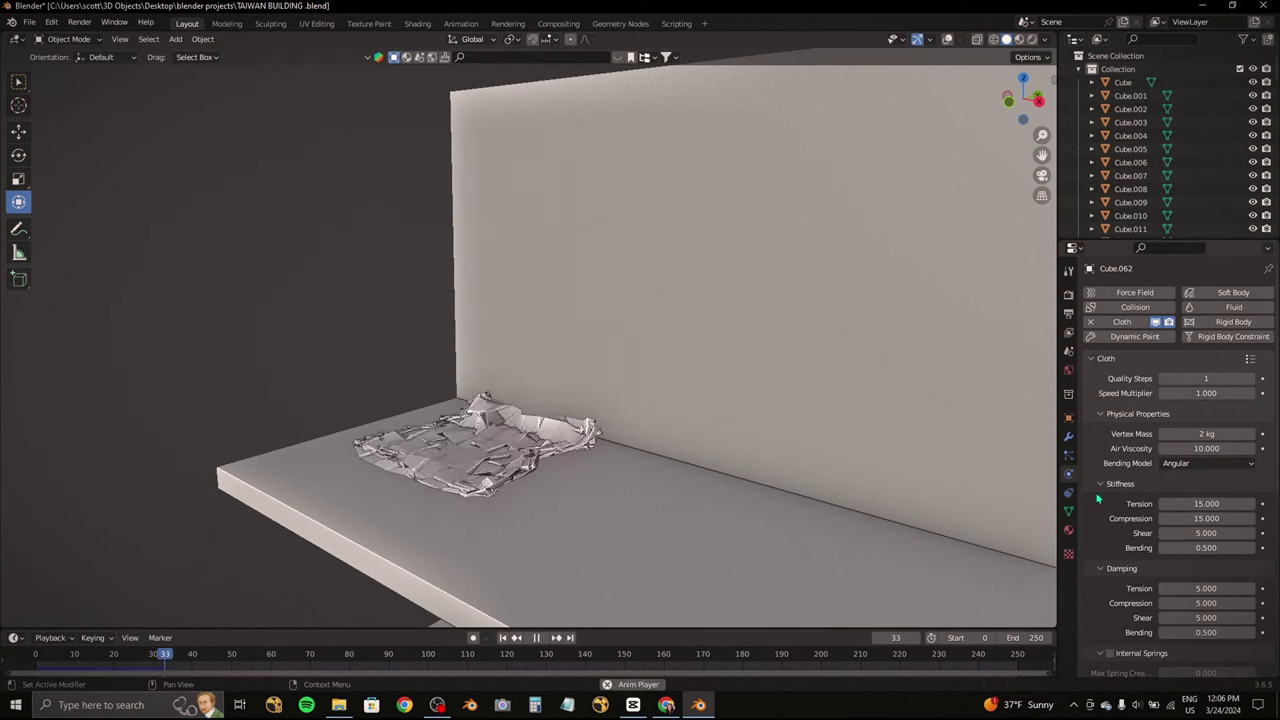
key(shift+Left)
mouse_move(848, 615)
middle_down()
mouse_move(1012, 521)
mouse_move(794, 489)
mouse_move(833, 475)
middle_up()
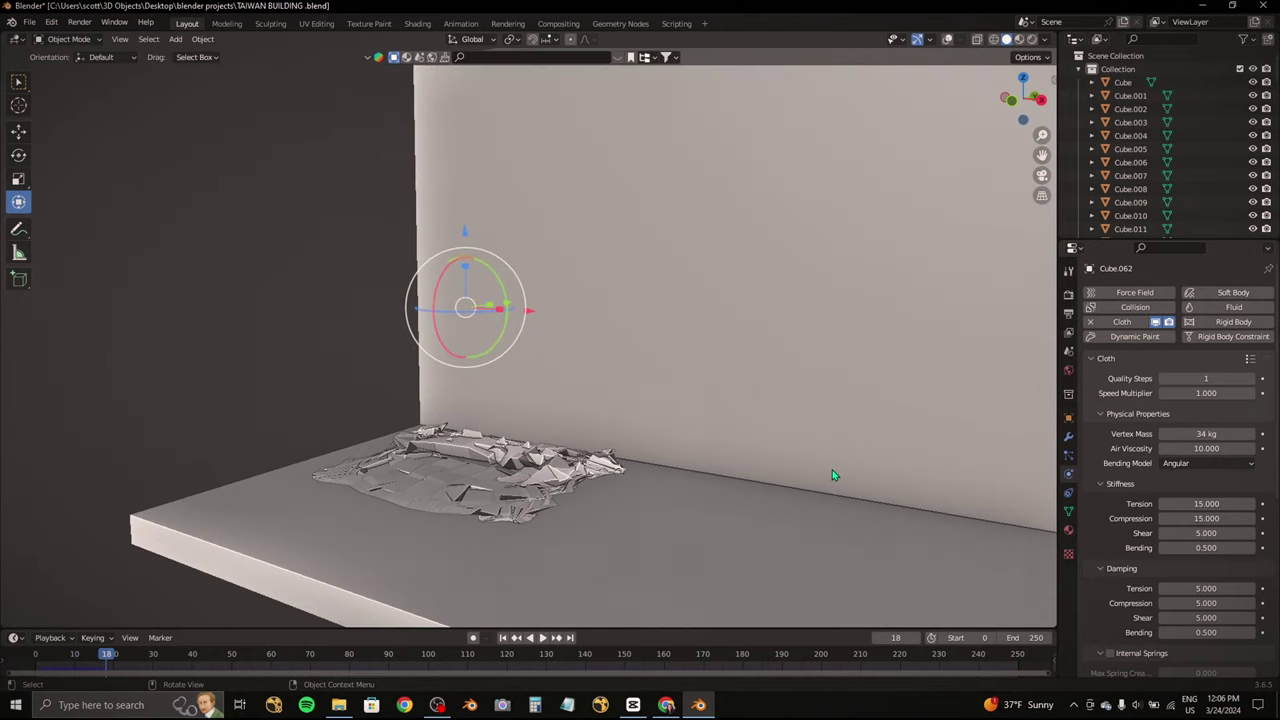
Step: Re-add cloth physics to Cube.062 with 5 quality steps and 0.3 kg vertex mass
click(903, 399)
click(537, 422)
click(1090, 321)
click(1107, 322)
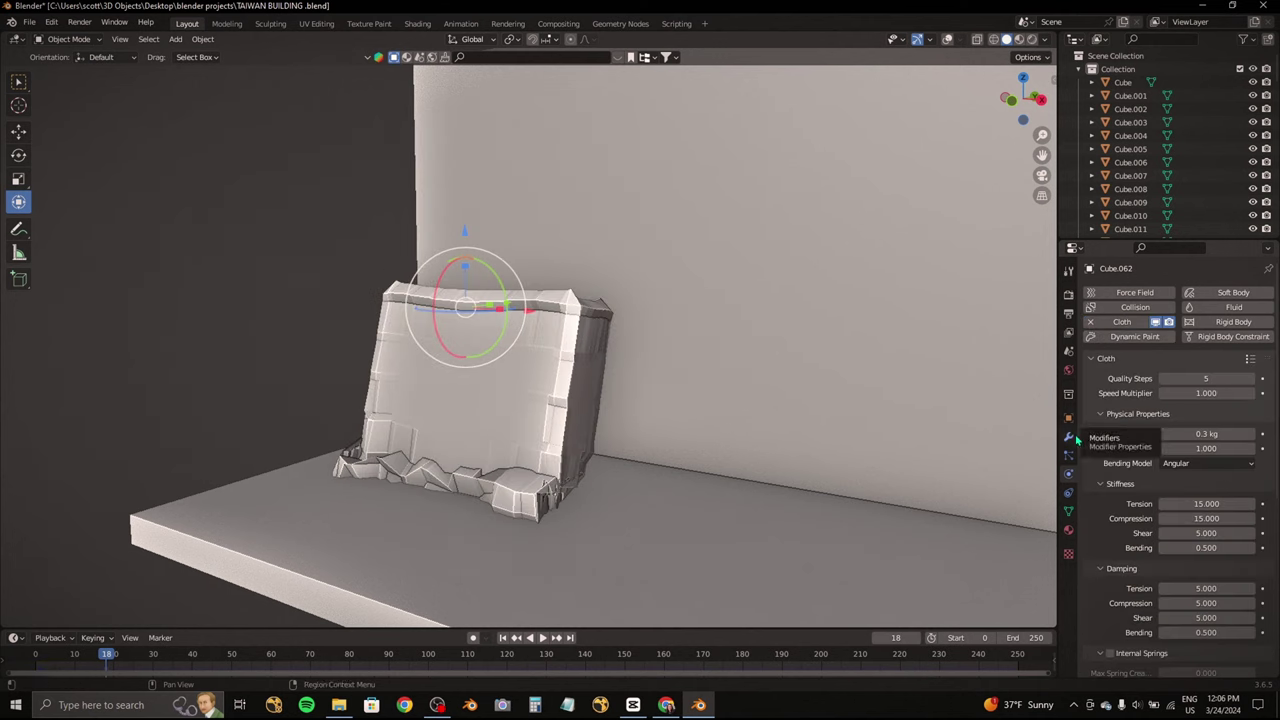
click(1069, 437)
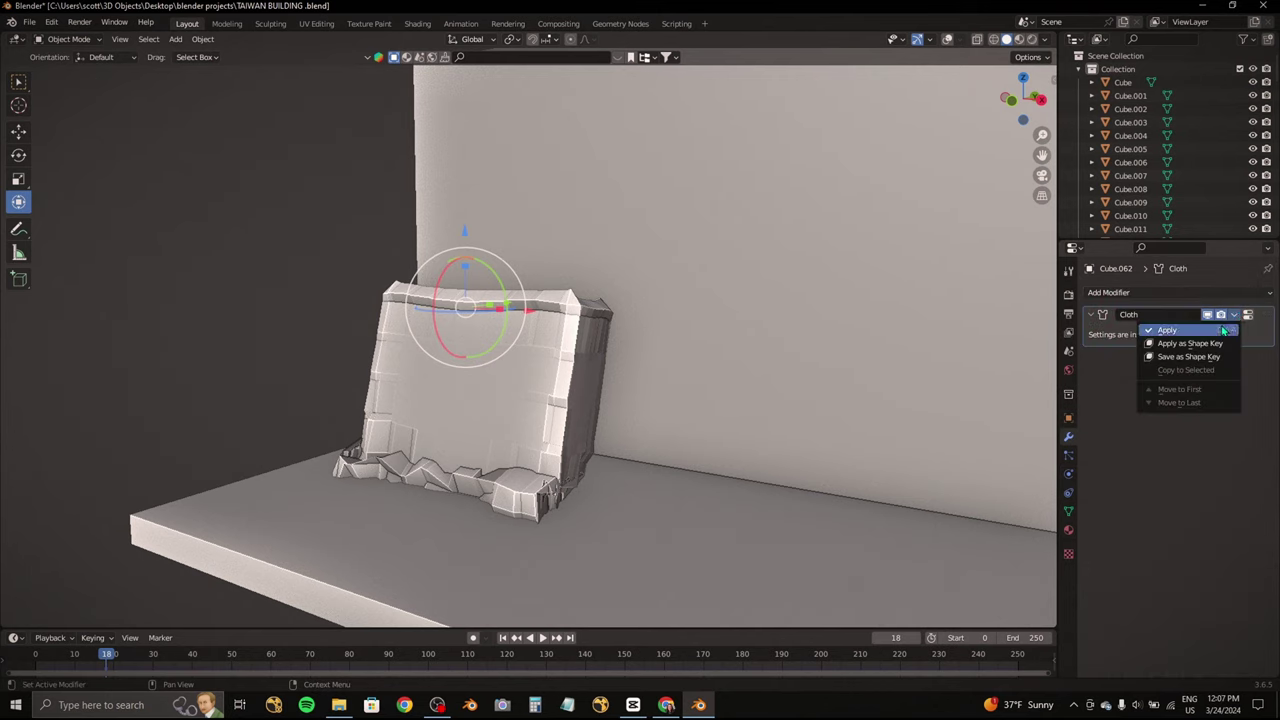
Step: Apply the box's cloth modifier, add a fresh Cloth modifier, and reposition the box
click(1224, 330)
key(space)
middle_drag(517, 437, 221, 597)
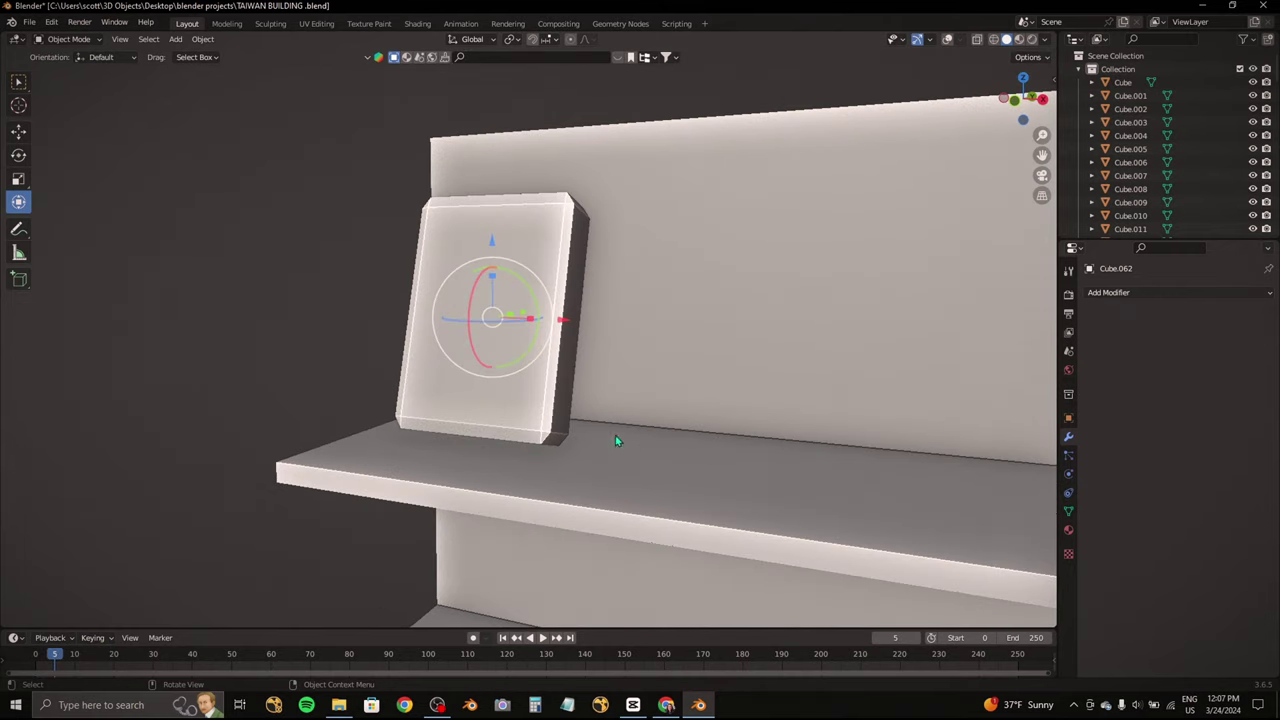
click(1132, 293)
click(1210, 322)
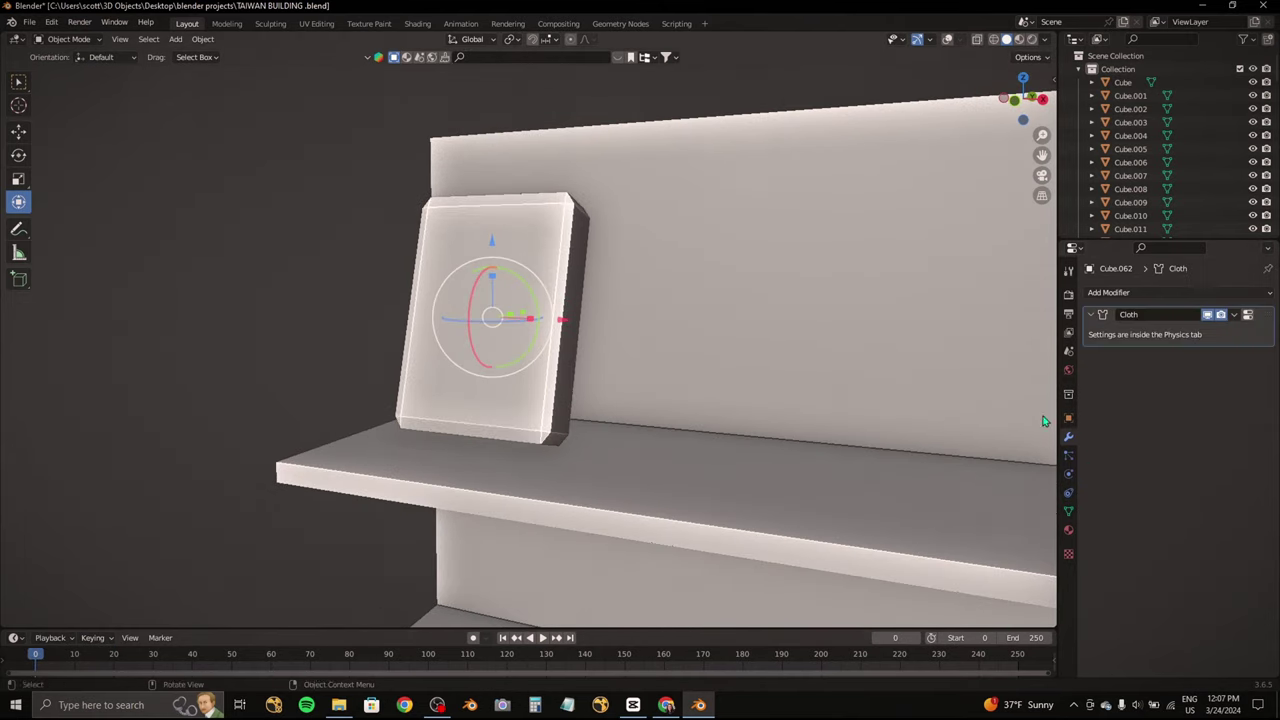
mouse_move(1043, 421)
middle_down()
mouse_move(948, 398)
mouse_move(874, 346)
mouse_move(477, 363)
mouse_move(300, 450)
middle_up()
key(g)
click(808, 339)
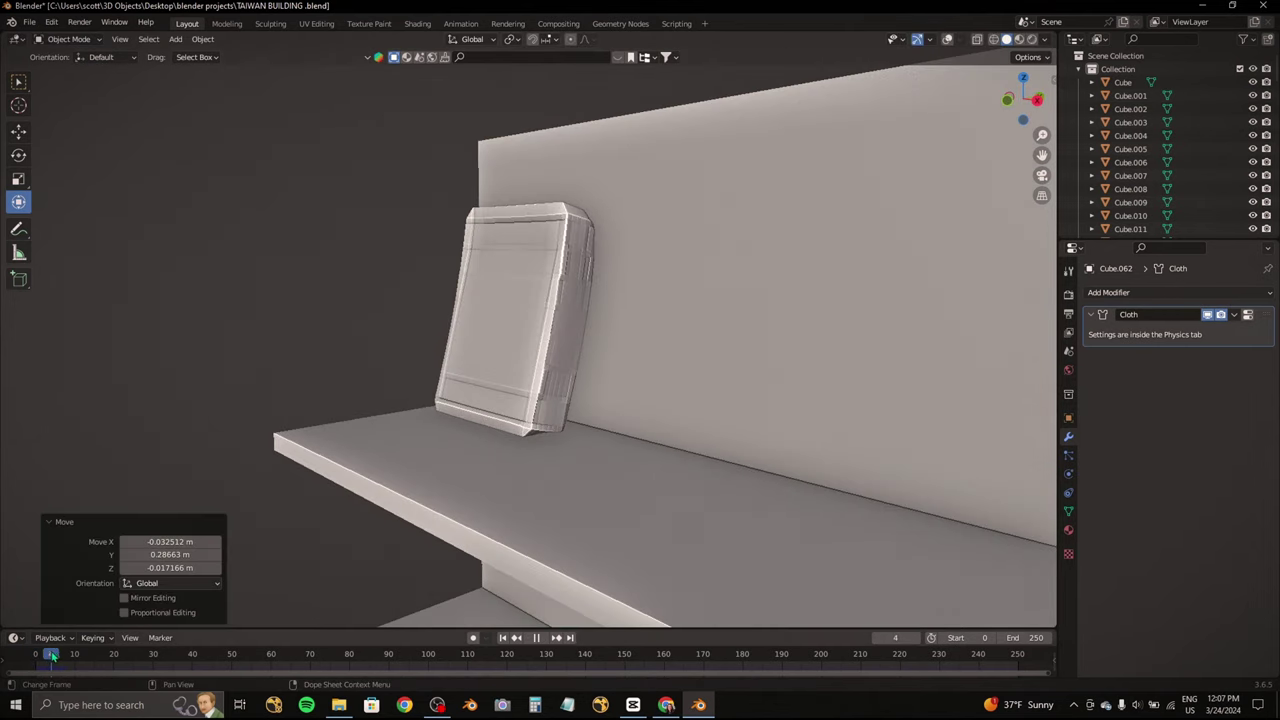
Step: Scrub the simulation to frame 5 and apply the Cloth modifier to freeze the crumpled box
drag(52, 654, 55, 654)
mouse_move(700, 400)
middle_down()
mouse_move(500, 380)
mouse_move(560, 360)
mouse_move(835, 329)
middle_up()
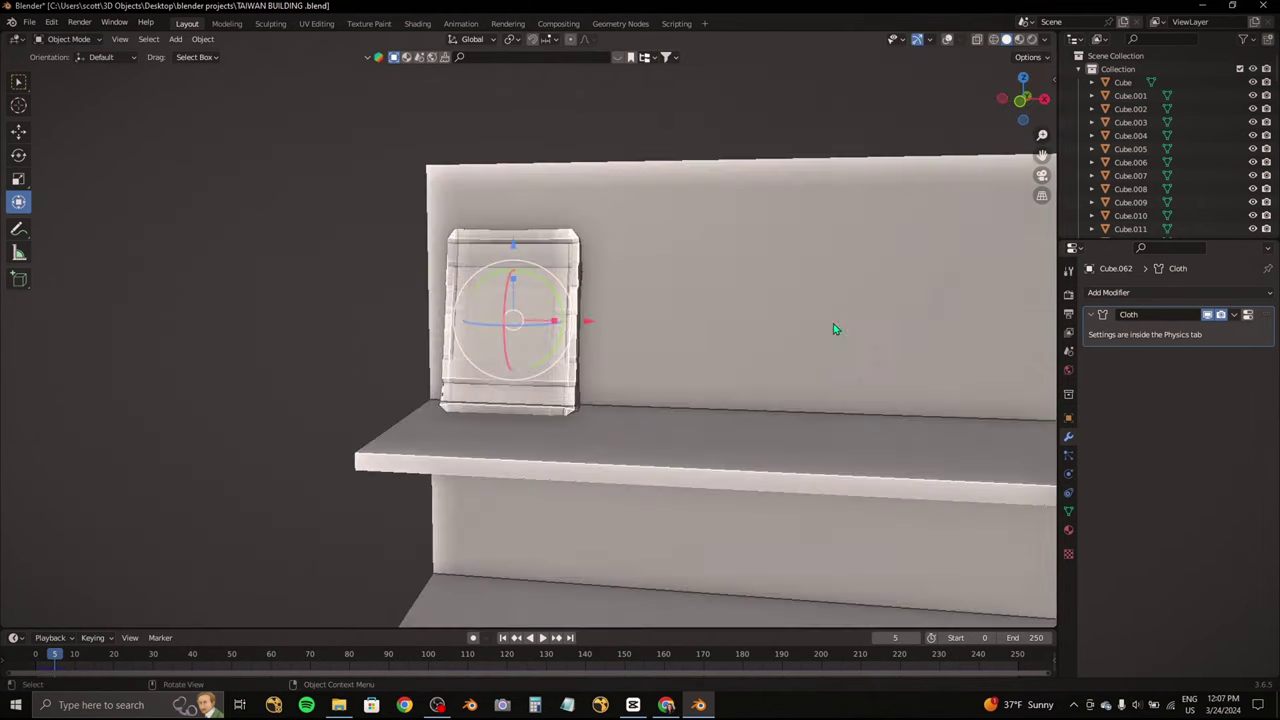
scroll(835, 329, up, 3)
click(1218, 331)
middle_drag(700, 350, 886, 194)
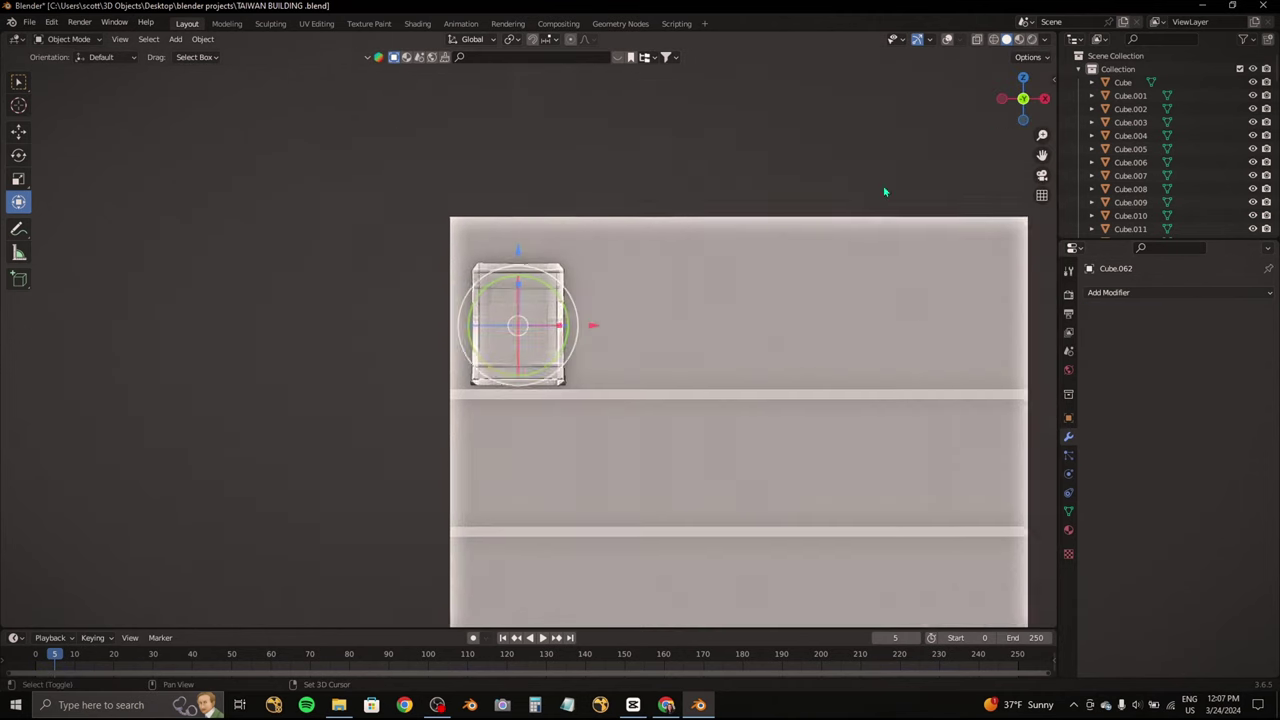
Step: Duplicate the crumpled box several times, scaling and spacing the copies along the shelf
key(shift+d)
click(760, 237)
key(s)
click(825, 230)
key(shift+d)
click(866, 263)
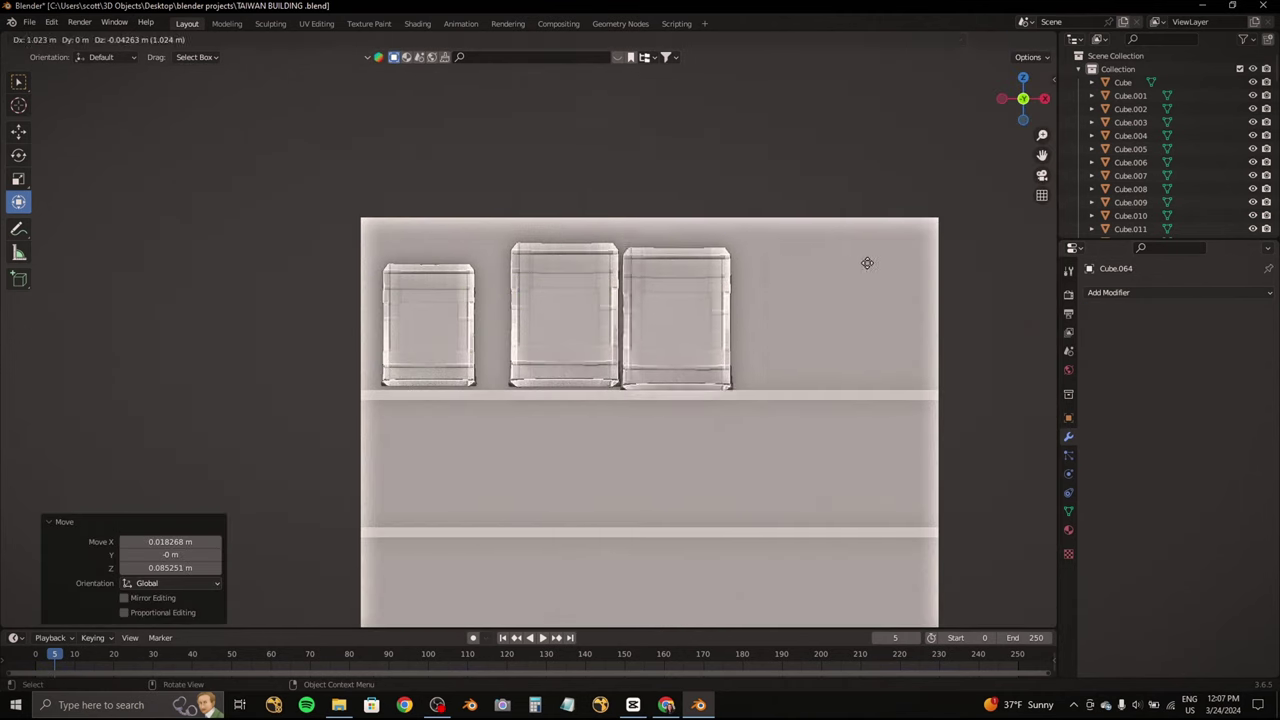
key(s)
click(811, 294)
key(g)
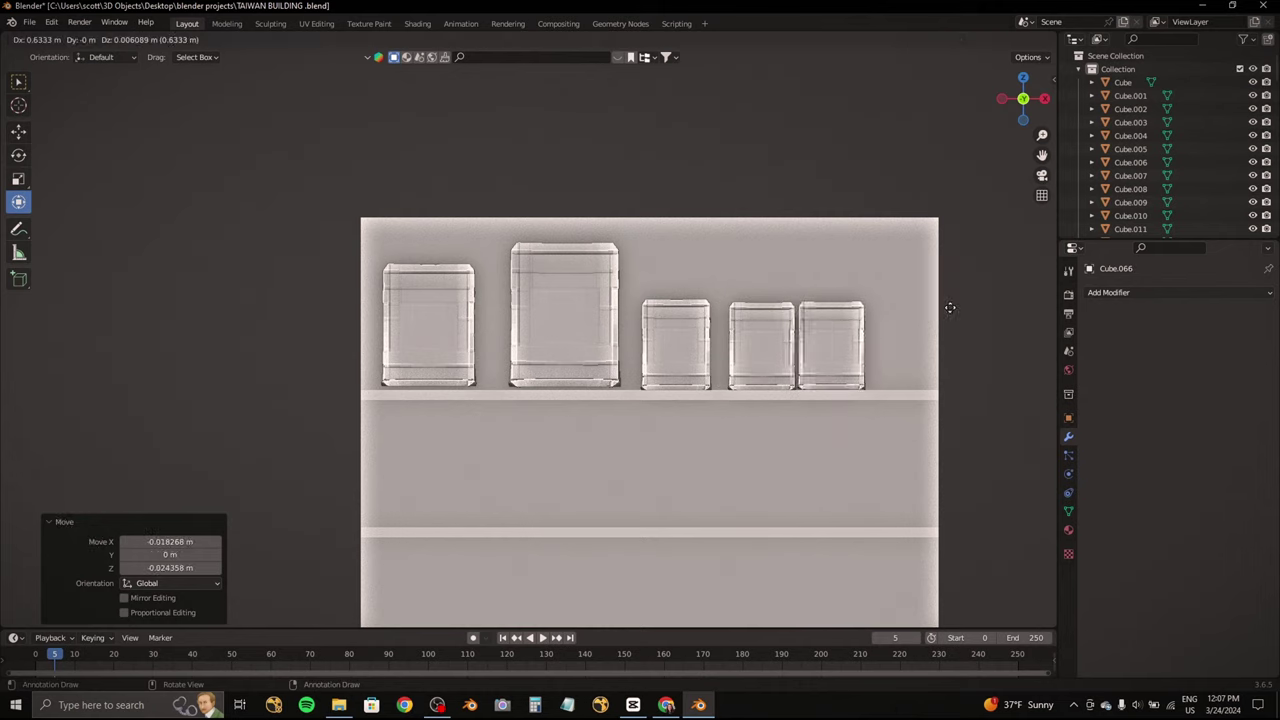
middle_drag(949, 307, 740, 340)
key(s)
click(820, 300)
key(g)
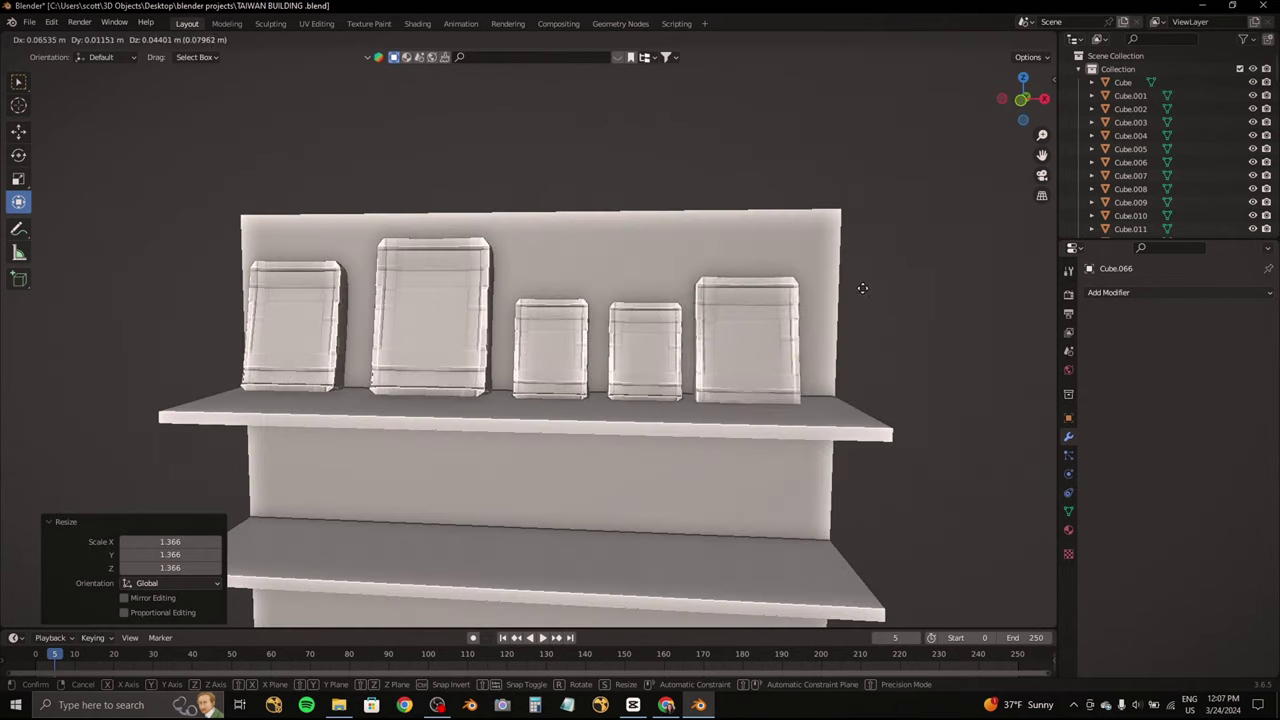
Step: Tilt Cube.062 and Cube.063 against the back wall and lower Cube.064 onto the shelf
click(1018, 101)
key(g)
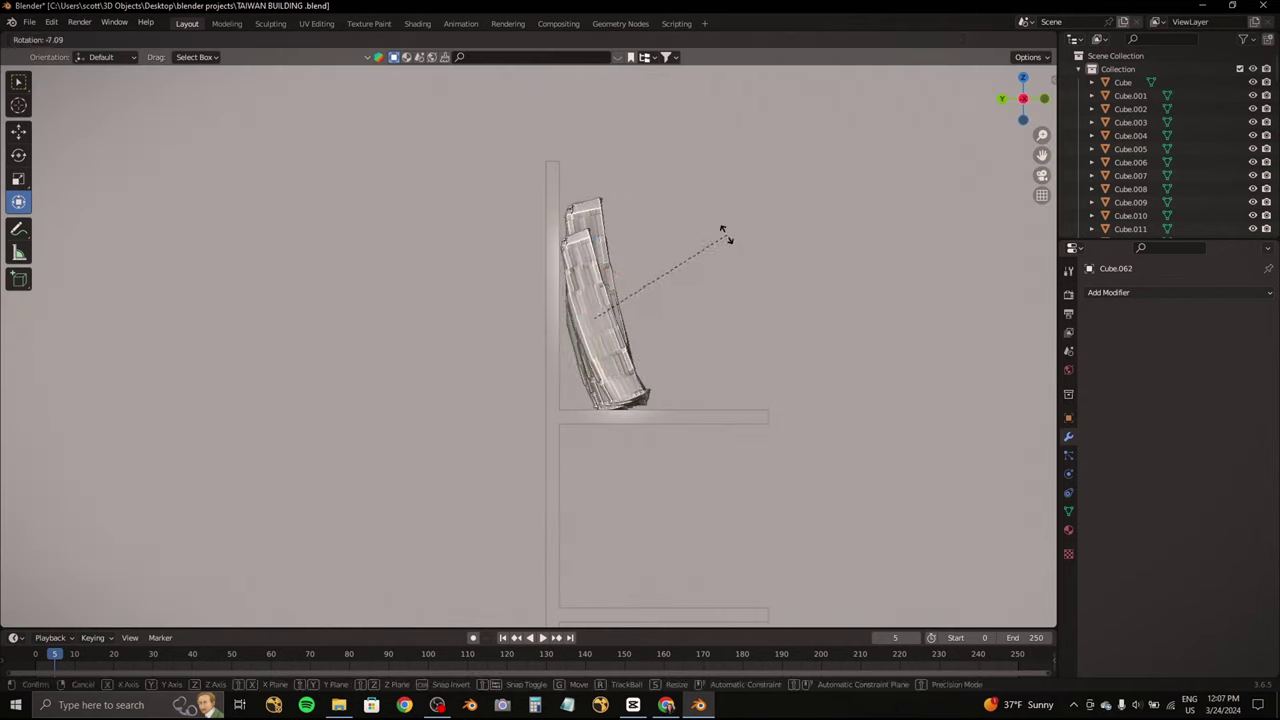
click(717, 251)
key(g)
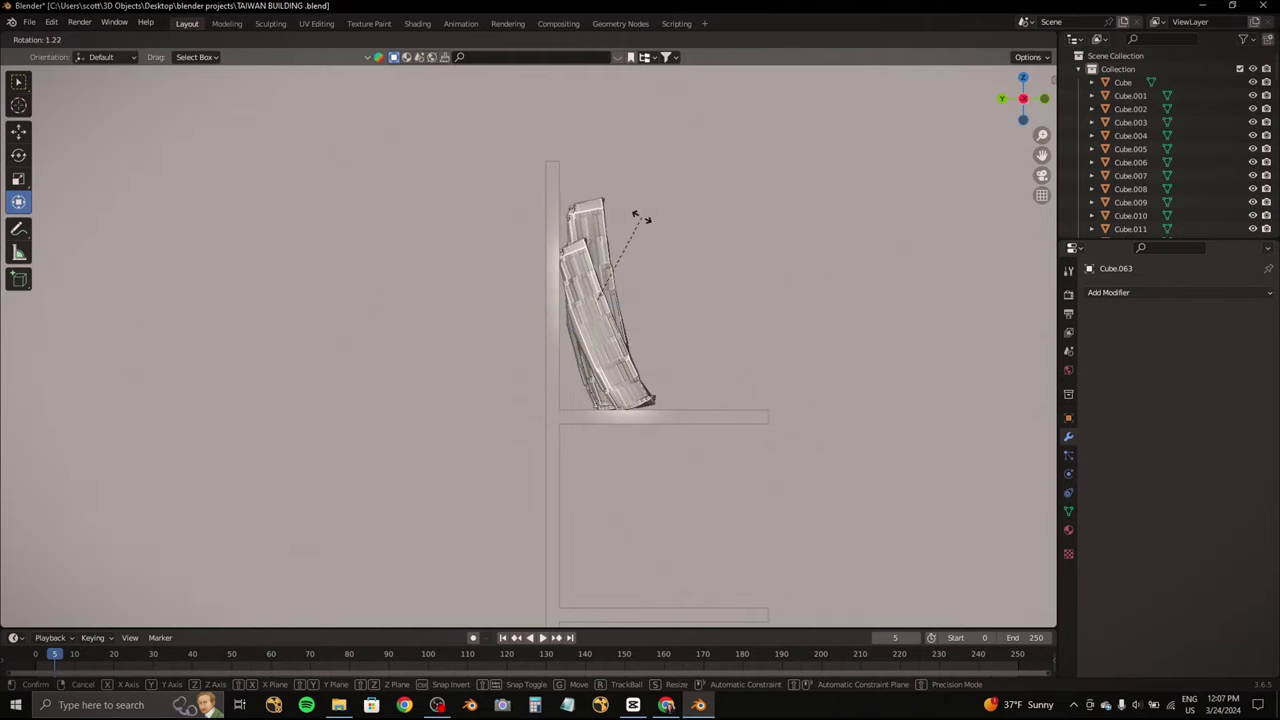
click(631, 218)
mouse_move(631, 218)
middle_down()
mouse_move(659, 362)
mouse_move(580, 334)
mouse_move(513, 348)
middle_up()
key(g)
key(z)
click(580, 334)
key(g)
key(z)
click(580, 334)
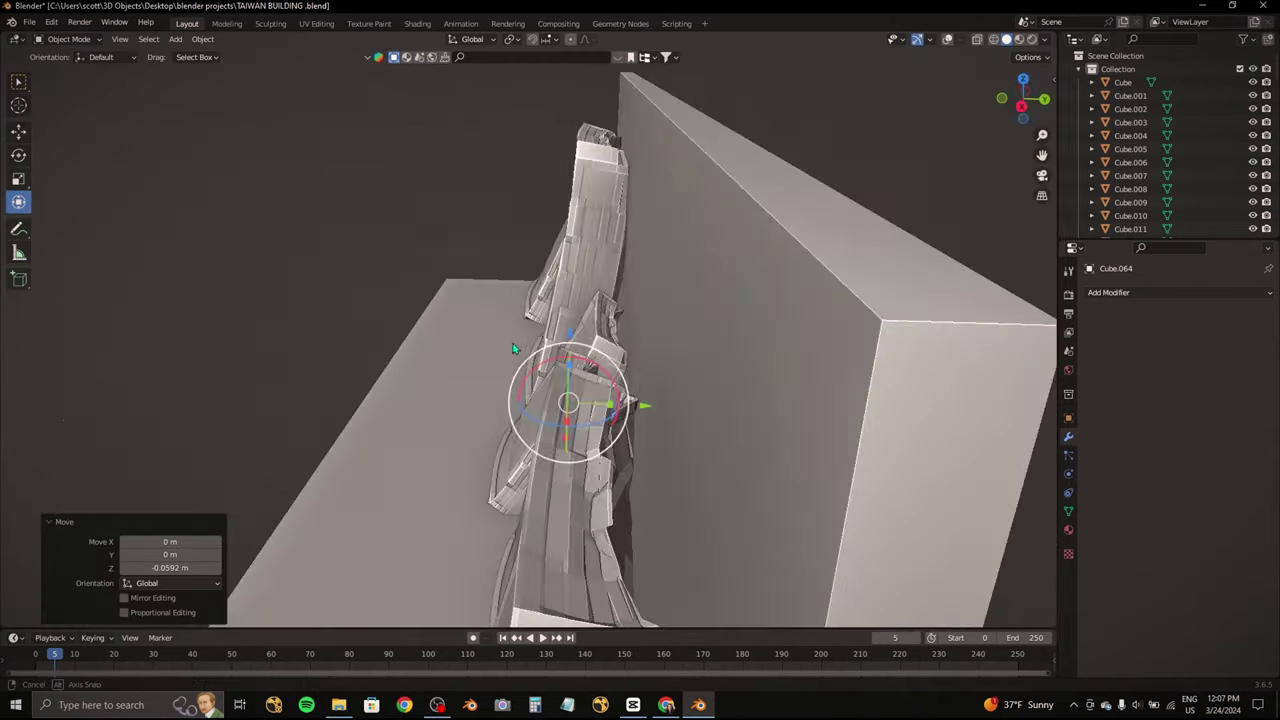
Step: Slide Cube.065 and the next can back along the Y axis on the shelf
mouse_move(617, 382)
middle_down()
mouse_move(600, 400)
mouse_move(661, 338)
middle_up()
click(661, 338)
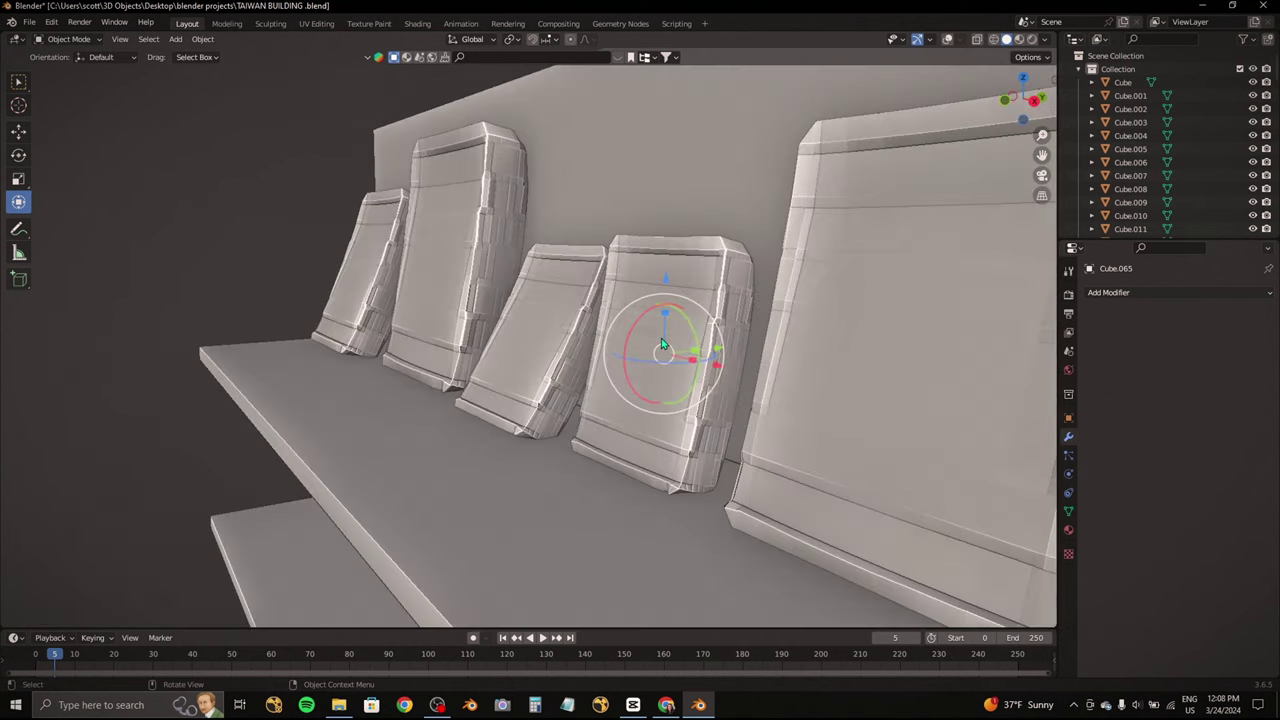
key(g)
key(y)
click(741, 343)
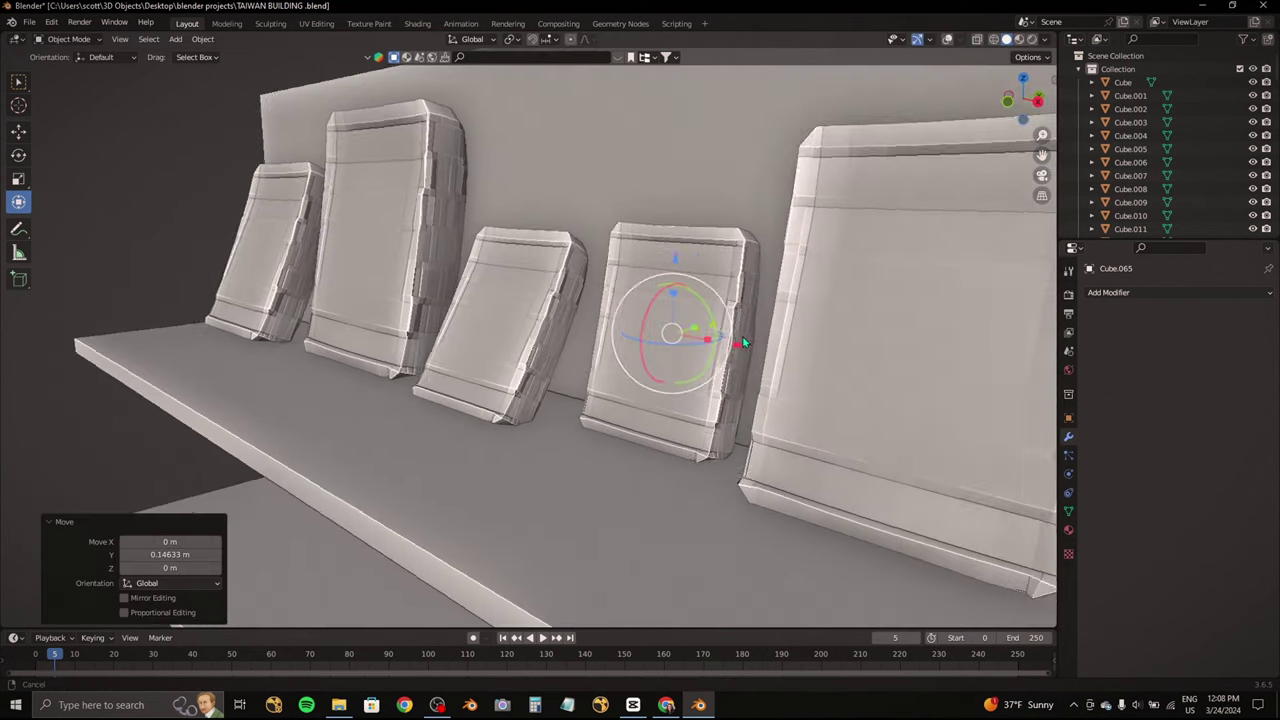
middle_drag(741, 343, 528, 314)
click(569, 320)
key(g)
key(y)
click(569, 320)
Step: Tilt the can backward on X and push it along Y against the back
key(r)
key(x)
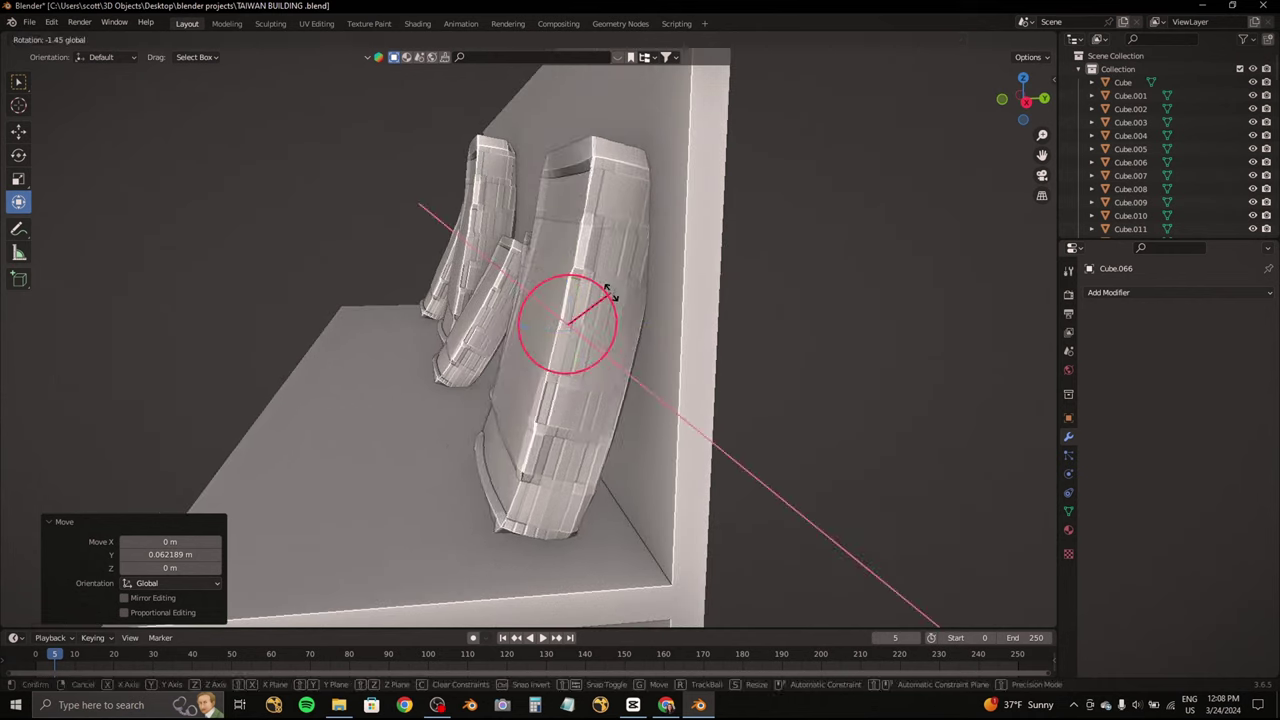
click(586, 316)
key(g)
key(y)
click(606, 333)
Step: Orbit out toward the building and add a new 2 m cube, Cube.067
mouse_move(606, 333)
middle_down()
mouse_move(606, 349)
mouse_move(551, 266)
mouse_move(685, 257)
mouse_move(473, 398)
middle_up()
scroll(606, 349, down, 5)
scroll(473, 398, up, 3)
key(space)
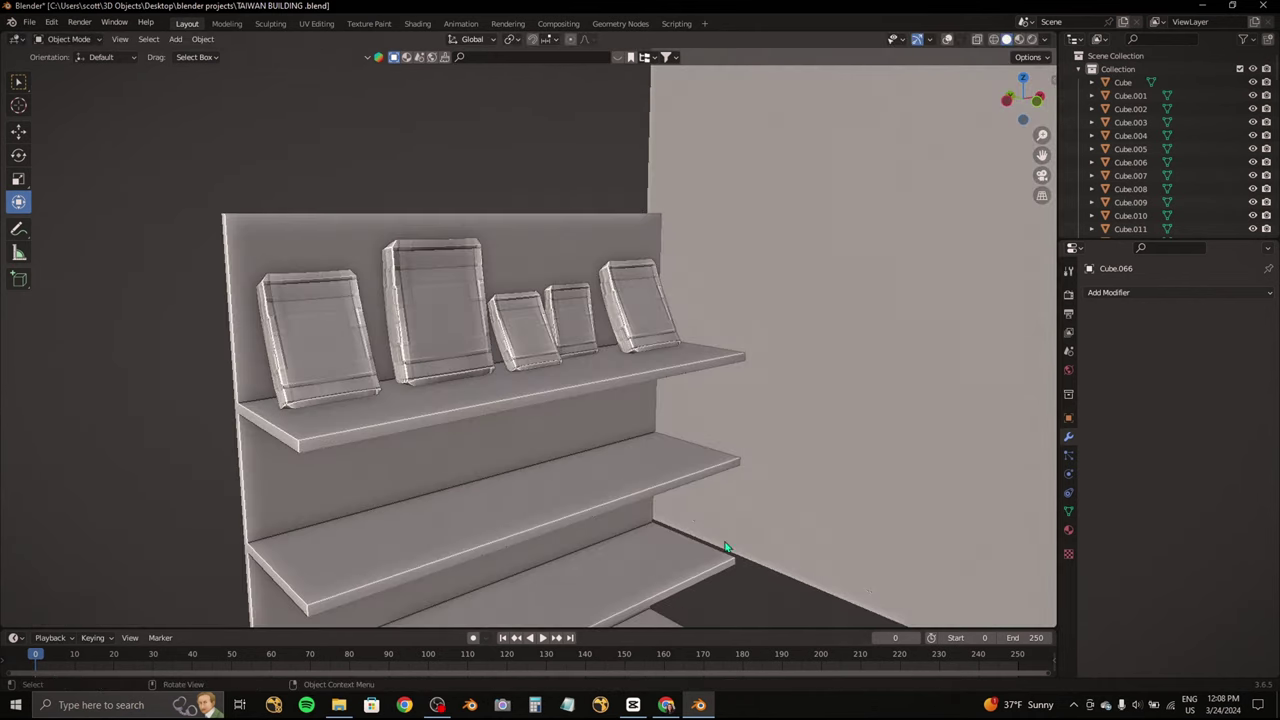
middle_drag(726, 547, 477, 463)
scroll(477, 463, down, 3)
key(shift+a)
Step: Add a new cube and position it next to the shelf
click(571, 334)
middle_drag(571, 334, 711, 347)
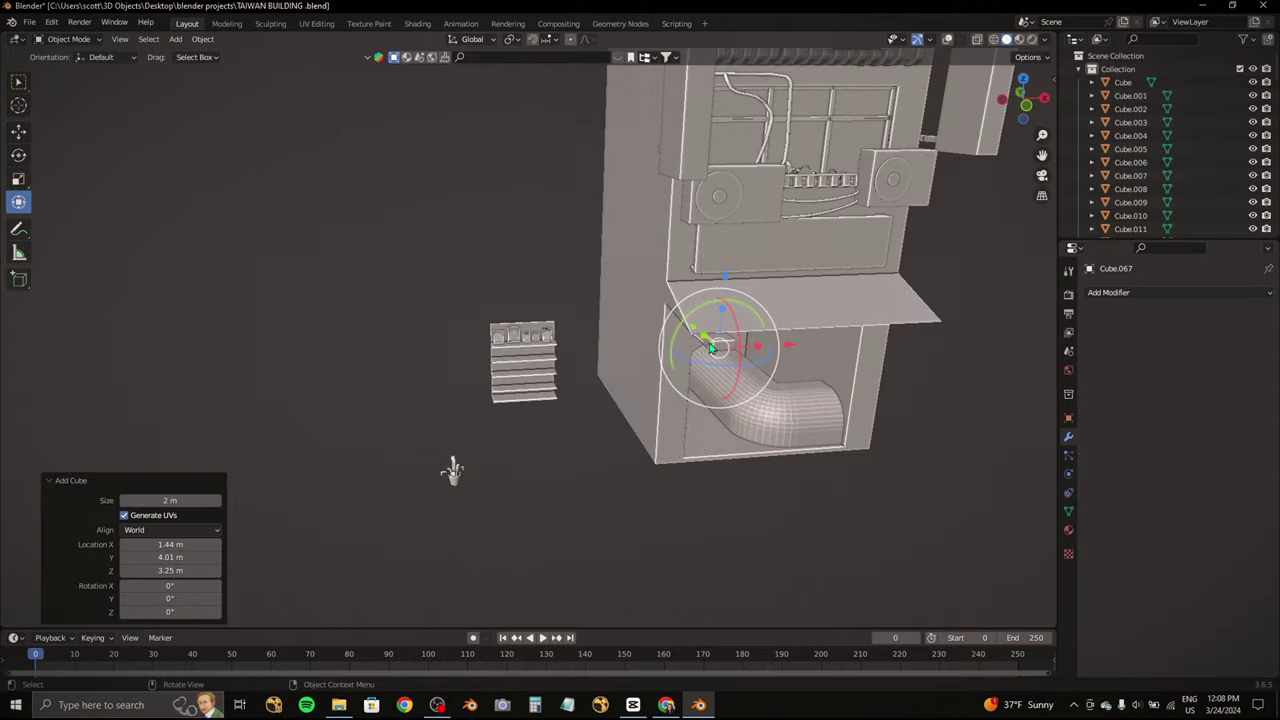
click(453, 470)
scroll(453, 470, up, 3)
mouse_move(453, 470)
middle_down()
mouse_move(349, 423)
mouse_move(371, 457)
mouse_move(363, 249)
middle_up()
Step: Bevel the new cube's edges in Edit Mode
click(68, 39)
click(64, 57)
middle_drag(400, 300, 494, 289)
key(ctrl+b)
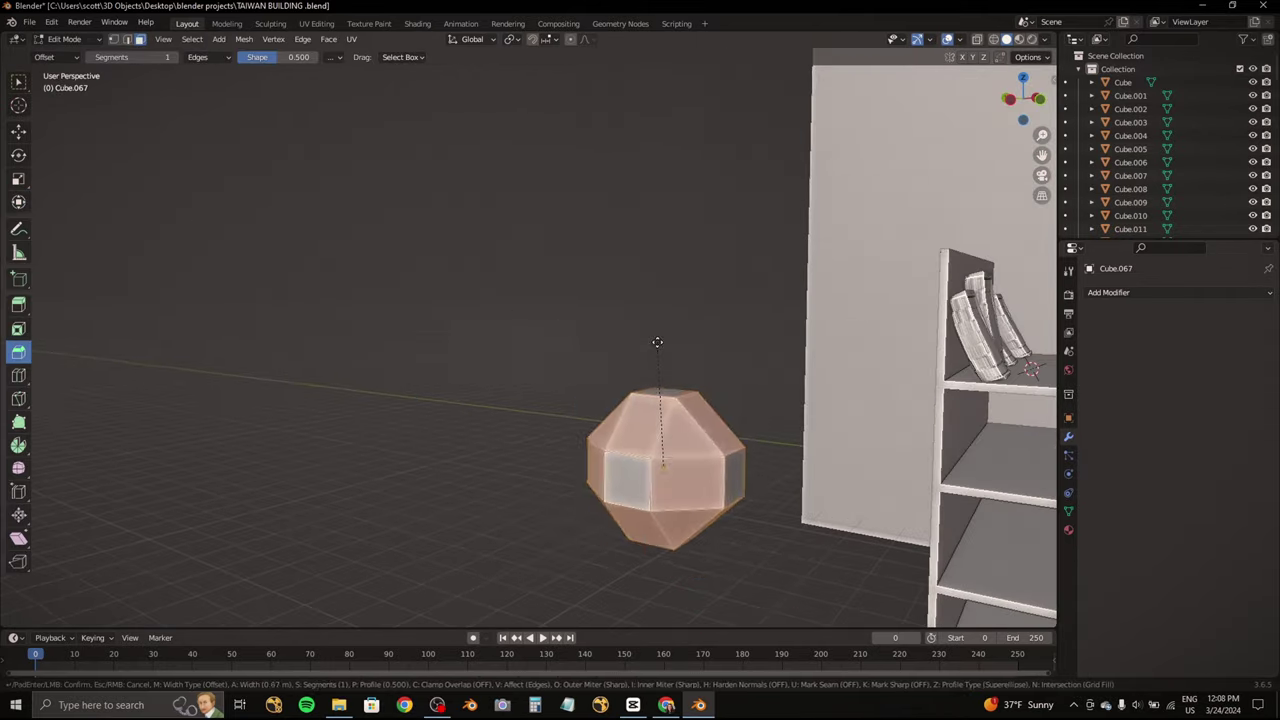
click(661, 381)
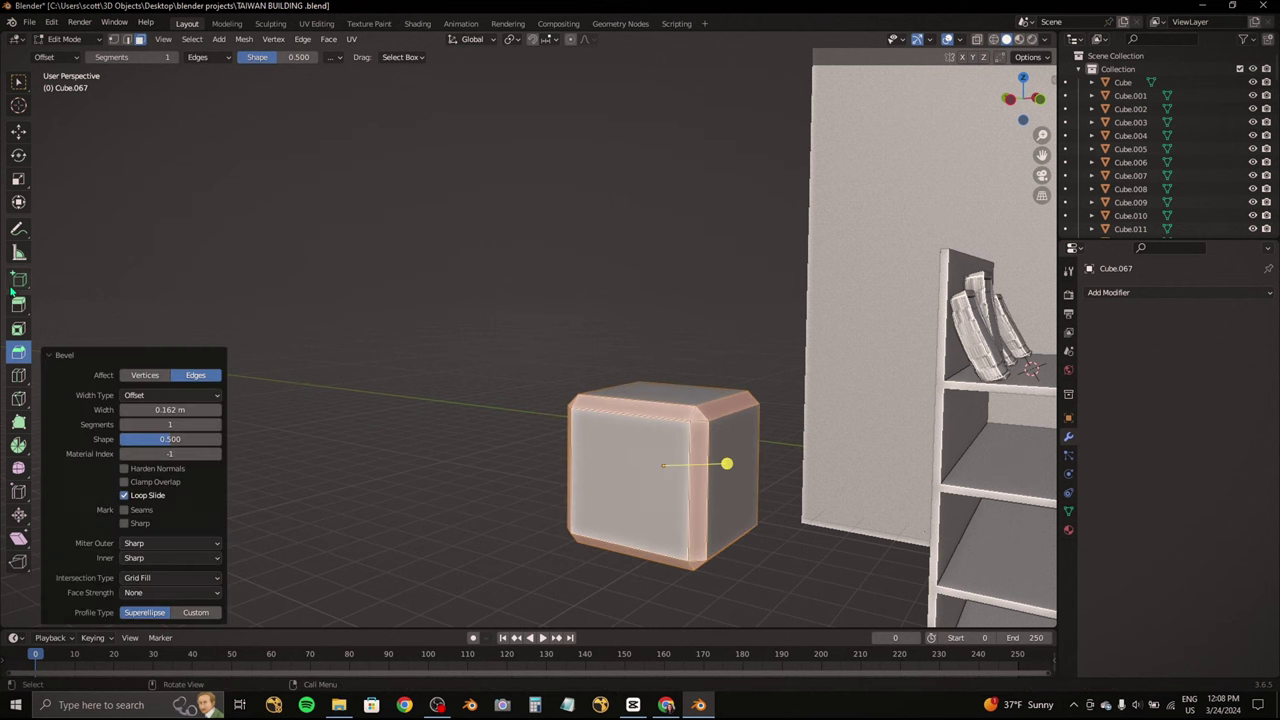
middle_drag(690, 385, 486, 356)
Step: Scale the beveled cube taller along Z and narrower along X into can proportions
key(s)
key(z)
key(x)
click(620, 430)
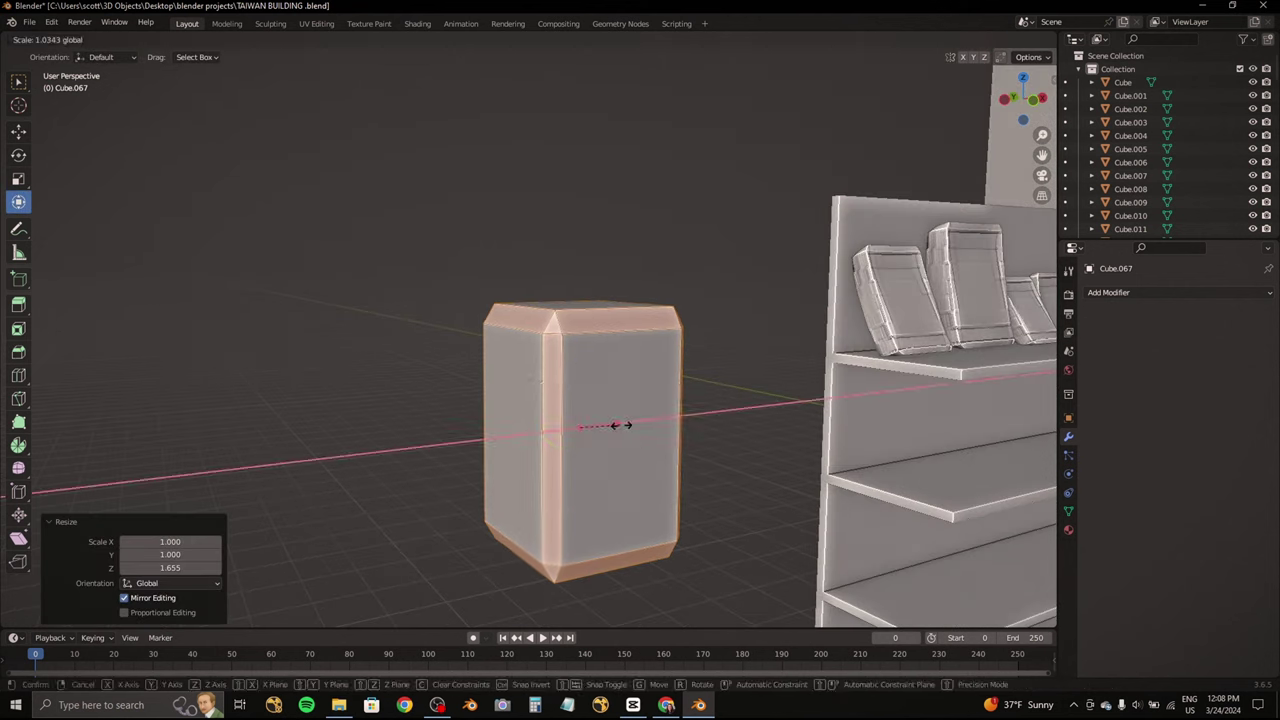
mouse_move(620, 430)
middle_down()
mouse_move(510, 406)
mouse_move(592, 381)
mouse_move(567, 405)
middle_up()
key(s)
key(z)
key(x)
click(534, 406)
key(s)
key(z)
click(575, 395)
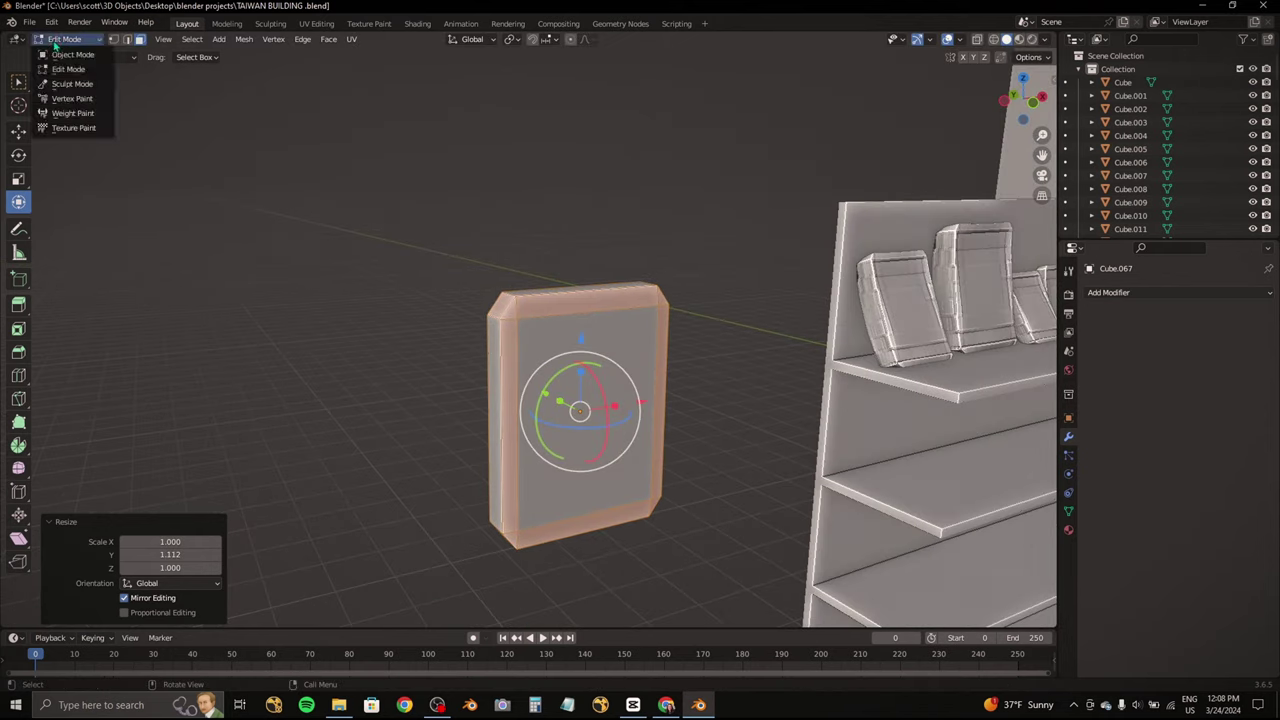
Step: In Object Mode and side orthographic view, tilt the can to lean slightly back and position it
click(72, 54)
scroll(772, 195, down, 3)
key(ctrl+KP_3)
key(g)
click(720, 310)
key(s)
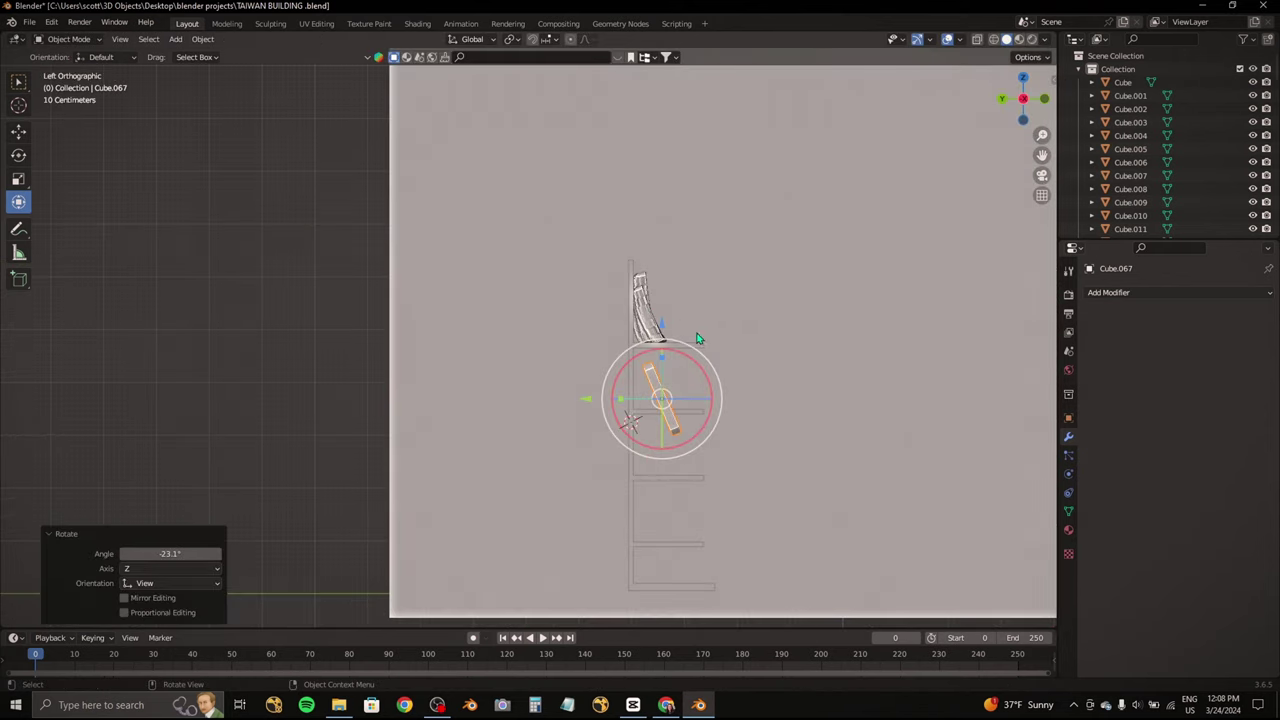
drag(698, 338, 688, 334)
key(g)
click(643, 380)
key(KP_1)
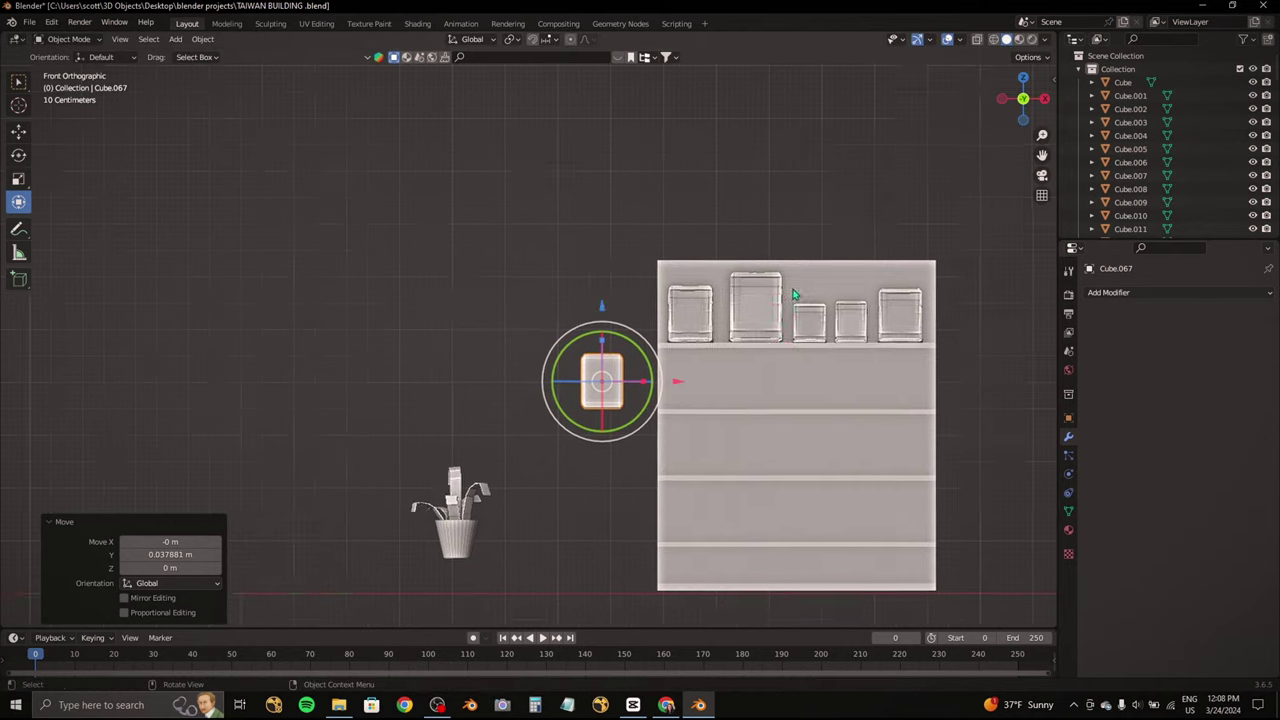
key(g)
Step: Duplicate the can and place the small copy on the second shelf
key(shift+d)
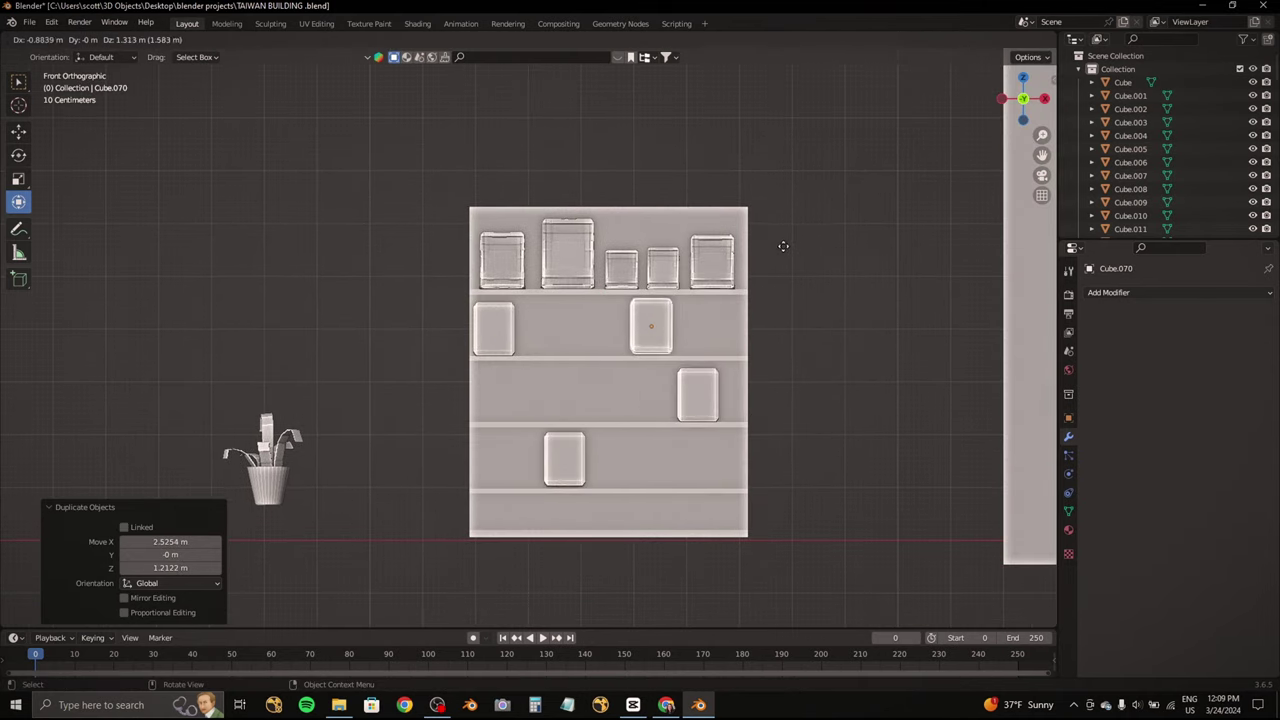
click(621, 268)
scroll(621, 268, up, 3)
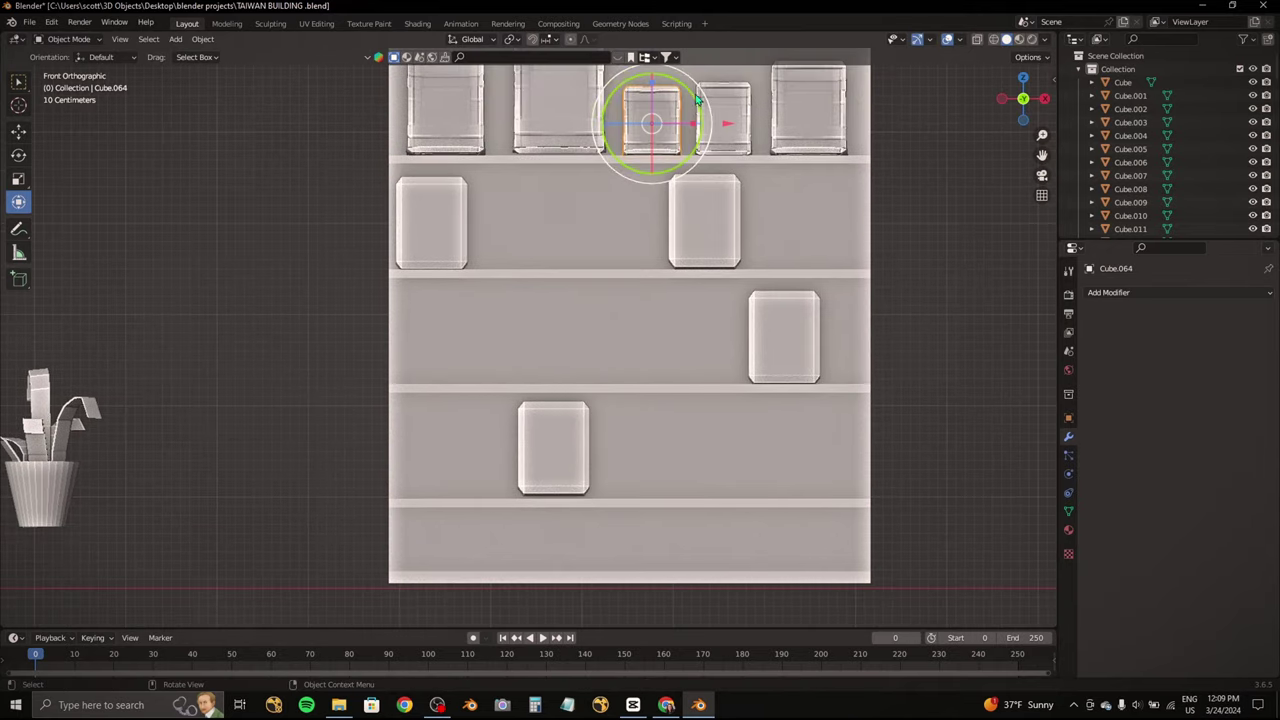
shift+middle_drag(579, 226, 547, 226)
click(432, 334)
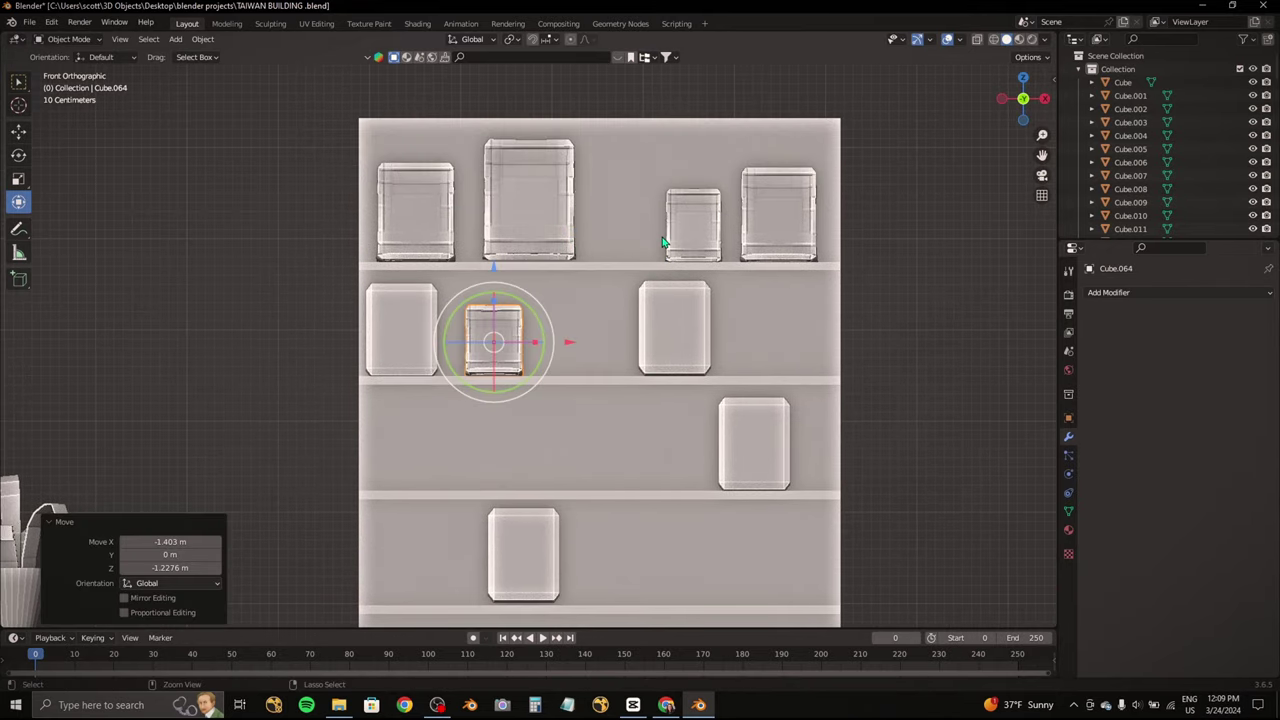
key(g)
click(819, 344)
Step: Move the top-right can to the third shelf and the top-left can to the bottom shelf
click(778, 213)
key(g)
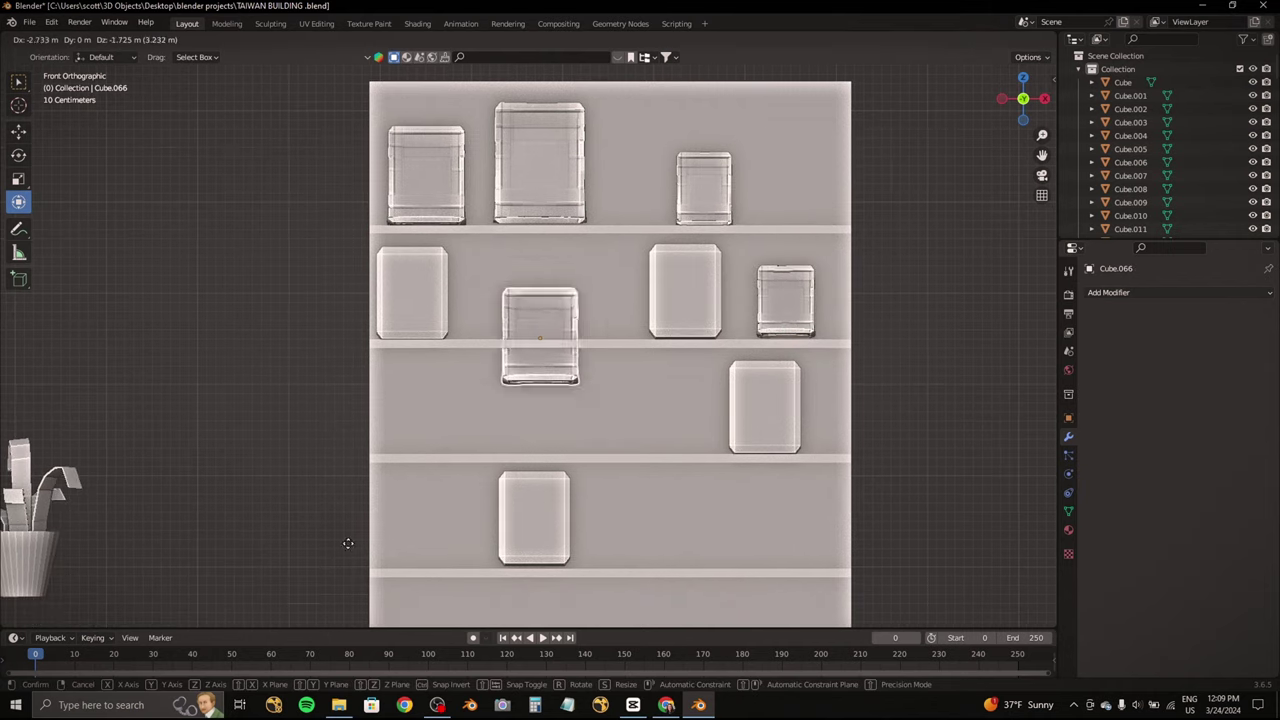
click(294, 615)
click(442, 195)
key(g)
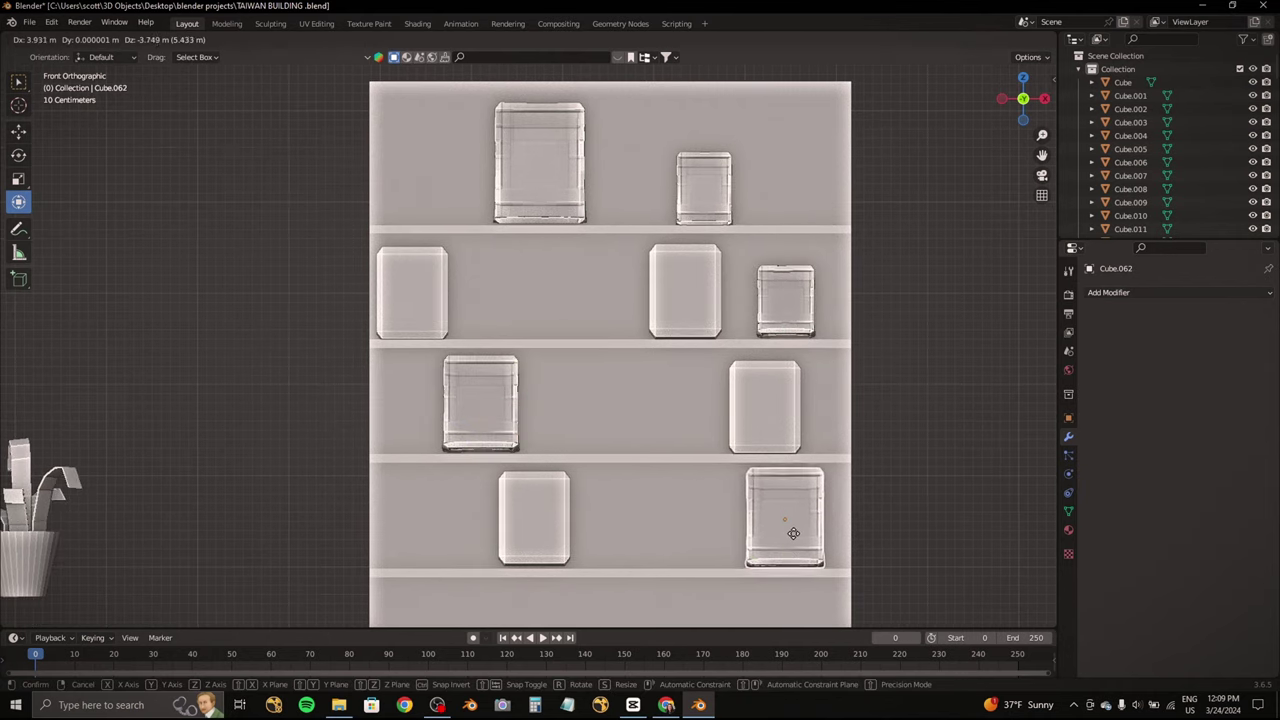
click(793, 533)
middle_drag(793, 533, 296, 569)
key(space)
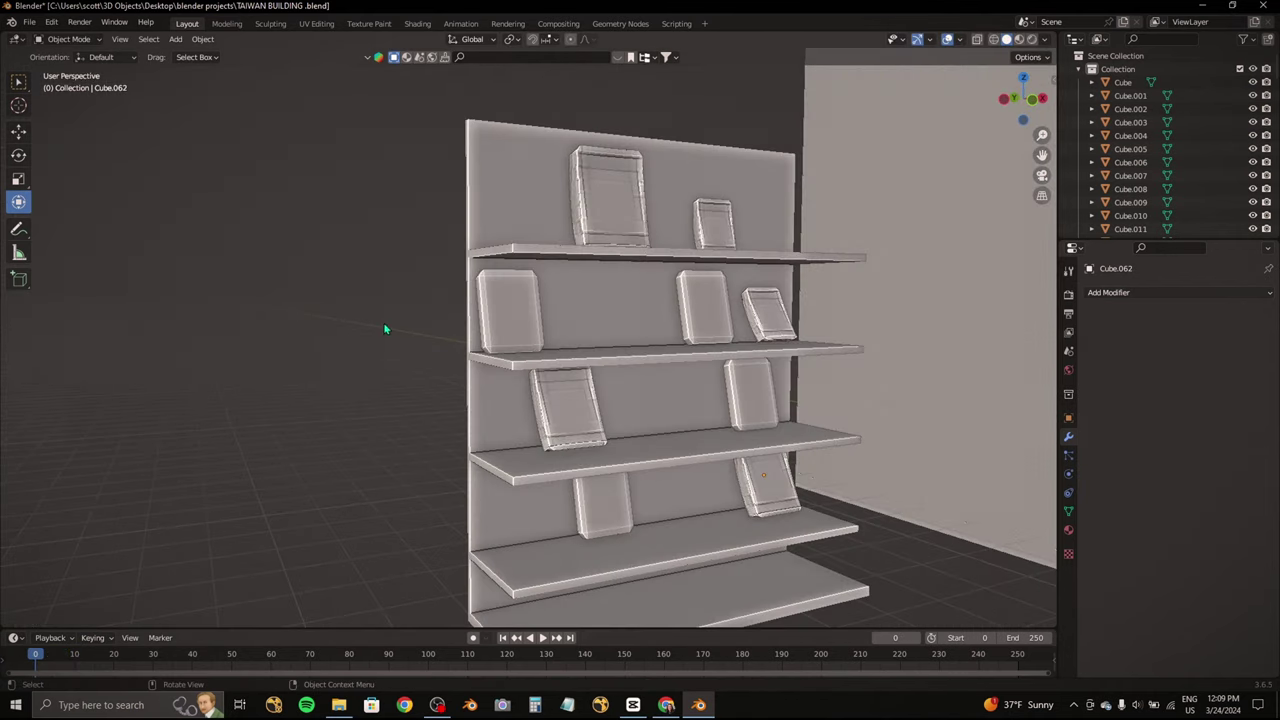
key(shift+a)
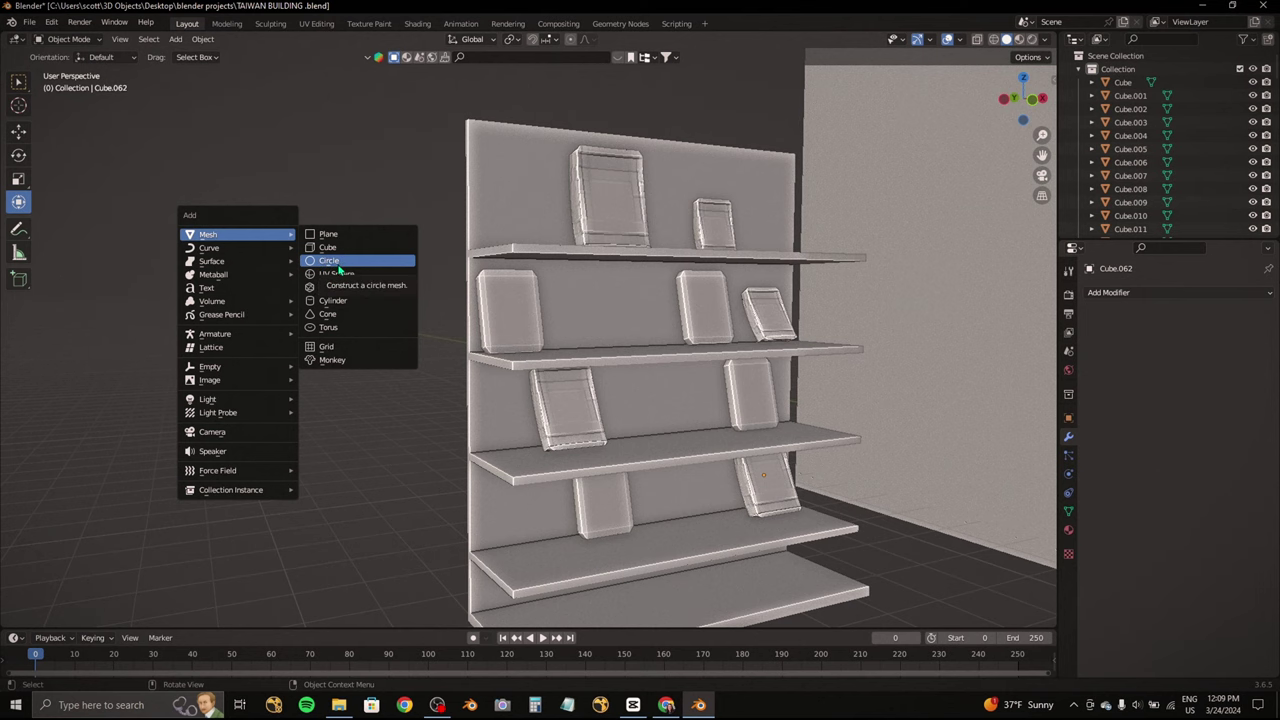
Step: Add a new cube beside the shelves and switch it to Edit Mode
click(340, 247)
middle_drag(340, 247, 968, 146)
middle_drag(925, 234, 860, 265)
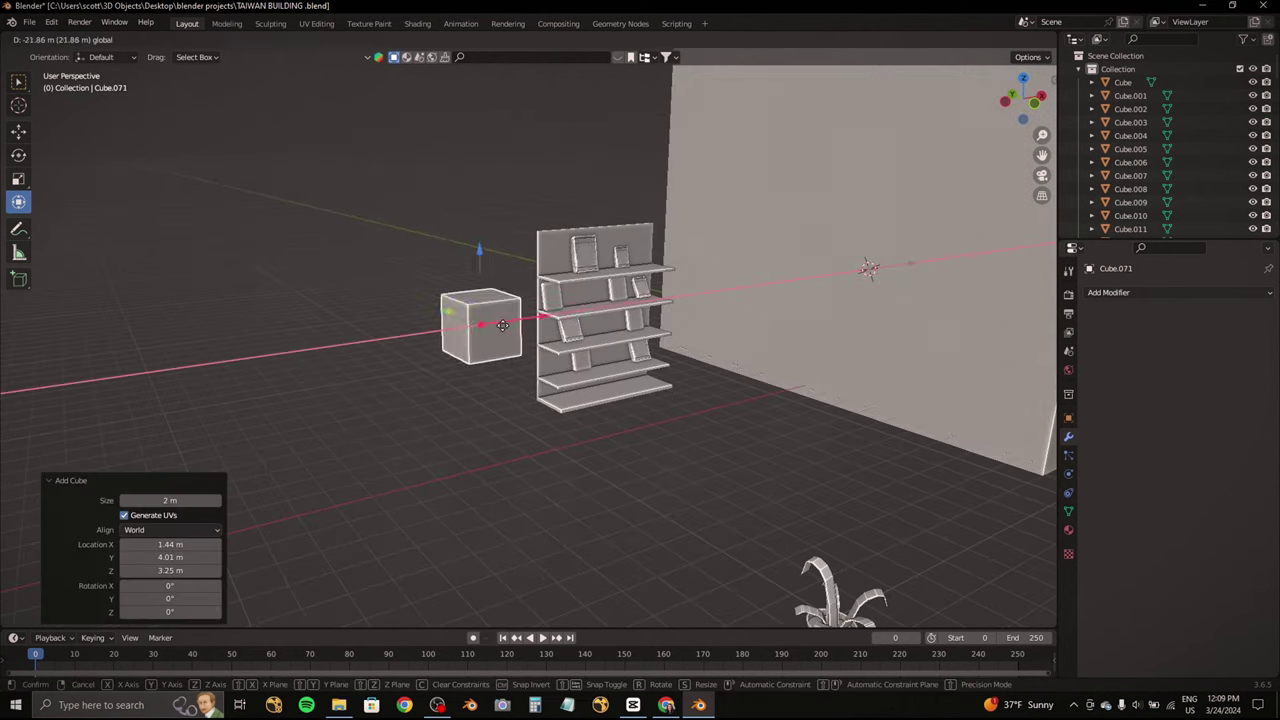
click(471, 334)
middle_drag(471, 334, 520, 250)
click(68, 38)
click(63, 59)
mouse_move(63, 59)
middle_down()
mouse_move(673, 280)
mouse_move(571, 277)
mouse_move(600, 260)
middle_up()
Step: Shrink the cube slightly, then extrude a face and flatten it along Y
key(s)
click(686, 209)
mouse_move(686, 209)
middle_down()
mouse_move(638, 234)
mouse_move(847, 268)
middle_up()
key(e)
right_click(847, 268)
key(s)
key(y)
click(596, 270)
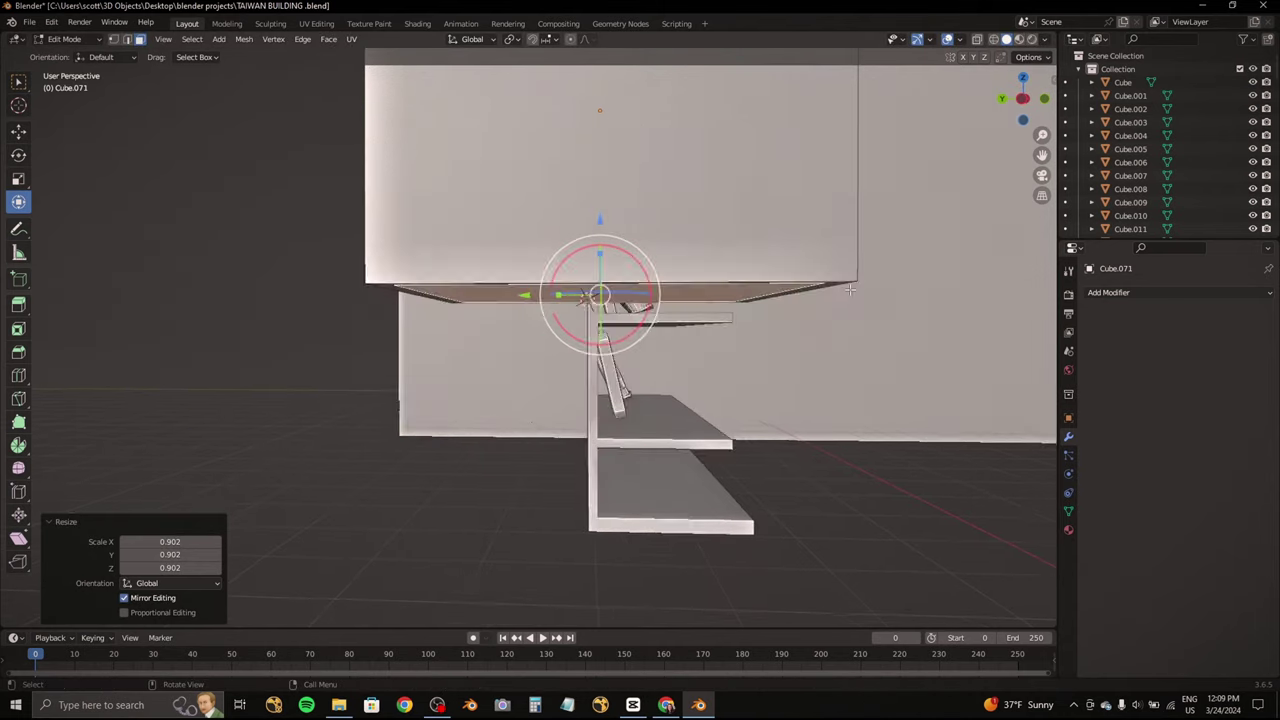
mouse_move(596, 270)
middle_down()
mouse_move(597, 287)
mouse_move(606, 251)
middle_up()
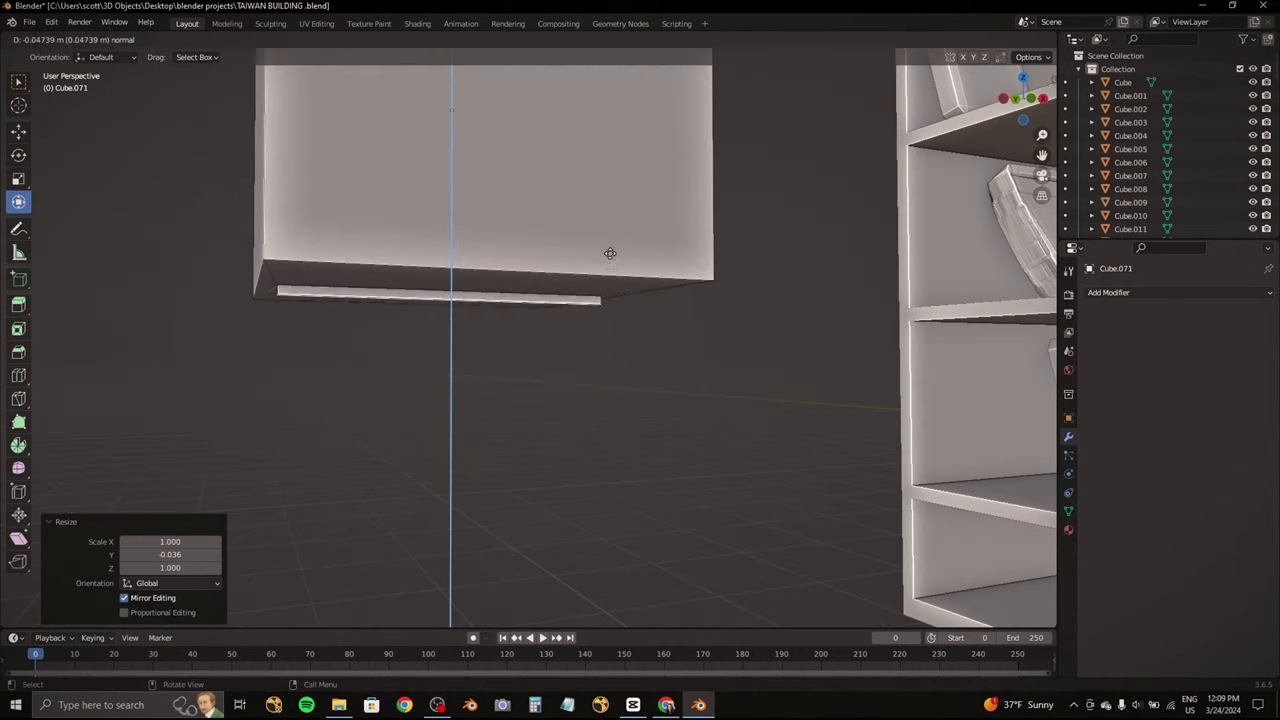
Step: Extrude the face again and add another extrusion on the bottom face
key(e)
click(663, 294)
mouse_move(663, 294)
middle_down()
mouse_move(700, 274)
mouse_move(600, 240)
mouse_move(554, 195)
middle_up()
right_click(636, 285)
mouse_move(706, 248)
middle_down()
mouse_move(851, 237)
mouse_move(711, 239)
middle_up()
key(e)
right_click(711, 239)
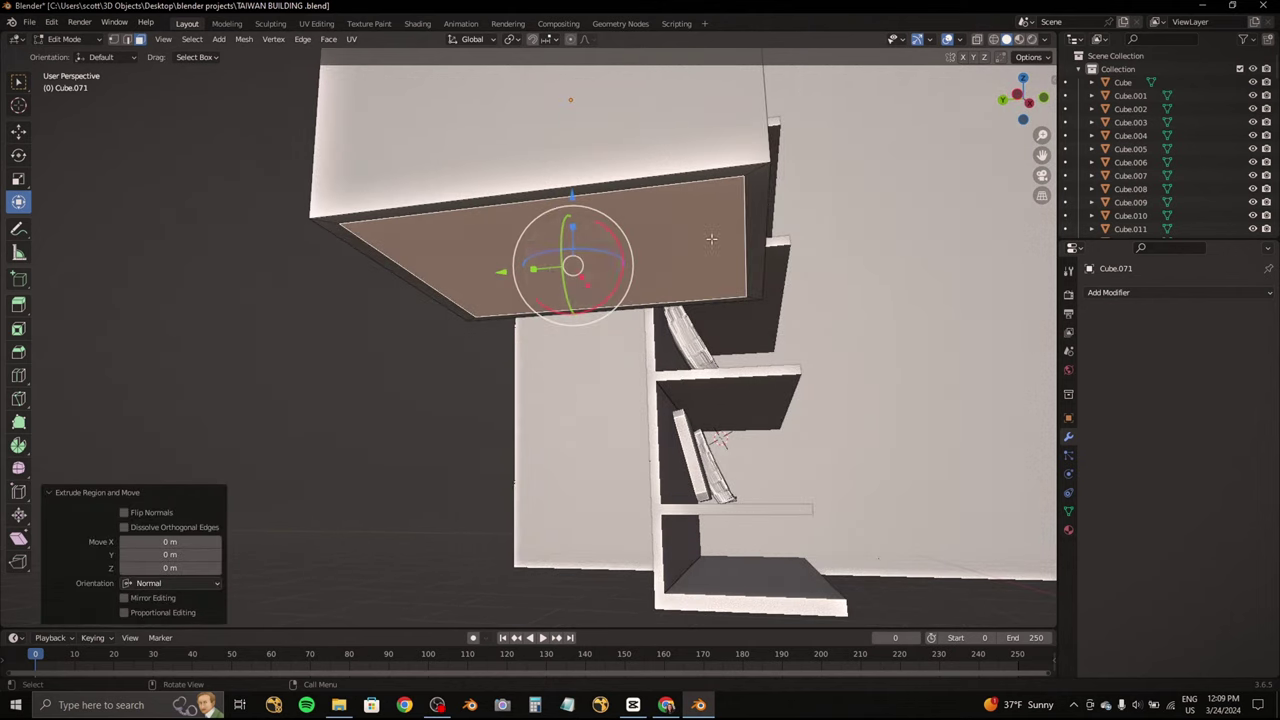
Step: Scale the thin strip along Y and extrude it down along Z into a raised lip
middle_drag(537, 268, 600, 250)
key(s)
key(y)
click(590, 215)
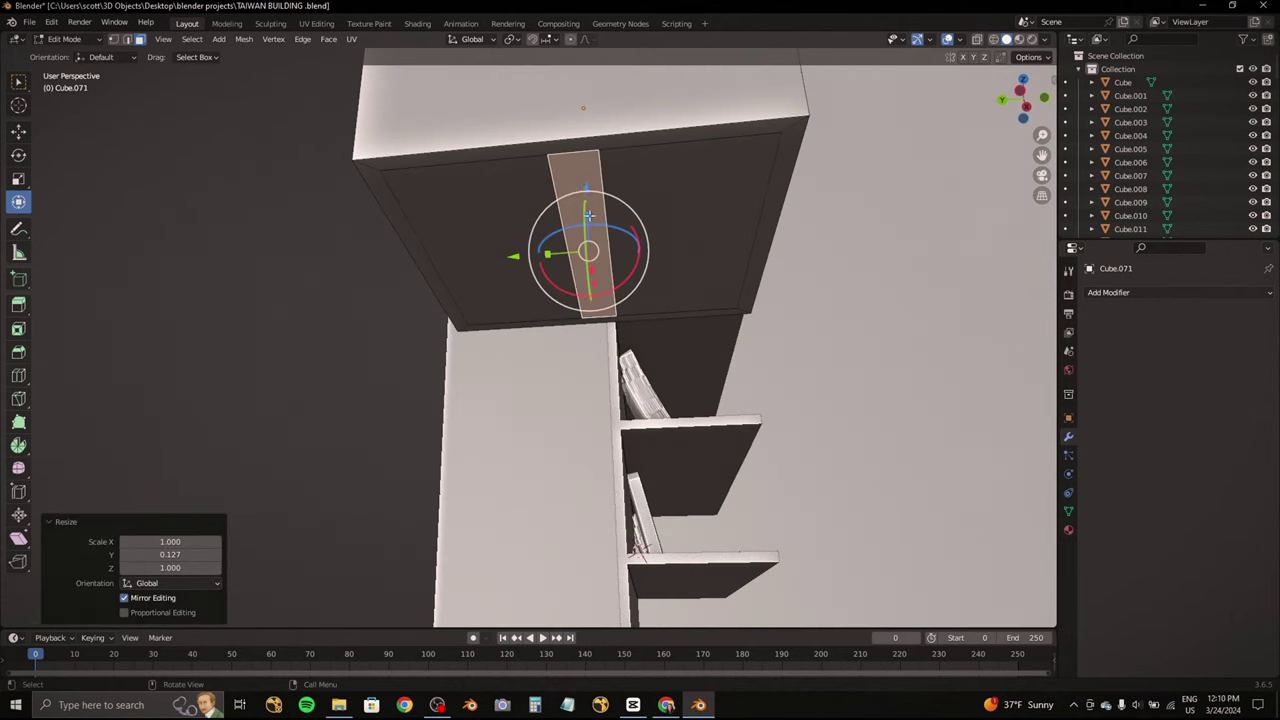
right_click(587, 195)
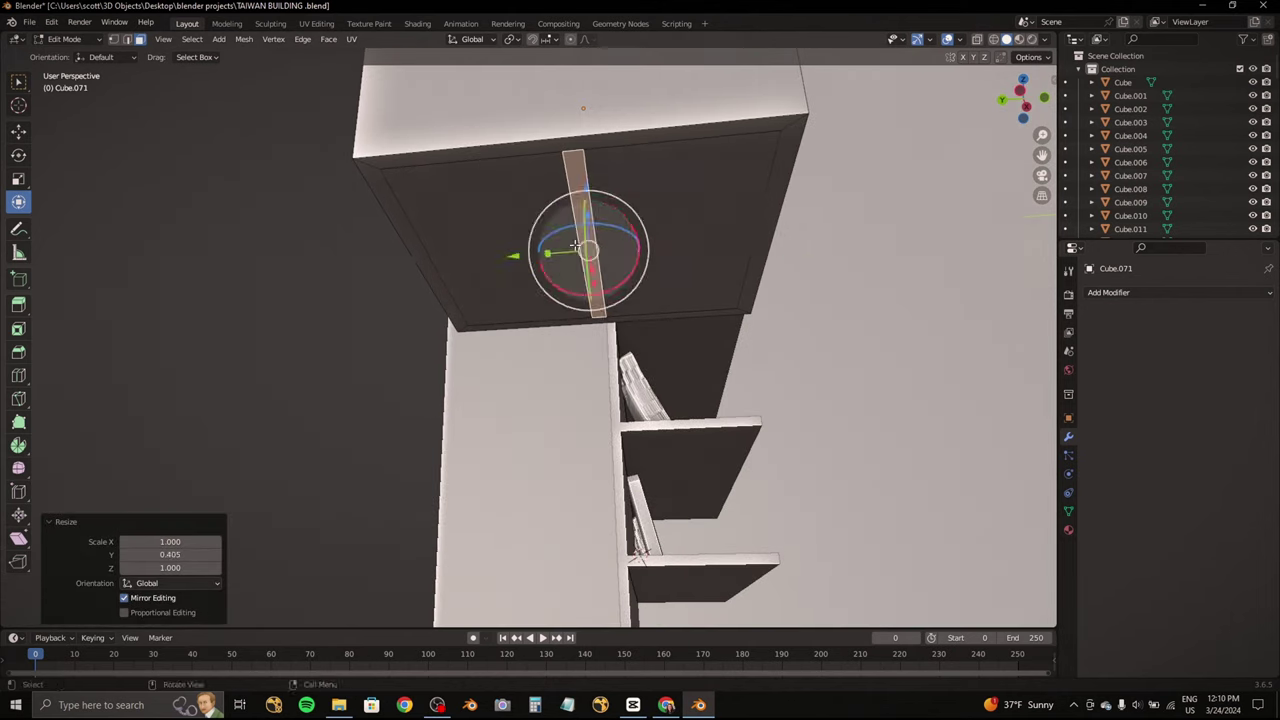
middle_drag(576, 245, 503, 256)
key(e)
drag(503, 203, 510, 235)
middle_drag(510, 235, 568, 326)
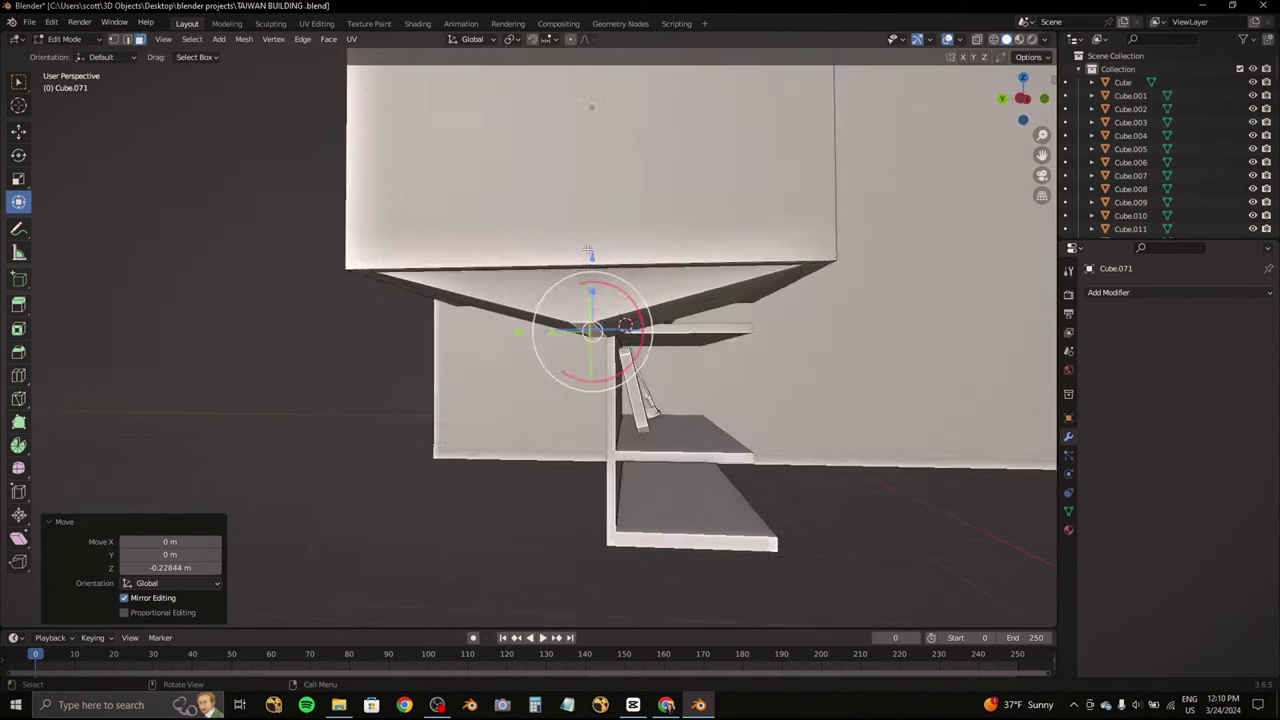
click(628, 324)
Step: Subdivide the cube's front face twice
mouse_move(457, 314)
middle_down()
mouse_move(520, 330)
mouse_move(573, 298)
mouse_move(480, 305)
mouse_move(560, 300)
middle_up()
scroll(484, 318, down, 3)
scroll(484, 318, up, 3)
click(474, 302)
right_click(474, 298)
click(474, 294)
right_click(474, 298)
click(474, 294)
right_click(474, 298)
click(472, 294)
Step: Extrude the lower front faces inward and shrink an inset recessed front panel
key(e)
click(694, 314)
mouse_move(694, 314)
middle_down()
mouse_move(487, 264)
mouse_move(751, 270)
middle_up()
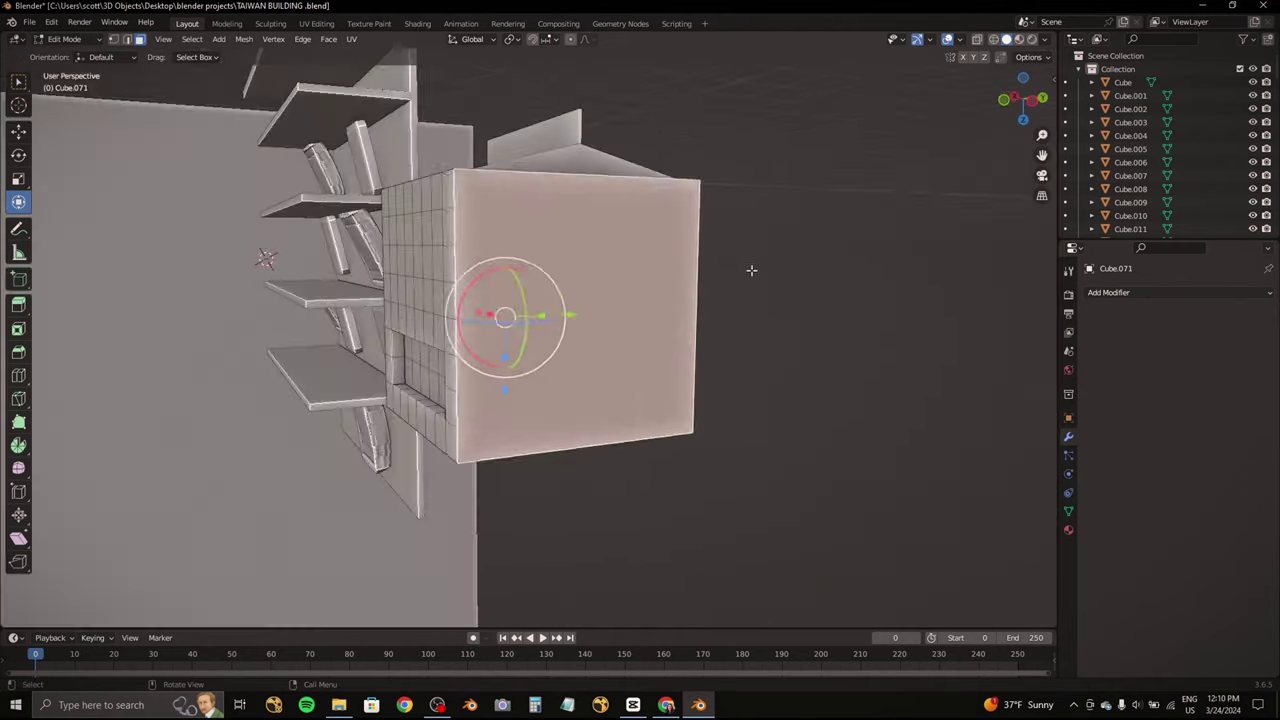
key(e)
click(729, 260)
mouse_move(729, 260)
middle_down()
mouse_move(806, 266)
mouse_move(507, 285)
middle_up()
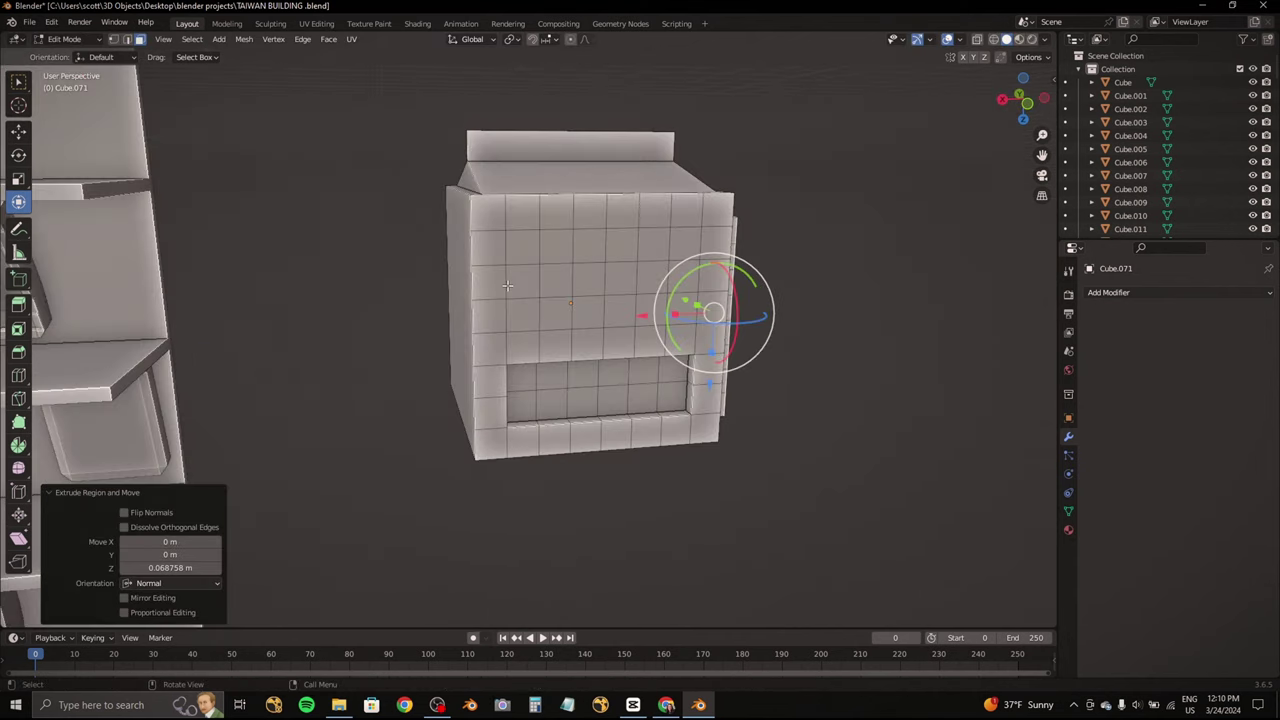
key(s)
click(520, 282)
Step: Push out the new panel, return to Object Mode, and rotate the box upright in front view
key(e)
key(Tab)
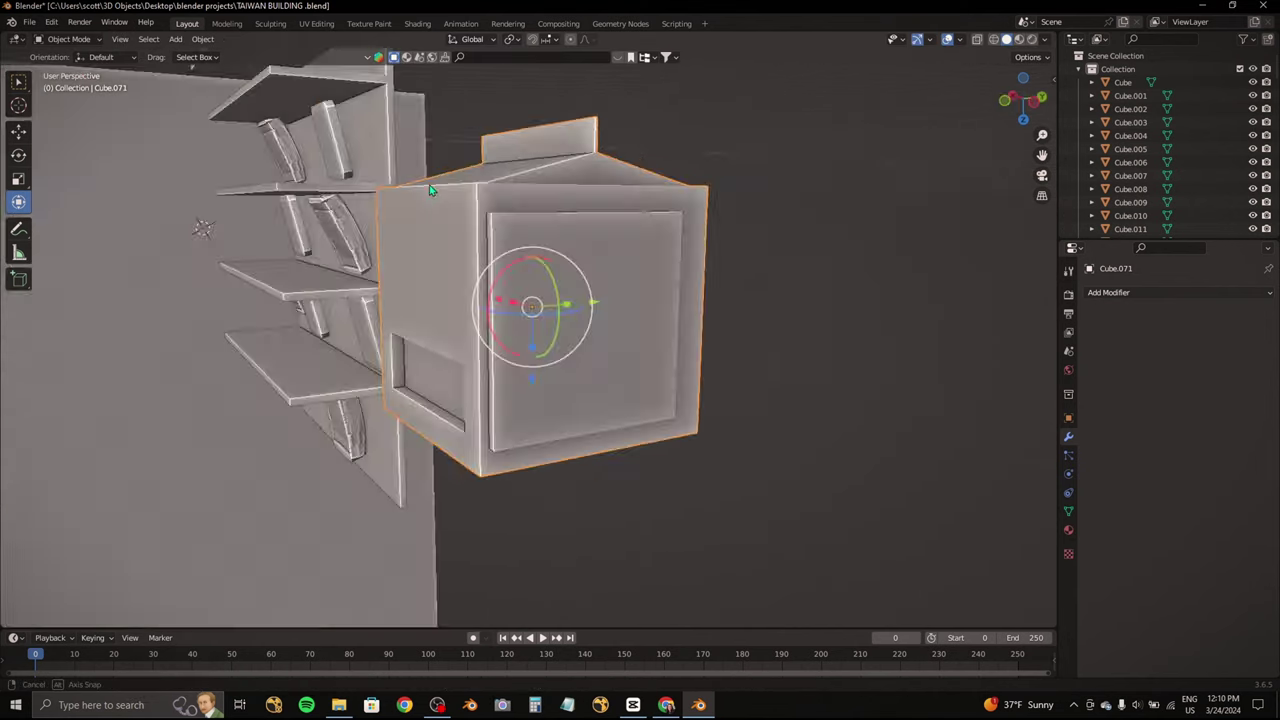
middle_drag(500, 350, 627, 620)
key(KP_1)
key(r)
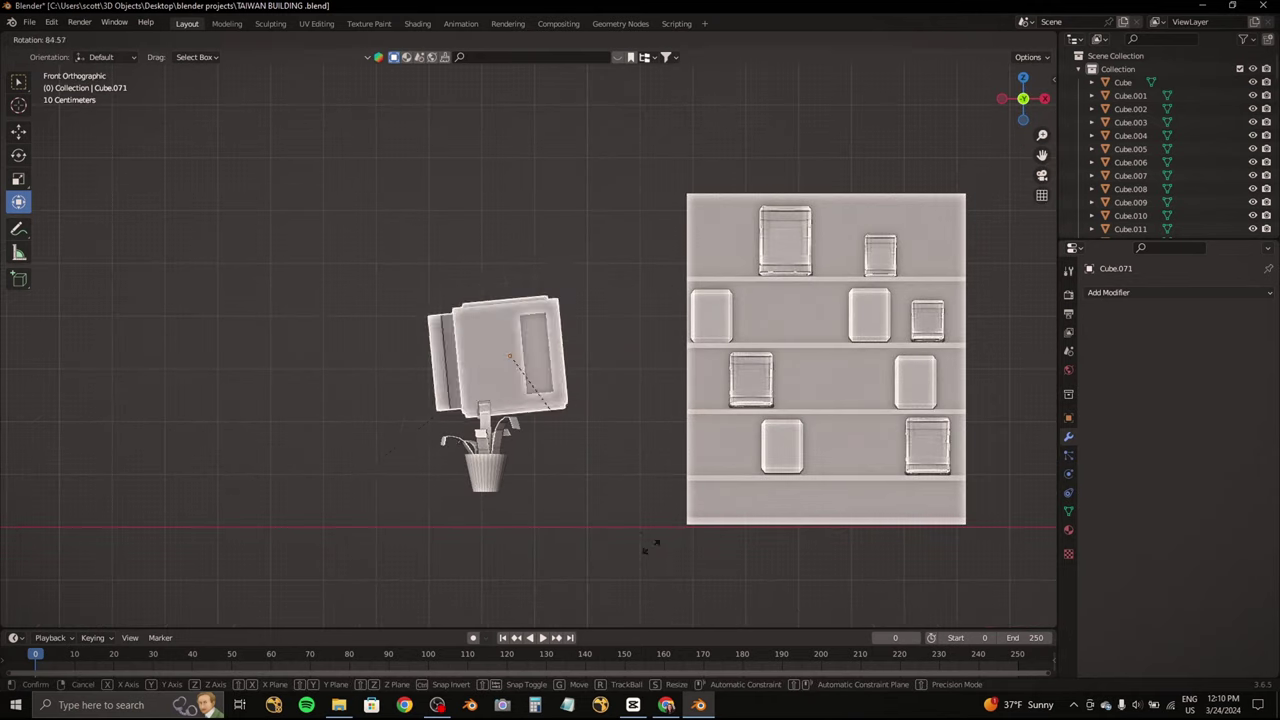
click(345, 457)
Step: Shrink the box to shelf size and place a duplicate on the top shelf
key(s)
scroll(720, 314, up, 3)
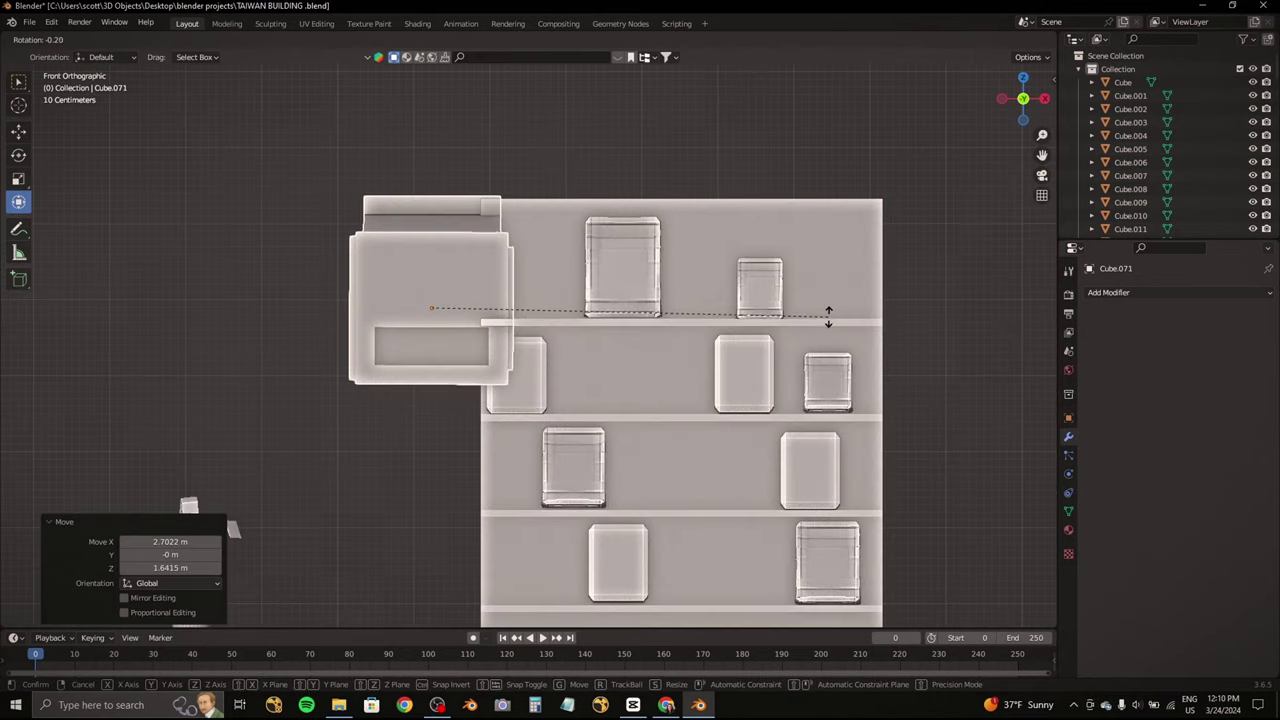
click(700, 312)
key(g)
shift+middle_drag(717, 333, 599, 345)
key(shift+d)
click(760, 330)
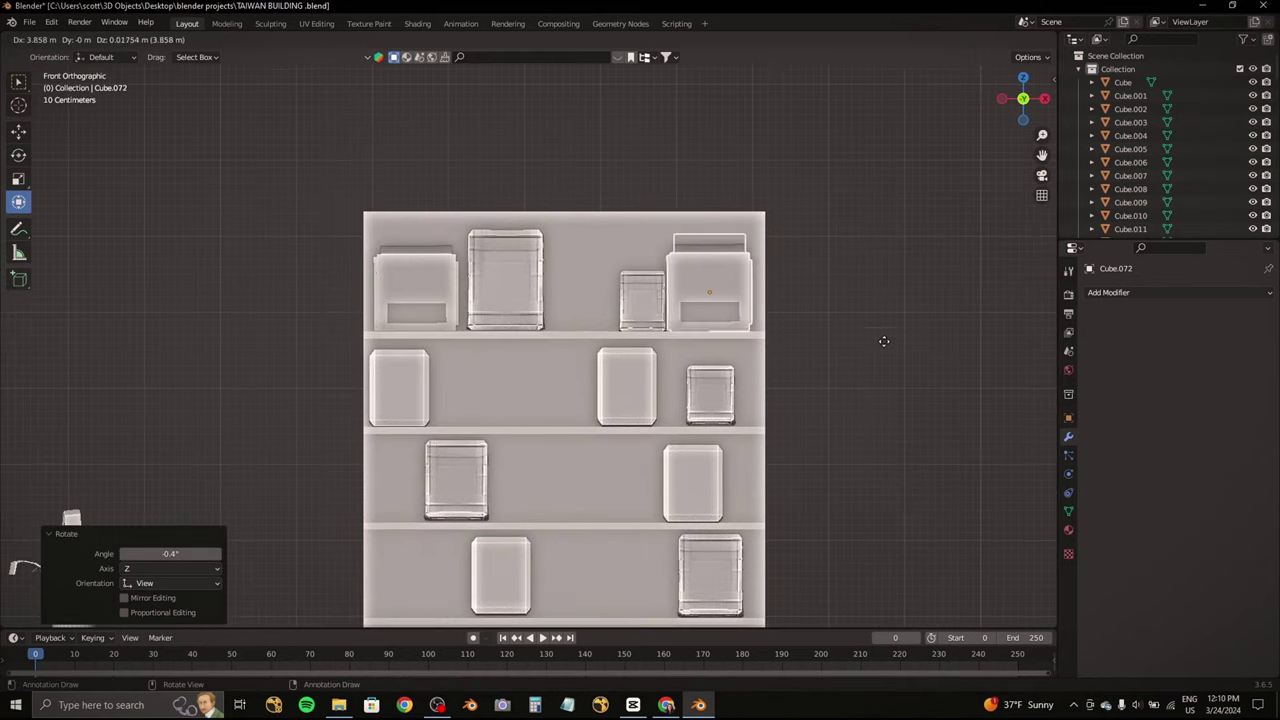
Step: Duplicate and resize more boxes, placing them on the second and lower-left shelves
key(s)
click(820, 338)
key(g)
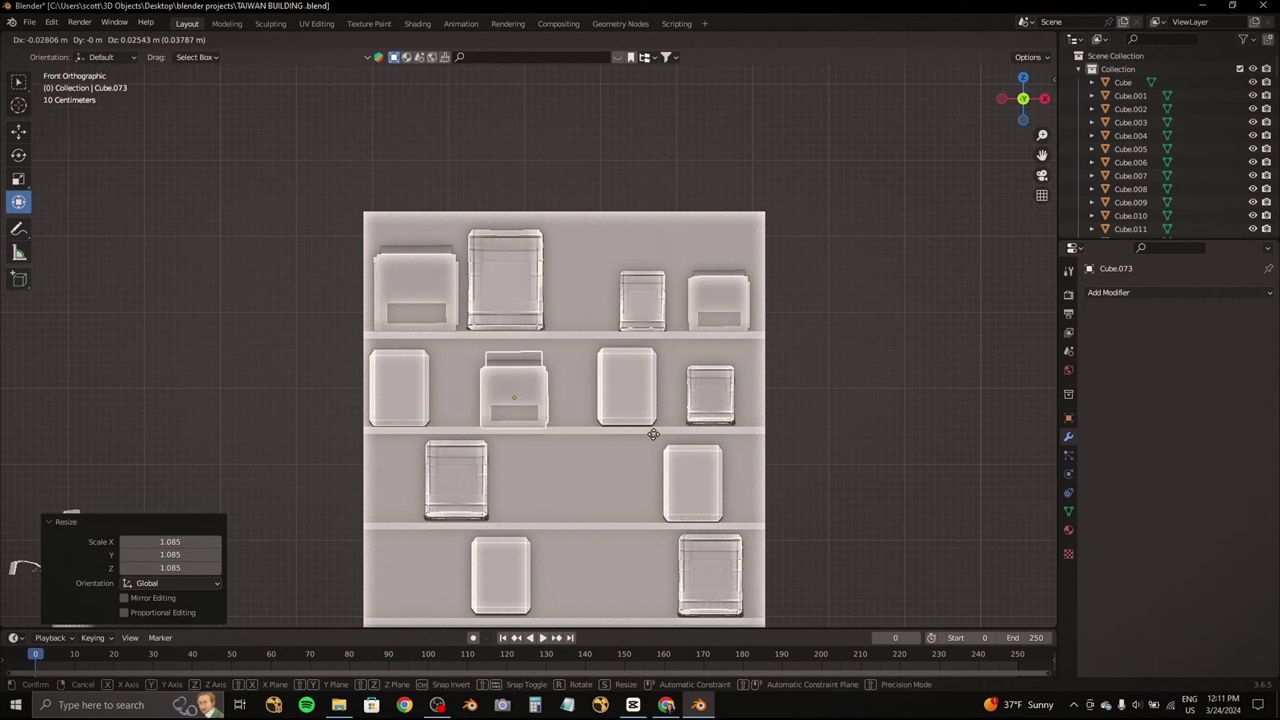
click(653, 434)
shift+middle_drag(653, 434, 624, 363)
key(shift+d)
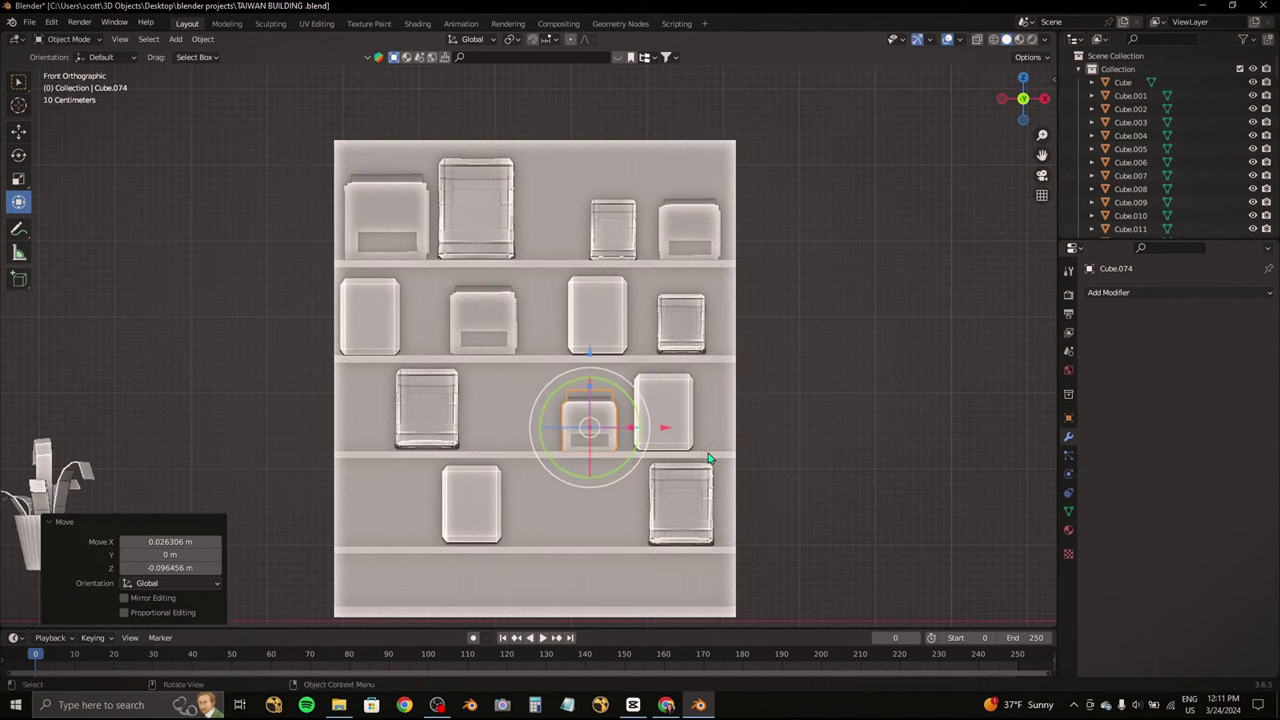
shift+middle_drag(708, 458, 708, 384)
key(shift+d)
right_click(475, 486)
shift+middle_drag(475, 486, 511, 466)
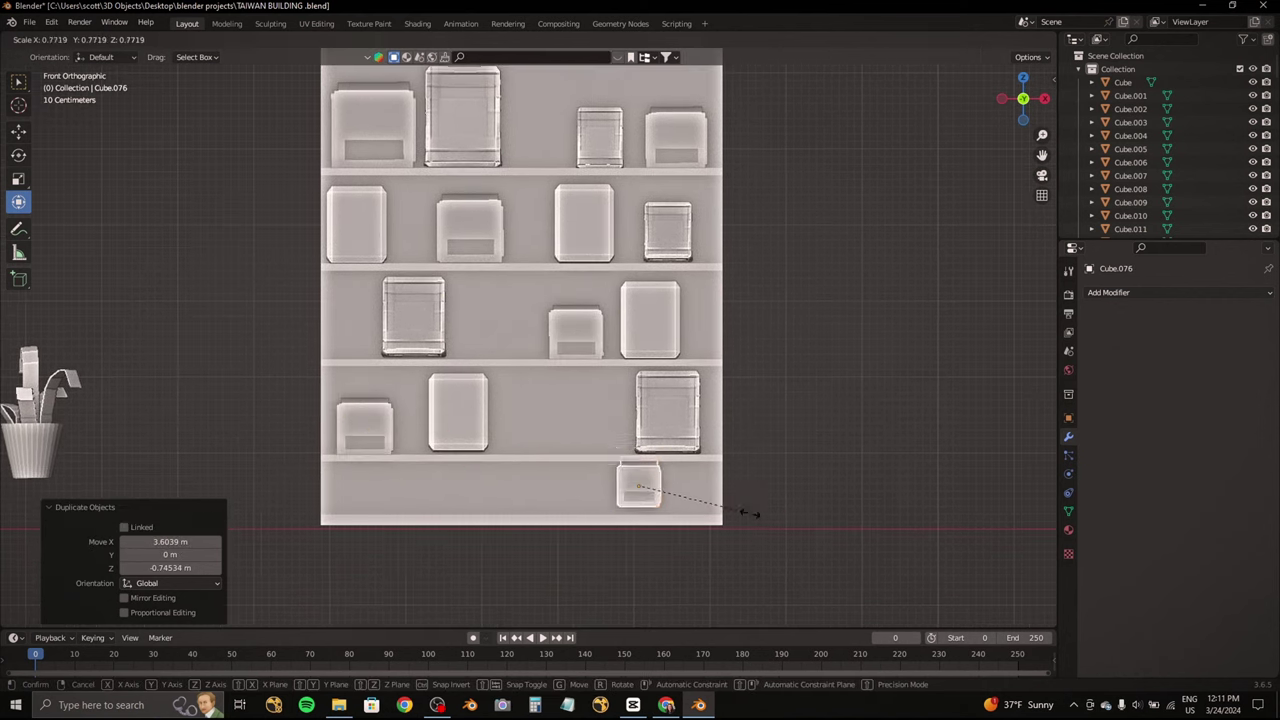
click(657, 314)
Step: Duplicate another can, shrink it, and move the smaller copy onto a shelf
key(shift+d)
key(s)
click(594, 463)
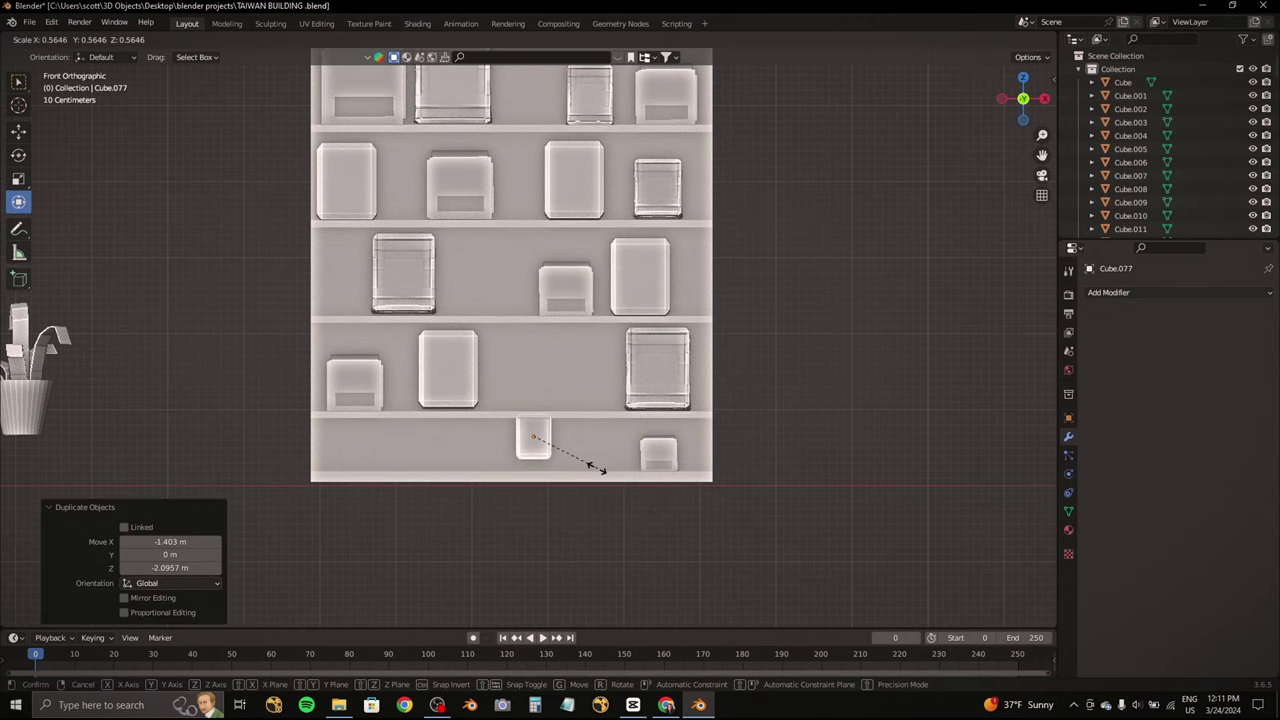
scroll(594, 463, up, 4)
key(g)
click(626, 464)
scroll(626, 464, down, 3)
Step: Copy the right can on the middle shelf and resize it into the lower-left shelf's empty spot
click(776, 293)
key(shift+d)
click(400, 390)
key(s)
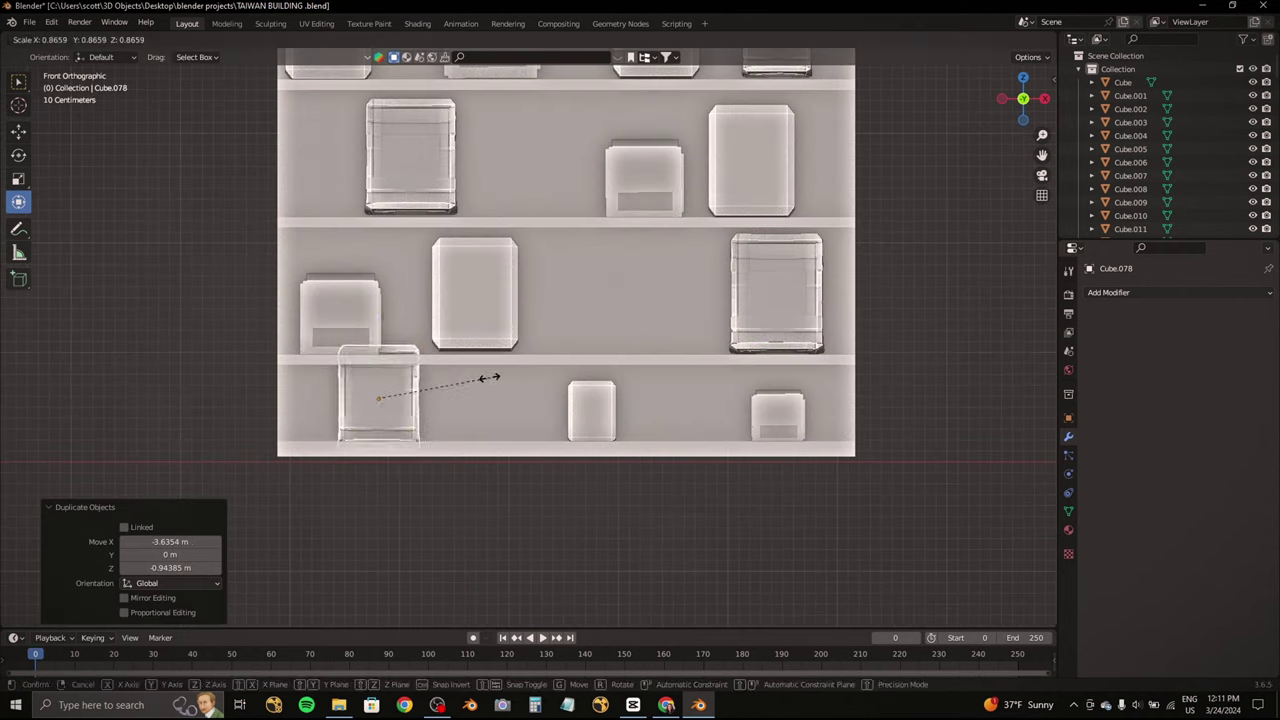
click(437, 390)
mouse_move(437, 390)
middle_down()
mouse_move(757, 251)
mouse_move(630, 469)
middle_up()
scroll(794, 223, down, 3)
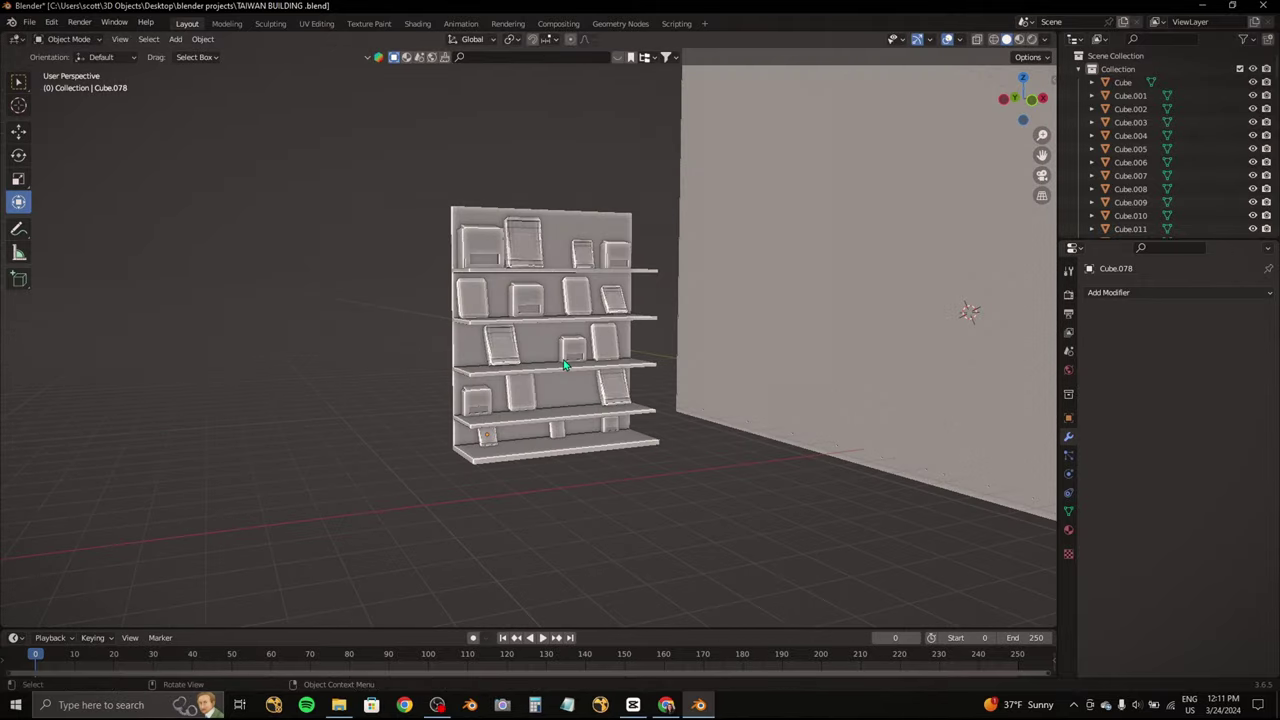
Step: Parent all the cans to the shelf unit and rotate it a quarter turn in Top view
key(a)
click(590, 447)
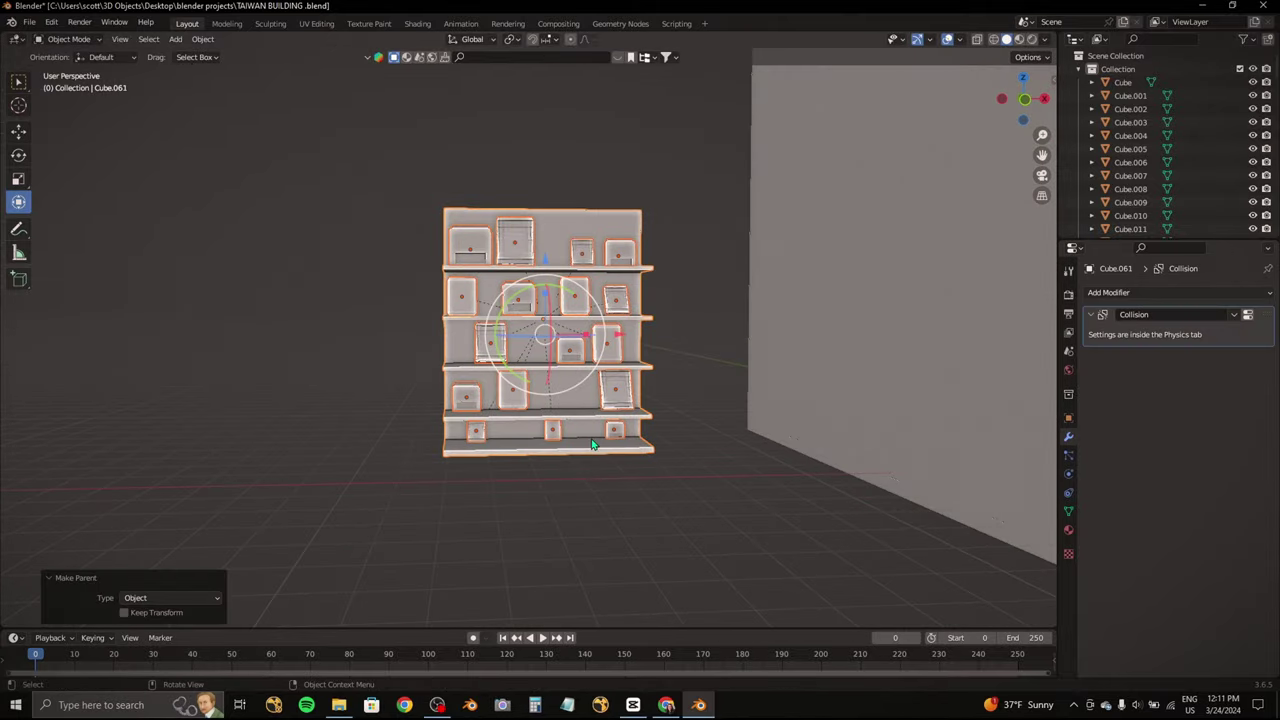
middle_drag(595, 446, 585, 415)
click(585, 415)
middle_drag(476, 414, 418, 331)
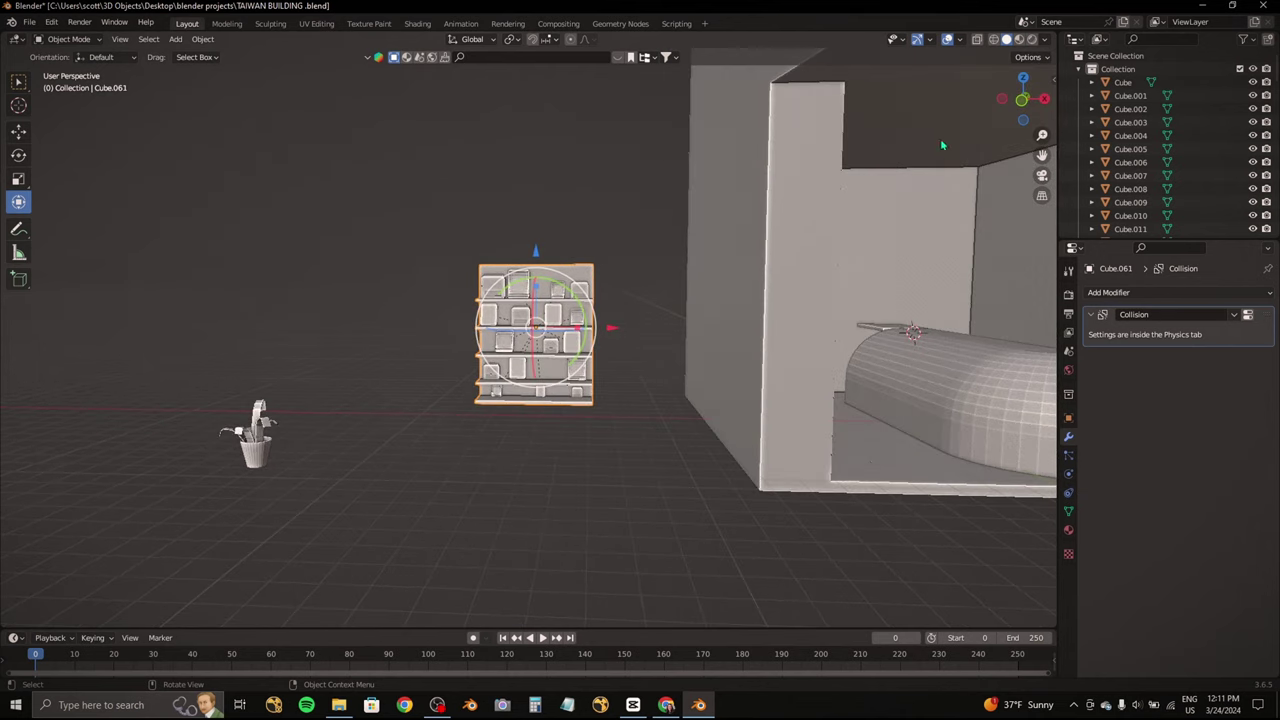
click(1021, 80)
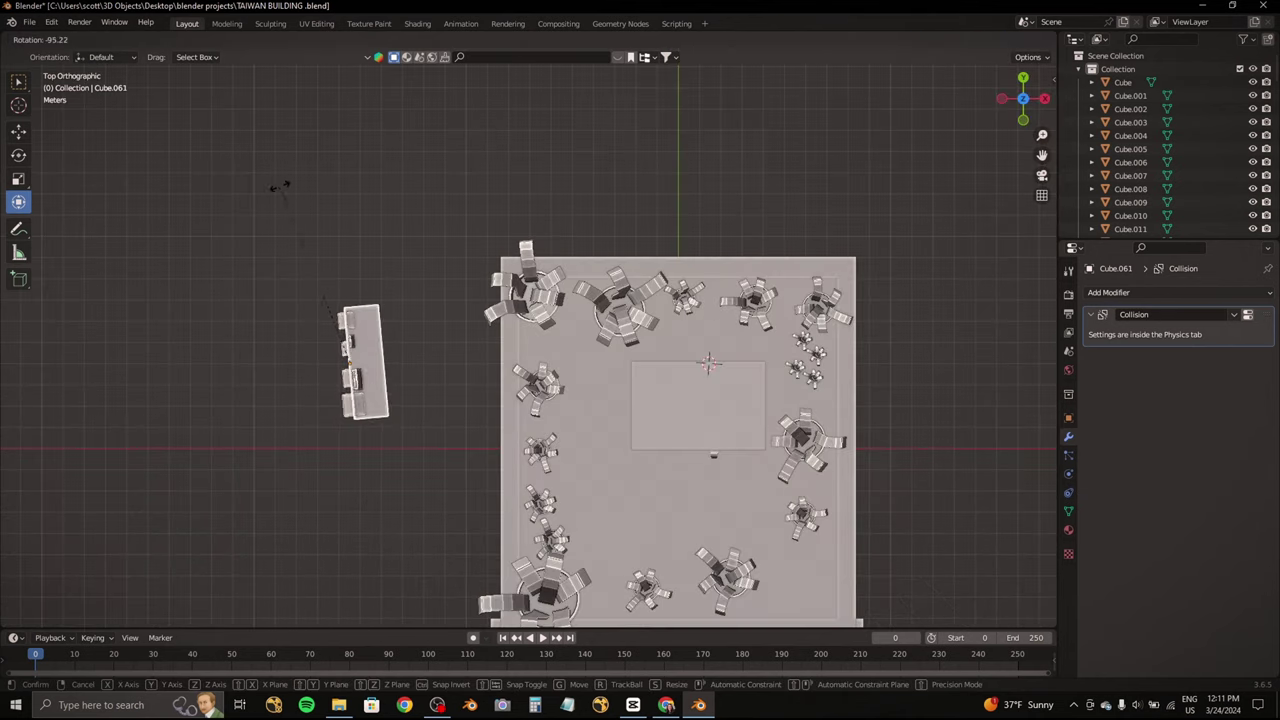
key(r)
click(305, 192)
mouse_move(305, 192)
middle_down()
mouse_move(592, 214)
mouse_move(420, 246)
mouse_move(444, 308)
mouse_move(450, 520)
middle_up()
Step: Push the first cans back along X so they sit on the shelves
click(447, 307)
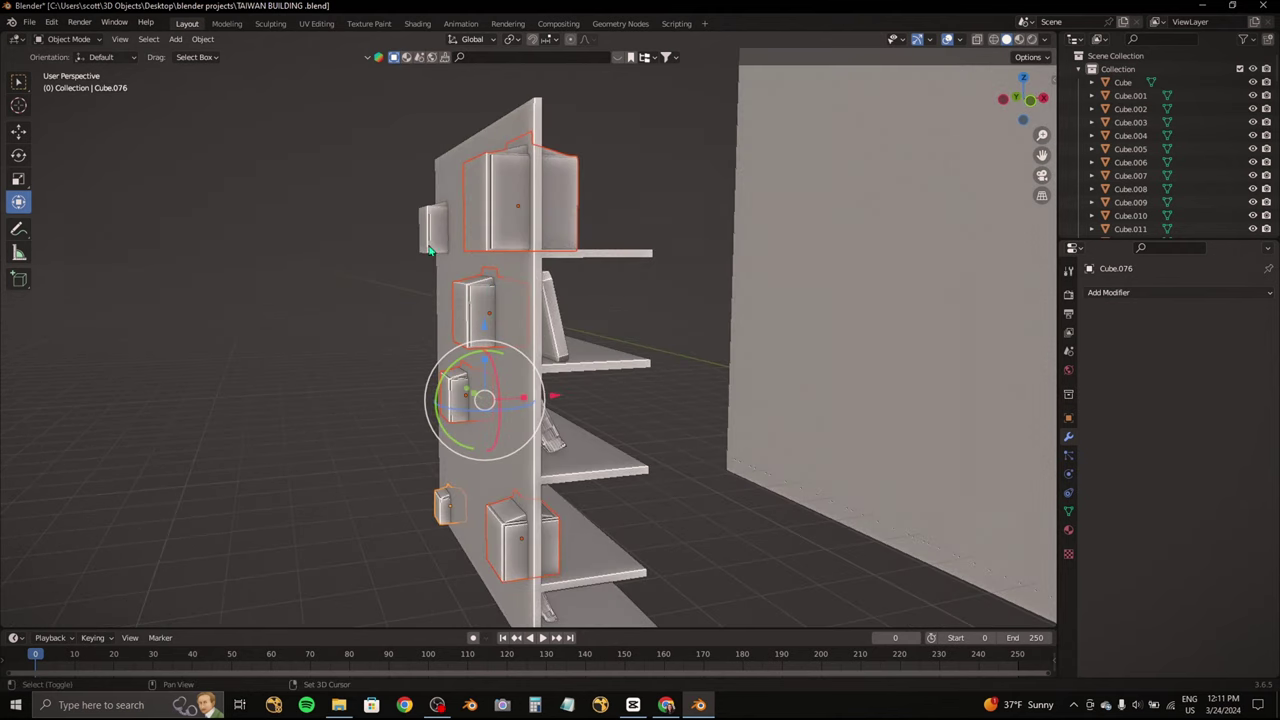
middle_drag(428, 250, 520, 300)
click(557, 214)
key(g)
key(x)
click(528, 351)
scroll(528, 351, up, 3)
key(g)
key(x)
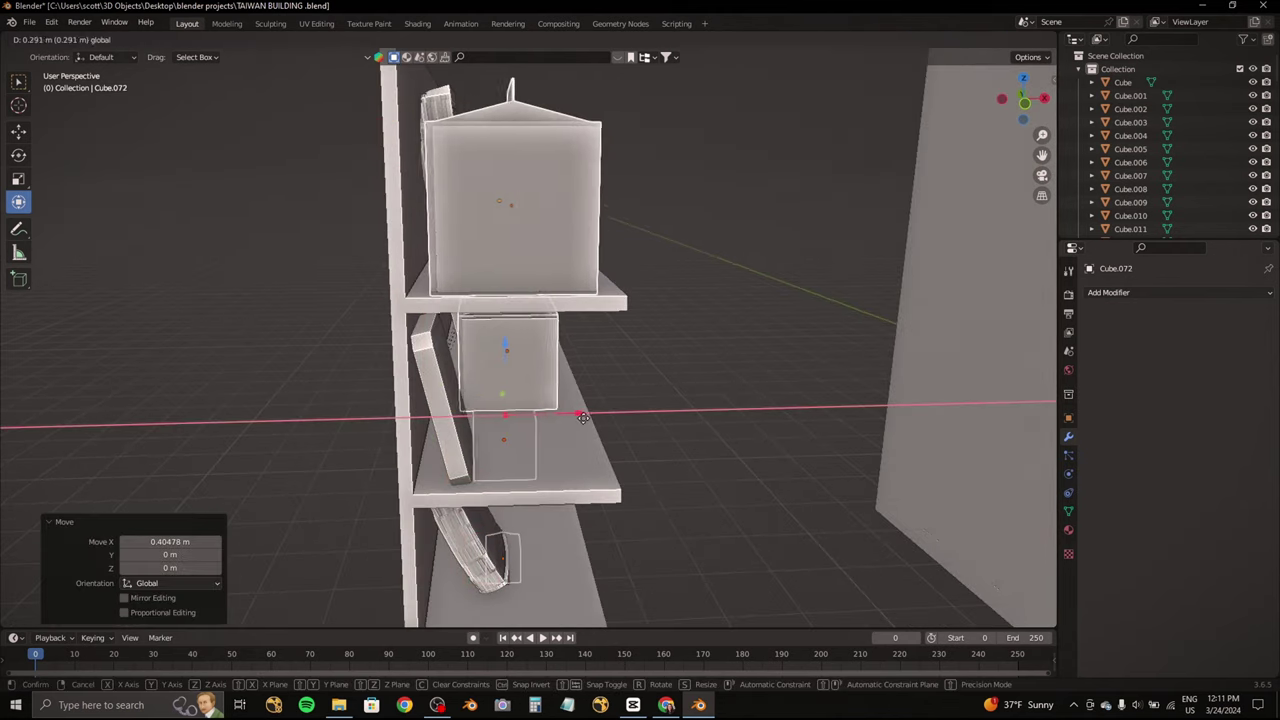
click(583, 417)
mouse_move(583, 417)
middle_down()
mouse_move(466, 423)
mouse_move(551, 429)
mouse_move(556, 379)
middle_up()
scroll(514, 414, down, 3)
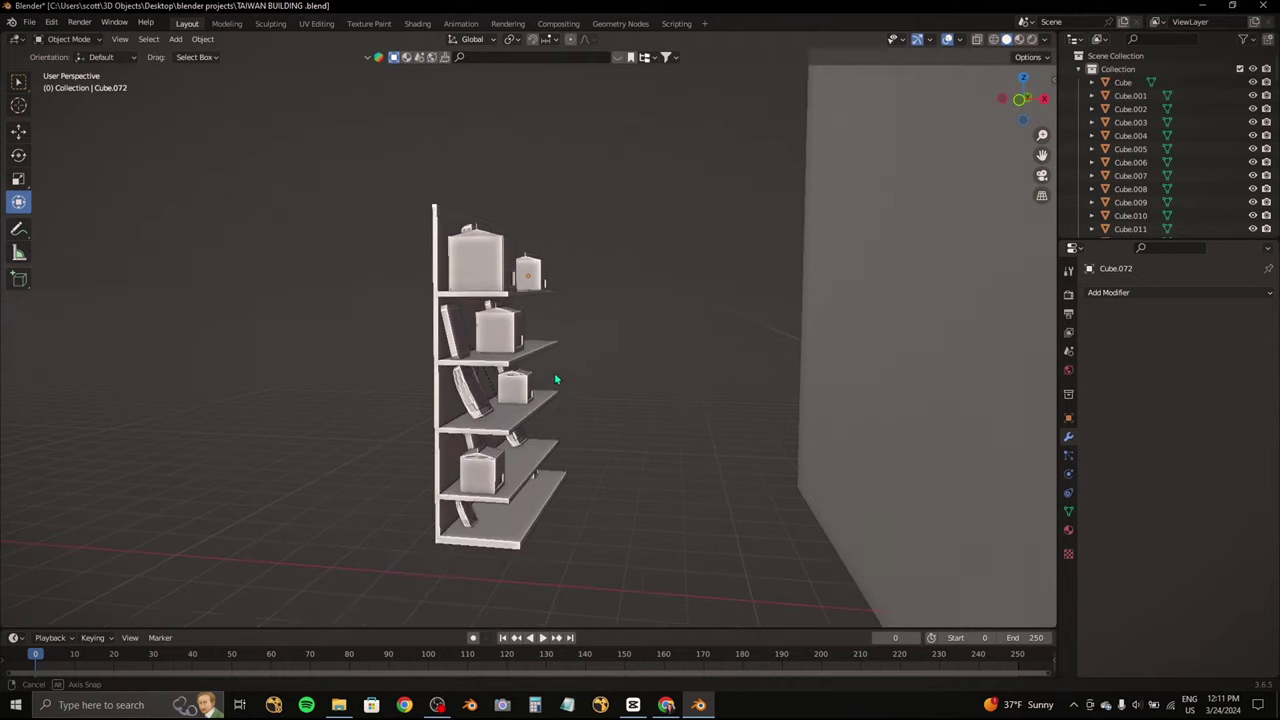
scroll(556, 379, up, 3)
click(500, 443)
key(g)
key(x)
click(500, 443)
Step: Push the remaining cans back along X to line them up on the shelves
mouse_move(500, 443)
middle_down()
mouse_move(471, 257)
mouse_move(457, 414)
mouse_move(489, 380)
middle_up()
key(g)
key(x)
click(525, 245)
click(457, 414)
key(g)
key(x)
click(457, 414)
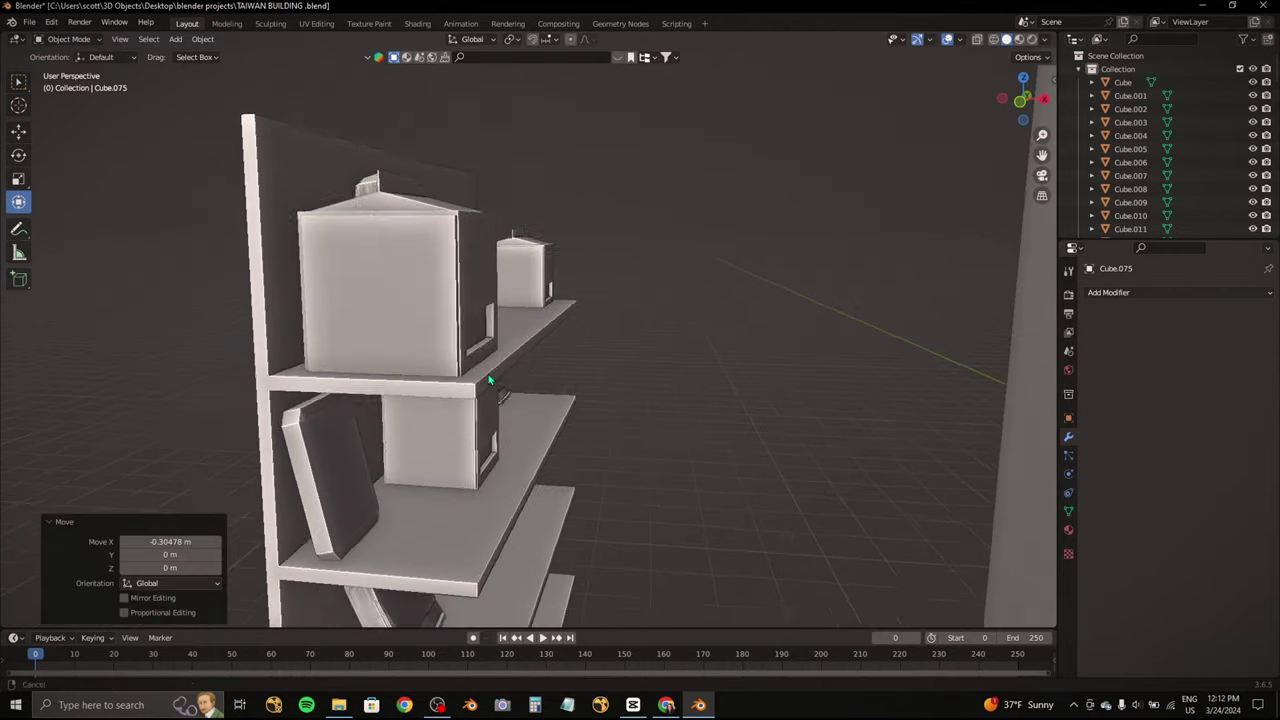
click(460, 360)
key(g)
key(x)
click(430, 350)
click(528, 271)
mouse_move(430, 350)
middle_down()
mouse_move(528, 271)
mouse_move(510, 300)
middle_up()
key(g)
key(x)
click(579, 268)
Step: Shift the shelf unit sideways in Front view and check its placement in wireframe
click(486, 386)
mouse_move(486, 386)
middle_down()
mouse_move(582, 371)
mouse_move(573, 344)
mouse_move(590, 368)
mouse_move(580, 410)
middle_up()
key(KP_1)
click(625, 360)
scroll(580, 410, up, 3)
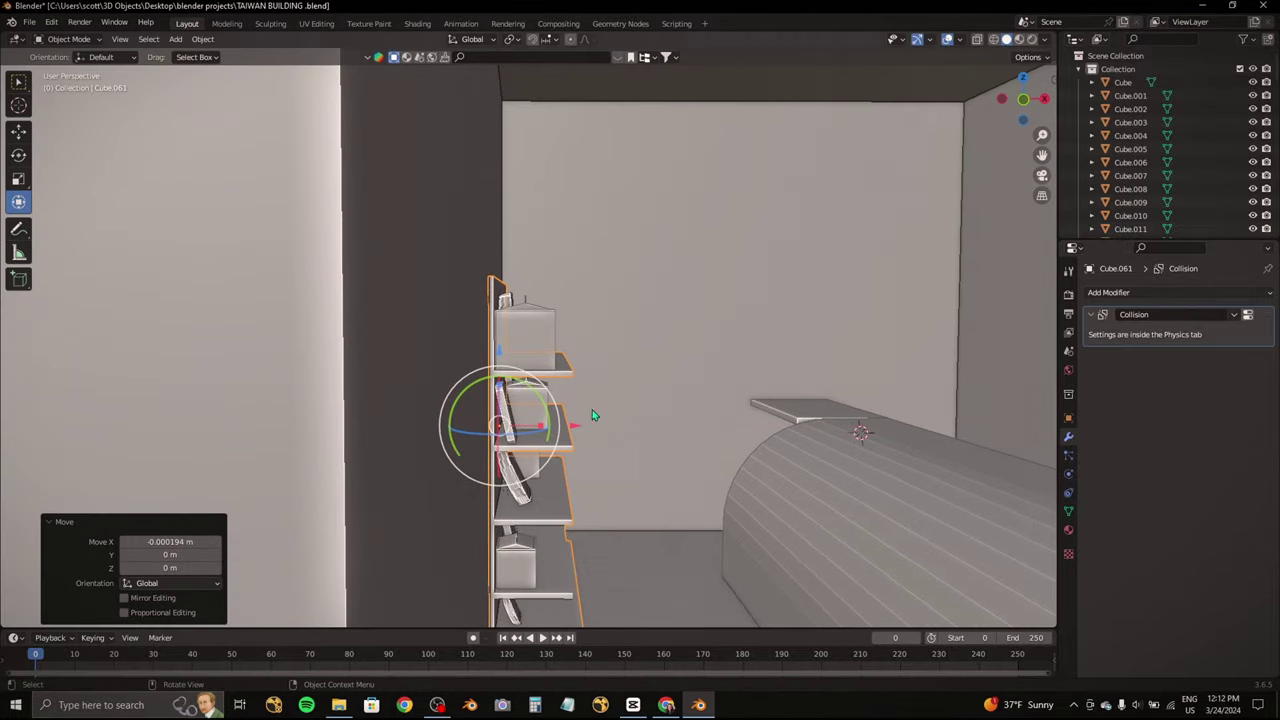
click(993, 39)
click(1023, 98)
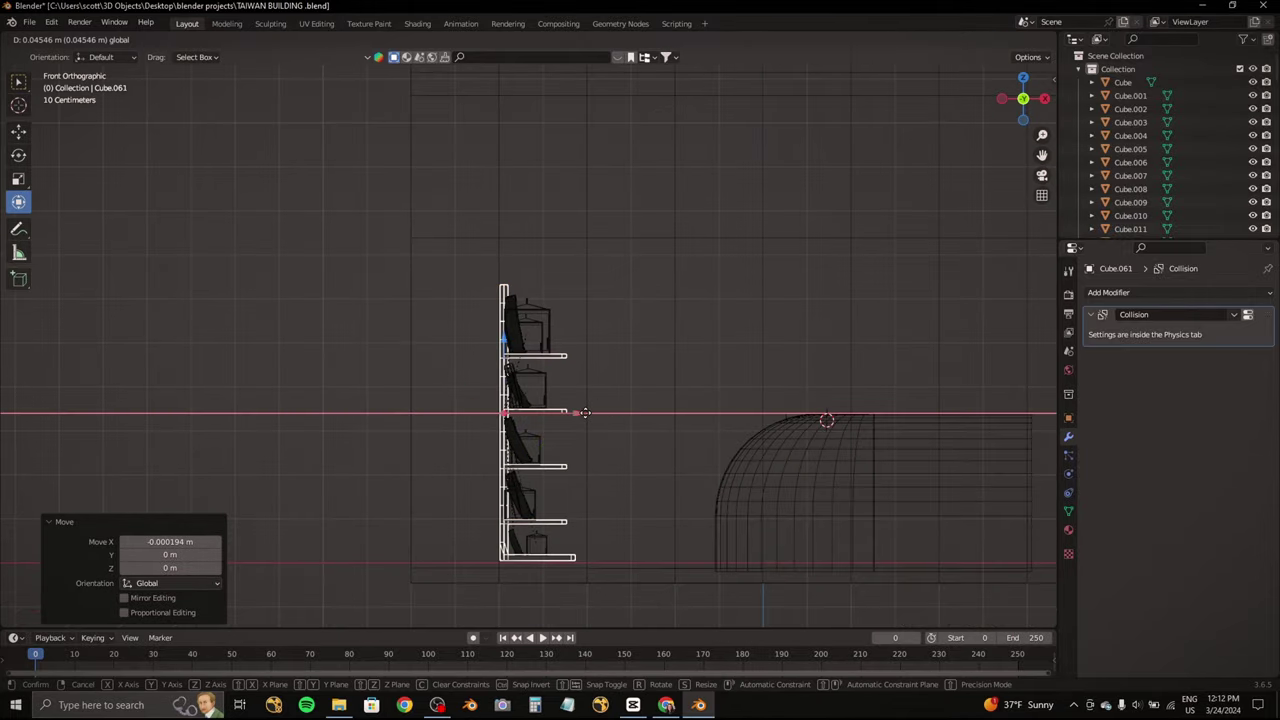
click(1006, 39)
Step: Move the shelf unit along Y against the side wall, then select the wall
middle_drag(562, 343, 651, 302)
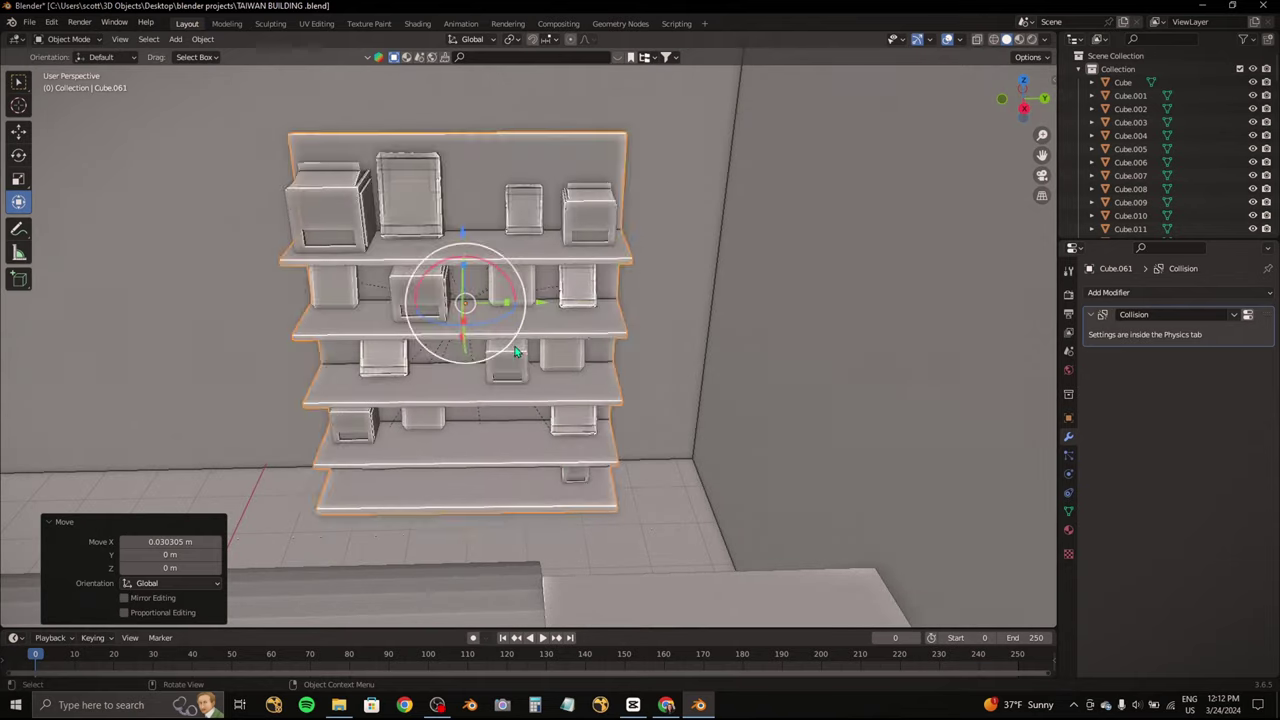
key(g)
key(y)
click(651, 302)
click(340, 218)
Step: Hide the wall and duplicate the shelf with all its cans, offsetting the copy along Y
key(h)
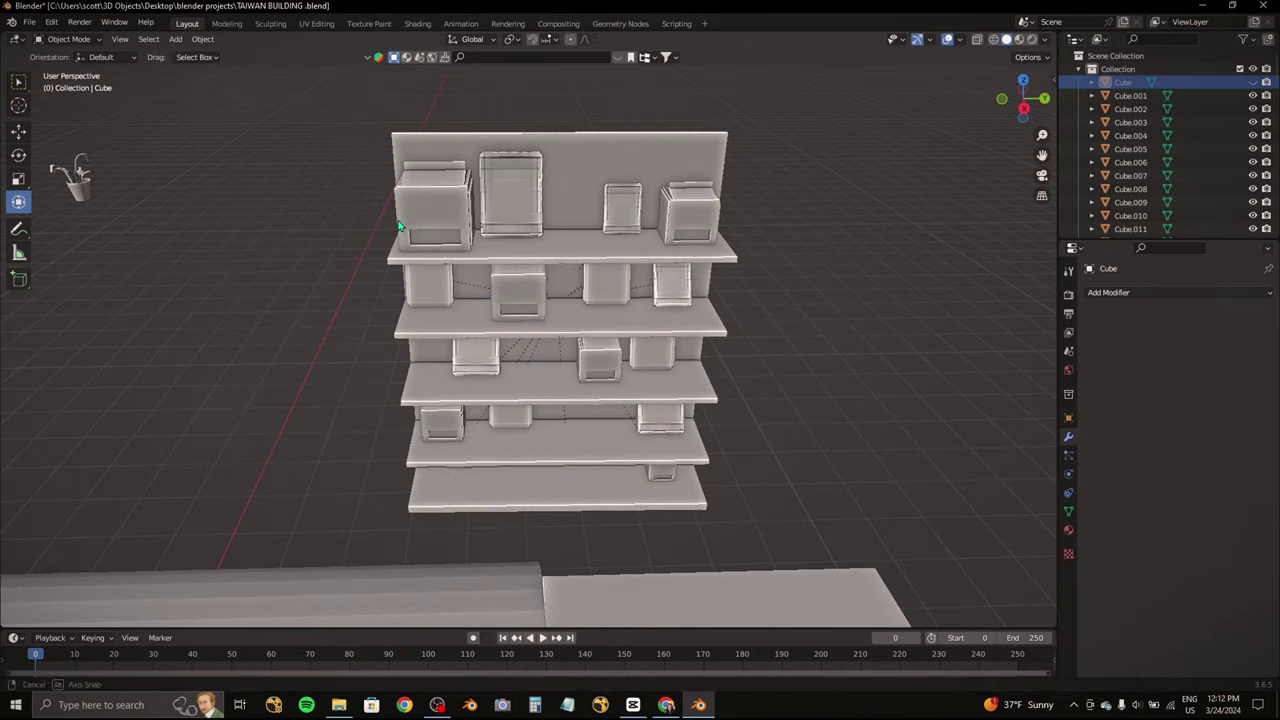
drag(337, 153, 737, 500)
key(shift+d)
key(y)
key(Return)
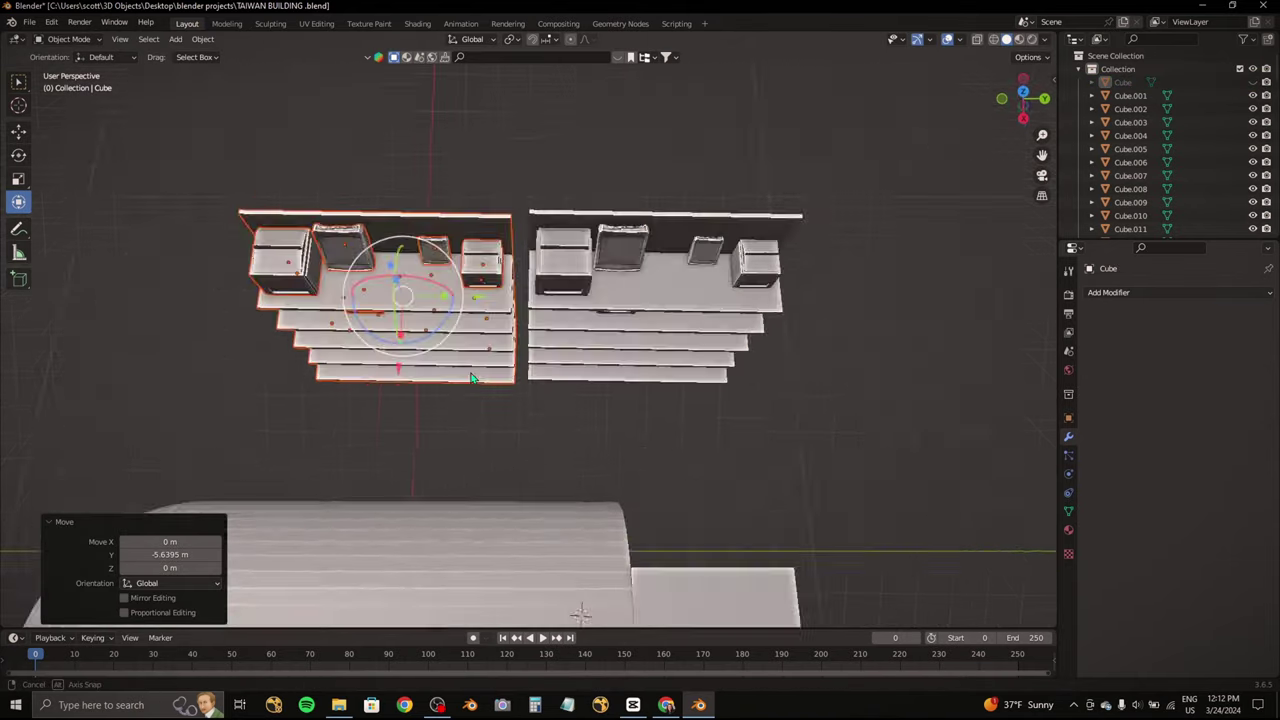
Step: Rotate the shelf copy slightly in Top view and settle it beside the original
middle_drag(700, 300, 931, 127)
click(1023, 99)
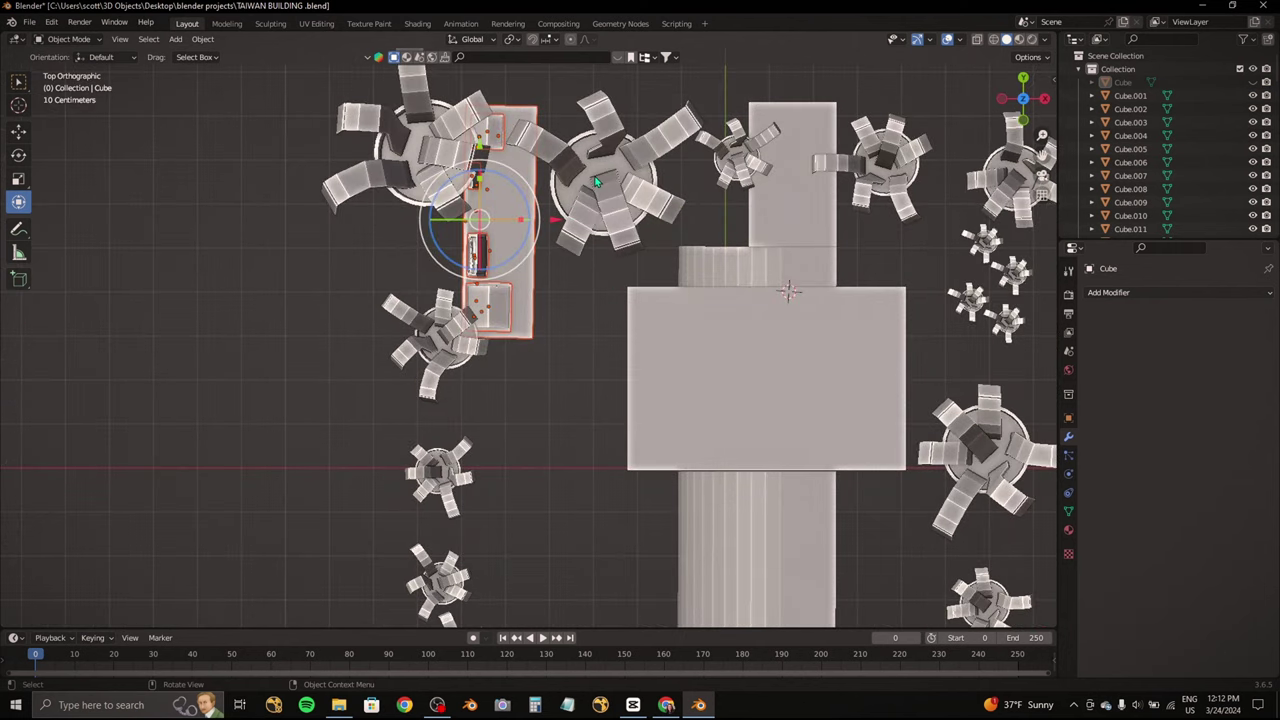
click(474, 191)
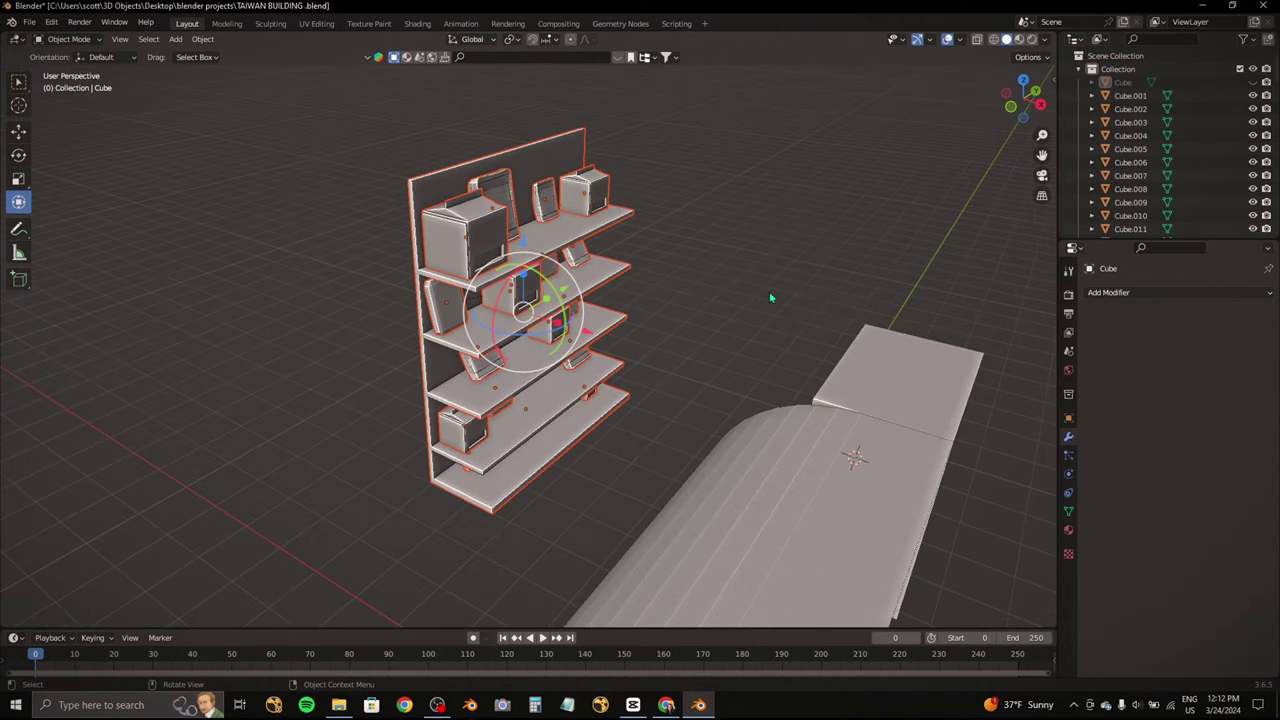
key(KP_7)
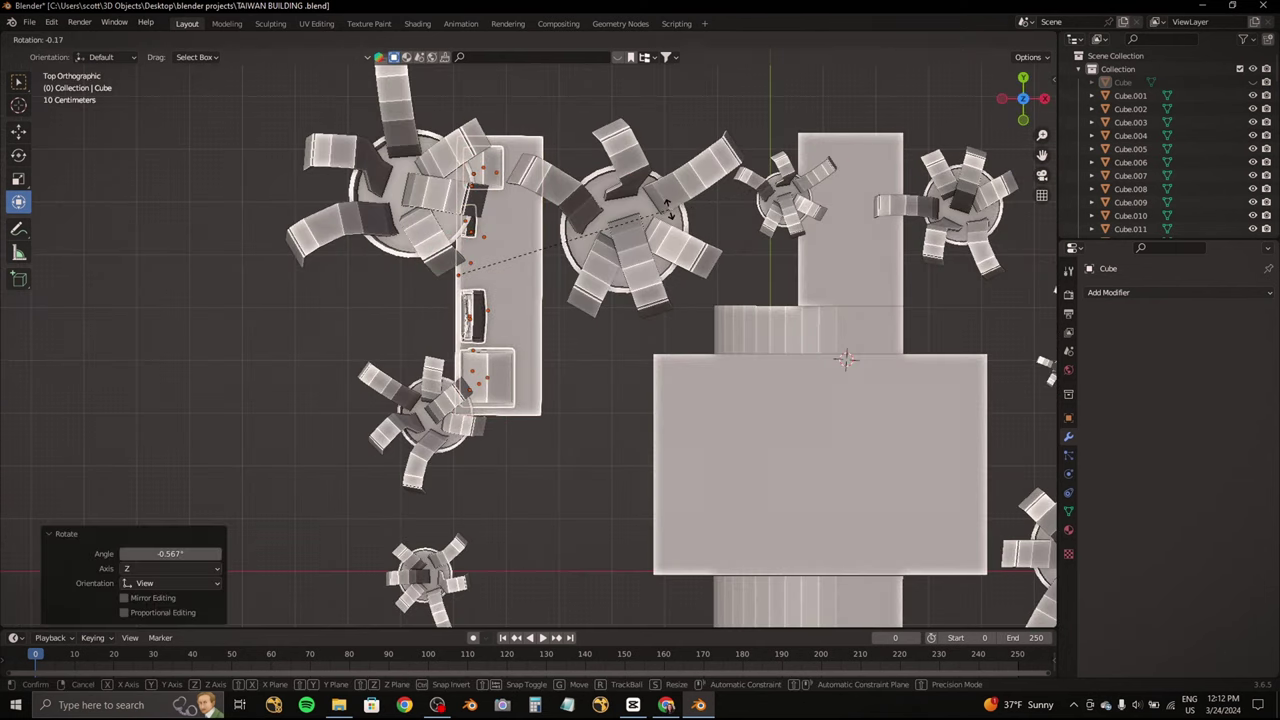
click(667, 205)
scroll(617, 233, down, 2)
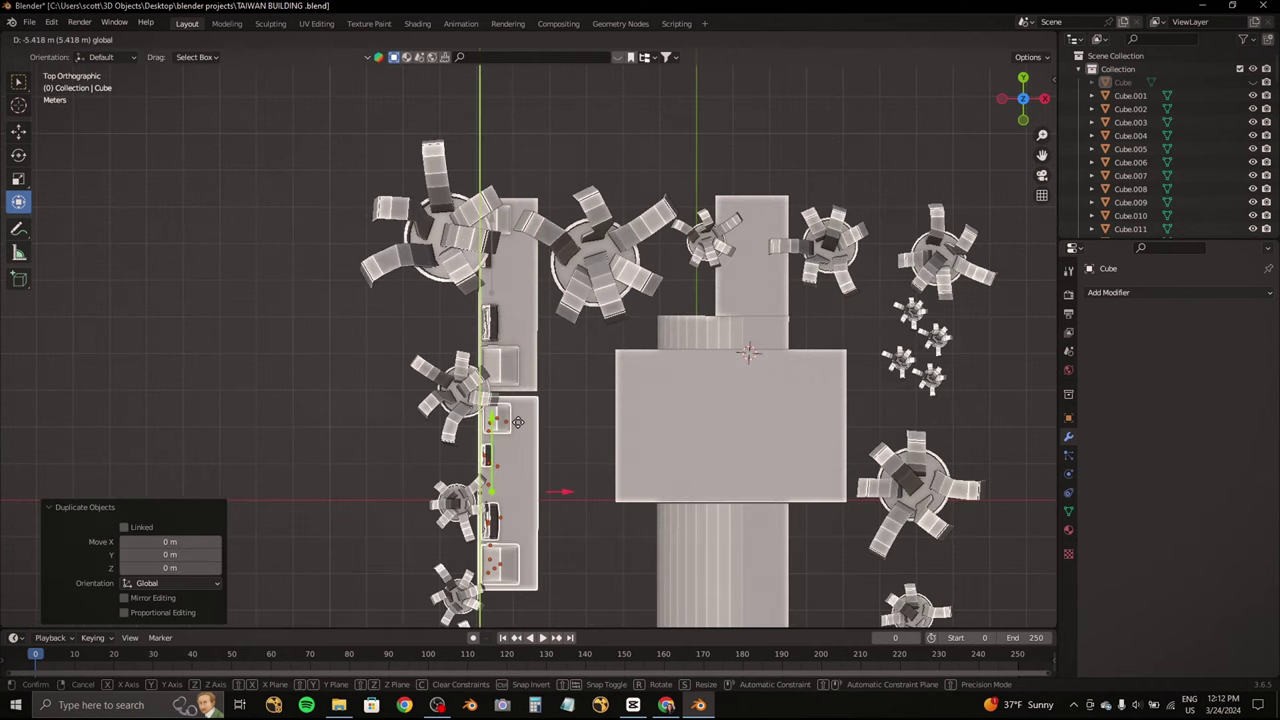
click(518, 422)
scroll(223, 263, up, 3)
mouse_move(200, 257)
middle_down()
mouse_move(588, 520)
mouse_move(588, 249)
middle_up()
scroll(588, 520, down, 3)
scroll(620, 298, up, 2)
mouse_move(620, 298)
middle_down()
mouse_move(686, 291)
mouse_move(679, 346)
middle_up()
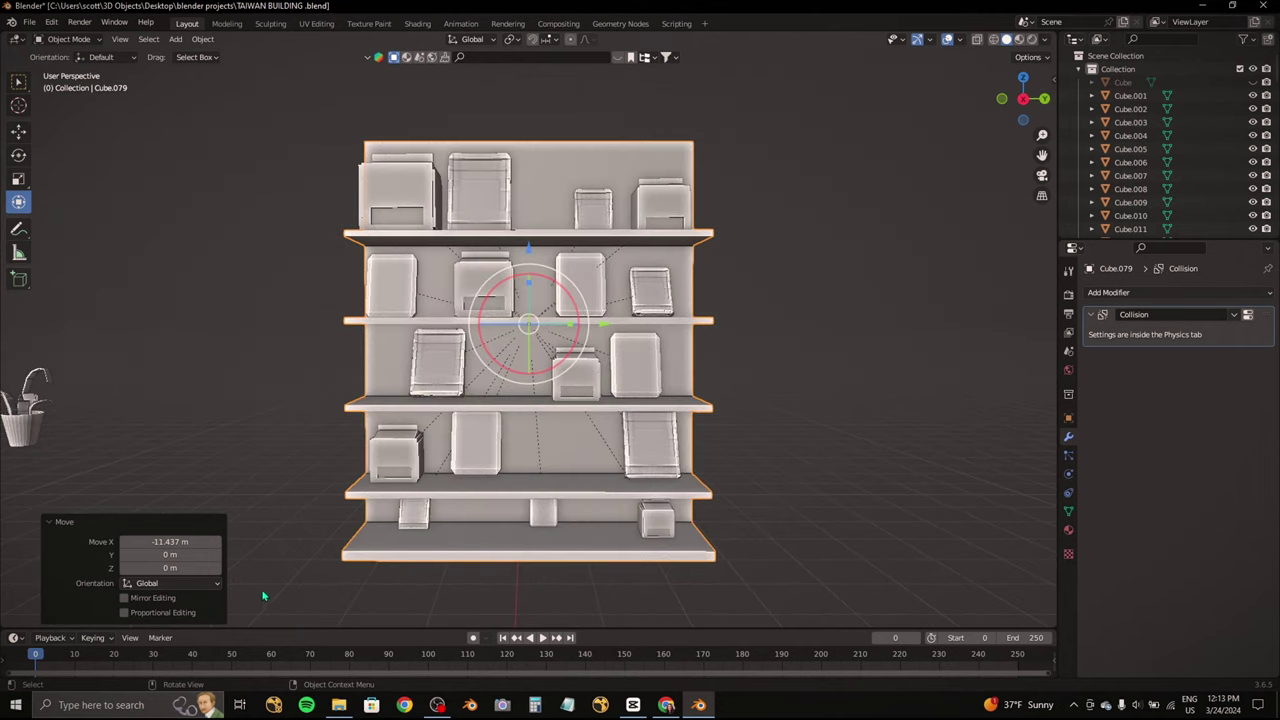
Step: Slide the new shelf unit along the Y axis and frame it from the side
scroll(535, 530, up, 2)
scroll(266, 300, down, 5)
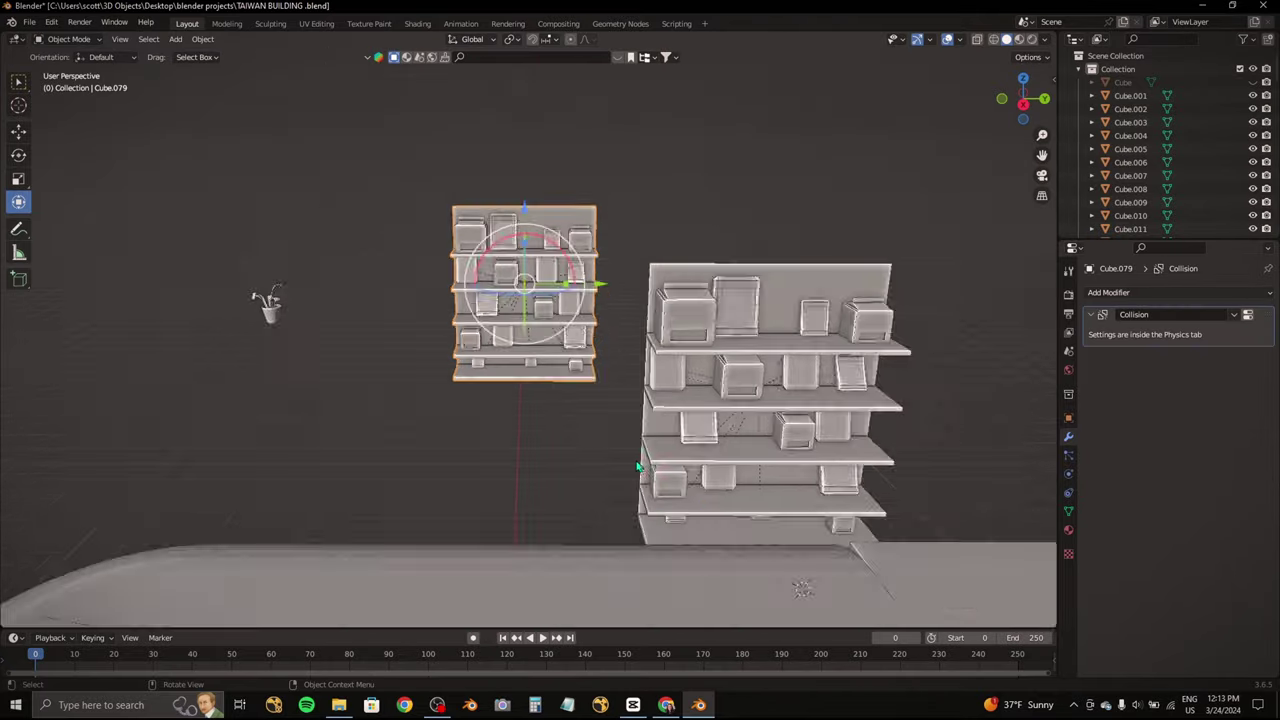
key(g)
key(y)
click(871, 315)
key(KP_Decimal)
key(KP_3)
Step: Shift cans on the lower shelves, moving one from the third shelf down to the fourth
scroll(560, 400, up, 3)
click(430, 315)
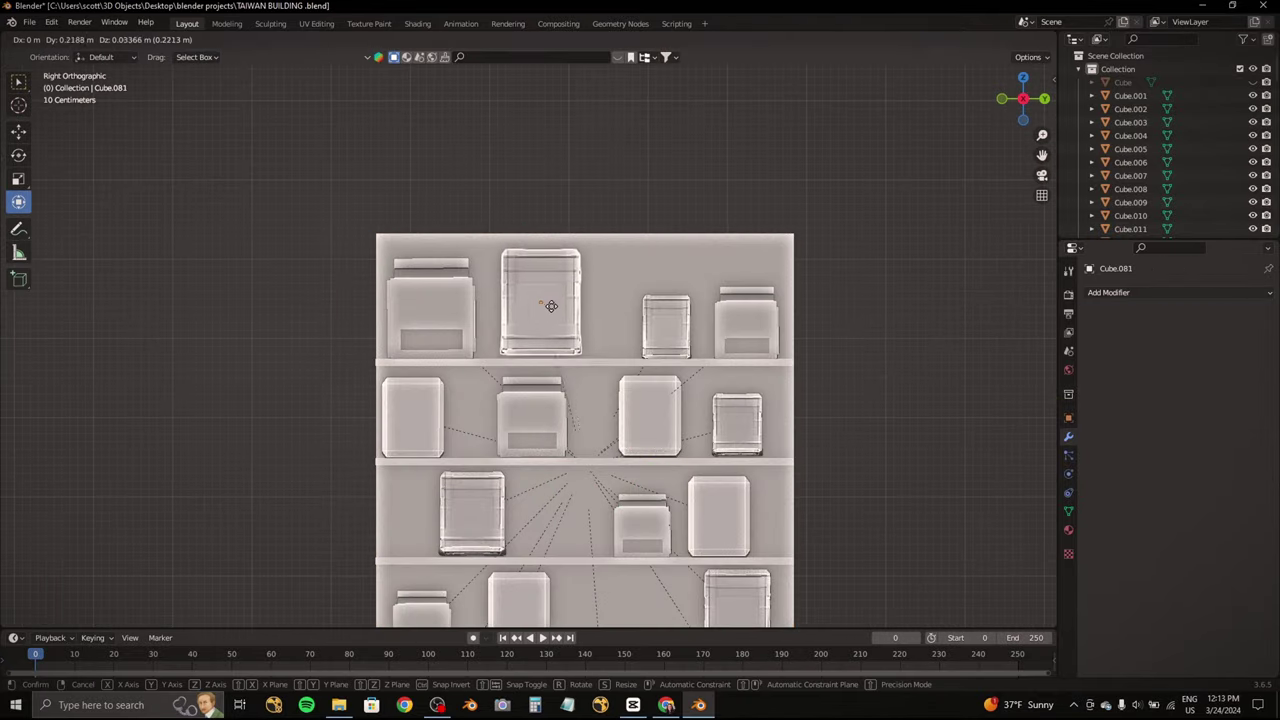
scroll(478, 325, down, 1)
click(531, 462)
drag(640, 455, 737, 455)
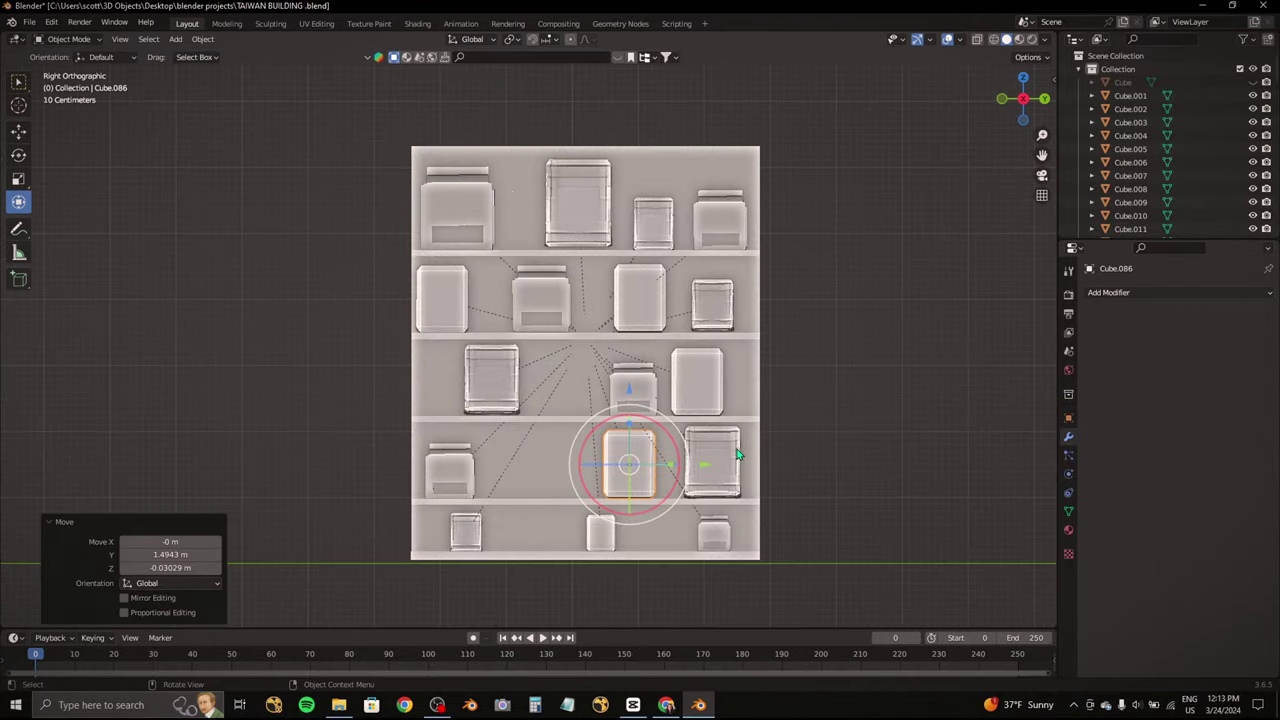
click(534, 357)
click(491, 385)
mouse_move(496, 400)
mouse_down()
mouse_move(512, 488)
mouse_move(540, 458)
mouse_up()
Step: Rearrange the remaining cans between the top, second and middle shelves
drag(732, 462, 722, 465)
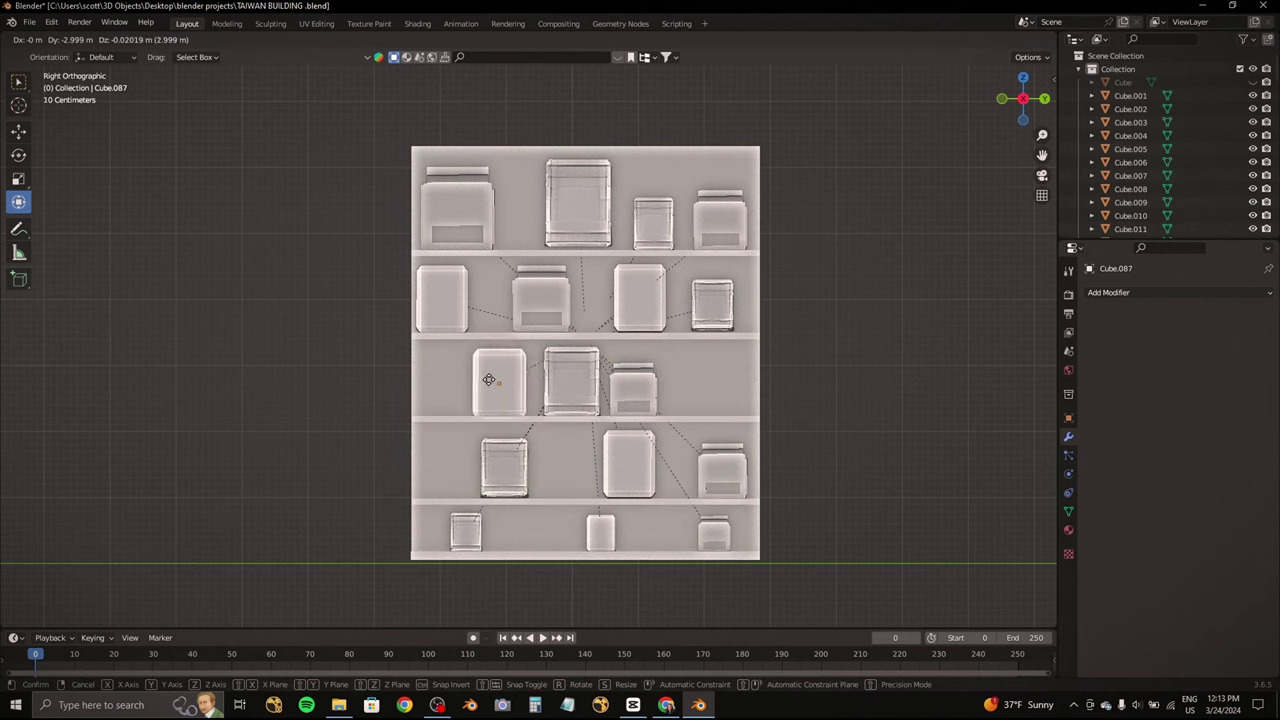
drag(697, 380, 465, 380)
drag(541, 297, 710, 390)
drag(576, 220, 520, 310)
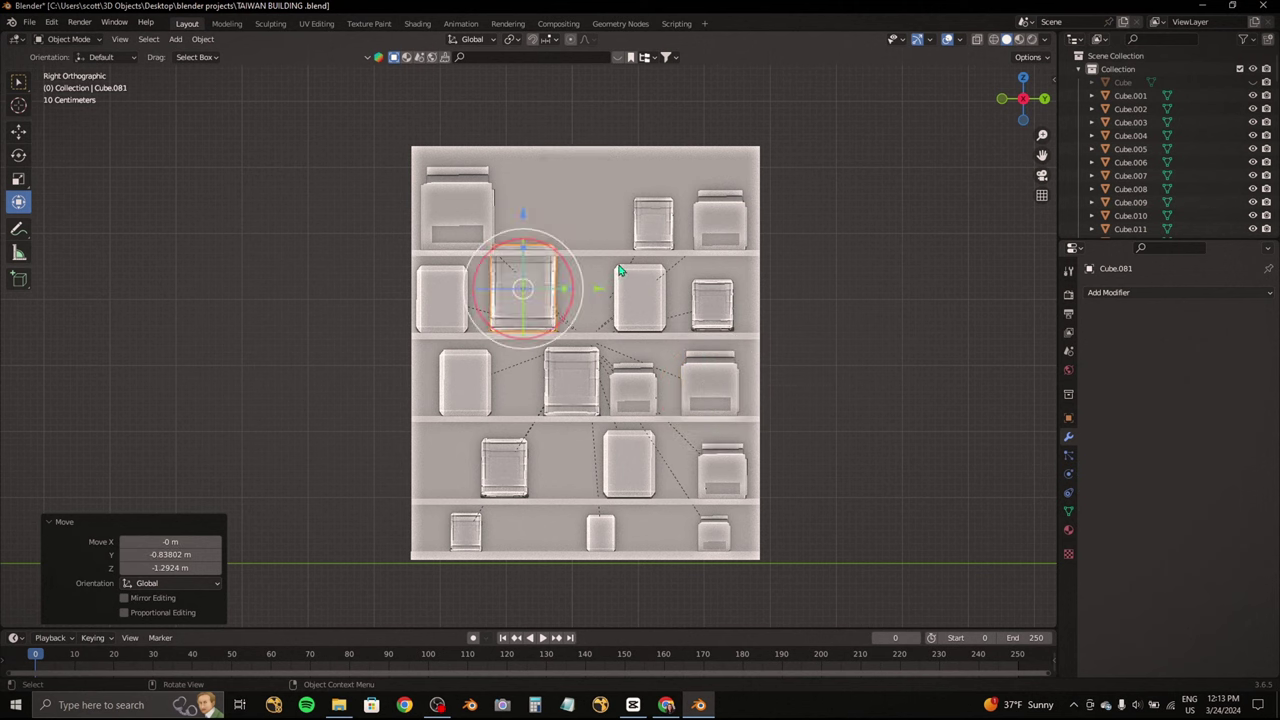
drag(700, 295, 559, 234)
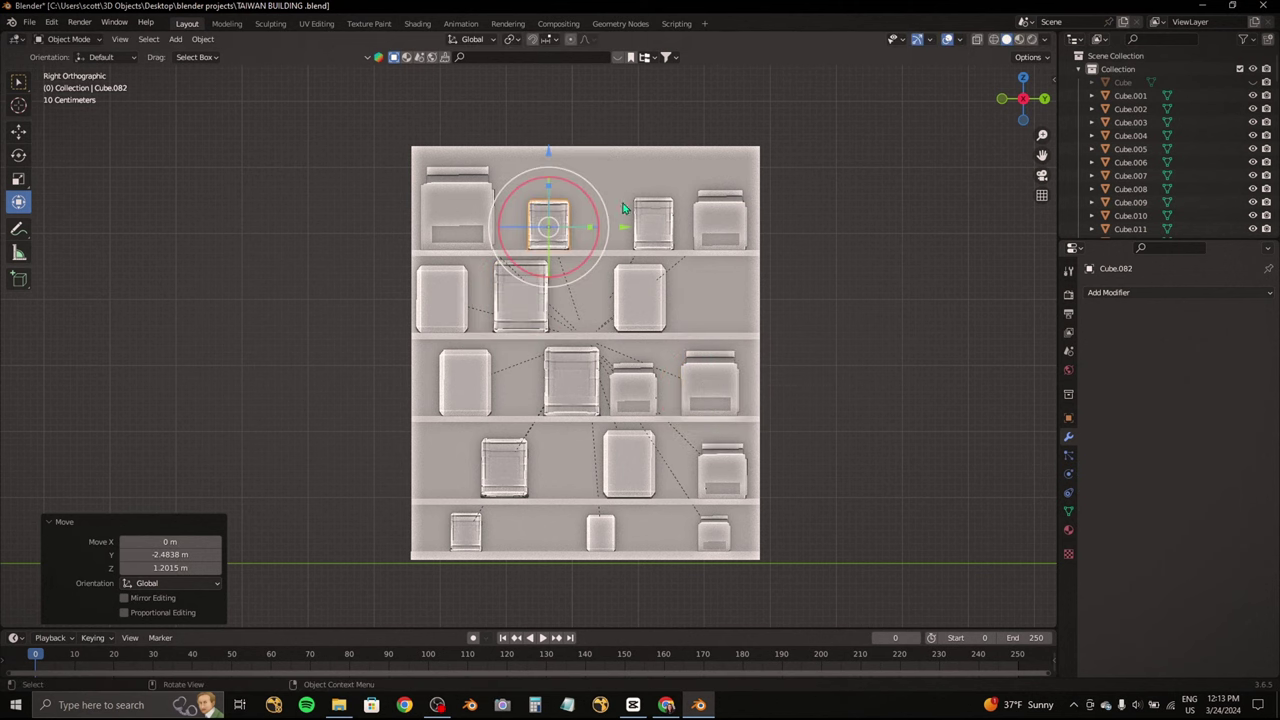
drag(622, 208, 558, 292)
mouse_move(640, 297)
mouse_down()
mouse_move(672, 224)
mouse_move(704, 302)
mouse_up()
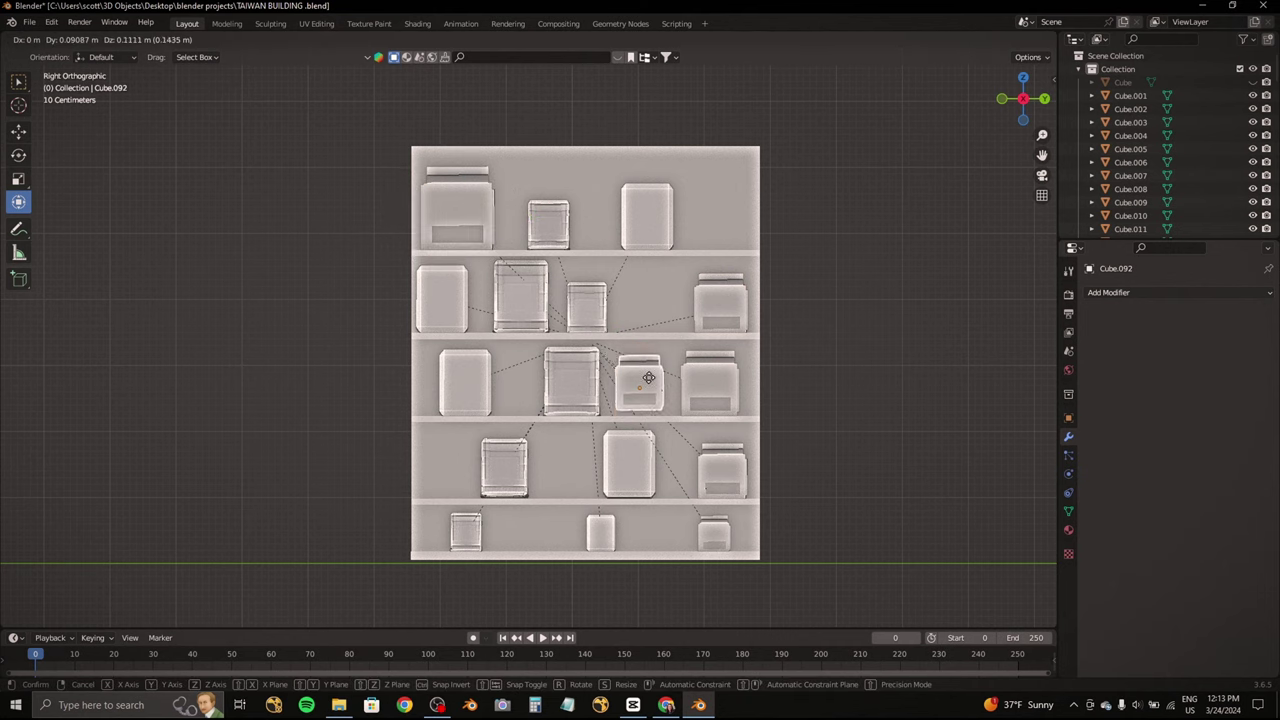
drag(648, 377, 648, 378)
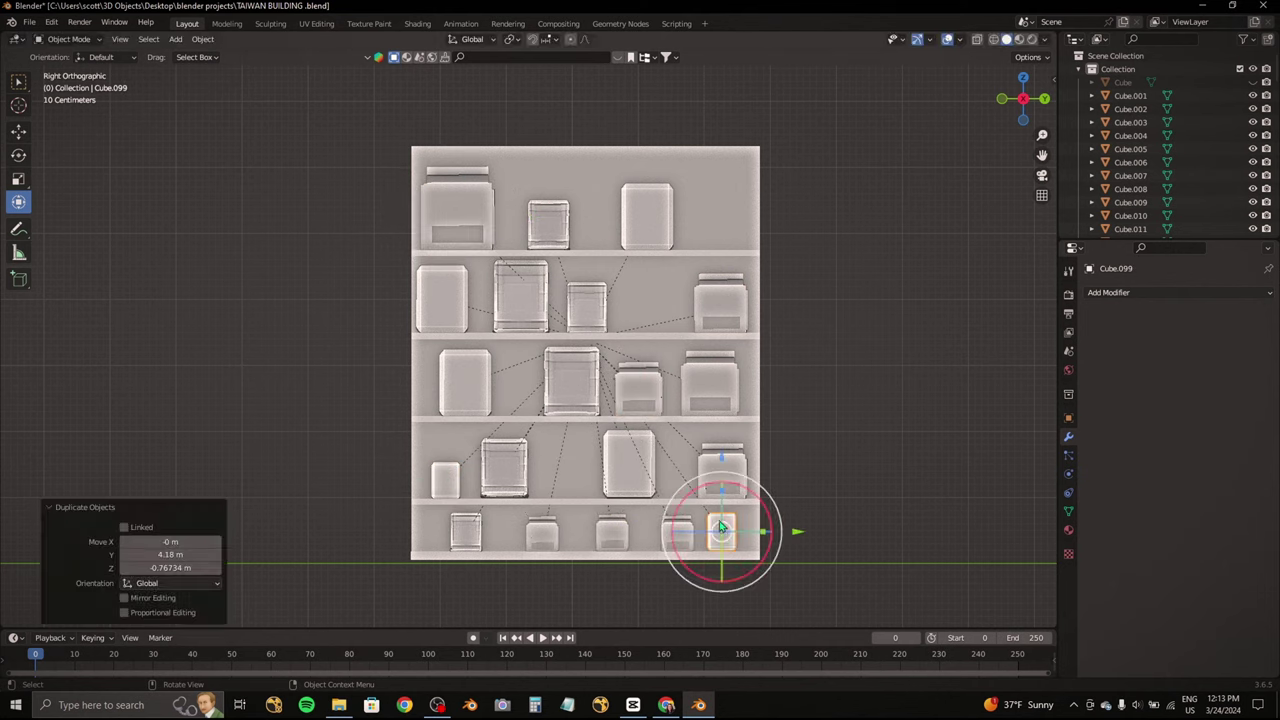
Step: From a top-down view, move the round table aside
click(628, 465)
mouse_move(628, 470)
middle_down()
mouse_move(640, 486)
mouse_move(566, 413)
mouse_move(657, 409)
middle_up()
scroll(667, 407, down, 4)
click(597, 440)
click(1024, 78)
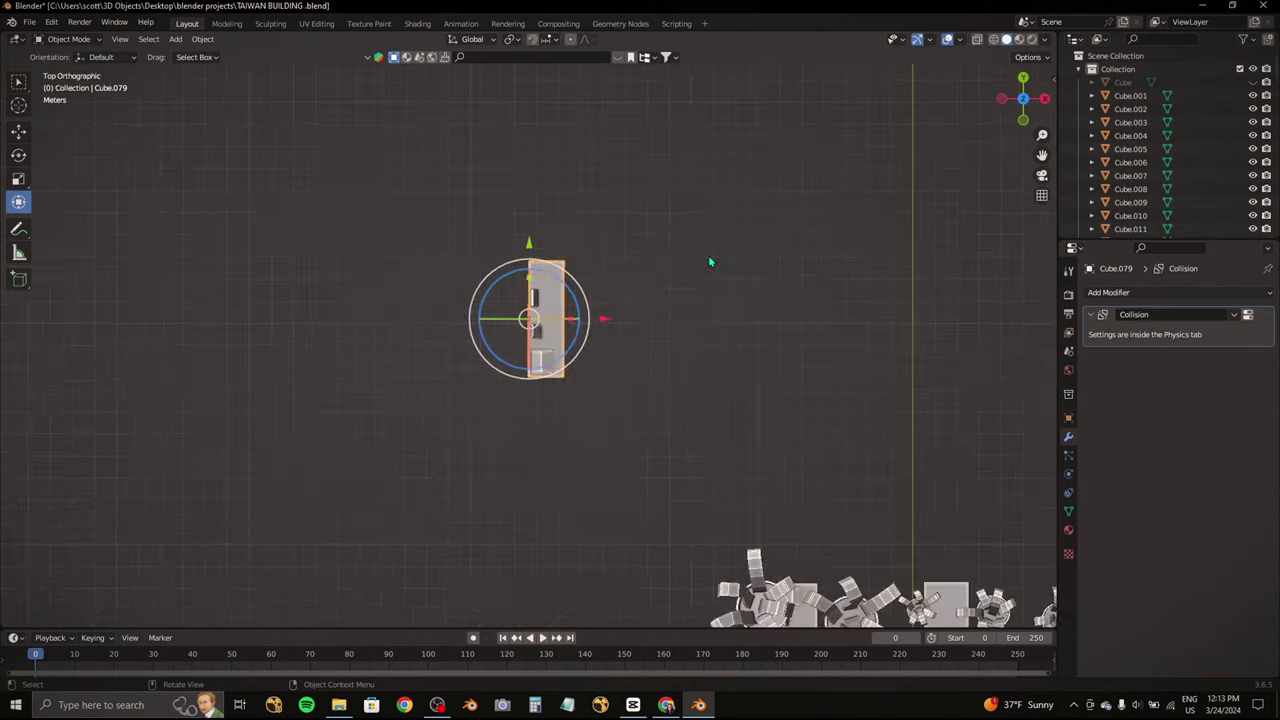
scroll(708, 262, down, 3)
key(g)
click(371, 514)
Step: Undo and redo the round table's move, placing it lower in the plan
scroll(614, 320, up, 5)
key(g)
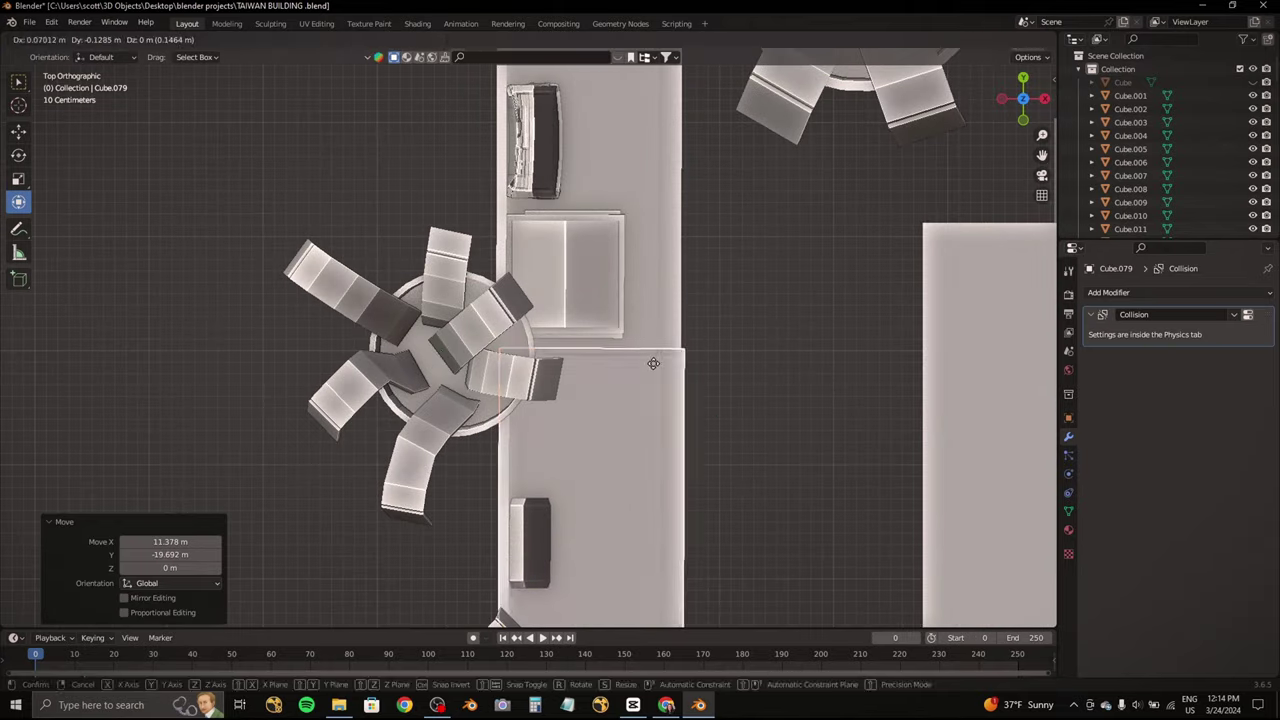
key(Escape)
key(ctrl+z)
key(g)
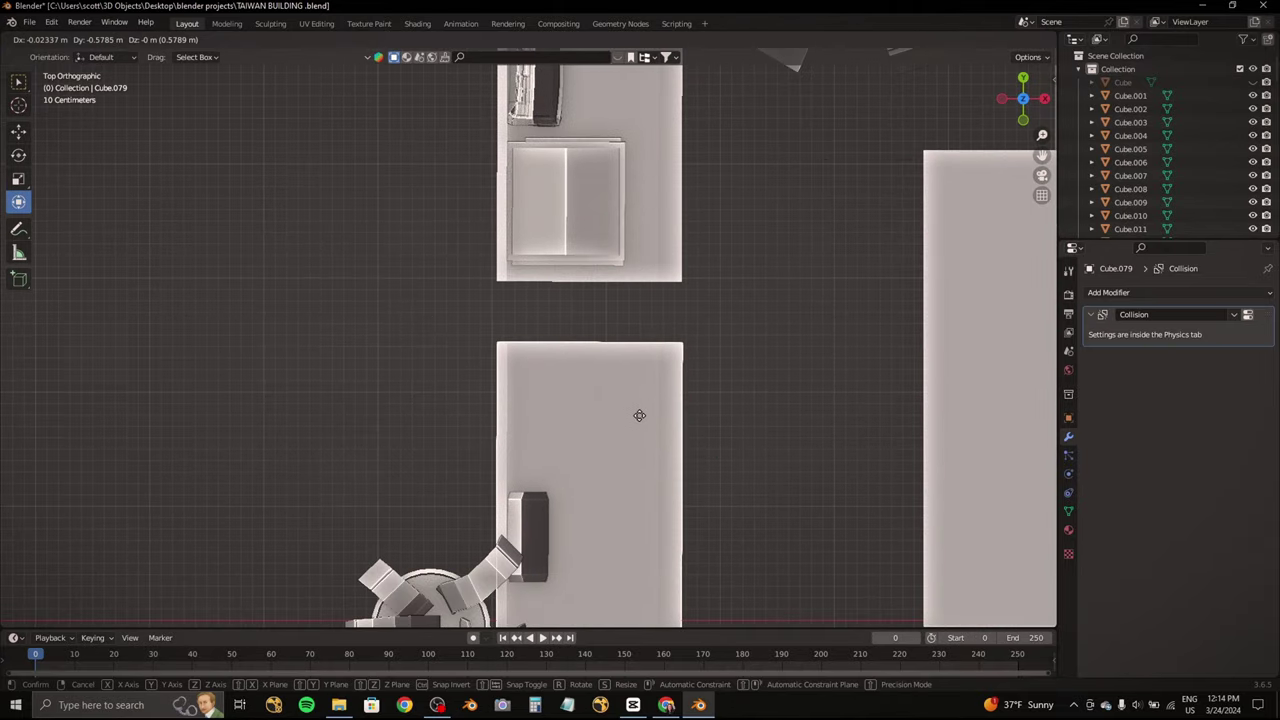
click(639, 415)
scroll(639, 415, down, 3)
Step: Isolate the shelf units and move the duplicate shelf beside the original
middle_drag(600, 420, 620, 300)
scroll(629, 267, up, 5)
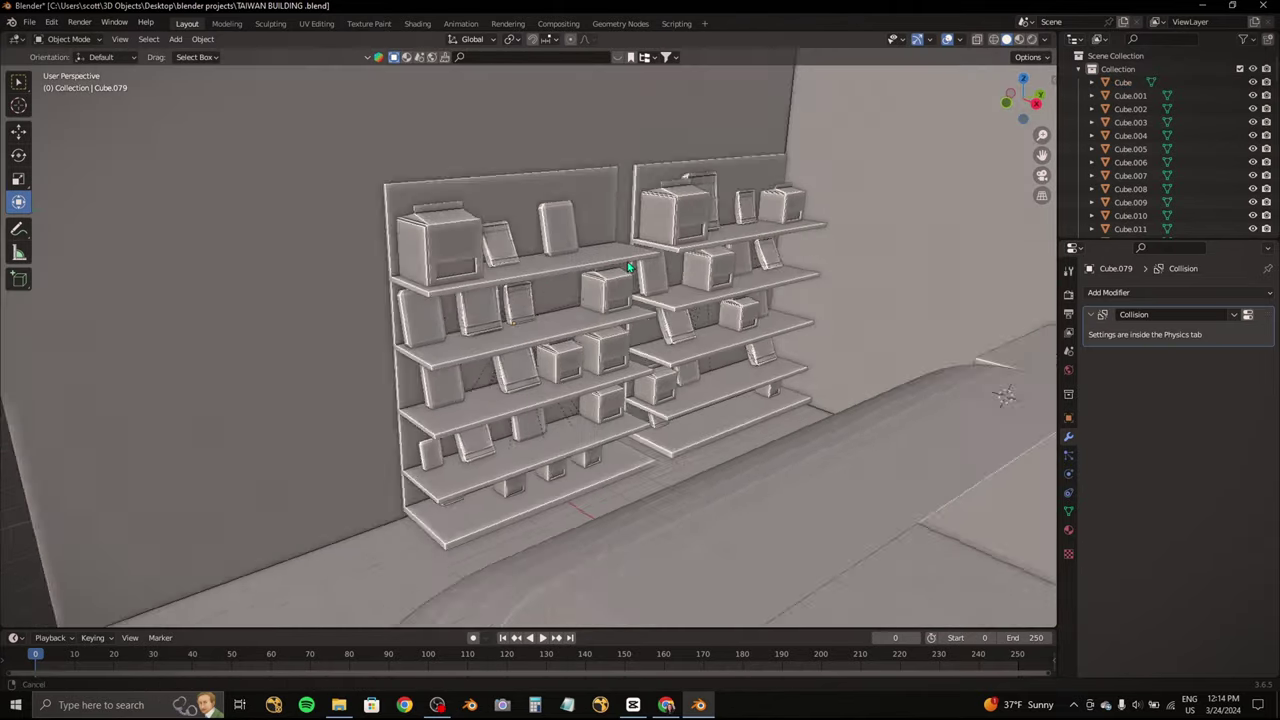
scroll(629, 267, down, 3)
key(a)
key(KP_Divide)
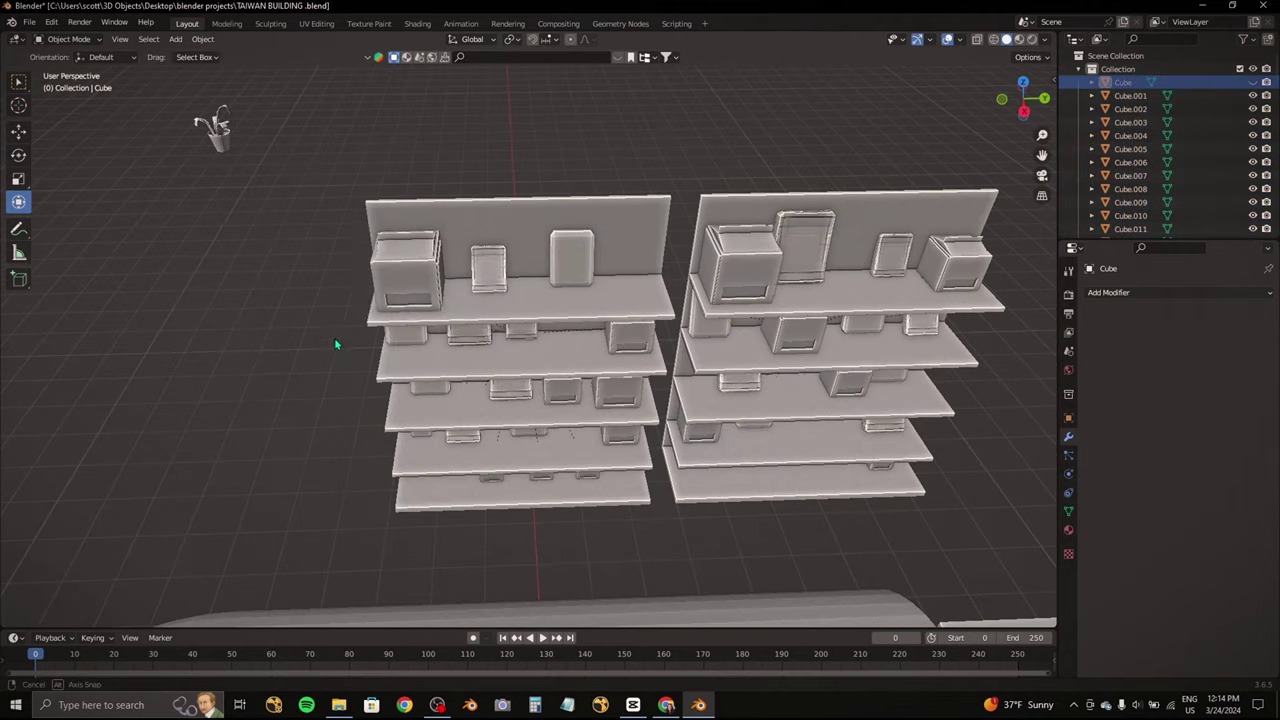
drag(593, 435, 250, 435)
scroll(450, 380, up, 3)
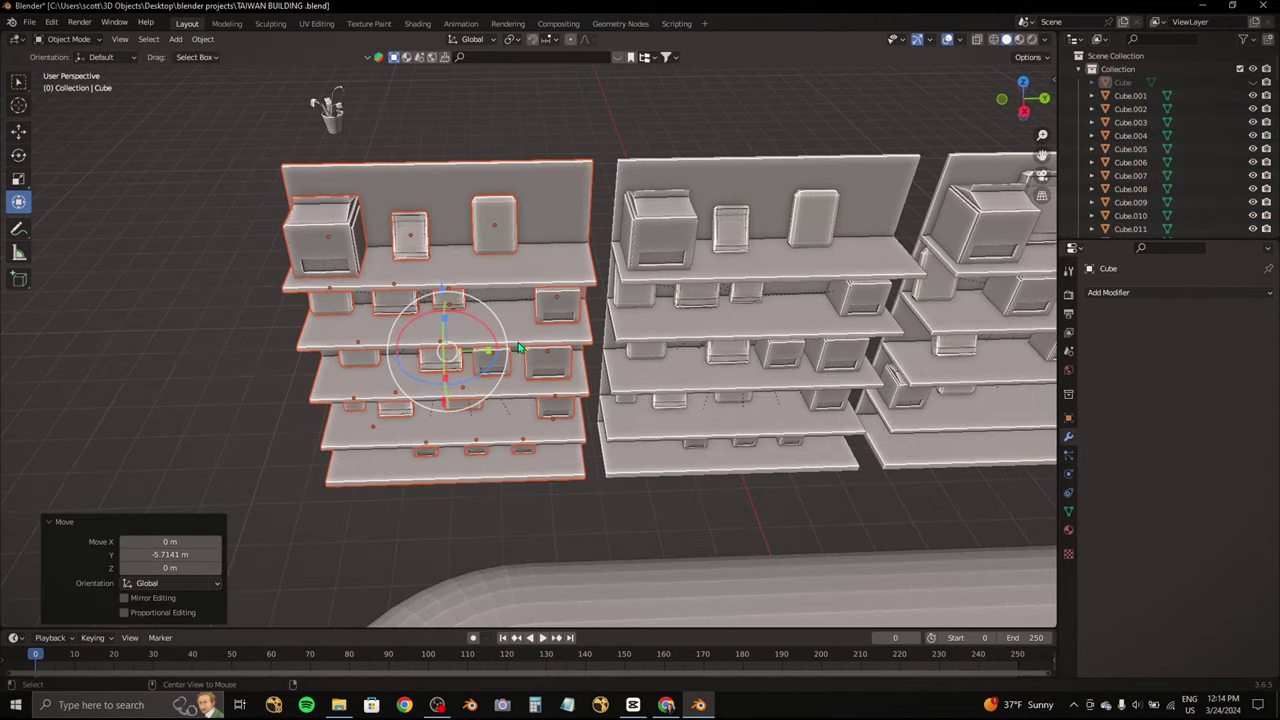
scroll(450, 380, up, 3)
mouse_move(600, 360)
middle_down()
mouse_move(673, 333)
mouse_move(563, 472)
middle_up()
Step: Nudge a selected shelf item into place
click(563, 472)
scroll(570, 455, up, 3)
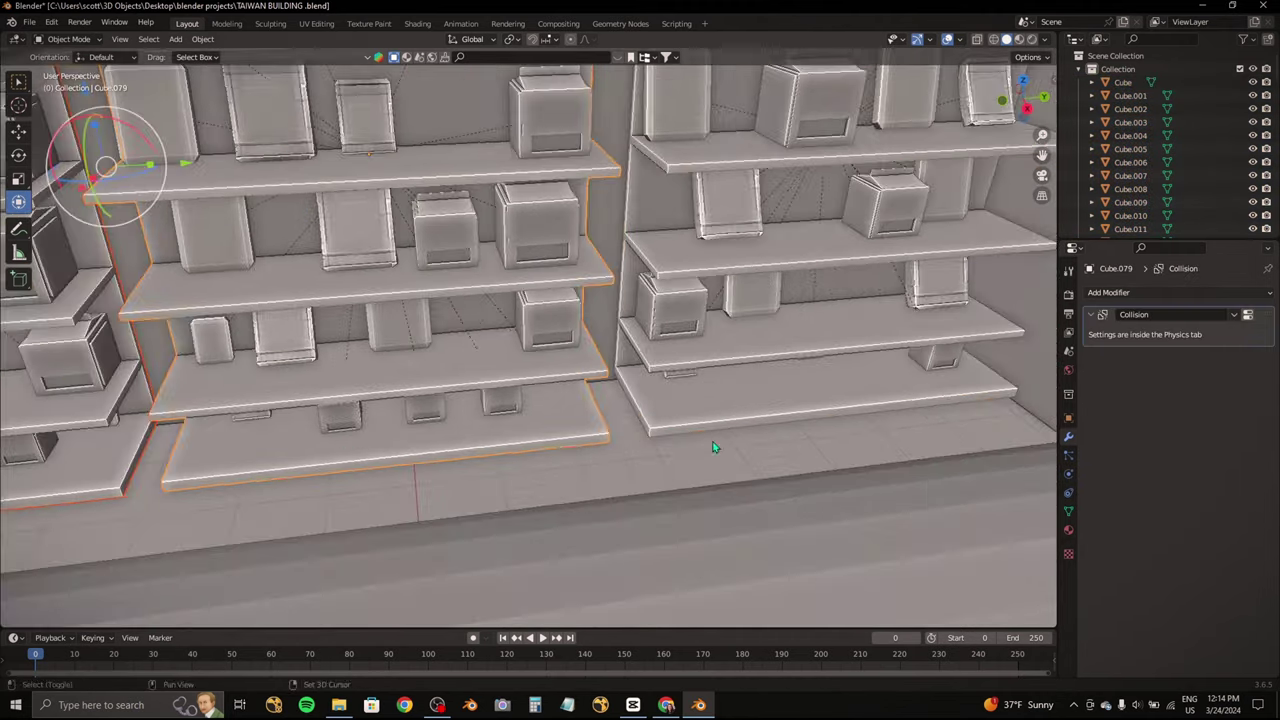
scroll(583, 430, up, 2)
drag(460, 150, 490, 152)
mouse_move(490, 152)
middle_down()
mouse_move(300, 180)
mouse_move(509, 210)
mouse_move(545, 432)
middle_up()
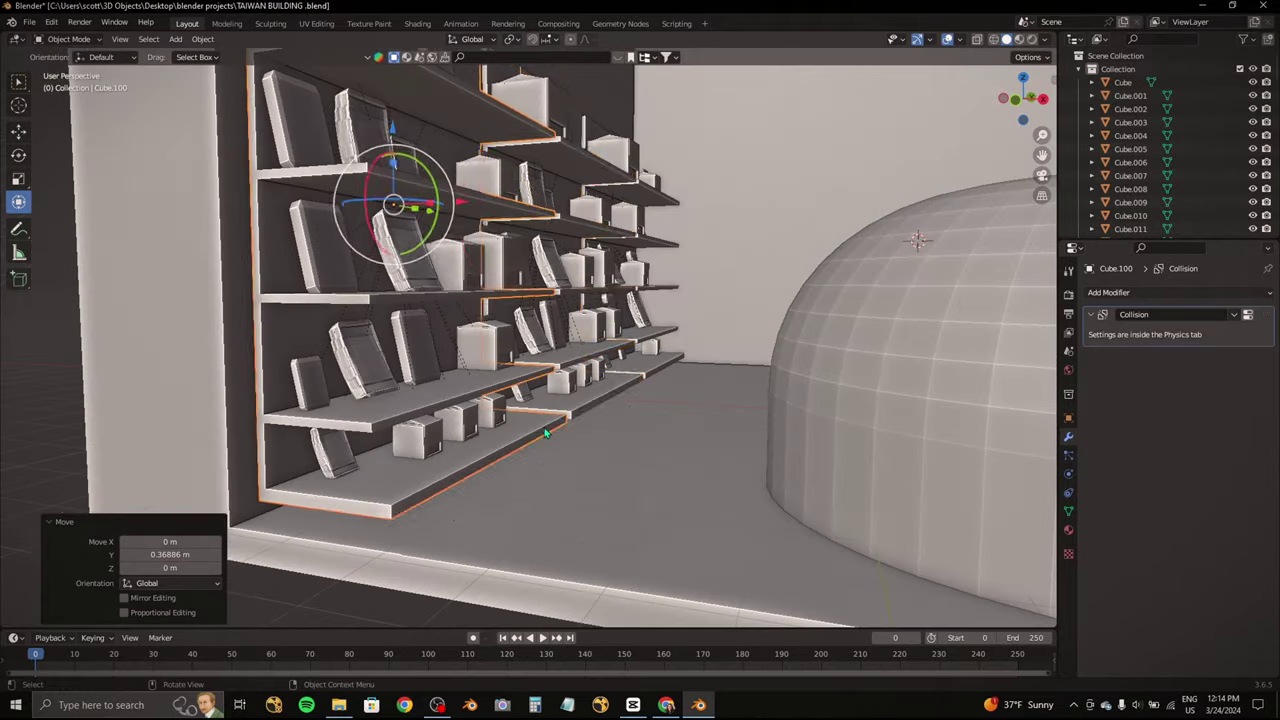
mouse_move(640, 373)
middle_down()
mouse_move(501, 343)
mouse_move(467, 273)
mouse_move(320, 215)
mouse_move(428, 300)
middle_up()
click(370, 187)
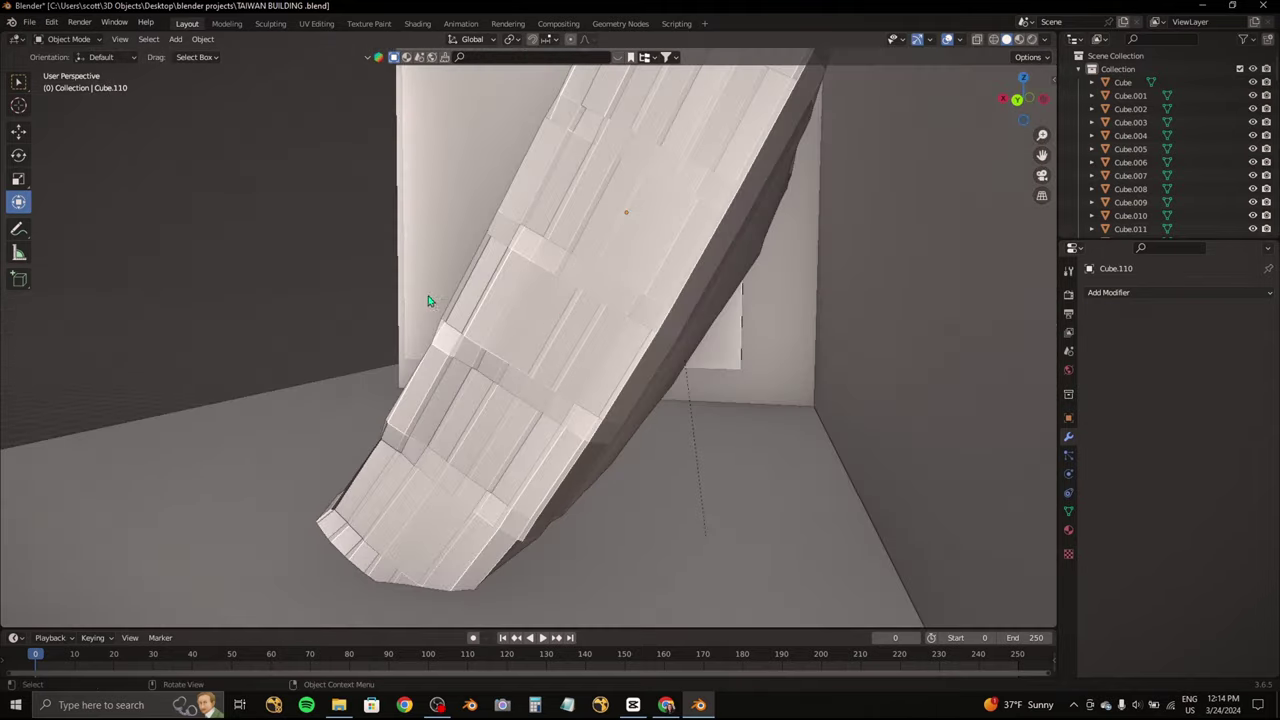
Step: Apply Shade Smooth to the curved counter from its right-click menu
click(543, 317)
right_click(557, 323)
click(523, 266)
scroll(523, 266, down, 5)
mouse_move(686, 277)
middle_down()
mouse_move(545, 306)
mouse_move(460, 400)
mouse_move(519, 369)
mouse_move(571, 294)
middle_up()
right_click(545, 306)
right_click(460, 400)
right_click(571, 294)
Step: Reposition the box on the top shelf
click(622, 125)
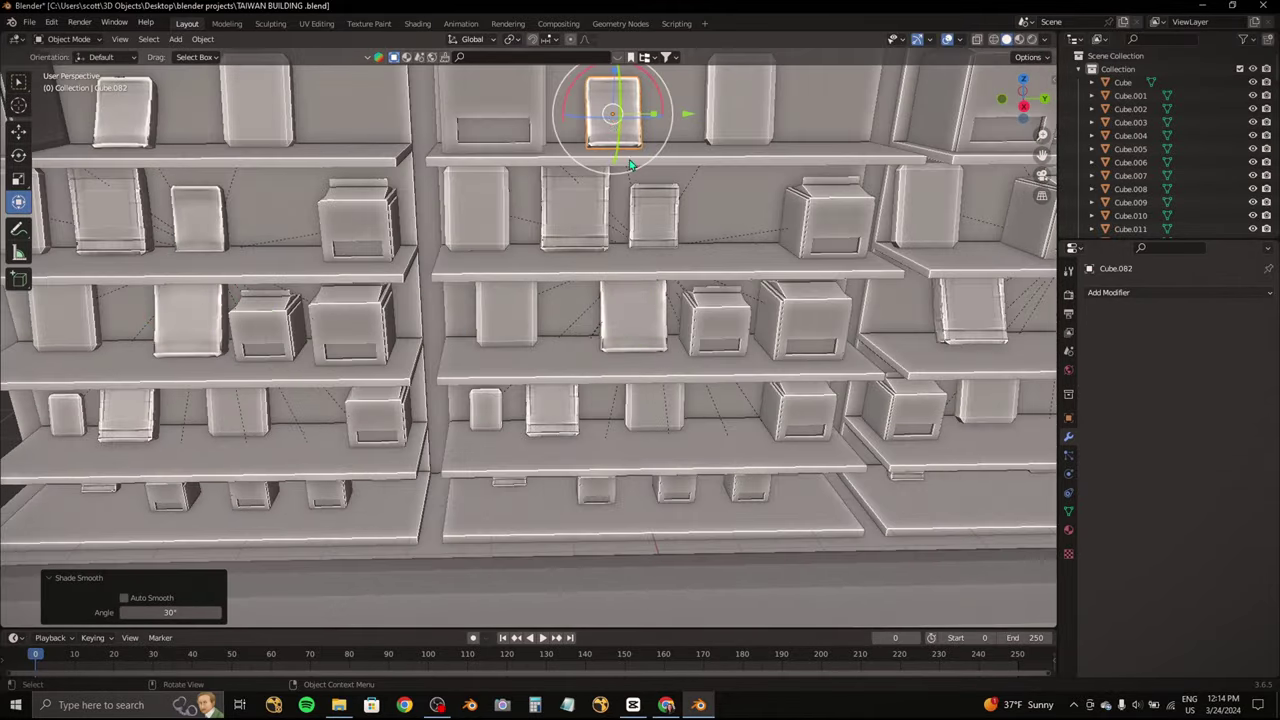
middle_drag(630, 163, 742, 263)
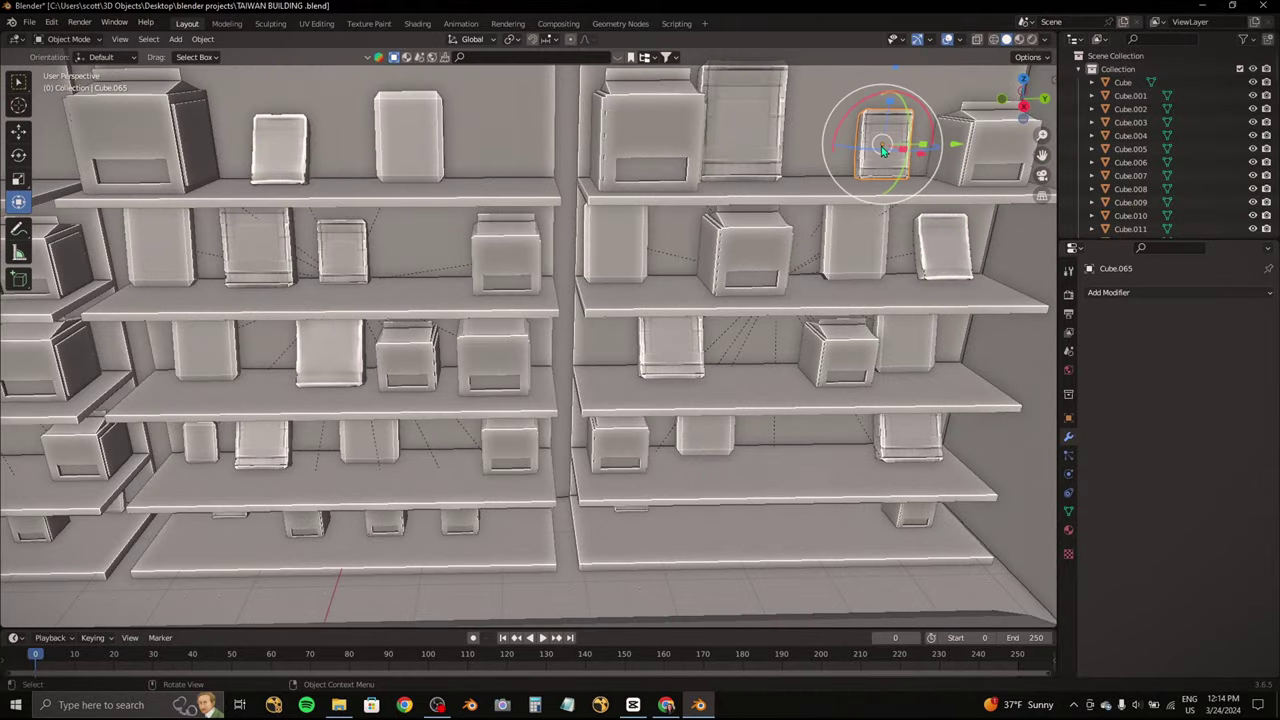
scroll(883, 150, down, 5)
scroll(608, 243, down, 5)
scroll(631, 240, down, 5)
Step: Orbit out to an angled frontal view of the shelves and counter
mouse_move(631, 240)
middle_down()
mouse_move(549, 259)
mouse_move(526, 243)
middle_up()
scroll(526, 243, up, 4)
scroll(569, 280, up, 4)
scroll(541, 295, up, 4)
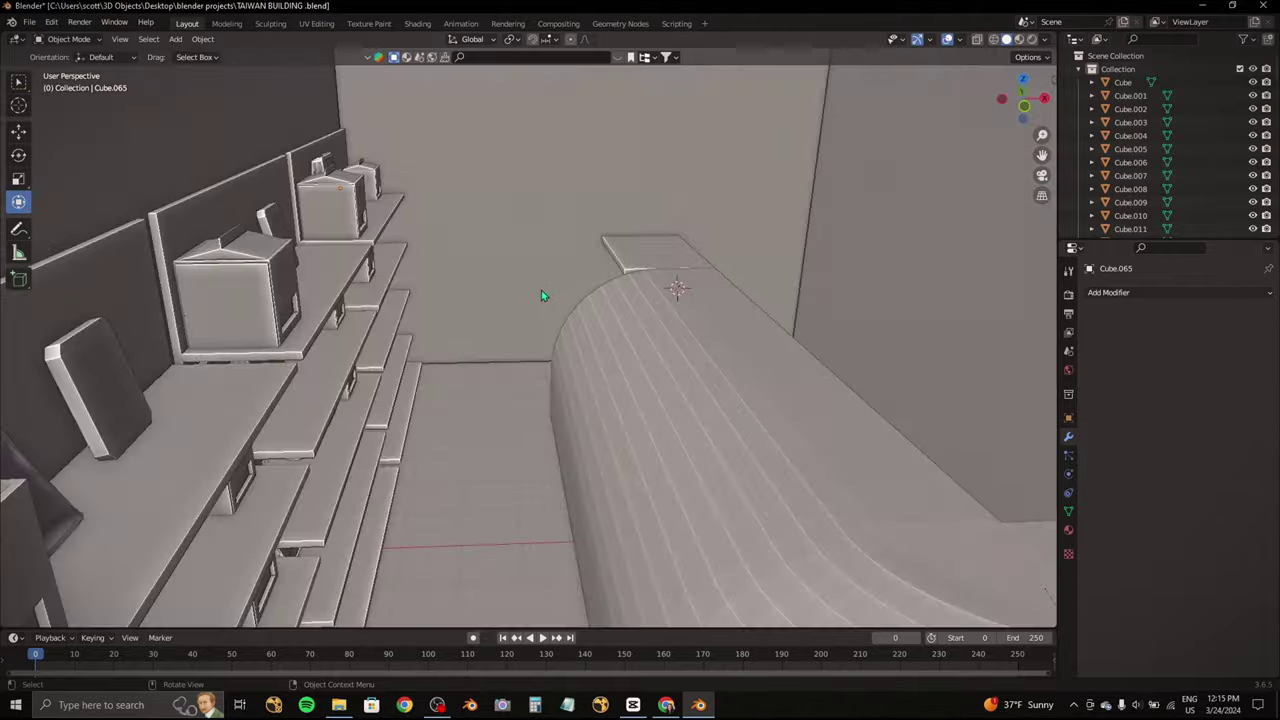
scroll(541, 295, down, 6)
middle_drag(558, 284, 553, 278)
scroll(553, 278, up, 3)
scroll(393, 259, up, 1)
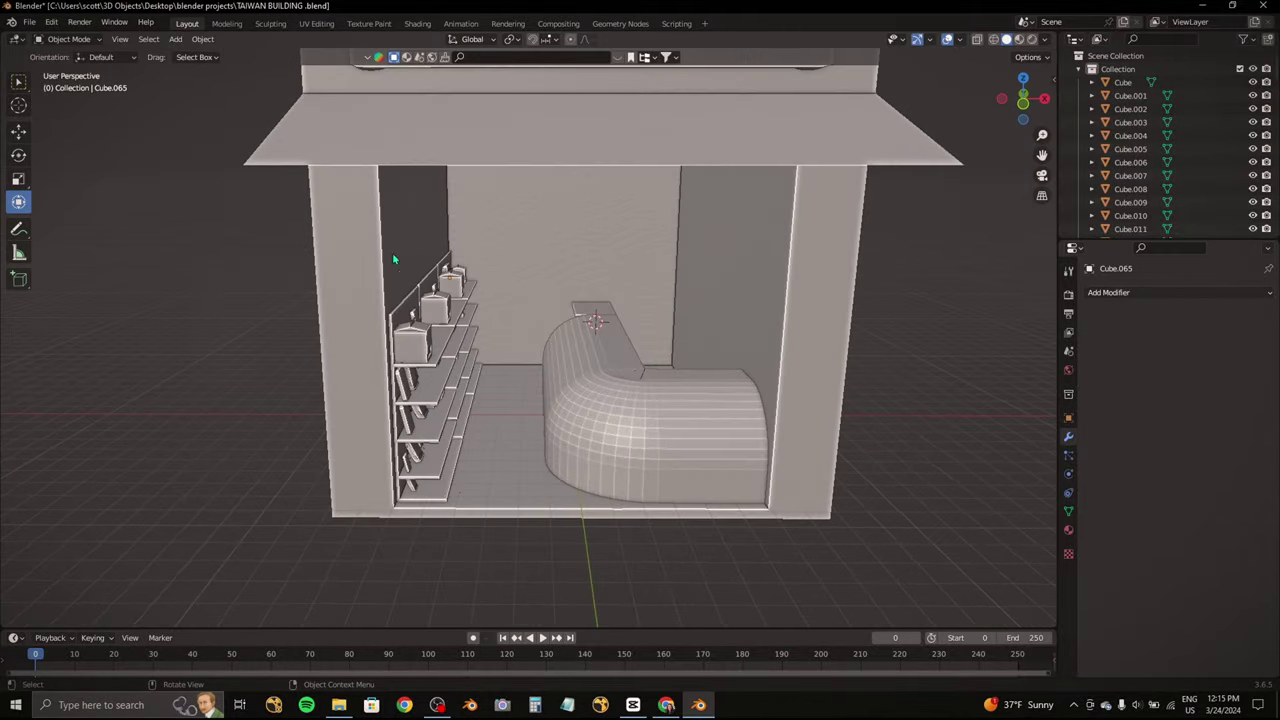
middle_drag(270, 265, 419, 277)
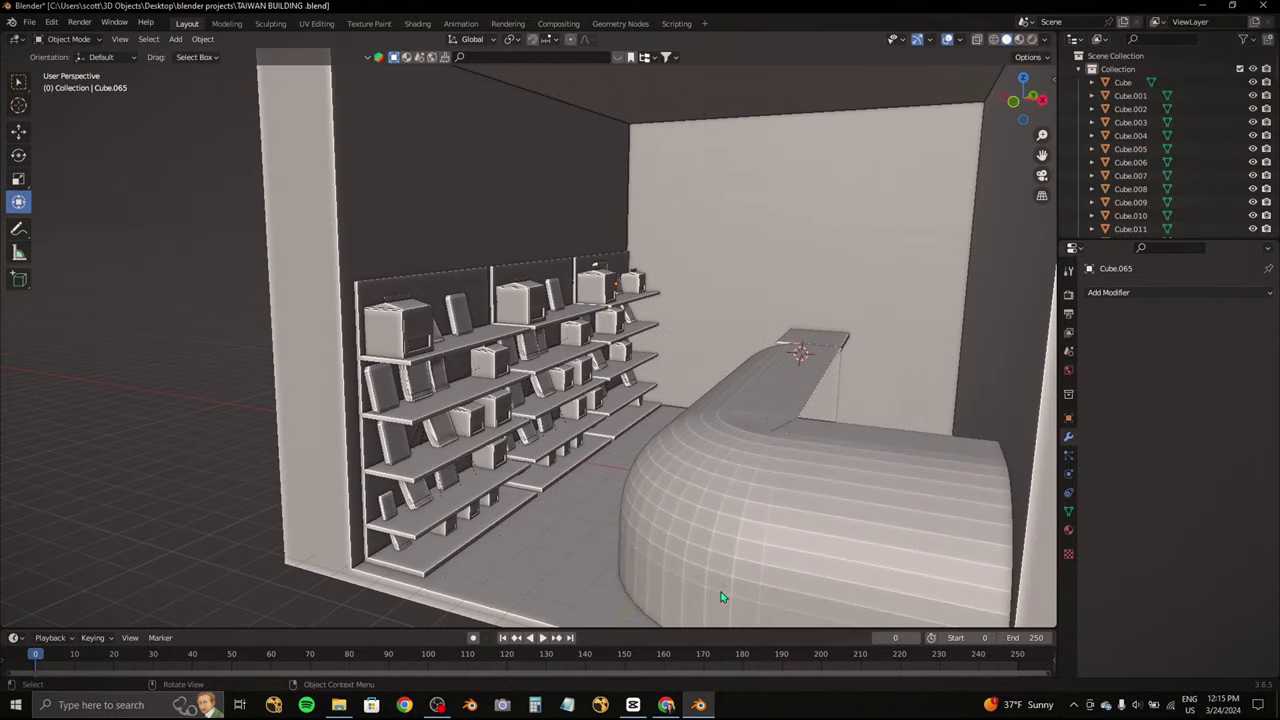
Step: Add a cube and scale it along X into a thin panel
scroll(476, 379, down, 5)
key(shift+a)
click(580, 372)
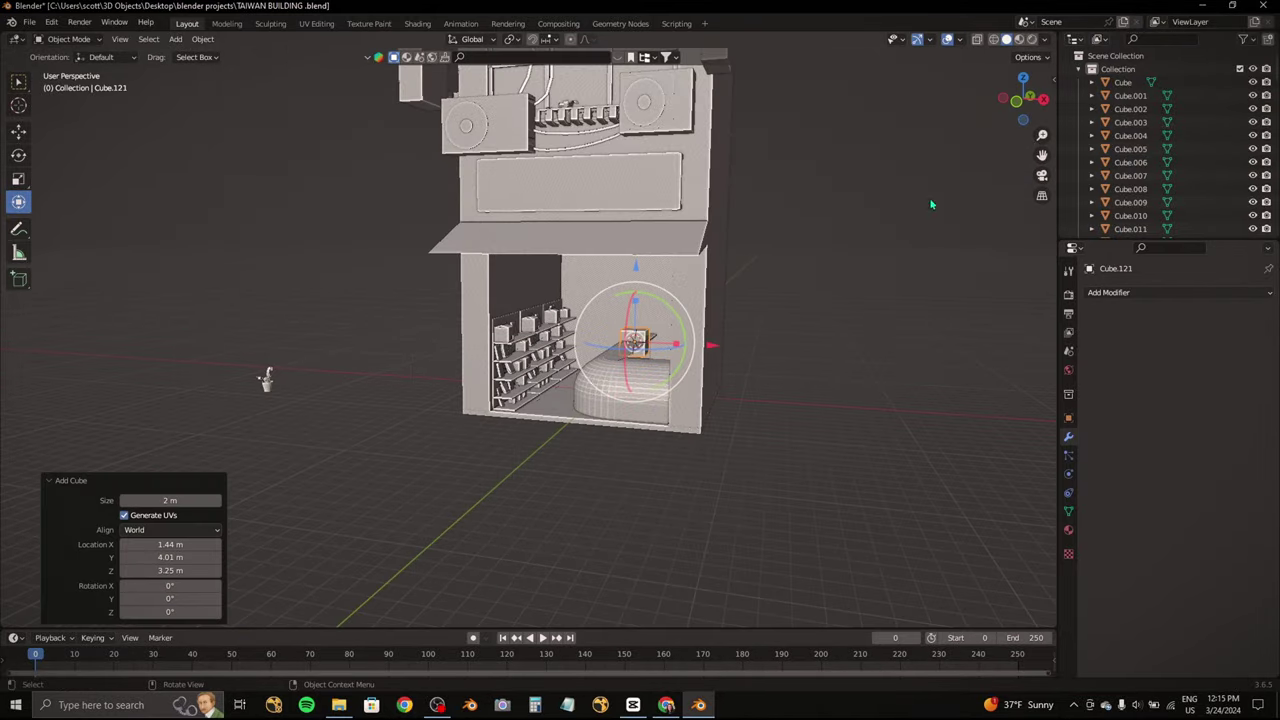
click(1018, 112)
key(g)
click(386, 323)
key(s)
key(x)
mouse_move(410, 268)
middle_down()
mouse_move(497, 293)
mouse_move(465, 332)
mouse_move(481, 314)
middle_up()
click(487, 330)
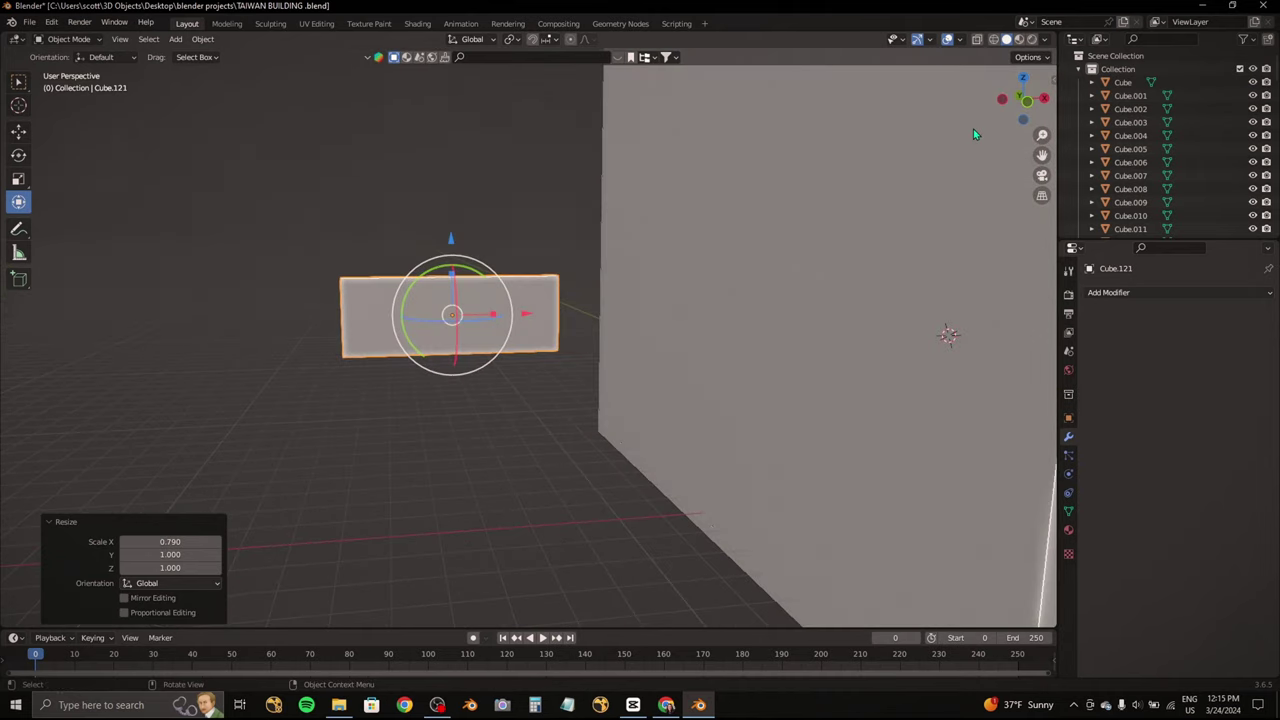
Step: Move the panel up onto the back wall and rotate it
click(1027, 113)
key(g)
click(628, 251)
middle_drag(628, 251, 700, 300)
click(1027, 113)
key(r)
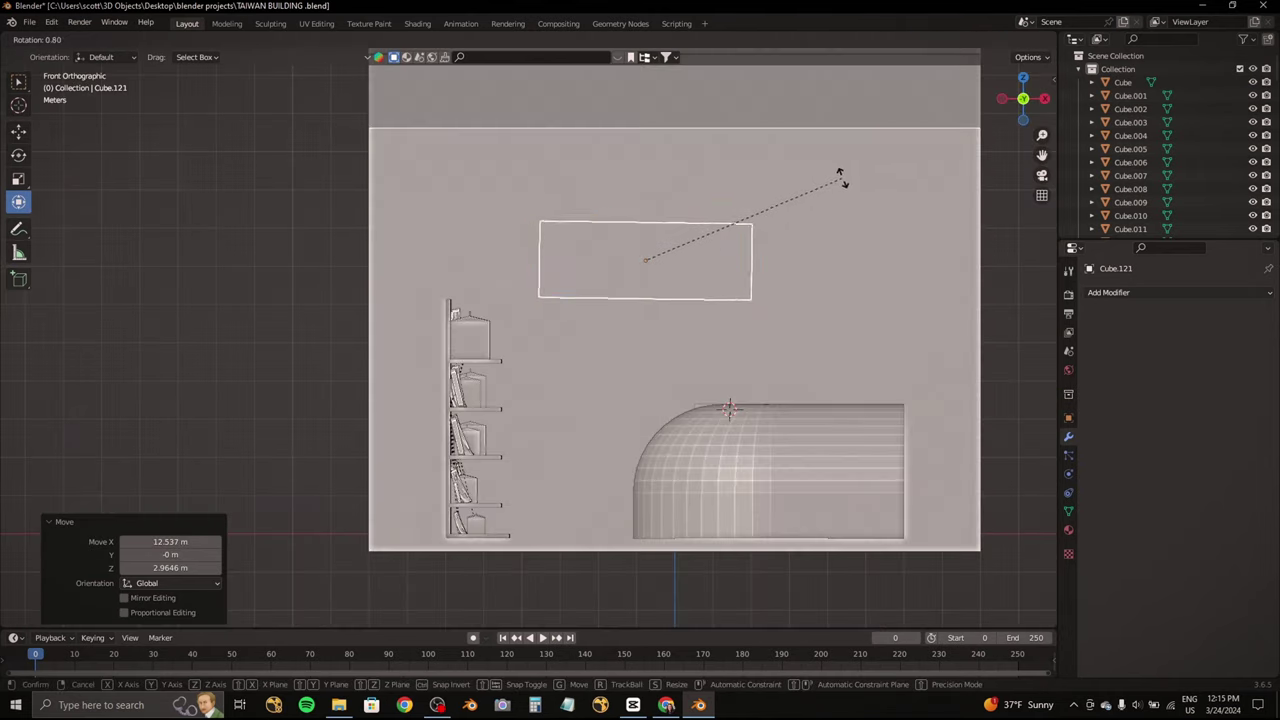
click(860, 192)
middle_drag(860, 192, 700, 243)
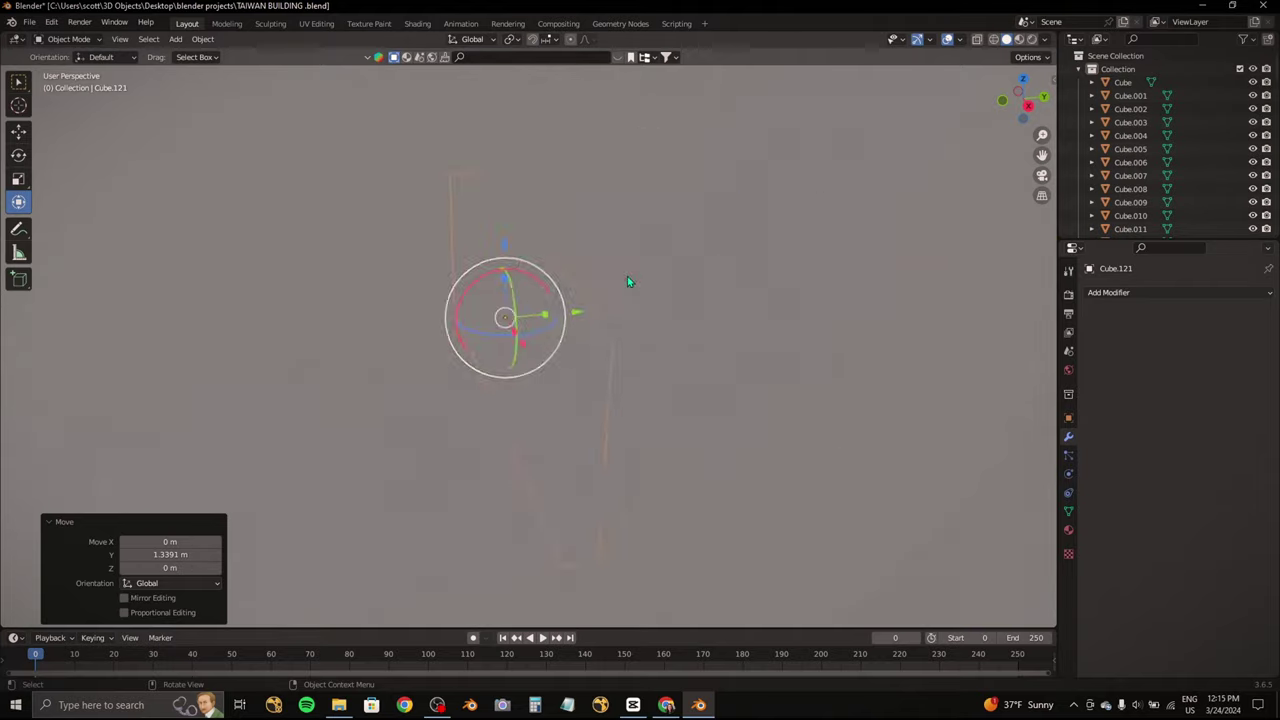
scroll(627, 281, down, 3)
Step: Push the panel along Y against the wall and give it a slight tilt
key(g)
key(y)
scroll(795, 242, down, 6)
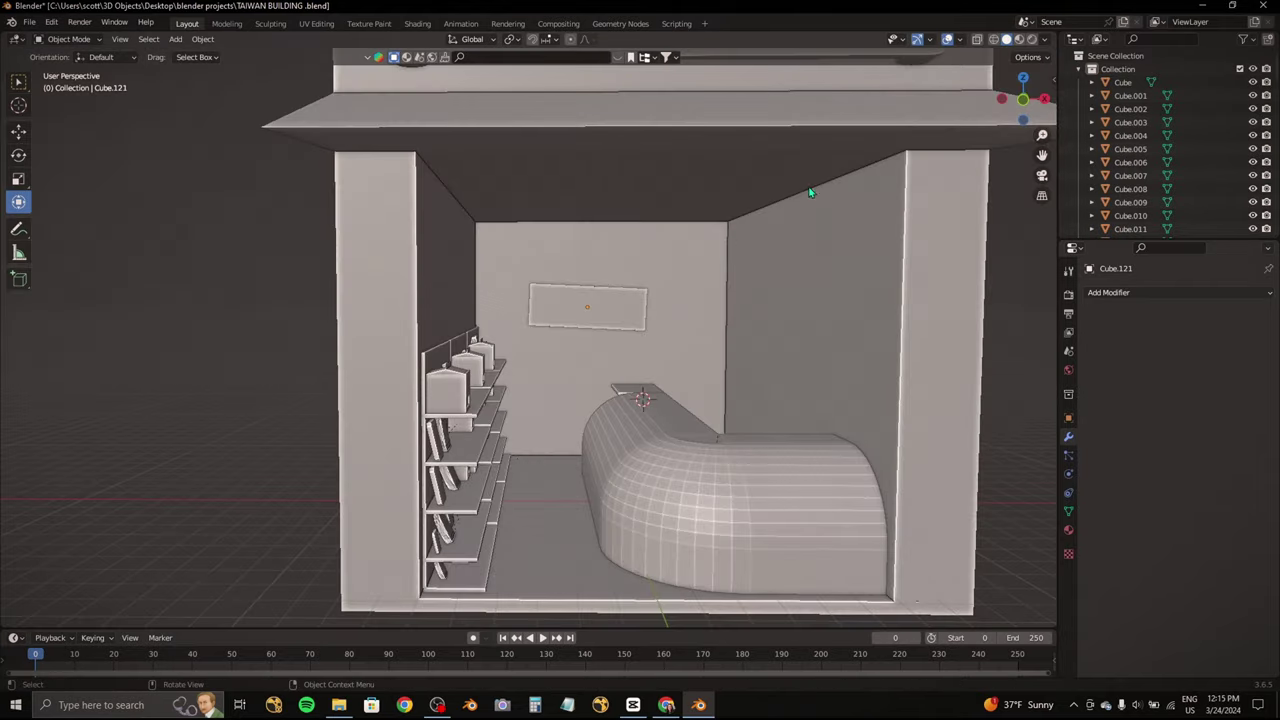
click(1018, 108)
click(672, 271)
middle_drag(672, 271, 726, 248)
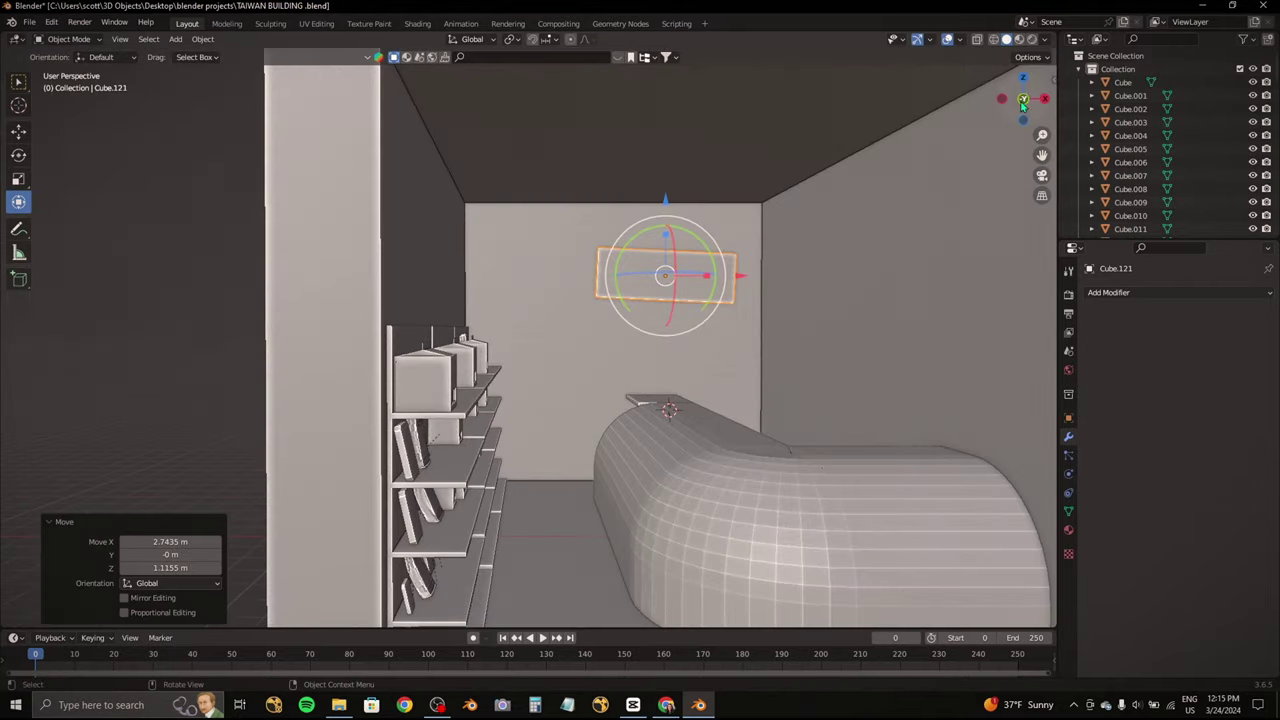
click(1022, 101)
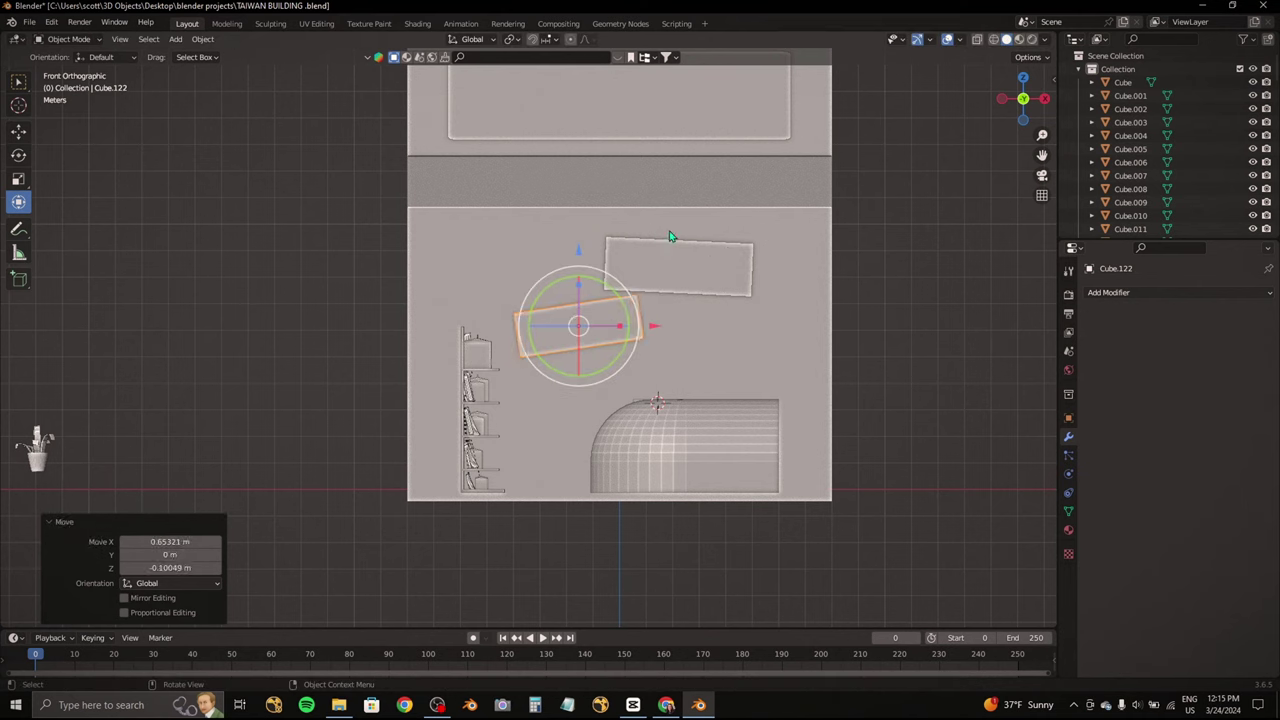
click(752, 272)
middle_drag(752, 272, 517, 313)
click(1021, 101)
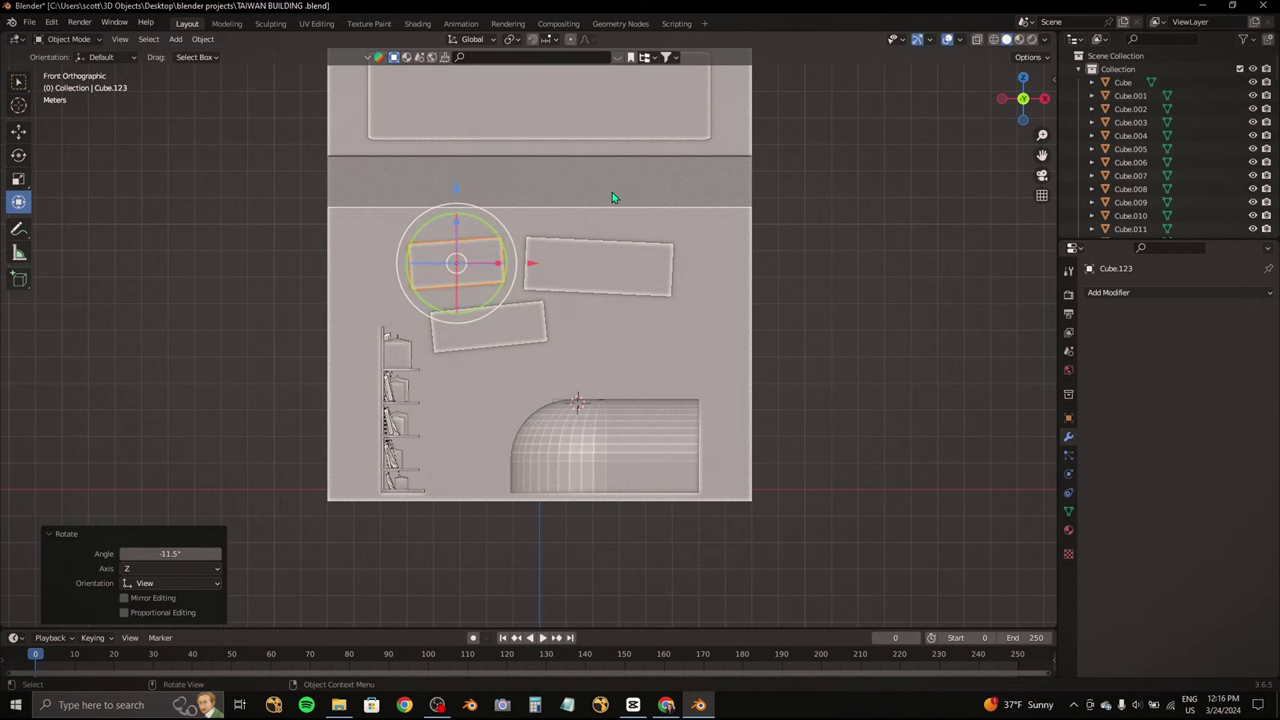
middle_drag(612, 197, 616, 200)
Step: Delete the extra panel and duplicate the first wall panel
key(Delete)
scroll(560, 300, down, 8)
scroll(575, 302, up, 6)
click(575, 302)
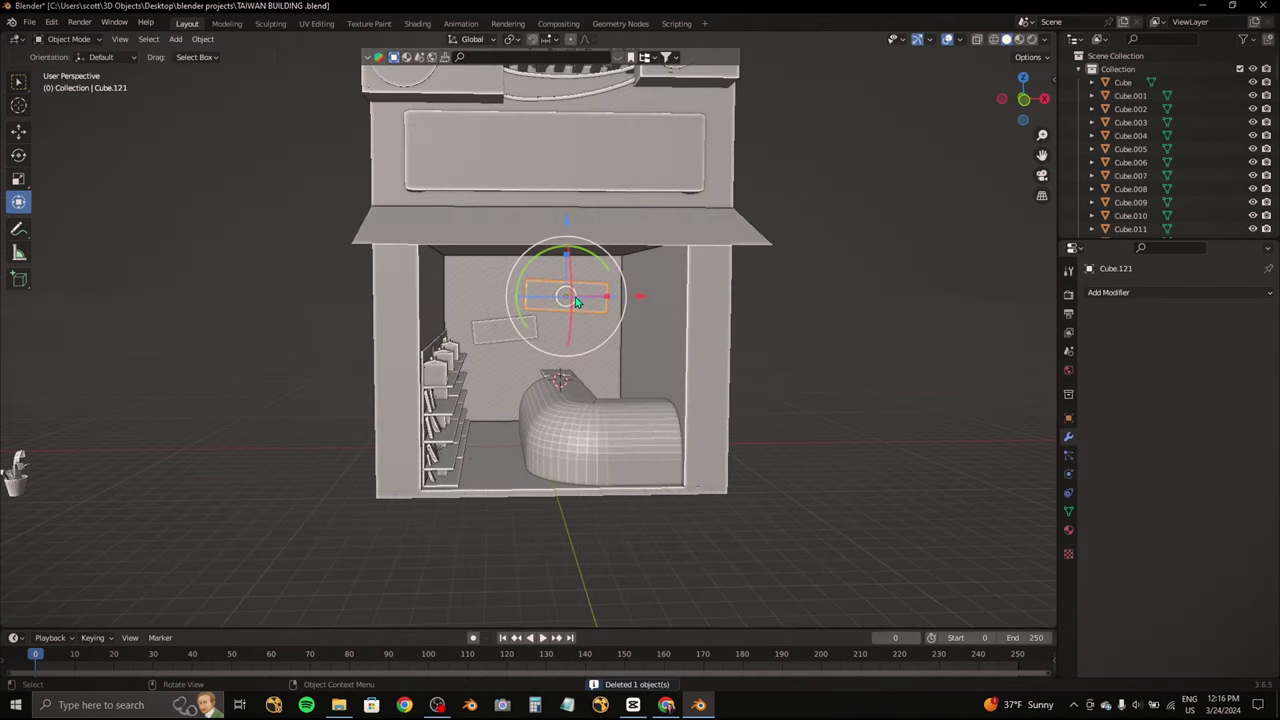
scroll(575, 302, up, 5)
key(KP_3)
key(shift+d)
mouse_move(640, 320)
middle_down()
mouse_move(718, 335)
mouse_move(600, 330)
mouse_move(700, 300)
middle_up()
Step: Rotate the copied panel around Z and tilt it slightly toward the side wall
key(r)
key(z)
click(1020, 84)
key(KP_1)
key(r)
click(903, 163)
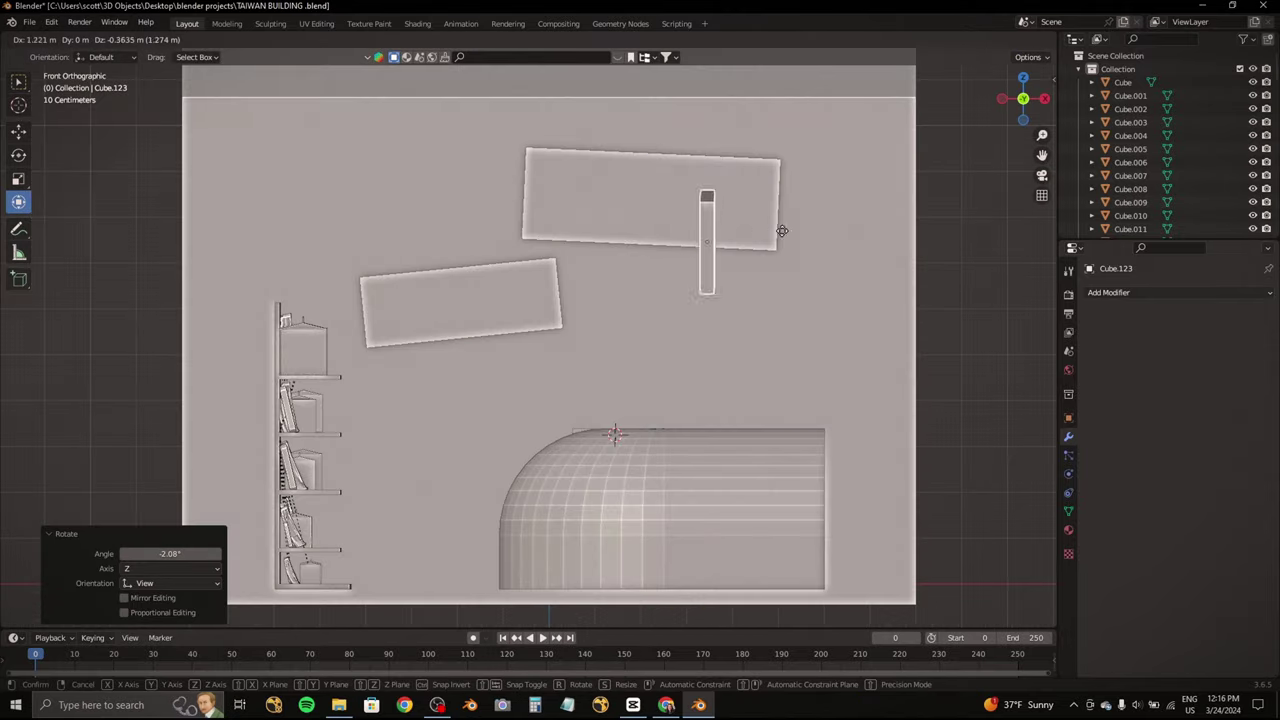
click(782, 231)
middle_drag(782, 231, 912, 257)
key(KP_3)
key(r)
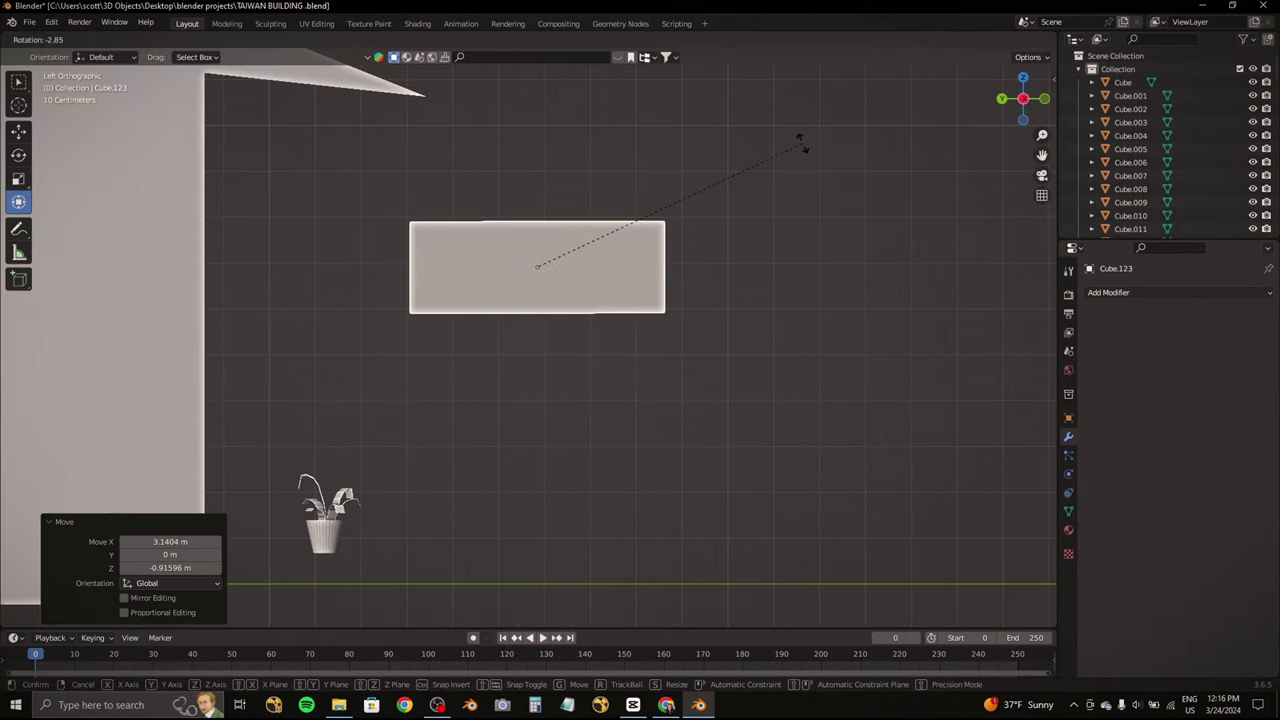
right_click(804, 148)
scroll(640, 300, down, 3)
Step: Slide and raise the copied sign panel along the side wall and fix its X position
drag(692, 312, 455, 314)
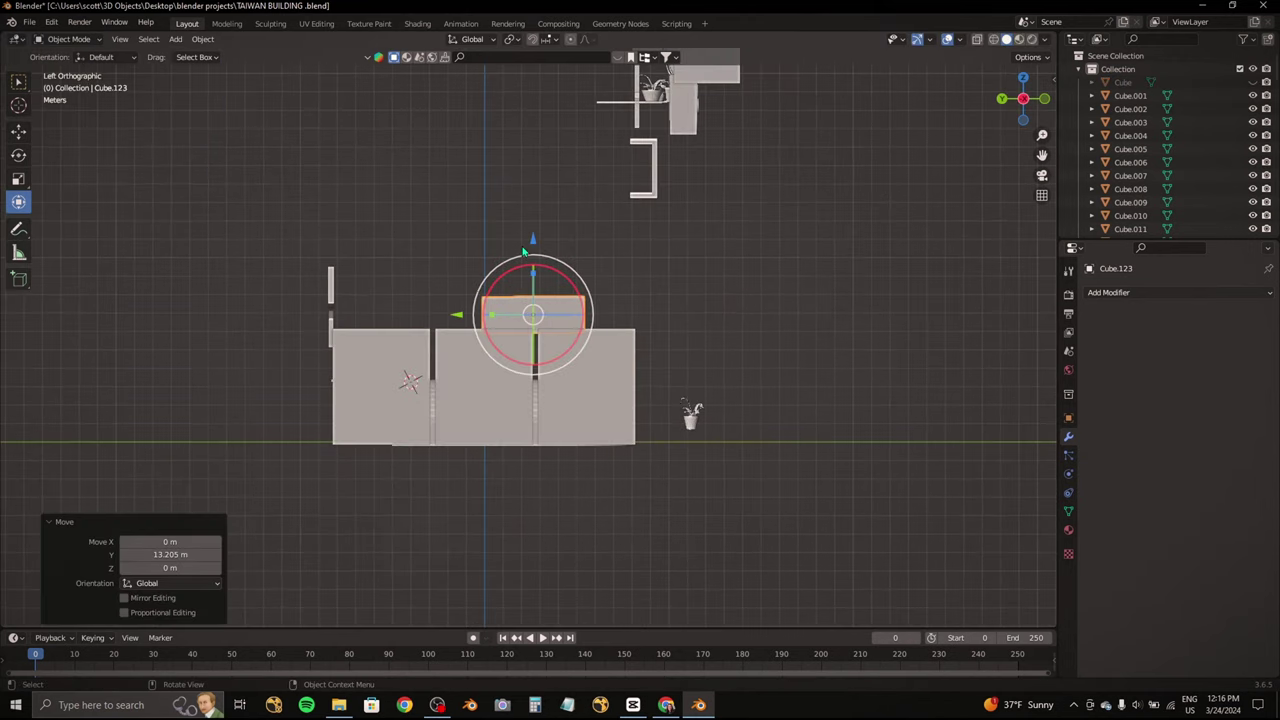
drag(522, 251, 522, 219)
scroll(493, 265, up, 2)
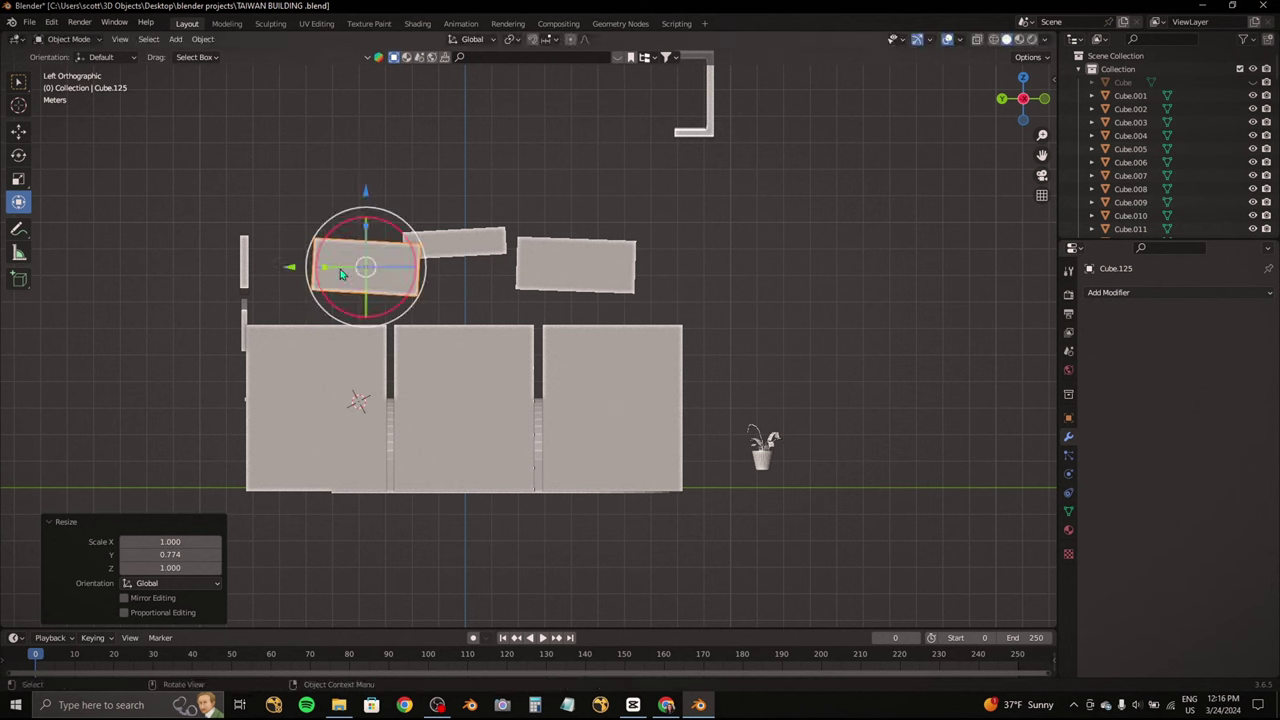
middle_drag(437, 208, 384, 219)
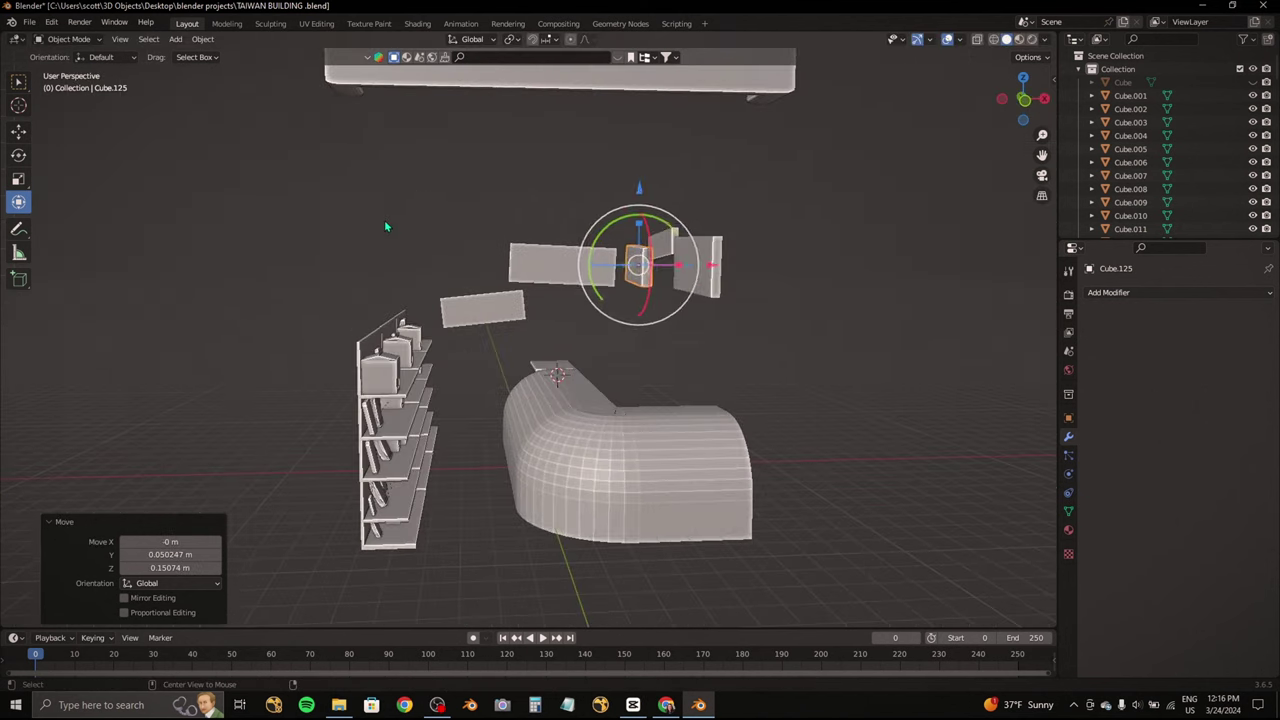
scroll(384, 219, up, 5)
click(486, 234)
mouse_move(486, 234)
middle_down()
mouse_move(663, 272)
mouse_move(668, 175)
middle_up()
drag(666, 172, 667, 210)
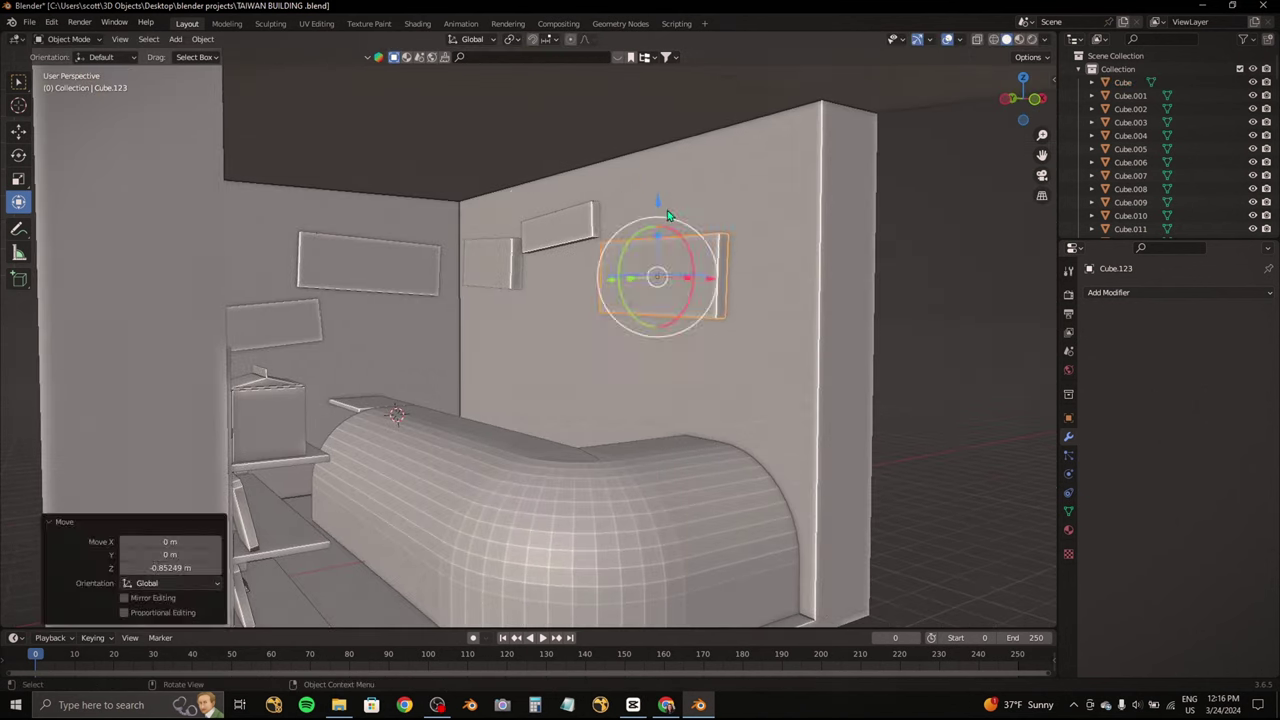
middle_drag(497, 224, 643, 217)
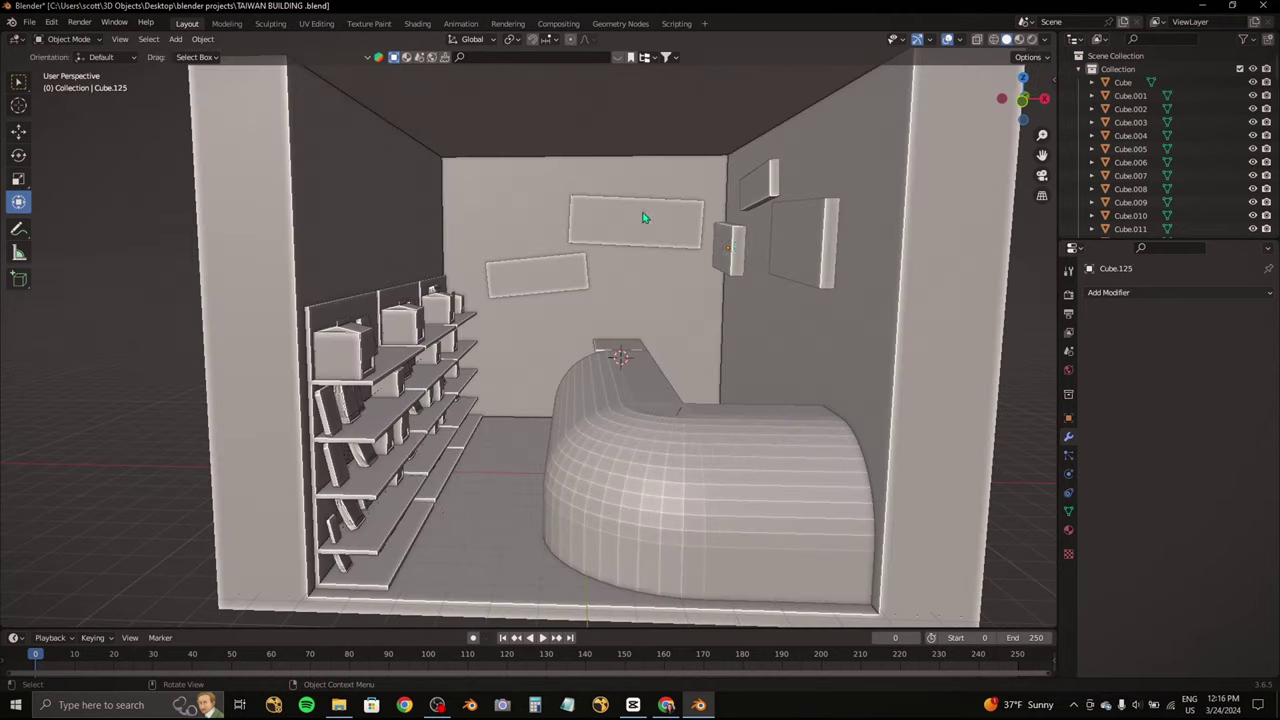
click(433, 216)
Step: Reposition the thin vertical panel on the side wall and confirm its new spot
mouse_move(433, 216)
middle_down()
mouse_move(711, 208)
mouse_move(607, 265)
mouse_move(586, 300)
mouse_move(838, 296)
middle_up()
scroll(486, 215, up, 5)
scroll(711, 209, down, 3)
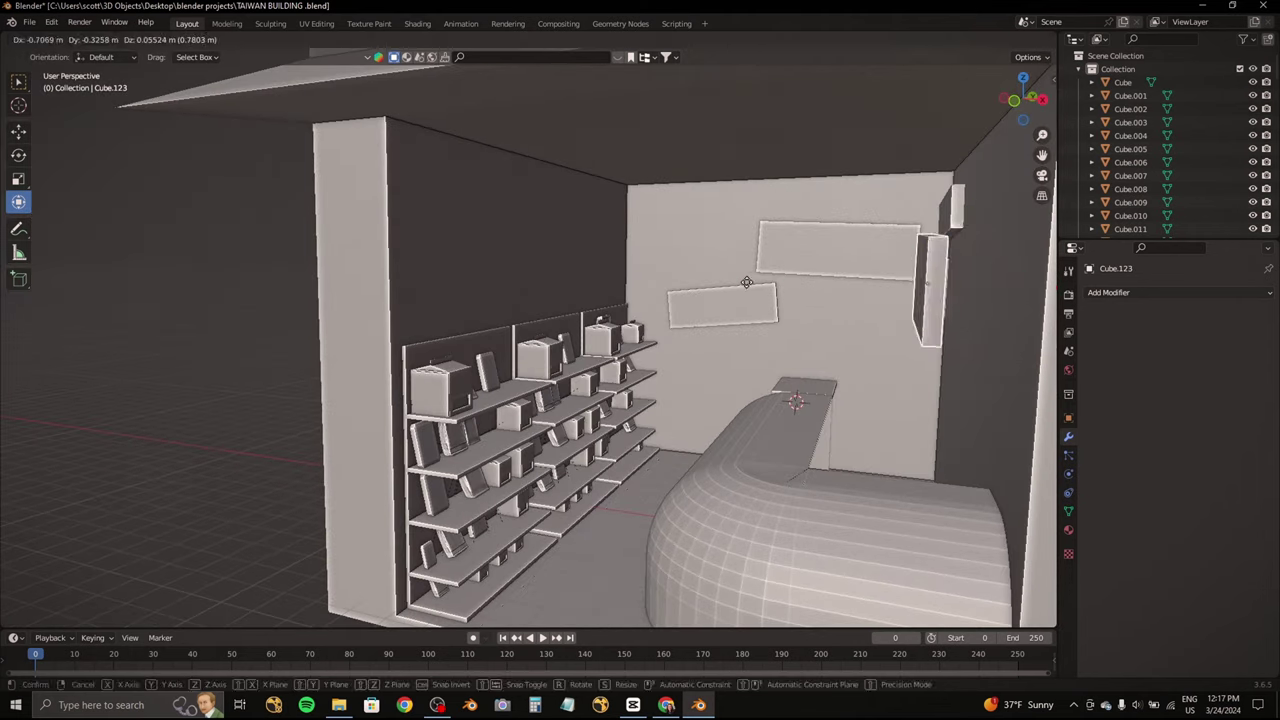
mouse_move(728, 287)
middle_down()
mouse_move(800, 290)
mouse_move(760, 282)
middle_up()
click(829, 286)
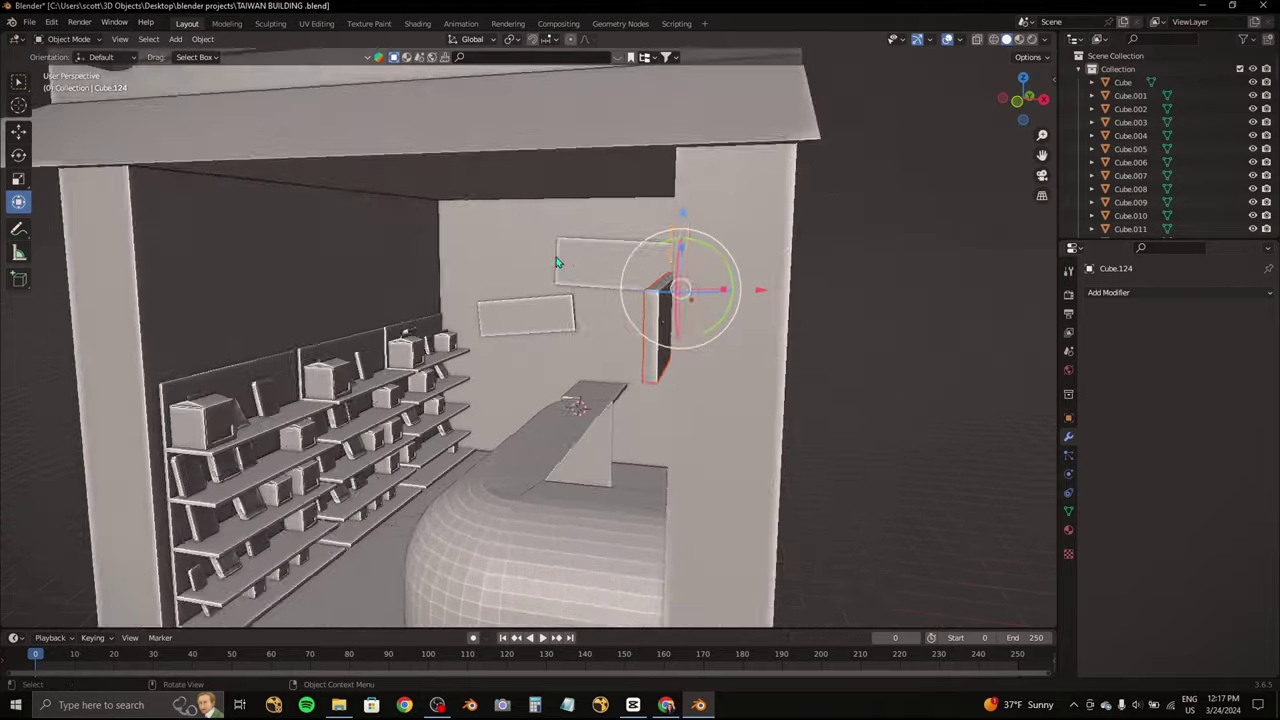
scroll(760, 282, up, 3)
click(790, 280)
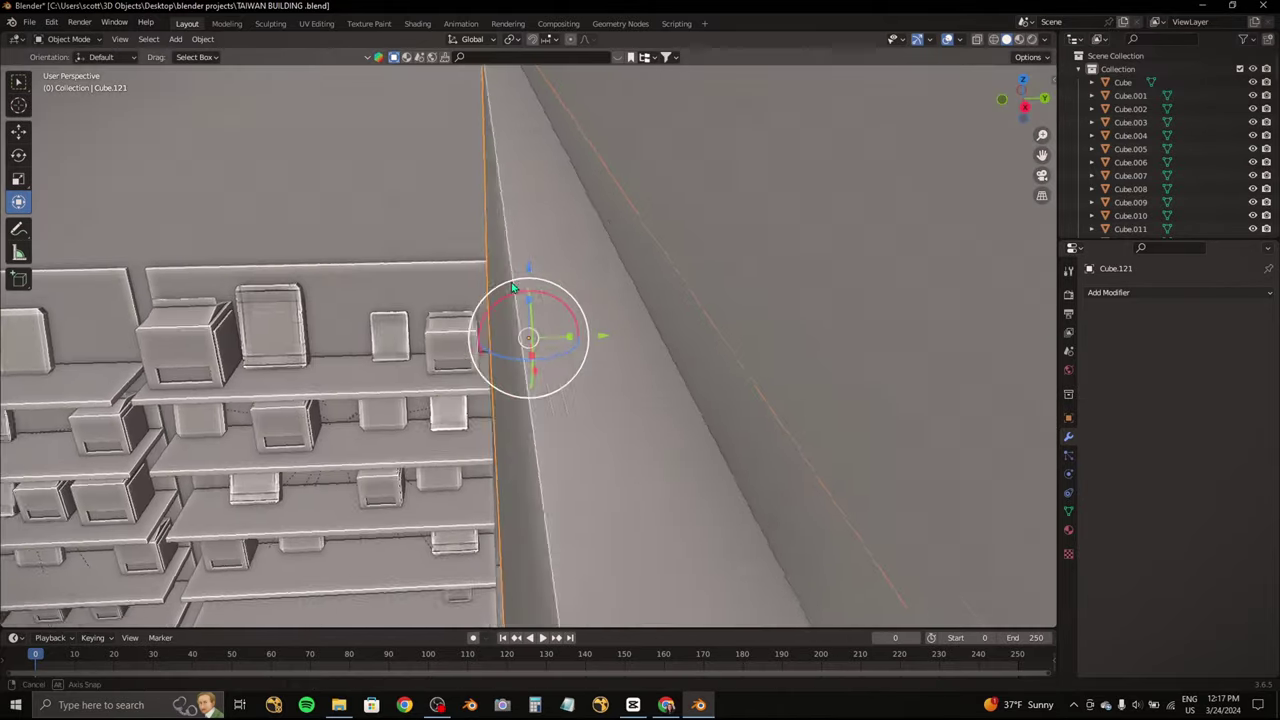
Step: Rotate the small flat slab on top of the counter (Cube.060) to a new angle
mouse_move(511, 282)
middle_down()
mouse_move(579, 146)
mouse_move(417, 293)
mouse_move(500, 228)
middle_up()
scroll(579, 146, down, 5)
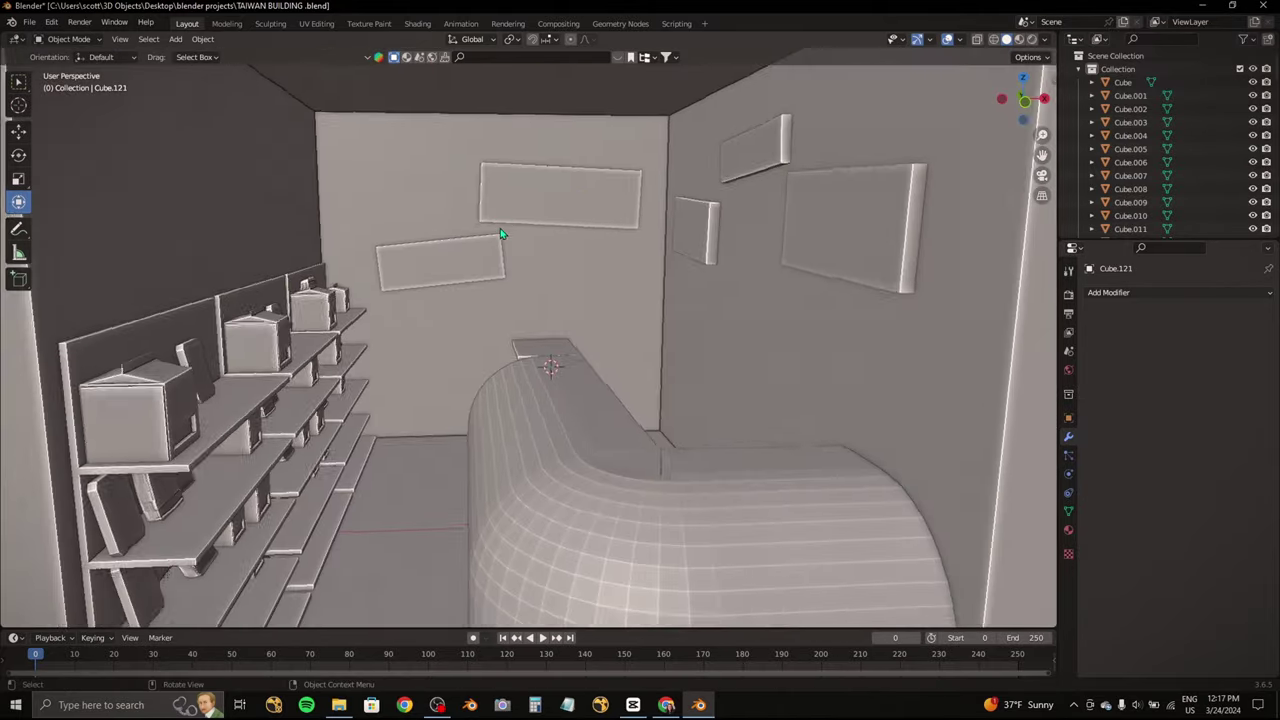
click(535, 352)
middle_drag(535, 352, 553, 326)
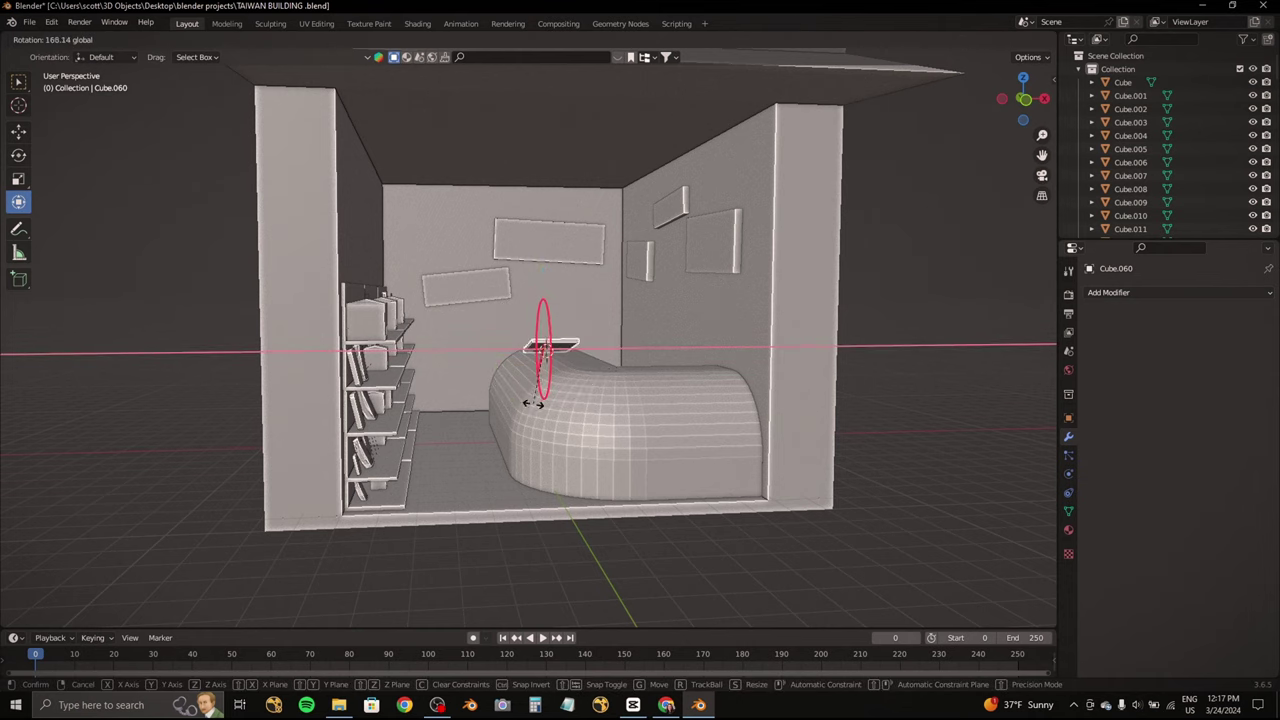
click(536, 358)
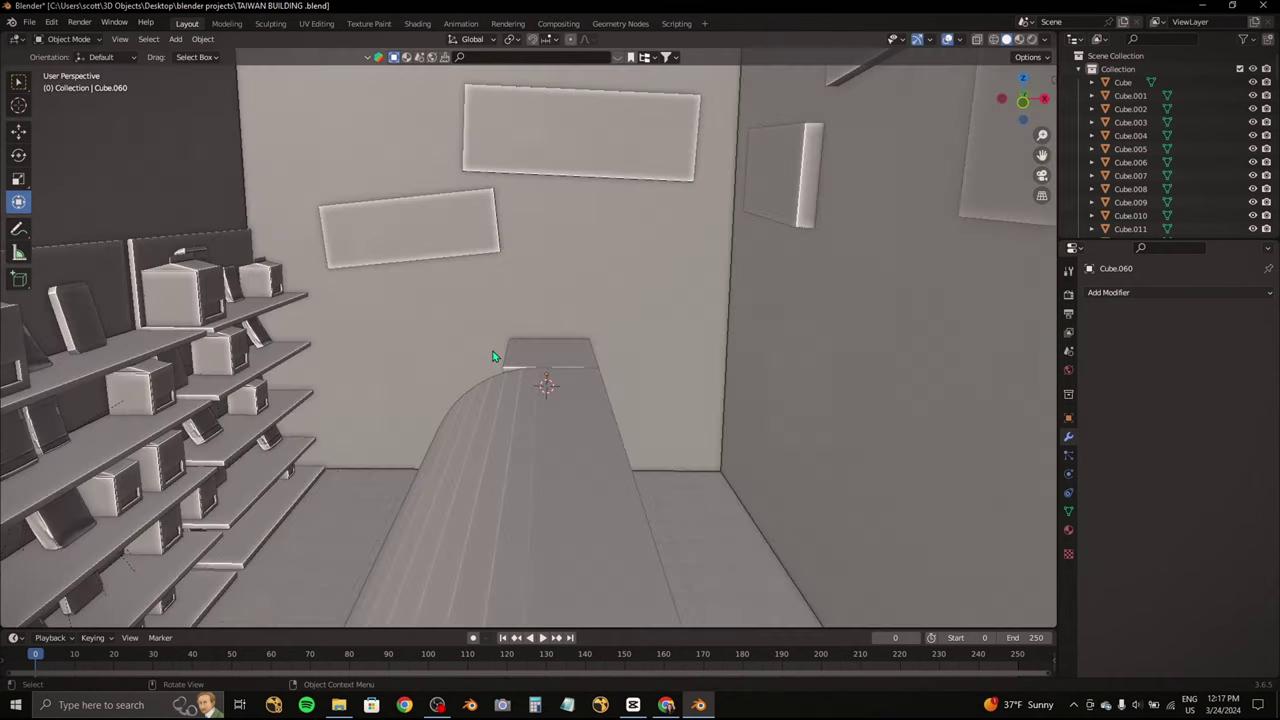
mouse_move(536, 358)
middle_down()
mouse_move(515, 305)
mouse_move(251, 537)
middle_up()
scroll(515, 305, down, 4)
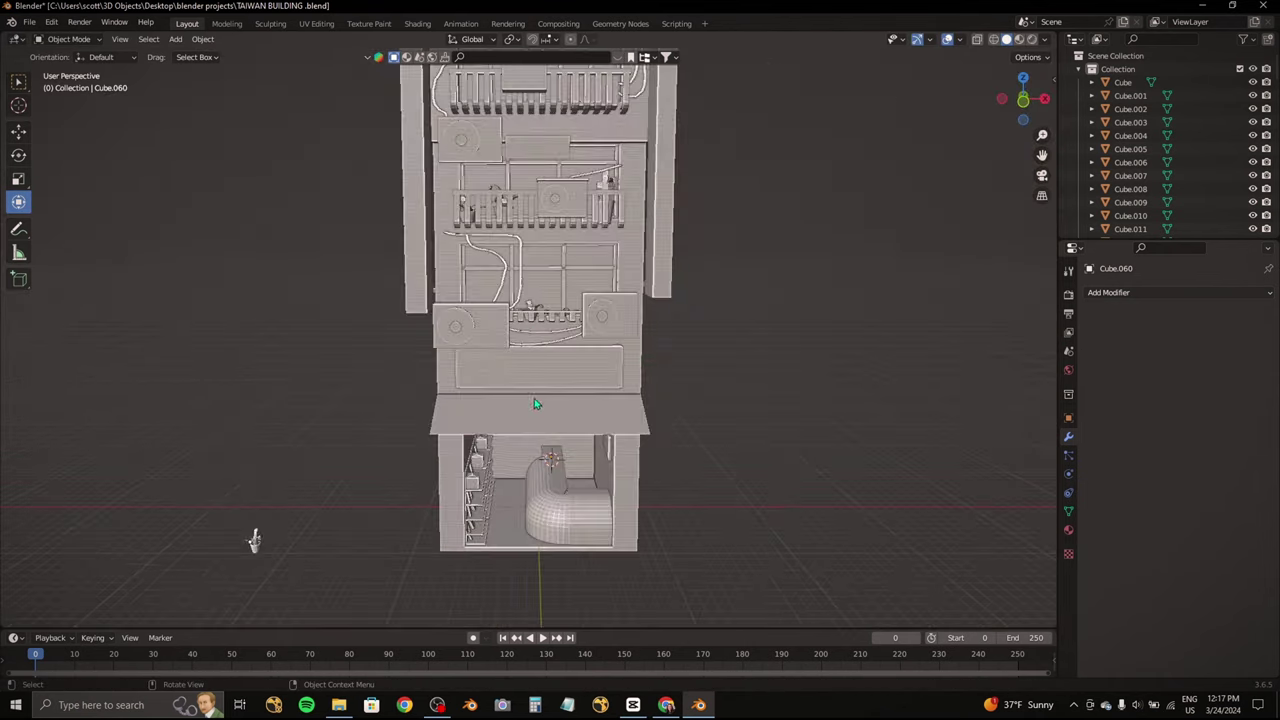
Step: Orbit and zoom to look over the building in perspective and from above its roof
scroll(389, 529, down, 2)
scroll(659, 189, up, 4)
mouse_move(659, 189)
middle_down()
mouse_move(608, 251)
mouse_move(586, 337)
mouse_move(631, 229)
middle_up()
scroll(608, 286, down, 4)
scroll(608, 286, up, 4)
scroll(631, 229, up, 5)
mouse_move(580, 306)
middle_down()
mouse_move(597, 345)
mouse_move(206, 257)
mouse_move(478, 214)
mouse_move(534, 286)
mouse_move(491, 234)
mouse_move(480, 289)
mouse_move(541, 267)
mouse_move(520, 340)
mouse_move(652, 342)
mouse_move(214, 243)
mouse_move(591, 247)
mouse_move(563, 277)
mouse_move(457, 166)
mouse_move(500, 320)
mouse_move(553, 253)
mouse_move(391, 271)
mouse_move(534, 357)
mouse_move(690, 316)
mouse_move(497, 350)
mouse_move(503, 391)
mouse_move(686, 377)
mouse_move(430, 406)
mouse_move(705, 423)
mouse_move(680, 391)
mouse_move(543, 406)
mouse_move(491, 240)
mouse_move(474, 335)
middle_up()
scroll(206, 257, down, 3)
scroll(478, 214, up, 3)
scroll(491, 234, up, 3)
scroll(517, 334, up, 3)
scroll(715, 415, up, 3)
scroll(474, 335, down, 5)
scroll(534, 443, down, 2)
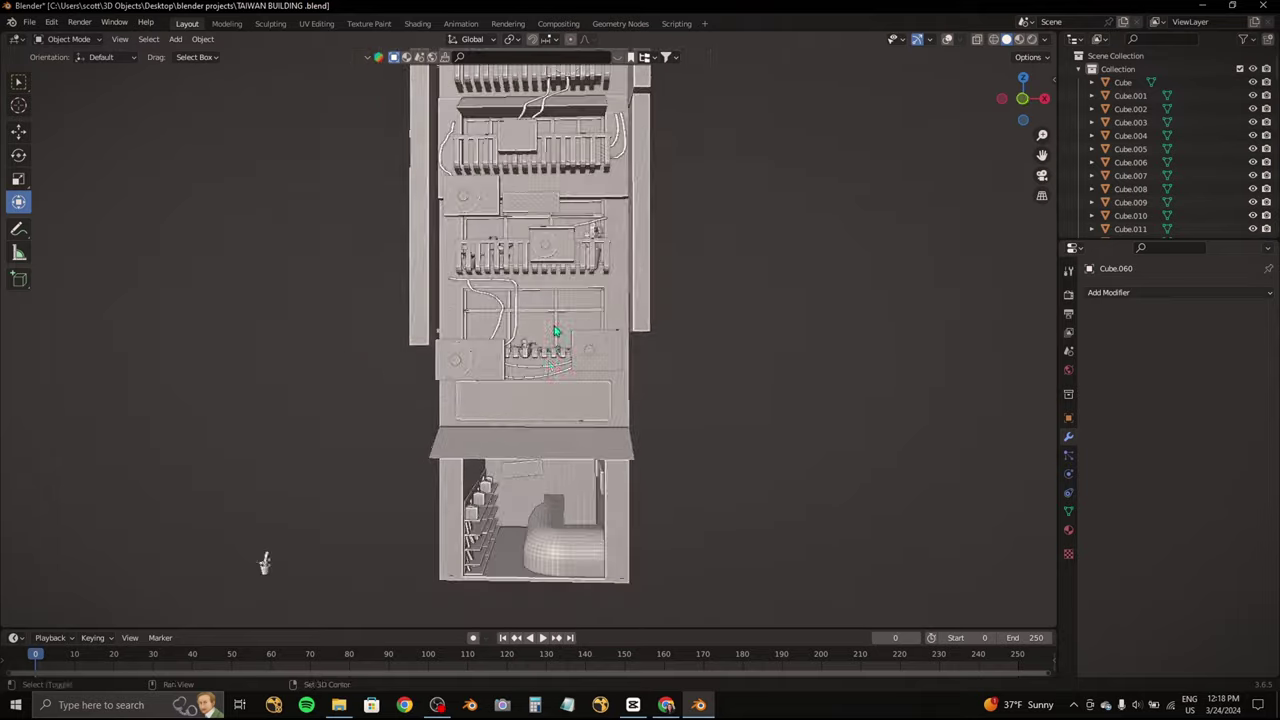
scroll(603, 380, up, 4)
scroll(563, 351, down, 3)
Step: Orbit around the facade and zoom in to view the left wall and counter
mouse_move(563, 351)
middle_down()
mouse_move(740, 451)
mouse_move(426, 337)
mouse_move(510, 337)
mouse_move(531, 297)
mouse_move(408, 302)
mouse_move(563, 289)
middle_up()
scroll(543, 354, up, 3)
scroll(552, 349, up, 4)
scroll(563, 289, up, 3)
scroll(534, 317, up, 1)
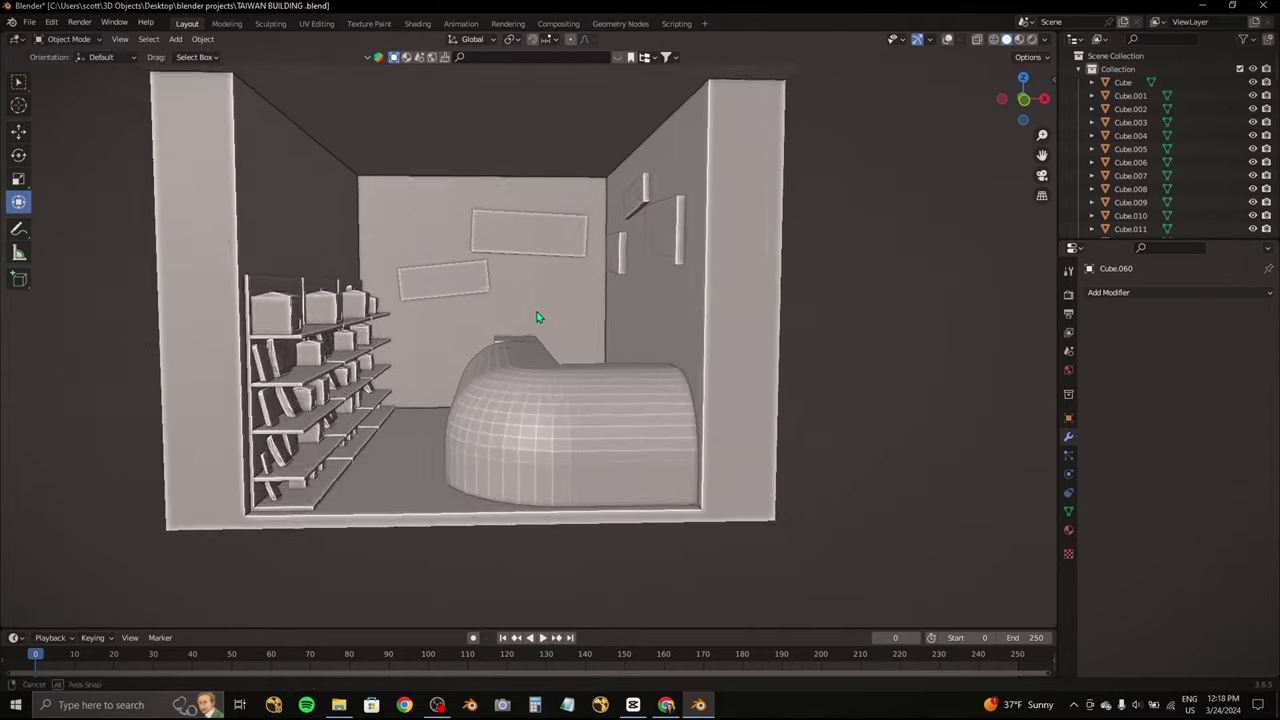
scroll(523, 317, up, 1)
scroll(545, 327, up, 1)
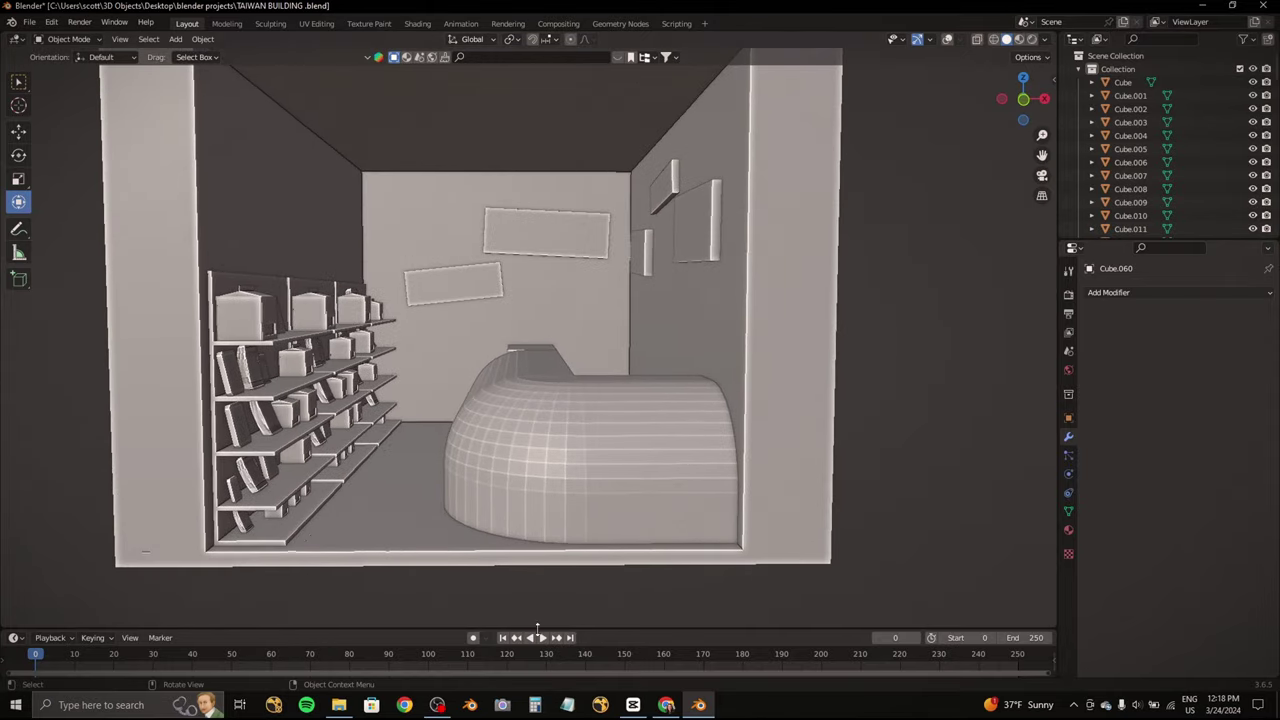
scroll(323, 215, down, 4)
scroll(736, 190, up, 3)
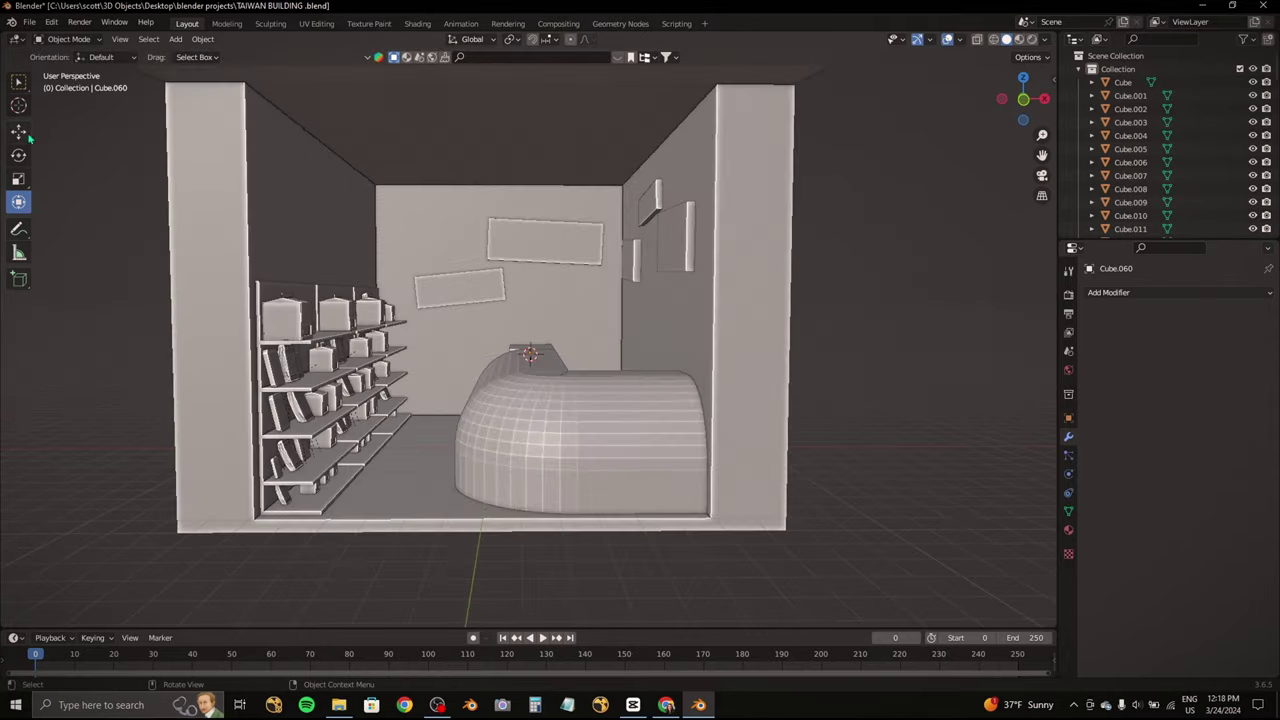
mouse_move(736, 190)
middle_down()
mouse_move(500, 432)
mouse_move(91, 235)
middle_up()
Step: Add a new mesh cube and flatten it into a thin slab
key(shift+a)
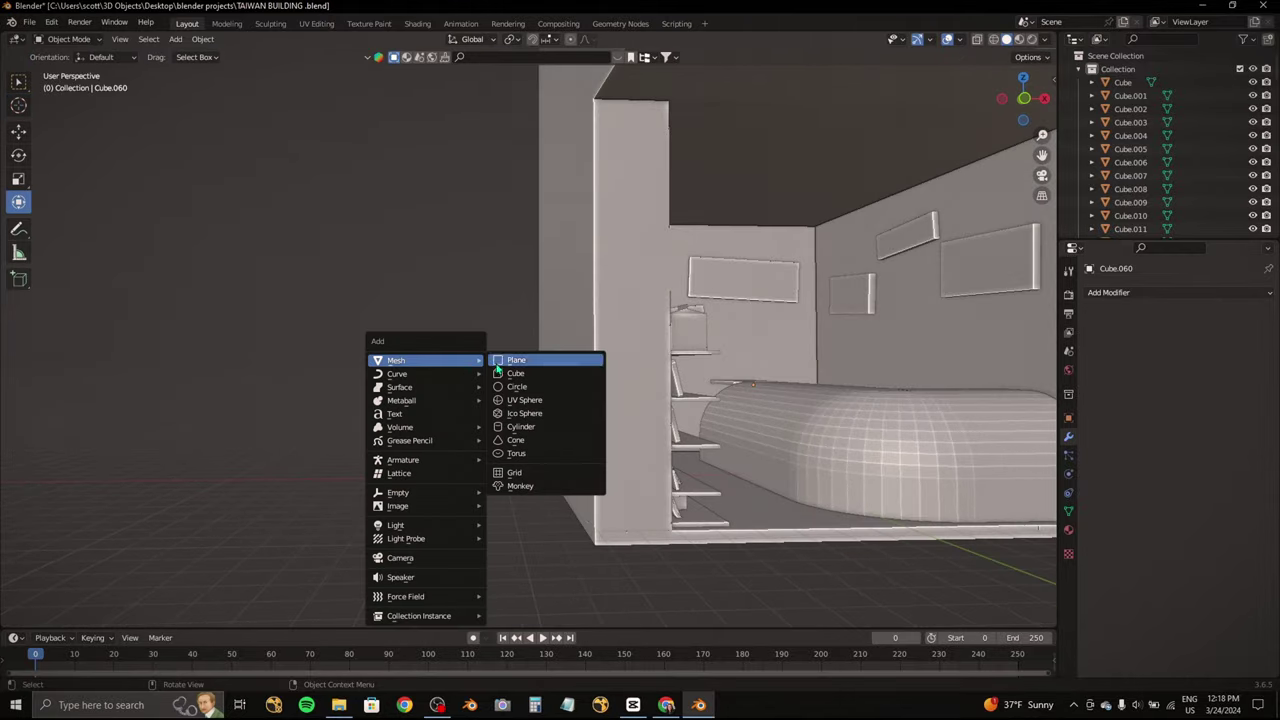
click(520, 364)
click(1023, 98)
drag(541, 458, 393, 345)
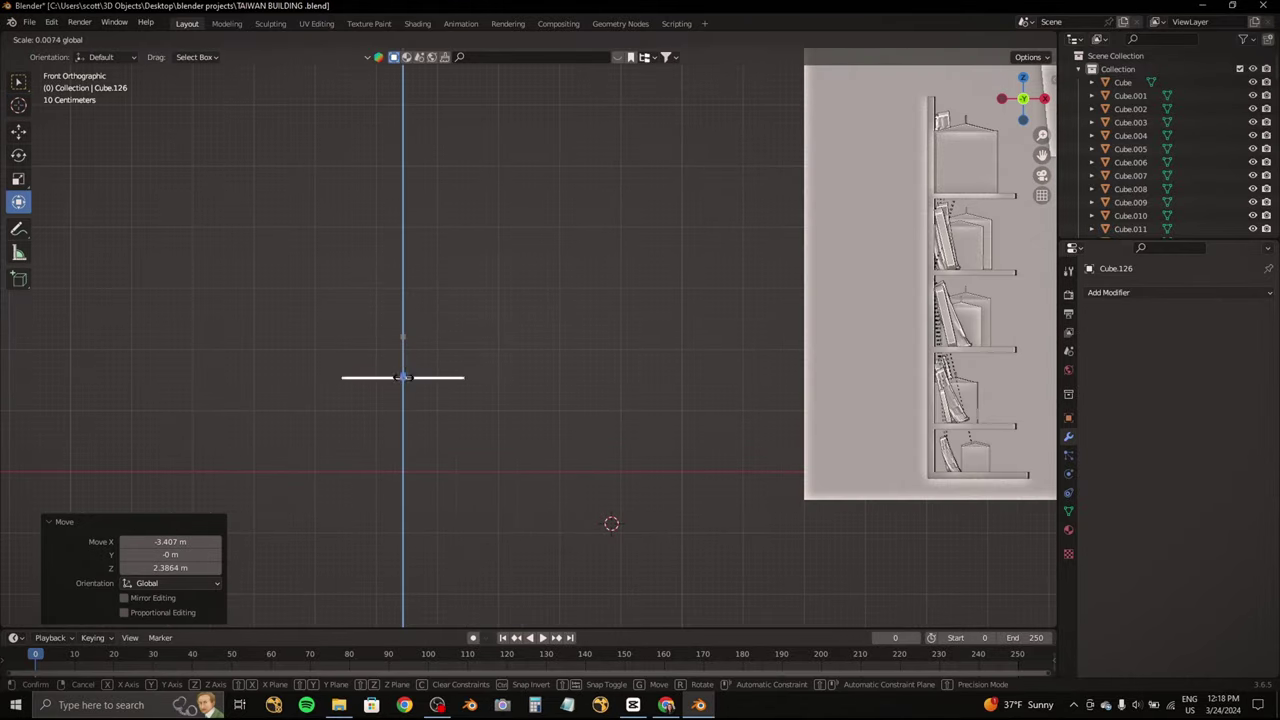
click(400, 400)
middle_drag(400, 400, 399, 412)
key(KP_Decimal)
scroll(803, 220, down, 5)
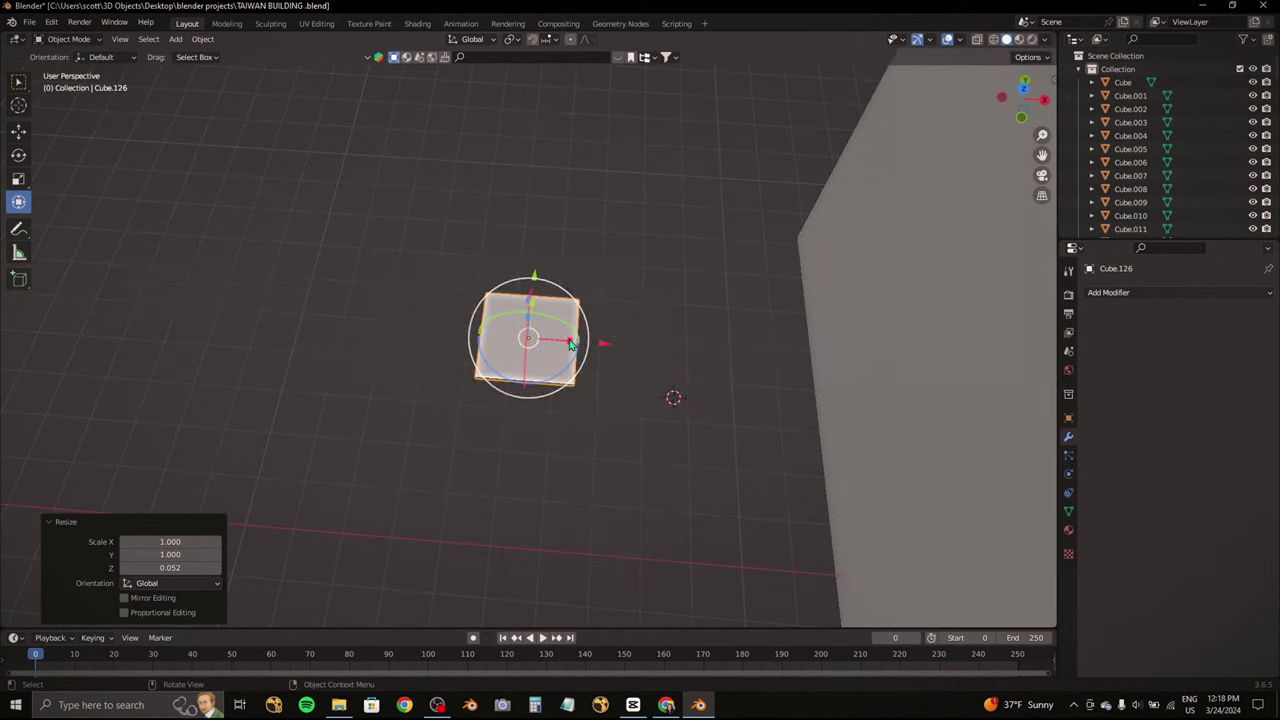
Step: Stretch the slab along the X axis
key(s)
key(x)
click(709, 346)
scroll(709, 346, down, 4)
middle_drag(707, 301, 555, 266)
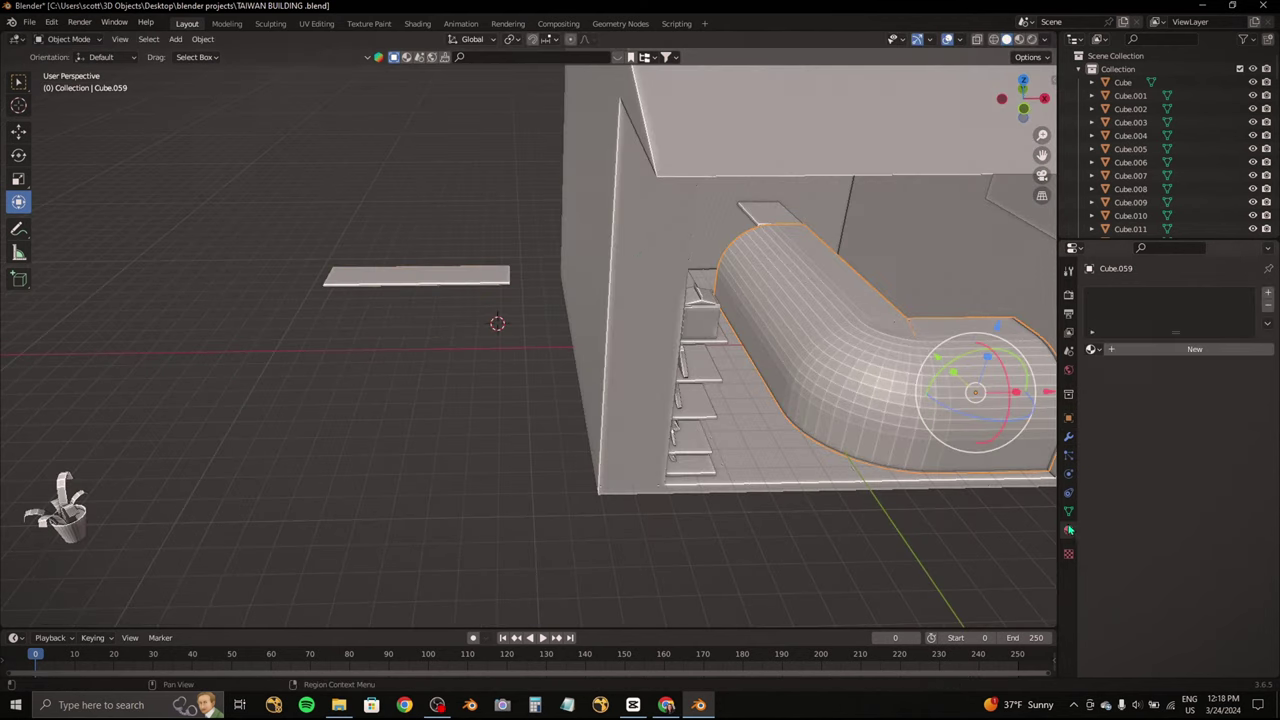
Step: Give the curved counter a new material and set the viewport to wireframe
click(1125, 352)
scroll(1184, 566, down, 5)
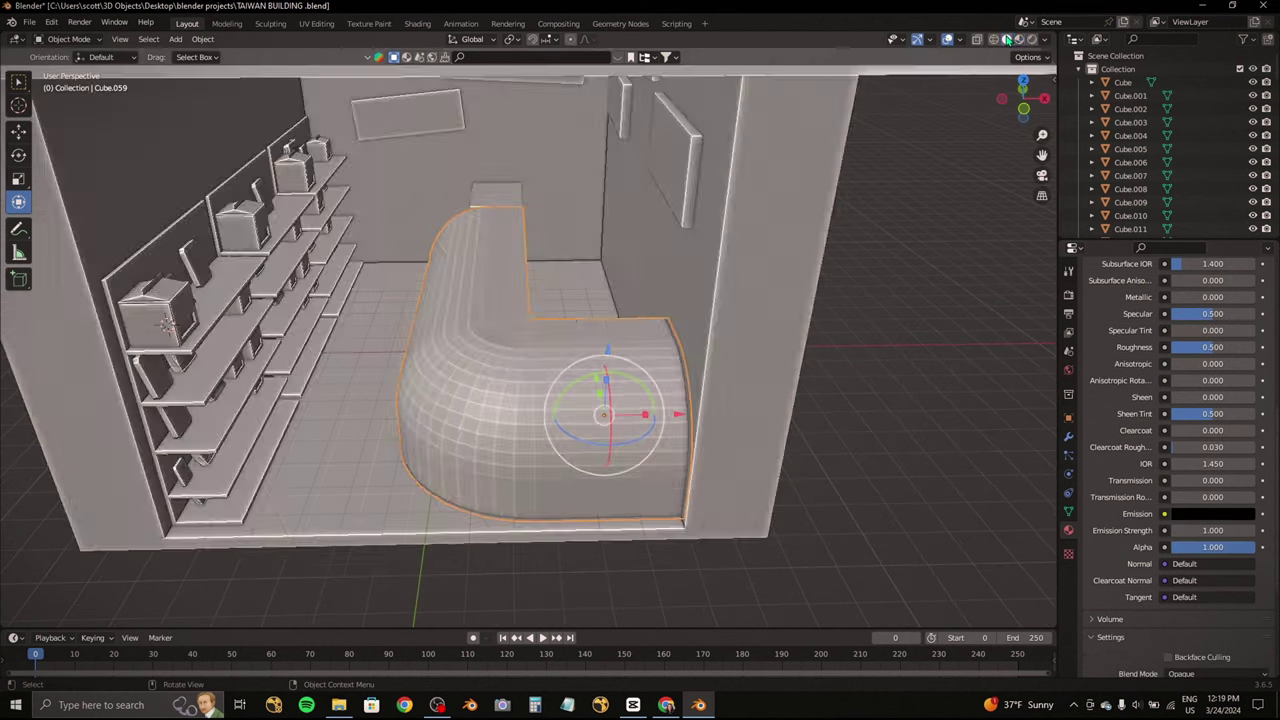
middle_drag(1007, 39, 300, 234)
click(358, 220)
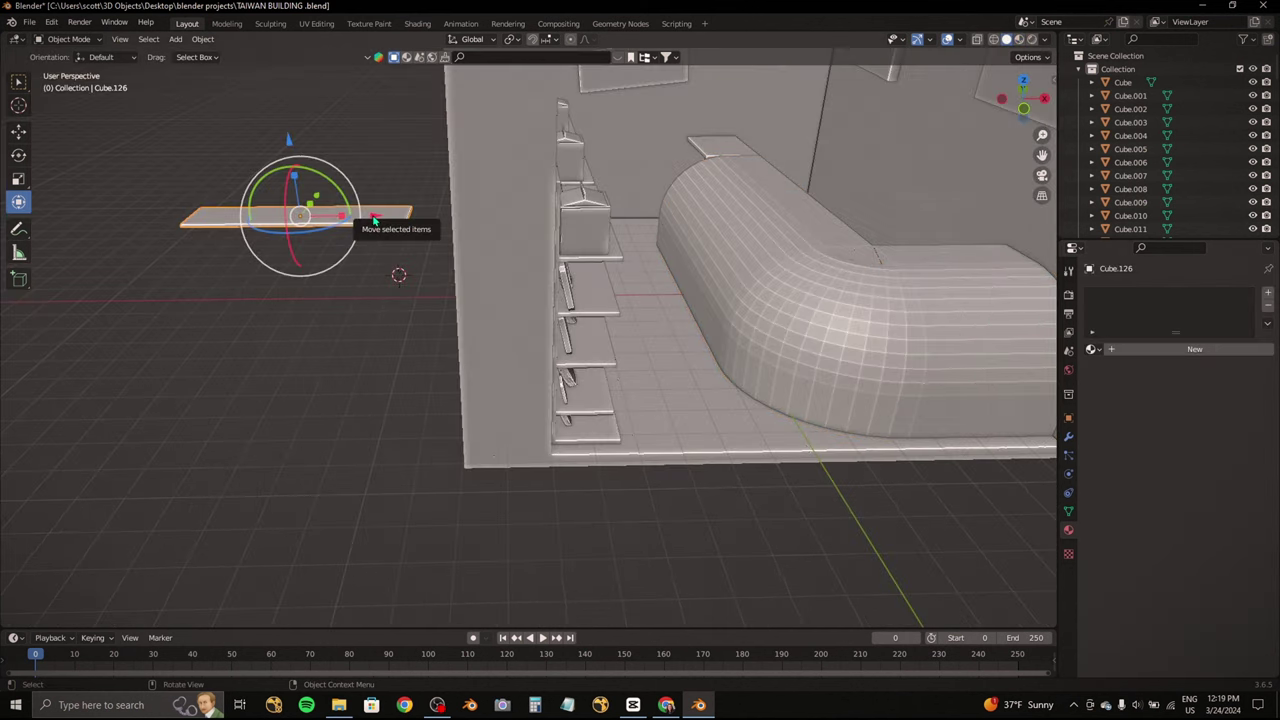
scroll(967, 133, down, 3)
click(993, 39)
Step: In front view, move the slab along X toward the counter
middle_drag(760, 200, 604, 327)
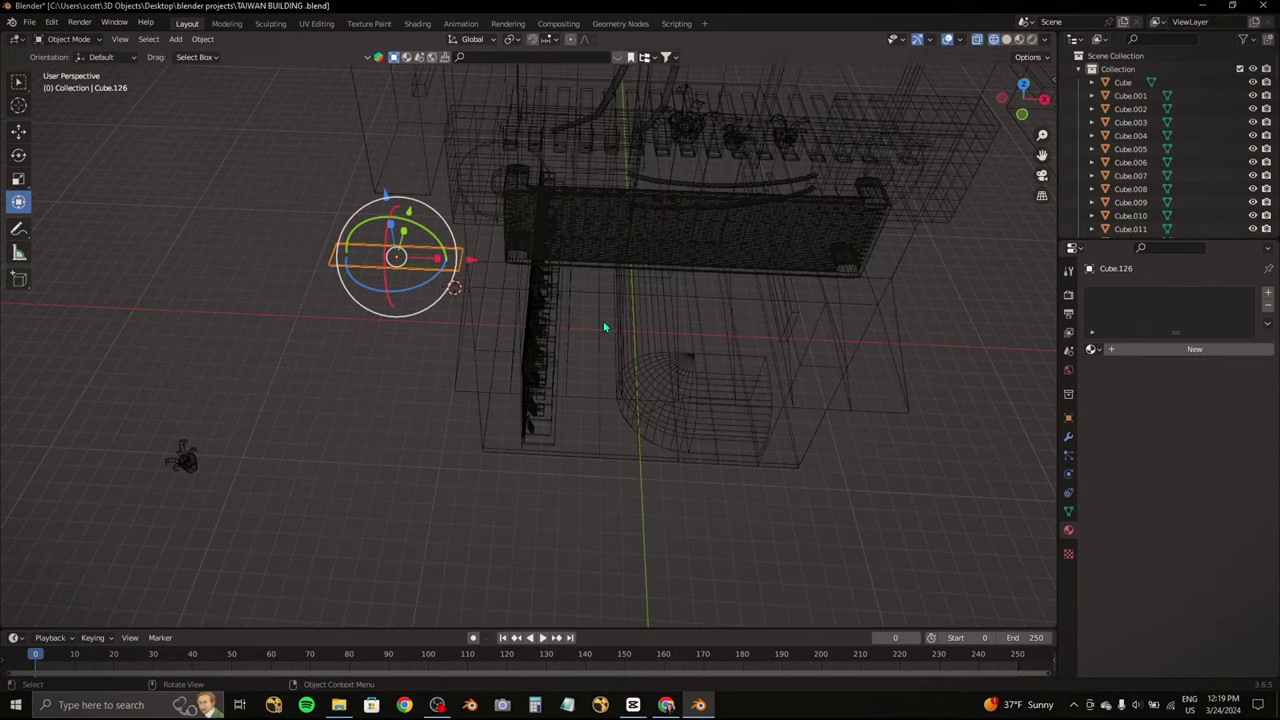
click(1021, 117)
drag(449, 317, 657, 317)
scroll(558, 312, up, 3)
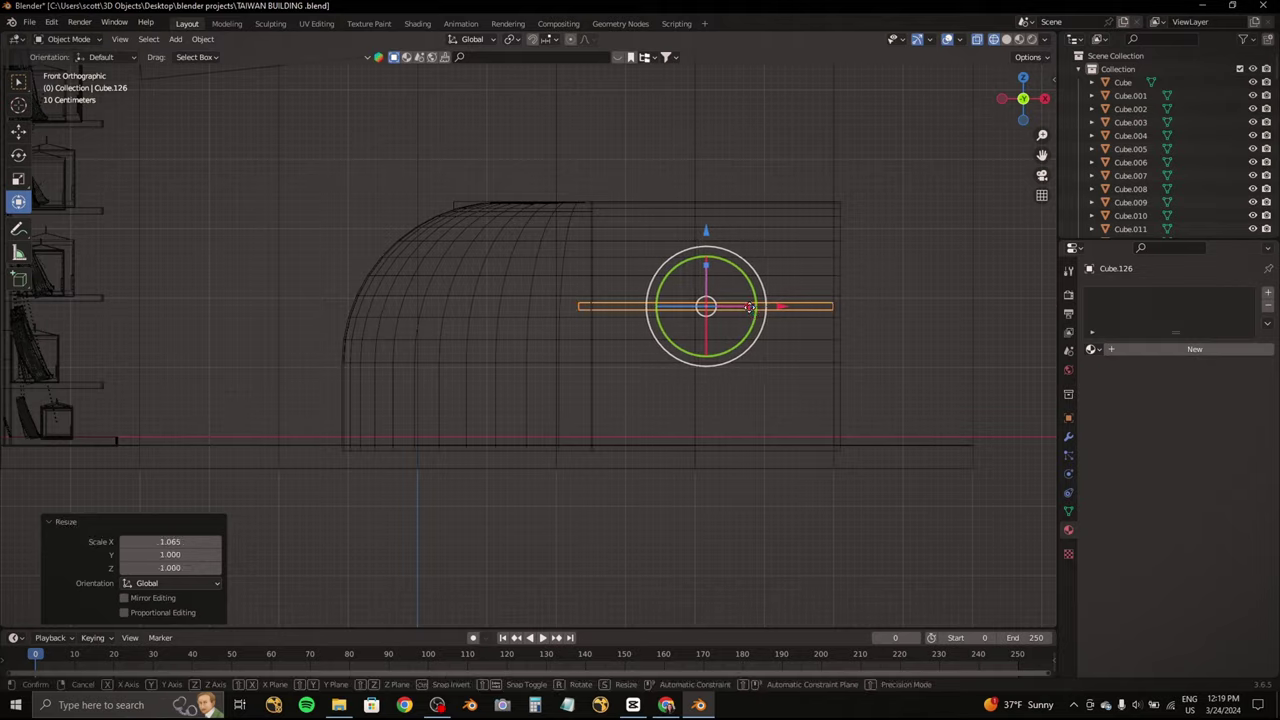
drag(746, 313, 741, 313)
middle_drag(741, 313, 966, 136)
Step: In side view, move the slab along Y onto the counter and nudge it on X
click(1041, 101)
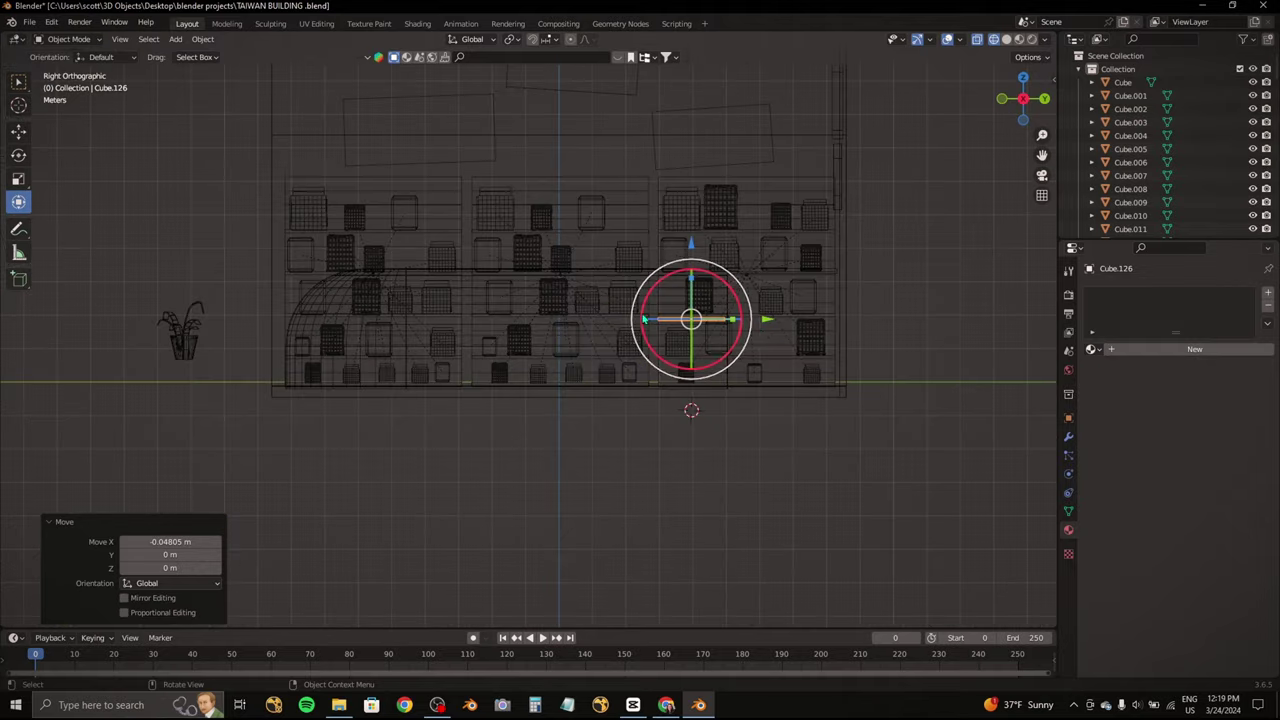
drag(770, 317, 414, 334)
mouse_move(414, 334)
middle_down()
mouse_move(633, 372)
mouse_move(648, 326)
middle_up()
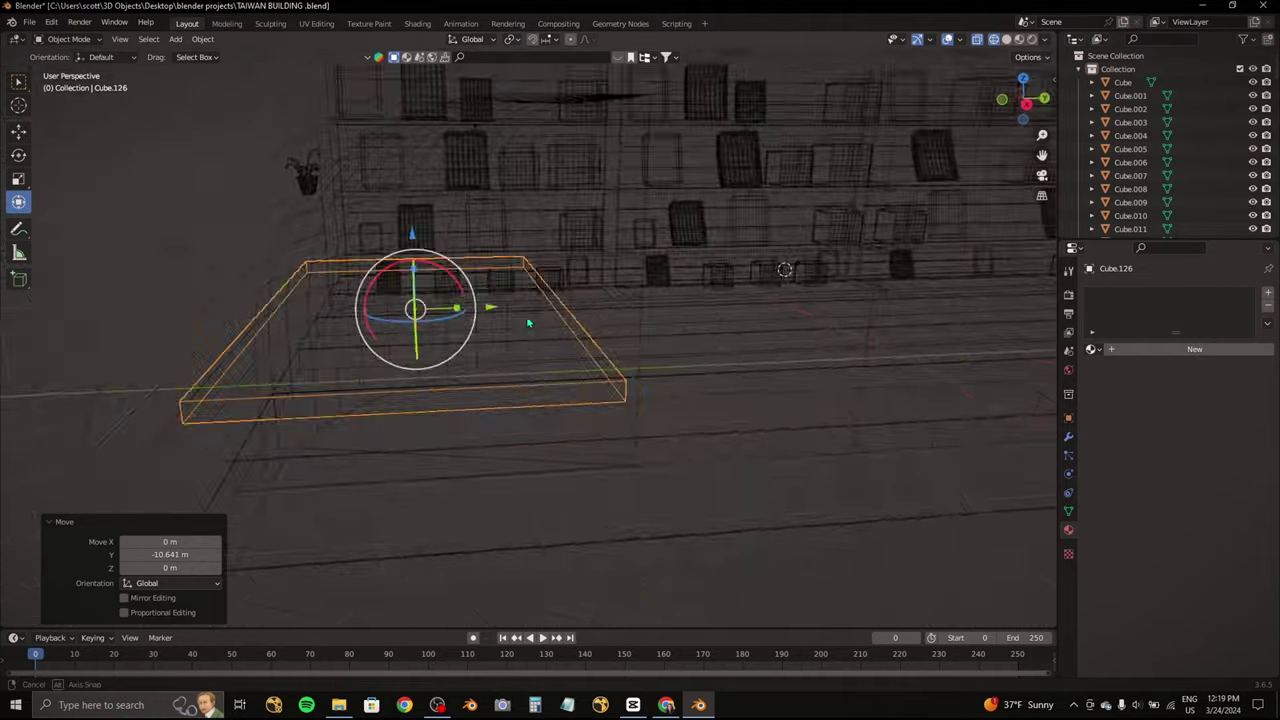
drag(648, 326, 653, 326)
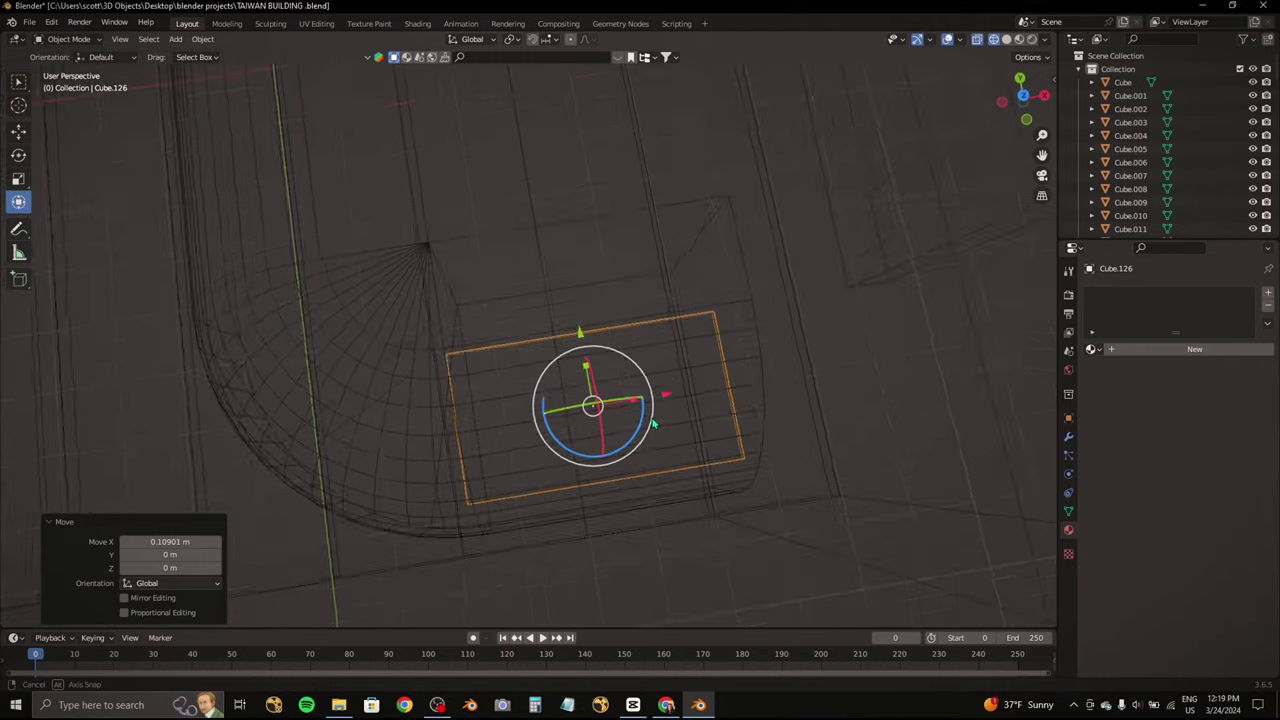
middle_drag(653, 326, 938, 122)
click(1021, 99)
scroll(704, 249, up, 2)
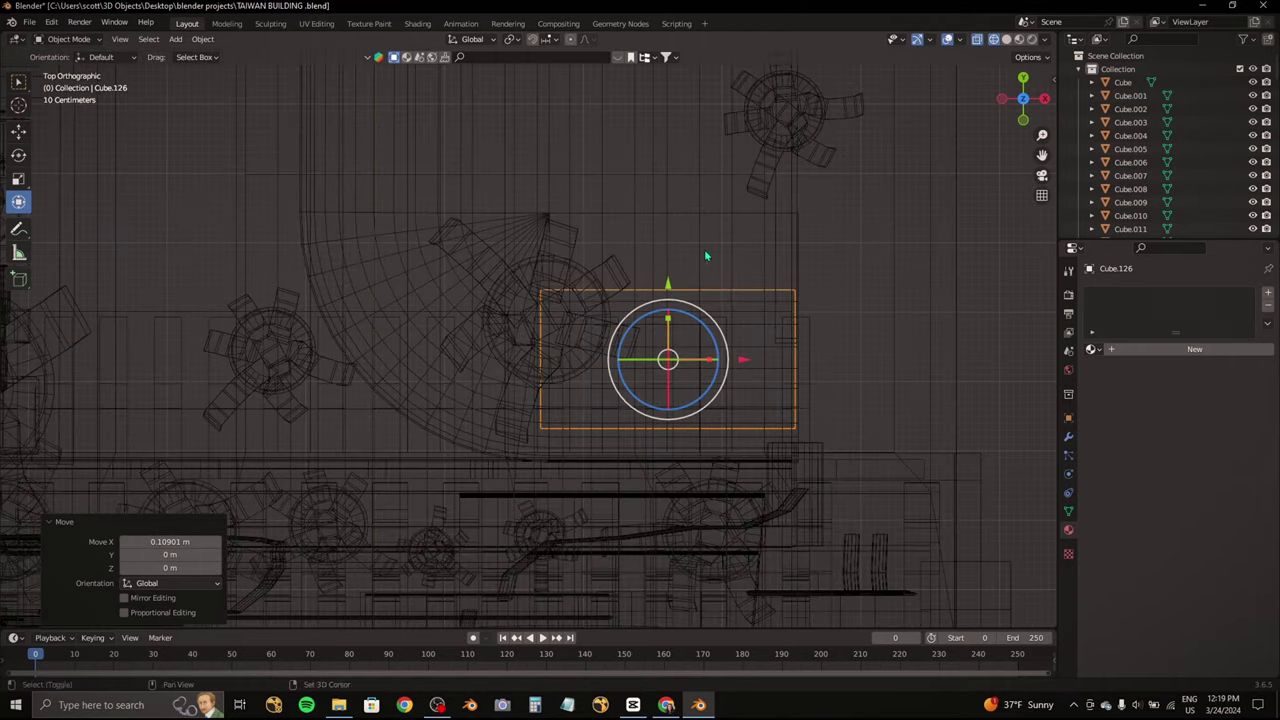
Step: Duplicate the slab in place, then put the original slab into Edit Mode
key(shift+d)
key(x)
key(Escape)
click(739, 292)
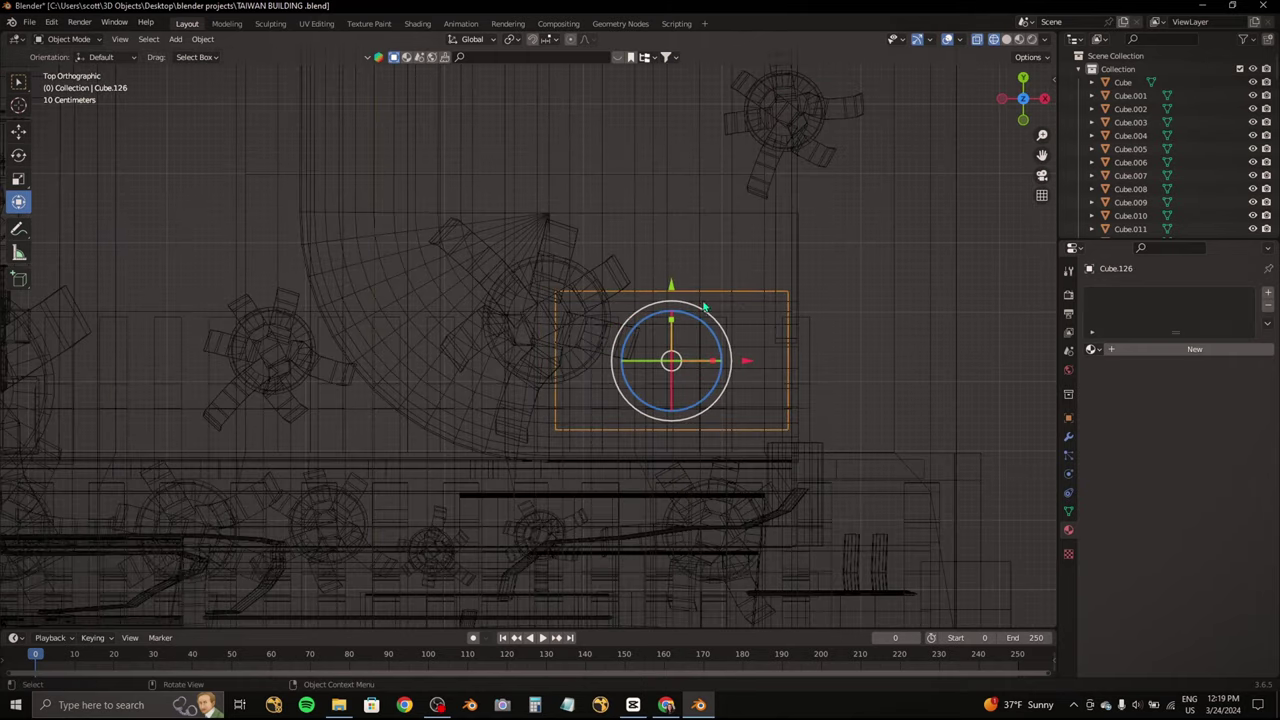
click(65, 39)
click(60, 63)
scroll(572, 253, up, 2)
middle_drag(572, 300, 572, 253)
Step: Select all the slab's geometry and place the 3D cursor at the edge's top end for spinning
click(572, 253)
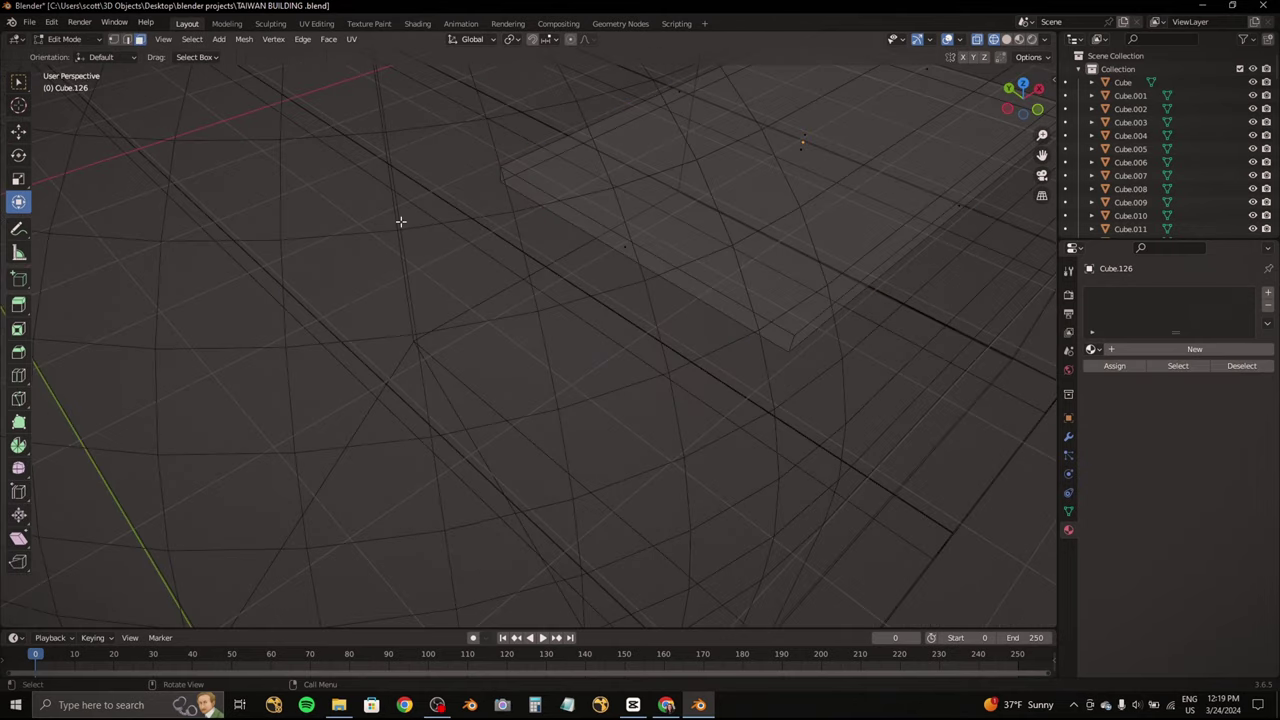
mouse_move(566, 206)
middle_down()
mouse_move(580, 152)
mouse_move(508, 234)
middle_up()
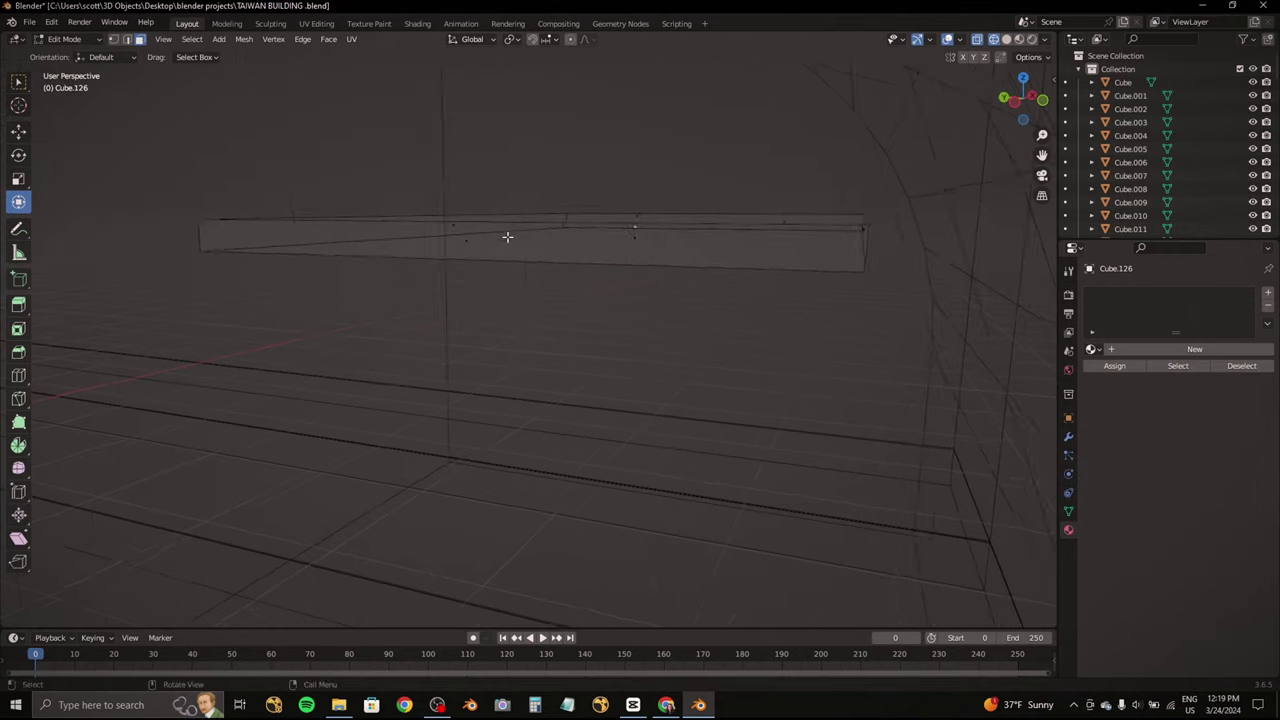
key(a)
click(18, 445)
click(1022, 78)
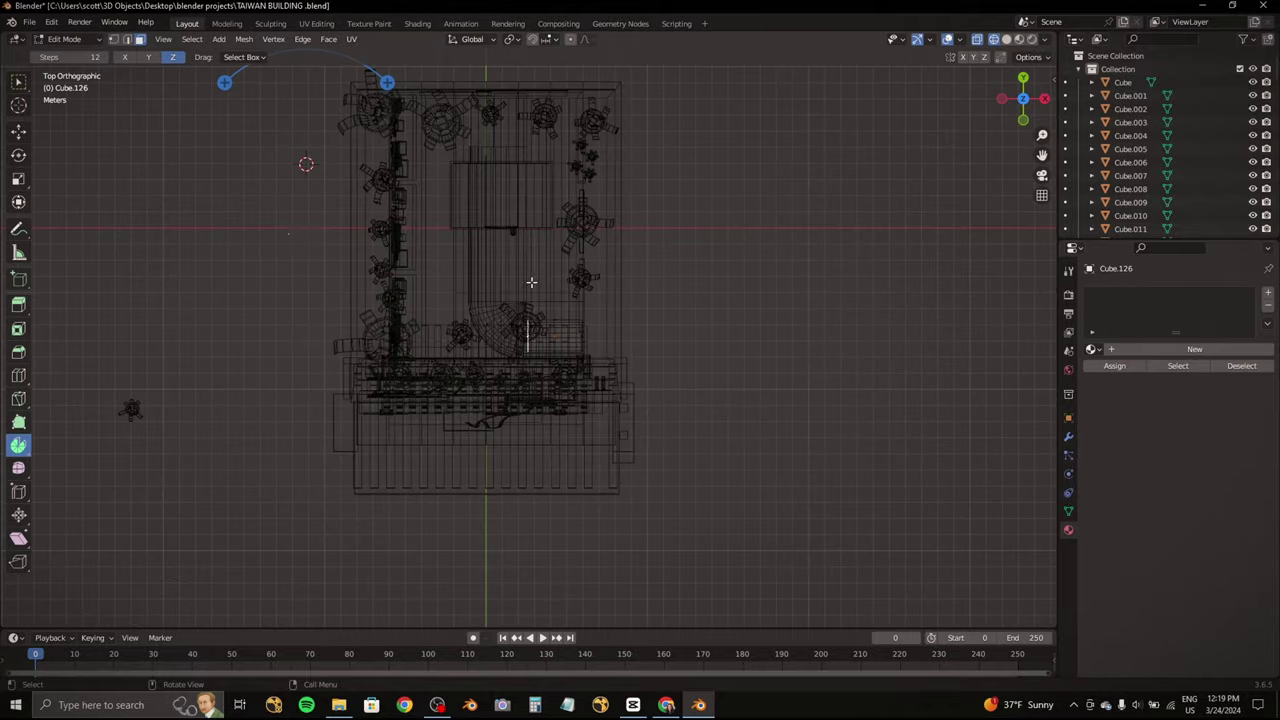
click(18, 104)
scroll(485, 324, up, 4)
scroll(485, 324, up, 3)
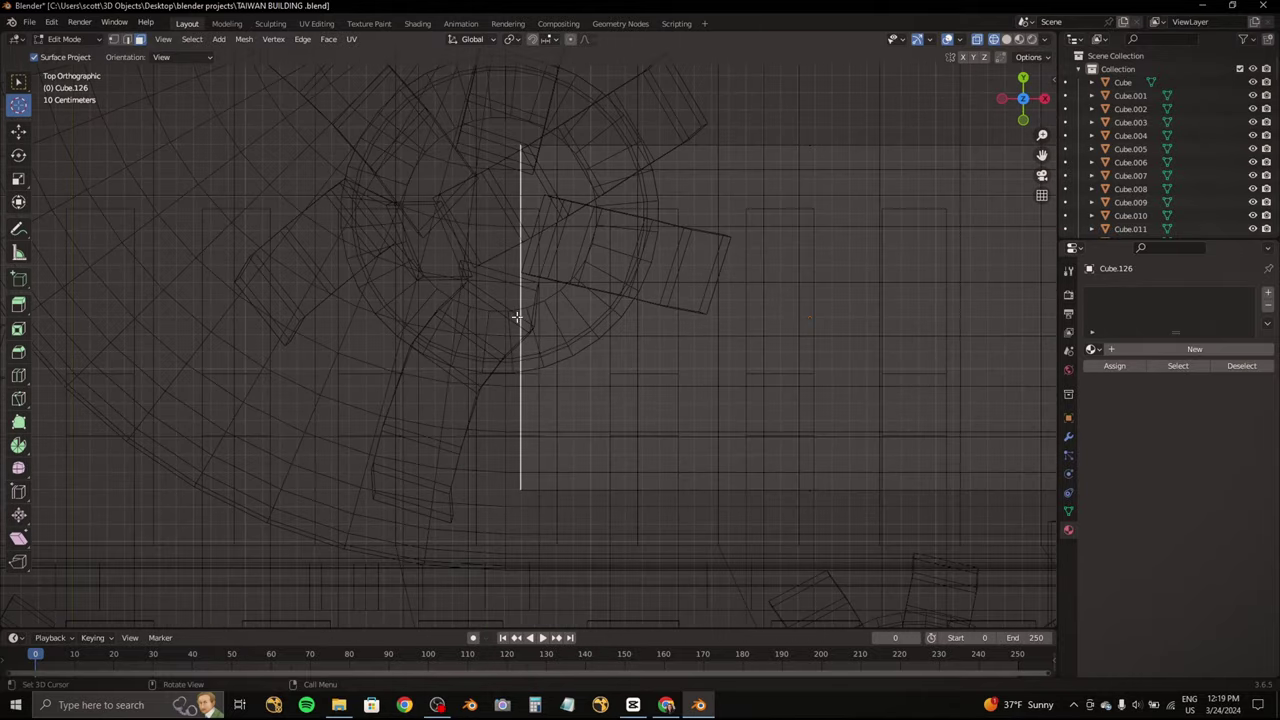
click(520, 149)
scroll(520, 149, up, 2)
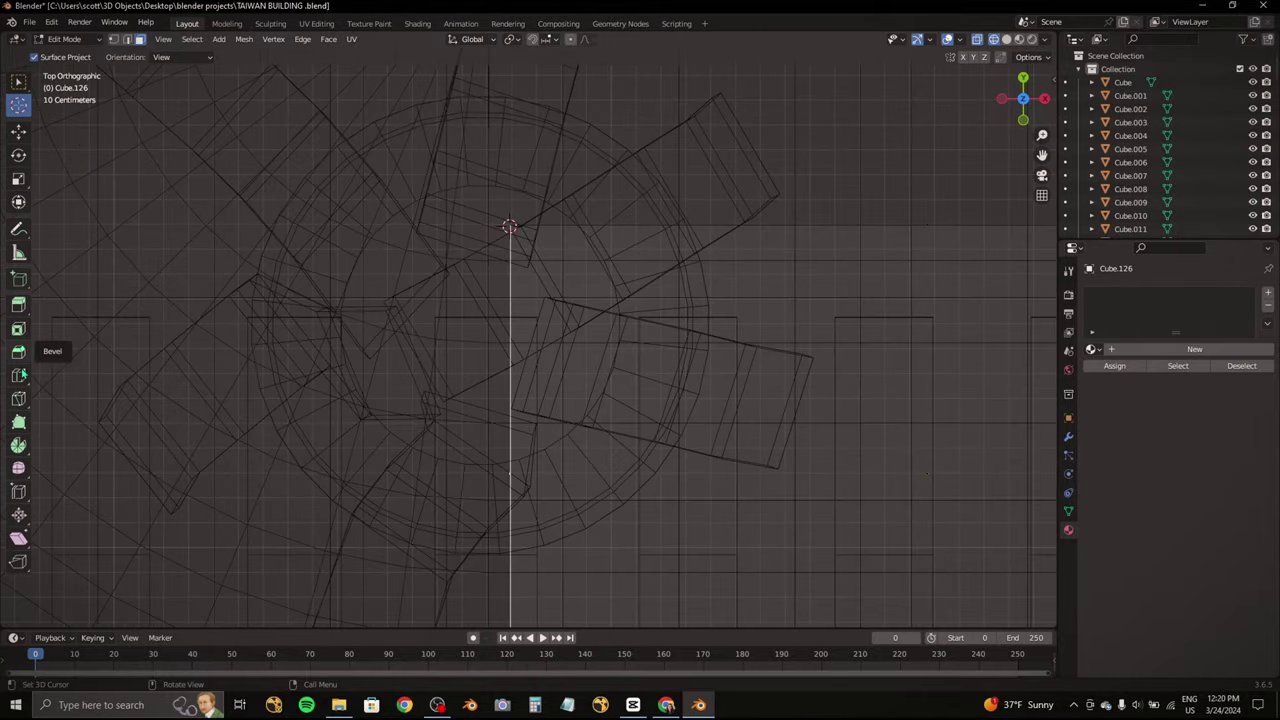
click(18, 445)
Step: Spin the edge around the 3D cursor to exactly 90° with 12 steps, viewed from the top
mouse_move(603, 191)
mouse_down()
mouse_move(570, 328)
mouse_move(580, 349)
mouse_up()
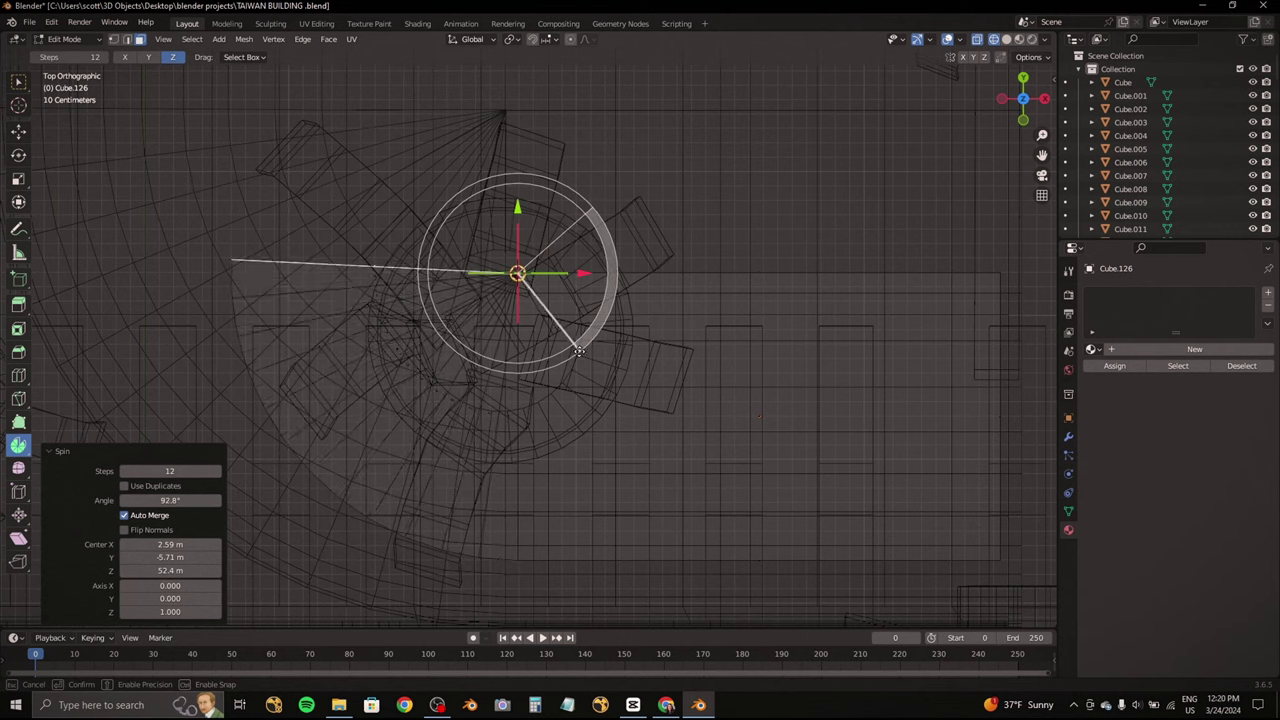
key(alt+z)
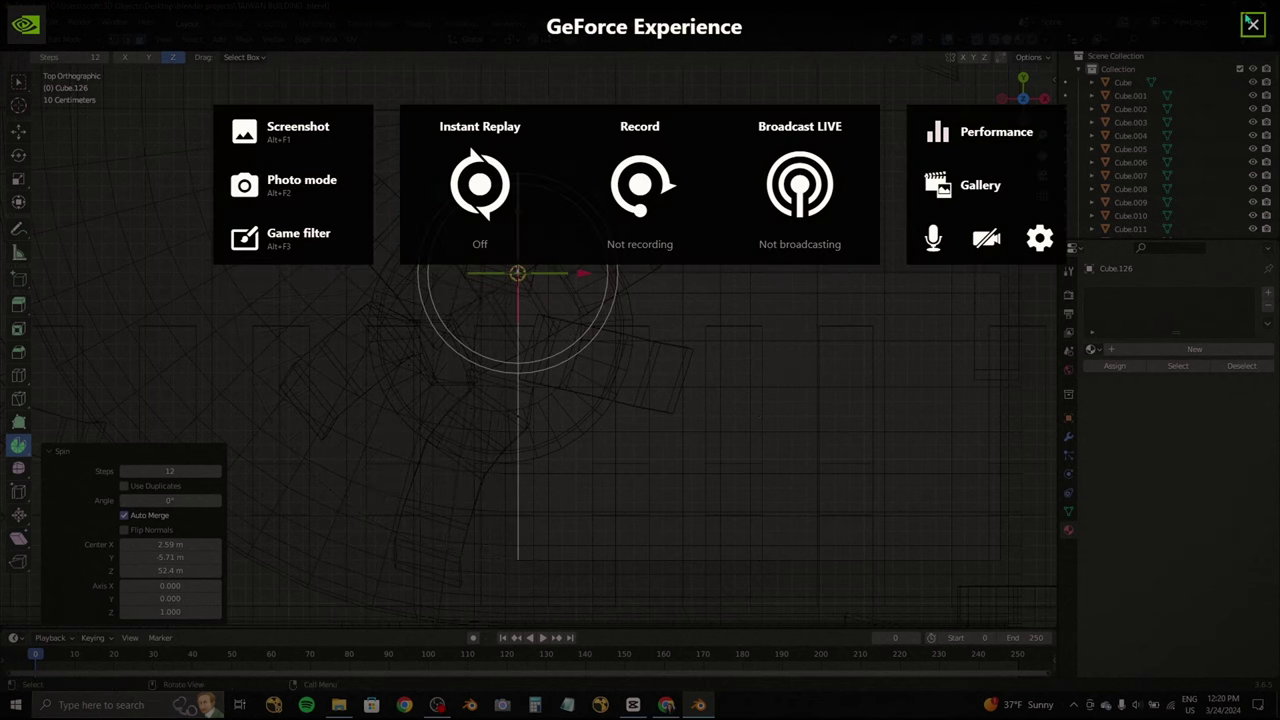
click(1253, 24)
drag(638, 382, 639, 405)
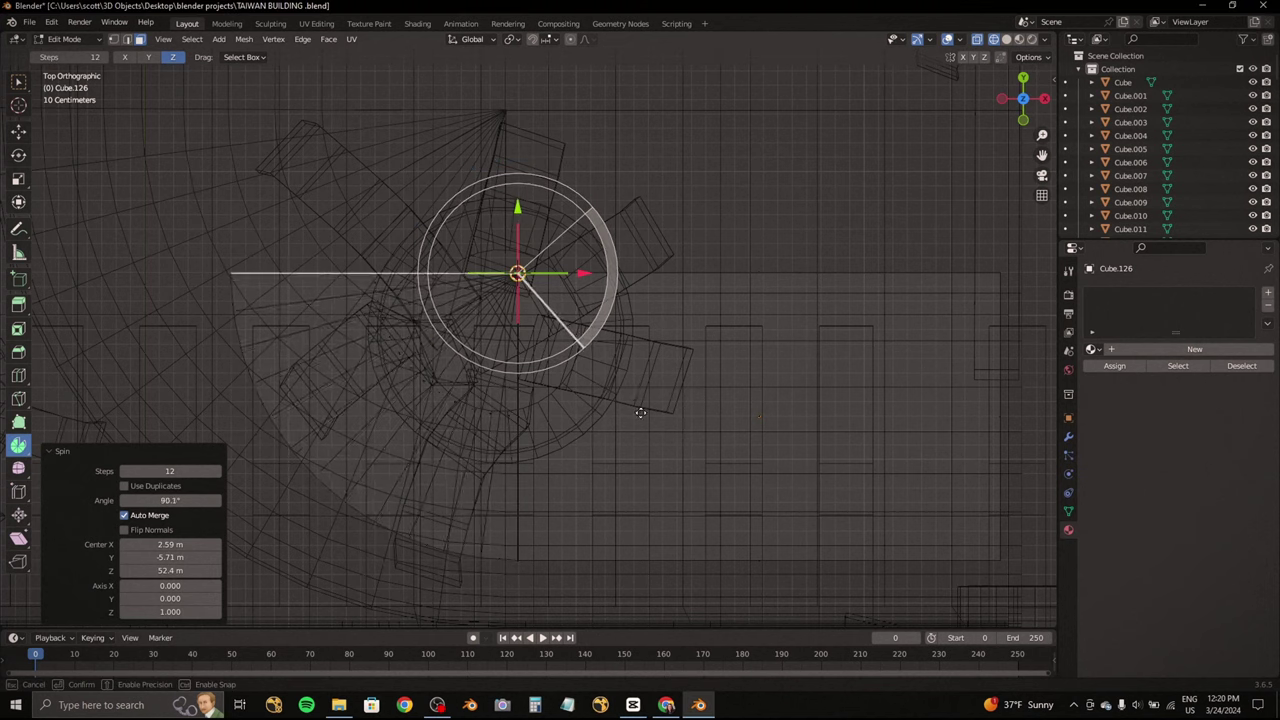
drag(639, 405, 639, 414)
drag(137, 500, 140, 500)
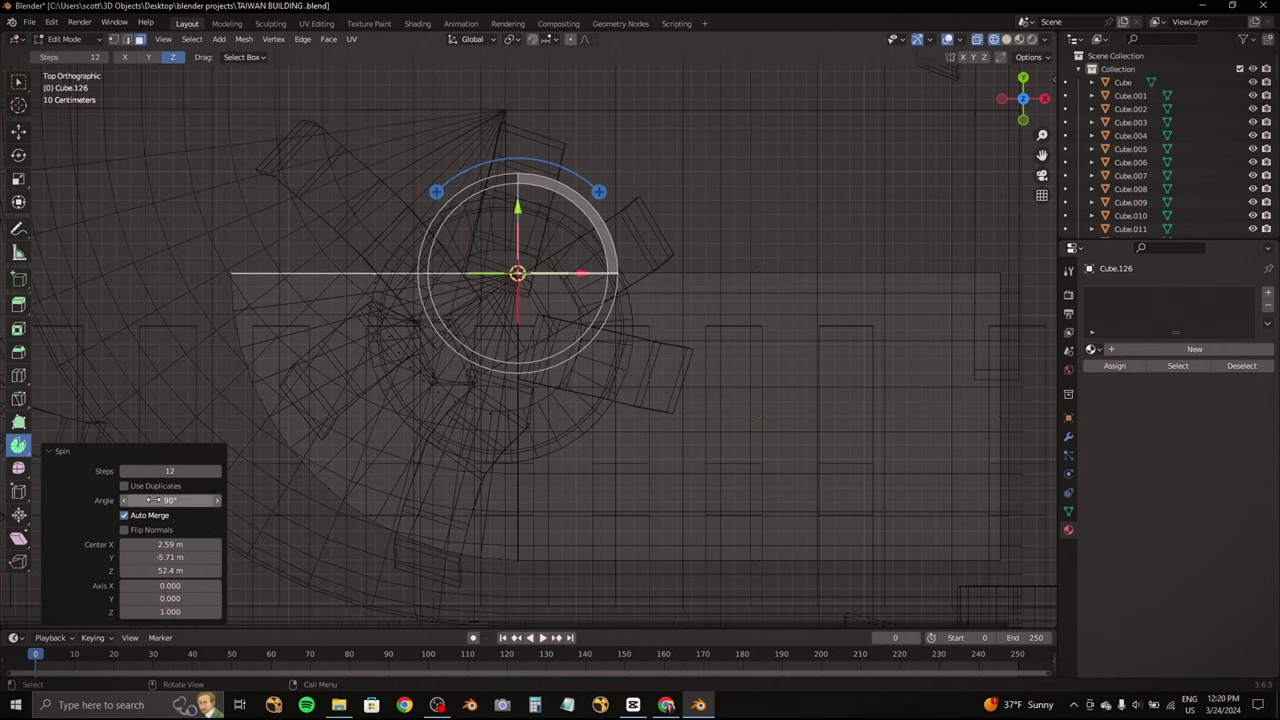
shift+middle_drag(481, 313, 471, 243)
mouse_move(314, 274)
shift+middle_down()
mouse_move(474, 323)
mouse_move(543, 257)
shift+middle_up()
scroll(484, 364, down, 3)
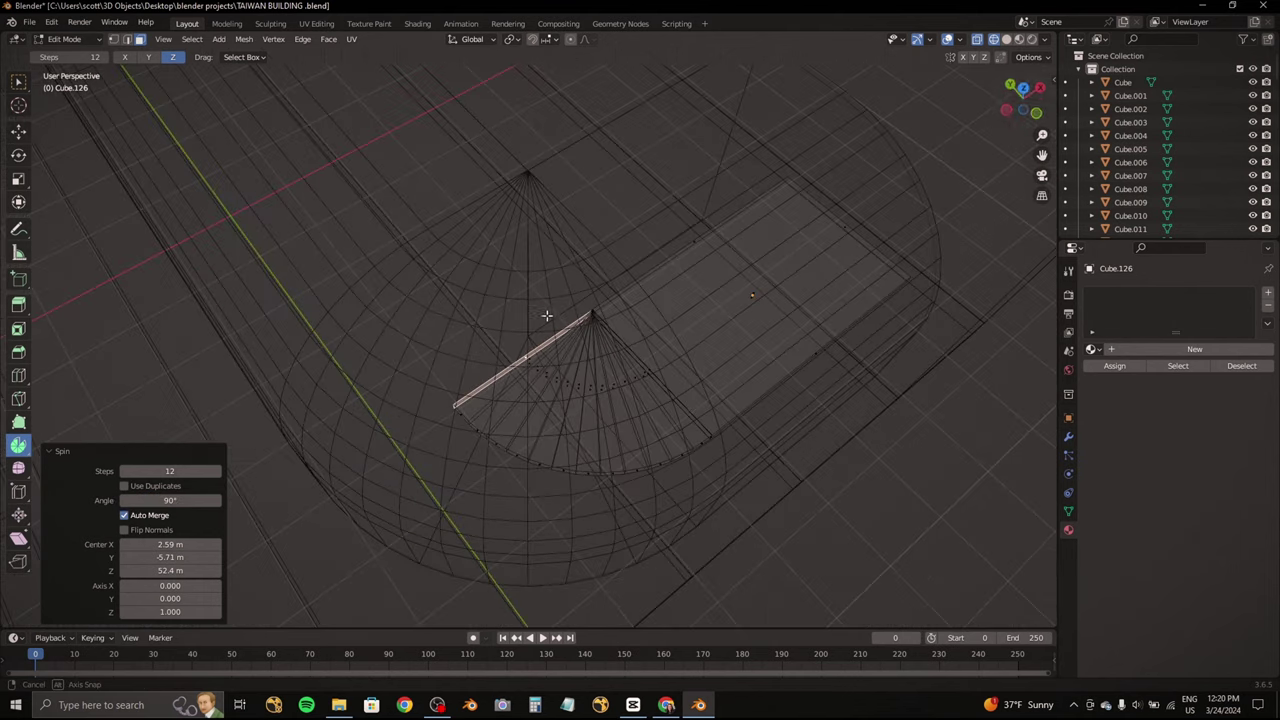
key(KP_7)
key(ctrl+z)
Step: Try moving the edge along X plus test spins and extrusions, undoing them
click(18, 201)
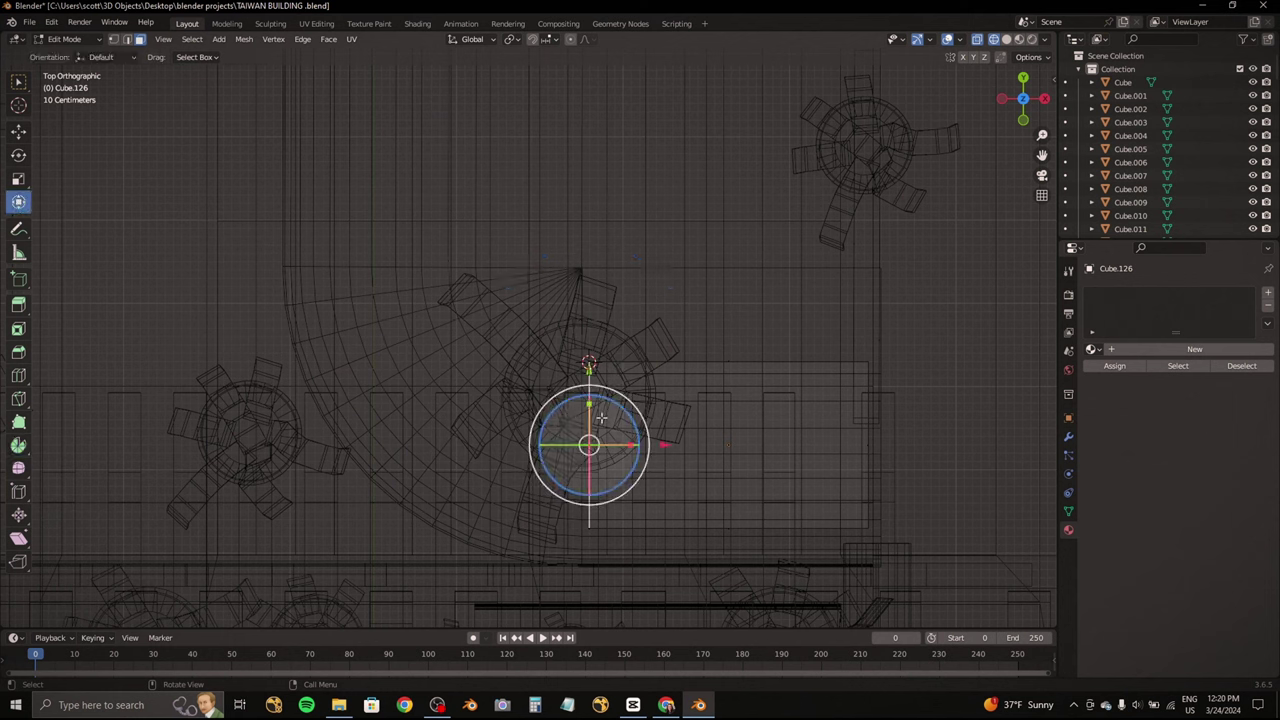
mouse_move(660, 446)
mouse_down()
mouse_move(566, 470)
mouse_move(582, 460)
mouse_up()
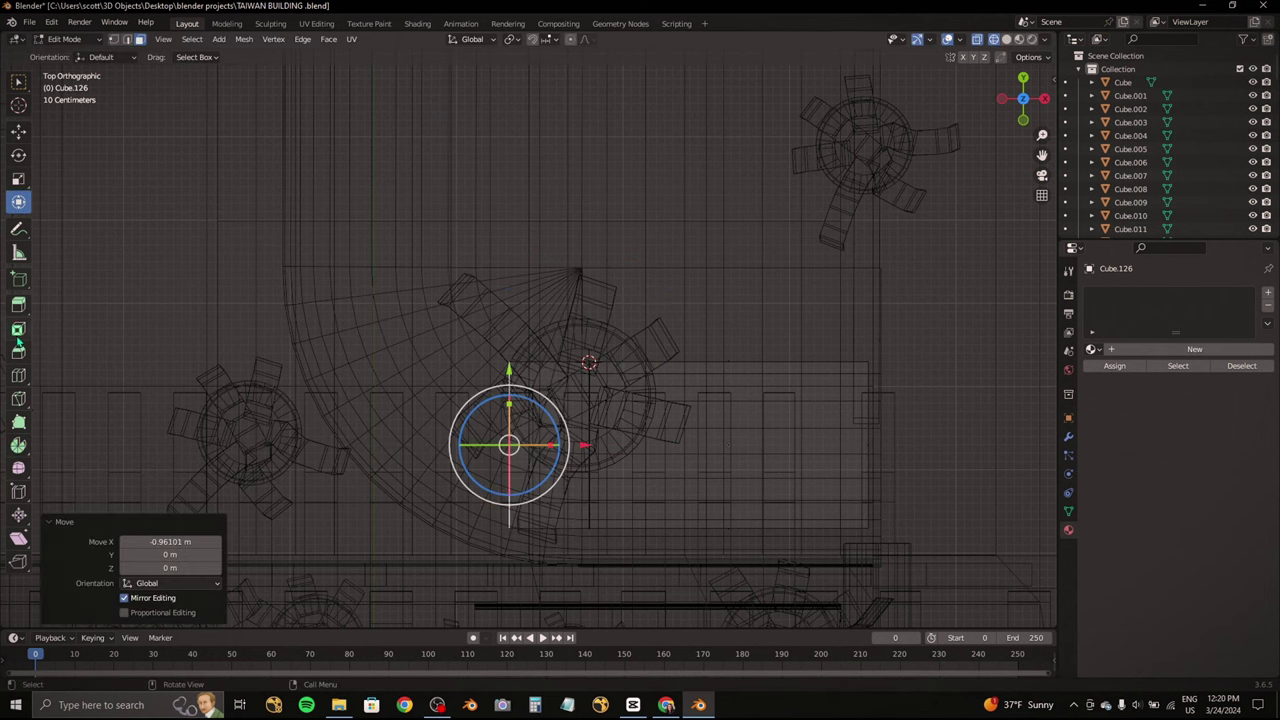
click(18, 467)
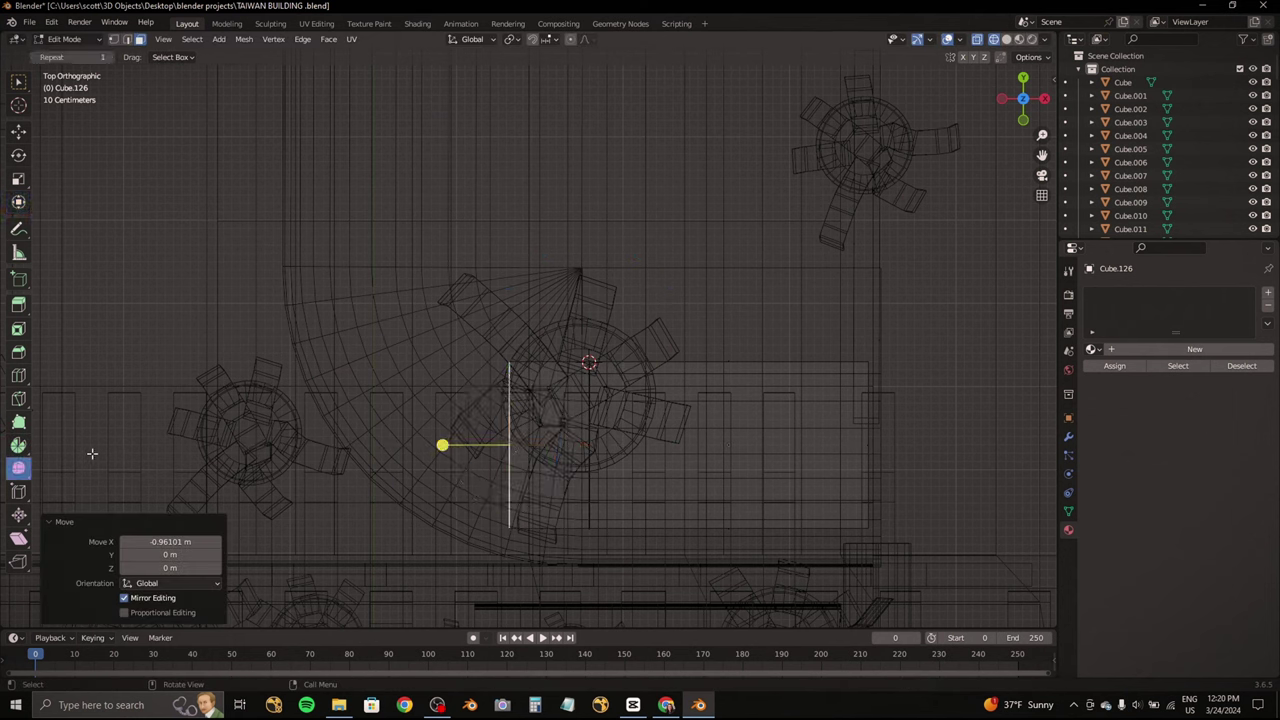
click(18, 421)
click(18, 445)
drag(670, 281, 680, 300)
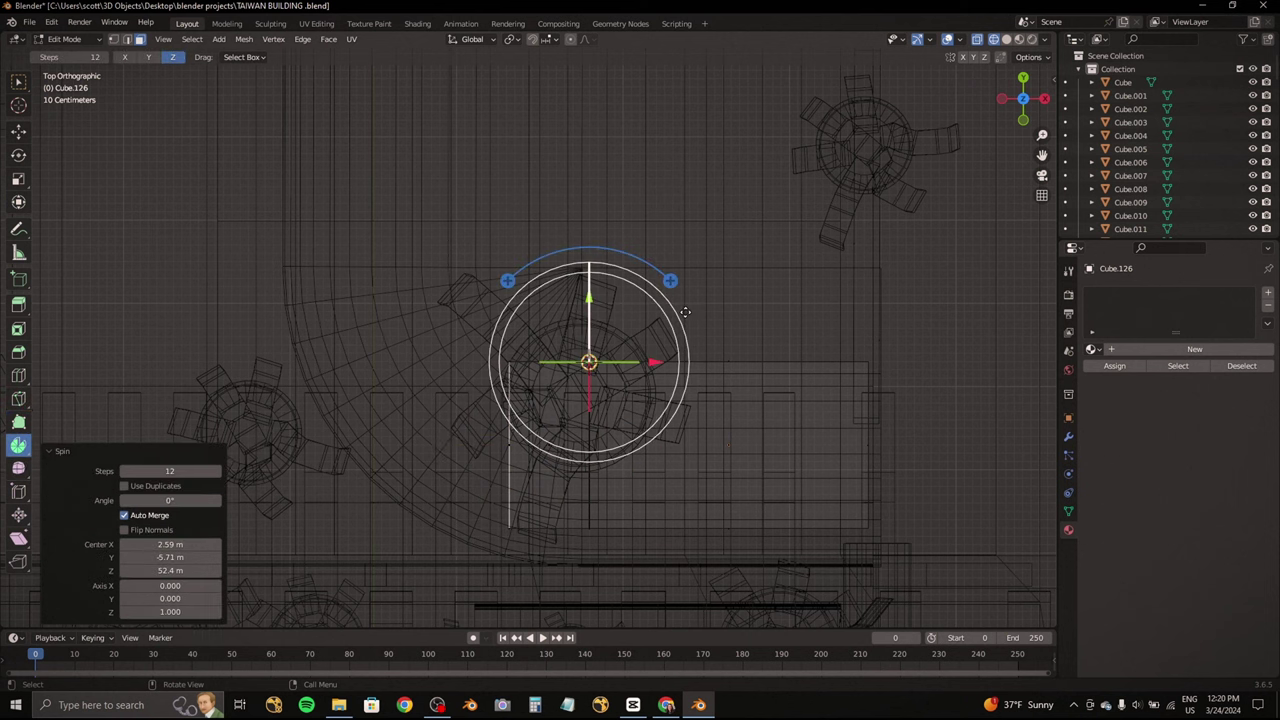
key(ctrl+z)
key(ctrl+z)
key(e)
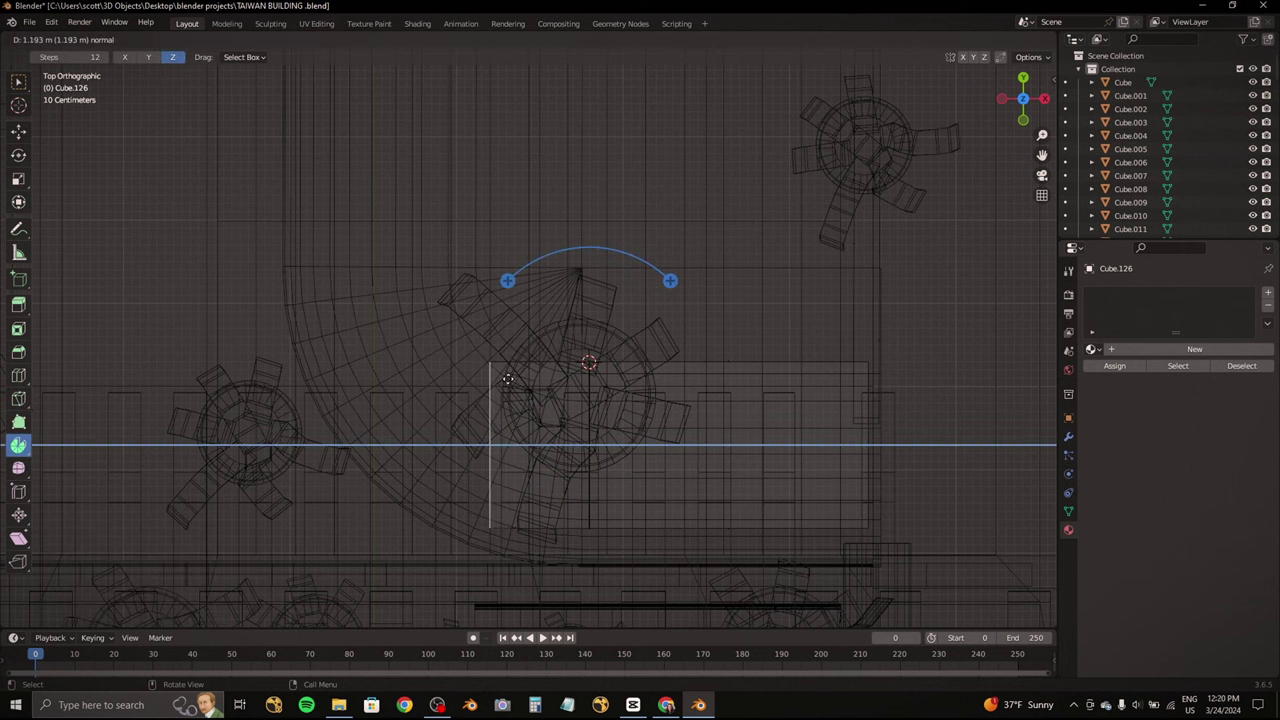
key(Escape)
drag(670, 281, 676, 450)
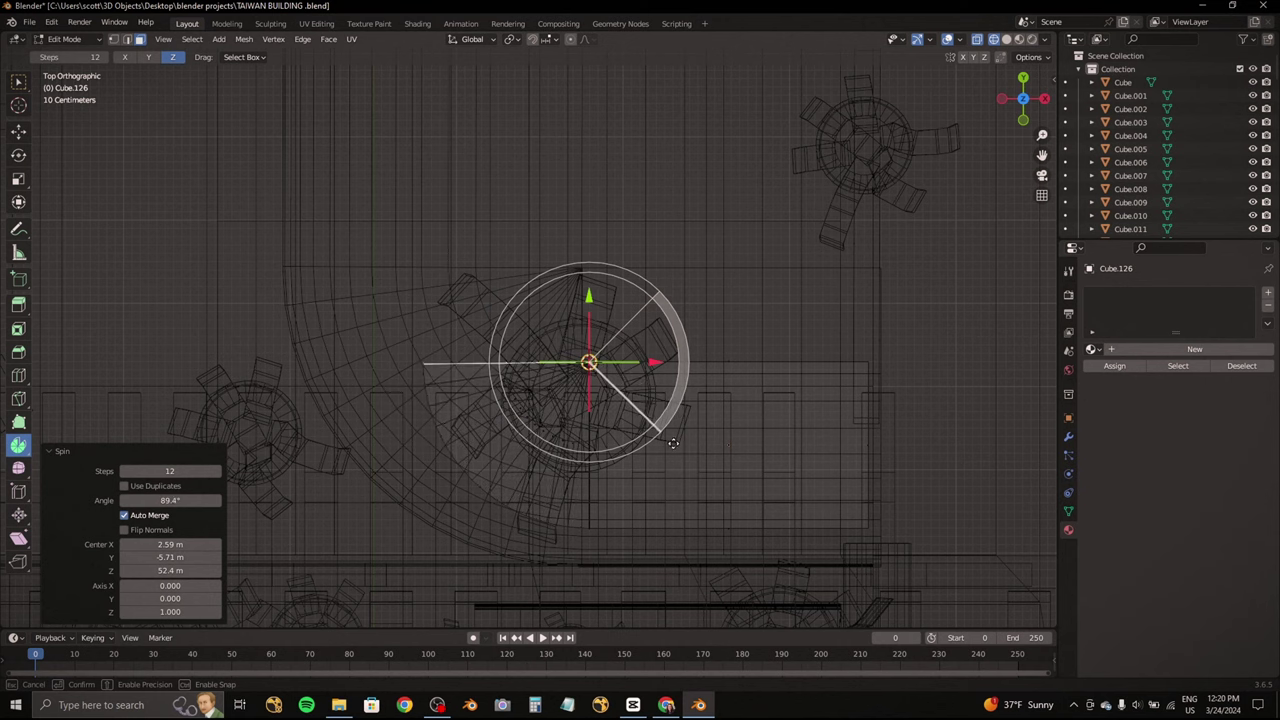
key(ctrl+z)
scroll(513, 383, up, 2)
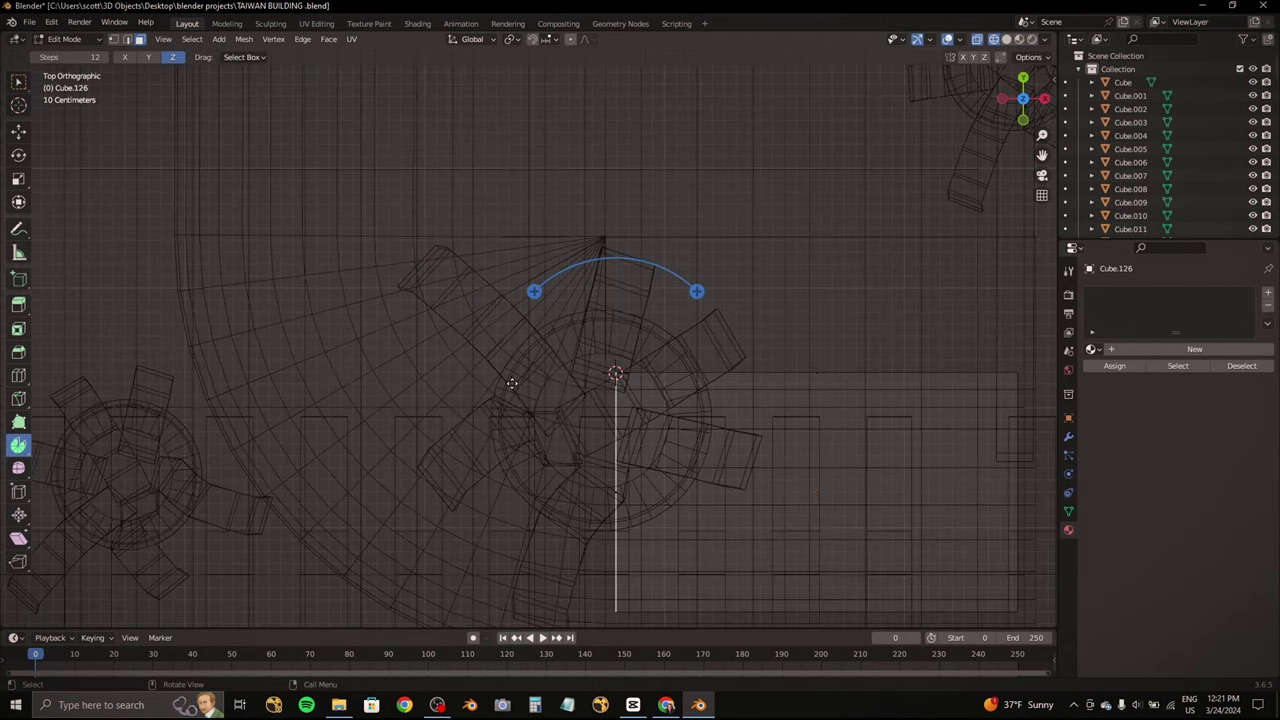
Step: Shift the spun fan −0.505 m along X
click(18, 201)
shift+middle_drag(664, 500, 675, 370)
drag(676, 384, 602, 384)
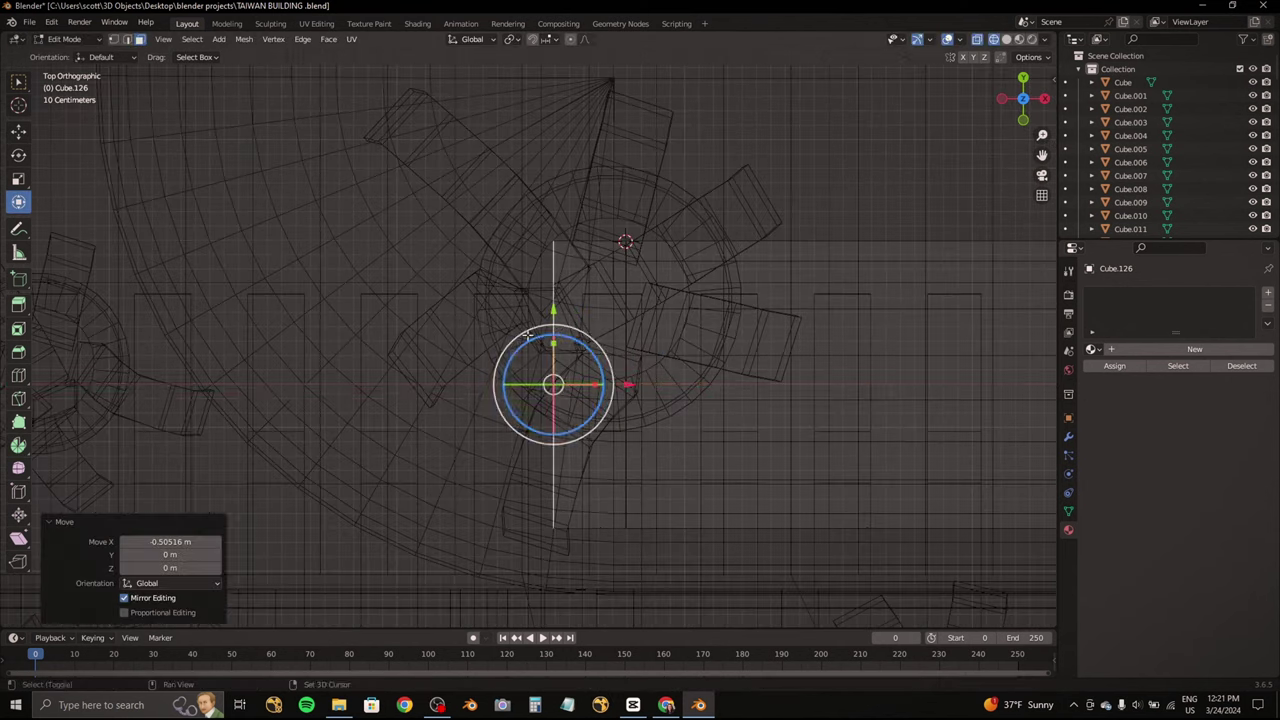
scroll(543, 356, down, 2)
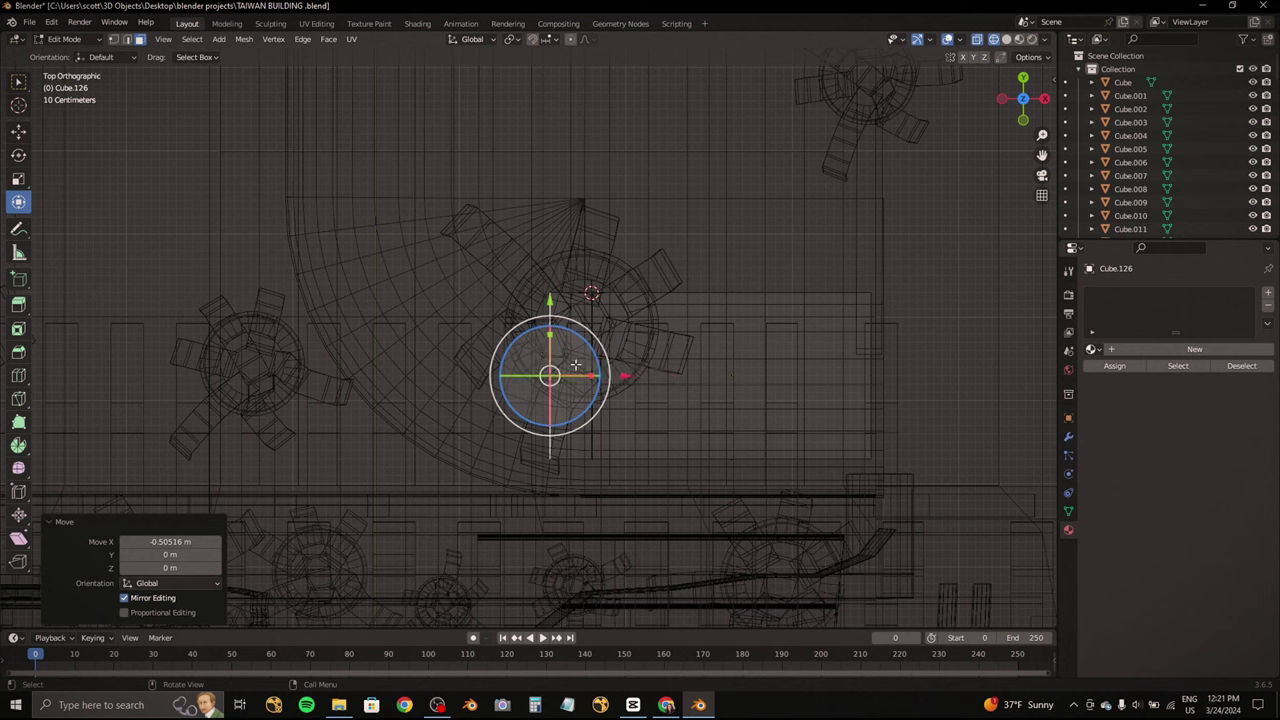
click(749, 360)
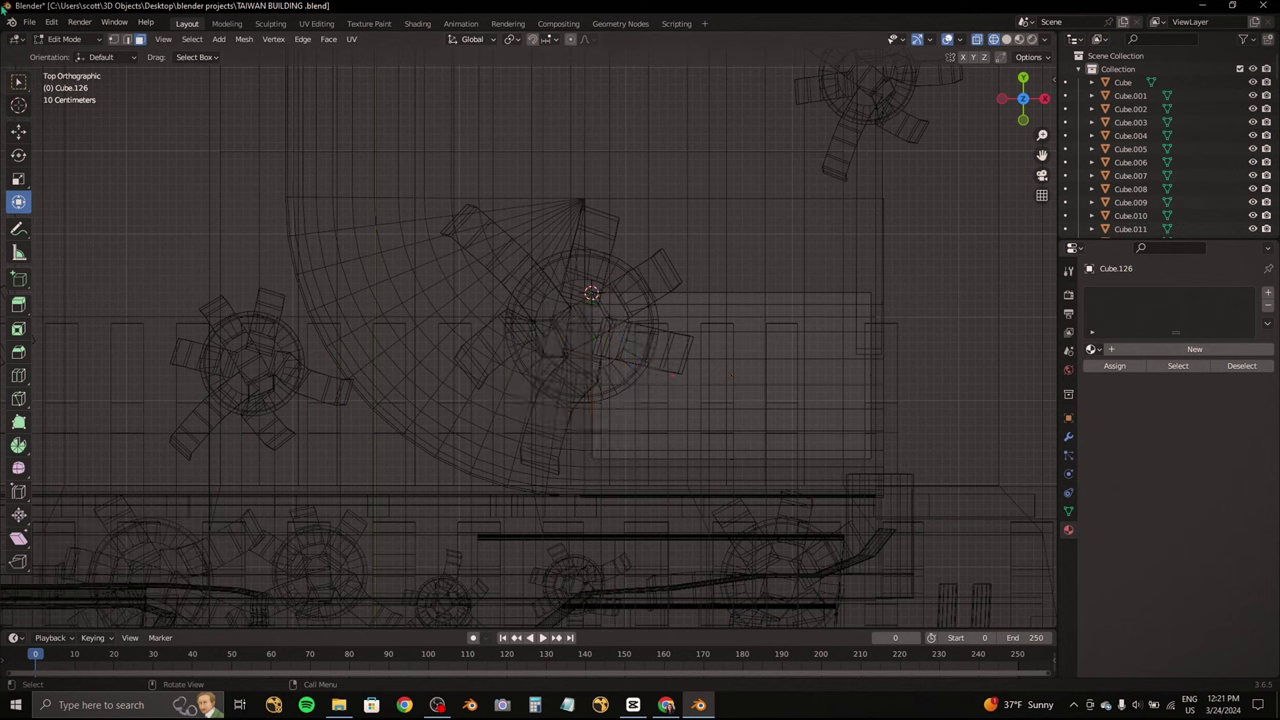
Step: In Object Mode, scale Cube.126 about 1.5× along Y and move it, then return to Edit Mode
click(64, 39)
click(62, 54)
drag(731, 320, 730, 262)
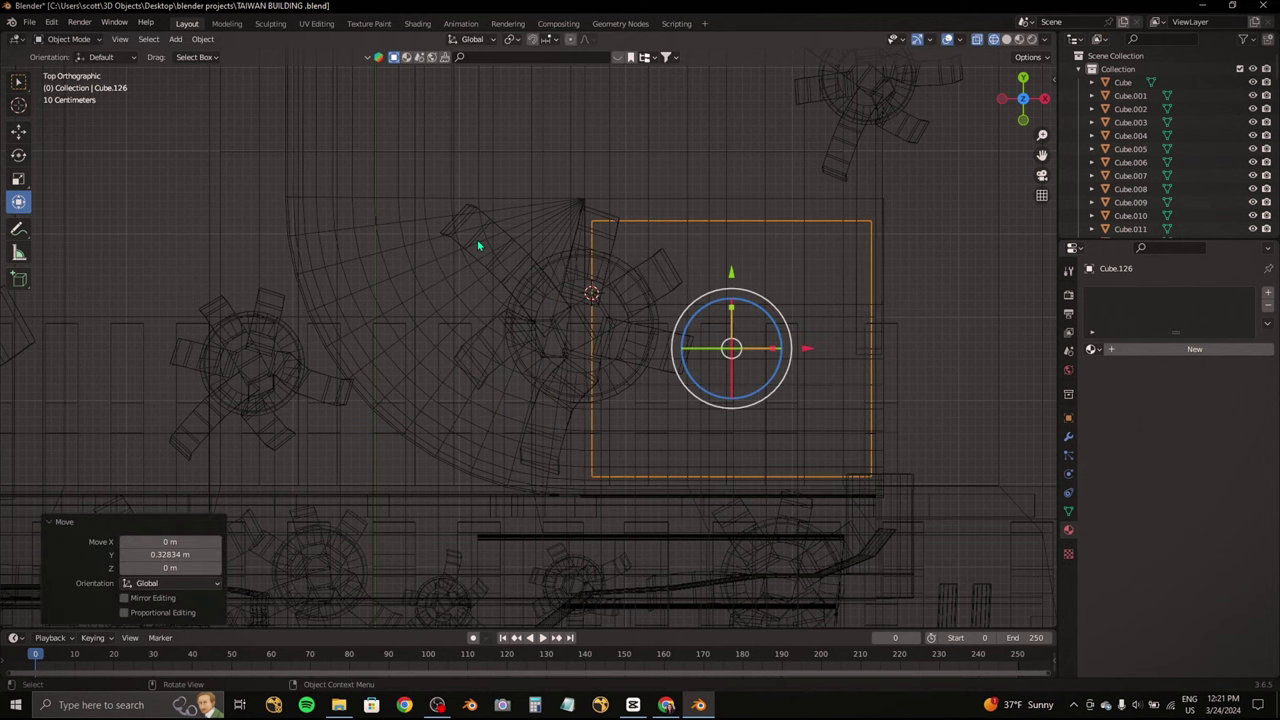
click(64, 39)
click(62, 58)
mouse_move(600, 260)
middle_down()
mouse_move(629, 211)
mouse_move(501, 208)
middle_up()
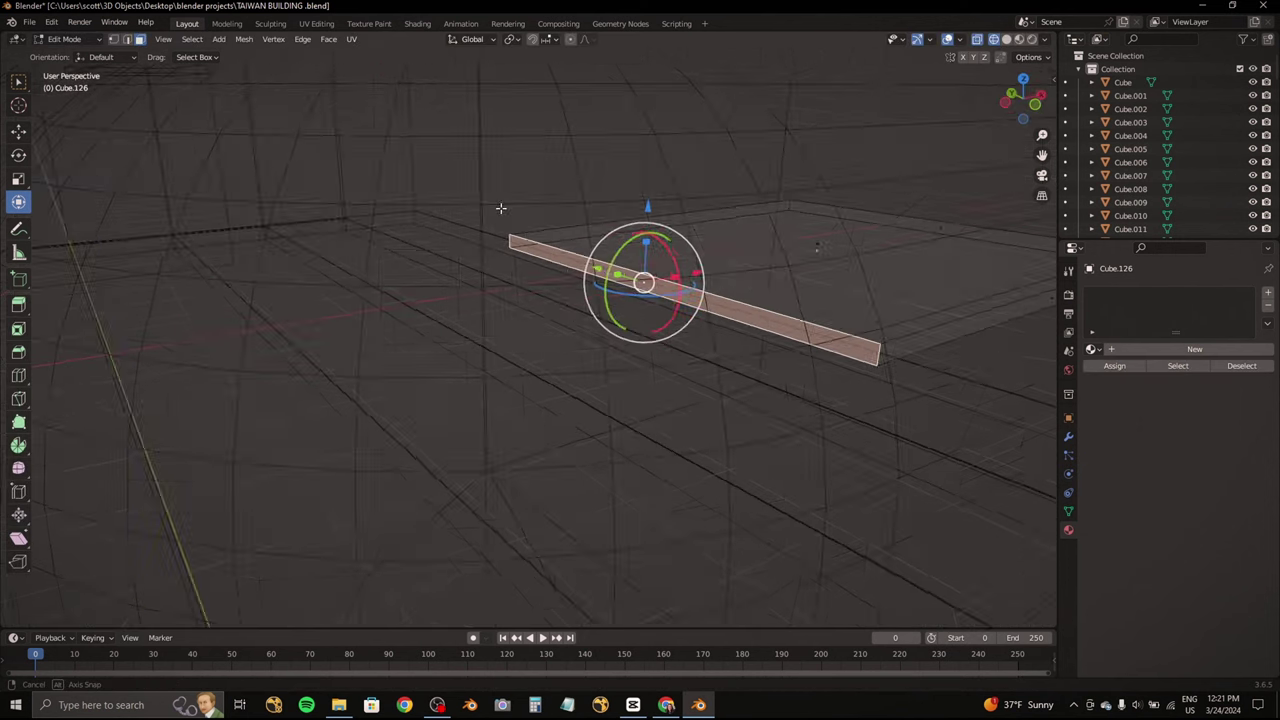
Step: In top view, place the 3D cursor on the edge's top vertex as the spin pivot
click(1023, 78)
click(18, 443)
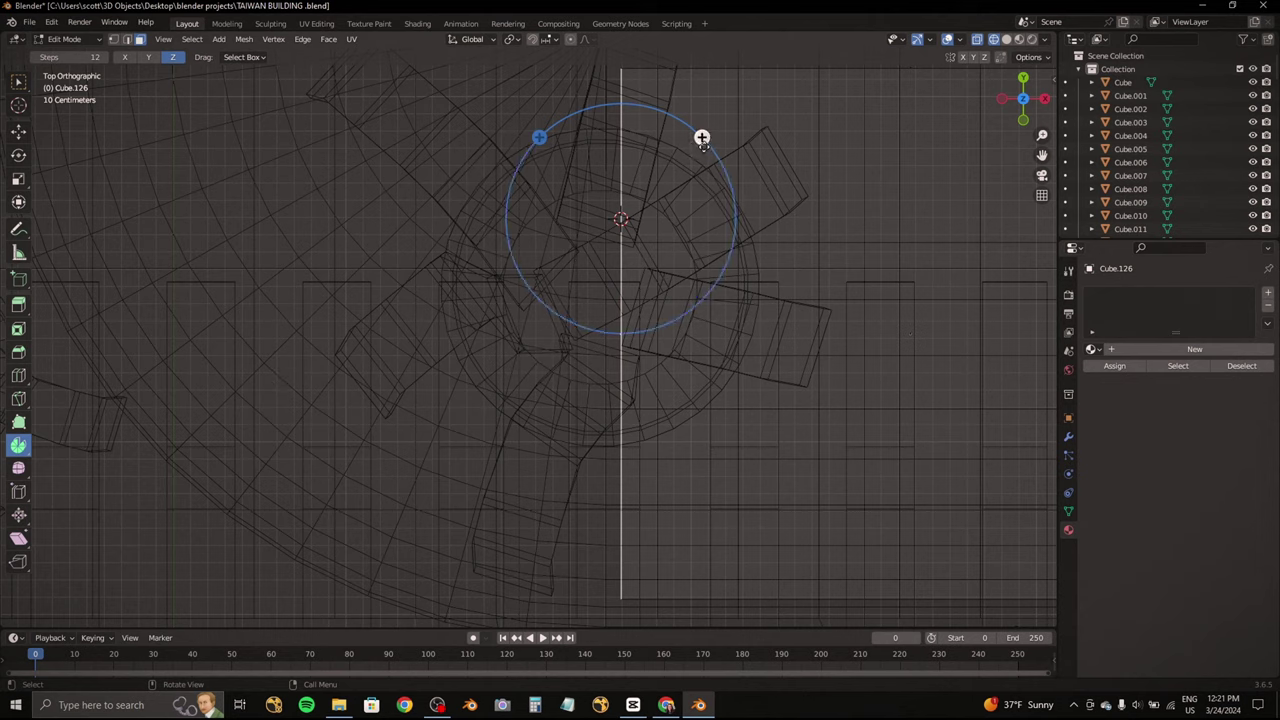
drag(701, 137, 663, 214)
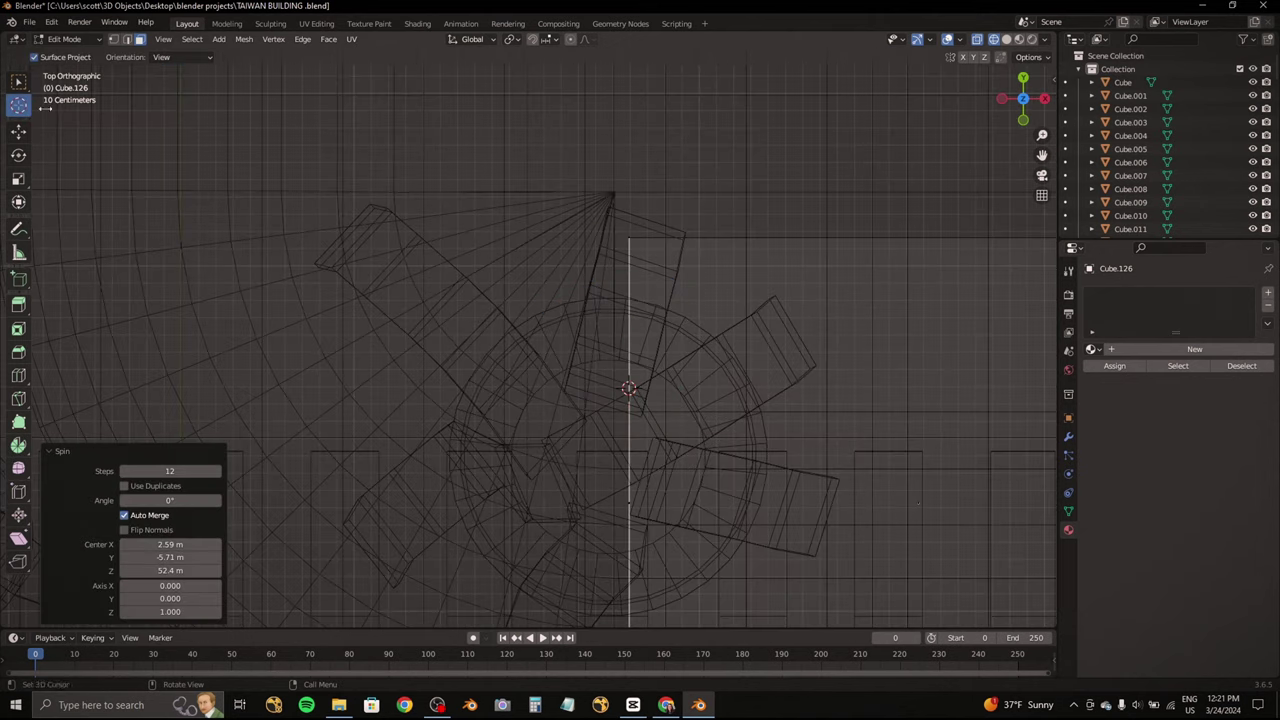
click(18, 201)
scroll(528, 345, up, 3)
shift+right_click(471, 391)
scroll(471, 391, down, 4)
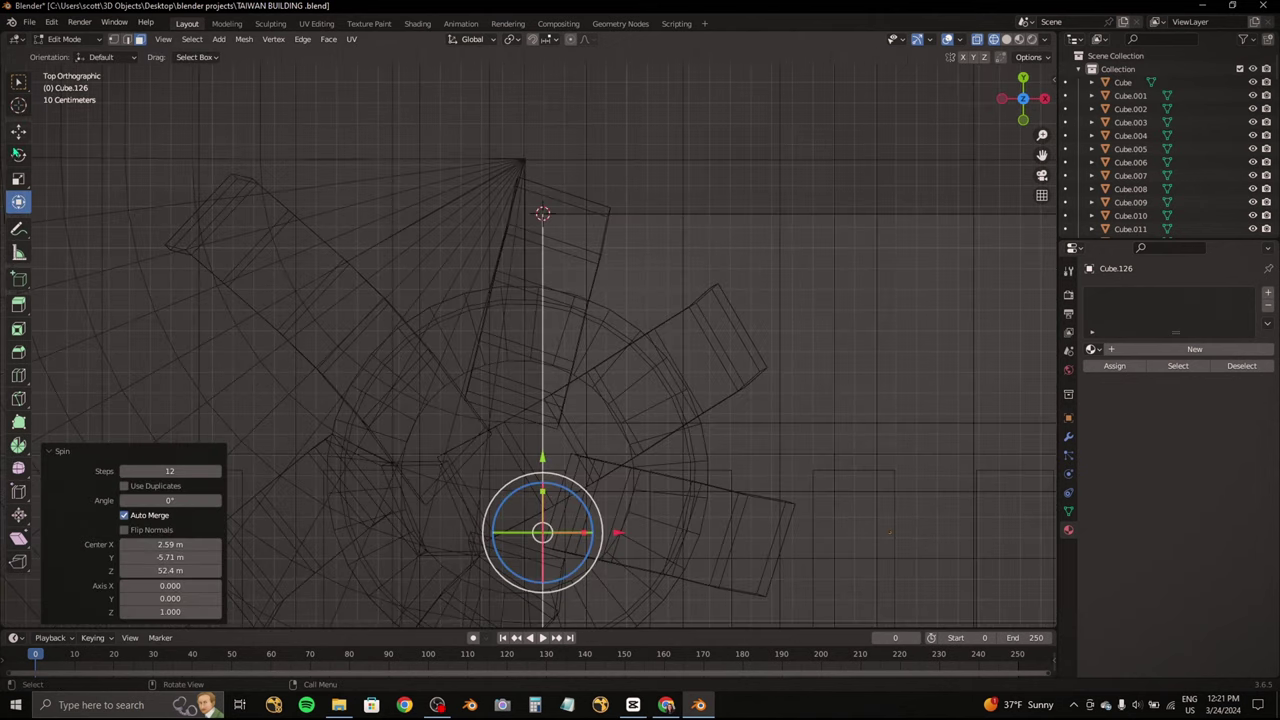
Step: Spin the edge exactly 90° around the cursor into a rounded corner
click(18, 443)
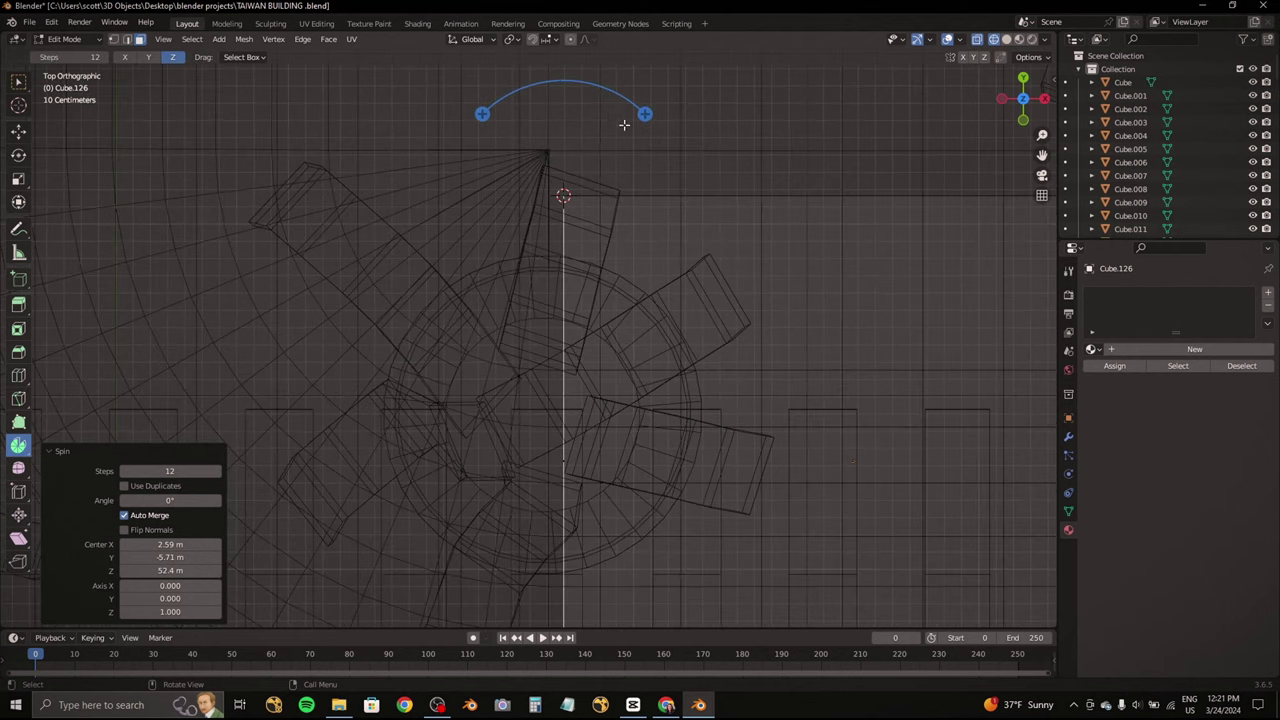
drag(623, 131, 190, 515)
double_click(170, 500)
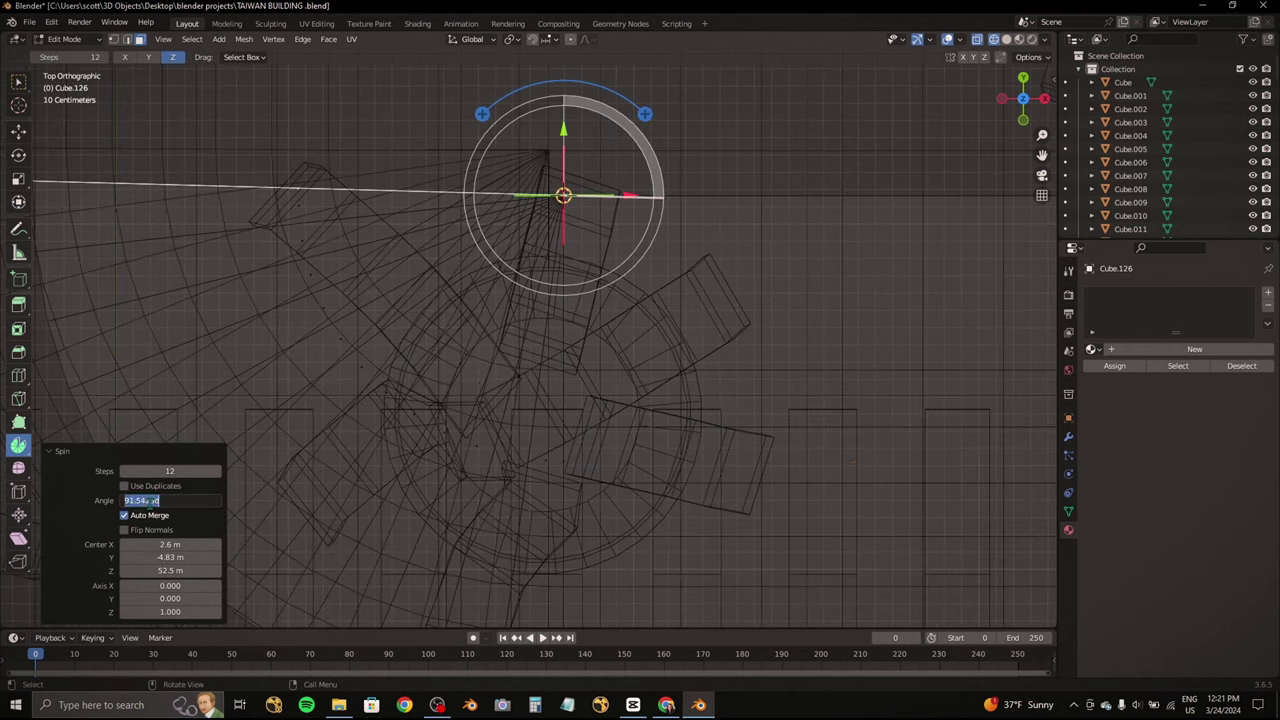
text(90)
key(Return)
middle_drag(466, 246, 597, 175)
key(KP_7)
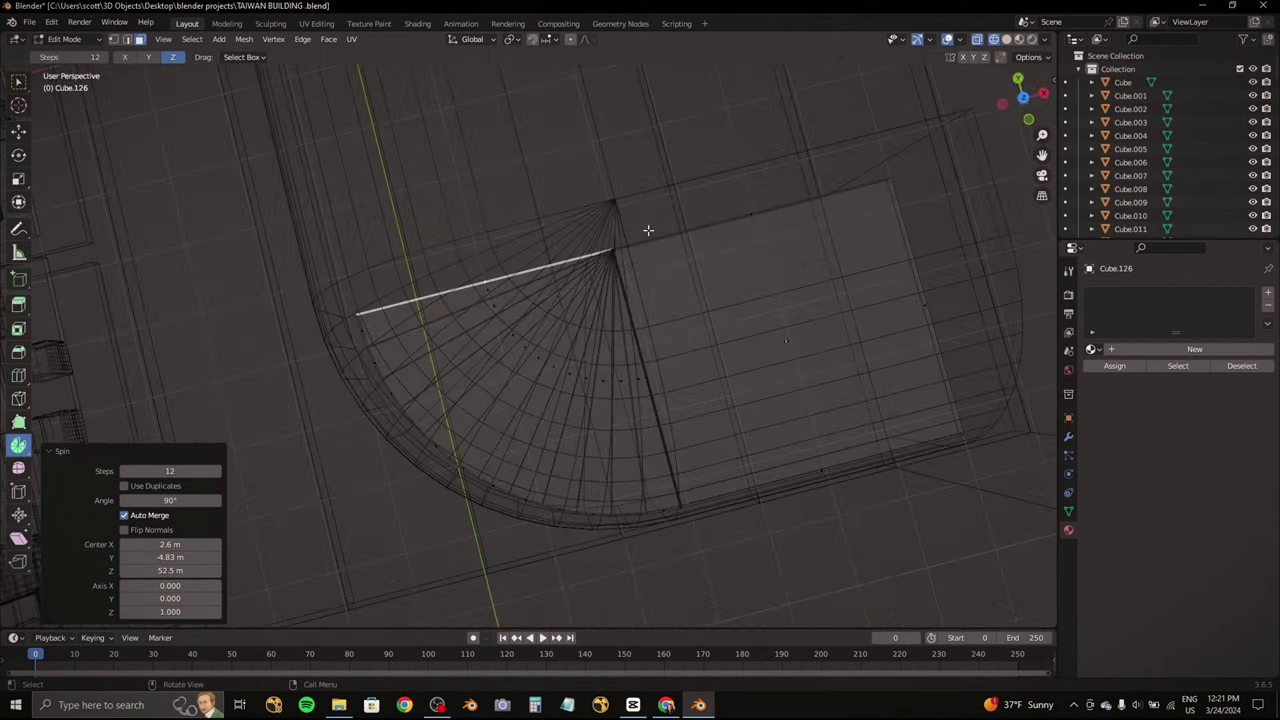
scroll(648, 230, down, 5)
Step: Slide the geometry about 5.13 m along Y, then return to Object Mode
click(18, 201)
scroll(412, 404, down, 3)
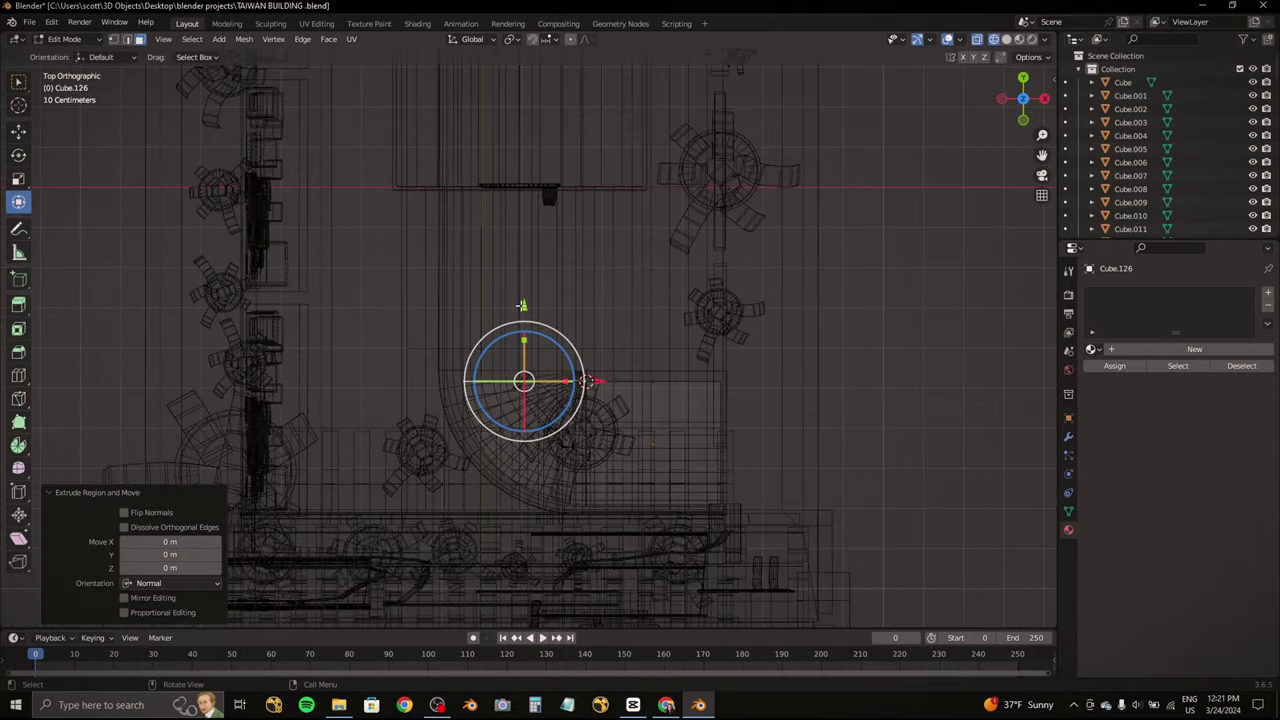
drag(523, 305, 523, 196)
mouse_move(523, 196)
middle_down()
mouse_move(501, 295)
mouse_move(400, 300)
middle_up()
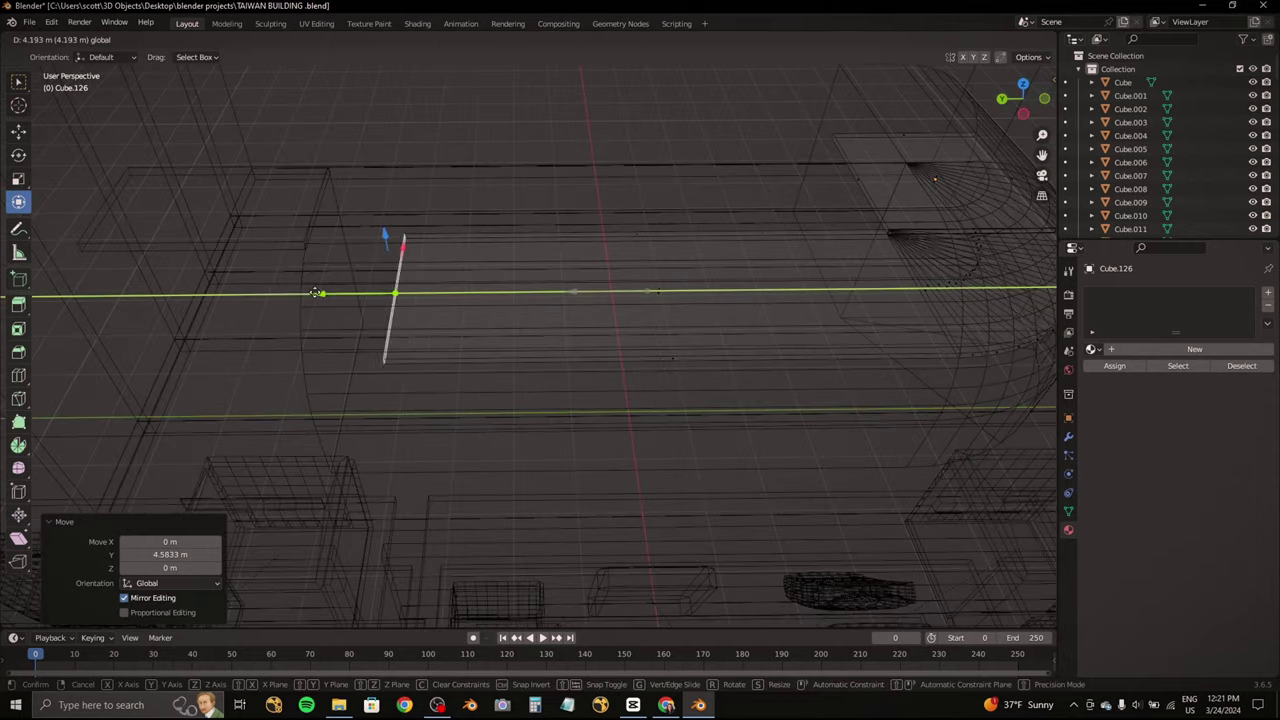
drag(400, 300, 386, 357)
mouse_move(506, 300)
middle_down()
mouse_move(443, 272)
mouse_move(450, 300)
middle_up()
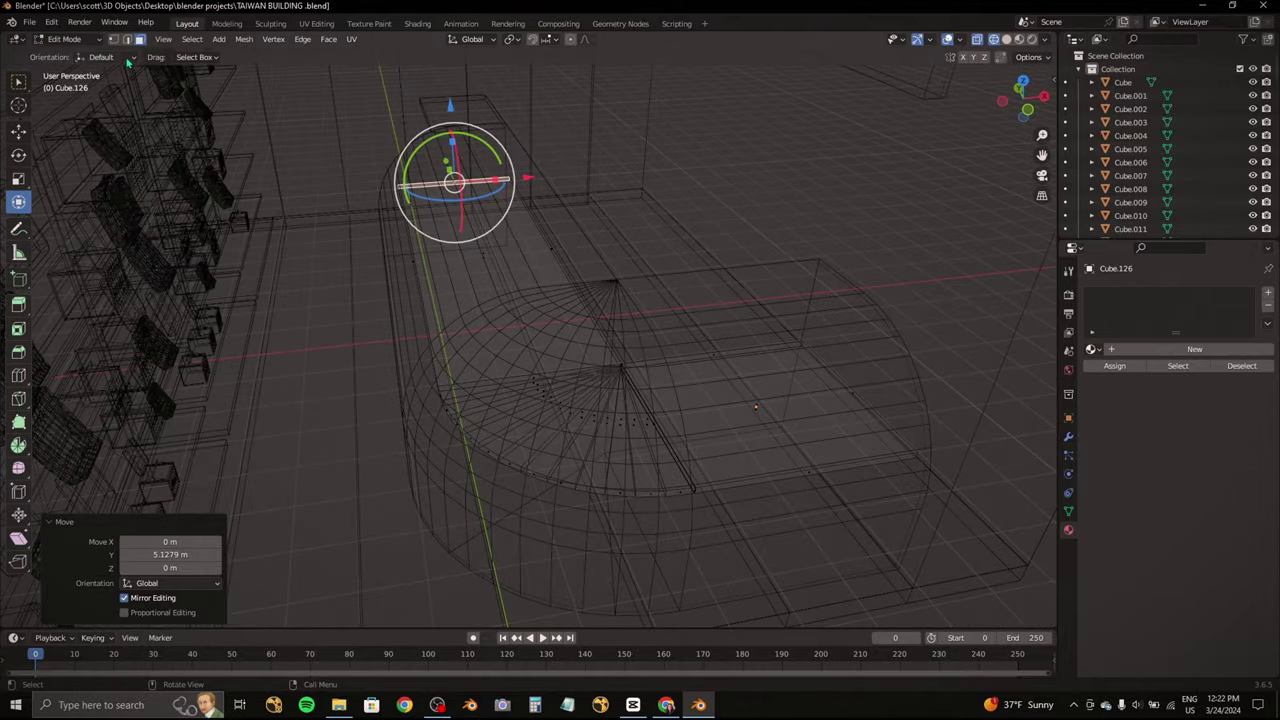
click(64, 39)
click(56, 51)
mouse_move(350, 300)
middle_down()
mouse_move(450, 233)
mouse_move(987, 101)
middle_up()
Step: In solid shading, duplicate the curved counter and lower the copy beneath the original
click(993, 39)
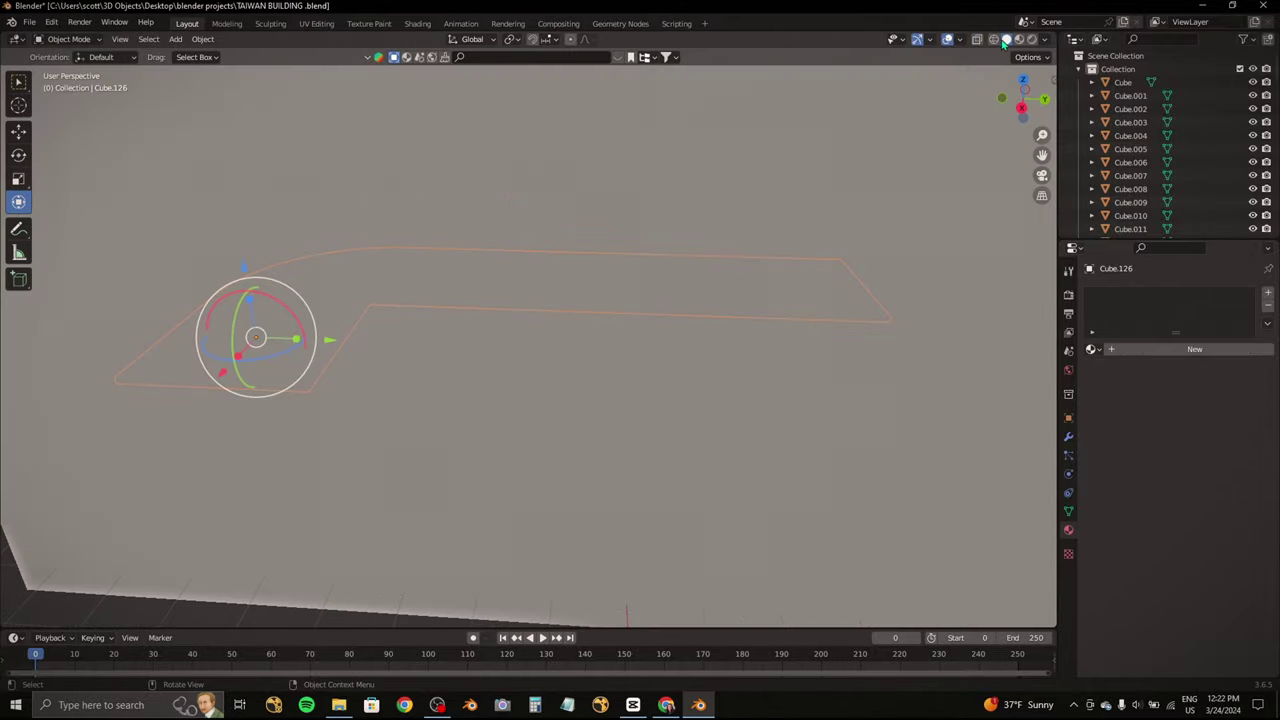
mouse_move(700, 250)
middle_down()
mouse_move(574, 254)
mouse_move(534, 280)
mouse_move(549, 297)
mouse_move(523, 272)
mouse_move(542, 276)
middle_up()
key(shift+d)
right_click(542, 276)
key(KP_1)
drag(657, 210, 722, 338)
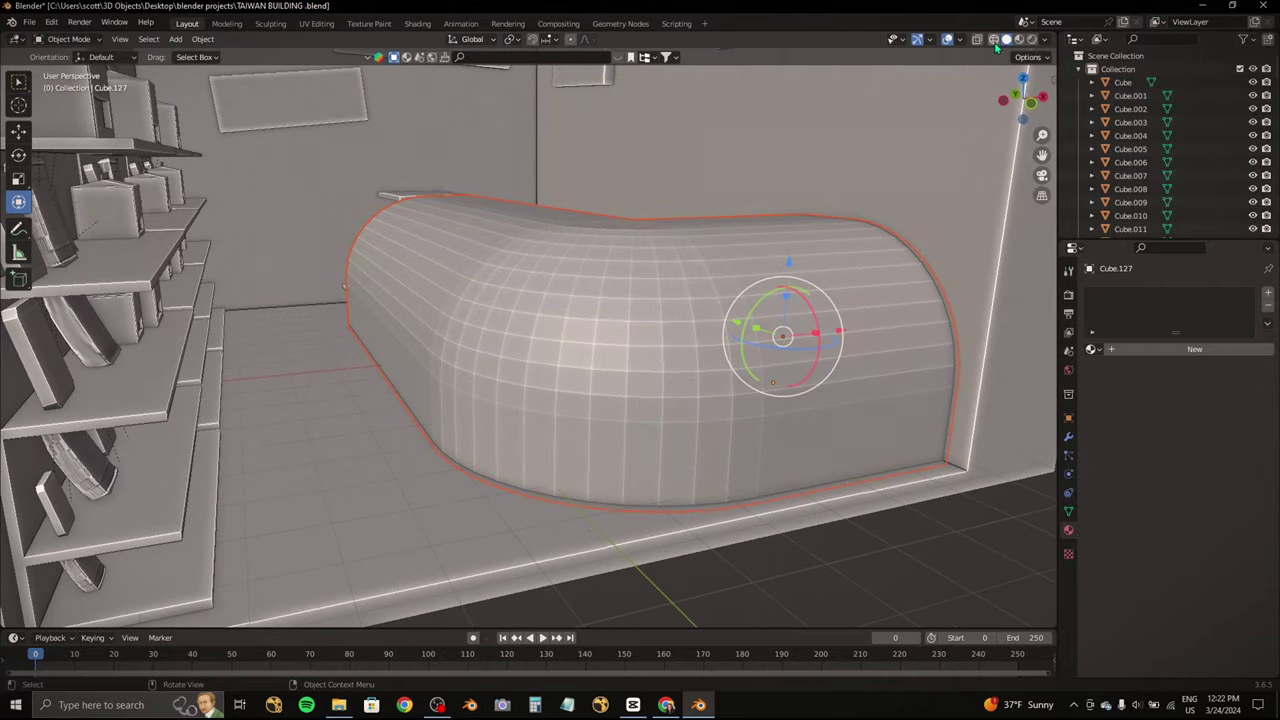
Step: Inspect the counter in wireframe and solid views, and save the building file
click(977, 39)
mouse_move(615, 203)
middle_down()
mouse_move(677, 197)
mouse_move(560, 277)
mouse_move(551, 243)
mouse_move(529, 309)
mouse_move(576, 240)
mouse_move(603, 266)
mouse_move(443, 214)
middle_up()
key(shift+z)
scroll(686, 195, down, 5)
key(ctrl+s)
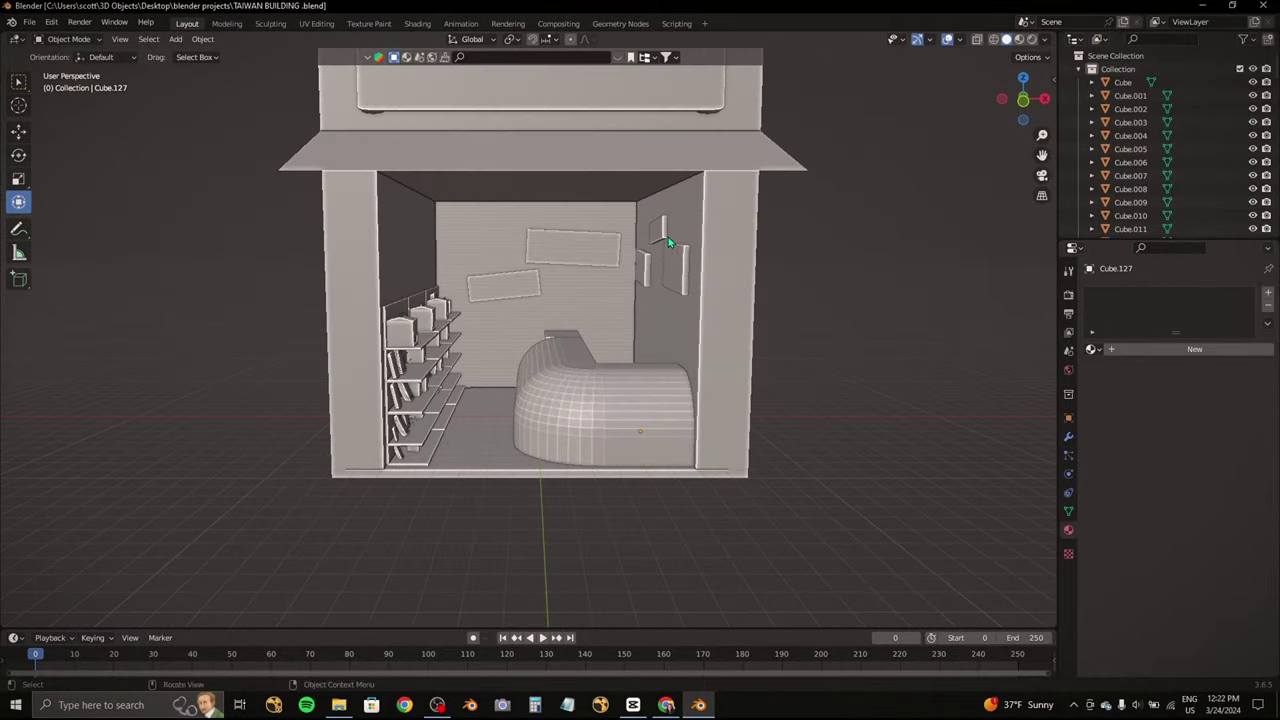
scroll(668, 237, up, 5)
middle_drag(650, 394, 621, 368)
scroll(621, 368, down, 3)
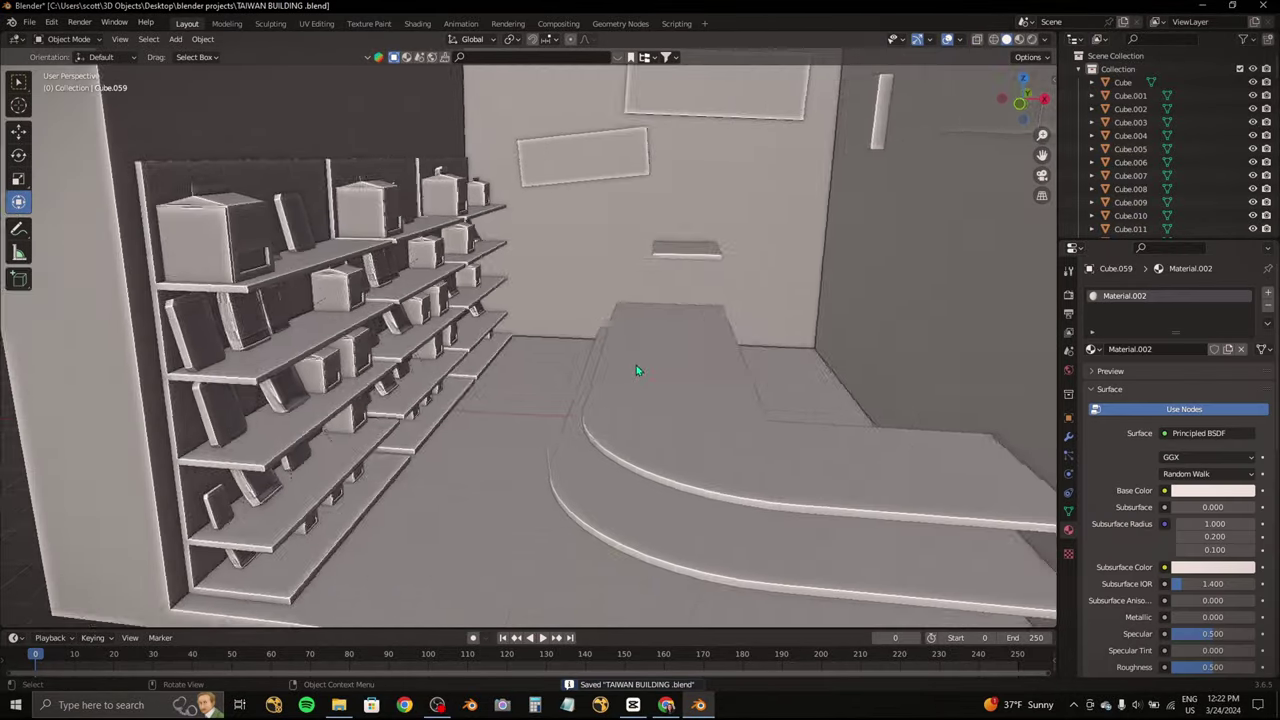
scroll(636, 365, down, 5)
scroll(727, 340, down, 5)
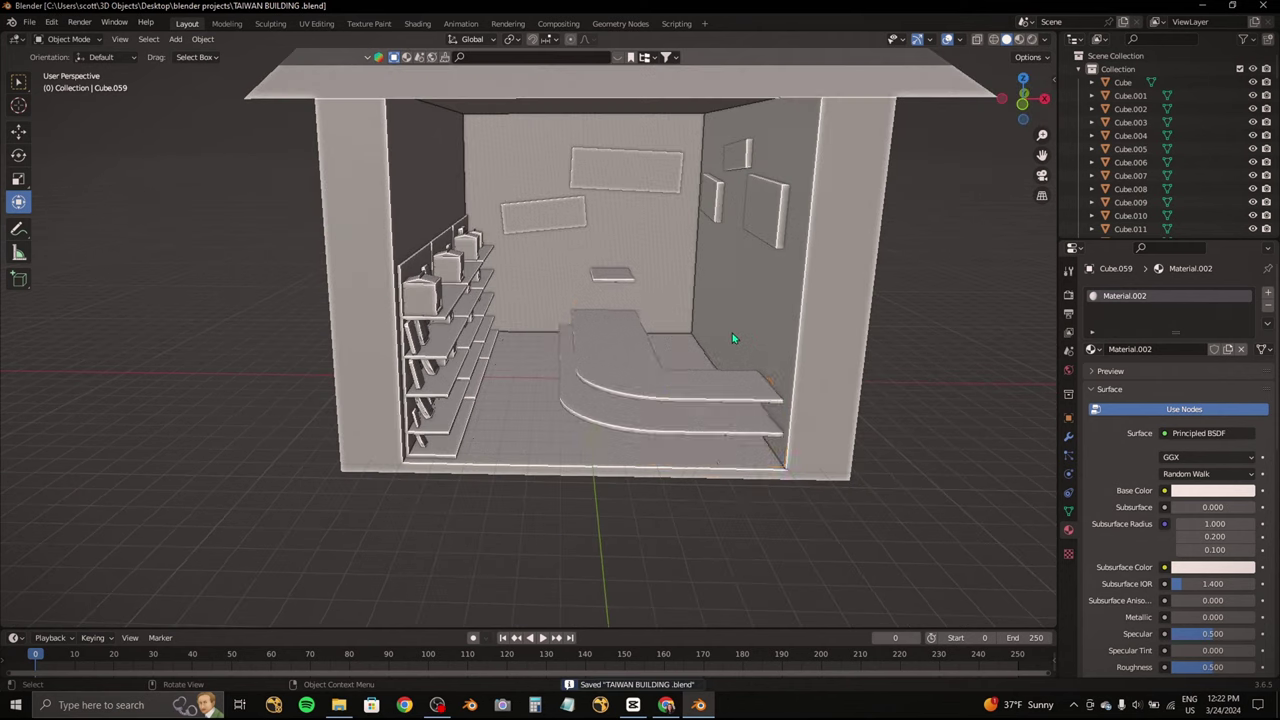
key(ctrl+s)
key(KP_7)
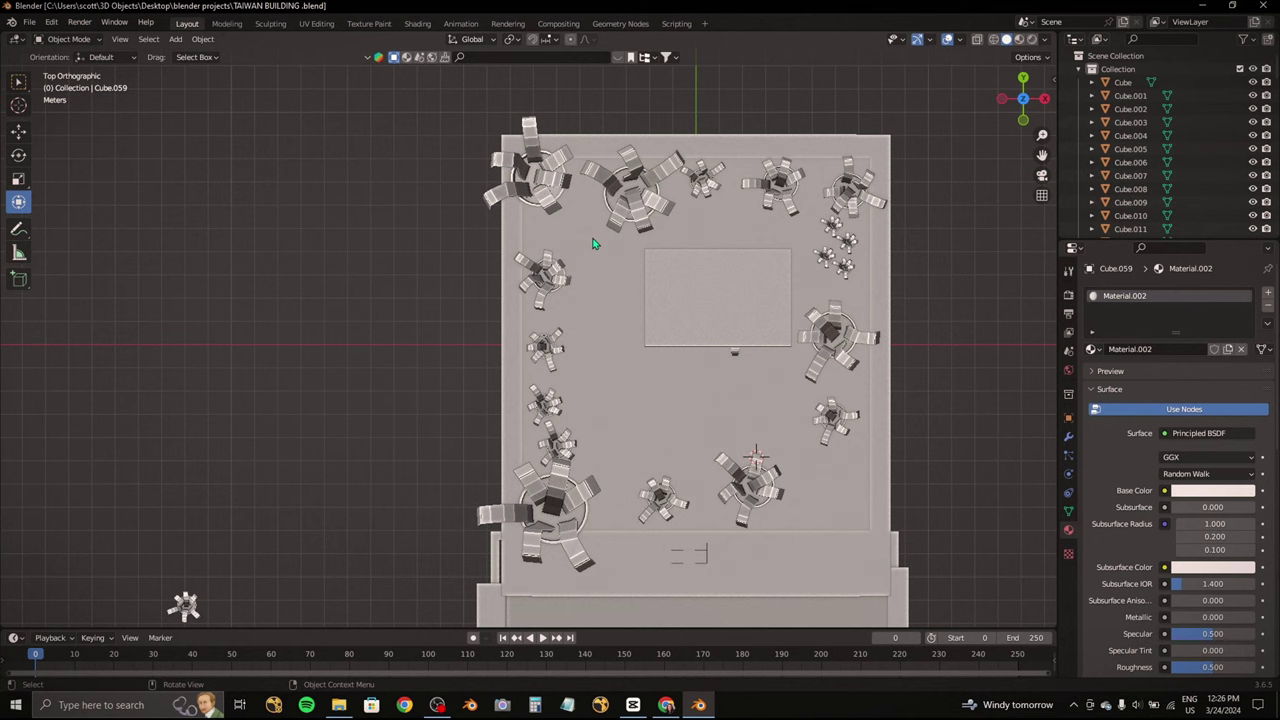
Step: Add a cylinder beside the building, frame it, and enter Edit Mode
key(shift+a)
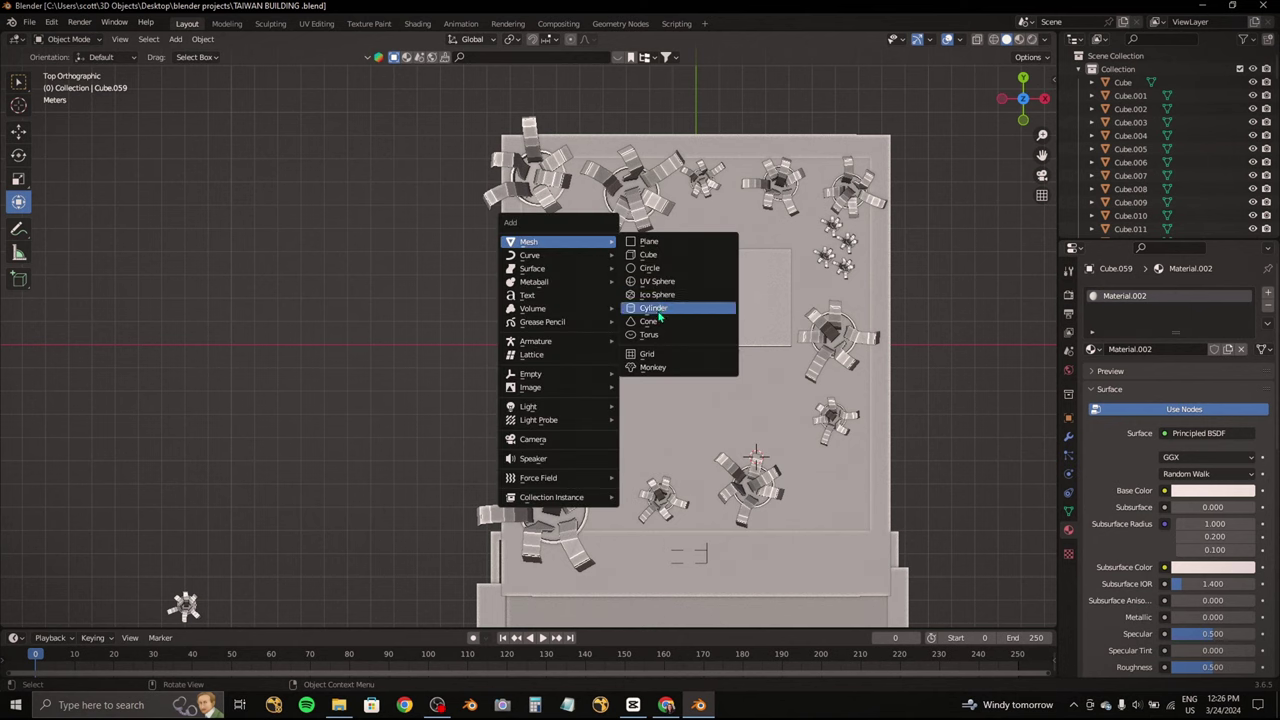
click(660, 312)
key(g)
click(338, 263)
key(KP_Decimal)
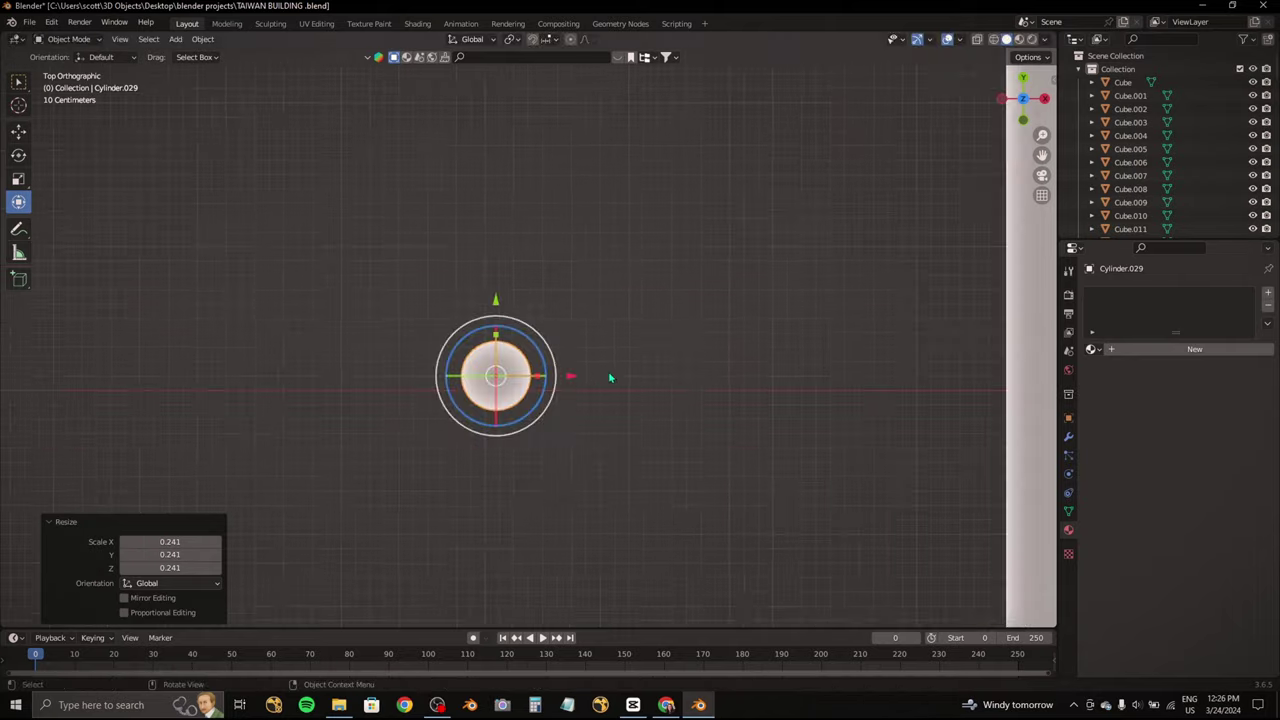
click(65, 39)
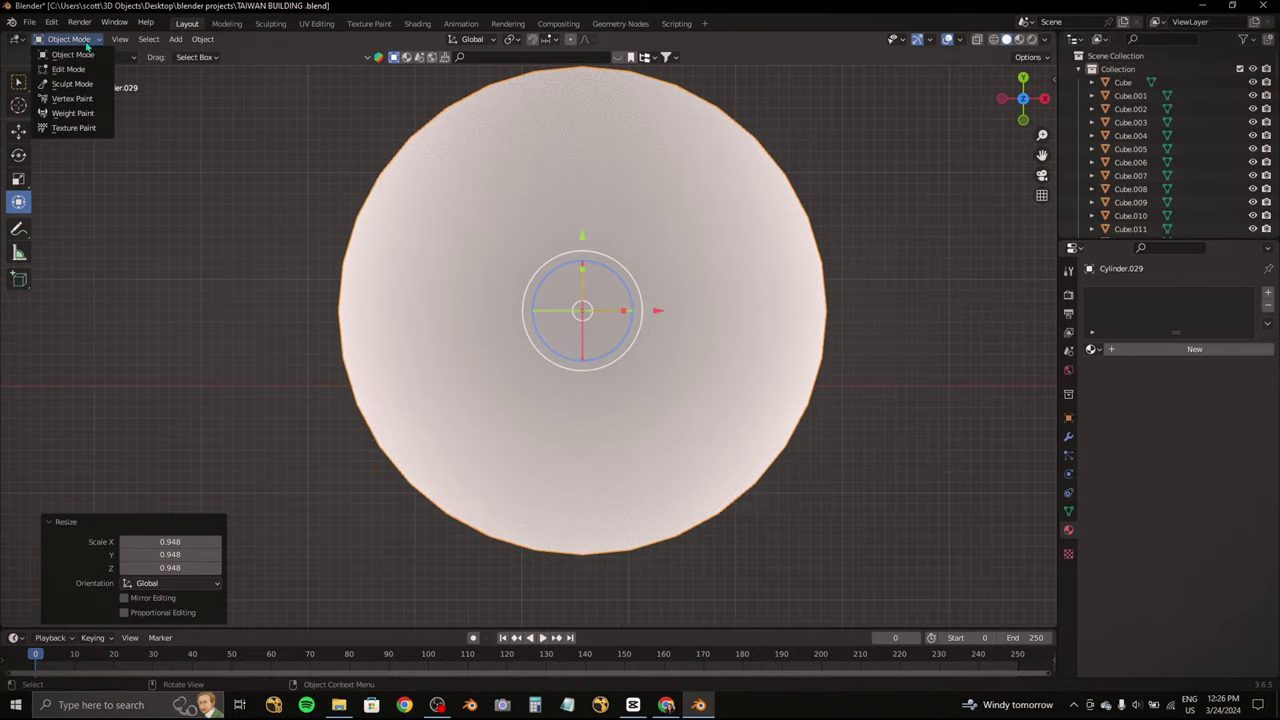
click(62, 70)
Step: In front view, stretch the cylinder along Z and raise its mesh slightly
middle_drag(677, 301, 666, 194)
scroll(600, 256, up, 3)
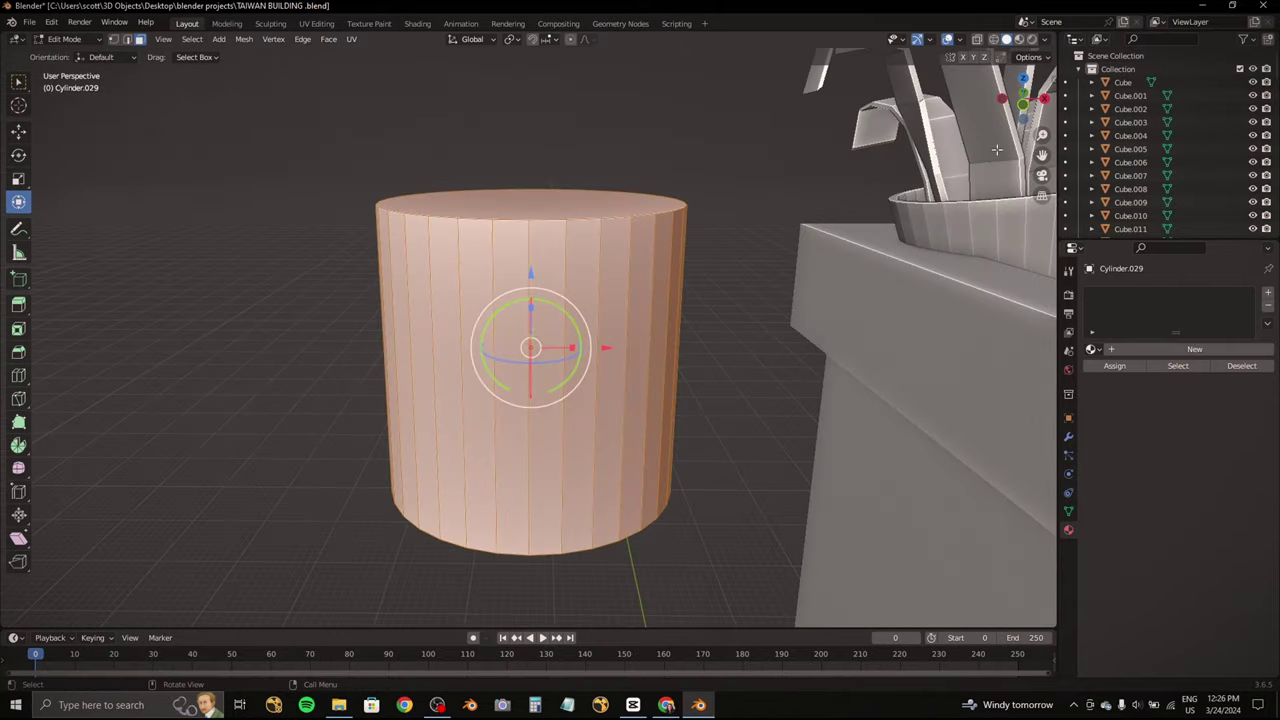
key(KP_1)
middle_drag(600, 256, 534, 283)
key(KP_1)
key(s)
key(z)
click(531, 299)
scroll(531, 299, down, 2)
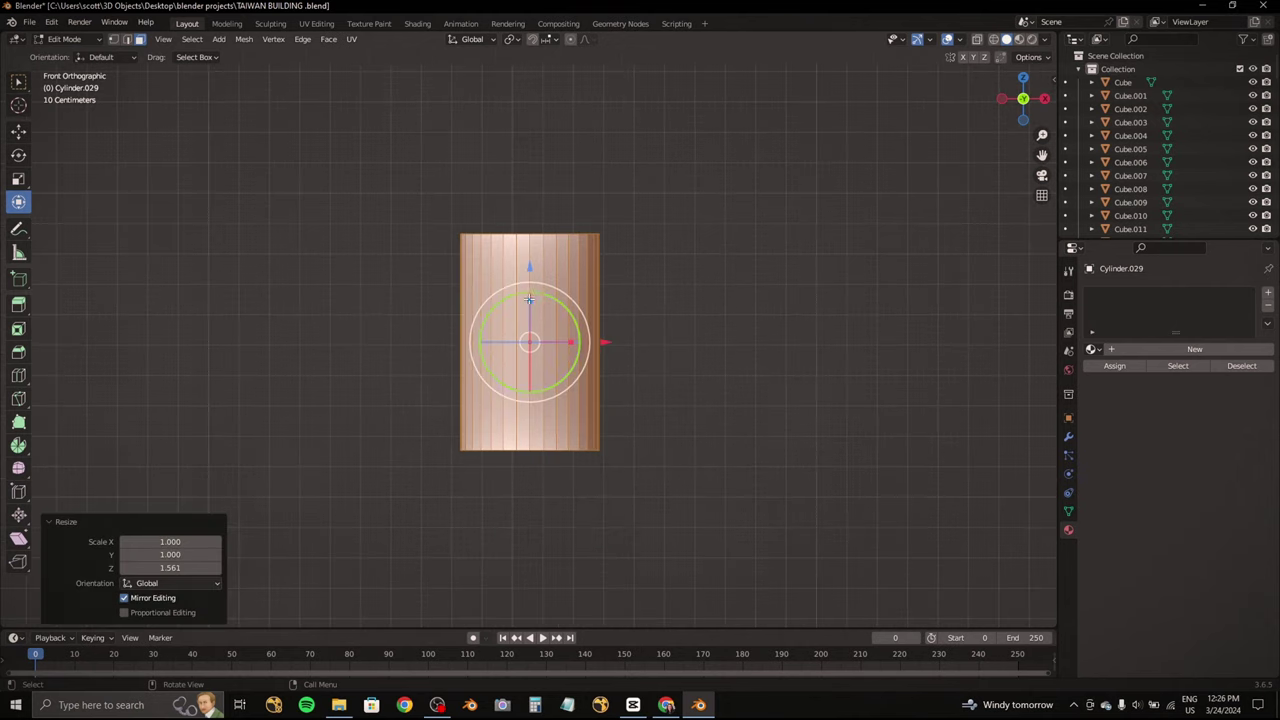
mouse_move(529, 266)
mouse_down()
mouse_move(530, 252)
mouse_move(528, 290)
mouse_up()
Step: Shrink the cylinder uniformly to 0.862 and rescale its height along Z
key(s)
click(655, 306)
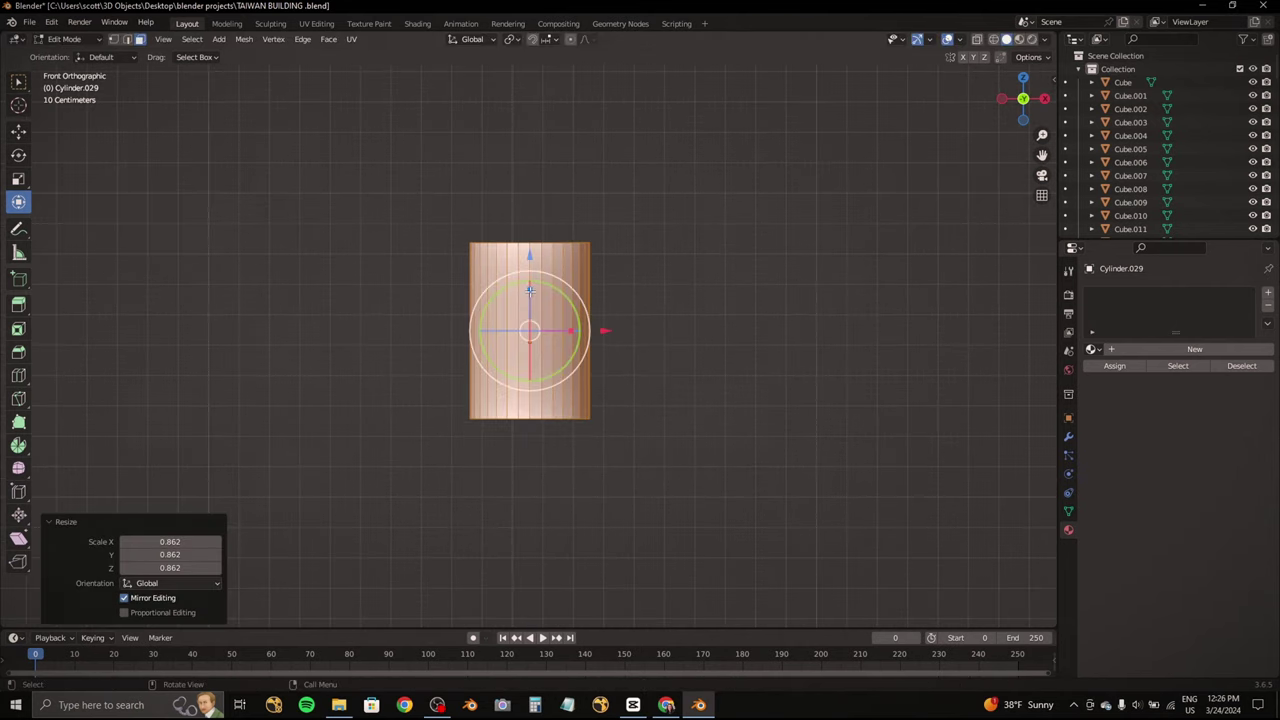
drag(590, 330, 600, 330)
key(s)
key(z)
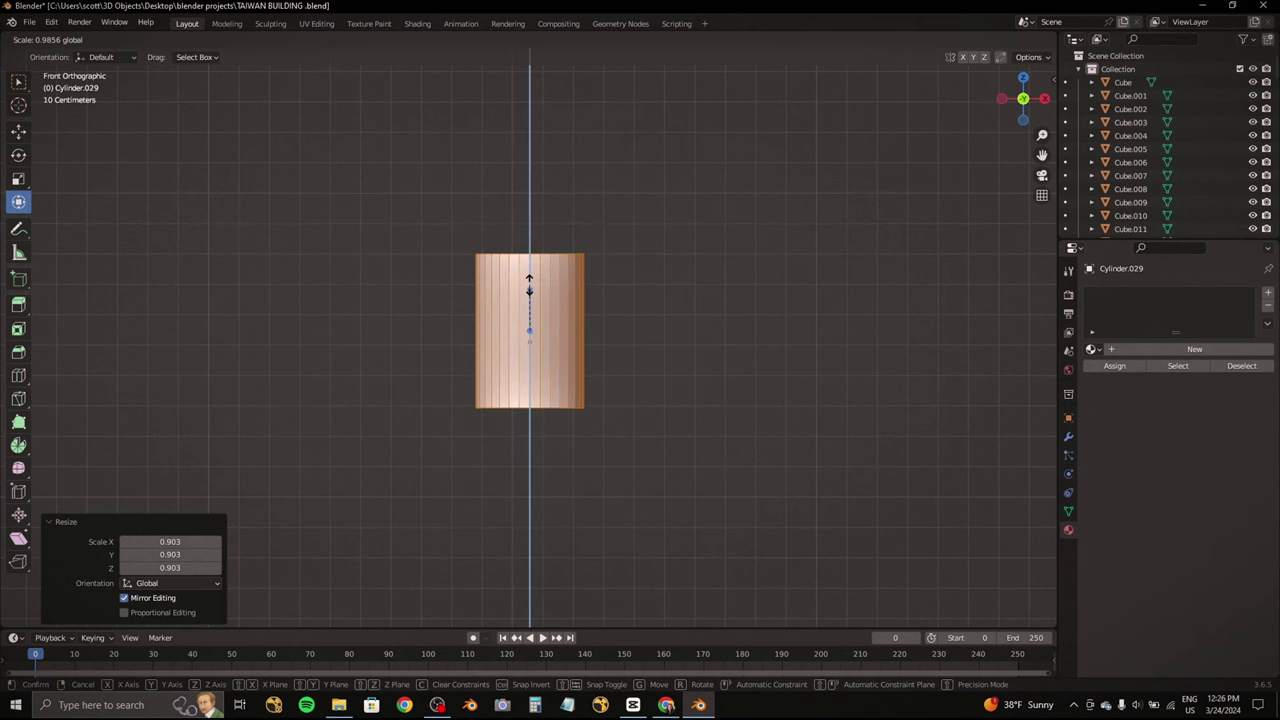
click(529, 285)
mouse_move(529, 285)
middle_down()
mouse_move(668, 193)
mouse_move(529, 194)
middle_up()
scroll(620, 225, up, 3)
scroll(630, 221, up, 3)
Step: Extrude the top face in place, widen it to 1.030, and lower it slightly
key(e)
right_click(668, 193)
key(s)
click(680, 188)
key(g)
key(z)
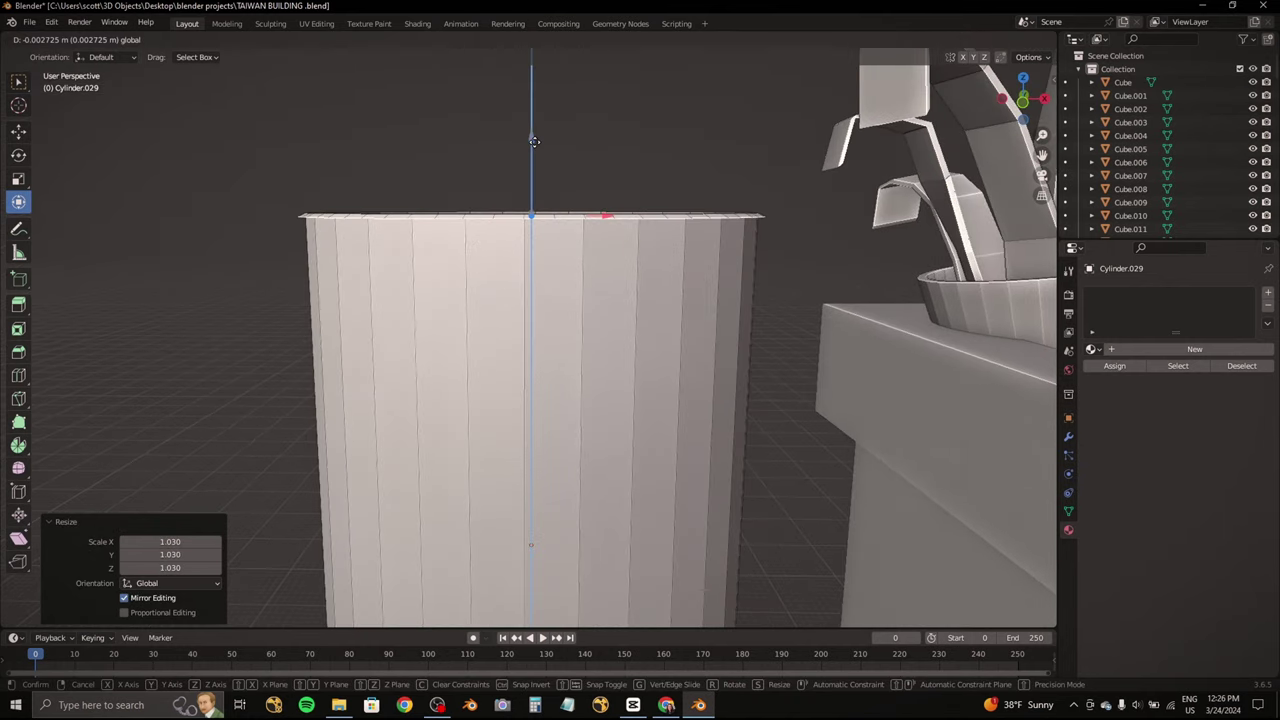
click(534, 141)
Step: Extrude the top face again, widen it slightly, and raise it a little
key(e)
right_click(786, 225)
mouse_move(787, 200)
middle_down()
mouse_move(786, 225)
mouse_move(786, 193)
mouse_move(1015, 110)
middle_up()
key(s)
click(786, 229)
key(g)
key(z)
click(787, 195)
Step: In front orthographic view, extrude the top face once more in place
click(1022, 80)
click(1023, 120)
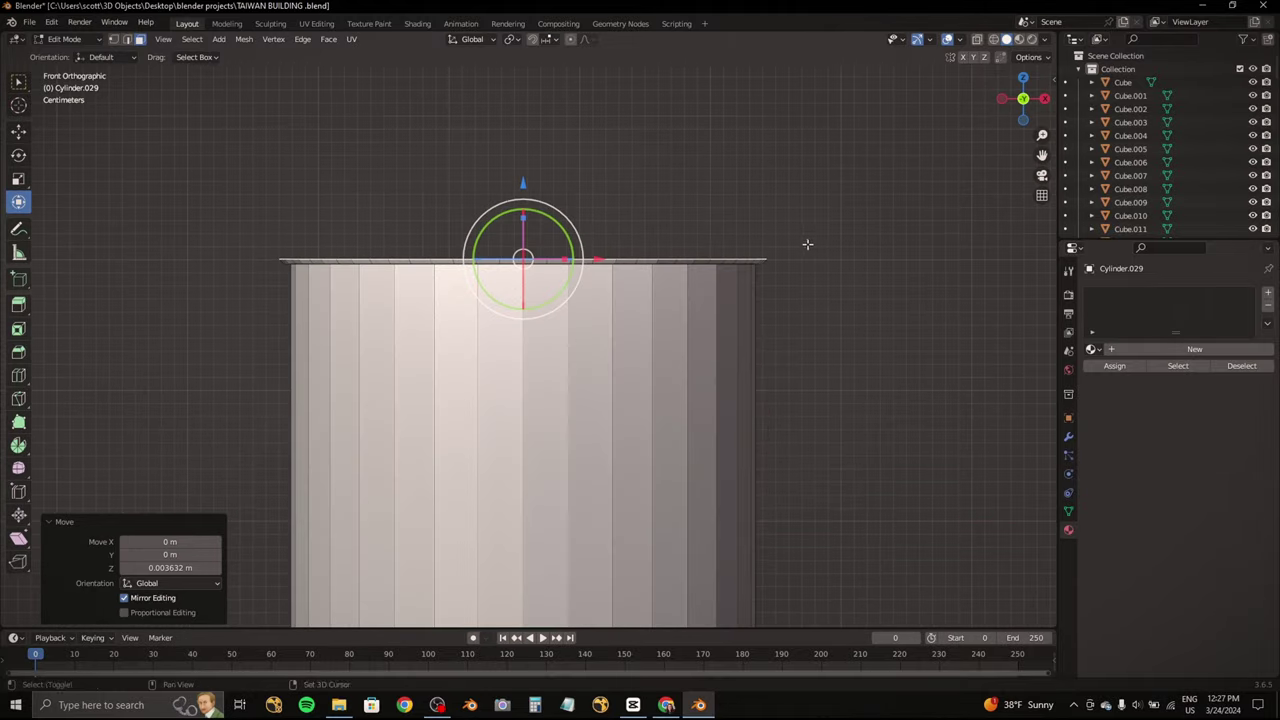
key(e)
right_click(848, 229)
key(s)
click(842, 226)
Step: Extrude the top face and shrink it inward to 0.970
key(e)
right_click(797, 206)
scroll(805, 203, up, 3)
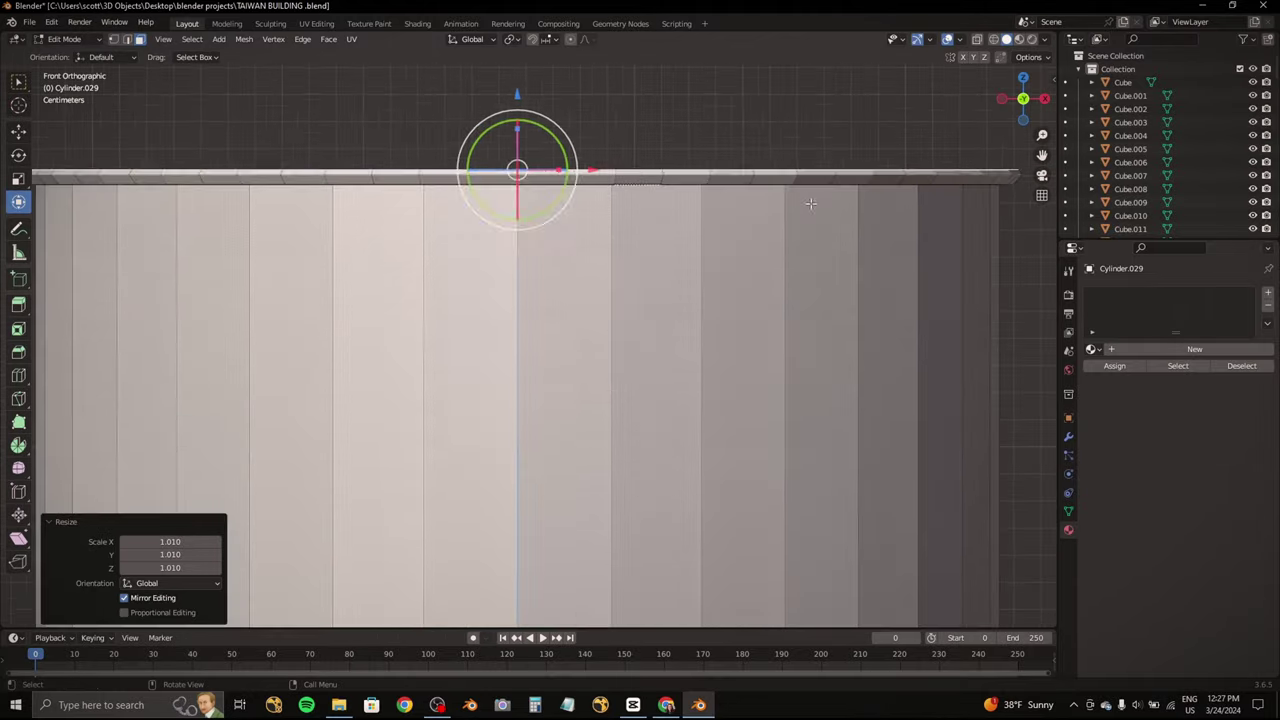
key(s)
click(782, 165)
scroll(790, 180, down, 3)
middle_drag(803, 194, 543, 234)
Step: Extrude the top face again and lower it slightly along Z
key(e)
right_click(741, 204)
key(g)
key(z)
key(Return)
key(g)
key(z)
click(550, 228)
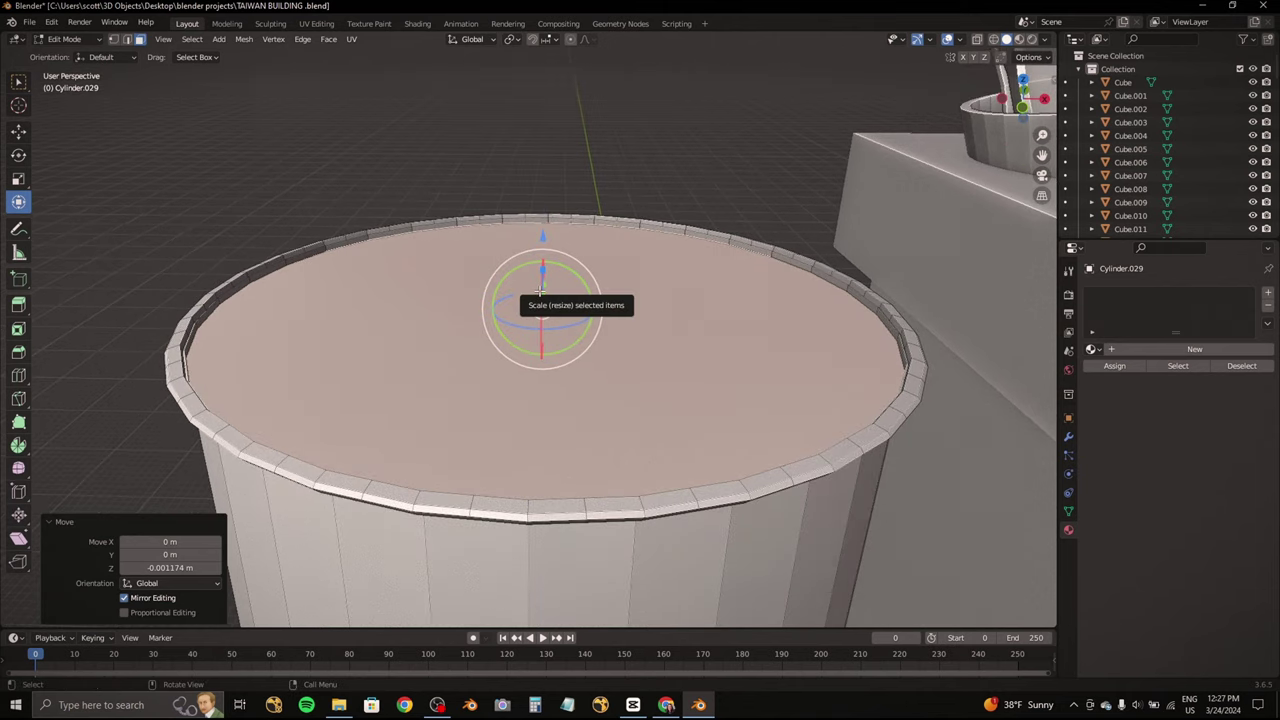
Step: Raise the top face slightly along Z and shrink it in two small scales
middle_drag(540, 308, 537, 192)
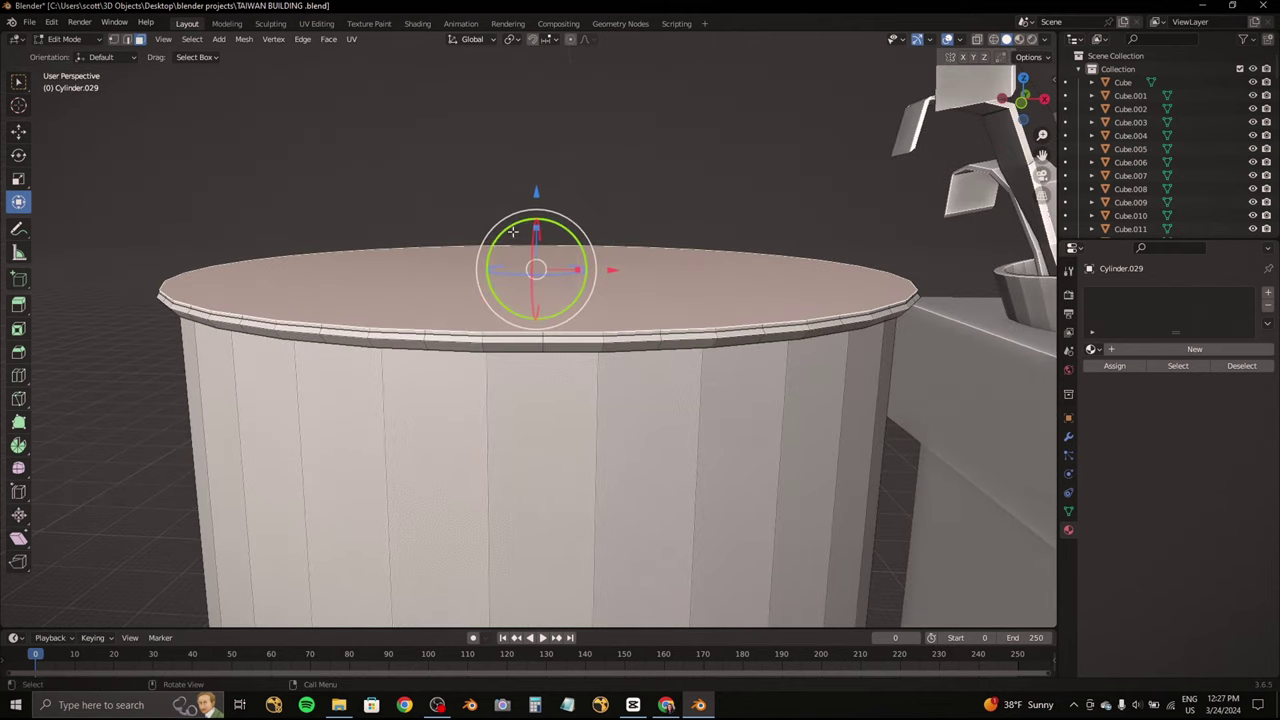
key(g)
key(z)
click(537, 190)
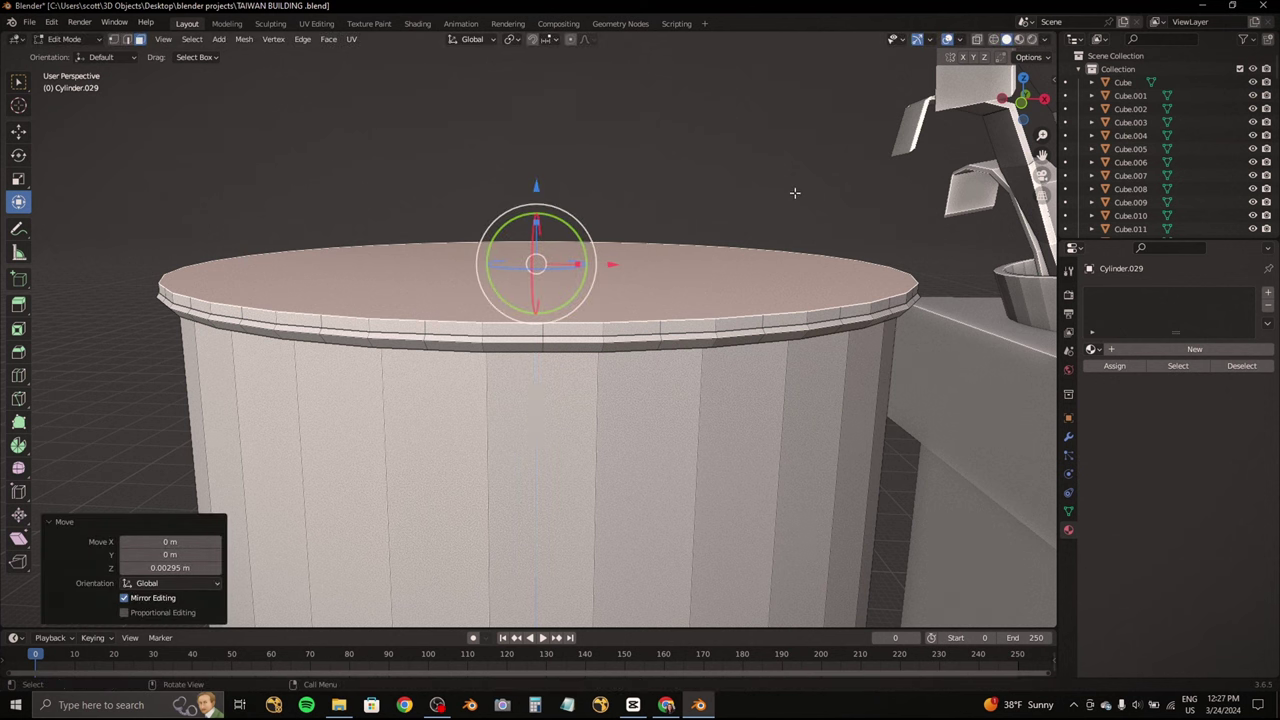
key(s)
click(791, 193)
key(s)
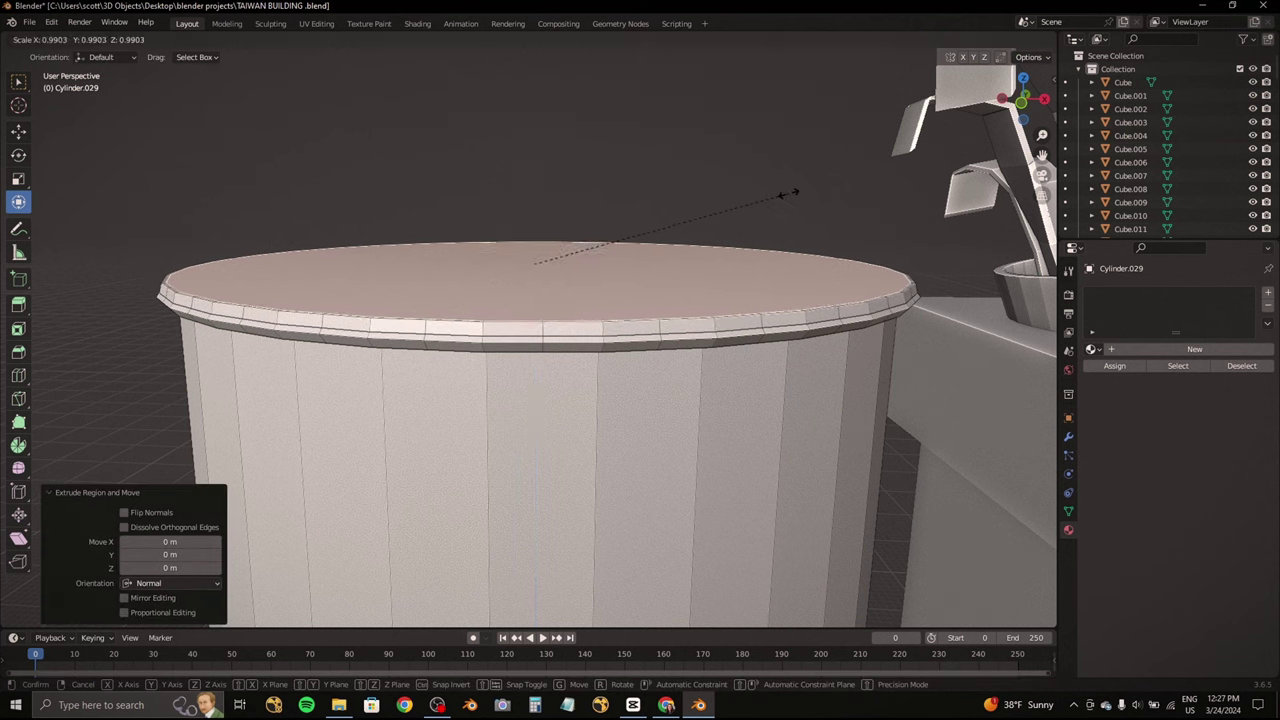
click(791, 193)
middle_drag(791, 193, 540, 218)
Step: Lower the top face, shrink it to 0.962, then enlarge it slightly
key(g)
key(z)
click(528, 286)
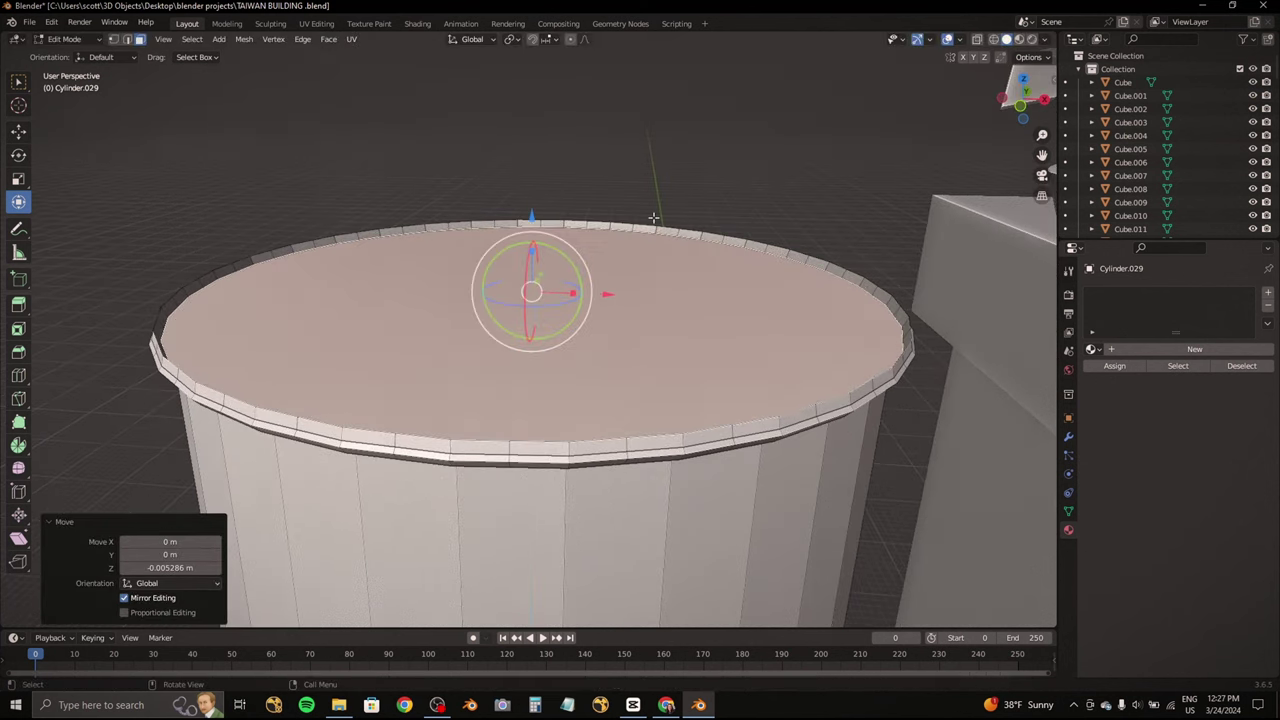
key(s)
key(Escape)
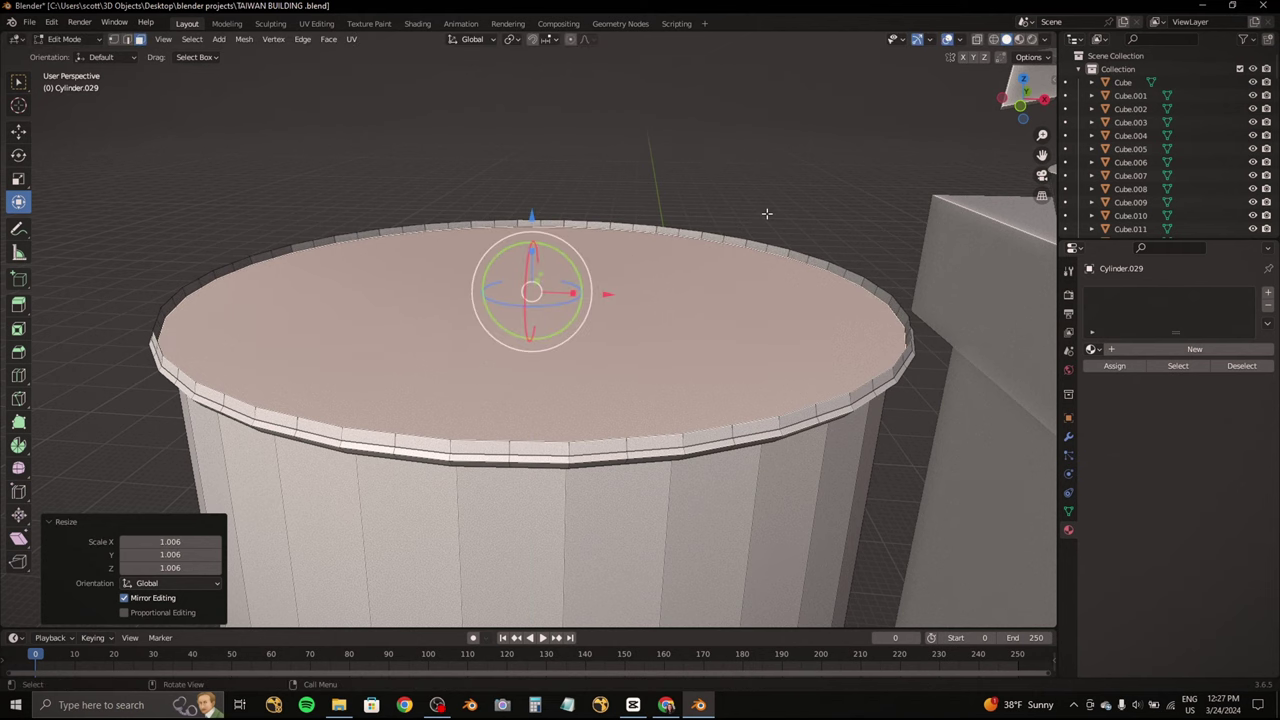
key(s)
click(757, 211)
key(s)
click(765, 214)
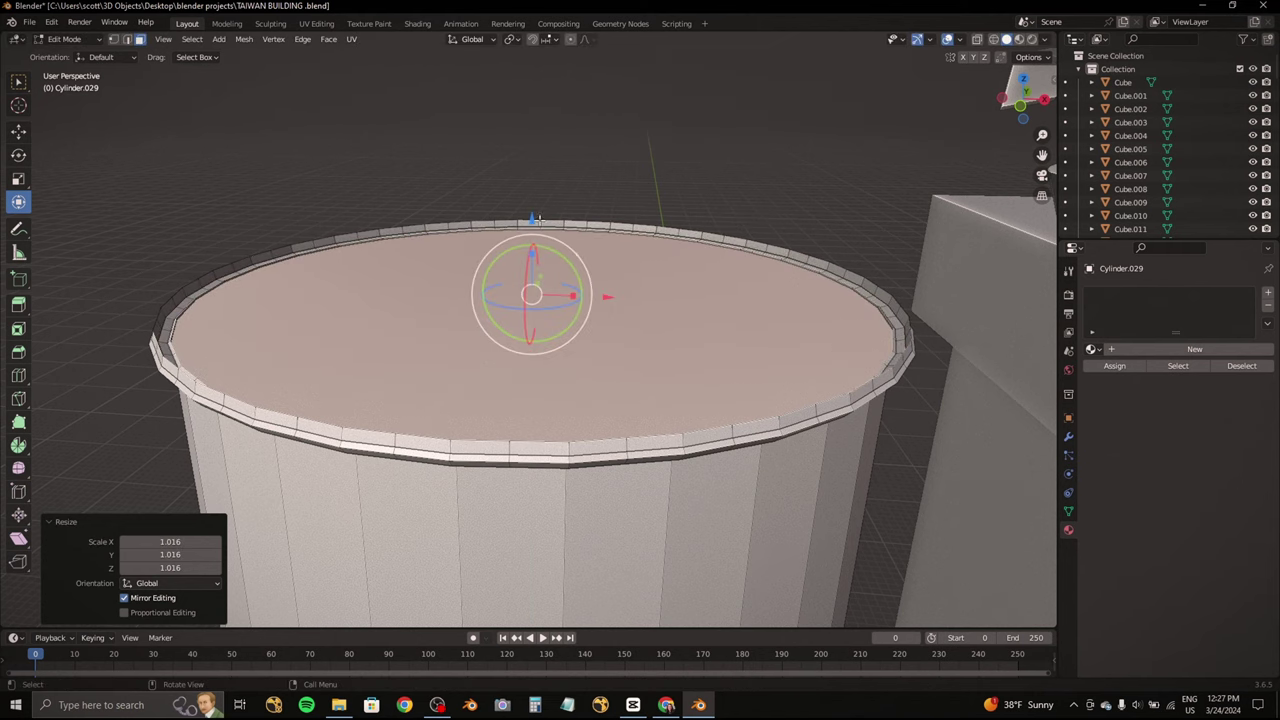
Step: Move the top face along Z and rescale it
key(g)
key(z)
key(z)
click(783, 228)
key(s)
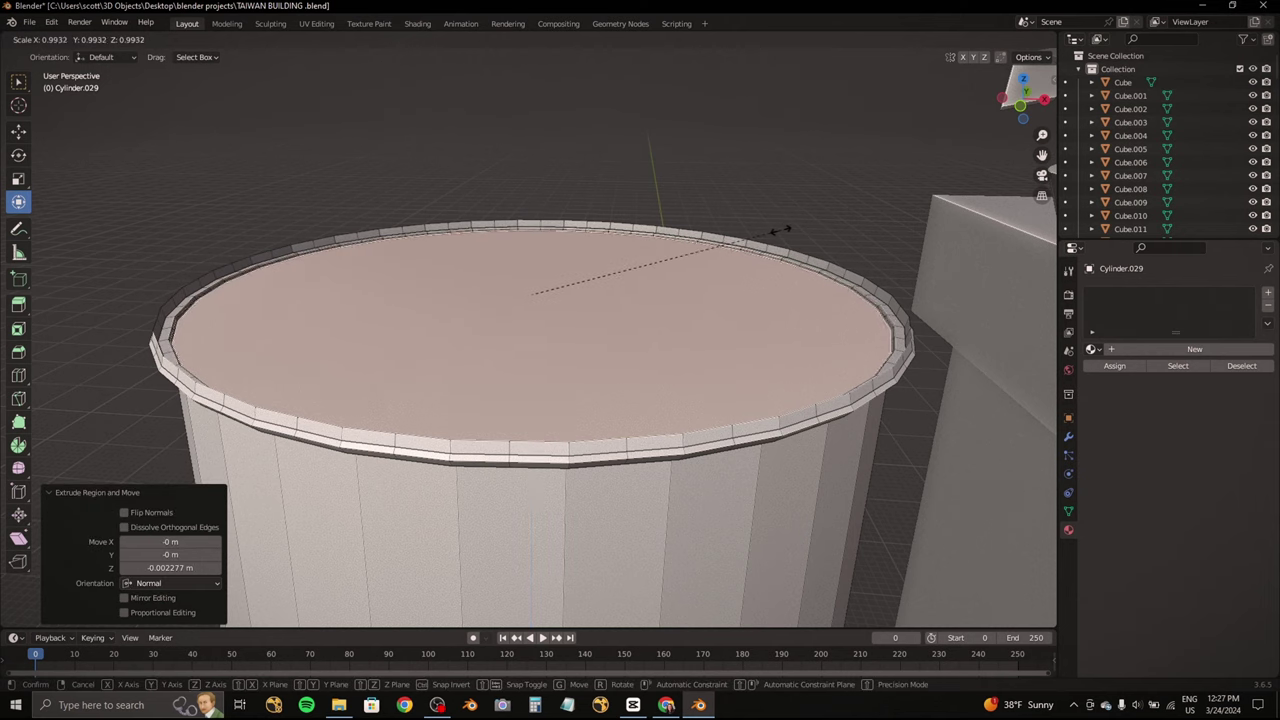
click(520, 294)
middle_drag(520, 294, 509, 321)
scroll(509, 321, up, 5)
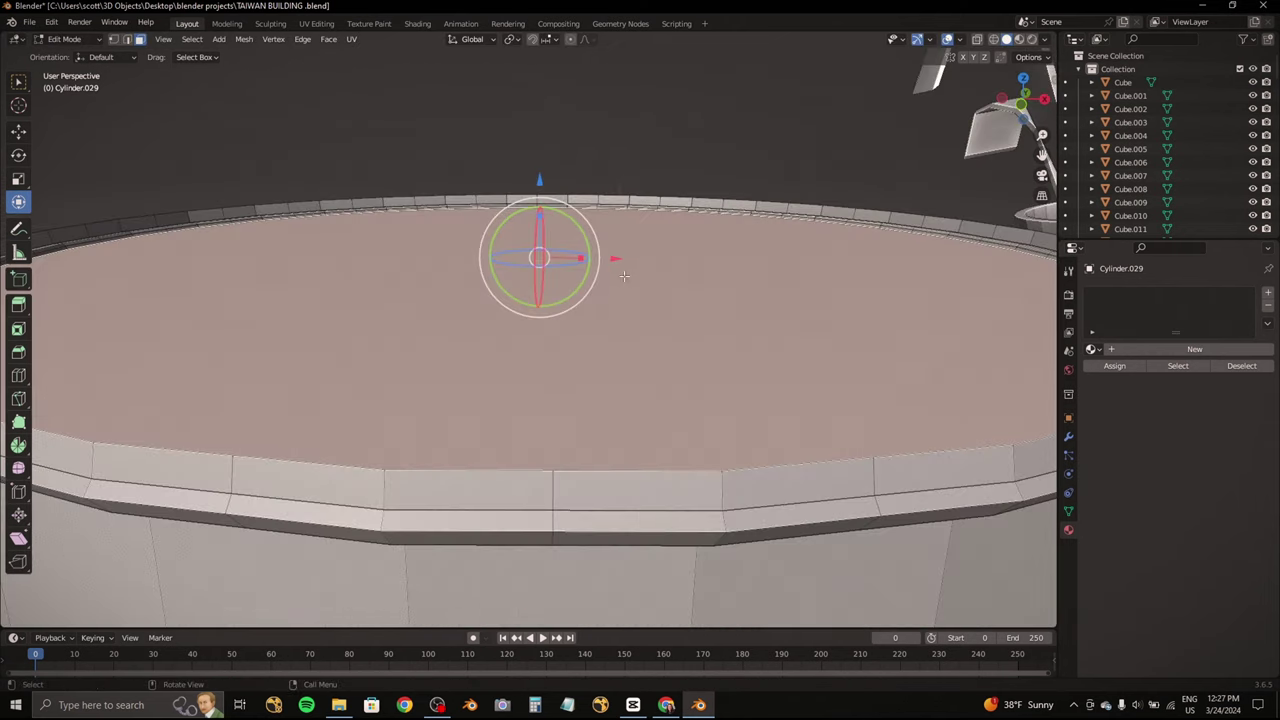
scroll(766, 223, down, 2)
Step: Shrink the inner top face to 0.991 and raise it 0.004709 m along Z
key(s)
click(785, 228)
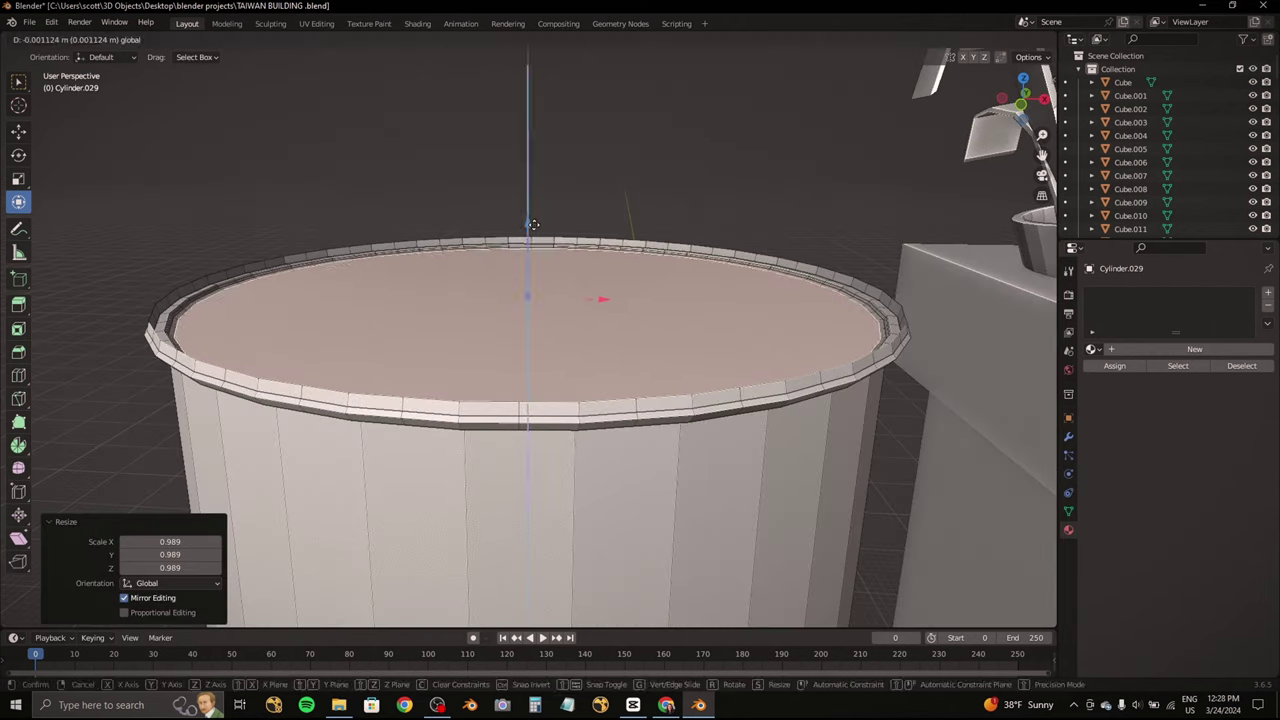
middle_drag(785, 228, 540, 255)
key(s)
click(533, 250)
drag(533, 250, 524, 234)
middle_drag(769, 261, 381, 502)
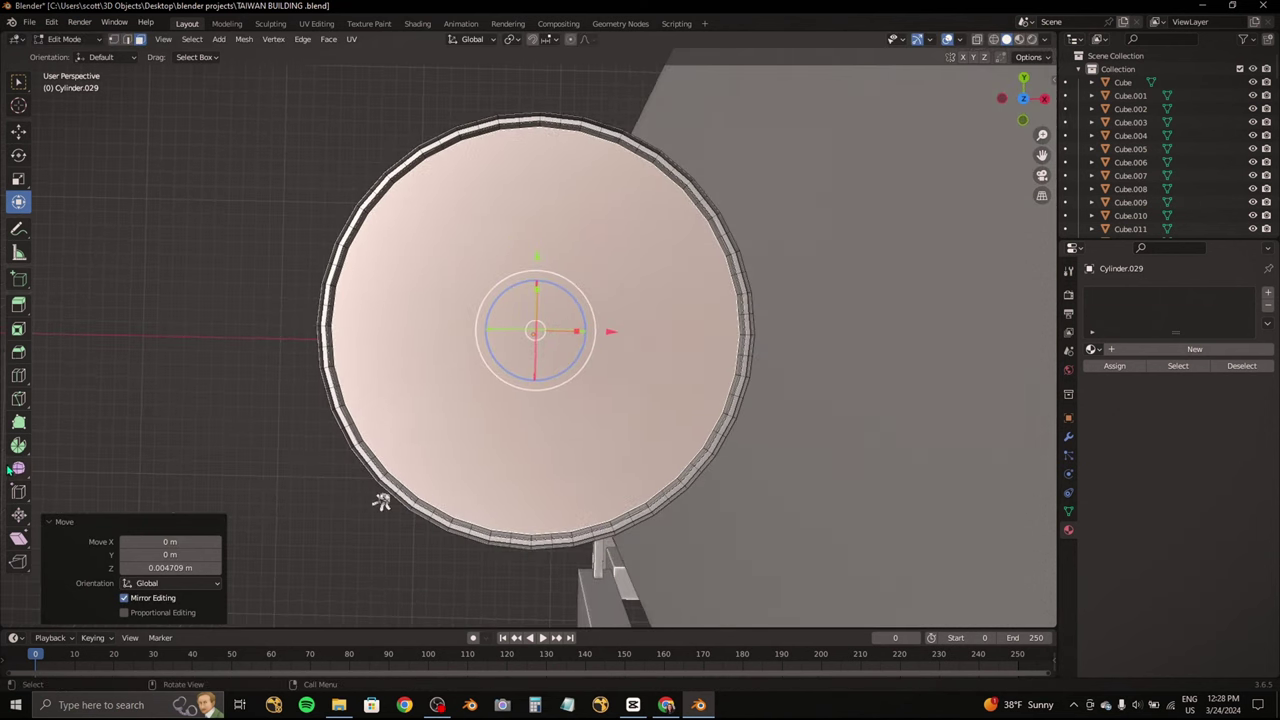
Step: In top view, start a knife cut down the cylinder's top face for the T outline
click(16, 399)
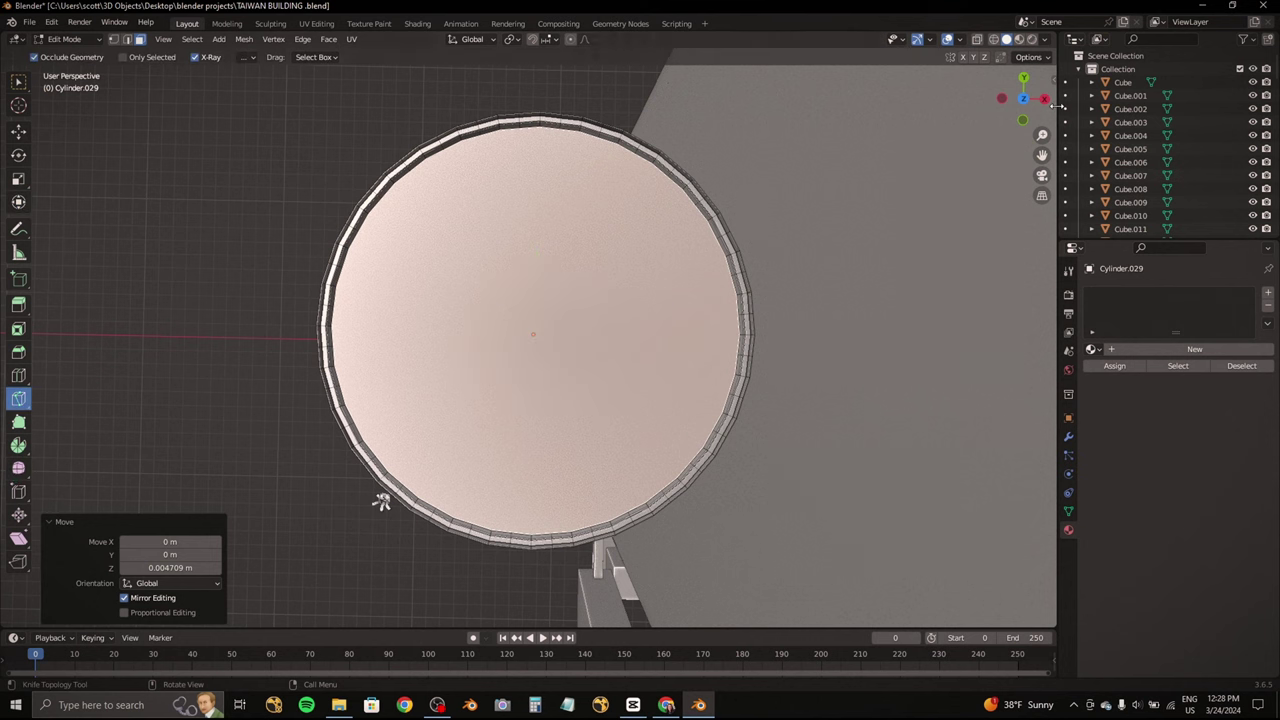
click(1023, 98)
click(471, 369)
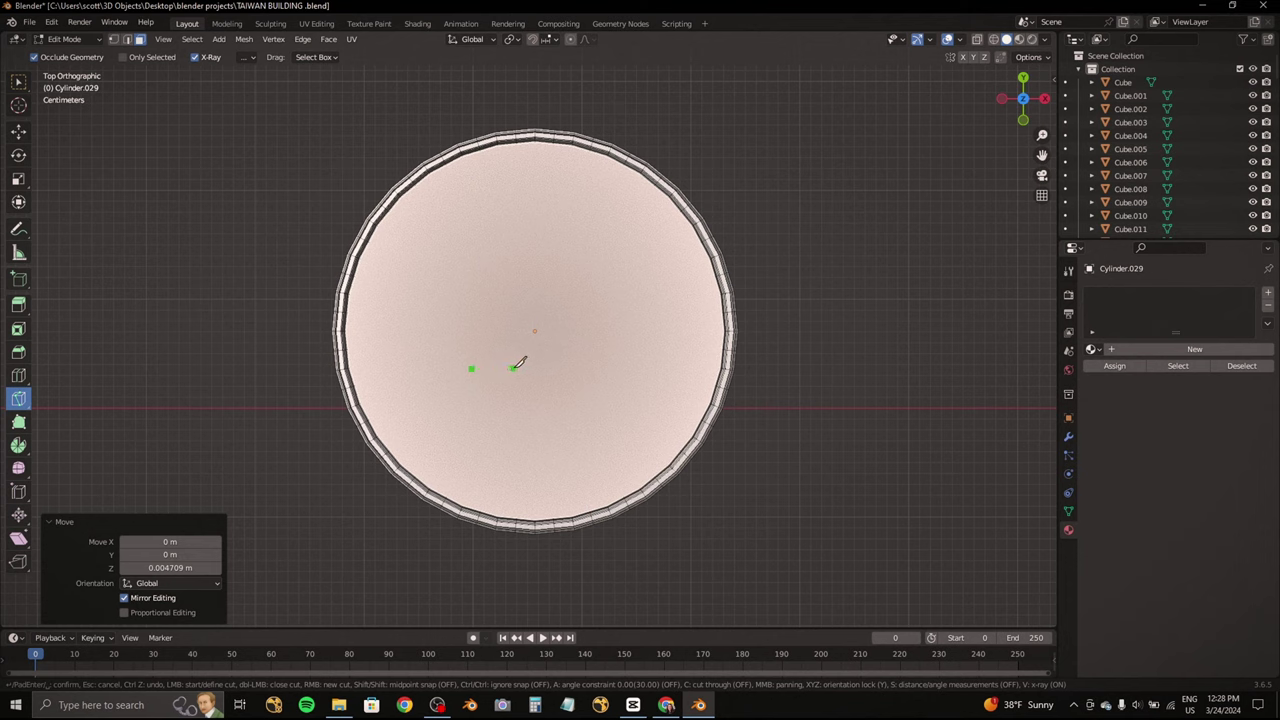
key(Escape)
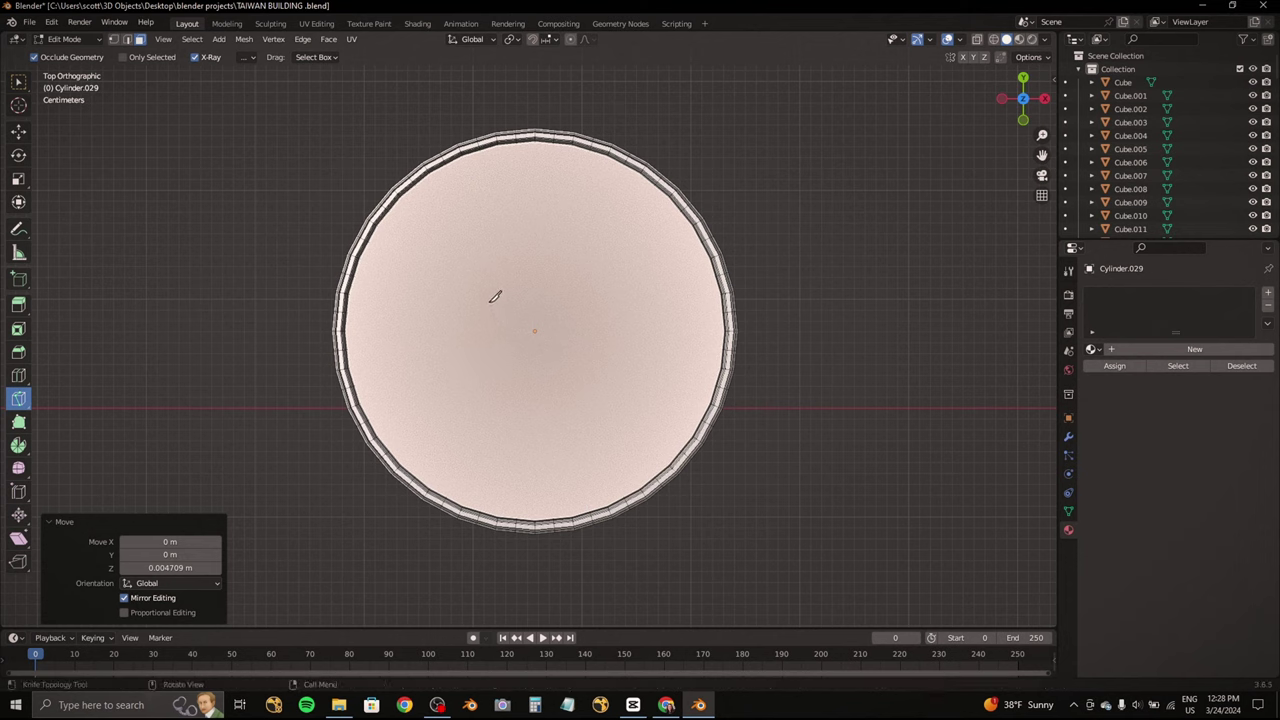
click(482, 310)
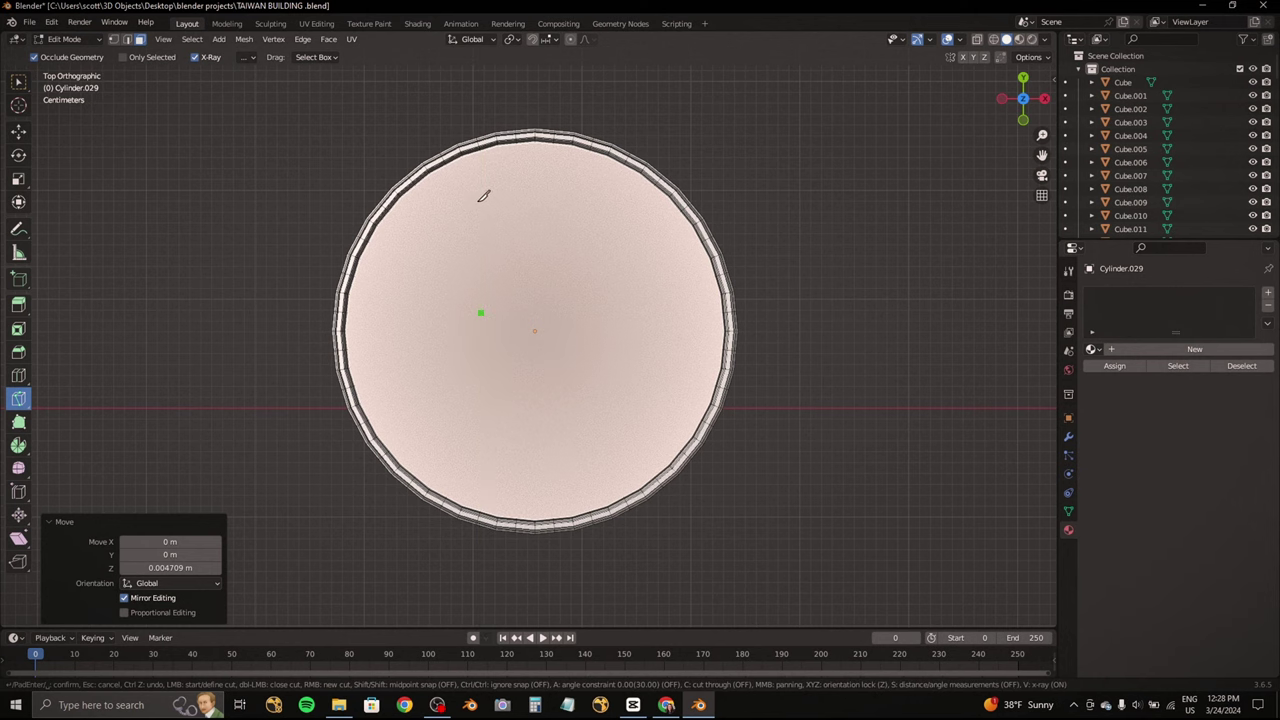
scroll(494, 305, down, 1)
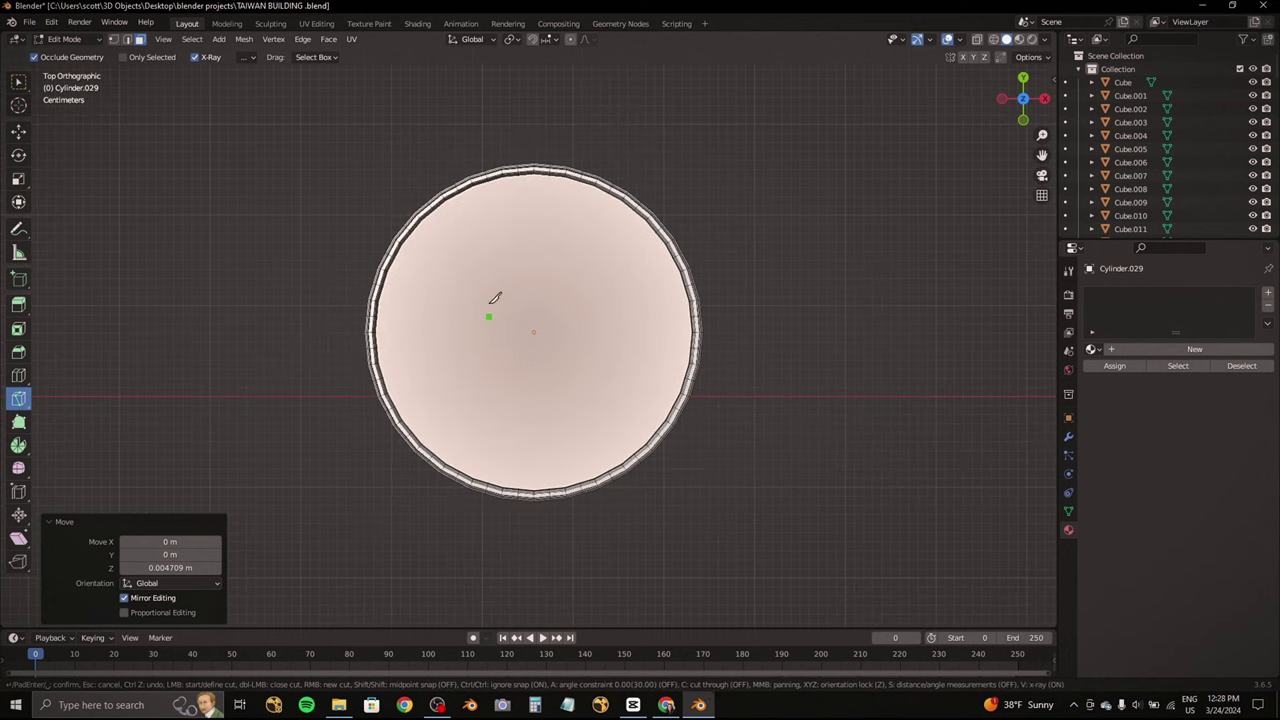
scroll(471, 306, down, 7)
scroll(471, 306, up, 6)
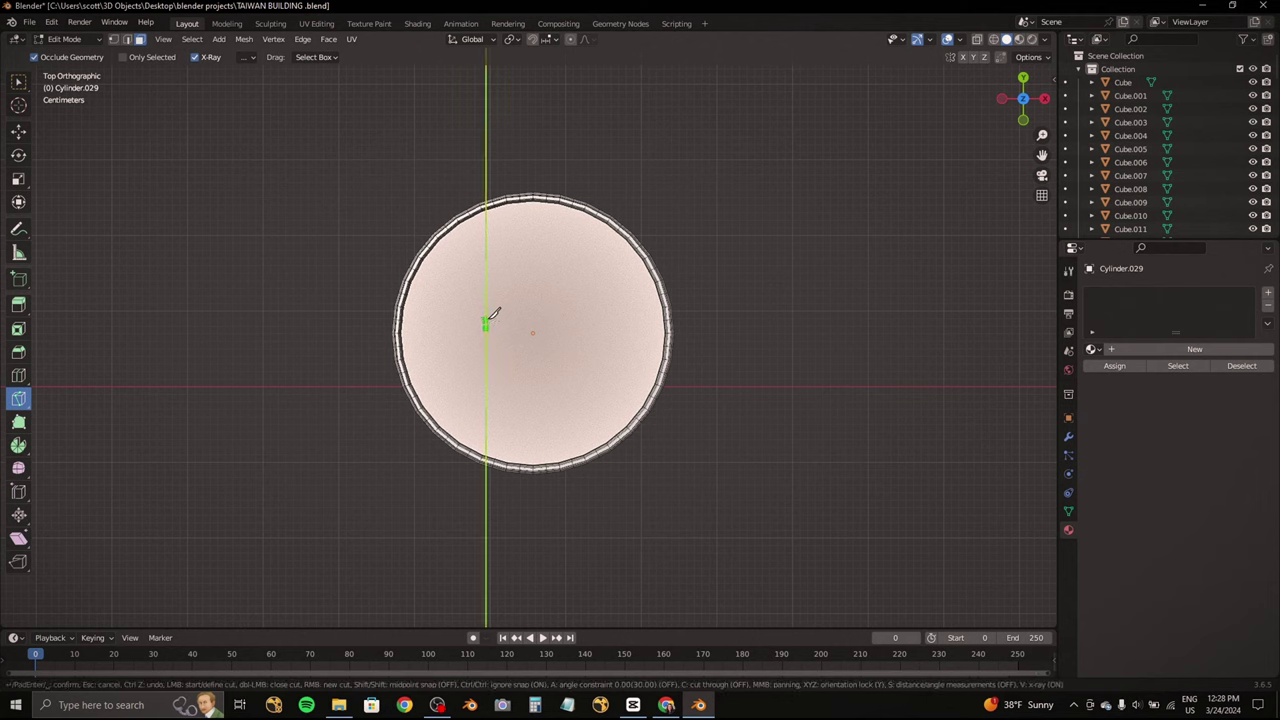
Step: Finish the T-shaped outline with a horizontally constrained segment and commit the cut
click(495, 251)
key(x)
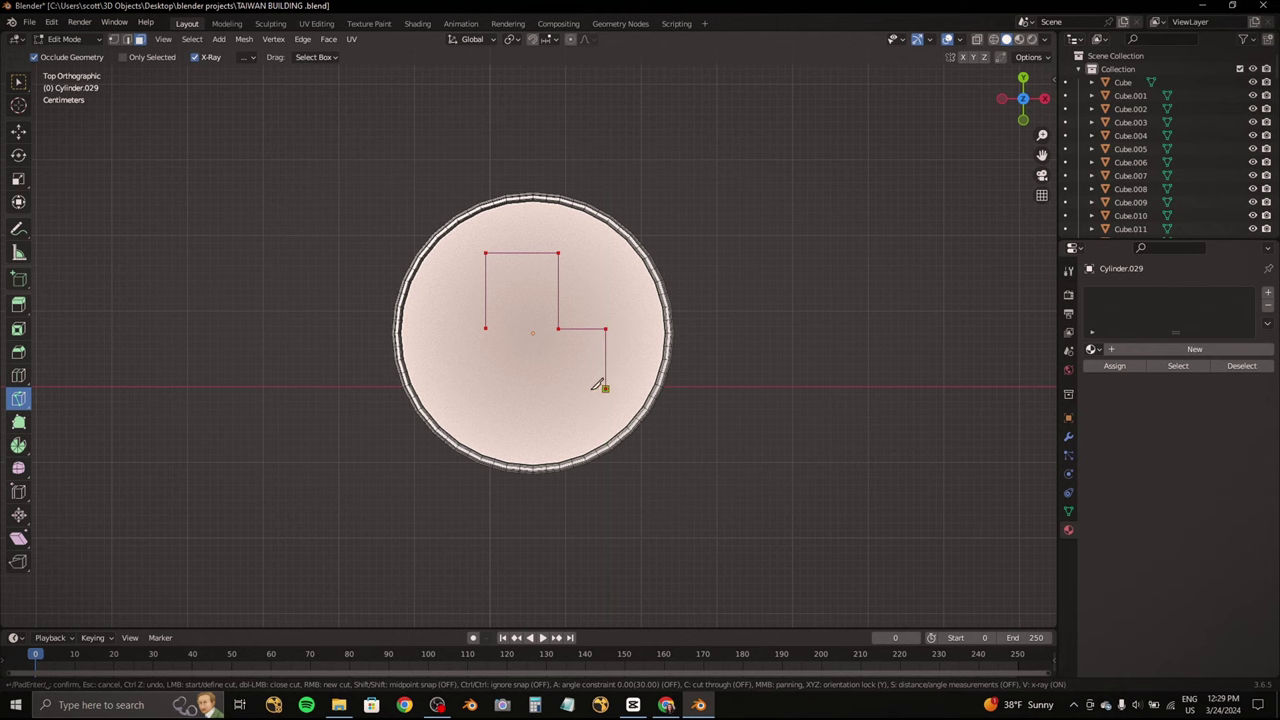
scroll(597, 384, down, 3)
scroll(582, 377, up, 2)
scroll(595, 379, up, 2)
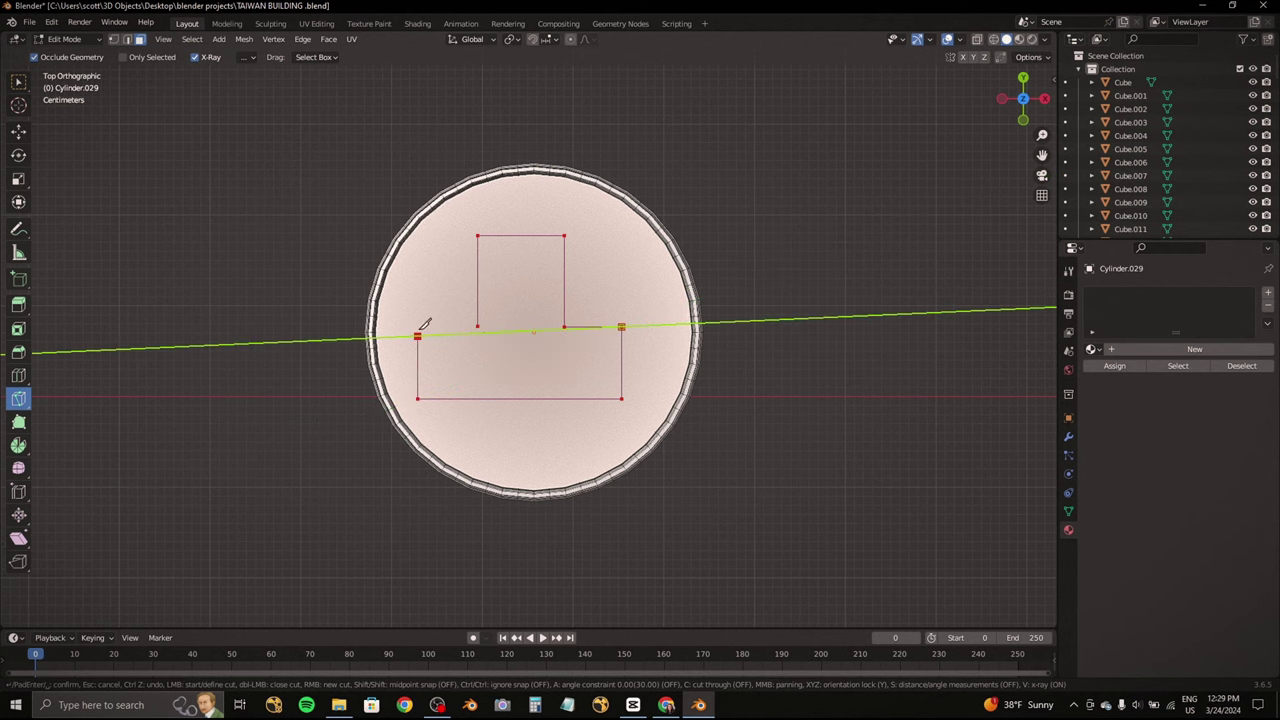
click(479, 325)
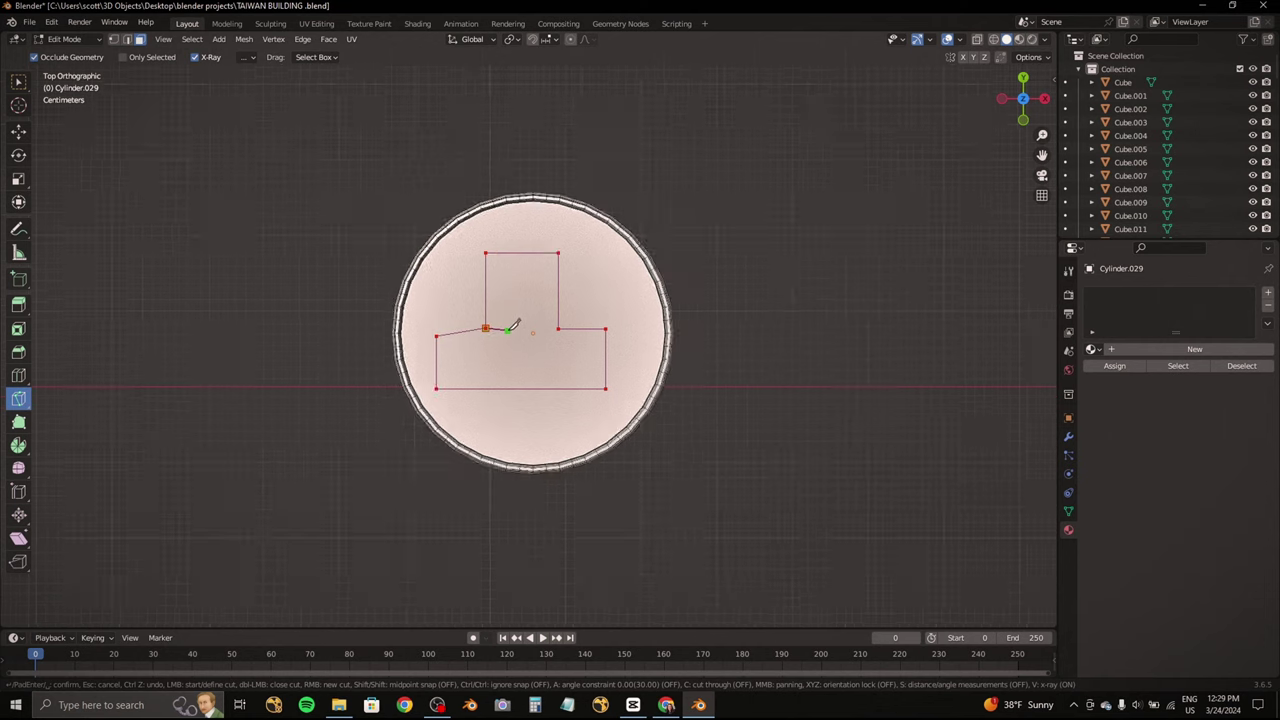
scroll(488, 300, up, 1)
key(Return)
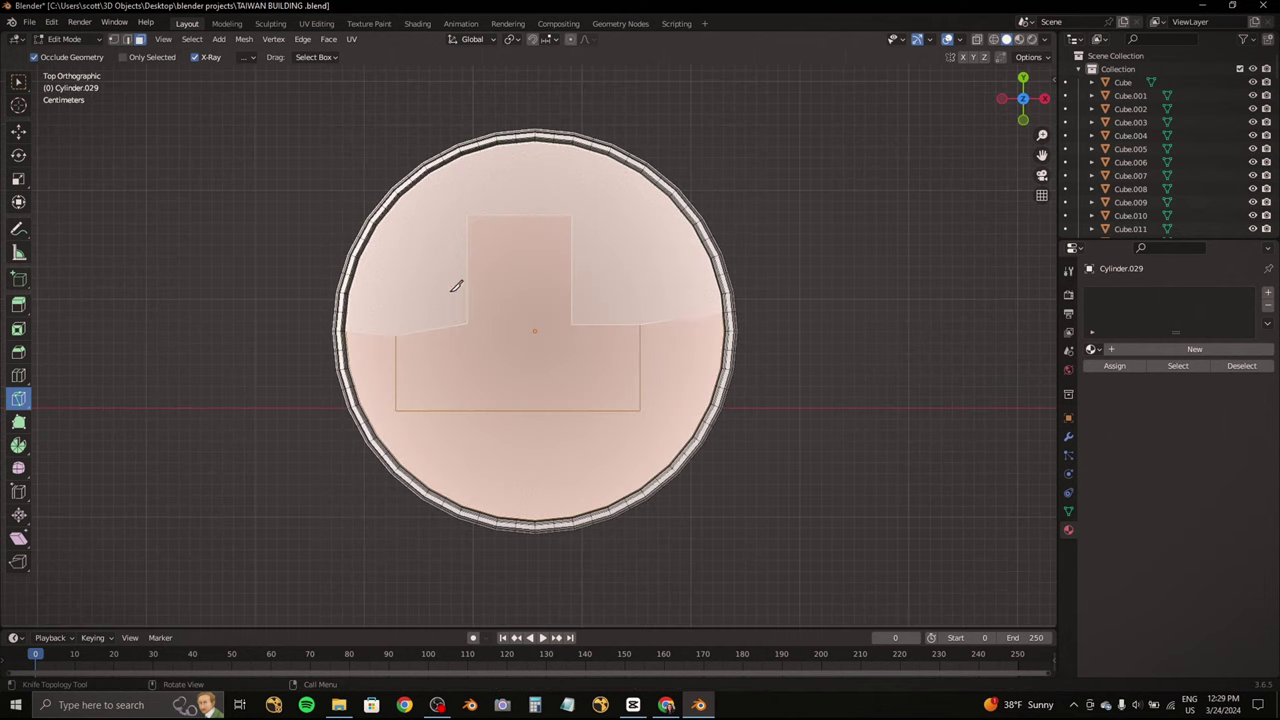
Step: Cut a rounded oval loop inside the T's lower rectangle and commit it
shift+middle_drag(504, 314, 522, 330)
click(483, 341)
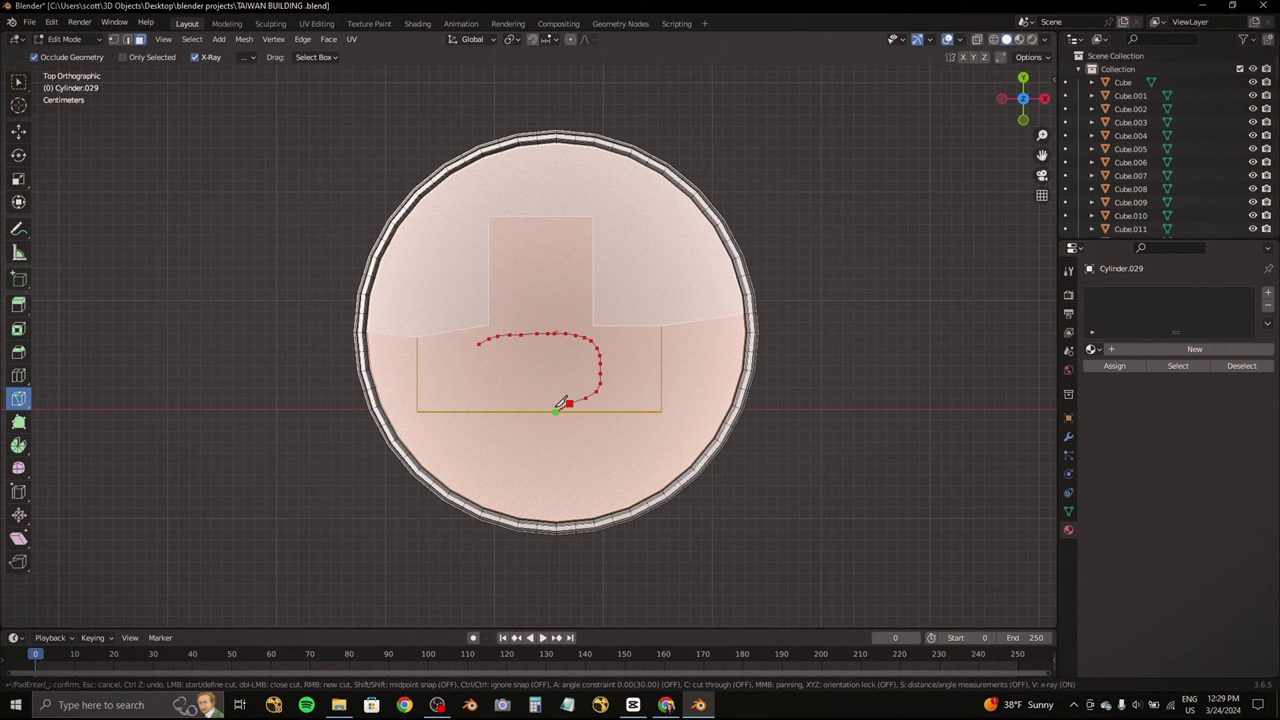
key(Return)
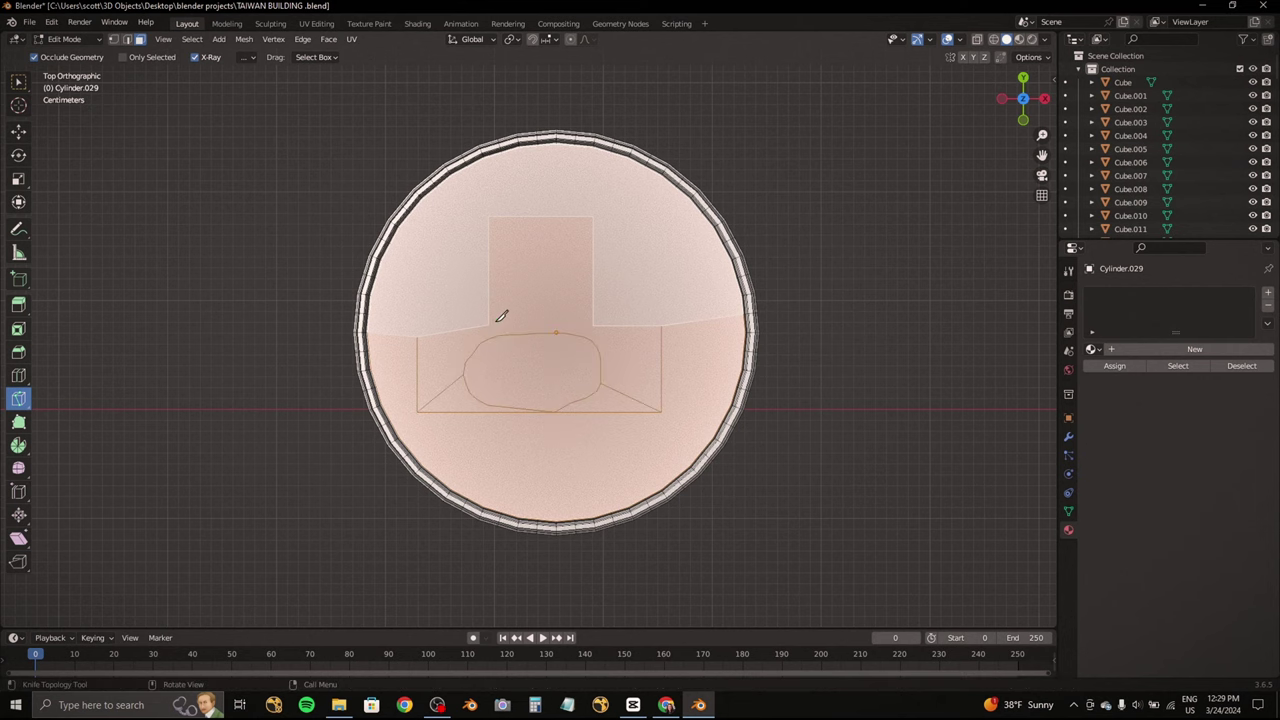
middle_drag(500, 309, 358, 200)
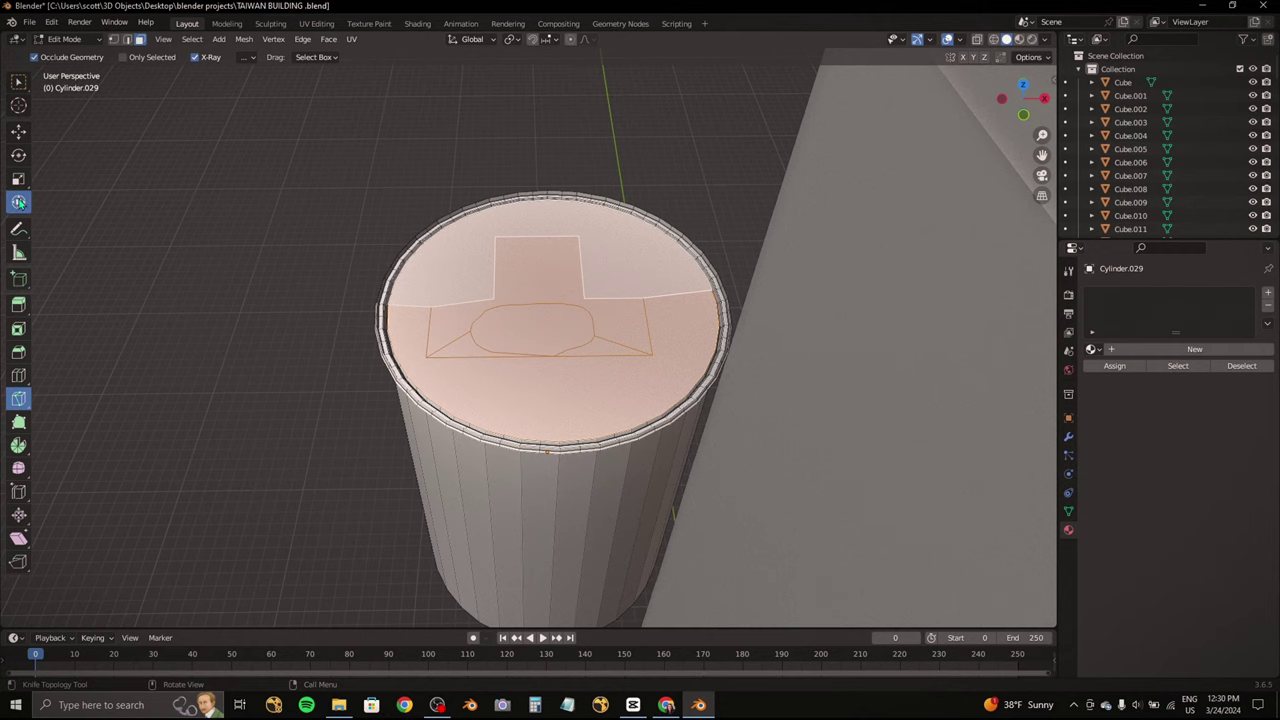
Step: Extrude the T-shaped and oval lid faces down into a shallow recess
click(18, 202)
scroll(540, 320, up, 3)
middle_drag(540, 320, 560, 280)
shift+click(620, 330)
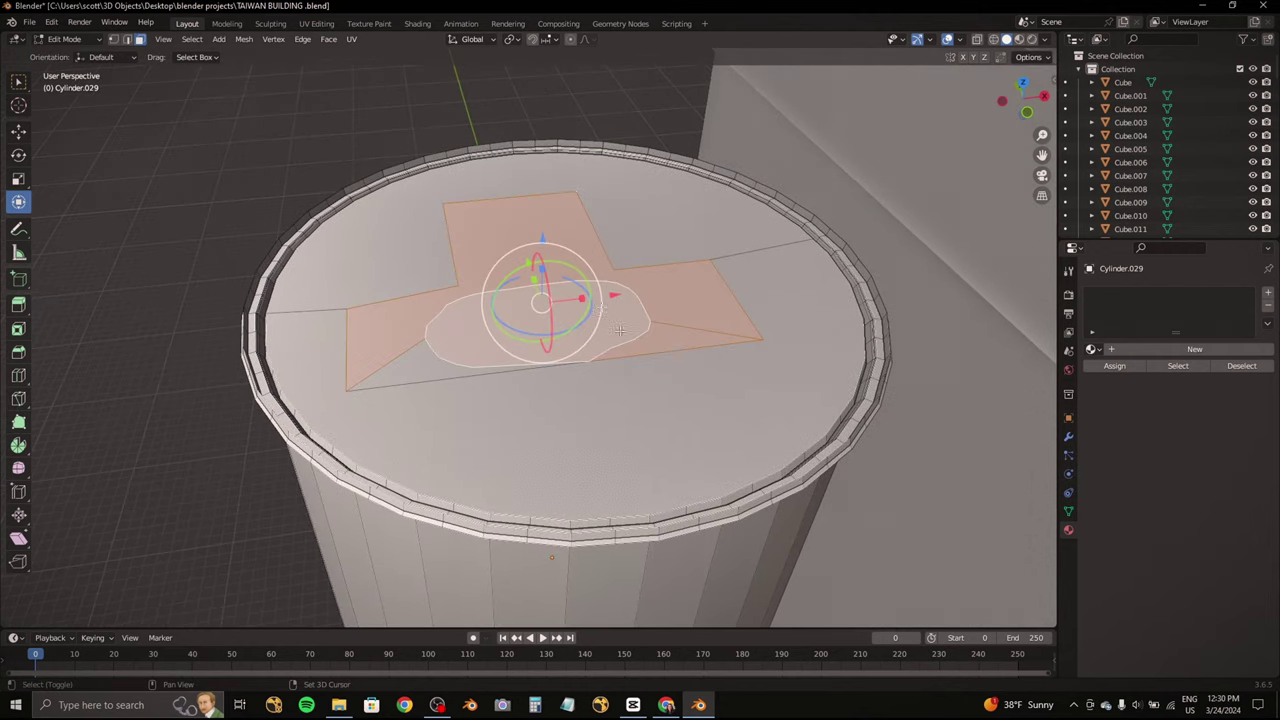
key(e)
mouse_move(620, 330)
middle_down()
mouse_move(589, 280)
mouse_move(666, 220)
middle_up()
click(589, 280)
Step: Raise the upper oval tab faces above the lid
key(e)
click(556, 322)
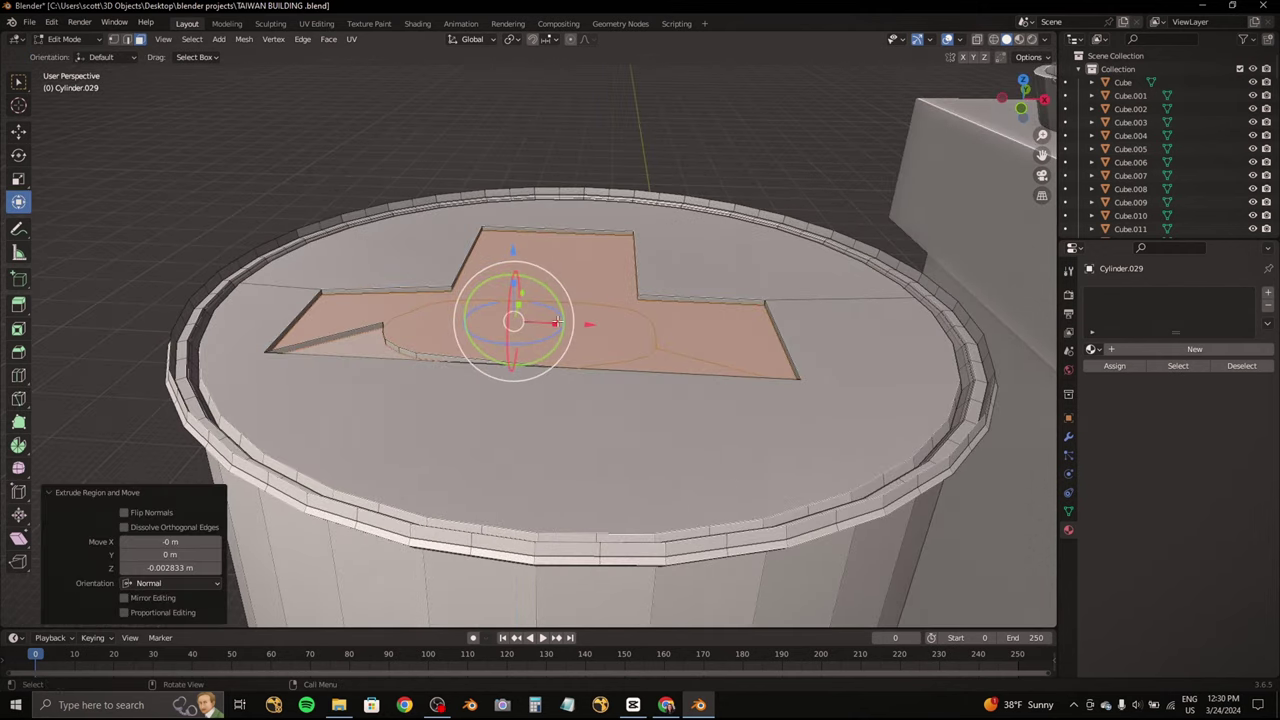
click(556, 322)
middle_drag(556, 322, 543, 371)
Step: Delete the lower oval face to open the drinking hole
drag(543, 371, 559, 395)
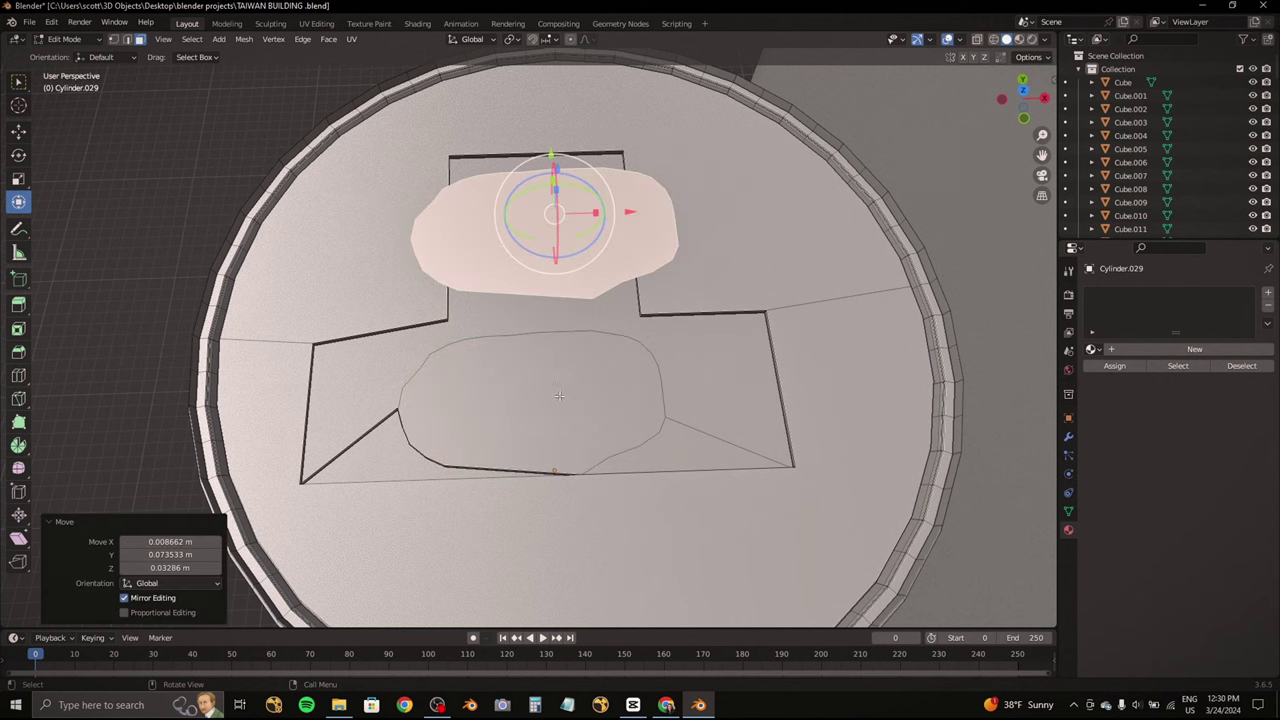
click(559, 395)
key(x)
click(520, 396)
scroll(520, 396, down, 5)
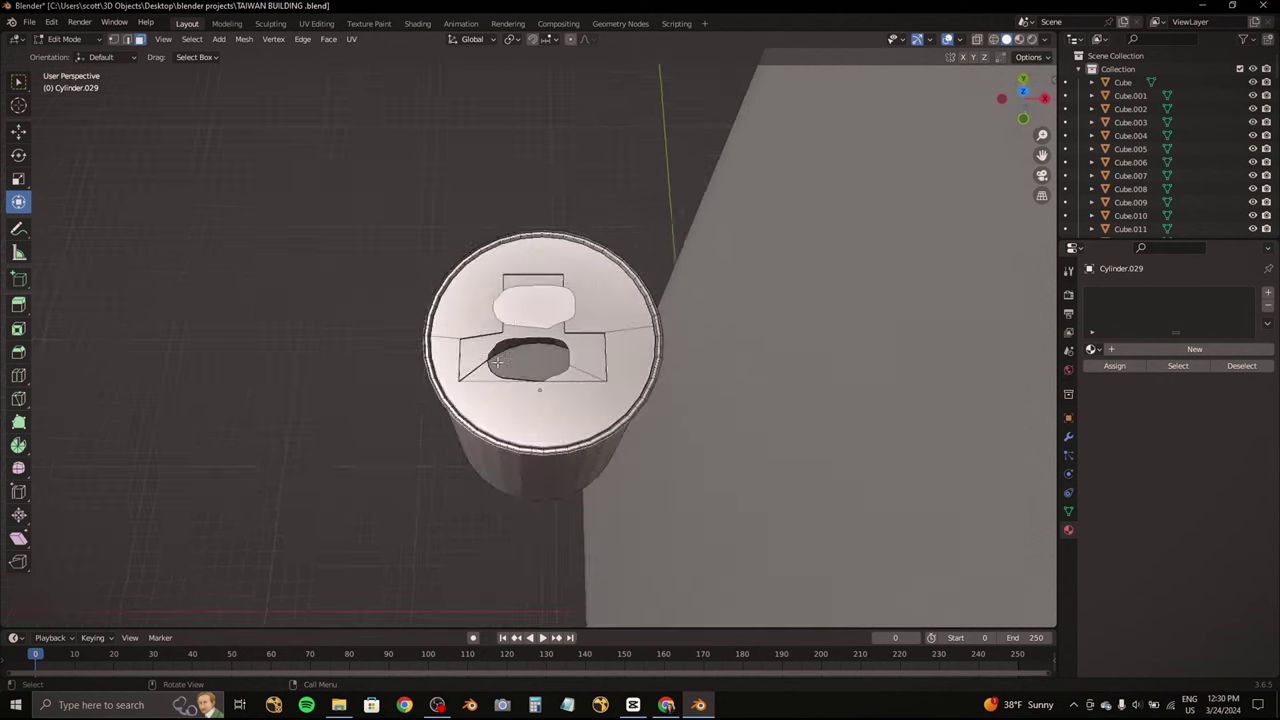
middle_drag(520, 396, 300, 340)
scroll(300, 340, up, 8)
Step: Select the face around the hole and try the delete options, undoing the attempt
key(a)
click(265, 330)
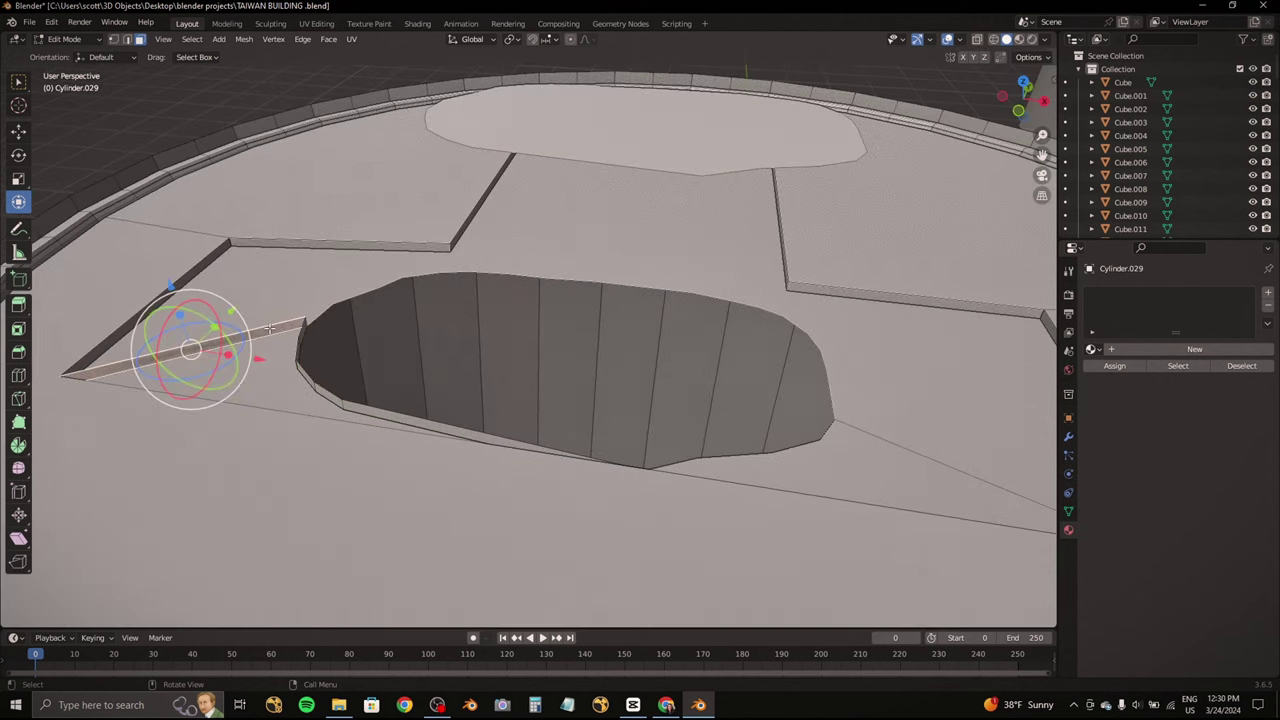
key(alt+a)
click(269, 328)
scroll(423, 320, down, 3)
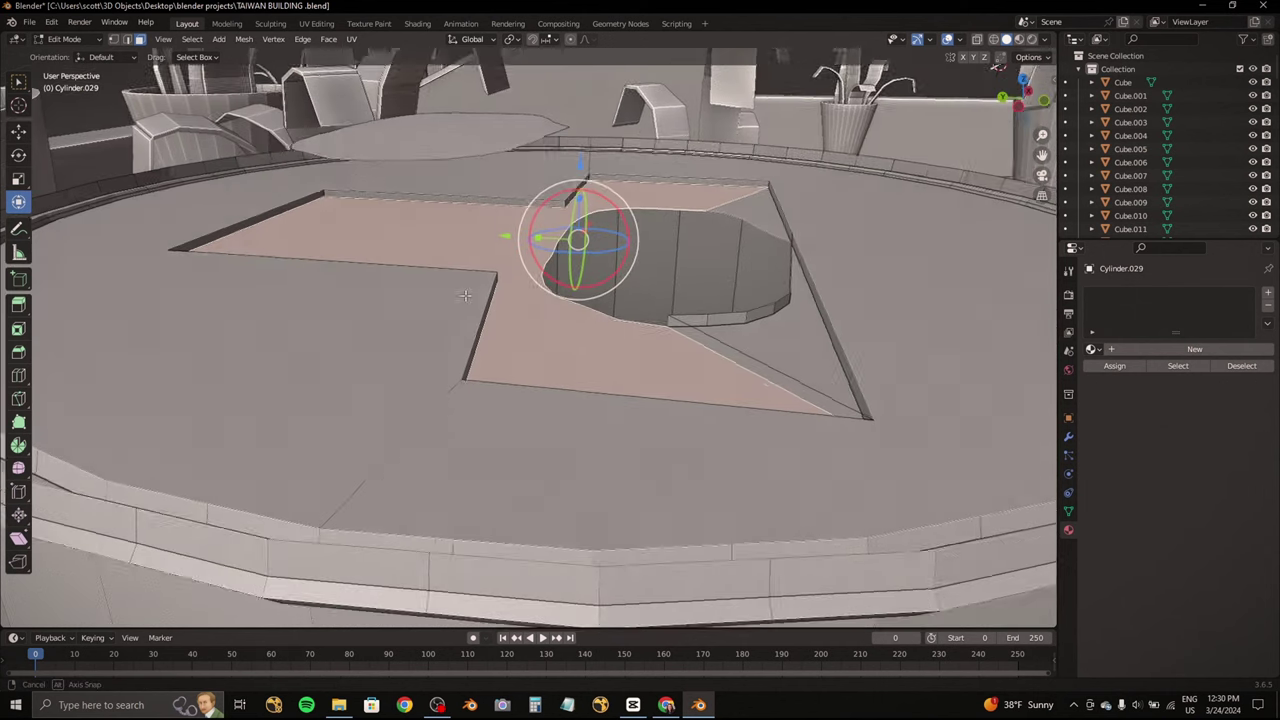
key(x)
key(Escape)
scroll(650, 350, up, 3)
key(x)
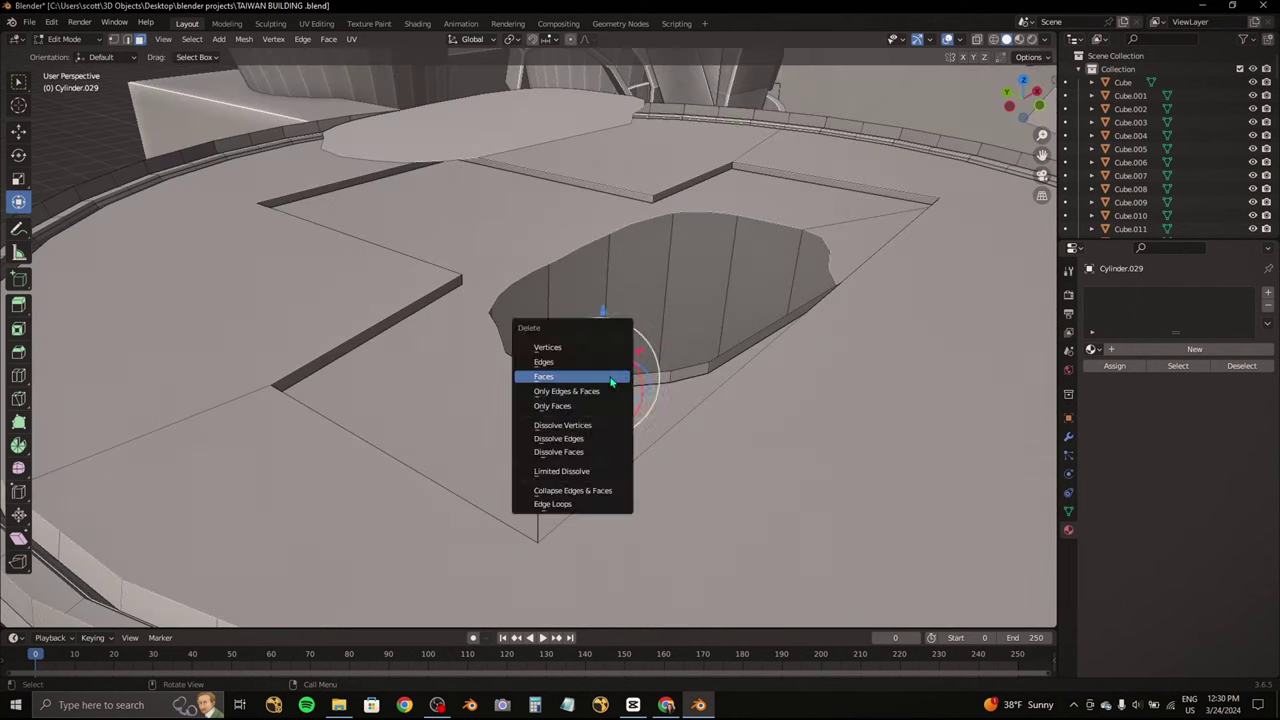
click(629, 384)
key(ctrl+z)
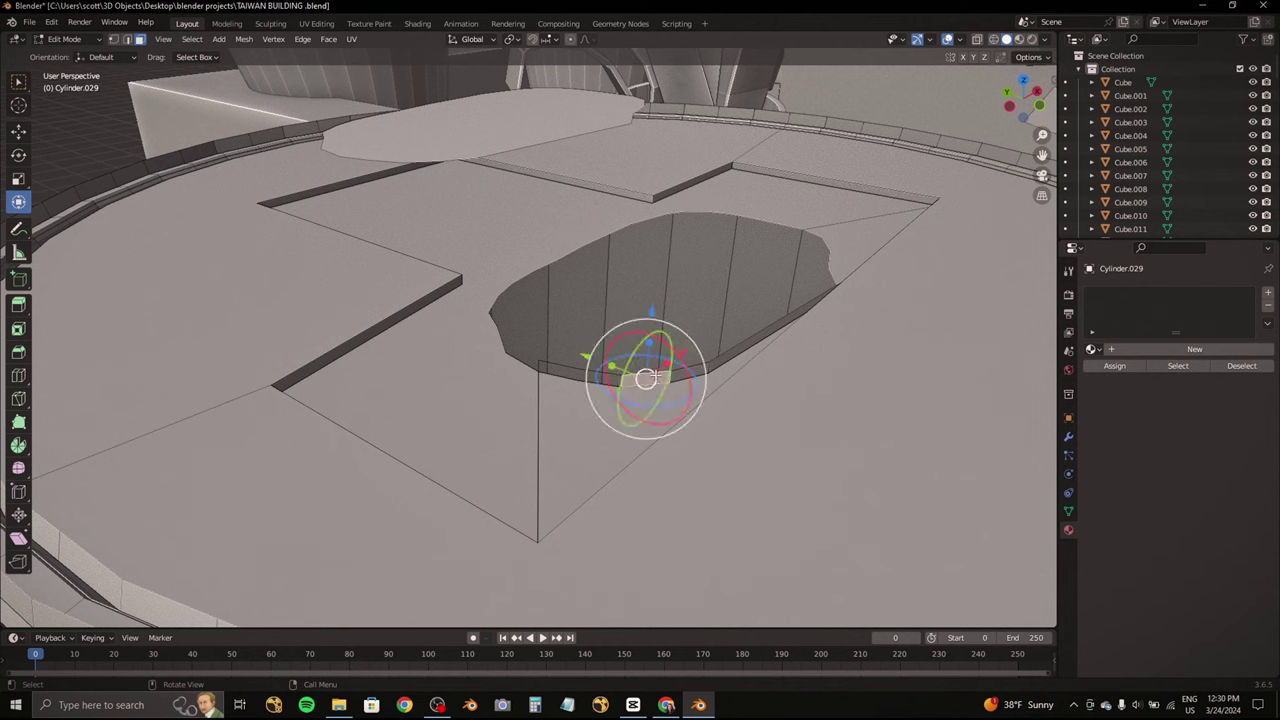
key(x)
click(726, 363)
scroll(677, 389, up, 2)
key(x)
Step: Delete the stray vertex at the hole's lower-left corner
middle_drag(714, 425, 677, 400)
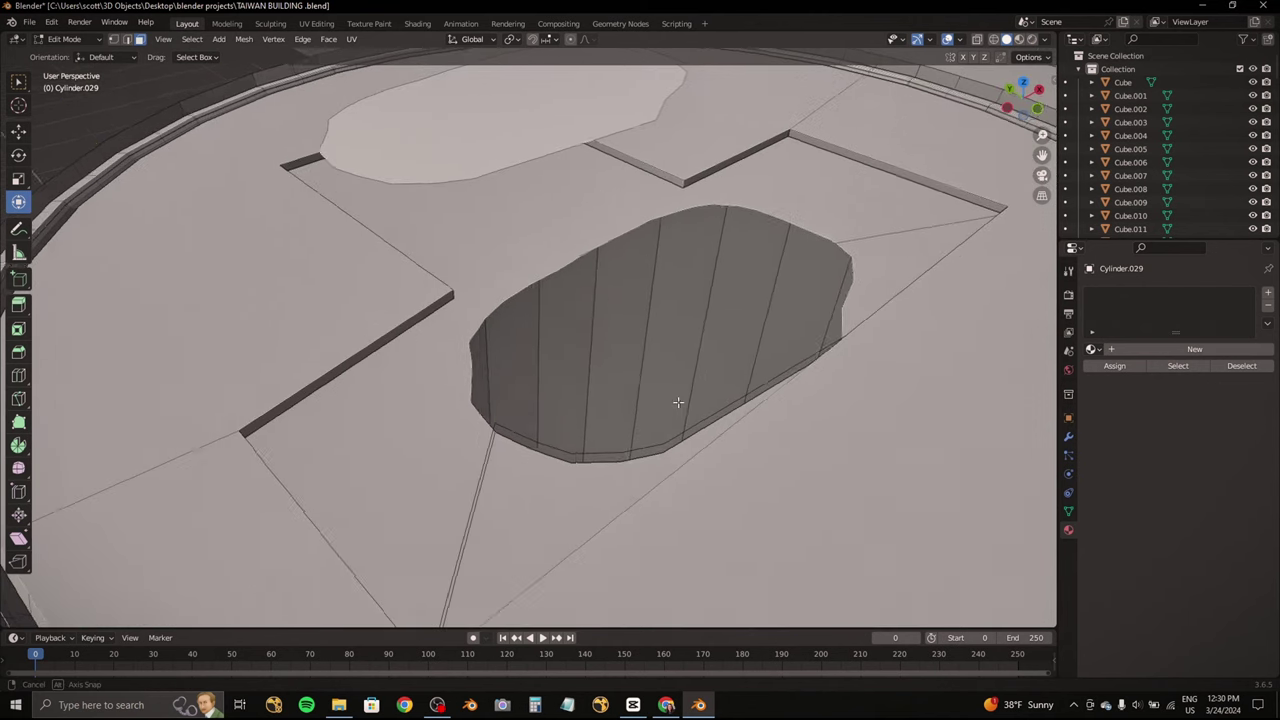
click(528, 432)
middle_drag(528, 432, 533, 421)
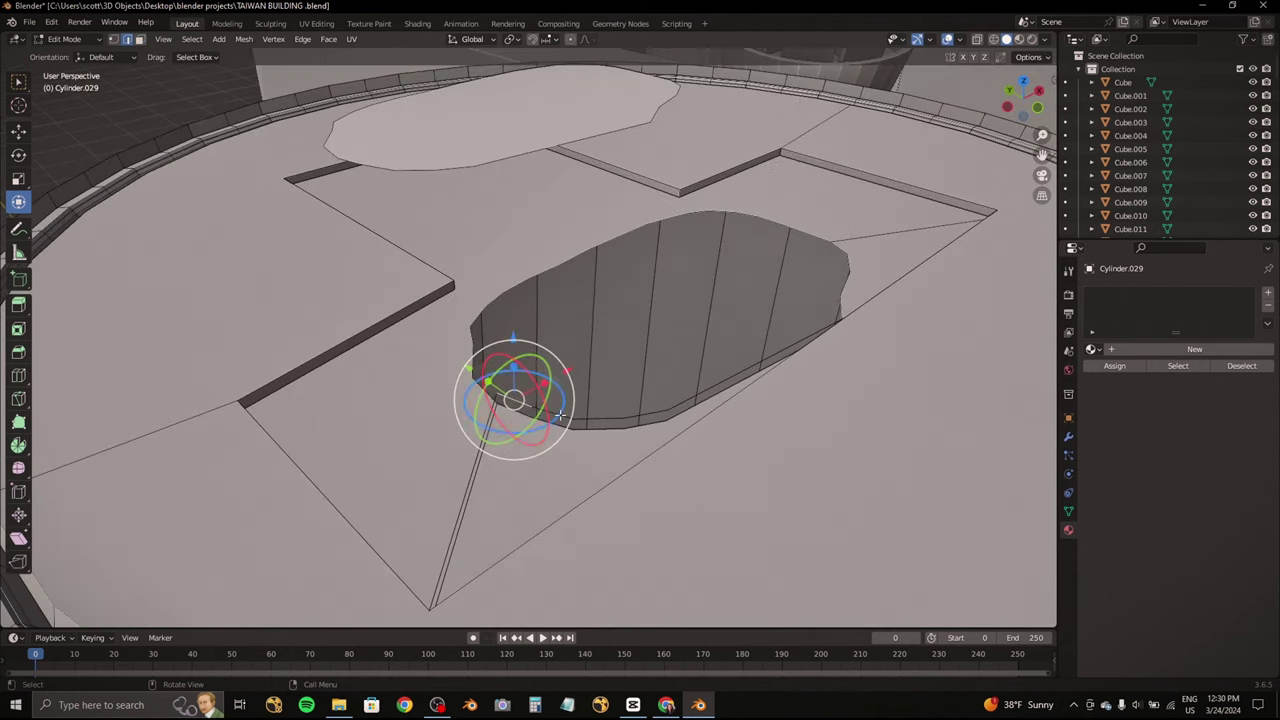
key(x)
click(500, 370)
key(ctrl+z)
key(x)
key(x)
click(520, 398)
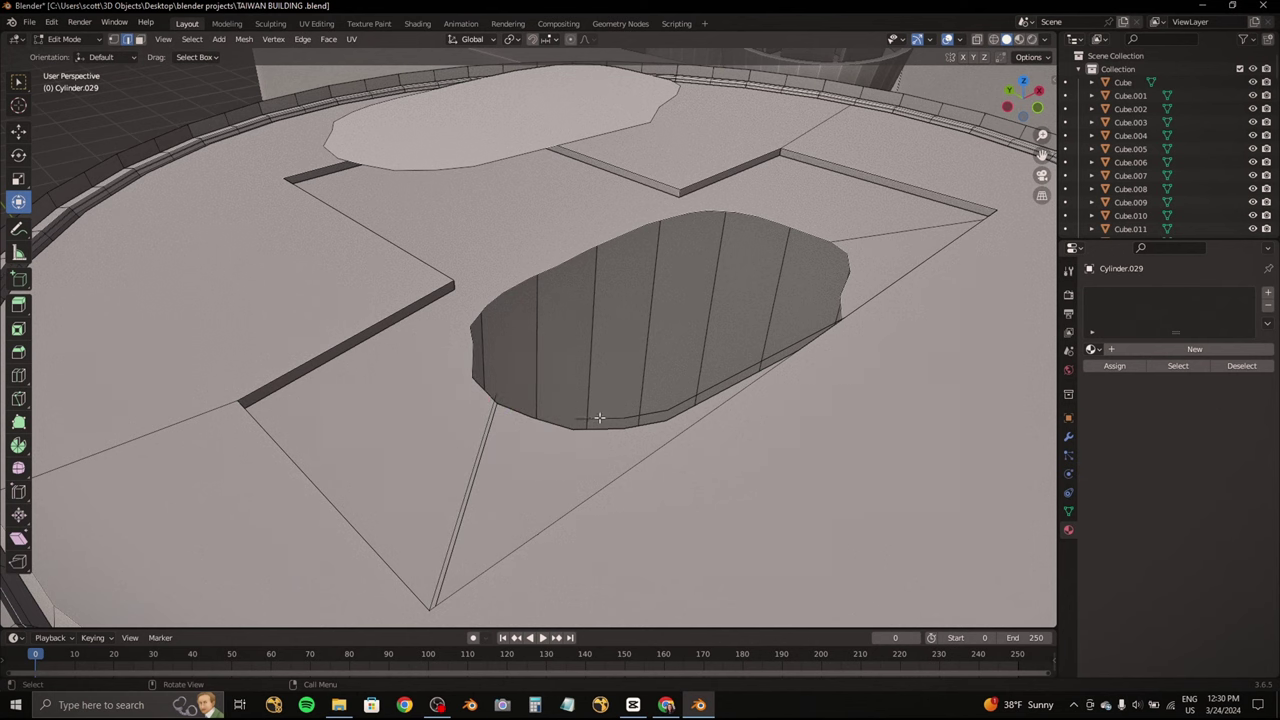
Step: Select a face on the left side of the hole but cancel its deletion
mouse_move(678, 401)
middle_down()
mouse_move(714, 386)
mouse_move(634, 429)
middle_up()
scroll(634, 429, up, 1)
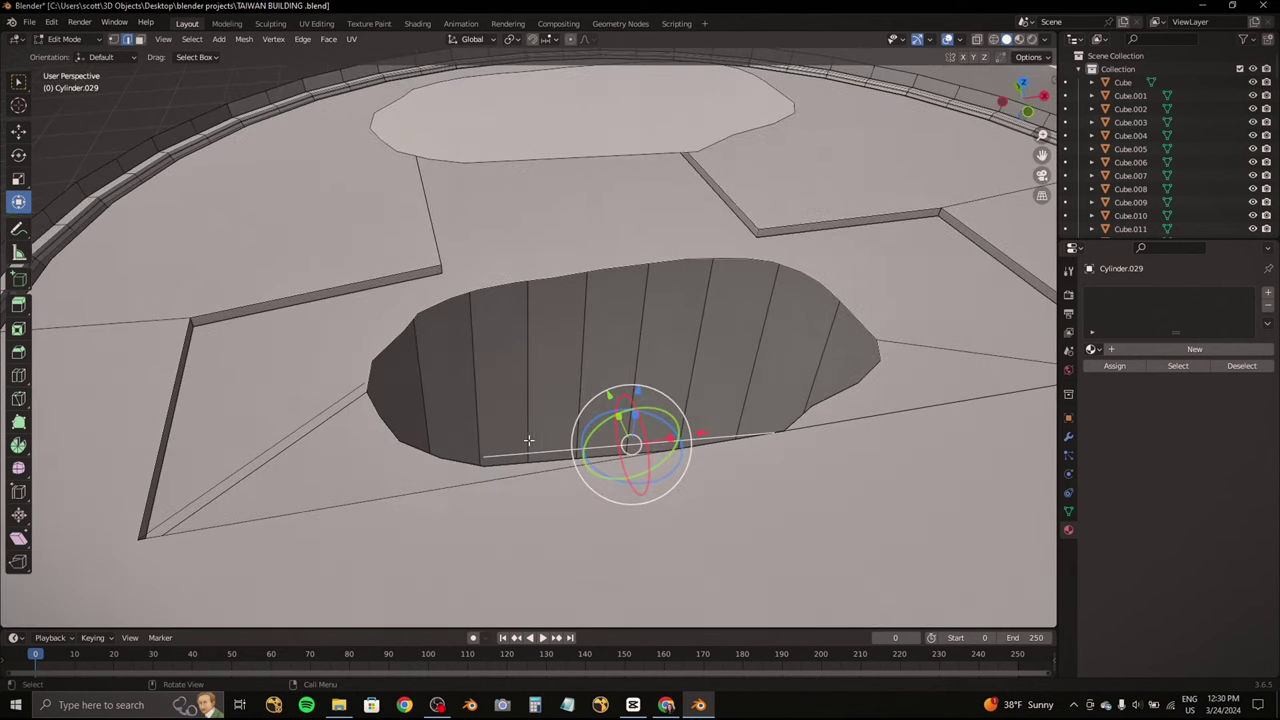
click(362, 423)
key(x)
click(345, 410)
scroll(365, 426, down, 3)
scroll(365, 426, down, 3)
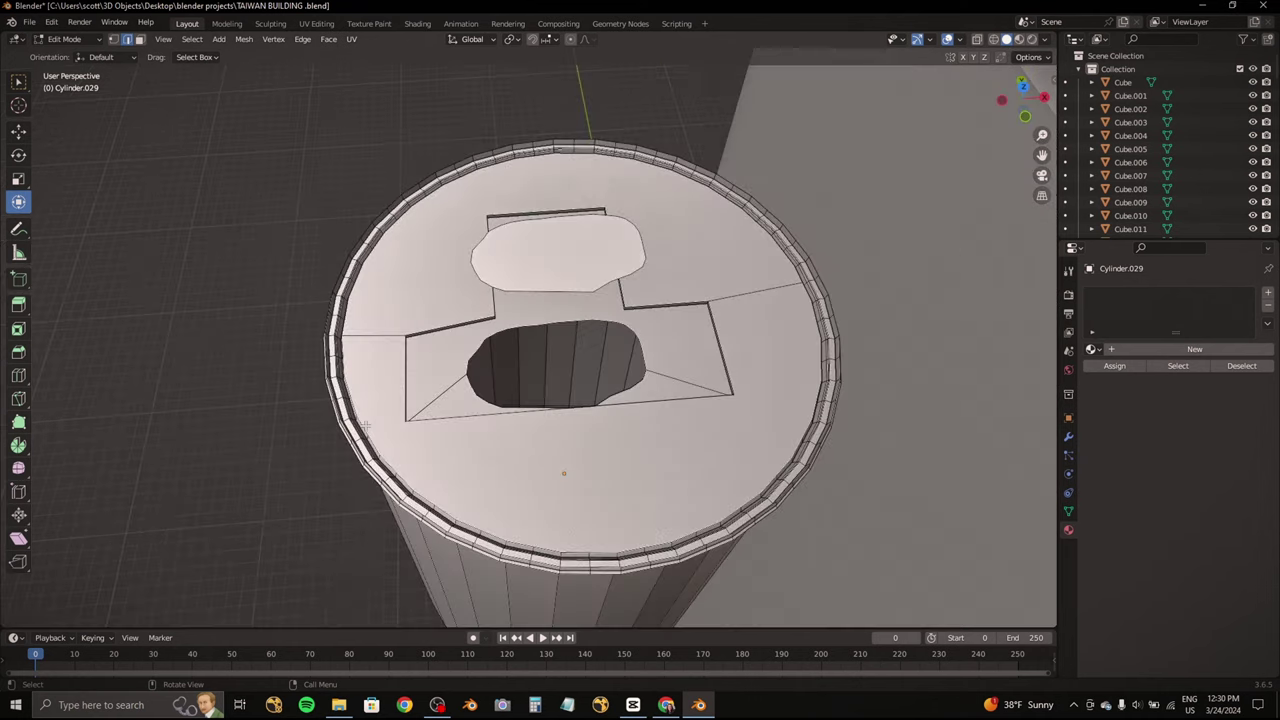
scroll(365, 426, down, 3)
Step: Rotate the pull tab to an angle and lower it toward the lid
key(Tab)
mouse_move(230, 146)
middle_down()
mouse_move(547, 266)
mouse_move(71, 41)
mouse_move(225, 72)
middle_up()
key(Tab)
scroll(225, 72, up, 3)
scroll(225, 72, up, 2)
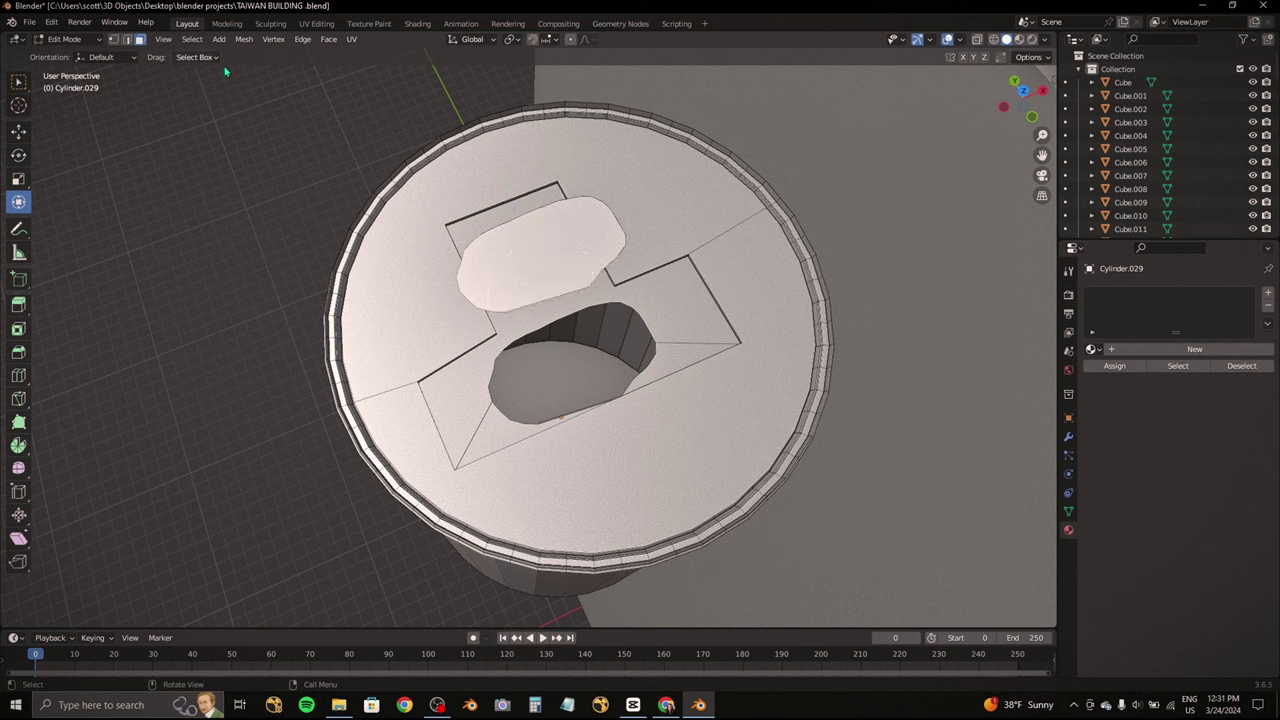
click(1008, 103)
drag(600, 240, 620, 300)
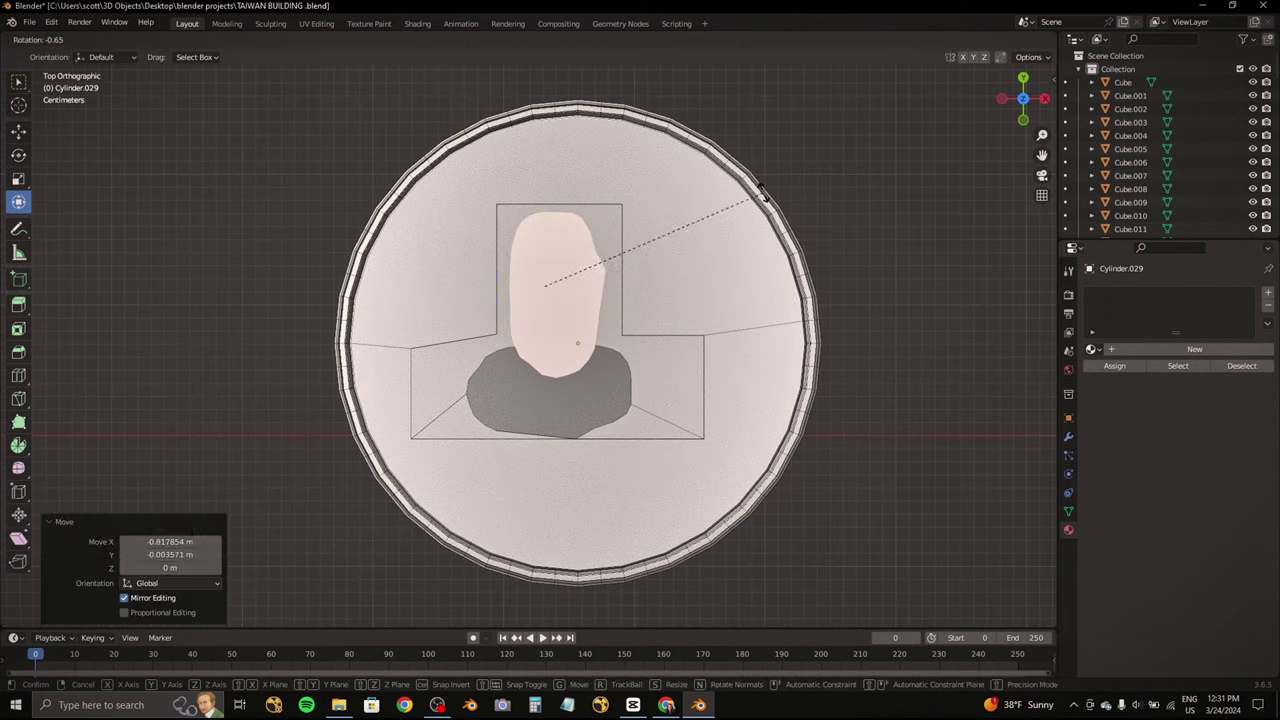
mouse_move(620, 300)
middle_down()
mouse_move(698, 115)
mouse_move(506, 205)
middle_up()
drag(506, 205, 528, 228)
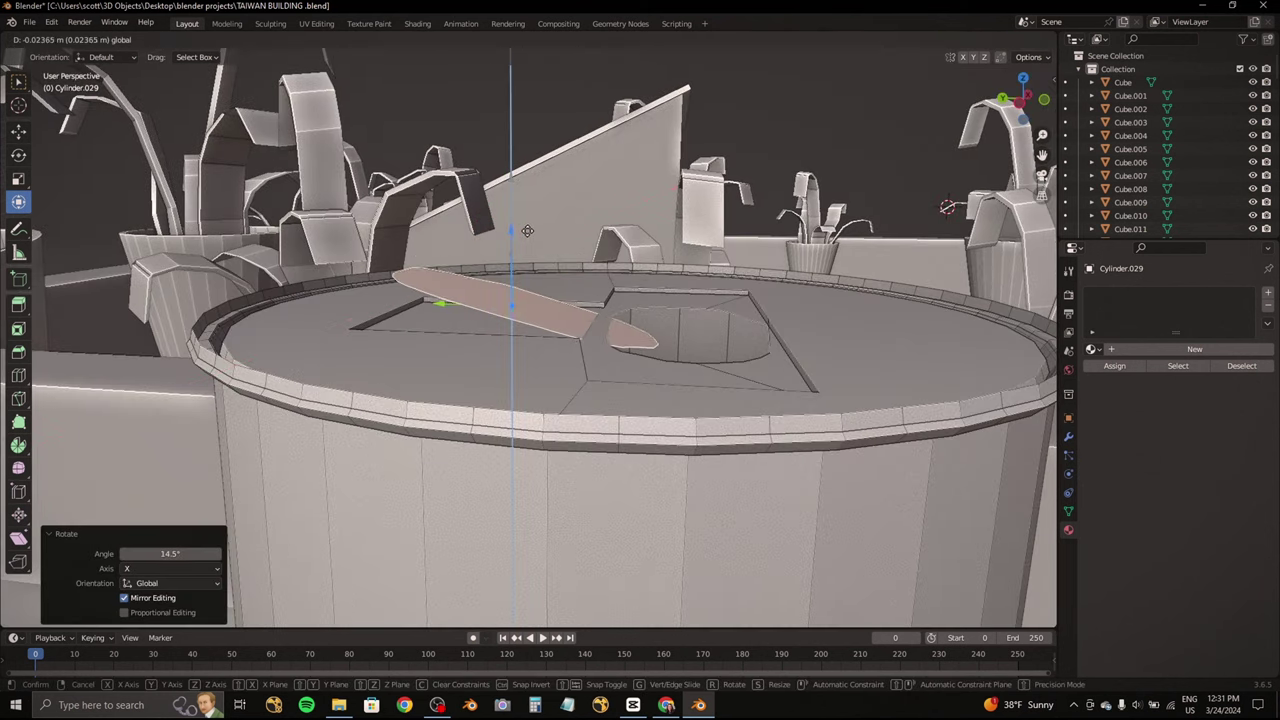
mouse_move(528, 228)
middle_down()
mouse_move(423, 258)
mouse_move(560, 270)
mouse_move(292, 163)
mouse_move(400, 283)
middle_up()
scroll(577, 263, down, 5)
Step: Shade the can smooth and move it onto the store shelf
key(Tab)
right_click(457, 386)
click(457, 386)
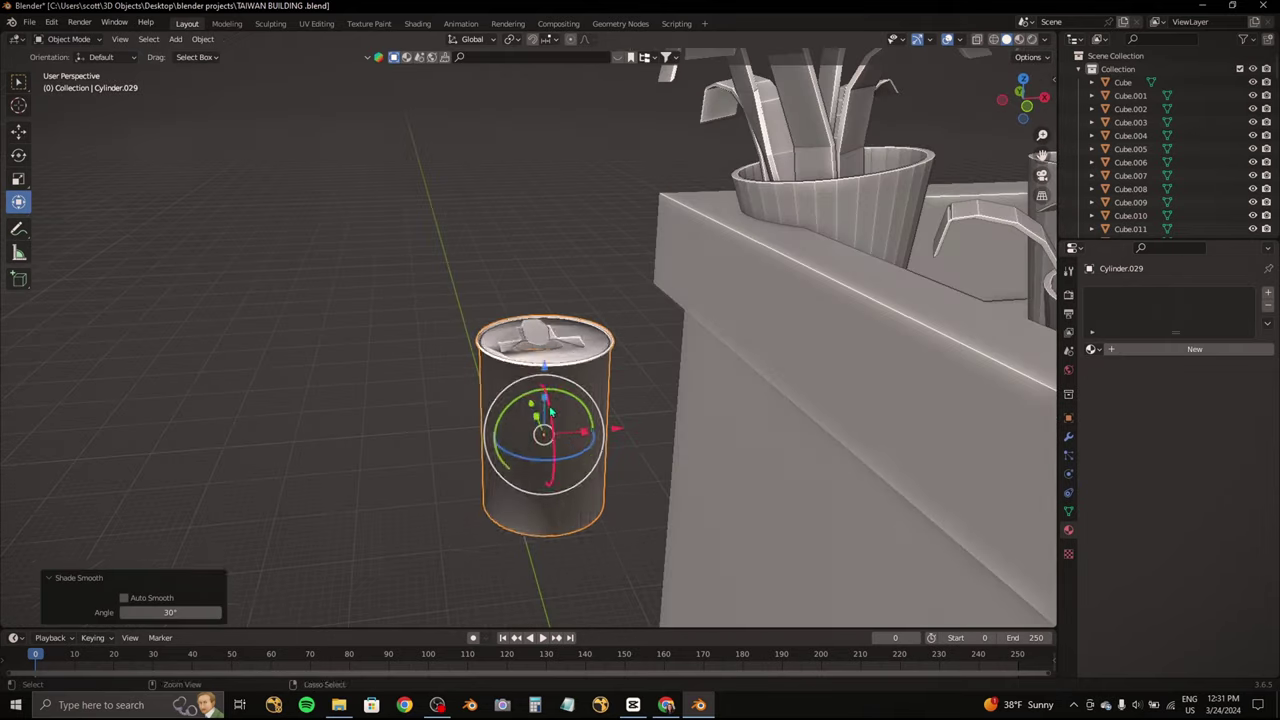
middle_drag(457, 386, 694, 314)
key(KP_1)
drag(528, 337, 528, 457)
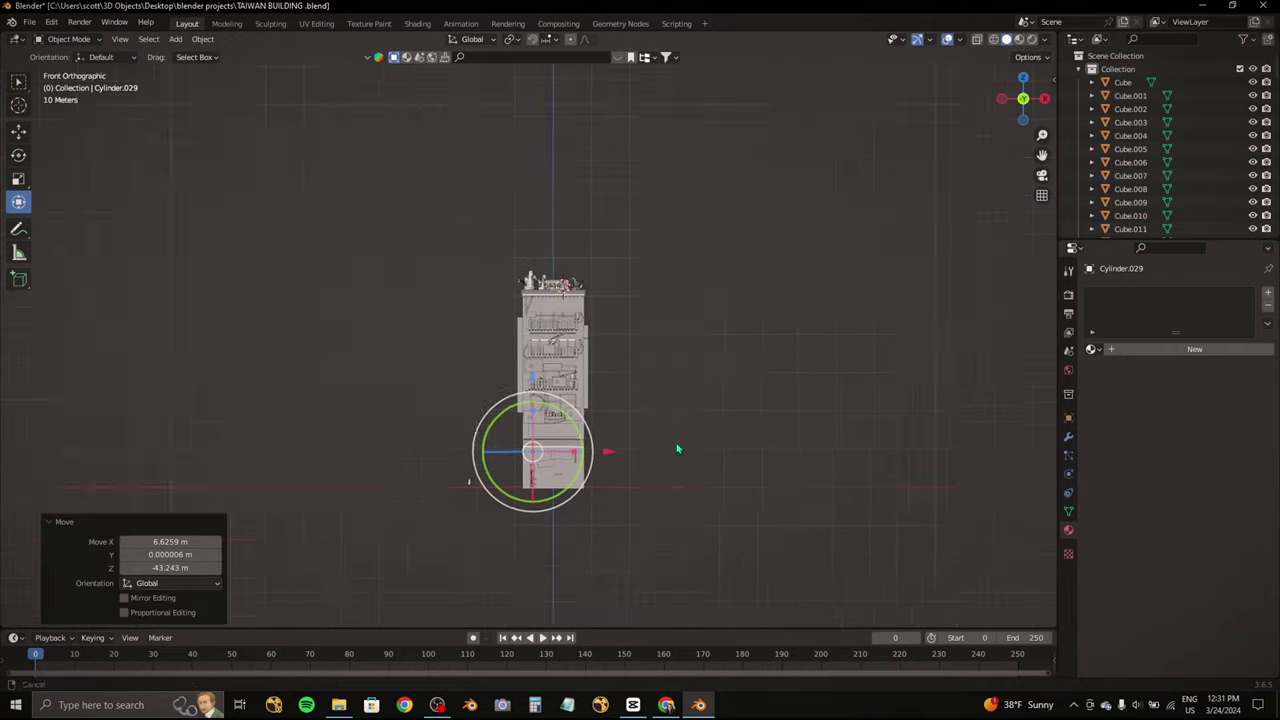
scroll(616, 280, up, 5)
middle_drag(616, 280, 623, 240)
Step: Rotate the selected soda can about the Z axis and slide it along the shelf
key(KP_Decimal)
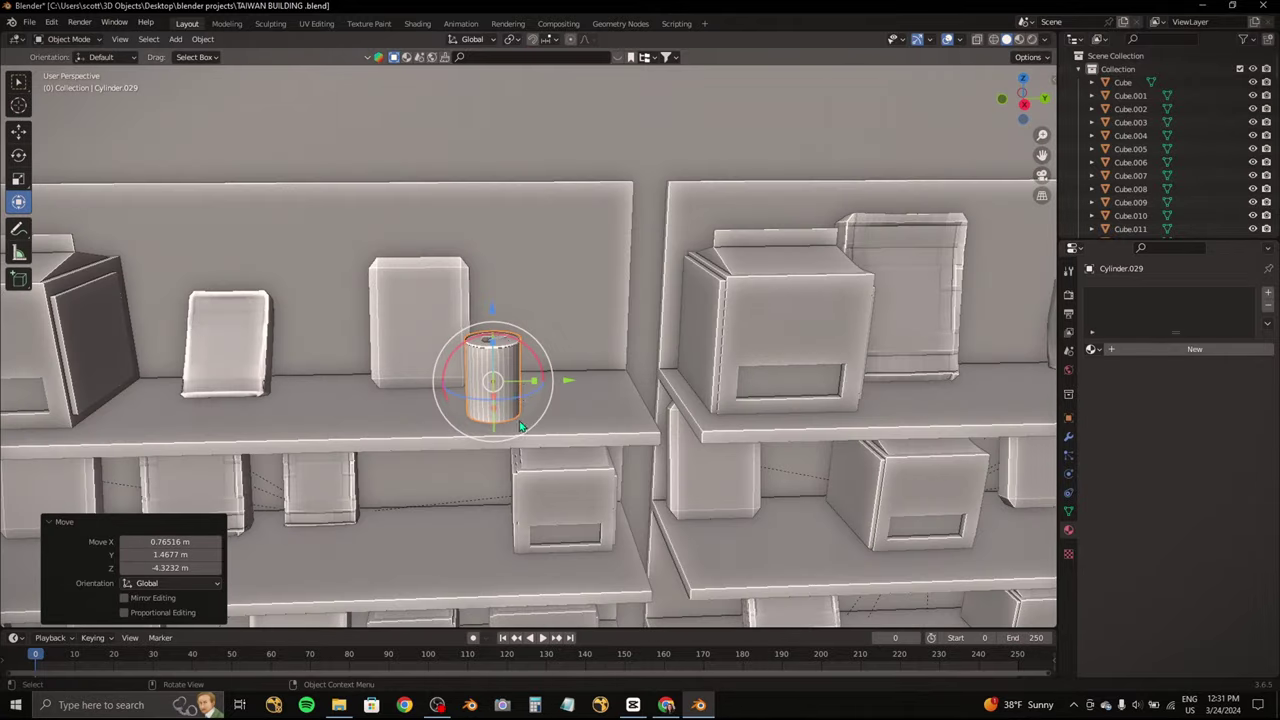
key(r)
key(z)
click(557, 373)
middle_drag(557, 373, 520, 330)
drag(555, 360, 520, 360)
middle_drag(520, 360, 579, 286)
scroll(579, 286, down, 1)
scroll(579, 286, down, 4)
Step: Make two Y-constrained can copies and set them on the other shelf
key(shift+d)
key(y)
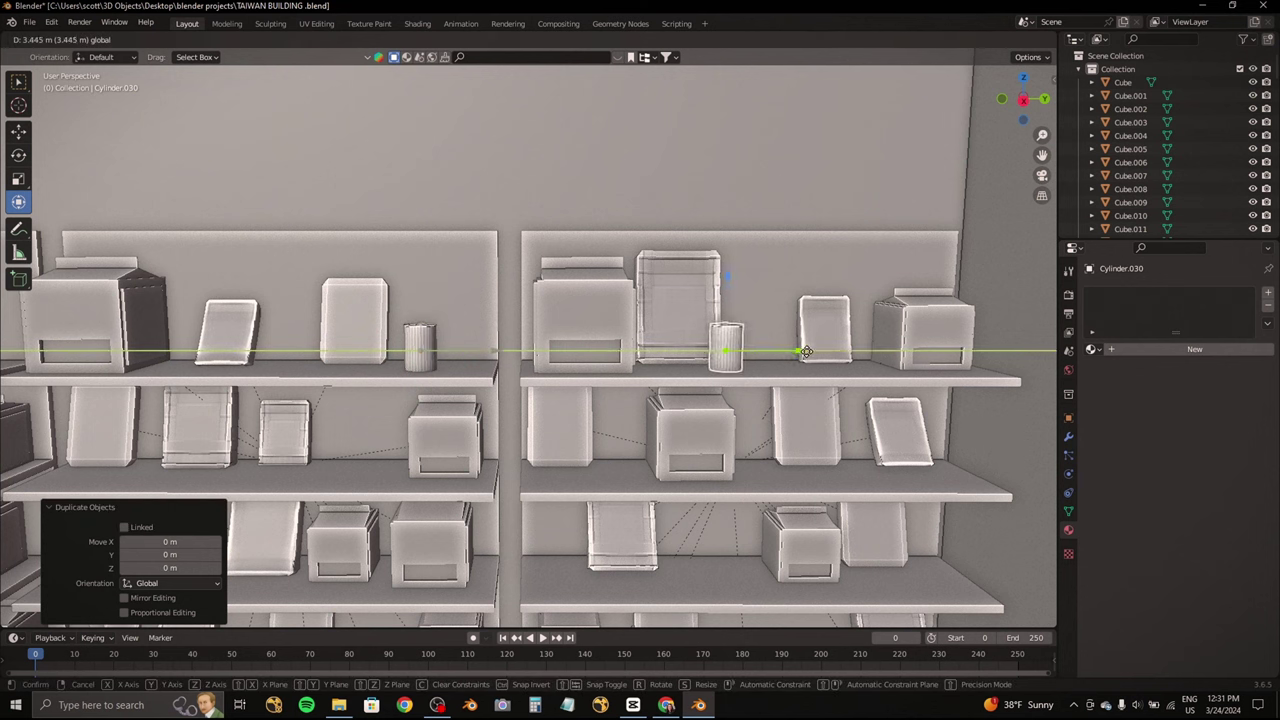
click(792, 361)
key(shift+d)
key(y)
scroll(683, 350, up, 3)
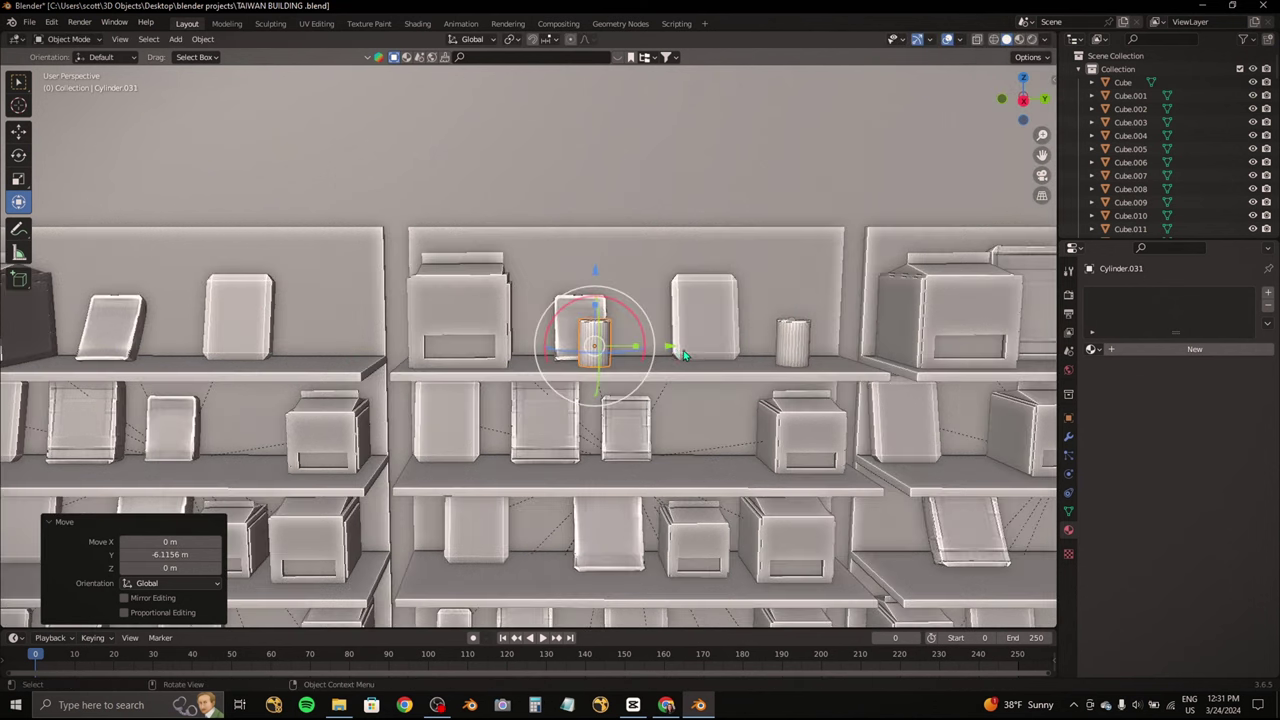
click(488, 340)
mouse_move(488, 340)
middle_down()
mouse_move(500, 428)
mouse_move(598, 462)
mouse_move(500, 366)
middle_up()
Step: Add three more can copies at different spots along the shelves
key(shift+d)
click(496, 456)
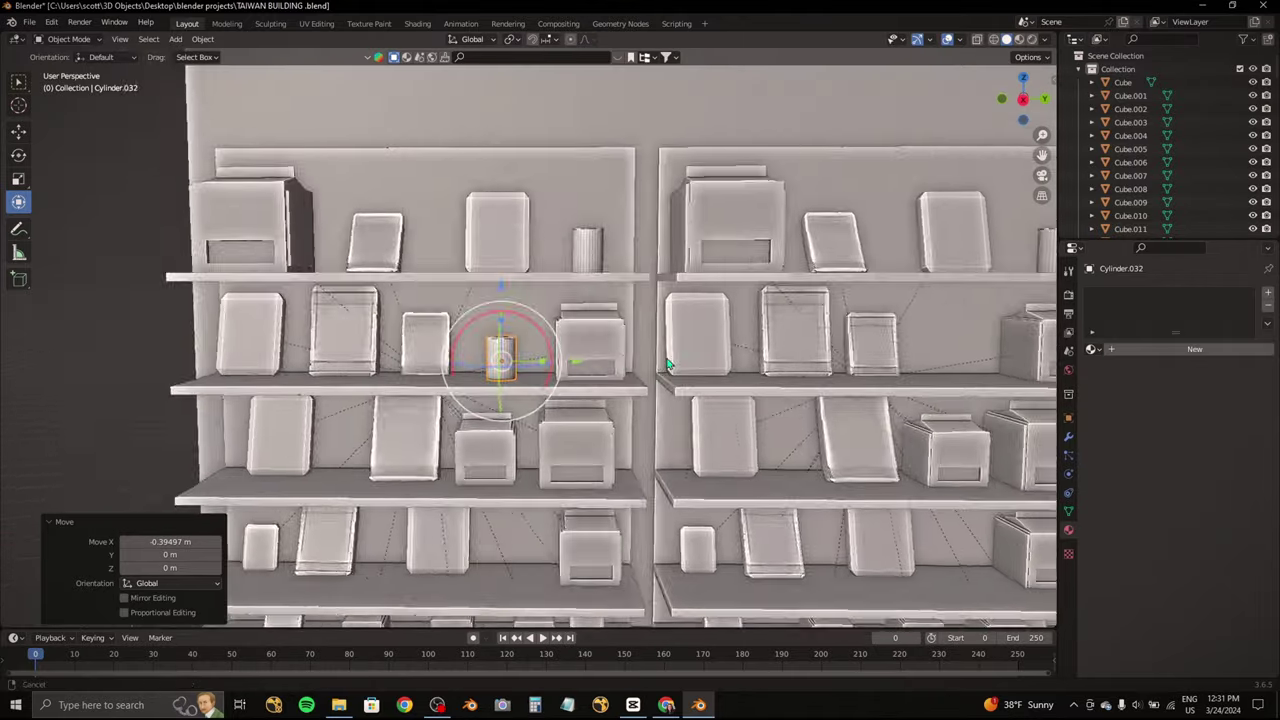
scroll(700, 340, up, 2)
key(shift+d)
click(901, 341)
scroll(600, 330, down, 2)
key(shift+d)
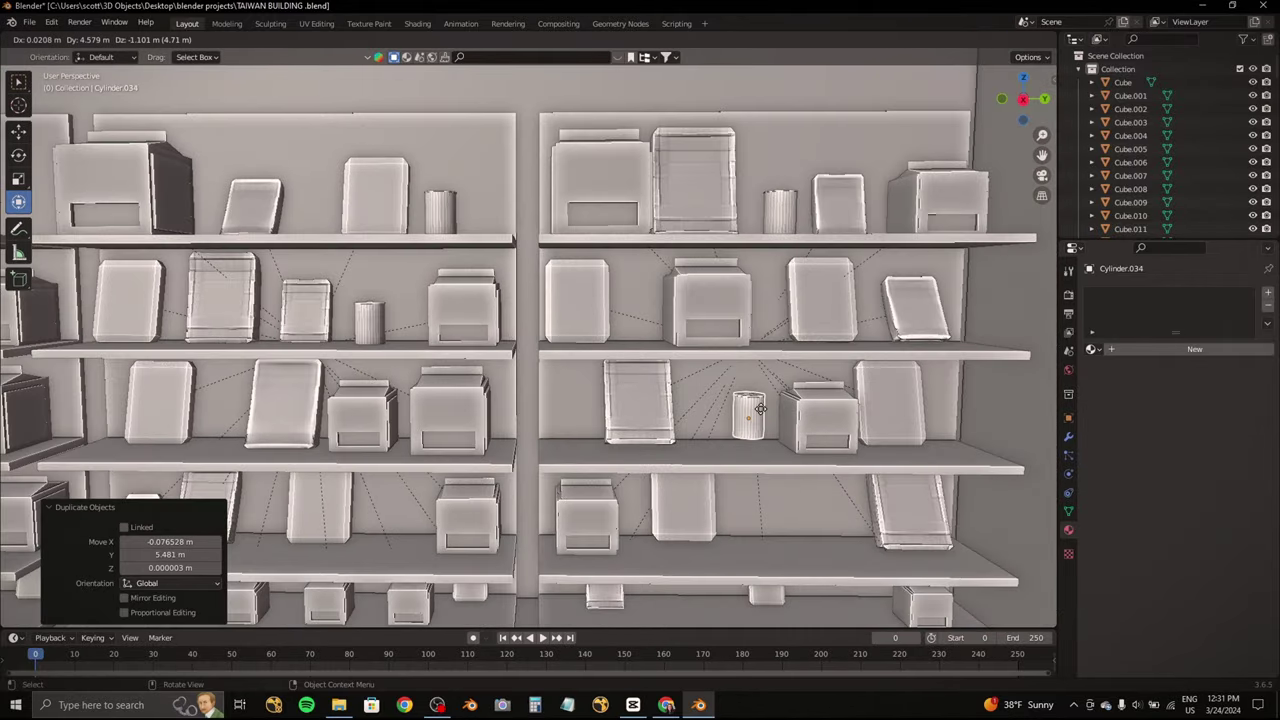
click(809, 386)
Step: Duplicate further cans, including one placed on the lower shelf
key(shift+d)
mouse_move(809, 386)
middle_down()
mouse_move(295, 355)
mouse_move(596, 282)
middle_up()
click(295, 355)
key(shift+d)
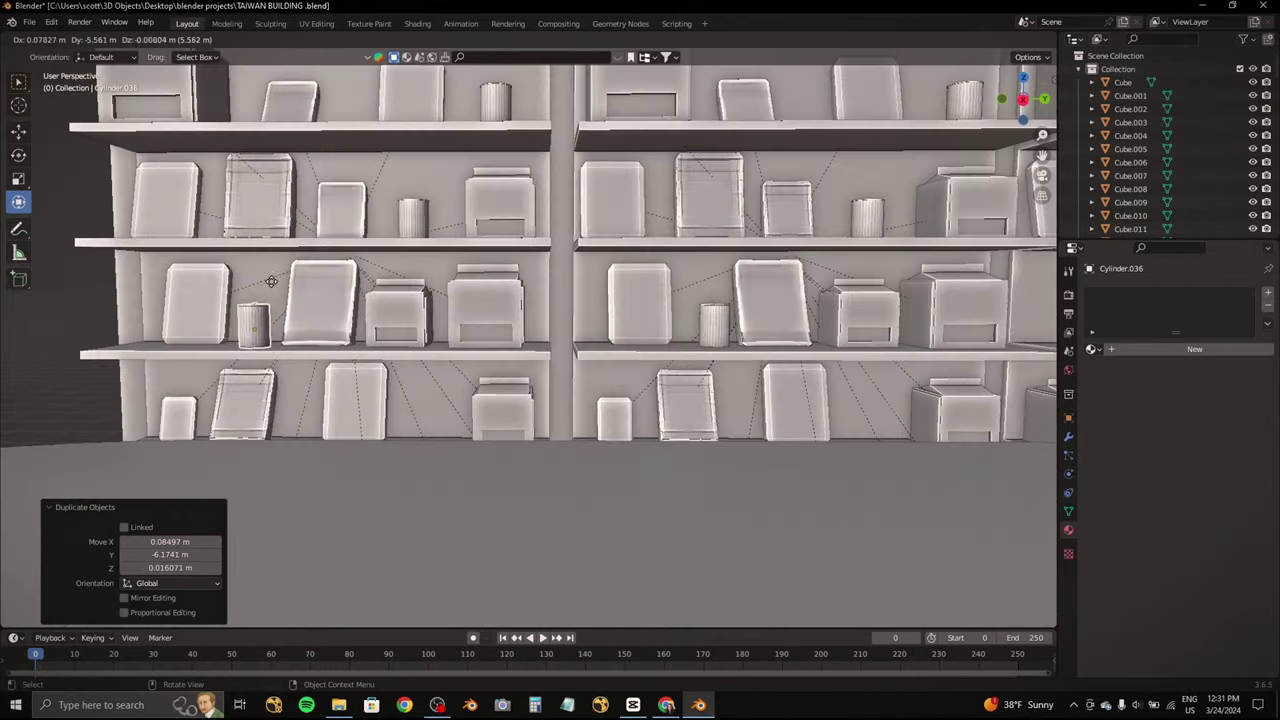
click(271, 281)
middle_drag(271, 281, 300, 330)
key(shift+d)
click(527, 407)
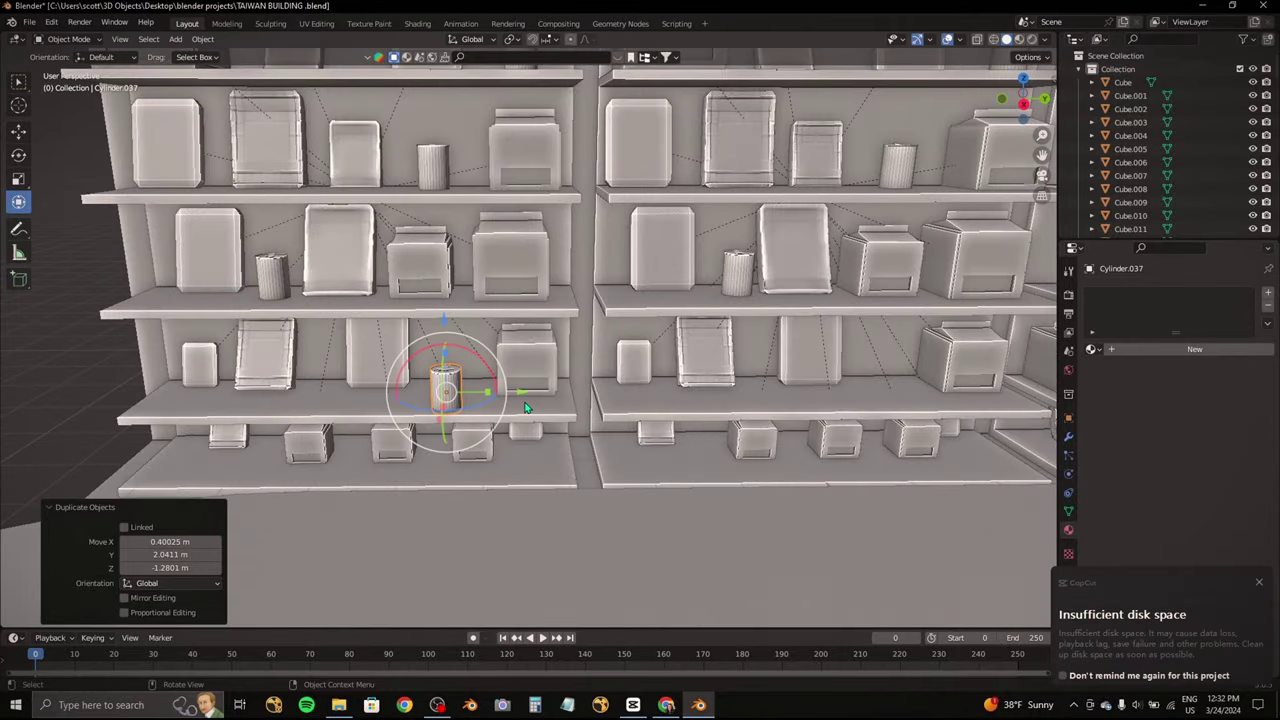
Step: Push the can back along X and set it on the right shelf
key(g)
key(x)
mouse_move(527, 407)
middle_down()
mouse_move(590, 380)
mouse_move(506, 335)
middle_up()
click(600, 370)
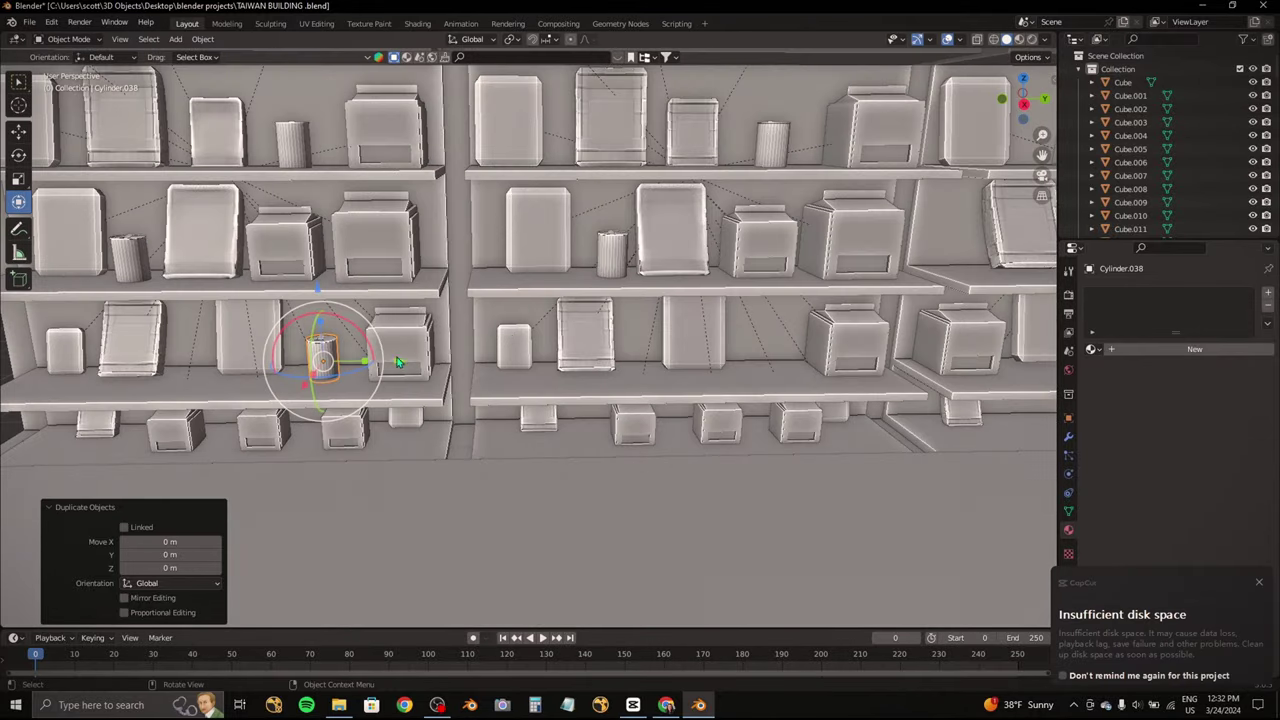
click(790, 350)
middle_drag(790, 350, 392, 346)
Step: Make two more can copies and shift the last one along the X axis
key(shift+d)
click(740, 345)
key(shift+d)
mouse_move(740, 345)
middle_down()
mouse_move(665, 338)
mouse_move(675, 360)
middle_up()
key(g)
key(x)
click(690, 340)
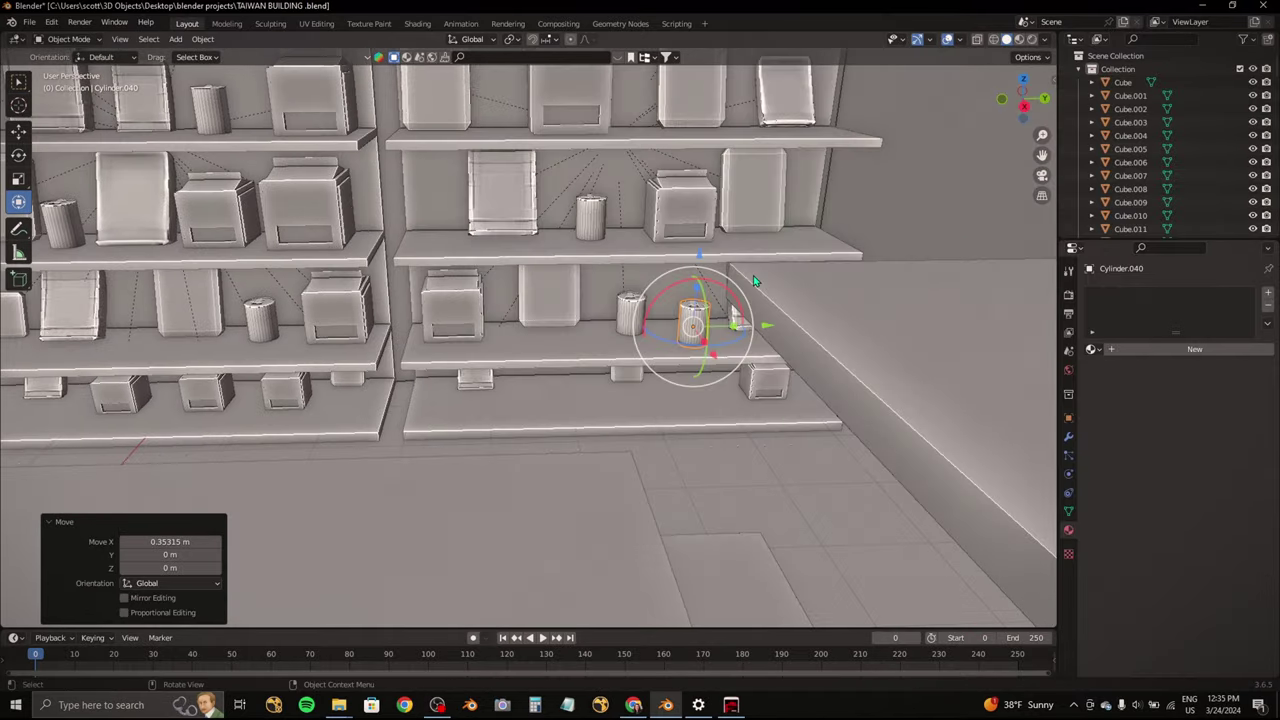
Step: Slide the can along the lower shelf on the Y axis
middle_drag(767, 326, 600, 300)
key(g)
key(y)
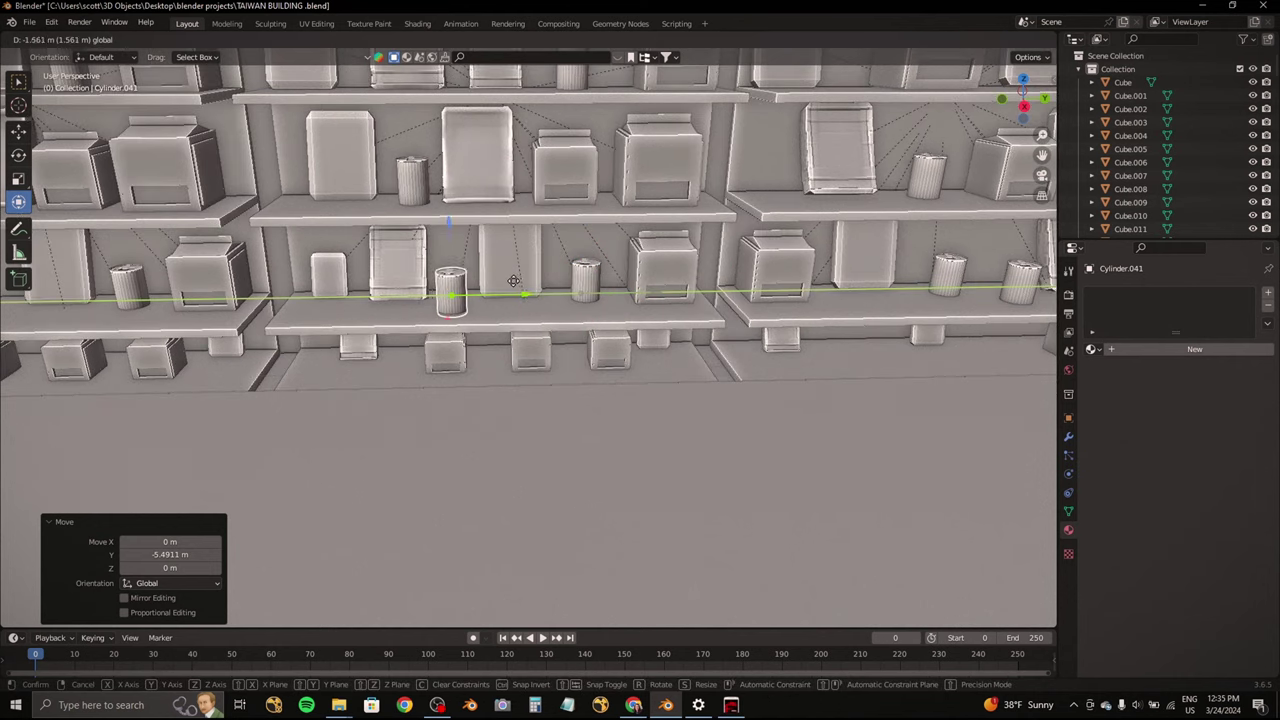
click(450, 290)
mouse_move(450, 290)
middle_down()
mouse_move(528, 263)
mouse_move(520, 380)
mouse_move(416, 375)
middle_up()
Step: Duplicate a can and raise it slightly on Z onto the shelf
key(shift+d)
key(z)
right_click(541, 251)
key(g)
key(z)
click(515, 385)
Step: Copy a can in place and move it along Y to a new shelf spot
key(shift+d)
right_click(440, 370)
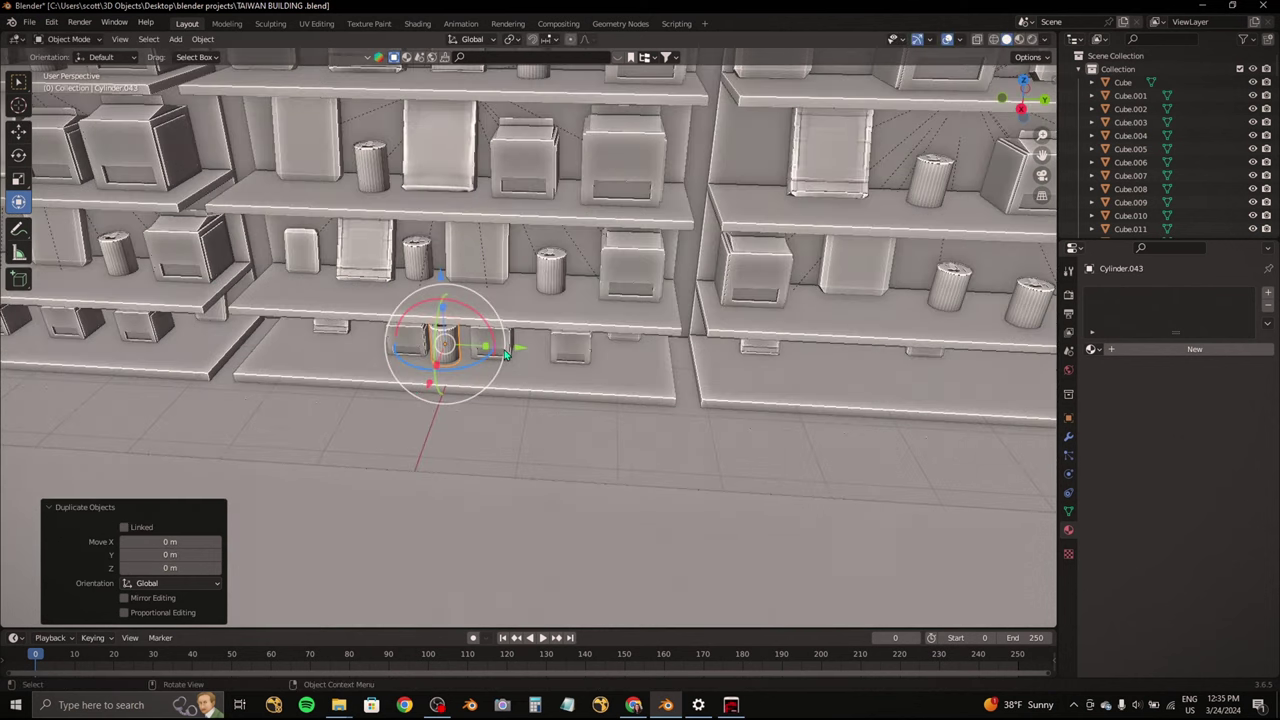
key(g)
key(y)
click(912, 384)
middle_drag(912, 384, 530, 390)
Step: Copy another can, move it along Y, then nudge it along X
key(shift+d)
right_click(530, 390)
key(g)
key(y)
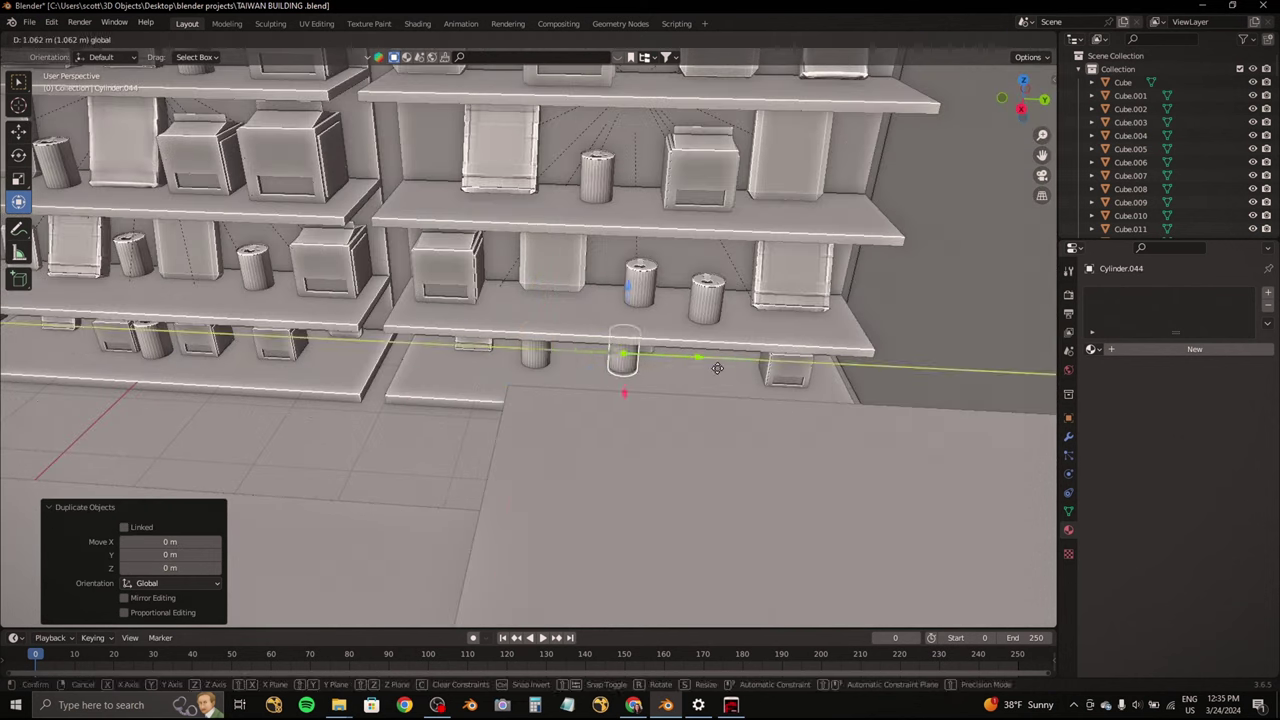
click(714, 400)
key(g)
key(x)
click(760, 400)
middle_drag(760, 400, 878, 390)
Step: Move a can further along the shelf on Y and add a Y-constrained copy
key(g)
key(y)
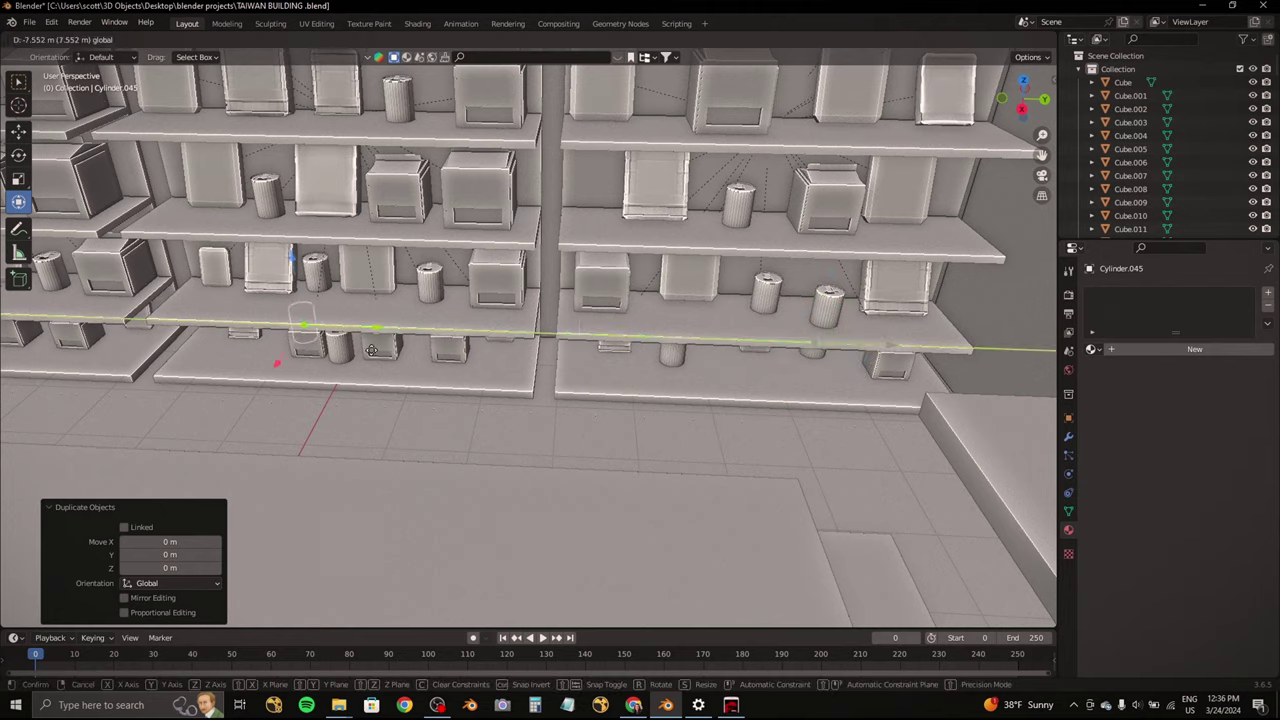
click(192, 350)
shift+middle_drag(192, 350, 600, 340)
key(shift+d)
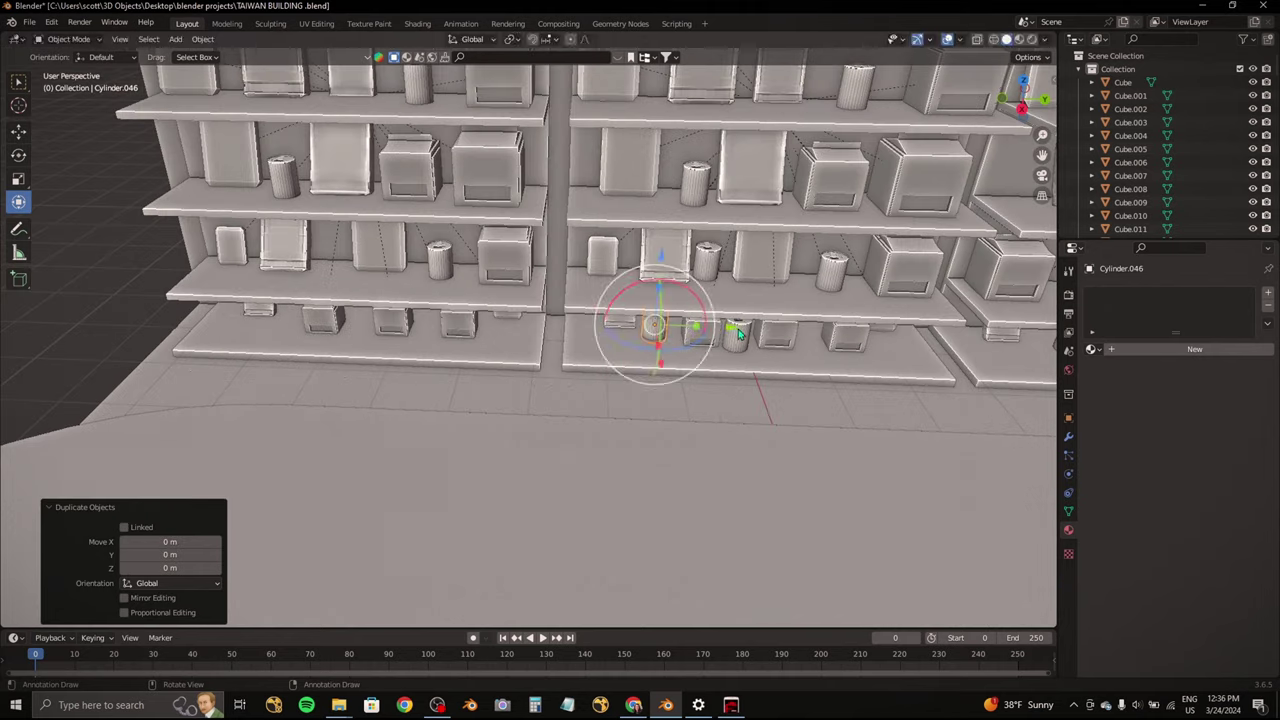
key(y)
click(360, 330)
Step: Place a final can copy on the bottom shelf unit
shift+middle_drag(360, 330, 424, 344)
click(521, 315)
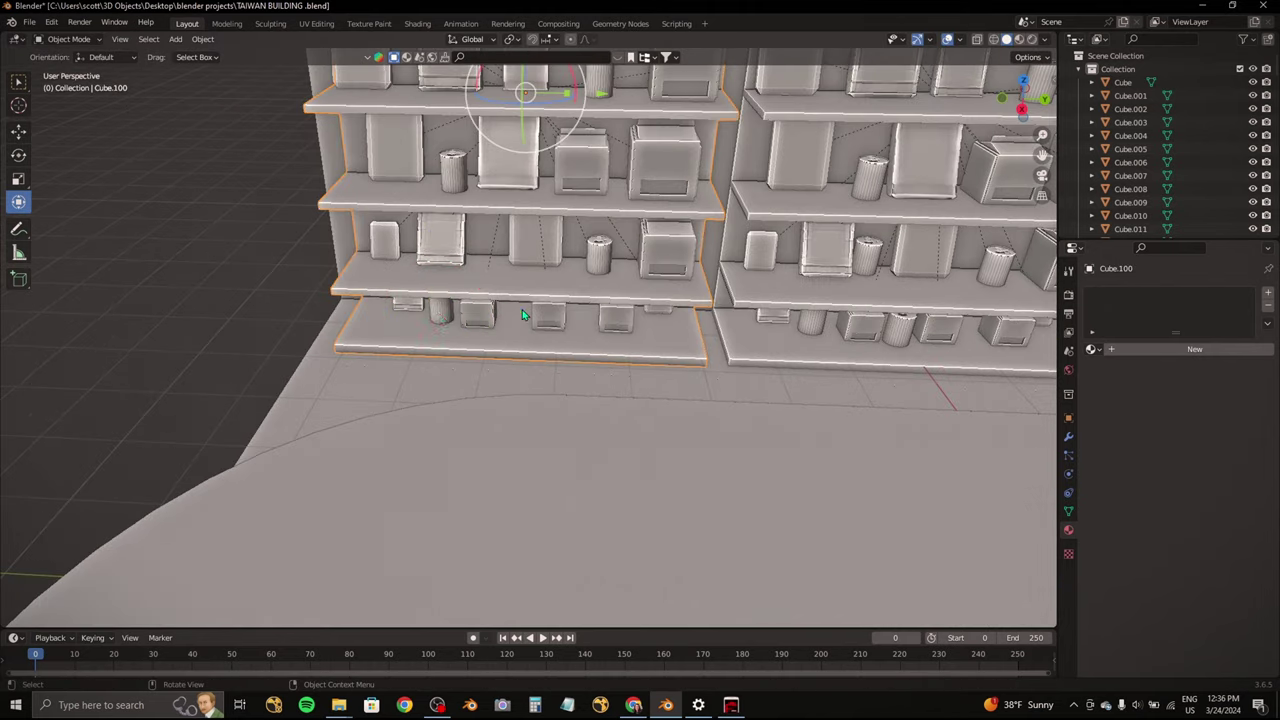
key(y)
click(587, 305)
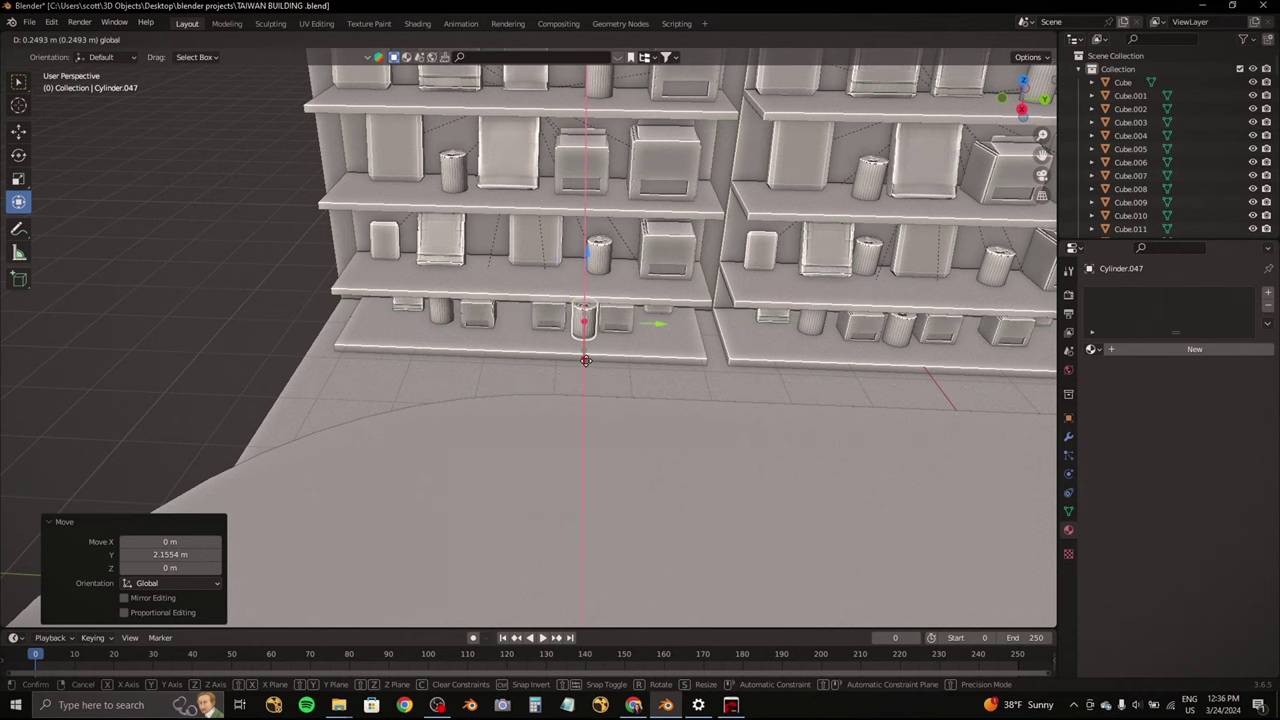
Step: Save the Blender file with Ctrl+S
scroll(587, 305, down, 6)
mouse_move(552, 351)
middle_down()
mouse_move(540, 360)
mouse_move(484, 295)
mouse_move(543, 286)
middle_up()
key(ctrl+s)
scroll(528, 364, up, 6)
scroll(484, 295, down, 5)
Step: Add a cube beside the building, inspect it, then delete it
key(shift+a)
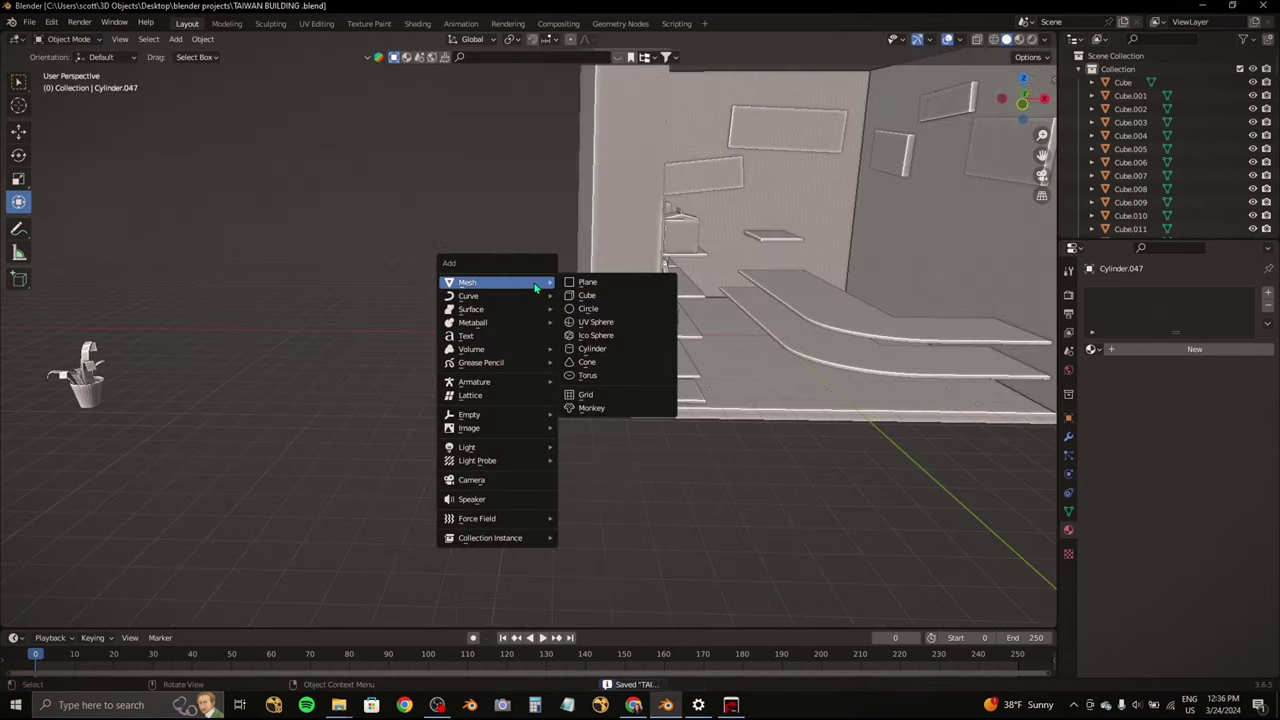
click(588, 300)
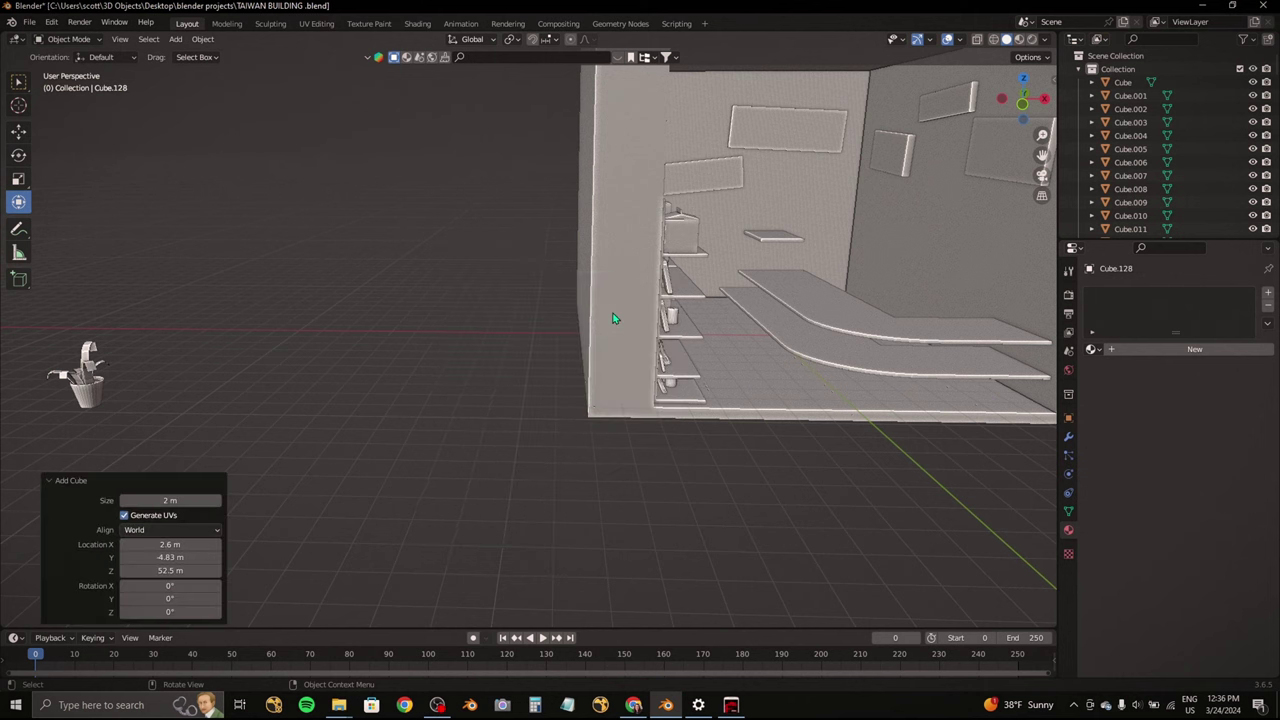
key(KP_1)
click(602, 553)
key(KP_Decimal)
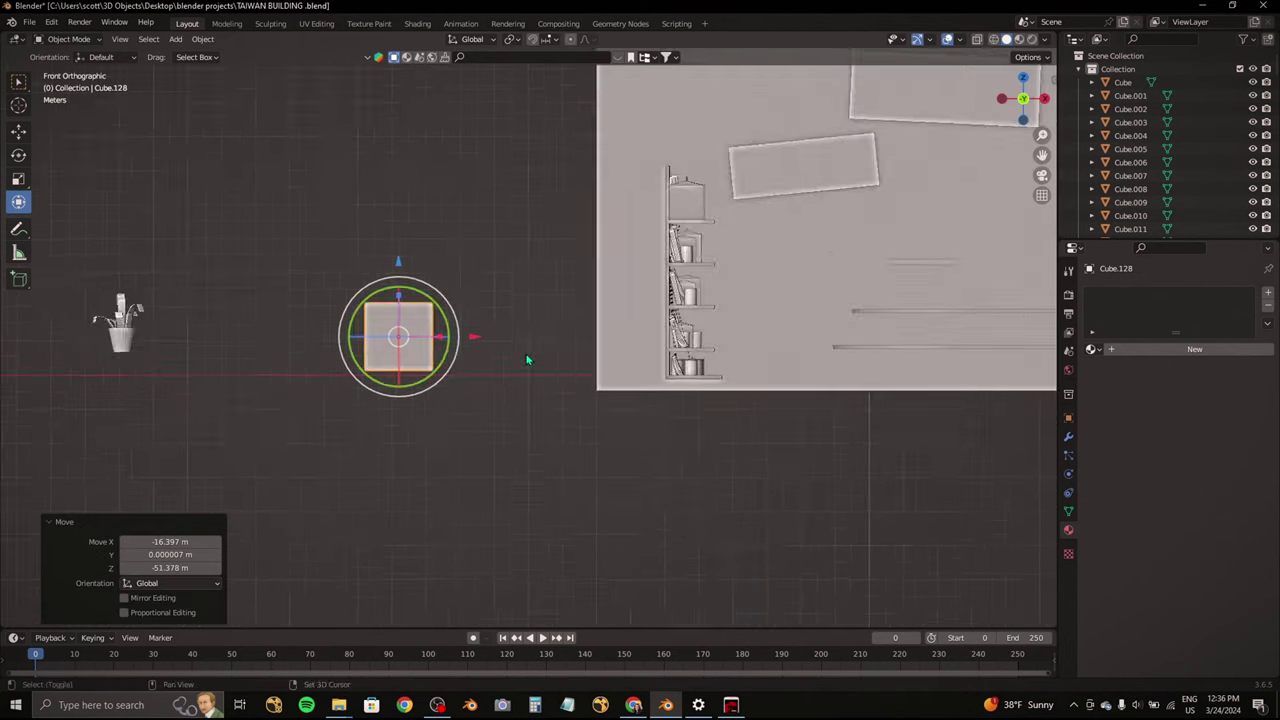
click(79, 70)
middle_drag(459, 335, 443, 320)
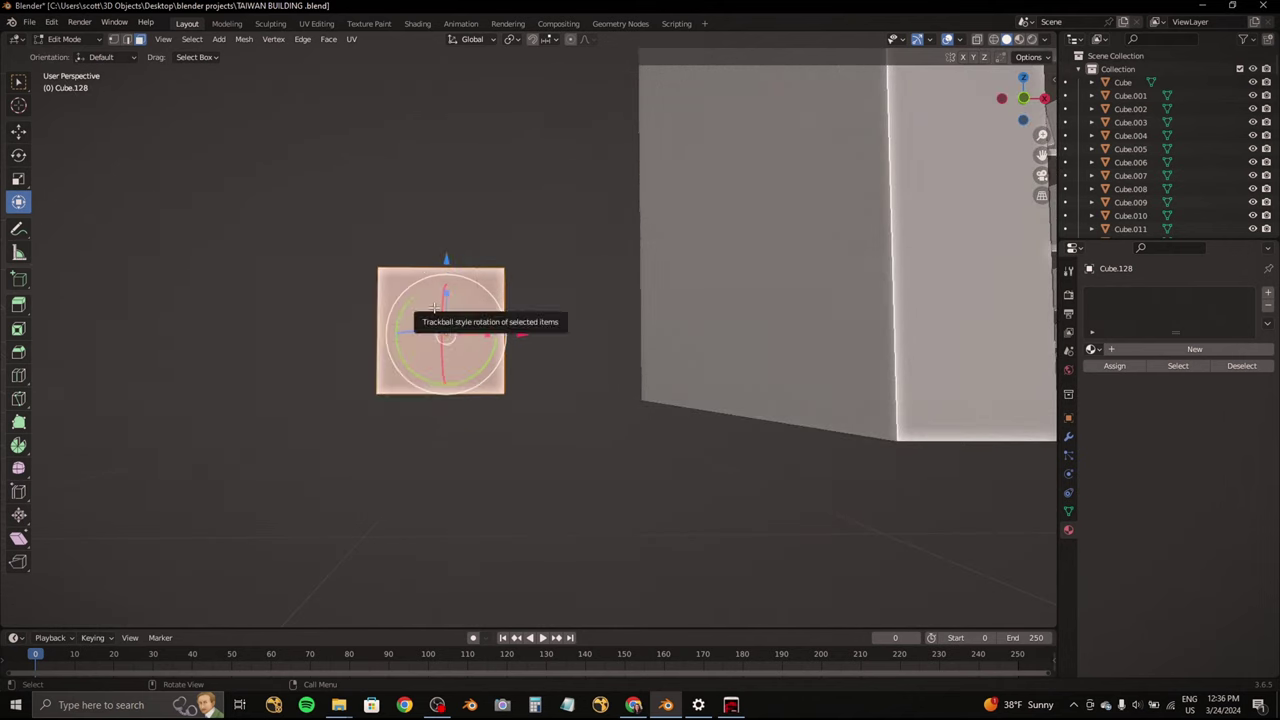
scroll(366, 296, down, 3)
key(Tab)
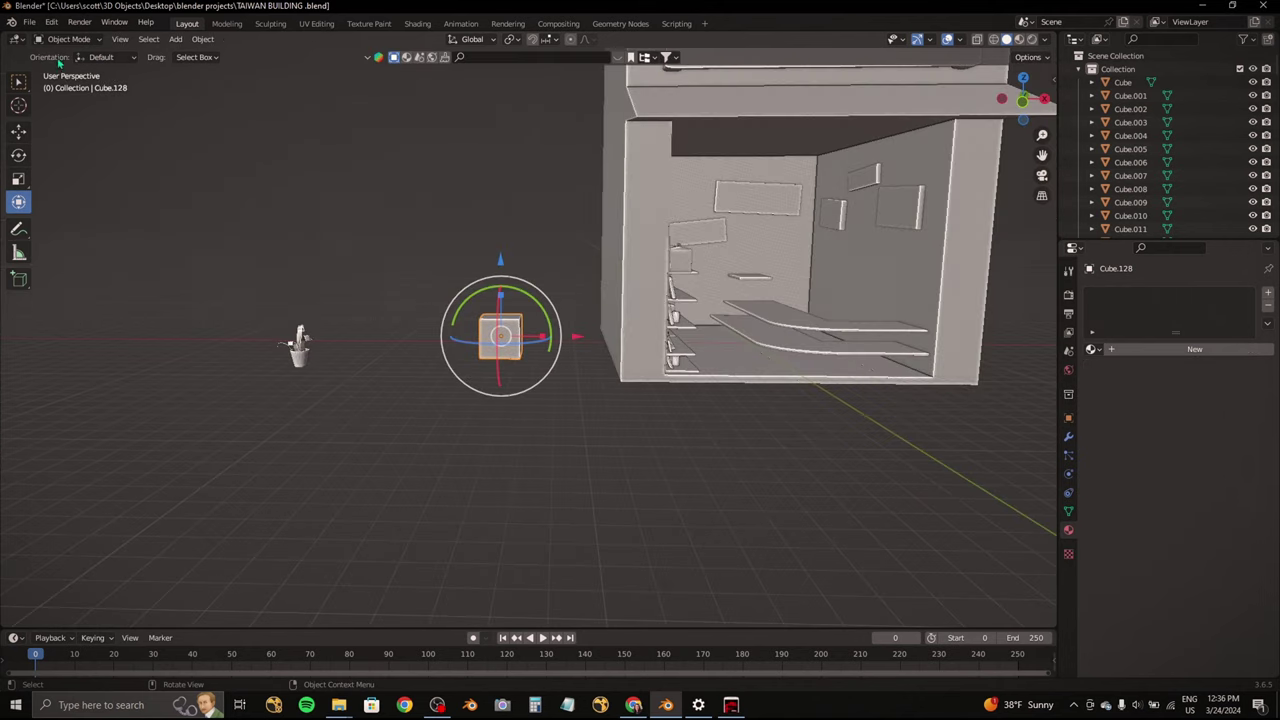
middle_drag(463, 357, 40, 240)
key(Delete)
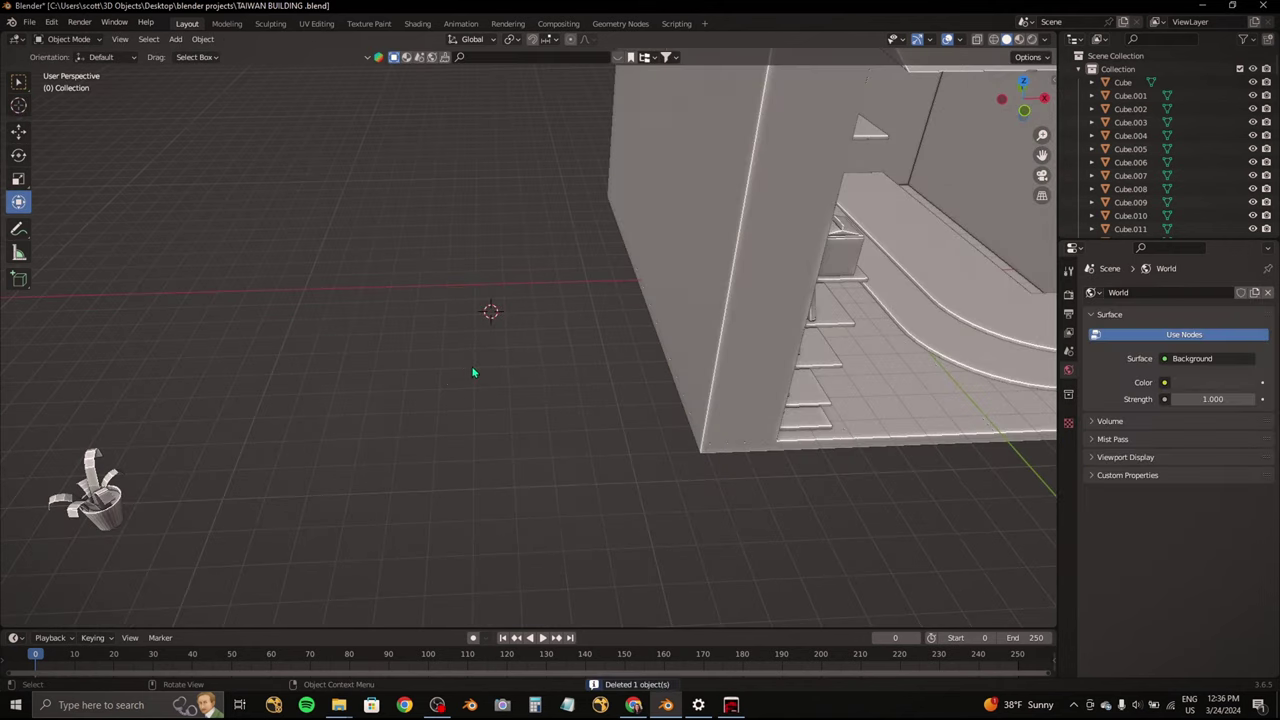
Step: Add a mesh cylinder in its place and enter Edit Mode
key(shift+a)
click(540, 432)
click(1024, 110)
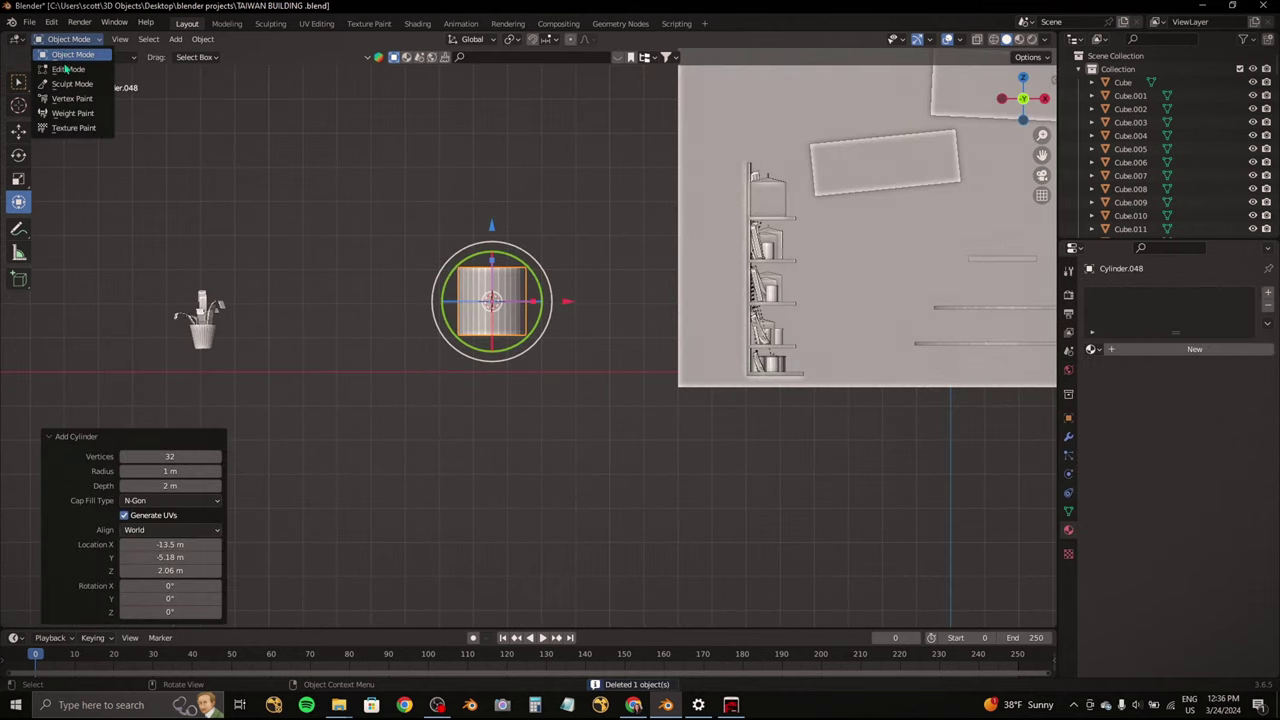
click(66, 69)
mouse_move(490, 300)
middle_down()
mouse_move(430, 230)
mouse_move(561, 200)
middle_up()
Step: Shrink the cylinder's bottom face and raise the top face in front view
key(s)
click(480, 260)
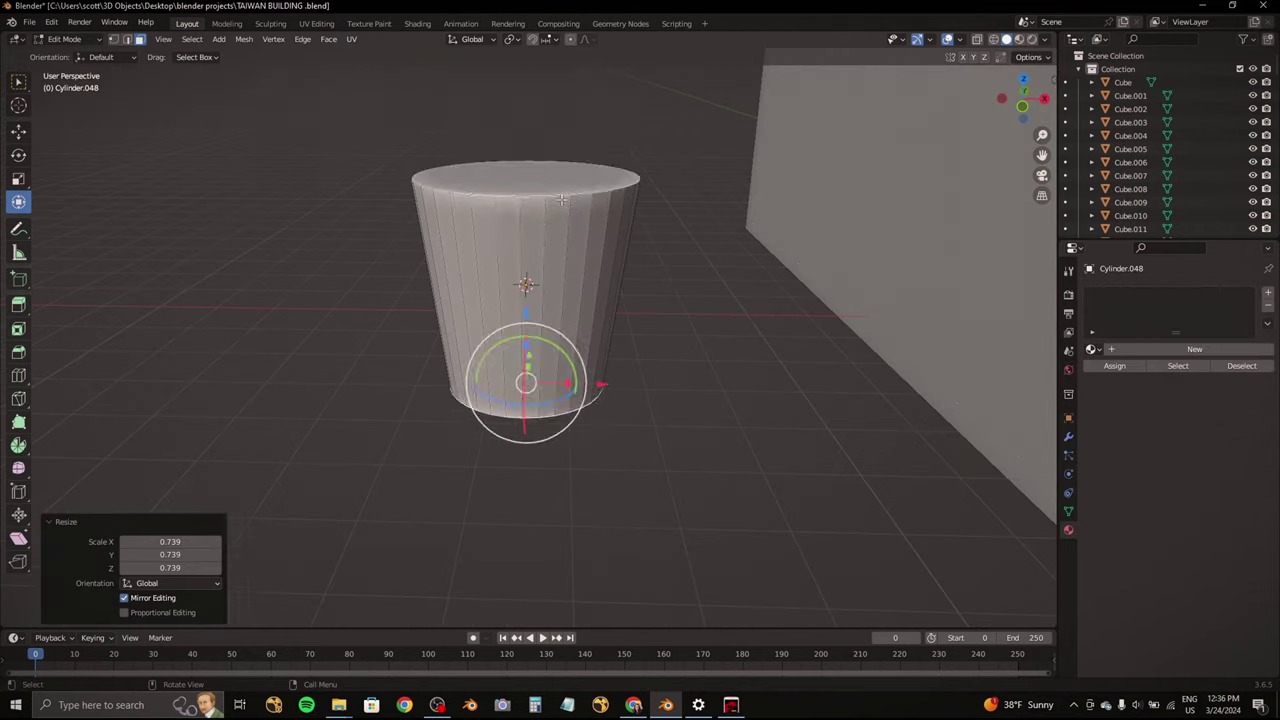
click(561, 200)
click(1022, 106)
mouse_move(527, 140)
mouse_down()
mouse_move(540, 150)
mouse_move(527, 160)
mouse_up()
drag(1022, 98, 1008, 104)
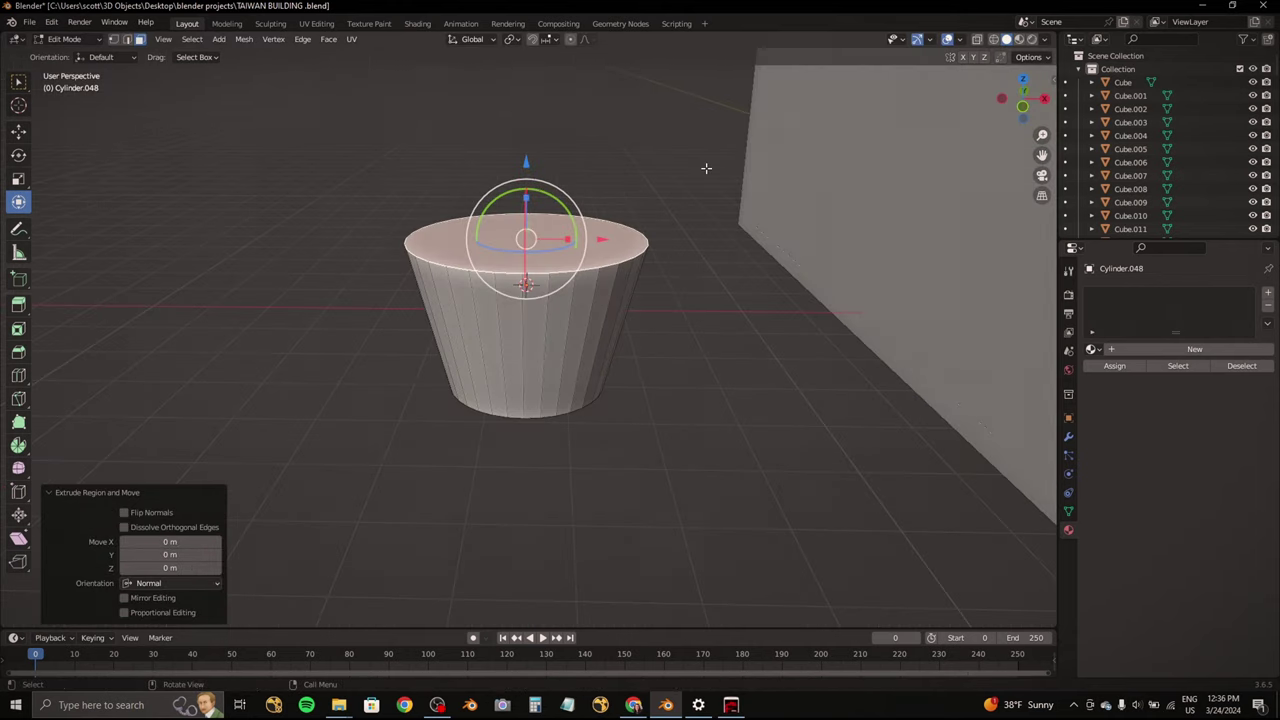
scroll(706, 168, up, 2)
Step: Scale the top face to adjust the taper and start beveling its edge loop
key(s)
click(737, 286)
mouse_move(643, 289)
middle_down()
mouse_move(612, 278)
mouse_move(598, 288)
middle_up()
drag(503, 284, 514, 260)
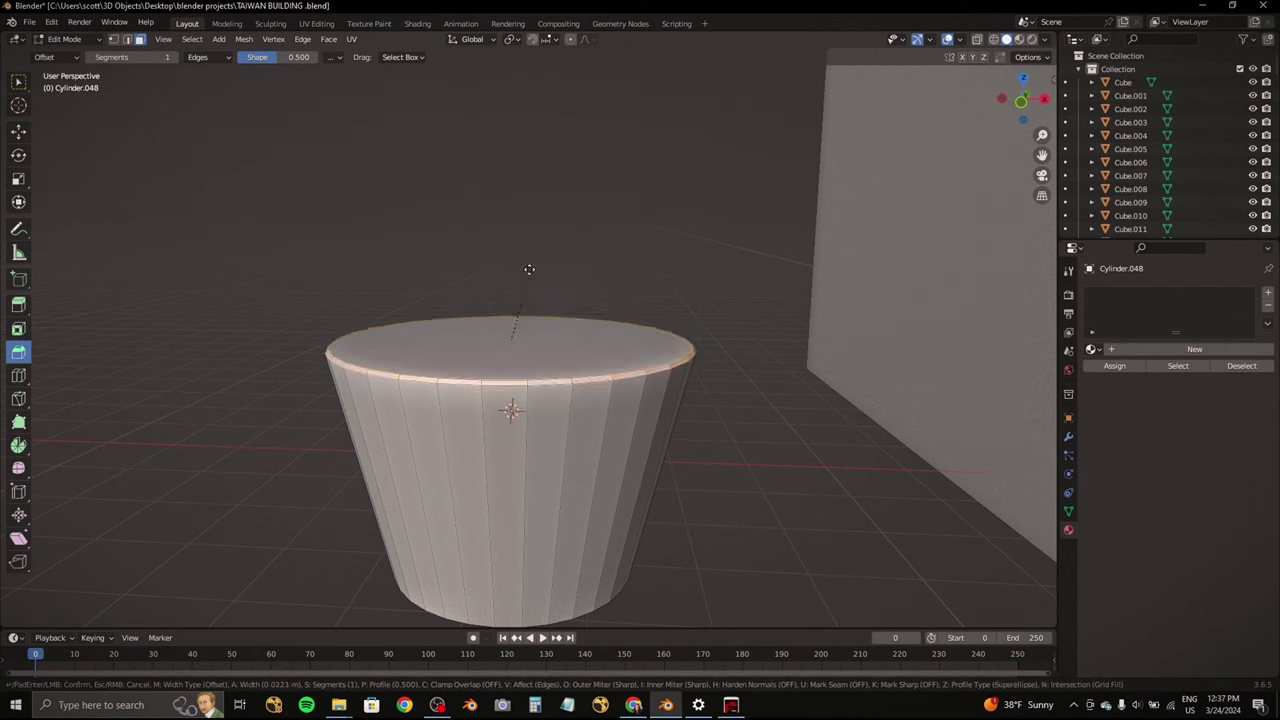
Step: Cancel the bevel, extrude the top face in place, and undo an accidental spin
key(Escape)
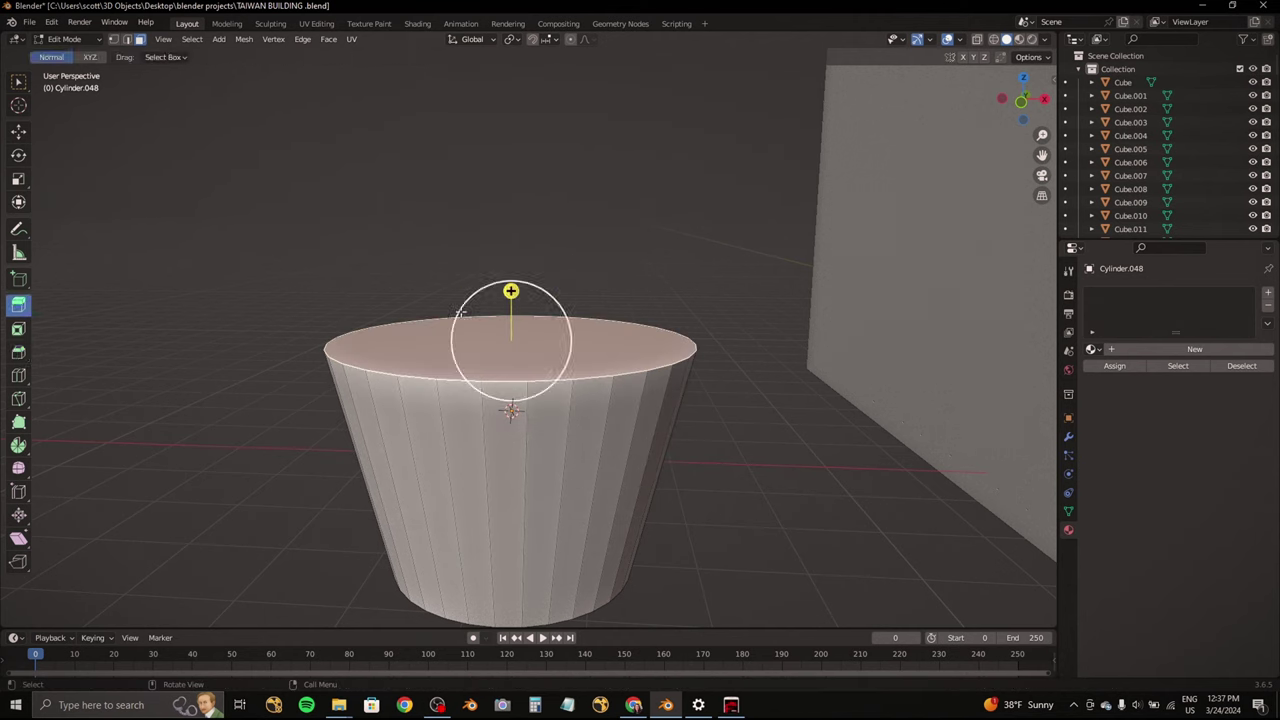
key(e)
key(Escape)
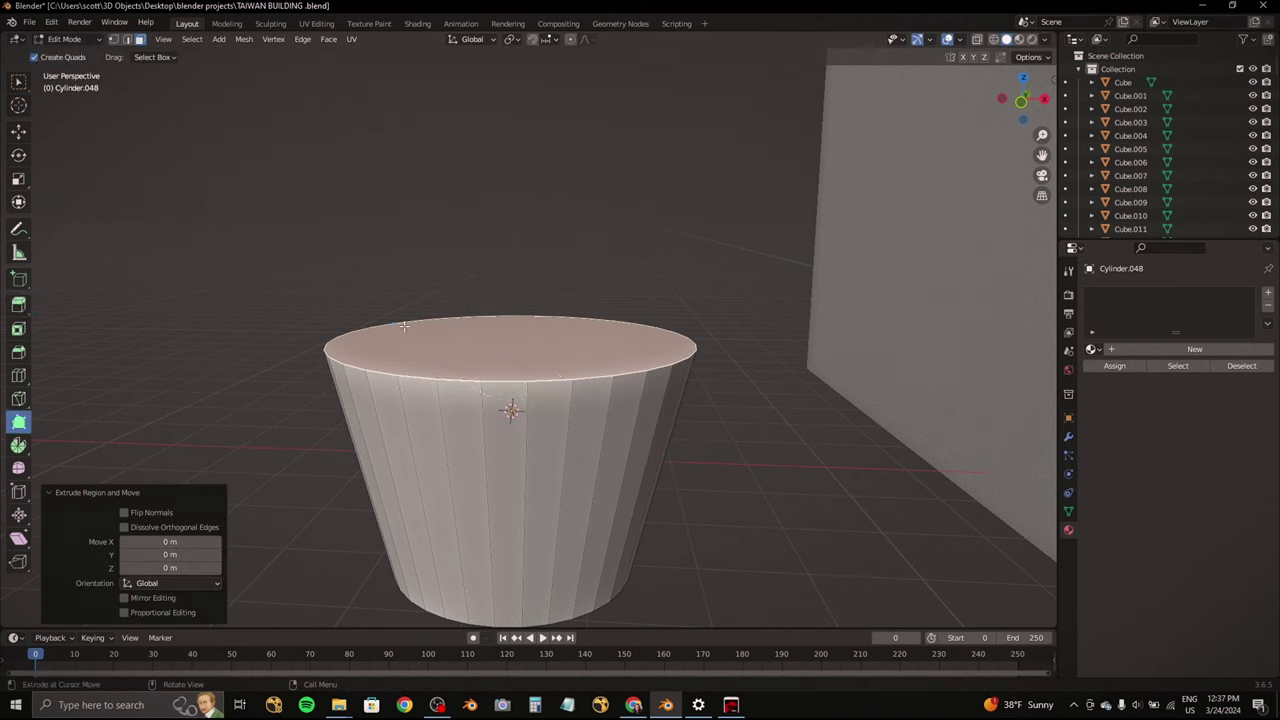
key(g)
click(483, 353)
drag(448, 389, 456, 392)
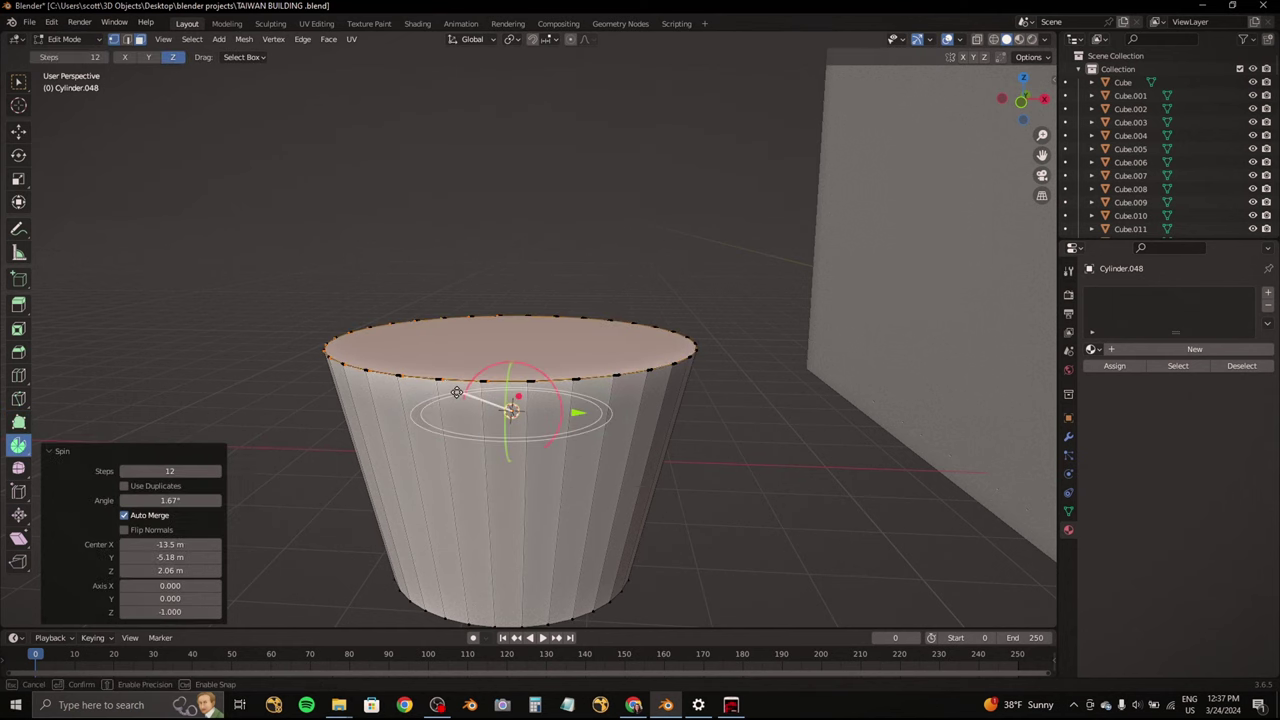
key(ctrl+z)
key(ctrl+z)
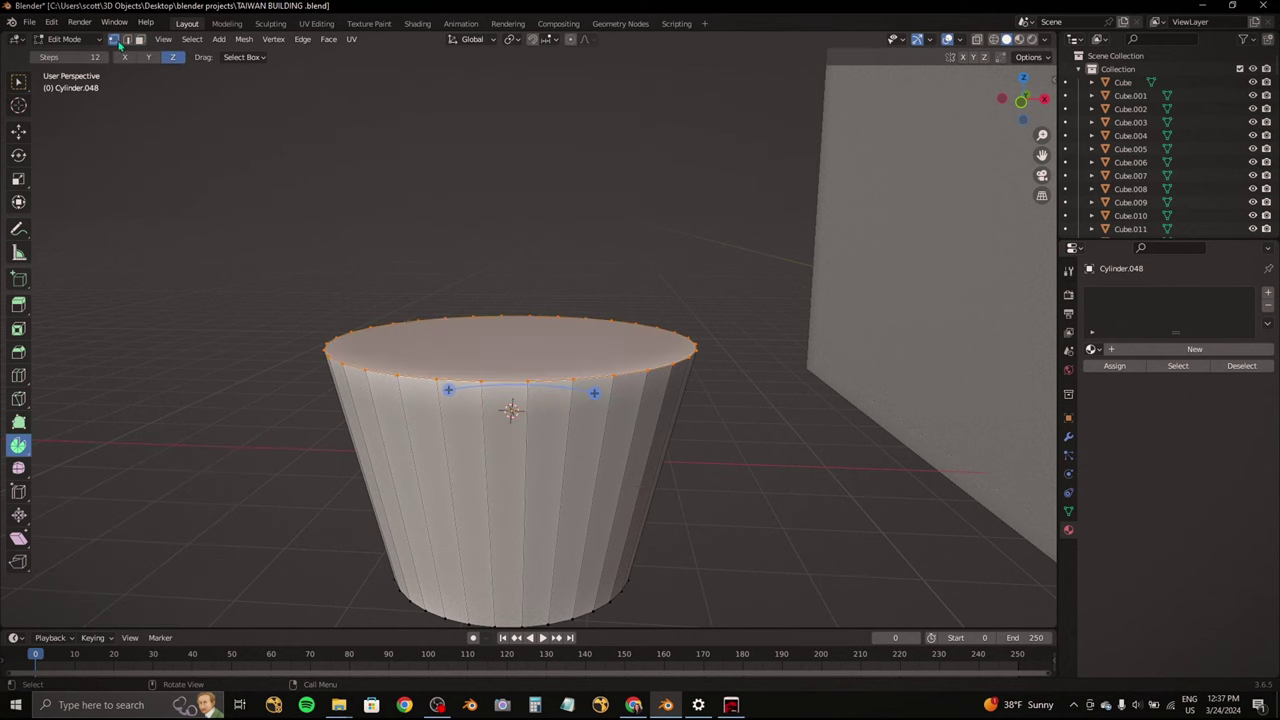
Step: Reselect the cup's top face and box-select the faces on its front side
middle_drag(432, 342, 441, 378)
click(501, 357)
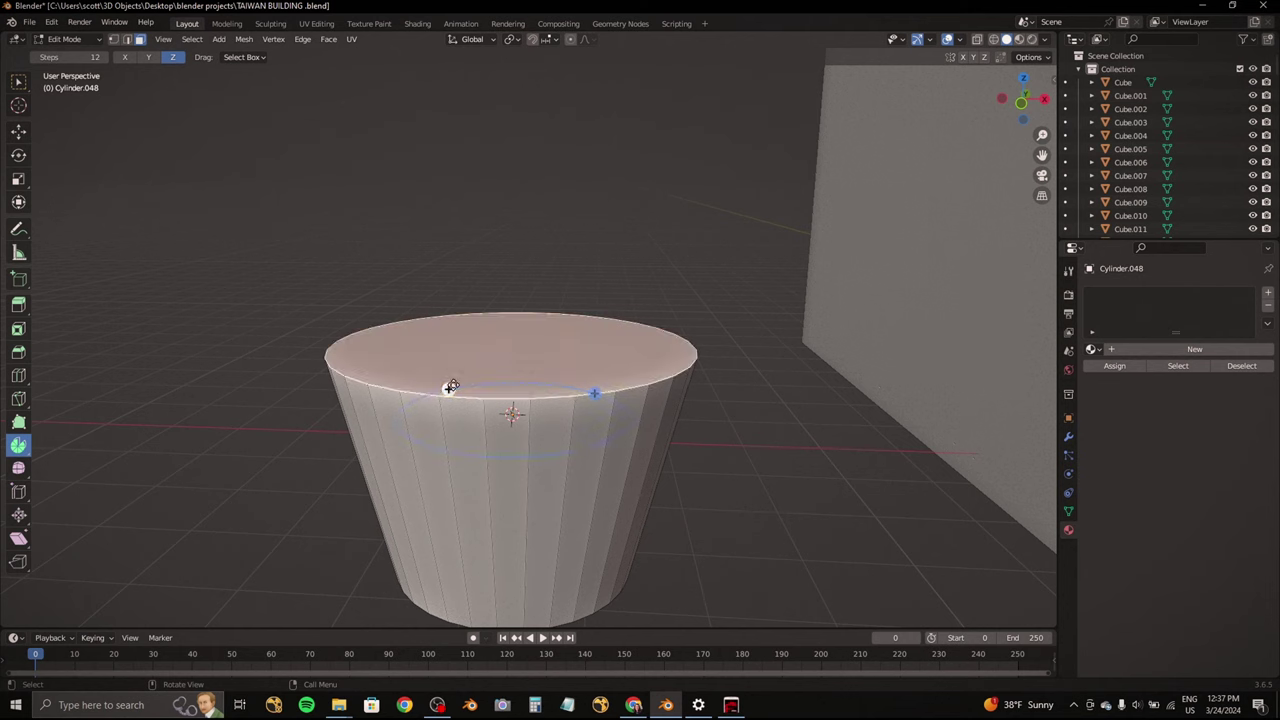
click(448, 389)
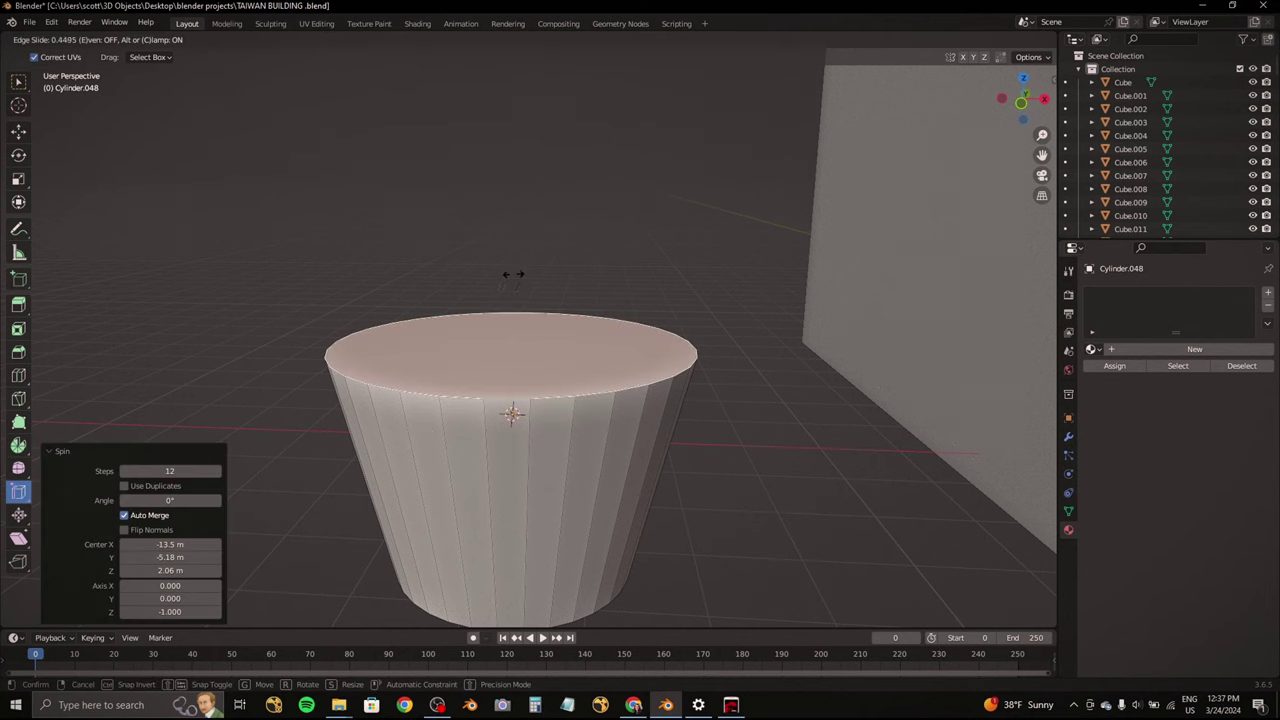
middle_drag(512, 274, 520, 320)
drag(647, 398, 347, 345)
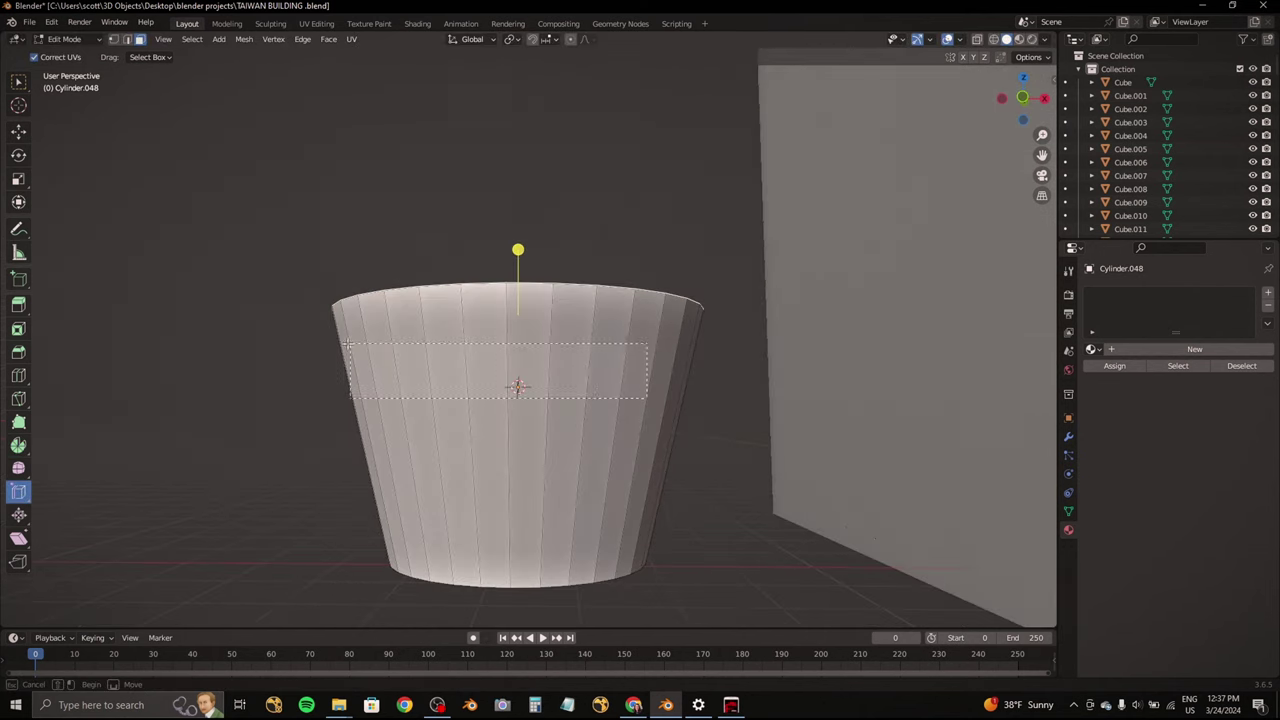
middle_drag(347, 345, 585, 354)
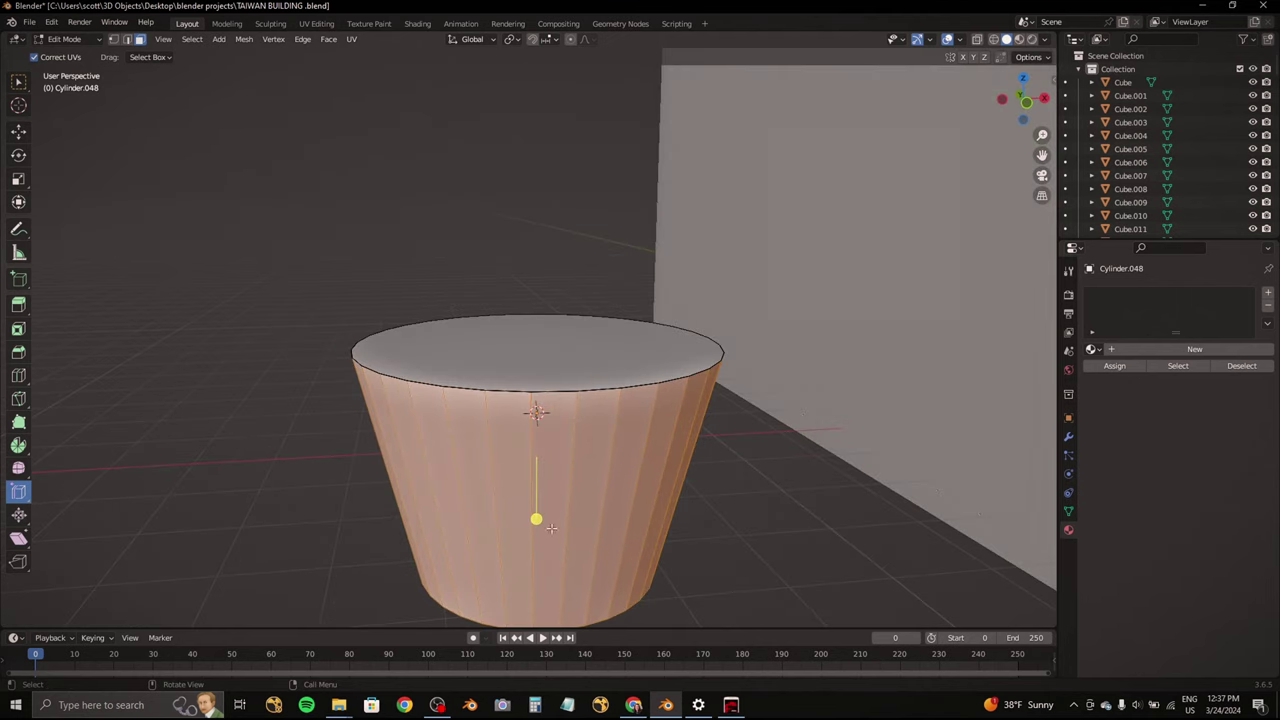
Step: Try swelling the side faces outward, then switch to the Transform tool and reselect the top face
drag(530, 516, 490, 520)
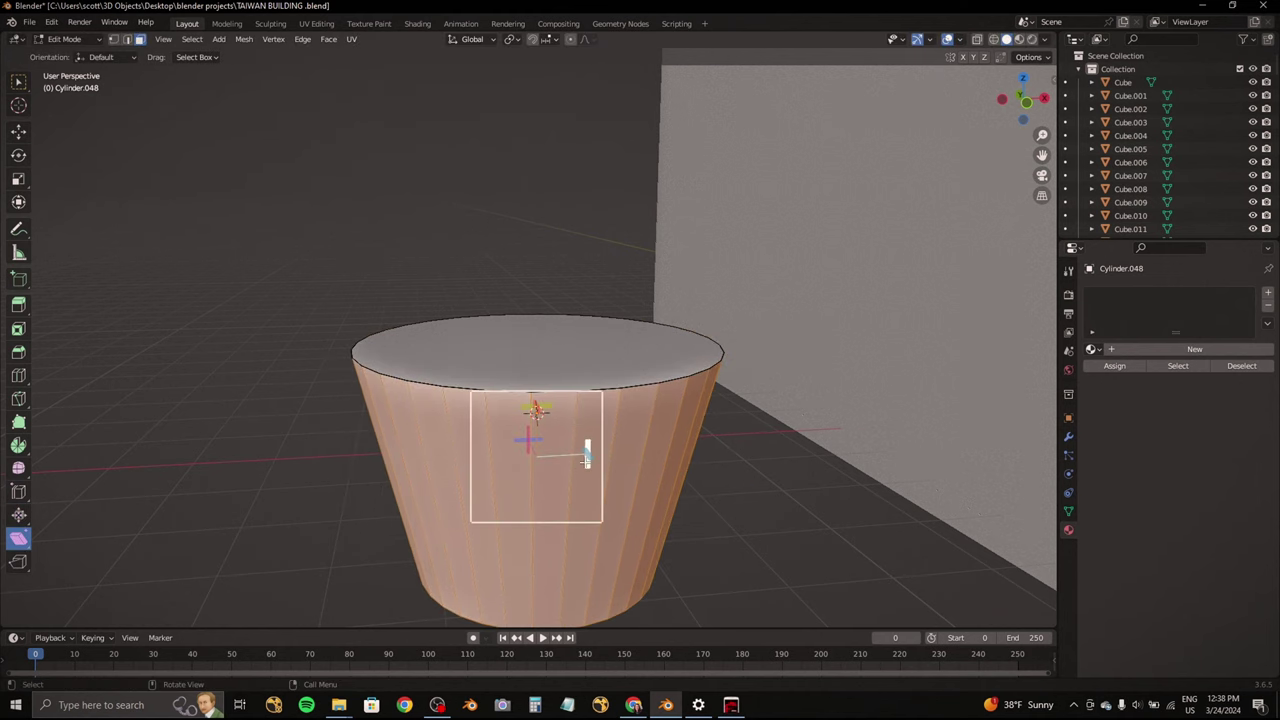
drag(587, 458, 586, 443)
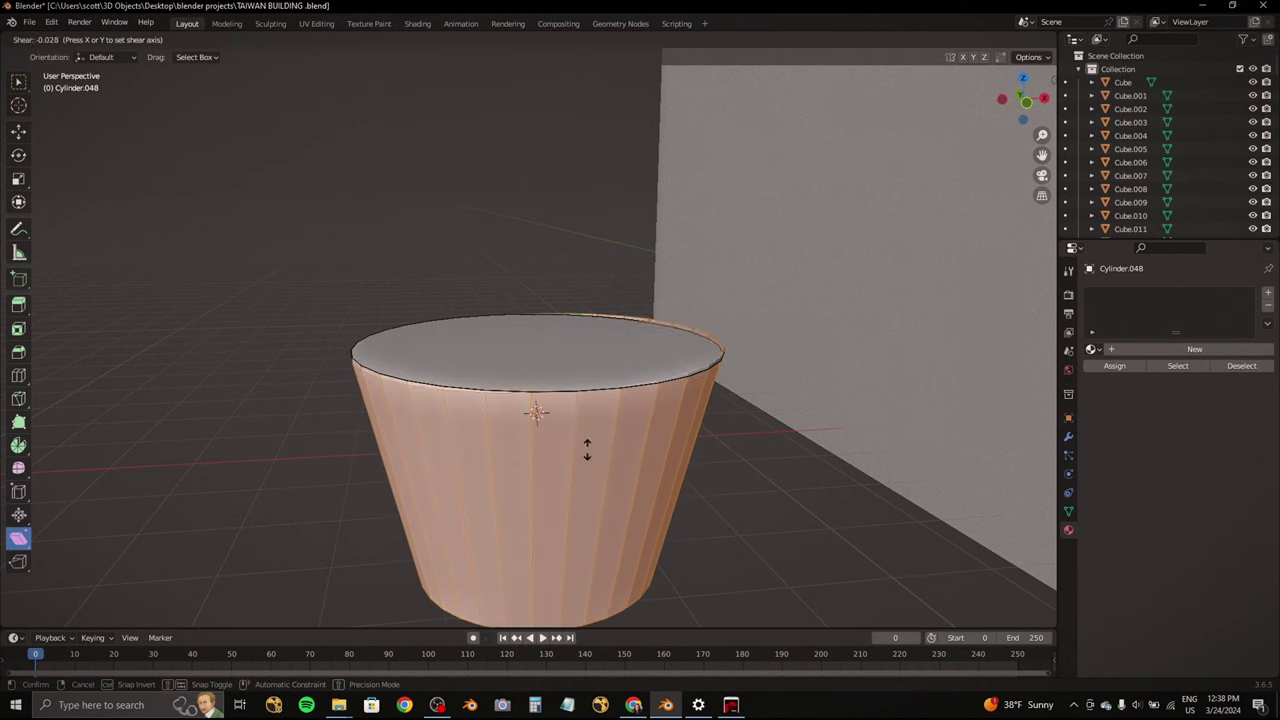
click(18, 201)
click(555, 375)
middle_drag(520, 450, 520, 300)
Step: Shrink the top face slightly and sink it downward to hollow out the cup
drag(560, 318, 546, 328)
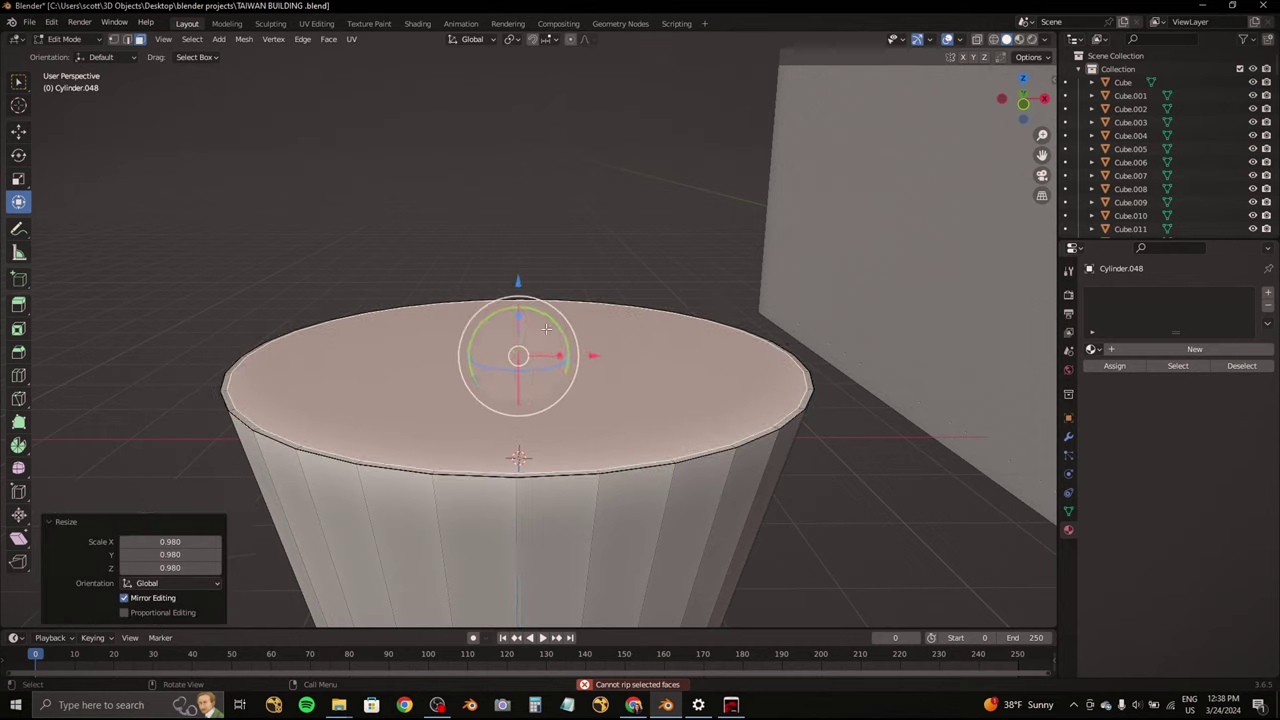
key(KP_1)
drag(536, 280, 536, 420)
middle_drag(553, 420, 553, 405)
Step: Extrude the inner face in place and scale the new face outward
key(e)
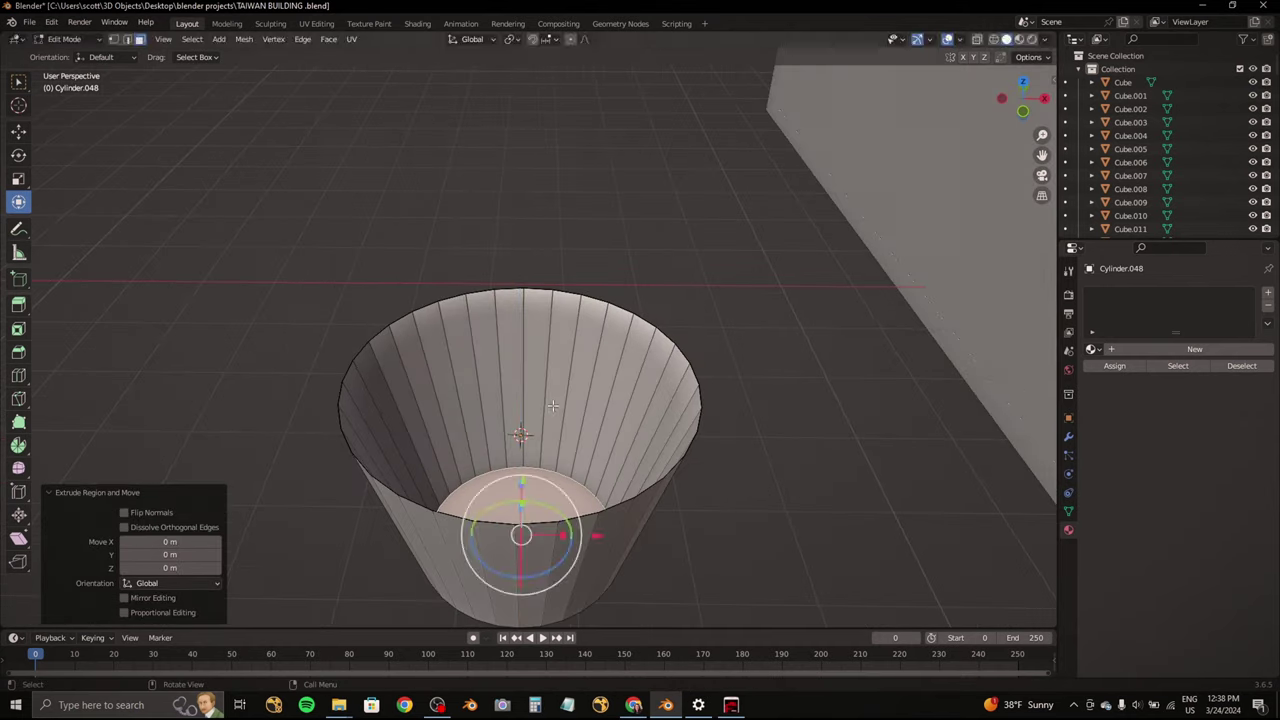
click(1022, 111)
right_click(547, 243)
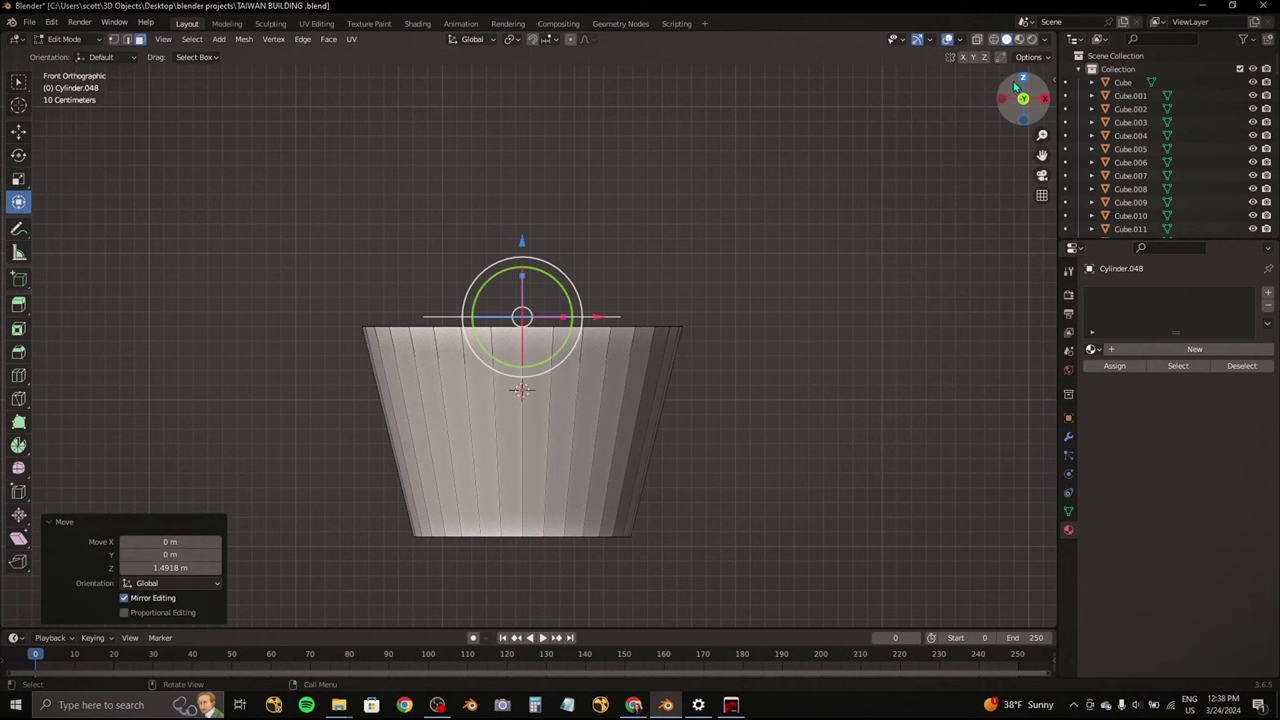
key(KP_7)
key(s)
click(780, 220)
middle_drag(780, 220, 523, 245)
Step: Lower the top face slightly along Z, then extrude it a short distance upward
key(g)
key(z)
click(523, 281)
key(e)
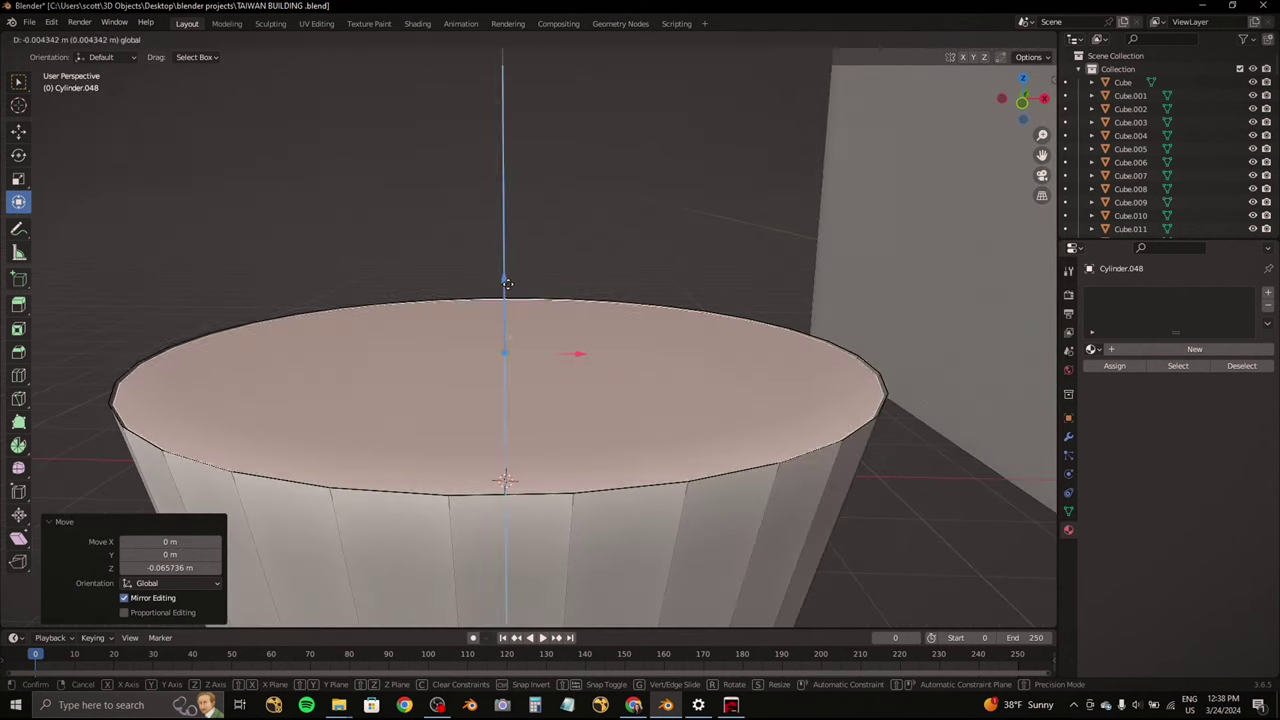
key(KP_1)
click(648, 250)
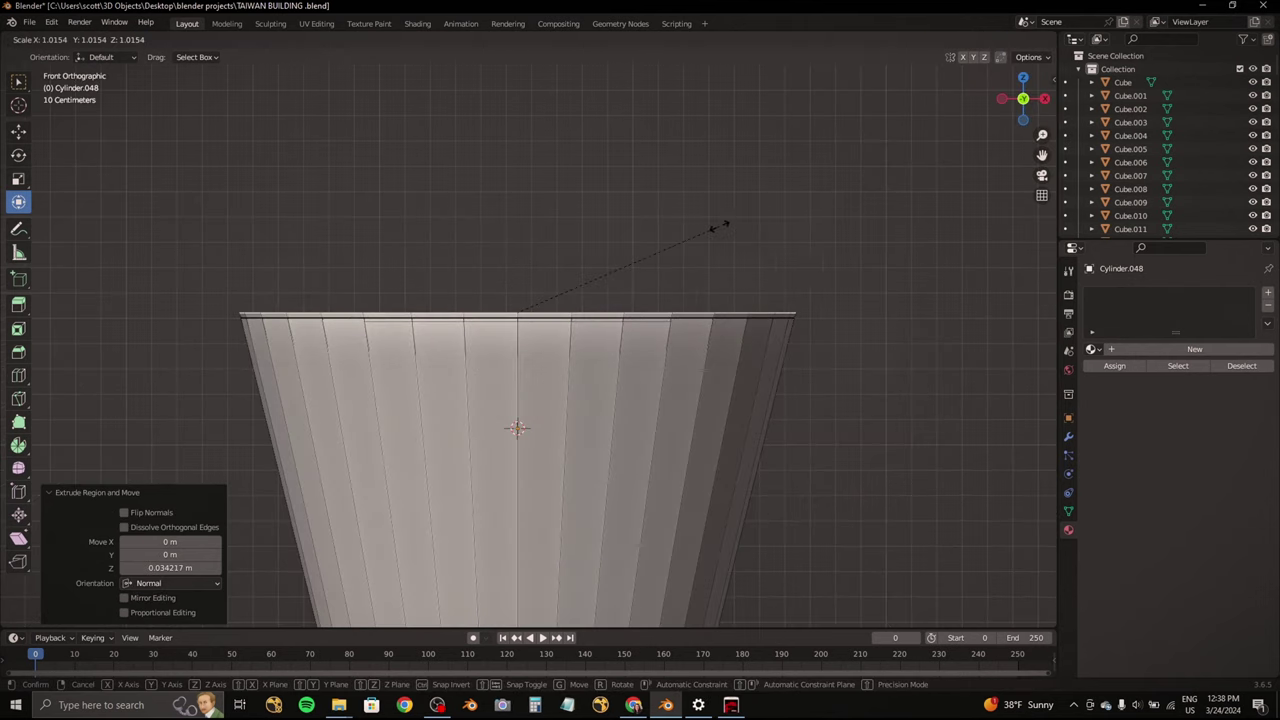
Step: Fine-tune the scale of the lip's top face, shrinking it slightly inward
click(716, 226)
key(s)
click(716, 218)
middle_drag(717, 206, 709, 234)
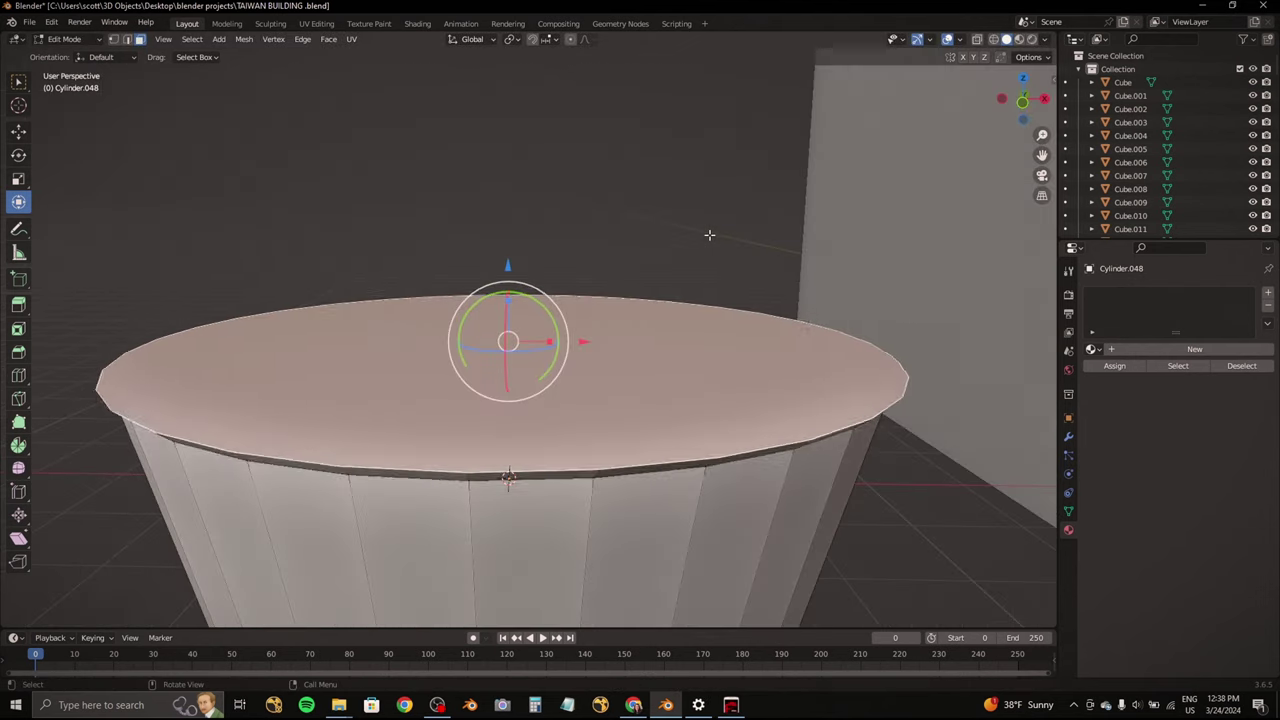
Step: Extrude the rim face in place and scale it to 0.96
key(e)
right_click(766, 300)
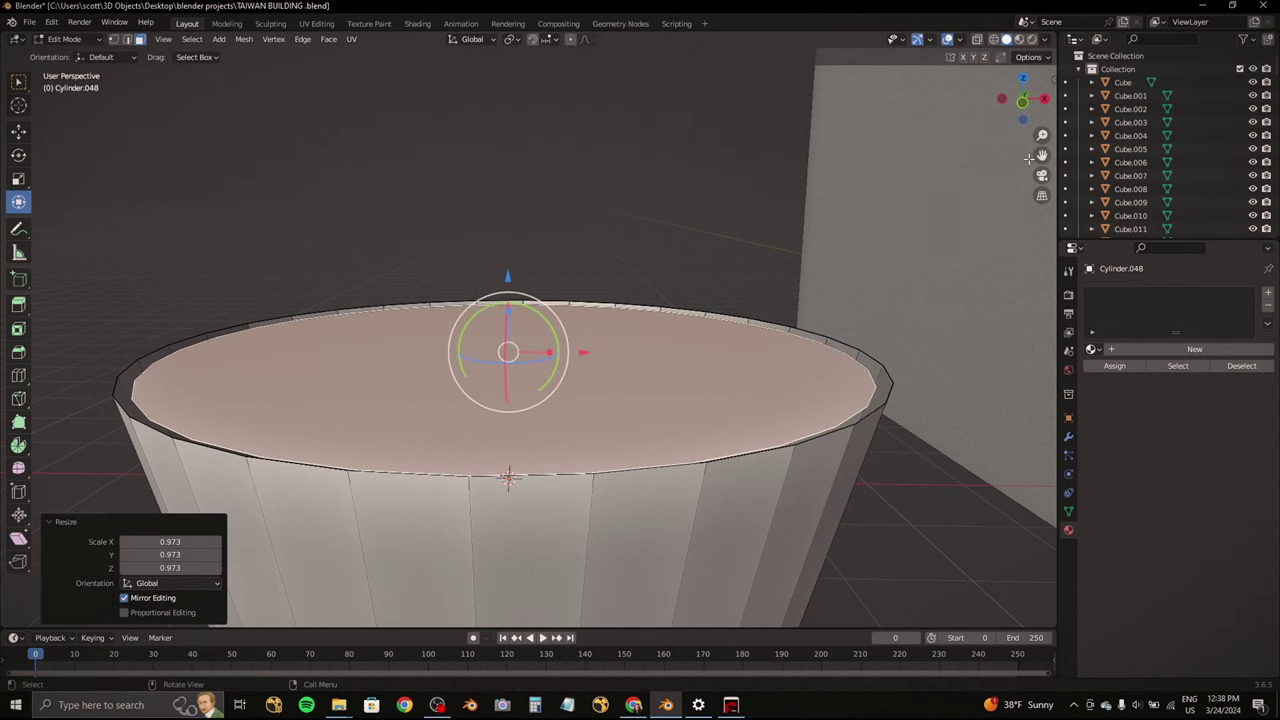
middle_drag(766, 300, 892, 270)
text(s.96)
key(Return)
click(1022, 118)
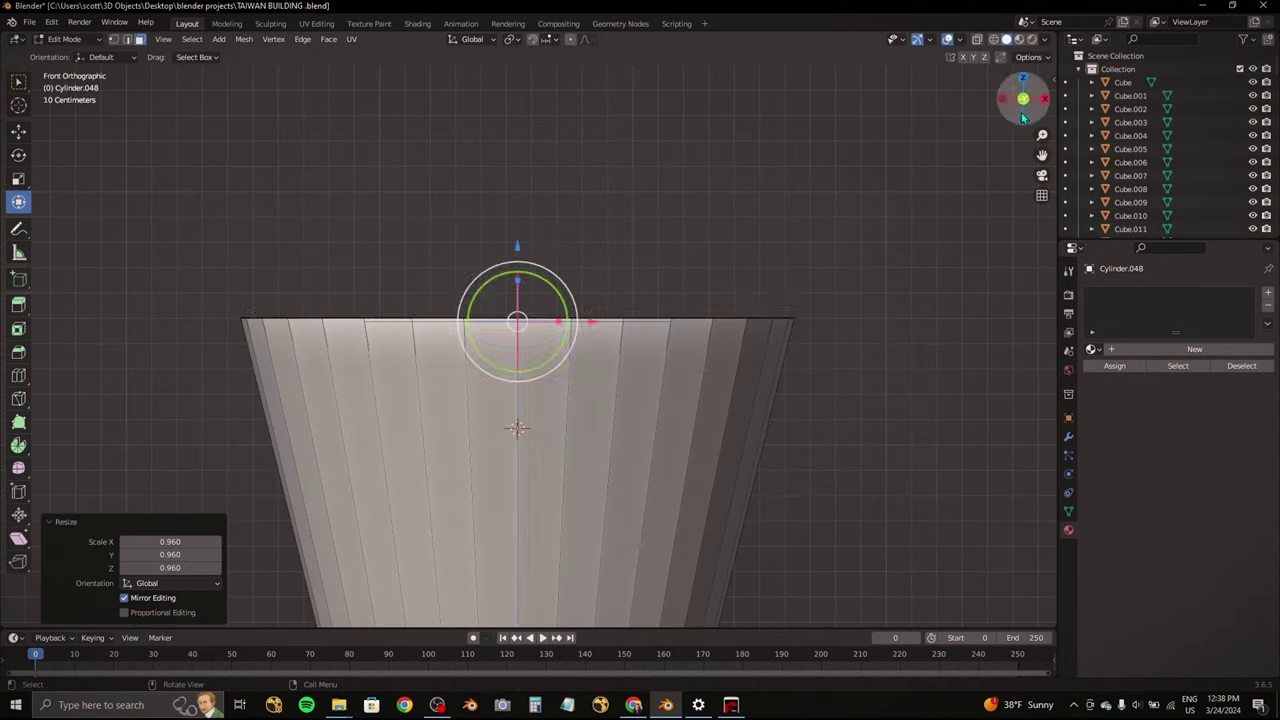
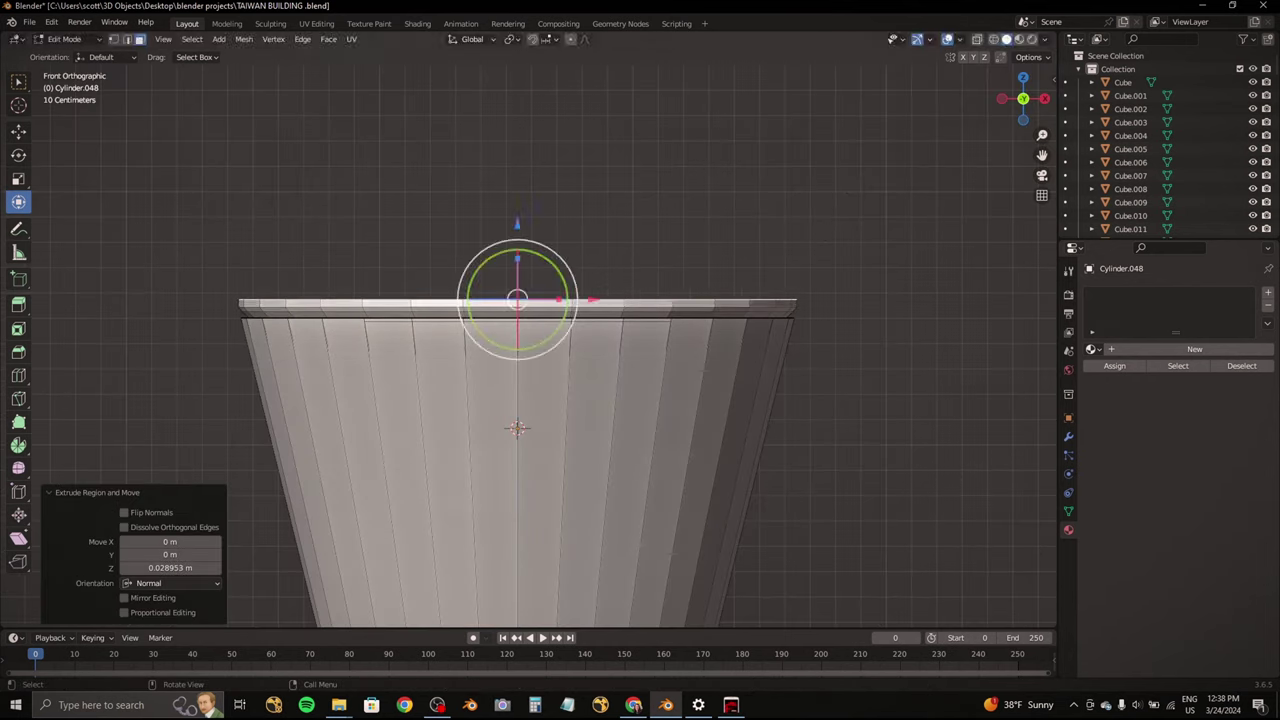
Step: Extrude and shrink several more frosting rings so the dome rounds inward
click(870, 156)
key(e)
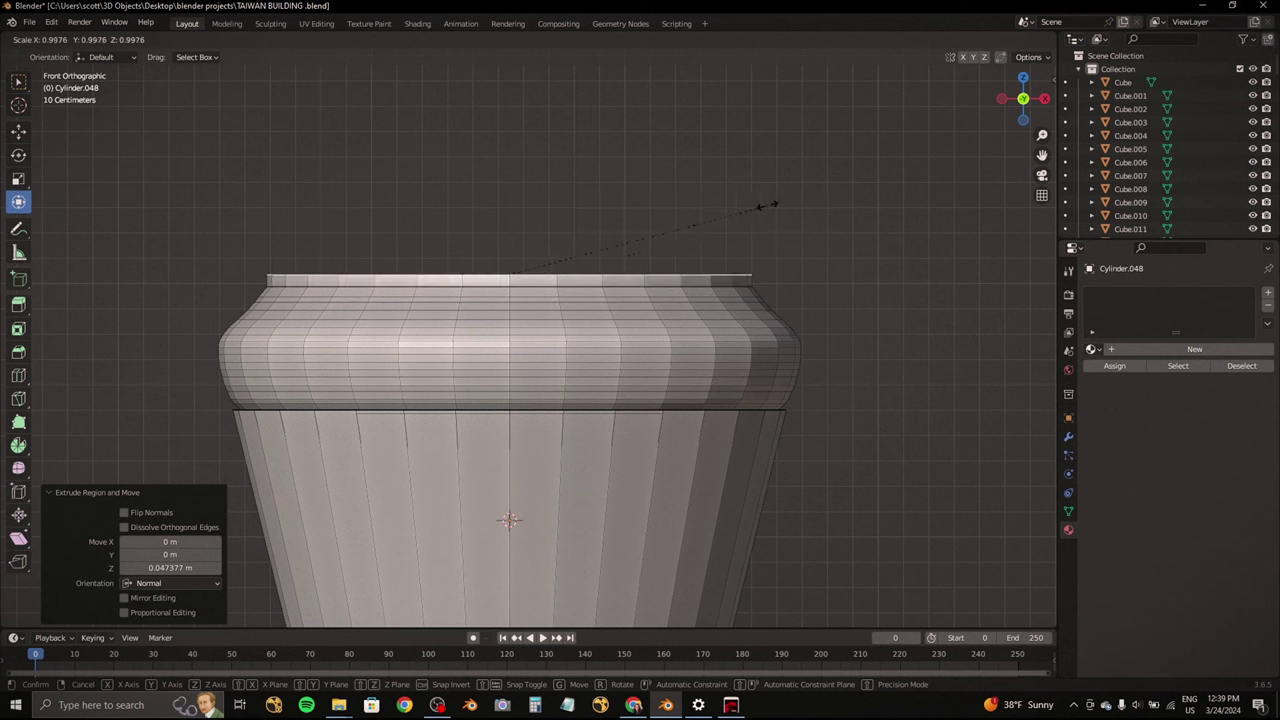
click(760, 207)
key(e)
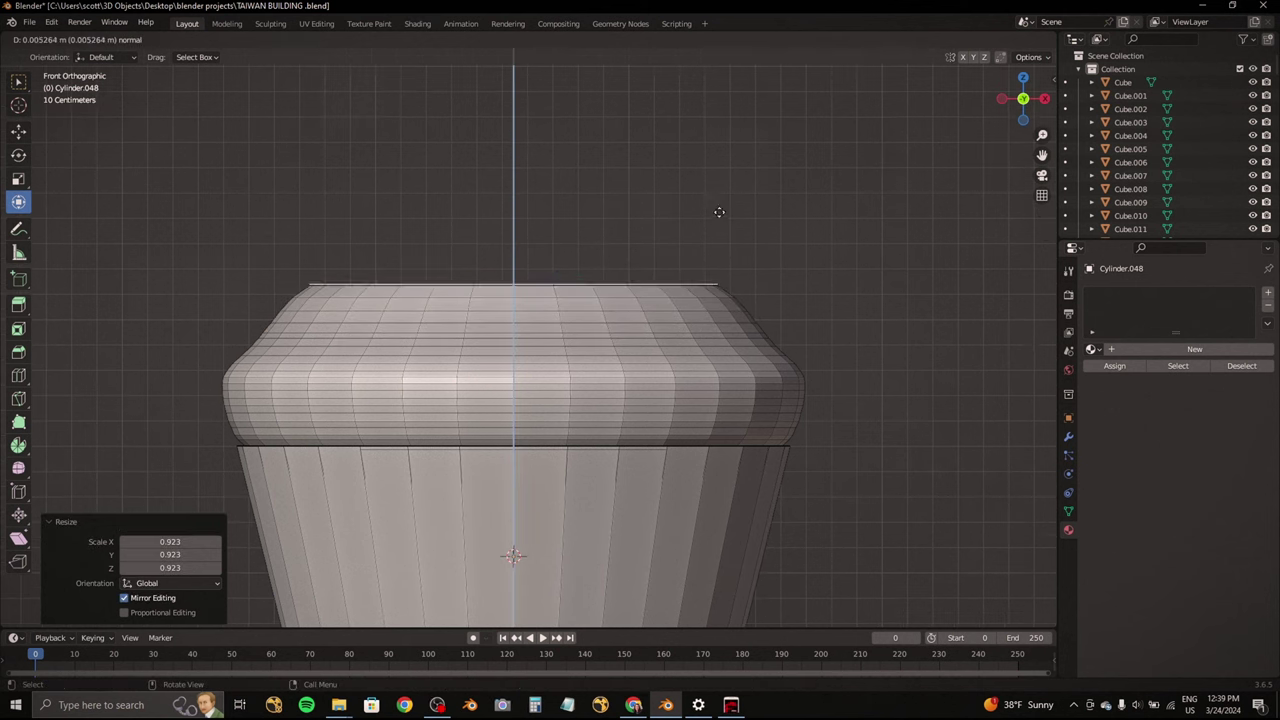
click(705, 206)
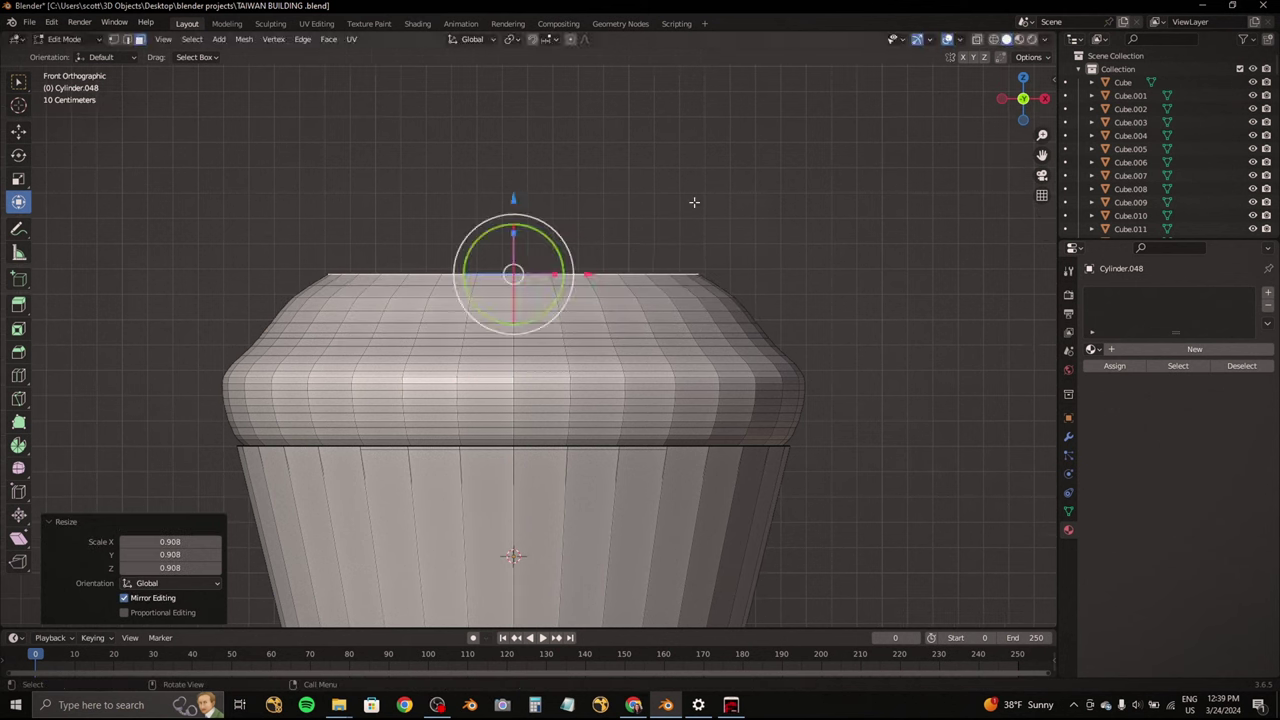
key(e)
click(802, 262)
key(s)
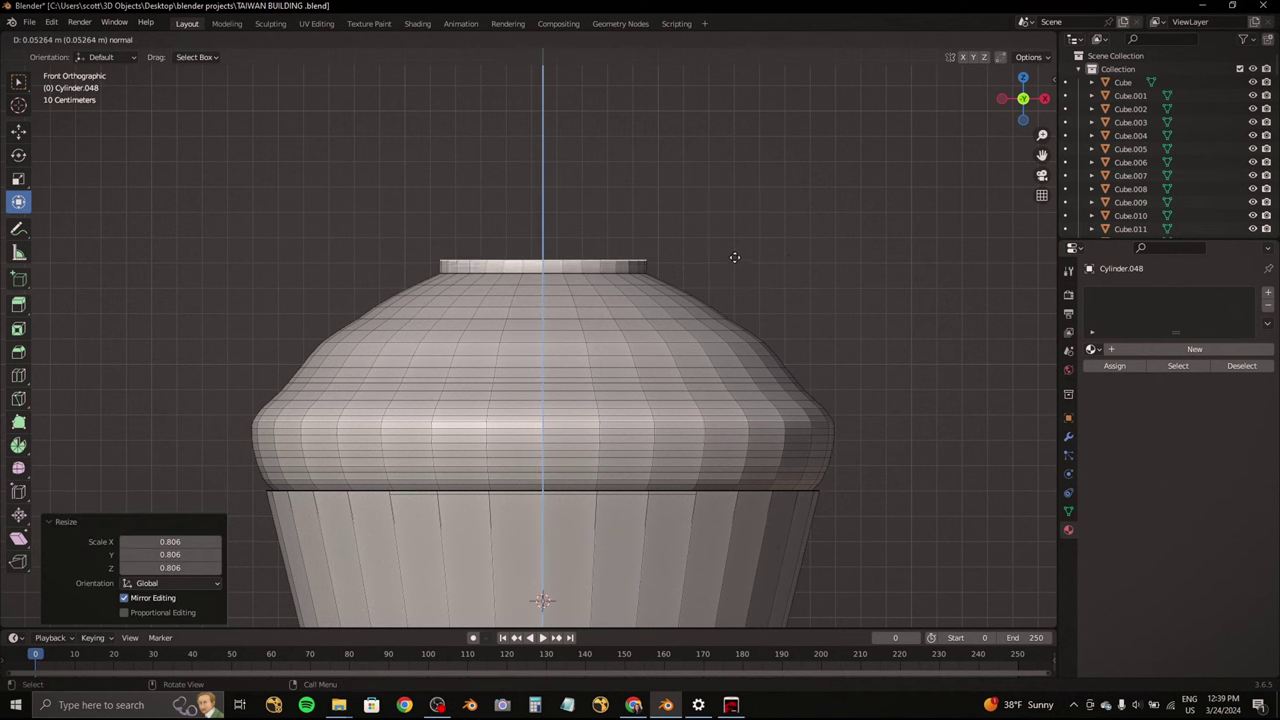
click(790, 279)
key(s)
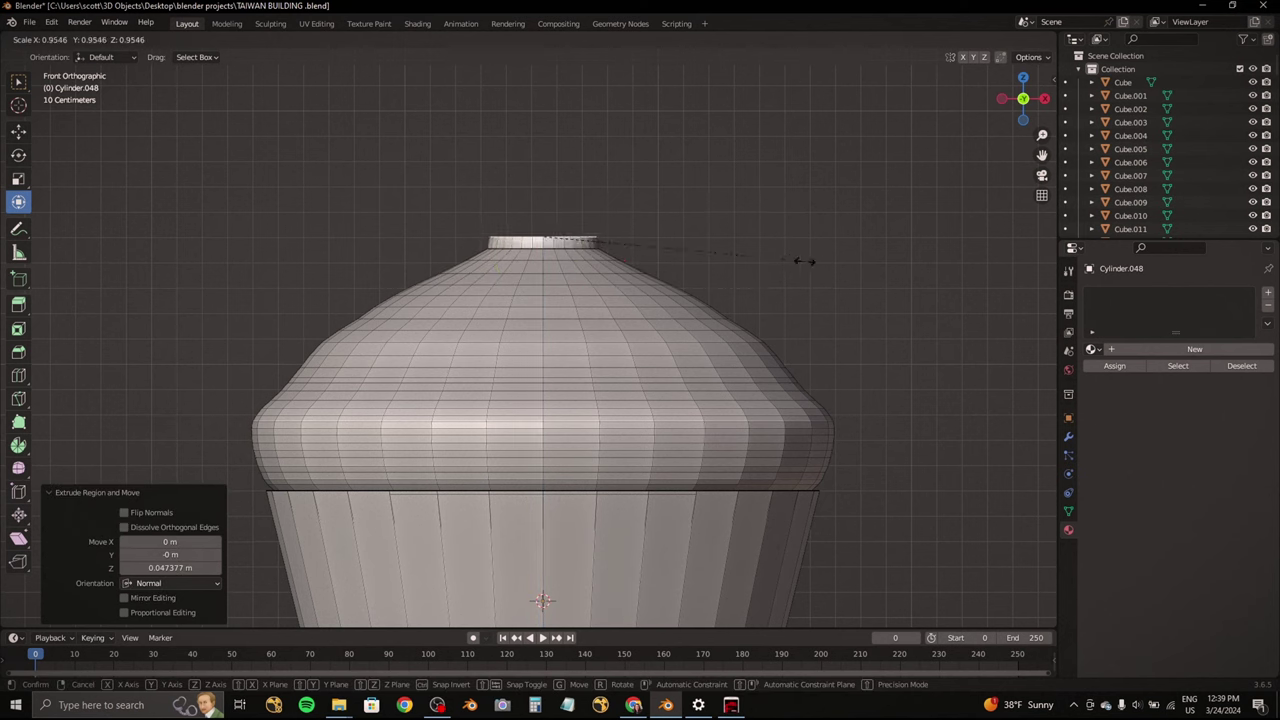
click(805, 261)
Step: Shrink the top ring almost to a point and pull it up into a small pointed tip
scroll(806, 217, up, 2)
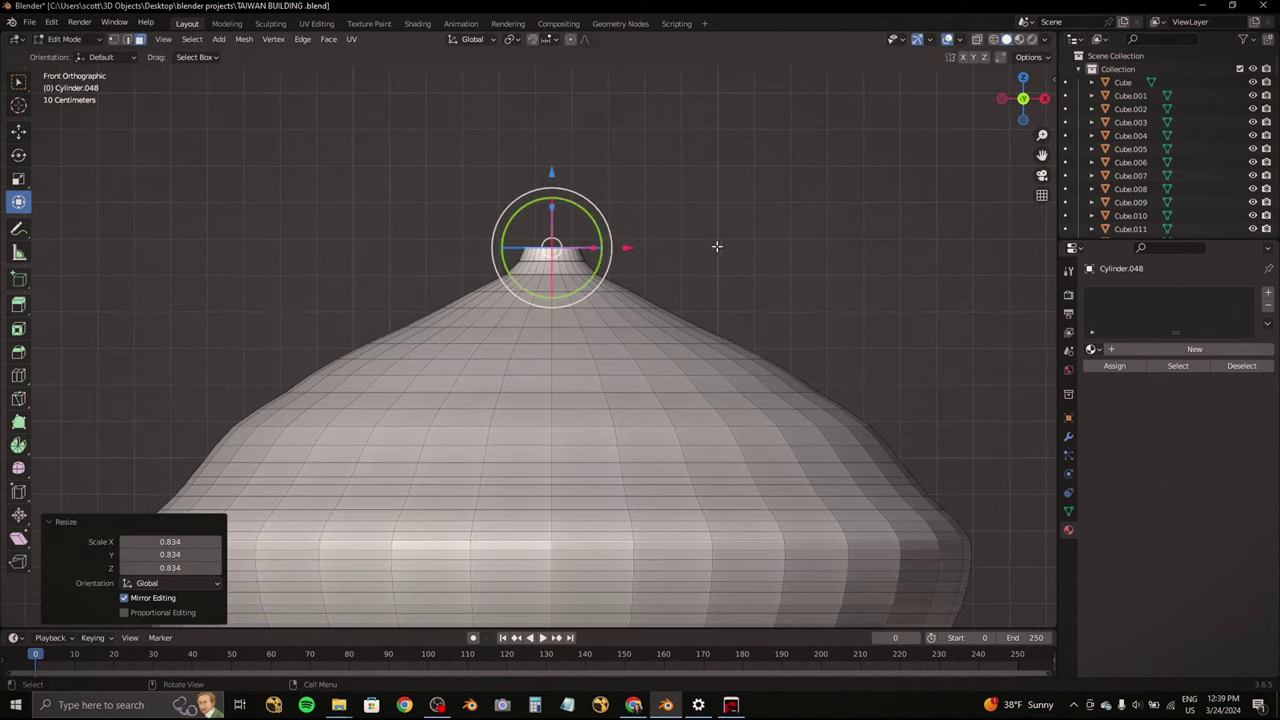
click(769, 235)
key(e)
click(700, 220)
key(s)
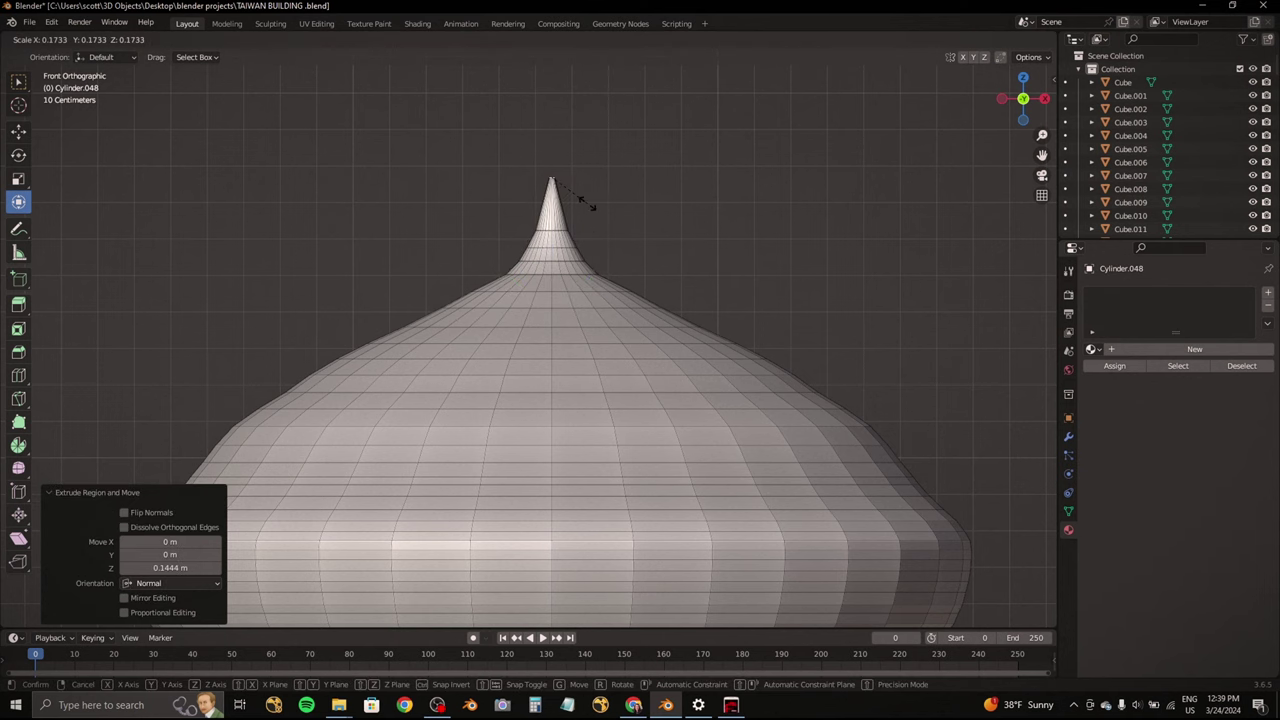
click(586, 200)
key(e)
right_click(565, 118)
middle_drag(565, 118, 646, 166)
scroll(646, 166, down, 2)
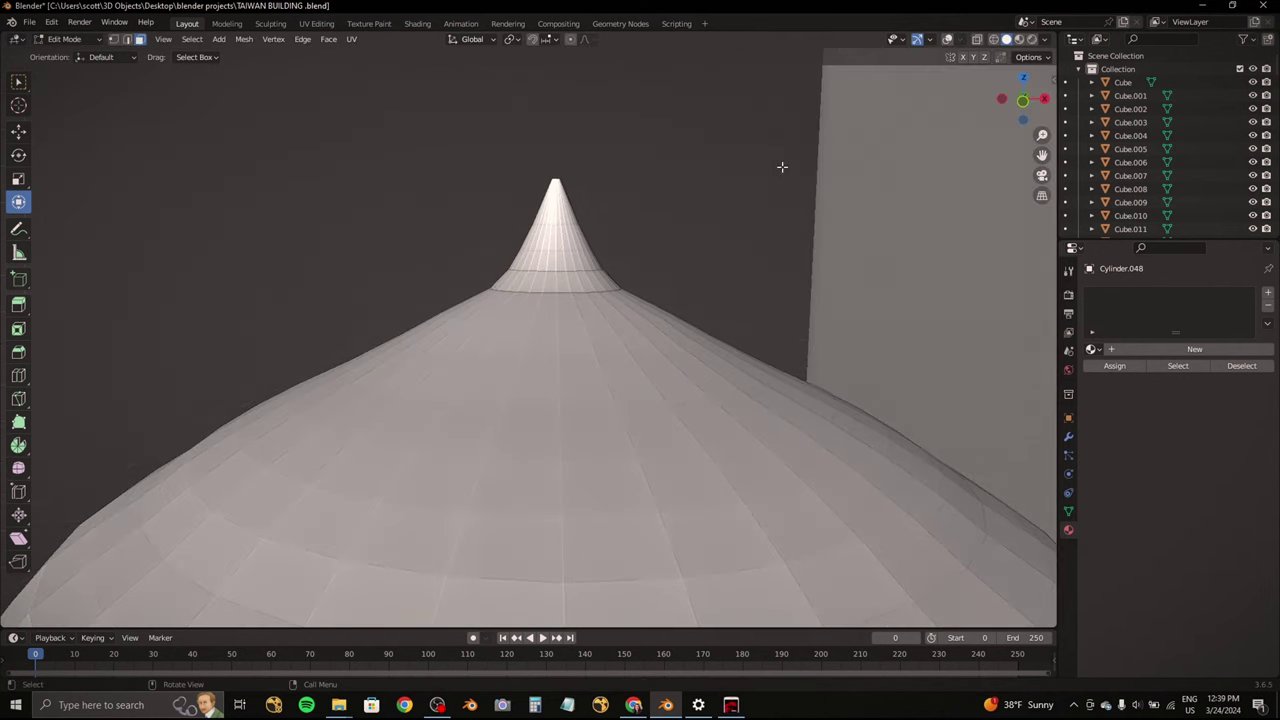
scroll(783, 166, down, 4)
mouse_move(783, 166)
middle_down()
mouse_move(620, 244)
mouse_move(360, 189)
middle_up()
scroll(620, 244, down, 3)
Step: Return to Object Mode and move the cupcake over to the shelves in front view
key(Tab)
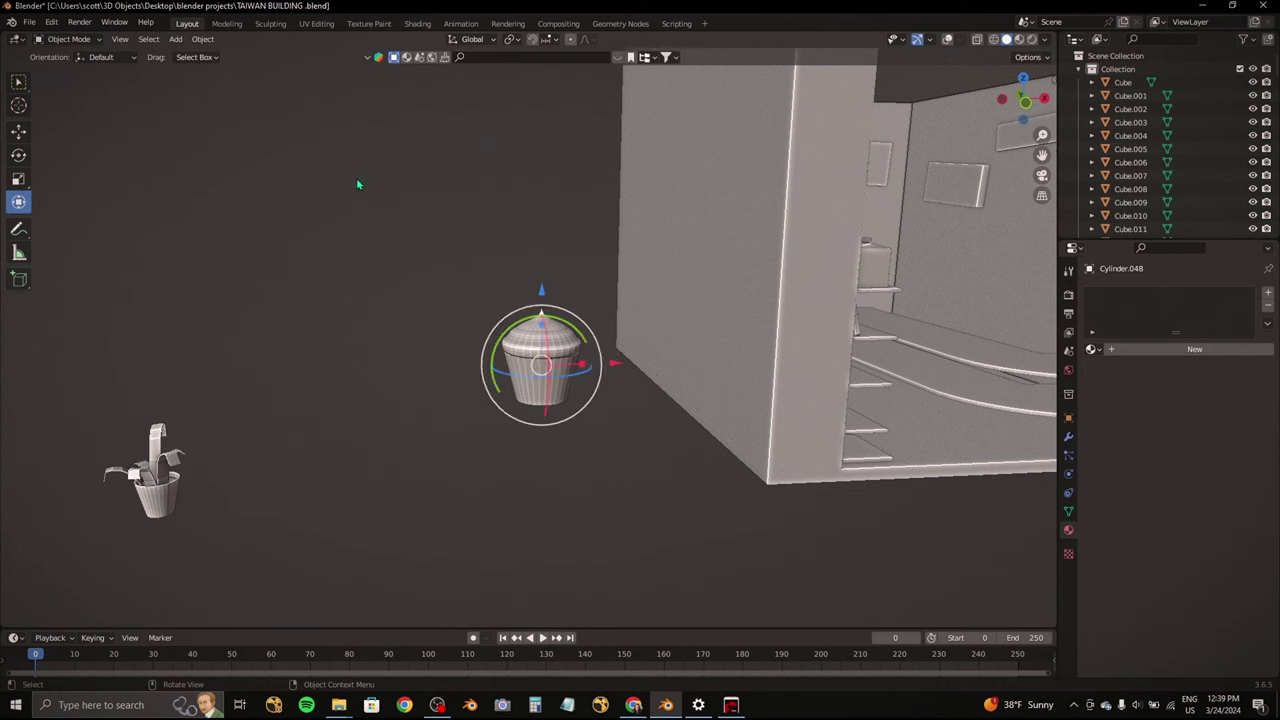
click(1027, 110)
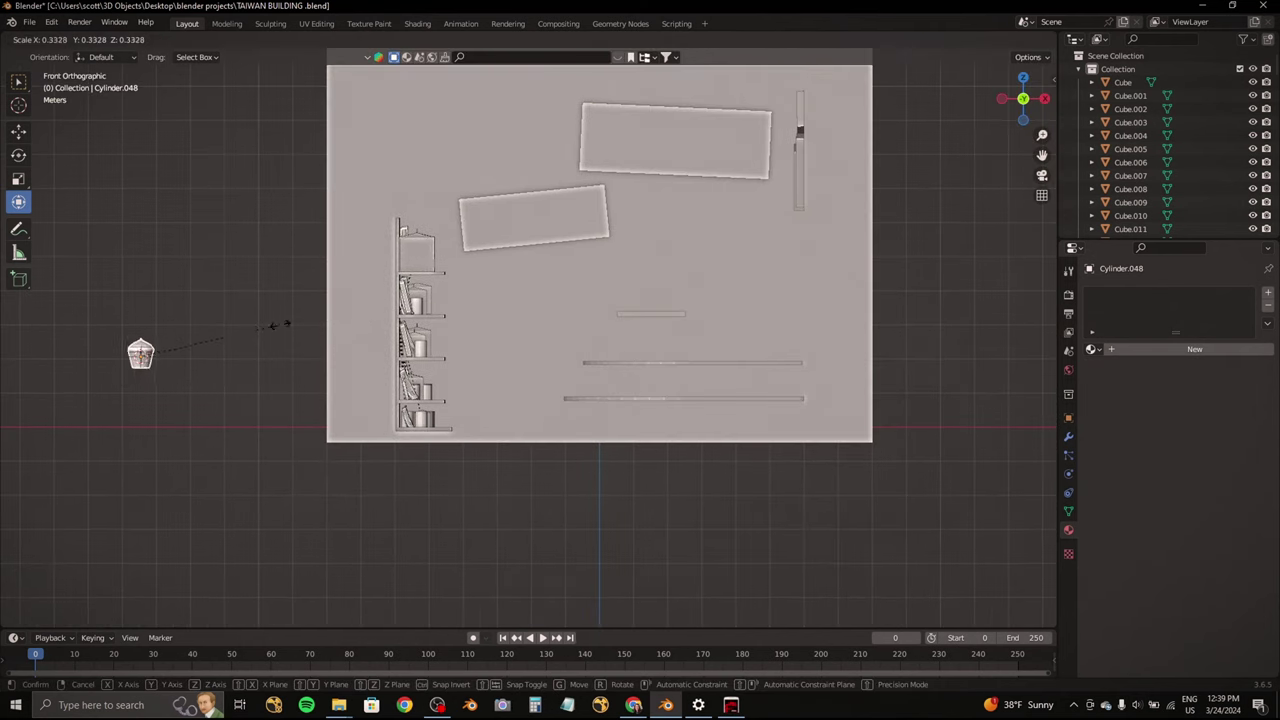
drag(140, 354, 763, 380)
scroll(593, 317, up, 3)
Step: Duplicate the cupcake twice, placing the copies beside the original
key(shift+d)
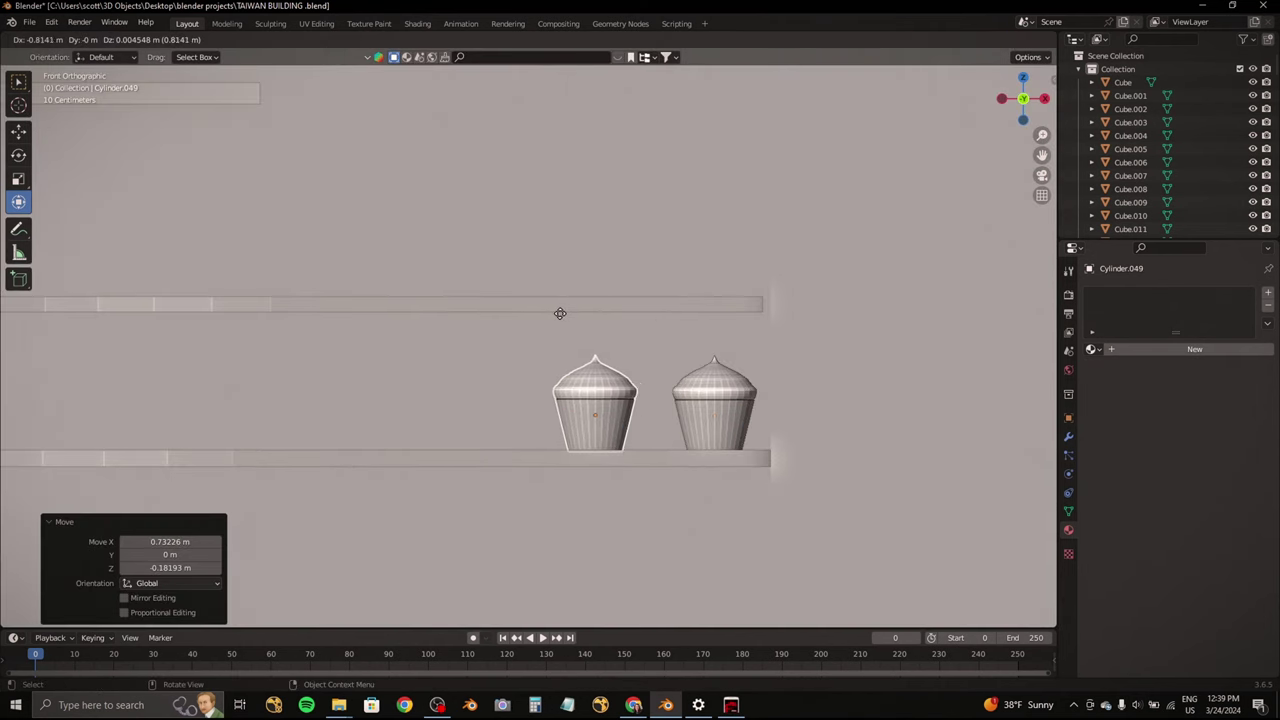
click(548, 314)
key(shift+d)
click(366, 317)
middle_drag(383, 321, 362, 322)
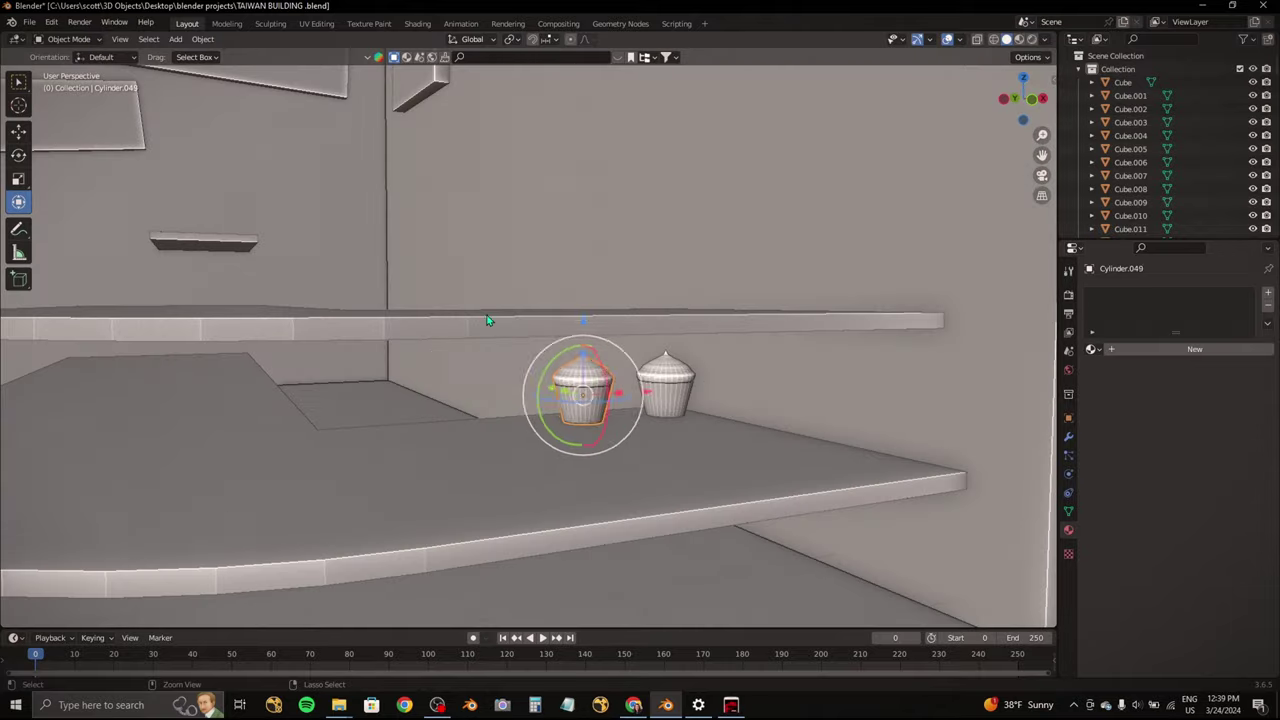
scroll(362, 322, down, 4)
scroll(363, 322, up, 3)
Step: In top view, add more cupcake copies to form two staggered rows
key(KP_7)
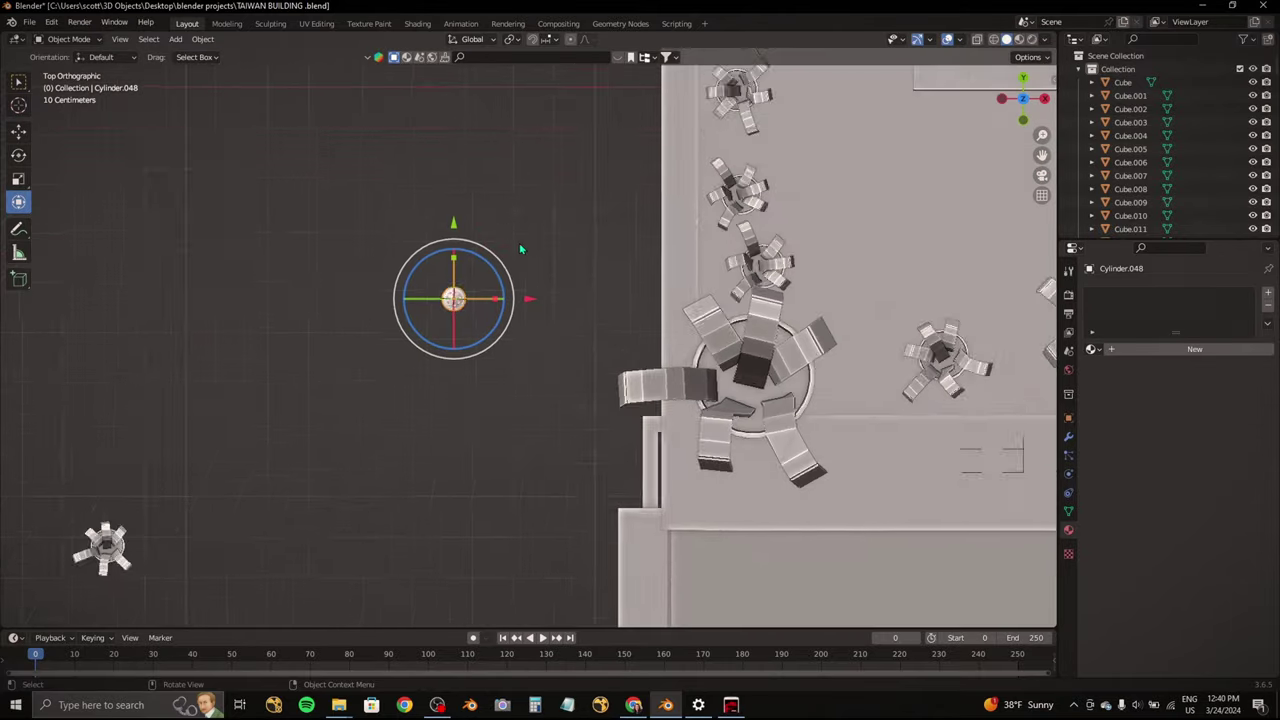
key(shift+d)
click(527, 292)
scroll(613, 289, up, 3)
key(g)
click(680, 206)
key(shift+d)
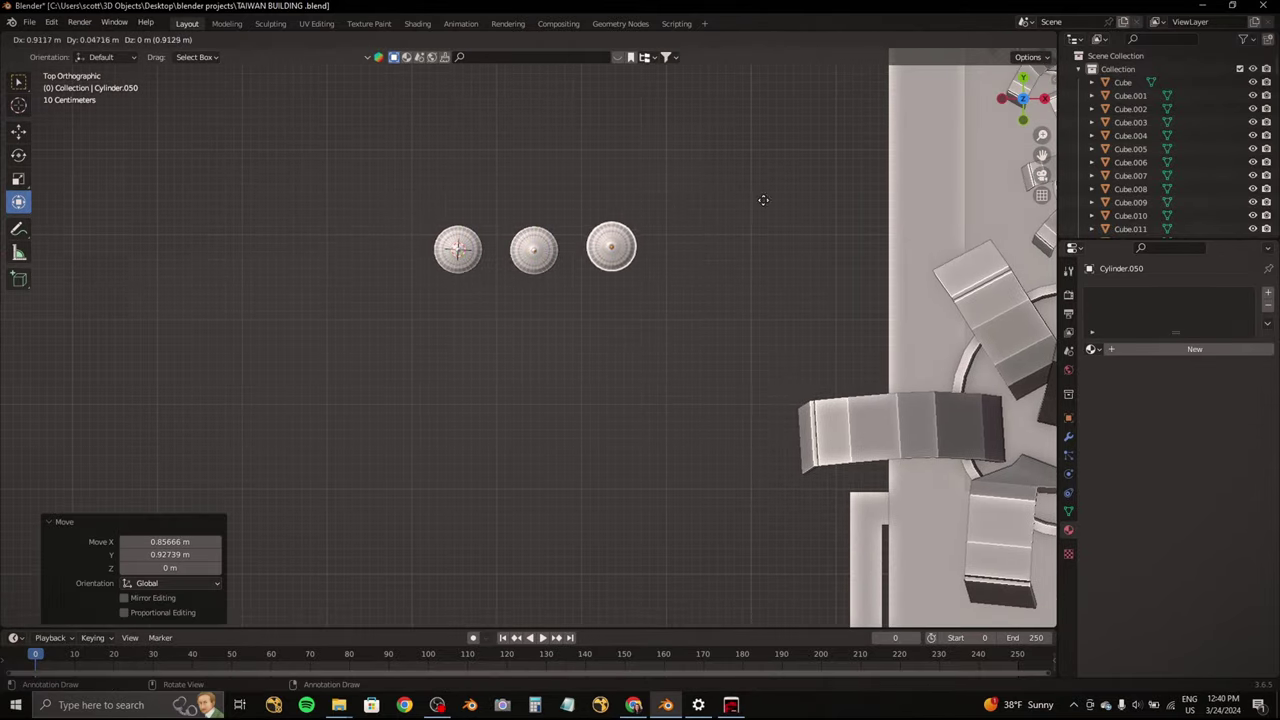
click(763, 197)
key(shift+d)
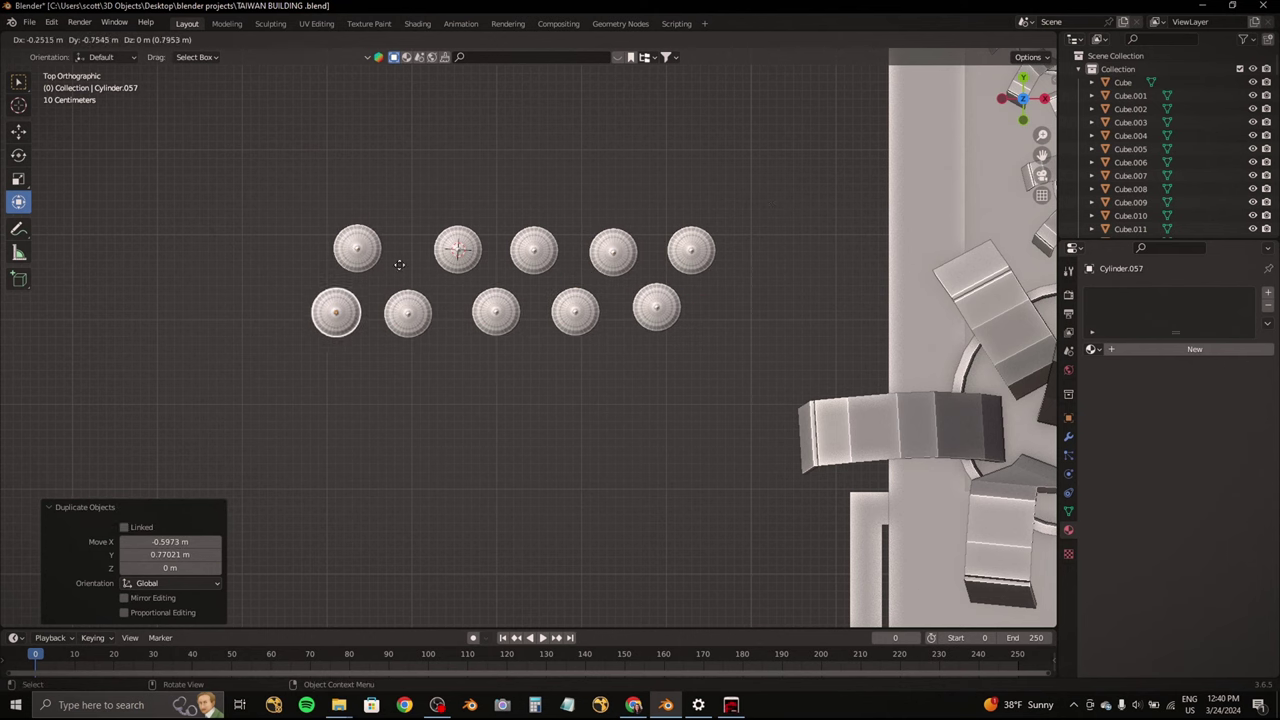
scroll(640, 310, down, 5)
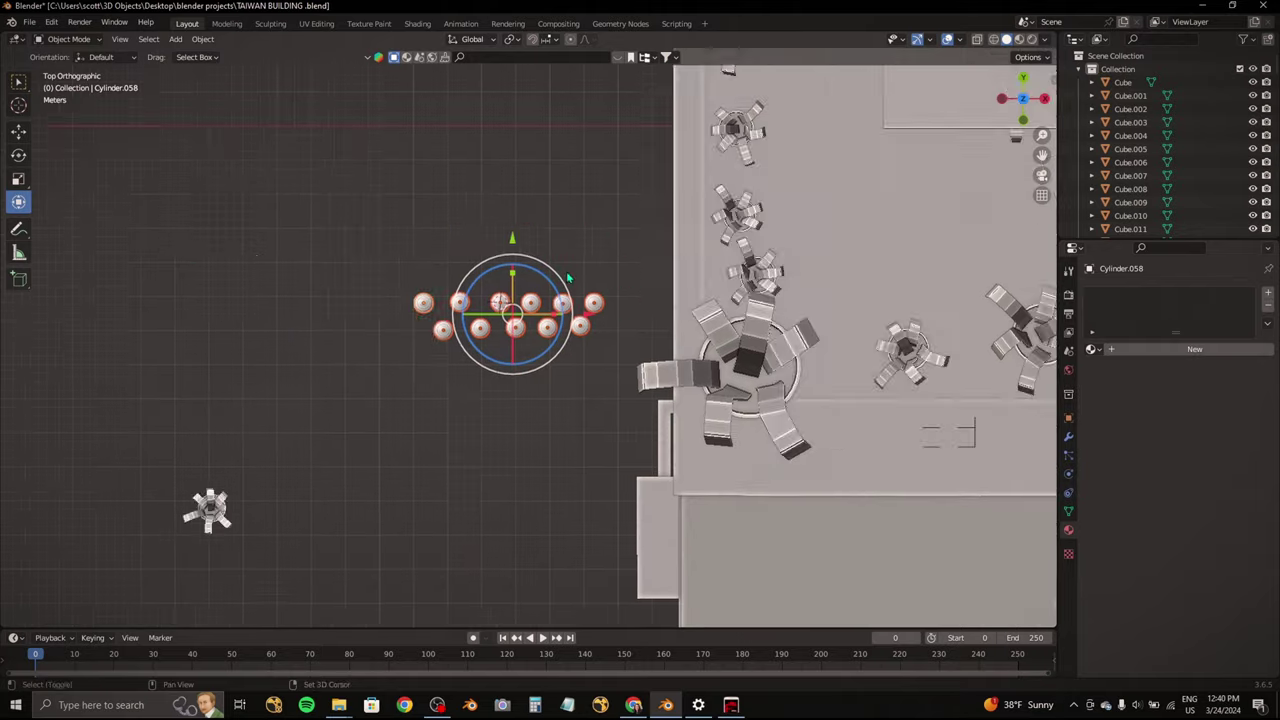
scroll(566, 271, down, 3)
Step: Box-select the cupcake rows and look at them from directly above
click(633, 499)
mouse_move(633, 499)
middle_down()
mouse_move(560, 486)
mouse_move(603, 349)
middle_up()
key(a)
mouse_move(551, 466)
middle_down()
mouse_move(562, 311)
mouse_move(340, 574)
middle_up()
key(b)
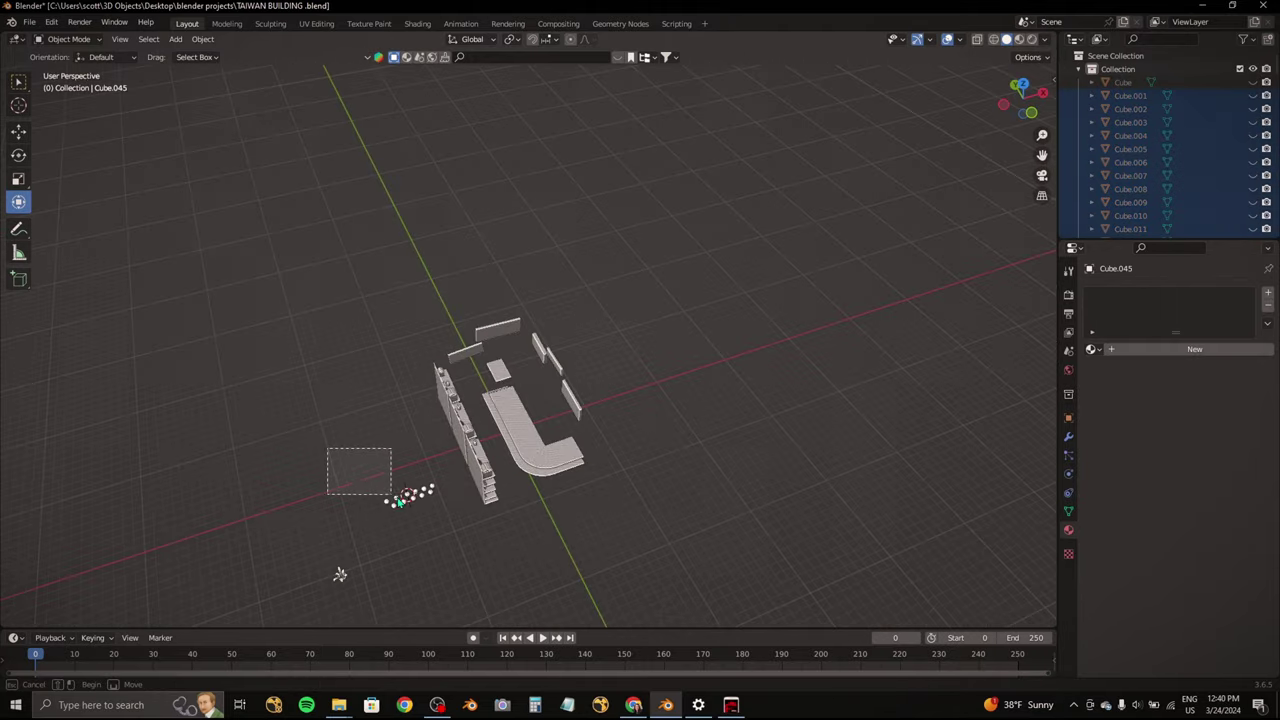
click(1021, 84)
drag(1021, 84, 1027, 90)
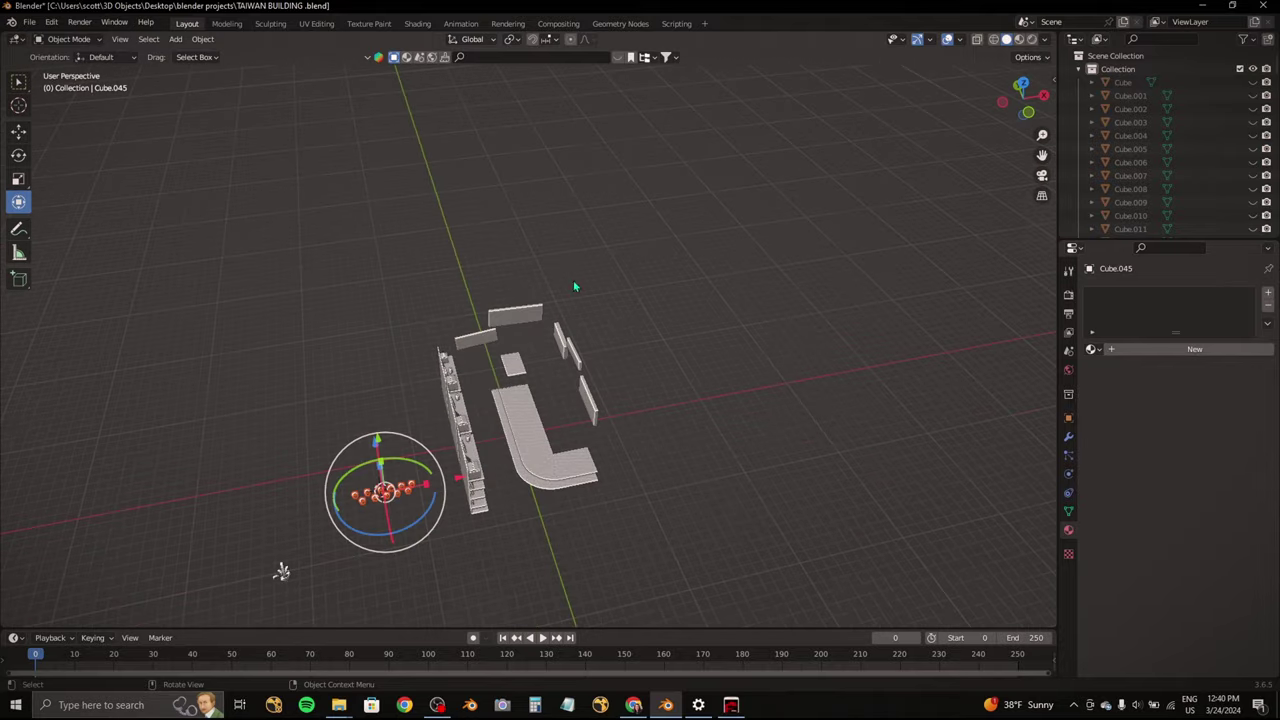
key(KP_7)
scroll(709, 321, up, 5)
scroll(748, 244, up, 2)
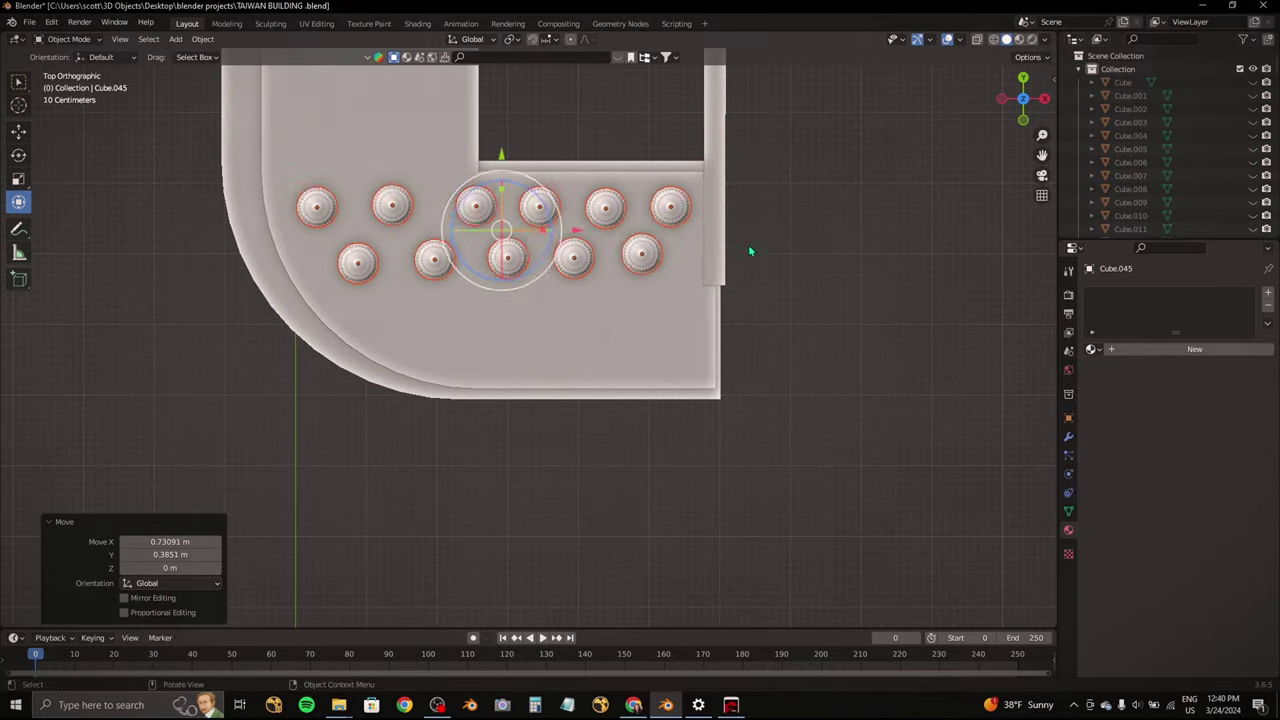
Step: Copy the cupcake rows below the originals and delete a stray cupcake
key(r)
key(Escape)
key(shift+d)
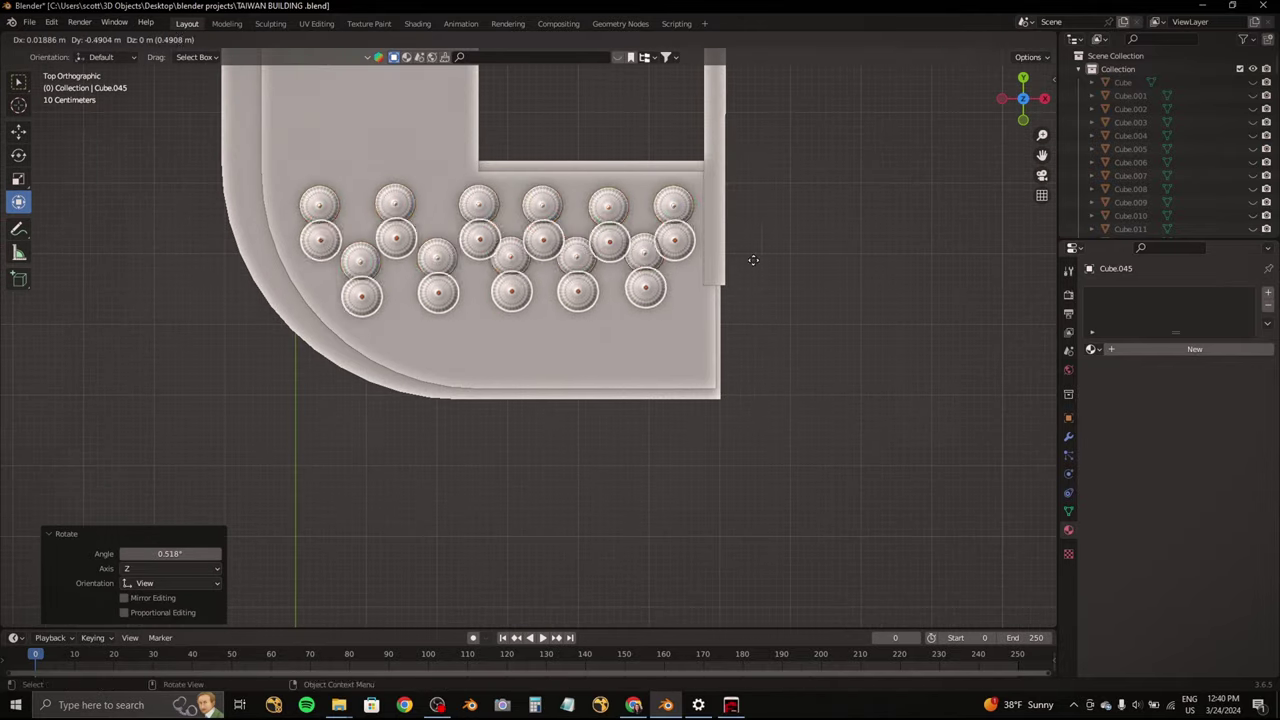
click(769, 320)
key(r)
key(Escape)
click(372, 356)
key(Delete)
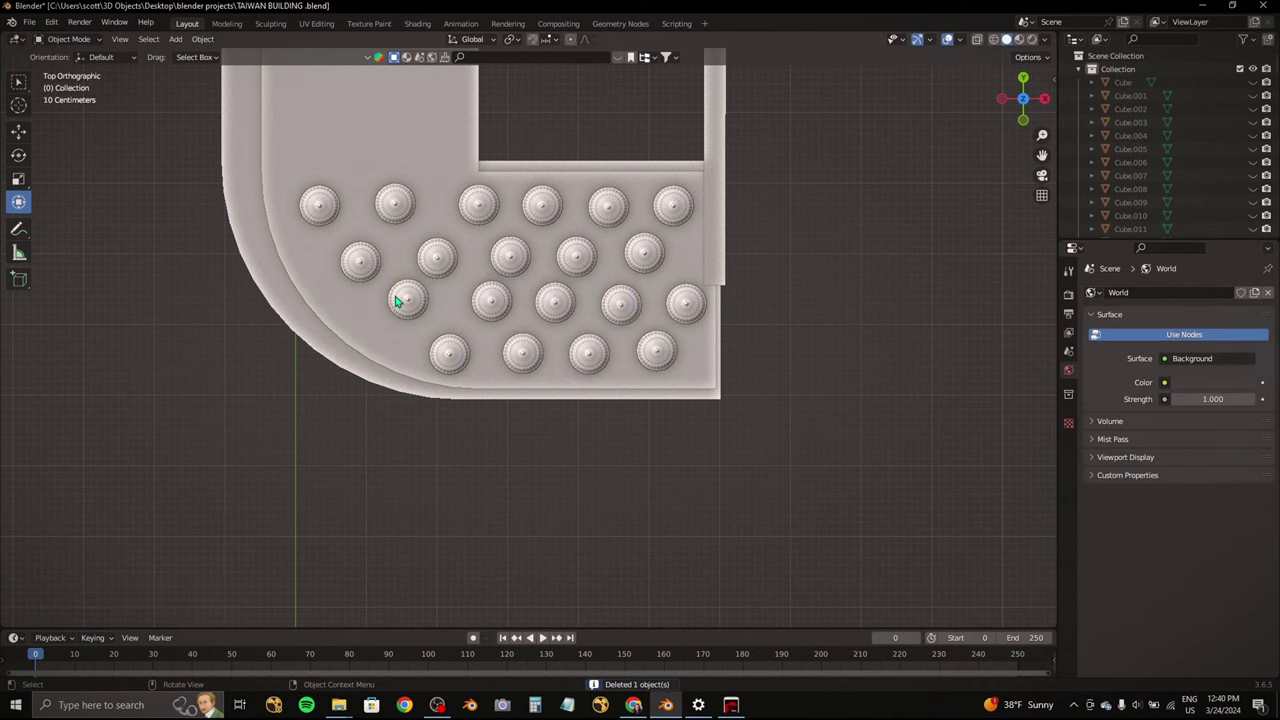
drag(396, 301, 383, 313)
Step: Duplicate the selected cupcakes and place the copies along the long counter arm
drag(602, 316, 687, 378)
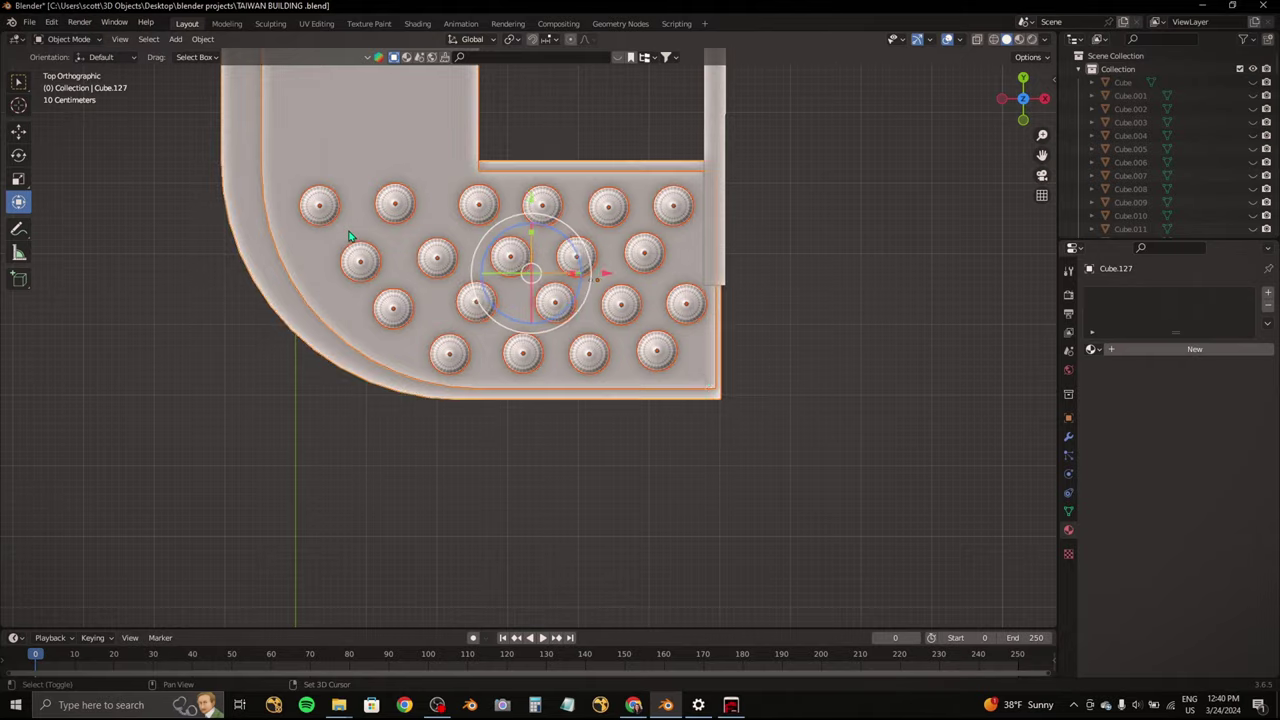
shift+middle_drag(349, 236, 518, 281)
scroll(518, 281, down, 3)
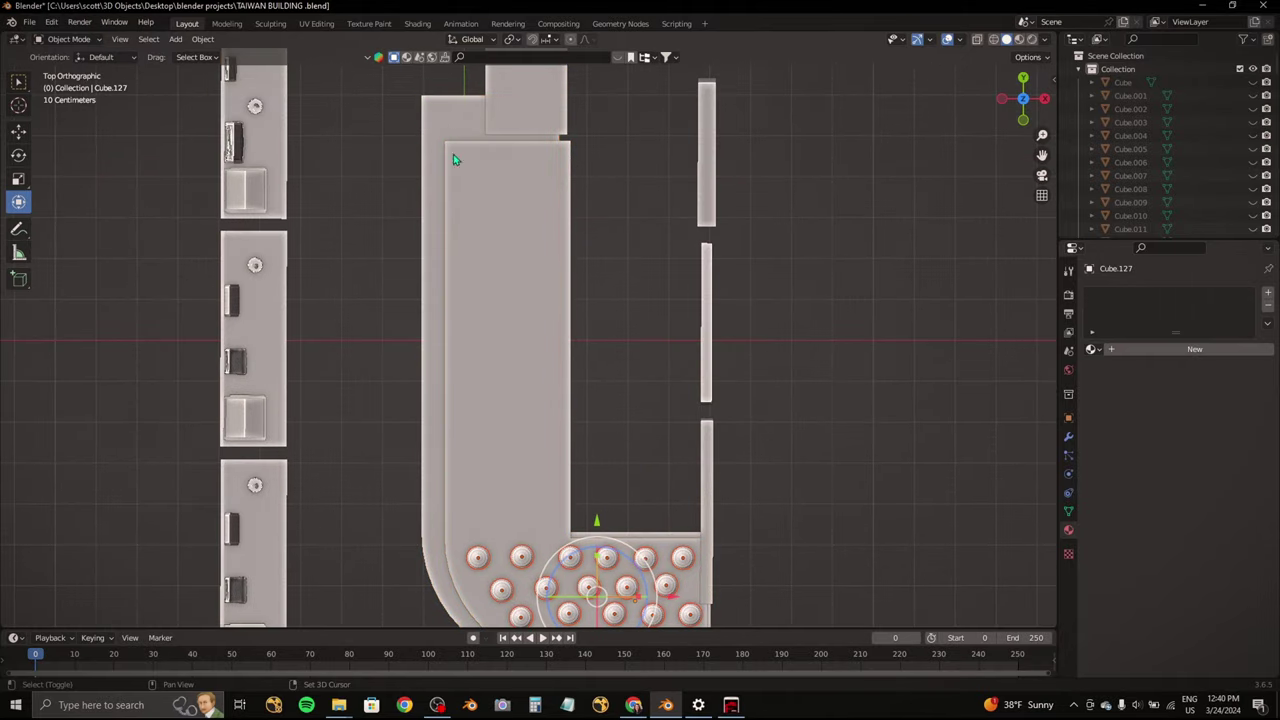
scroll(453, 160, down, 2)
key(shift+d)
mouse_move(564, 410)
shift+middle_down()
mouse_move(564, 243)
mouse_move(567, 409)
shift+middle_up()
click(547, 260)
Step: Duplicate the cupcakes again, rotated to fill the counter's other section
key(shift+d)
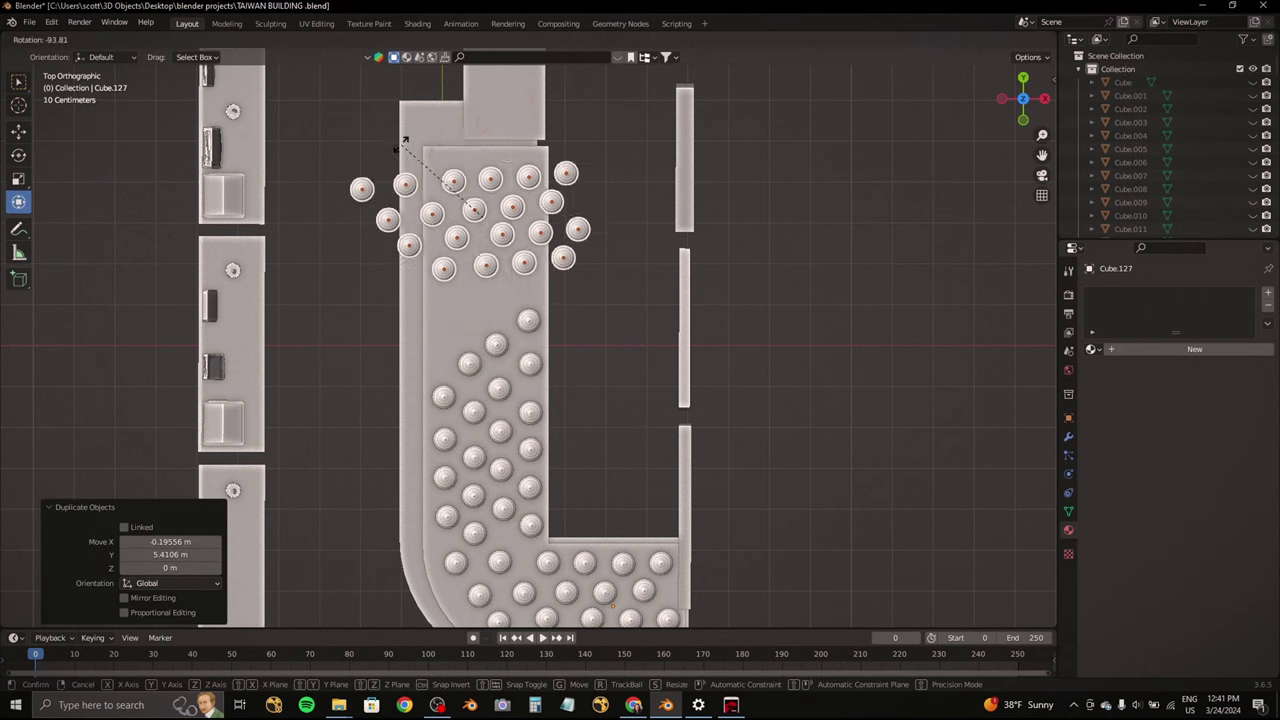
key(r)
click(388, 311)
scroll(614, 274, up, 2)
shift+middle_drag(614, 274, 642, 374)
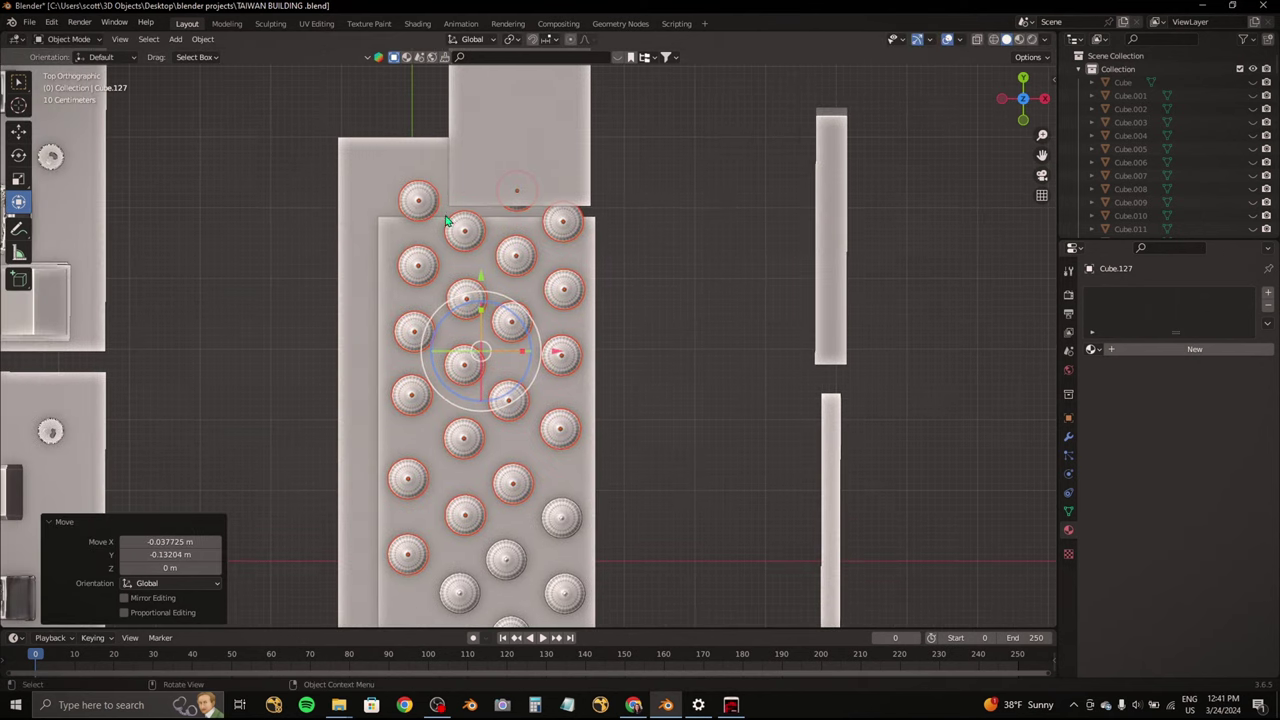
Step: Delete a cupcake overhanging the counter's far edge
click(427, 204)
key(ctrl+z)
key(ctrl+shift+z)
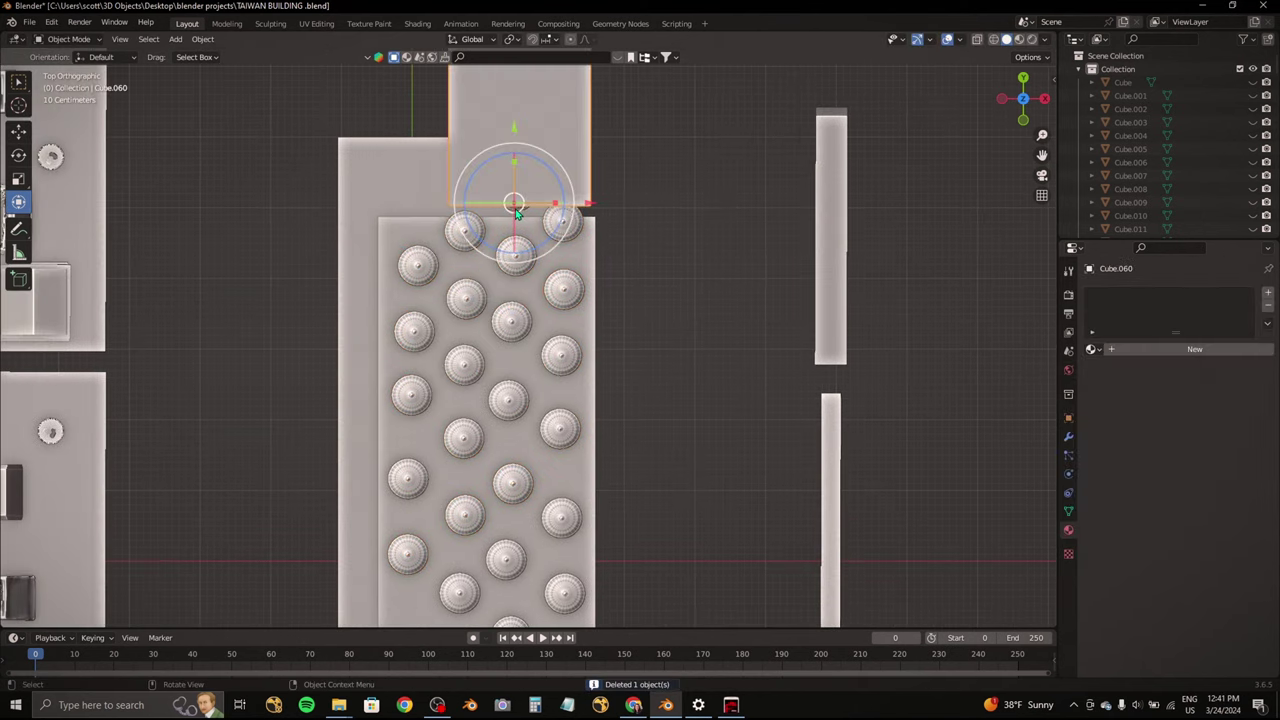
key(Delete)
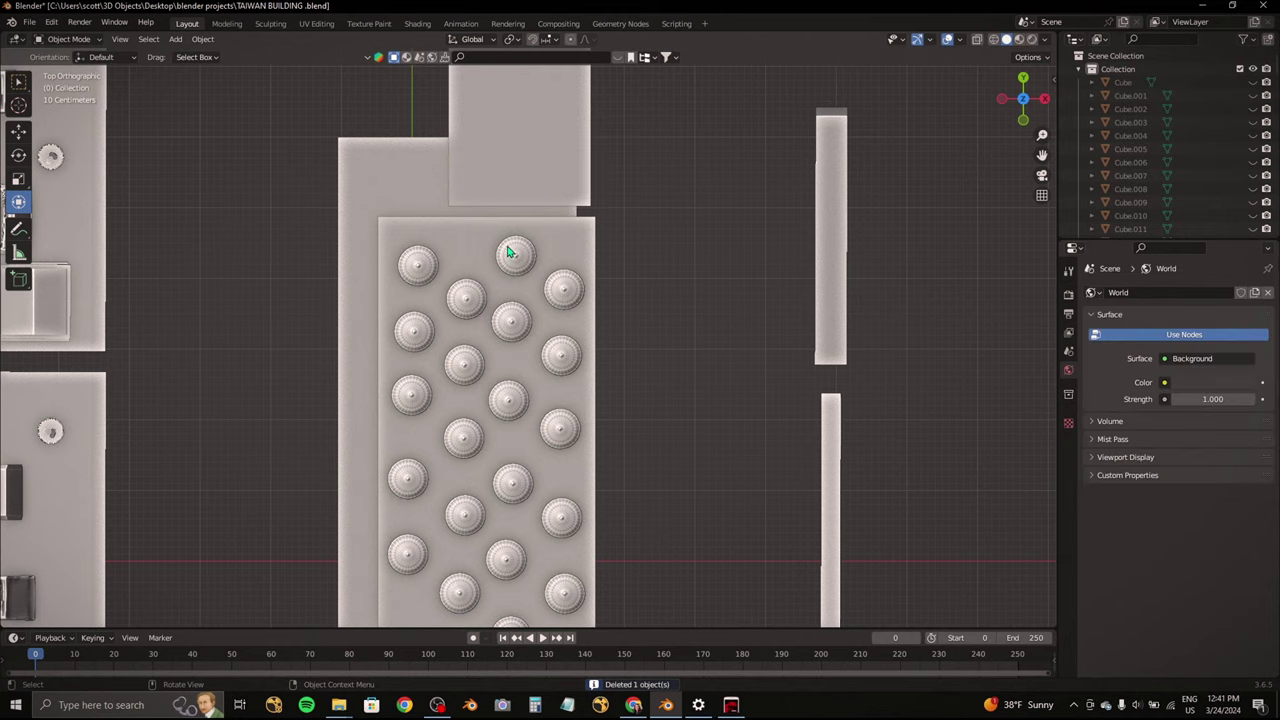
scroll(505, 300, down, 4)
mouse_move(502, 341)
middle_down()
mouse_move(517, 326)
mouse_move(540, 420)
middle_up()
scroll(550, 440, down, 2)
Step: Duplicate the cupcake tray and offset the copy along X
click(556, 450)
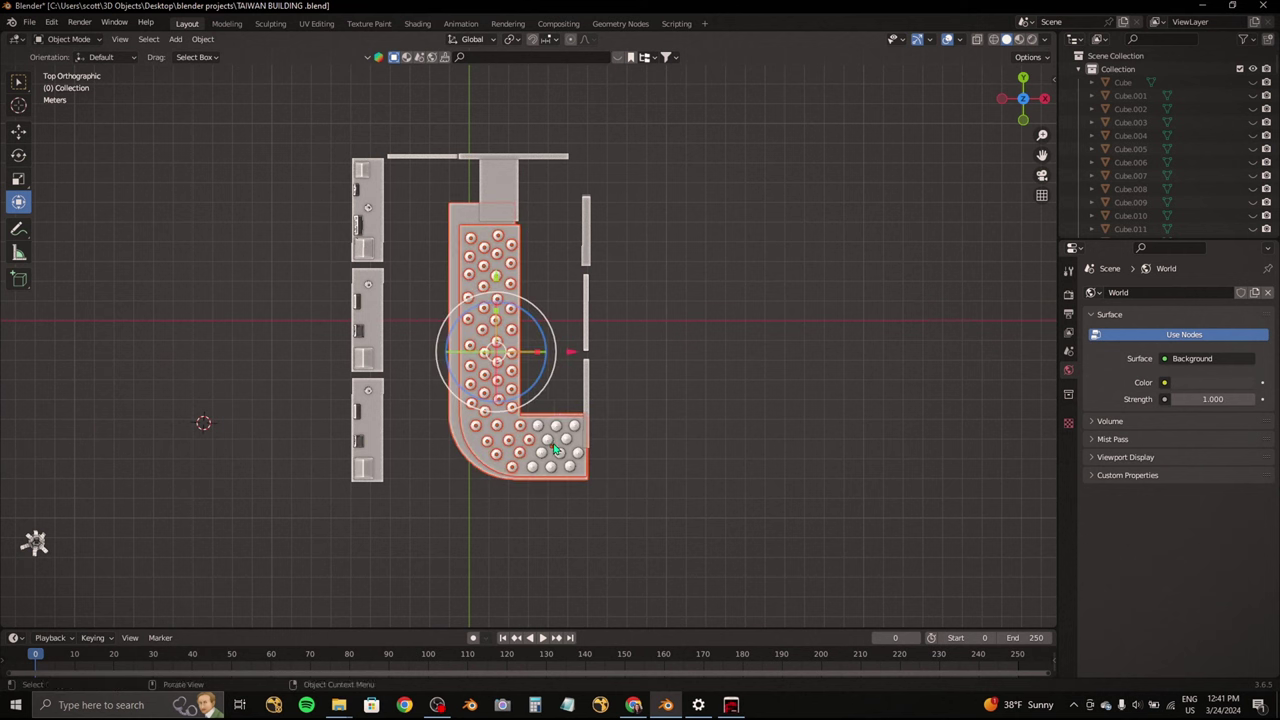
click(568, 468)
scroll(560, 440, up, 2)
scroll(555, 410, up, 3)
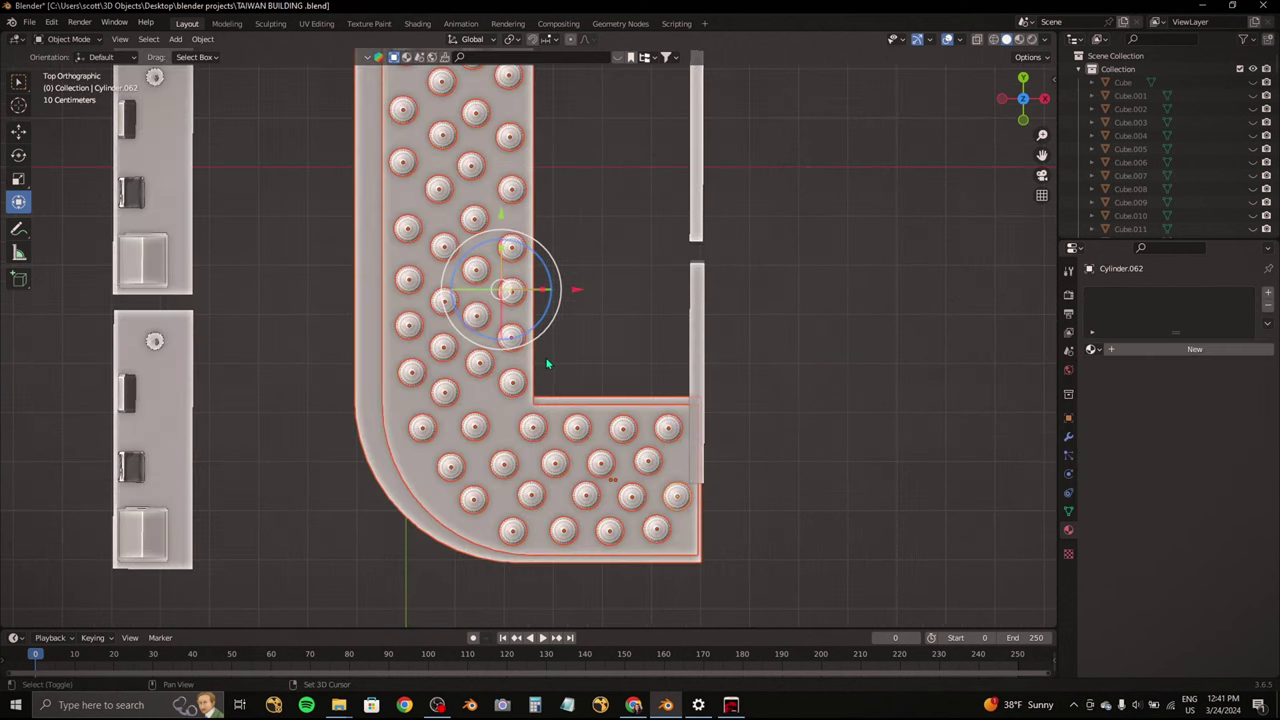
key(shift+d)
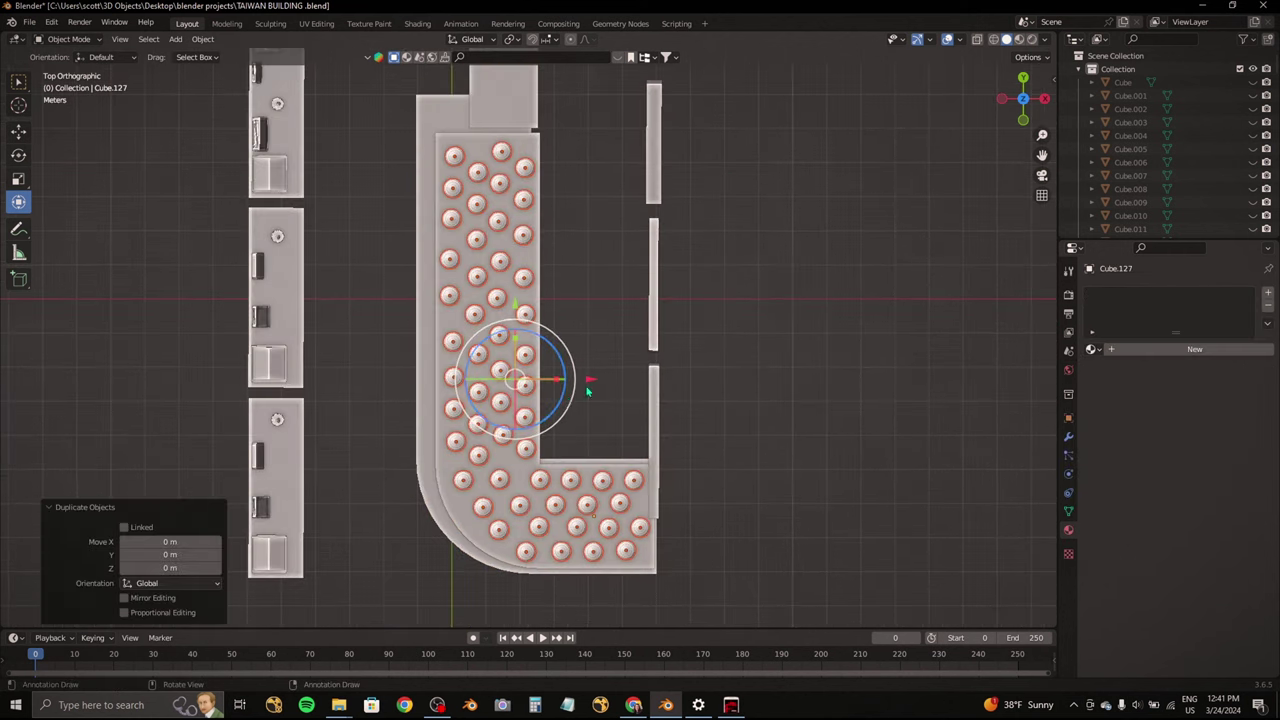
key(g)
key(x)
Step: From a front view, lower the tray copy along Z beneath the cupcakes, then look top-down
drag(1022, 80, 1014, 99)
click(1014, 99)
key(g)
key(z)
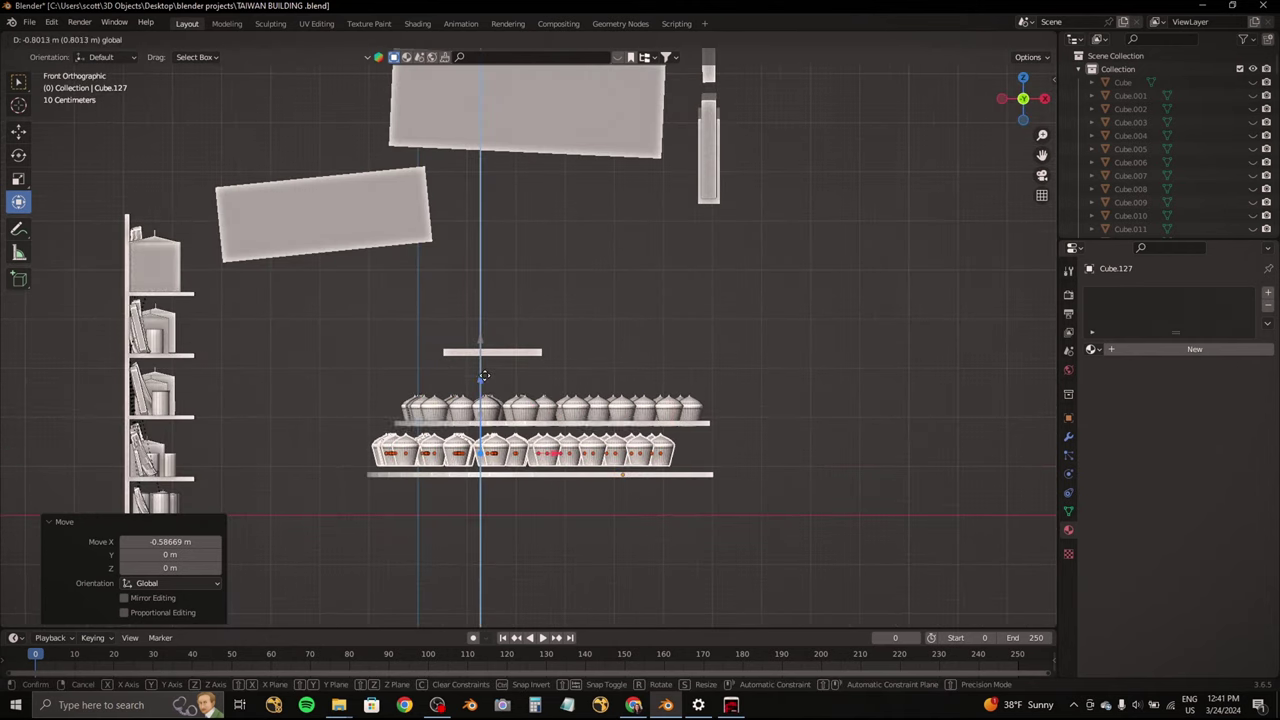
click(700, 320)
mouse_move(700, 320)
middle_down()
mouse_move(740, 306)
mouse_move(678, 298)
middle_up()
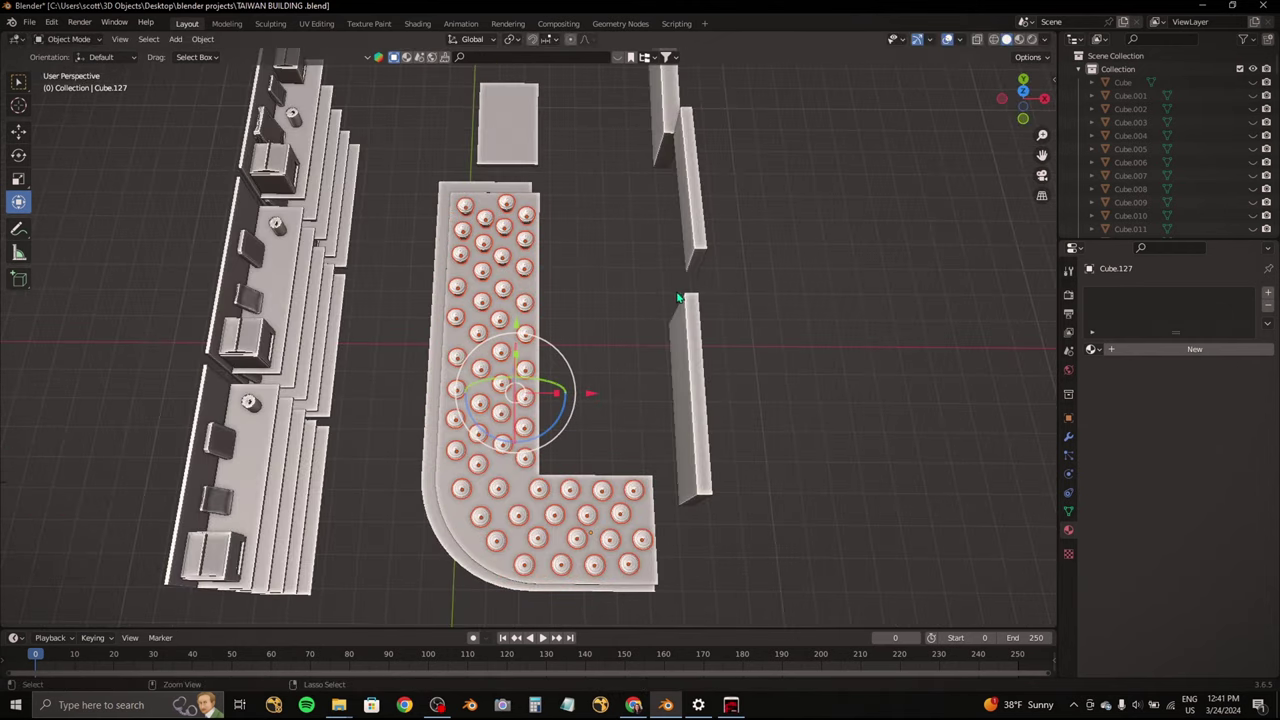
click(1022, 100)
click(1022, 78)
Step: Duplicate the cupcake rows and slide the copy along X over the lower tray
key(shift+d)
key(Escape)
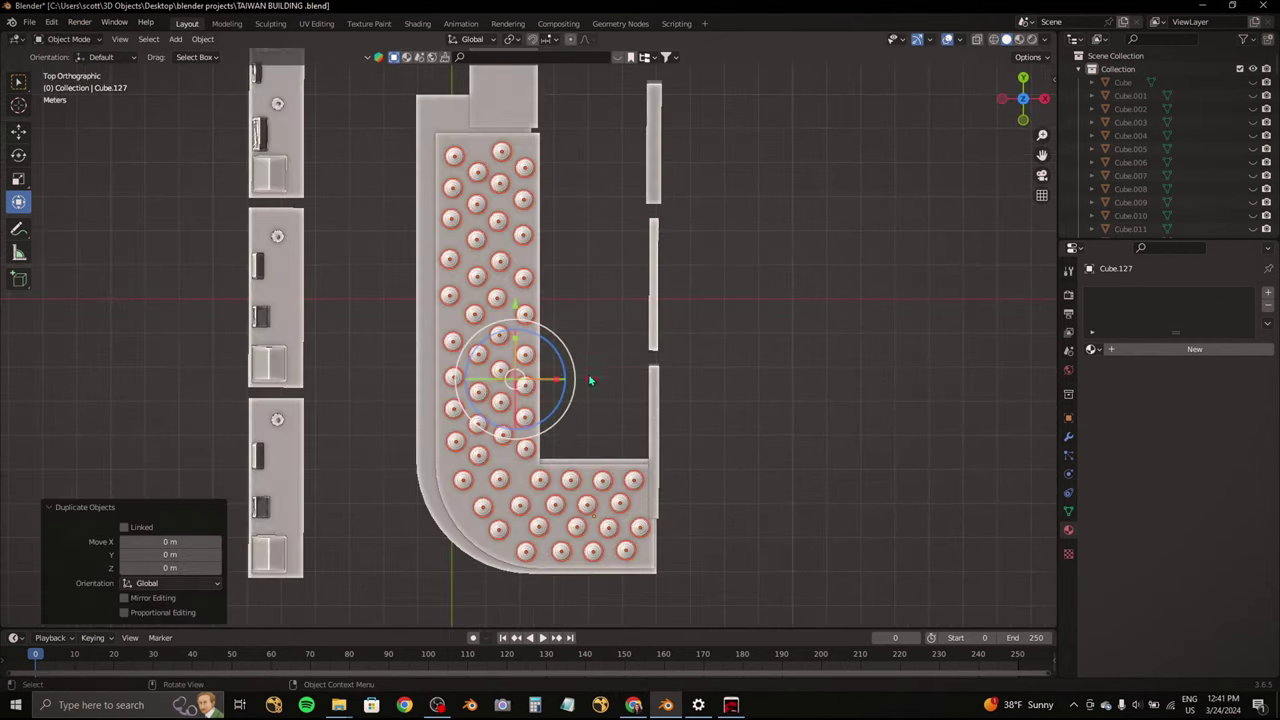
drag(592, 380, 872, 380)
scroll(872, 380, down, 3)
click(480, 230)
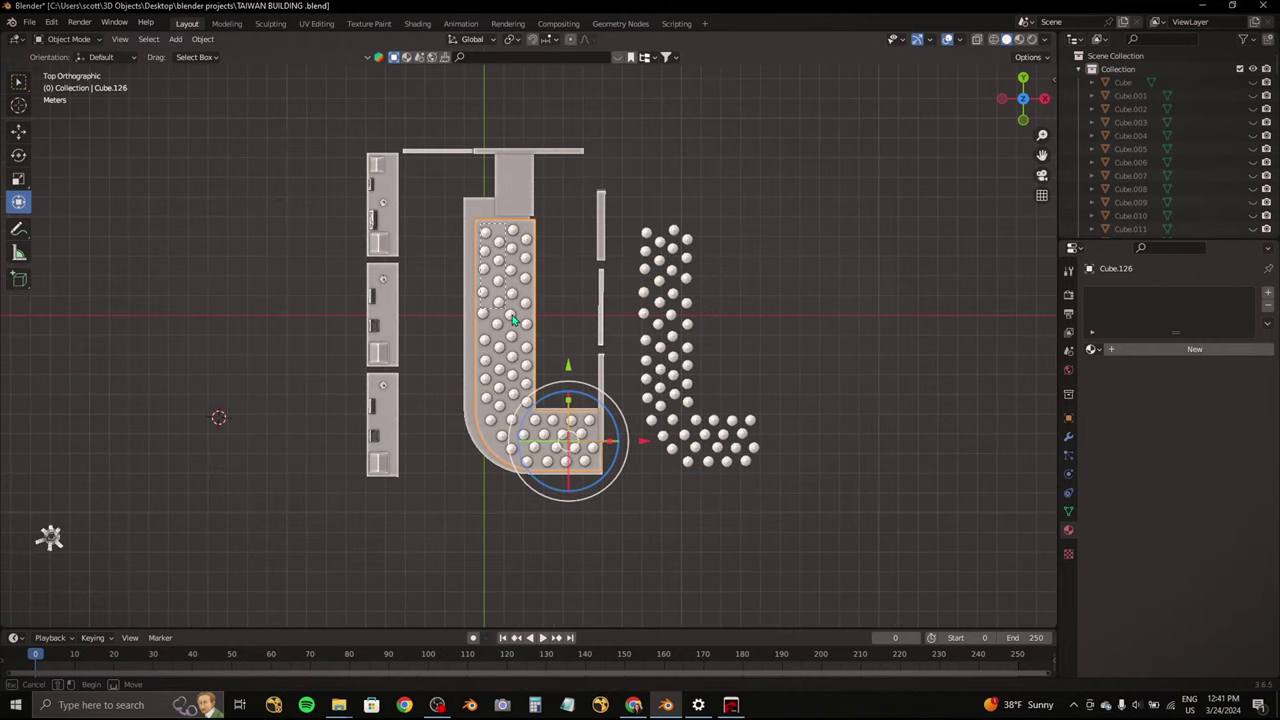
drag(585, 495, 594, 482)
scroll(465, 277, up, 2)
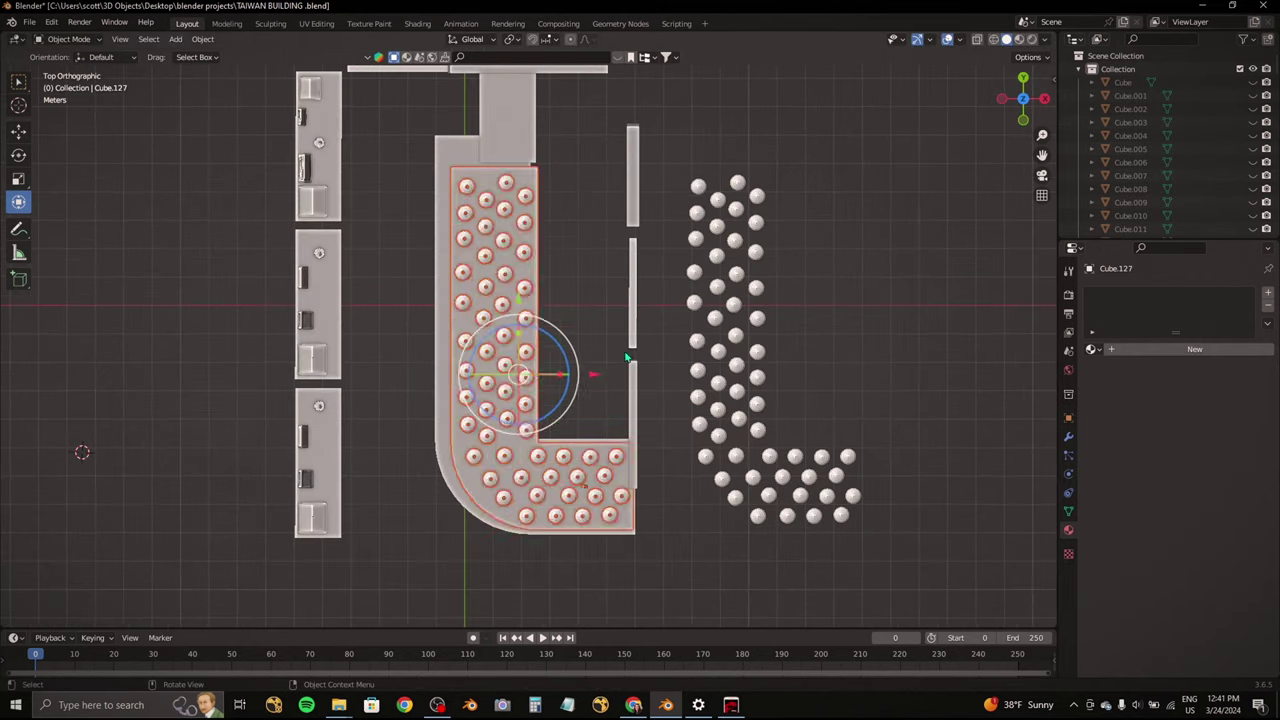
key(Delete)
drag(683, 165, 936, 482)
key(g)
key(x)
click(574, 394)
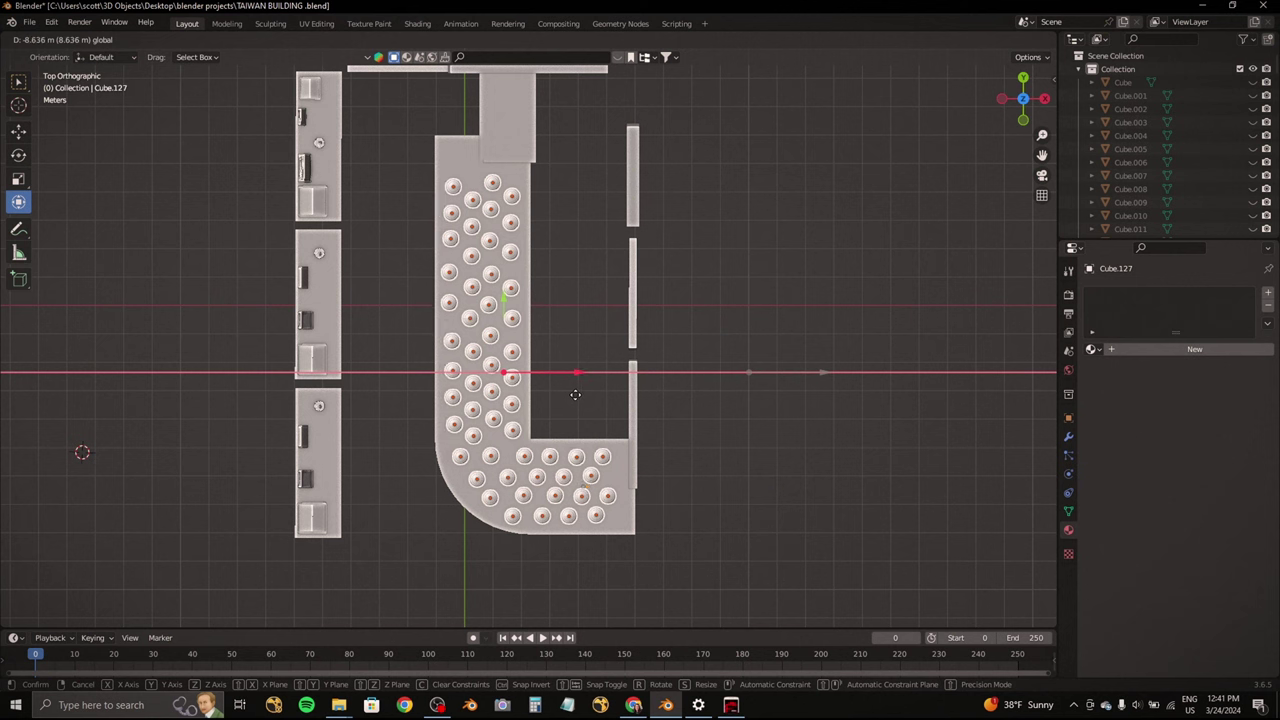
drag(578, 365, 587, 353)
Step: Select the copied cupcakes and shift them 0.477 m along Y
middle_drag(578, 378, 579, 324)
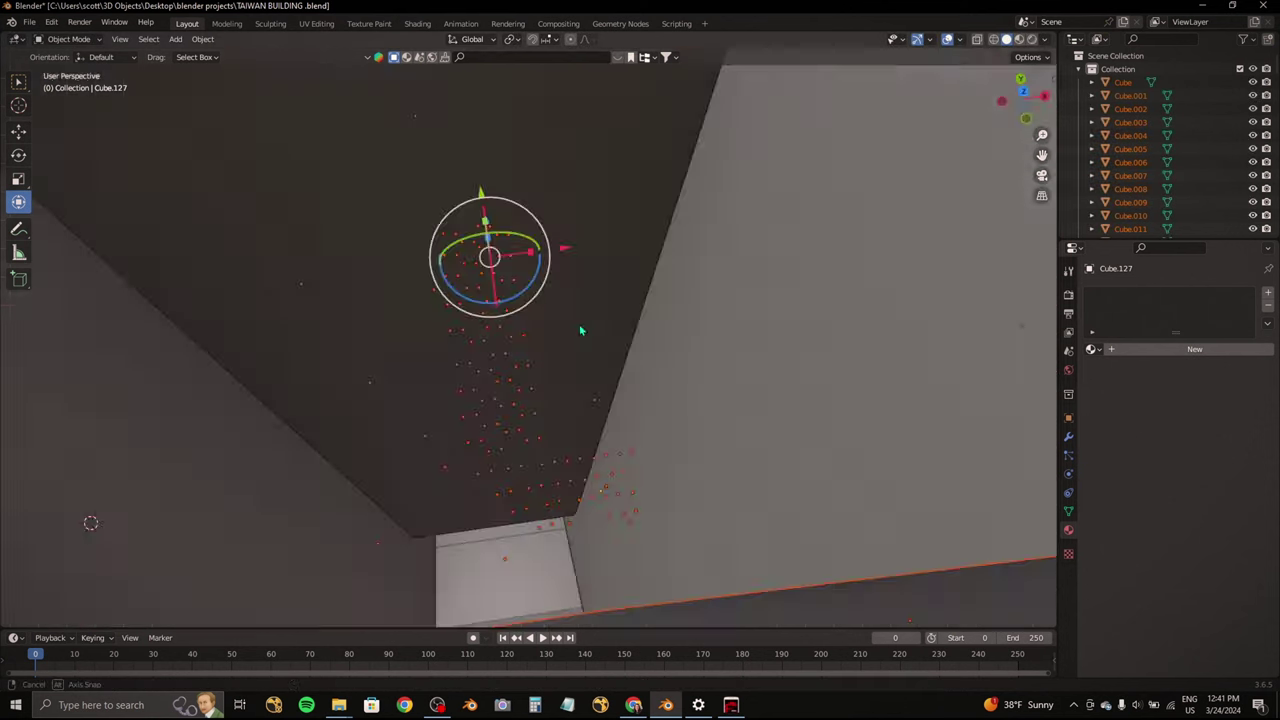
scroll(580, 332, down, 3)
click(561, 449)
mouse_move(561, 449)
middle_down()
mouse_move(563, 480)
mouse_move(523, 449)
middle_up()
click(563, 478)
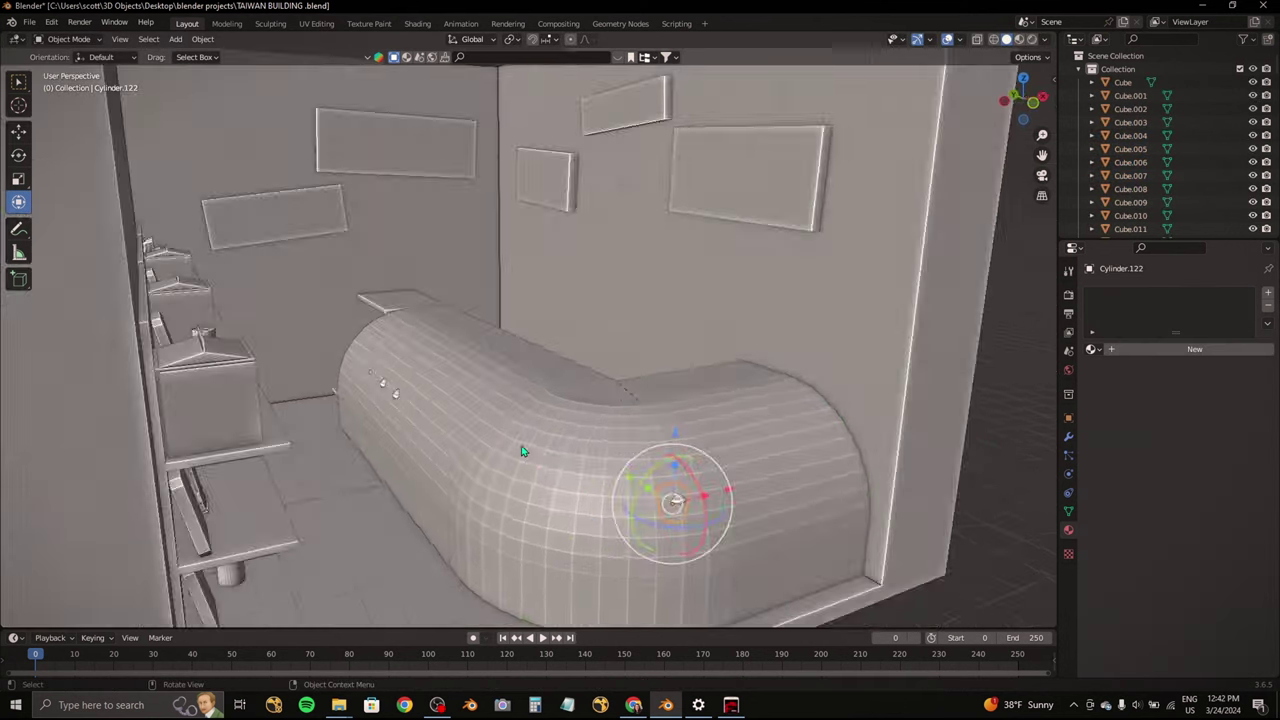
scroll(440, 430, up, 4)
scroll(509, 348, up, 2)
click(509, 348)
scroll(509, 348, up, 5)
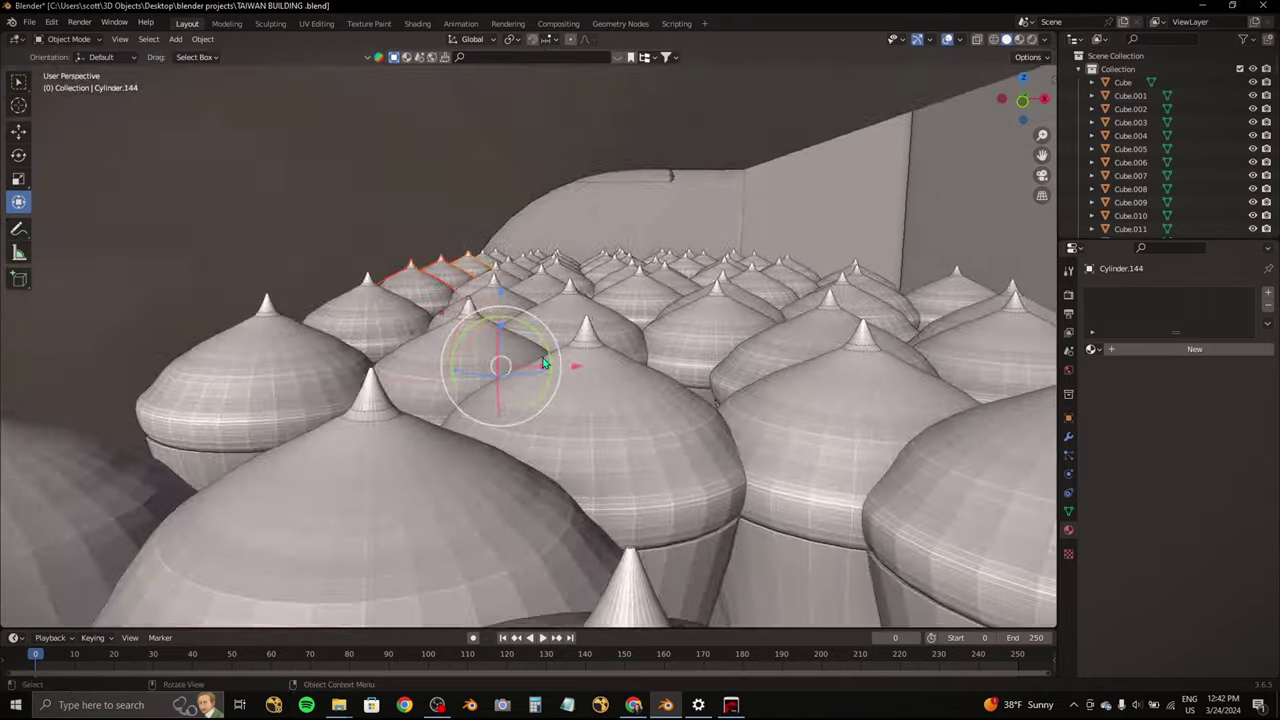
scroll(435, 394, down, 3)
scroll(563, 320, down, 6)
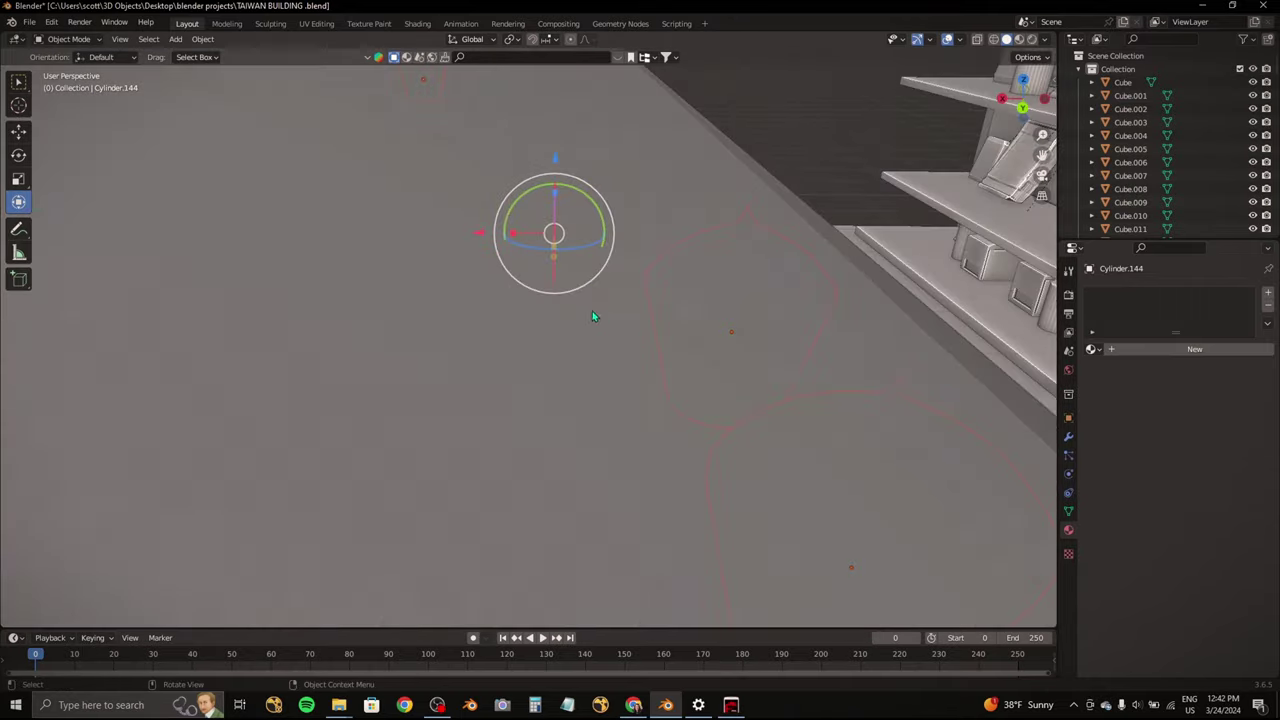
middle_drag(567, 318, 236, 368)
key(g)
key(y)
click(717, 309)
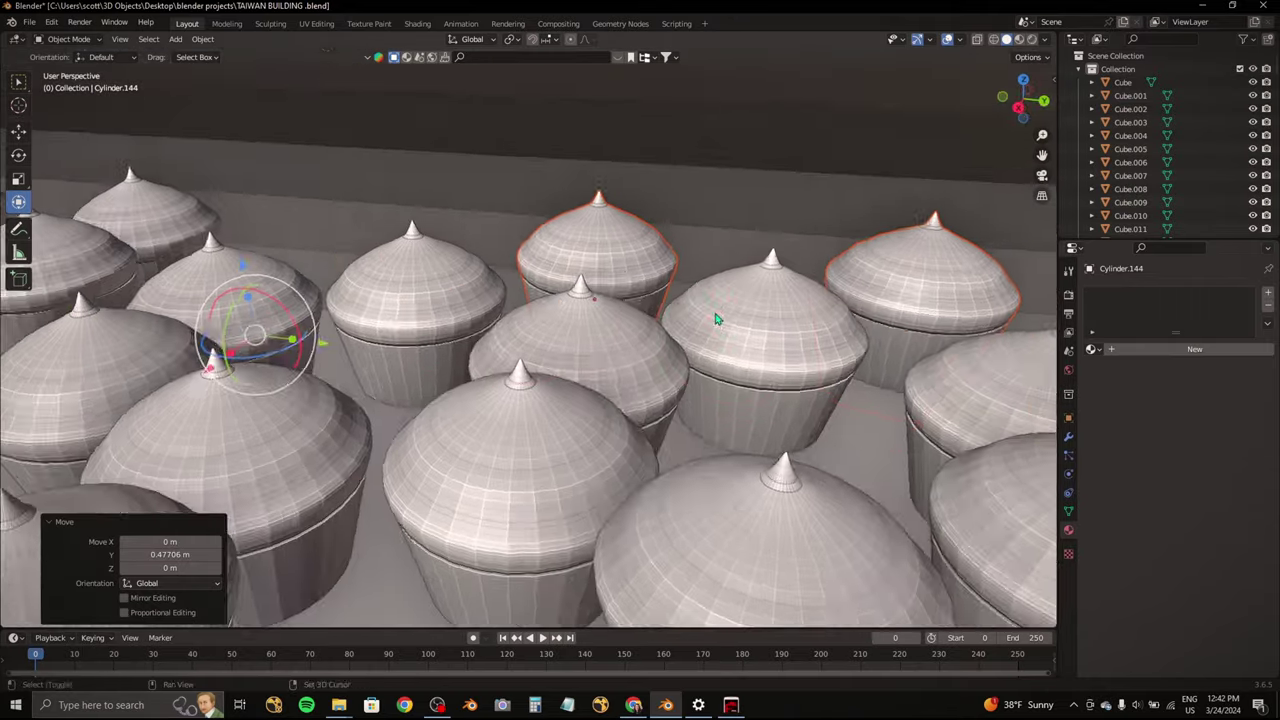
Step: Delete the four stray overhanging cupcakes
scroll(351, 317, up, 5)
mouse_move(351, 317)
middle_down()
mouse_move(542, 281)
mouse_move(451, 271)
middle_up()
key(Delete)
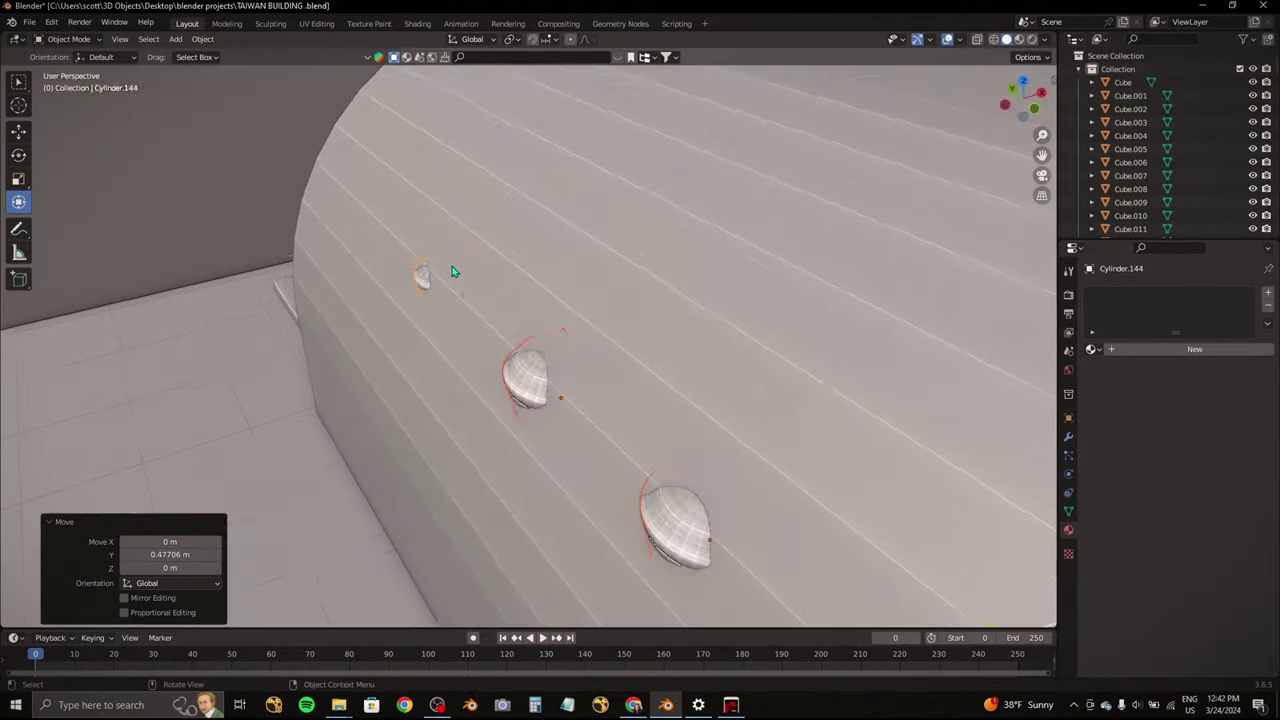
click(451, 271)
scroll(563, 329, down, 4)
Step: Hide everything except the selected tray, switch to front view, and raise the slab above the cupcakes
mouse_move(563, 329)
middle_down()
mouse_move(675, 404)
mouse_move(571, 400)
mouse_move(588, 411)
mouse_move(1015, 145)
middle_up()
click(574, 407)
scroll(588, 411, down, 5)
click(530, 402)
key(h)
scroll(530, 402, up, 4)
key(KP_1)
scroll(414, 257, up, 4)
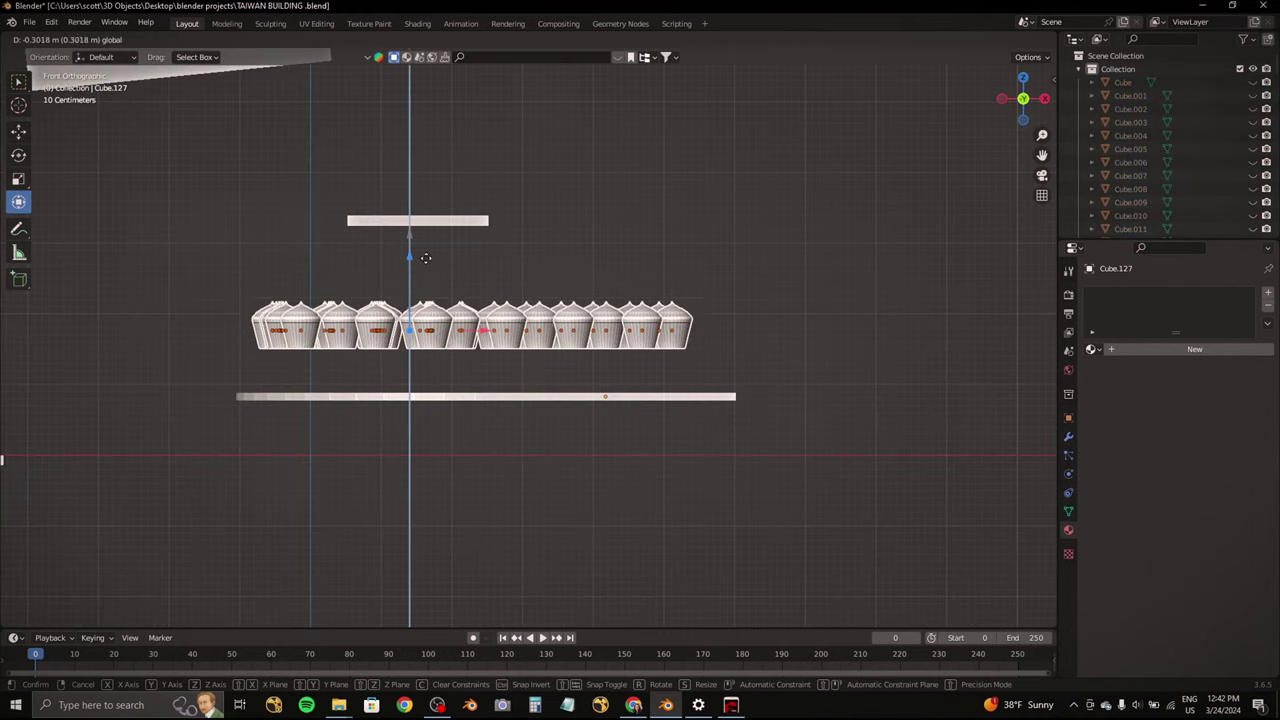
key(a)
middle_drag(414, 257, 467, 331)
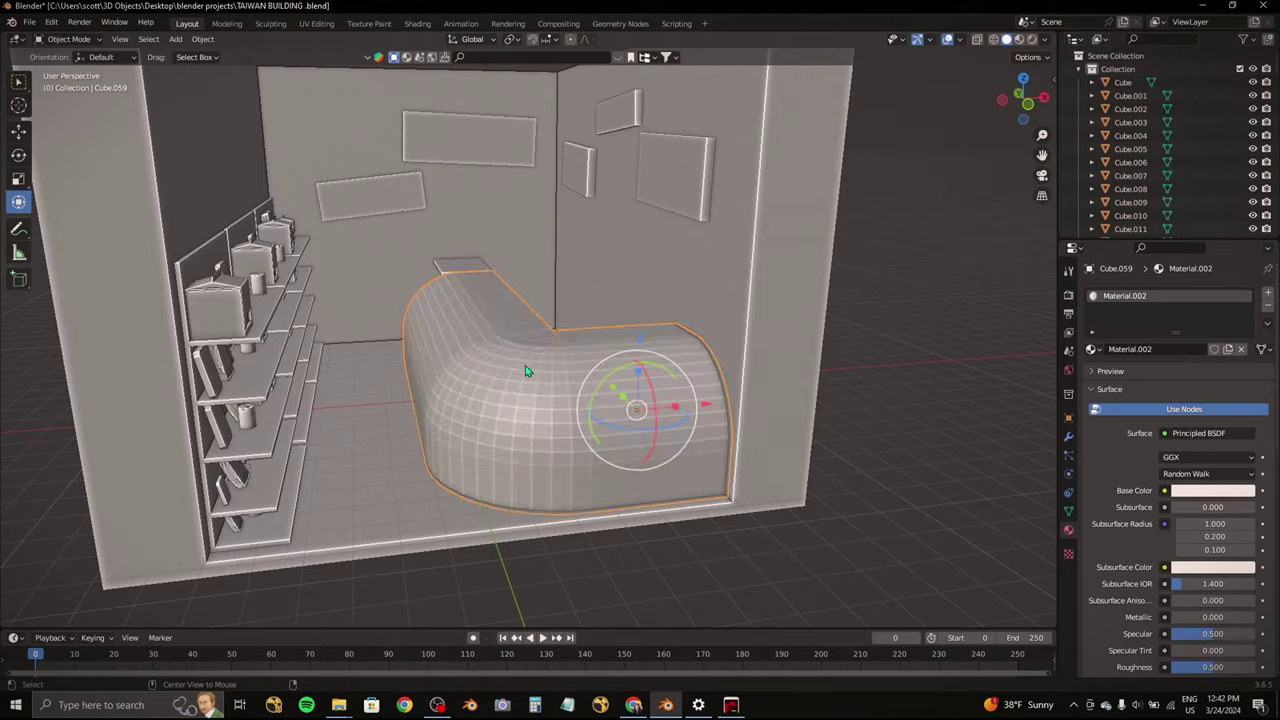
Step: Save the blend file and bring the shop's back wall into view
mouse_move(527, 371)
middle_down()
mouse_move(494, 363)
mouse_move(540, 417)
mouse_move(535, 408)
middle_up()
key(ctrl+s)
scroll(535, 401, down, 2)
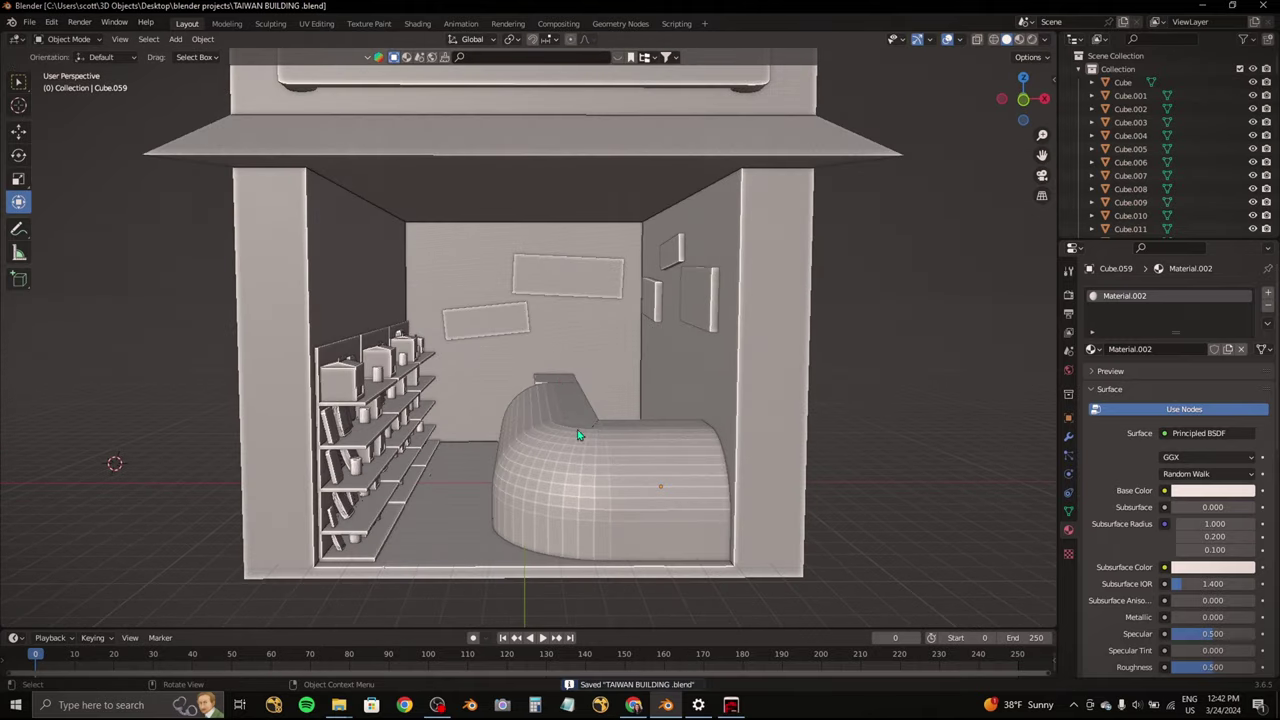
middle_drag(577, 437, 651, 420)
Step: Copy a wall panel onto the left wall, raise it, and tilt it around X
click(662, 324)
key(shift+d)
key(x)
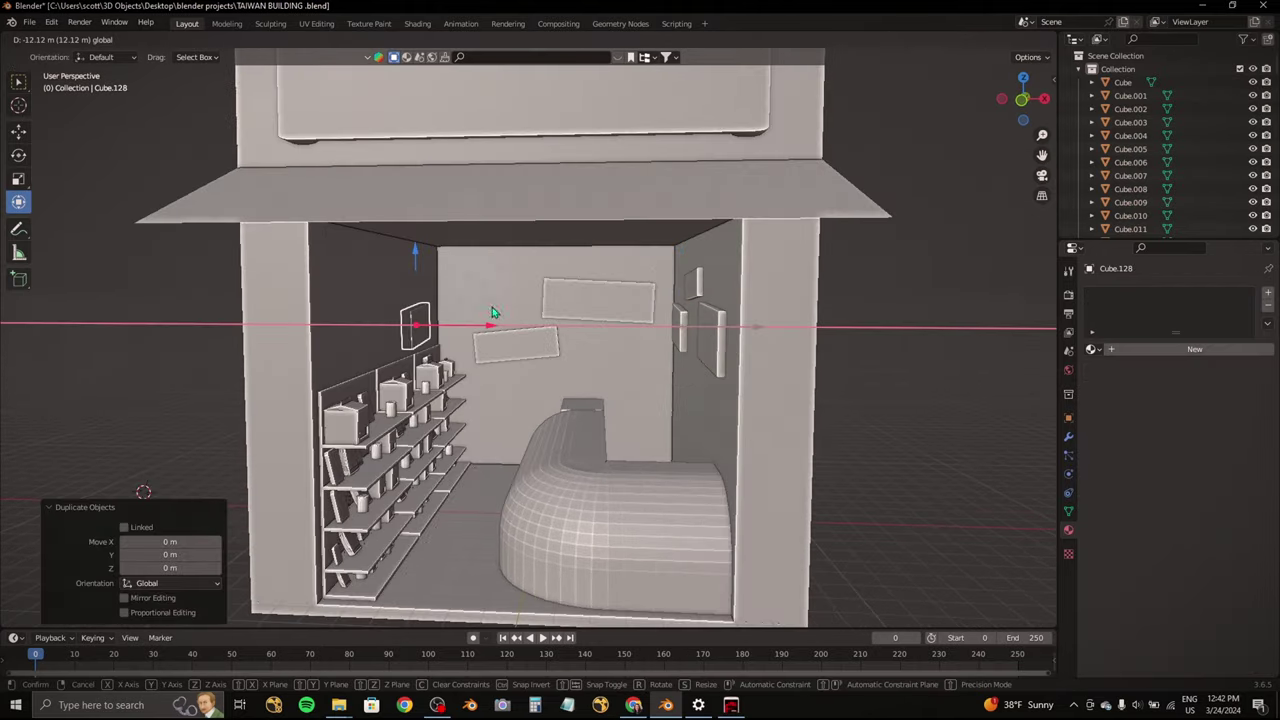
click(492, 313)
scroll(495, 318, up, 3)
mouse_move(495, 318)
middle_down()
mouse_move(545, 341)
mouse_move(700, 360)
middle_up()
key(z)
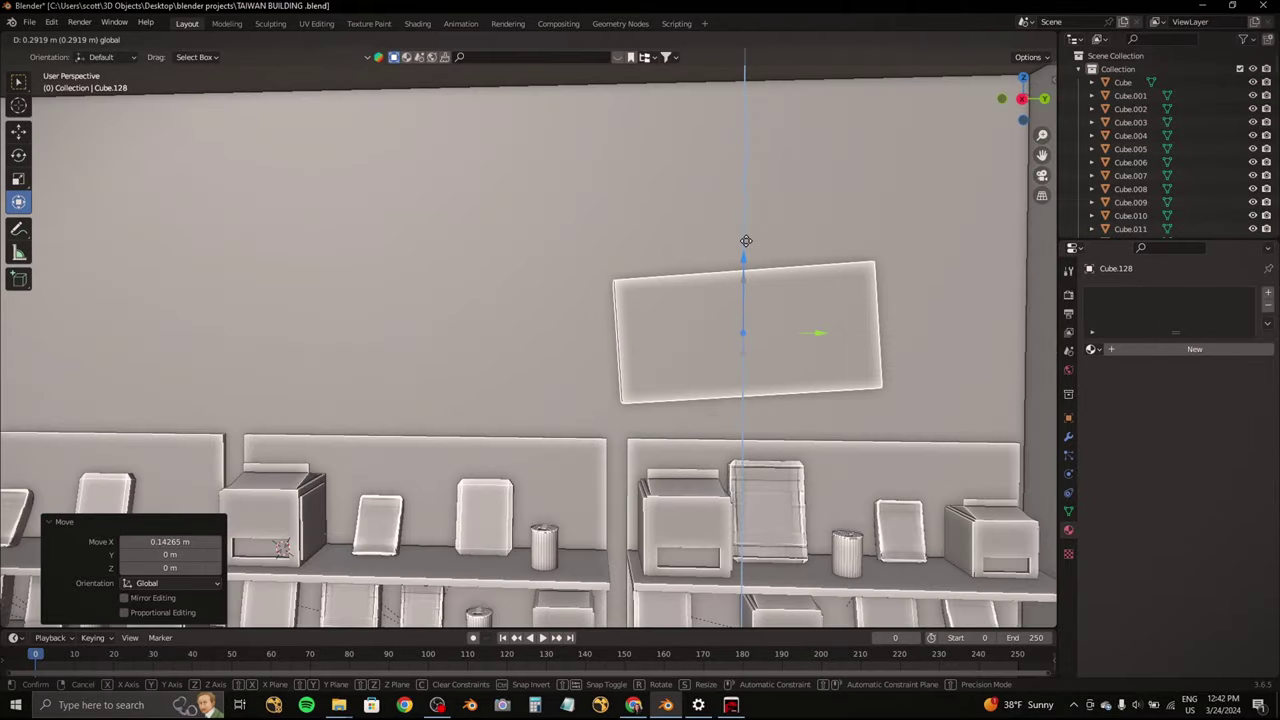
click(815, 230)
key(r)
key(x)
click(818, 225)
middle_drag(813, 230, 852, 243)
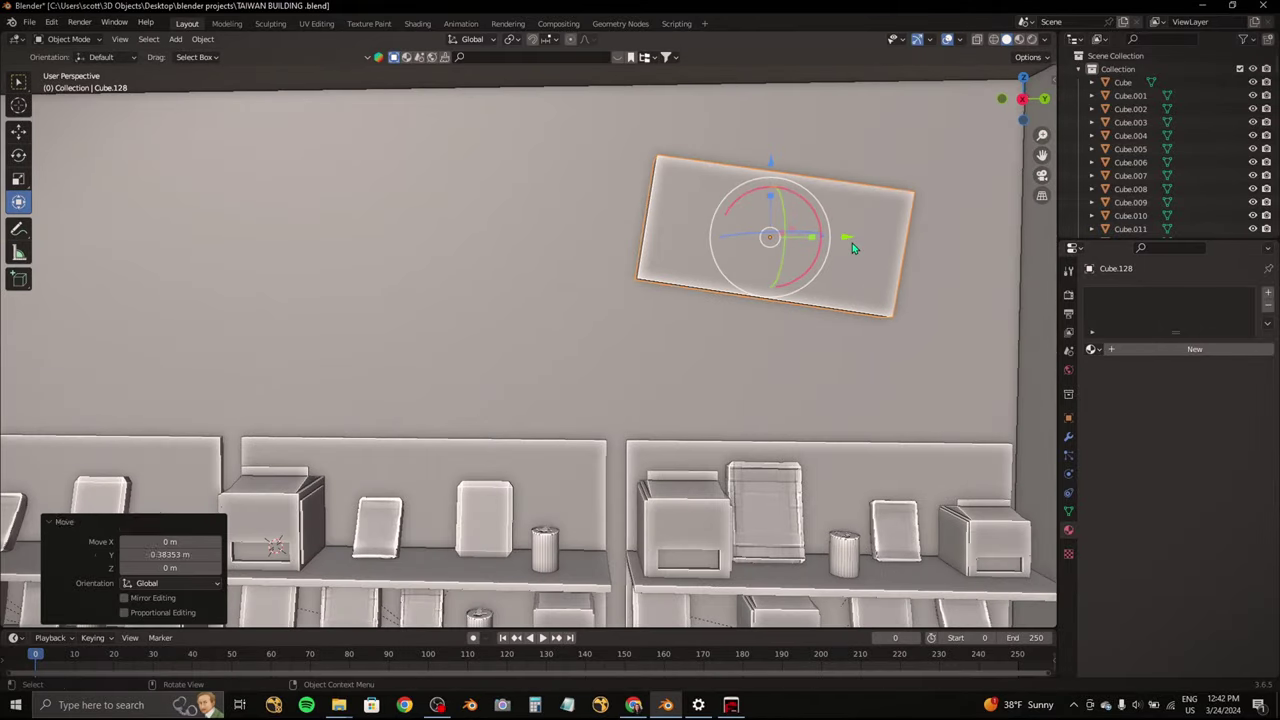
Step: Add a second panel to the left, stretched along Y and lowered
key(shift+d)
click(480, 228)
key(r)
click(478, 222)
key(s)
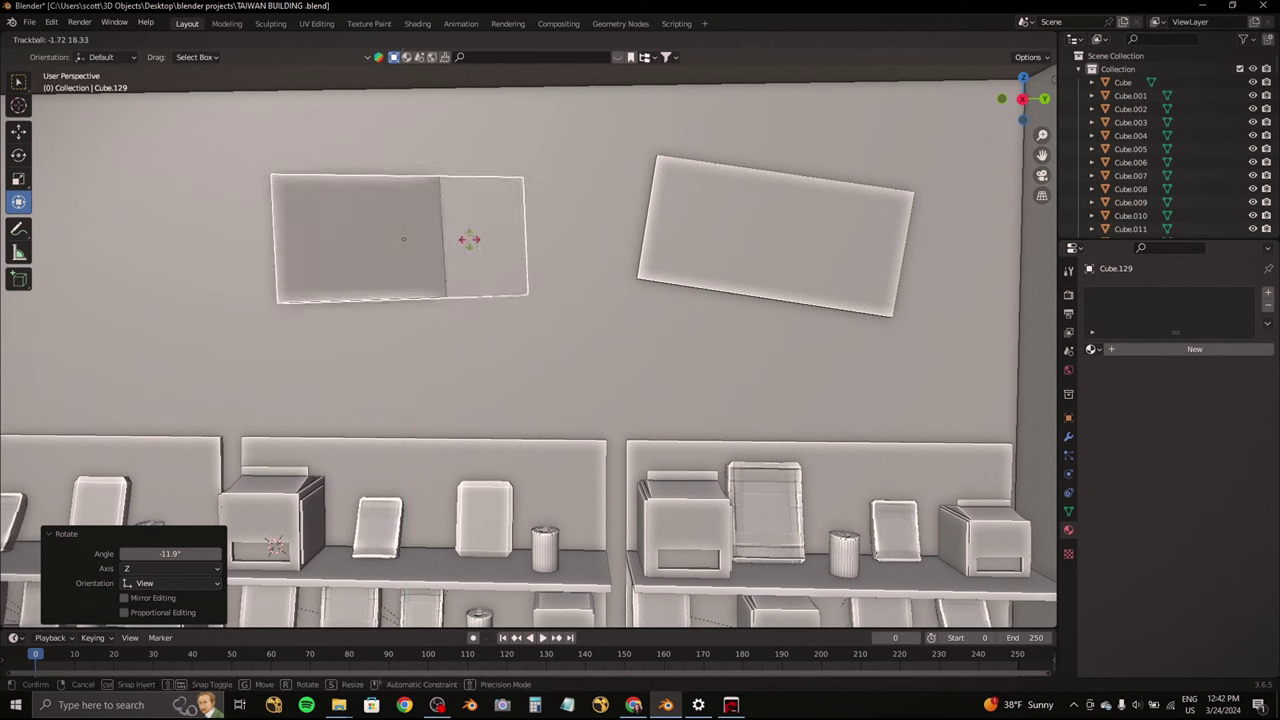
key(y)
click(490, 250)
key(g)
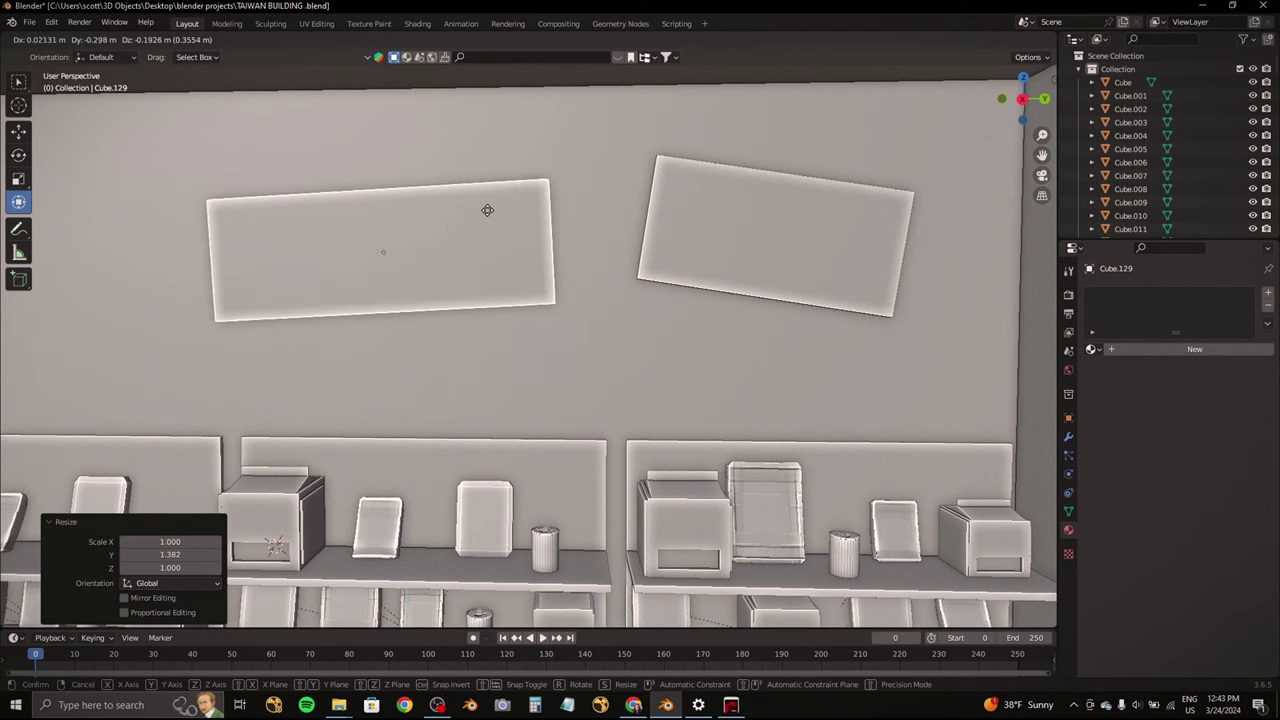
key(z)
click(420, 240)
Step: Add a third rotated panel, slid along Y and raised higher on the wall
key(shift+d)
key(Escape)
shift+middle_drag(487, 249, 717, 249)
key(r)
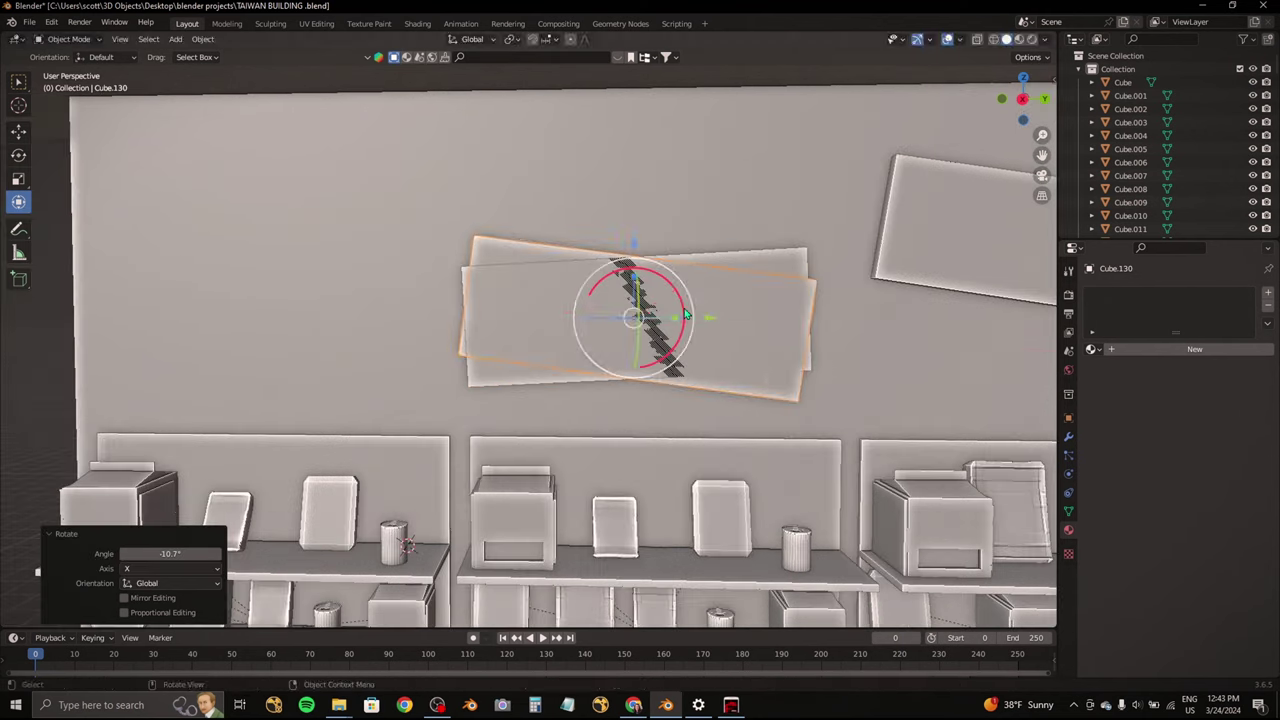
click(678, 310)
key(g)
key(y)
click(448, 278)
shift+middle_drag(448, 278, 520, 278)
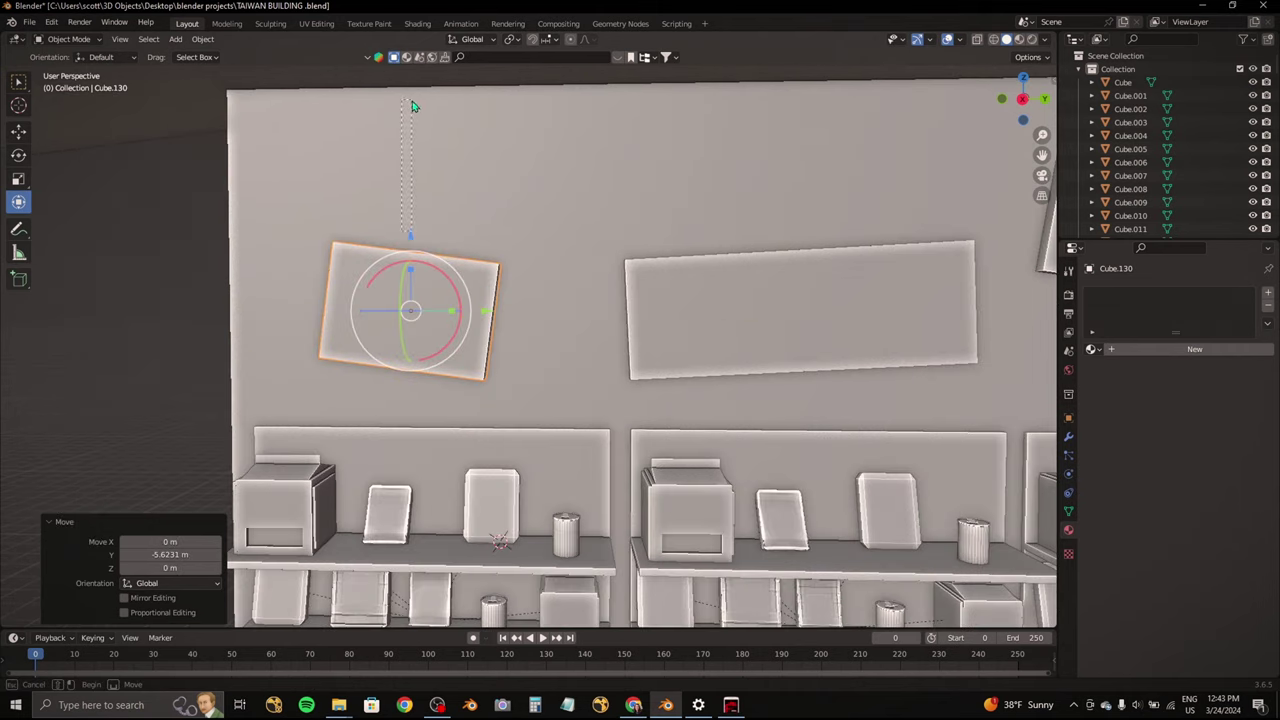
key(g)
key(z)
click(410, 110)
key(r)
click(405, 120)
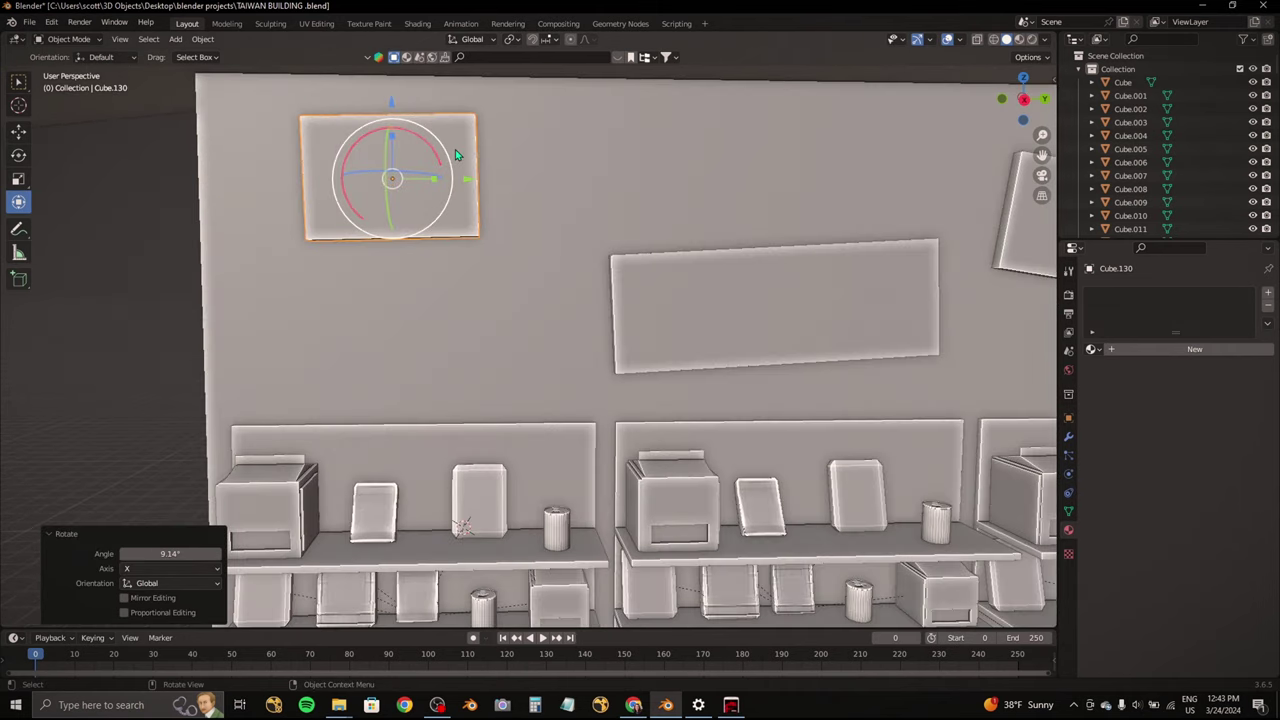
Step: Save the file and add a new cylinder mesh
middle_drag(405, 120, 645, 218)
scroll(645, 218, down, 5)
key(ctrl+s)
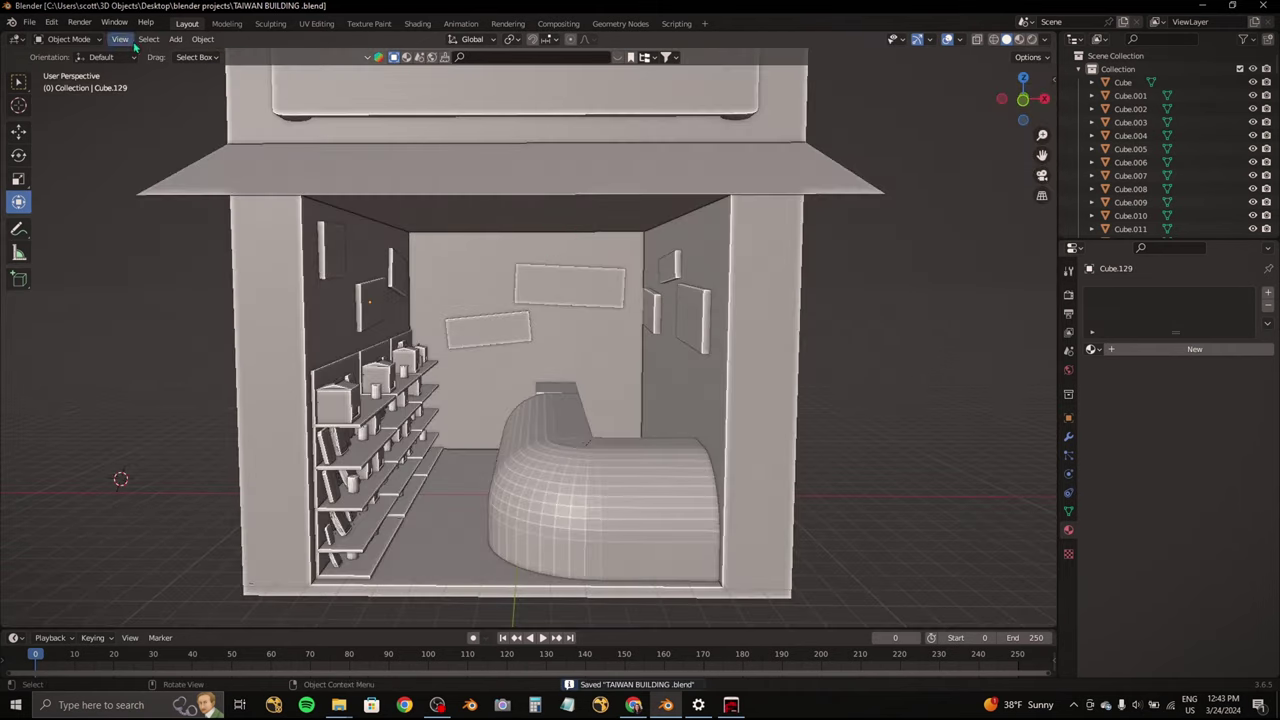
key(shift+a)
Step: Add a cylinder and flatten it along Z into a thin disc
click(462, 397)
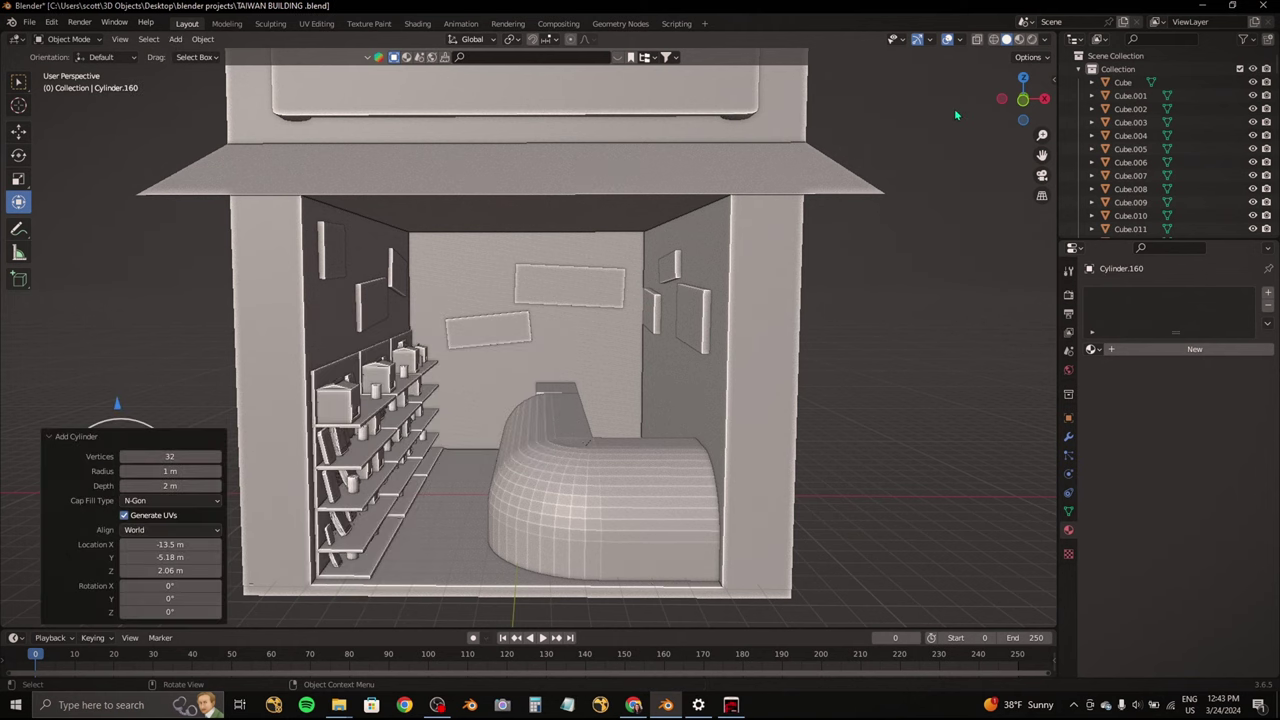
click(1023, 77)
key(KP_Decimal)
drag(1022, 100, 1016, 150)
key(KP_1)
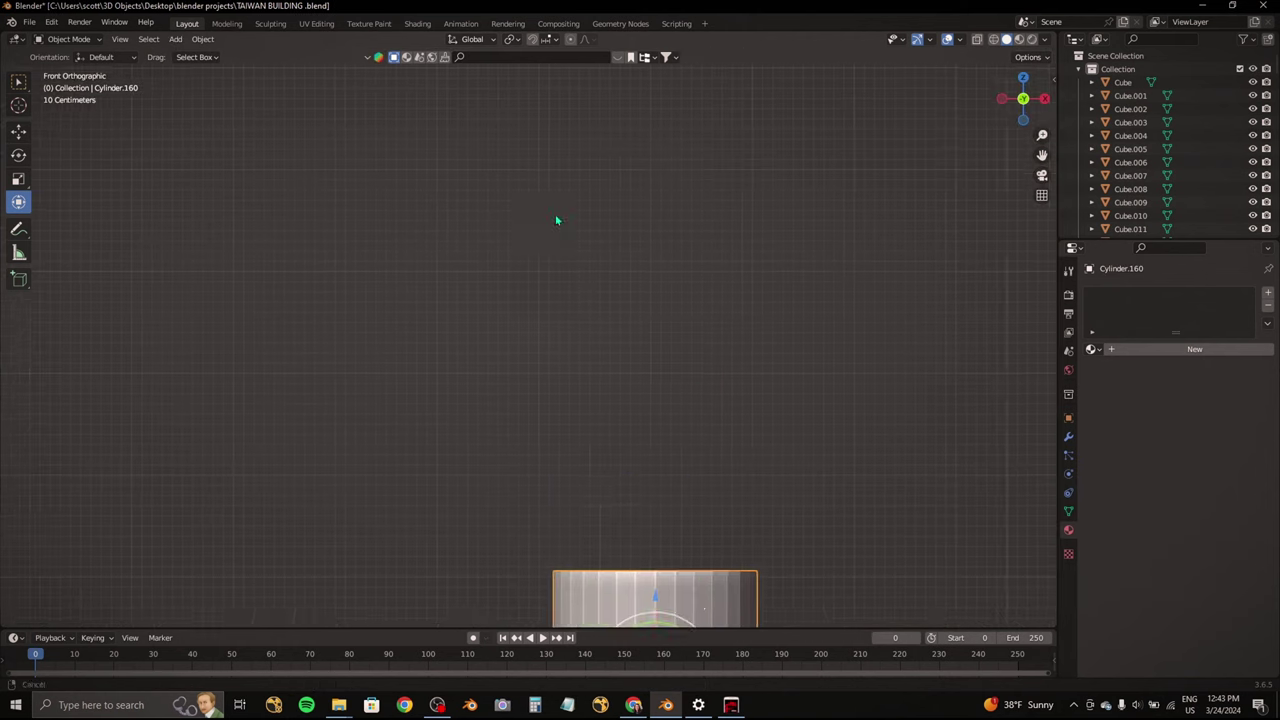
key(KP_Decimal)
key(s)
key(z)
key(Return)
drag(1022, 100, 949, 136)
click(1022, 82)
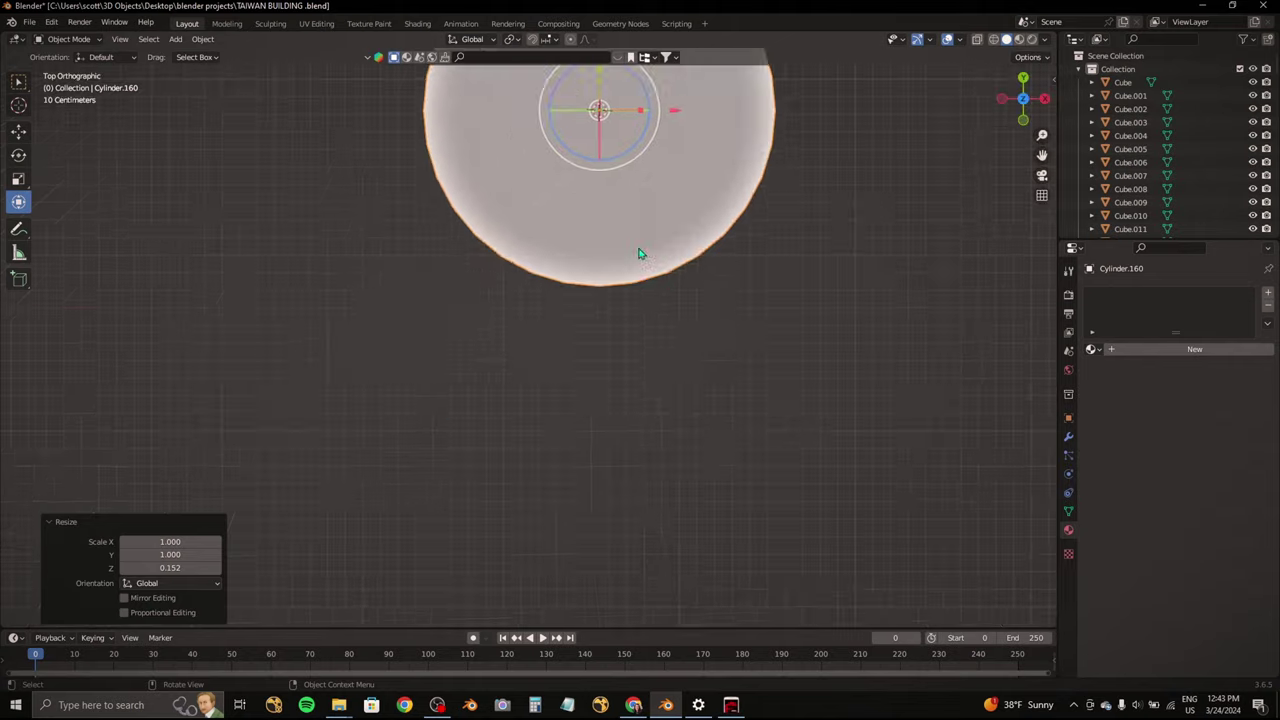
key(KP_Decimal)
Step: In Edit Mode, inset the disc's top face and push it down to leave a raised rim
click(75, 68)
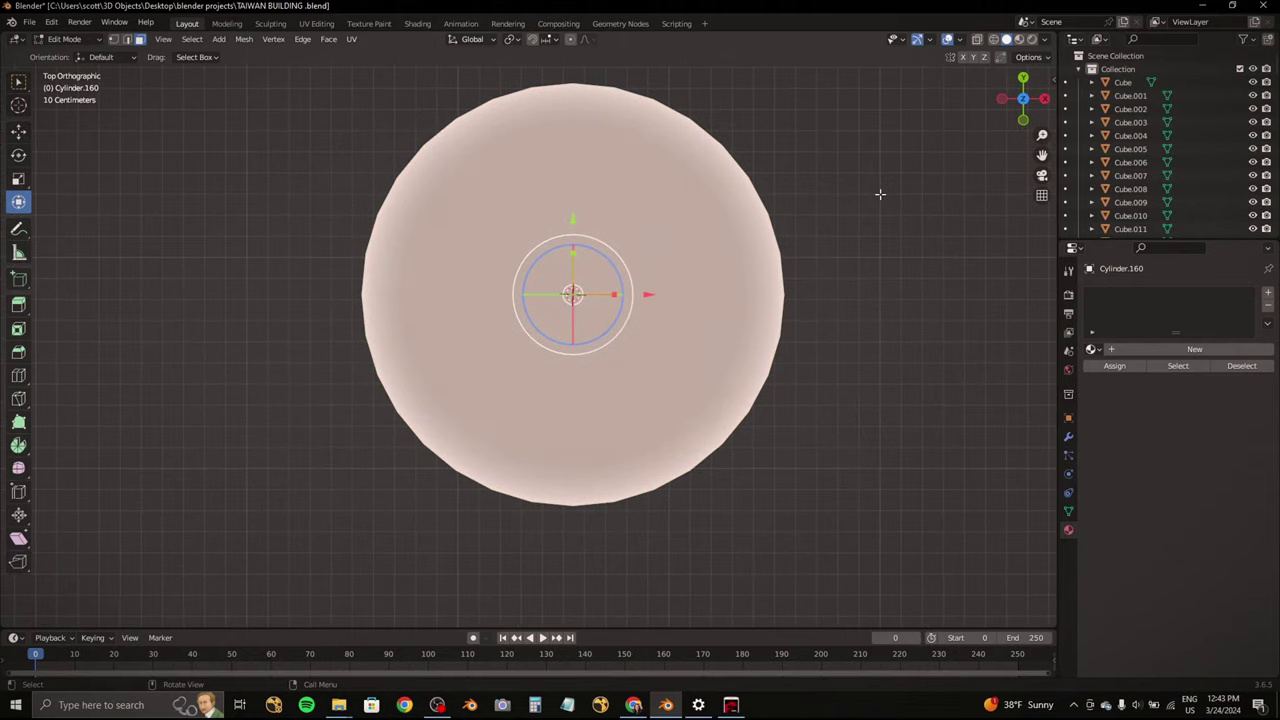
key(s)
click(858, 194)
mouse_move(858, 194)
middle_down()
mouse_move(738, 150)
mouse_move(690, 240)
middle_up()
key(e)
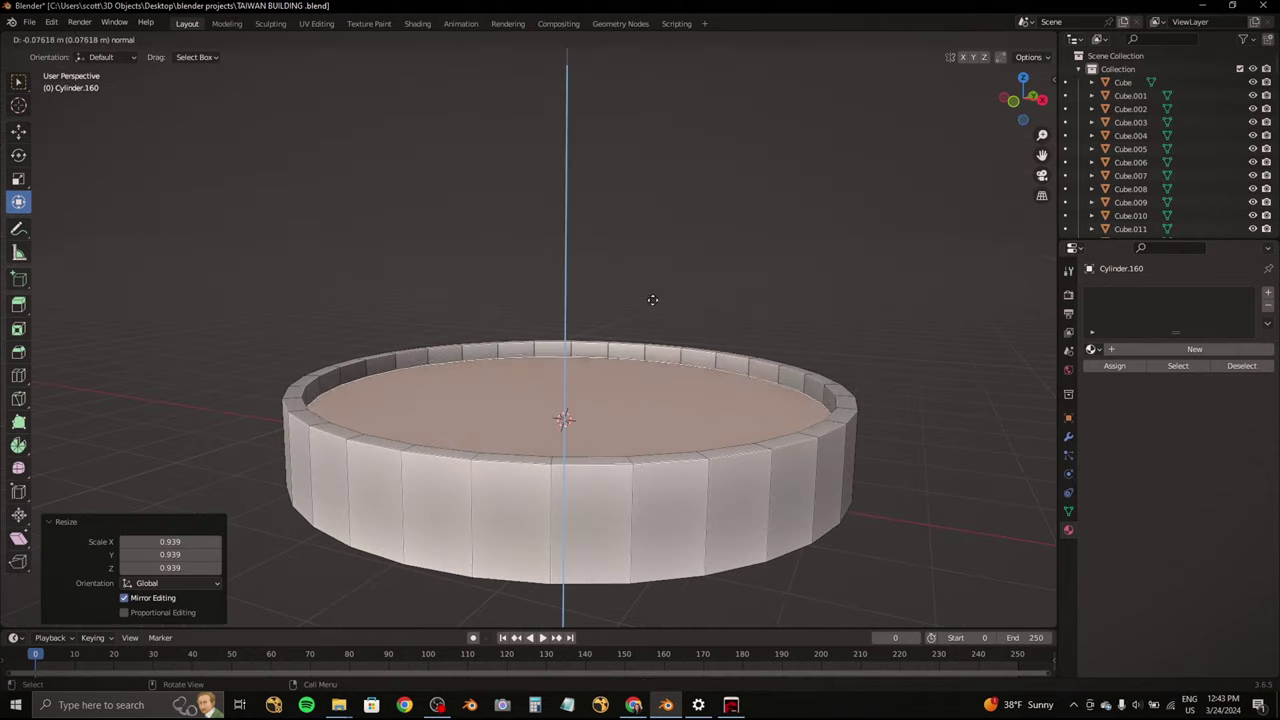
click(657, 349)
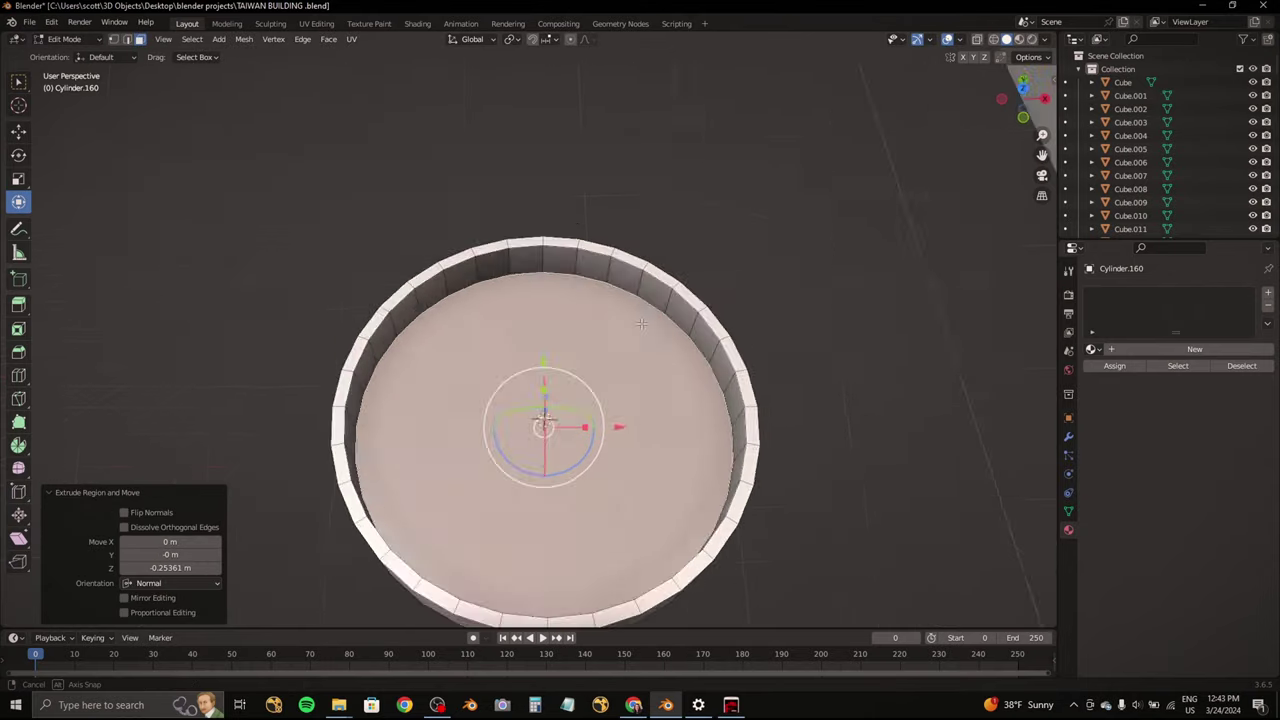
Step: Raise a copy of the recessed inner face along Z and separate it into its own object
middle_drag(651, 410, 644, 349)
key(g)
key(z)
click(545, 450)
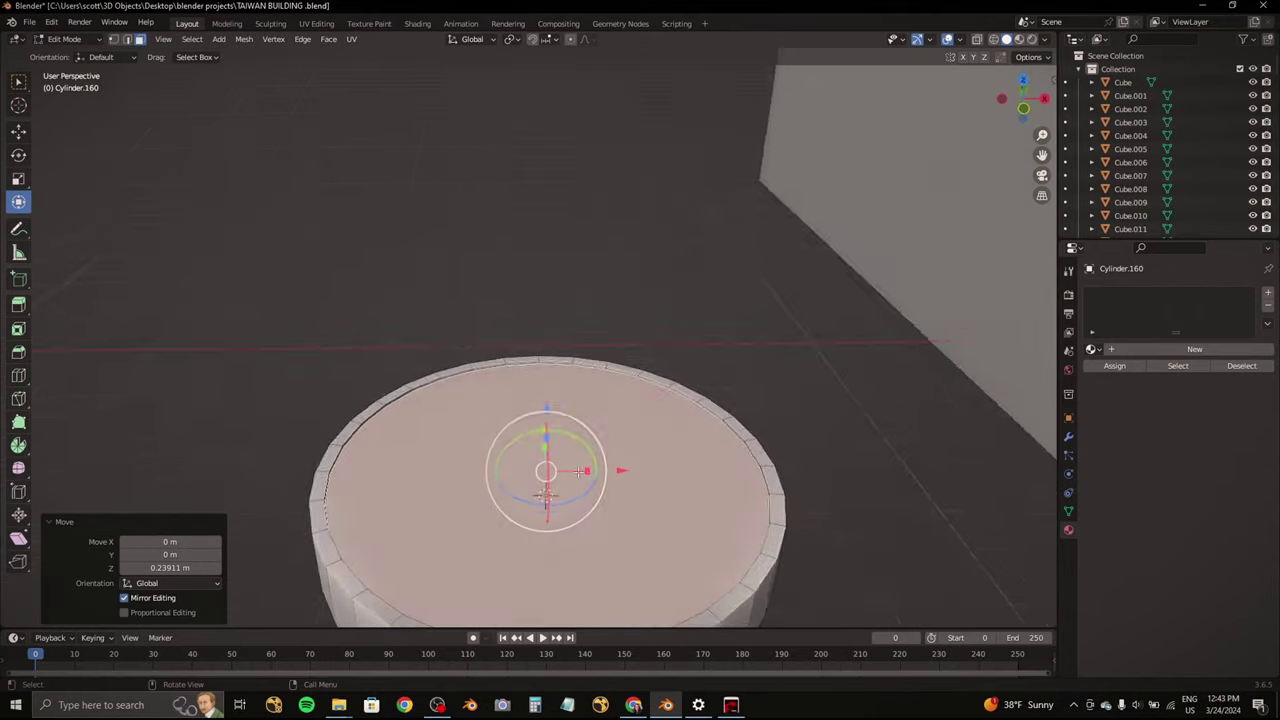
middle_drag(545, 450, 545, 397)
click(244, 39)
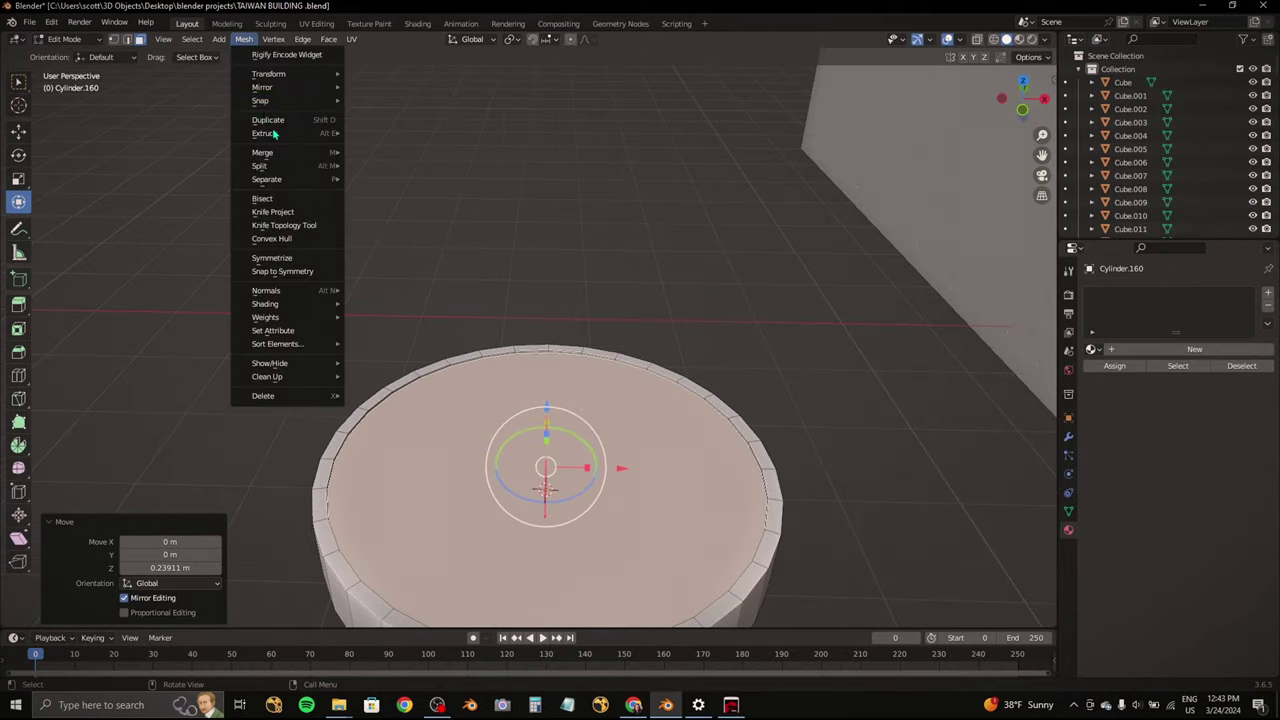
click(368, 179)
click(62, 55)
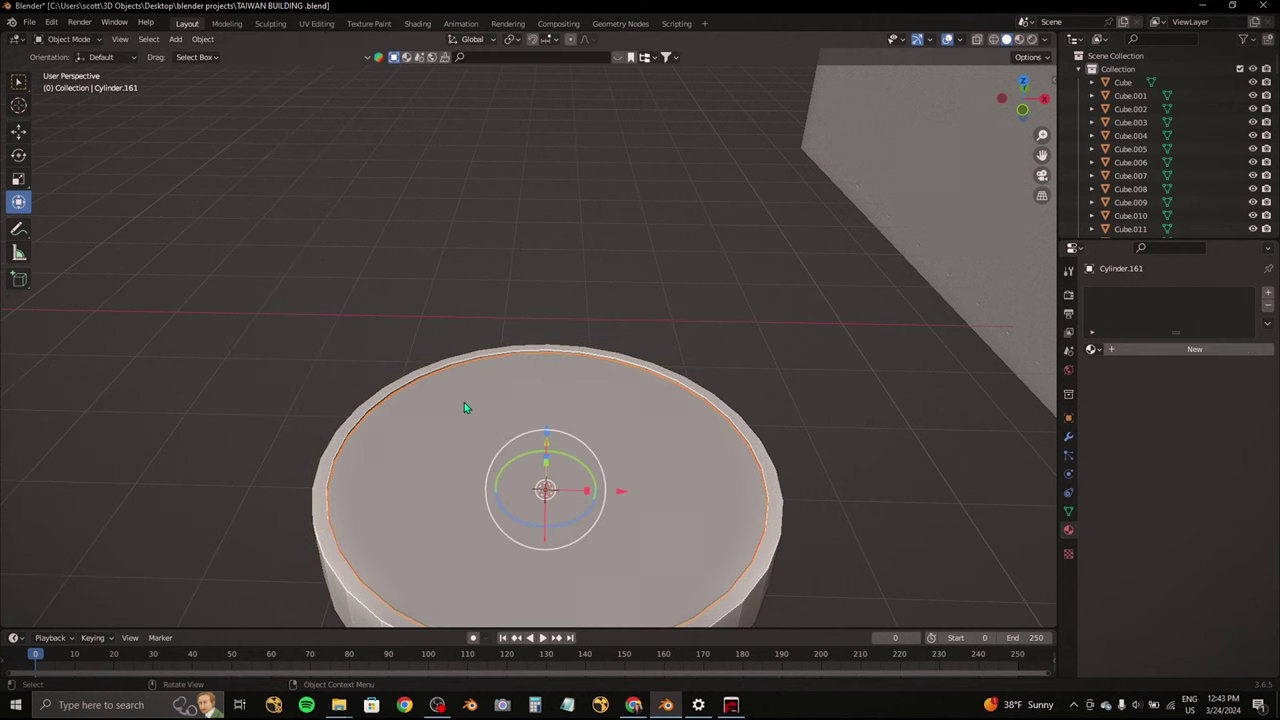
Step: Add a new cylinder, scale it down into a small hub, and lift it slightly above the face
middle_drag(464, 402, 498, 465)
key(shift+a)
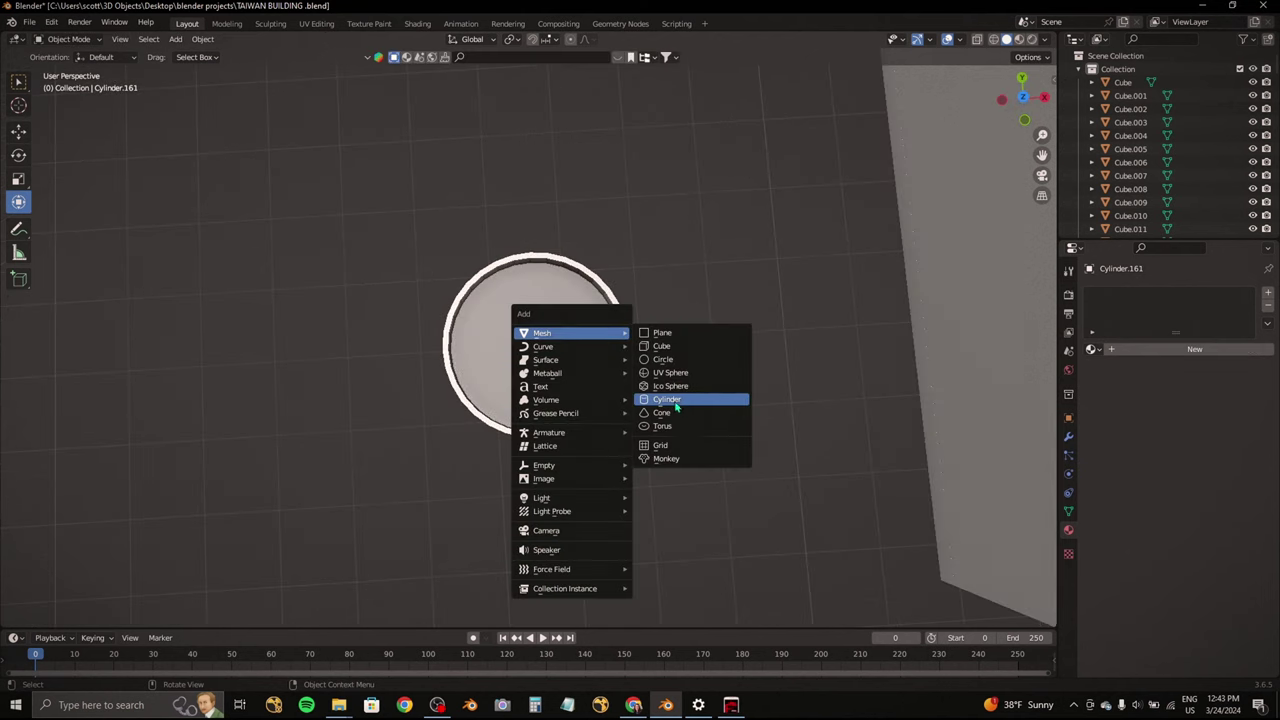
click(676, 402)
click(1023, 98)
key(s)
click(583, 336)
key(s)
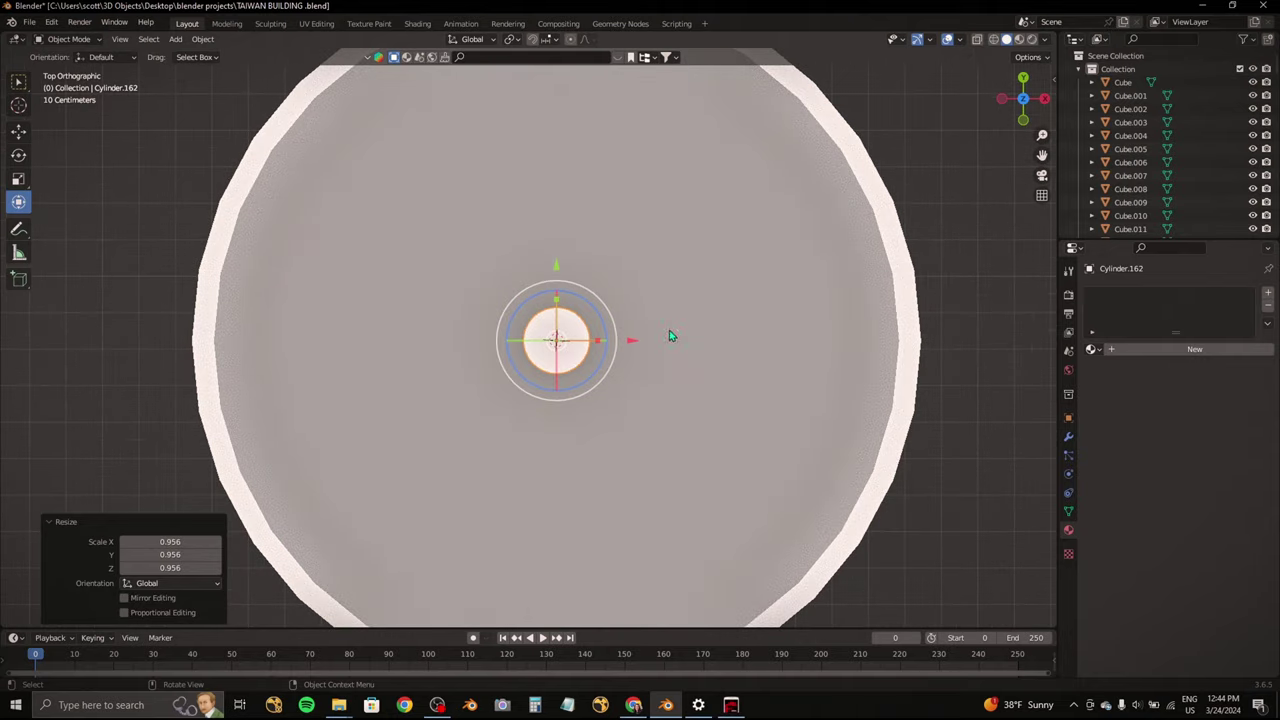
click(566, 302)
middle_drag(566, 302, 527, 389)
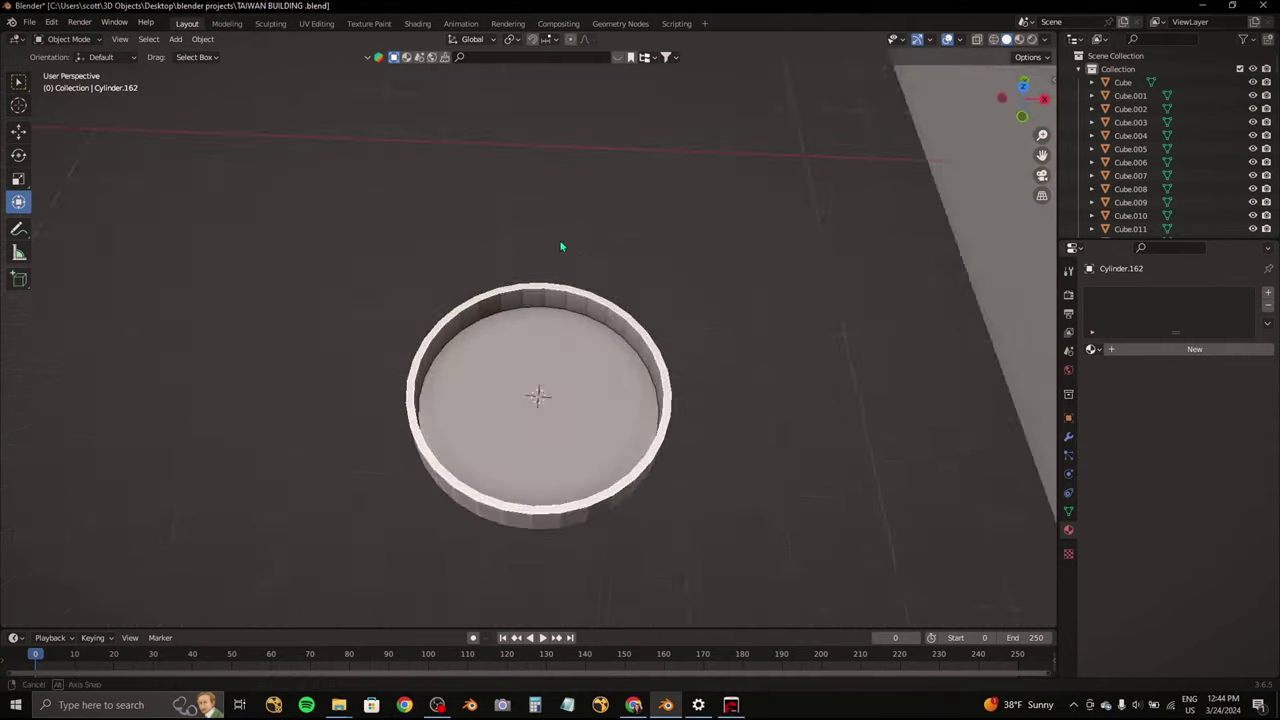
drag(527, 389, 522, 407)
scroll(520, 420, up, 5)
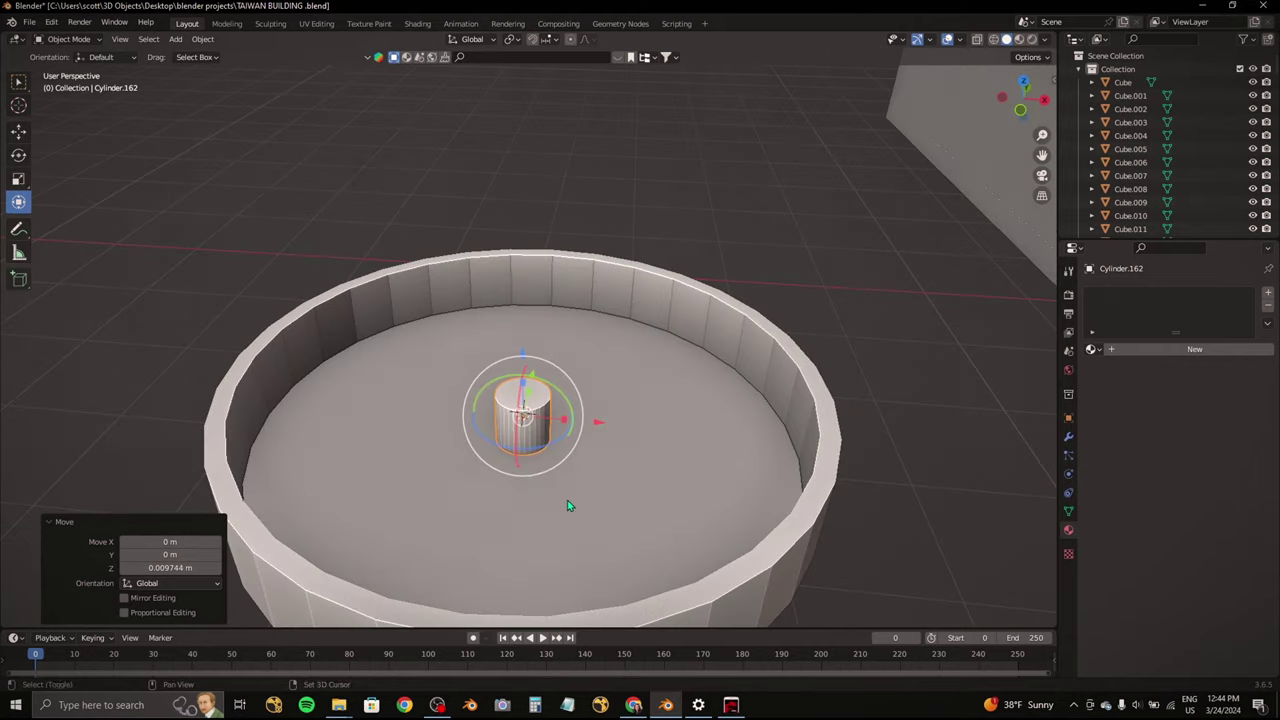
Step: Select the outer clock ring
click(626, 440)
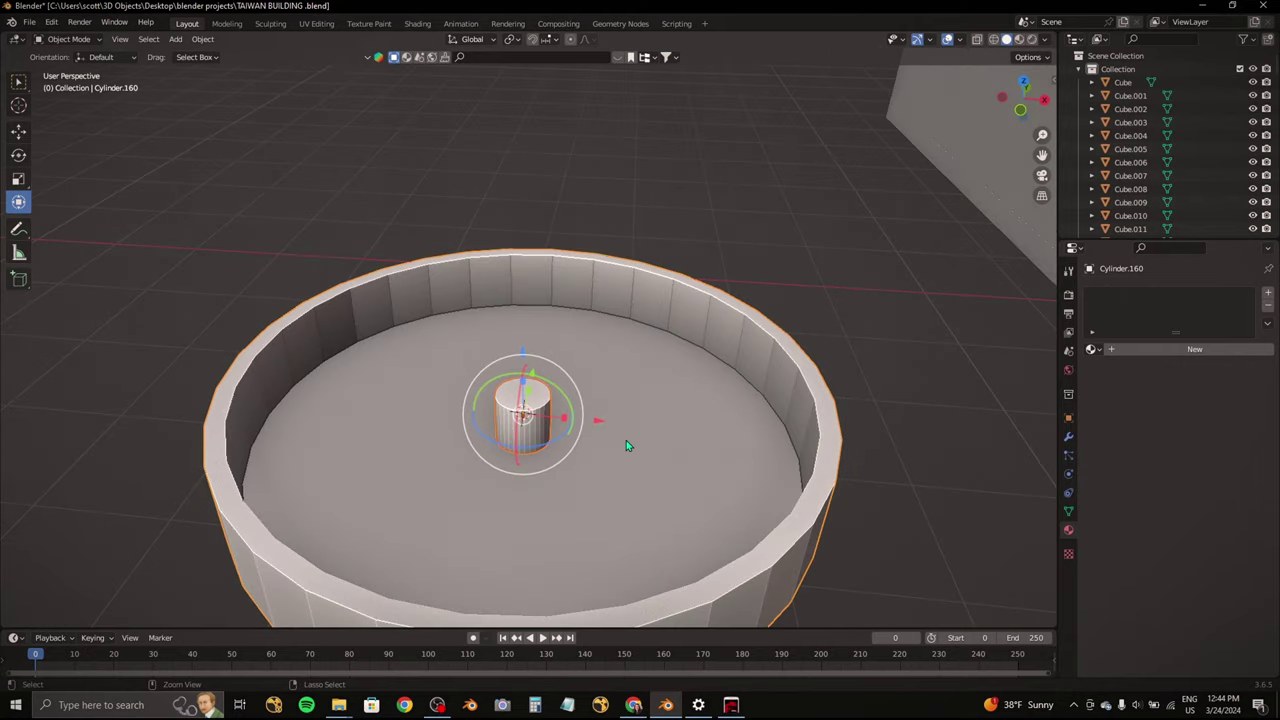
right_click(626, 440)
key(Escape)
Step: Add a cube at the clock centre and squash it into a short, thin upright bar
click(1025, 81)
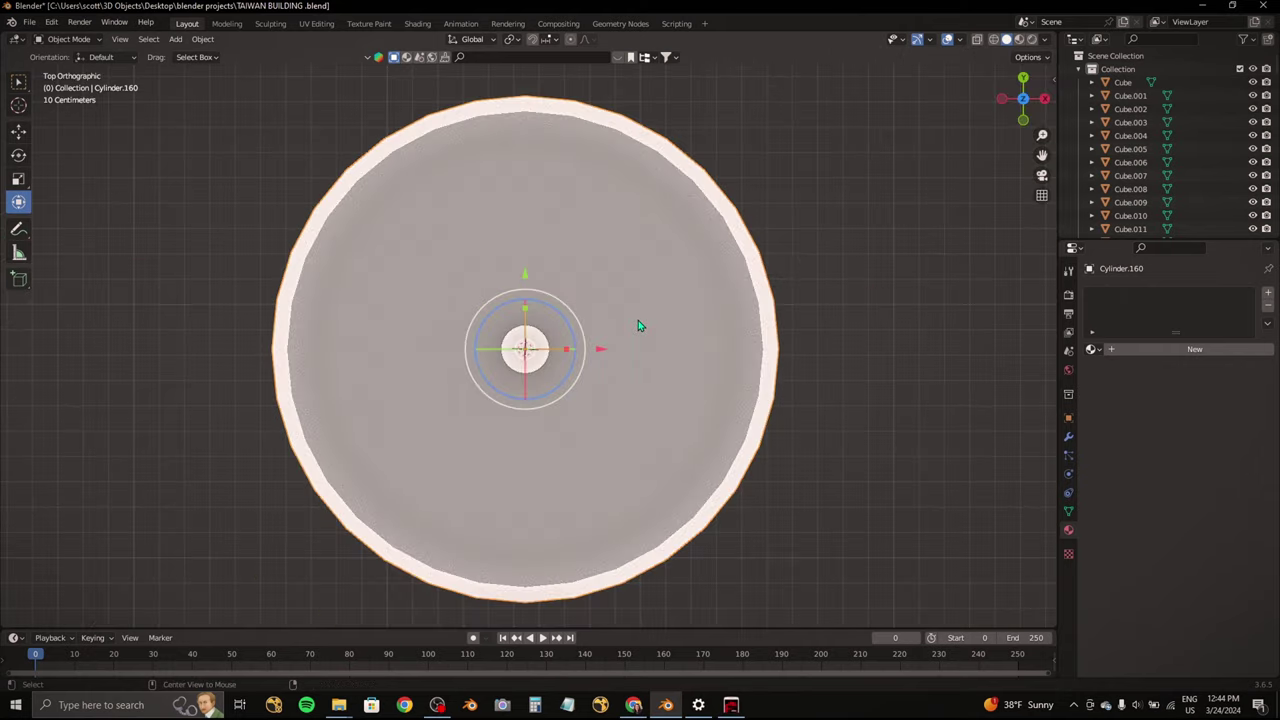
key(alt+a)
key(shift+a)
click(690, 333)
key(s)
key(x)
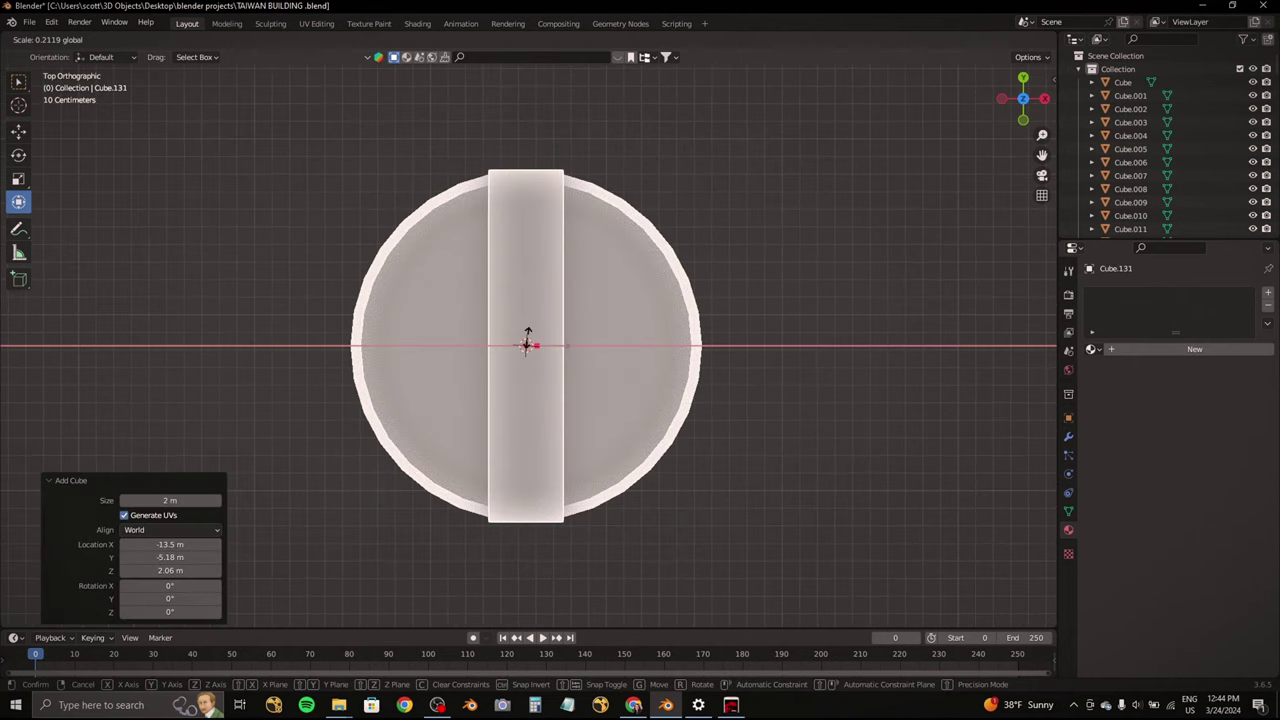
key(Return)
key(r)
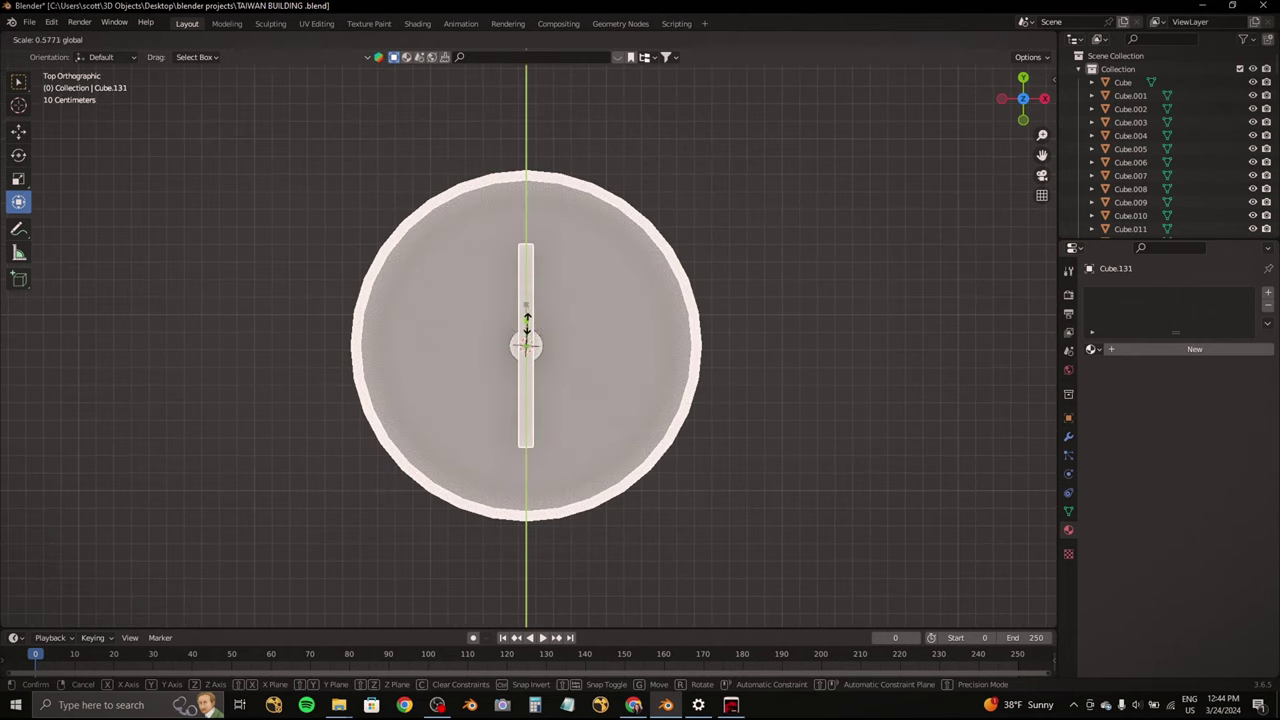
click(529, 330)
click(628, 266)
key(ctrl+z)
key(ctrl+z)
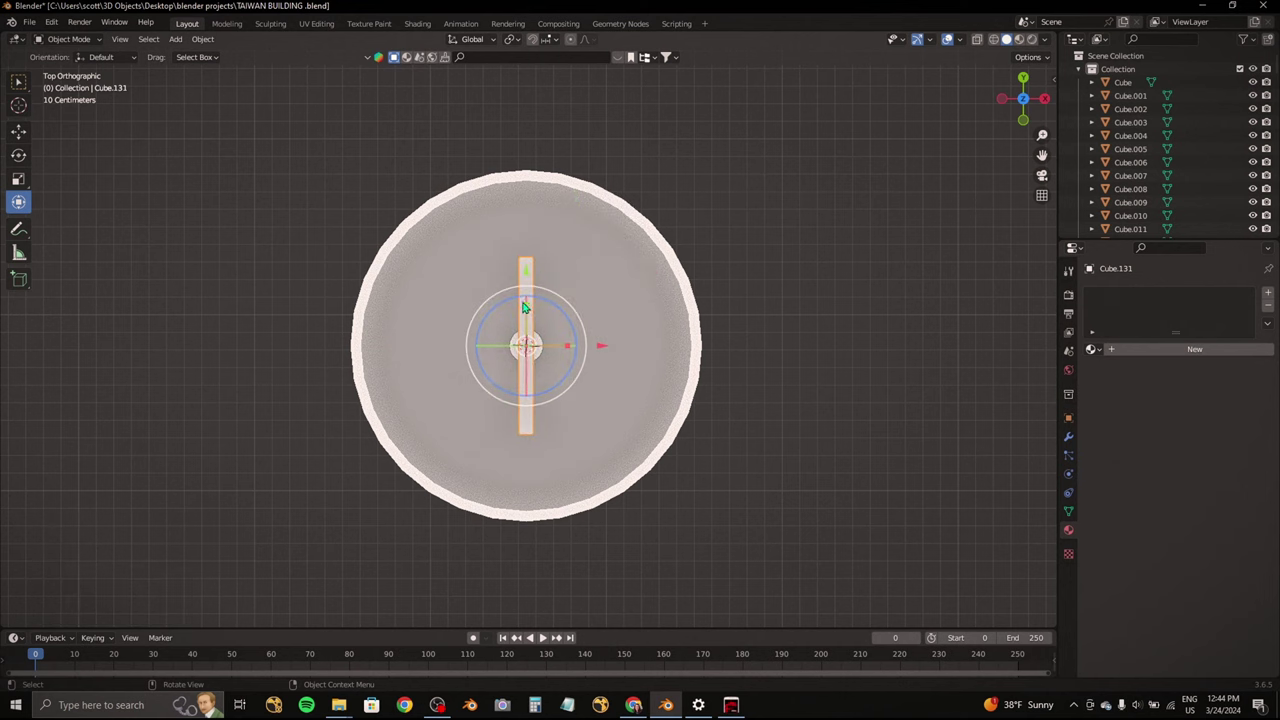
click(537, 305)
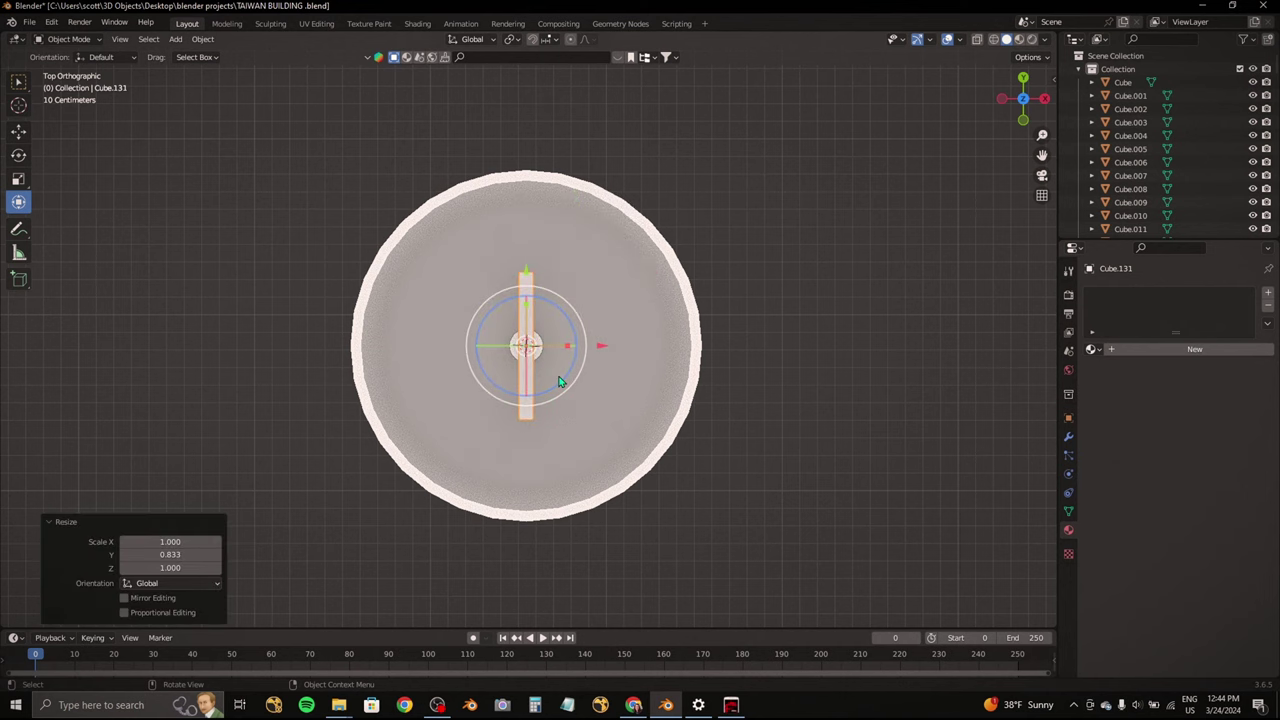
Step: Angle the second hand down-right, slide it outward along Y, and select both hands
click(542, 447)
scroll(542, 447, up, 2)
key(g)
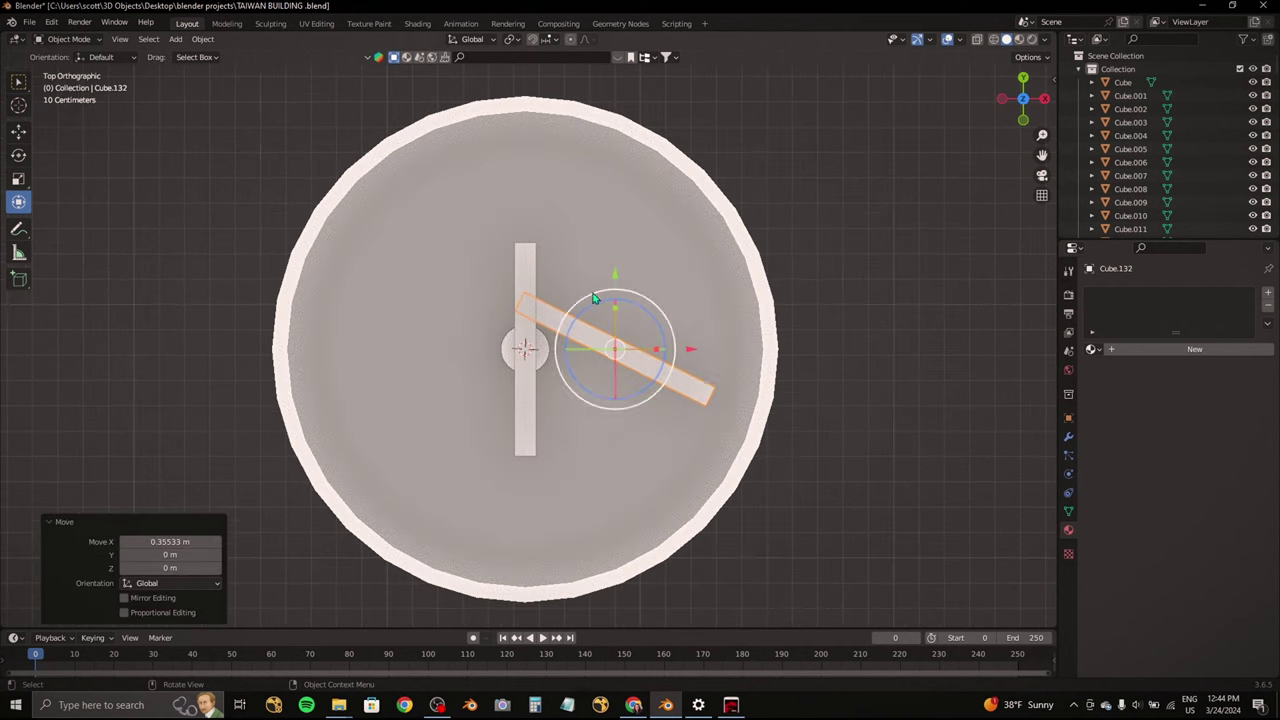
key(y)
click(614, 341)
click(528, 313)
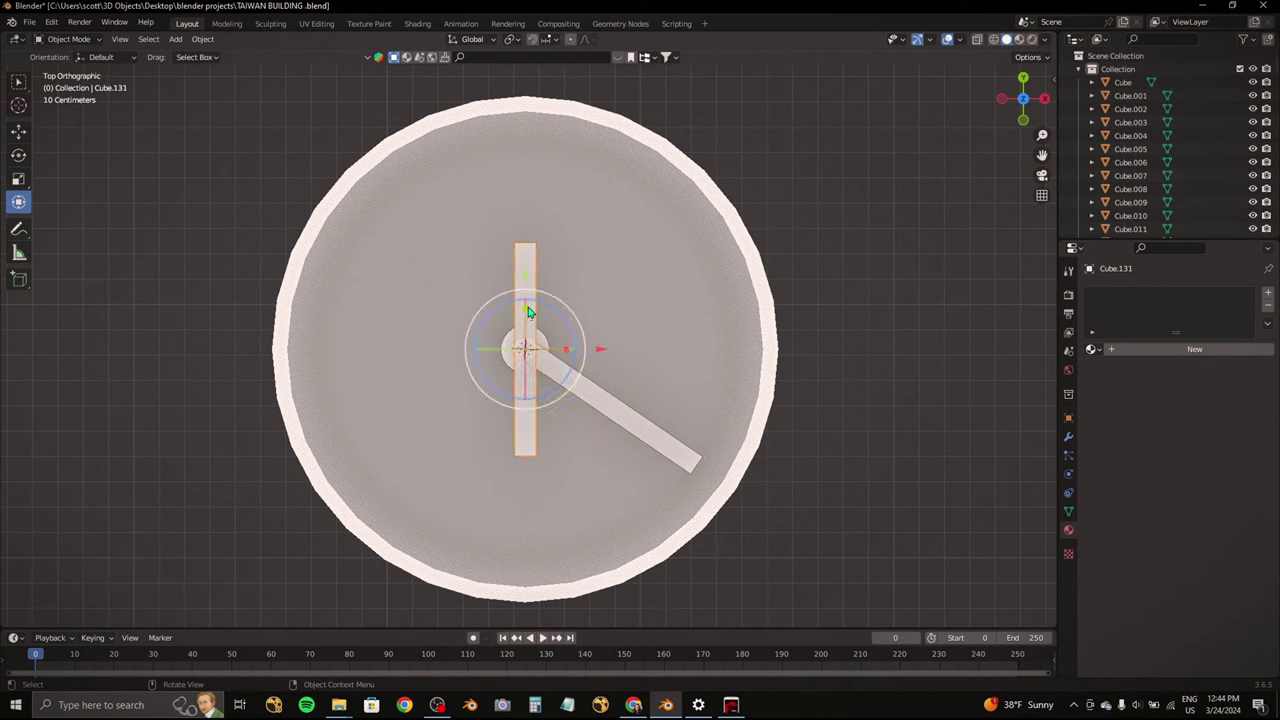
click(527, 317)
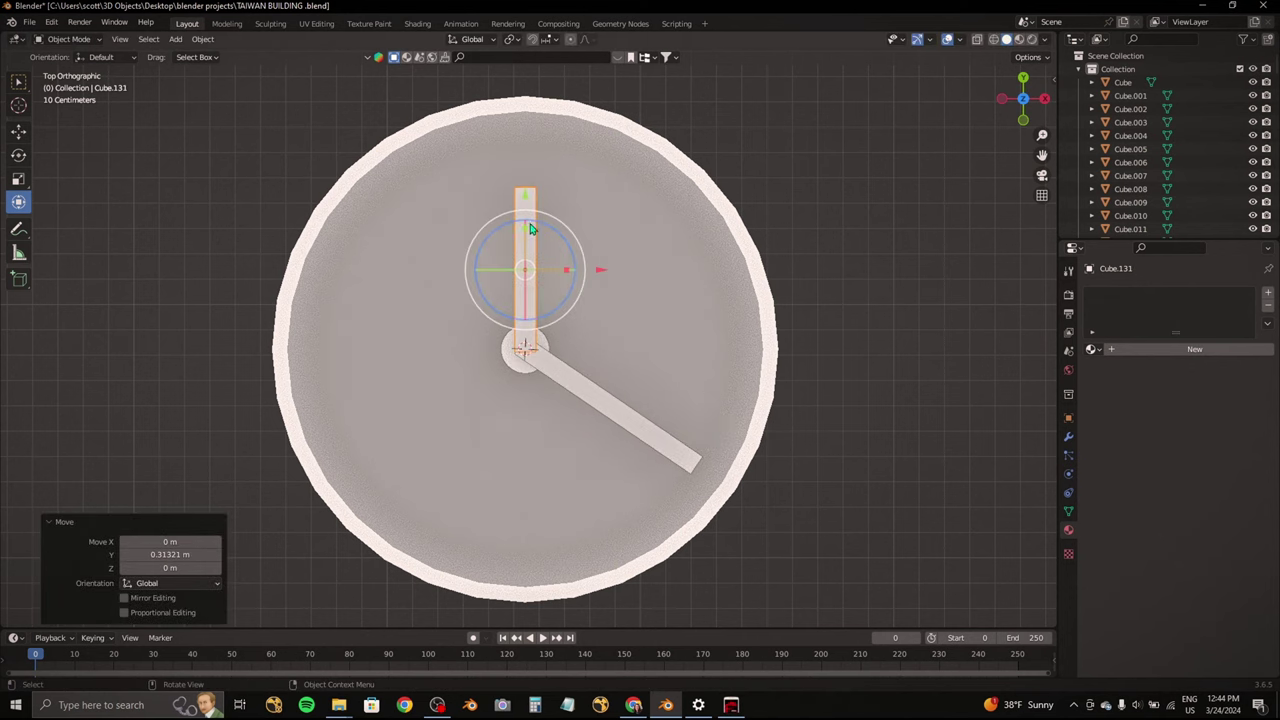
shift+click(524, 360)
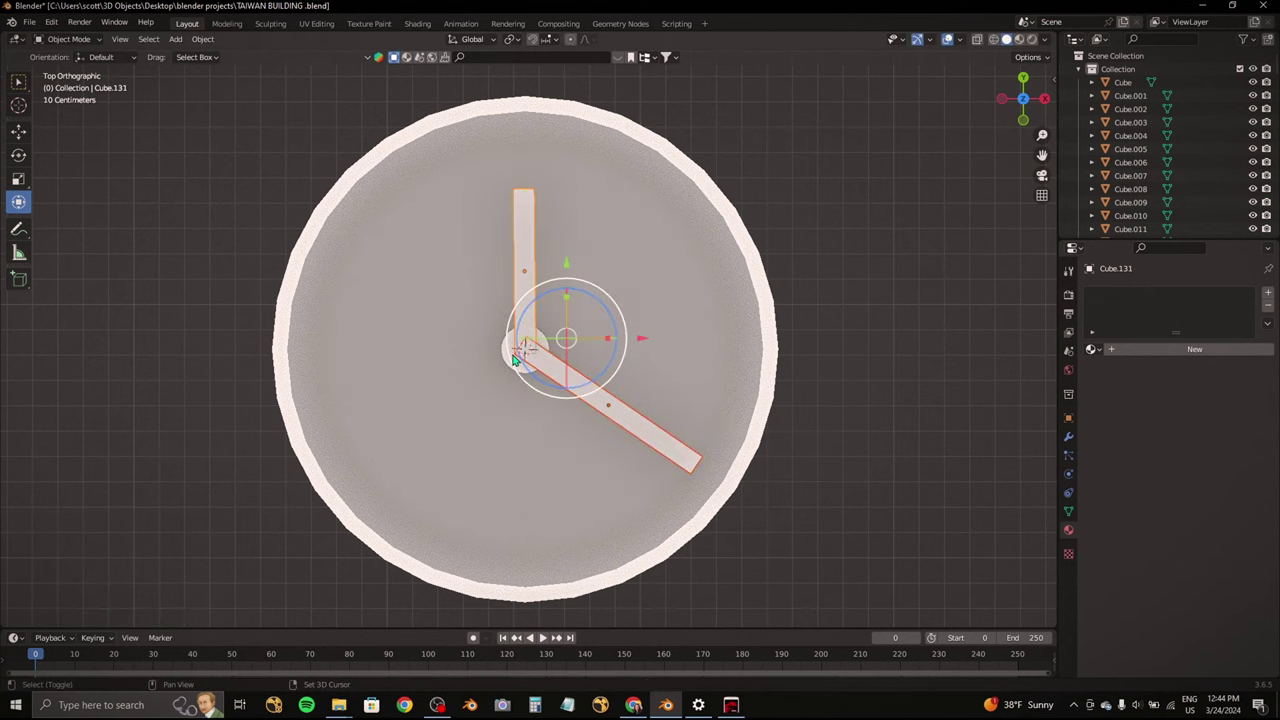
key(shift+a)
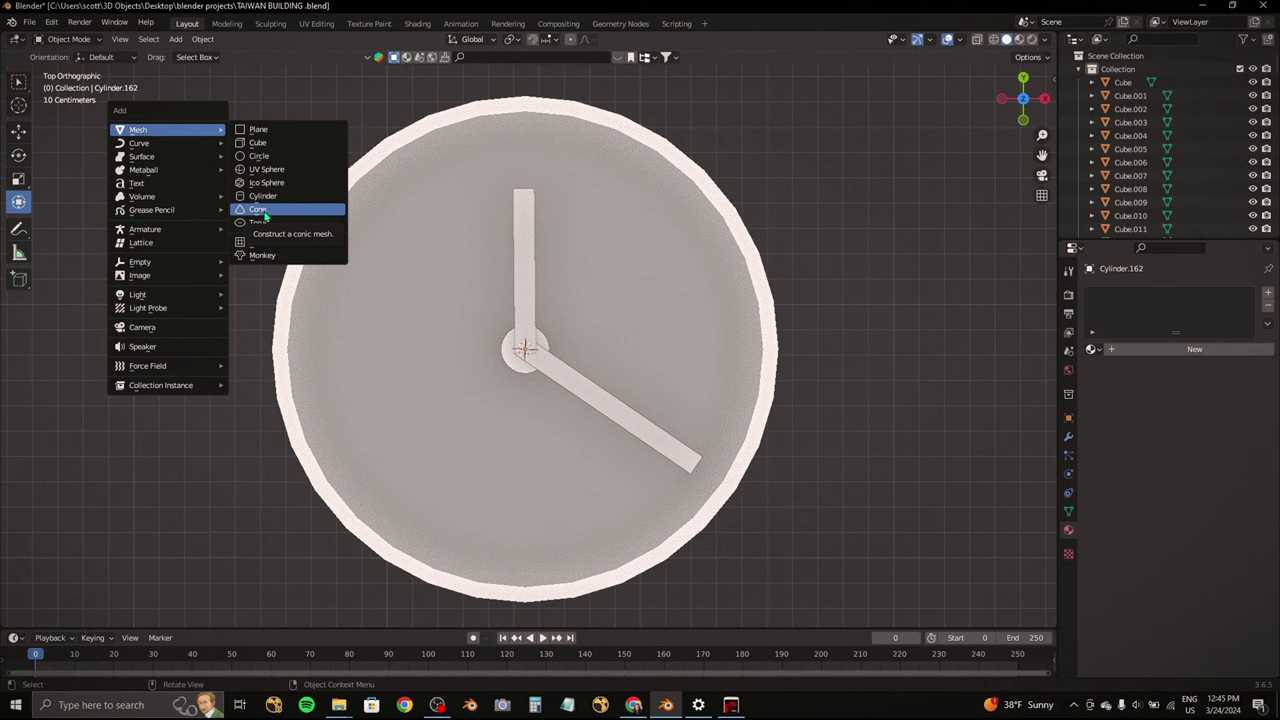
Step: Flatten the angled clock hand to a thinner height
key(ctrl+z)
click(68, 68)
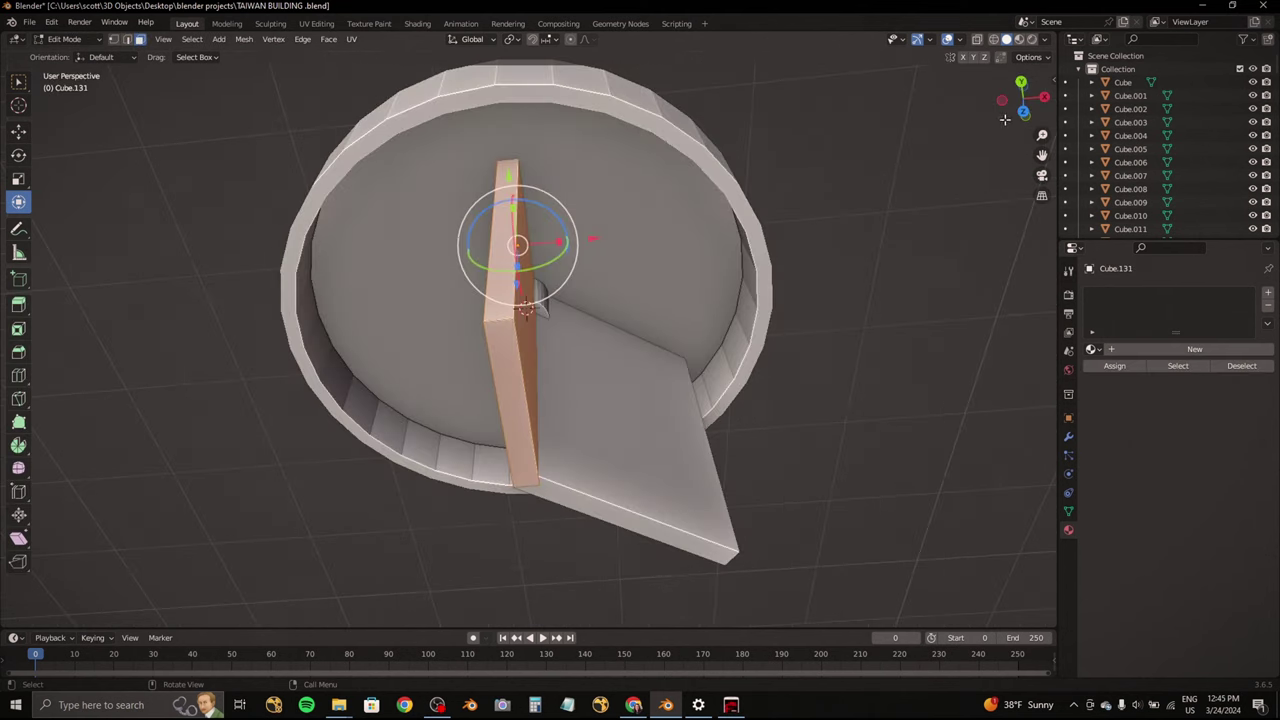
mouse_move(329, 209)
middle_down()
mouse_move(493, 121)
mouse_move(720, 211)
mouse_move(673, 337)
middle_up()
key(Tab)
click(1040, 113)
key(s)
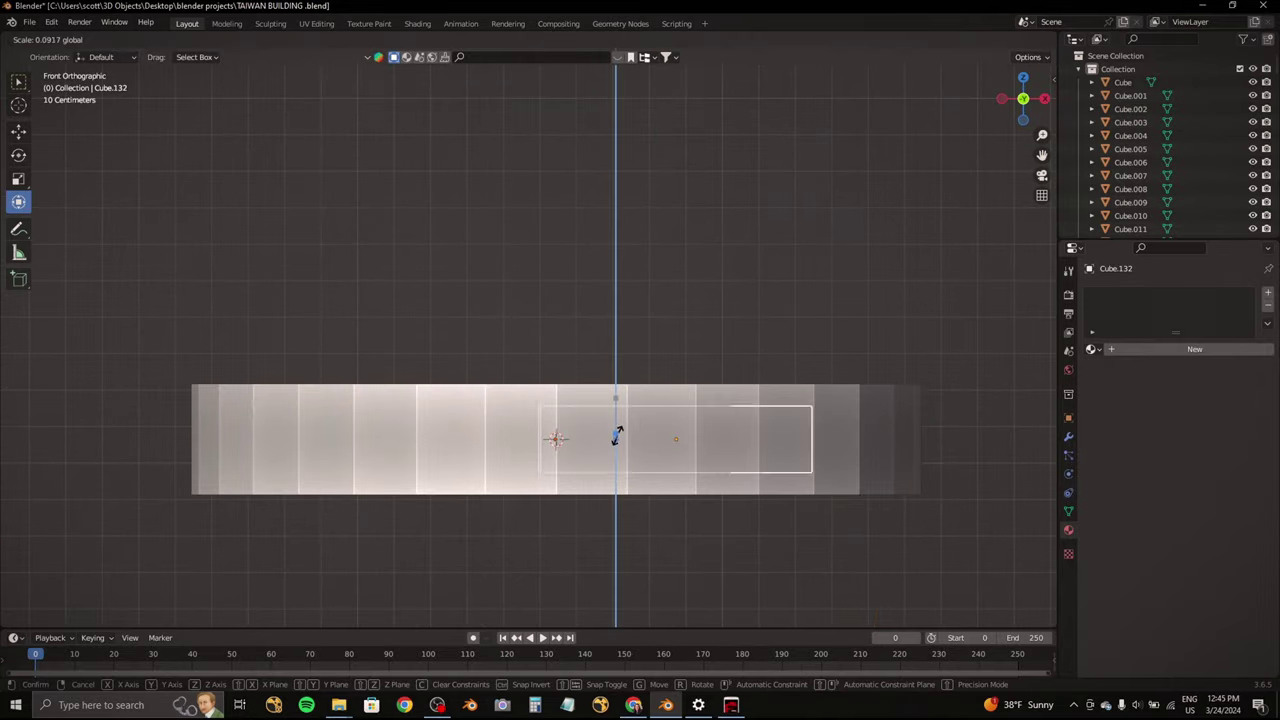
click(617, 438)
middle_drag(617, 438, 821, 268)
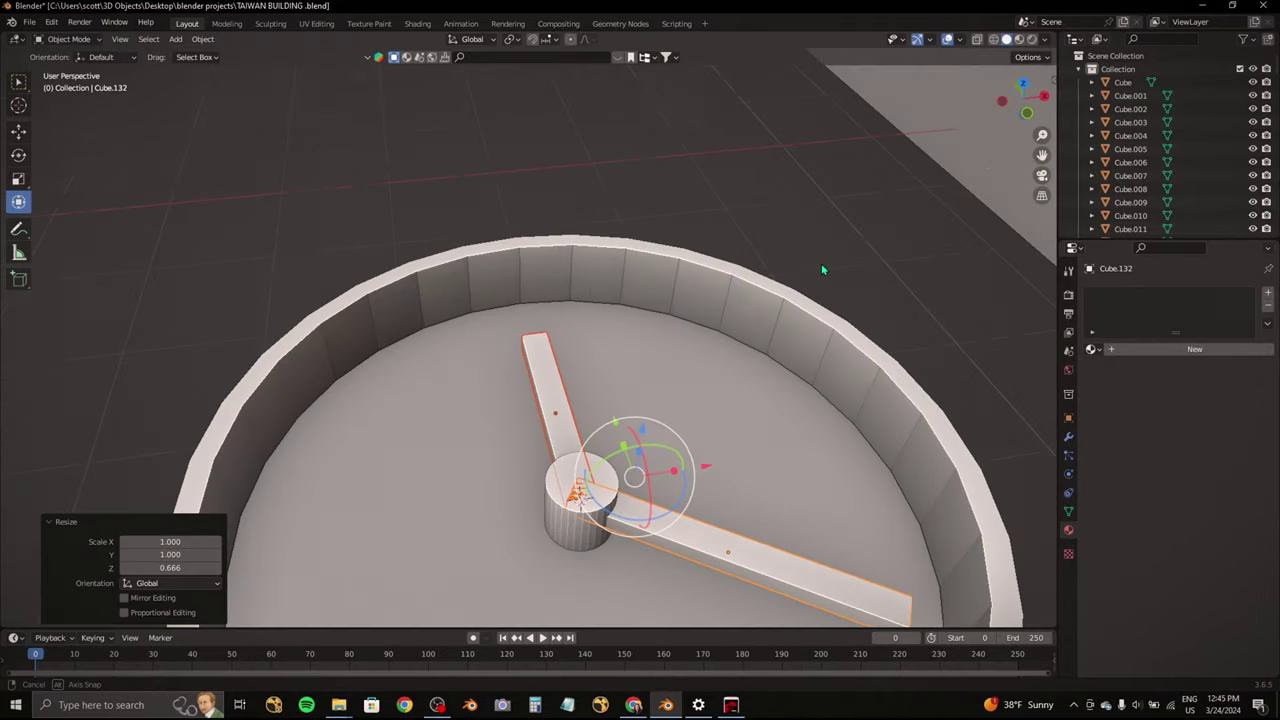
click(1022, 83)
Step: In Edit Mode, select the vertical hand's end and extrude a tip section from it
click(68, 39)
click(60, 62)
scroll(274, 153, up, 3)
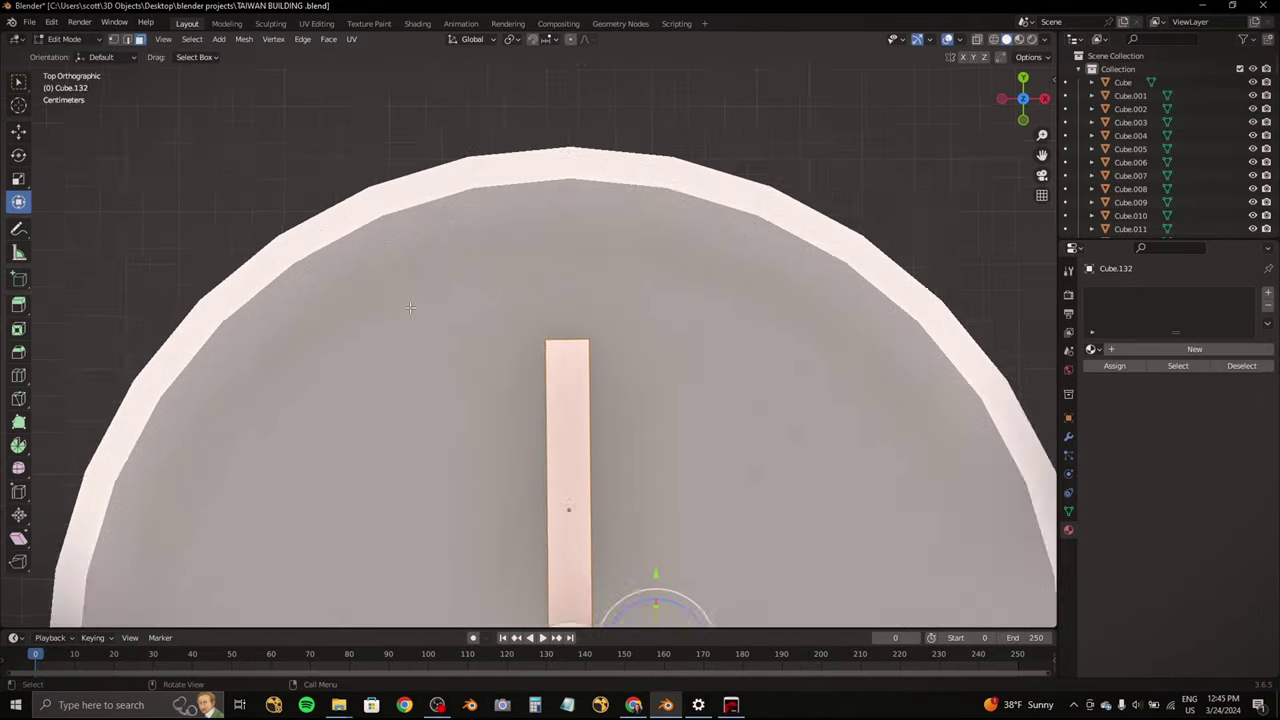
scroll(274, 153, up, 2)
middle_drag(274, 153, 538, 370)
shift+click(538, 370)
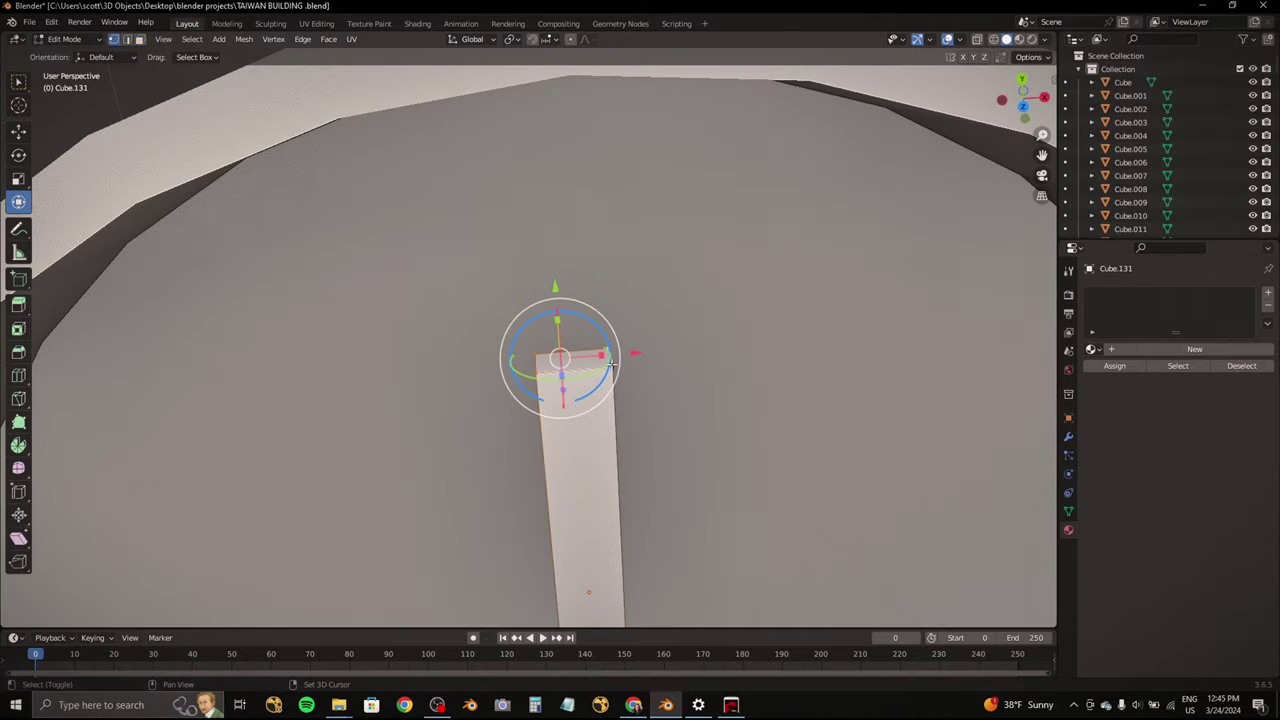
key(KP_7)
key(s)
click(640, 300)
scroll(640, 300, up, 3)
scroll(673, 280, up, 2)
Step: Extrude and scale the vertical hand's end down into a sharp point
key(e)
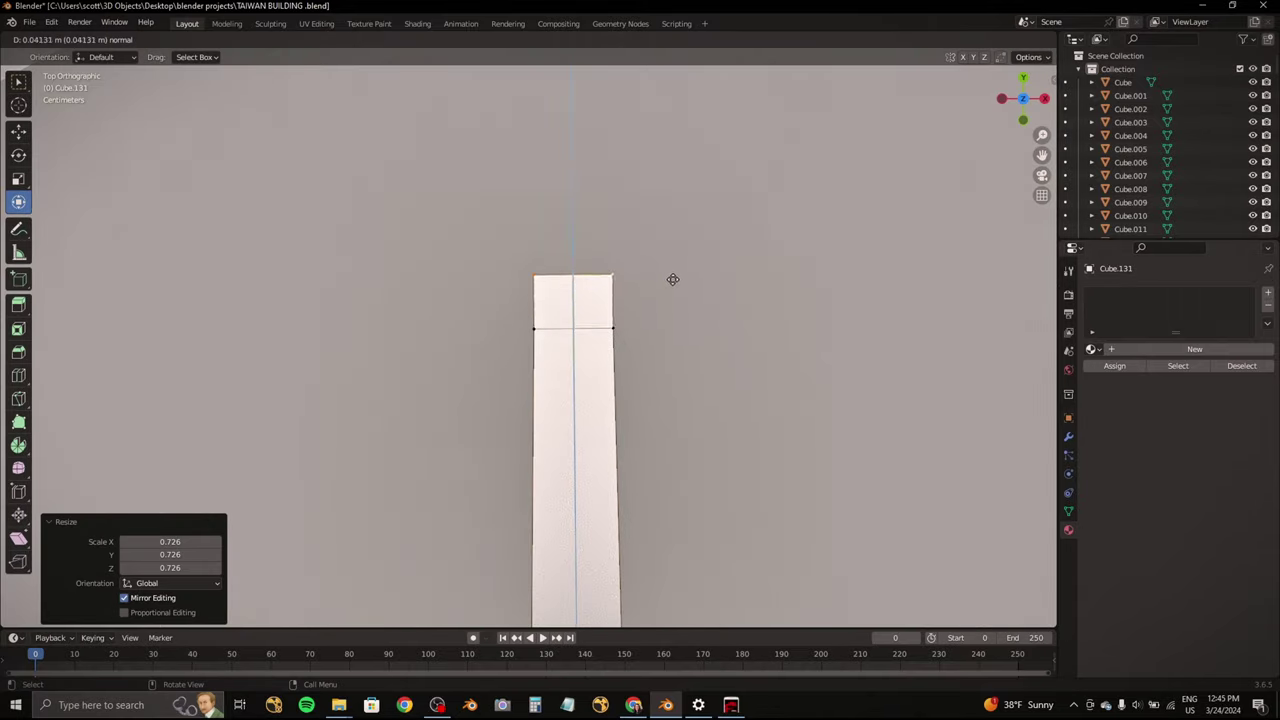
click(673, 280)
key(s)
click(580, 263)
scroll(560, 250, down, 4)
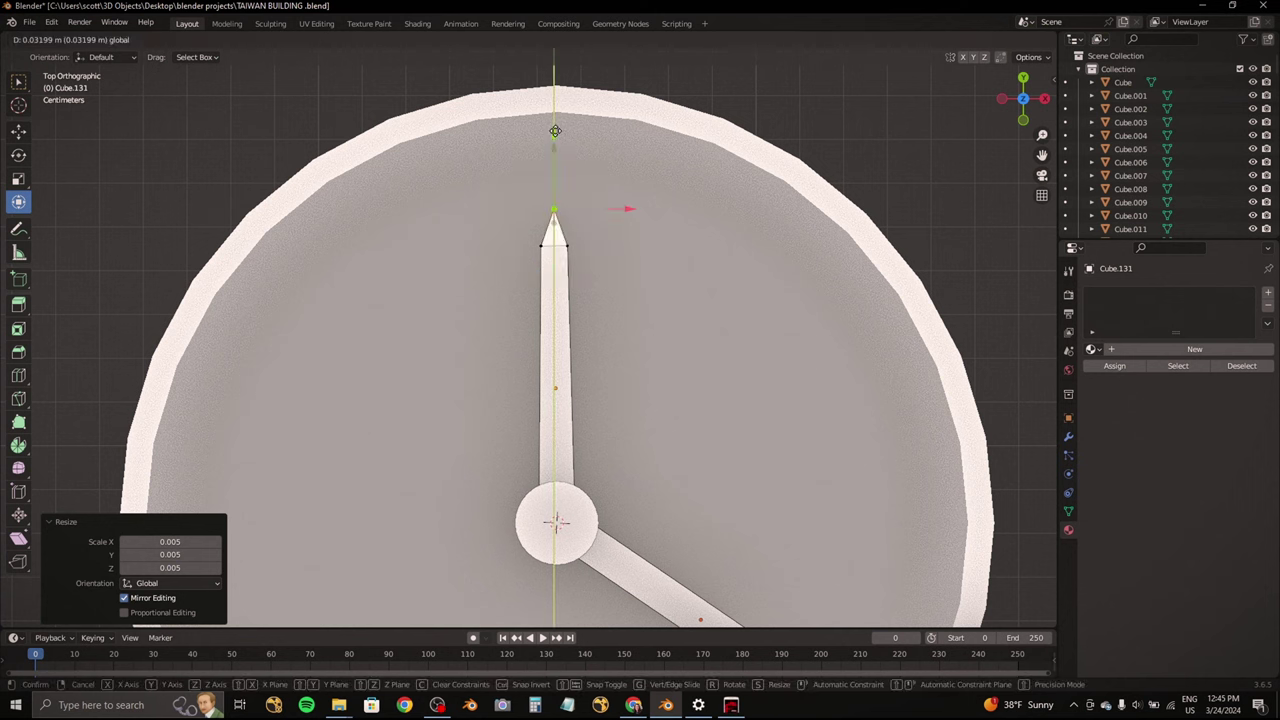
right_click(555, 131)
key(s)
click(620, 235)
scroll(636, 246, down, 1)
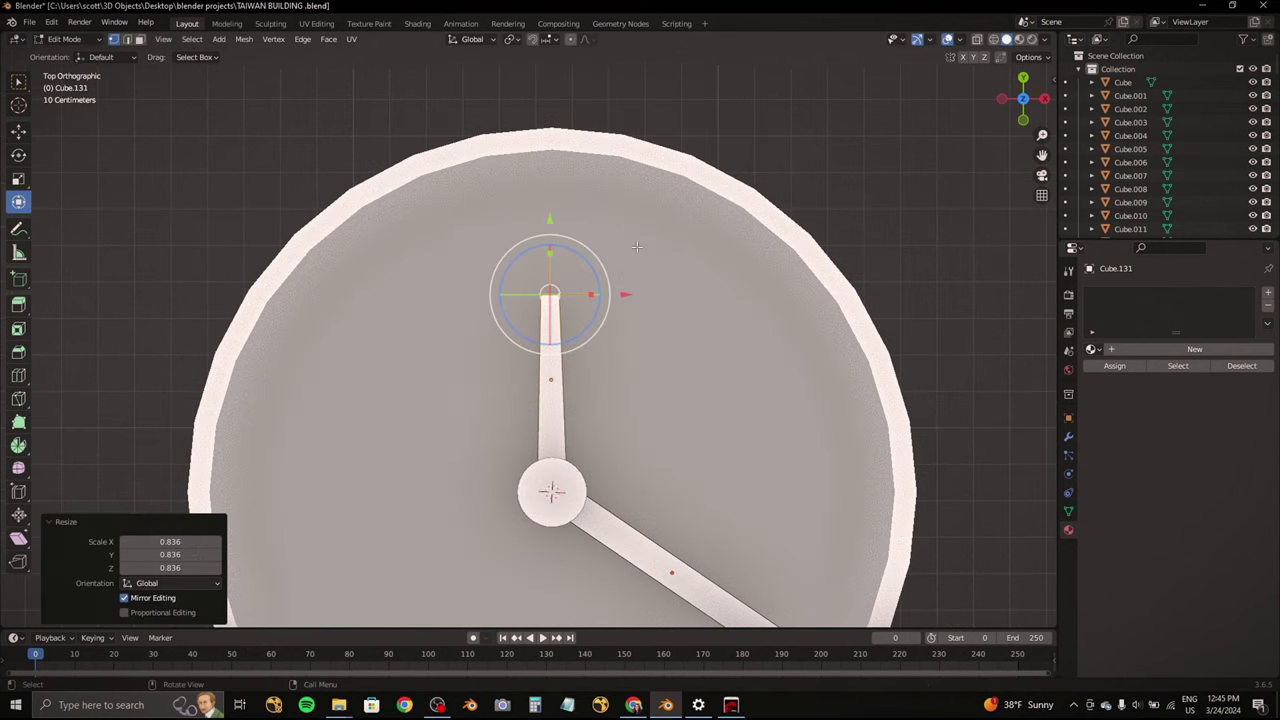
click(552, 279)
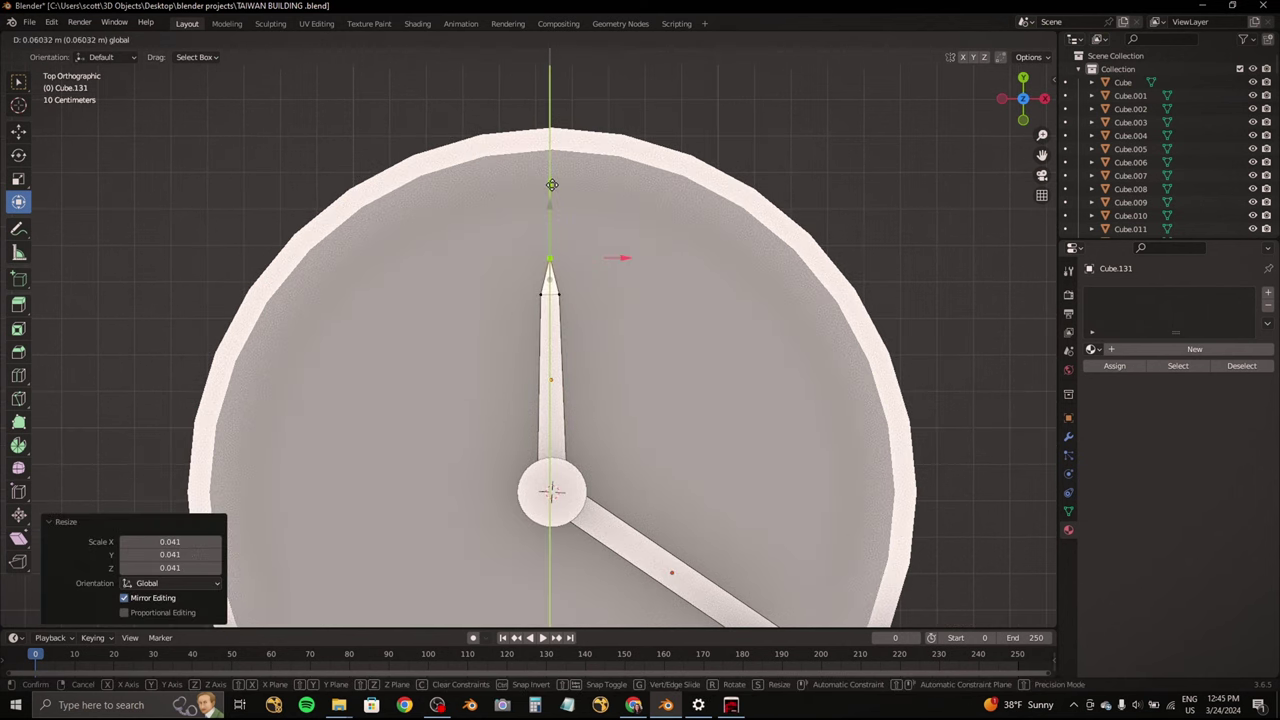
Step: Extrude the angled hand's end and scale it down into a pointed tip
shift+middle_drag(760, 520, 617, 321)
click(560, 363)
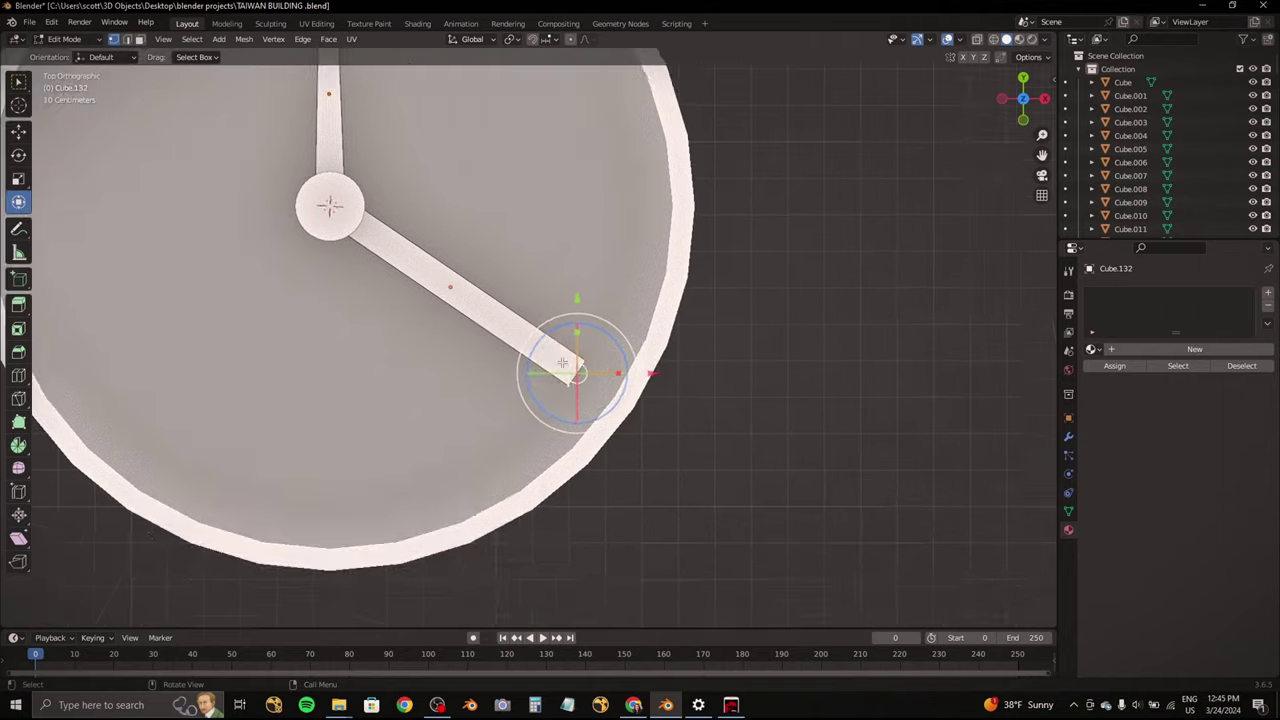
middle_drag(560, 363, 641, 519)
click(1022, 80)
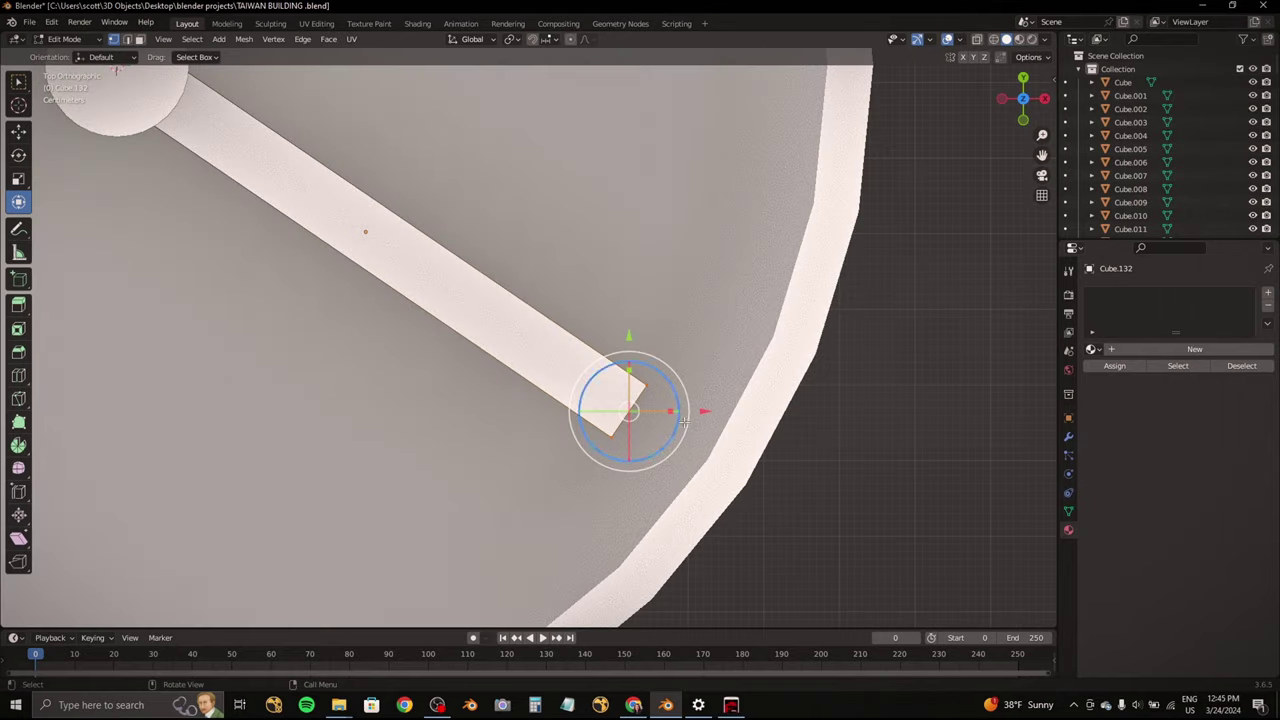
key(g)
click(630, 385)
scroll(630, 385, down, 2)
scroll(677, 353, up, 2)
key(g)
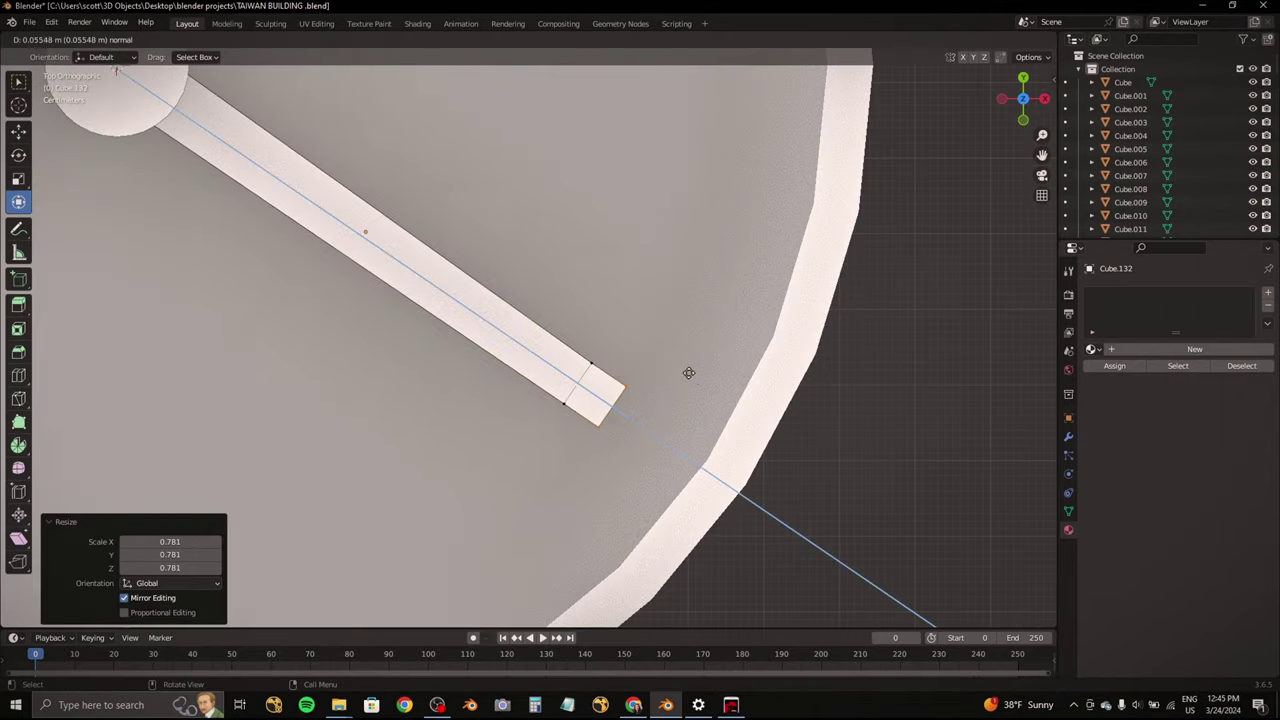
click(686, 371)
key(s)
click(687, 420)
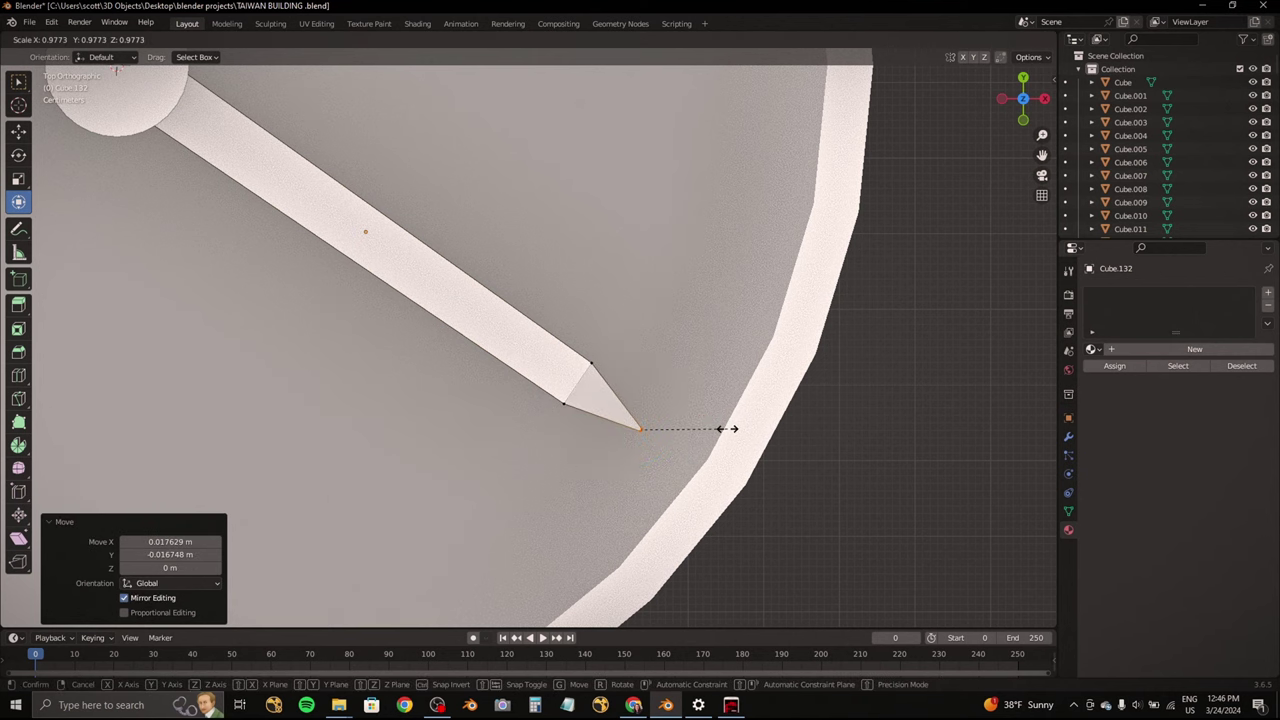
click(727, 428)
scroll(727, 428, down, 4)
Step: Back in Object Mode, parent the clock's inner rim to its outer case
key(Tab)
scroll(777, 181, down, 2)
mouse_move(777, 181)
middle_down()
mouse_move(854, 234)
mouse_move(783, 117)
mouse_move(683, 280)
middle_up()
scroll(683, 280, up, 3)
click(597, 289)
middle_drag(597, 289, 616, 330)
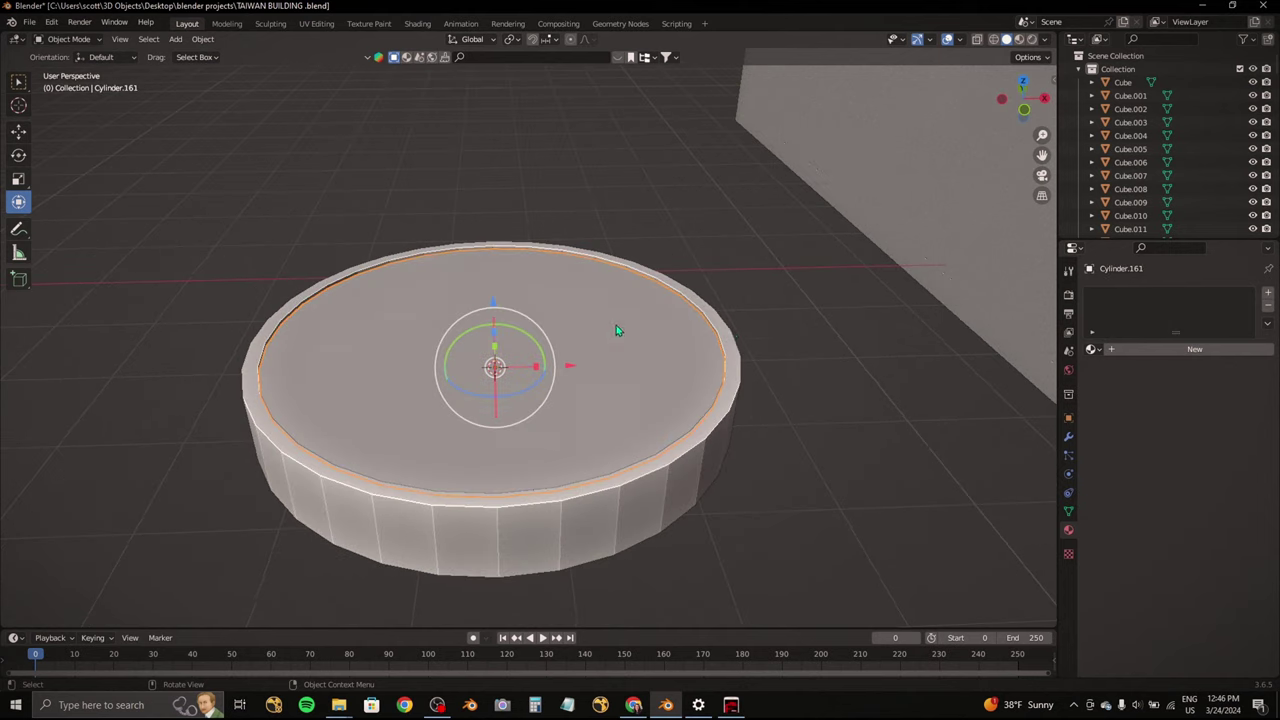
click(592, 331)
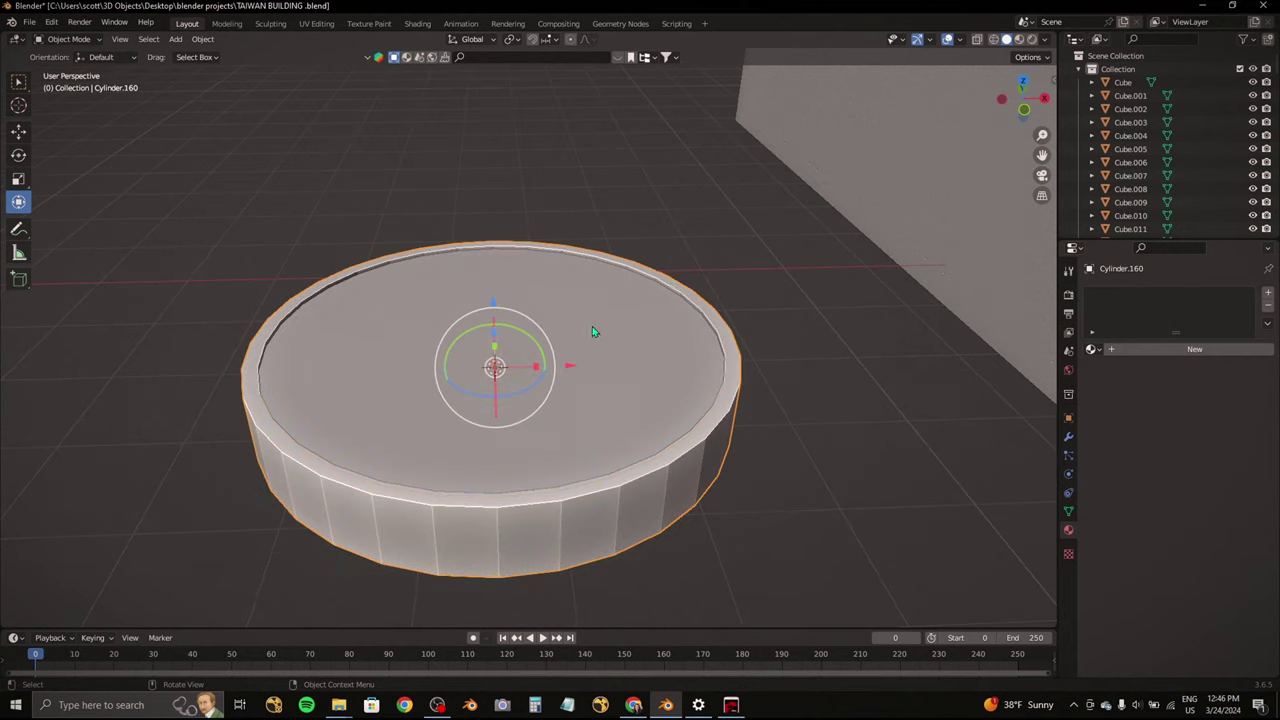
key(ctrl+p)
click(729, 380)
scroll(723, 332, down, 7)
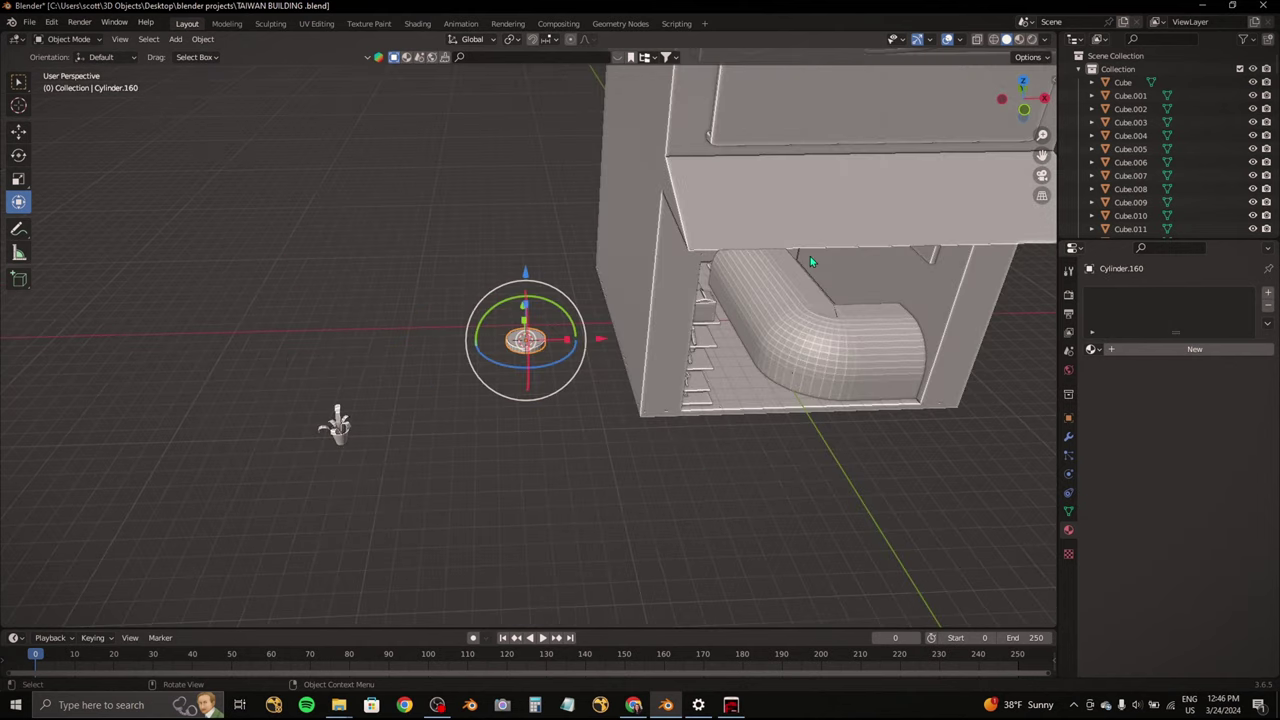
Step: Select the inner rim and the angled hand, then parent the hands to the ring
click(1003, 99)
mouse_move(505, 385)
middle_down()
mouse_move(560, 390)
mouse_move(540, 360)
mouse_move(596, 488)
mouse_move(463, 383)
middle_up()
click(564, 392)
click(540, 360)
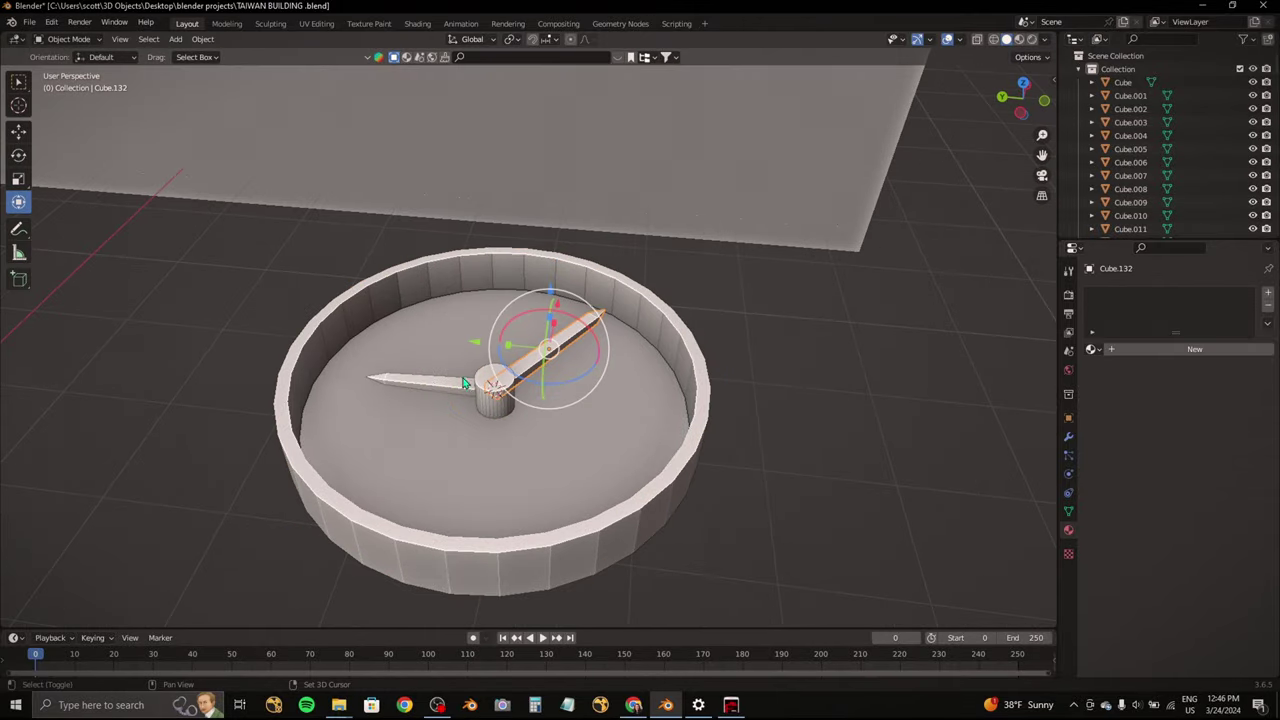
key(ctrl+p)
Step: Parent the clock hands to the ring and rotate the clock 90° upright in side view
click(573, 448)
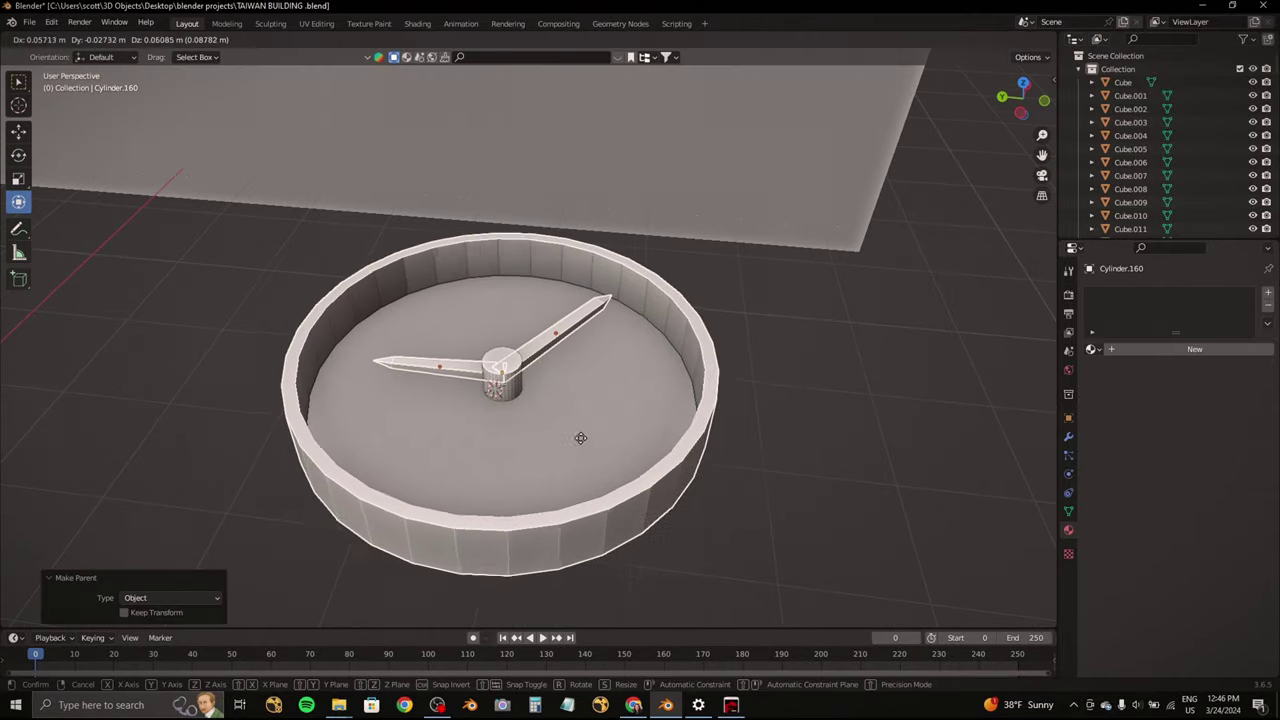
key(alt+p)
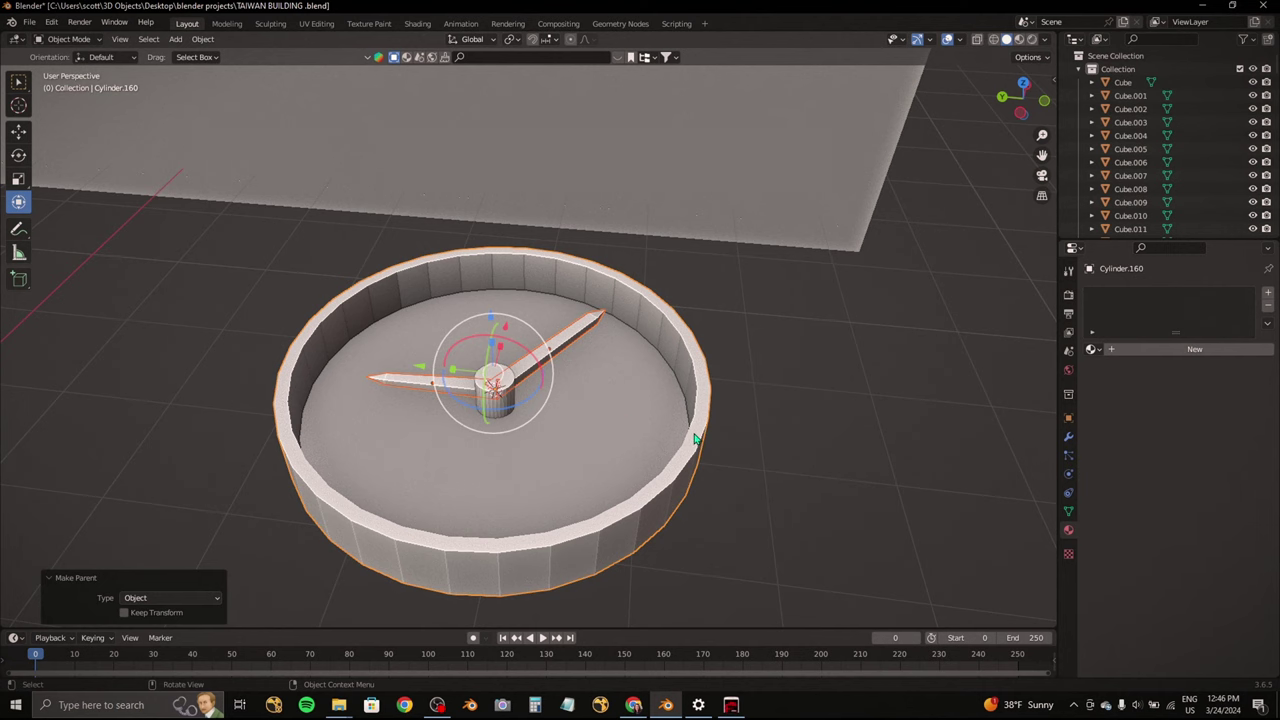
click(695, 438)
scroll(458, 301, down, 4)
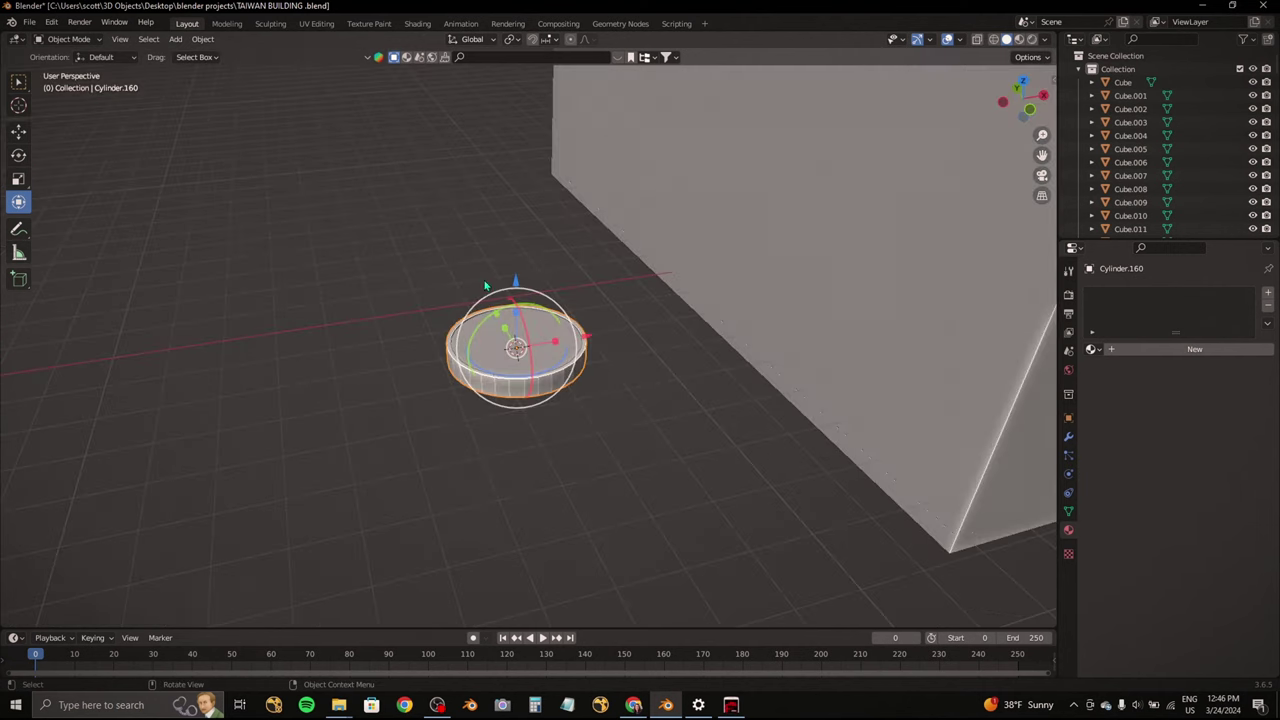
drag(1022, 98, 1029, 77)
click(1025, 90)
click(1002, 98)
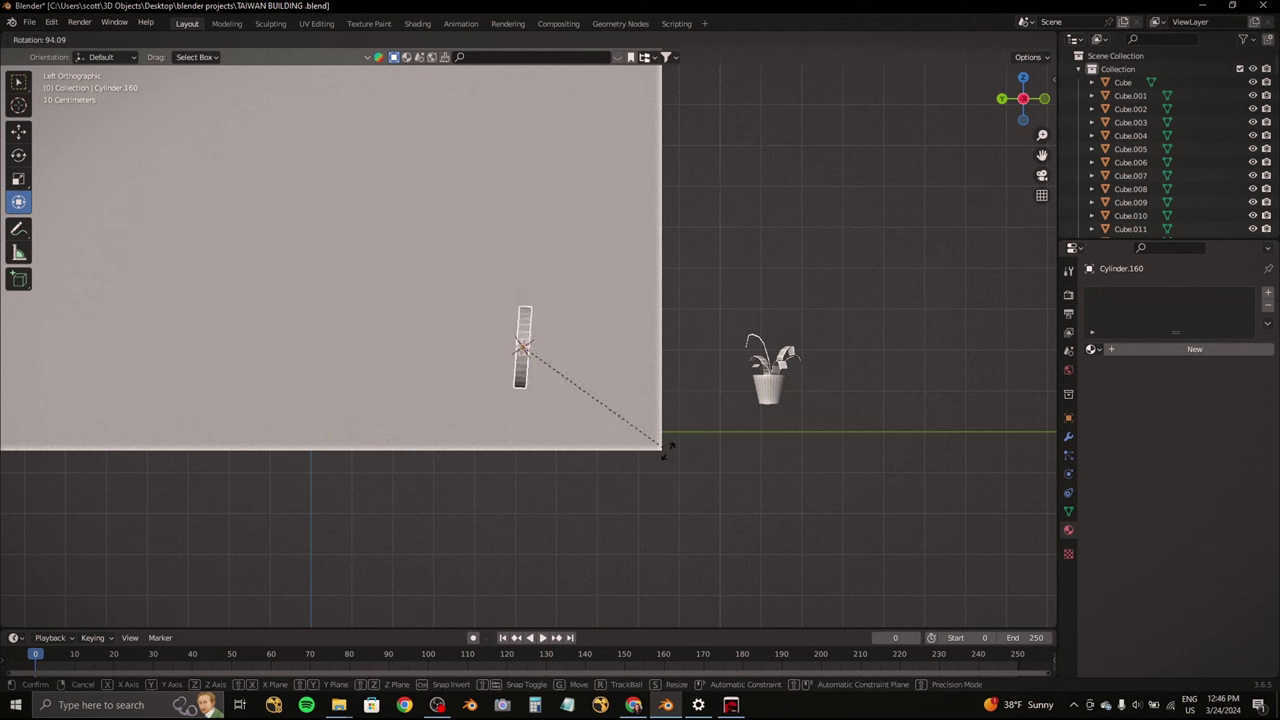
click(673, 376)
key(r)
right_click(689, 364)
Step: Move the clock along Y until it sits flat against the right side wall
key(KP_1)
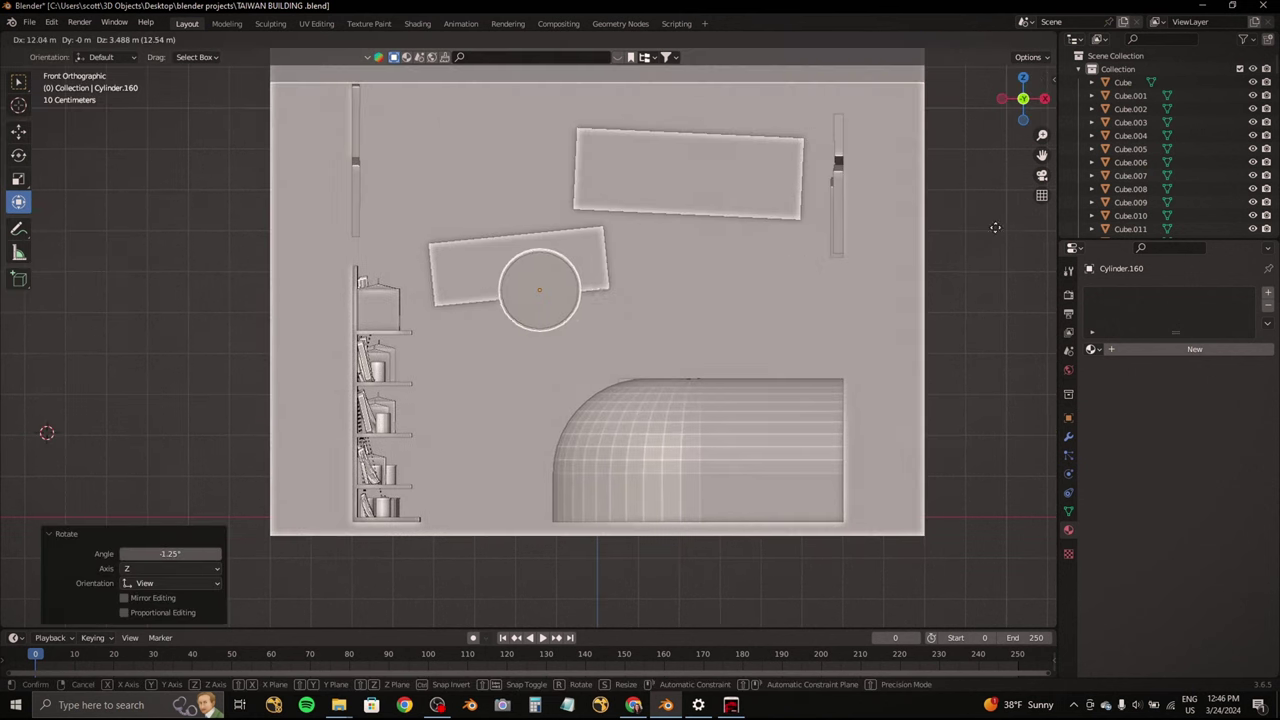
drag(562, 292, 531, 334)
click(405, 223)
middle_drag(405, 223, 602, 336)
key(g)
key(y)
click(409, 226)
key(KP_Decimal)
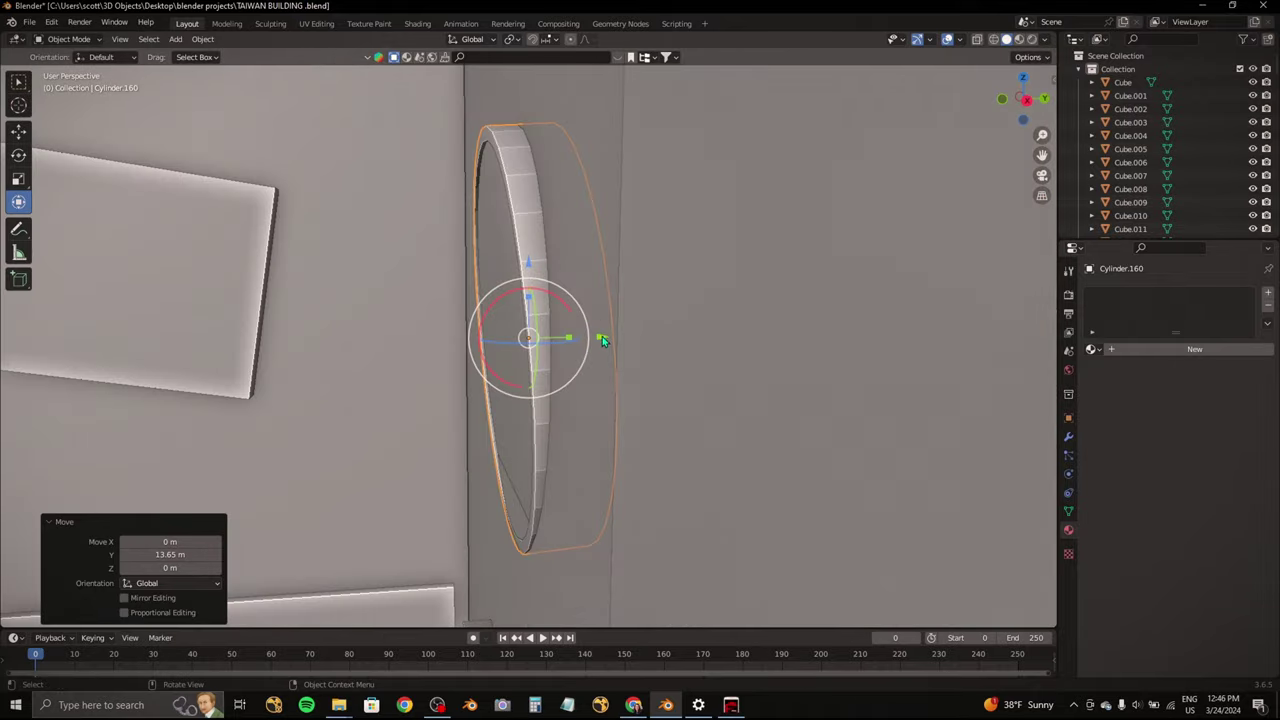
drag(606, 341, 592, 338)
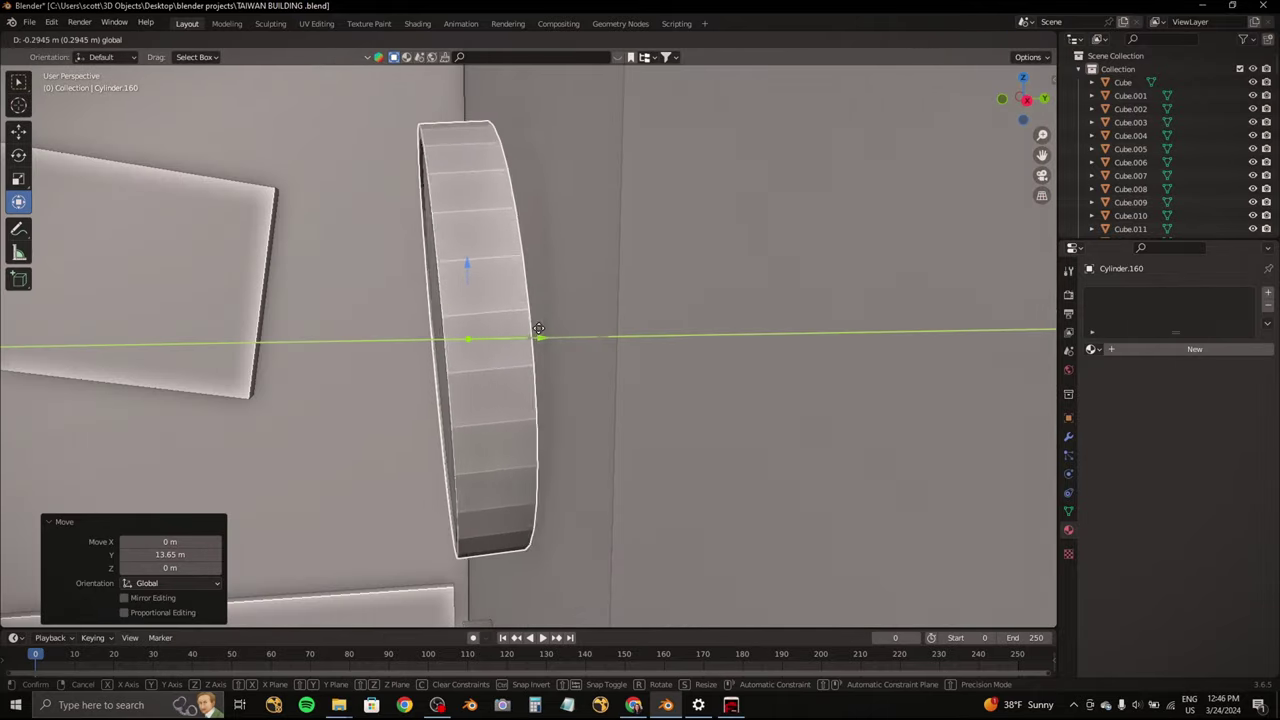
mouse_move(592, 338)
middle_down()
mouse_move(563, 358)
mouse_move(515, 307)
mouse_move(580, 234)
middle_up()
Step: Tilt the clock -4.46° around X and check its placement from front and angled views
key(r)
click(563, 358)
drag(580, 234, 553, 333)
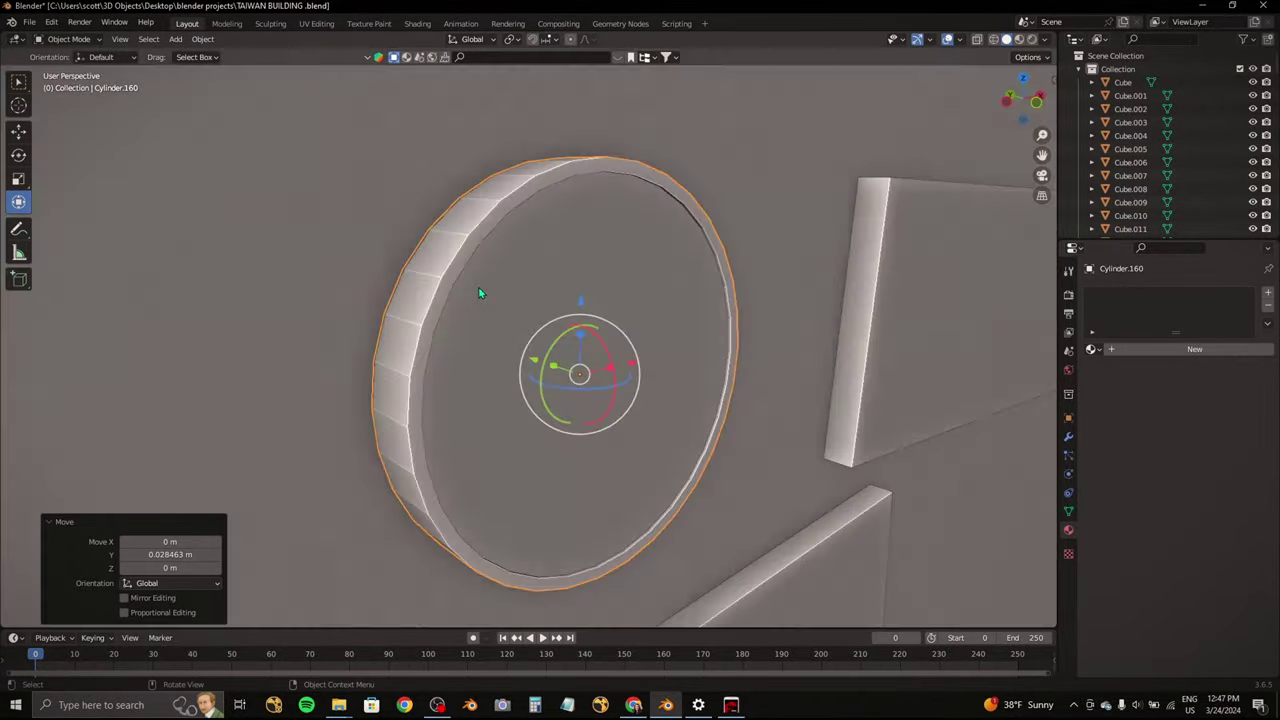
middle_drag(553, 333, 551, 321)
scroll(551, 321, down, 5)
key(KP_1)
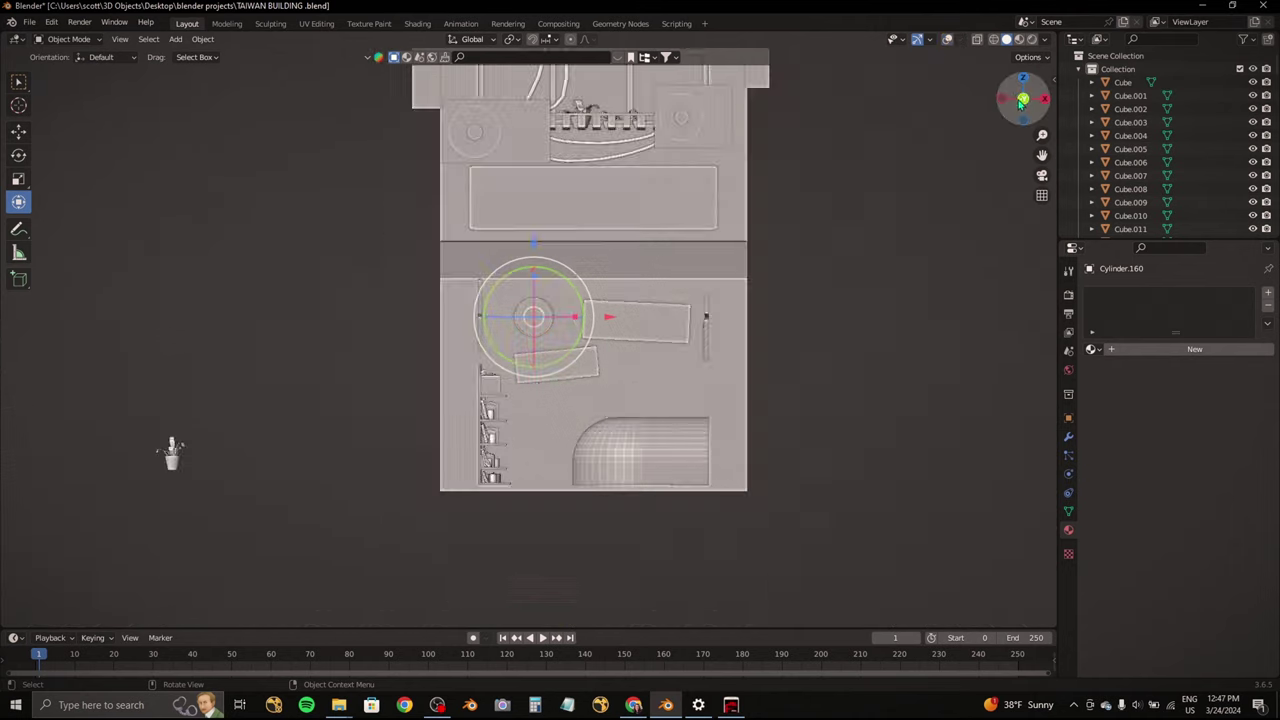
scroll(560, 320, up, 4)
mouse_move(560, 300)
middle_down()
mouse_move(598, 290)
mouse_move(564, 263)
mouse_move(953, 74)
middle_up()
scroll(564, 263, down, 2)
scroll(552, 271, down, 3)
Step: Add a cube, stretch it wide along X and lower it by about a metre
key(shift+a)
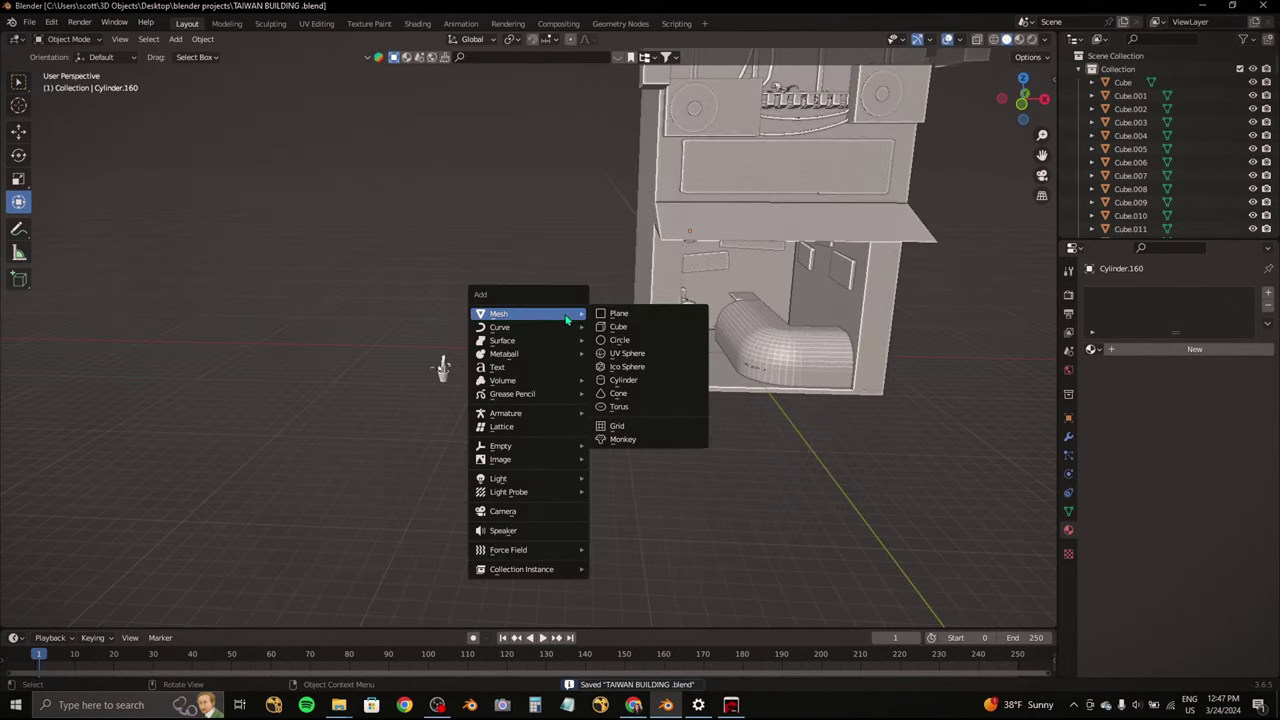
click(614, 317)
key(KP_7)
scroll(615, 170, up, 3)
key(KP_1)
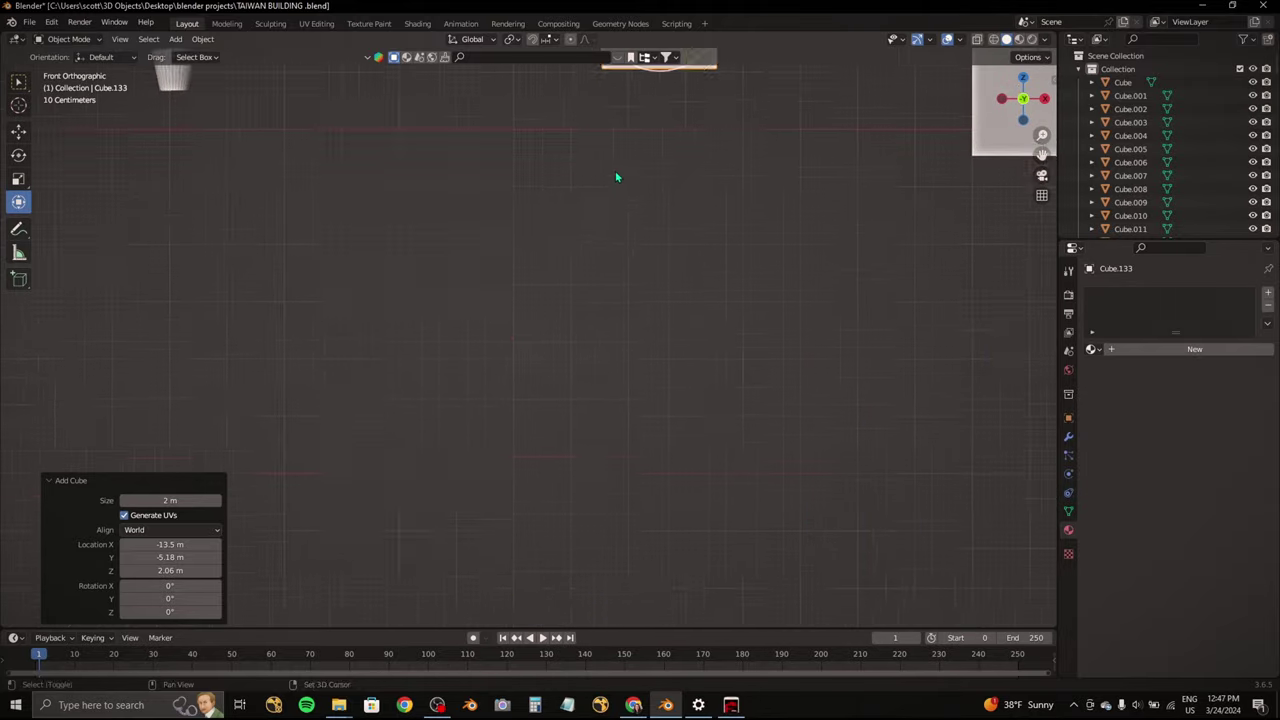
drag(576, 343, 659, 343)
drag(530, 263, 530, 325)
middle_drag(530, 325, 663, 317)
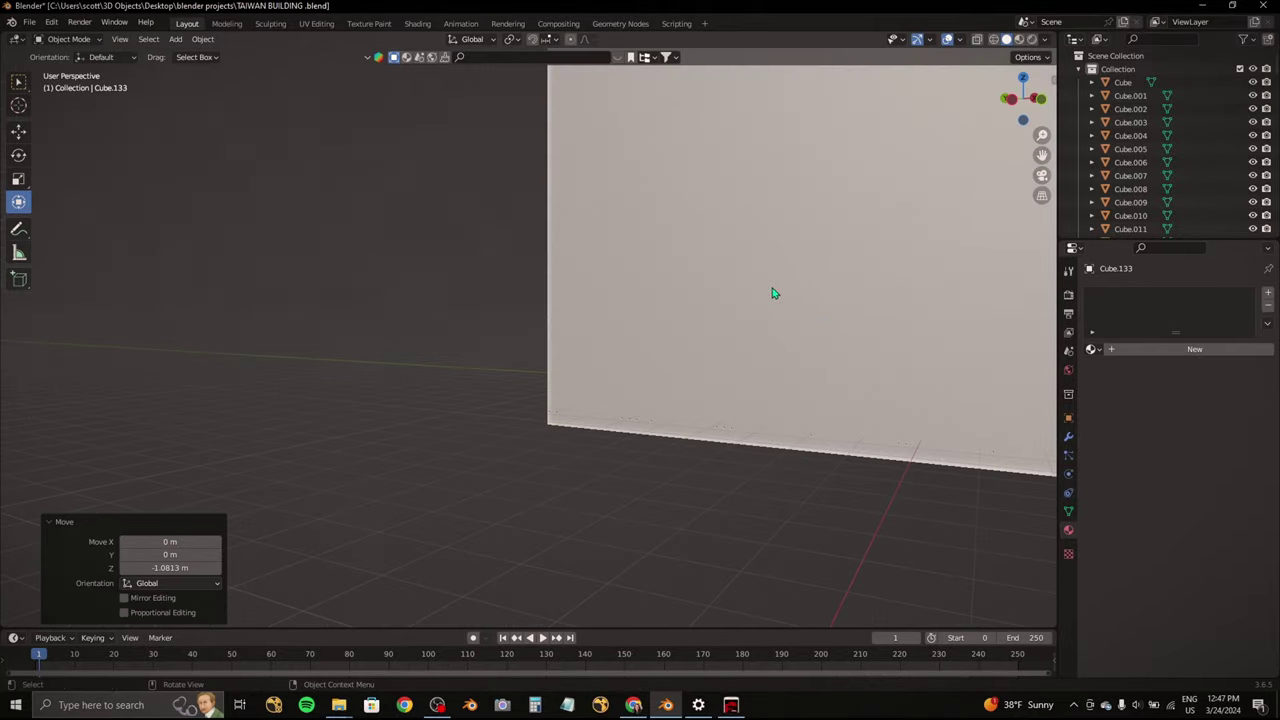
scroll(772, 293, down, 5)
click(686, 428)
middle_drag(686, 428, 549, 376)
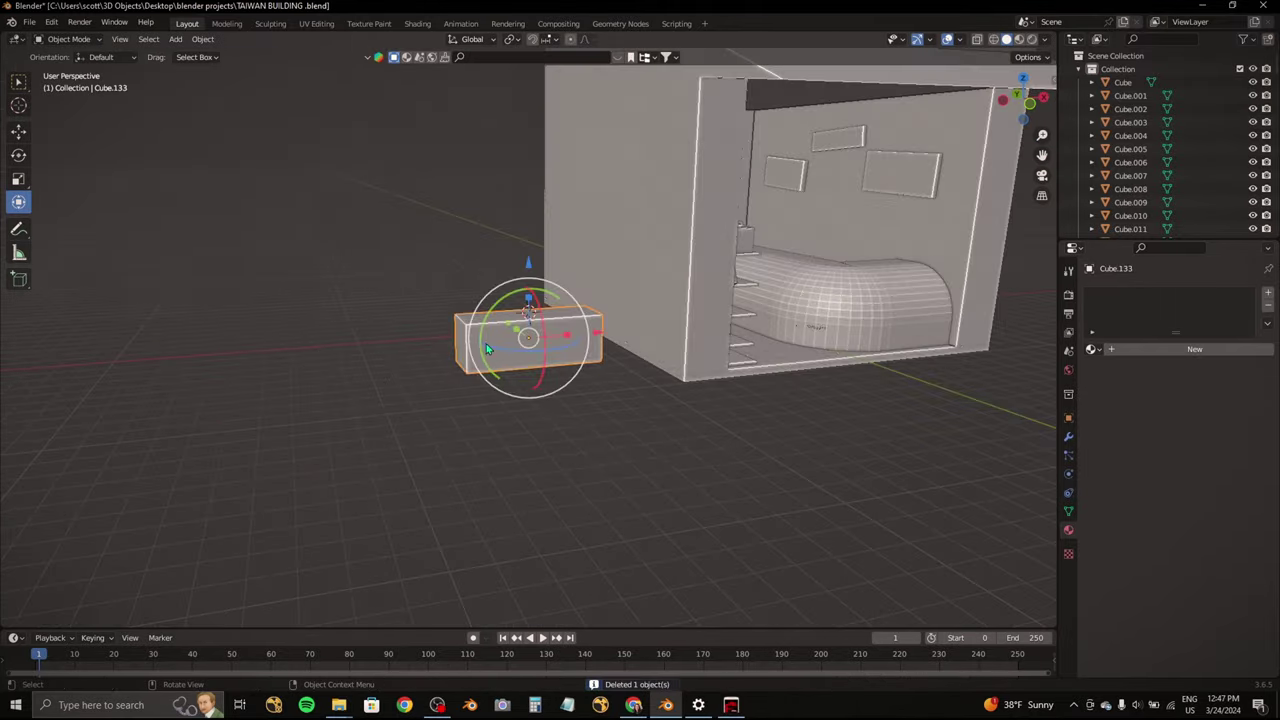
key(ctrl+KP_3)
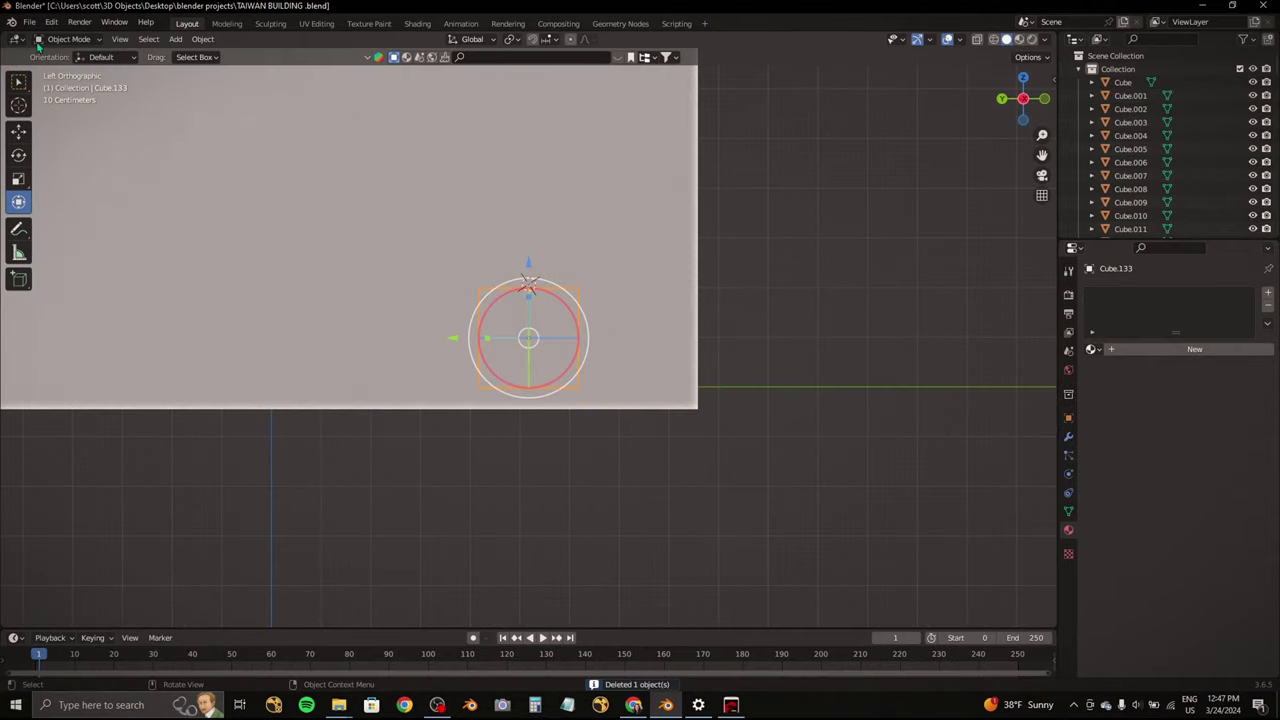
Step: In Edit Mode, shrink the cube to about 0.6 size and lower it slightly
click(38, 40)
click(62, 58)
middle_drag(300, 250, 420, 240)
key(KP_1)
key(s)
click(97, 107)
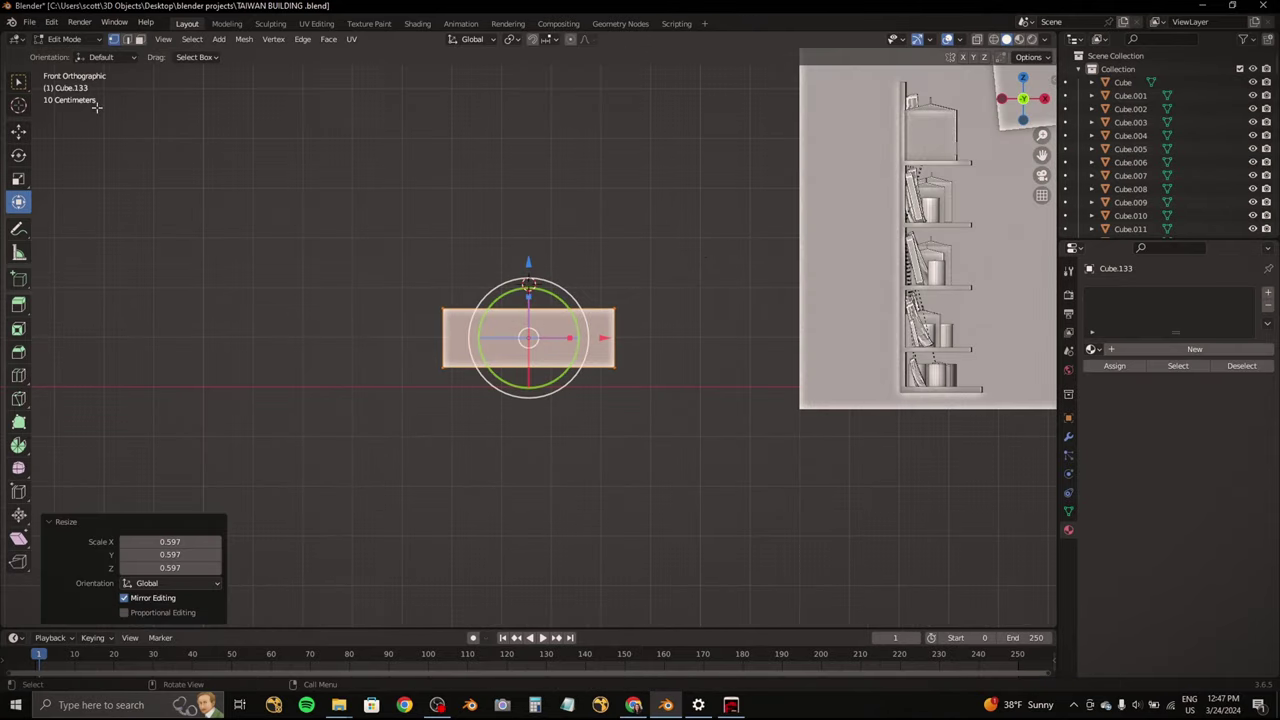
key(g)
key(z)
click(530, 300)
middle_drag(530, 300, 560, 357)
Step: Narrow the box along X, flatten its height and drop it lower
key(s)
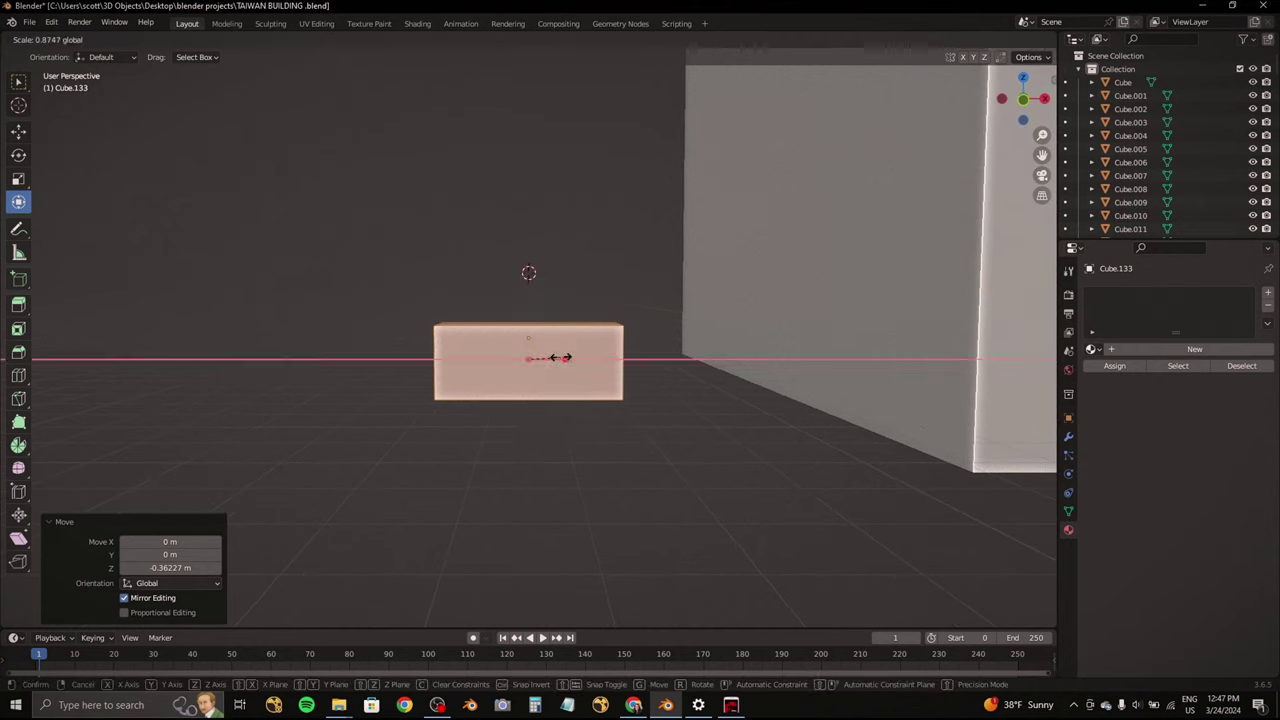
click(550, 357)
key(s)
key(z)
key(KP_1)
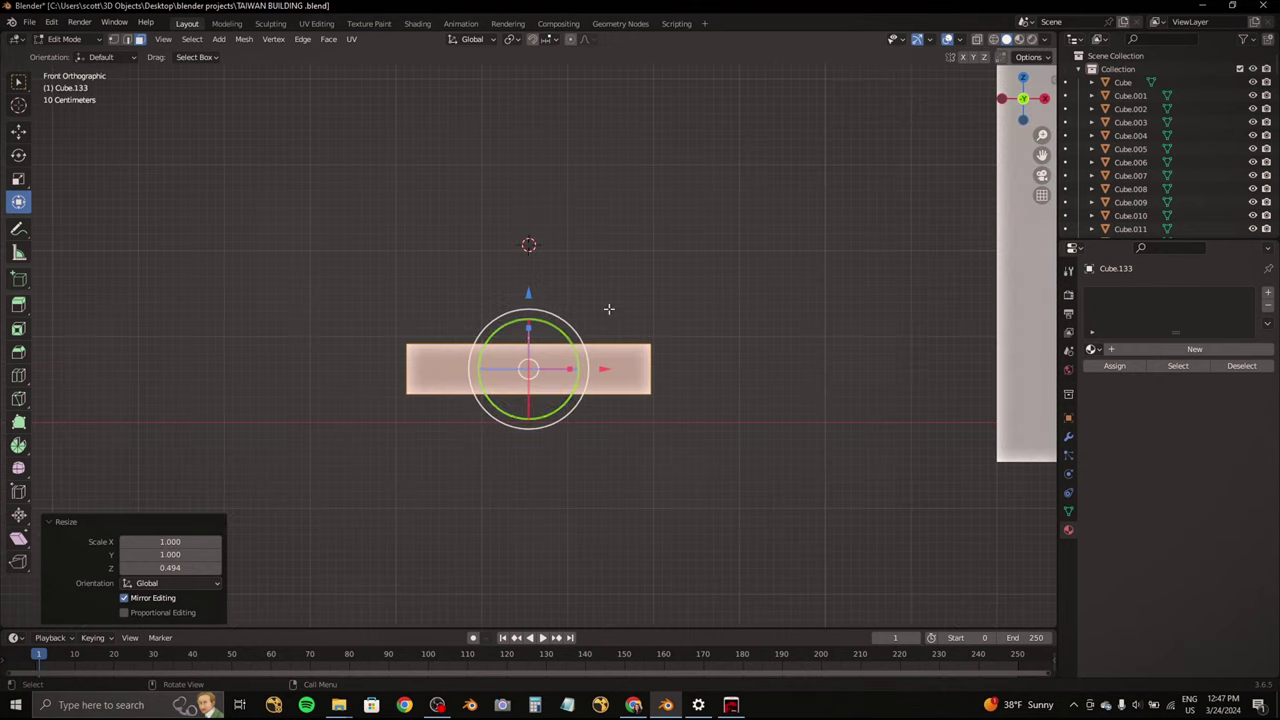
key(r)
key(Escape)
key(g)
key(z)
click(535, 330)
middle_drag(535, 330, 600, 300)
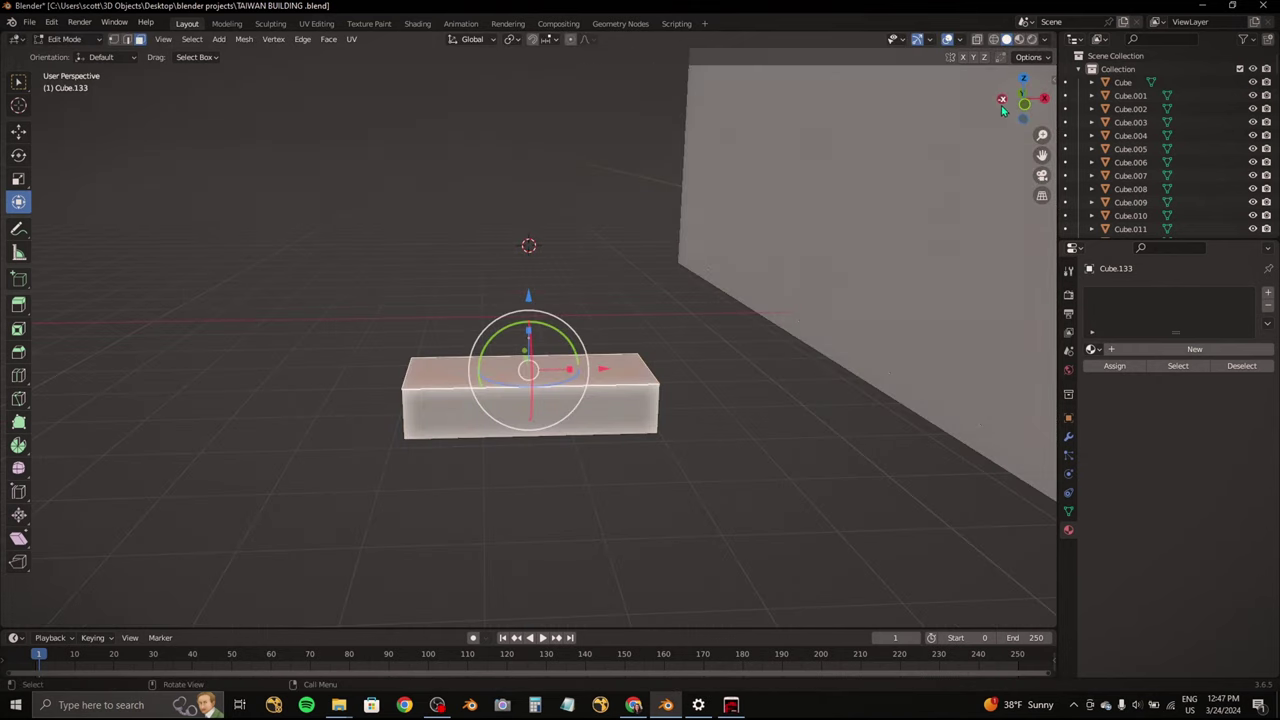
drag(1008, 112, 1025, 105)
click(1025, 105)
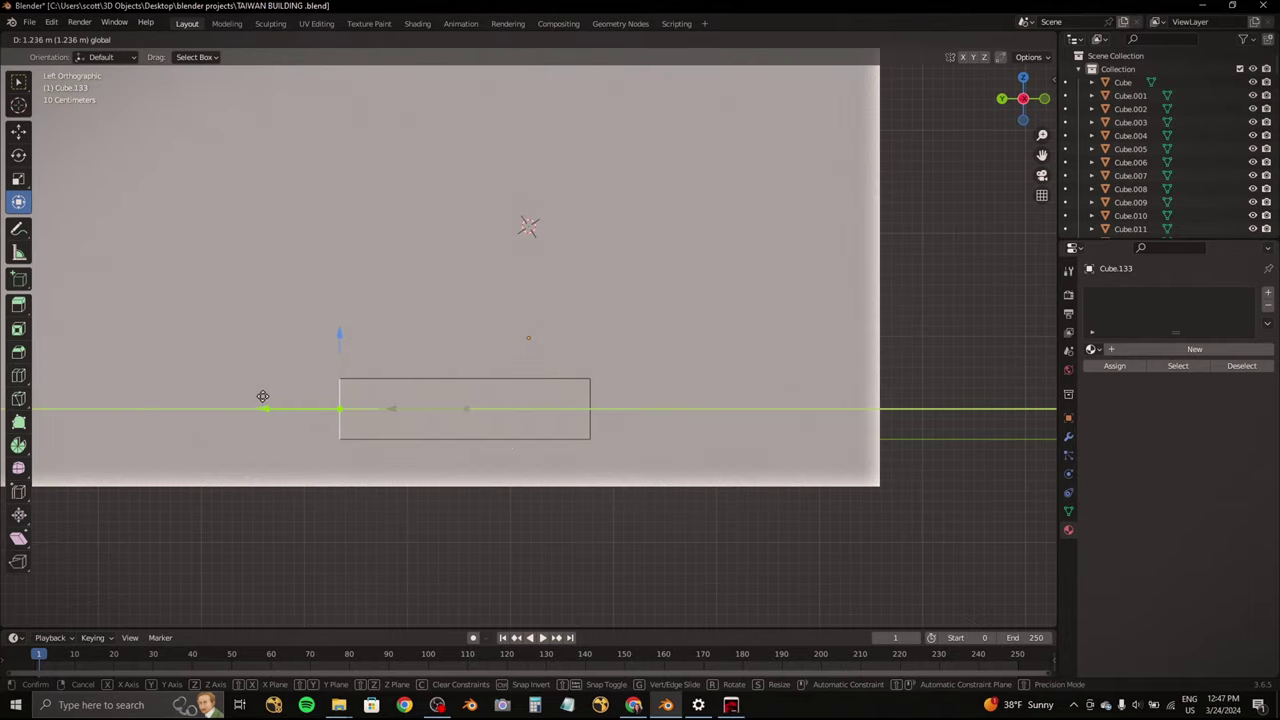
Step: Extrude a thin top layer, narrow it and slide its top edge back into a slope
click(263, 396)
mouse_move(263, 396)
middle_down()
mouse_move(343, 400)
mouse_move(420, 380)
middle_up()
key(ctrl+KP_3)
key(Tab)
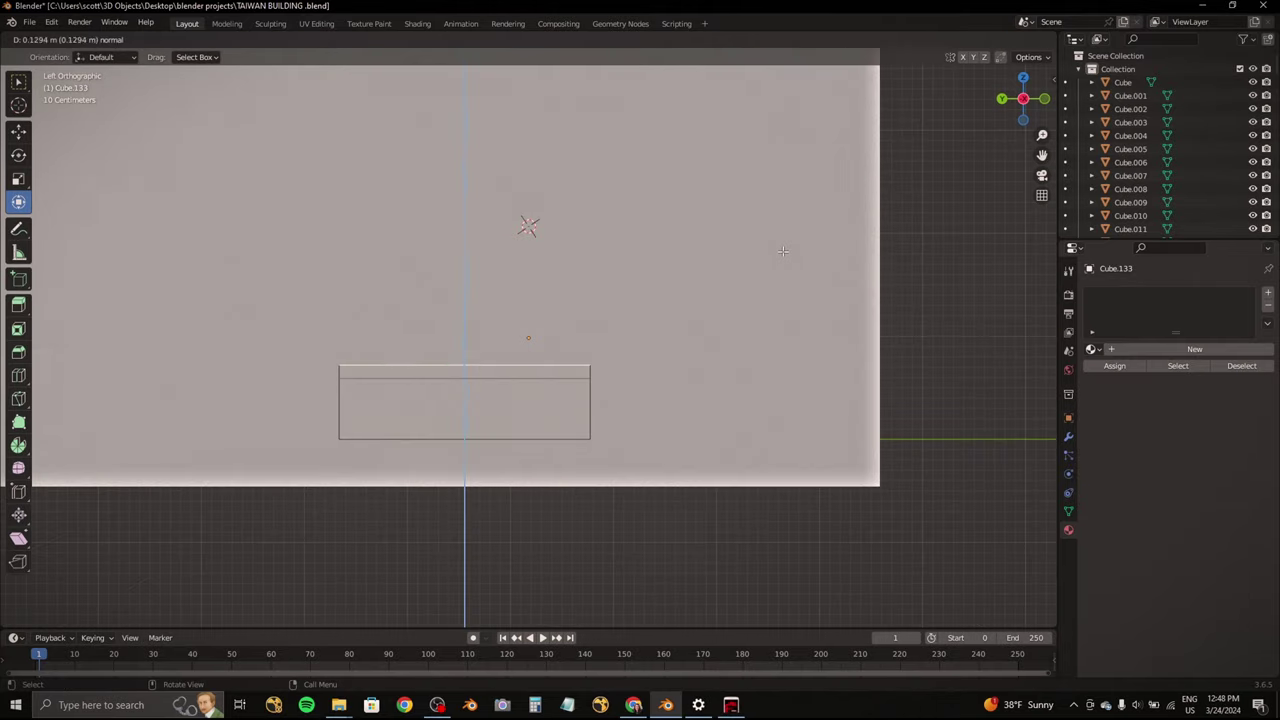
click(782, 251)
click(447, 360)
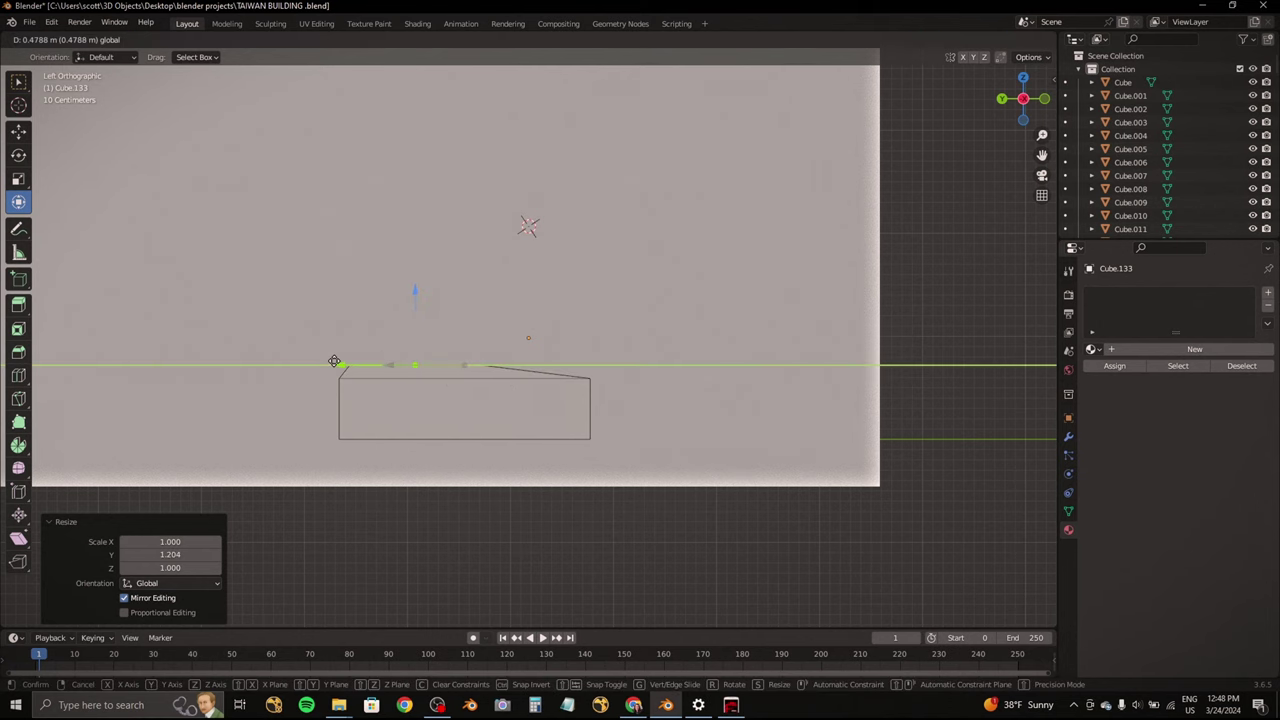
click(325, 359)
middle_drag(325, 359, 523, 194)
Step: Adjust the sloped edge vertically and extrude a raised block at the back
key(g)
key(z)
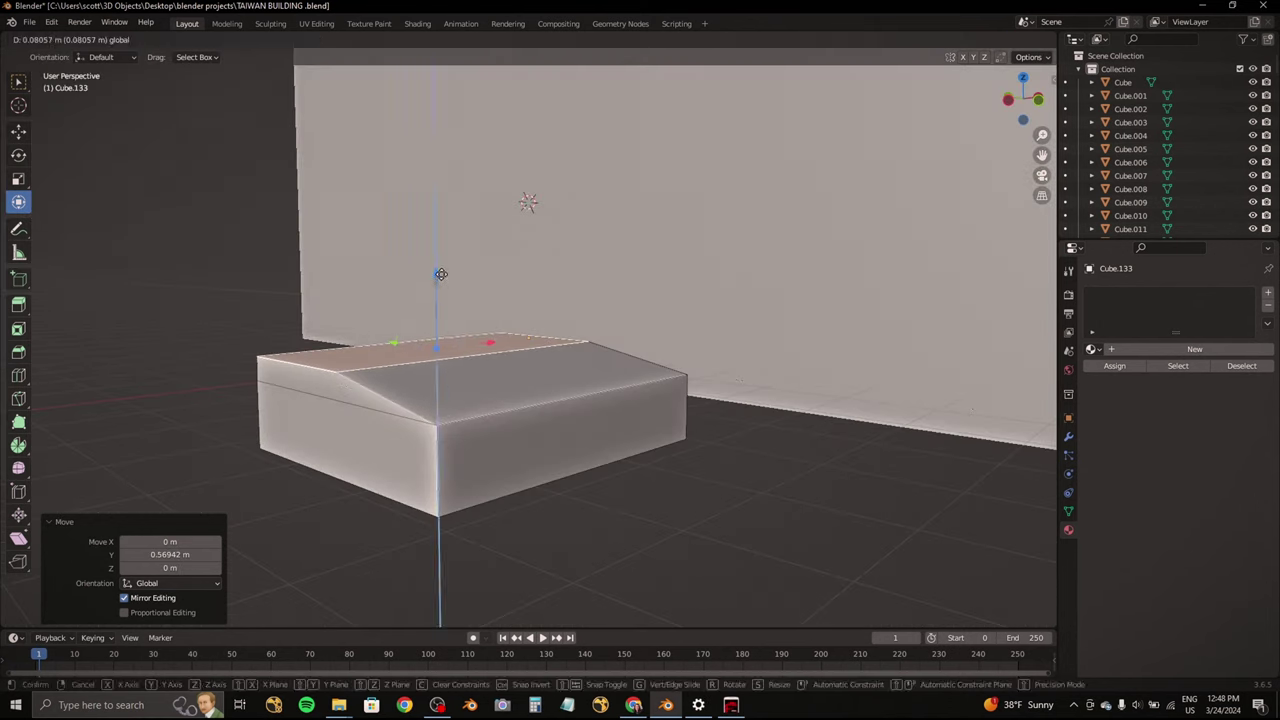
click(1038, 98)
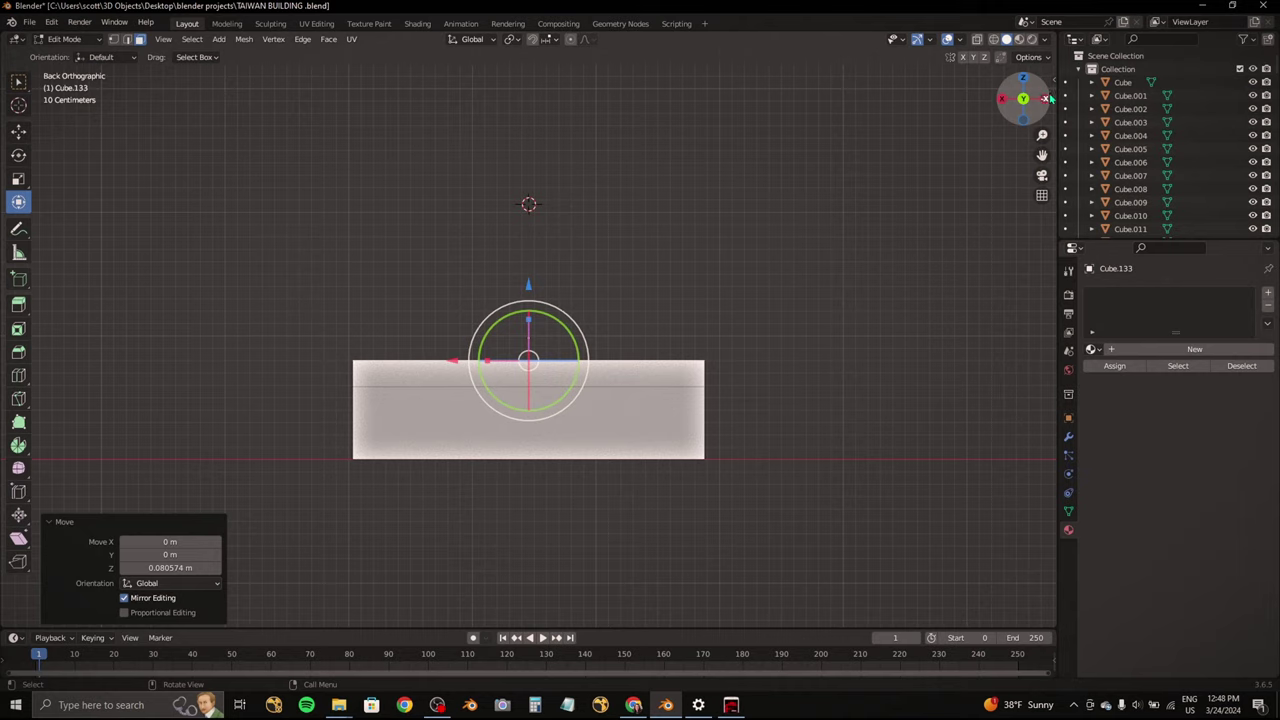
click(1046, 97)
key(e)
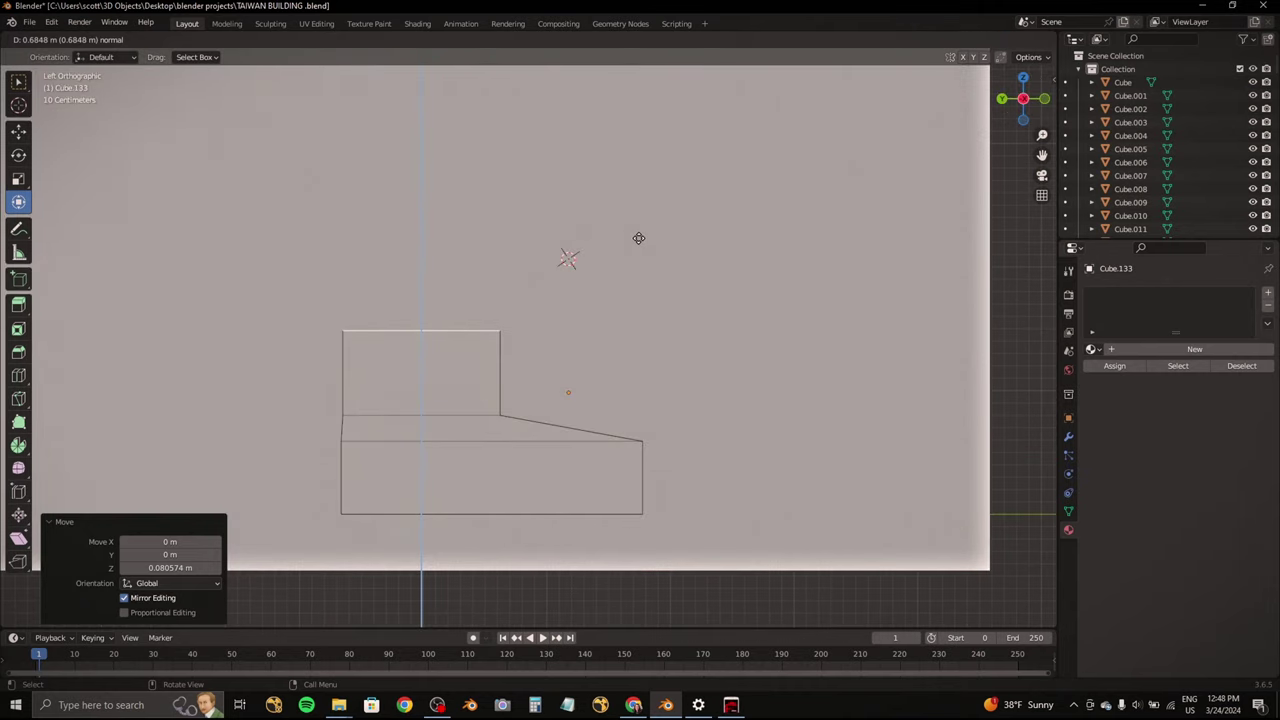
Step: Search 'CASH REGISTER' and scroll through the Yahoo image results for reference
key(alt+Tab)
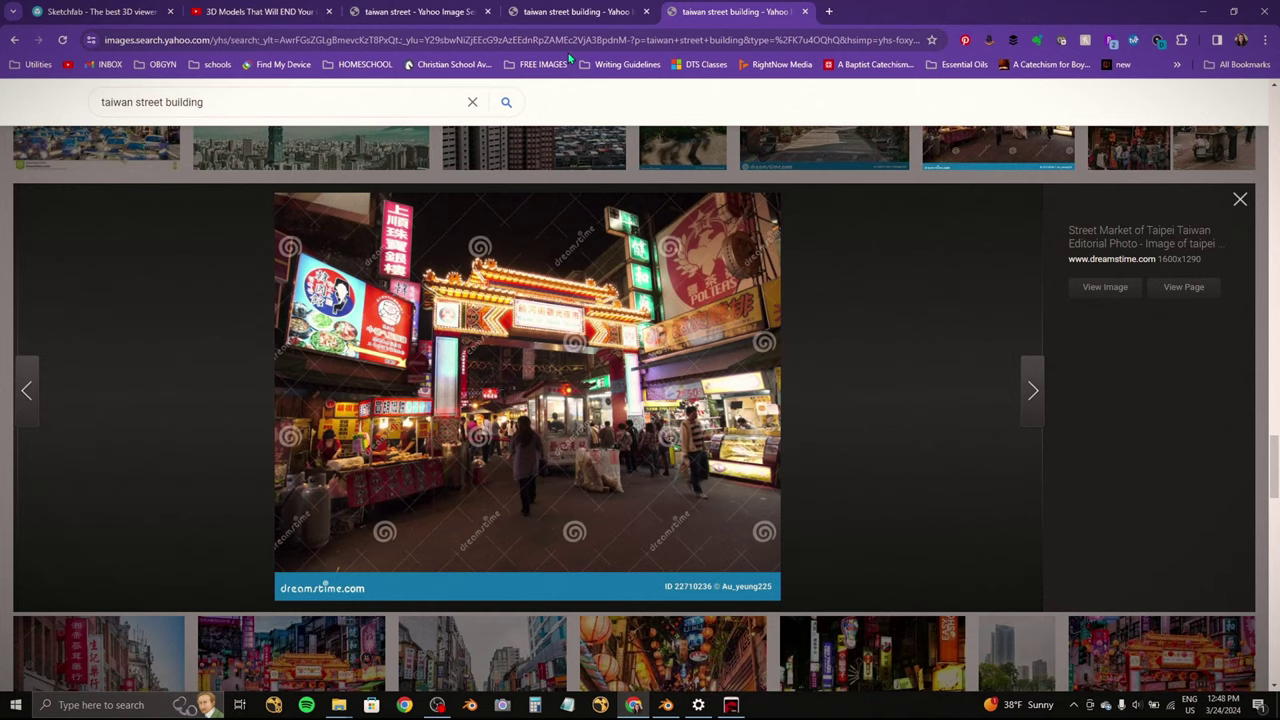
click(566, 40)
text(CASH REGISTER)
key(Return)
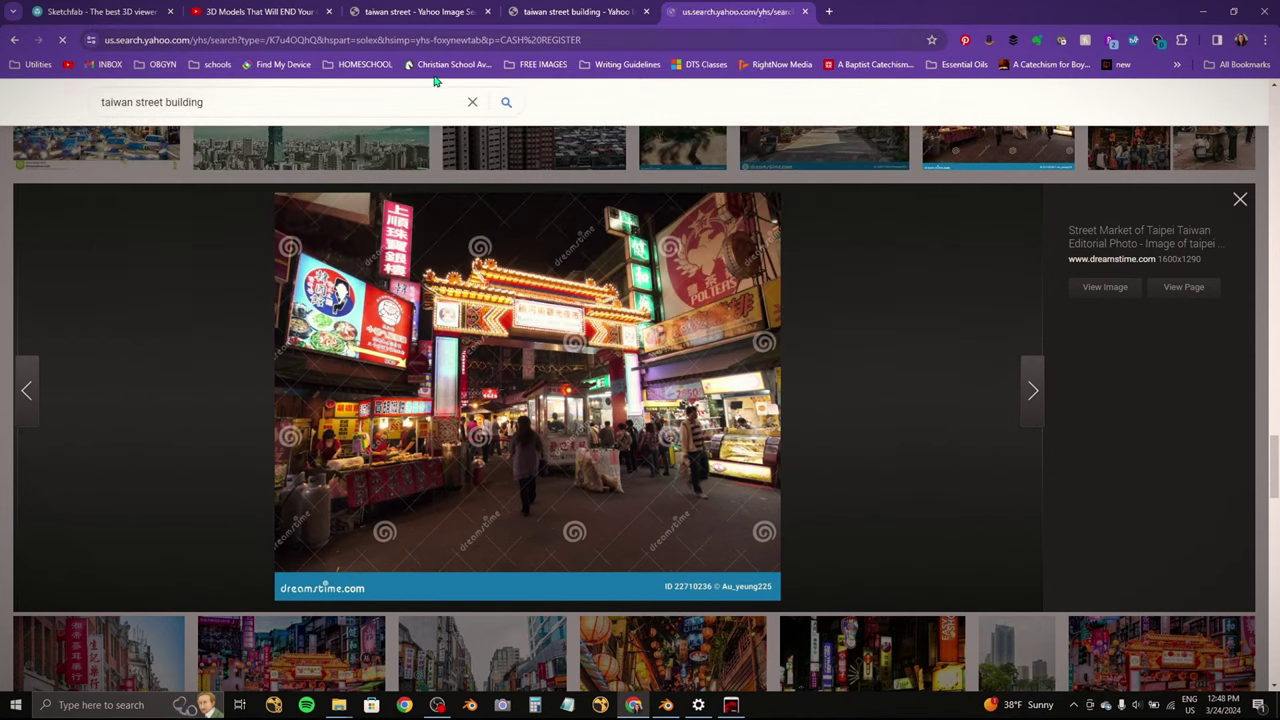
click(248, 147)
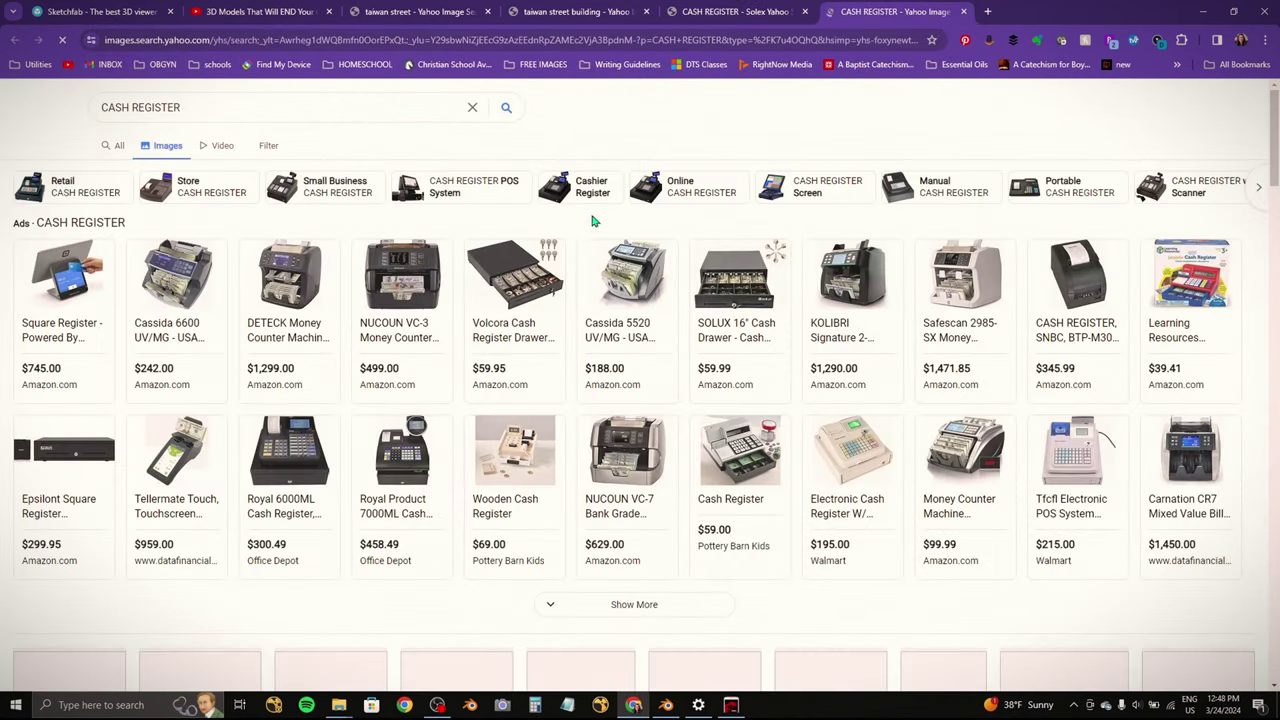
scroll(630, 300, down, 1)
scroll(640, 304, down, 4)
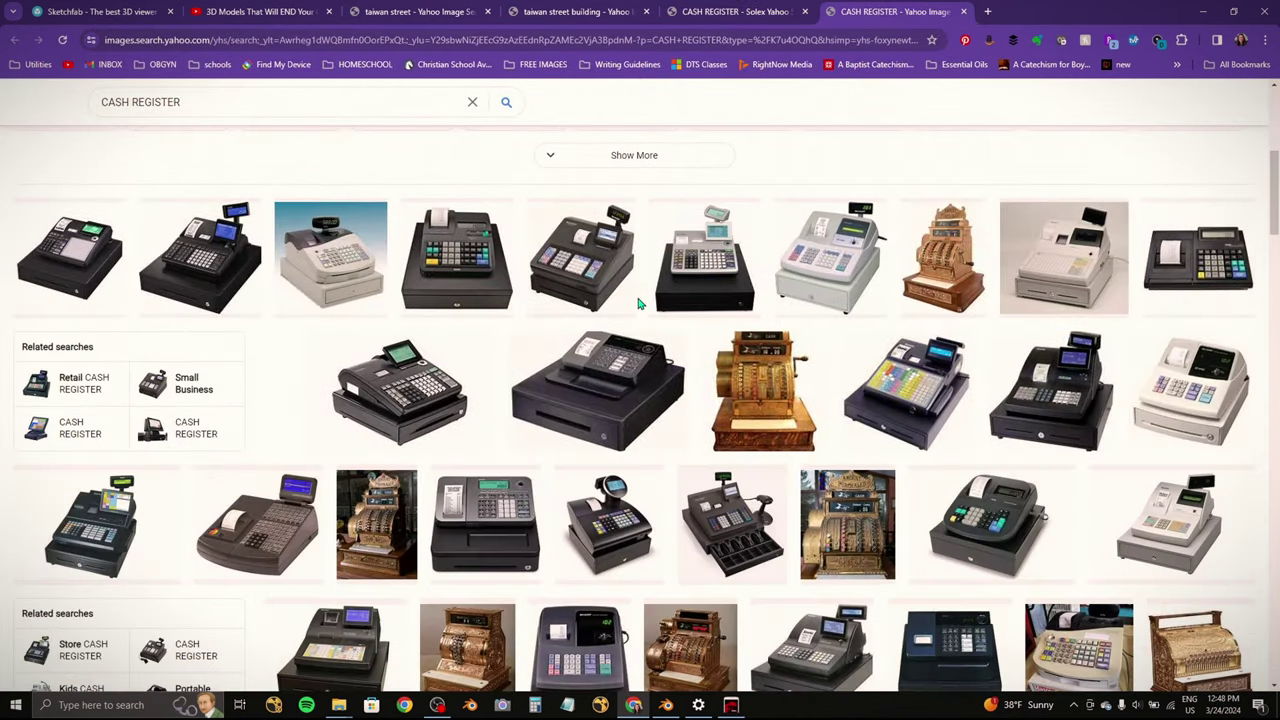
scroll(638, 303, down, 2)
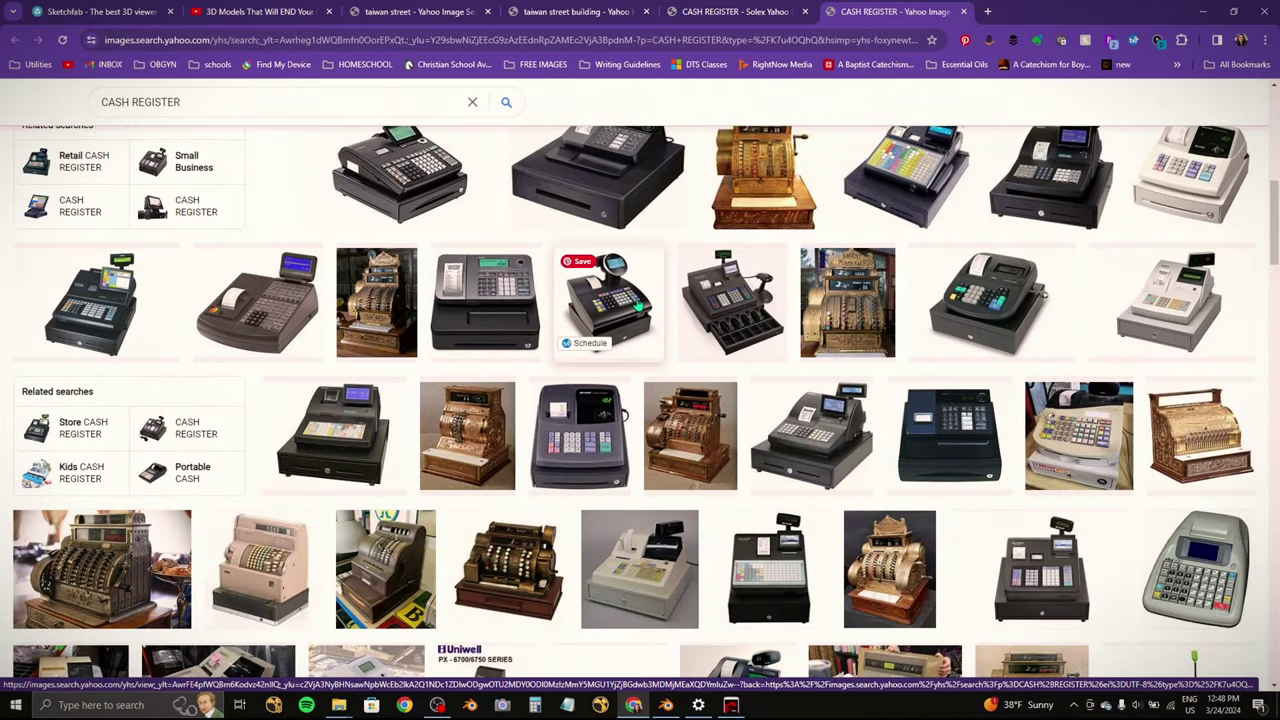
scroll(639, 306, down, 2)
Step: Back in Blender, scale down the top of the raised block to set its height
click(665, 705)
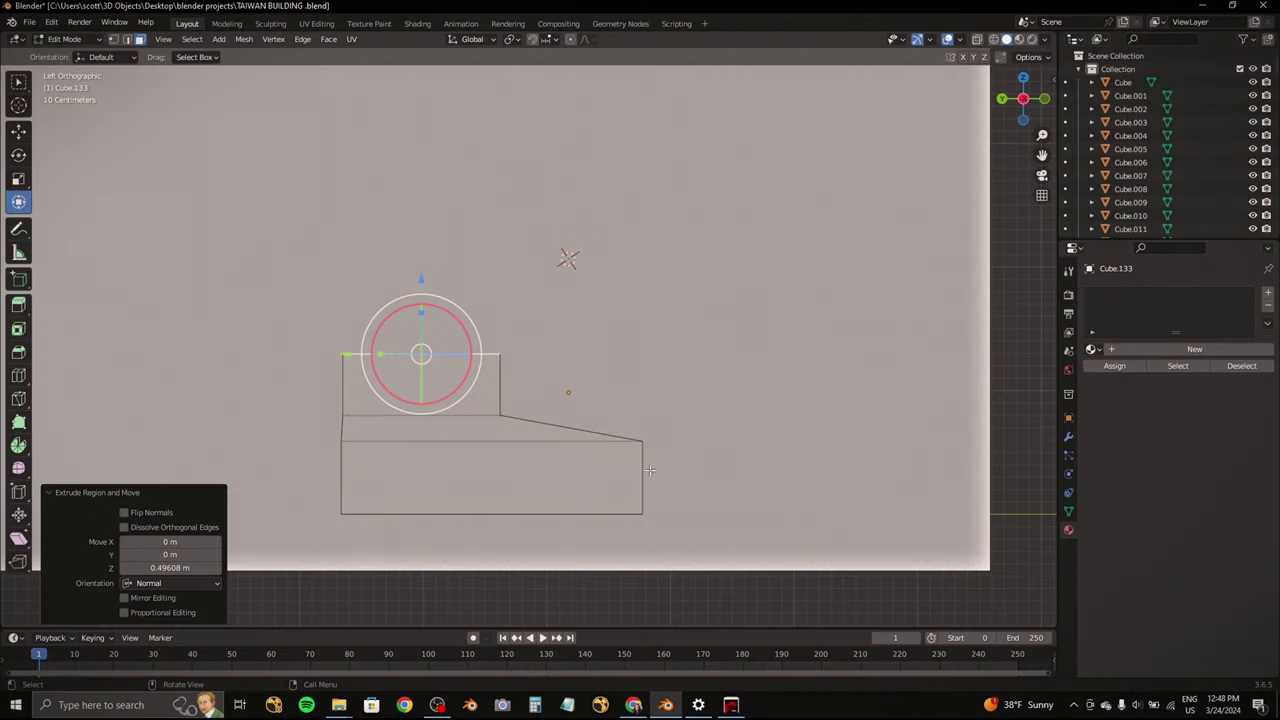
mouse_move(500, 380)
middle_down()
mouse_move(620, 418)
mouse_move(743, 225)
middle_up()
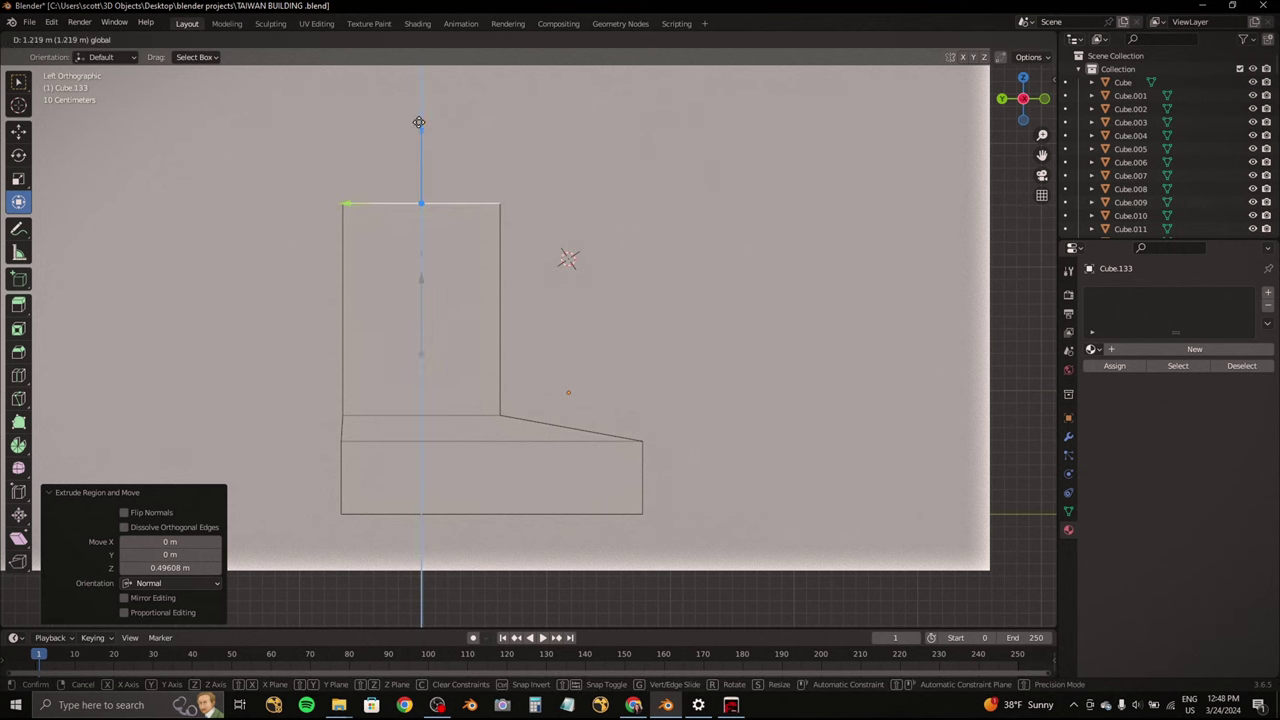
key(s)
click(440, 292)
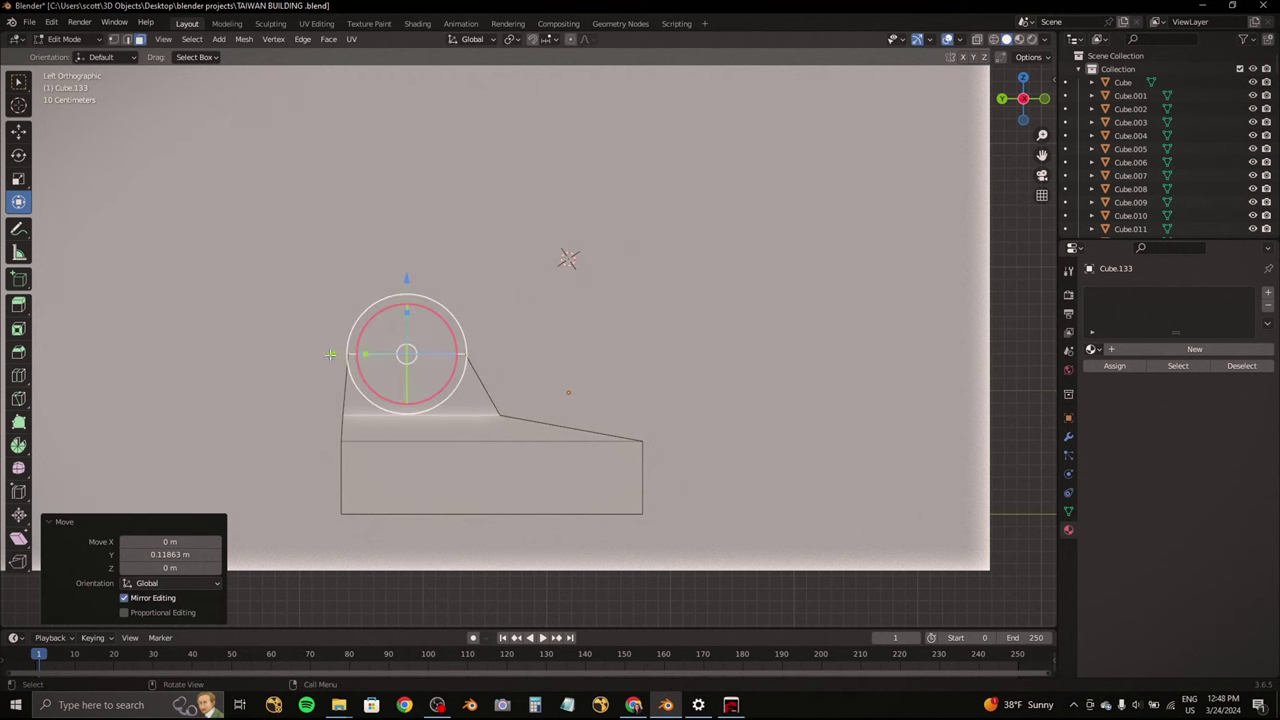
mouse_move(484, 258)
middle_down()
mouse_move(560, 330)
mouse_move(829, 271)
mouse_move(1030, 100)
middle_up()
key(s)
click(590, 360)
Step: Narrow the top face front-to-back, shift it along Y and raise it upward
click(1023, 88)
key(s)
key(y)
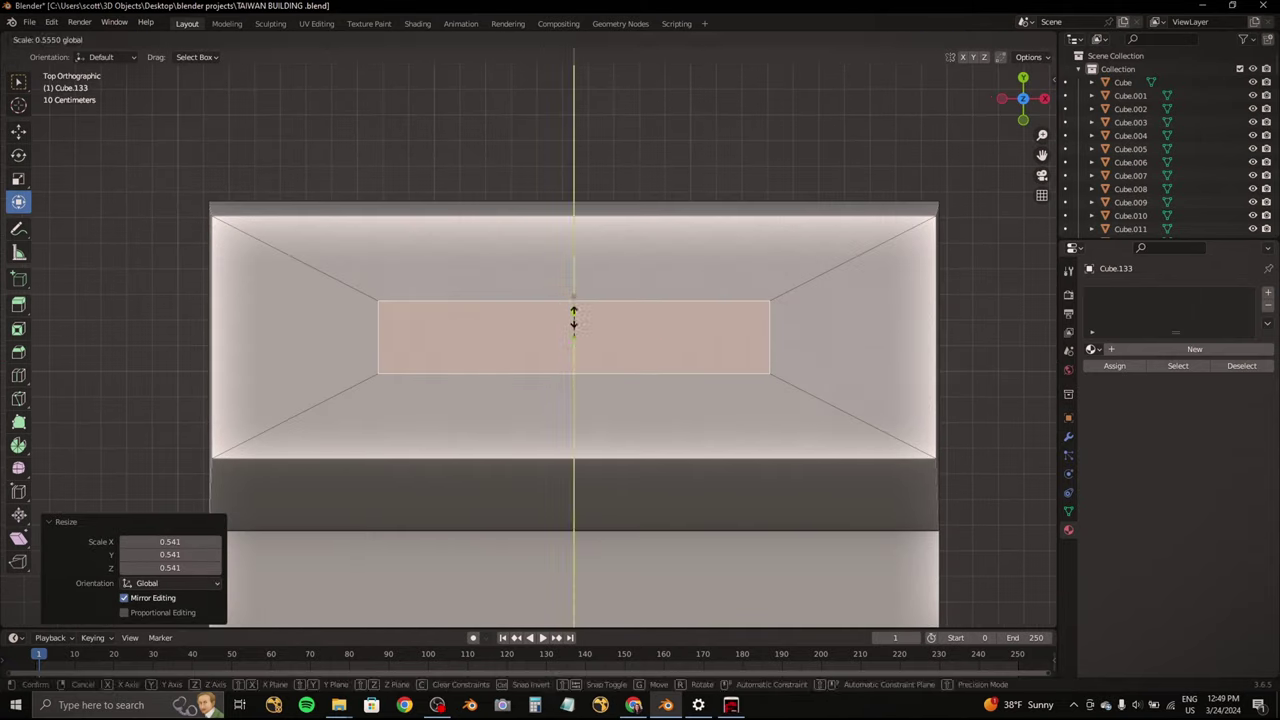
click(575, 330)
key(g)
key(y)
middle_drag(509, 291, 661, 348)
key(g)
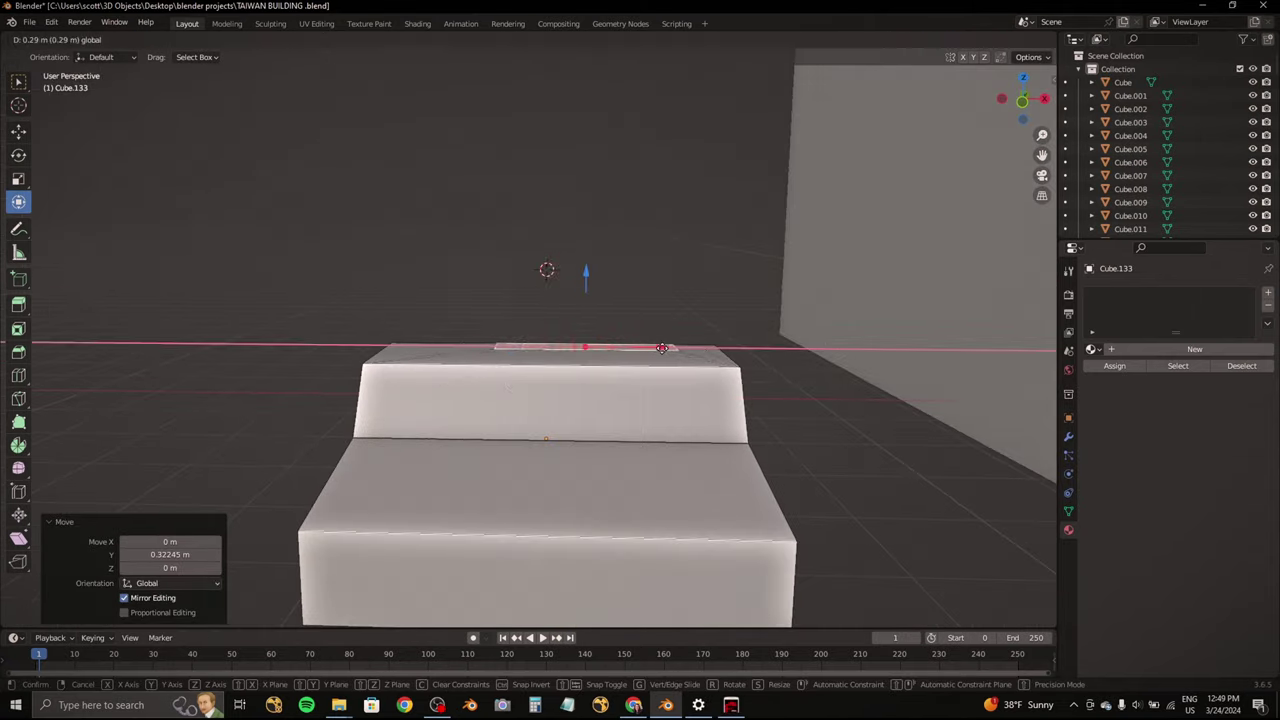
click(714, 225)
mouse_move(714, 225)
middle_down()
mouse_move(662, 325)
mouse_move(502, 326)
middle_up()
Step: Inset the top face into a bordered panel extruded inward, then loop-cut the lower block
key(i)
click(643, 323)
key(s)
click(643, 323)
key(e)
mouse_move(703, 345)
middle_down()
mouse_move(769, 324)
mouse_move(539, 289)
mouse_move(520, 232)
mouse_move(528, 246)
middle_up()
click(539, 289)
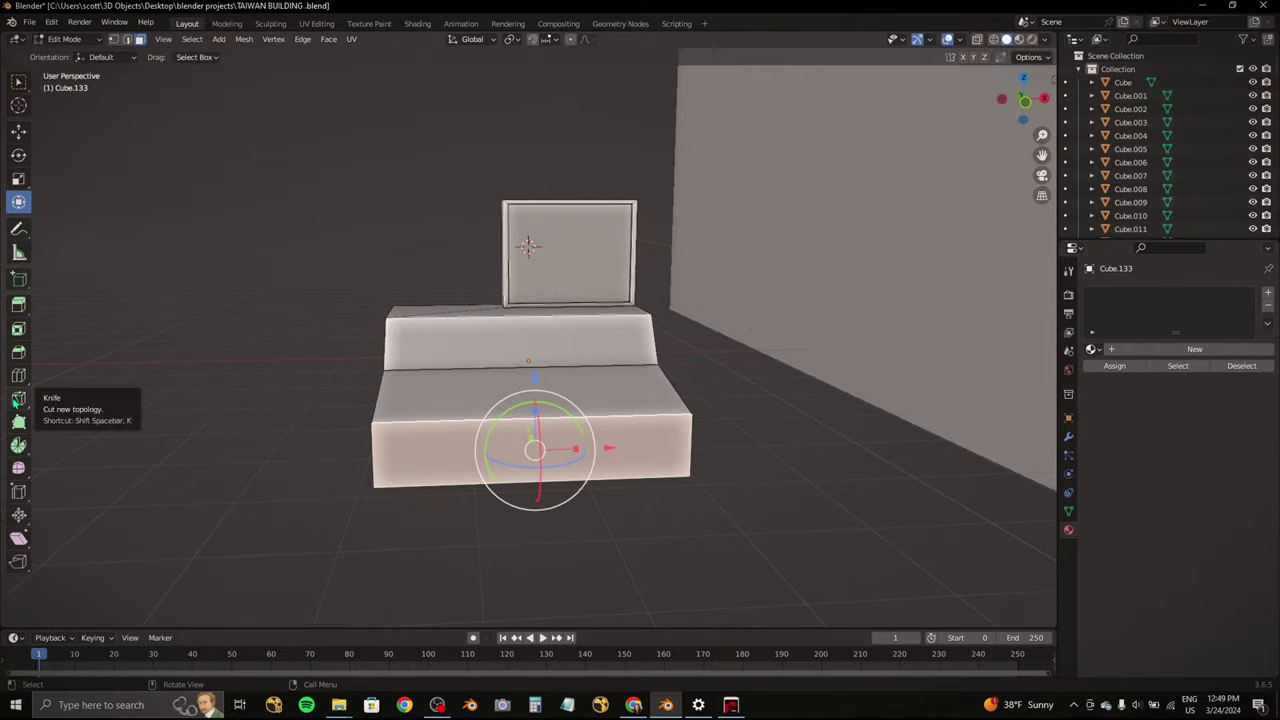
middle_drag(441, 473, 688, 320)
Step: Place the edge loop, select the lower front band of faces and extrude it into a drawer front
click(688, 330)
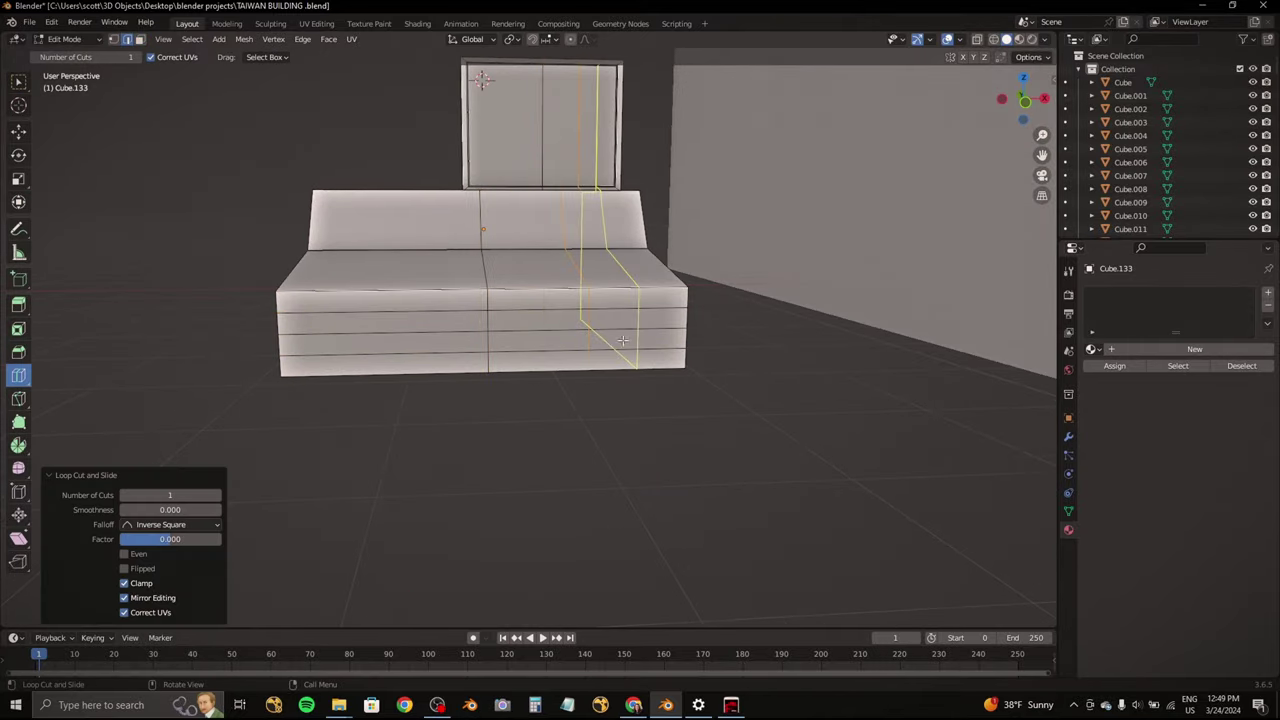
middle_drag(425, 340, 585, 318)
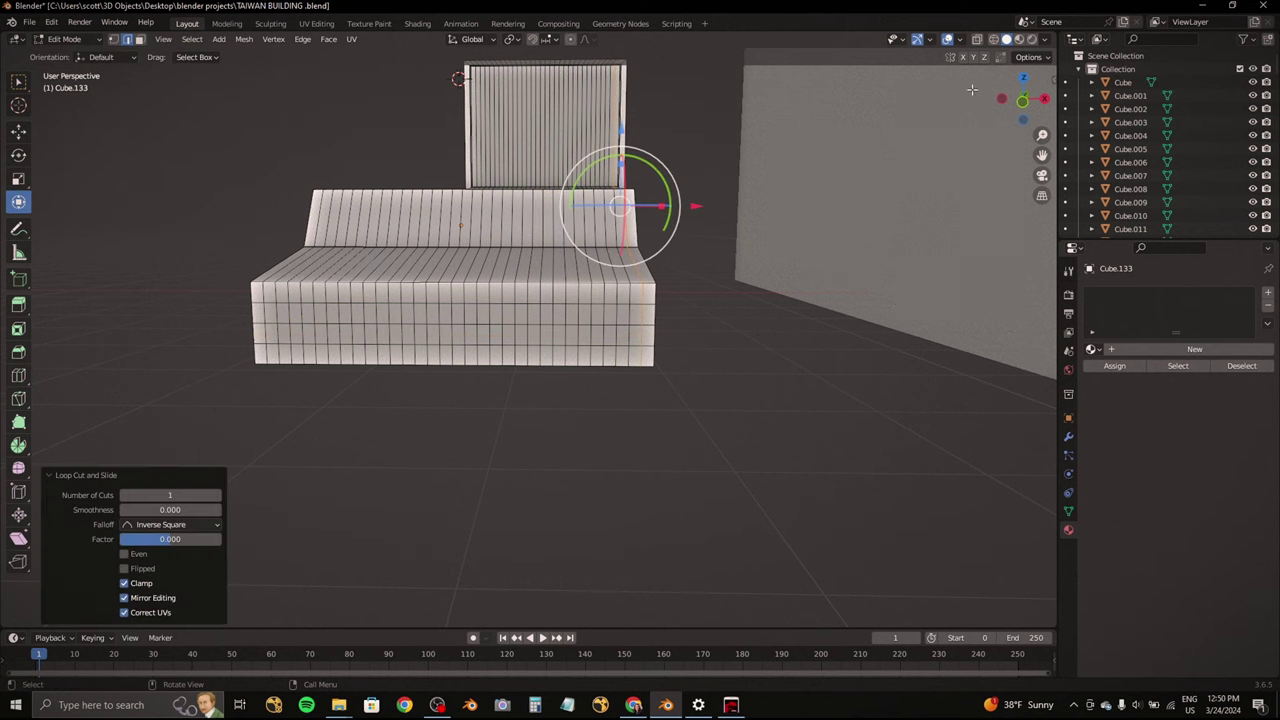
click(1022, 100)
scroll(737, 358, up, 3)
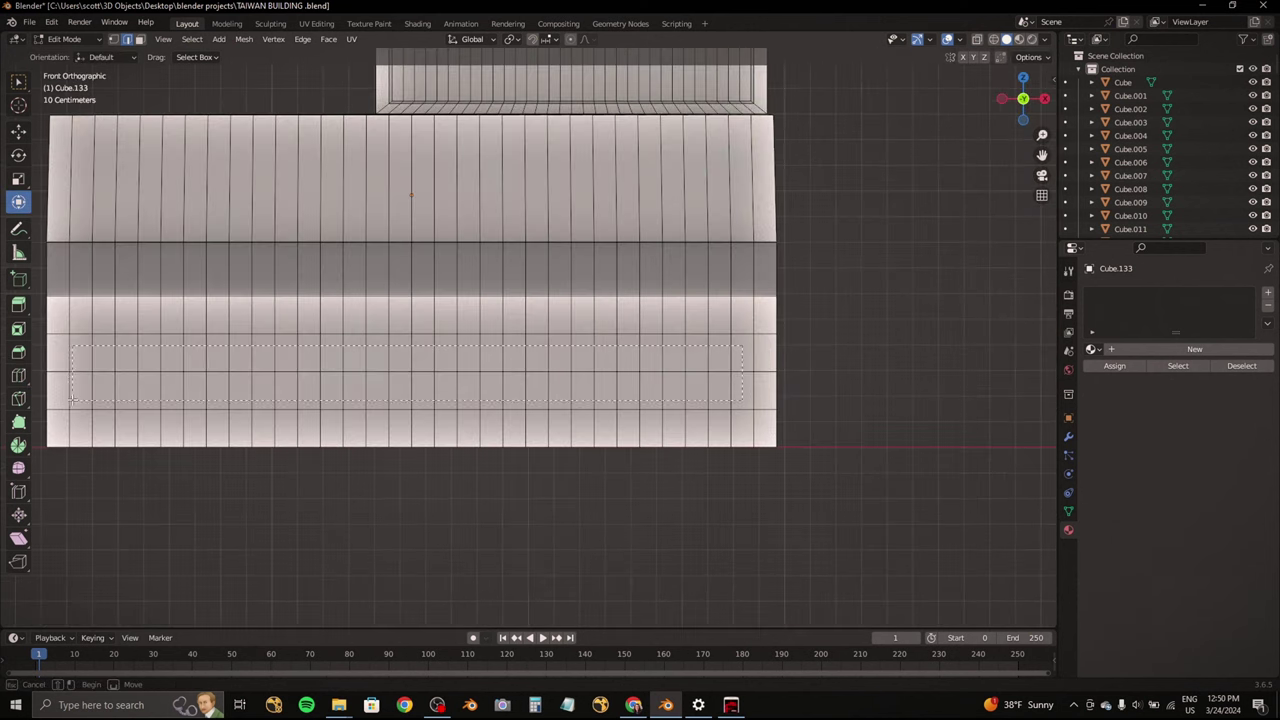
click(139, 40)
drag(763, 435, 762, 430)
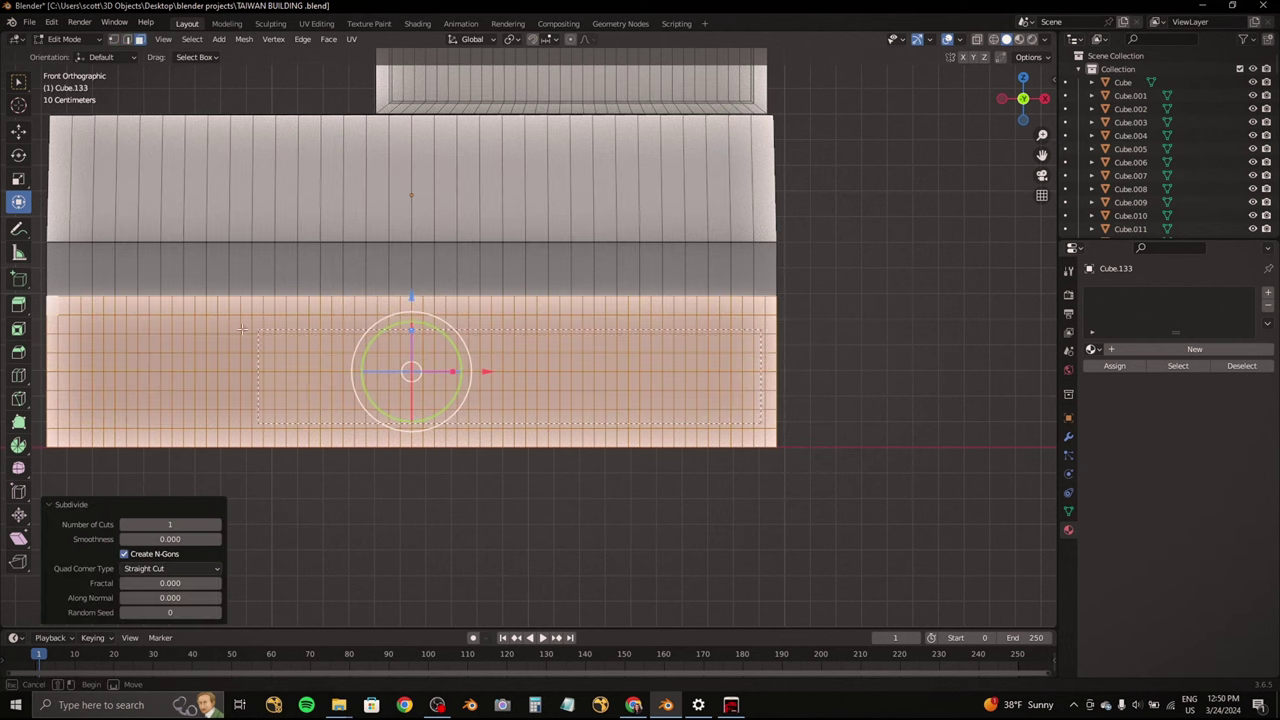
drag(1030, 108, 1005, 100)
click(1021, 99)
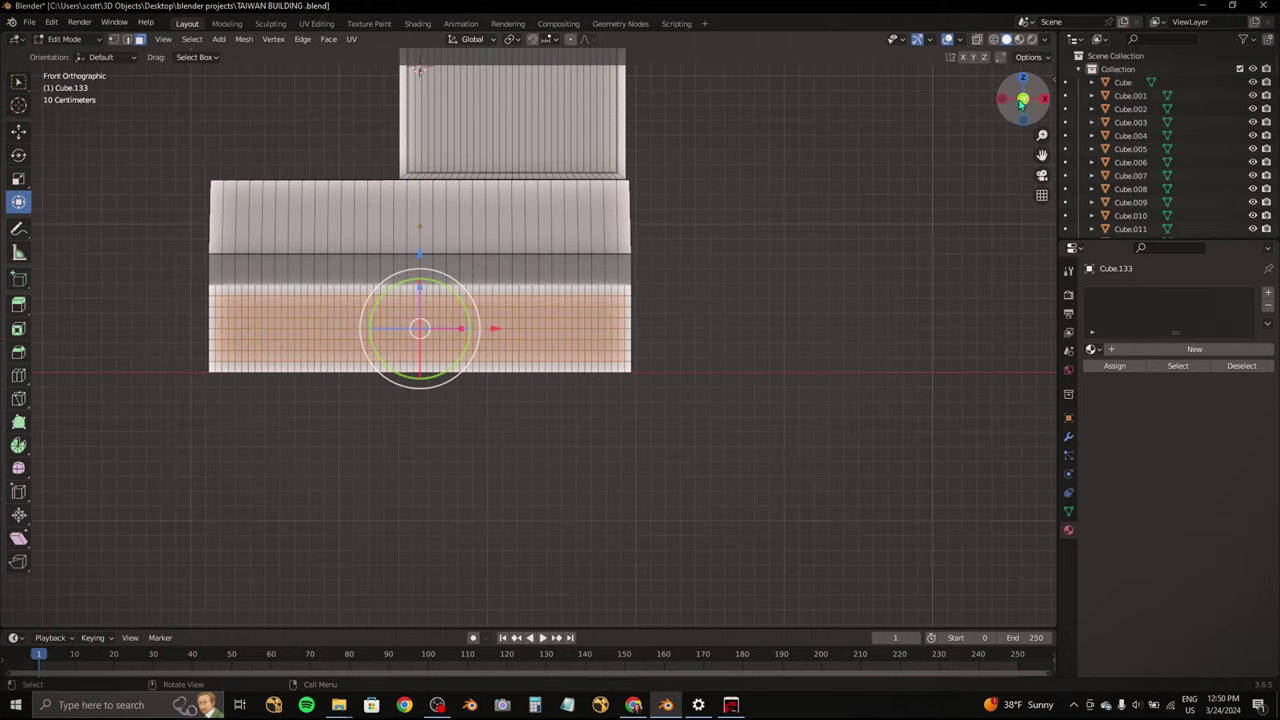
click(1021, 99)
key(e)
middle_drag(560, 300, 583, 444)
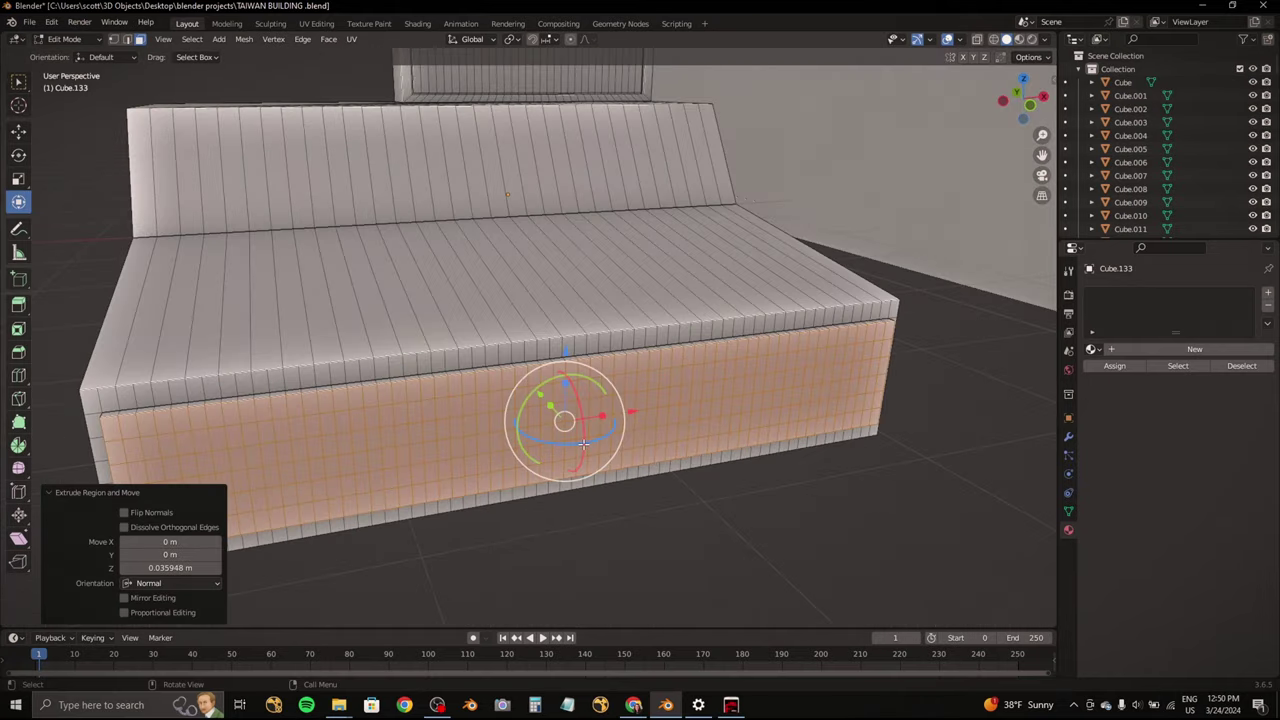
middle_drag(540, 395, 408, 316)
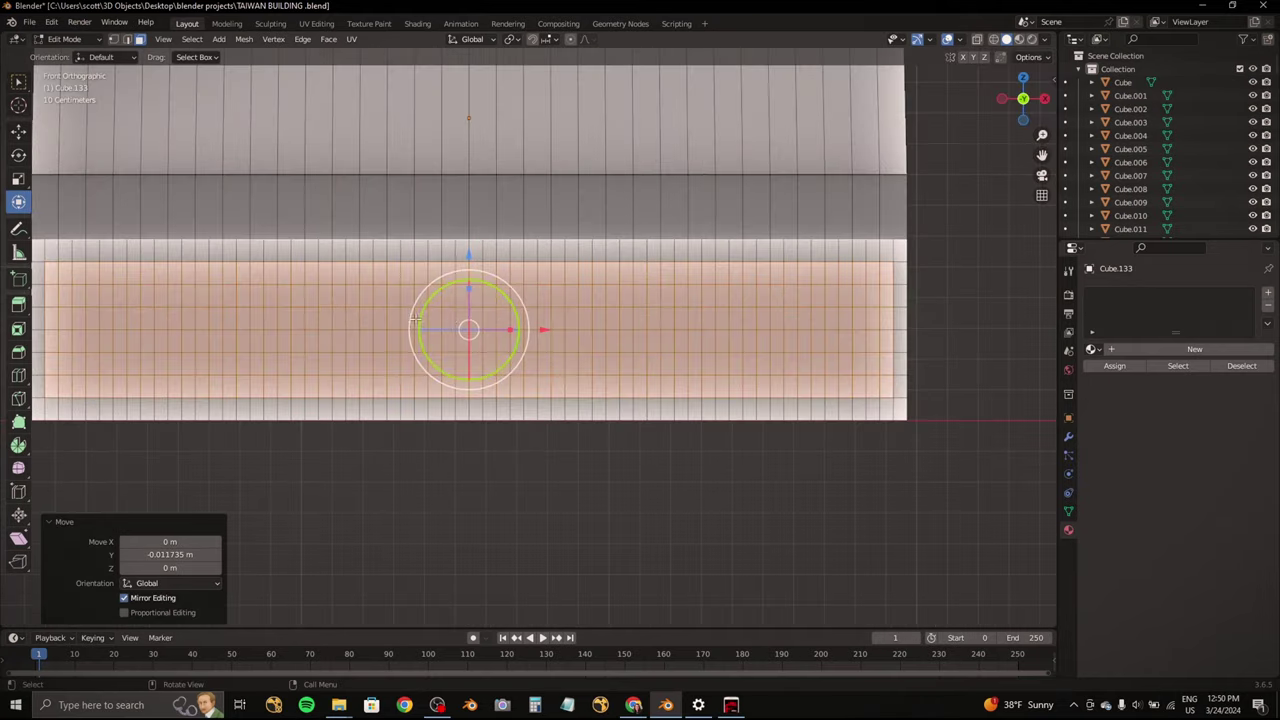
Step: Select a small patch of drawer faces and extrude them outward into handle posts
drag(541, 342, 541, 342)
middle_drag(541, 342, 885, 146)
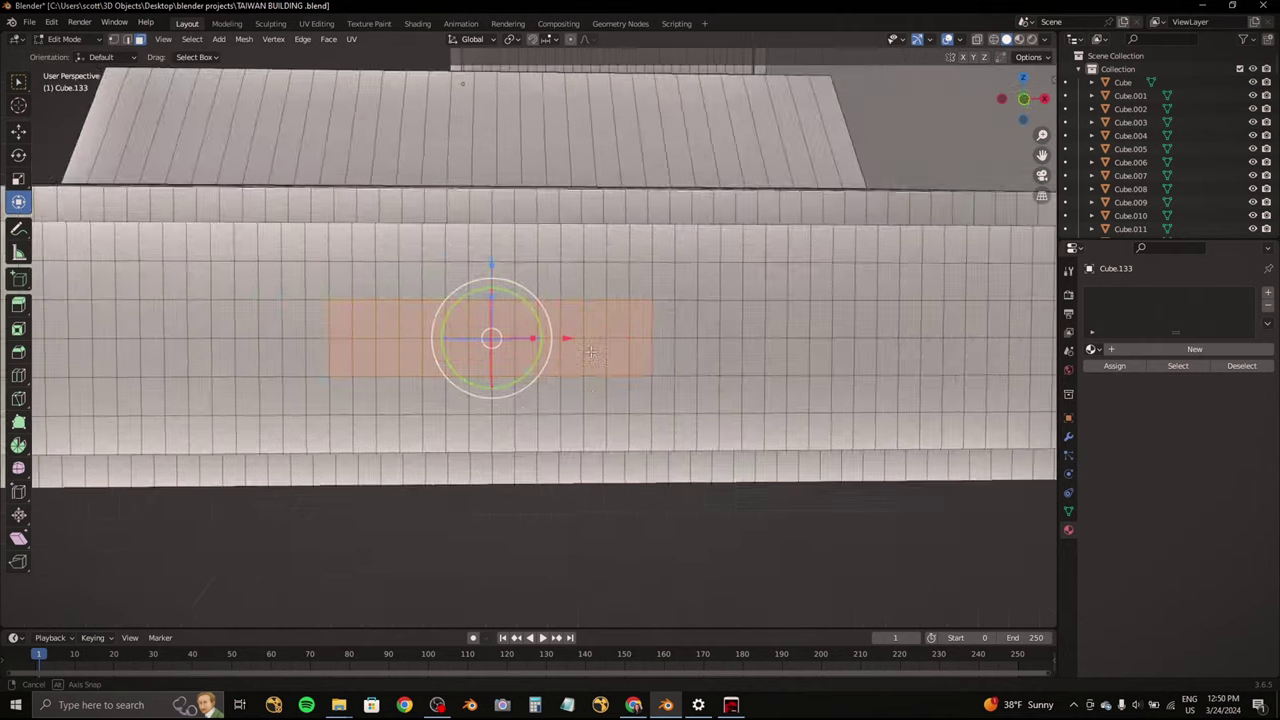
scroll(500, 330, up, 3)
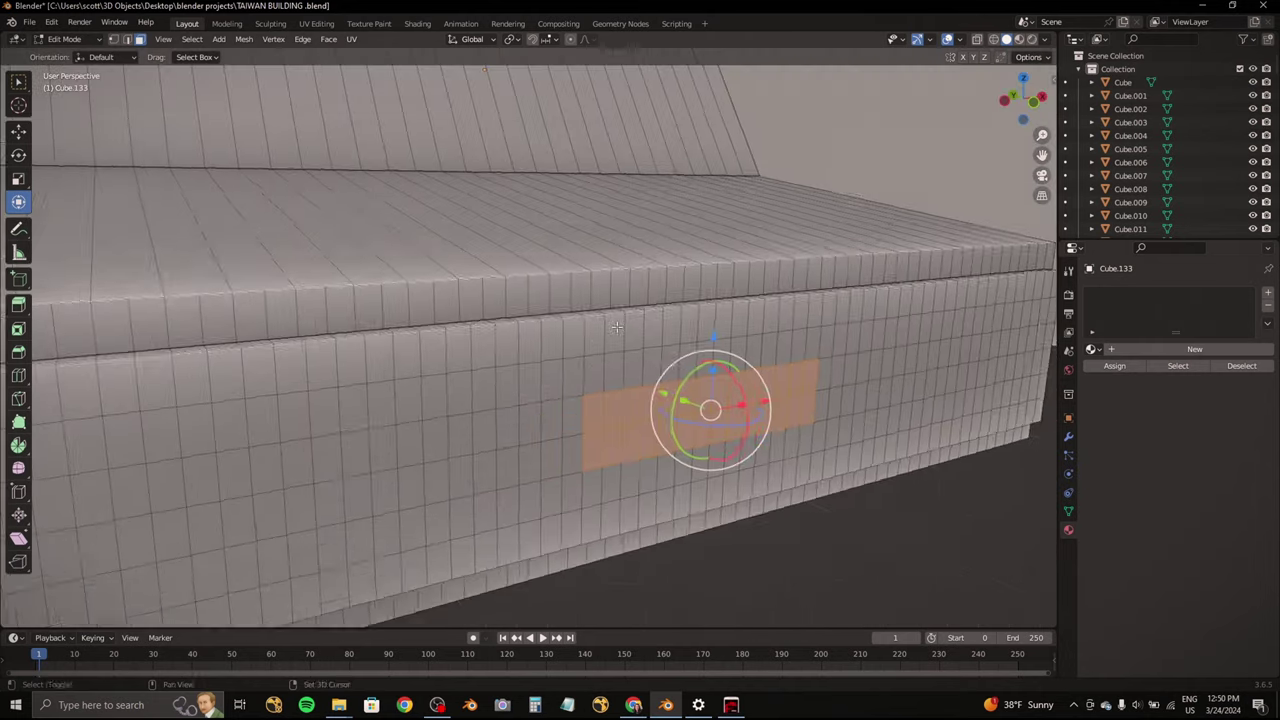
mouse_move(500, 330)
middle_down()
mouse_move(405, 245)
mouse_move(296, 231)
middle_up()
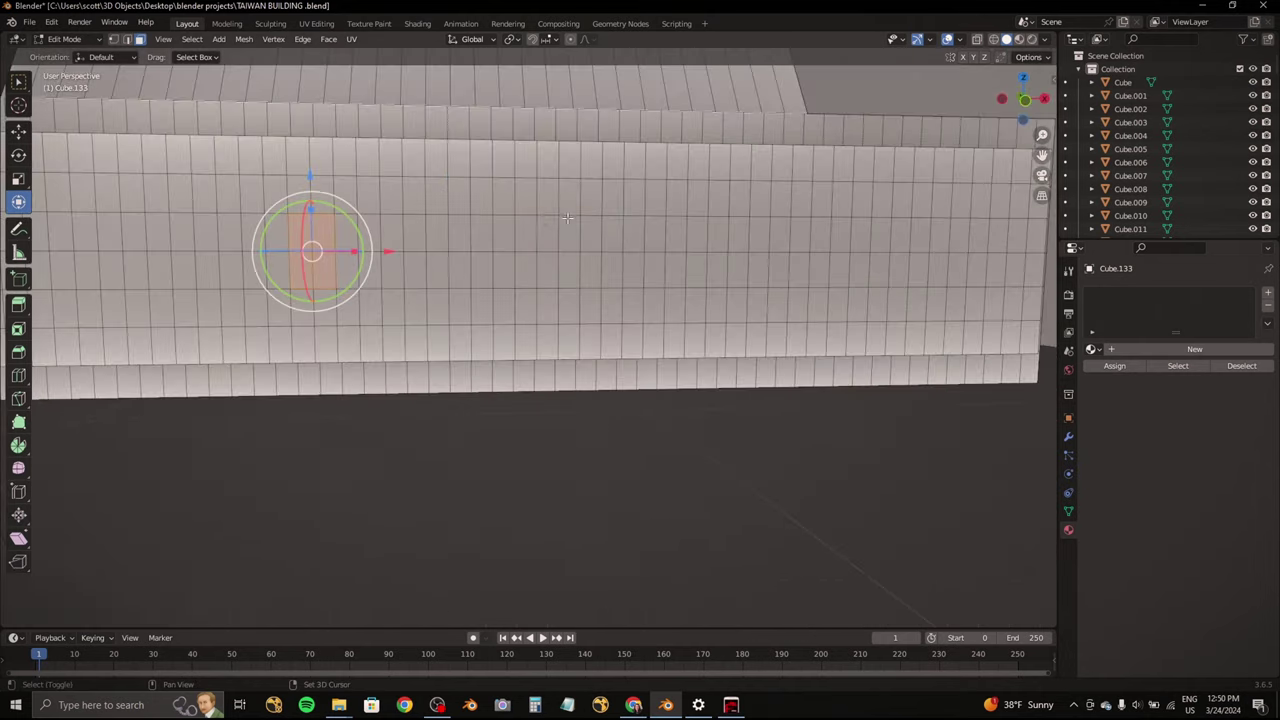
scroll(567, 217, down, 3)
key(e)
click(583, 266)
mouse_move(583, 266)
middle_down()
mouse_move(623, 242)
mouse_move(358, 263)
mouse_move(637, 286)
middle_up()
click(623, 242)
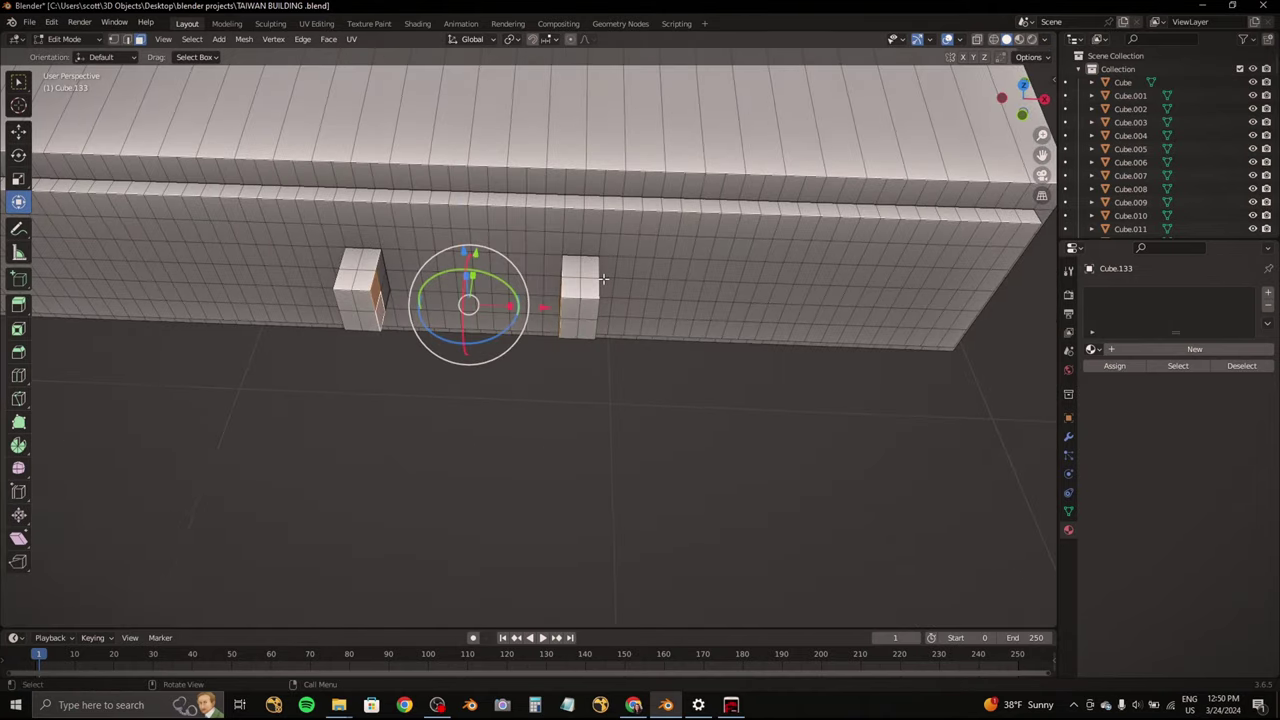
Step: Extrude and scale the post ends into a bridged pull handle, then add a new cube
key(e)
click(637, 286)
key(KP_7)
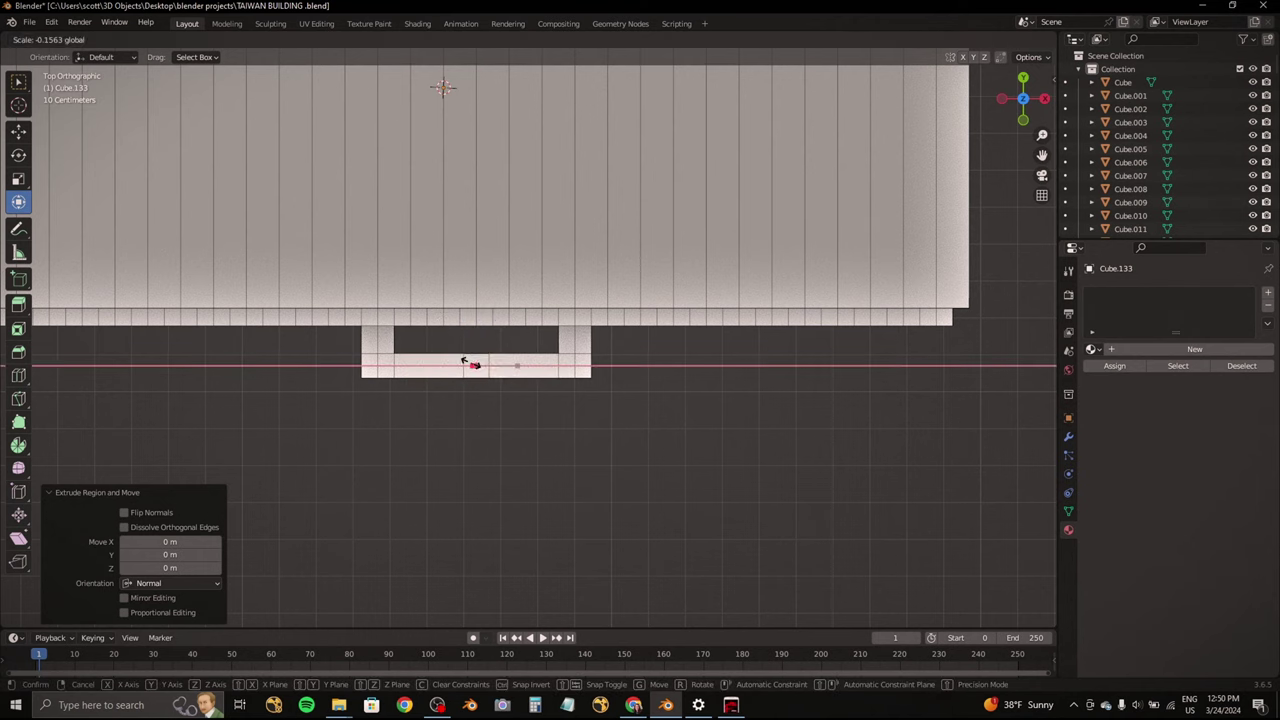
click(475, 365)
middle_drag(475, 365, 566, 403)
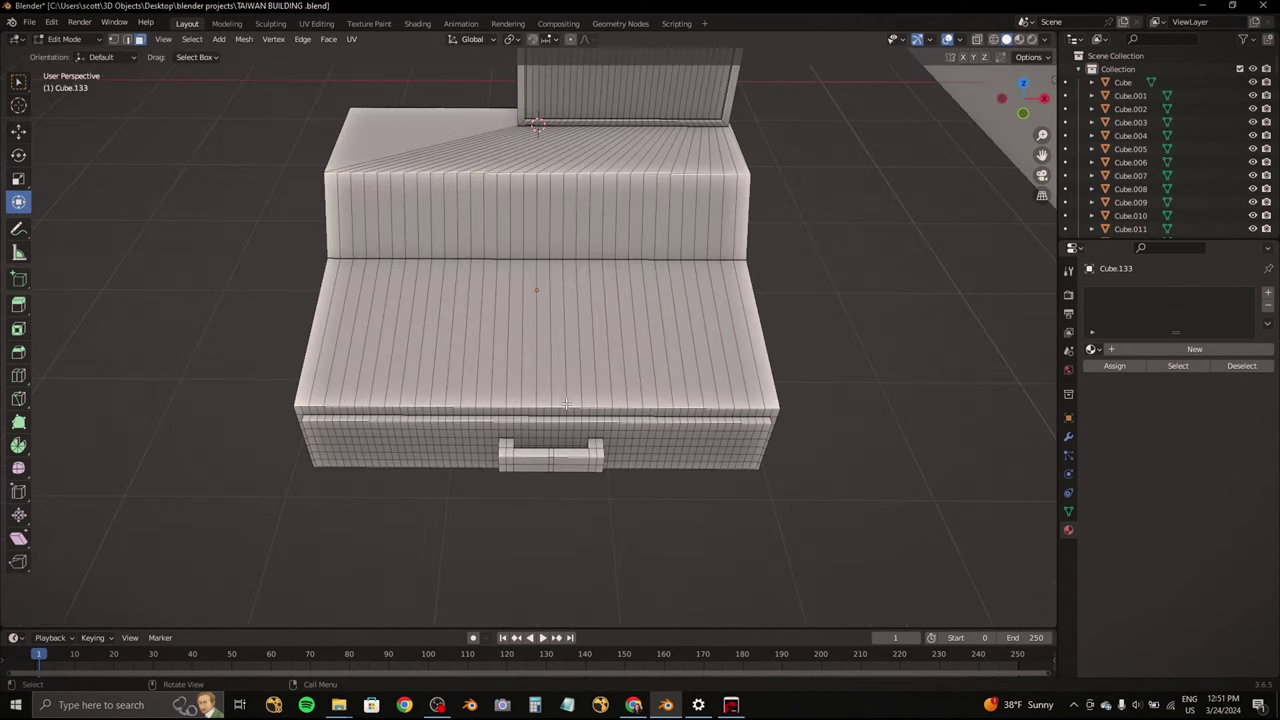
key(shift+a)
click(307, 287)
Step: Shrink the new cube to a small key size and lower it onto the register's sloped top
scroll(760, 148, down, 4)
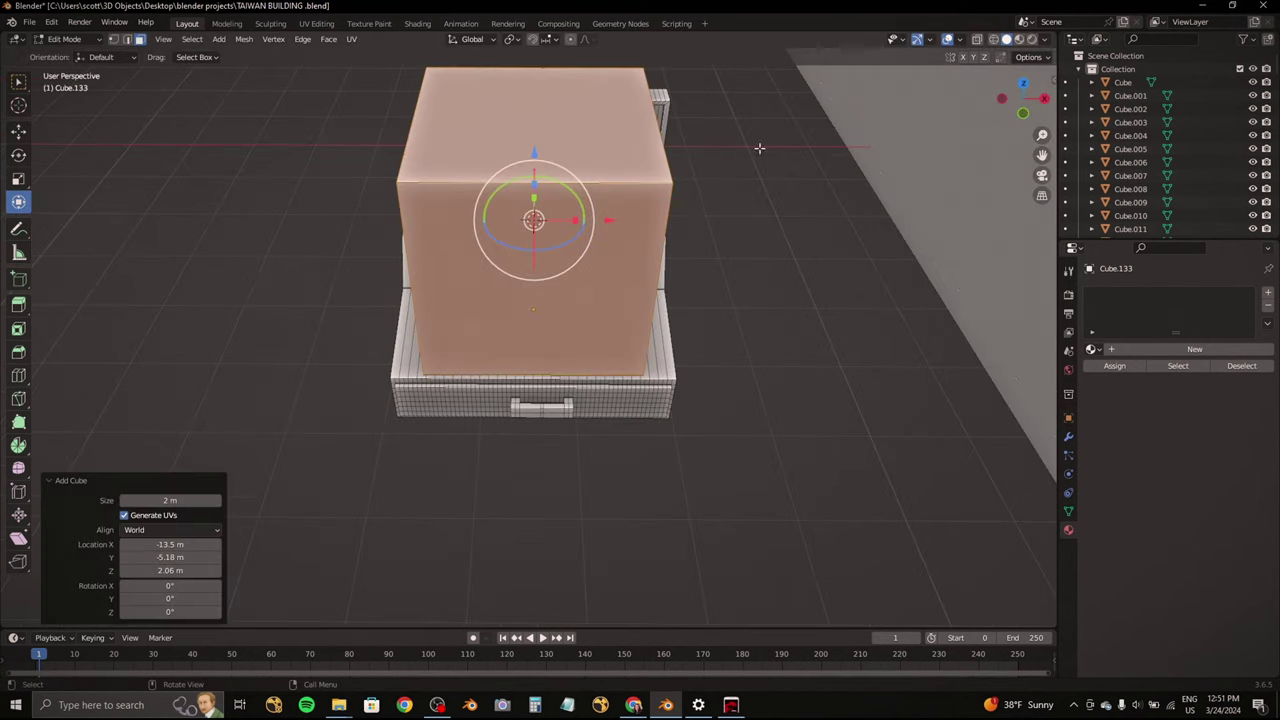
key(ctrl+KP_1)
key(s)
click(581, 220)
middle_drag(581, 220, 693, 263)
key(KP_7)
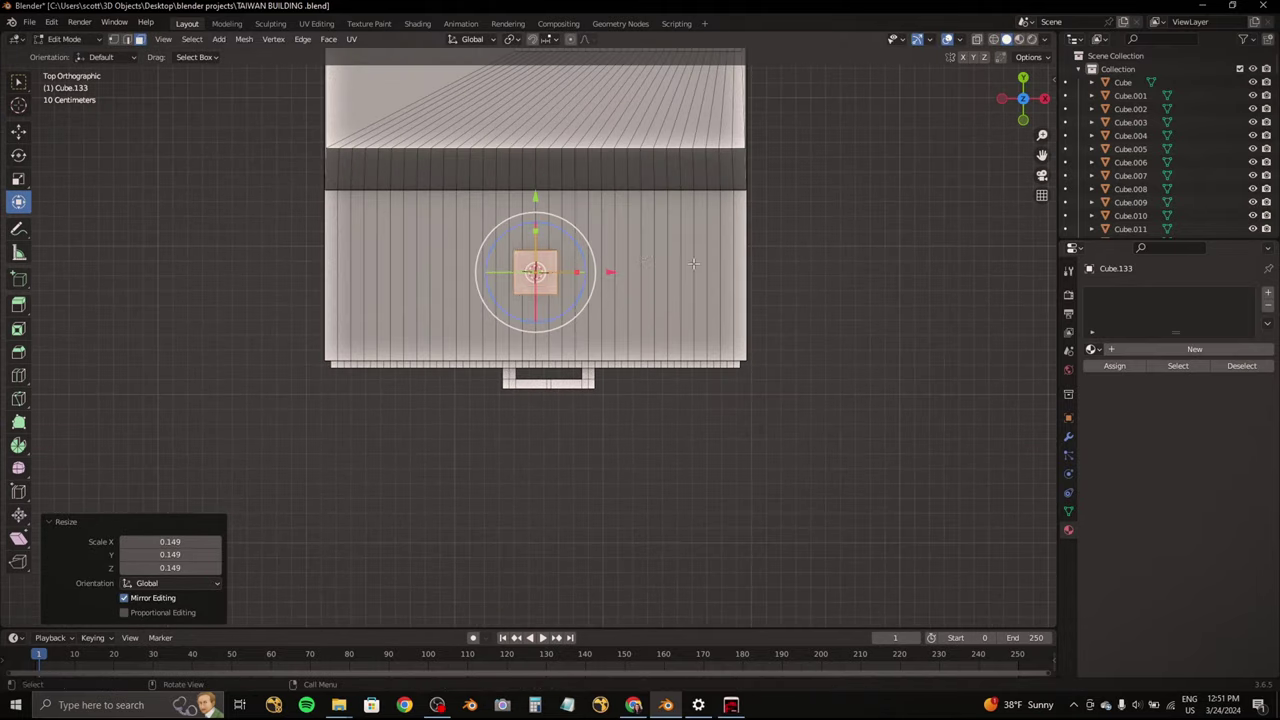
click(455, 330)
scroll(423, 320, up, 2)
middle_drag(423, 320, 423, 40)
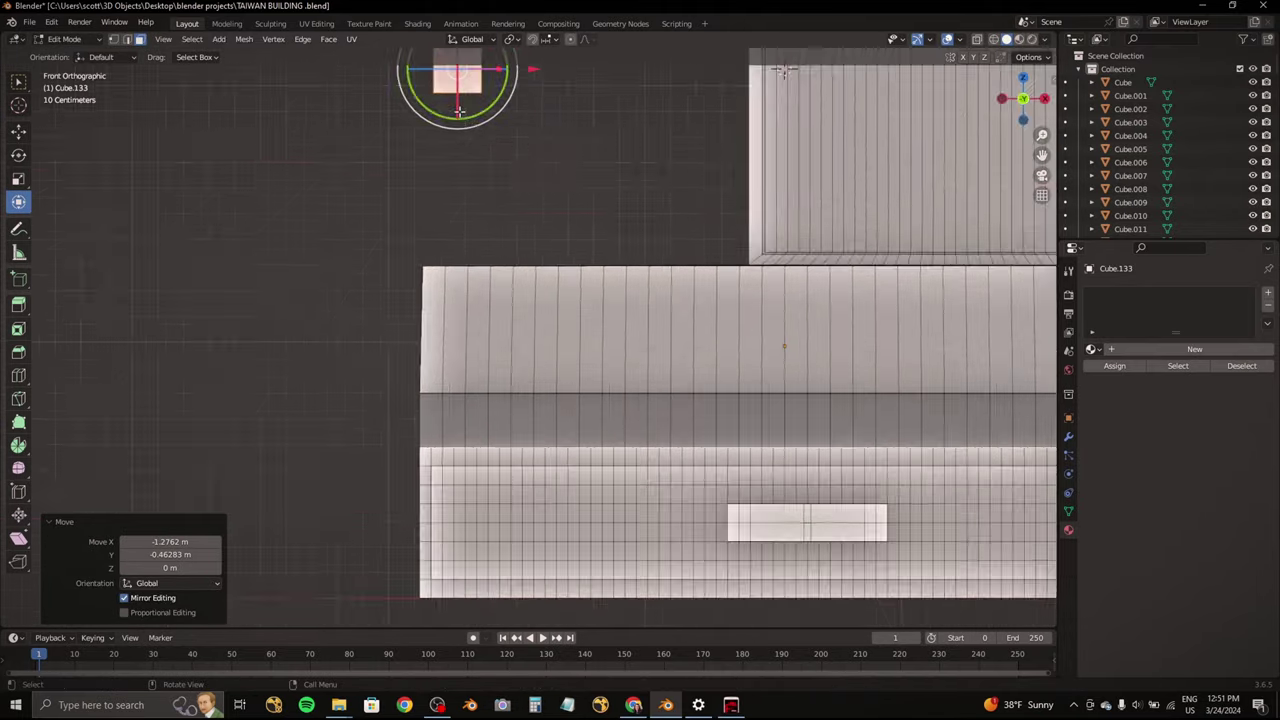
key(KP_1)
key(g)
key(z)
click(1002, 99)
Step: Tilt the key to match the slope and place it on the sloped surface
key(r)
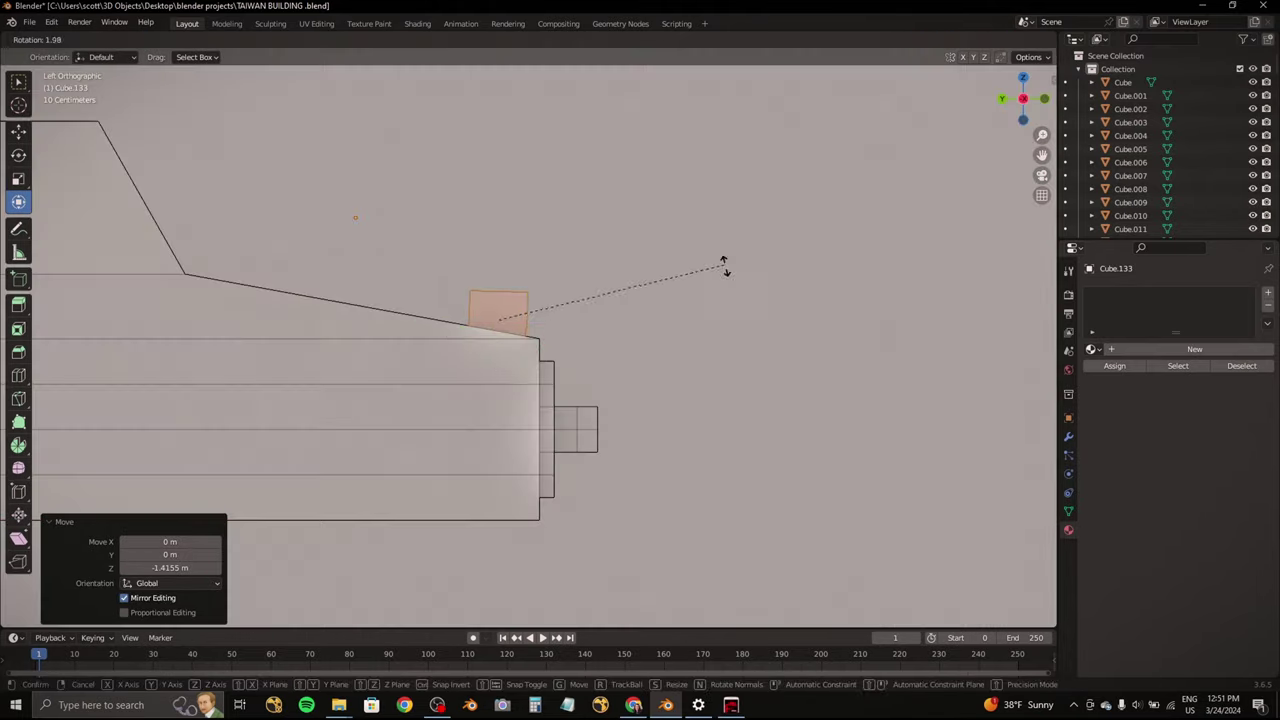
scroll(741, 308, up, 2)
key(g)
click(680, 300)
scroll(624, 292, up, 2)
key(g)
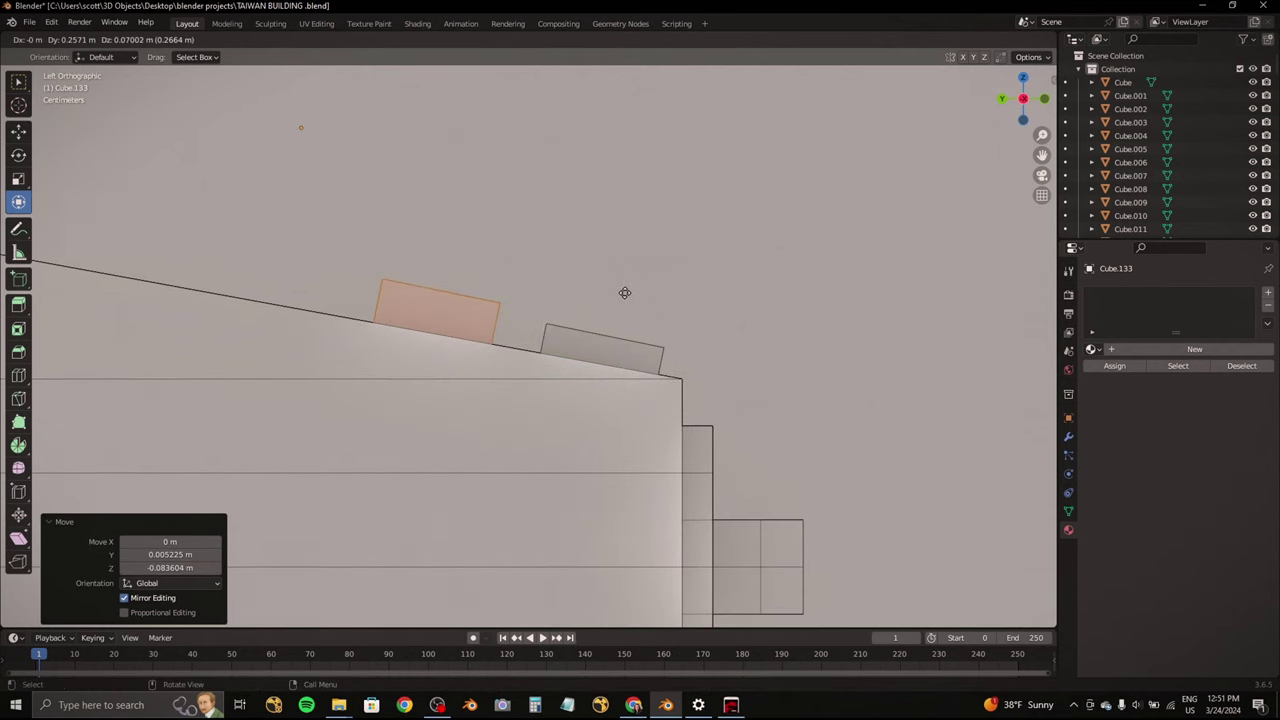
click(620, 303)
Step: Duplicate the key down the slope to form a row of five keys
key(shift+d)
scroll(650, 297, down, 2)
click(677, 291)
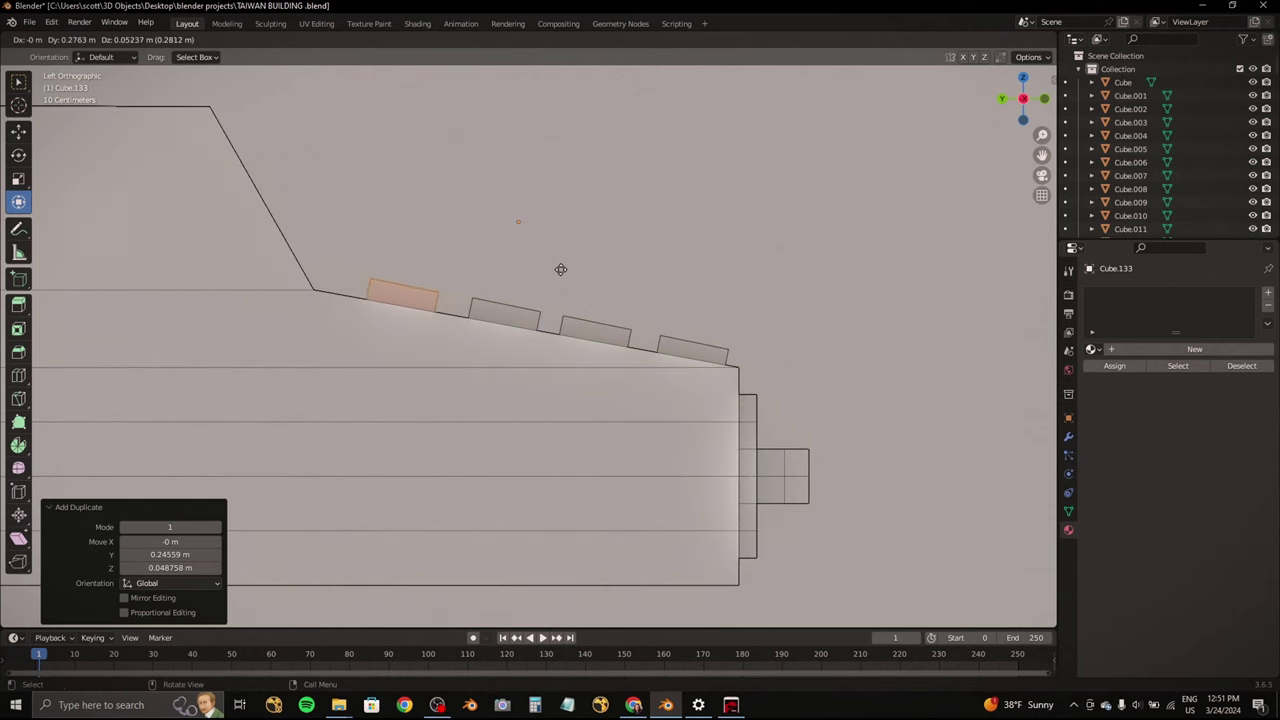
key(ctrl+z)
key(ctrl+z)
key(ctrl+z)
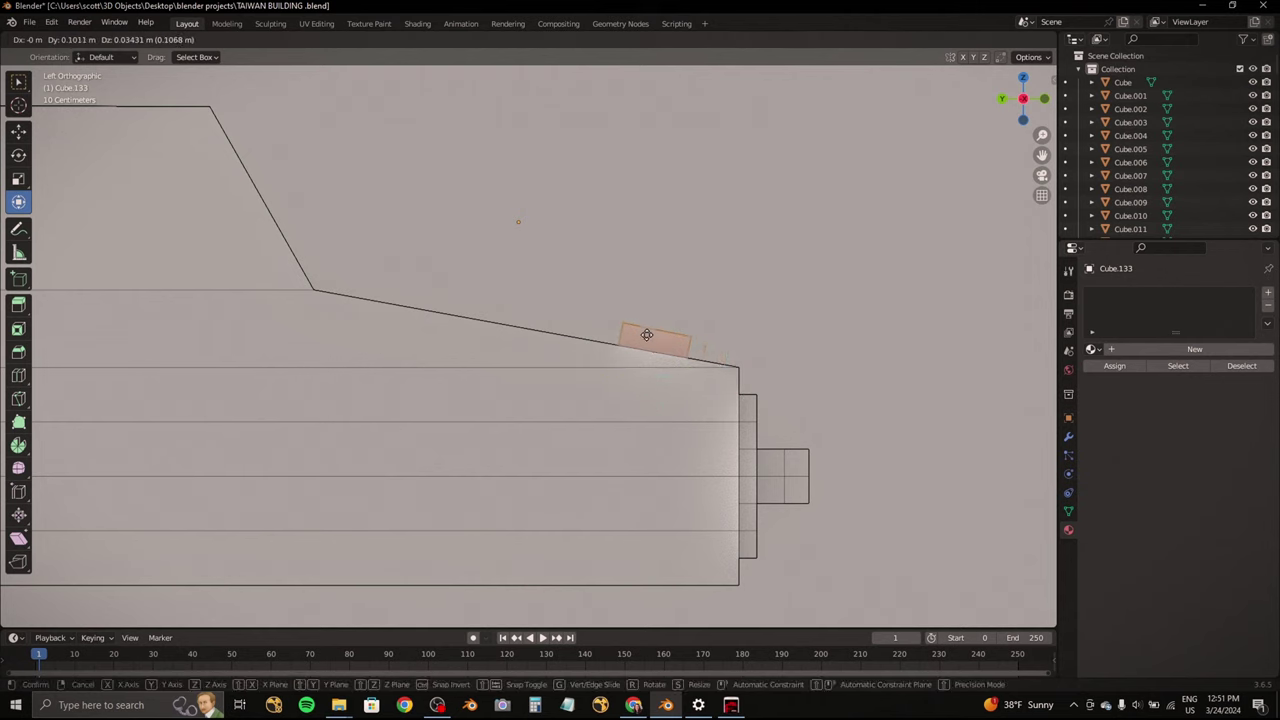
click(568, 318)
key(shift+d)
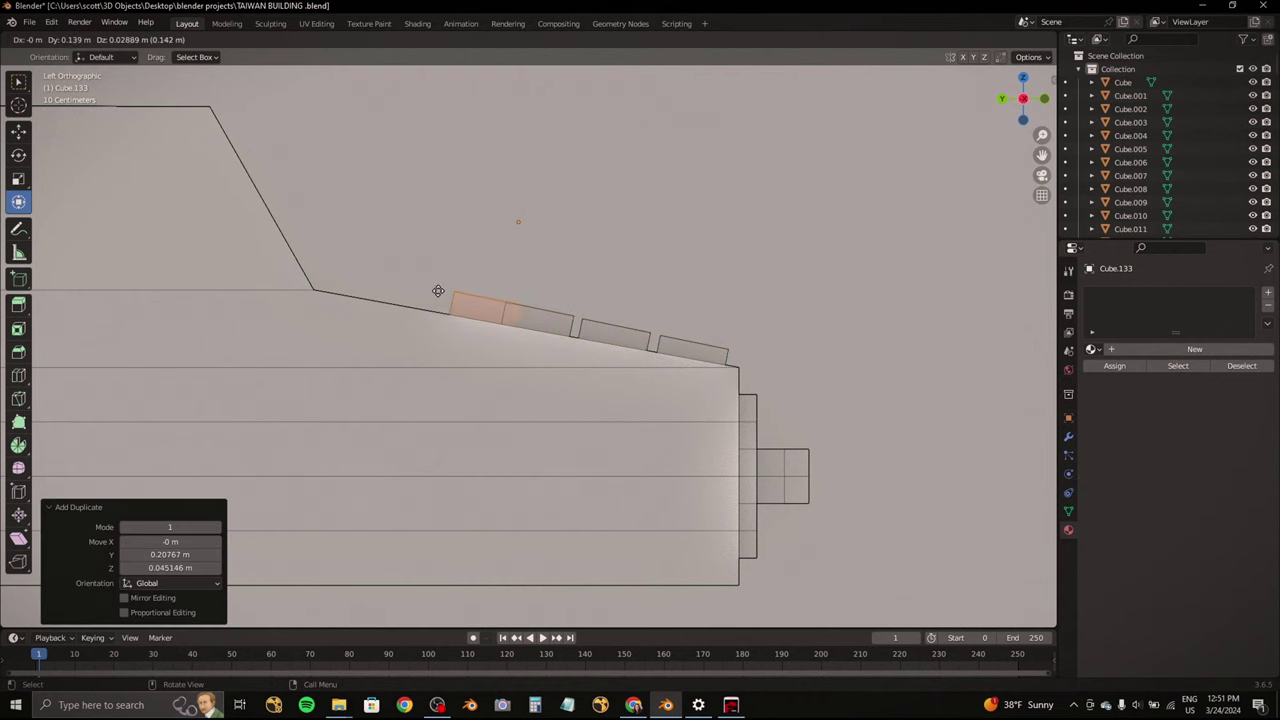
click(337, 269)
middle_drag(337, 269, 311, 226)
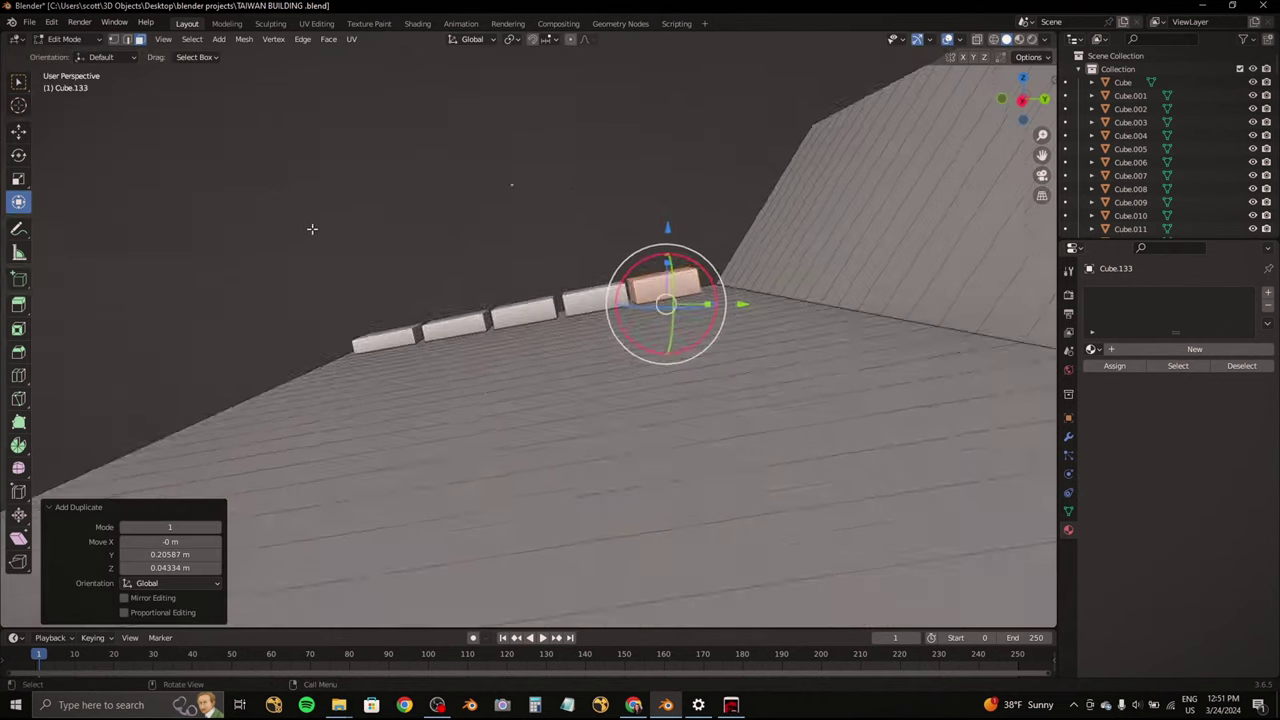
Step: Select the column of five key blocks and check it from several angles
mouse_move(275, 314)
mouse_down()
mouse_move(580, 310)
mouse_move(601, 286)
mouse_up()
shift+drag(535, 276, 485, 310)
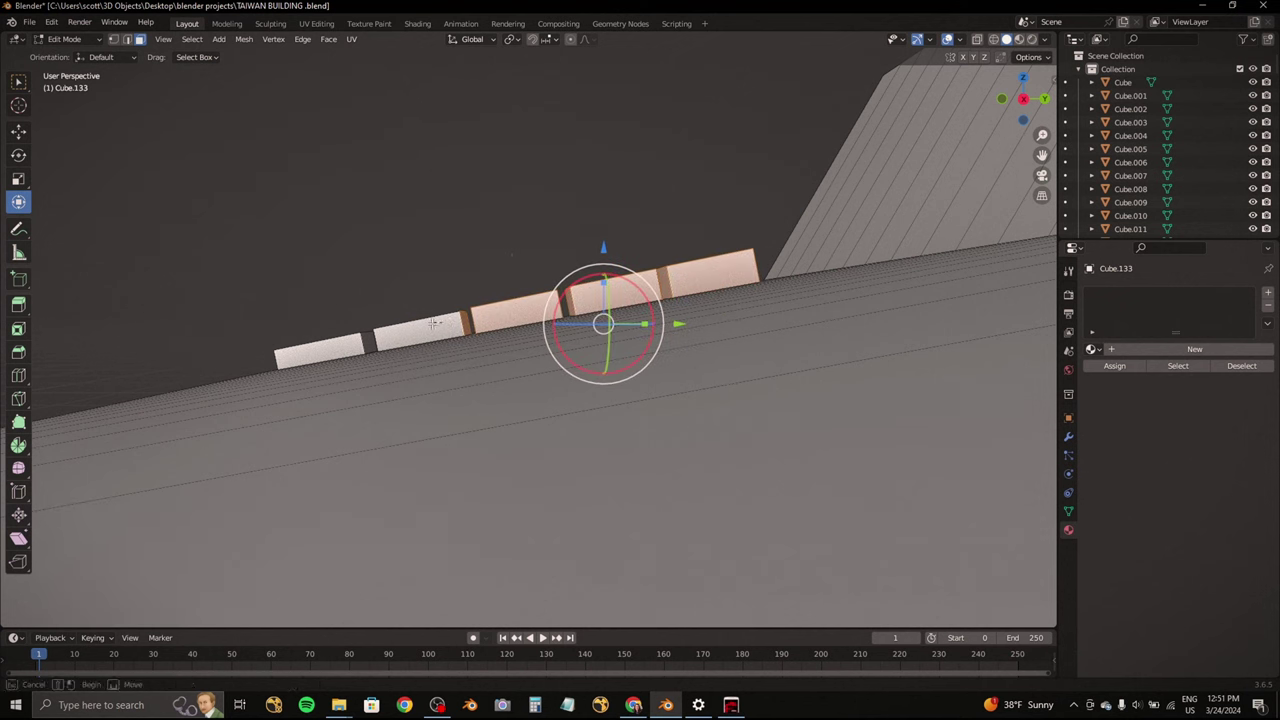
middle_drag(383, 338, 414, 347)
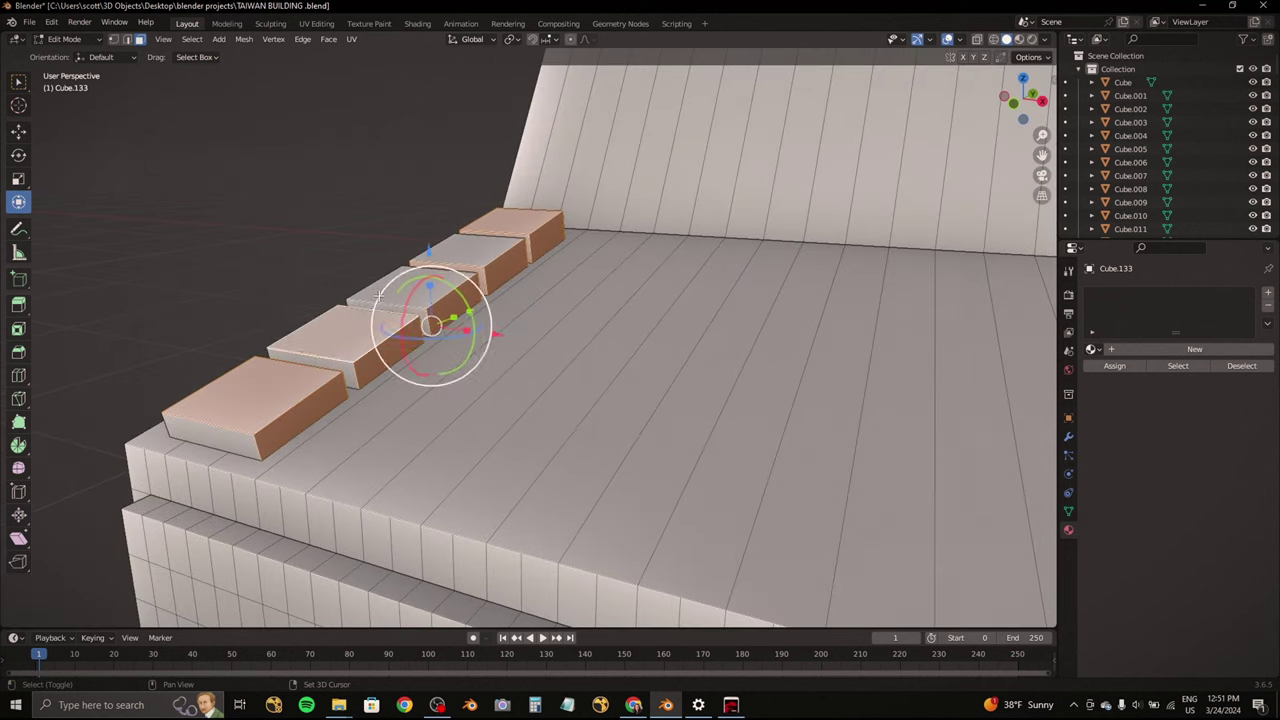
middle_drag(379, 294, 380, 289)
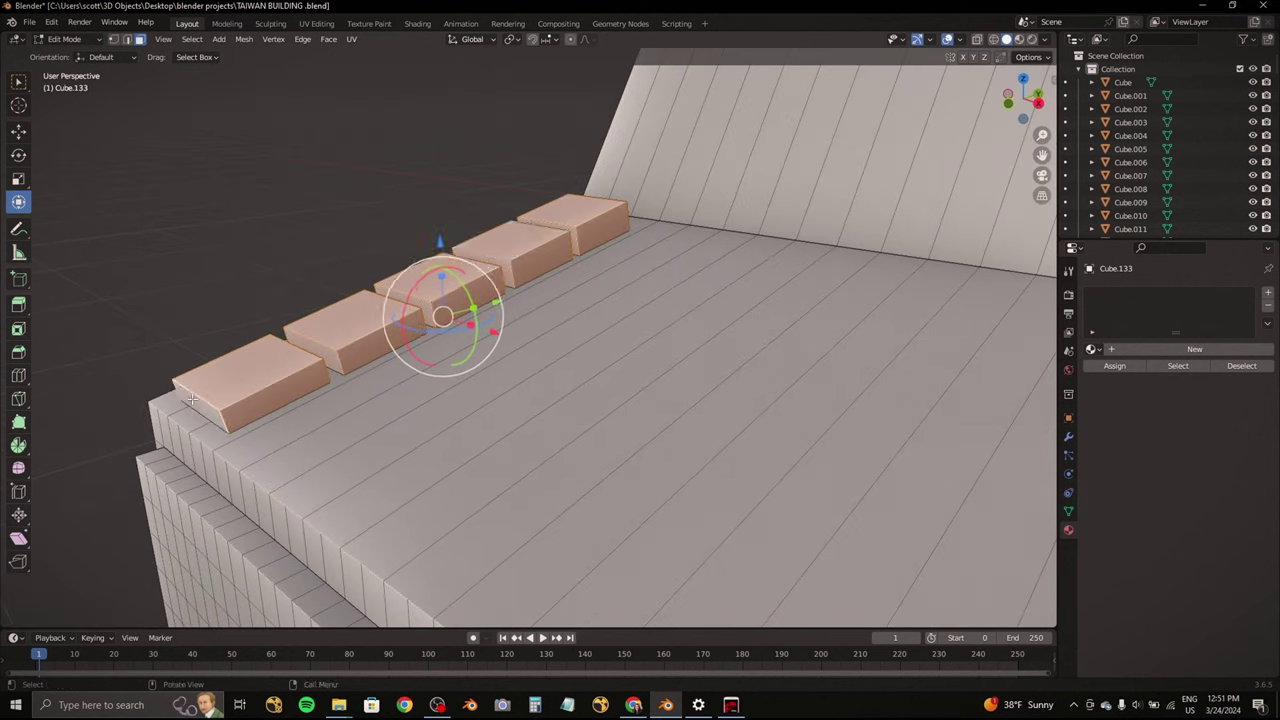
middle_drag(191, 399, 369, 315)
middle_drag(669, 341, 425, 316)
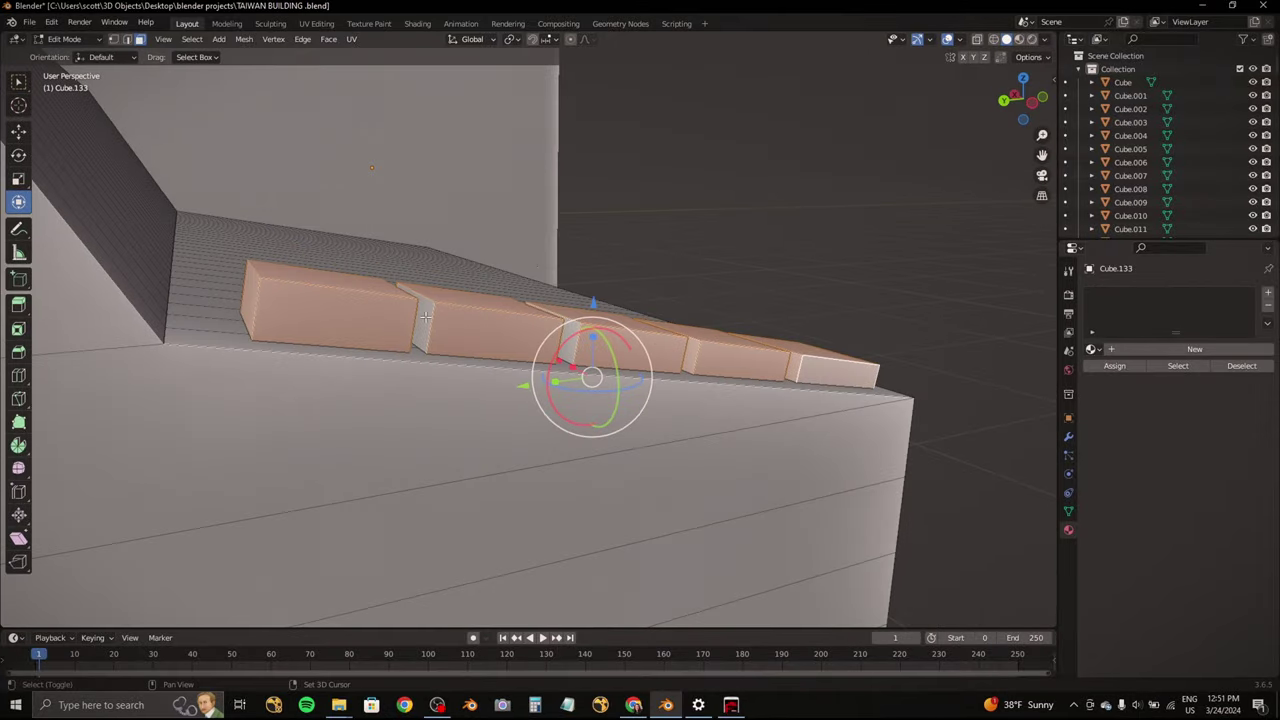
middle_drag(553, 329, 520, 241)
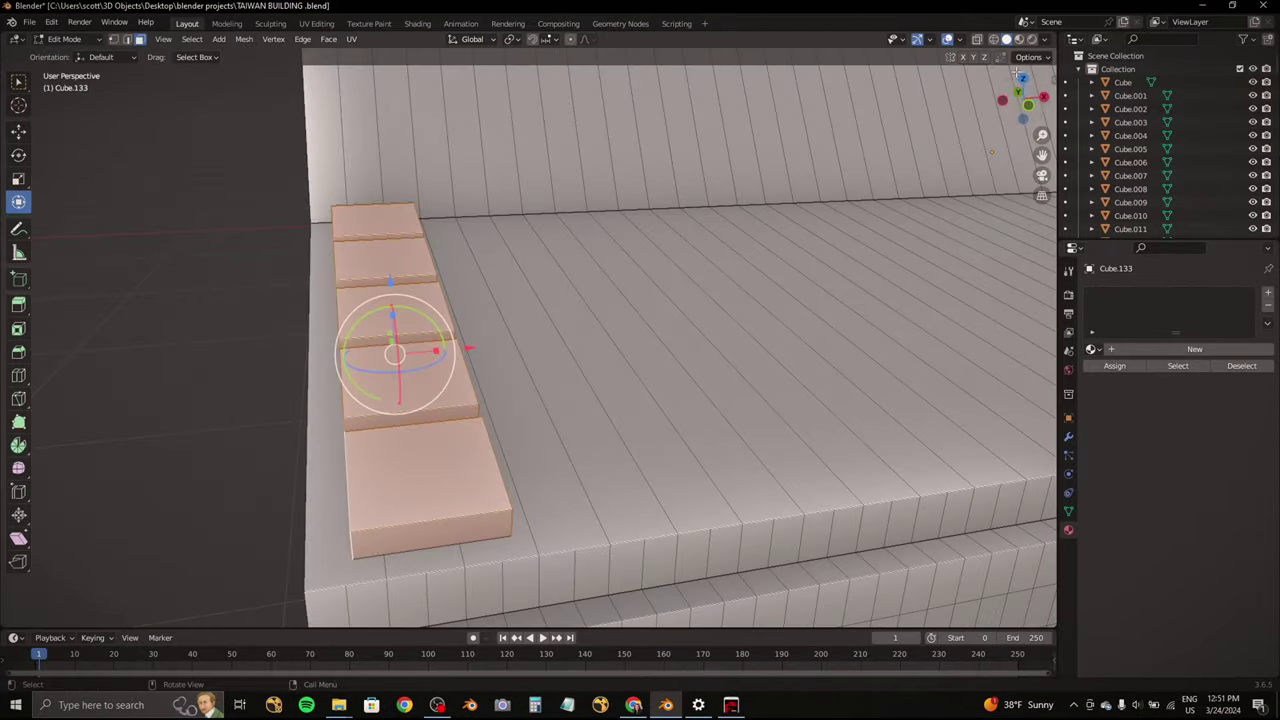
Step: In top view, copy the key column repeatedly sideways to fill the keypad's full width
key(KP_7)
key(g)
scroll(520, 241, down, 3)
right_click(447, 334)
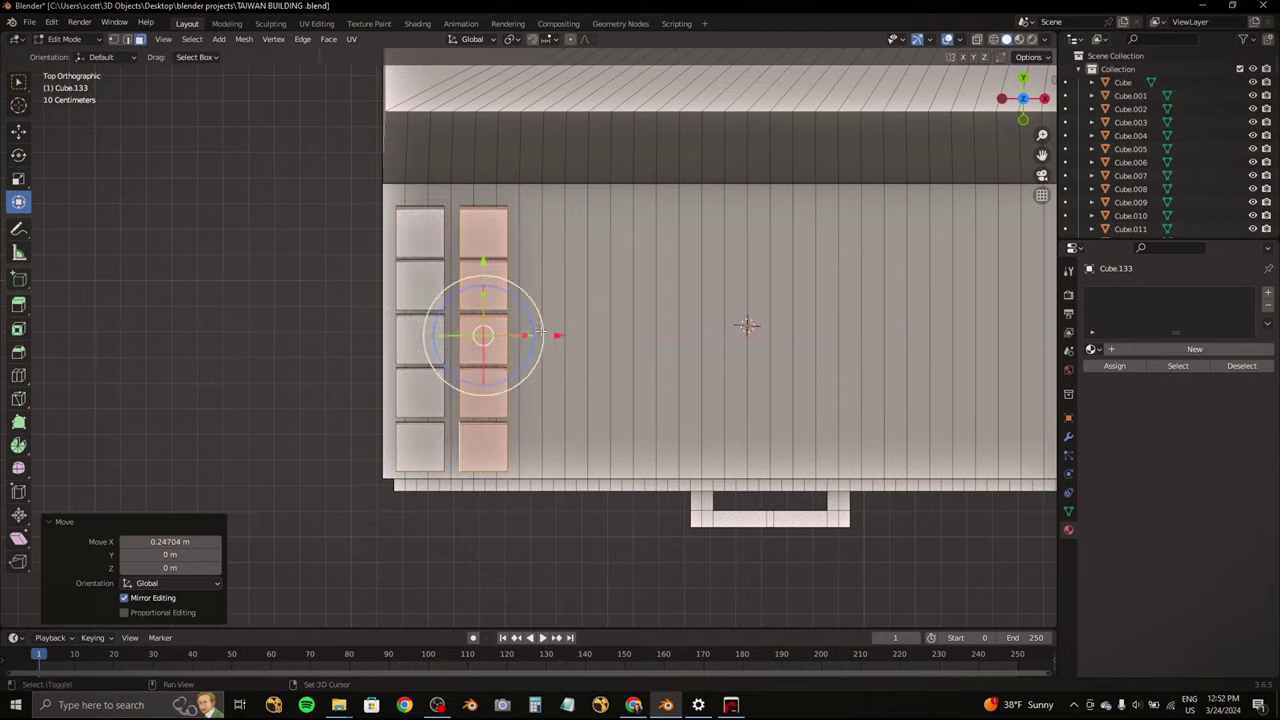
drag(447, 334, 509, 338)
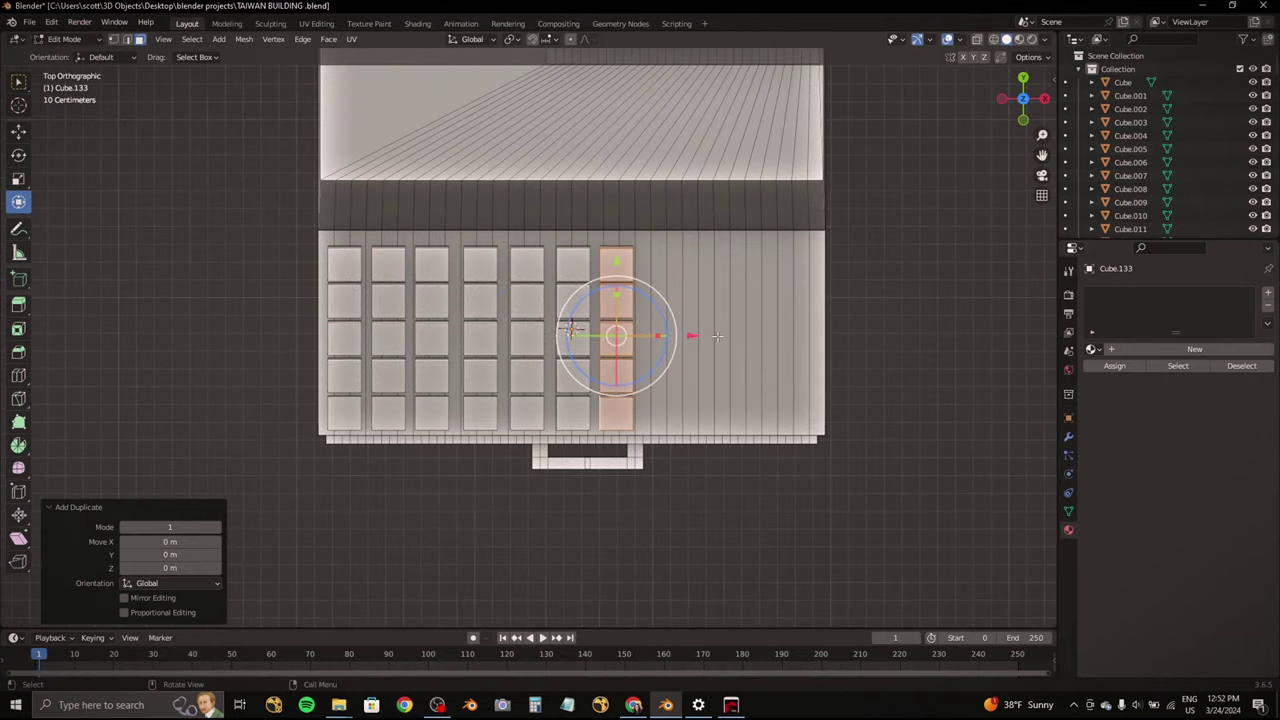
drag(692, 336, 733, 339)
click(781, 336)
key(shift+d)
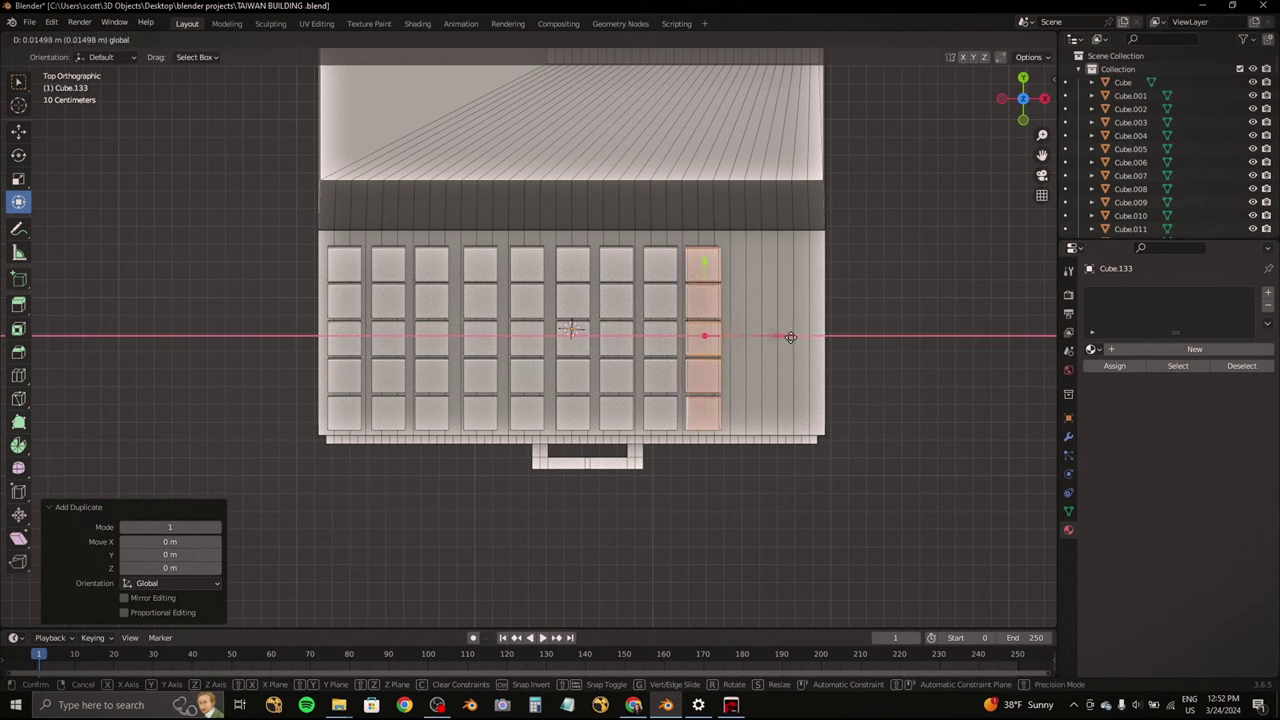
click(826, 337)
key(shift+d)
Step: Extrude the register's back top face upward into a small box and slightly shrink its top
click(870, 341)
middle_drag(870, 341, 466, 337)
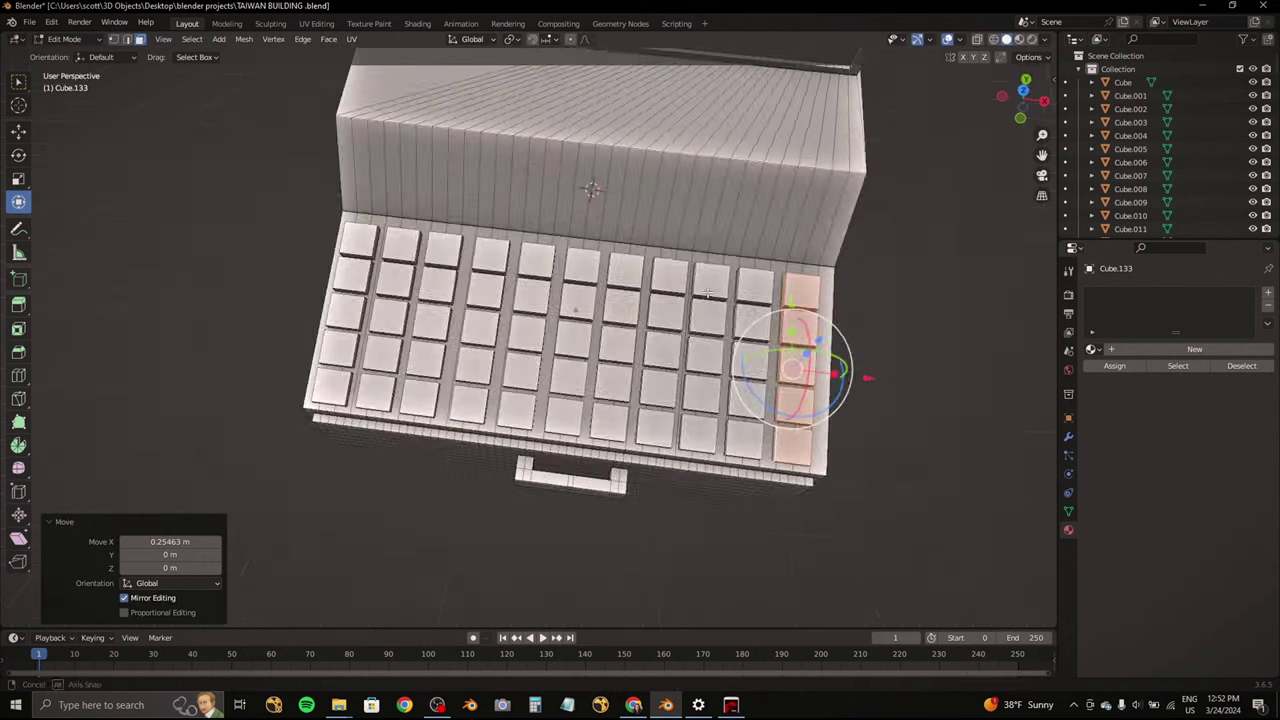
scroll(466, 337, up, 4)
click(520, 250)
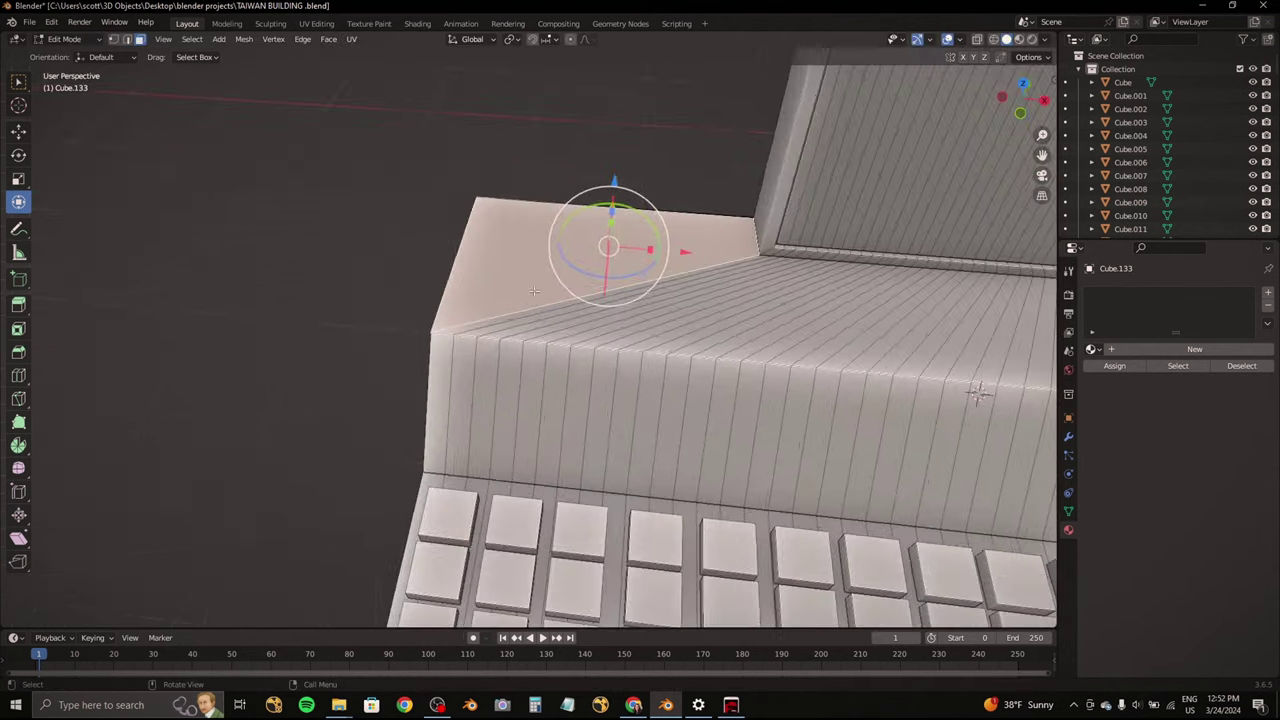
middle_drag(520, 250, 500, 260)
key(e)
click(509, 200)
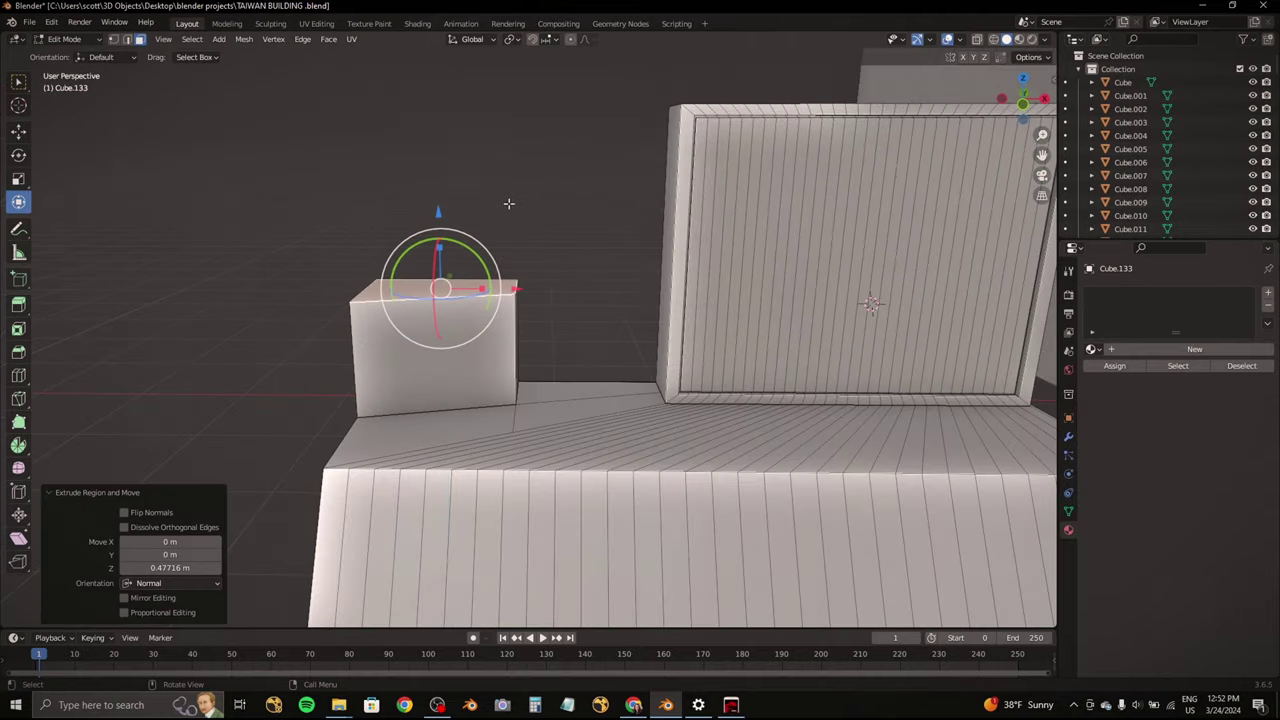
mouse_move(509, 200)
middle_down()
mouse_move(620, 240)
mouse_move(543, 266)
mouse_move(430, 420)
mouse_move(751, 271)
mouse_move(786, 277)
mouse_move(564, 278)
mouse_move(651, 291)
mouse_move(500, 385)
middle_up()
key(s)
click(590, 282)
scroll(725, 272, up, 1)
Step: Loop cut the base, subdivide the front band, and extrude it as a drawer
key(alt+a)
scroll(564, 278, down, 5)
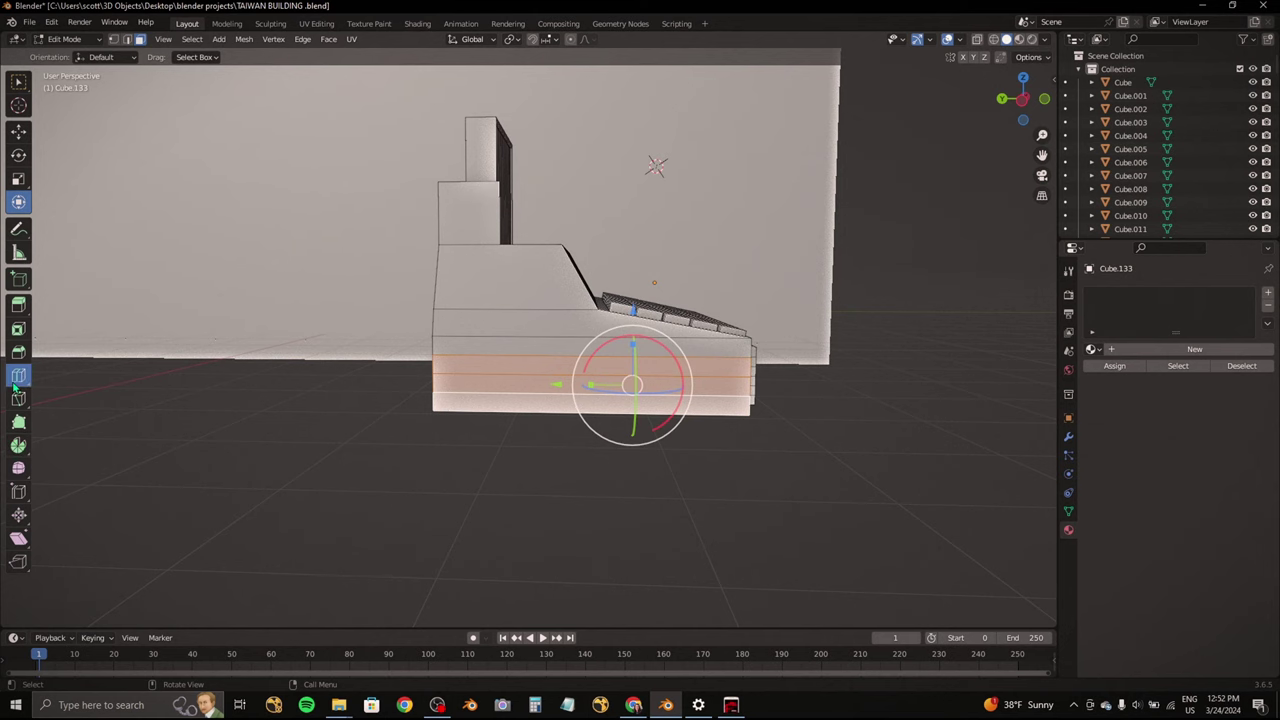
click(540, 371)
middle_drag(540, 371, 466, 346)
scroll(466, 346, up, 5)
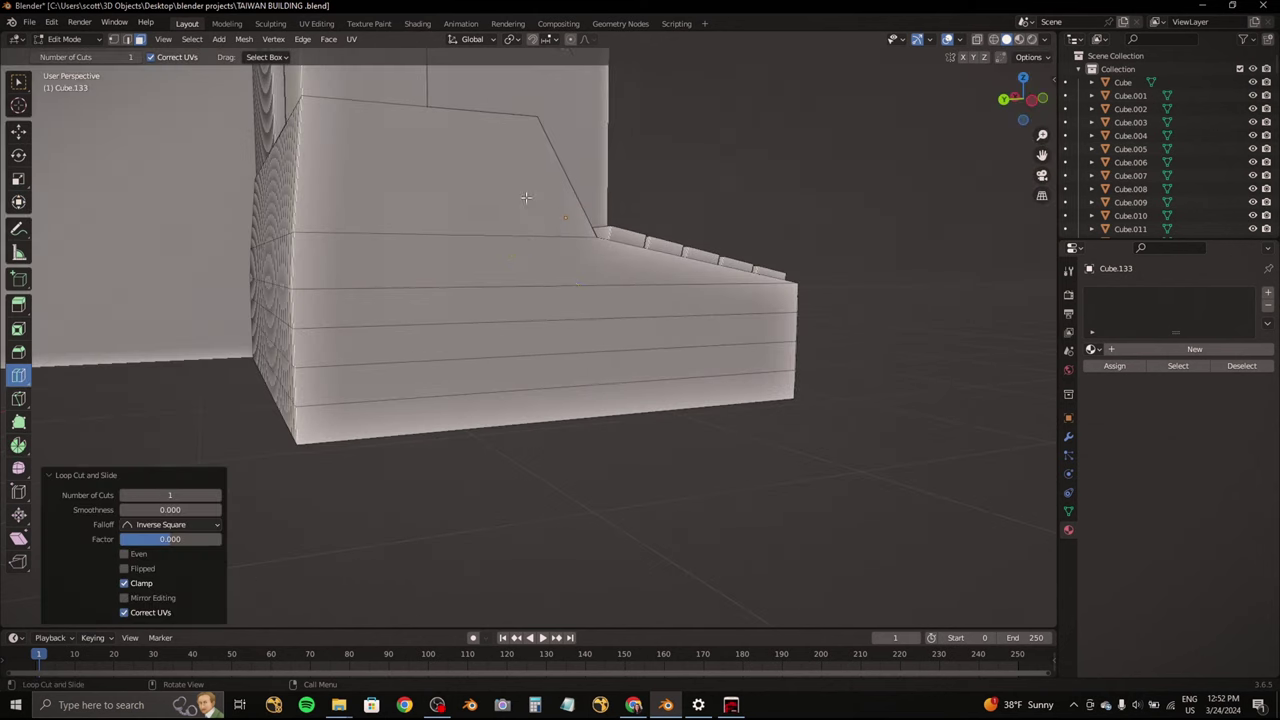
scroll(517, 351, down, 3)
right_click(430, 286)
click(430, 286)
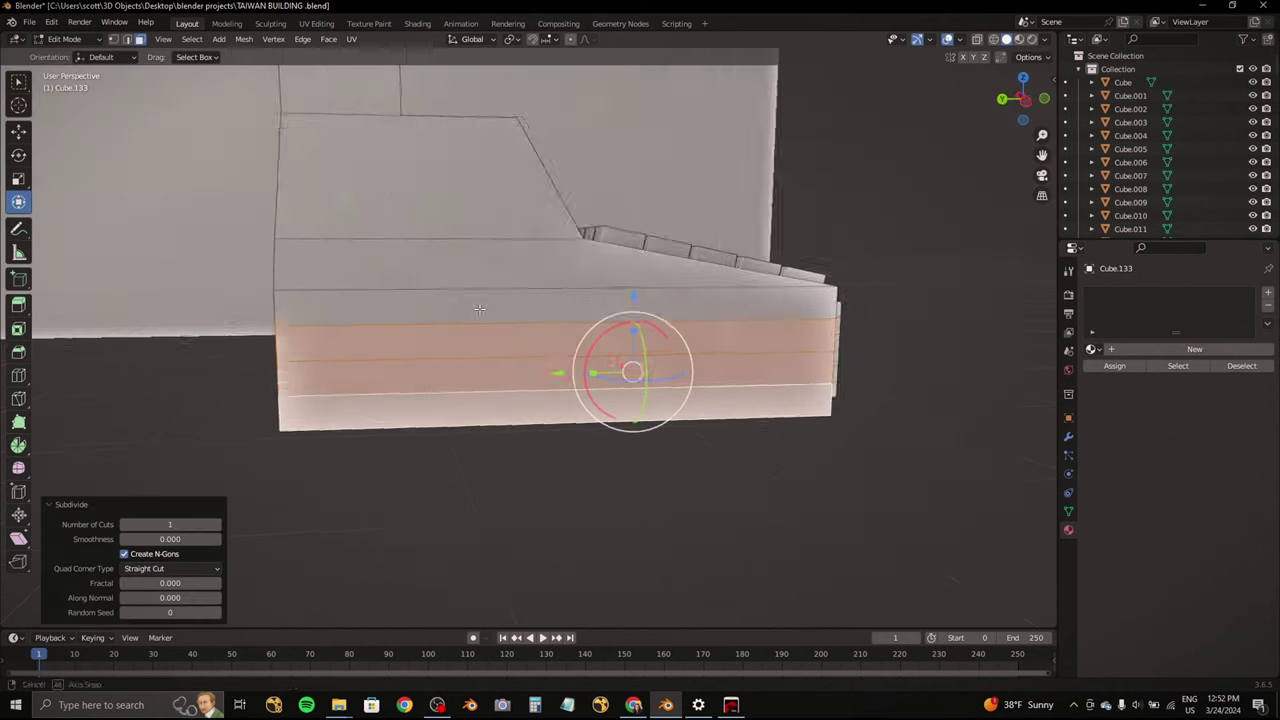
mouse_move(430, 286)
middle_down()
mouse_move(434, 365)
mouse_move(335, 326)
mouse_move(360, 318)
middle_up()
key(e)
right_click(434, 365)
key(alt+a)
key(shift+a)
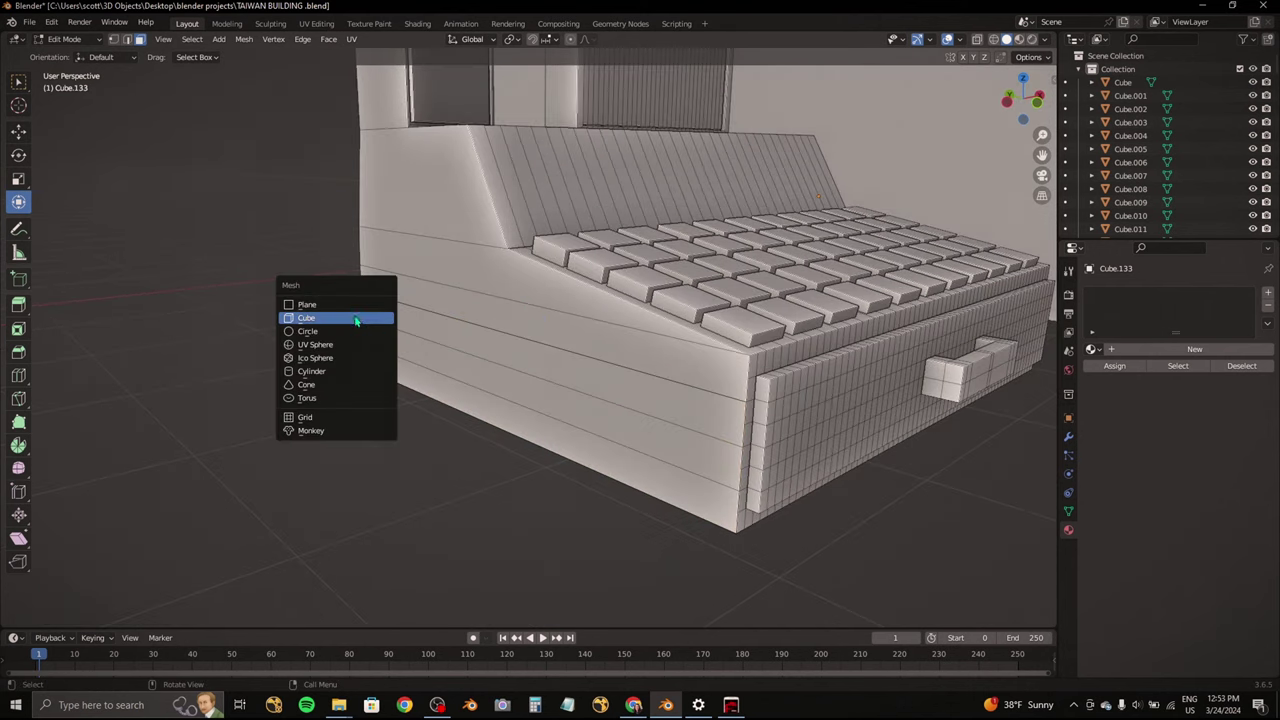
Step: Add a cube and position it beside the register's left side
click(355, 318)
key(KP_1)
drag(623, 194, 532, 335)
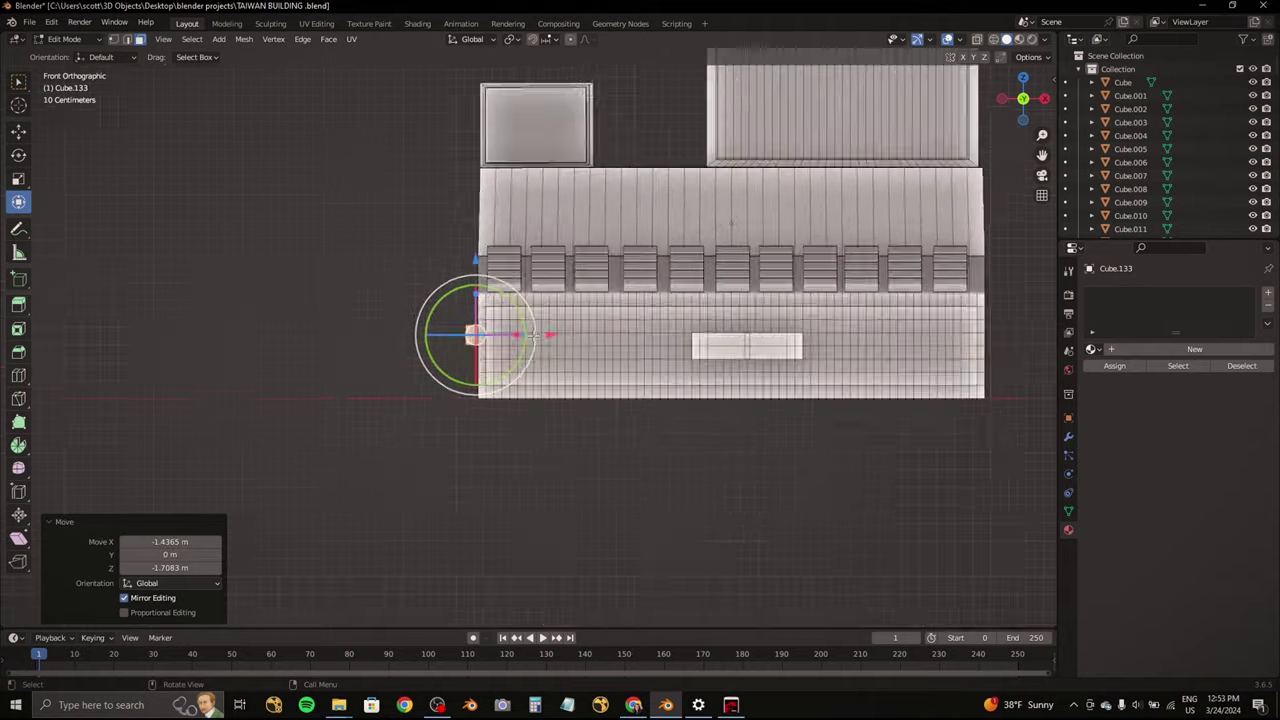
middle_drag(535, 335, 600, 360)
key(KP_3)
key(g)
click(694, 210)
mouse_move(694, 210)
middle_down()
mouse_move(504, 273)
mouse_move(593, 307)
middle_up()
Step: Extrude the cube into an arm outward, then a leg downward, forming an L-shaped crank
key(e)
key(KP_3)
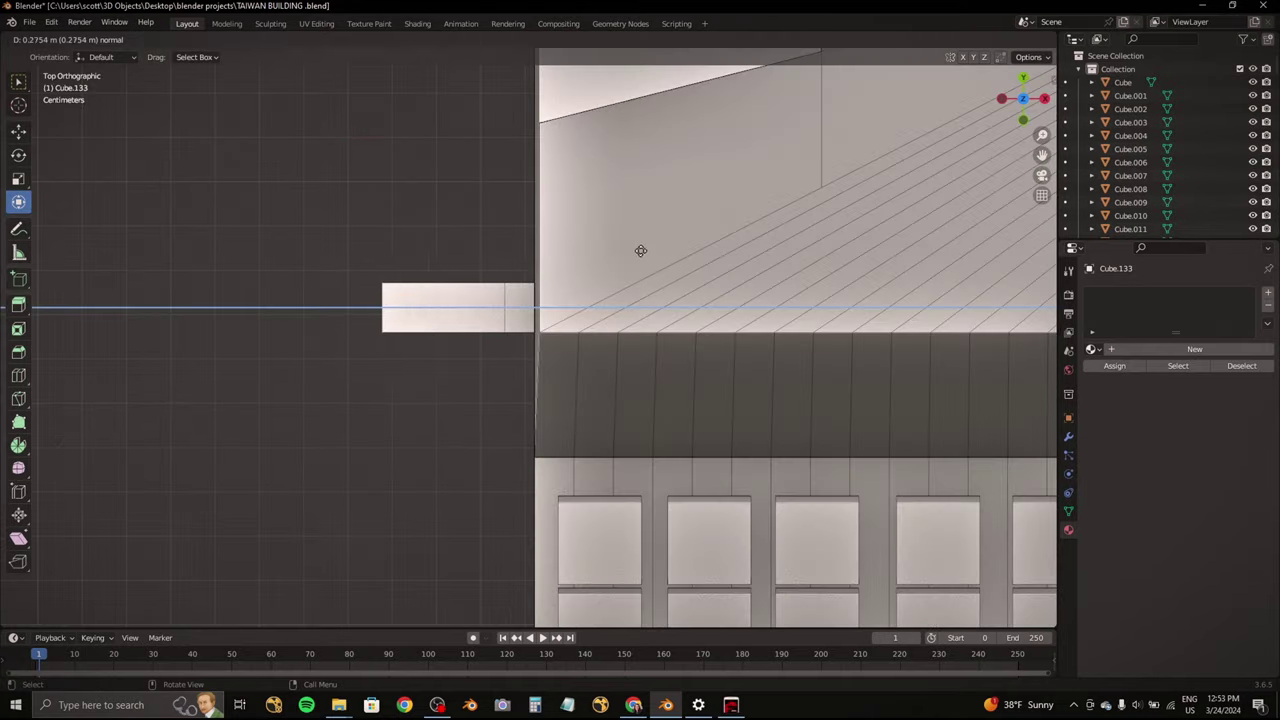
click(640, 249)
middle_drag(574, 254, 481, 208)
click(473, 275)
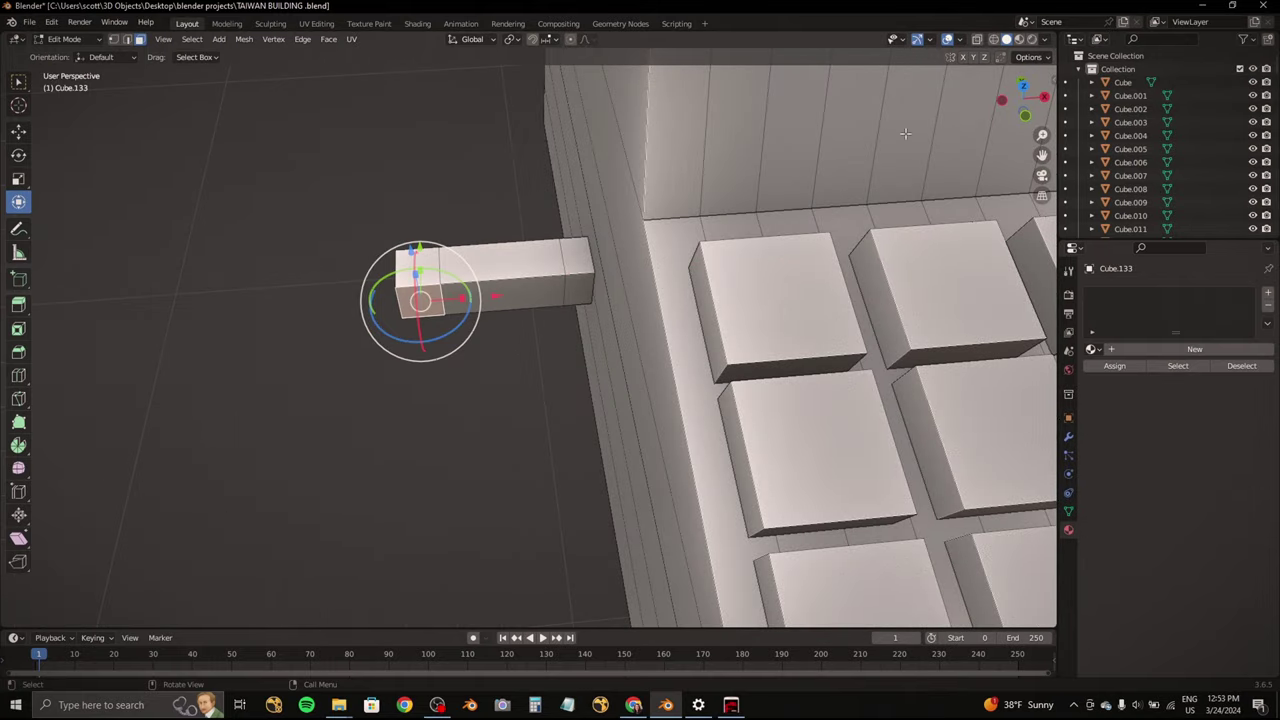
key(KP_7)
click(720, 426)
mouse_move(720, 426)
middle_down()
mouse_move(508, 306)
mouse_move(294, 262)
middle_up()
scroll(508, 306, up, 4)
Step: Select the whole register mesh in preparation for bevelling
key(a)
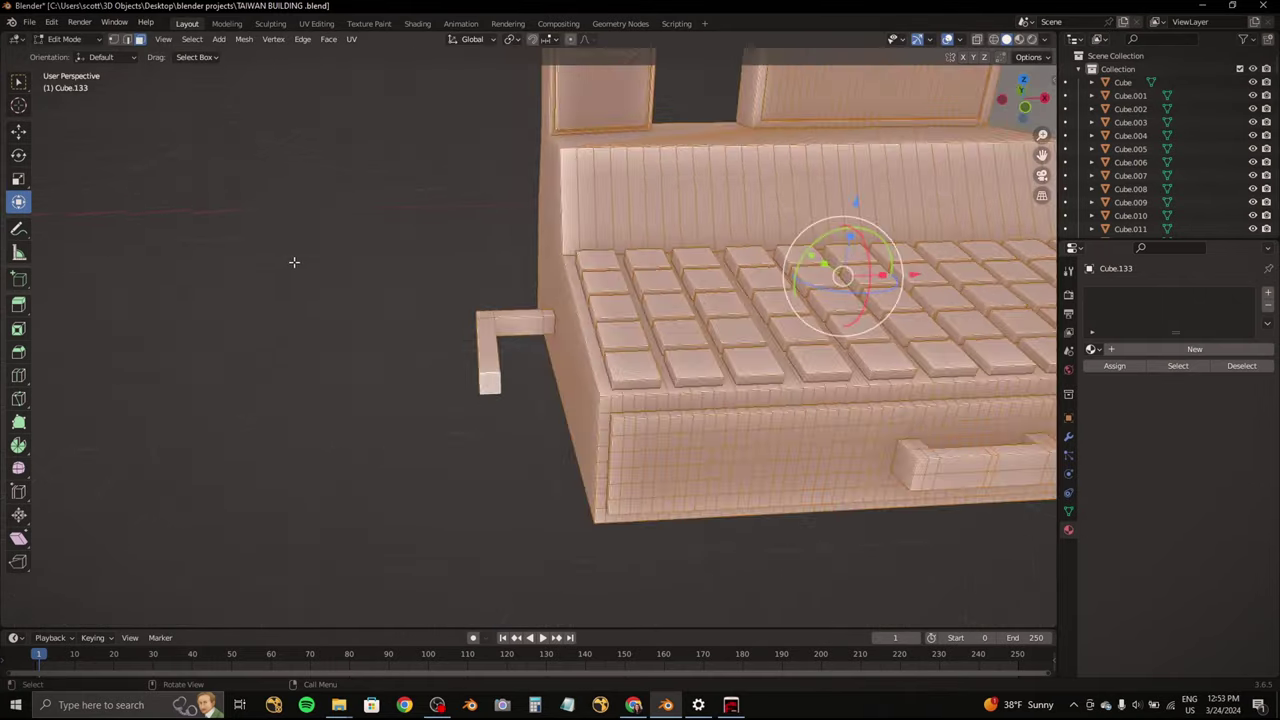
key(shift+alt+z)
middle_drag(879, 277, 594, 423)
Step: Bevel all of the register's edges with extra segments, then inspect it in Object Mode
scroll(594, 423, down, 5)
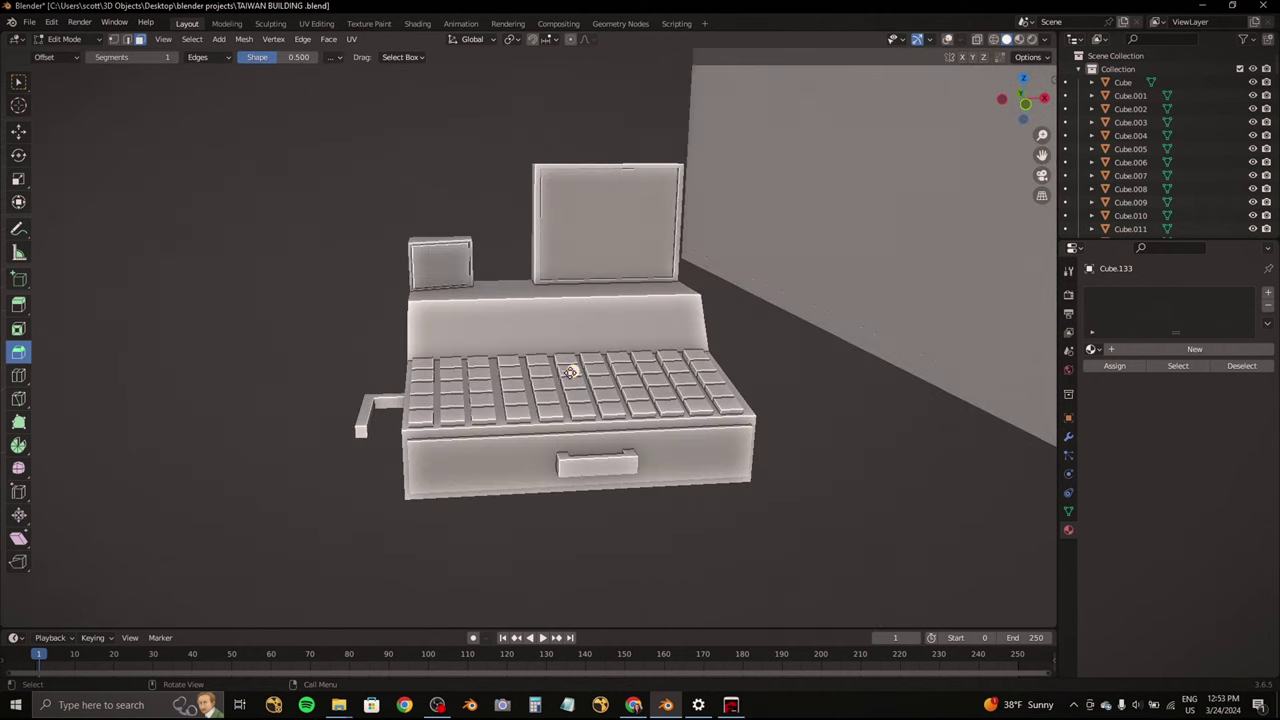
key(ctrl+b)
scroll(575, 364, up, 1)
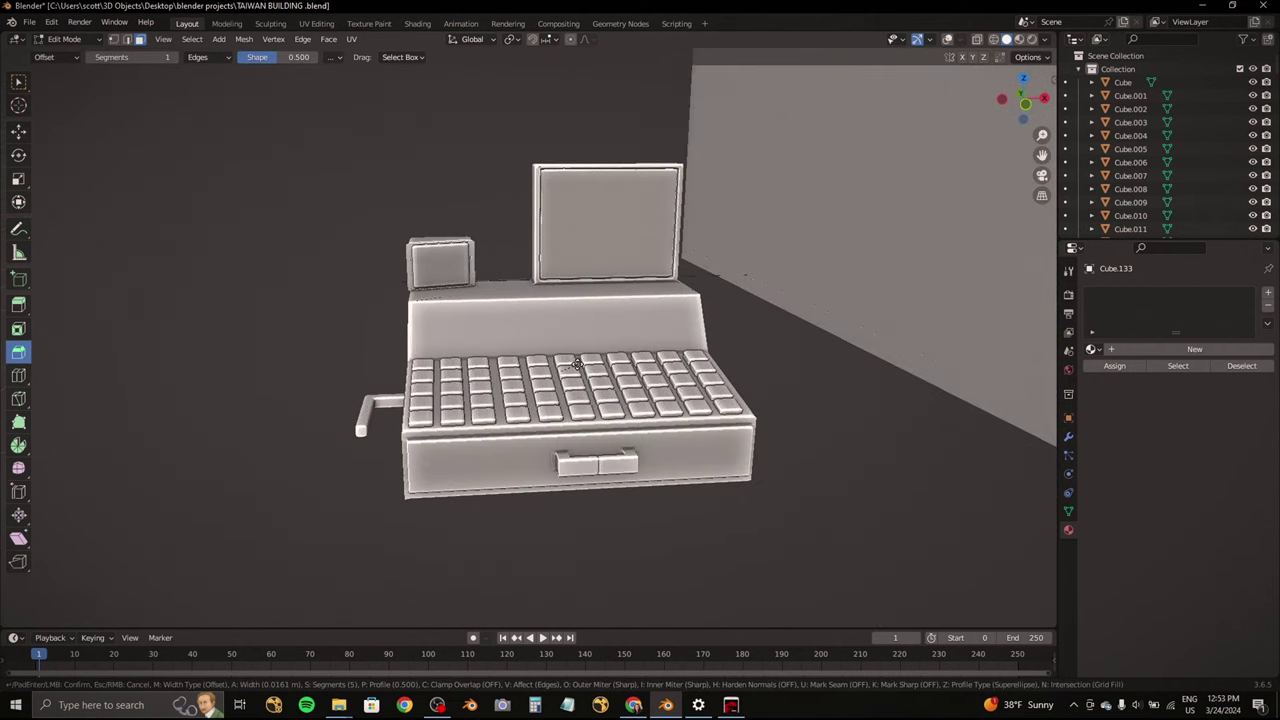
click(575, 364)
middle_drag(575, 364, 188, 111)
click(72, 54)
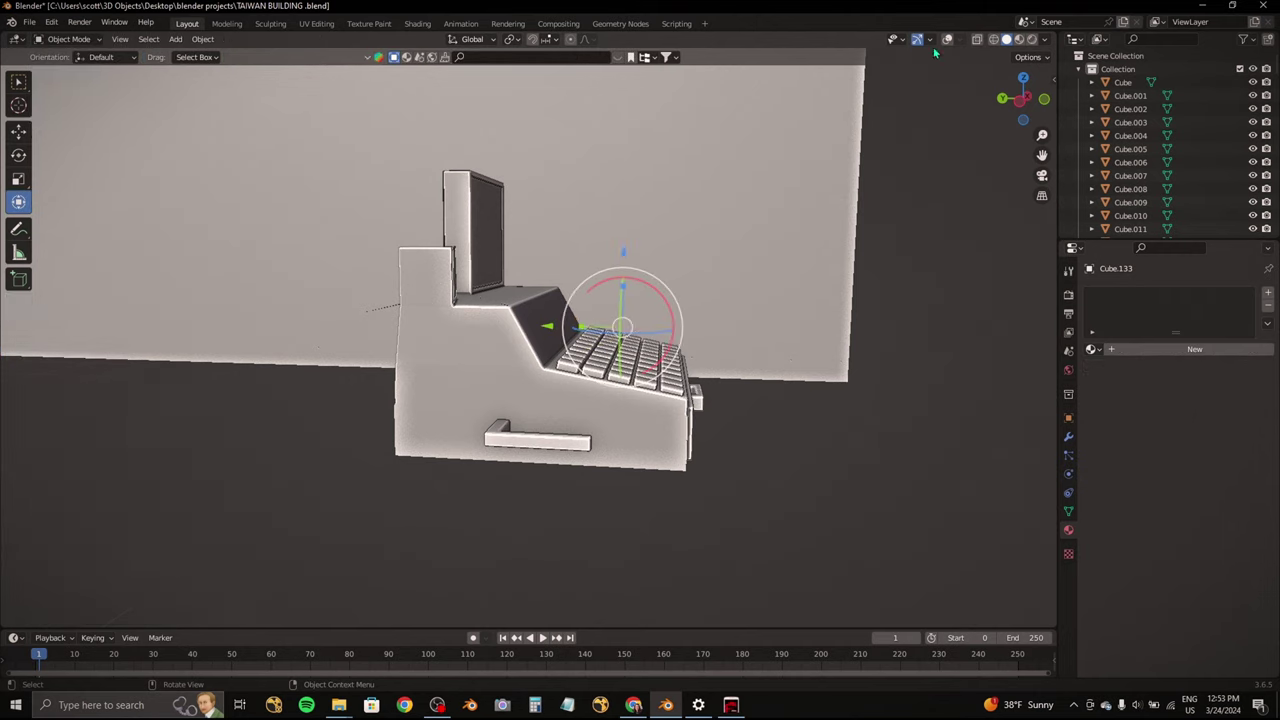
mouse_move(600, 300)
middle_down()
mouse_move(803, 147)
mouse_move(866, 127)
middle_up()
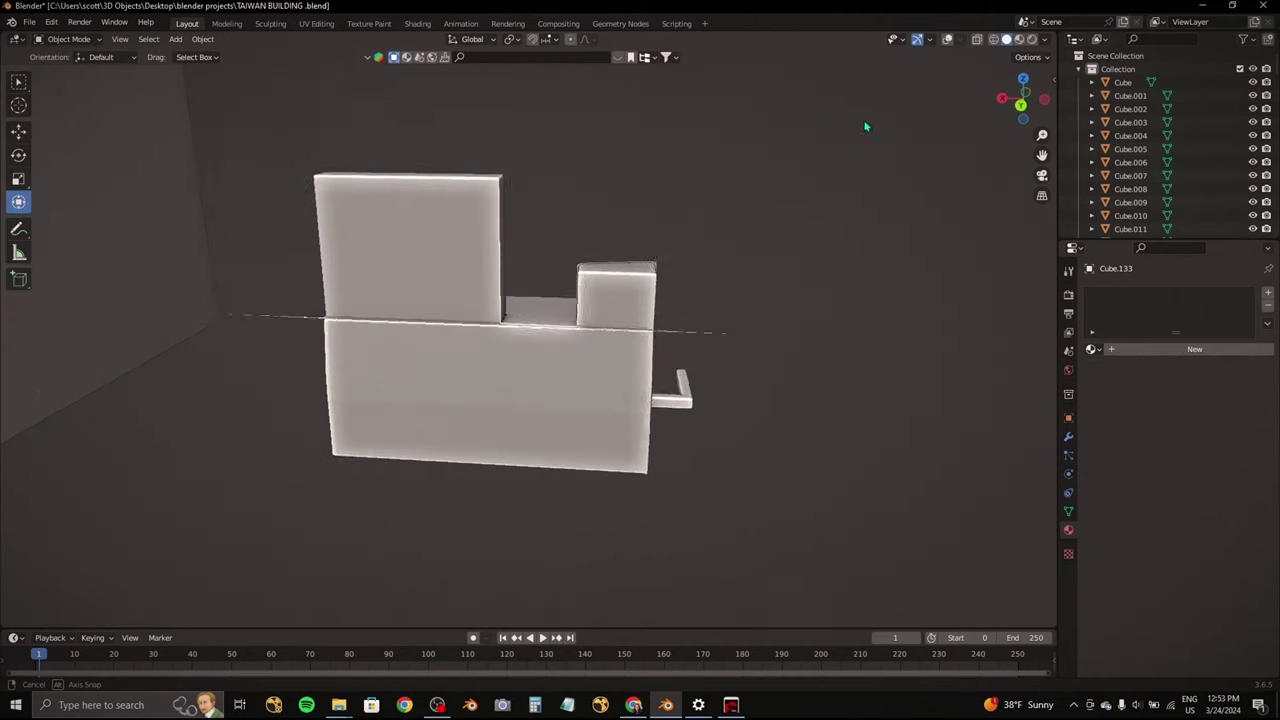
key(KP_Divide)
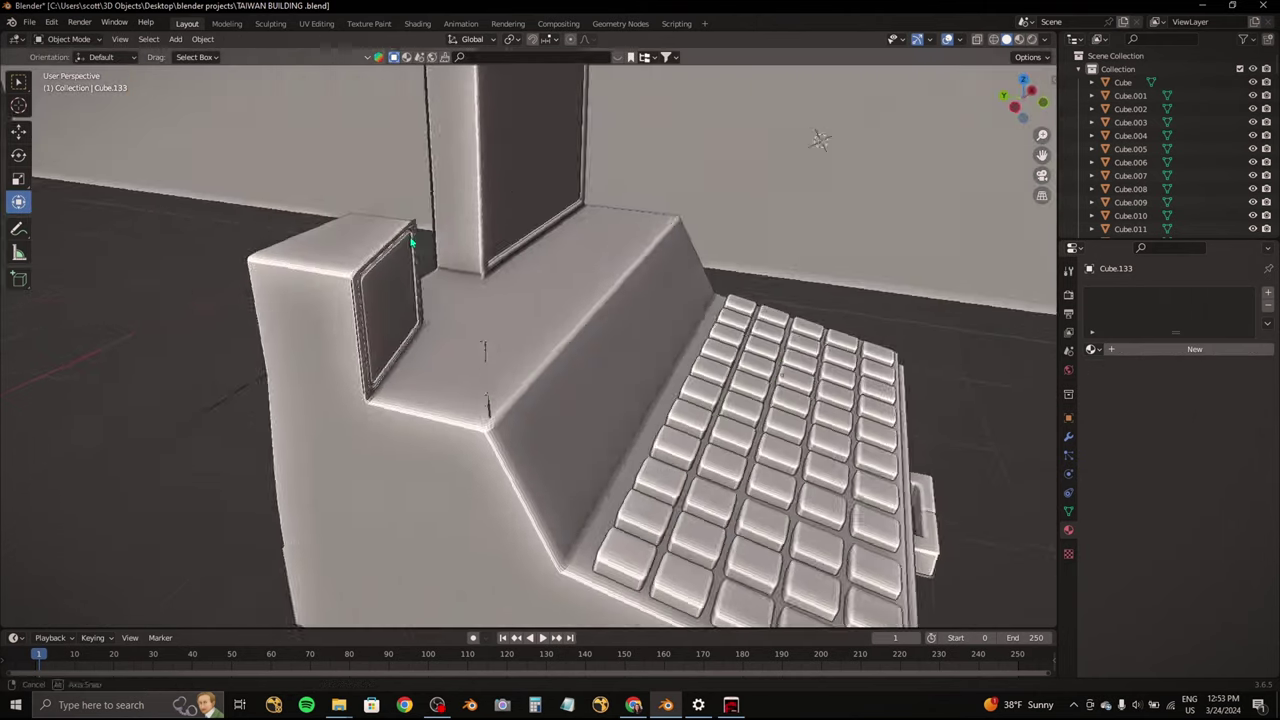
middle_drag(407, 185, 370, 253)
Step: Back in Edit Mode, find and delete the stray edge beside the register's display
click(66, 69)
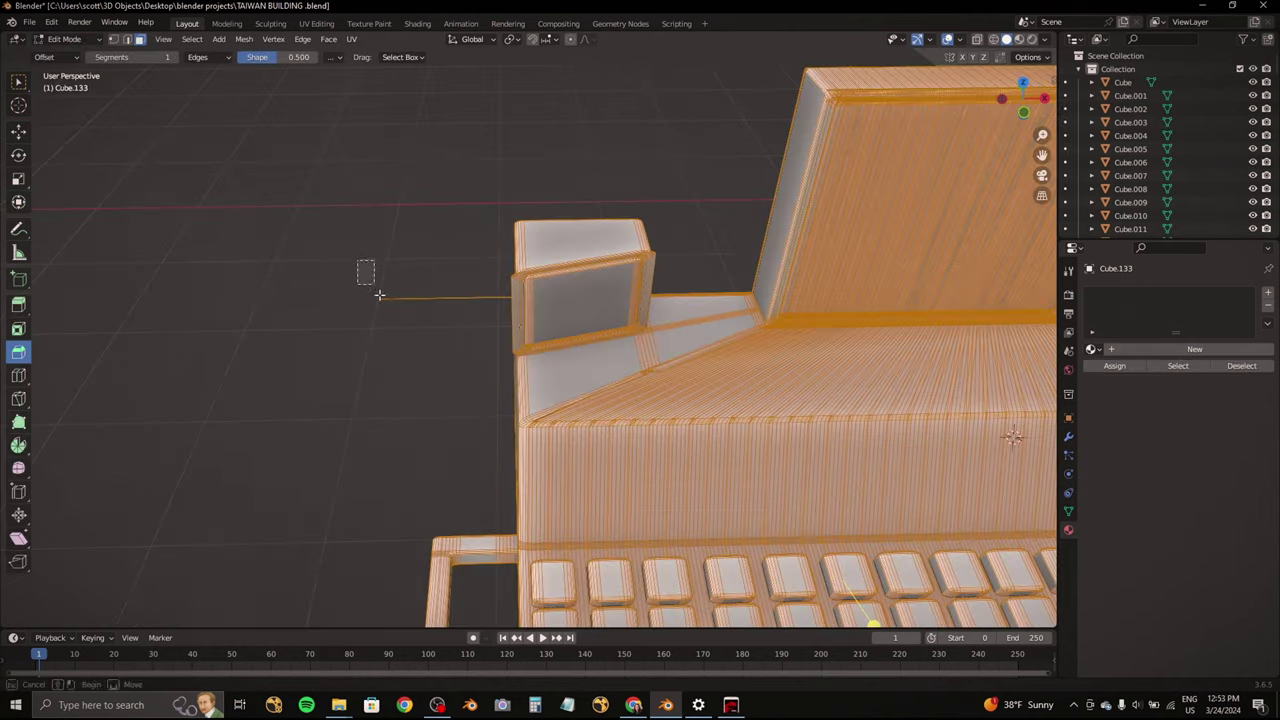
middle_drag(400, 300, 770, 289)
click(947, 39)
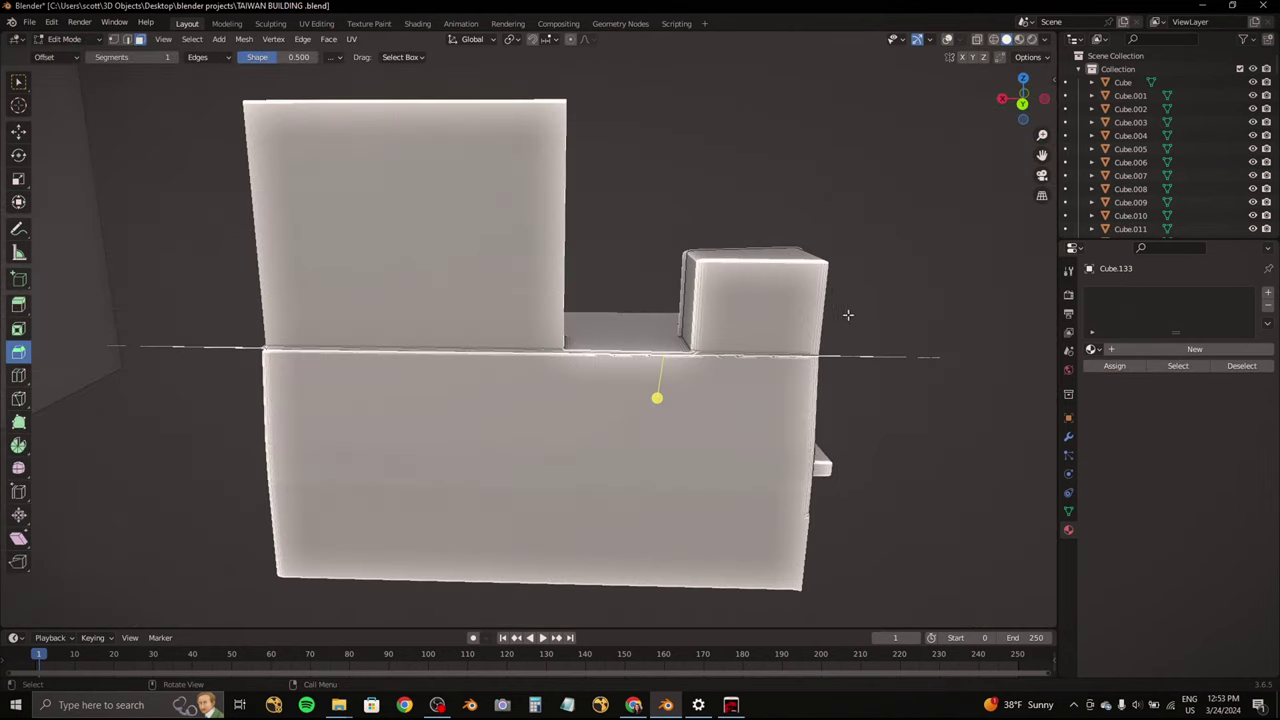
key(x)
click(854, 355)
click(879, 369)
drag(822, 356, 826, 361)
shift+middle_drag(138, 339, 435, 340)
drag(352, 327, 529, 394)
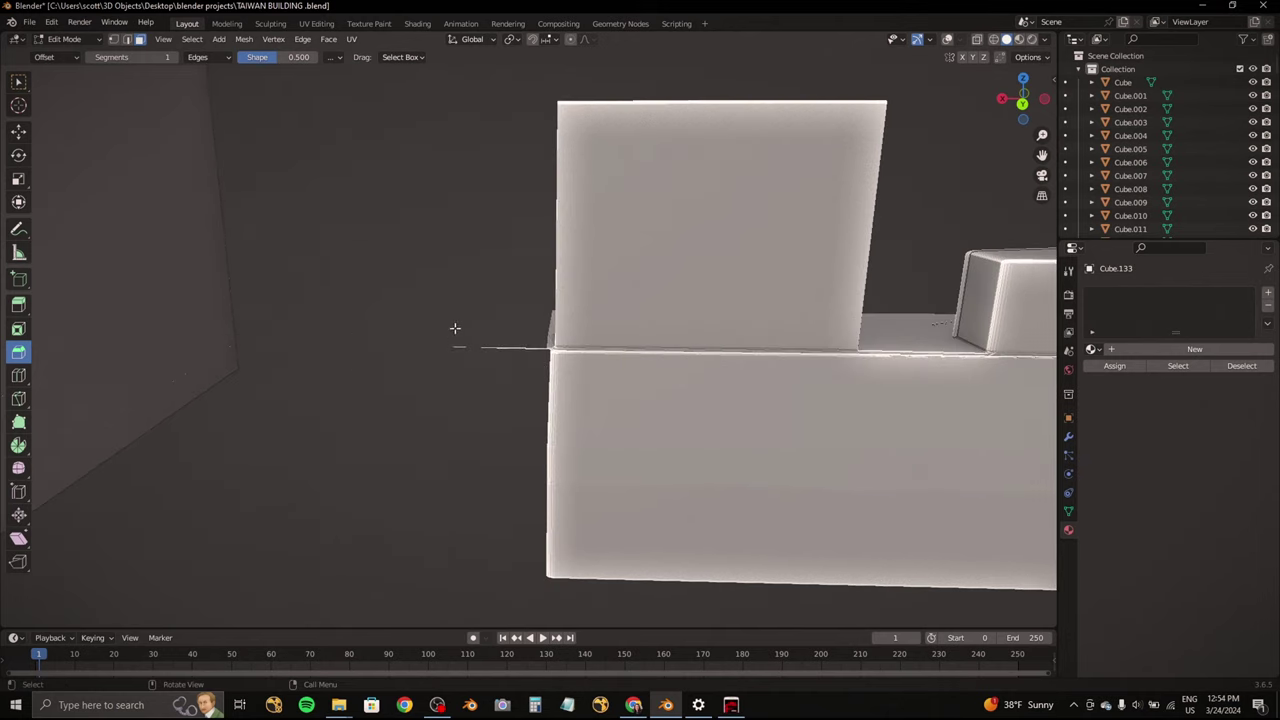
right_click(523, 372)
key(Escape)
drag(457, 316, 532, 344)
right_click(540, 347)
Step: Return to Object Mode and view the finished register's keypad
middle_drag(557, 354, 144, 111)
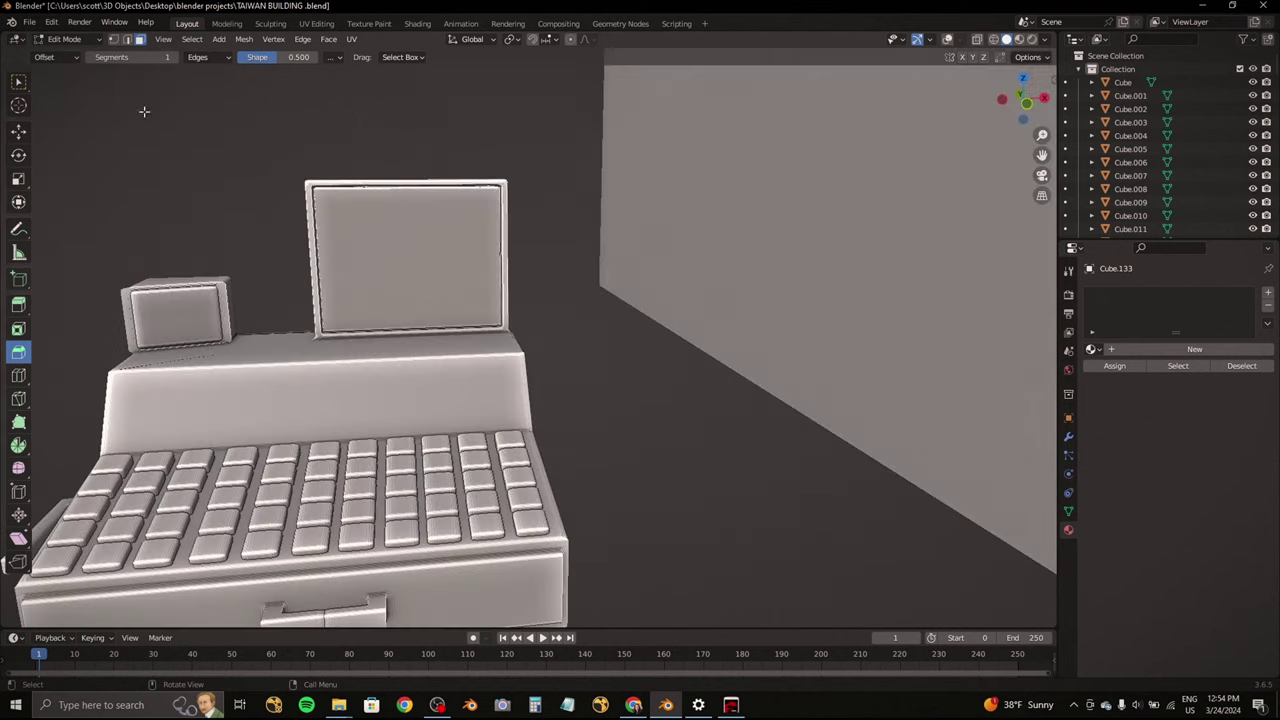
click(70, 57)
scroll(619, 293, down, 5)
Step: Orbit around the scene and select the cash register
middle_drag(619, 293, 458, 288)
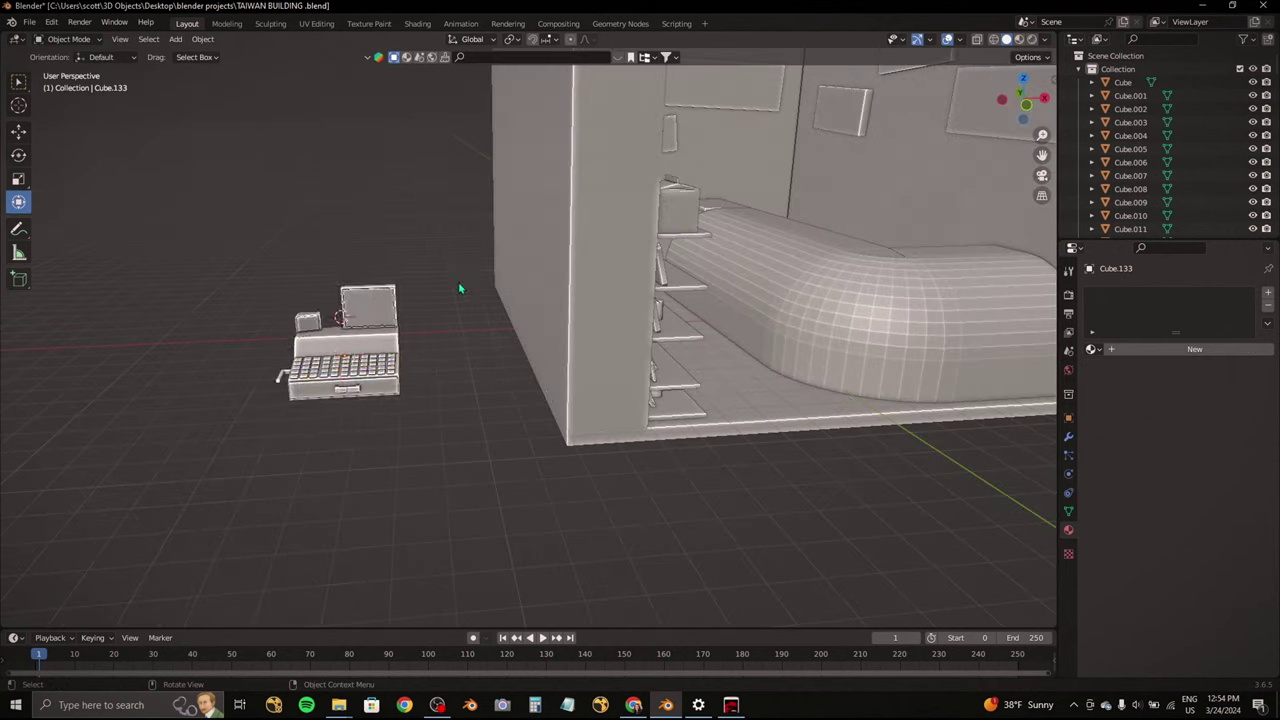
click(1049, 88)
click(1123, 82)
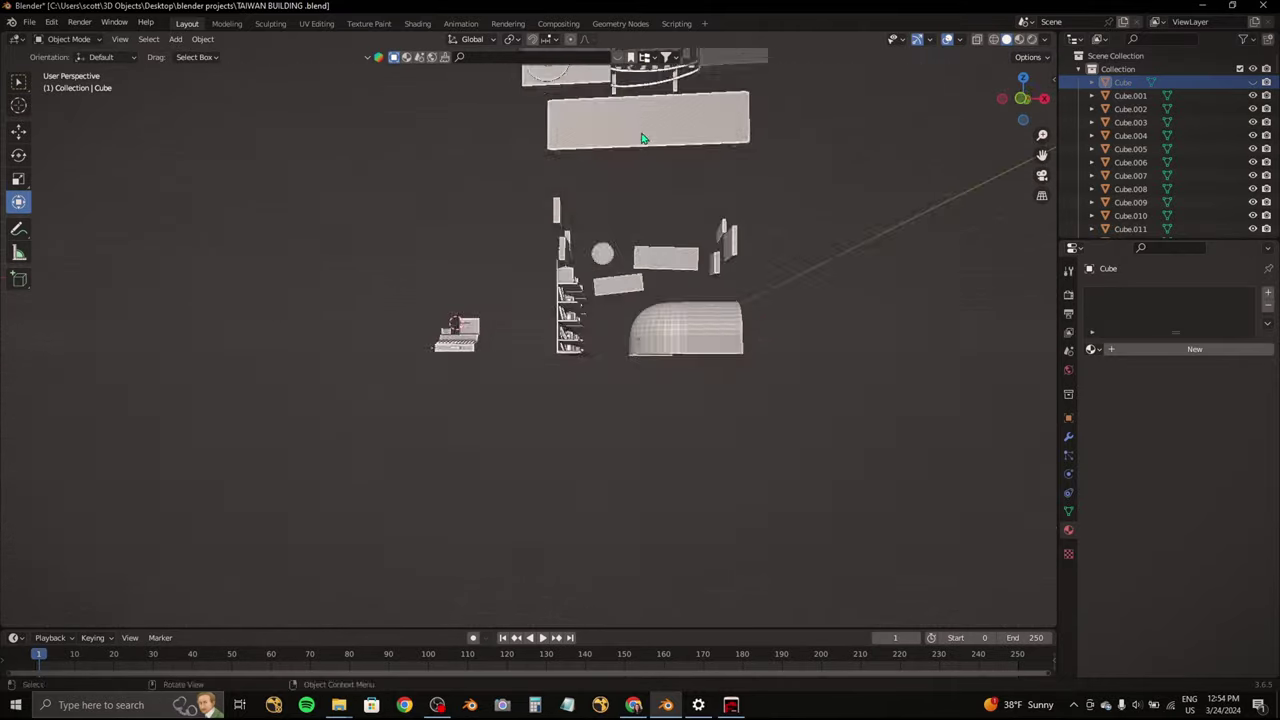
middle_drag(700, 300, 647, 363)
key(a)
middle_drag(480, 217, 503, 451)
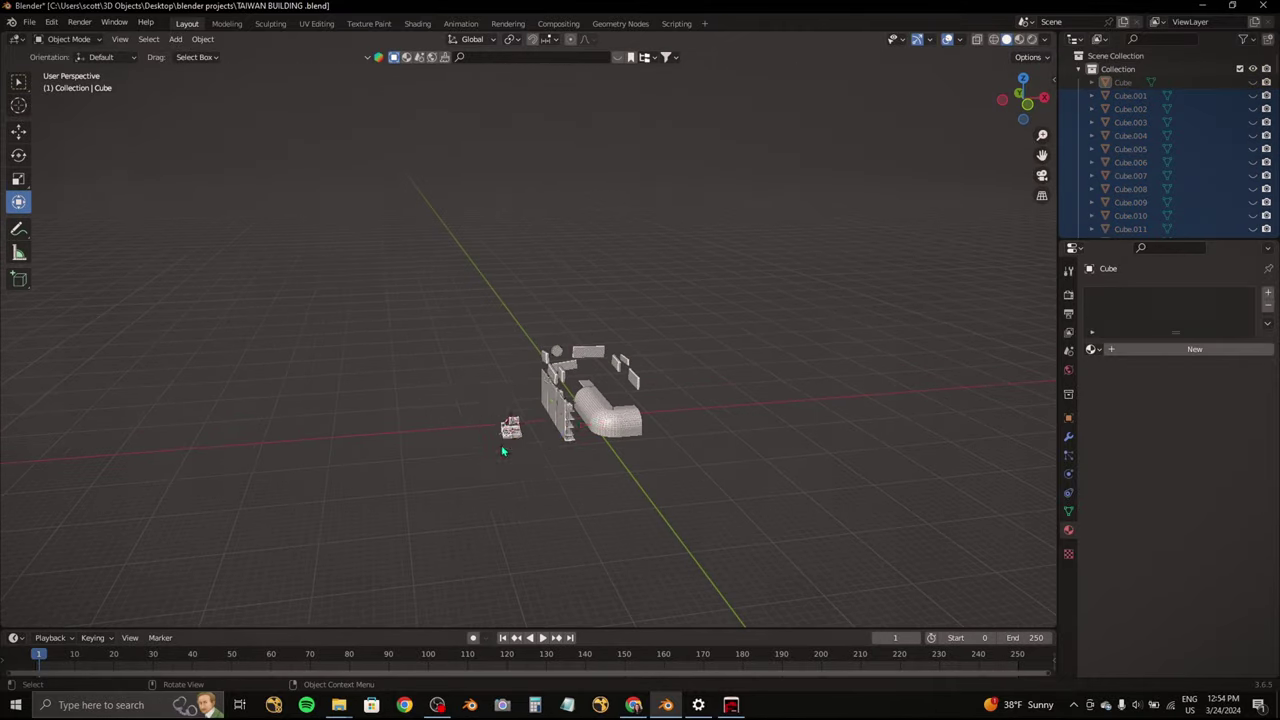
click(1027, 88)
Step: Move the register into the counter's corner and rotate it to face the counter
scroll(886, 263, up, 2)
key(g)
click(886, 263)
scroll(886, 263, up, 2)
key(r)
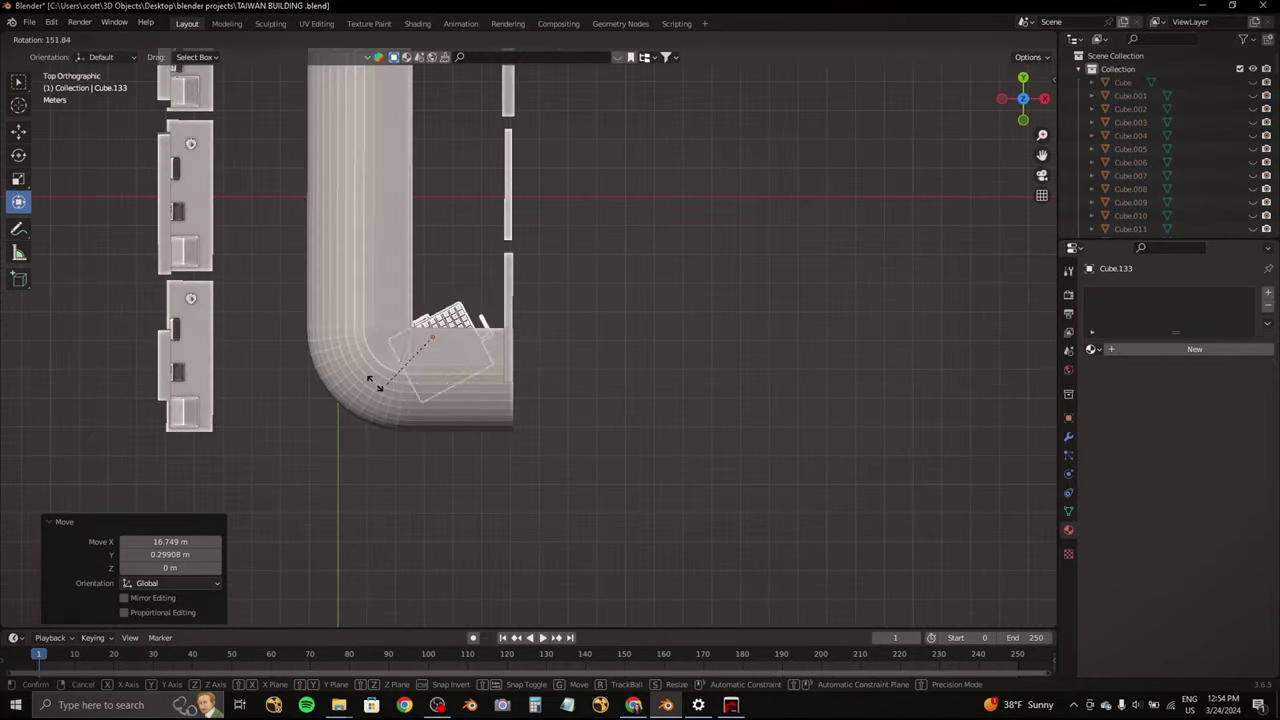
click(312, 376)
Step: Raise the register to counter height and enlarge it in place
middle_drag(312, 376, 646, 191)
key(KP_1)
key(g)
key(z)
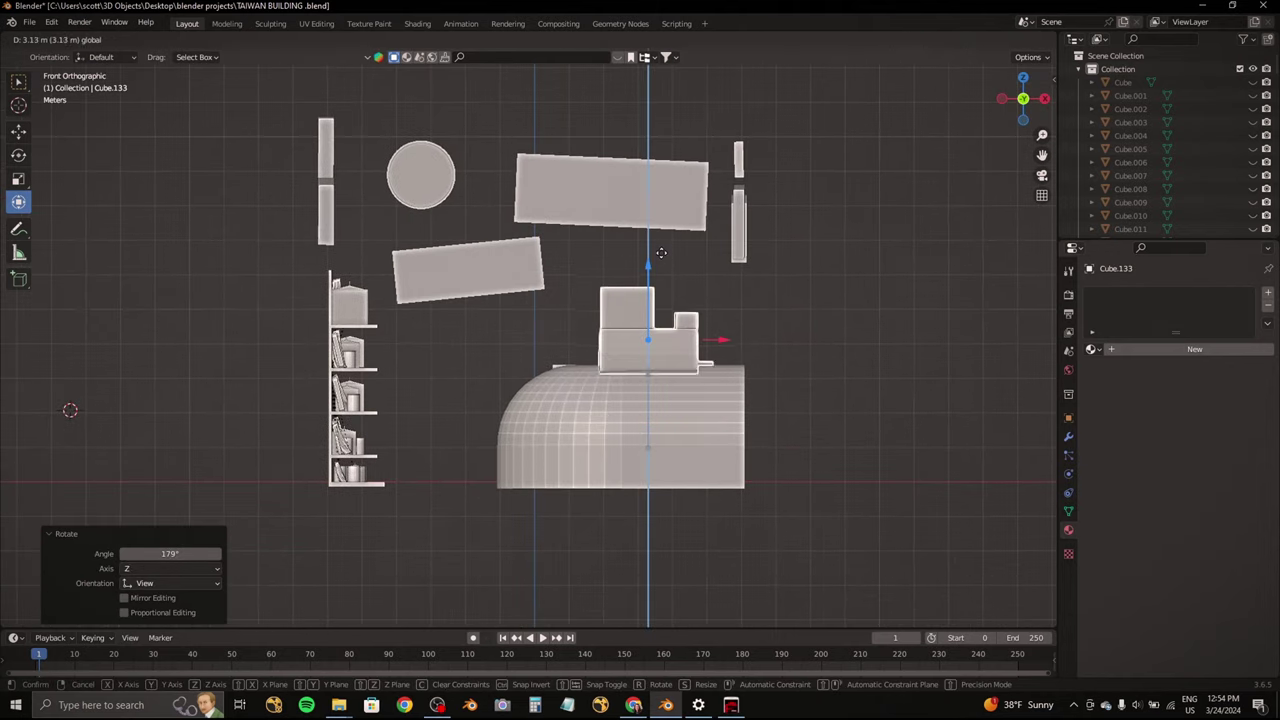
click(664, 258)
middle_drag(665, 258, 556, 300)
key(KP_7)
scroll(865, 262, up, 3)
key(s)
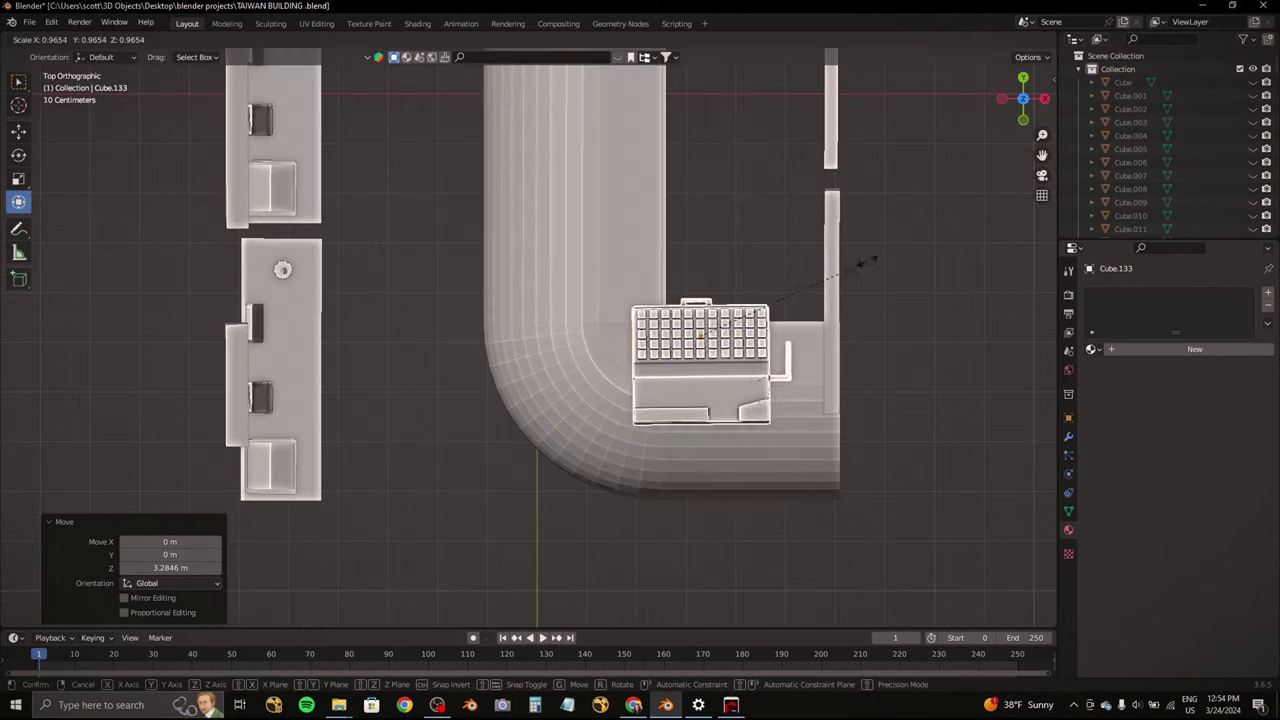
scroll(815, 270, up, 2)
click(675, 266)
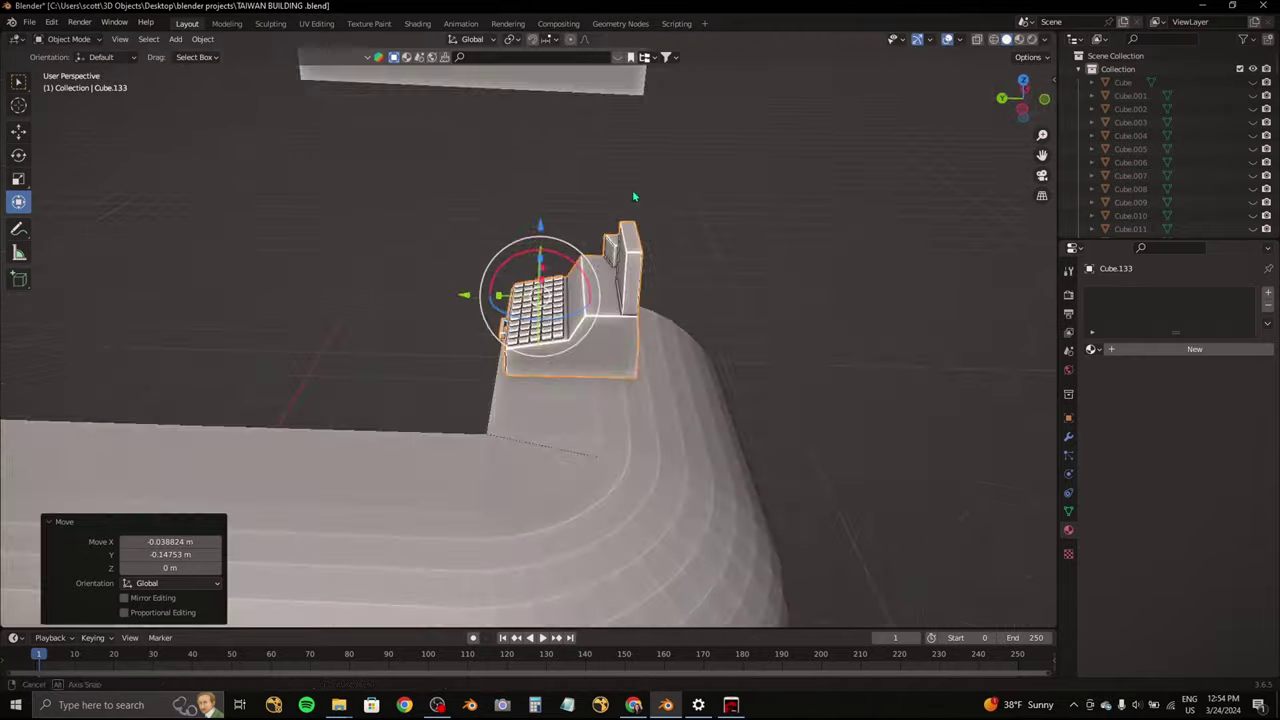
Step: Hide the shelf objects to clear the view of the counter
middle_drag(675, 266, 571, 202)
click(607, 304)
key(KP_Decimal)
middle_drag(607, 304, 610, 340)
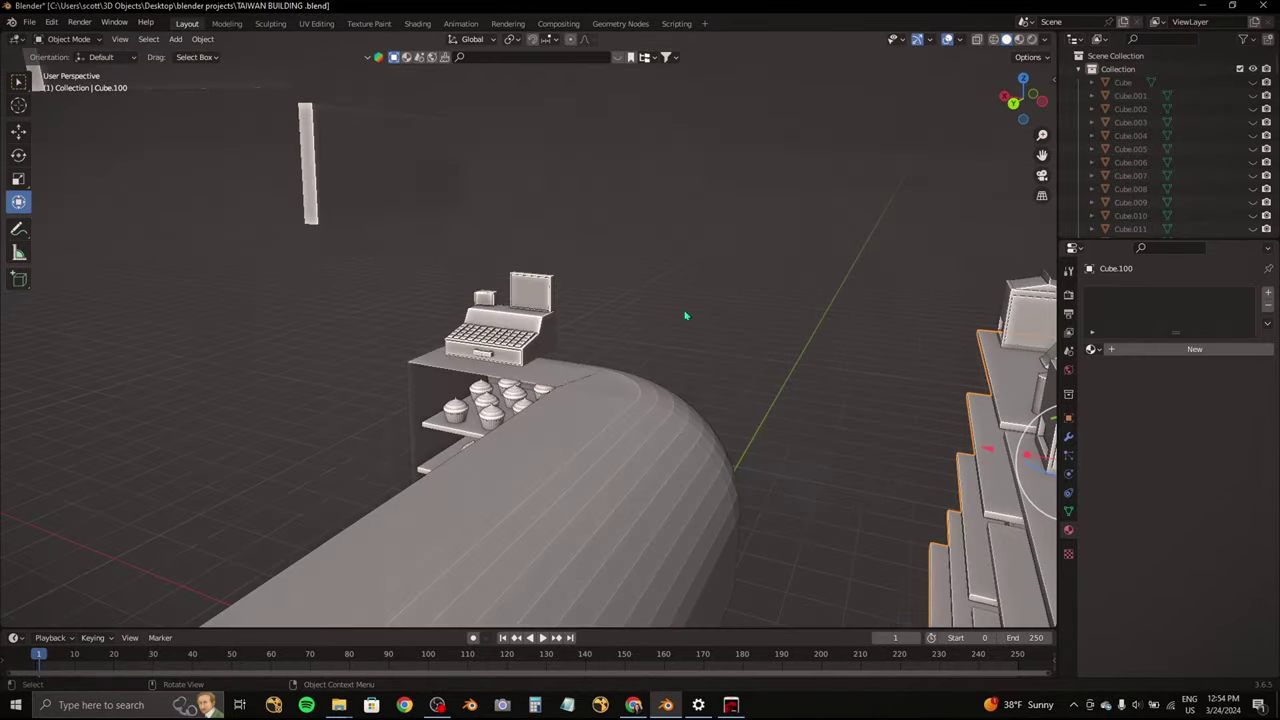
scroll(612, 354, up, 3)
scroll(612, 354, down, 3)
drag(808, 352, 808, 352)
key(h)
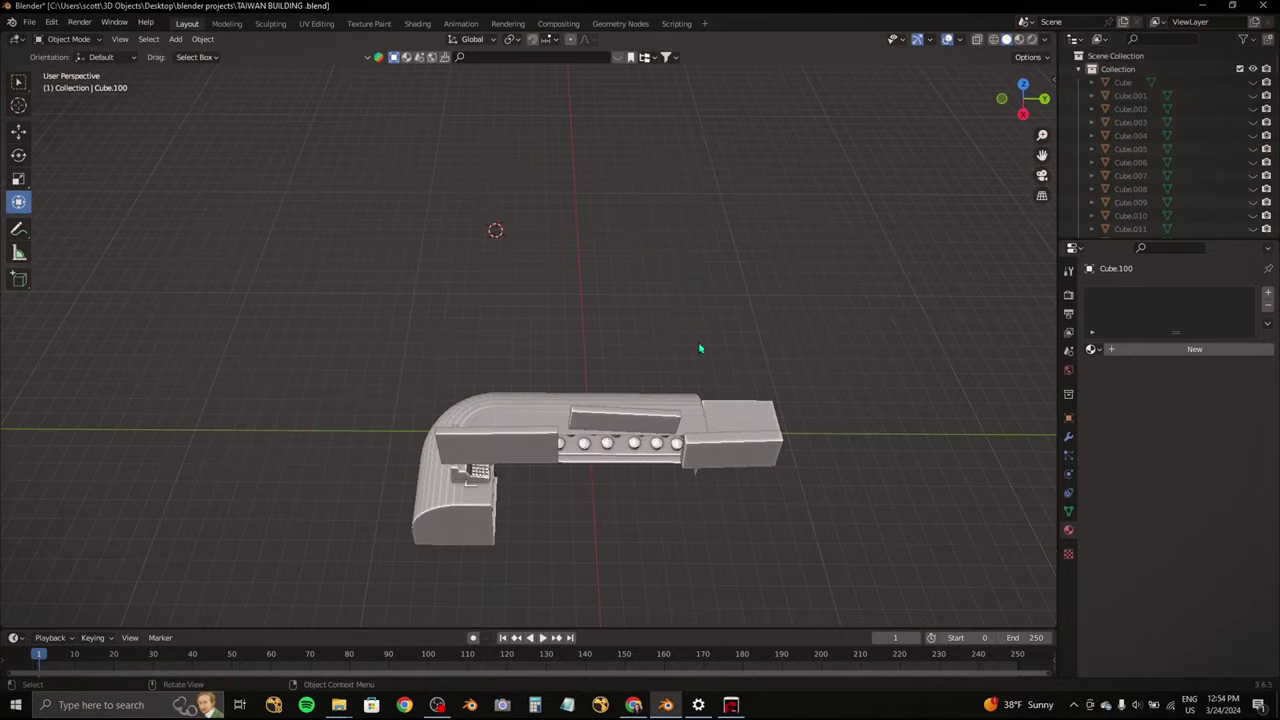
Step: Reposition the cash register onto the end of the curved counter
middle_drag(700, 348, 712, 494)
scroll(549, 438, up, 4)
middle_drag(506, 431, 470, 410)
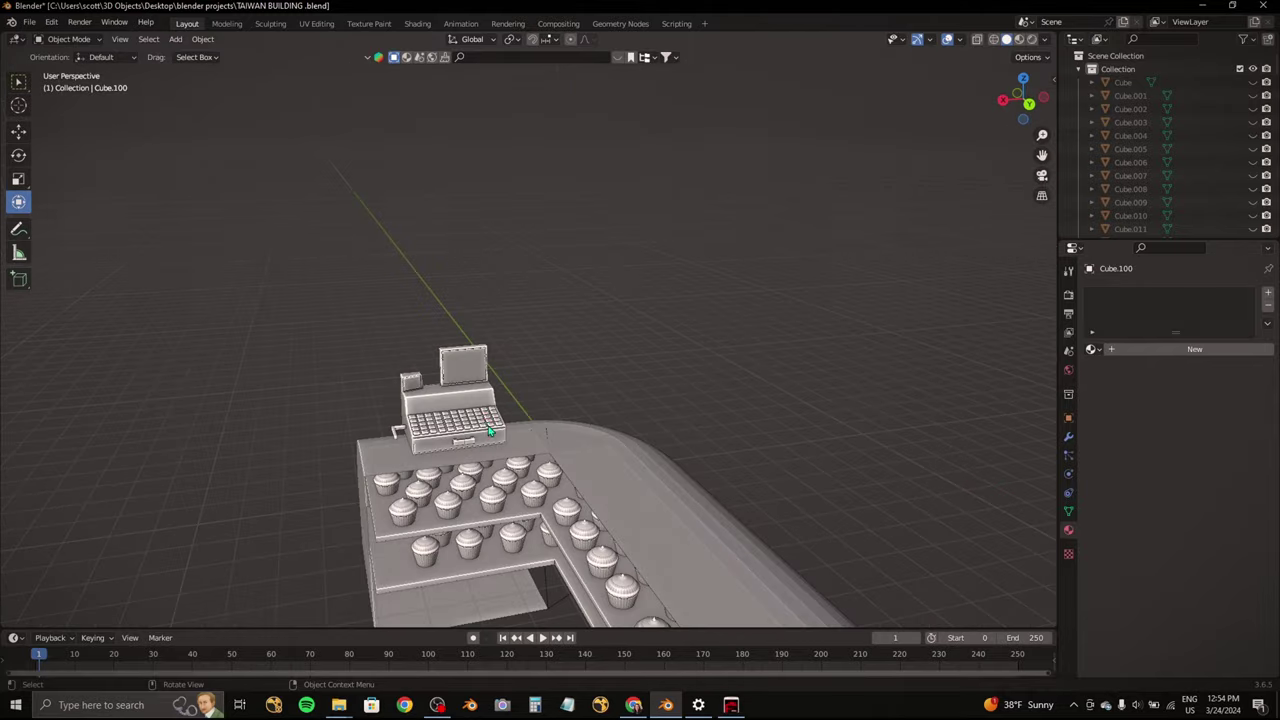
click(460, 405)
key(g)
click(1005, 100)
key(g)
click(820, 351)
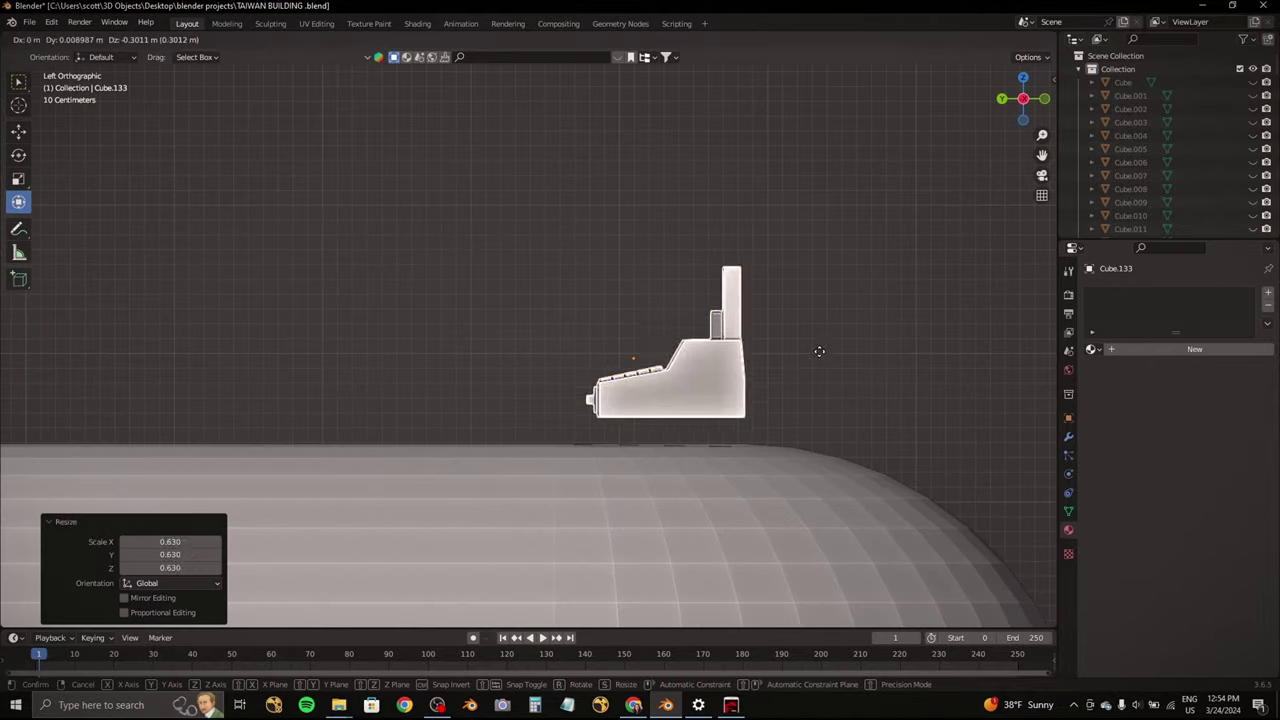
drag(1022, 100, 1020, 88)
click(1020, 82)
key(g)
click(688, 374)
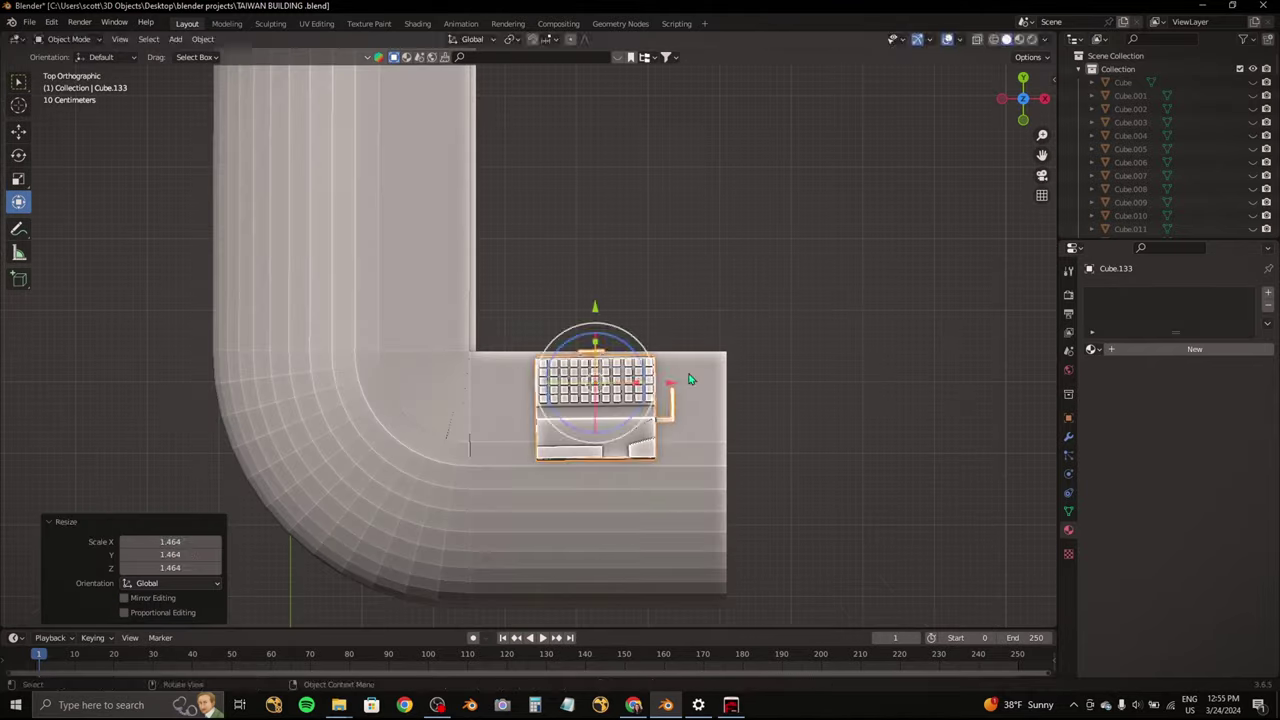
Step: Adjust the register's height and front-back position on the counter
middle_drag(694, 377, 817, 242)
scroll(817, 242, up, 4)
key(g)
key(z)
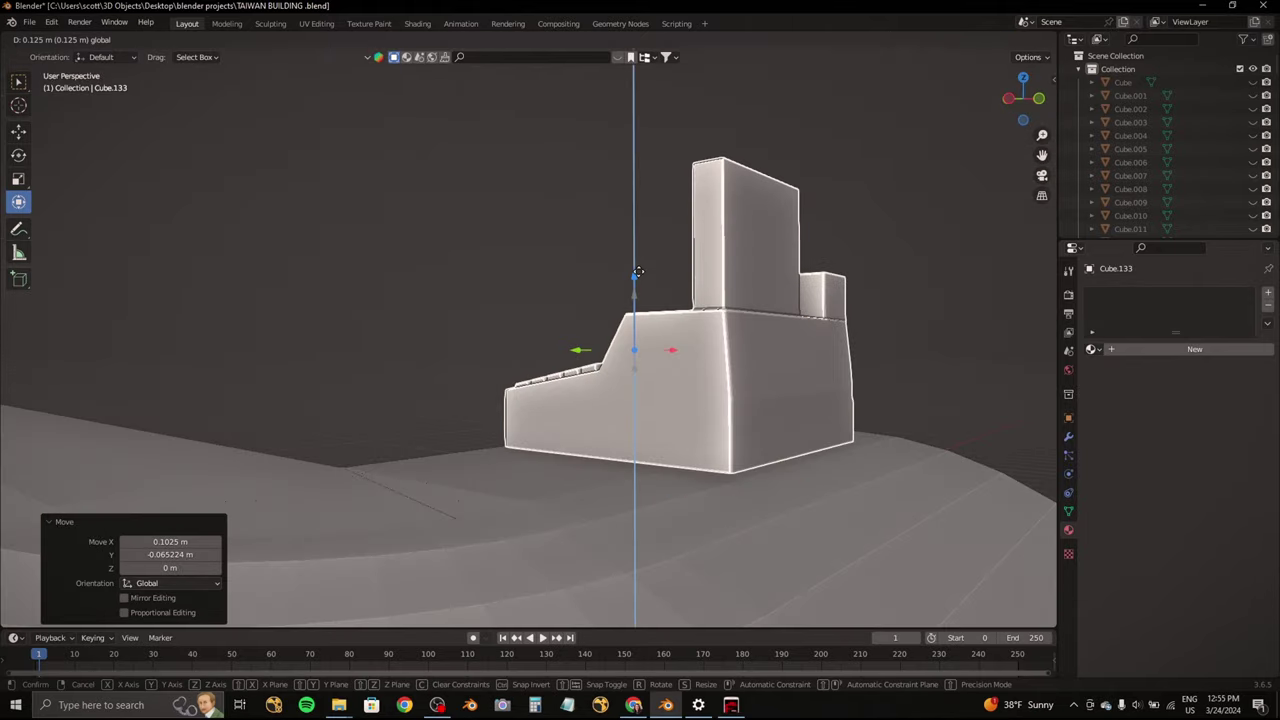
middle_drag(624, 243, 495, 310)
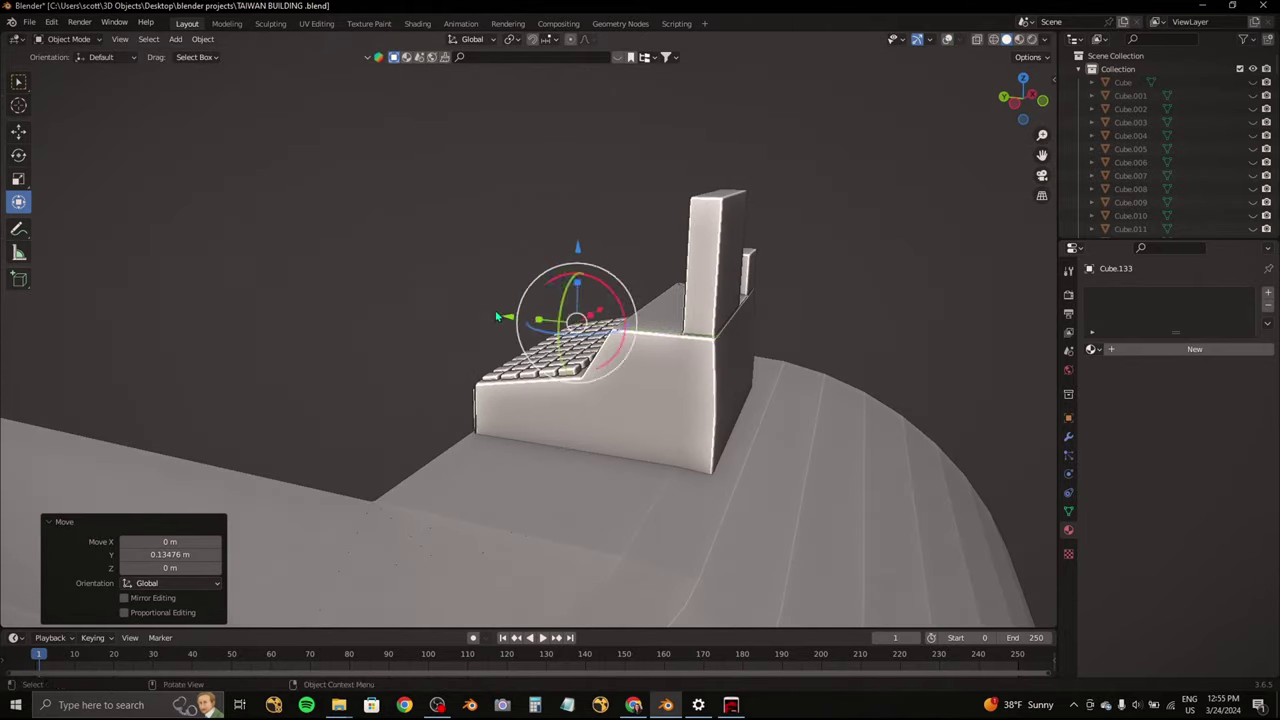
key(g)
key(y)
click(620, 280)
Step: Fine-tune the register's vertical position so it sits on the counter
mouse_move(620, 280)
middle_down()
mouse_move(530, 200)
mouse_move(519, 286)
mouse_move(615, 317)
middle_up()
key(g)
key(z)
click(545, 250)
key(g)
key(z)
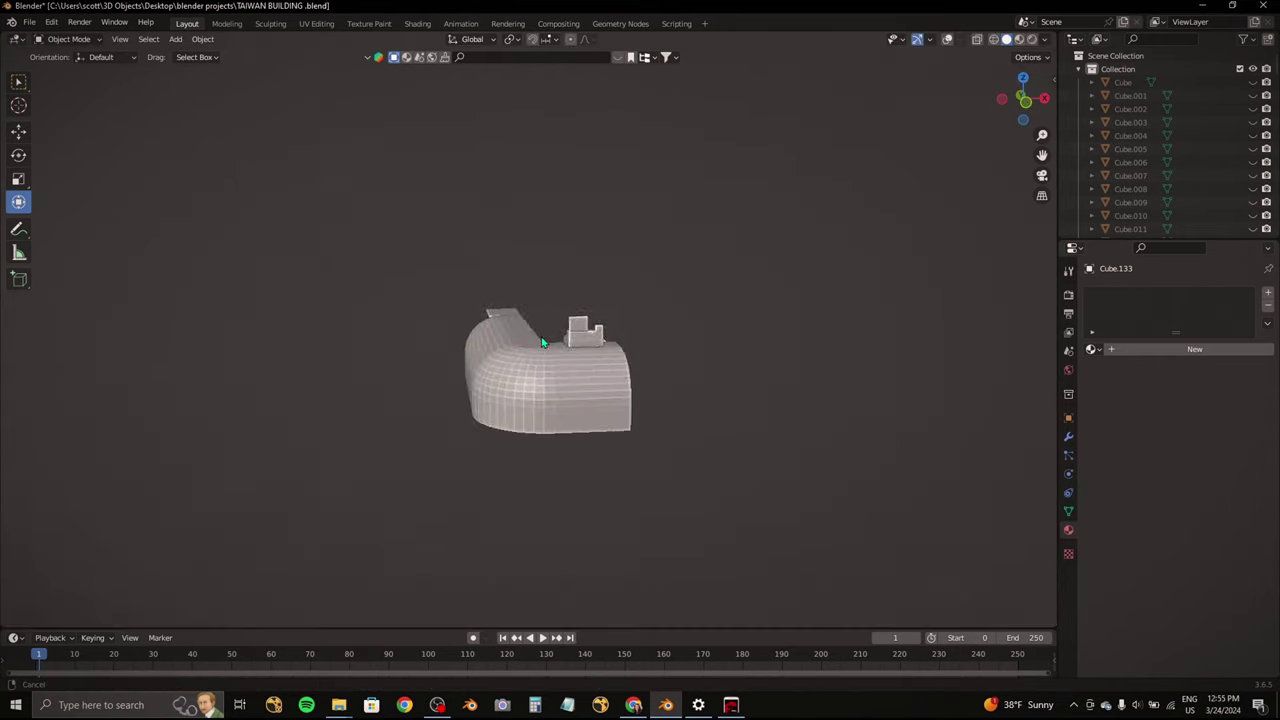
Step: Orbit around the shop to check the register's placement
mouse_move(712, 321)
middle_down()
mouse_move(631, 363)
mouse_move(617, 323)
mouse_move(641, 364)
mouse_move(571, 337)
mouse_move(629, 394)
mouse_move(540, 297)
mouse_move(537, 308)
mouse_move(640, 237)
mouse_move(660, 300)
mouse_move(690, 329)
mouse_move(634, 369)
mouse_move(543, 266)
mouse_move(561, 229)
mouse_move(543, 200)
mouse_move(523, 237)
mouse_move(347, 322)
middle_up()
scroll(543, 200, down, 5)
scroll(523, 237, up, 4)
scroll(429, 266, down, 4)
mouse_move(205, 325)
middle_down()
mouse_move(429, 266)
mouse_move(407, 305)
middle_up()
scroll(429, 266, up, 4)
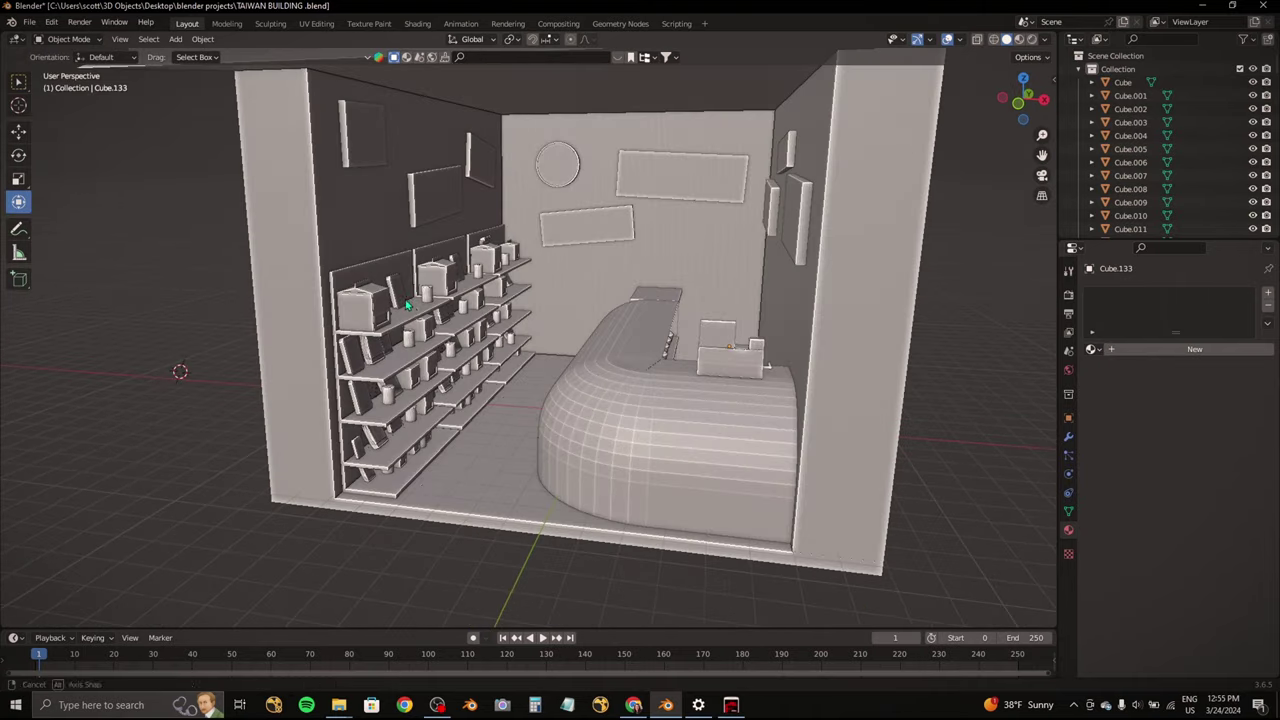
middle_drag(226, 289, 314, 249)
Step: Add a cube, then delete it as unwanted
key(shift+a)
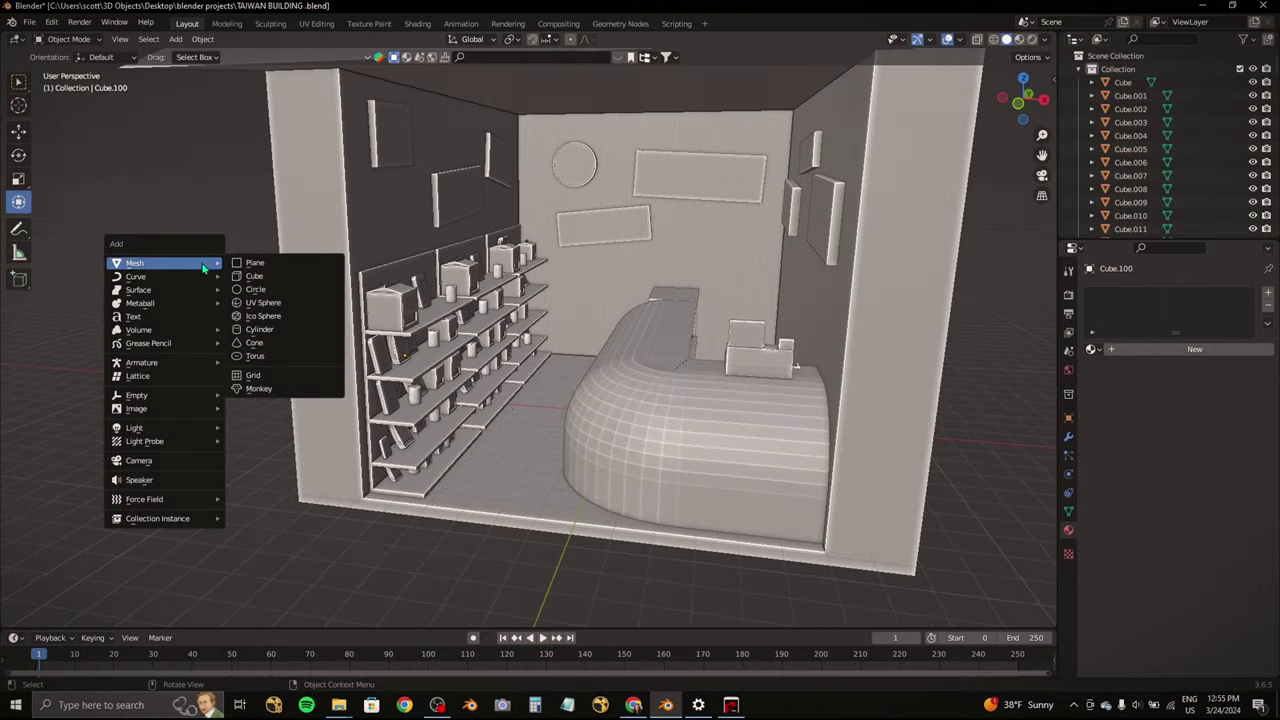
click(395, 276)
click(1022, 80)
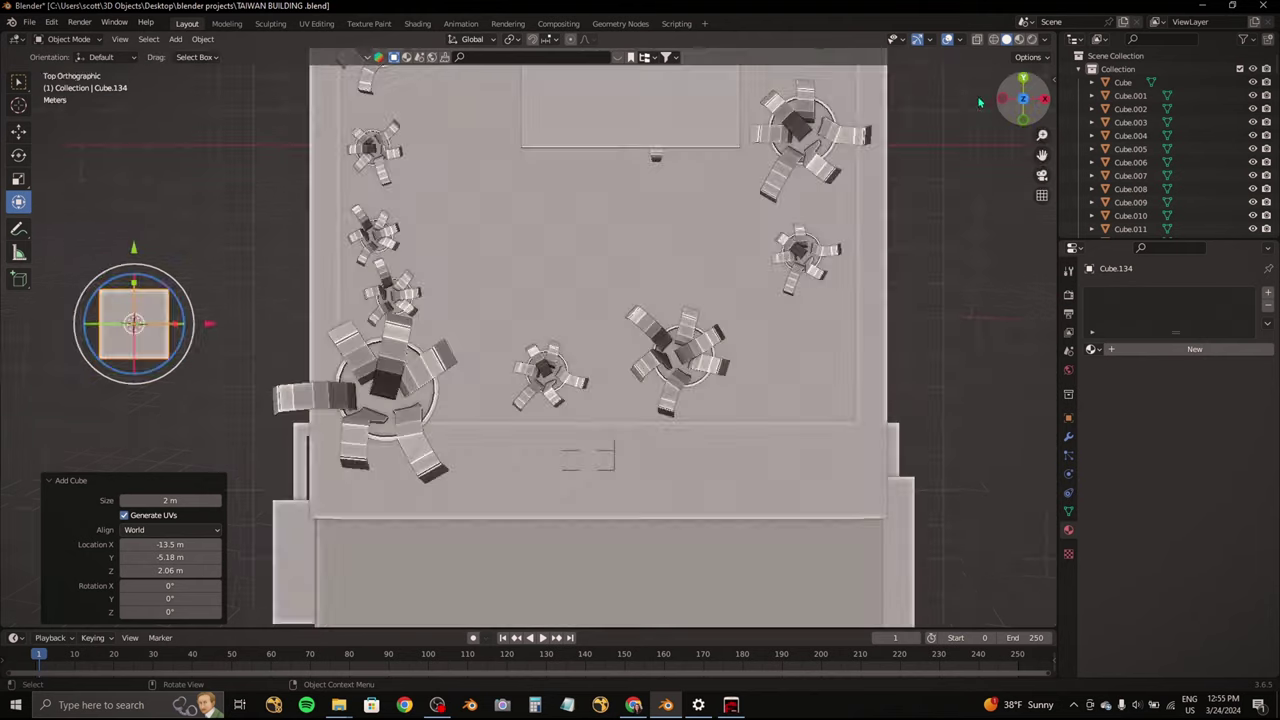
scroll(312, 287, up, 5)
scroll(312, 287, down, 5)
key(Delete)
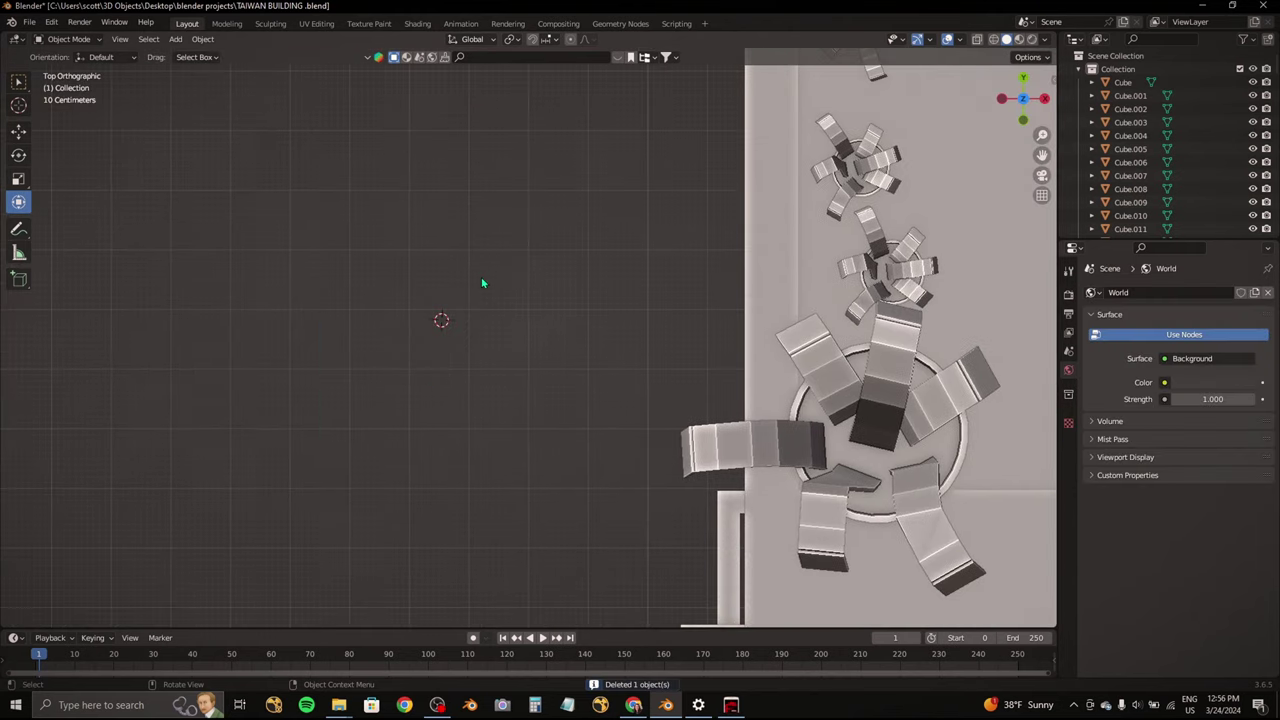
Step: Add a cylinder, flatten it along Z into a thin seat disc, and enter Edit Mode
key(shift+a)
click(540, 343)
key(KP_1)
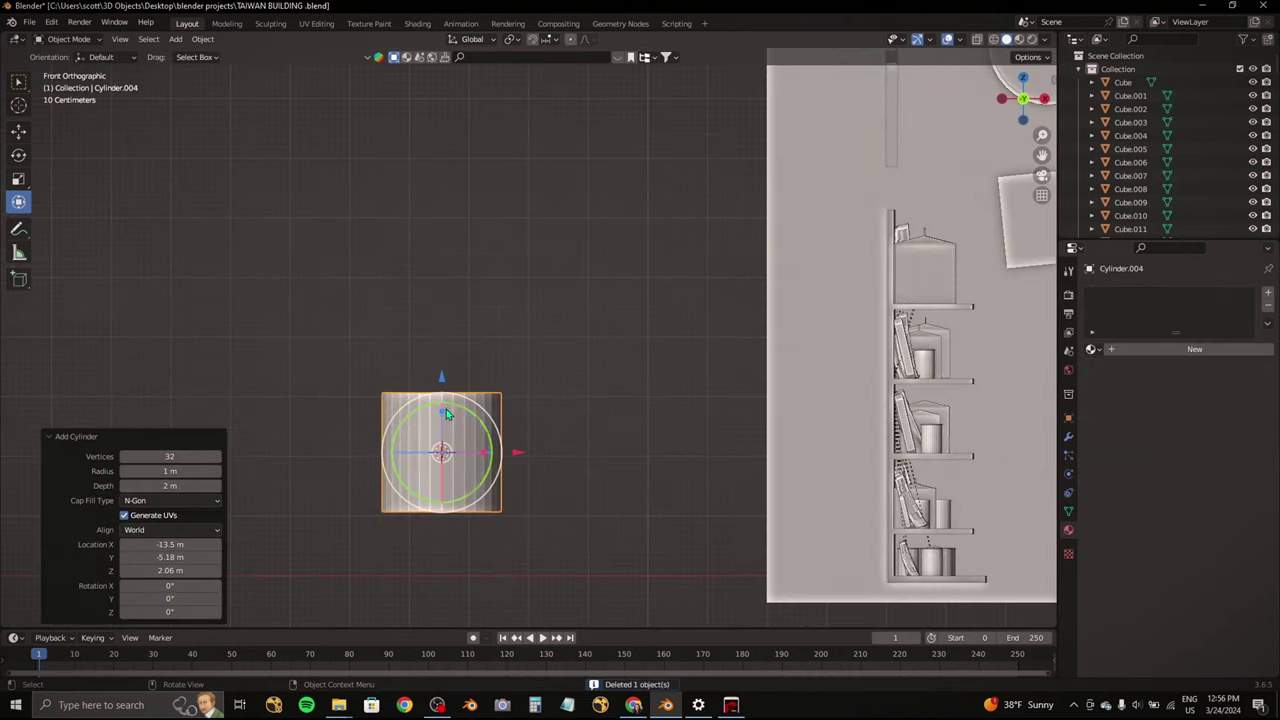
key(s)
key(z)
click(438, 418)
click(1023, 120)
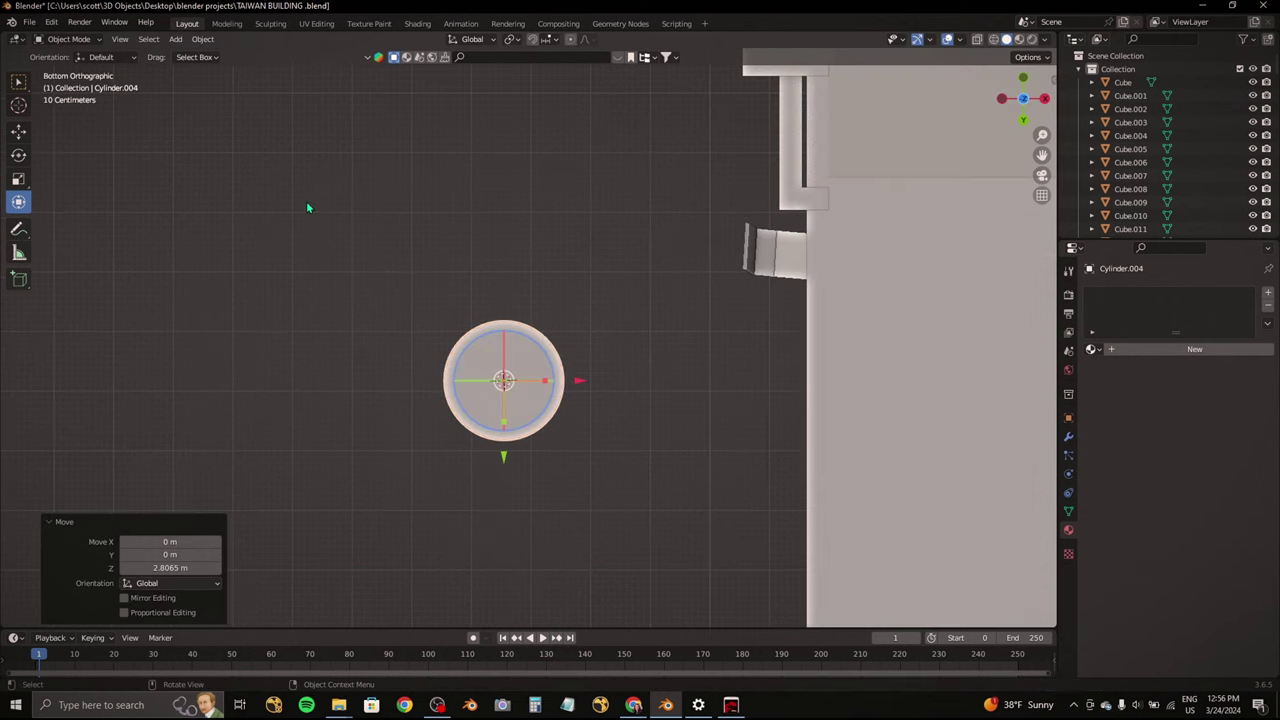
click(68, 39)
click(60, 65)
Step: Duplicate the seat's bottom face into four small circles and extrude them 1.994 m down as legs
key(shift+d)
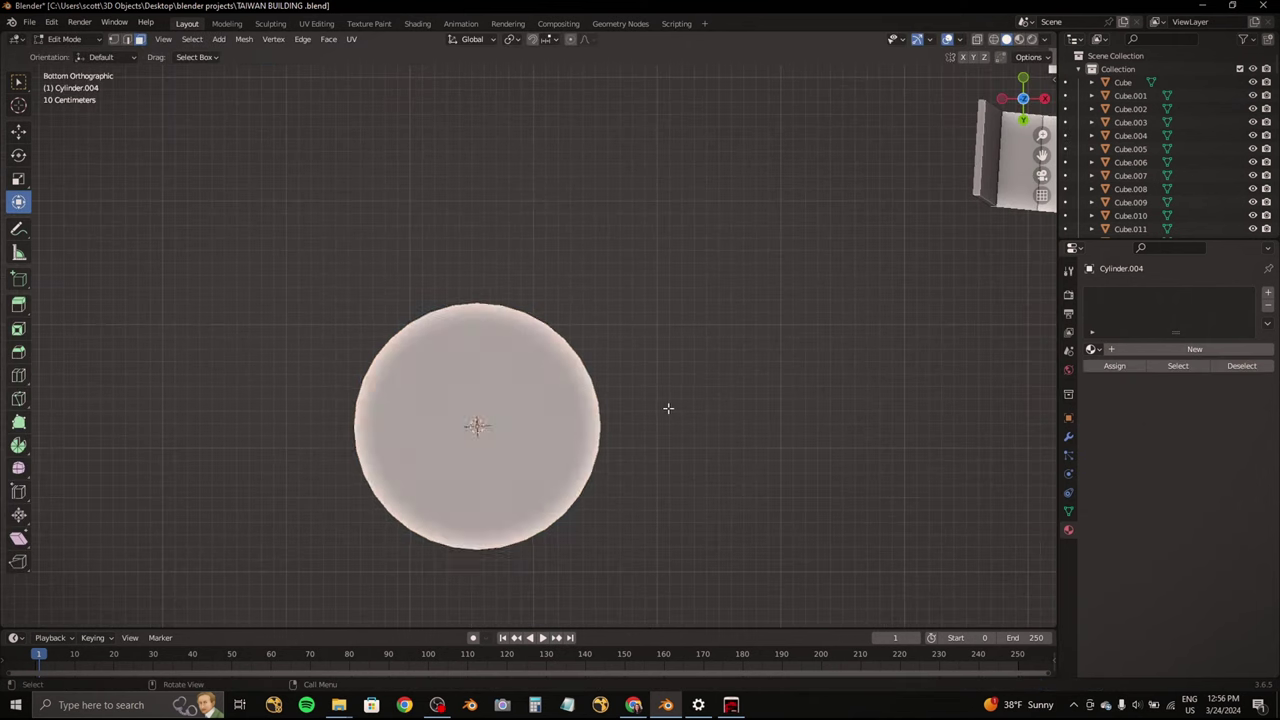
right_click(646, 397)
key(s)
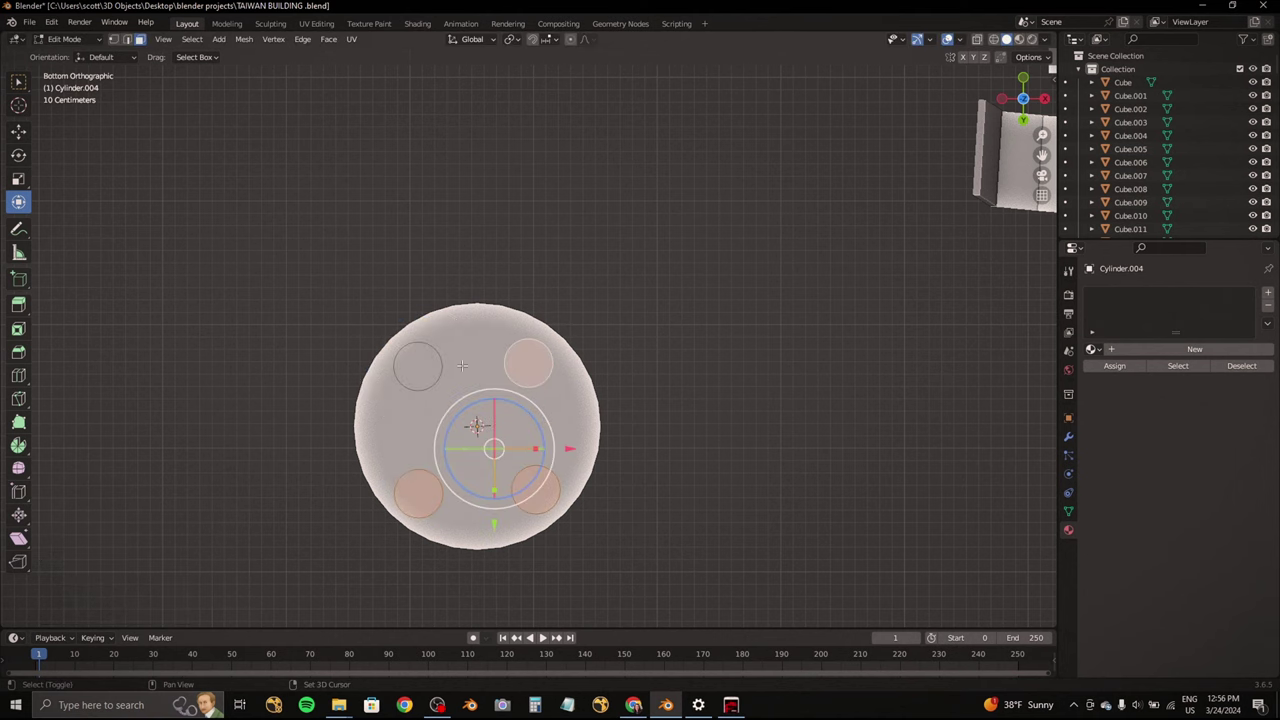
middle_drag(491, 449, 482, 453)
click(1021, 97)
key(e)
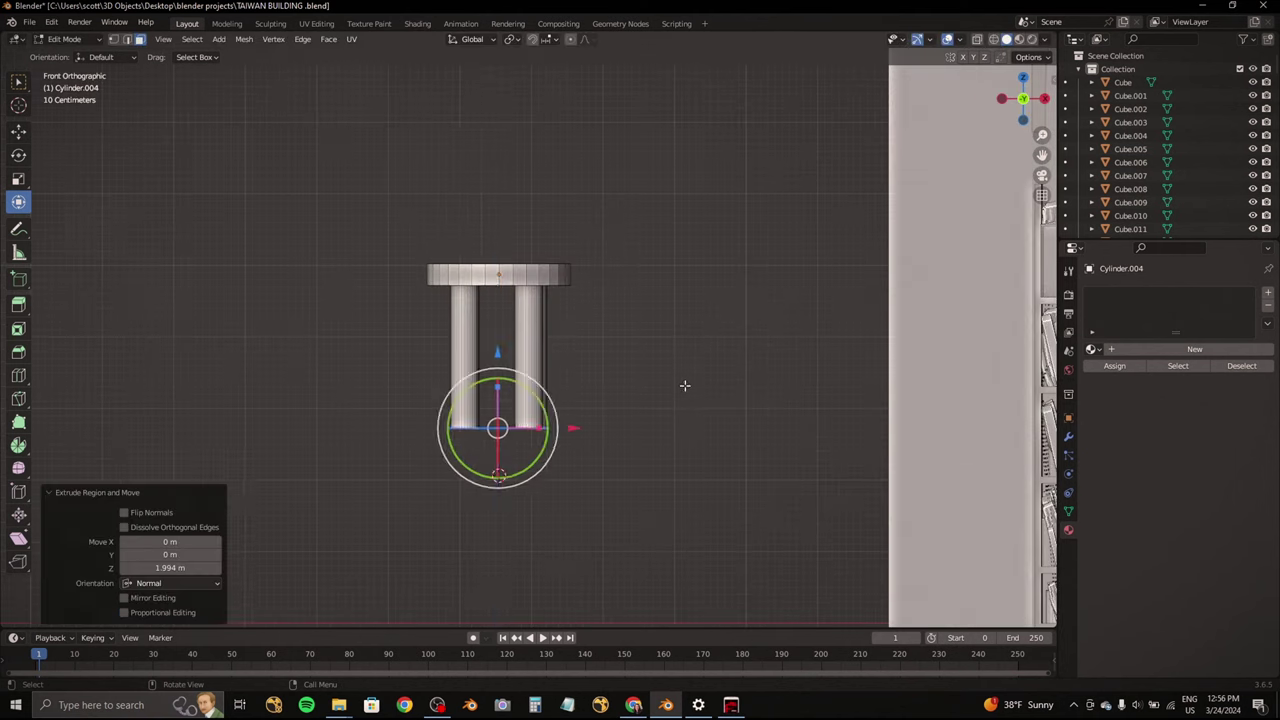
click(589, 415)
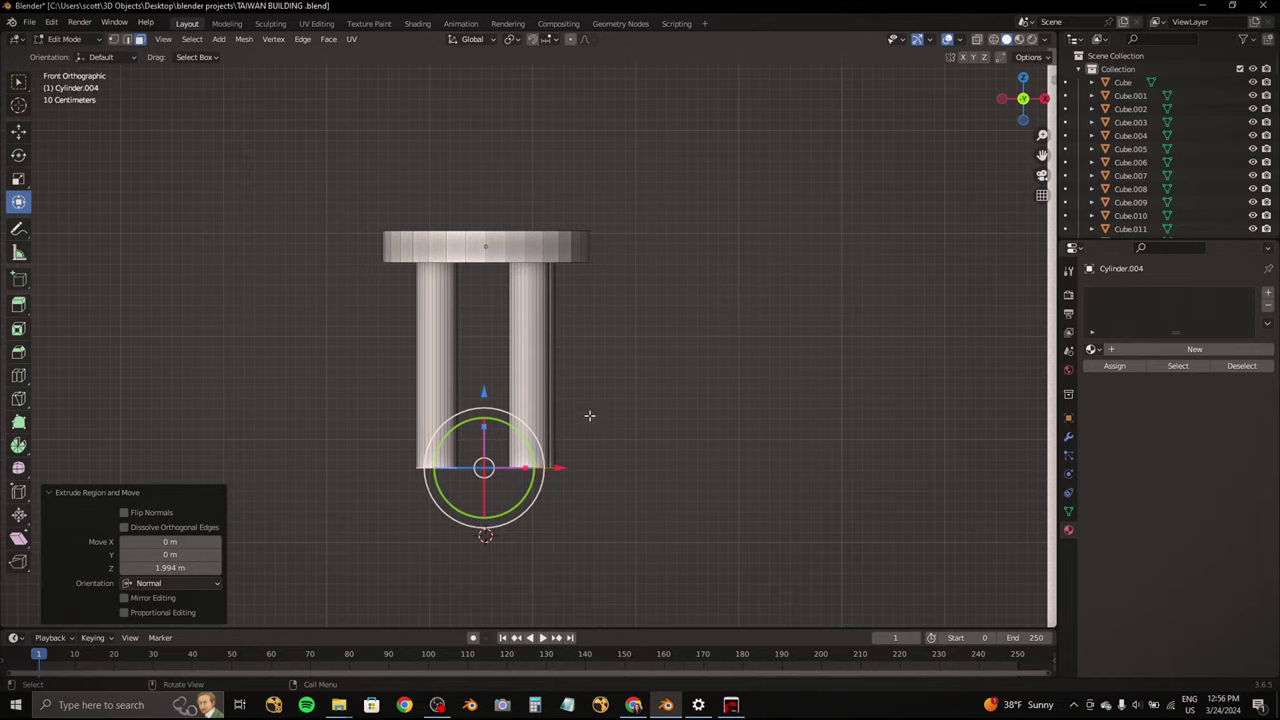
Step: Move a leg outward toward the seat edge, then add a new cylinder
click(1022, 118)
mouse_move(528, 440)
mouse_down()
mouse_move(543, 430)
mouse_move(430, 430)
mouse_up()
click(437, 467)
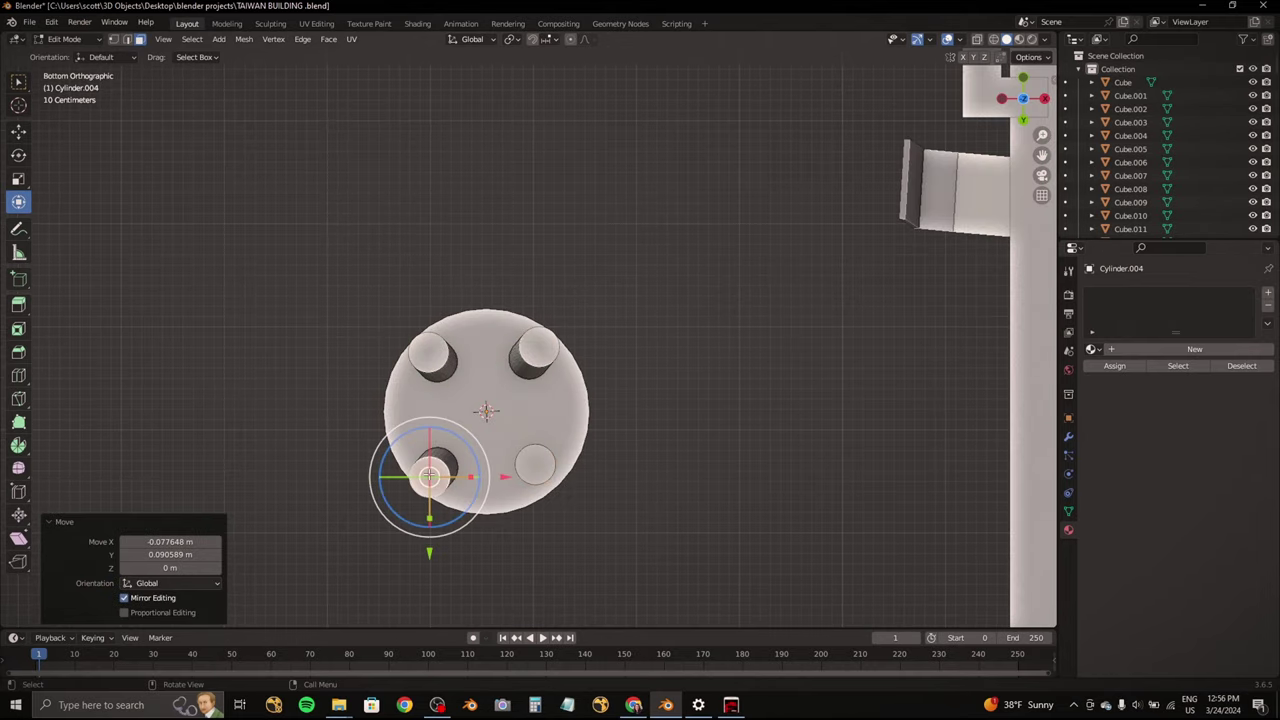
mouse_move(430, 470)
middle_down()
mouse_move(437, 483)
mouse_move(488, 348)
middle_up()
key(a)
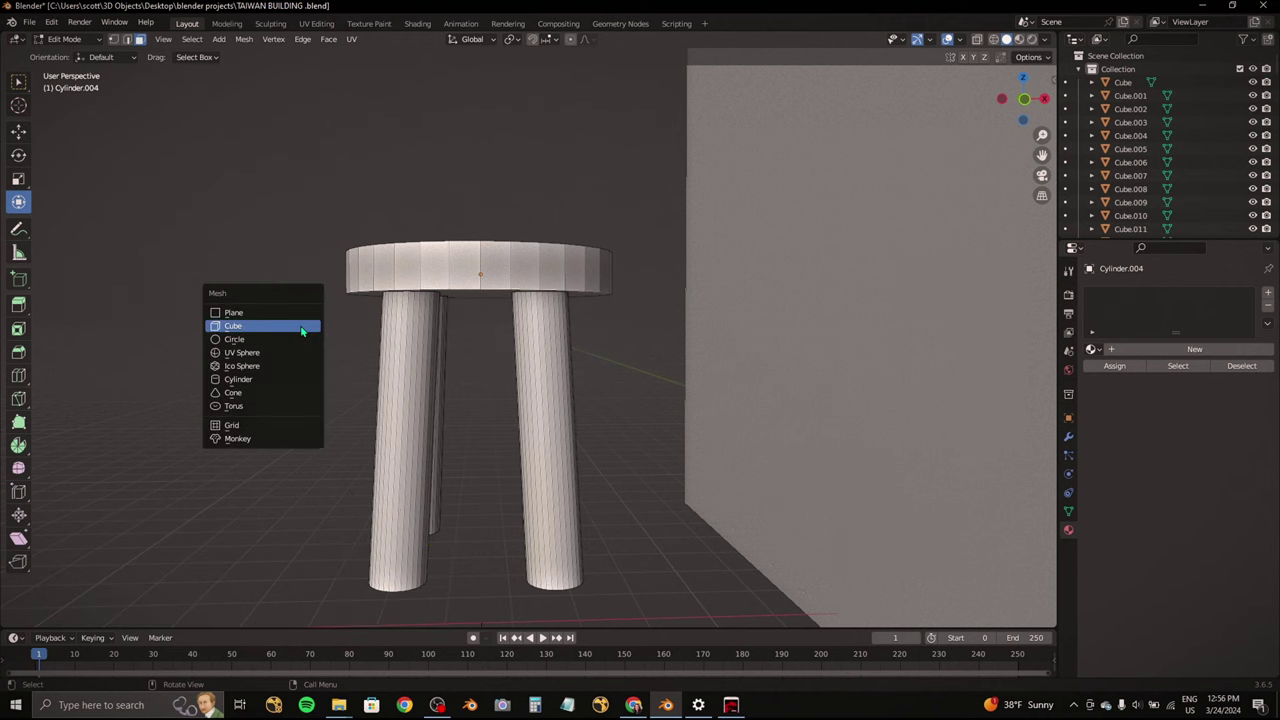
click(284, 379)
Step: Scale and rotate the new cylinder into a horizontal rod between the legs
click(1025, 101)
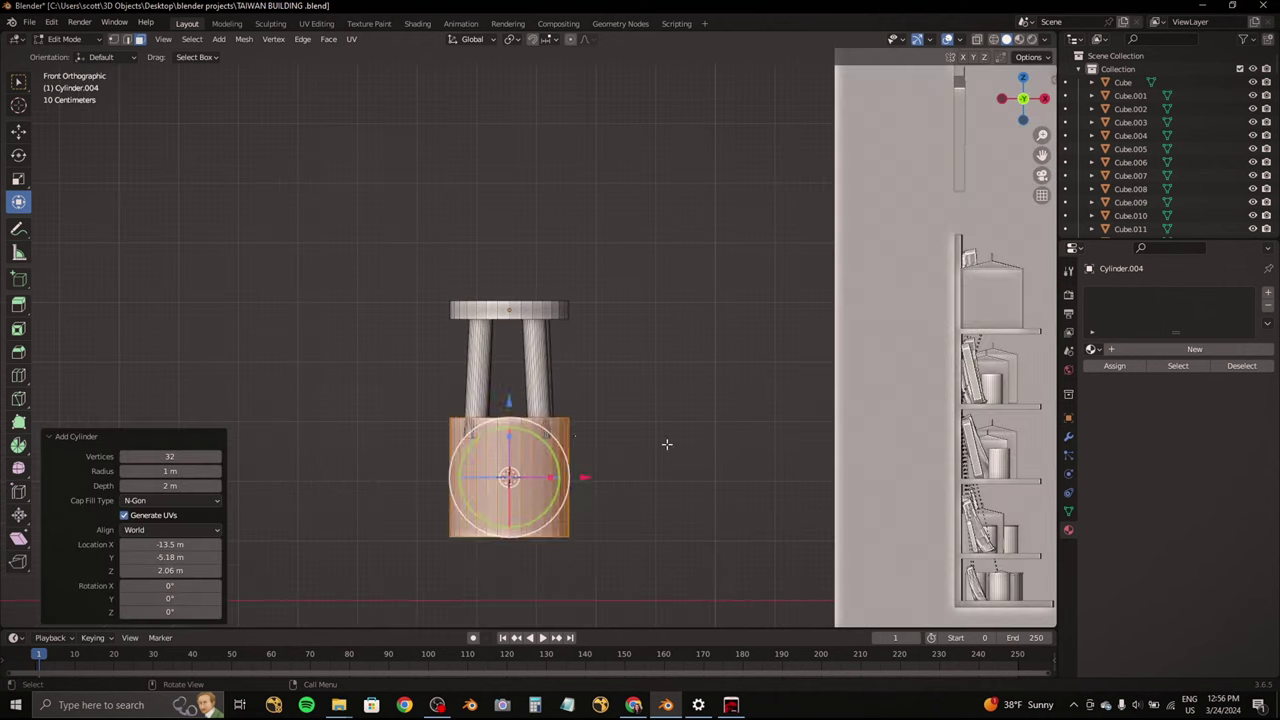
click(535, 488)
key(s)
key(z)
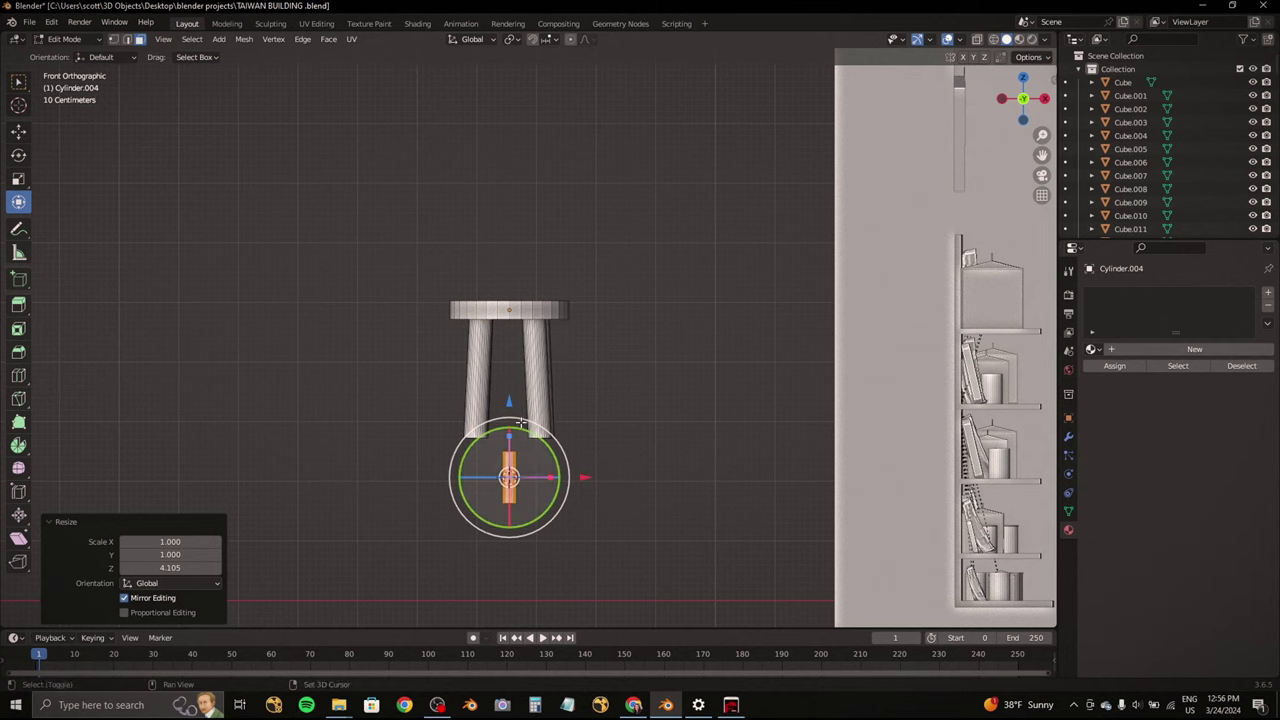
key(r)
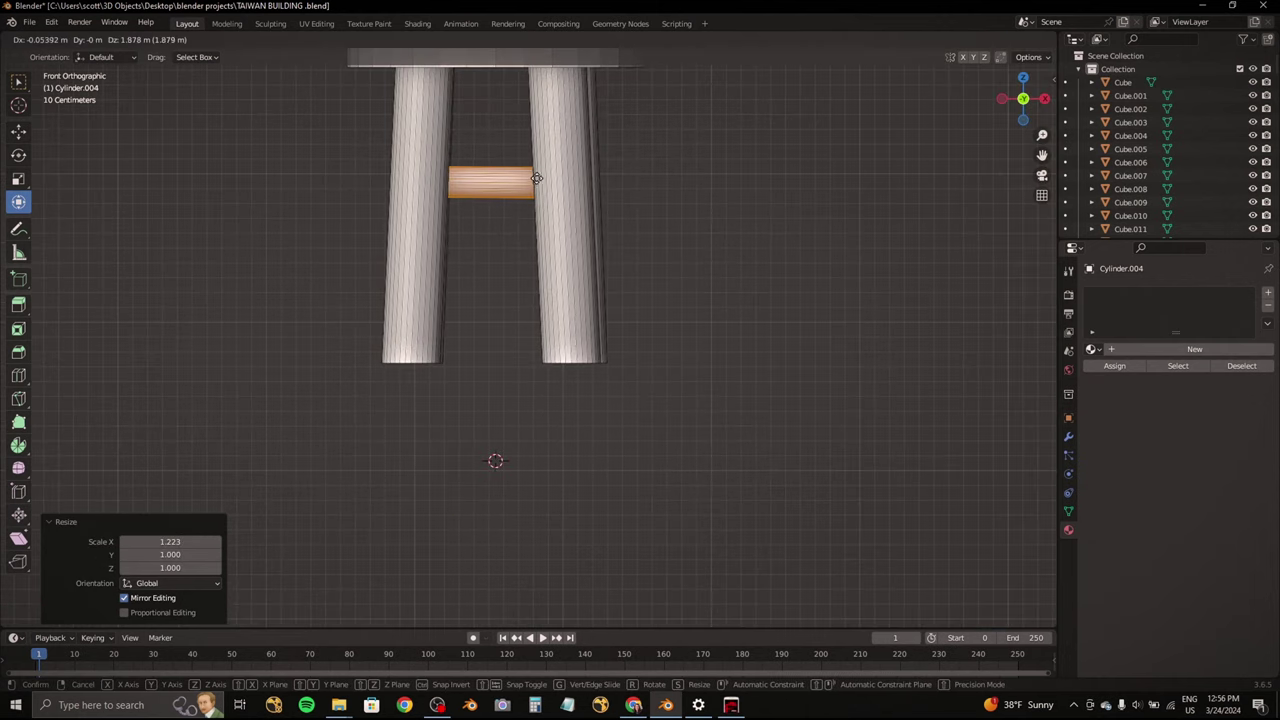
click(536, 178)
scroll(604, 335, up, 3)
key(g)
click(617, 518)
Step: From below, move the rod along Y to sit between the front legs
mouse_move(617, 518)
middle_down()
mouse_move(550, 373)
mouse_move(535, 288)
middle_up()
key(ctrl+KP_7)
key(g)
key(y)
click(505, 376)
Step: Duplicate and rotate the rod to form the remaining three crossbars around the legs
key(shift+d)
key(y)
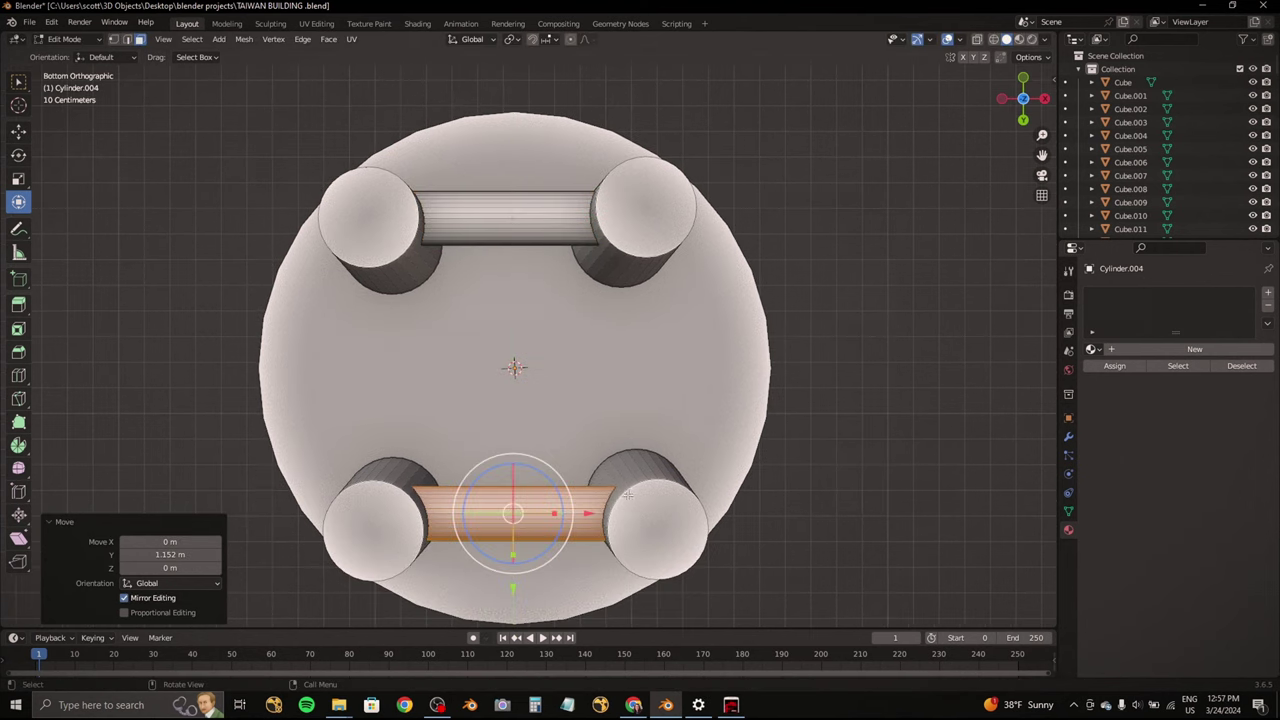
key(r)
click(586, 549)
key(g)
click(702, 414)
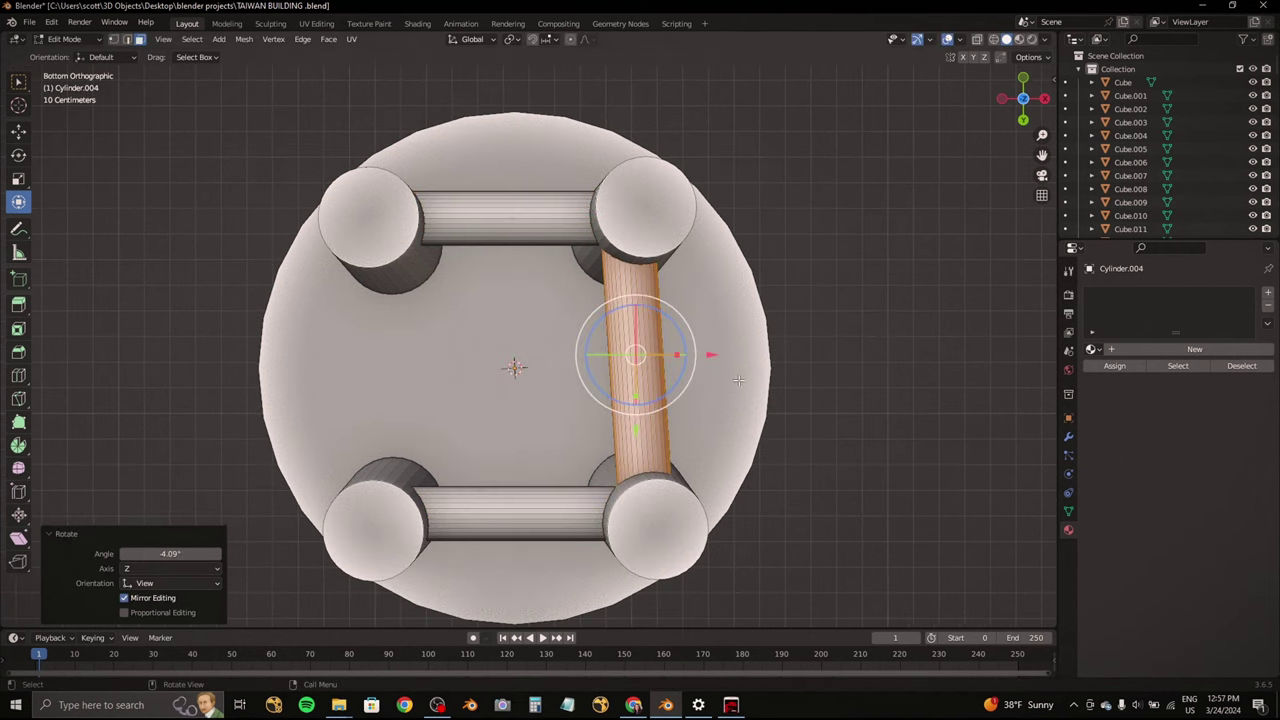
click(755, 381)
key(r)
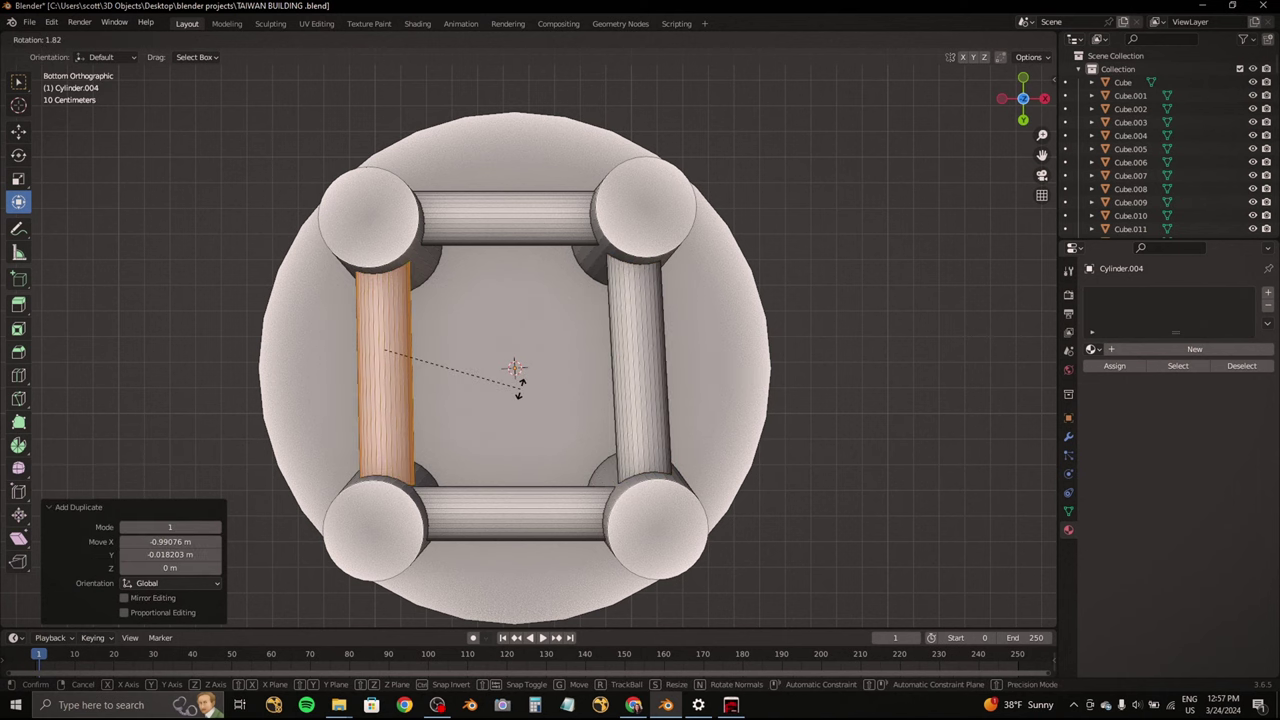
click(400, 357)
Step: Return to Object Mode and apply smooth shading to the stool
middle_drag(400, 357, 573, 402)
scroll(575, 403, down, 5)
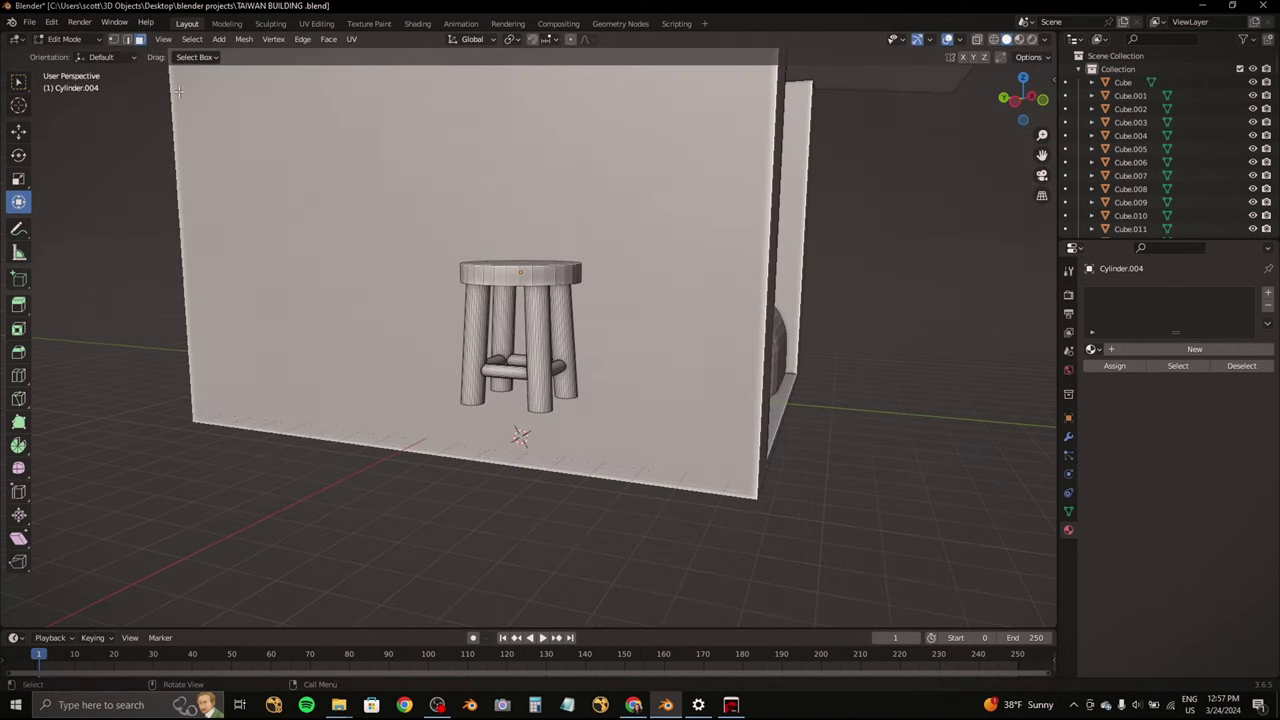
key(Tab)
middle_drag(297, 157, 460, 262)
right_click(460, 262)
click(460, 263)
Step: Undo the smooth shading and move the stool inside the shop from a top view
key(ctrl+z)
scroll(517, 286, down, 3)
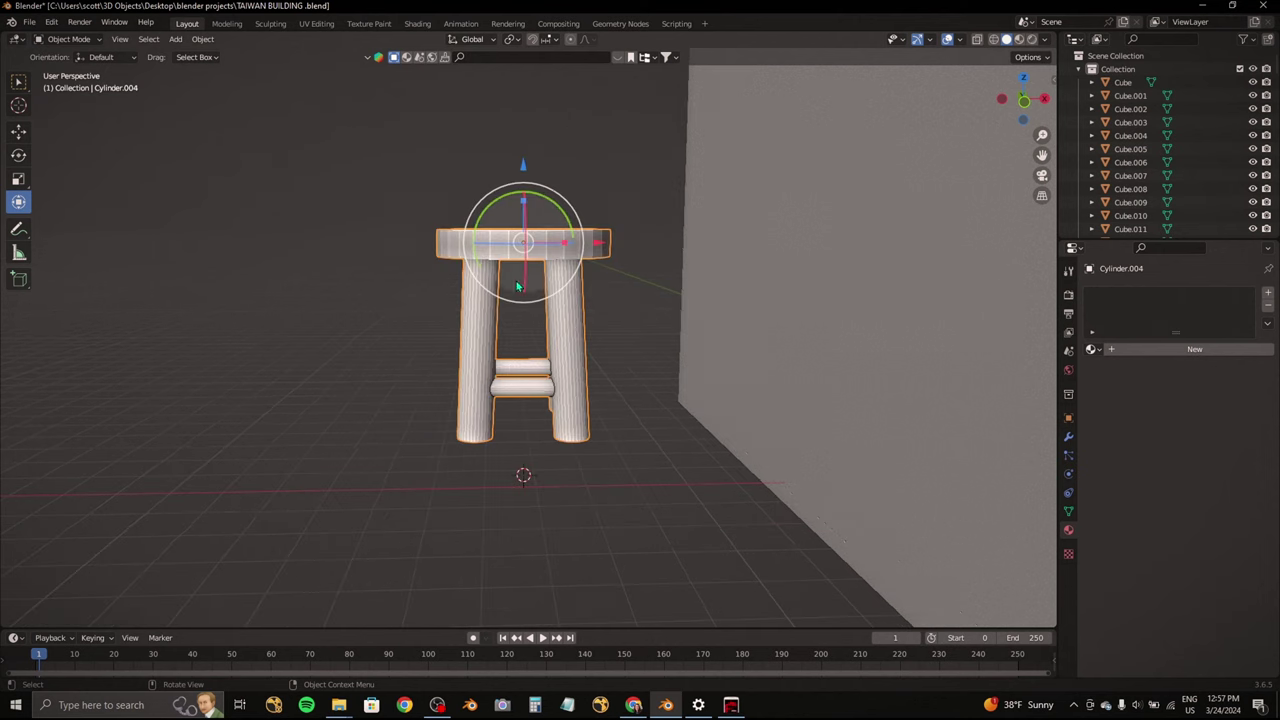
click(1028, 42)
middle_drag(700, 300, 562, 262)
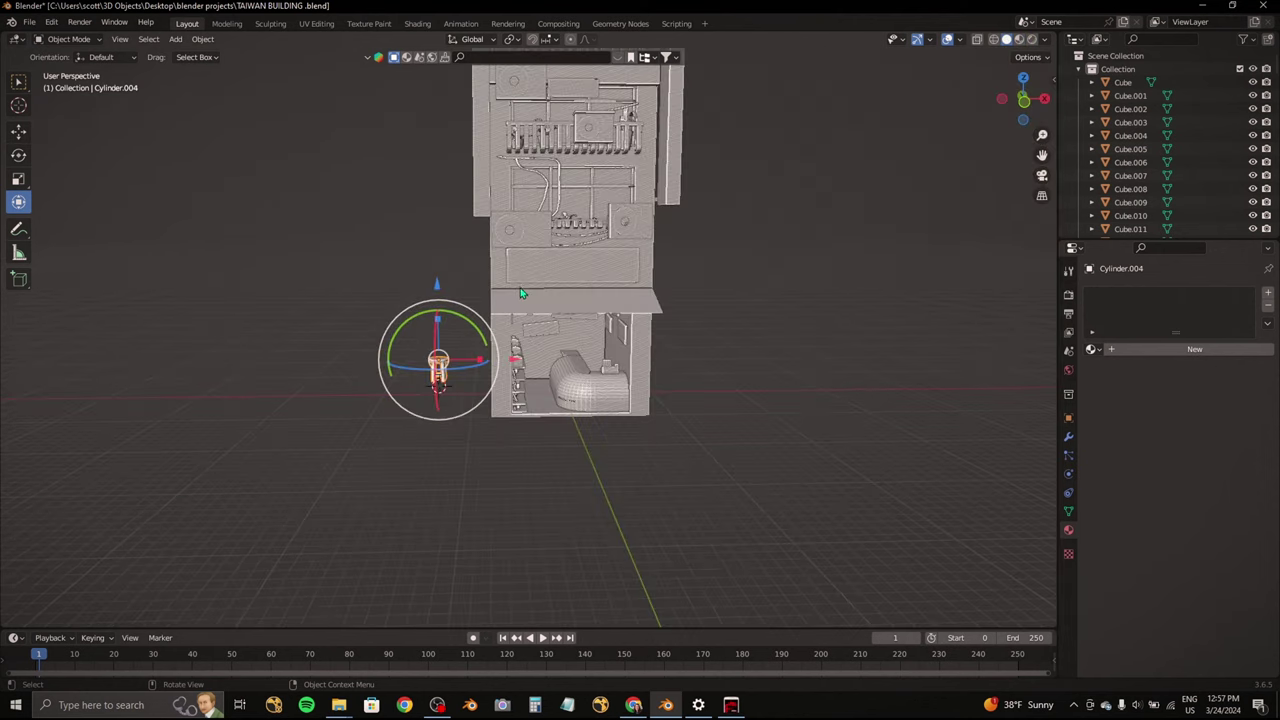
click(562, 262)
drag(400, 123, 594, 386)
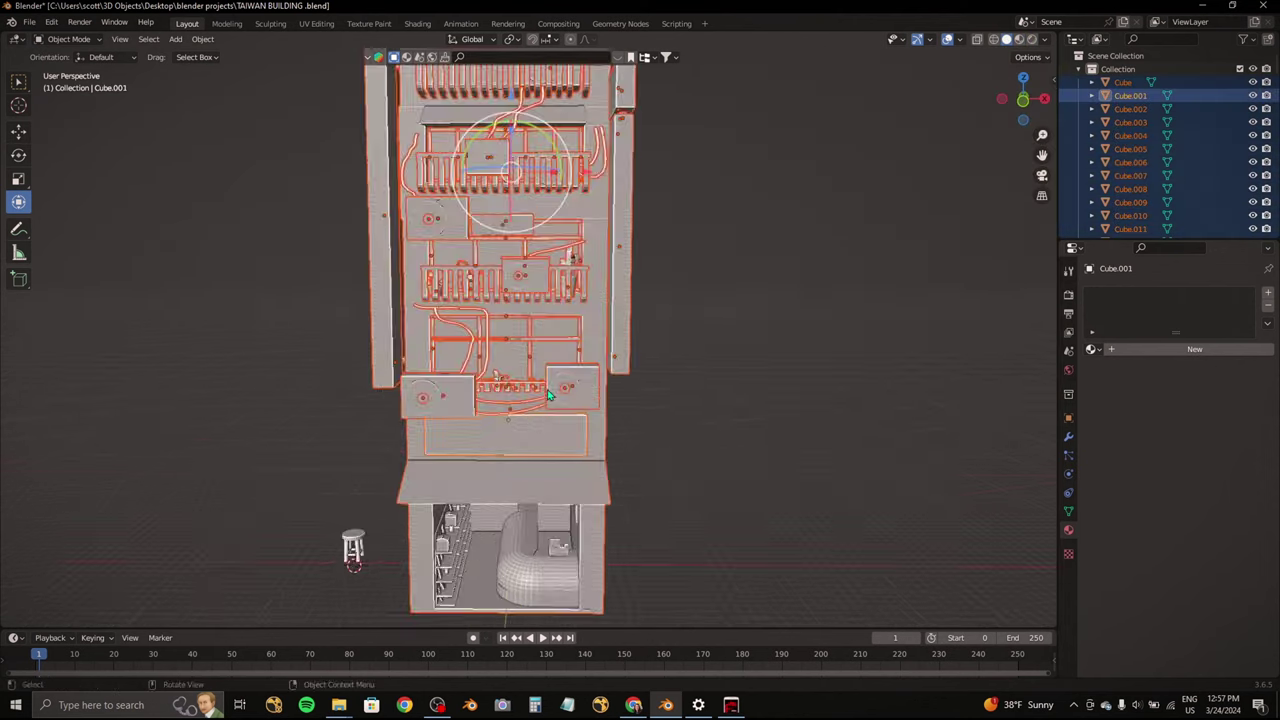
middle_drag(594, 386, 552, 325)
click(1023, 78)
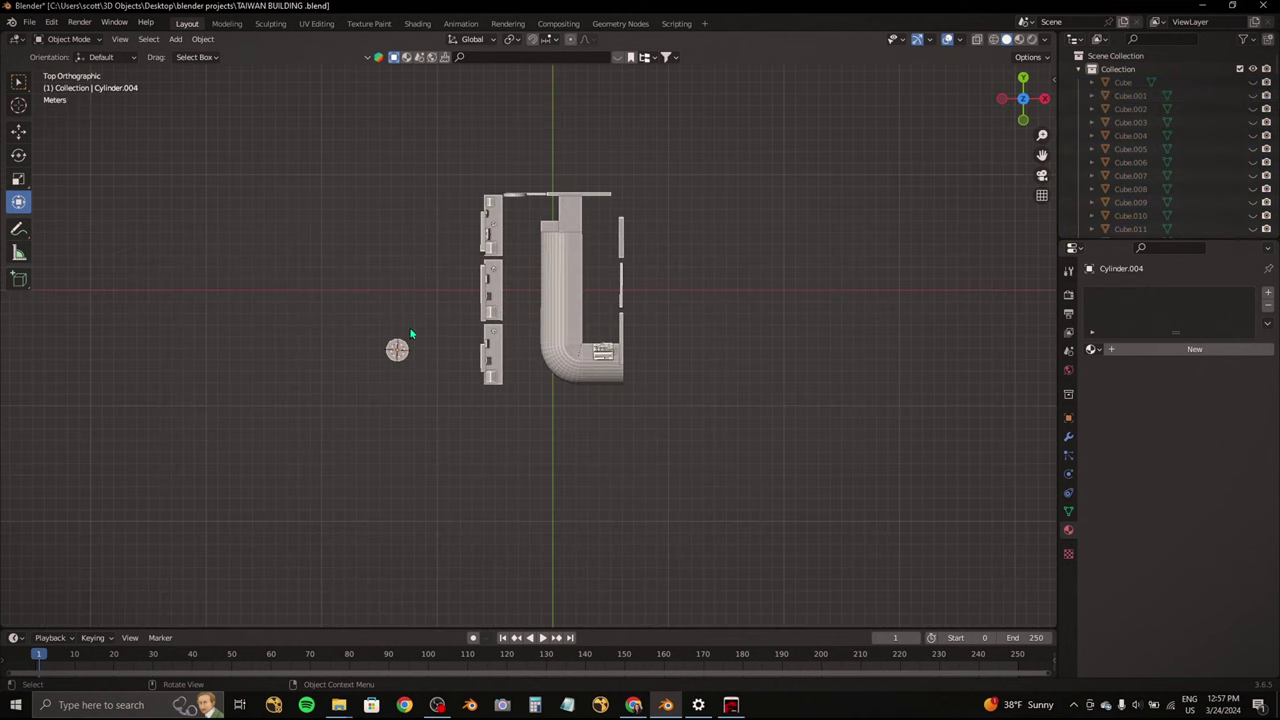
click(608, 316)
scroll(506, 366, up, 5)
Step: Lower the stool along Z until it rests on the shop floor
key(KP_3)
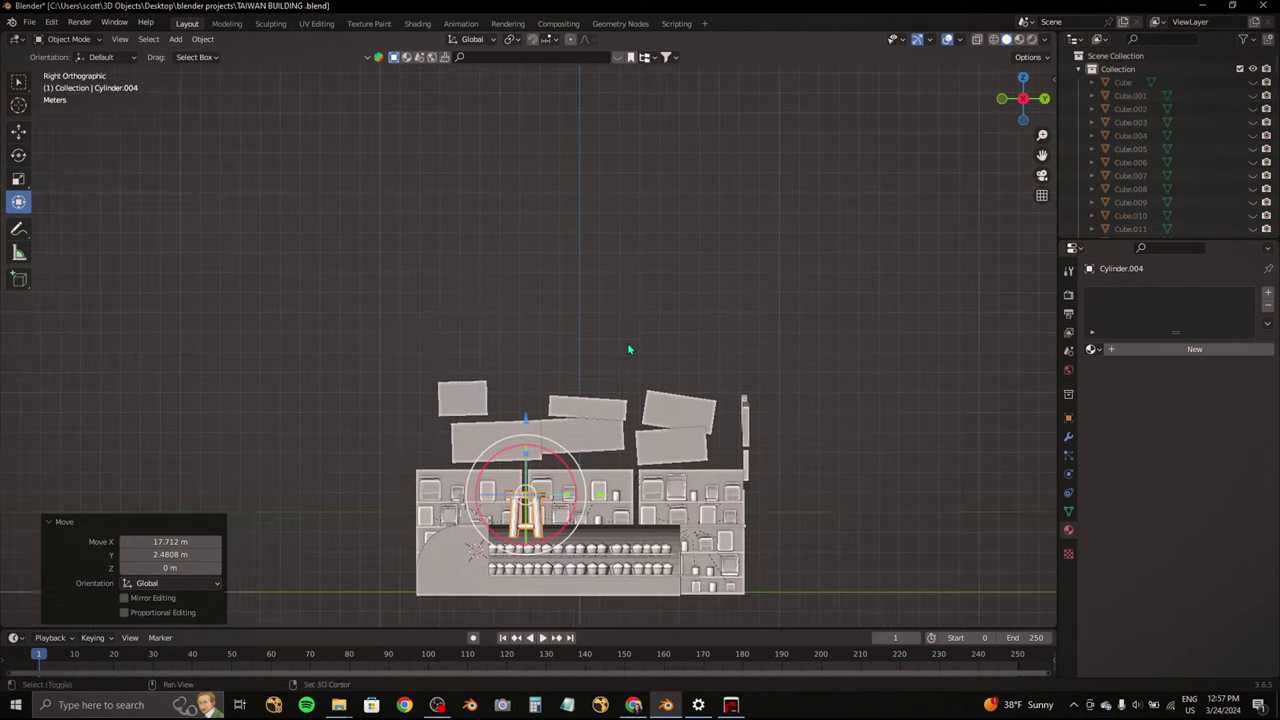
scroll(627, 342, up, 5)
key(g)
key(z)
click(540, 483)
mouse_move(540, 483)
shift+middle_down()
mouse_move(540, 376)
mouse_move(550, 435)
mouse_move(560, 360)
mouse_move(540, 300)
shift+middle_up()
key(g)
key(z)
click(540, 360)
Step: Rotate the stool about -32° around Z and slide it beside the cupcake shelves
key(r)
key(KP_7)
scroll(560, 350, up, 2)
click(597, 327)
key(g)
click(597, 327)
Step: Inspect the stool by the cupcake shelves and set the 3D cursor for the next object
scroll(540, 300, up, 4)
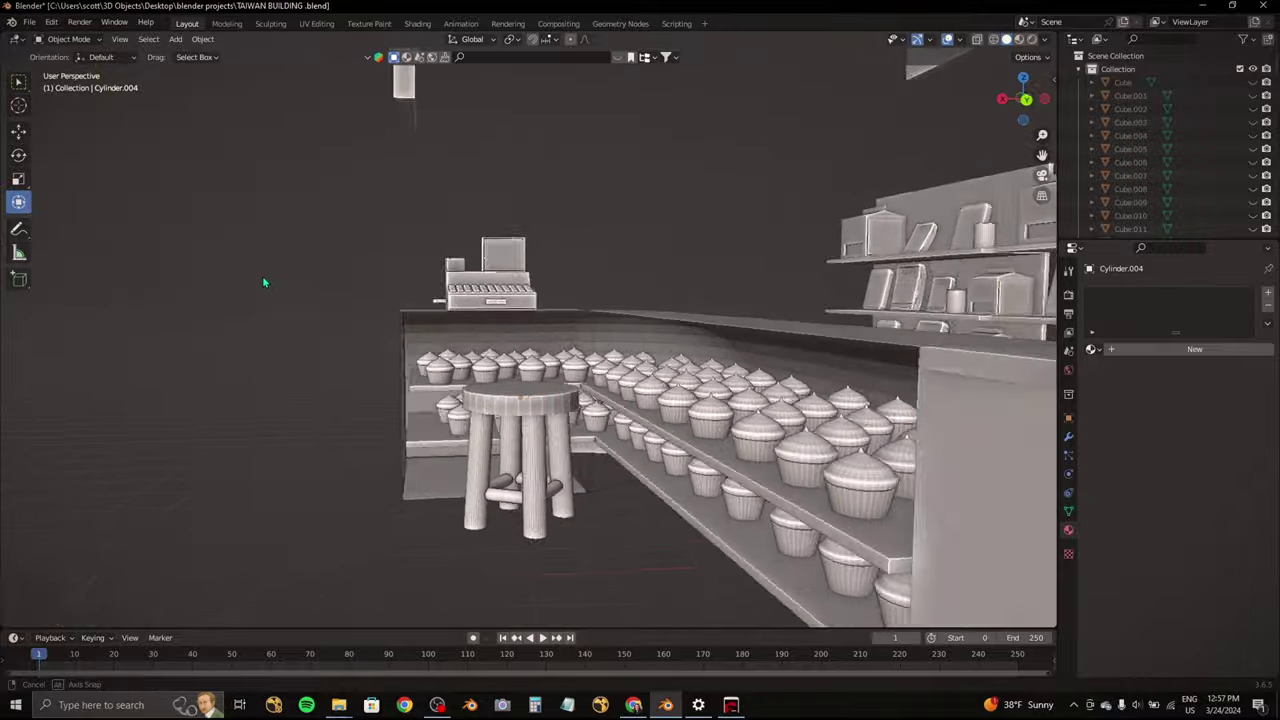
mouse_move(262, 275)
middle_down()
mouse_move(492, 243)
mouse_move(572, 295)
mouse_move(474, 317)
mouse_move(505, 318)
middle_up()
click(474, 317)
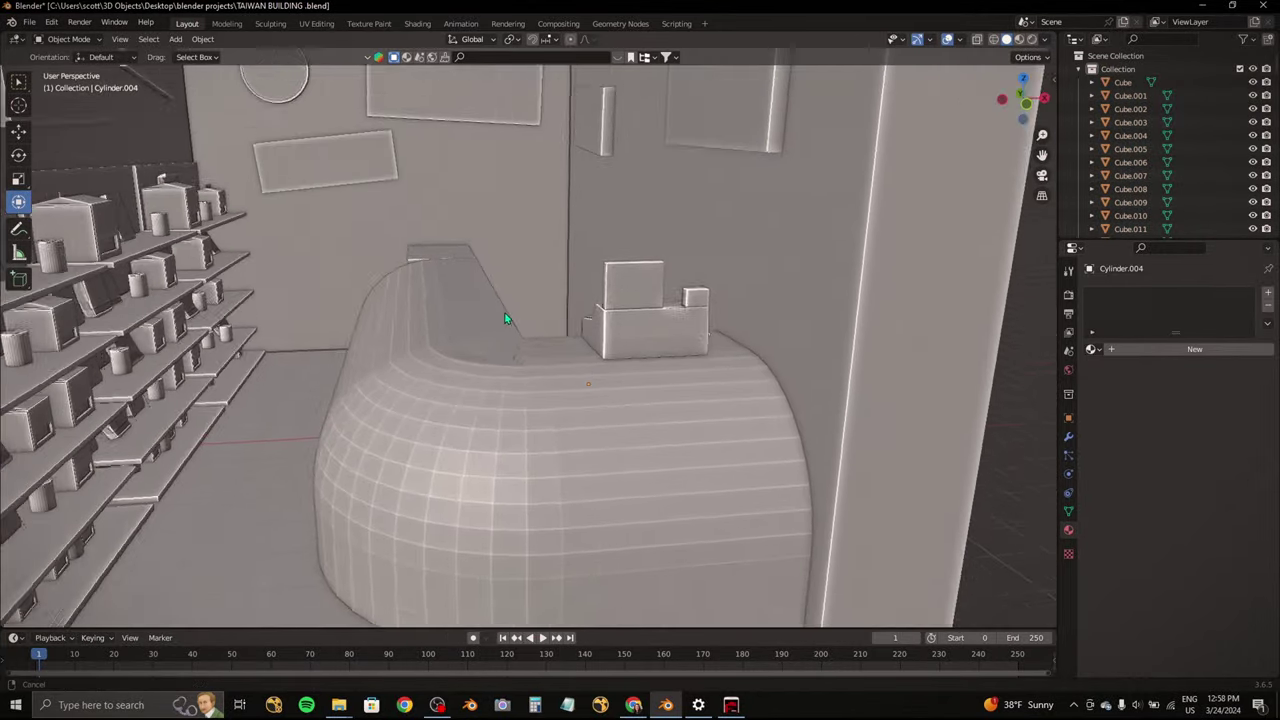
scroll(505, 318, down, 5)
middle_drag(414, 363, 460, 334)
shift+right_click(460, 334)
Step: Add a cube, flatten it along Y into a thin board, and tilt it about 60°
key(shift+a)
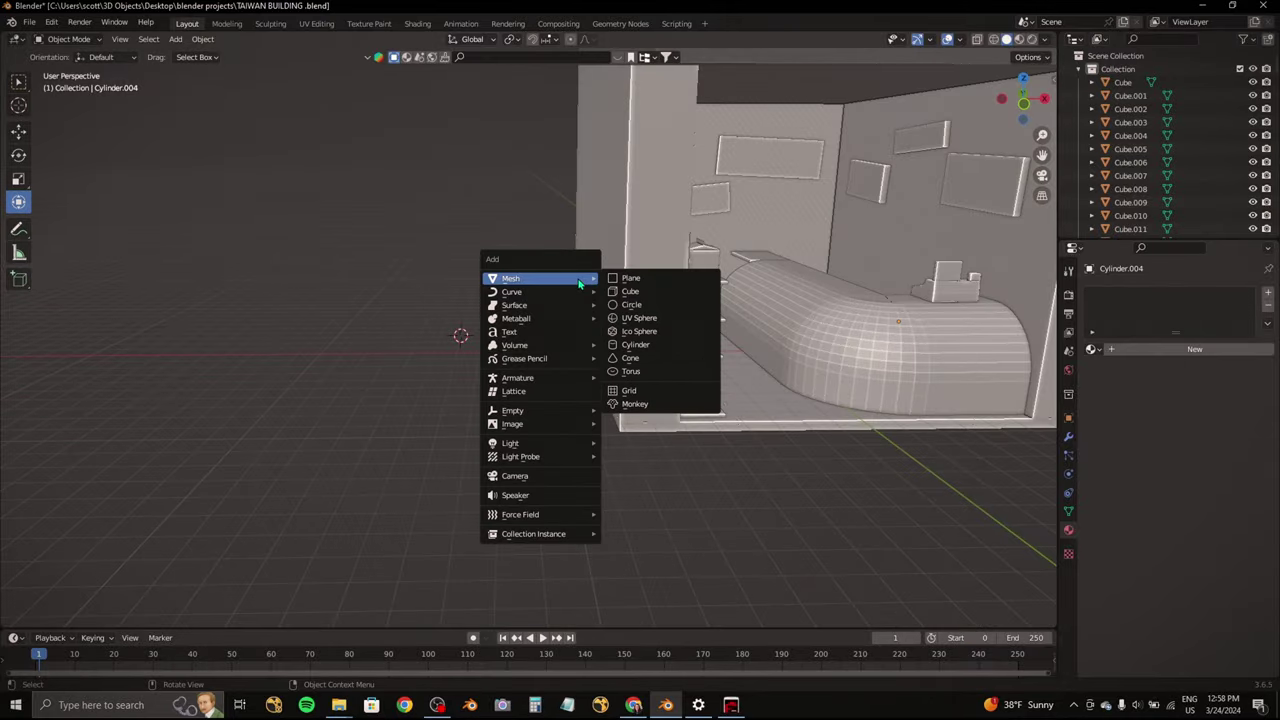
click(622, 290)
key(KP_7)
key(KP_Decimal)
key(s)
key(y)
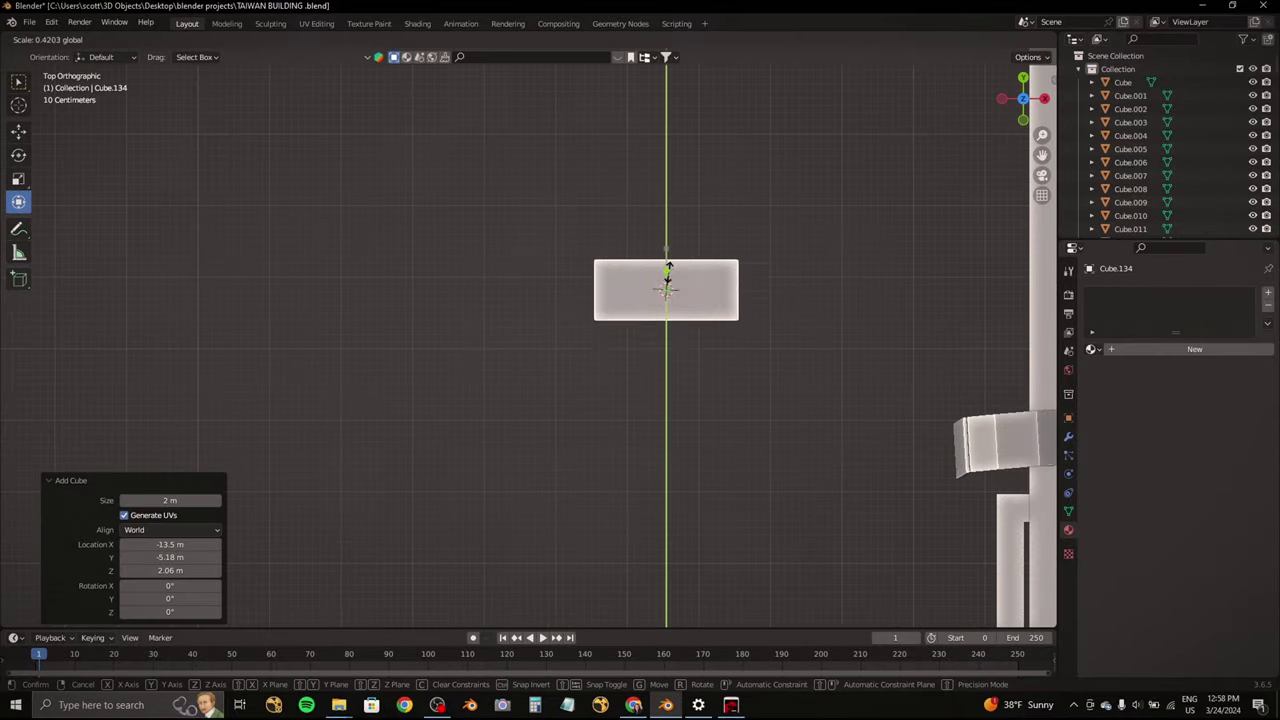
click(669, 290)
key(ctrl+KP_3)
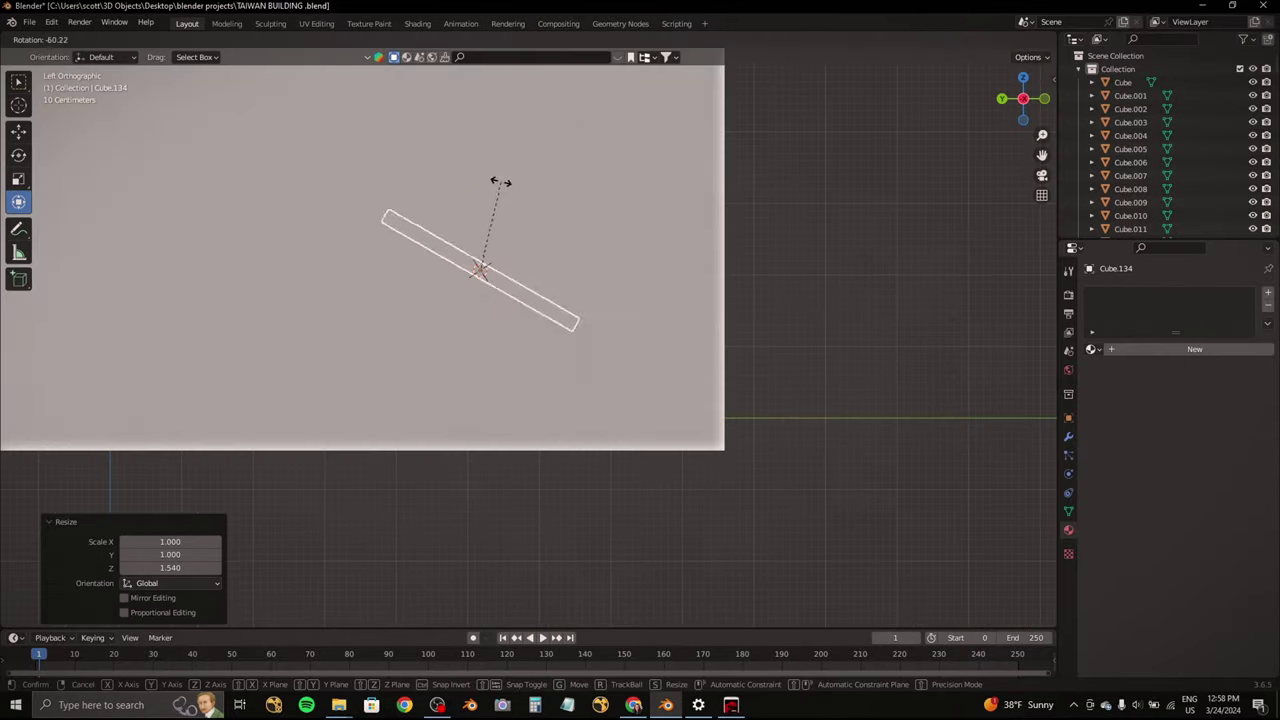
click(500, 182)
Step: Narrow the tilted board along X to 0.82
middle_drag(500, 182, 644, 231)
click(1027, 107)
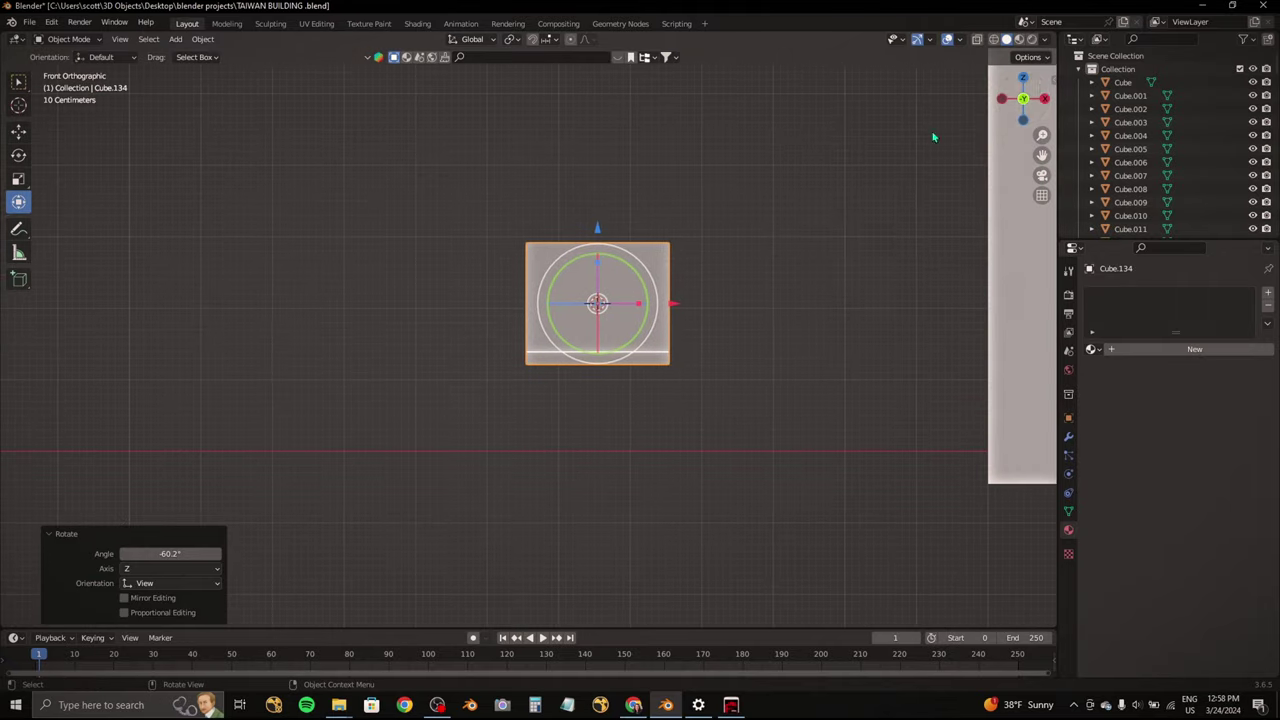
click(1030, 85)
key(s)
key(x)
click(560, 220)
middle_drag(560, 220, 591, 236)
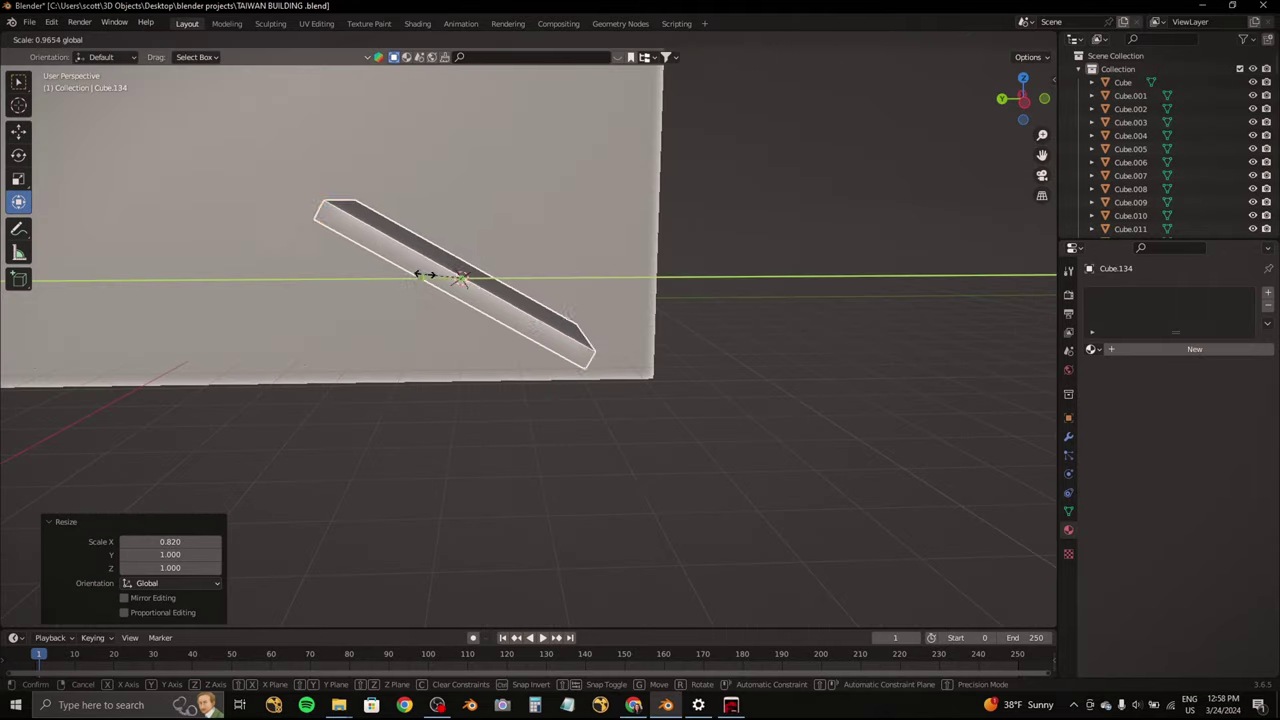
click(1023, 100)
key(r)
Step: Add a cylinder, stretch it into a tall post, and place it under the board
key(shift+a)
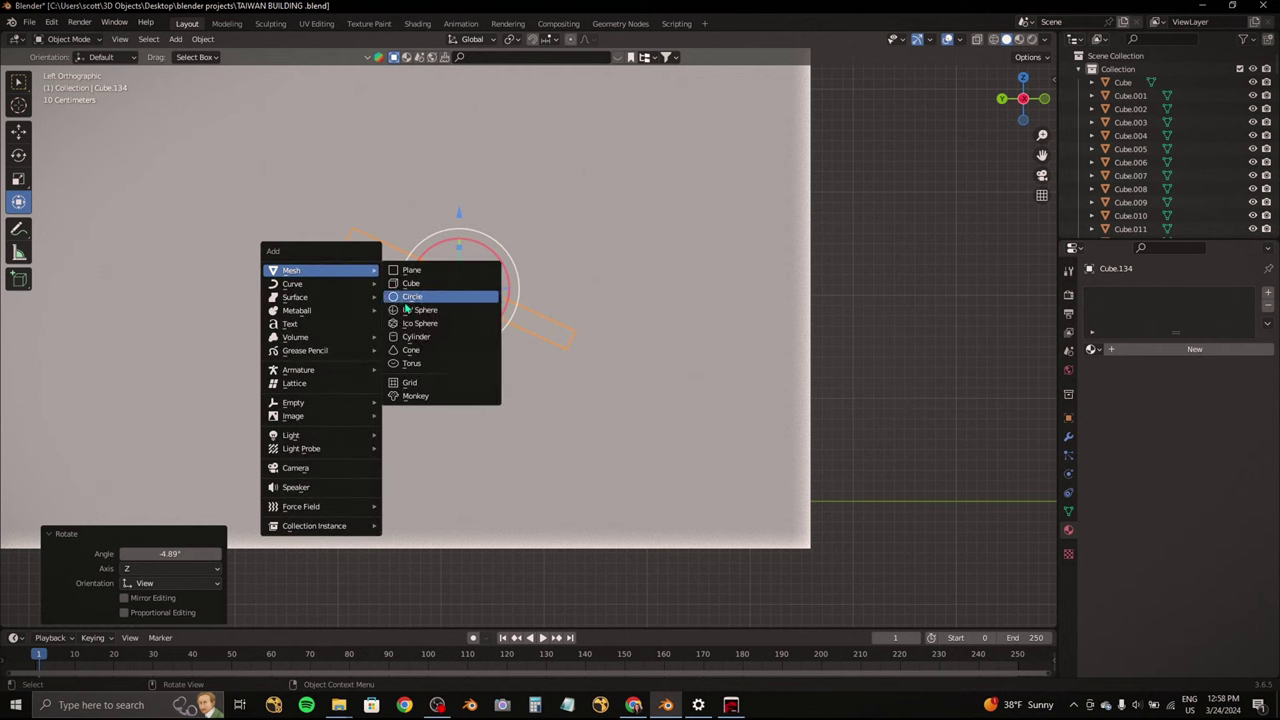
click(440, 305)
key(s)
click(480, 285)
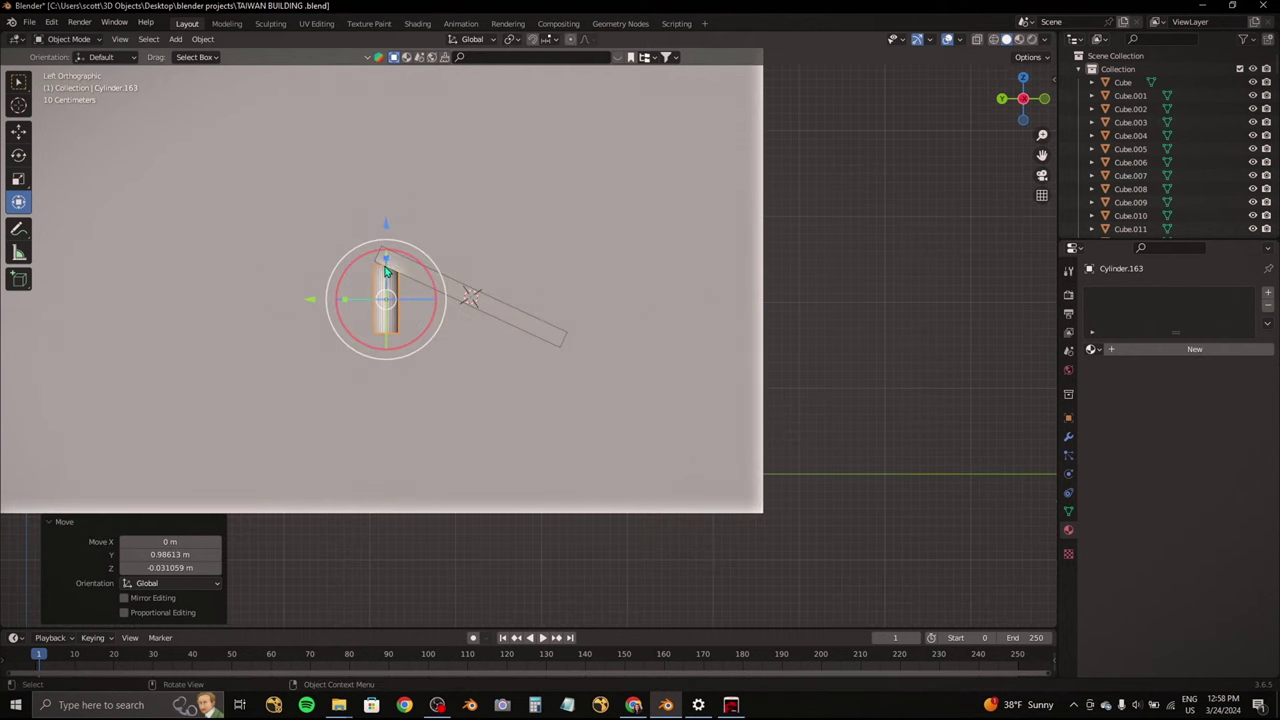
click(386, 222)
key(g)
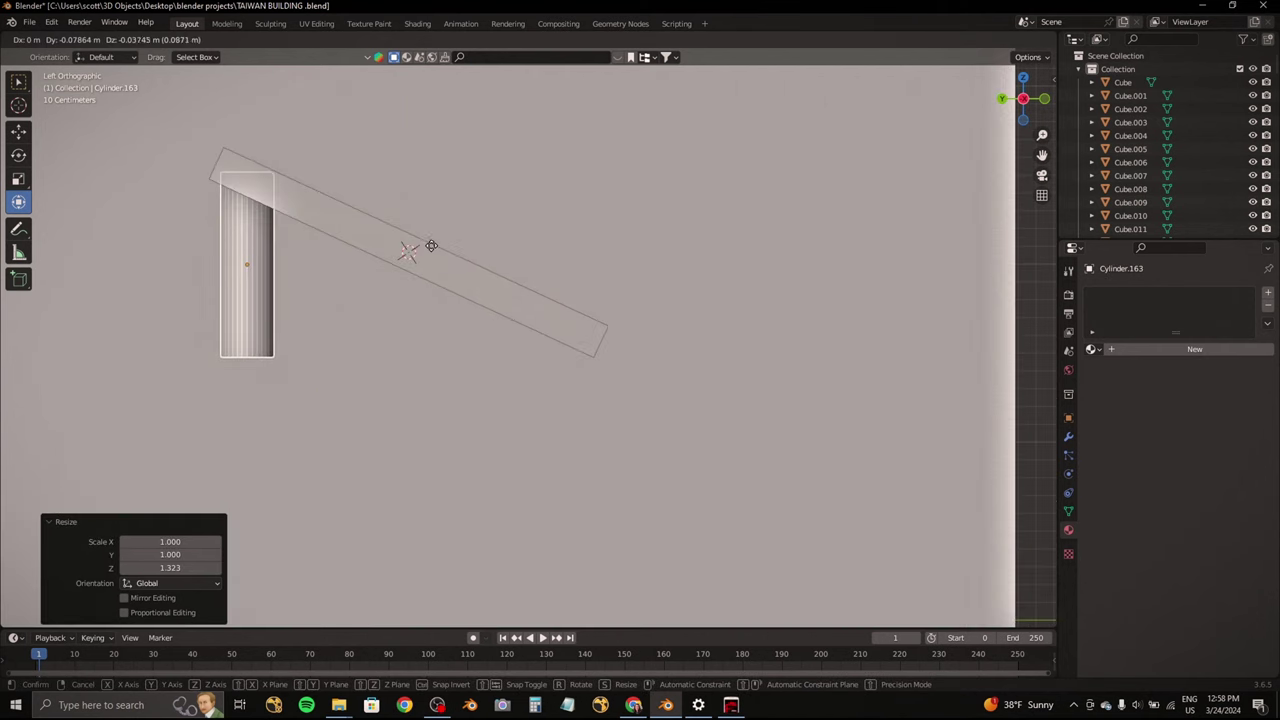
click(431, 246)
Step: Slide the post along X to the board's right end and duplicate it to the left end
mouse_move(431, 246)
middle_down()
mouse_move(500, 212)
mouse_move(505, 188)
middle_up()
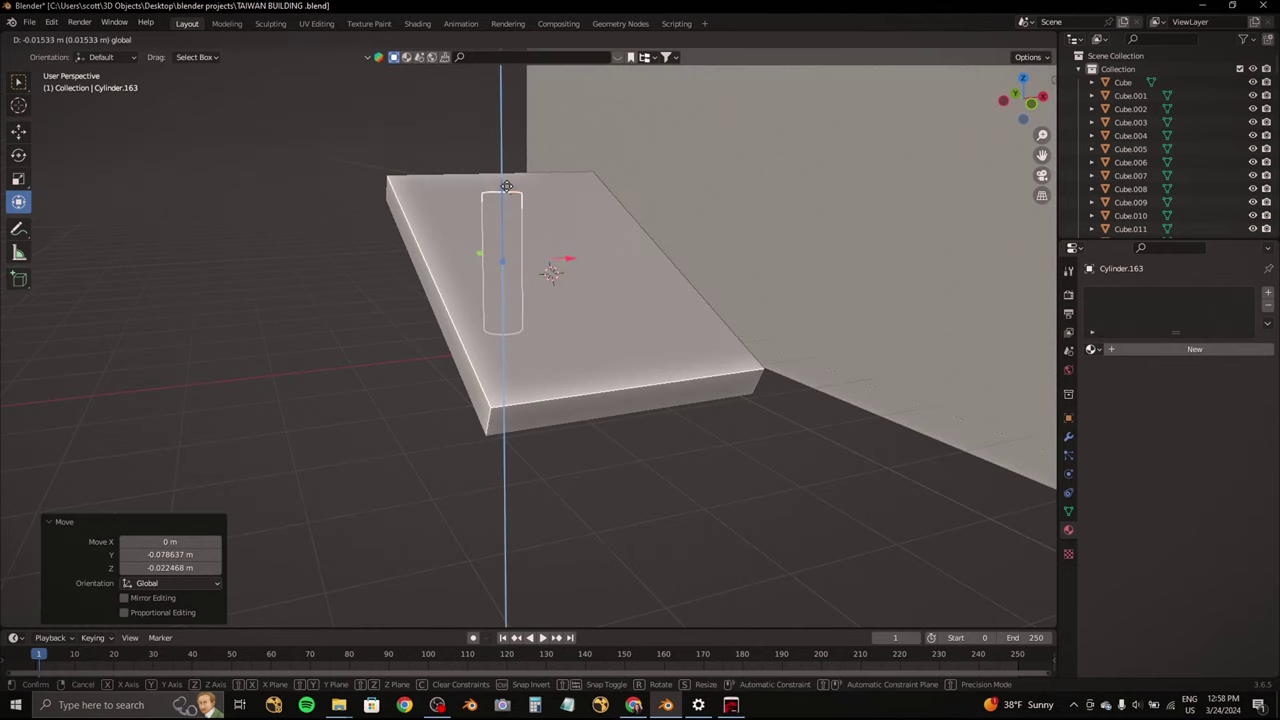
click(1011, 105)
key(g)
key(x)
click(600, 300)
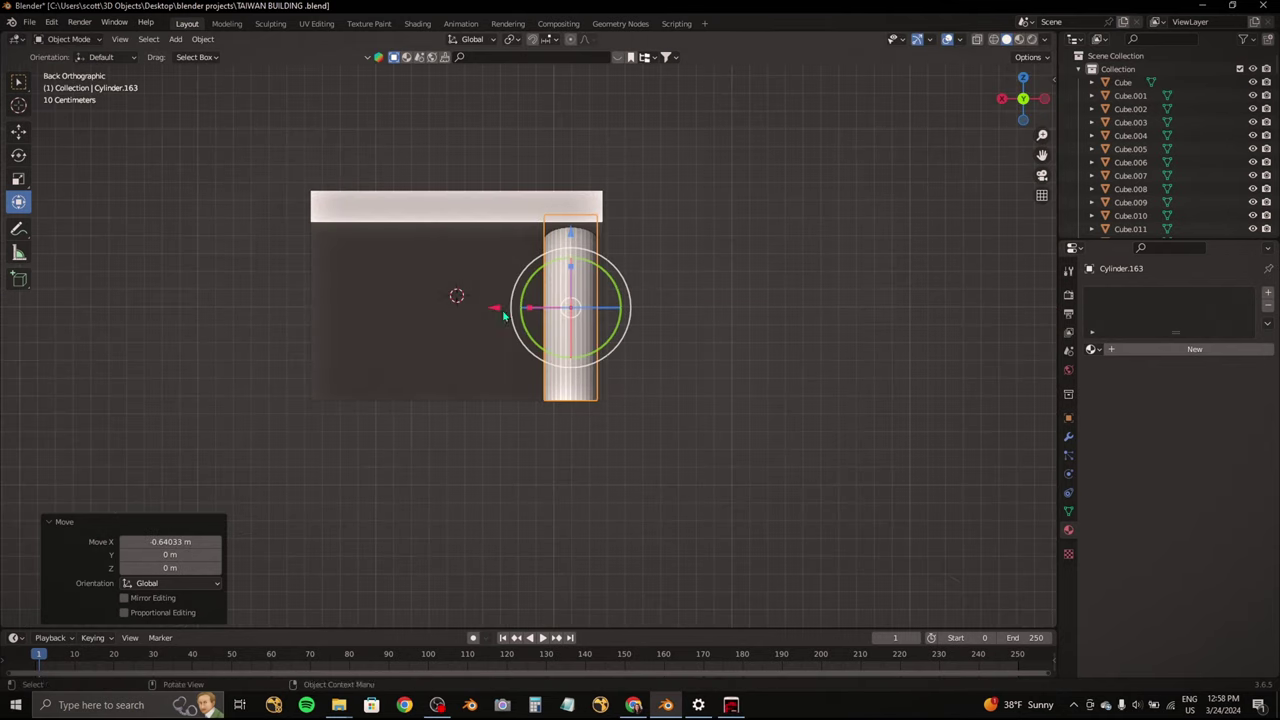
key(shift+d)
key(x)
click(265, 301)
Step: Select the two posts together with the board and view the whole shop
shift+click(545, 311)
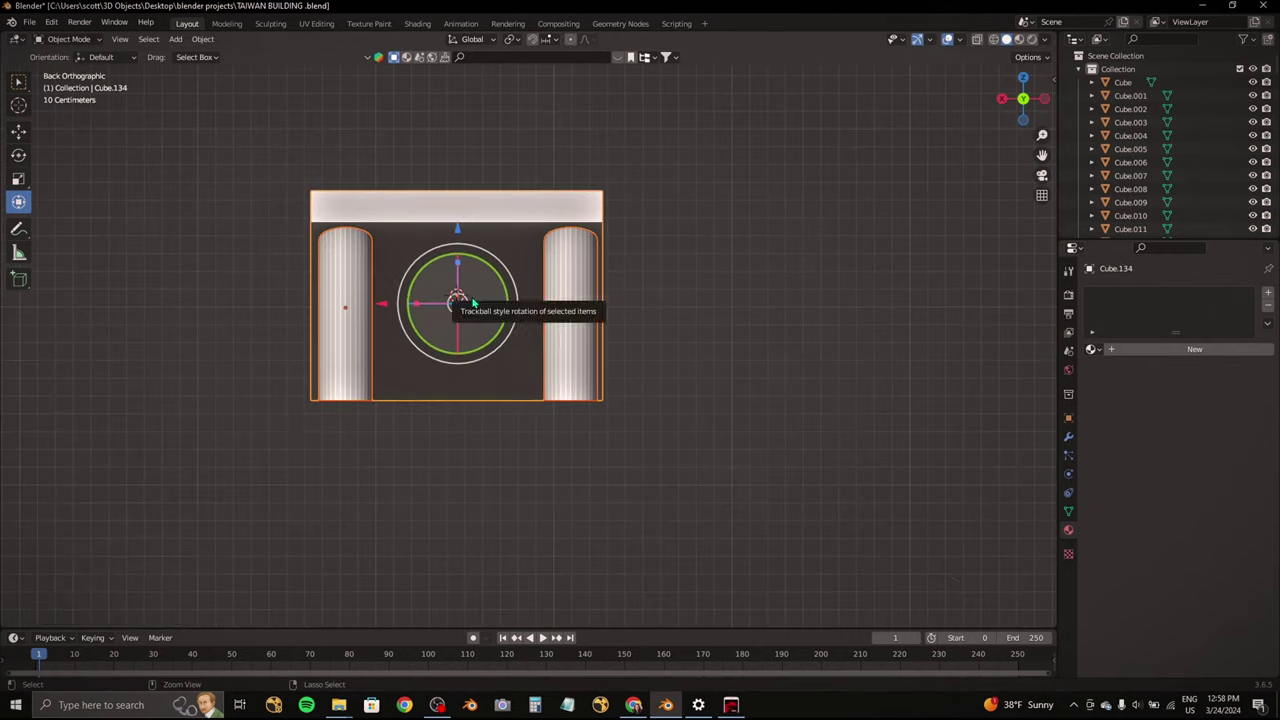
middle_drag(472, 302, 367, 318)
right_click(280, 300)
mouse_move(280, 300)
middle_down()
mouse_move(534, 289)
mouse_move(382, 321)
middle_up()
Step: Move the menu stand along X and raise it to counter height
scroll(768, 211, down, 3)
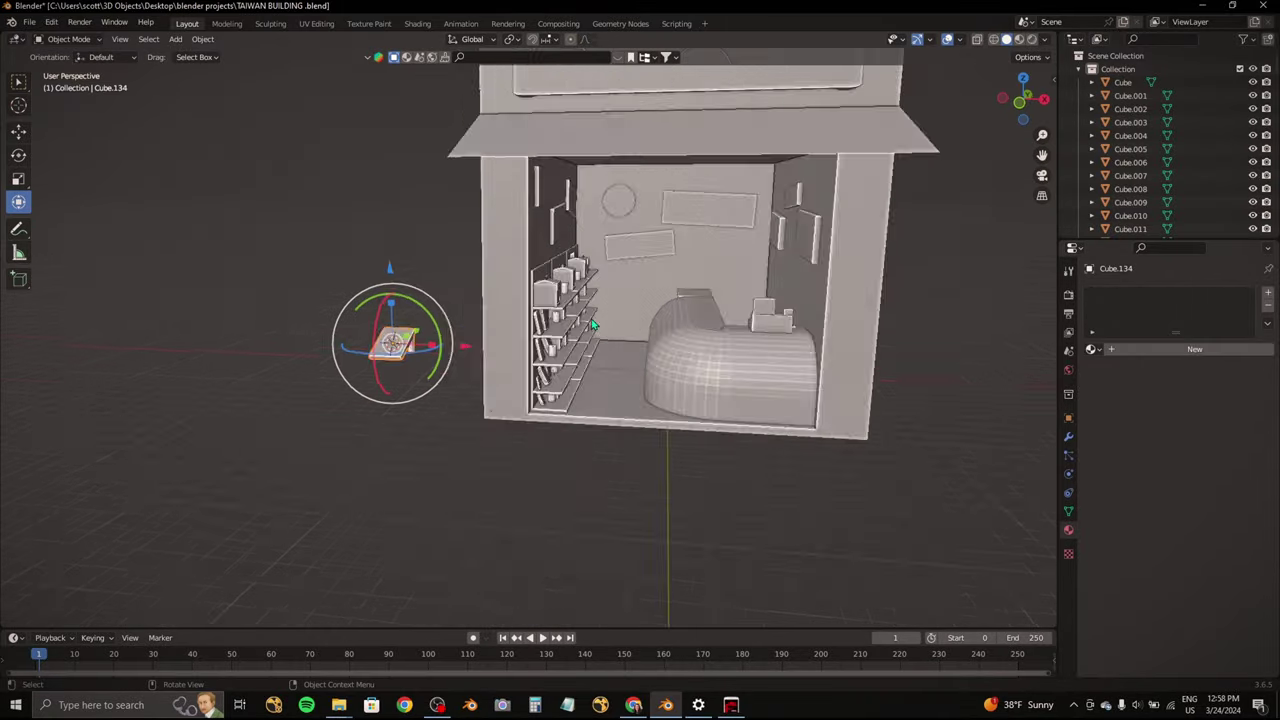
scroll(251, 380, up, 5)
key(g)
key(x)
click(760, 400)
key(g)
key(z)
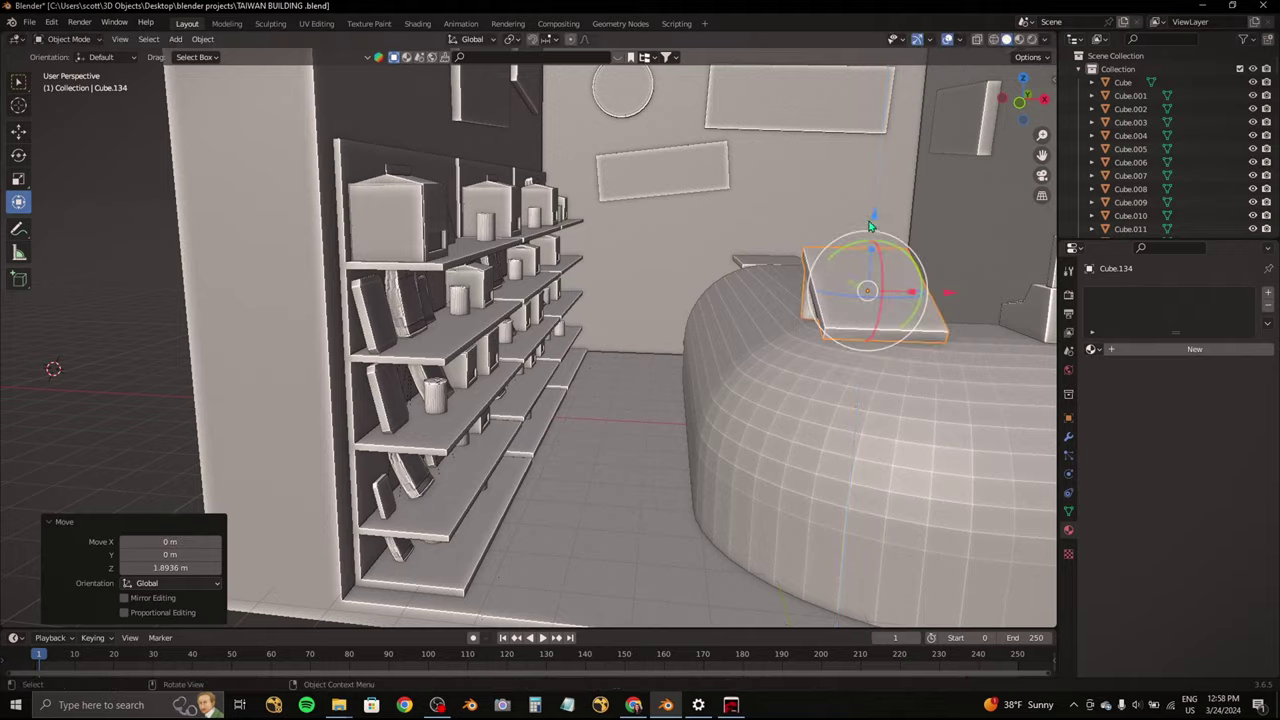
middle_drag(870, 225, 843, 358)
Step: Hide the building's outer walls and view the exposed interior from the top
scroll(450, 208, down, 8)
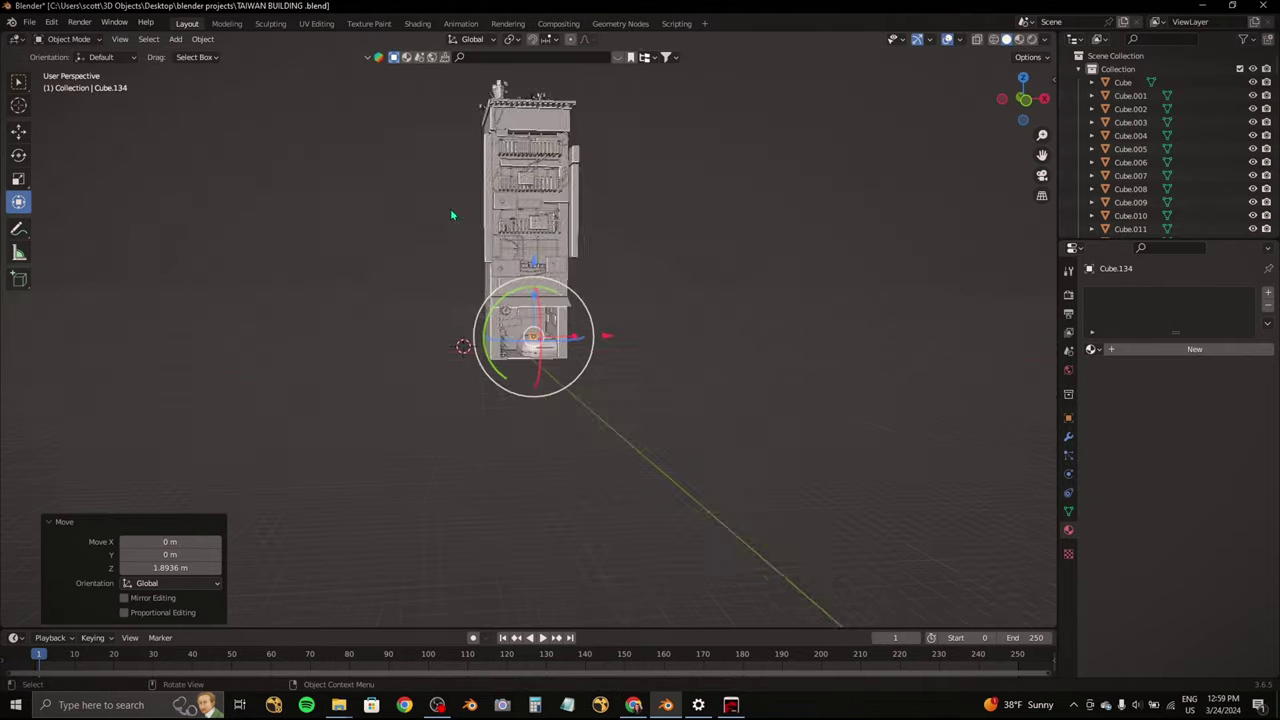
drag(428, 154, 524, 246)
scroll(524, 246, up, 3)
key(h)
middle_drag(596, 393, 600, 549)
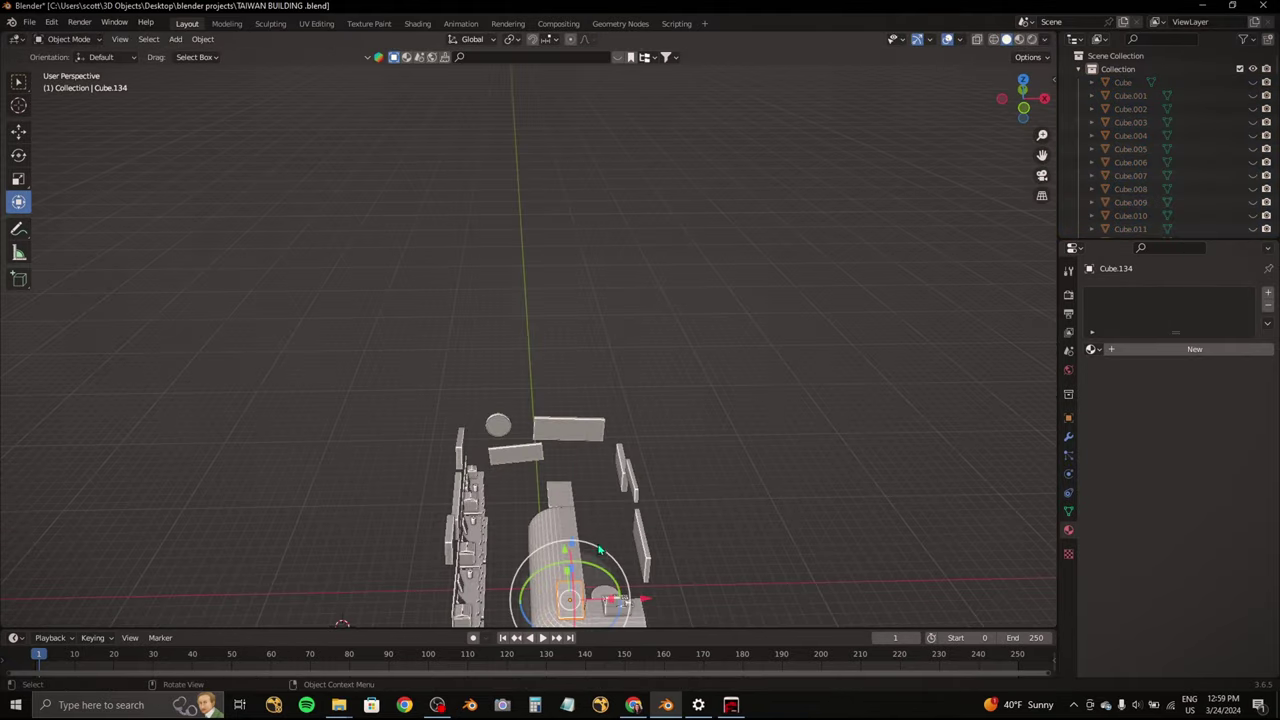
click(1034, 79)
scroll(714, 457, up, 2)
Step: Position the menu stand on the counter and adjust it slightly
key(g)
click(530, 240)
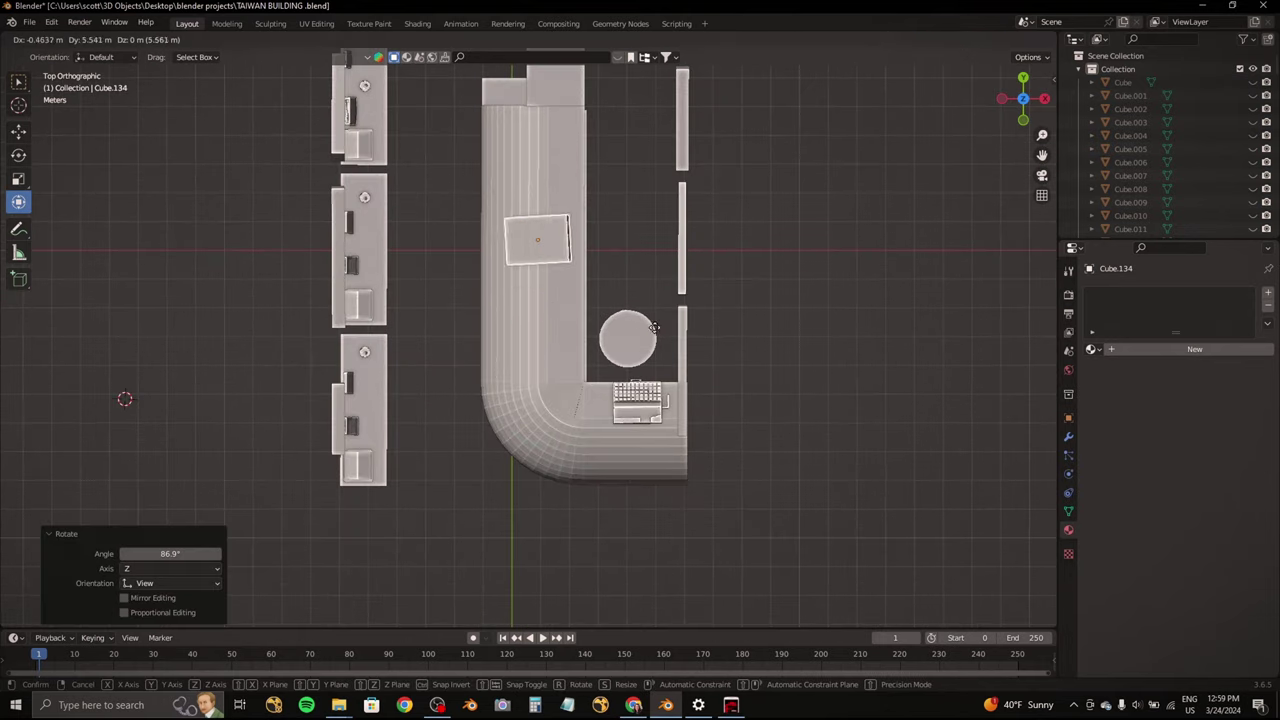
scroll(770, 192, up, 3)
key(s)
click(797, 364)
scroll(756, 257, up, 3)
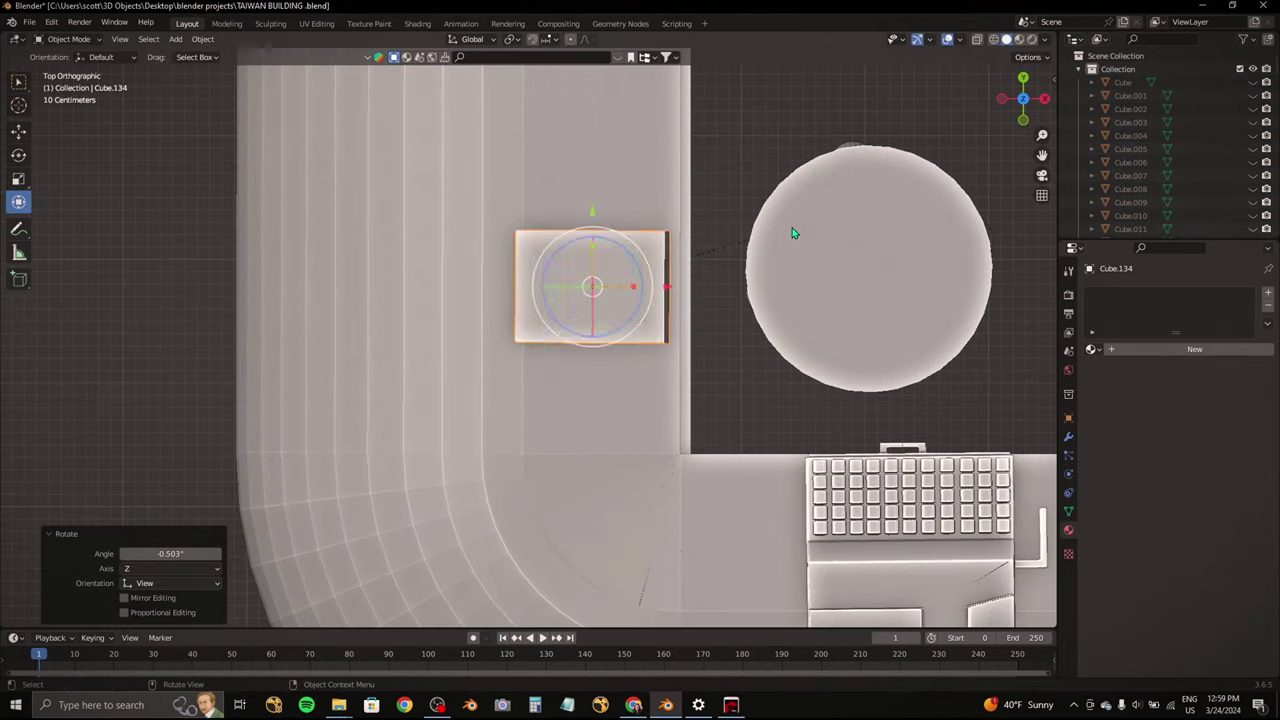
scroll(792, 233, down, 3)
Step: Turn the cash register about 90° and move it into the stand's former spot
shift+middle_drag(744, 347, 733, 284)
scroll(735, 288, down, 1)
click(740, 365)
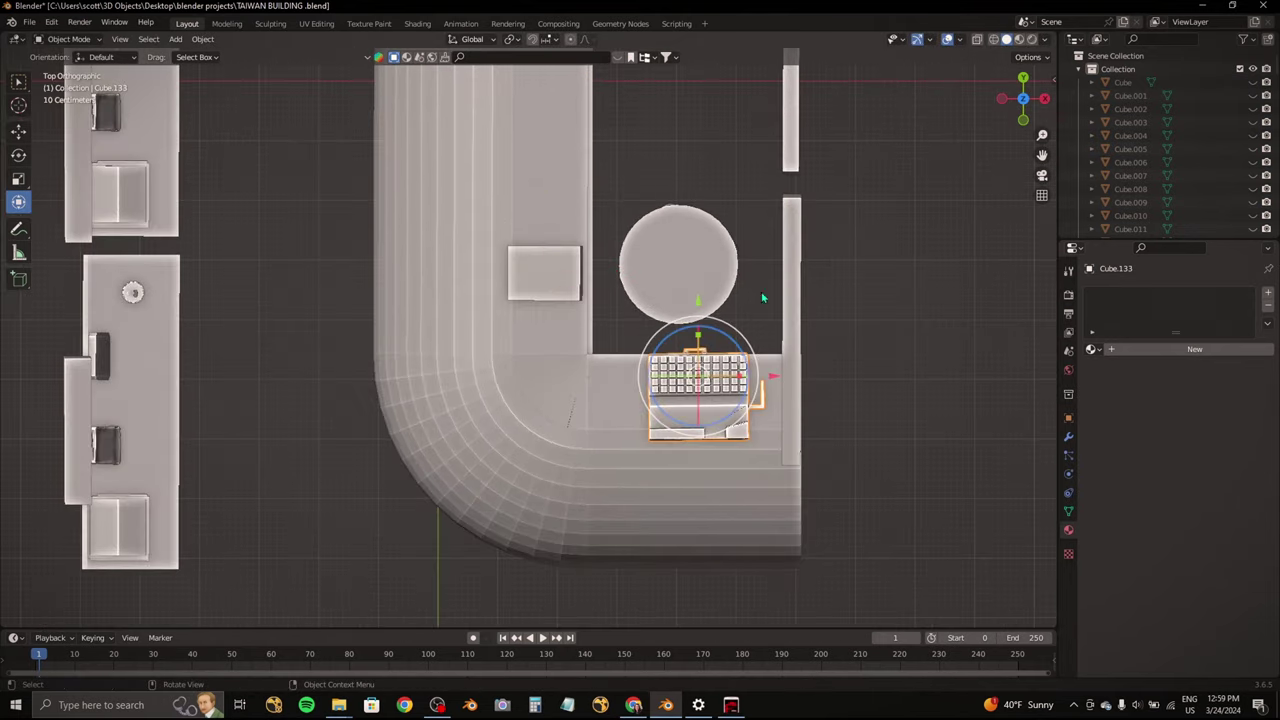
key(r)
click(754, 434)
drag(562, 292, 575, 160)
drag(700, 380, 545, 285)
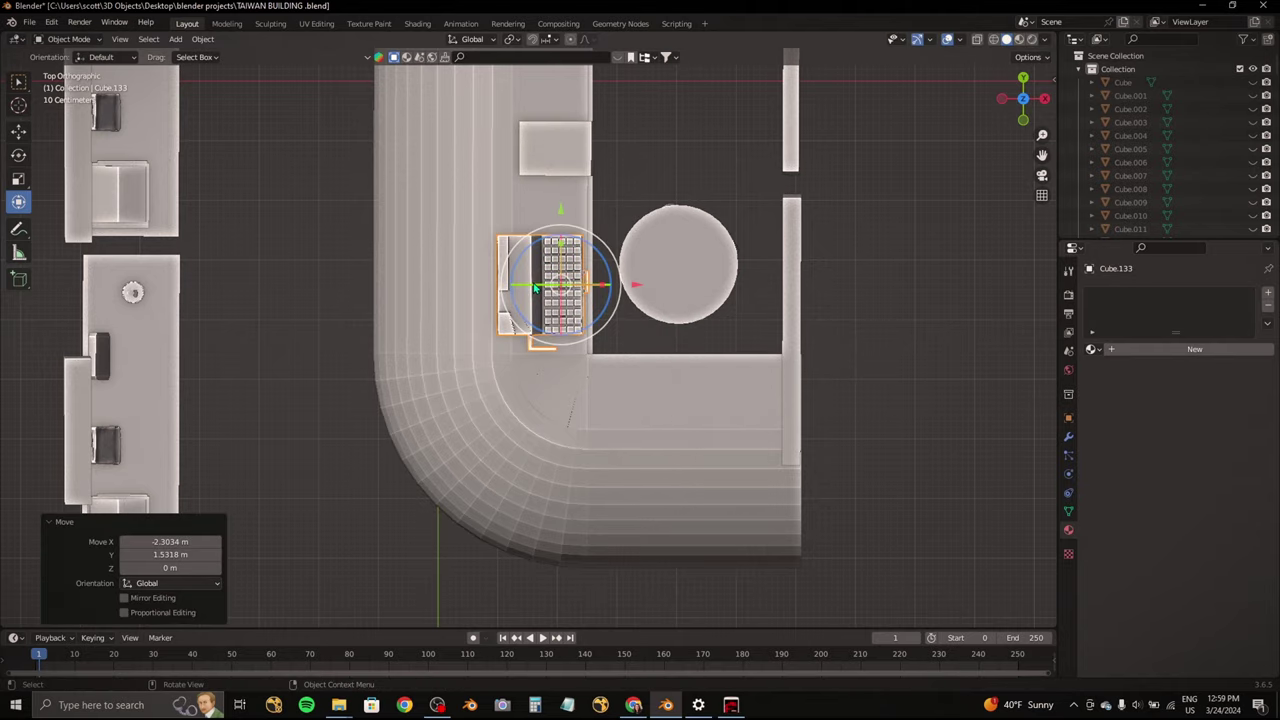
scroll(600, 280, up, 3)
key(r)
key(Escape)
mouse_move(713, 190)
middle_down()
mouse_move(645, 356)
mouse_move(679, 275)
mouse_move(676, 356)
mouse_move(600, 400)
mouse_move(560, 380)
middle_up()
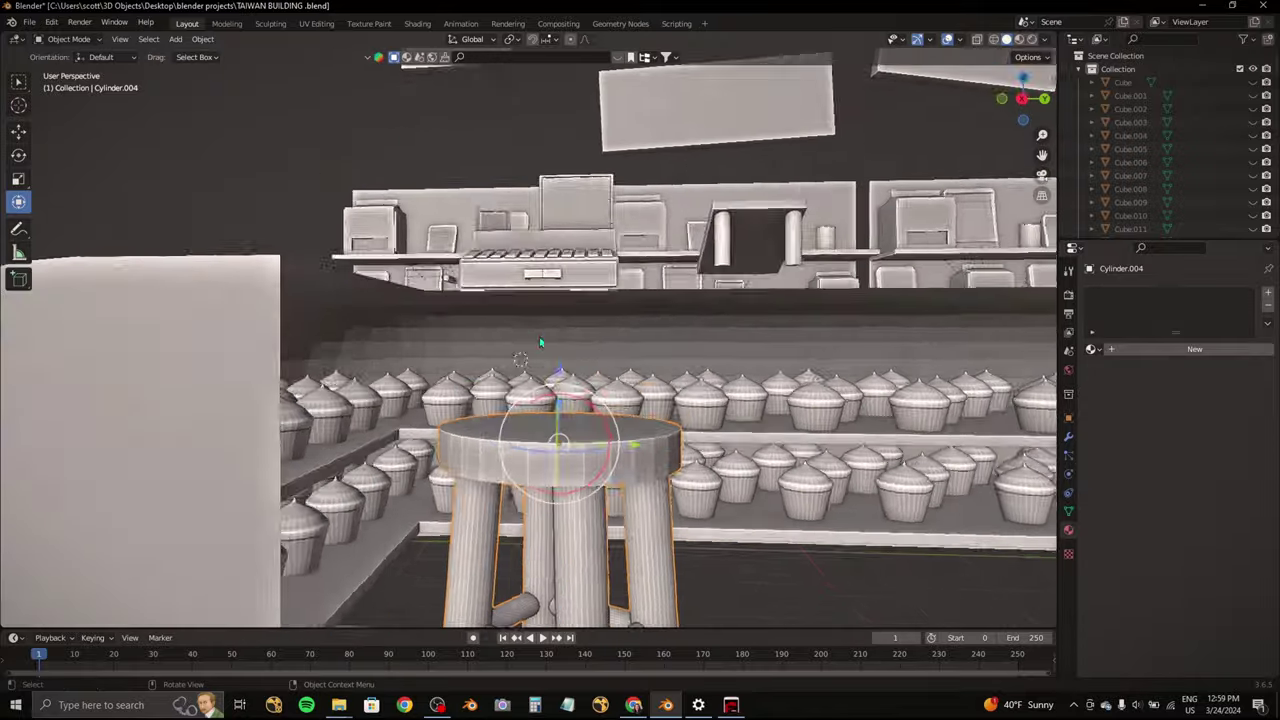
Step: Re-tune the stool's height, rotation and position near the cupcake shelves
drag(556, 375, 556, 350)
key(ctrl+KP_1)
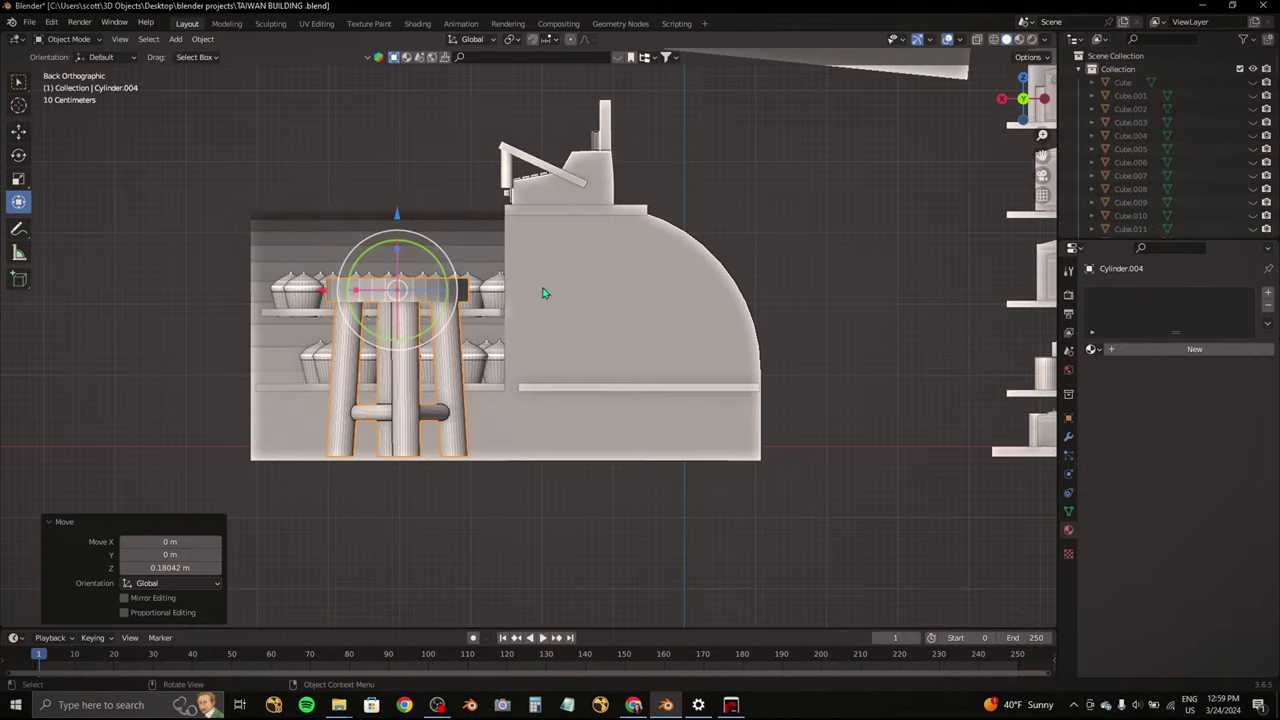
click(446, 217)
middle_drag(446, 217, 600, 390)
key(r)
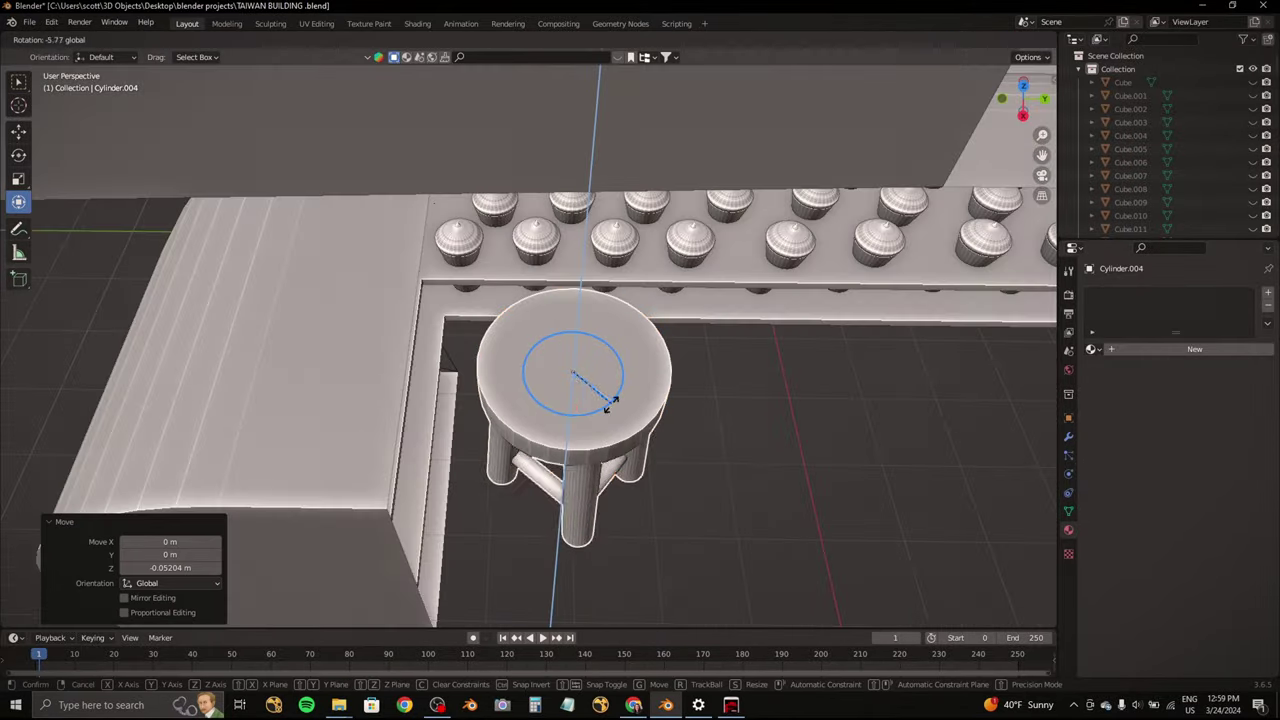
click(567, 410)
key(KP_7)
scroll(580, 420, down, 3)
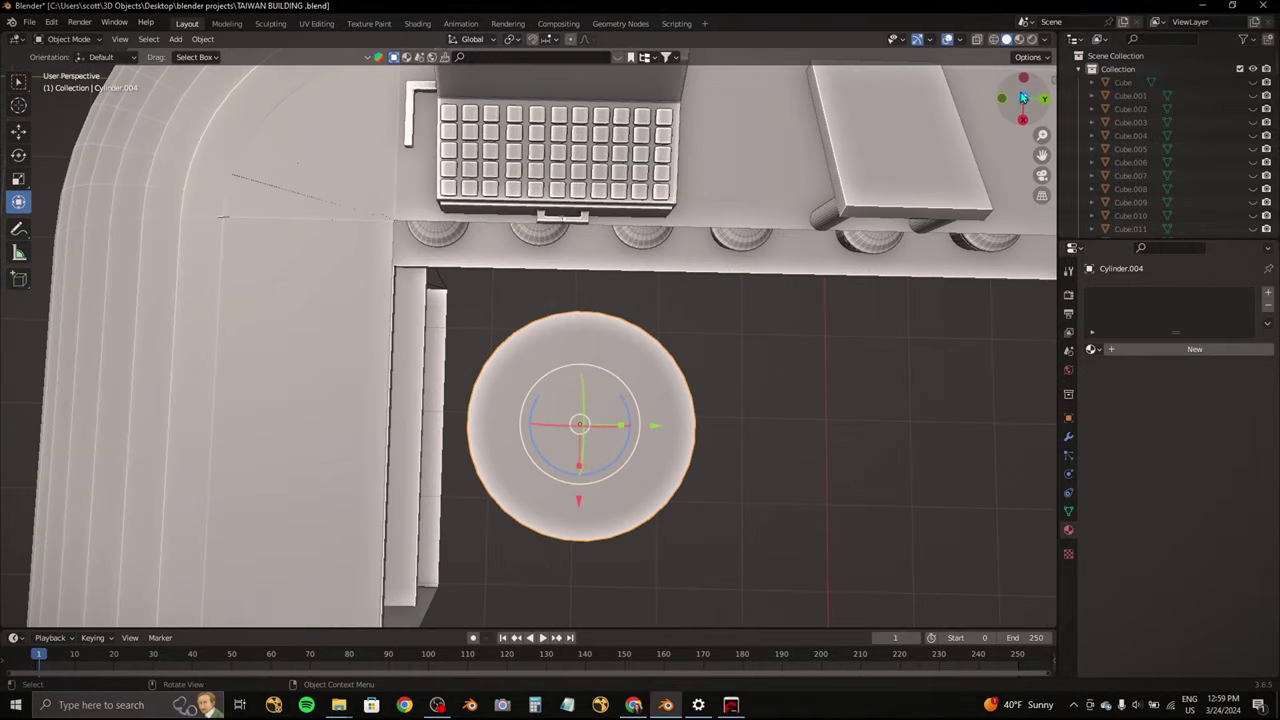
key(g)
click(707, 291)
click(335, 292)
Step: Shift the cash register across the counter and rotate it slightly
key(g)
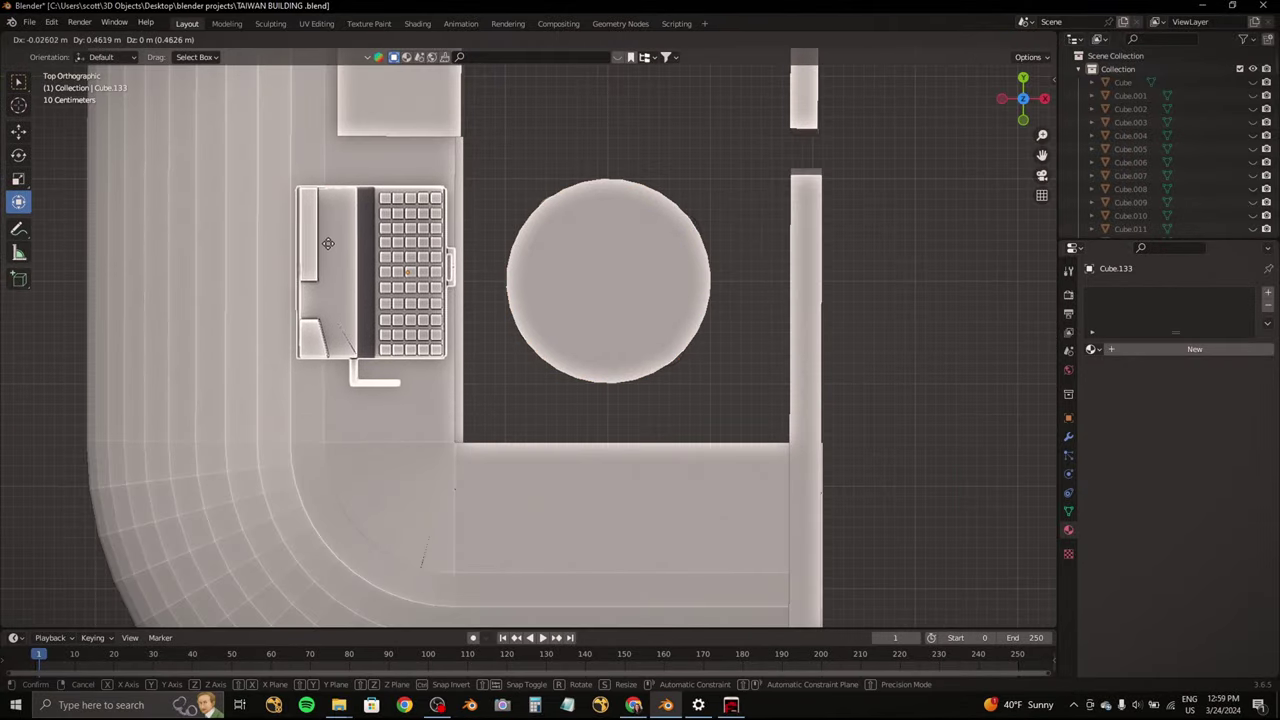
click(328, 243)
key(r)
click(450, 280)
mouse_move(450, 280)
middle_down()
mouse_move(543, 252)
mouse_move(700, 300)
middle_up()
Step: Move the menu stand and scale it down to a smaller size
click(700, 300)
key(KP_7)
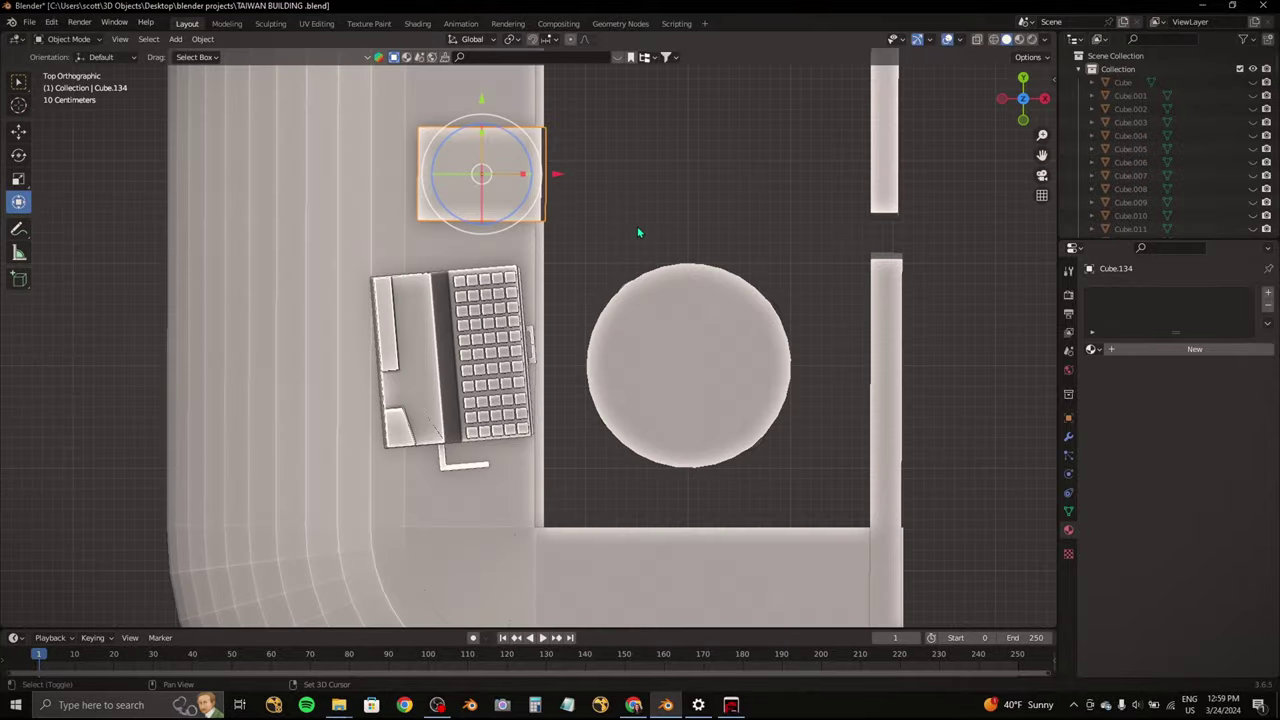
key(g)
click(640, 200)
key(s)
scroll(605, 210, down, 5)
scroll(635, 301, up, 3)
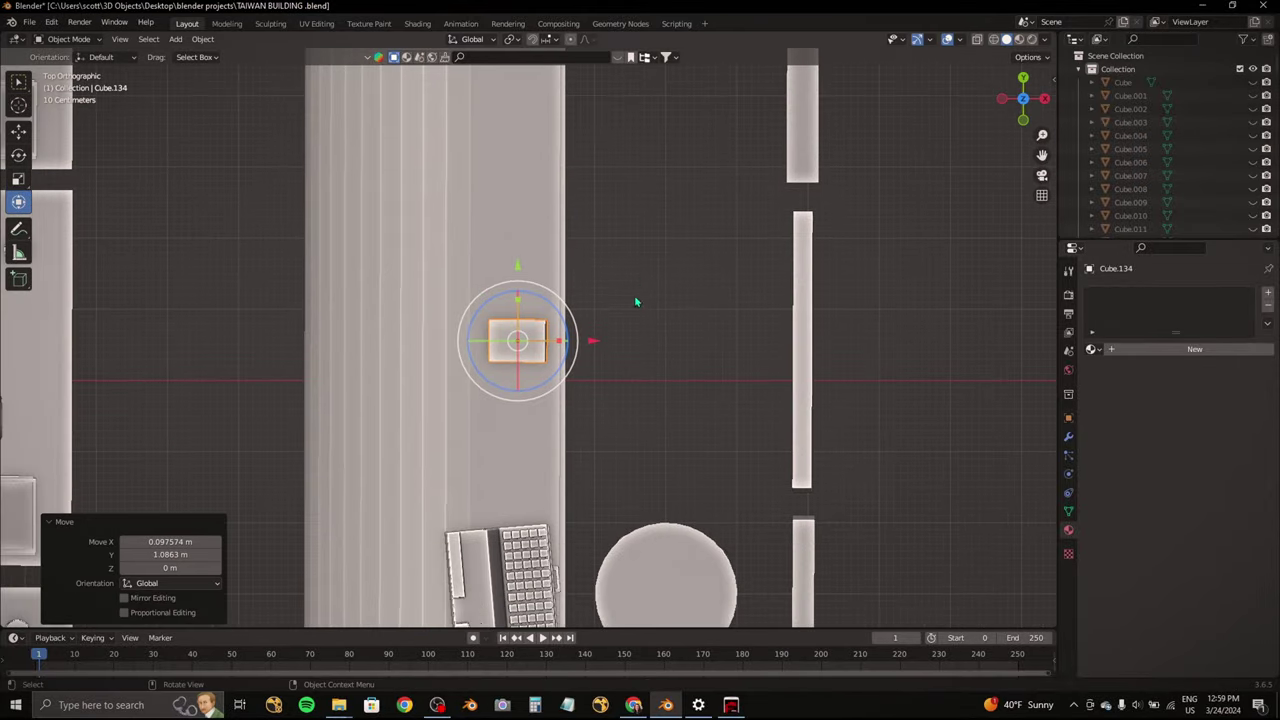
click(645, 234)
Step: Duplicate the small menu stand and line the copies along the counter beside the register
key(shift+d)
click(603, 266)
scroll(602, 397, up, 1)
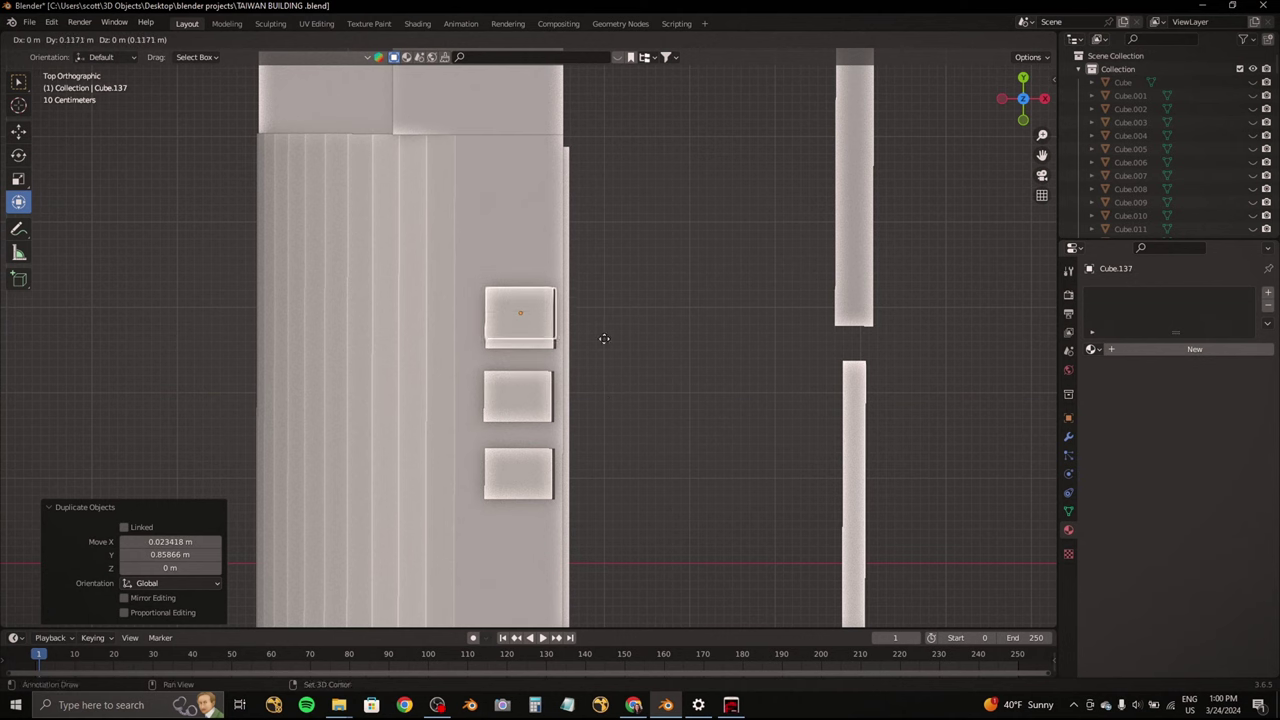
scroll(603, 202, down, 2)
shift+scroll(610, 260, down, 3)
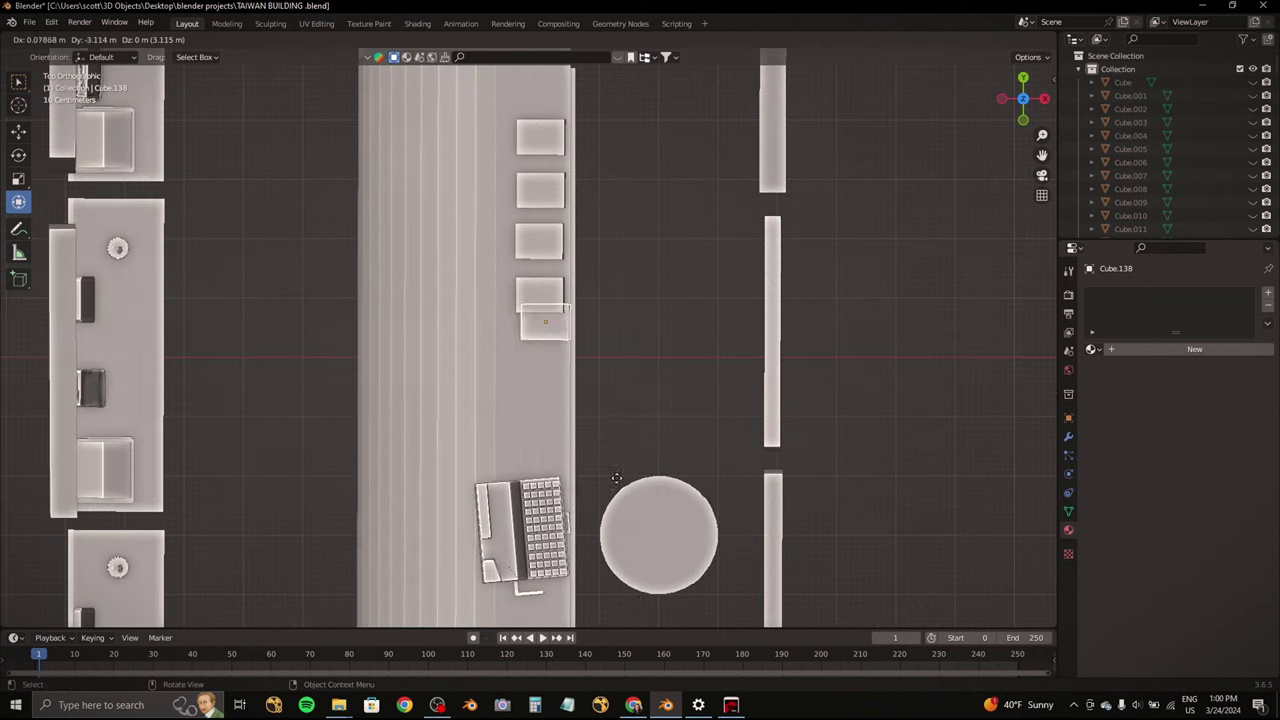
shift+scroll(615, 290, down, 4)
click(620, 310)
scroll(606, 458, up, 1)
key(g)
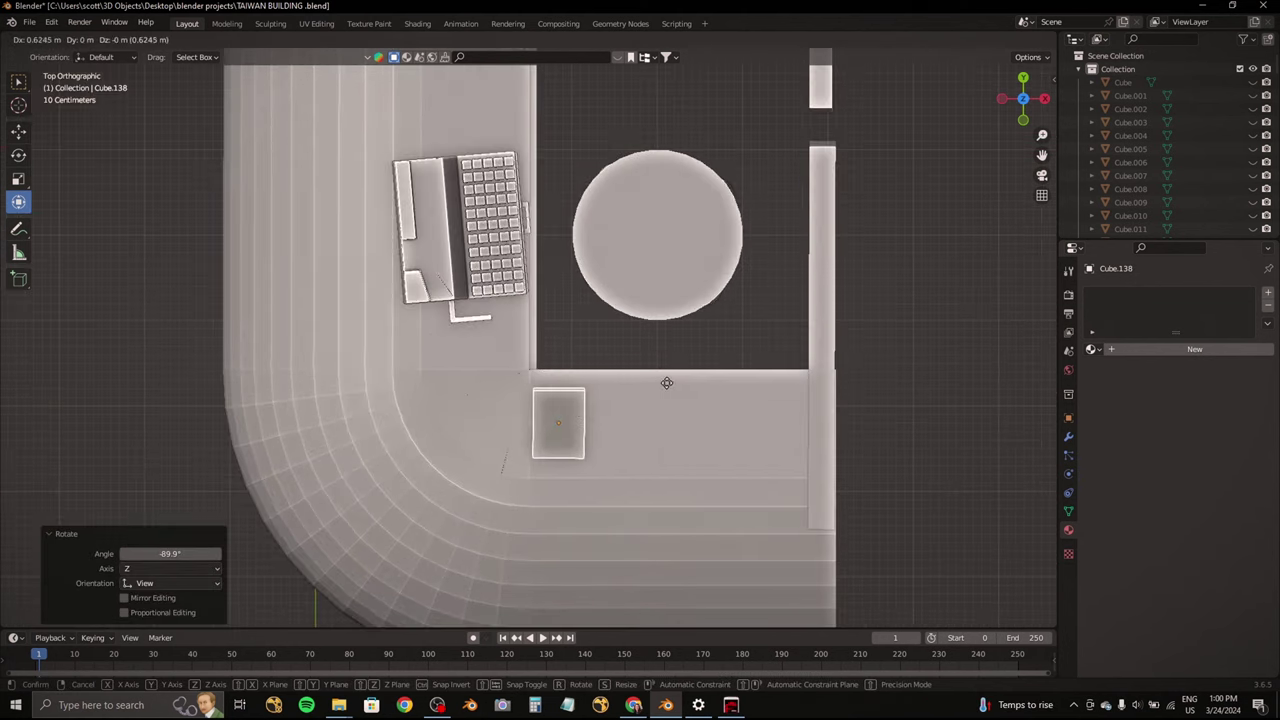
middle_drag(787, 381, 563, 265)
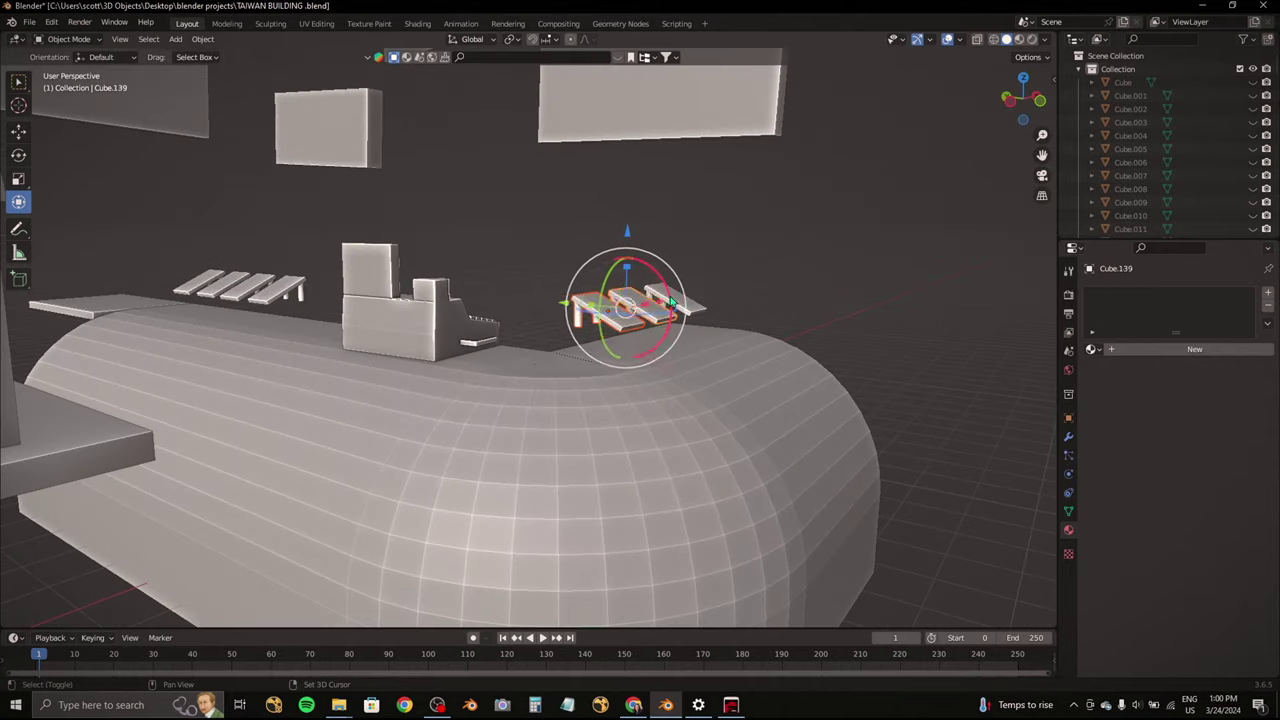
middle_drag(285, 298, 473, 260)
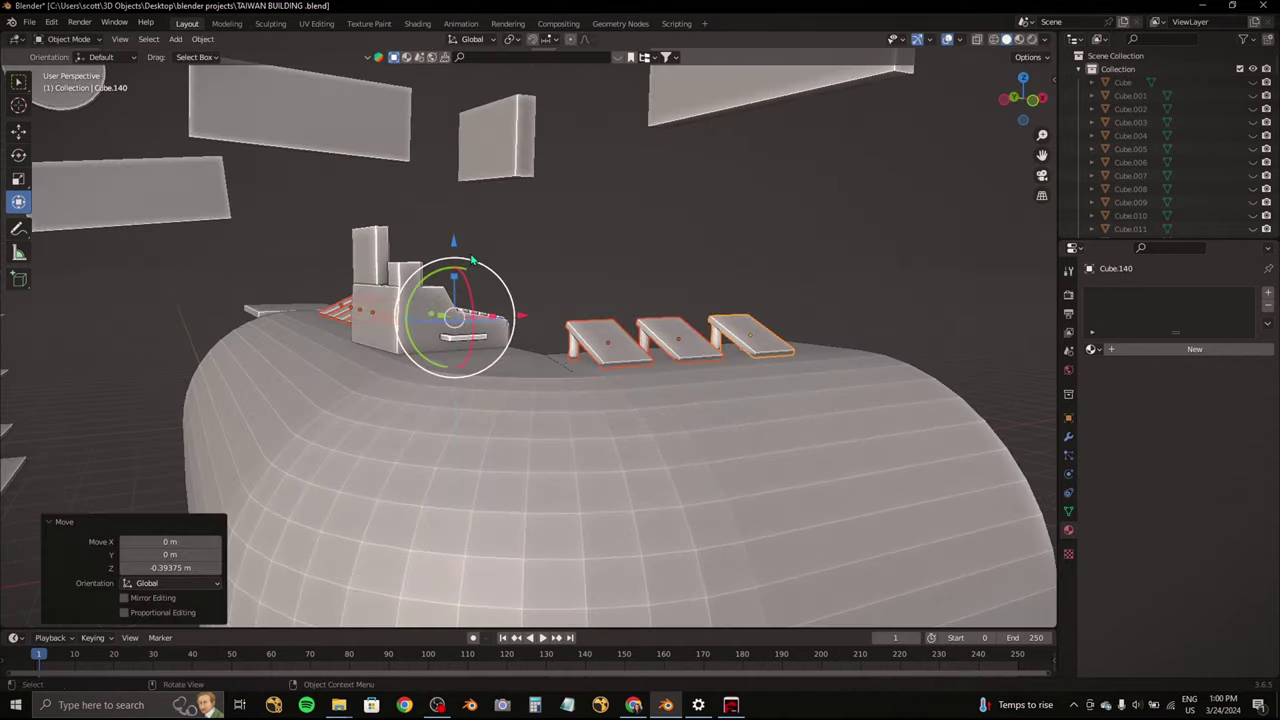
Step: Save the bakery shop file
scroll(614, 294, down, 3)
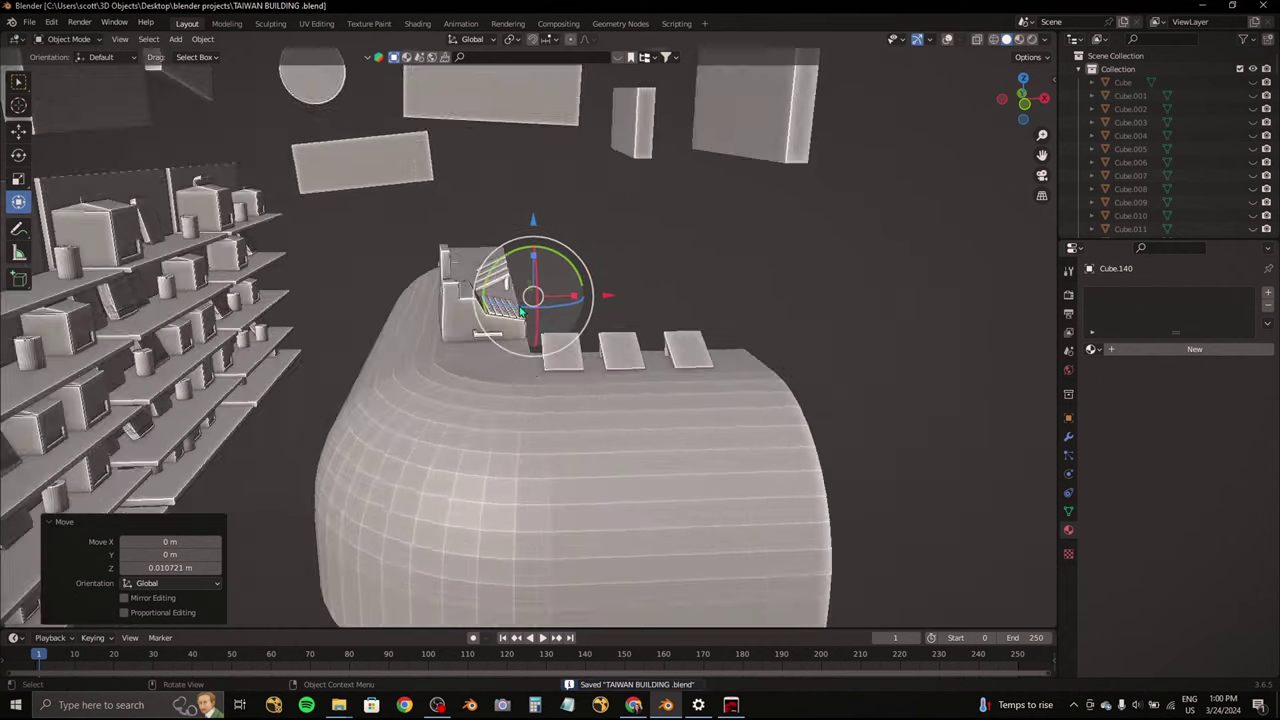
scroll(614, 294, down, 2)
key(ctrl+s)
scroll(586, 320, up, 3)
scroll(585, 375, up, 3)
Step: Bring the shop interior back into camera view and call up the Add menu
middle_drag(585, 375, 588, 372)
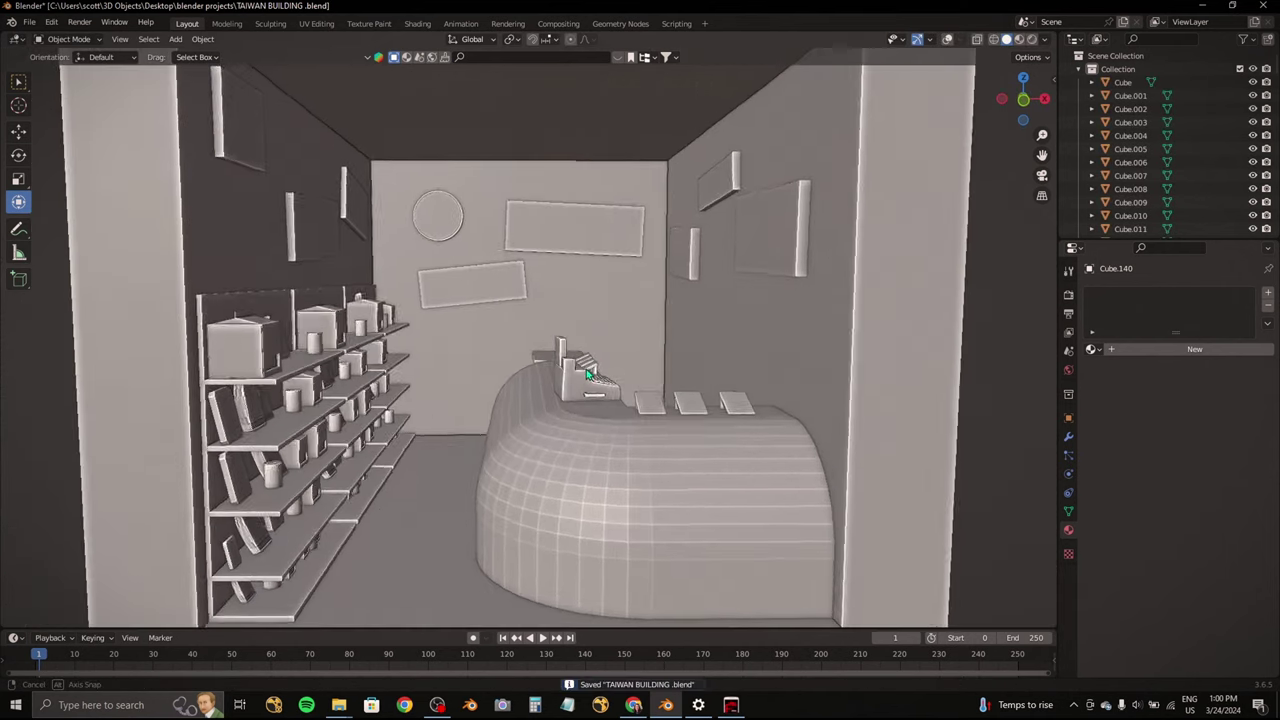
key(KP_7)
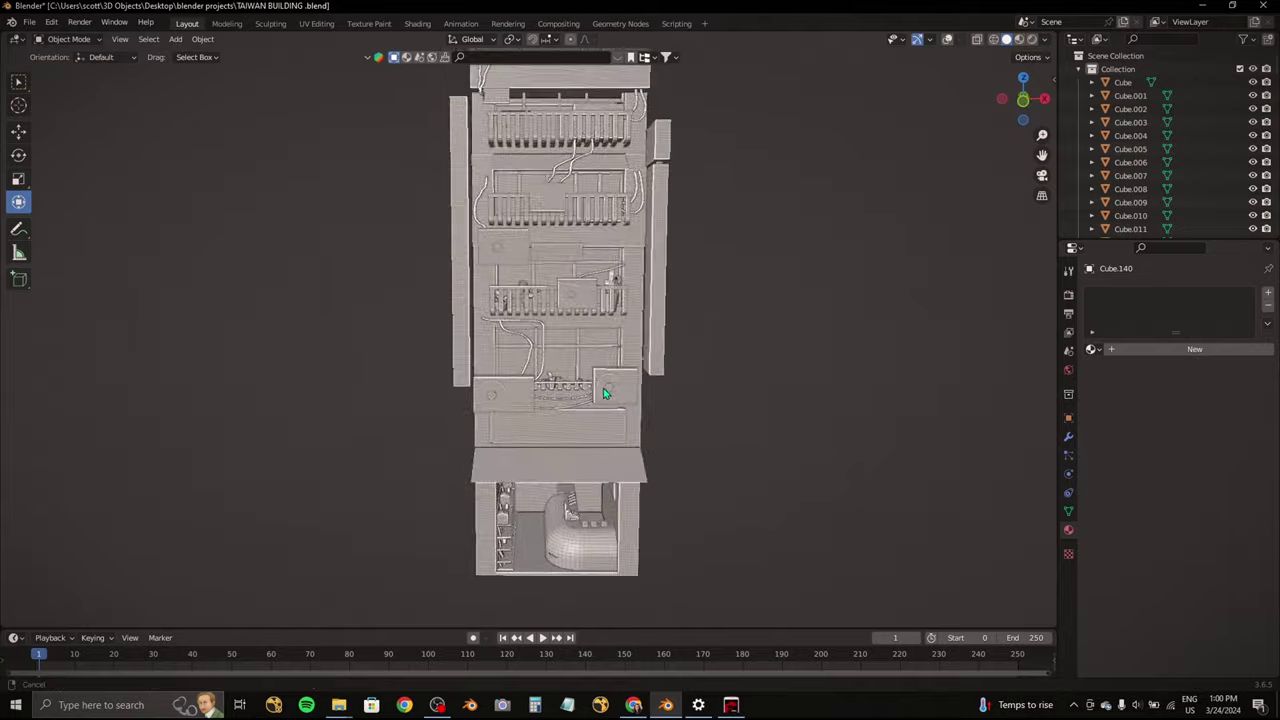
mouse_move(586, 380)
middle_down()
mouse_move(614, 466)
mouse_move(537, 514)
mouse_move(537, 451)
middle_up()
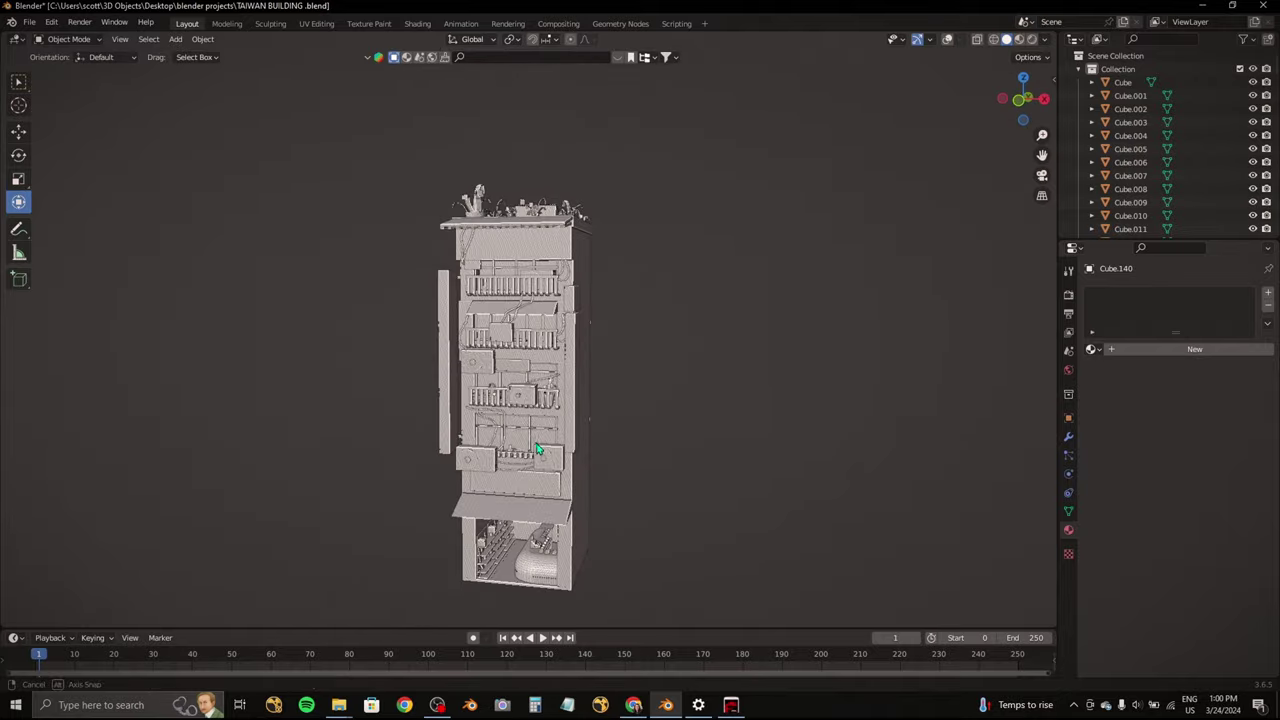
scroll(554, 386, up, 2)
scroll(583, 352, up, 2)
key(KP_0)
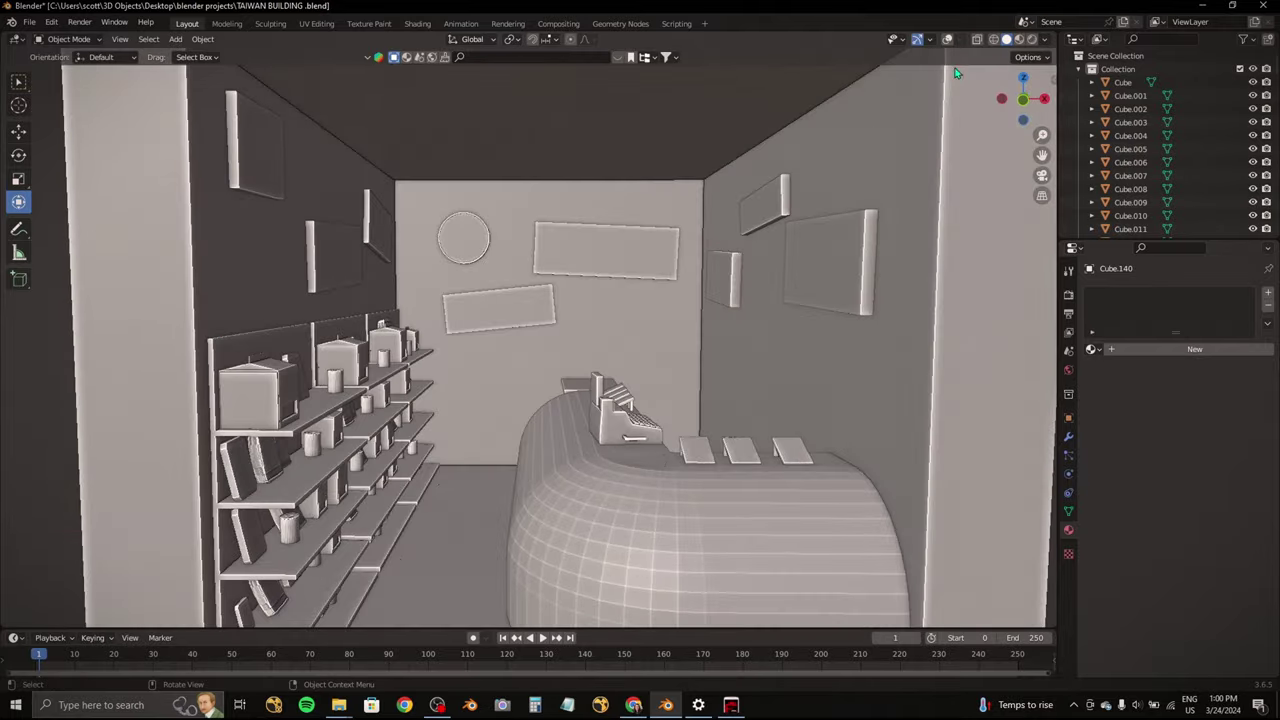
key(shift+a)
Step: Add a cube and, in front view, stretch it wider along X and flatter along Z
click(525, 330)
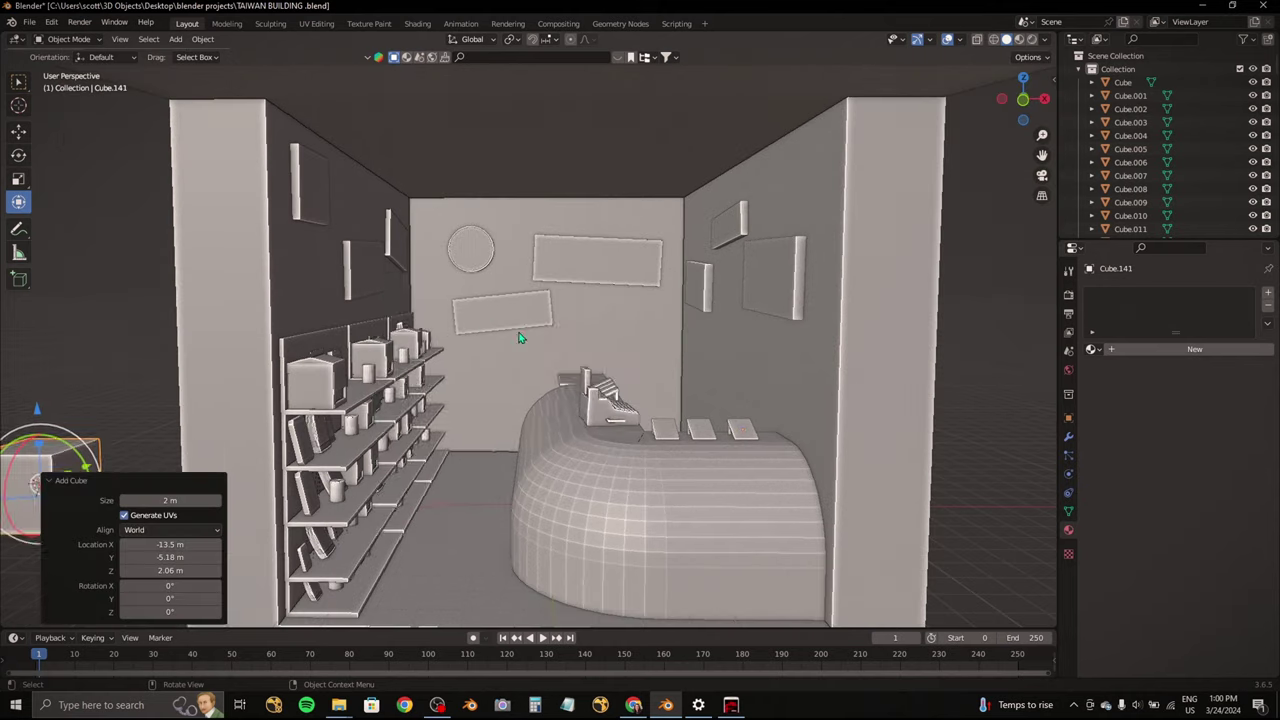
key(KP_Decimal)
key(KP_1)
key(s)
key(x)
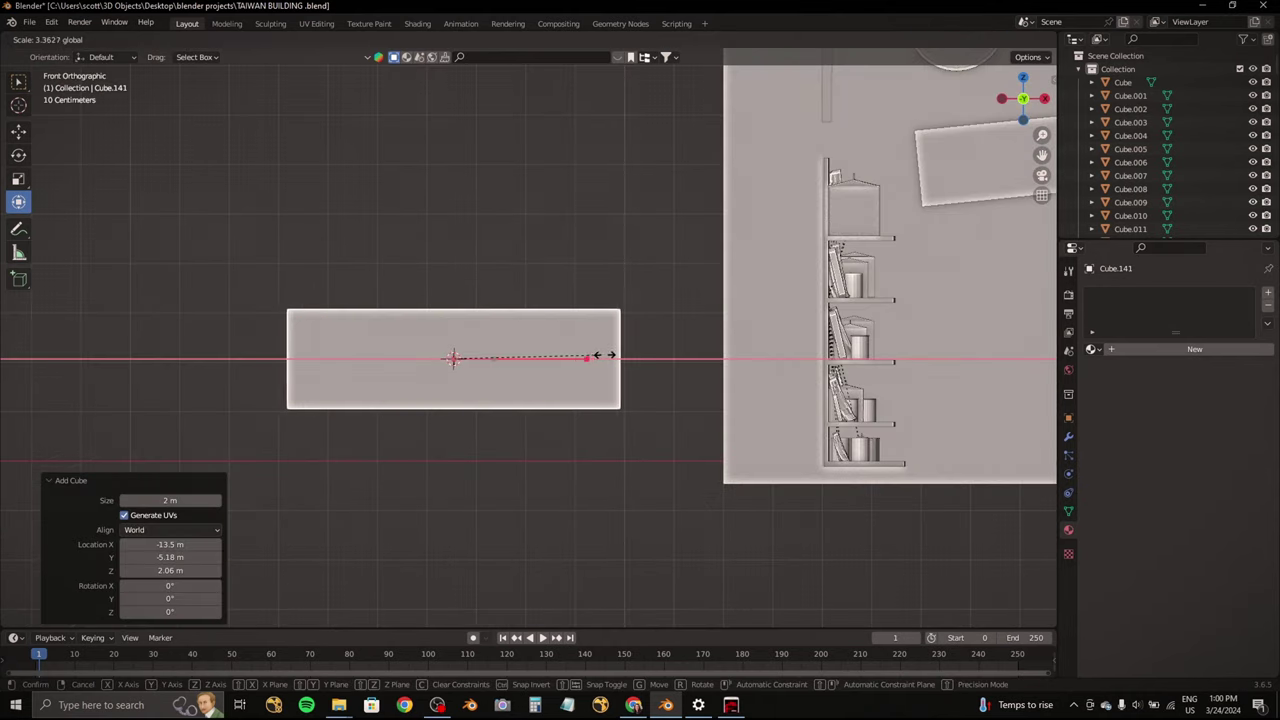
click(600, 358)
key(s)
key(z)
click(494, 363)
Step: Refine the slab's width and thickness with further X and Z scaling
key(s)
key(x)
click(483, 360)
key(s)
key(z)
click(477, 355)
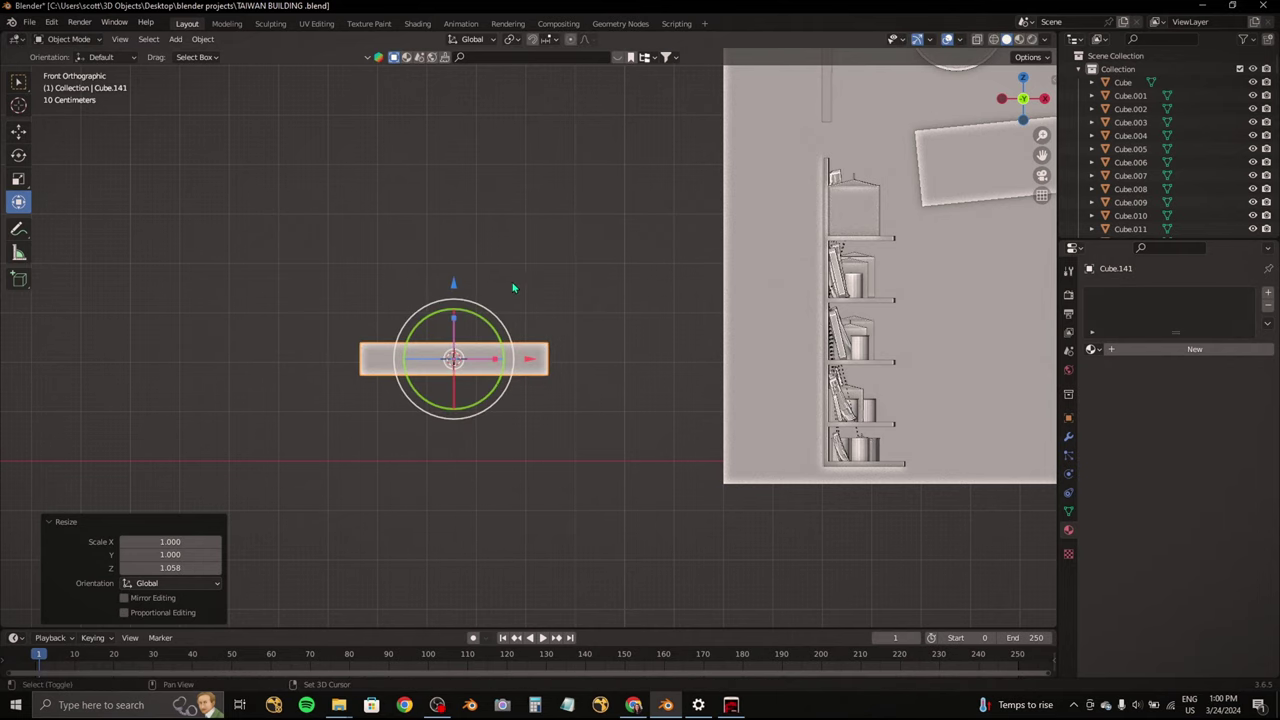
Step: Raise the slab straight up along Z to ceiling height
scroll(513, 288, down, 2)
key(g)
mouse_move(740, 206)
middle_down()
mouse_move(487, 267)
mouse_move(523, 331)
mouse_move(529, 211)
mouse_move(599, 293)
mouse_move(586, 339)
mouse_move(506, 370)
middle_up()
key(g)
key(z)
click(580, 199)
scroll(599, 293, down, 5)
Step: In top view, slide the slab along the room's length above one end of the counter
key(a)
click(506, 370)
key(KP_7)
scroll(514, 357, up, 5)
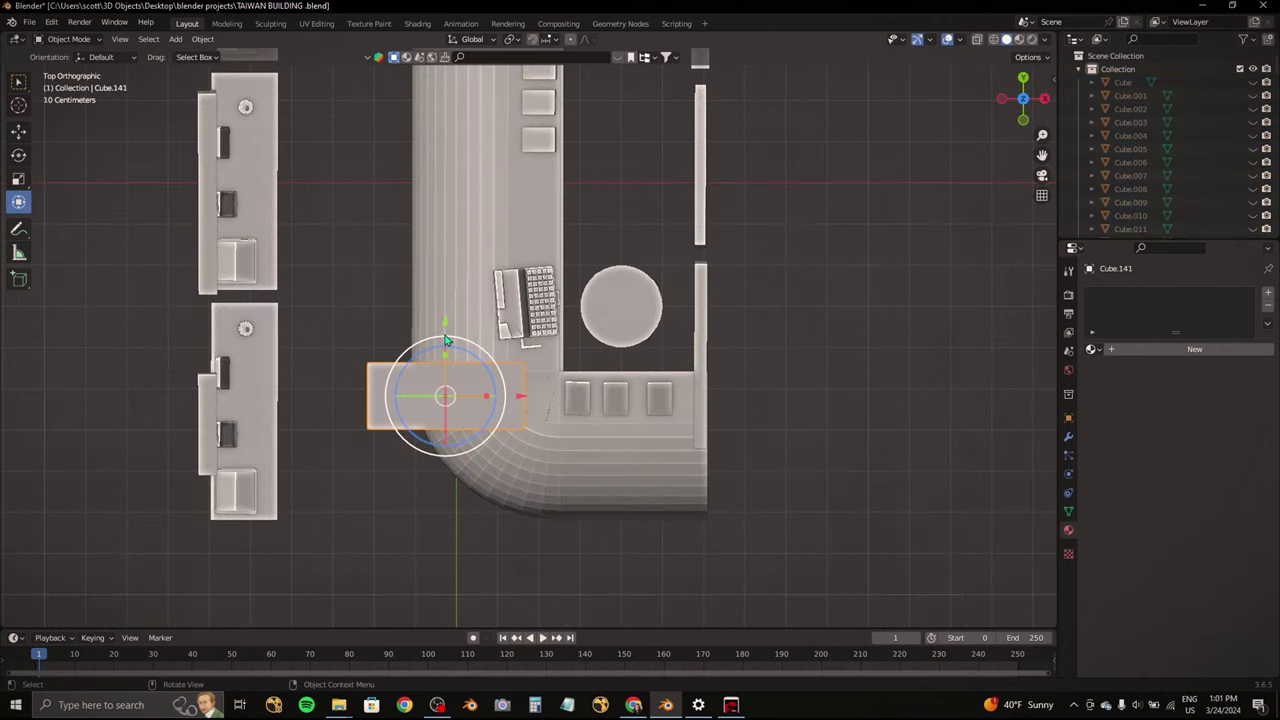
drag(495, 343, 487, 163)
scroll(487, 163, down, 2)
mouse_move(487, 163)
shift+middle_down()
mouse_move(508, 346)
mouse_move(525, 220)
shift+middle_up()
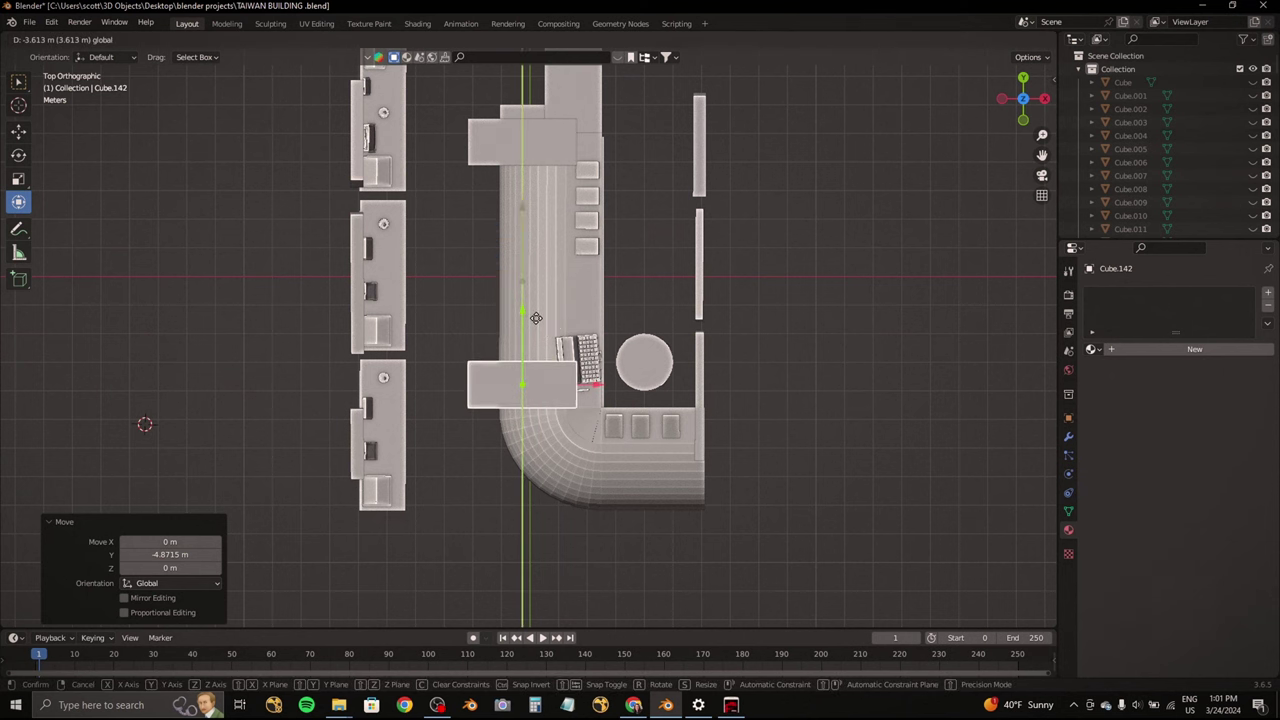
click(536, 292)
shift+middle_drag(536, 292, 559, 368)
Step: Duplicate the panel along Y to make Cube.142 above the counter's opposite end
click(546, 232)
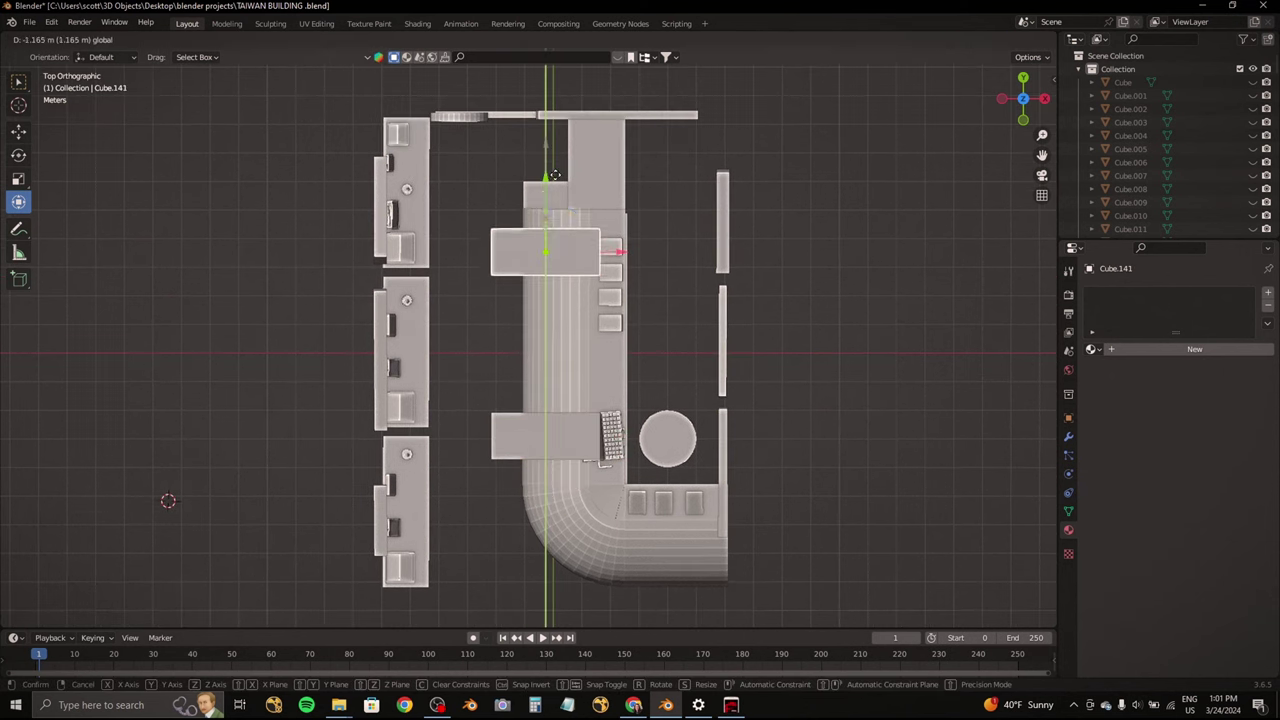
click(554, 175)
scroll(535, 300, down, 3)
key(shift+d)
key(y)
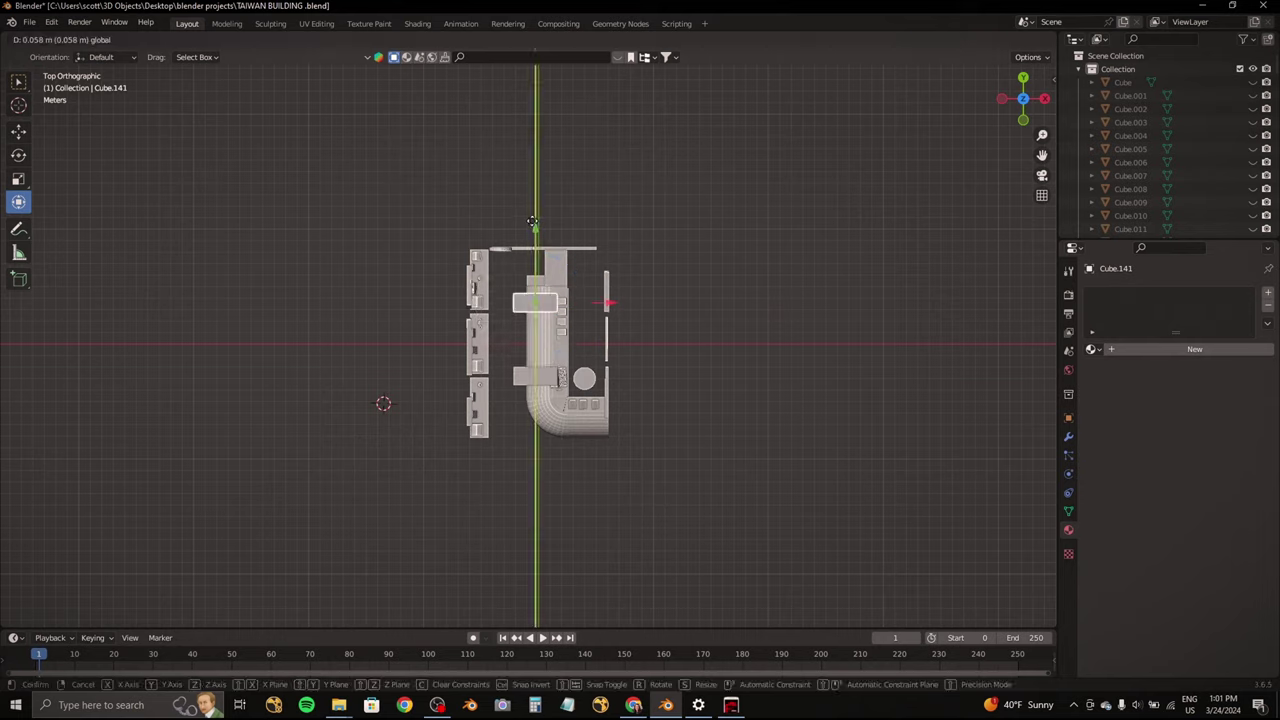
click(532, 221)
middle_drag(532, 221, 557, 425)
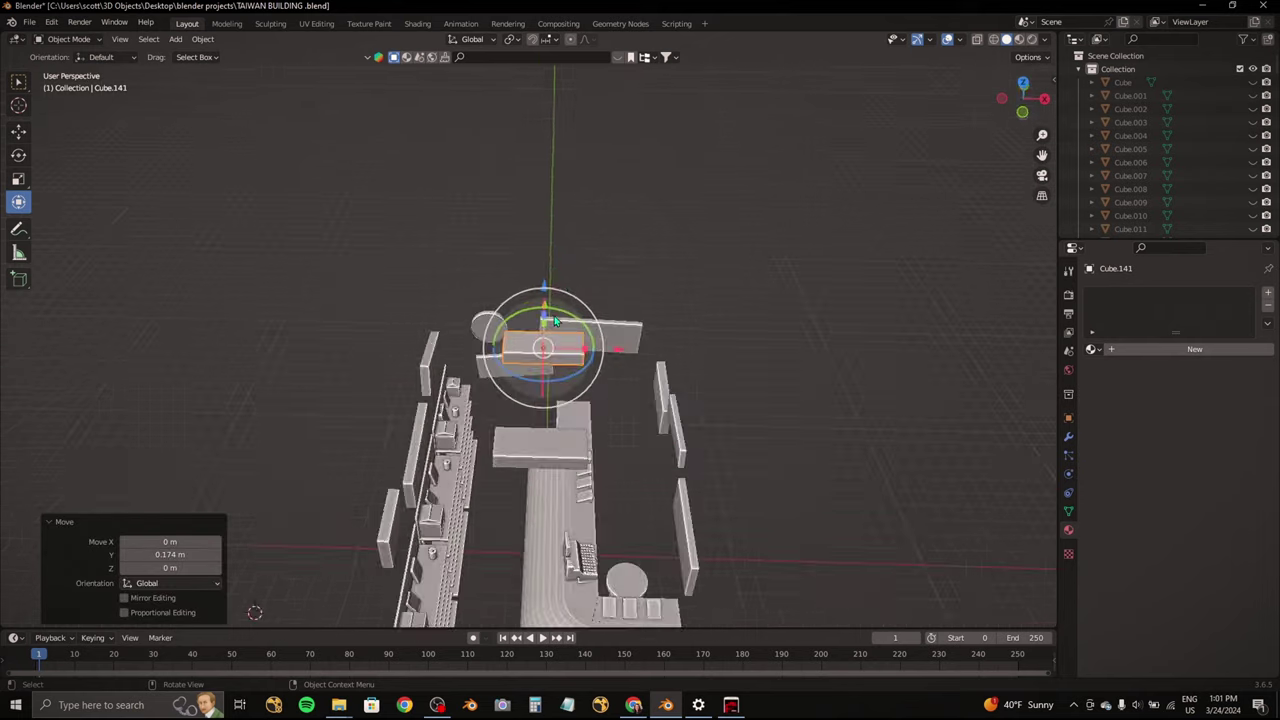
Step: Give the panel a new material with a white emission colour
click(1172, 350)
scroll(1172, 450, down, 5)
click(1212, 620)
click(667, 432)
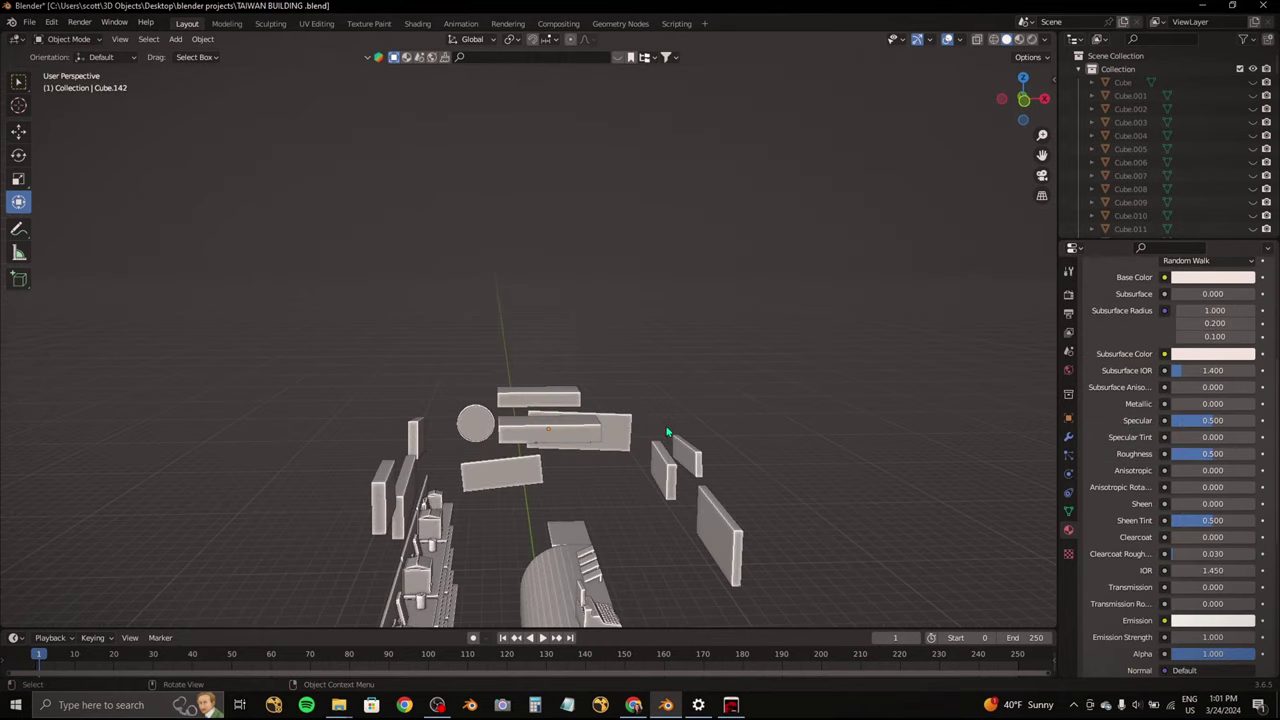
scroll(647, 381, up, 5)
Step: Bevel the panel's edges in Edit Mode into smooth 15-segment rounded edges
click(548, 121)
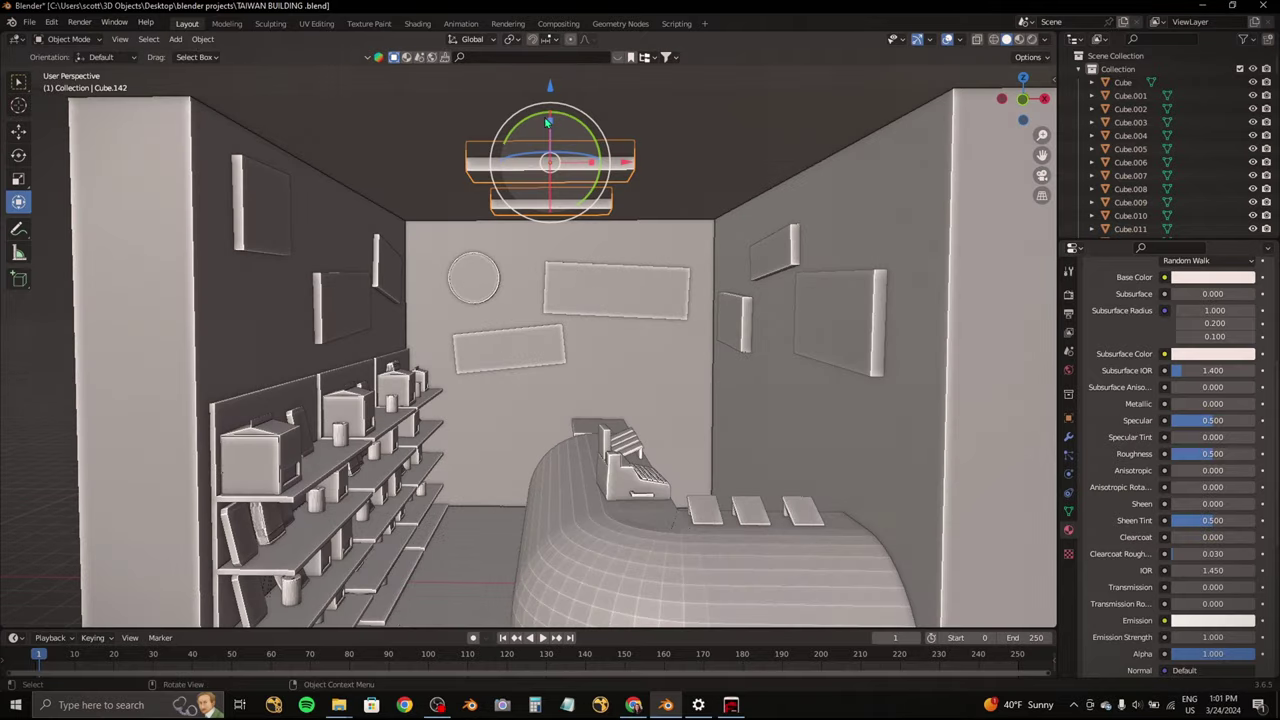
drag(548, 121, 537, 103)
click(66, 70)
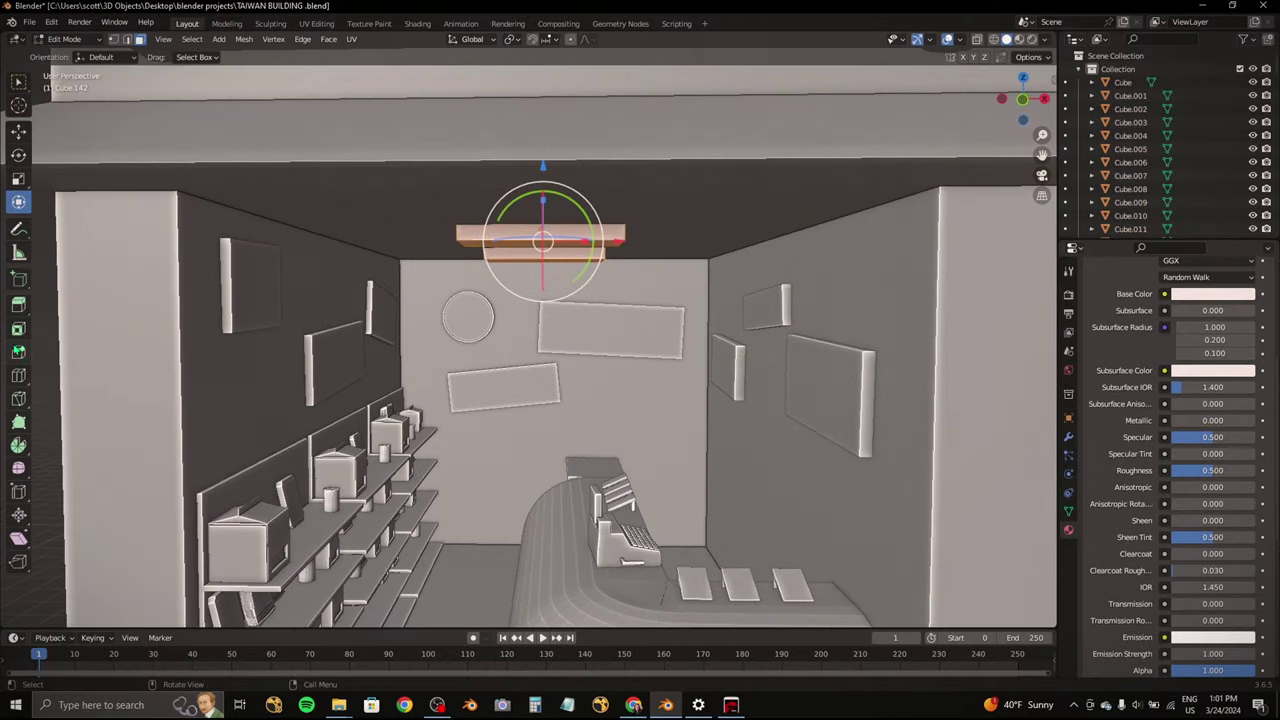
click(18, 352)
scroll(478, 255, up, 2)
click(552, 119)
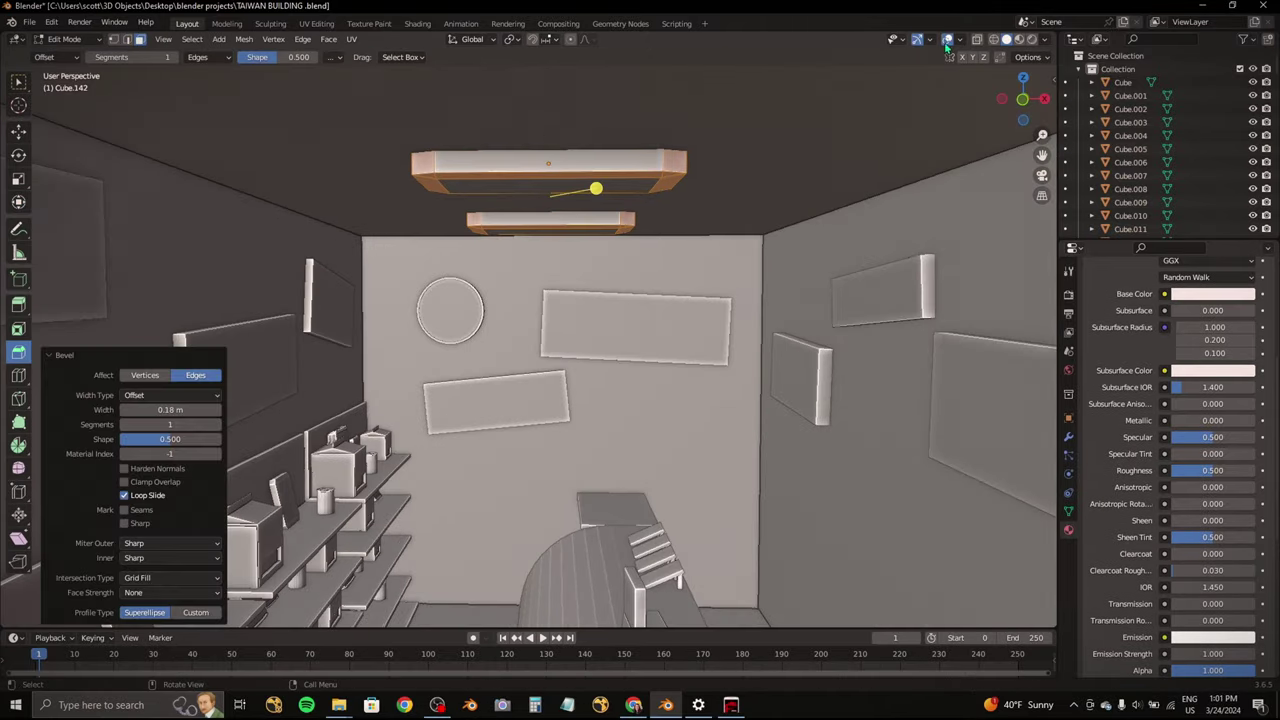
drag(621, 182, 551, 131)
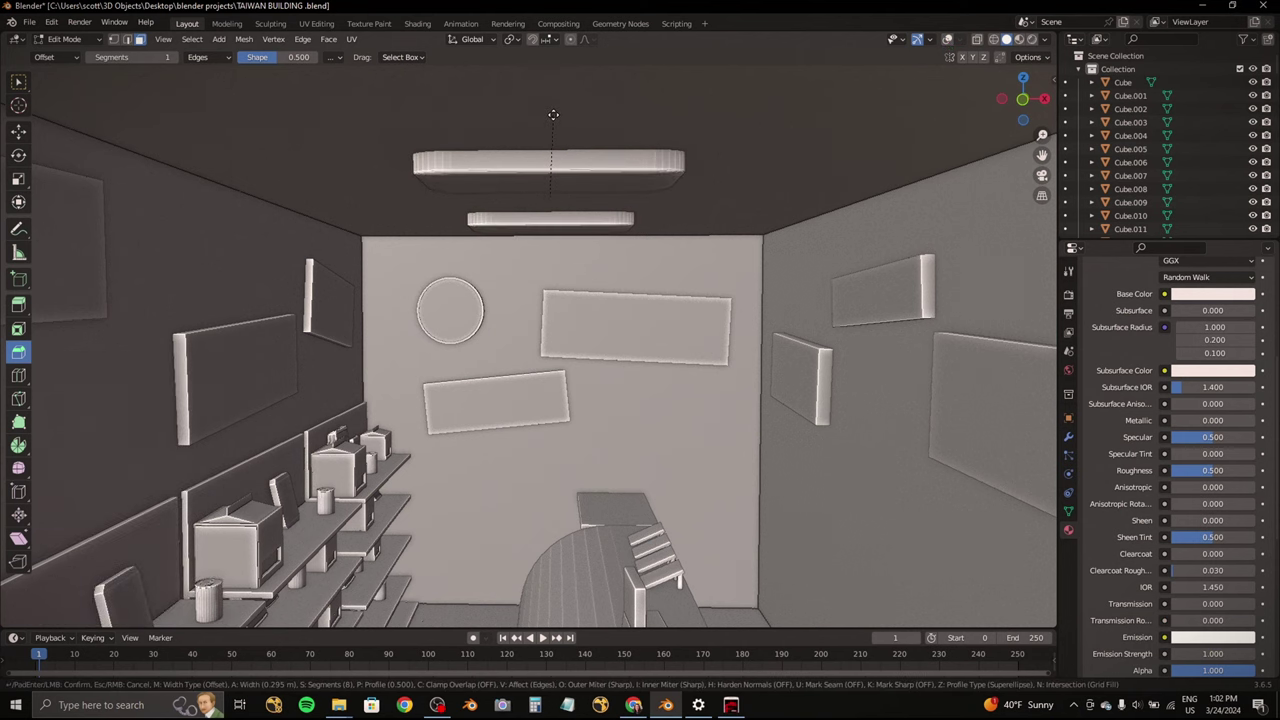
click(557, 98)
middle_drag(546, 260, 543, 286)
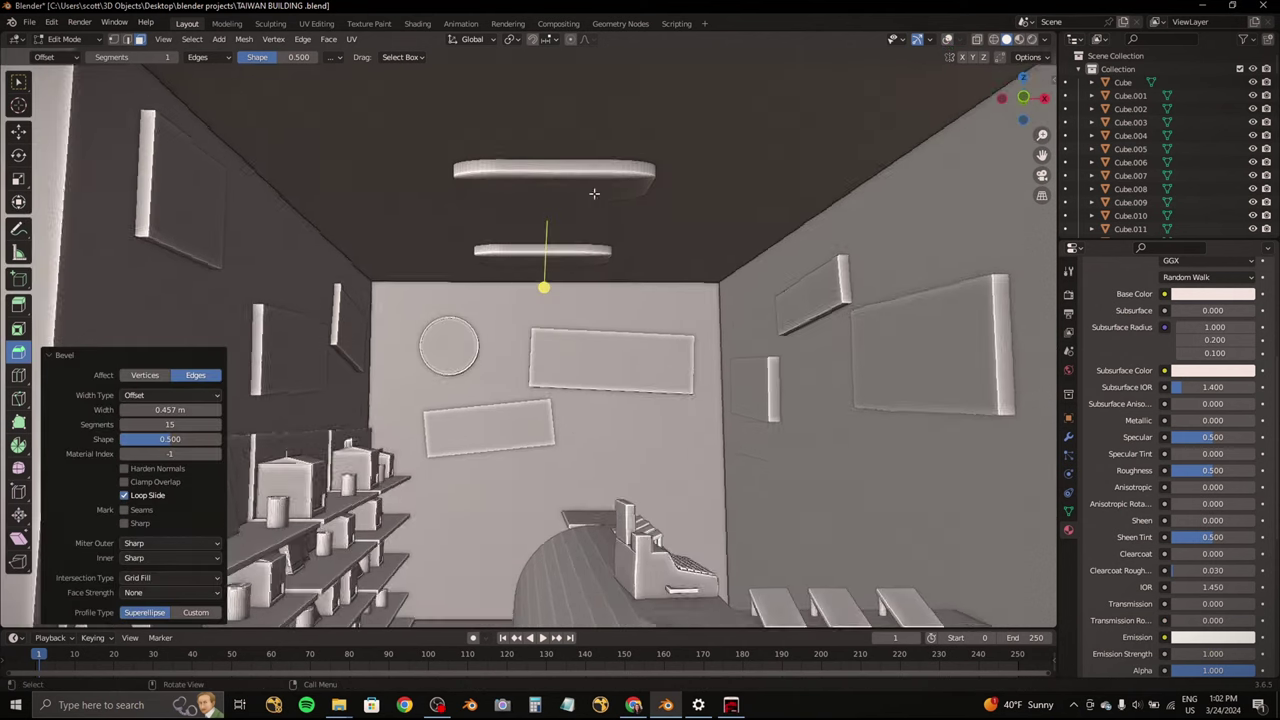
key(Tab)
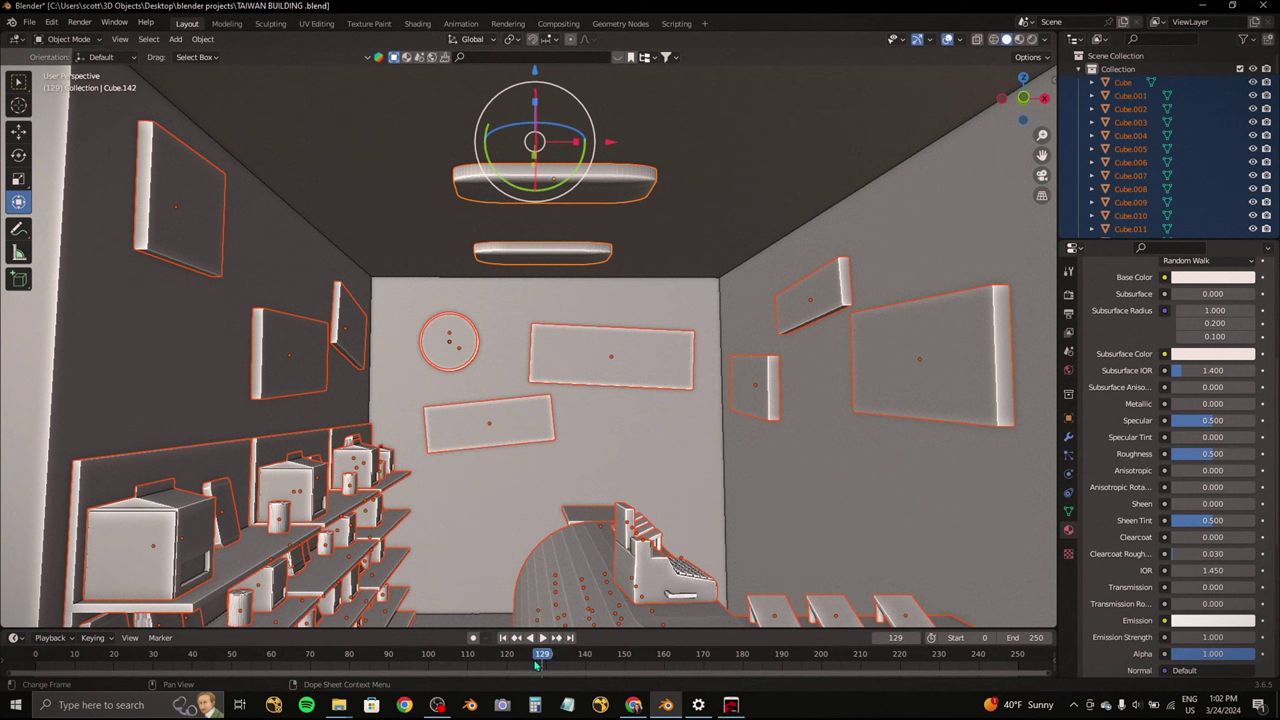
Step: Save the file, walk into the shop, and briefly hide then reveal the counter
scroll(654, 478, down, 5)
key(ctrl+s)
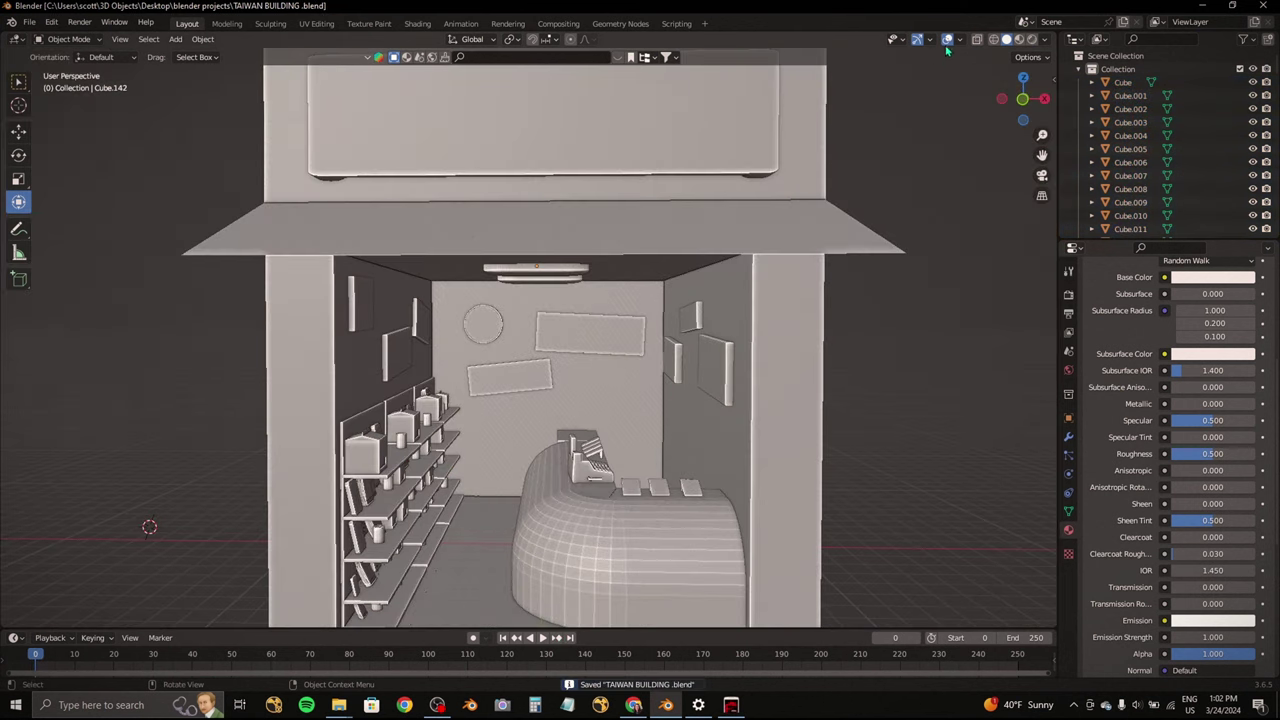
key(shift+grave)
key(w)
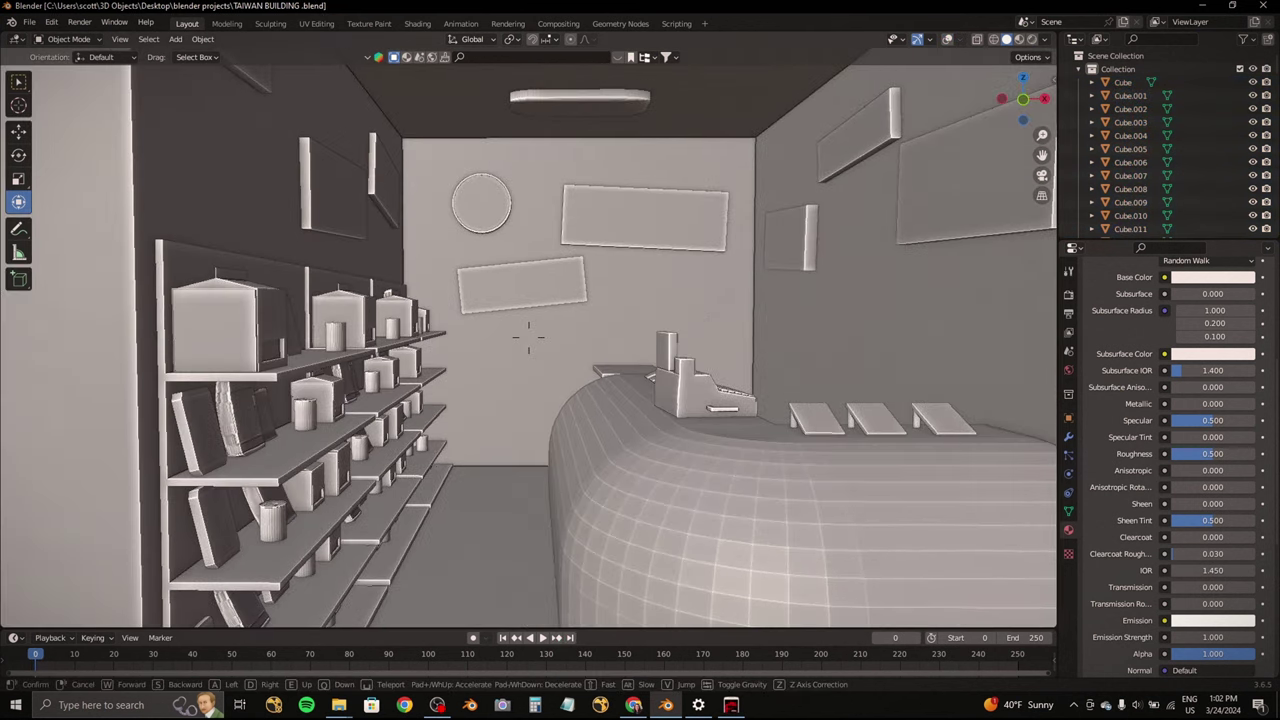
key(s)
click(528, 338)
key(h)
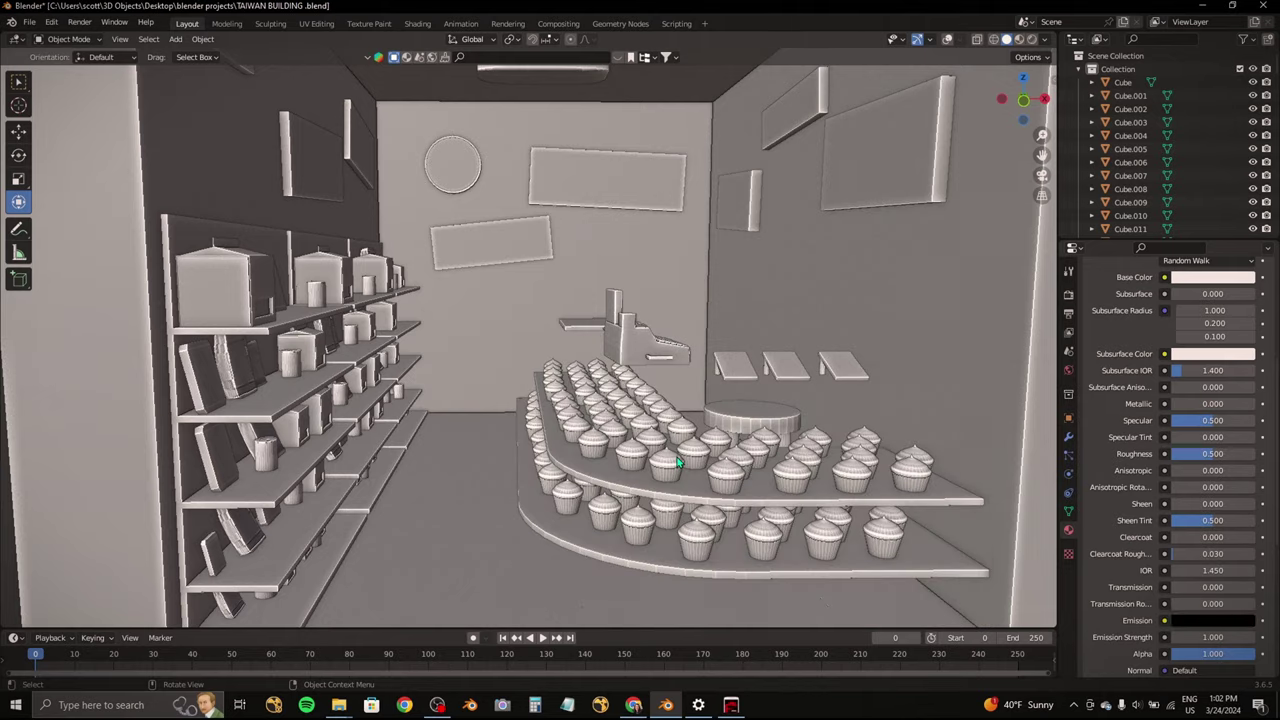
key(alt+h)
Step: Tour the shop in walk navigation, approaching the shelves and counter up close
key(shift+grave)
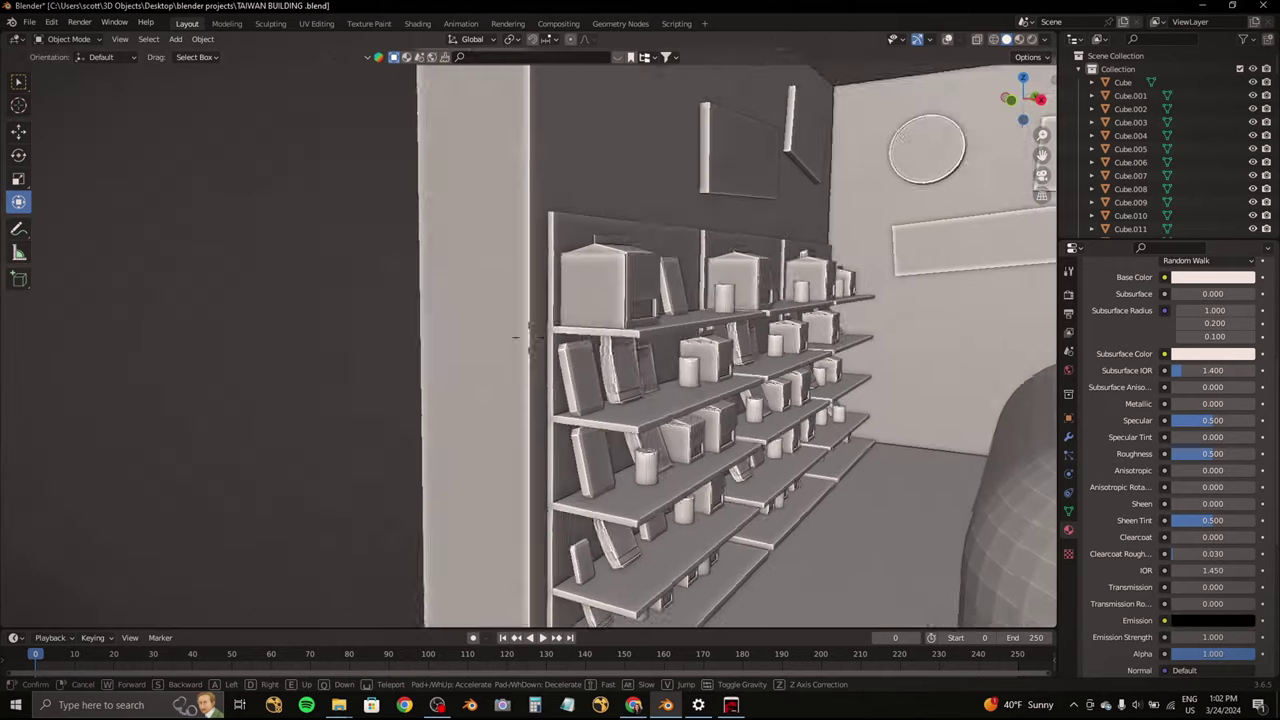
key(s)
key(w)
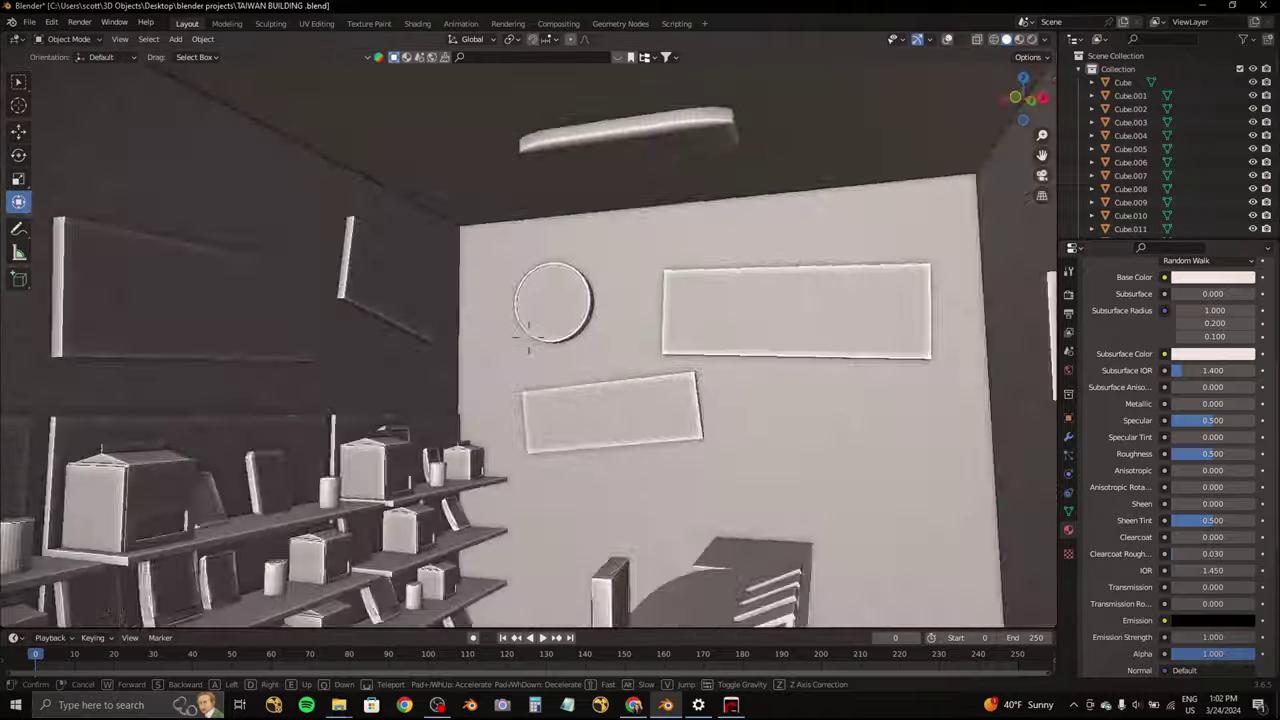
key(s)
key(w)
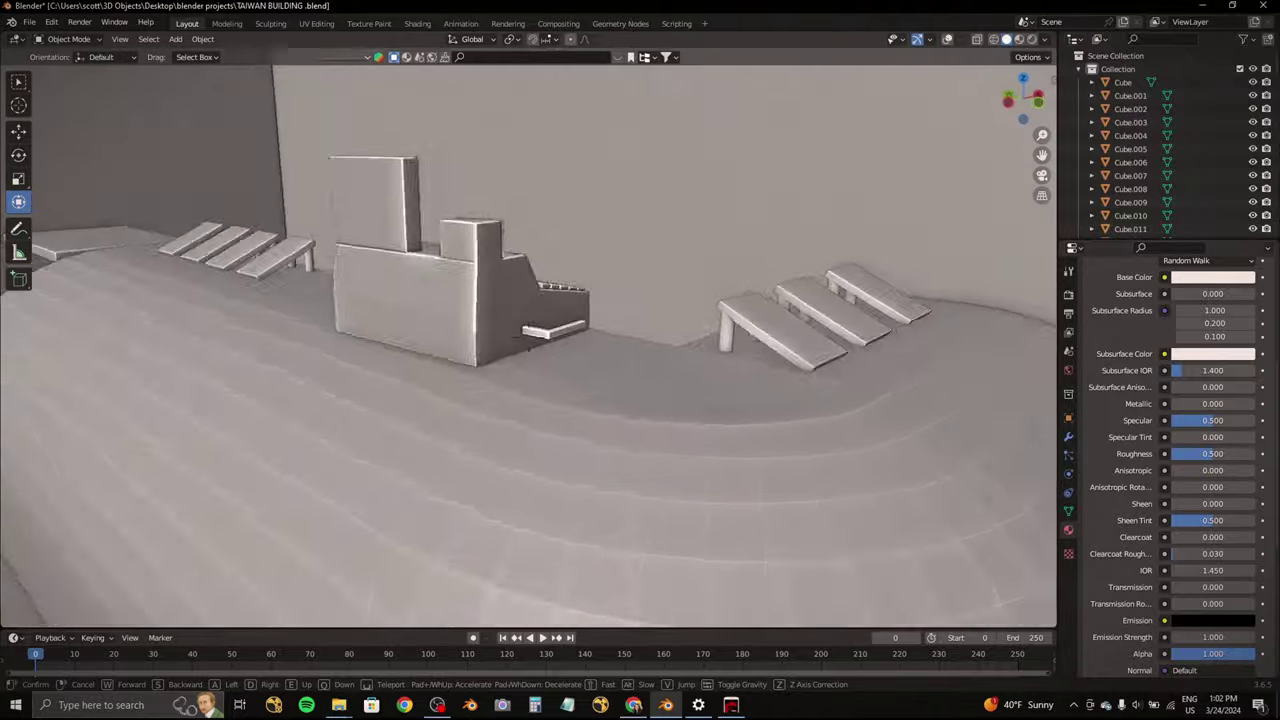
key(space)
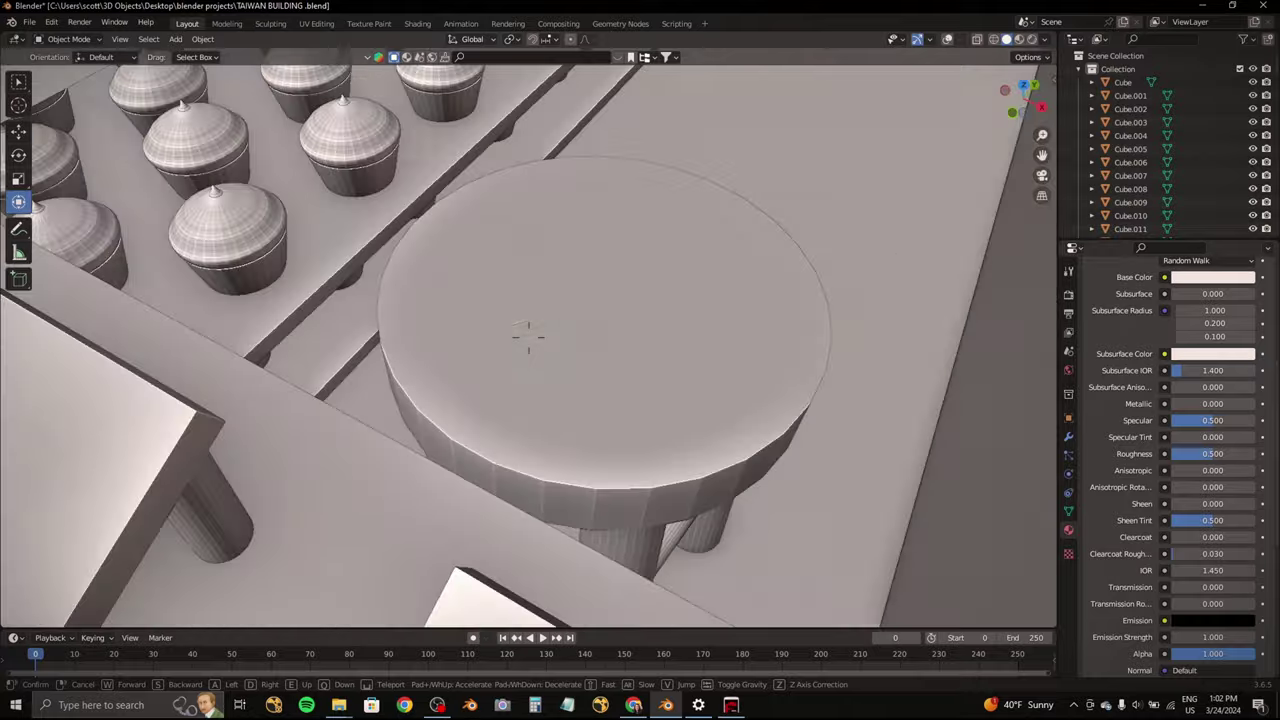
key(s)
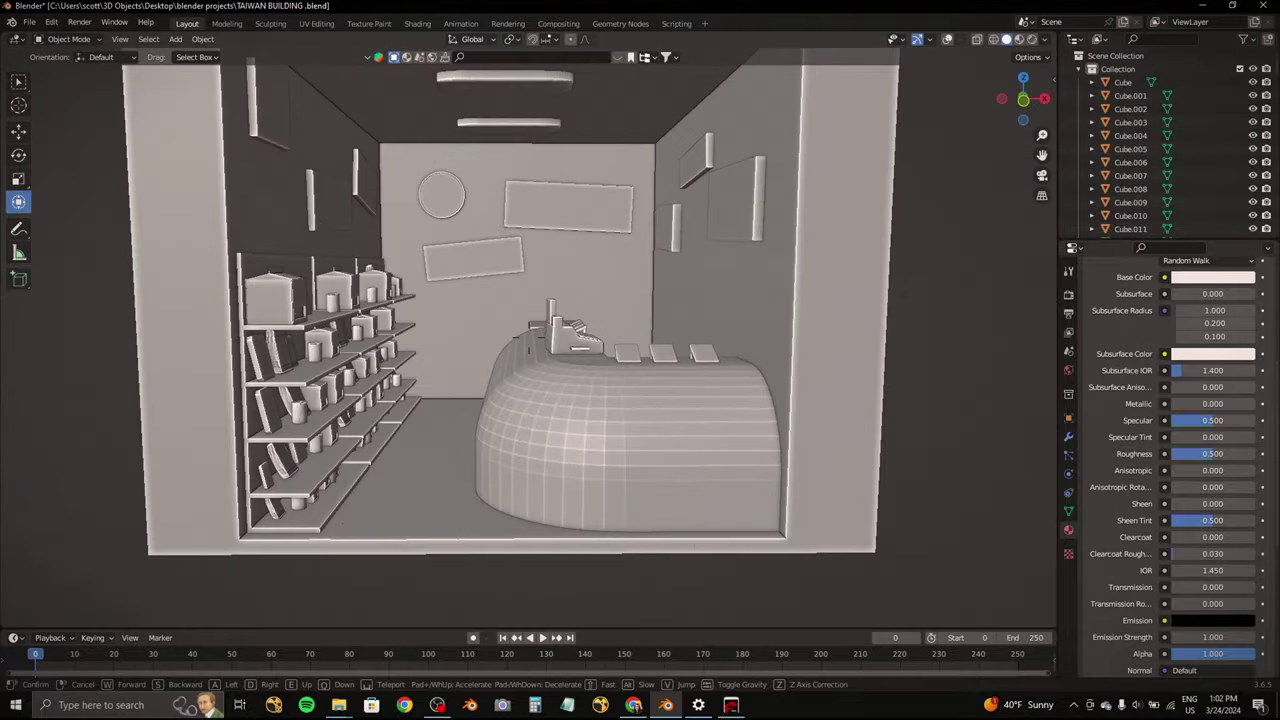
click(753, 410)
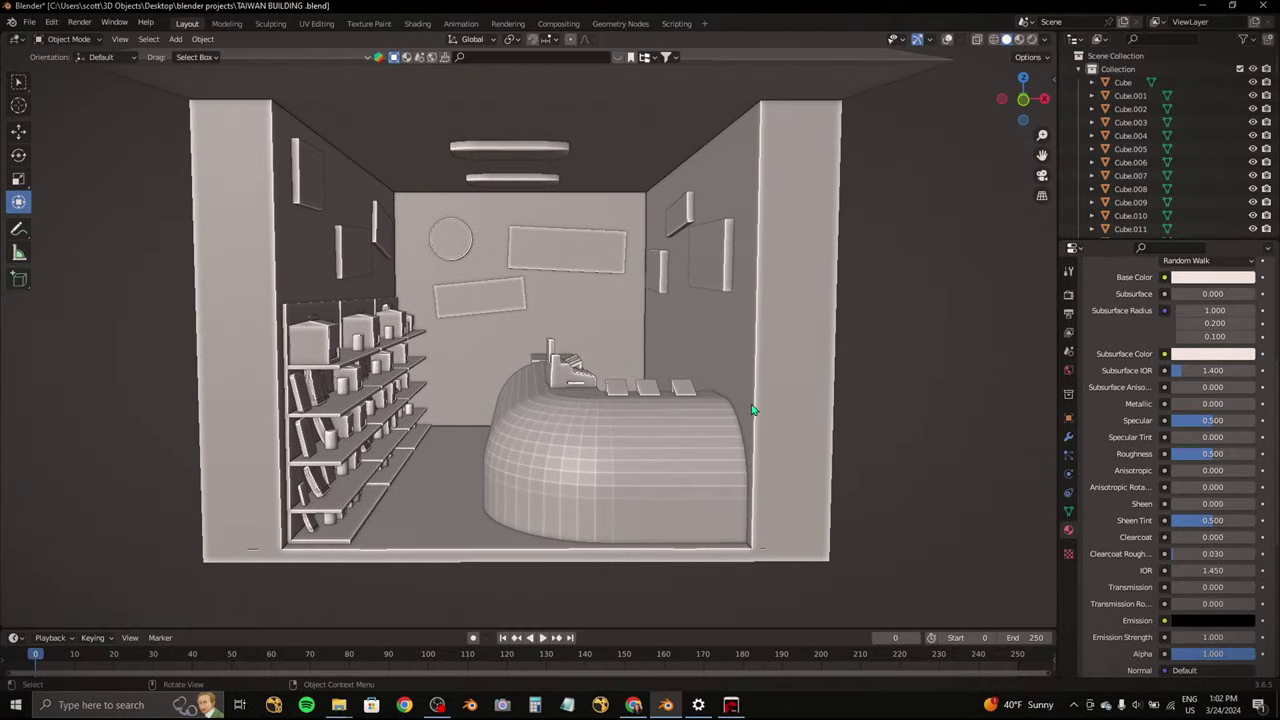
Step: Add a new 2 m cube beside the building at X -13.5, Y -5.18, Z 2.06
click(1005, 103)
key(shift+a)
click(657, 331)
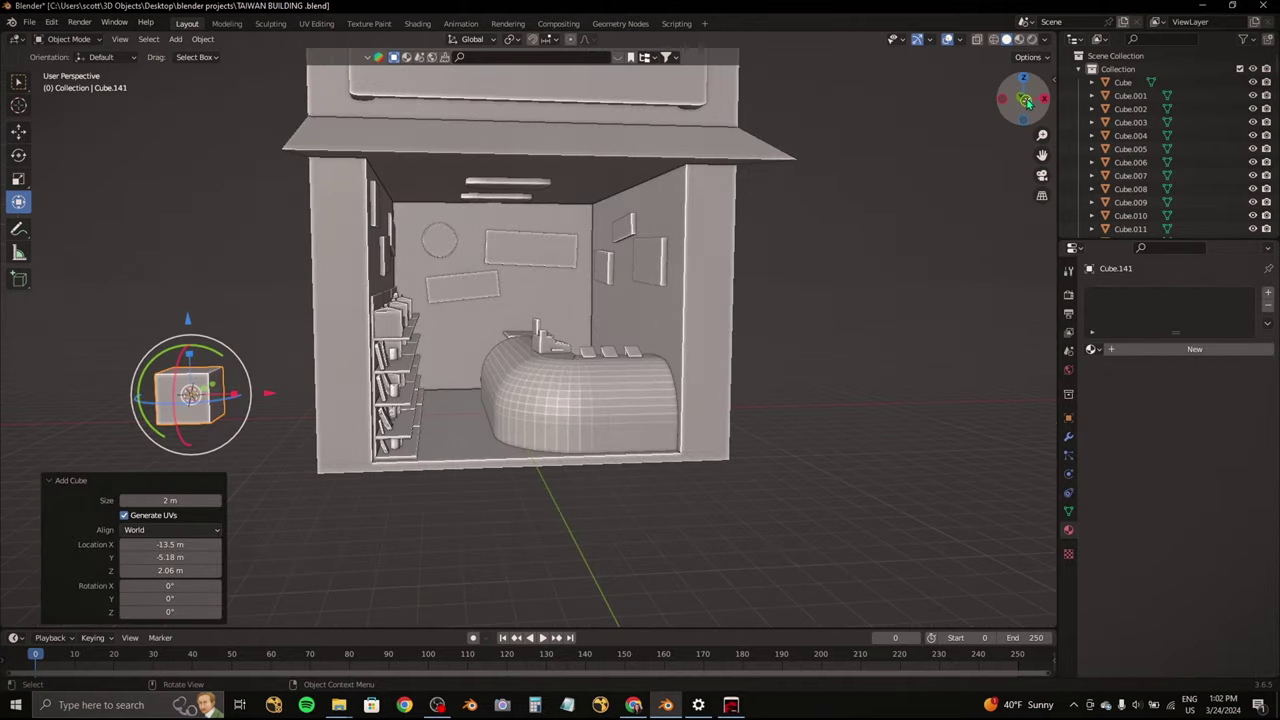
Step: Shrink the new cube, stretch it tall, then thin it along Y to 0.628
key(KP_7)
key(KP_Decimal)
key(s)
click(451, 311)
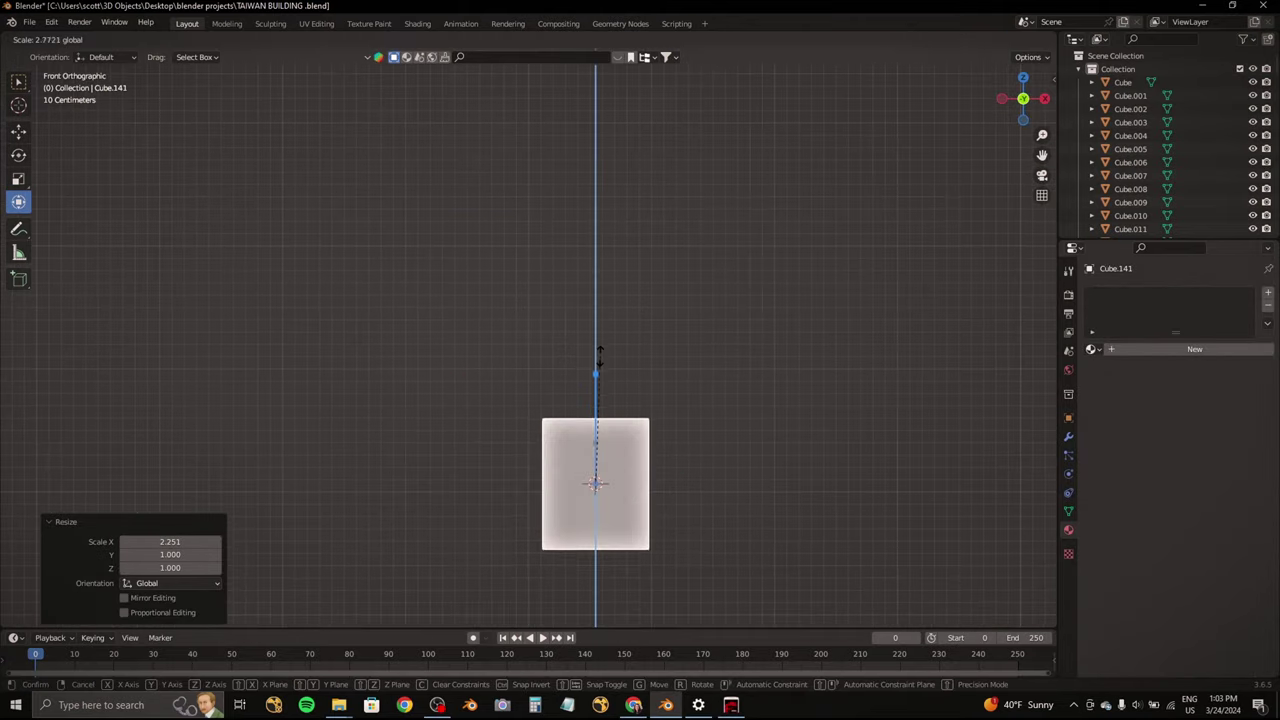
click(599, 357)
key(ctrl+KP_3)
key(s)
key(y)
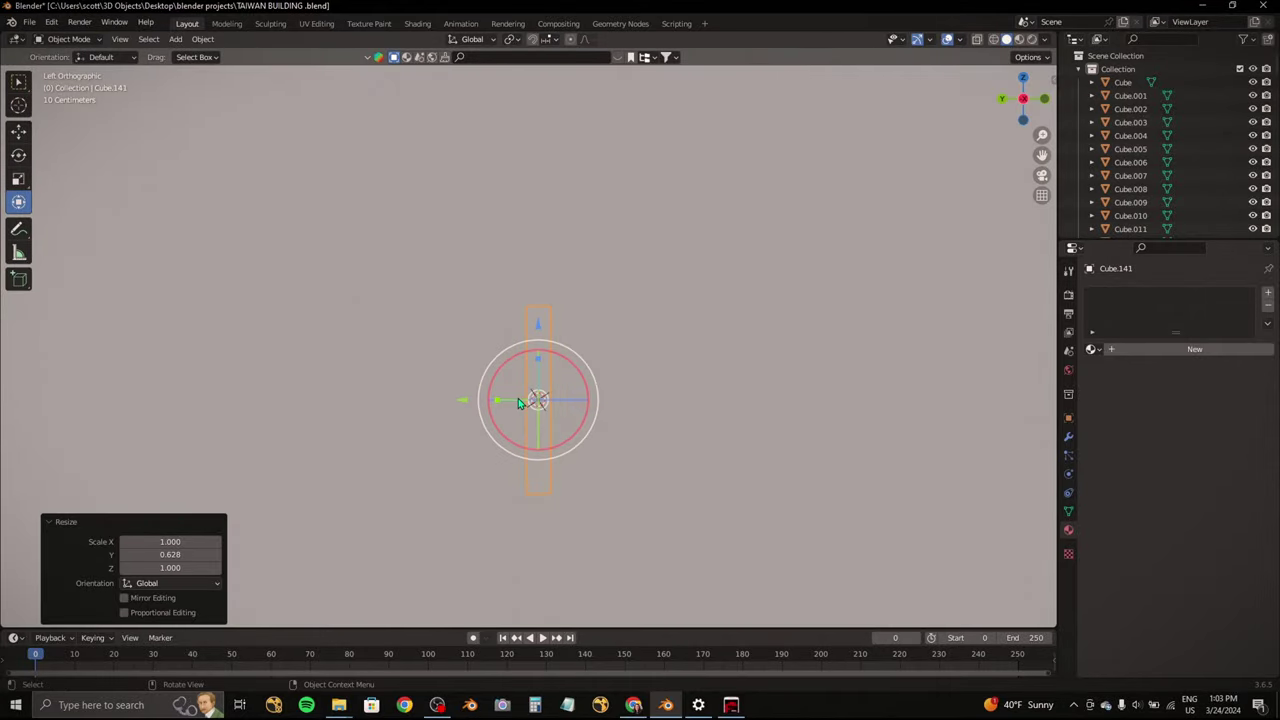
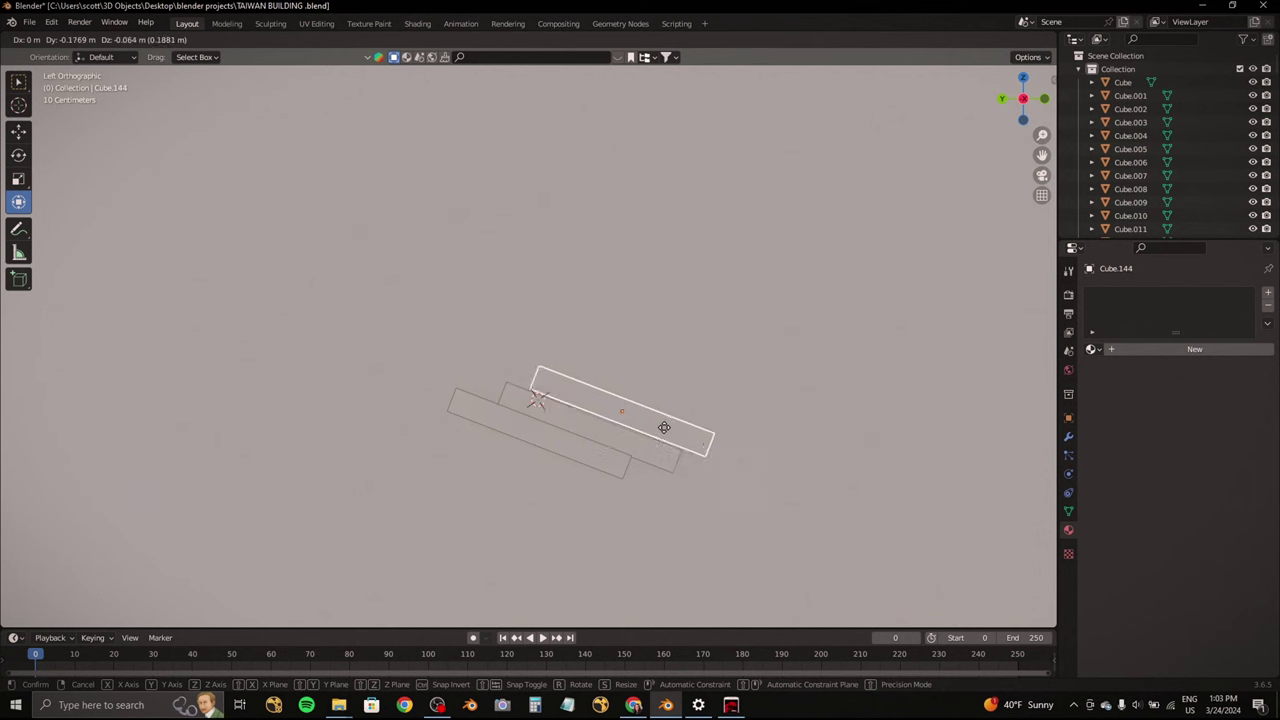
Step: Select the thin slab on the counter and give it a first tilt
middle_drag(577, 432, 700, 380)
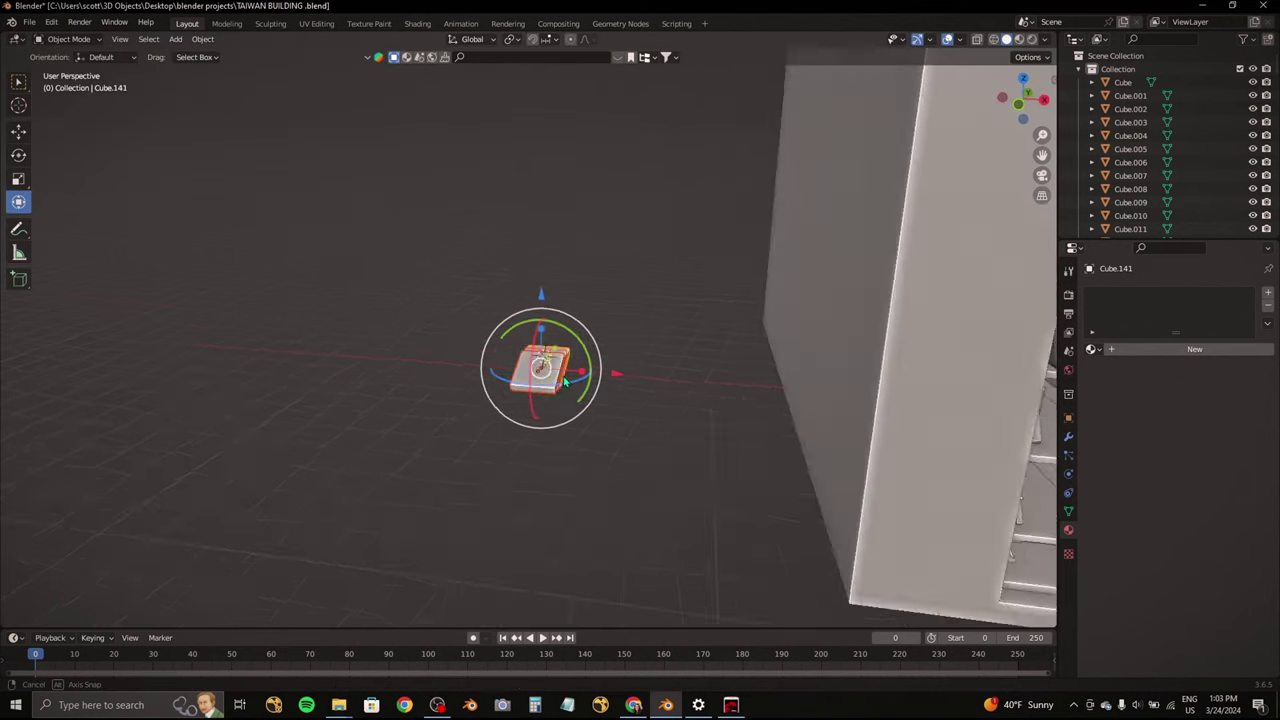
scroll(700, 380, down, 4)
click(1018, 105)
drag(640, 345, 571, 343)
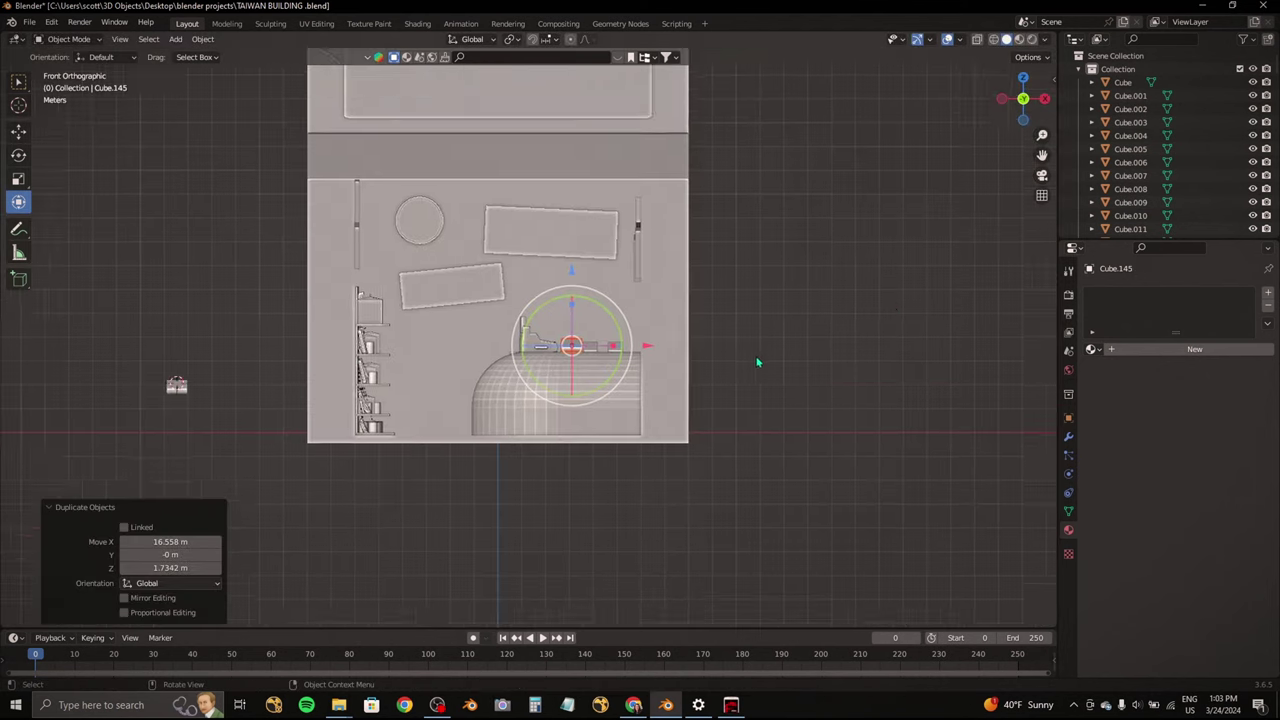
scroll(843, 360, up, 4)
scroll(698, 355, up, 3)
middle_drag(851, 371, 615, 320)
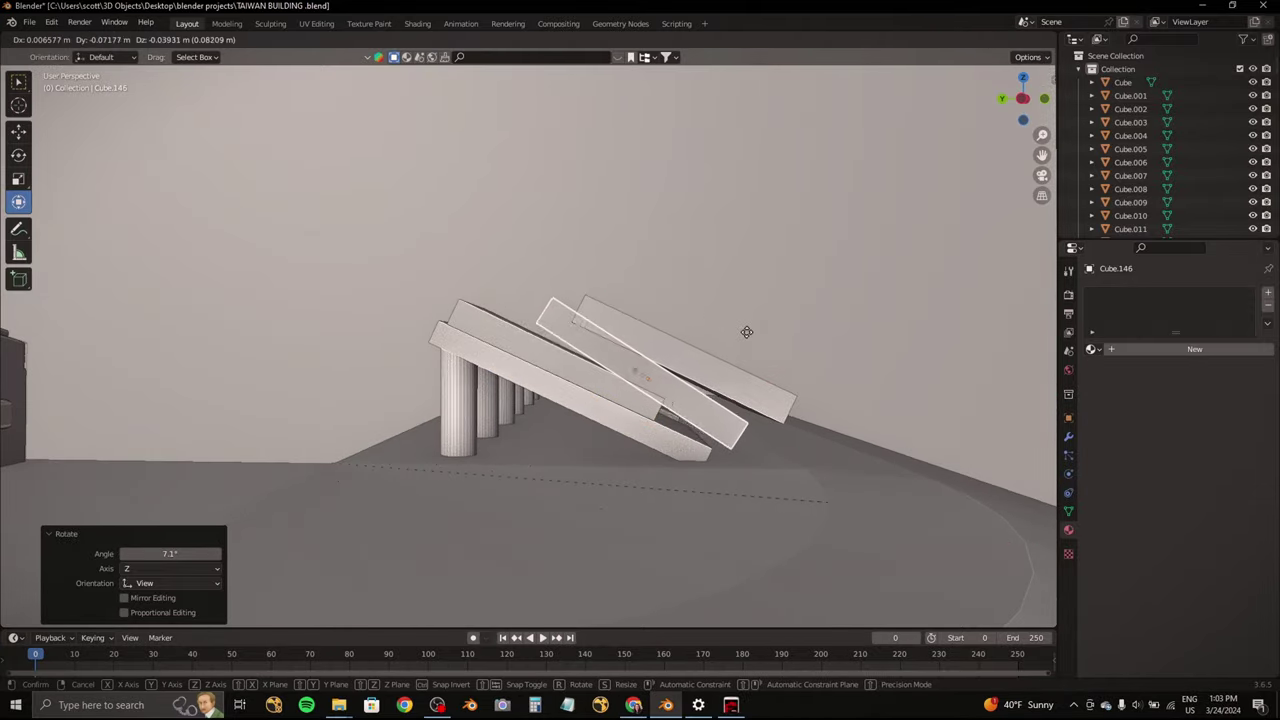
click(749, 338)
scroll(720, 320, up, 4)
Step: Duplicate the slab, tilt the copy slightly, then duplicate the stack and offset it along X
key(g)
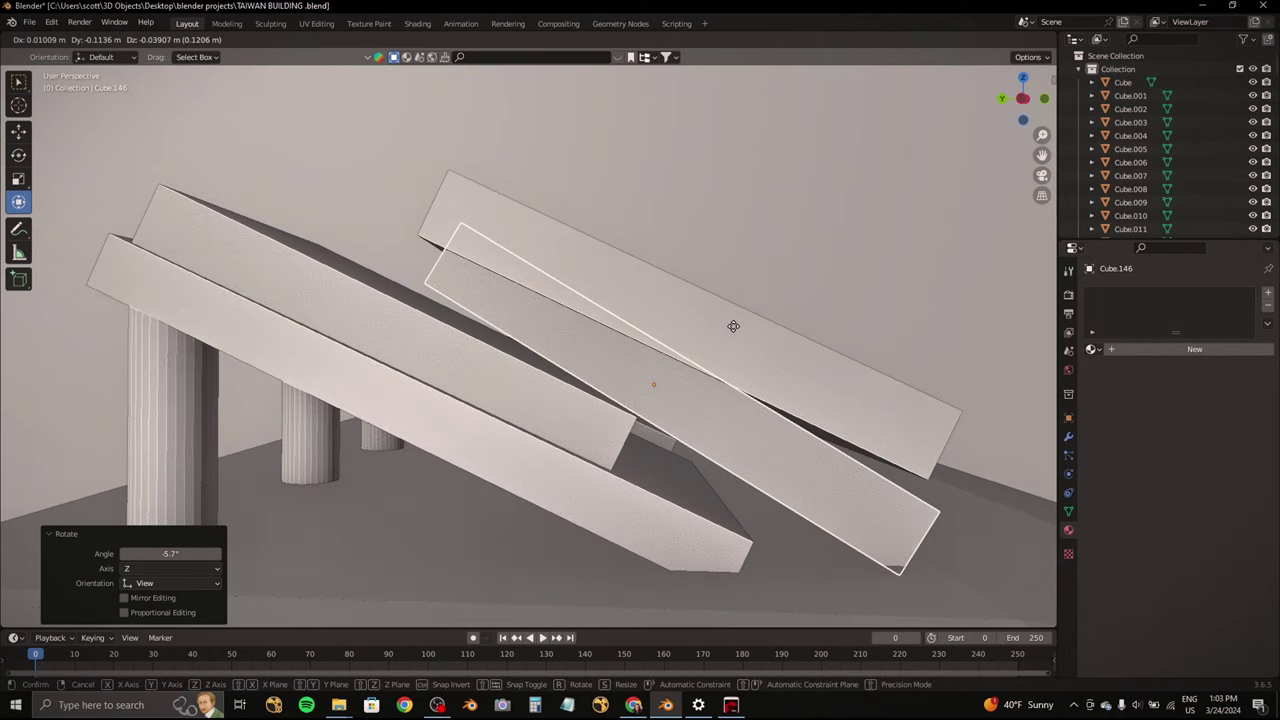
key(shift+d)
click(777, 355)
key(r)
click(785, 362)
key(g)
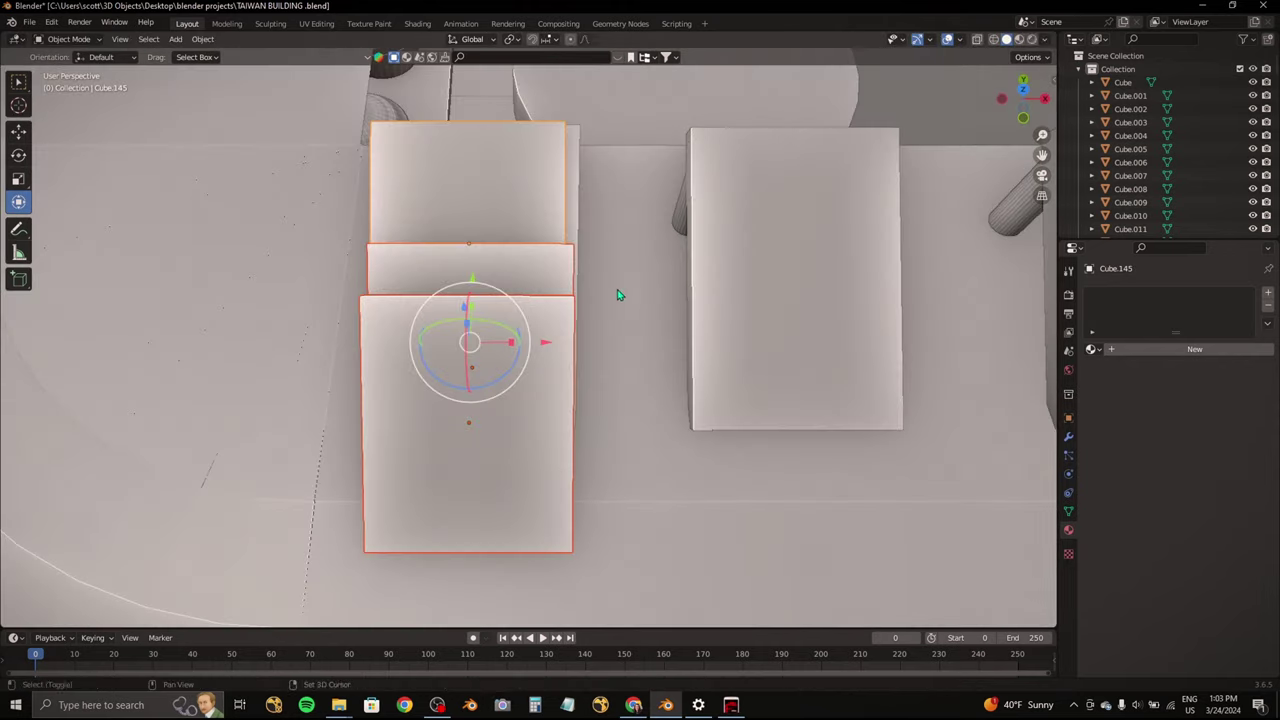
key(shift+d)
key(g)
key(x)
click(700, 370)
Step: Shift a slab along Y and lower it into the pile
middle_drag(700, 370, 551, 346)
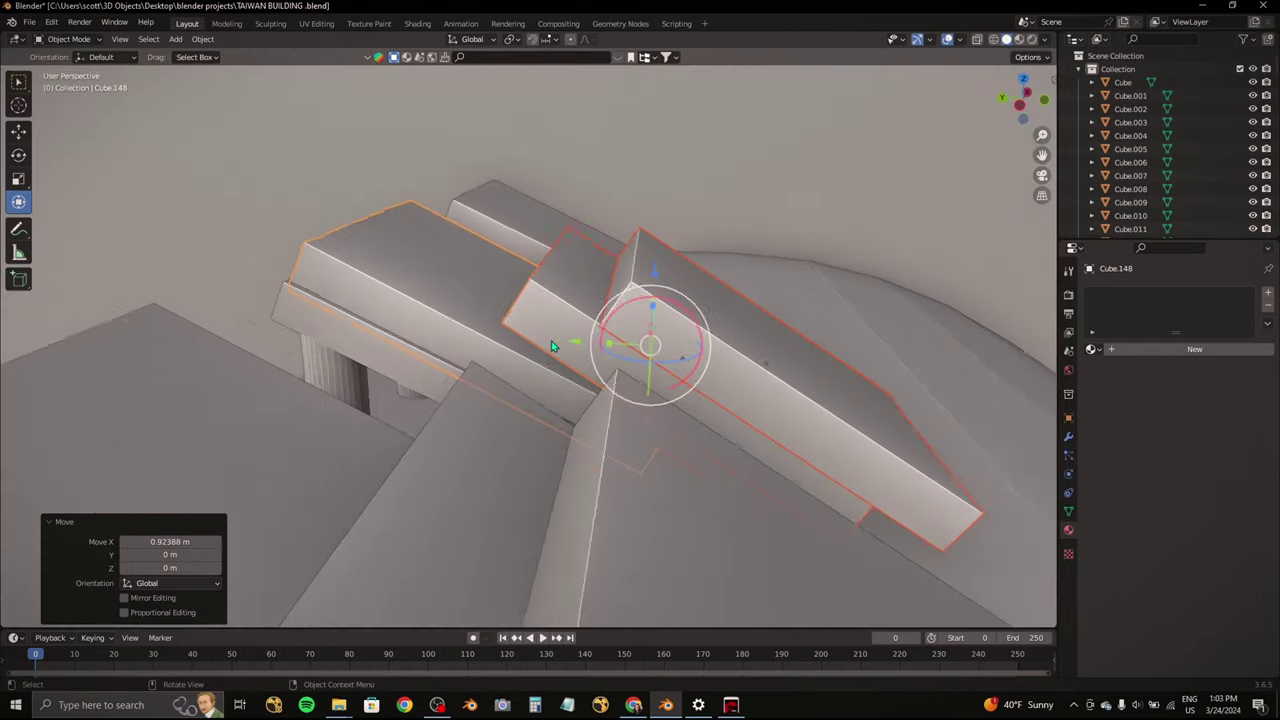
key(g)
key(y)
click(656, 320)
scroll(656, 320, up, 1)
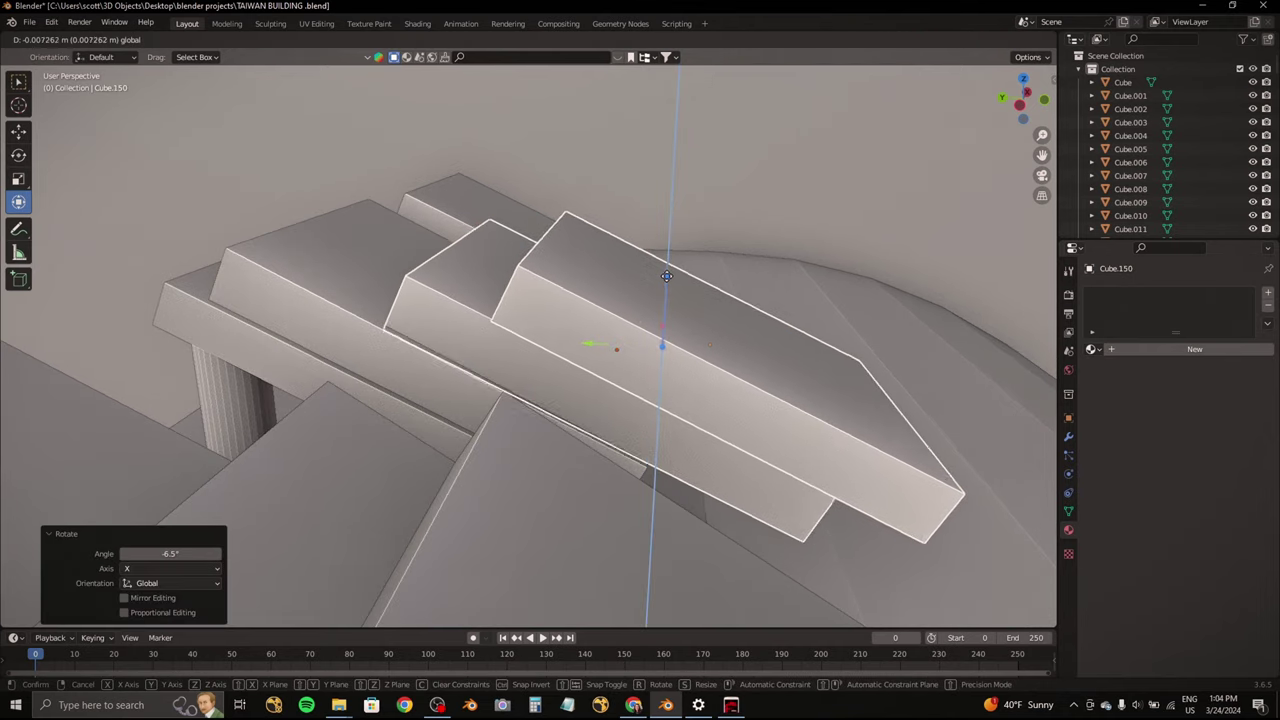
click(665, 270)
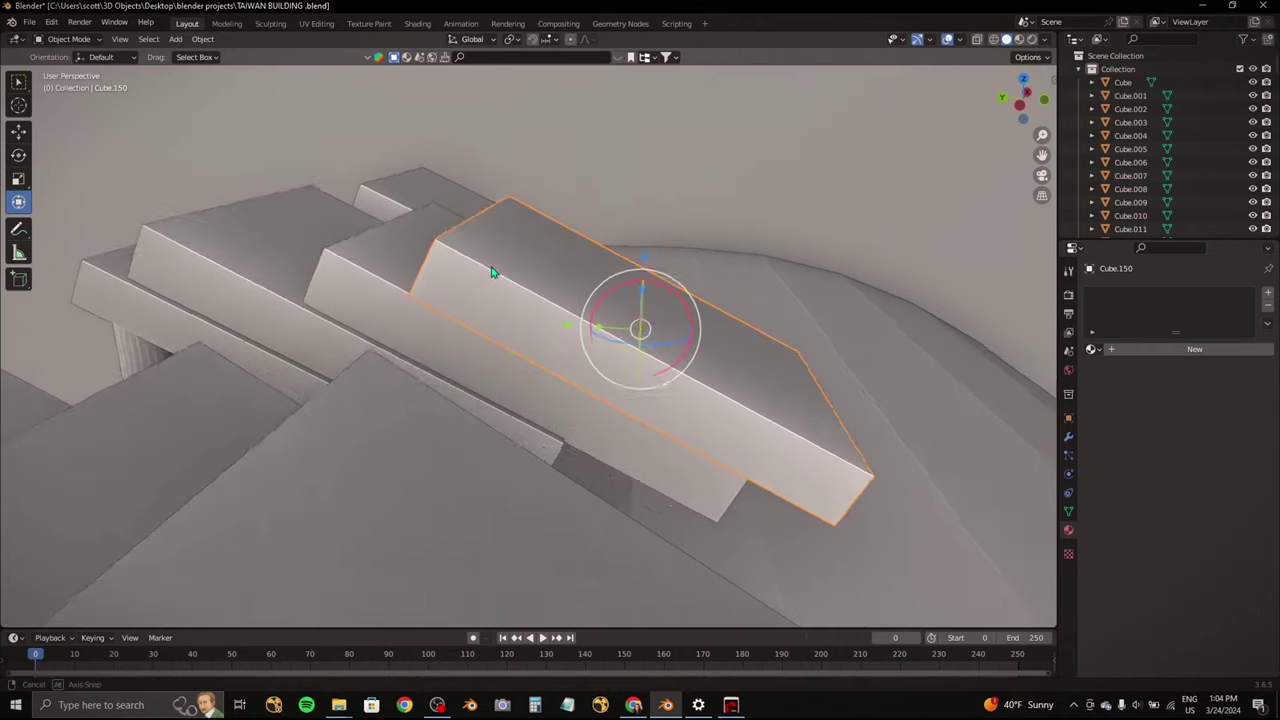
mouse_move(665, 270)
middle_down()
mouse_move(578, 217)
mouse_move(634, 240)
mouse_move(506, 214)
mouse_move(443, 337)
mouse_move(371, 366)
middle_up()
click(611, 246)
click(533, 237)
key(ctrl+z)
Step: Duplicate another slab sideways along X and move the two top slabs left
key(shift+d)
key(x)
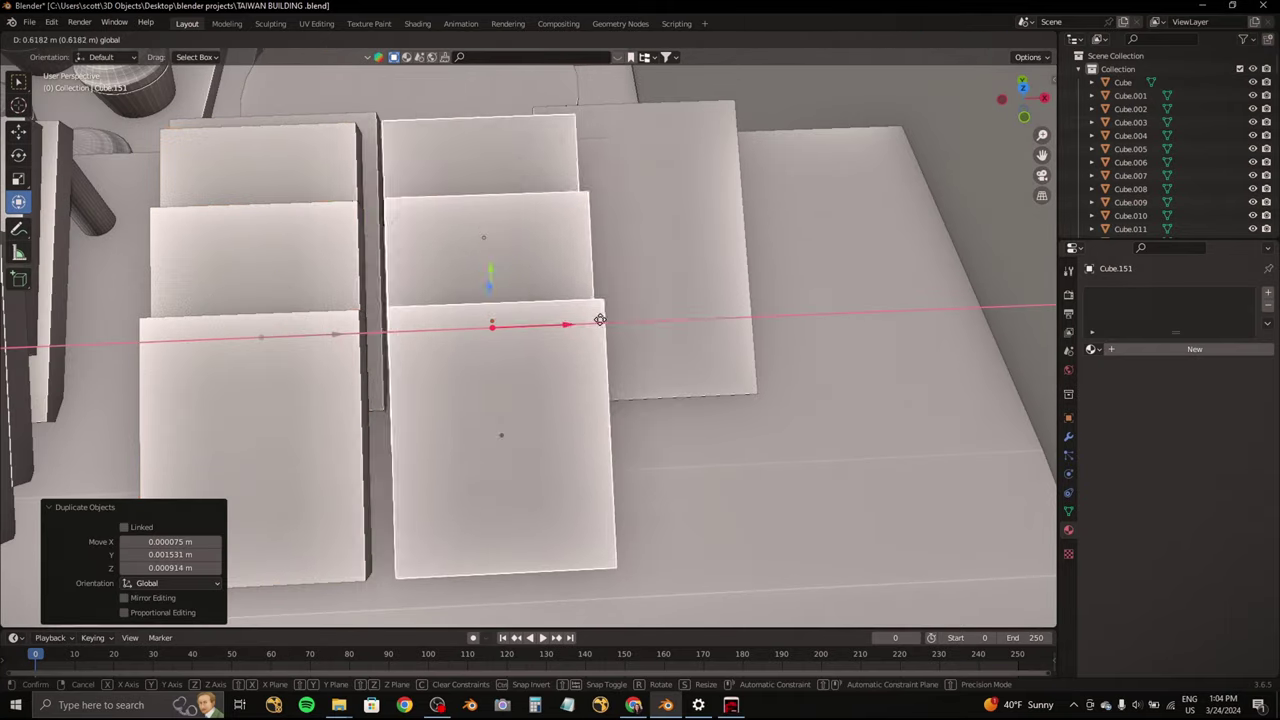
click(737, 329)
mouse_move(737, 329)
middle_down()
mouse_move(528, 420)
mouse_move(546, 369)
mouse_move(525, 286)
mouse_move(556, 264)
middle_up()
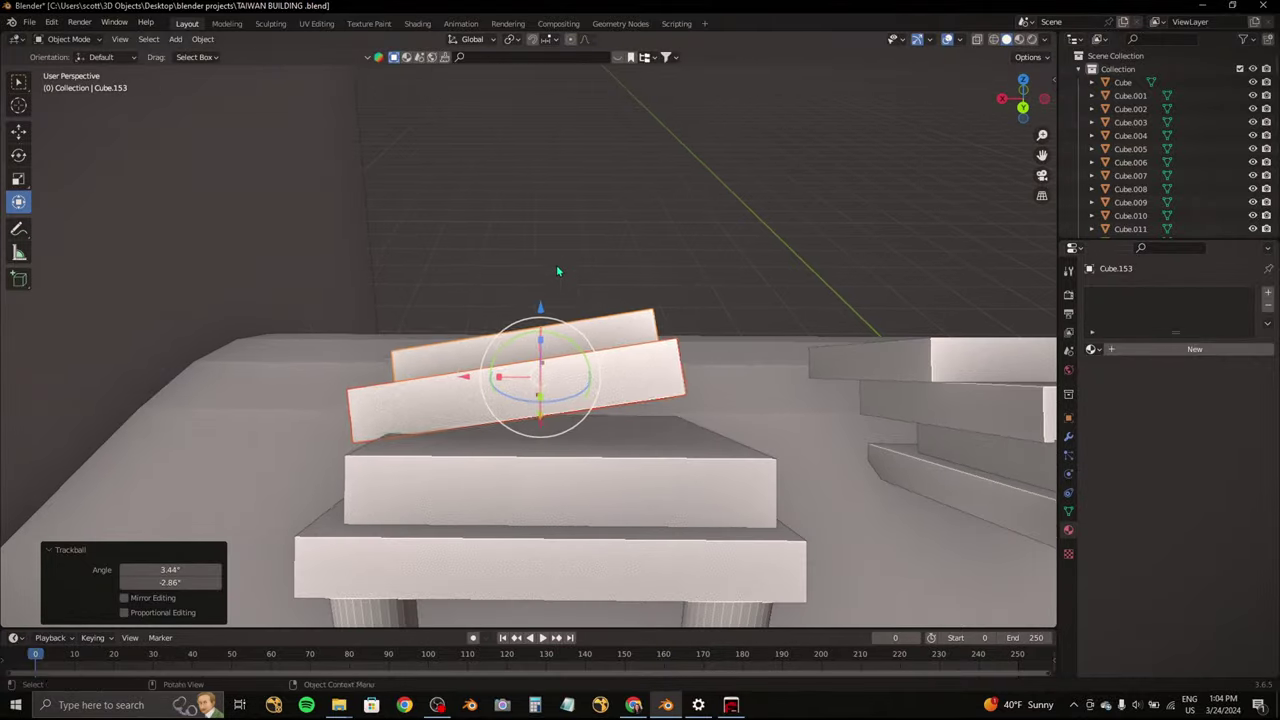
key(g)
click(456, 281)
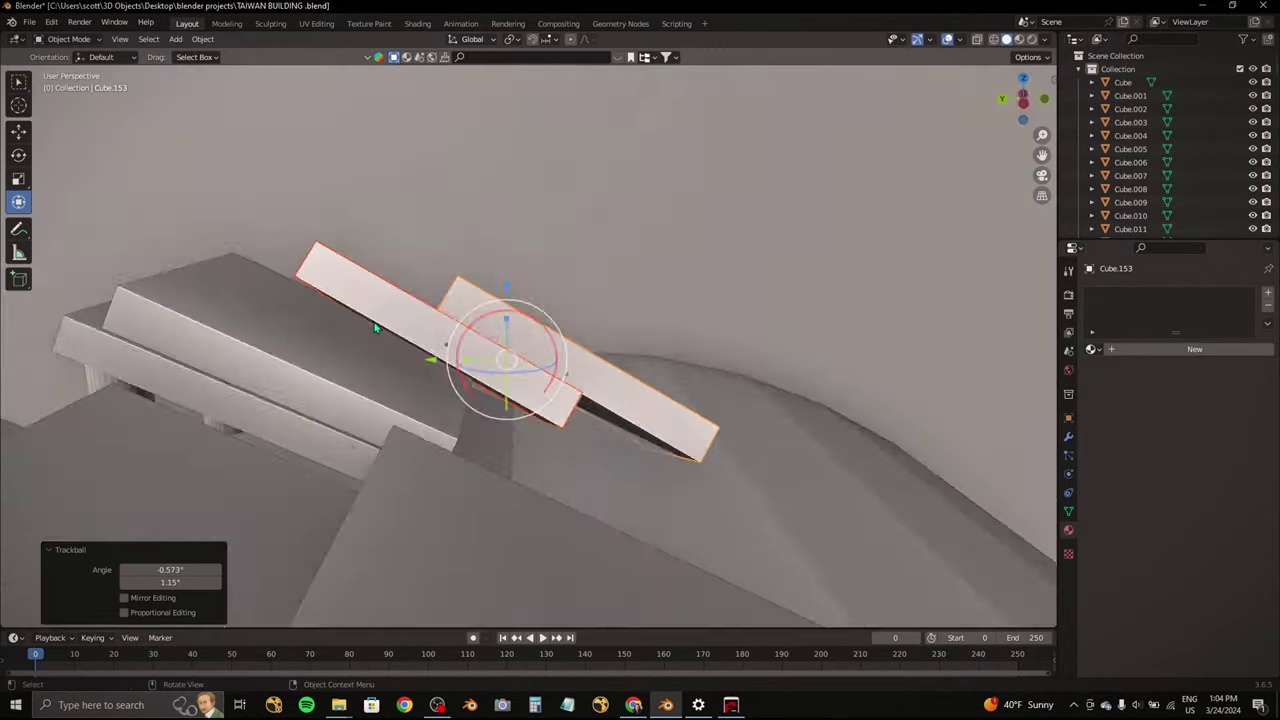
Step: Tilt the top slab steeply and give it a slight 1.03° Z turn
mouse_move(463, 350)
middle_down()
mouse_move(642, 391)
mouse_move(614, 457)
middle_up()
click(642, 391)
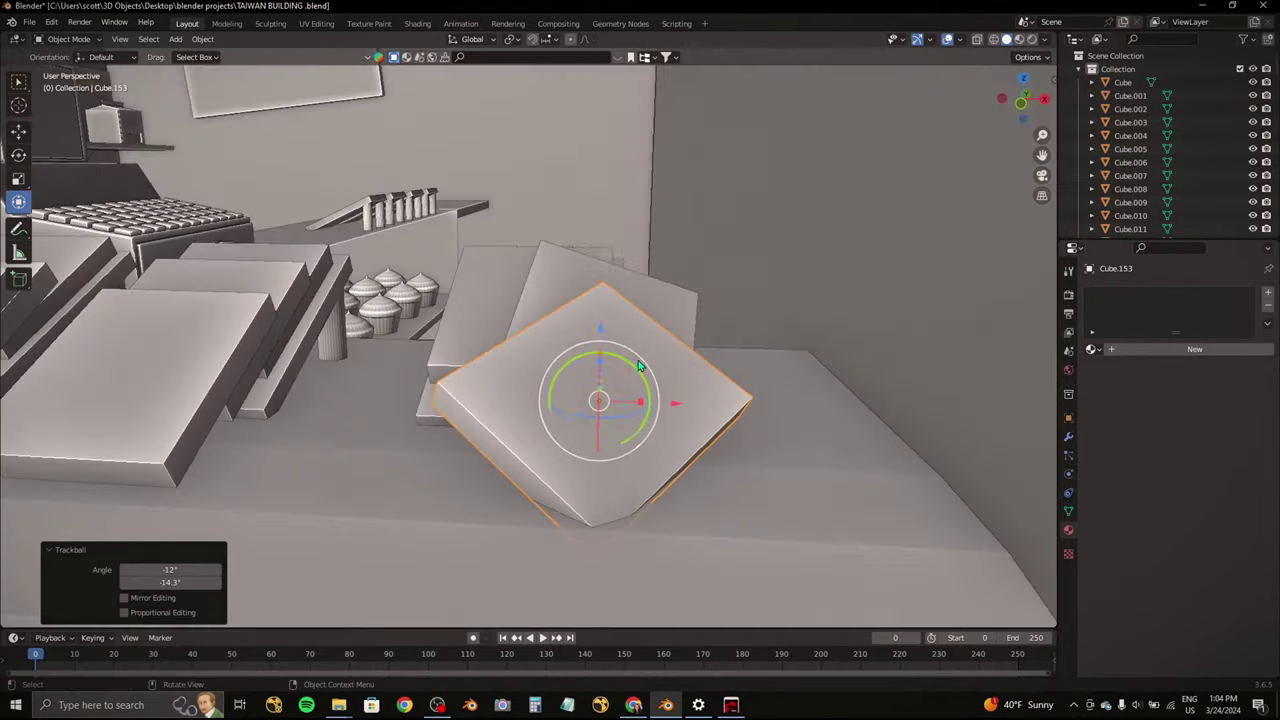
key(r)
click(688, 325)
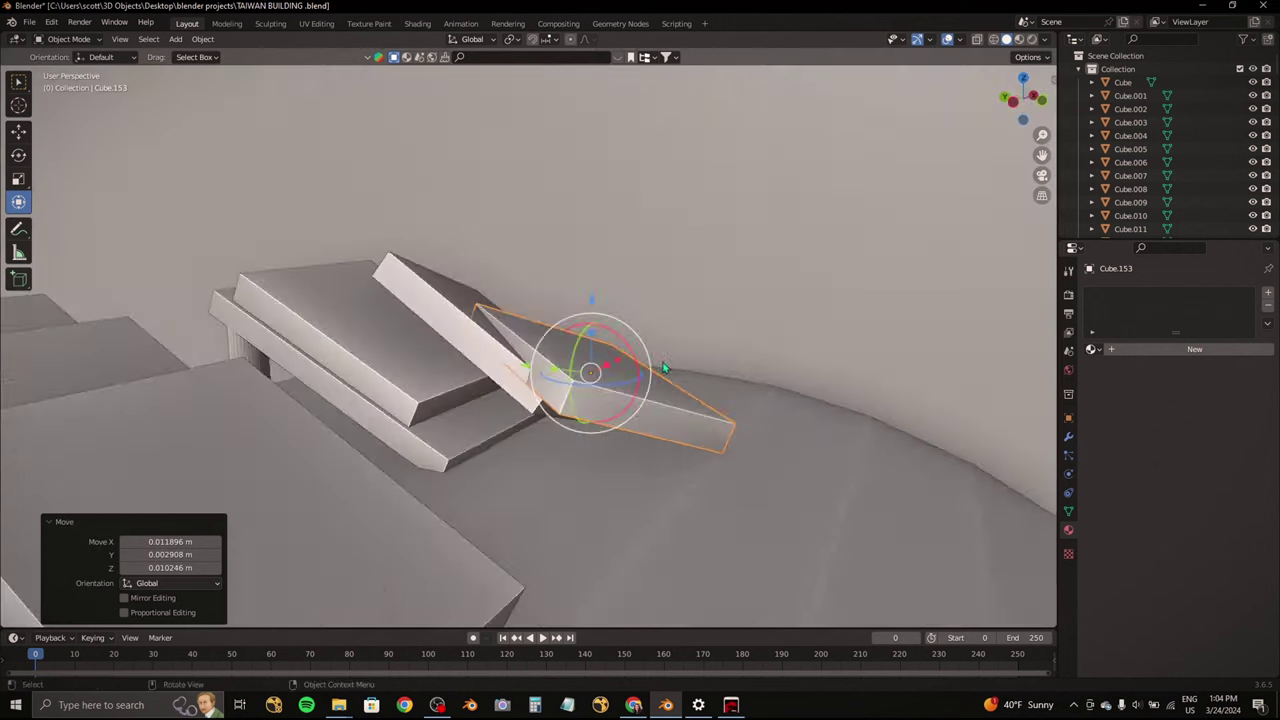
middle_drag(688, 325, 688, 320)
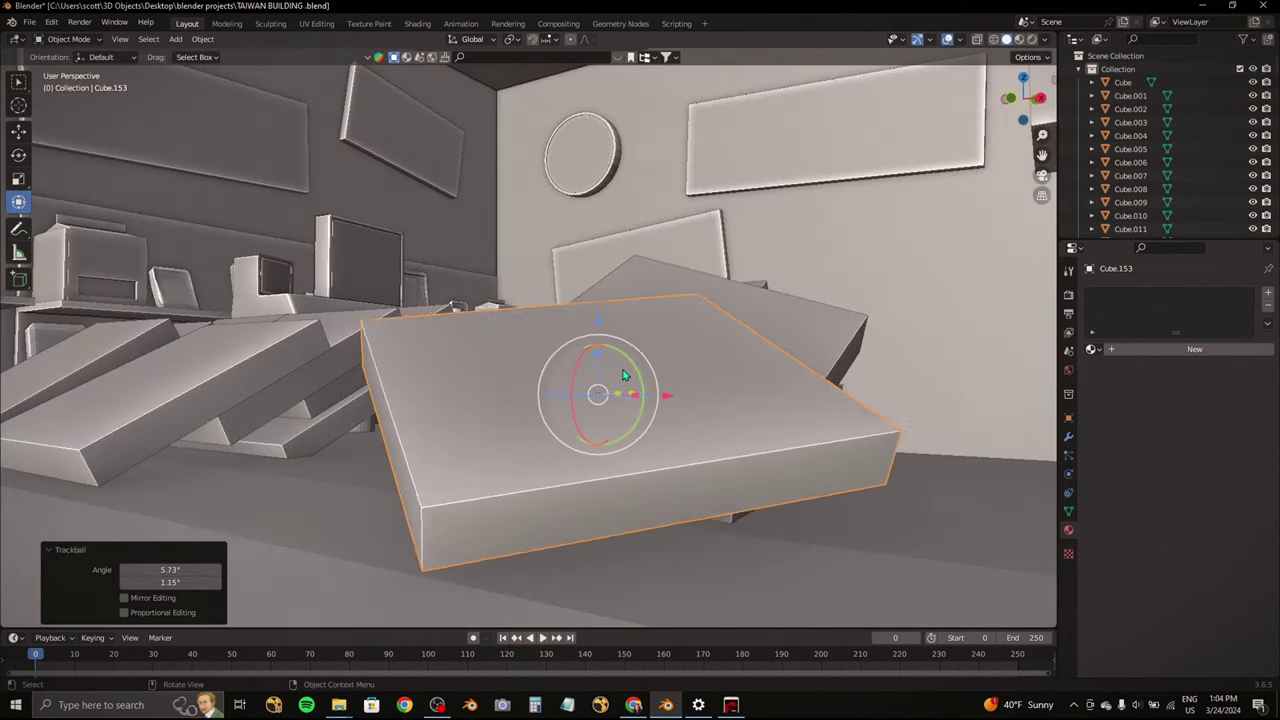
key(g)
mouse_move(623, 375)
middle_down()
mouse_move(672, 356)
mouse_move(657, 386)
mouse_move(591, 386)
mouse_move(506, 410)
mouse_move(650, 356)
middle_up()
click(703, 360)
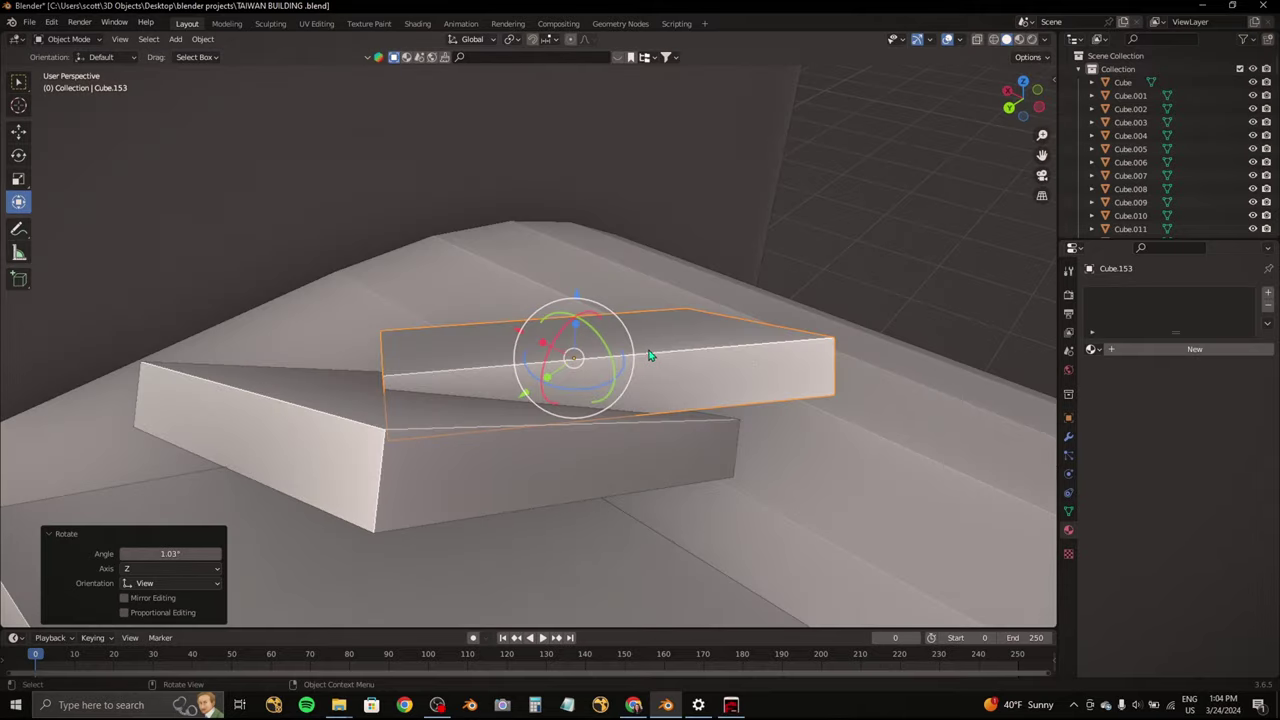
Step: Re-tilt a slab on the counter with a free rotation
right_click(601, 318)
mouse_move(601, 318)
middle_down()
mouse_move(449, 294)
mouse_move(649, 386)
mouse_move(609, 395)
middle_up()
mouse_move(569, 341)
middle_down()
mouse_move(640, 400)
mouse_move(680, 408)
mouse_move(603, 408)
mouse_move(600, 420)
mouse_move(640, 400)
mouse_move(588, 369)
mouse_move(617, 397)
mouse_move(588, 425)
middle_up()
key(r)
key(r)
click(600, 420)
right_click(586, 366)
Step: Nudge the flat box on the counter right and turn it by -5.42°
click(600, 410)
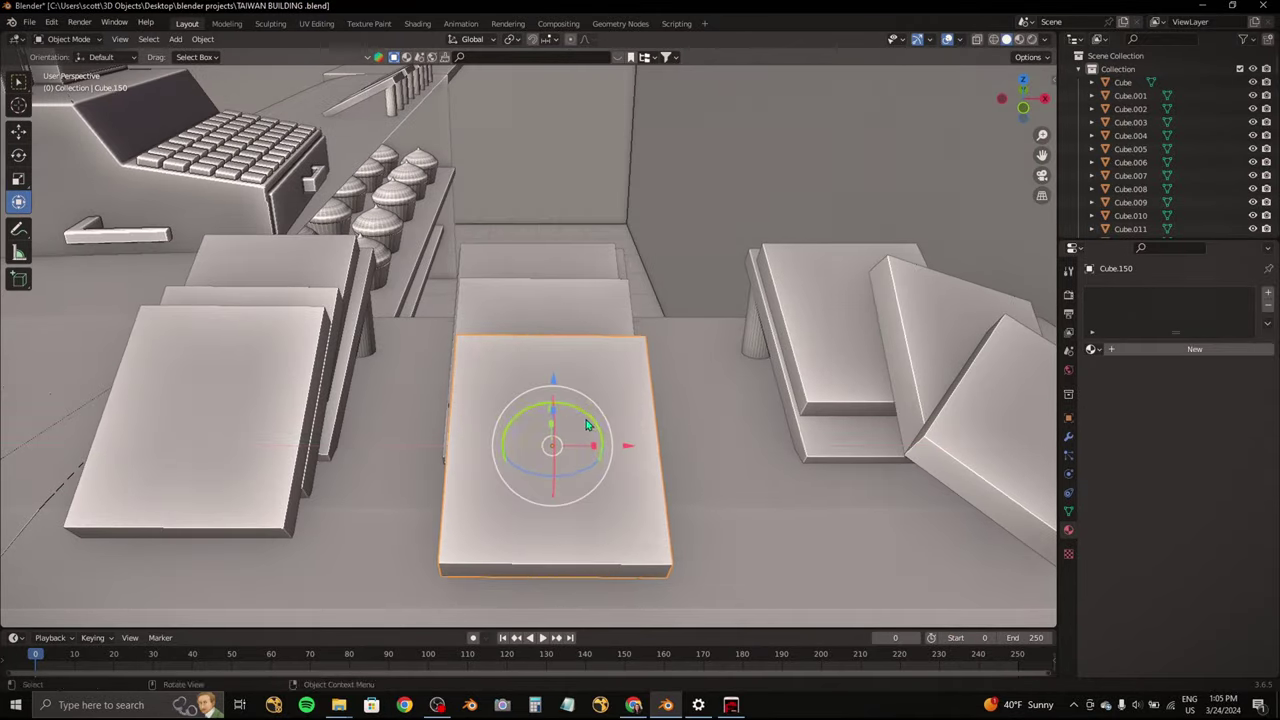
drag(628, 445, 668, 418)
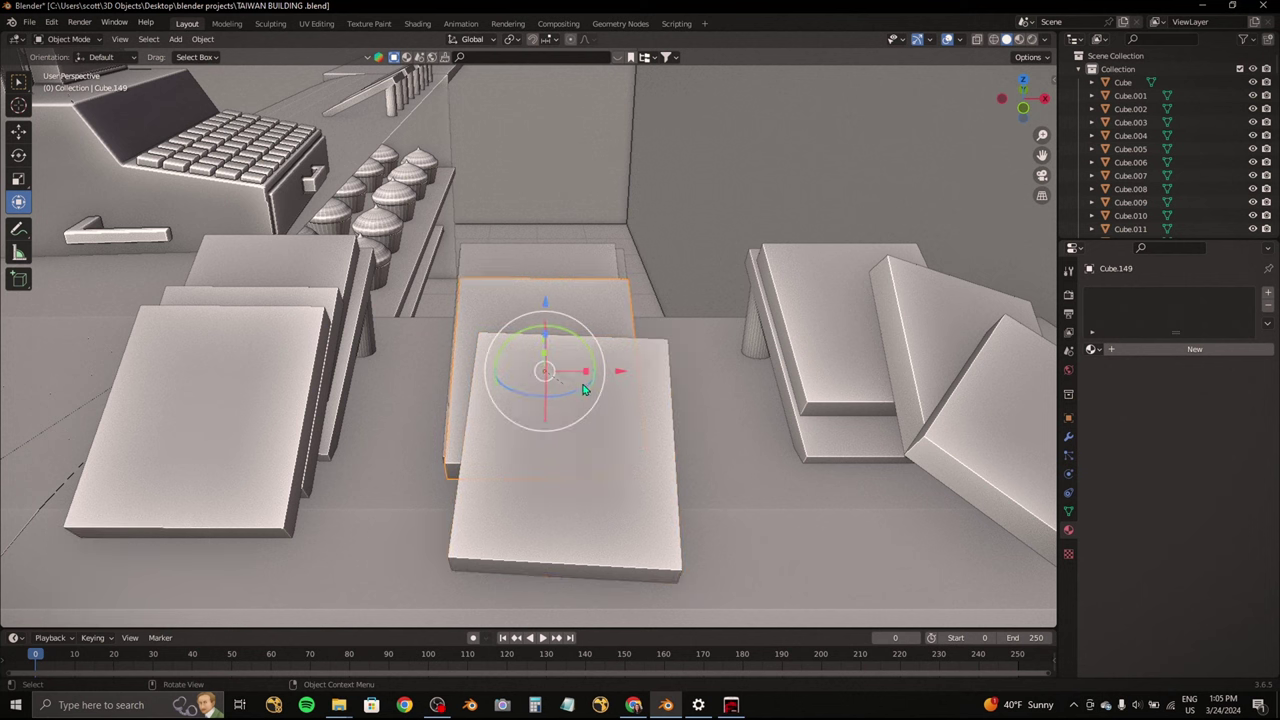
click(580, 343)
mouse_move(580, 343)
middle_down()
mouse_move(634, 297)
mouse_move(583, 291)
middle_up()
Step: Rotate the bottom slab of the pile and shift it slightly left
click(609, 309)
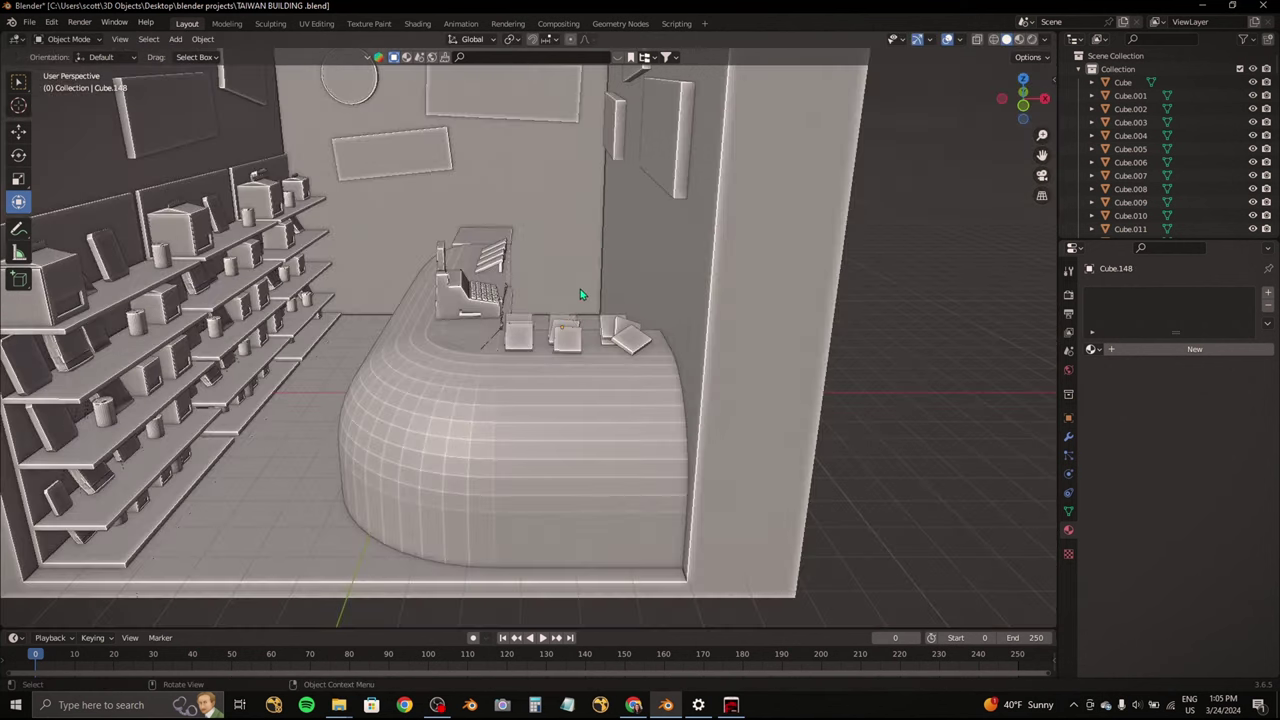
scroll(583, 291, down, 3)
scroll(600, 303, up, 5)
click(713, 440)
mouse_move(713, 440)
middle_down()
mouse_move(640, 410)
mouse_move(334, 396)
middle_up()
click(620, 420)
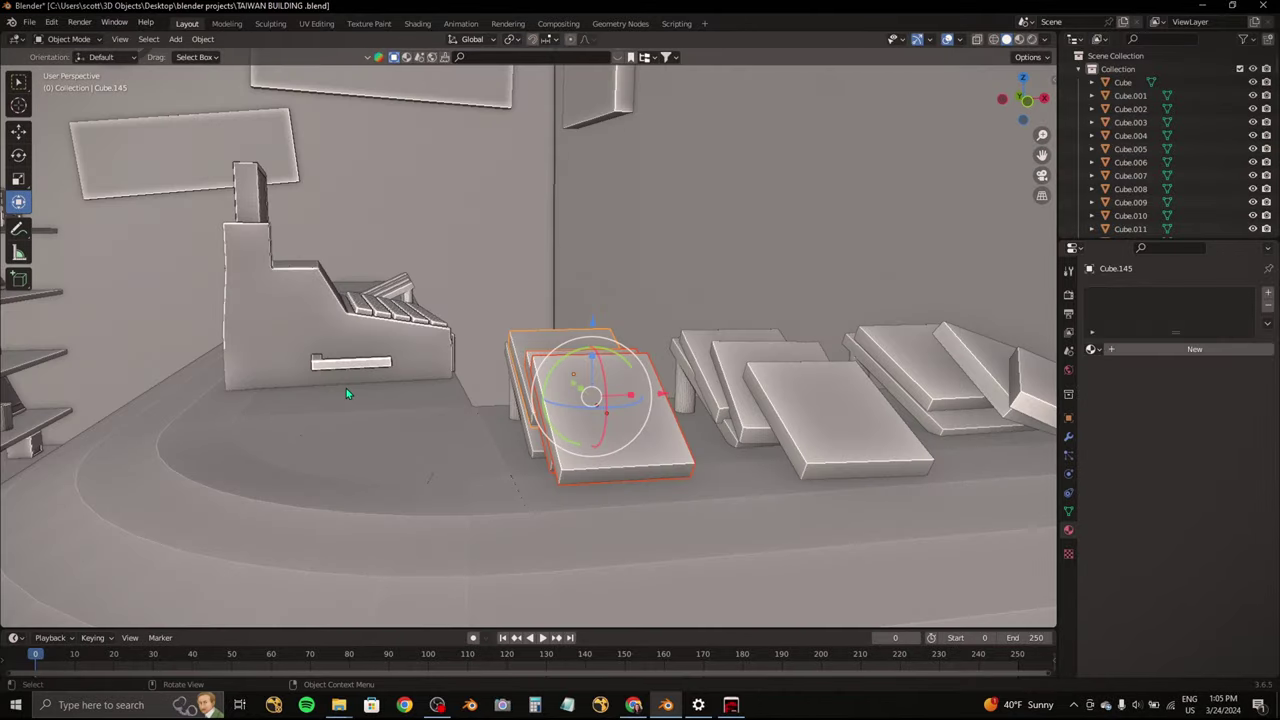
middle_drag(377, 396, 700, 350)
key(r)
click(800, 340)
key(g)
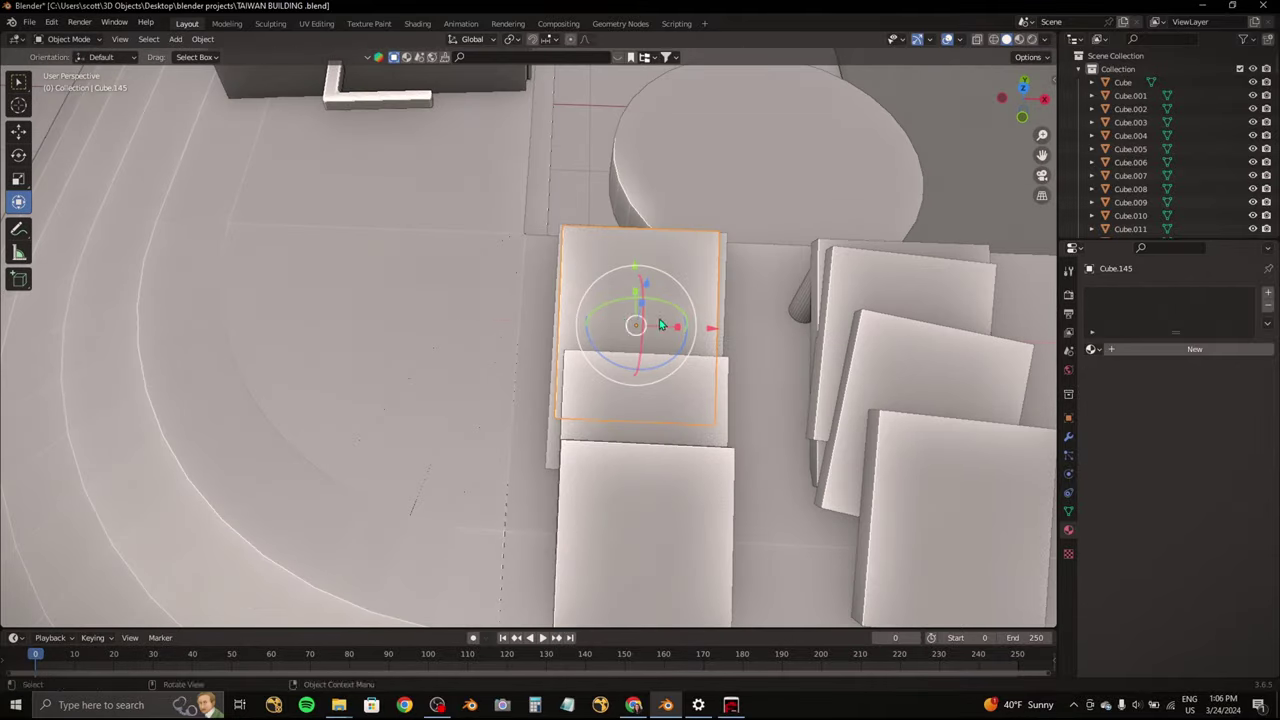
drag(660, 325, 698, 337)
key(r)
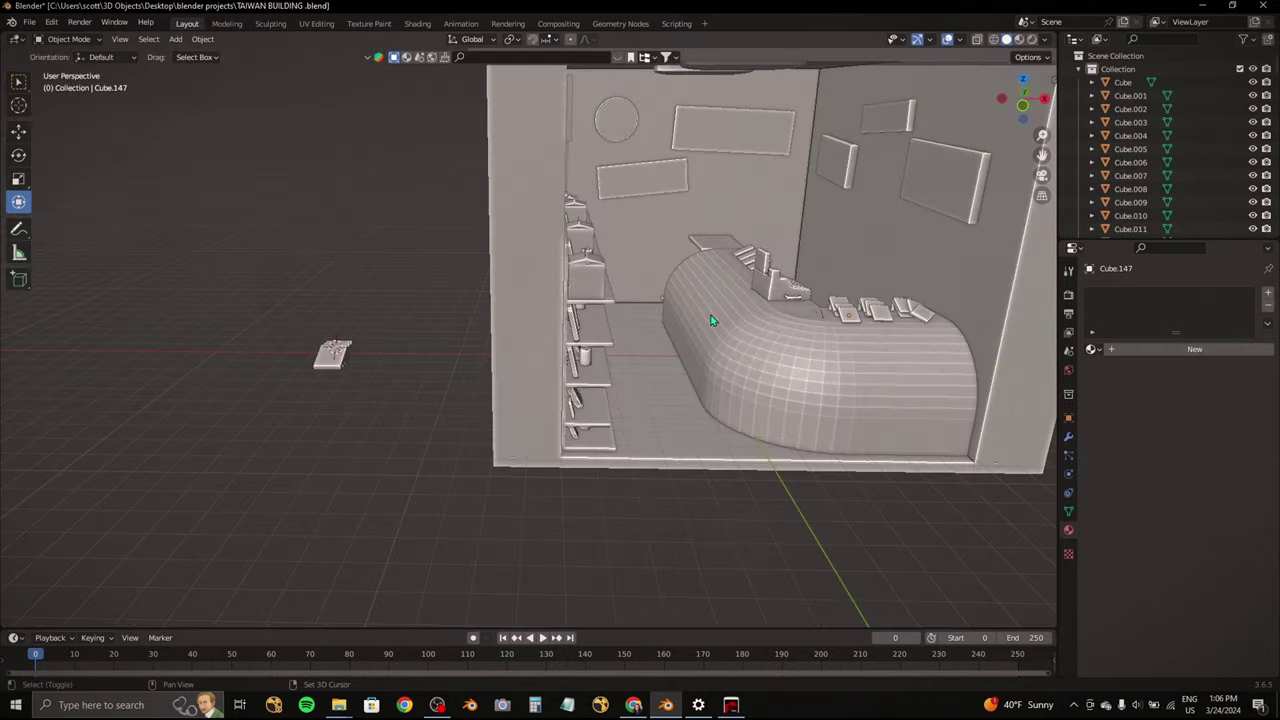
key(shift+a)
Step: Add a cube beside the building, move it left, and narrow it along X and Y
click(770, 330)
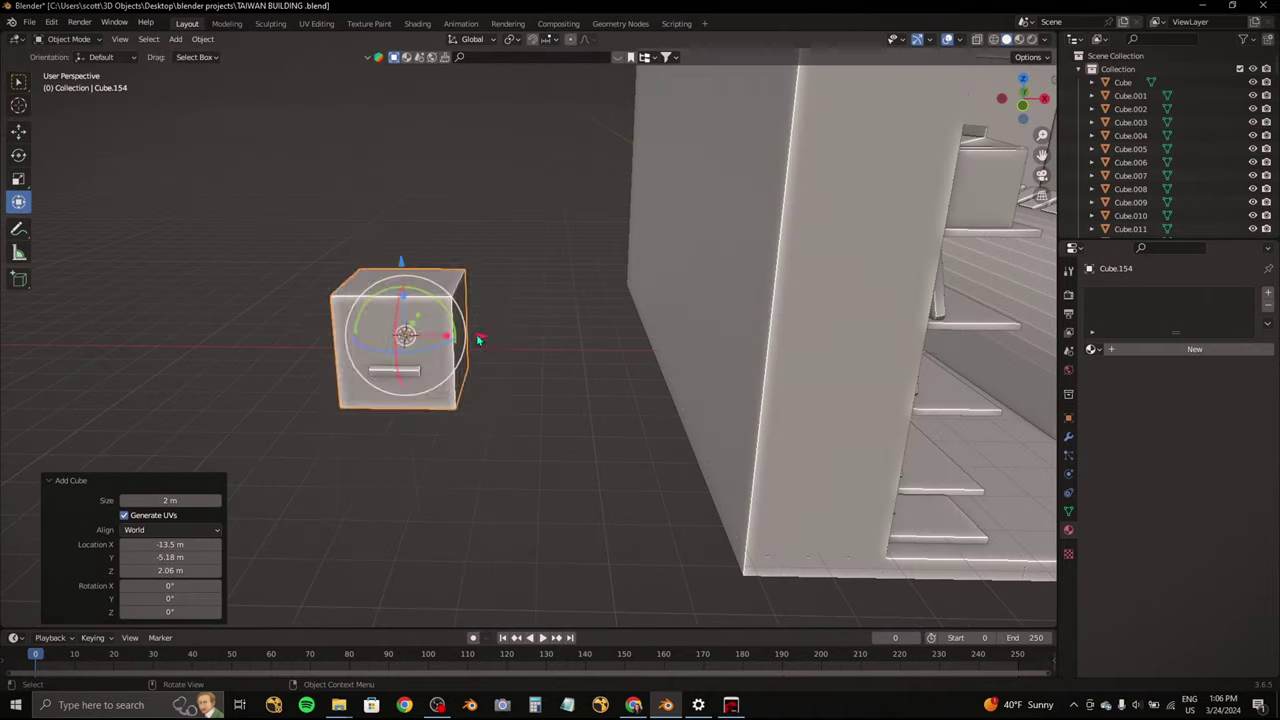
drag(480, 343, 422, 355)
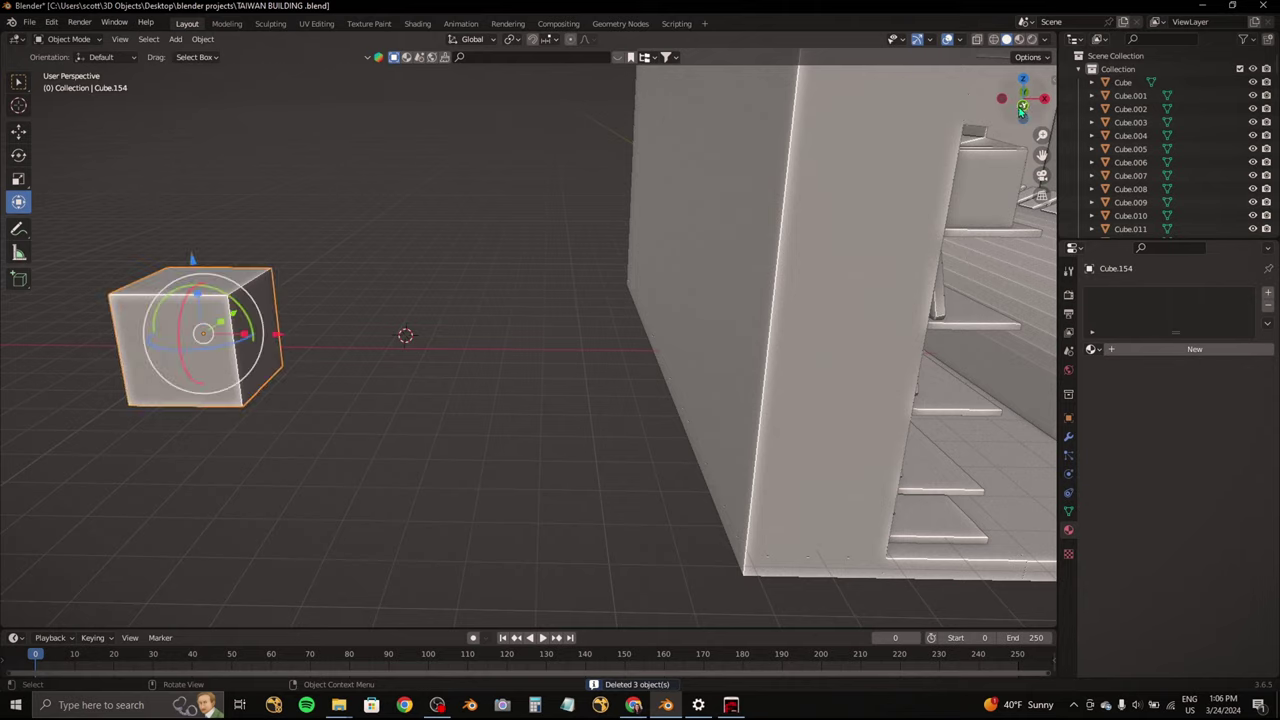
click(1022, 106)
click(512, 329)
mouse_move(512, 329)
alt+middle_down()
mouse_move(452, 318)
mouse_move(612, 290)
alt+middle_up()
click(490, 297)
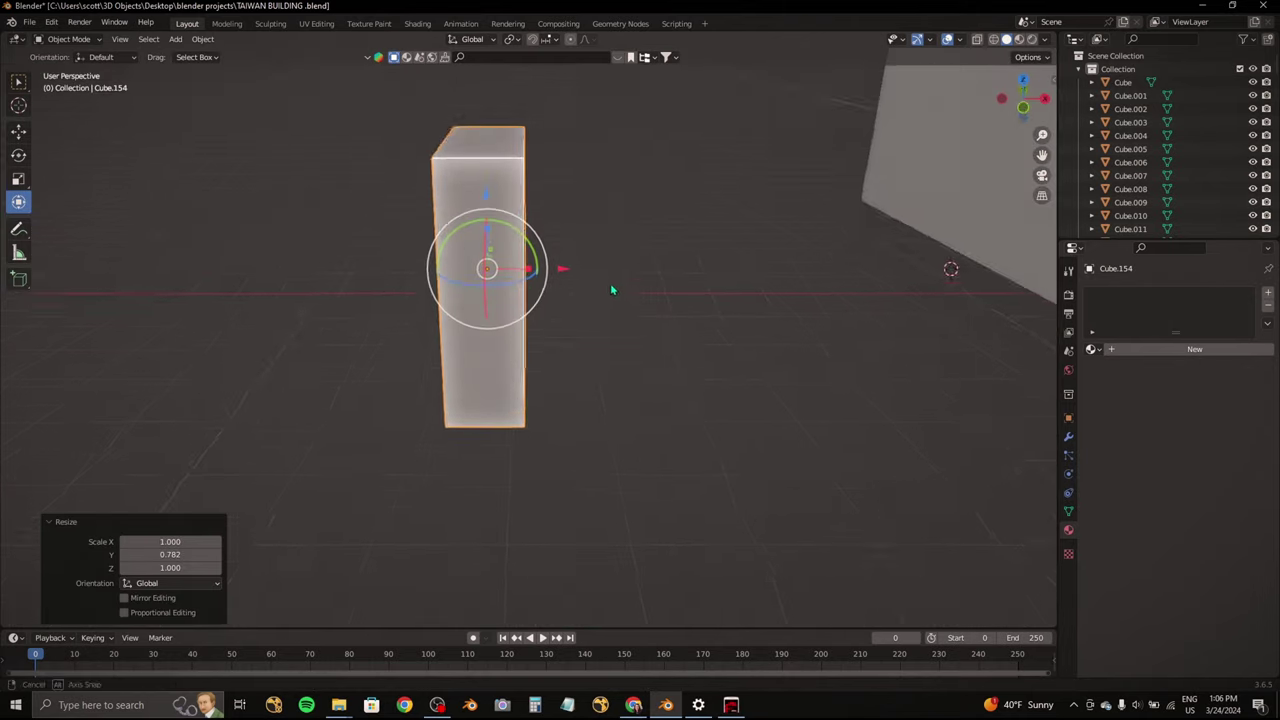
Step: In Edit Mode, extrude the cube's top face in place and inset it
click(80, 85)
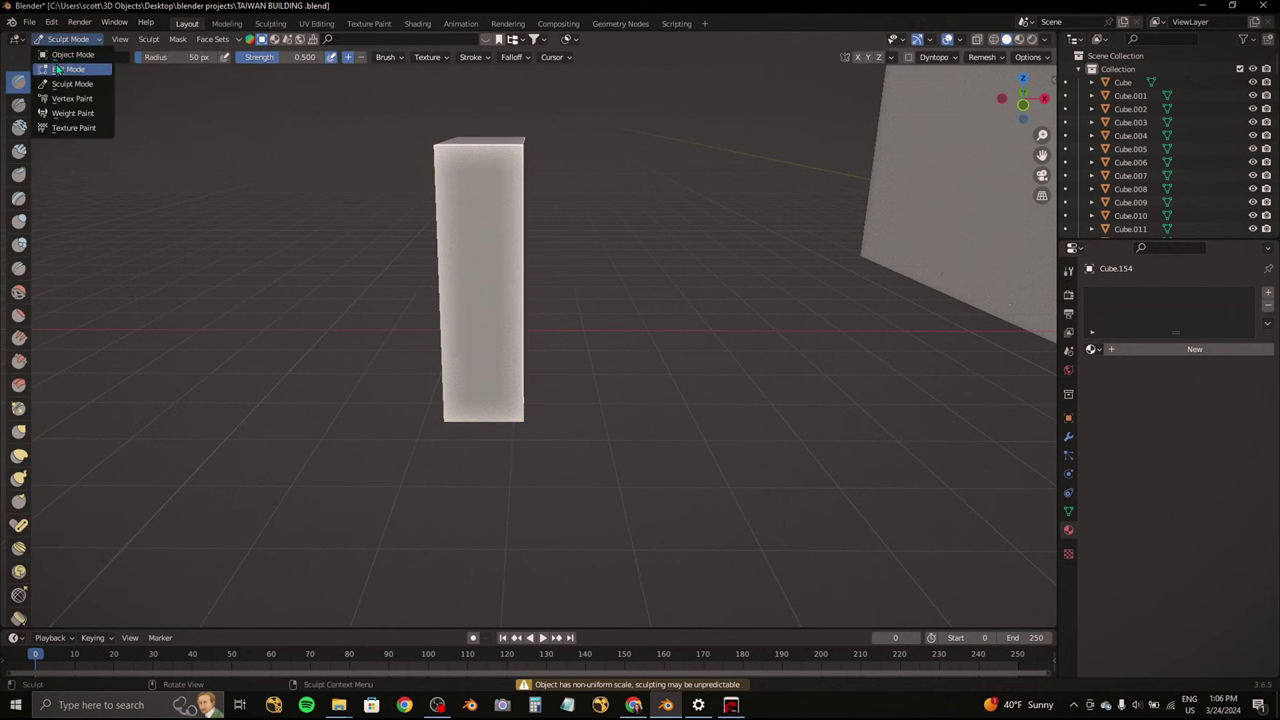
click(57, 69)
middle_drag(300, 120, 373, 145)
mouse_move(178, 183)
middle_down()
mouse_move(803, 223)
mouse_move(763, 226)
middle_up()
scroll(562, 244, up, 3)
key(e)
right_click(562, 244)
mouse_move(562, 244)
middle_down()
mouse_move(602, 216)
mouse_move(590, 207)
middle_up()
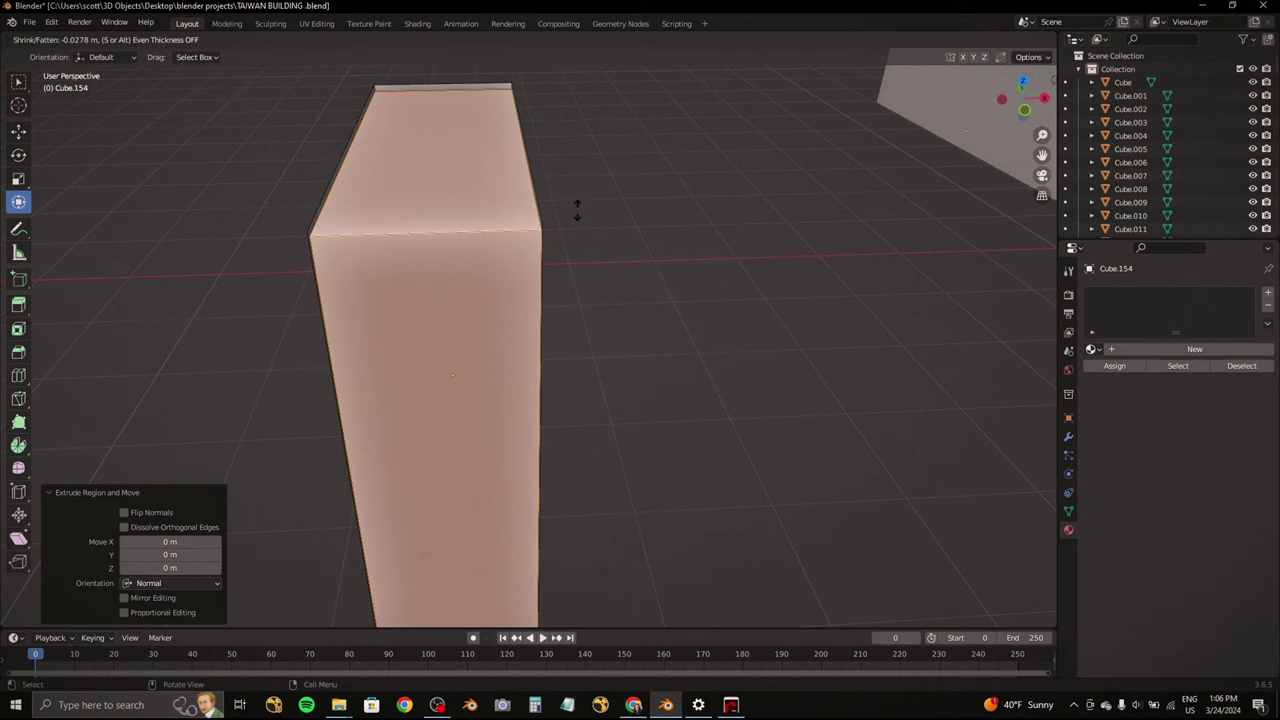
click(576, 210)
scroll(571, 183, up, 2)
scroll(591, 266, down, 3)
mouse_move(591, 266)
middle_down()
mouse_move(714, 361)
mouse_move(663, 149)
middle_up()
scroll(714, 361, down, 1)
scroll(663, 149, down, 2)
middle_drag(594, 200, 670, 285)
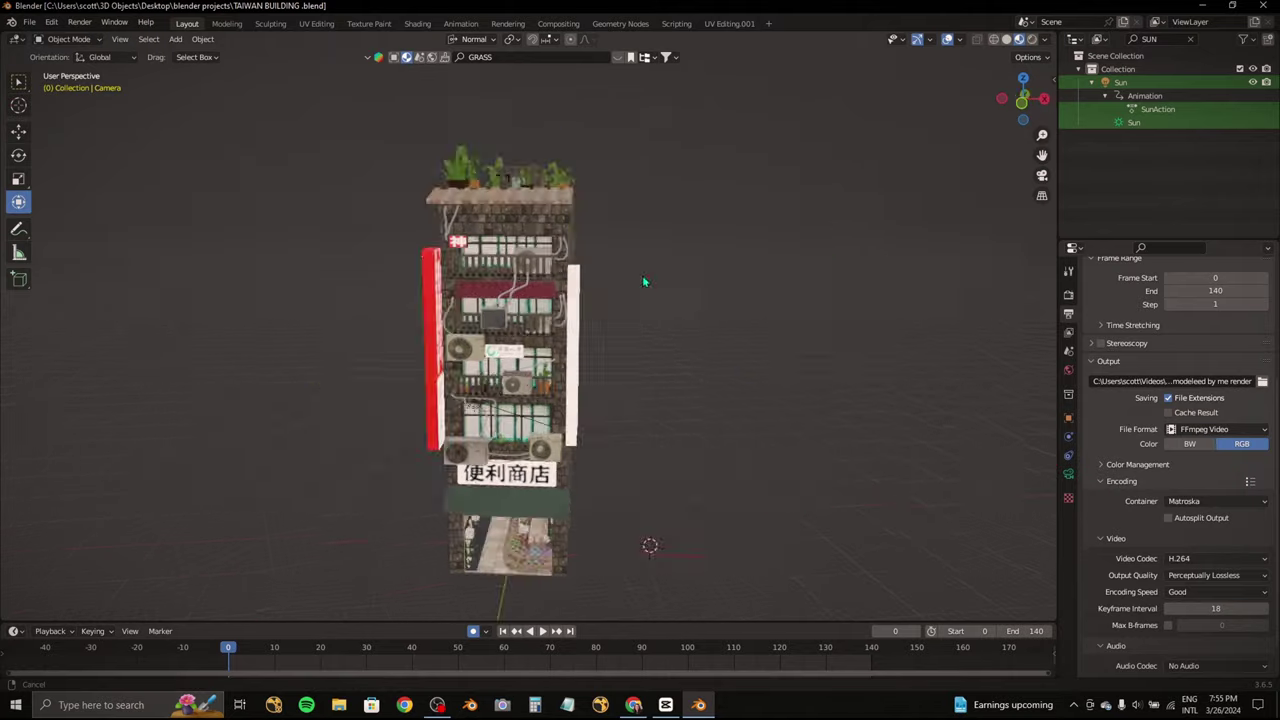
Step: Save the TAIWAN BUILDING file and view the scene through the camera
scroll(642, 275, up, 3)
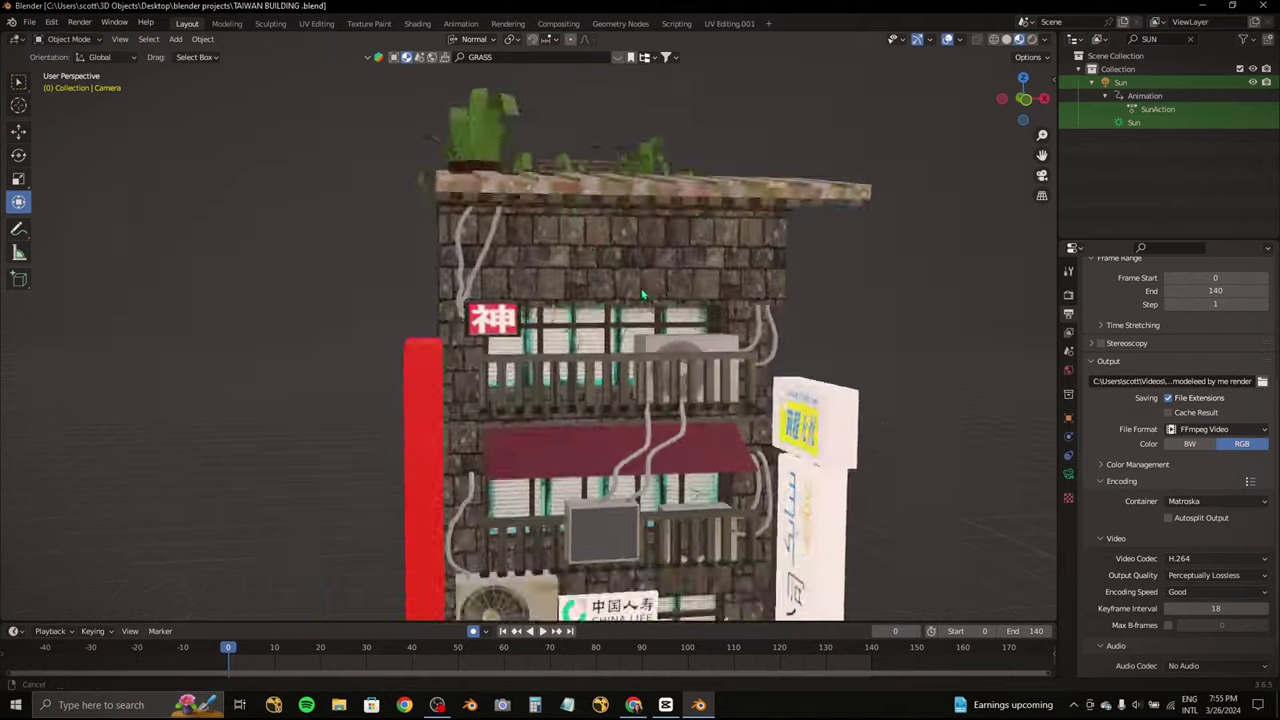
scroll(650, 262, down, 3)
middle_drag(653, 252, 905, 114)
middle_drag(746, 201, 707, 271)
key(ctrl+s)
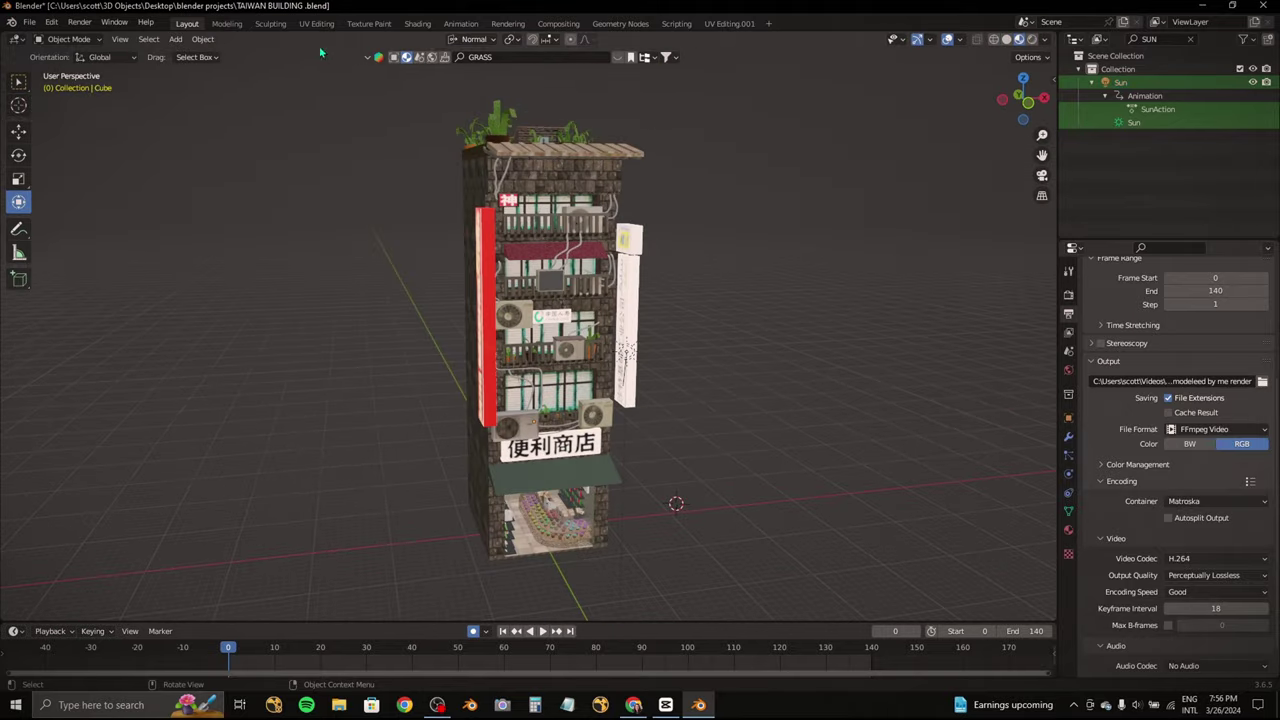
key(KP_0)
key(shift+grave)
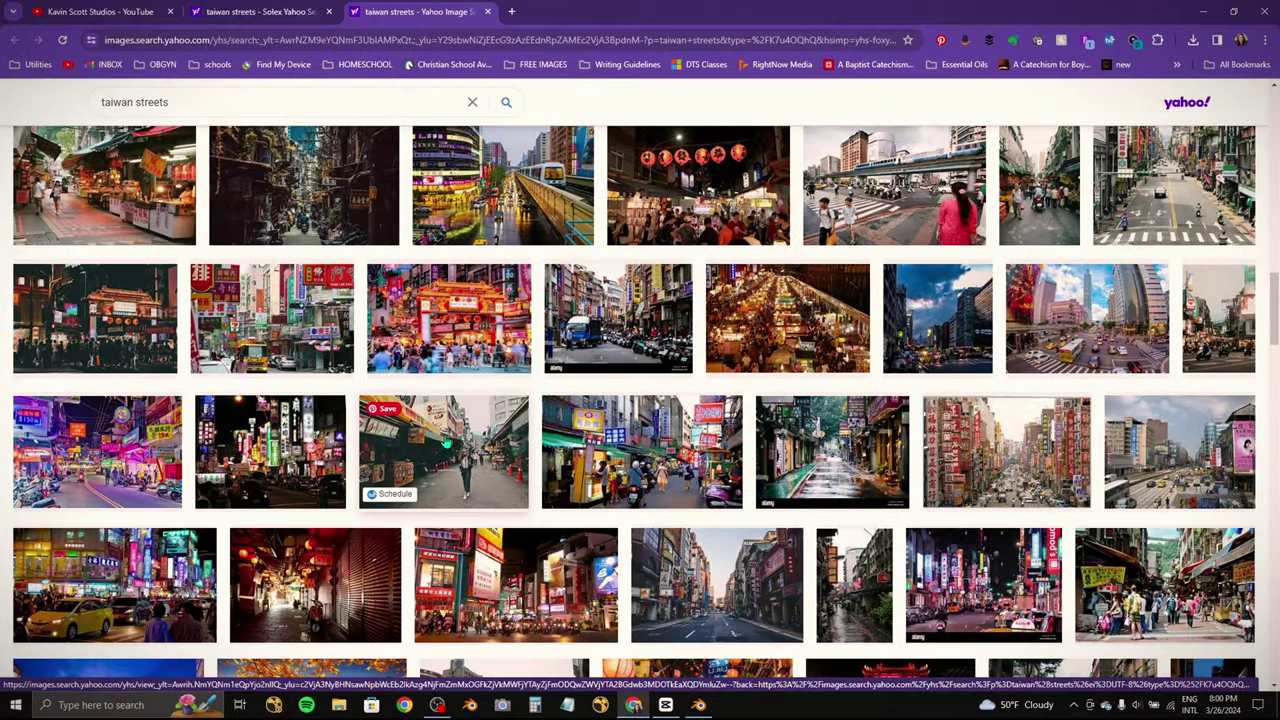
Step: Scroll through the Yahoo 'taiwan streets' image results to find a street photo
scroll(447, 445, up, 10)
scroll(650, 180, up, 10)
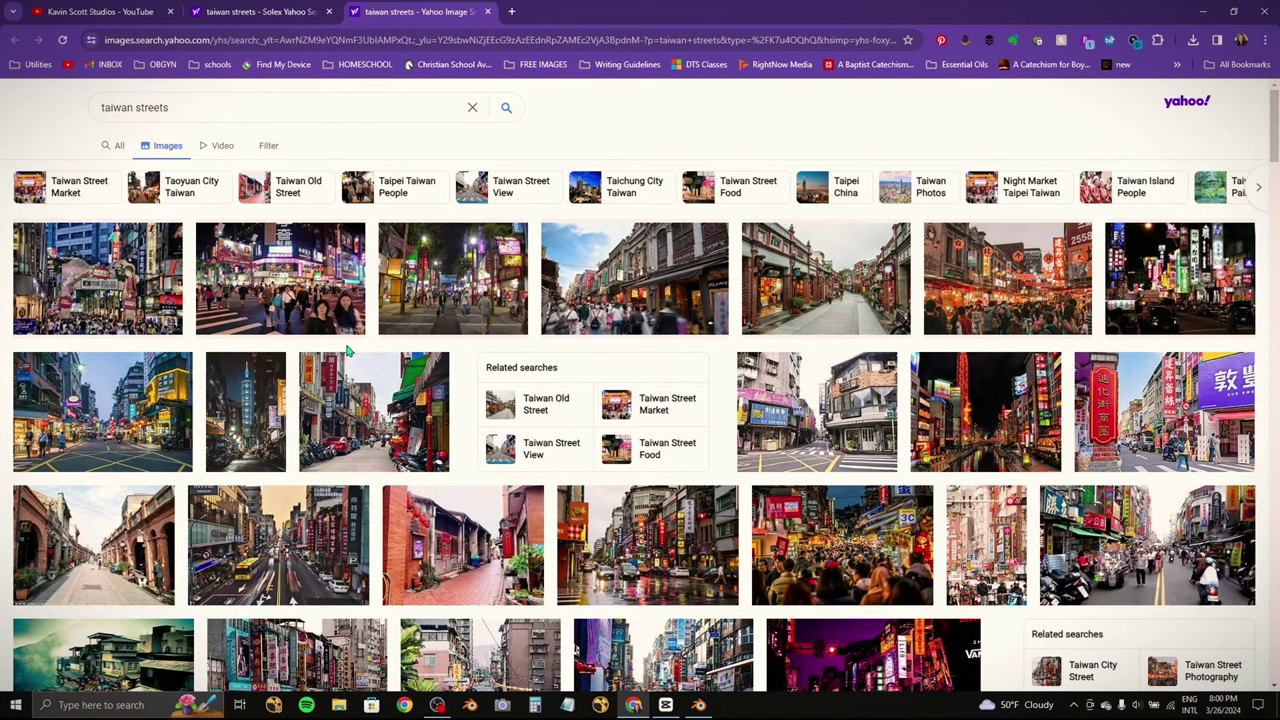
scroll(868, 288, down, 10)
scroll(780, 360, down, 10)
scroll(702, 442, down, 10)
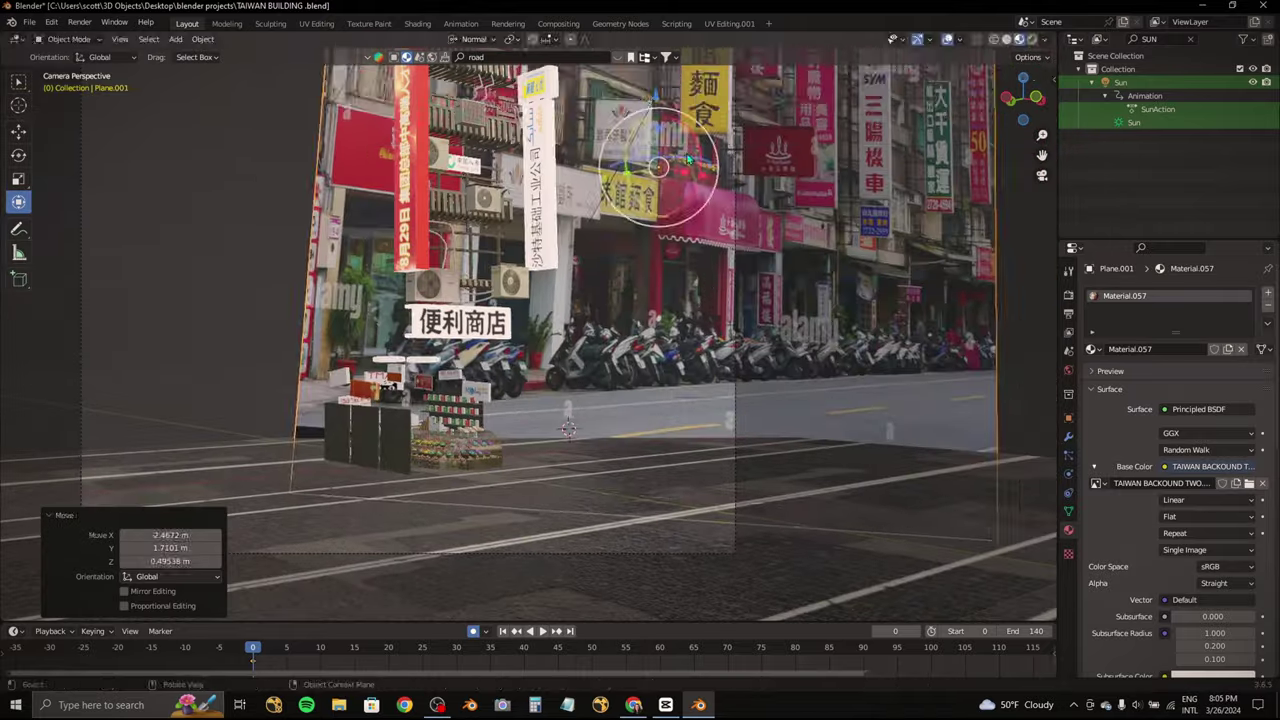
Step: Reposition the street-photo backdrop plane behind the building
mouse_move(688, 158)
mouse_down()
mouse_move(558, 209)
mouse_move(498, 353)
mouse_up()
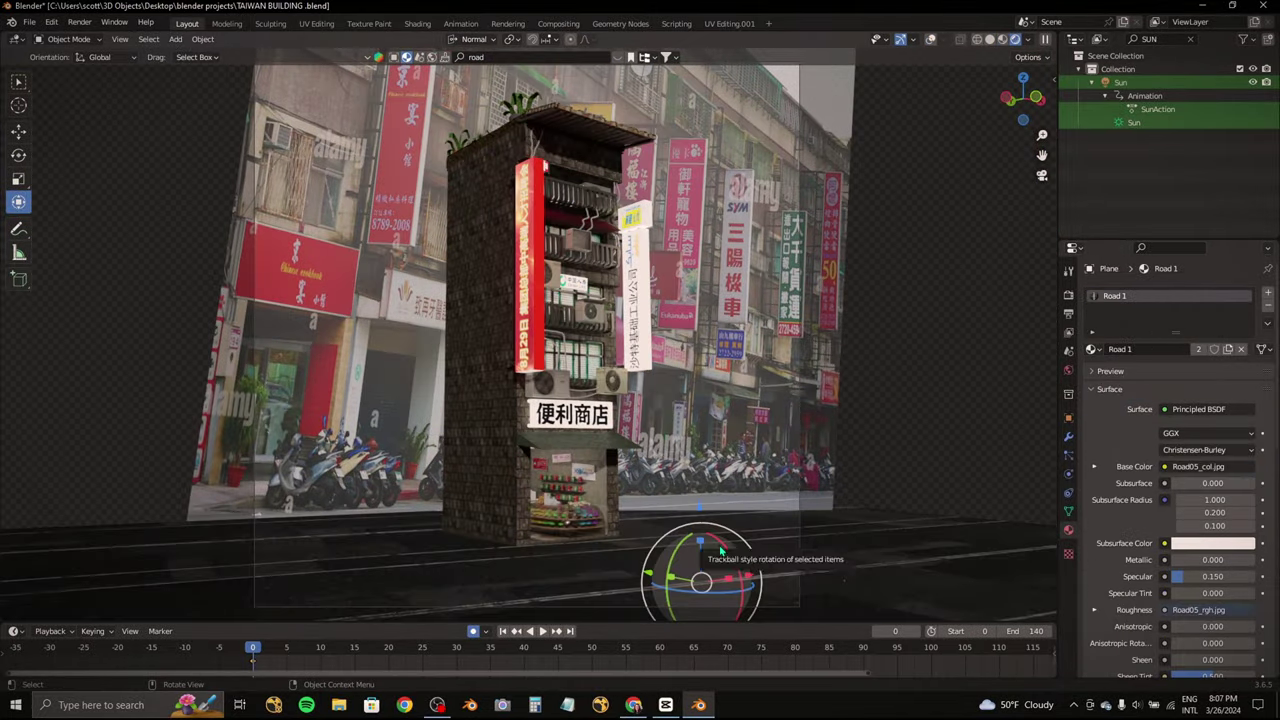
key(g)
click(729, 258)
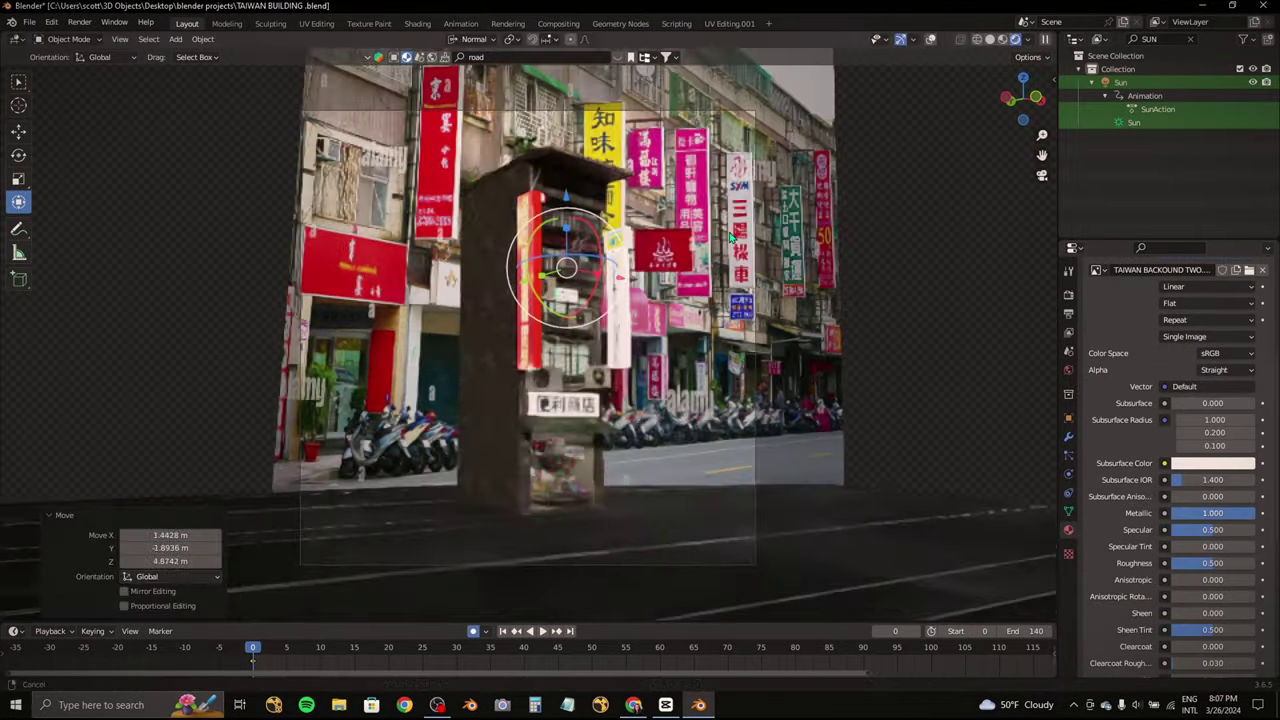
Step: In Shading with rendered preview, set the road material's roughness to 0.2
click(417, 23)
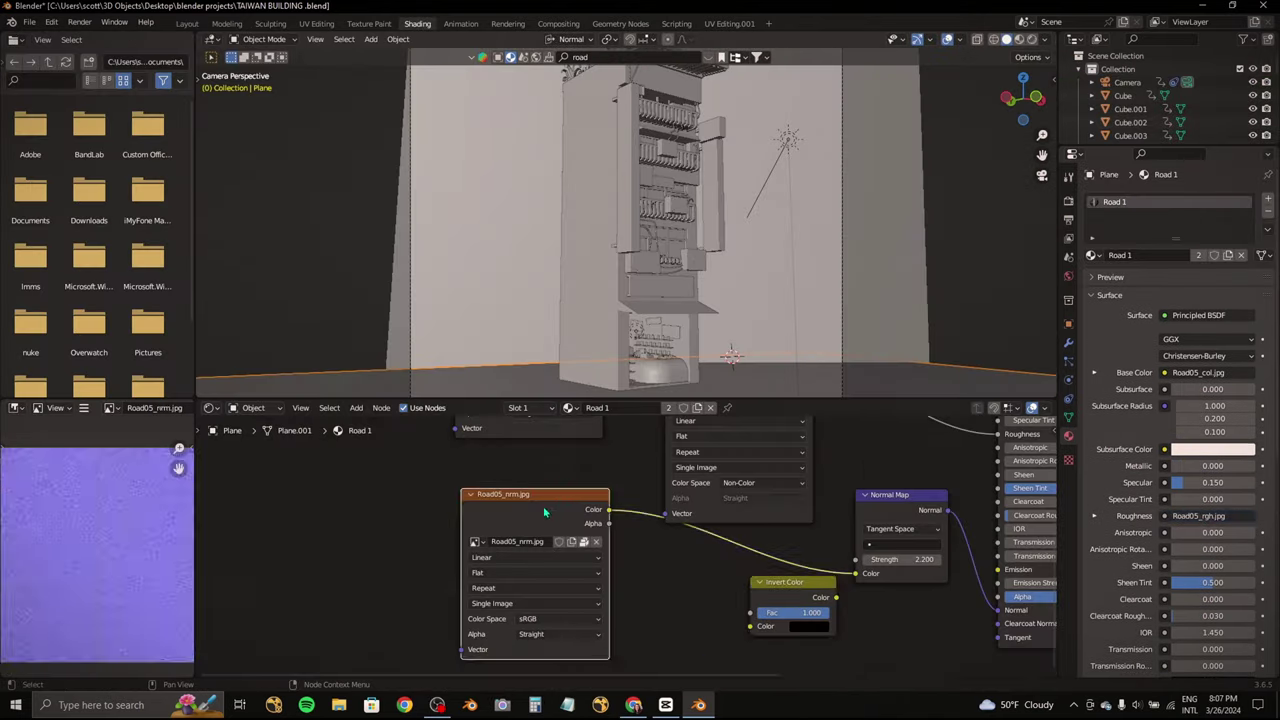
click(1032, 39)
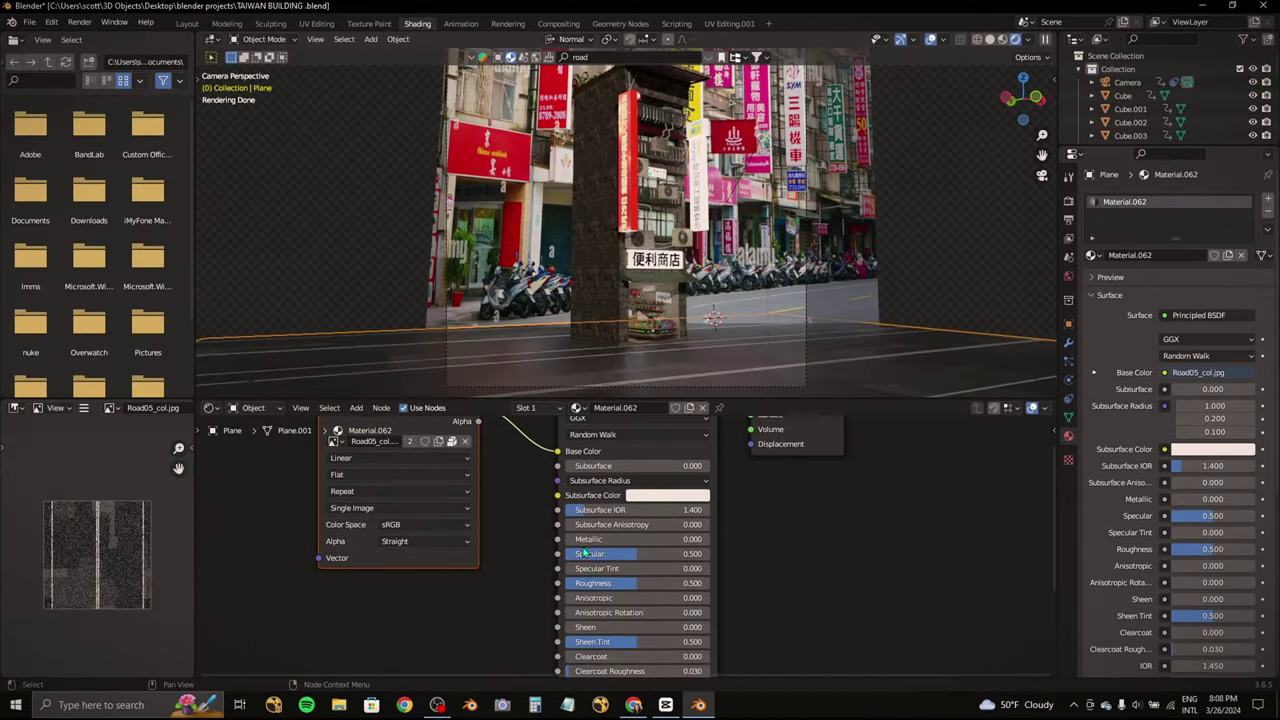
scroll(640, 560, up, 2)
drag(660, 539, 600, 539)
key(Return)
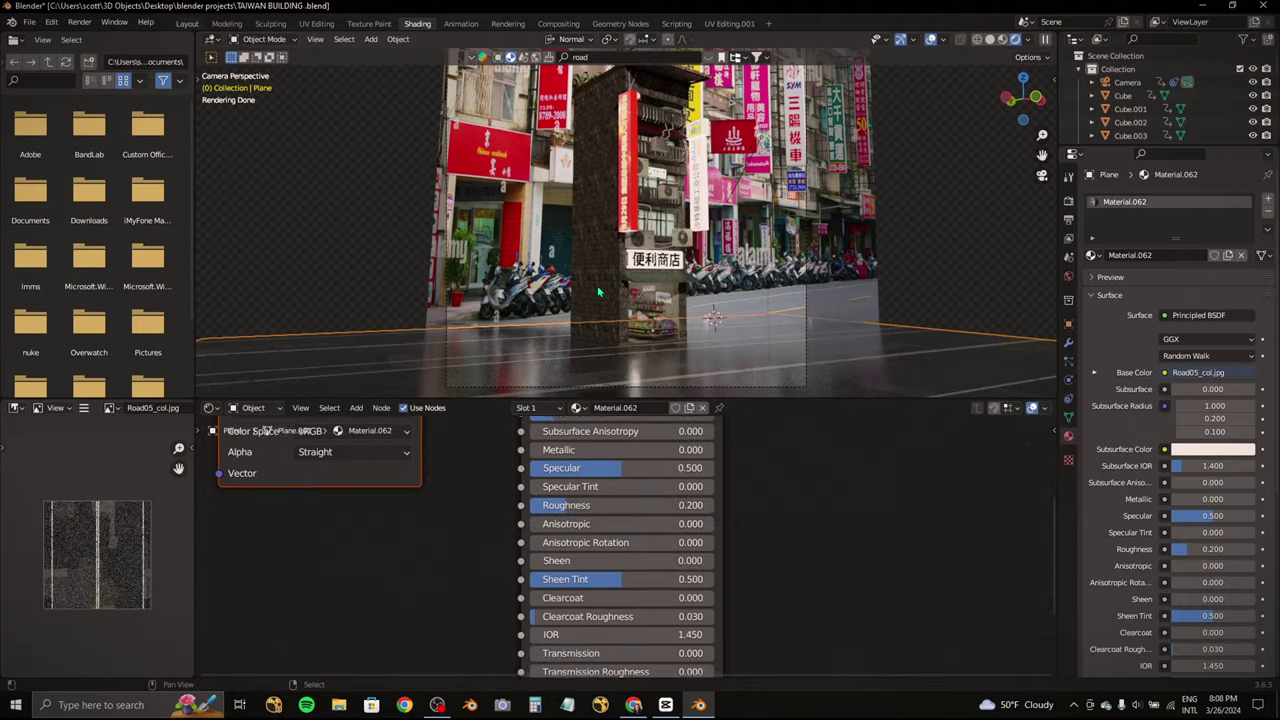
click(187, 23)
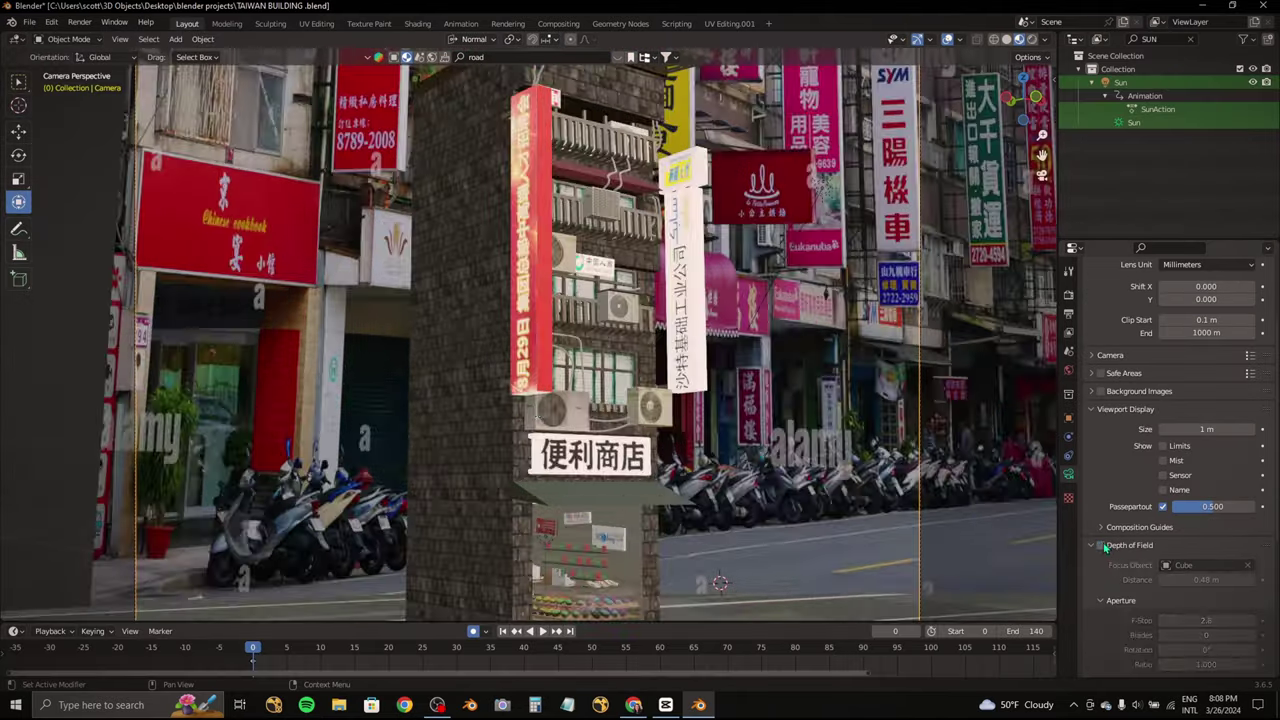
Step: Set the camera's depth-of-field focus distance to 50 m
scroll(857, 490, up, 2)
drag(1205, 580, 1202, 580)
click(1202, 580)
text(50)
key(Return)
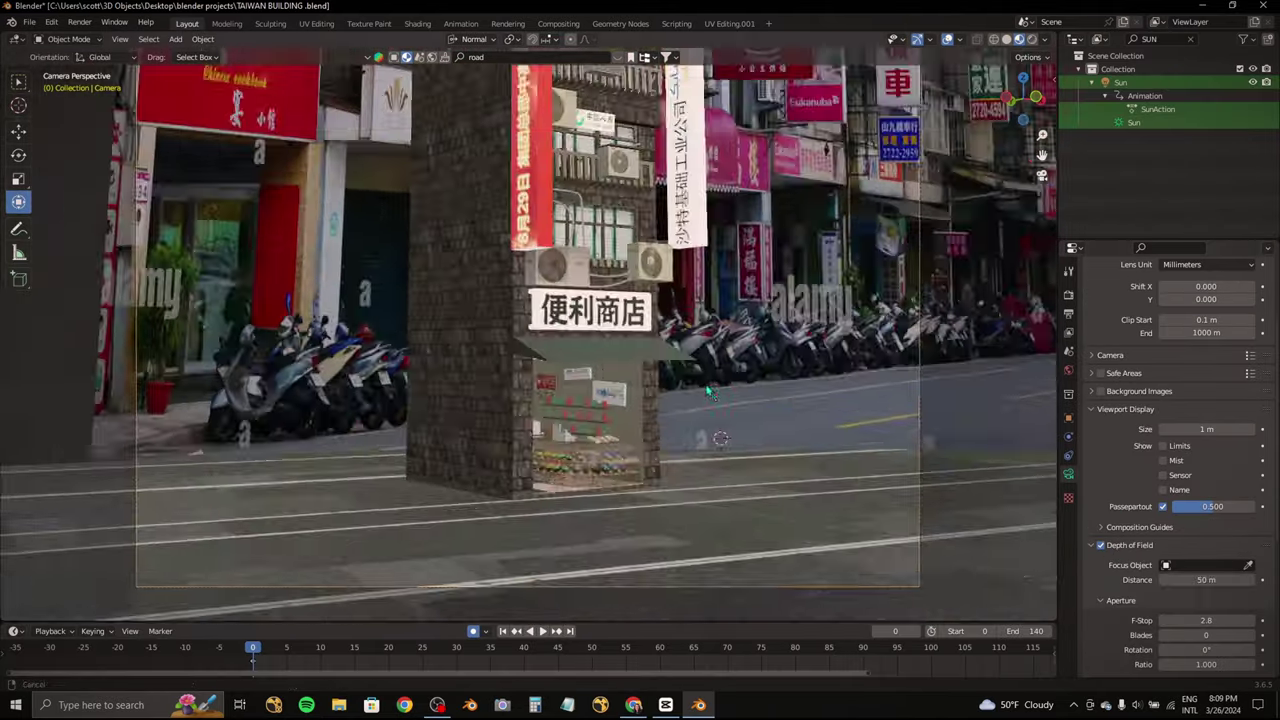
Step: Reposition the camera to frame the building against the backdrop and render the animation
mouse_move(546, 600)
middle_down()
mouse_move(724, 365)
mouse_move(623, 461)
middle_up()
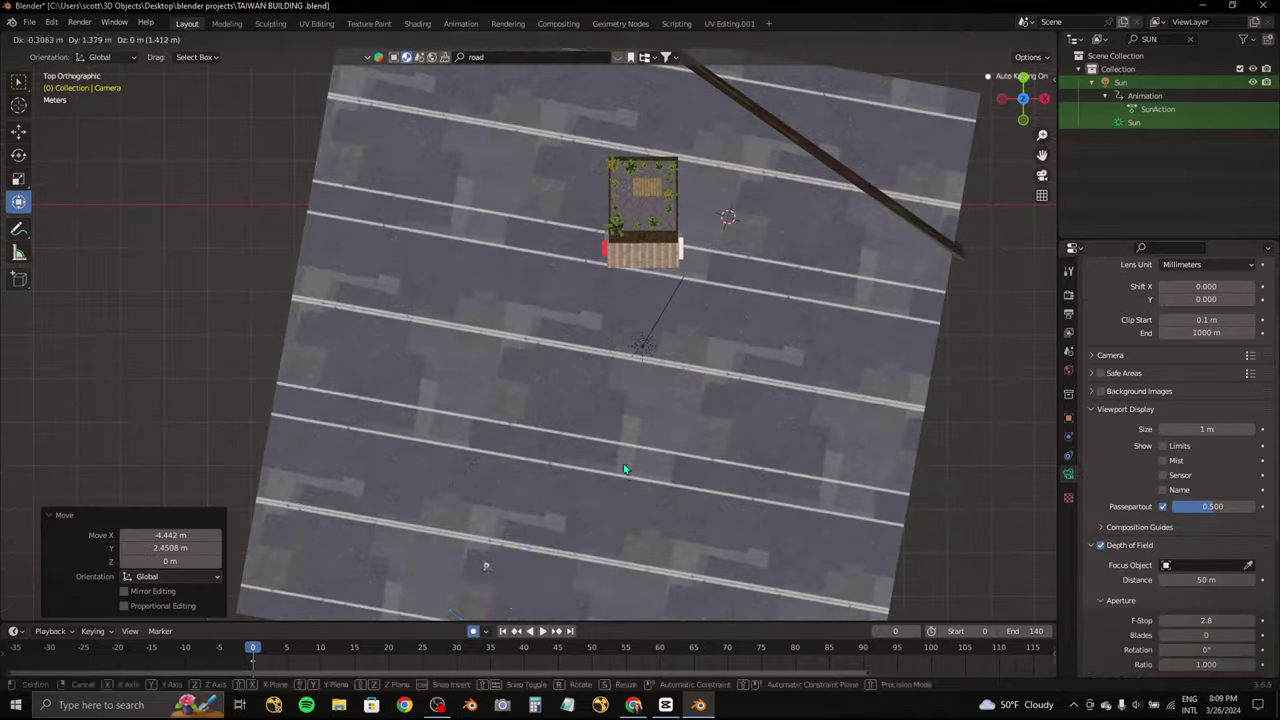
key(KP_0)
click(623, 461)
click(880, 413)
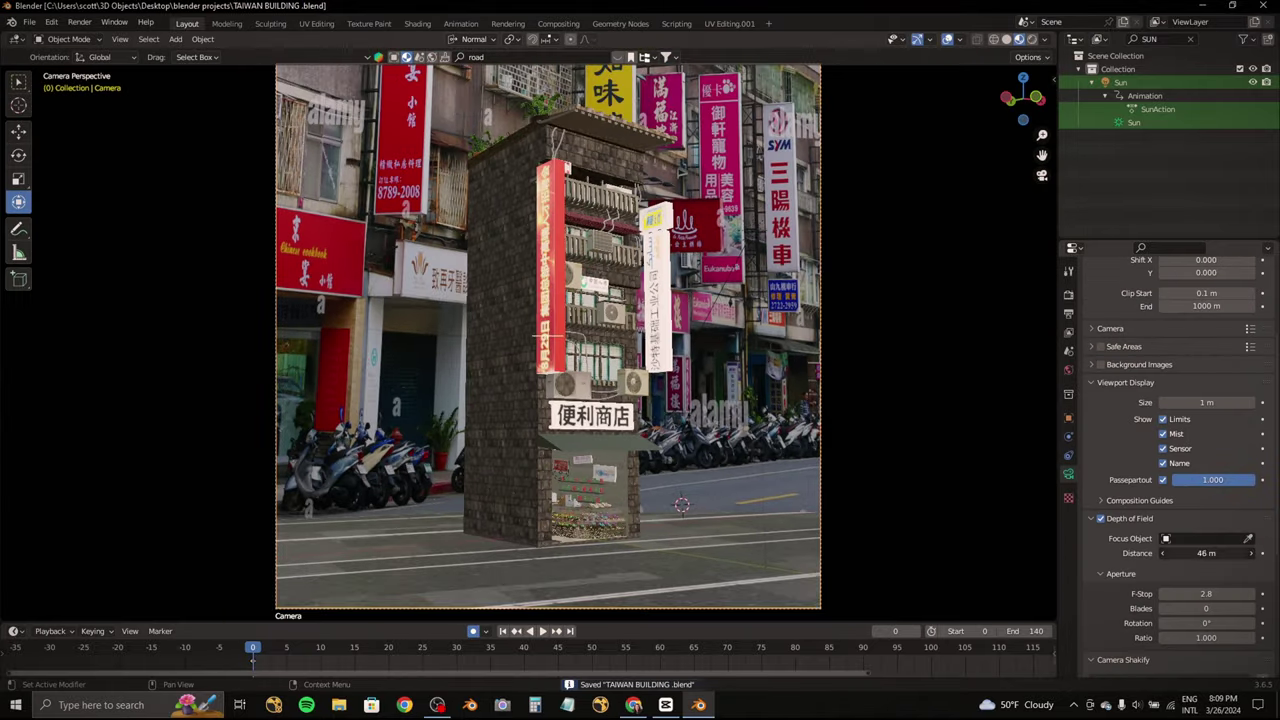
click(556, 260)
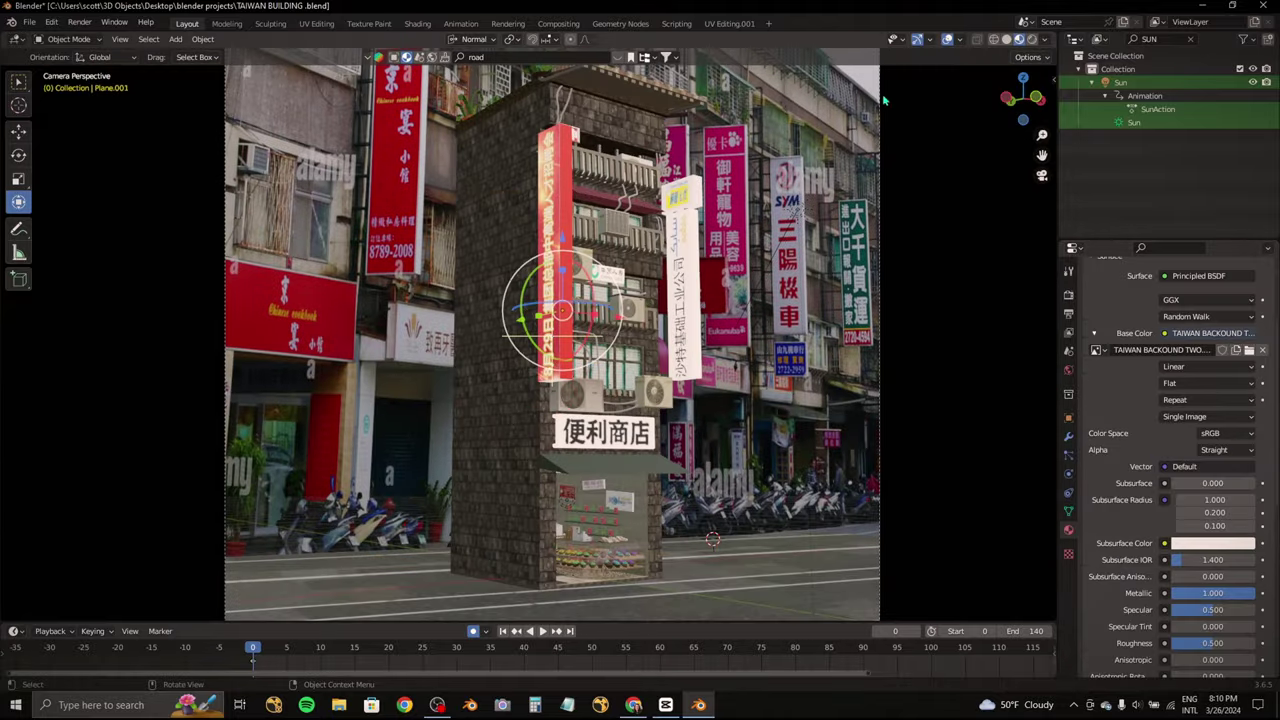
middle_drag(883, 306, 668, 355)
key(KP_0)
key(KP_7)
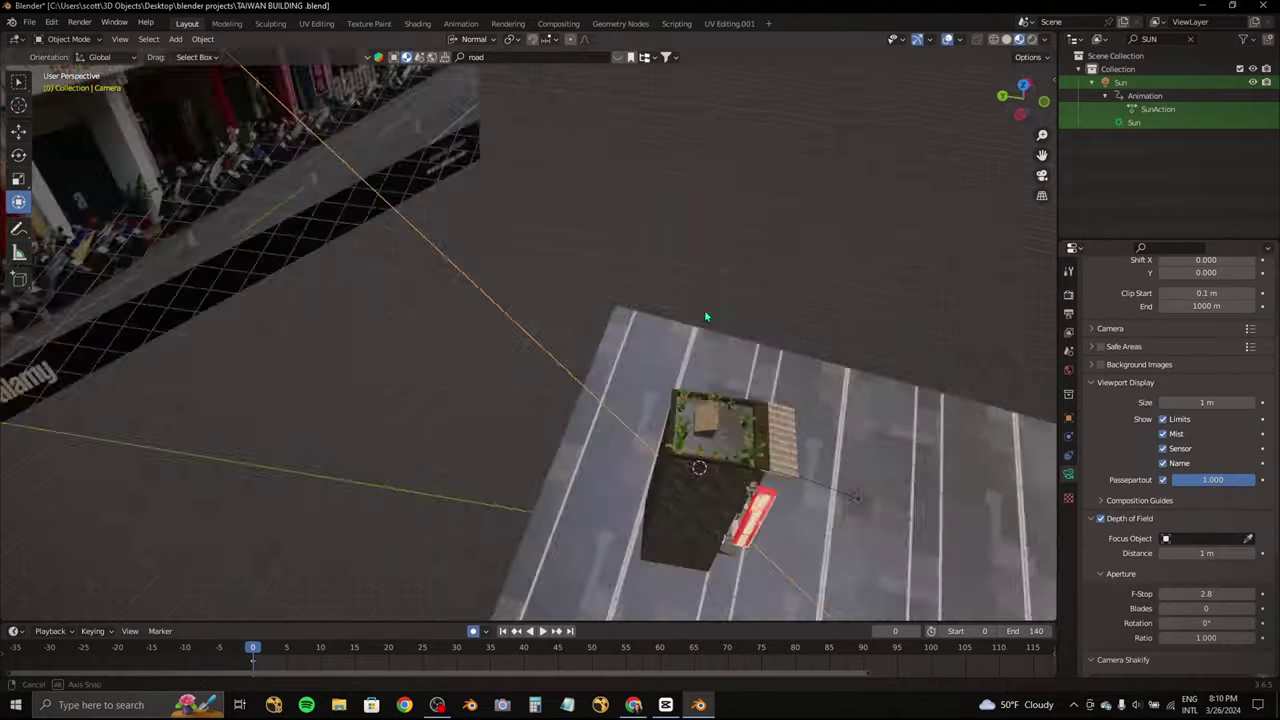
click(100, 57)
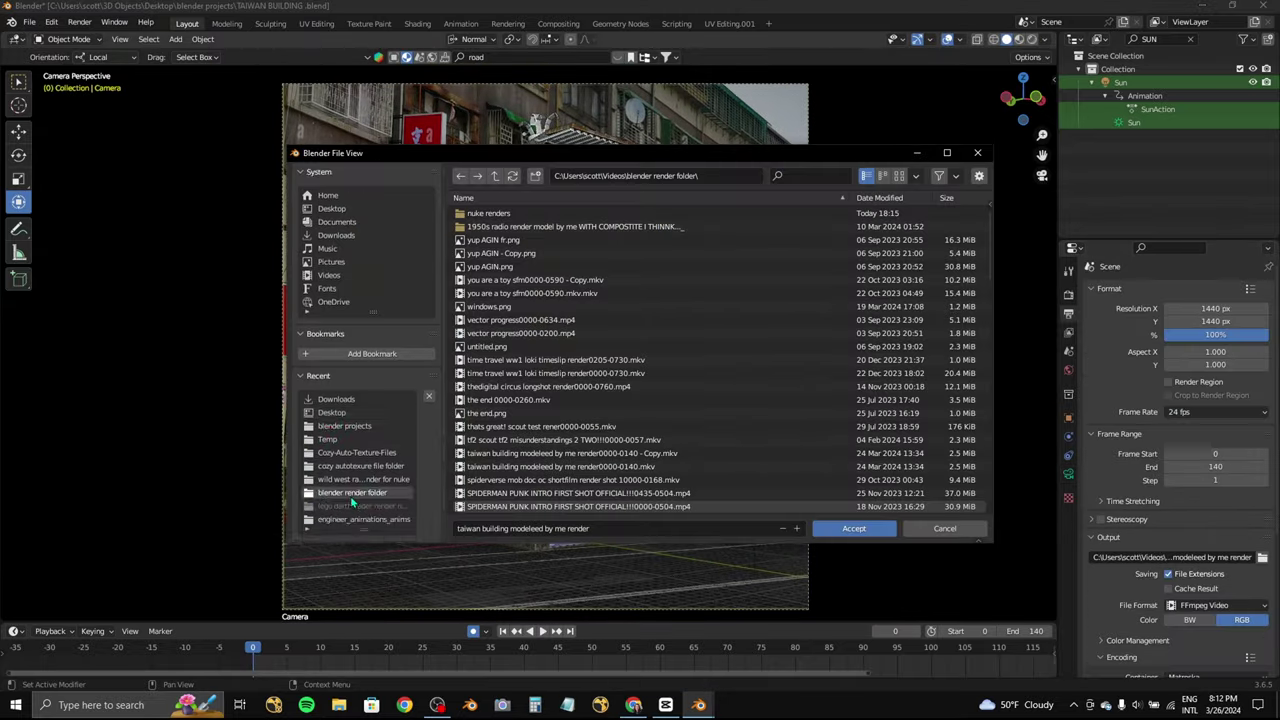
scroll(1170, 460, down, 5)
key(ctrl+F12)
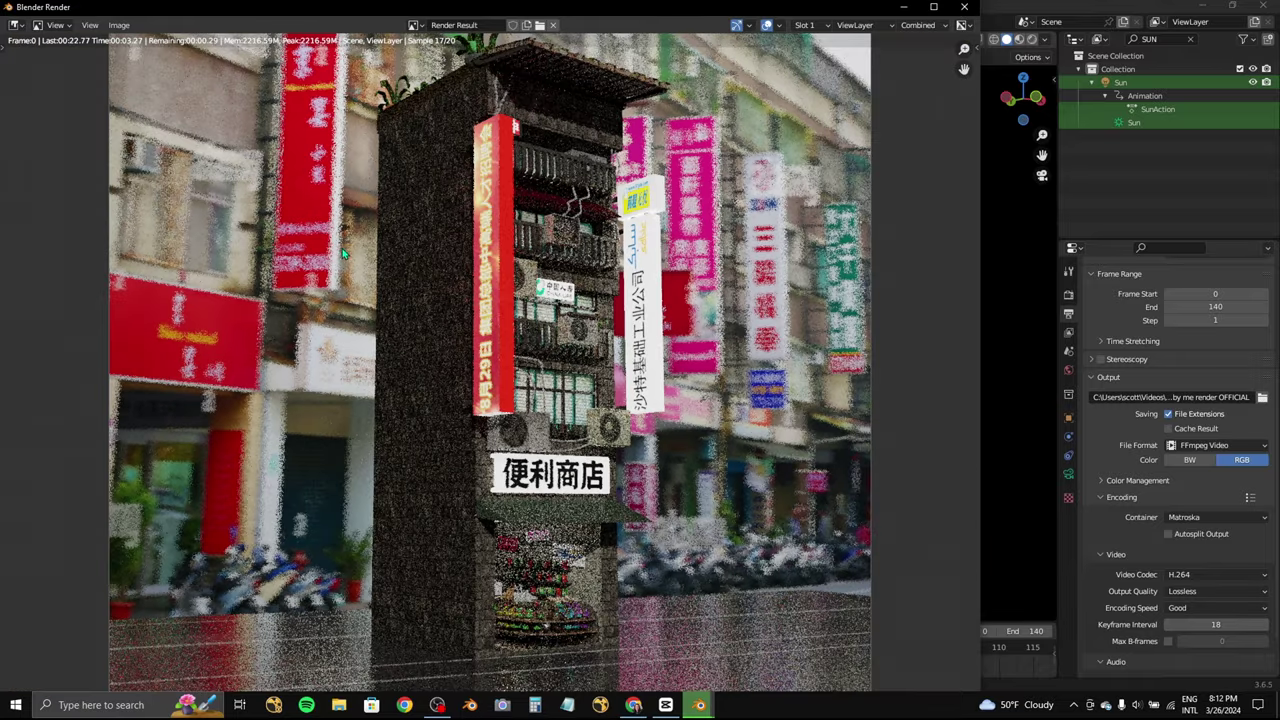